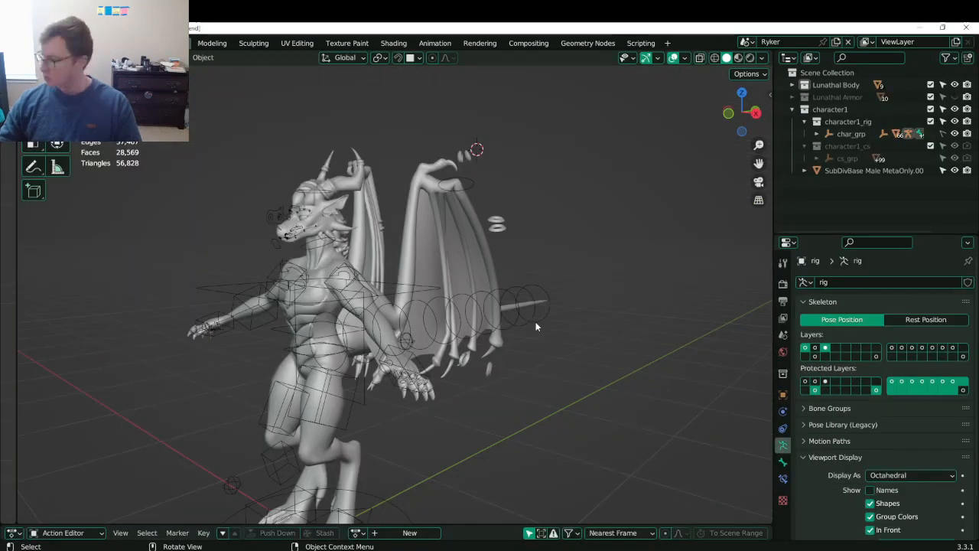
- Clear the rotation and location of all rig bones in Pose Mode
scroll(540, 275, down, 4)
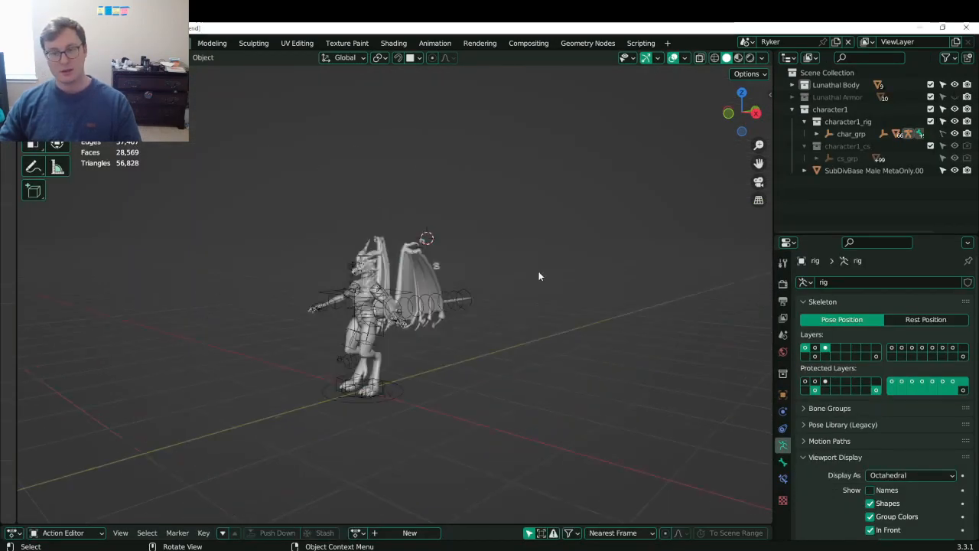
middle_drag(539, 275, 475, 286)
scroll(543, 272, up, 5)
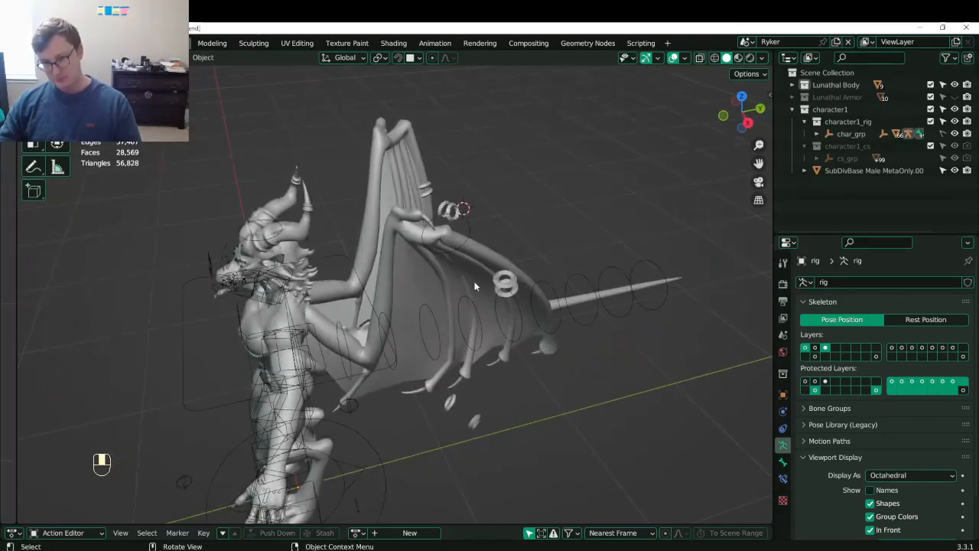
click(474, 230)
key(ctrl+Tab)
key(a)
key(r)
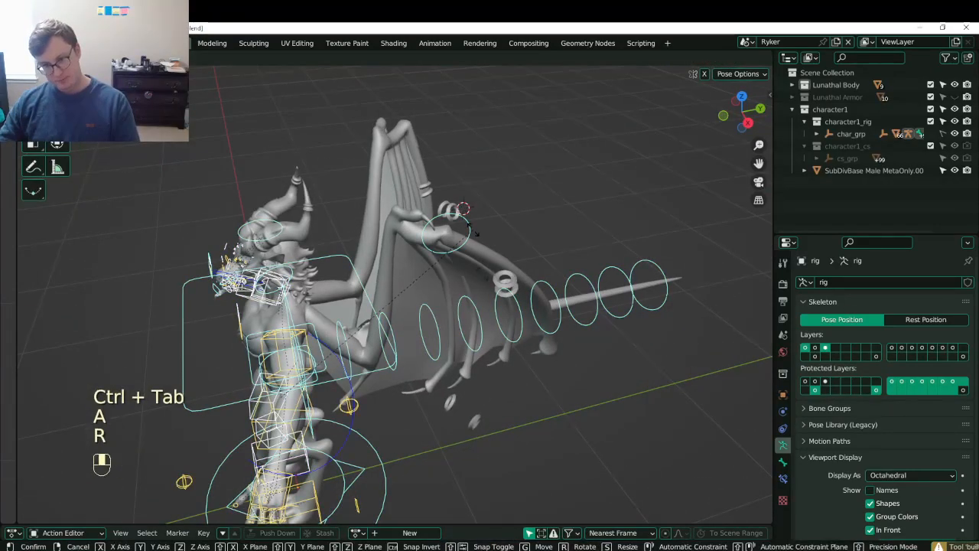
right_click(487, 307)
key(a)
key(alt+r)
key(alt+g)
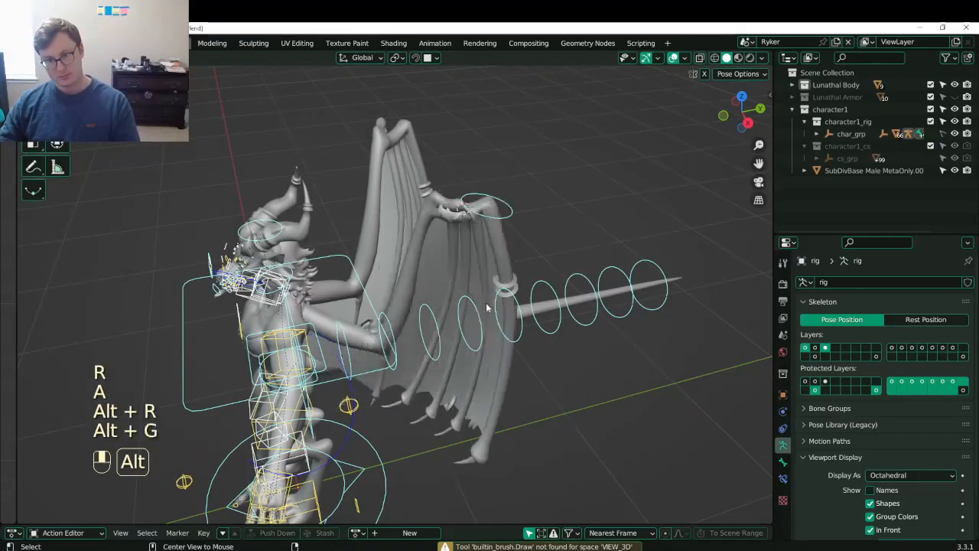
- Return the rig to Object Mode and save the file
key(ctrl+Tab)
middle_drag(487, 307, 500, 261)
key(ctrl+s)
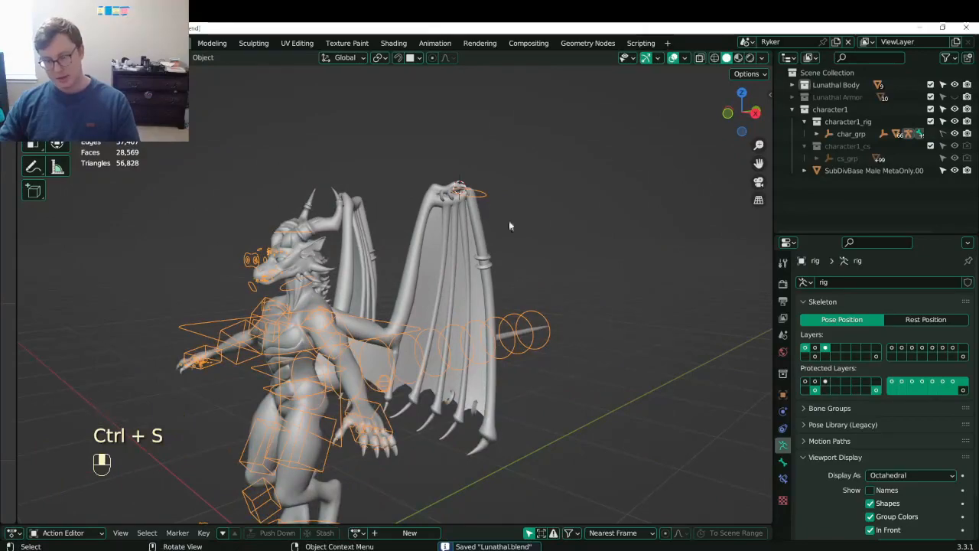
- Rotate the circular control at the top of the left wing by about -55° in Pose Mode to fan the wing open
middle_drag(509, 225, 258, 270)
key(ctrl+Tab)
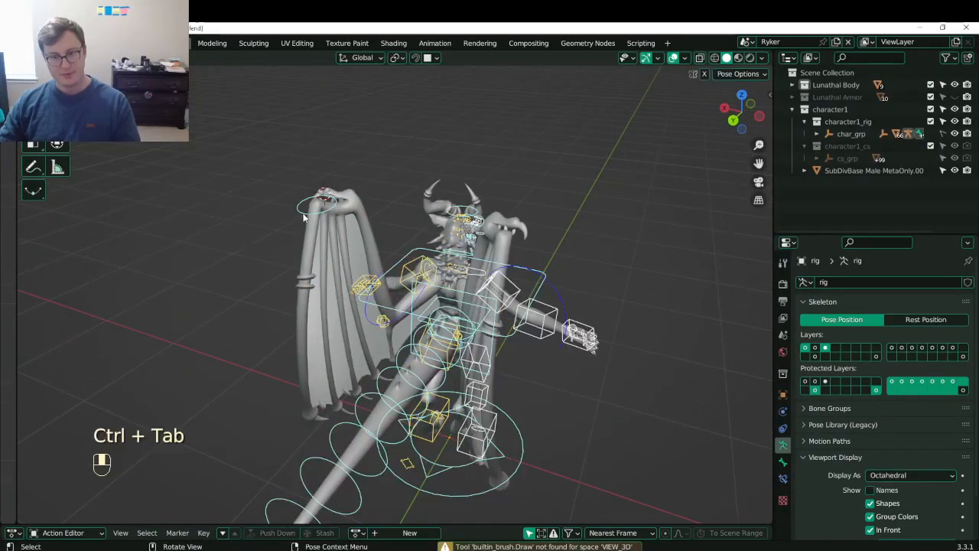
middle_drag(297, 386, 499, 177)
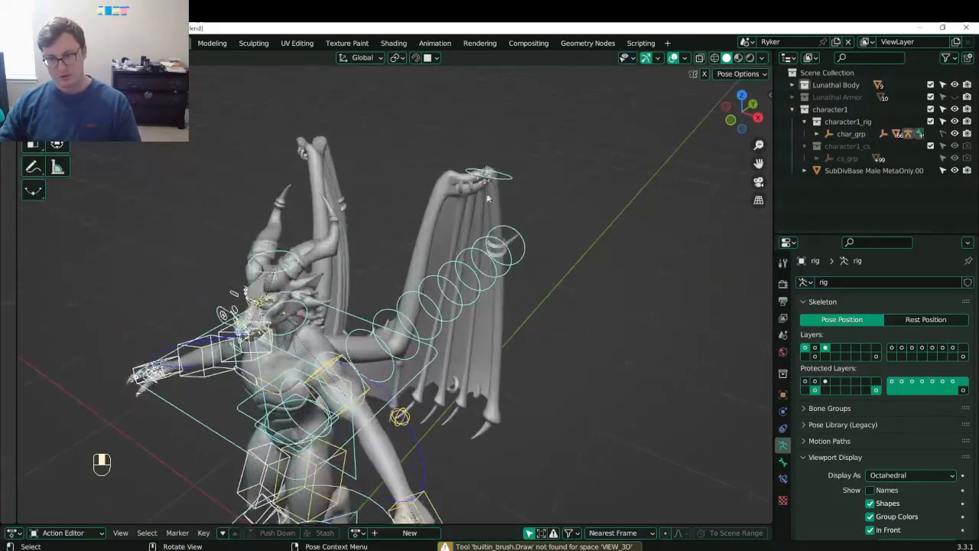
click(503, 178)
middle_drag(536, 332, 561, 281)
key(r)
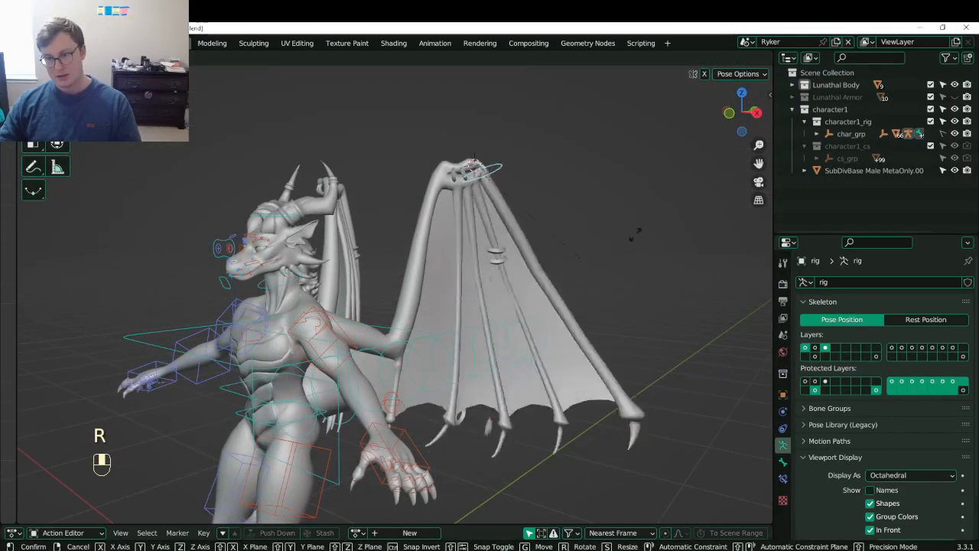
click(673, 222)
middle_drag(673, 222, 406, 224)
key(r)
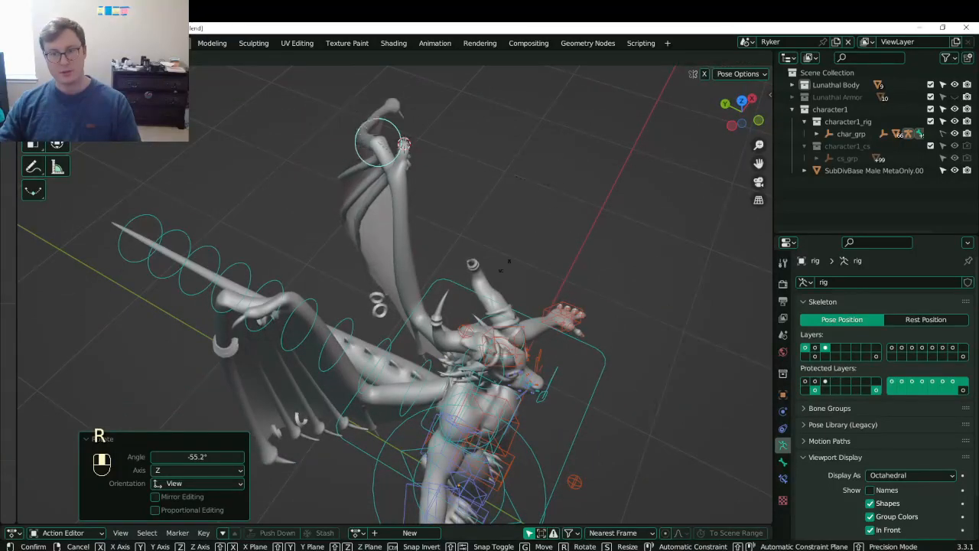
right_click(468, 273)
middle_drag(466, 271, 306, 247)
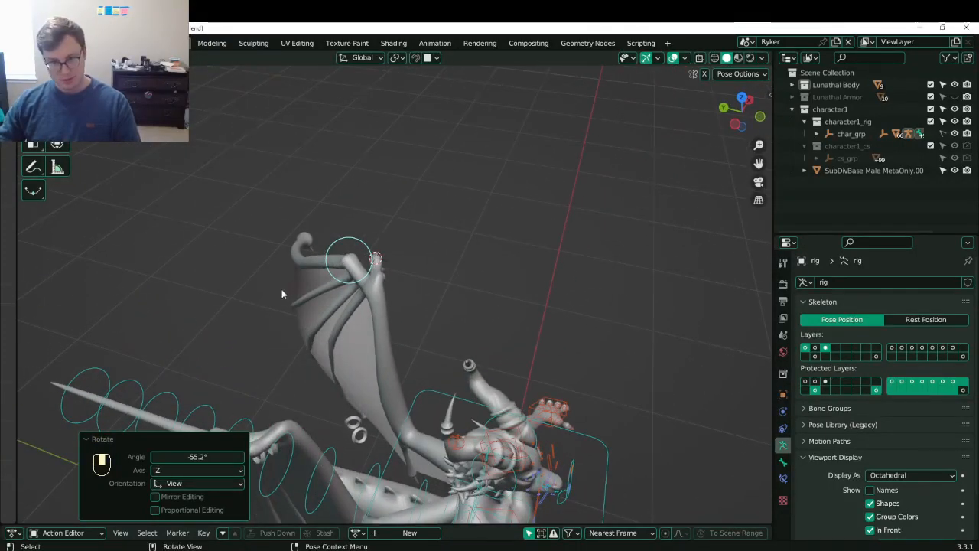
middle_drag(281, 294, 419, 287)
- Try to clear the rotation and location of everything while in Object Mode
key(a)
key(r)
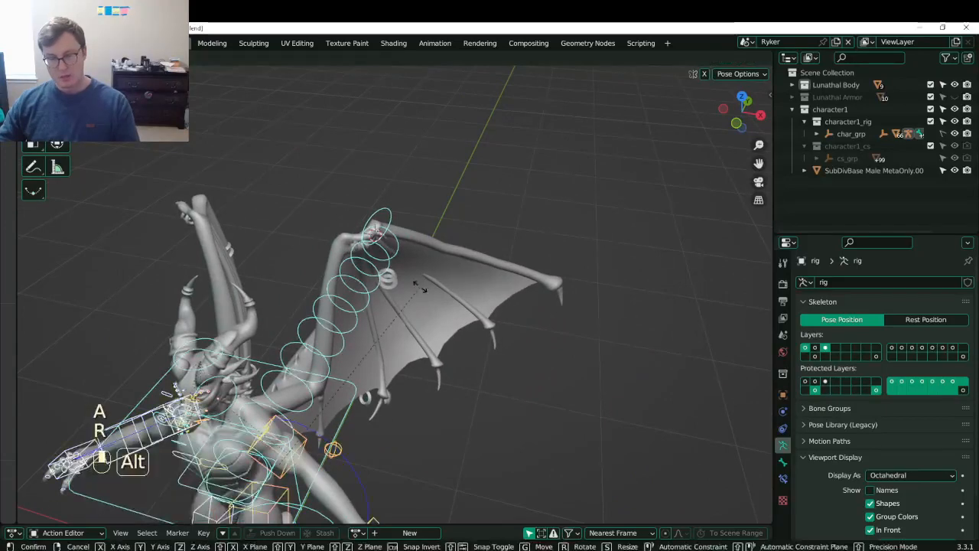
right_click(420, 287)
key(ctrl+Tab)
key(a)
key(alt+r)
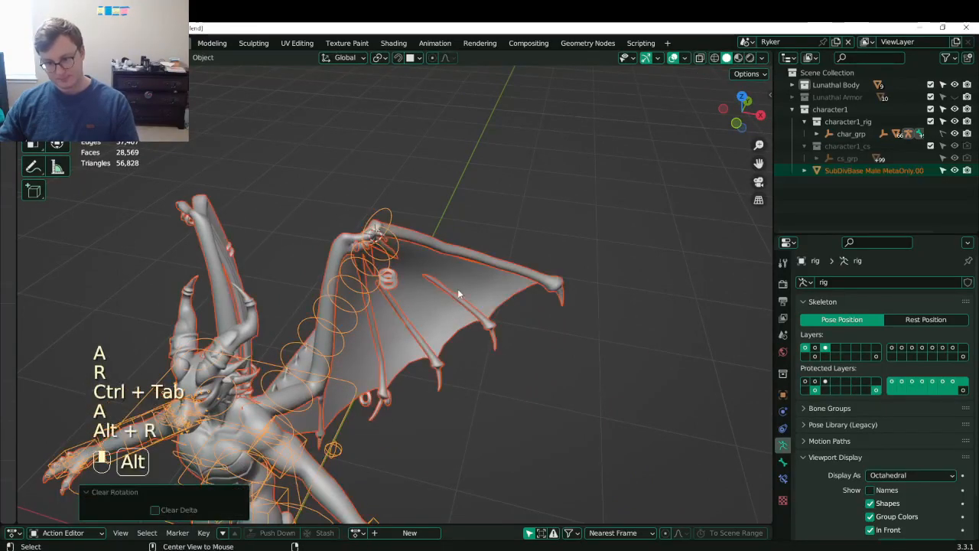
key(alt+g)
- Select the rig, re-enter Pose Mode and clear the rotation and location of all its bones
click(386, 215)
click(389, 214)
key(ctrl+Tab)
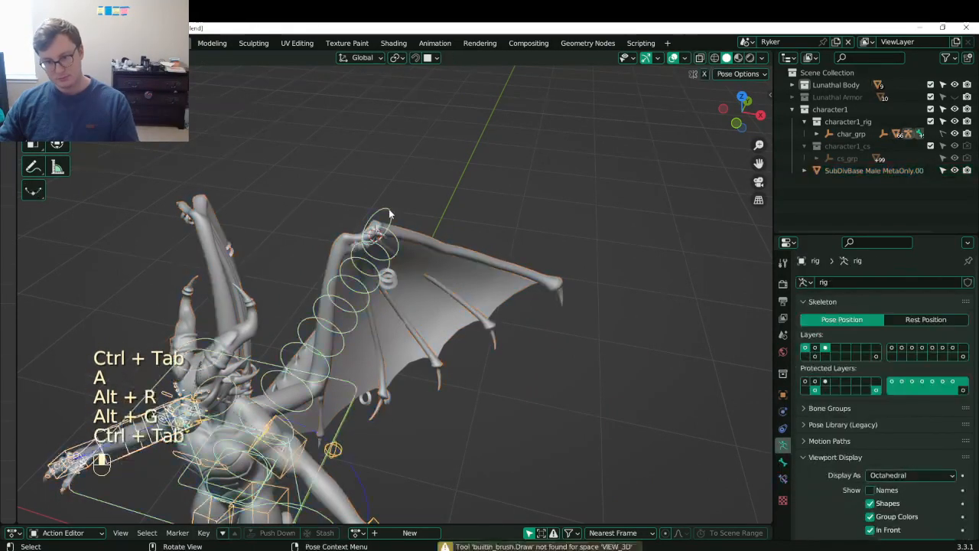
key(a)
key(alt+r)
key(alt+g)
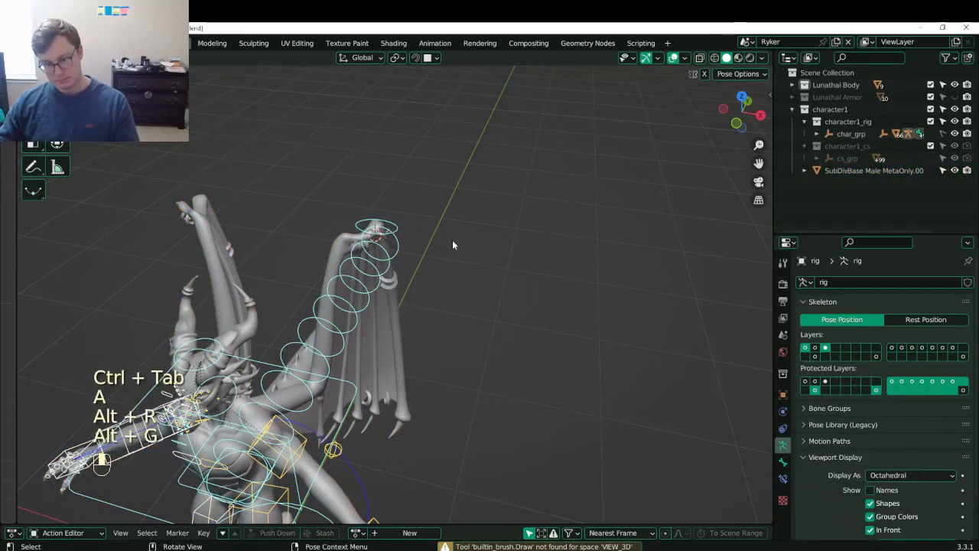
- Leave Pose Mode and save the file with the wings in their default pose
key(ctrl+Tab)
middle_drag(404, 301, 381, 299)
key(ctrl+s)
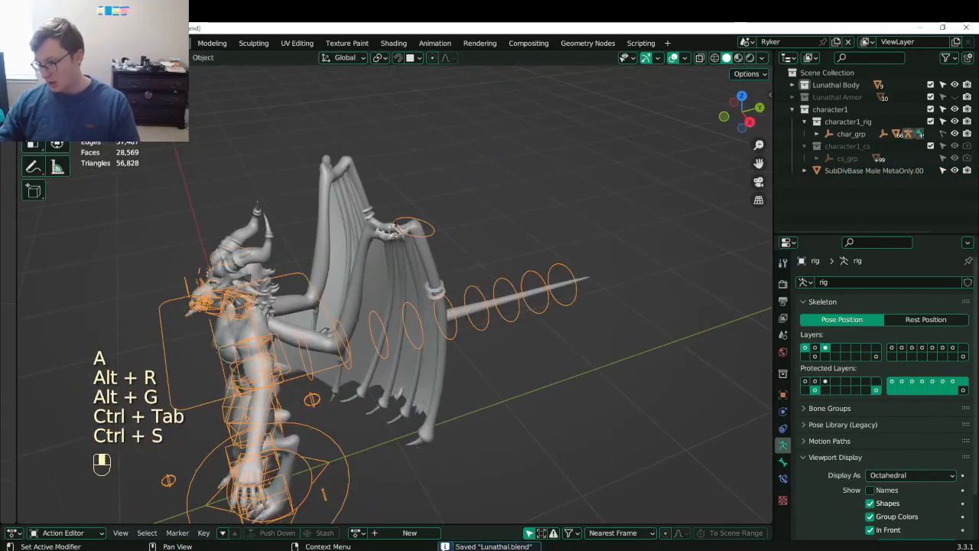
- Show the last armature layer with the octahedral wing bones and examine the right wing's bone chains
click(963, 357)
middle_drag(510, 349, 291, 354)
shift+middle_drag(479, 389, 436, 232)
scroll(306, 272, down, 5)
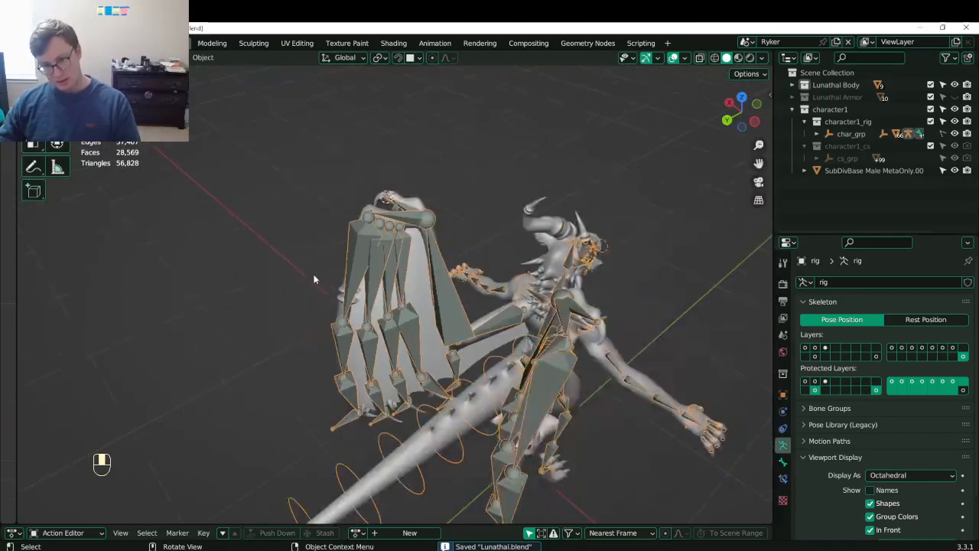
middle_drag(313, 277, 349, 264)
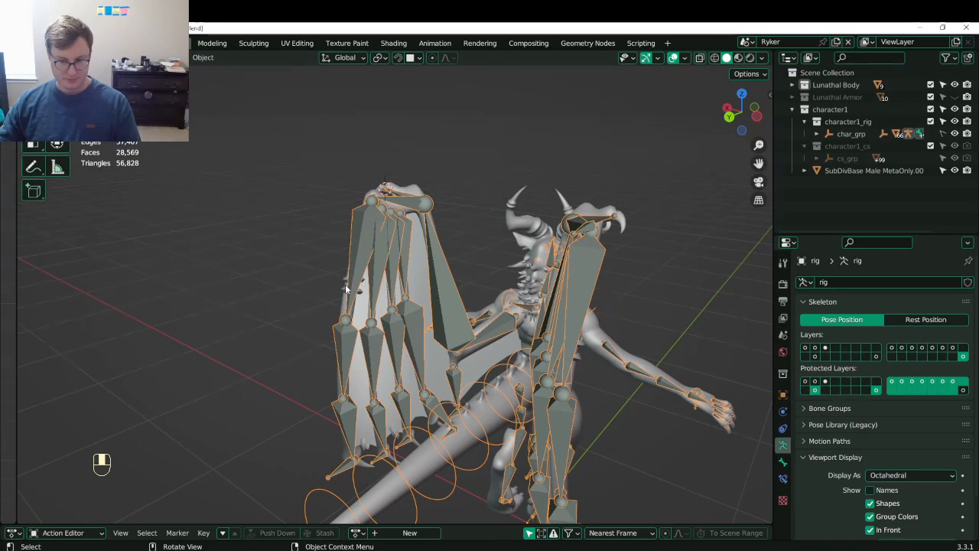
middle_drag(346, 288, 370, 286)
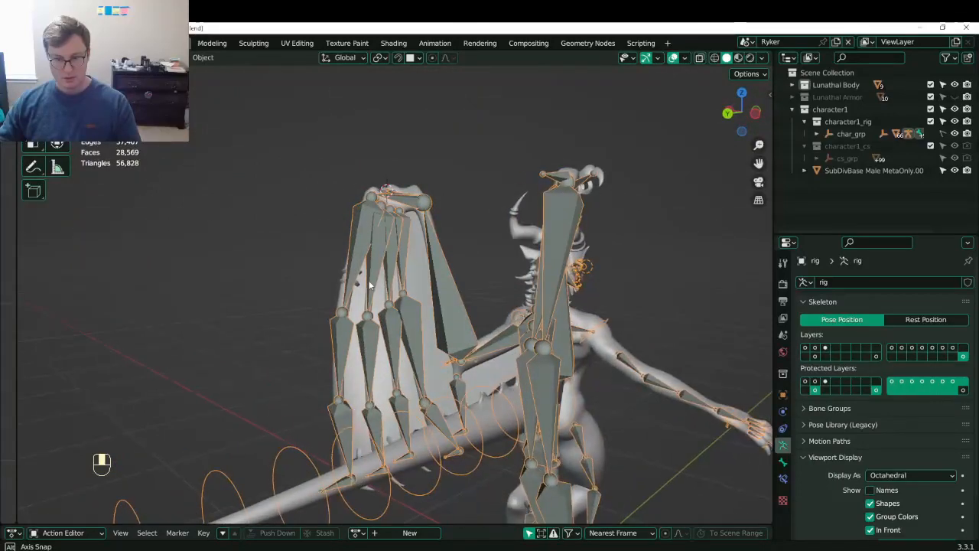
- In Edit Mode, extrude new bones about 0.18 m along global Y from the lower joints of the right wing's four finger chains
key(Tab)
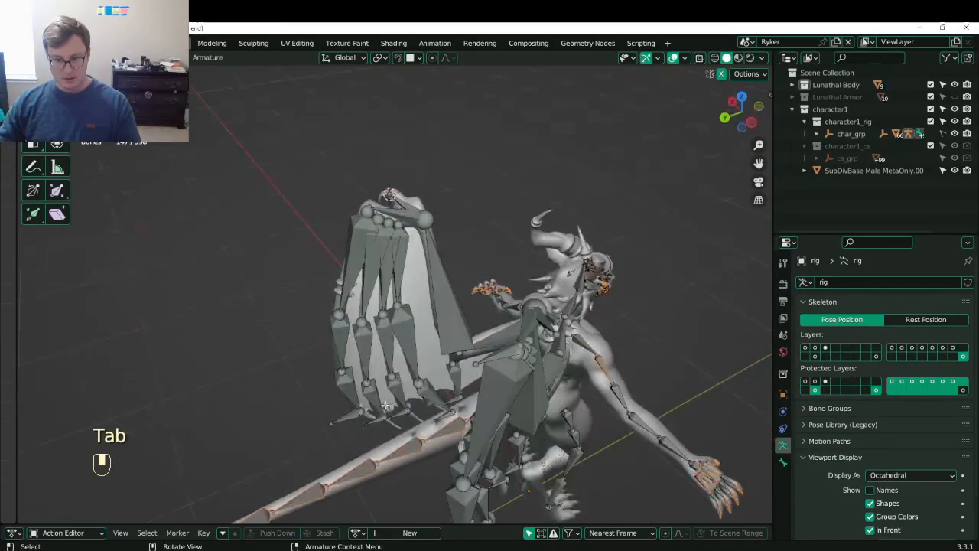
key(Tab)
middle_drag(367, 377, 373, 391)
key(Tab)
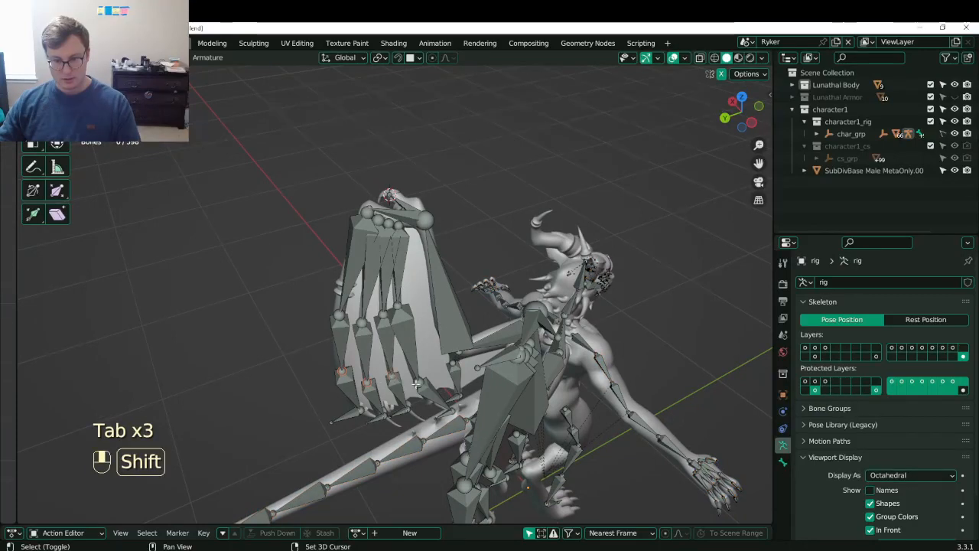
middle_drag(392, 380, 413, 373)
key(e)
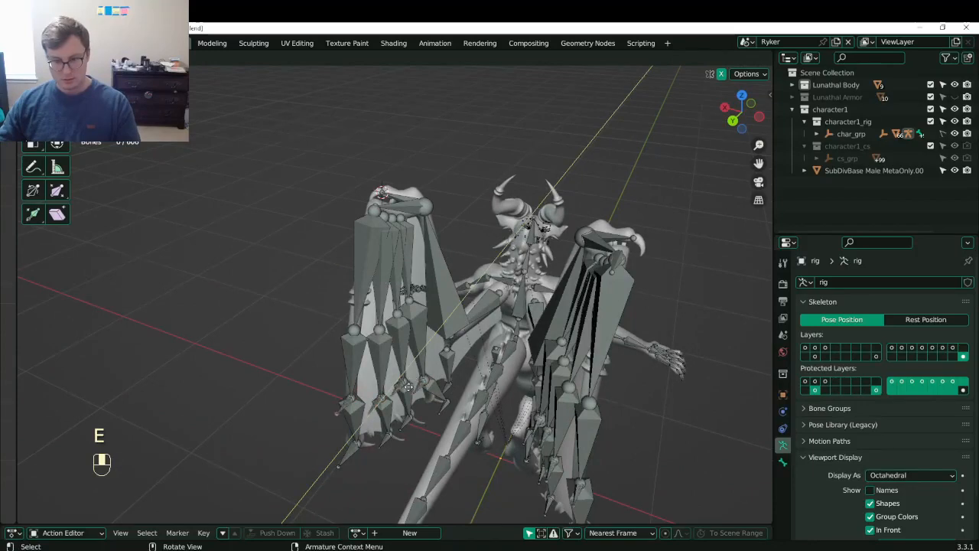
click(406, 390)
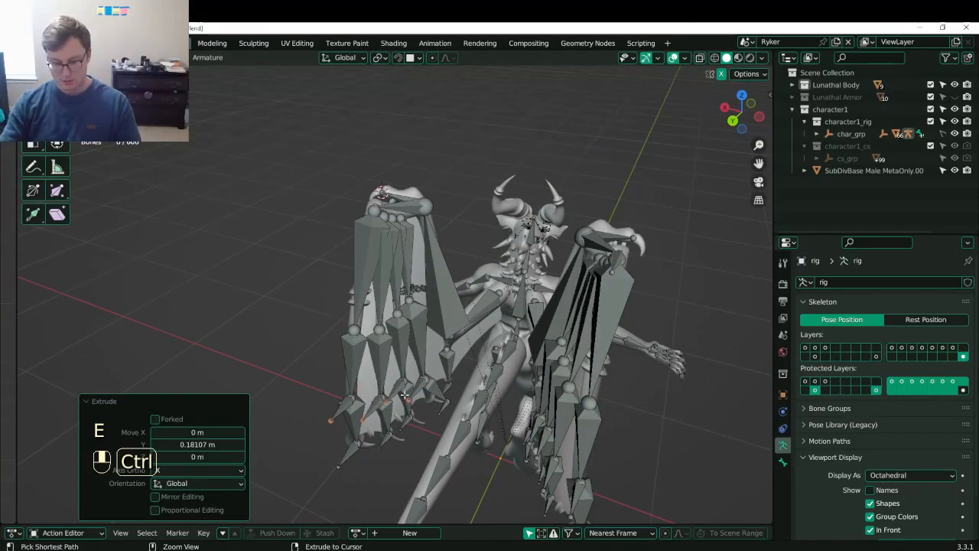
- Select the four newly extruded wing bones completely and clear their parent
key(ctrl+l)
key(ctrl+z)
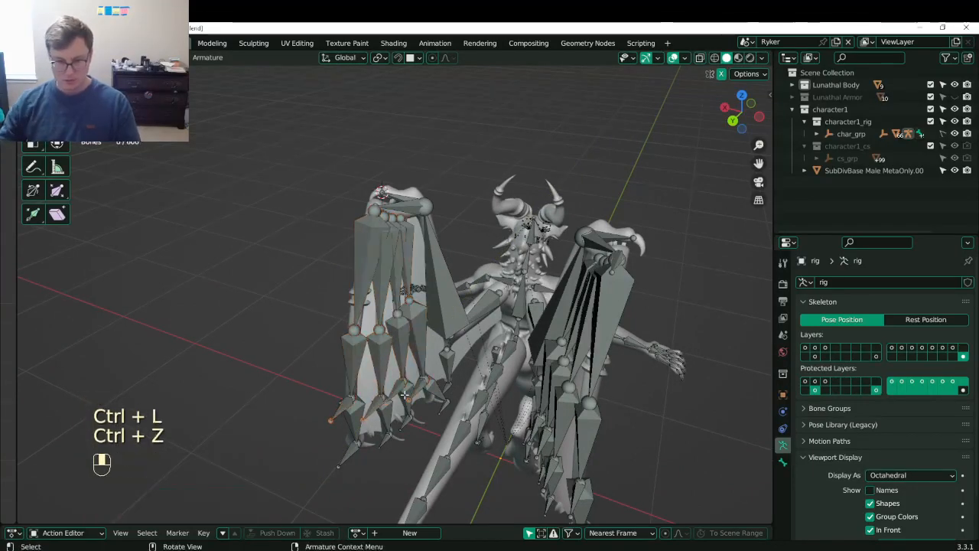
key(ctrl+KP_Add)
key(alt+p)
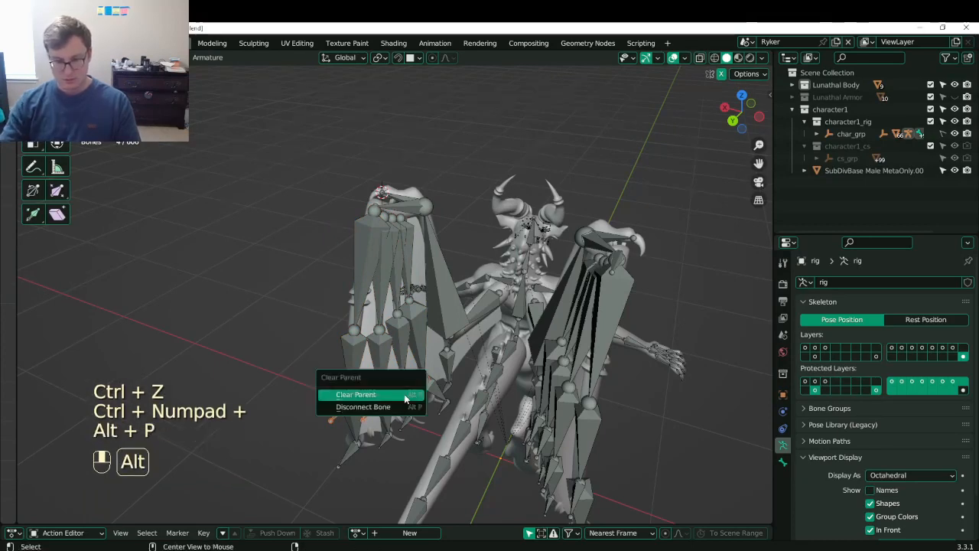
click(406, 396)
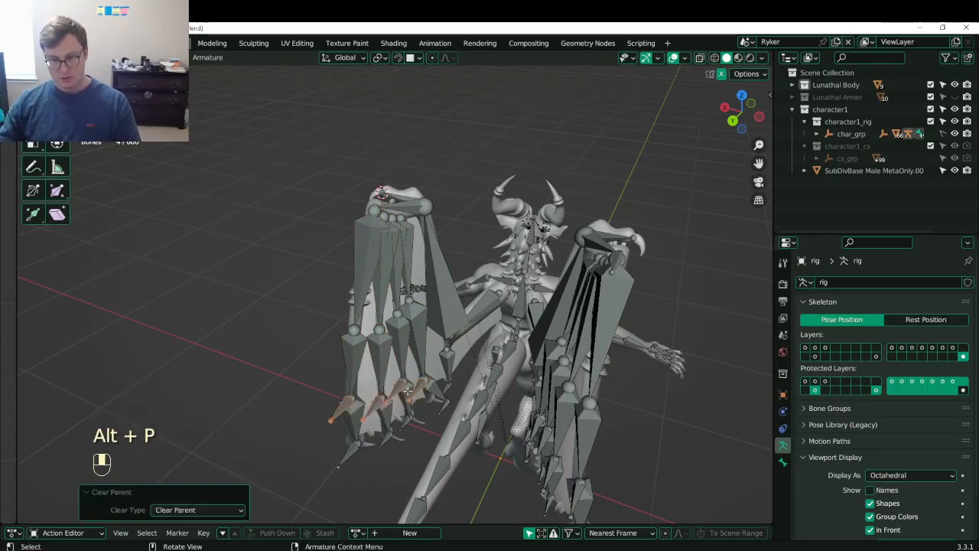
key(g)
right_click(428, 382)
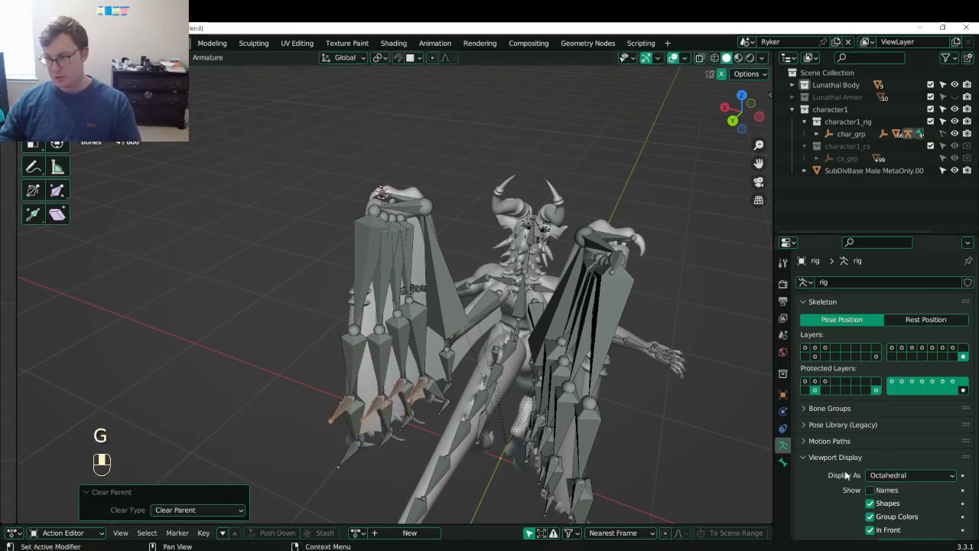
- Turn off Deform for the new wing bones and copy that setting to all selected bones
click(783, 462)
right_click(812, 465)
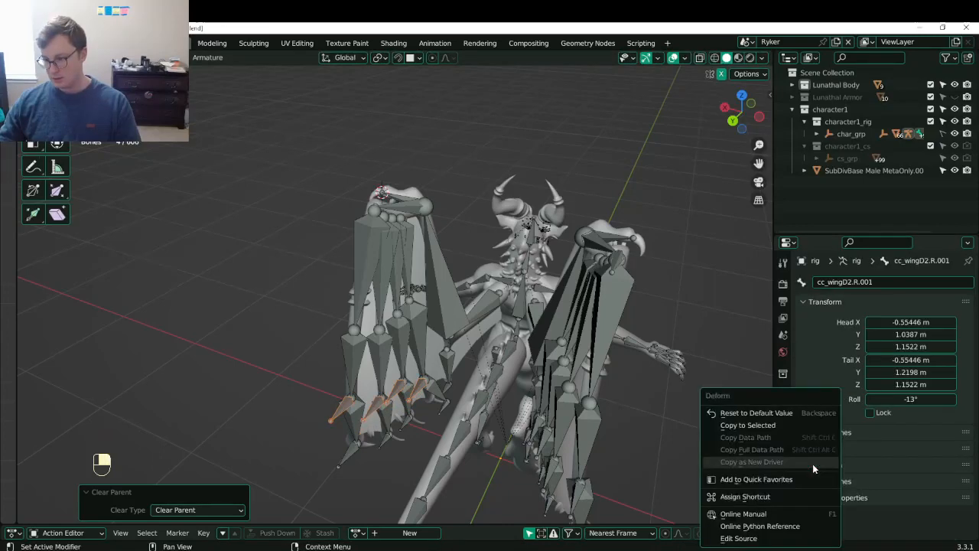
click(749, 425)
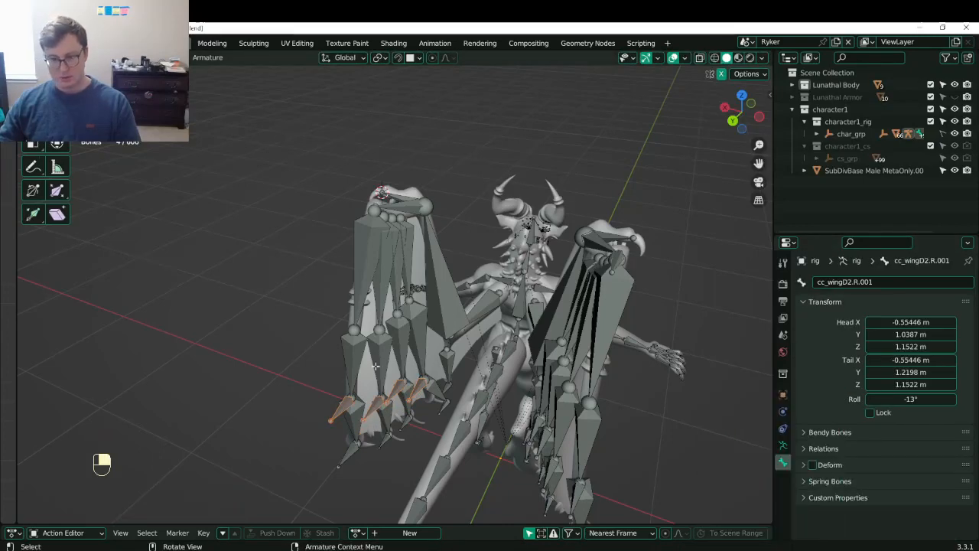
- Rotate the four new wing bones 54.2° about global Z around their individual origins
middle_drag(375, 367, 406, 420)
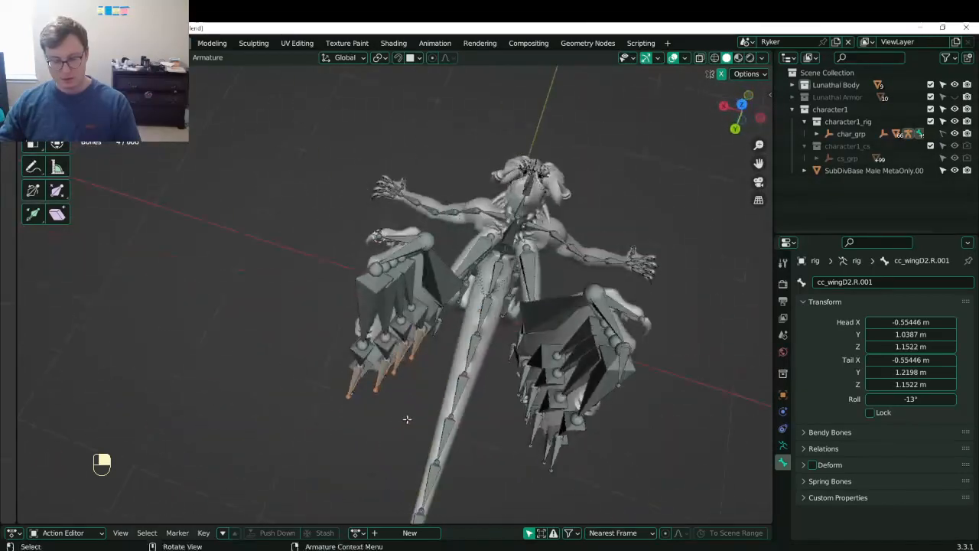
key(period)
click(406, 487)
middle_drag(398, 467, 354, 504)
key(r)
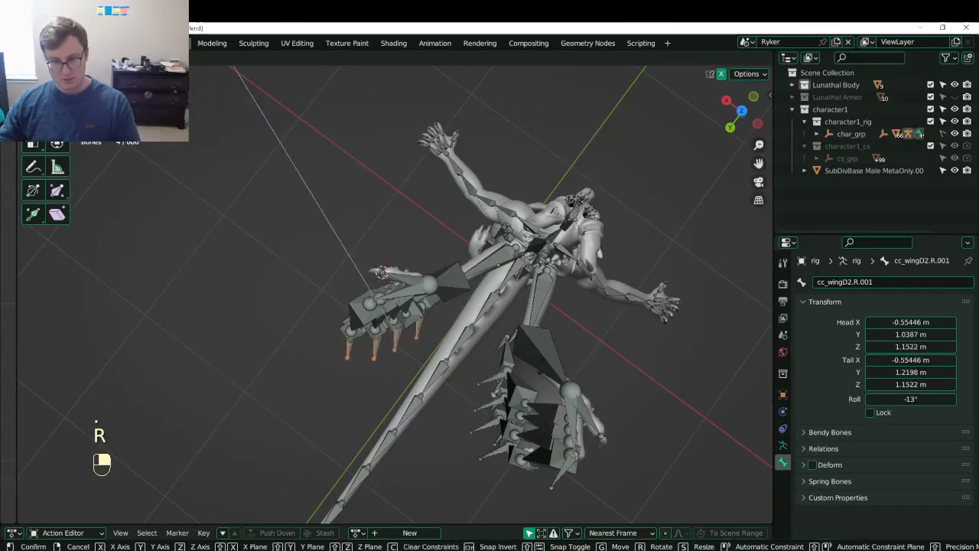
click(613, 287)
- Move the four new bones up about 0.23 m, along X about 0.017 m and along Y about 0.035 m, and save the file
middle_drag(579, 316, 622, 207)
key(g)
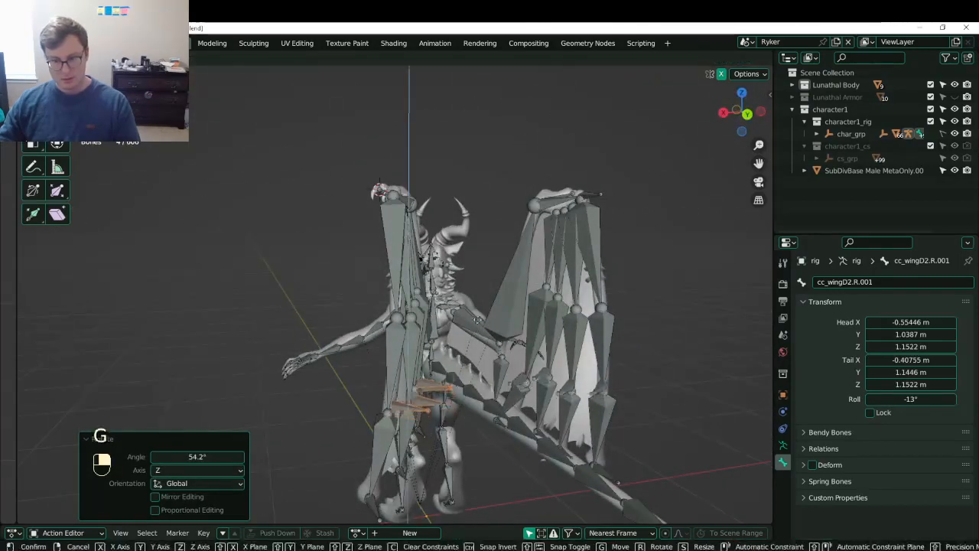
click(488, 280)
middle_drag(435, 315, 370, 309)
key(g)
key(x)
click(496, 342)
key(g)
click(458, 329)
key(ctrl+s)
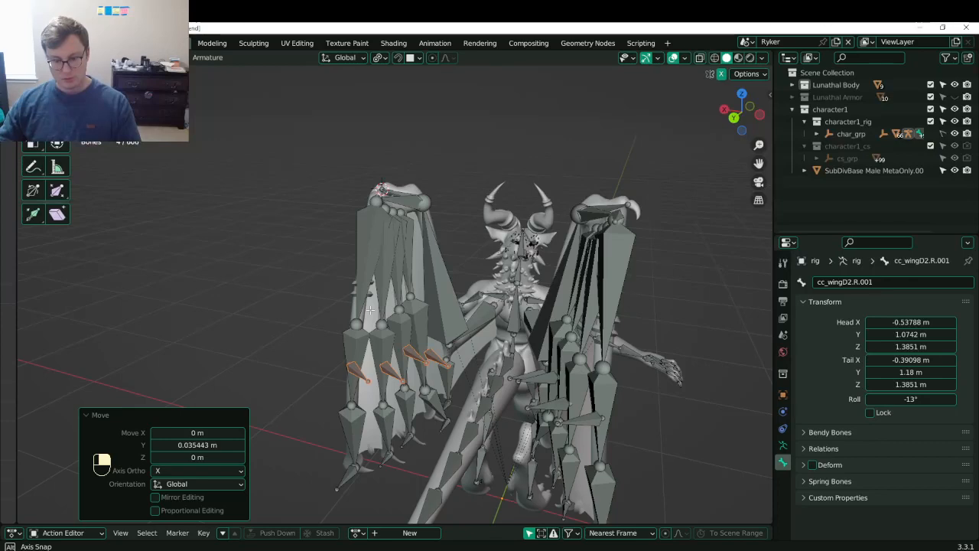
- Return the rig to Object Mode and activate the Annotate tool
key(Tab)
middle_drag(370, 309, 4, 169)
click(33, 165)
scroll(316, 378, down, 1)
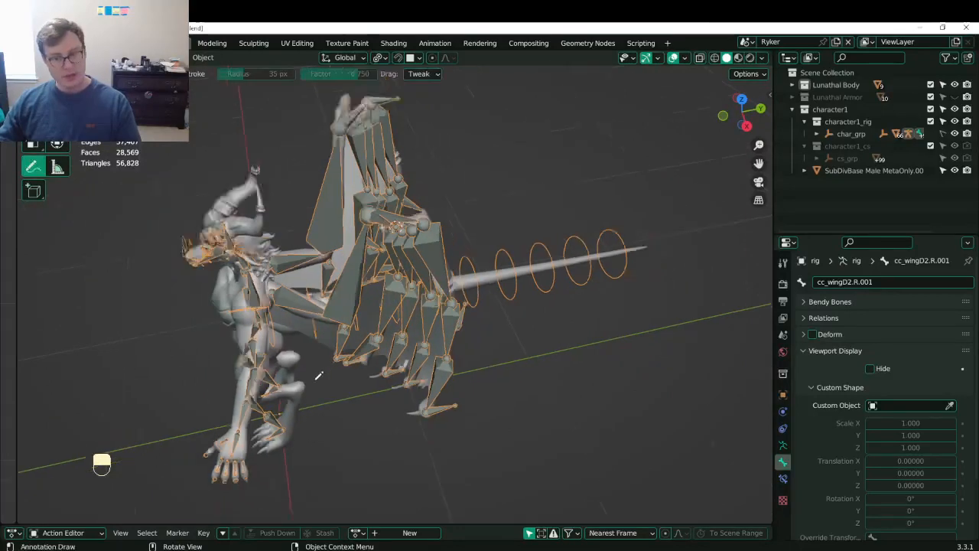
- Sketch a curved annotation stroke around the lower end of the left wing and erase it
middle_drag(317, 377, 436, 390)
drag(464, 314, 382, 298)
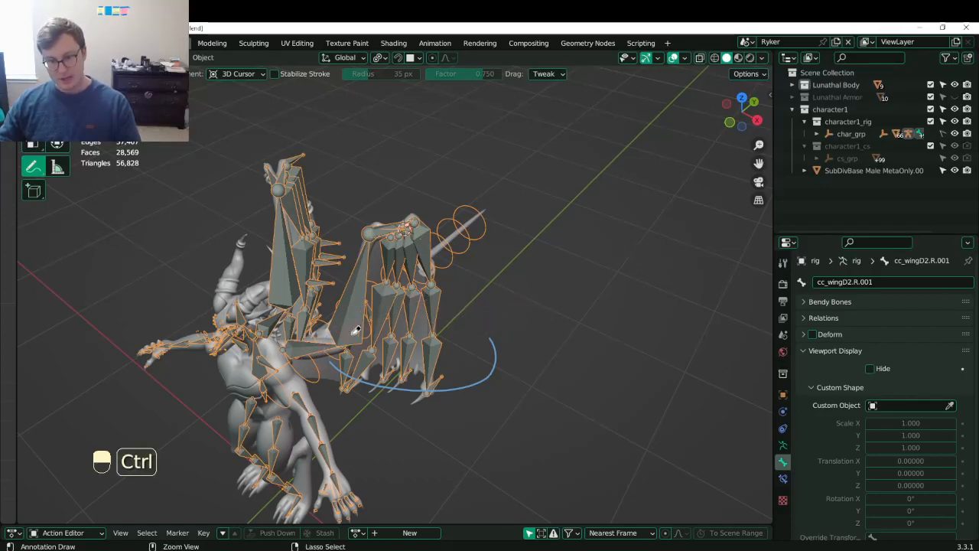
ctrl+drag(501, 371, 497, 335)
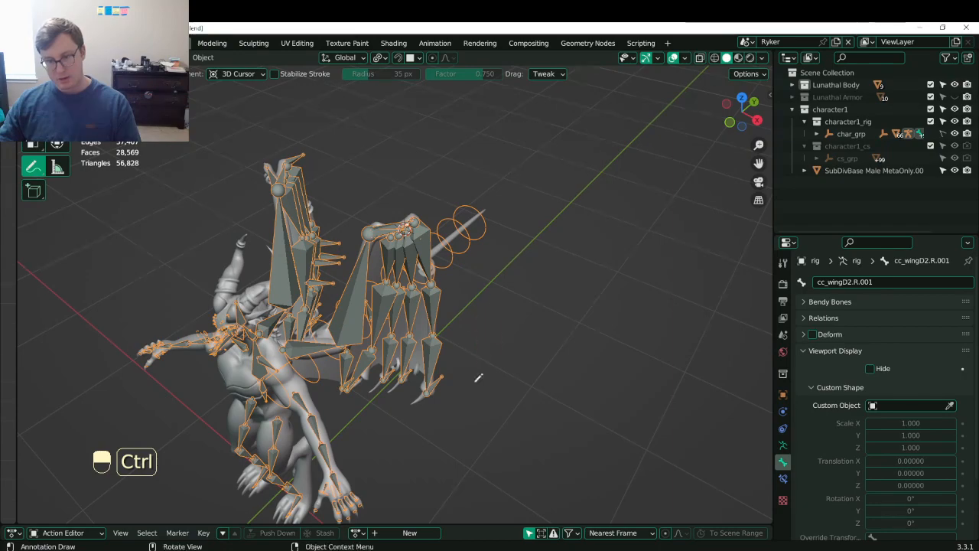
- Try to erase leftover annotation strokes near the upper joint of the wing and return to the Select tool
ctrl+click(417, 221)
ctrl+click(420, 235)
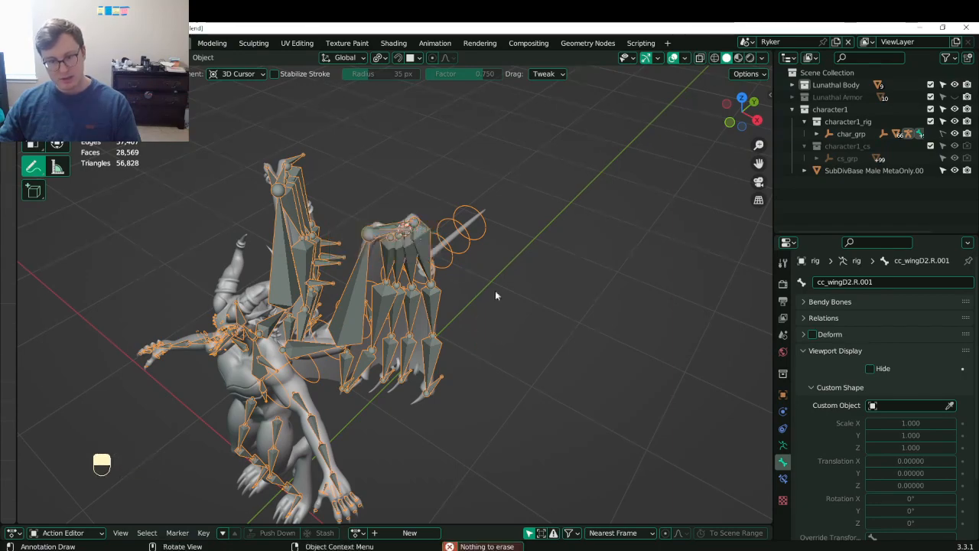
mouse_move(494, 290)
middle_down()
mouse_move(224, 260)
mouse_move(225, 308)
mouse_move(313, 405)
mouse_move(364, 371)
middle_up()
key(w)
- Switch the rig to Pose Mode and look through the available bone constraints for cc_wingC2.L.001 without adding one
scroll(313, 405, up, 4)
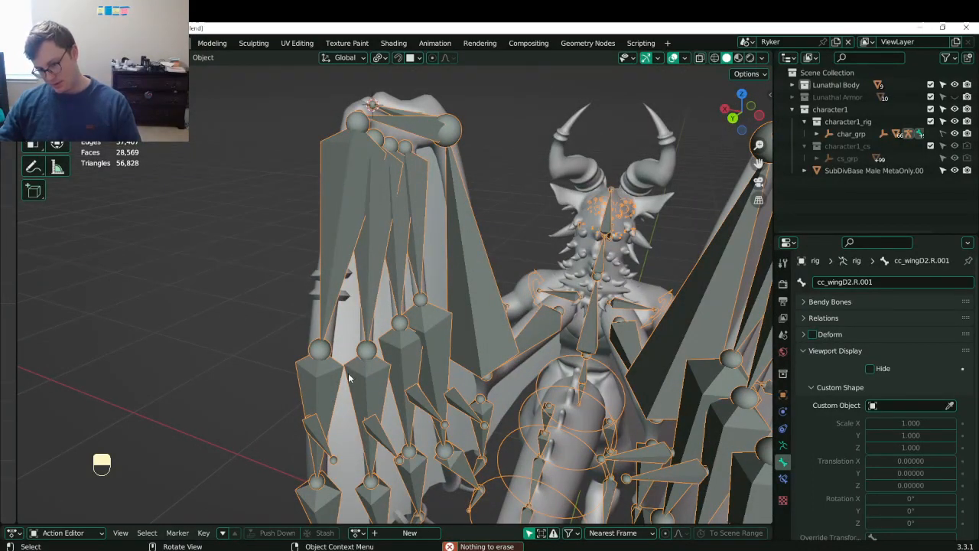
scroll(348, 378, down, 2)
middle_drag(348, 377, 291, 368)
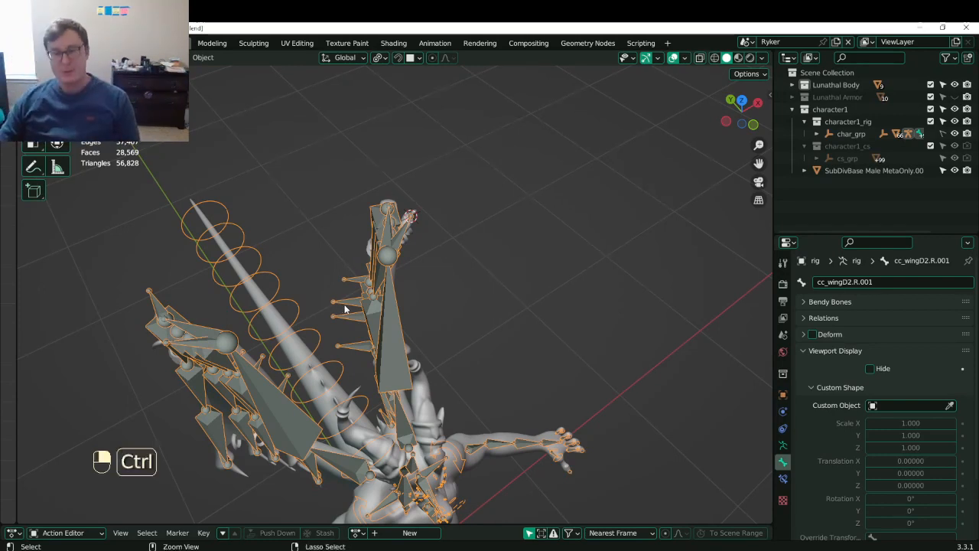
key(ctrl+Tab)
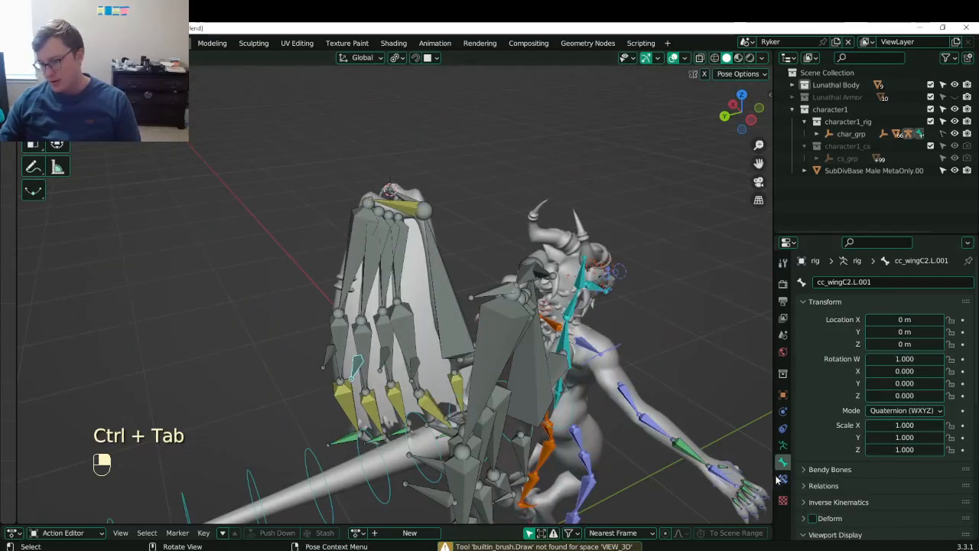
click(781, 479)
click(854, 283)
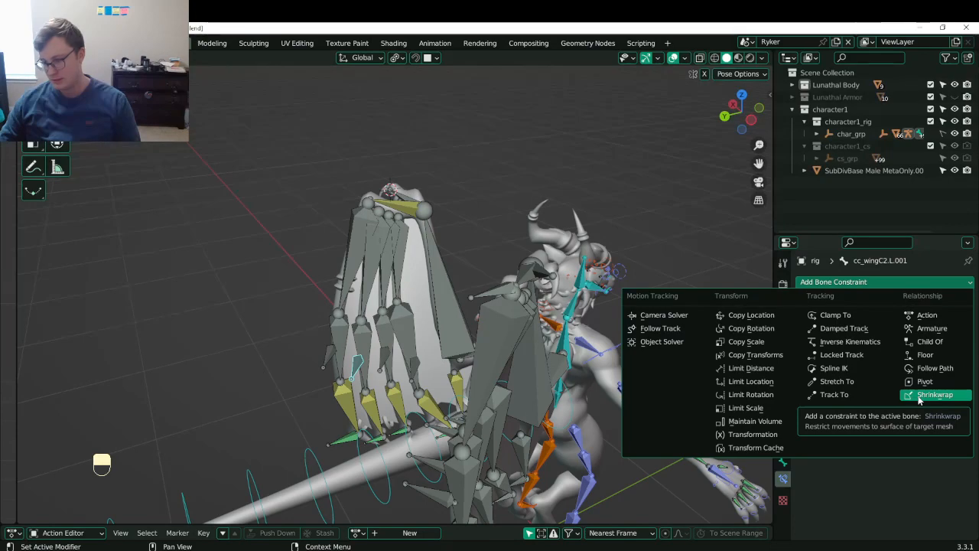
key(Escape)
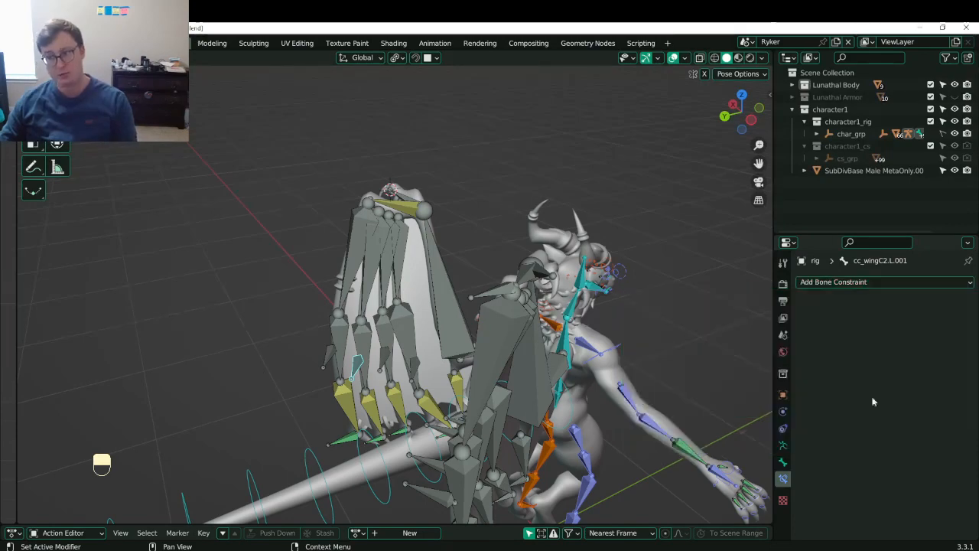
- Set the rig as the pole target of the IK constraint on the outermost left wing finger bone, cc_wingD3.L
middle_drag(386, 351, 366, 344)
scroll(365, 321, down, 4)
middle_drag(359, 290, 390, 264)
scroll(478, 376, up, 4)
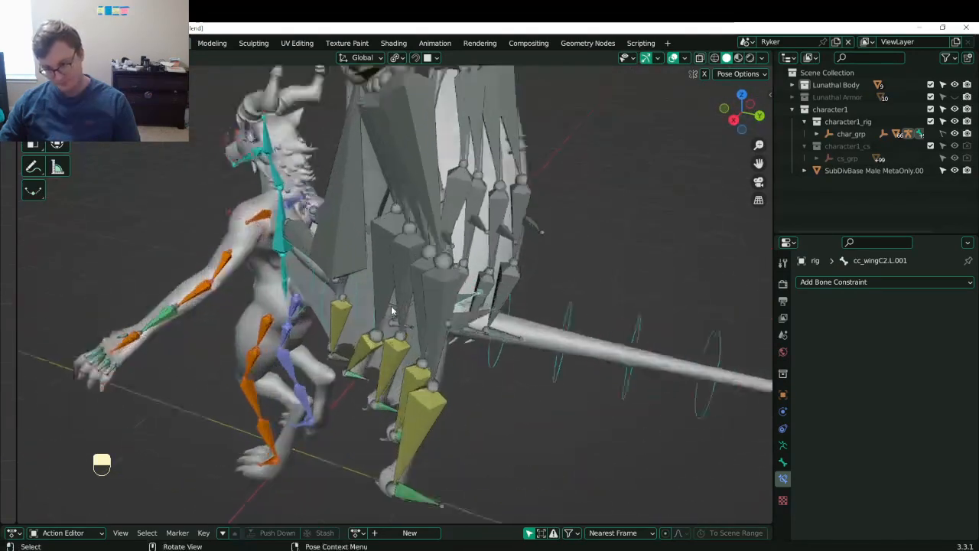
click(494, 322)
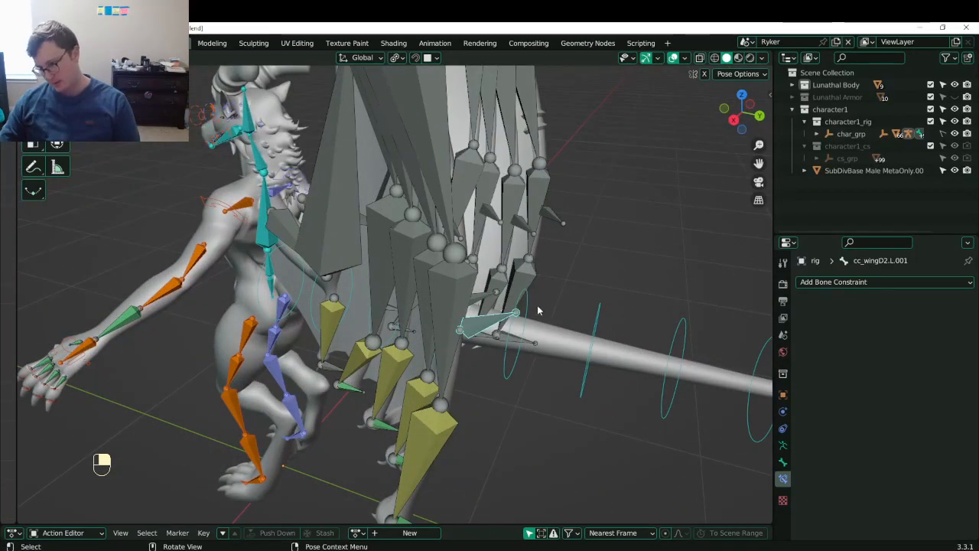
middle_drag(540, 309, 604, 304)
shift+middle_drag(481, 334, 476, 323)
click(452, 393)
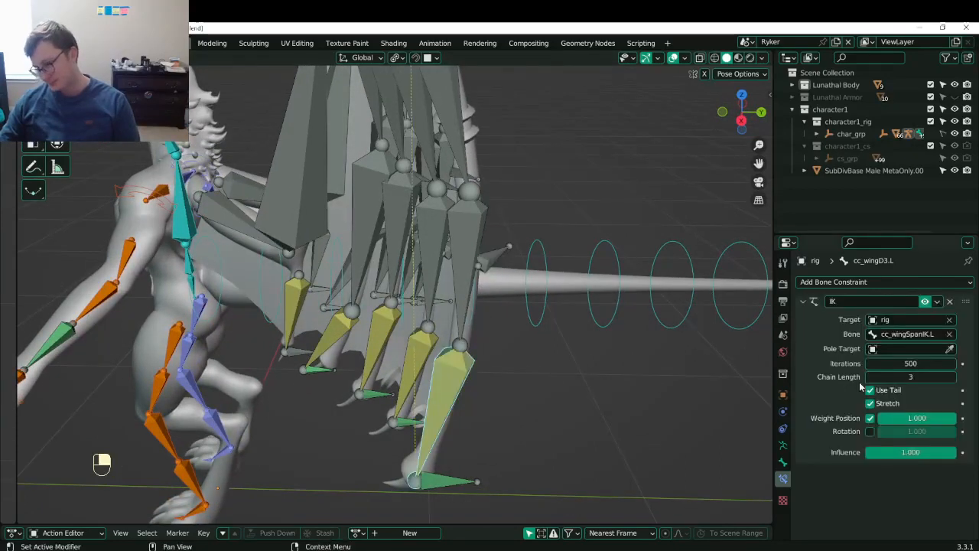
click(949, 349)
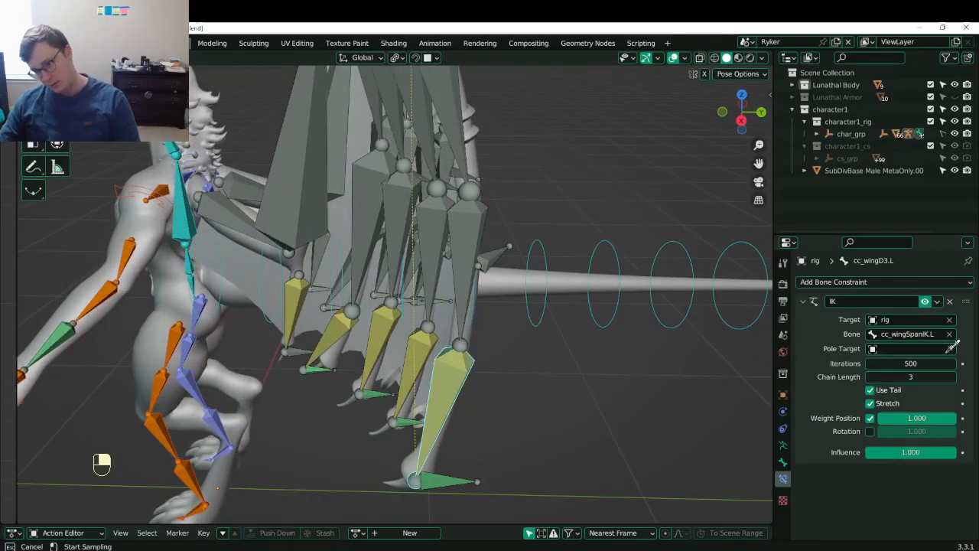
click(508, 255)
- Rename the control bone cc_wingD2.L.001 beside the left wing as cc_wingDPOLE
click(485, 260)
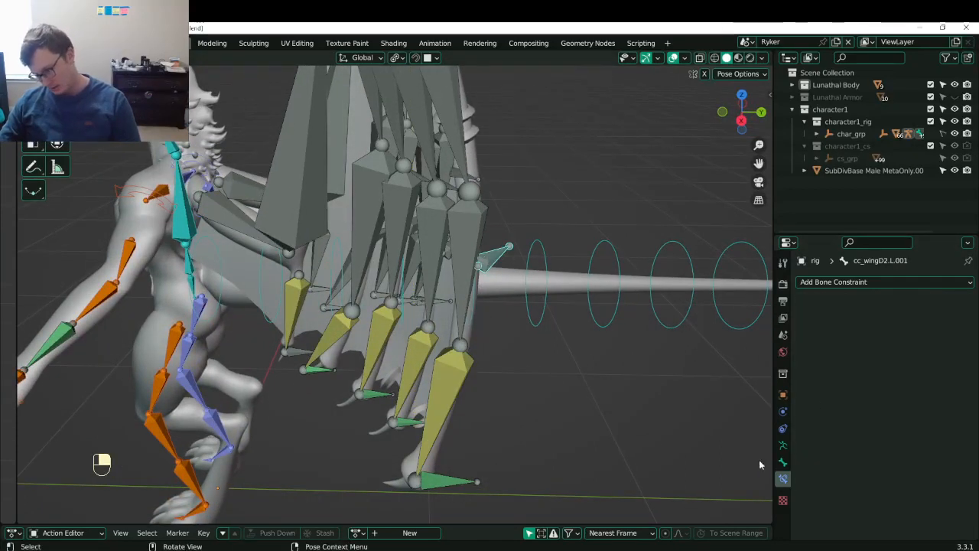
click(783, 462)
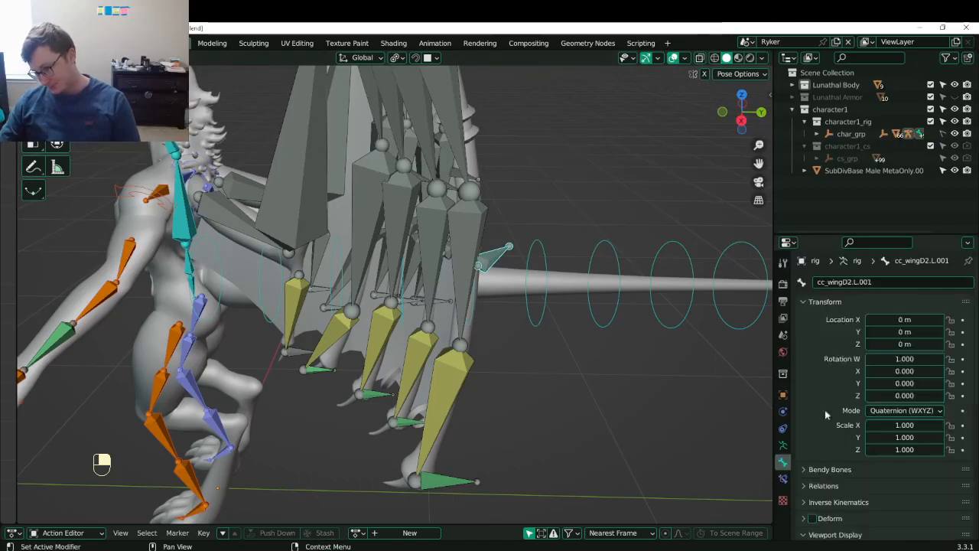
click(898, 281)
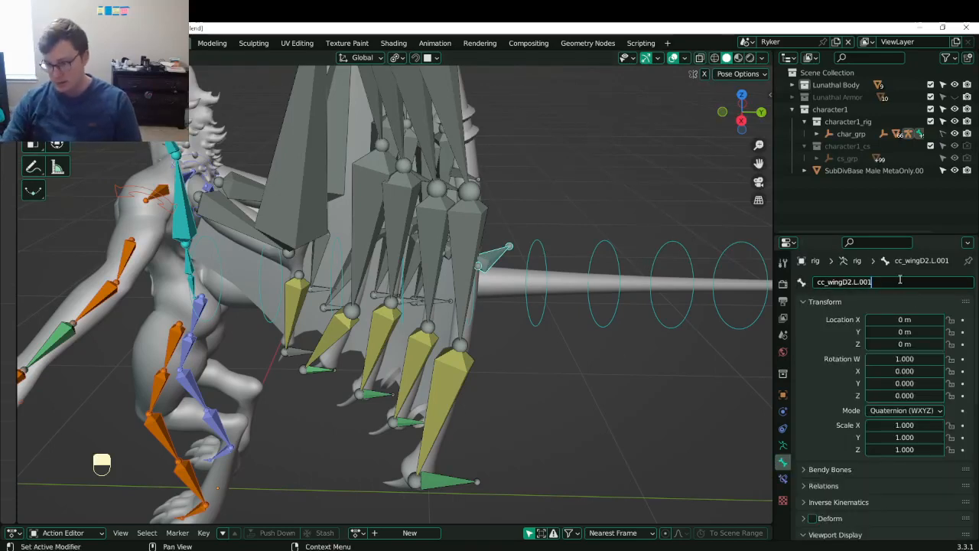
key(BackSpace)
key(BackSpace)
key(shift)
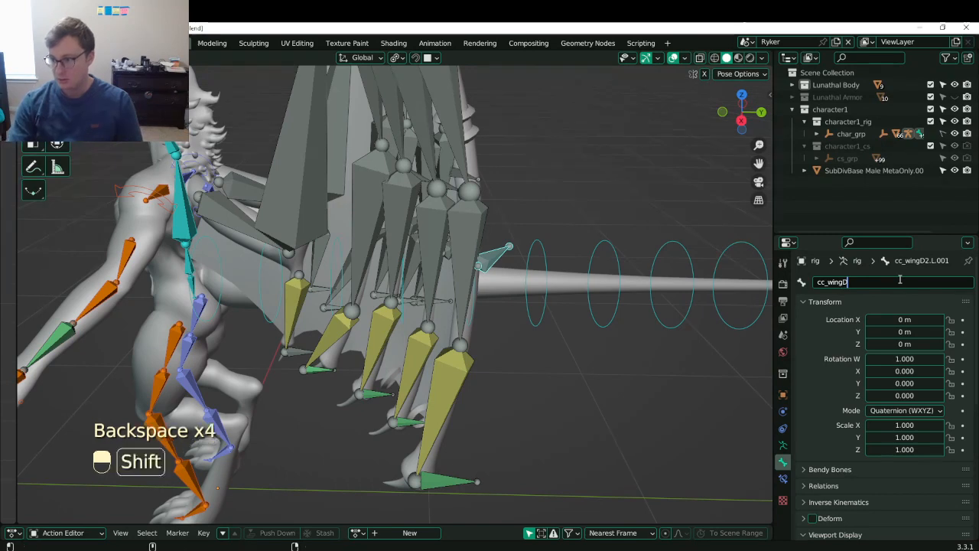
text(POLE)
key(Return)
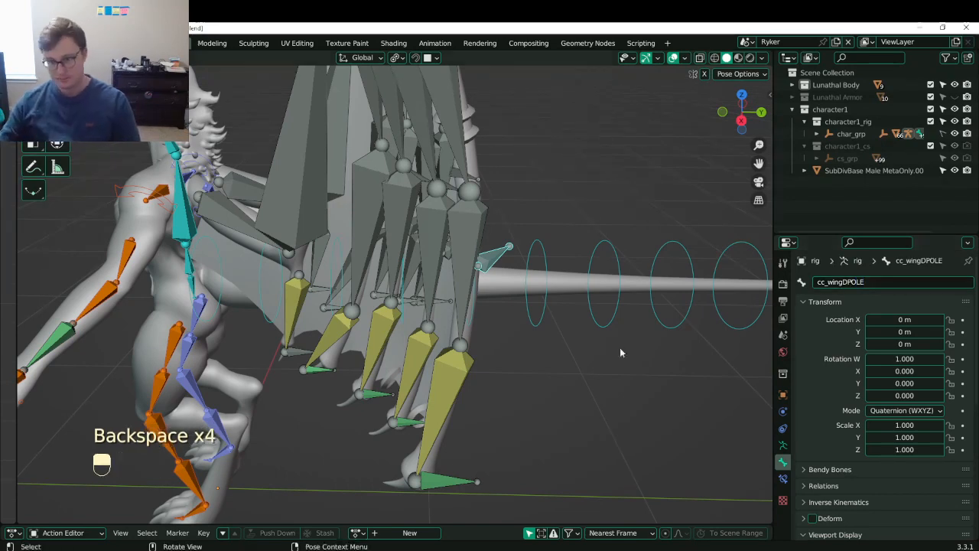
- Add the suffix .L to the name of the cc_wingDPOLE bone and copy the full name
click(463, 361)
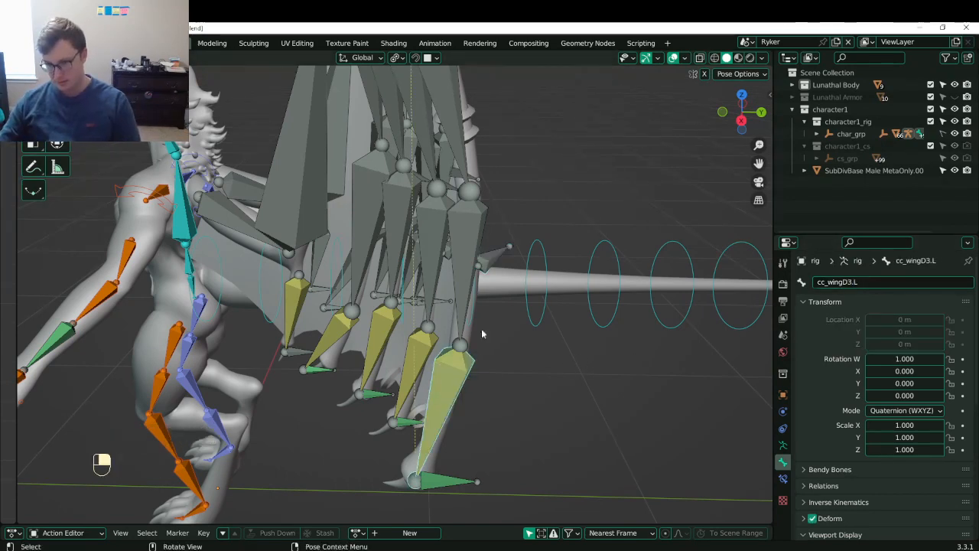
click(487, 262)
click(886, 281)
click(886, 282)
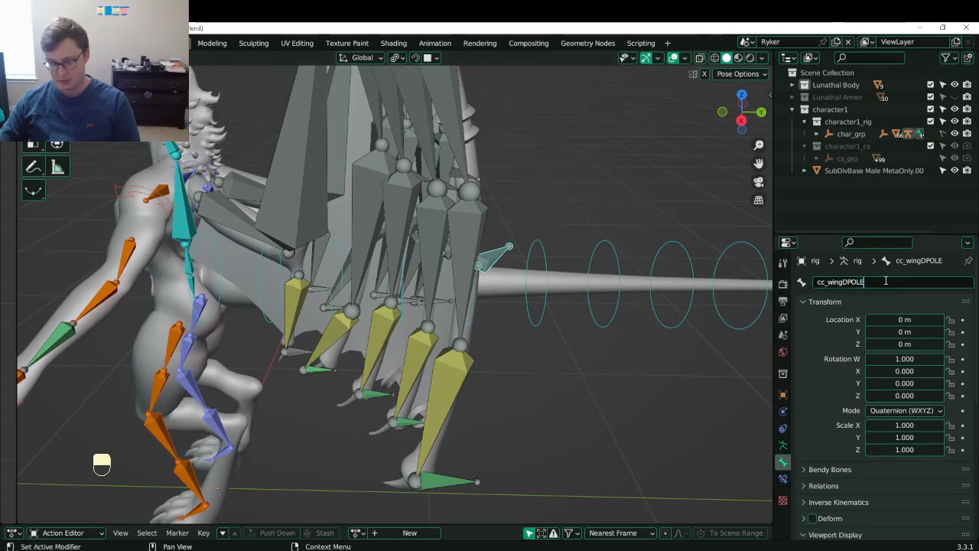
text(.L)
key(ctrl+a)
key(ctrl+c)
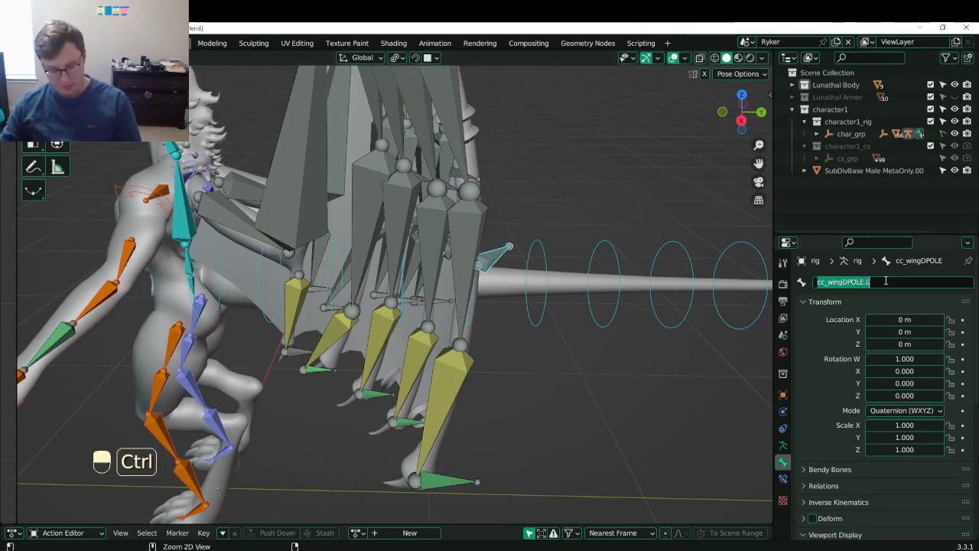
key(Return)
- Rename the matching right wing control bone as cc_wingDPOLE.R and save the file
middle_drag(561, 224, 643, 231)
click(529, 159)
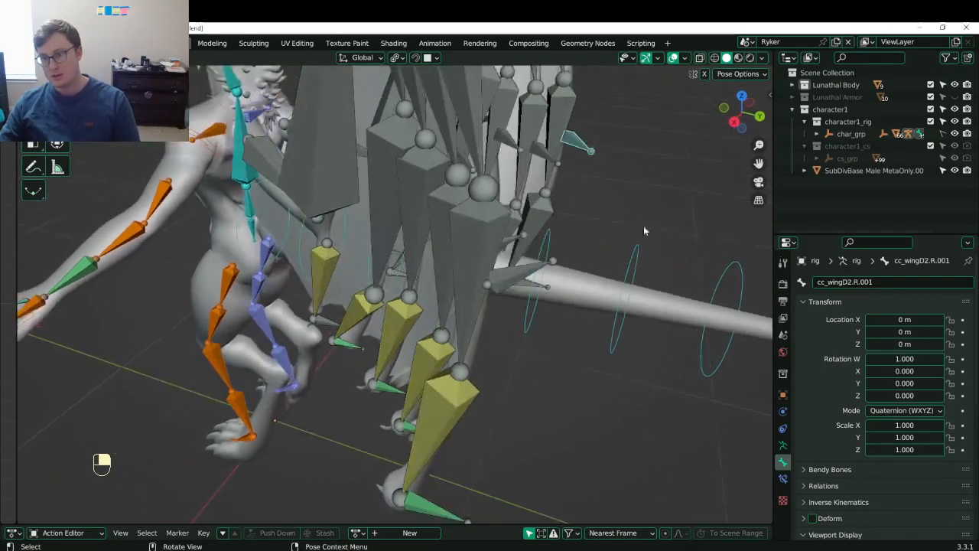
click(884, 281)
key(ctrl+v)
key(BackSpace)
text(R)
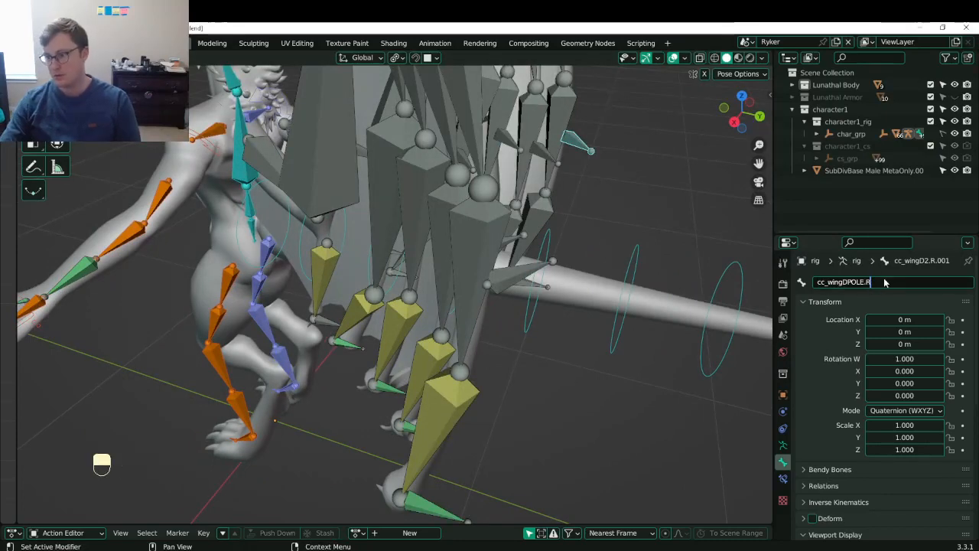
key(Return)
key(ctrl+s)
- Assign cc_wingDPOLE.L as the pole target bone in the IK constraint of cc_wingD3.L
click(459, 398)
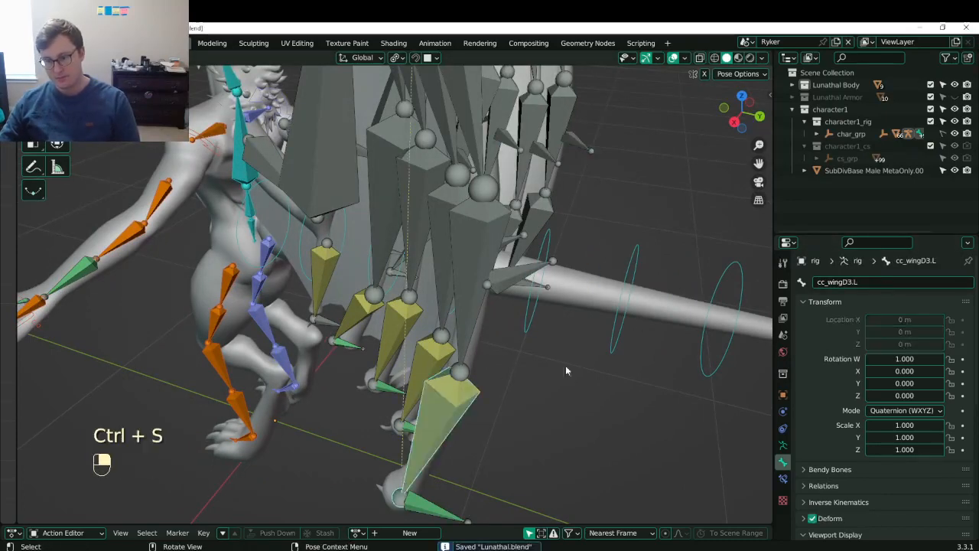
middle_drag(566, 370, 528, 336)
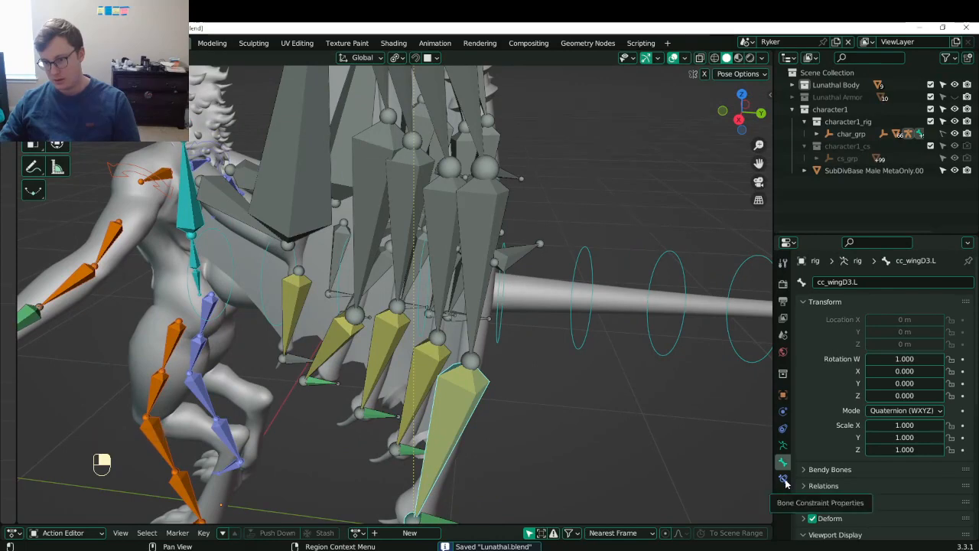
click(784, 479)
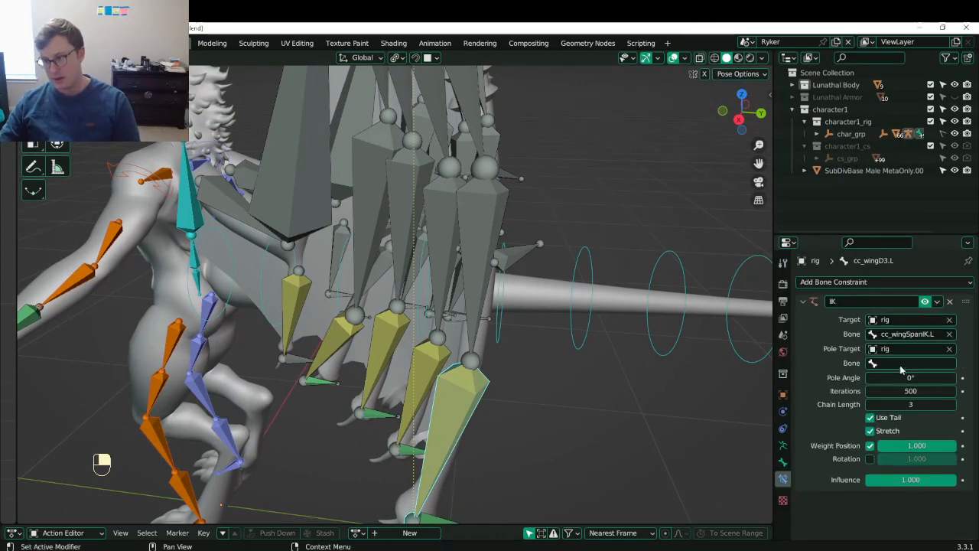
click(906, 361)
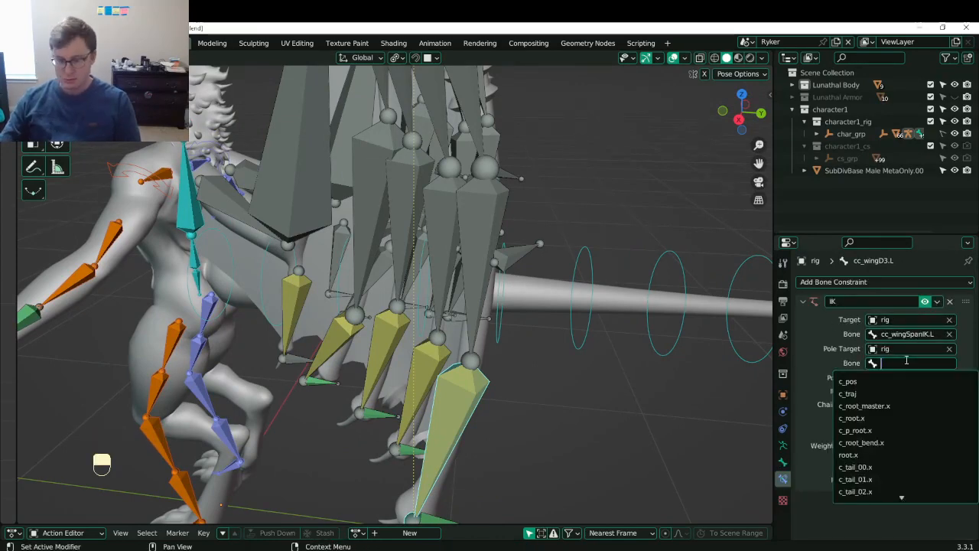
text(pol)
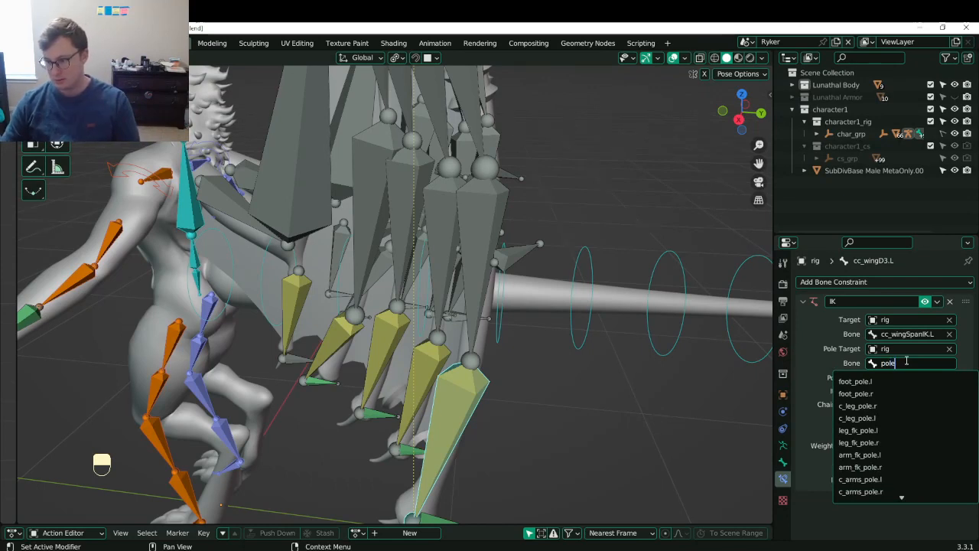
text(e)
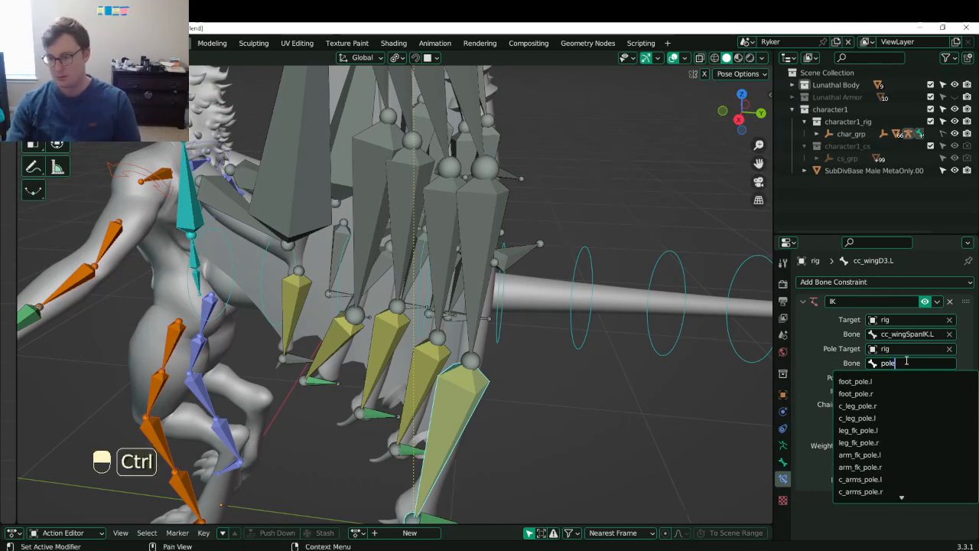
key(ctrl+BackSpace)
text(wingpole)
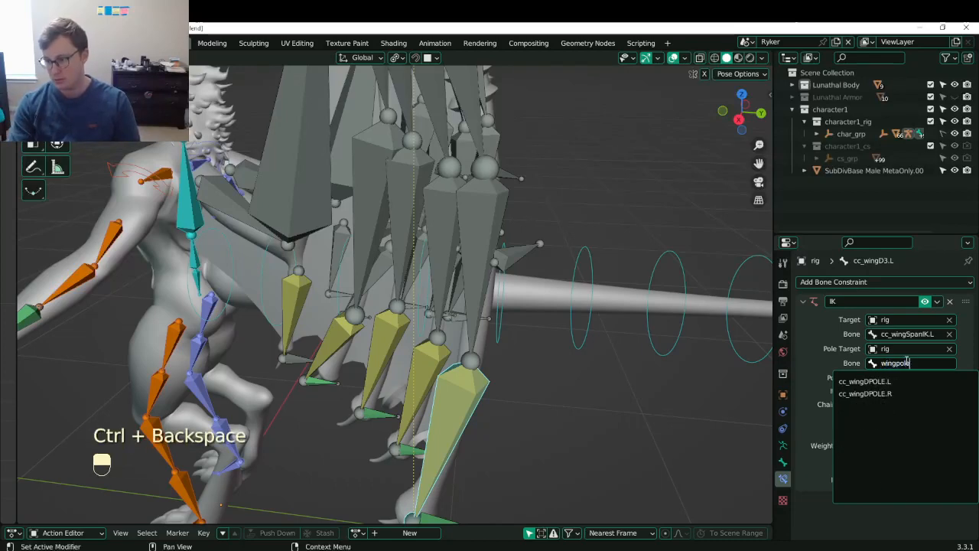
key(Down)
key(Return)
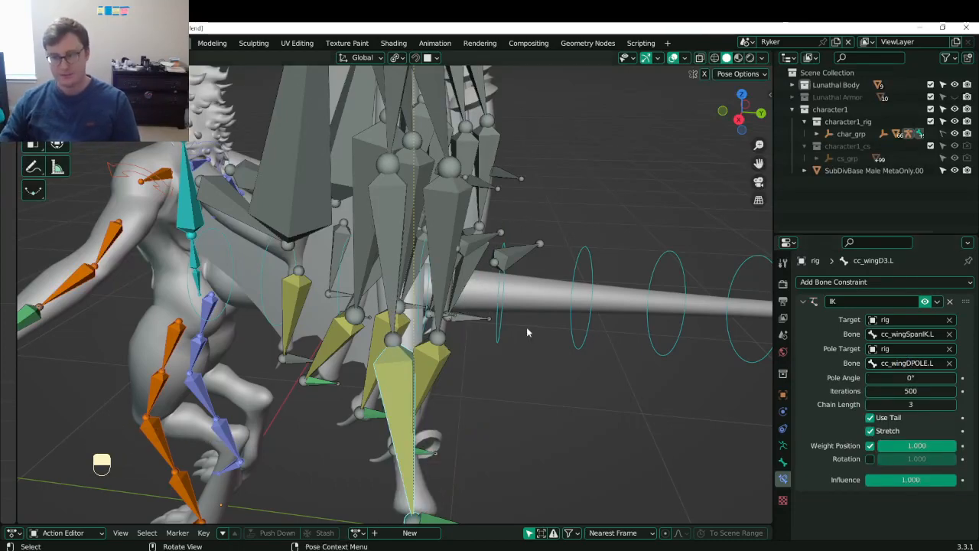
- Examine how the pole target affects the wing finger by comparing its pose with the IK constraint off and on
scroll(526, 327, down, 3)
middle_drag(526, 328, 560, 340)
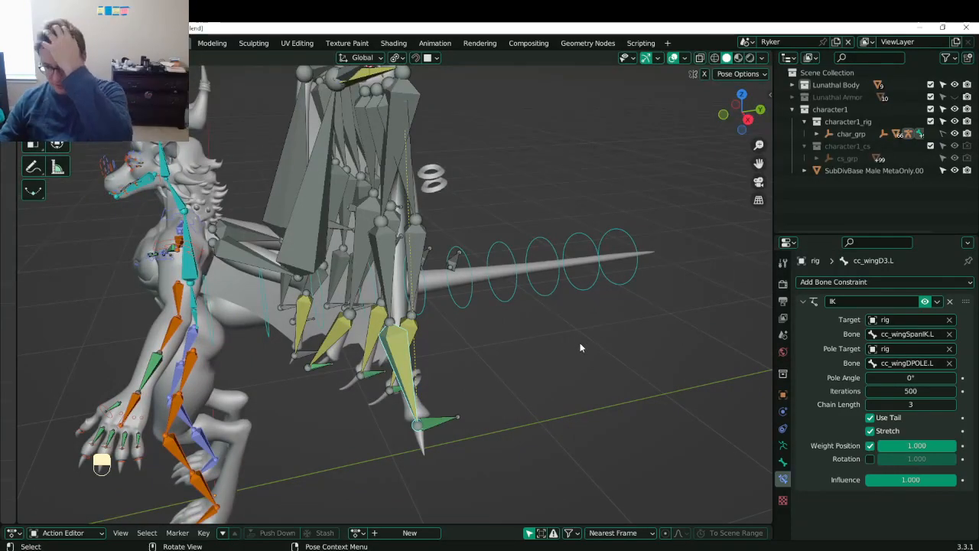
middle_drag(570, 346, 666, 334)
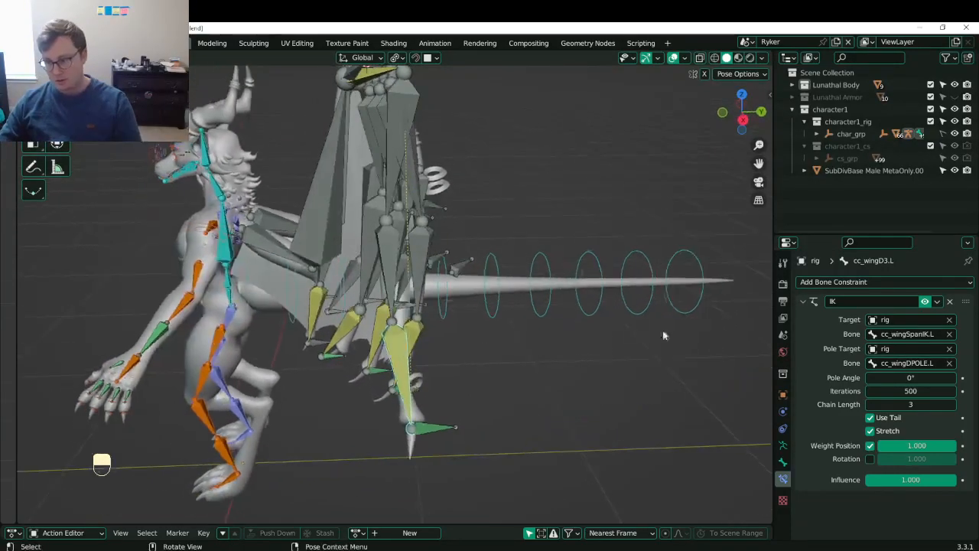
click(924, 302)
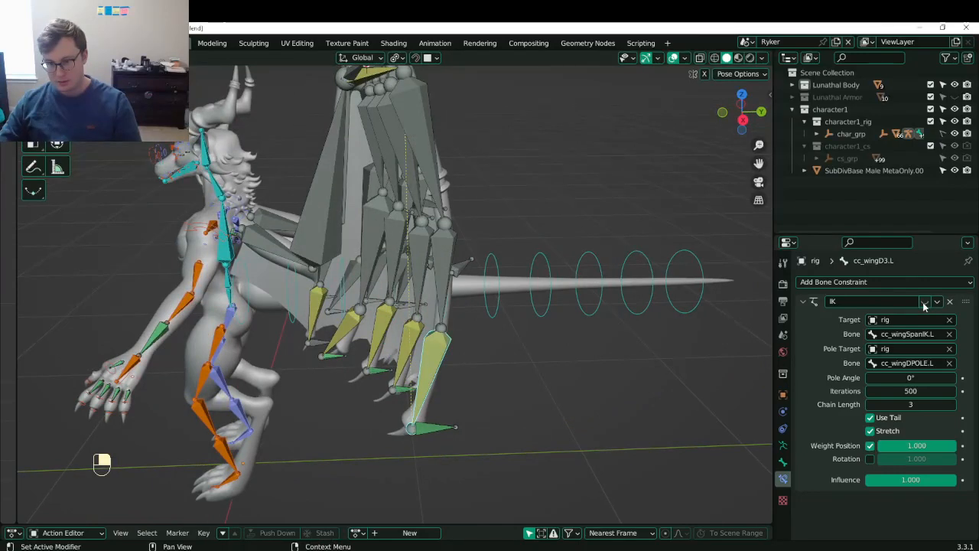
click(925, 303)
click(925, 302)
click(925, 302)
click(925, 302)
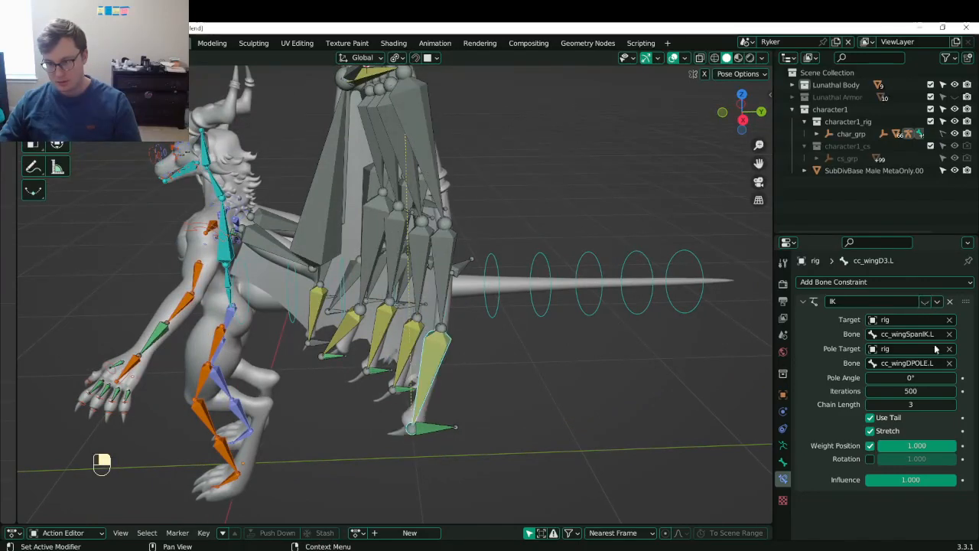
click(928, 301)
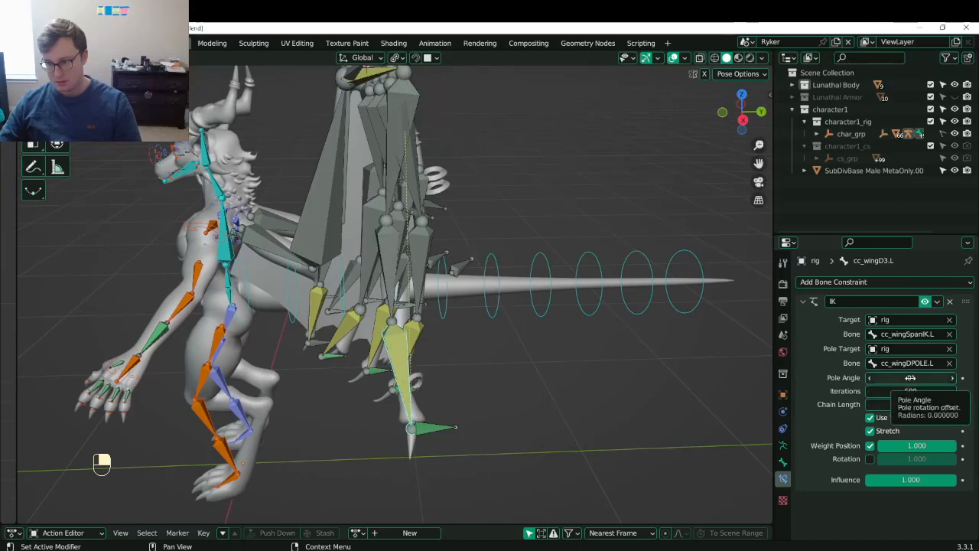
- Set the IK pole angle of cc_wingD3.L to 119.7° and compare the finger's pose with the constraint toggled
drag(907, 378, 954, 377)
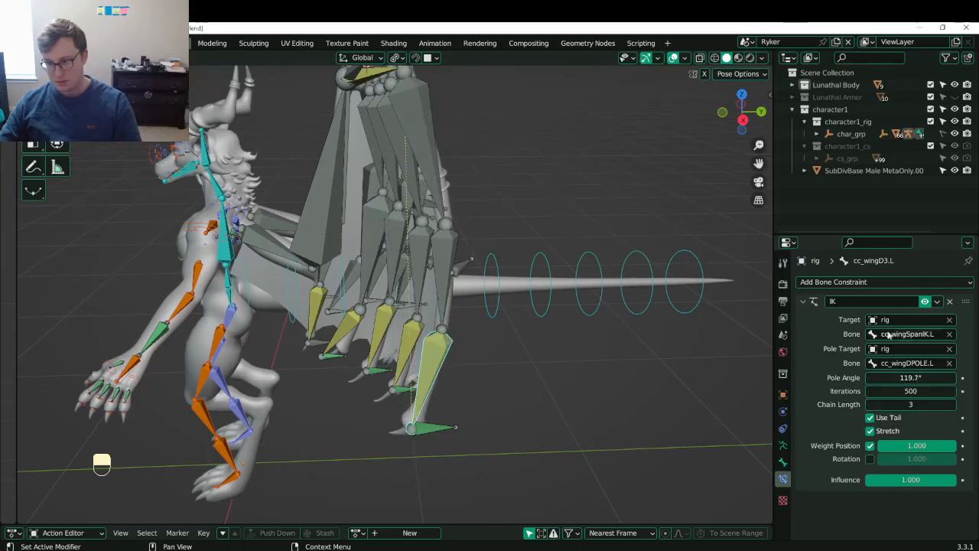
click(924, 302)
click(925, 303)
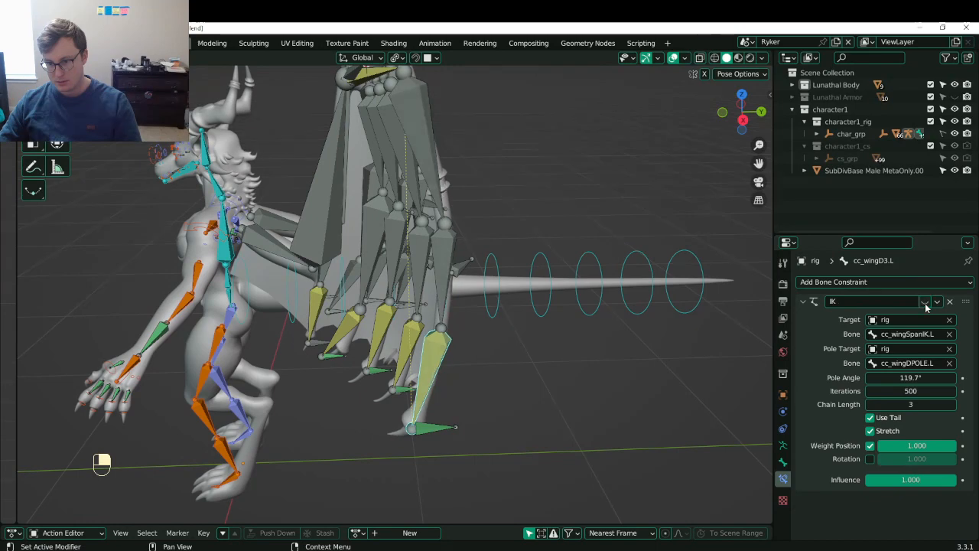
- Set the IK pole angle of cc_wingD3.L to 113.2° and test the wing by trial-moving cc_wingSpanIK.L
mouse_move(910, 378)
mouse_down()
mouse_move(899, 377)
mouse_move(907, 377)
mouse_up()
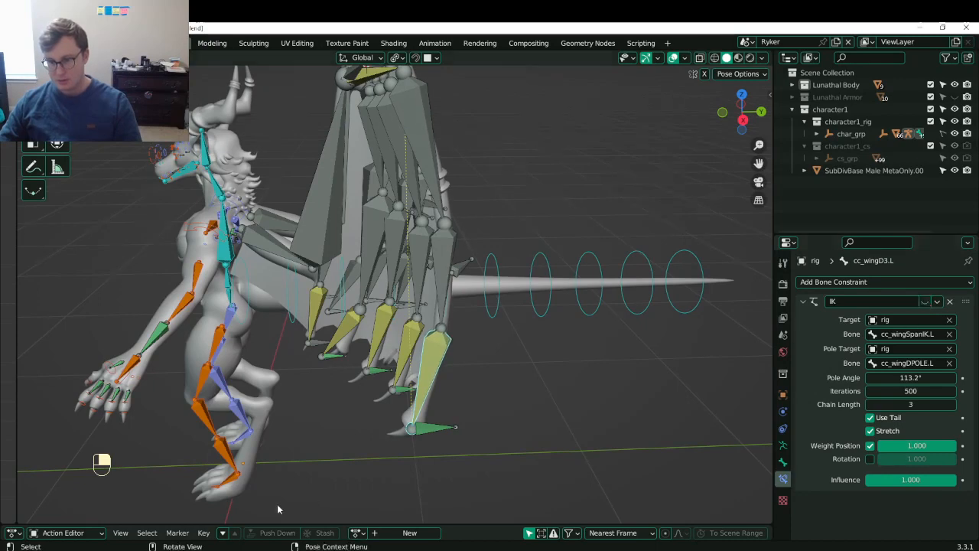
click(428, 429)
middle_drag(433, 425, 489, 385)
key(g)
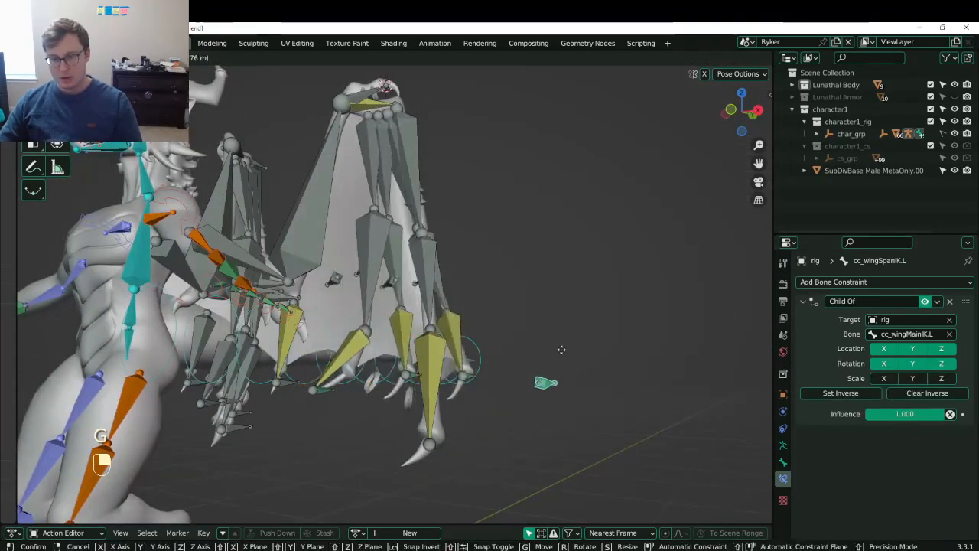
right_click(498, 380)
click(364, 95)
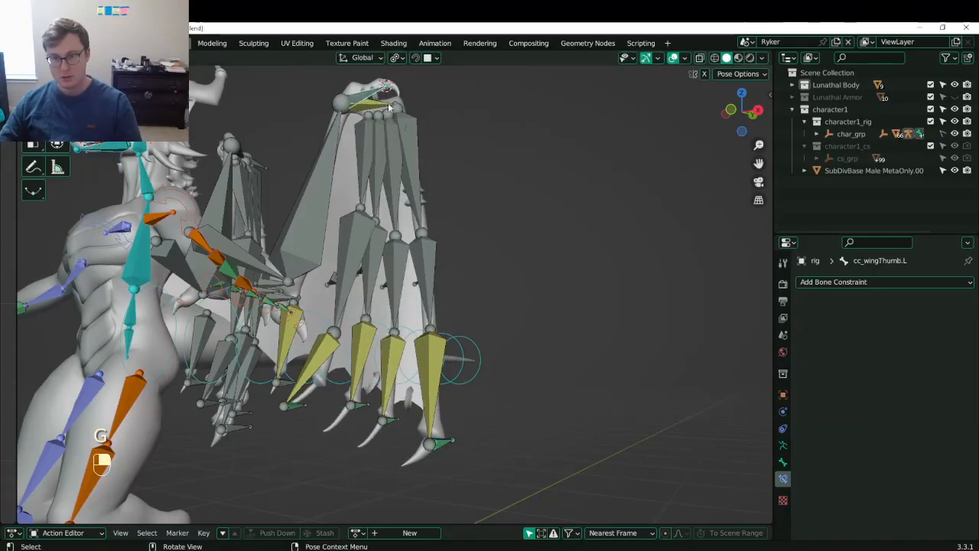
scroll(435, 127, down, 3)
key(g)
right_click(476, 222)
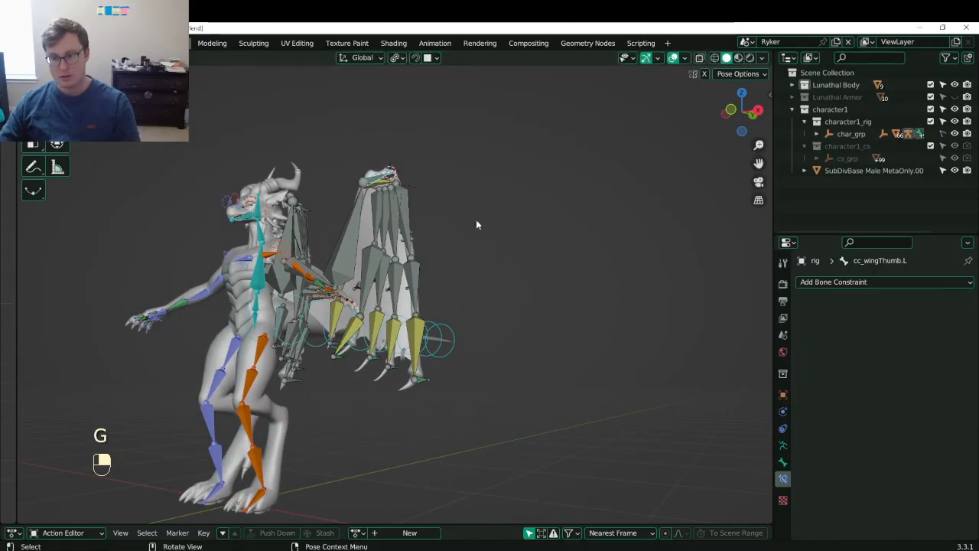
- Show the rig's third bone layer alongside the active one and test-rotate the left wing's main IK control
click(783, 445)
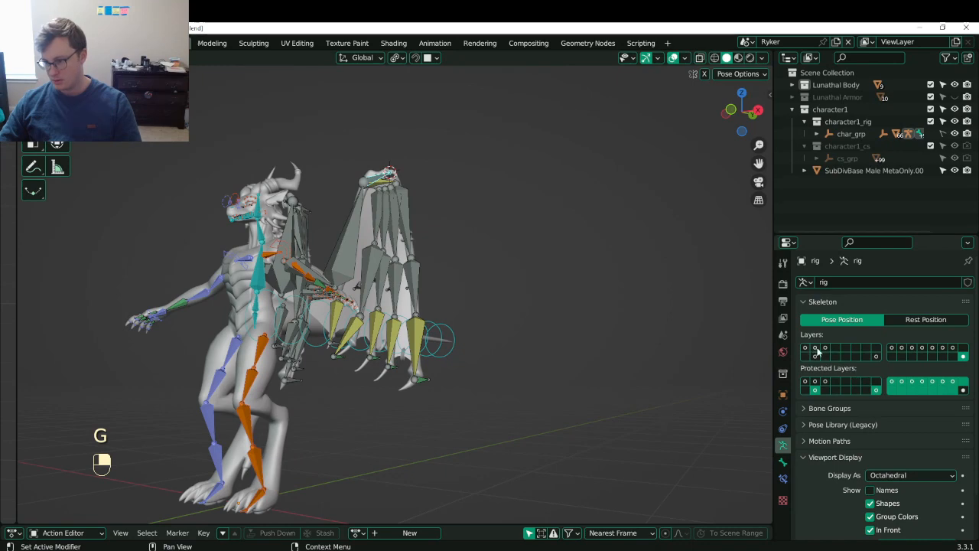
shift+click(824, 348)
scroll(535, 218, up, 2)
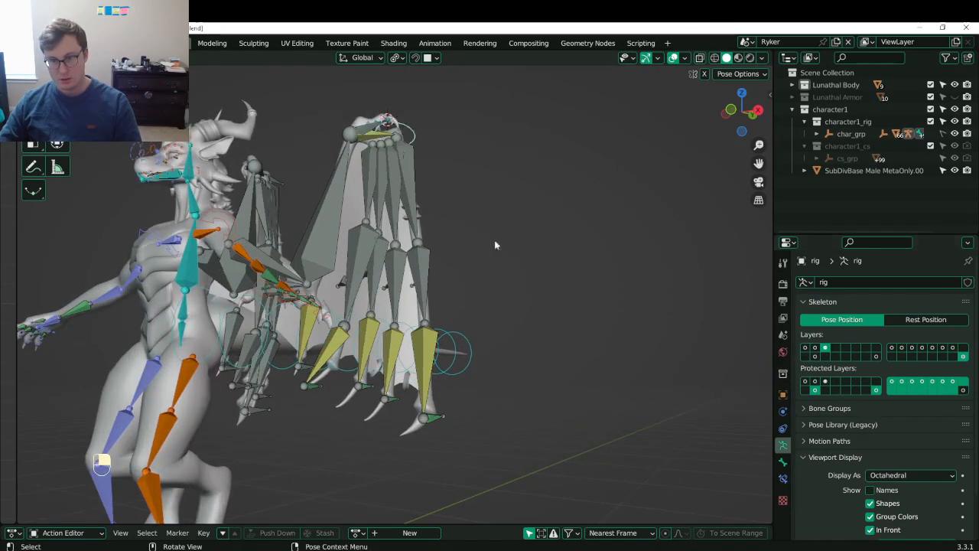
key(r)
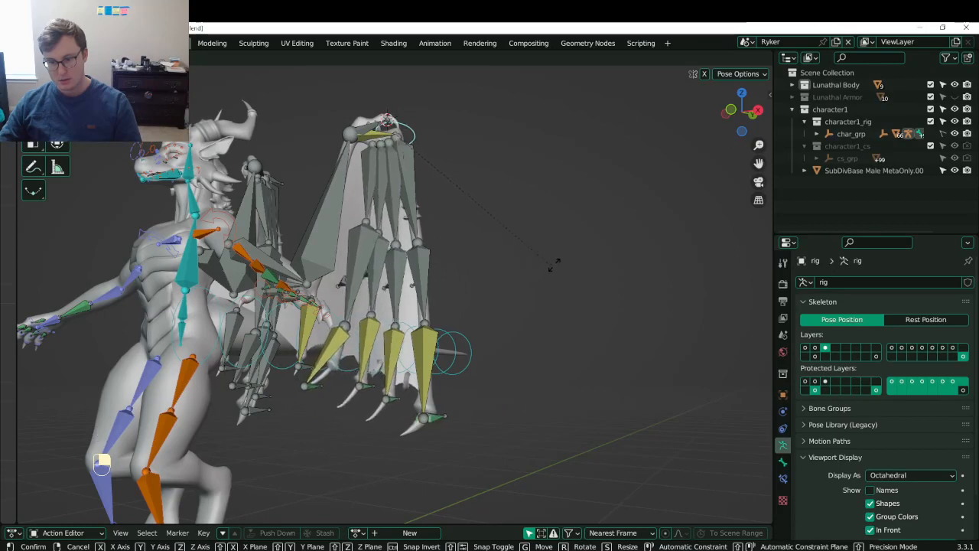
click(552, 264)
- Check the IK constraint settings of cc_wingD3.L and test how the fingers follow a trial move of cc_wingSpanIK.L
click(437, 355)
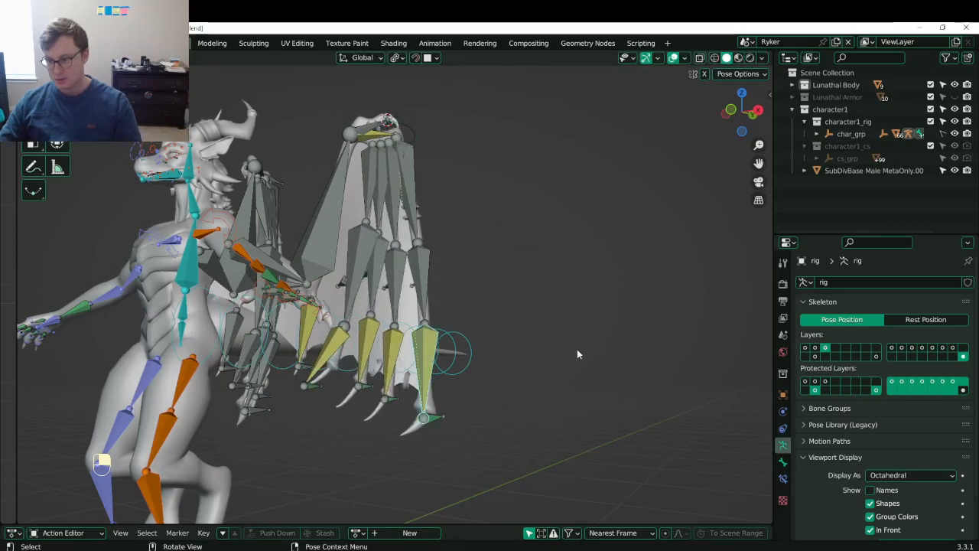
click(782, 478)
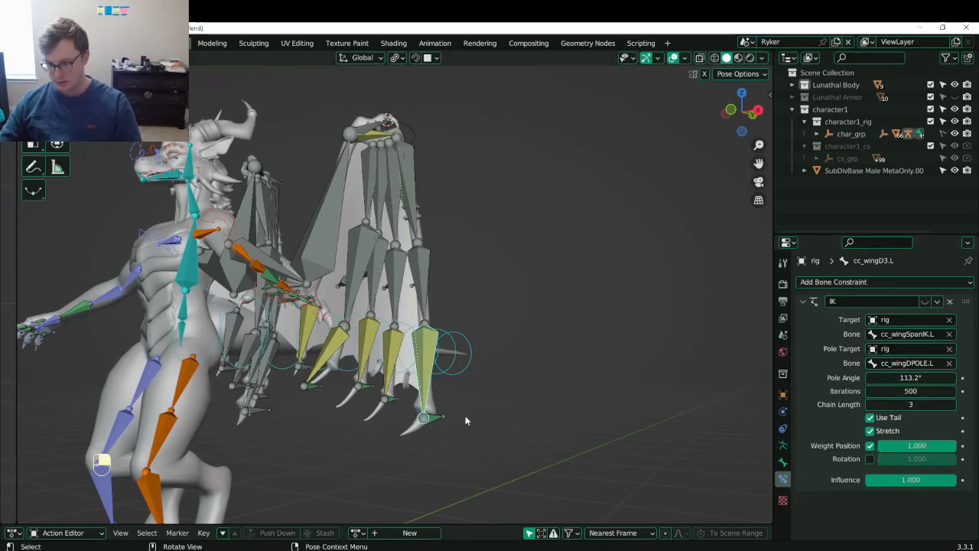
middle_drag(465, 417, 430, 437)
click(431, 425)
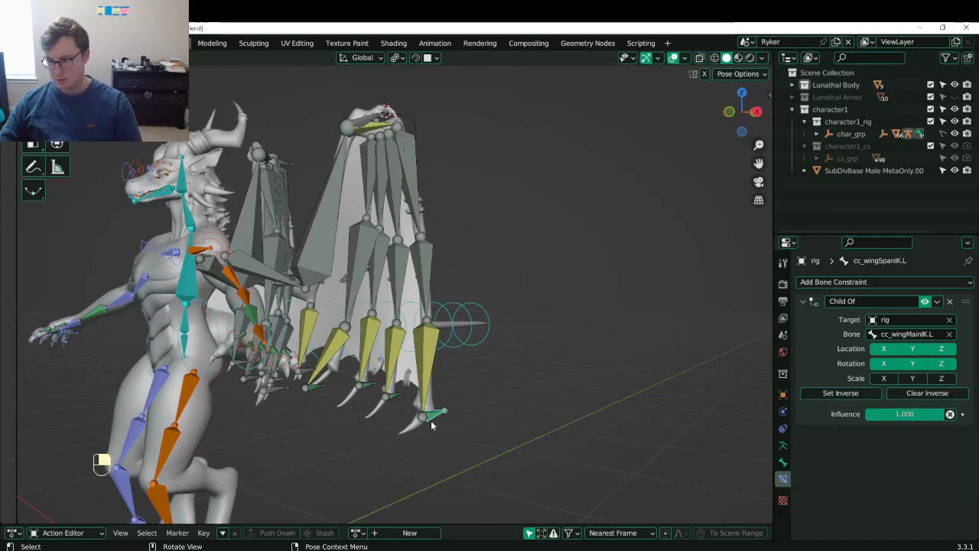
key(g)
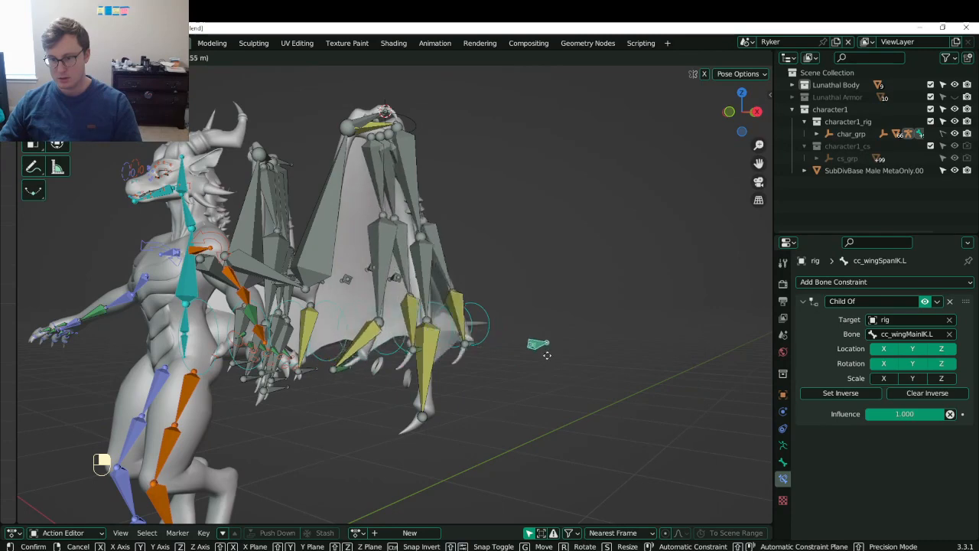
click(413, 382)
- Test the pole bone cc_wingDPOLE.L with a trial move while viewing the wings from behind
middle_drag(413, 383, 362, 287)
shift+click(362, 288)
key(g)
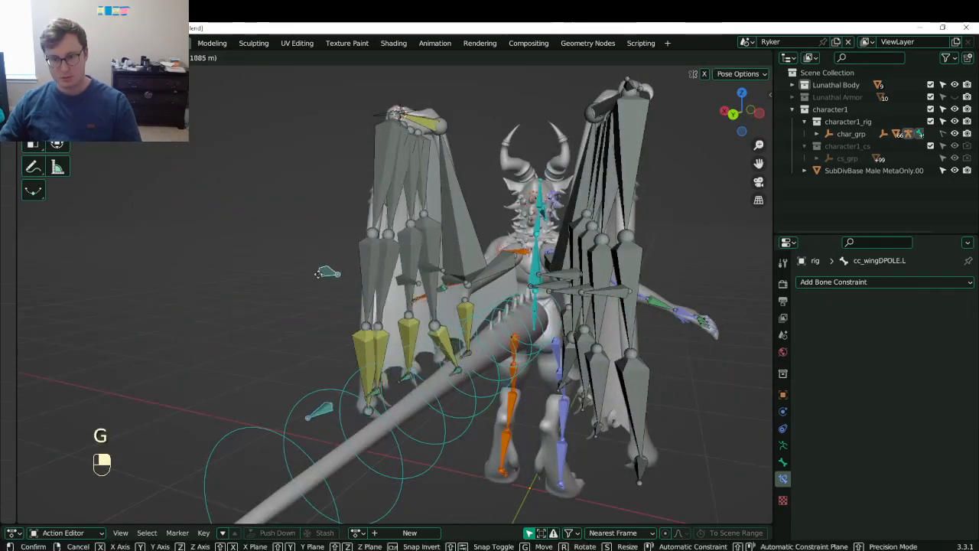
right_click(352, 285)
- Remove the pole target from the IK constraint of cc_wingD3.L and test-rotate cc_wingMainIK.L
click(363, 356)
middle_drag(322, 367, 605, 369)
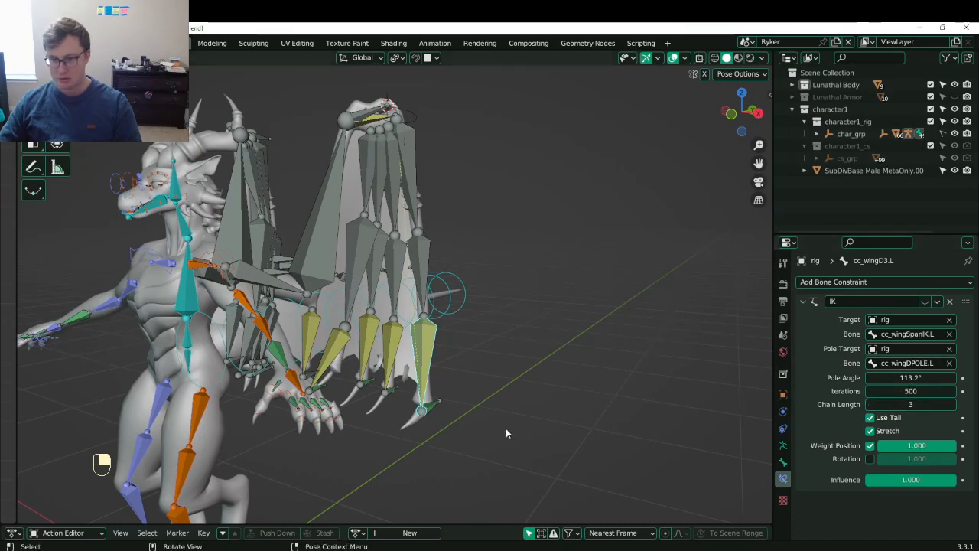
click(949, 349)
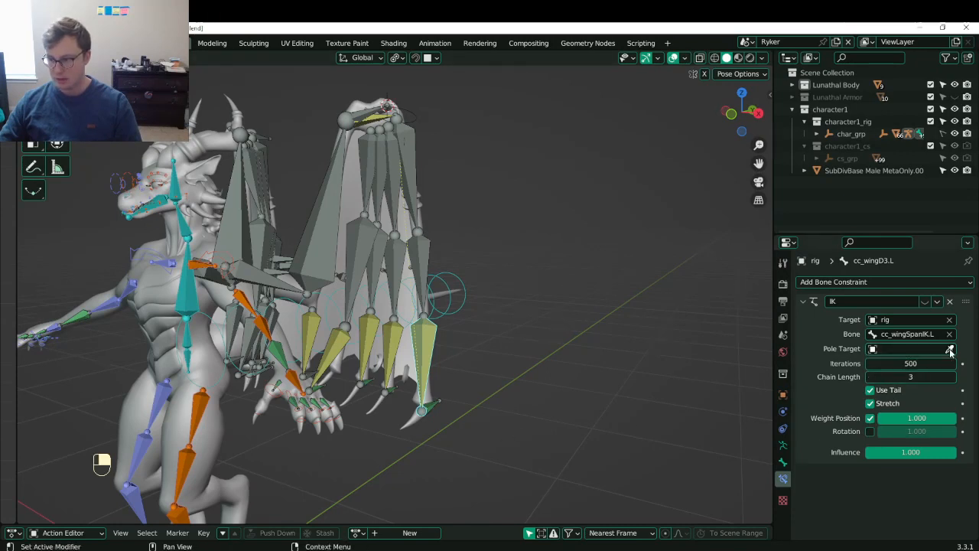
click(407, 113)
key(r)
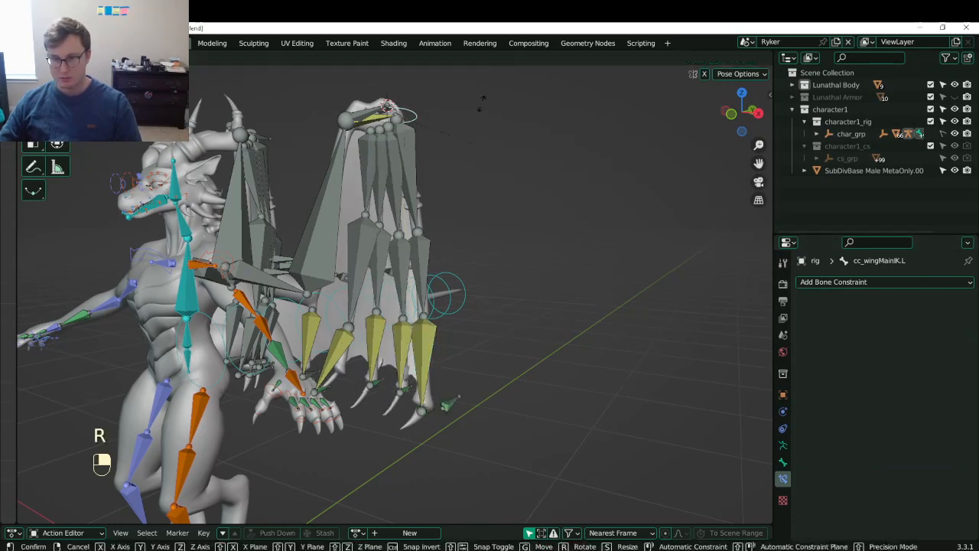
right_click(471, 159)
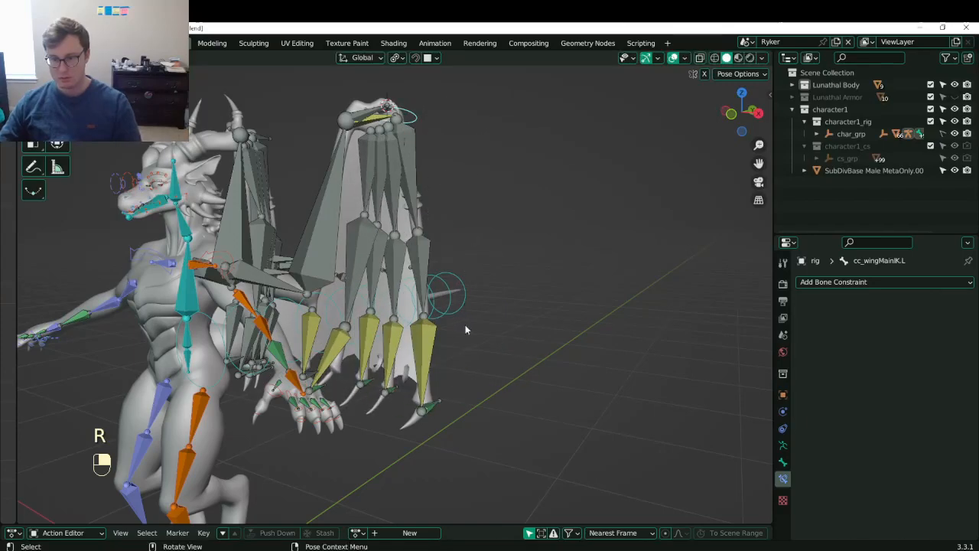
- Examine from behind how the left wing fingers respond to a trial move of cc_wingSpanIK.L without the pole target
middle_drag(465, 324, 267, 347)
middle_drag(433, 375, 360, 404)
click(360, 406)
click(368, 380)
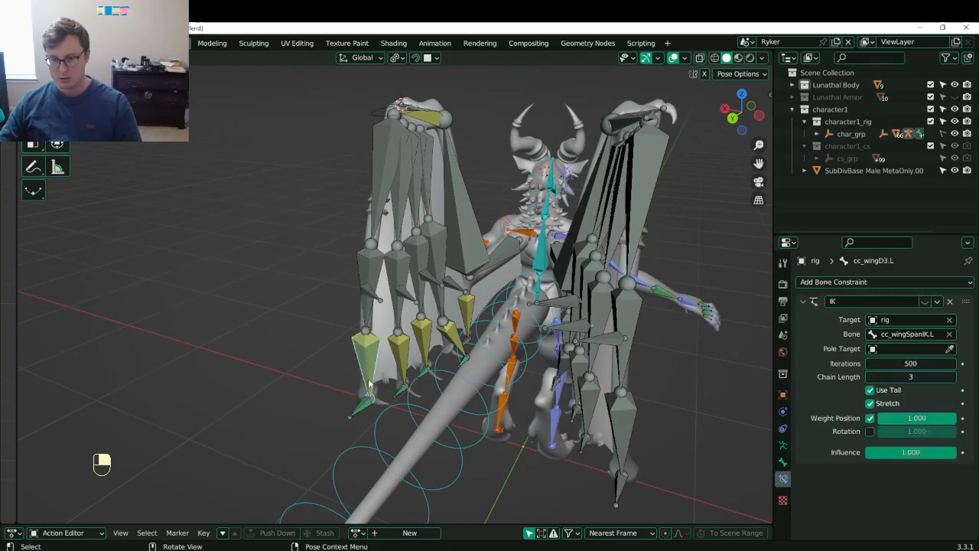
click(370, 400)
key(g)
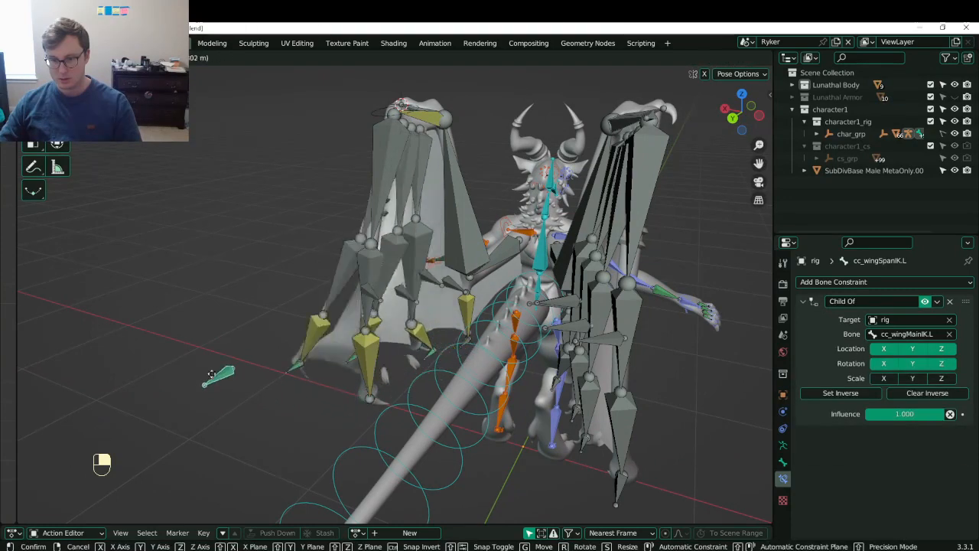
click(373, 399)
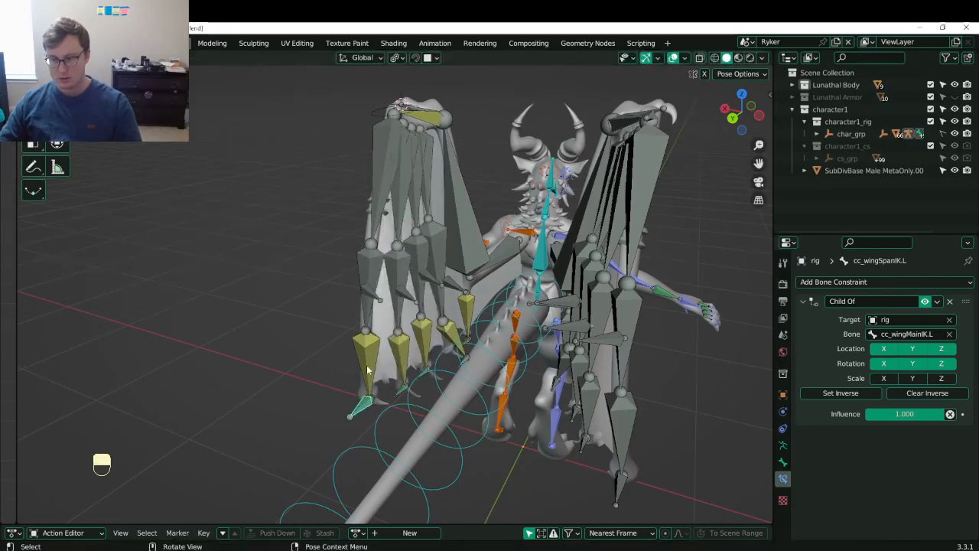
- Inspect the bone properties of cc_wingSpanIK.L while trial-moving it away from the last finger
click(366, 353)
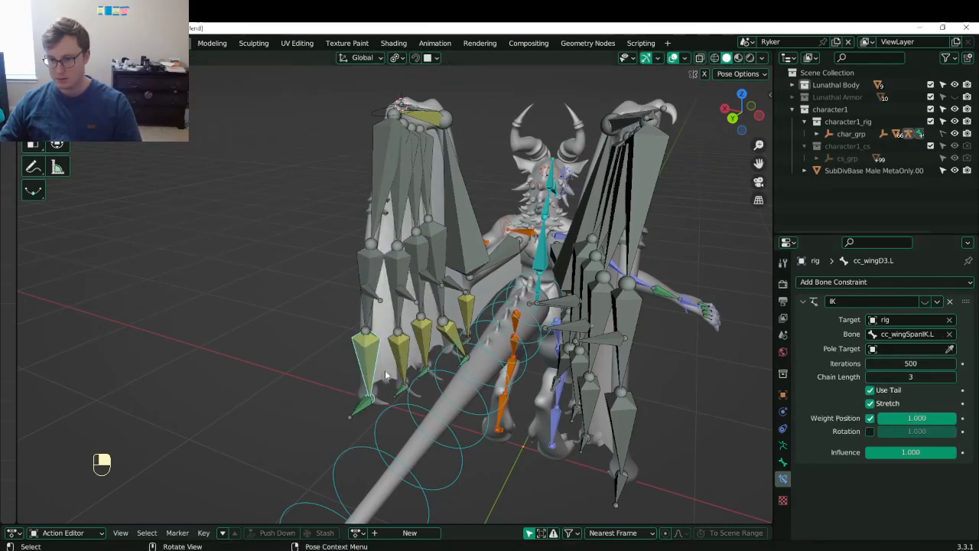
click(360, 407)
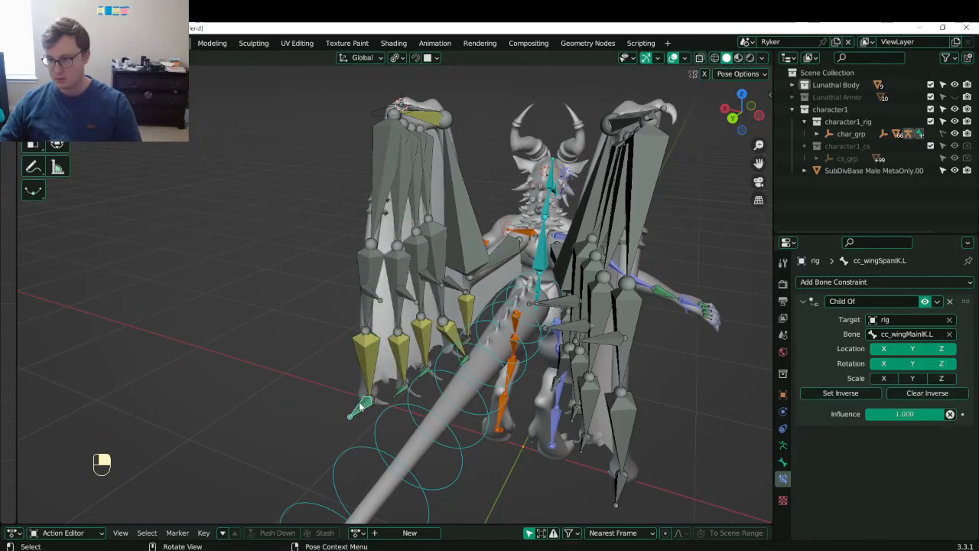
click(782, 461)
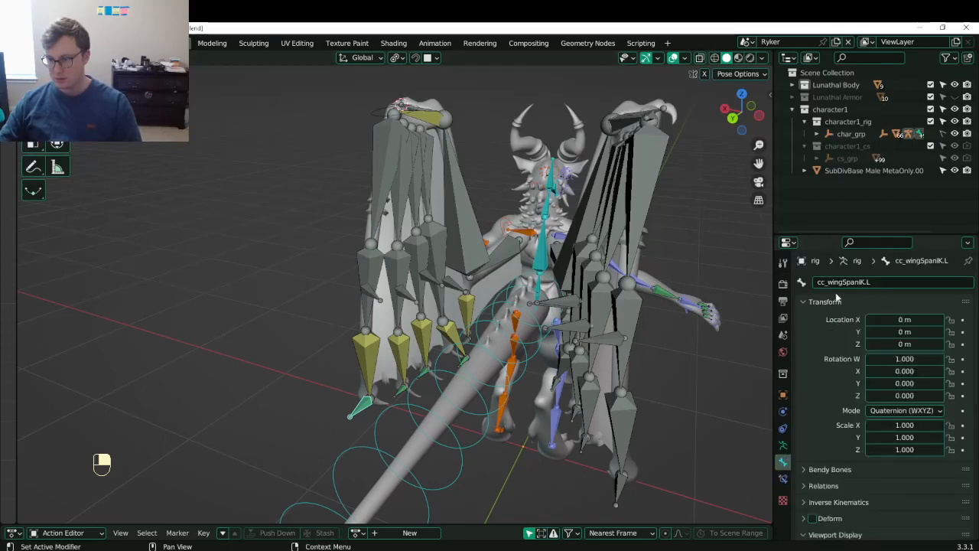
key(g)
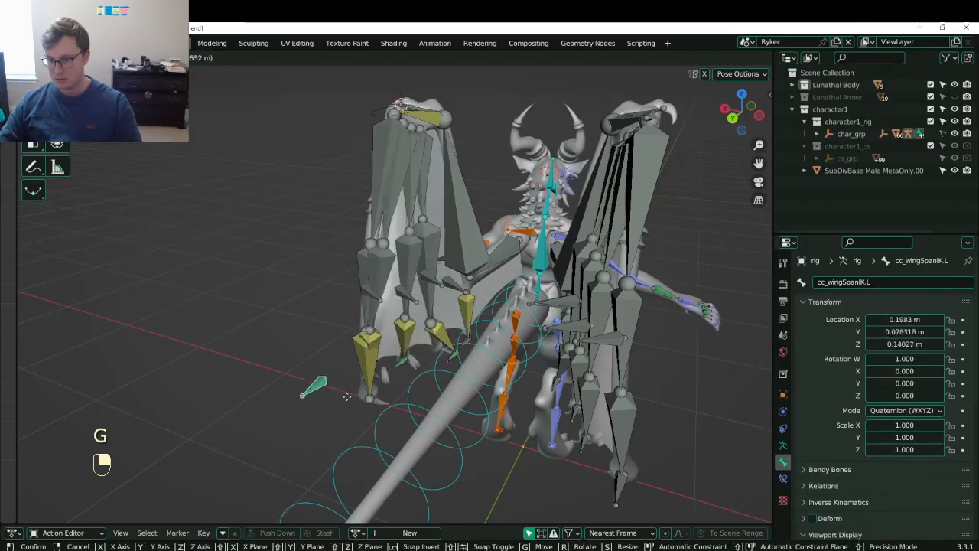
right_click(360, 354)
- Re-enable the IK constraint of cc_wingD3.L and save the file
click(363, 356)
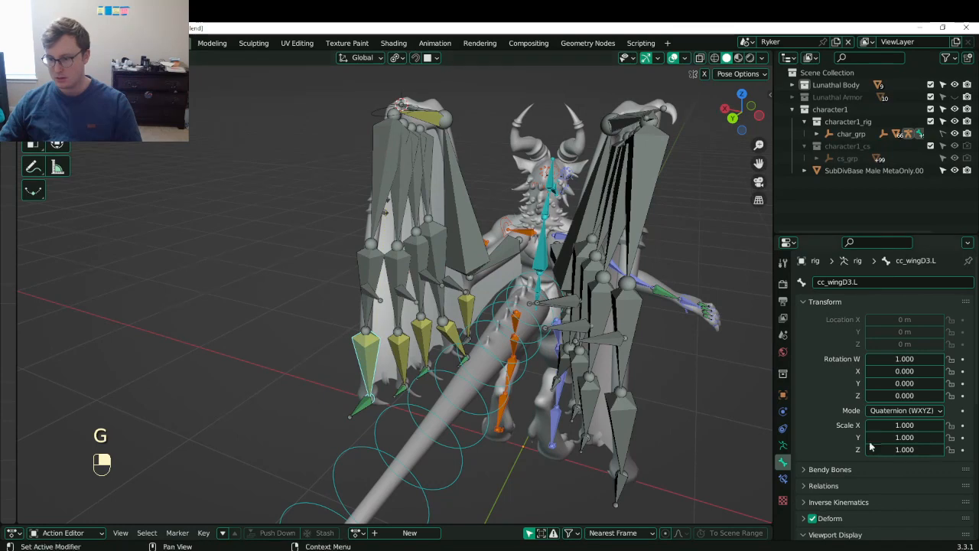
click(783, 478)
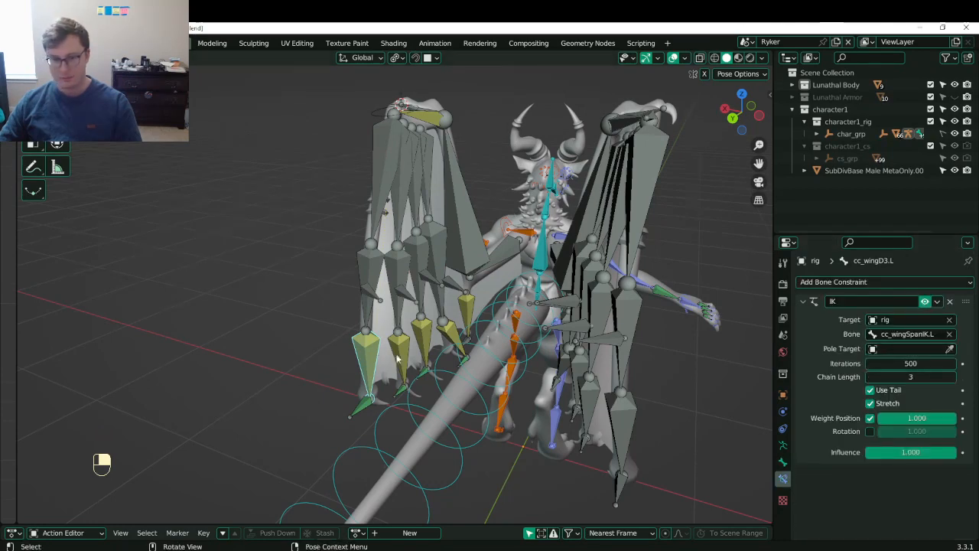
middle_drag(397, 358, 589, 344)
key(ctrl+s)
- Rotate cc_wingMainIK.L to spread the left wing's fingers outward
middle_drag(475, 321, 665, 275)
click(413, 139)
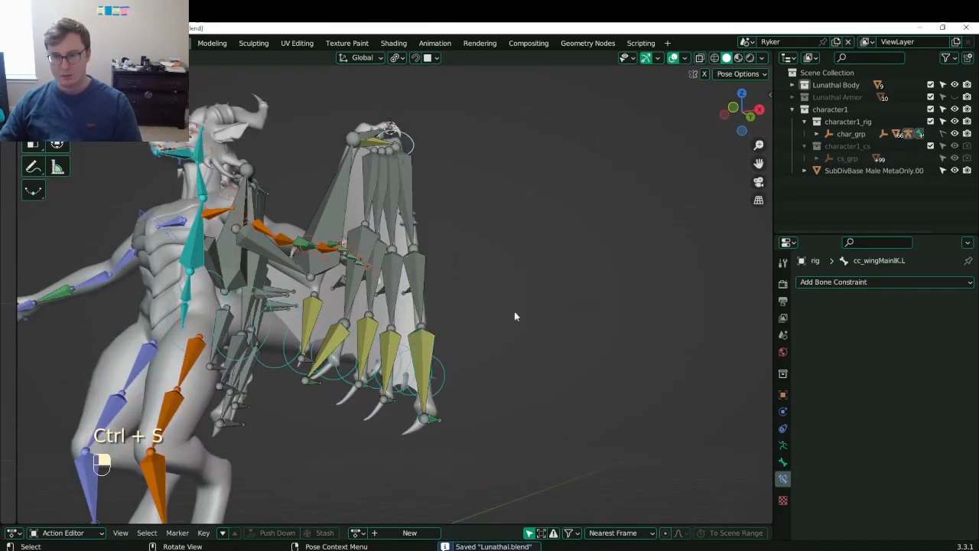
key(r)
right_click(609, 249)
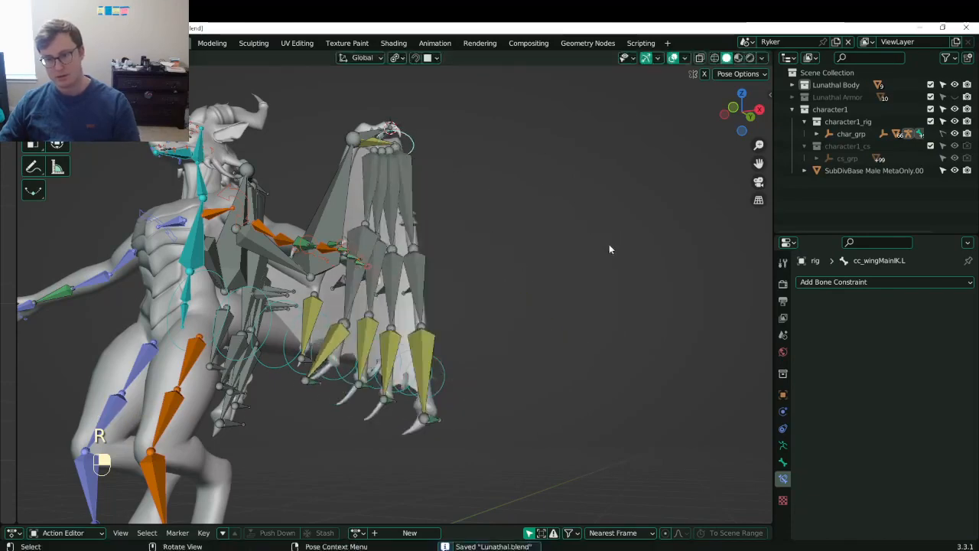
middle_drag(610, 249, 360, 394)
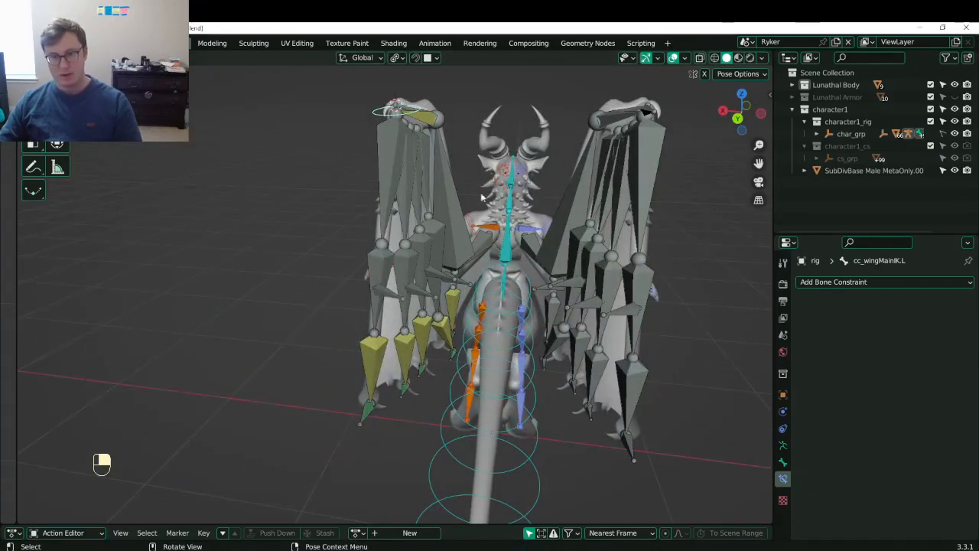
key(r)
click(405, 263)
- Move the pole bone cc_wingDPOLE.L out behind the spread left wing
click(386, 288)
key(g)
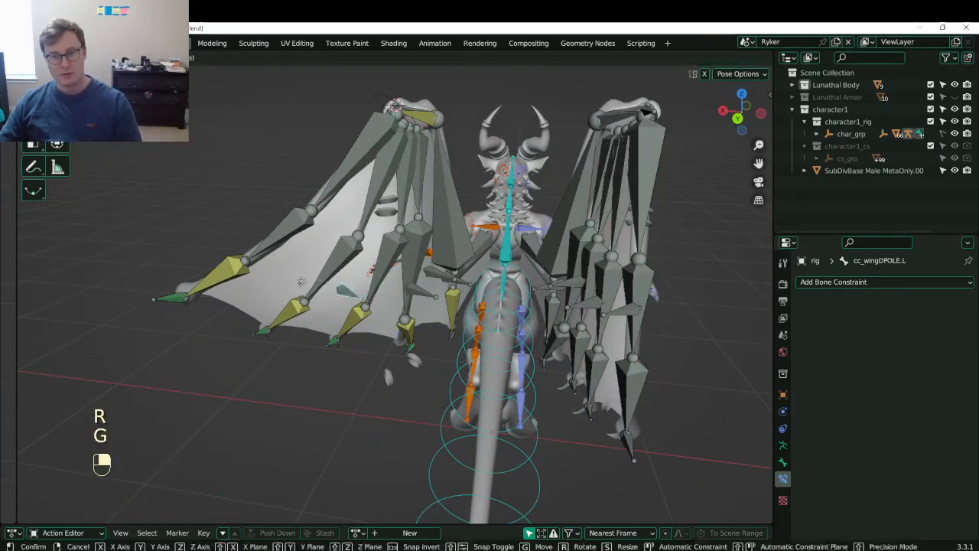
click(247, 170)
middle_drag(247, 170, 451, 245)
key(g)
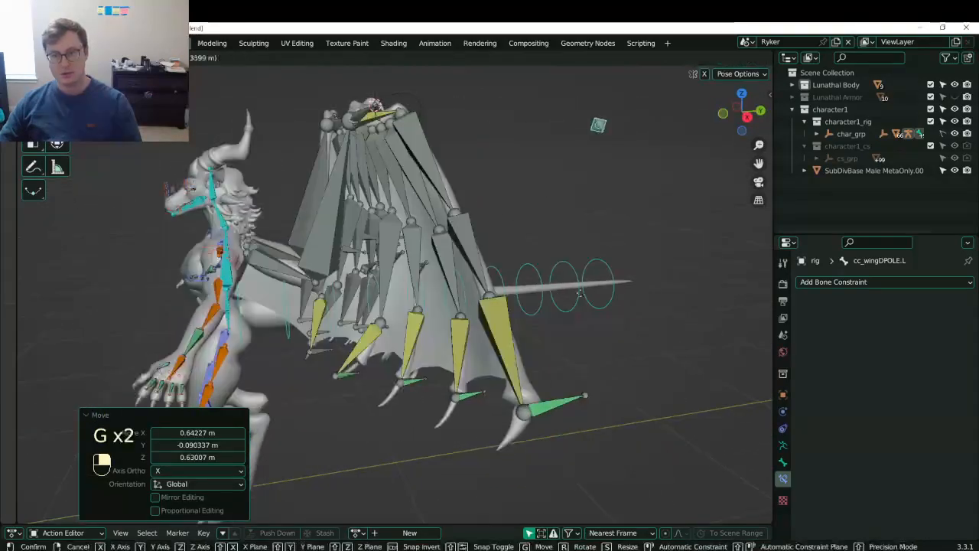
click(526, 328)
- Set rig as the pole target object in the IK constraint of cc_wingD3.L
click(516, 336)
click(910, 349)
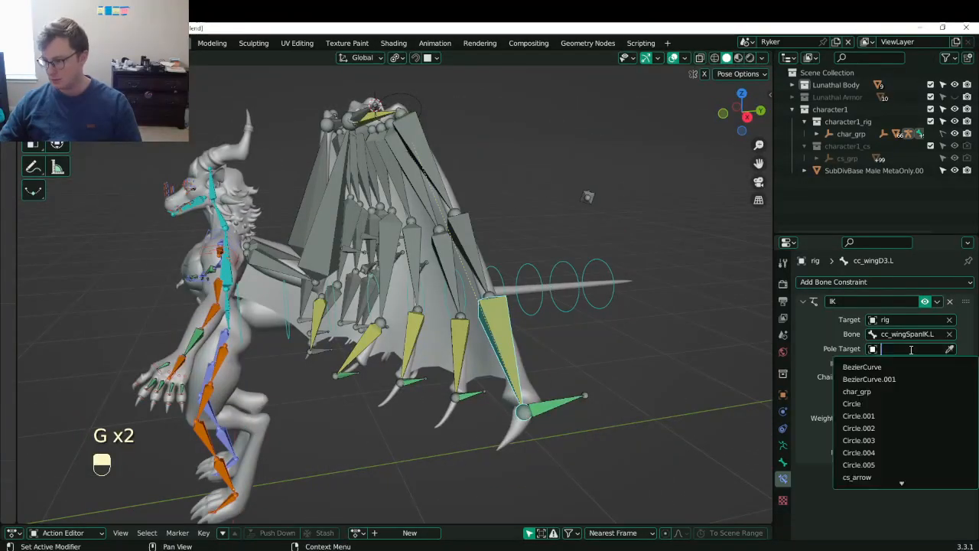
text(rig)
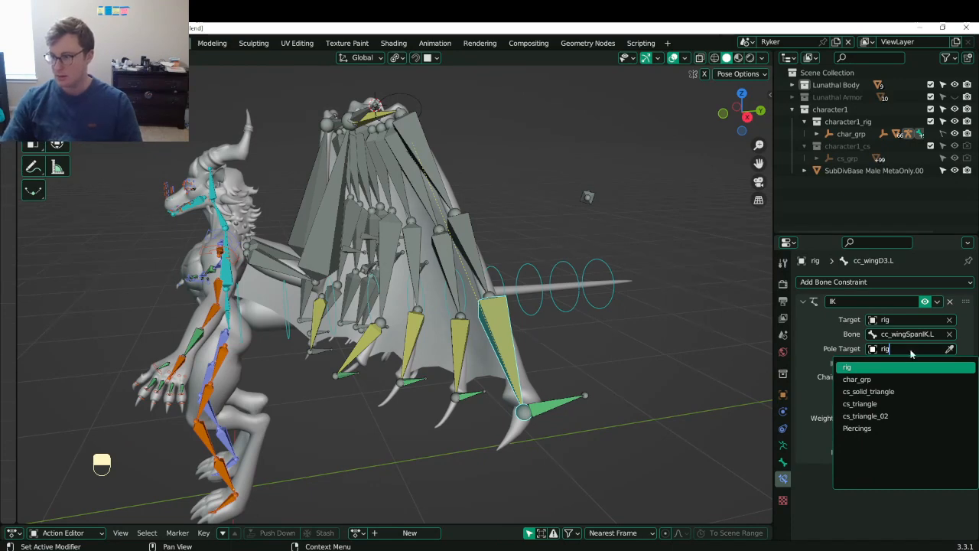
key(Return)
- Clear the pose rotation and location of all bones in the rig
middle_drag(515, 283, 255, 241)
key(a)
key(alt+r)
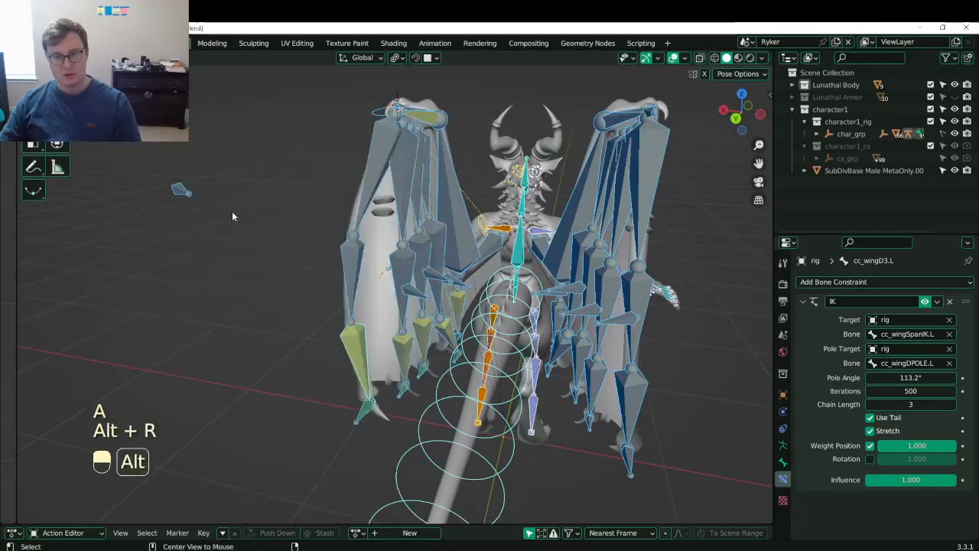
key(alt+g)
- Rotate cc_wingMainIK.L to spread the left wing with the pole target active and view the fingers from above
click(386, 113)
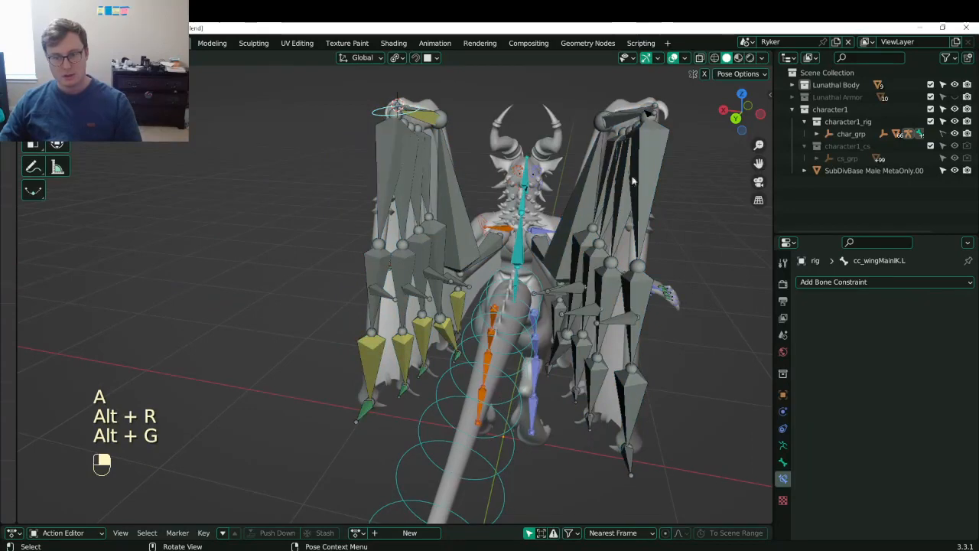
key(r)
click(459, 253)
middle_drag(459, 252, 336, 281)
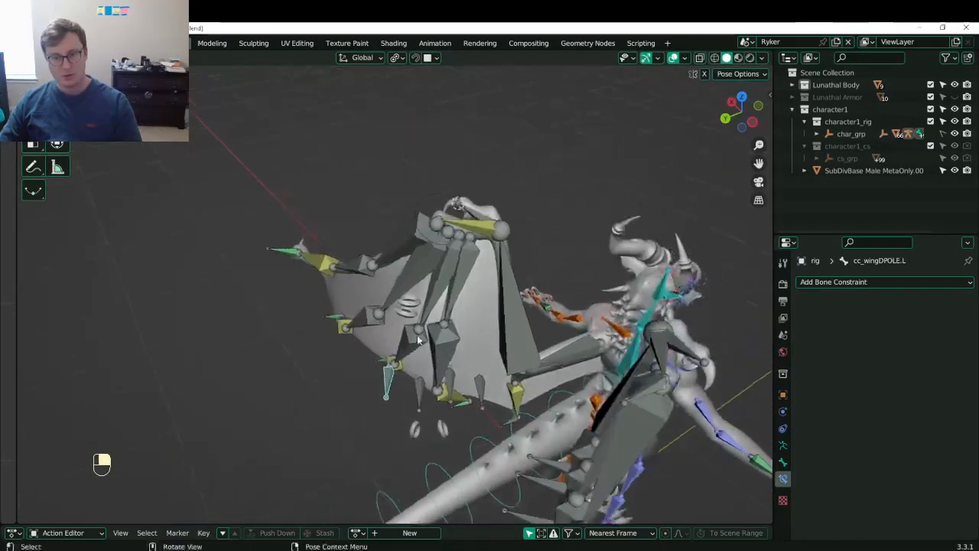
- Move the pole bone cc_wingDPOLE.L by about 0.603 m in X, 0.091 m in Y and 0.601 m in Z
click(335, 281)
key(g)
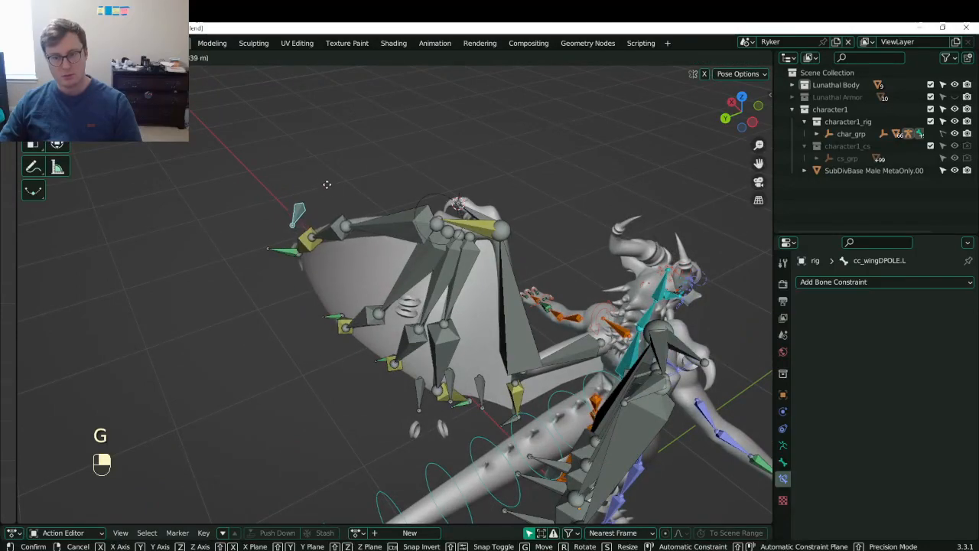
click(327, 186)
middle_drag(328, 186, 490, 242)
middle_drag(363, 204, 274, 263)
middle_drag(390, 210, 409, 256)
scroll(409, 256, up, 5)
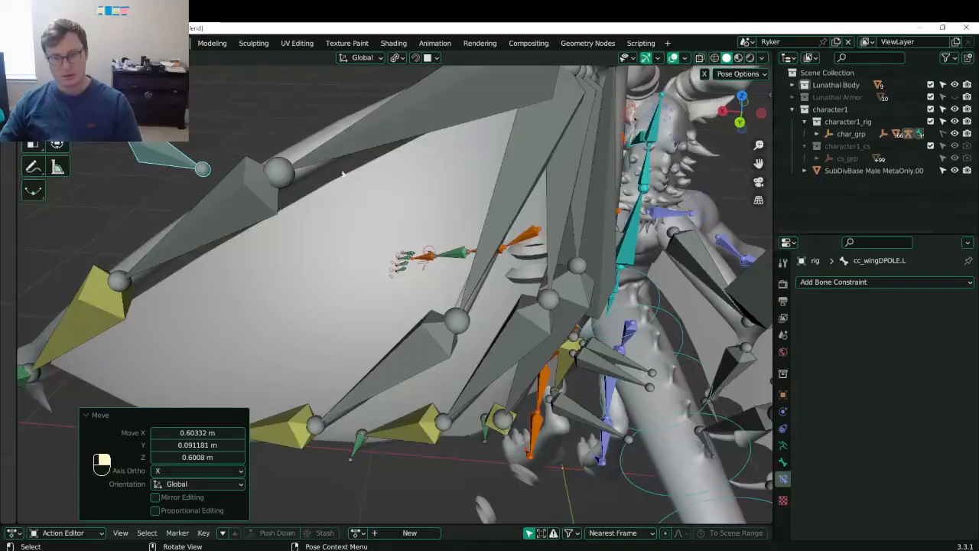
scroll(342, 186, down, 5)
middle_drag(400, 190, 296, 214)
middle_drag(440, 167, 338, 222)
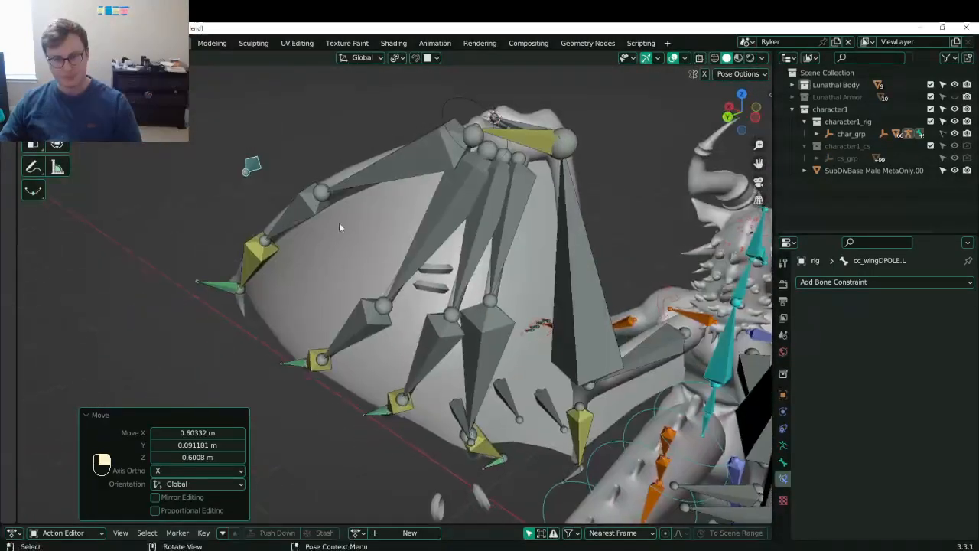
scroll(339, 222, down, 3)
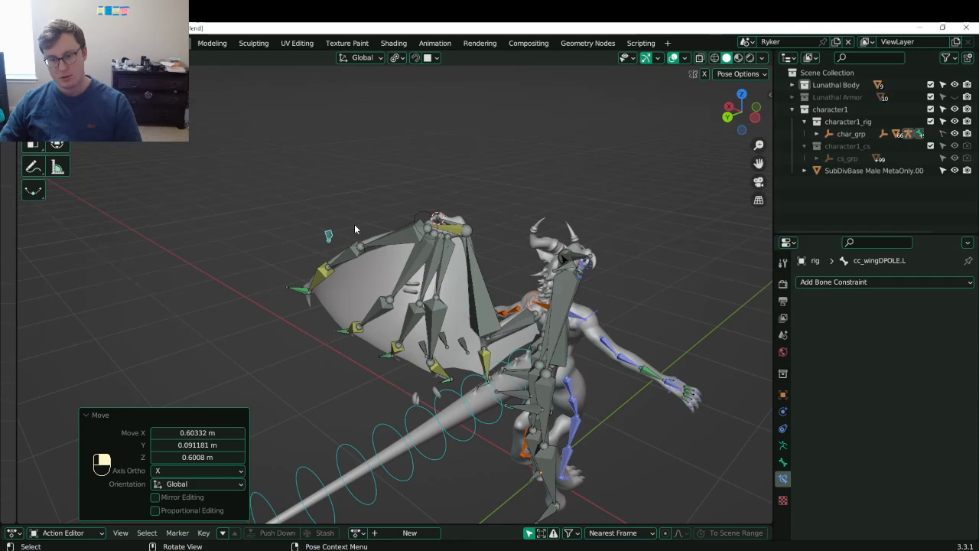
- Reposition the pole bone cc_wingDPOLE.L from a side view to test how the outermost left finger bends
middle_drag(354, 224, 498, 198)
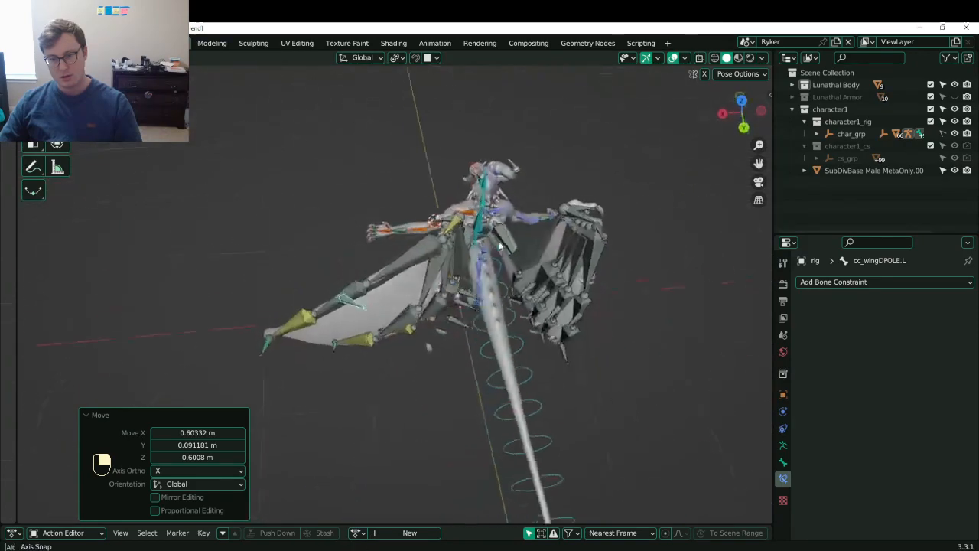
middle_drag(499, 247, 392, 100)
key(r)
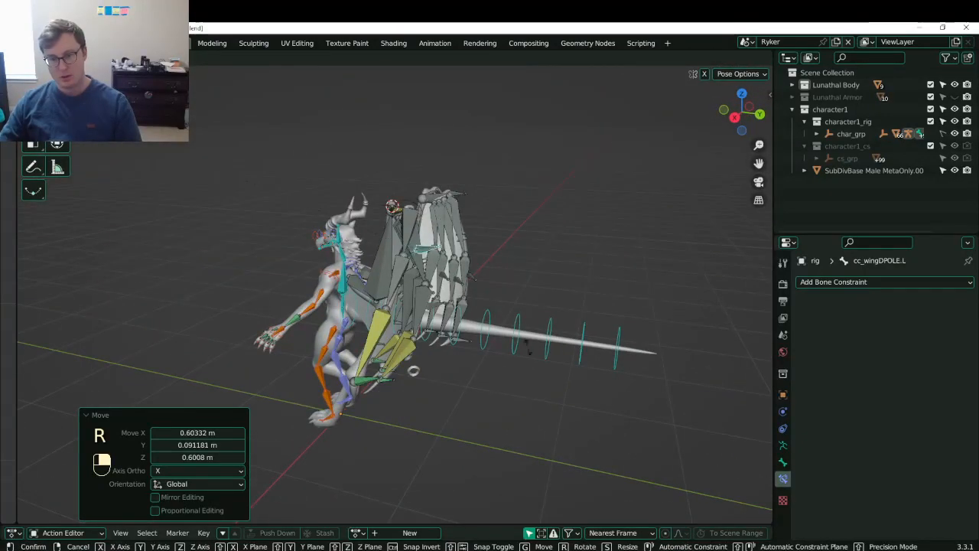
right_click(496, 189)
middle_drag(495, 190, 516, 282)
key(g)
click(451, 241)
- Move cc_wingSpanIK.L by about -0.234 m in X, -0.069 m in Y and 0.007 m in Z, and inspect the fingers
click(510, 354)
middle_drag(509, 354, 554, 335)
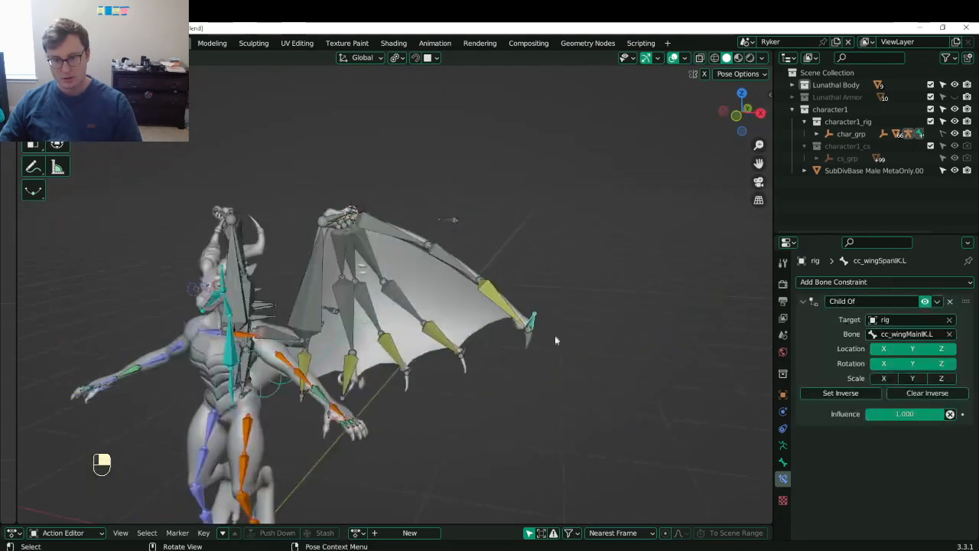
key(g)
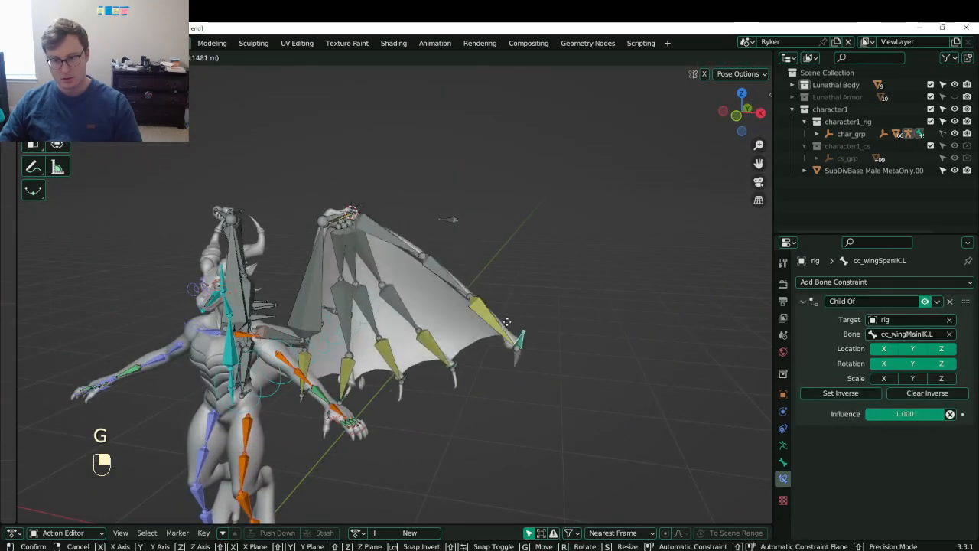
click(510, 332)
middle_drag(509, 332, 310, 286)
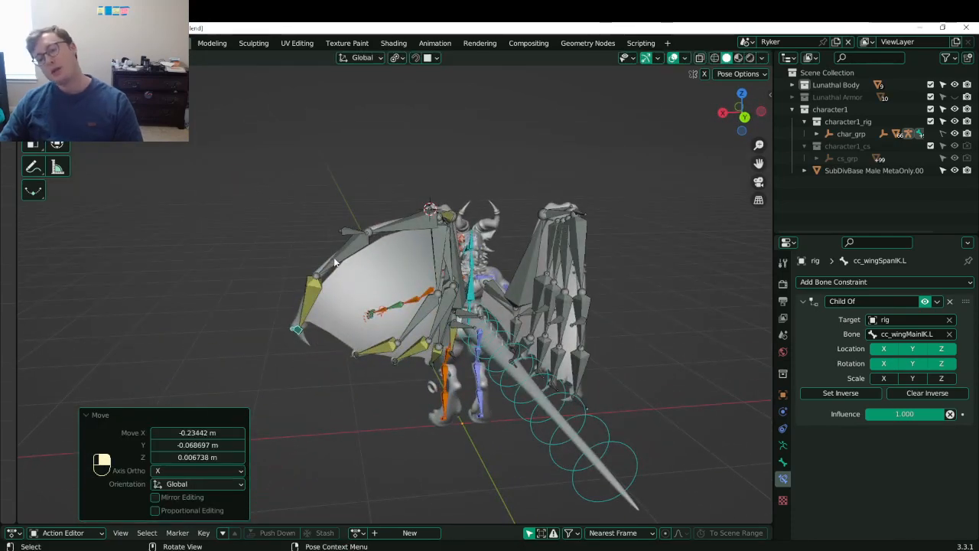
middle_drag(419, 240, 439, 357)
middle_drag(482, 386, 412, 369)
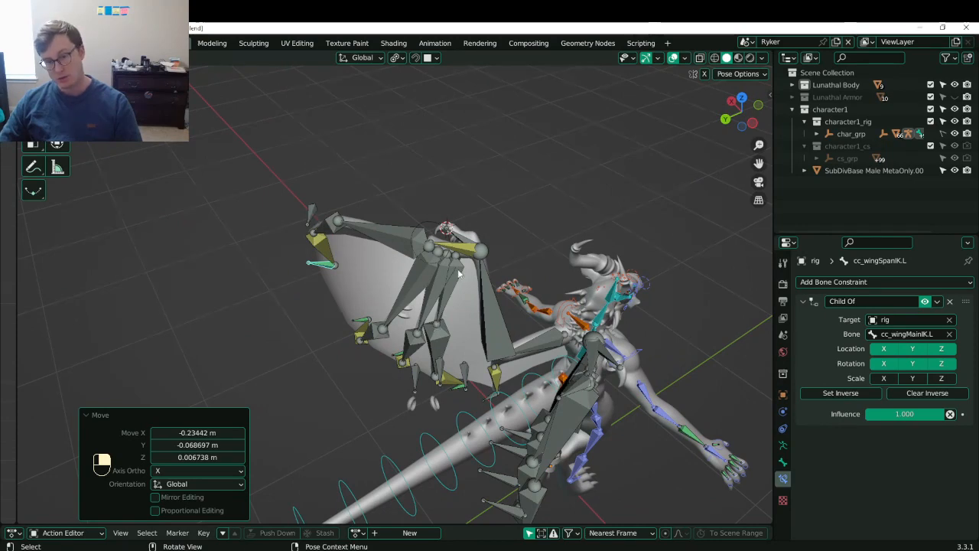
middle_drag(459, 274, 539, 234)
middle_drag(502, 201, 453, 242)
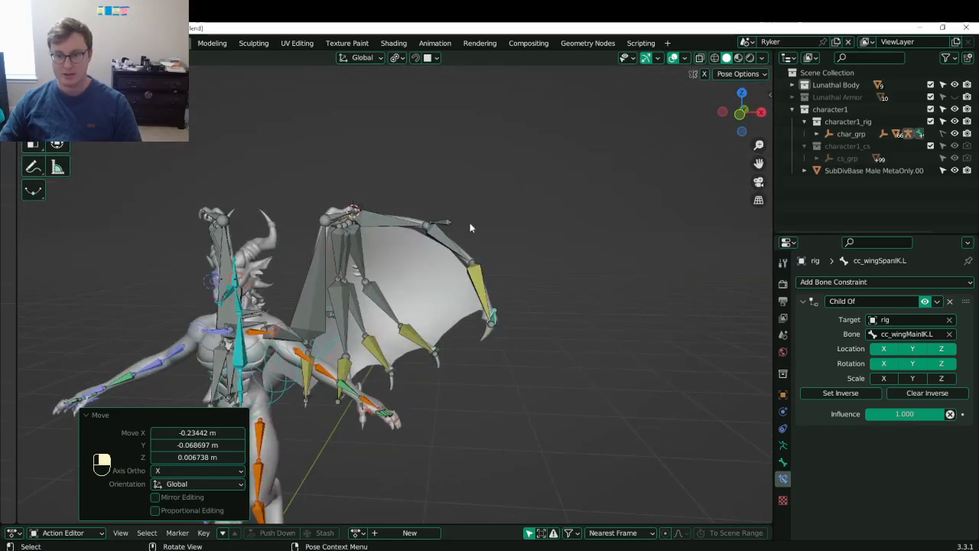
middle_drag(517, 279, 432, 335)
- Clear the pose rotation and location of all bones in the rig and check the pole bones in edit mode
key(a)
key(alt+r)
key(alt+g)
key(Tab)
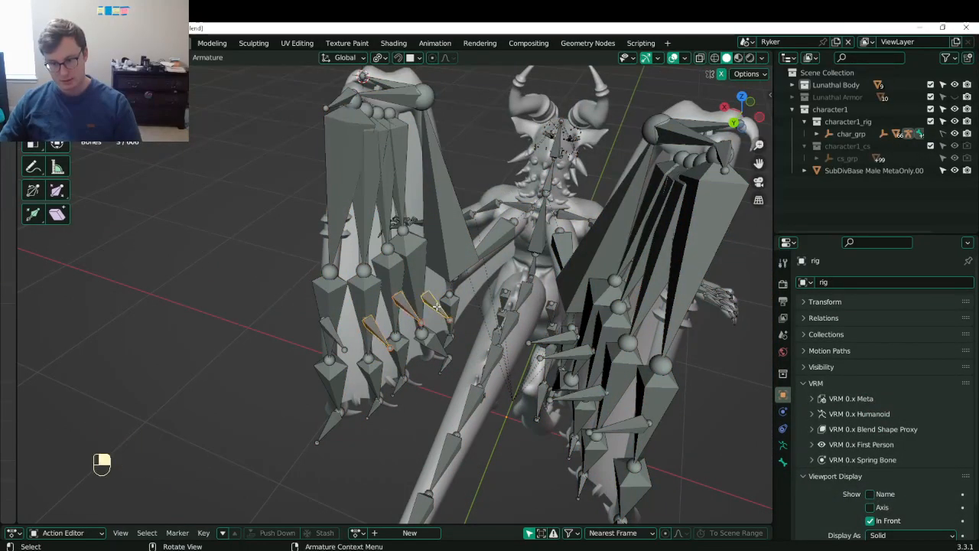
key(Tab)
- Copy pole target rig, bone cc_wingDPOLE.L and pole angle 113.2° from the IK constraint of cc_wingD3.L to the three neighbouring left finger bones
mouse_move(340, 333)
middle_down()
mouse_move(388, 309)
mouse_move(330, 344)
mouse_move(345, 322)
middle_up()
scroll(345, 321, up, 3)
click(340, 374)
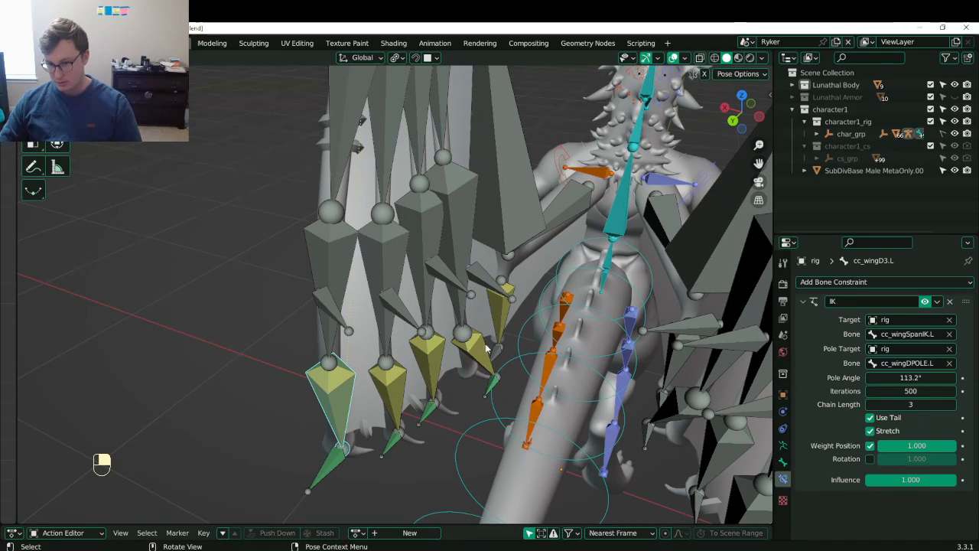
middle_drag(465, 343, 485, 334)
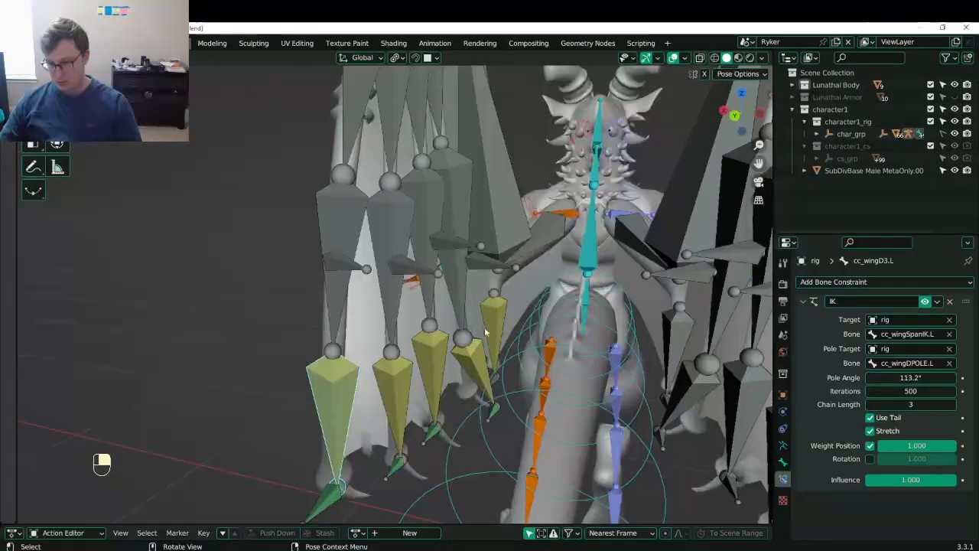
click(495, 328)
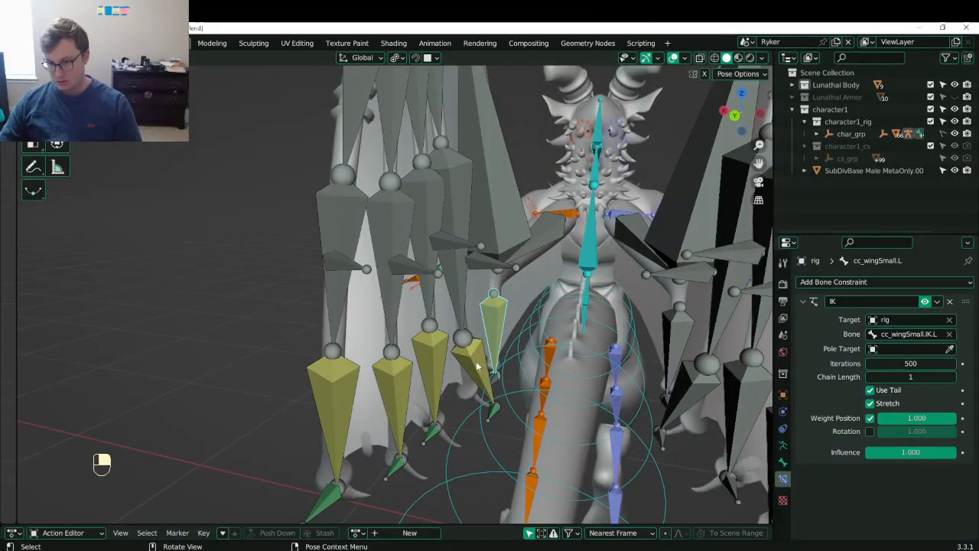
shift+click(350, 400)
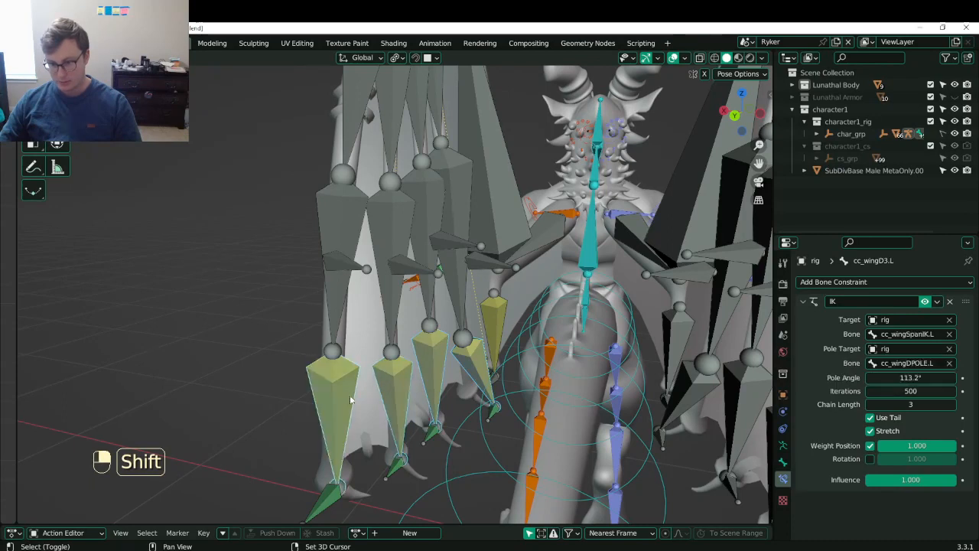
right_click(923, 358)
click(908, 366)
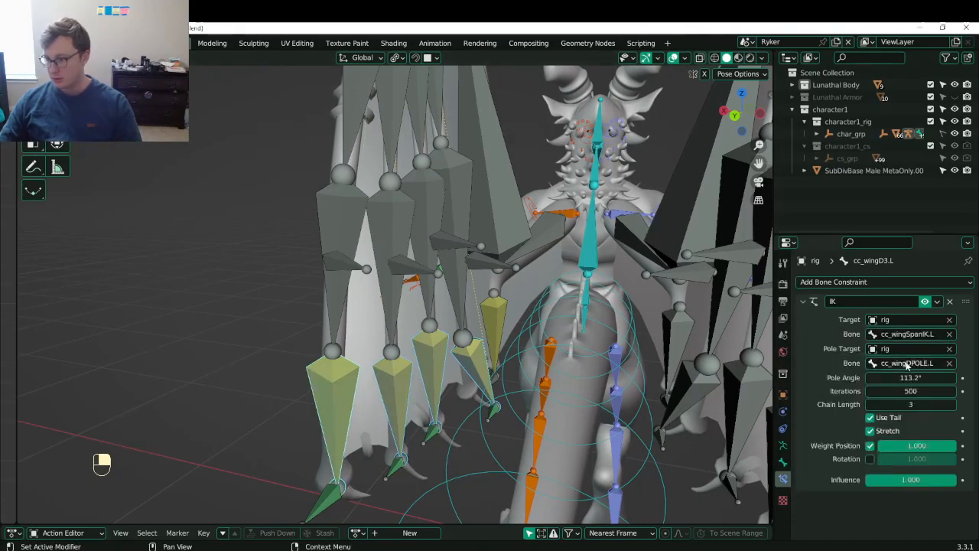
right_click(906, 369)
click(869, 375)
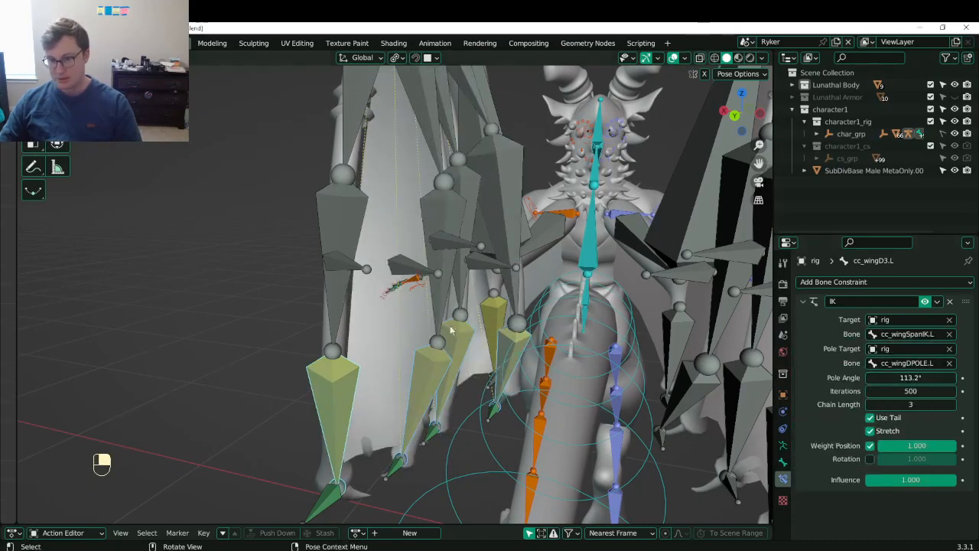
right_click(910, 390)
click(876, 461)
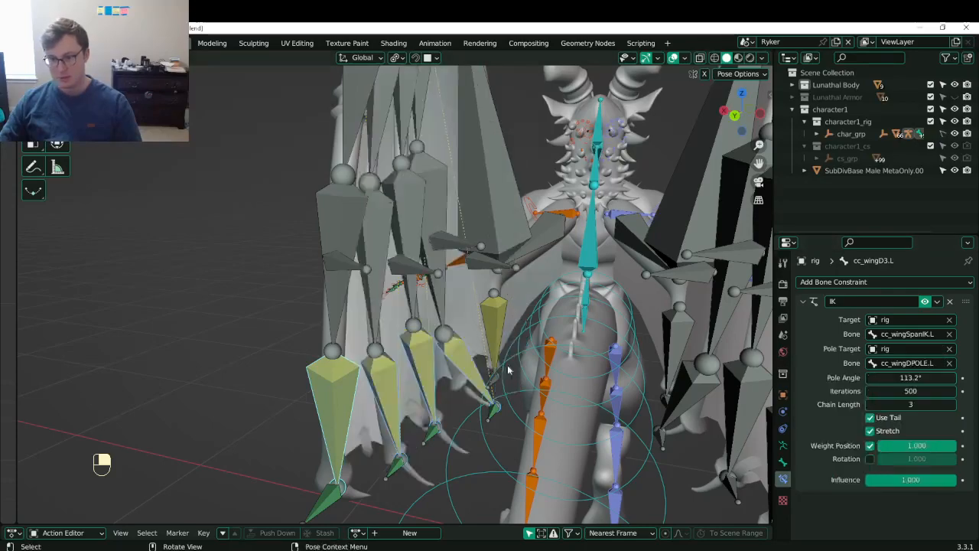
- Move the pole bone behind the left wing to test the pole target shared by the fingers
middle_drag(451, 321, 474, 262)
click(391, 312)
key(g)
click(427, 306)
key(g)
click(393, 358)
- Rotate cc_wingMainIK.L and examine how the left wing fingers follow with the shared pole target
click(399, 204)
key(r)
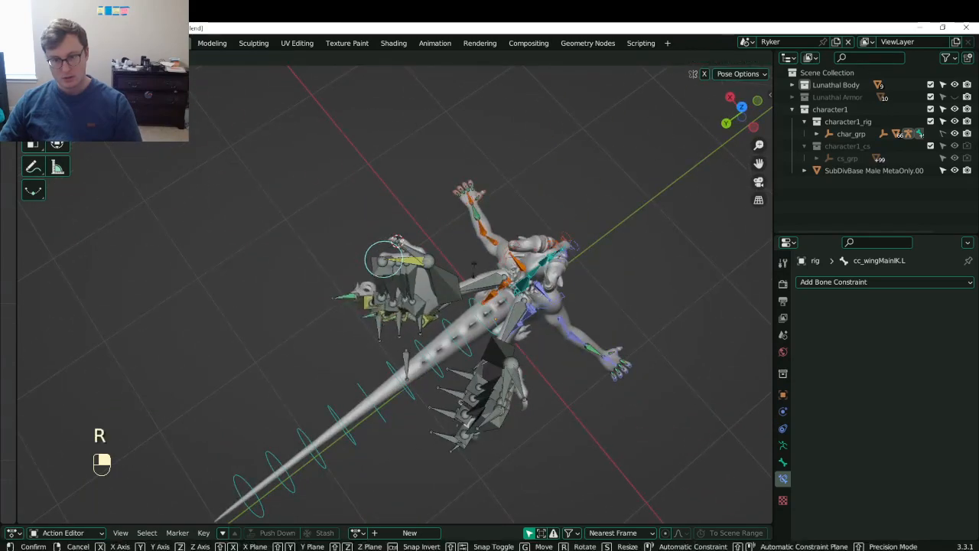
click(484, 205)
middle_drag(484, 205, 432, 319)
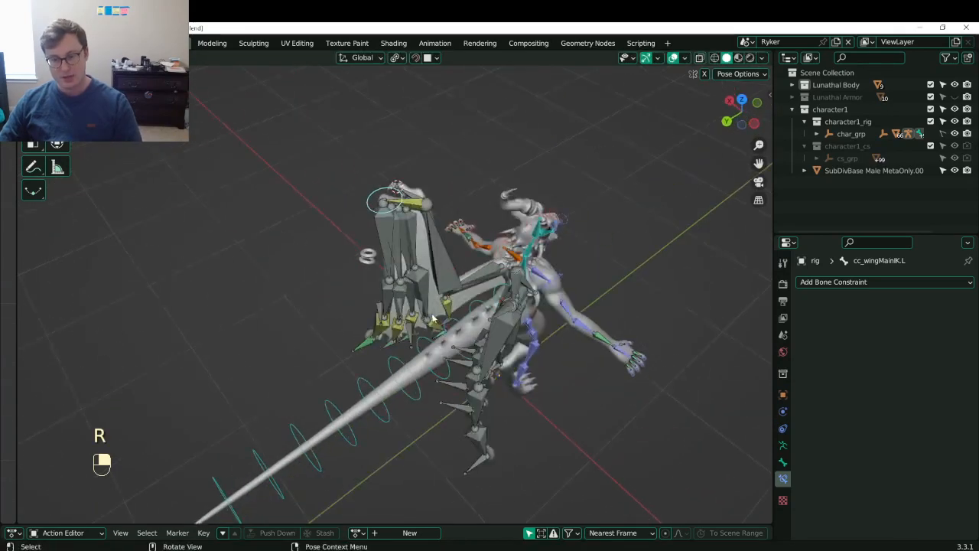
middle_drag(422, 218, 421, 319)
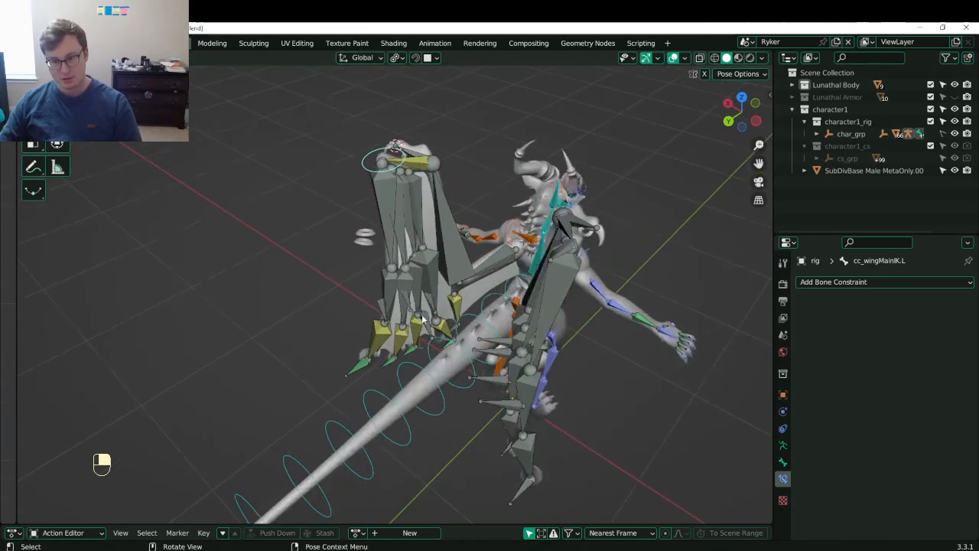
- Parent the pole bone cc_wingDPOLE.L to cc_wingMainIK.L with Keep Offset in edit mode and return to pose mode
key(Tab)
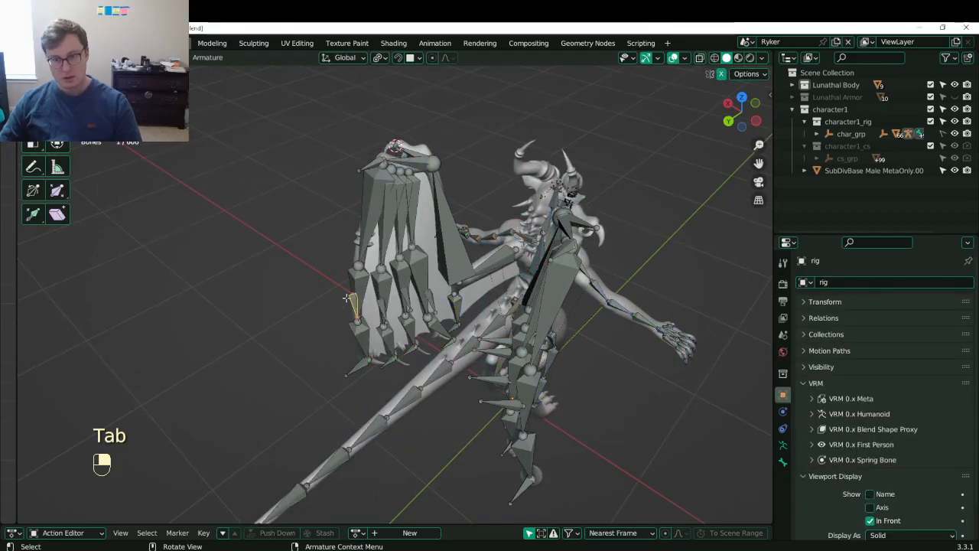
middle_drag(348, 297, 369, 306)
middle_drag(390, 239, 326, 276)
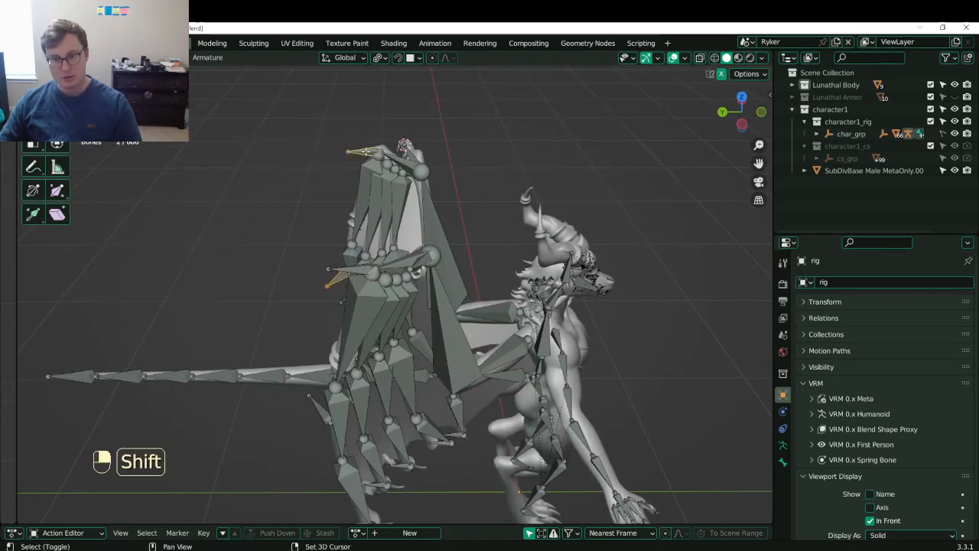
shift+middle_drag(366, 152, 392, 204)
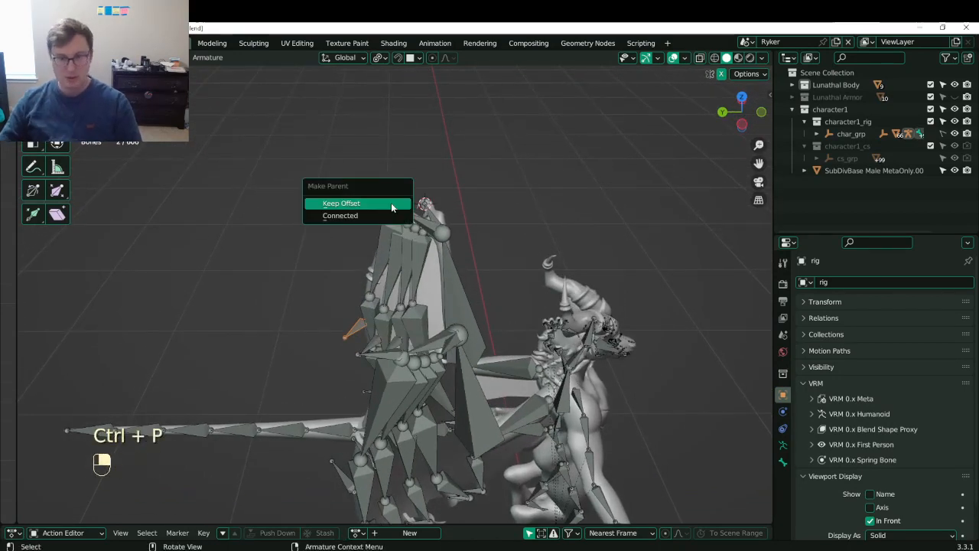
click(390, 203)
key(Tab)
- Clear the rotation and location of all objects in object mode and of all rig bones in pose mode
middle_drag(350, 307, 410, 313)
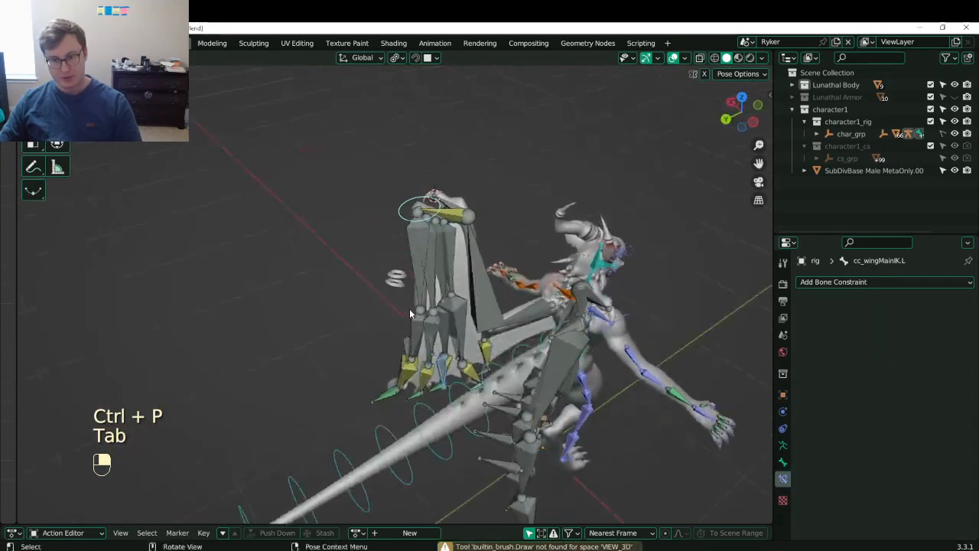
key(ctrl+Tab)
key(a)
key(alt+r)
key(alt+g)
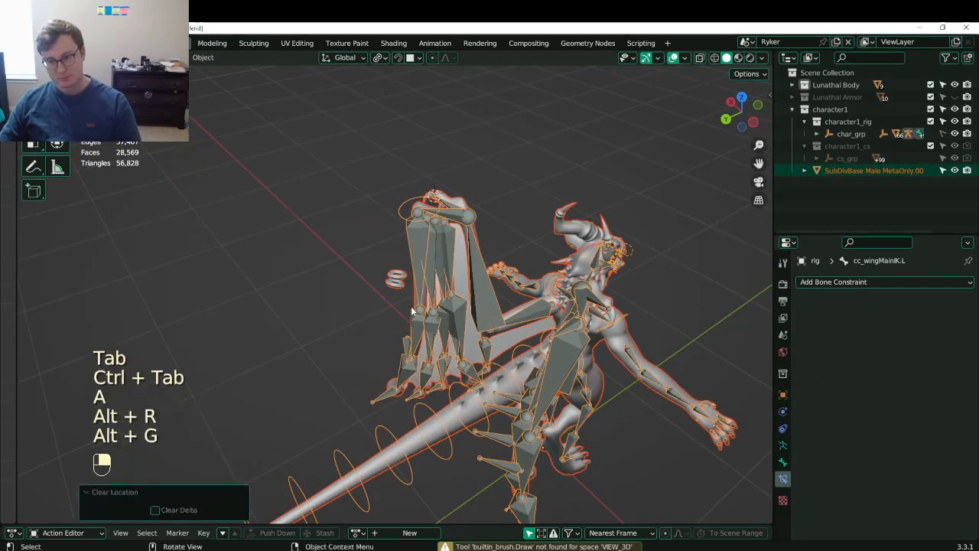
key(ctrl+Tab)
key(a)
key(alt+r)
key(alt+g)
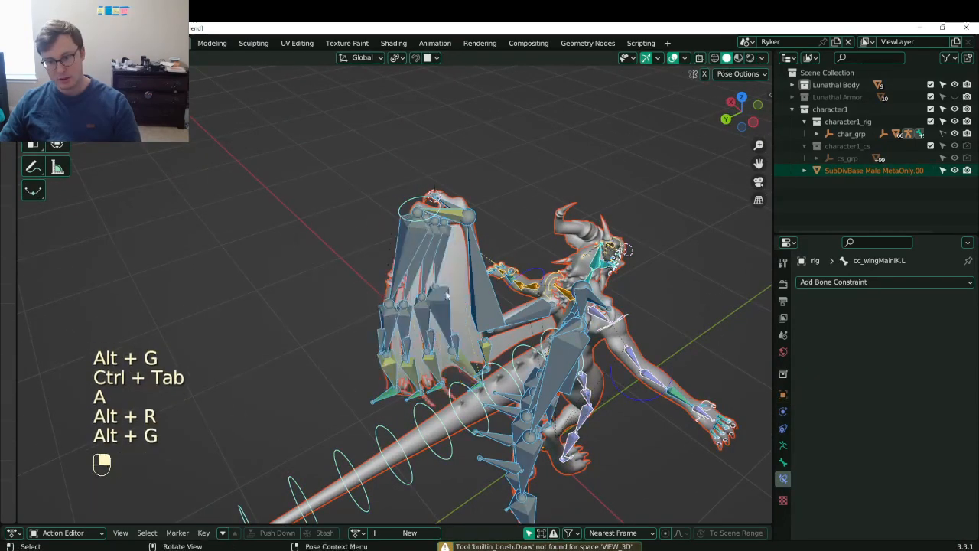
- Rotate cc_wingMainIK.L in three turns from different angles, the last about 13.4°, to test the parented pole bone
mouse_move(412, 312)
middle_down()
mouse_move(424, 332)
mouse_move(451, 283)
mouse_move(541, 232)
mouse_move(418, 310)
middle_up()
key(r)
click(522, 341)
key(r)
click(534, 228)
mouse_move(533, 228)
middle_down()
mouse_move(524, 223)
mouse_move(543, 217)
middle_up()
key(r)
click(538, 253)
middle_drag(539, 253, 539, 200)
- Rotate cc_wingMainIK.L about 60.7° as seen from above and tilt it from the front to spread the left wing
key(r)
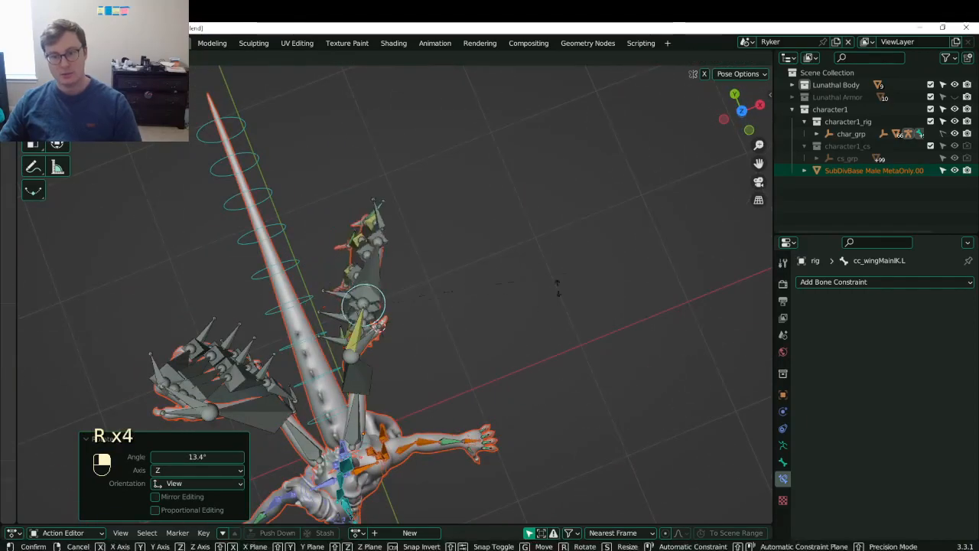
click(483, 366)
middle_drag(484, 366, 581, 153)
key(r)
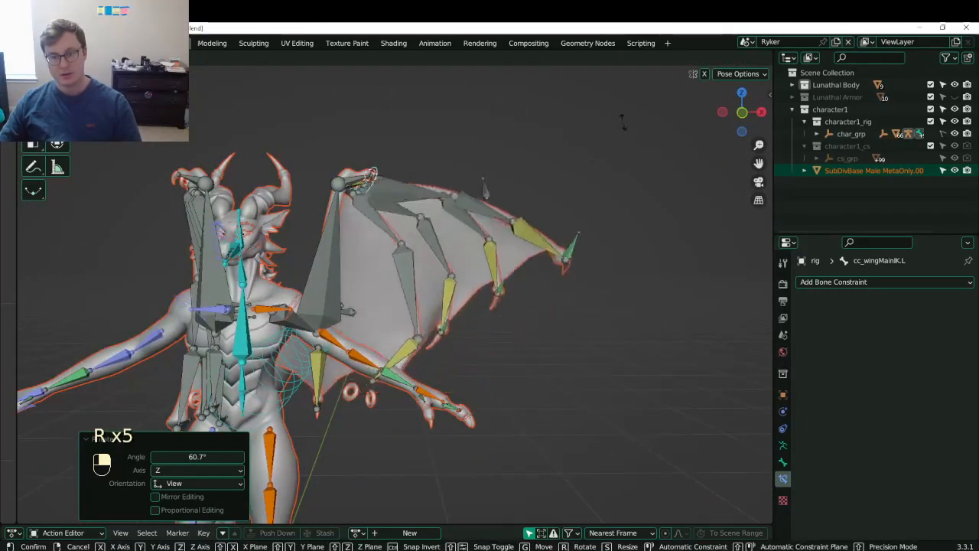
click(585, 191)
middle_drag(585, 192, 413, 134)
- Move the pole bone cc_wingDPOLE.L by about -0.682 m in X, 0.313 m in Y and 0.032 m in Z
click(514, 214)
key(g)
click(505, 146)
middle_drag(505, 146, 340, 280)
key(r)
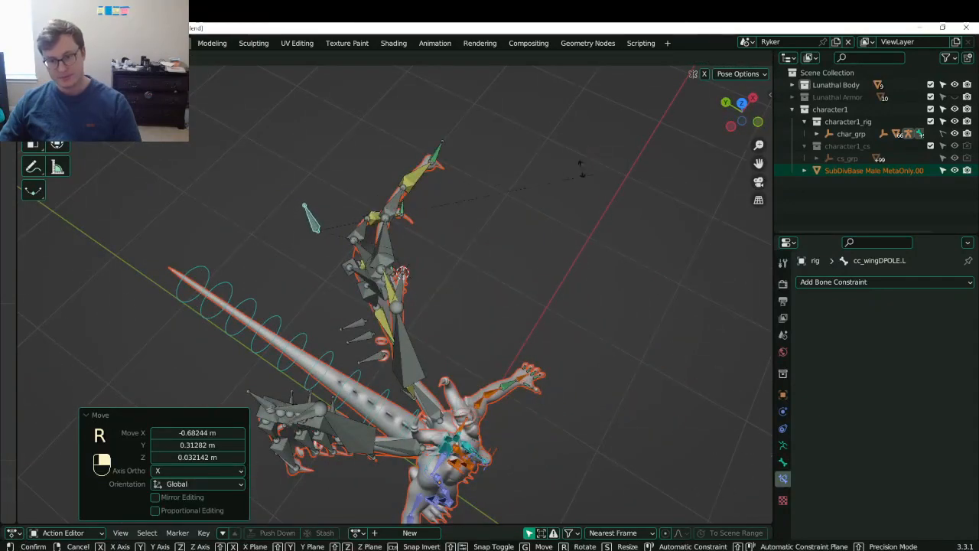
right_click(581, 168)
middle_drag(478, 248, 413, 172)
- Rotate cc_wingMainIK.L in several turns from the front, ending with about 10.4°, to fan out the left wing
click(384, 205)
middle_drag(390, 203, 478, 168)
key(r)
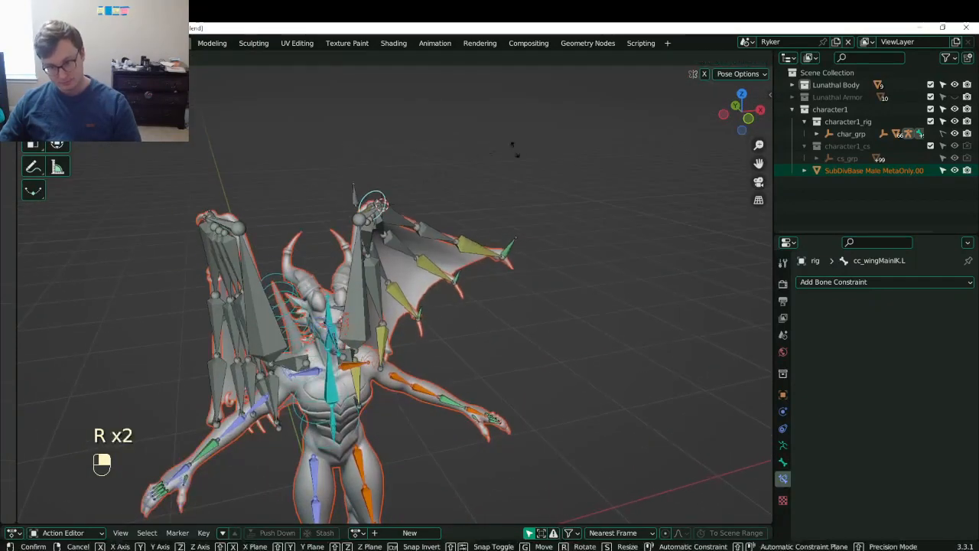
click(513, 122)
middle_drag(508, 121, 451, 141)
key(r)
click(528, 122)
key(r)
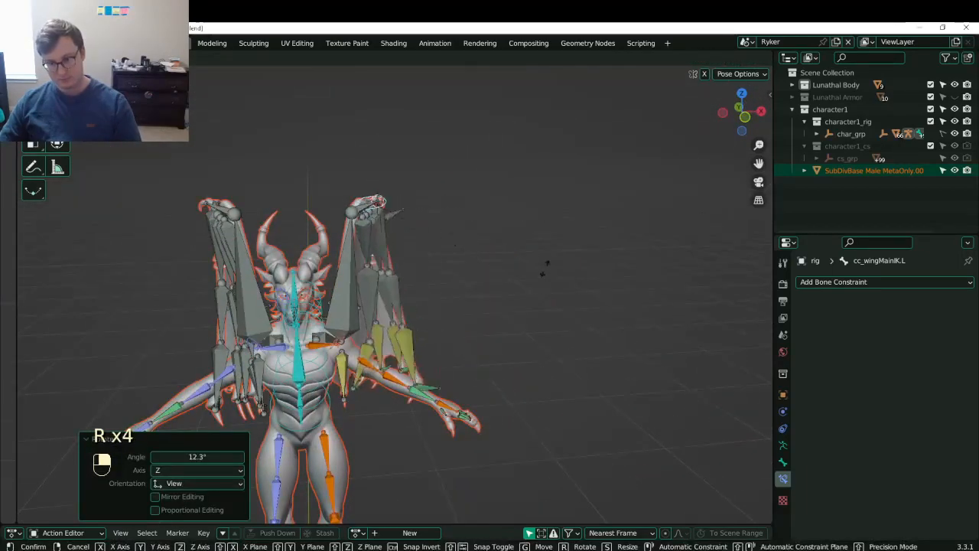
click(582, 188)
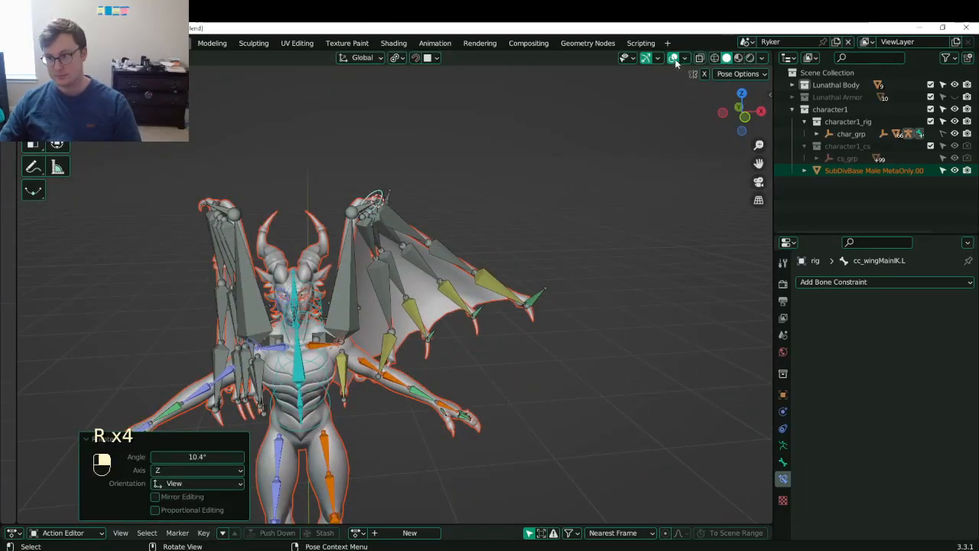
- Hide the rig's last bone layer and rotate cc_wingMainIK.L by about 9.96° to test the left wing on the mesh alone
click(783, 444)
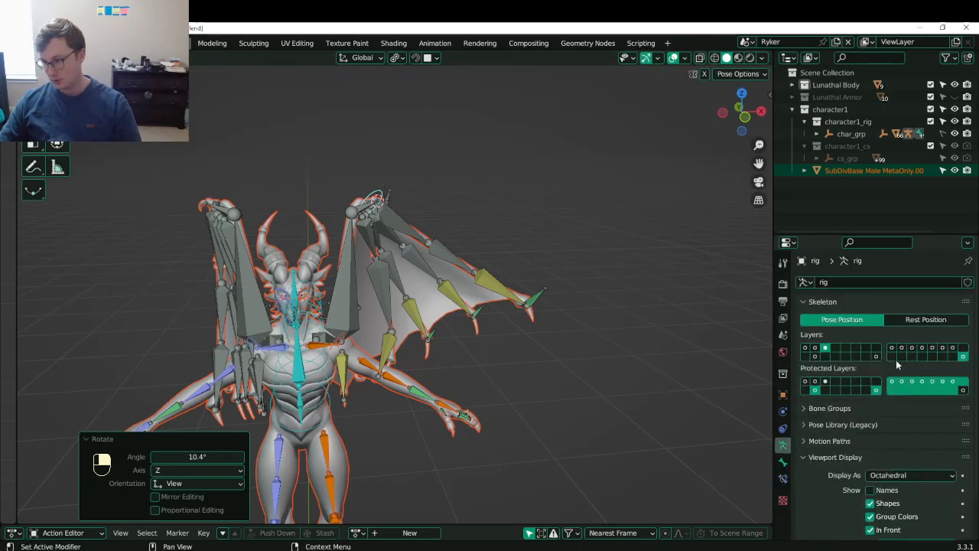
shift+click(964, 357)
middle_drag(487, 352, 522, 276)
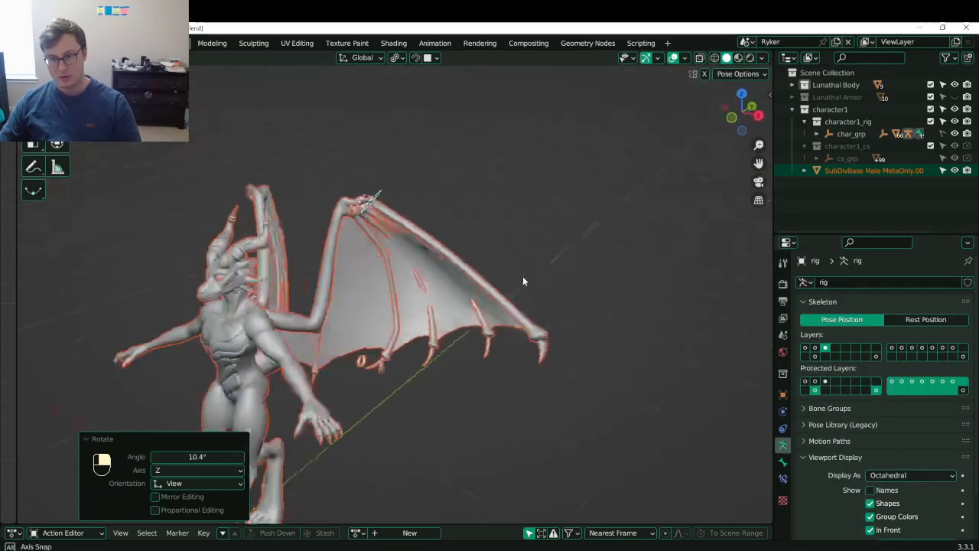
key(r)
click(394, 229)
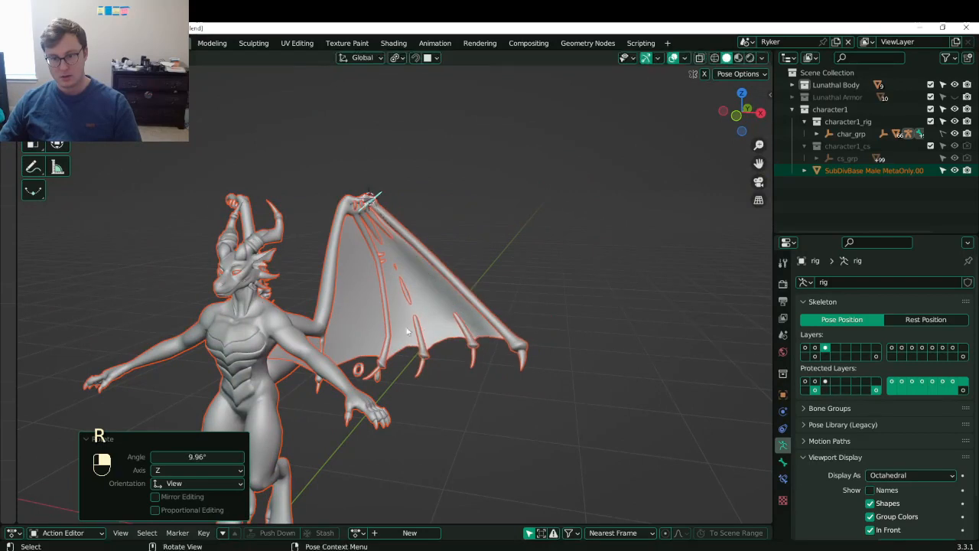
- Move cc_wingMainIK.L by about 0.214 m in X, 0.051 m in Y and -0.064 m in Z, and rotate it from the front and from behind
key(g)
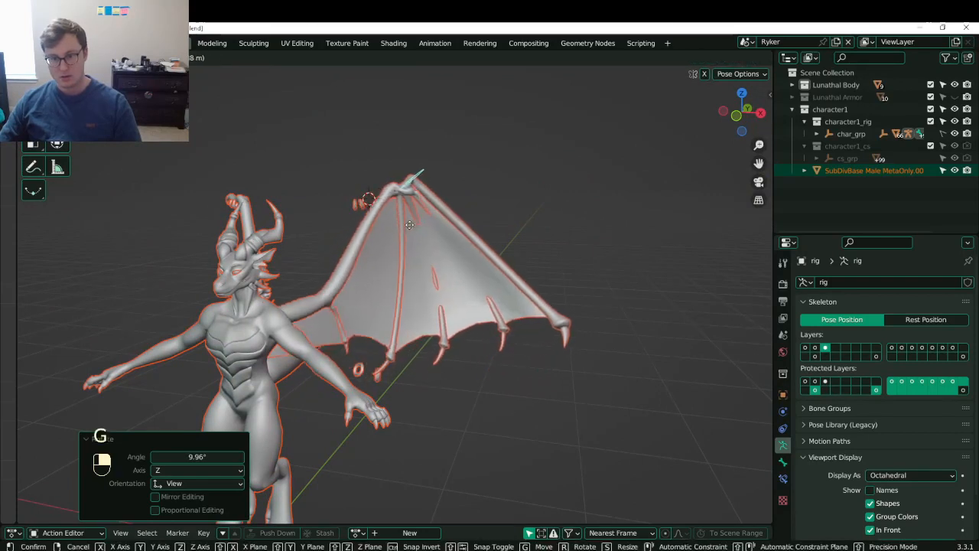
click(459, 224)
key(r)
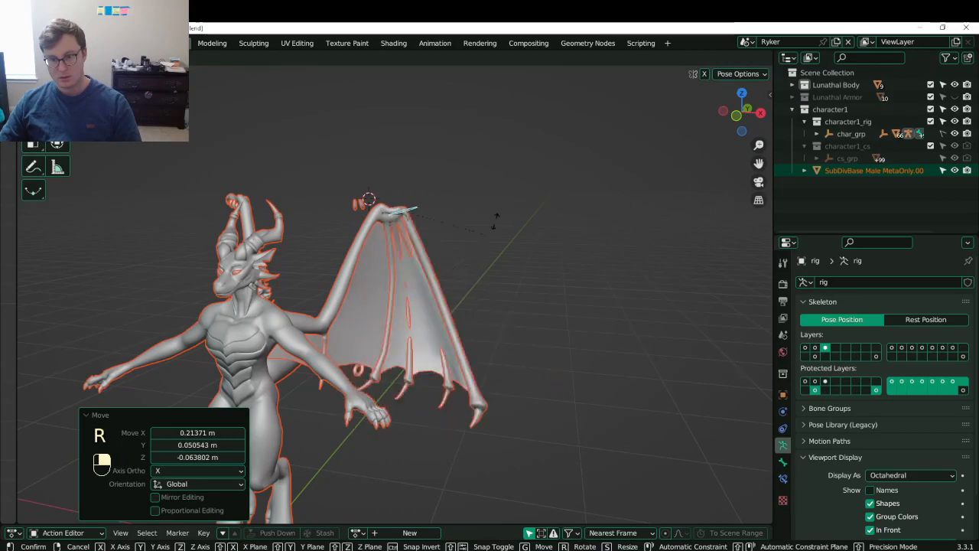
click(517, 197)
middle_drag(511, 204, 424, 204)
key(r)
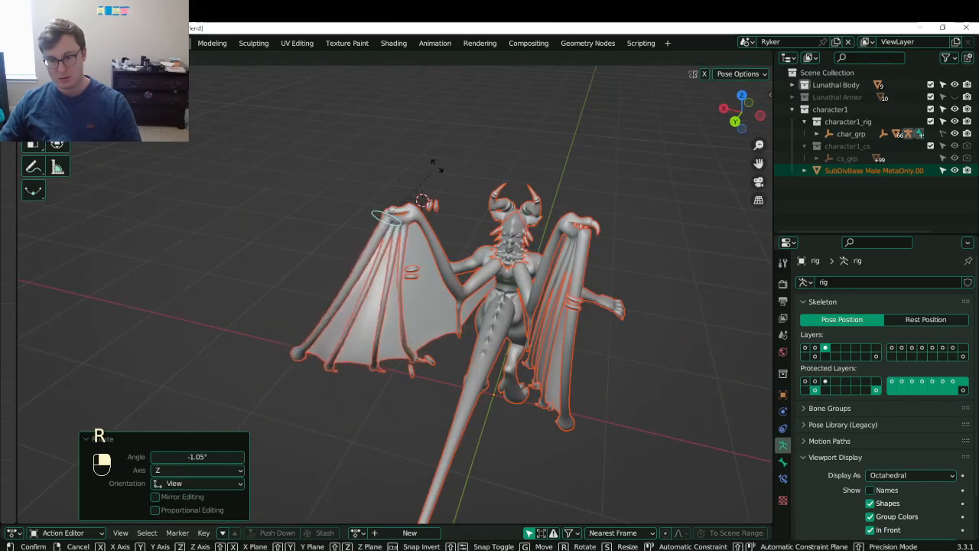
click(435, 194)
- Hide the Wings membrane mesh in Object Mode and return the rig to Pose Mode
click(419, 307)
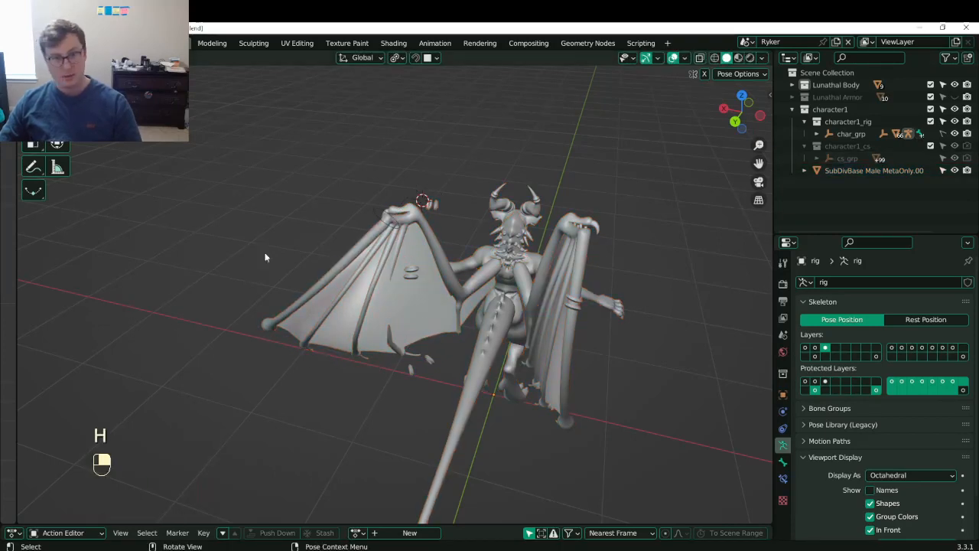
key(ctrl+Tab)
click(420, 310)
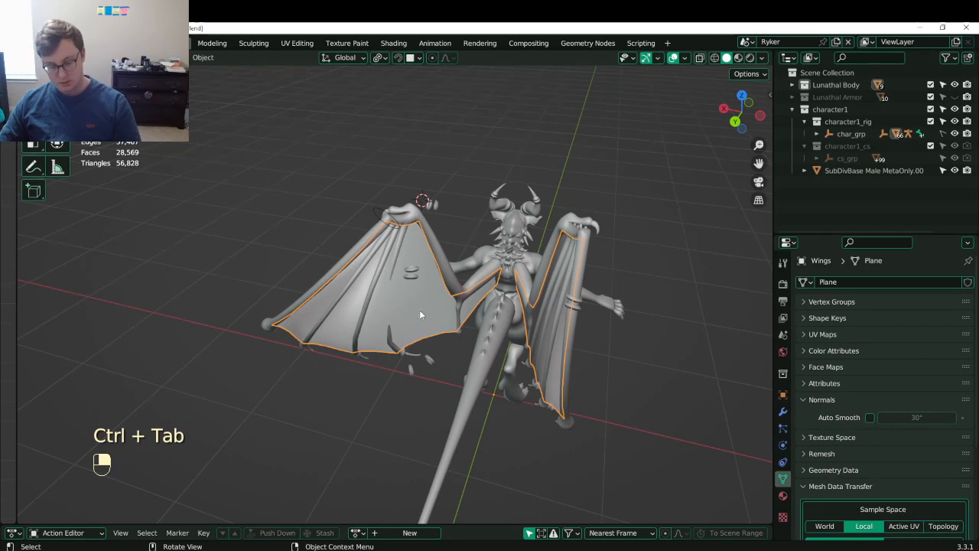
key(h)
click(391, 228)
key(ctrl+Tab)
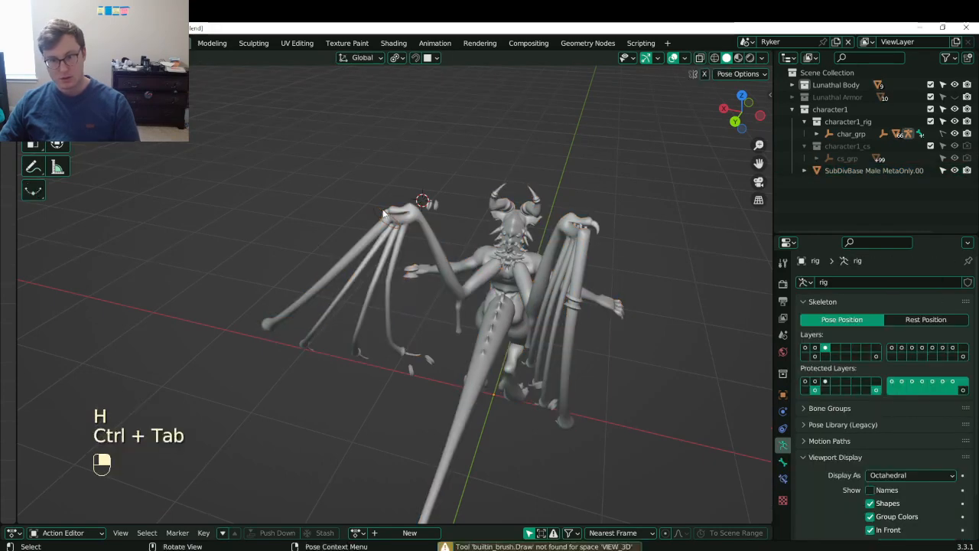
- Rotate the left main wing control and move it by about 0.038 m in X, 0.187 m in Y and 0.207 m in Z
middle_drag(391, 222, 485, 157)
key(r)
click(436, 139)
key(g)
click(395, 176)
- Rotate the left main wing control from behind and from the front, ending with about -43.1°, to spread the fingers
key(r)
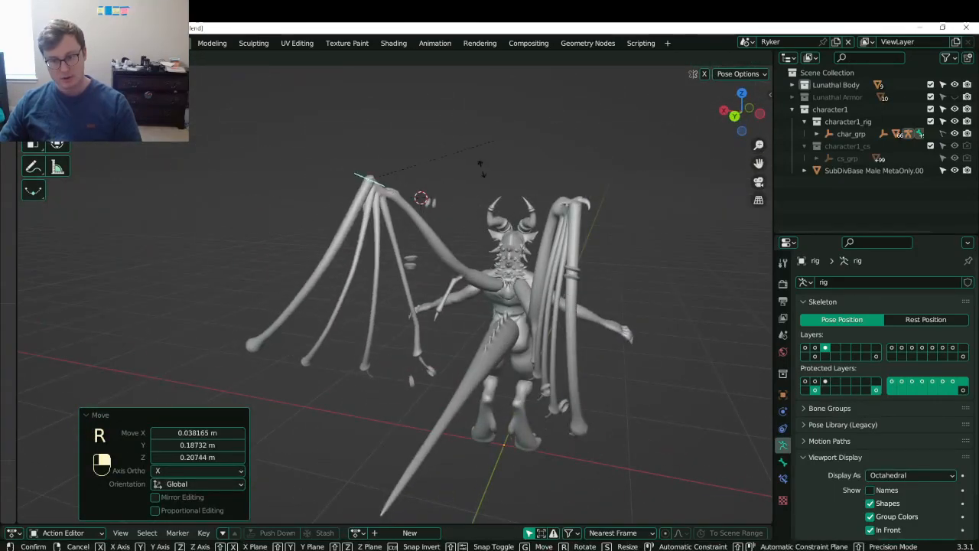
click(468, 221)
middle_drag(468, 221, 392, 233)
key(r)
click(469, 269)
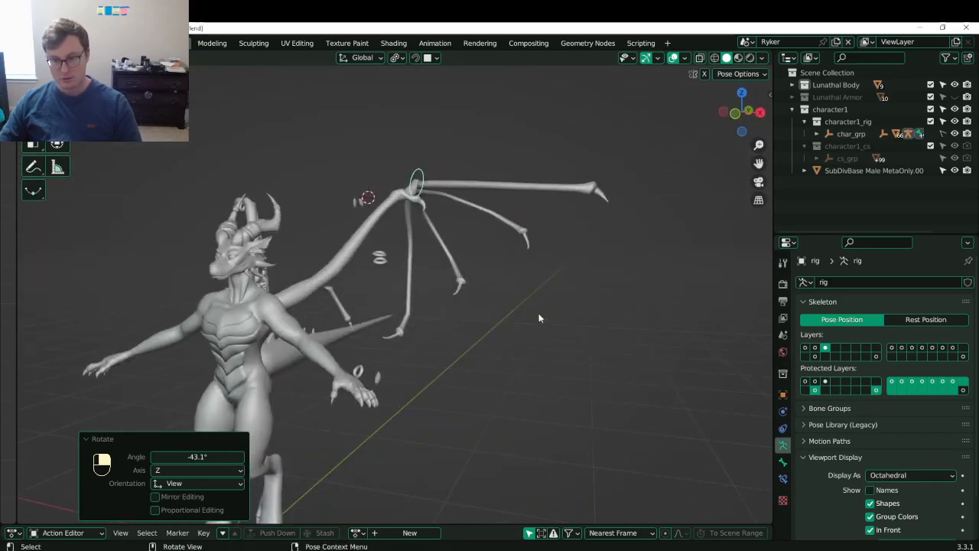
- Examine the bend of the posed left wing fingers from the front, behind and the side
middle_drag(582, 352, 566, 304)
middle_drag(571, 325, 290, 323)
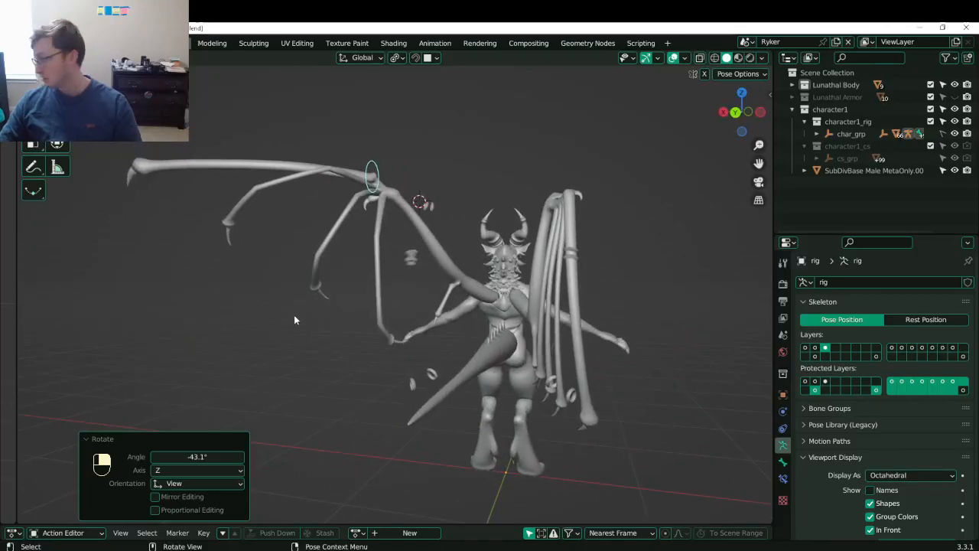
middle_drag(323, 290, 300, 299)
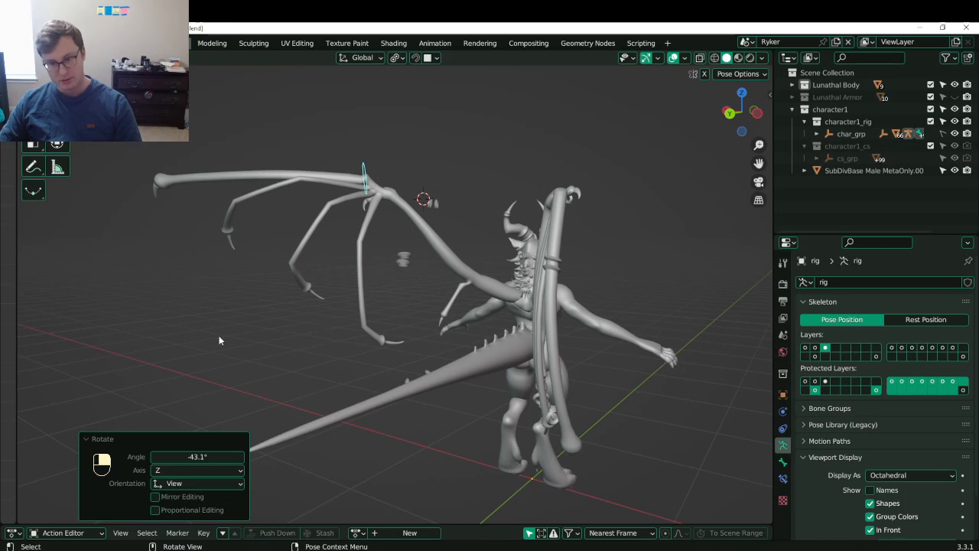
middle_drag(219, 340, 274, 274)
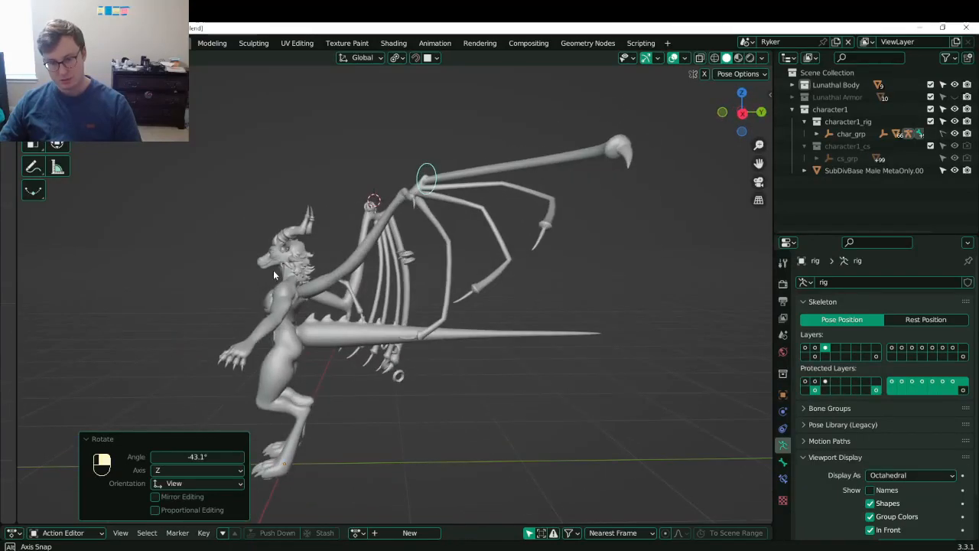
middle_drag(273, 270, 349, 271)
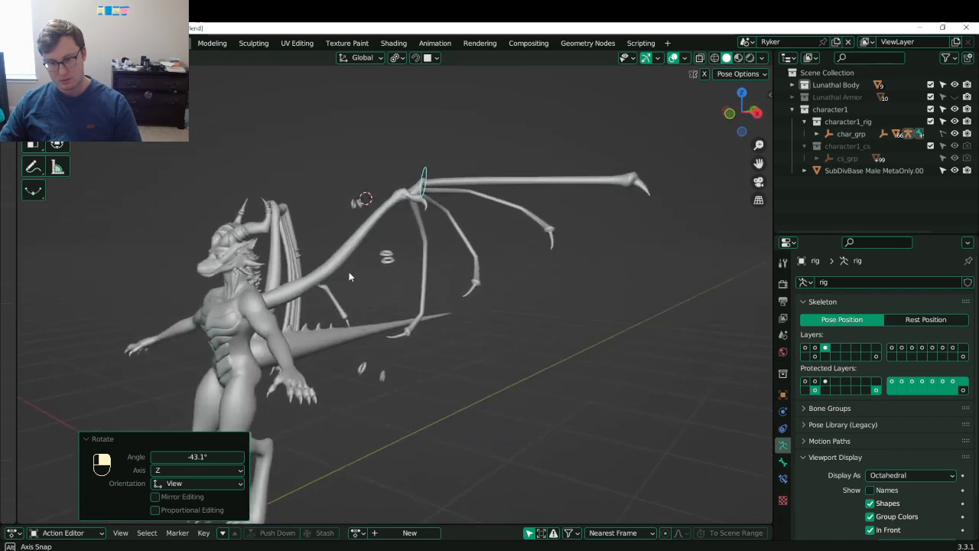
- Show the rig's last bone layer and try moving the tip control of the lowest long finger on the left wing
shift+click(963, 355)
scroll(412, 378, up, 4)
shift+middle_drag(412, 381, 387, 316)
scroll(387, 316, up, 2)
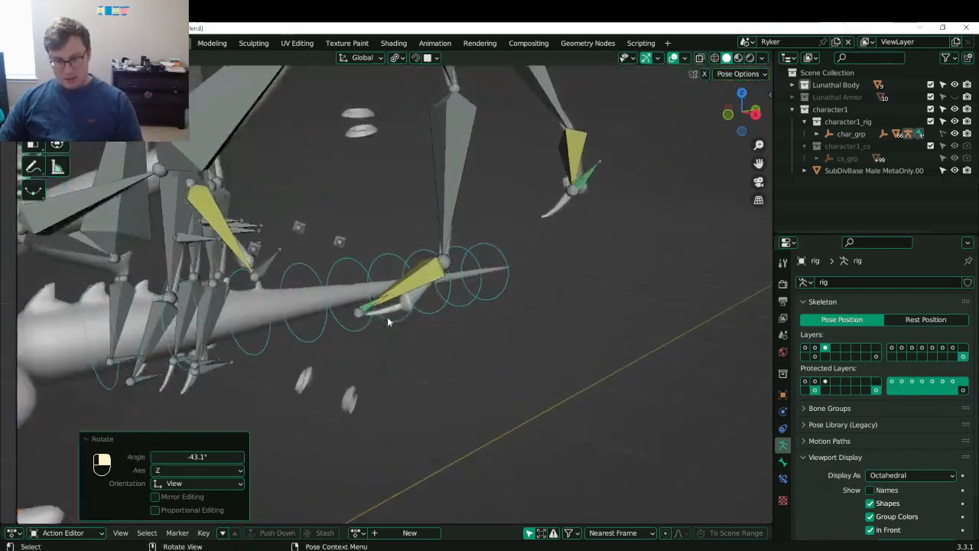
middle_drag(310, 237, 392, 264)
click(400, 325)
middle_drag(401, 325, 361, 376)
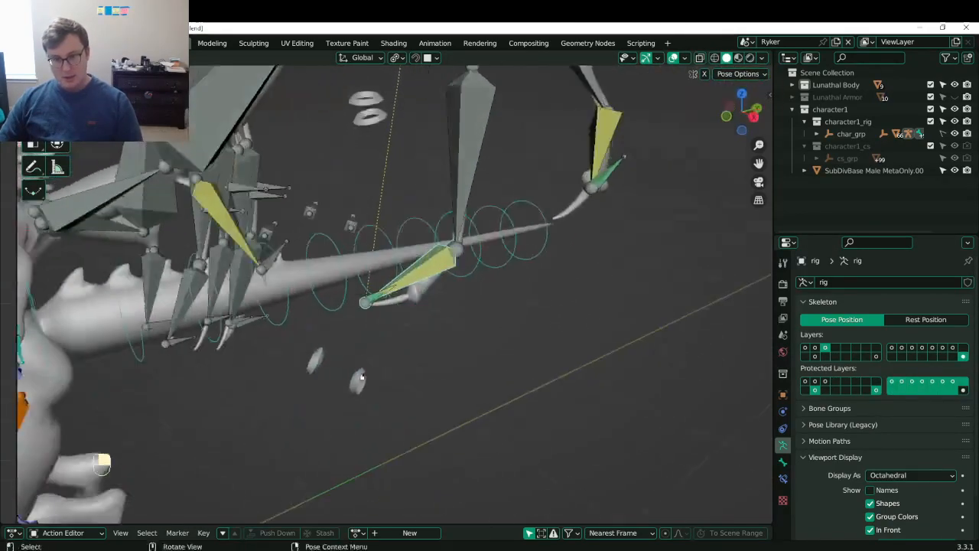
click(372, 304)
key(g)
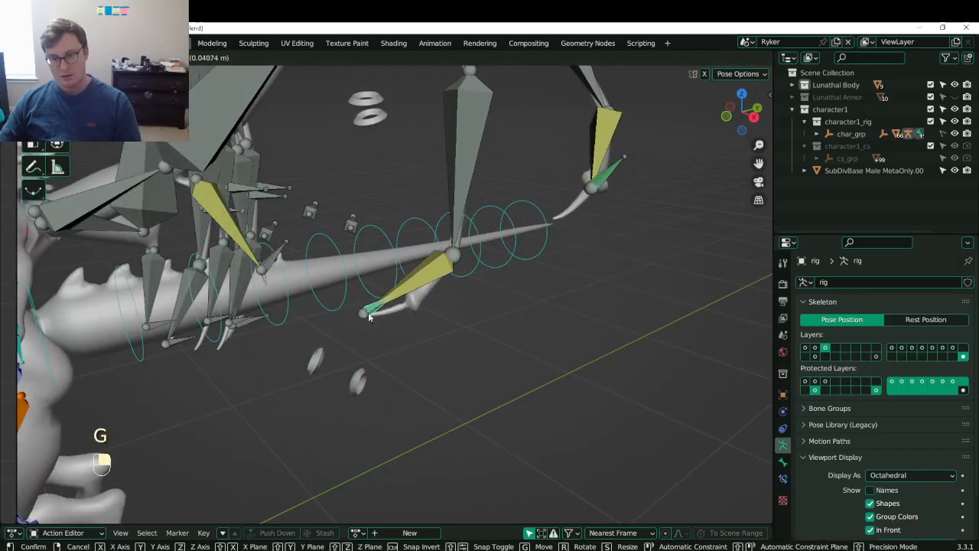
right_click(368, 312)
- Try moving the shared pole bone above the left wing's wrist
scroll(413, 288, down, 4)
middle_drag(461, 263, 394, 287)
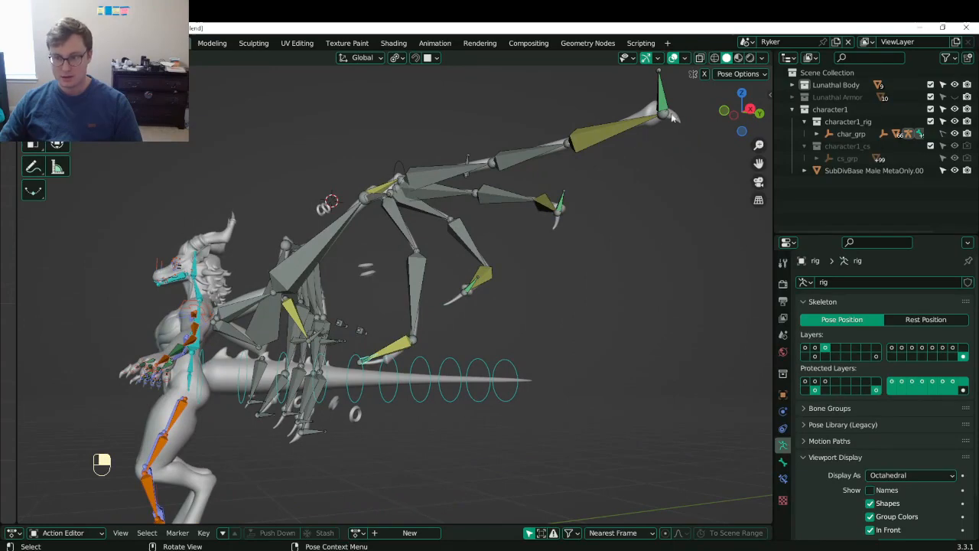
middle_drag(211, 395, 379, 368)
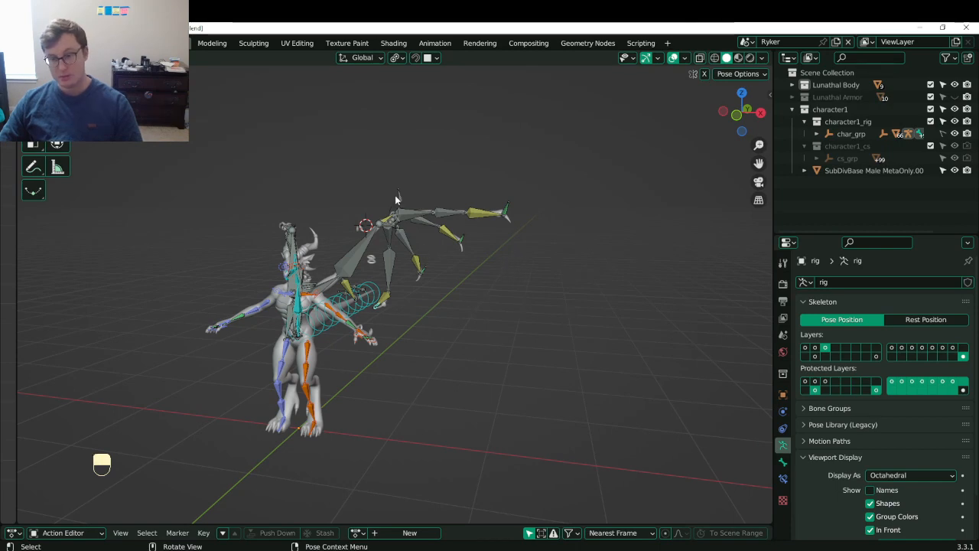
middle_drag(418, 213, 443, 226)
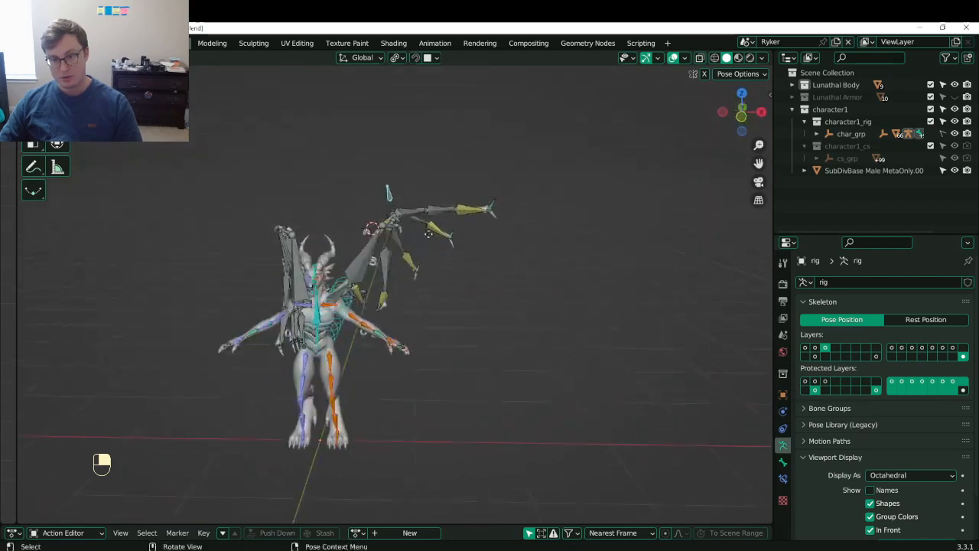
key(g)
click(434, 247)
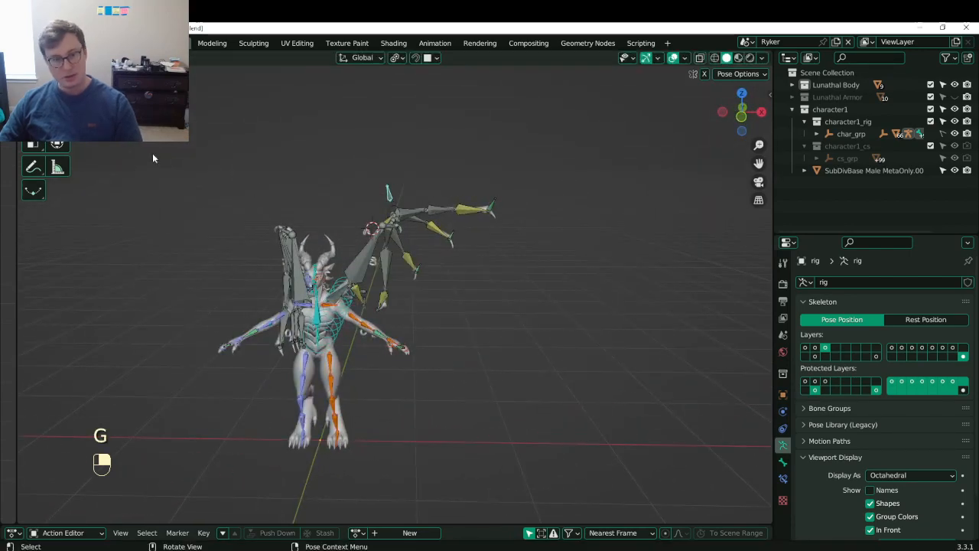
- Annotate crosses on the ground beside the figure, at its feet and at the left wing tip, undoing the extra strokes
click(38, 169)
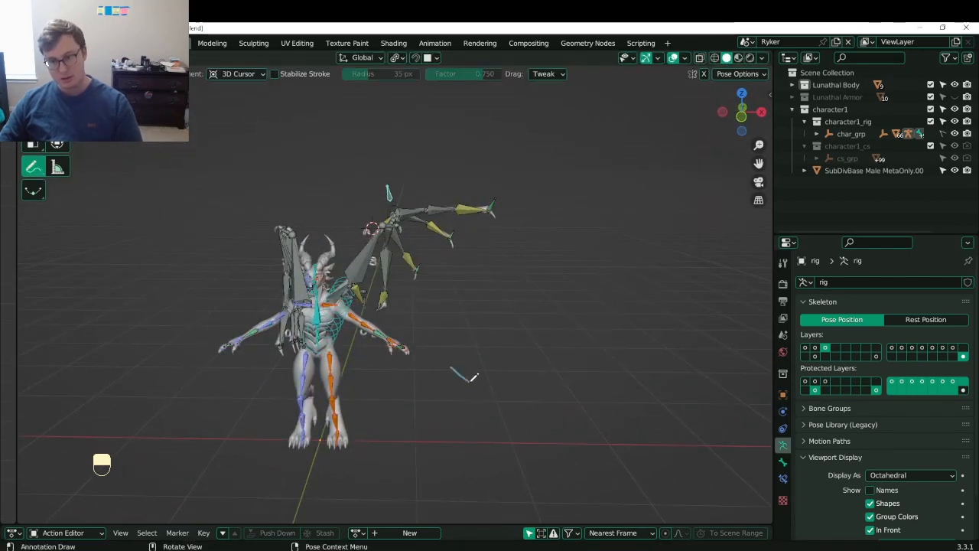
mouse_move(495, 350)
middle_down()
mouse_move(468, 321)
mouse_move(463, 330)
middle_up()
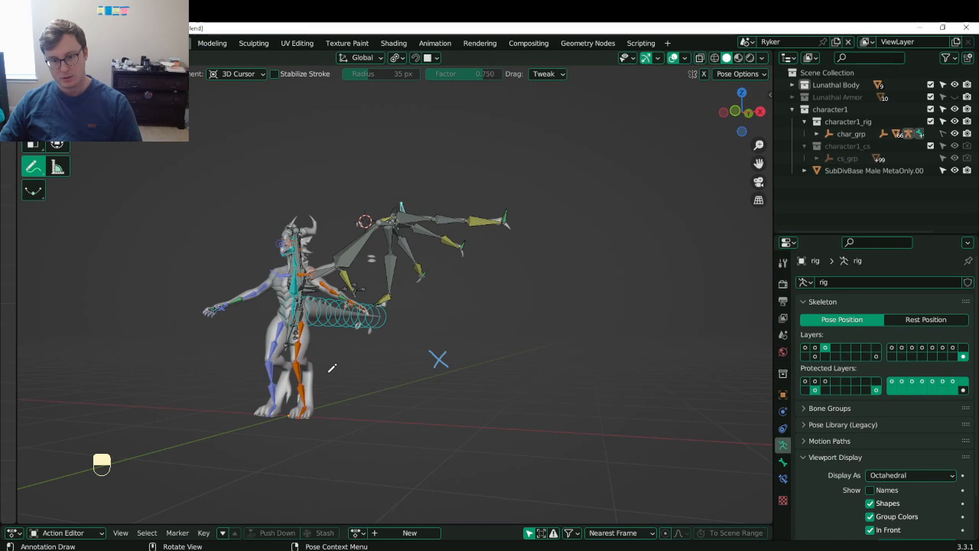
drag(296, 414, 279, 428)
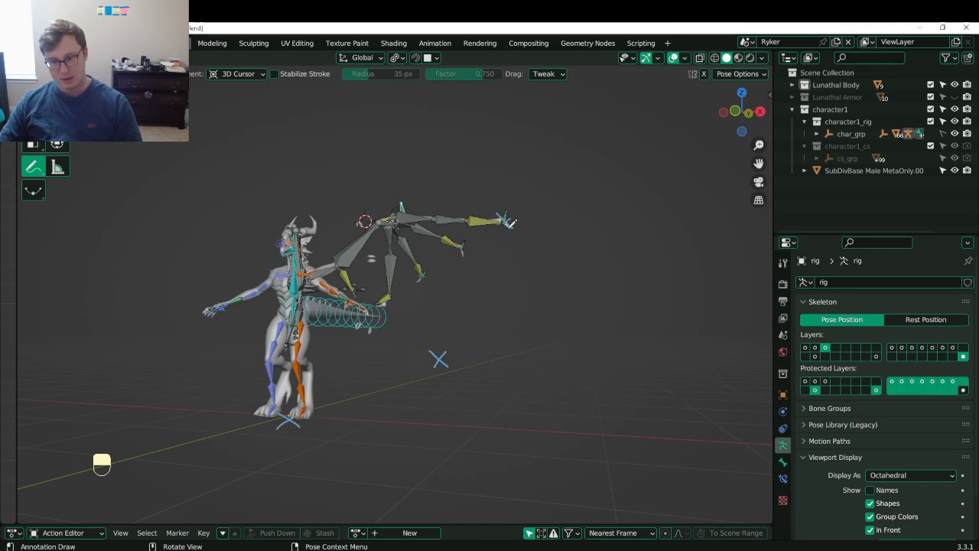
key(ctrl+z)
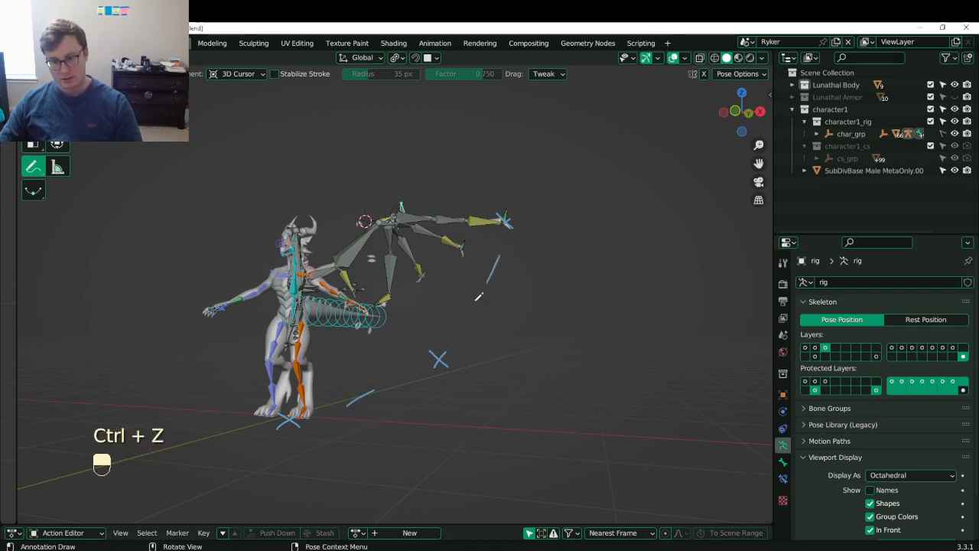
key(ctrl+z)
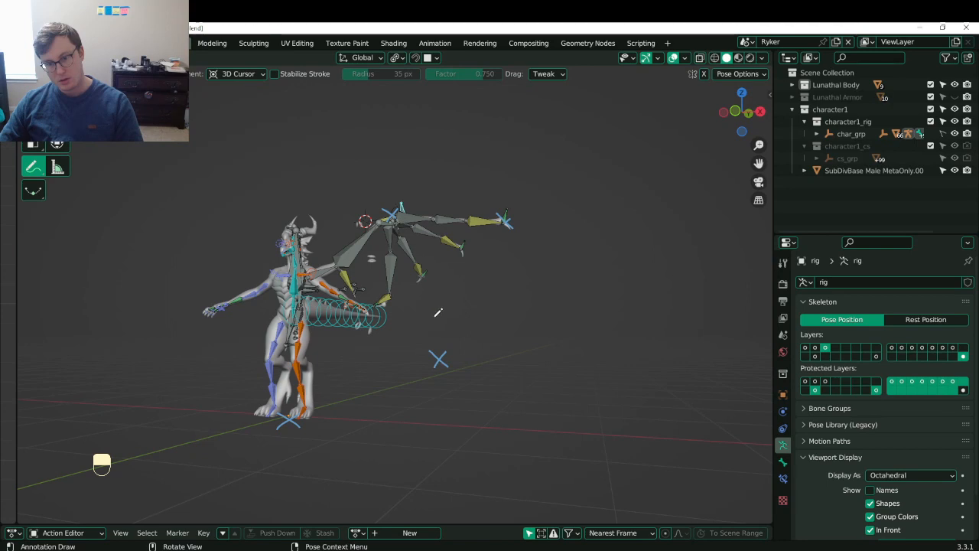
key(ctrl+z)
key(ctrl+z)
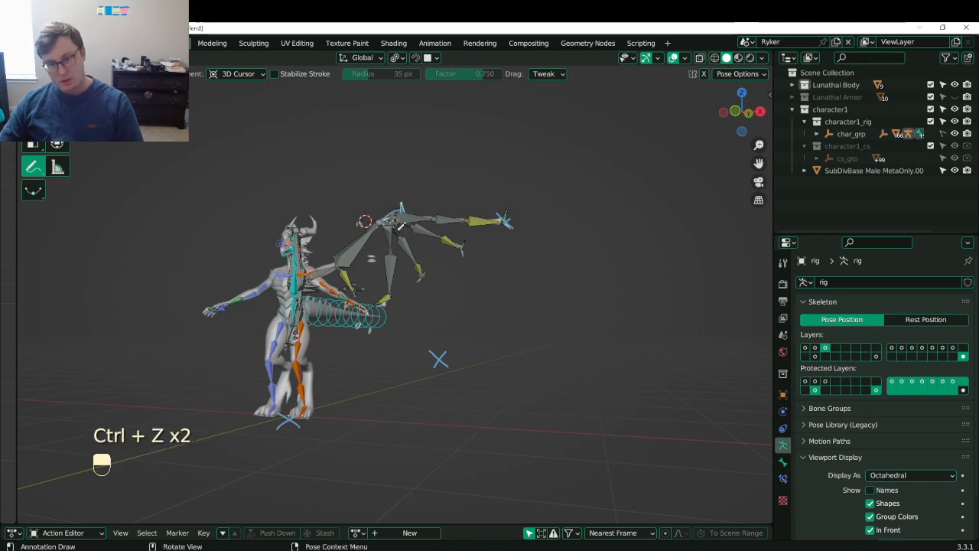
- Circle the left wing's wrist and letter the wing tip cross with a C, and undo all annotation strokes
drag(399, 229, 387, 228)
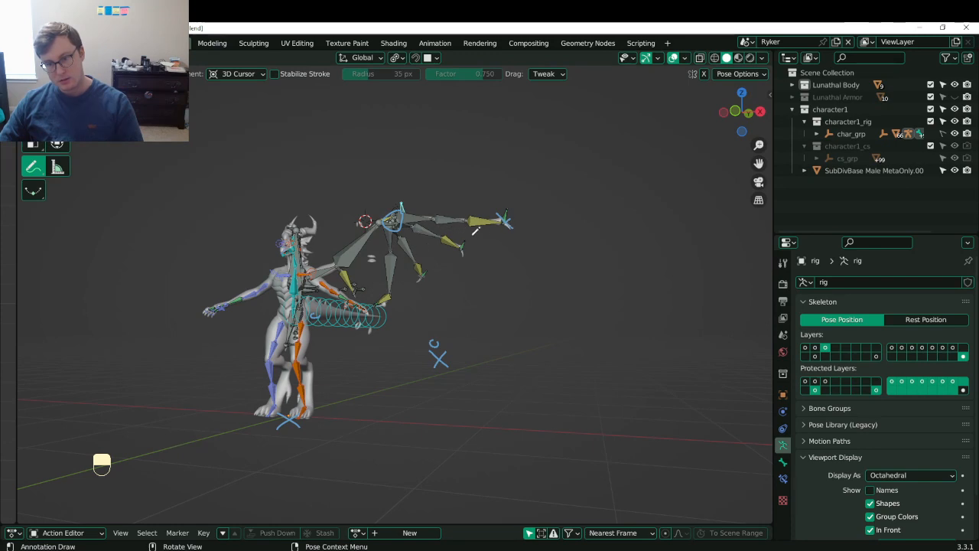
drag(507, 202, 513, 203)
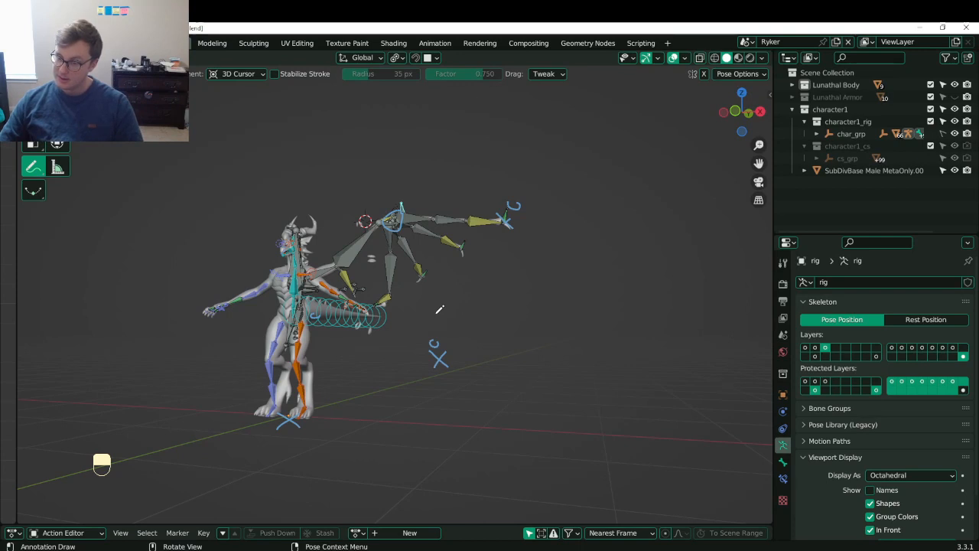
key(ctrl+z)
key(ctrl+z)
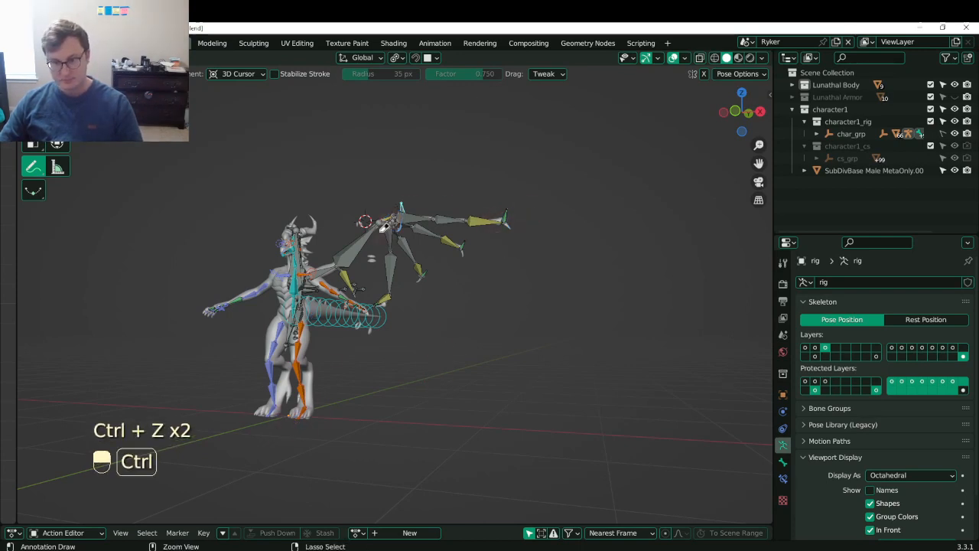
- Clear the rotation and location of all pose bones and save Lunathal.blend
middle_drag(398, 231, 494, 266)
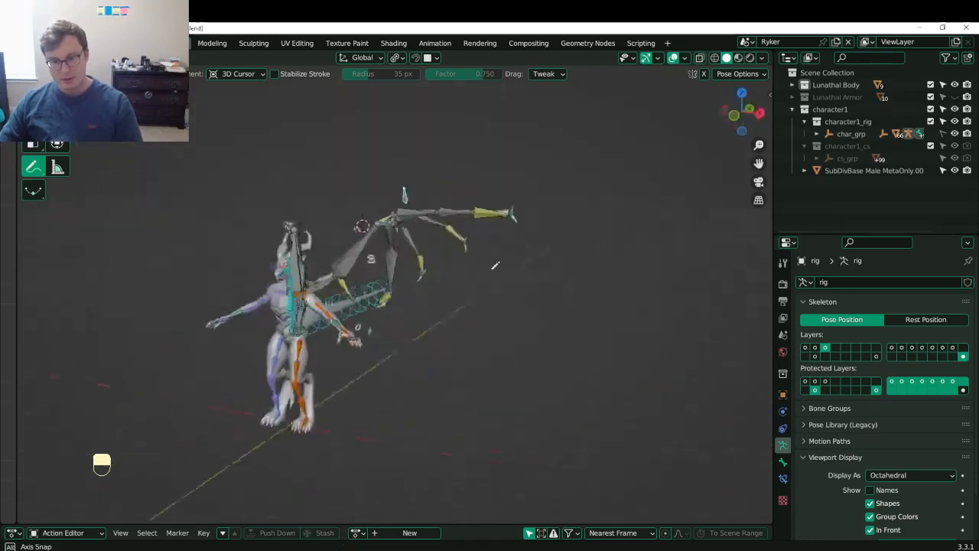
key(a)
key(alt+r)
key(alt+g)
scroll(394, 314, up, 4)
key(ctrl+s)
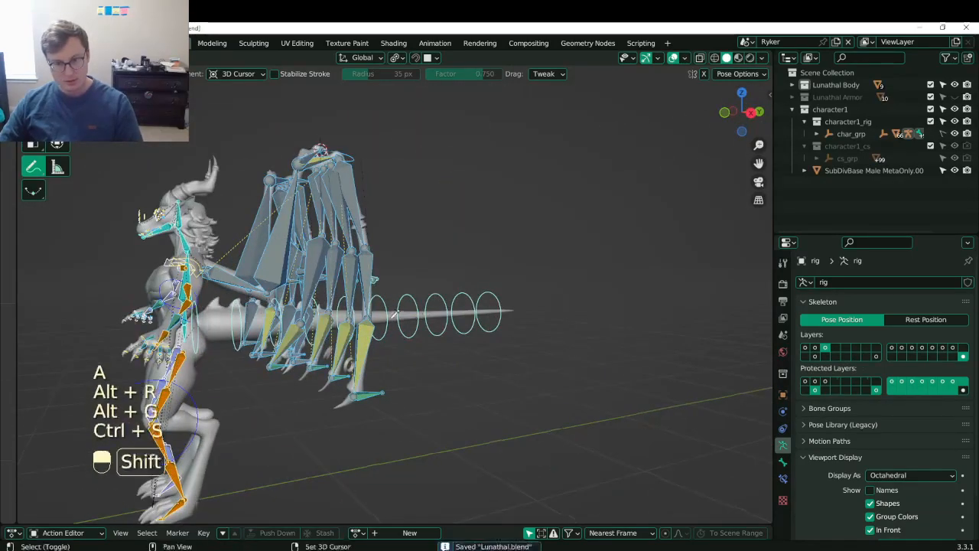
- Switch the rig to Object Mode and save the file again
key(ctrl+Tab)
shift+middle_drag(394, 314, 428, 322)
scroll(406, 304, down, 4)
key(ctrl+s)
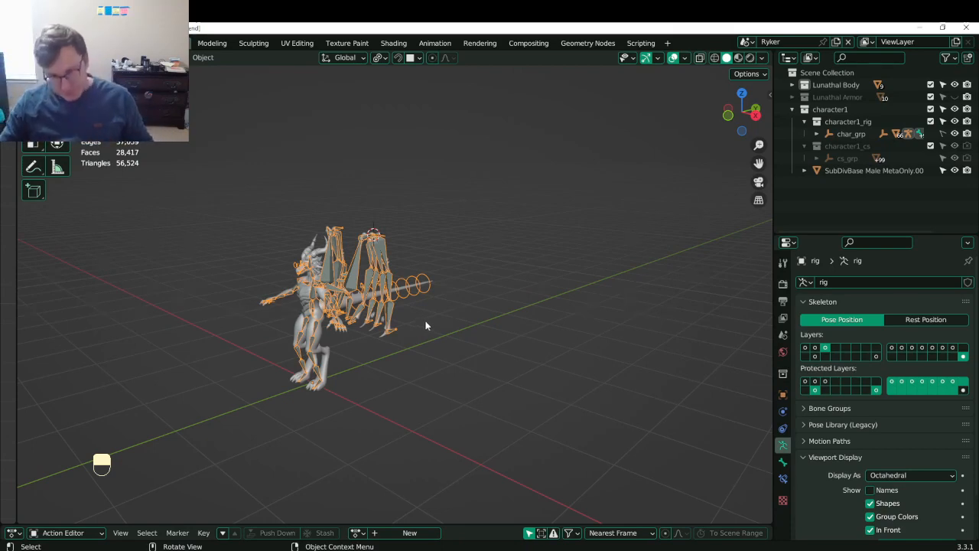
scroll(427, 322, up, 4)
middle_drag(418, 319, 381, 299)
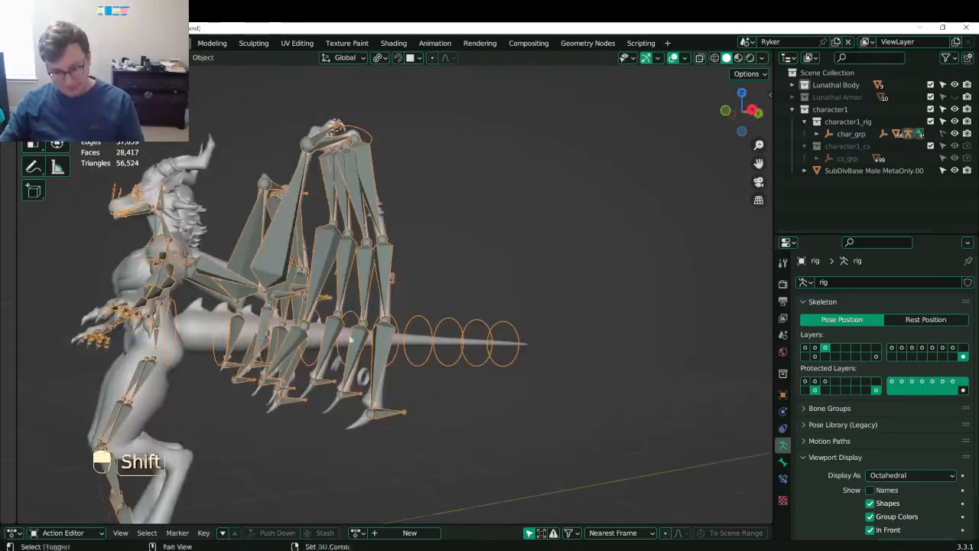
- Save Lunathal.blend again with the rig in Object Mode
shift+middle_drag(367, 385, 430, 305)
key(ctrl+s)
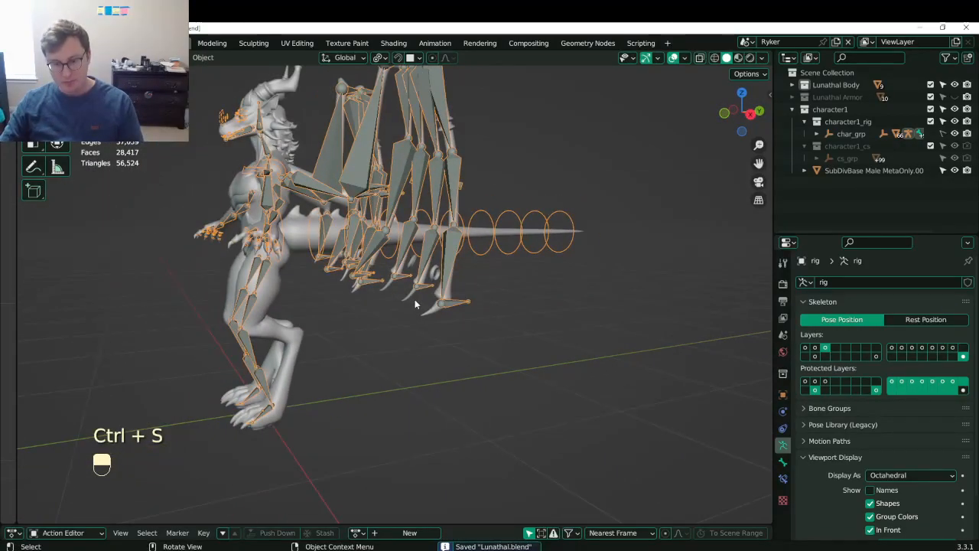
middle_drag(407, 295, 477, 339)
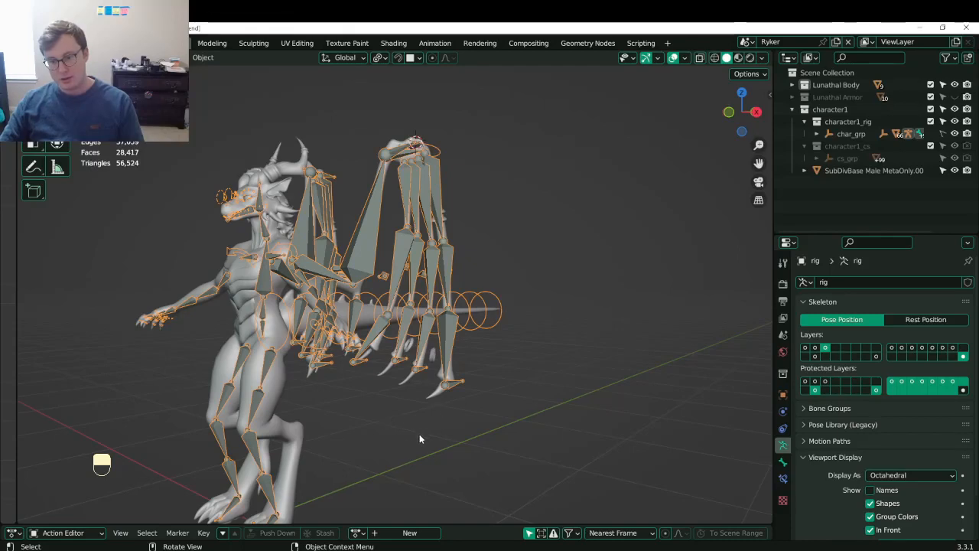
- Enter Edit Mode on the rig, select a small wing control bone, and undo a trial move of it
middle_drag(465, 141, 355, 170)
key(Tab)
middle_drag(465, 179, 347, 127)
middle_drag(387, 164, 452, 317)
click(355, 306)
key(g)
click(376, 428)
key(ctrl+z)
- Duplicate the selected control bone and move the copy down near ground level, behind the figure's feet
key(shift+d)
right_click(504, 259)
key(g)
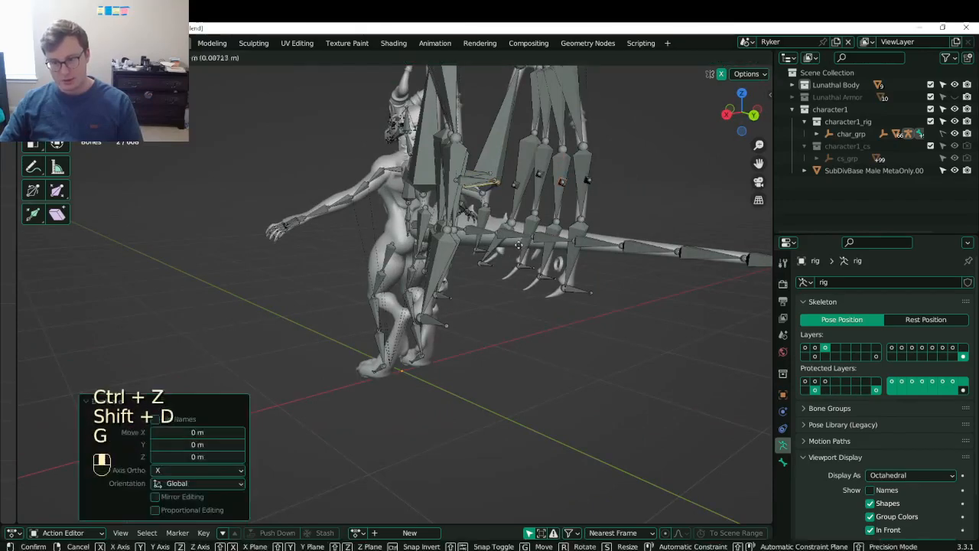
click(478, 404)
middle_drag(478, 405, 553, 365)
key(g)
click(485, 443)
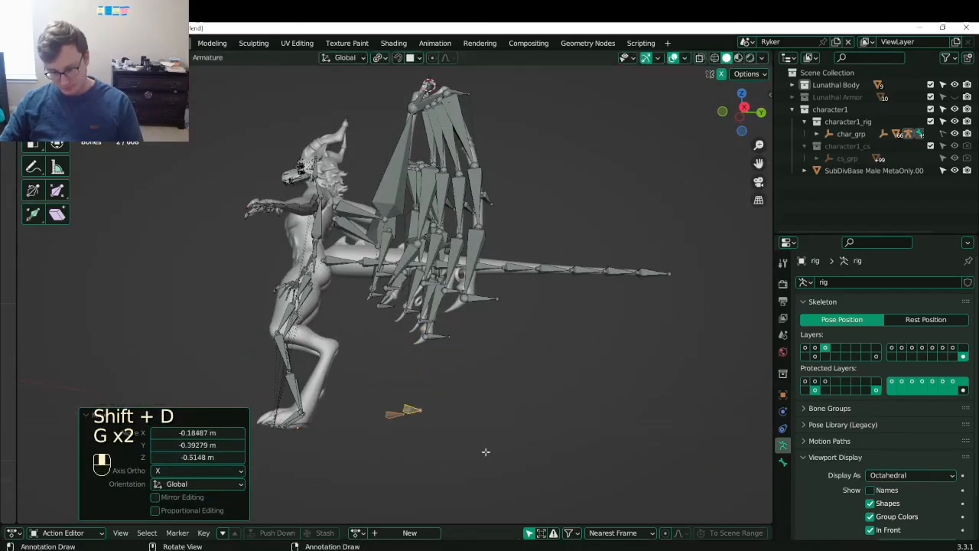
- Scale the duplicated bone to 0 along Z in the right side view
key(KP_3)
key(s)
click(485, 451)
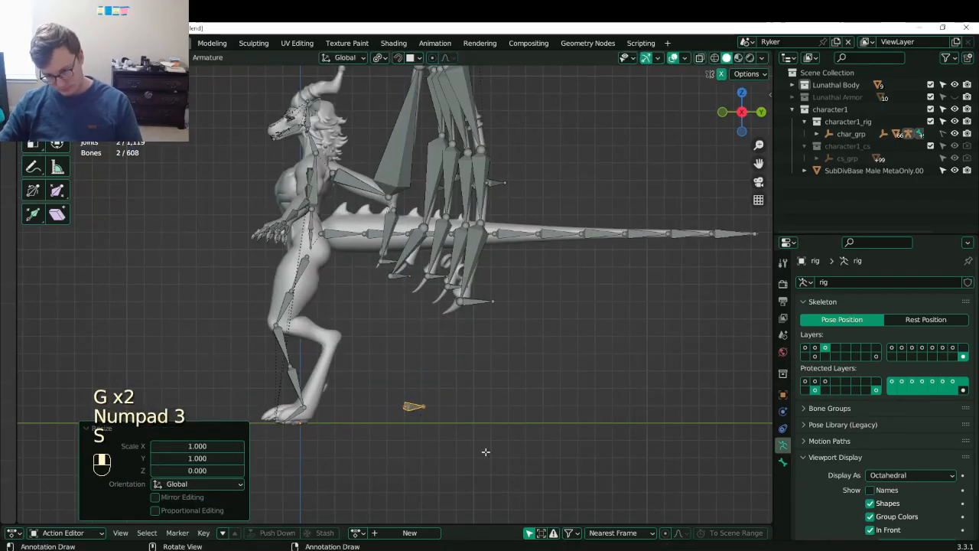
- Try scaling the duplicated bone to 0 along Y, and undo it
key(s)
key(y)
key(0)
click(486, 451)
key(ctrl+z)
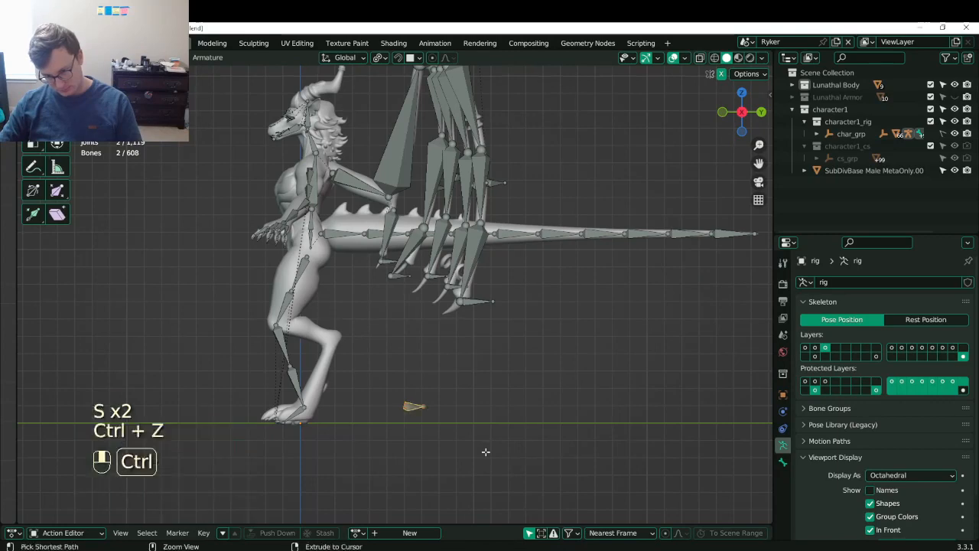
- Scale the duplicated bone to 0 along X and reposition it slightly above the ground behind the feet
key(s)
key(x)
key(0)
click(485, 451)
scroll(472, 441, up, 2)
shift+middle_drag(472, 441, 494, 291)
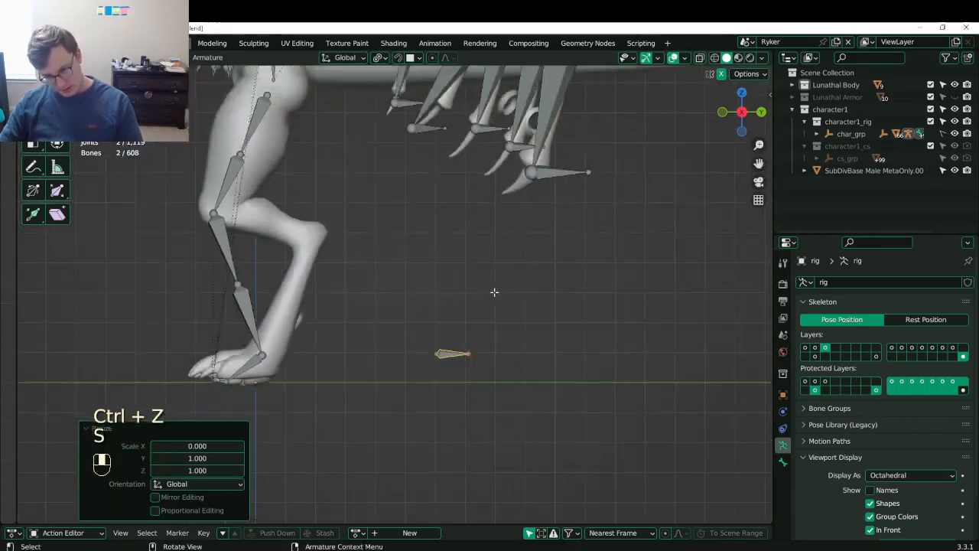
key(g)
click(440, 333)
- Leave Edit Mode and save Lunathal.blend with the rig in Object Mode
scroll(440, 334, down, 5)
middle_drag(440, 334, 284, 309)
middle_drag(307, 292, 511, 286)
key(Tab)
key(ctrl+s)
key(ctrl+Tab)
key(ctrl+s)
key(ctrl+Tab)
key(ctrl+s)
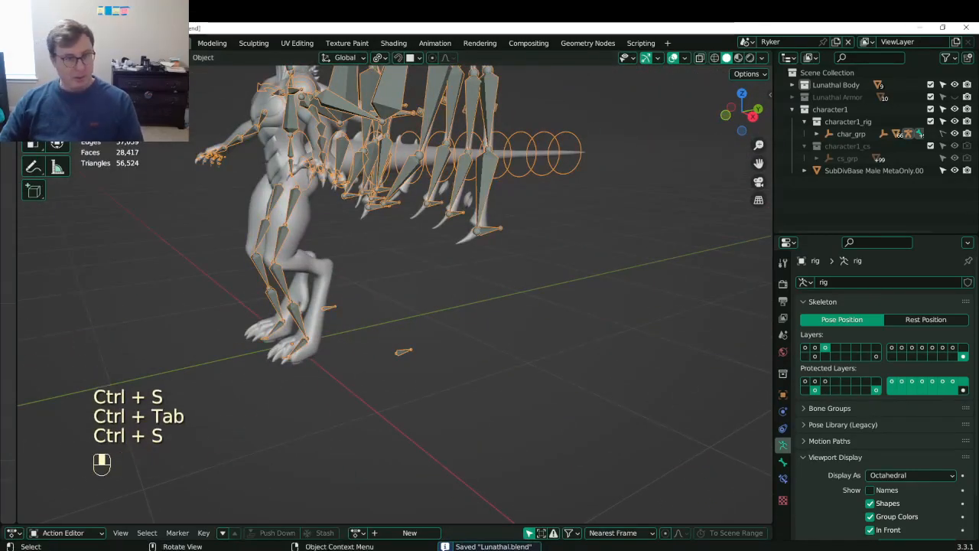
- Start saving a copy named after Lunathal_WIP_11_BodyMirrorWeighted.blend, with the version number raised to 12
click(35, 43)
click(40, 147)
click(379, 248)
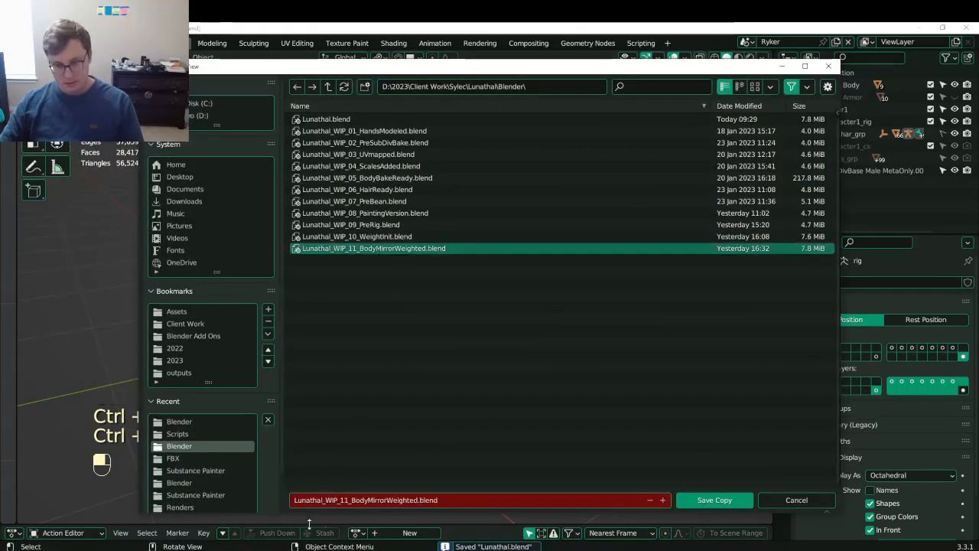
click(348, 500)
click(348, 499)
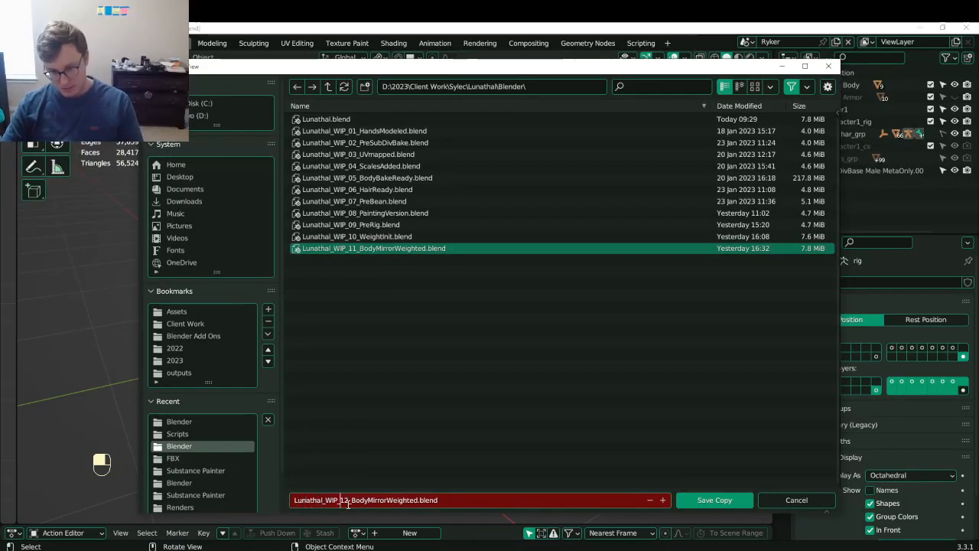
- Change the copy's name to Lunathal_WIP_12_WingsRigged.blend and save the copy
key(shift+Right)
key(shift+Right)
key(shift+Right)
key(shift+Right)
key(shift+Right)
key(shift+Right)
key(shift+Right)
key(shift+Right)
key(shift+Right)
key(shift+Right)
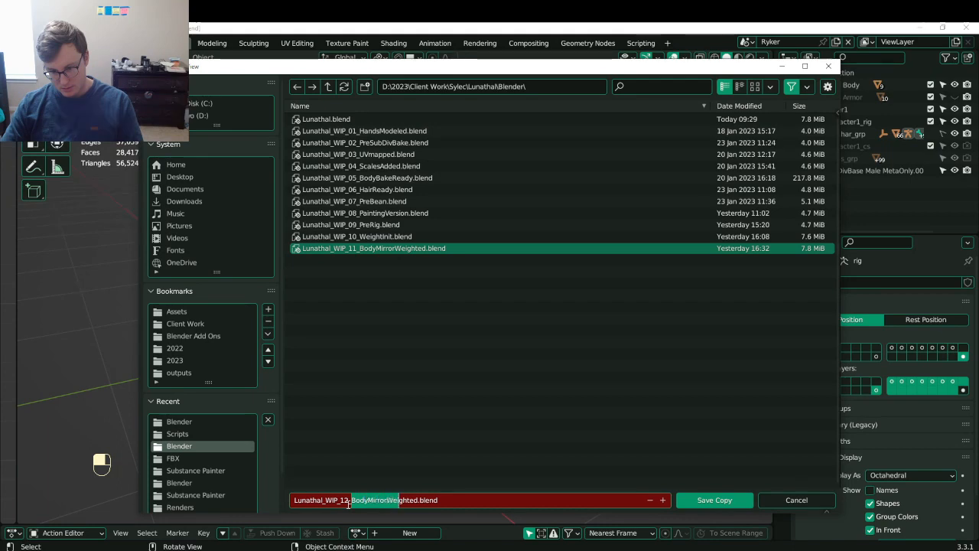
key(shift+Right)
key(shift+Right)
key(shift+Right)
key(shift+Right)
key(shift+Right)
text(Wing)
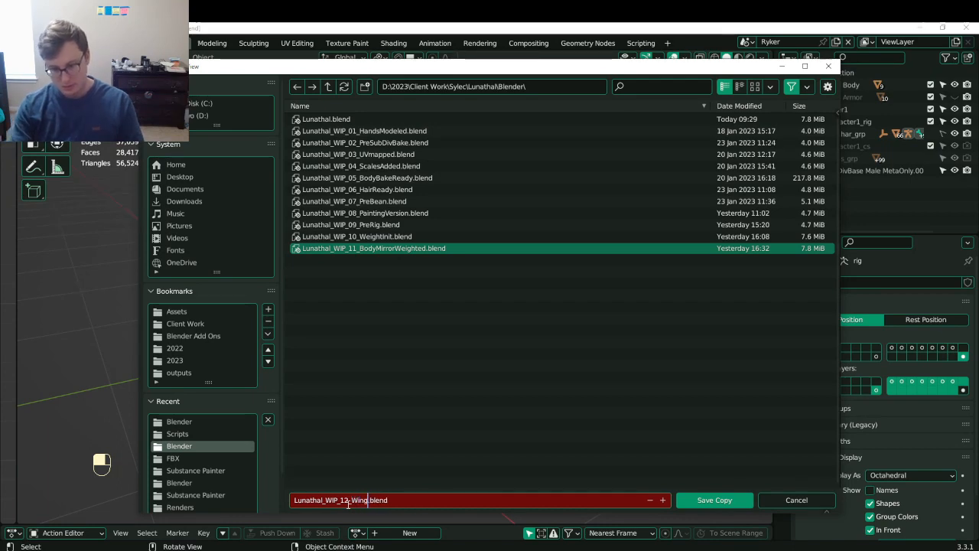
text(sRigged)
key(Return)
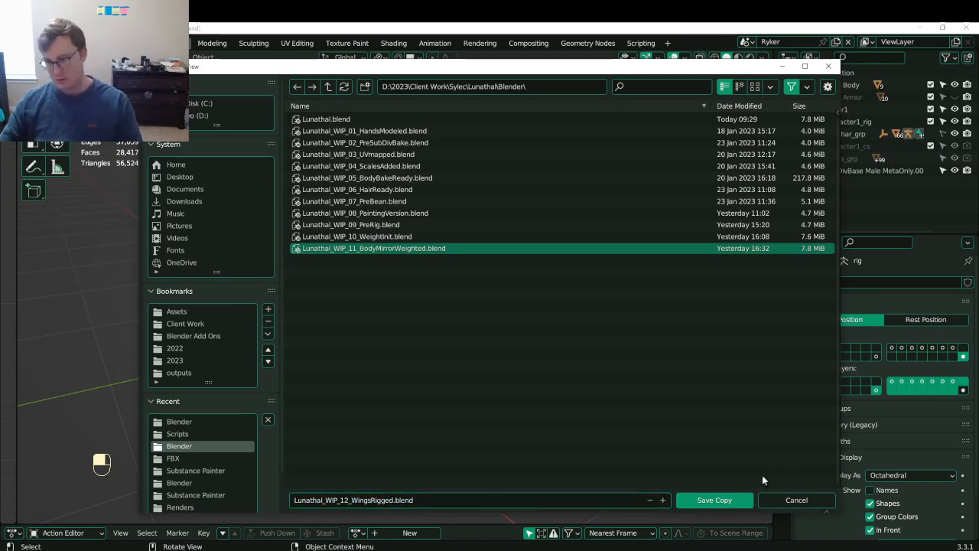
click(700, 505)
- Save the working file Lunathal.blend
key(ctrl+s)
middle_drag(520, 314, 502, 262)
key(ctrl+s)
- In Edit Mode, parent the duplicated ground bone to the left wing's main control bone with Keep Offset
middle_drag(508, 337, 410, 419)
key(Tab)
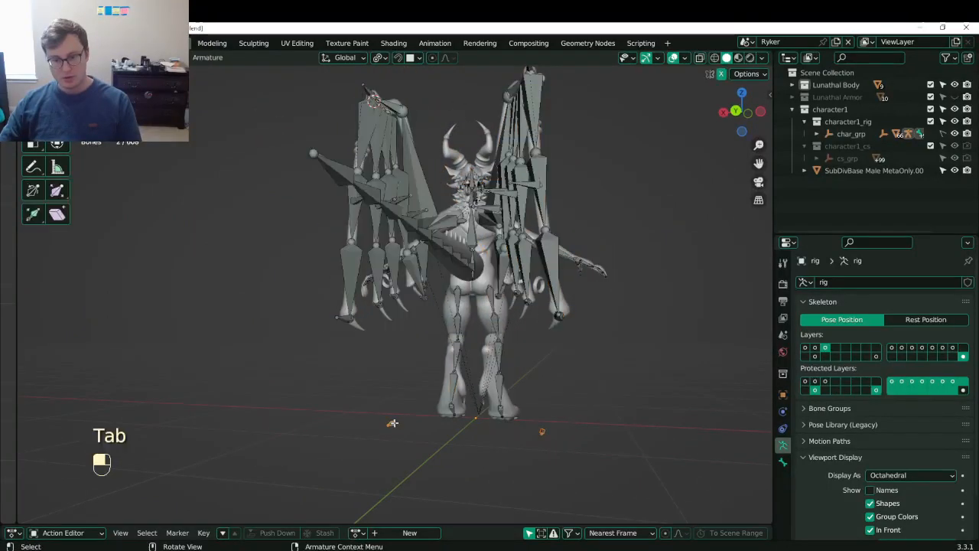
middle_drag(397, 198, 345, 197)
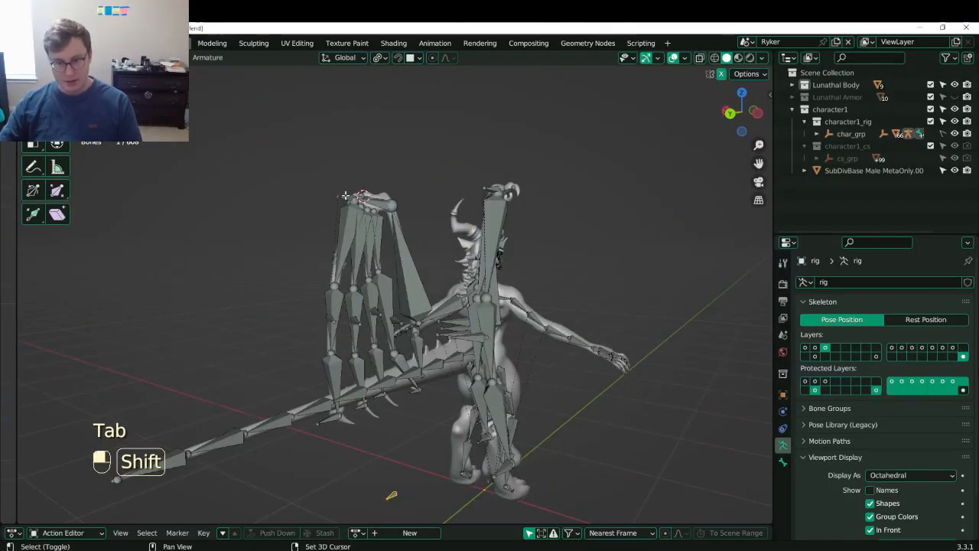
shift+click(345, 197)
key(ctrl+p)
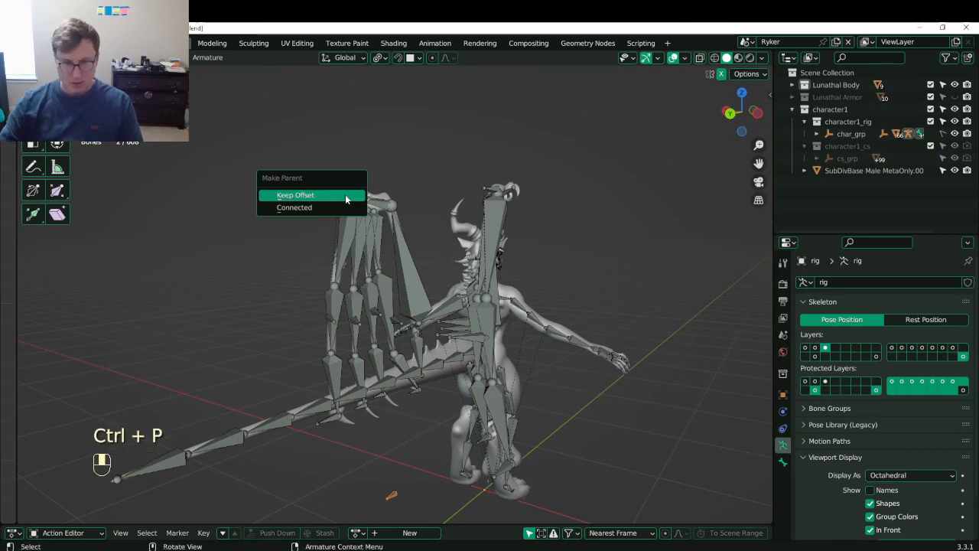
click(341, 198)
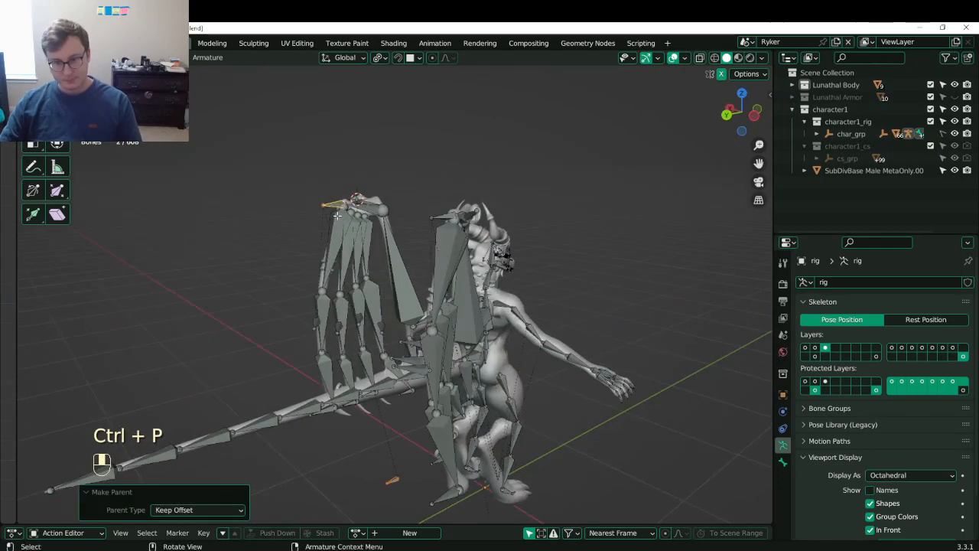
- Switch the rig to Pose Mode and activate the selection tool instead of Annotate
key(Tab)
key(ctrl+Tab)
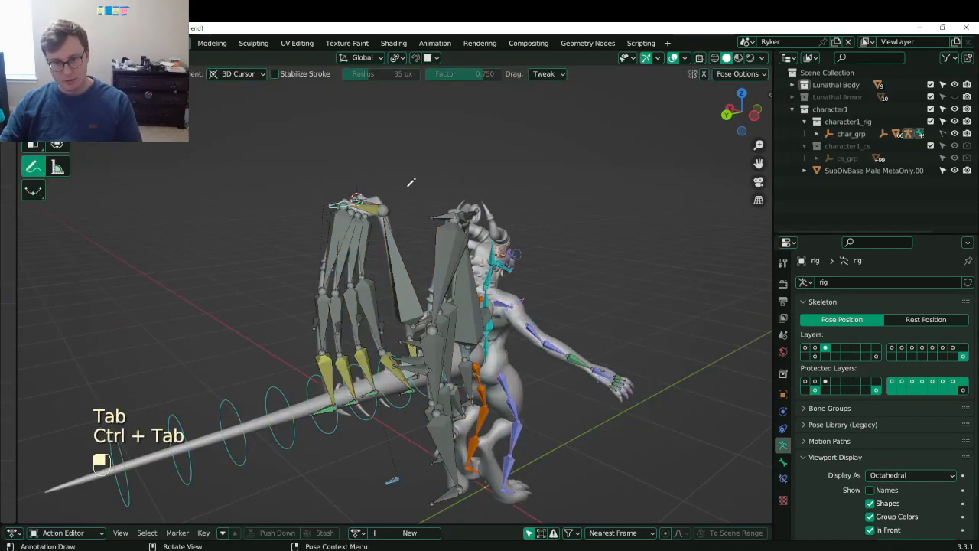
key(w)
- Test the left wing by rotating its main control from two view angles, and clear the rotation
key(r)
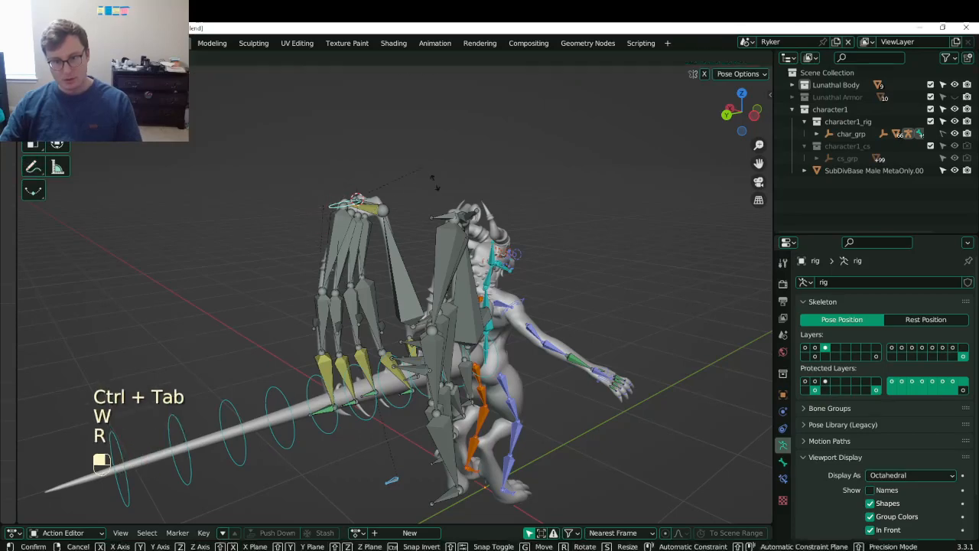
click(390, 231)
middle_drag(390, 231, 663, 225)
key(r)
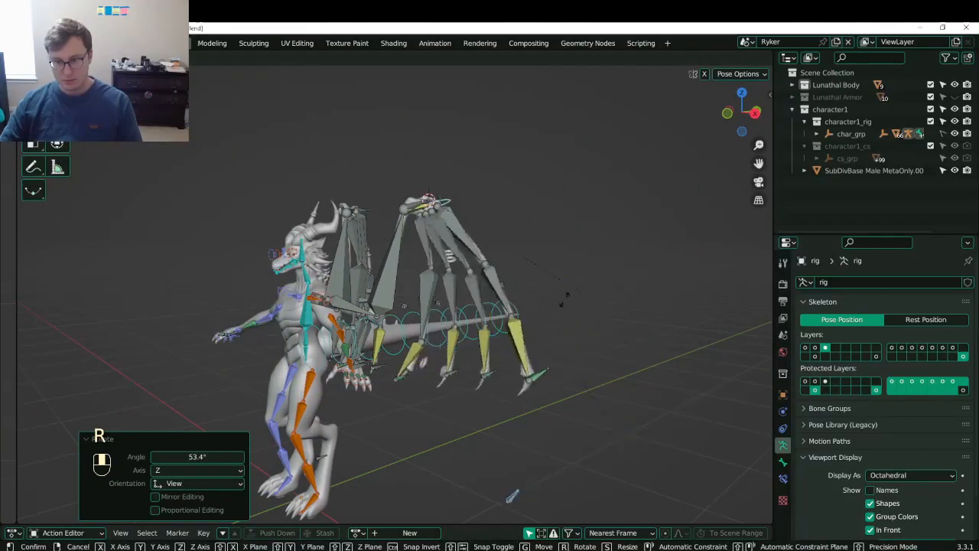
click(713, 203)
shift+middle_drag(584, 244, 549, 163)
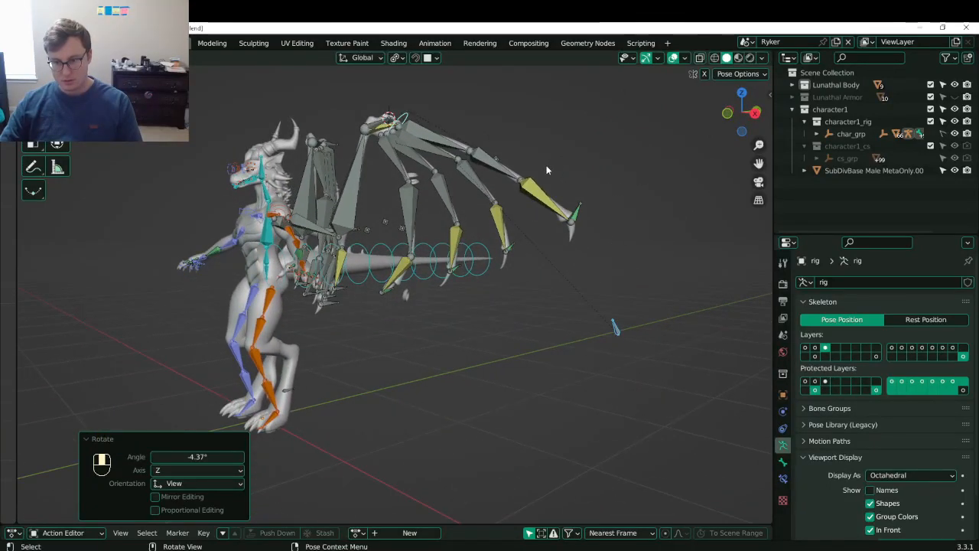
key(alt+r)
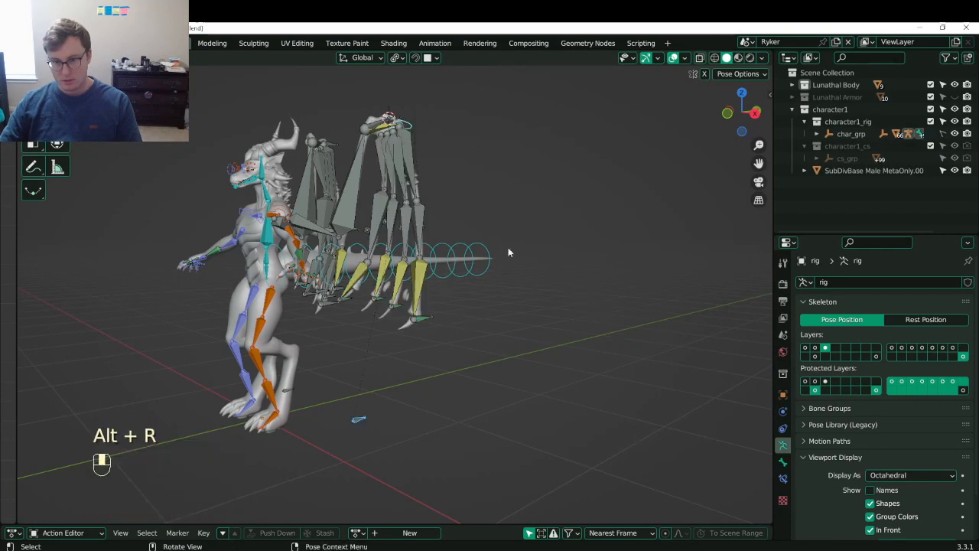
- Try swinging the left wing's main control again, and cancel the rotation
middle_drag(470, 263, 418, 173)
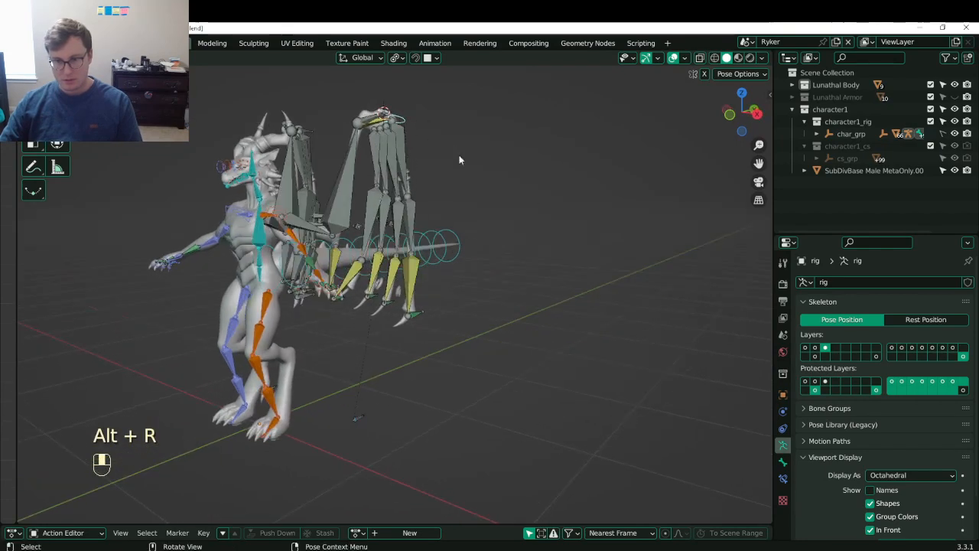
key(r)
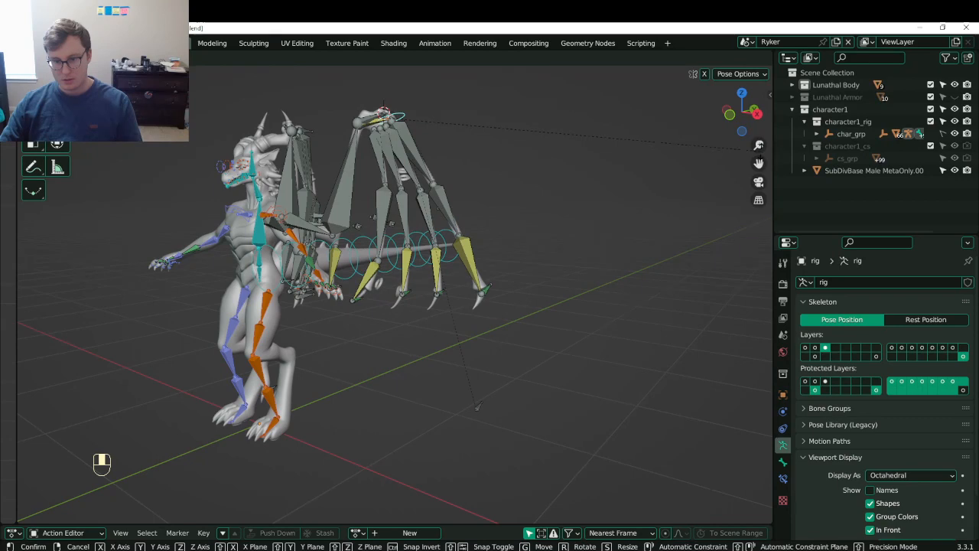
right_click(628, 212)
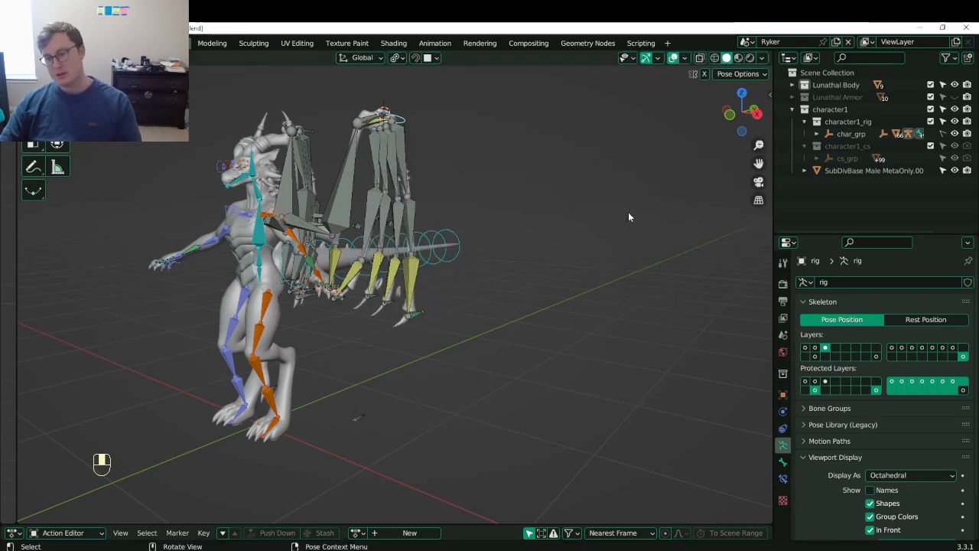
- Rotate the left wing's main control by -45.6° about the view axis to fan out the fingers
middle_drag(435, 307, 429, 322)
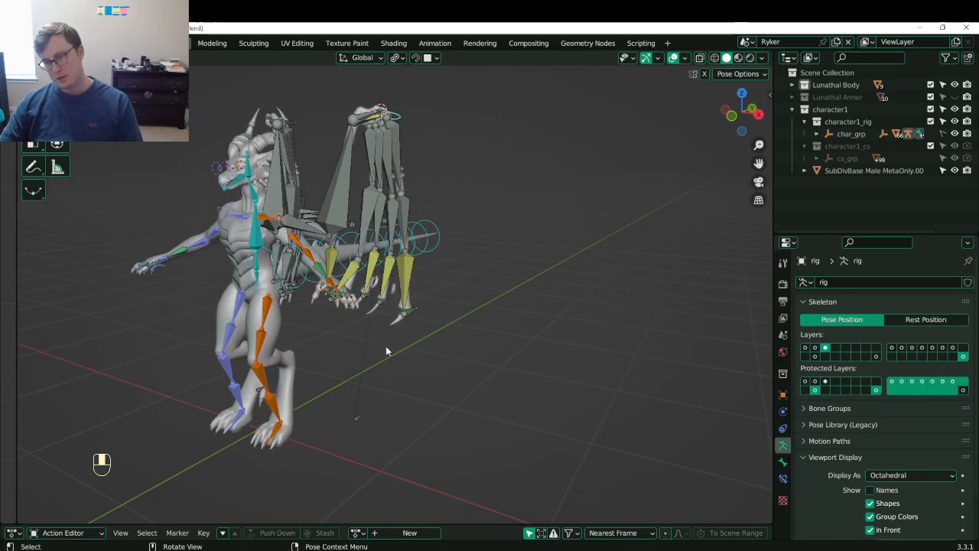
middle_drag(405, 291, 333, 318)
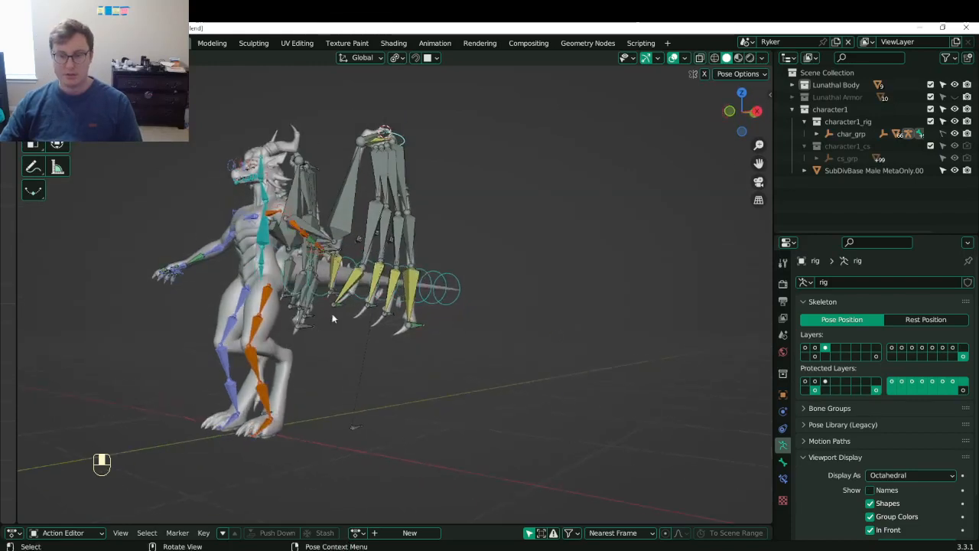
key(r)
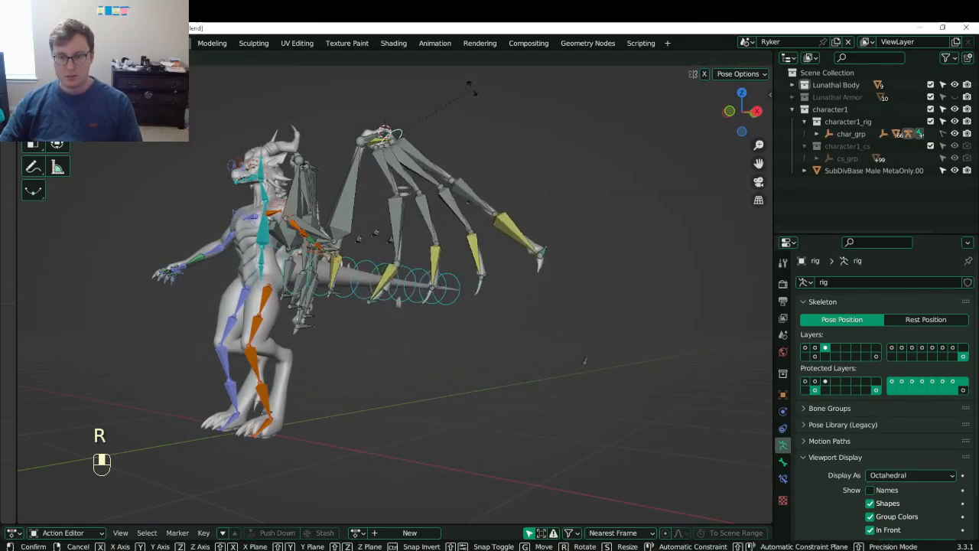
click(416, 324)
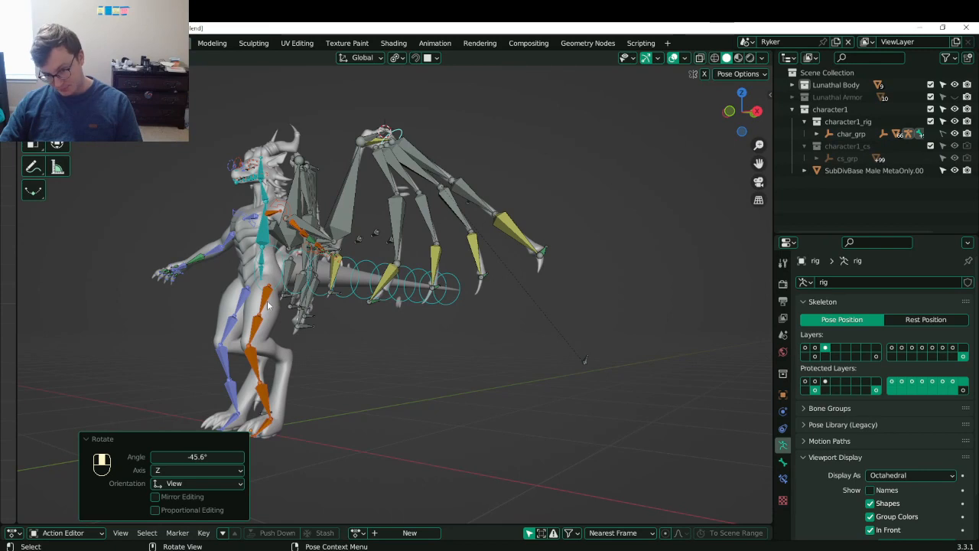
- Examine the Child Of constraints on the control at the tip of one of the left wing's inner fingers
click(372, 304)
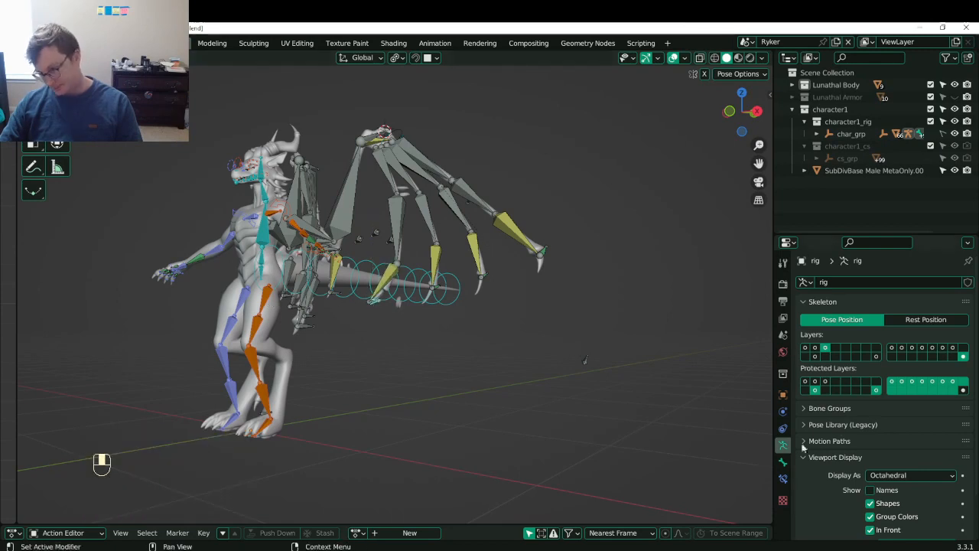
click(783, 478)
scroll(829, 315, down, 1)
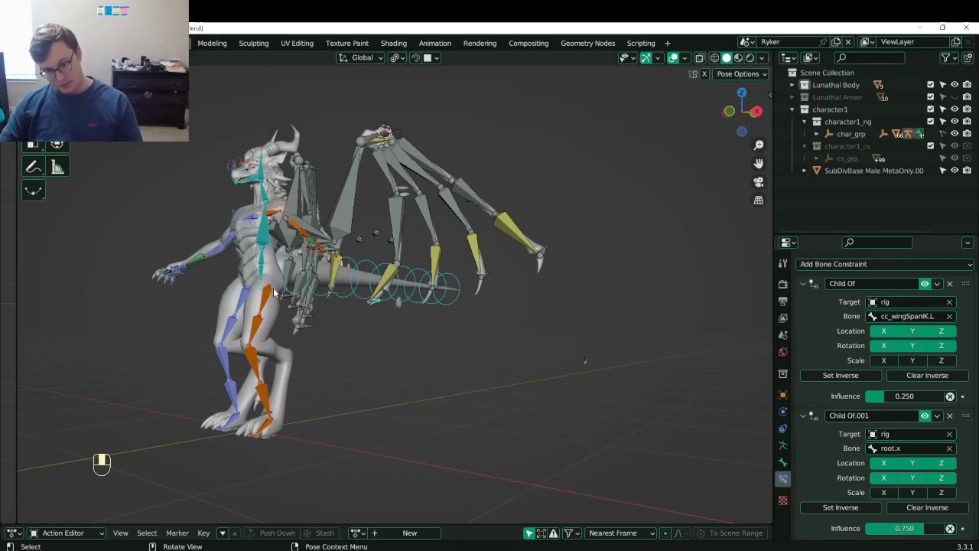
scroll(273, 334, up, 2)
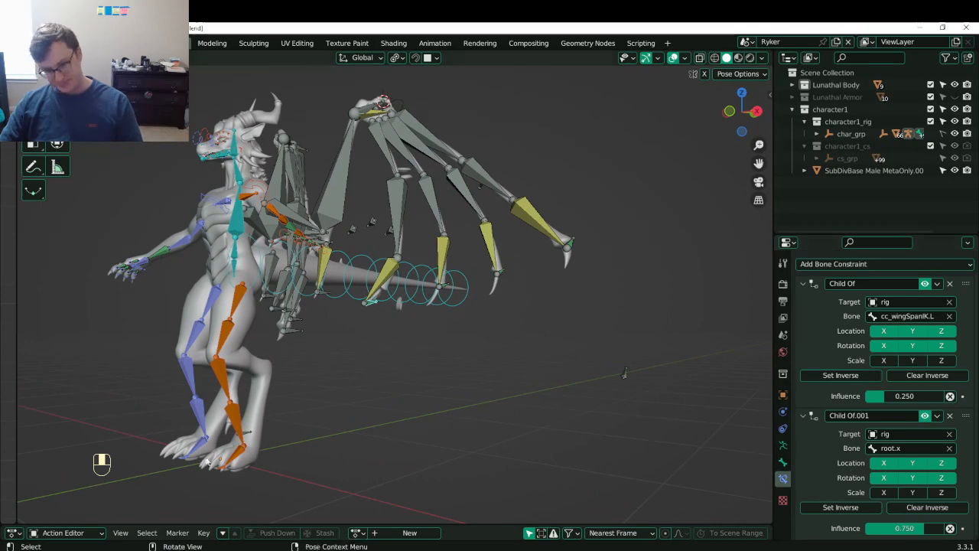
middle_drag(209, 463, 398, 387)
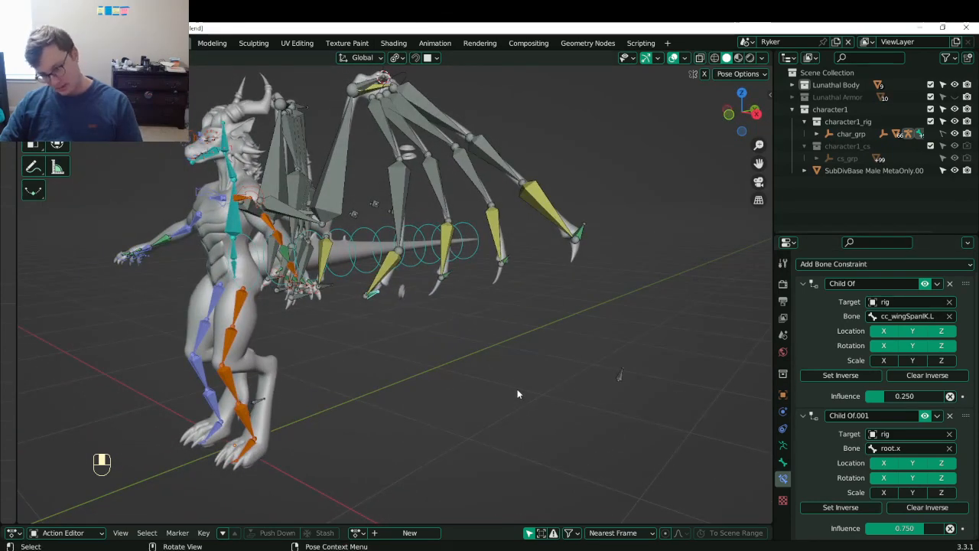
- Rename the bone floating below the left wing cc_wingBottom.L and save the file
click(620, 375)
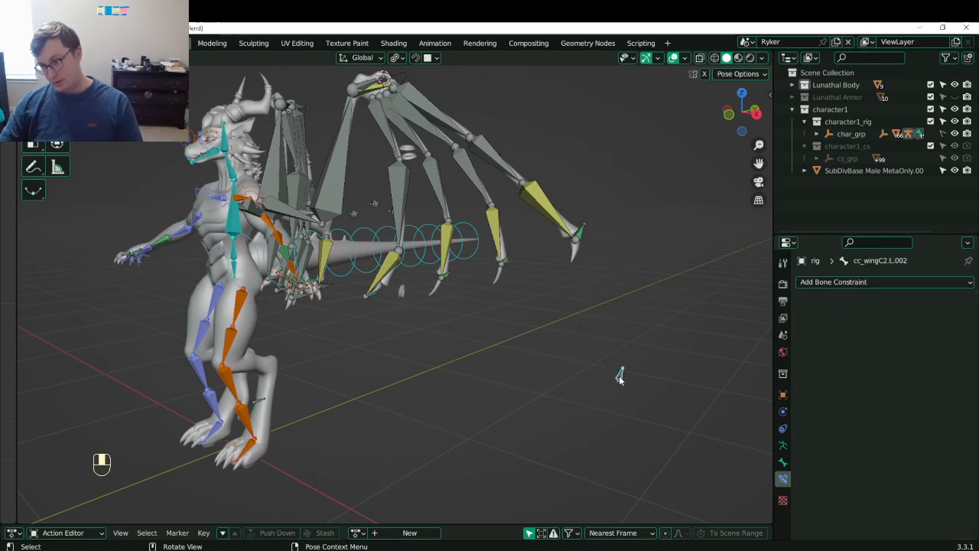
click(783, 462)
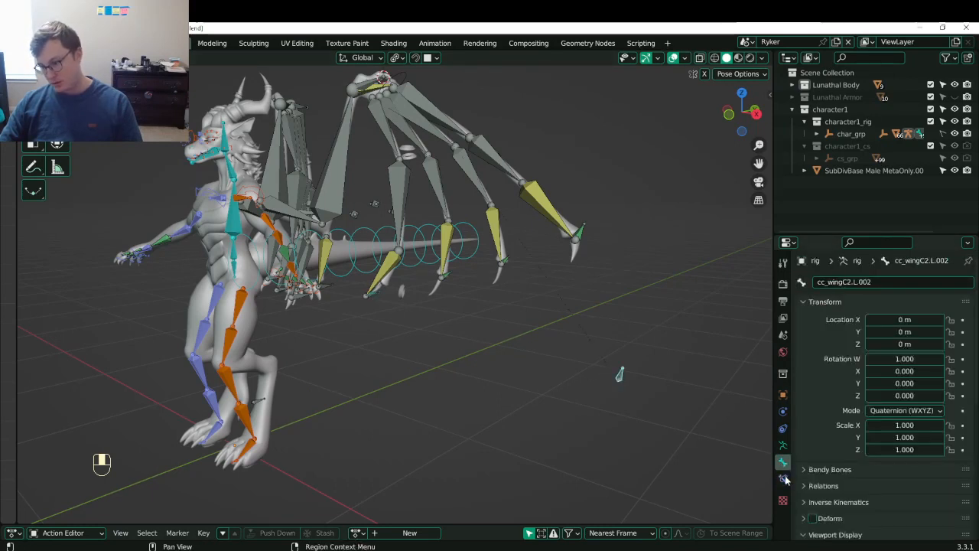
click(879, 283)
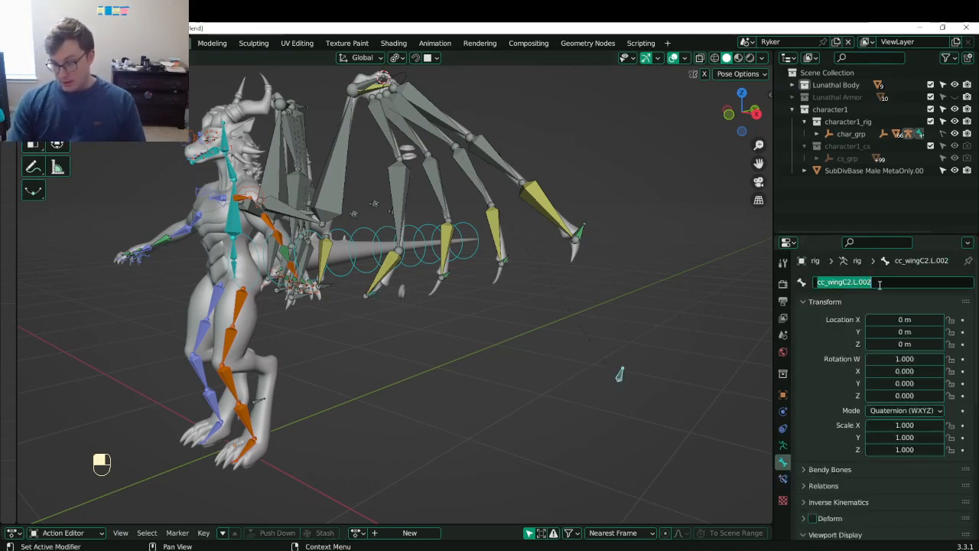
key(BackSpace)
key(BackSpace)
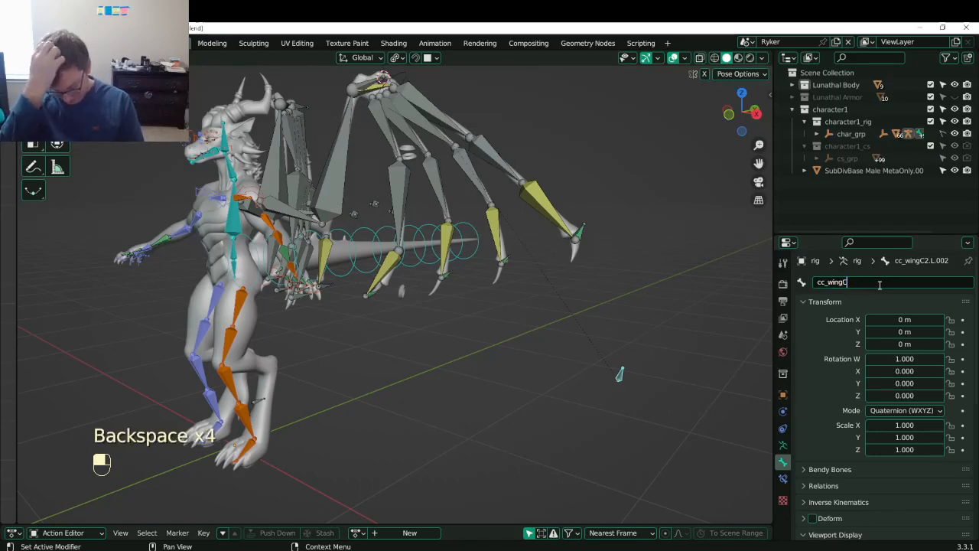
key(BackSpace)
text(Botto)
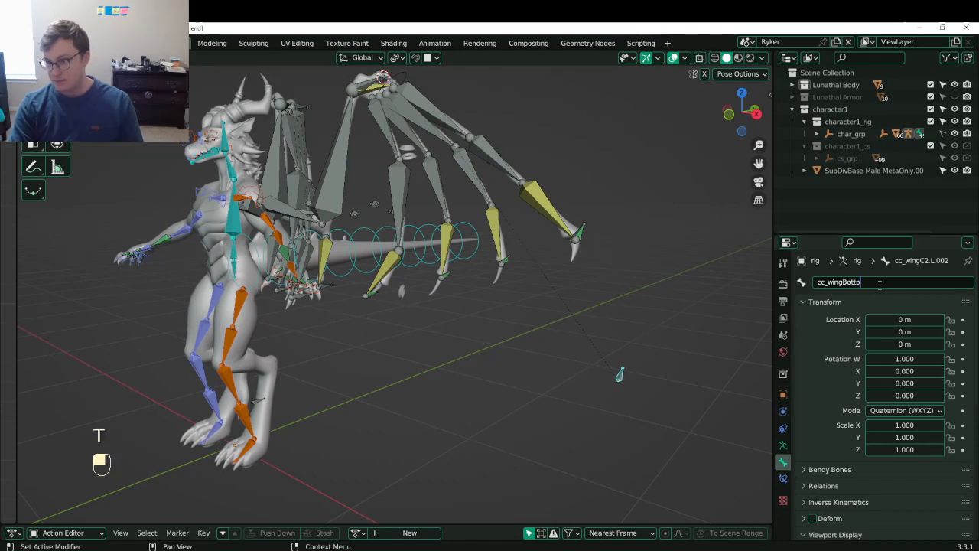
text(n)
key(Return)
click(880, 283)
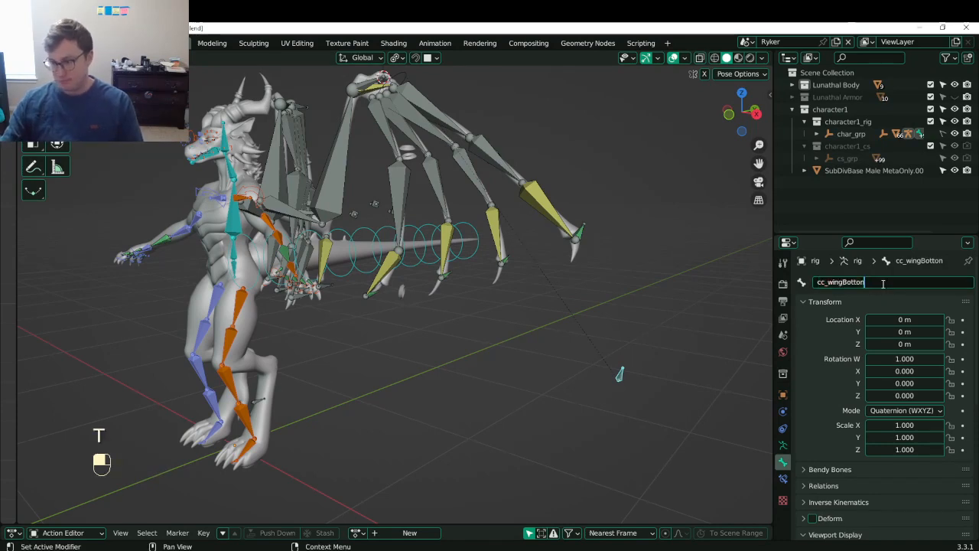
key(BackSpace)
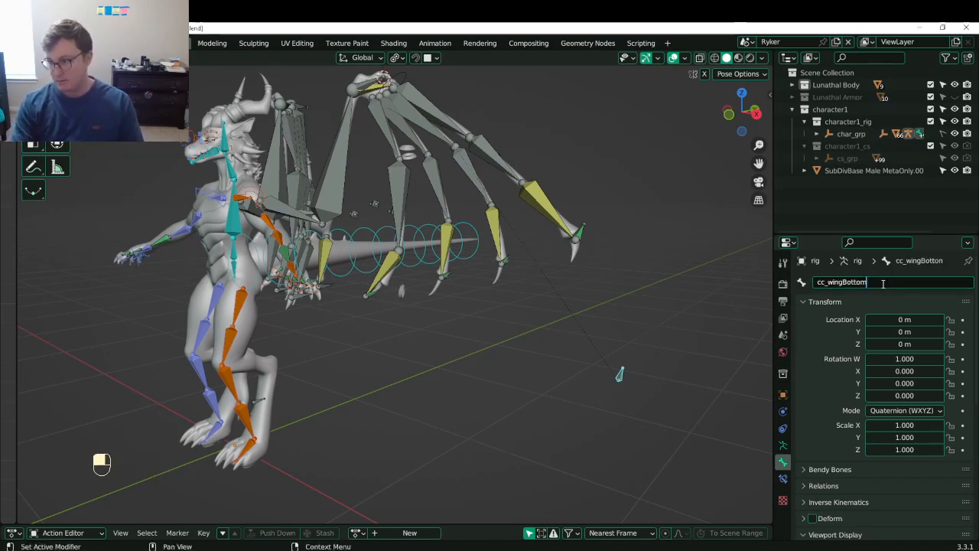
text(C)
key(BackSpace)
text(.)
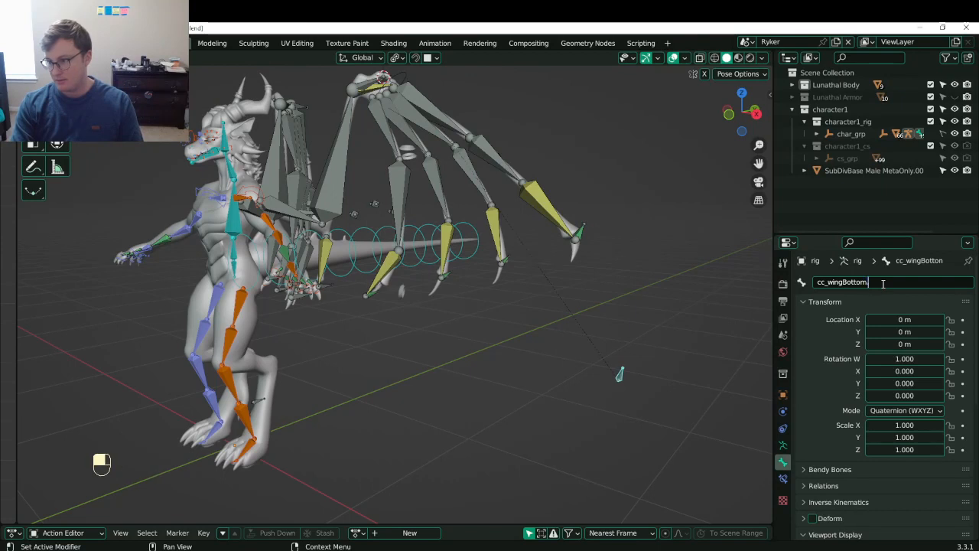
text(L)
key(Return)
key(ctrl+s)
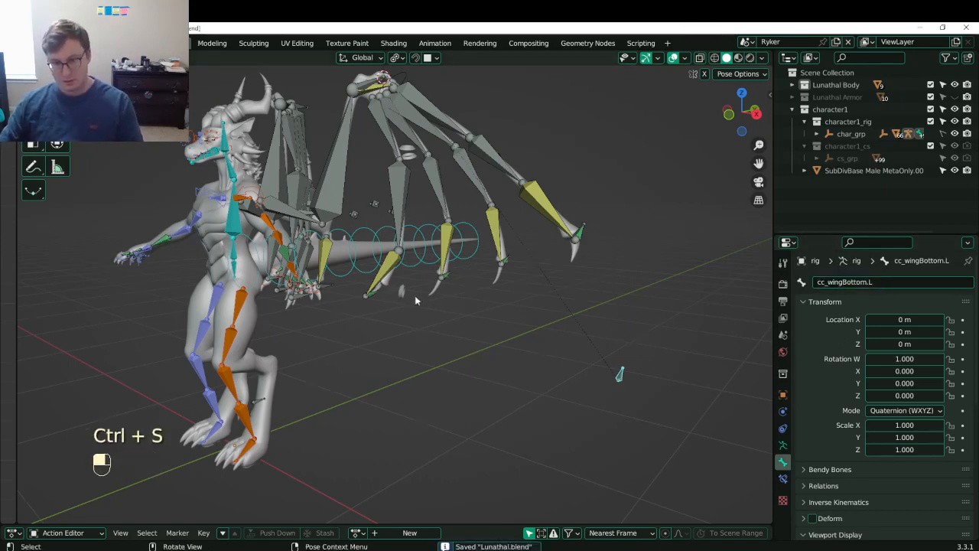
- Retarget the second Child Of constraint on cc_wingAIK.L to cc_wingBottom.L and set the inverse of both Child Of constraints
click(782, 478)
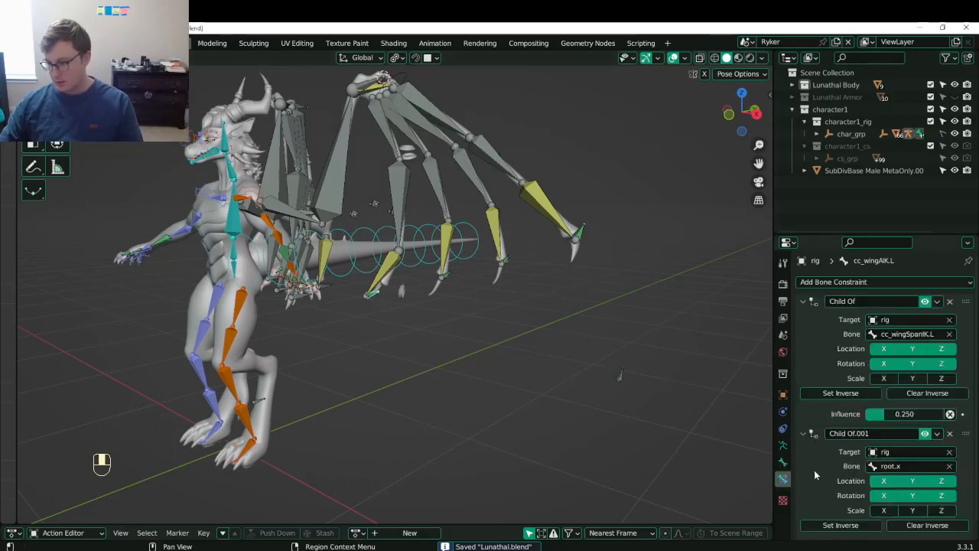
click(915, 448)
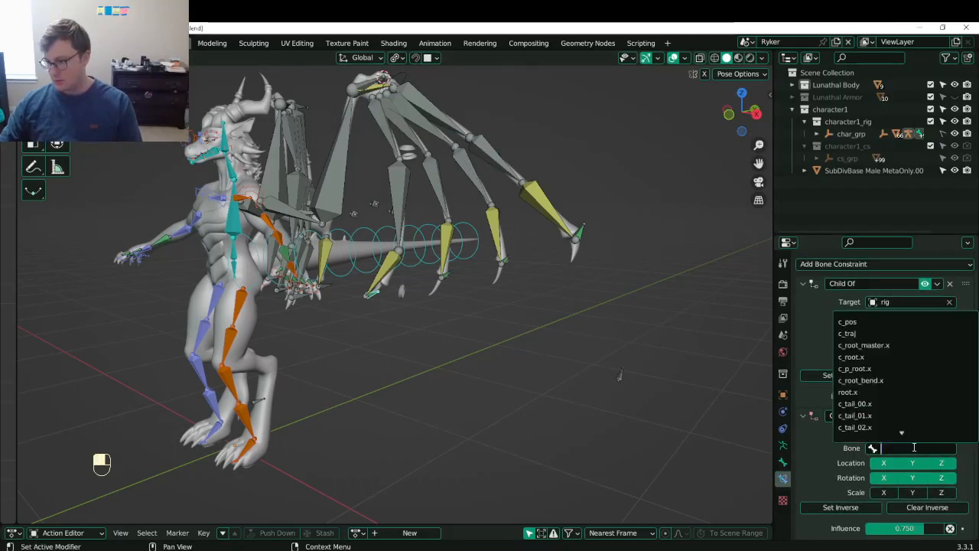
text(cc_wingBottom.L)
key(Return)
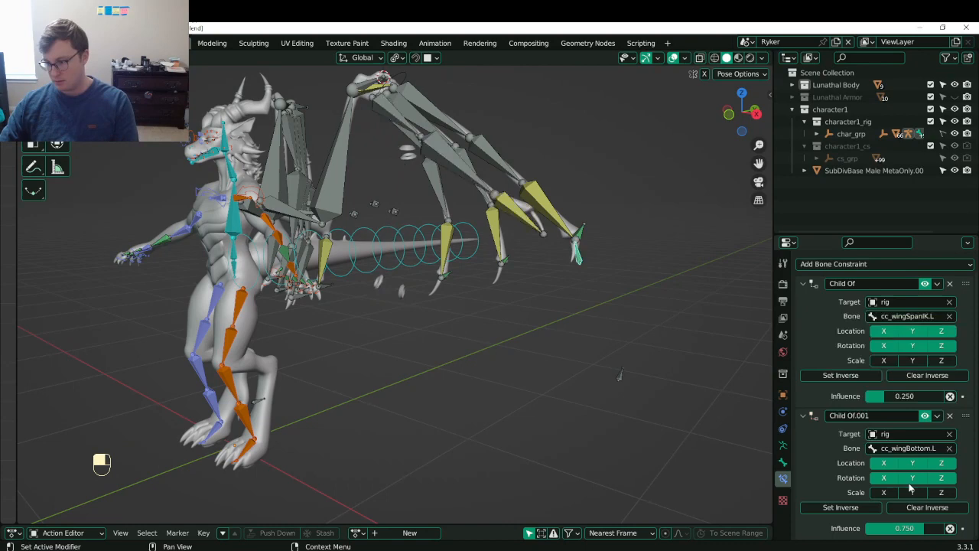
click(876, 507)
middle_drag(512, 358, 600, 379)
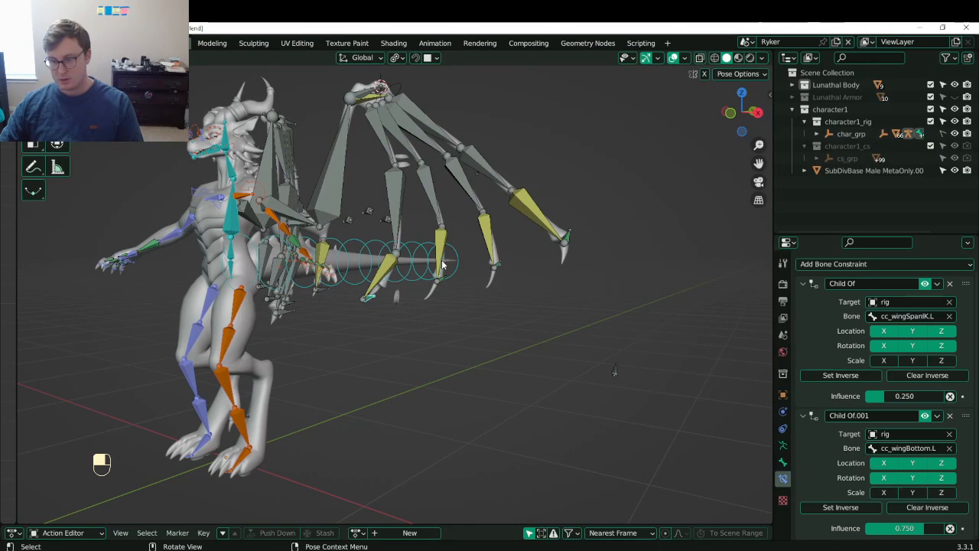
click(840, 375)
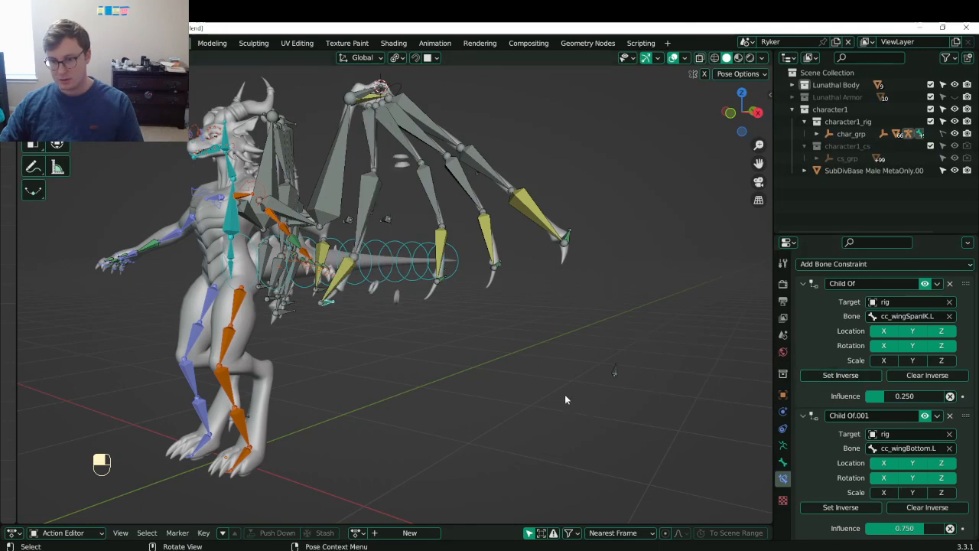
- Select all bones and clear their location and rotation to return the rig to its rest pose
key(a)
key(r)
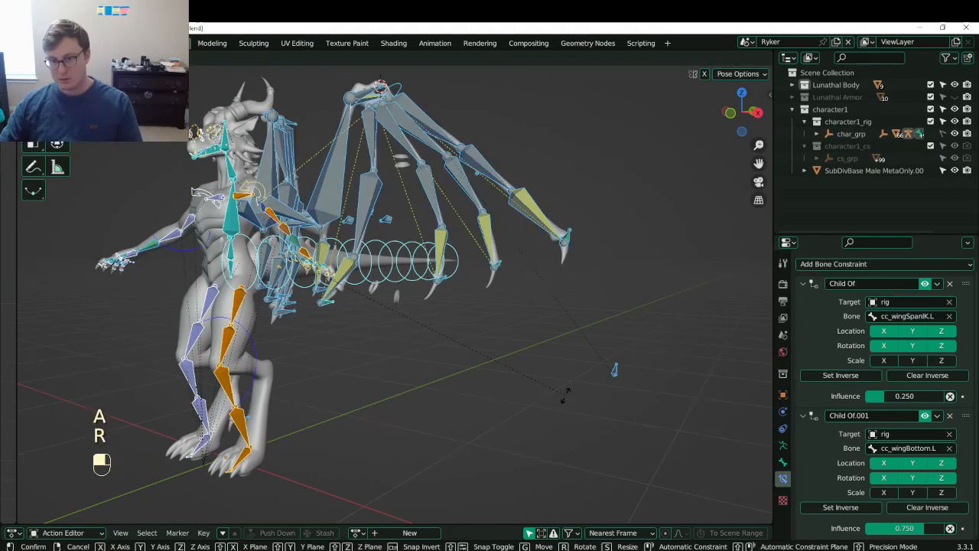
click(564, 394)
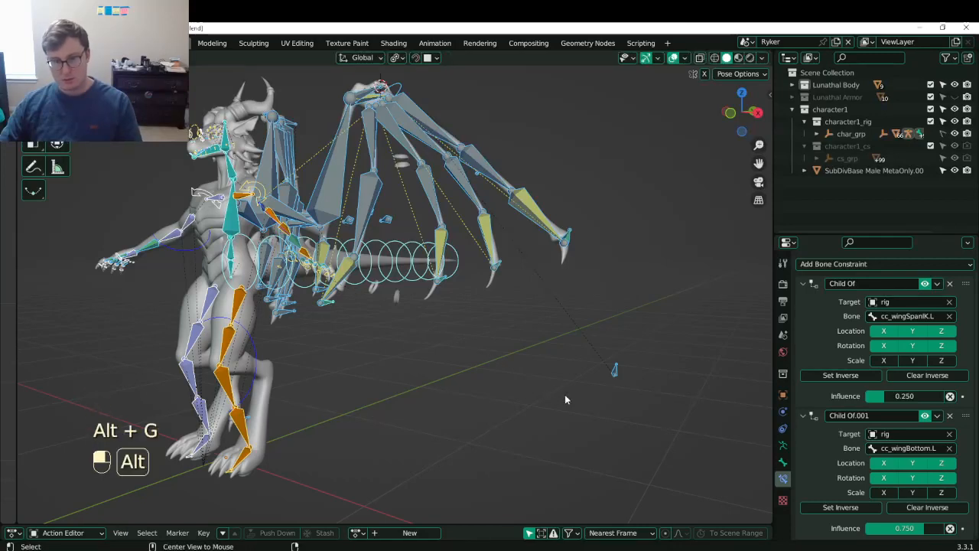
key(alt+r)
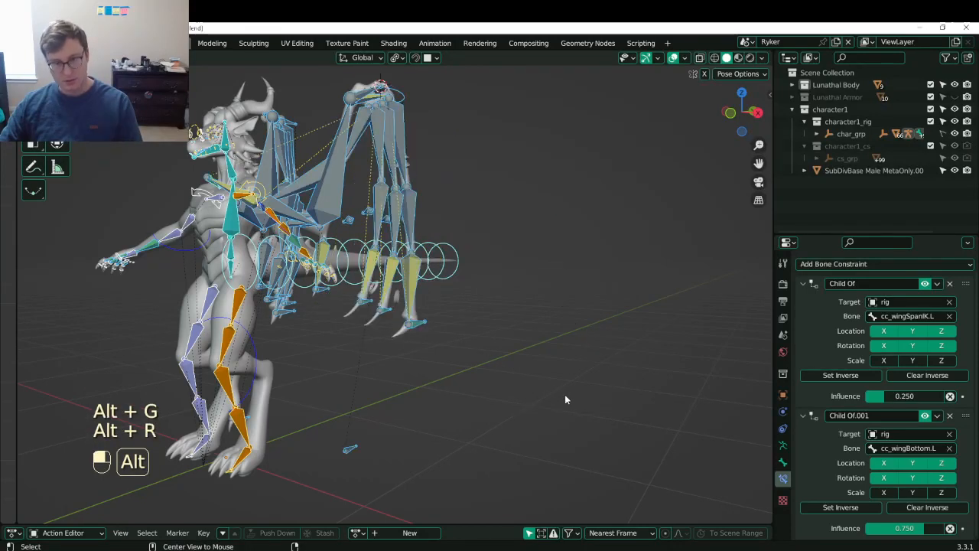
key(alt+r)
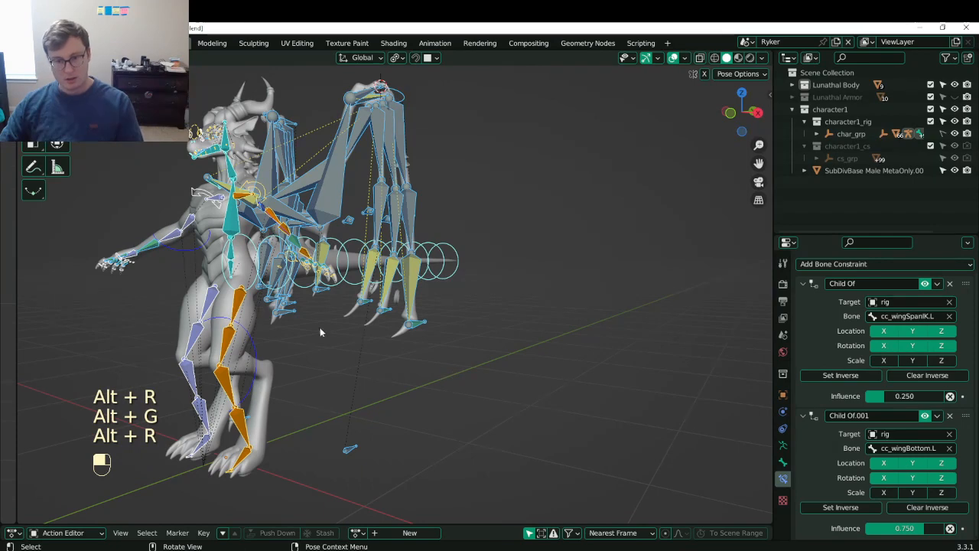
- Set the inverse again on both Child Of constraints of cc_wingAIK.L with the wing in its rest pose
middle_drag(276, 291, 224, 192)
click(202, 183)
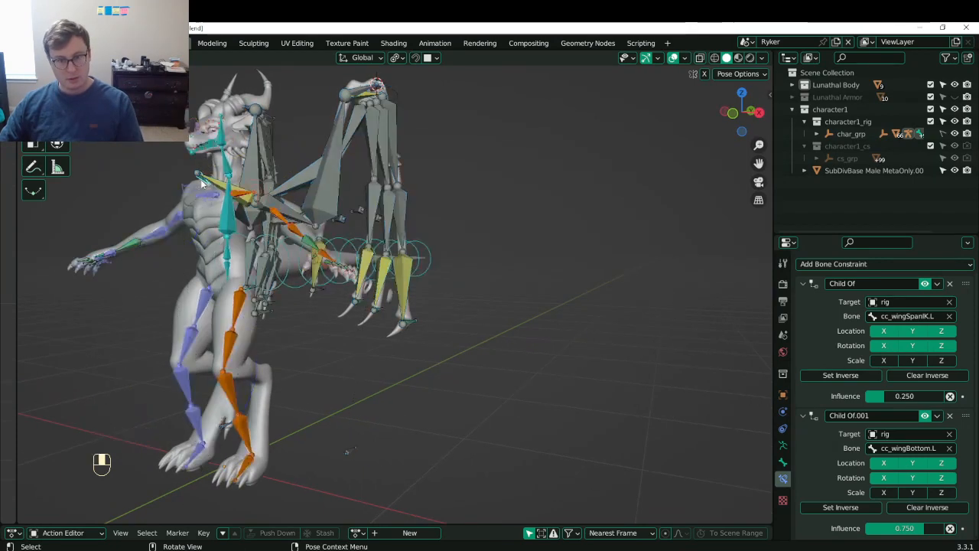
click(841, 375)
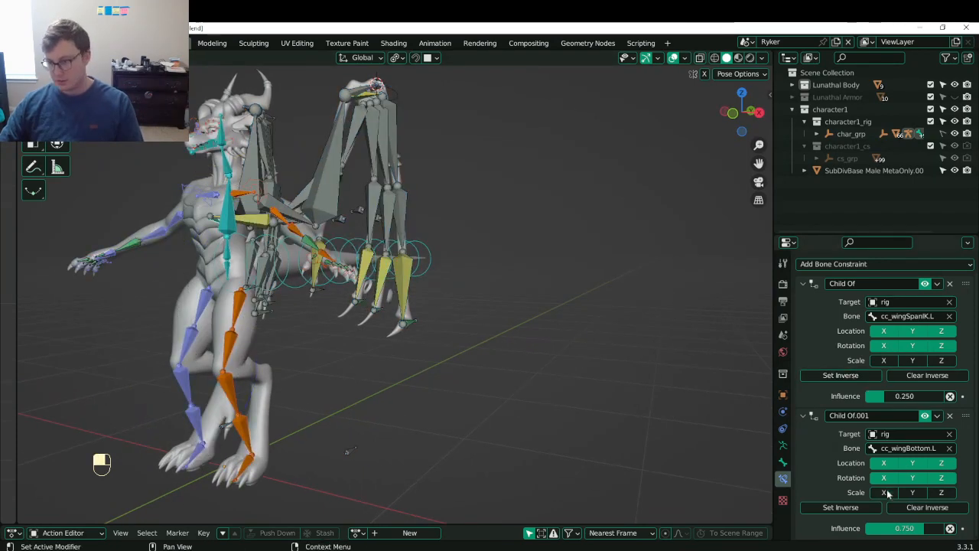
click(849, 508)
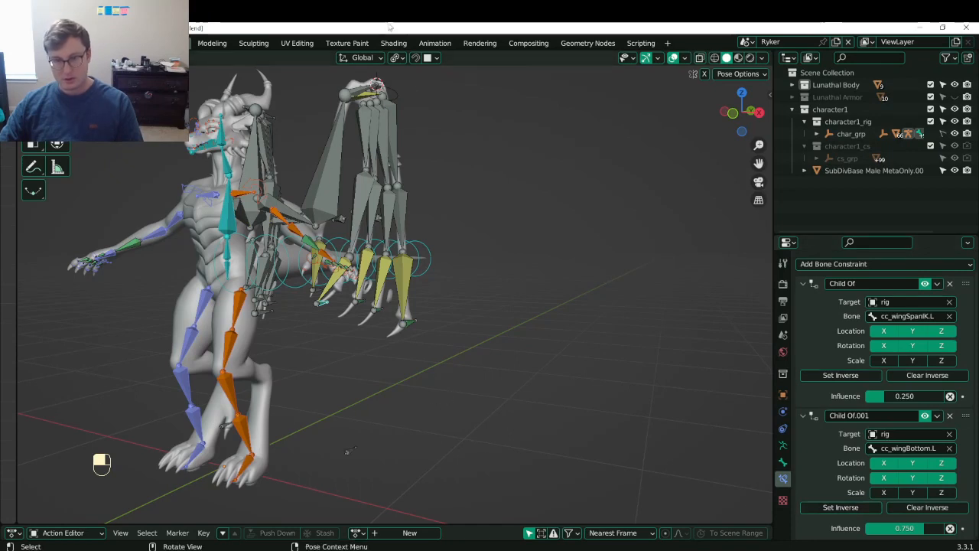
- Test the left wing by rotating its main control -37° about the view axis, inspect the second finger's constraints, and clear all rotations
click(428, 263)
key(r)
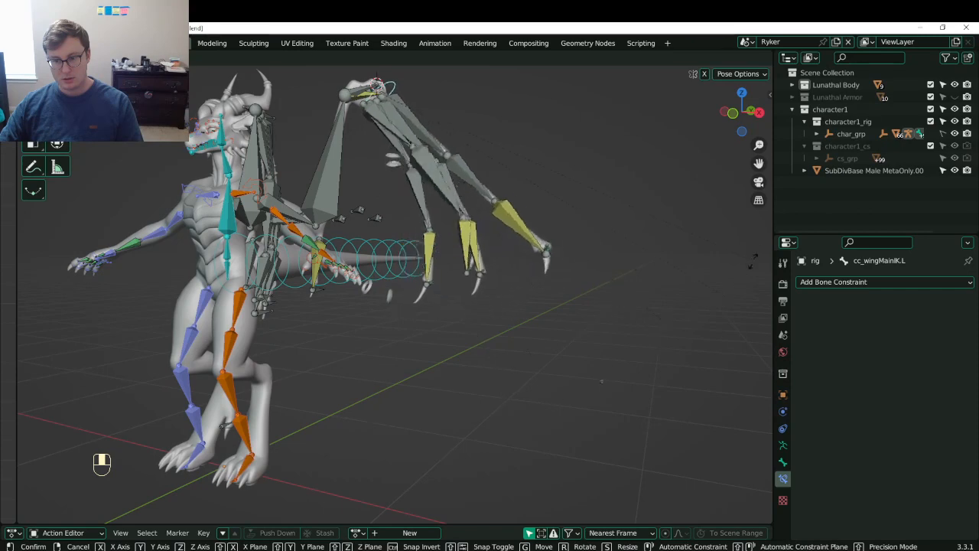
click(498, 302)
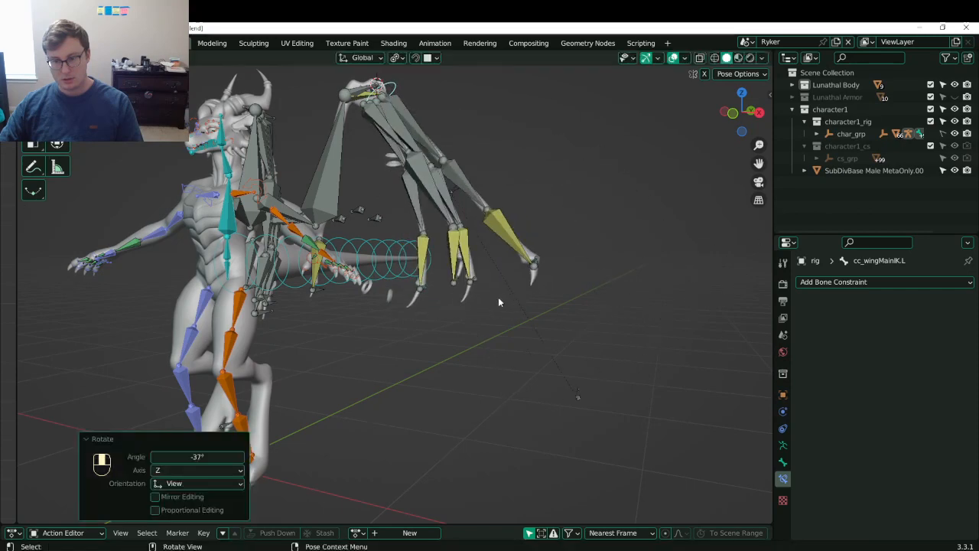
click(427, 291)
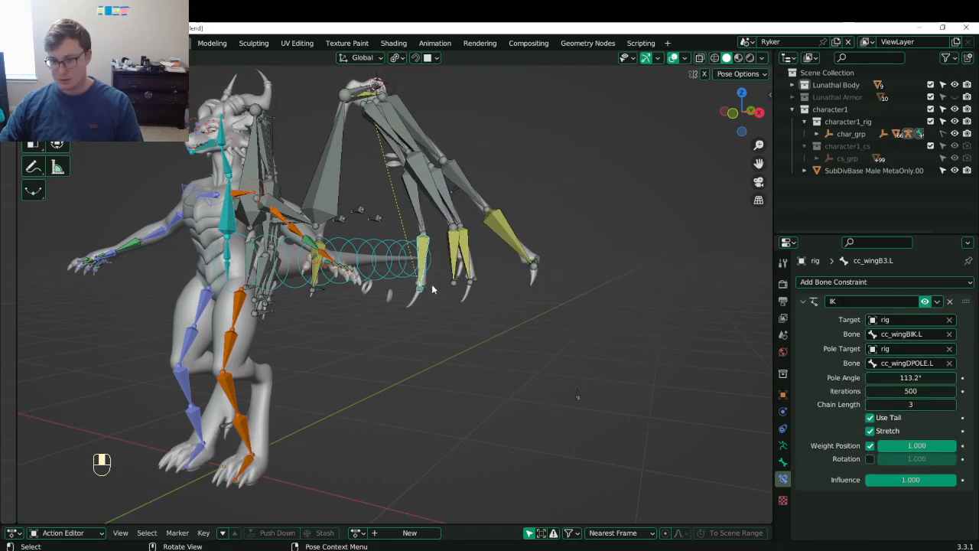
click(423, 287)
scroll(872, 429, down, 1)
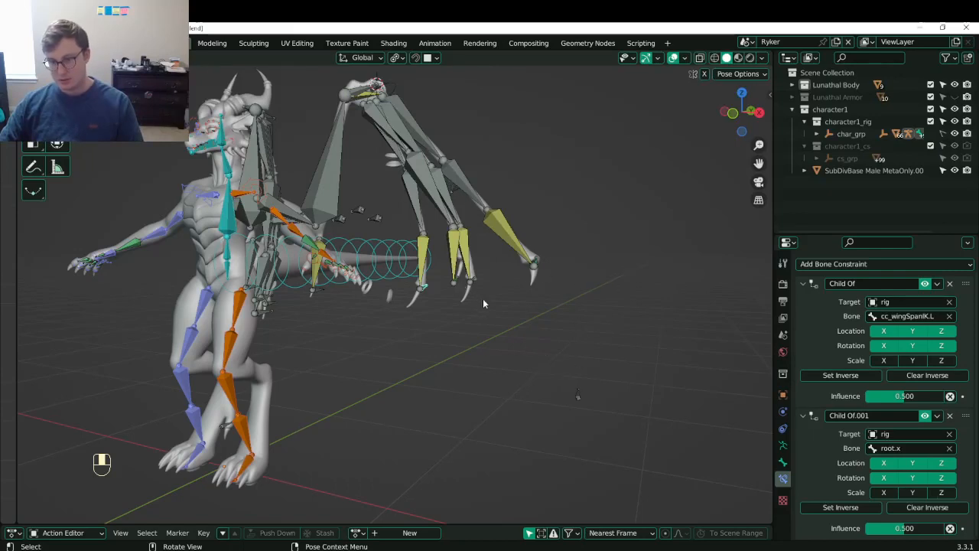
key(a)
key(alt+r)
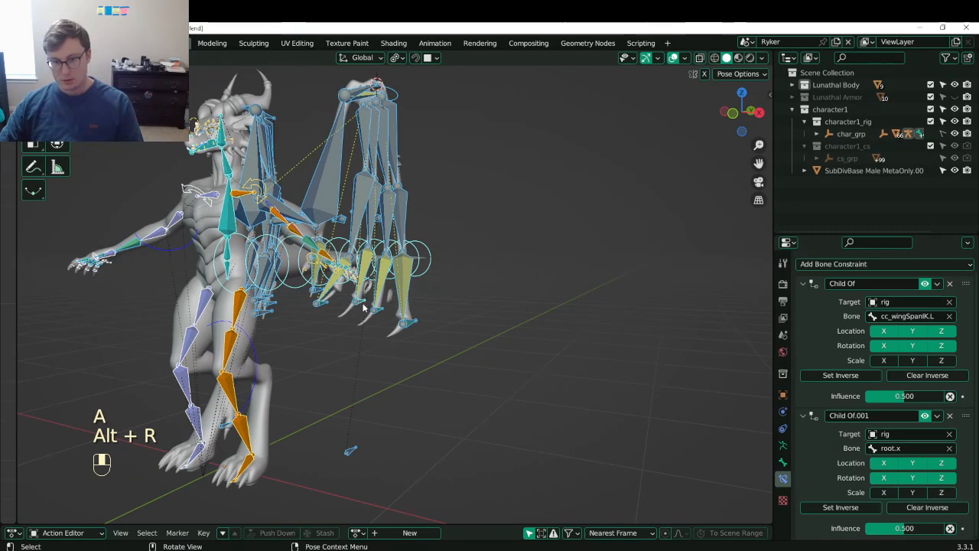
key(alt+a)
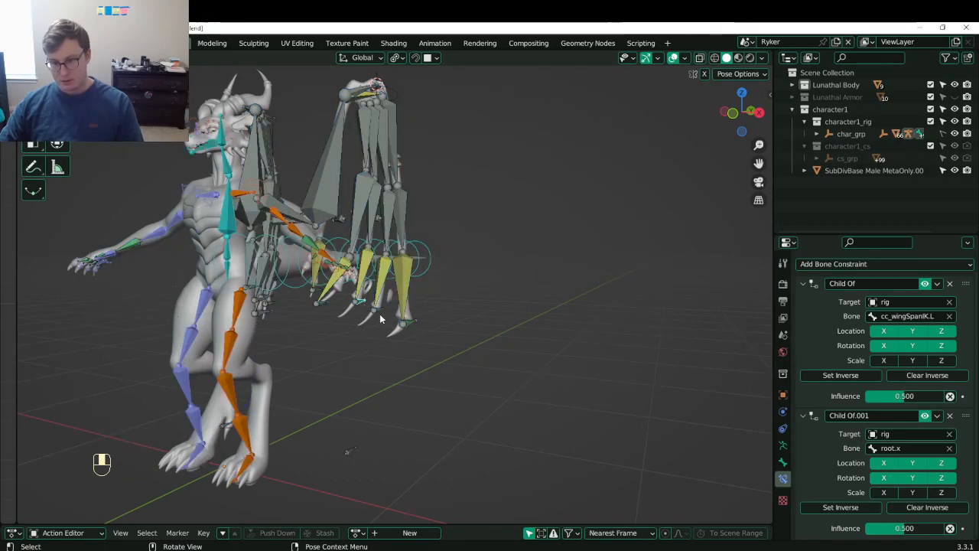
- Remove the Child Of constraints from the finger tip controls cc_wingBIK.L and cc_wingCIK.L
shift+click(380, 310)
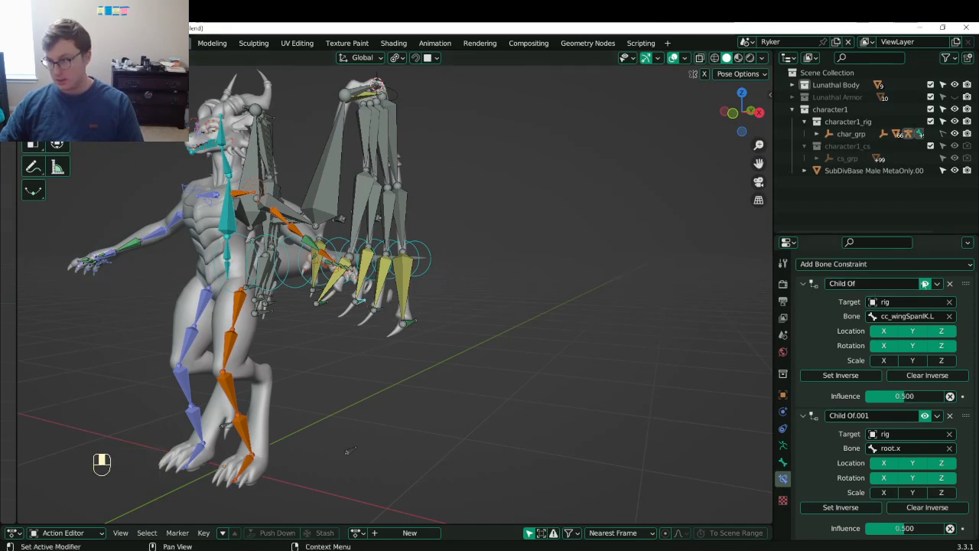
click(950, 284)
click(950, 301)
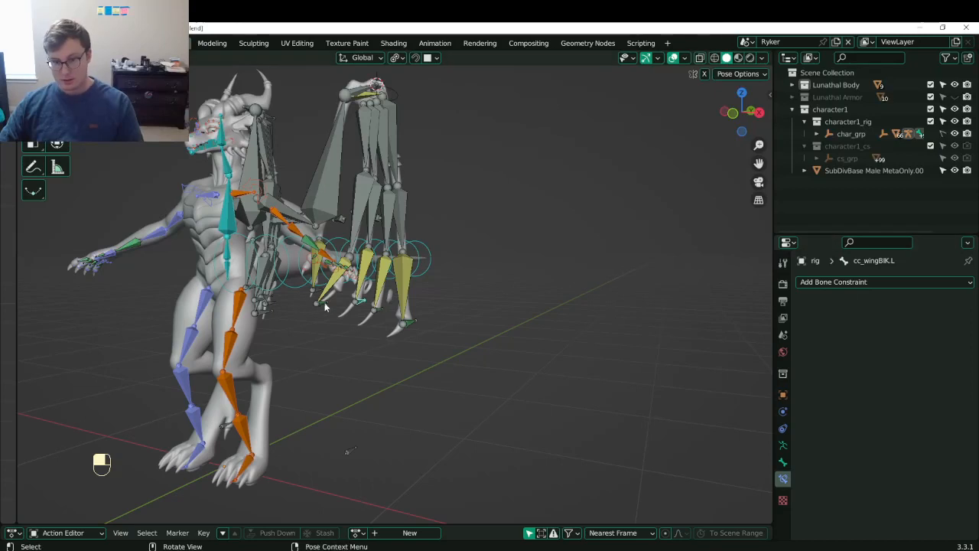
key(ctrl+z)
key(ctrl+z)
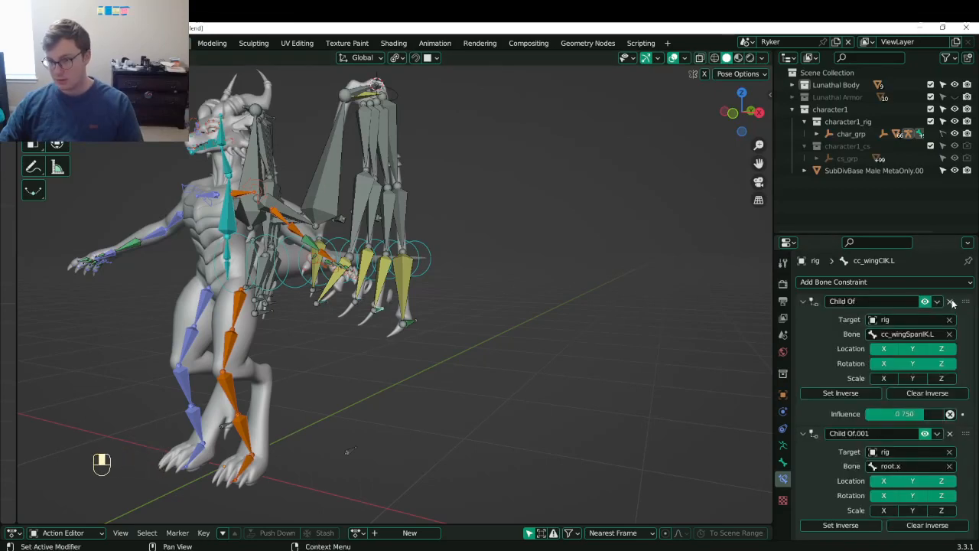
click(950, 301)
click(950, 301)
- Copy both Child Of constraints from cc_wingAIK.L to the middle fingers' tip controls
click(411, 325)
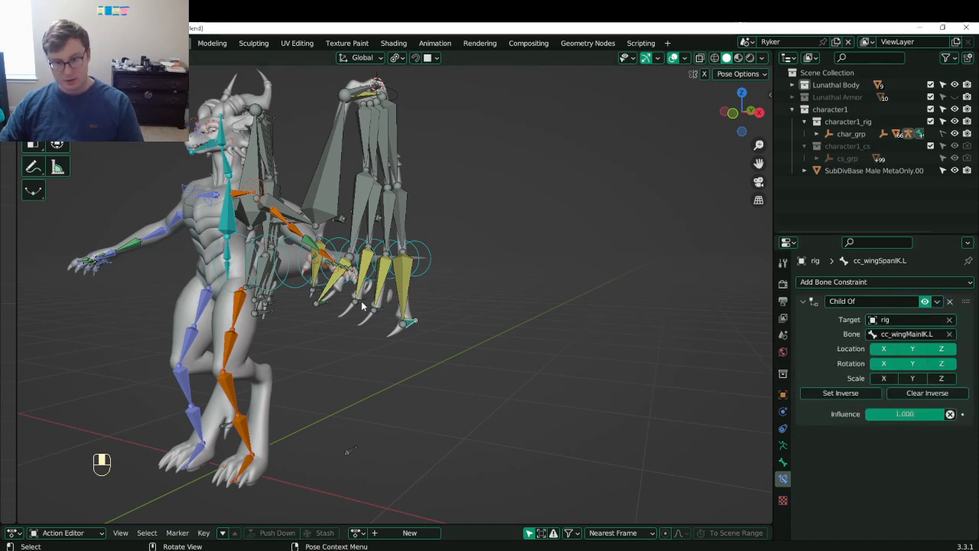
click(377, 311)
shift+click(327, 306)
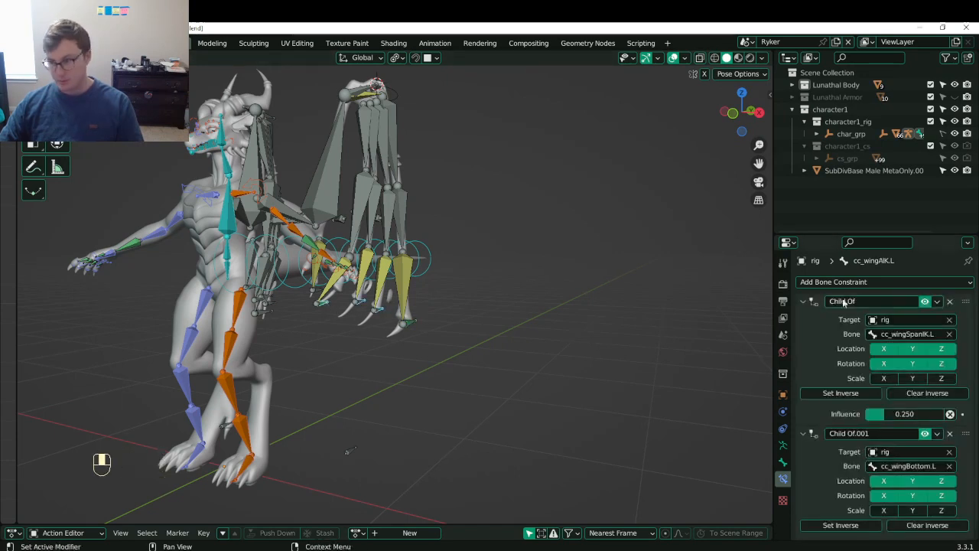
click(937, 301)
click(916, 339)
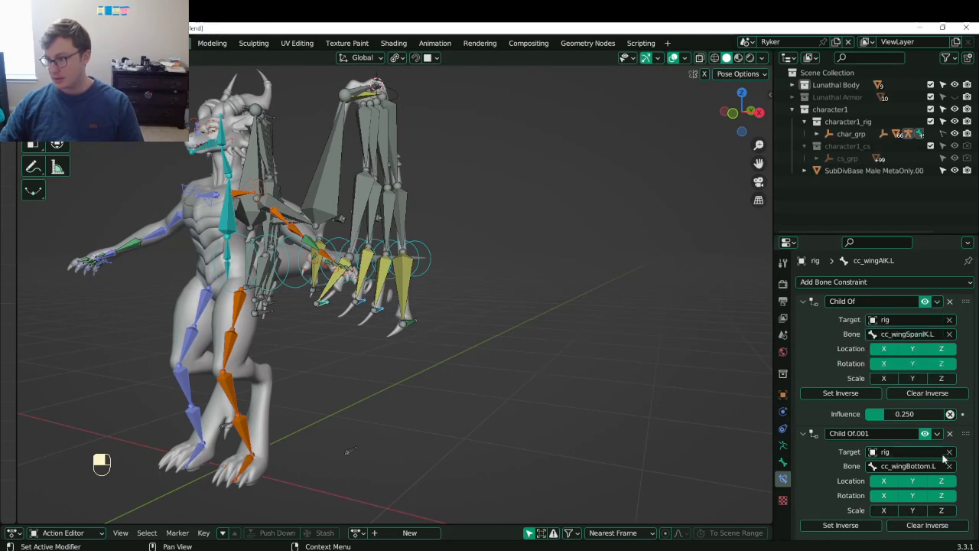
click(937, 434)
click(887, 473)
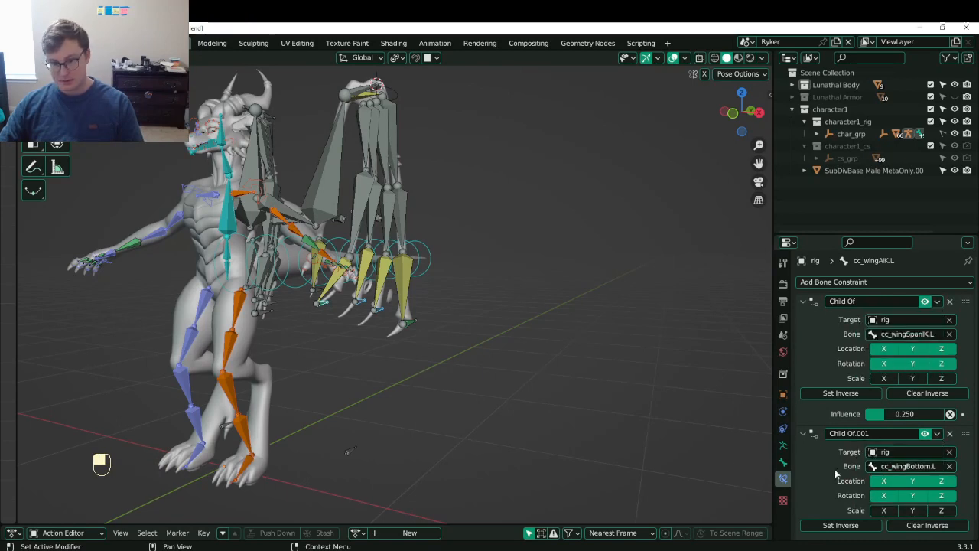
click(360, 306)
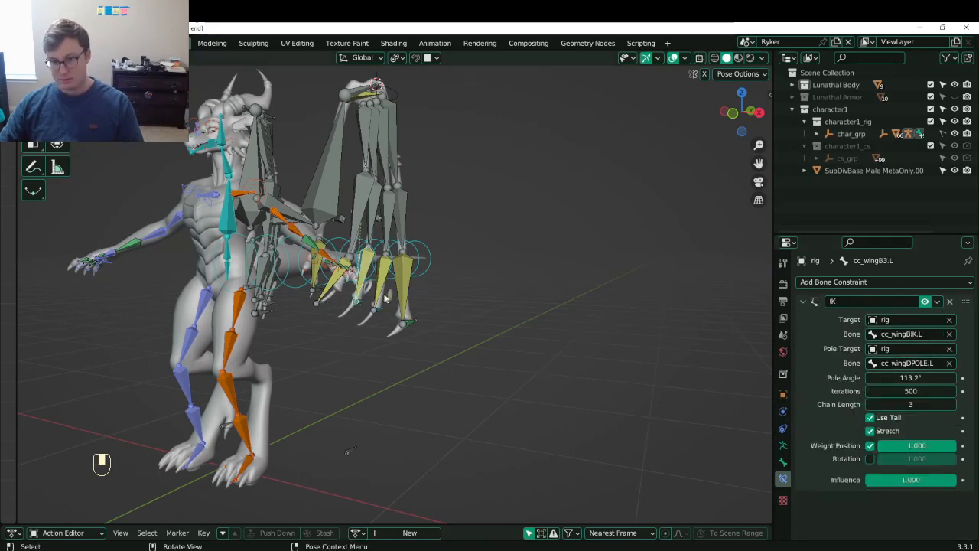
- Check cc_wingBIK.L's constraints, test the left wing by rotating cc_wingMainIK.L -35.2° about the view axis, and clear all rotations and locations
click(362, 305)
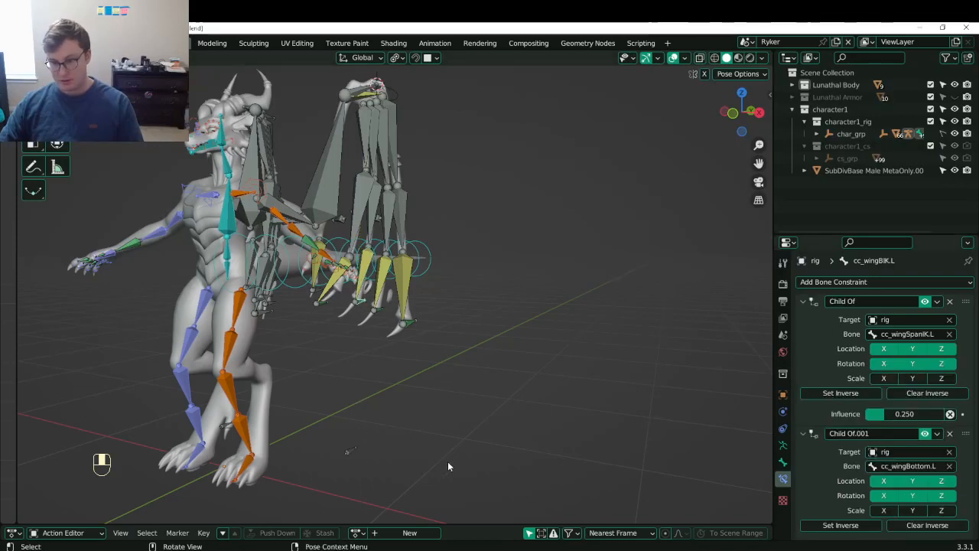
click(396, 92)
key(r)
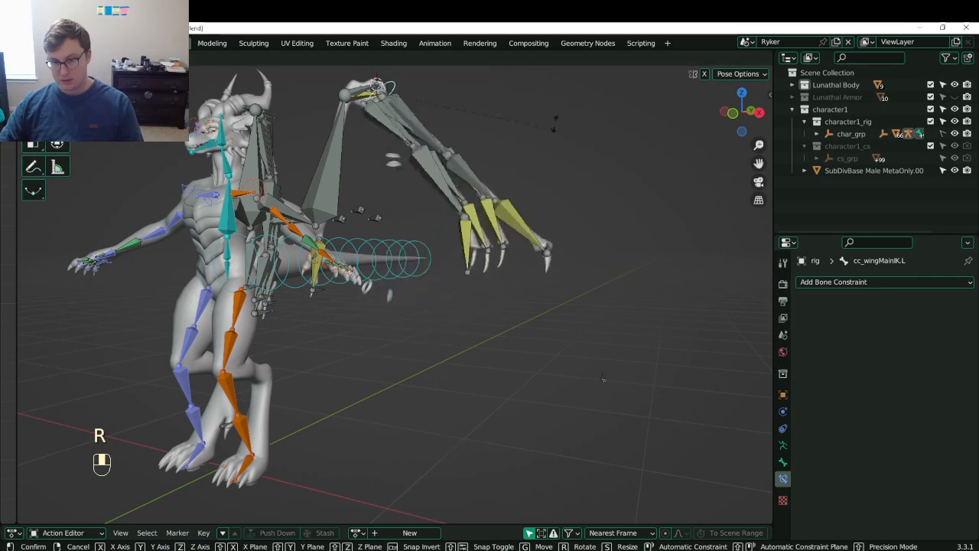
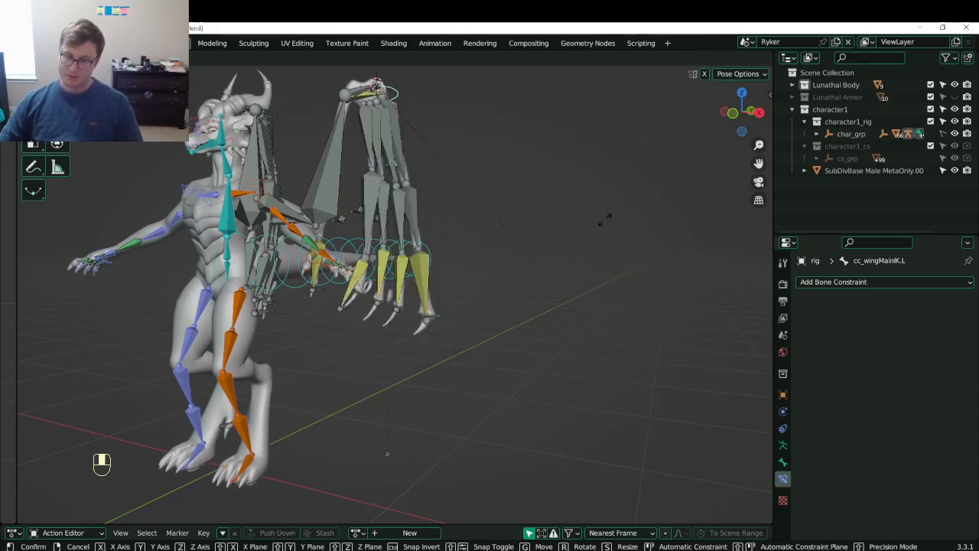
click(676, 189)
middle_drag(676, 189, 615, 207)
key(g)
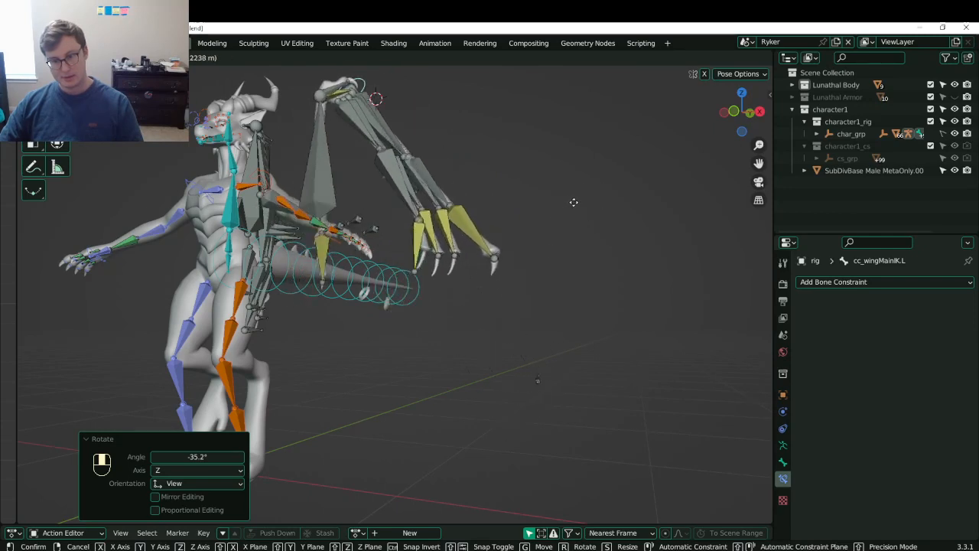
right_click(574, 207)
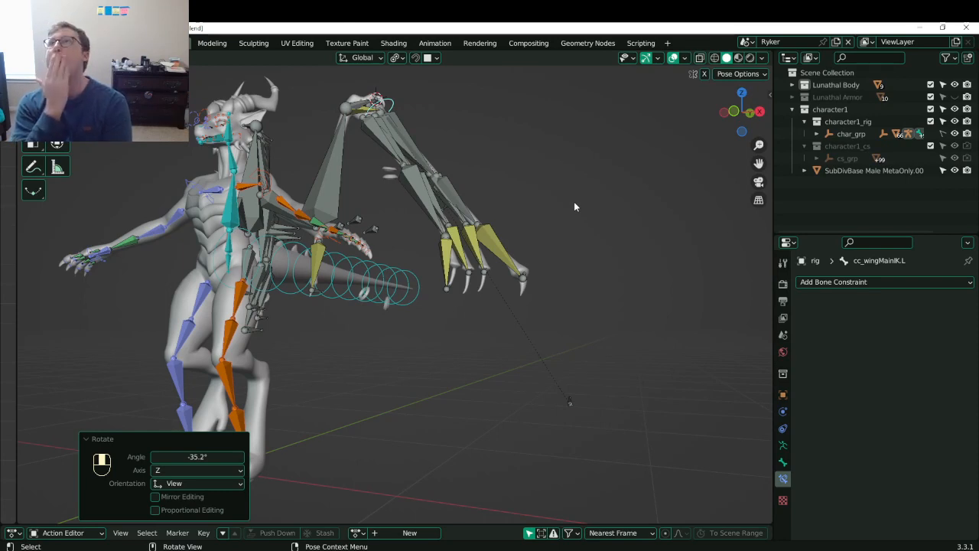
key(a)
key(alt+r)
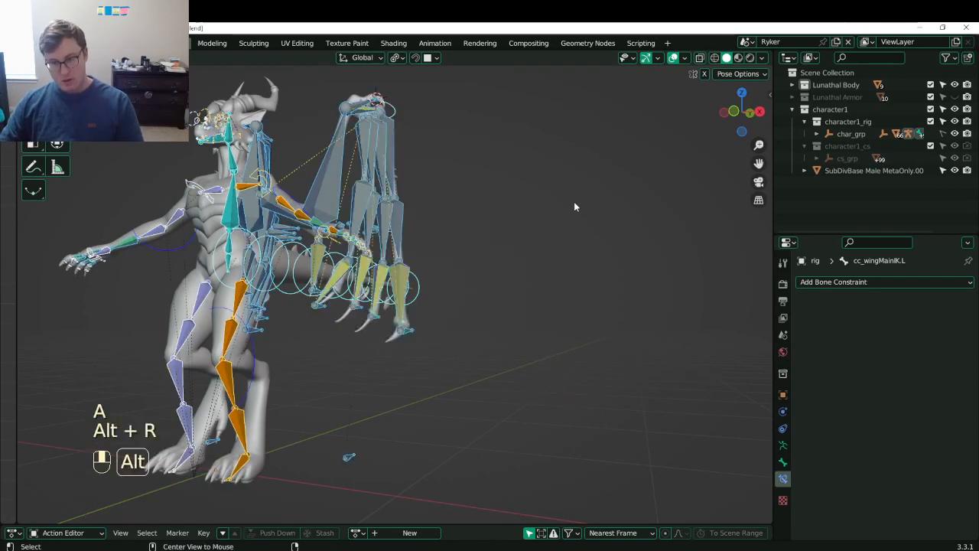
key(alt+g)
- Remove both Child Of constraints from cc_wingAIK.L, cc_wingBIK.L and cc_wingCIK.L, and save the file
middle_drag(431, 311, 363, 284)
click(409, 256)
click(949, 300)
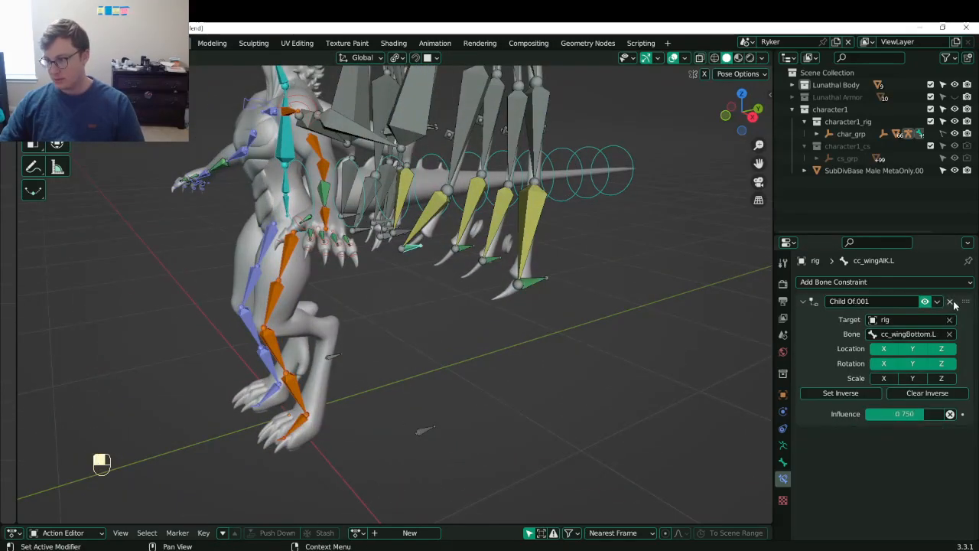
click(950, 300)
click(469, 253)
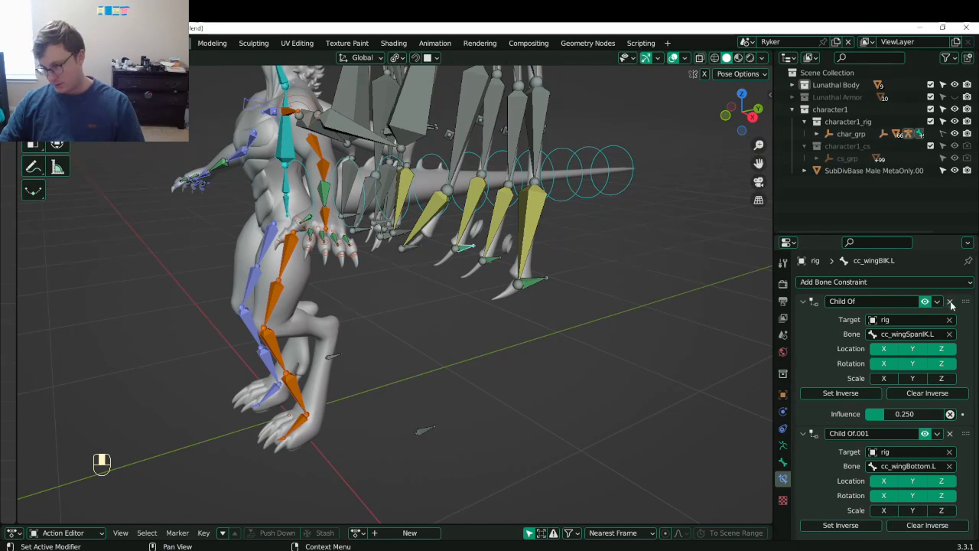
click(950, 301)
click(950, 301)
click(484, 254)
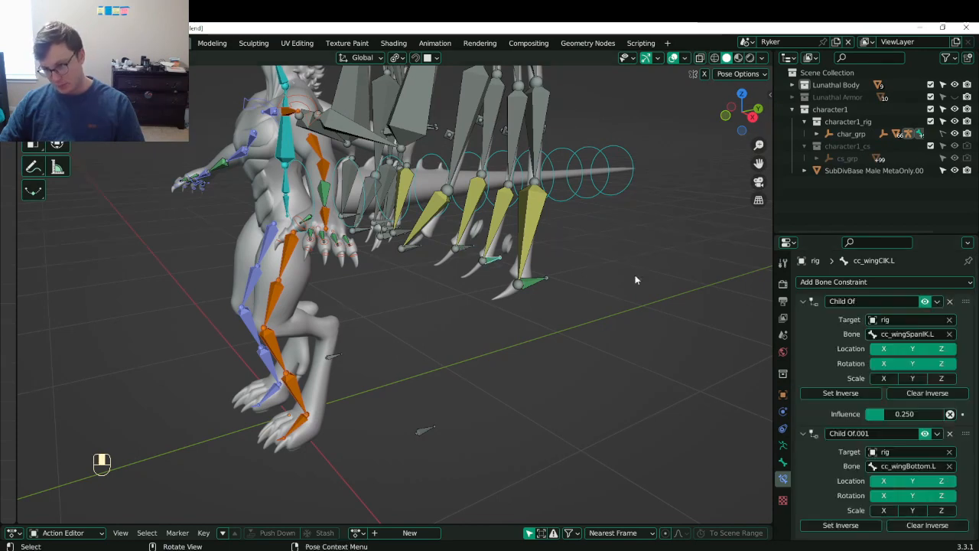
click(949, 301)
click(949, 301)
key(ctrl+s)
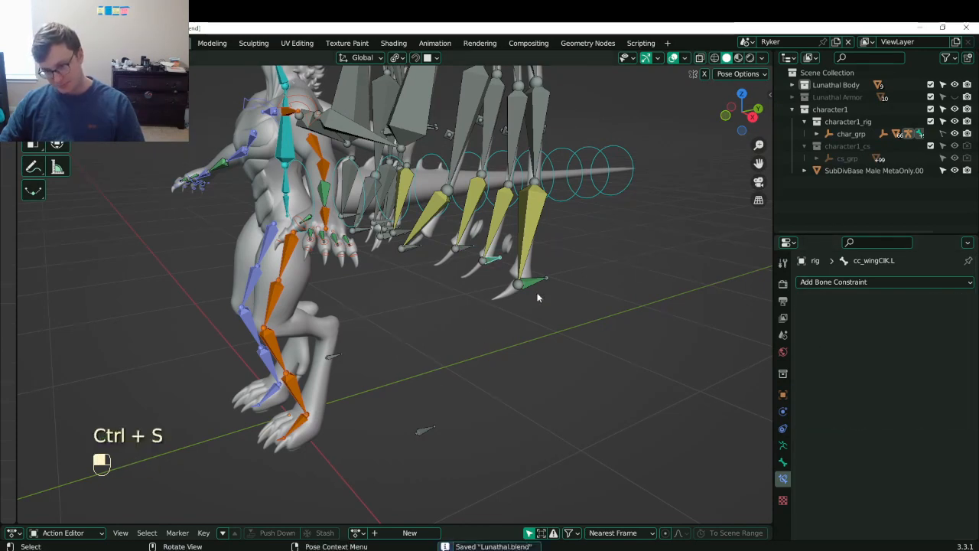
- Test the left wing's response by rotating its main control cc_wingMainIK.L
scroll(547, 247, down, 5)
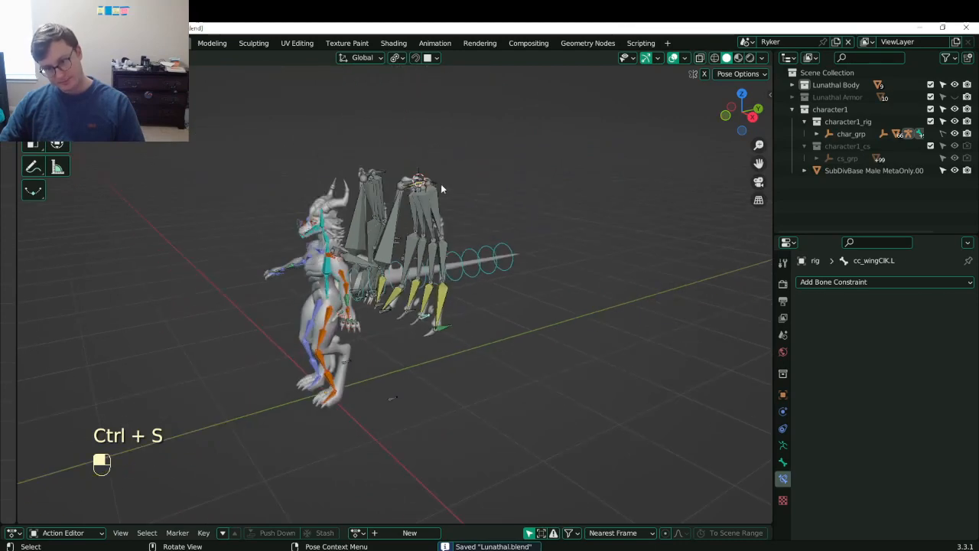
click(441, 189)
click(442, 187)
key(r)
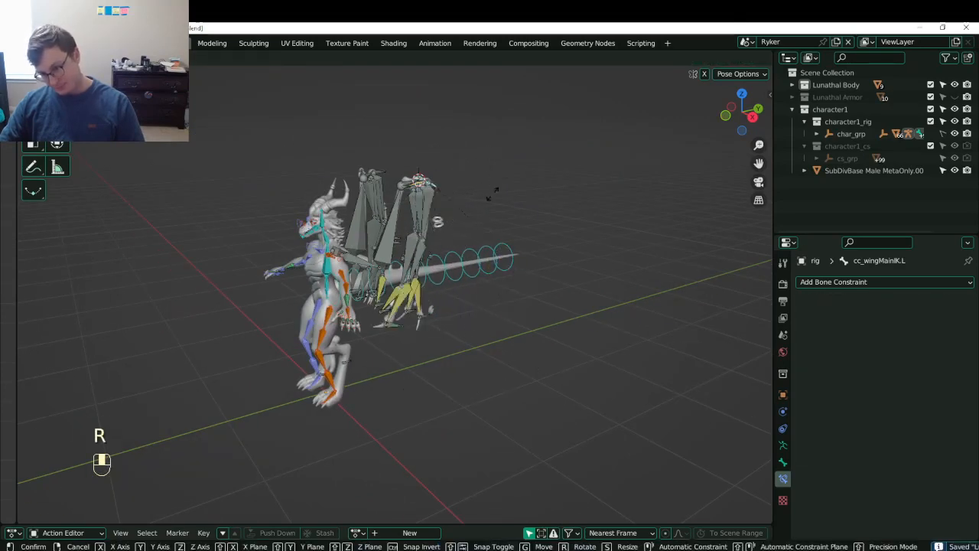
click(453, 250)
middle_drag(454, 250, 481, 277)
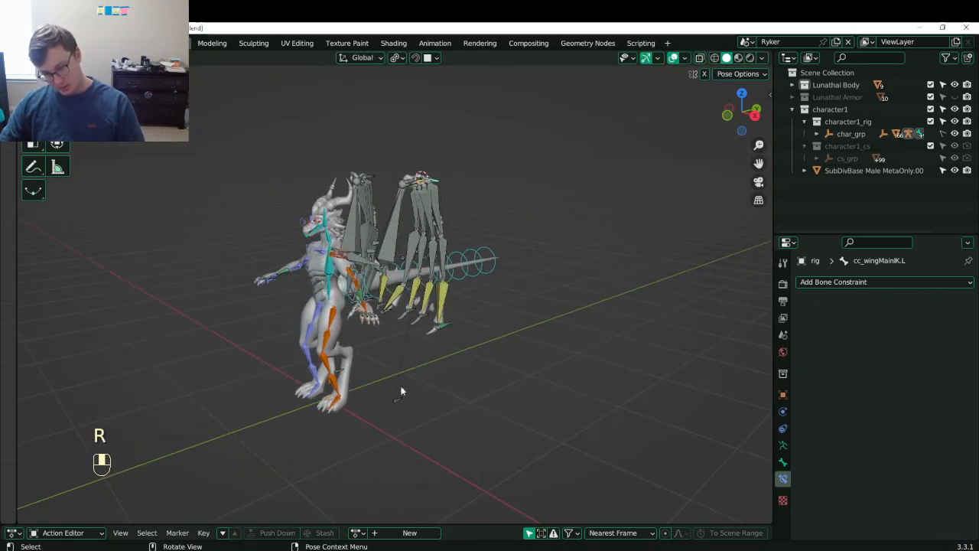
- Examine the position of cc_wingBottom.L relative to the left wing's finger tips from several angles
shift+middle_drag(401, 391, 404, 371)
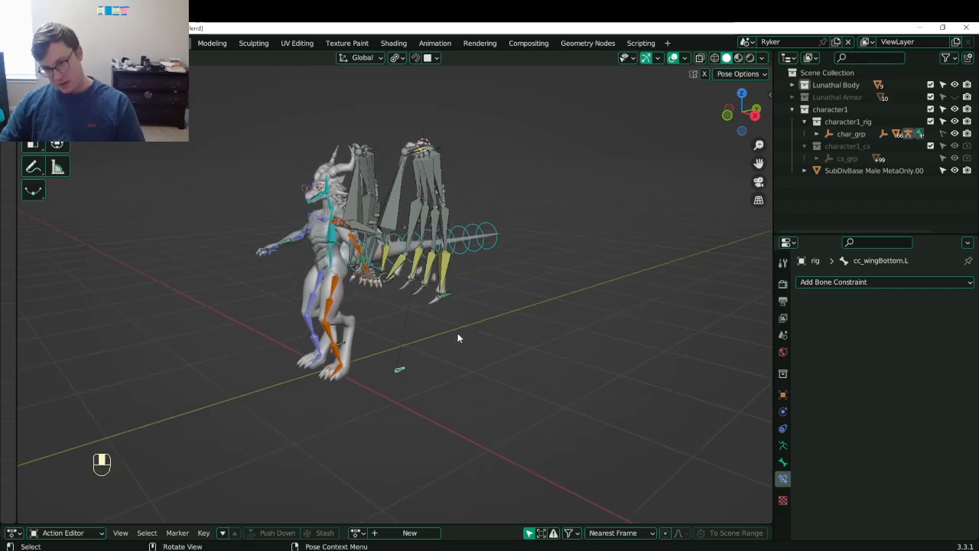
middle_drag(458, 337, 463, 314)
scroll(463, 314, up, 2)
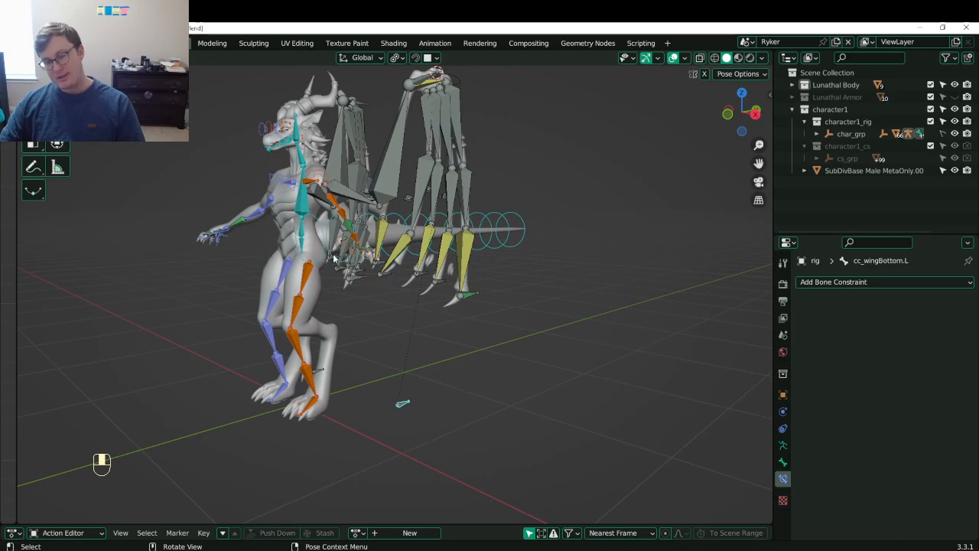
middle_drag(451, 289, 396, 279)
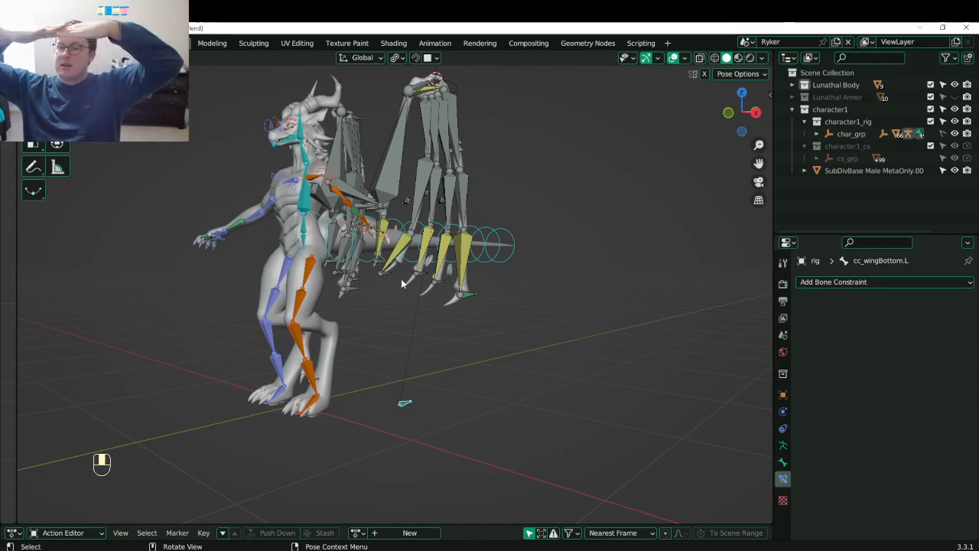
scroll(399, 276, up, 1)
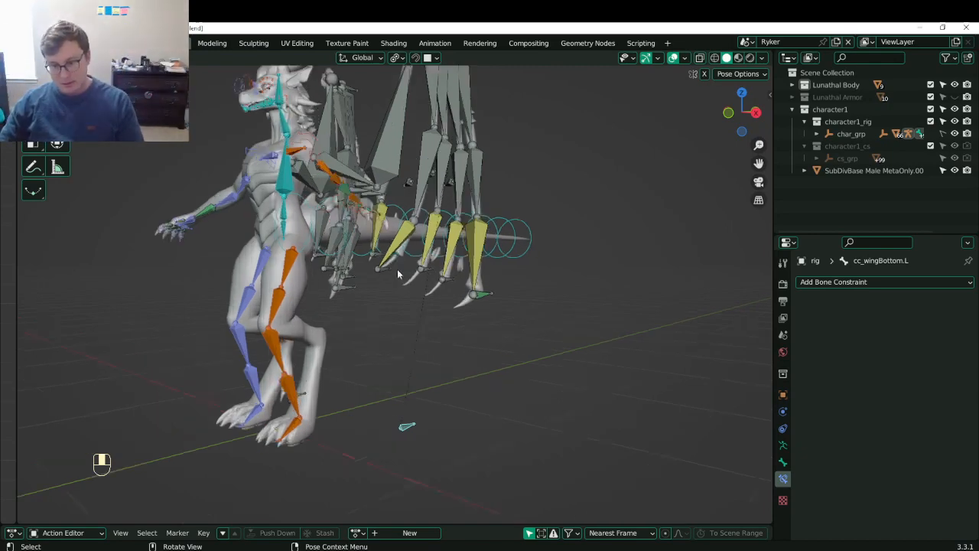
scroll(452, 283, down, 2)
scroll(383, 269, up, 2)
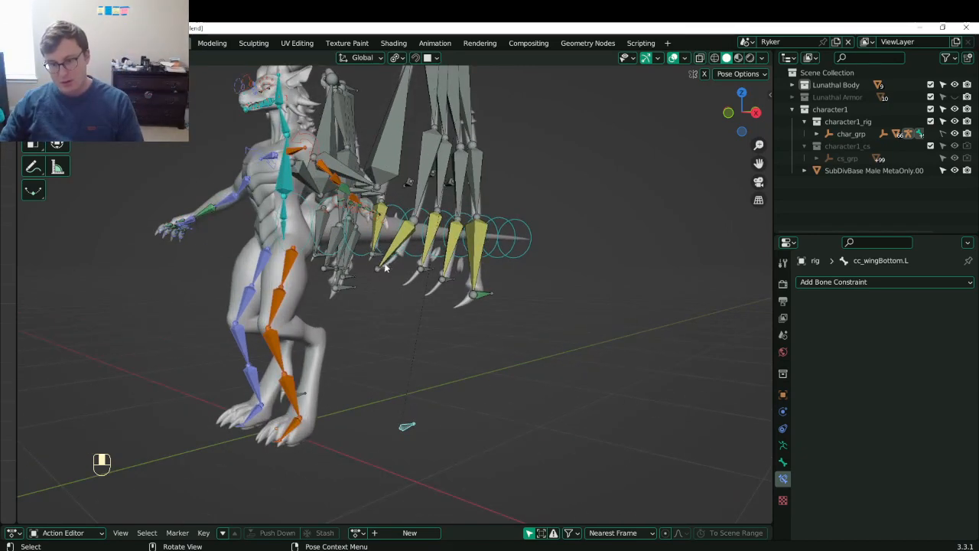
scroll(507, 193, down, 3)
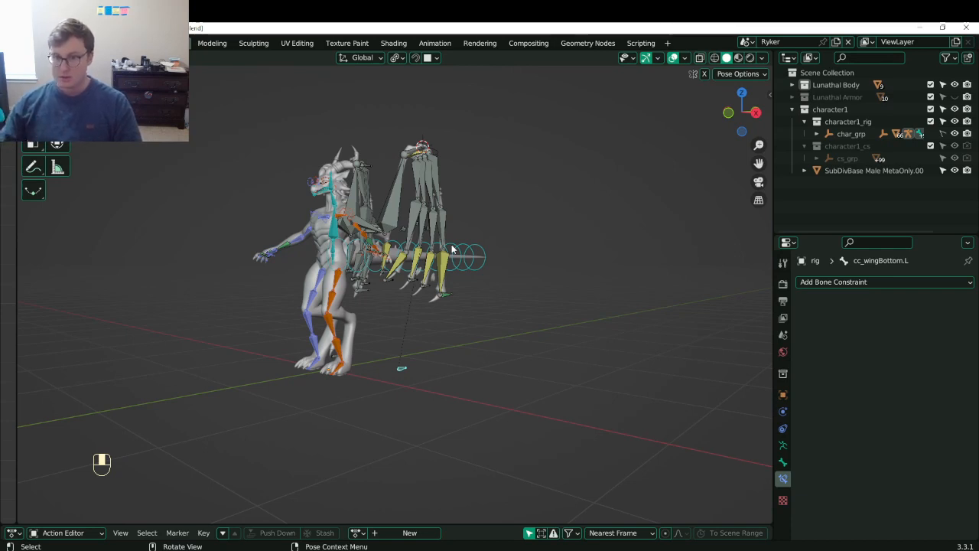
middle_drag(452, 250, 384, 385)
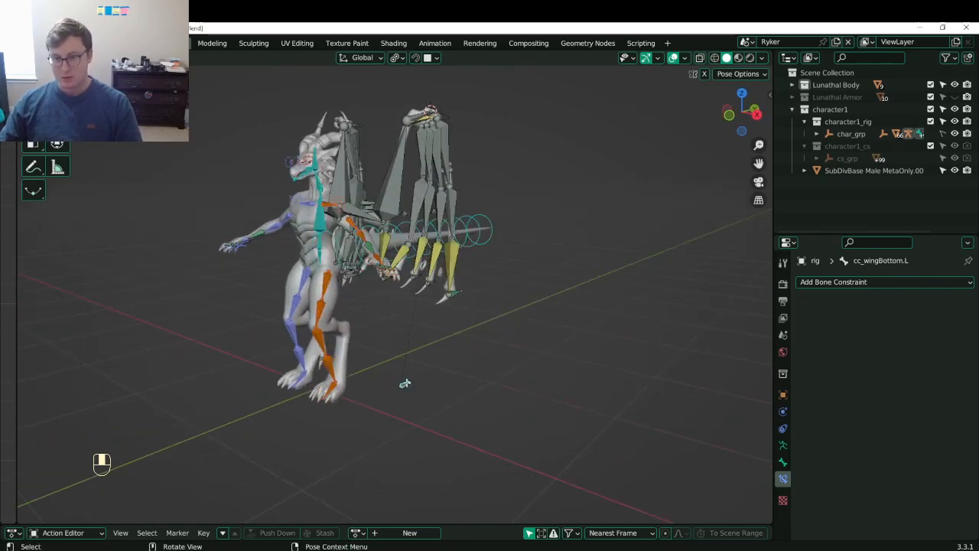
- In Edit Mode, move cc_wingBottom.L beneath the outermost left finger, with a final offset of about -0.200, -0.185, -0.014 m
key(Tab)
key(alt+p)
click(406, 383)
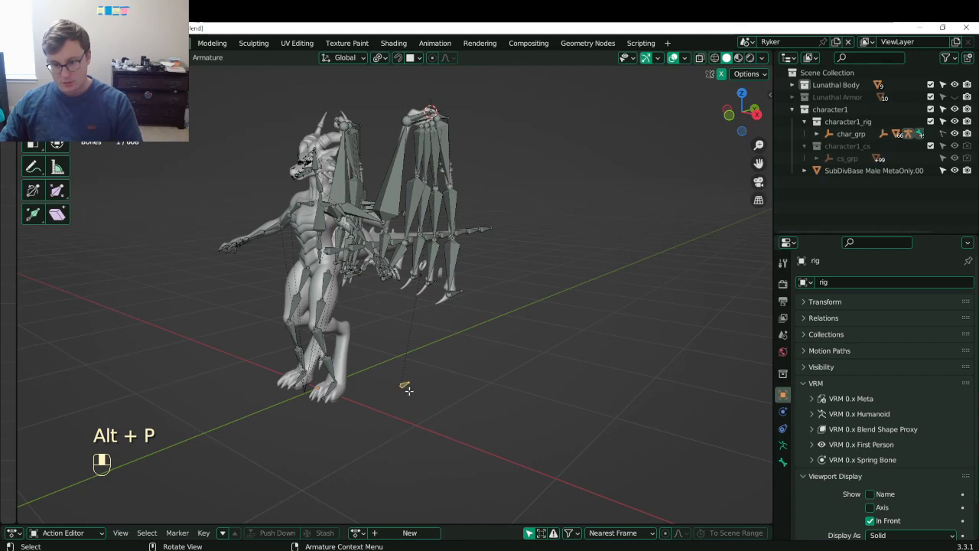
mouse_move(407, 390)
middle_down()
mouse_move(404, 360)
mouse_move(398, 390)
middle_up()
key(g)
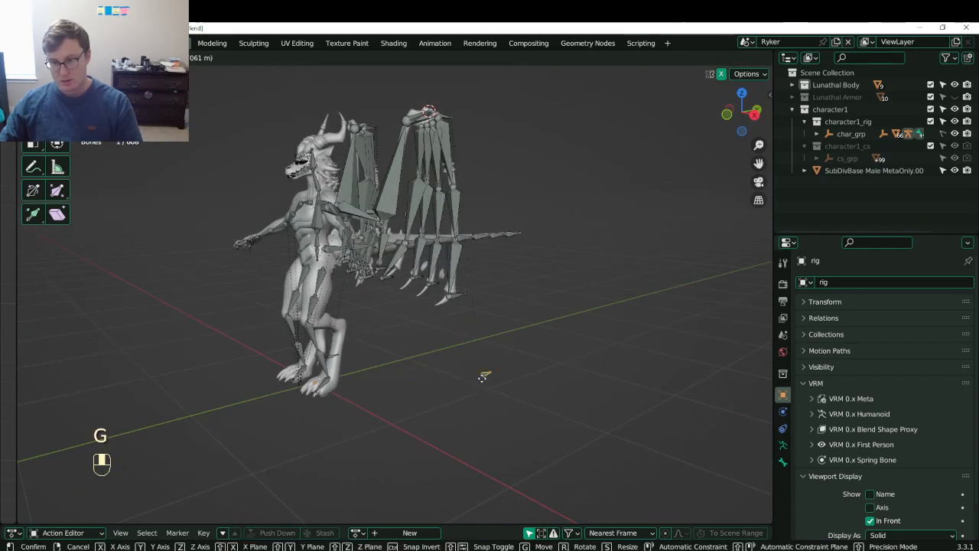
click(482, 376)
middle_drag(482, 377, 514, 373)
key(g)
click(489, 375)
scroll(497, 372, up, 4)
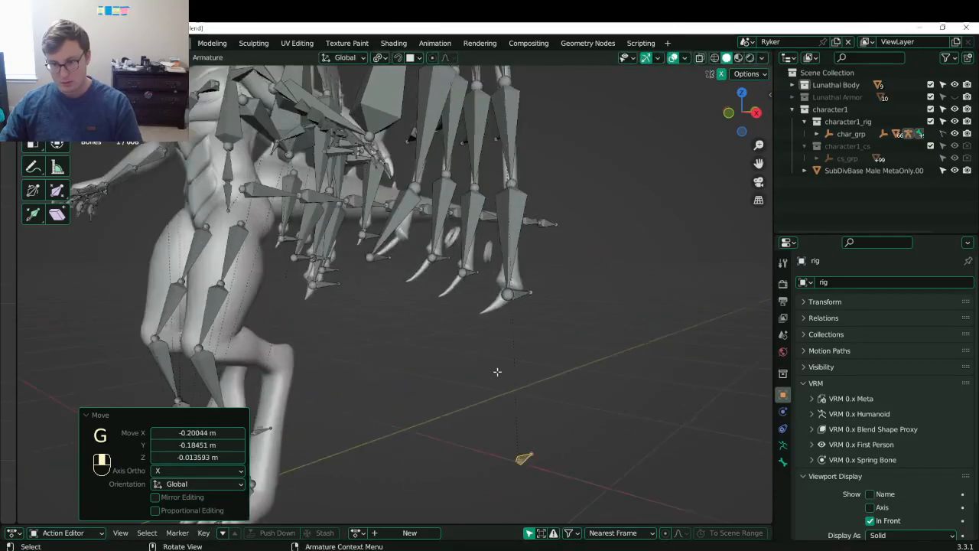
- Clear the parent of cc_wingBottom.L and delete the corresponding bone beneath the right wing
middle_drag(603, 360, 494, 411)
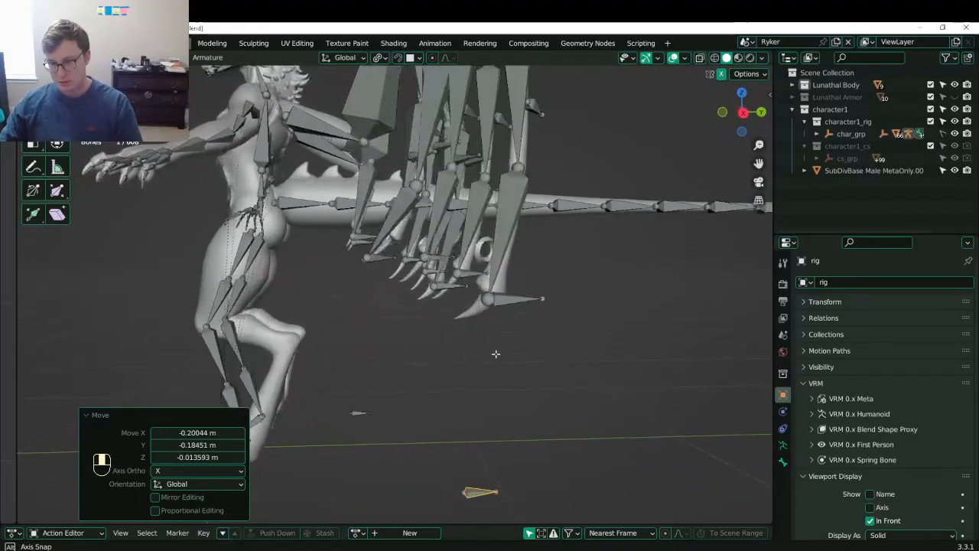
key(alt+p)
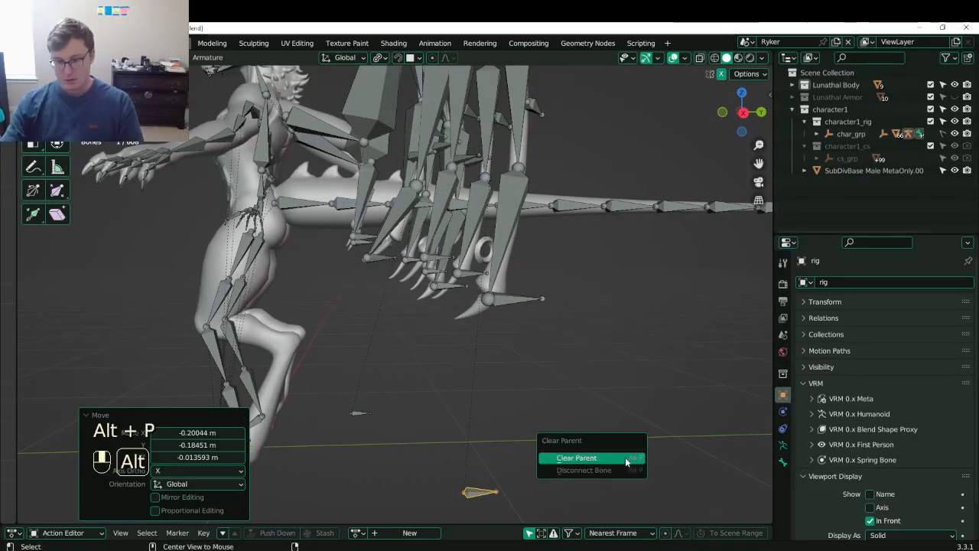
click(621, 457)
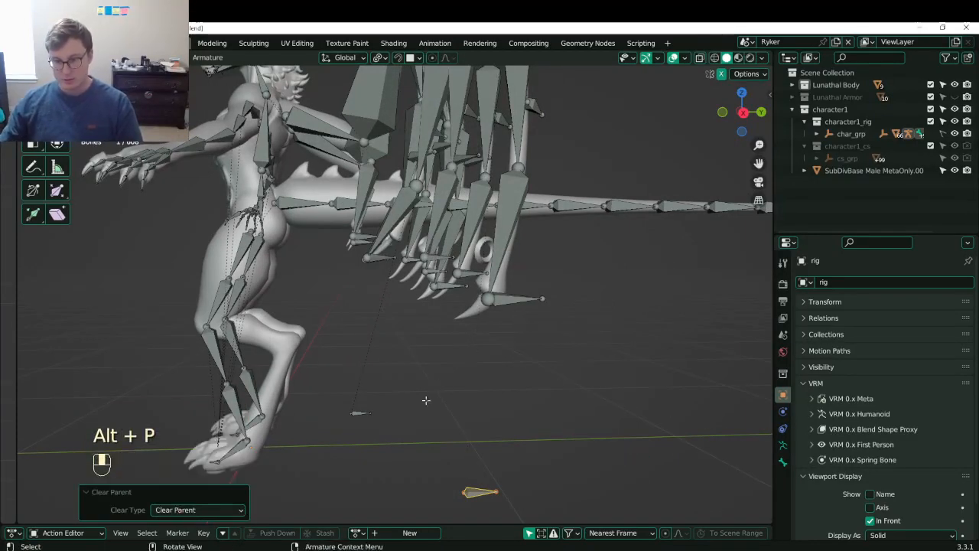
middle_drag(426, 402, 325, 409)
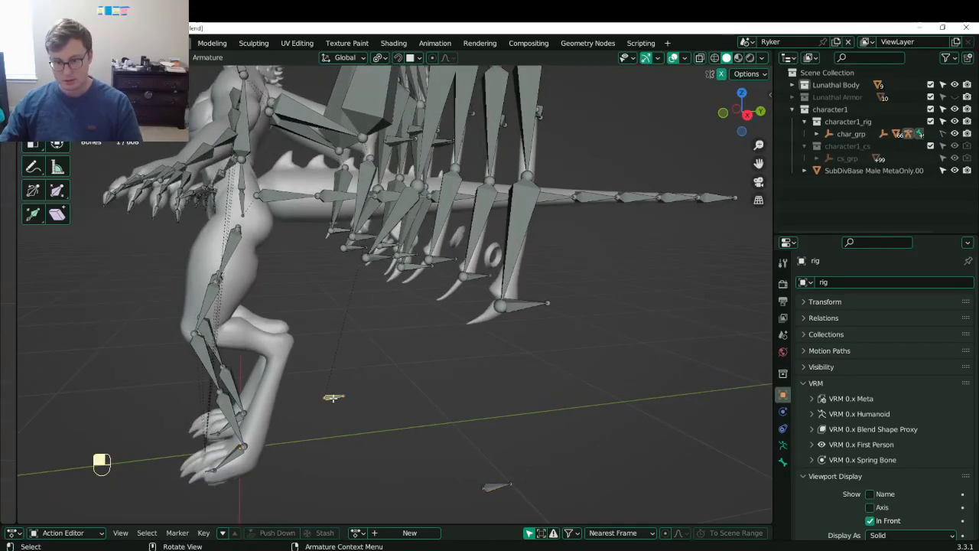
key(x)
click(333, 396)
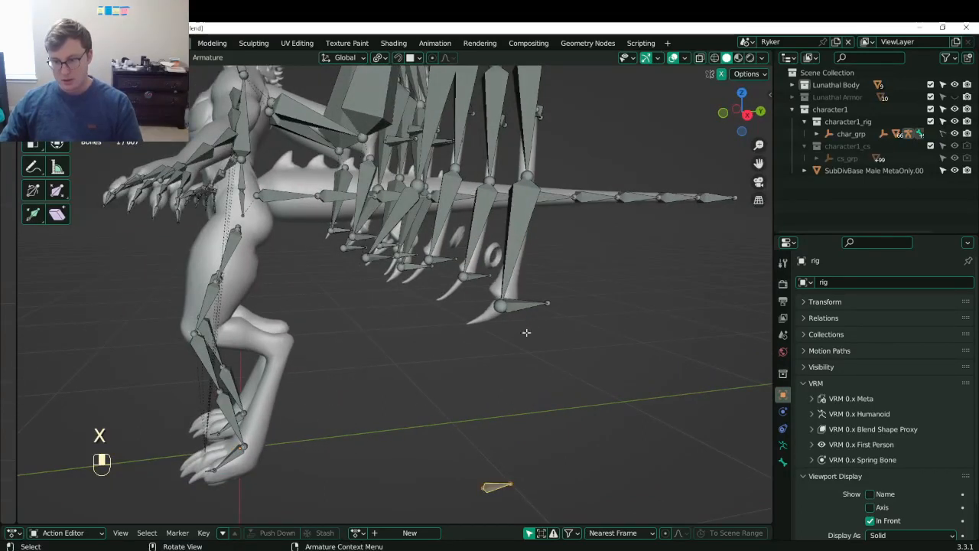
- Parent cc_wingBottom.L to the outermost left finger's tip control with Keep Offset
shift+click(527, 306)
key(ctrl+p)
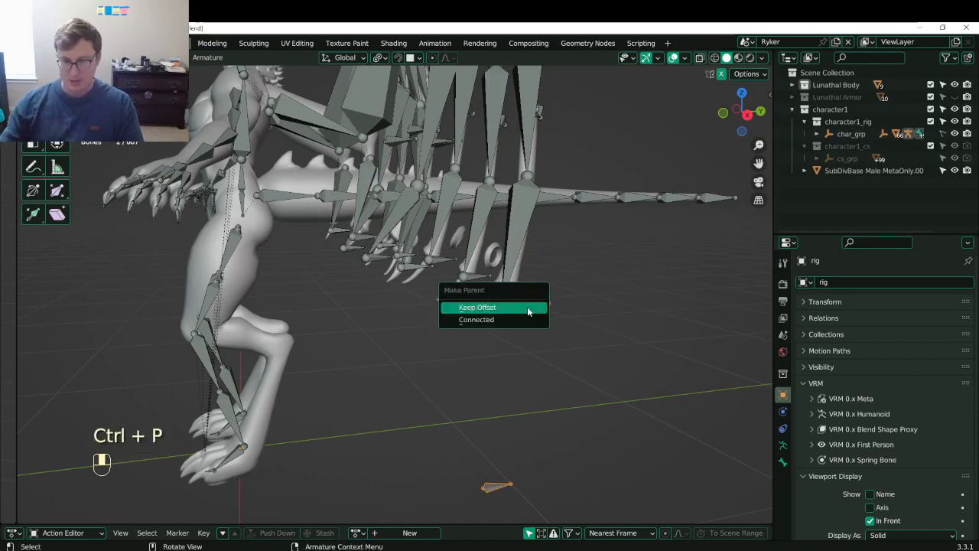
click(527, 307)
- Duplicate cc_wingBottom.L in place
middle_drag(527, 307, 457, 422)
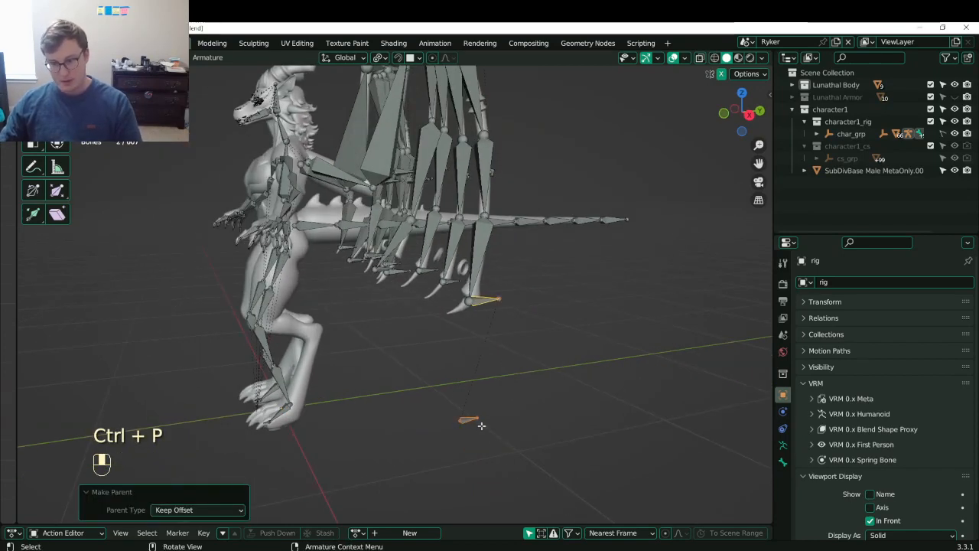
click(459, 419)
key(shift+d)
right_click(470, 412)
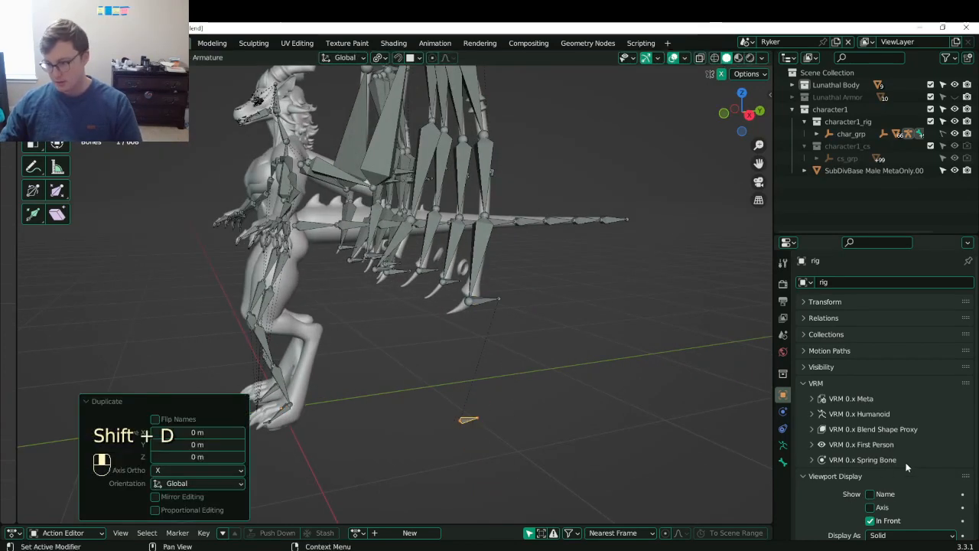
- Rename the duplicated bone cc_wingMidBottom.L in the bone properties
click(783, 462)
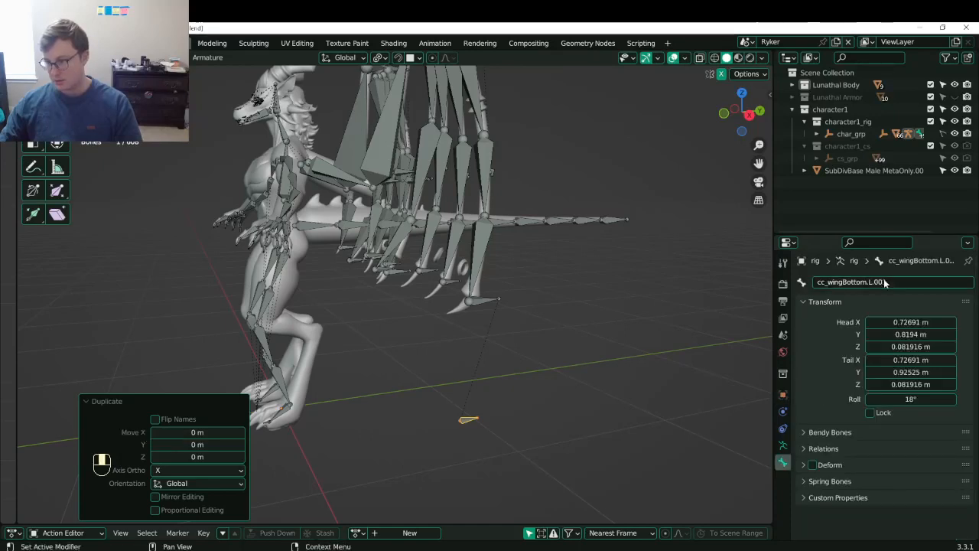
click(910, 282)
key(BackSpace)
key(BackSpace)
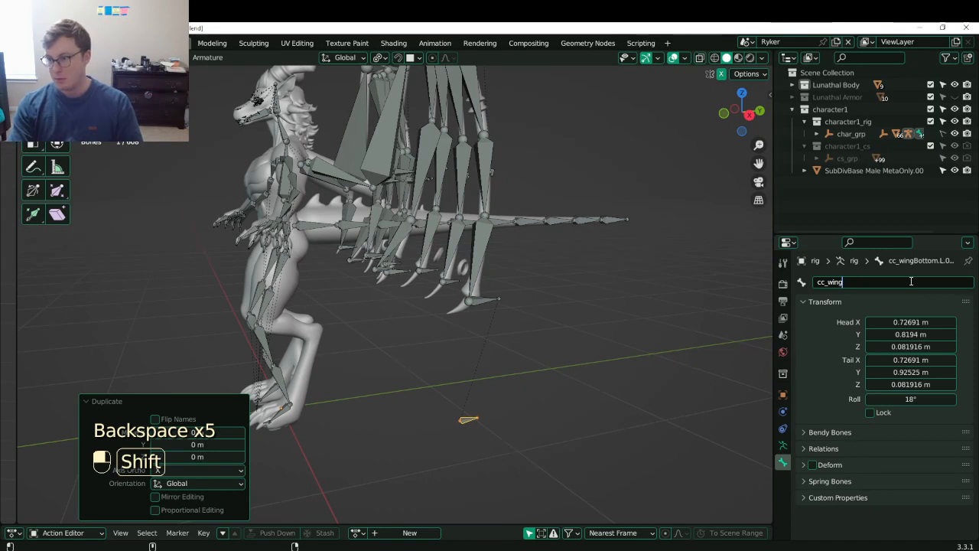
text(MidBo)
text(tton.L)
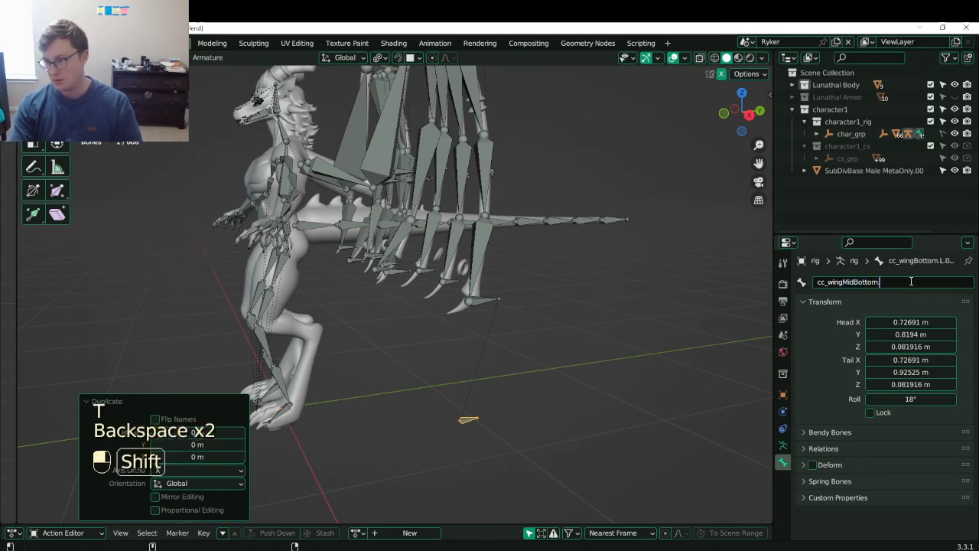
text(.L)
key(Return)
middle_drag(590, 277, 479, 405)
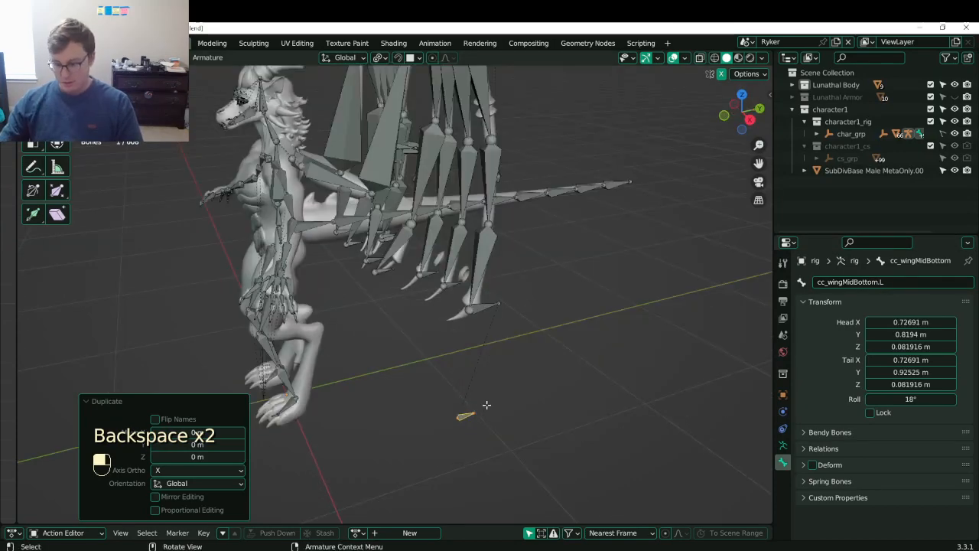
- Move cc_wingMidBottom.L near ground level beneath the left wing's smallest finger, to about X 0.238 m, Y 0.419 m, Z 0.091 m
key(KP_7)
key(g)
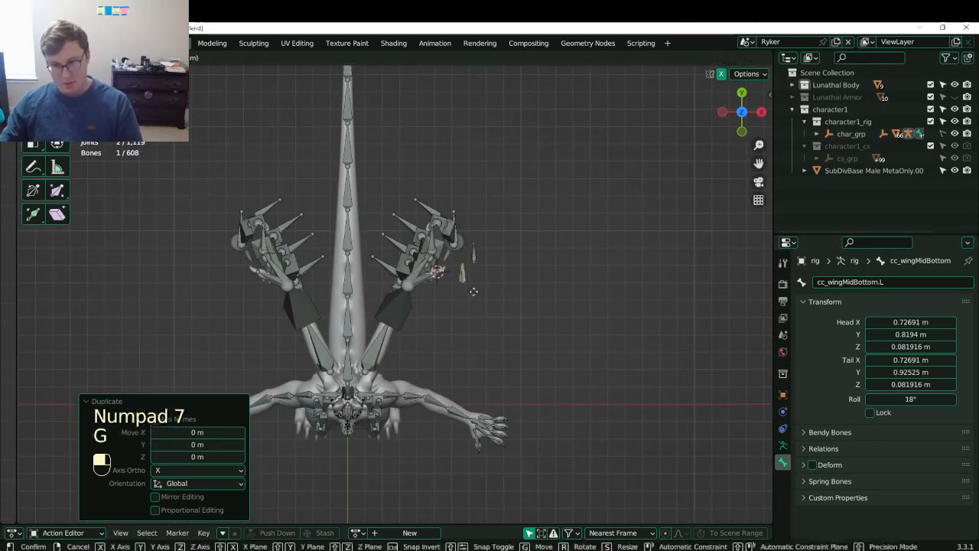
click(355, 389)
middle_drag(356, 389, 373, 314)
key(g)
click(417, 315)
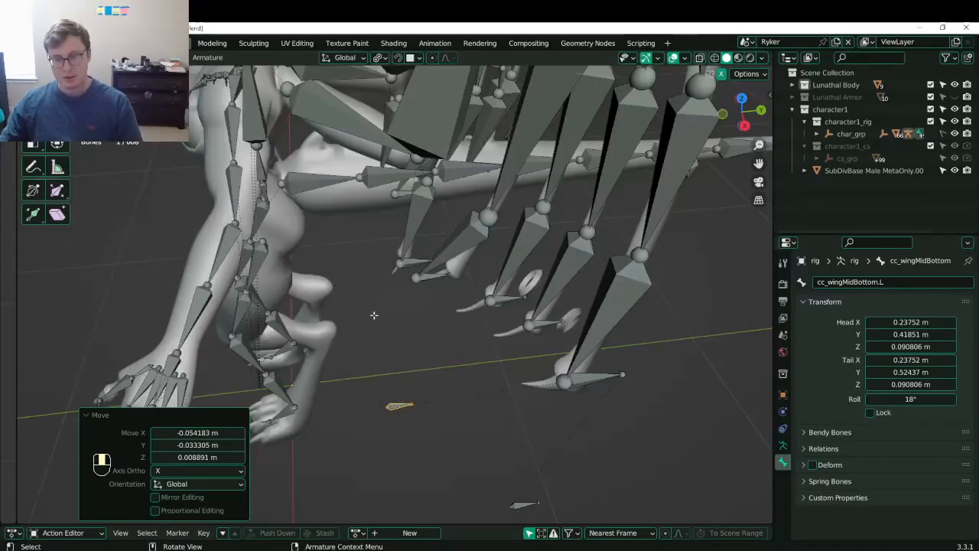
- Parent cc_wingMidBottom.L to cc_wingSmall.IK.L with Keep Offset
key(shift)
shift+click(408, 262)
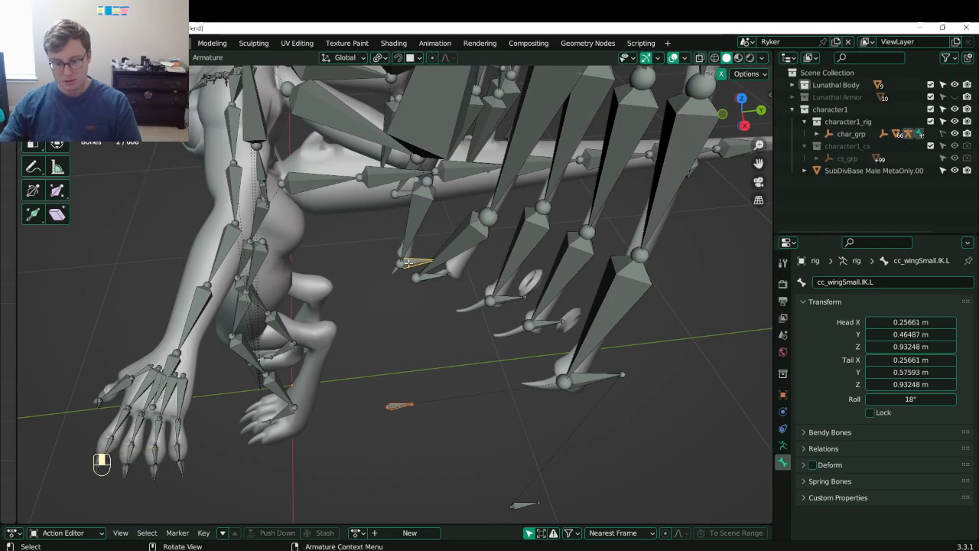
key(ctrl+p)
click(407, 262)
scroll(410, 262, down, 2)
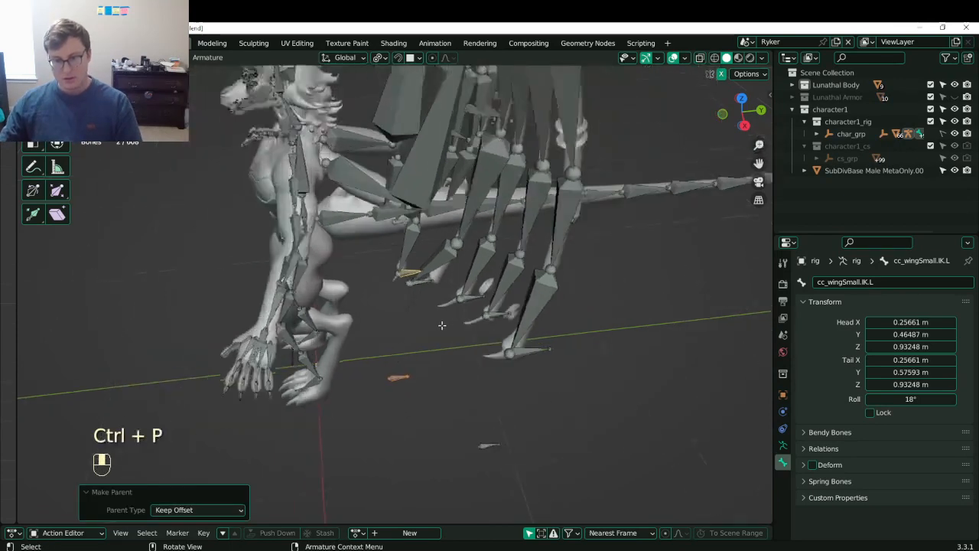
- Rotate cc_wingMainIK.L in pose mode to swing the outermost left finger outward and upward as a test
middle_drag(441, 326, 500, 255)
scroll(500, 256, down, 2)
scroll(467, 165, up, 1)
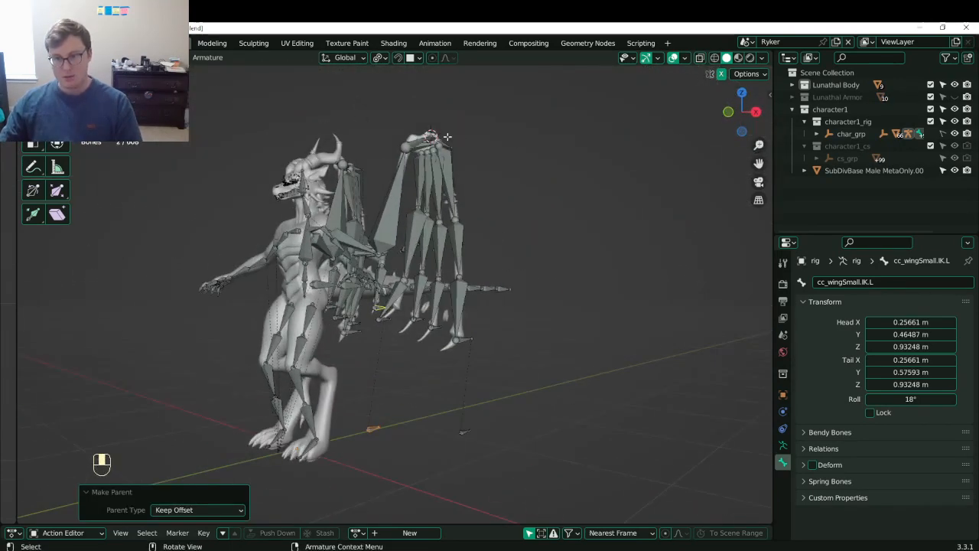
middle_drag(448, 136, 454, 130)
key(Tab)
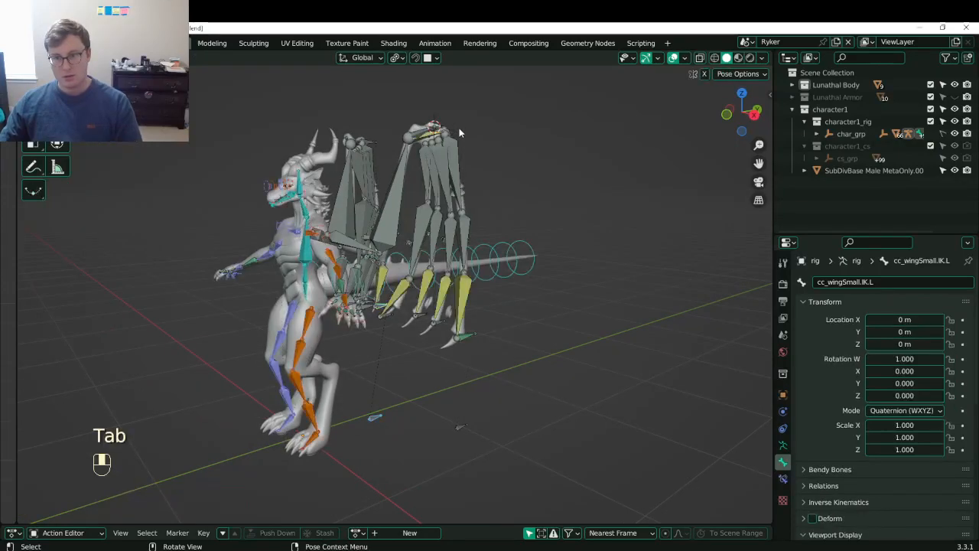
key(r)
click(596, 262)
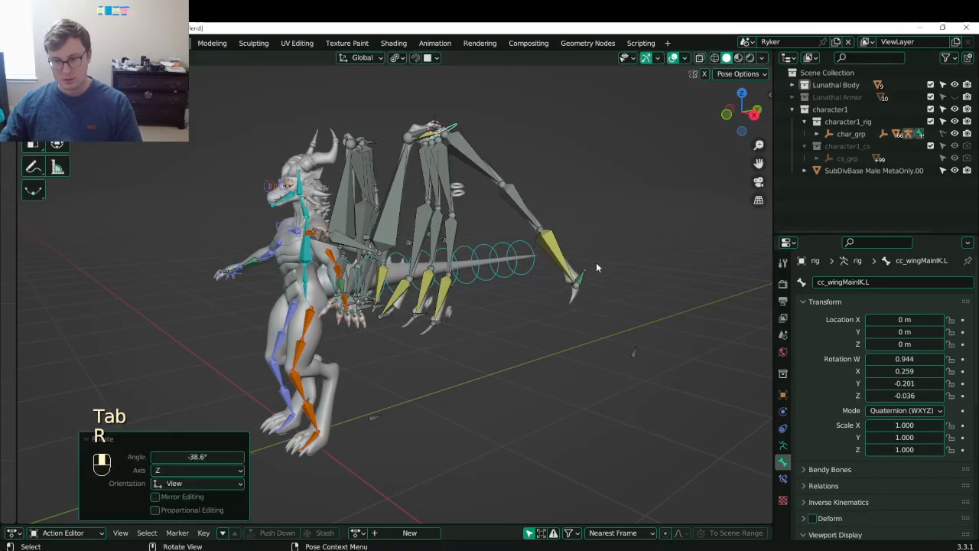
middle_drag(596, 263, 568, 233)
key(r)
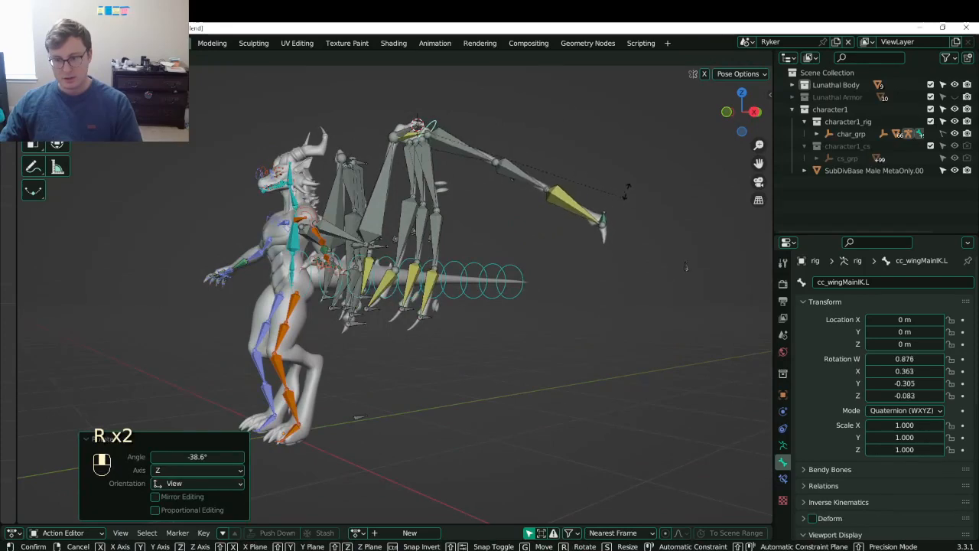
click(645, 208)
- Examine the raised outer finger from several angles and check how cc_wingMidBottom.L relates to the other wing fingers
scroll(645, 209, down, 3)
middle_drag(645, 208, 399, 220)
scroll(419, 330, up, 4)
middle_drag(418, 329, 337, 330)
scroll(382, 388, down, 3)
click(419, 382)
middle_drag(419, 384, 452, 404)
scroll(381, 325, up, 2)
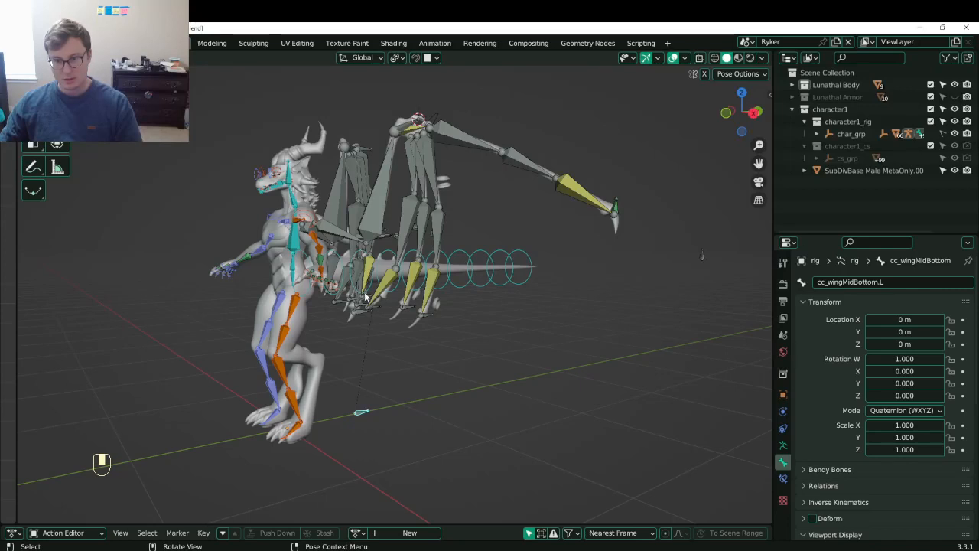
- Rotate cc_wingMainIK.L about 41° further upward as a test, and clear the rotation and location of all bones
click(437, 116)
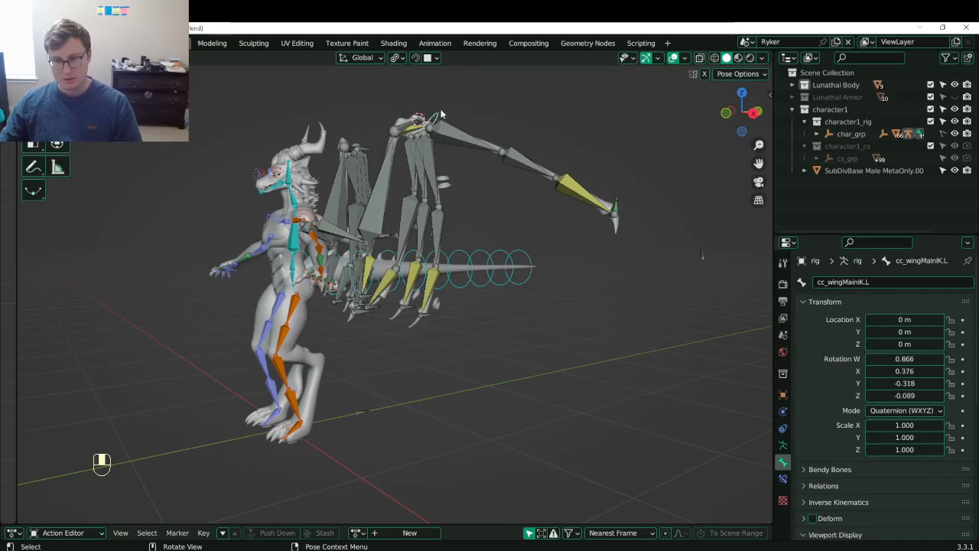
scroll(461, 193, down, 3)
key(r)
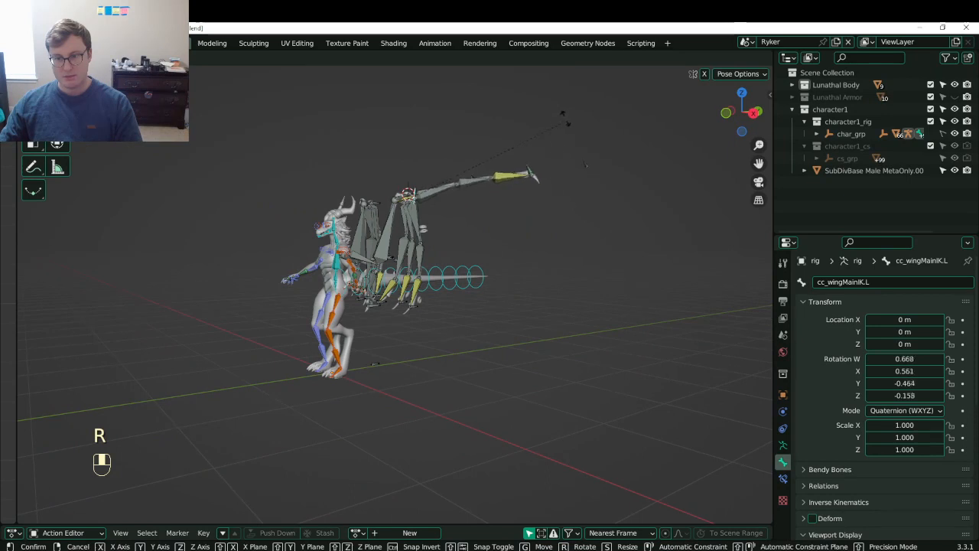
click(566, 104)
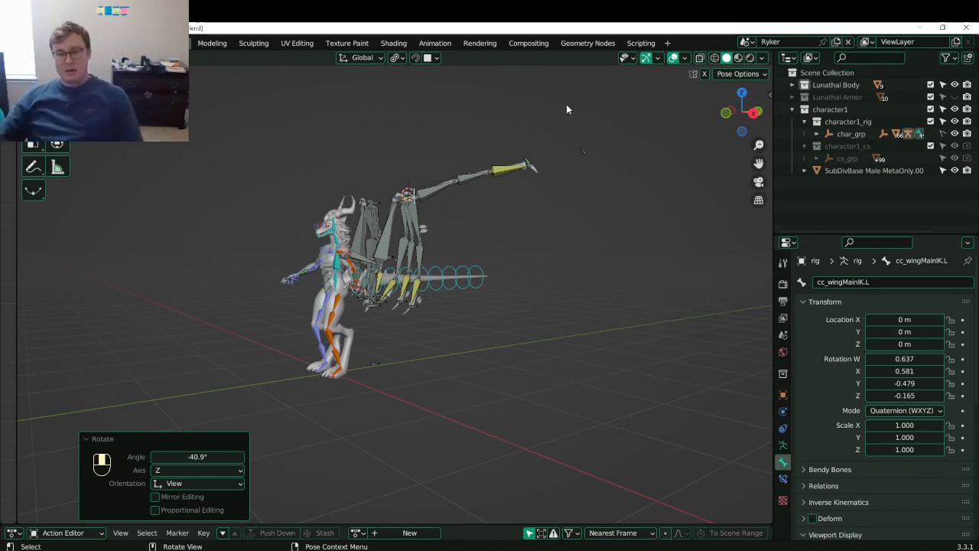
key(a)
key(alt+r)
key(alt+g)
- Delete the helper bones cc_wingMidBottom.L and cc_wingBottom.L from the armature in edit mode
scroll(387, 335, up, 5)
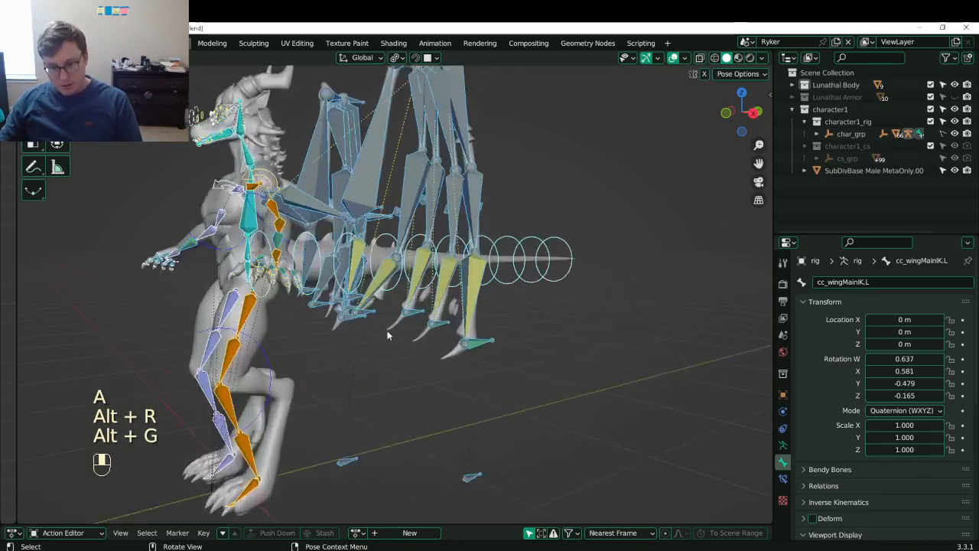
key(Tab)
click(348, 461)
shift+click(348, 461)
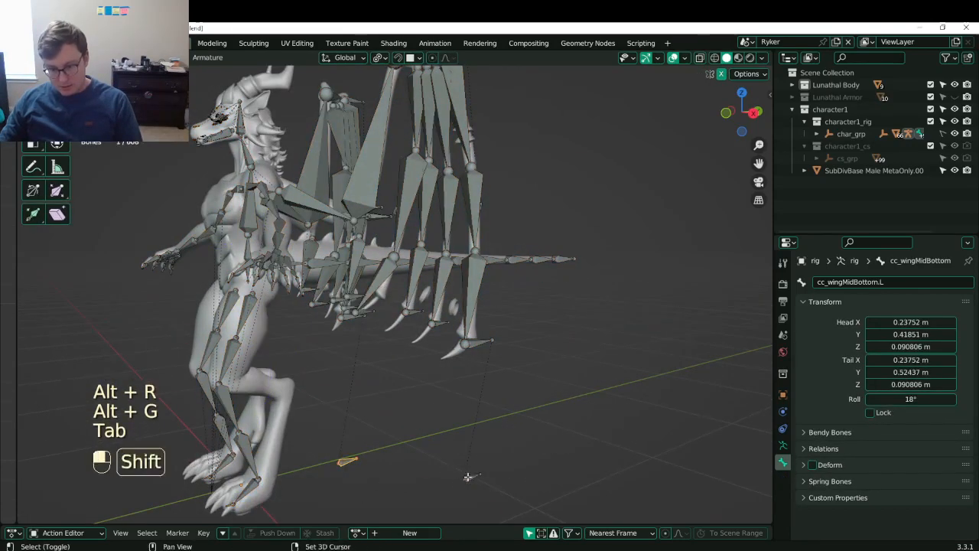
key(x)
click(468, 476)
middle_drag(404, 372, 438, 357)
- Return the rig to pose mode and save the file
key(ctrl+s)
key(Tab)
key(ctrl+s)
key(Tab)
key(Tab)
key(Tab)
key(Tab)
key(ctrl+s)
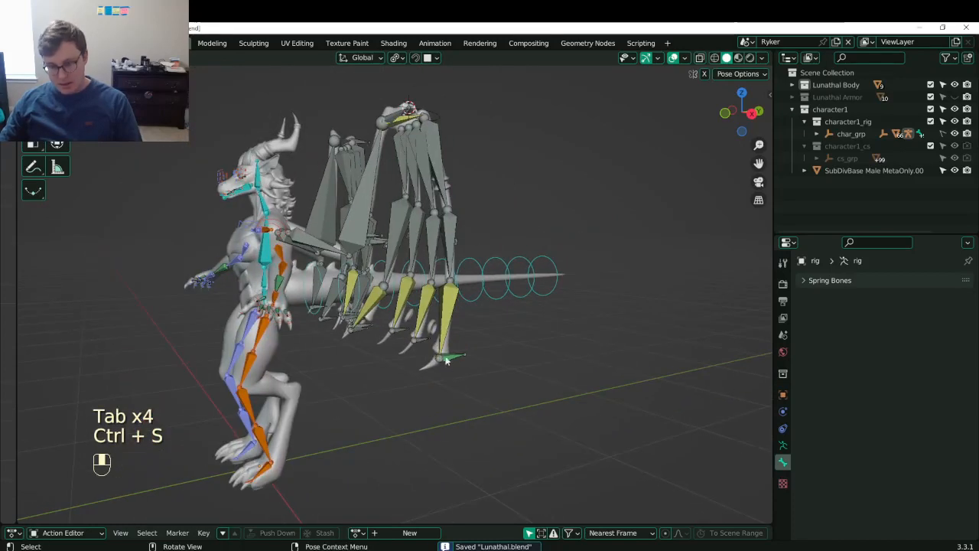
- Copy the Child Of constraint from cc_wingSpanIK.L to cc_wingAIK.L, cc_wingBIK.L and cc_wingCIK.L, and save the file
click(425, 337)
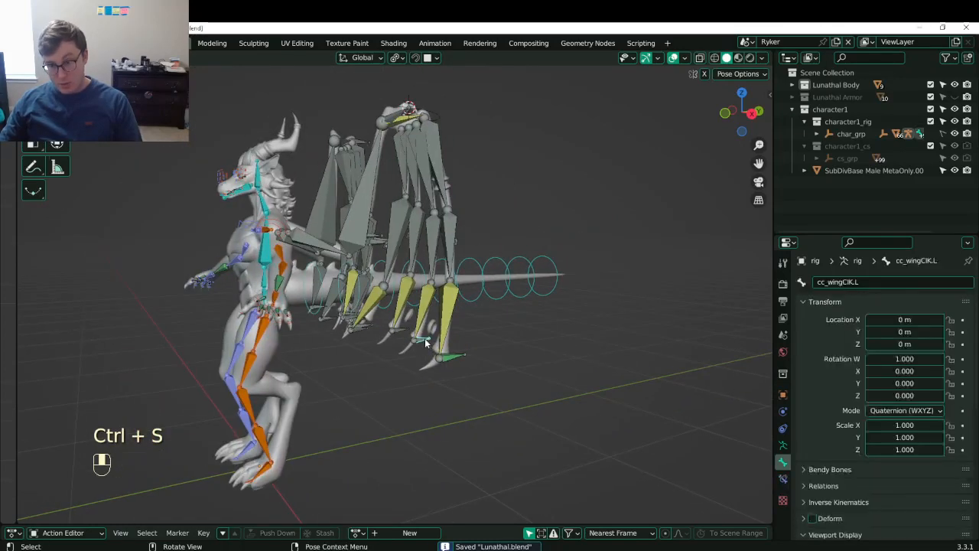
click(462, 357)
click(782, 478)
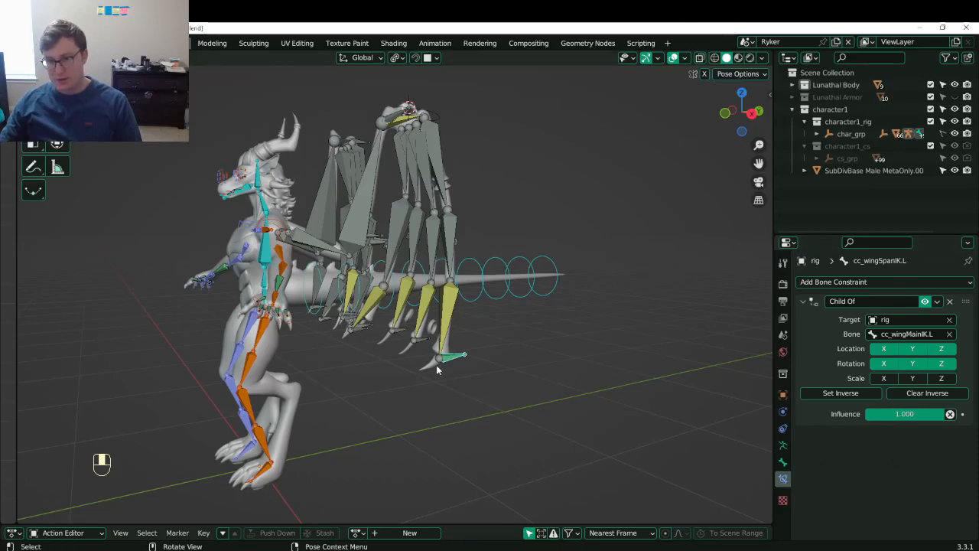
scroll(437, 370, up, 2)
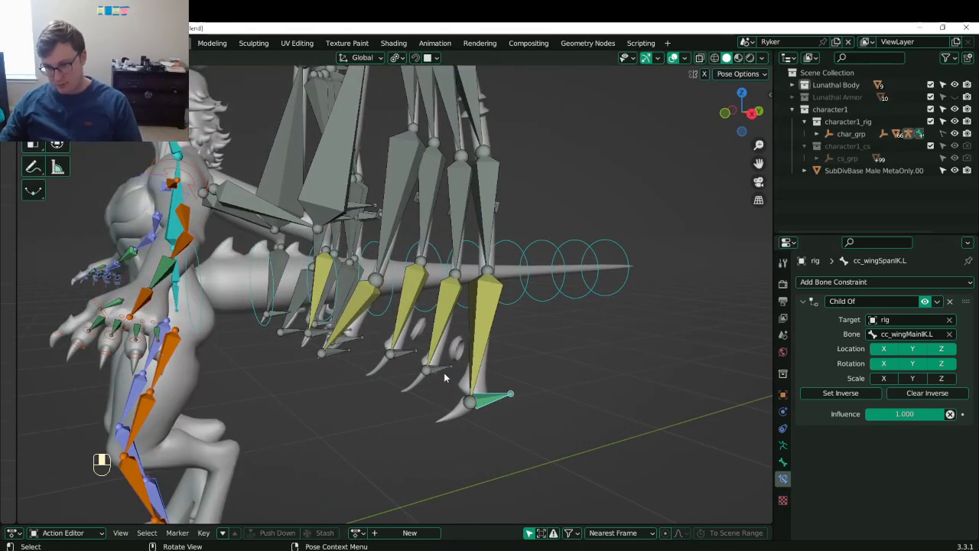
middle_drag(345, 357, 395, 346)
click(332, 343)
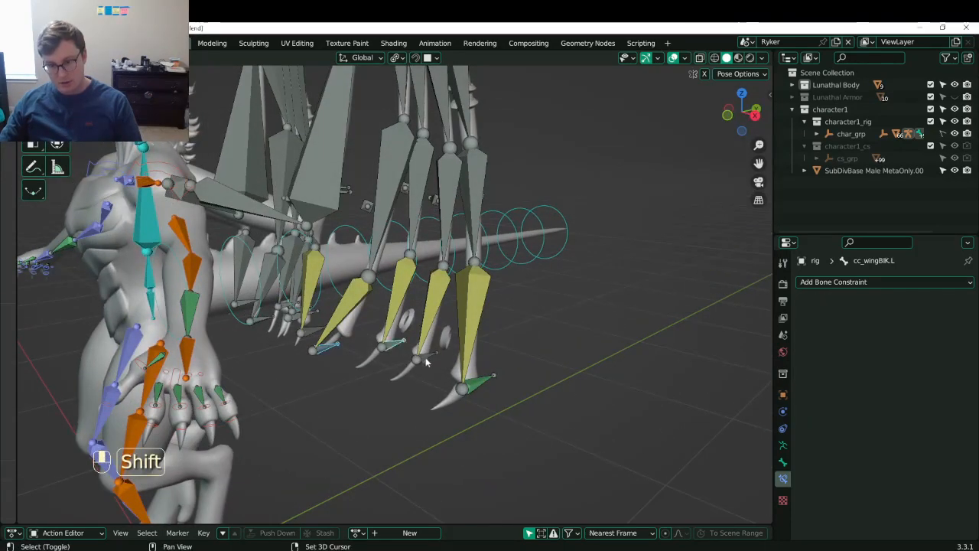
shift+click(469, 385)
click(937, 301)
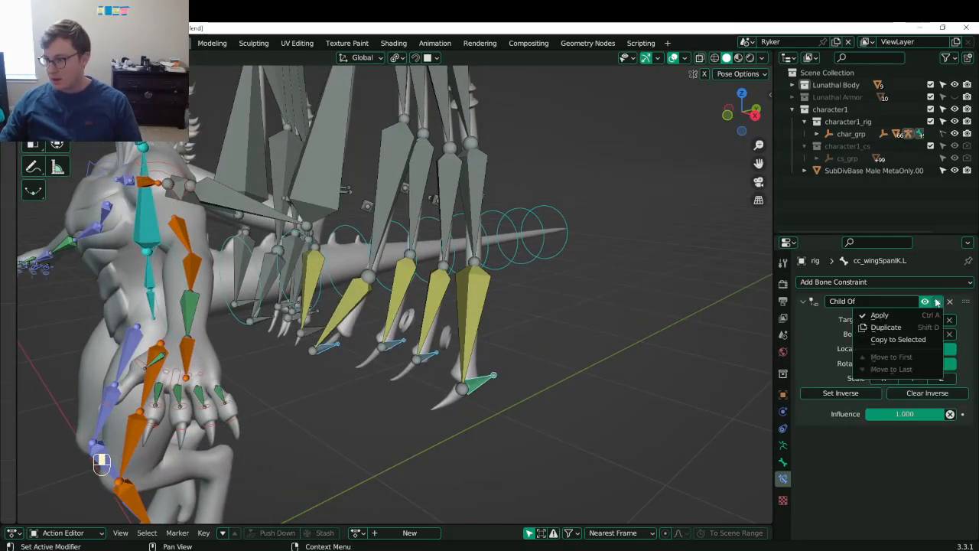
click(903, 340)
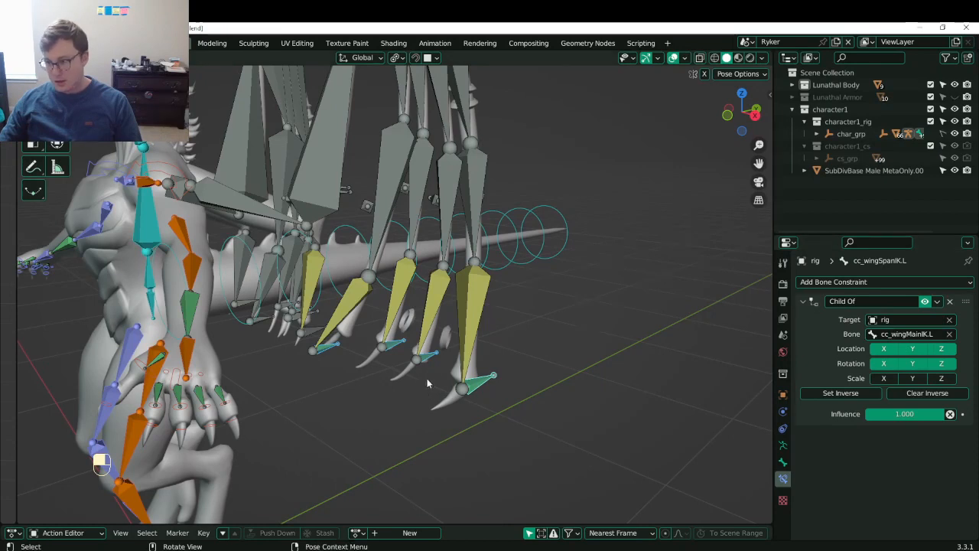
key(ctrl+s)
- Set the Child Of influence to 0.75 on cc_wingCIK.L and 0.5 on cc_wingBIK.L
shift+click(433, 353)
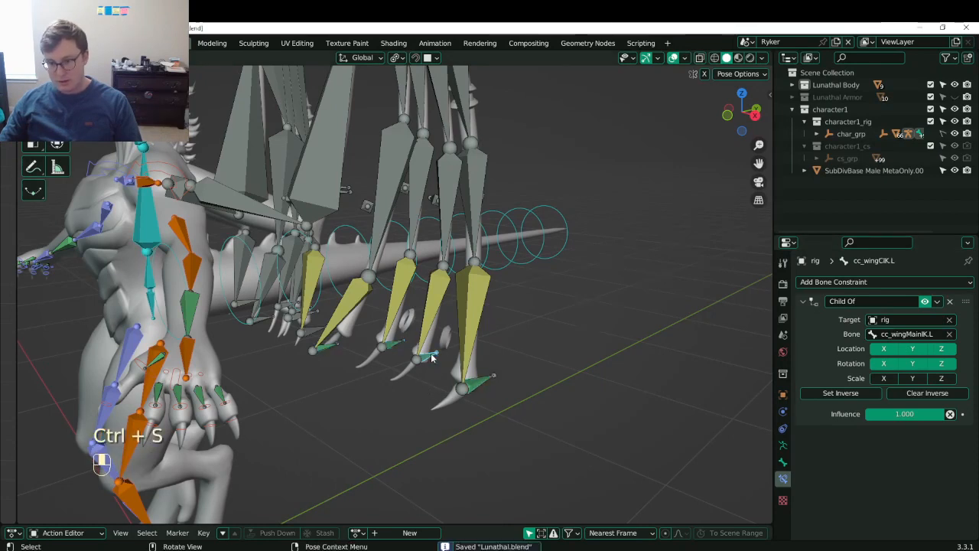
click(931, 415)
text(.7)
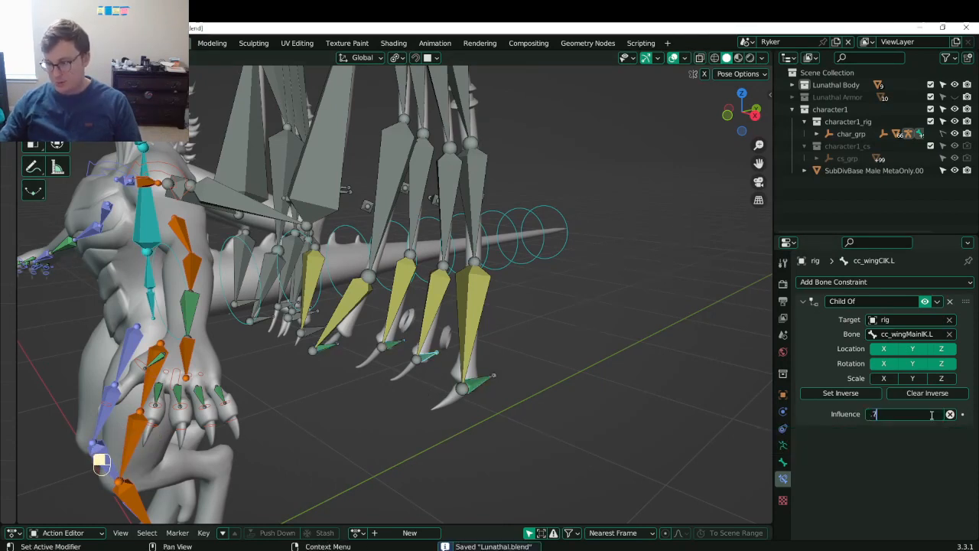
key(Return)
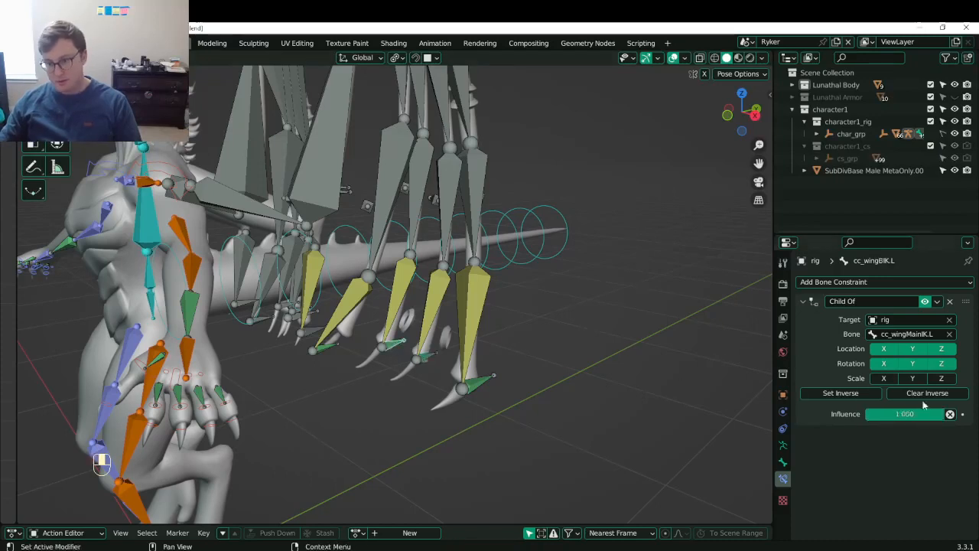
click(909, 414)
text(.5)
key(Return)
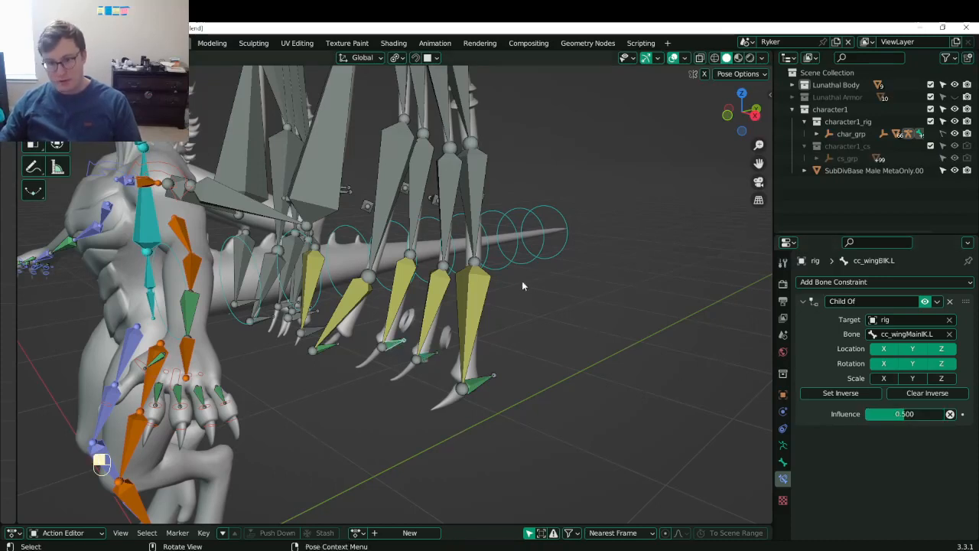
- Set the Child Of influence to 0.25 on cc_wingAIK.L
click(313, 348)
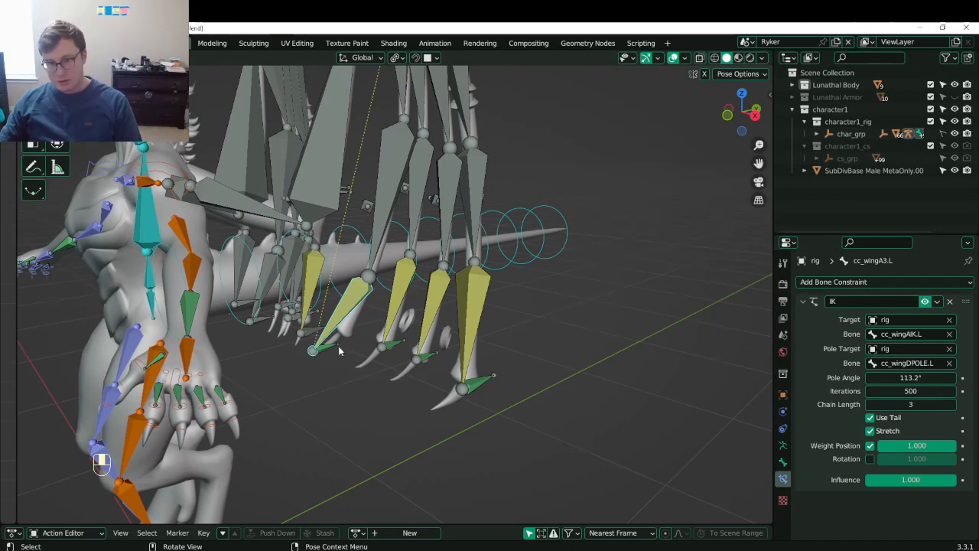
click(331, 348)
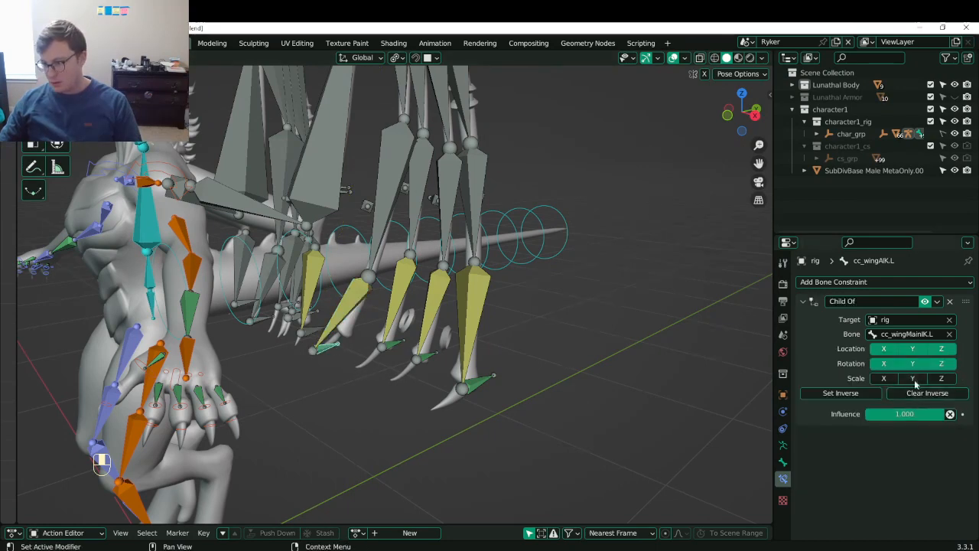
click(908, 414)
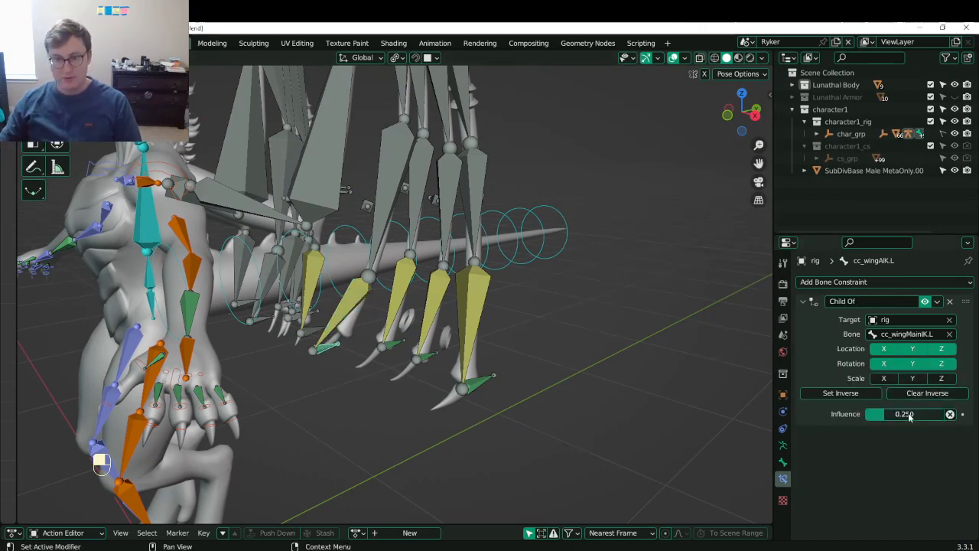
key(Return)
- Rotate cc_wingMainIK.L repeatedly from different view angles to test how the left wing's fingers fan out
scroll(463, 187, down, 5)
click(421, 168)
key(r)
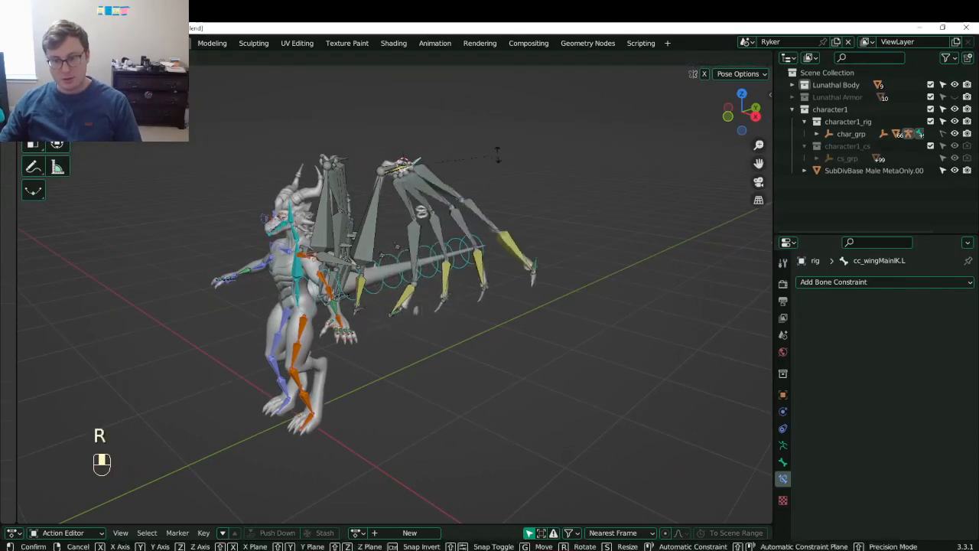
click(555, 111)
middle_drag(528, 138, 192, 286)
key(r)
click(360, 256)
middle_drag(360, 256, 381, 230)
key(r)
click(357, 257)
middle_drag(336, 253, 429, 260)
key(r)
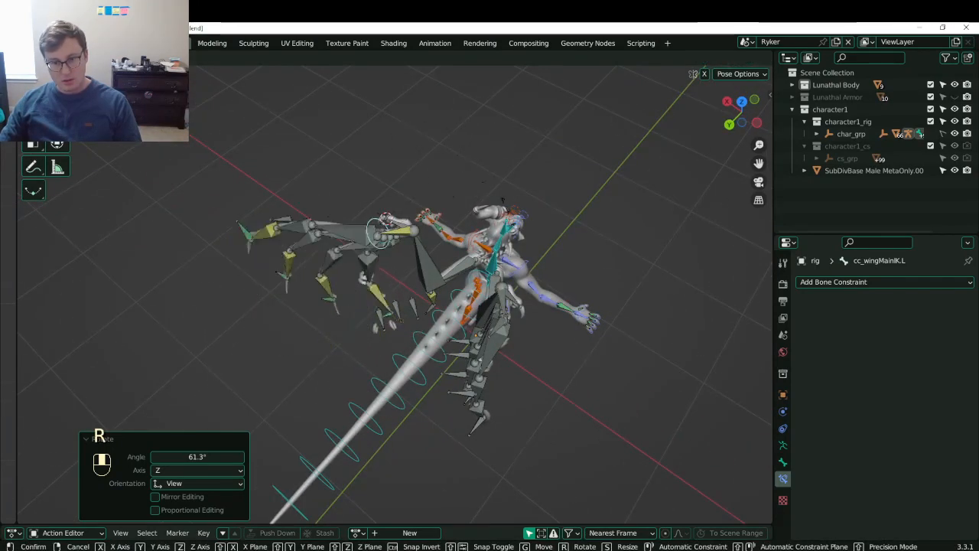
click(447, 191)
middle_drag(447, 190, 430, 167)
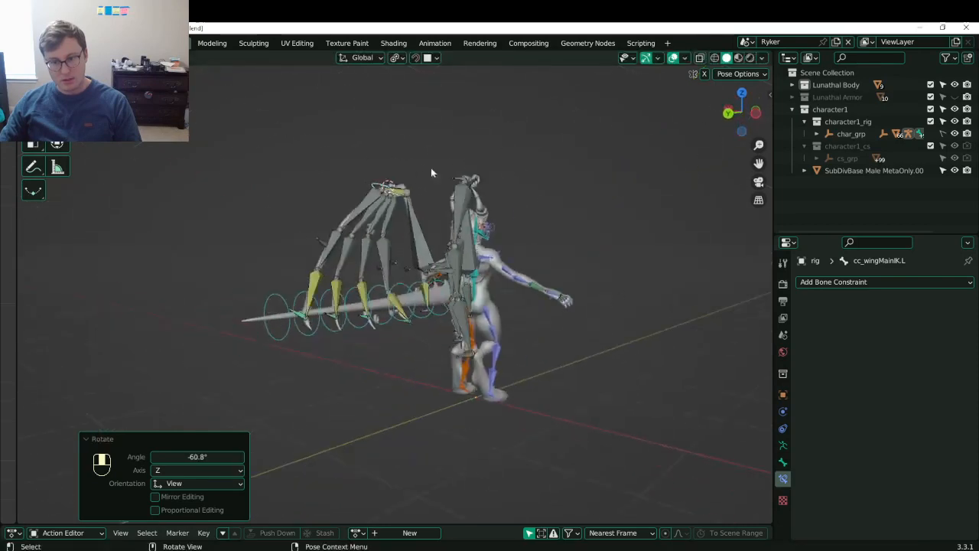
- Test moving cc_wingMainIK.L, and clear its rotation and location
key(g)
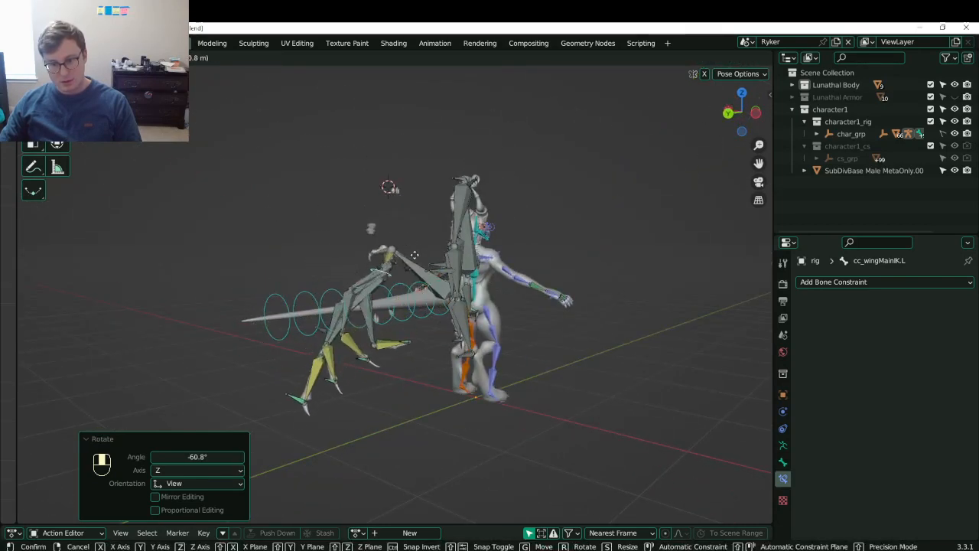
click(422, 185)
key(alt+r)
key(alt+g)
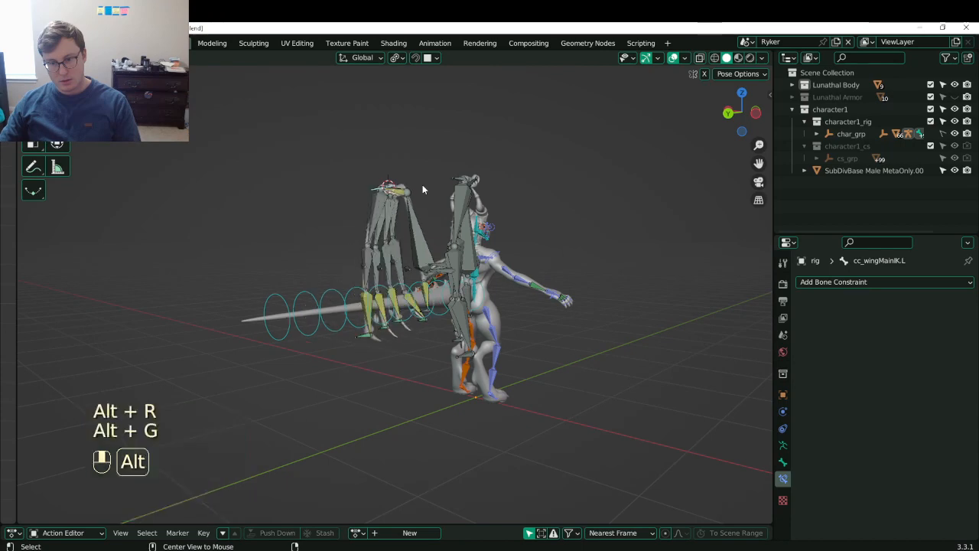
- Raise the Child Of influence on cc_wingAIK.L to 0.5 and finally to 0.75
scroll(420, 252, up, 4)
middle_drag(420, 253, 677, 291)
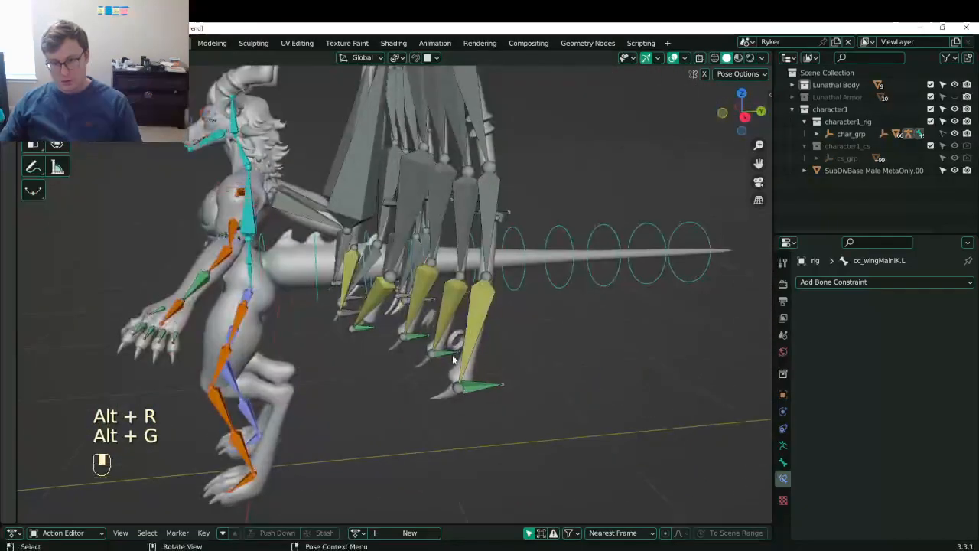
click(452, 356)
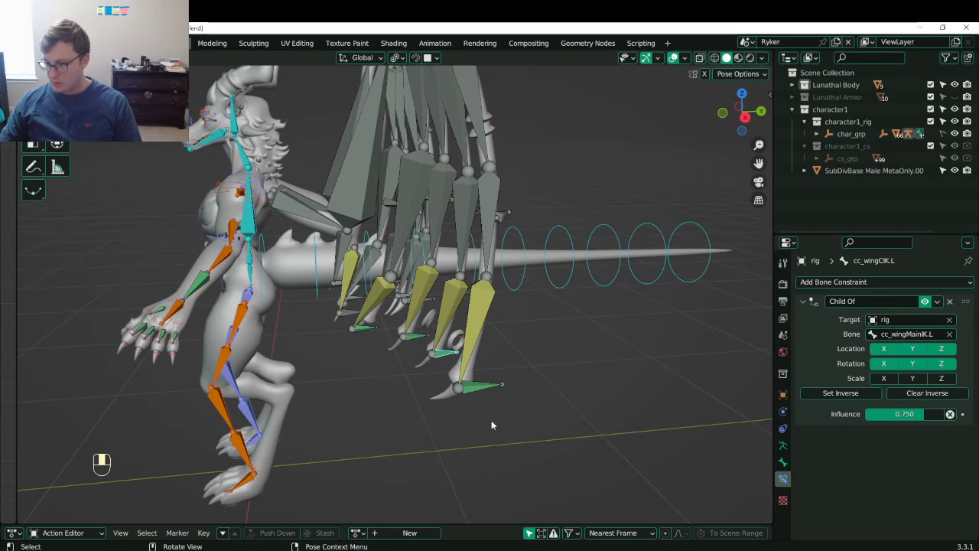
middle_drag(440, 383, 416, 375)
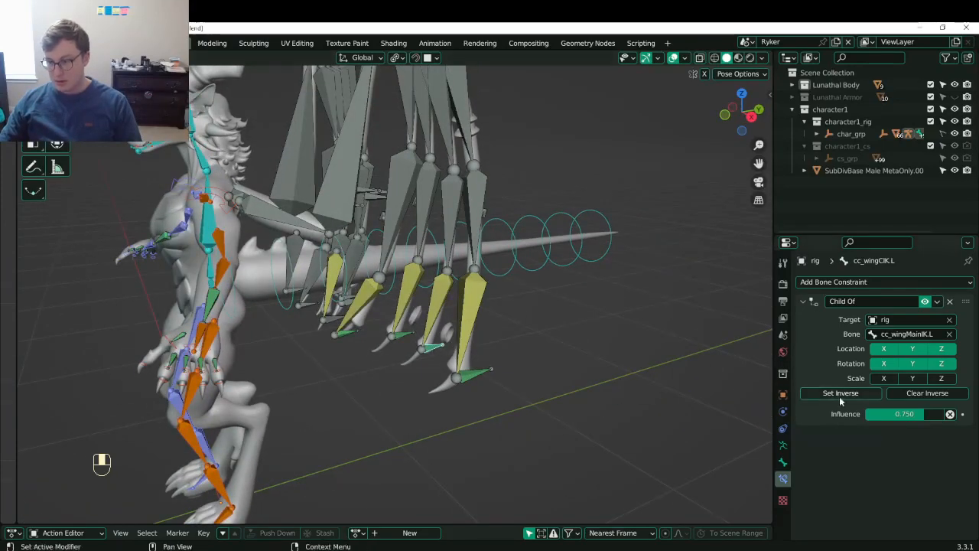
double_click(919, 414)
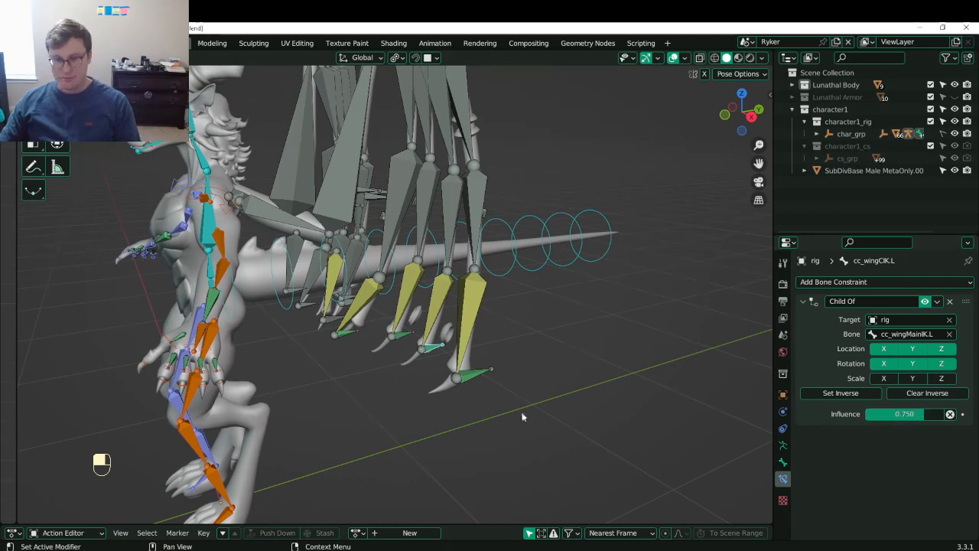
double_click(905, 414)
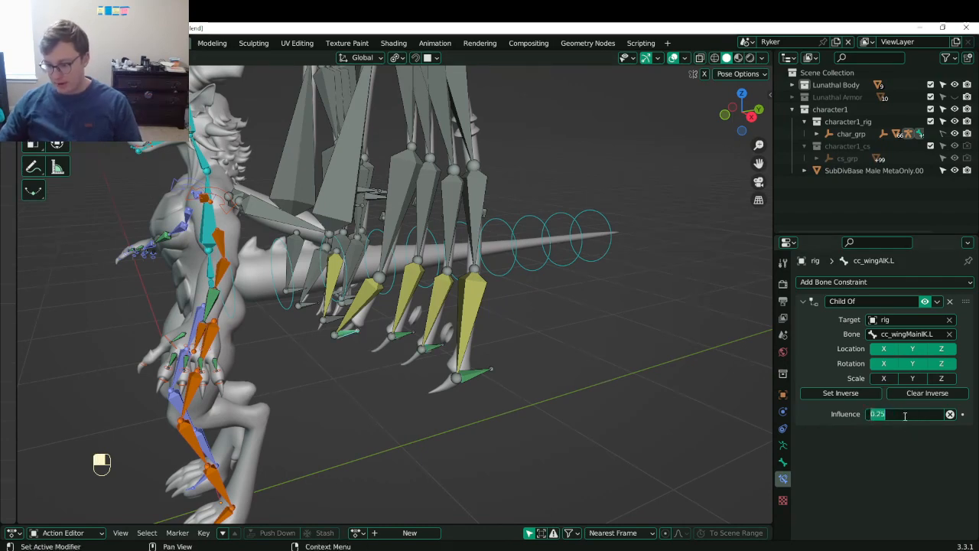
key(Return)
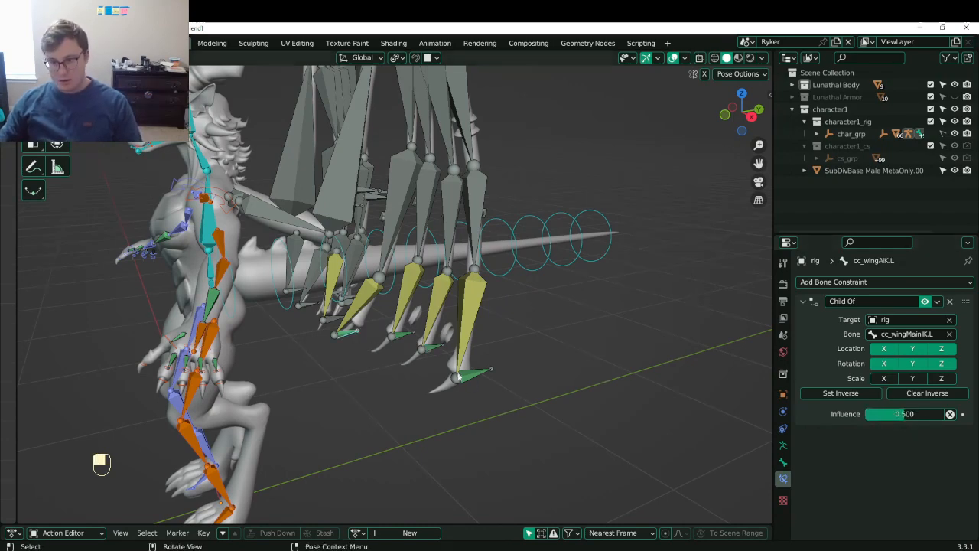
double_click(917, 414)
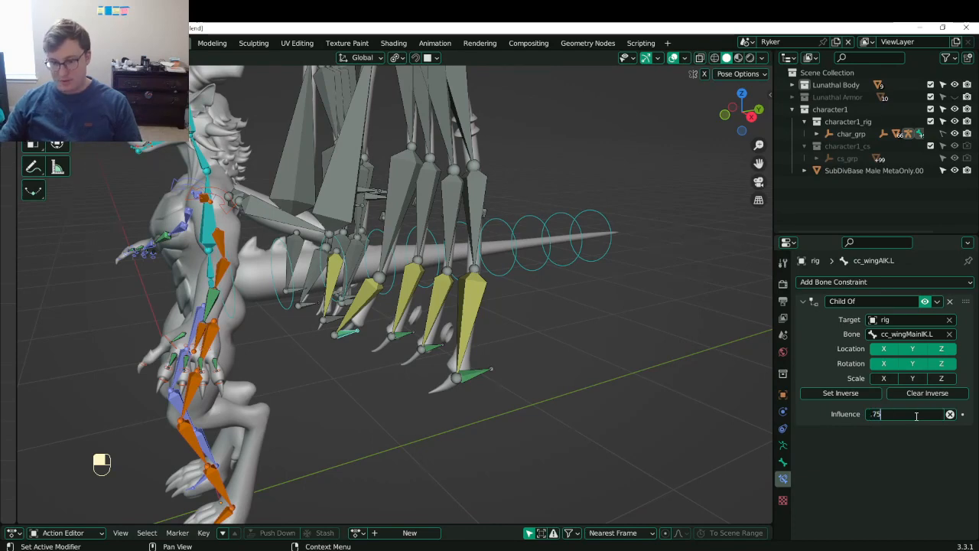
key(Return)
- Set the Child Of influence to 0.85 on cc_wingBIK.L and 0.95 on cc_wingCIK.L
click(395, 337)
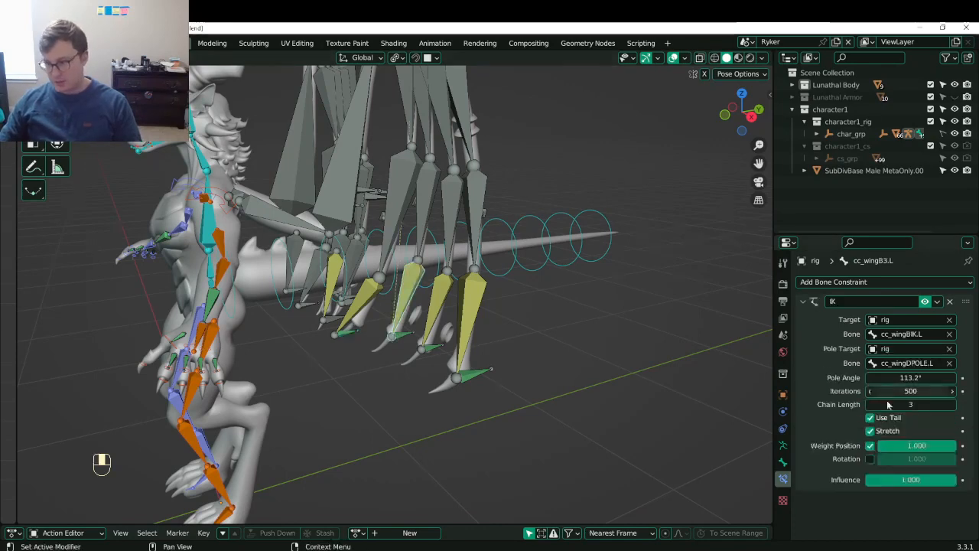
click(401, 335)
double_click(915, 417)
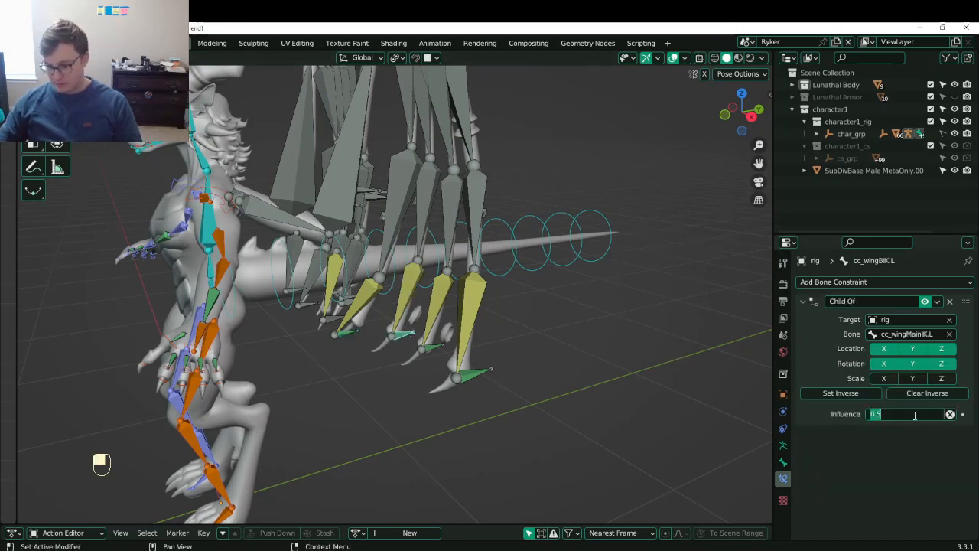
text(.85)
key(Return)
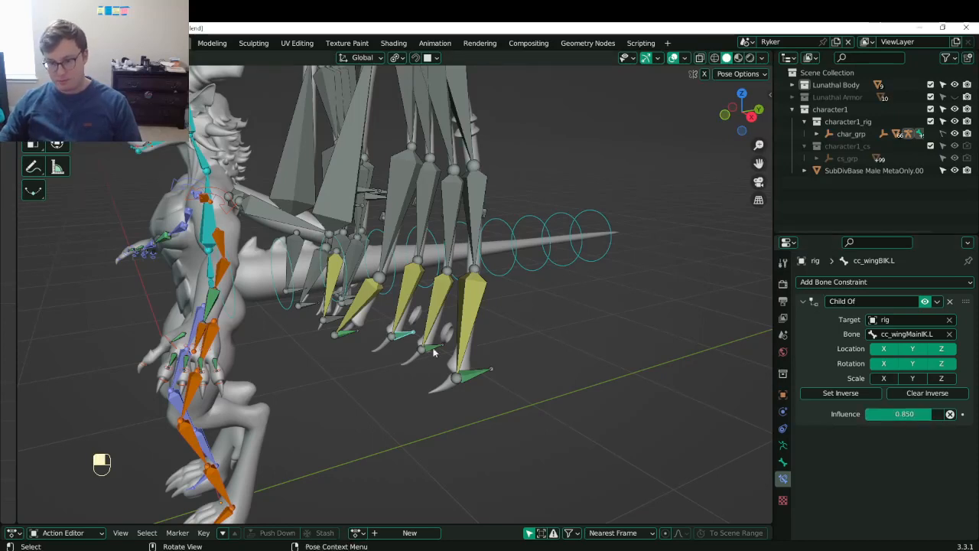
double_click(912, 415)
text(.95)
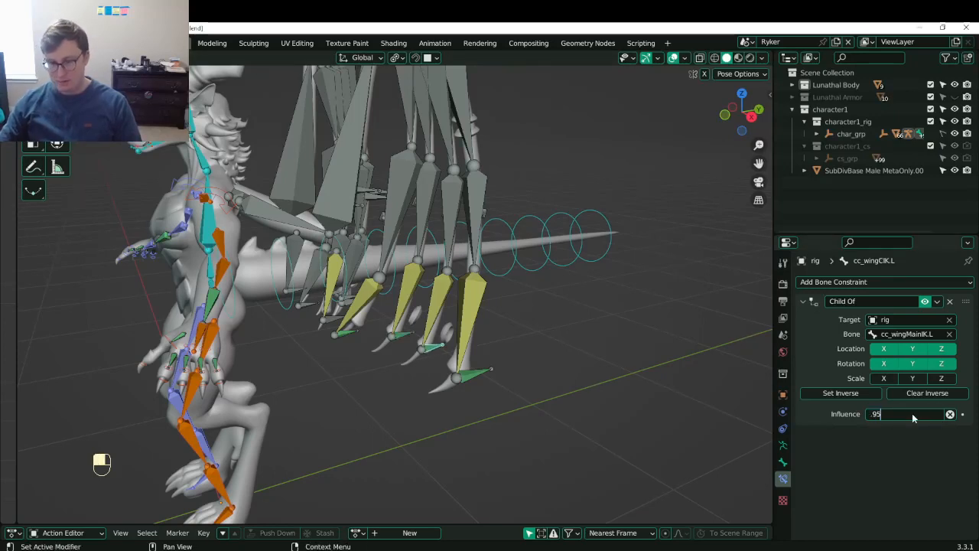
key(Return)
- Rotate cc_wingMainIK.L by about -40° and, from an opposite view, by about 61° to test how the fingers spread
scroll(553, 330, down, 5)
click(424, 190)
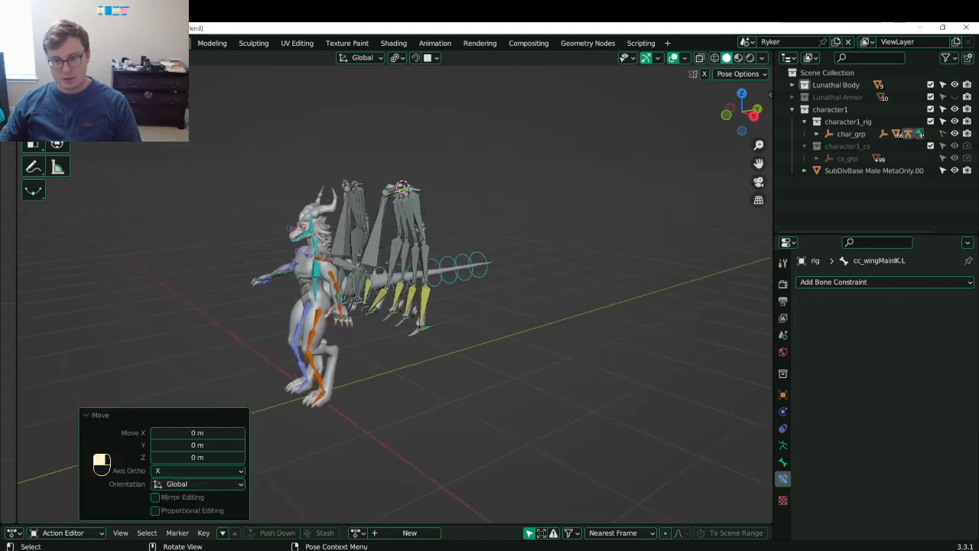
key(r)
click(505, 230)
middle_drag(490, 244, 372, 326)
middle_drag(547, 291, 481, 218)
key(r)
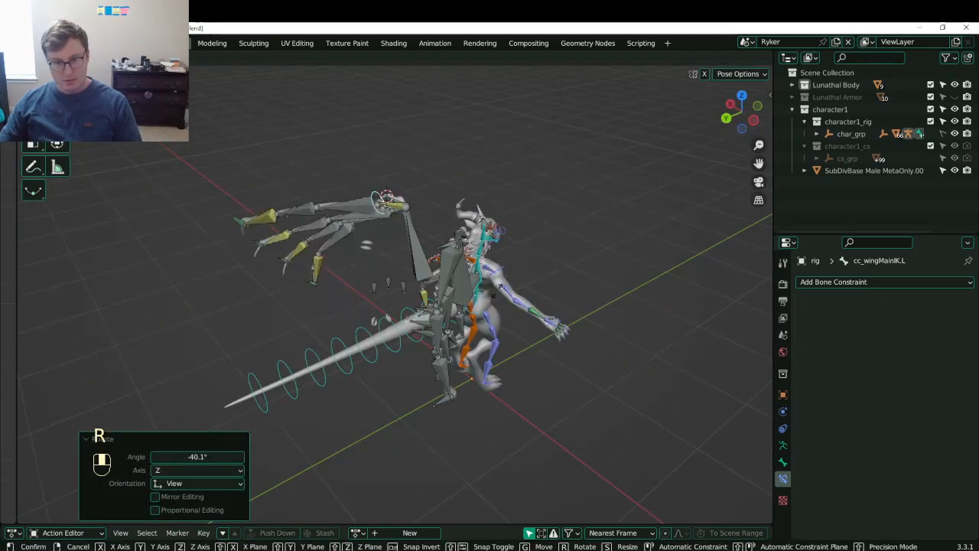
click(367, 246)
- Rotate cc_wingMainIK.L by about 46° and adjust it with a free rotation to test the fanned-out wing
middle_drag(318, 246, 564, 147)
key(r)
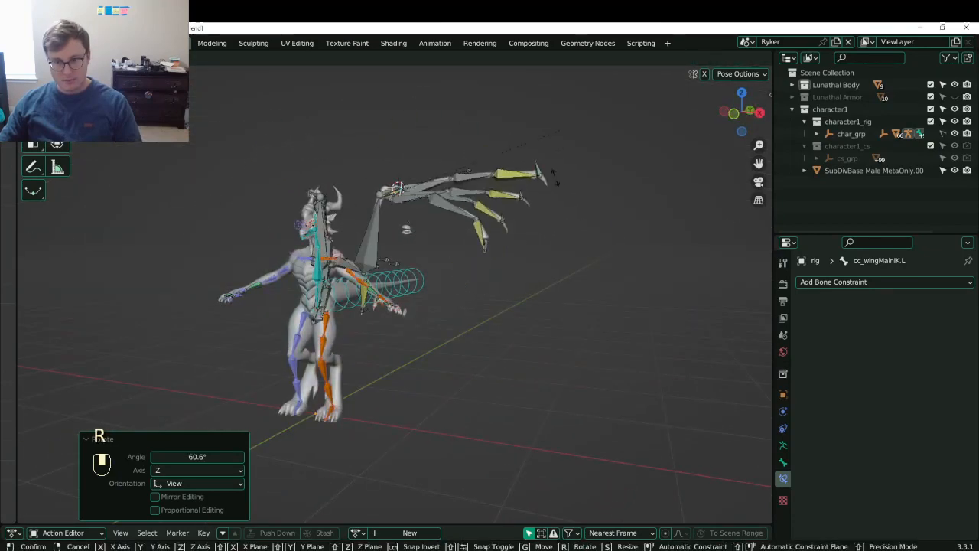
click(512, 249)
scroll(512, 250, up, 4)
key(r)
key(r)
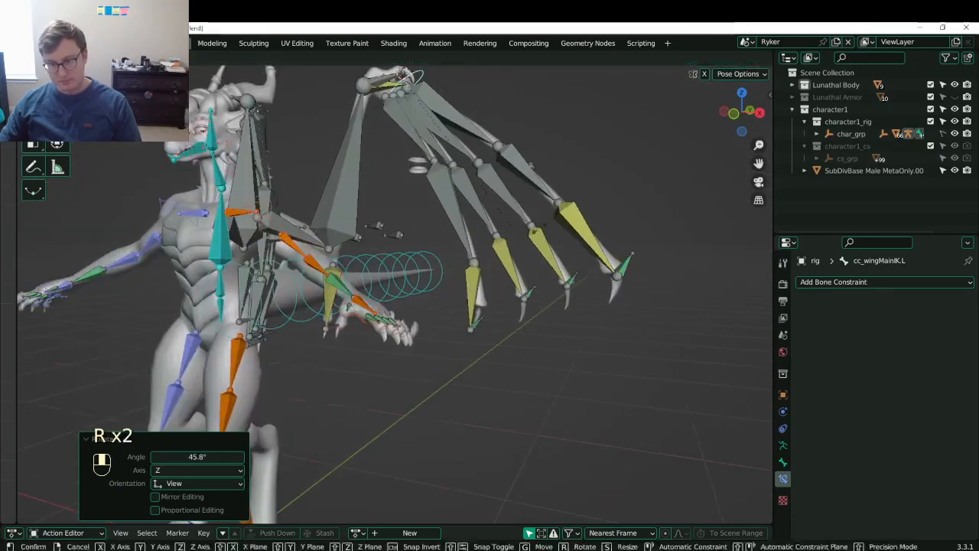
click(535, 273)
- Set the Child Of influence on cc_wingAIK.L to 0.5
click(538, 278)
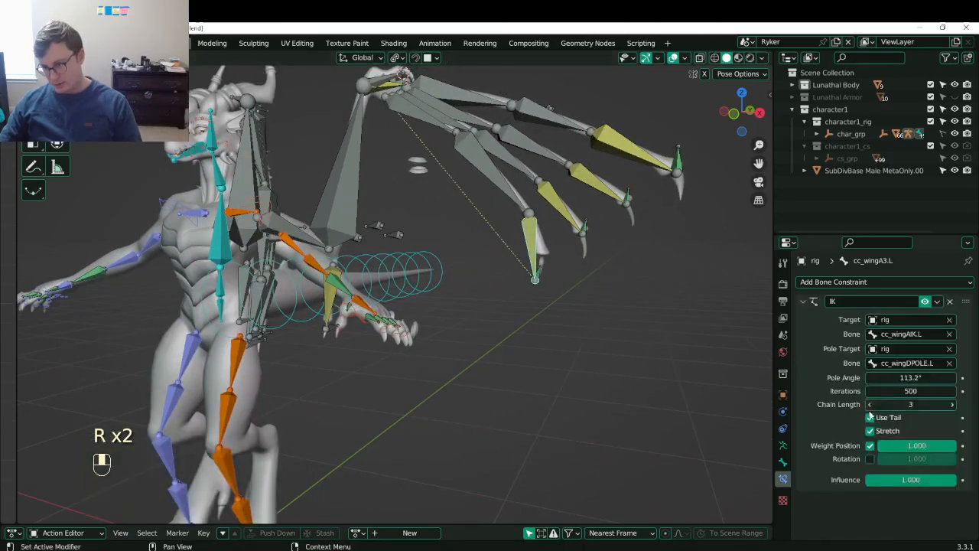
click(553, 278)
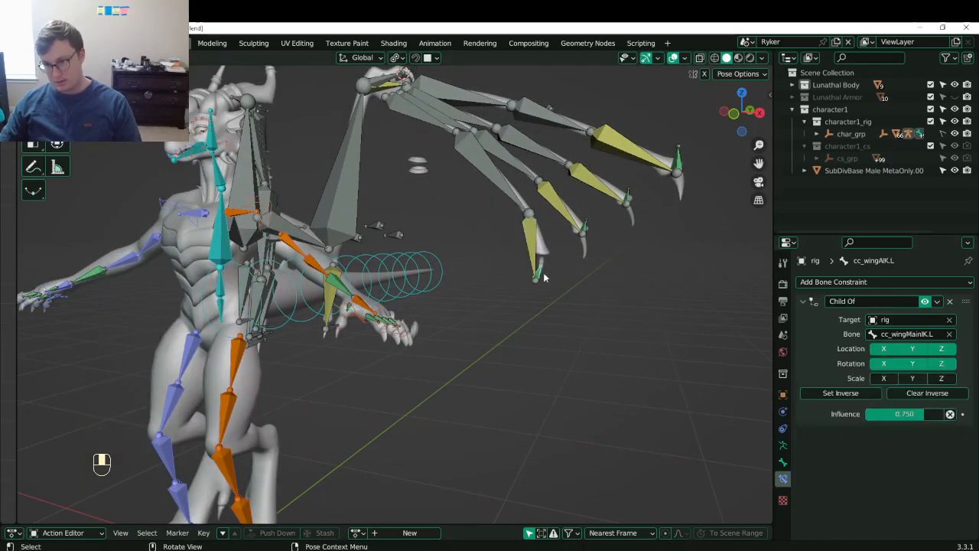
mouse_move(915, 413)
mouse_down()
mouse_move(865, 414)
mouse_move(903, 414)
mouse_up()
click(905, 415)
text(.5)
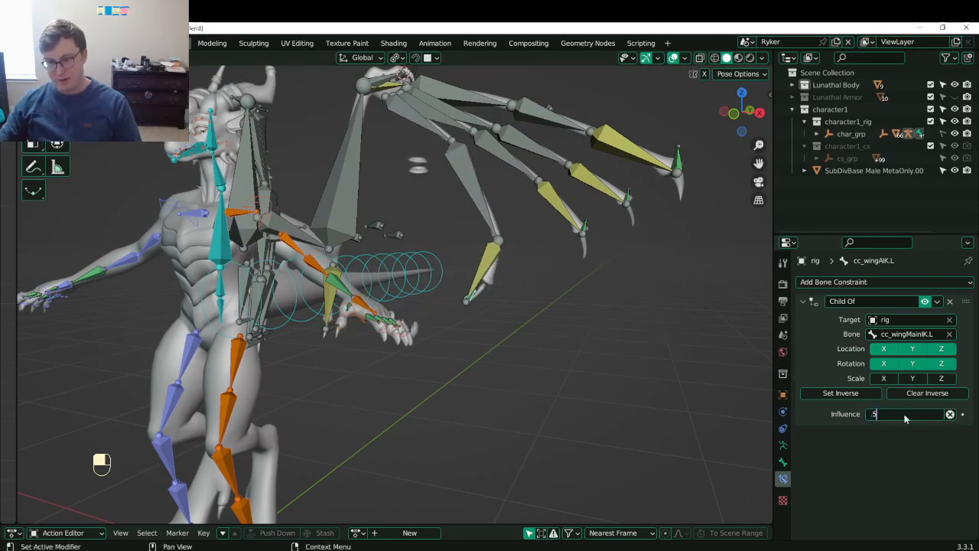
key(Return)
- Lower the Child Of influence on cc_wingBIK.L and set it to 0.85 on cc_wingCIK.L
click(586, 227)
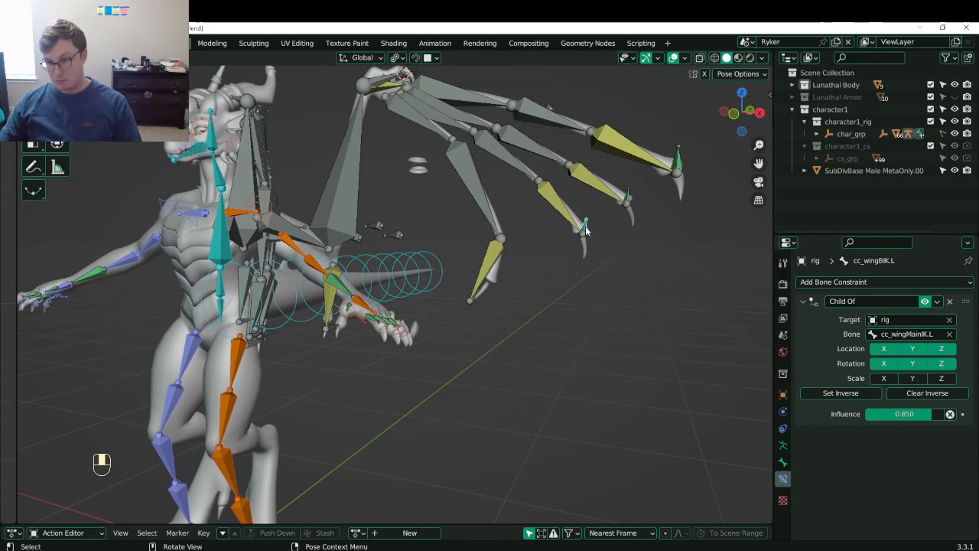
click(922, 414)
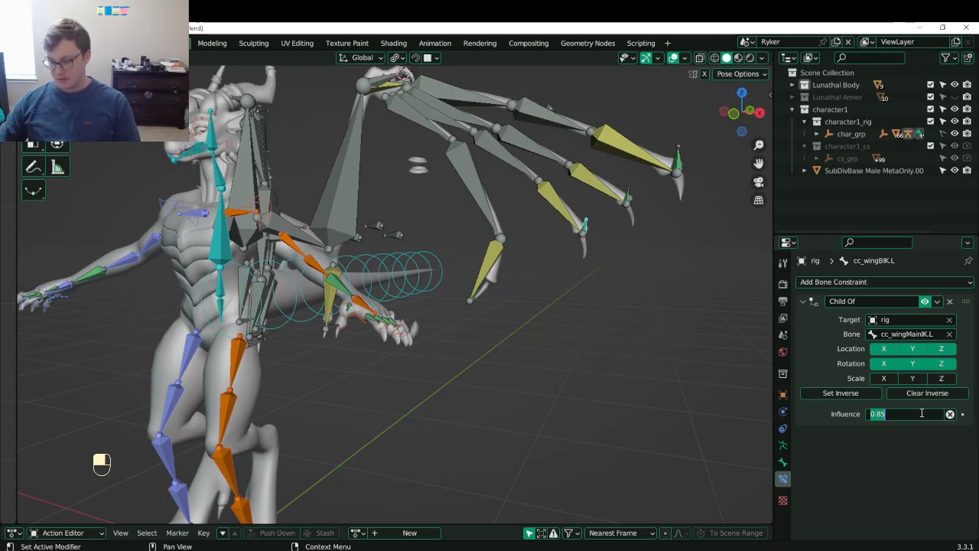
key(Return)
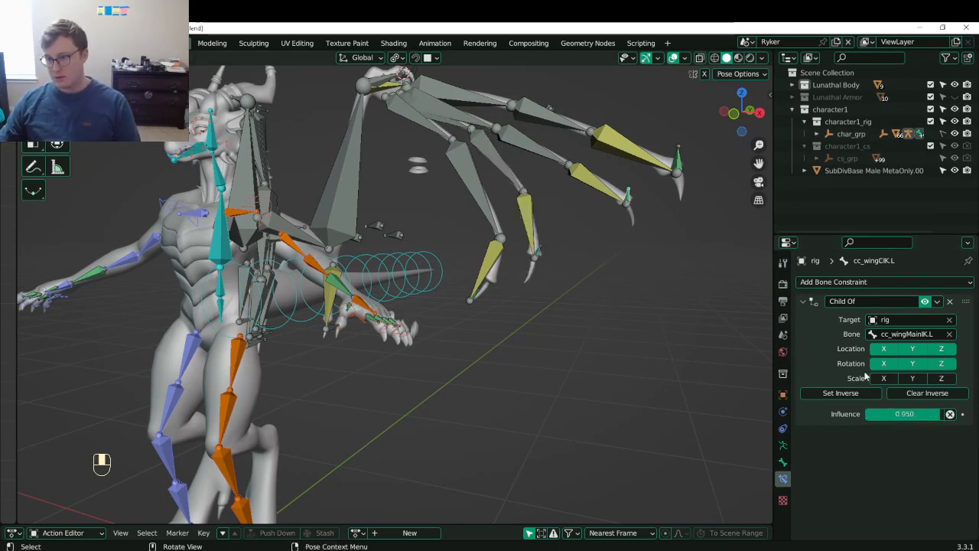
click(912, 414)
text(.85)
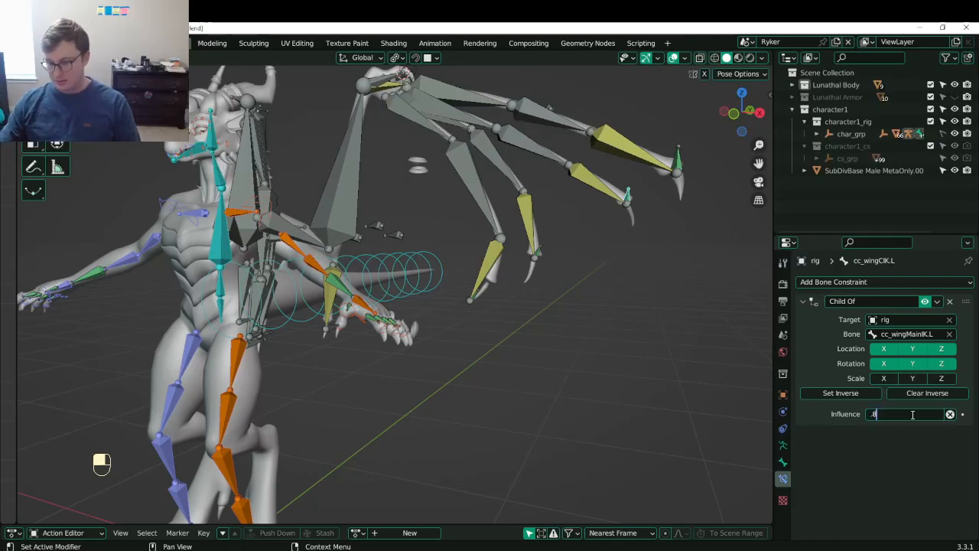
key(Return)
- Test cc_wingMainIK.L by rotating it about 31° and moving it slightly, and clear its location and rotation
scroll(614, 266, down, 3)
middle_drag(614, 265, 420, 150)
click(420, 150)
key(r)
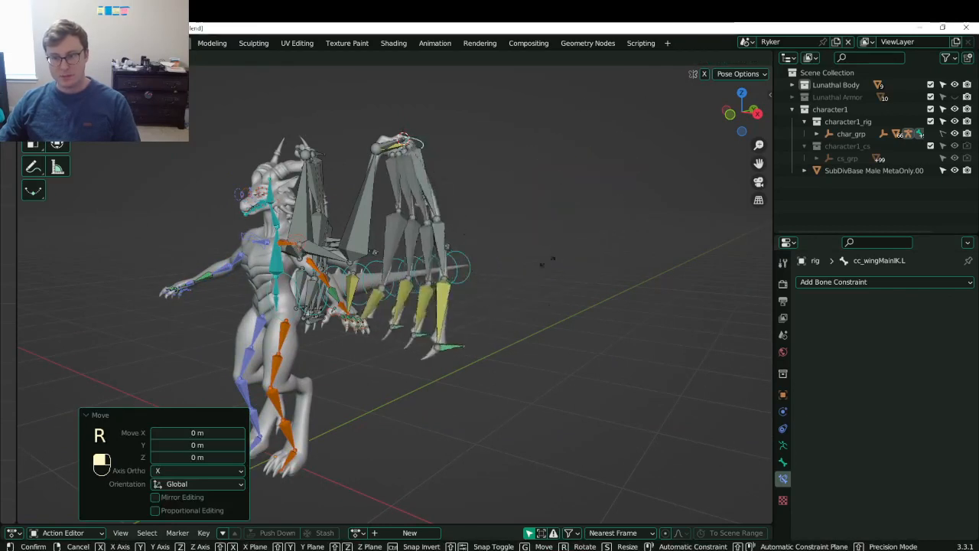
click(535, 264)
key(g)
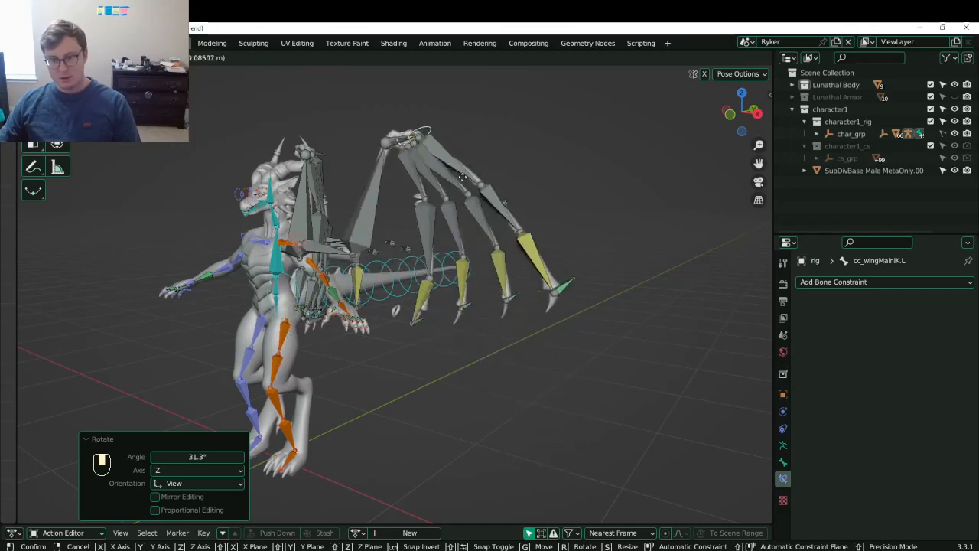
click(477, 234)
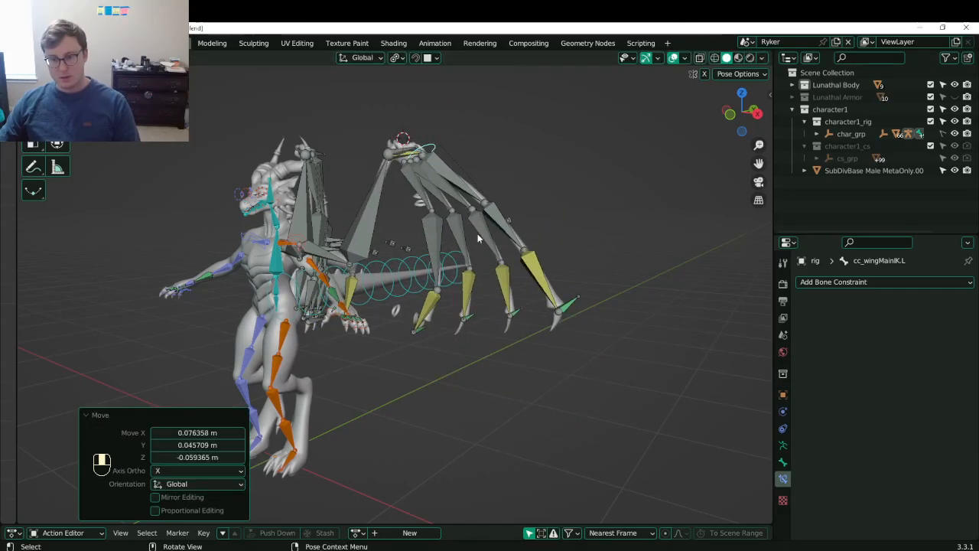
key(alt+g)
key(alt+r)
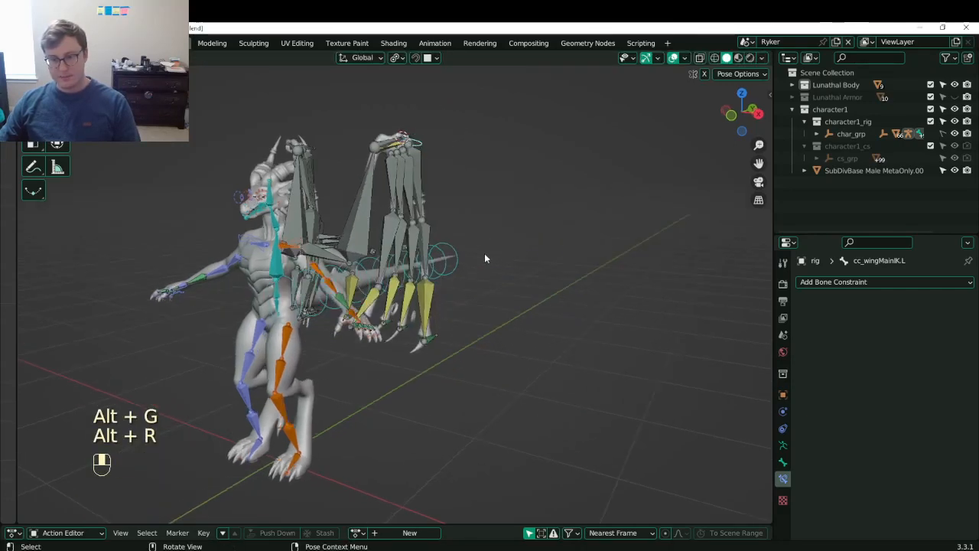
- Rotate cc_wingMainIK.L by about -42° and examine the spacing of the left wing's fingers up close
key(r)
click(565, 176)
scroll(556, 259, up, 4)
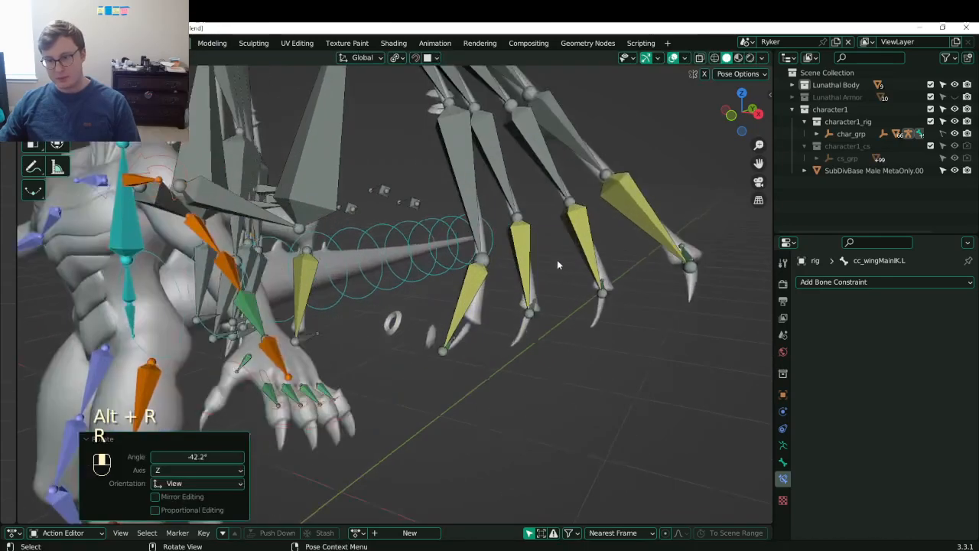
scroll(561, 261, down, 4)
shift+middle_drag(612, 252, 532, 294)
scroll(535, 295, up, 3)
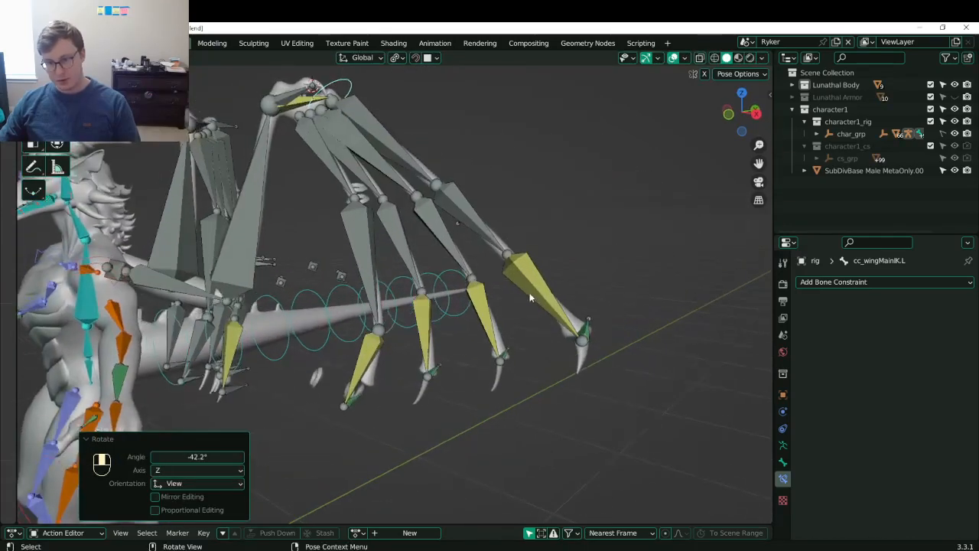
- Try moving the outermost finger control cc_wingSpanIK.L, cancel the move, and save the file
click(584, 329)
key(g)
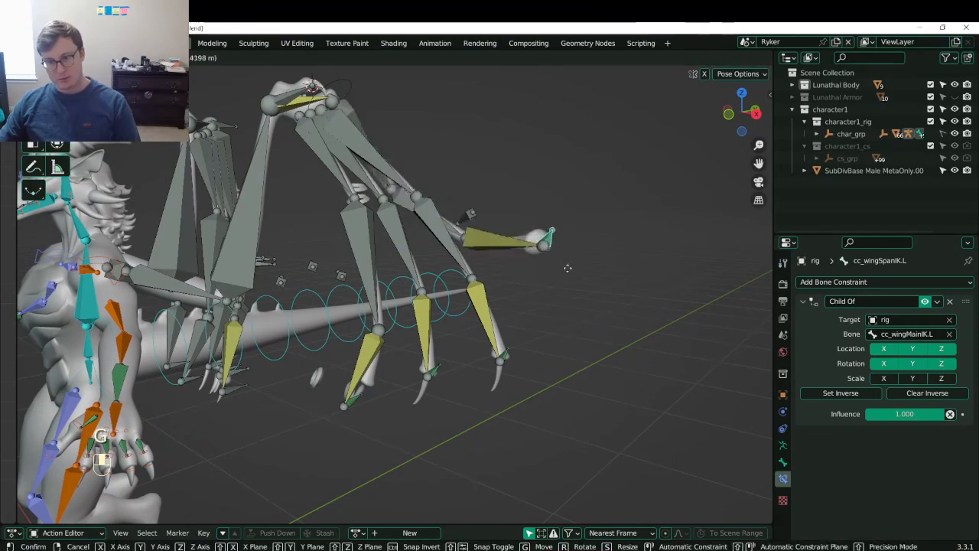
right_click(548, 325)
key(ctrl+s)
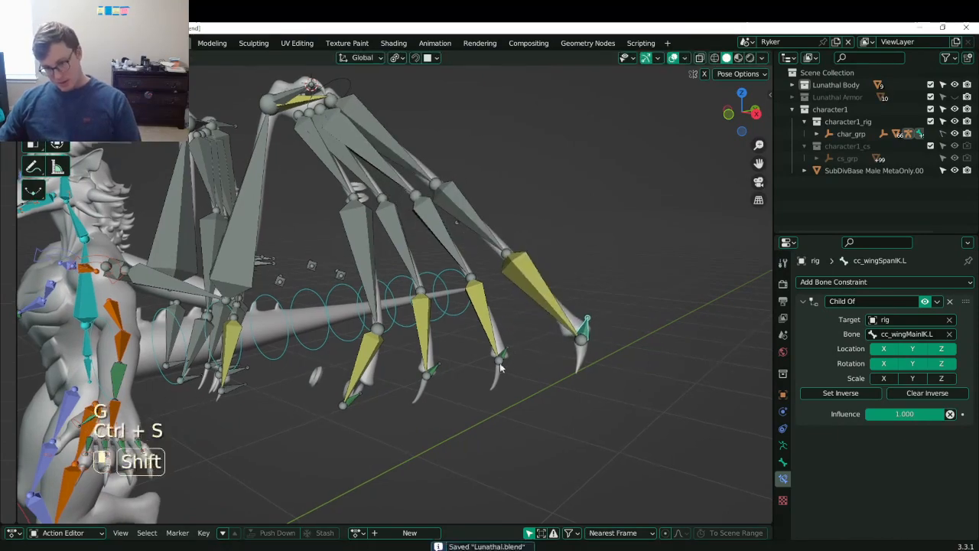
- Clear the rotation and location of all the rig's bones
middle_drag(500, 363, 374, 337)
key(a)
key(alt+r)
key(alt+g)
scroll(373, 334, up, 1)
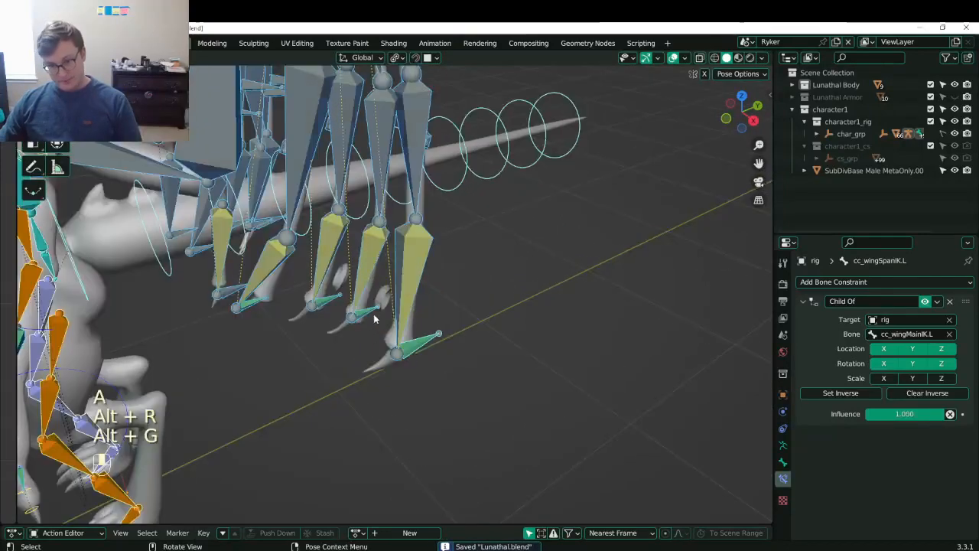
- Check the Child Of influence on cc_wingCIK.L
click(371, 311)
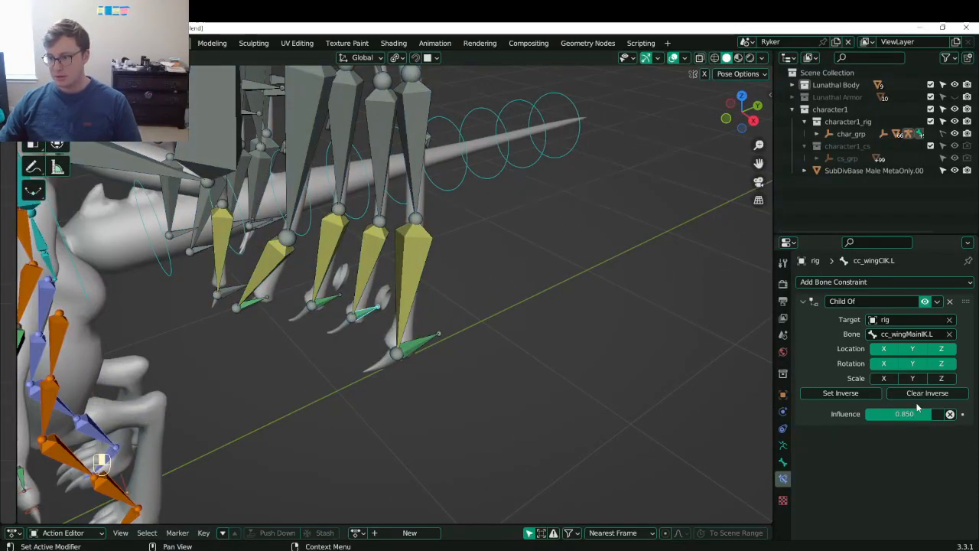
scroll(456, 233, down, 2)
scroll(464, 213, down, 4)
middle_drag(456, 233, 464, 217)
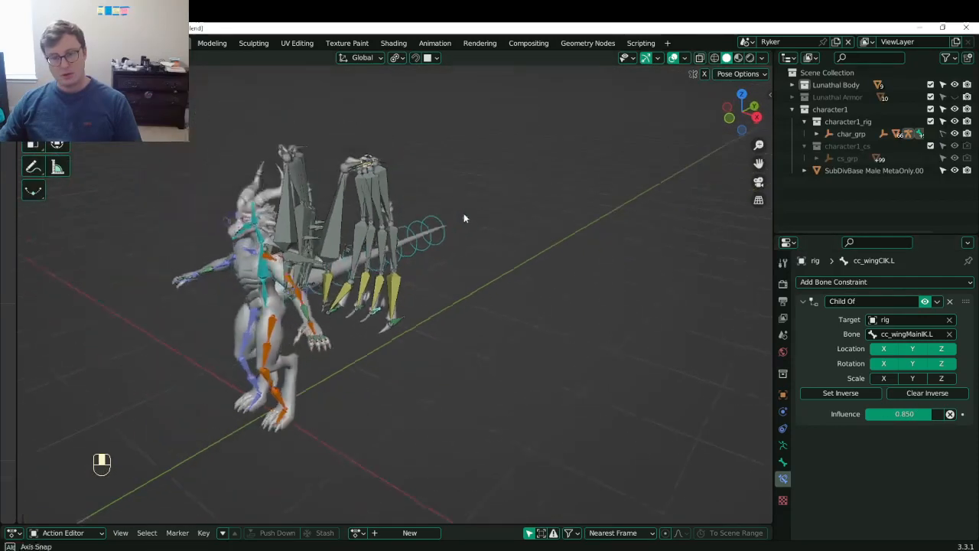
- Rotate cc_wingMainIK.L by about -60° to fan out the left wing's fingers
key(r)
right_click(392, 159)
click(392, 158)
key(r)
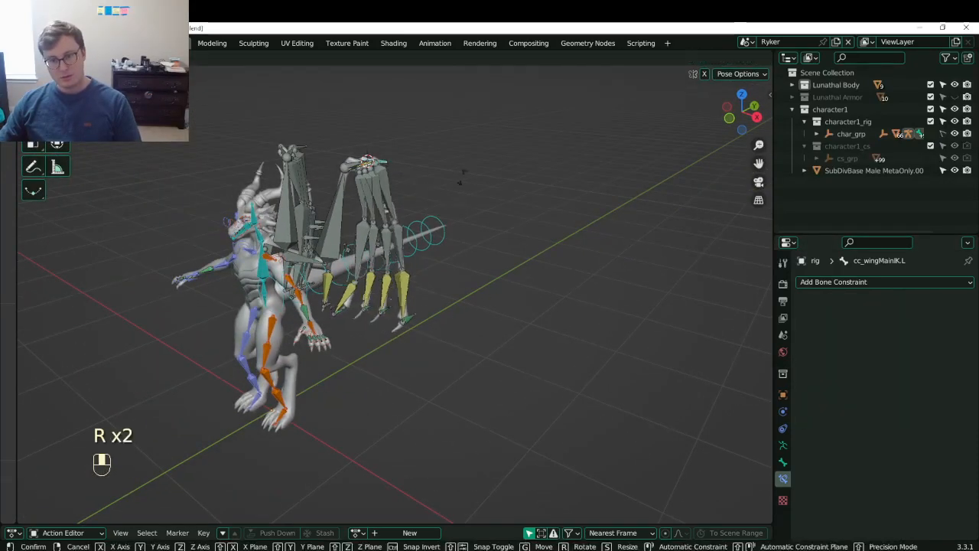
click(463, 113)
scroll(428, 322, up, 3)
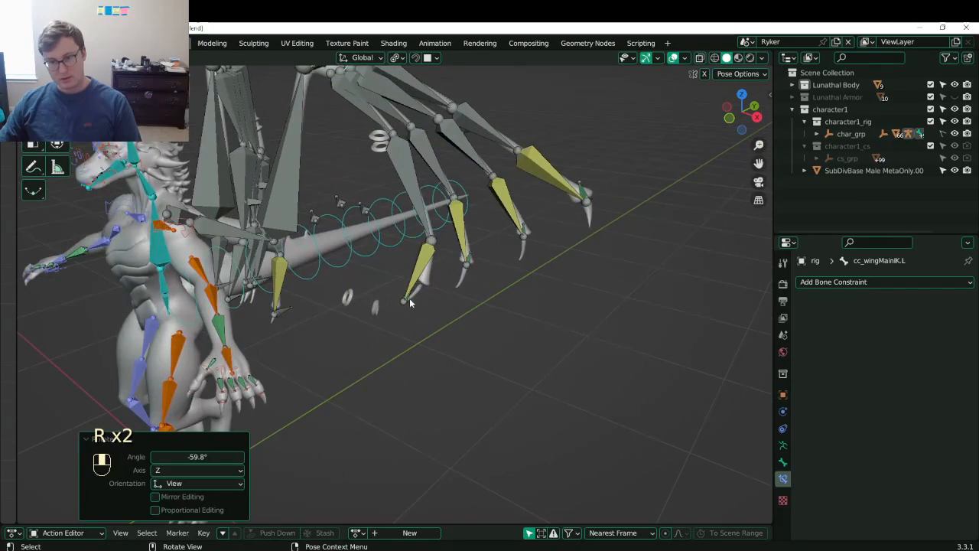
- Select the innermost fanned finger's control, cc_wingAIK.L, to access its Child Of settings
click(410, 303)
click(408, 298)
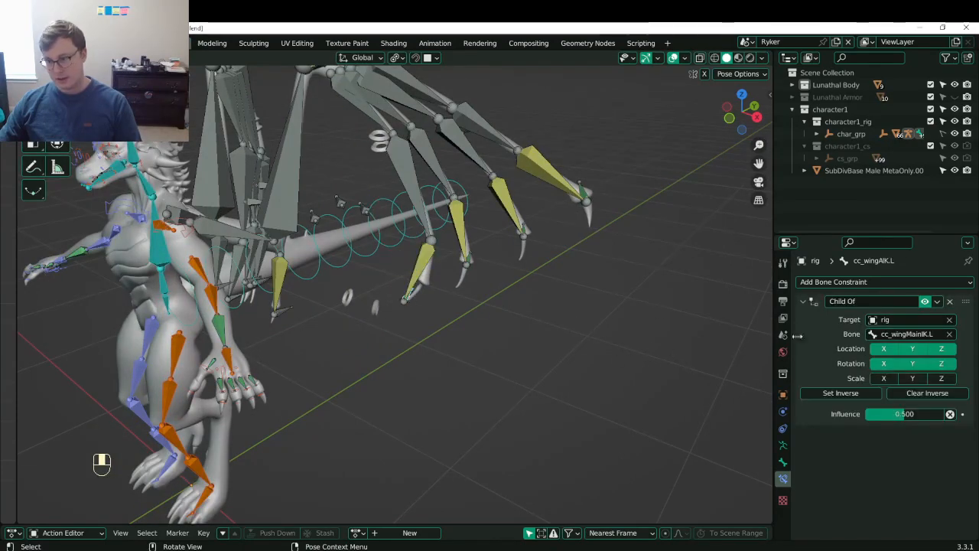
- Disable X, Y and Z rotation on the Child Of constraint of cc_wingAIK.L and set its influence to 1.000
drag(885, 367, 939, 367)
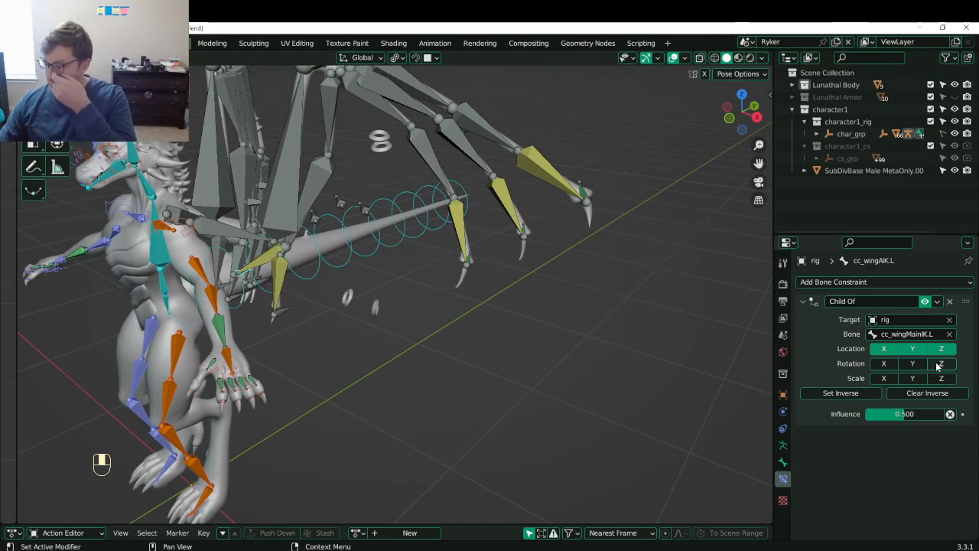
drag(939, 367, 884, 365)
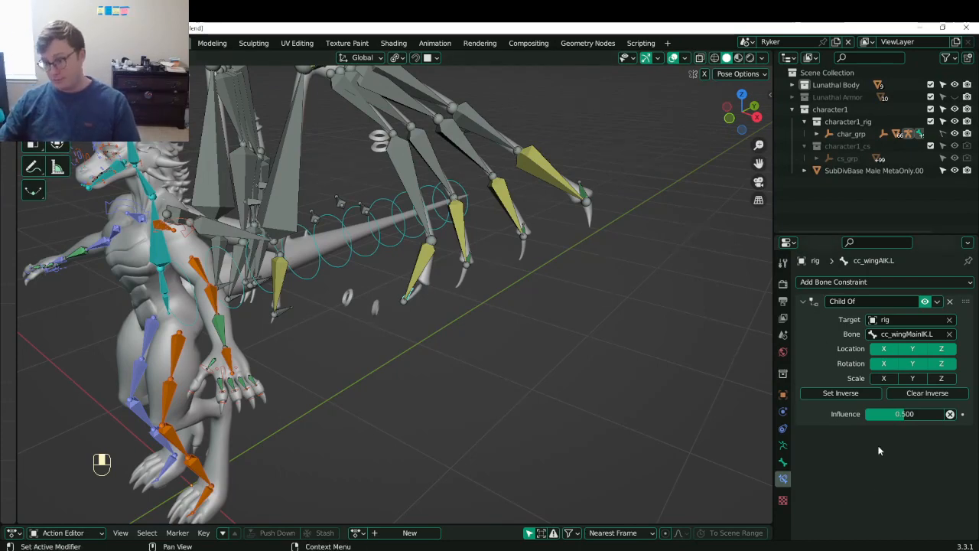
click(887, 365)
click(912, 365)
click(941, 366)
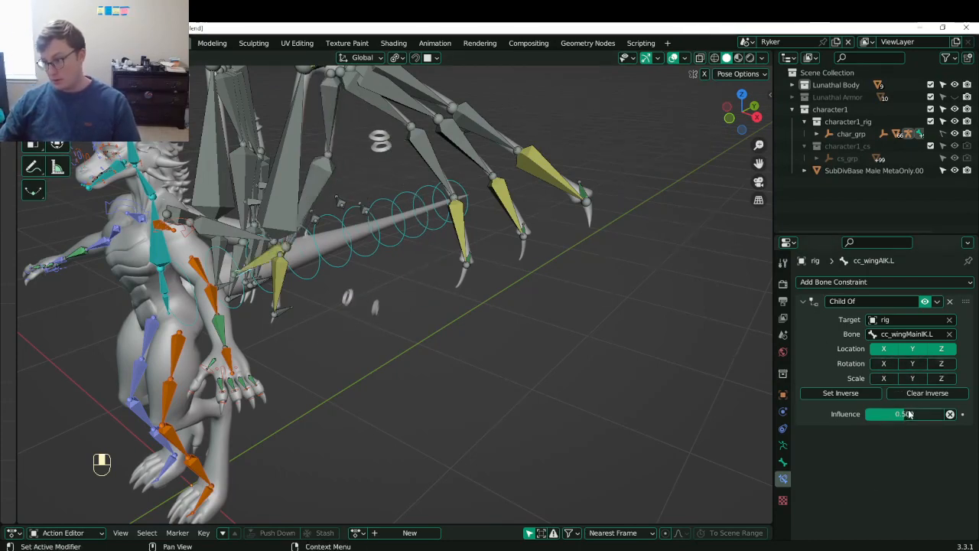
drag(909, 413, 949, 413)
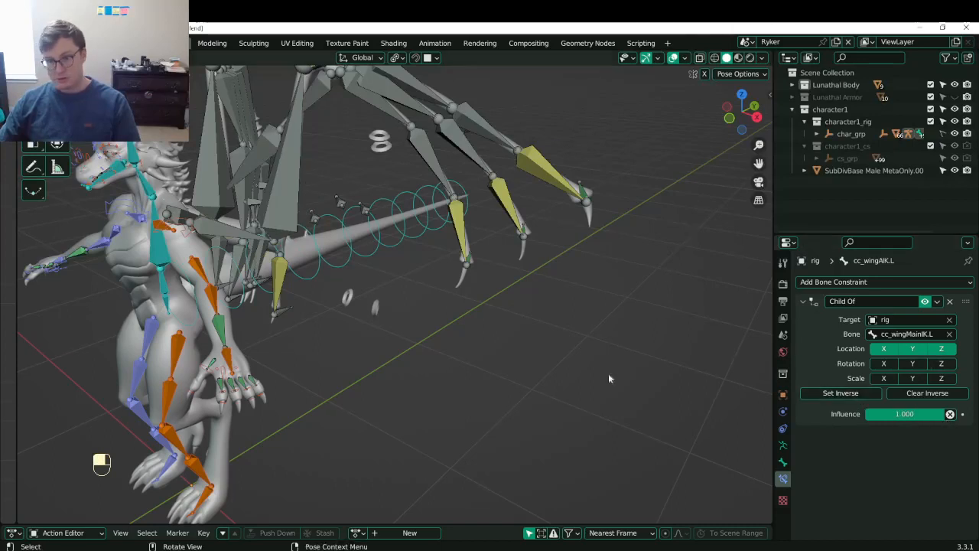
- With the rotation and location of all pose bones cleared, set the inverse of cc_wingAIK.L's Child Of constraint and save the file
key(a)
key(alt+r)
key(alt+g)
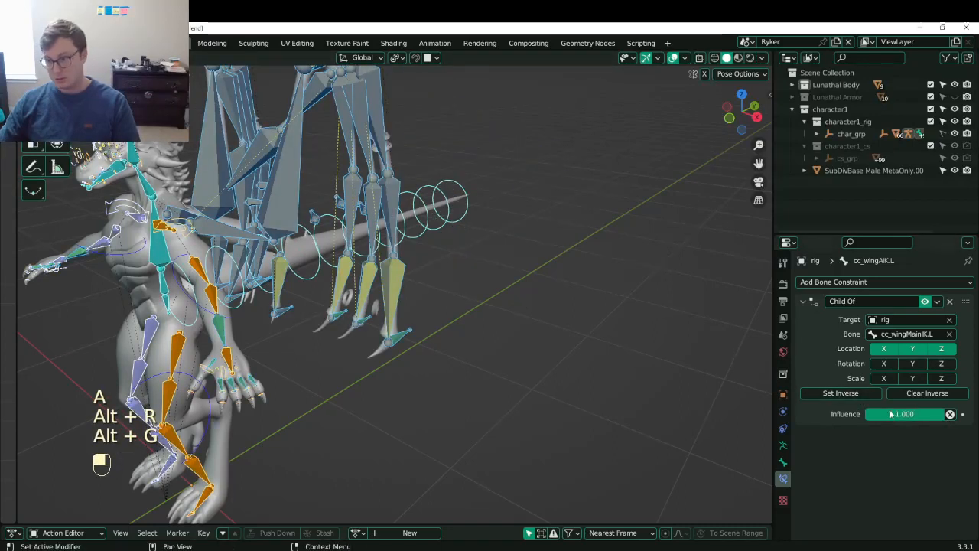
click(842, 394)
key(ctrl+s)
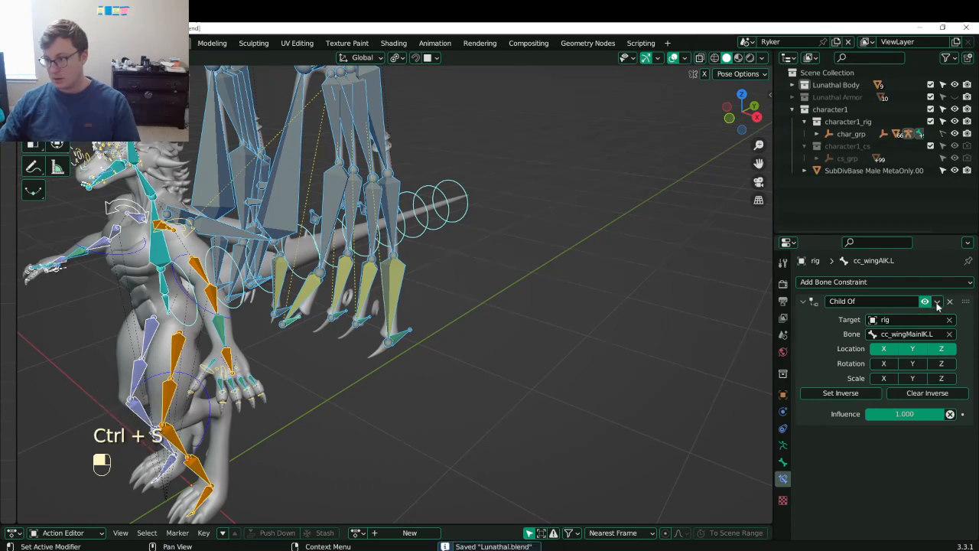
- Duplicate the Child Of constraint on cc_wingAIK.L and make the copy affect only X, Y and Z rotation, with location off
click(937, 300)
click(888, 327)
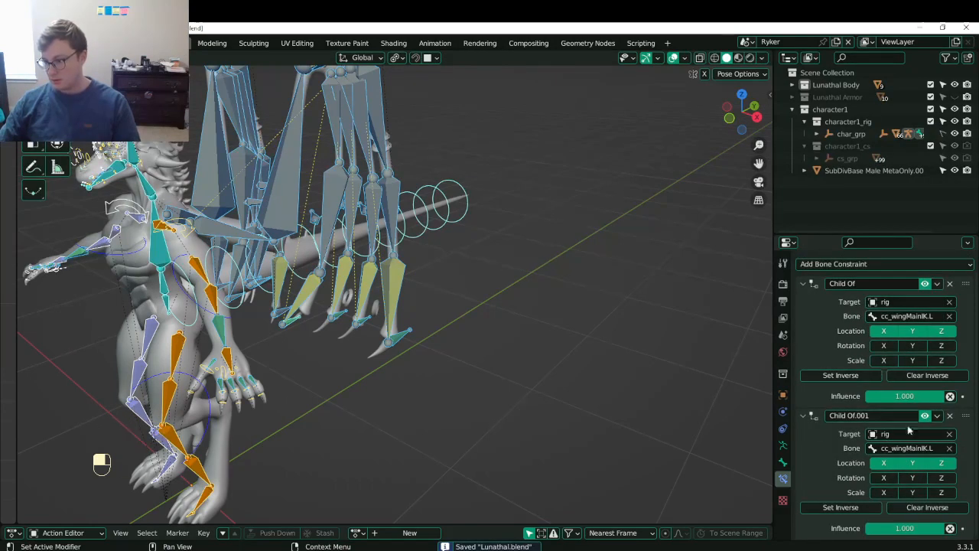
click(802, 284)
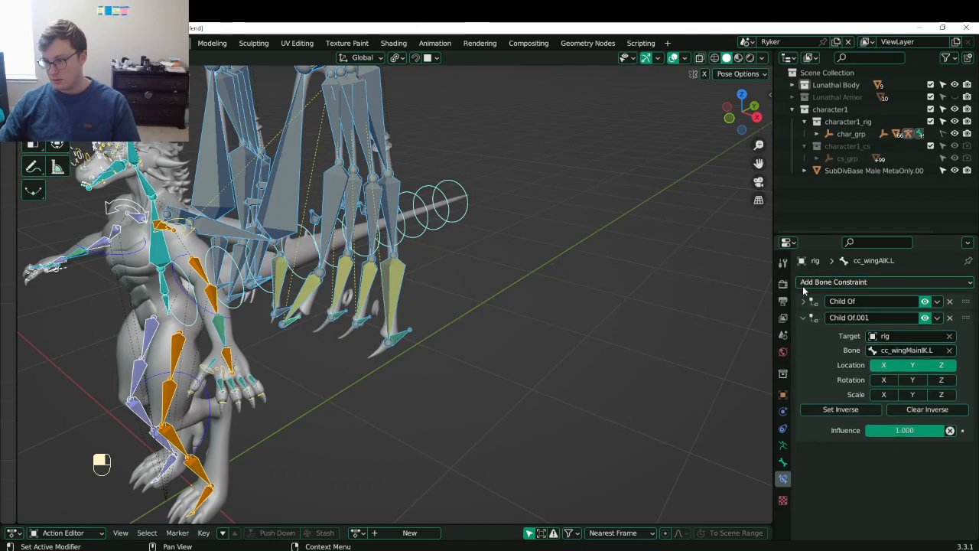
click(893, 368)
click(912, 382)
click(914, 365)
click(940, 365)
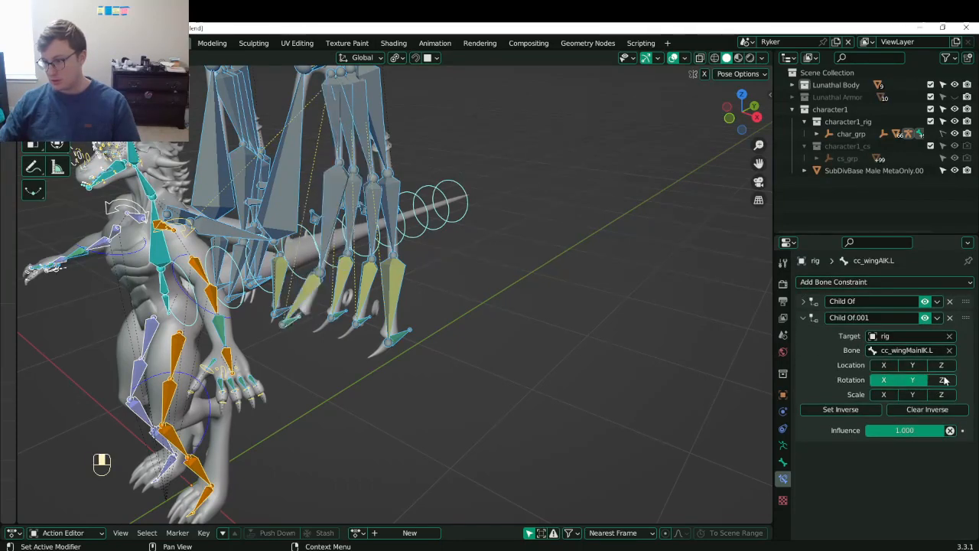
- Set the influence of the duplicated Child Of.001 constraint to 0.5 and save the file
click(912, 432)
text(0.5)
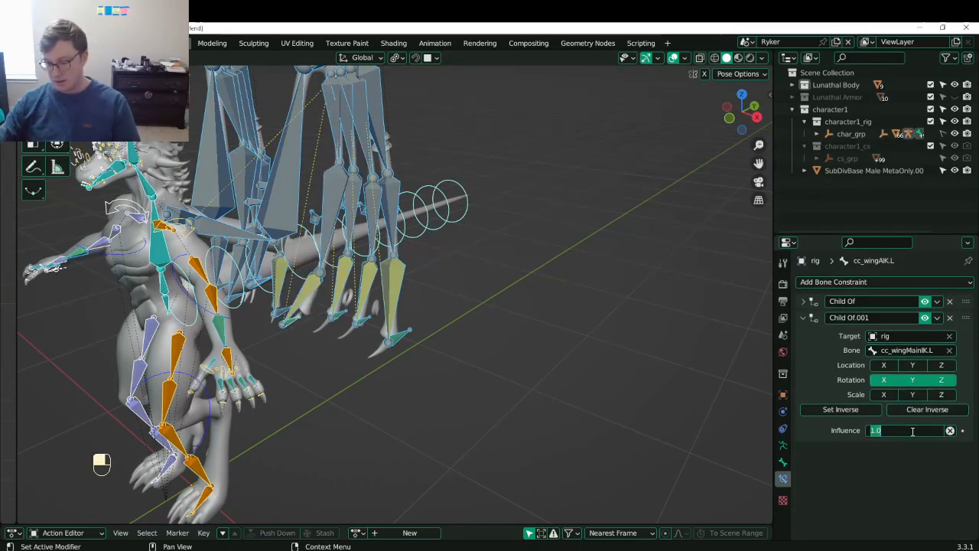
key(Return)
key(ctrl+s)
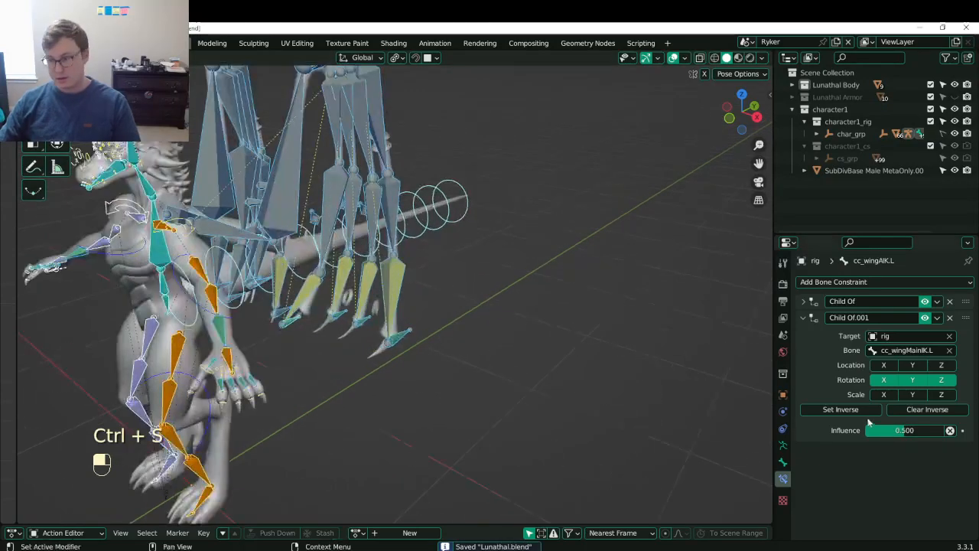
- Try rotating the main wing control bone cc_wingMainIK.L to test how the wing fingers follow
middle_drag(459, 245, 395, 177)
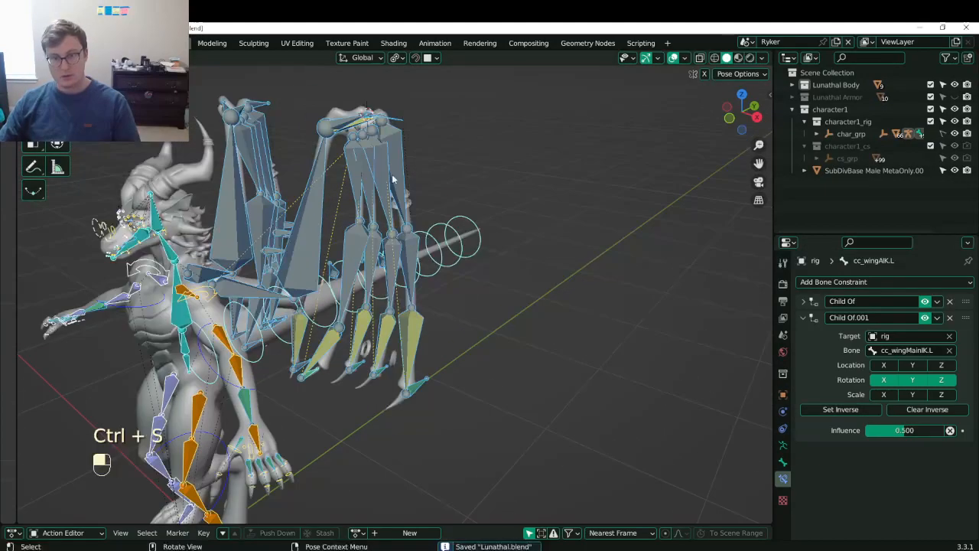
click(401, 124)
key(r)
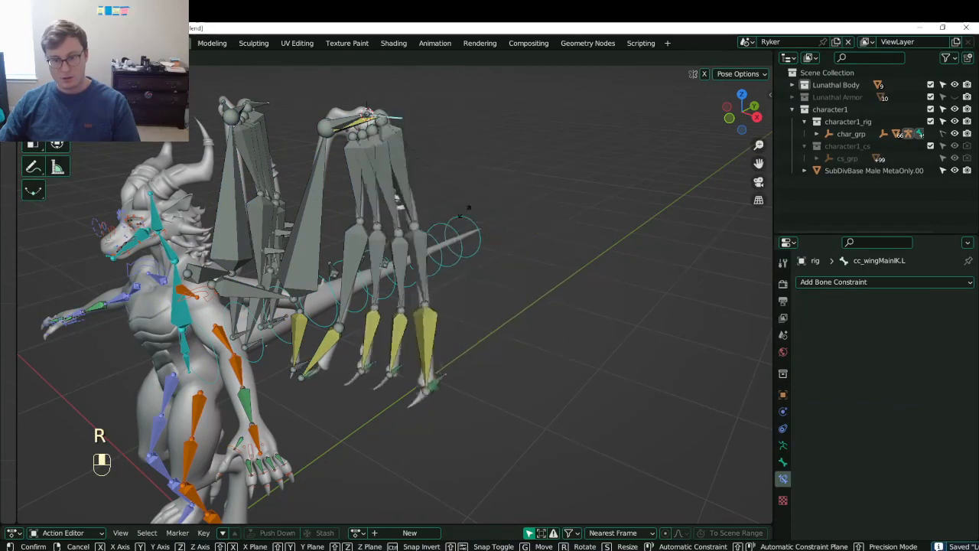
click(309, 375)
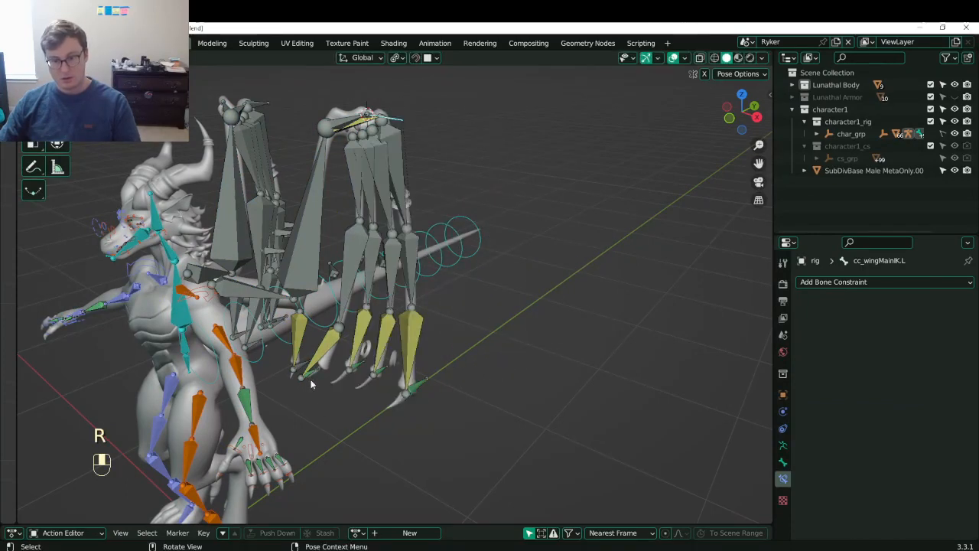
- Move the Child Of.001 constraint above the original Child Of in cc_wingAIK.L's constraint stack
click(306, 374)
click(310, 376)
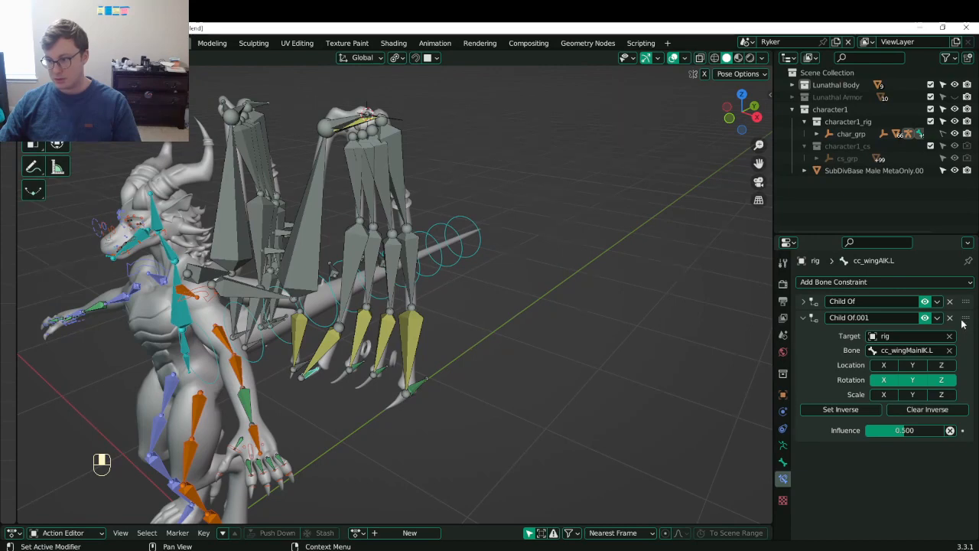
drag(962, 319, 958, 282)
- Try rotating cc_wingMainIK.L again to test the reordered constraints
click(393, 119)
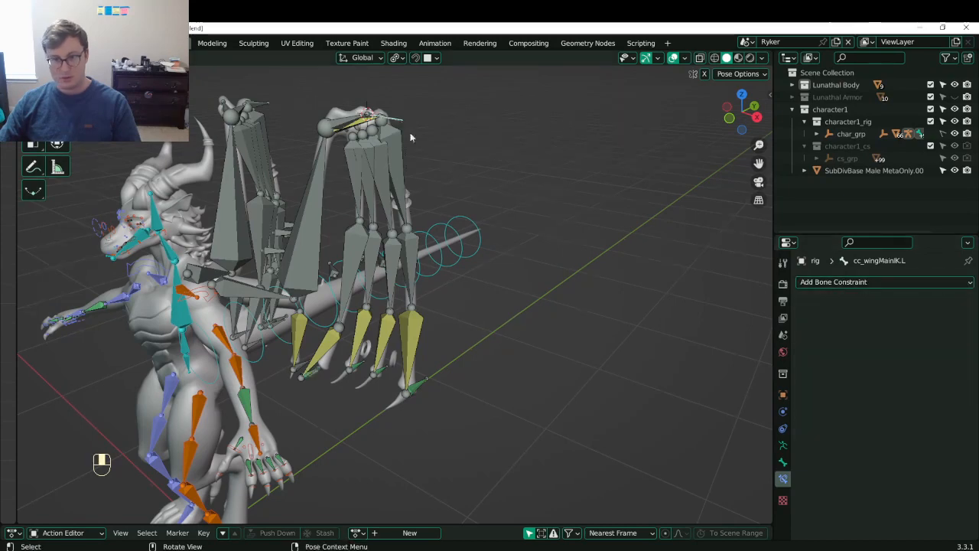
key(r)
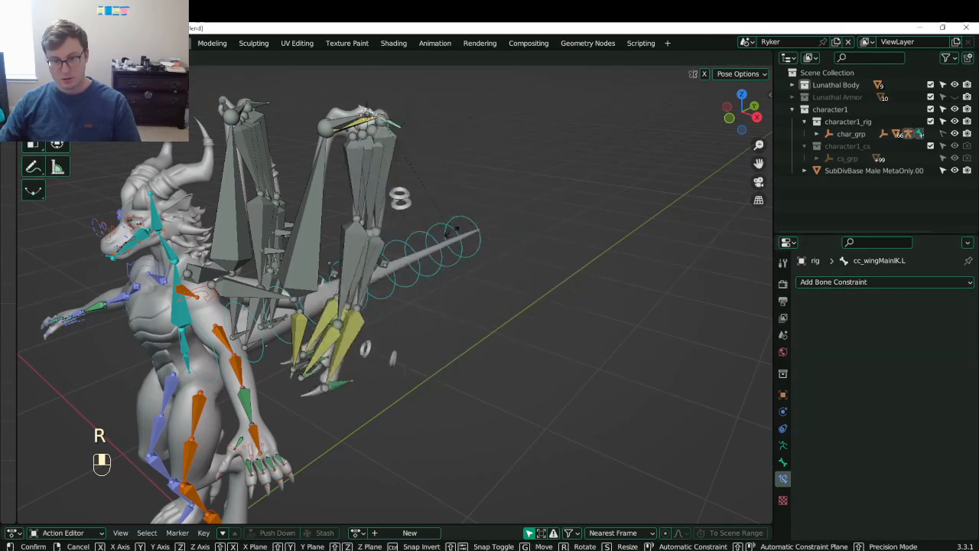
click(296, 419)
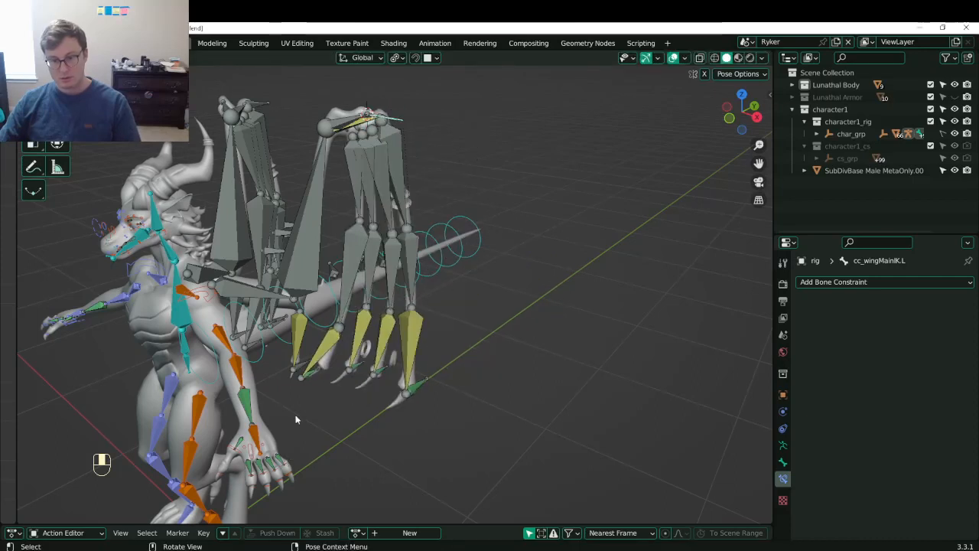
- Remove the rotation-only Child Of.001 constraint from cc_wingAIK.L, leaving the original Child Of
click(310, 378)
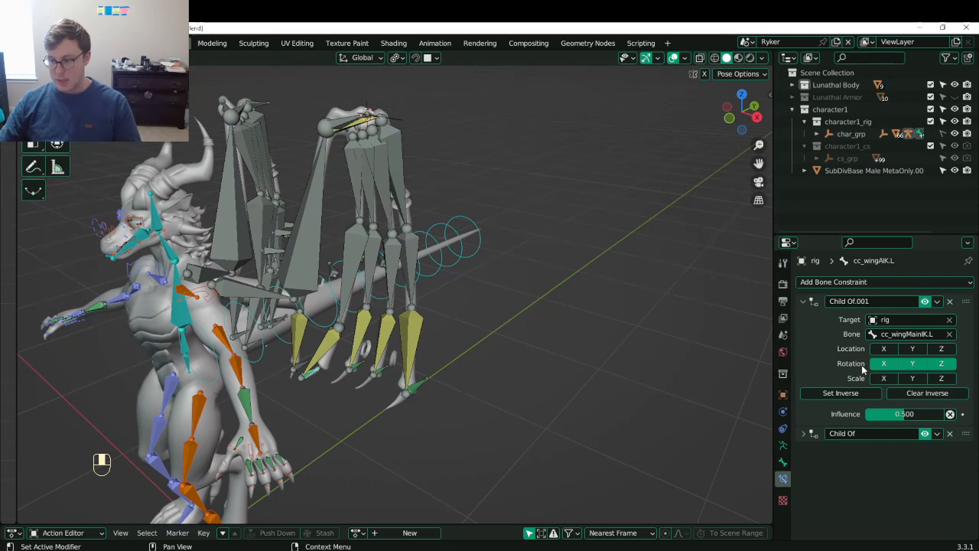
click(804, 433)
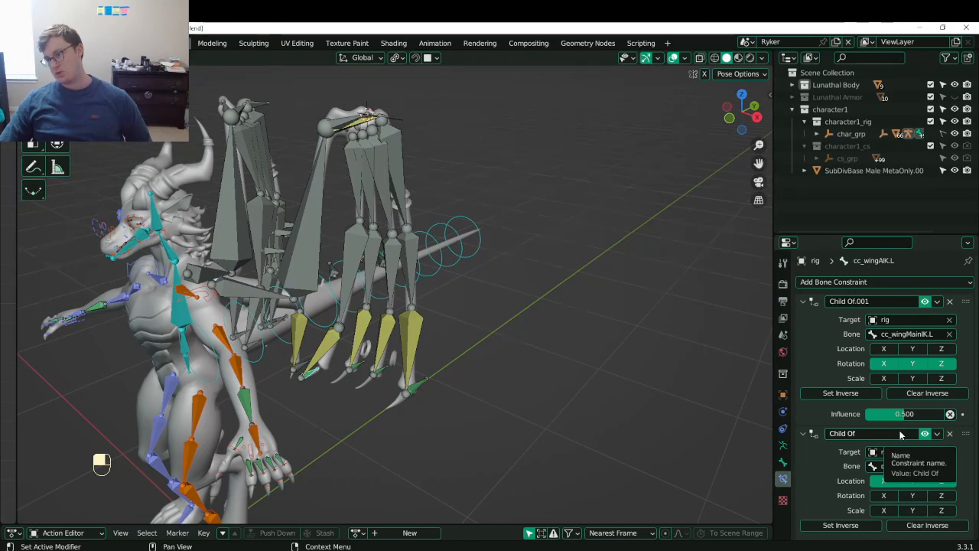
click(949, 301)
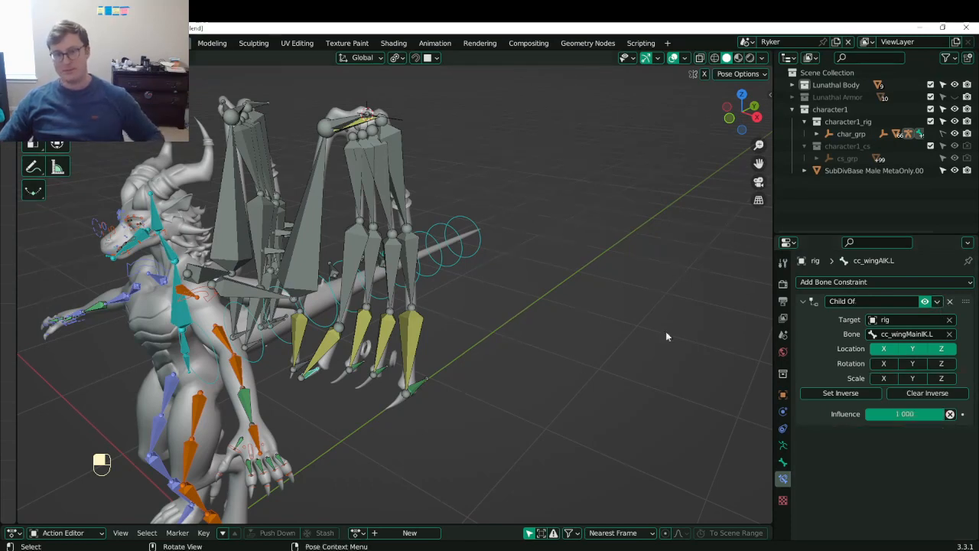
- Enable X, Y and Z rotation on the remaining Child Of constraint of cc_wingAIK.L
click(392, 119)
click(313, 378)
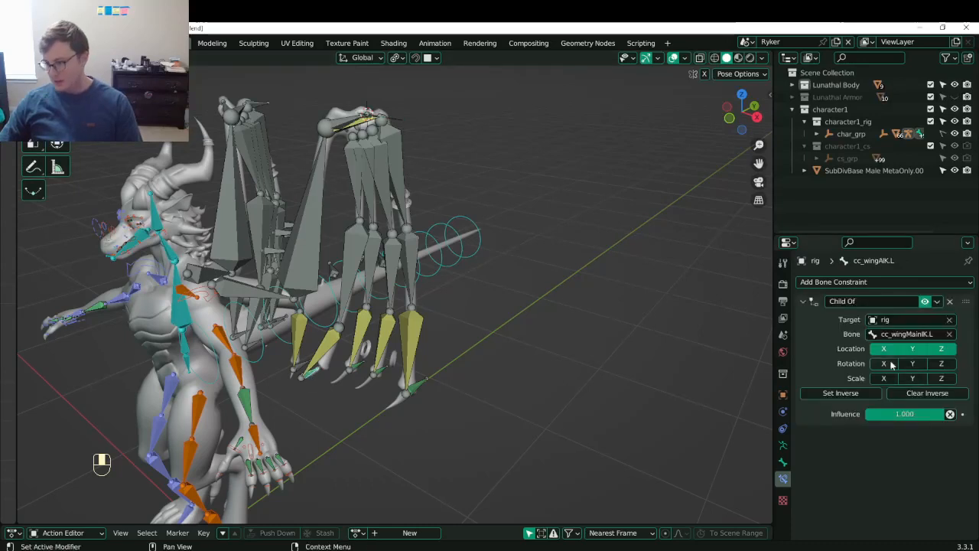
drag(885, 364, 941, 364)
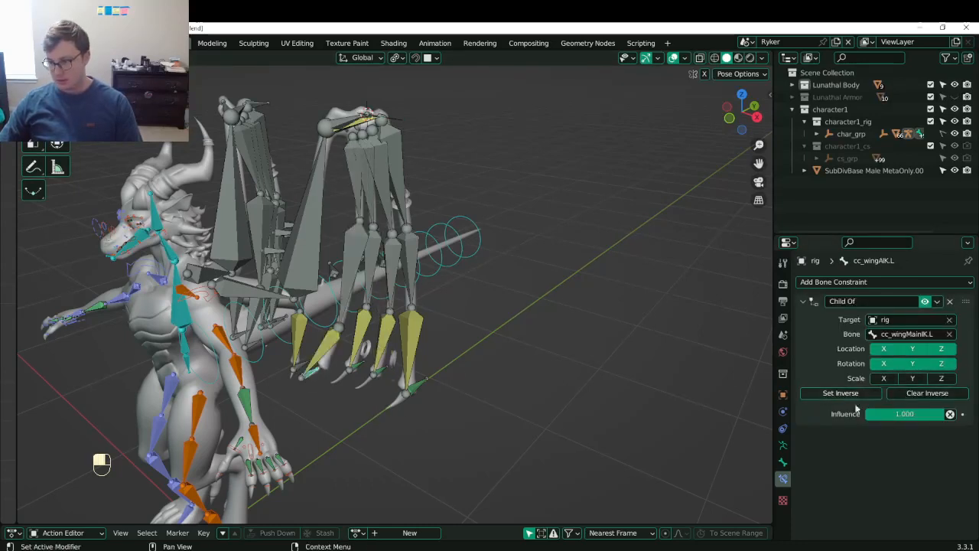
- Rotate cc_wingMainIK.L to spread the left wing's fingers outward
click(404, 127)
key(r)
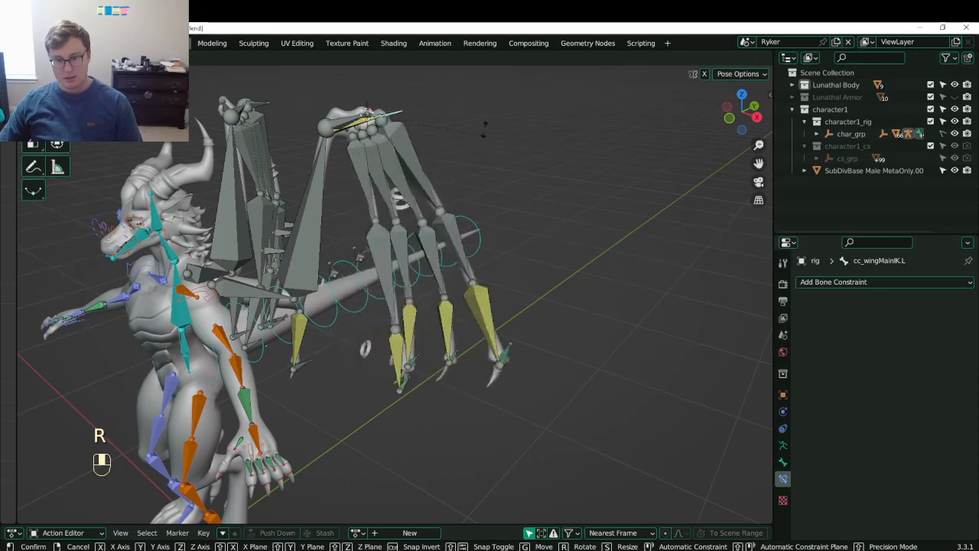
click(517, 100)
- Clear the location and rotation of cc_wingAIK.L and of all the other pose bones
middle_drag(517, 100, 432, 449)
click(403, 386)
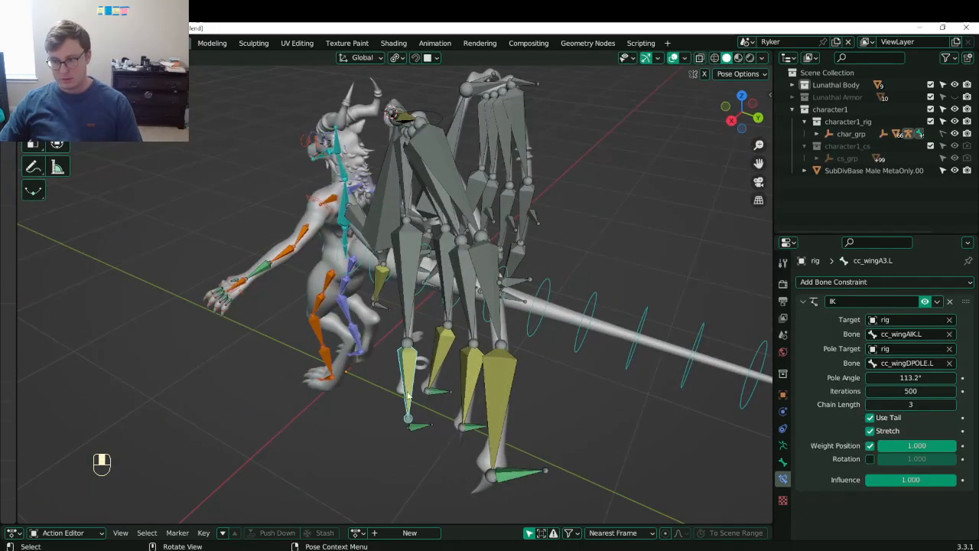
click(423, 427)
middle_drag(423, 427, 488, 385)
key(alt+g)
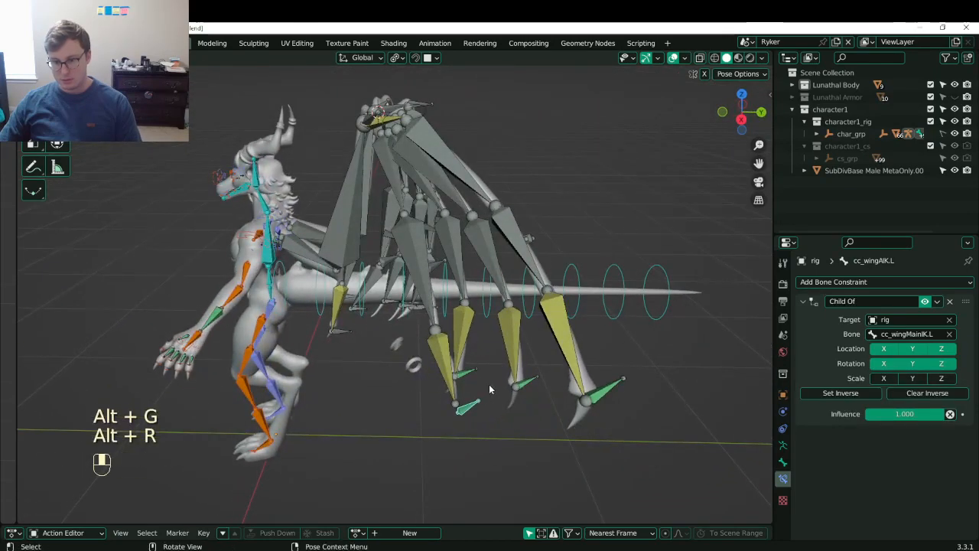
key(a)
key(alt+r)
key(alt+g)
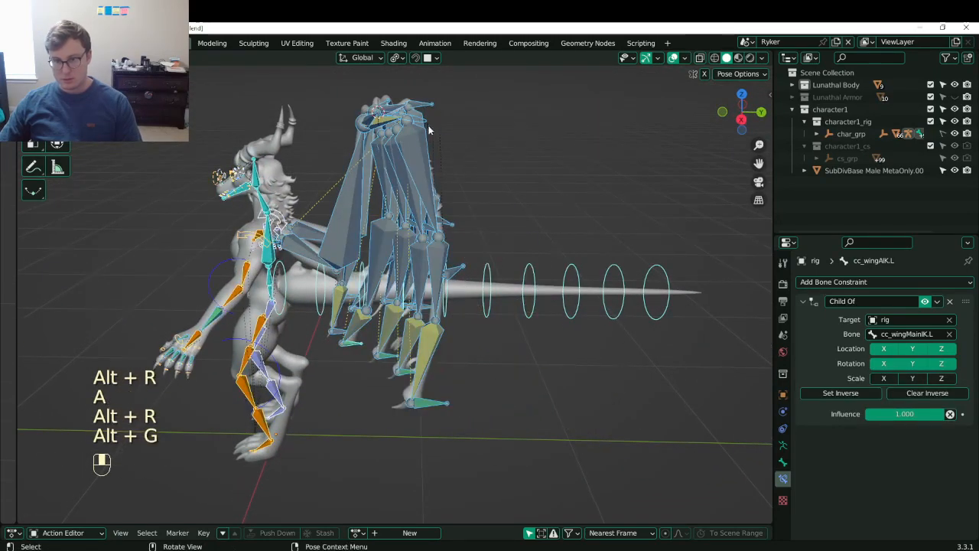
- Set the inverse of cc_wingAIK.L's Child Of constraint in the rest pose
middle_drag(429, 140, 366, 345)
click(336, 358)
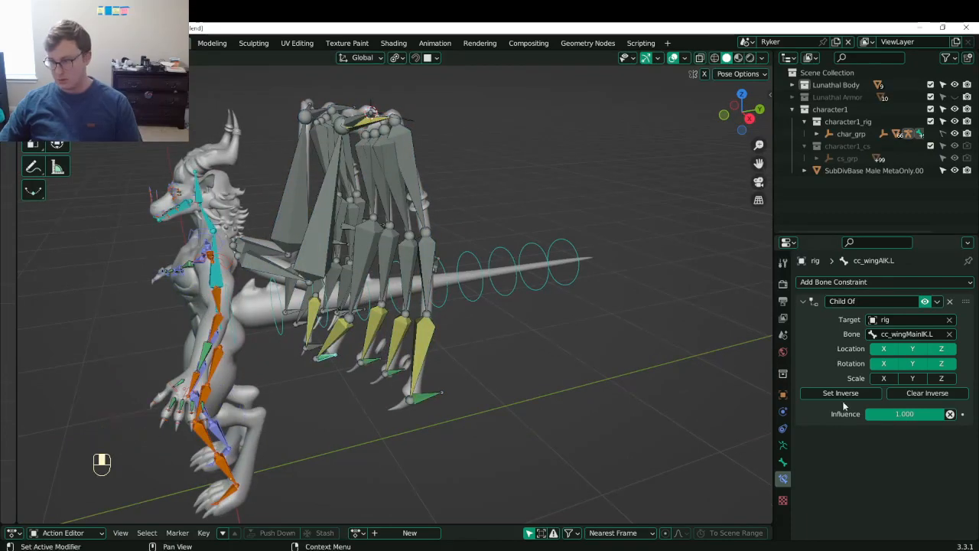
click(840, 392)
- Rotate cc_wingMainIK.L by -34.9° in the view to spread the left wing
middle_drag(446, 347, 459, 236)
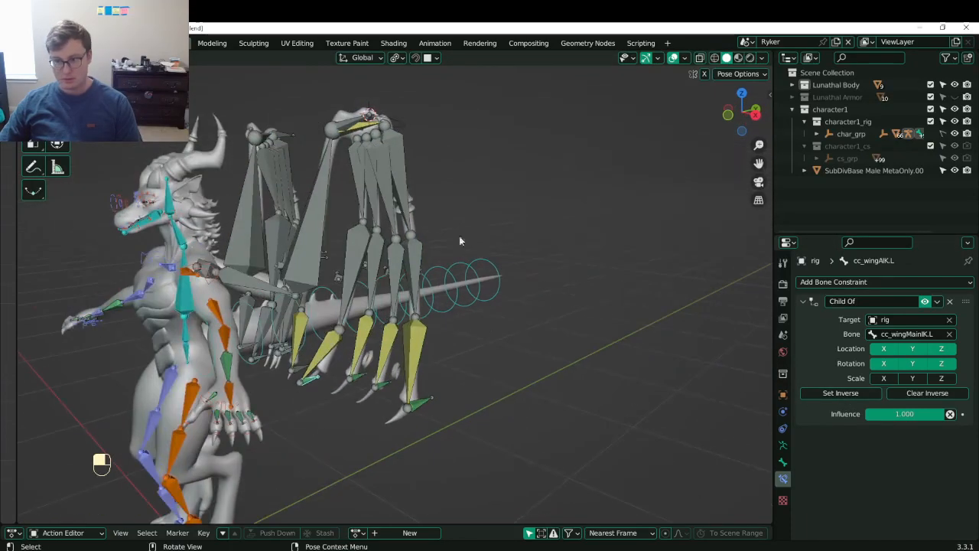
click(397, 126)
key(r)
click(514, 348)
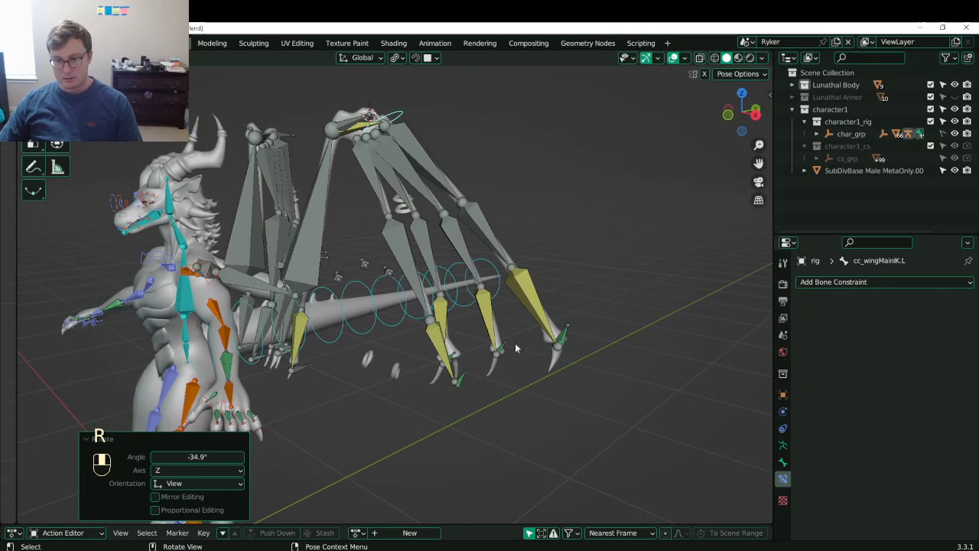
- Turn off X, Y and Z rotation on cc_wingAIK.L's Child Of constraint and set its inverse in the spread wing pose
click(460, 380)
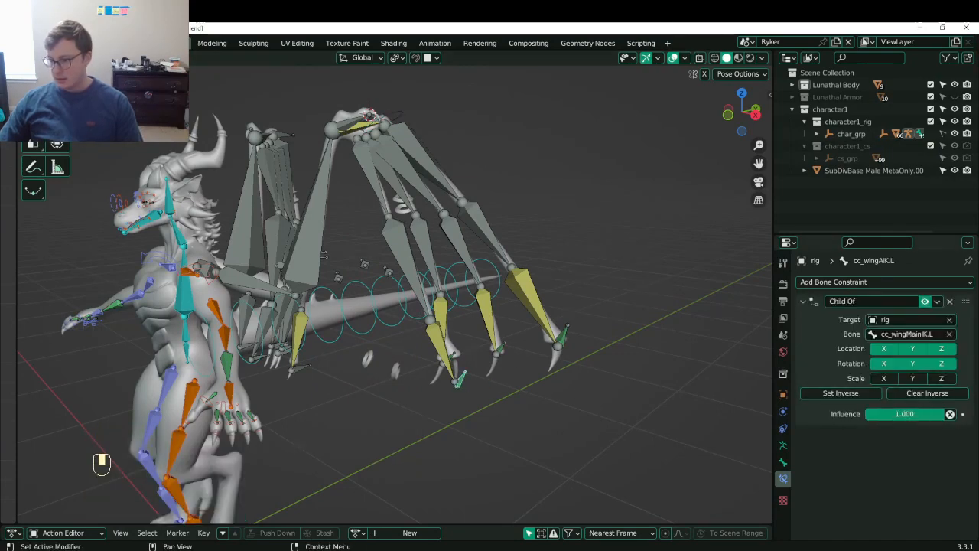
mouse_move(937, 414)
mouse_down()
mouse_move(898, 414)
mouse_move(955, 414)
mouse_up()
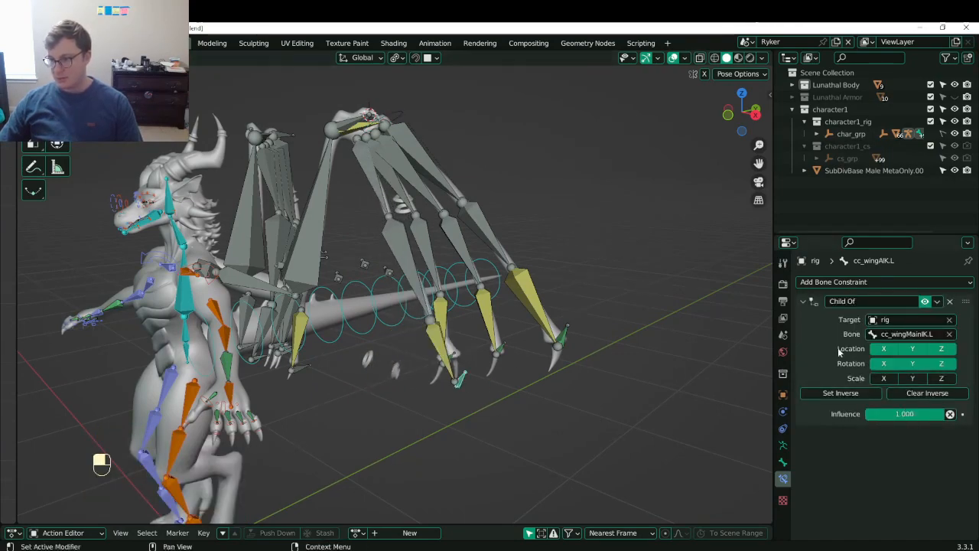
click(884, 364)
click(912, 364)
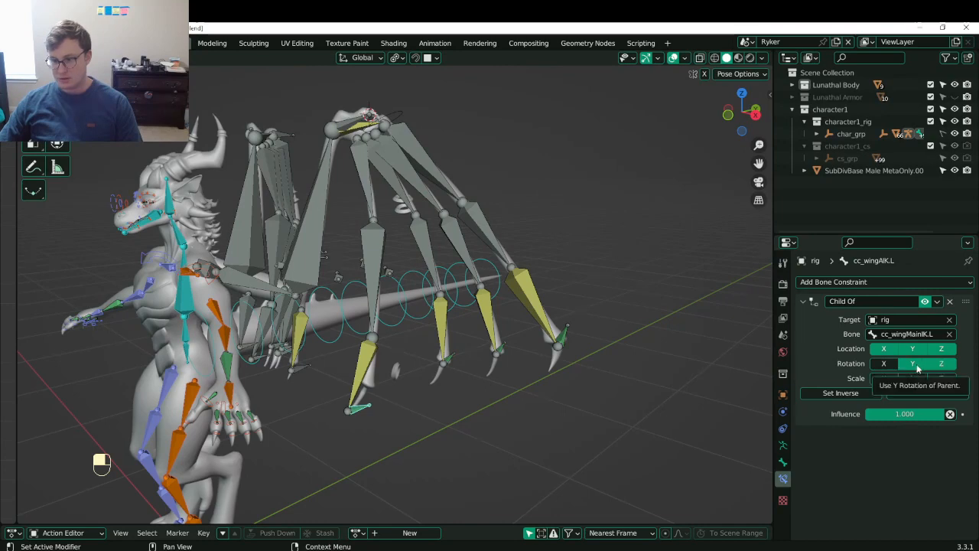
click(940, 366)
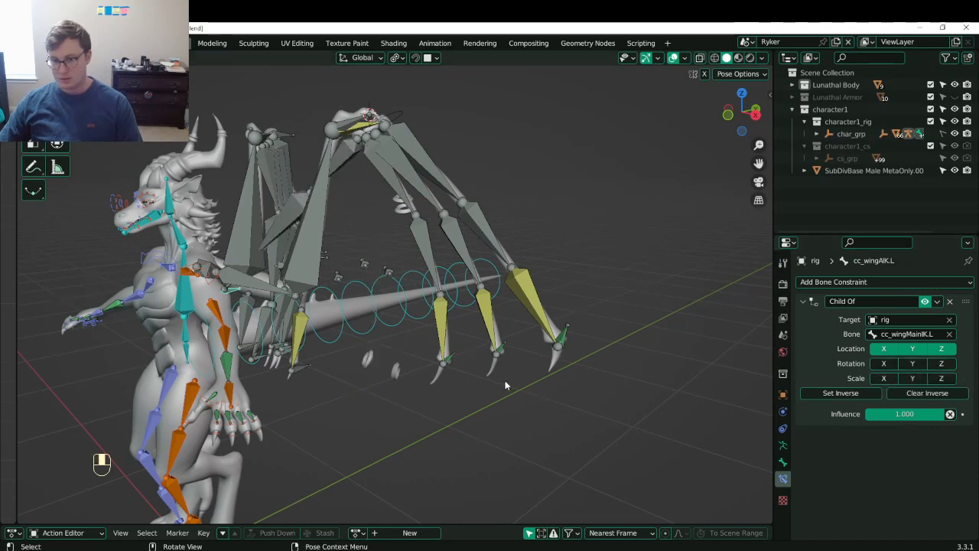
click(835, 394)
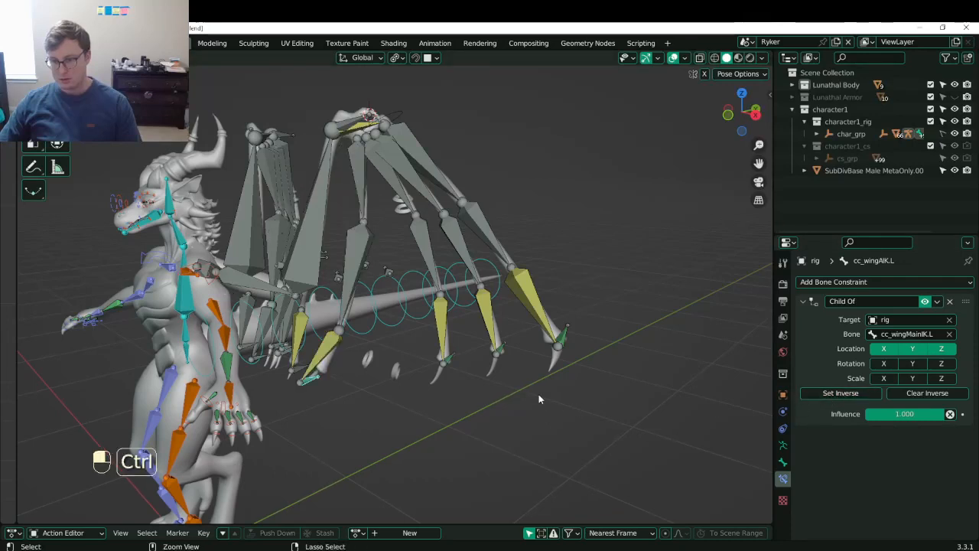
- Undo the last inverse change, clear rotation and location of all pose bones, and set the inverse of cc_wingAIK.L's Child Of constraint in the rest pose
key(ctrl+z)
key(a)
key(alt+r)
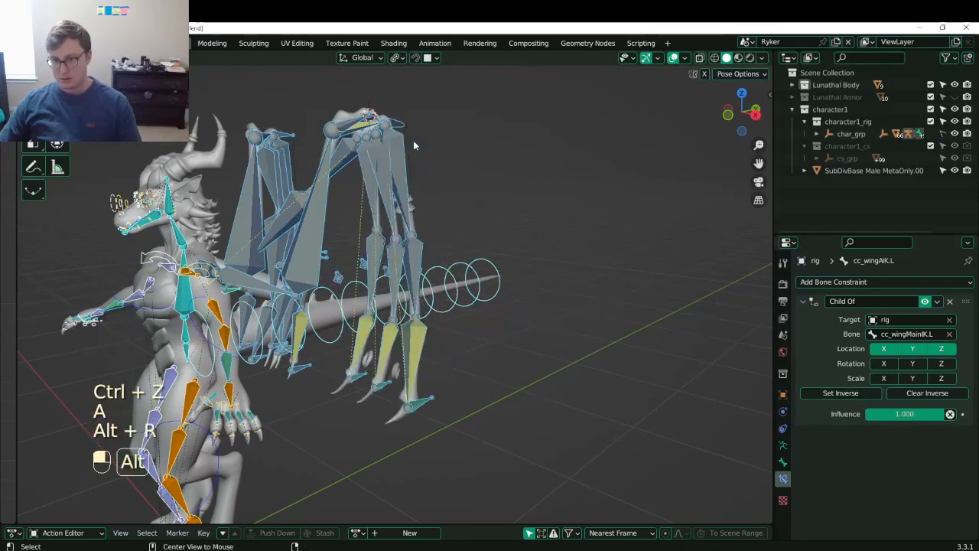
key(alt+g)
click(849, 393)
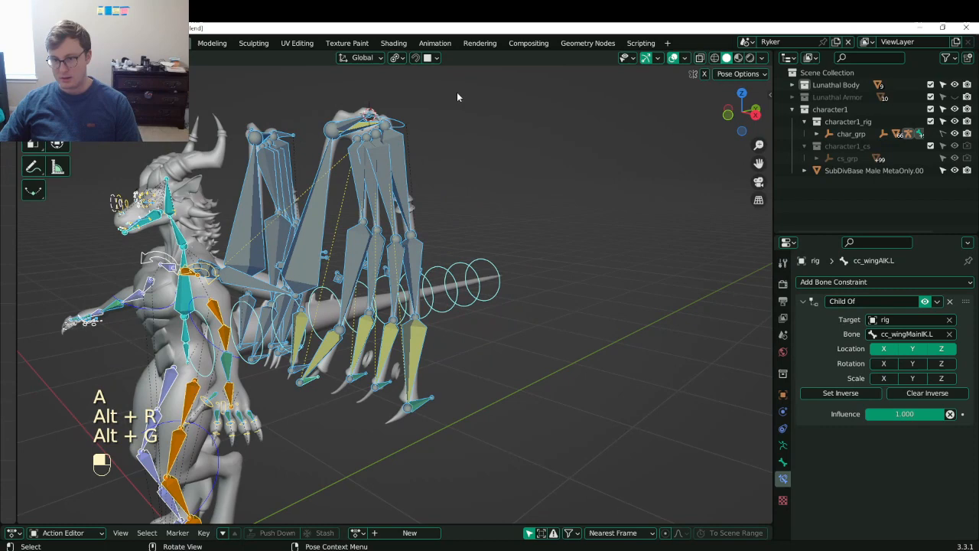
- Try to rotate cc_wingMainIK.L to check how the left wing fingers follow, and reselect cc_wingAIK.L
click(409, 124)
key(r)
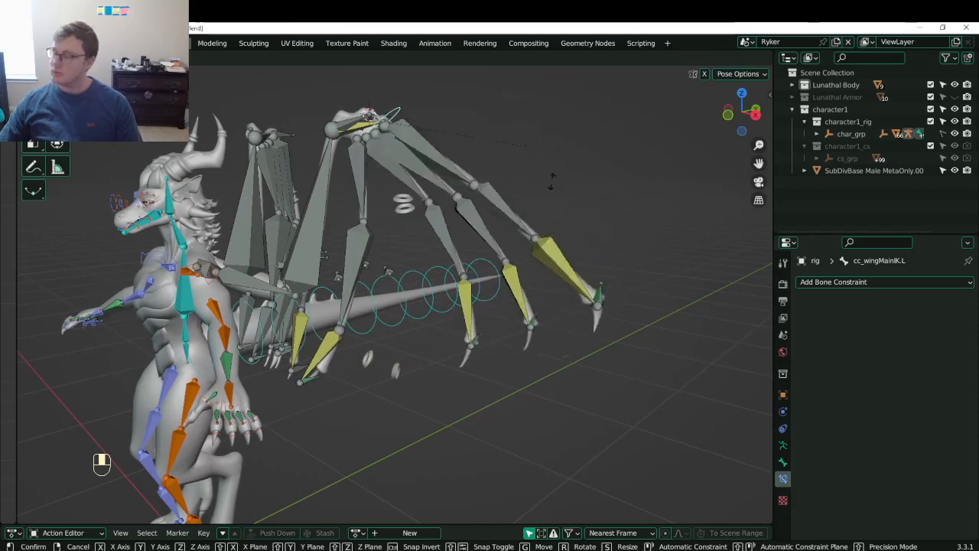
click(263, 426)
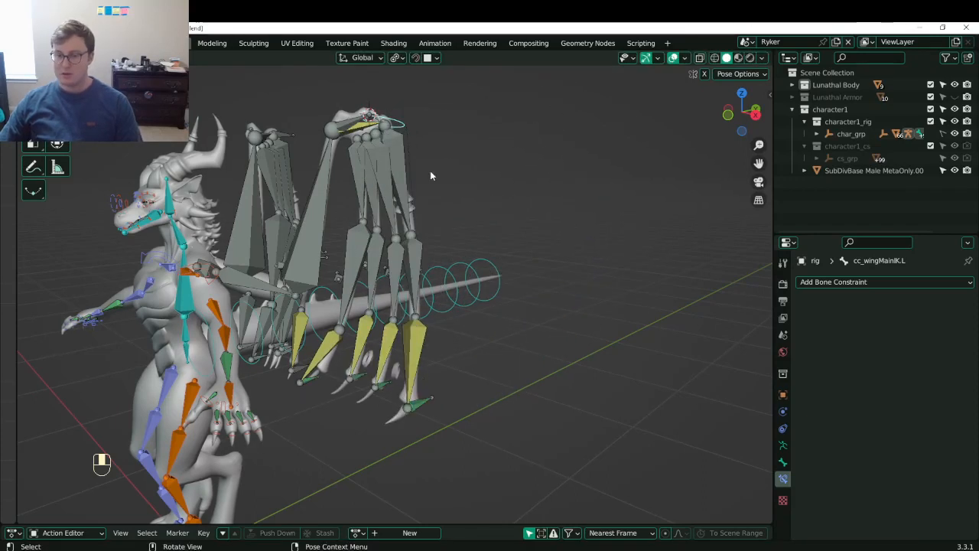
click(312, 379)
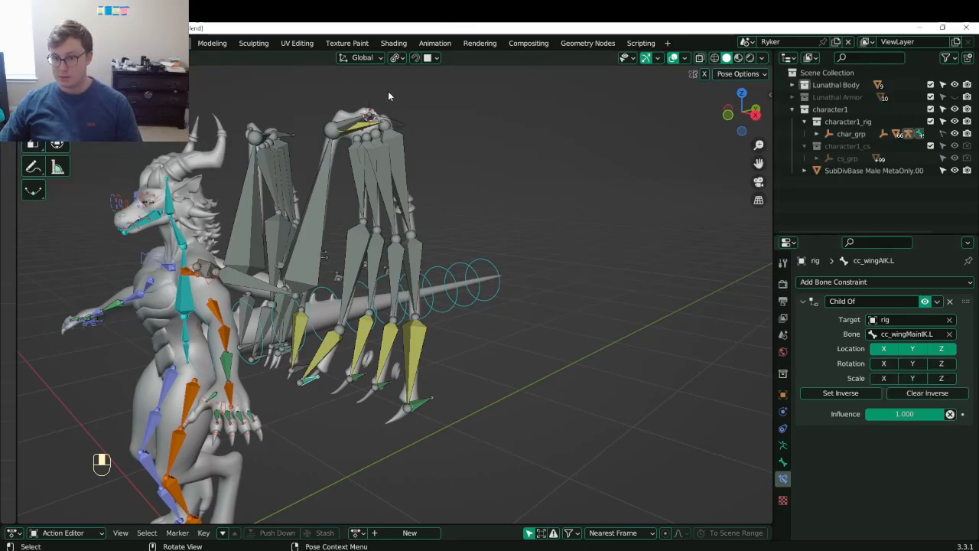
- Write a short freehand annotation reading "ro l" beside the left wing's main IK control and return to selecting
click(33, 166)
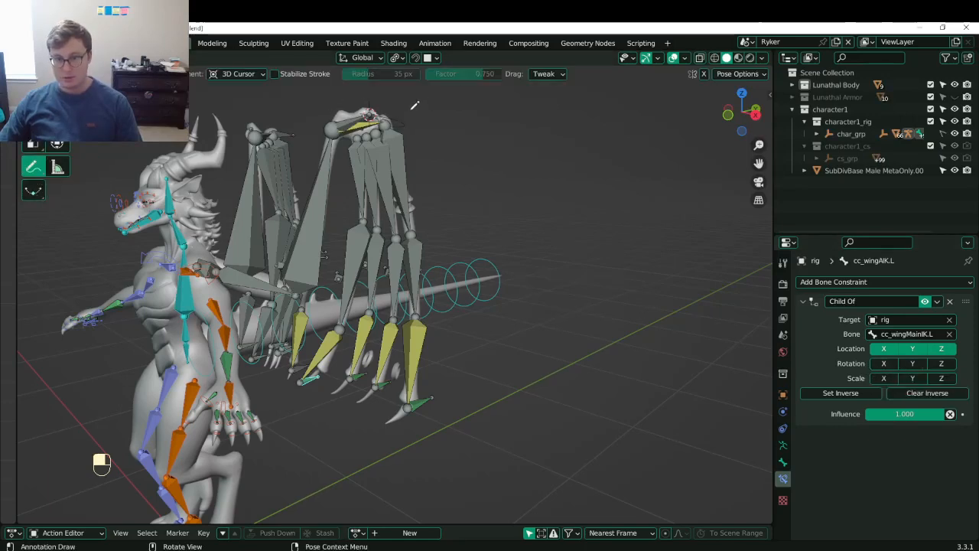
drag(416, 119, 422, 110)
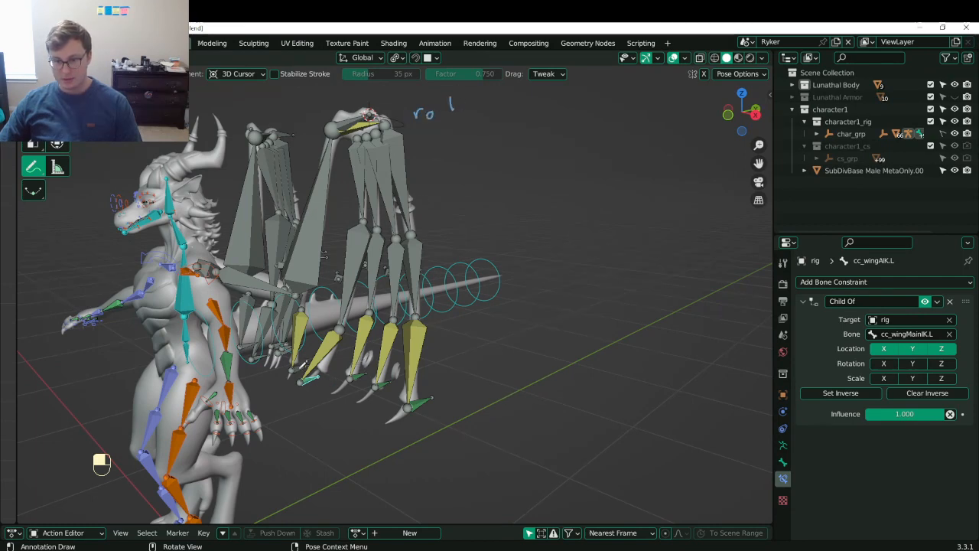
key(q)
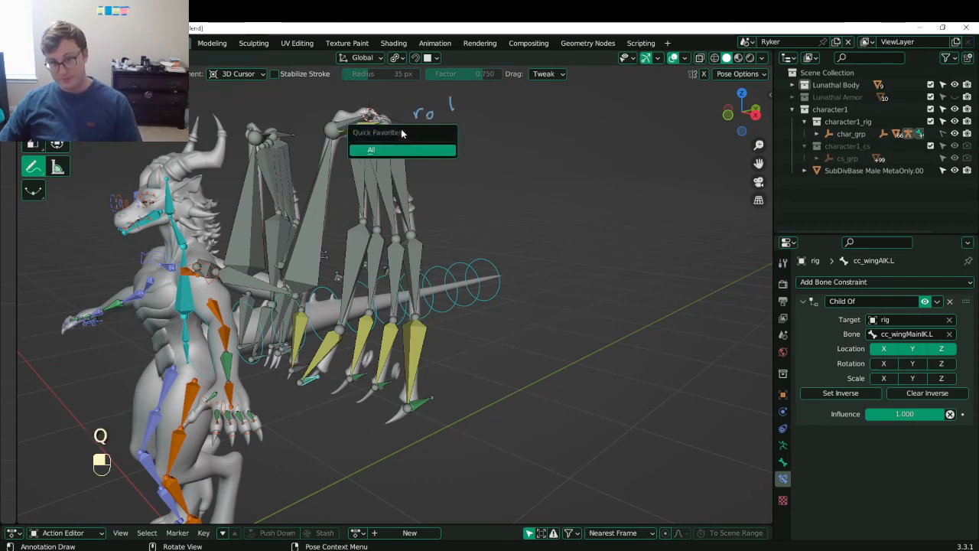
key(w)
- Try to move cc_wingMainIK.L to check whether the fingers follow its location, and reselect cc_wingAIK.L
click(400, 128)
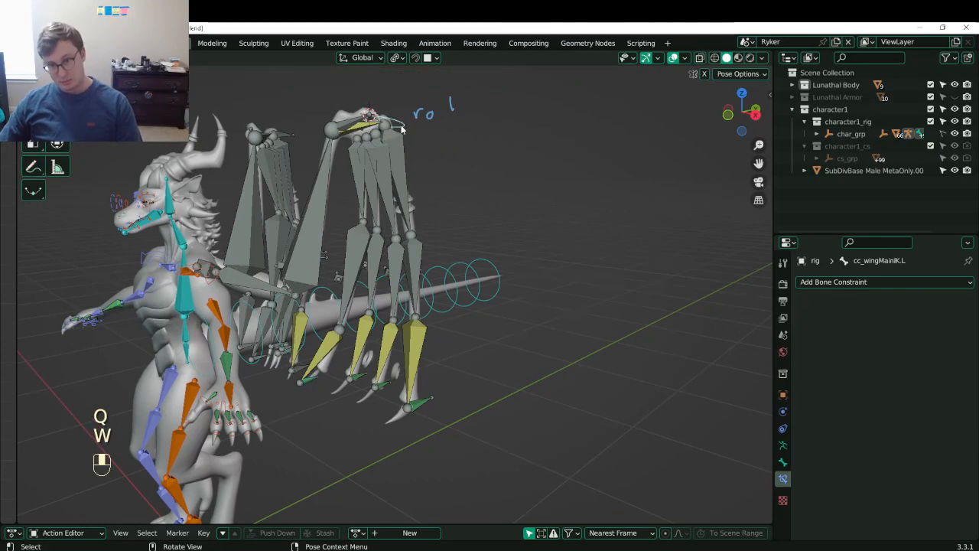
key(g)
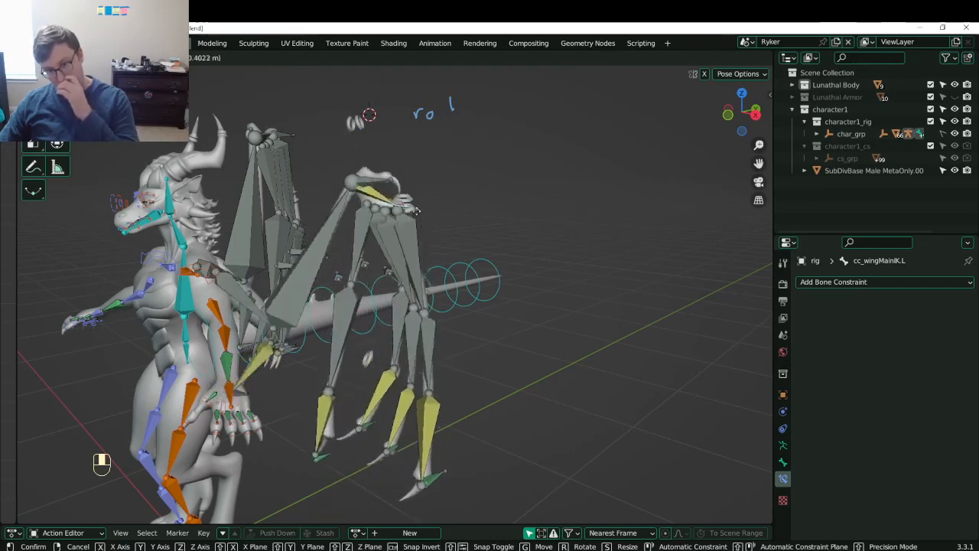
right_click(415, 144)
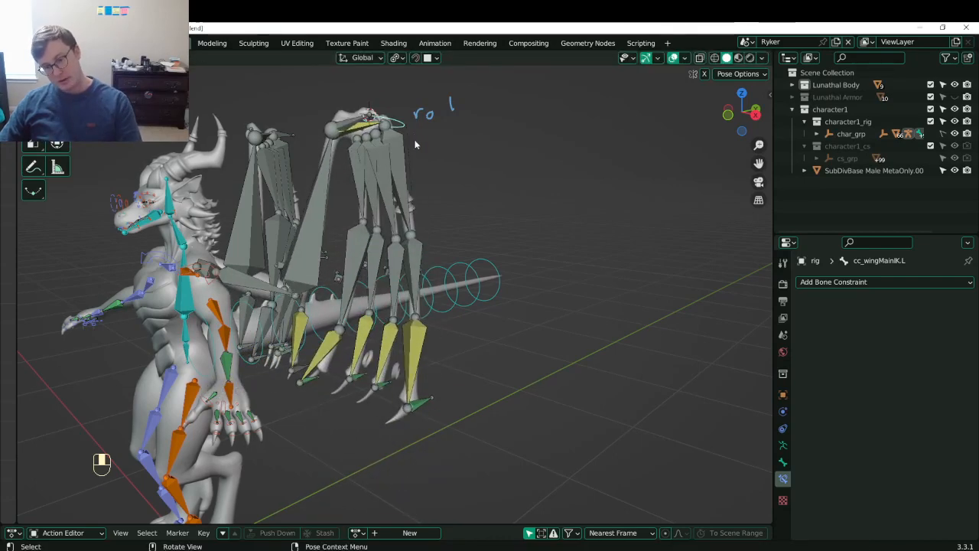
click(310, 379)
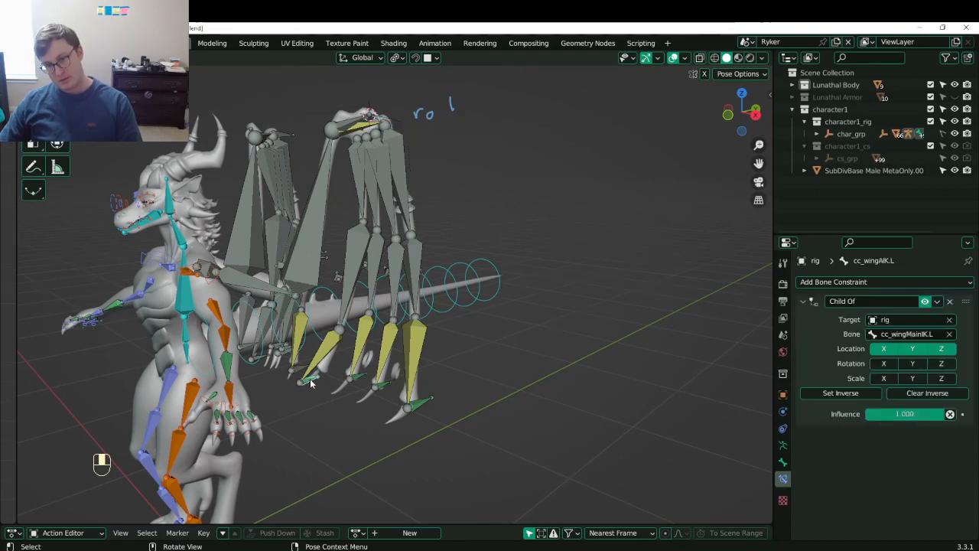
- Move cc_wingMainIK.L by about (0.10, 0.06, -0.14) m and (0.12, 0.14, 0.06) m, try rotating it, and clear rotation and location of all bones
click(392, 116)
key(g)
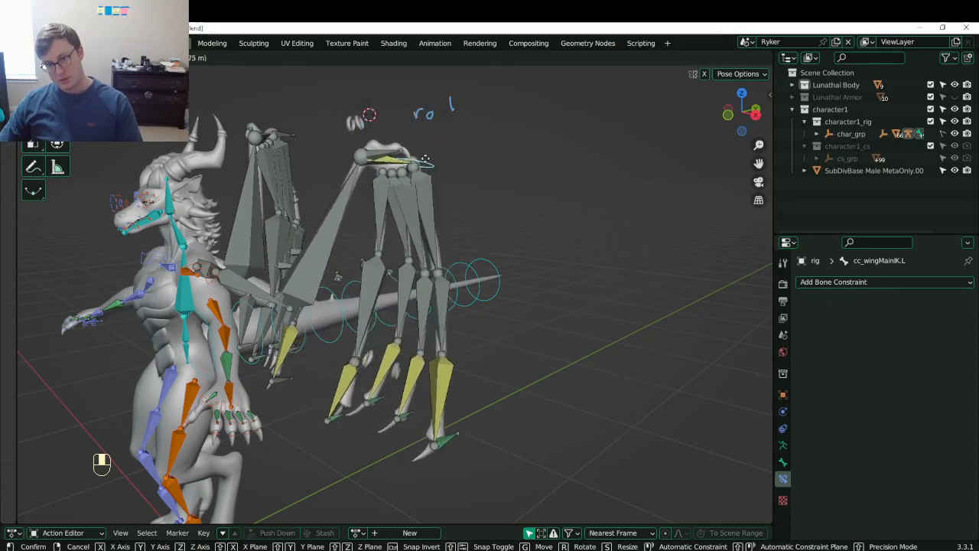
click(425, 140)
key(r)
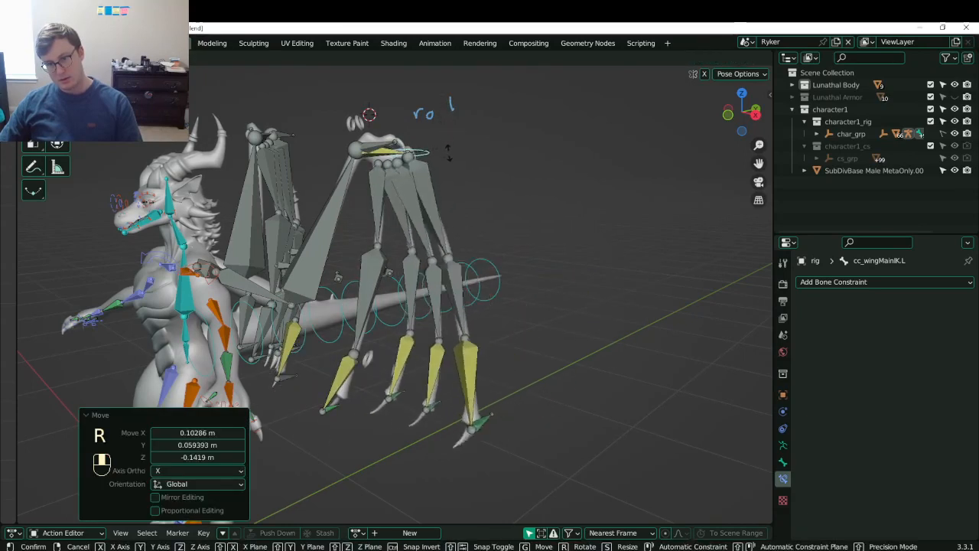
right_click(398, 163)
key(g)
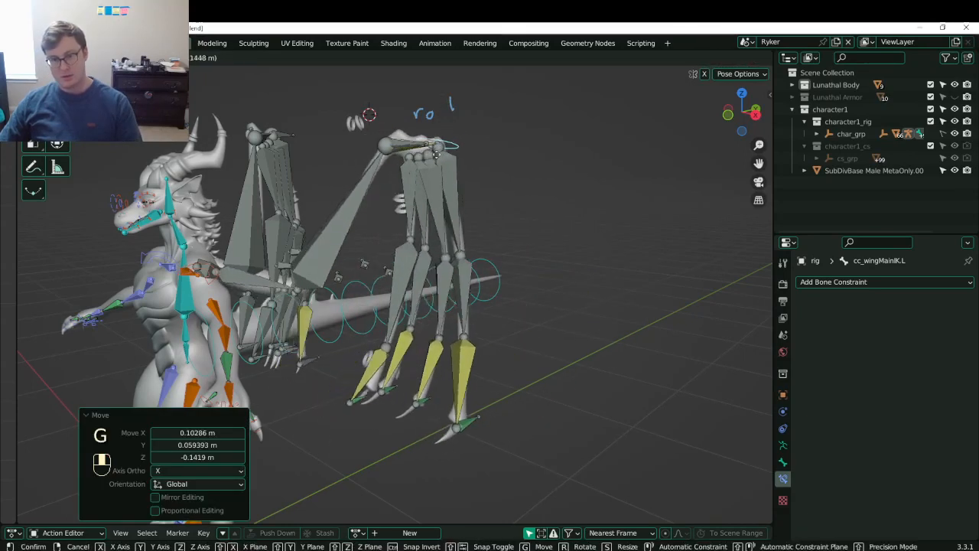
key(r)
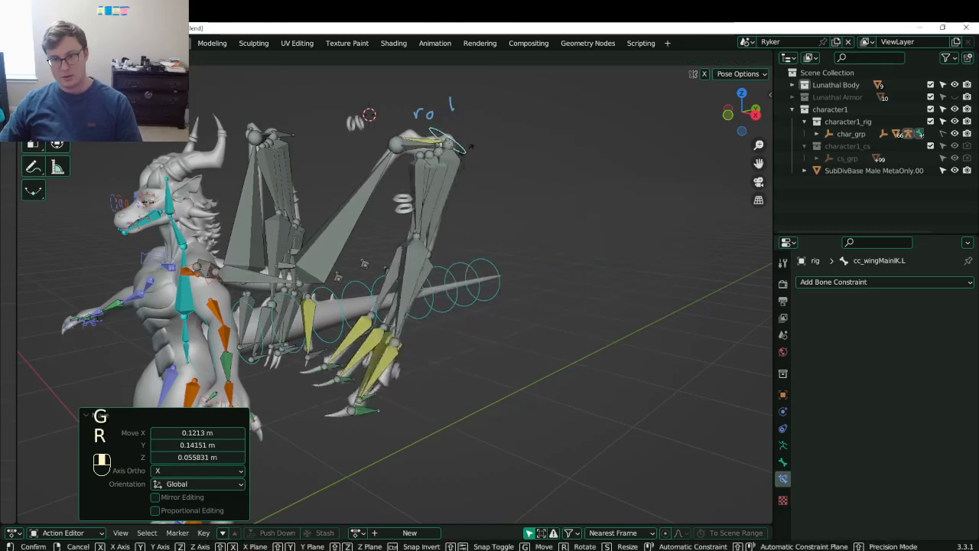
right_click(455, 192)
shift+middle_drag(407, 344, 428, 237)
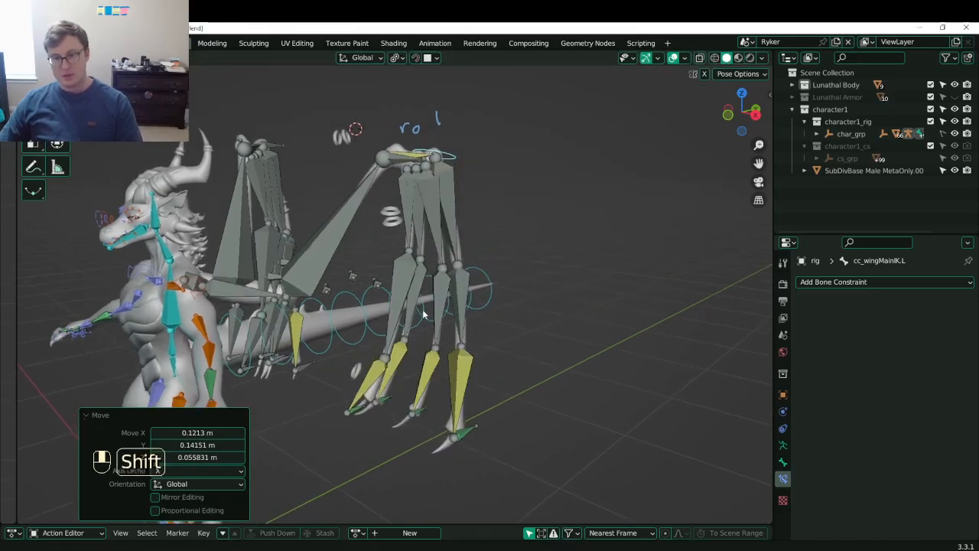
key(a)
key(alt+r)
key(alt+g)
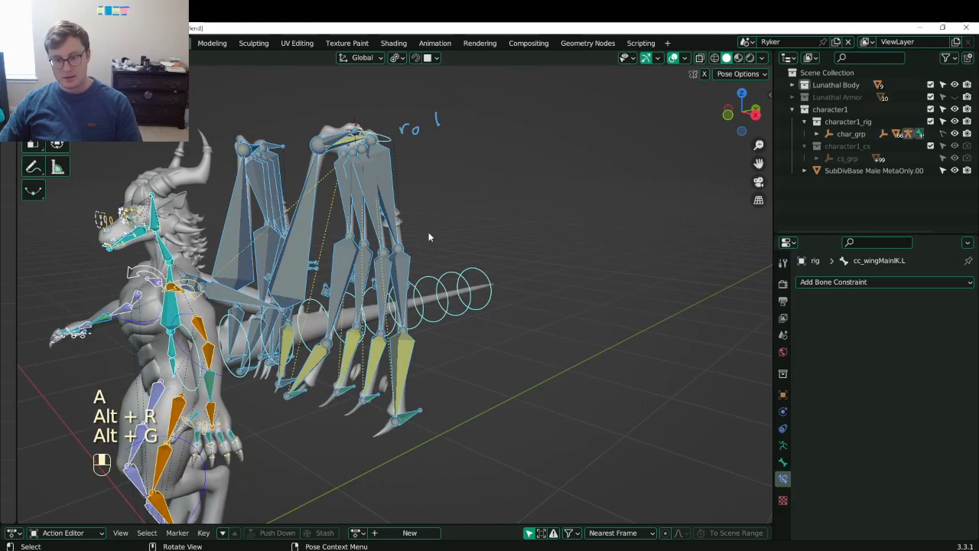
- Try to rotate cc_wingMainIK.L from the rest pose and inspect the IK constraint on cc_wingMain3.L
click(378, 136)
key(r)
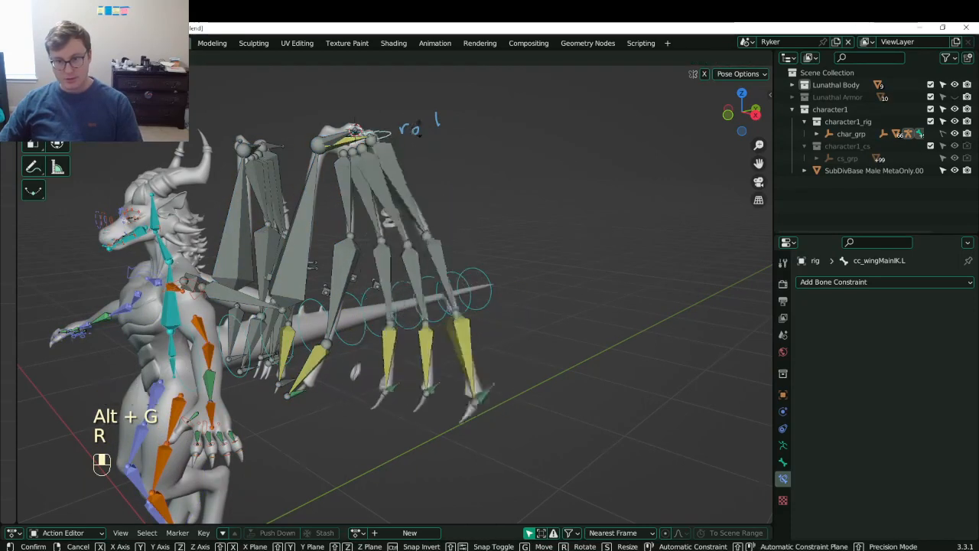
click(369, 253)
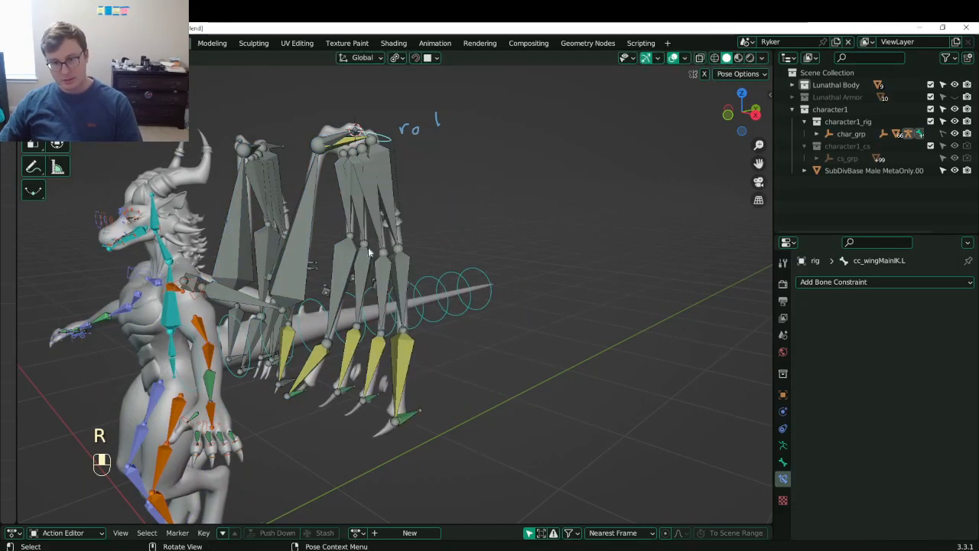
click(346, 146)
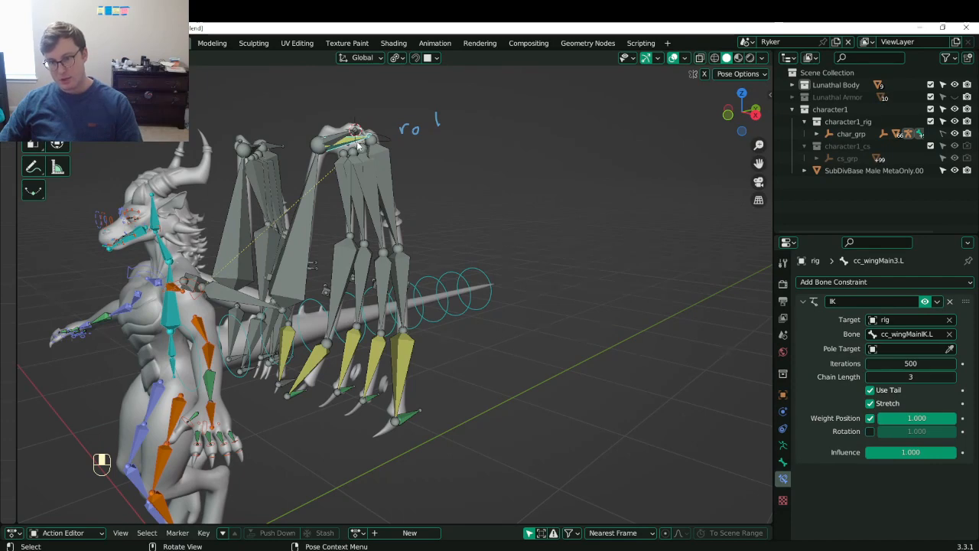
click(381, 140)
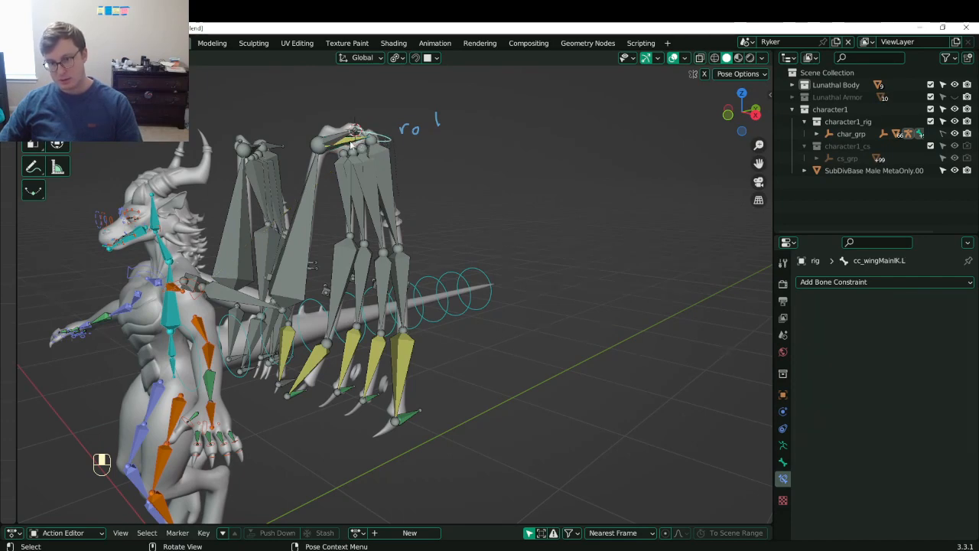
- Move cc_wingMainIK.L by about (0.05, -0.05, -0.34) m and (-0.01, 0.08, 0.30) m, and reset all pose bones' rotation and location
click(377, 142)
click(381, 140)
key(g)
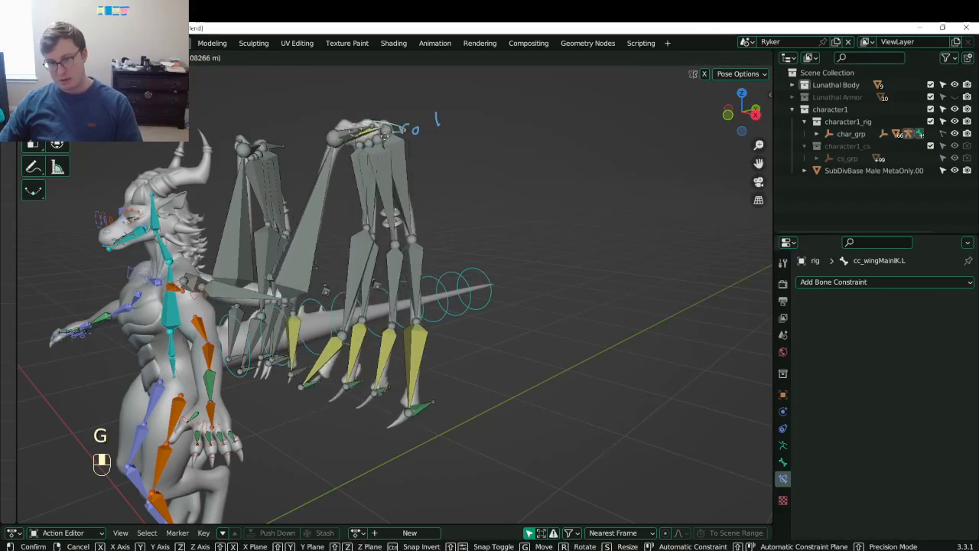
right_click(375, 209)
key(g)
click(355, 293)
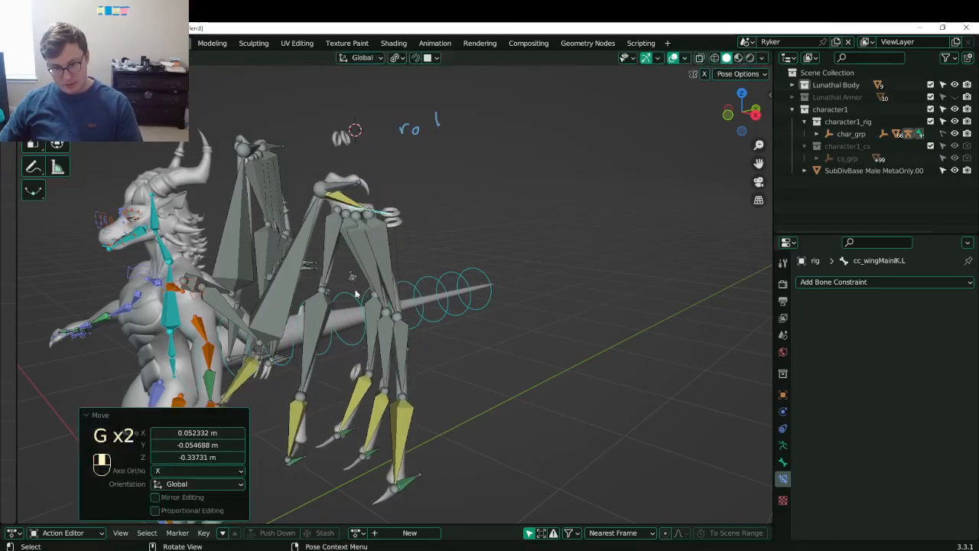
key(g)
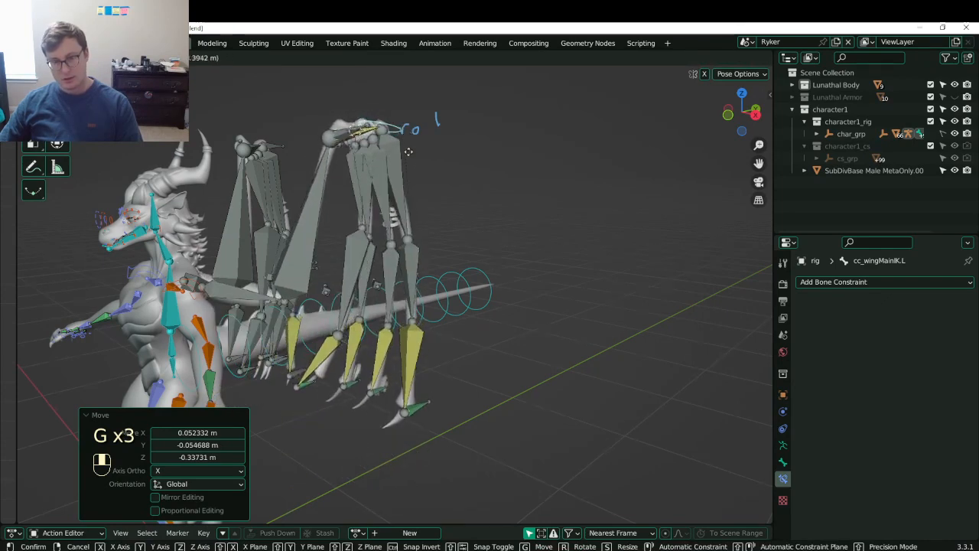
click(391, 220)
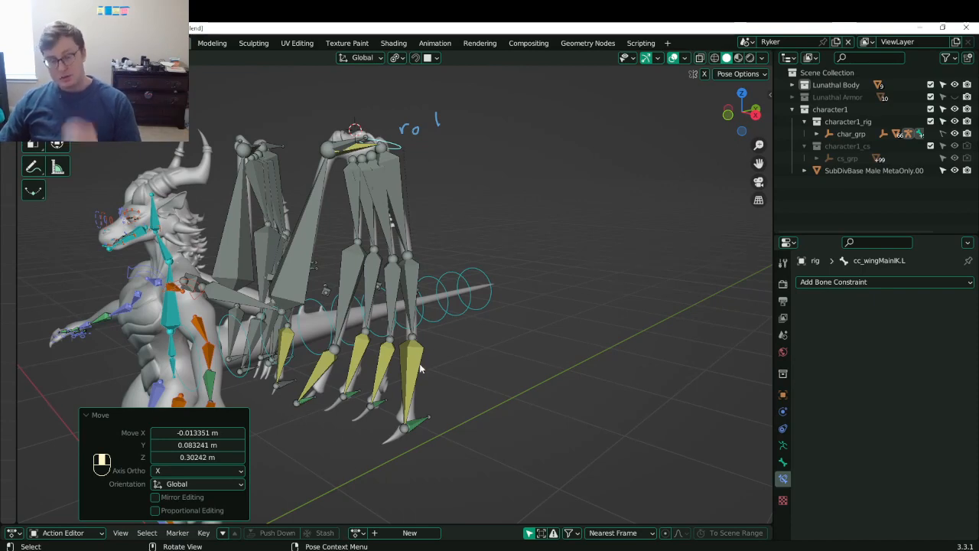
key(a)
key(alt+r)
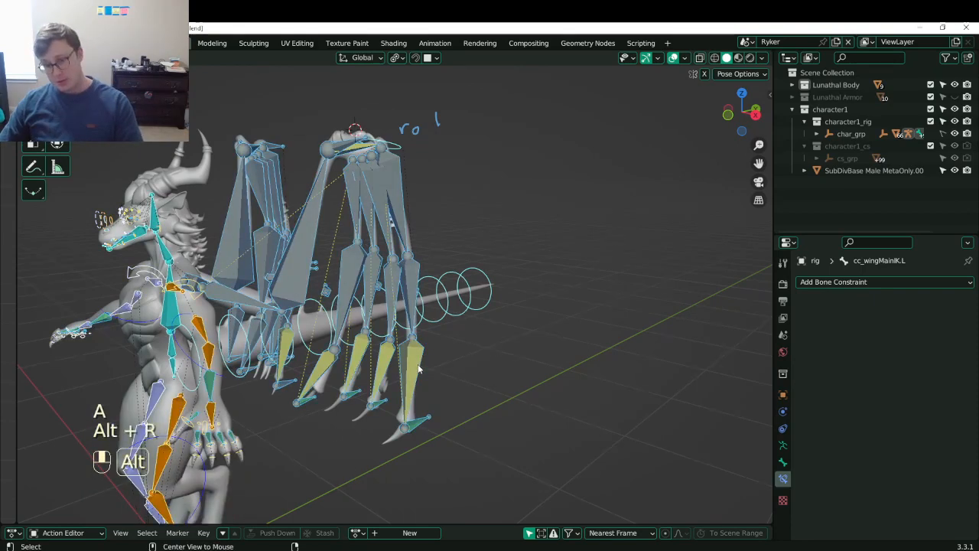
key(alt+g)
- Copy the bone name cc_wingMain3.L from the last main bone of the left wing
click(306, 393)
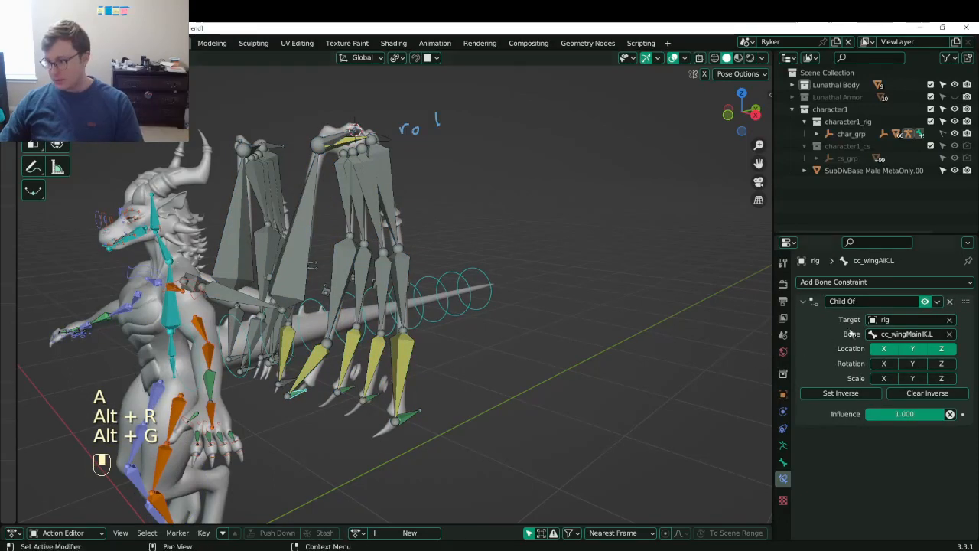
click(355, 143)
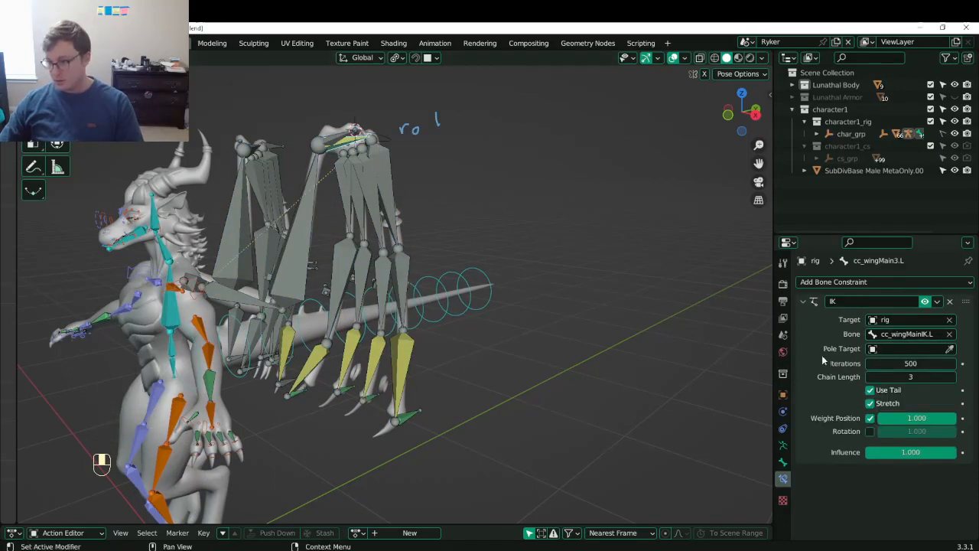
click(782, 461)
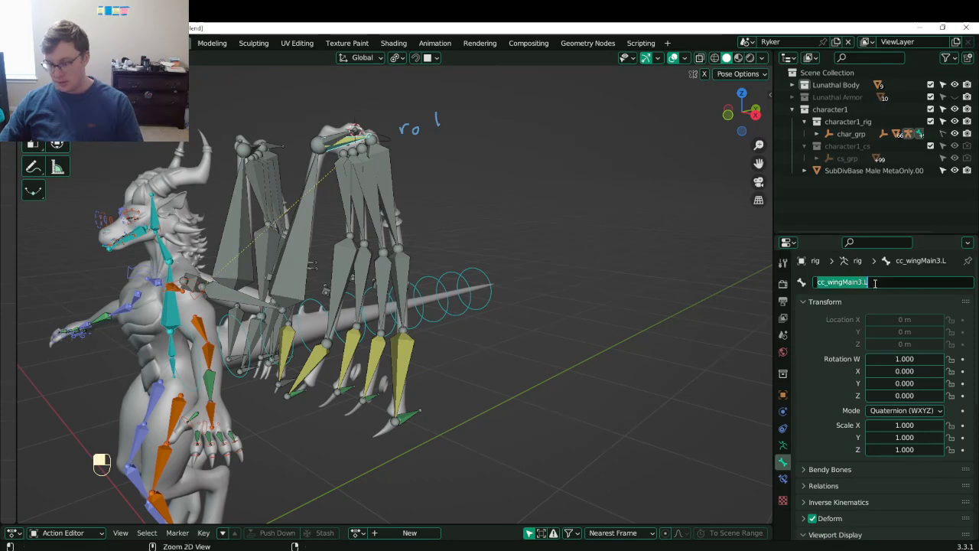
key(ctrl+c)
key(Return)
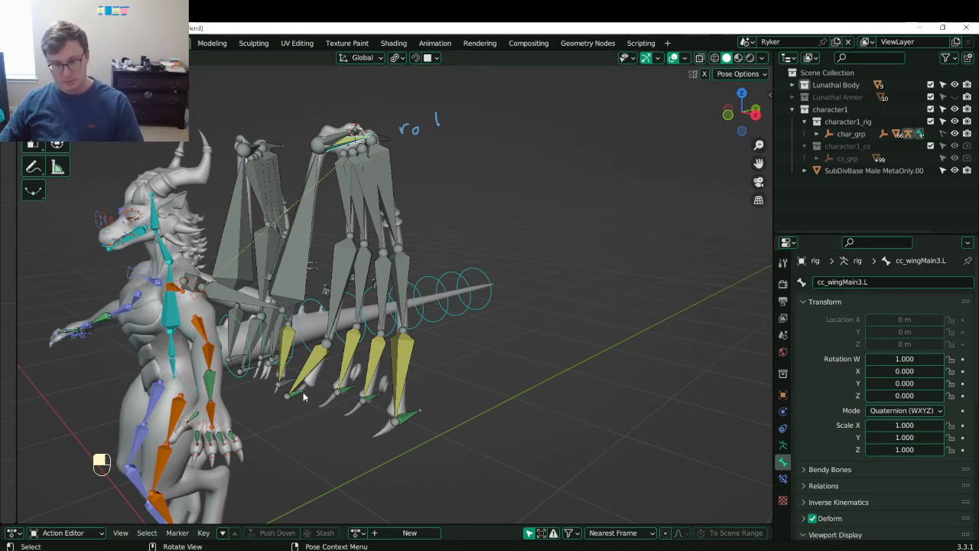
- Set the target bone of cc_wingAIK.L's Child Of constraint to cc_wingMain3.L and set its inverse
click(303, 397)
click(783, 479)
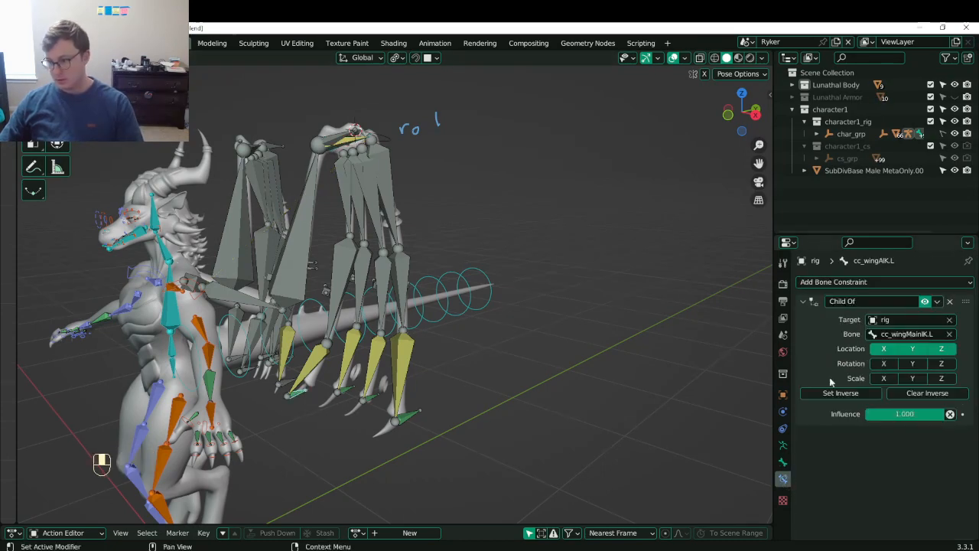
click(920, 329)
key(ctrl+v)
key(Return)
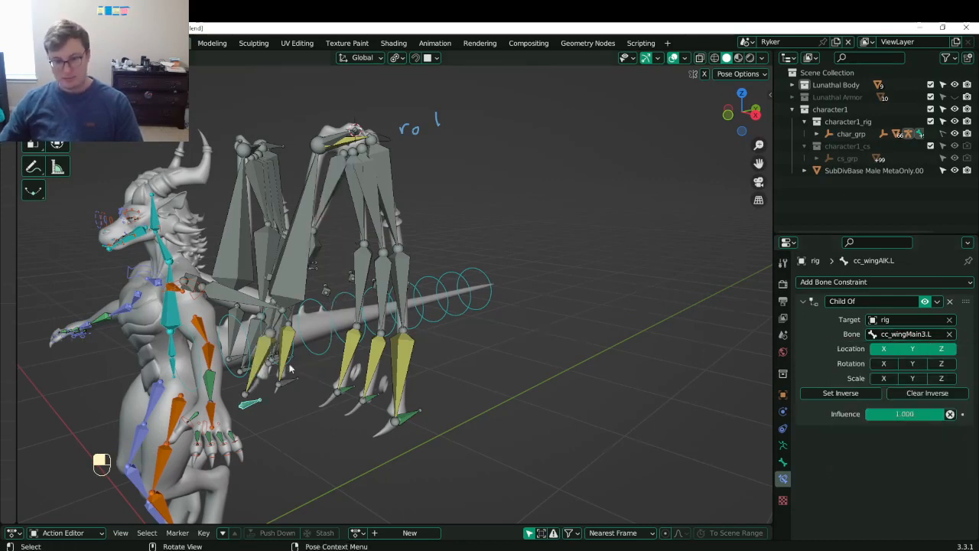
click(840, 393)
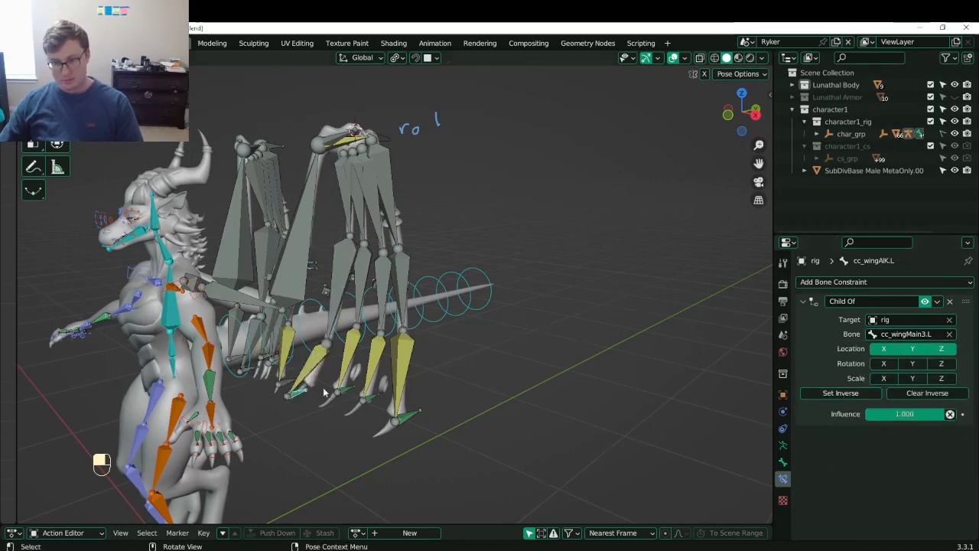
- Set the target bone of cc_wingBIK.L's Child Of constraint to cc_wingMain3.L and set its inverse
click(352, 394)
click(914, 331)
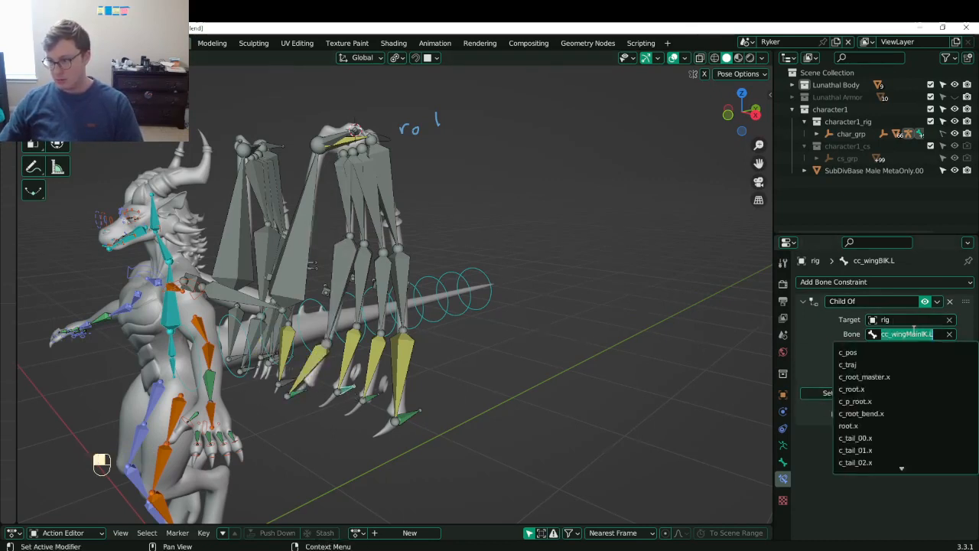
click(868, 352)
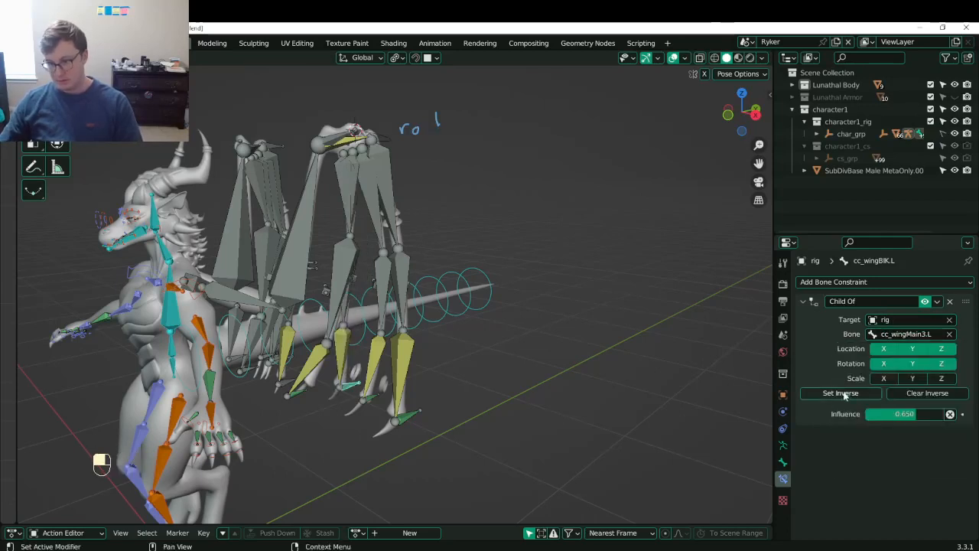
click(842, 392)
- Set the target bone of cc_wingCIK.L's Child Of constraint to cc_wingMain3.L and set its inverse
click(373, 400)
click(889, 333)
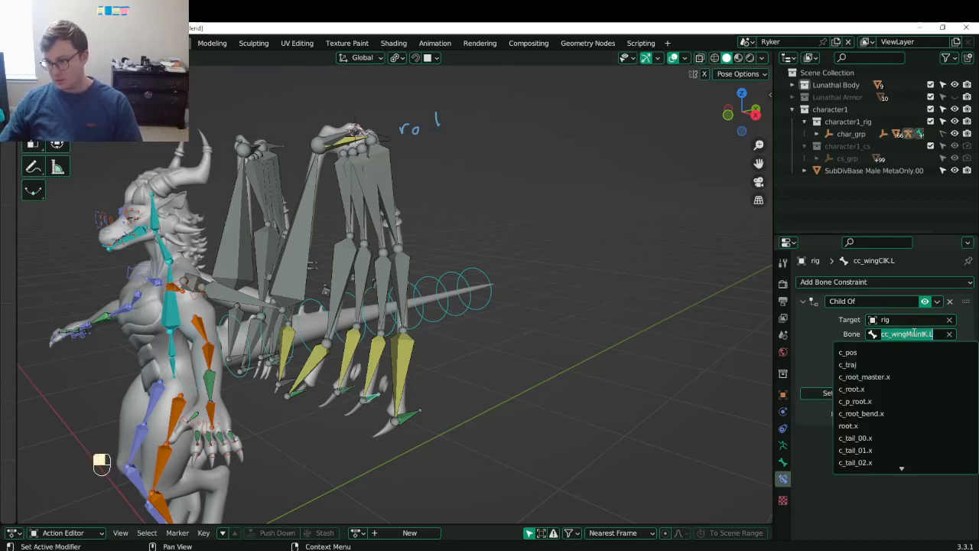
key(ctrl+v)
key(Return)
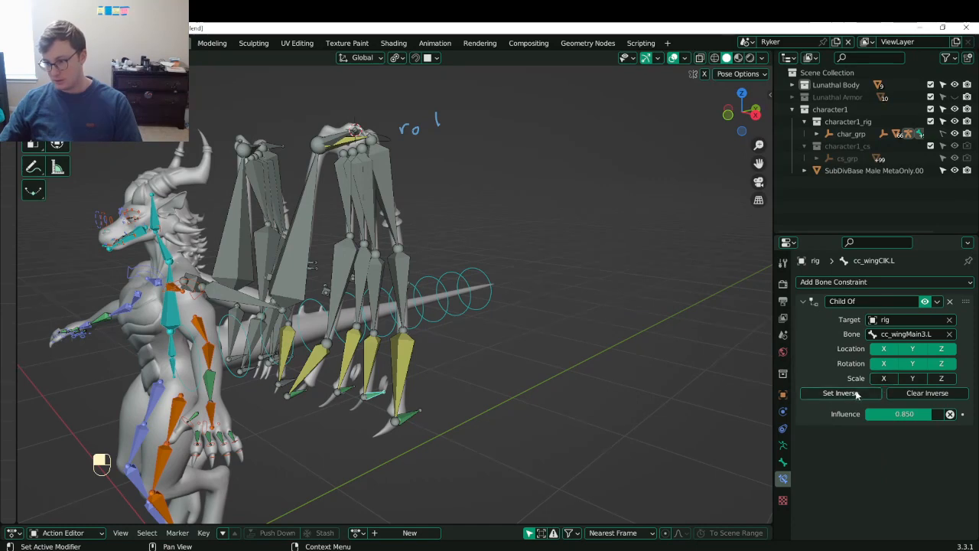
click(856, 394)
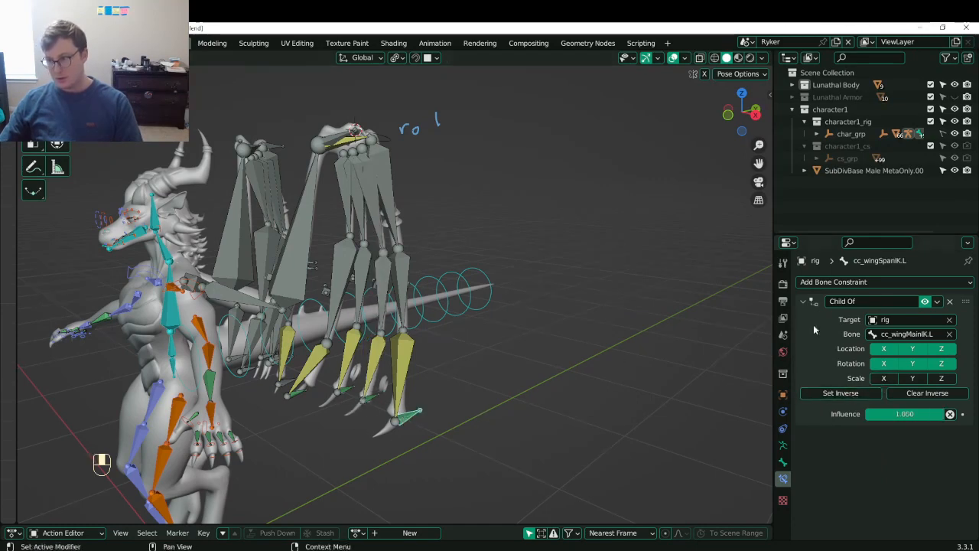
- Set the target bone of cc_wingSpanIK.L's Child Of constraint to cc_wingMain3.L and set its inverse
click(896, 334)
key(ctrl+v)
key(Return)
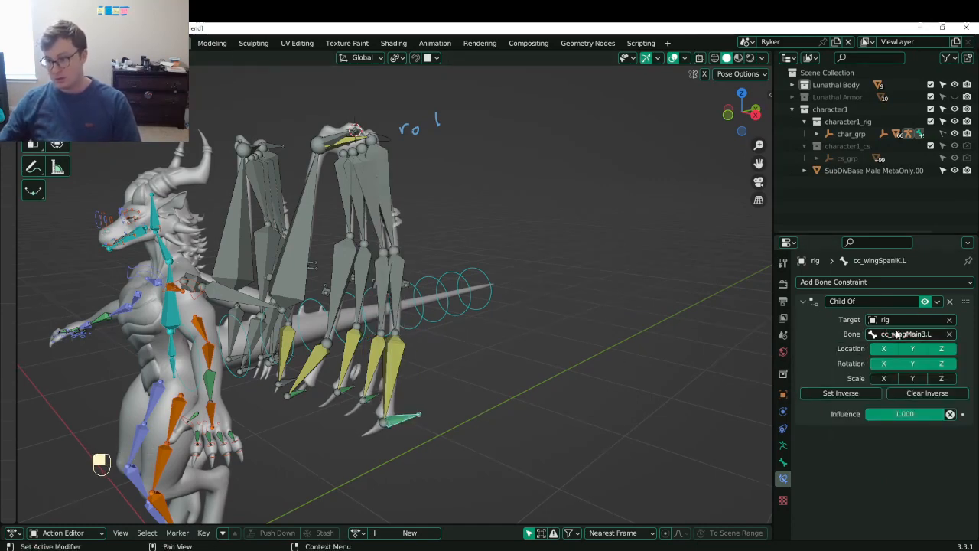
click(841, 393)
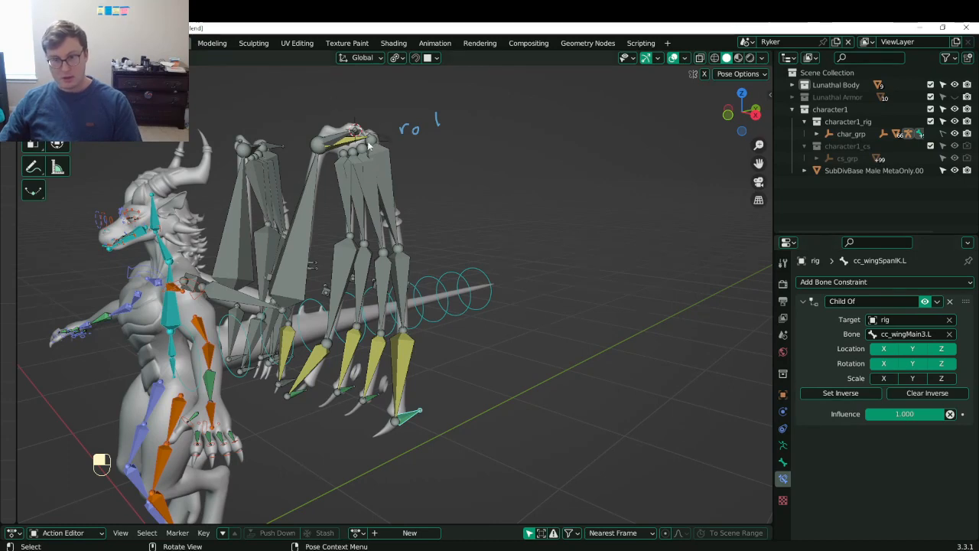
- Enable the Rotation weight in the IK constraint of cc_wingMain3.L
click(343, 141)
click(346, 144)
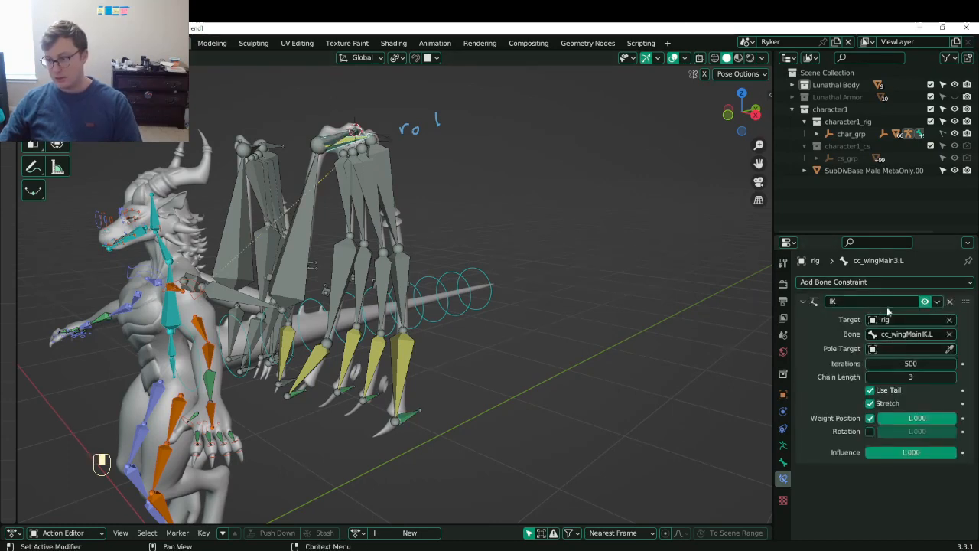
click(870, 433)
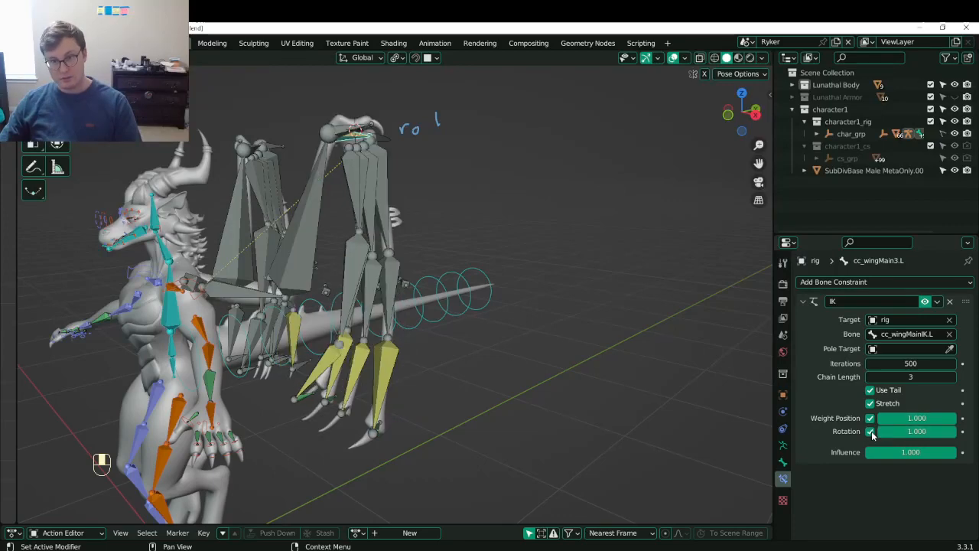
- Try rotating cc_wingMainIK.L about the Z axis and clear the rotation and location of the main wing bones
middle_drag(411, 169, 357, 251)
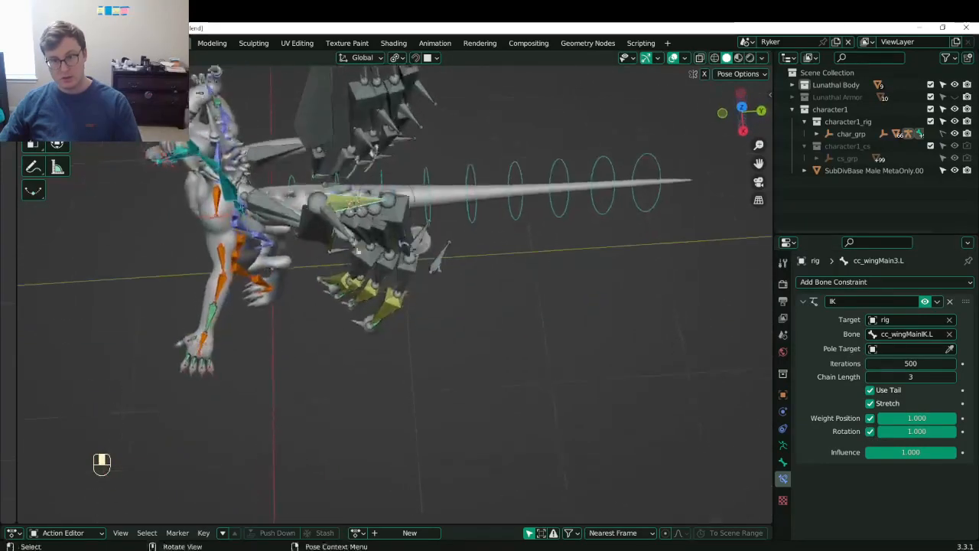
click(416, 197)
key(r)
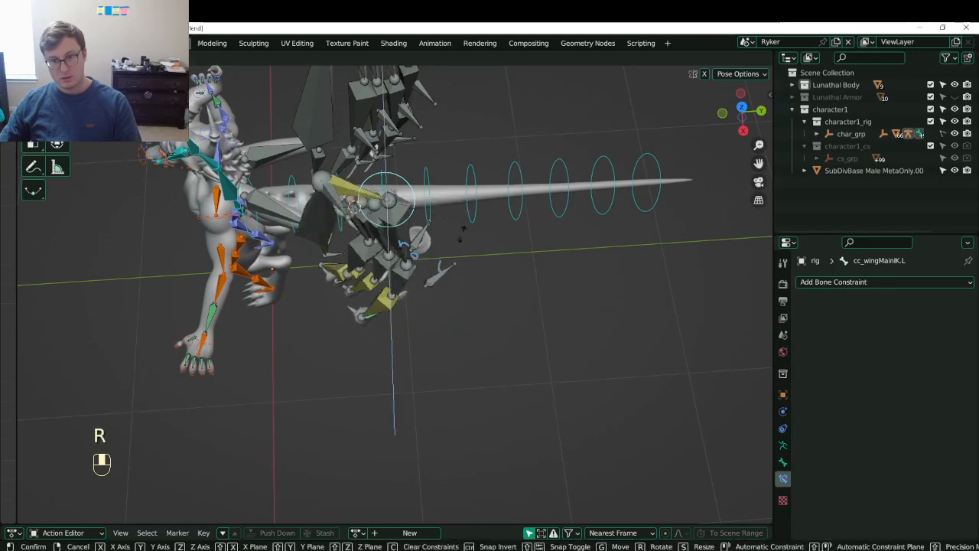
click(449, 260)
middle_drag(450, 260, 333, 151)
click(386, 147)
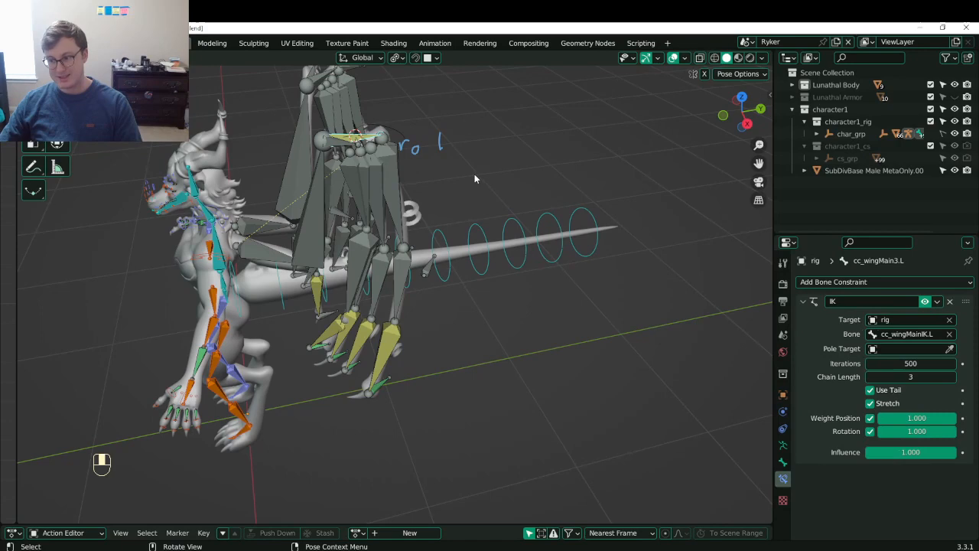
click(409, 136)
key(alt+r)
key(alt+g)
click(389, 142)
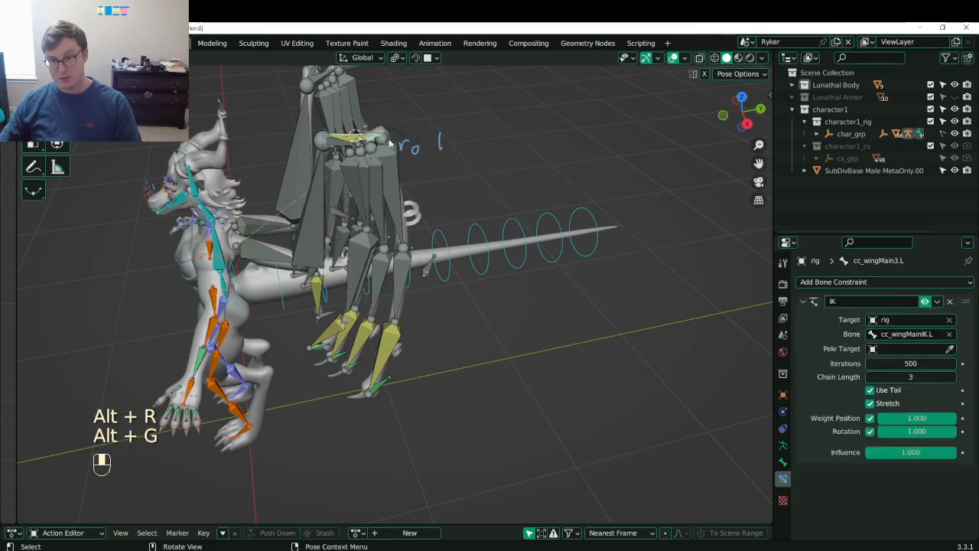
- Test-rotate cc_wingMainIK.L by about -45.6° around the global Z axis and about -20.7° in the view plane
click(399, 140)
middle_drag(400, 140, 413, 150)
key(r)
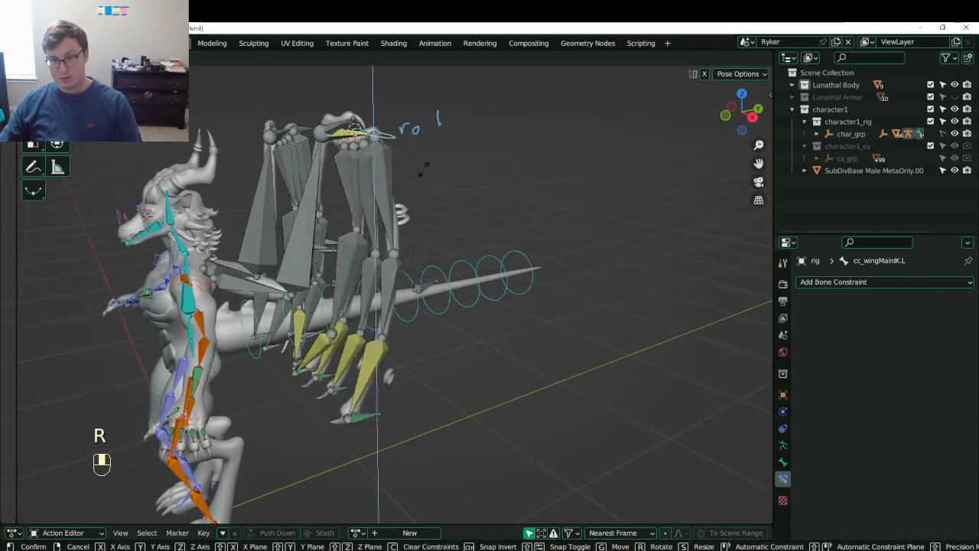
click(418, 184)
middle_drag(418, 184, 452, 178)
key(r)
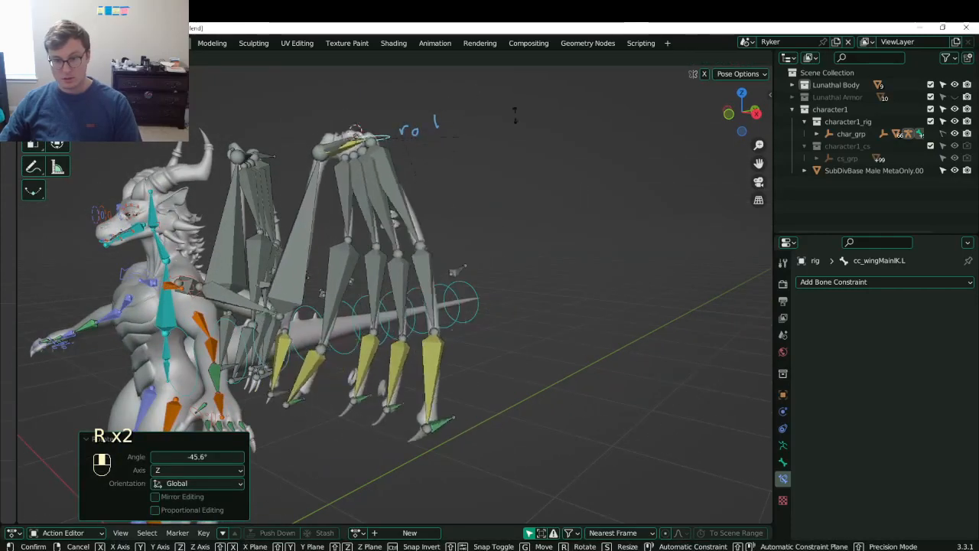
click(504, 128)
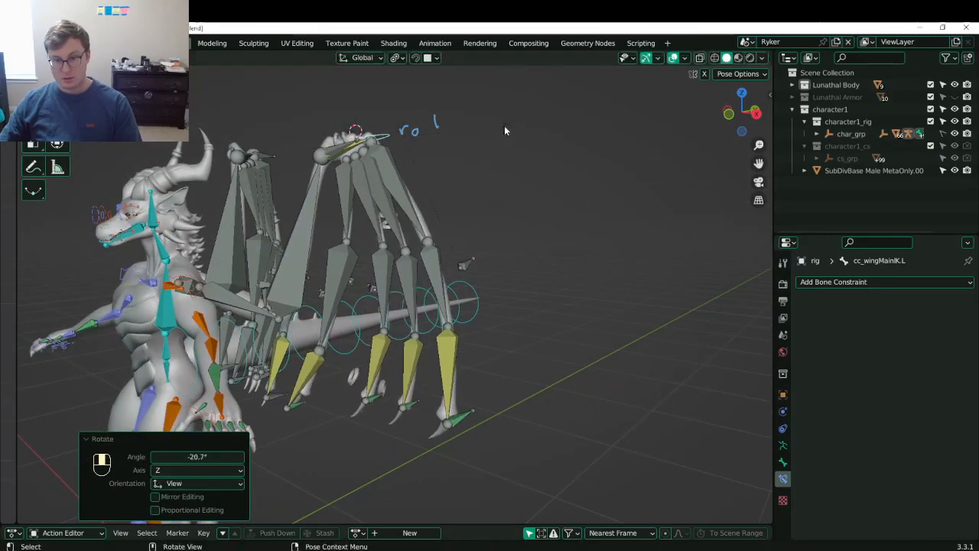
- Lower the rotation weight of cc_wingMain3.L's IK constraint to about 0.674 and disable its Rotation option
click(353, 153)
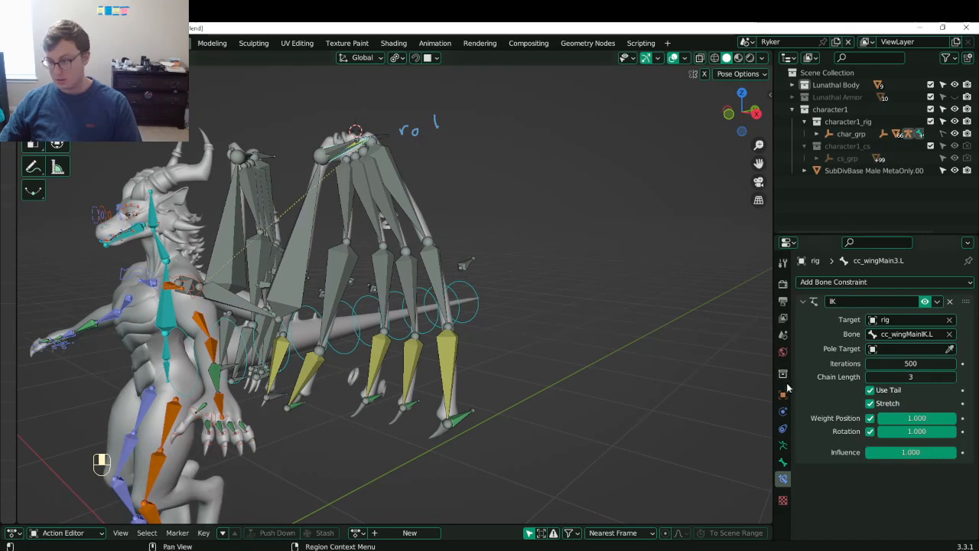
drag(935, 431, 879, 431)
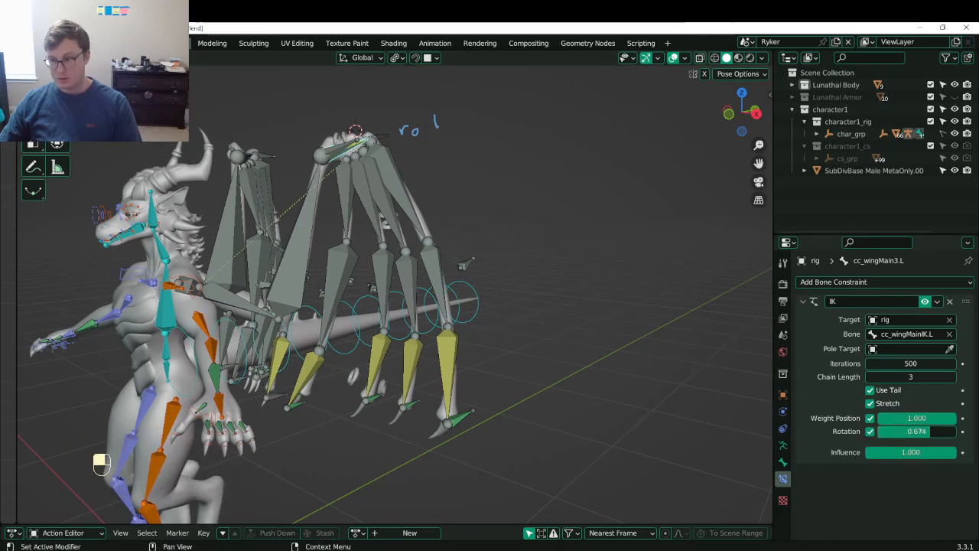
click(870, 431)
- Reset the rotation and location of cc_wingMainIK.L and of all the other pose bones
click(389, 138)
key(alt+r)
key(alt+g)
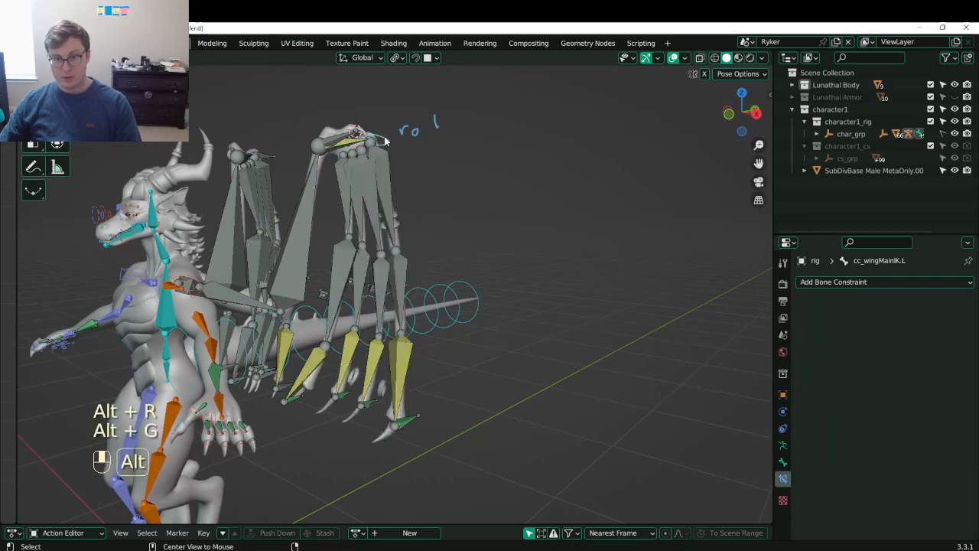
key(a)
key(alt+r)
key(alt+g)
click(385, 164)
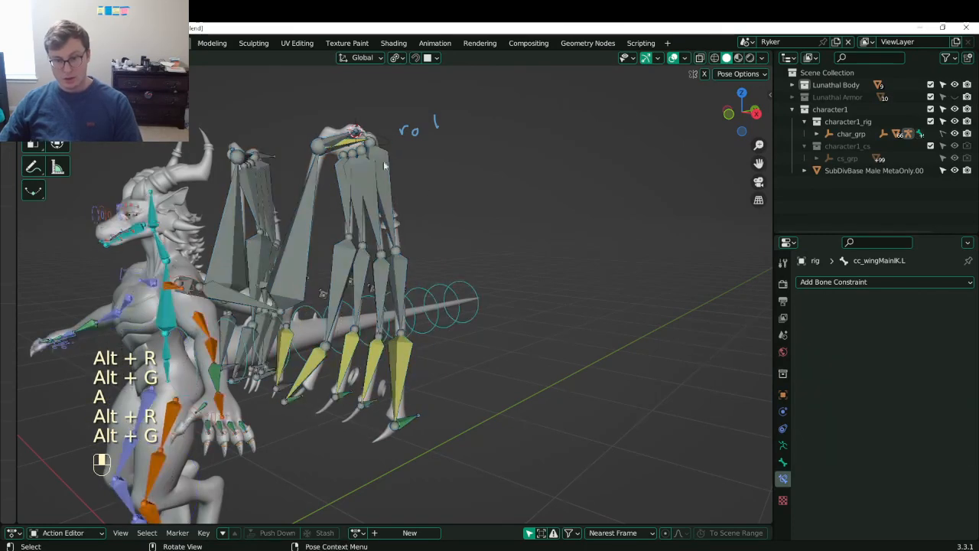
- Try rotating cc_wingMainIK.L from the rest pose with the IK constraint's Rotation option off
click(384, 138)
key(r)
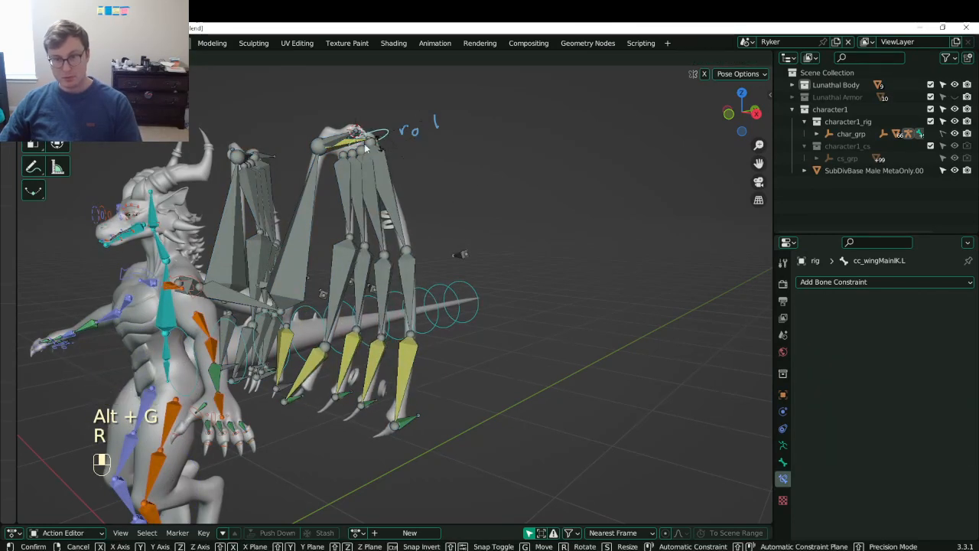
right_click(459, 254)
key(r)
right_click(389, 165)
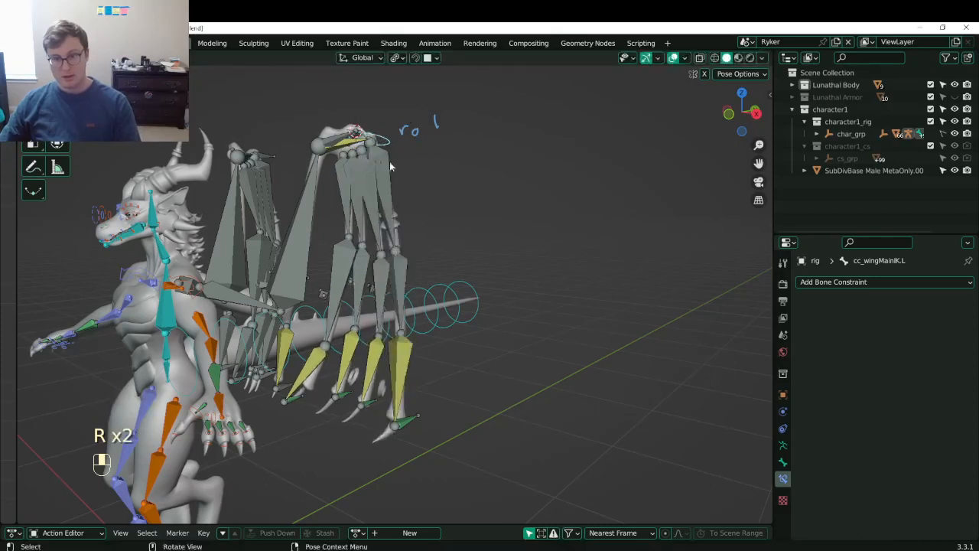
- Collapse the IK constraint of cc_wingMain3.L and add a Copy Rotation constraint to the bone
click(365, 155)
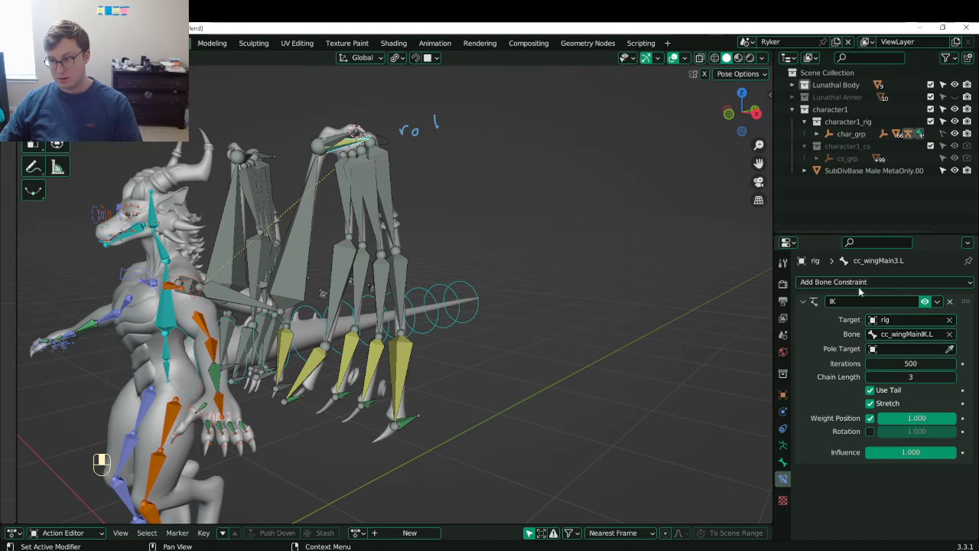
click(802, 300)
click(814, 284)
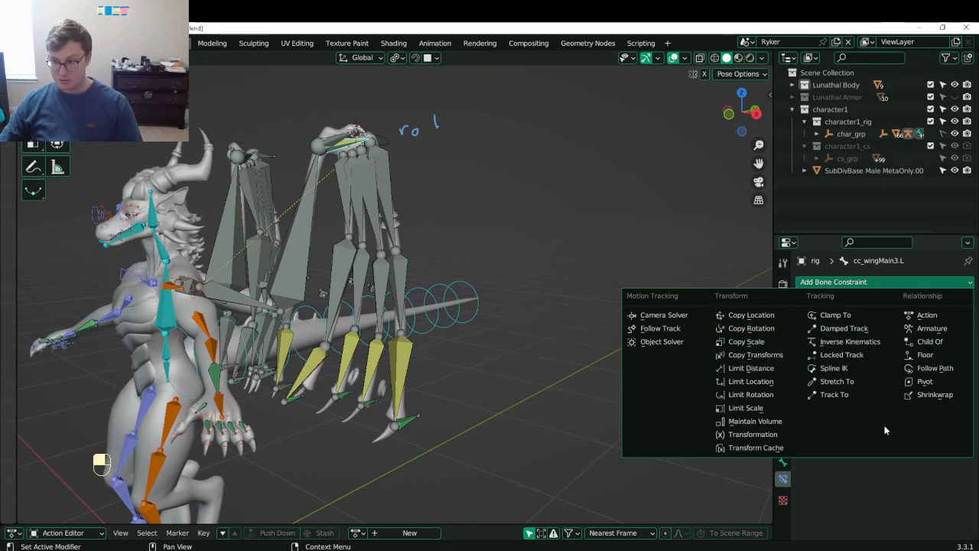
click(771, 329)
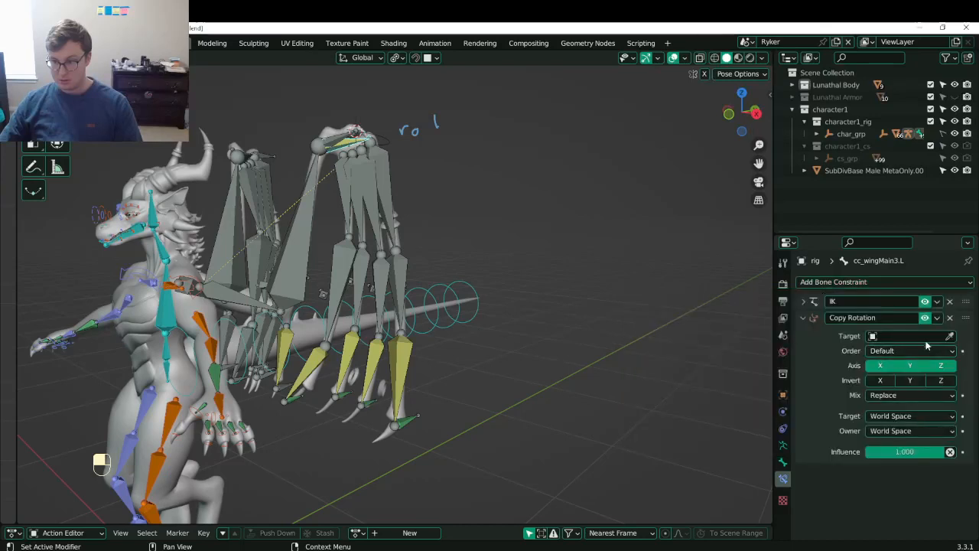
- Set the Copy Rotation constraint's target to rig and its bone to cc_wingMainIK.L
click(949, 336)
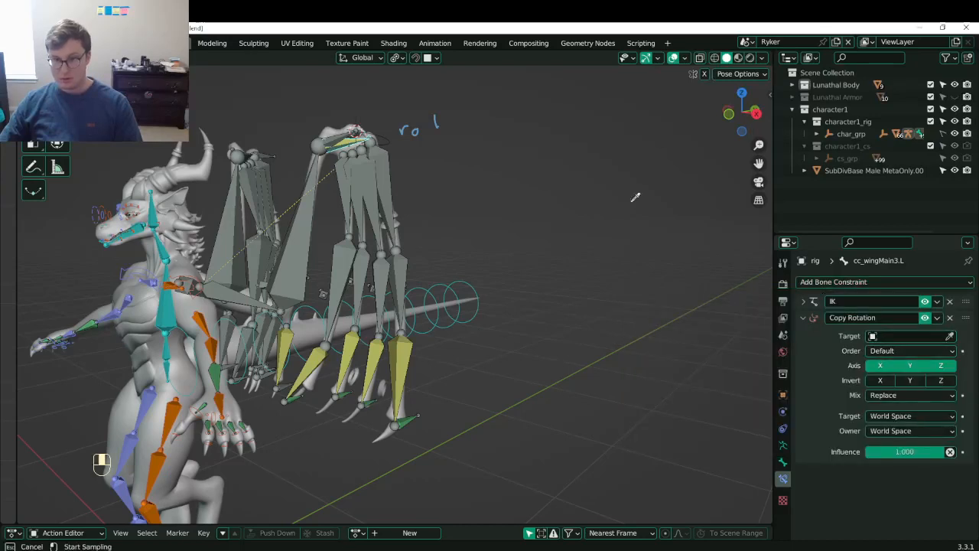
click(390, 136)
click(388, 137)
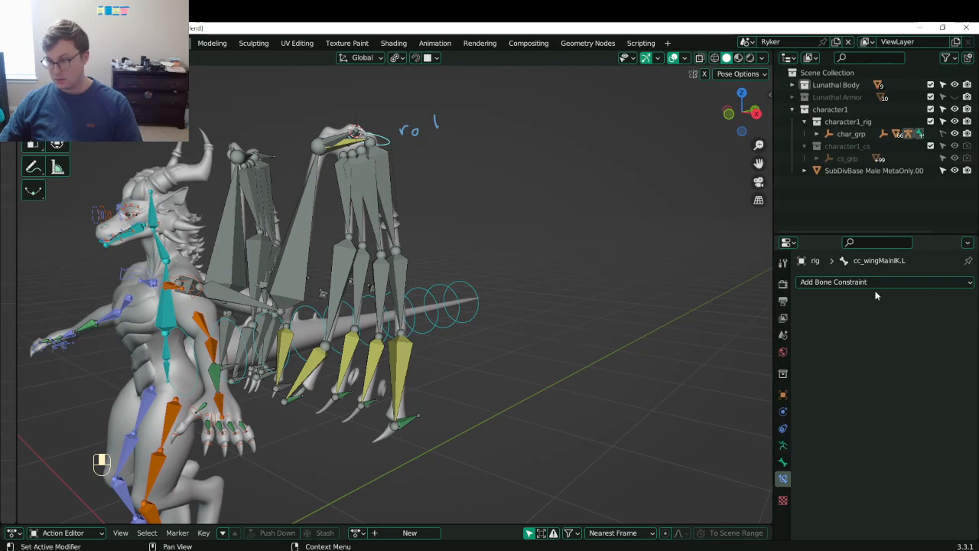
click(360, 138)
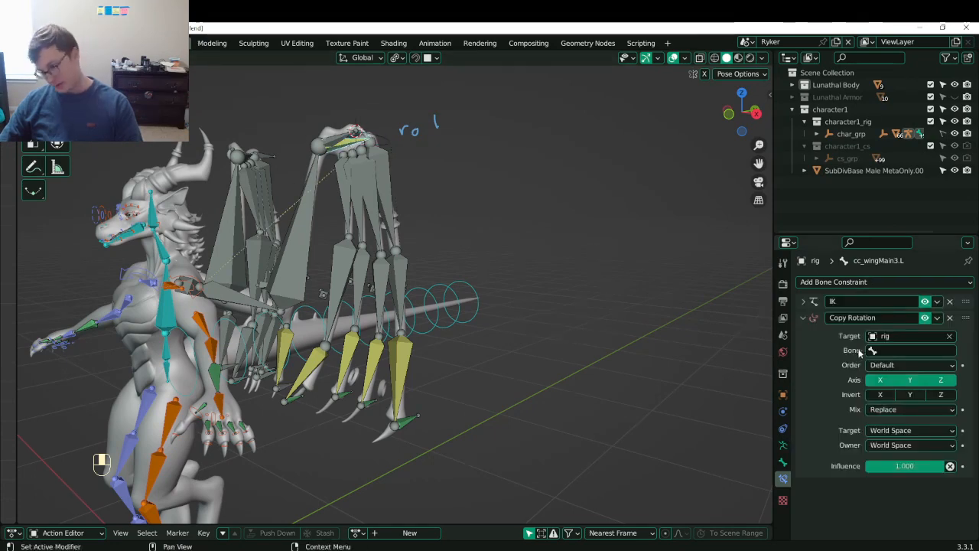
click(900, 349)
text(mainik)
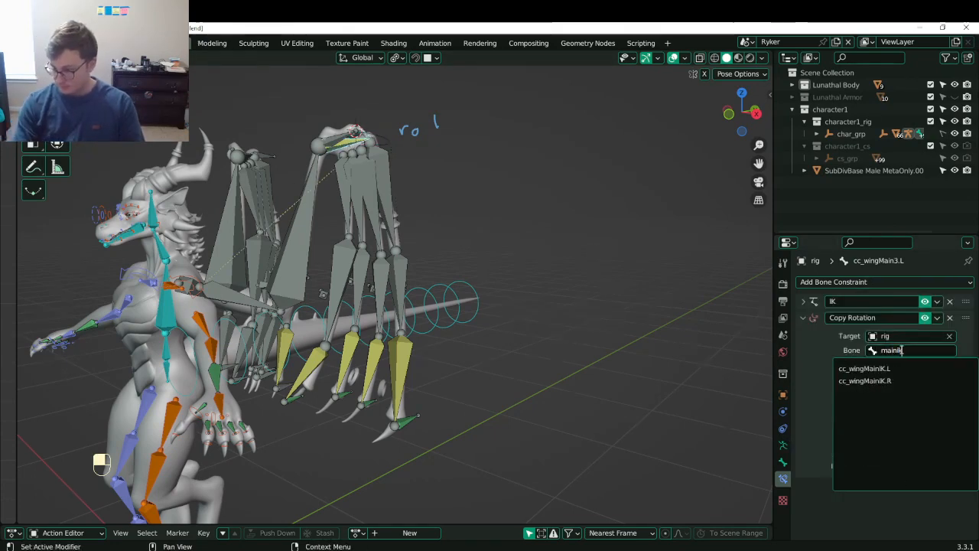
key(Return)
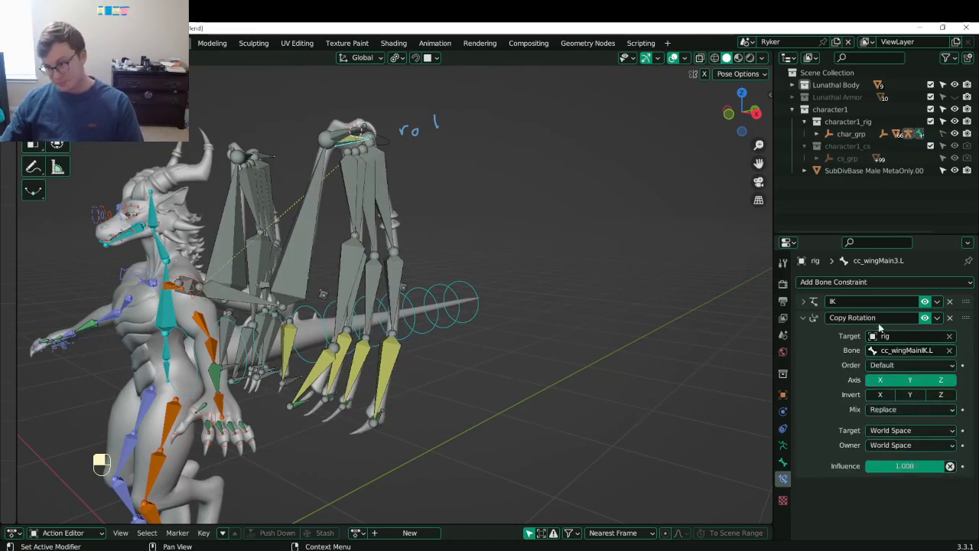
- Review the Copy Rotation constraint's Mix modes and try inverting its axes, including Y and Z
click(909, 411)
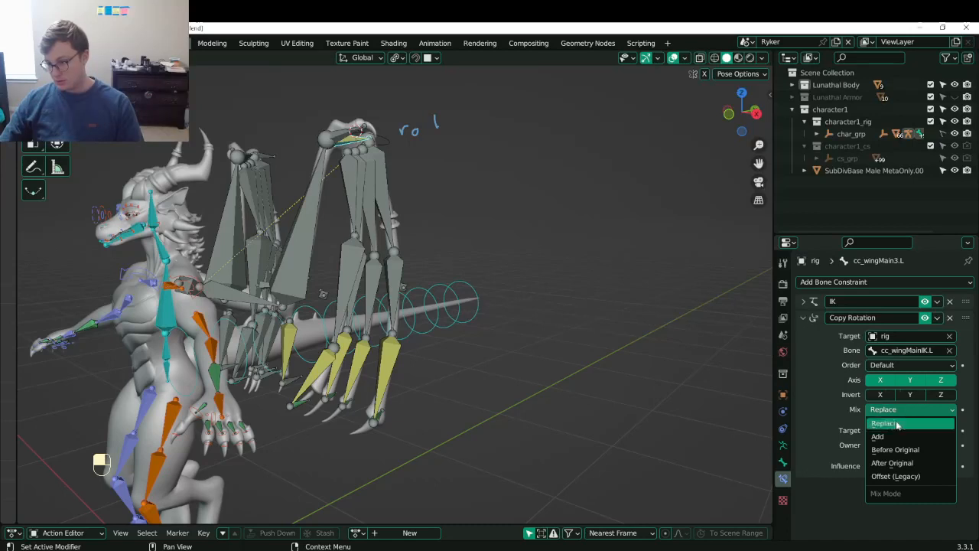
click(943, 423)
click(886, 398)
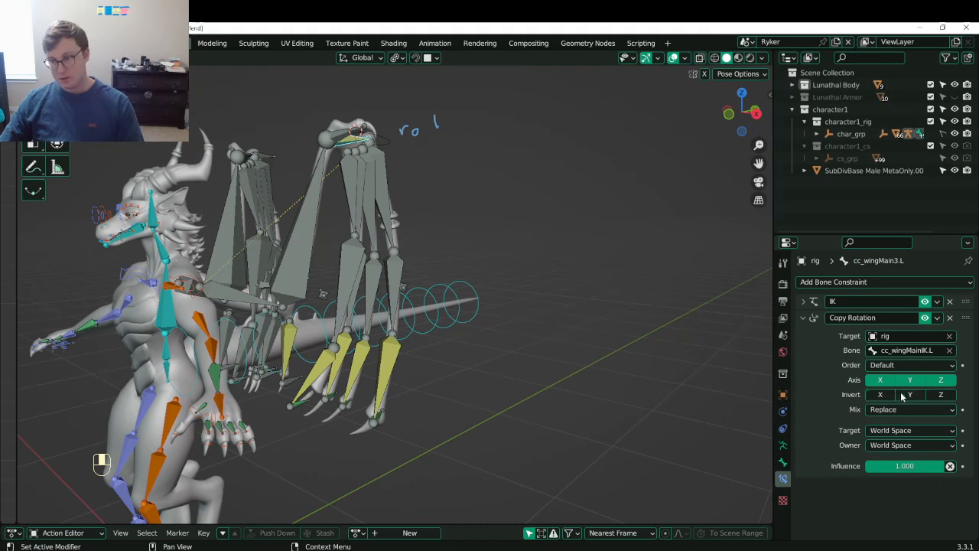
click(903, 395)
click(904, 395)
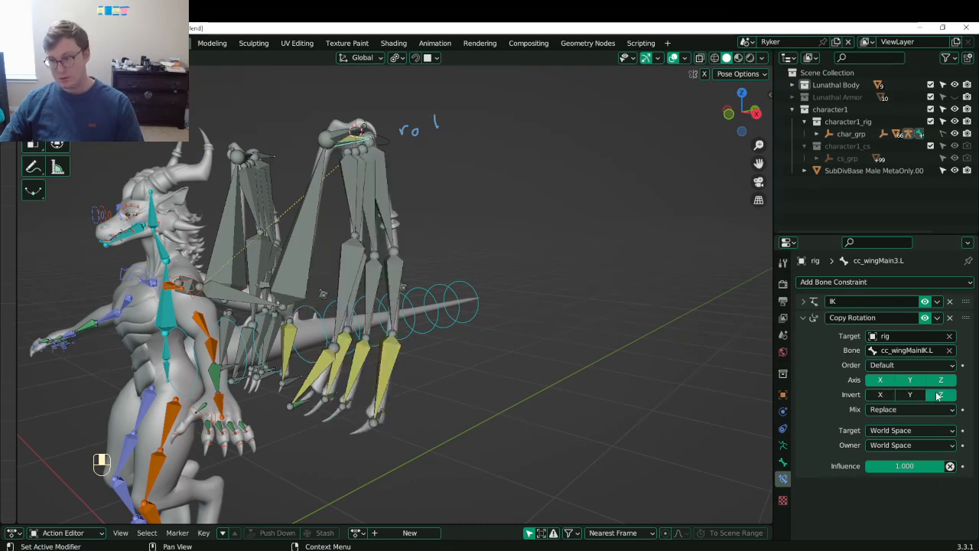
click(939, 395)
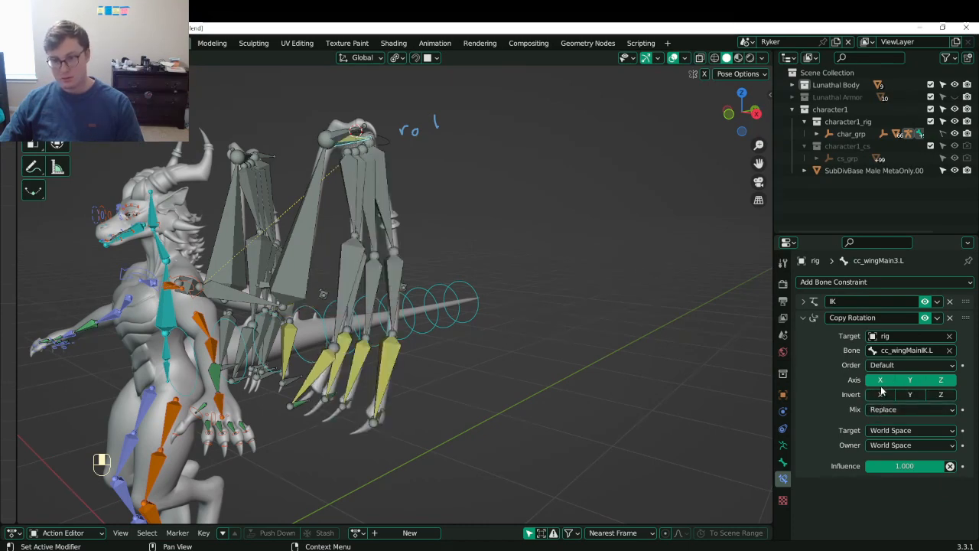
middle_drag(340, 85, 679, 198)
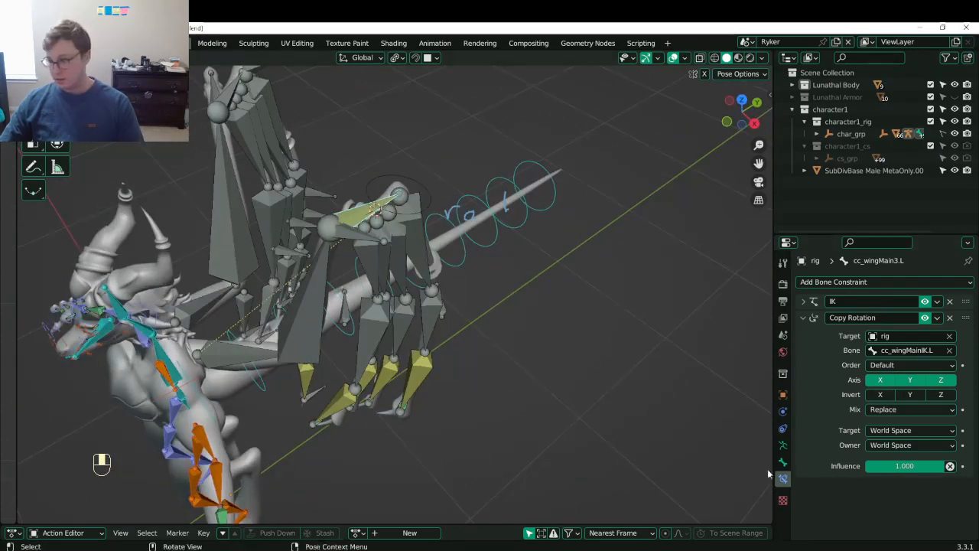
- Turn on the bone axes display for the armature and inspect the left wing bones' orientation around cc_wingMainIK.L
click(782, 444)
scroll(893, 475, down, 2)
click(869, 496)
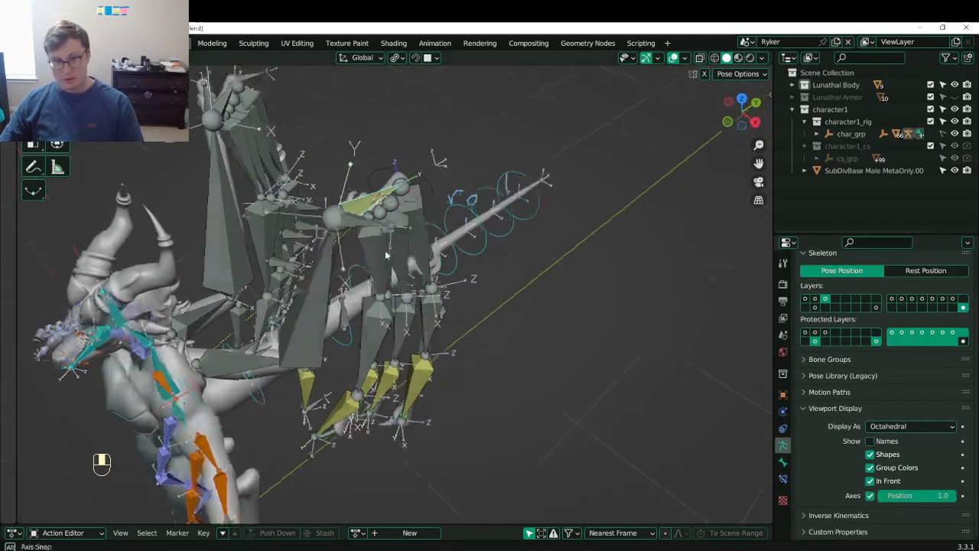
middle_drag(398, 260, 310, 297)
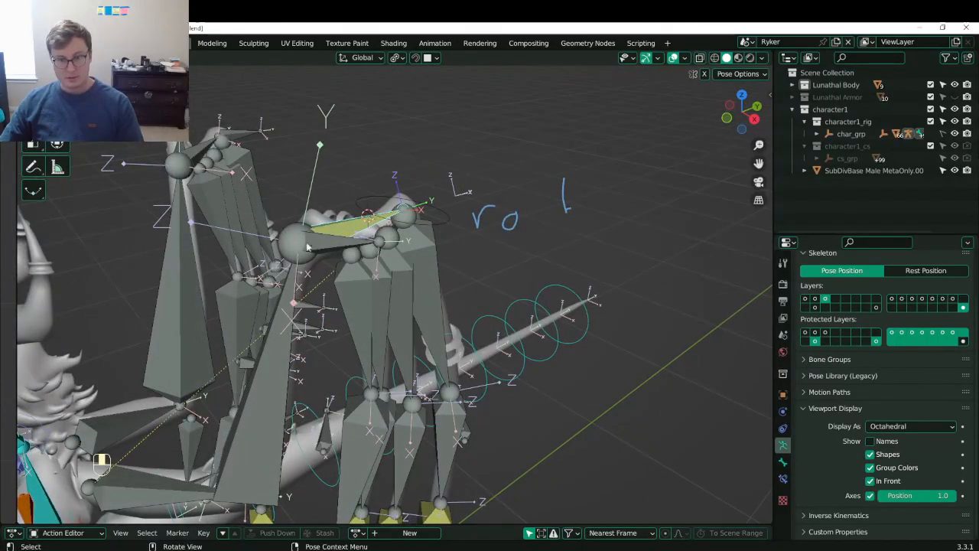
click(432, 223)
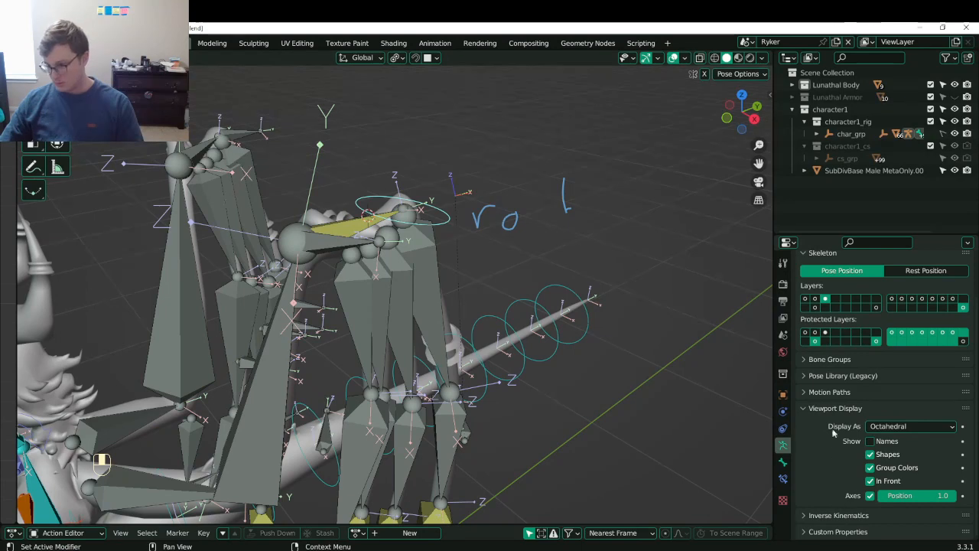
- Limit the Copy Rotation constraint of cc_wingMain3.L to the X axis by switching off Y and Z
click(783, 478)
click(365, 231)
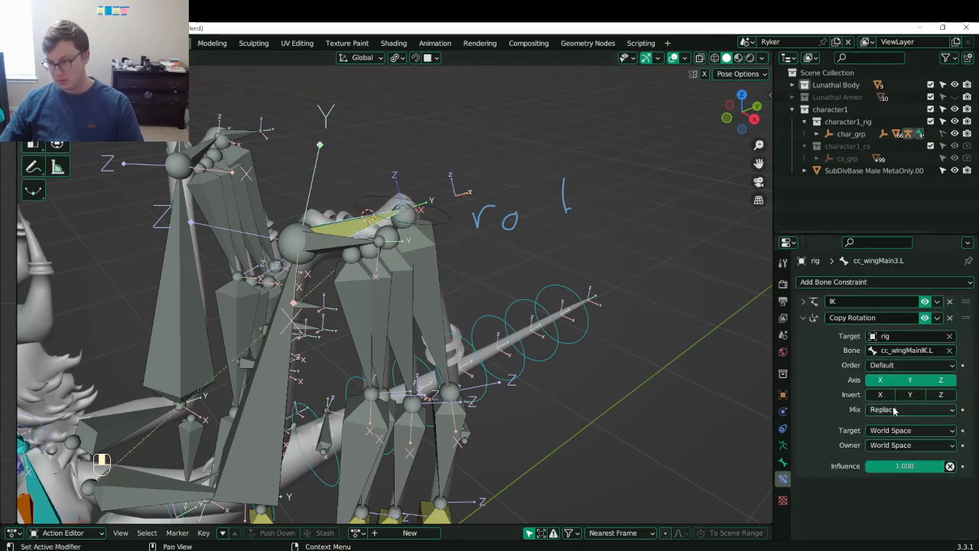
click(908, 381)
click(934, 381)
scroll(453, 248, down, 2)
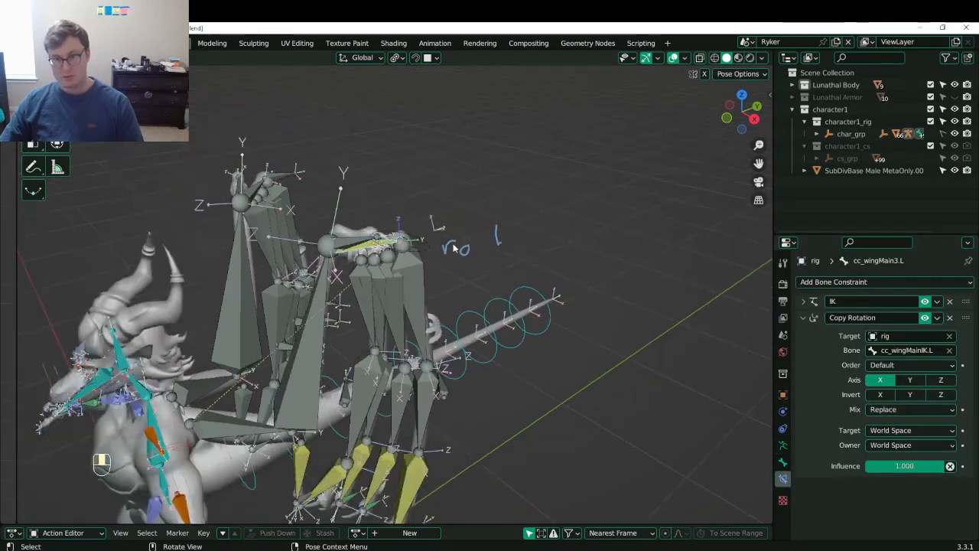
- Test the X-only Copy Rotation by moving and rotating cc_wingMainIK.L
click(433, 251)
key(r)
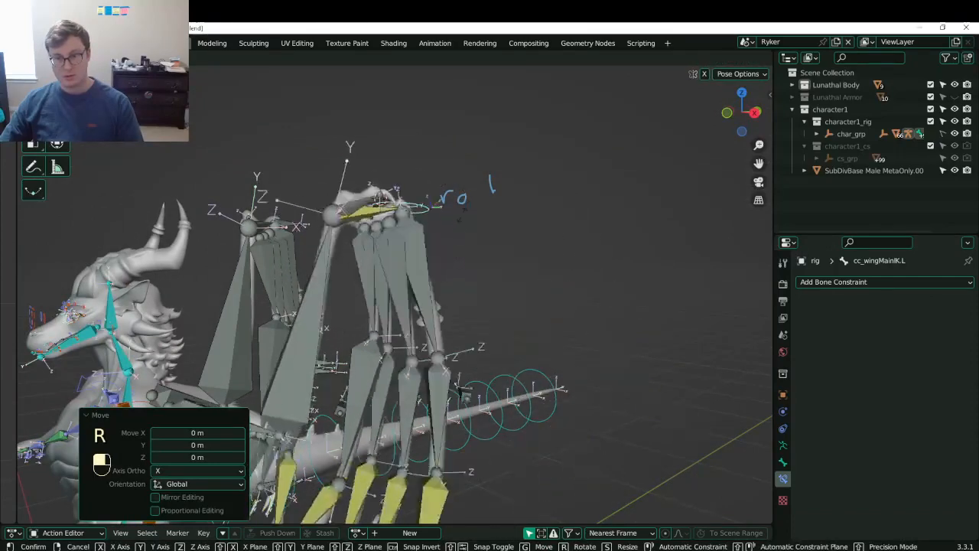
click(476, 230)
key(ctrl+z)
key(g)
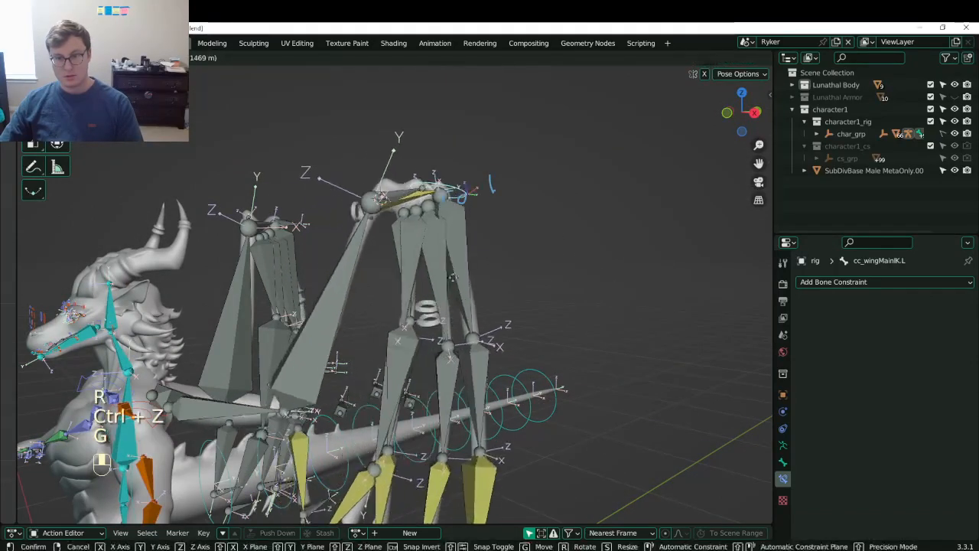
click(534, 290)
key(r)
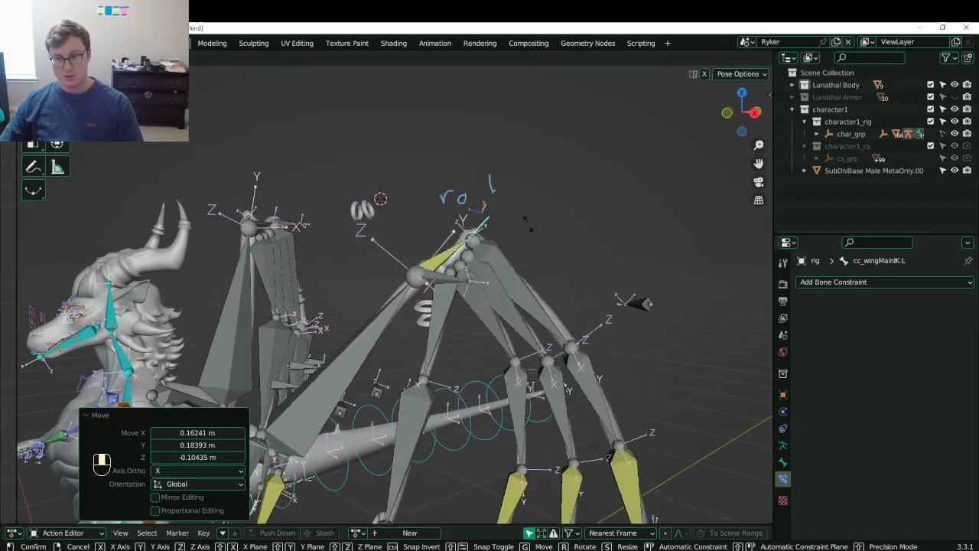
click(531, 210)
key(g)
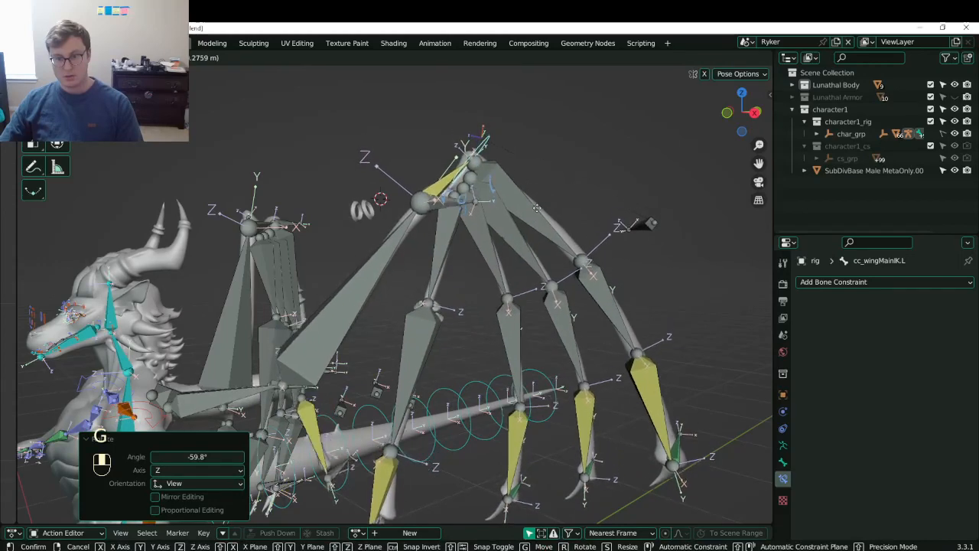
click(536, 218)
- Clear the pose rotation and location of cc_wingMainIK.L and try another rotation from rest
key(alt+r)
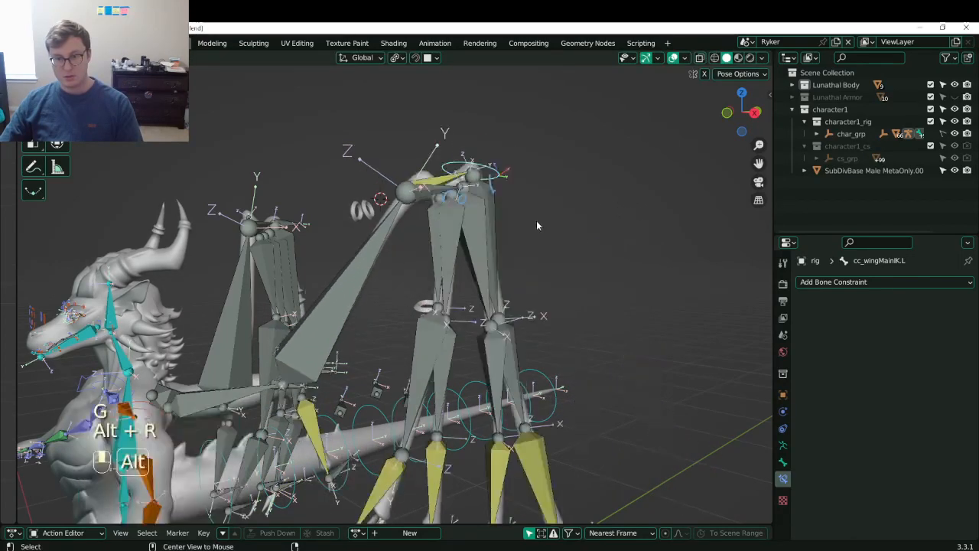
key(alt+g)
key(r)
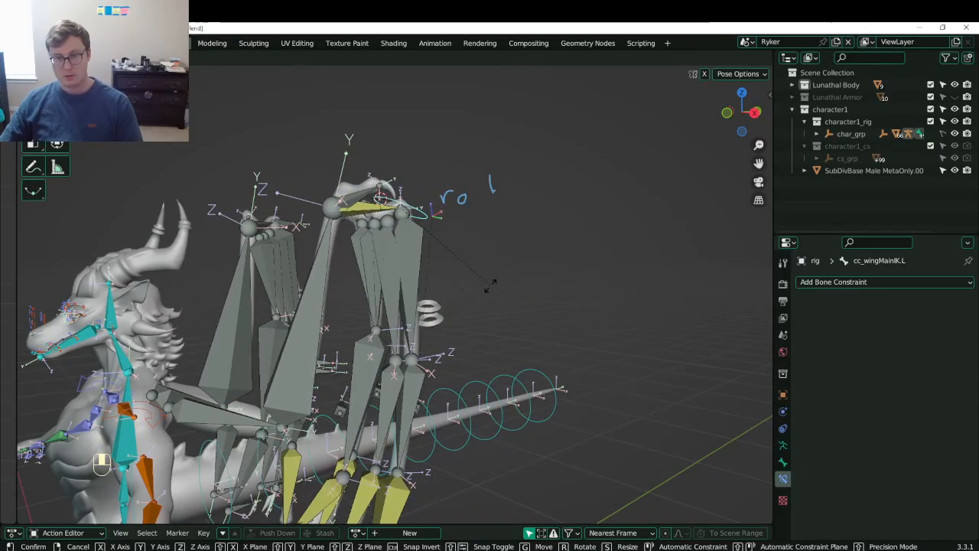
right_click(491, 290)
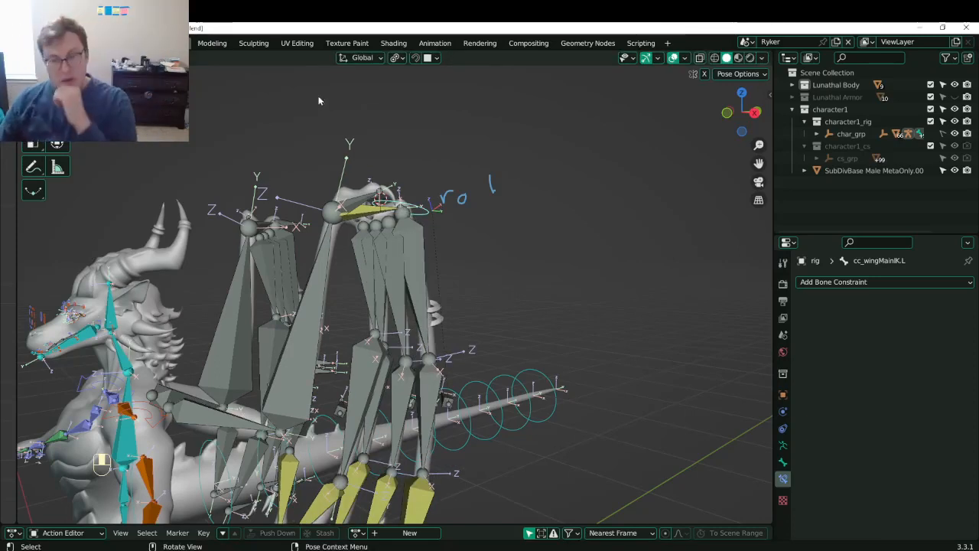
- Collapse the Copy Rotation constraint of cc_wingMain3.L, disable its IK constraint and show the IK settings
click(372, 215)
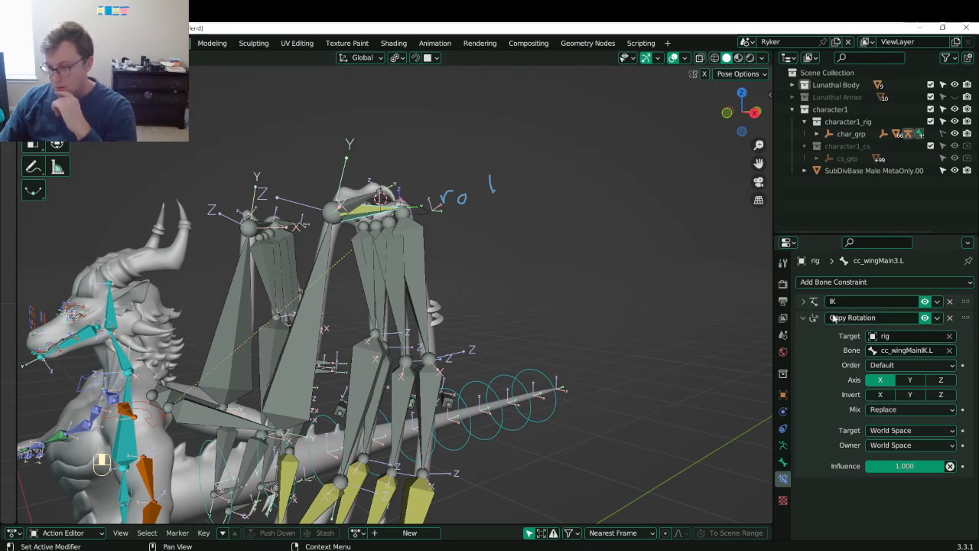
click(803, 318)
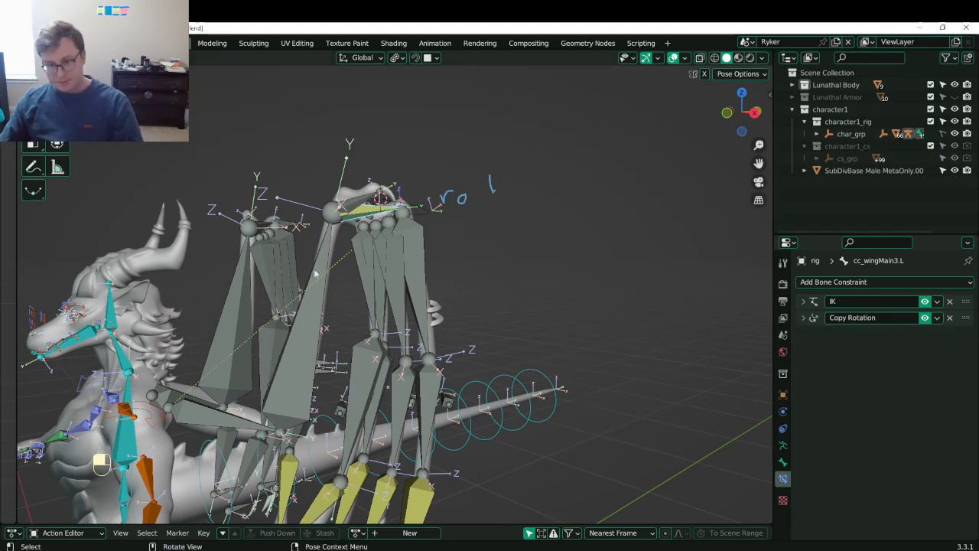
click(925, 301)
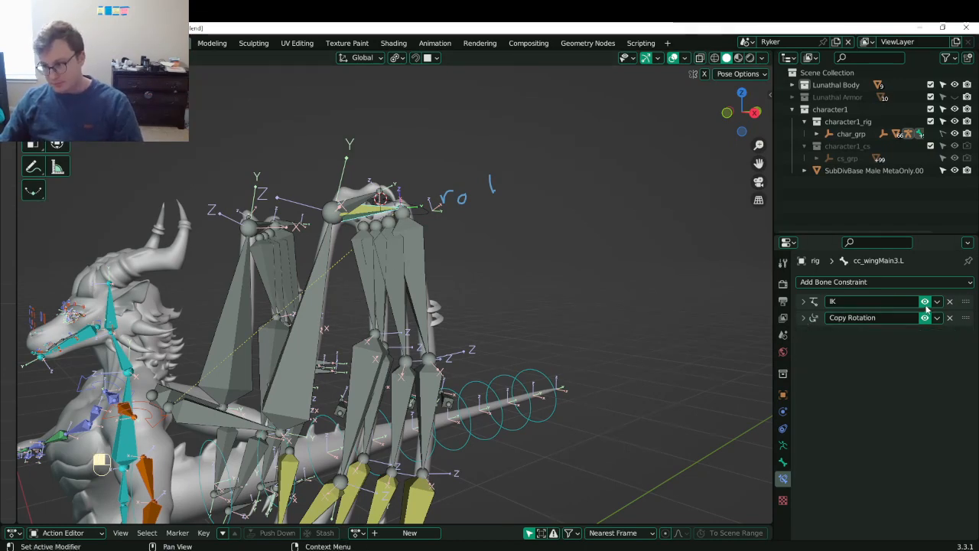
click(803, 302)
- Copy the IK constraint from cc_wingMain3.L to cc_wingMain2.L and set the copy's chain length to 2
click(361, 234)
shift+click(363, 226)
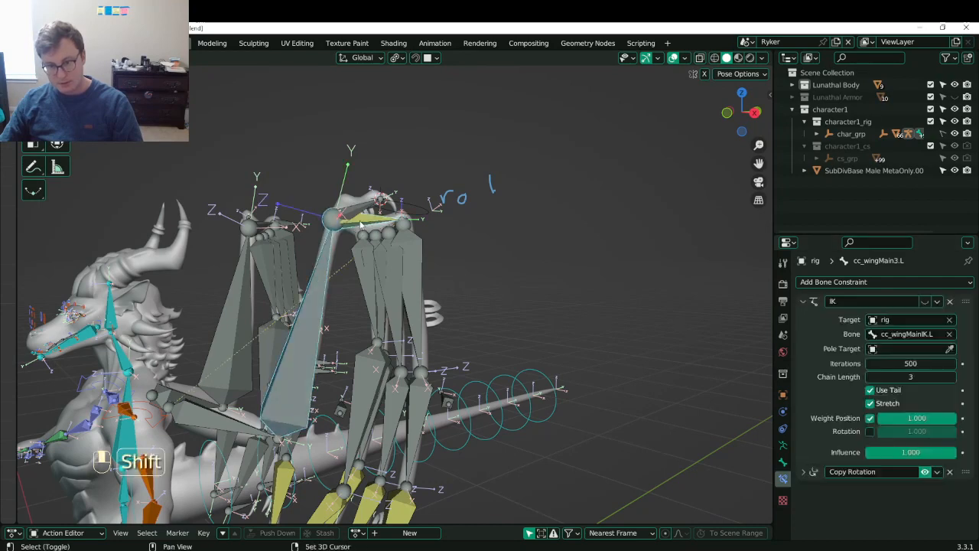
click(937, 301)
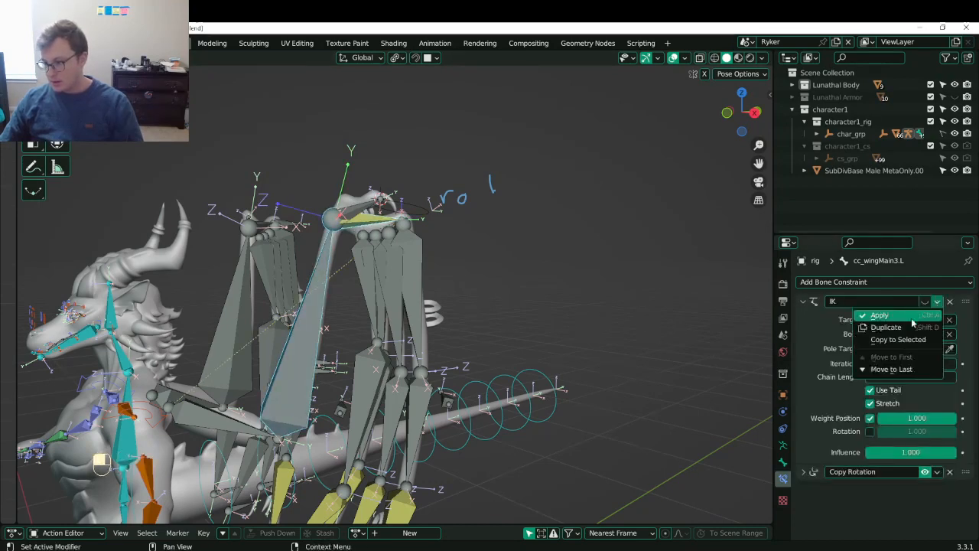
click(841, 338)
click(320, 342)
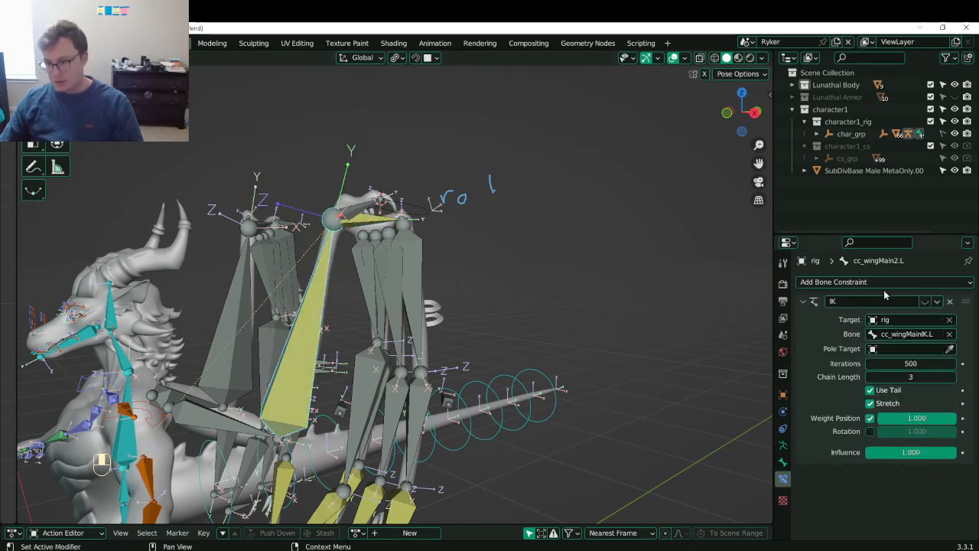
click(872, 377)
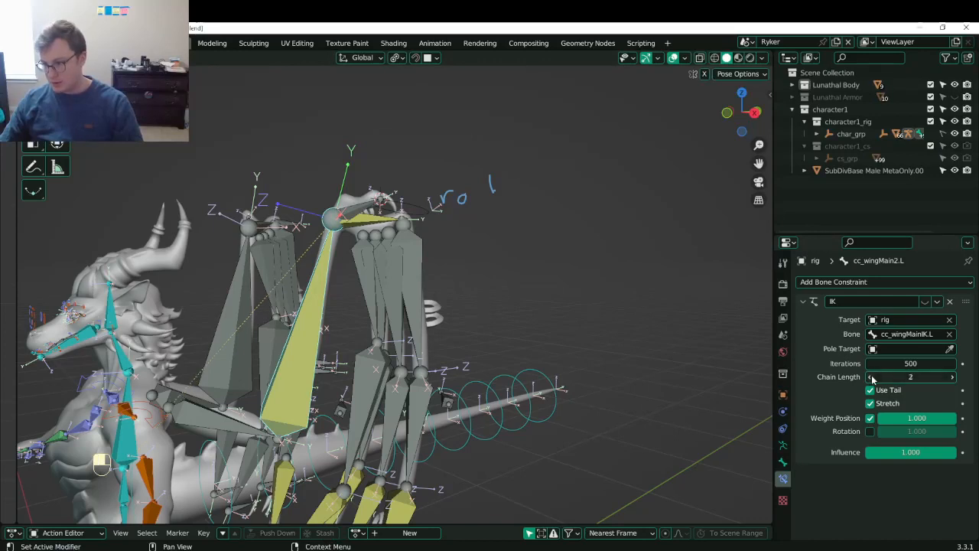
- Remove the IK constraint from cc_wingMain3.L and enable the one on cc_wingMain2.L
click(370, 221)
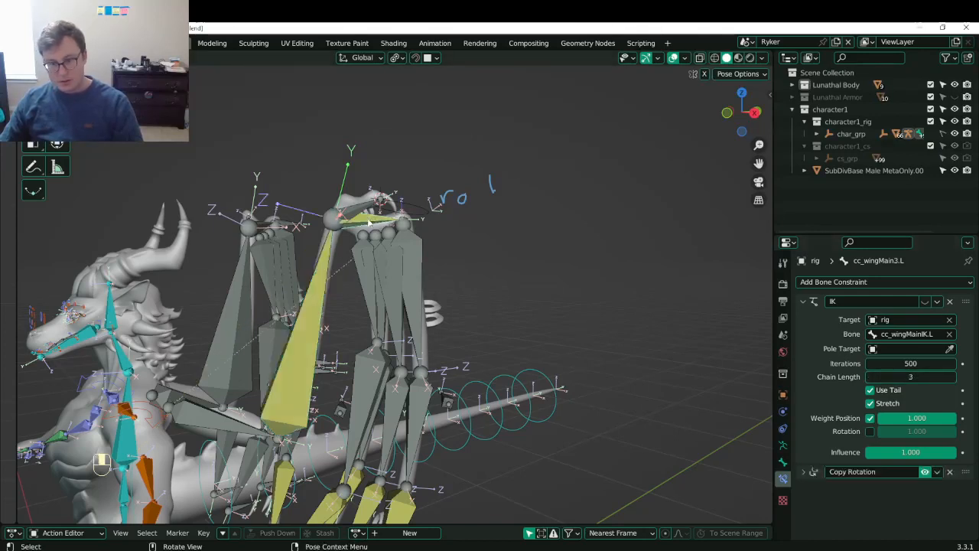
click(950, 302)
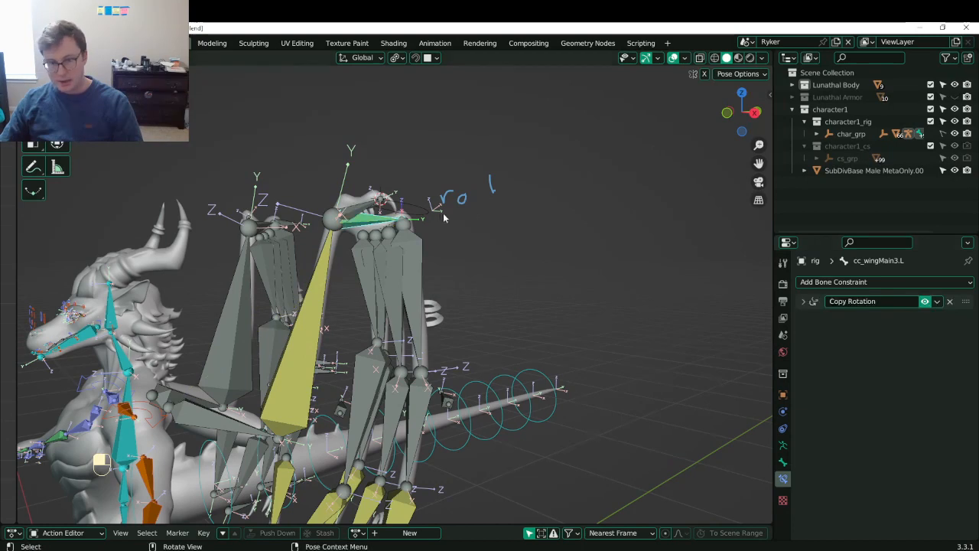
click(315, 276)
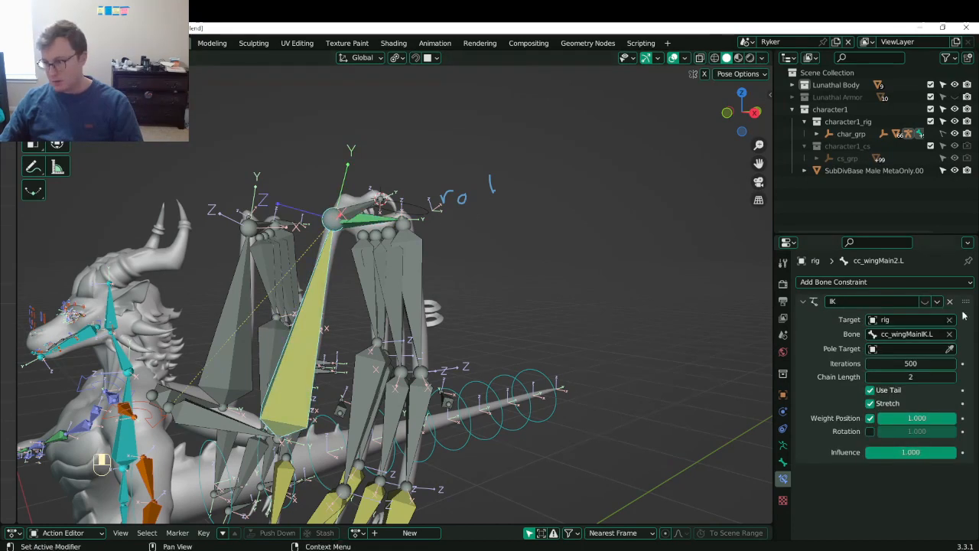
click(926, 301)
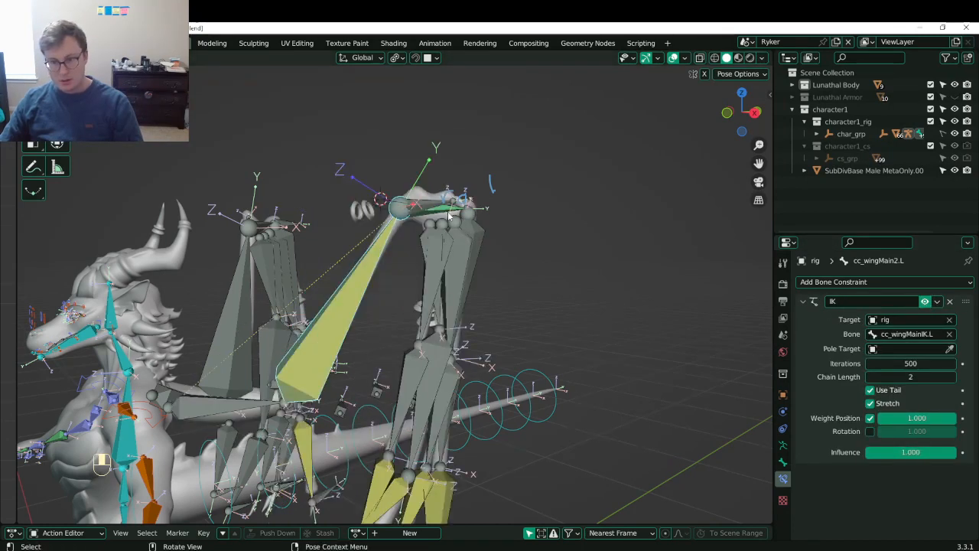
- Test the two-bone IK chain and the copied rotation by moving and rotating cc_wingMainIK.L in several directions
middle_drag(448, 217, 374, 207)
click(387, 230)
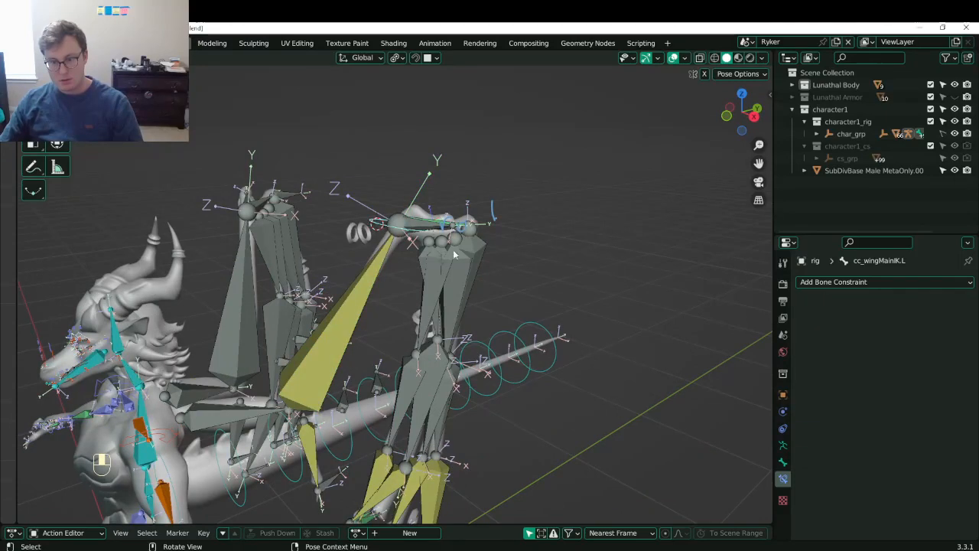
middle_drag(454, 254, 398, 207)
key(g)
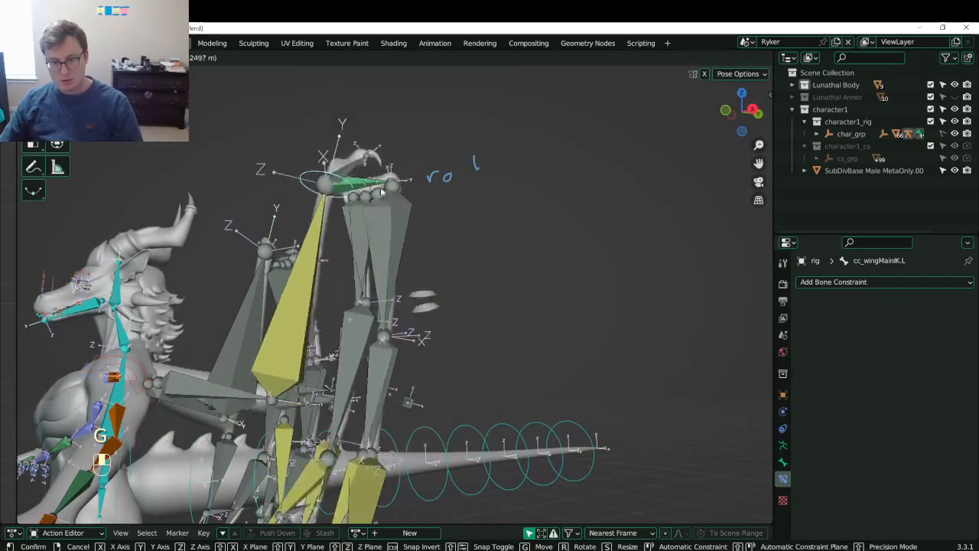
click(381, 192)
key(r)
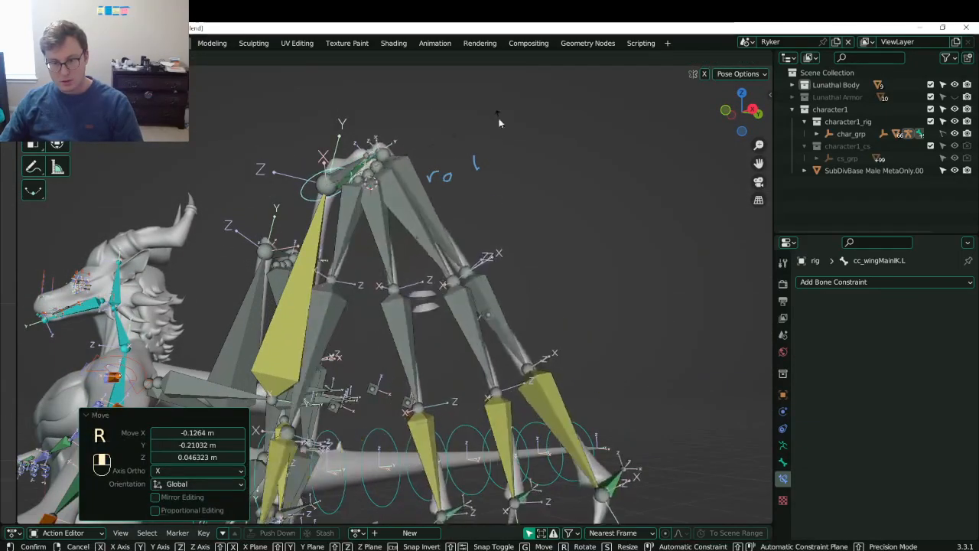
click(498, 122)
scroll(487, 169, down, 3)
key(g)
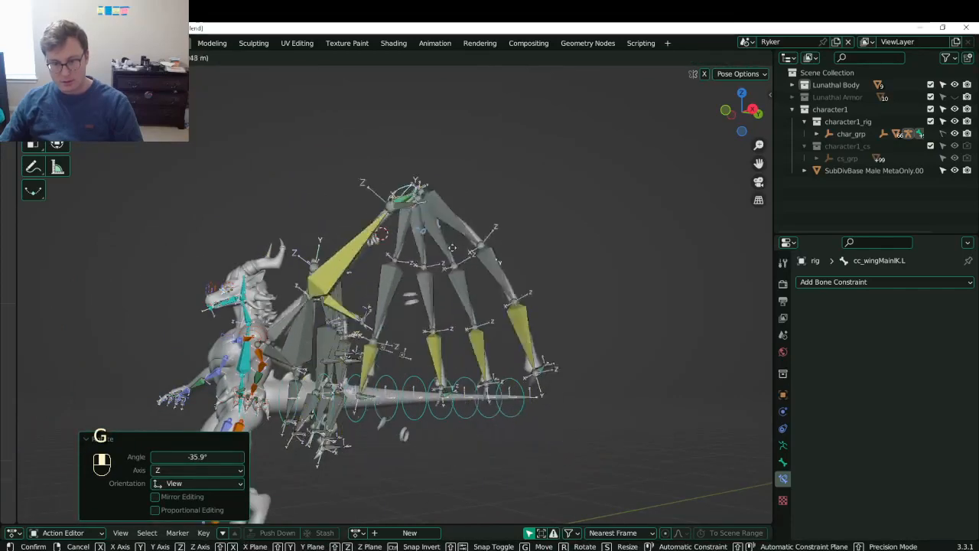
click(452, 237)
middle_drag(452, 226, 463, 267)
key(g)
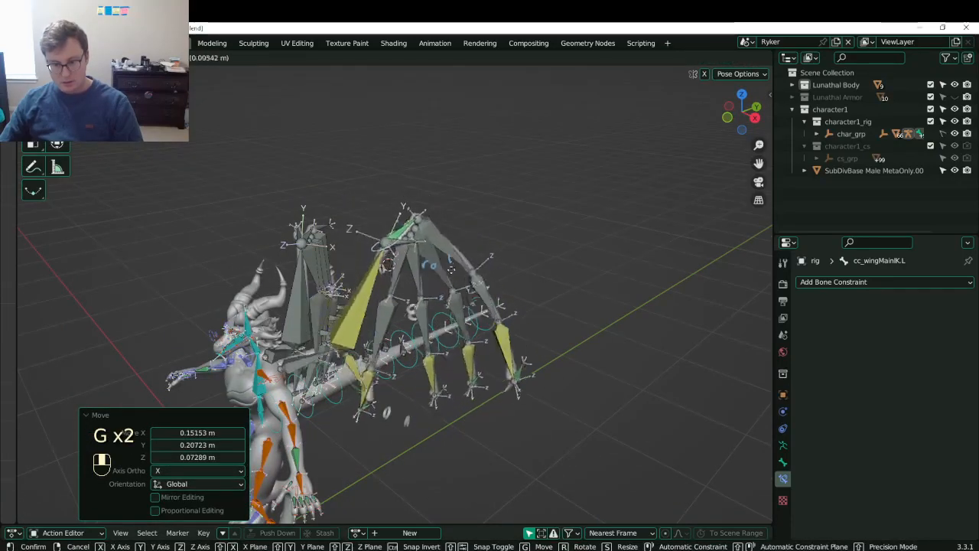
click(451, 269)
- Clear the pose rotation and location of all bones and save the file
key(a)
key(alt+r)
key(alt+g)
middle_drag(452, 270, 324, 273)
key(ctrl+s)
key(alt+r)
key(alt+g)
- In Edit Mode, snap the 3D cursor to the left wing joint between cc_wingMain2.L and cc_wingMain3.L
key(Tab)
key(Tab)
key(Tab)
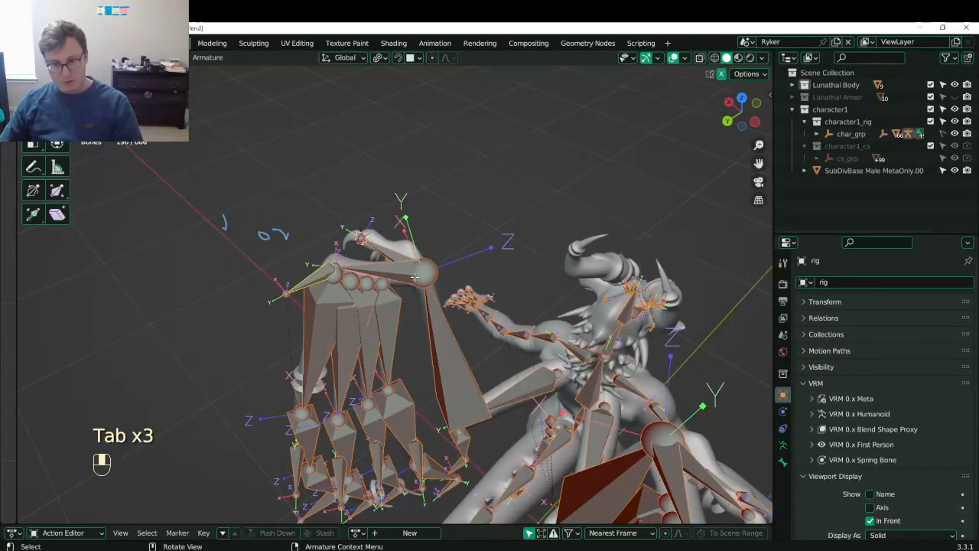
click(414, 277)
key(shift+s)
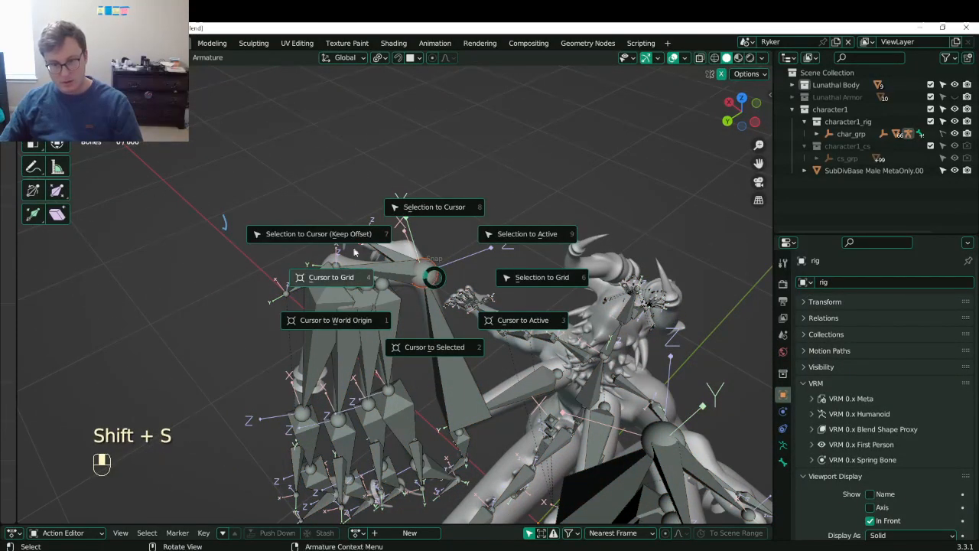
click(413, 346)
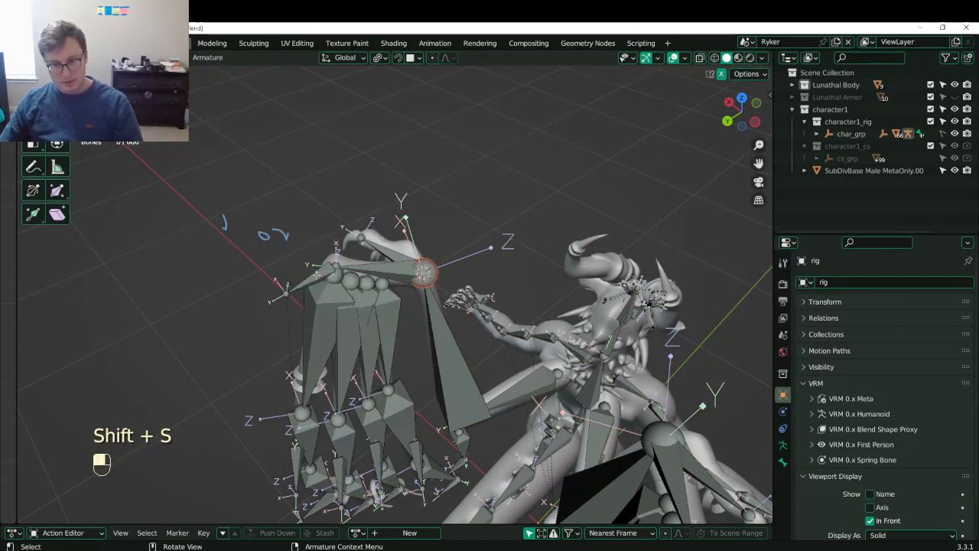
click(333, 268)
key(shift+a)
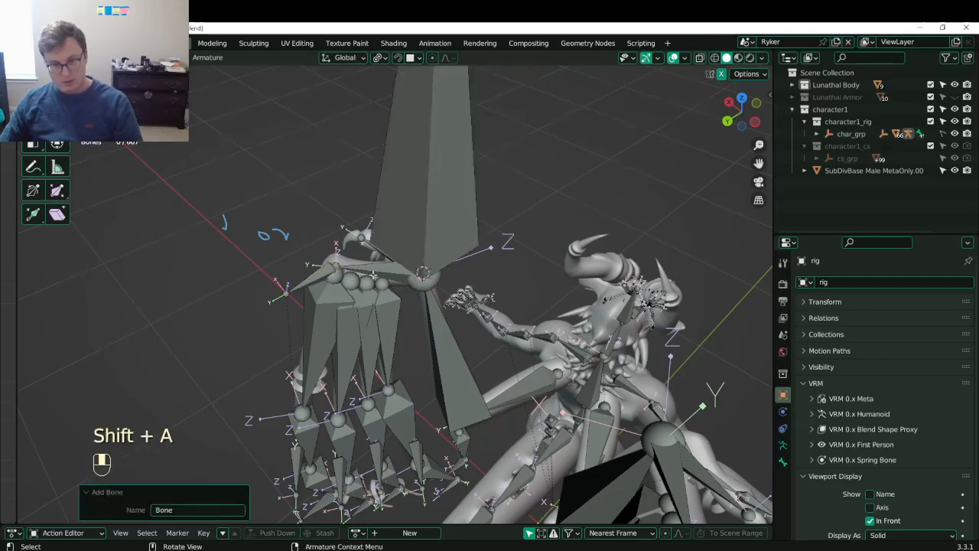
key(ctrl+z)
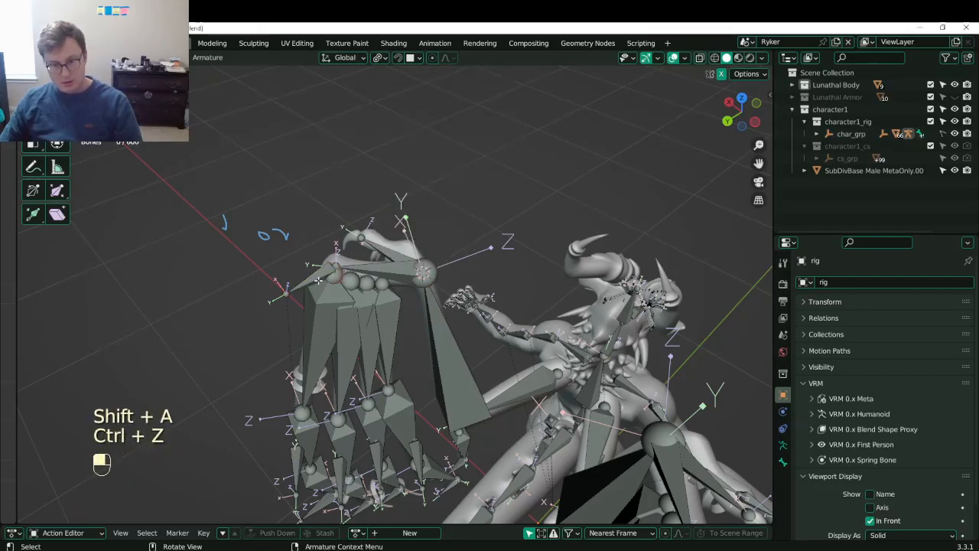
- Snap the bone cc_wingMainIK.L to the 3D cursor with Keep Offset
key(shift+s)
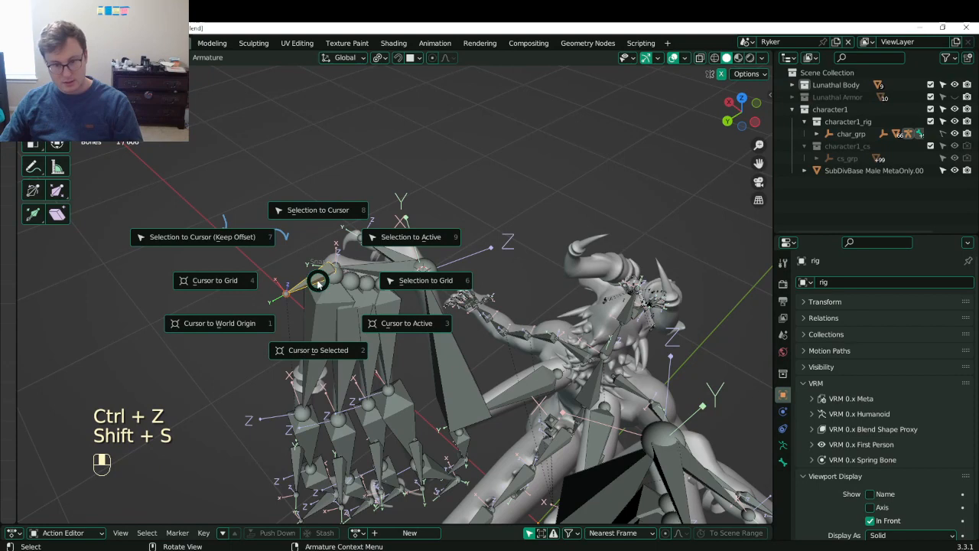
click(241, 246)
scroll(414, 252, up, 2)
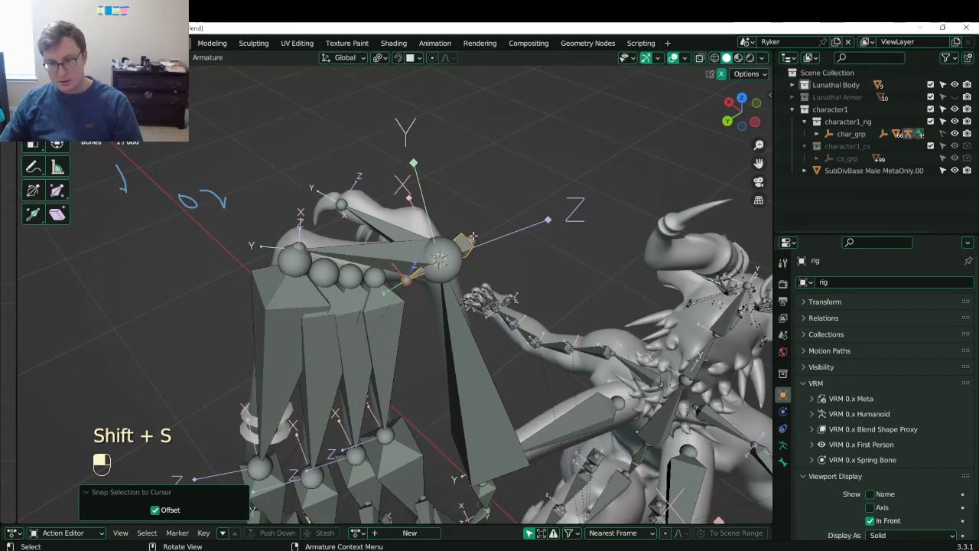
- Move the tail of cc_wingMainIK.L away from the wing joint along the Y axis and return to Pose Mode
key(shift+s)
click(355, 192)
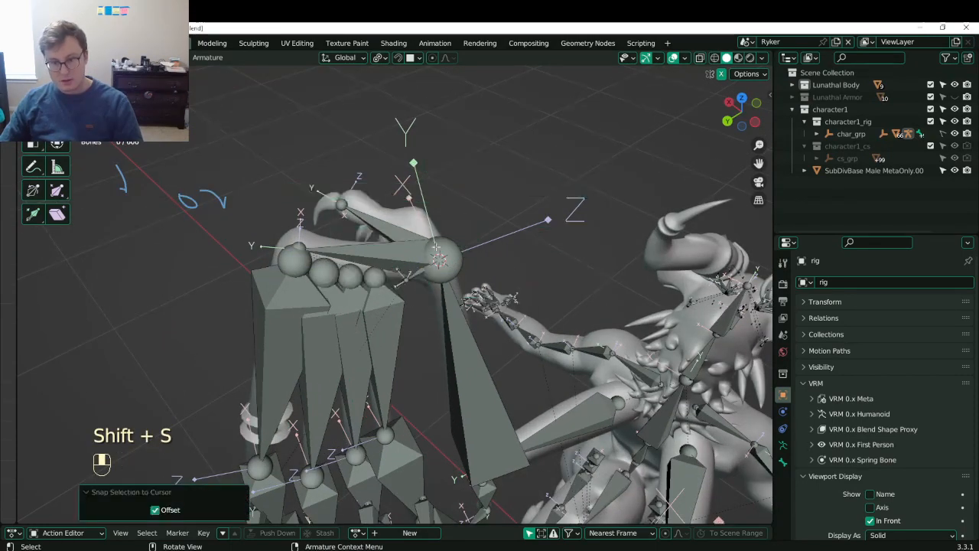
key(g)
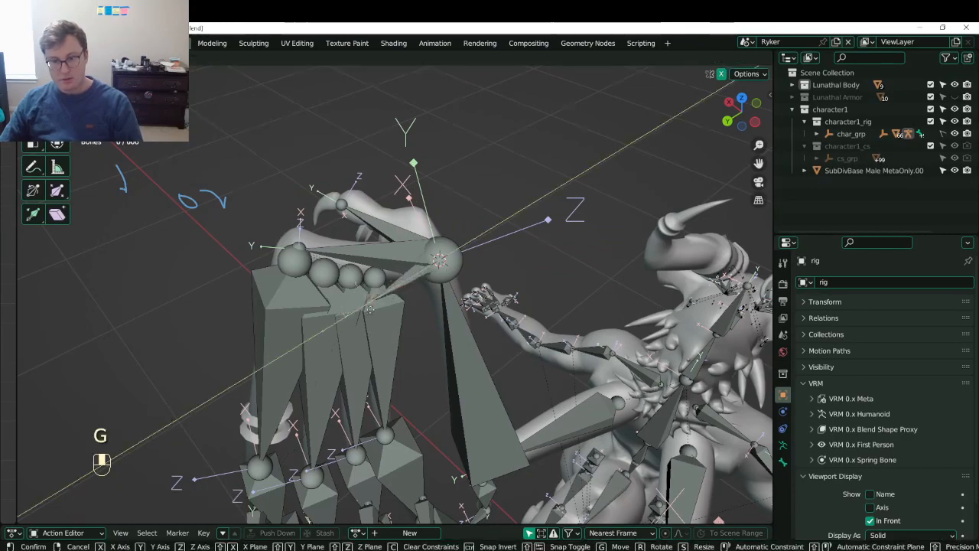
click(334, 335)
scroll(334, 335, down, 4)
key(Tab)
- Test the left wing's IK chain by repeatedly moving and rotating cc_wingMainIK.L in Pose Mode
middle_drag(334, 335, 474, 251)
scroll(441, 257, up, 2)
scroll(428, 251, down, 3)
middle_drag(390, 246, 421, 157)
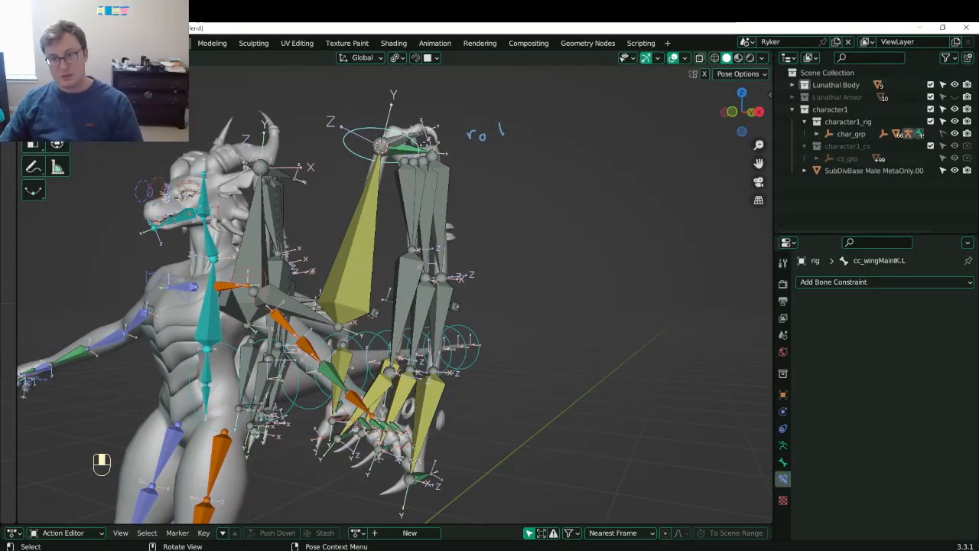
key(g)
click(509, 212)
key(r)
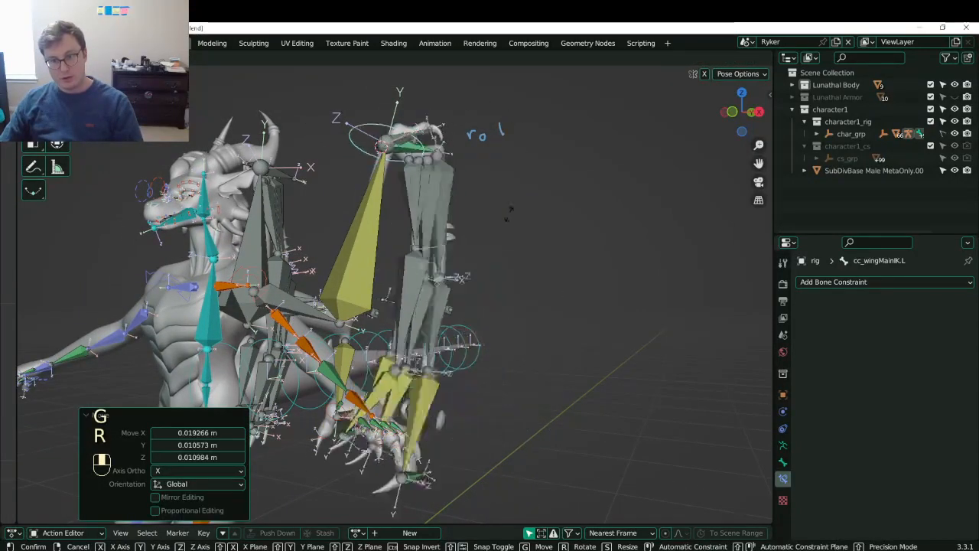
key(g)
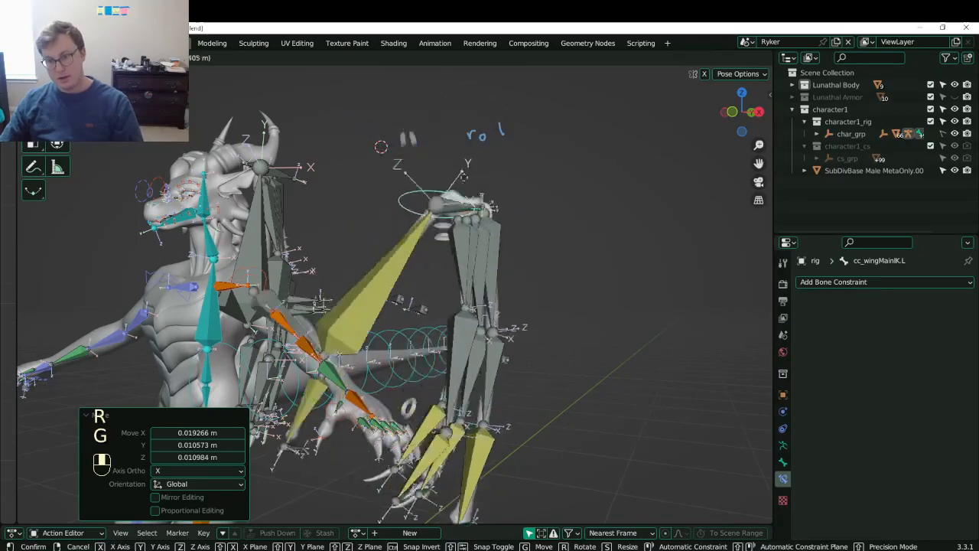
click(505, 133)
key(r)
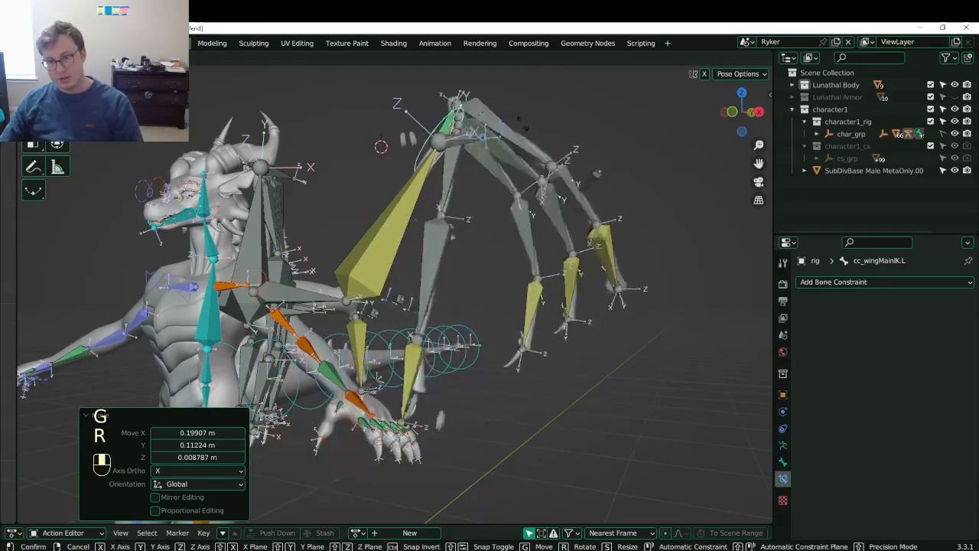
click(515, 156)
- Try rotating cc_wingMainIK.L from several viewing angles and cancel each rotation
middle_drag(516, 156, 509, 168)
key(r)
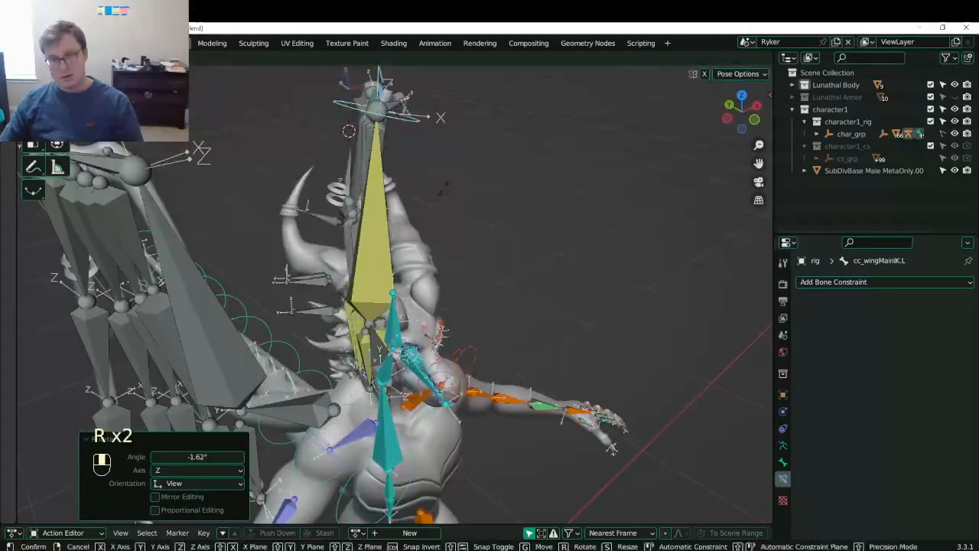
right_click(494, 131)
middle_drag(494, 131, 432, 211)
middle_drag(432, 210, 472, 241)
key(r)
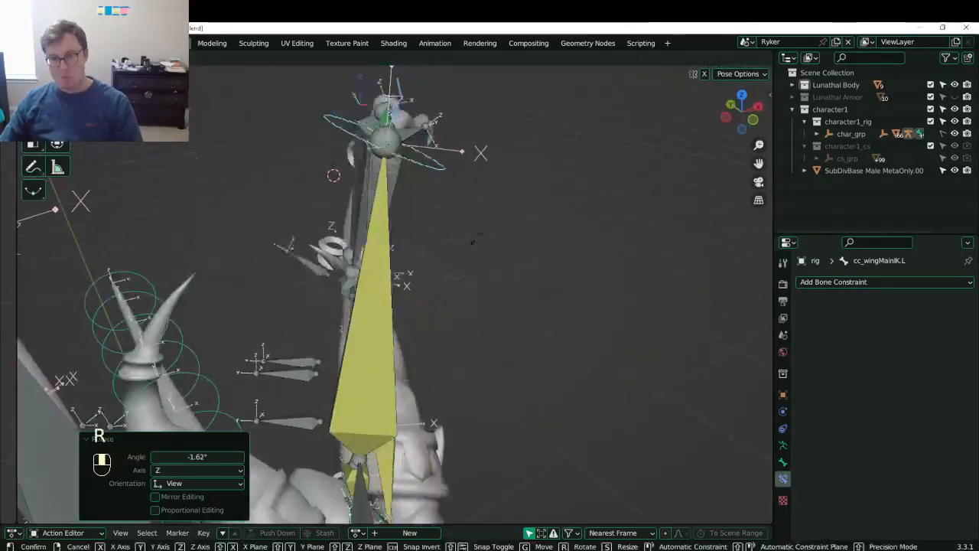
right_click(467, 191)
middle_drag(467, 191, 477, 244)
key(r)
middle_click(478, 243)
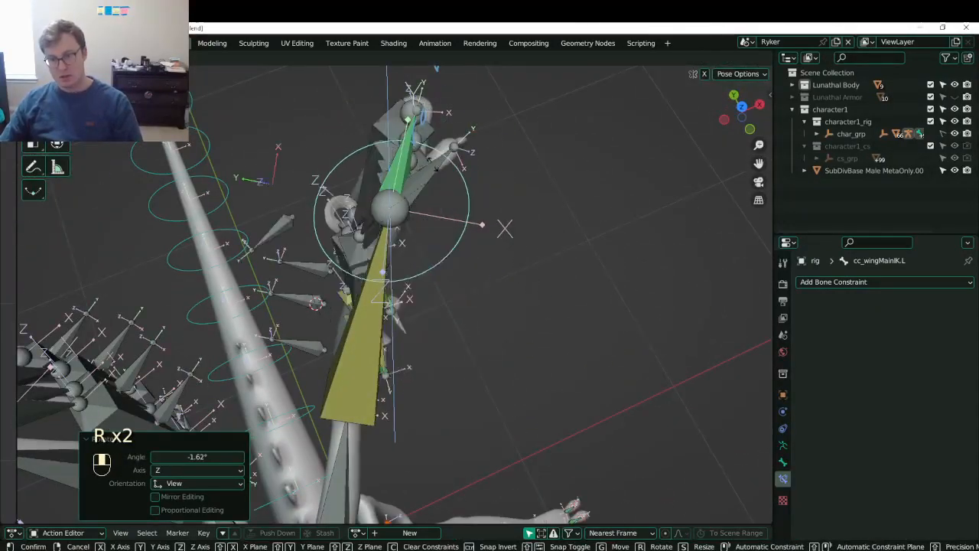
right_click(430, 271)
- Rotate cc_wingMainIK.L by about -41° around the view axis to check how the wing fingers follow
scroll(474, 266, down, 5)
middle_drag(515, 262, 545, 310)
key(r)
click(530, 219)
key(r)
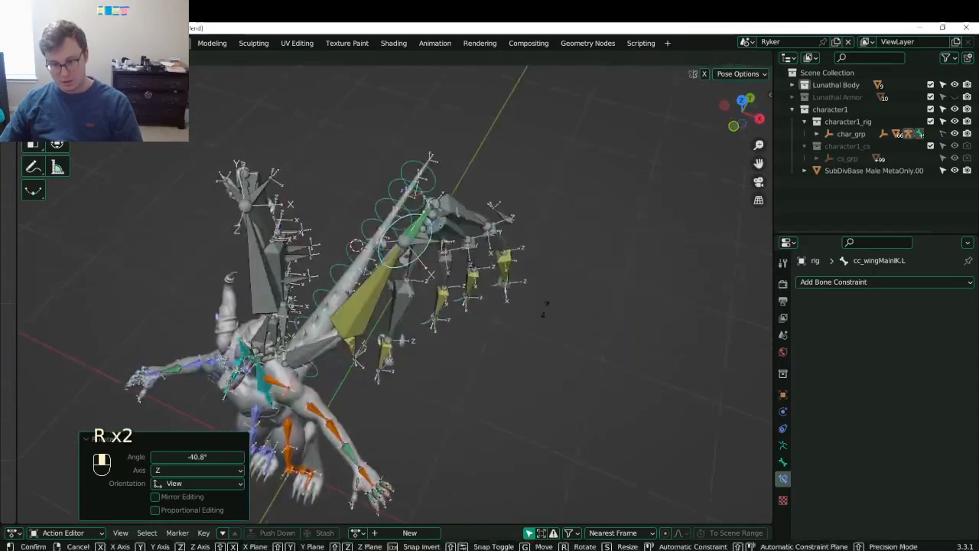
right_click(494, 240)
- Toggle the Z axis in the Copy Rotation constraint of cc_wingMain3.L
scroll(491, 240, up, 4)
middle_drag(474, 235, 433, 229)
click(447, 172)
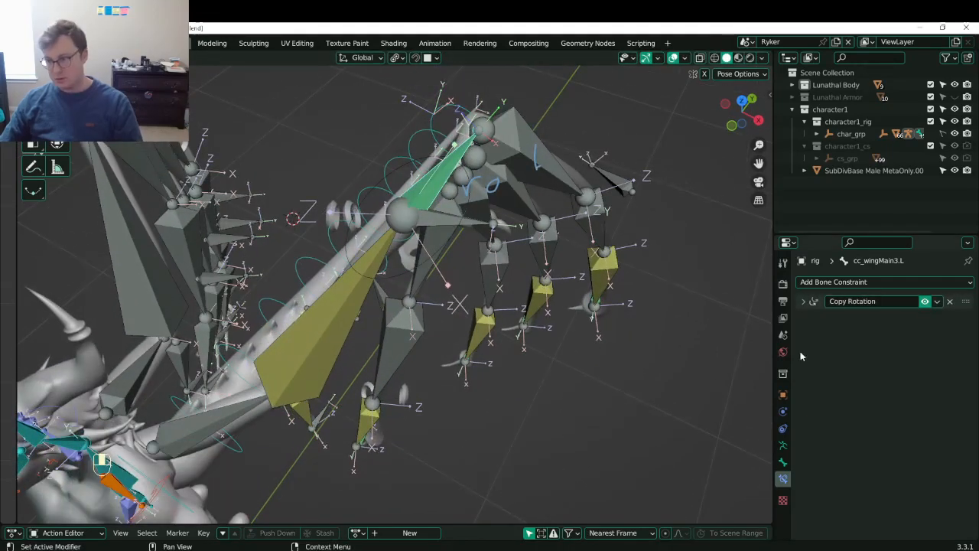
click(801, 300)
click(940, 366)
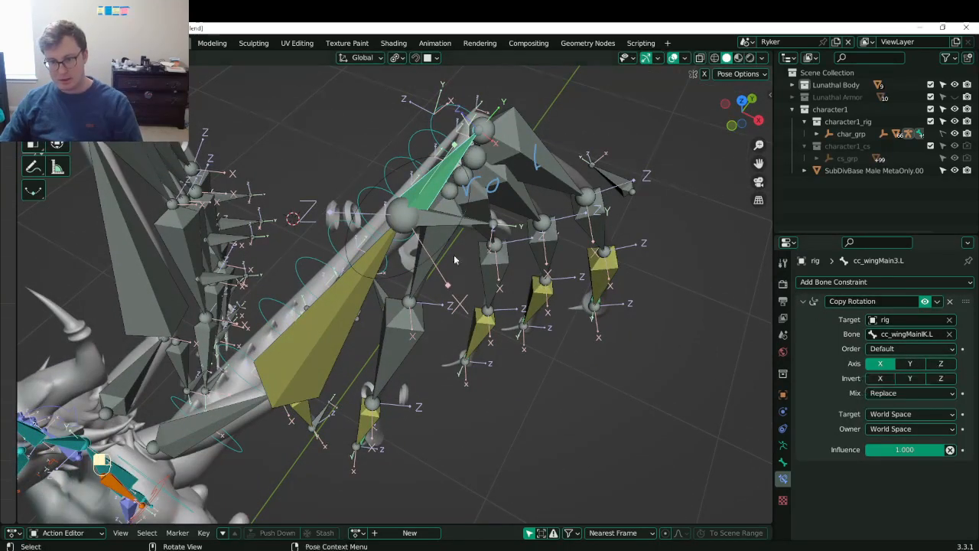
click(941, 366)
- Test the copied rotation by rotating cc_wingMainIK.L around the Z axis
click(408, 228)
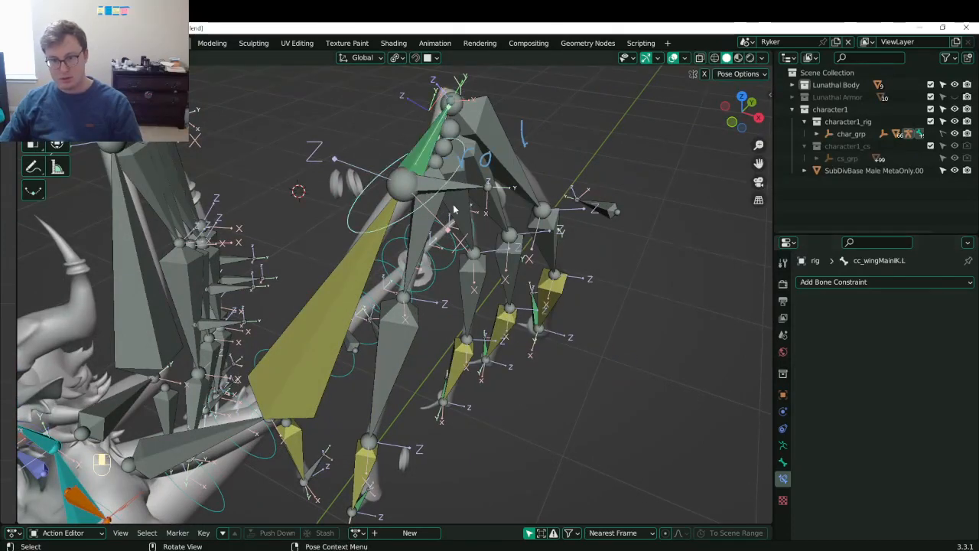
key(r)
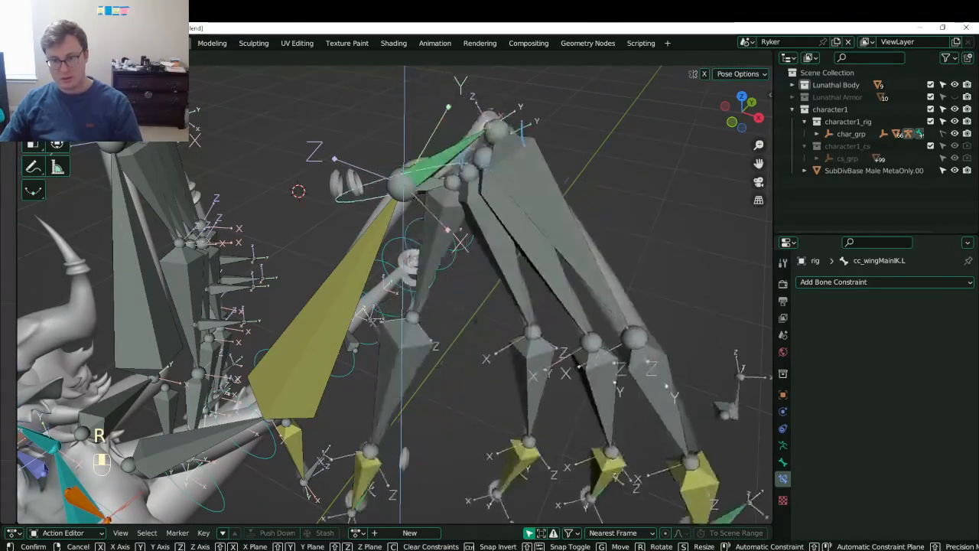
click(485, 300)
- Clear the rotation and location of all pose bones and save the file
key(a)
key(alt+r)
key(alt+g)
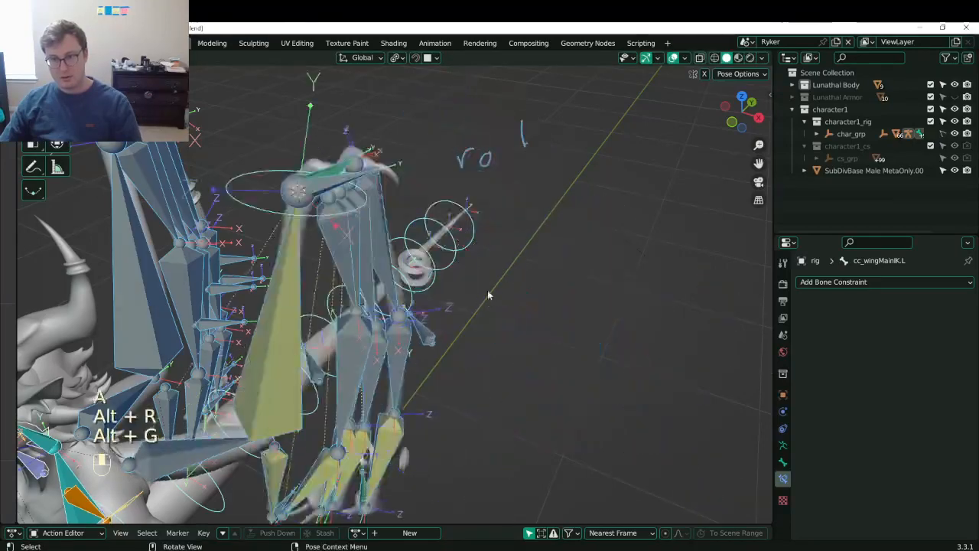
scroll(495, 281, down, 5)
middle_drag(495, 280, 450, 255)
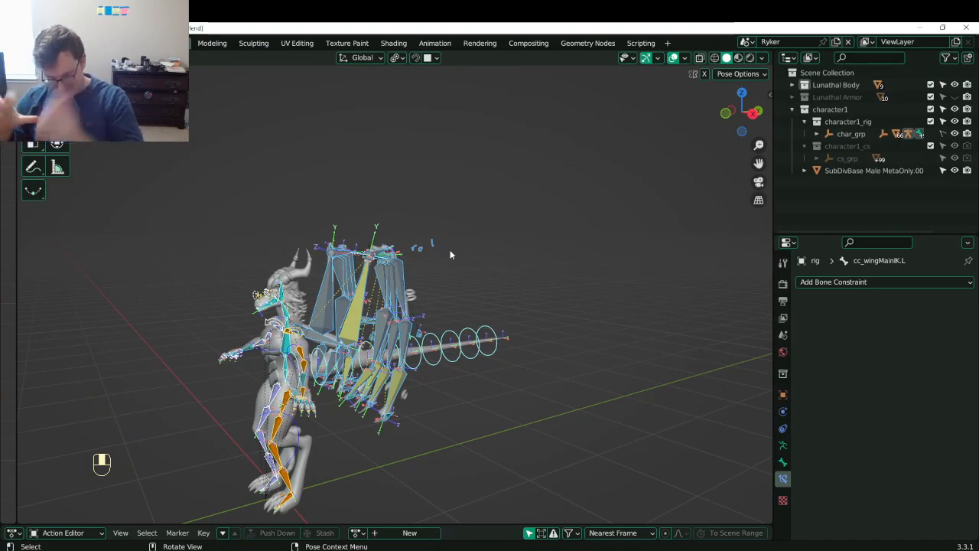
scroll(447, 267, up, 4)
middle_drag(453, 322, 467, 313)
shift+middle_drag(466, 314, 336, 302)
key(ctrl+s)
- Turn off the display of bone axes in the armature's viewport display settings and save the file
scroll(386, 321, up, 3)
click(384, 320)
click(783, 446)
scroll(859, 479, down, 3)
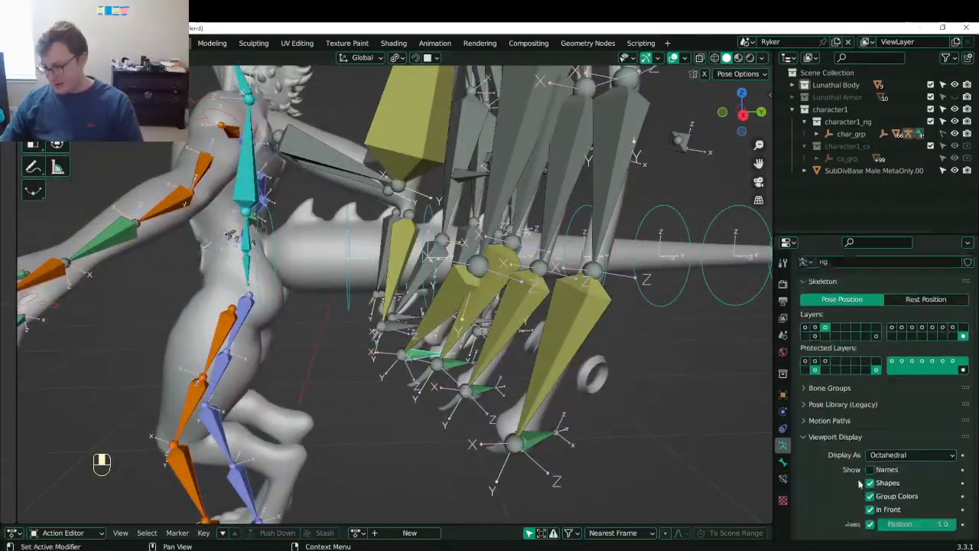
click(869, 496)
middle_drag(433, 367, 535, 390)
key(ctrl+s)
- On cc_wingBIK.L's Child Of constraint, set Influence to 1.000, disable X, Y and Z rotation, and set the inverse
click(783, 478)
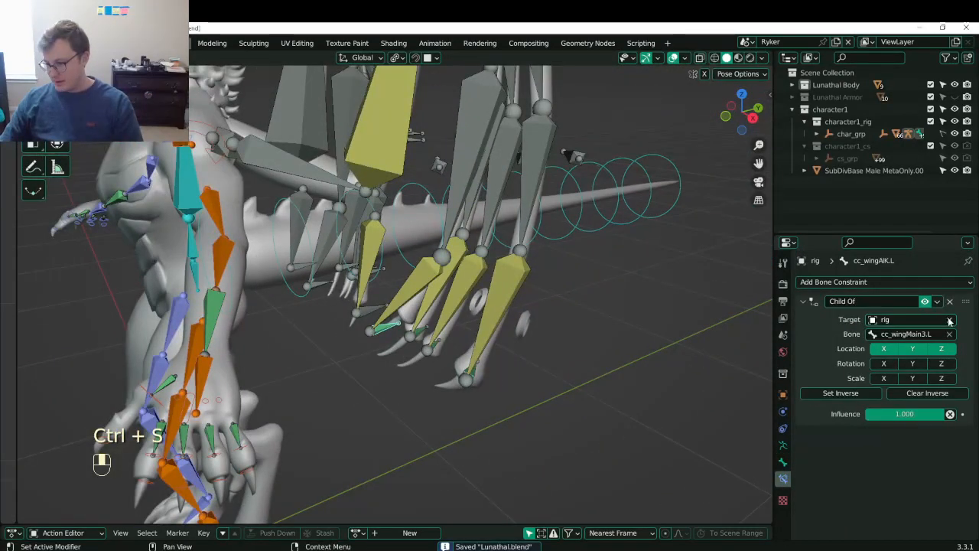
click(420, 335)
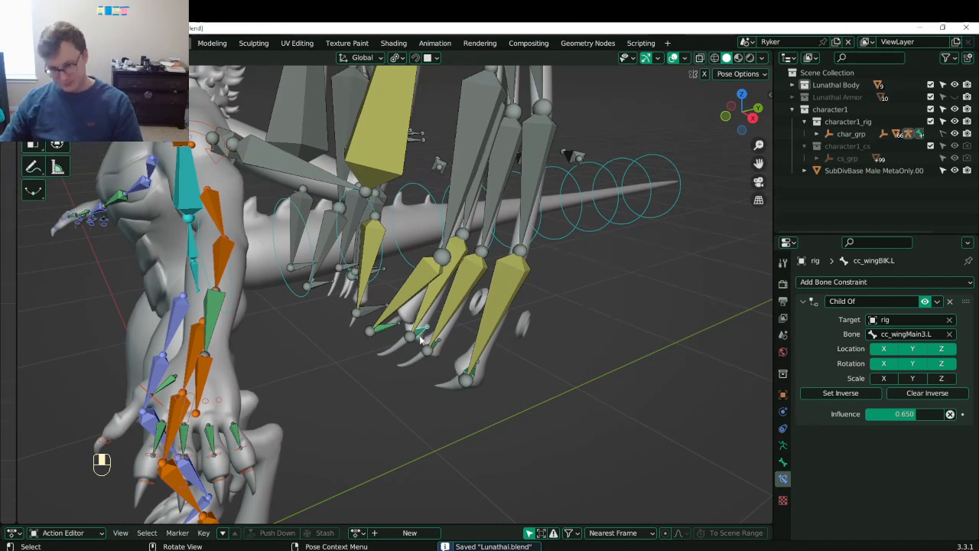
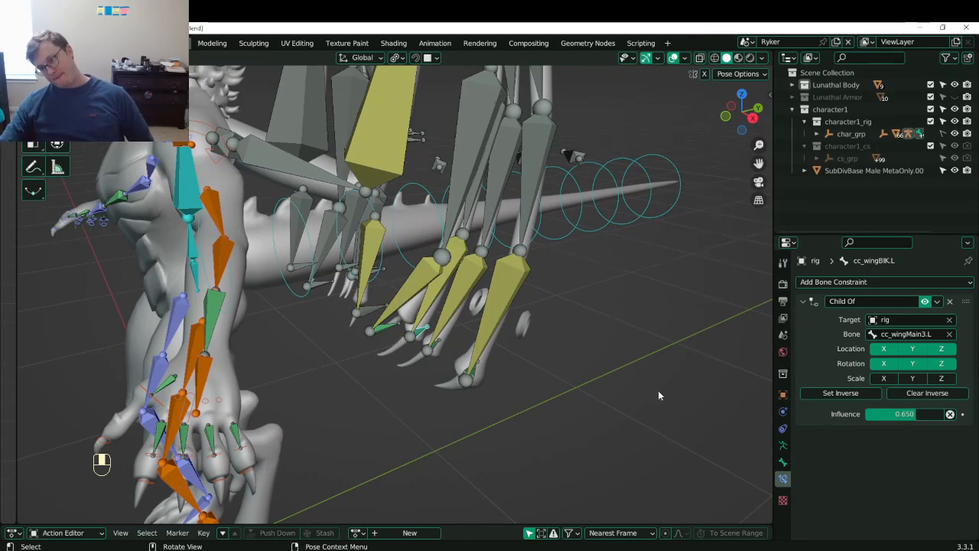
drag(937, 418, 946, 415)
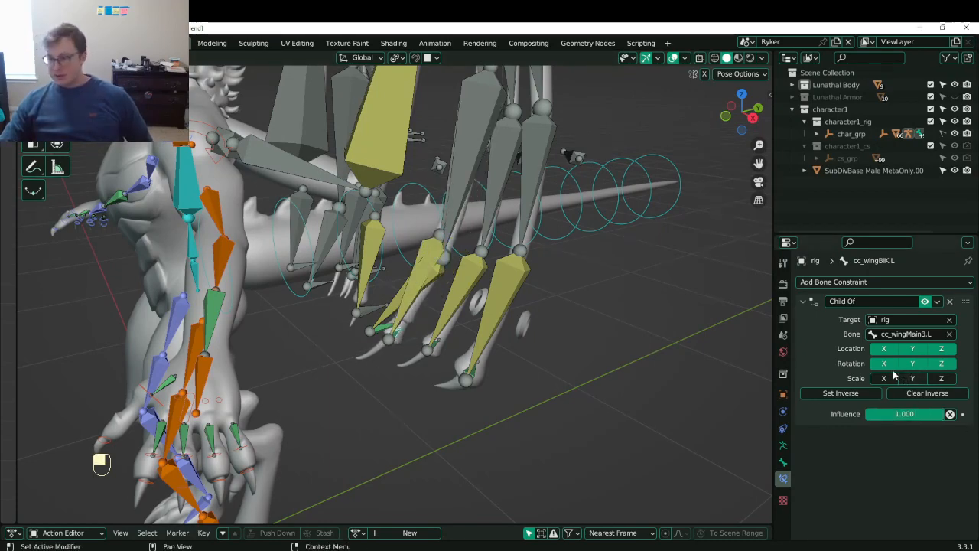
drag(889, 368, 941, 365)
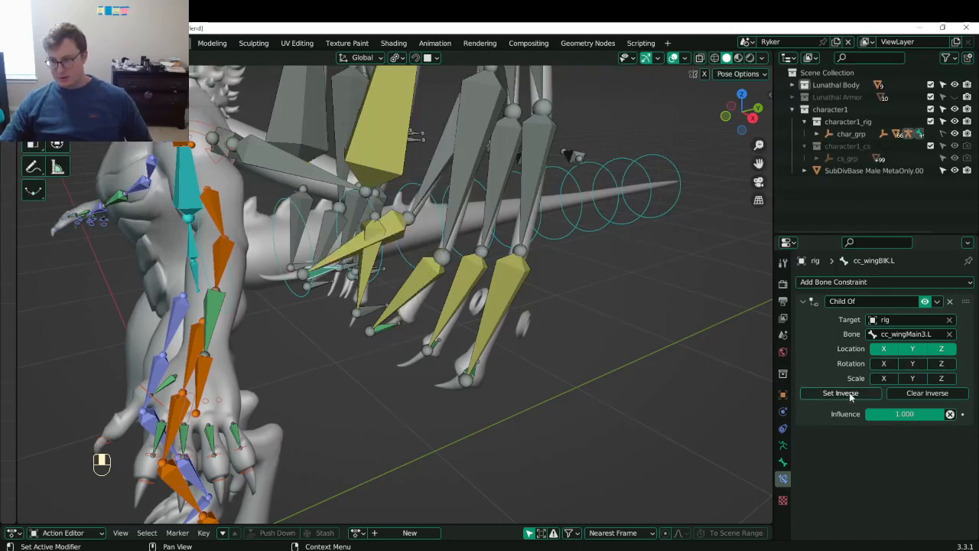
click(840, 393)
- On cc_wingCIK.L's Child Of constraint, disable X, Y and Z rotation, set Influence to 1.000, and set the inverse
click(435, 349)
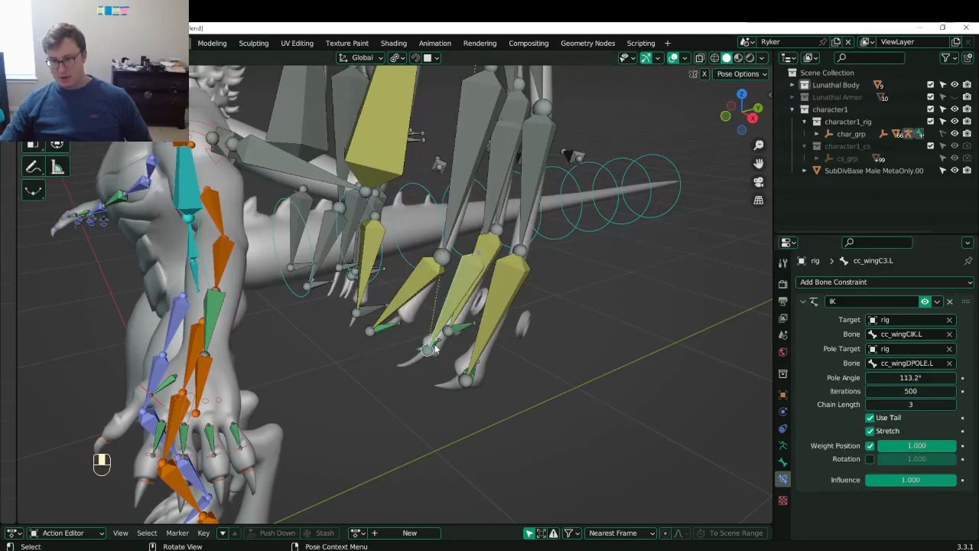
click(444, 344)
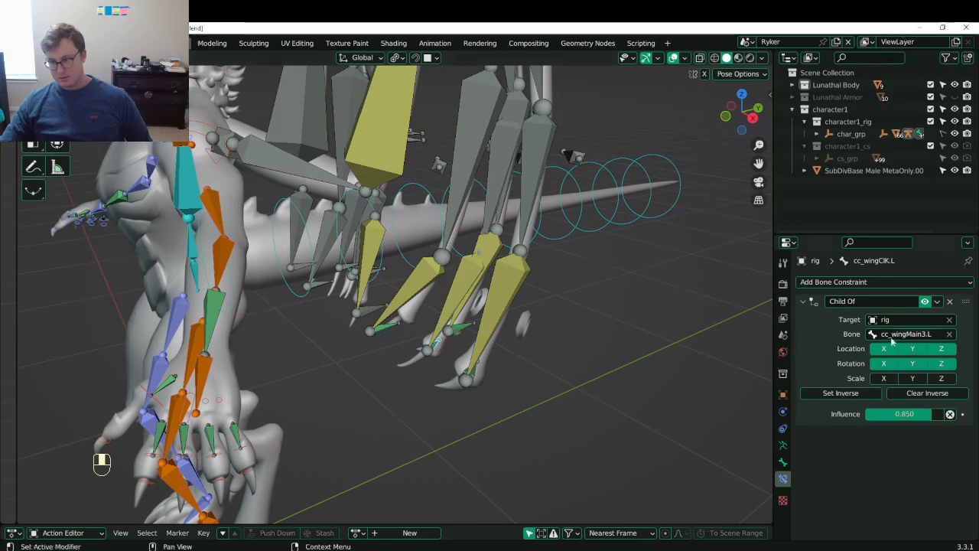
drag(887, 361, 901, 361)
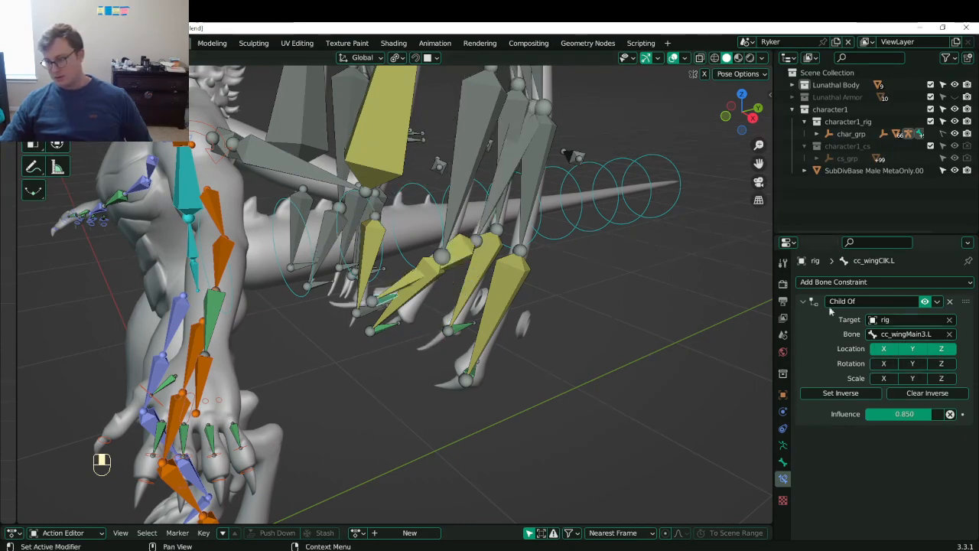
drag(915, 414, 944, 414)
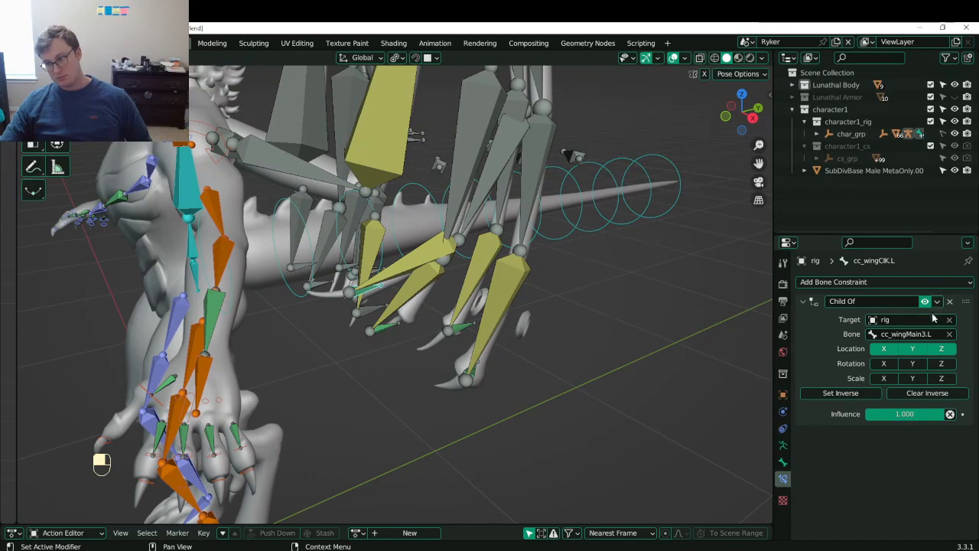
click(841, 393)
- Set the inverse of cc_wingAIK.L's Child Of constraint and refresh the rig by switching into and out of Edit Mode
click(390, 330)
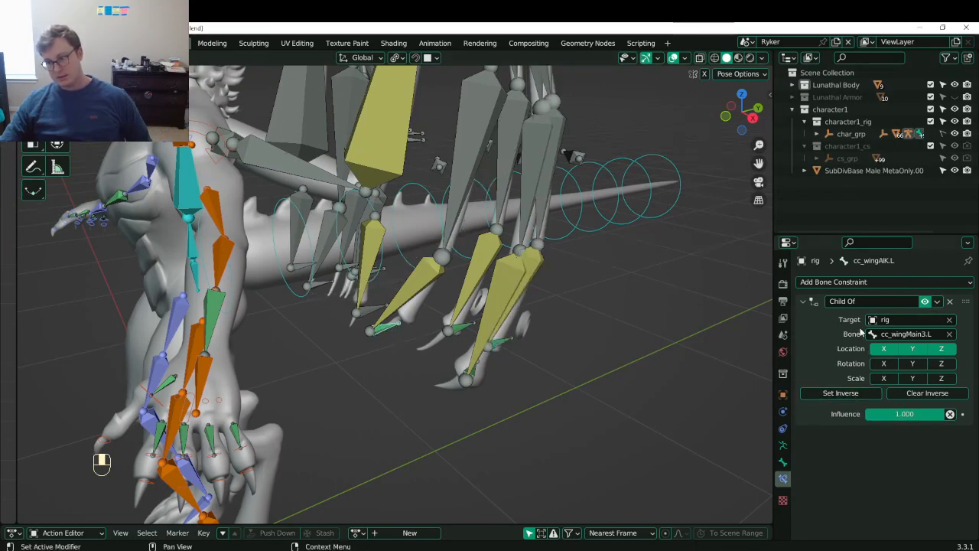
click(834, 393)
click(386, 336)
middle_drag(389, 344, 448, 368)
key(Tab)
key(Tab)
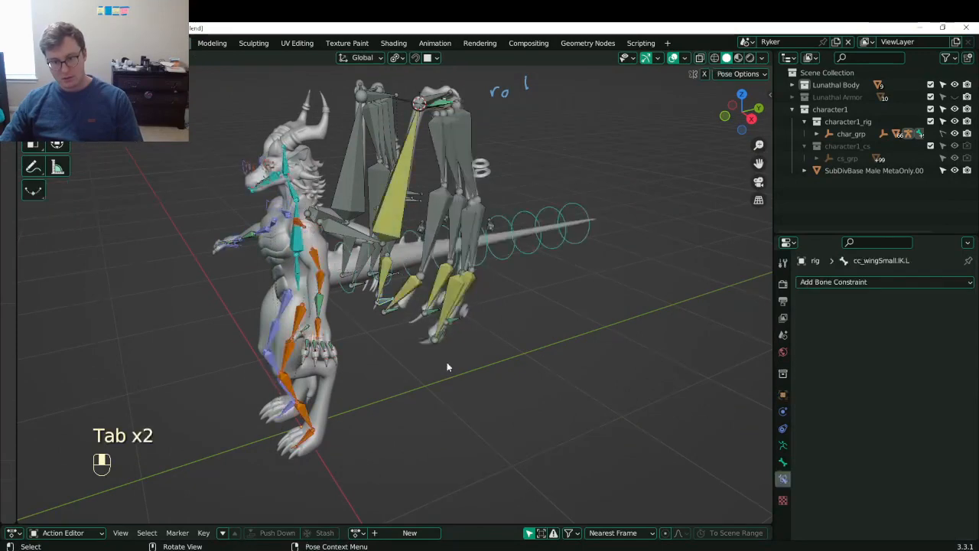
key(Tab)
key(Tab)
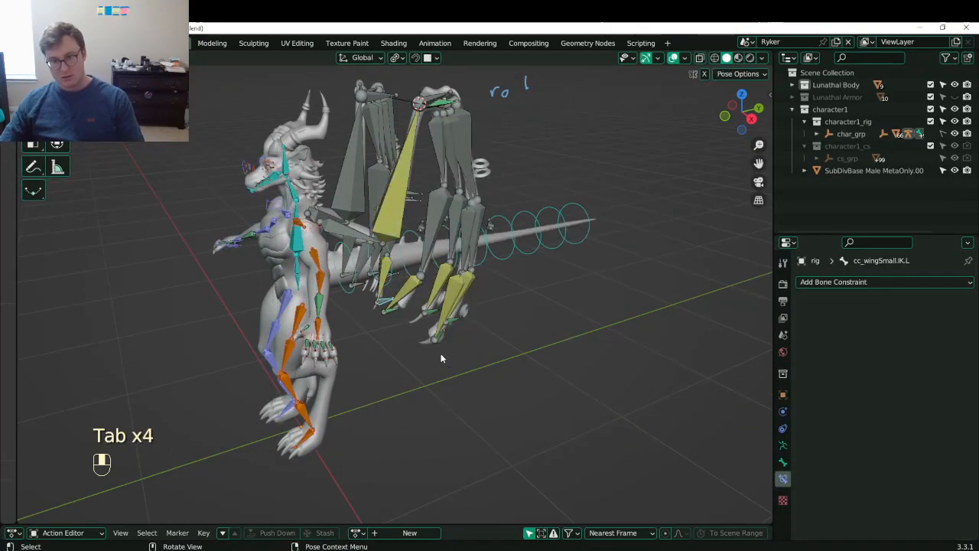
- Reset the rotation and location of every bone in the pose and save the file
key(a)
key(alt+r)
key(alt+g)
shift+middle_drag(506, 252, 405, 380)
key(ctrl+s)
- Set the inverse of cc_wingSpanIK.L's Child Of constraint, keeping X, Y and Z rotation enabled, and save the file
scroll(436, 356, up, 4)
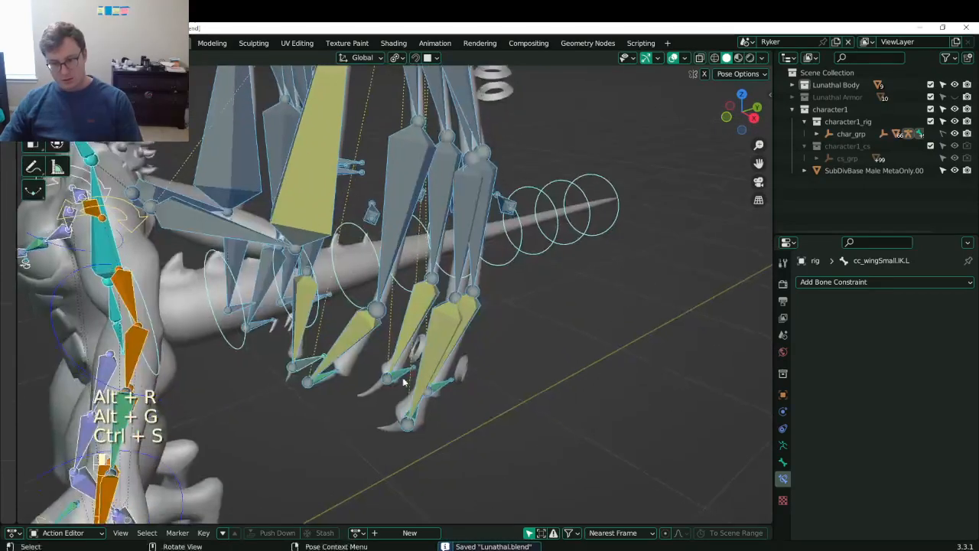
click(404, 380)
shift+middle_drag(466, 385, 440, 331)
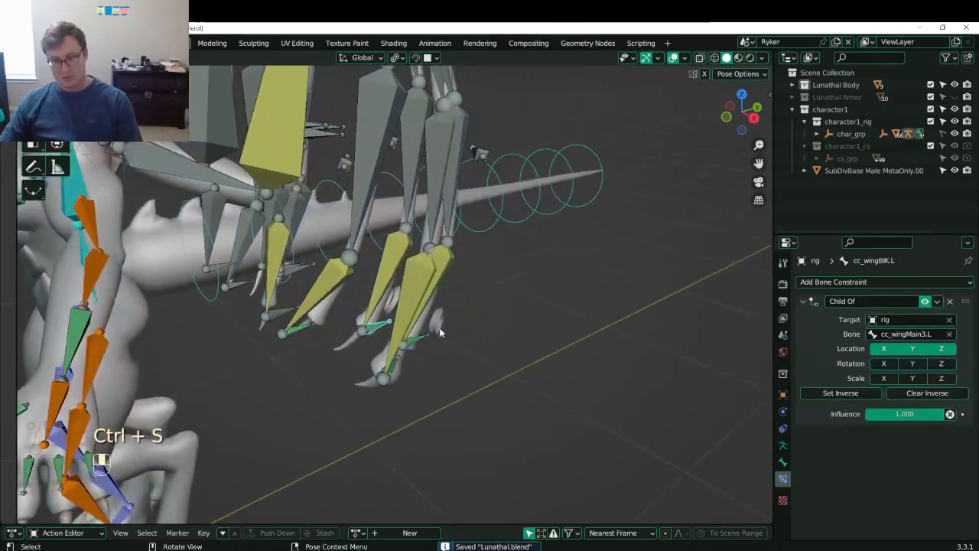
click(394, 368)
click(889, 364)
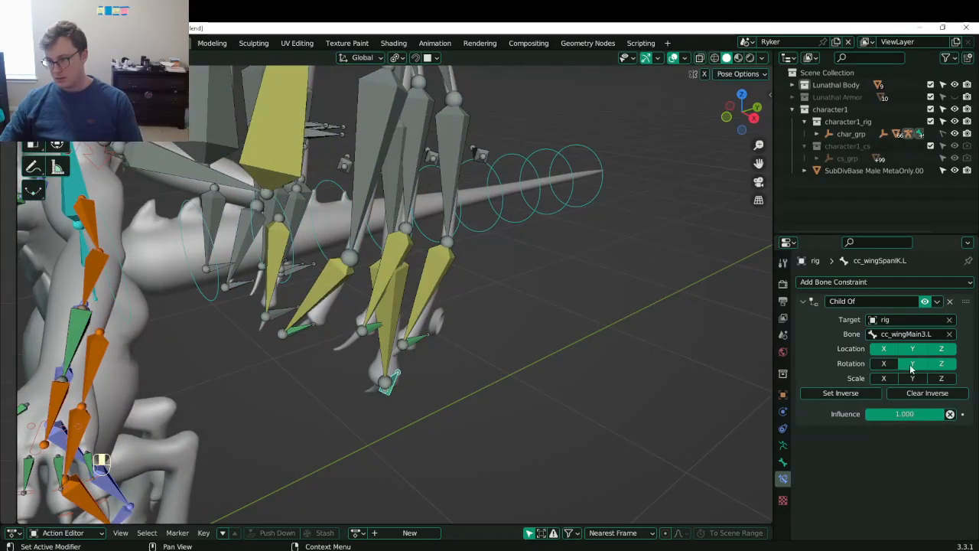
key(ctrl+z)
click(851, 397)
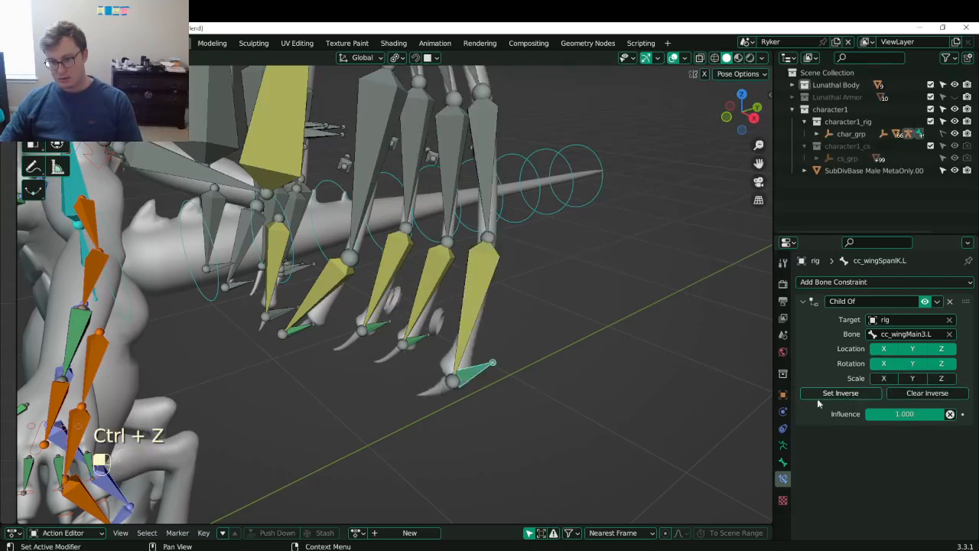
scroll(463, 344, down, 4)
middle_drag(463, 344, 455, 304)
key(ctrl+s)
- Test-rotate cc_wingMainIK.L to check how the left wing's finger controls follow, and select cc_wingAIK.L to inspect its constraint
scroll(408, 305, up, 2)
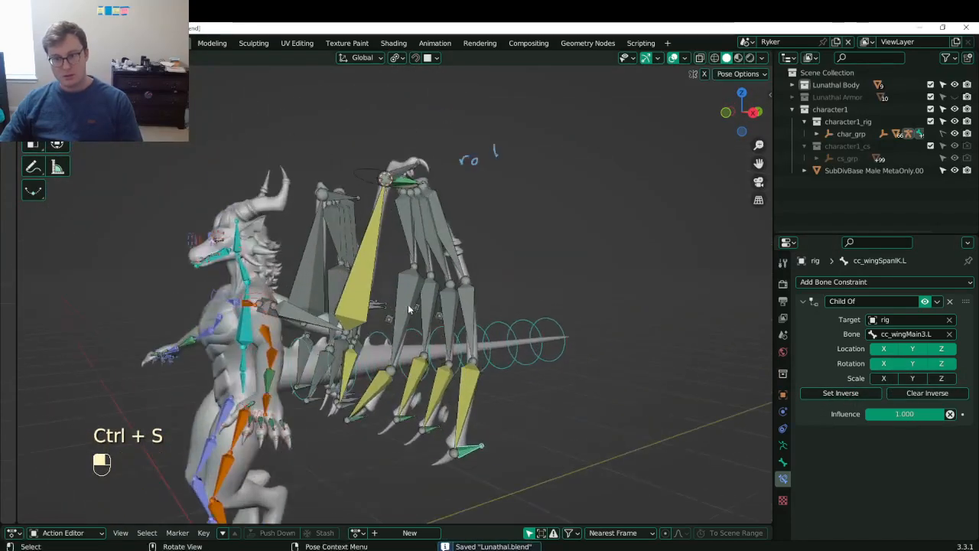
click(365, 150)
key(r)
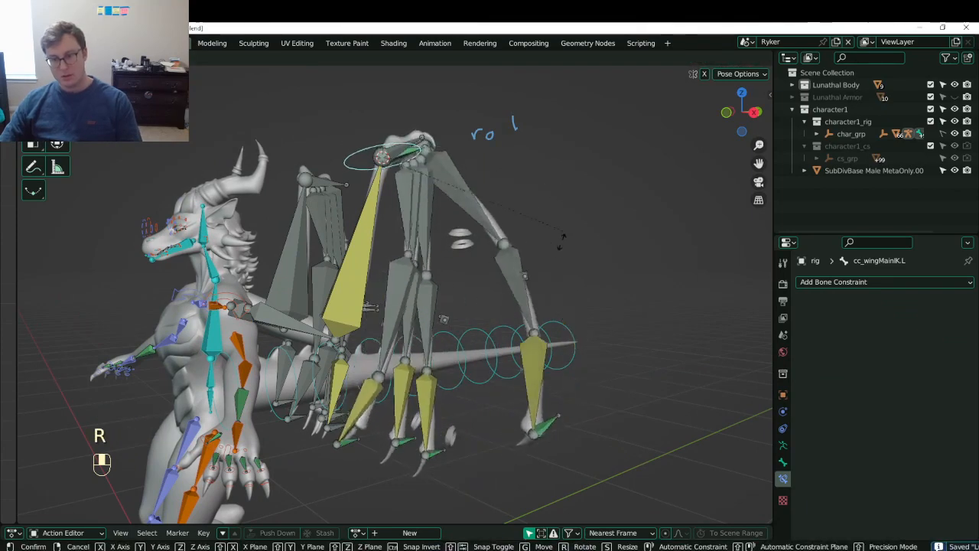
click(550, 267)
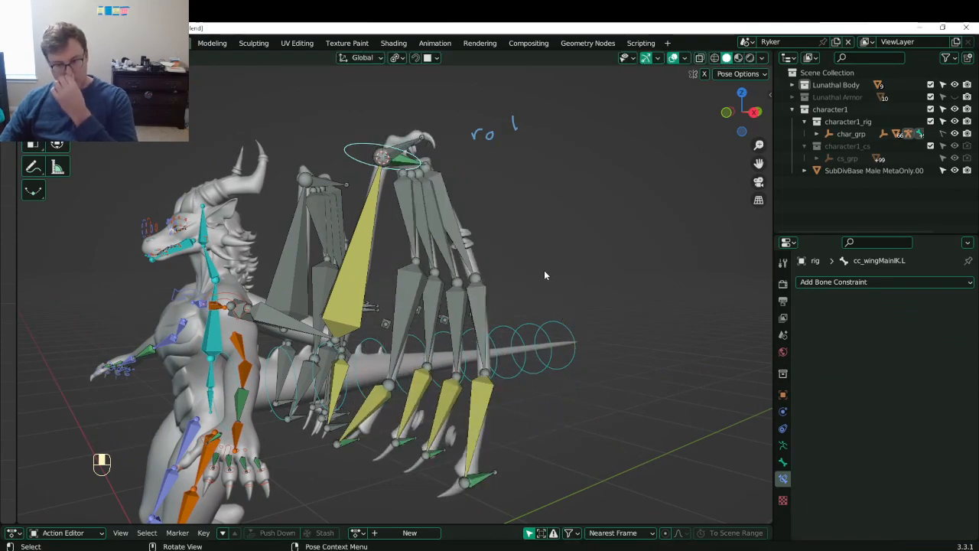
click(346, 445)
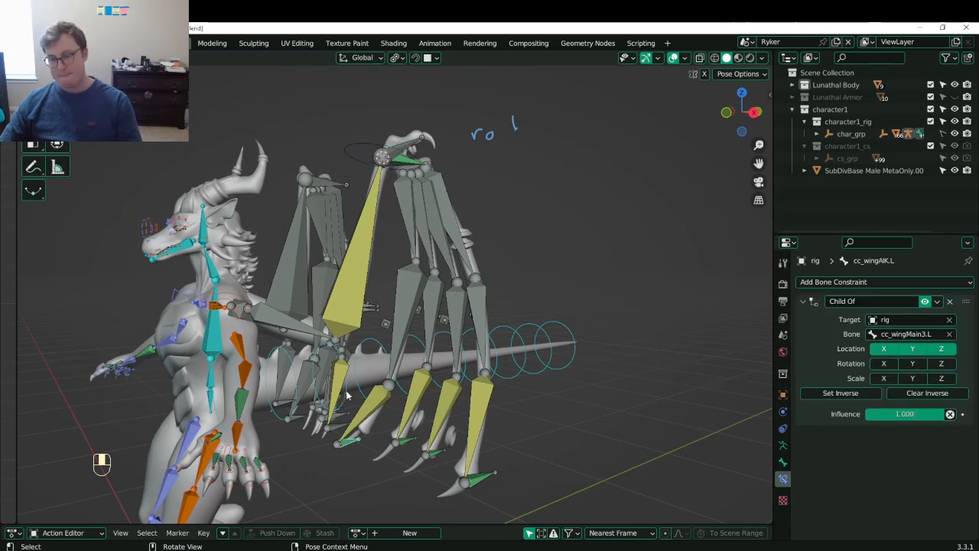
- Test moving and rotating cc_wingMainIK.L, and reset the rotation and location of every bone in the pose
click(356, 149)
key(g)
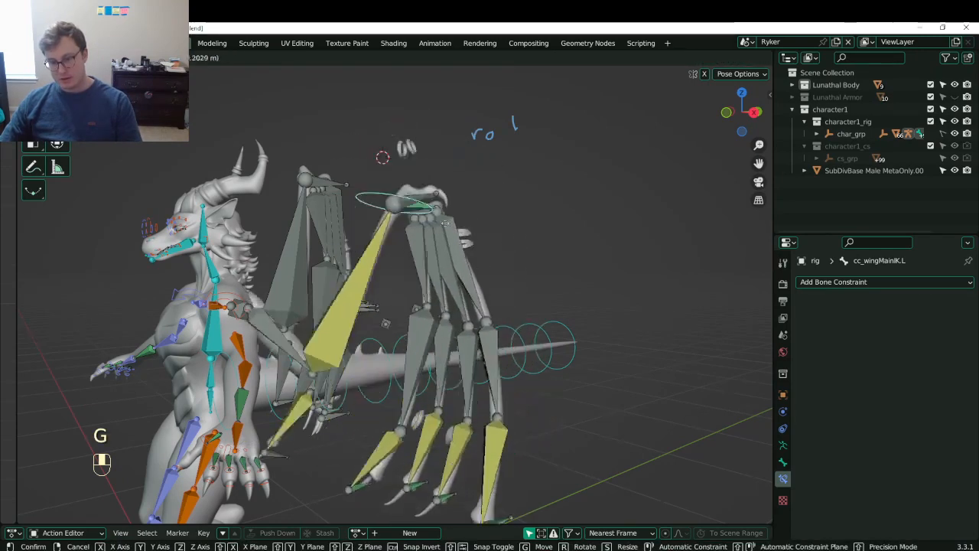
click(426, 168)
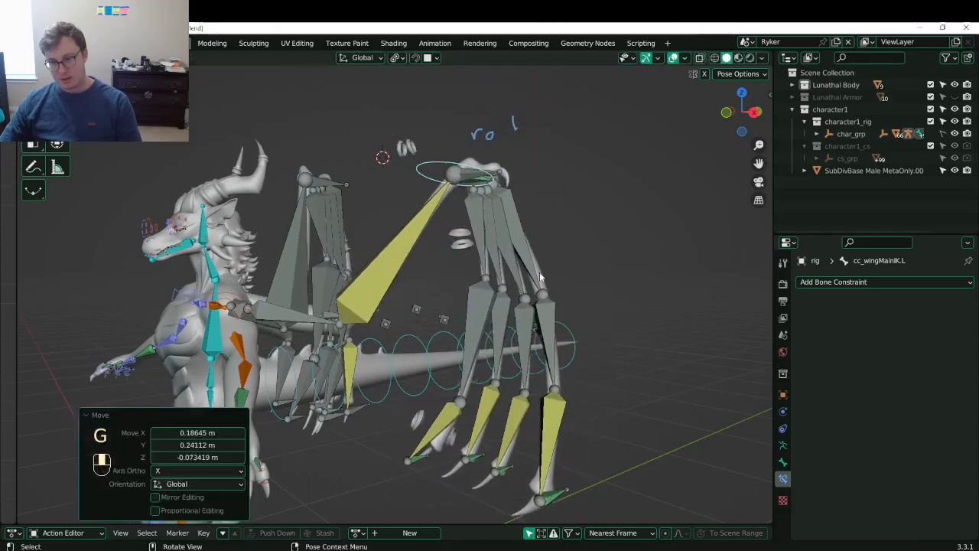
key(r)
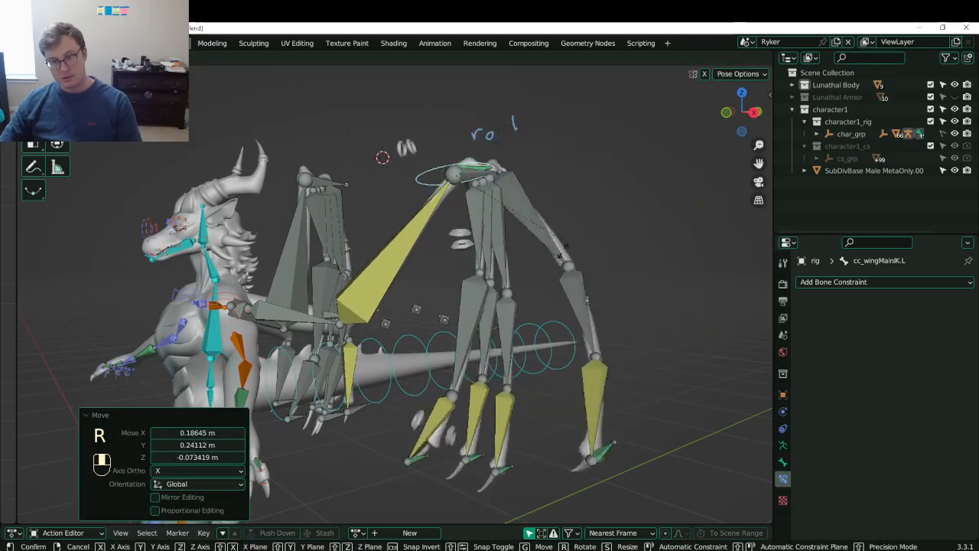
right_click(564, 248)
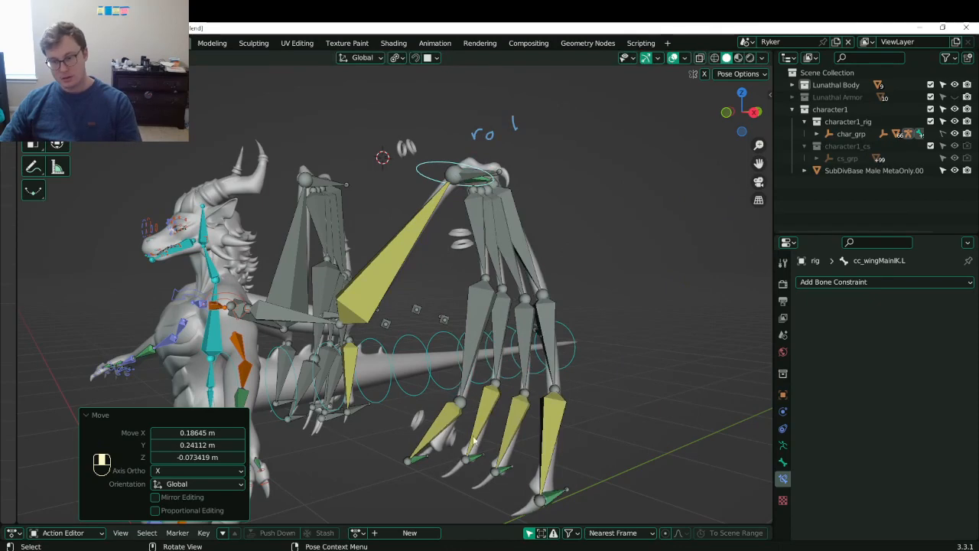
key(a)
key(alt+r)
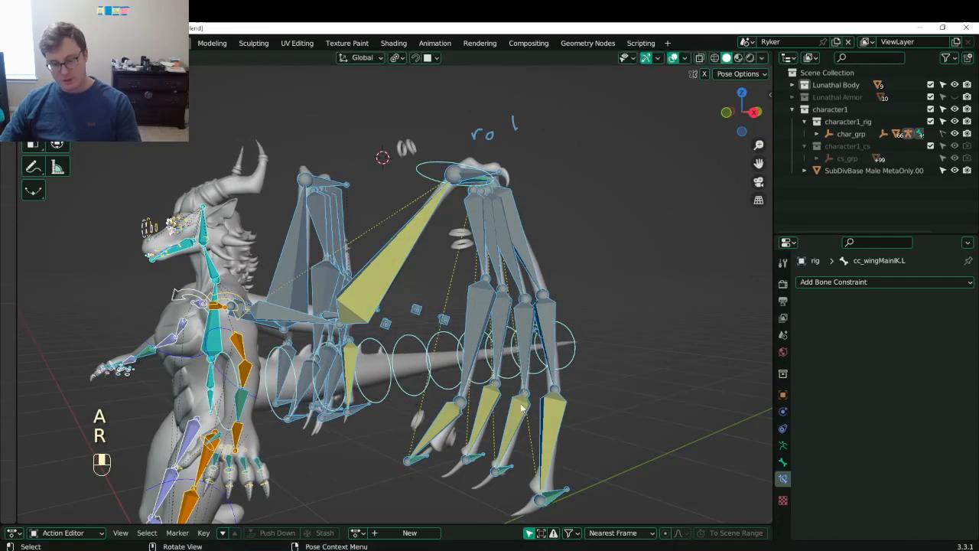
key(alt+g)
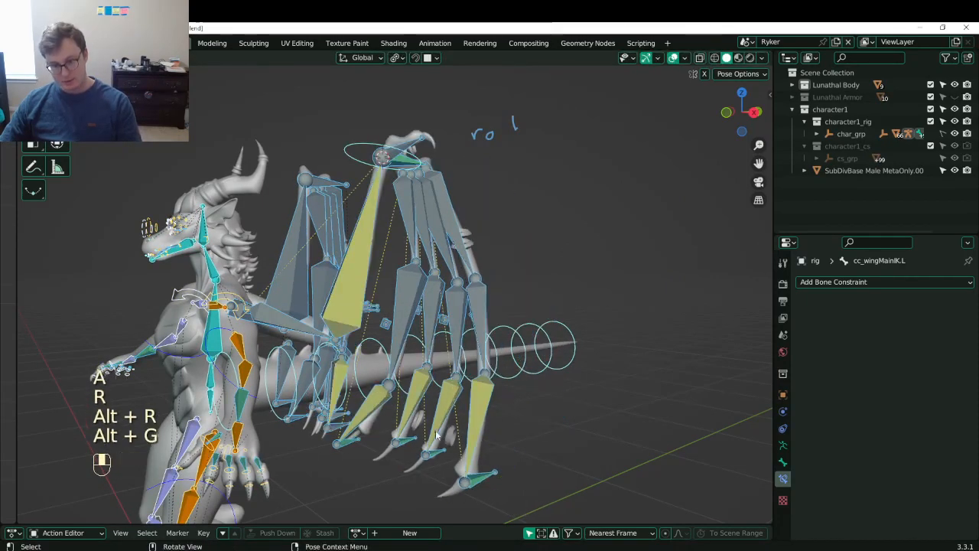
- Add a second Child Of constraint to cc_wingAIK.L with only X, Y and Z rotation enabled, set its Influence to 0.350, and save
click(355, 445)
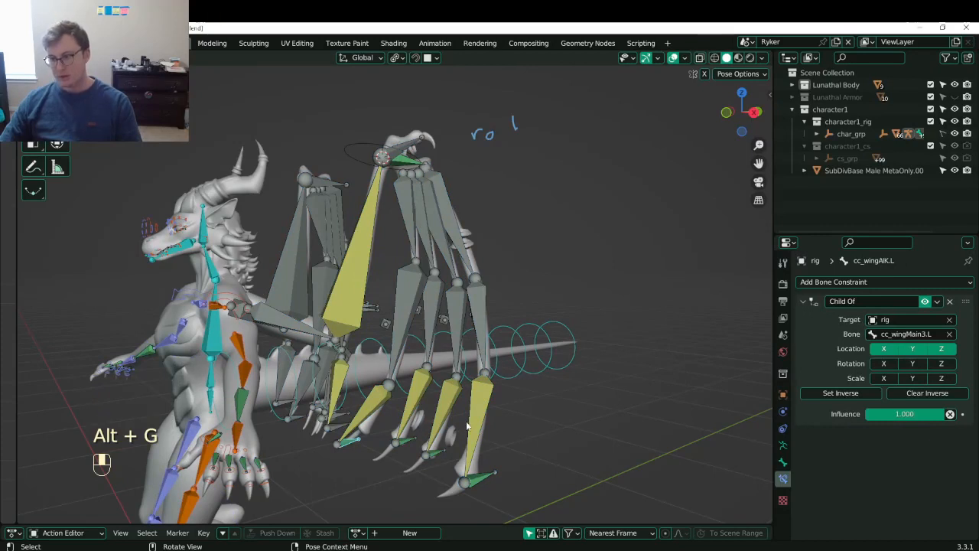
click(807, 302)
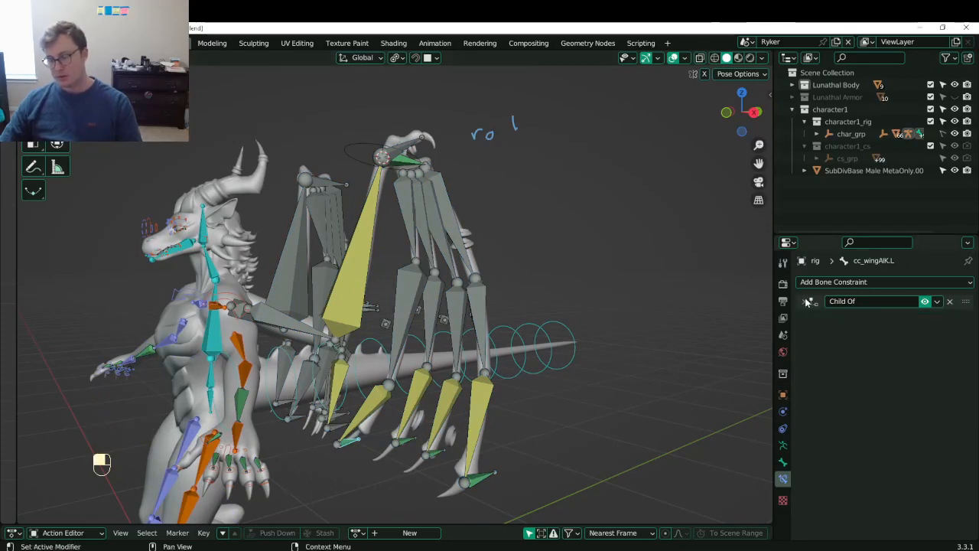
click(841, 281)
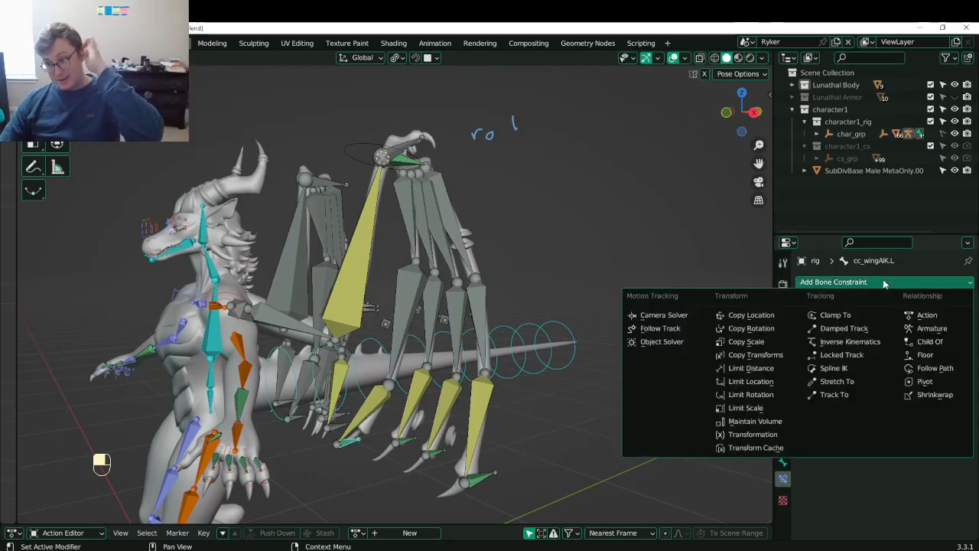
click(950, 345)
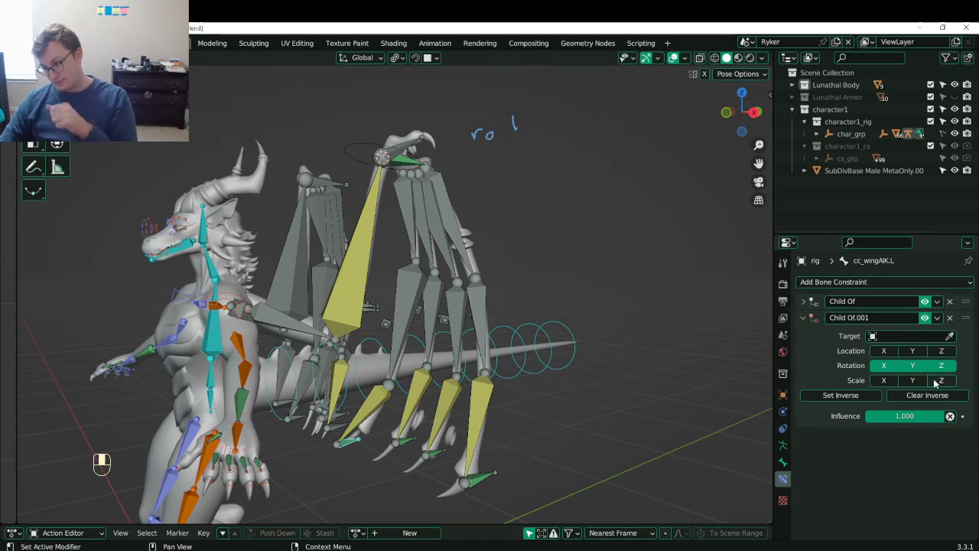
click(927, 415)
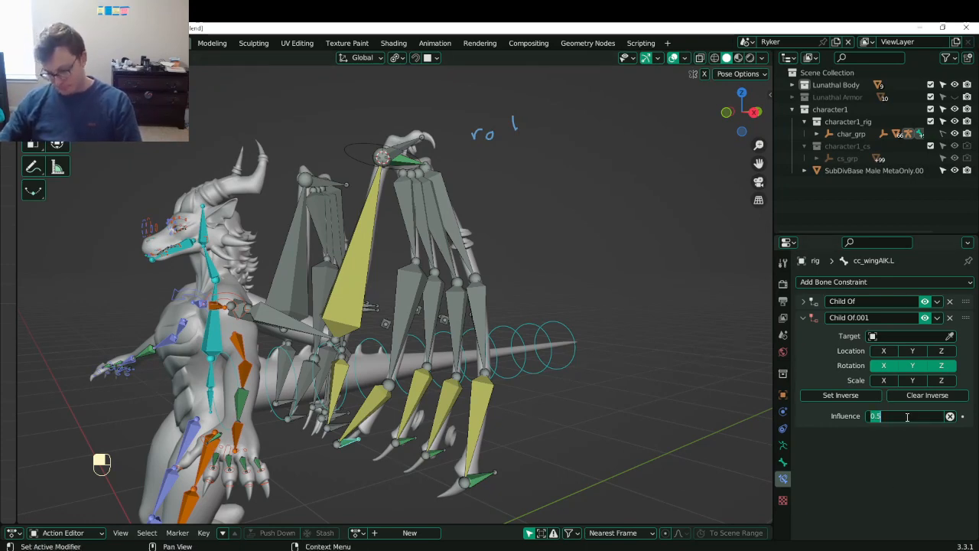
key(ctrl+s)
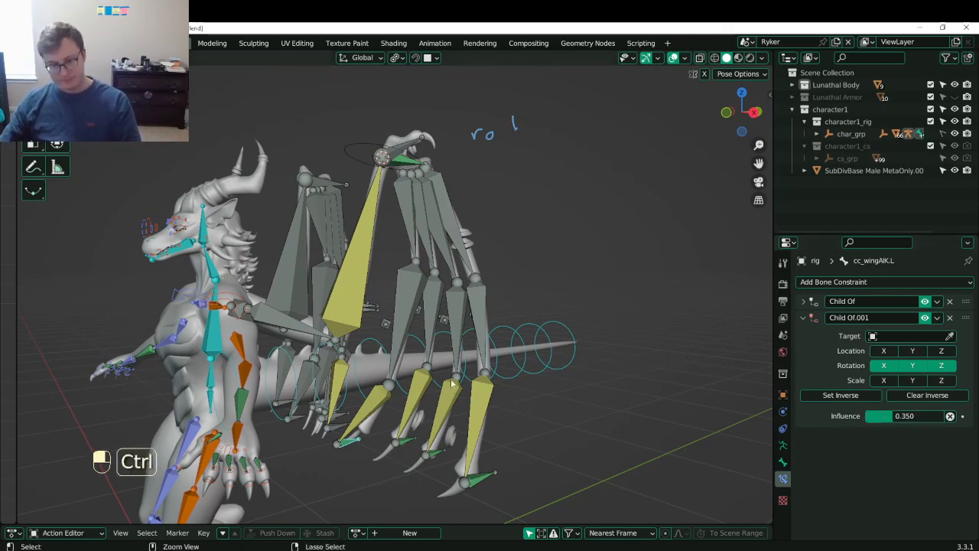
- Copy the name of the bone cc_wingMain3.L for use as the constraint target
click(950, 337)
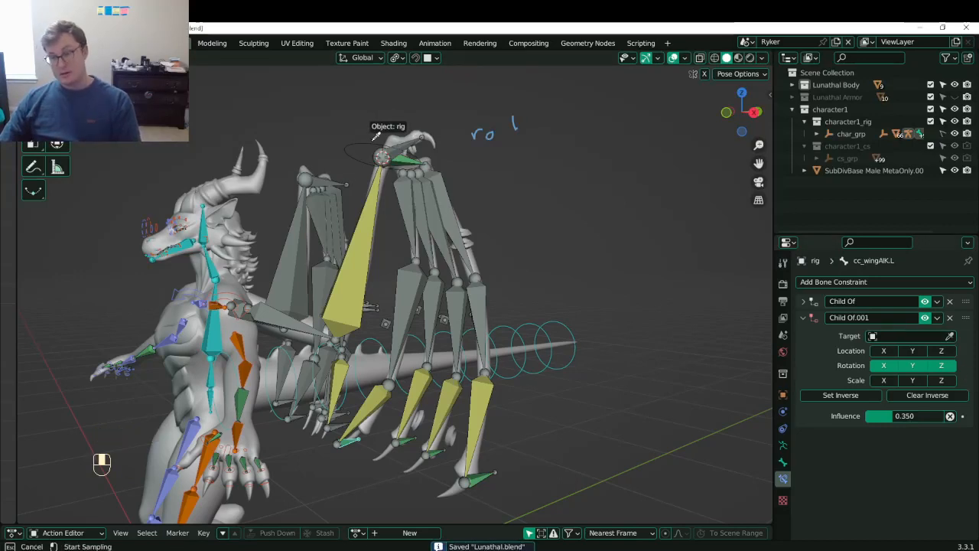
key(Escape)
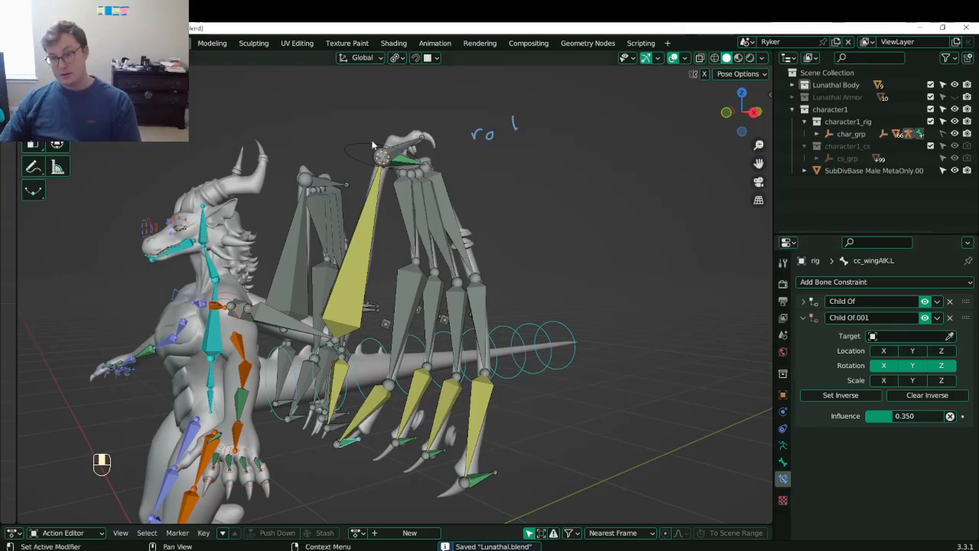
click(404, 164)
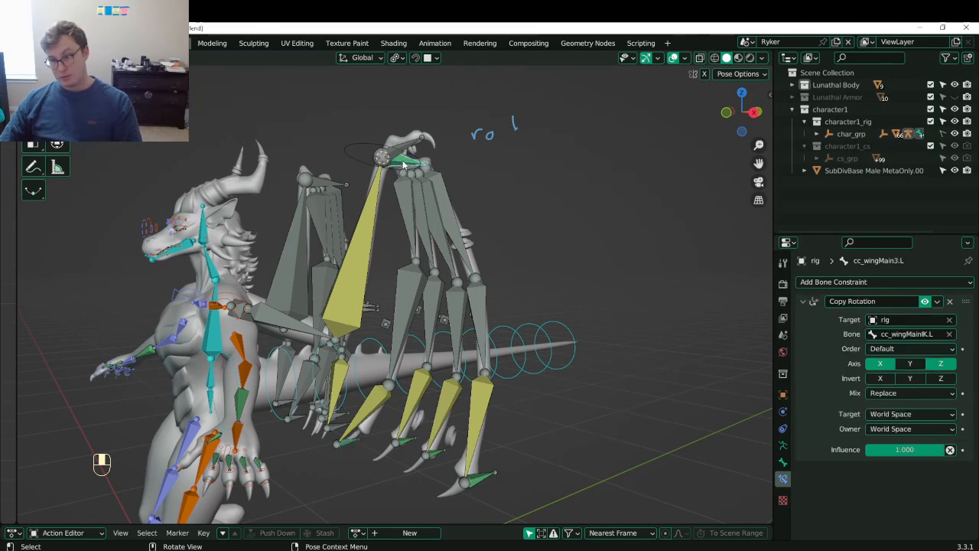
click(783, 461)
key(ctrl+c)
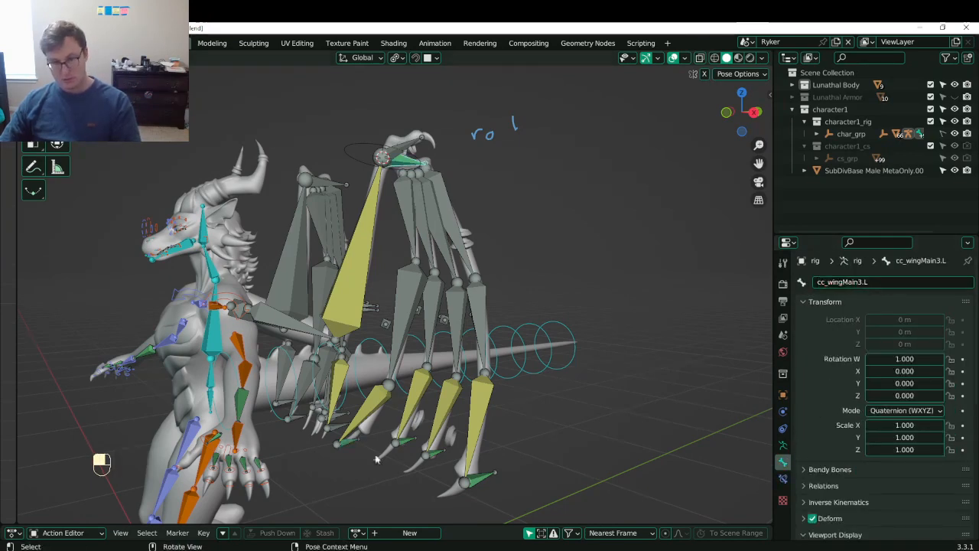
- Set the target of cc_wingAIK.L's Child Of.001 constraint to rig and its bone to cc_wingMain3.L
click(358, 445)
click(784, 478)
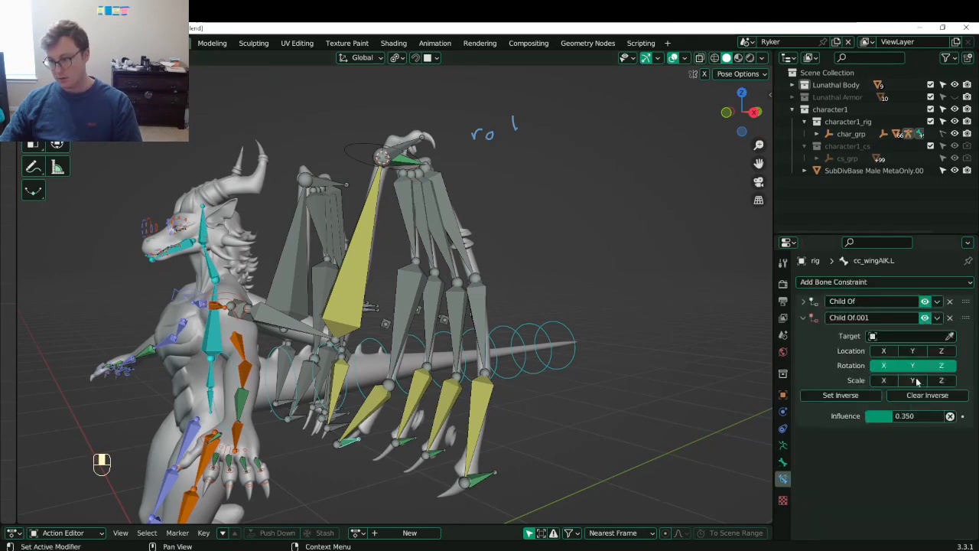
click(917, 335)
text(rig)
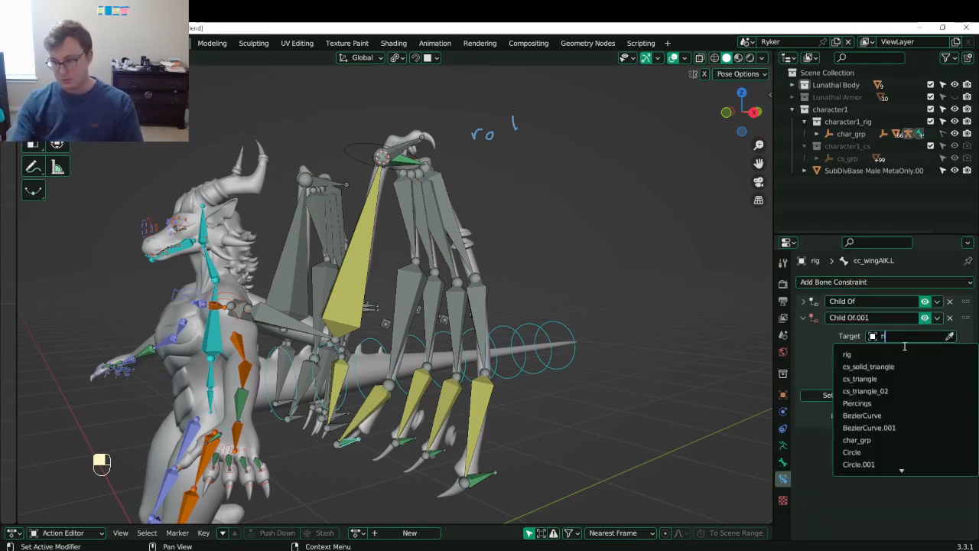
key(Return)
click(903, 350)
key(ctrl+v)
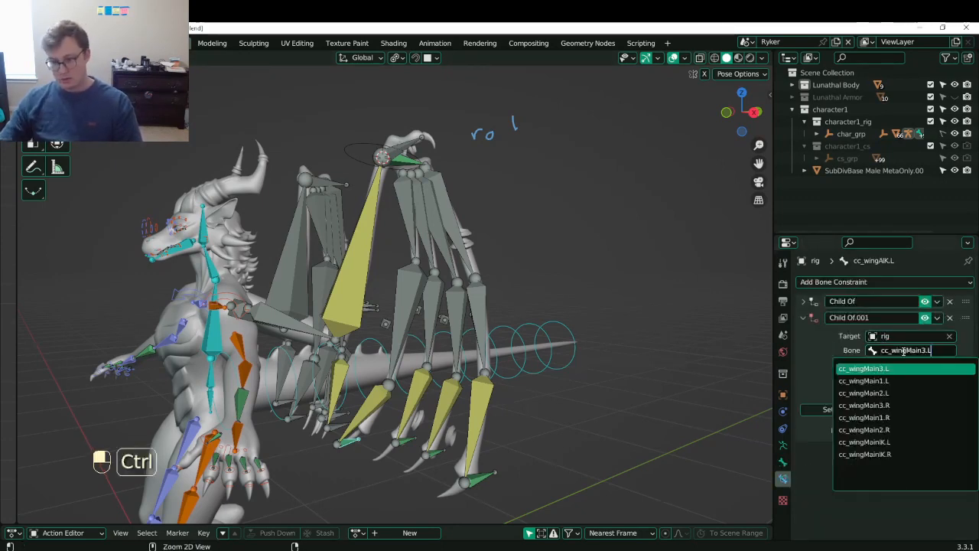
key(Return)
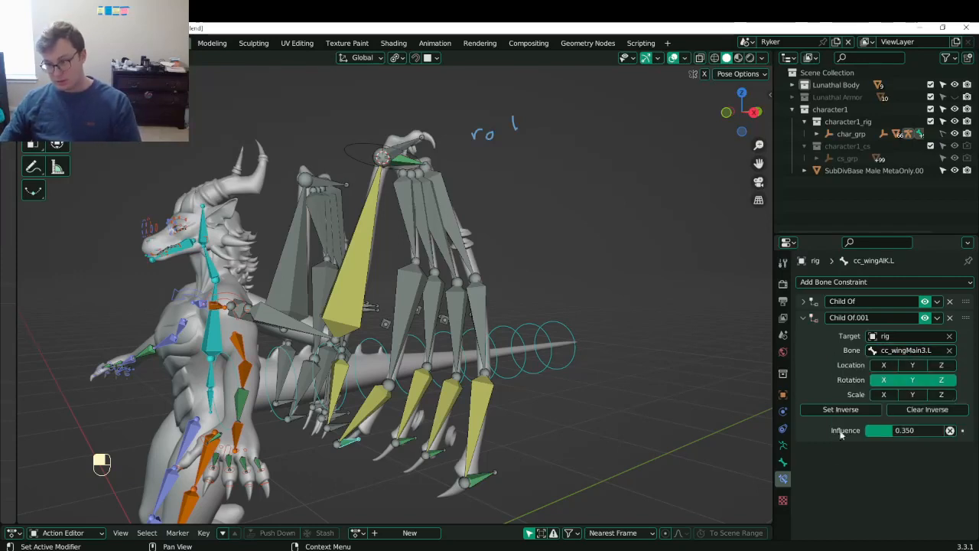
- Test-rotate cc_wingMainIK.L to check the effect of cc_wingAIK.L's new rotation constraint
click(370, 145)
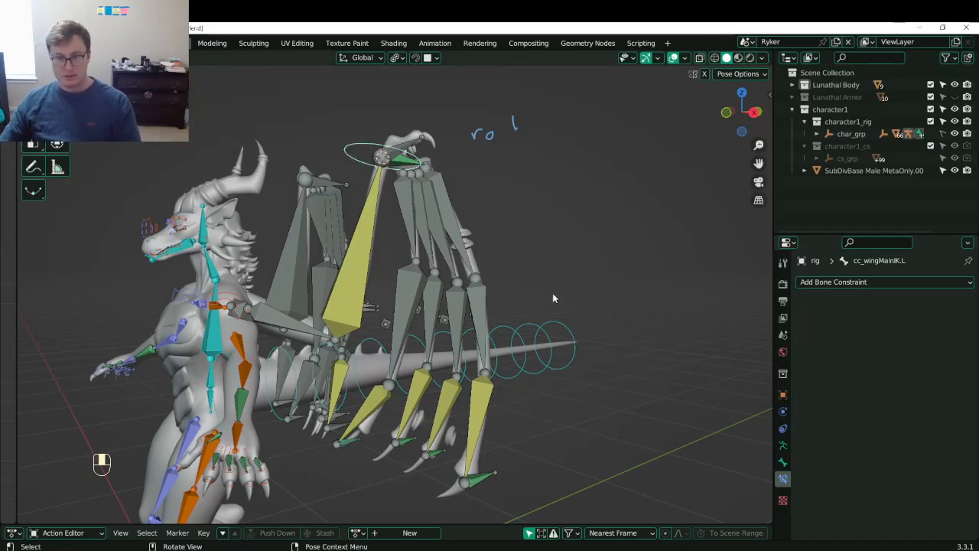
key(r)
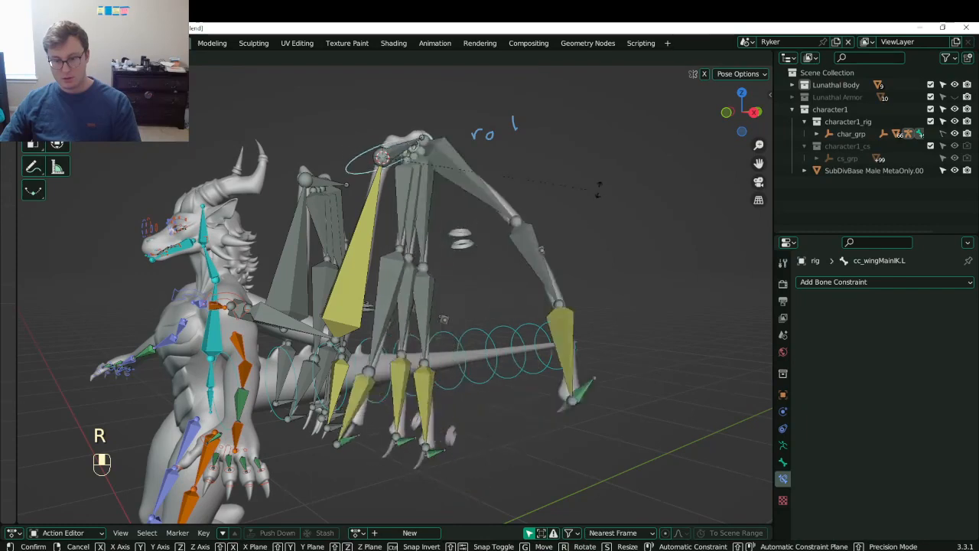
click(574, 275)
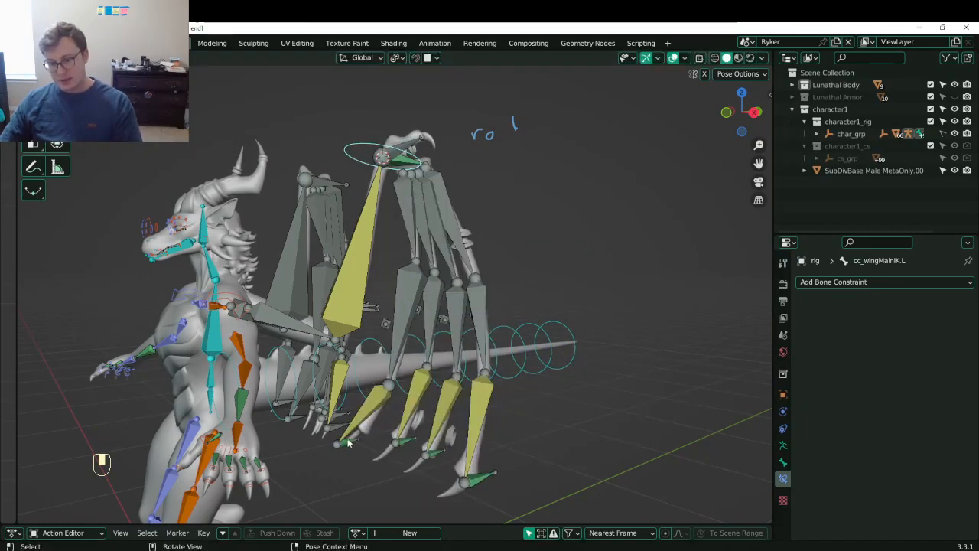
- On cc_wingAIK.L, place Child Of.001 above the Child Of constraint, set its inverse, and expand the Child Of settings
click(348, 442)
click(348, 443)
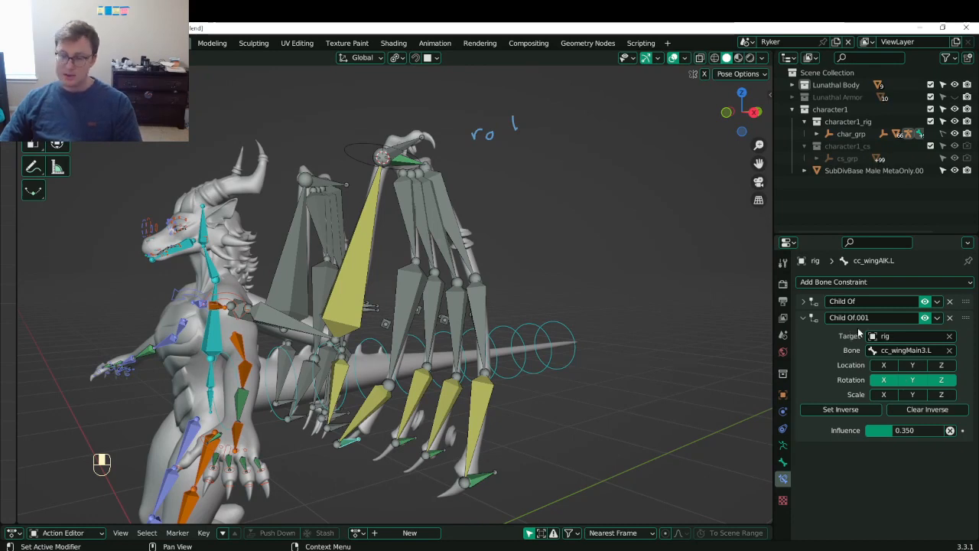
drag(966, 320, 957, 277)
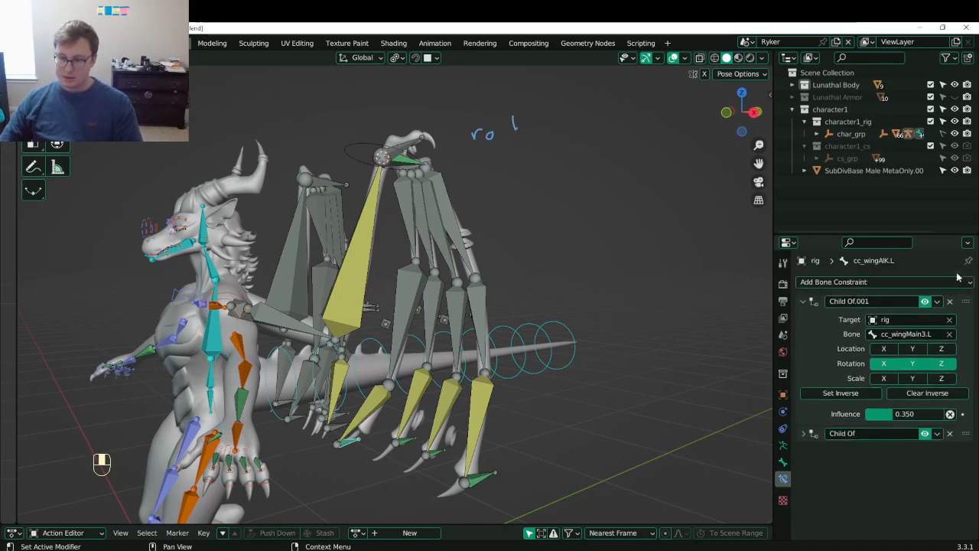
click(832, 394)
click(804, 433)
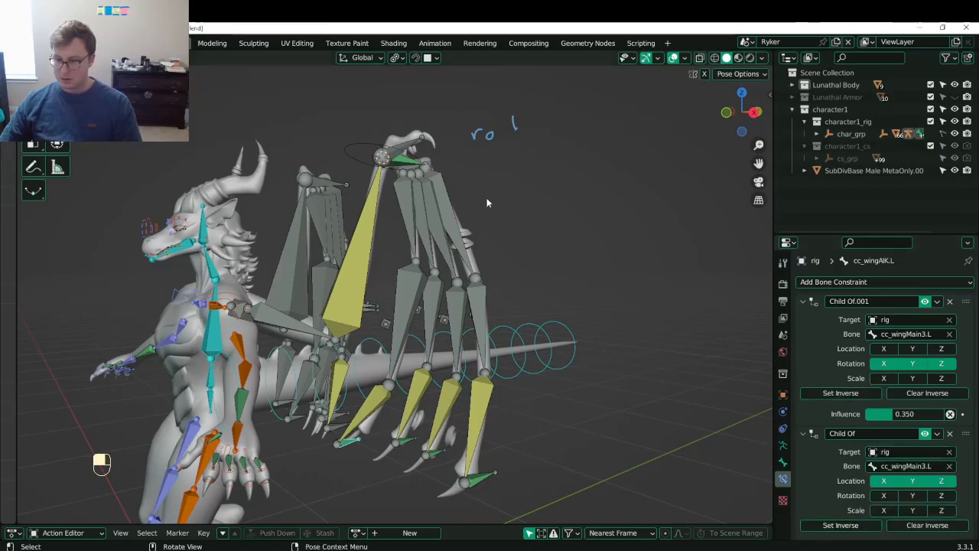
- Rotate cc_wingMainIK.L by about -36.1° and move it to test the wing's behaviour, and save the file
click(361, 142)
key(r)
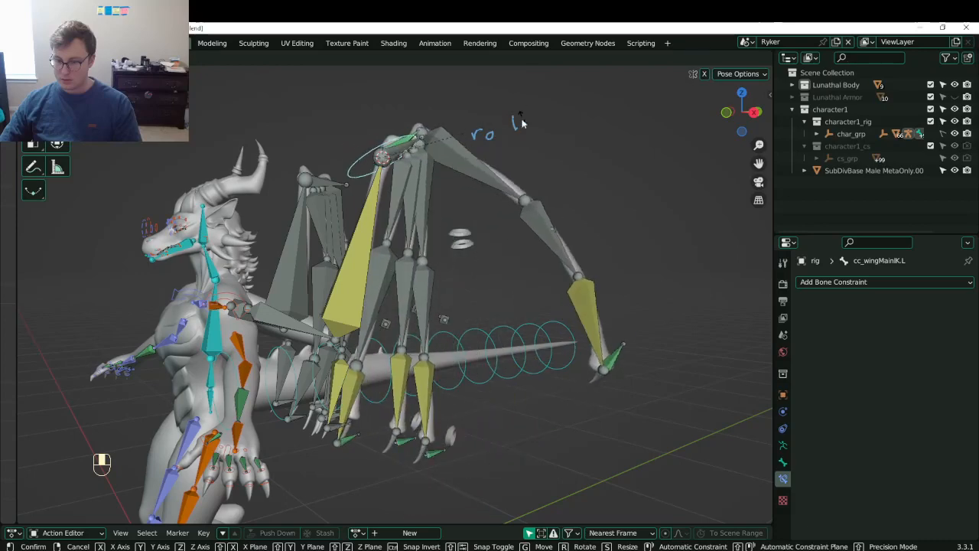
click(515, 120)
key(g)
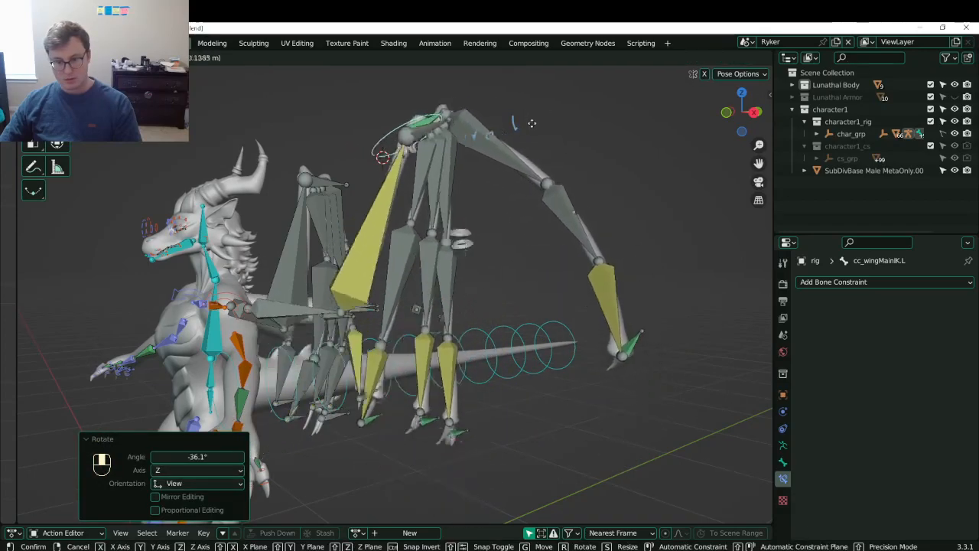
click(547, 192)
key(ctrl+s)
- Move cc_wingMainIK.L again to check how the fingers follow, and select cc_wingAIK.L
middle_drag(539, 205, 532, 230)
key(g)
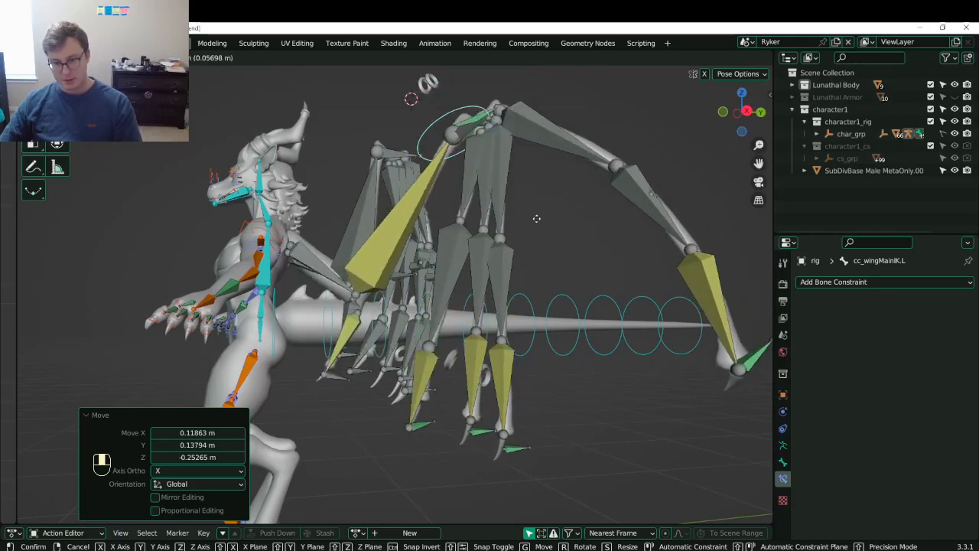
click(507, 313)
middle_drag(508, 313, 437, 383)
click(416, 390)
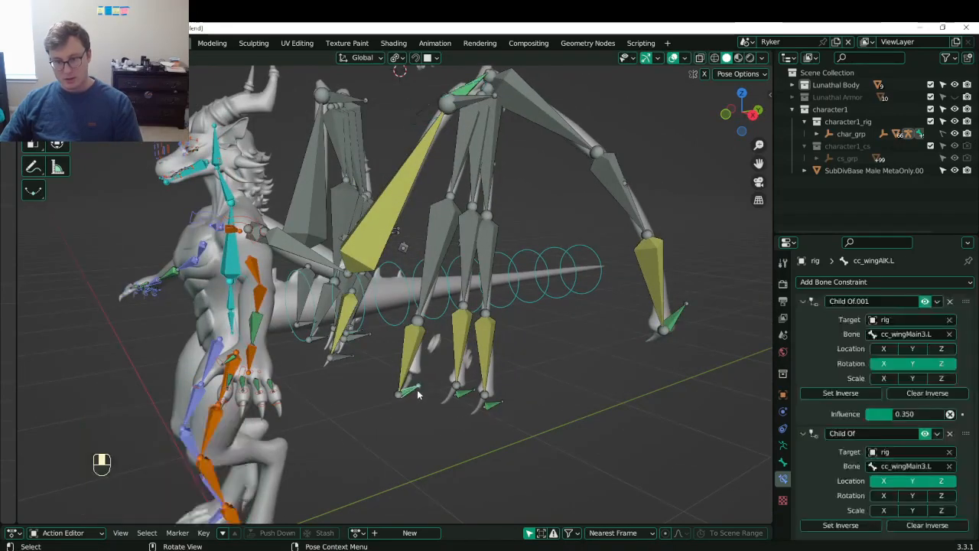
- Clear the rotation and location of all pose bones to return the rig to its rest pose
shift+middle_drag(507, 304, 498, 324)
key(a)
key(alt+r)
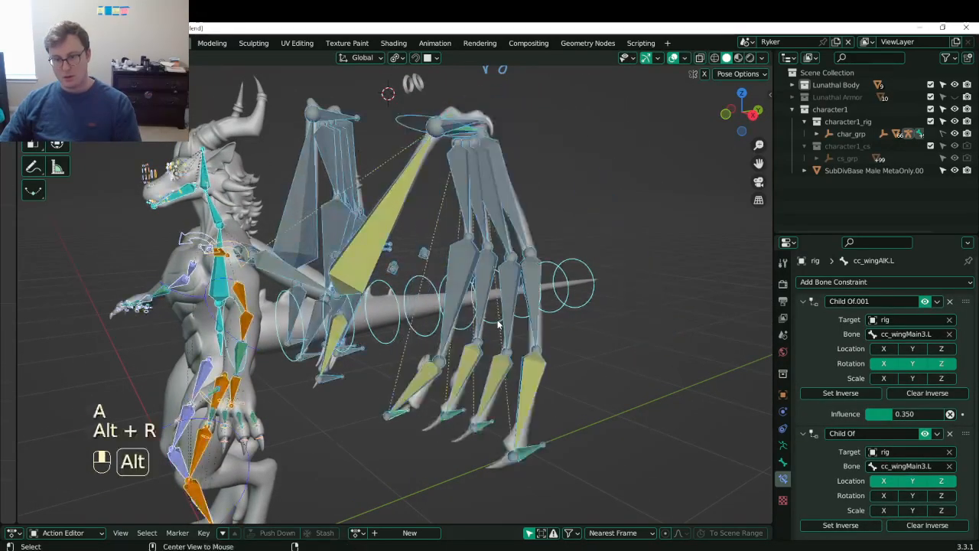
key(alt+g)
- Remove both Child Of constraints from cc_wingAIK.L
click(366, 369)
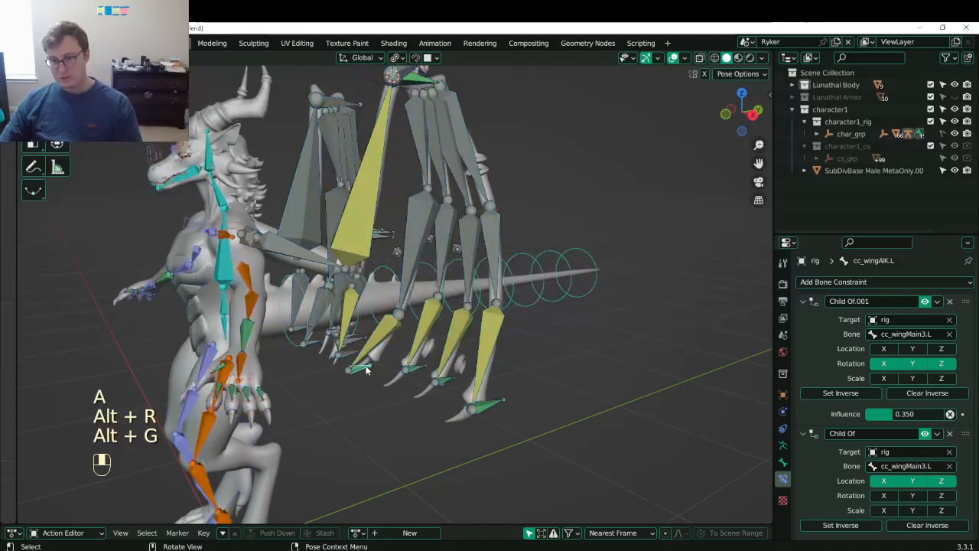
click(951, 303)
click(950, 303)
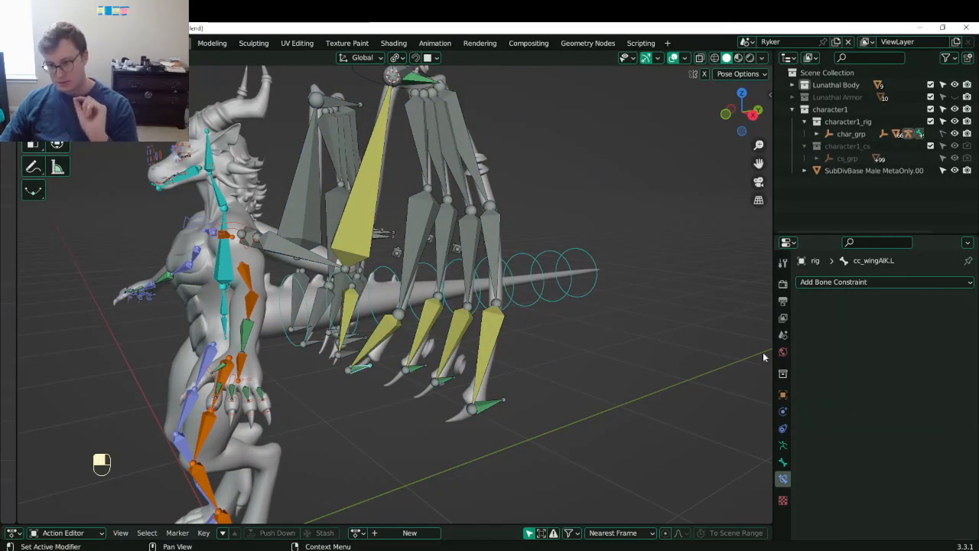
- Add a Copy Location constraint to cc_wingAIK.L targeting the rig's bone cc_wingMain3.L
click(849, 283)
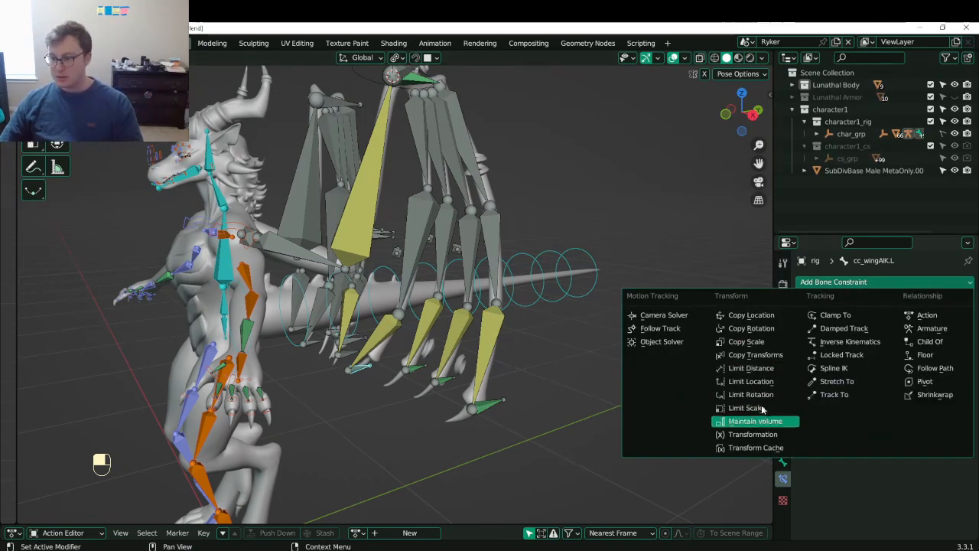
click(768, 316)
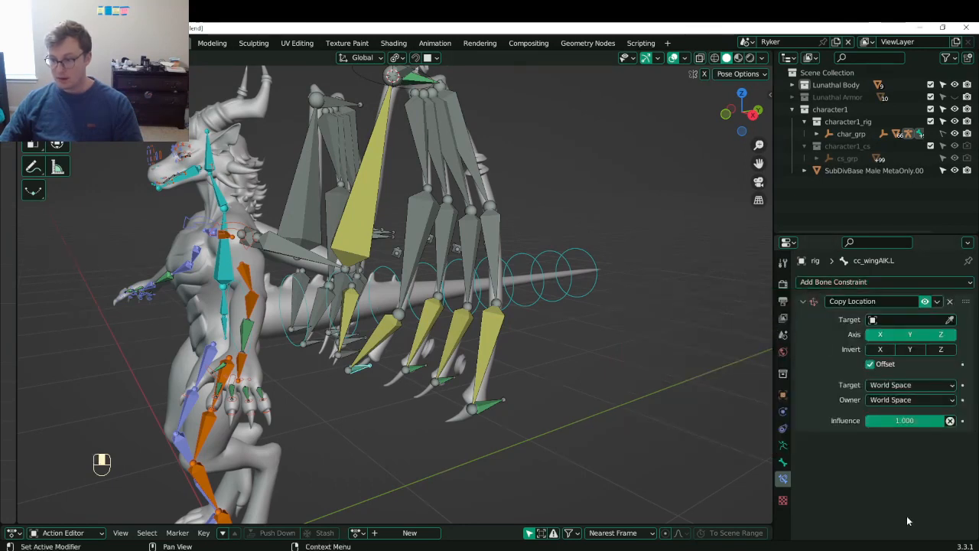
click(903, 320)
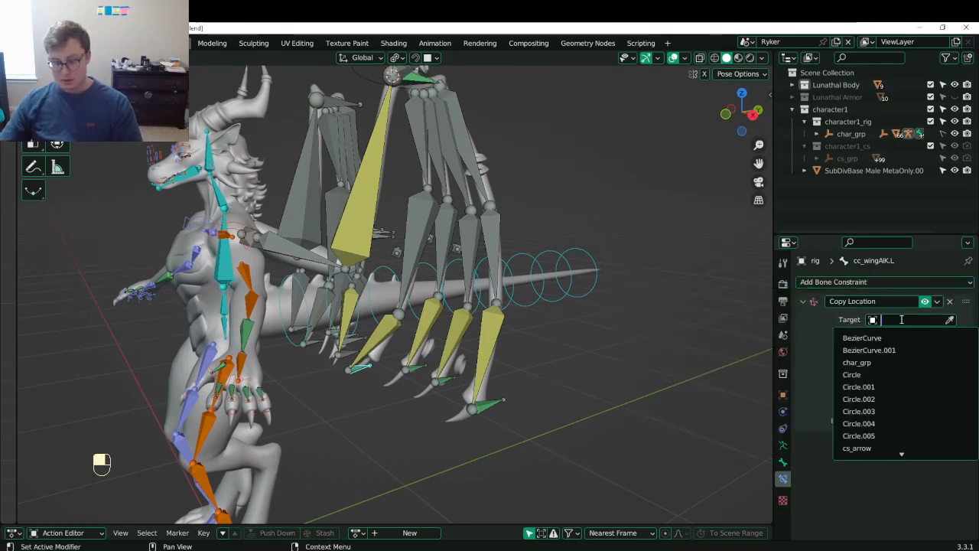
text(rig)
key(Return)
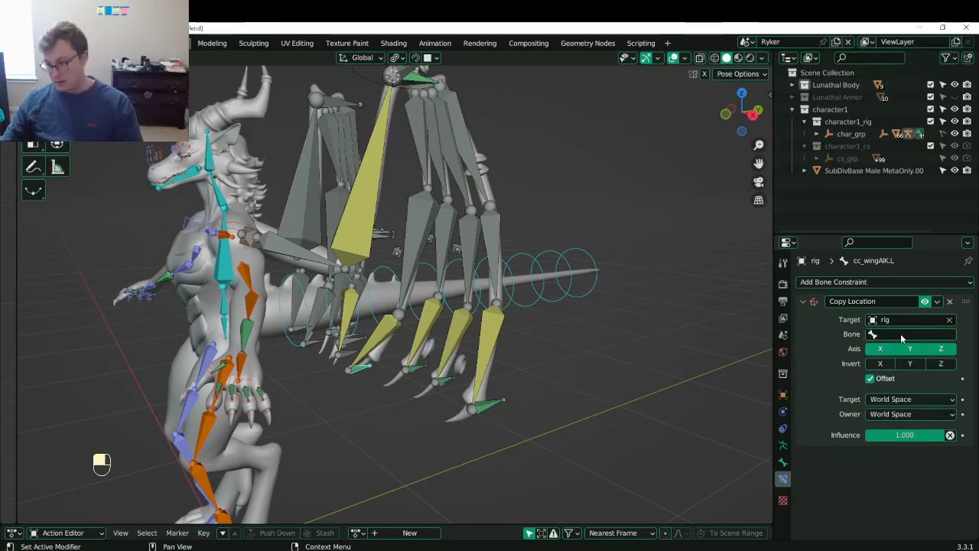
click(901, 334)
key(ctrl+v)
key(Return)
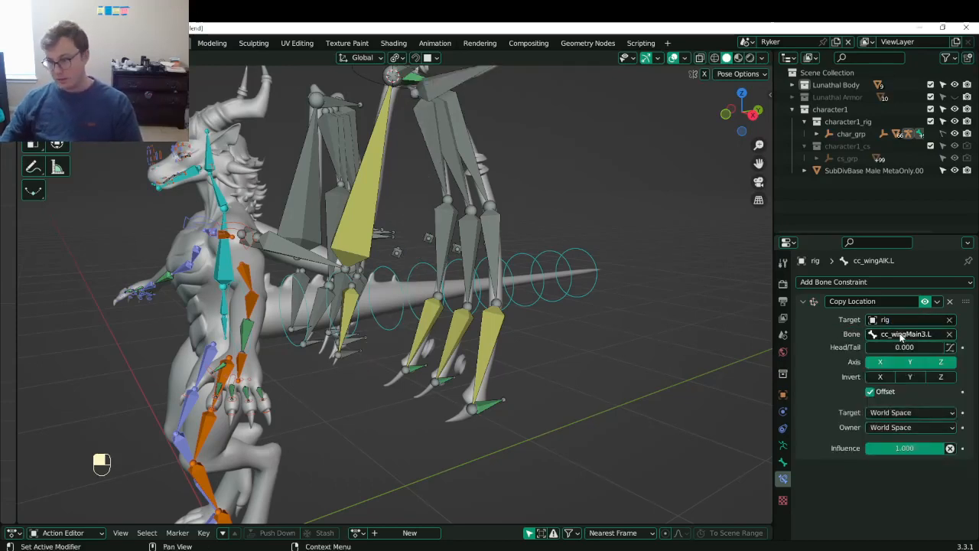
- Try toggling Offset and using Pose Space for the Copy Location target and owner, and return both spaces to World Space
click(871, 392)
click(871, 392)
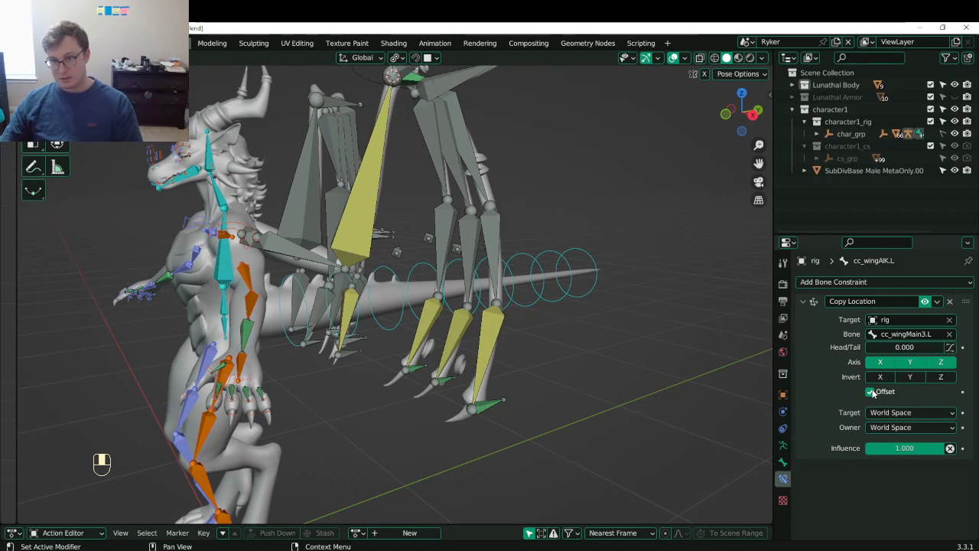
click(908, 414)
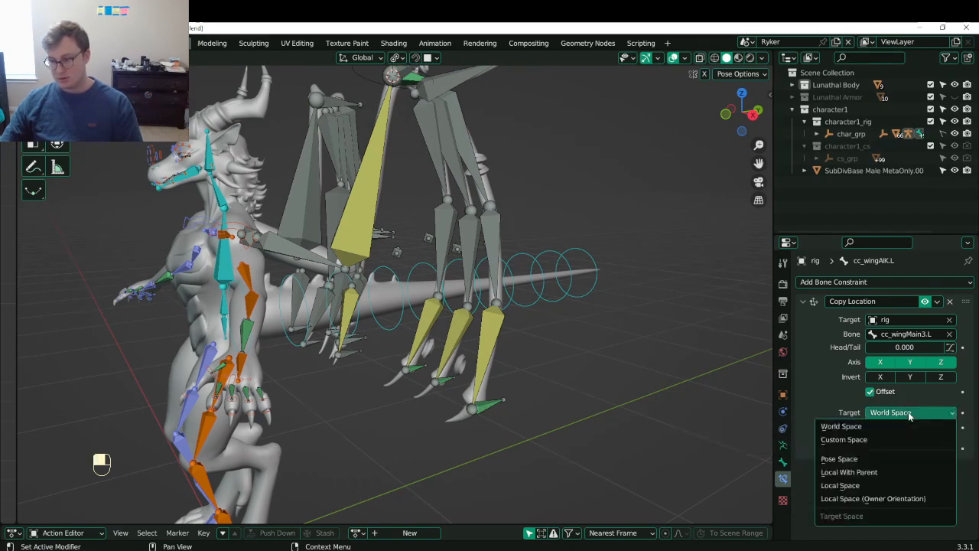
click(900, 459)
click(897, 427)
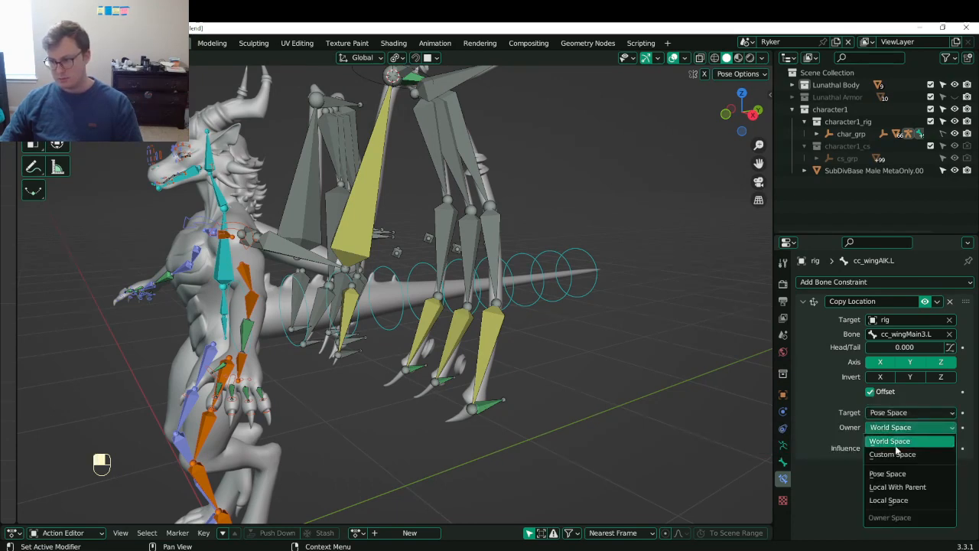
click(892, 474)
click(913, 412)
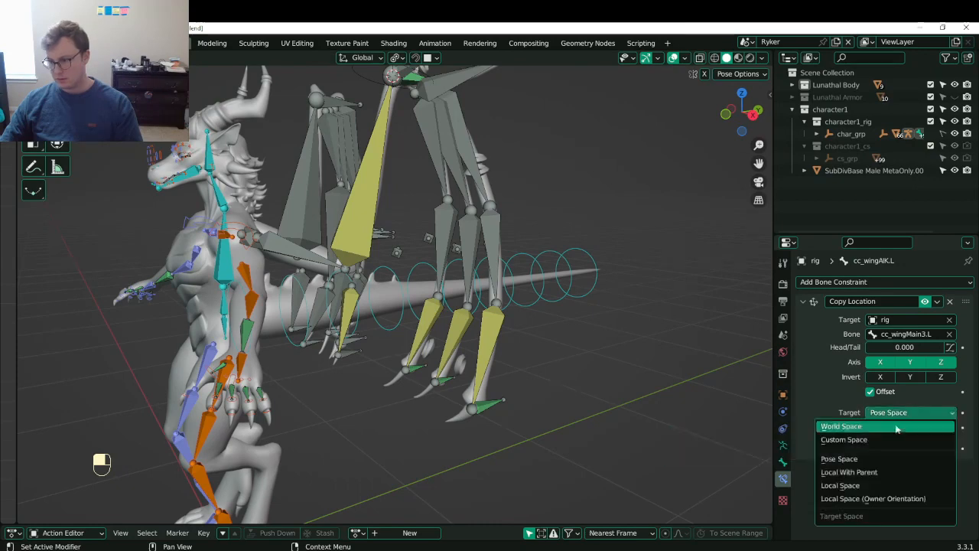
click(886, 430)
click(911, 427)
click(911, 439)
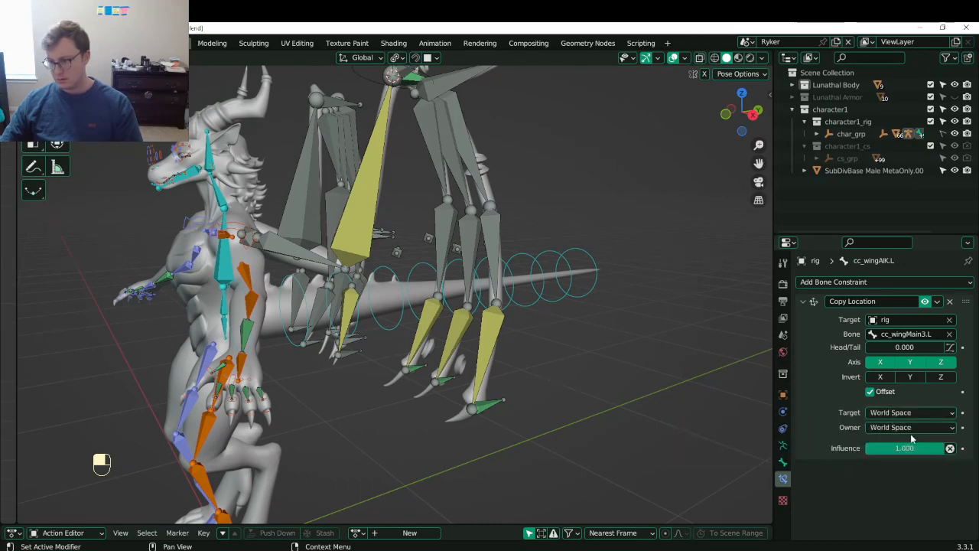
- Set both the owner and target spaces of cc_wingAIK.L's Copy Location constraint to Local With Parent
click(906, 429)
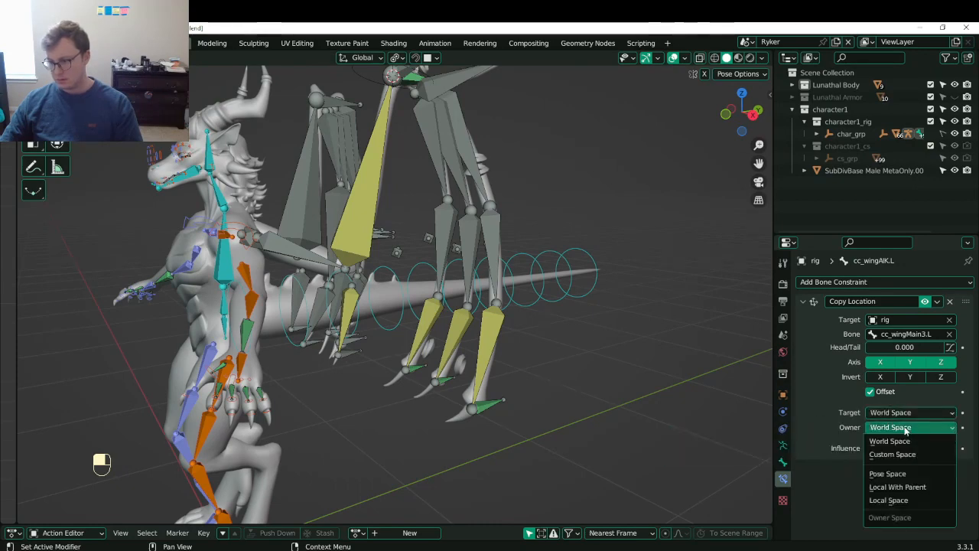
click(901, 487)
click(899, 413)
click(880, 484)
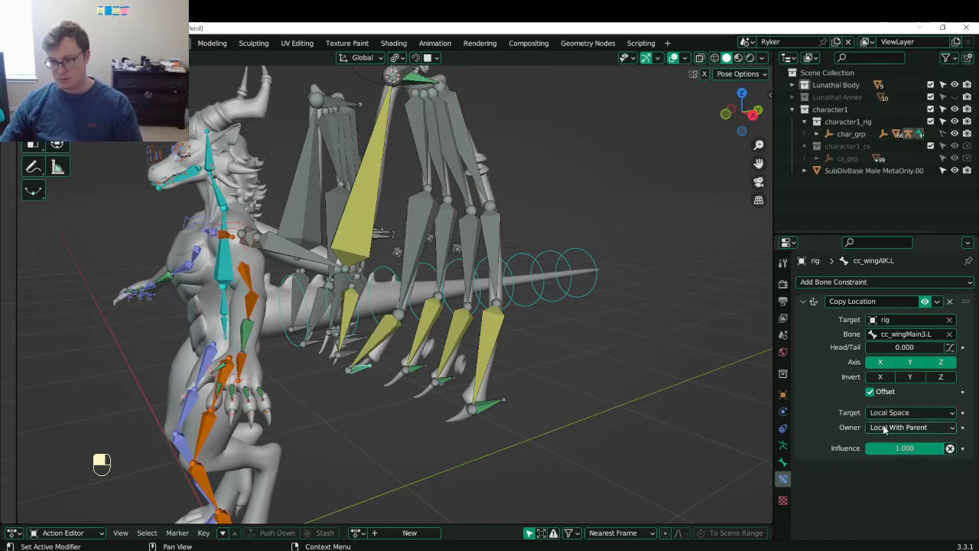
click(910, 413)
click(849, 472)
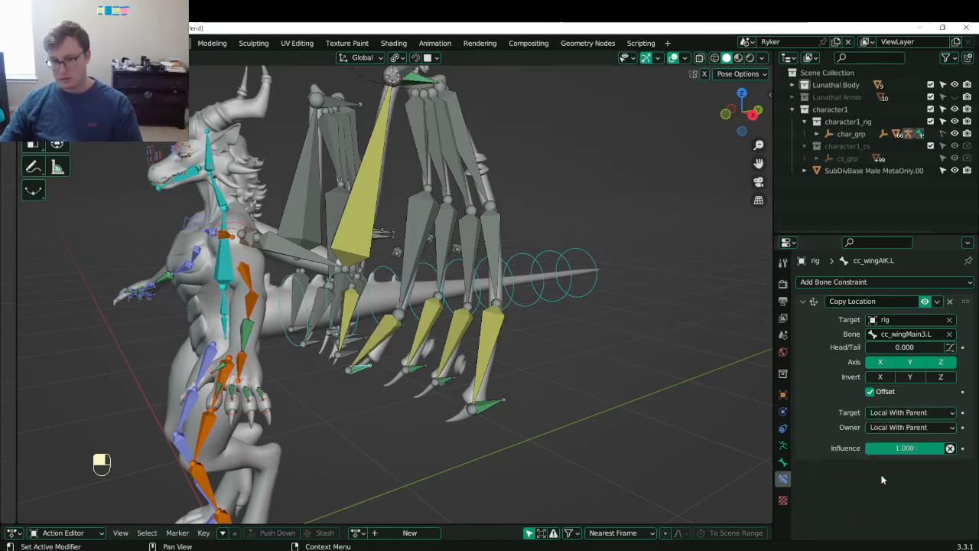
- Test-move cc_wingMainIK.L to check how the first finger follows, and cancel the move
scroll(476, 263, down, 3)
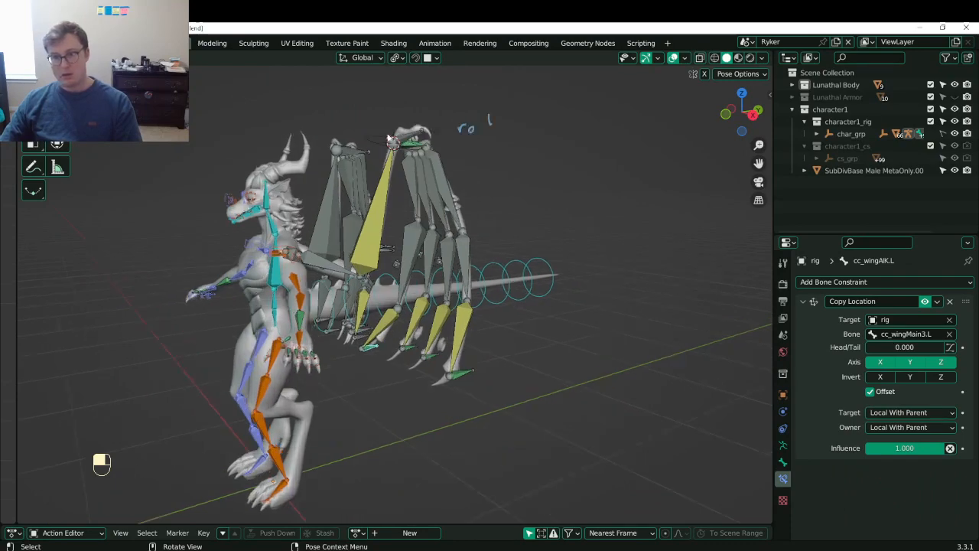
click(386, 136)
key(g)
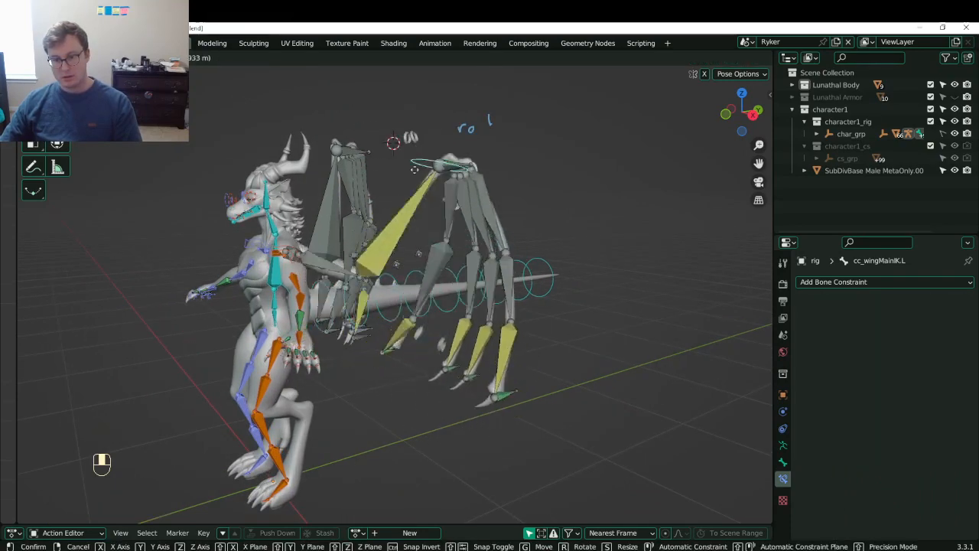
right_click(429, 312)
- Try World Space and Pose Space as the Copy Location target space on cc_wingAIK.L, and return it to Local With Parent
click(374, 353)
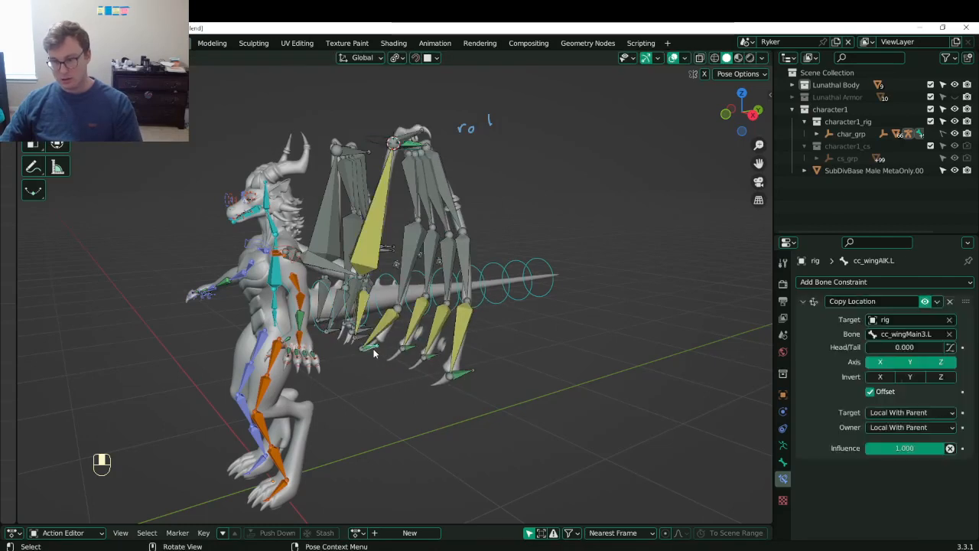
click(920, 417)
click(863, 427)
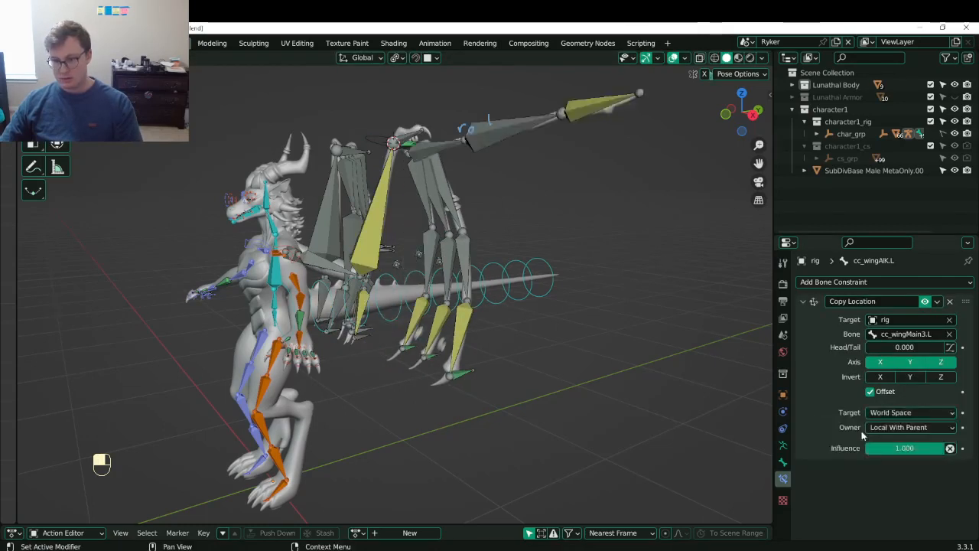
click(898, 413)
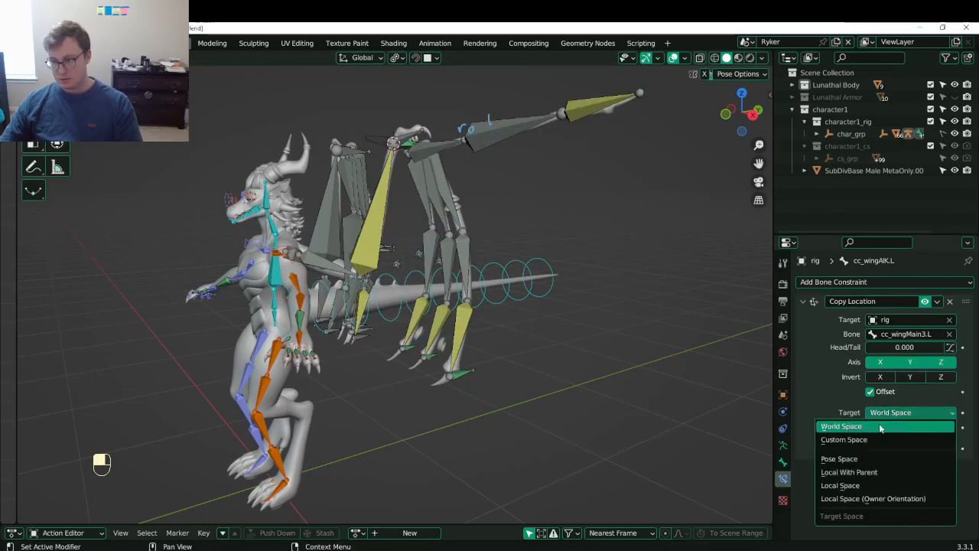
click(851, 461)
click(893, 414)
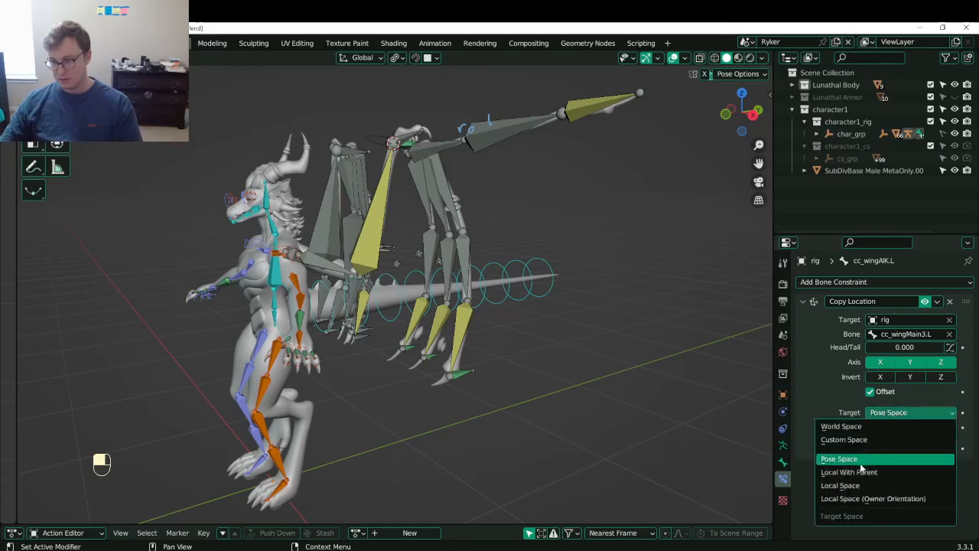
click(854, 469)
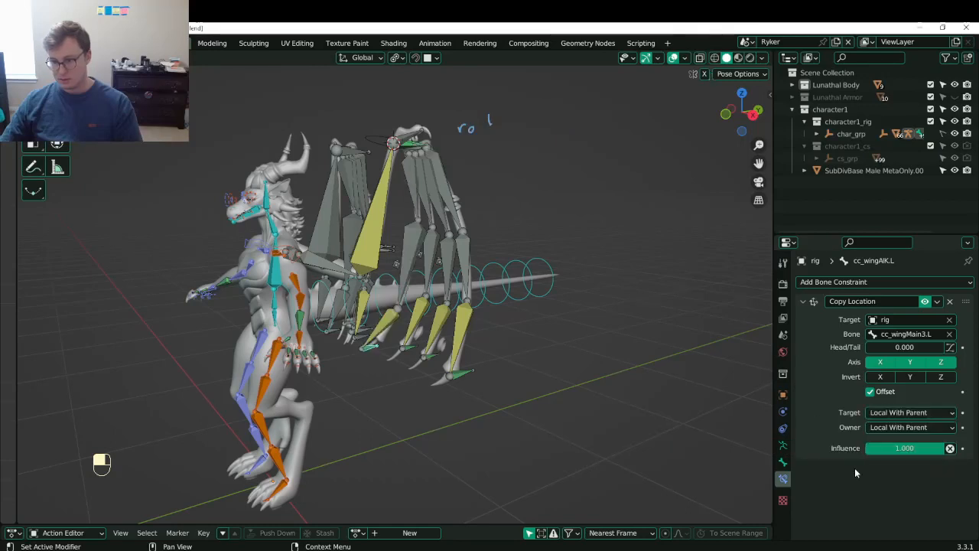
- Test-move cc_wingMainIK.L again with the Local With Parent spaces, and cancel the move
click(390, 142)
key(g)
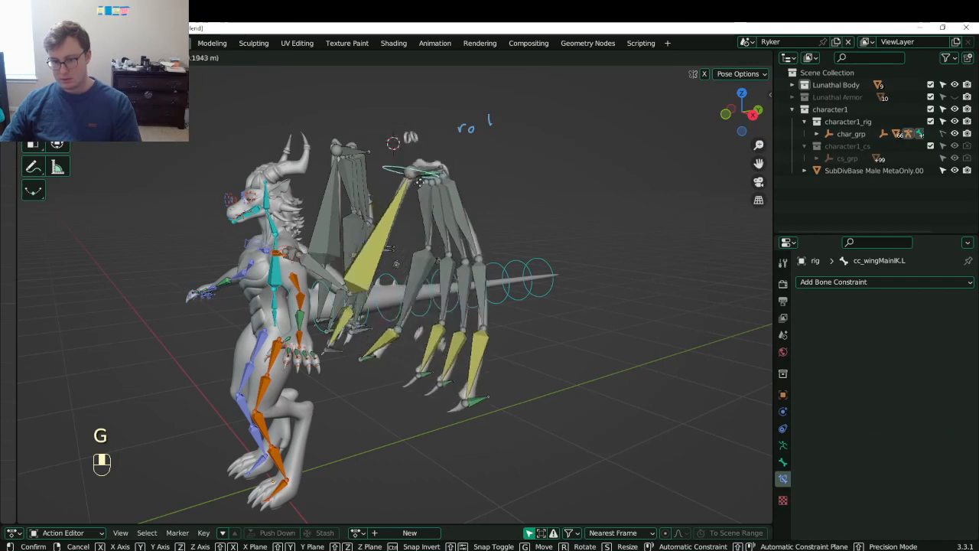
right_click(391, 360)
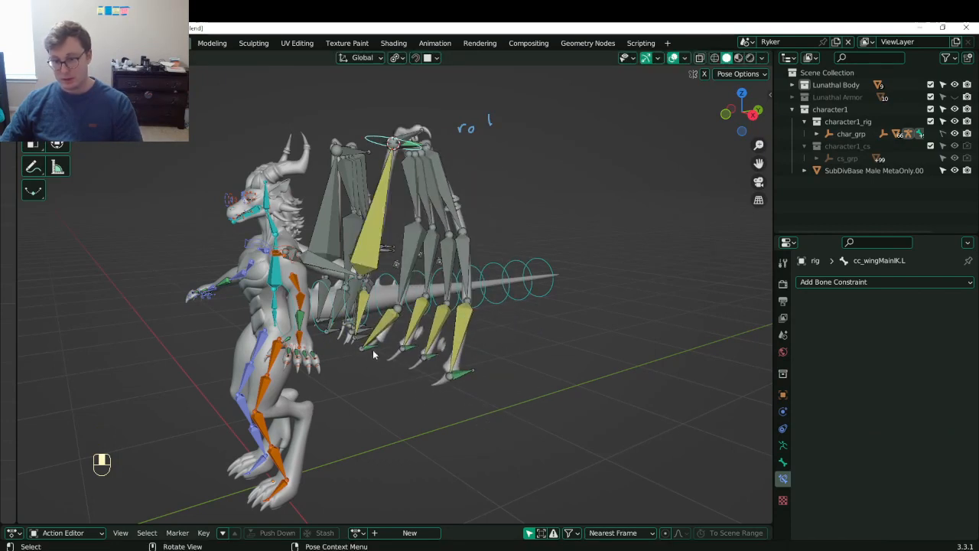
- Set cc_wingAIK.L's Copy Location target space to Local Space, and test it with a cancelled move of cc_wingMainIK.L
click(373, 353)
click(898, 412)
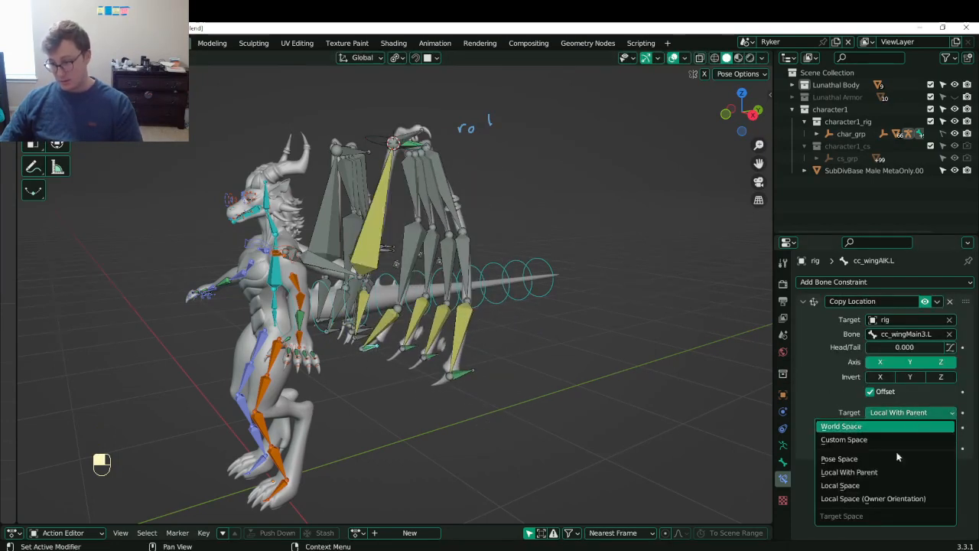
click(869, 485)
click(399, 160)
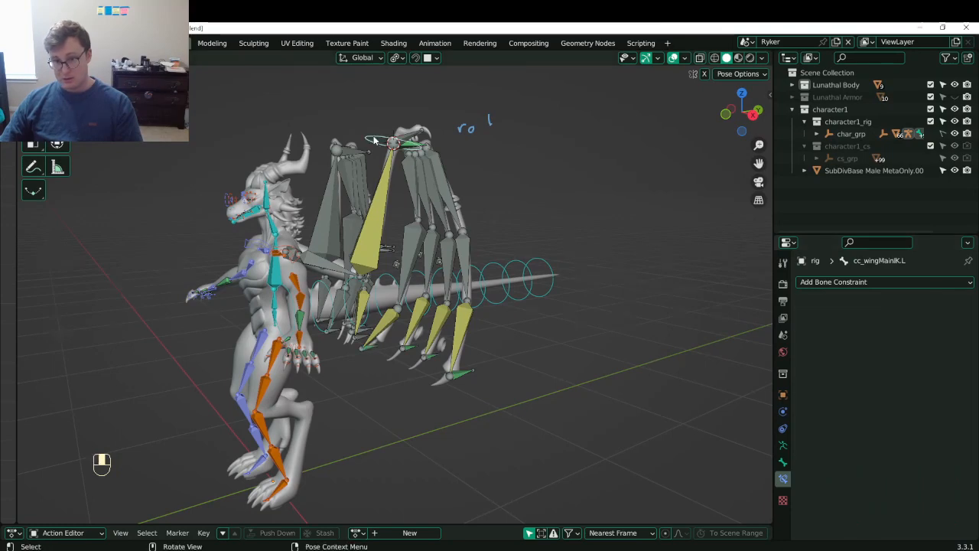
key(g)
right_click(414, 188)
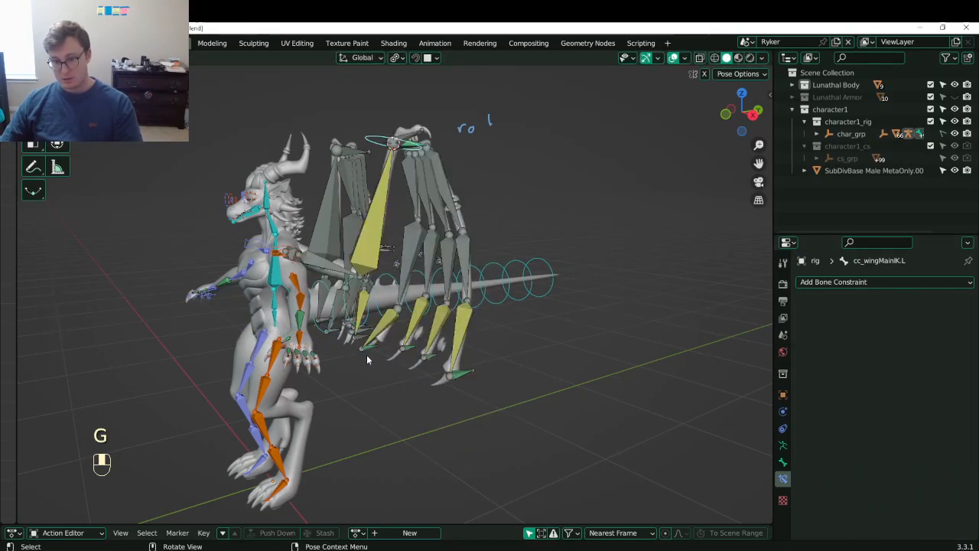
- Try World Space as cc_wingAIK.L's Copy Location owner space, testing it with a cancelled move of cc_wingMainIK.L
click(369, 350)
click(897, 427)
click(867, 441)
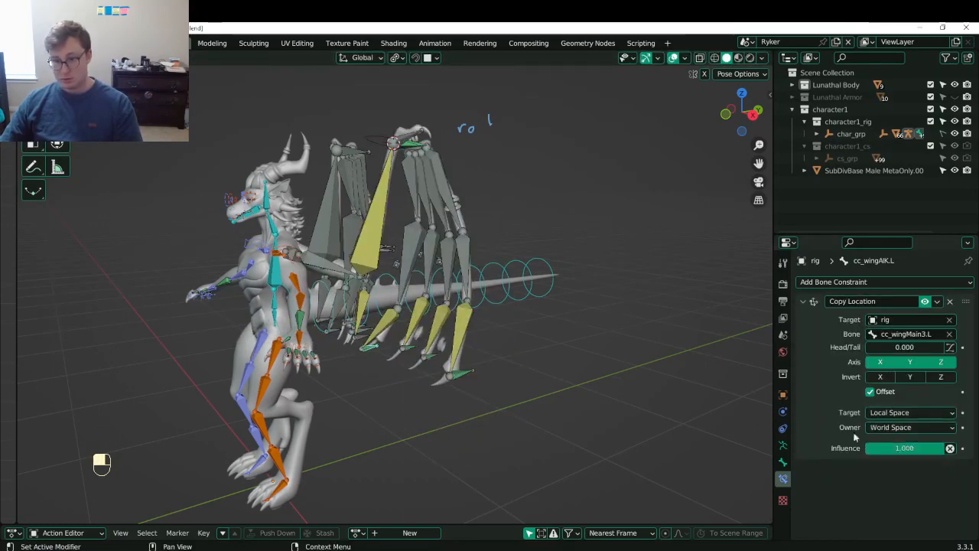
click(381, 144)
key(g)
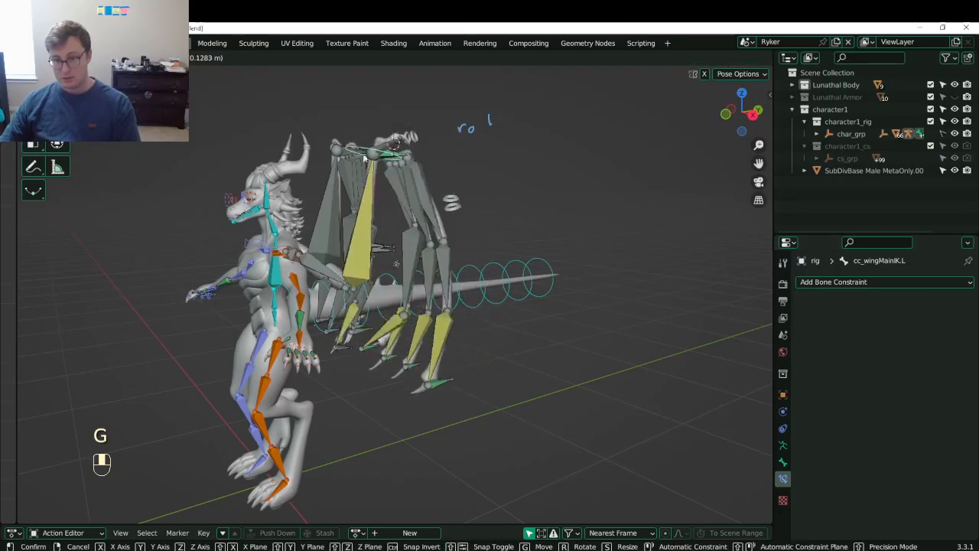
key(Escape)
- Set cc_wingAIK.L's Copy Location owner space to Pose Space, and test it with a cancelled move of cc_wingMainIK.L
click(372, 354)
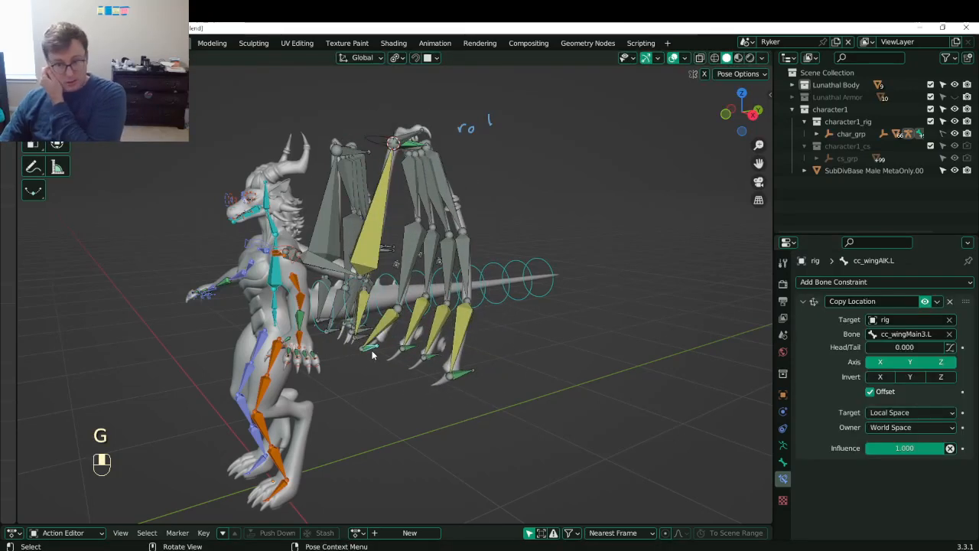
click(934, 425)
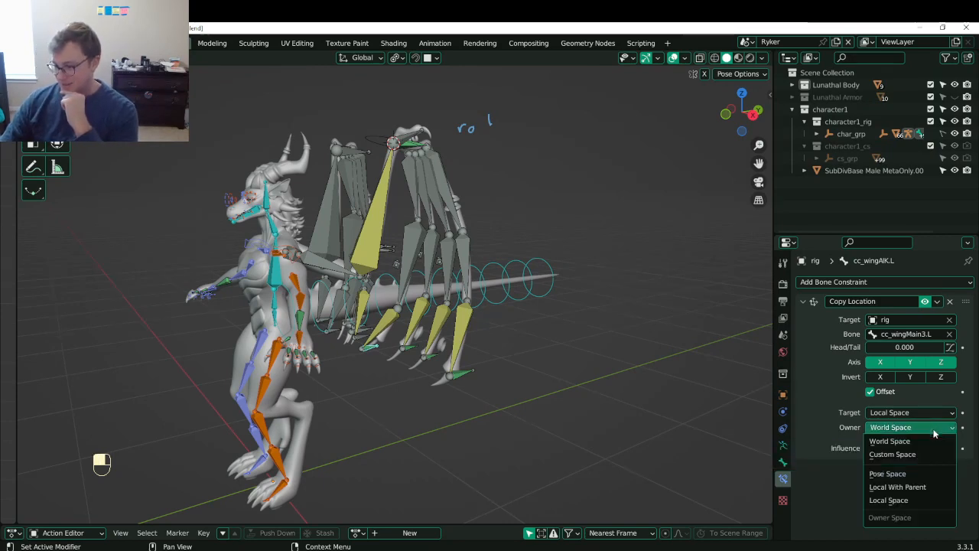
click(907, 473)
click(378, 137)
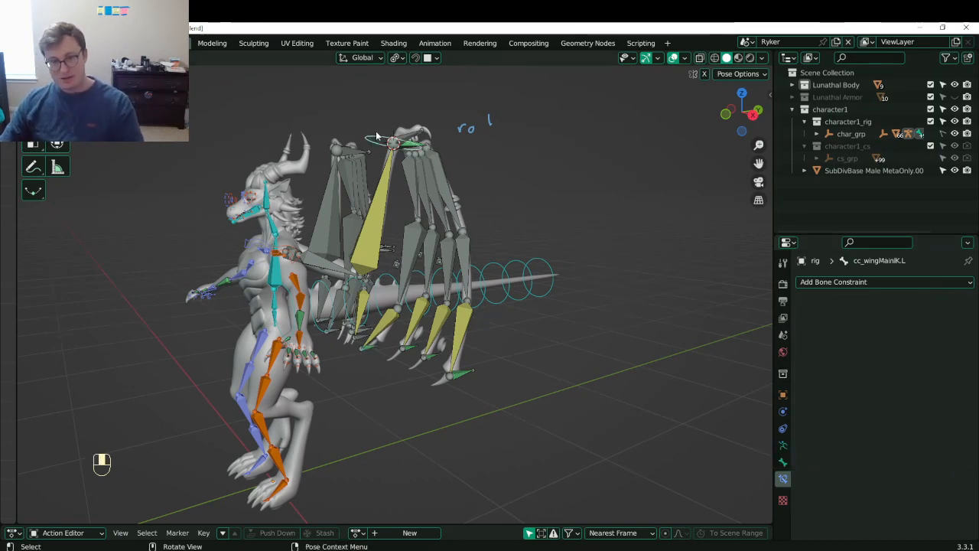
key(g)
right_click(375, 142)
- Set cc_wingAIK.L's Copy Location owner space to Local With Parent, and test it with a cancelled move of cc_wingMainIK.L
click(373, 346)
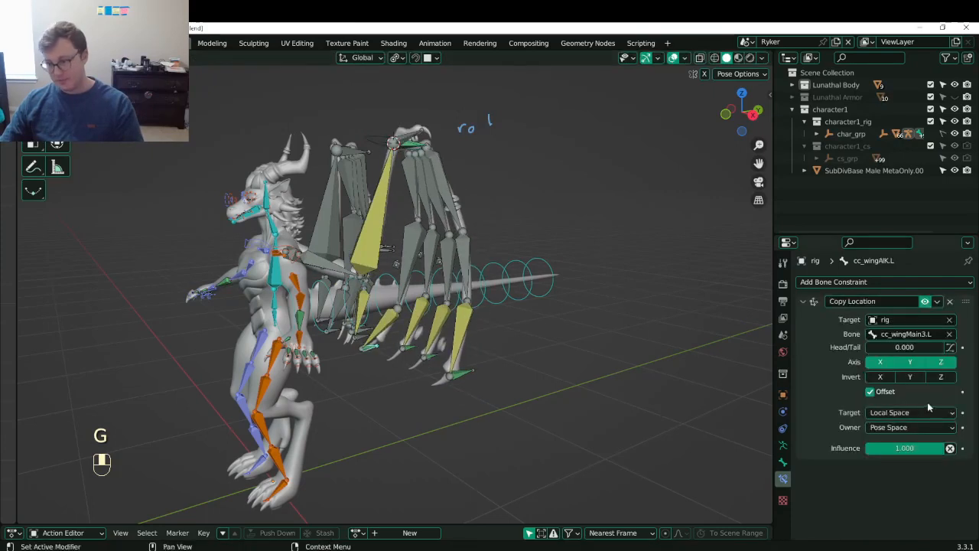
click(910, 427)
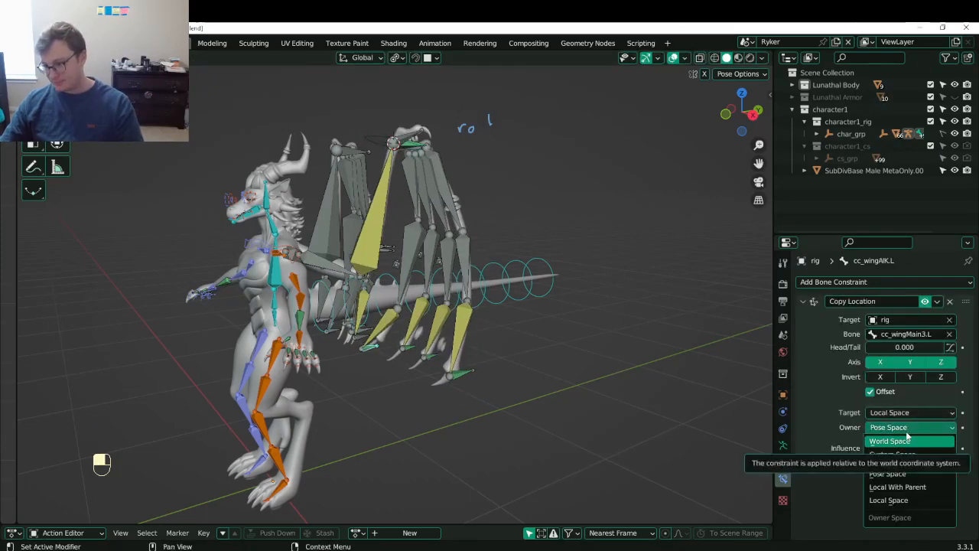
click(897, 486)
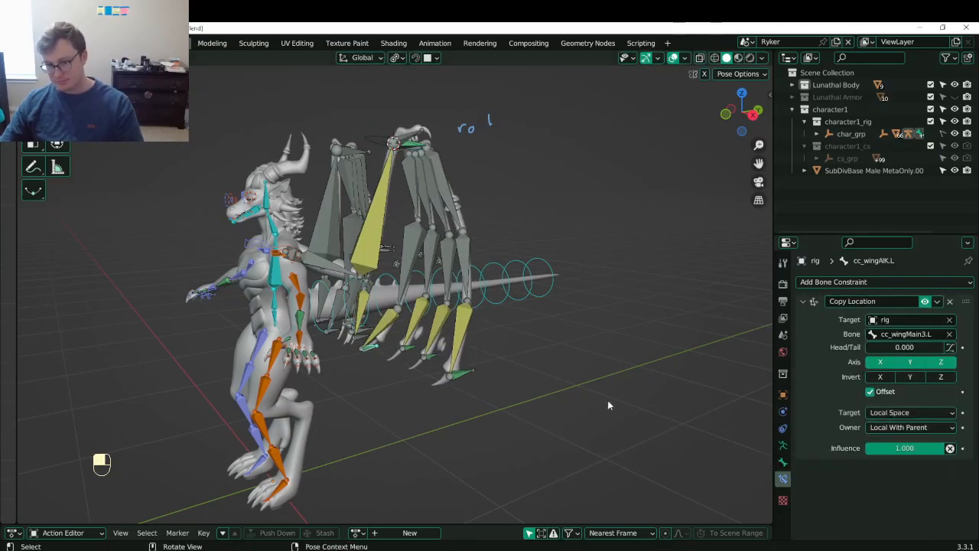
click(385, 136)
key(g)
right_click(358, 400)
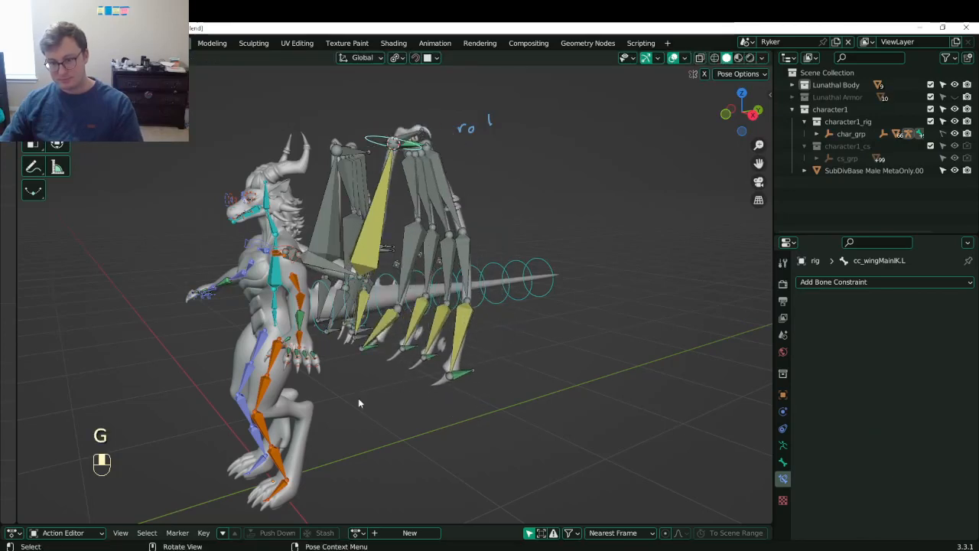
- Set cc_wingAIK.L's Copy Location owner space to Local Space, and test it by moving cc_wingMainIK.L, keeping the second move
click(365, 350)
click(374, 351)
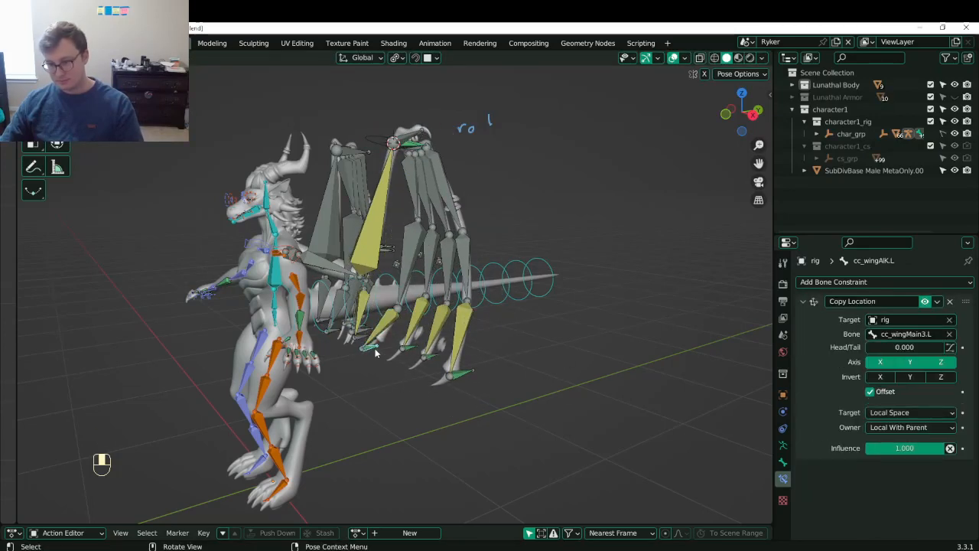
click(906, 427)
click(876, 501)
click(380, 141)
key(g)
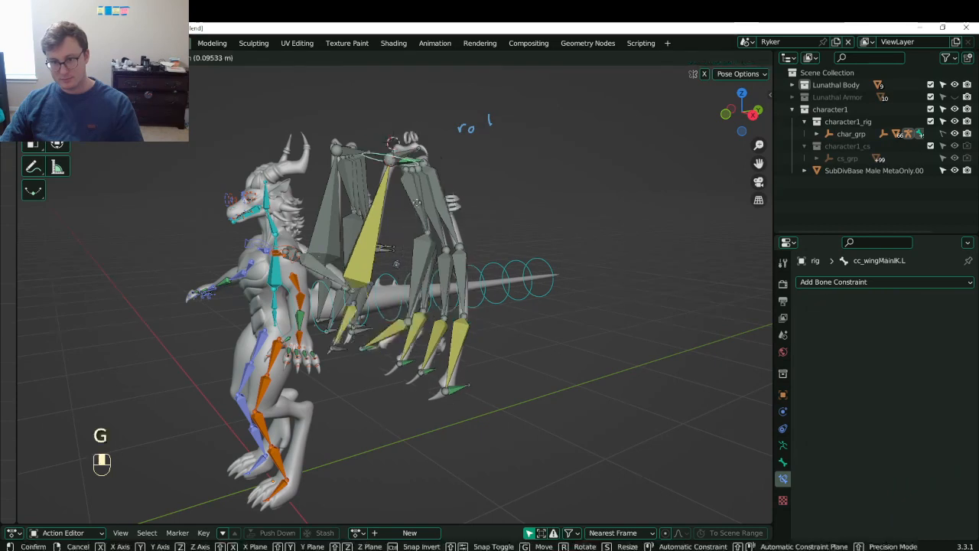
right_click(363, 353)
key(g)
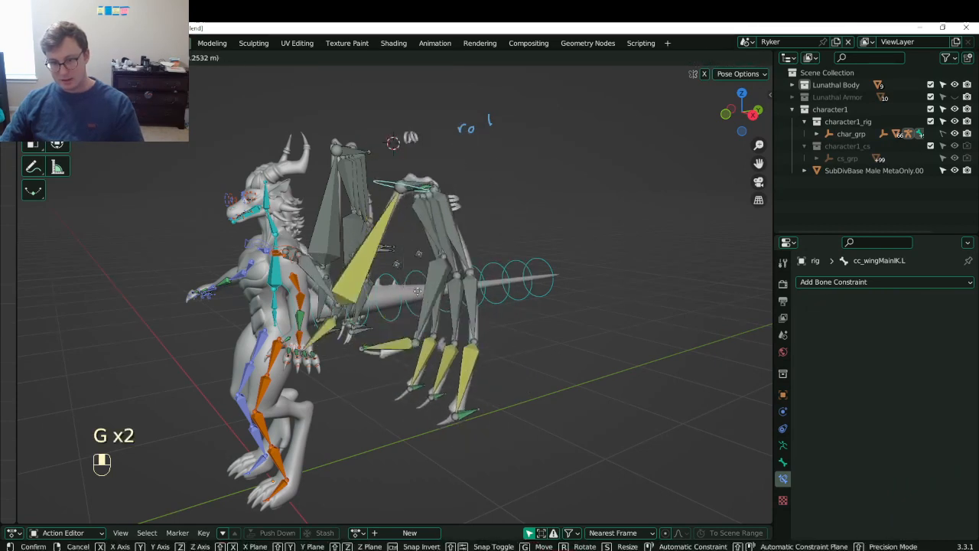
click(375, 341)
- With the wing displaced, try World Space, Pose Space, Local With Parent and Local Space as cc_wingAIK.L's Copy Location owner space
click(370, 344)
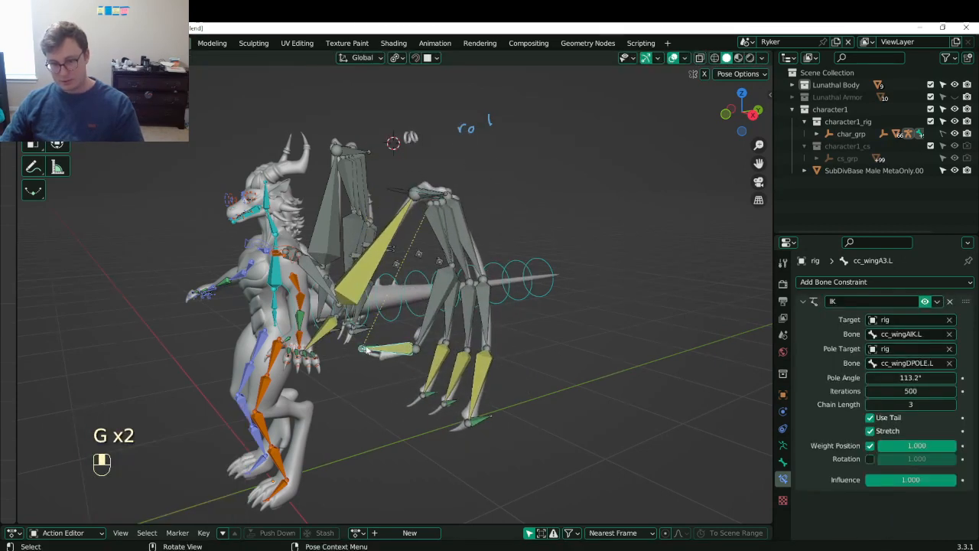
click(366, 349)
click(908, 427)
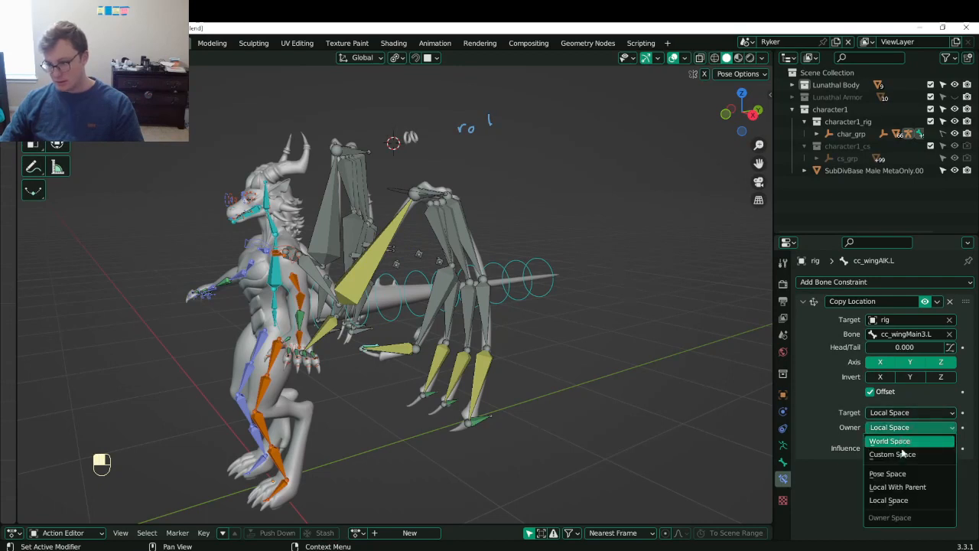
click(905, 439)
click(905, 428)
click(901, 472)
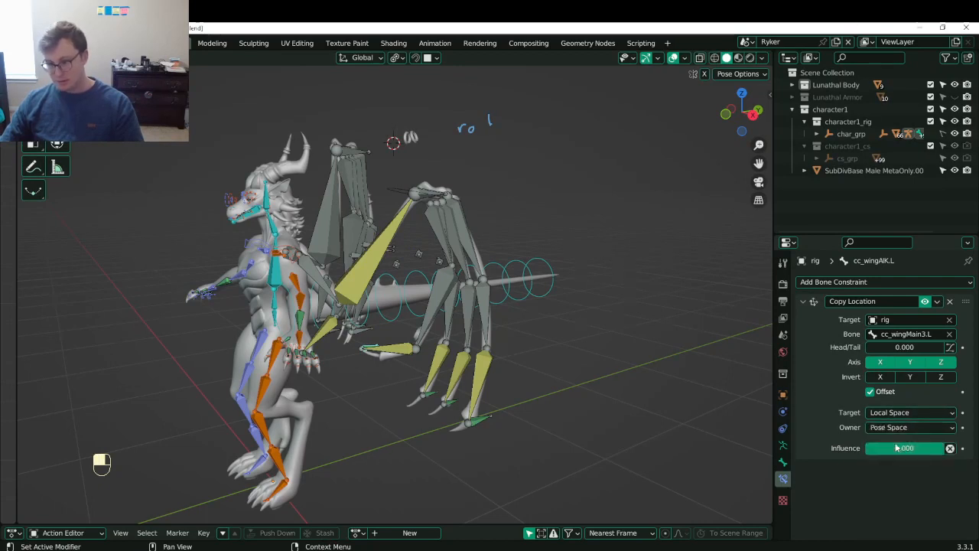
click(903, 428)
click(896, 485)
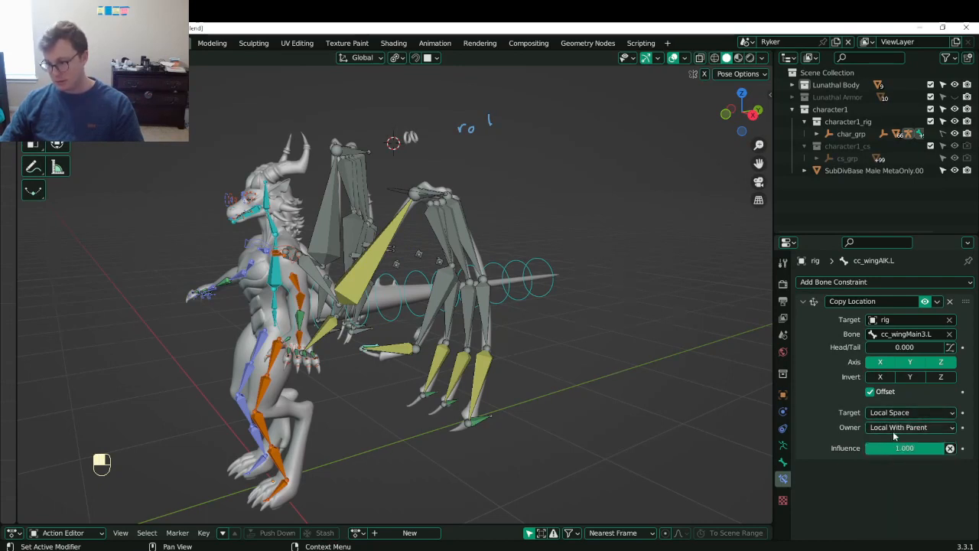
click(895, 428)
click(891, 500)
- Try Local Space (Owner Orientation) and Pose Space as cc_wingAIK.L's Copy Location target space
click(894, 414)
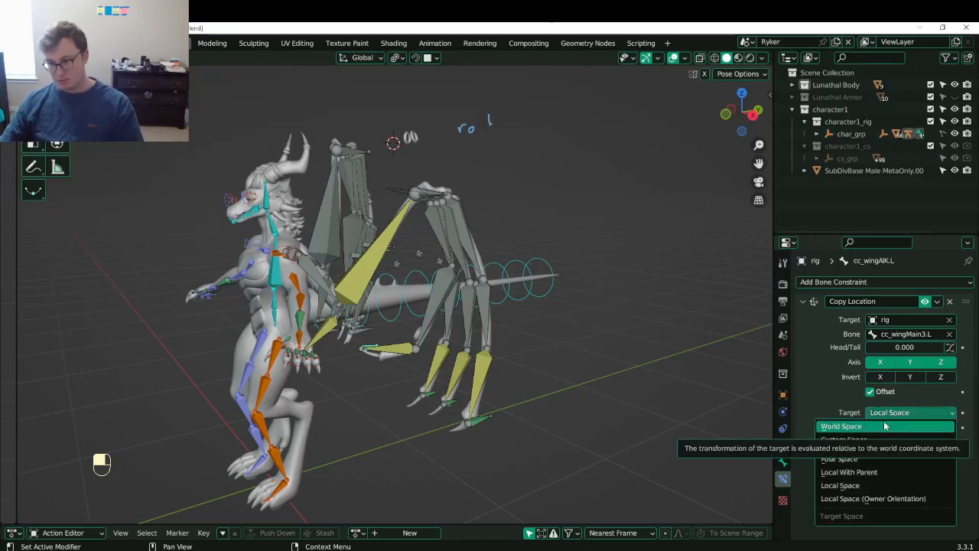
click(865, 498)
click(892, 428)
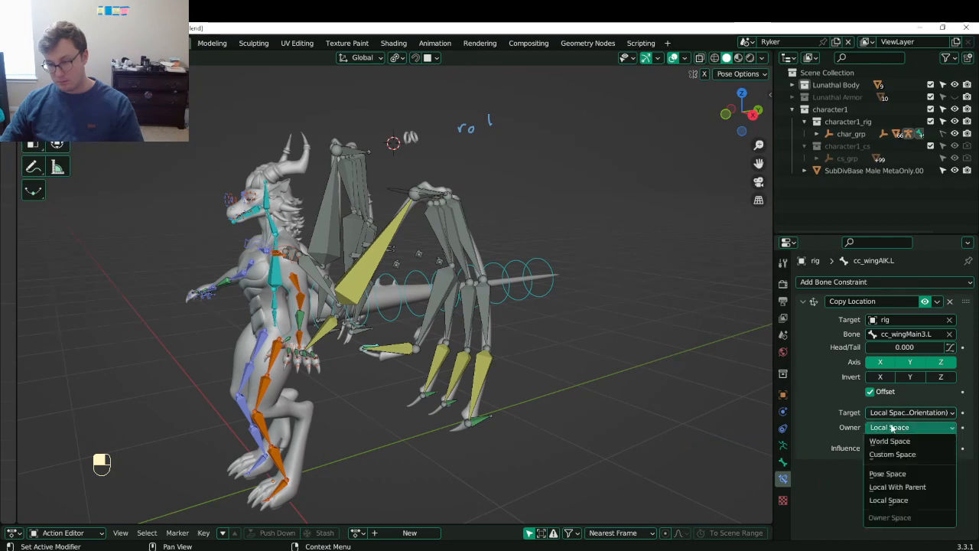
click(894, 414)
click(893, 414)
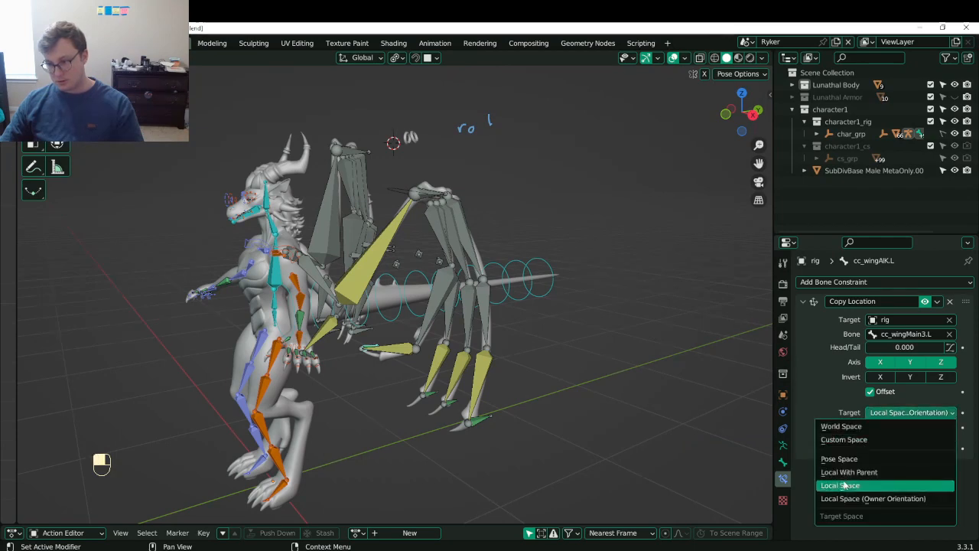
click(844, 457)
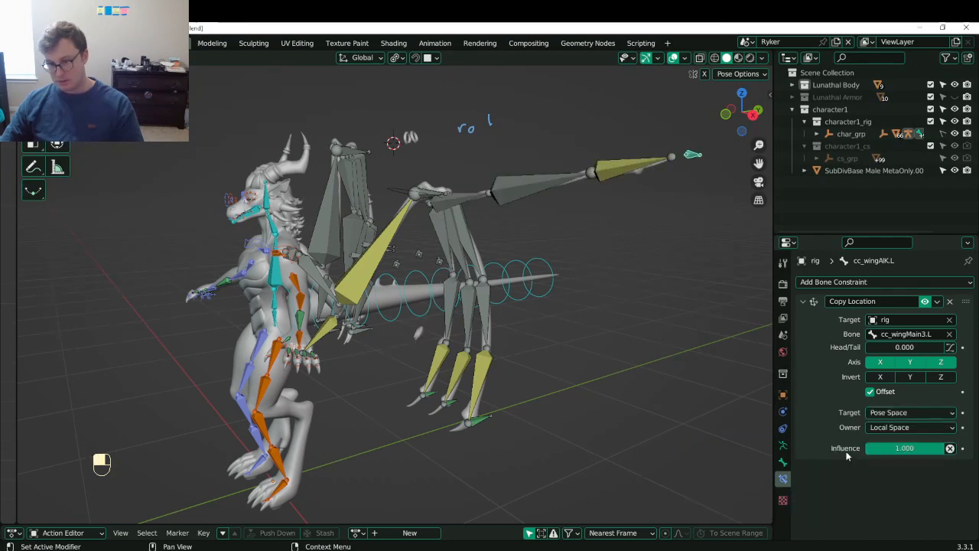
- With the Pose Space target, try Pose Space, Local With Parent, Local Space and World Space as the Copy Location owner space
click(904, 427)
click(894, 473)
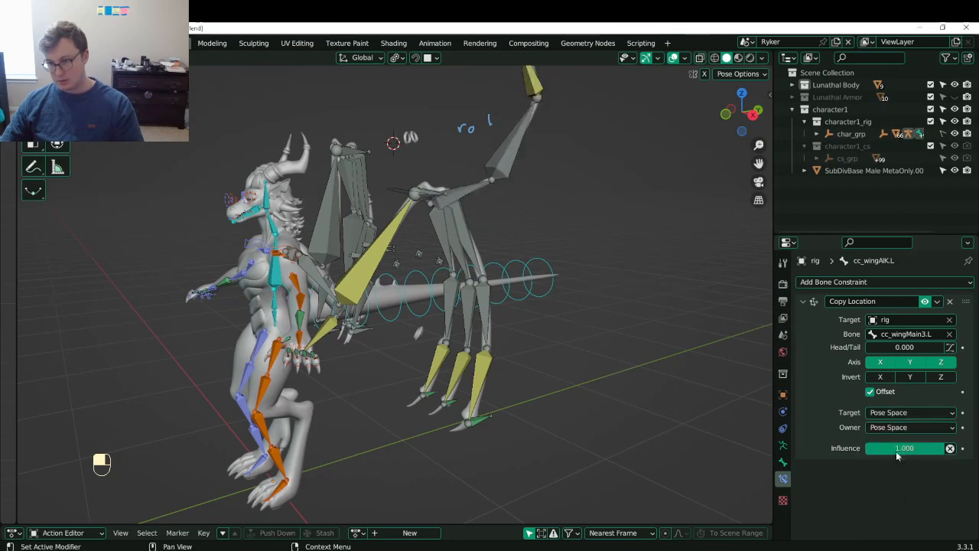
click(903, 427)
click(897, 486)
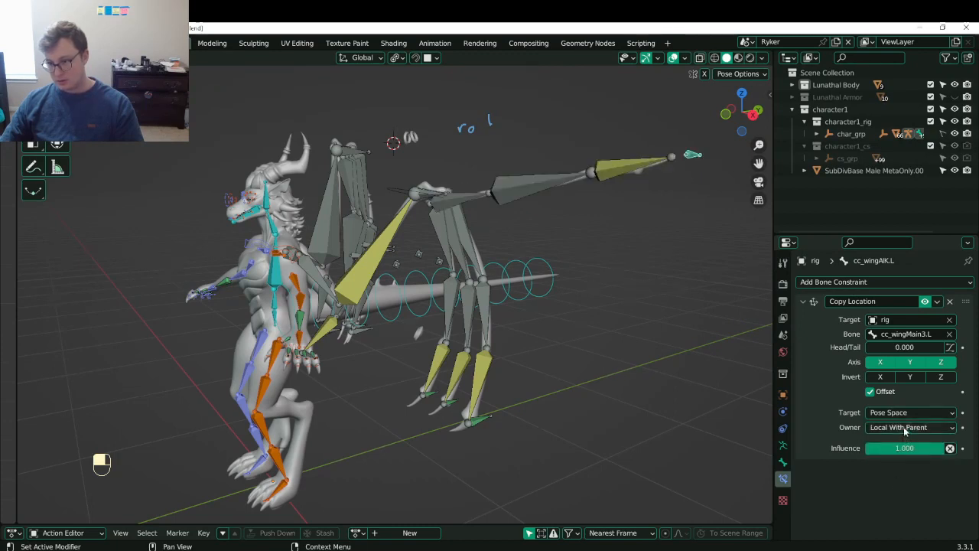
click(905, 427)
click(900, 499)
click(903, 428)
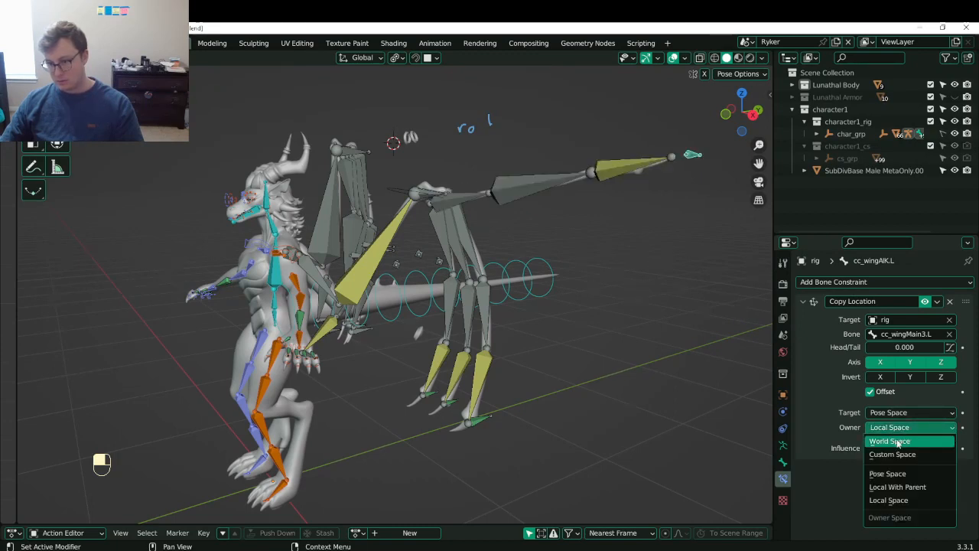
click(895, 442)
- Set the Copy Location target space to Local With Parent, keeping World Space as the owner space
click(898, 413)
click(938, 431)
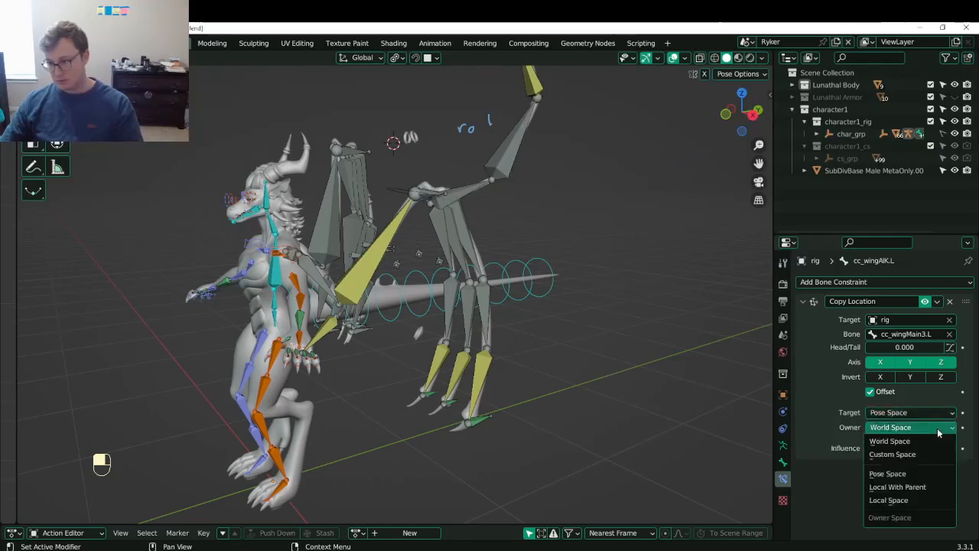
click(913, 454)
click(897, 414)
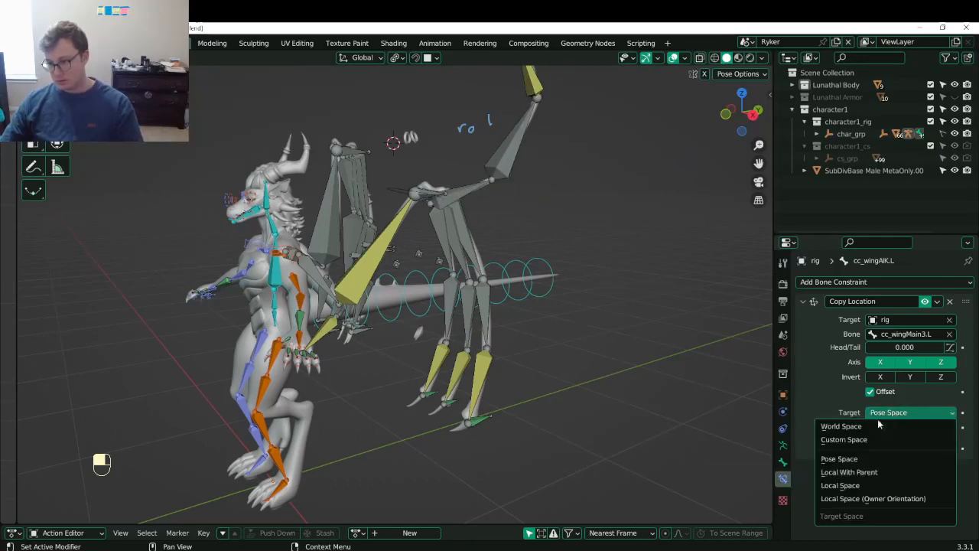
click(856, 473)
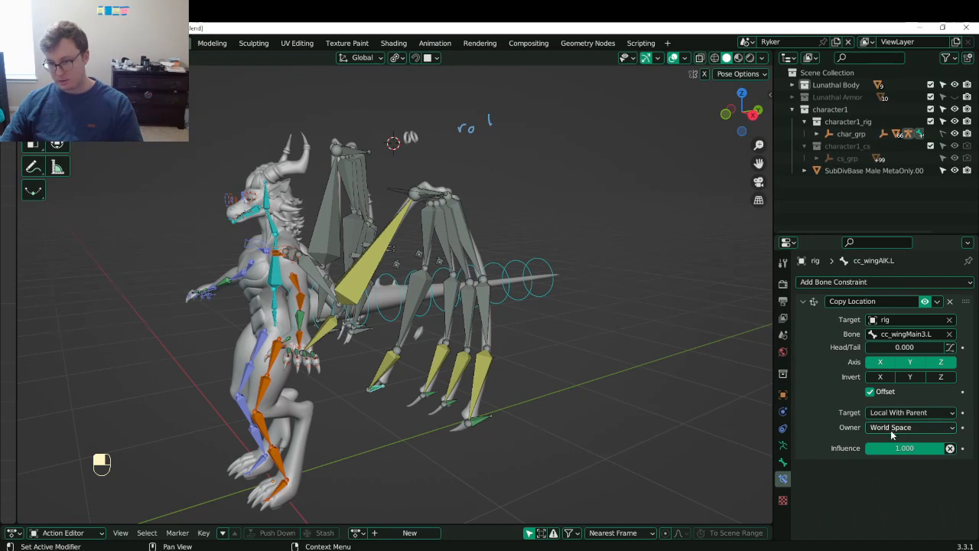
- Test the Copy Location spaces by moving and rotating cc_wingMainIK.L
click(406, 184)
key(g)
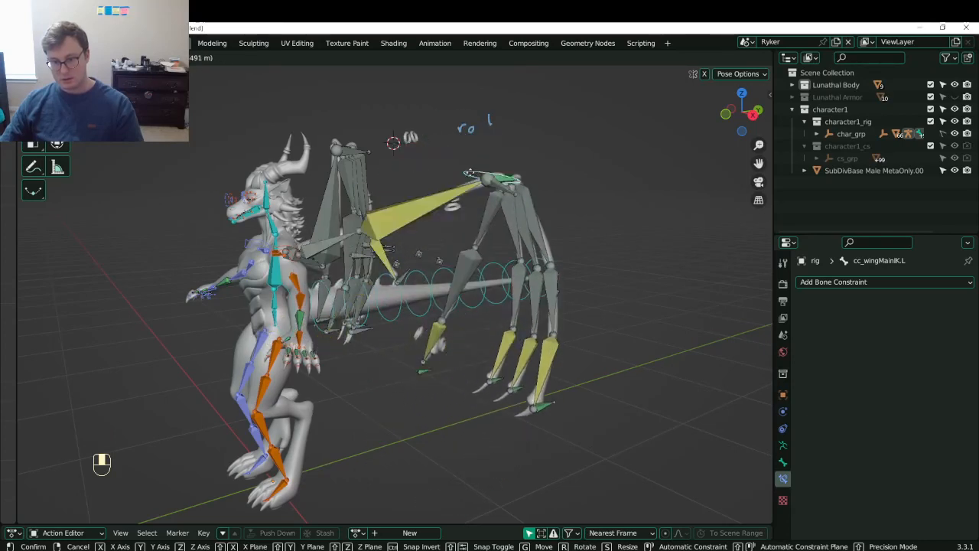
click(481, 238)
key(r)
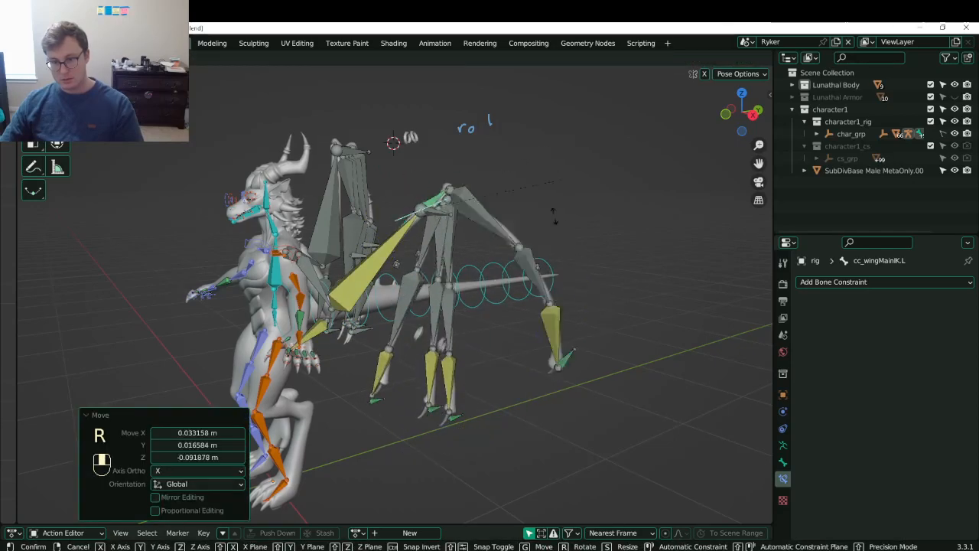
click(581, 186)
- Clear the rotation and location of all pose bones
key(a)
key(alt+r)
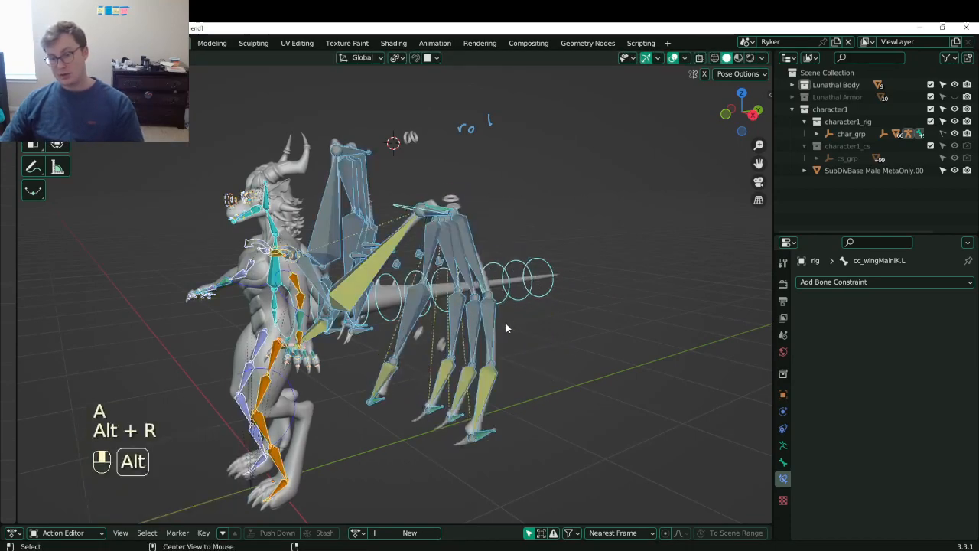
key(alt+g)
- Remove cc_wingAIK.L's Copy Location constraint and add a Child Of constraint affecting rotation only, with location and scale off
click(371, 352)
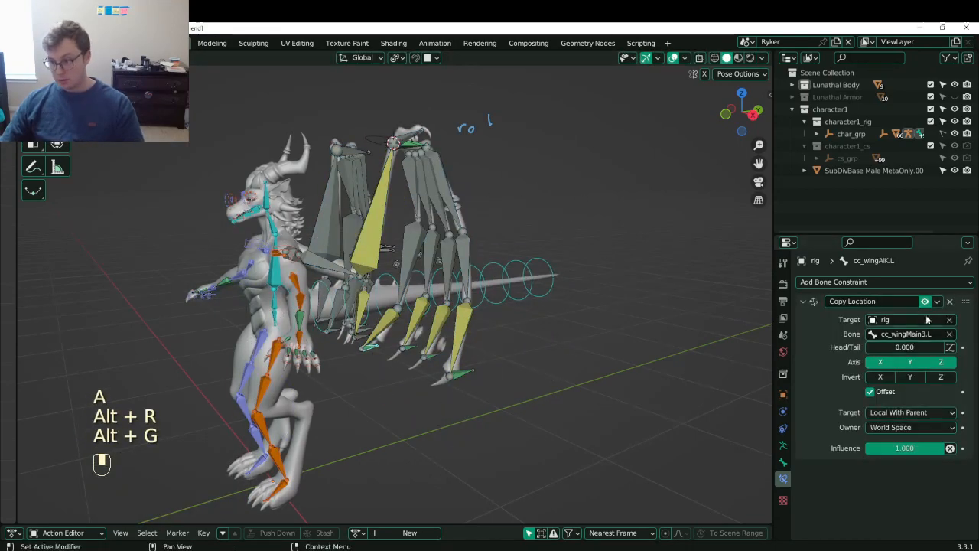
click(948, 302)
click(920, 283)
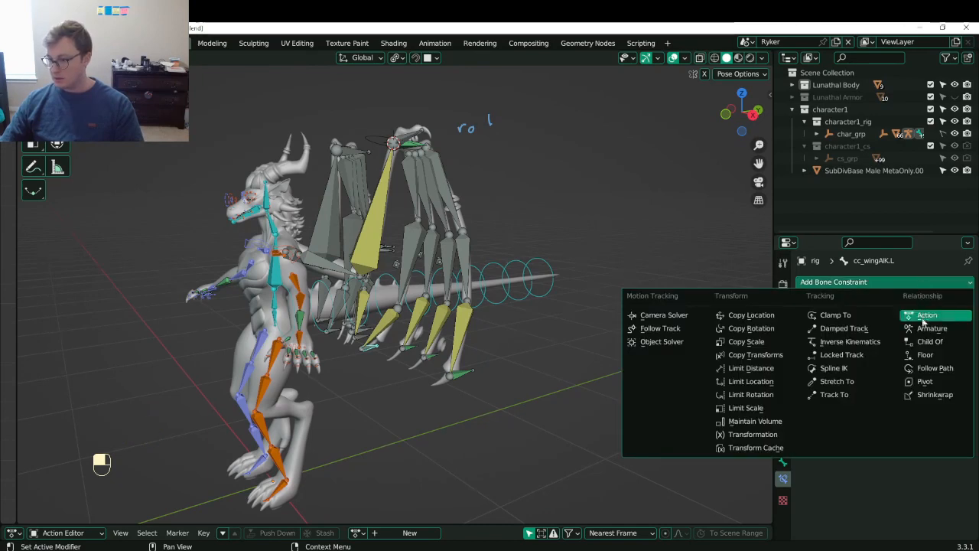
click(922, 344)
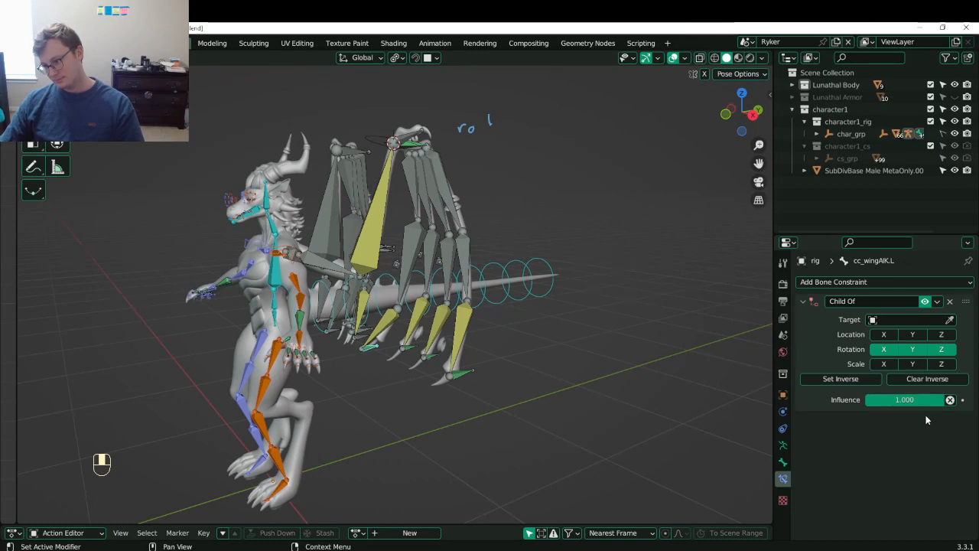
- Set cc_wingAIK.L's Child Of target to rig with bone cc_wingMain3.L, and its influence to 0.4
click(890, 319)
text(r)
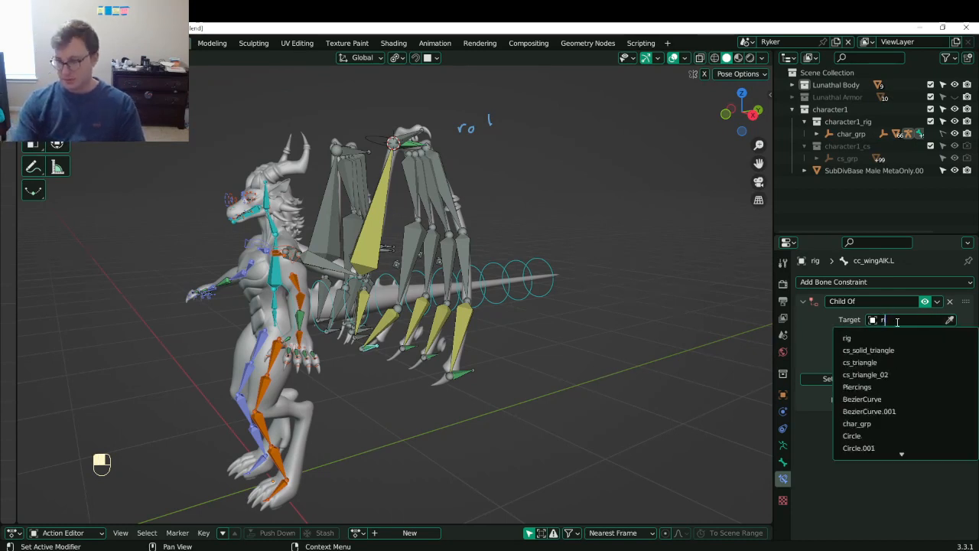
click(898, 330)
click(899, 334)
text(cc_wingMain3.L)
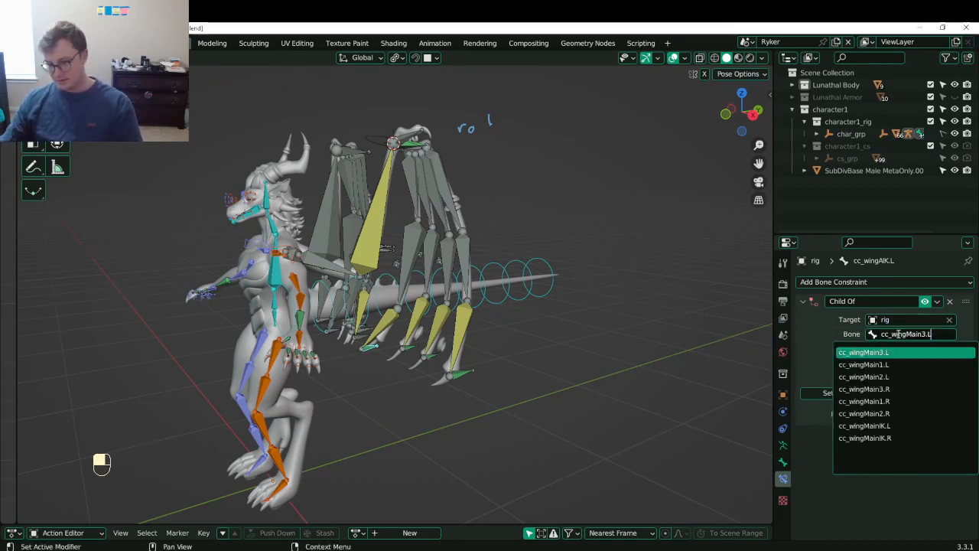
key(Return)
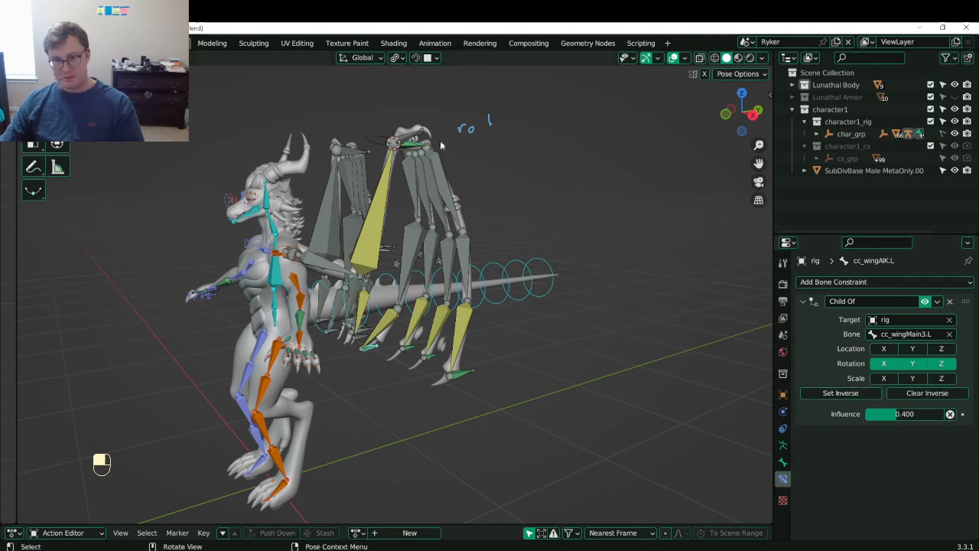
- Test the Child Of constraint with cancelled rotations and moves of cc_wingMainIK.L, and reselect cc_wingAIK.L
click(376, 136)
key(r)
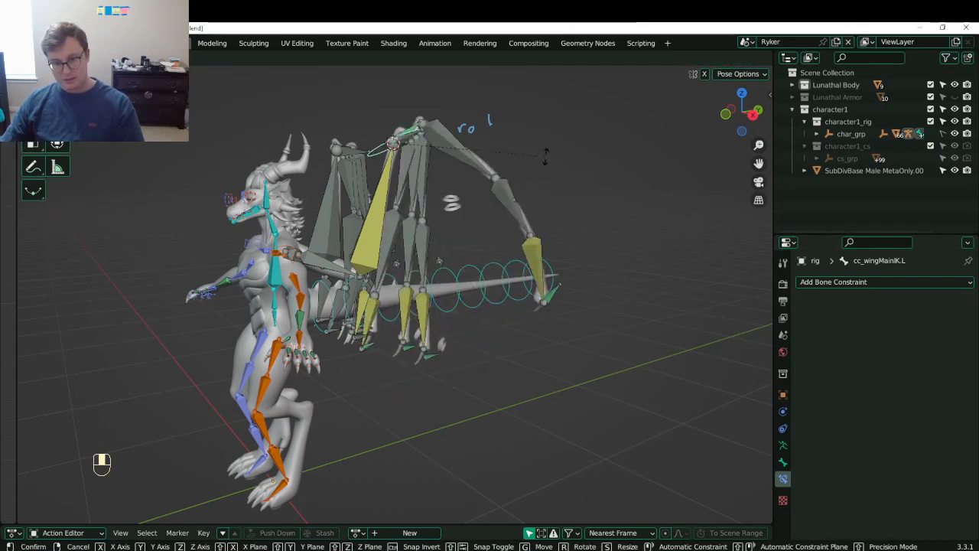
click(459, 187)
key(g)
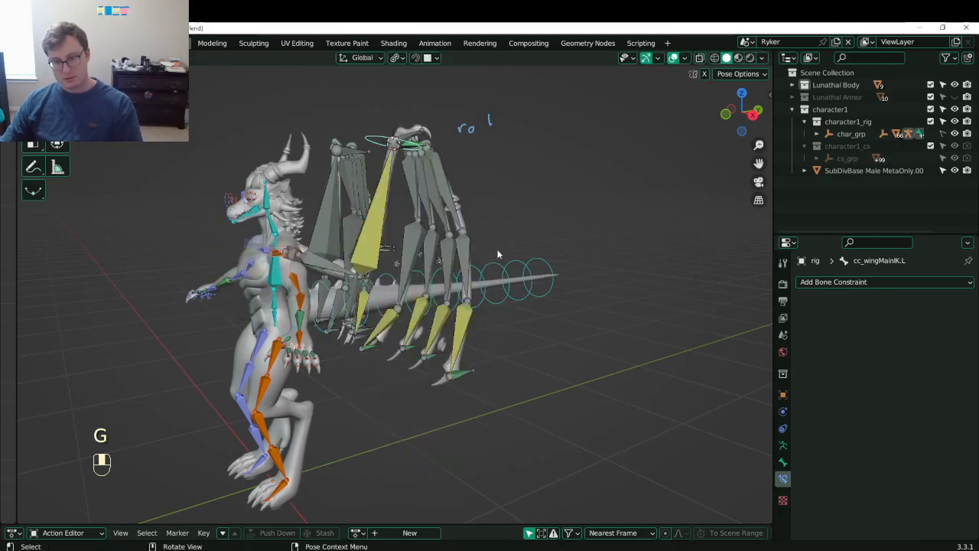
key(r)
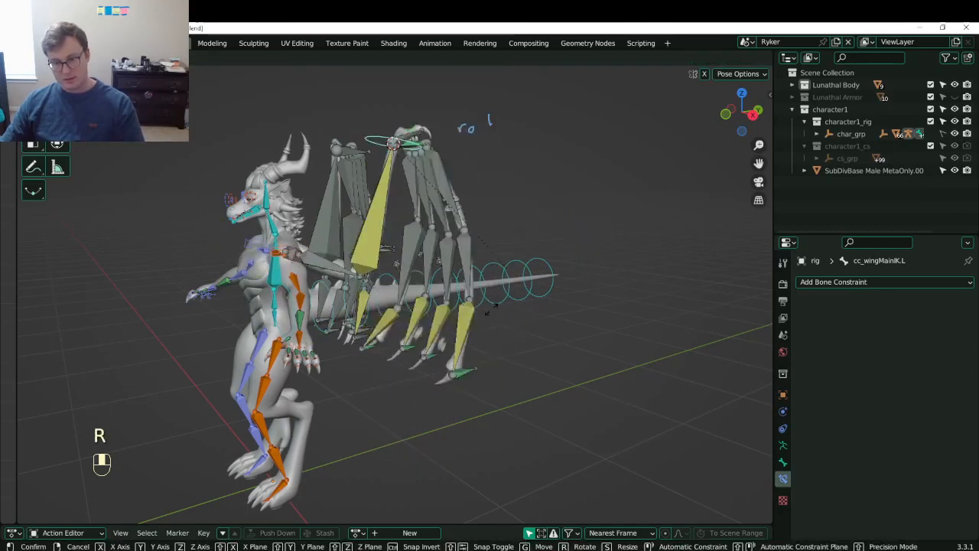
click(371, 351)
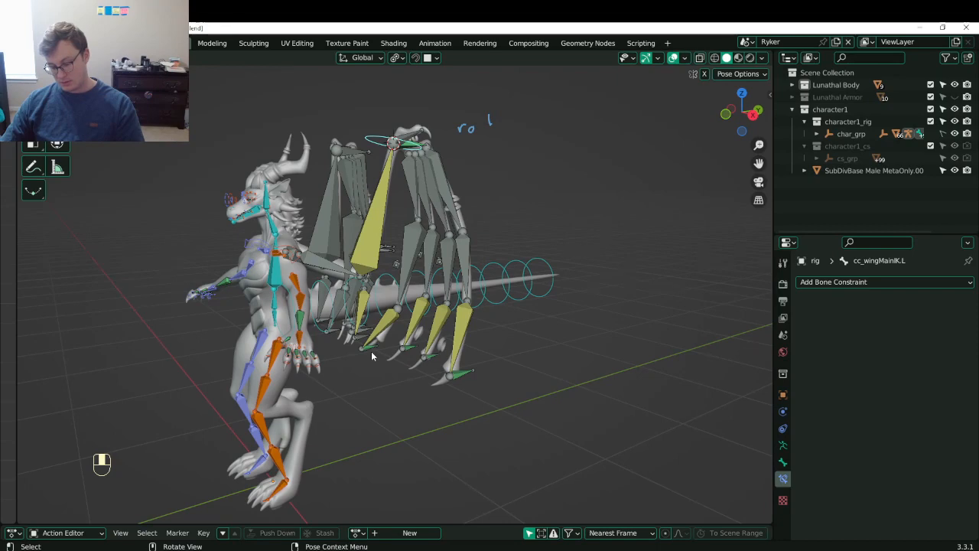
click(372, 350)
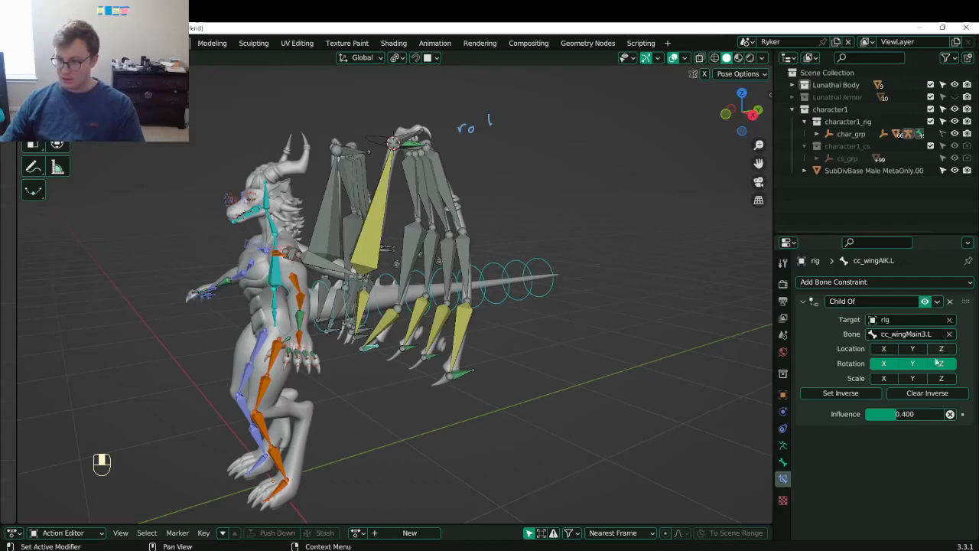
- Enable all location axes in cc_wingAIK.L's Child Of constraint and set its inverse
drag(885, 349, 942, 349)
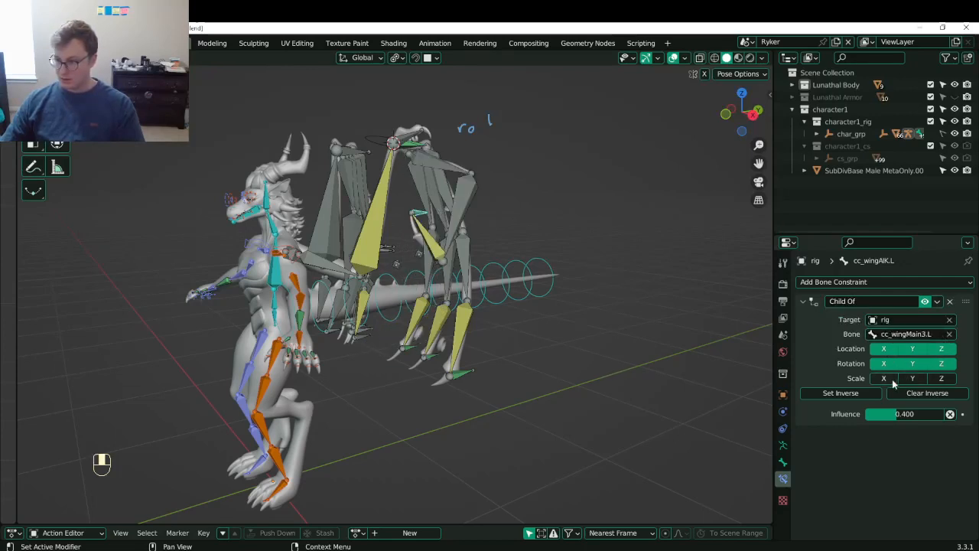
click(839, 393)
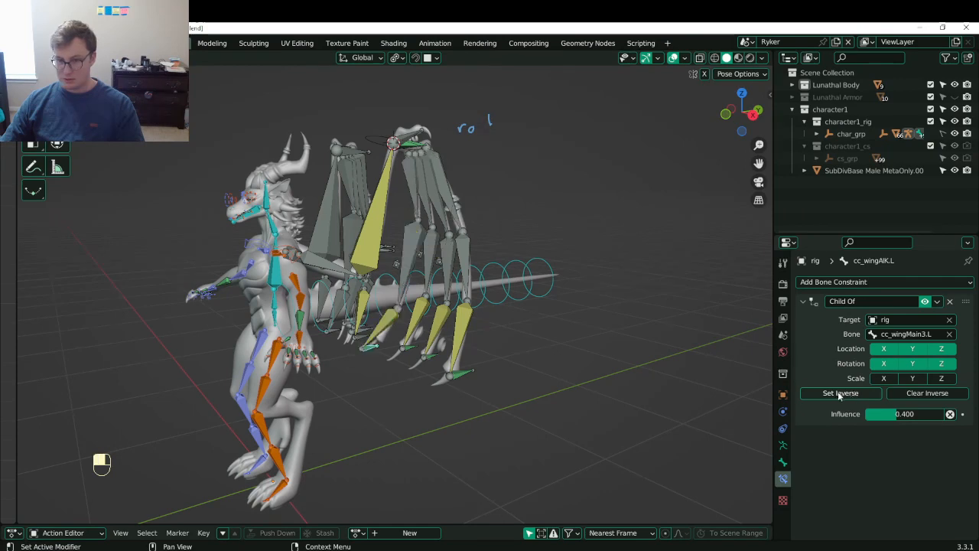
- Test moving and rotating cc_wingMainIK.L, and clear the rotation and location of all pose bones
click(386, 146)
key(g)
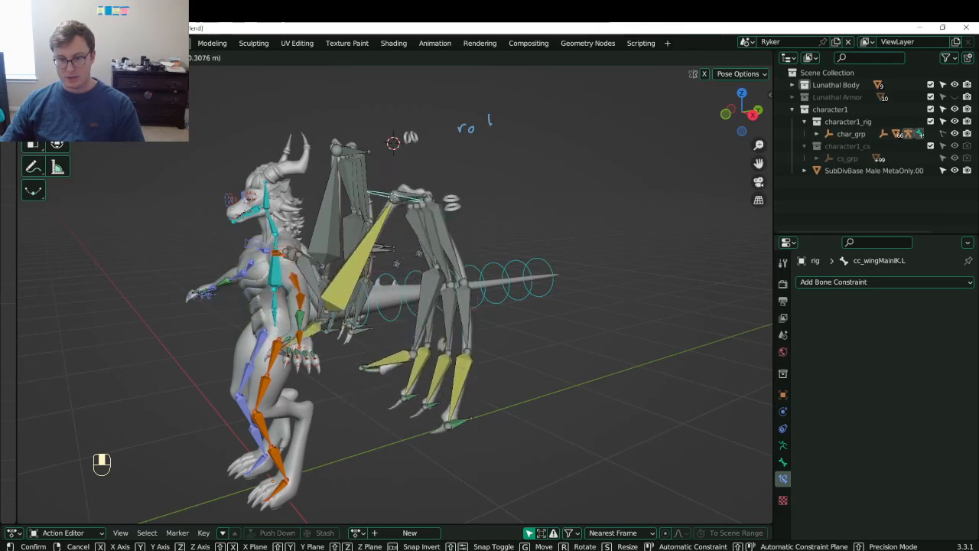
click(406, 250)
key(r)
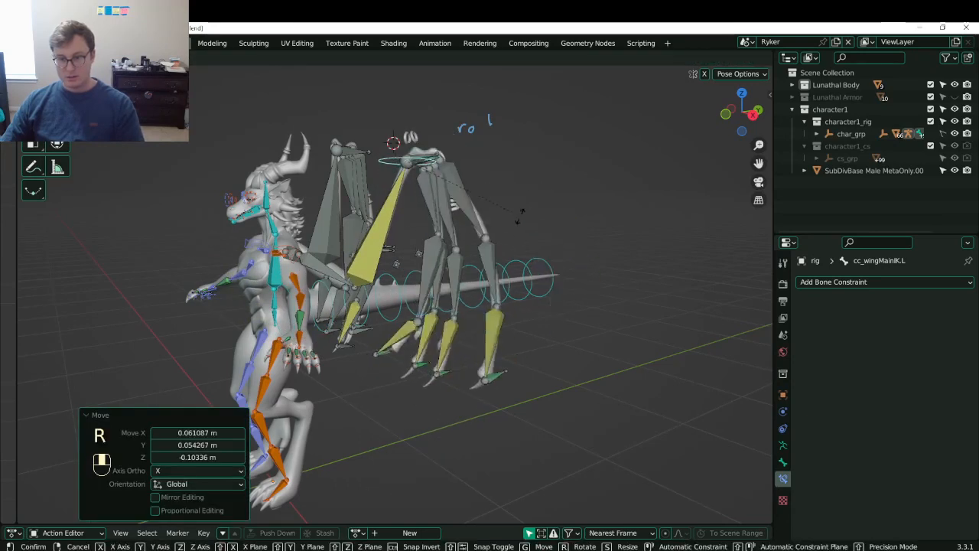
right_click(470, 327)
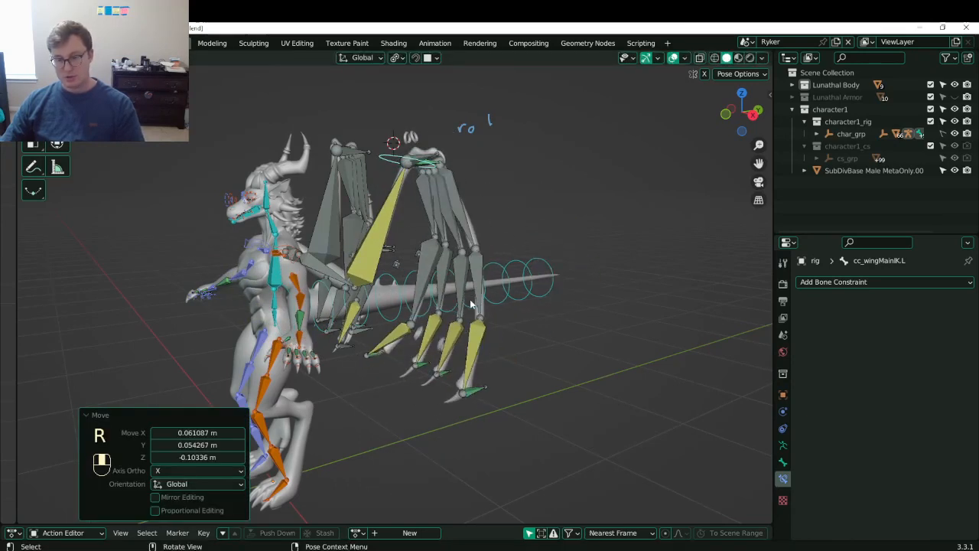
key(a)
key(alt+r)
key(alt+g)
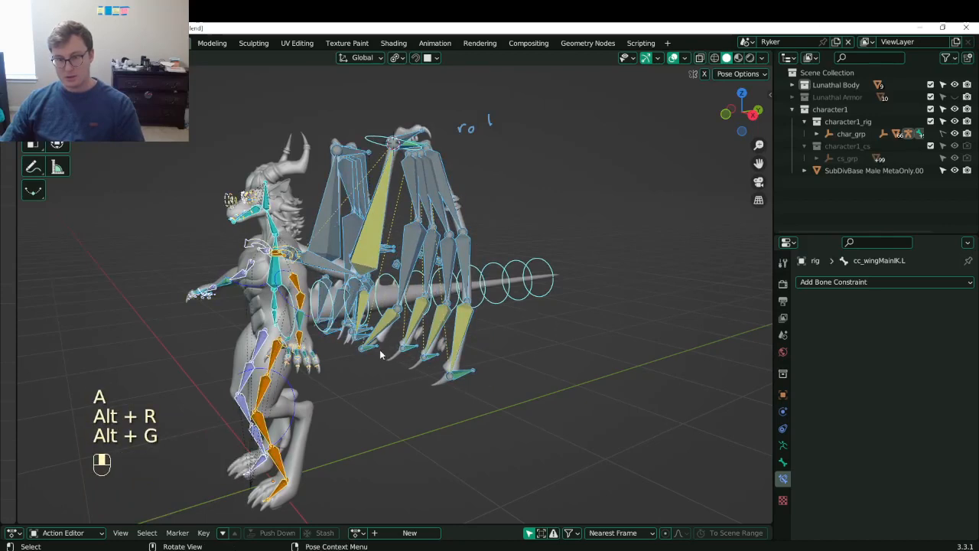
- Turn off all rotation axes in cc_wingAIK.L's Child Of constraint, set its influence to 1.000, and save the file
click(374, 352)
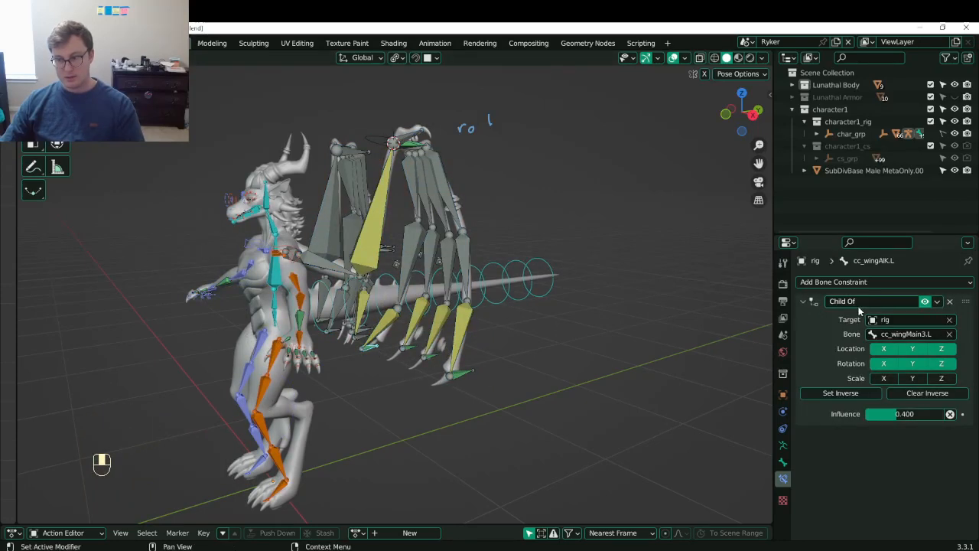
click(886, 366)
click(912, 364)
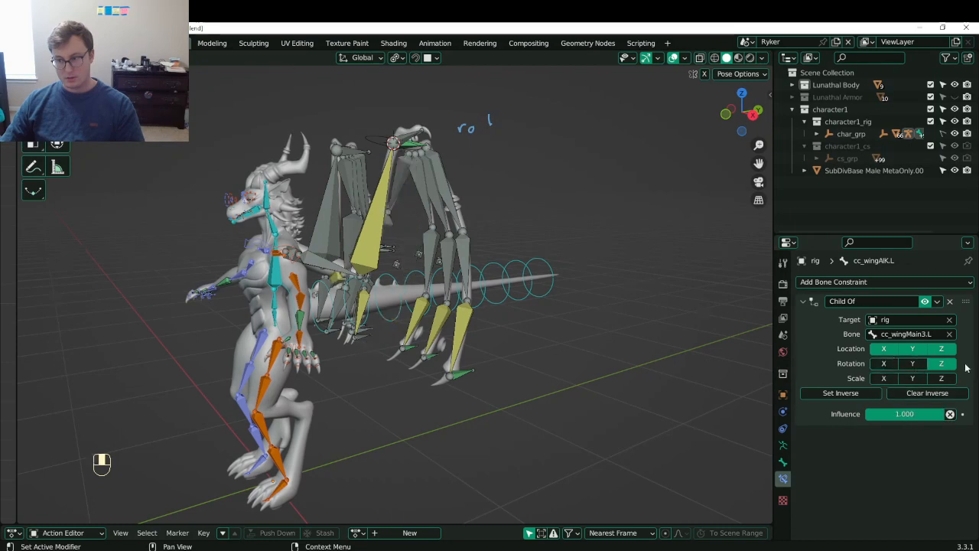
click(953, 368)
key(ctrl+s)
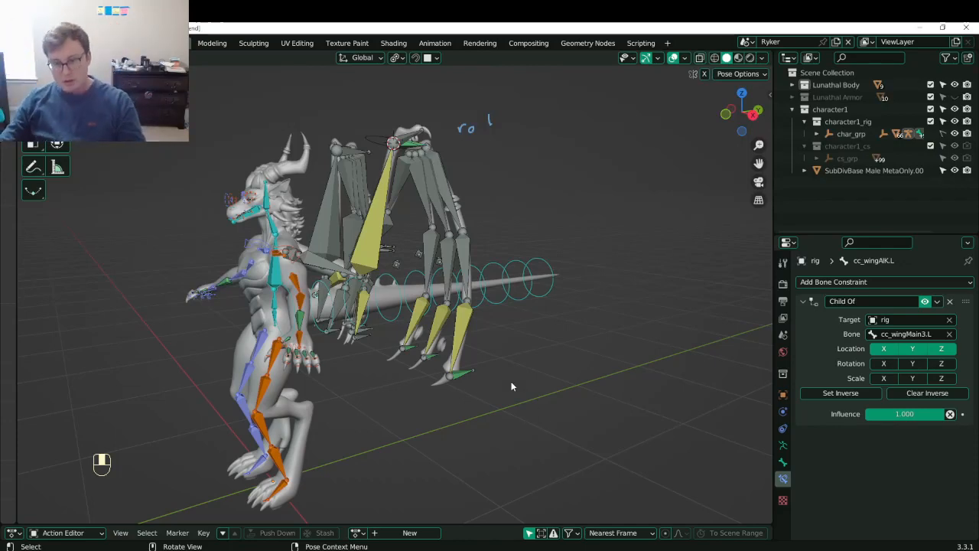
- Remove the Child Of constraint from cc_wingAIK.L
middle_drag(511, 383, 507, 349)
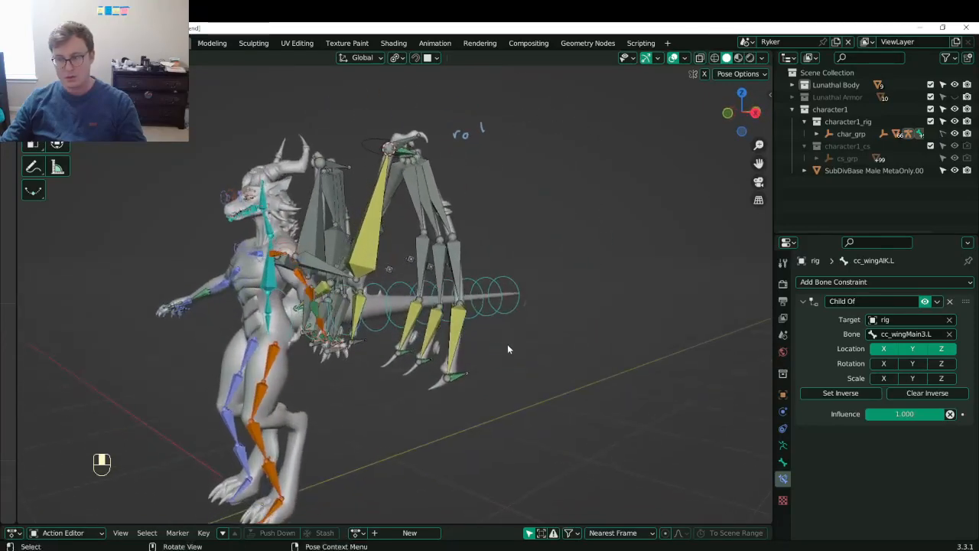
click(949, 300)
middle_drag(299, 341, 385, 326)
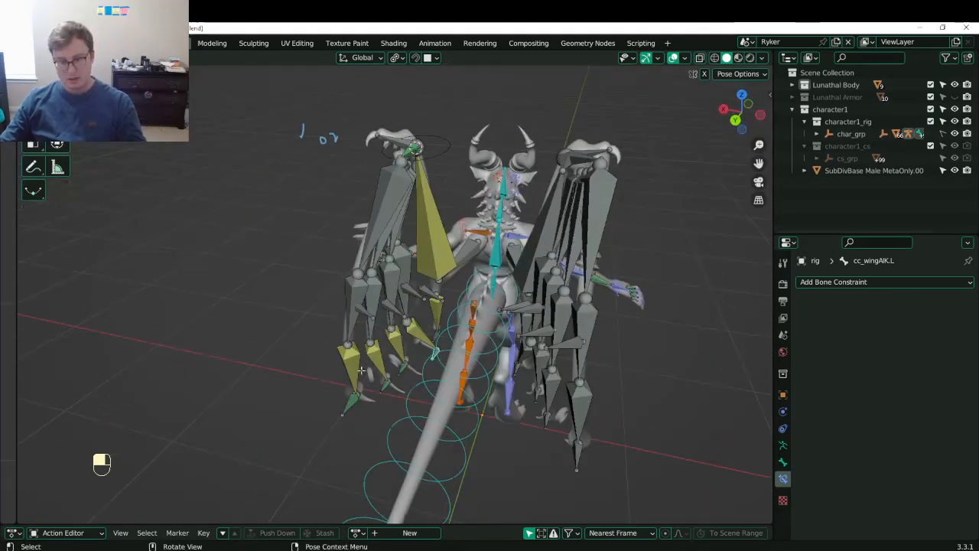
- Parent the four left finger IK bones to the control bone at the wing's wrist with Keep Offset, and return to Pose Mode
key(Tab)
middle_drag(361, 370, 371, 388)
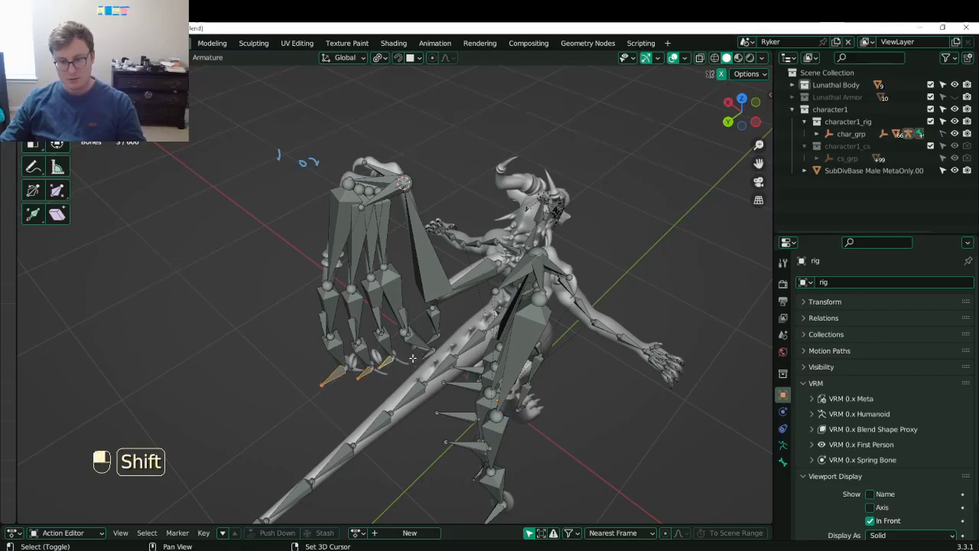
middle_drag(412, 358, 457, 267)
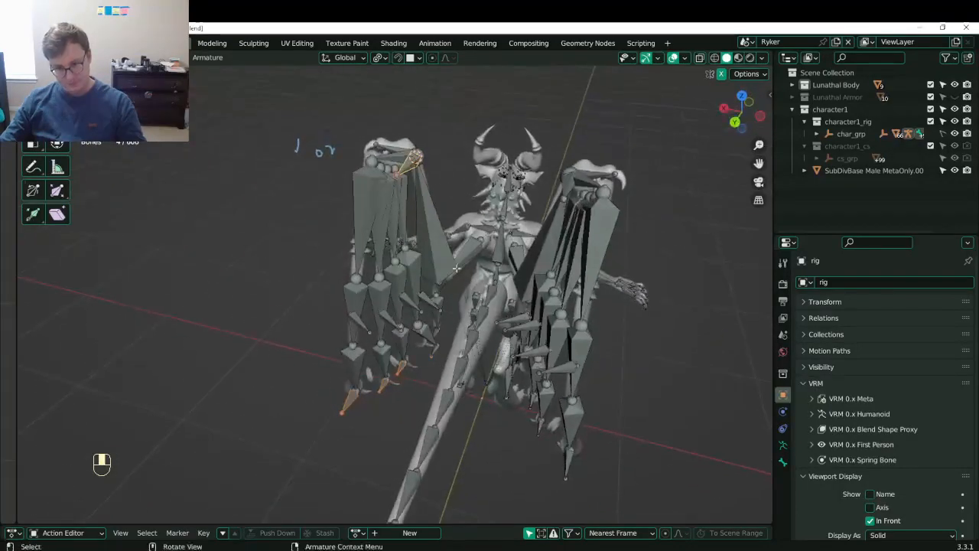
key(shift)
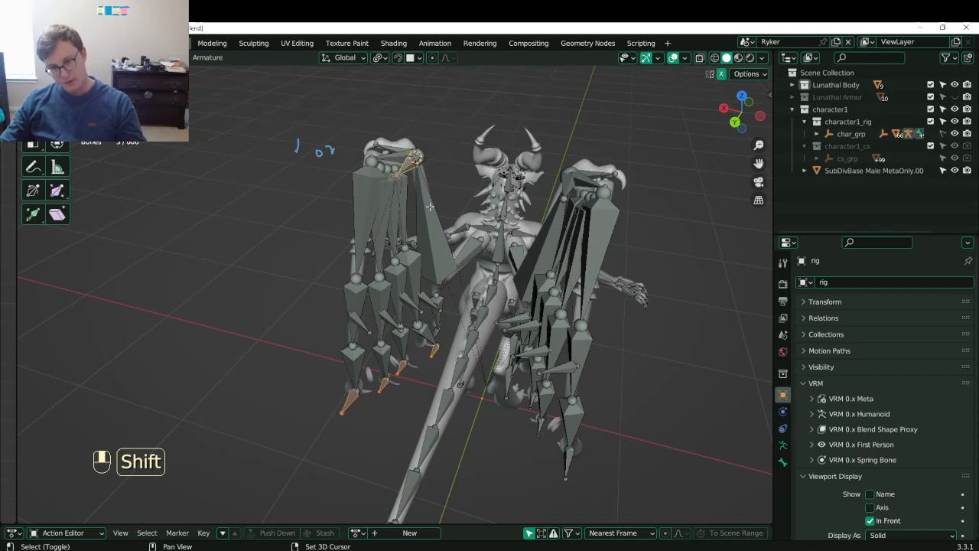
key(ctrl+p)
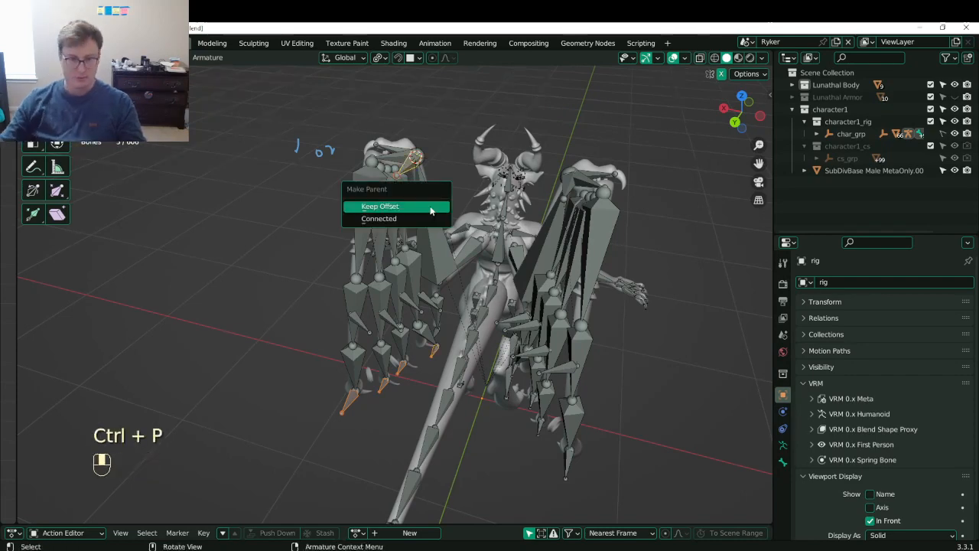
click(430, 206)
middle_drag(277, 345, 413, 305)
key(Tab)
- Test the new parenting by rotating and moving cc_wingMainIK.L, and undo the move
middle_drag(356, 230, 417, 212)
key(r)
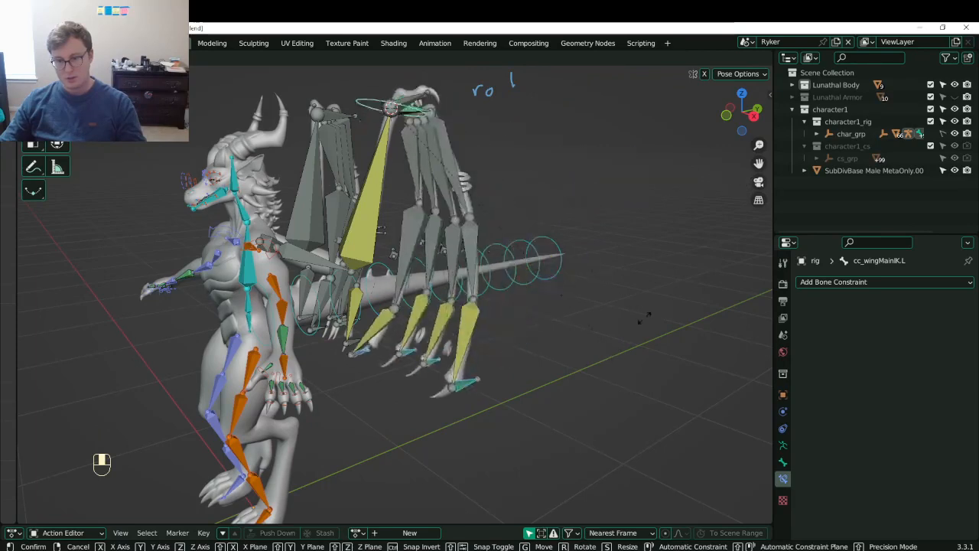
click(678, 288)
key(g)
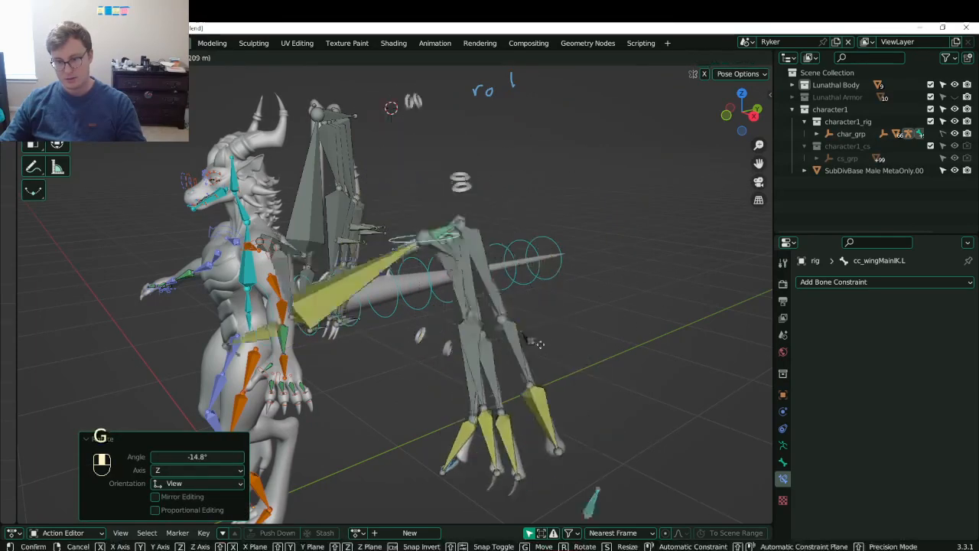
click(591, 302)
key(ctrl+z)
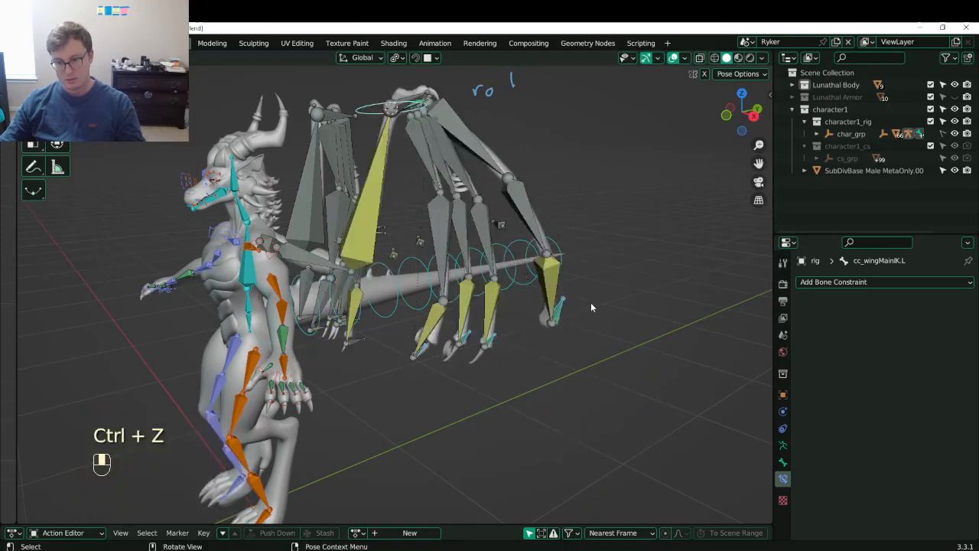
- Remove the Child Of constraints from cc_wingBIK.L, cc_wingCIK.L and cc_wingSpanIK.L
click(463, 344)
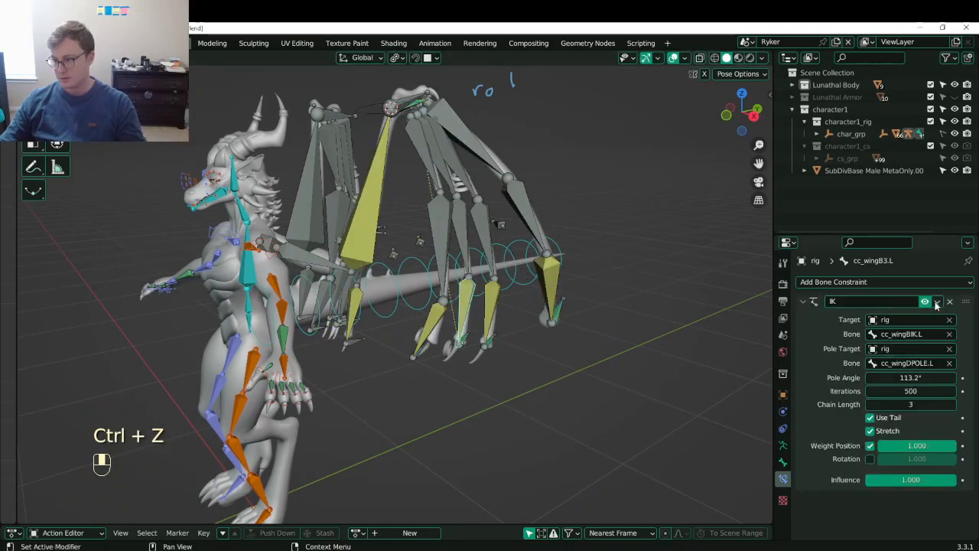
click(469, 342)
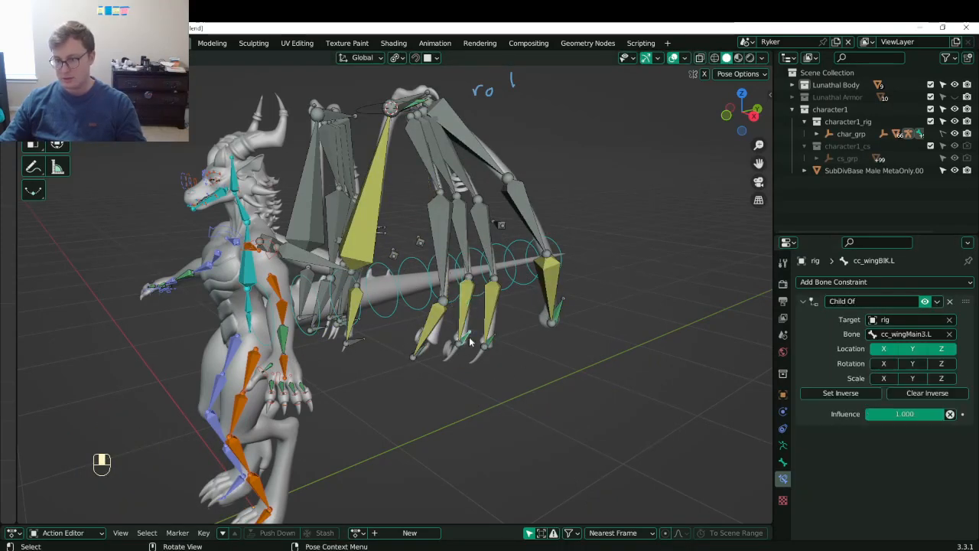
click(949, 302)
key(ctrl+z)
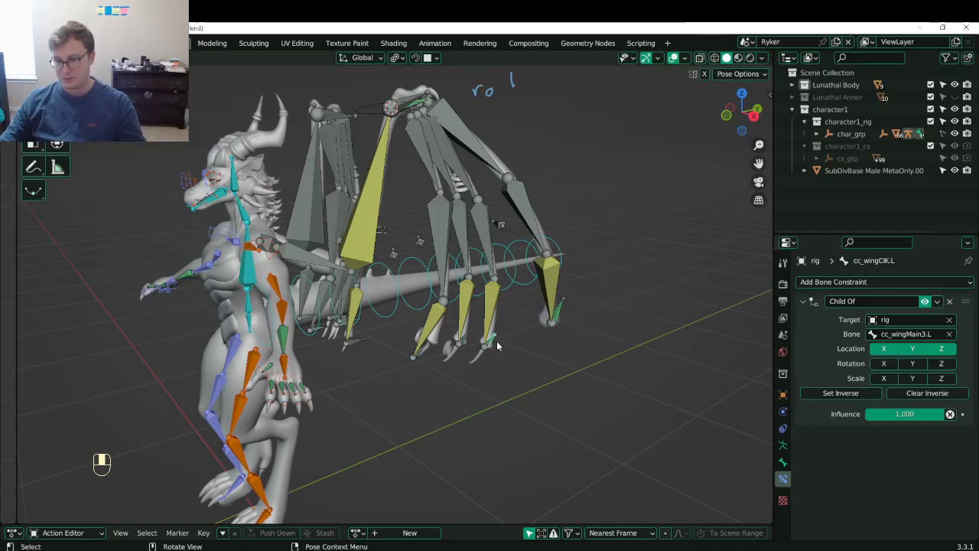
click(948, 302)
click(563, 316)
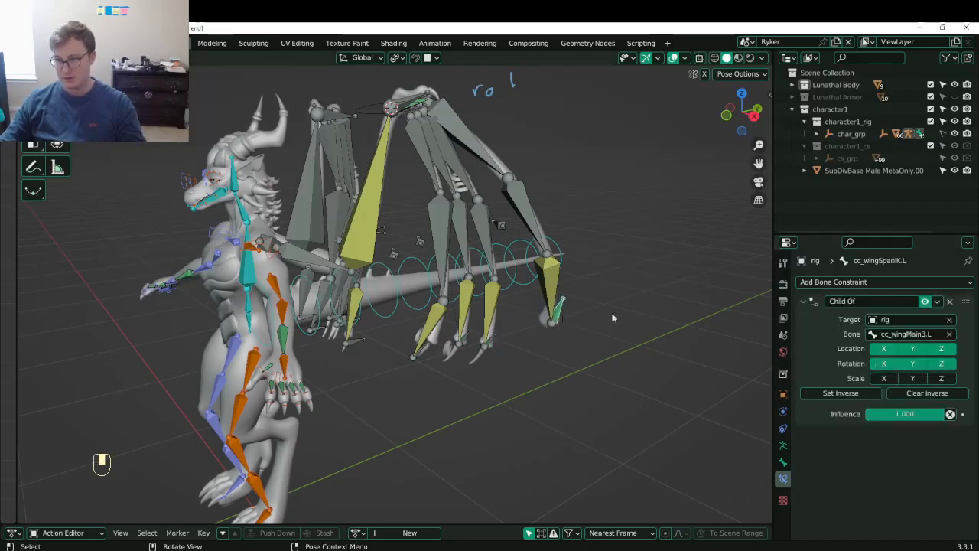
click(952, 301)
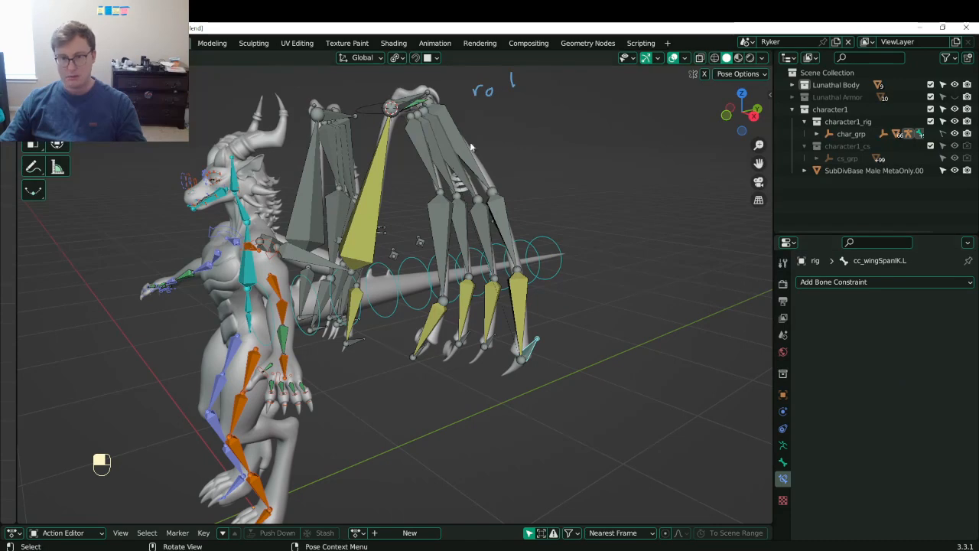
- Test that the finger chains follow cc_wingMainIK.L by alternately rotating and moving it
key(r)
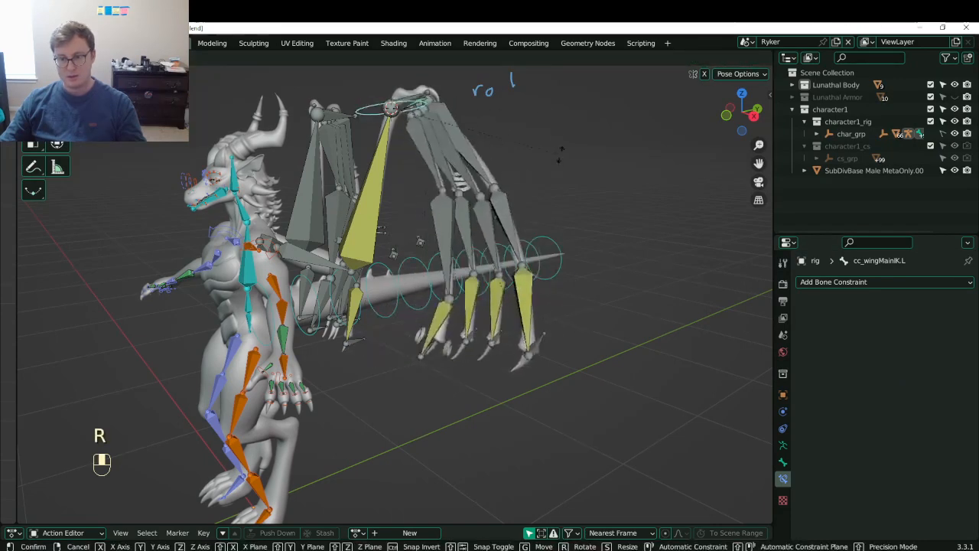
click(509, 141)
key(g)
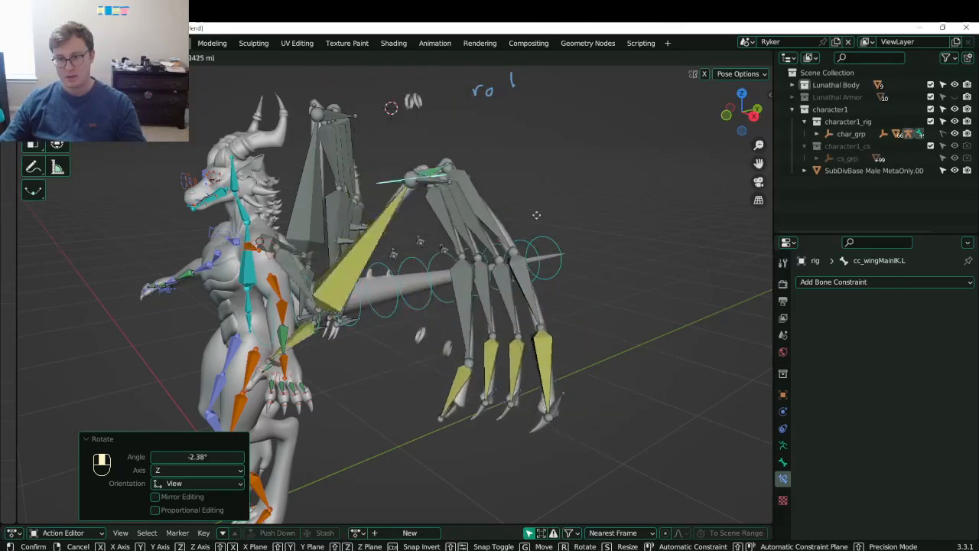
click(523, 192)
key(r)
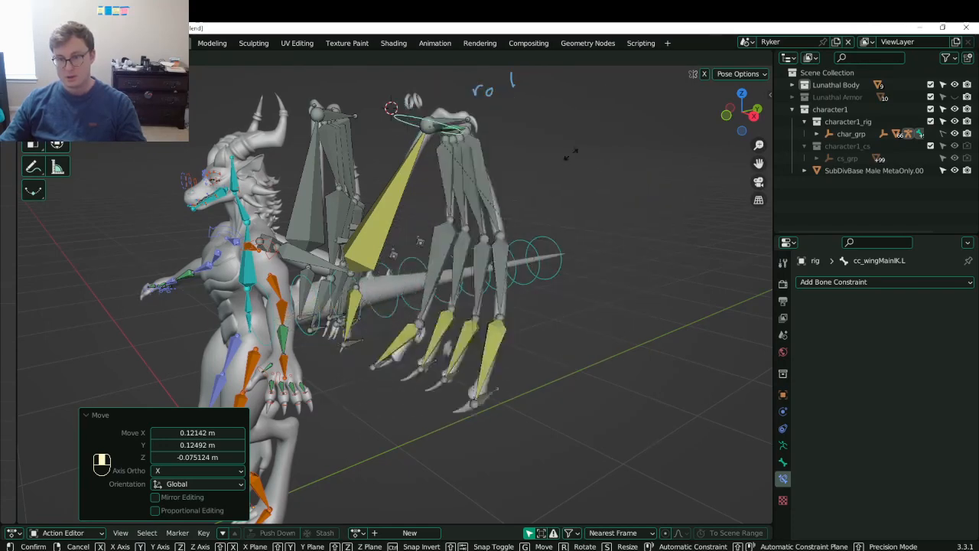
click(574, 267)
key(g)
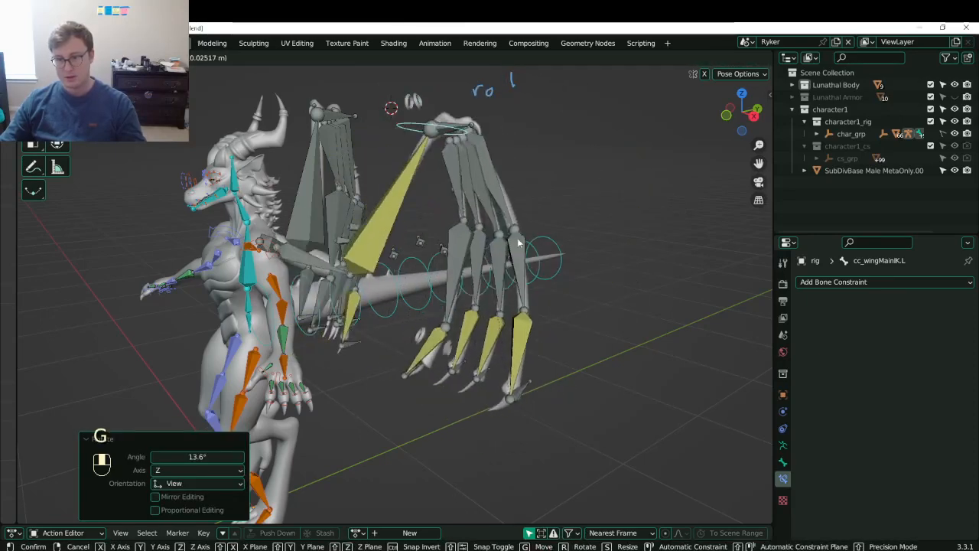
click(518, 243)
- Rotate cc_wingMainIK.L about -41.3° around the global Z axis to test the wing fingers
middle_drag(518, 242, 377, 282)
key(r)
middle_click(387, 320)
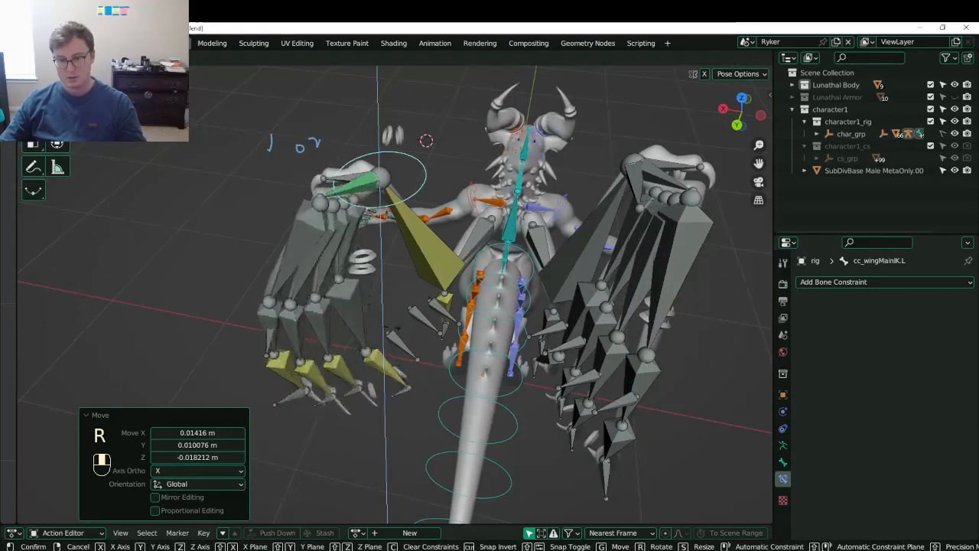
click(359, 396)
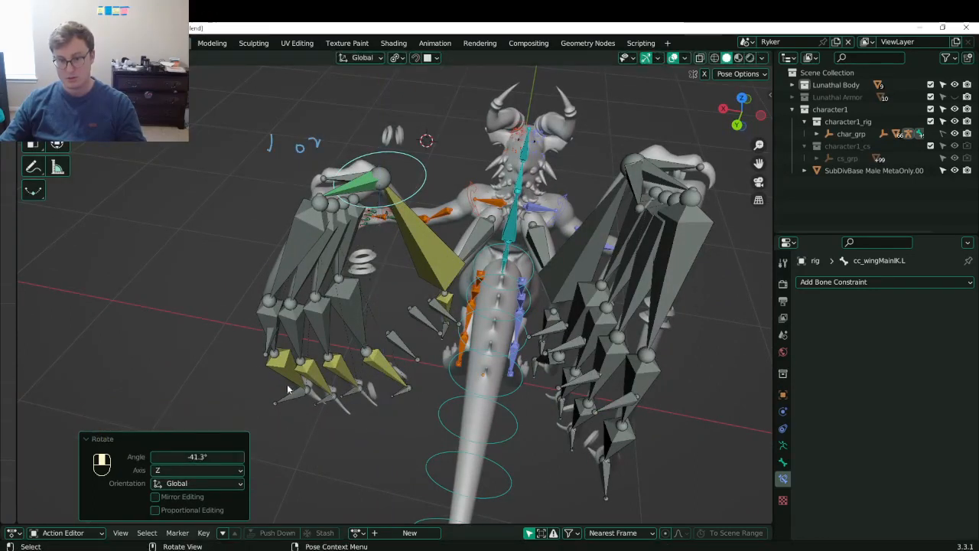
- Move the cc_wingDPOLE.L pole bone about -0.30 m in X, 0.32 m in Y and -0.32 m in Z
click(270, 347)
middle_drag(271, 347, 300, 394)
key(g)
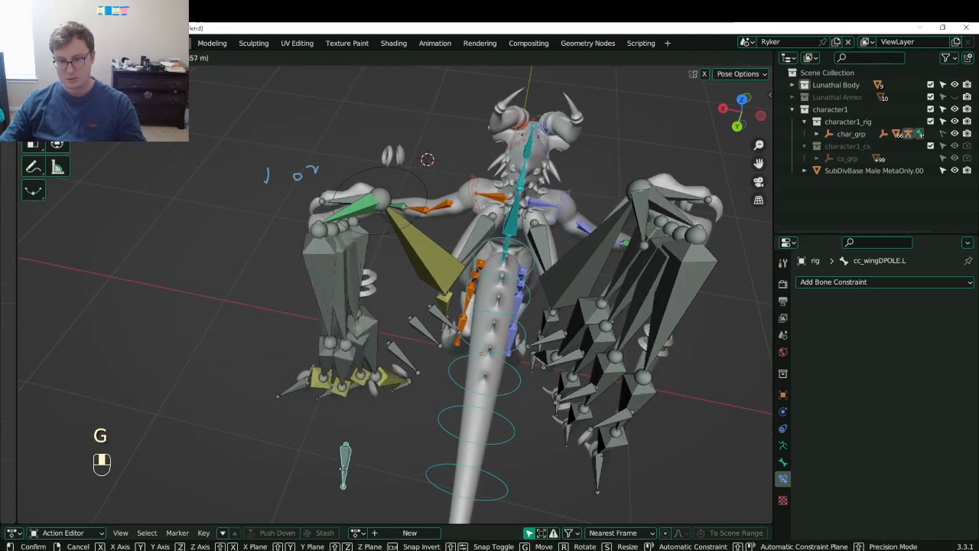
click(329, 469)
- Rotate cc_wingMainIK.L again to check the fingers with the moved pole bone
middle_drag(329, 469, 572, 332)
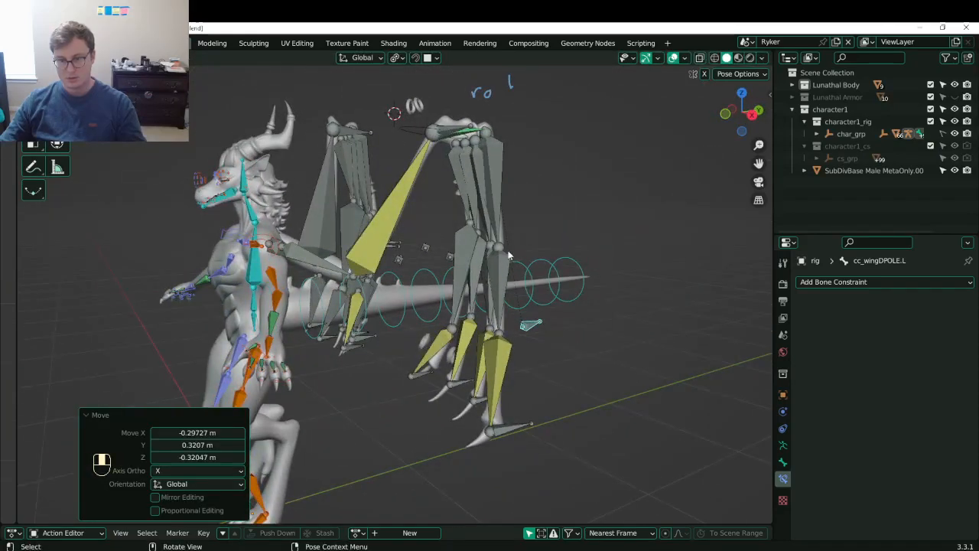
key(r)
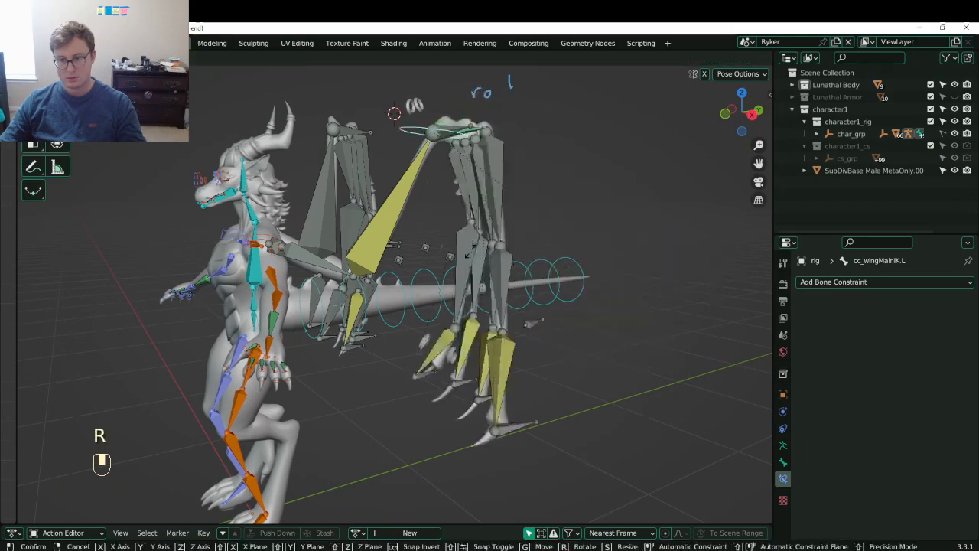
click(501, 205)
- Clear the rotation and location of all pose bones and save the file
key(a)
key(r)
right_click(512, 209)
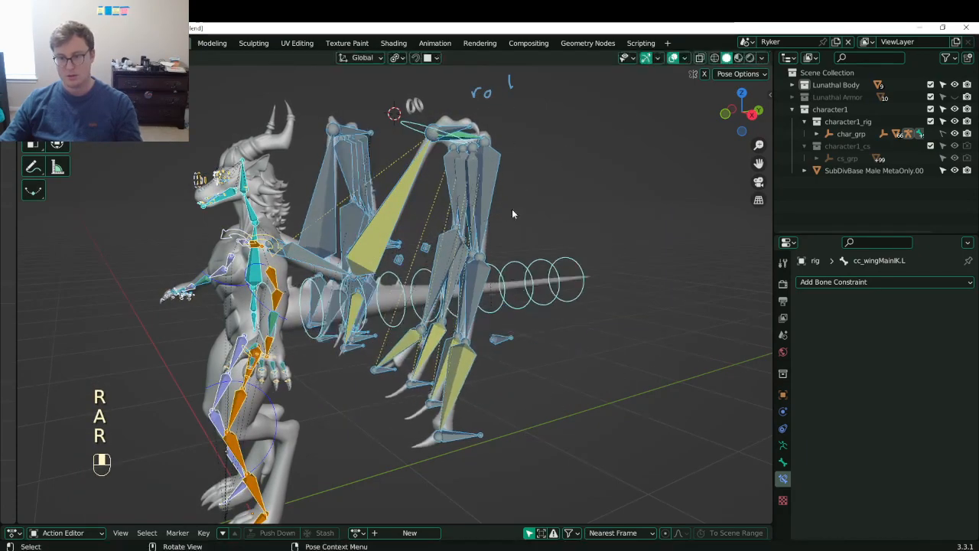
key(alt+r)
key(alt+g)
key(ctrl+s)
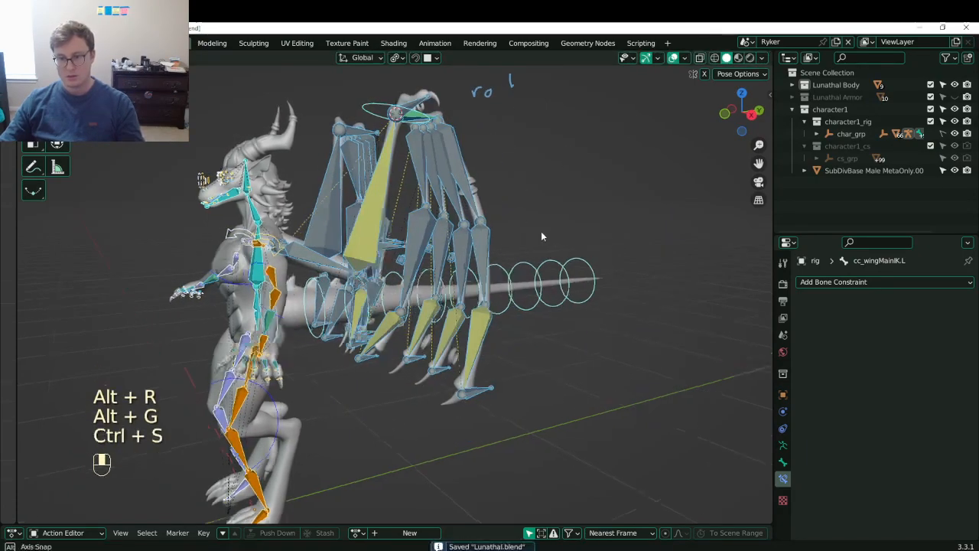
- Switch the rig to Object Mode and save the file
mouse_move(541, 234)
middle_down()
mouse_move(437, 248)
mouse_move(508, 247)
mouse_move(261, 251)
mouse_move(529, 393)
middle_up()
key(Tab)
key(Tab)
key(ctrl+Tab)
key(ctrl+s)
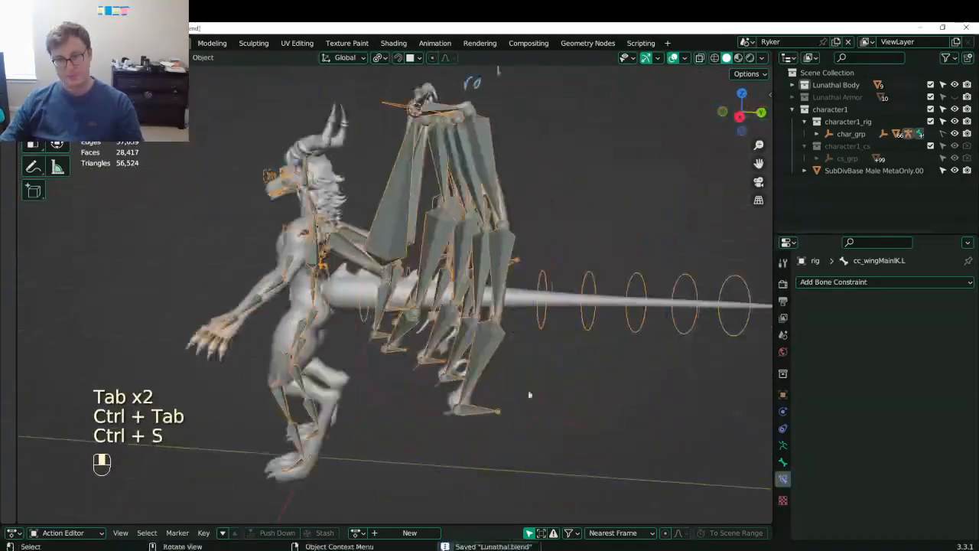
- Deselect the rig, use solid viewport shading and save the file
click(529, 393)
key(z)
click(620, 374)
middle_drag(383, 336, 485, 332)
key(ctrl+s)
scroll(450, 282, up, 3)
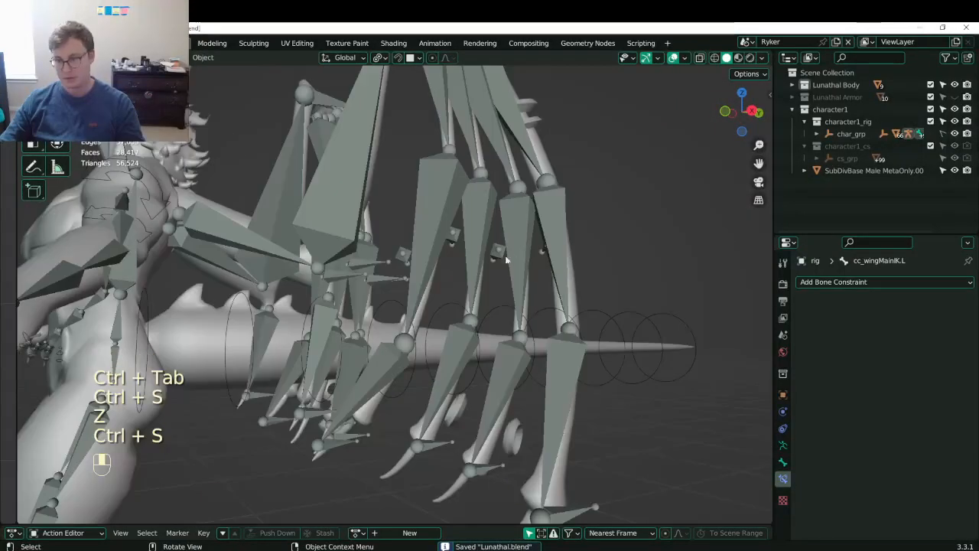
- Try the Wire display for the rig's bones, switch it to B-Bone and save the file
click(438, 222)
click(783, 462)
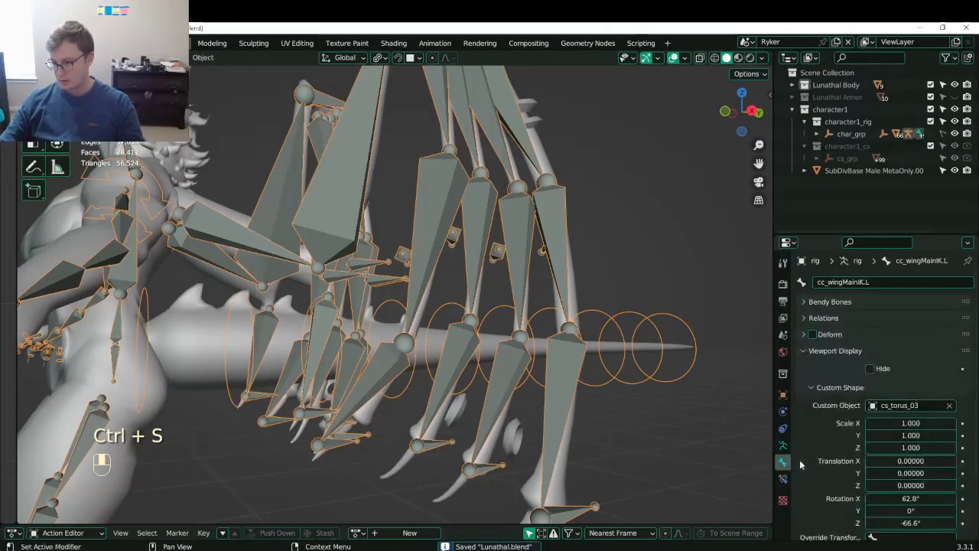
click(783, 443)
scroll(856, 421, down, 2)
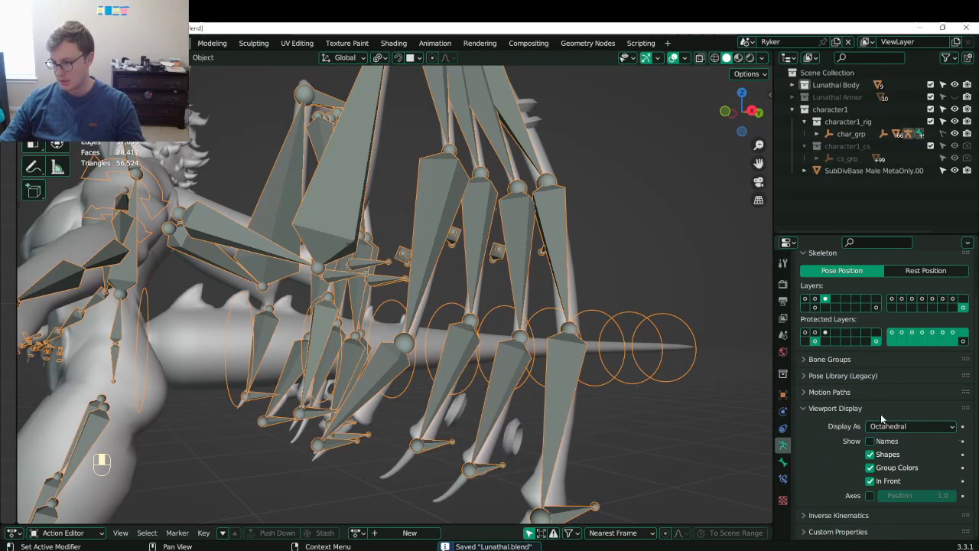
click(920, 427)
click(879, 493)
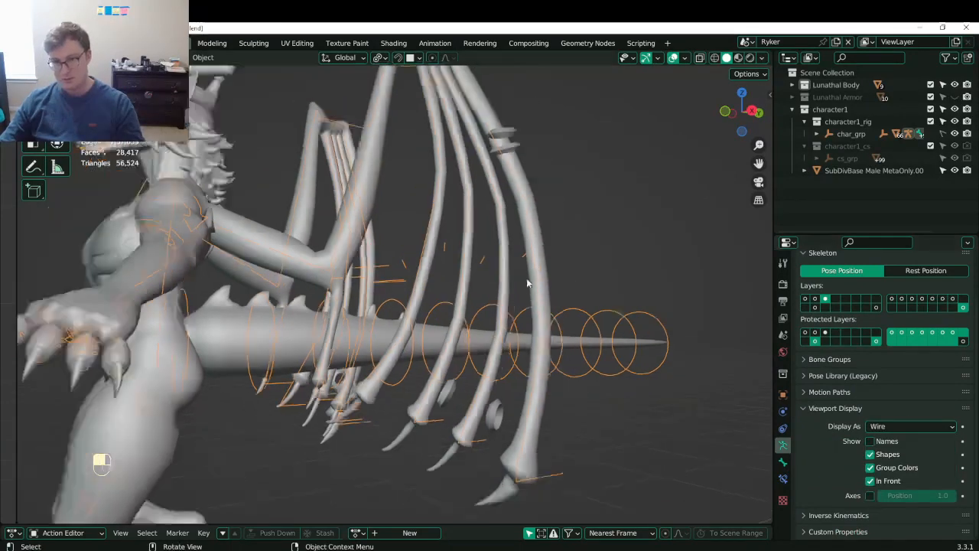
click(900, 430)
click(883, 466)
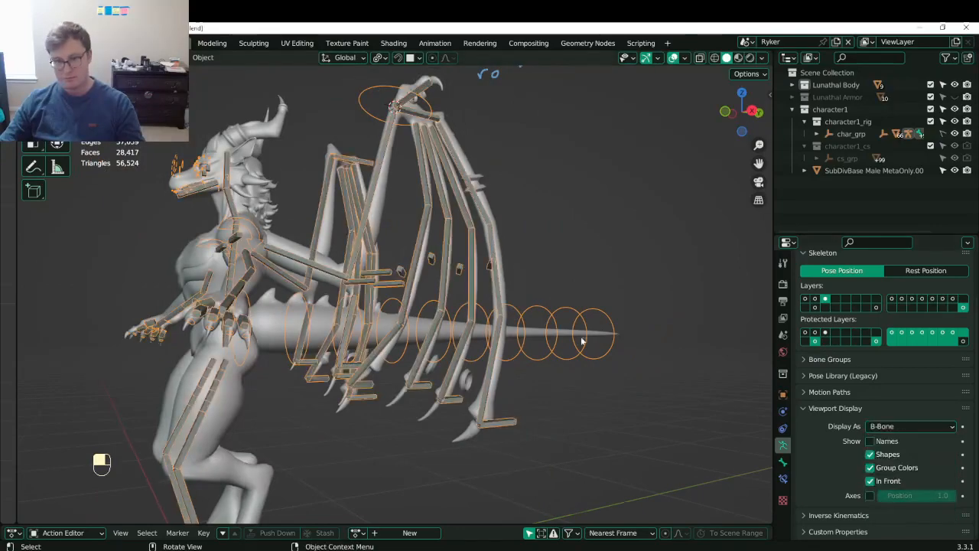
mouse_move(583, 337)
middle_down()
mouse_move(604, 380)
mouse_move(534, 352)
mouse_move(523, 428)
mouse_move(419, 237)
middle_up()
key(ctrl+s)
click(420, 237)
scroll(428, 252, down, 4)
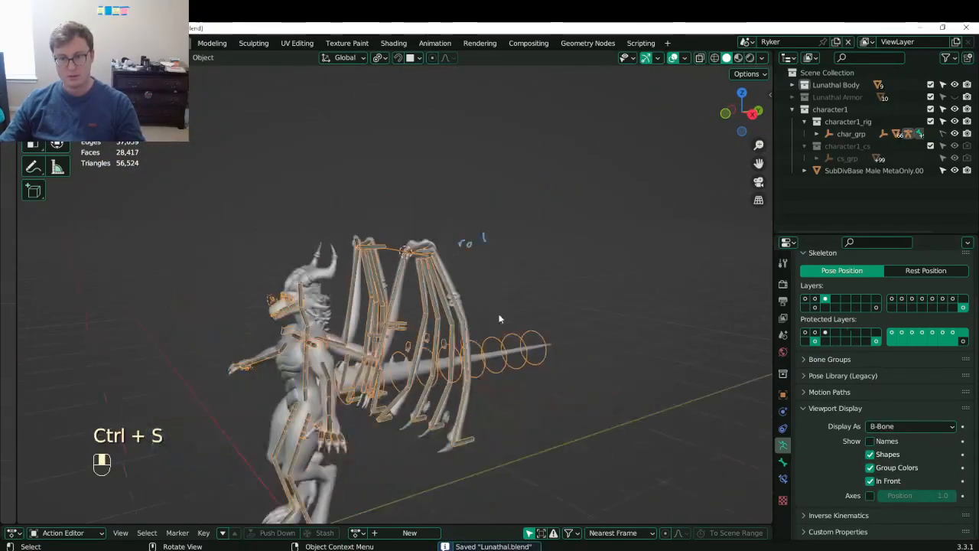
- Switch the rig to Pose Mode
key(ctrl+Tab)
scroll(494, 337, up, 2)
key(r)
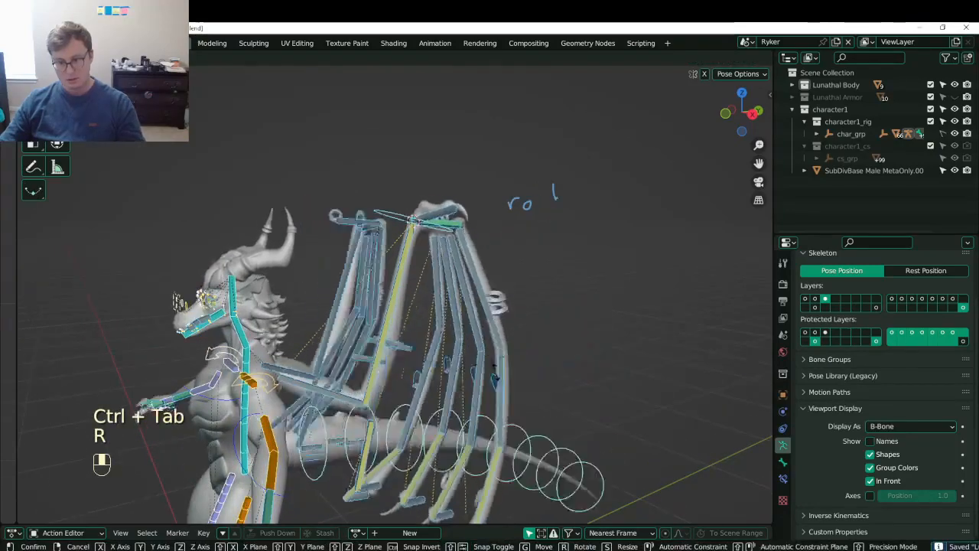
right_click(382, 213)
scroll(540, 298, down, 2)
- Rotate cc_wingMainIK.L about -14.8° to test how the fingers follow, and clear its rotation and location
key(r)
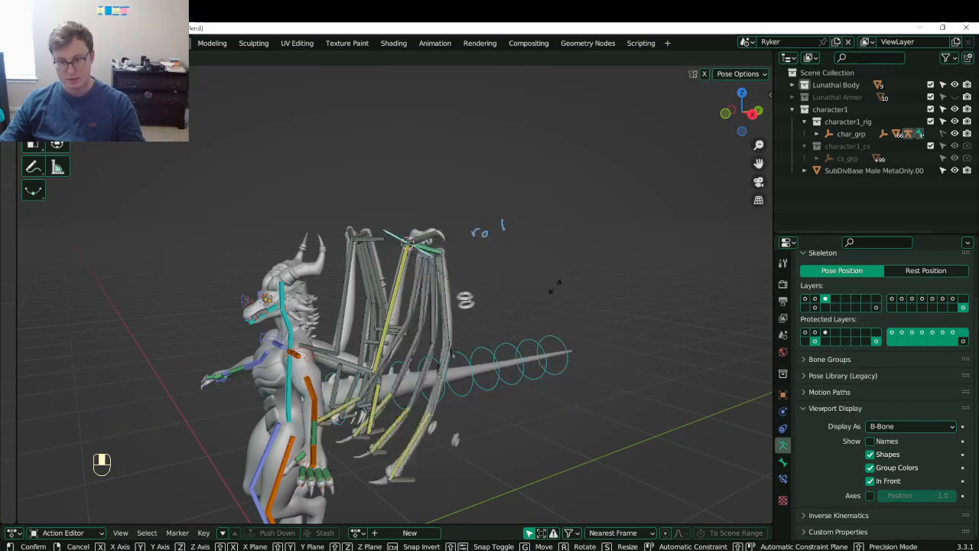
click(506, 316)
middle_drag(507, 317, 428, 367)
key(r)
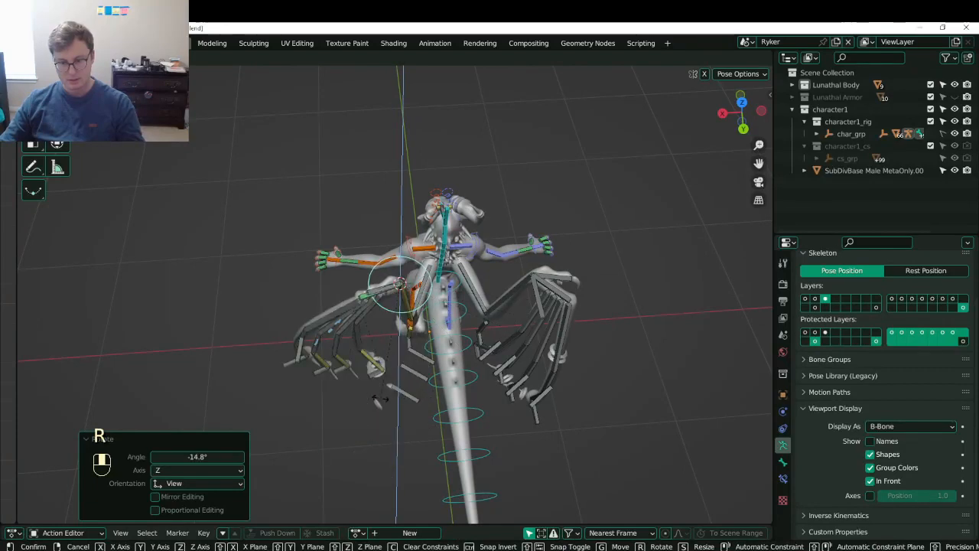
right_click(433, 363)
middle_drag(434, 364, 540, 293)
scroll(540, 293, up, 3)
shift+middle_drag(540, 336, 413, 315)
scroll(394, 373, down, 5)
key(alt+r)
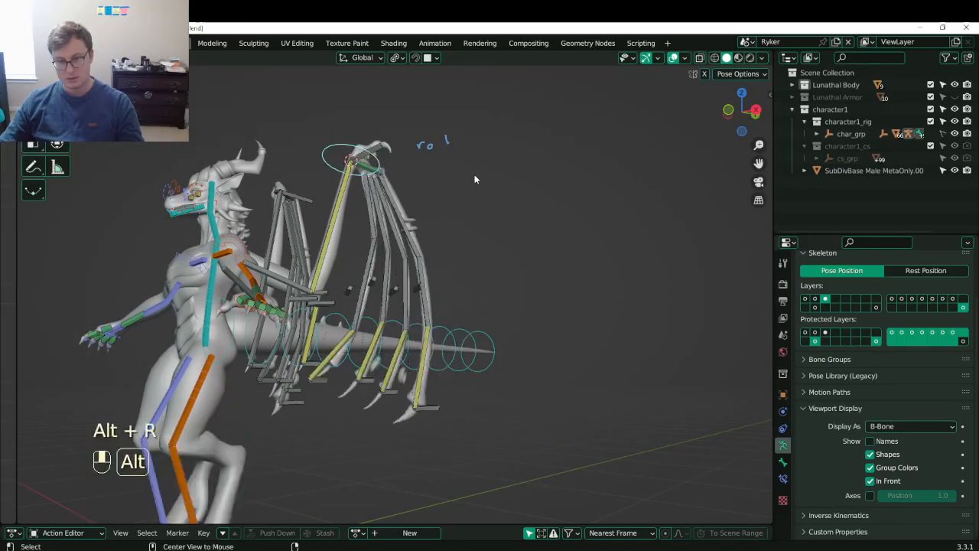
key(alt+g)
key(r)
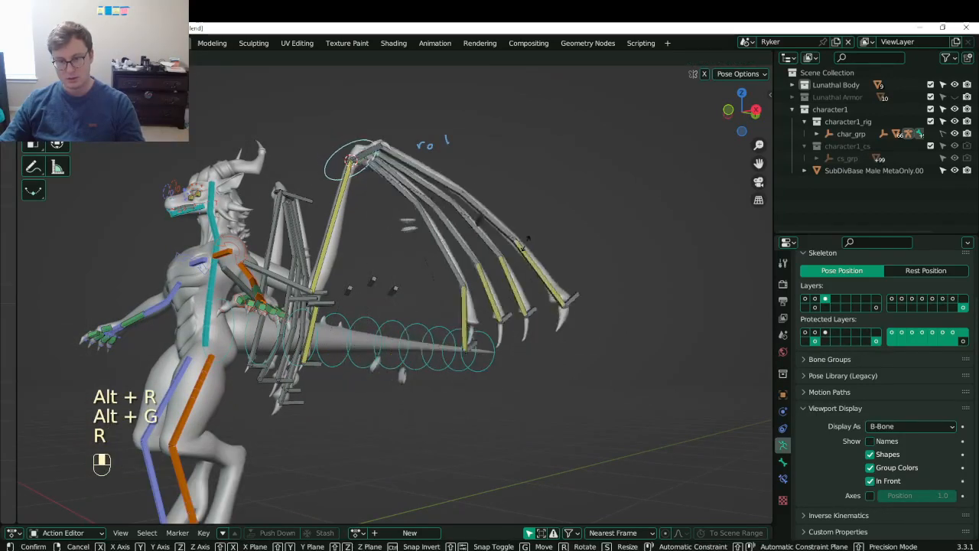
- Add a Limit Distance constraint to the finger control cc_wingAIK.L
click(319, 390)
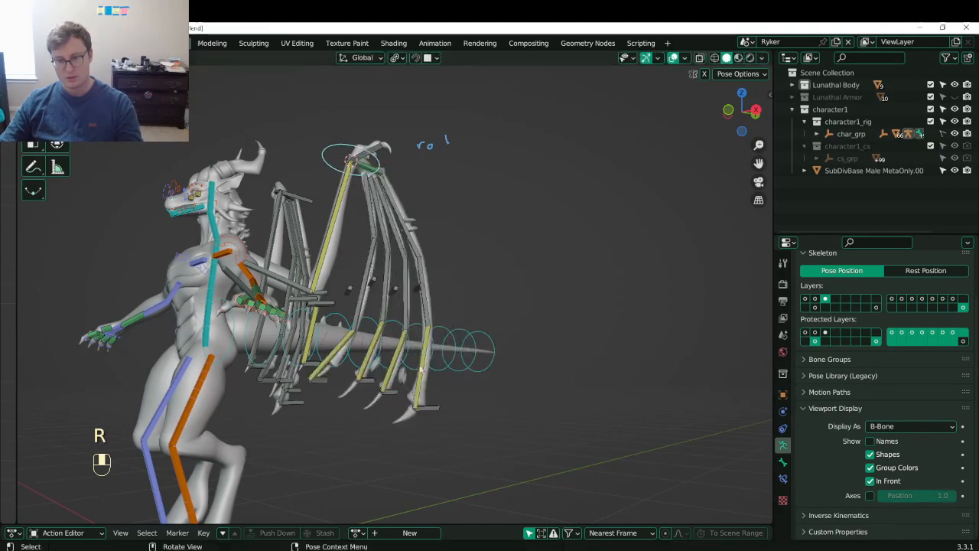
click(784, 462)
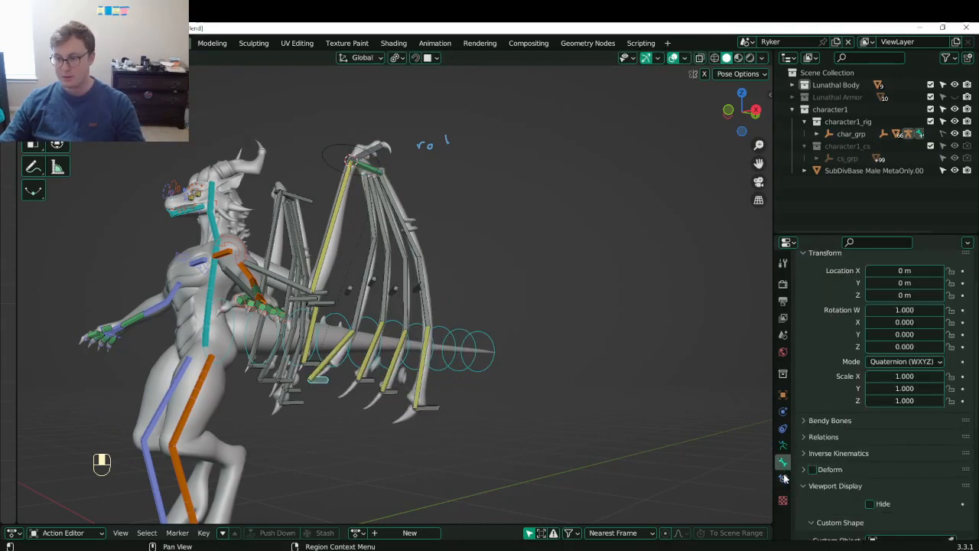
click(783, 478)
click(861, 282)
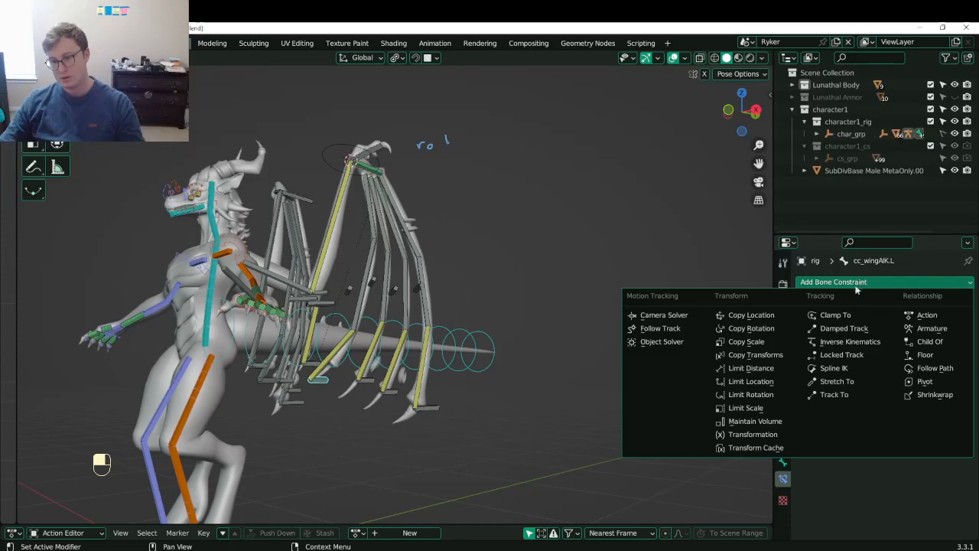
click(766, 368)
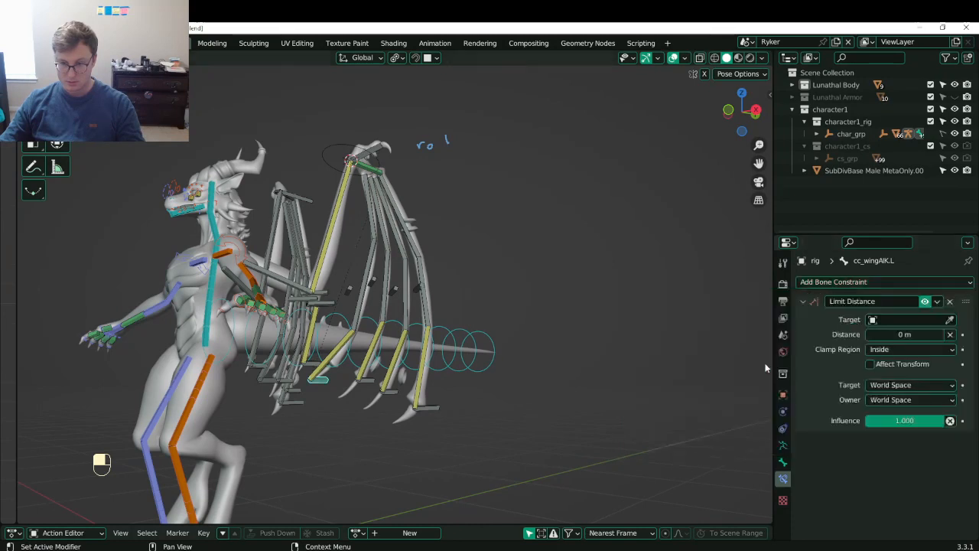
- Look up the name of the upper yellow bone in the main wing chain for use as the constraint target
click(949, 320)
right_click(336, 225)
click(335, 225)
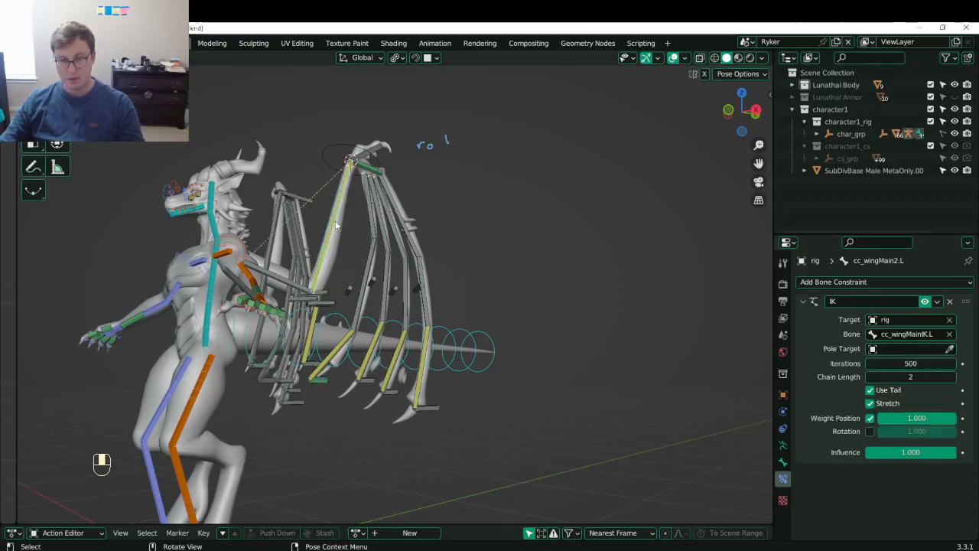
click(783, 462)
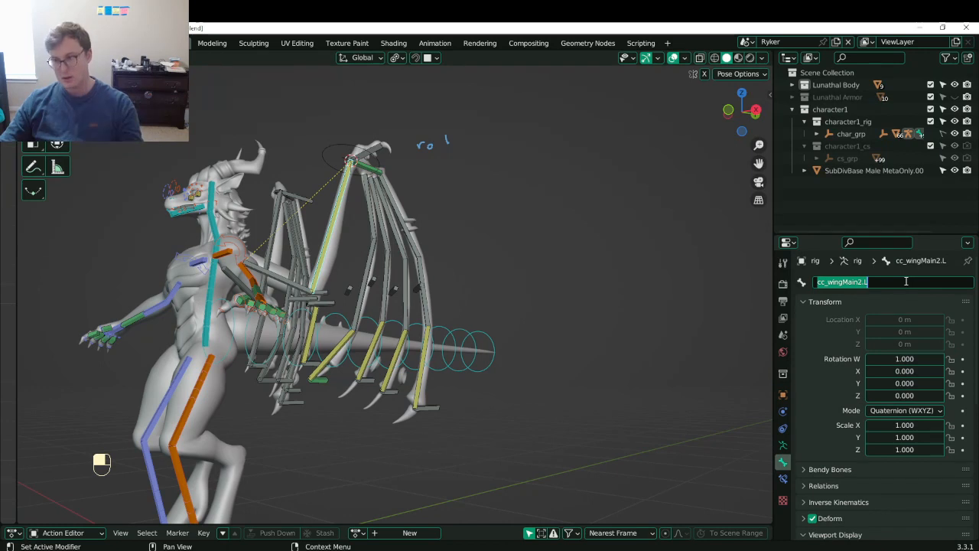
key(Return)
- Target the Limit Distance constraint of cc_wingAIK.L at the rig's cc_wingMain2.L bone
click(321, 380)
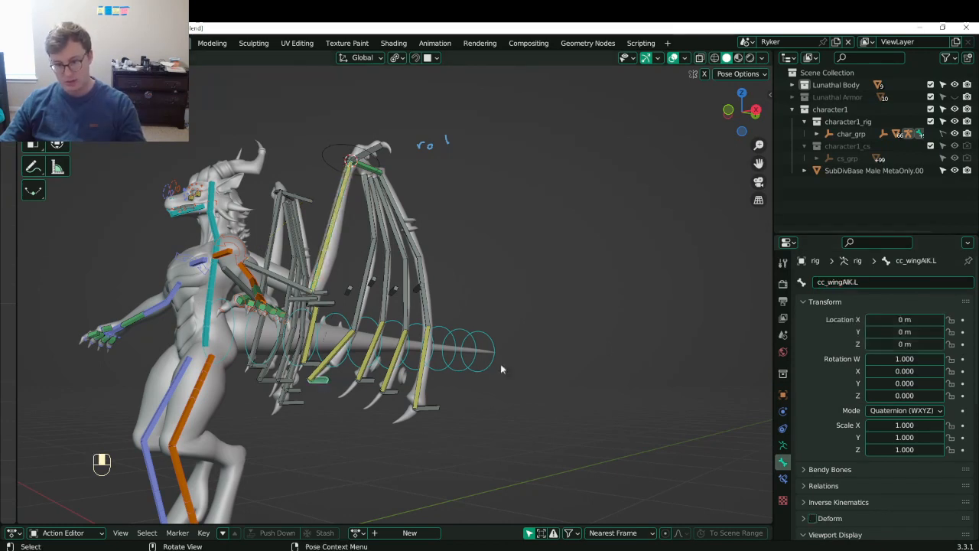
click(783, 478)
click(907, 319)
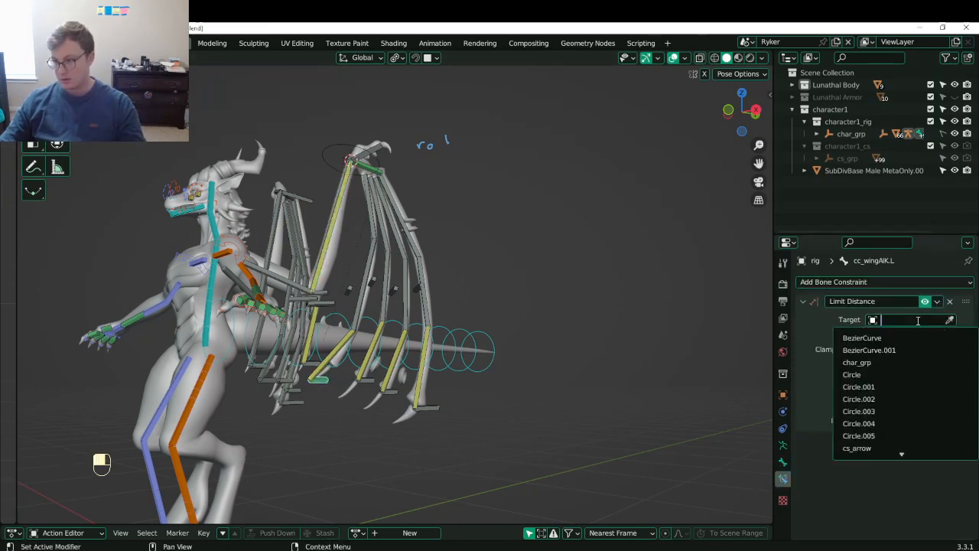
text(rig)
key(Return)
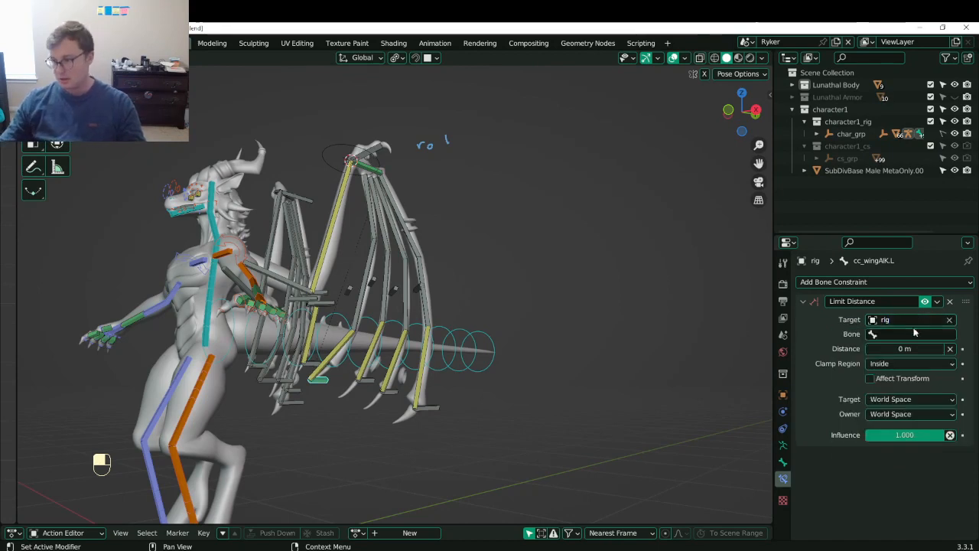
click(913, 333)
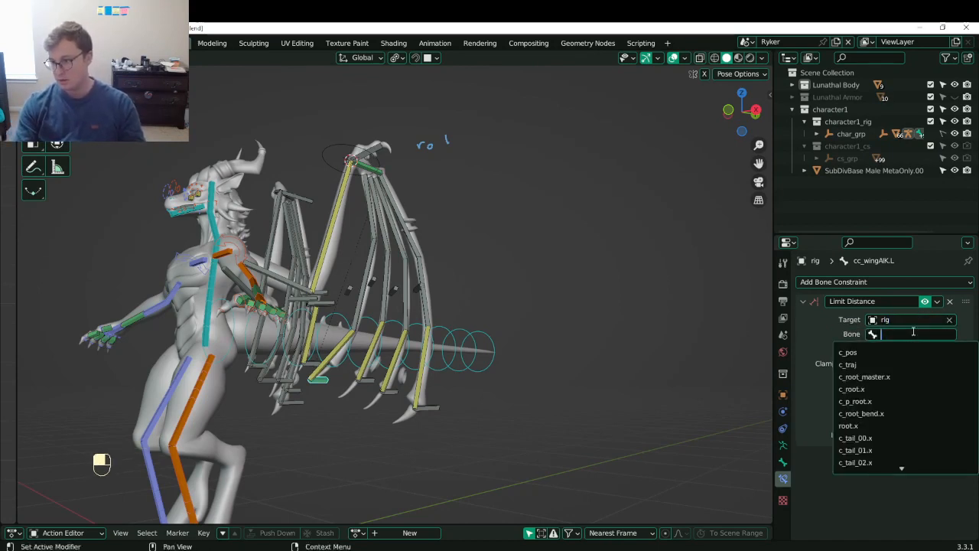
text(wingmain)
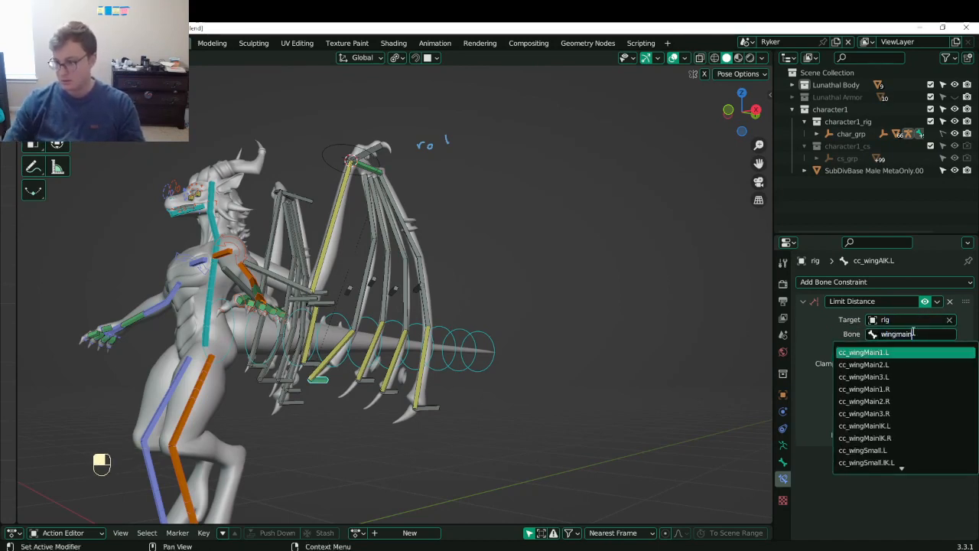
key(Down)
key(Return)
- Move cc_wingMainIK.L about 0.18 m in X, 0.31 m in Y and 0.09 m in Z, and rotate it to test the distance limit
middle_drag(461, 322, 471, 348)
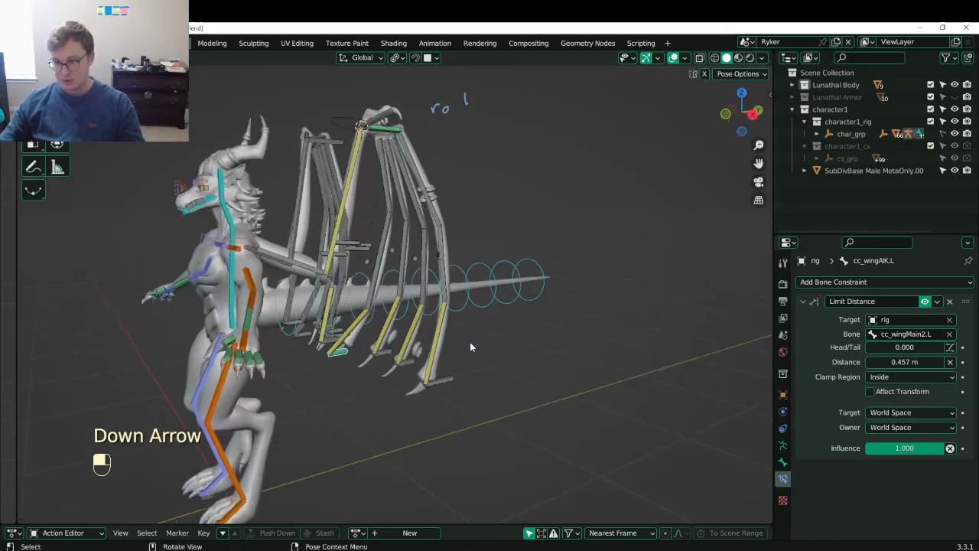
click(361, 127)
key(g)
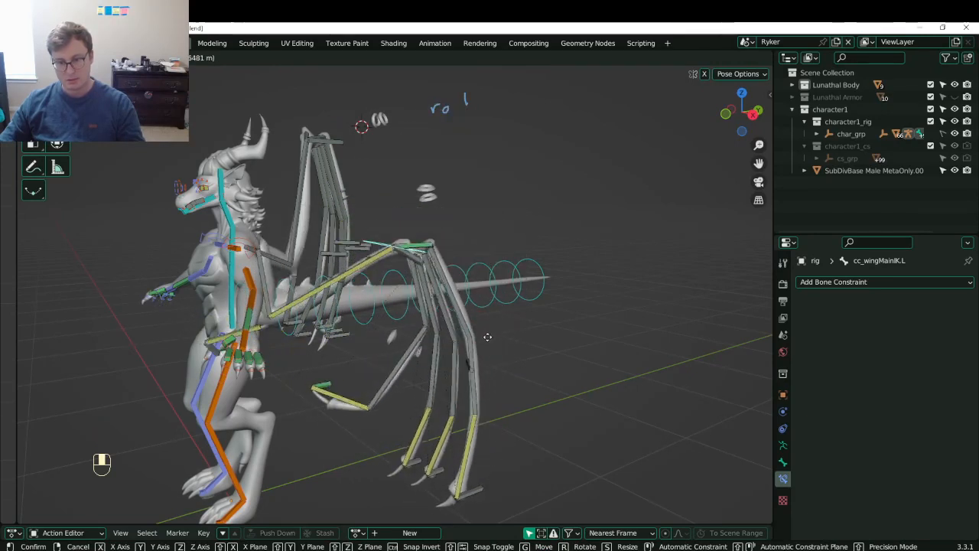
click(523, 215)
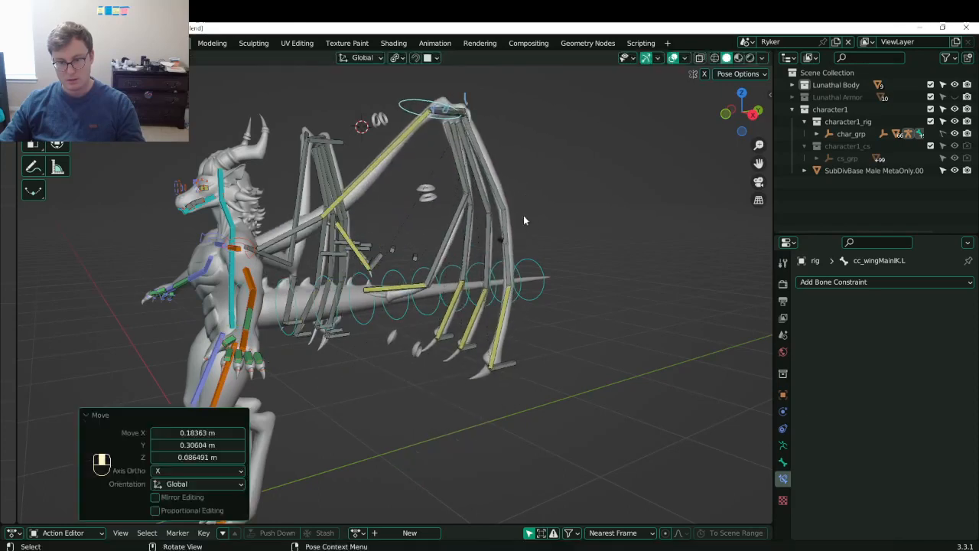
key(r)
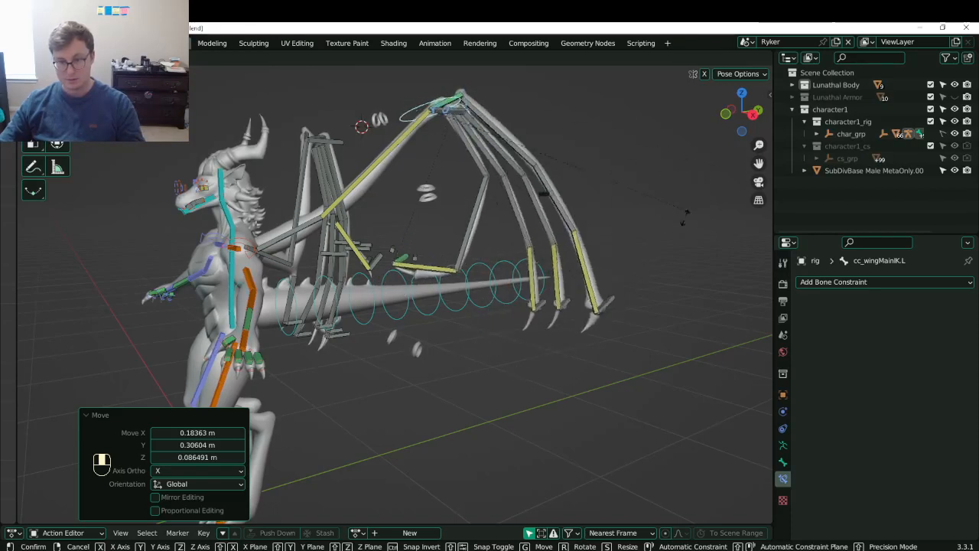
click(505, 253)
- Set the Limit Distance influence on cc_wingAIK.L to 0.697 and rotate cc_wingMainIK.L about -29.4° to test it
click(405, 266)
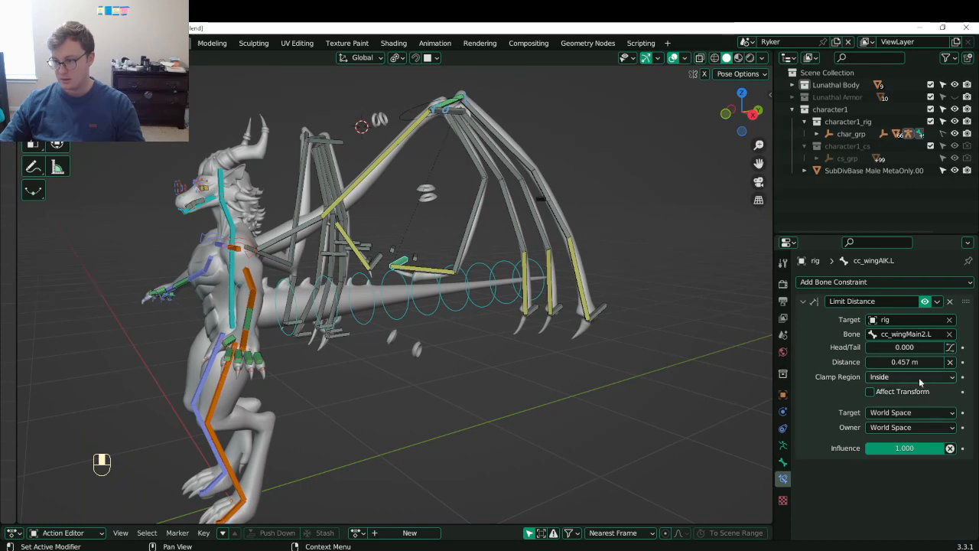
mouse_move(927, 450)
mouse_down()
mouse_move(871, 449)
mouse_move(919, 450)
mouse_up()
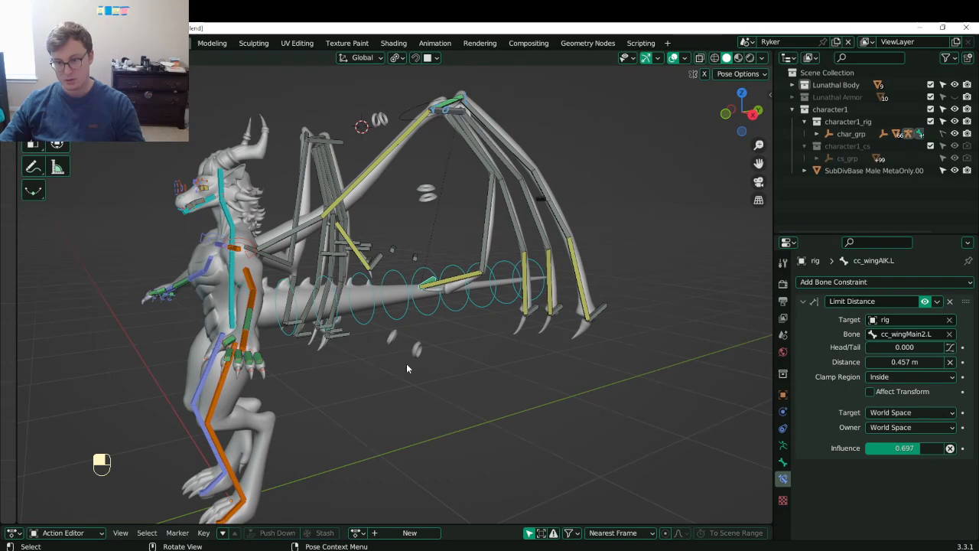
click(406, 105)
key(r)
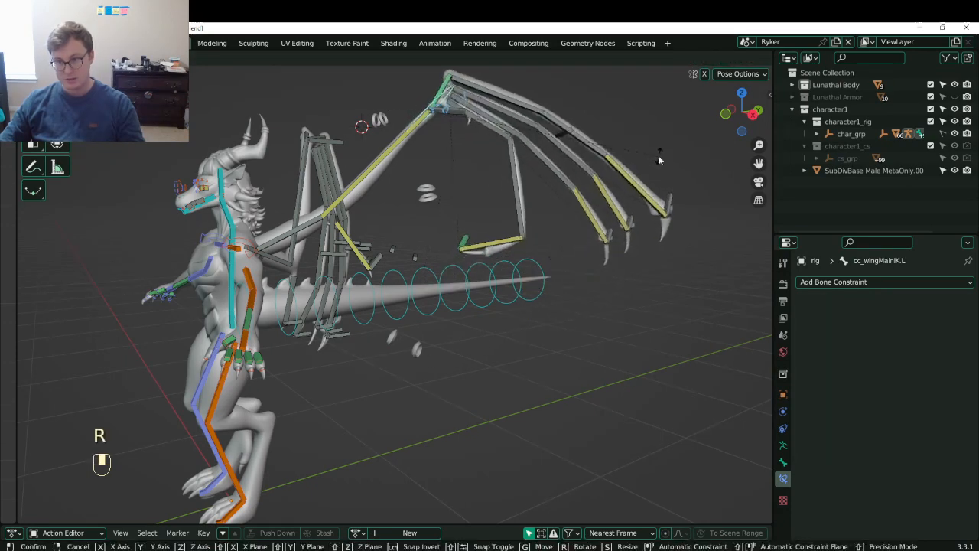
click(658, 155)
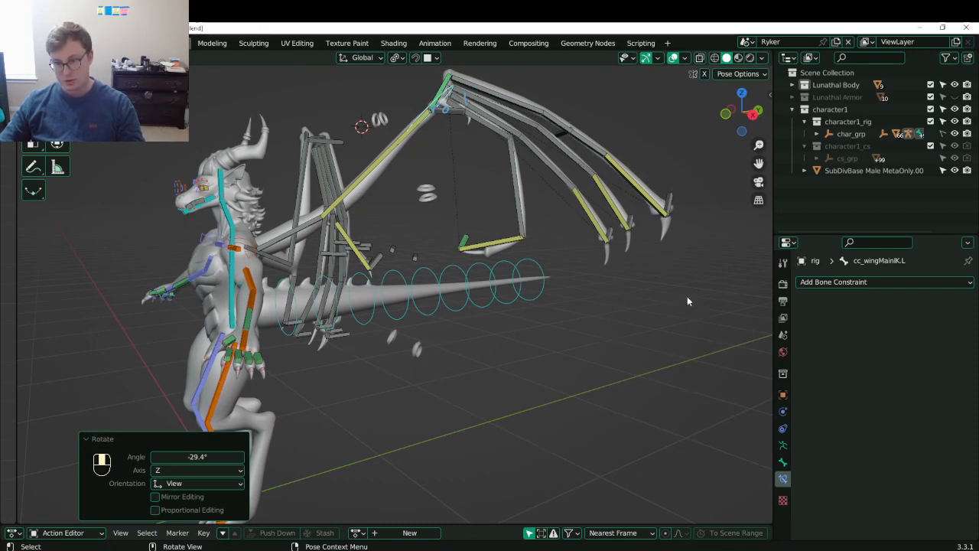
- Try enabling the rotation weight in the IK constraint of cc_wingA3.L, and disable it again
click(488, 247)
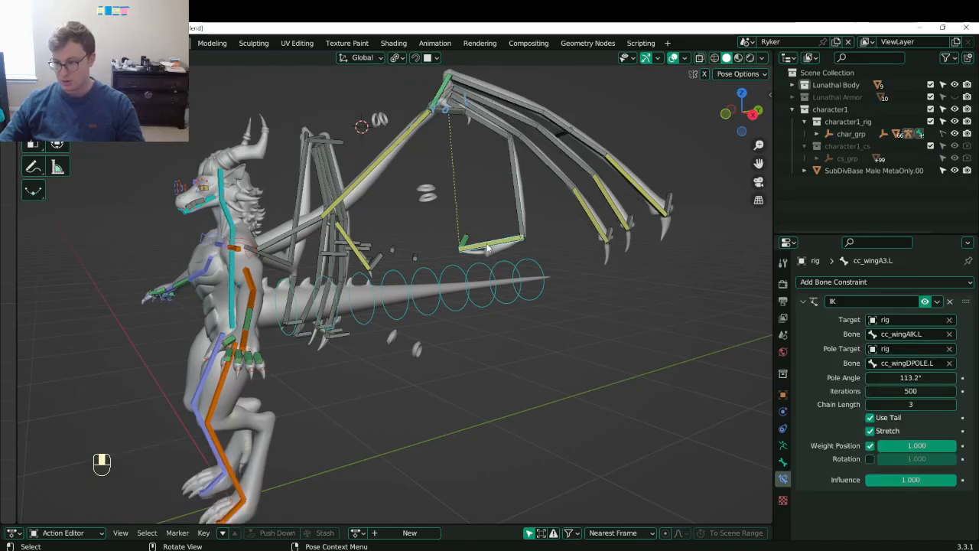
click(869, 459)
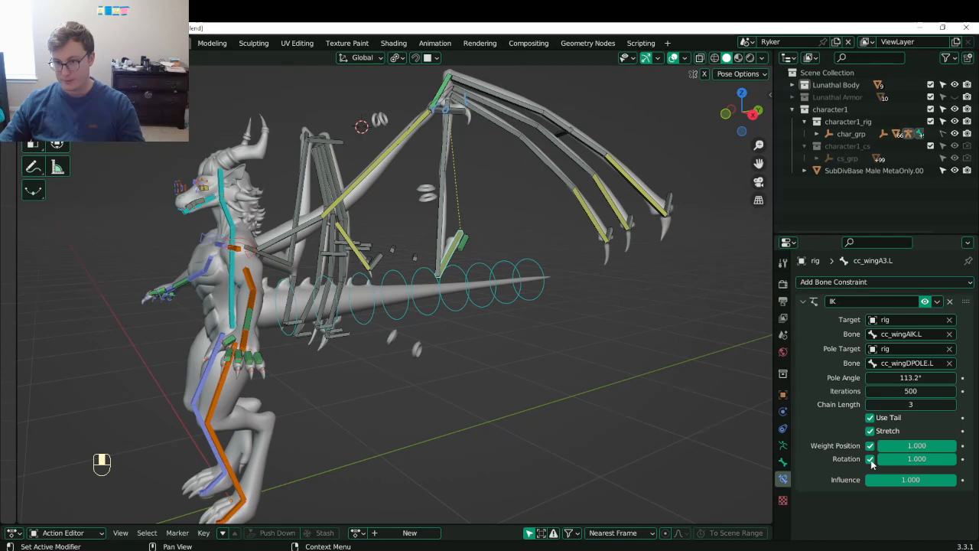
click(869, 459)
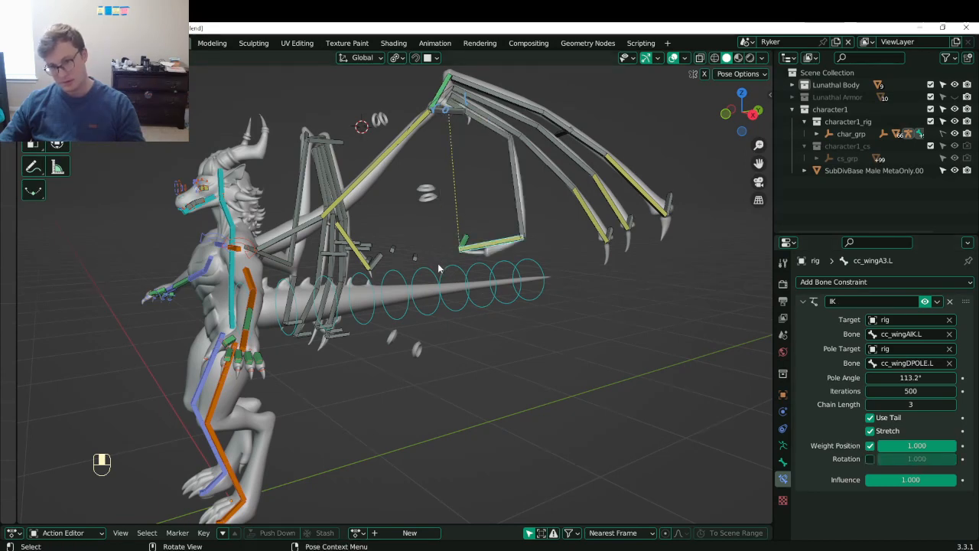
- Move cc_wingAIK.L about 0.11 m in X, -0.13 m in Y and -0.94 m in Z to test the reduced limit
click(462, 245)
key(g)
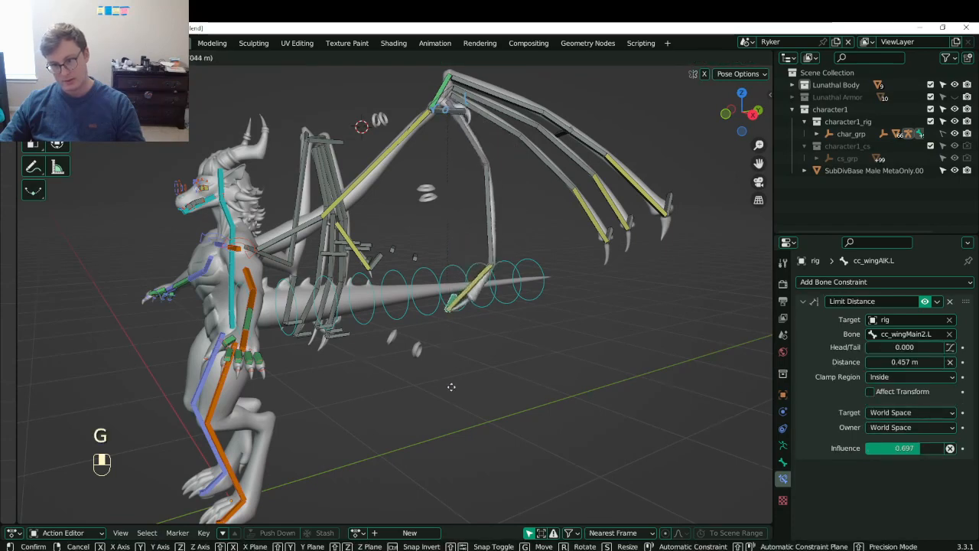
click(465, 409)
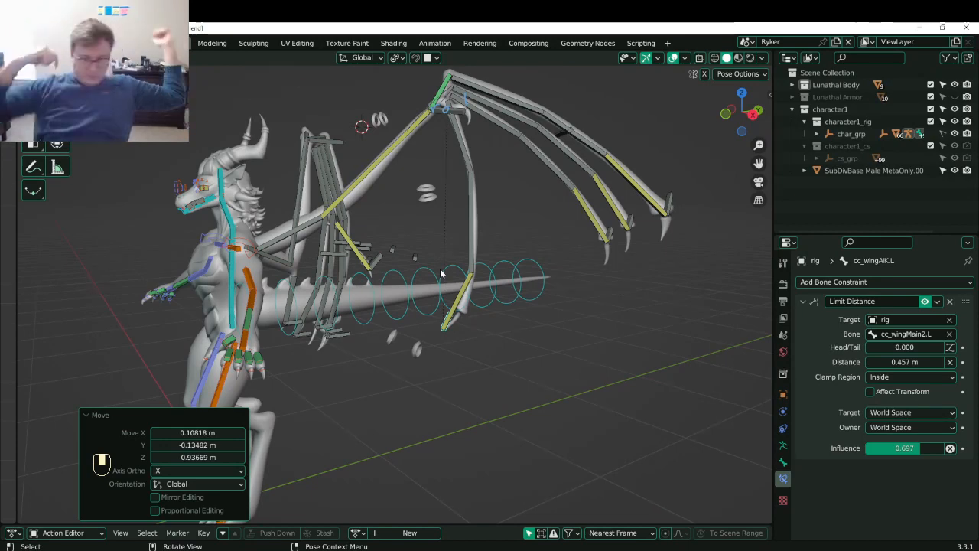
- Clear the rotation and location of all pose bones
key(a)
key(alt+r)
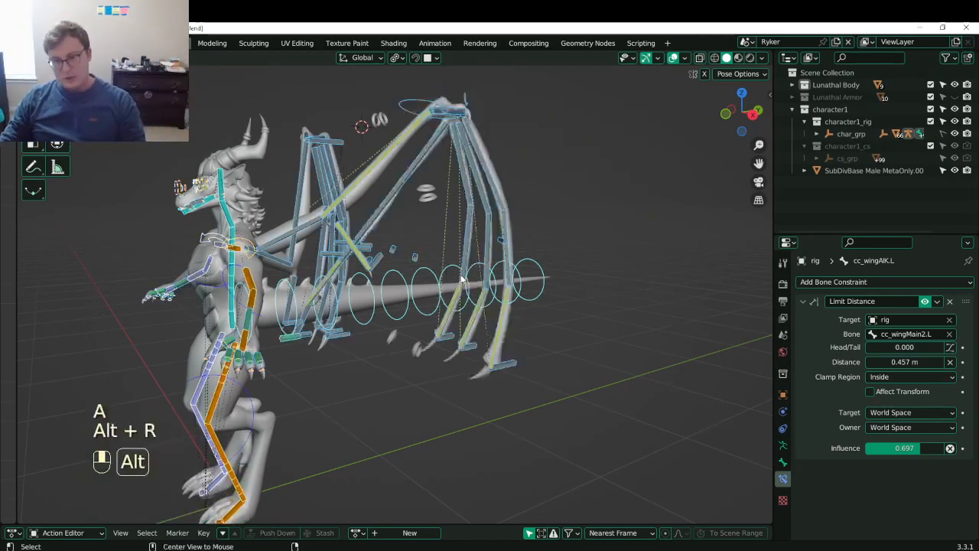
key(alt+g)
scroll(439, 285, up, 6)
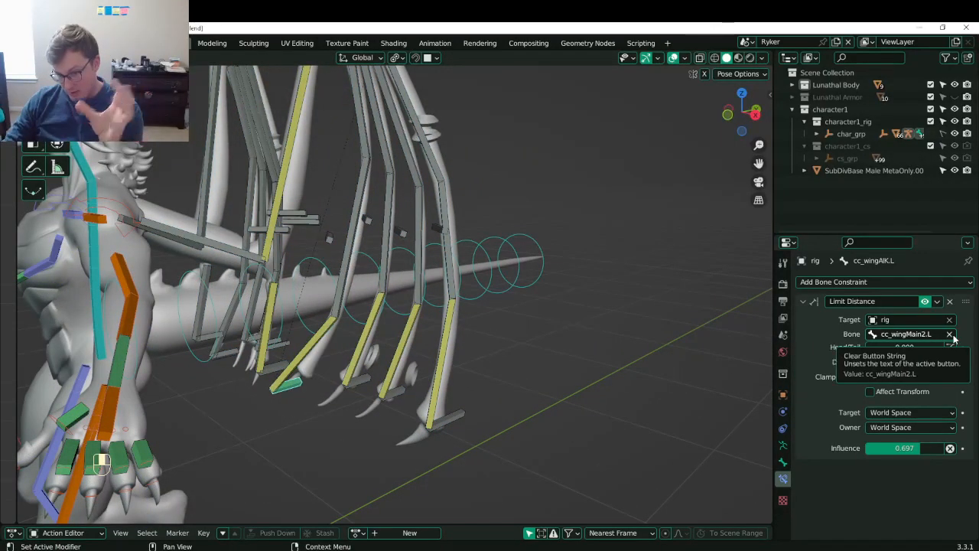
scroll(334, 350, down, 5)
middle_drag(335, 350, 384, 315)
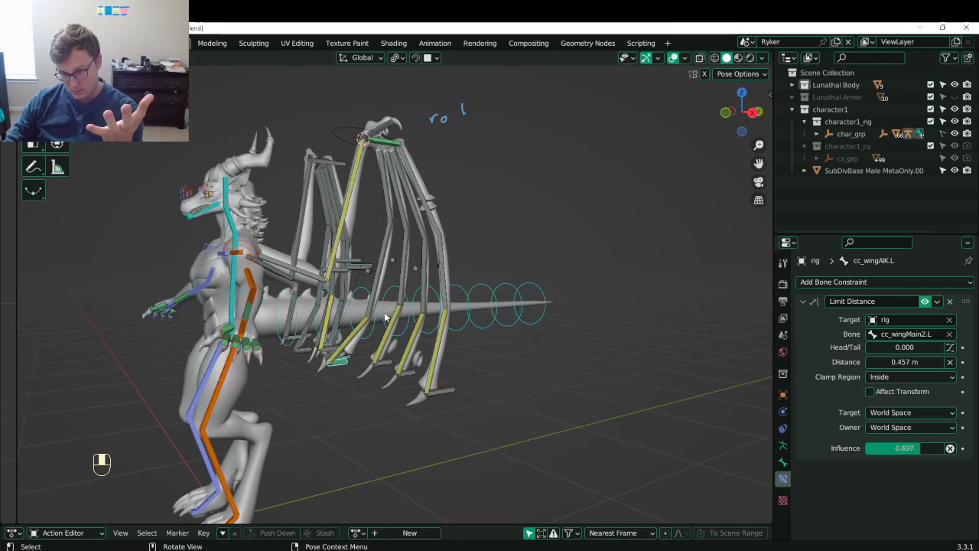
- Try posing the left wing by rotating its main IK control about -46.4° and moving it about 0.49, 0.39, -0.15 m in X, Y, Z
middle_drag(384, 316, 392, 414)
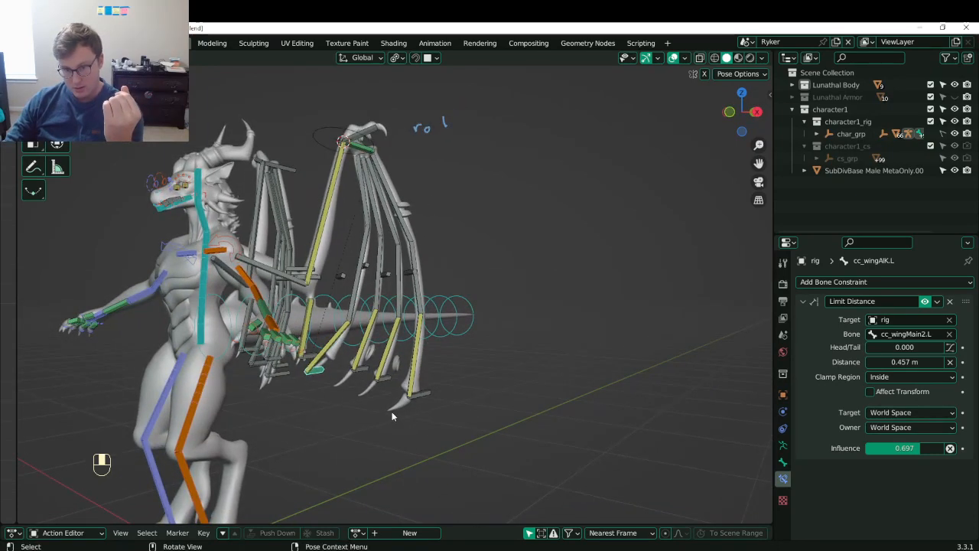
click(323, 145)
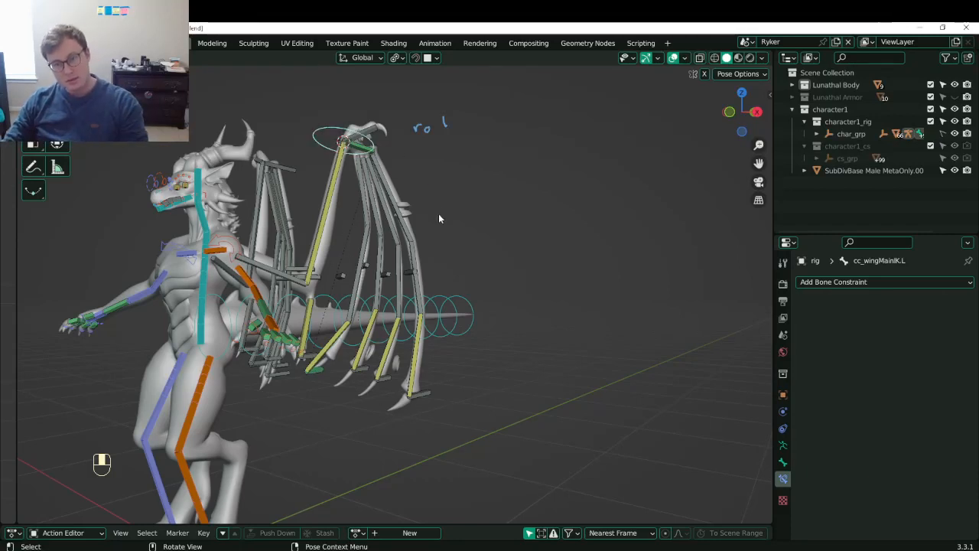
key(r)
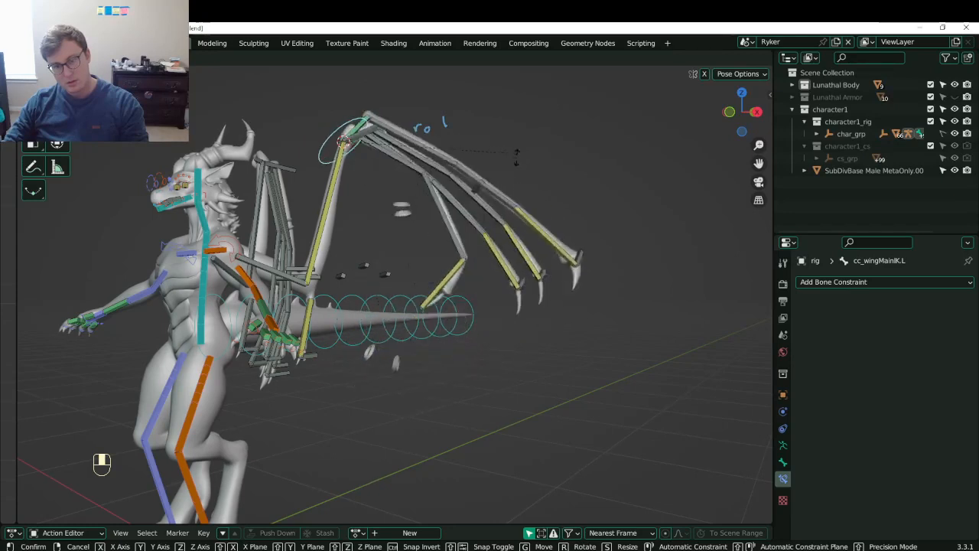
click(352, 203)
key(g)
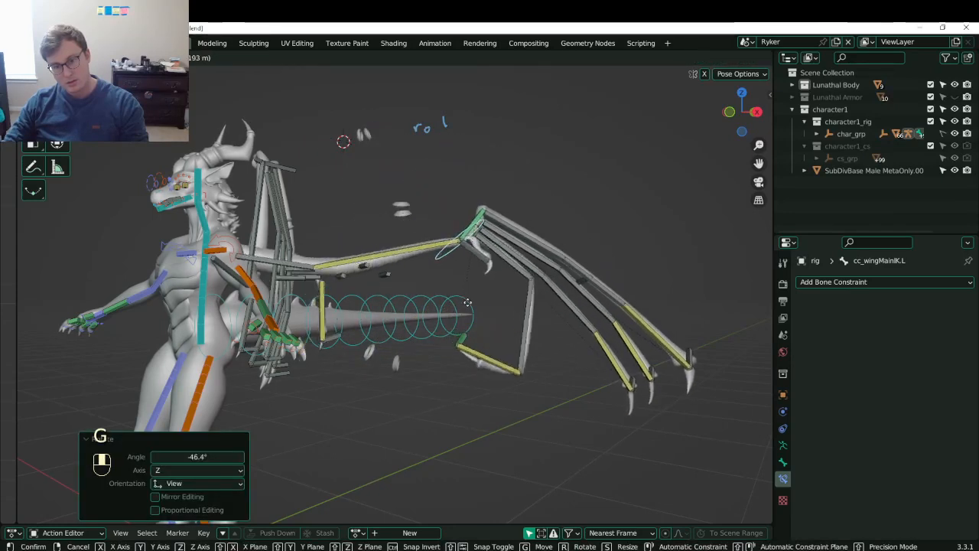
click(471, 241)
middle_drag(472, 244, 355, 214)
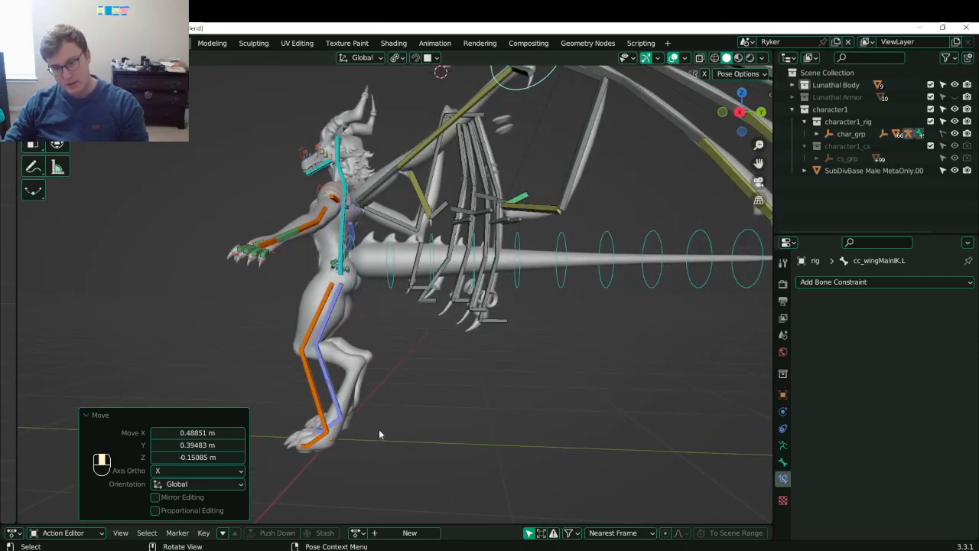
- Swing the left wing's main IK control up and down, leaving it rotated by about -2.25° in the view
scroll(384, 438, down, 4)
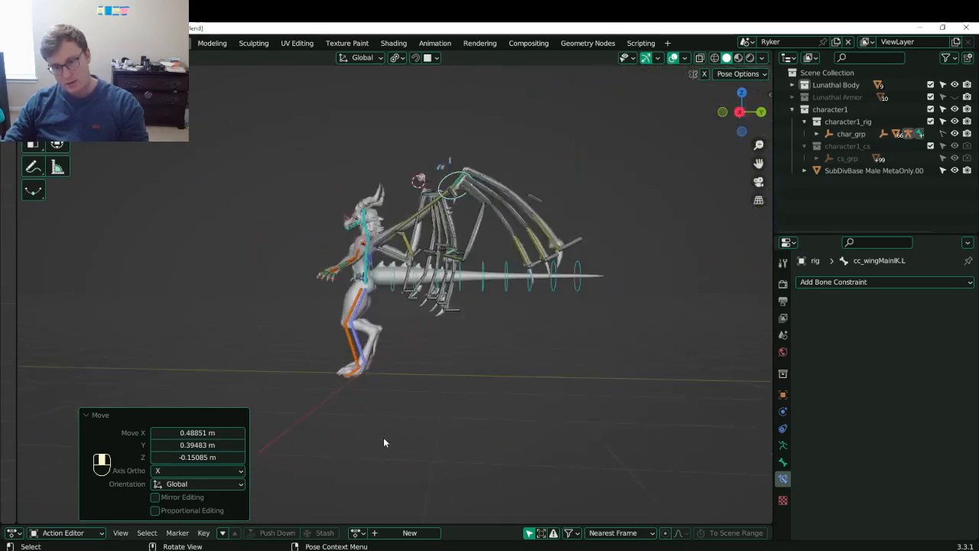
middle_drag(384, 437, 474, 421)
key(r)
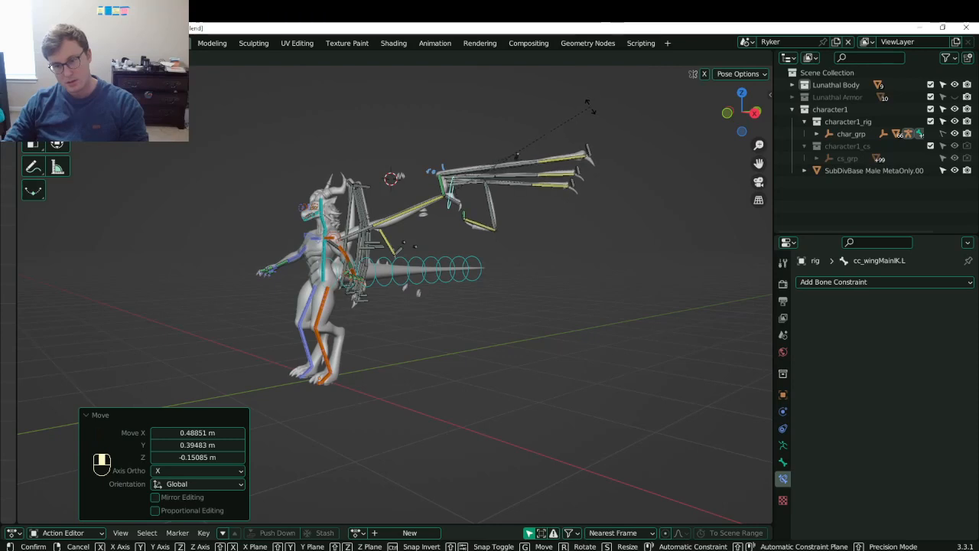
click(575, 211)
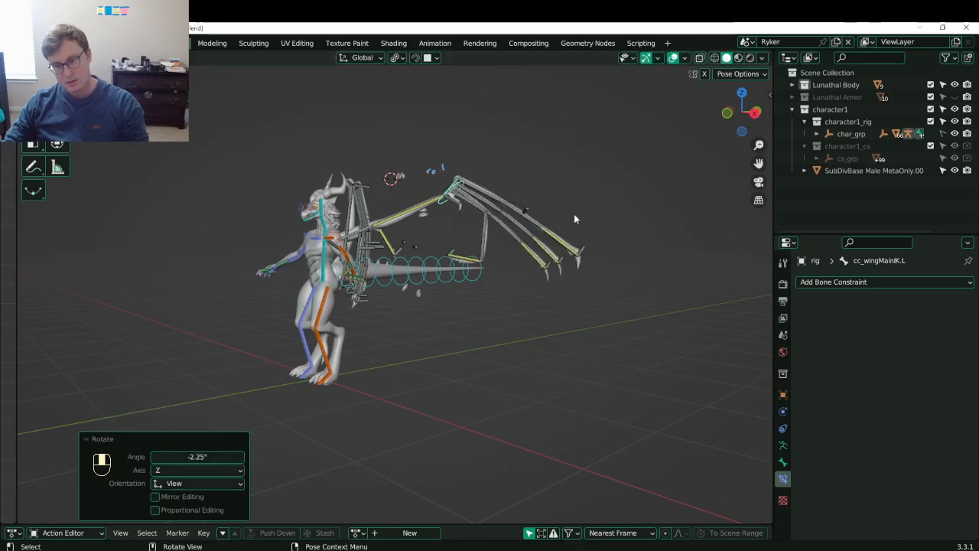
scroll(540, 218, up, 3)
scroll(502, 269, up, 2)
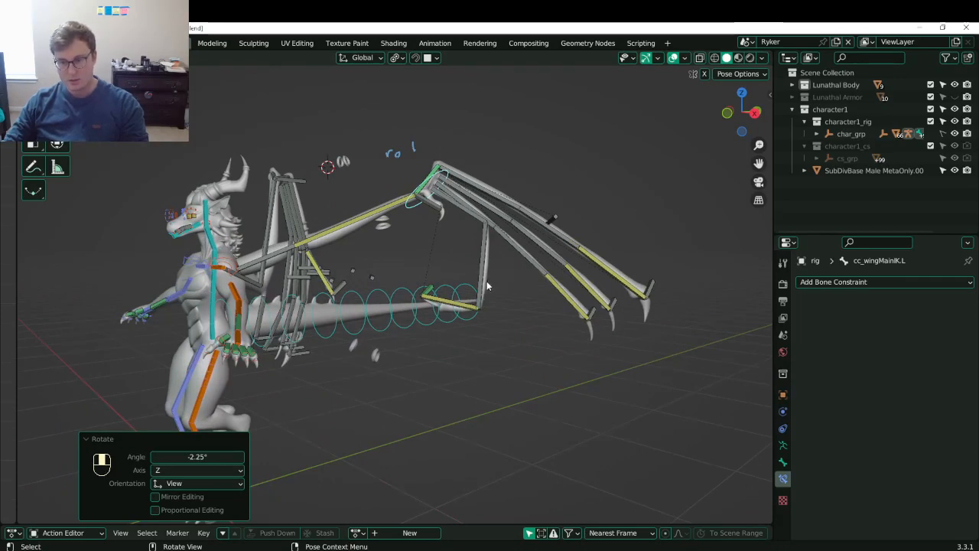
- Select all bones of the rig and clear their rotation and location to restore the rest pose
key(a)
key(r)
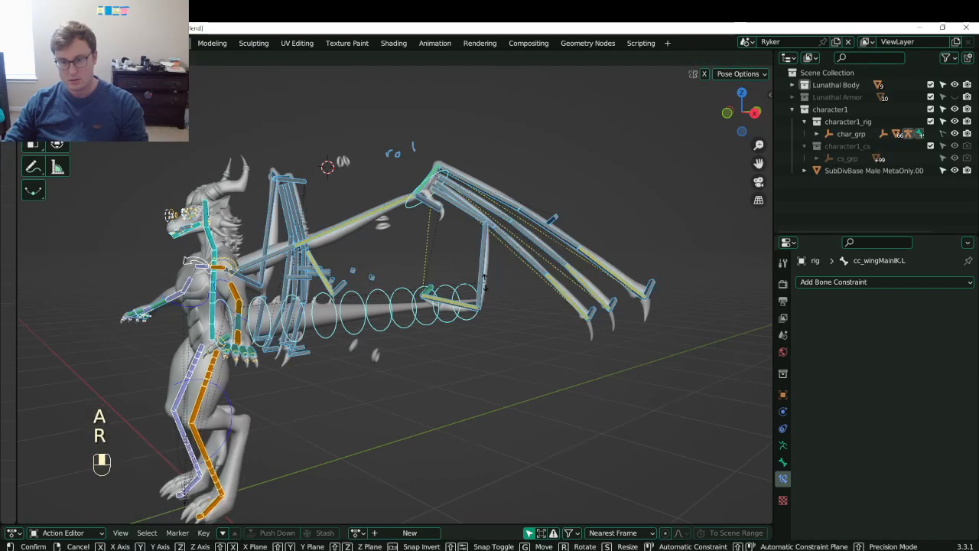
click(483, 280)
key(alt+r)
key(alt+g)
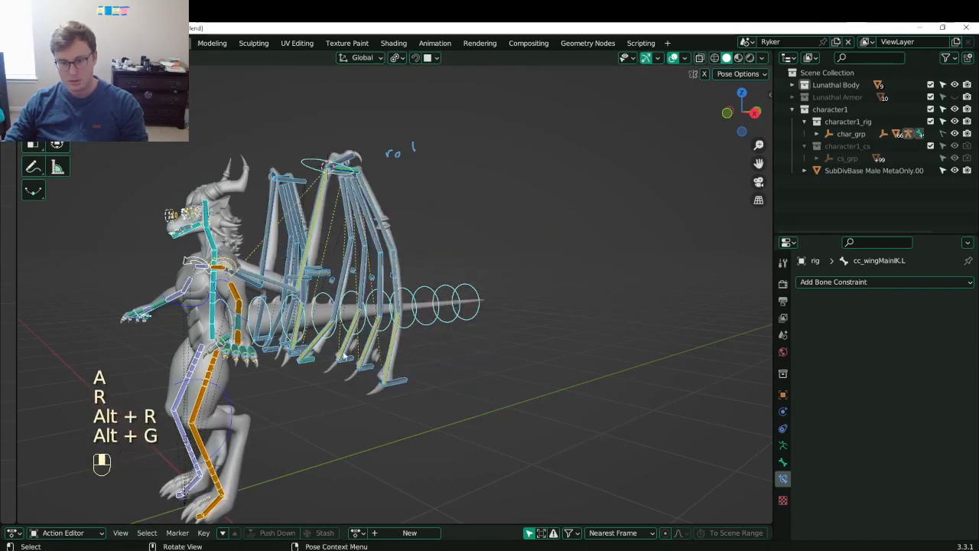
- Inspect the constraints on cc_wingA3.L and cc_wingAIK.L and look through the available bone constraint types
click(305, 366)
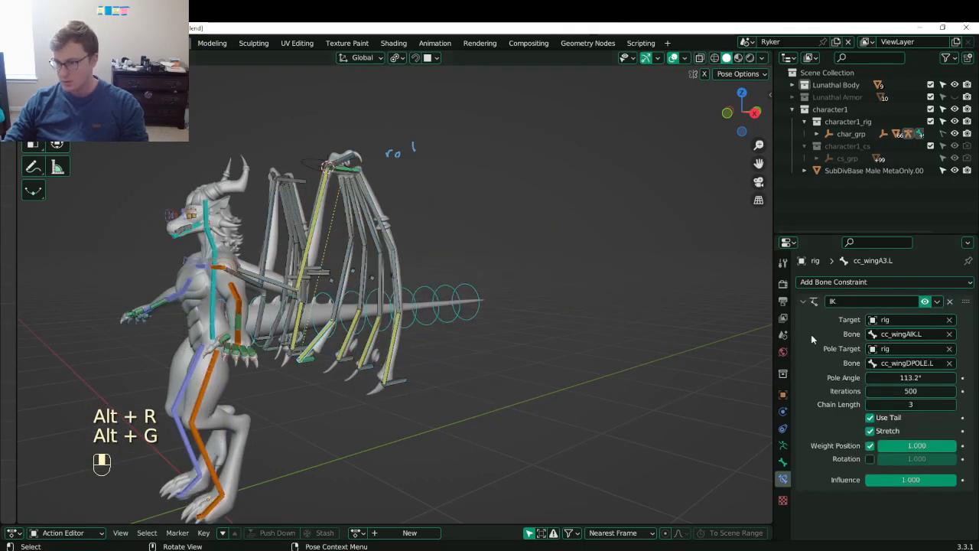
click(307, 359)
click(885, 282)
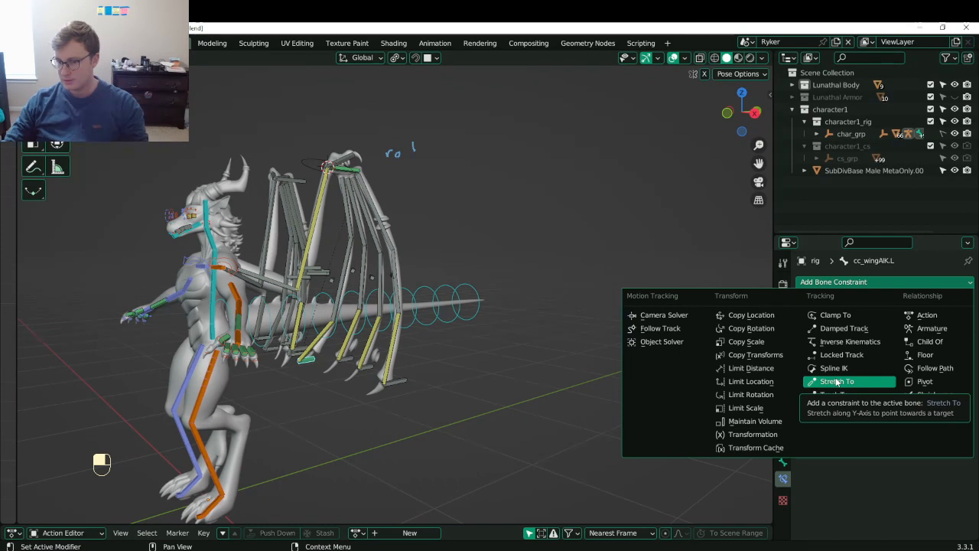
click(749, 368)
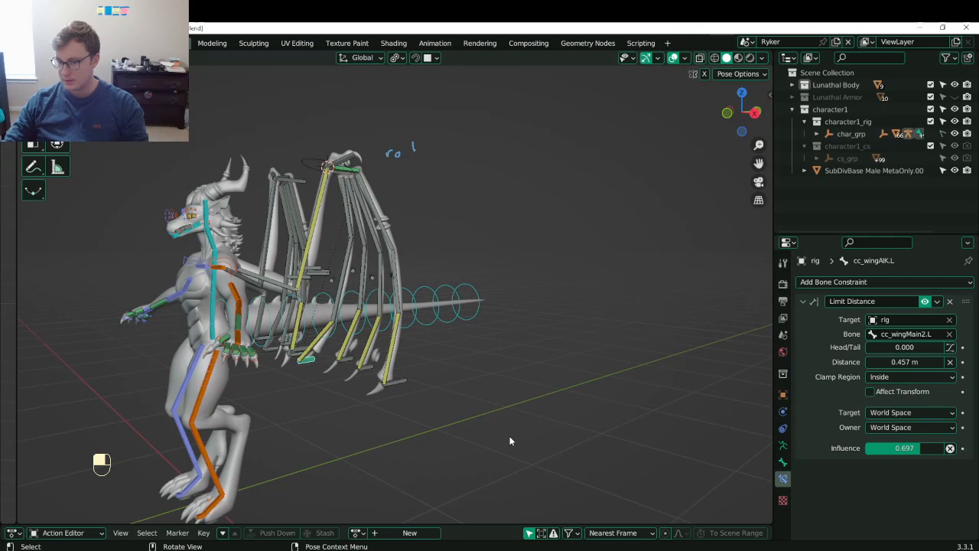
- Rotate the left wing's main IK control about 48° around global X and about -22.7° in the side view
click(306, 160)
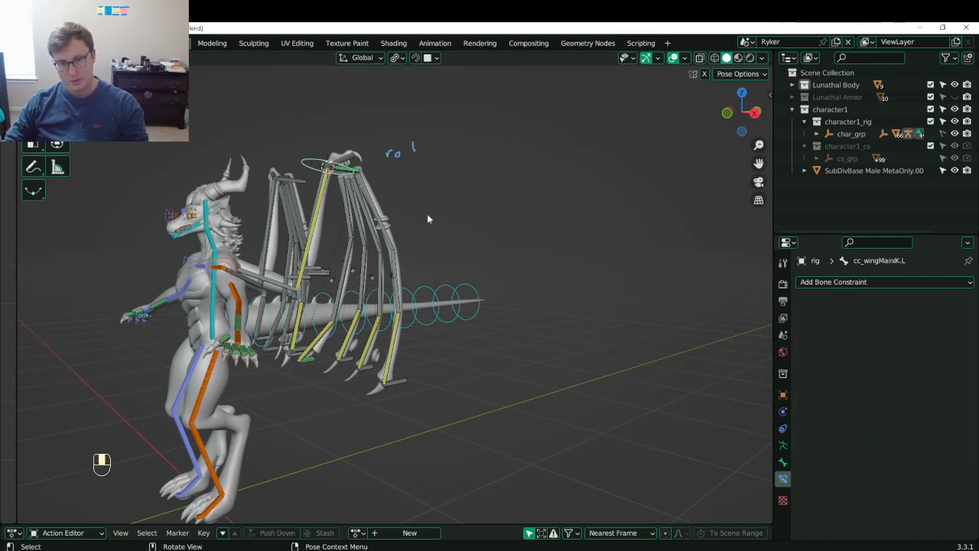
key(r)
key(x)
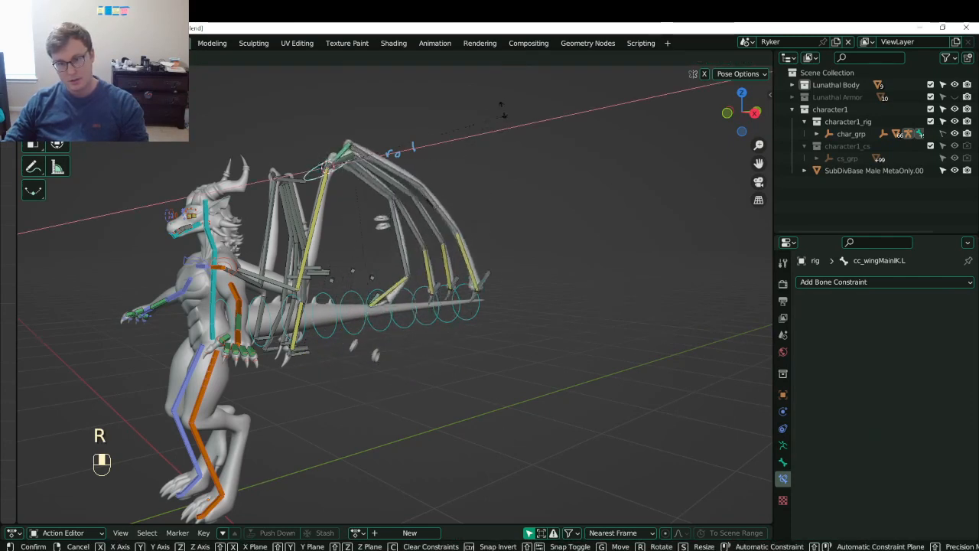
click(503, 109)
key(KP_3)
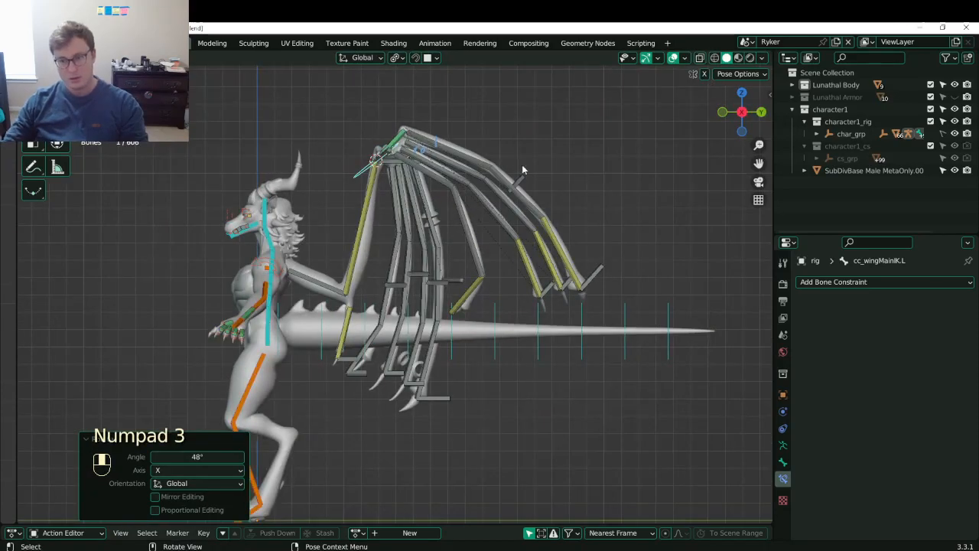
key(r)
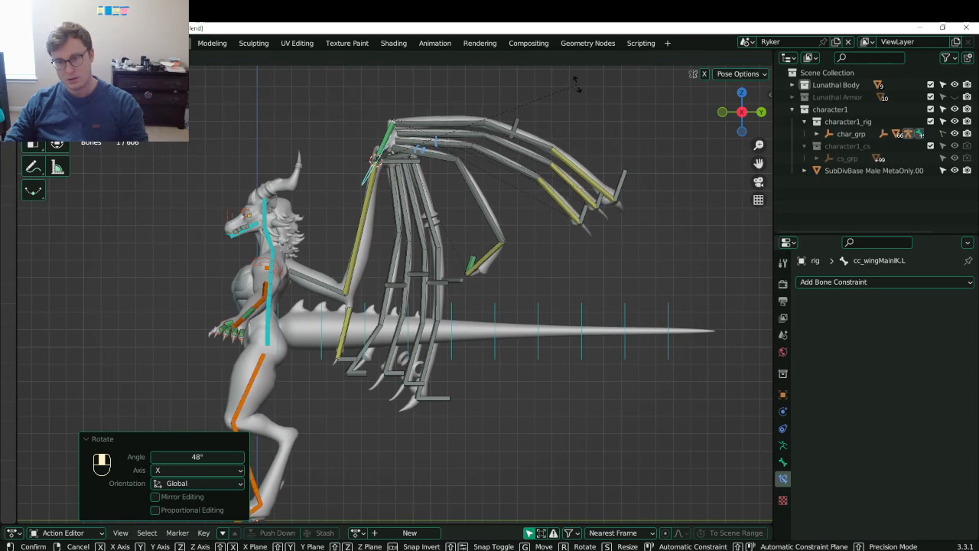
click(577, 89)
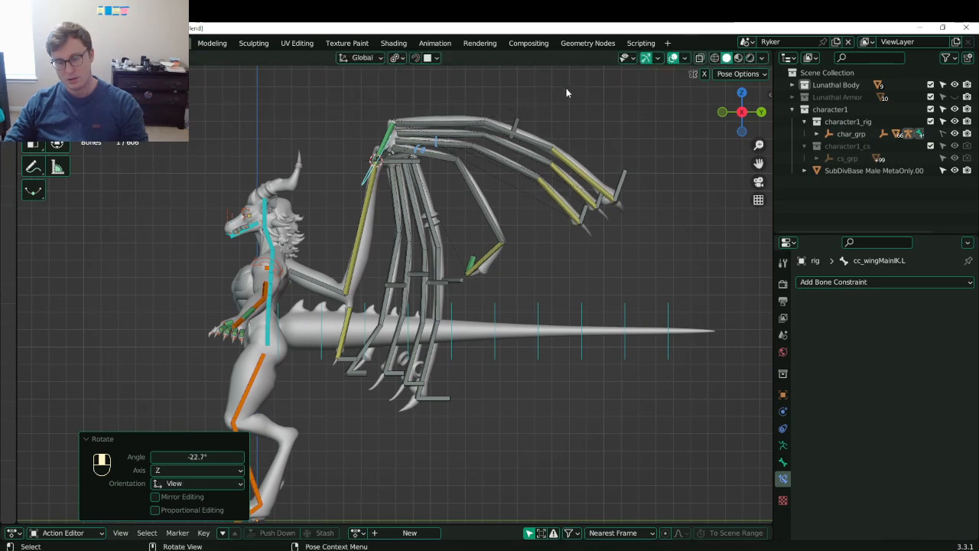
- Try a Transformation constraint on the cc_wingAIK.L bone, examine its Map From settings, and remove the constraint
click(465, 265)
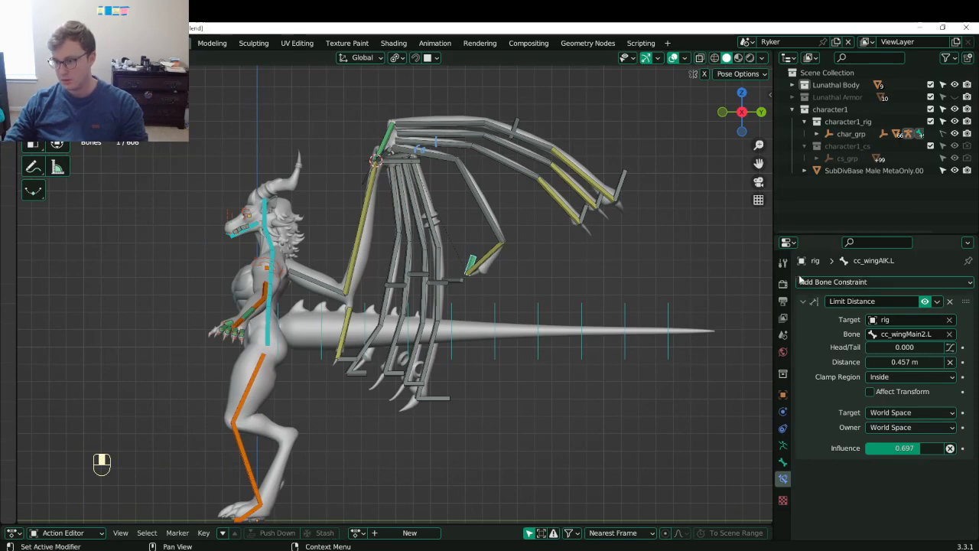
click(813, 283)
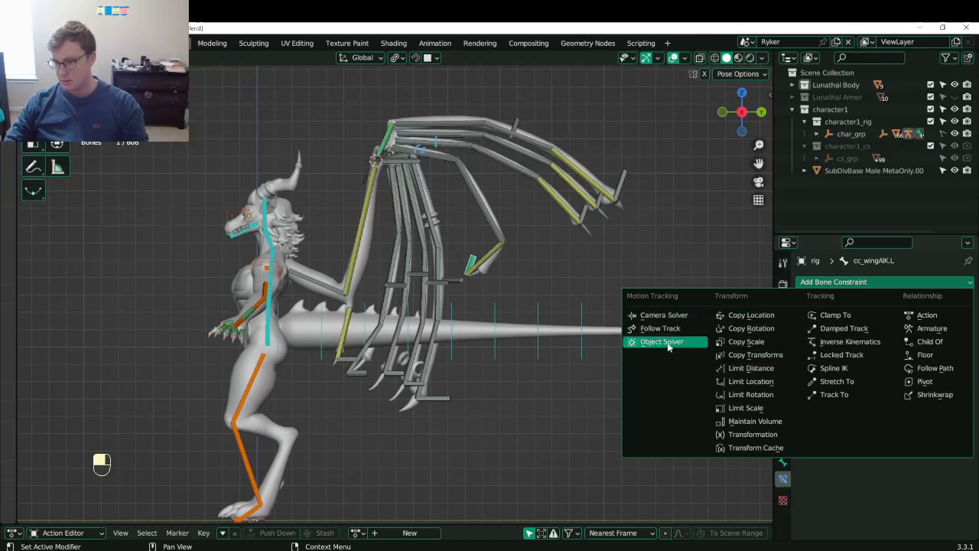
click(767, 435)
scroll(852, 376, down, 2)
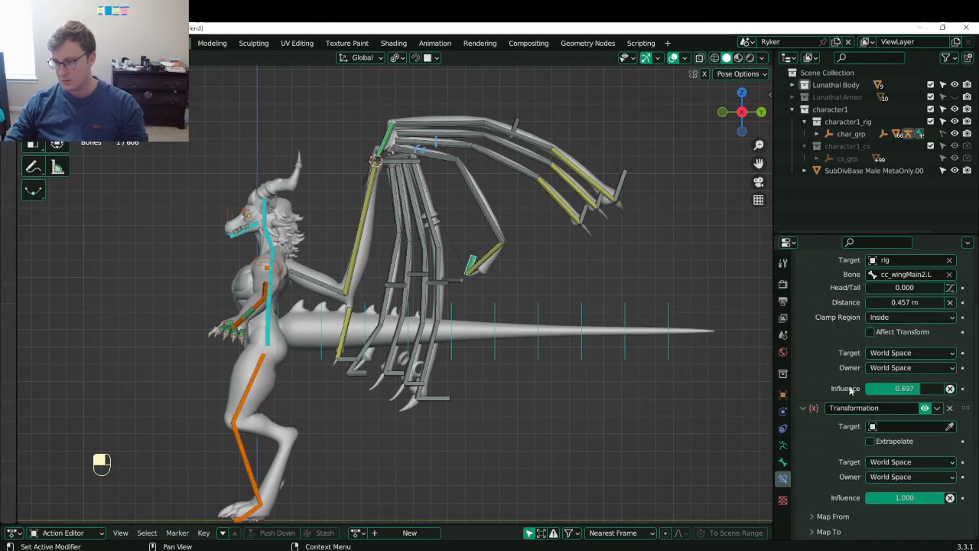
click(819, 516)
scroll(820, 474, down, 3)
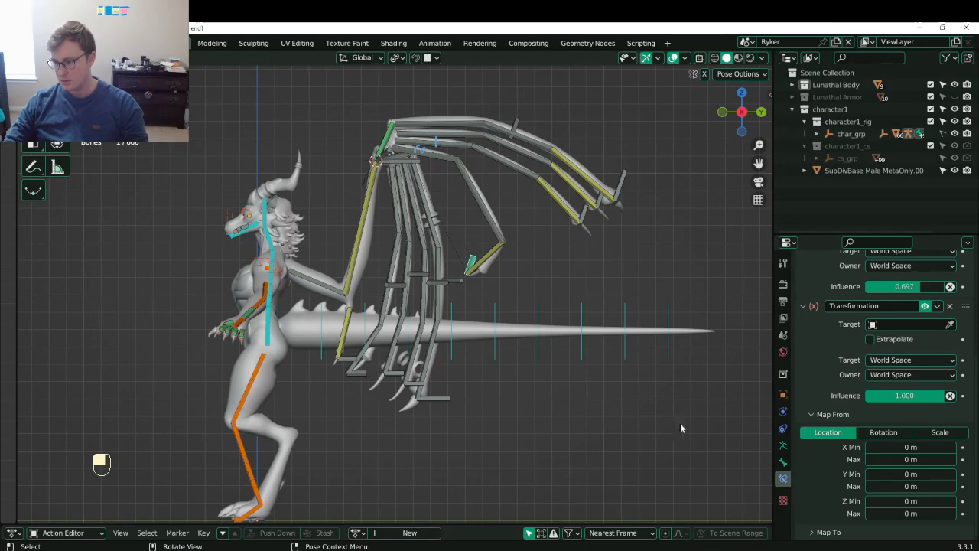
click(900, 434)
click(818, 433)
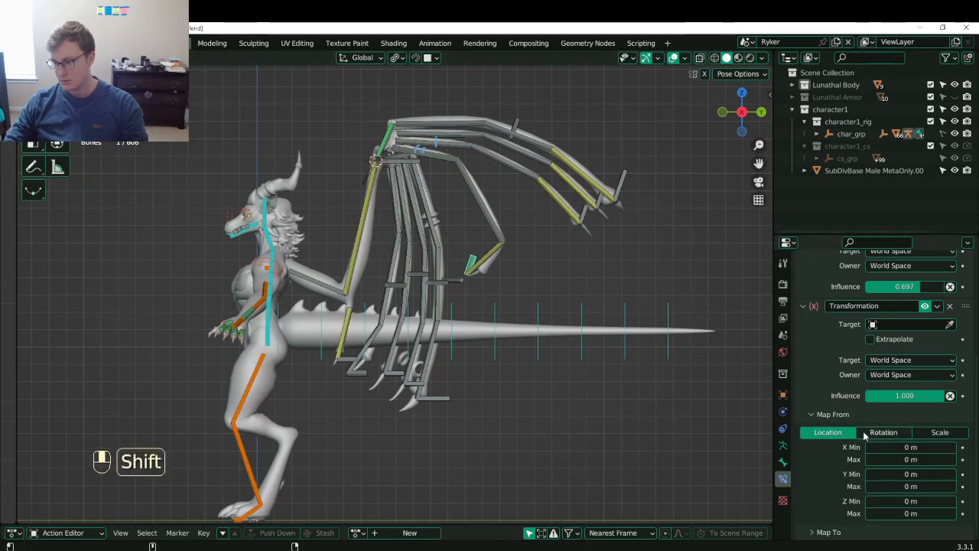
click(863, 433)
click(847, 435)
scroll(848, 435, up, 2)
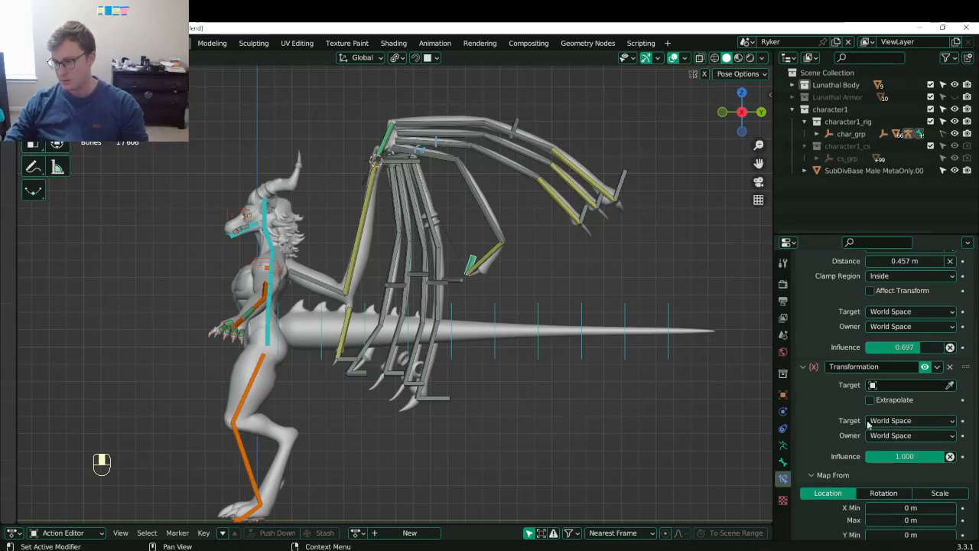
click(951, 367)
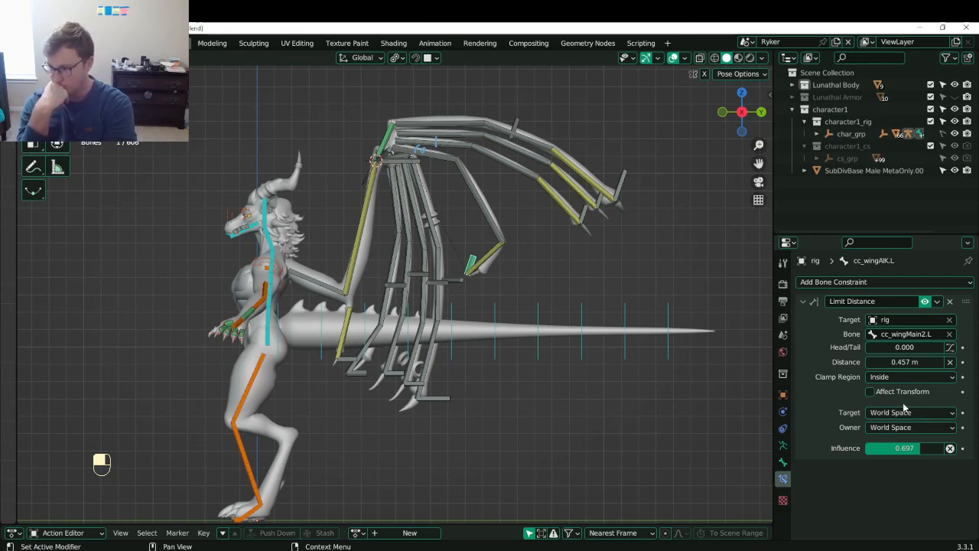
- Set the Limit Distance clamp region of cc_wingAIK.L to Outside and test it by rotating the main wing IK control about 43.3°
click(907, 378)
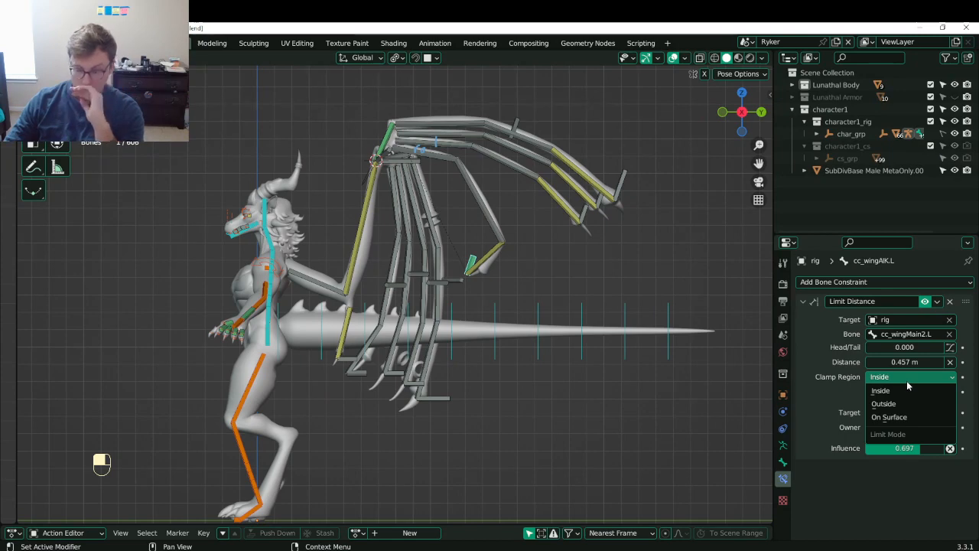
click(899, 401)
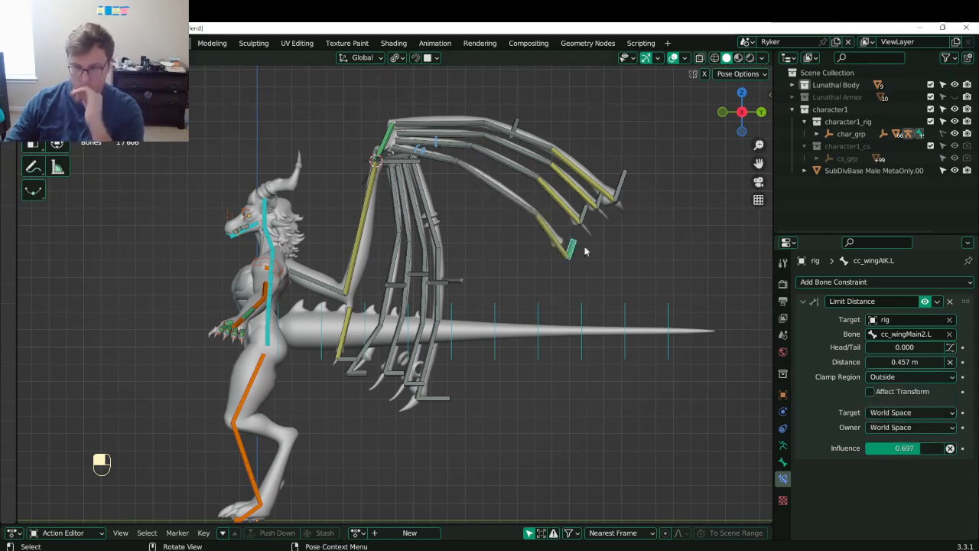
click(376, 167)
key(r)
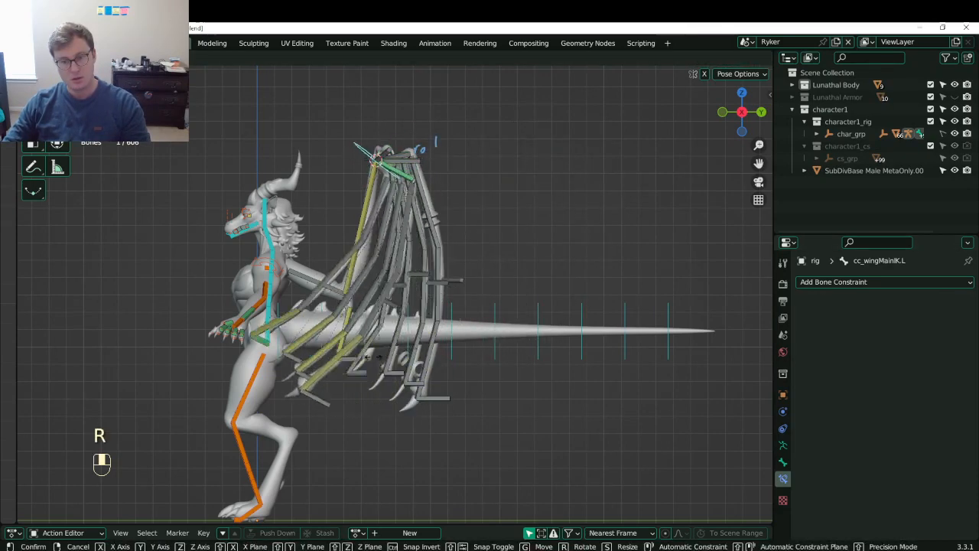
click(464, 361)
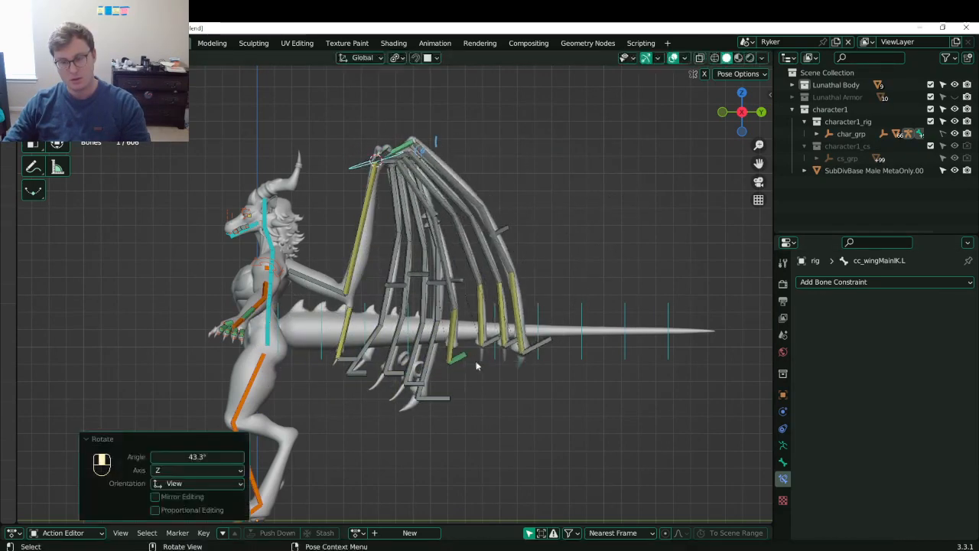
- Set the distance of the Limit Distance constraint on the cc_wingAIK.L bone to 2 m
click(463, 361)
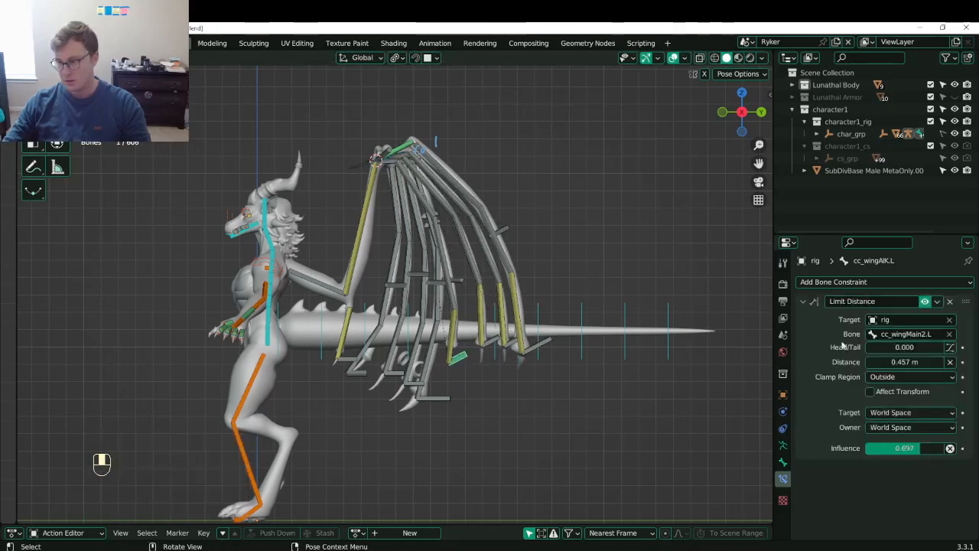
click(905, 362)
text(2)
key(Return)
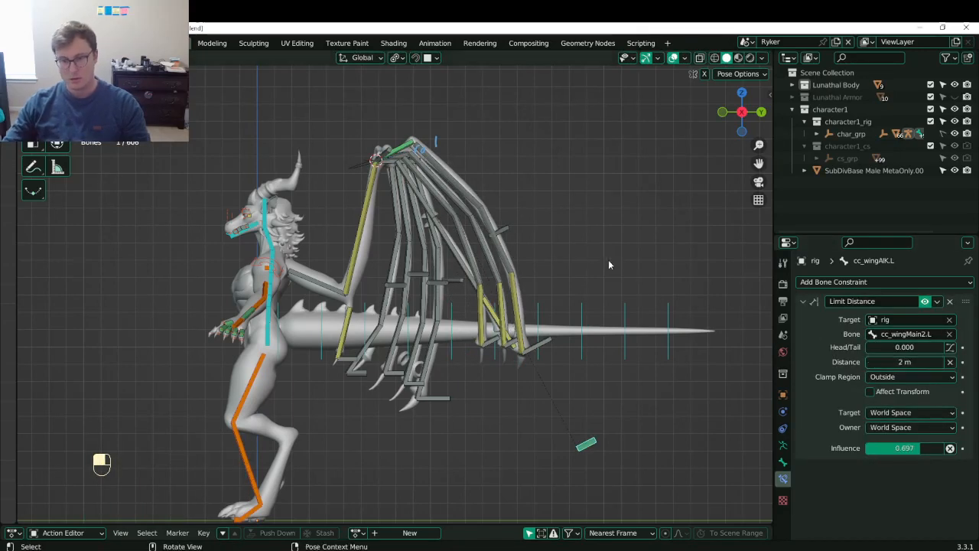
- Test the limit by rotating the main wing IK control about 23.2° from the side and about -4.14° in a perspective view
click(374, 174)
key(r)
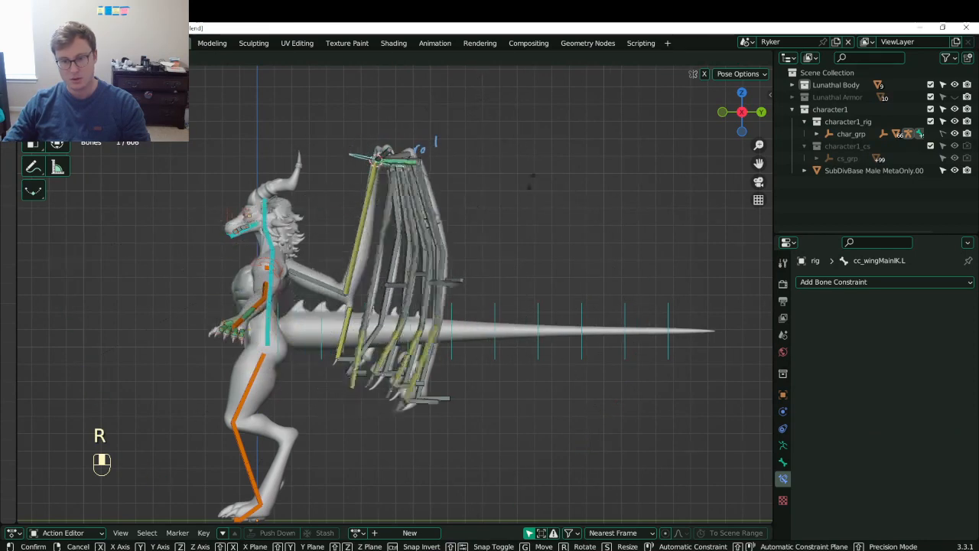
click(551, 171)
scroll(502, 217, down, 5)
middle_drag(501, 218, 629, 243)
key(r)
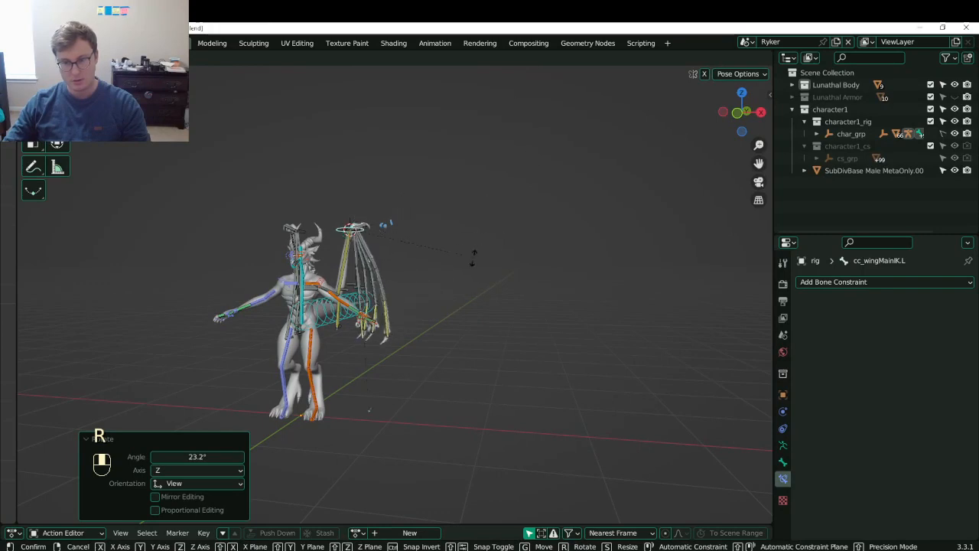
click(472, 258)
middle_drag(472, 258, 413, 274)
scroll(409, 275, up, 5)
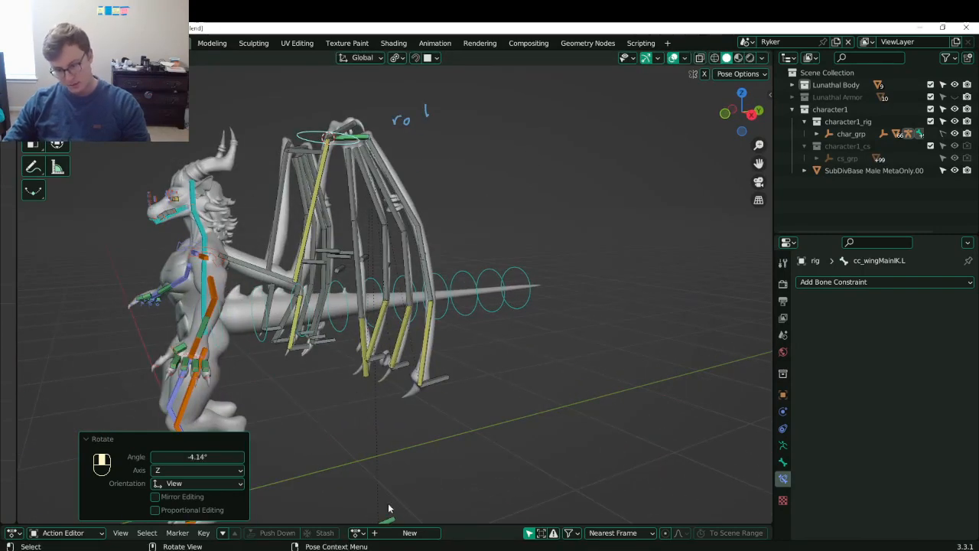
- Undo the last rotation of the main wing IK control and set the Limit Distance clamp region of cc_wingAIK.L to Inside
key(ctrl+z)
click(884, 377)
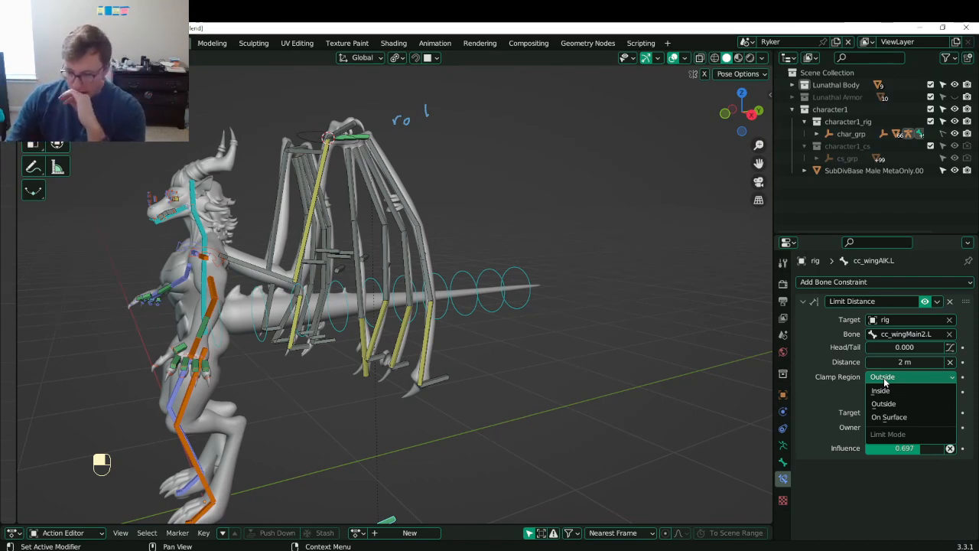
click(881, 390)
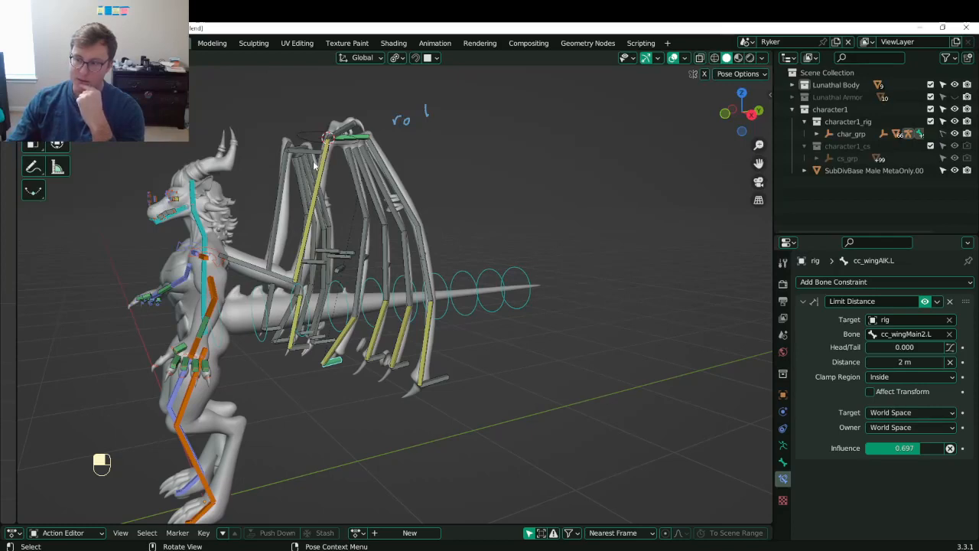
- Duplicate the Limit Distance constraint on the cc_wingAIK.L bone and set the copy's clamp region to Outside
click(938, 302)
click(891, 325)
scroll(881, 474, down, 3)
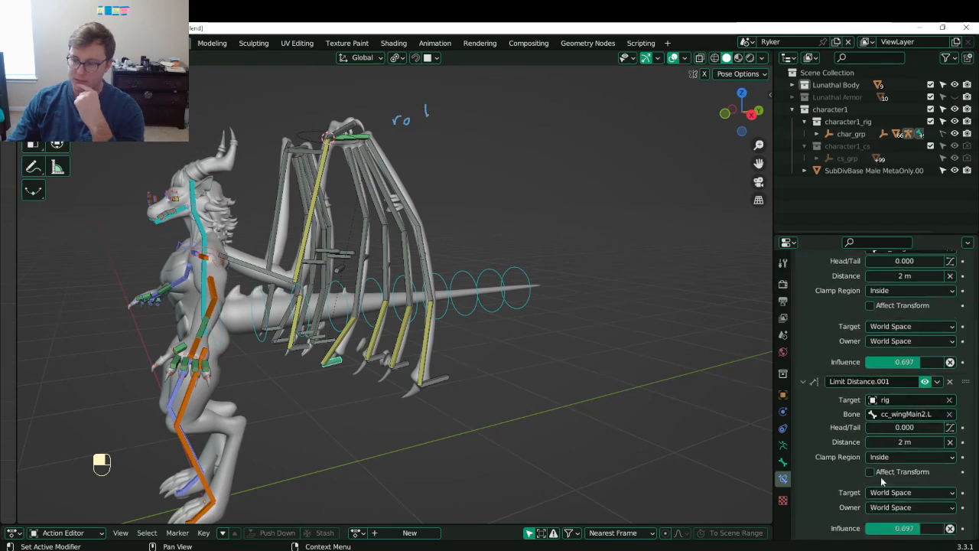
click(900, 458)
click(891, 477)
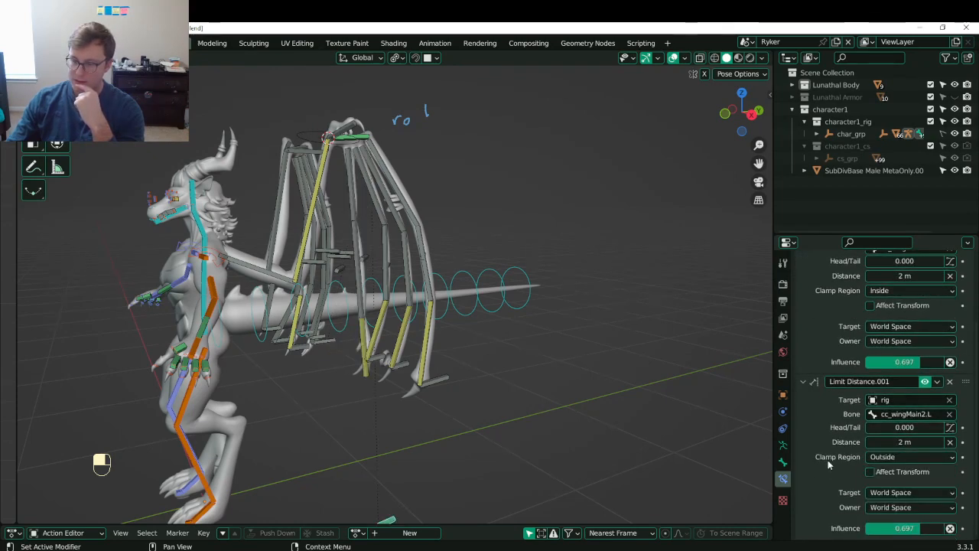
- Retarget the duplicated Limit Distance constraint to the cc_wingMain3.L bone and set its distance to 1.2 m
click(949, 413)
click(924, 427)
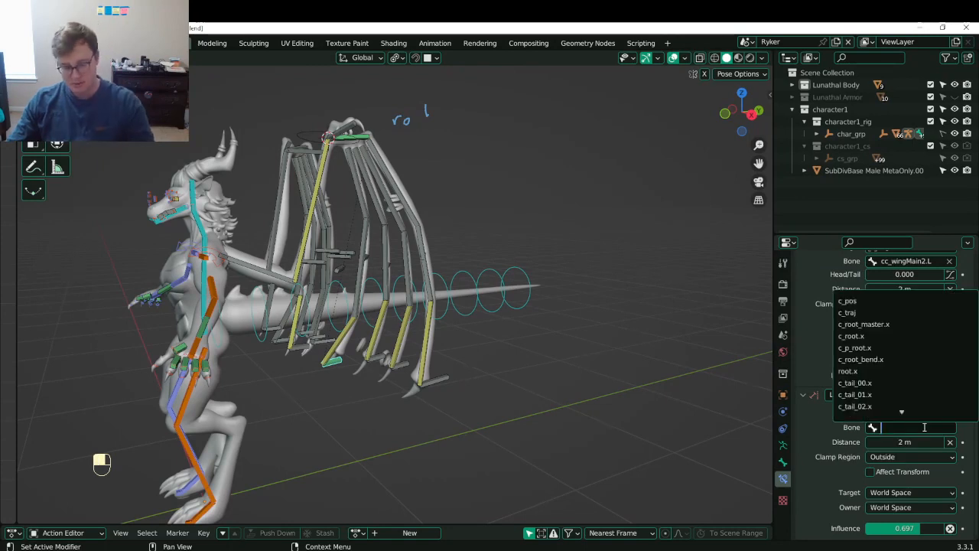
text(cc_wingMain3.L)
key(Return)
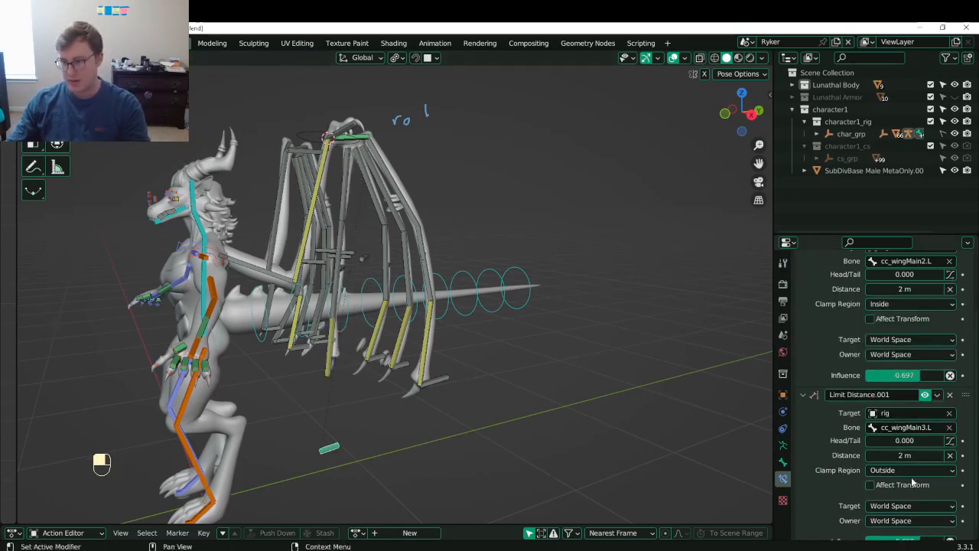
click(904, 455)
text(0.1)
key(Return)
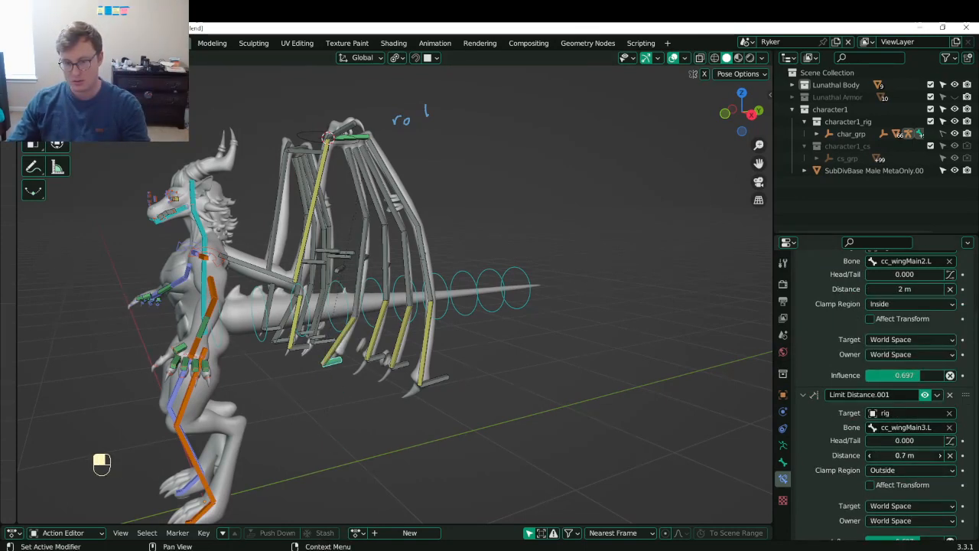
mouse_move(904, 456)
mouse_down()
mouse_move(914, 455)
mouse_move(905, 455)
mouse_up()
- Test the two distance limits by rotating the main wing IK control about -15.9°
click(322, 137)
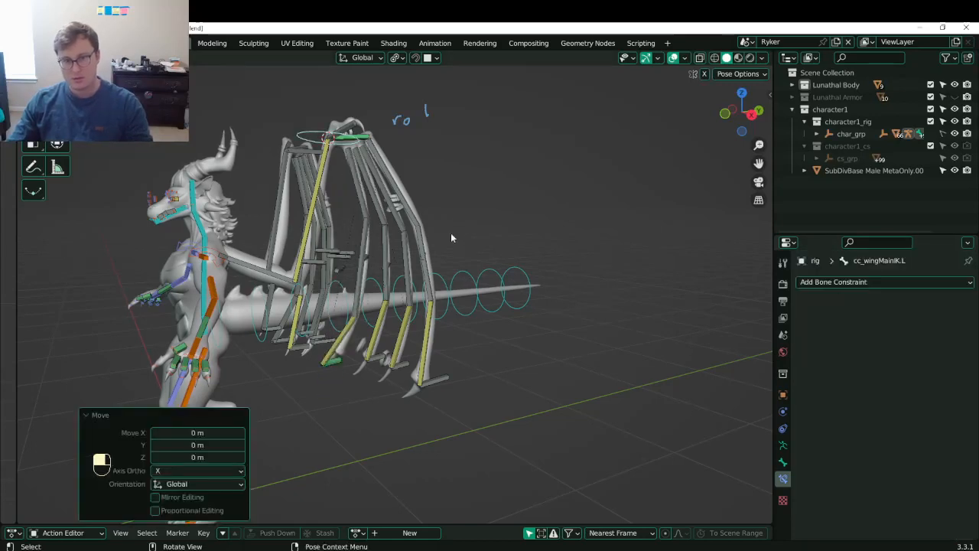
key(g)
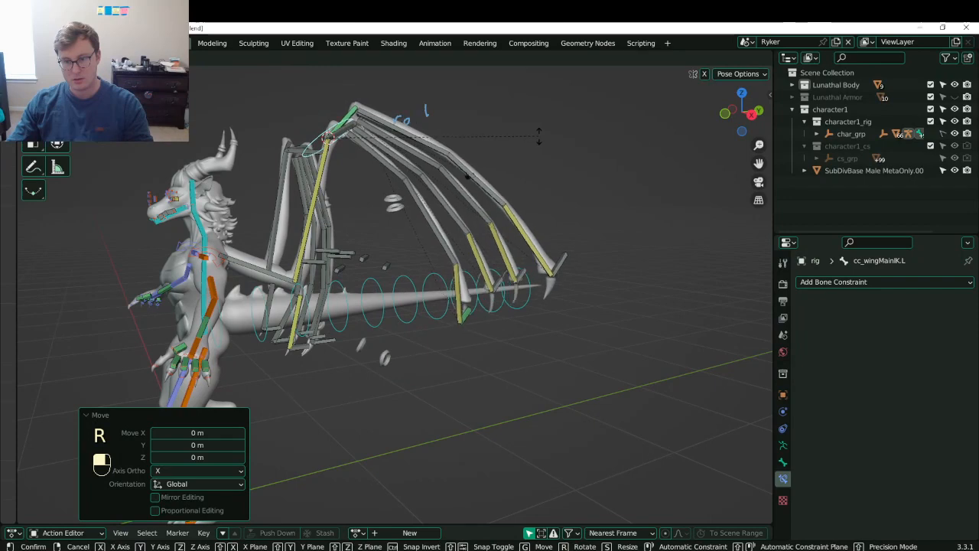
click(432, 370)
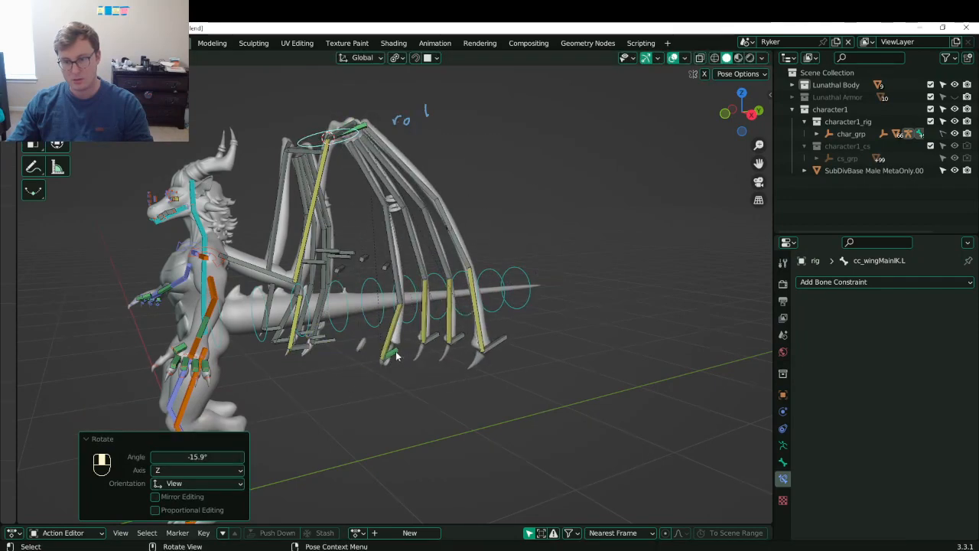
- Review the two Limit Distance constraints on the cc_wingAIK.L bone and remove both of them
click(395, 351)
scroll(828, 411, down, 3)
scroll(844, 403, down, 2)
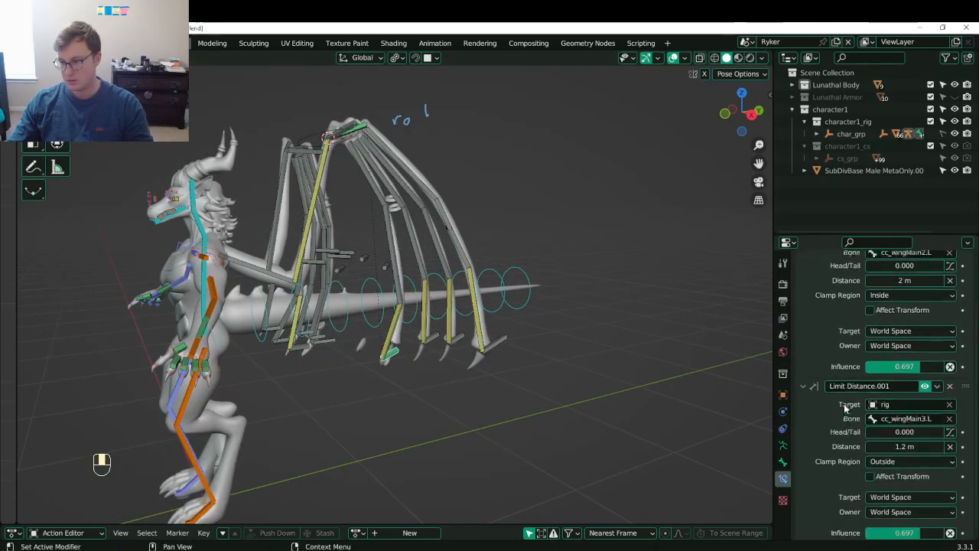
scroll(826, 431, up, 3)
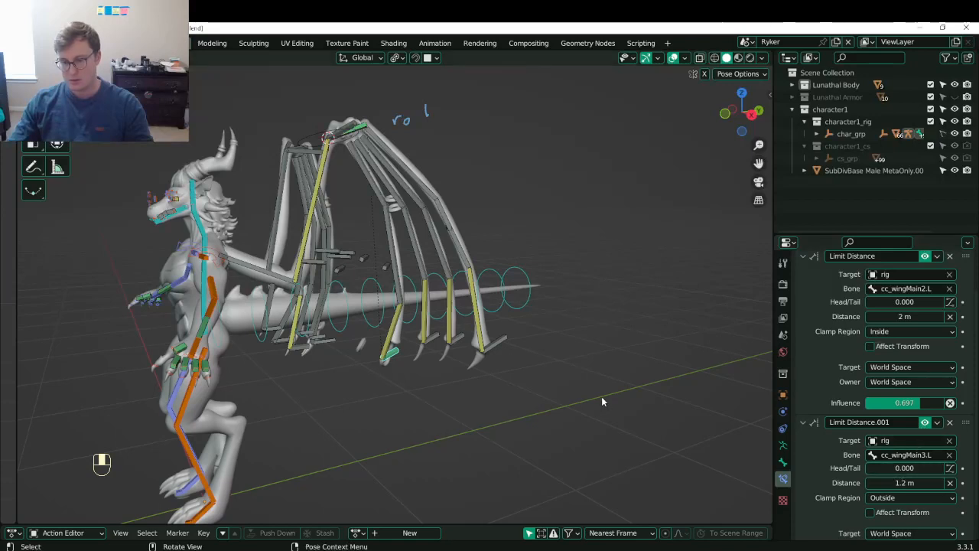
scroll(910, 489, down, 2)
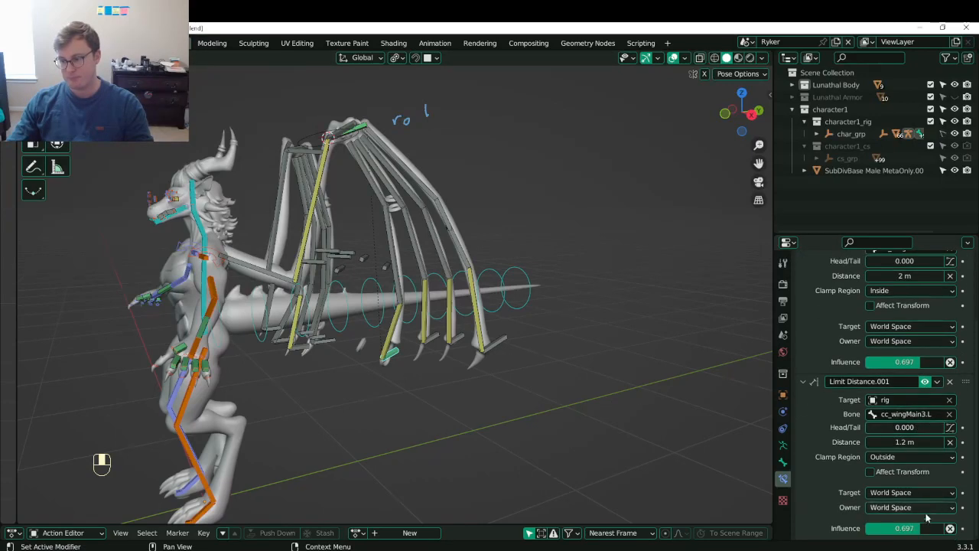
drag(926, 528, 932, 527)
scroll(940, 438, up, 1)
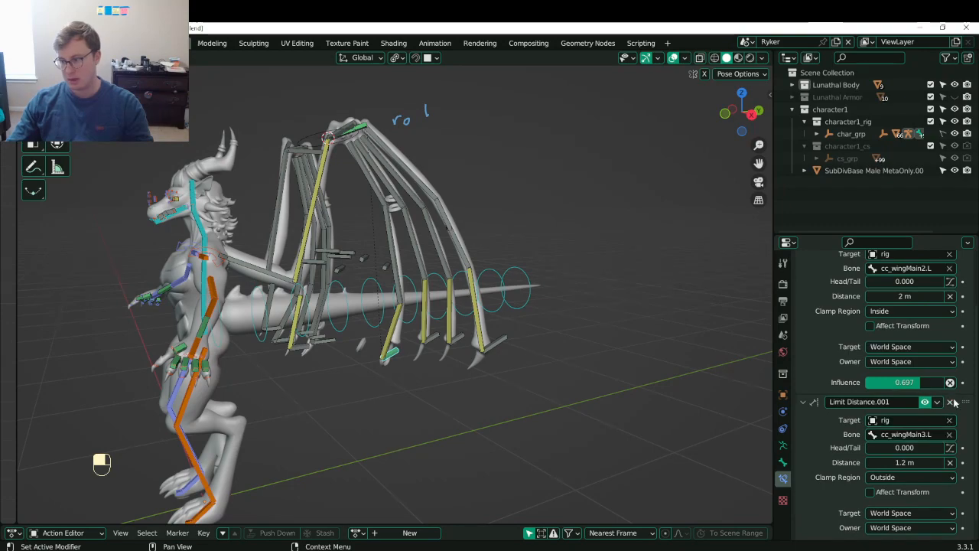
click(950, 401)
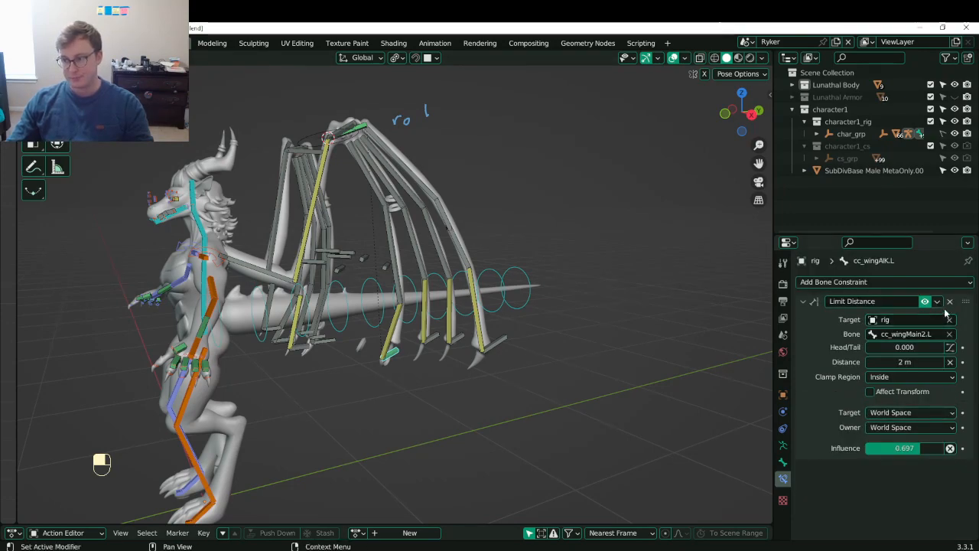
- Clear the rotation and location of all pose bones and save the file
middle_drag(459, 299, 515, 297)
key(a)
key(alt+r)
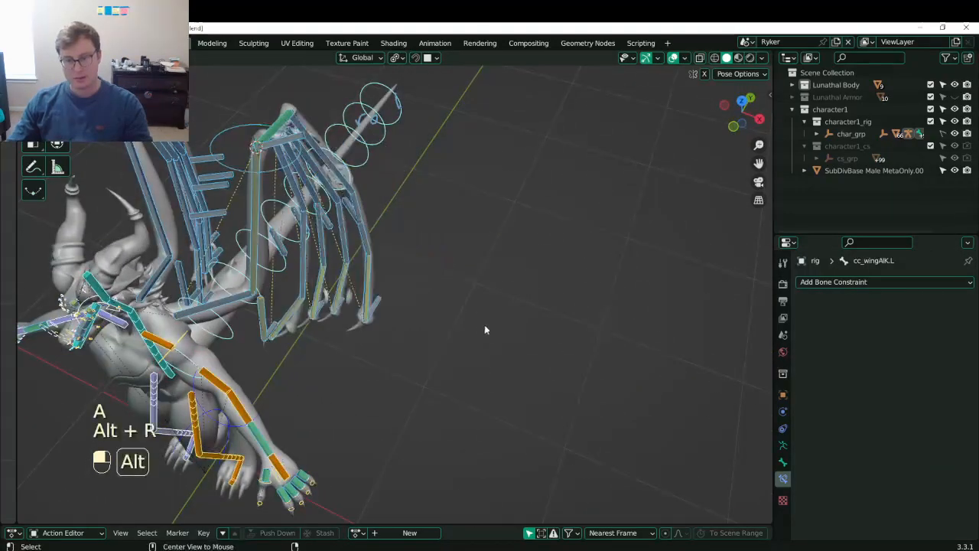
key(alt+g)
key(ctrl+s)
- Try rotating the main left wing IK control from two viewing angles without the constraints, cancelling each rotation
scroll(455, 302, up, 6)
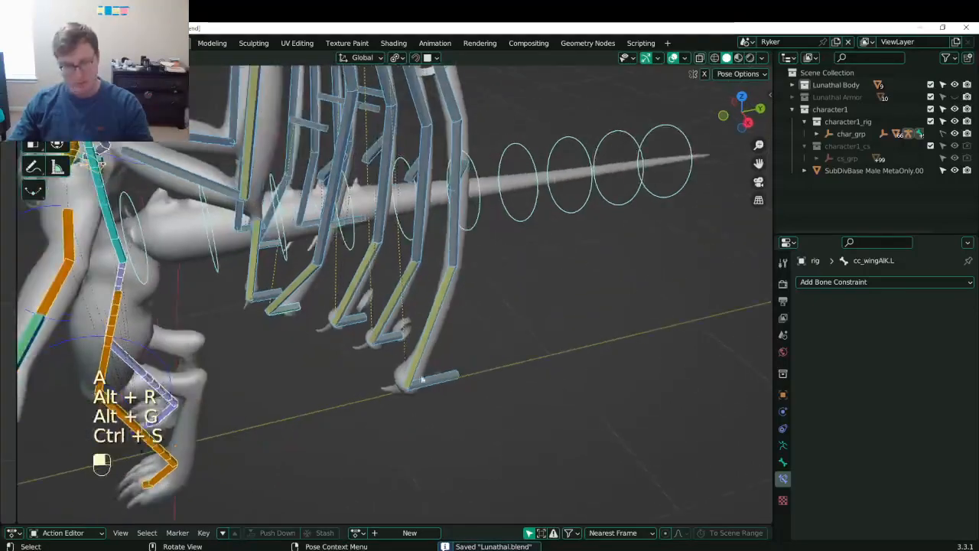
middle_drag(309, 364, 428, 413)
middle_drag(393, 286, 365, 329)
scroll(366, 328, down, 3)
click(325, 162)
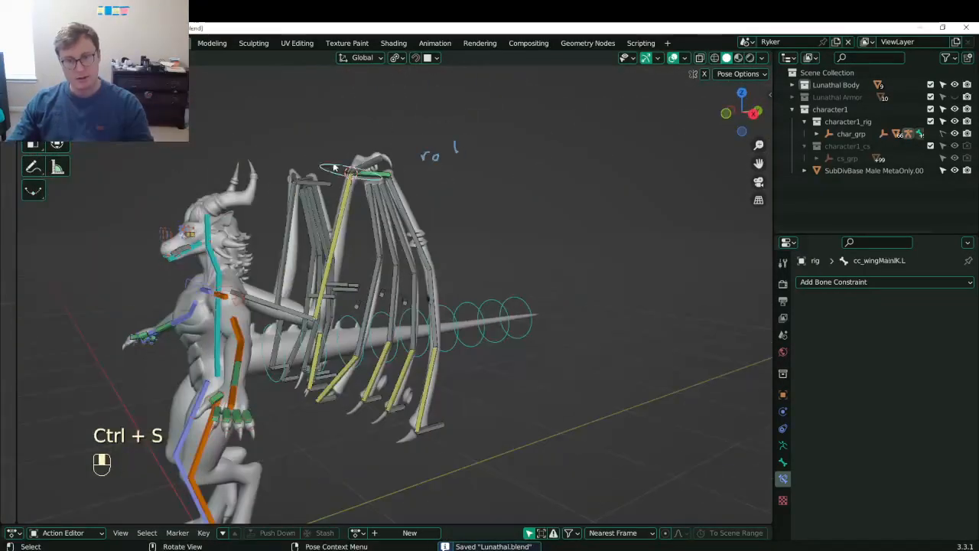
middle_drag(344, 184, 394, 285)
key(r)
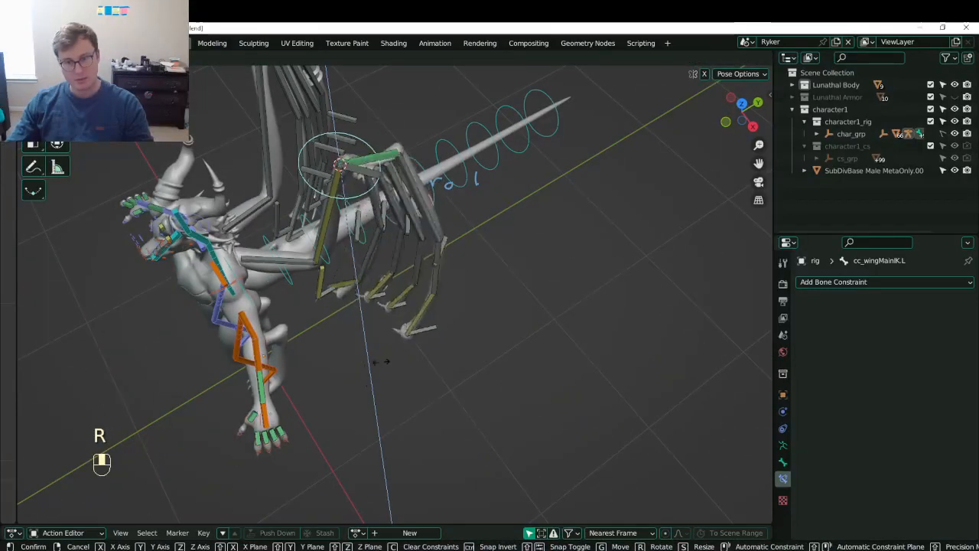
right_click(396, 341)
middle_drag(395, 341, 402, 286)
key(r)
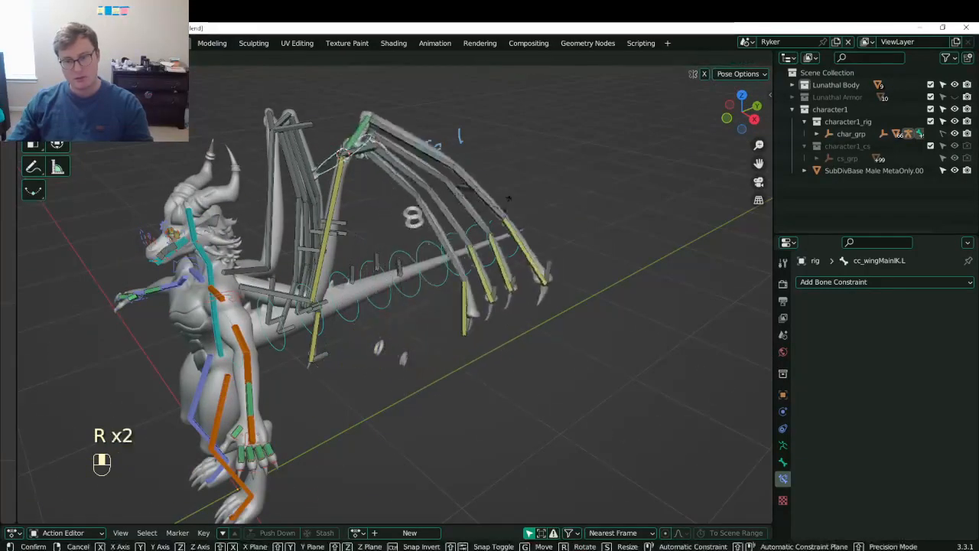
right_click(448, 286)
- Test the unconstrained wing by moving its main IK control and rotating it about -67.3°, and clear the control's rotation and location
middle_drag(359, 227, 398, 207)
key(g)
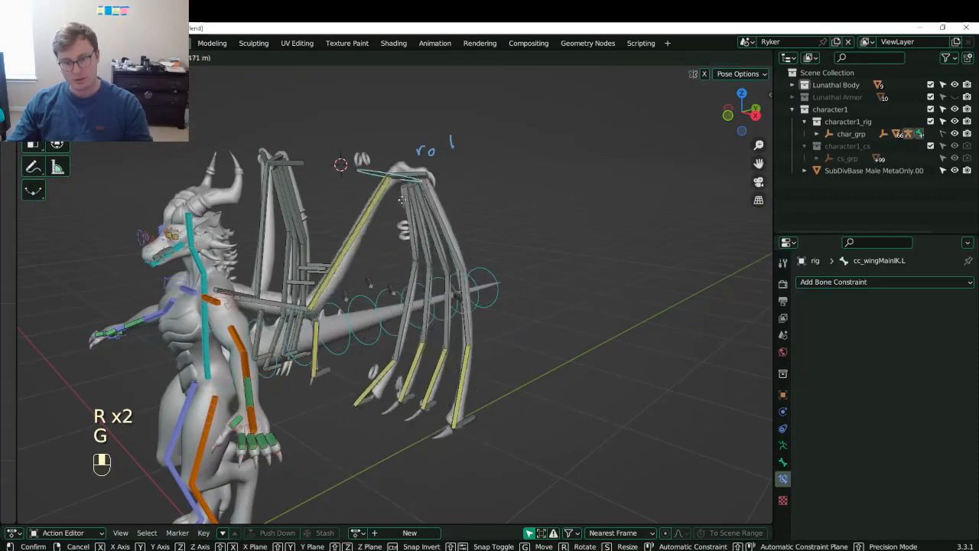
click(375, 275)
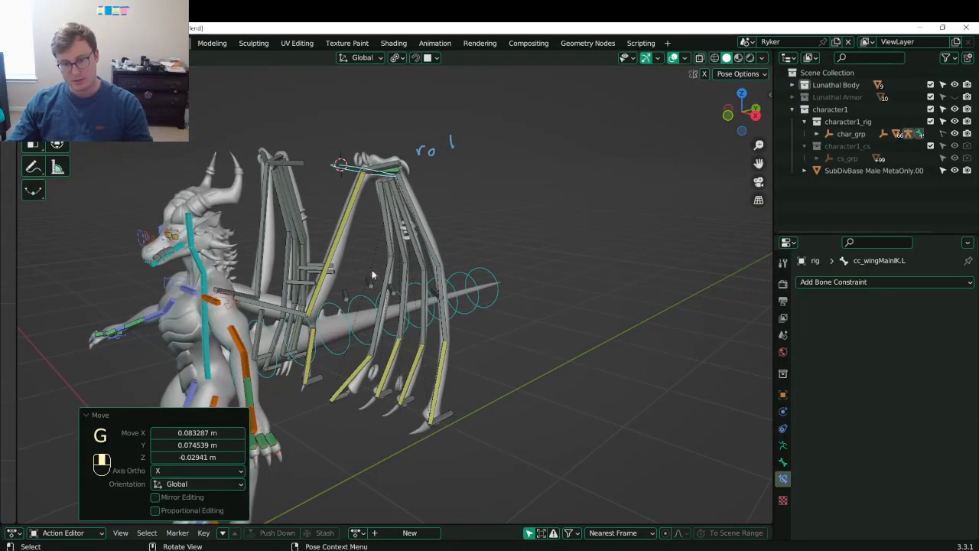
key(g)
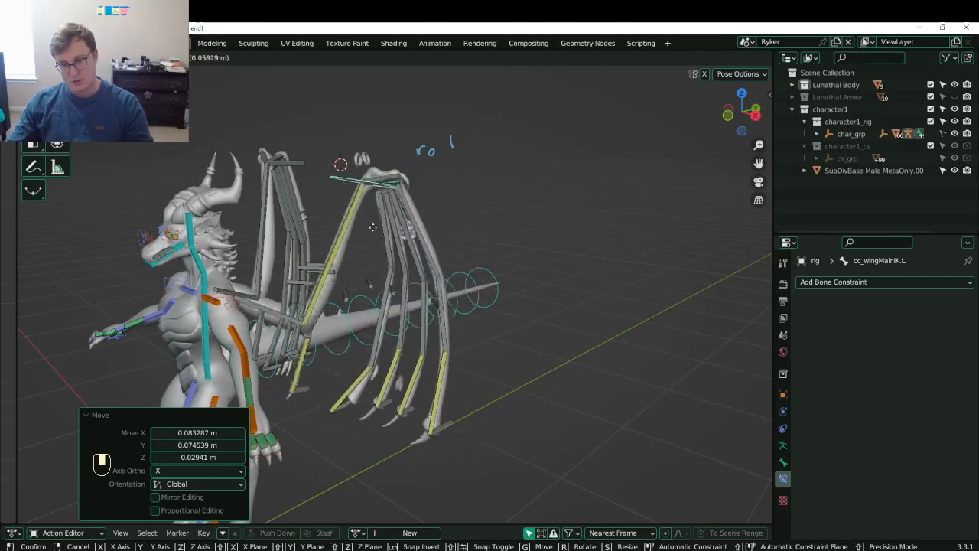
click(429, 256)
key(r)
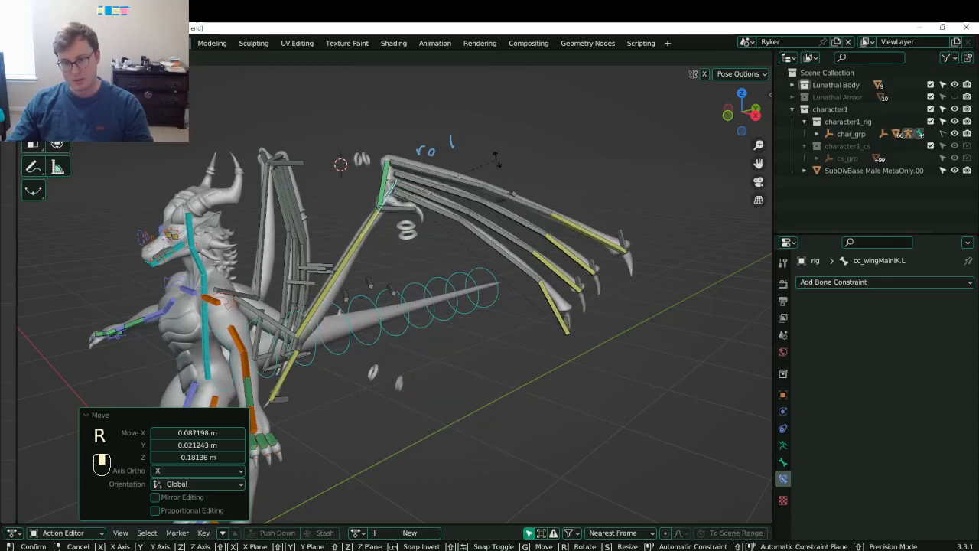
click(495, 157)
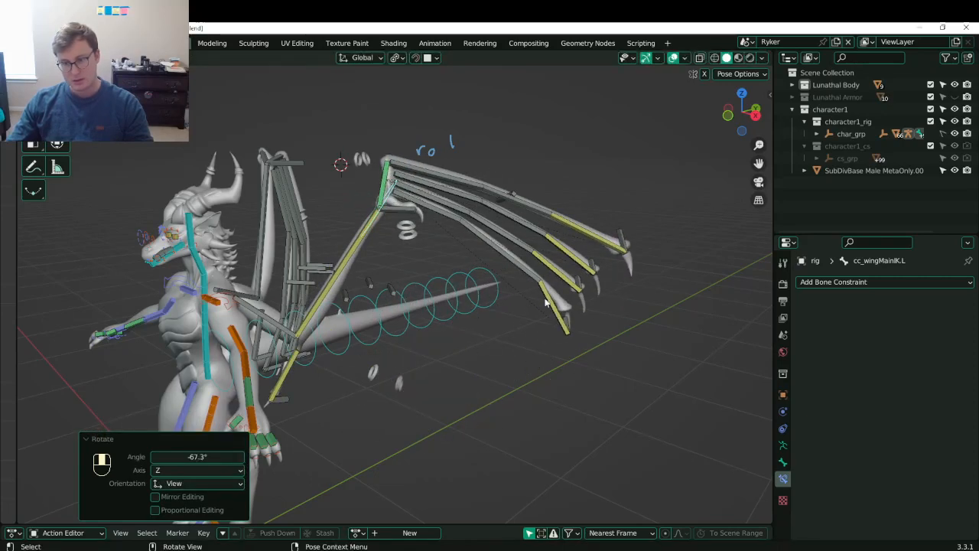
key(alt+r)
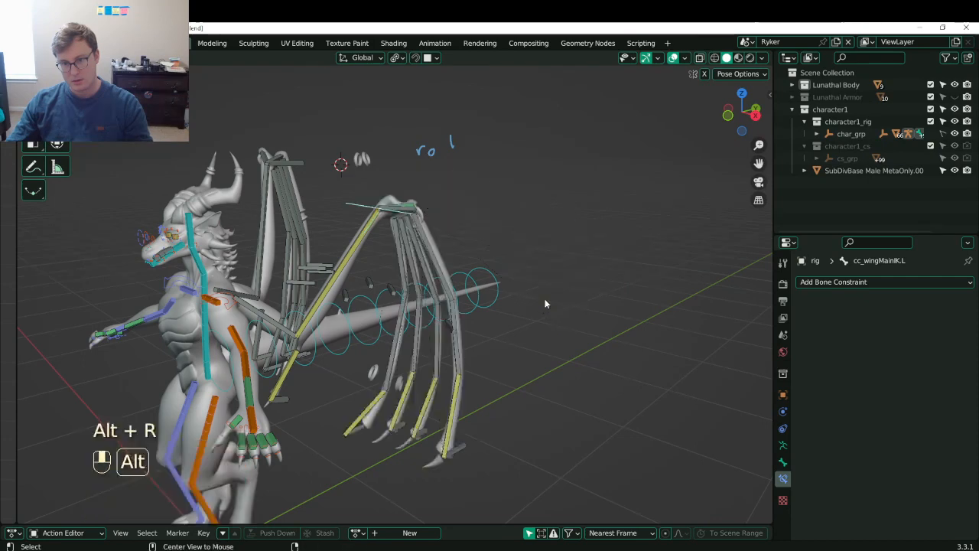
key(alt+g)
- Swing the main left wing IK control back and forth to examine how the finger bones follow its rotation
key(r)
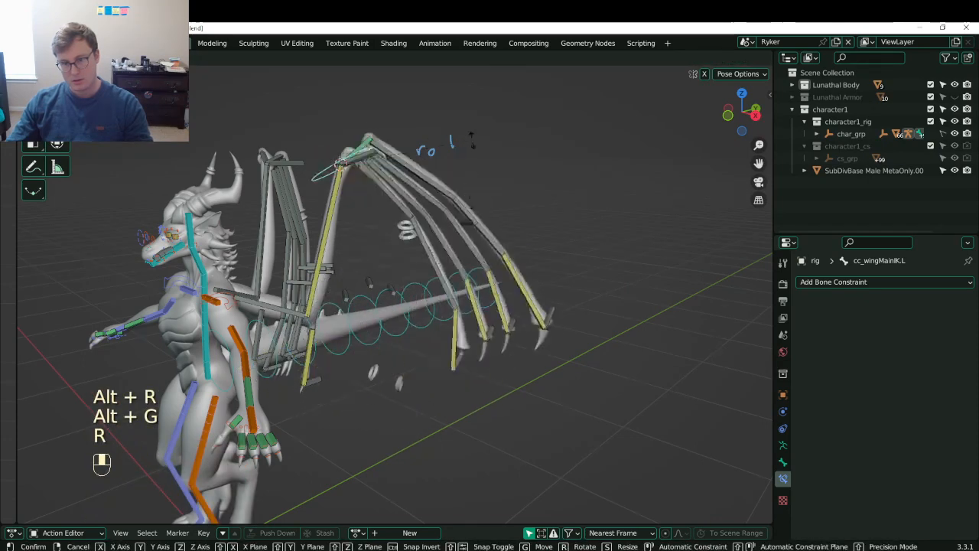
click(395, 174)
key(r)
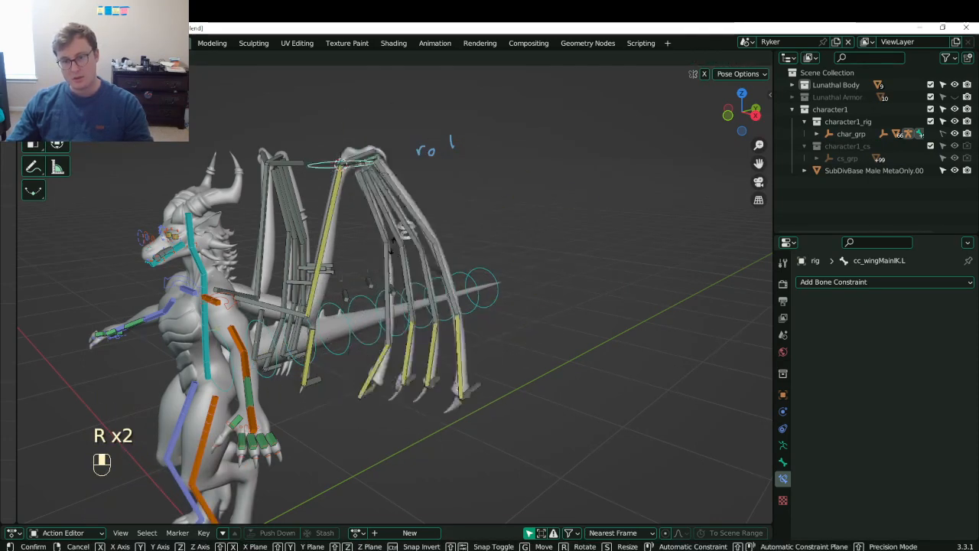
click(413, 149)
key(r)
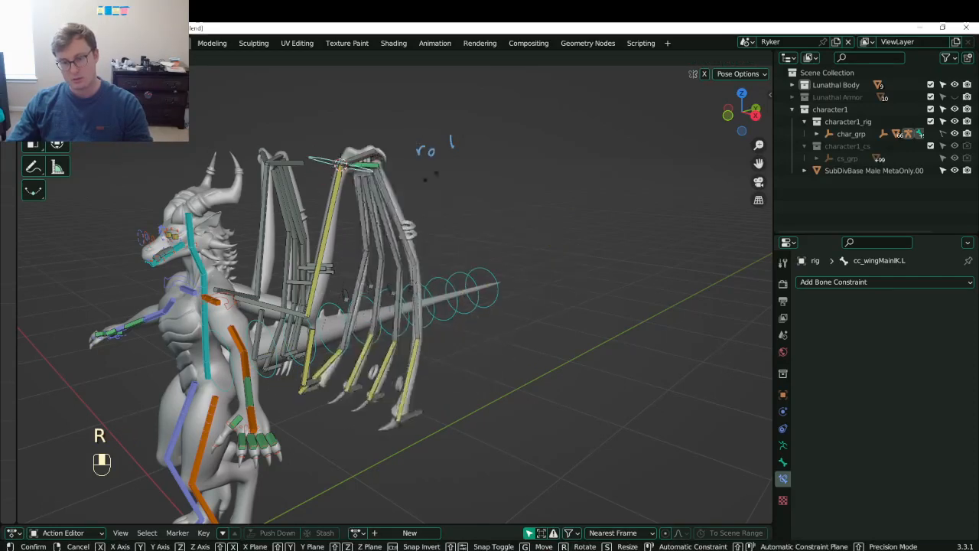
right_click(441, 201)
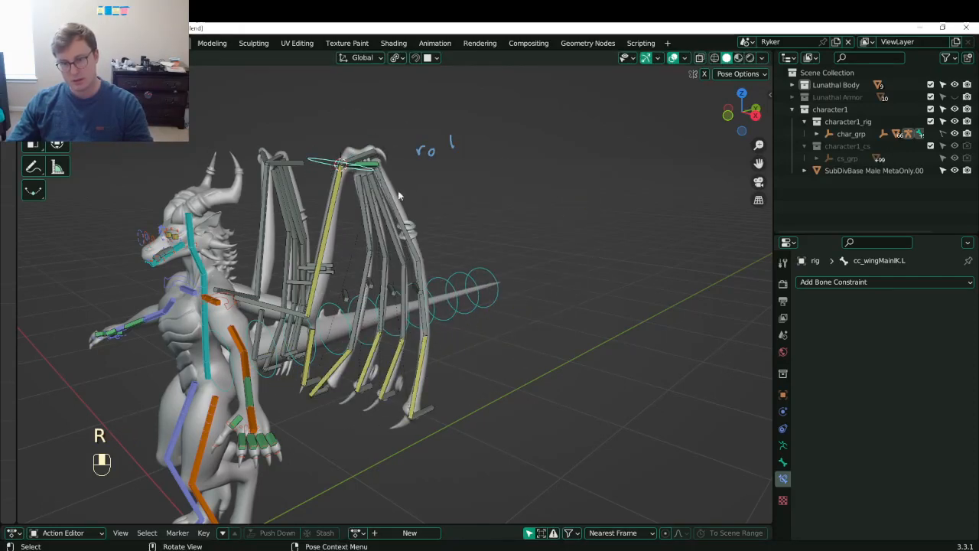
key(r)
right_click(431, 330)
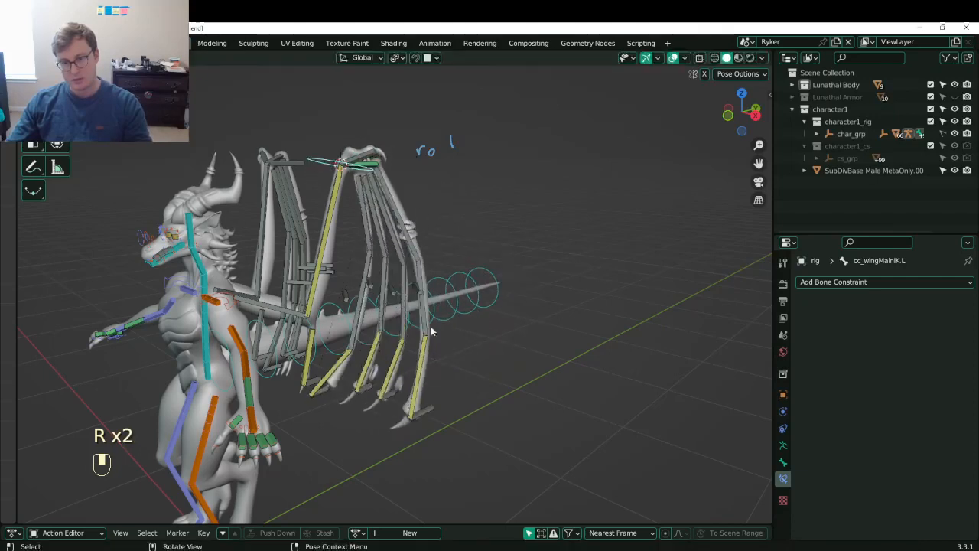
- Try a Copy Rotation constraint on the cc_wingAIK.L bone and undo it
click(321, 392)
click(869, 283)
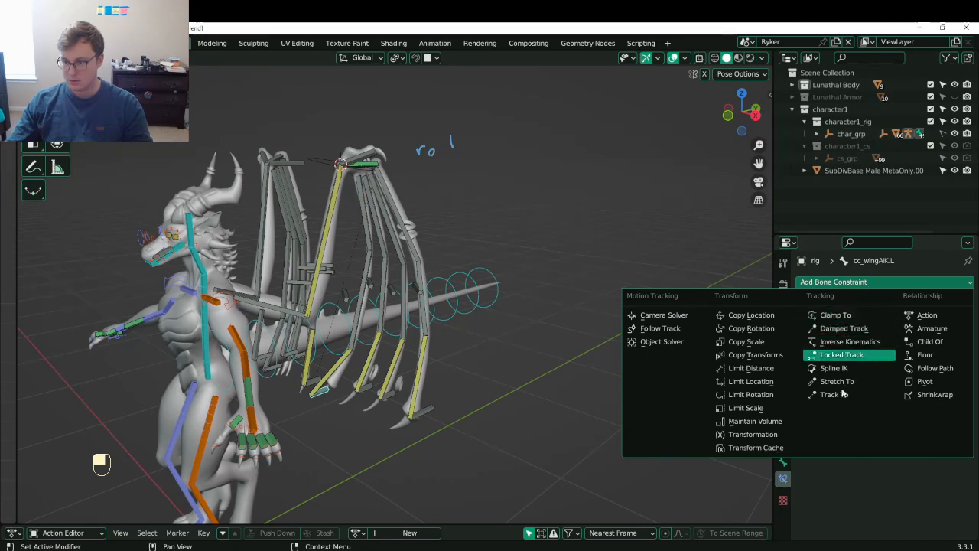
click(771, 331)
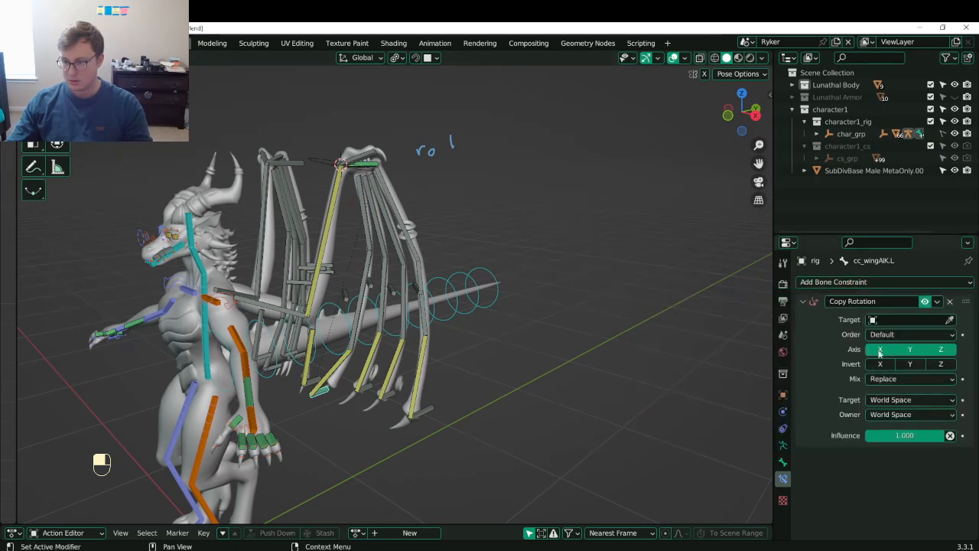
key(ctrl+z)
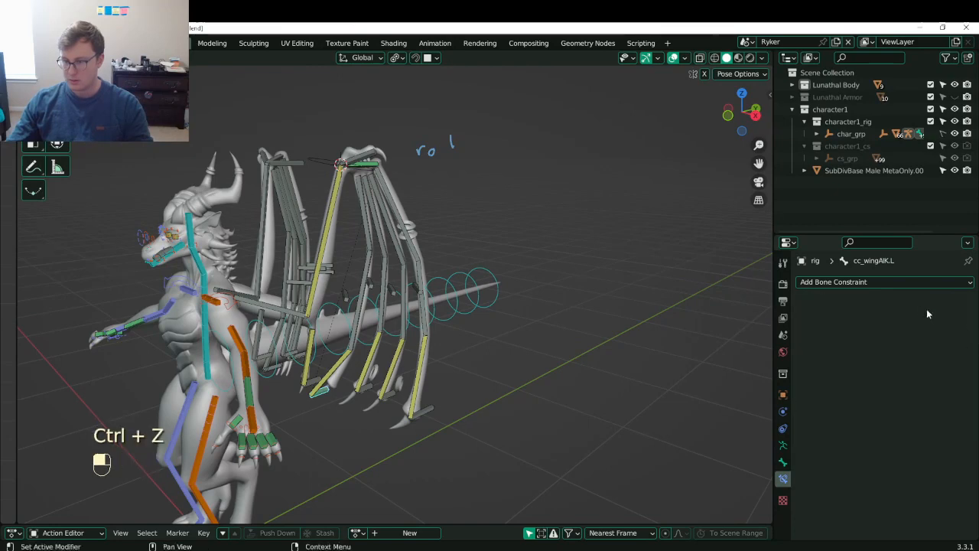
- Add a Limit Rotation constraint to the cc_wingAIK.L bone and test it by moving and rotating the main left wing IK control
click(909, 283)
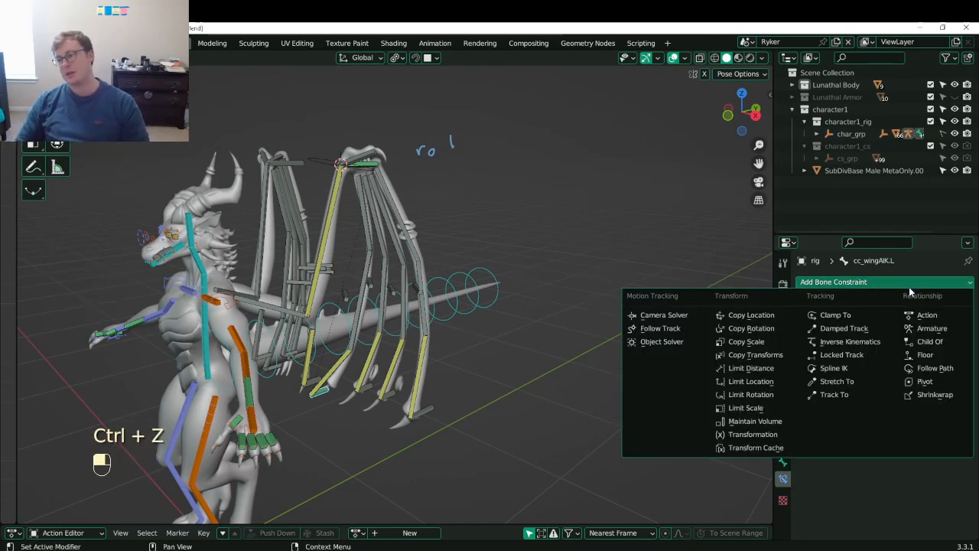
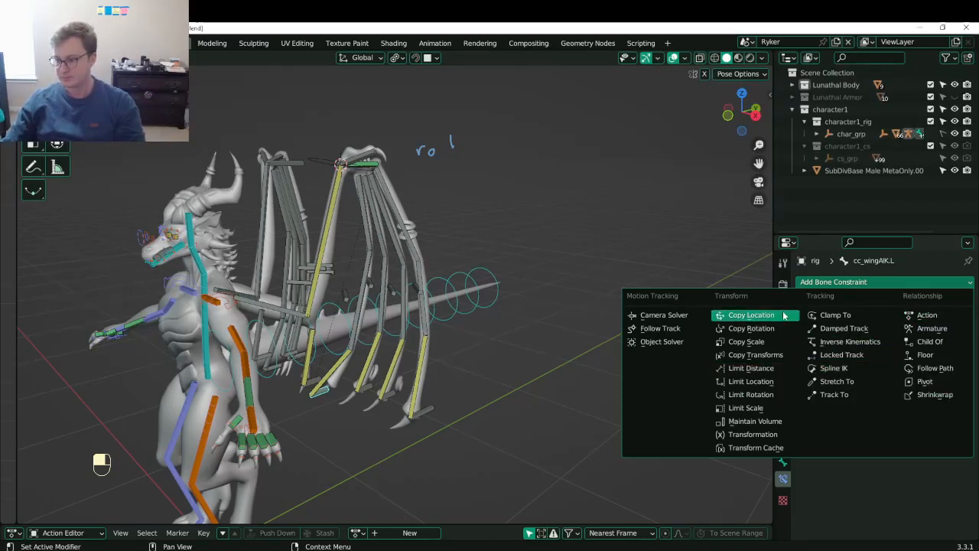
click(762, 399)
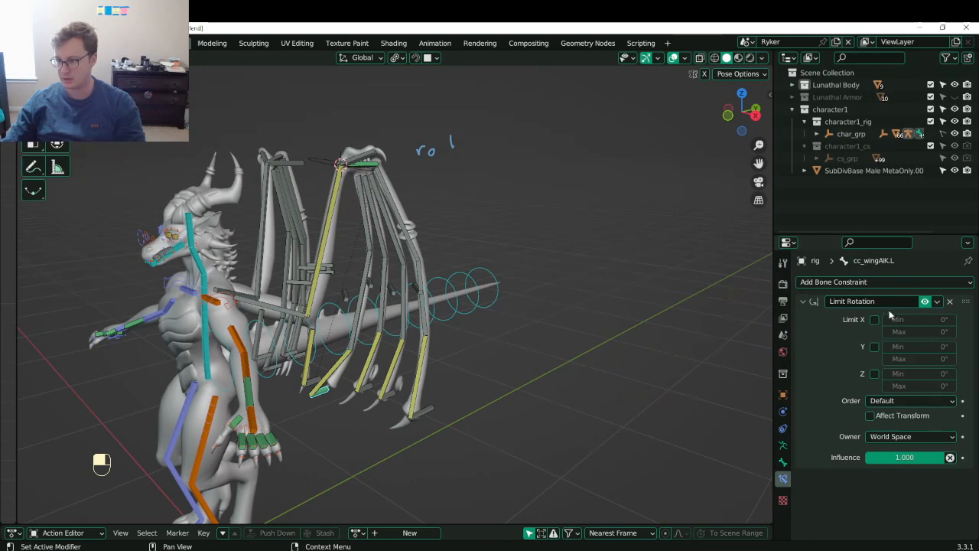
click(367, 168)
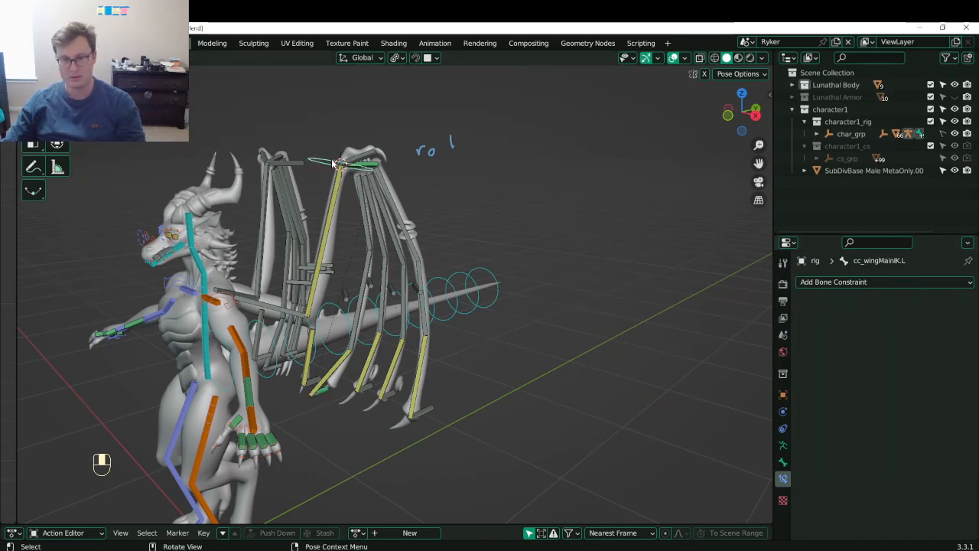
key(g)
click(361, 158)
key(r)
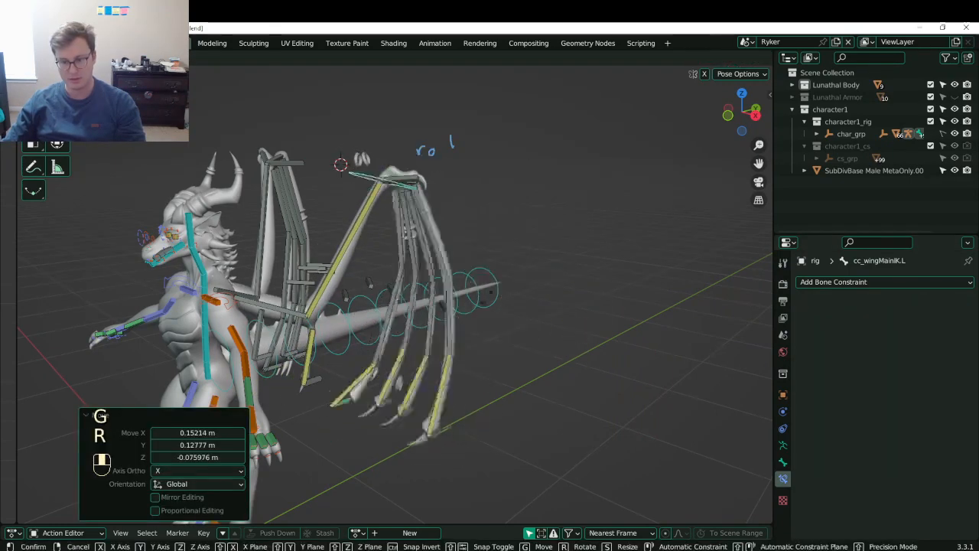
click(533, 191)
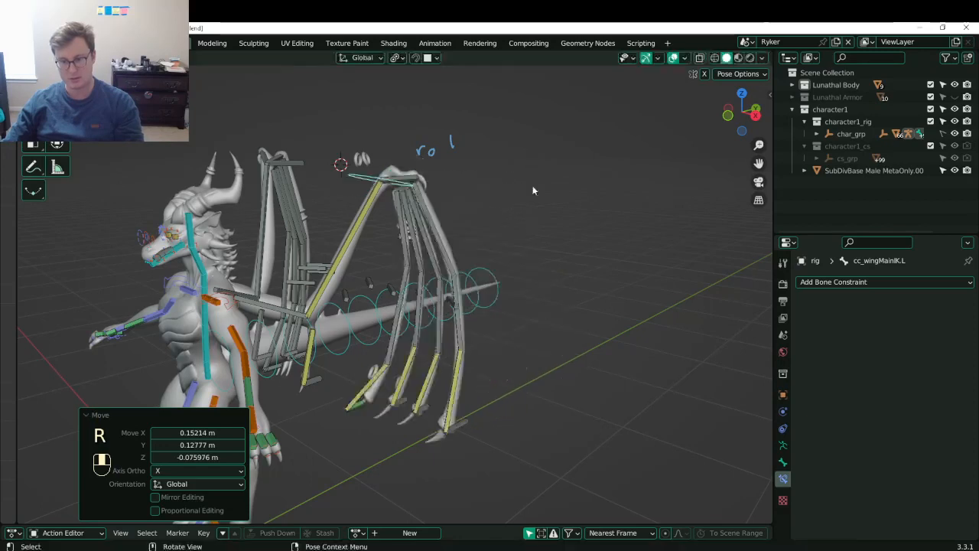
- Enable the X, Y and Z limits on cc_wingAIK.L's Limit Rotation constraint and test them by rotating the main left wing IK control about Z
click(361, 412)
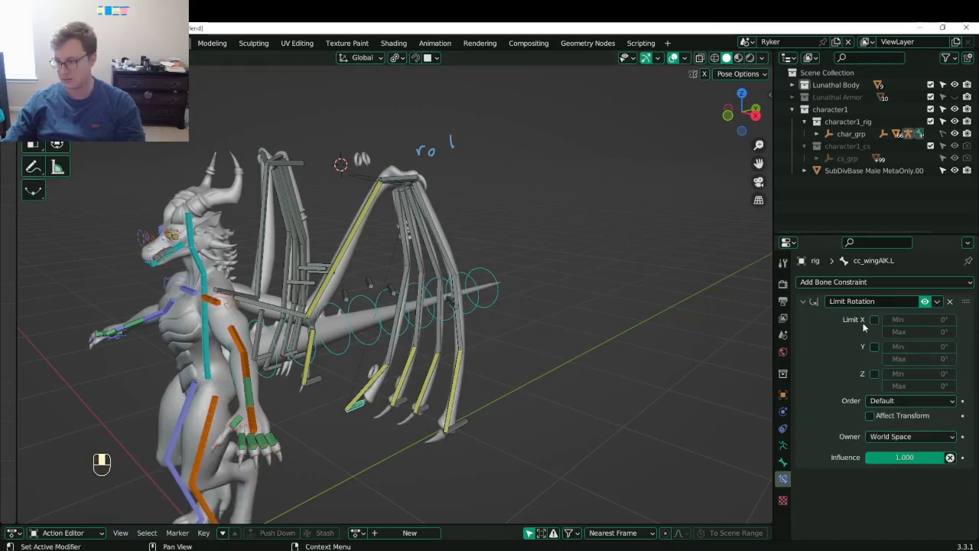
click(874, 320)
click(874, 346)
click(874, 373)
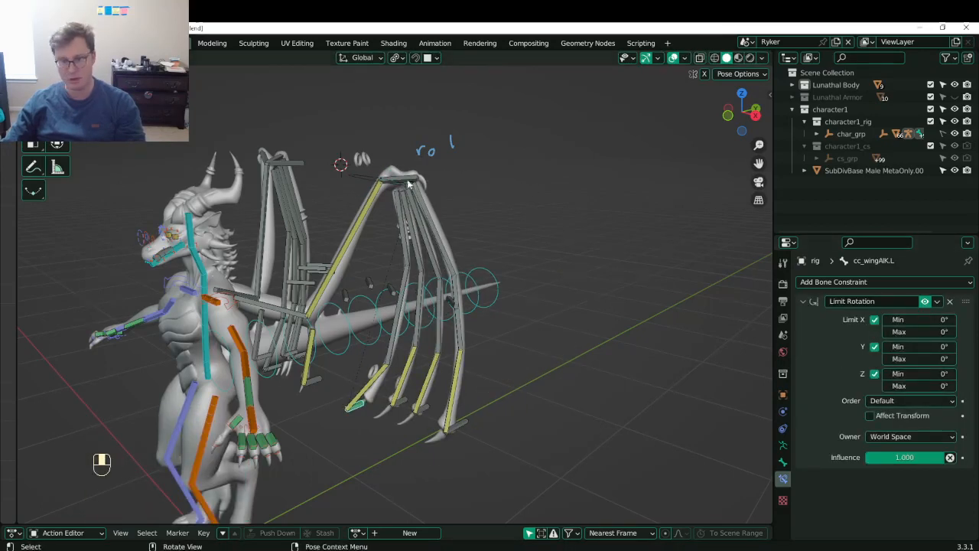
click(405, 184)
key(r)
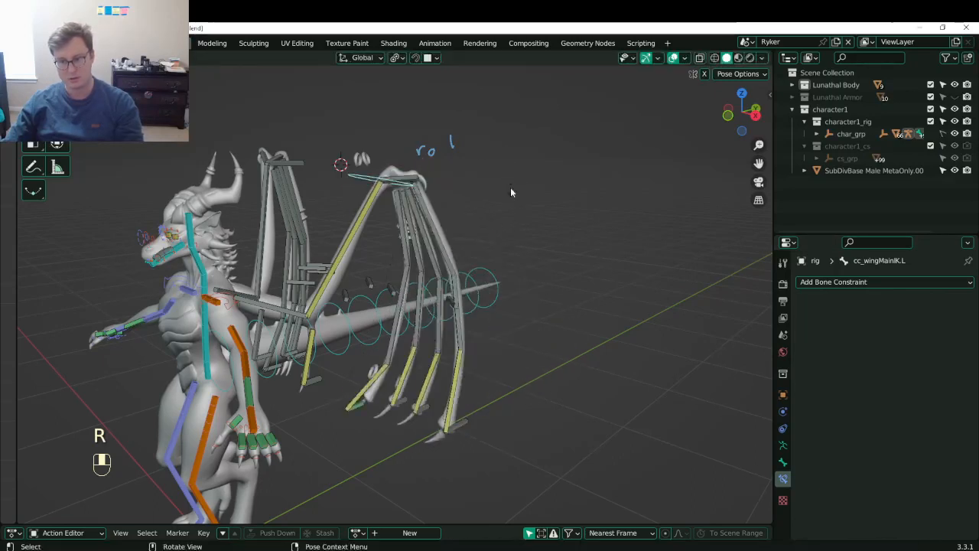
key(r)
key(z)
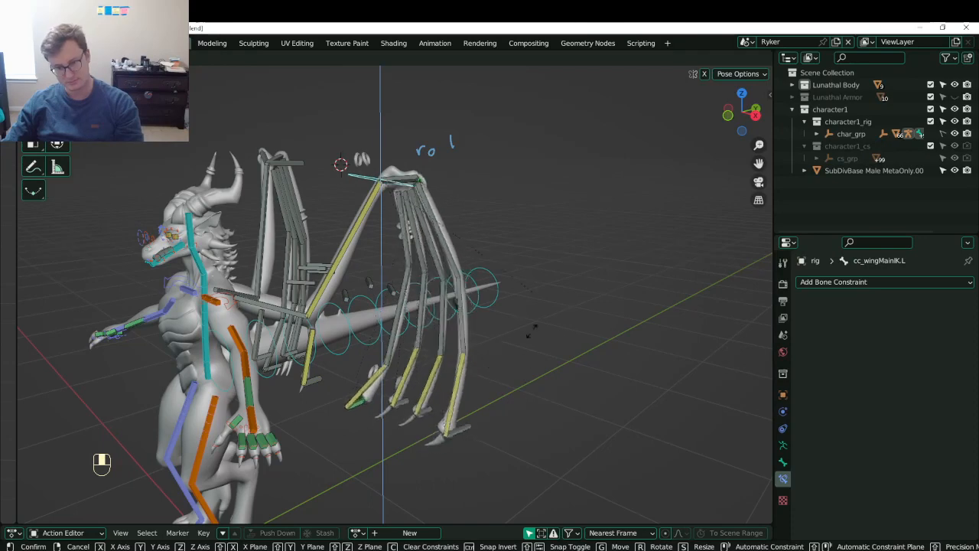
click(364, 403)
- Set the Limit Rotation constraint's owner to Pose Space and try rotating the main left wing IK control, cancelling each rotation
click(359, 408)
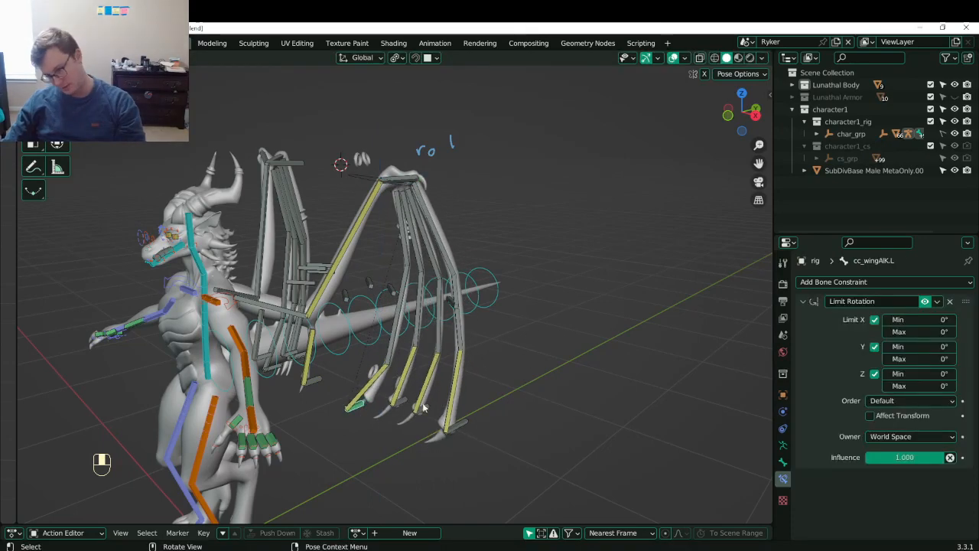
click(906, 403)
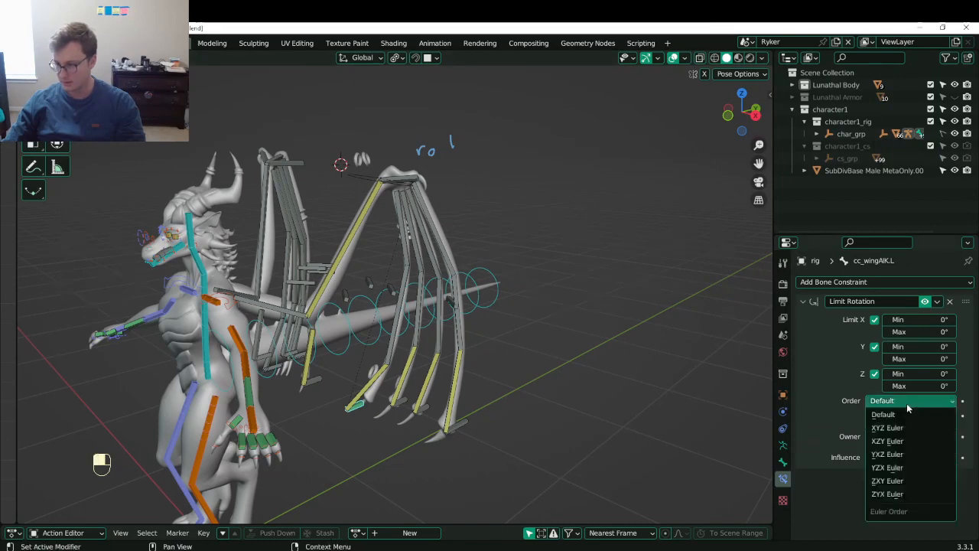
click(857, 402)
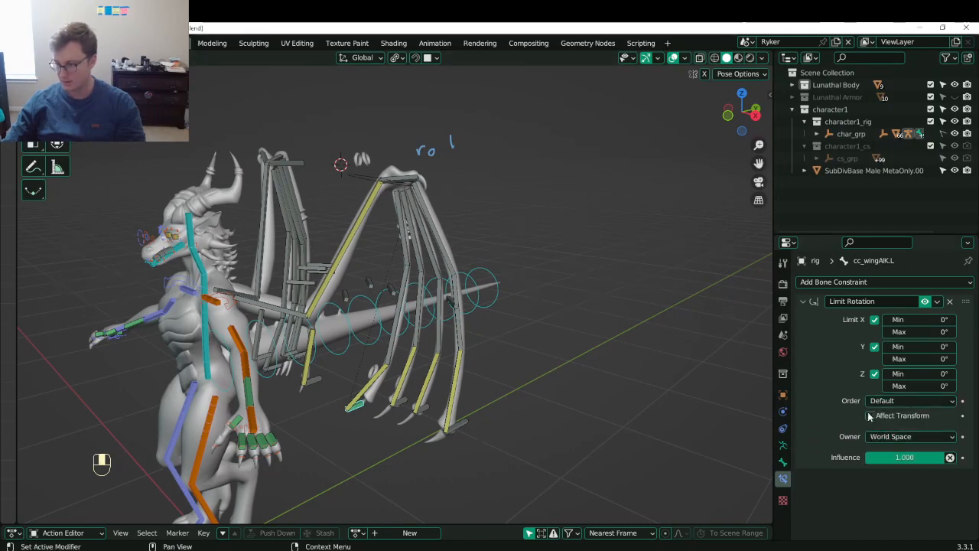
click(910, 436)
click(887, 483)
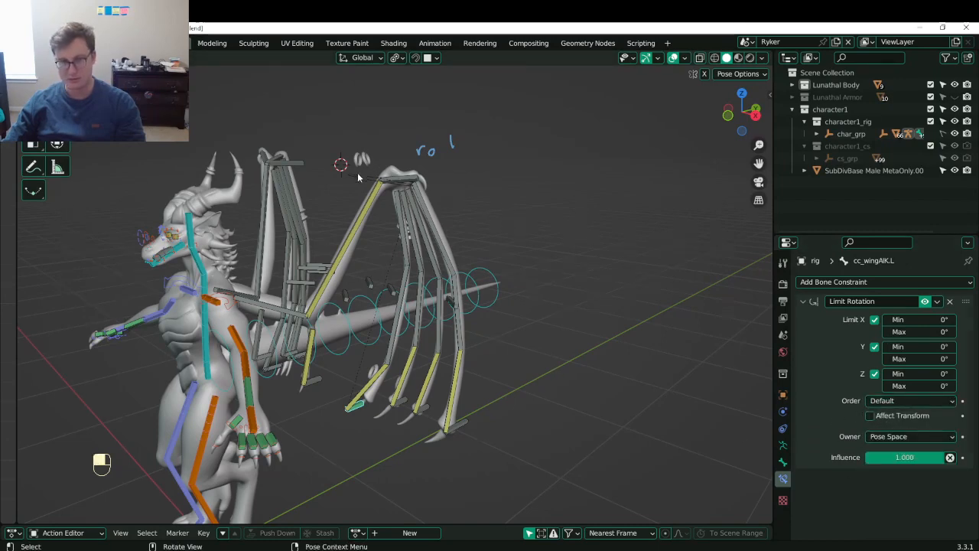
click(358, 174)
key(r)
right_click(526, 241)
key(r)
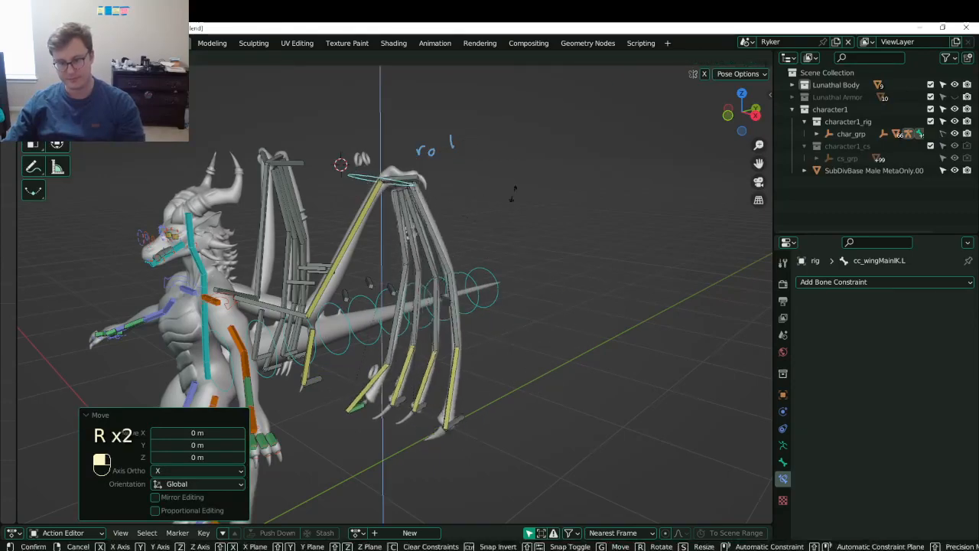
right_click(536, 240)
- Clear the rotation and location of all bones and remove the Limit Rotation constraint from cc_wingAIK.L
key(a)
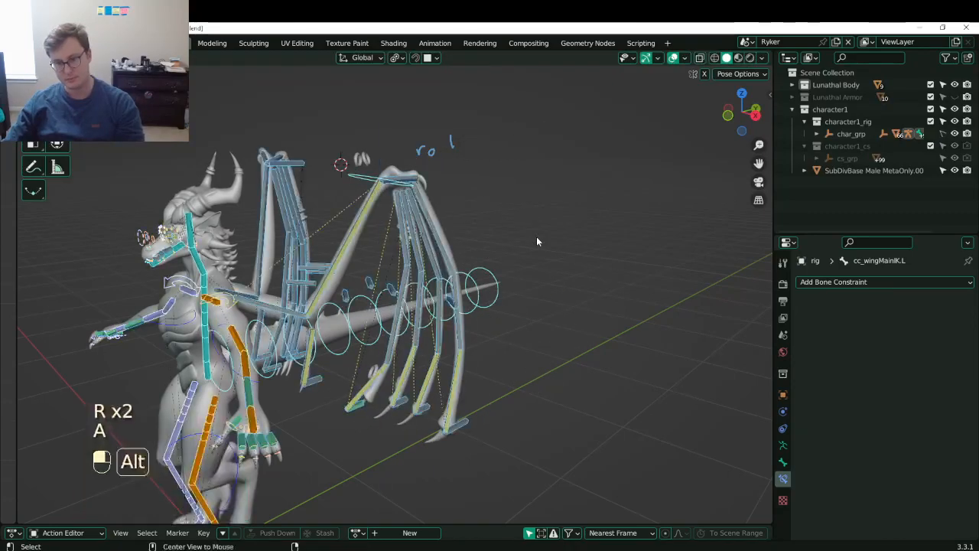
key(alt+r)
key(alt+g)
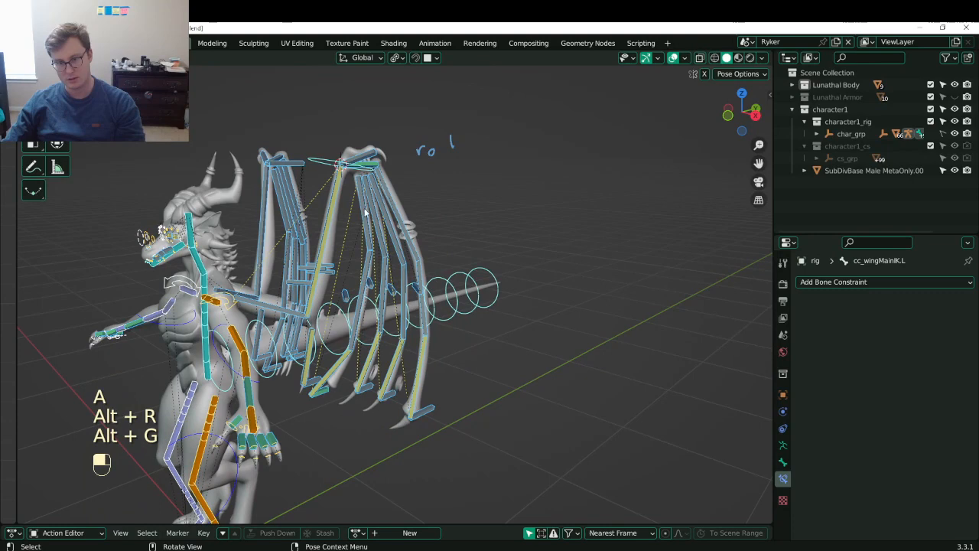
click(326, 391)
click(949, 302)
- Add a Limit Distance constraint to the cc_wingAIK.L bone
click(939, 283)
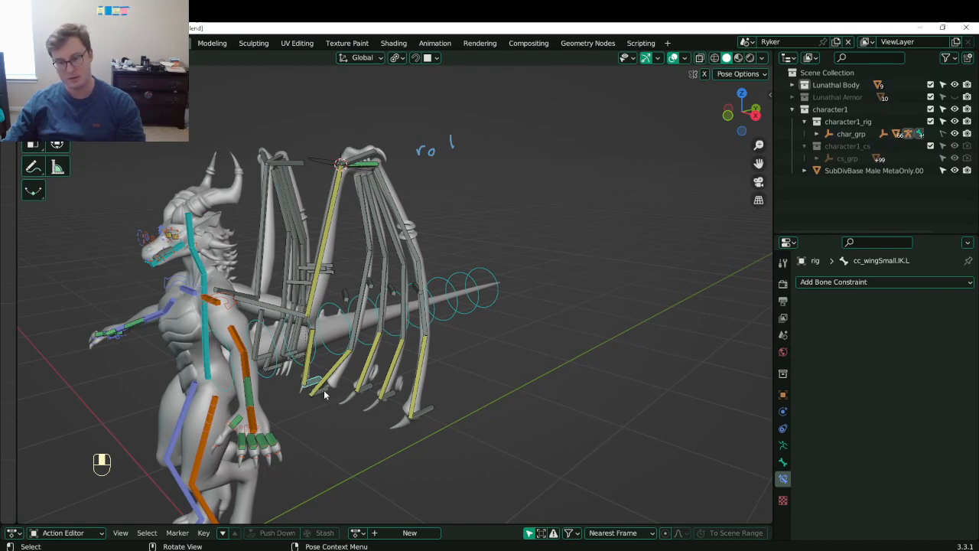
click(314, 386)
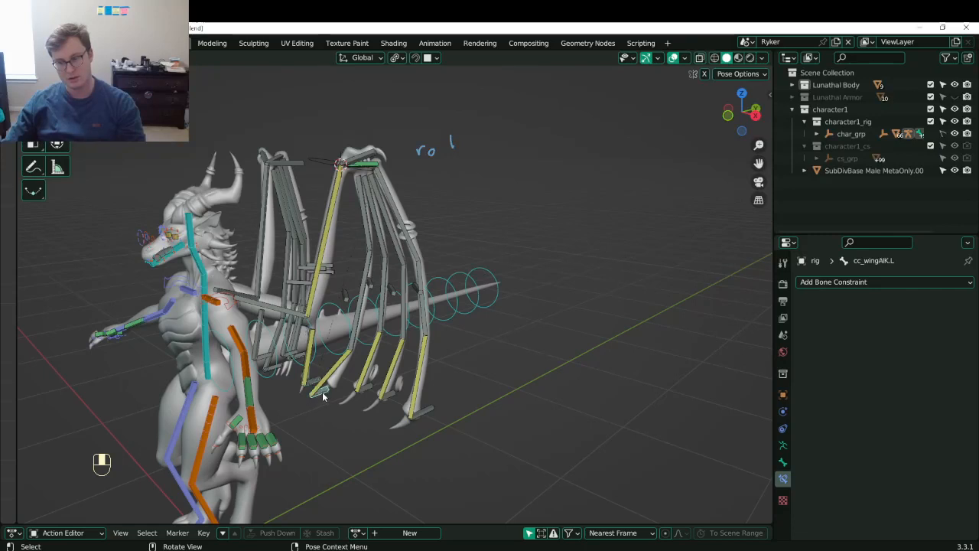
click(868, 282)
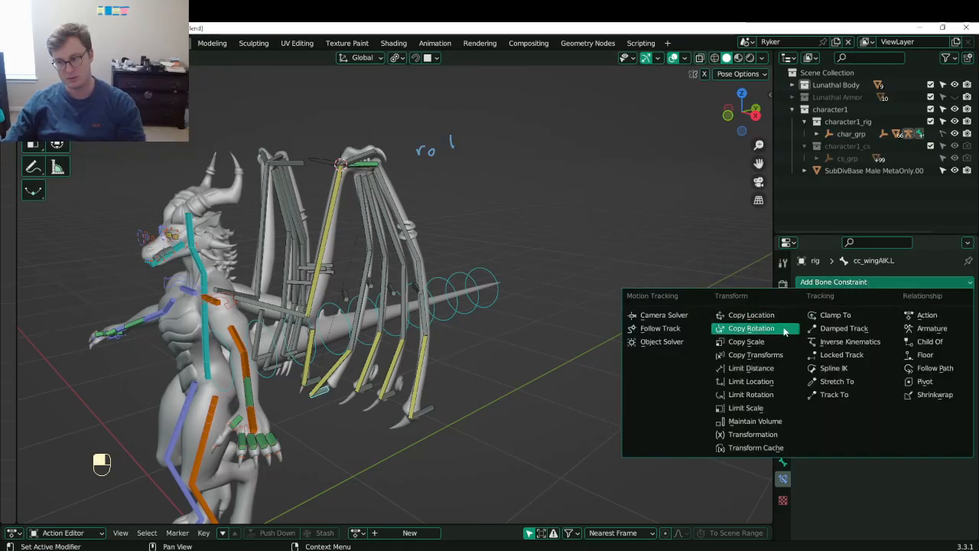
click(760, 369)
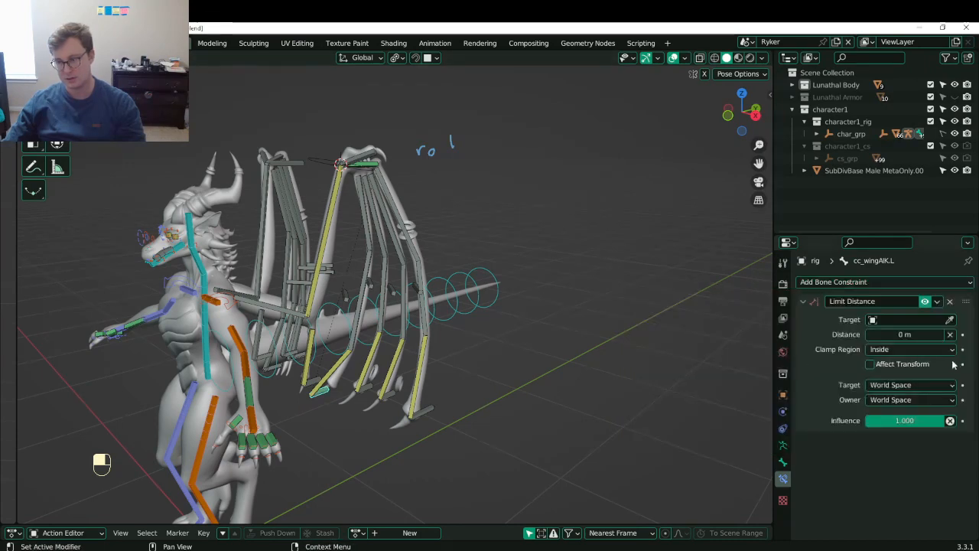
- Target cc_wingAIK.L's Limit Distance constraint to the rig's cc_wingSmall.IK.L bone, using the copied bone name
click(311, 382)
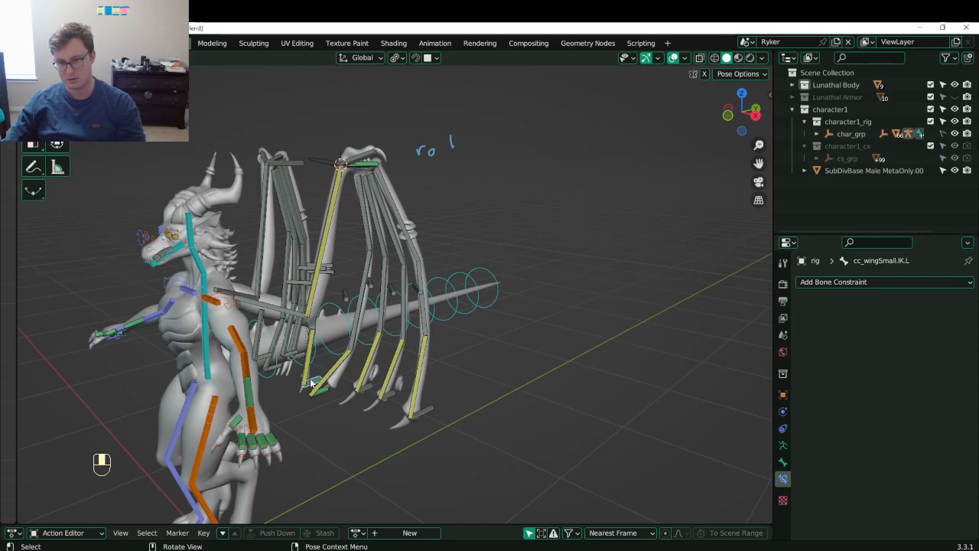
click(783, 462)
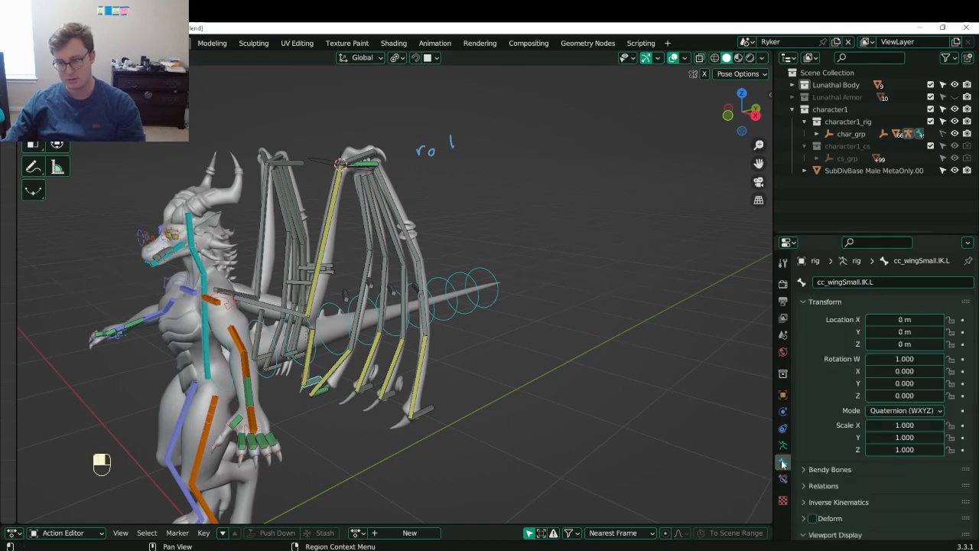
key(ctrl+c)
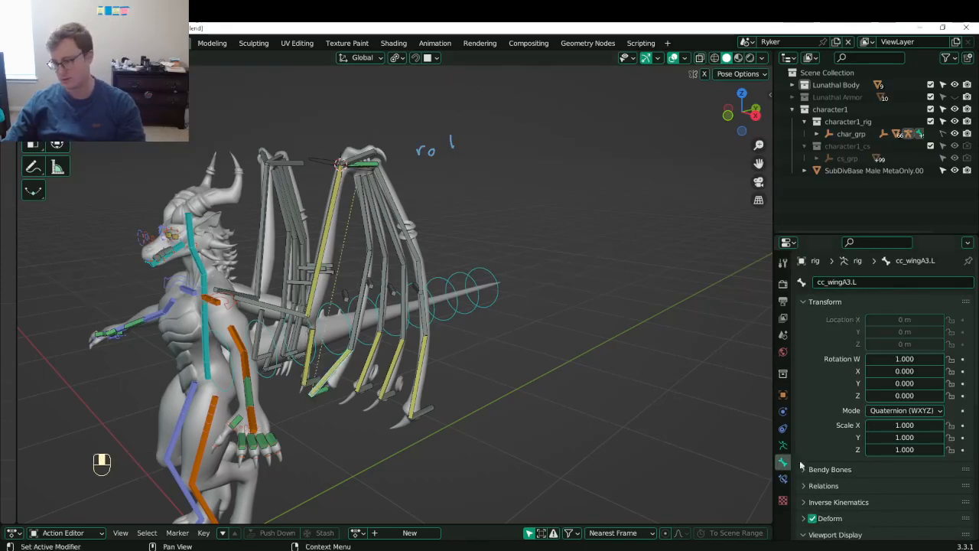
click(322, 396)
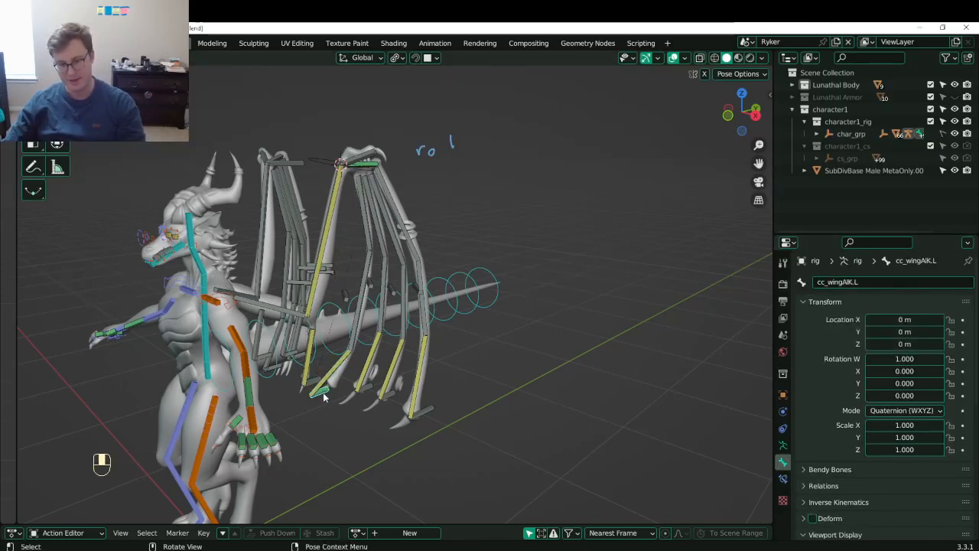
click(782, 478)
click(921, 320)
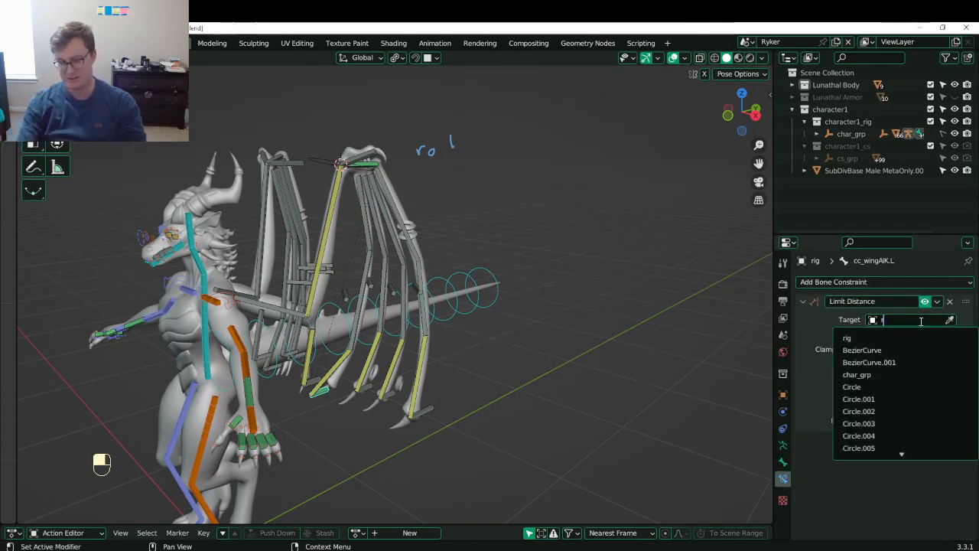
text(rig)
key(Return)
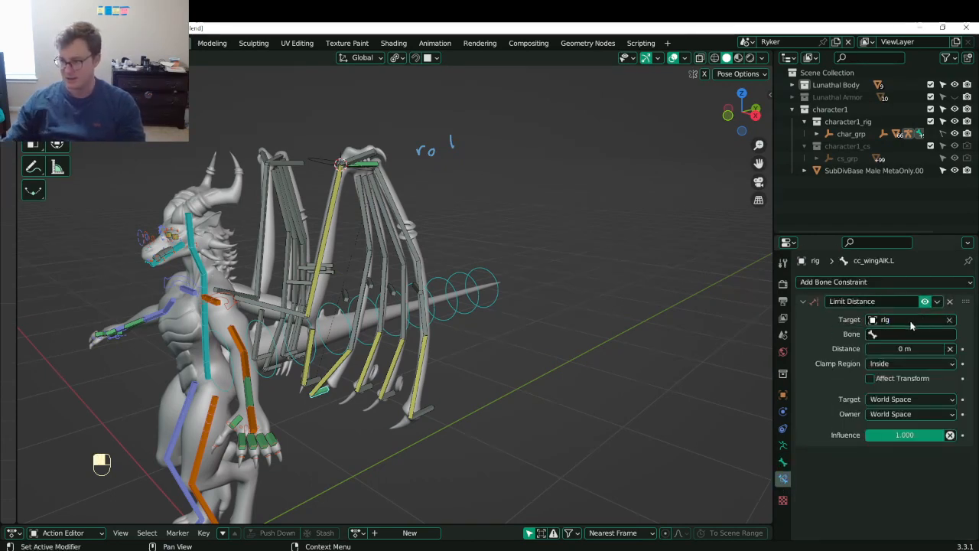
click(910, 334)
key(ctrl+v)
key(Return)
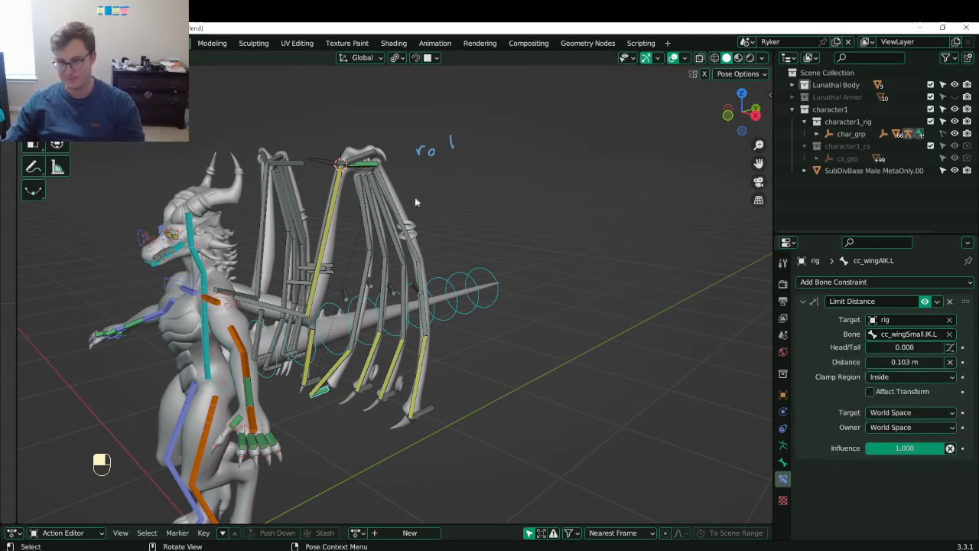
- Test the Limit Distance constraint by moving the main left wing IK control about 0.27, 0.24 and -0.11 m in X, Y and Z, and rotating it
click(333, 166)
key(g)
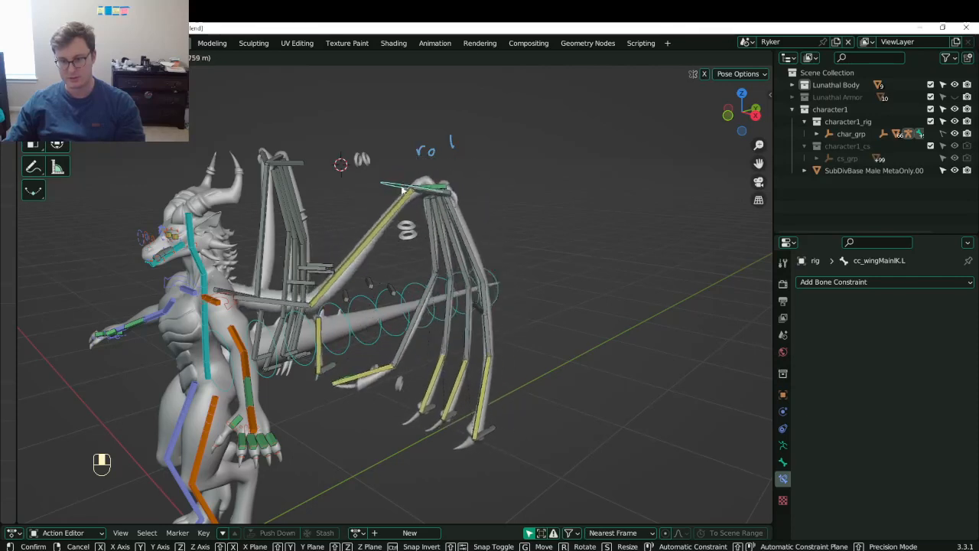
click(404, 186)
key(r)
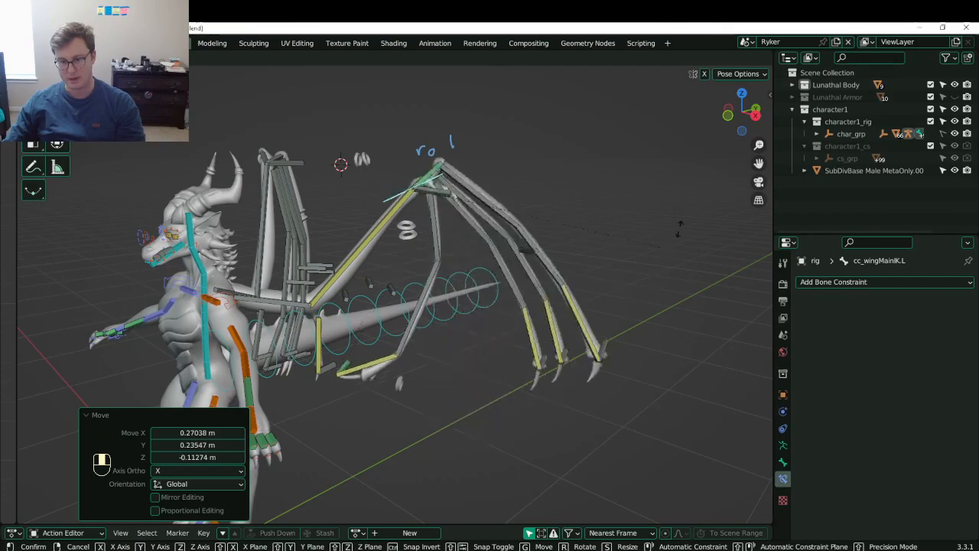
click(637, 296)
- Set the influence of cc_wingAIK.L's Limit Distance constraint to 0.750
middle_drag(637, 296, 327, 368)
click(336, 338)
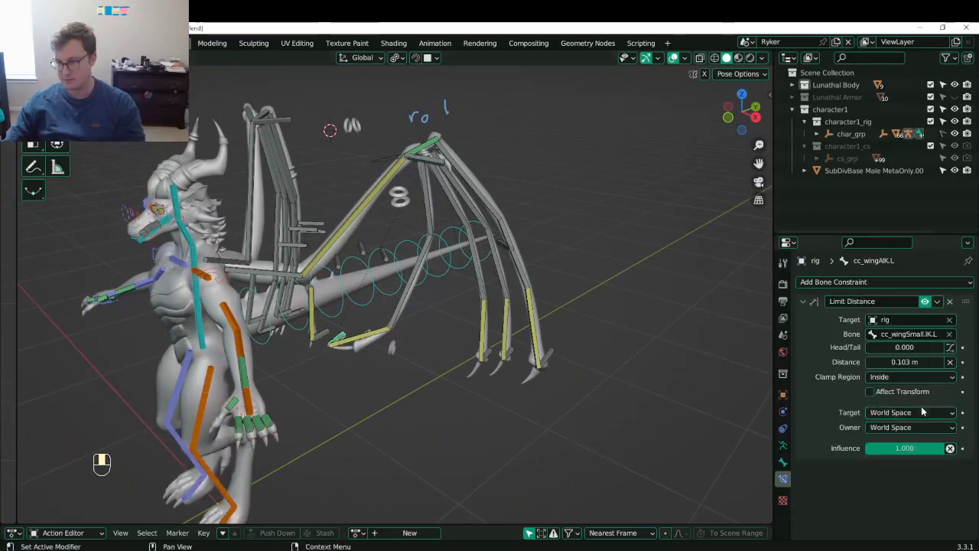
drag(929, 450, 894, 449)
click(907, 448)
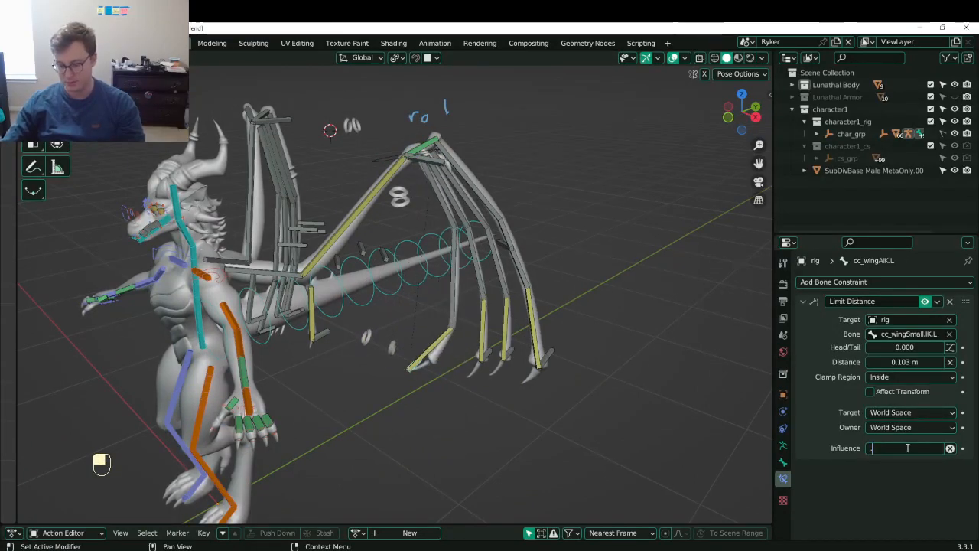
key(Return)
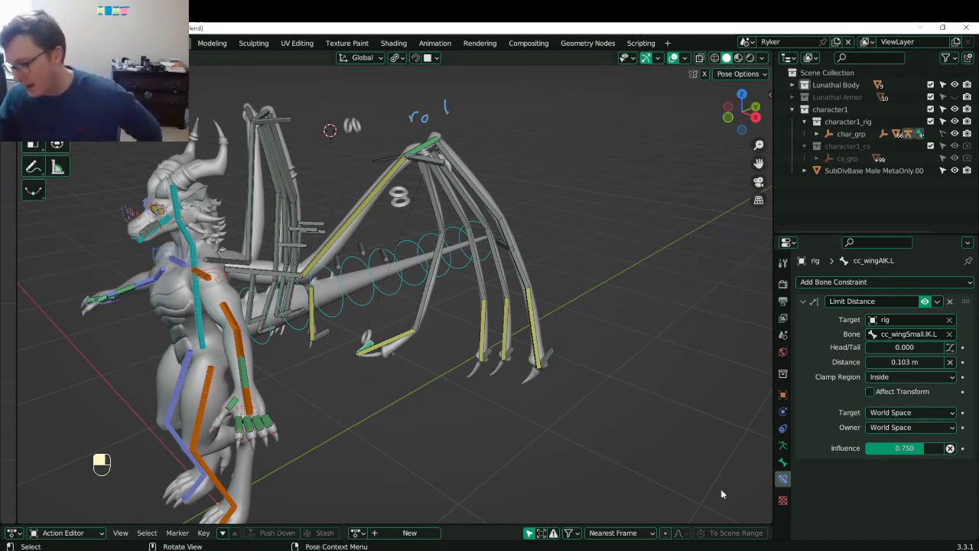
click(920, 540)
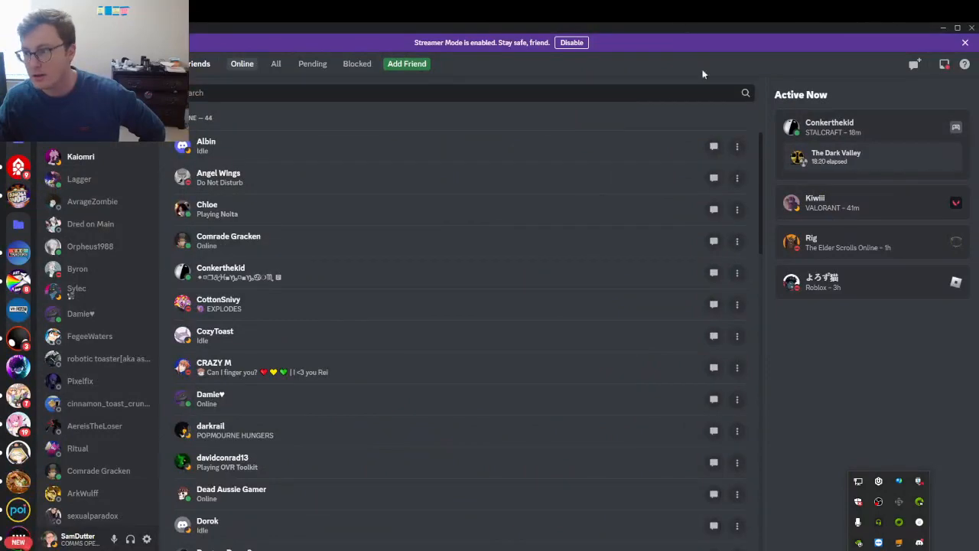
drag(730, 31, 978, 252)
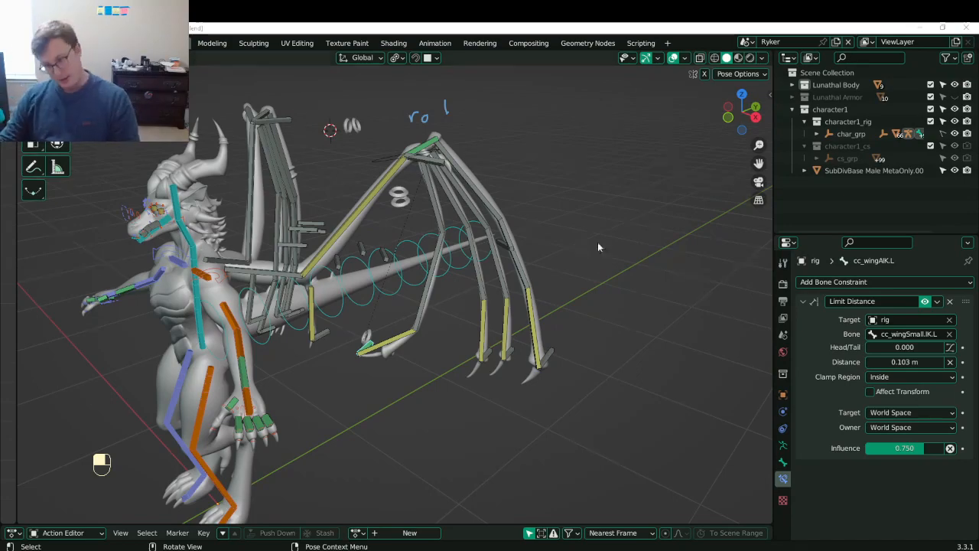
- Test the 0.750-influence Limit Distance constraint by moving the main left wing IK control about -0.06, -0.10 and -0.07 m in X, Y and Z
middle_drag(598, 241, 398, 191)
scroll(420, 361, up, 3)
middle_drag(397, 360, 340, 371)
scroll(446, 369, down, 2)
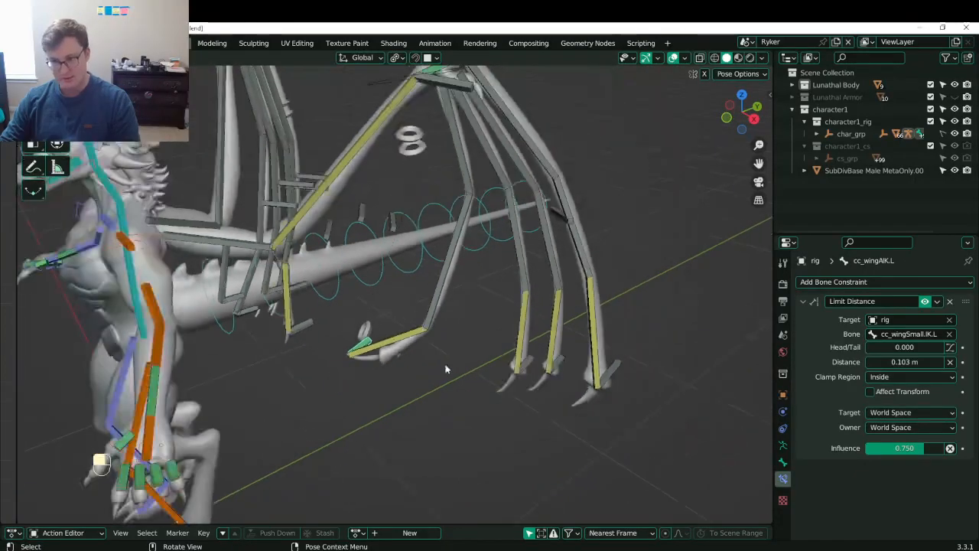
scroll(382, 196, down, 3)
scroll(382, 196, down, 3)
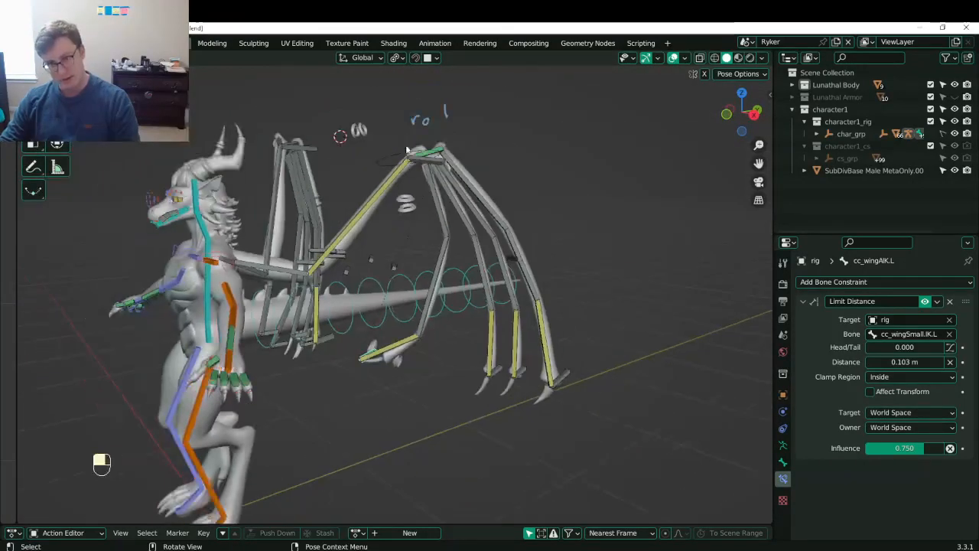
click(437, 162)
key(g)
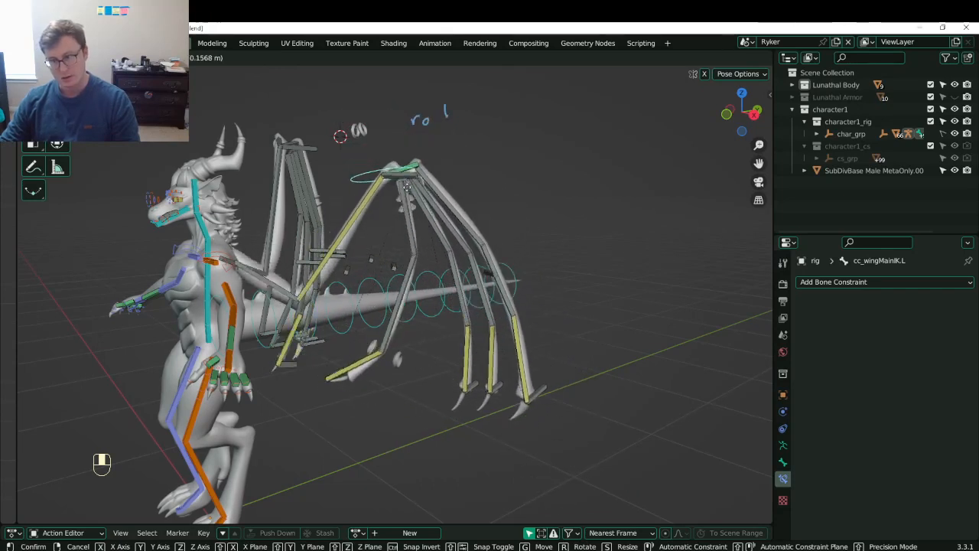
click(413, 175)
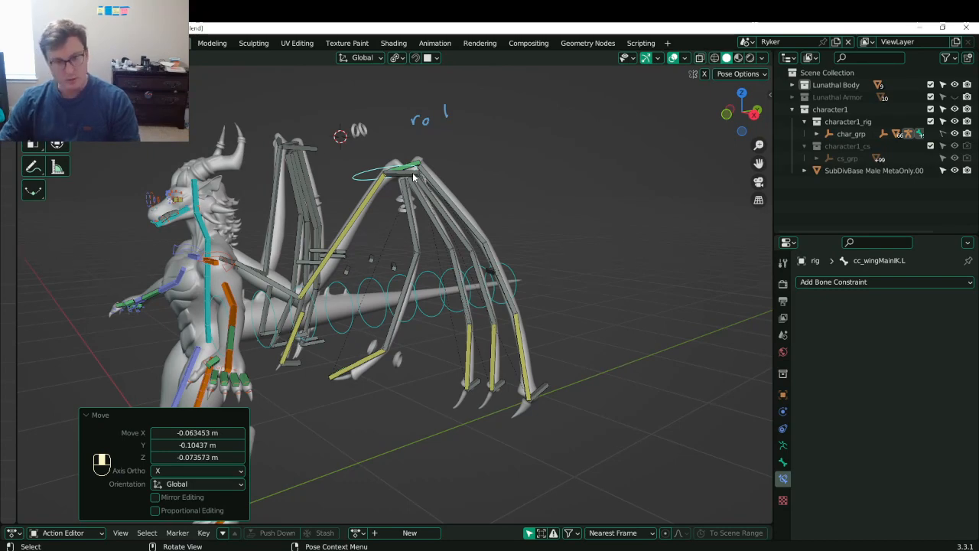
key(Escape)
- Save the file outside Pose Mode and show only the rig's first bone layer
key(ctrl+Tab)
ctrl+middle_drag(412, 172, 412, 153)
key(ctrl+s)
shift+middle_drag(366, 270, 459, 283)
click(783, 445)
scroll(686, 400, down, 2)
middle_drag(687, 400, 757, 403)
click(805, 349)
- In Pose Mode, show the Rig Main Properties settings and snap the left arm from IK to FK and back to IK
middle_drag(380, 324, 504, 277)
key(ctrl+Tab)
scroll(495, 293, down, 3)
key(n)
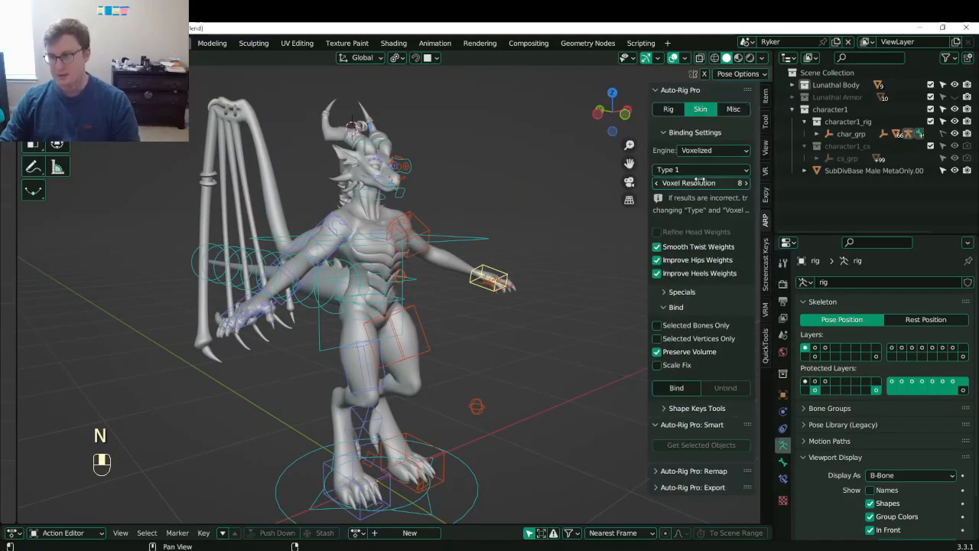
click(766, 122)
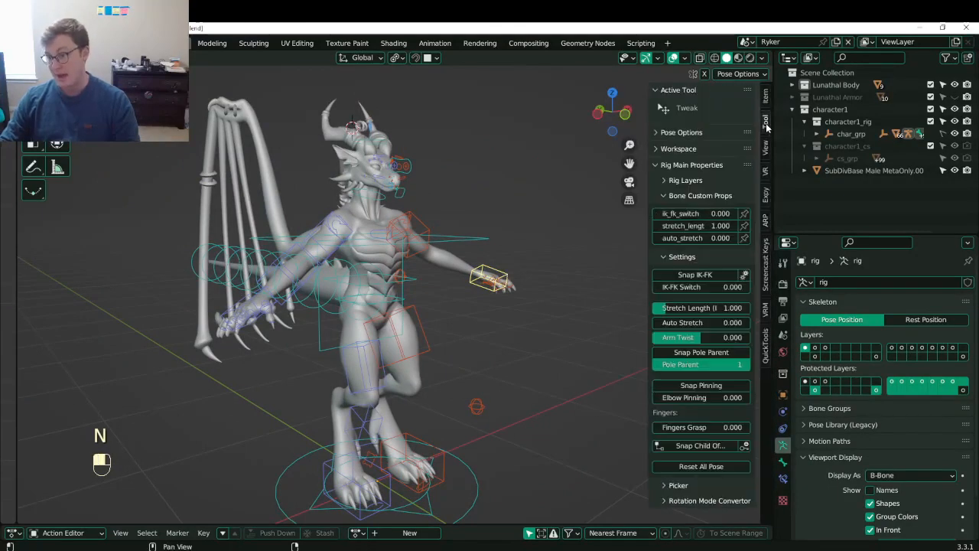
click(685, 277)
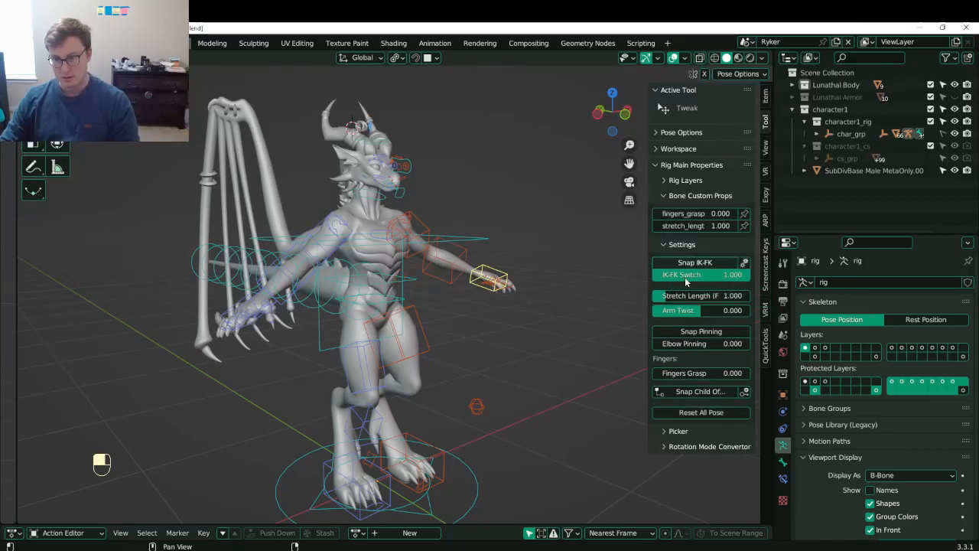
click(694, 264)
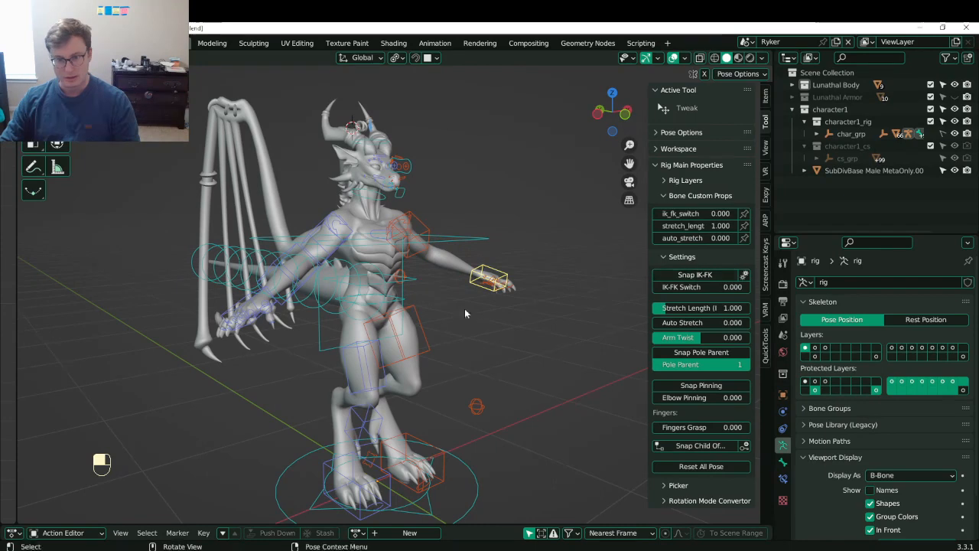
- Move the right hand's IK control to a new position and snap the right arm to FK
mouse_move(465, 308)
middle_down()
mouse_move(543, 316)
mouse_move(472, 317)
mouse_move(478, 306)
middle_up()
scroll(496, 324, up, 1)
click(496, 325)
key(g)
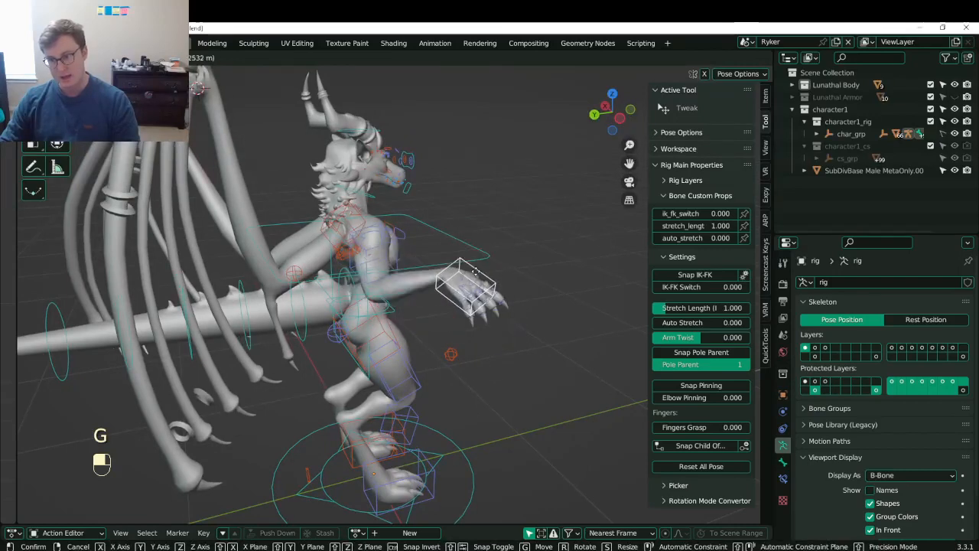
click(480, 292)
click(677, 275)
- Rotate the right hand's FK control by -60° about the view axis and try to move it
middle_drag(540, 305, 505, 359)
key(r)
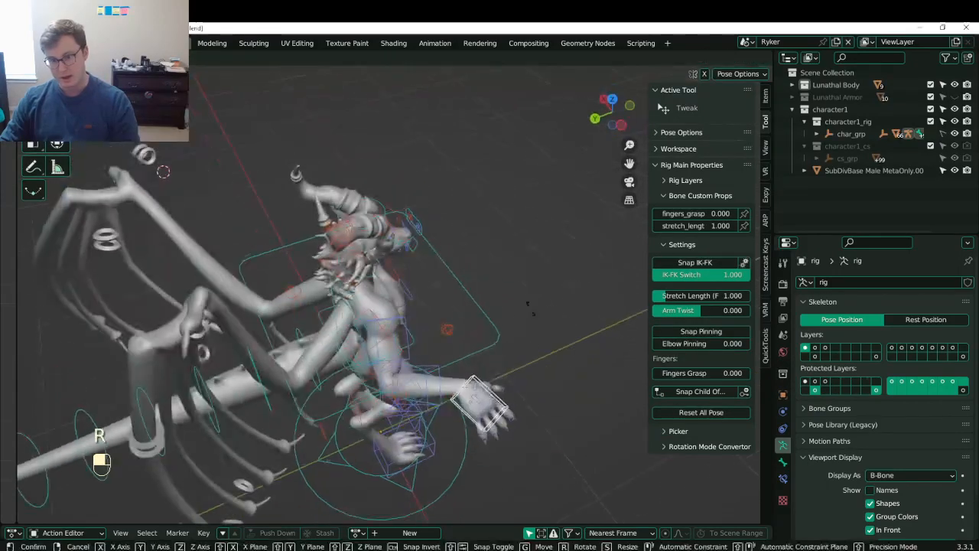
click(474, 274)
middle_drag(475, 313, 501, 261)
key(g)
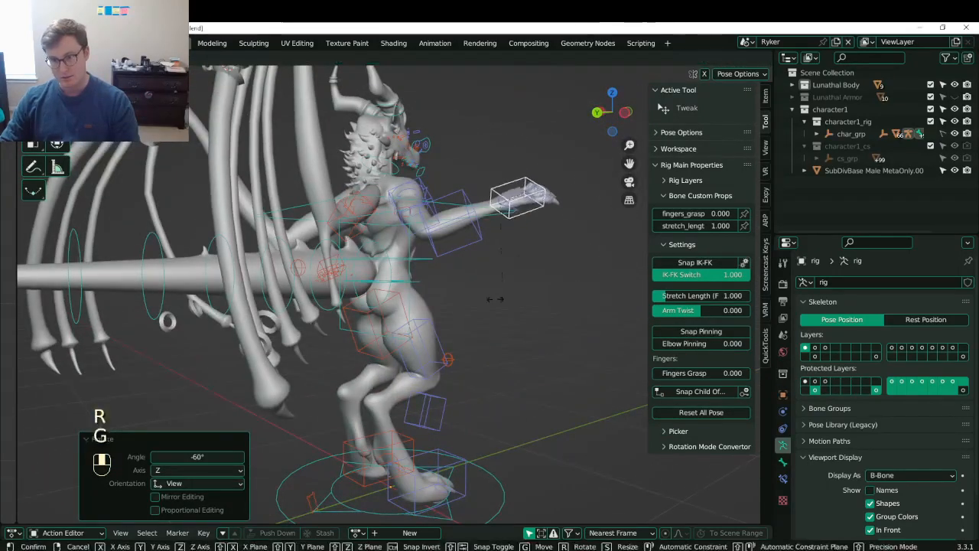
right_click(515, 257)
- Rotate the right forearm's FK control, and rotate the right upper arm's FK control by -50° about the view axis
click(465, 207)
key(r)
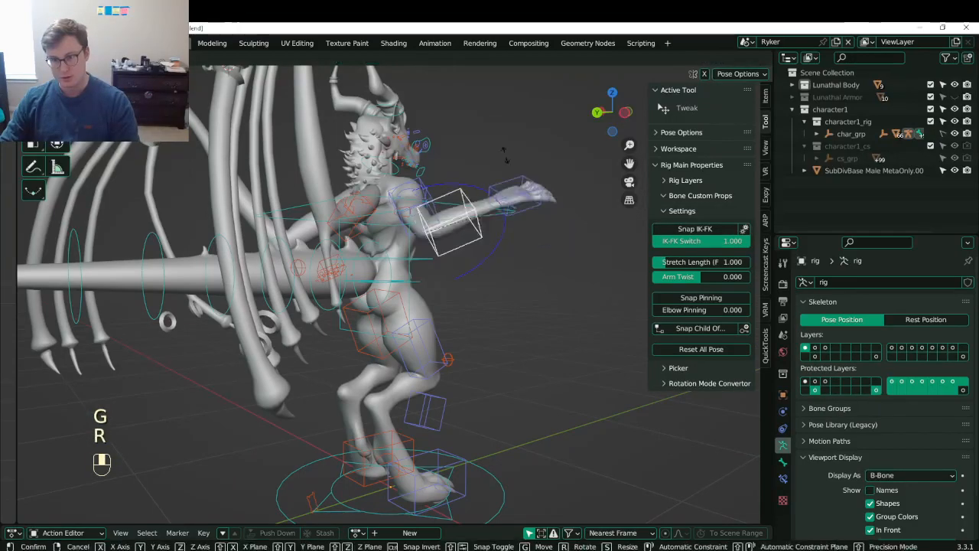
click(415, 214)
middle_drag(413, 208, 442, 249)
key(r)
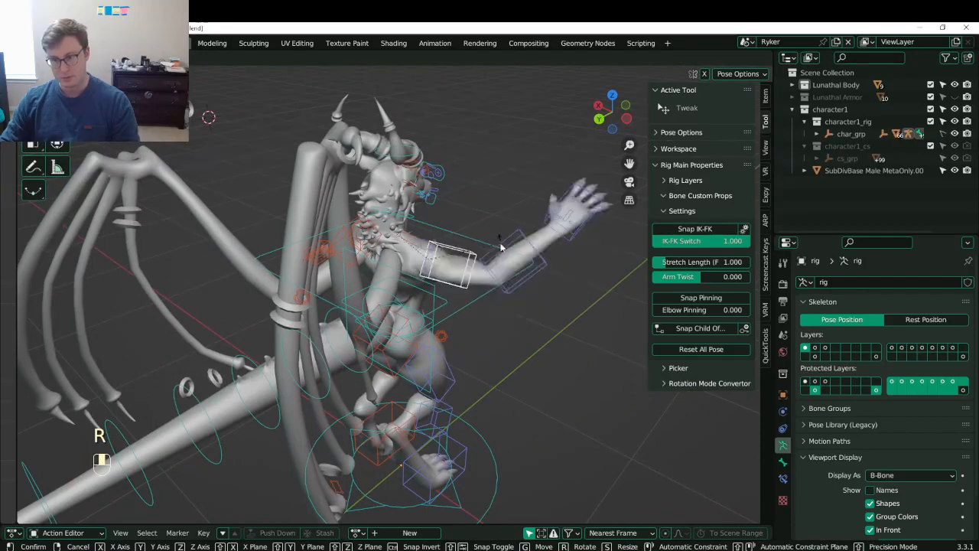
click(497, 264)
- Clear the rotation and location of all visible bones and snap the right arm back to IK
middle_drag(497, 263, 196, 258)
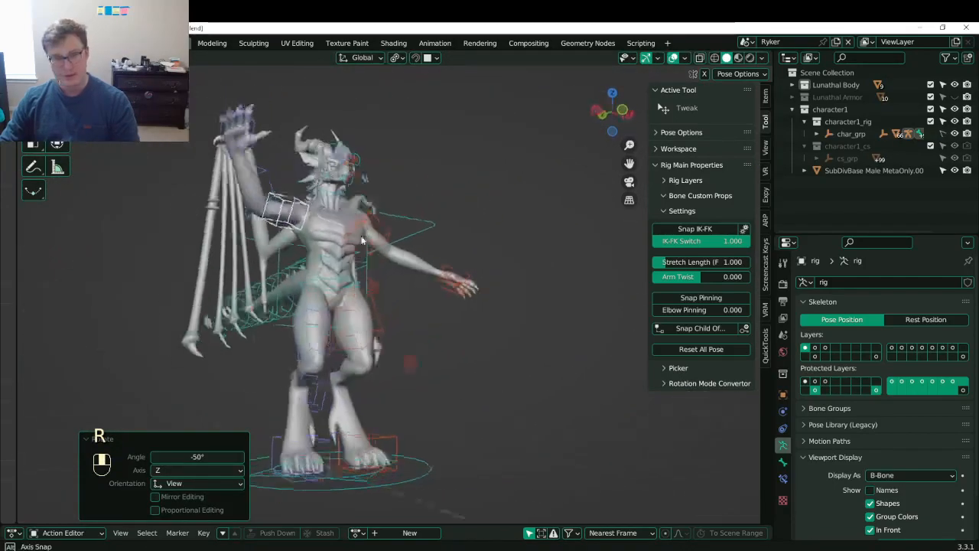
key(a)
key(alt+r)
key(alt+g)
click(197, 258)
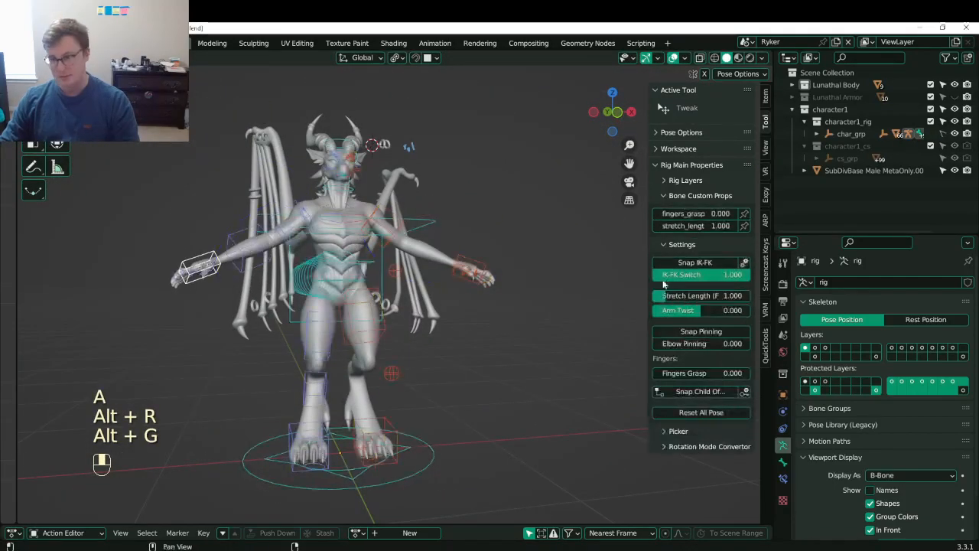
click(706, 263)
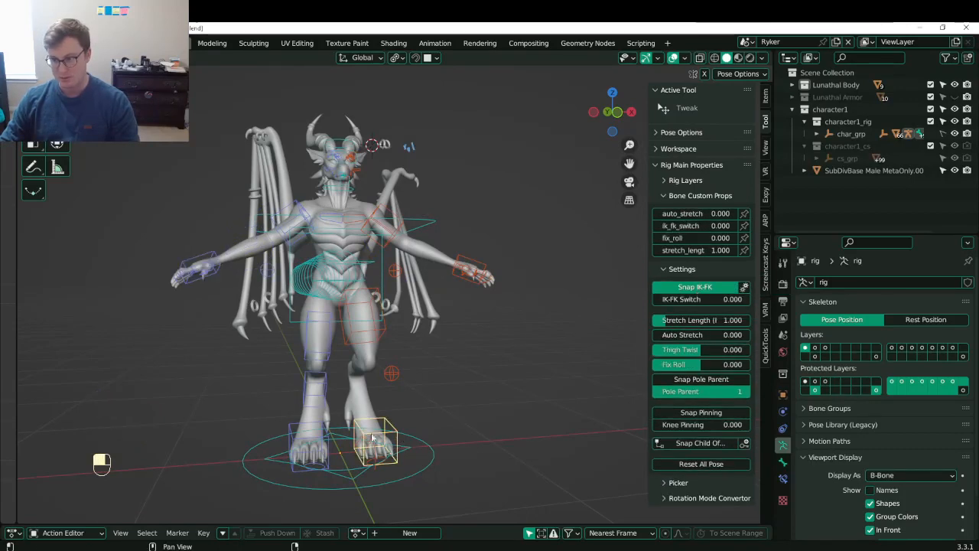
- Snap the left leg to FK and back to IK, and try moving the left foot's IK control
click(346, 448)
middle_drag(401, 413, 435, 436)
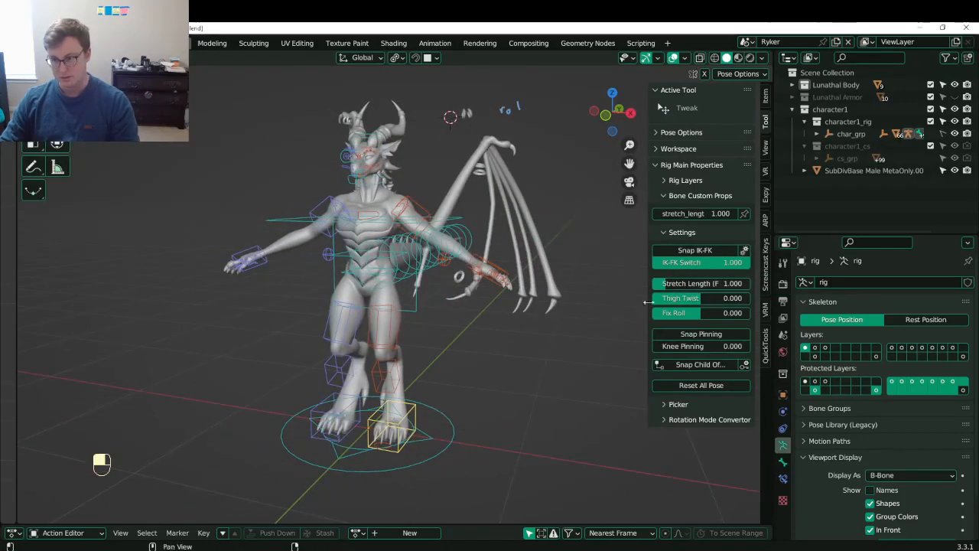
key(g)
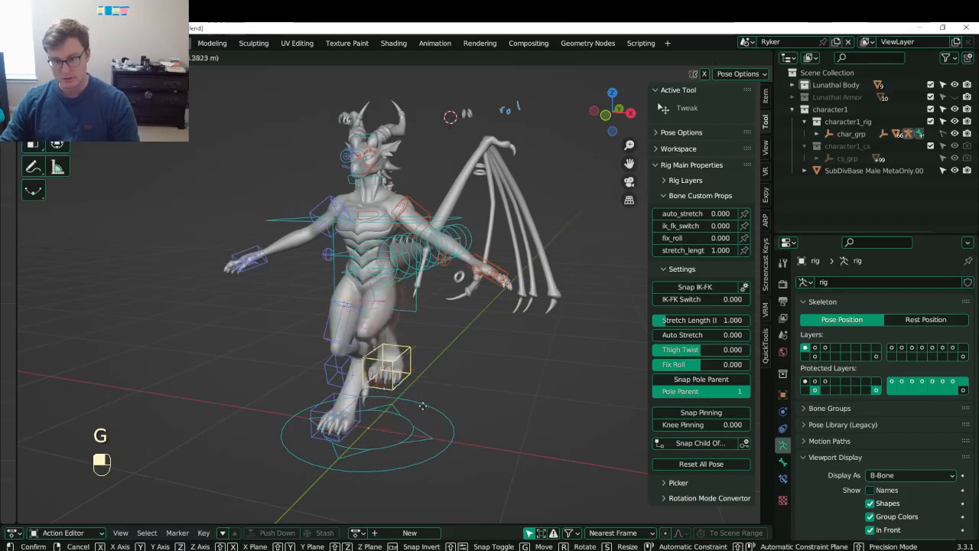
right_click(513, 347)
- Return the rig to Object Mode and save the file
middle_drag(513, 343, 417, 360)
middle_drag(382, 359, 427, 391)
key(ctrl+Tab)
key(ctrl+s)
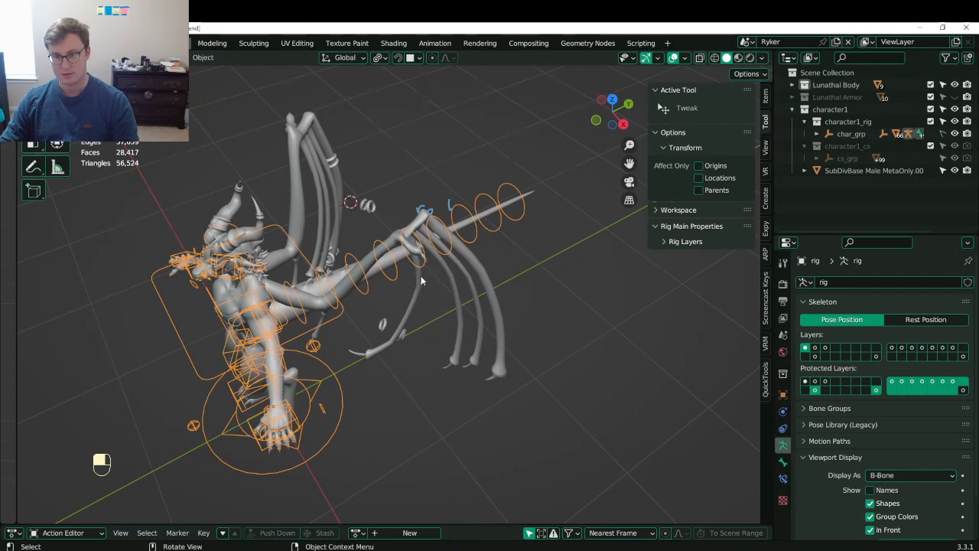
- Select the body mesh and reselect the rig, enter Pose Mode and select the left thigh control
middle_drag(439, 273, 419, 224)
click(413, 249)
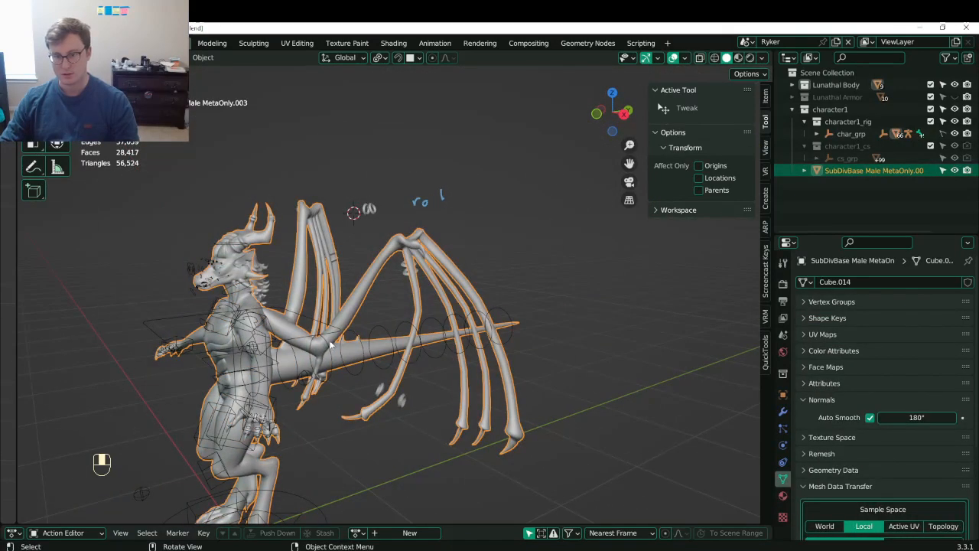
middle_drag(327, 349, 354, 305)
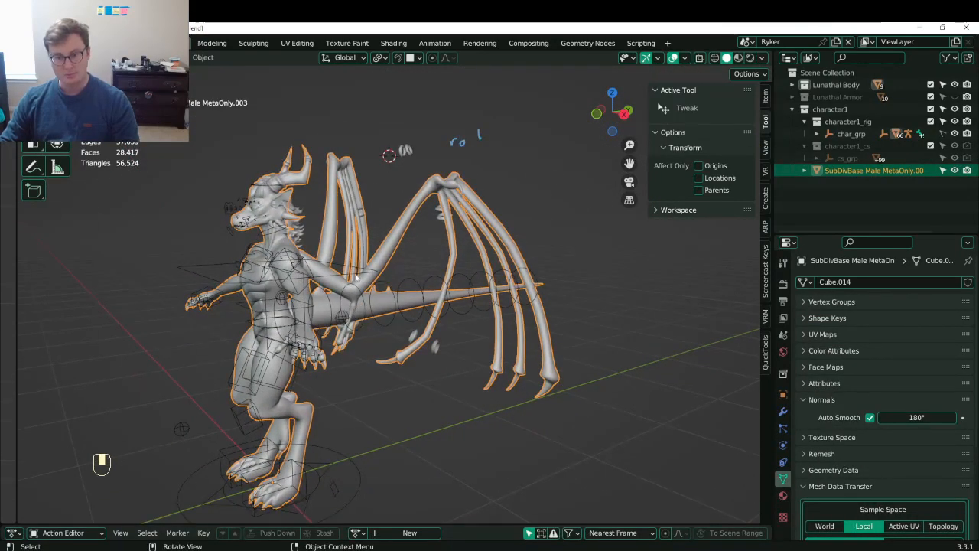
click(356, 280)
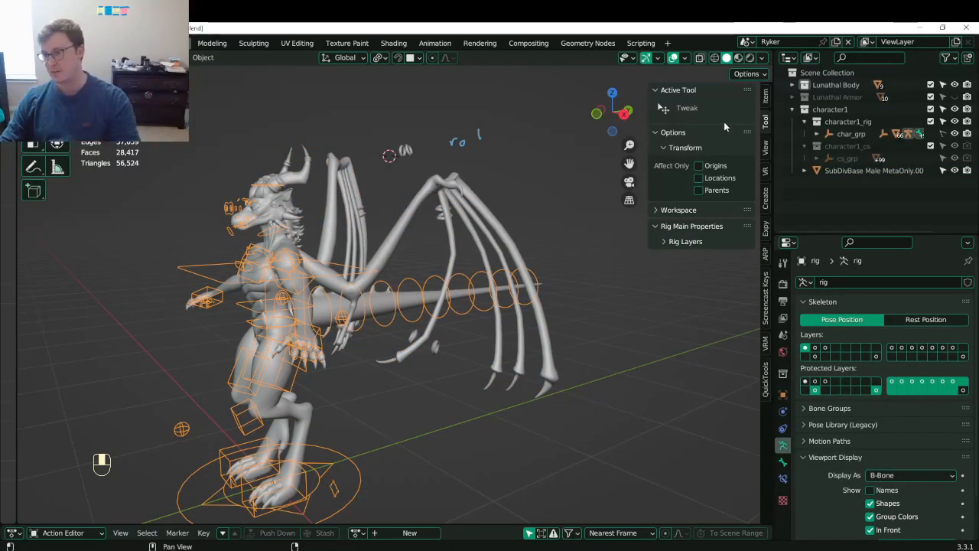
key(ctrl+Tab)
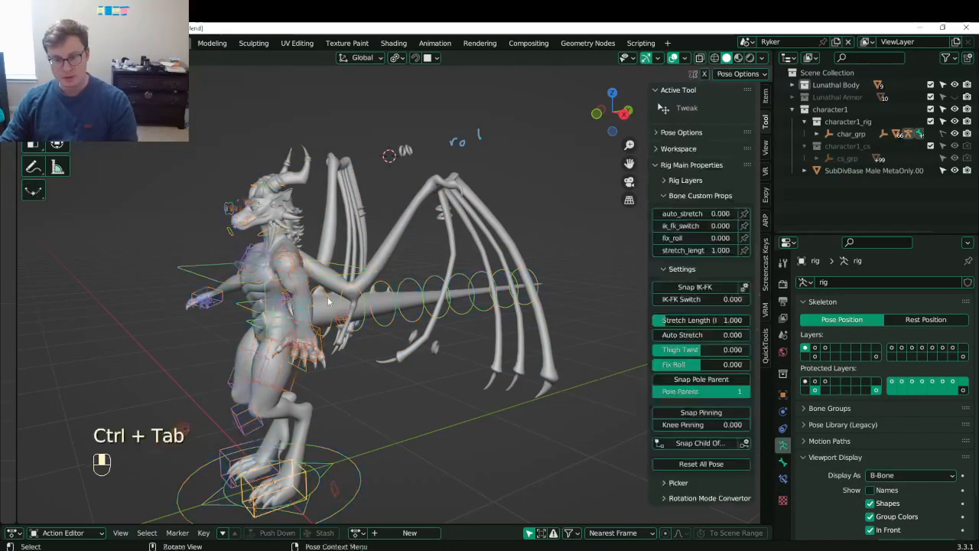
middle_drag(399, 283, 496, 302)
click(494, 298)
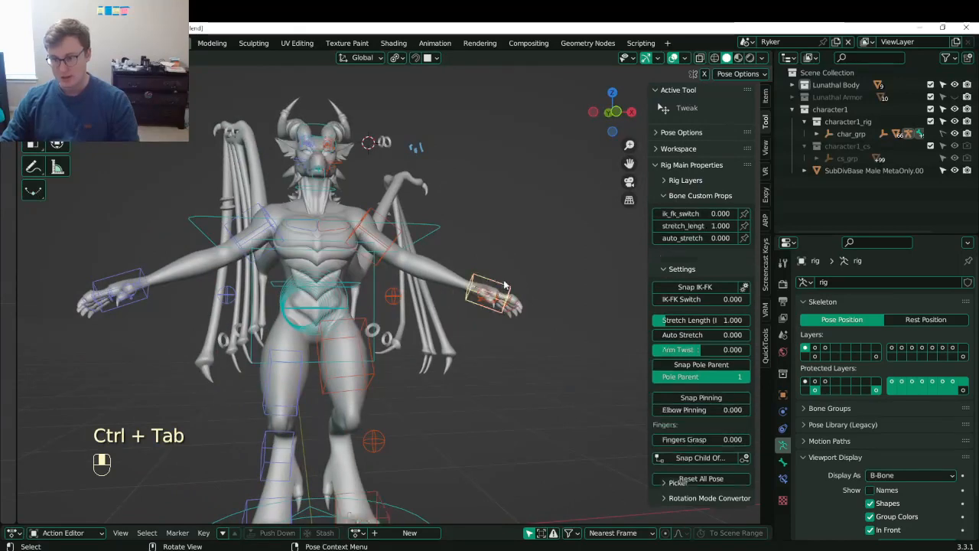
scroll(487, 287, down, 2)
shift+middle_drag(402, 401, 411, 362)
click(370, 326)
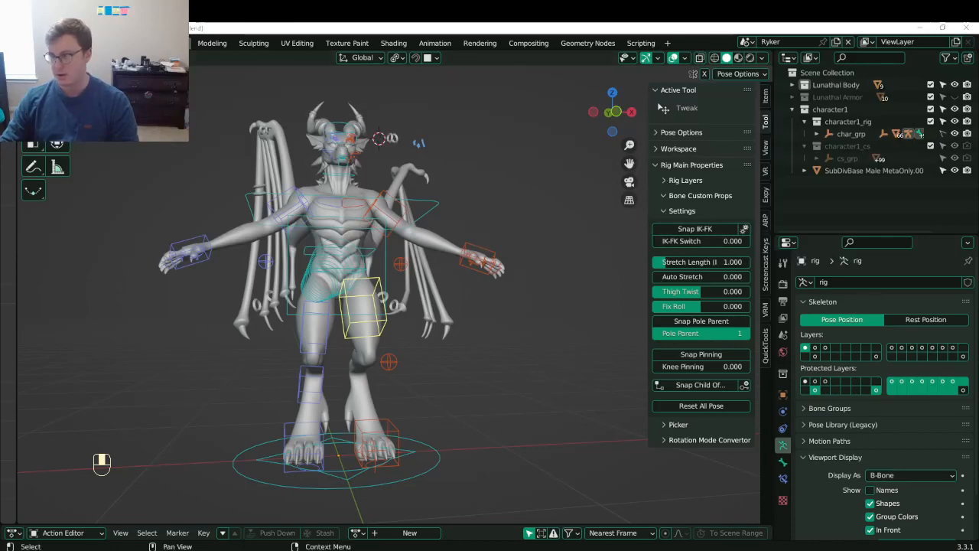
- Capture the Rig Main Properties area with Snipping Tool, circling Tool and underlining Rig Main Properties, and return to Blender
key(super+shift+s)
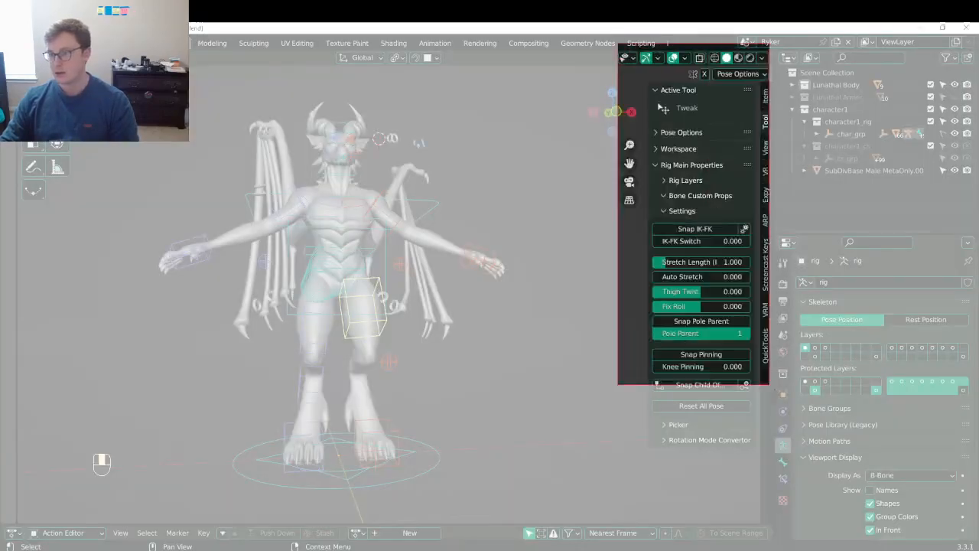
drag(618, 43, 809, 461)
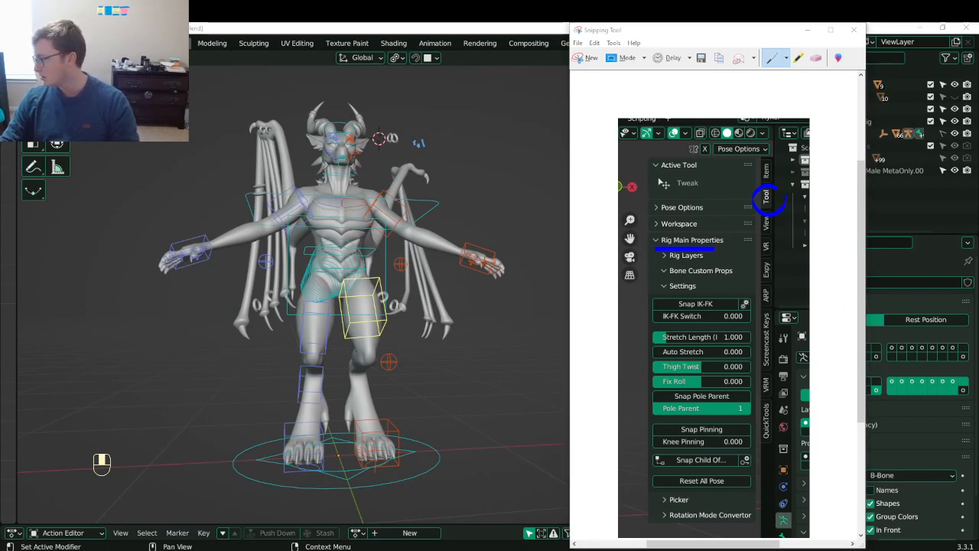
click(495, 27)
- Put the rig back in Object Mode and save Lunathal.blend
middle_drag(378, 219, 290, 229)
key(ctrl+Tab)
middle_drag(467, 275, 441, 278)
key(ctrl+s)
scroll(419, 278, up, 2)
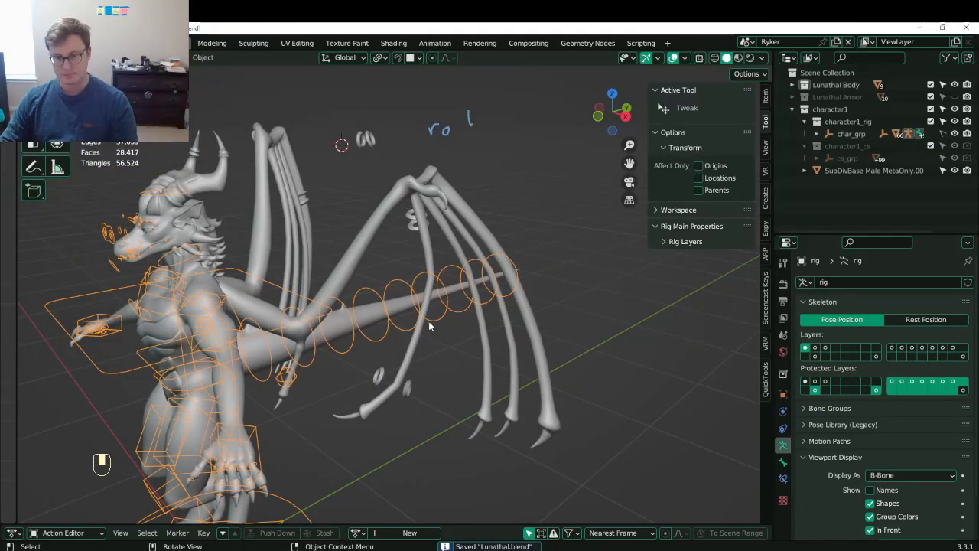
key(ctrl+s)
shift+middle_drag(505, 315, 494, 281)
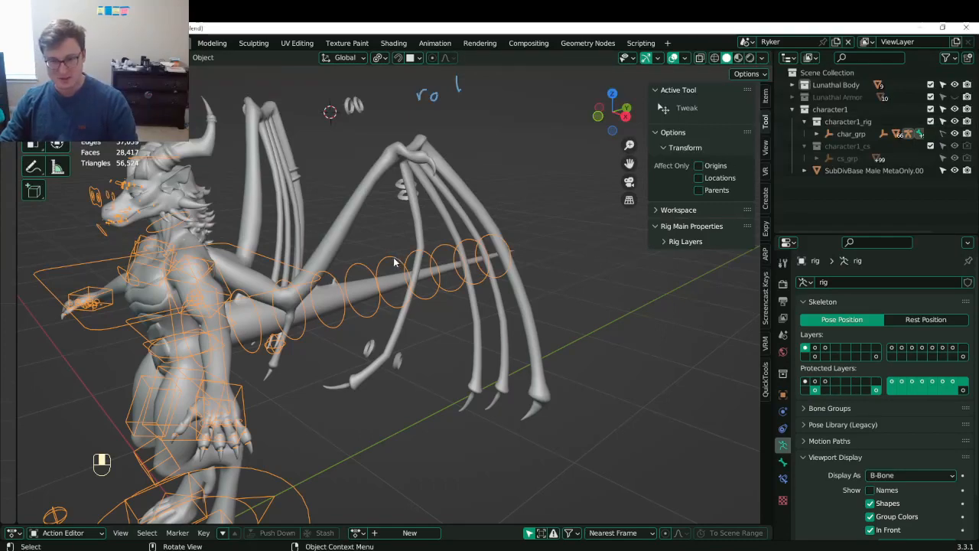
- In Pose Mode, show the rig's third and last bone layers along with the first layer
key(ctrl+Tab)
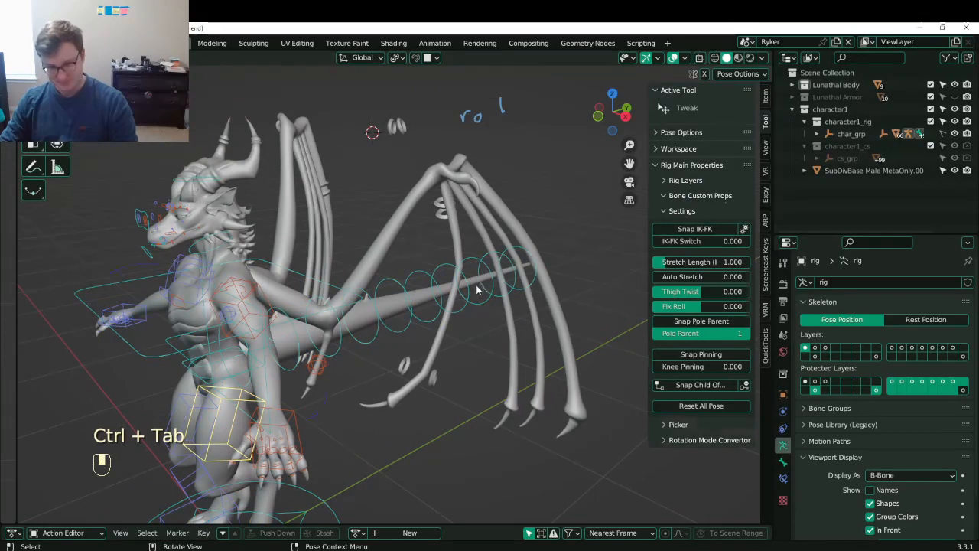
key(a)
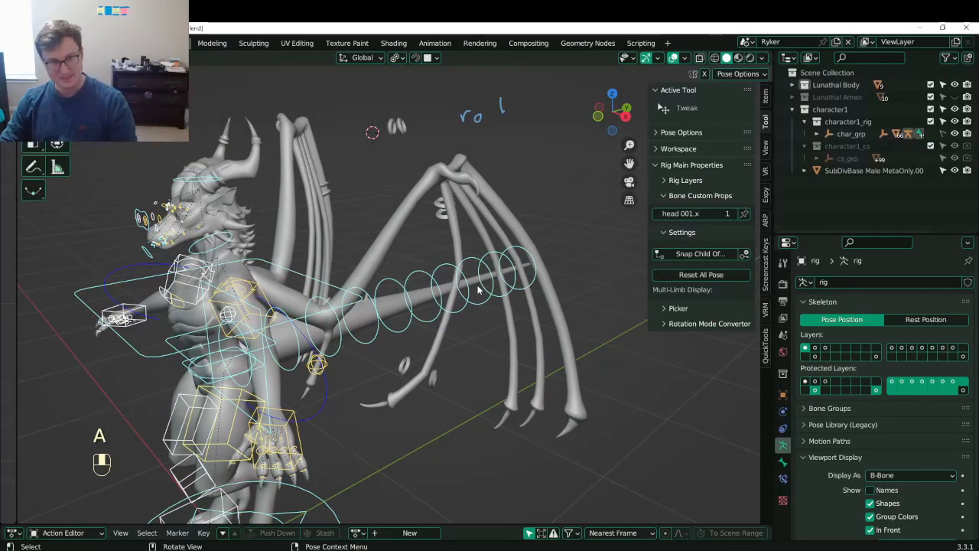
click(502, 343)
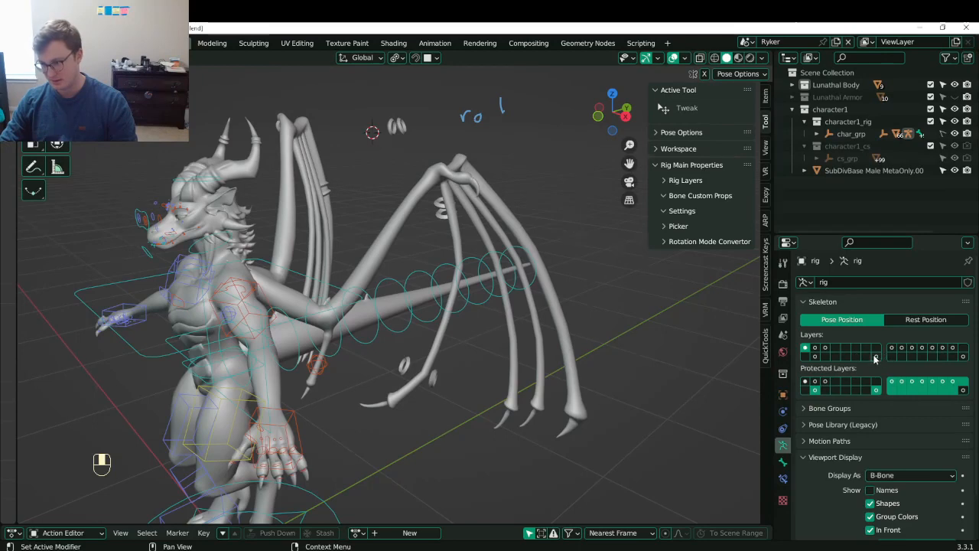
shift+click(825, 348)
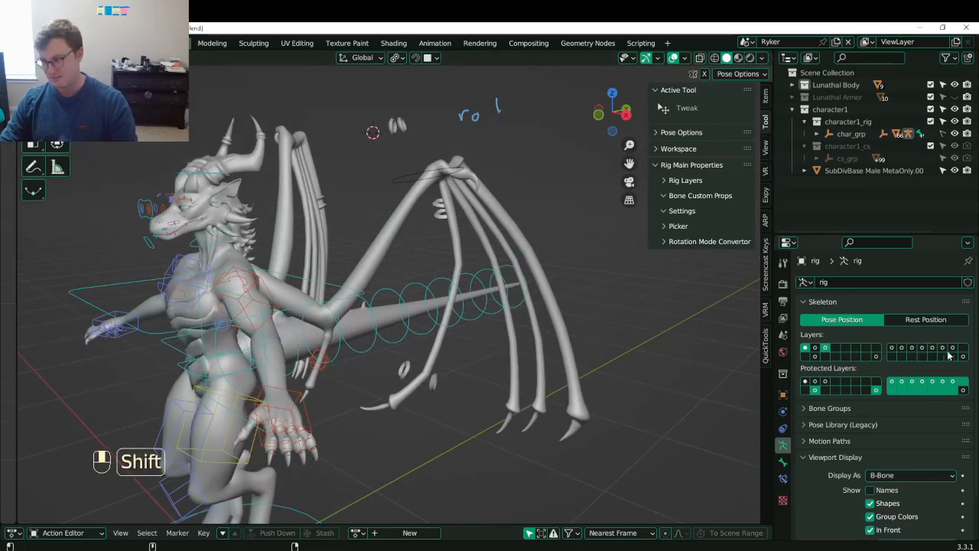
shift+click(962, 357)
- Clear the rotation and location of all visible bones, save the file and select the main left wing IK control
key(a)
key(alt+r)
key(alt+g)
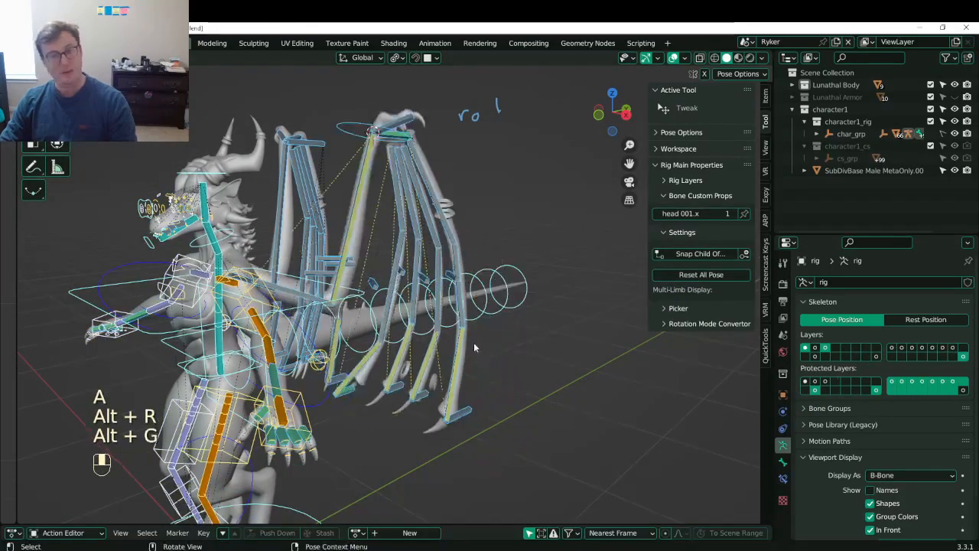
key(ctrl+s)
click(332, 167)
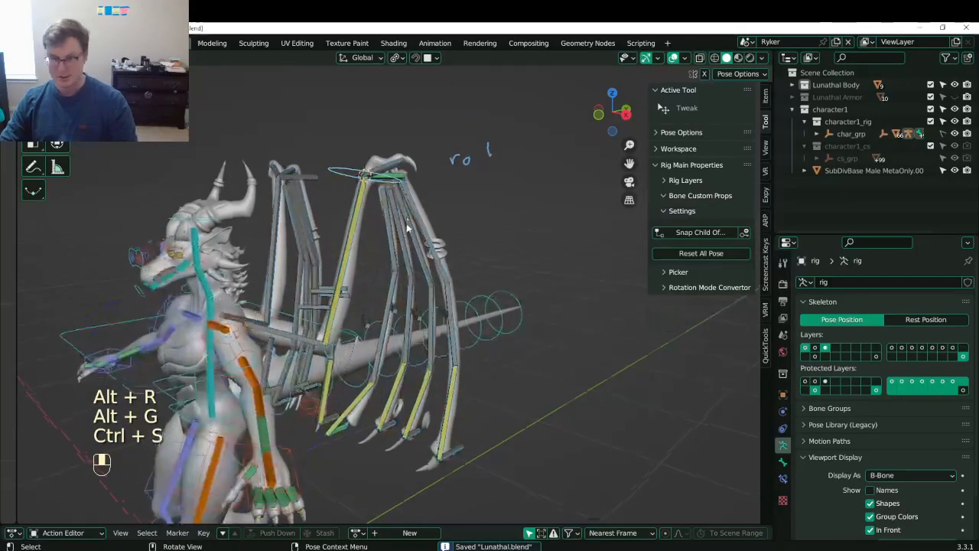
- Test the main left wing IK control by rotating and moving it, and clear the rotation and location of all visible bones
key(r)
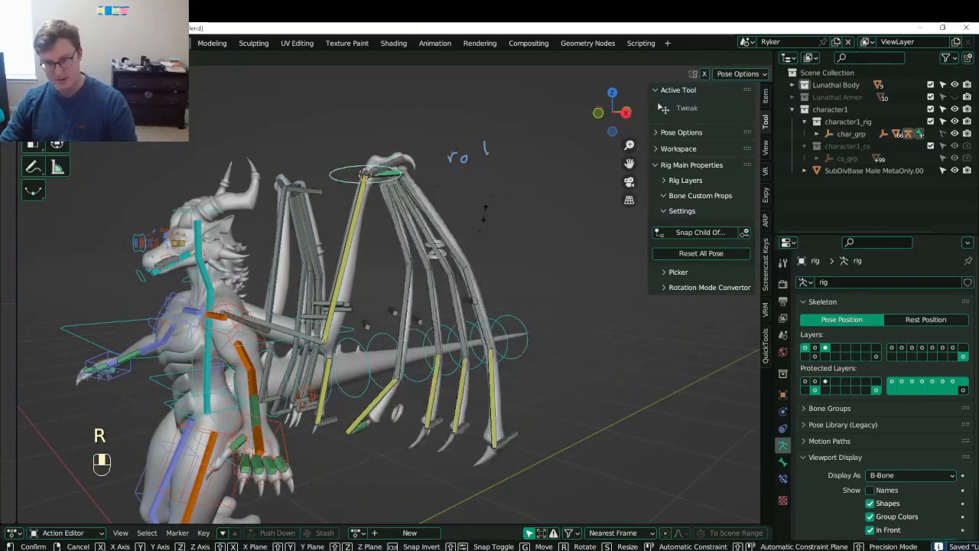
click(451, 207)
shift+middle_drag(452, 207, 454, 178)
key(g)
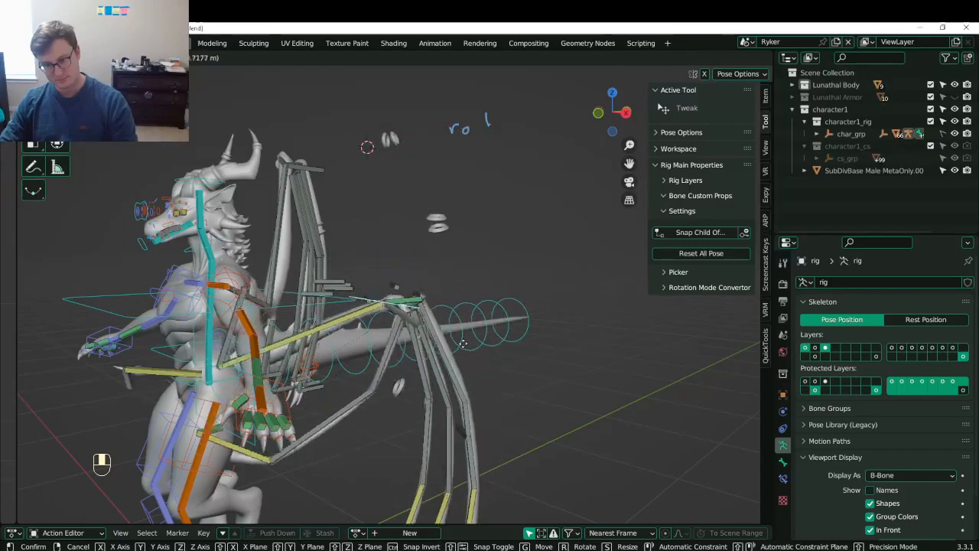
click(455, 405)
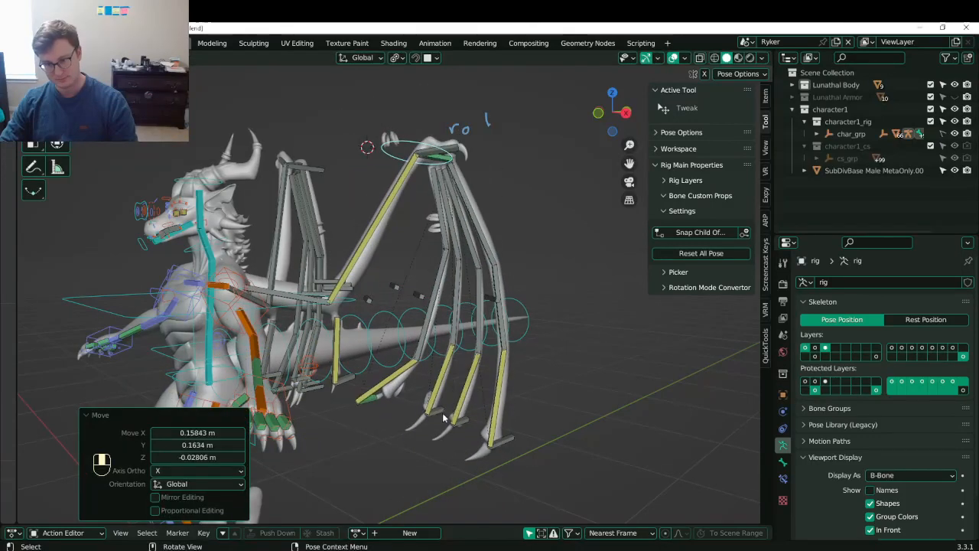
click(442, 415)
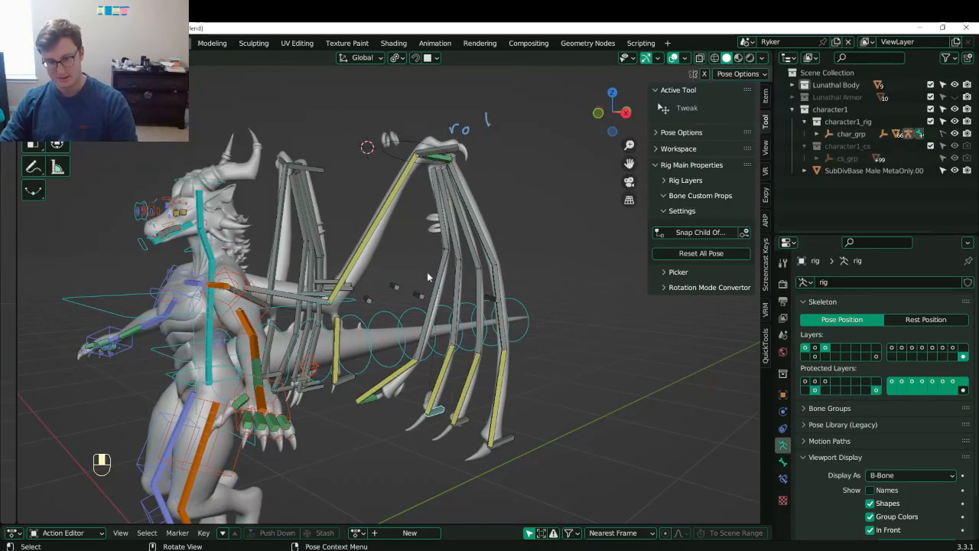
key(a)
key(alt+r)
key(alt+g)
- Copy the Limit Distance constraint from cc_wingAIK.L to the selected bones cc_wingBIK.L and cc_wingCIK.L
click(396, 411)
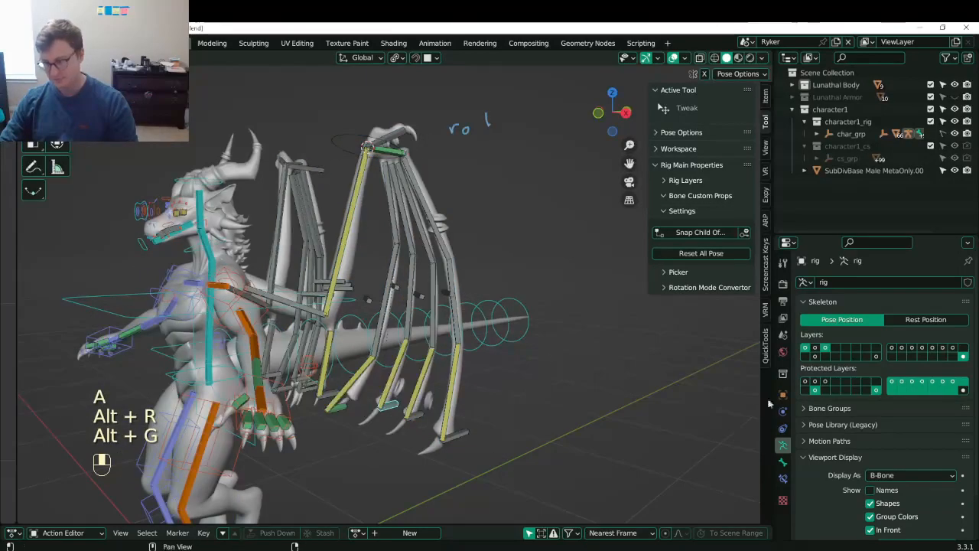
click(783, 464)
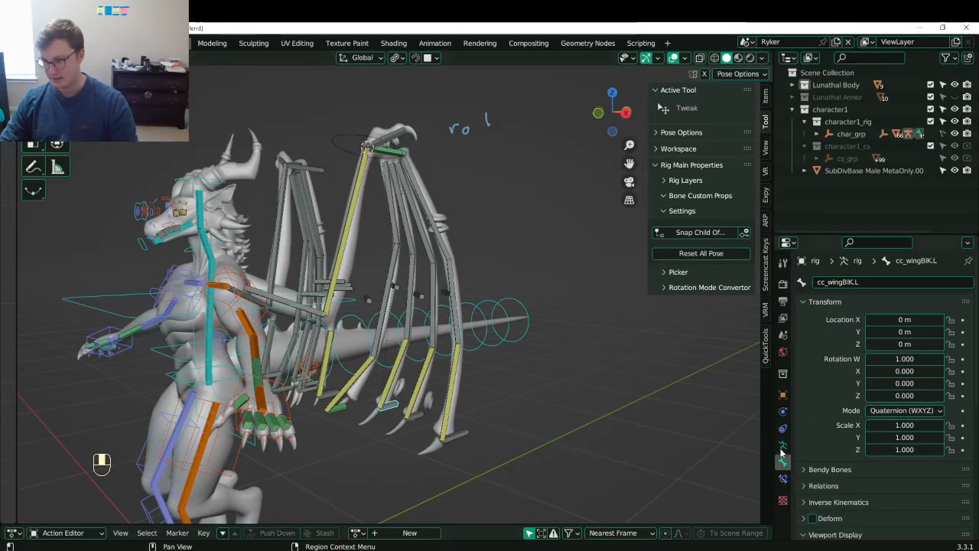
shift+click(425, 417)
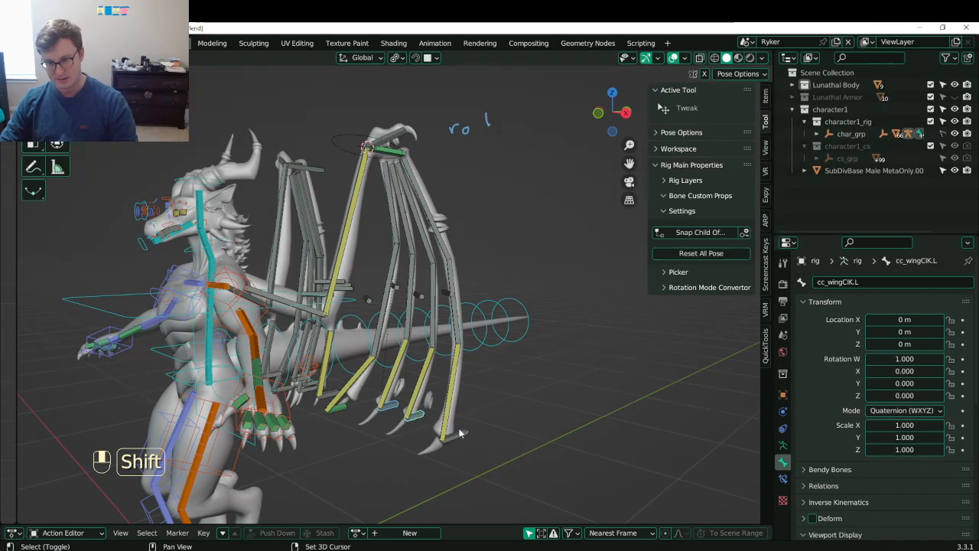
click(783, 478)
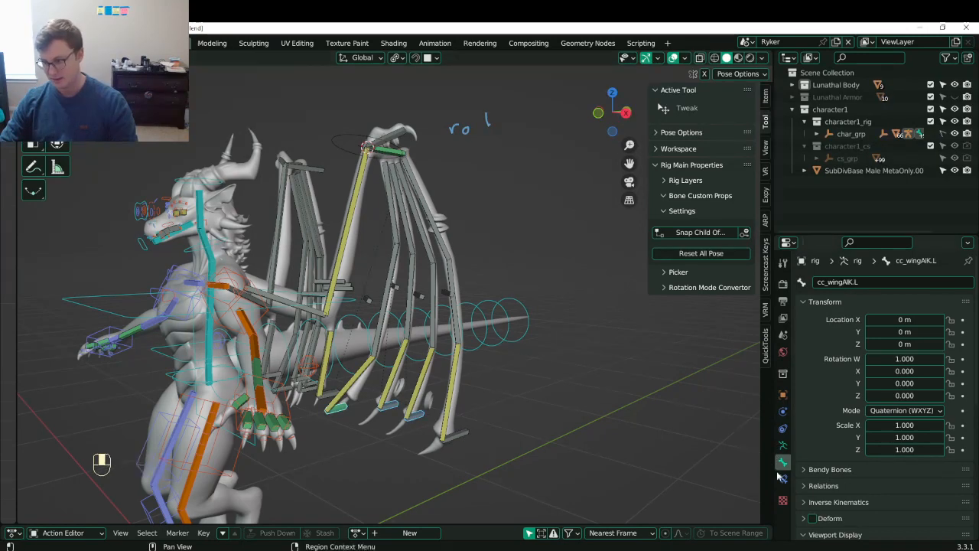
click(937, 301)
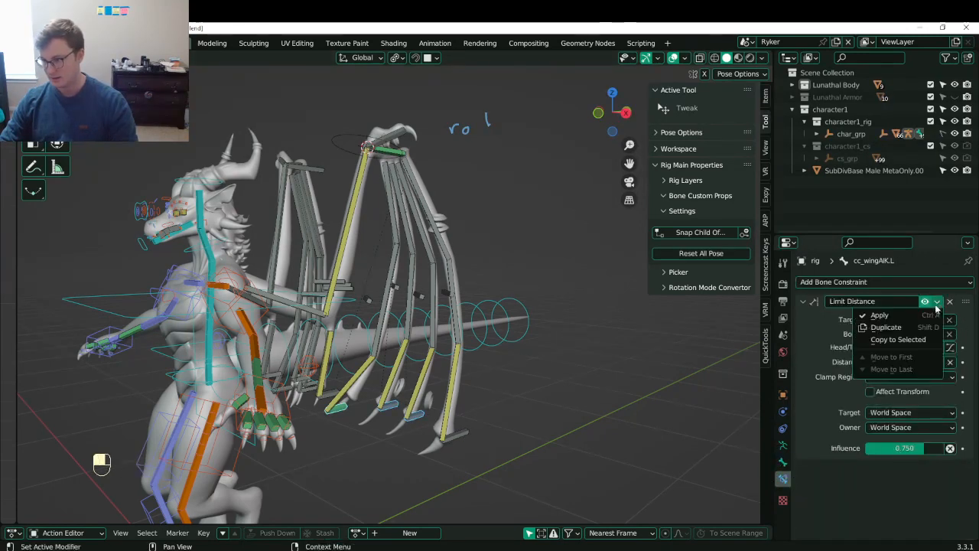
click(905, 339)
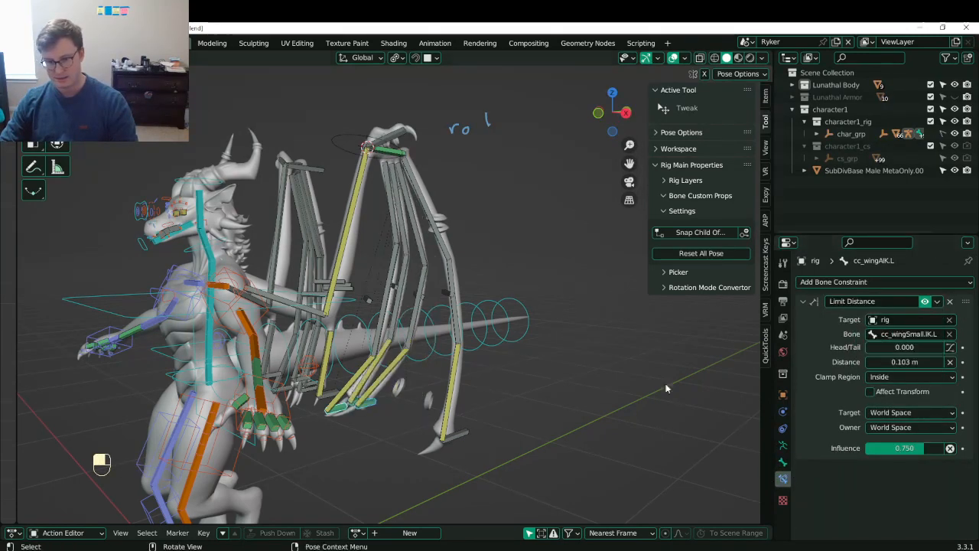
- Adjust the Limit Distance constraint on cc_wingCIK.L to a distance of about 0.453 m
click(373, 403)
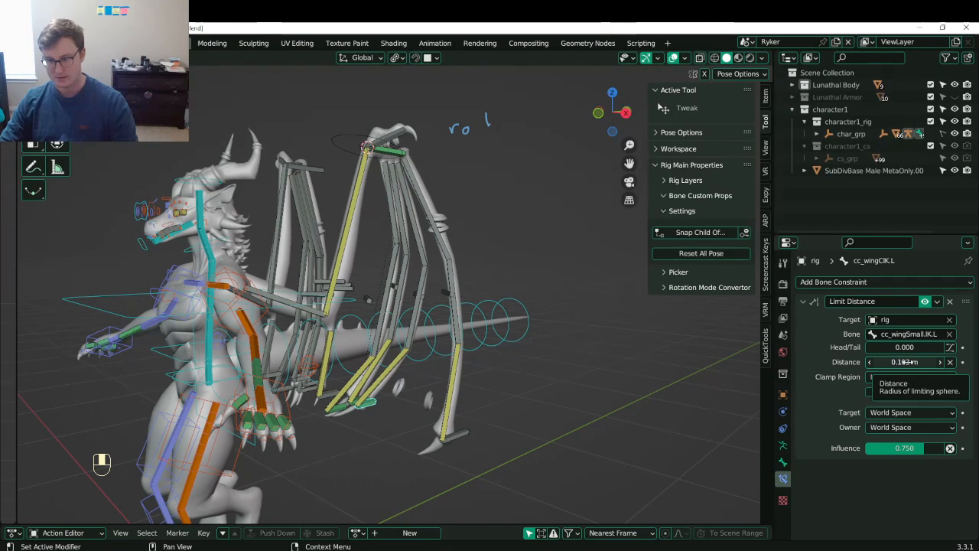
mouse_move(907, 361)
mouse_down()
mouse_move(868, 362)
mouse_move(911, 362)
mouse_up()
key(ctrl+z)
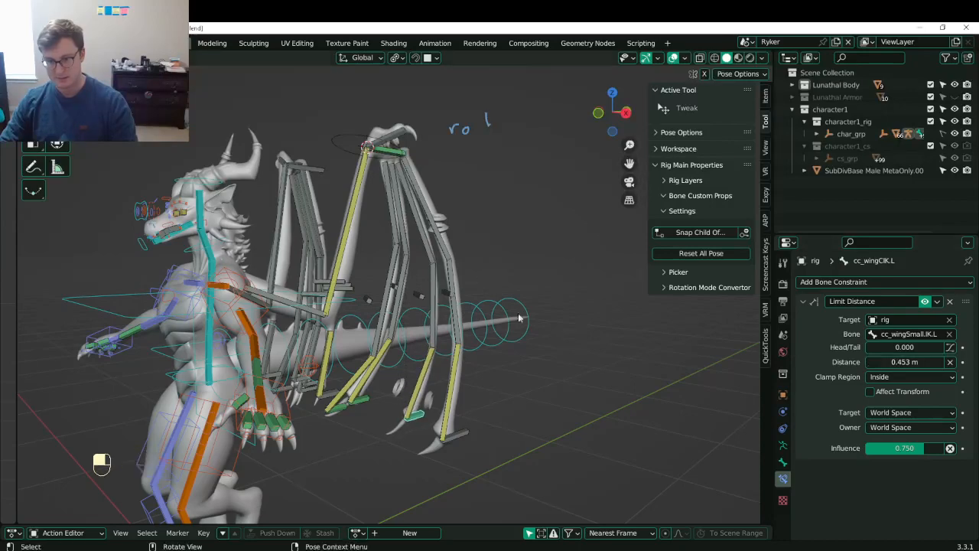
- Rotate the main left wing IK control cc_wingMainIK.L by about -48.4° in the view to spread the fingers
click(368, 146)
key(g)
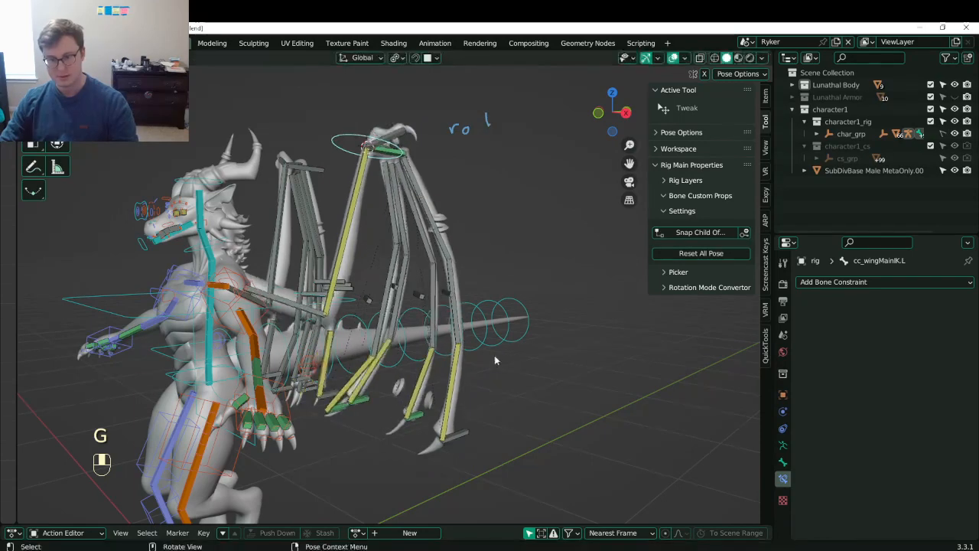
key(r)
click(514, 327)
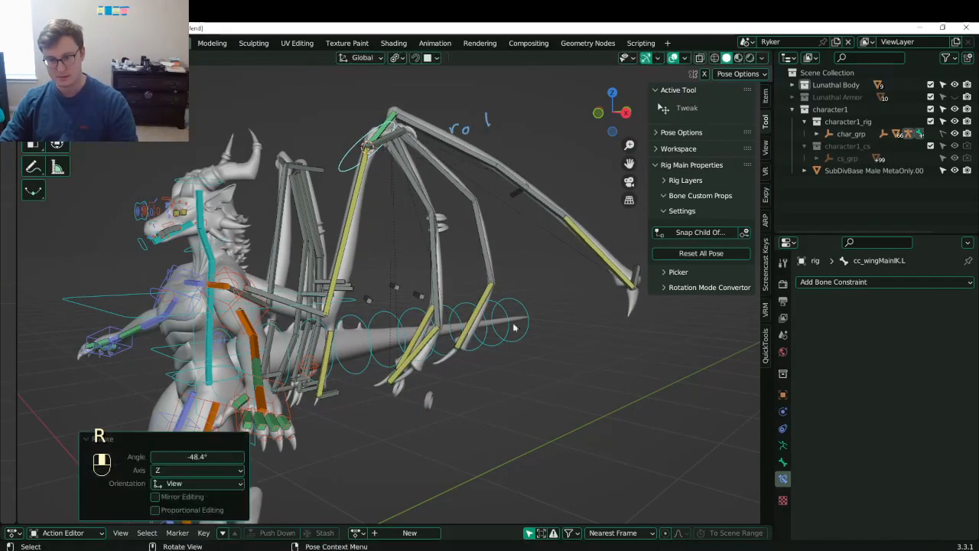
- Set the Limit Distance influence on cc_wingCIK.L to 0.25
click(461, 351)
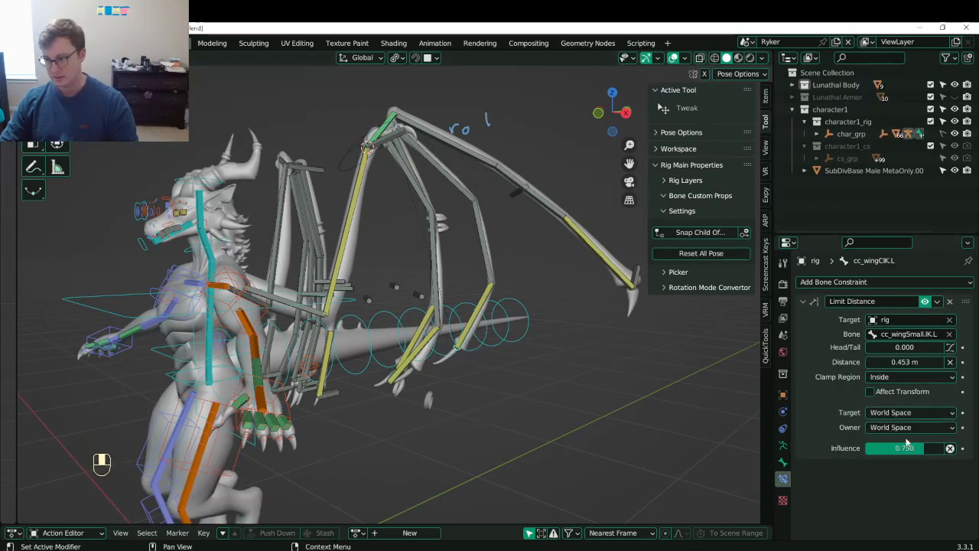
drag(923, 451, 889, 452)
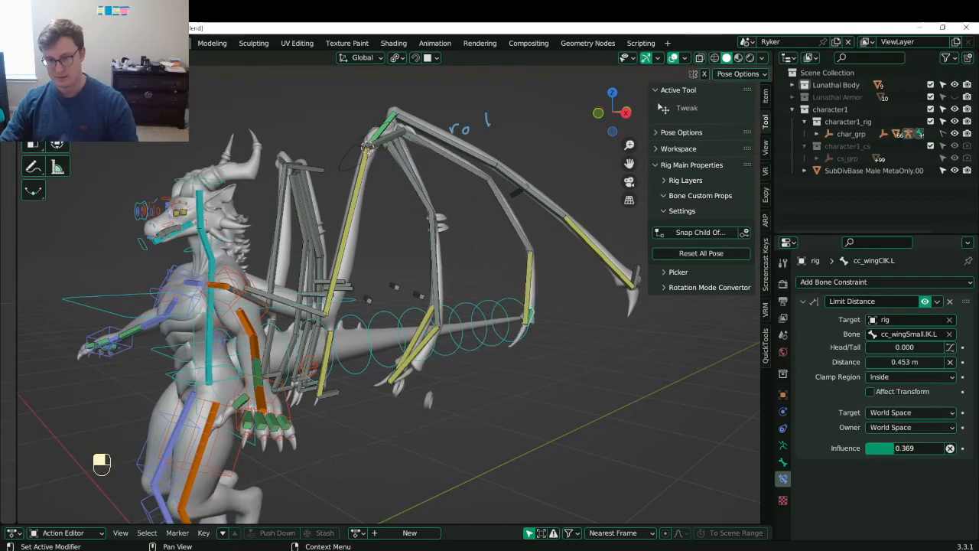
click(911, 449)
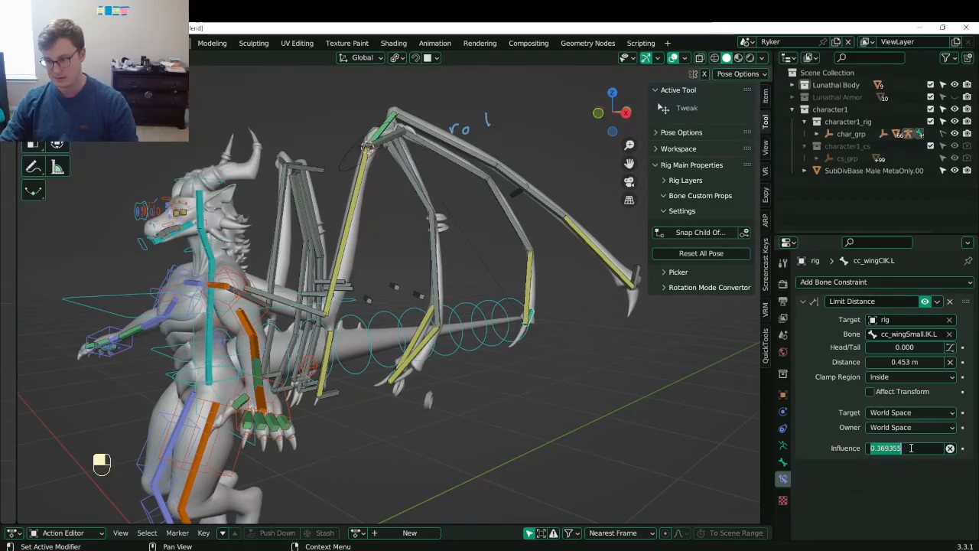
text(0.25)
key(Return)
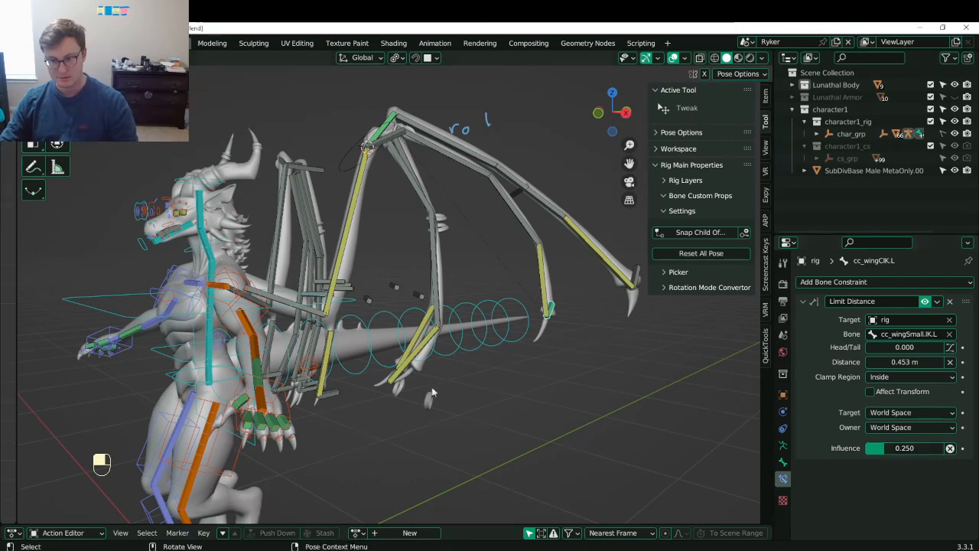
- Try a Limit Distance influence of 0.5 on cc_wingAIK.L and reduce it to about 0.358
middle_drag(398, 382, 427, 394)
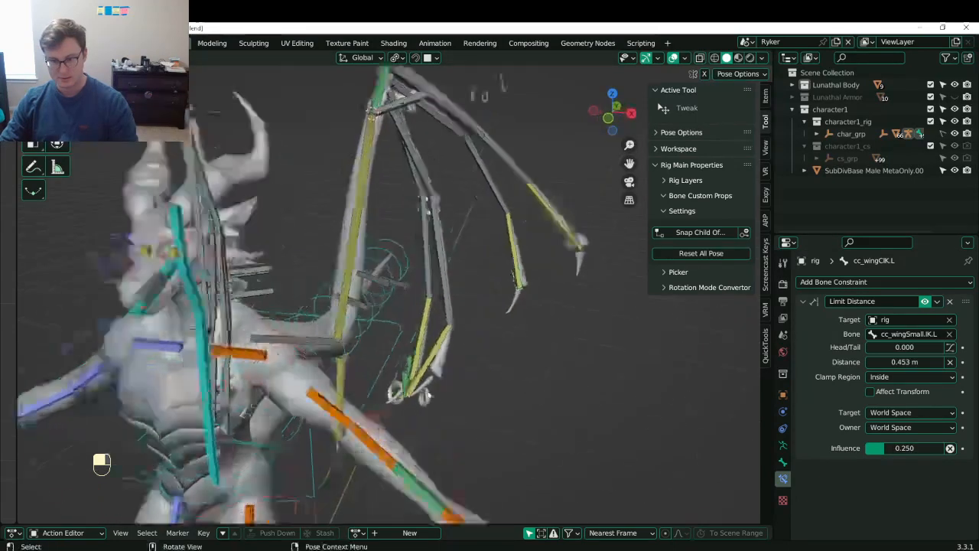
scroll(427, 393, up, 1)
click(404, 396)
double_click(921, 449)
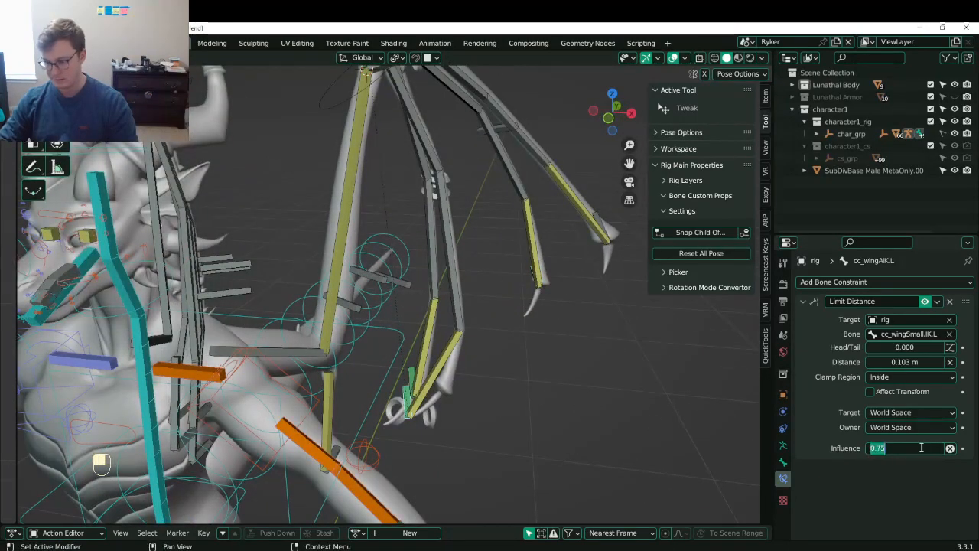
text(.5)
key(Return)
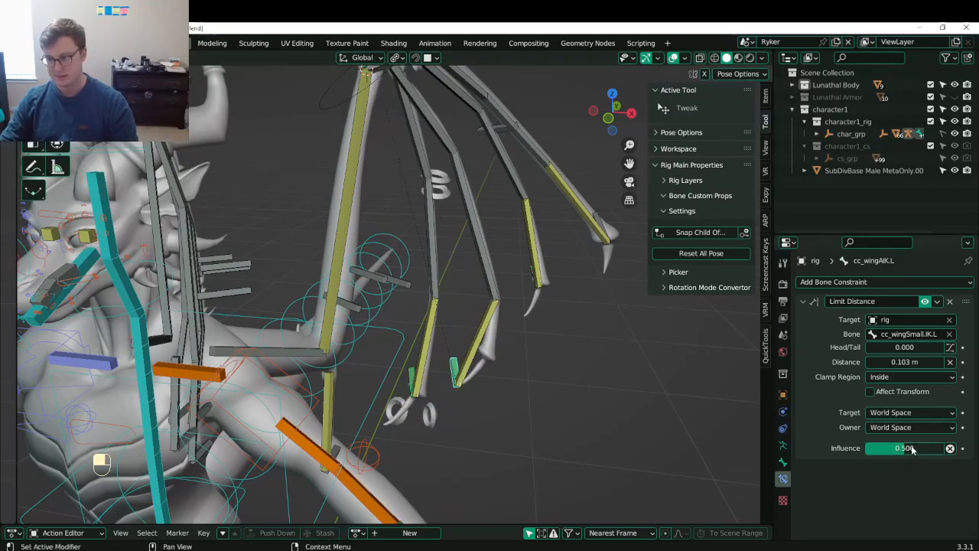
drag(921, 448, 902, 448)
- Move the pole bone cc_wingDPOLE.L toward the body and fine-tune it by about -0.066, 0.012 and -0.049 m in X, Y and Z
middle_drag(463, 380, 215, 375)
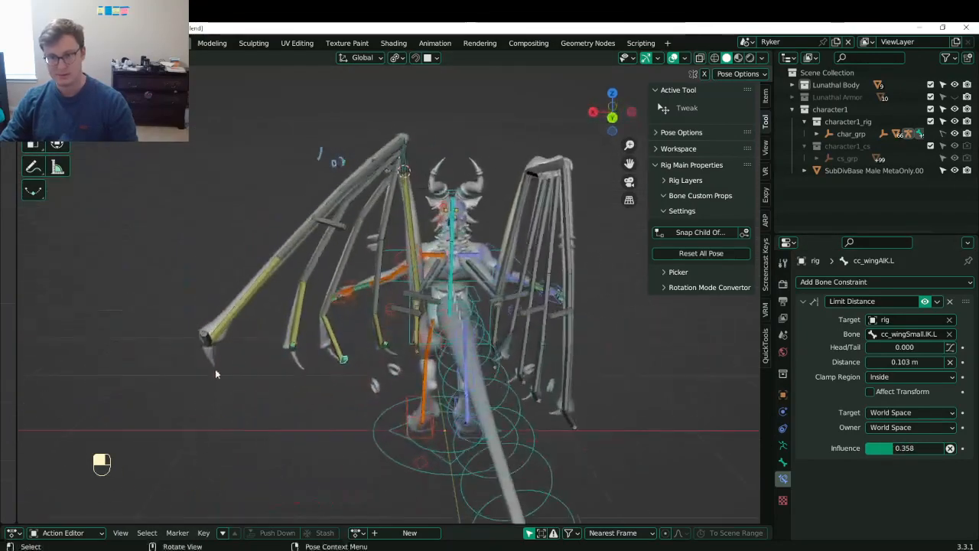
click(325, 221)
key(g)
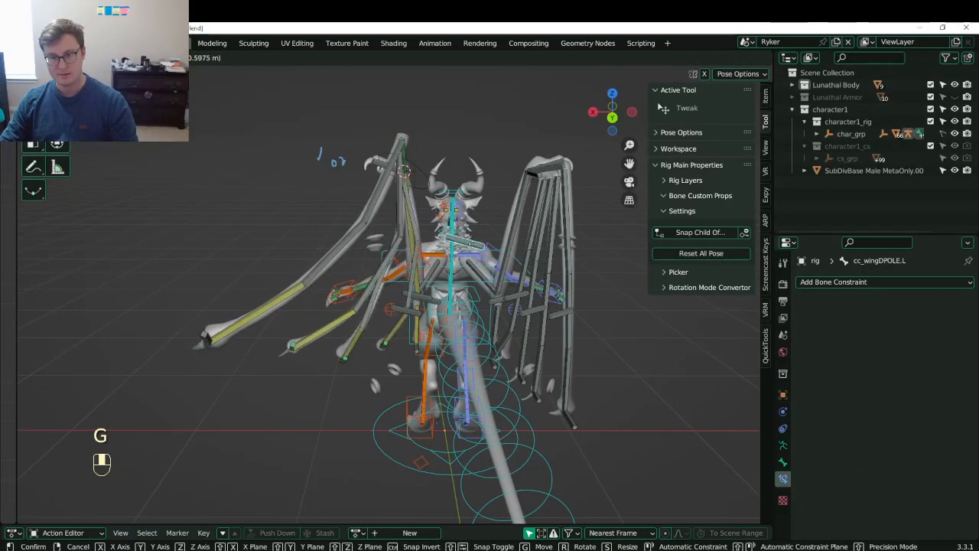
click(449, 272)
middle_drag(450, 272, 382, 159)
key(g)
click(380, 317)
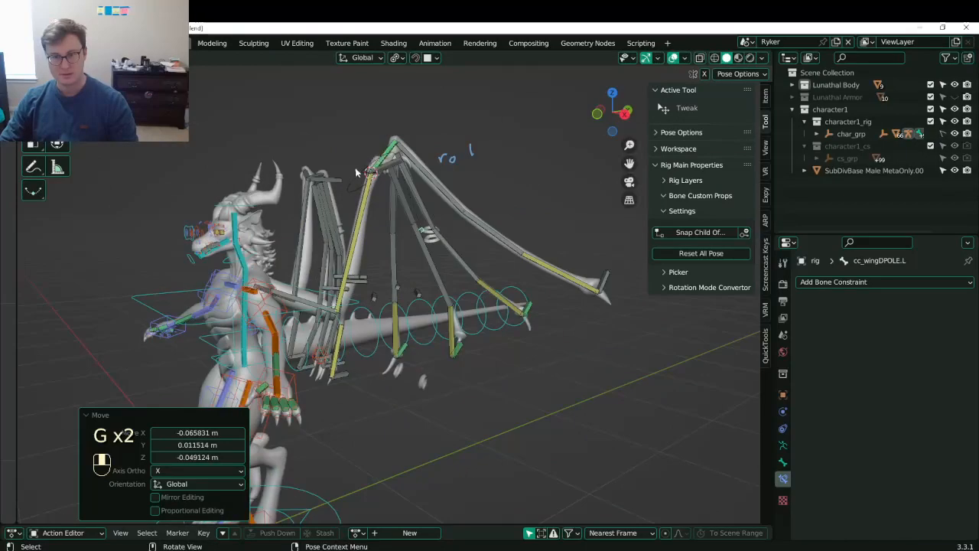
- Move cc_wingMainIK.L away from the body, rotate it about 25.5° in the view, and adjust its position again
click(355, 167)
key(g)
click(497, 186)
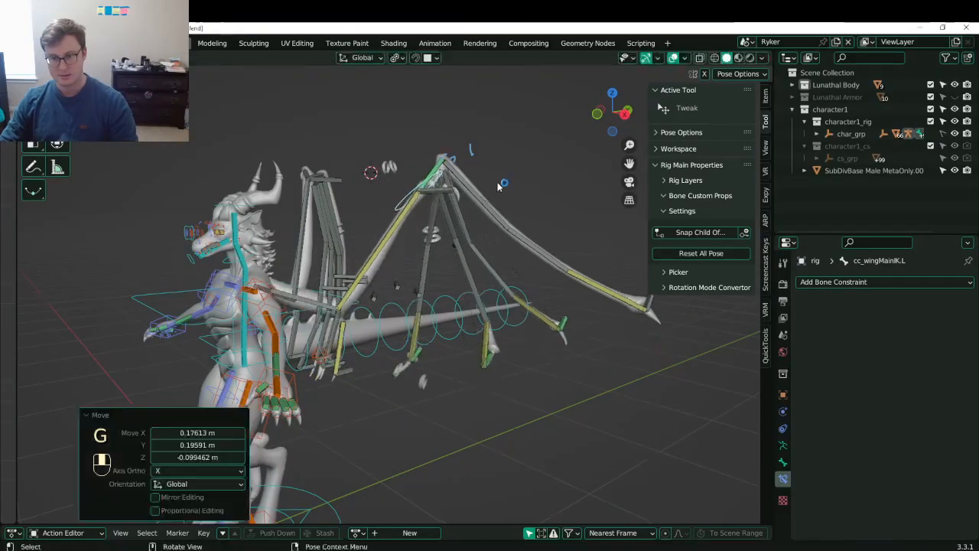
middle_drag(498, 186, 514, 199)
key(r)
click(581, 254)
key(g)
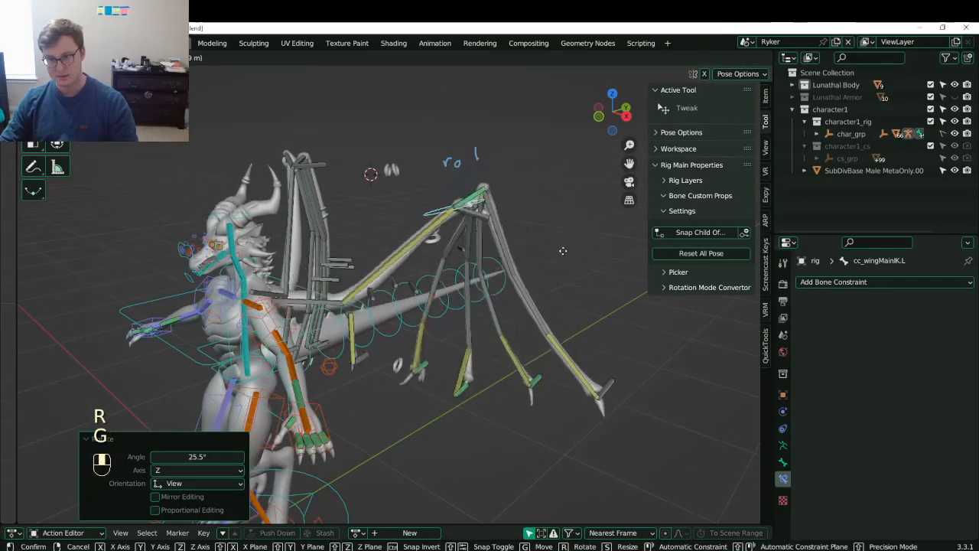
click(535, 253)
- Viewed from above, reposition the pole bone cc_wingDPOLE.L behind the left wing
middle_drag(536, 253, 475, 319)
click(485, 244)
key(g)
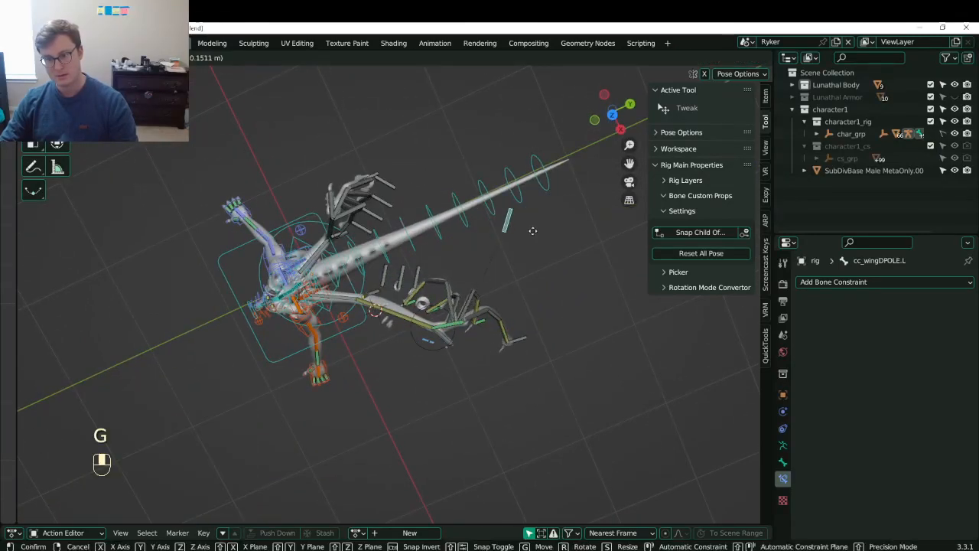
click(530, 287)
- Rotate cc_wingMainIK.L by about 26.3° in the view to fold the left wing's fingers downward
middle_drag(530, 288, 492, 261)
click(443, 221)
key(r)
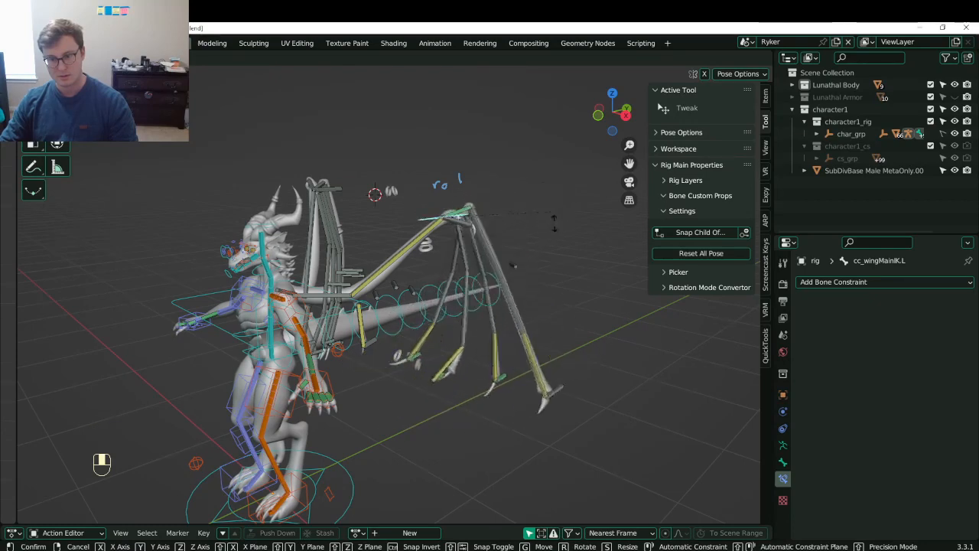
click(535, 242)
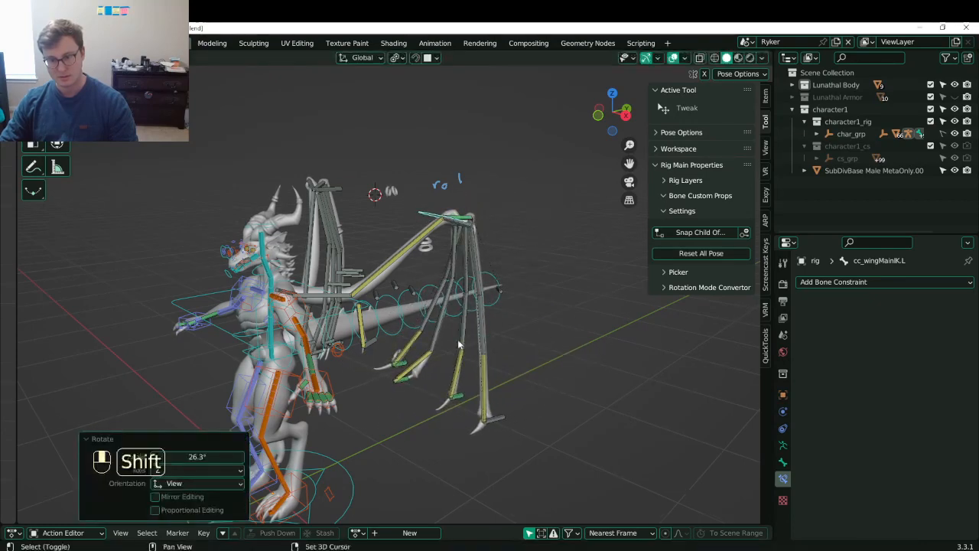
- Set the Limit Distance constraint's distance to 1 m on cc_wingCIK.L, cc_wingAIK.L and cc_wingBIK.L
scroll(409, 376, up, 3)
shift+middle_drag(423, 409, 461, 367)
click(390, 373)
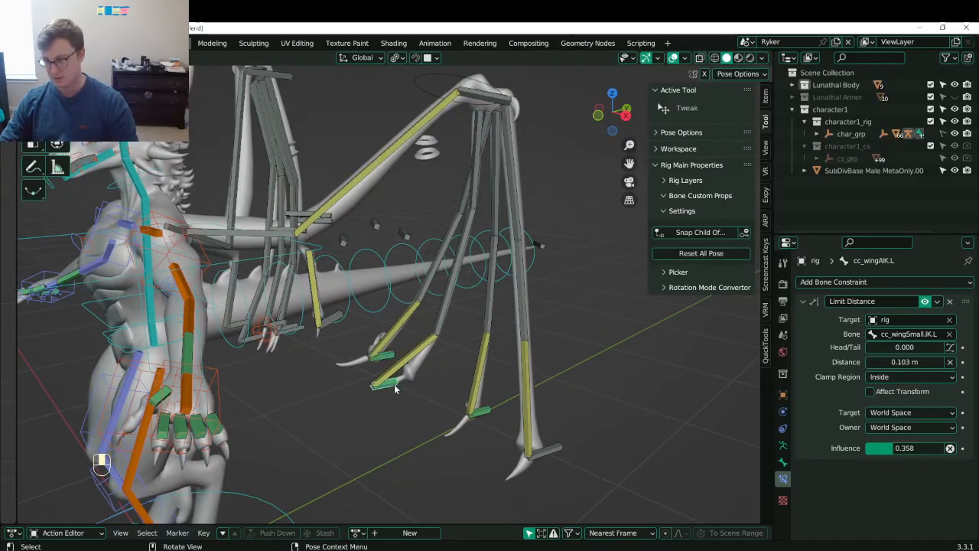
click(482, 412)
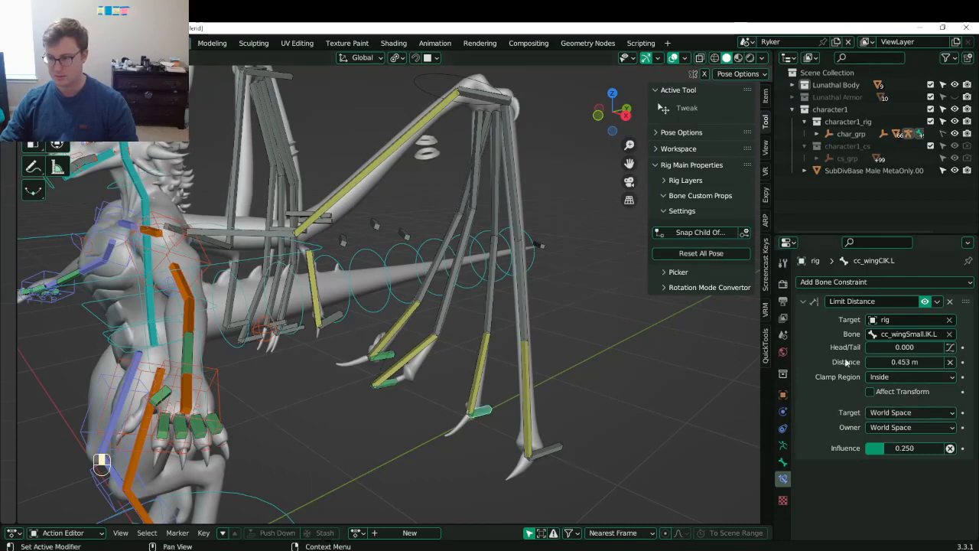
text(1)
key(Return)
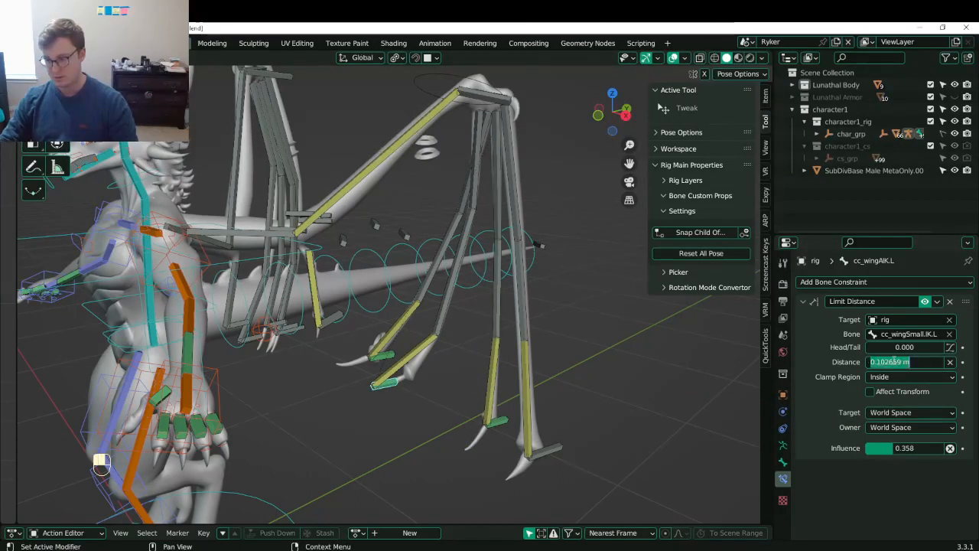
key(Return)
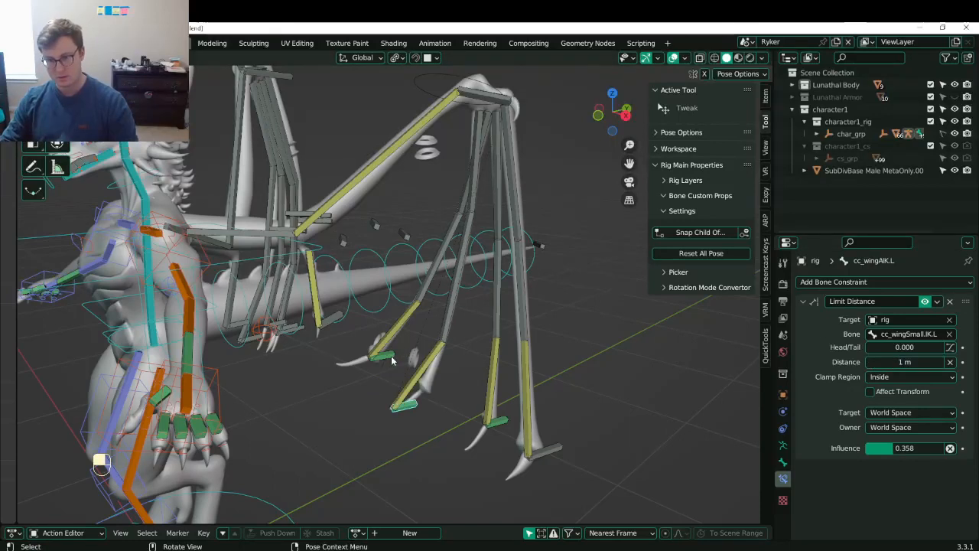
text(1)
key(Return)
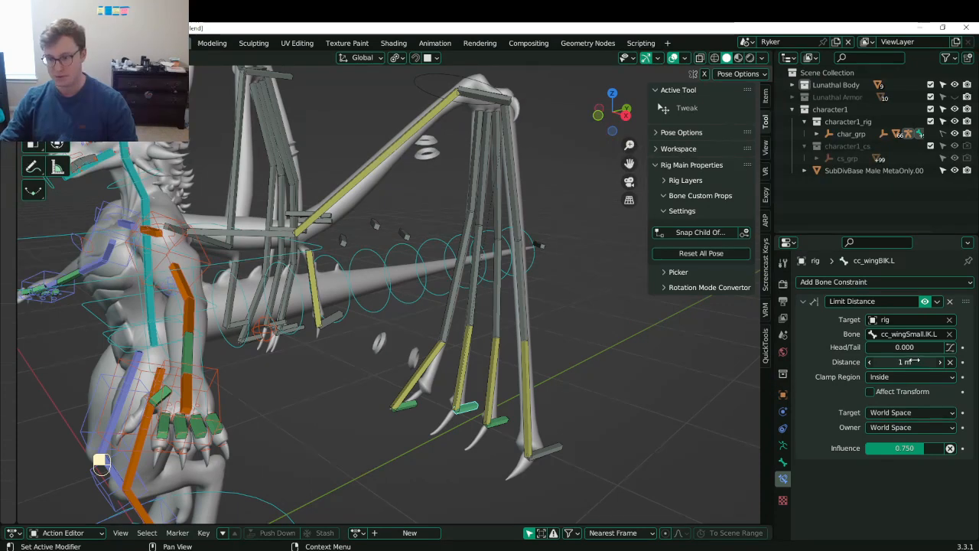
- Try rotating cc_wingMainIK.L in the view to test how the left wing's fingers follow
middle_drag(423, 274, 451, 161)
click(451, 158)
key(r)
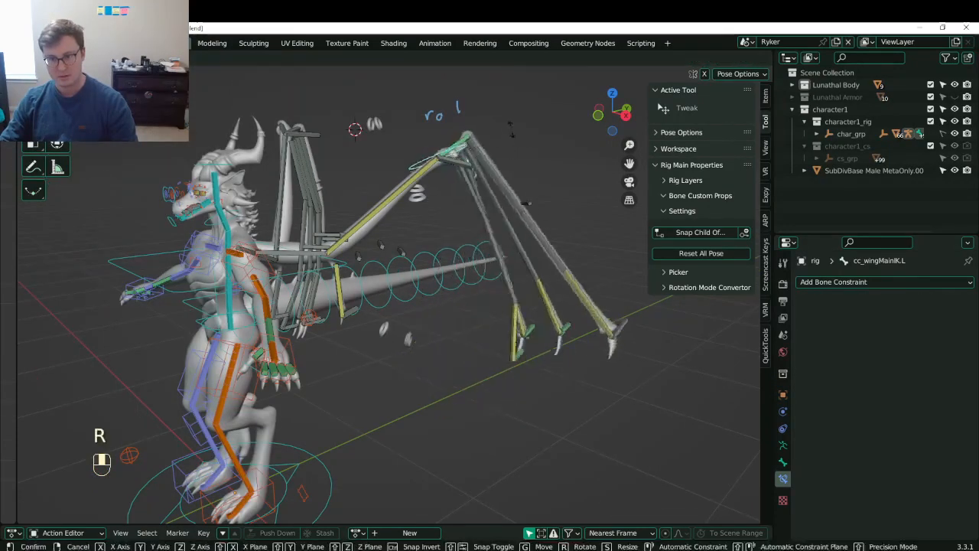
click(586, 196)
- Set the Limit Distance constraint's distance to 0.1 m on cc_wingAIK.L and cc_wingBIK.L
click(409, 380)
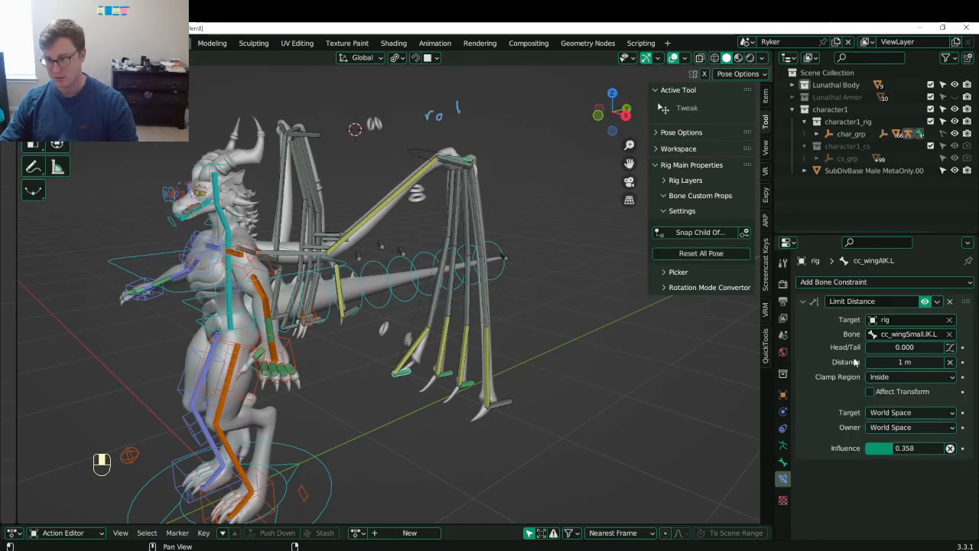
click(907, 366)
text(.1)
key(Return)
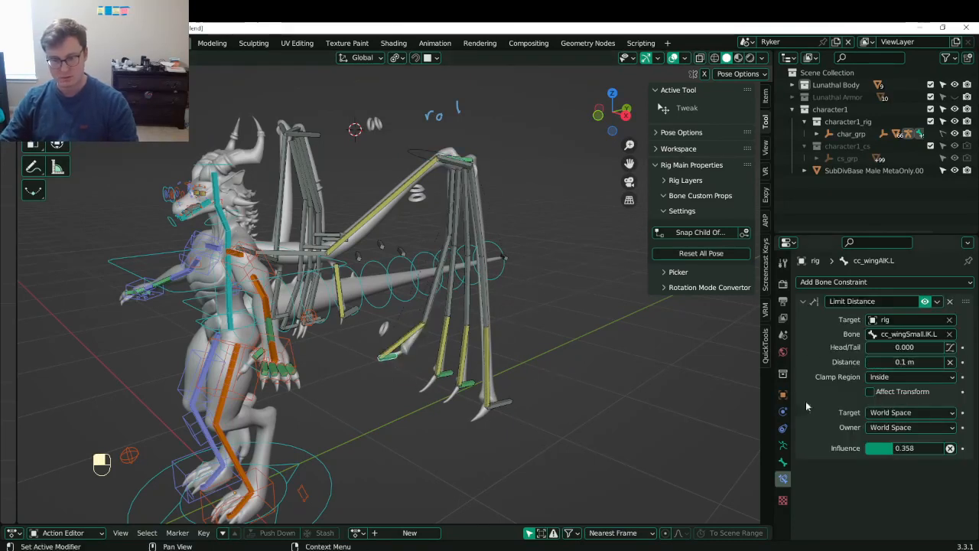
click(920, 362)
text(.1)
key(Return)
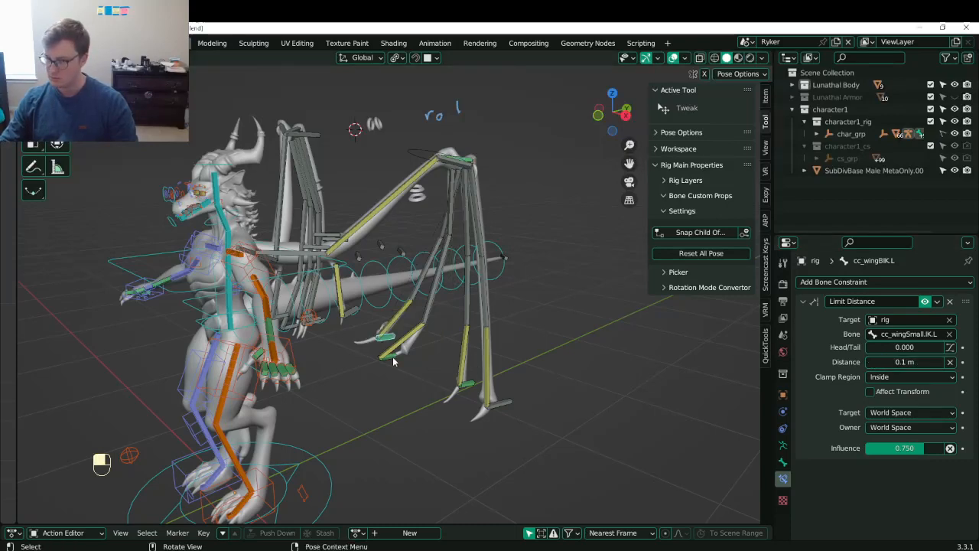
- Set the Limit Distance constraint's influence to 0.3 on cc_wingBIK.L and to 0.75 on cc_wingAIK.L
middle_drag(488, 301, 433, 313)
scroll(434, 314, up, 3)
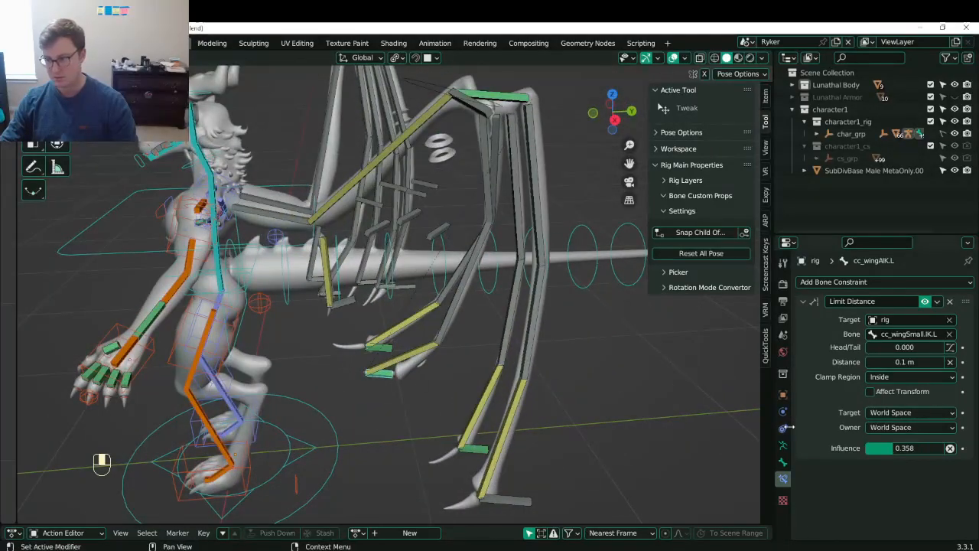
middle_drag(425, 365, 388, 345)
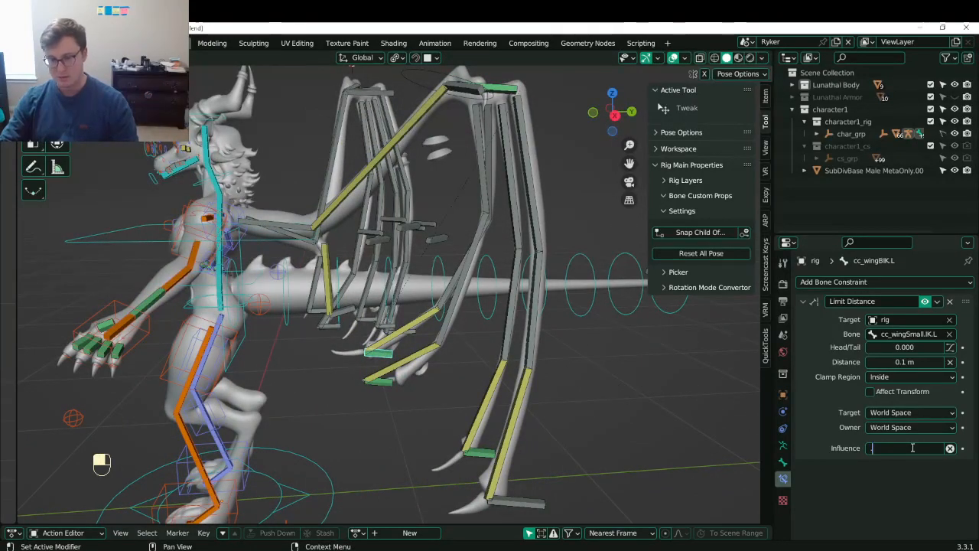
text(.3)
key(Return)
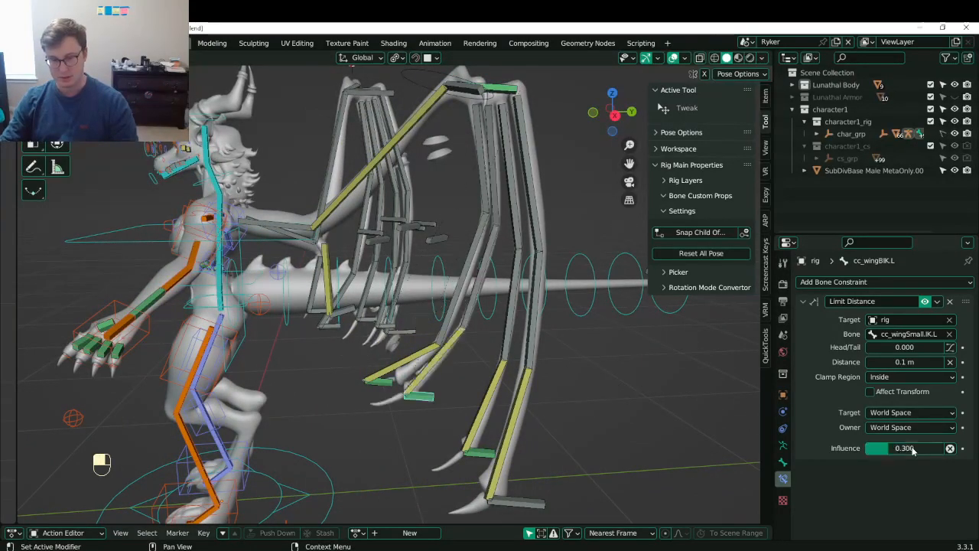
click(376, 384)
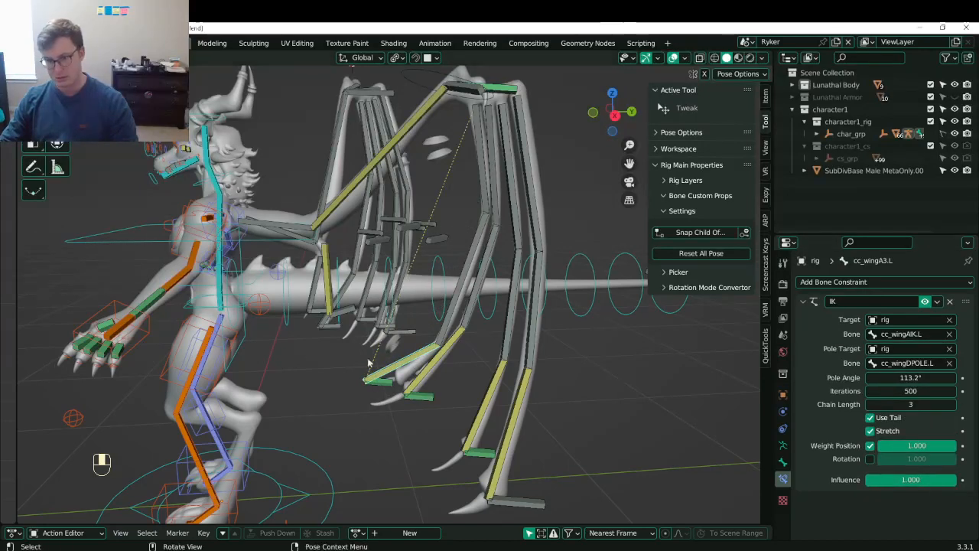
click(395, 389)
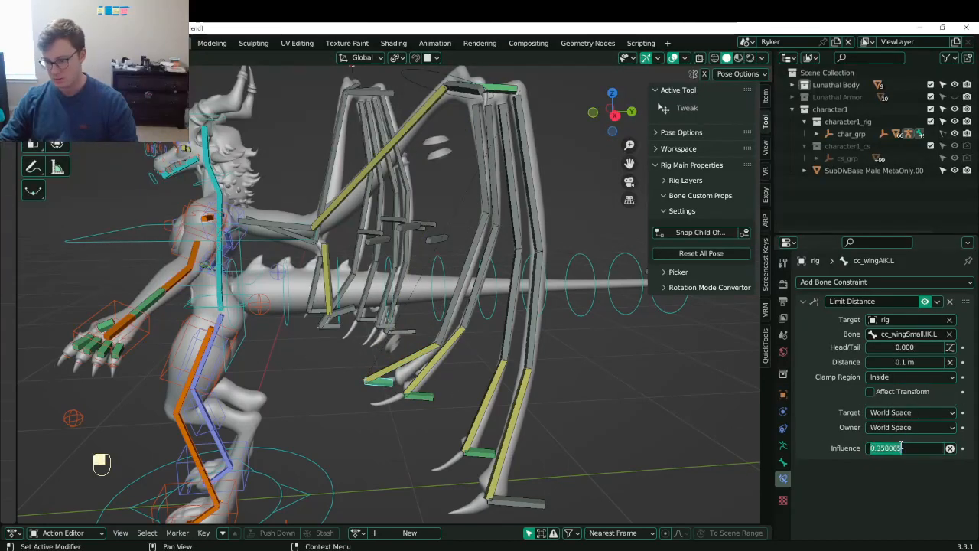
key(Return)
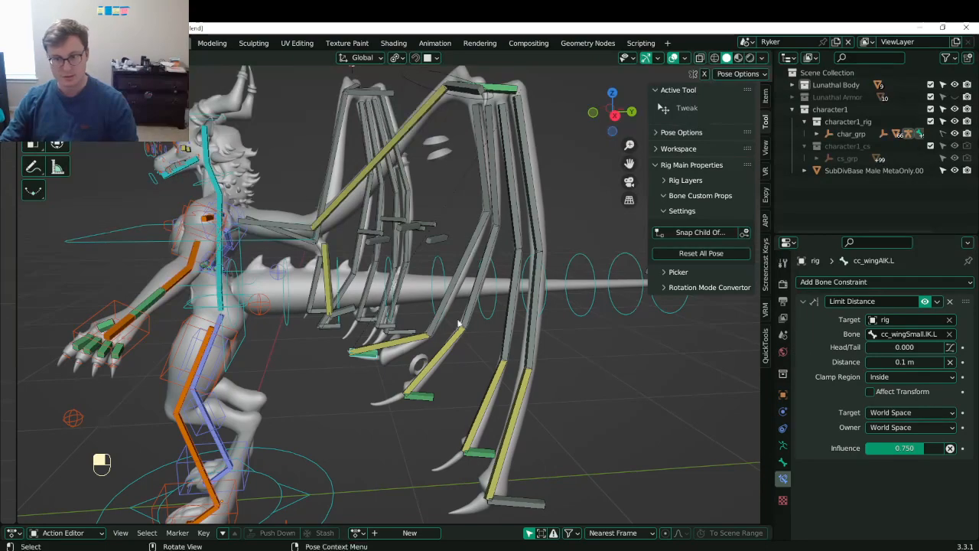
- Move cc_wingMainIK.L slightly, mainly upward by about 0.03 m, to test the left wing's fingers
middle_drag(459, 325, 433, 383)
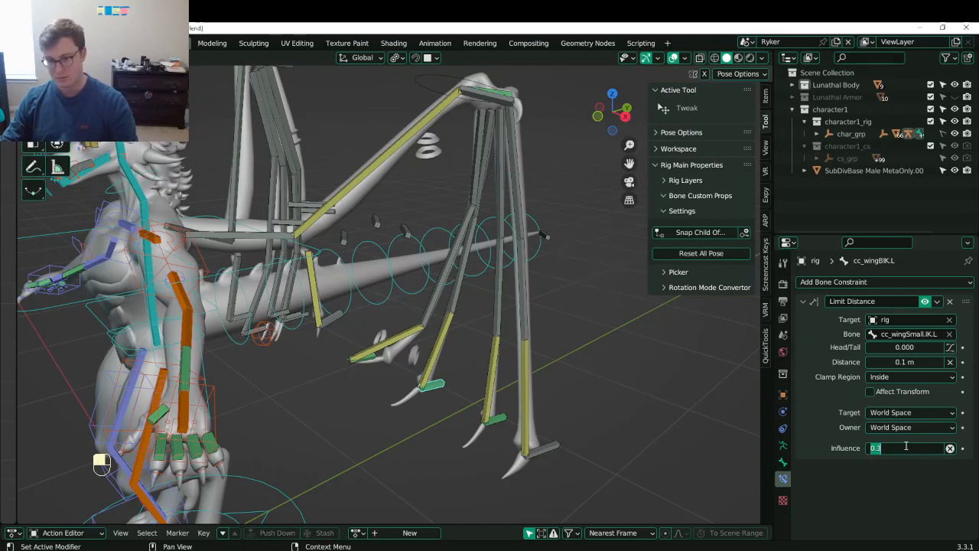
scroll(518, 423, down, 4)
click(427, 191)
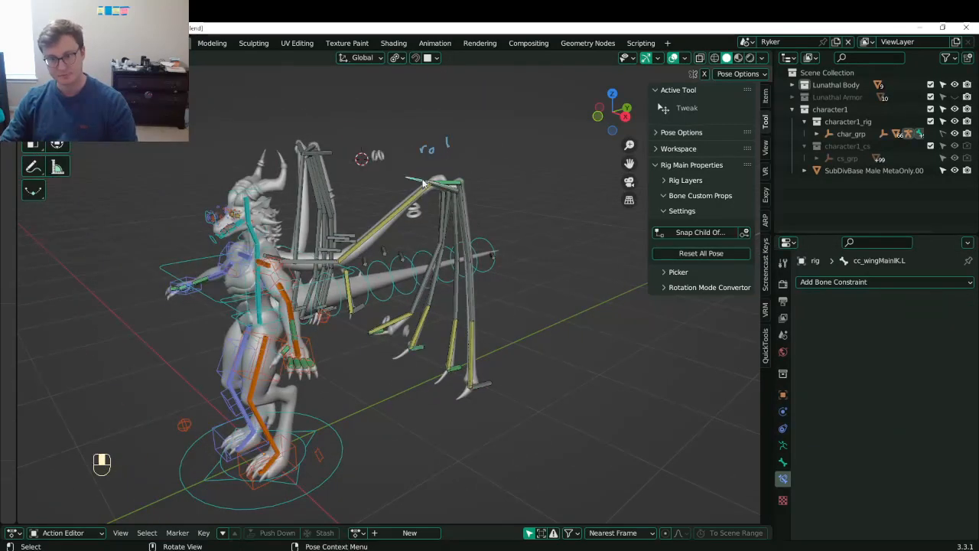
key(g)
click(459, 400)
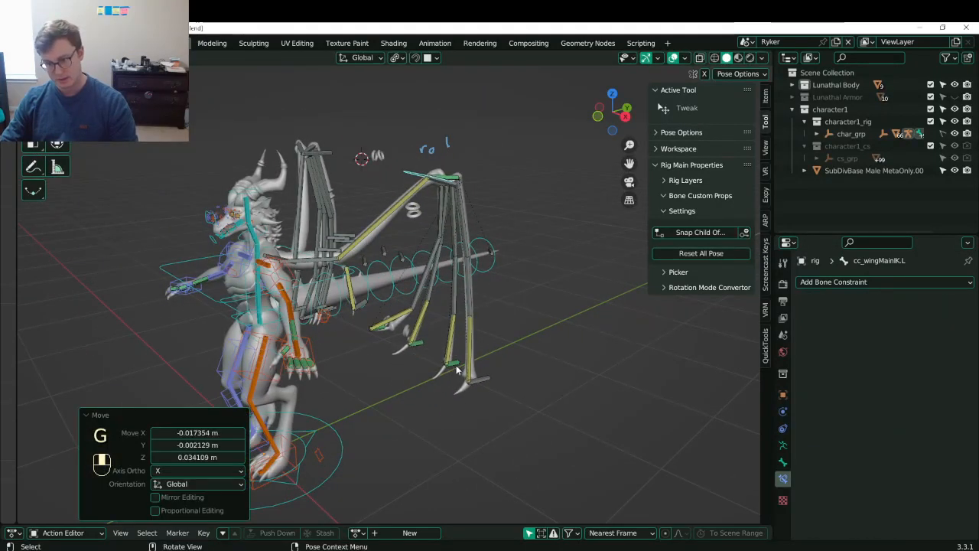
- On cc_wingCIK.L, set the Limit Distance constraint's distance to 0.1 m and its influence to 0.169
click(458, 371)
text(0.1)
key(Return)
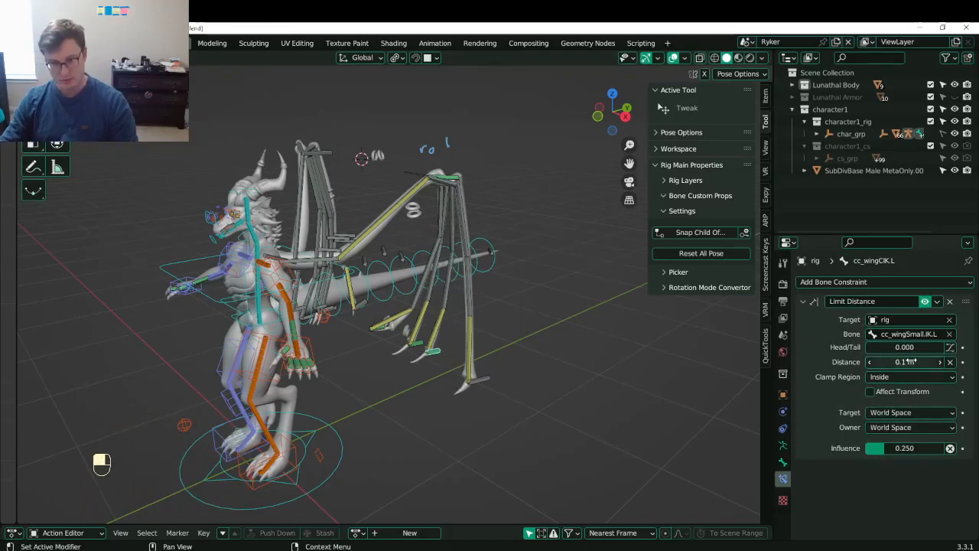
scroll(535, 290, down, 1)
click(414, 204)
scroll(452, 378, up, 3)
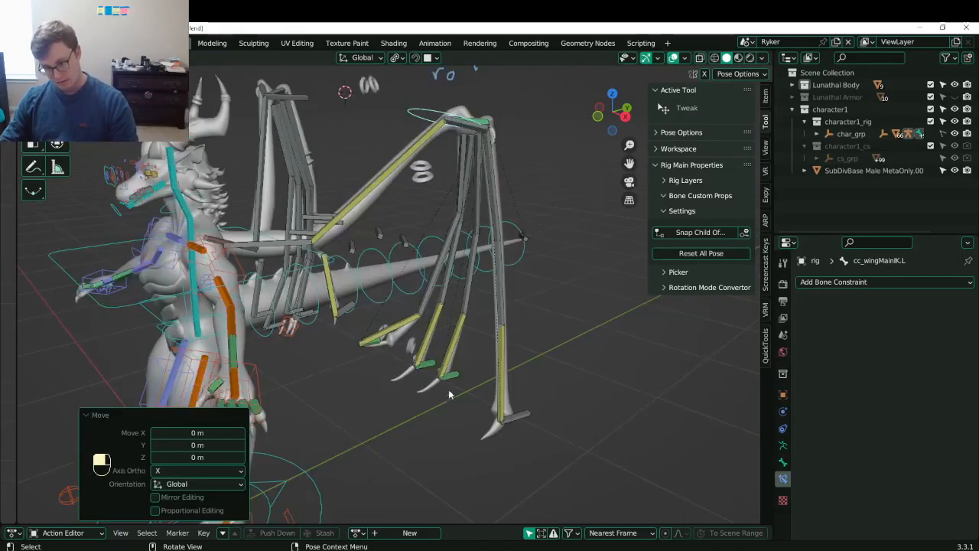
click(450, 380)
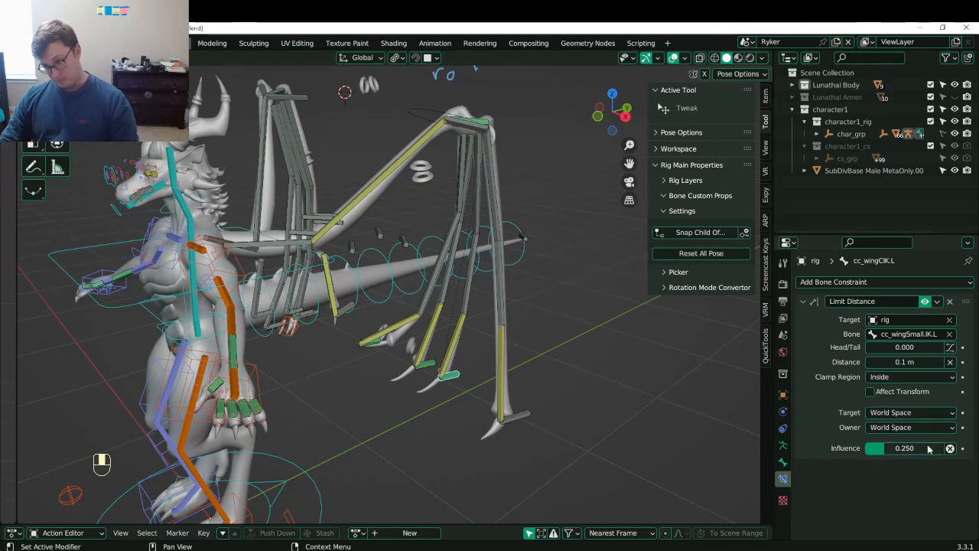
shift+drag(882, 448, 878, 449)
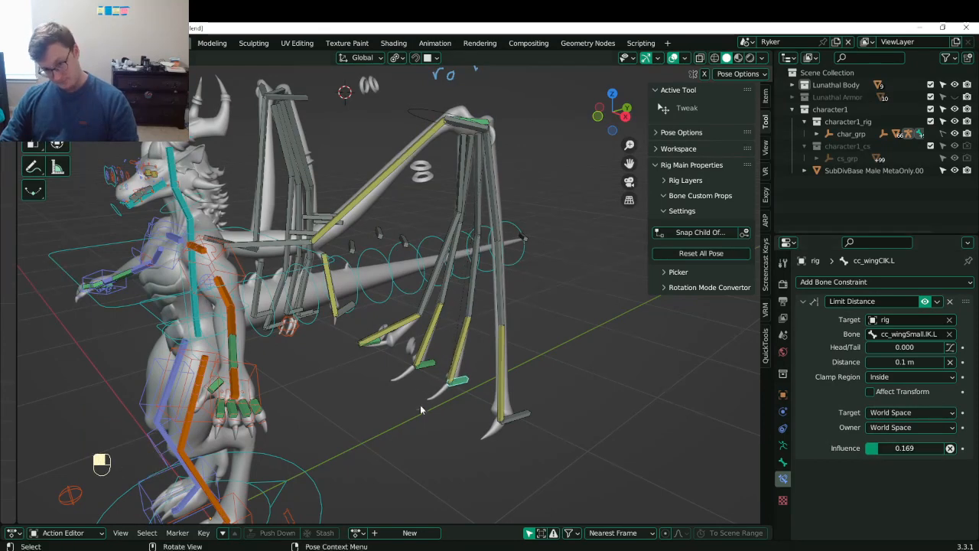
- Raise cc_wingMainIK.L by about 0.12 m and rotate it -63.1° in the view to spread the left wing's fingers
click(430, 124)
key(g)
key(r)
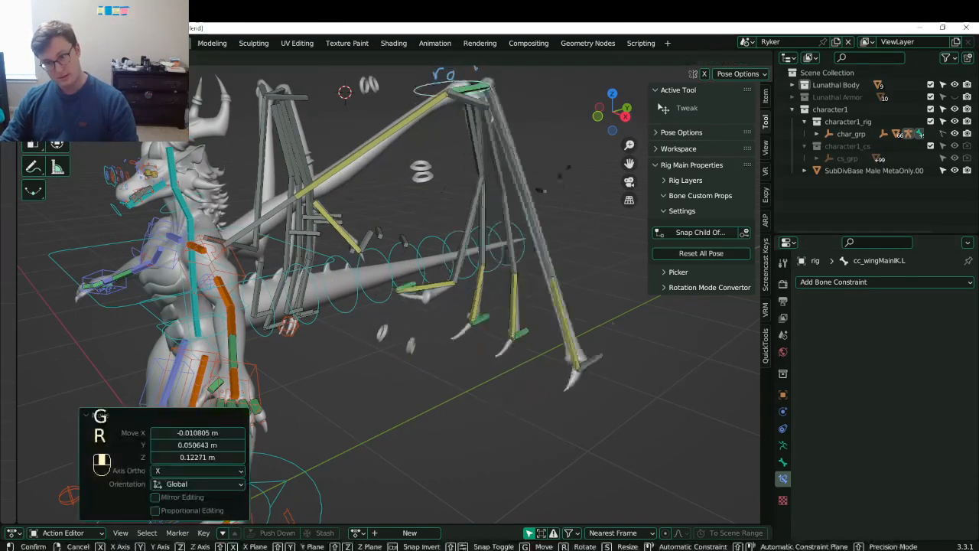
click(608, 125)
shift+middle_drag(608, 124, 548, 178)
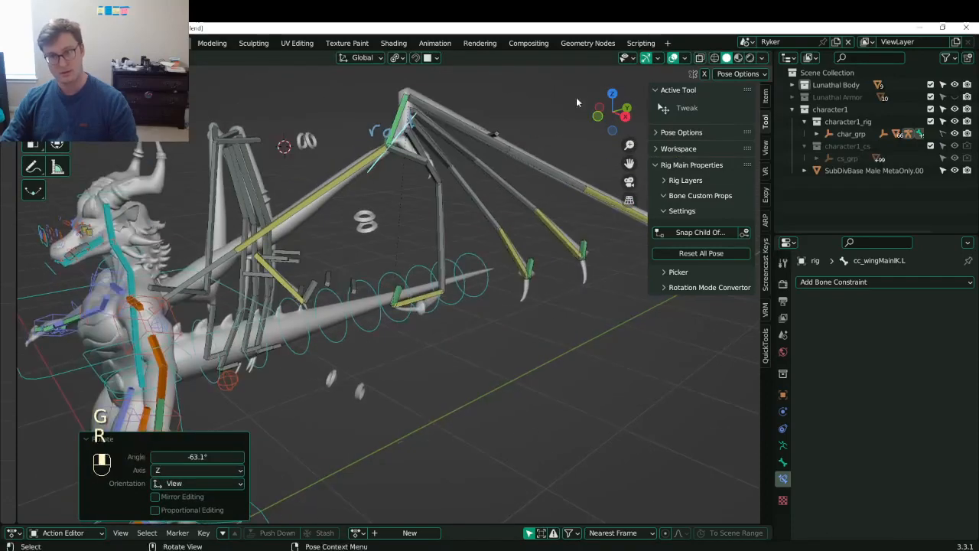
- Rotate cc_wingMainIK.L back and lower it by about 0.18 m to fold the left wing
key(r)
key(g)
click(589, 161)
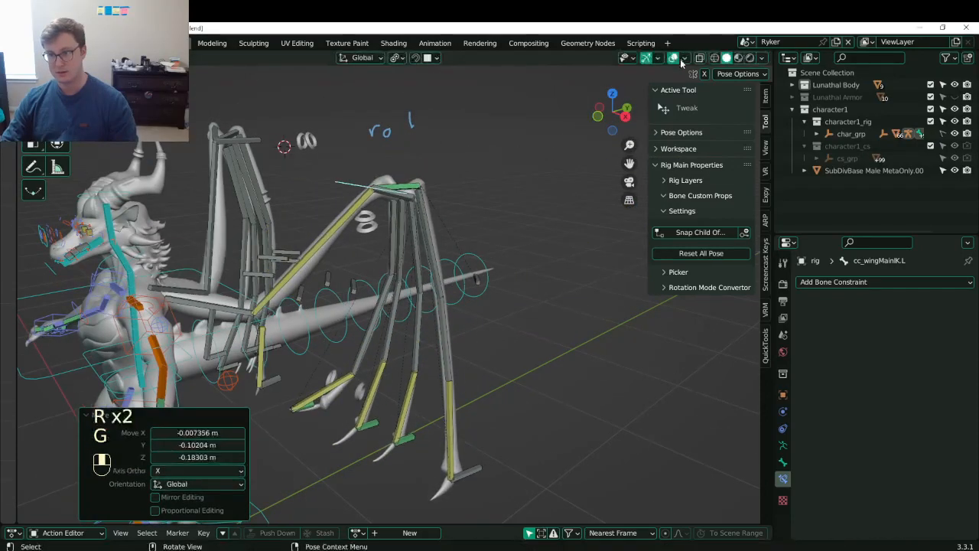
- Show only the third armature layer, which holds the main wing control, hiding the other bones
click(783, 444)
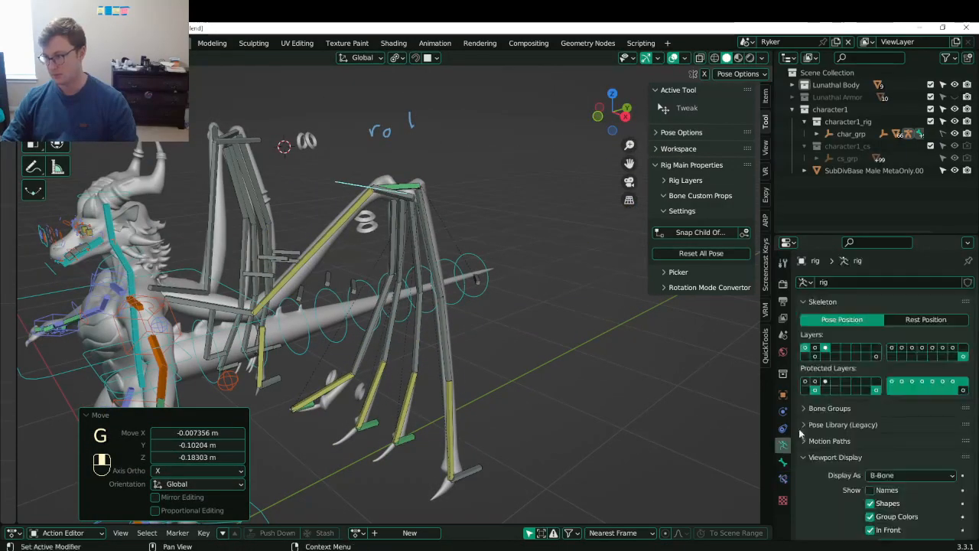
shift+click(826, 349)
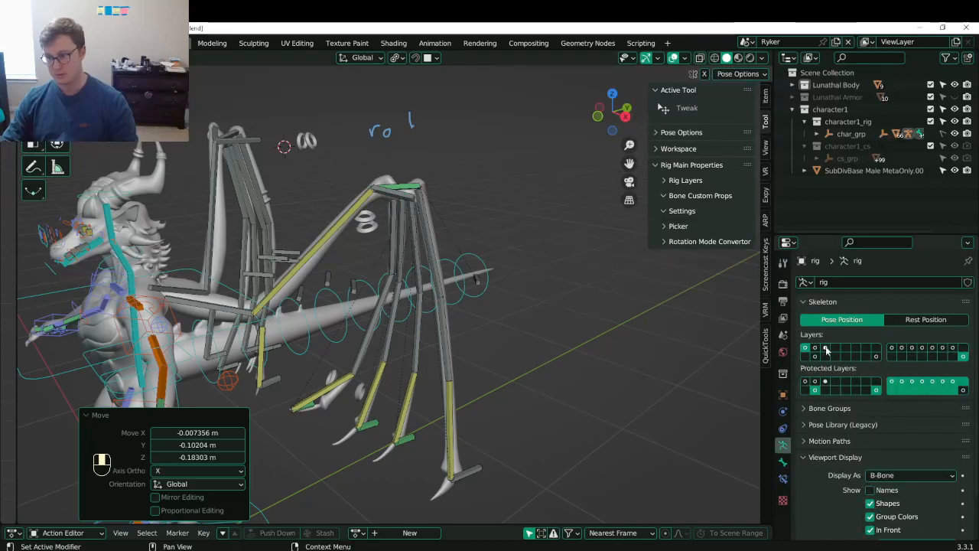
click(826, 349)
- Lower cc_wingMainIK.L by about 0.28 m and rotate it in the view, finishing with a 60° rotation
scroll(459, 283, down, 4)
key(g)
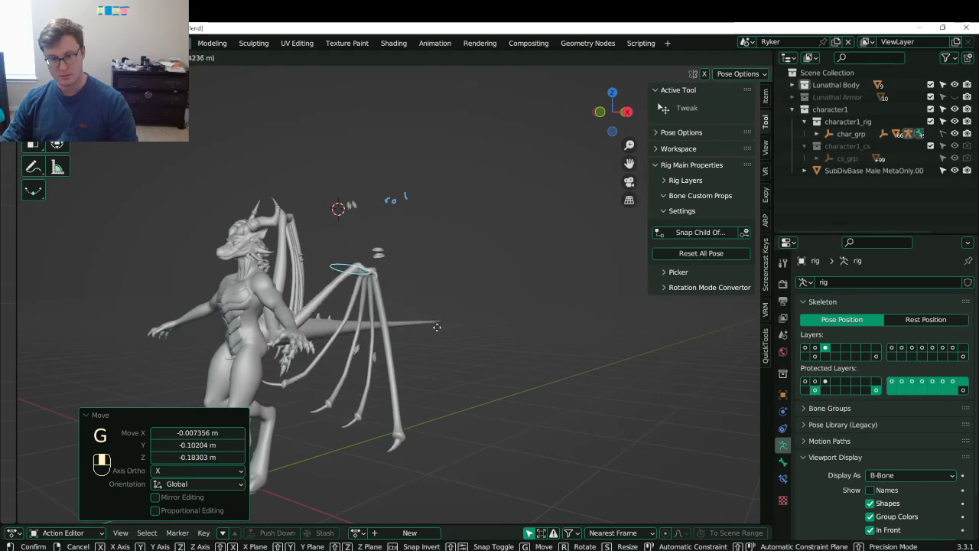
key(r)
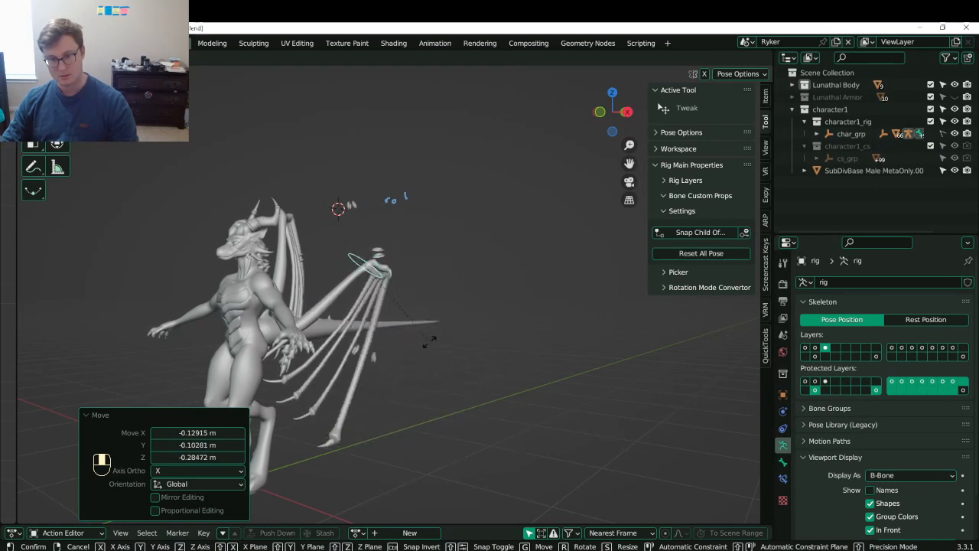
click(561, 271)
shift+middle_drag(468, 324, 553, 307)
key(r)
click(416, 378)
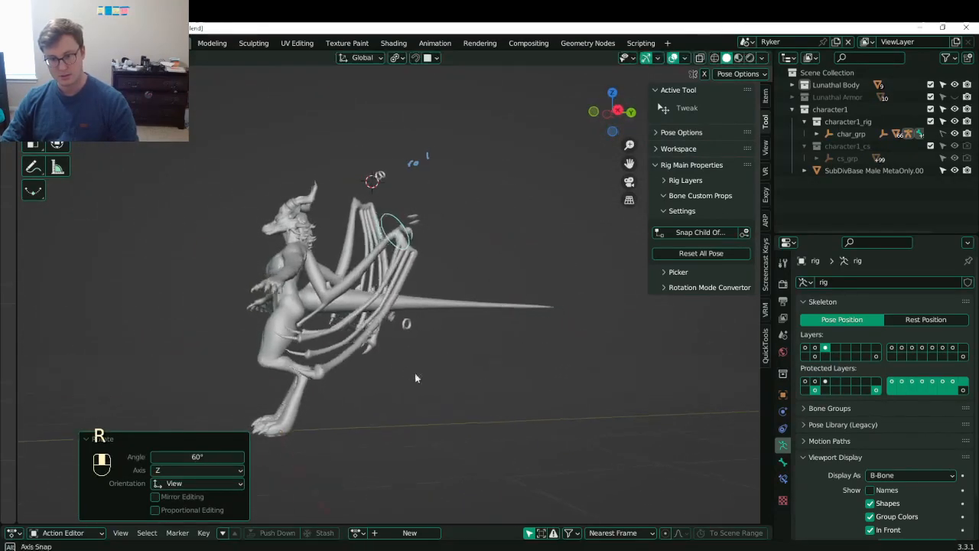
- Clear the main wing control's rotation and location, and move it about 0.25 m along Y and -0.21 m along Z
middle_drag(415, 378, 440, 295)
key(alt+r)
key(alt+g)
key(g)
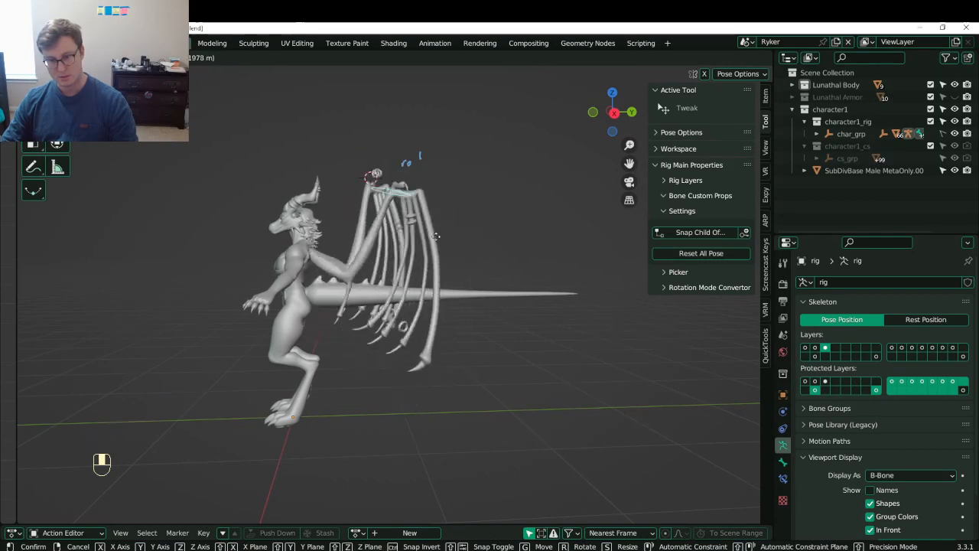
click(461, 272)
- Show the armature's last bone layer as well and slightly lower the Limit Distance influence on cc_wingAIK.L
scroll(460, 272, up, 2)
shift+click(962, 359)
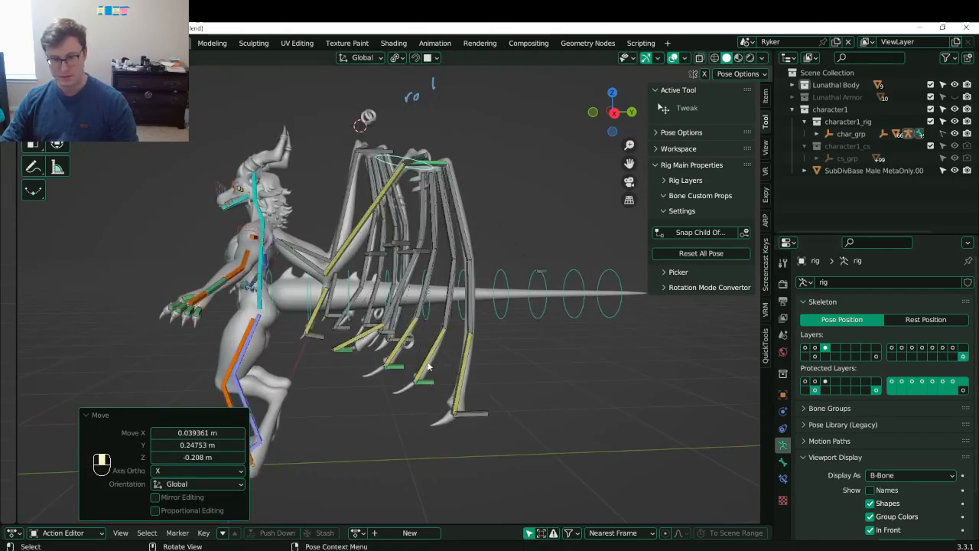
scroll(367, 382, up, 2)
middle_drag(359, 389, 404, 407)
click(340, 339)
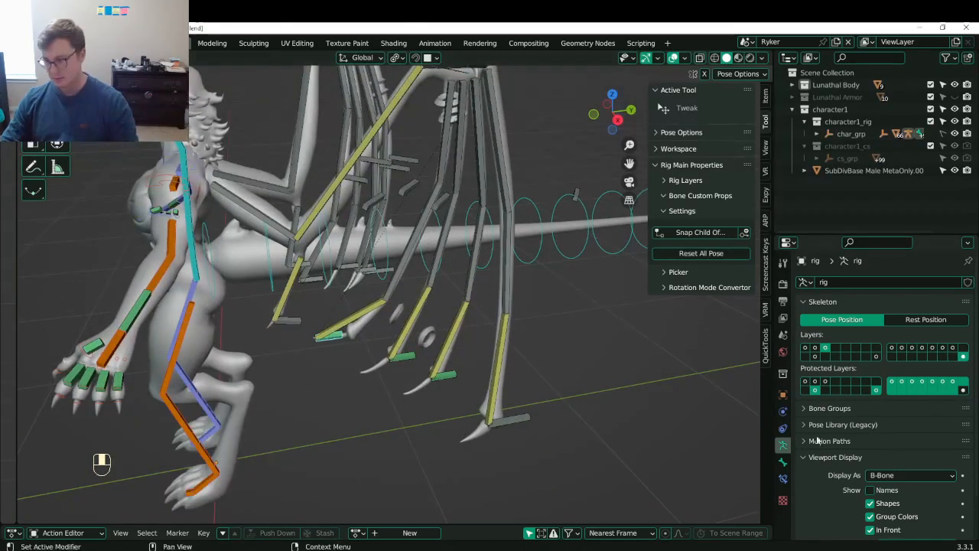
click(783, 463)
click(783, 478)
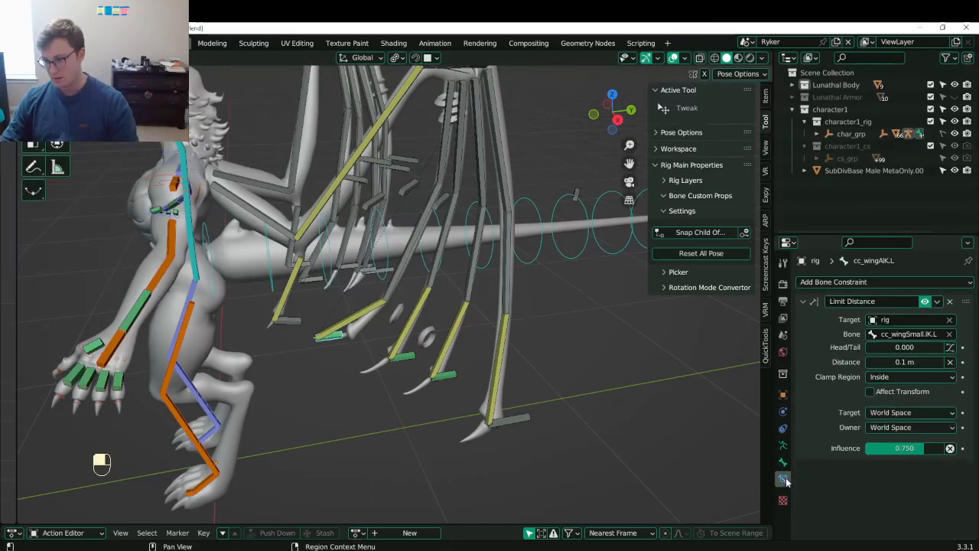
mouse_move(920, 450)
mouse_down()
mouse_move(894, 450)
mouse_move(903, 450)
mouse_up()
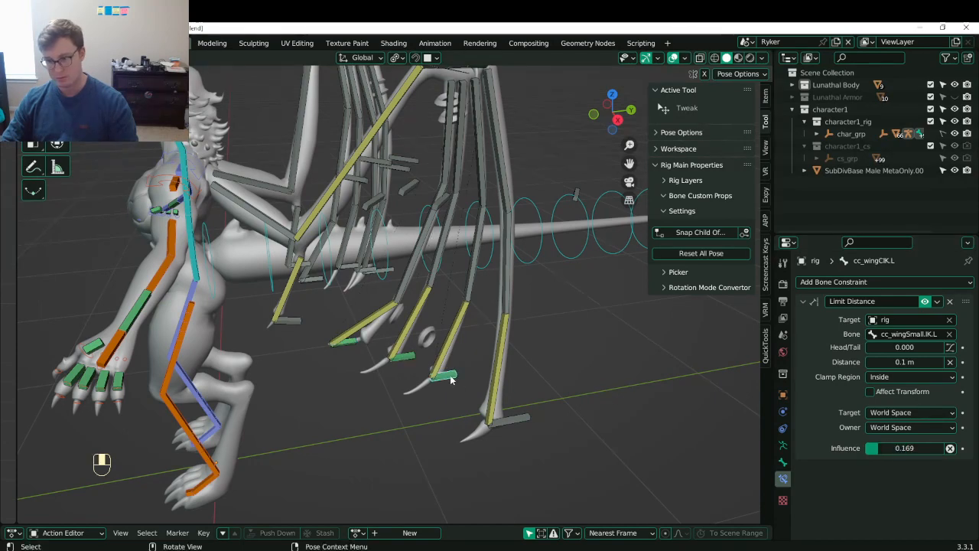
- Rotate cc_wingMainIK.L by about -41.4° in the view to spread the left wing's fingers
scroll(482, 324, down, 3)
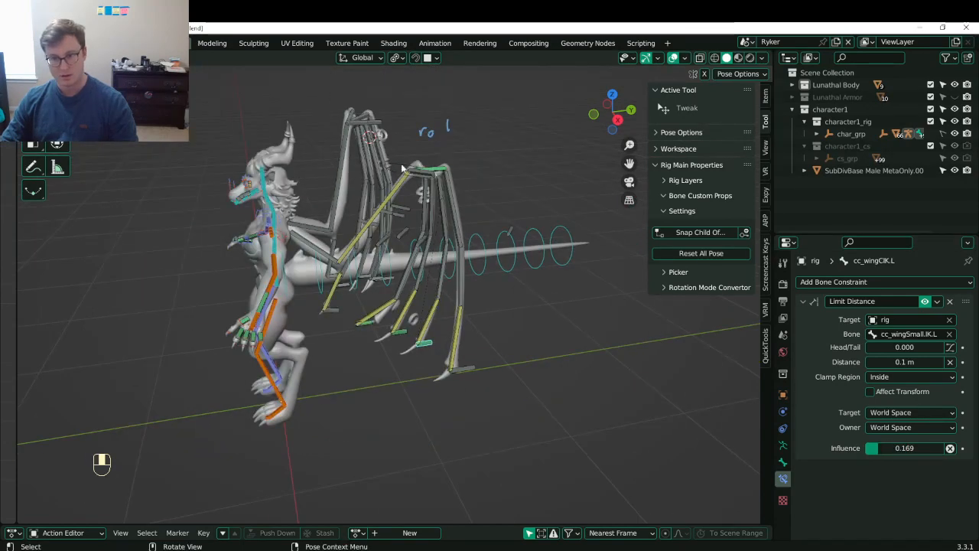
click(401, 166)
middle_drag(402, 167, 497, 216)
key(r)
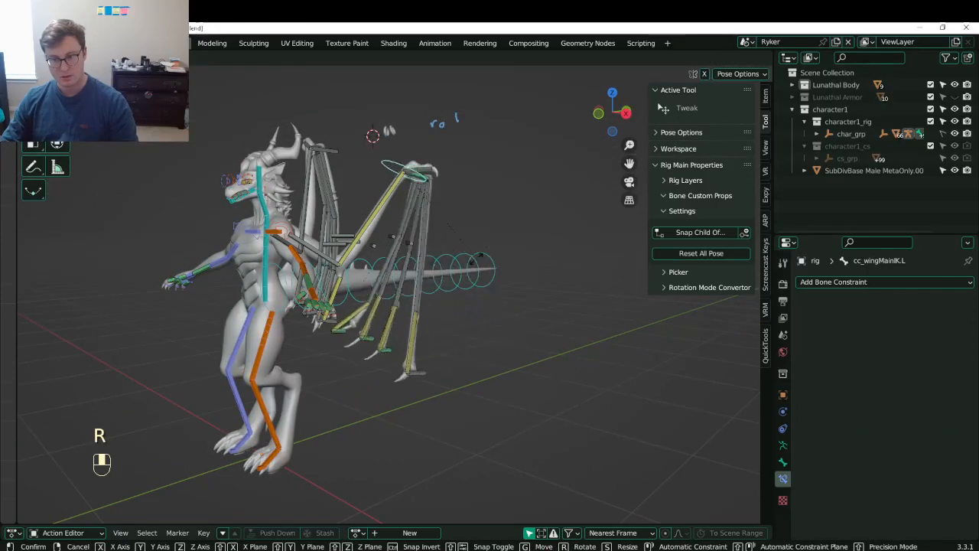
click(432, 336)
scroll(433, 341, up, 3)
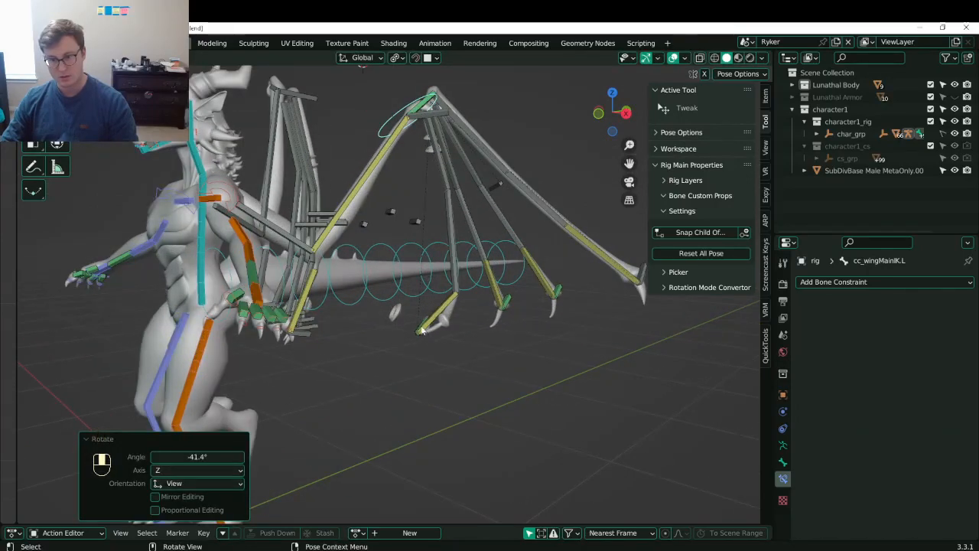
- Rotate cc_wingMainIK.L in the view to test how the left wing's finger bones follow it
middle_drag(422, 330, 420, 365)
middle_drag(411, 329, 322, 315)
click(302, 332)
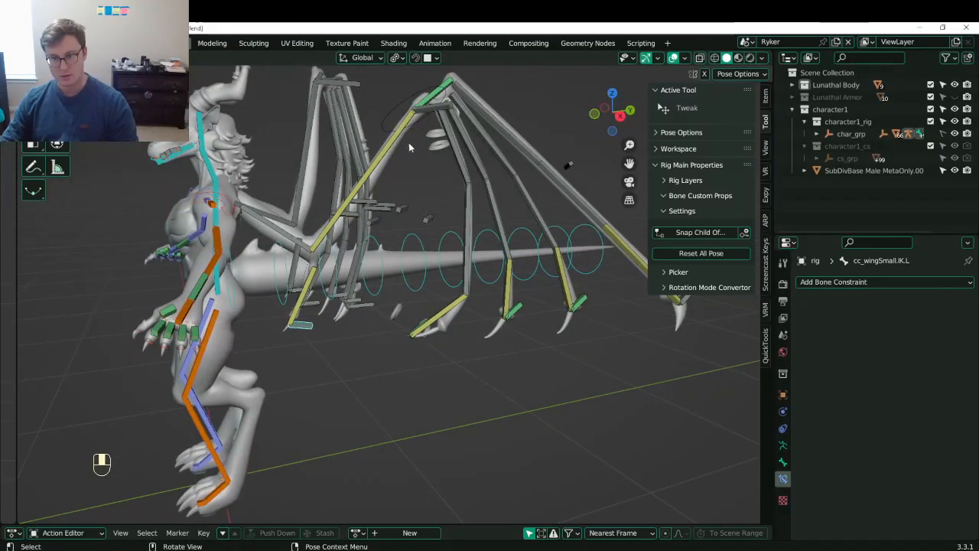
click(399, 104)
key(r)
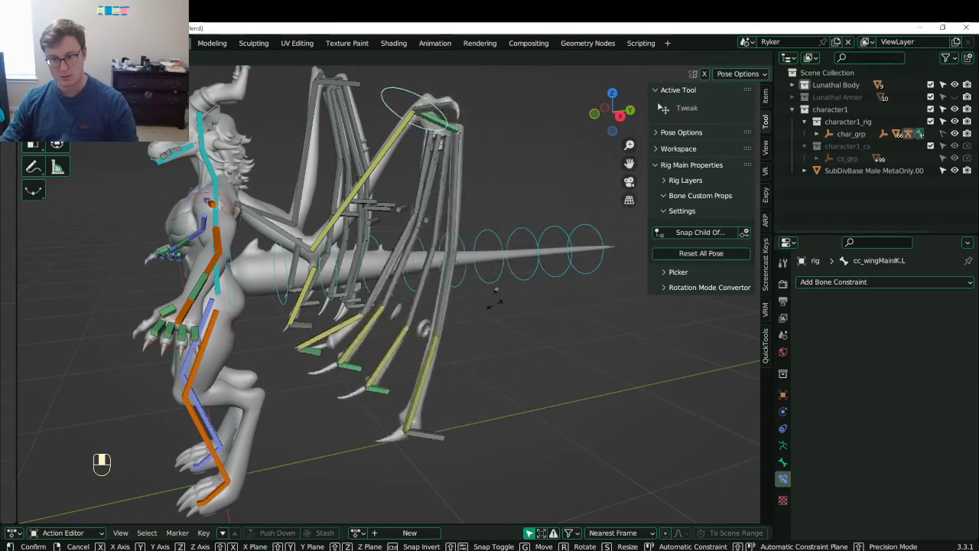
click(477, 296)
- Clear the rotation and location of cc_wingMainIK.L, and of all the other bones as well
middle_drag(477, 297, 452, 243)
key(alt+r)
key(alt+g)
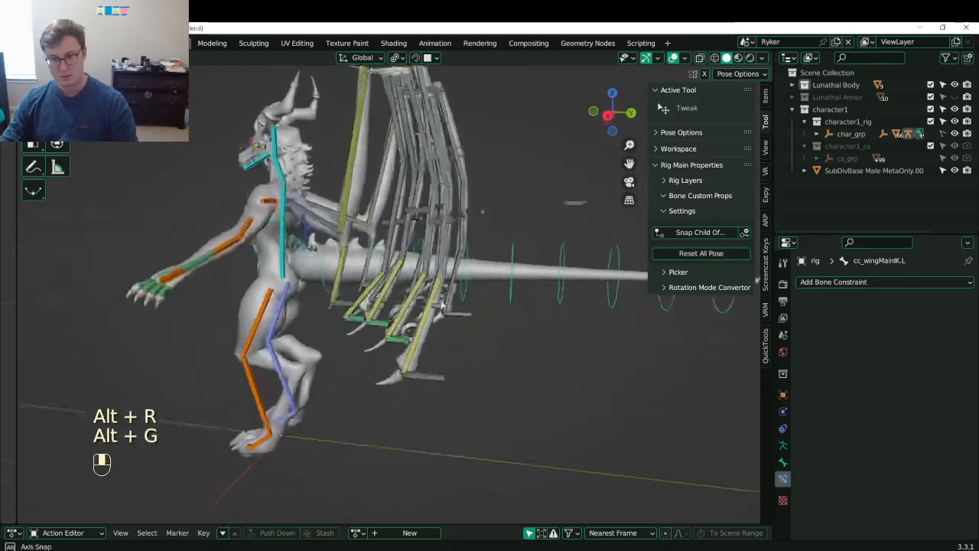
key(a)
key(alt+r)
key(alt+g)
- Move cc_wingMainIK.L by about 0.07 m along X, 0.02 m along Y and -0.12 m along Z
middle_drag(442, 304, 522, 296)
scroll(461, 277, down, 2)
click(349, 142)
middle_drag(703, 333, 725, 336)
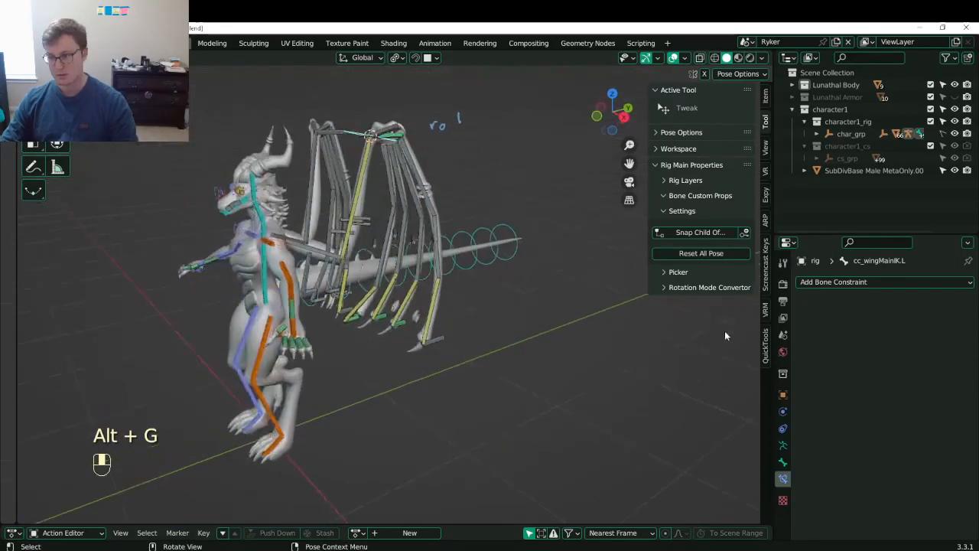
key(g)
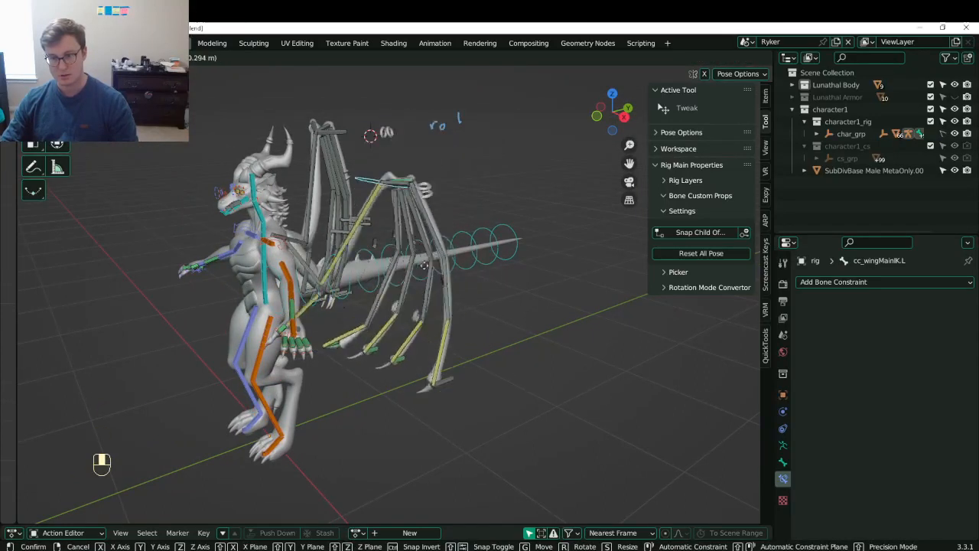
click(423, 265)
middle_drag(423, 265, 386, 321)
key(r)
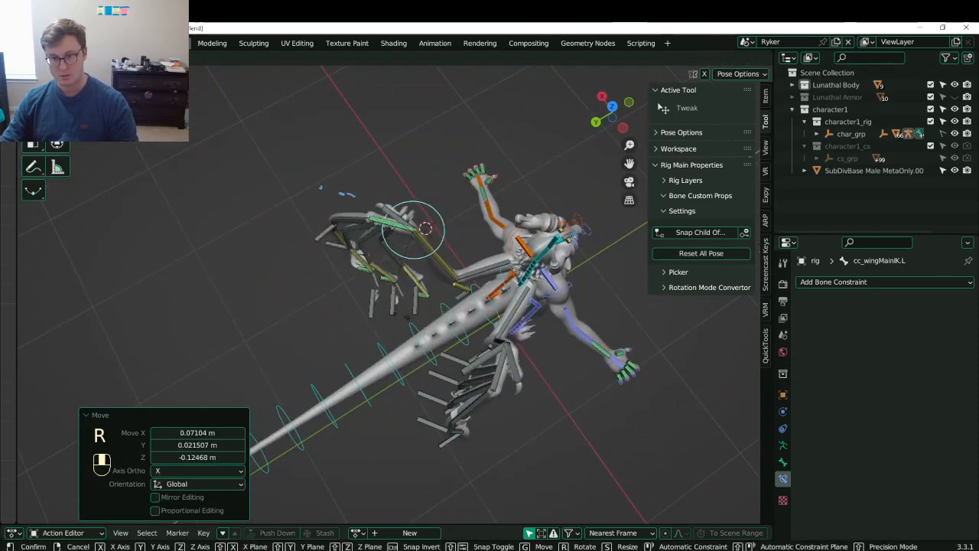
right_click(384, 324)
- In the armature's Edit Mode, move the left wing's pole bone away from the fingers, ending with about 0.18 m along Y
mouse_move(385, 324)
middle_down()
mouse_move(445, 267)
mouse_move(405, 234)
mouse_move(389, 263)
mouse_move(394, 322)
middle_up()
key(Tab)
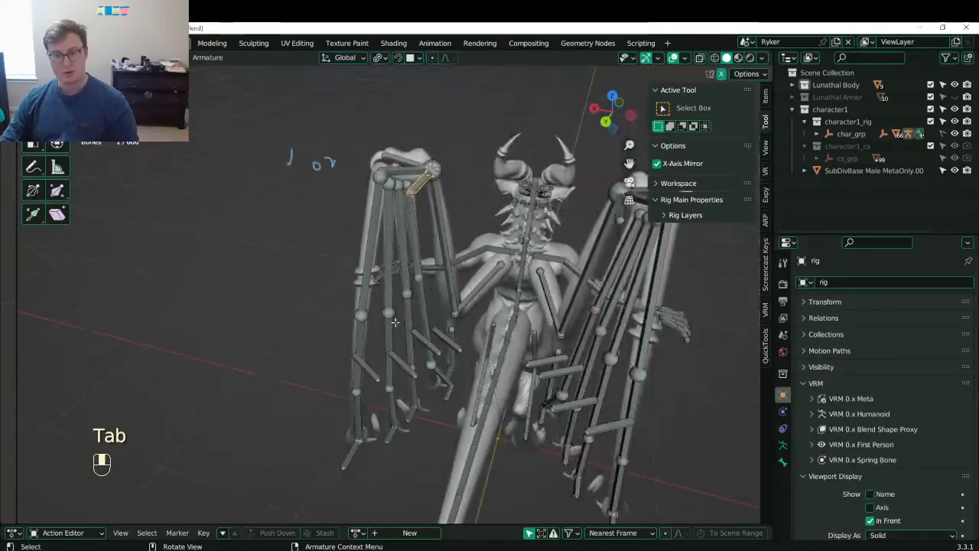
scroll(392, 325, up, 2)
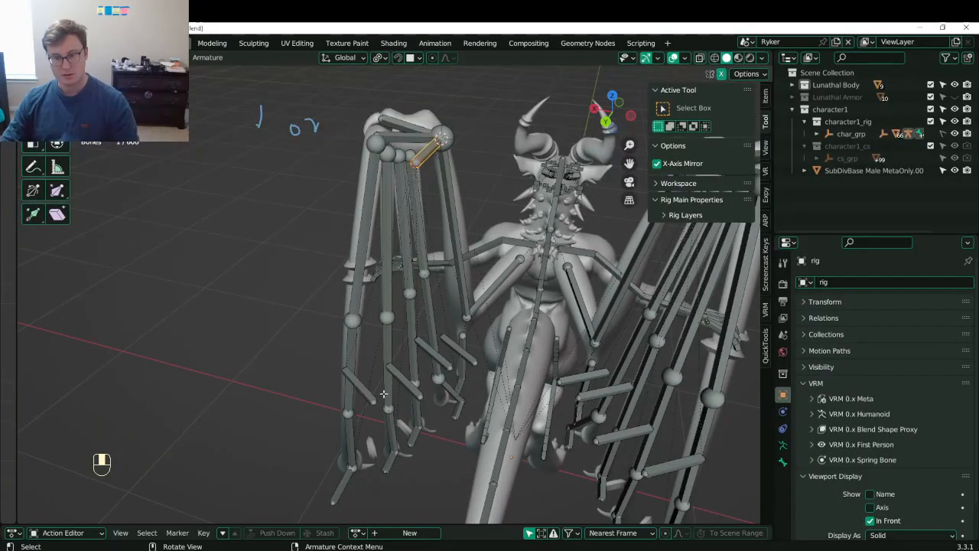
middle_drag(368, 376, 382, 359)
key(g)
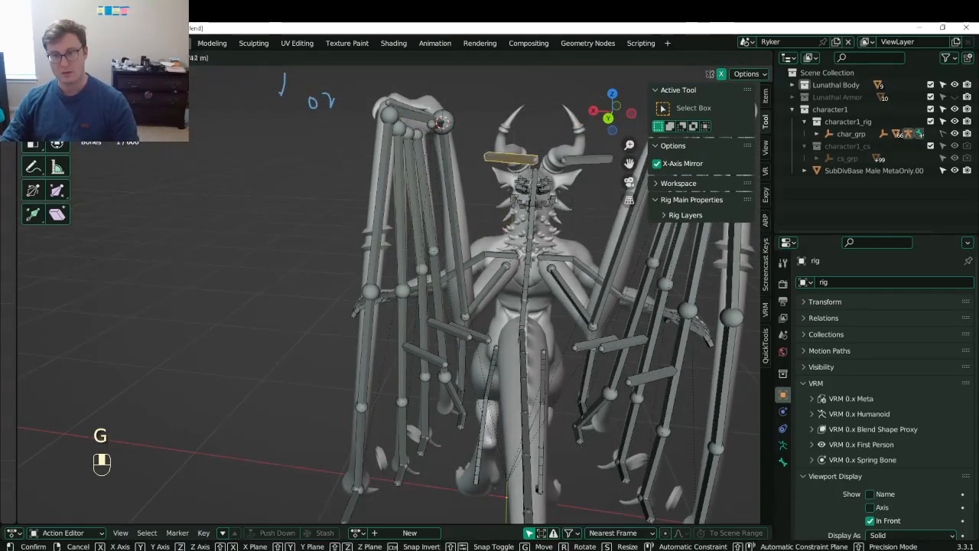
click(459, 180)
middle_drag(459, 183, 381, 323)
key(g)
key(g)
click(325, 326)
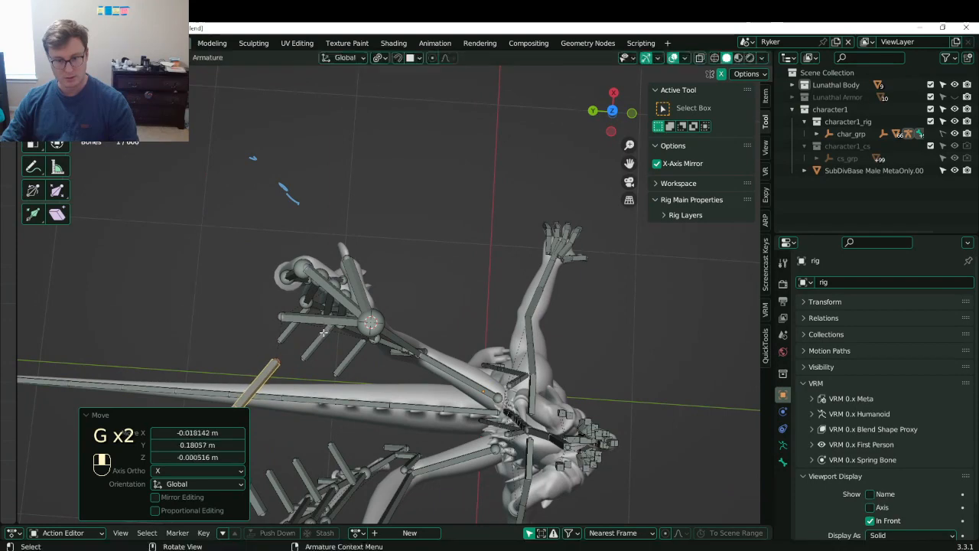
- Return to Pose Mode and rotate cc_wingMainIK.L by about 80.9° from above and about 44.6° from behind
key(Tab)
middle_drag(325, 326, 439, 301)
click(419, 248)
middle_drag(439, 253, 397, 306)
click(394, 261)
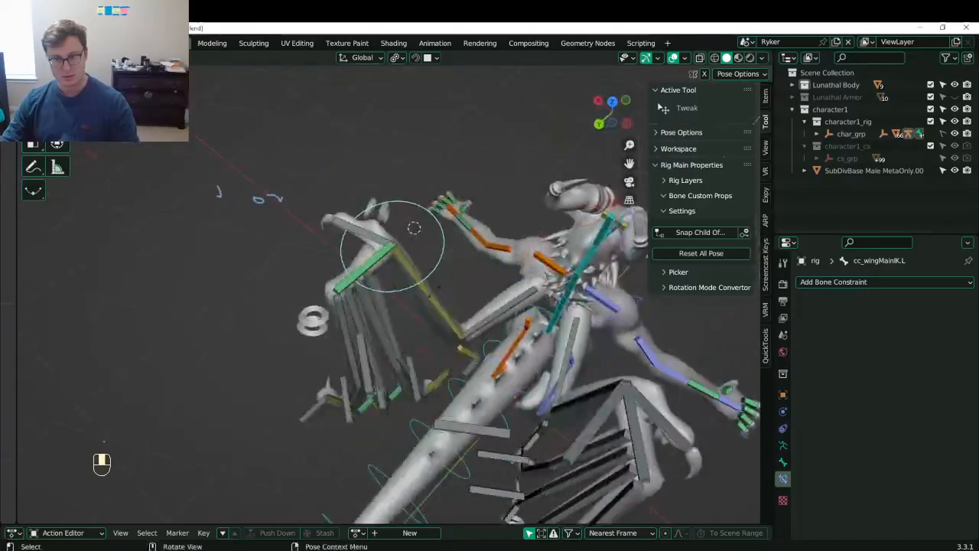
key(r)
click(301, 361)
alt+middle_drag(301, 361, 425, 233)
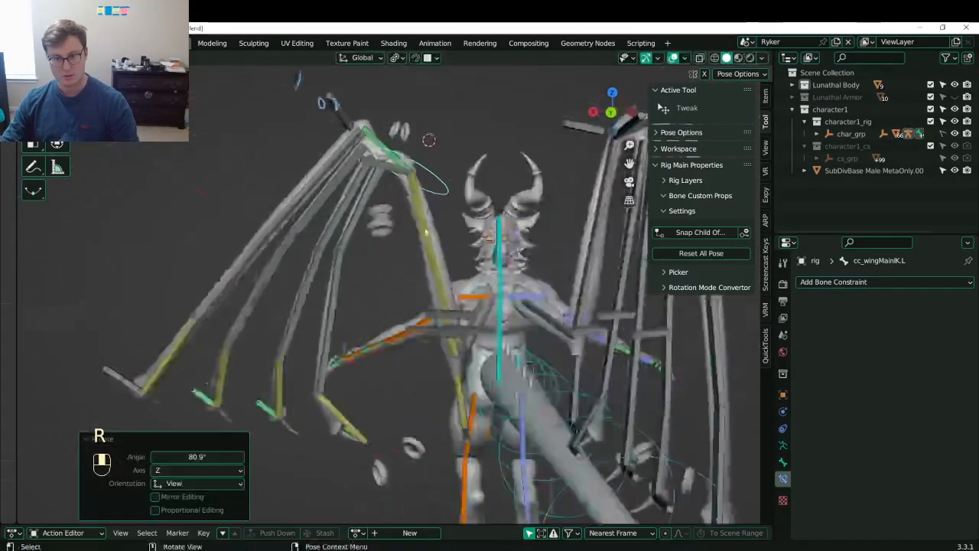
key(r)
click(366, 265)
- Save the file and rotate cc_wingMainIK.L by about 47.5° in a front-side view
scroll(366, 265, down, 2)
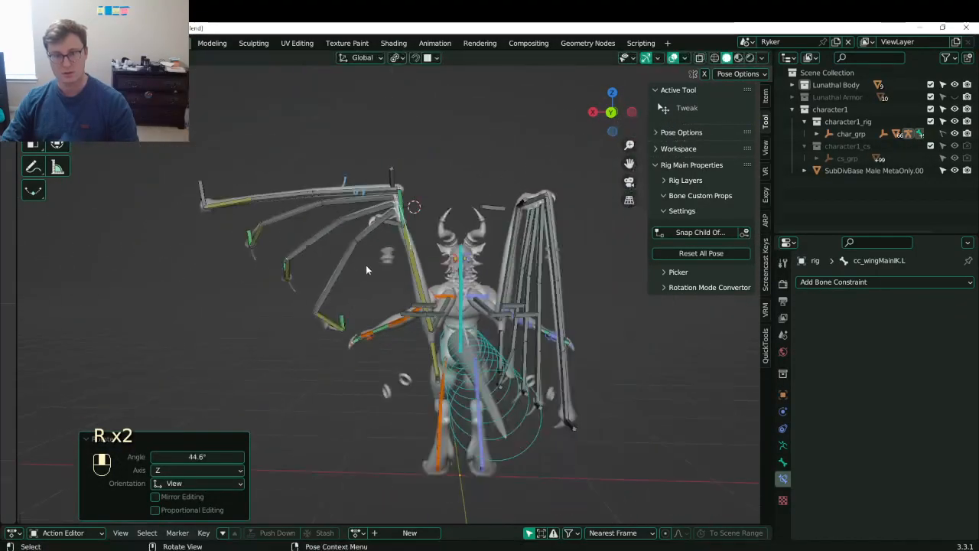
middle_drag(365, 265, 459, 306)
key(ctrl+s)
key(r)
click(449, 301)
- Move cc_wingMainIK.L outward by about 0.62 m along X, and then back by about -0.13 m along X and -0.15 m along Z
key(g)
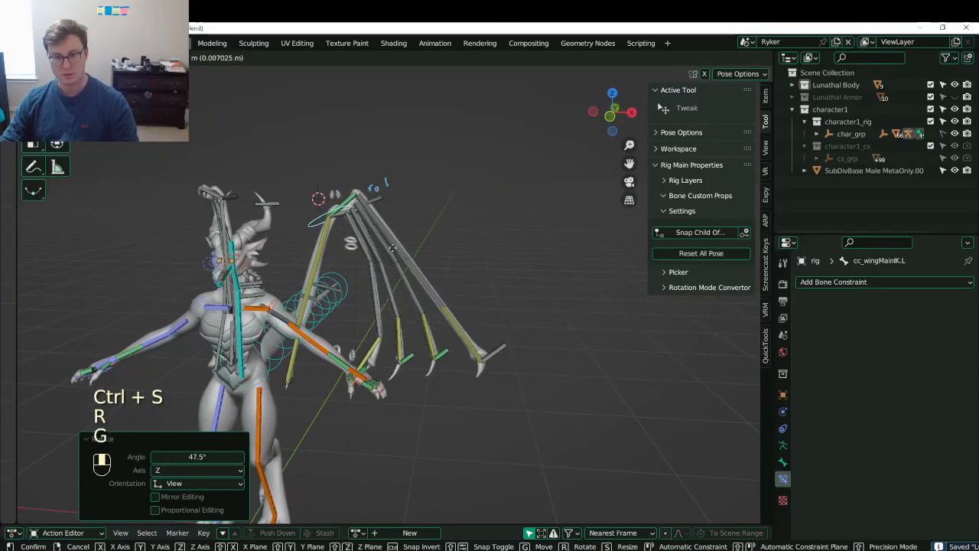
click(478, 247)
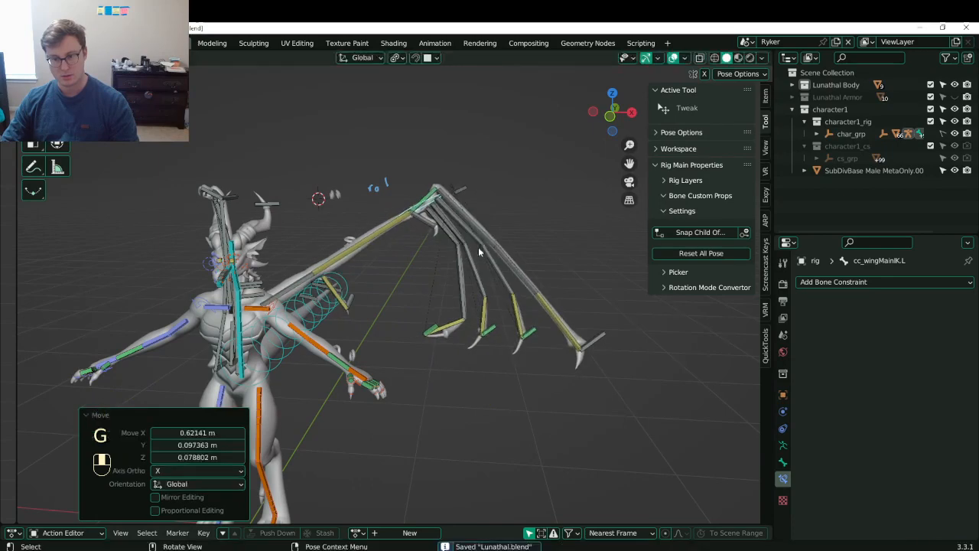
key(g)
click(488, 267)
- Move the pole bone cc_wingDPOLE.L by about -0.22 m along X and 0.10 m along Y, and back about 0.10 m along X
middle_drag(487, 267, 478, 378)
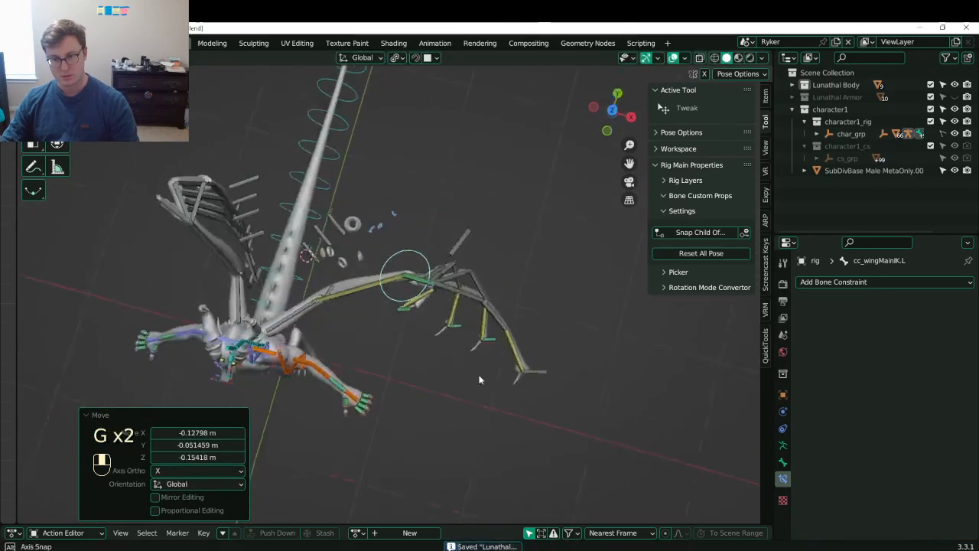
click(459, 240)
key(g)
click(451, 231)
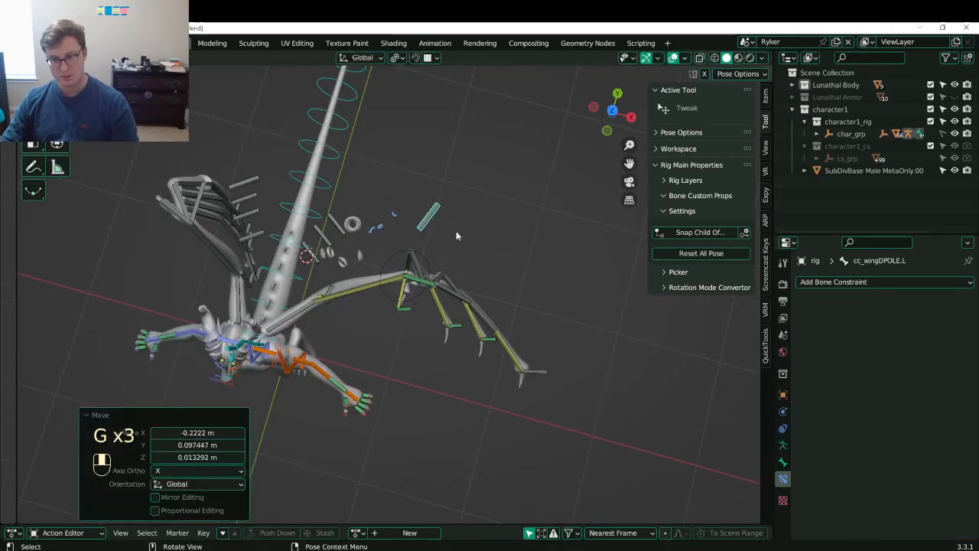
key(g)
click(473, 234)
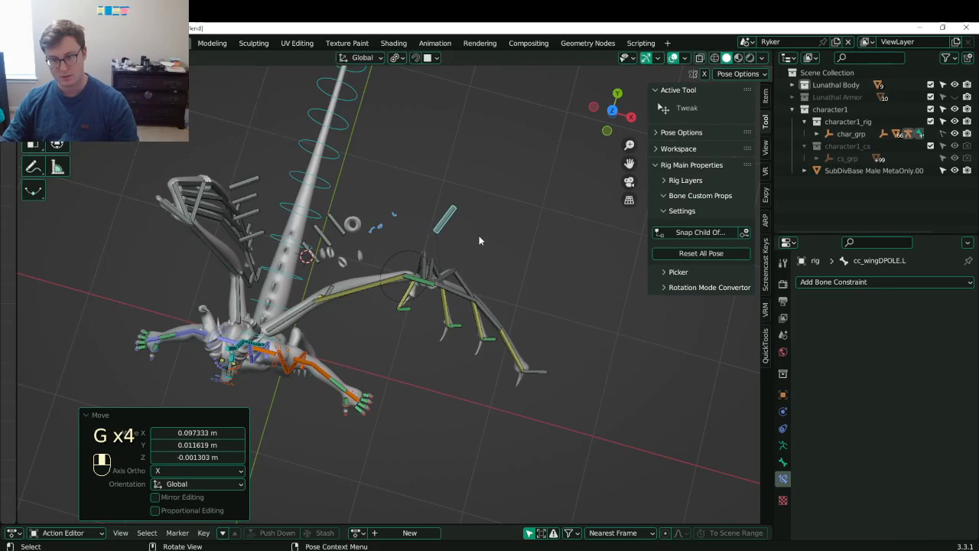
- Clear the rotation and location of all bones and save the file
middle_drag(484, 262, 312, 238)
scroll(455, 293, up, 2)
key(a)
key(alt+r)
key(alt+g)
key(ctrl+s)
- Toggle the IK constraint on cc_wingA3.L off and on several times to compare the bone's position with and without it
shift+middle_drag(313, 239, 330, 297)
scroll(330, 297, up, 1)
click(346, 393)
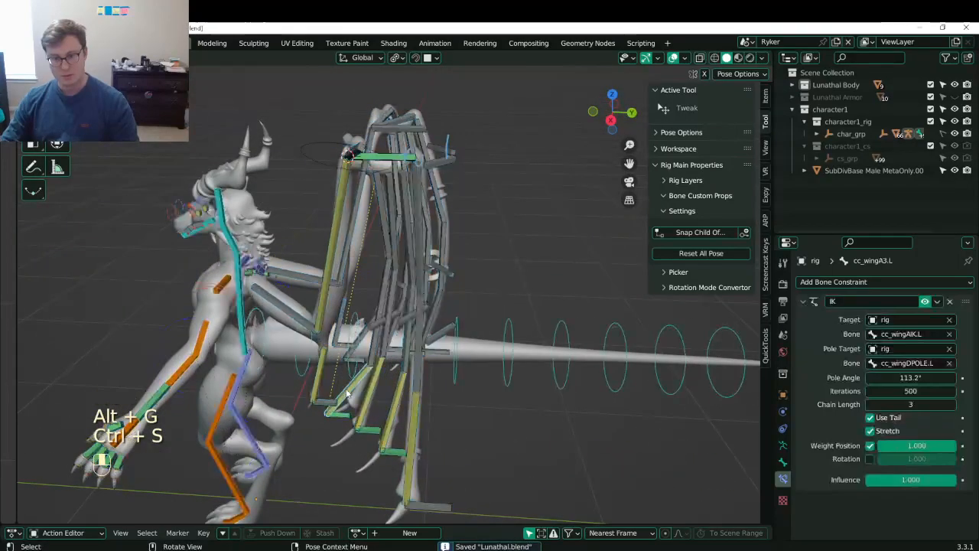
middle_drag(348, 390, 432, 382)
scroll(432, 382, up, 1)
shift+middle_drag(432, 382, 375, 298)
scroll(375, 298, down, 3)
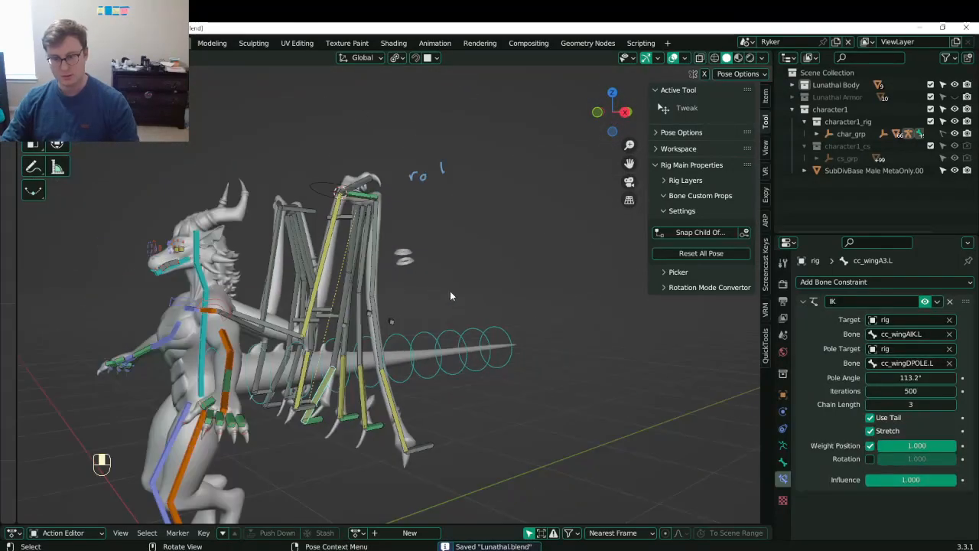
click(925, 301)
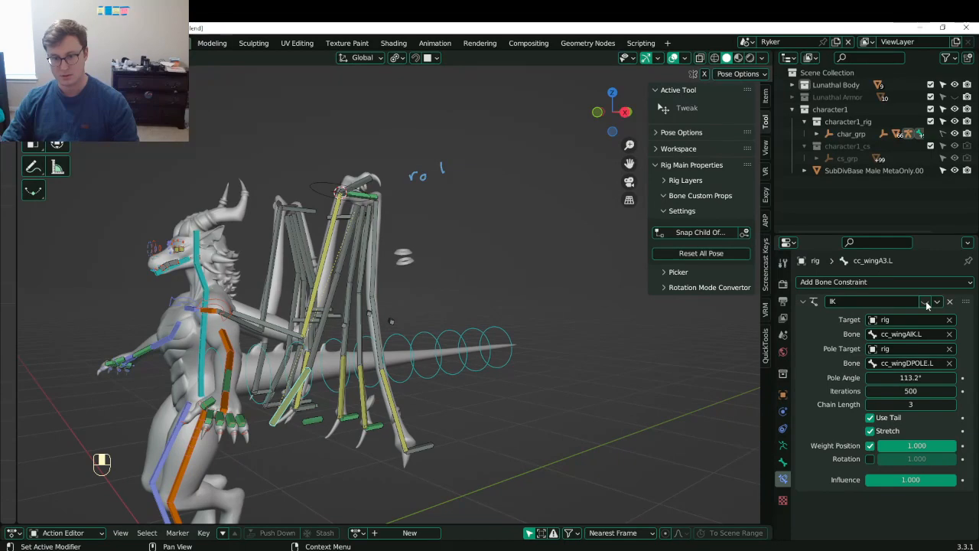
click(924, 302)
click(925, 301)
click(925, 302)
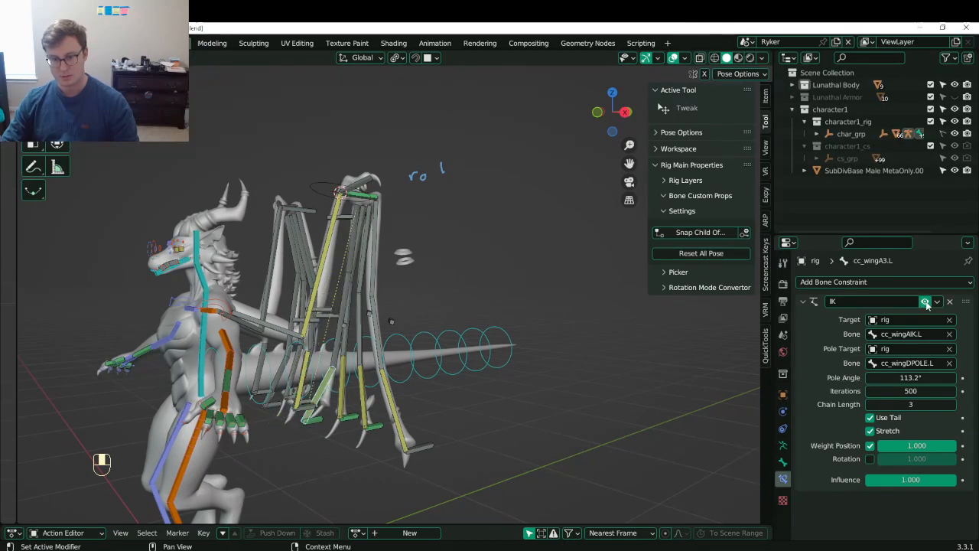
click(924, 301)
click(925, 302)
- Select all bones and clear their location and rotation
key(a)
key(r)
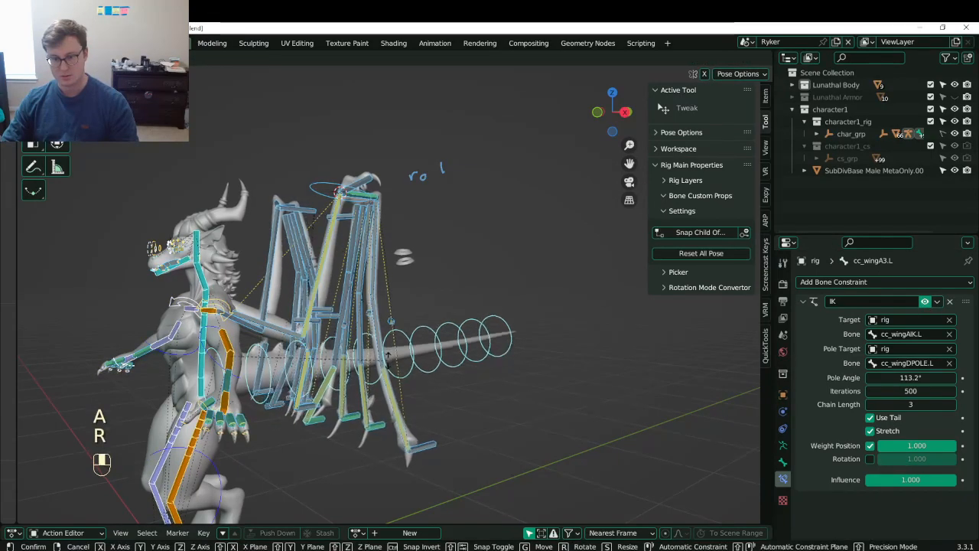
right_click(400, 365)
key(alt+g)
key(alt+g)
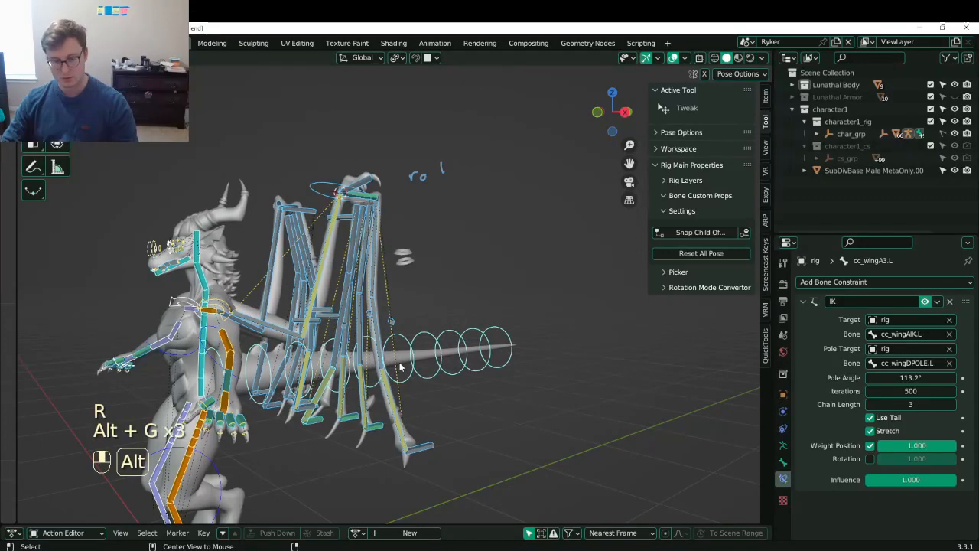
key(alt+g)
key(alt+r)
key(alt+r)
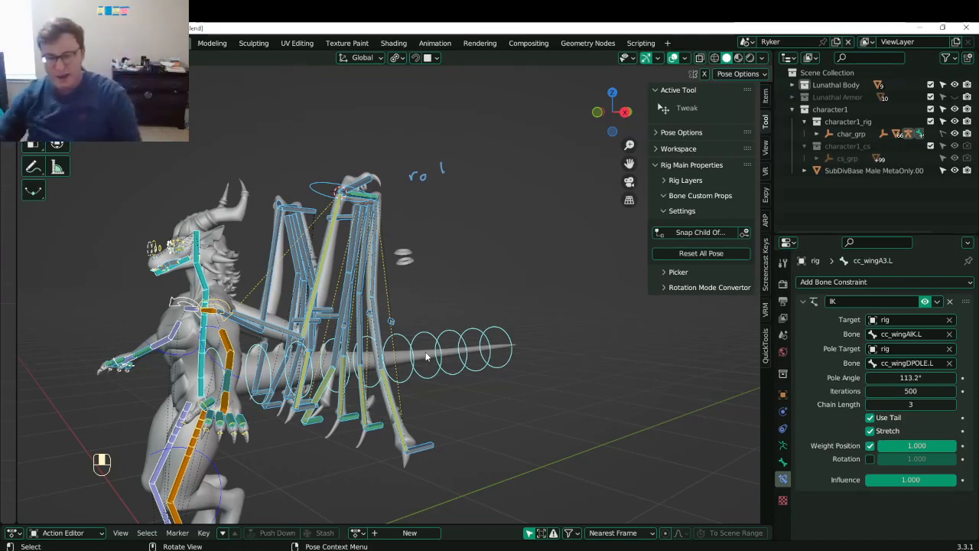
- Save the file and clear the selected bones' rotation and location once more
middle_drag(440, 335, 404, 352)
key(ctrl+s)
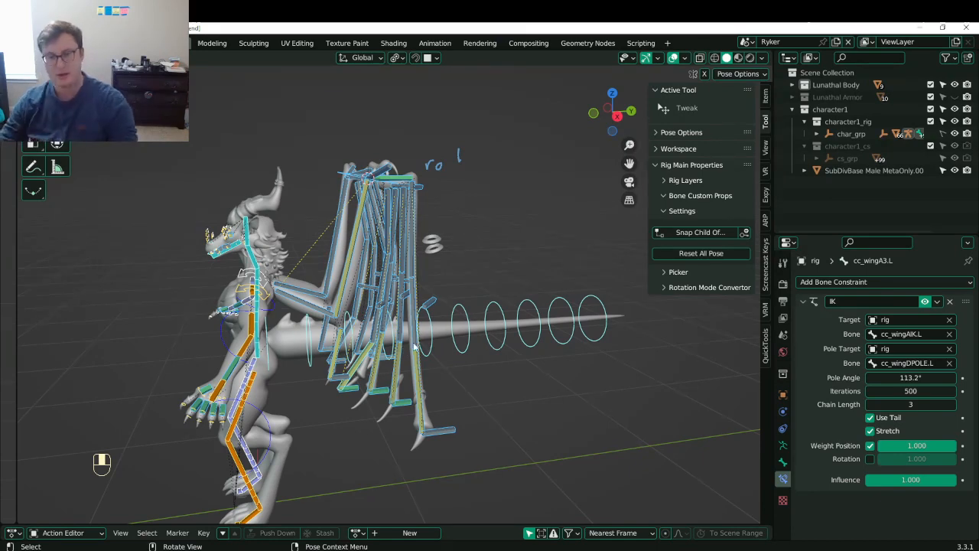
scroll(404, 341, up, 3)
middle_drag(404, 335, 397, 200)
key(ctrl+s)
key(alt+r)
key(alt+g)
- Undo the pose tests and the pole bone's repositioning back to the earlier Edit Mode state, and save the file
key(ctrl+z)
key(ctrl+z)
key(ctrl+z)
key(ctrl+z)
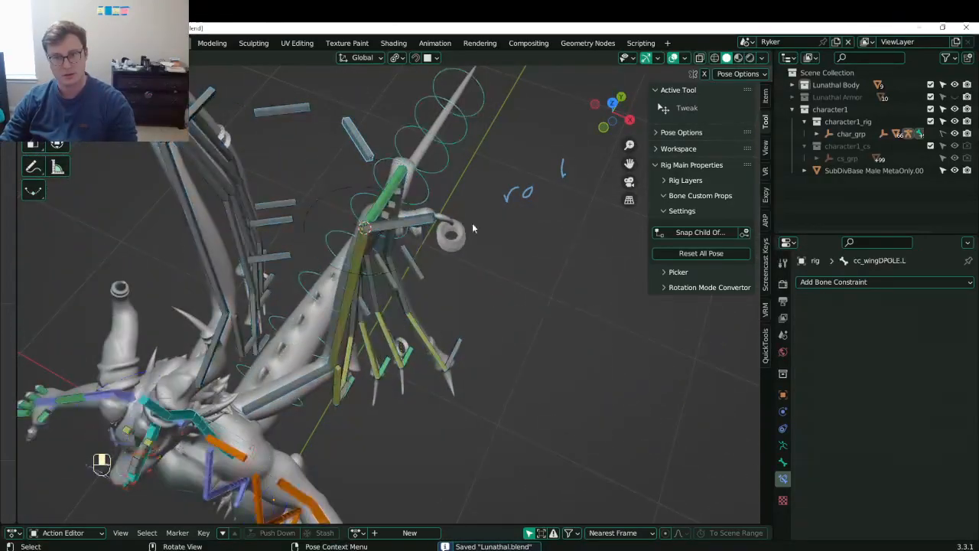
key(ctrl+z)
key(ctrl+z)
key(ctrl+z)
key(ctrl+z)
key(ctrl+z)
key(ctrl+z)
key(ctrl+z)
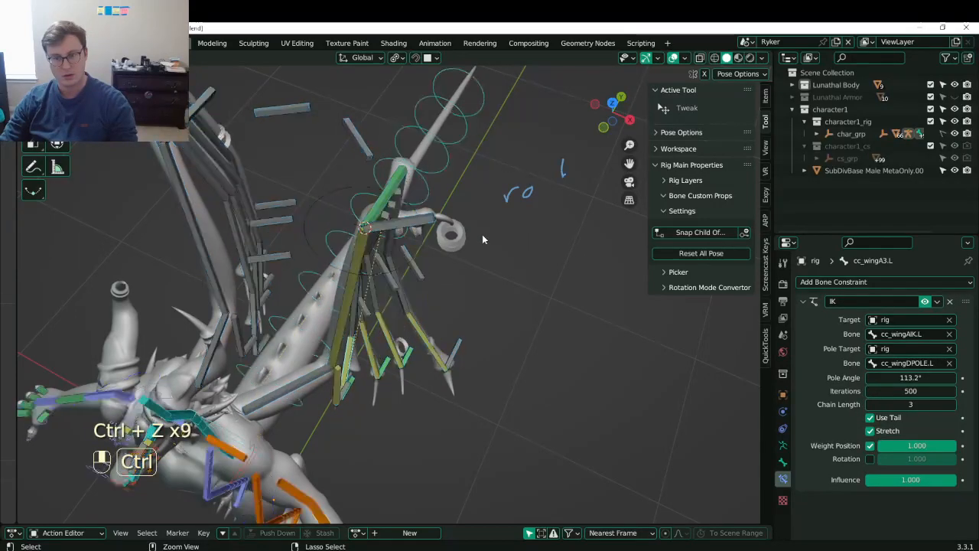
key(ctrl+z)
key(ctrl+z)
key(ctrl+z)
key(ctrl+z)
key(ctrl+z)
key(ctrl+z)
key(ctrl+z)
key(ctrl+z)
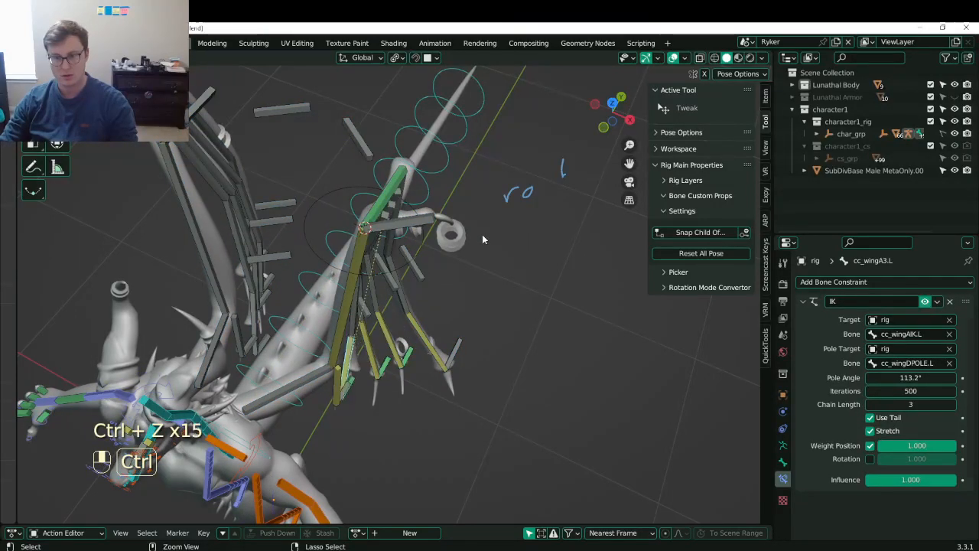
key(ctrl+z)
key(ctrl+z)
key(ctrl+z)
key(ctrl+z)
key(ctrl+z)
key(ctrl+z)
key(ctrl+z)
key(ctrl+z)
key(ctrl+z)
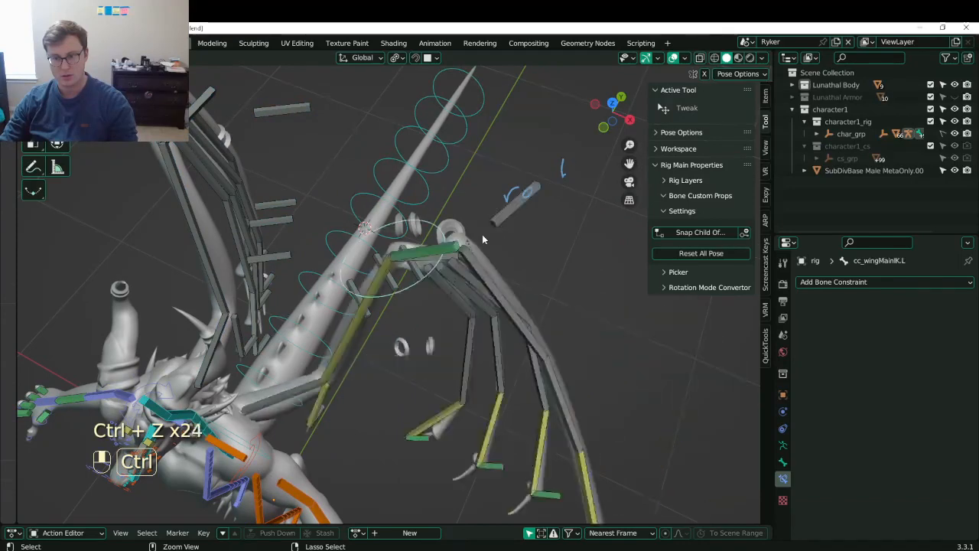
key(ctrl+z)
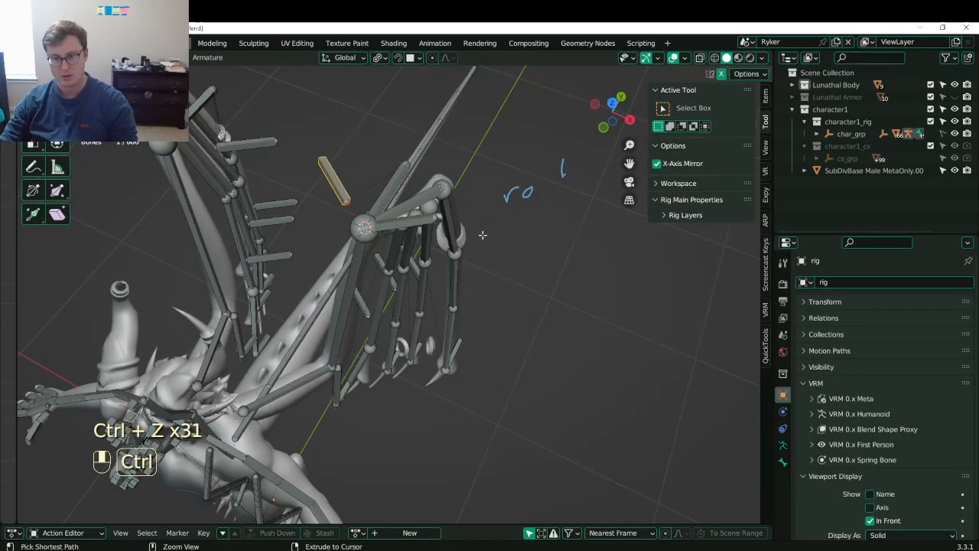
key(ctrl+z)
key(ctrl+s)
- Delete the three inner pole bones of the left wing fingers together with their mirrored counterparts, keeping the outermost pair
middle_drag(490, 247, 353, 323)
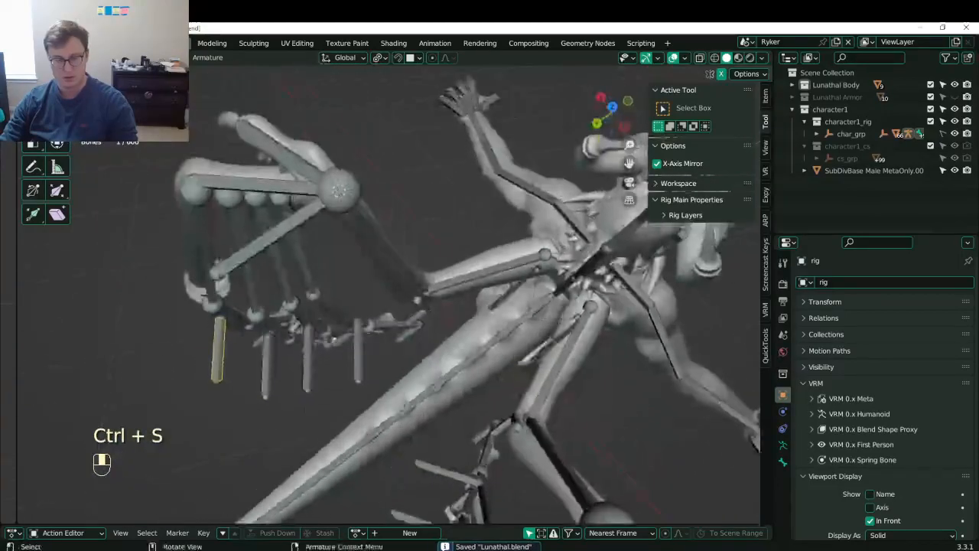
key(KP_7)
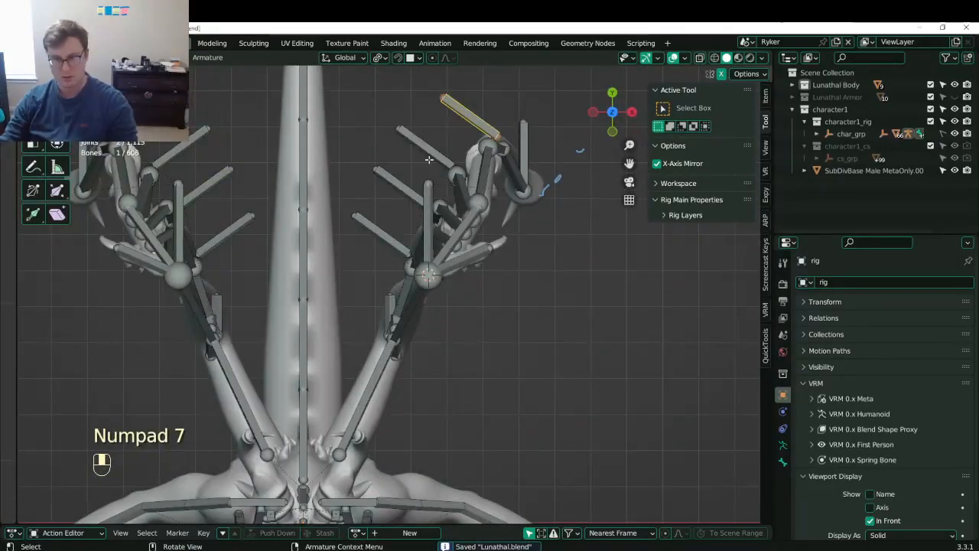
key(Tab)
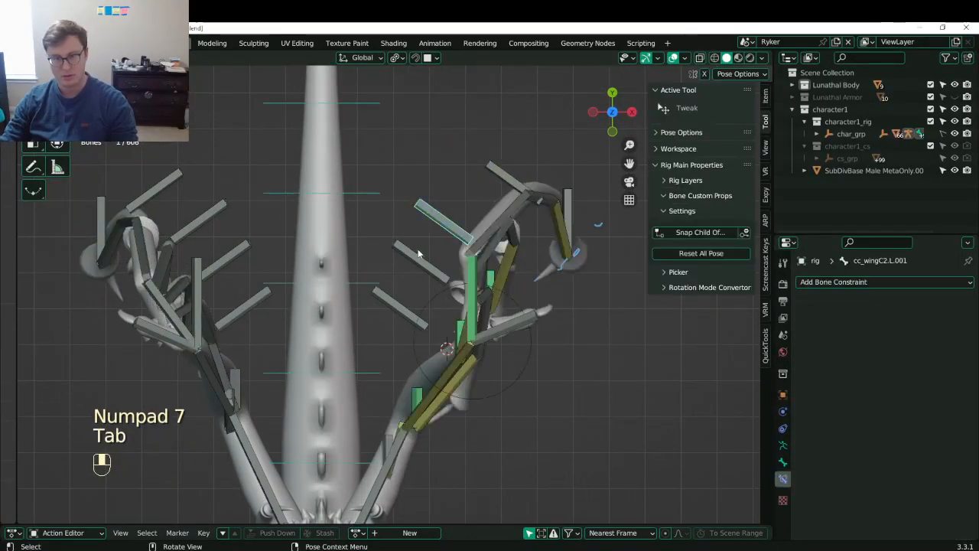
key(Tab)
key(shift)
shift+click(413, 255)
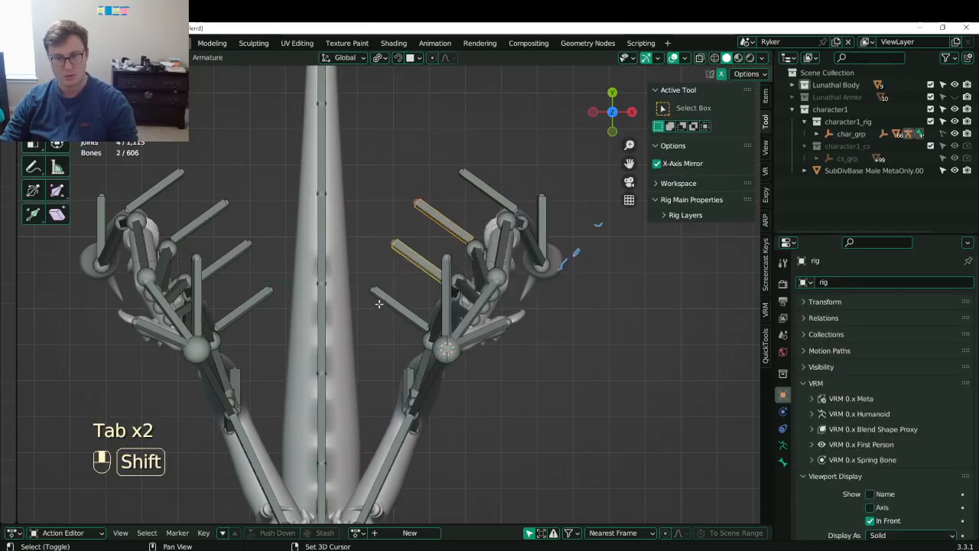
shift+click(399, 308)
shift+click(243, 309)
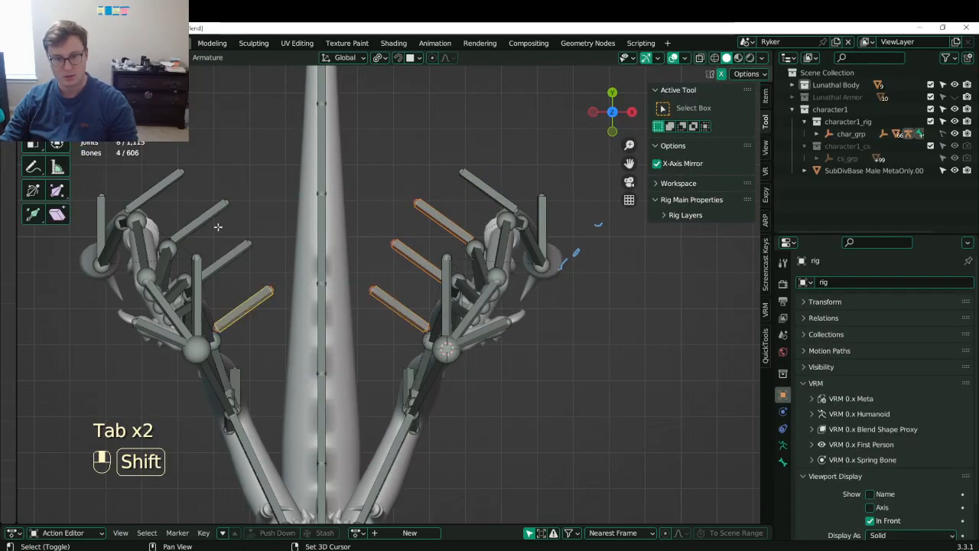
key(x)
click(281, 243)
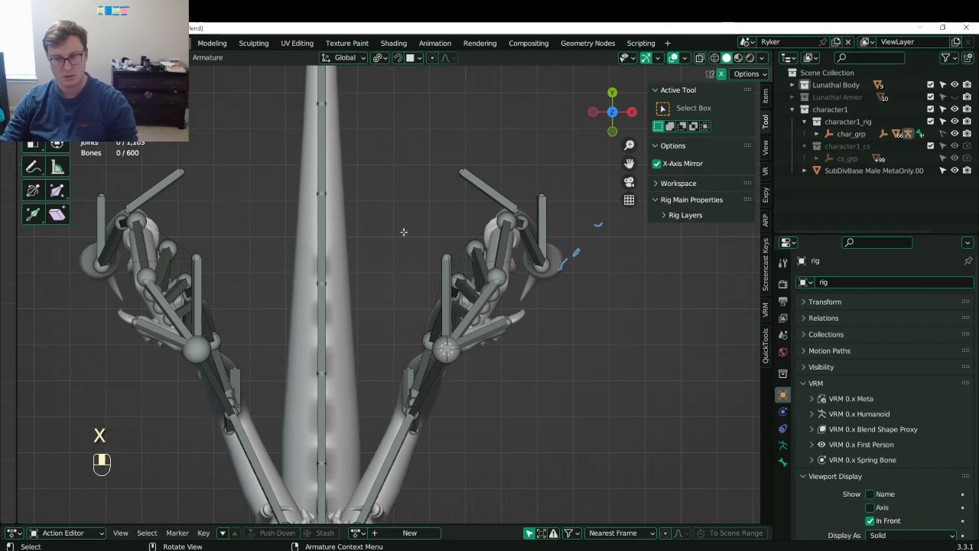
- Move the remaining left pole bone cc_wingDPOLE.L inward toward the tail in top view, save the file, and return to Pose Mode
click(489, 193)
key(g)
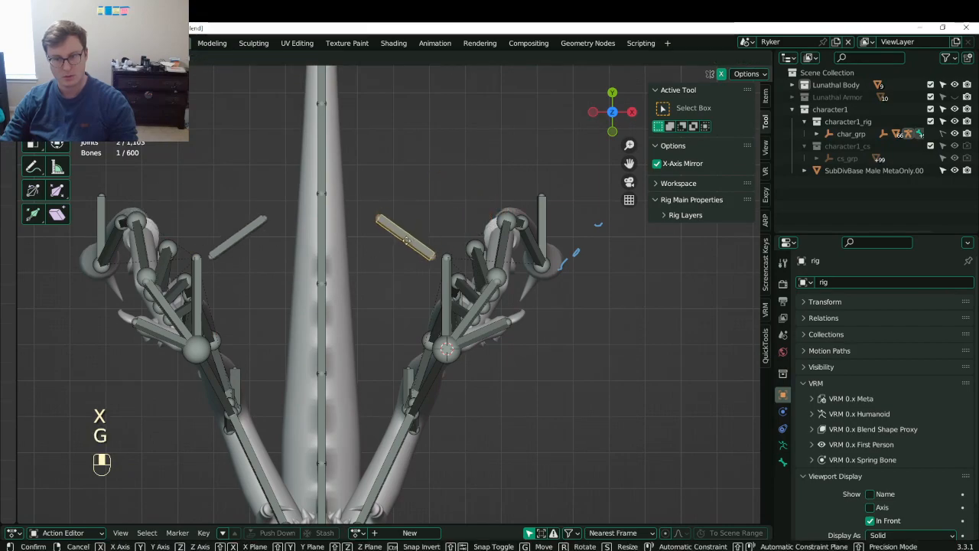
click(407, 229)
middle_drag(408, 229, 410, 316)
key(ctrl+s)
scroll(436, 224, down, 4)
key(Tab)
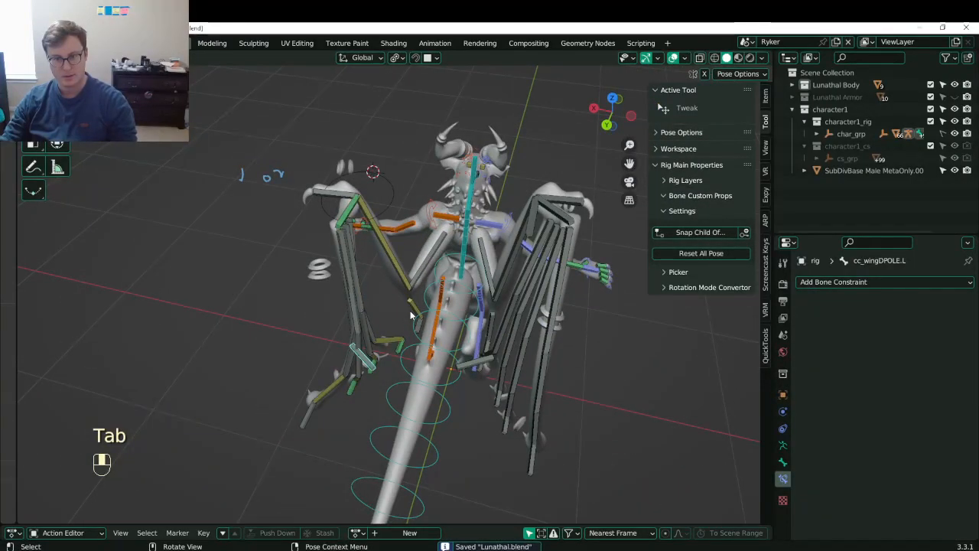
- Select all bones, clear their rotation and location, and save the file
key(a)
key(alt+r)
key(alt+g)
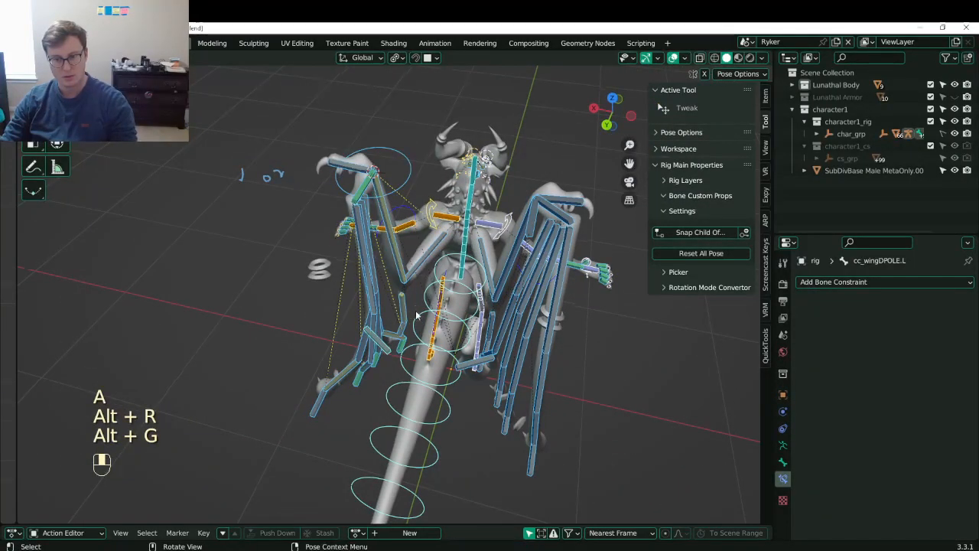
middle_drag(416, 314, 363, 357)
key(ctrl+s)
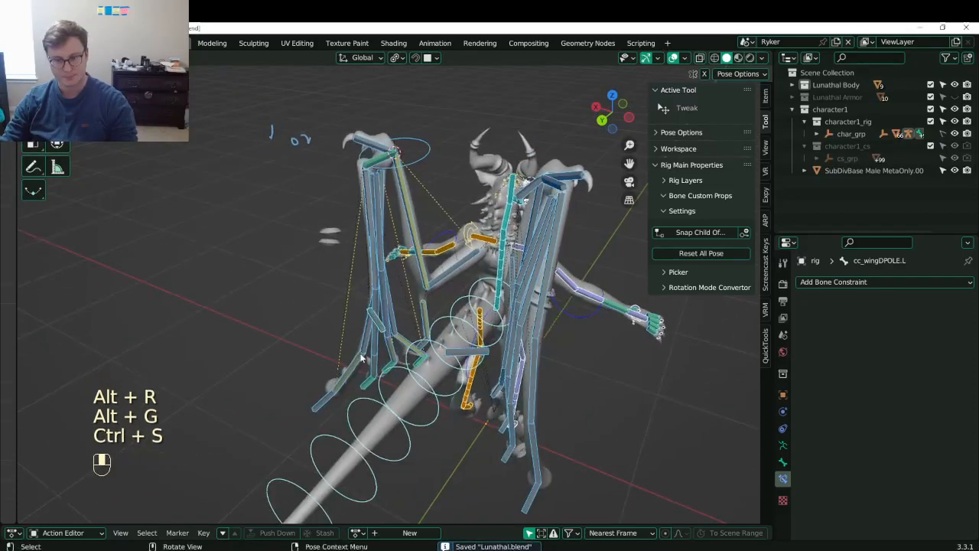
- Toggle the IK constraint on cc_wingD3.L off and on several times to compare the finger's position
click(360, 358)
click(346, 374)
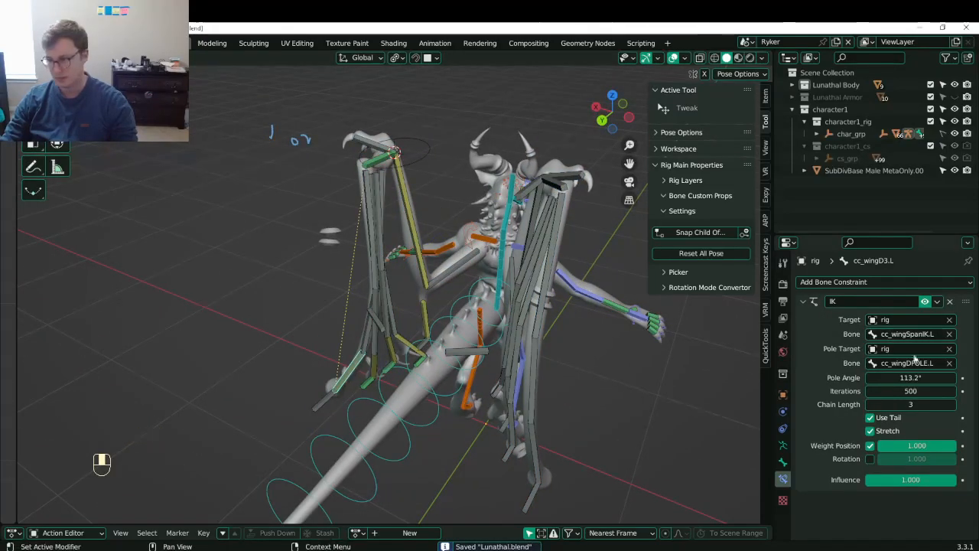
click(925, 301)
click(925, 302)
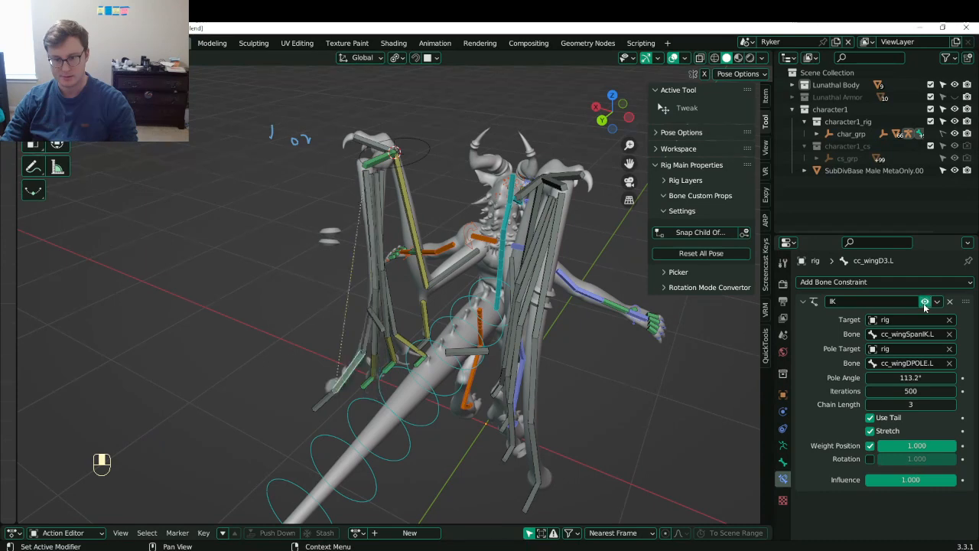
click(924, 301)
click(925, 301)
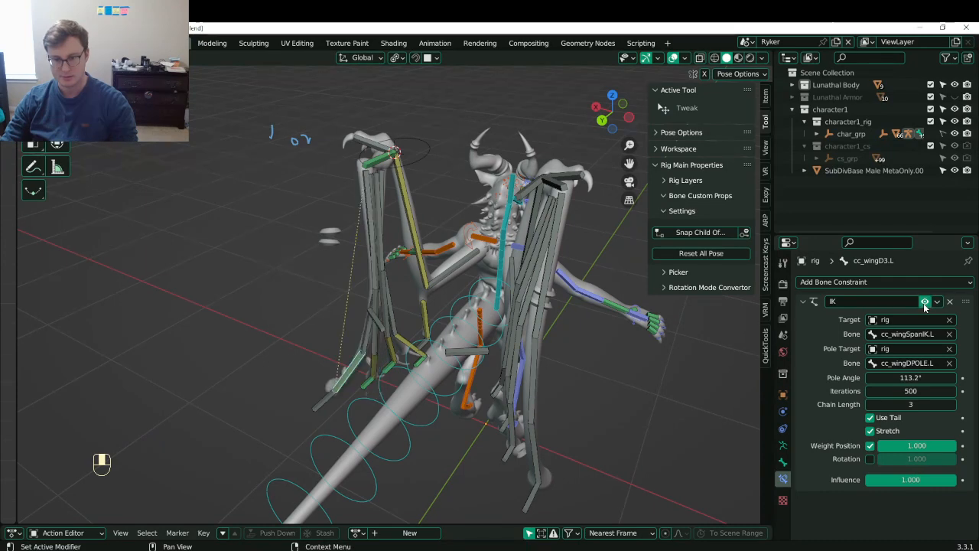
click(925, 301)
click(924, 302)
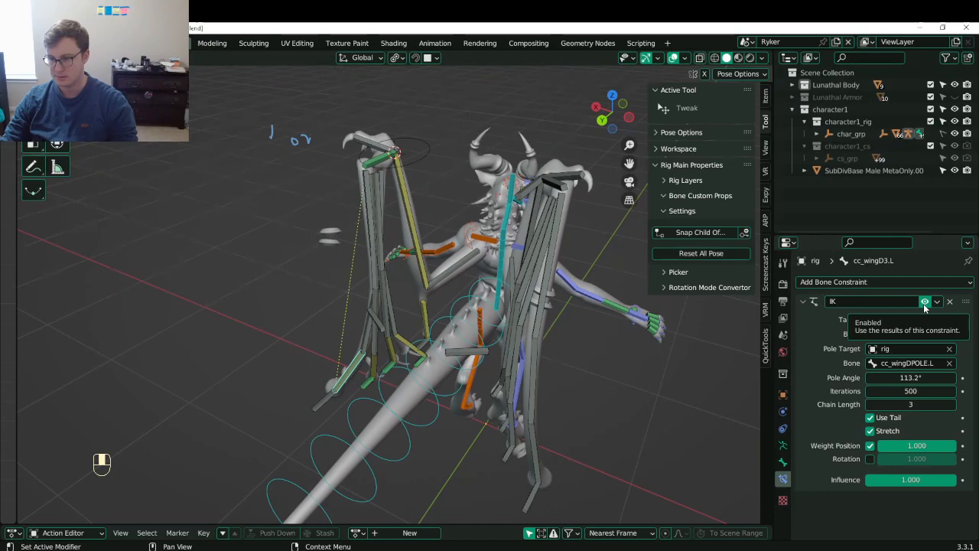
click(924, 301)
click(924, 301)
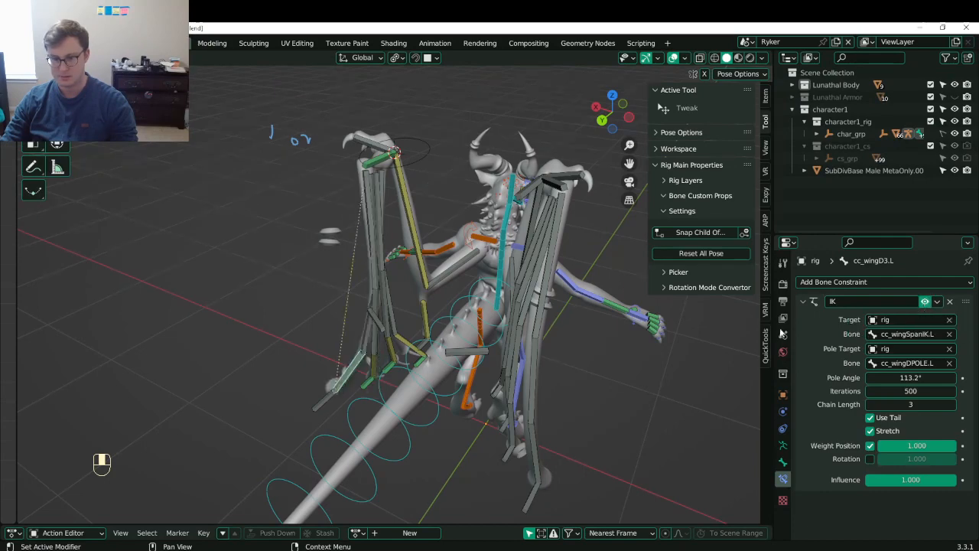
- Clear the rotation and location of cc_wingD3.L and disable its IK constraint
middle_drag(643, 310, 503, 306)
key(alt+r)
key(alt+g)
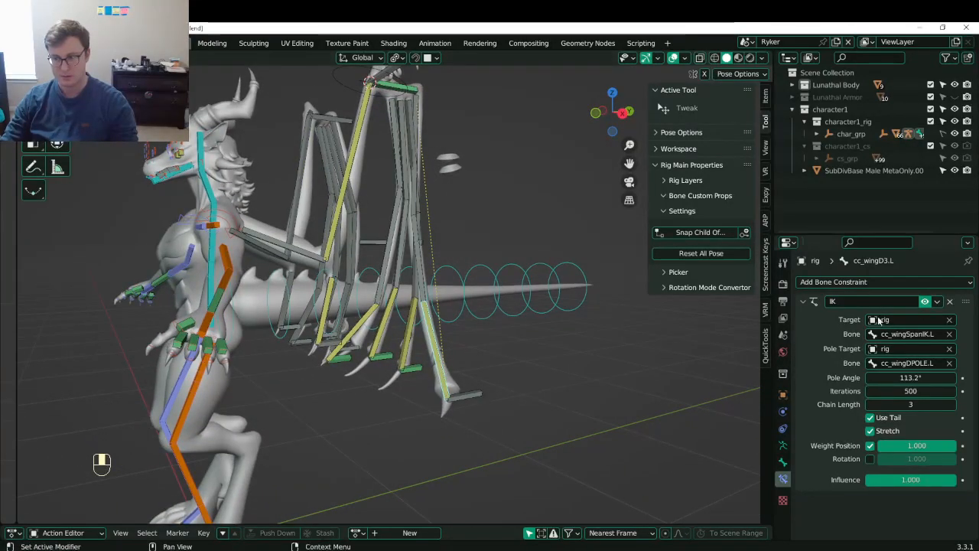
click(924, 302)
- Check the rest position in Edit Mode, then select all pose bones and clear their scale, rotation and location
key(Tab)
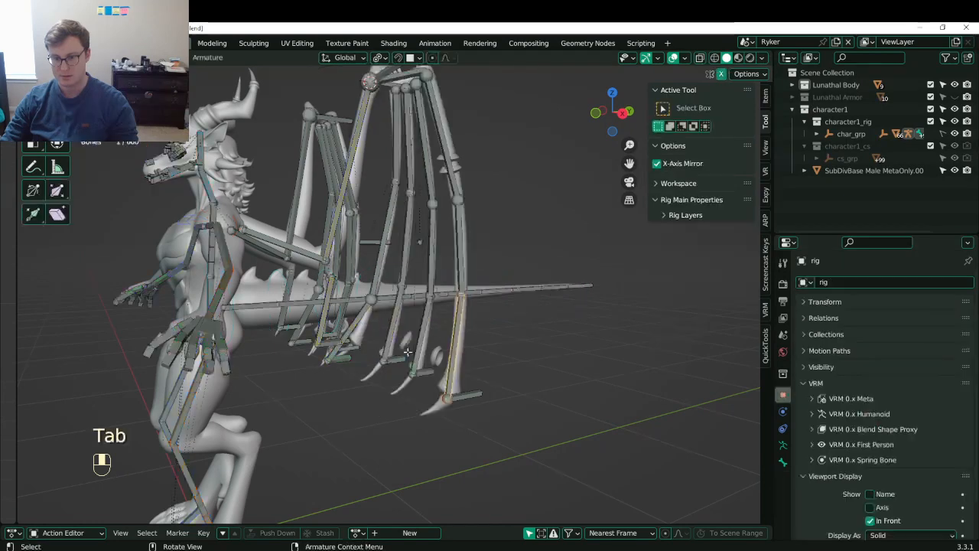
key(Tab)
key(a)
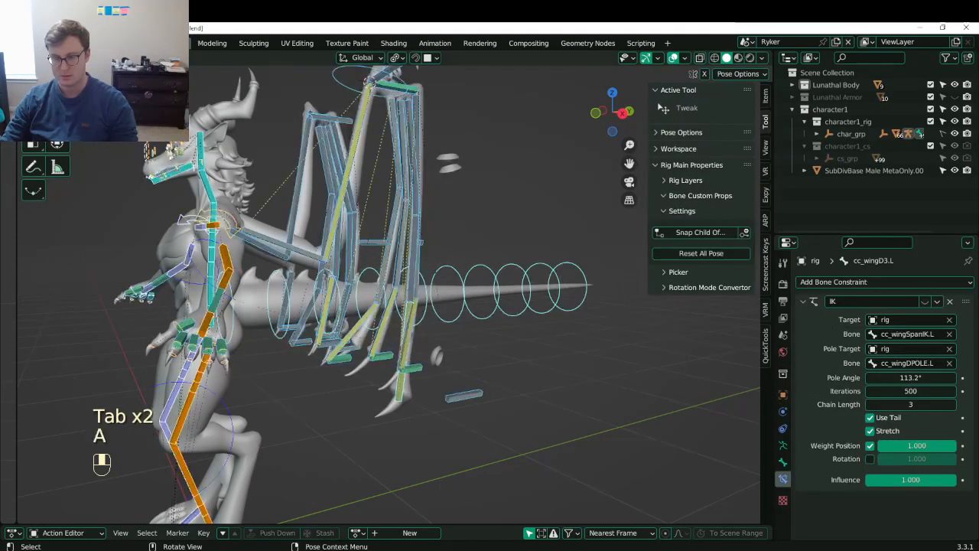
key(r)
click(432, 354)
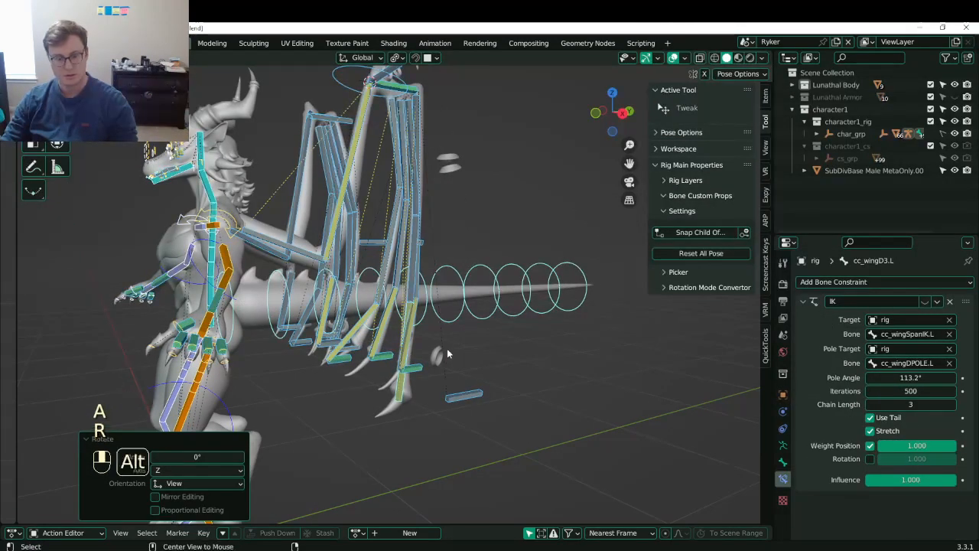
key(alt+s)
key(alt+g)
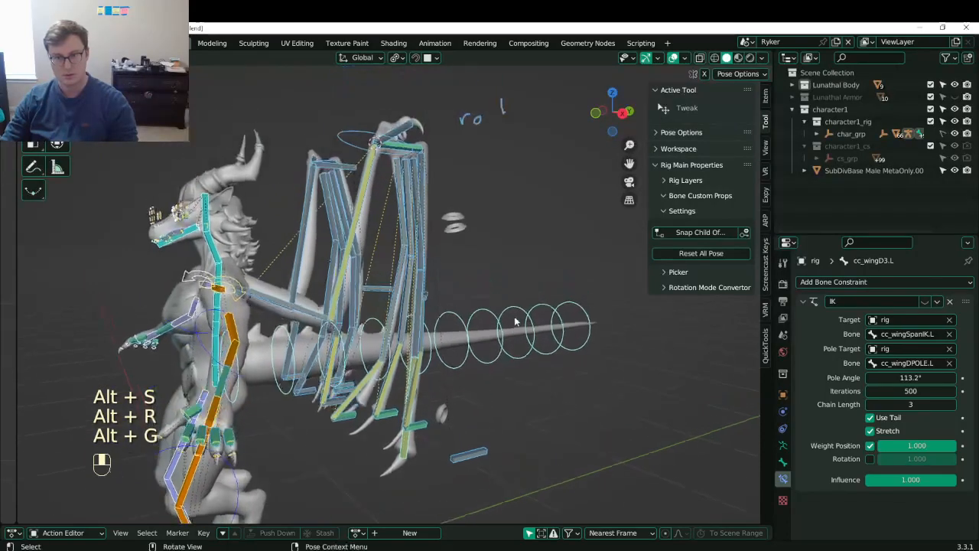
- Switch repeatedly between Edit Mode and Pose Mode to compare the wing fingers' rest position with their posed position
key(Tab)
key(Tab)
key(Tab)
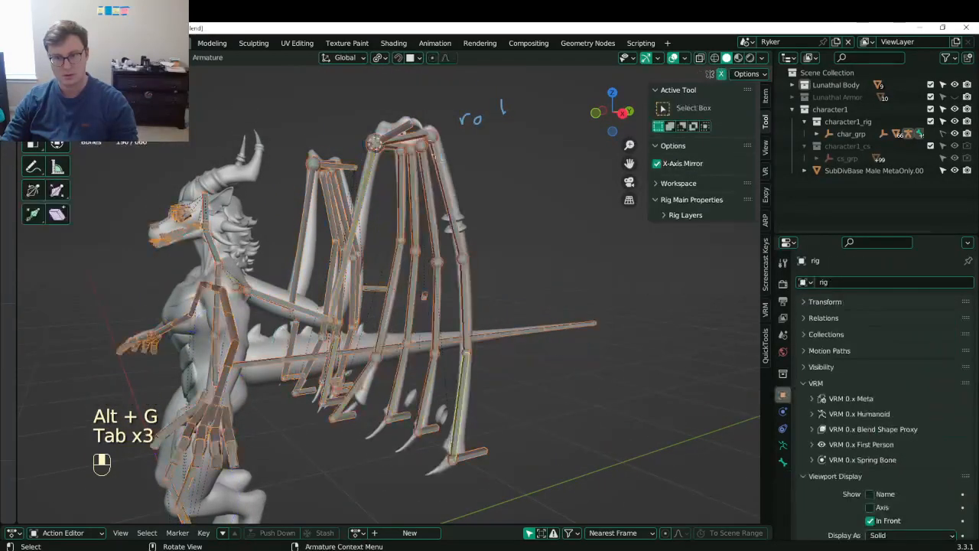
key(Tab)
key(Tab)
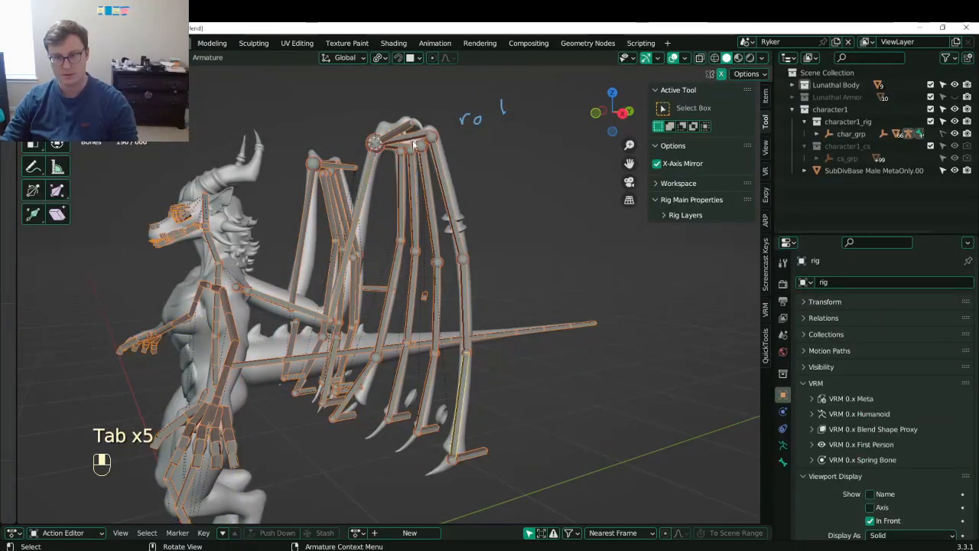
key(Tab)
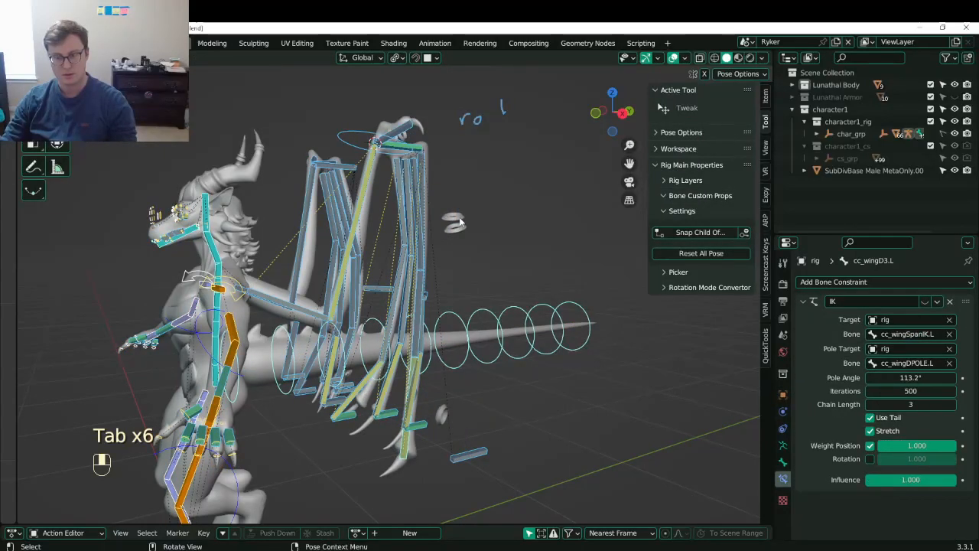
- Switch the Copy Rotation constraint on cc_wingMain3.L off and on again, set its Mix to Add, and save the file
click(412, 150)
click(411, 150)
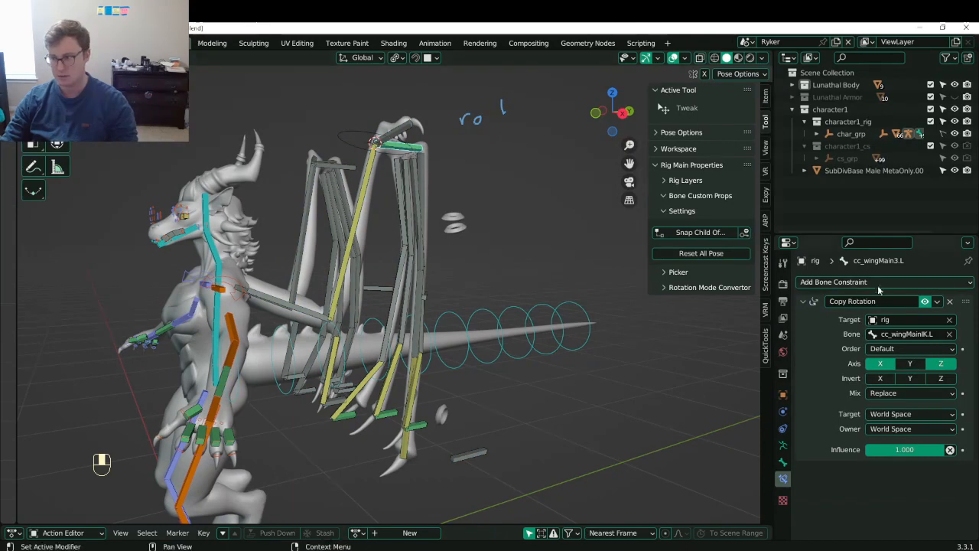
key(ctrl+s)
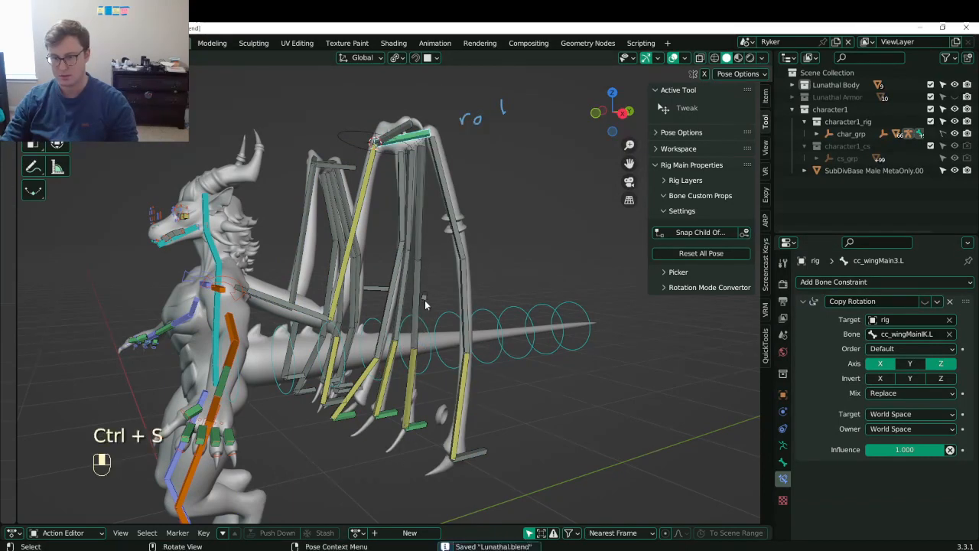
middle_drag(425, 300, 483, 374)
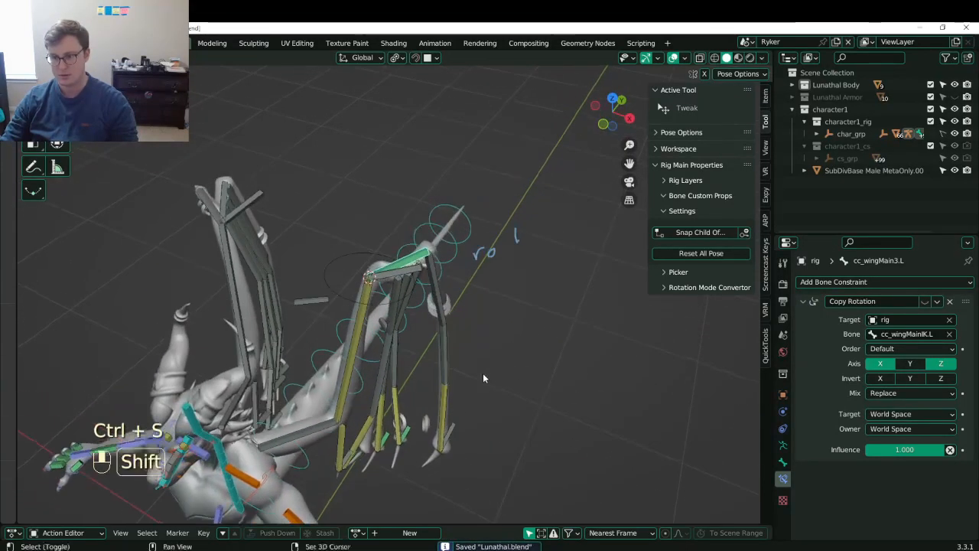
click(925, 300)
click(903, 393)
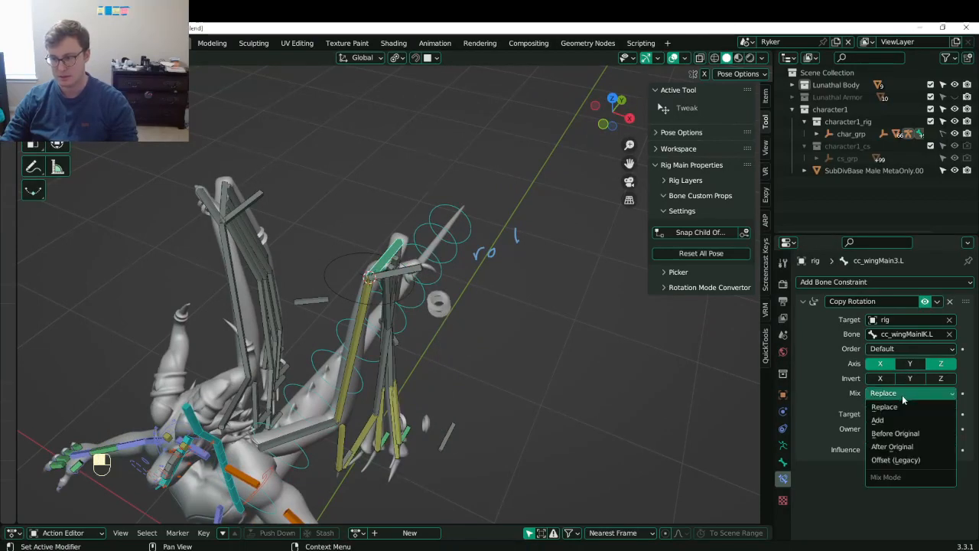
click(877, 420)
middle_drag(474, 329, 395, 345)
key(ctrl+s)
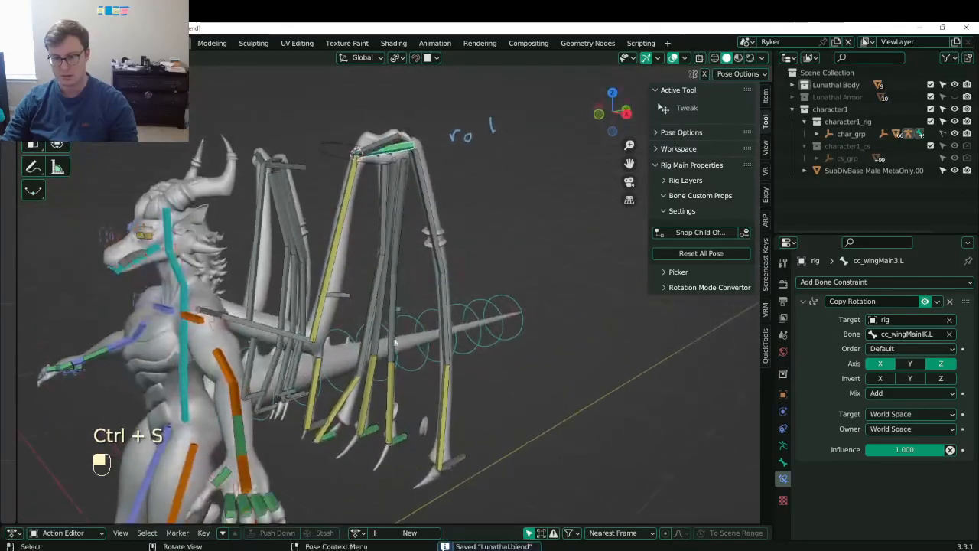
- Toggle the IK constraint on cc_wingD3.L to compare the finger's position, leaving the constraint enabled
middle_drag(425, 390, 497, 376)
click(413, 401)
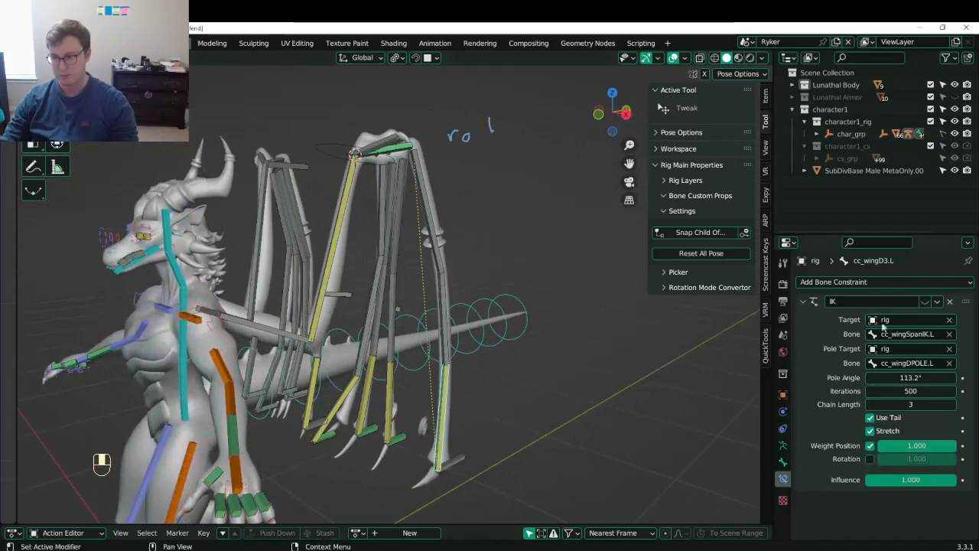
click(925, 303)
click(925, 303)
click(924, 303)
click(925, 303)
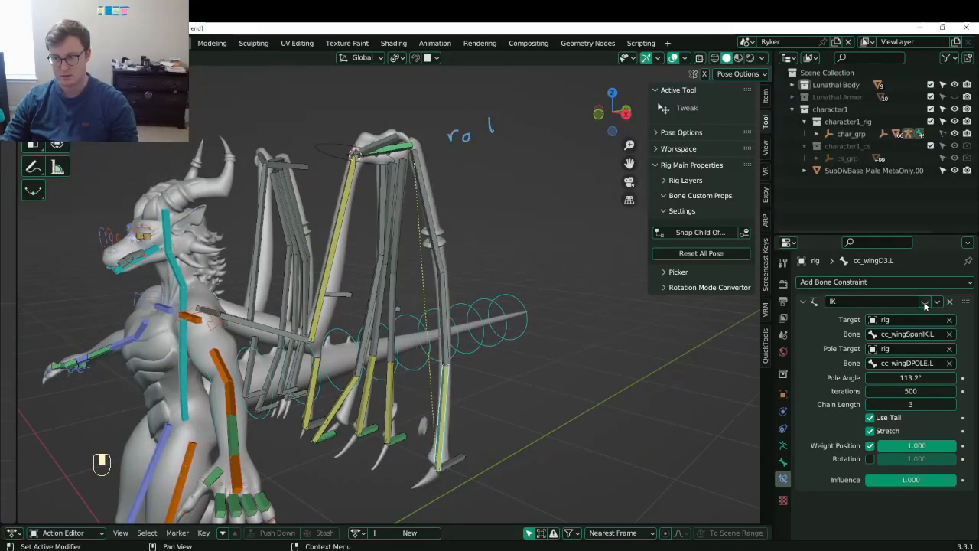
click(925, 303)
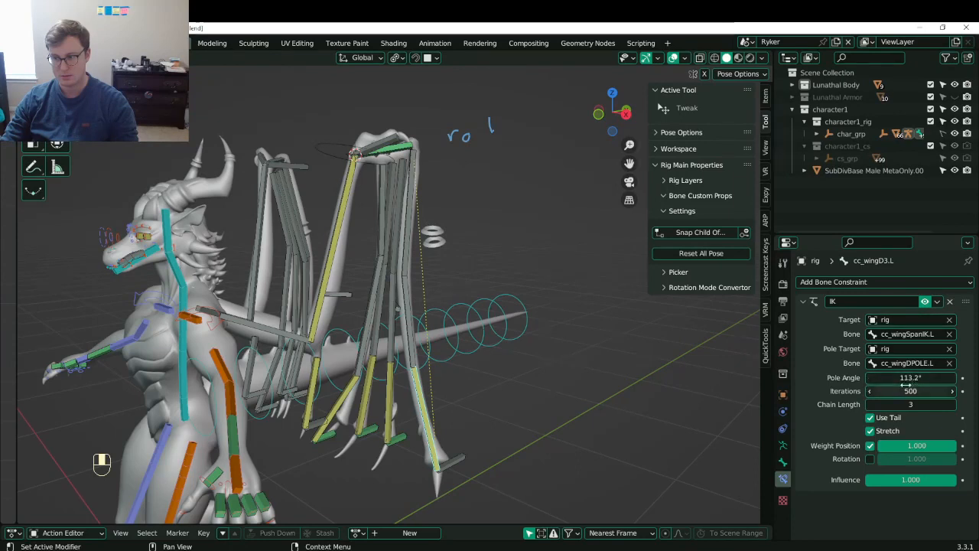
- Set the IK pole angle of cc_wingD3.L to -69.29°, recheck it against the unconstrained pose, and raise the iterations to 4419
drag(910, 377, 887, 377)
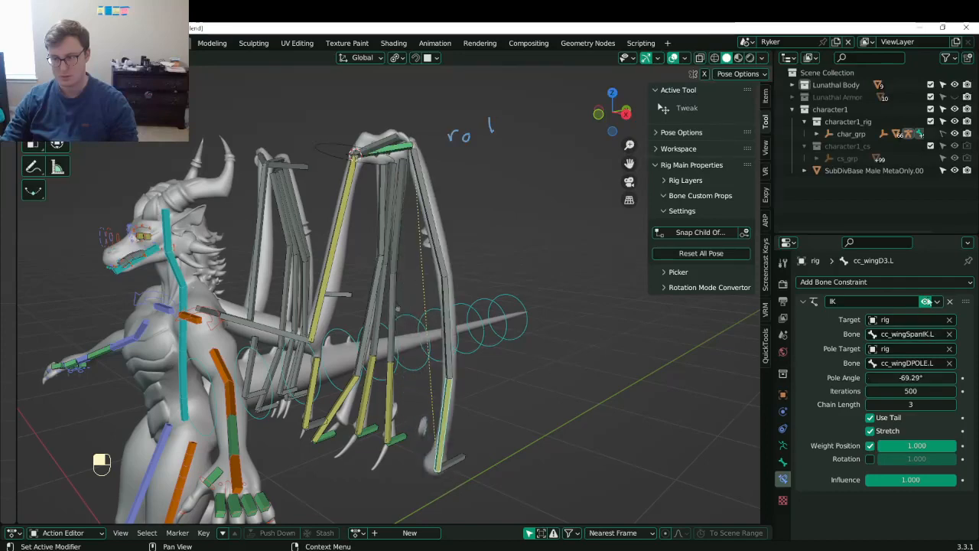
middle_drag(474, 324, 535, 322)
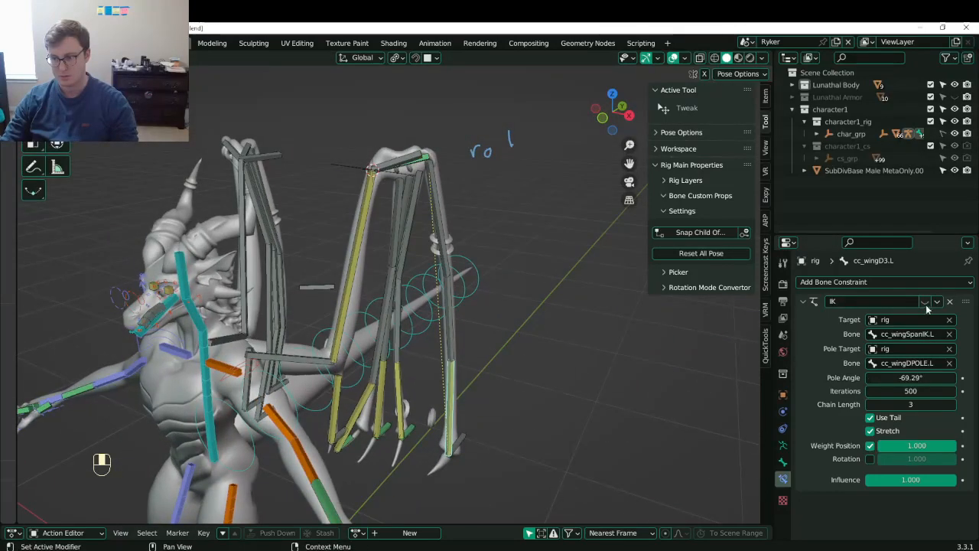
click(924, 301)
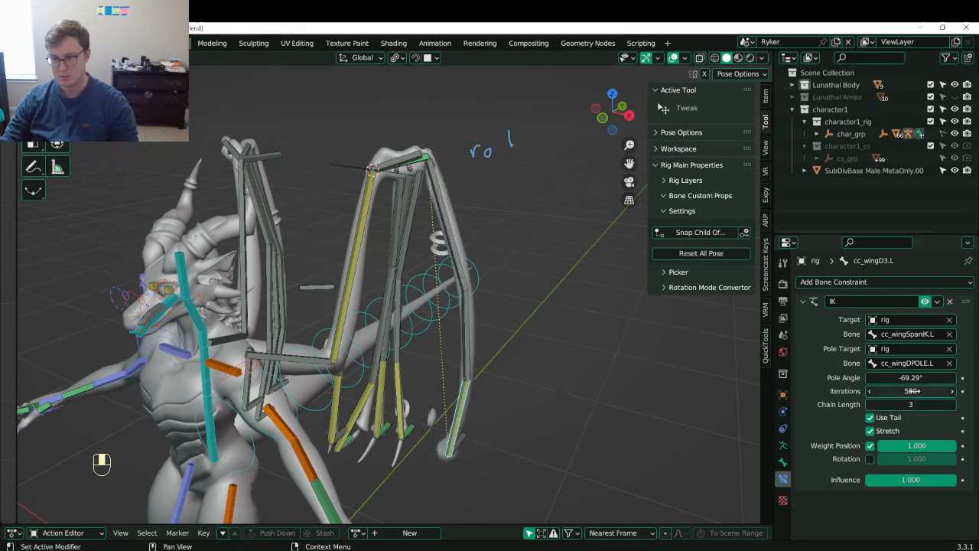
drag(910, 391, 941, 391)
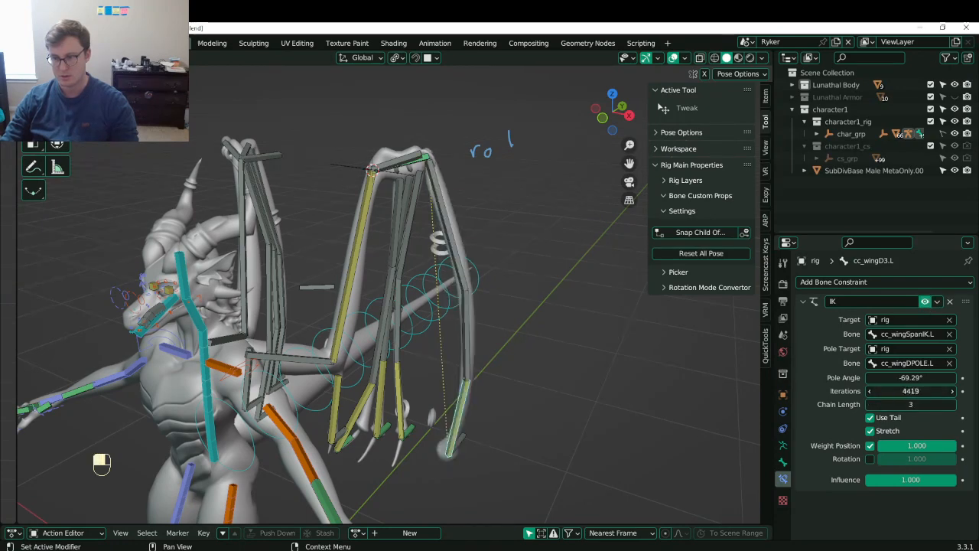
- Undo the iterations change on cc_wingD3.L and set its IK pole angle to -179.8°, comparing against the pose without the constraint
key(ctrl+z)
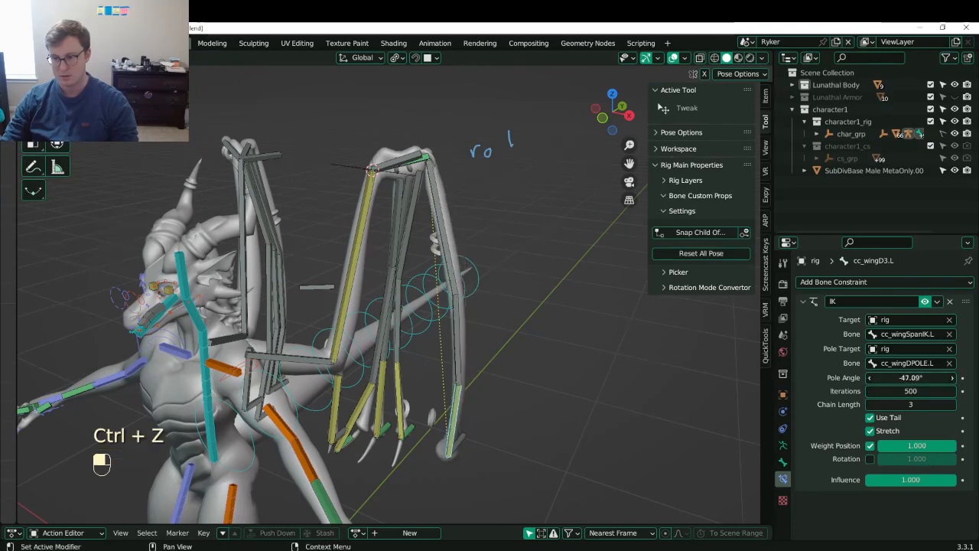
drag(910, 377, 872, 377)
drag(910, 377, 826, 378)
click(924, 302)
click(923, 302)
click(925, 302)
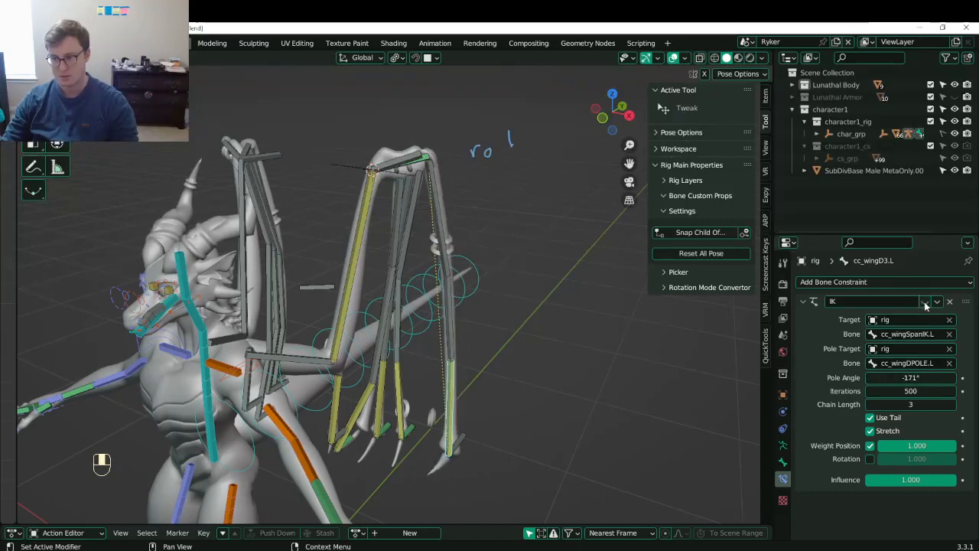
click(926, 302)
drag(918, 378, 883, 378)
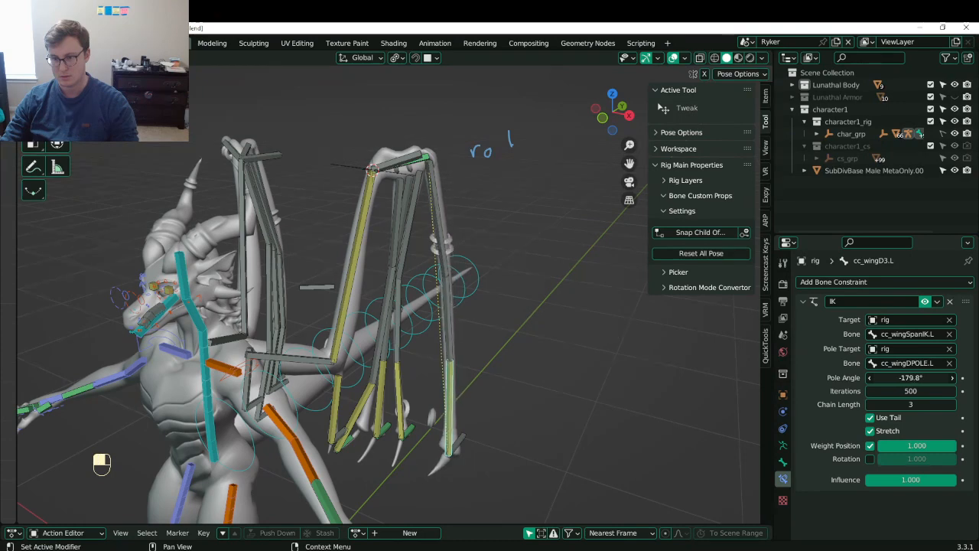
- Toggle the IK constraint on cc_wingC3.L to compare the finger's constrained and unconstrained positions, leaving it enabled
click(397, 404)
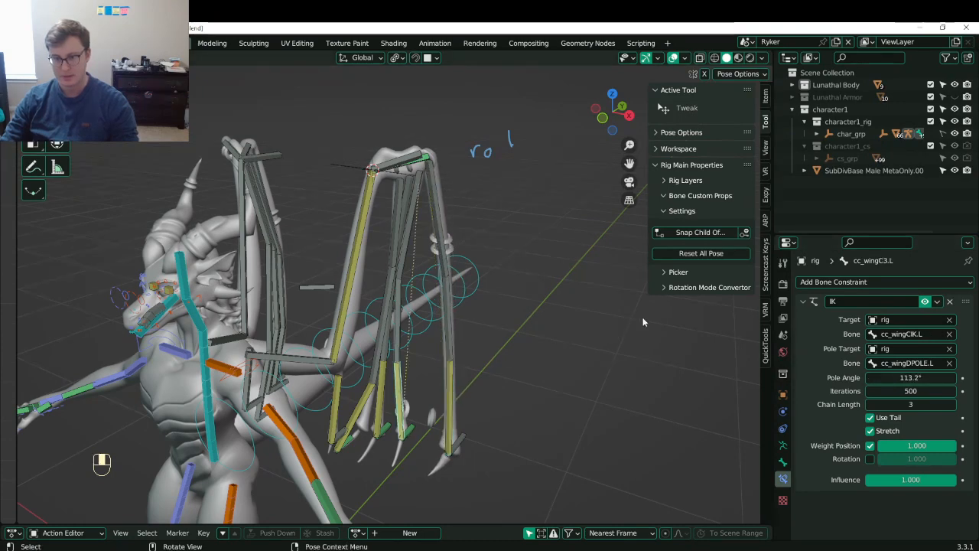
click(925, 302)
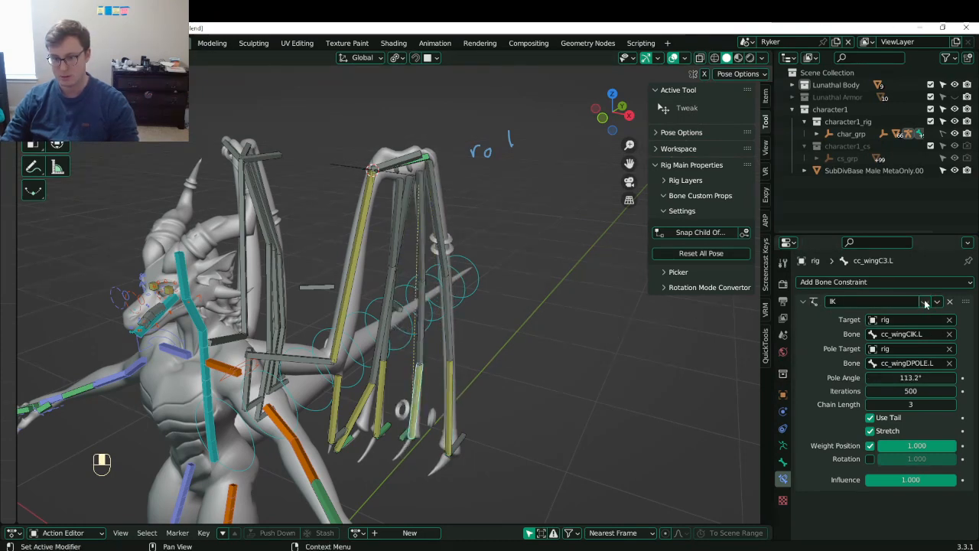
click(924, 302)
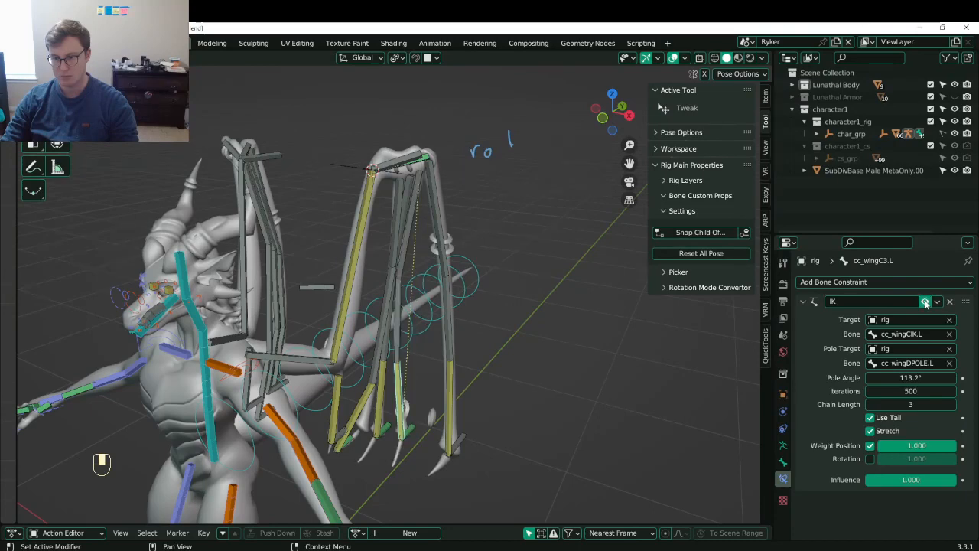
click(924, 302)
click(924, 302)
click(924, 302)
click(925, 302)
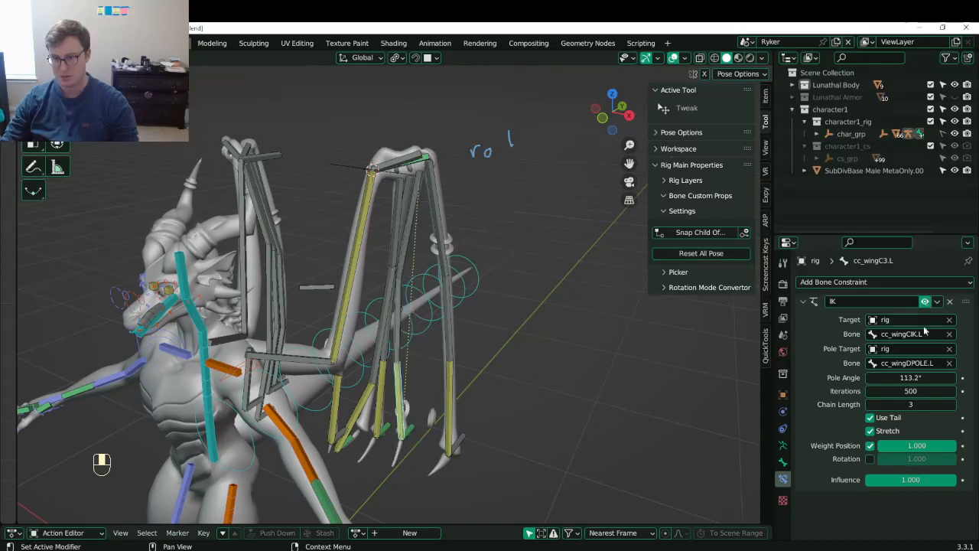
- Set the IK pole angle of cc_wingC3.L to 151.6° and check the finger against its unconstrained position
drag(910, 377, 945, 377)
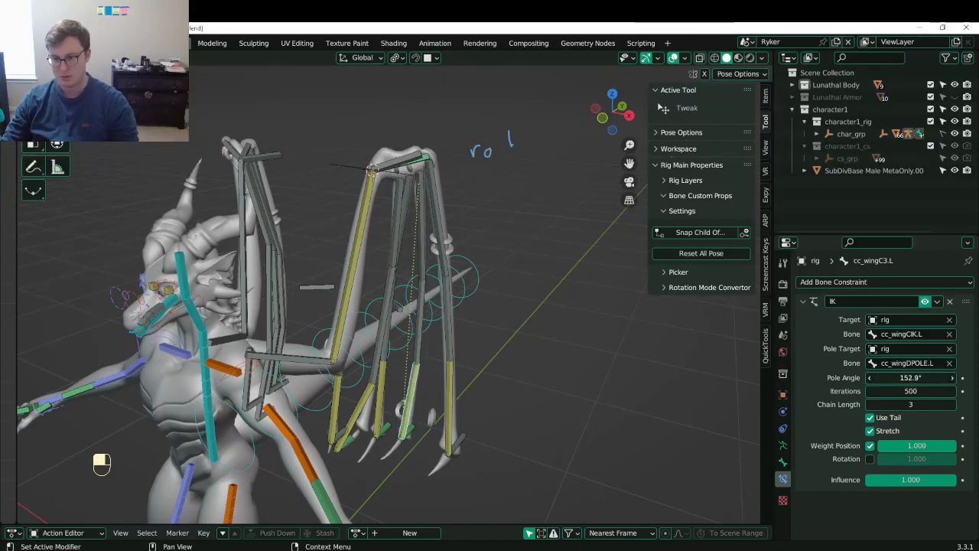
click(924, 302)
click(924, 303)
click(925, 302)
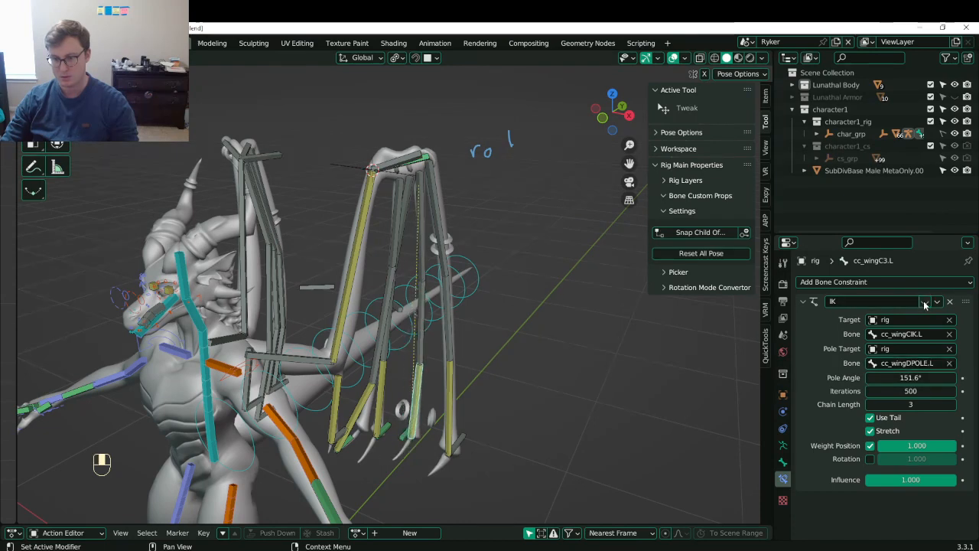
click(925, 302)
click(924, 303)
click(924, 303)
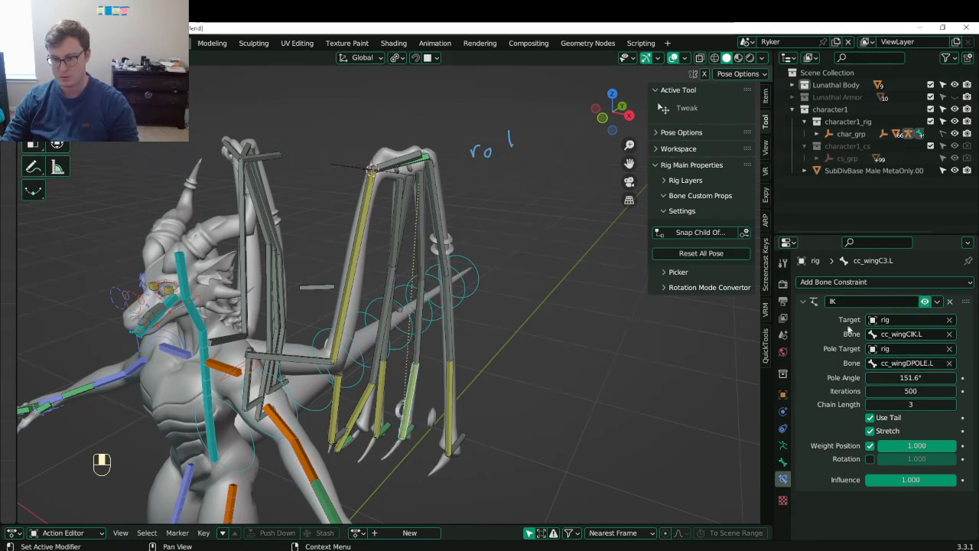
- Save the file and switch the IK constraint on cc_wingB3.L off and on to compare the finger's position, leaving it enabled
click(382, 397)
middle_drag(397, 371, 673, 386)
key(ctrl+s)
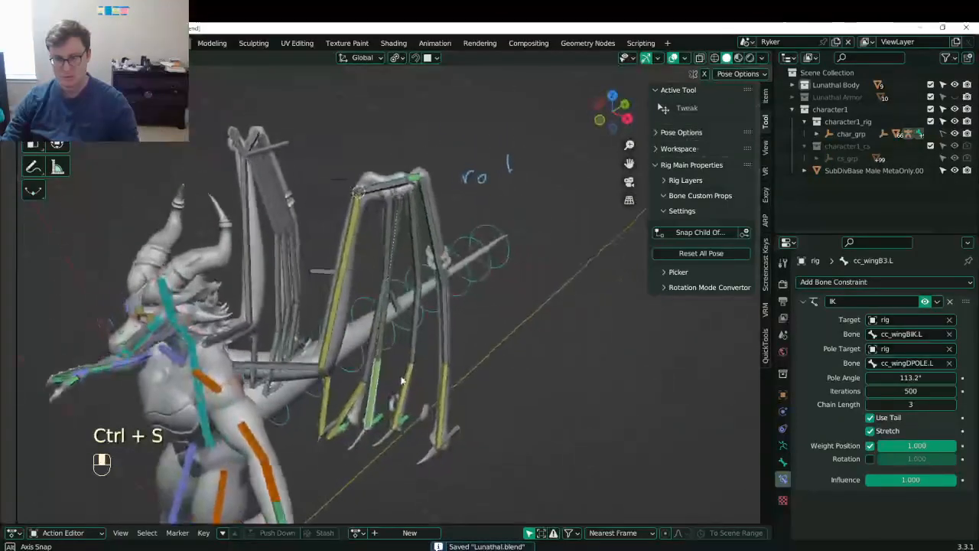
click(924, 302)
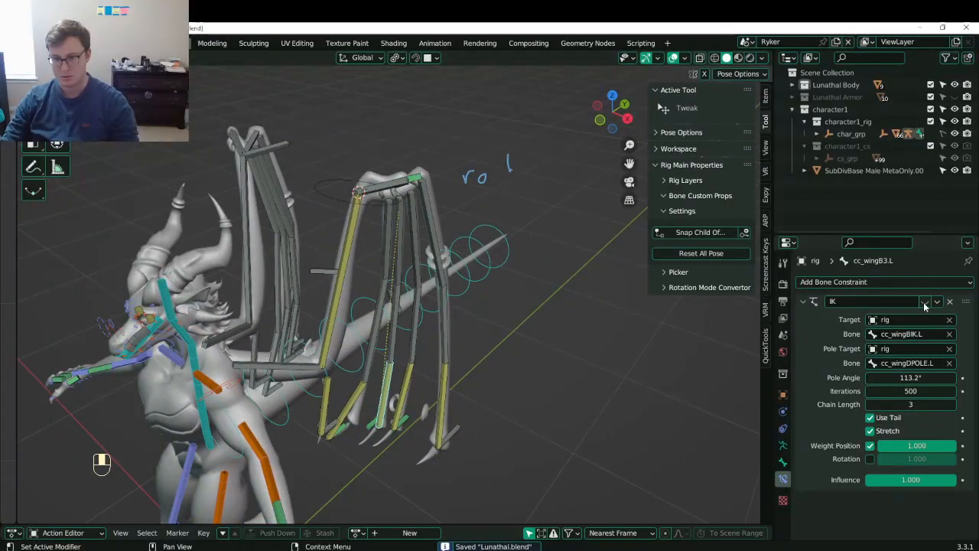
click(924, 303)
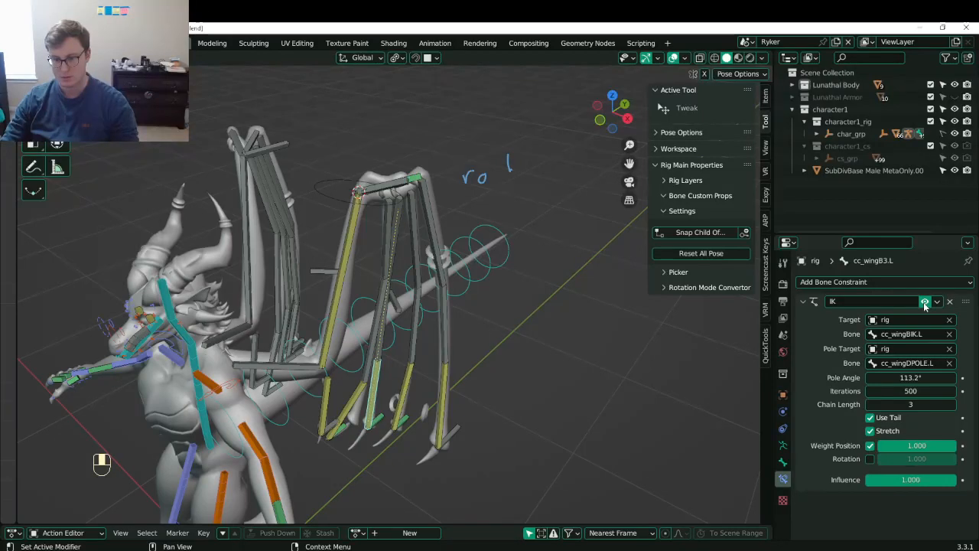
click(924, 303)
click(924, 303)
click(924, 303)
click(923, 304)
- Compare the tips of the left wing fingers between Edit Mode and Pose Mode up close
middle_drag(467, 428, 405, 386)
key(Tab)
shift+middle_drag(406, 428, 420, 380)
scroll(421, 380, up, 2)
scroll(419, 380, up, 1)
key(Tab)
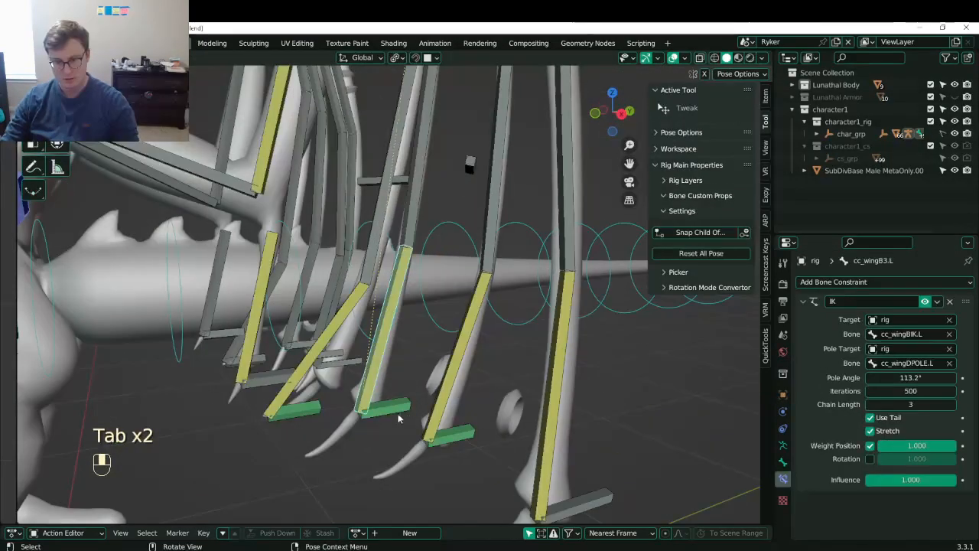
key(Tab)
key(Tab)
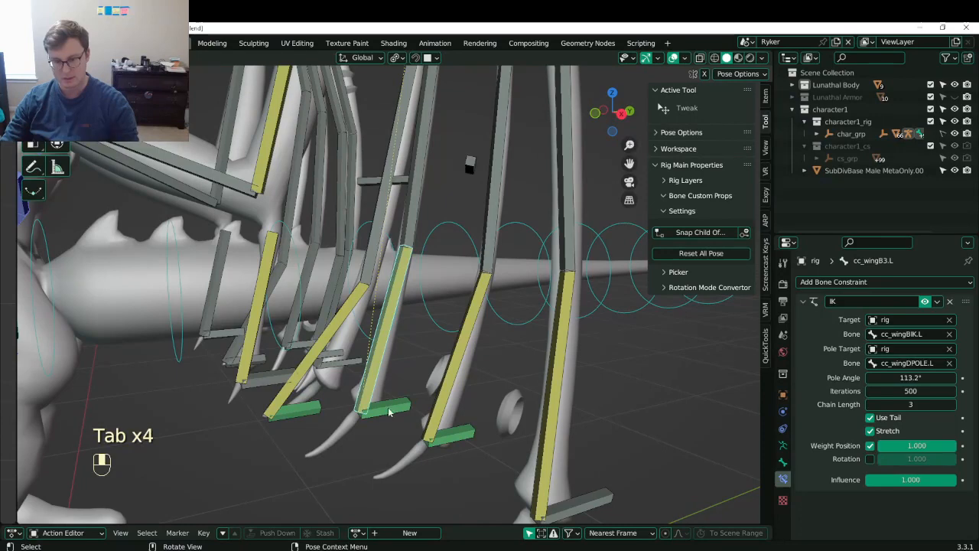
- Try the Outside clamp region on the Limit Distance constraint of cc_wingBIK.L, and return it to Inside
click(389, 412)
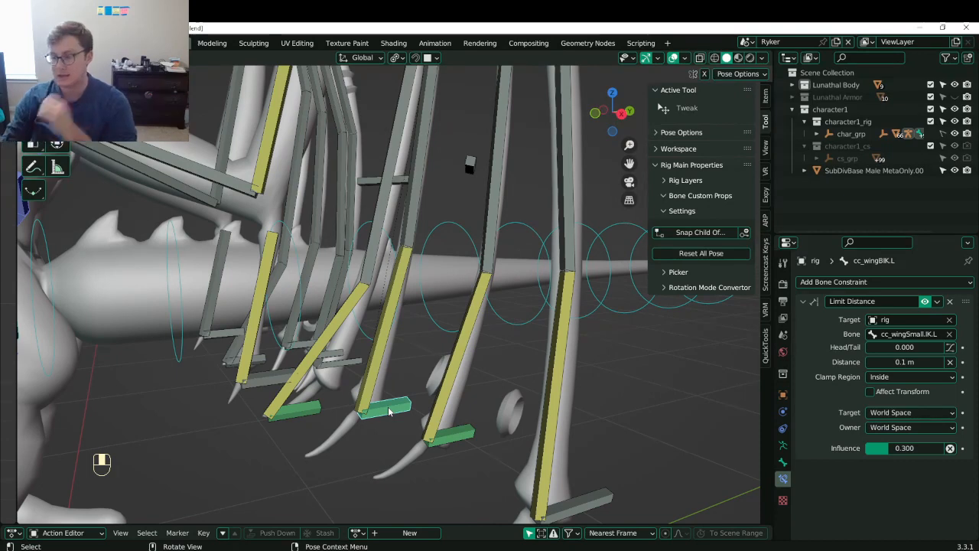
click(884, 377)
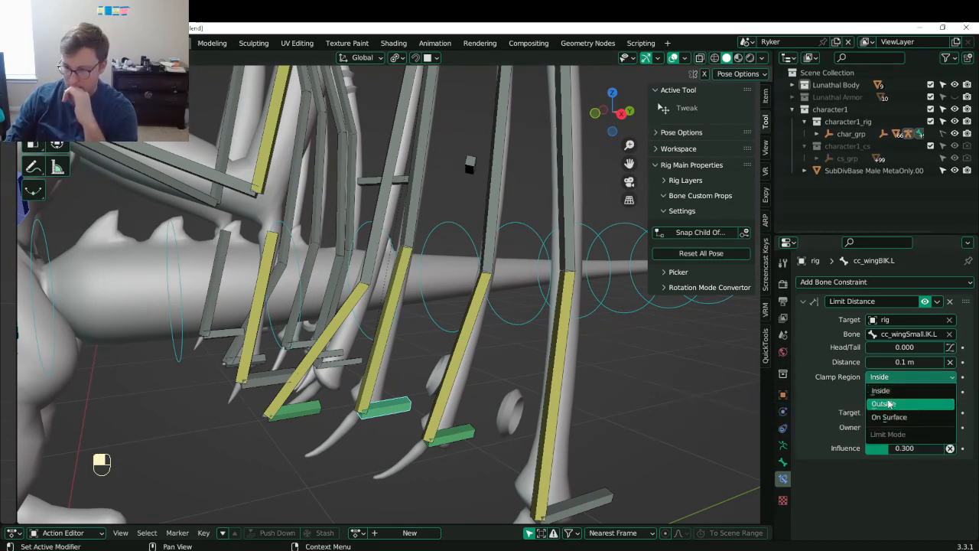
click(885, 403)
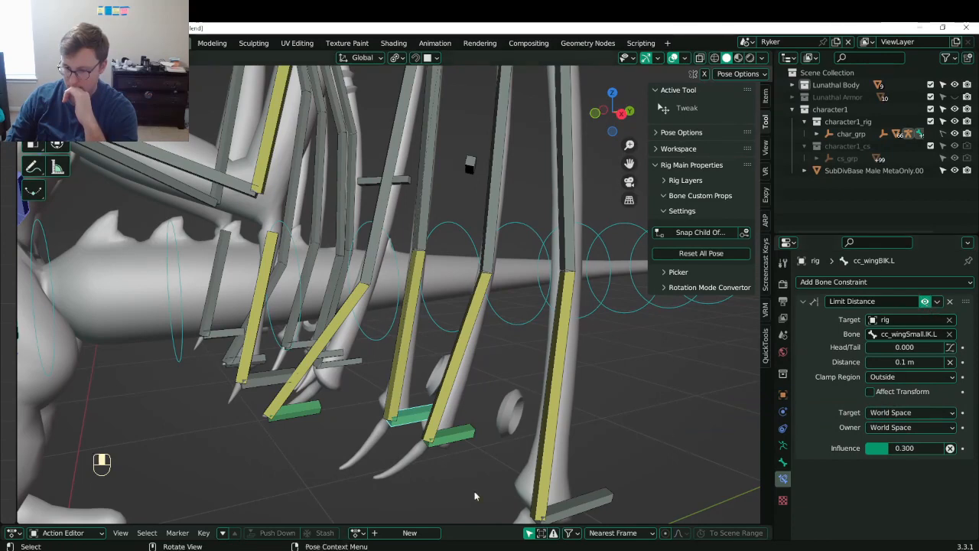
click(903, 377)
click(892, 390)
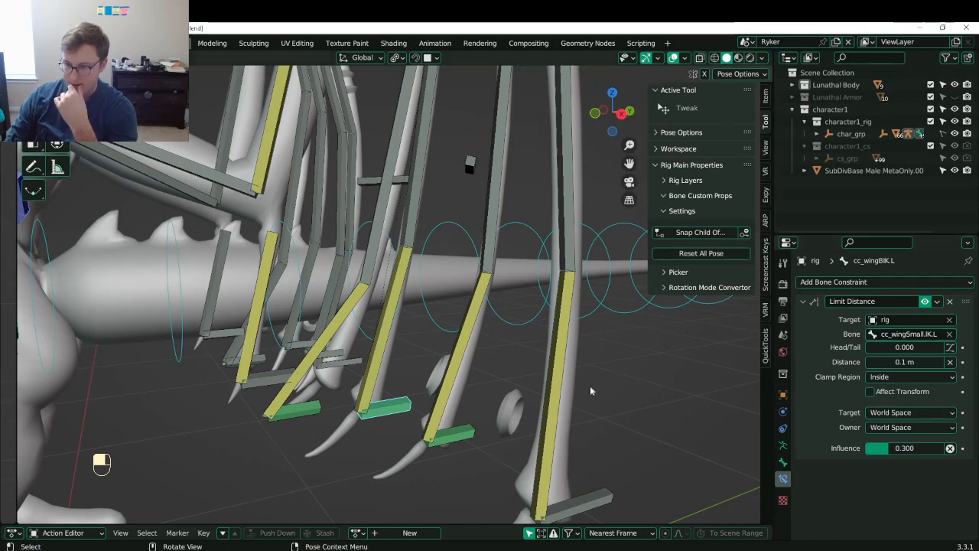
- Examine how the whole cc_wingB3.L finger shifts when its IK constraint is disabled and enabled again
click(395, 311)
scroll(406, 314, down, 3)
shift+middle_drag(435, 327, 490, 420)
click(926, 302)
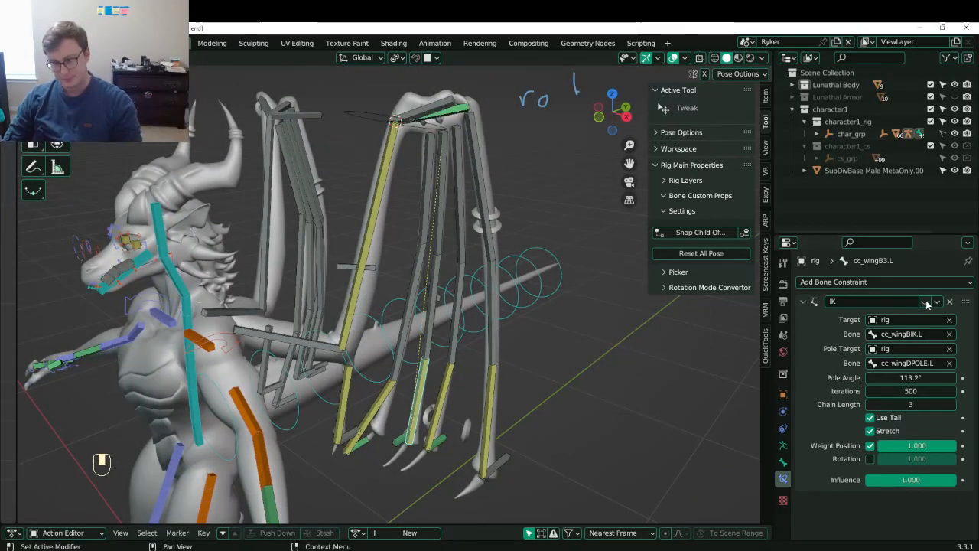
click(925, 301)
click(927, 302)
click(926, 302)
click(926, 302)
click(927, 302)
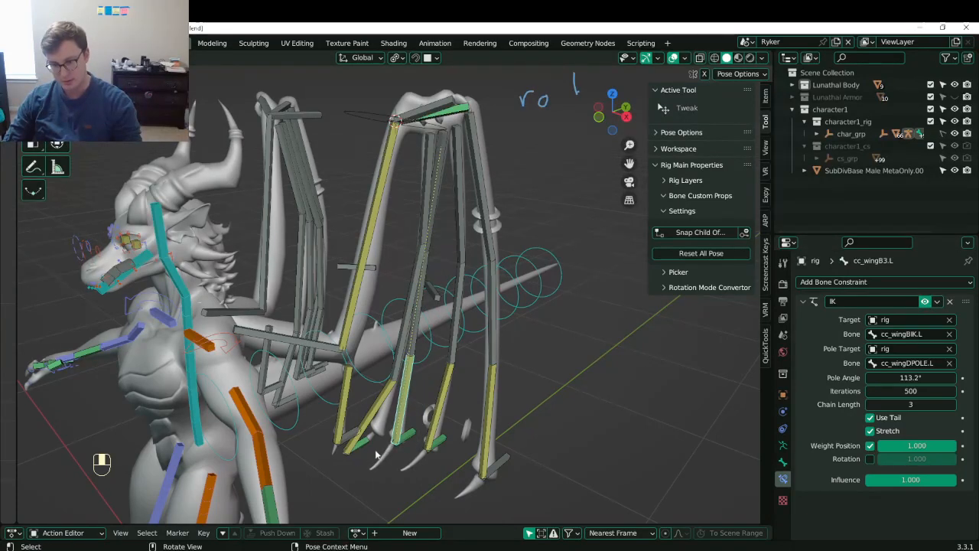
- Disable the Limit Distance constraints on cc_wingBIK.L, cc_wingCIK.L and cc_wingAIK.L, and save the file
click(410, 441)
click(925, 301)
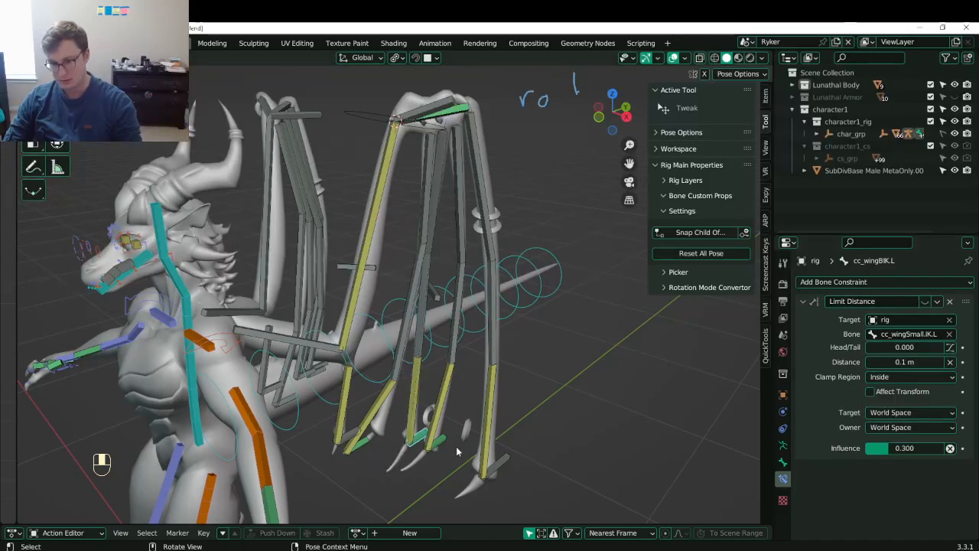
click(925, 301)
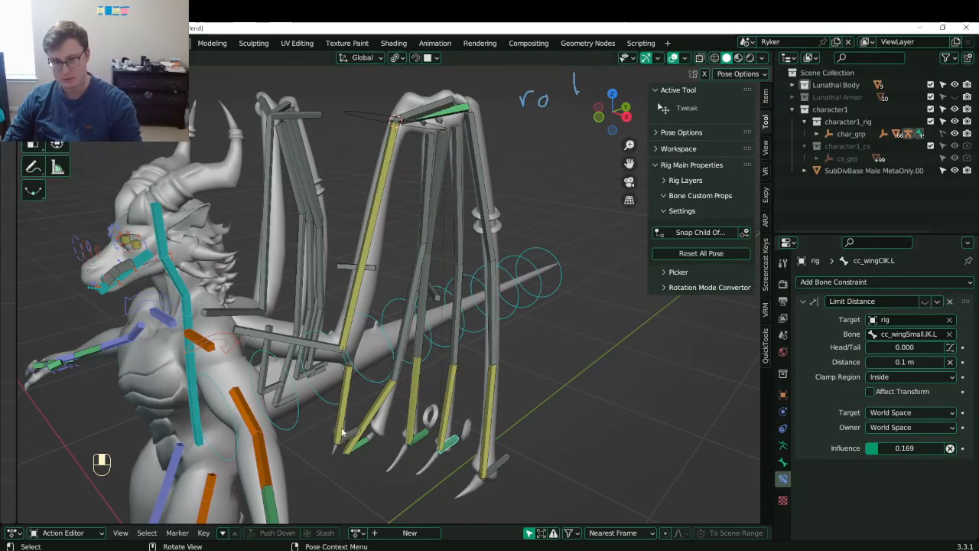
click(453, 438)
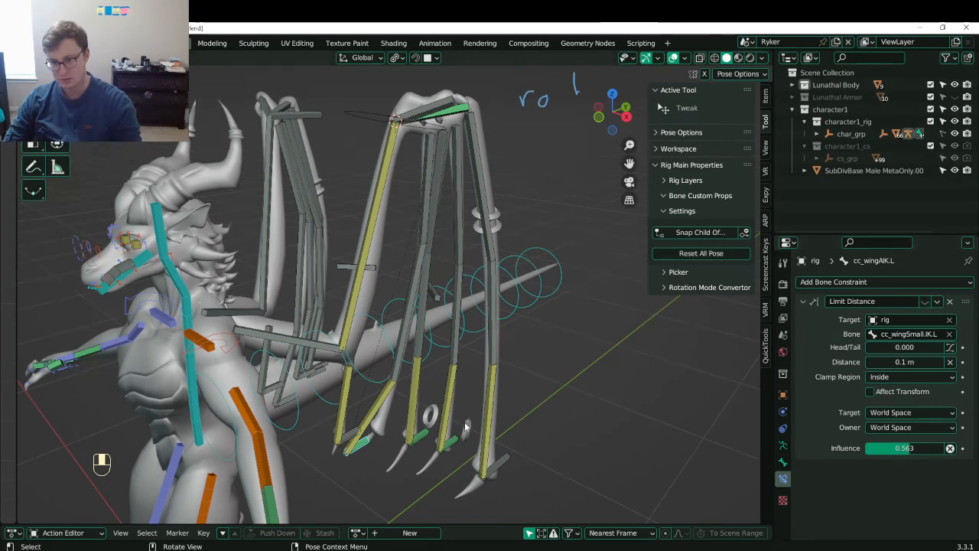
key(ctrl+s)
- Compare cc_wingA3.L with and without its IK constraint, and set the constraint's pole angle to 108°
click(388, 406)
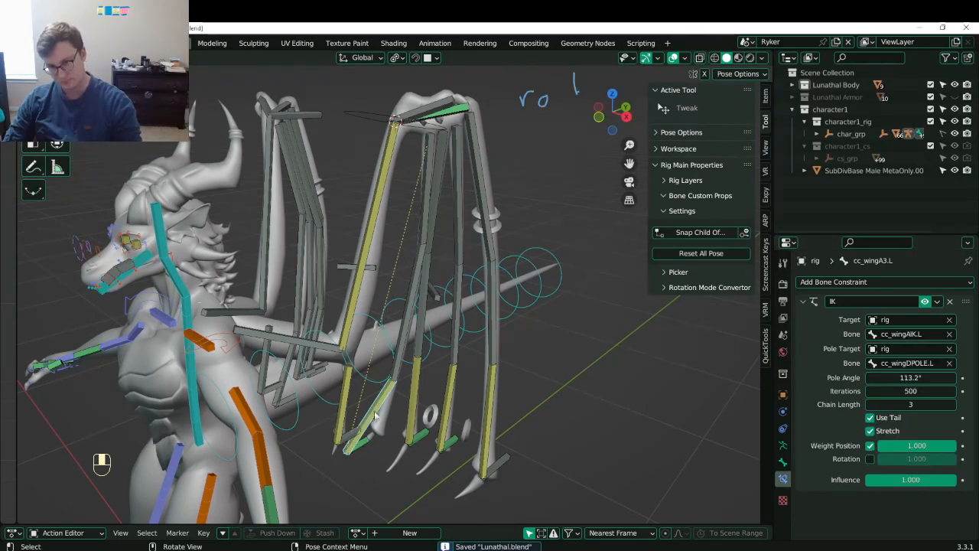
click(926, 301)
click(925, 303)
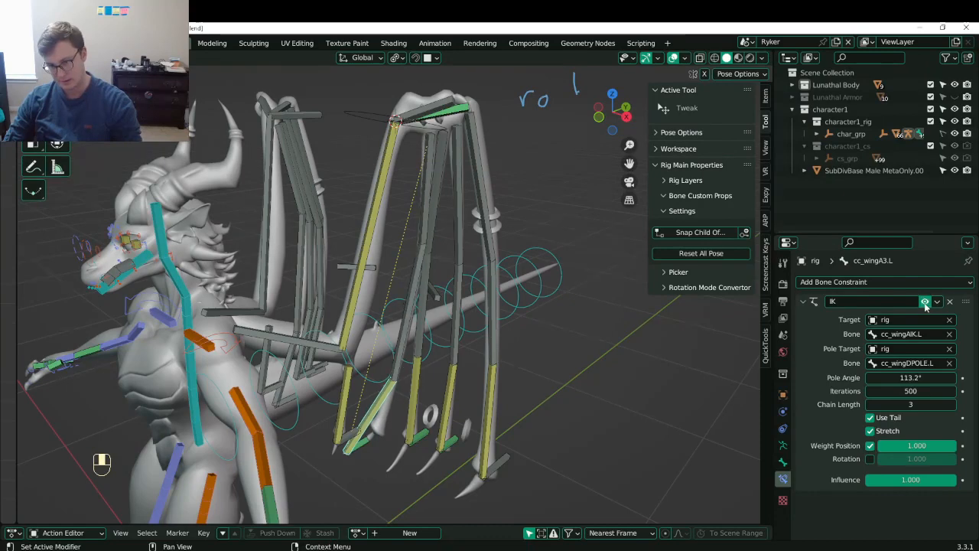
click(924, 303)
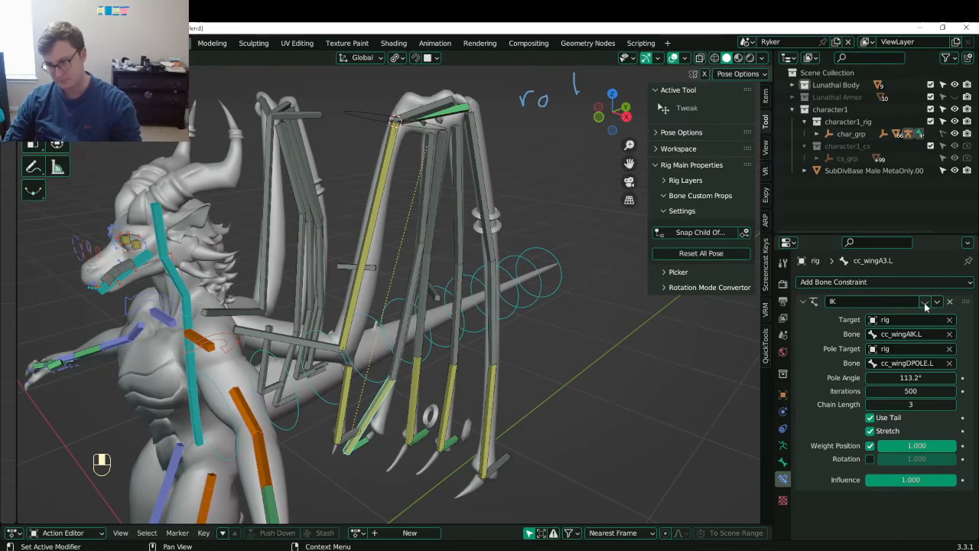
click(925, 301)
click(910, 378)
text(108)
key(Return)
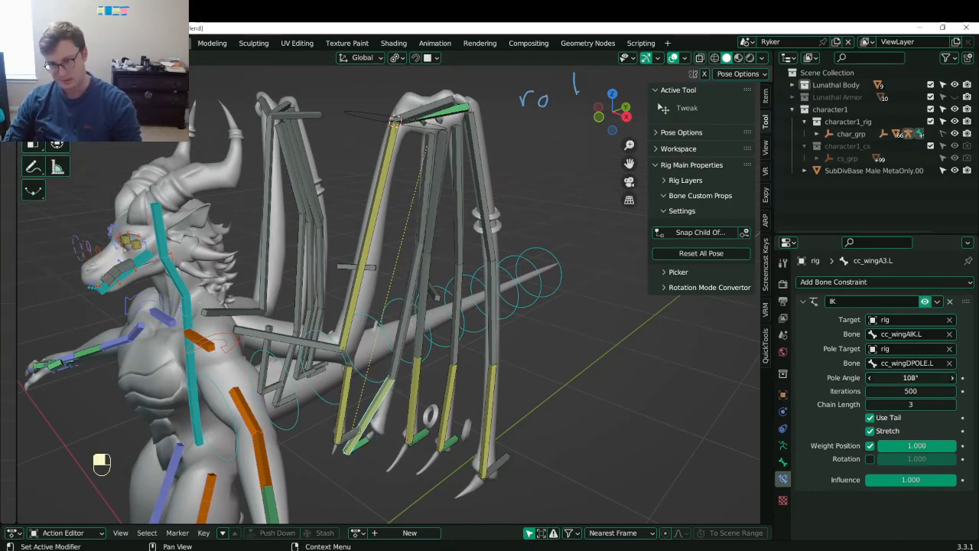
- Recheck the cc_wingB3.L finger by switching its IK constraint off and on, leaving it enabled
click(411, 430)
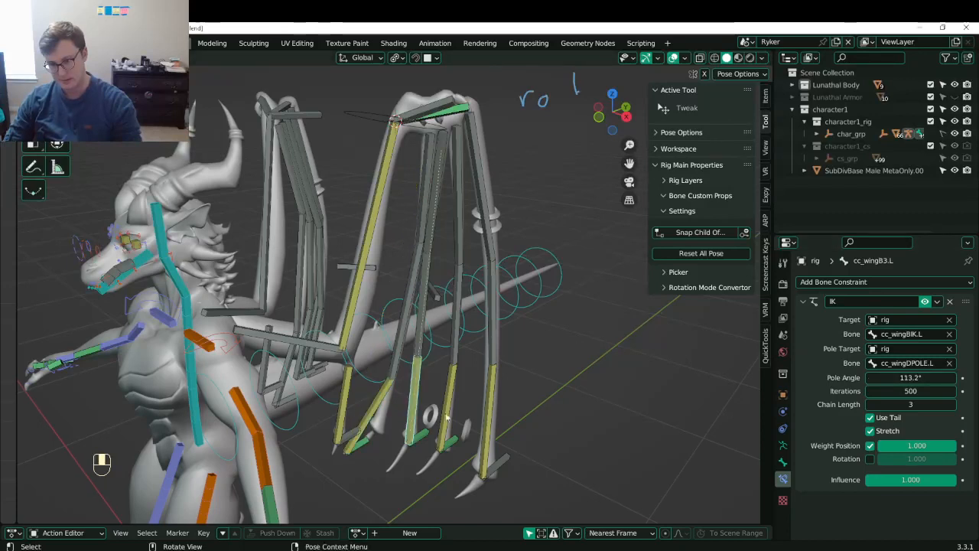
click(926, 302)
click(926, 301)
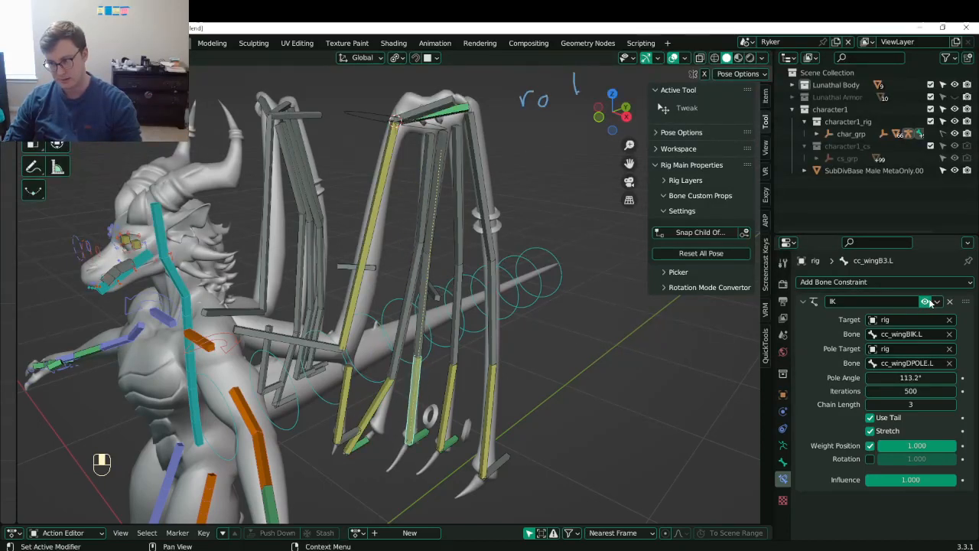
click(926, 302)
click(925, 304)
- Adjust the IK pole angle of cc_wingB3.L to 141°, compare it with the unconstrained pose, and refine it to 136.3°
drag(894, 377, 921, 378)
click(925, 303)
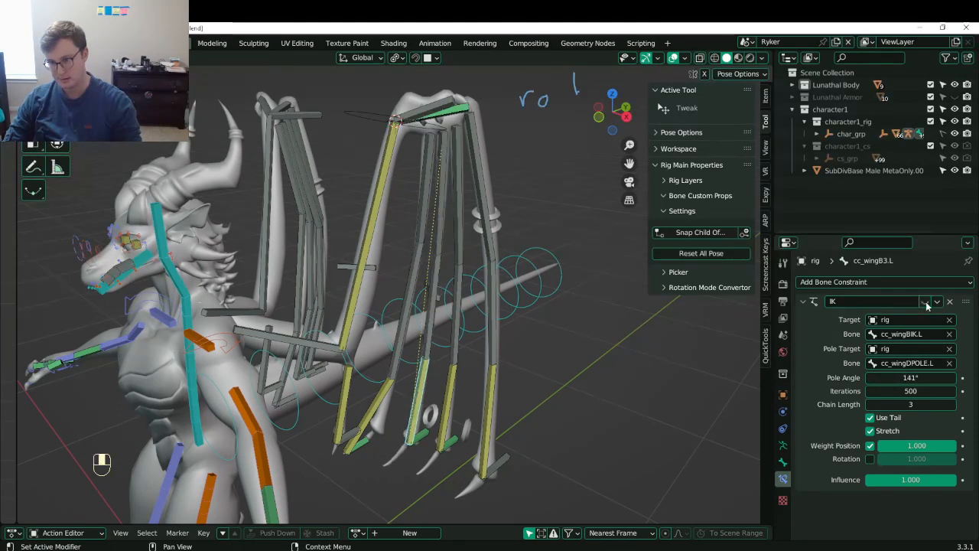
click(925, 303)
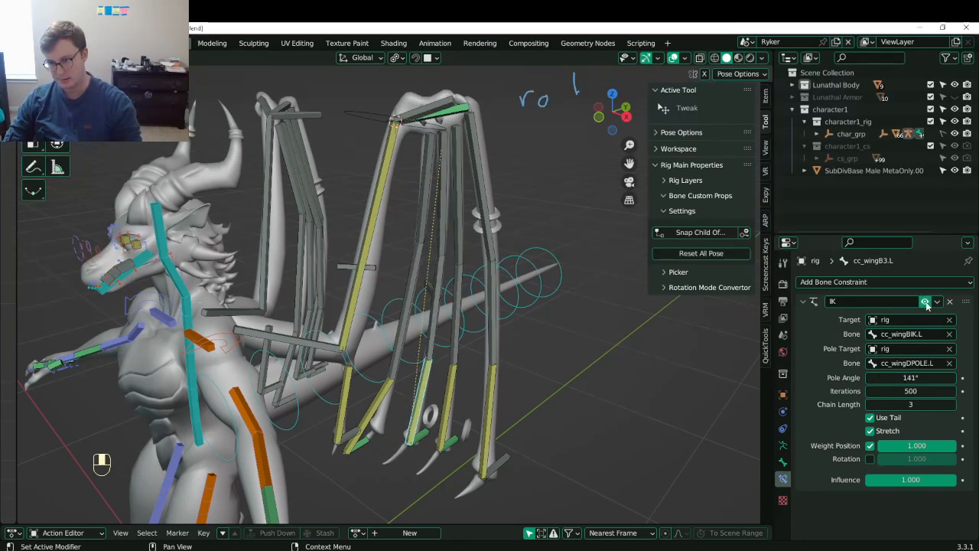
click(926, 302)
click(926, 302)
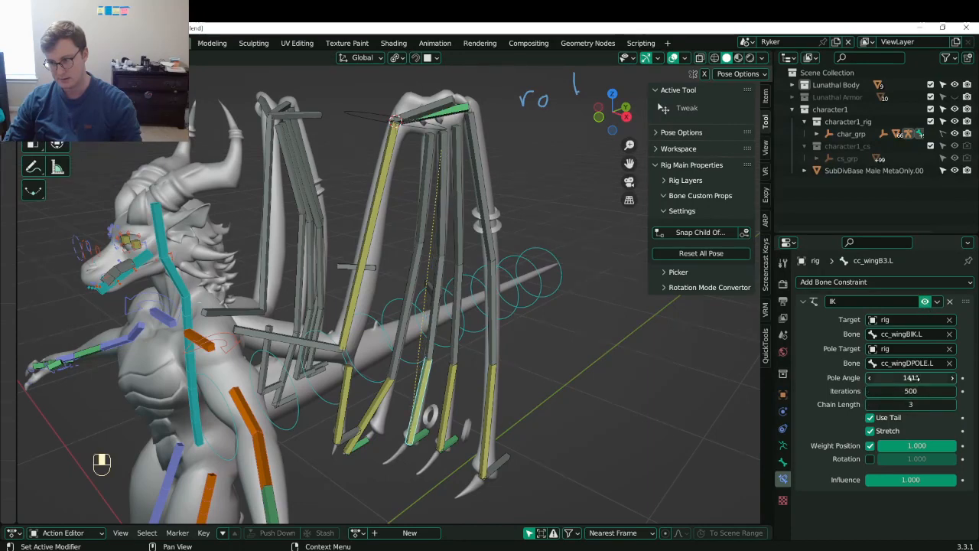
drag(910, 377, 901, 377)
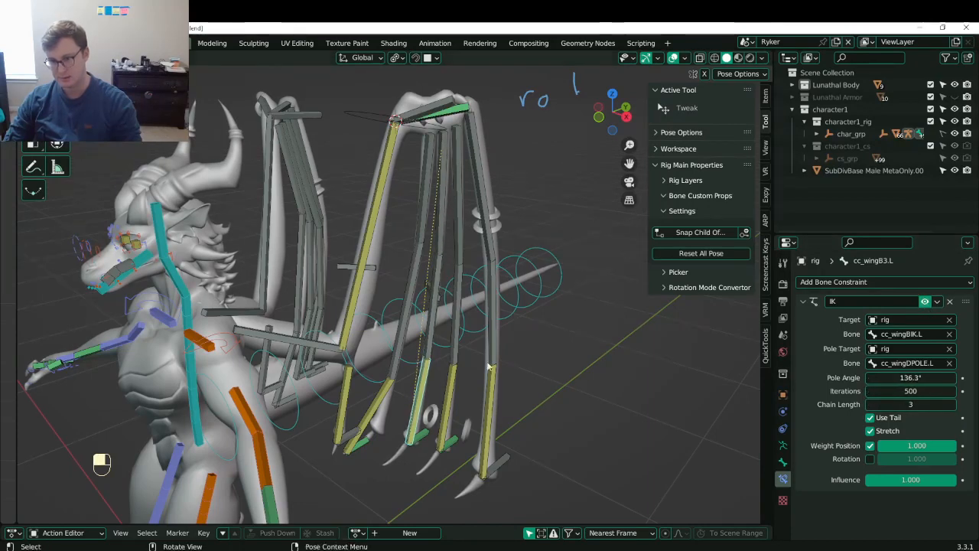
scroll(444, 299, down, 3)
middle_drag(436, 298, 483, 301)
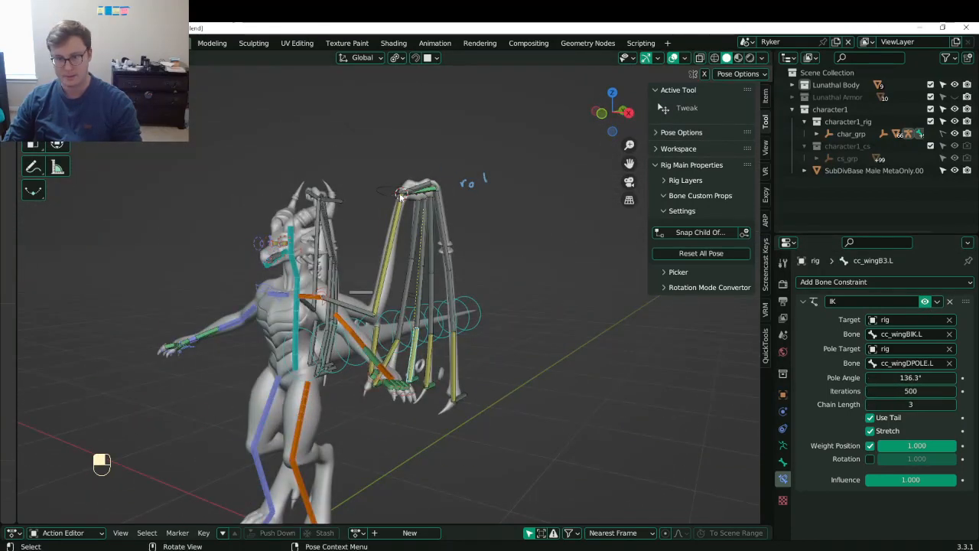
- Test the left wing by slightly rotating cc_wingMainIK.L and moving it outward by about 0.337, 0.204 and -0.139 m in X, Y and Z
click(409, 188)
key(r)
click(491, 263)
key(g)
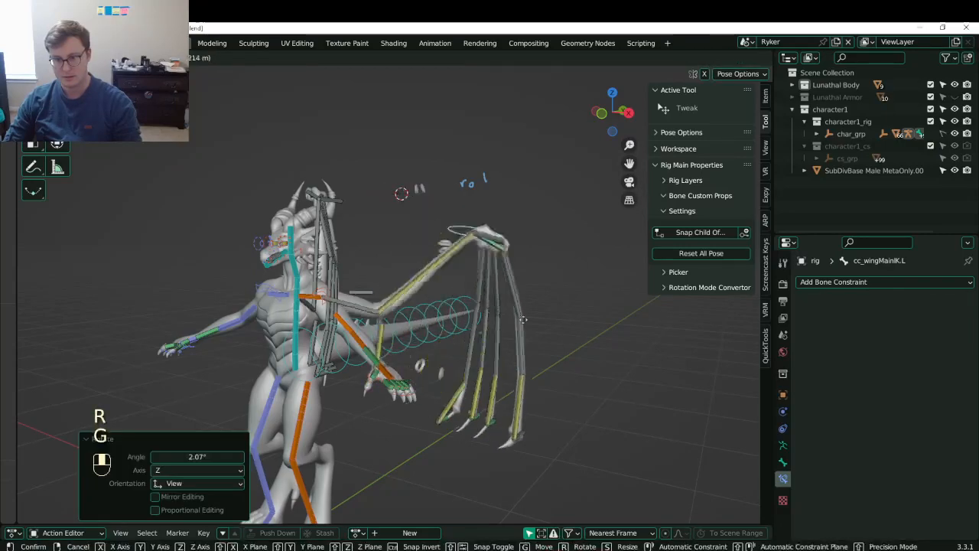
click(446, 250)
middle_drag(445, 249, 537, 358)
- Test the fingers' response by rotating the left wing's main IK control about -43.8° around global Z
key(r)
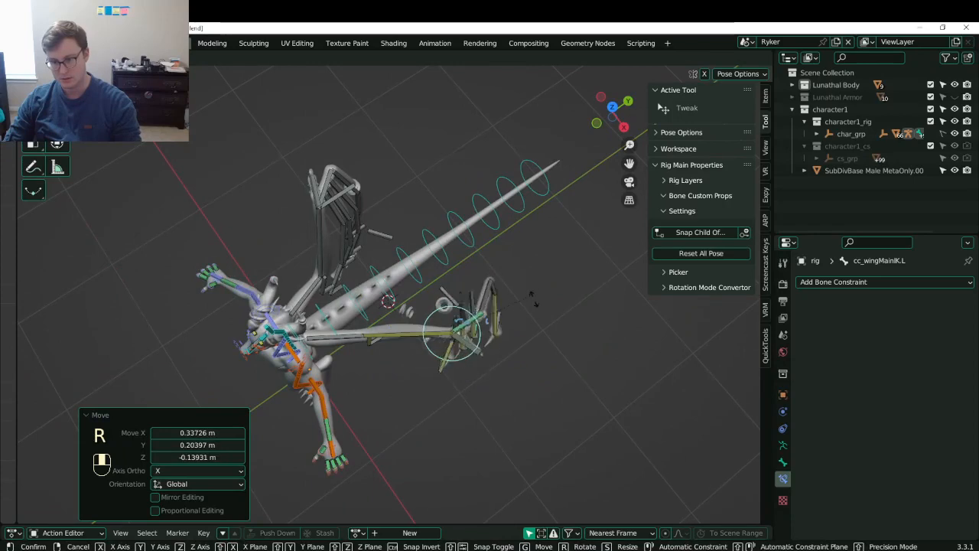
right_click(531, 299)
middle_drag(531, 299, 327, 371)
key(r)
key(z)
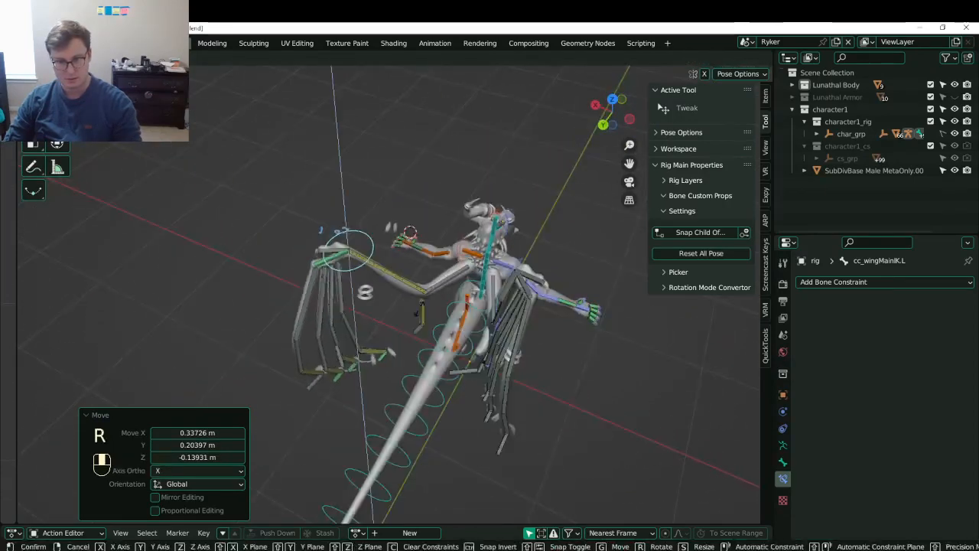
click(344, 328)
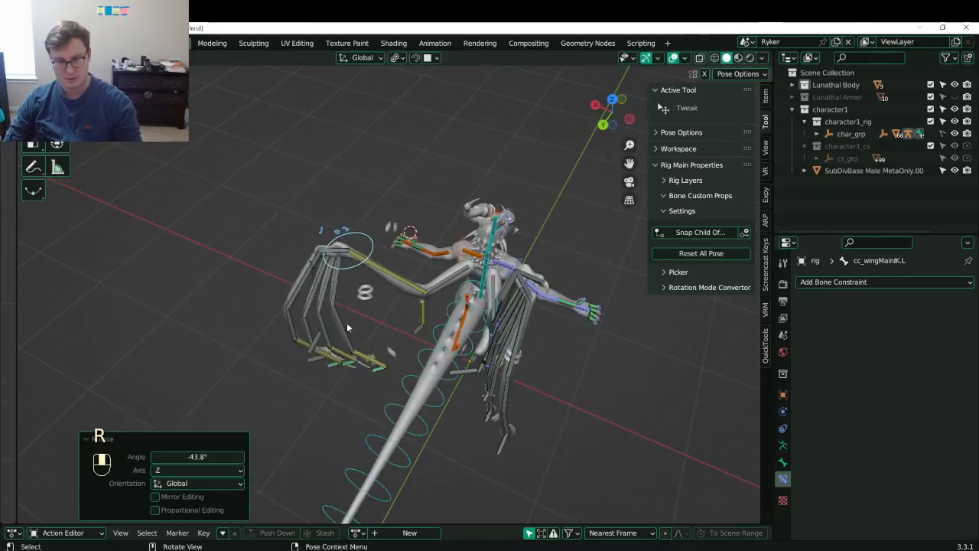
- Move cc_wingMainIK.L by about 0.131, -0.220 and 0.224 m, and try further rotations to check how the fingers follow
key(g)
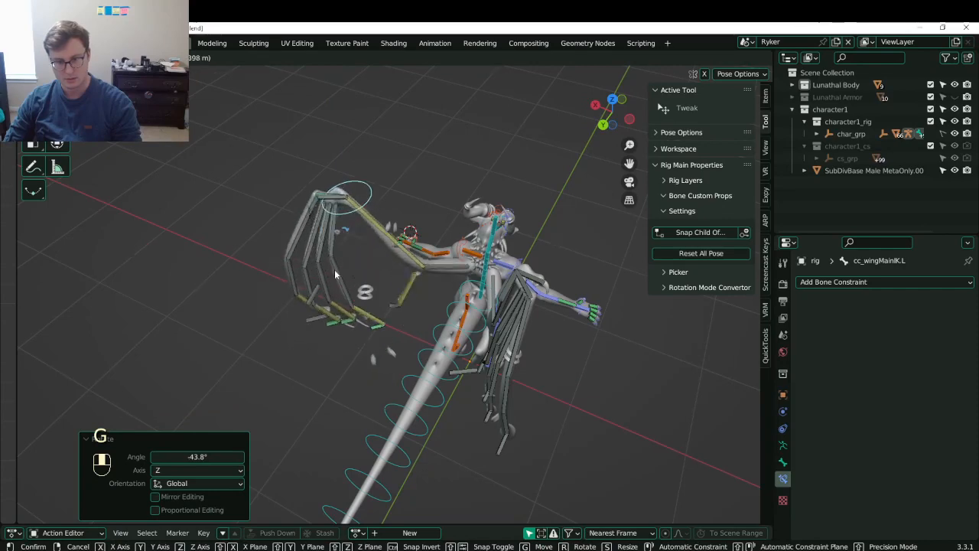
click(367, 283)
key(r)
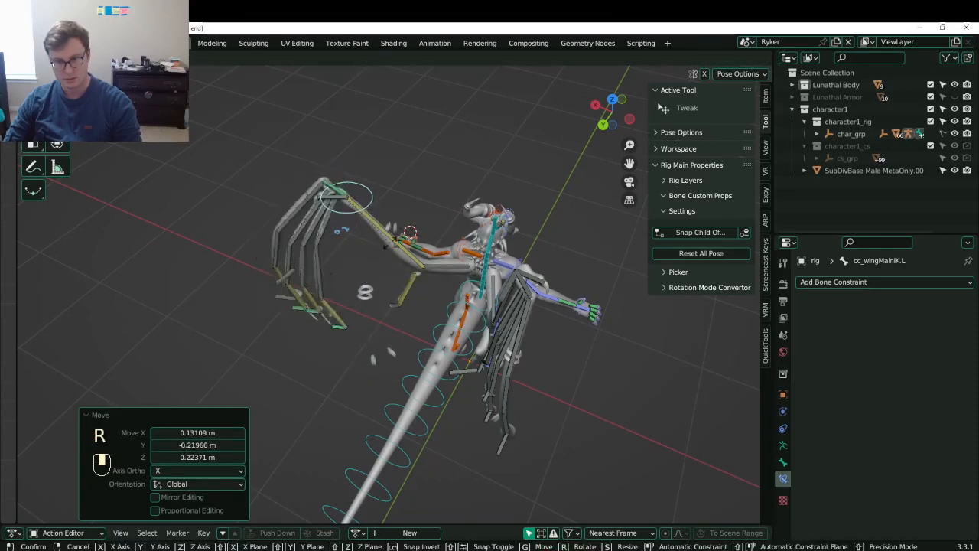
right_click(267, 295)
middle_drag(267, 295, 561, 216)
key(r)
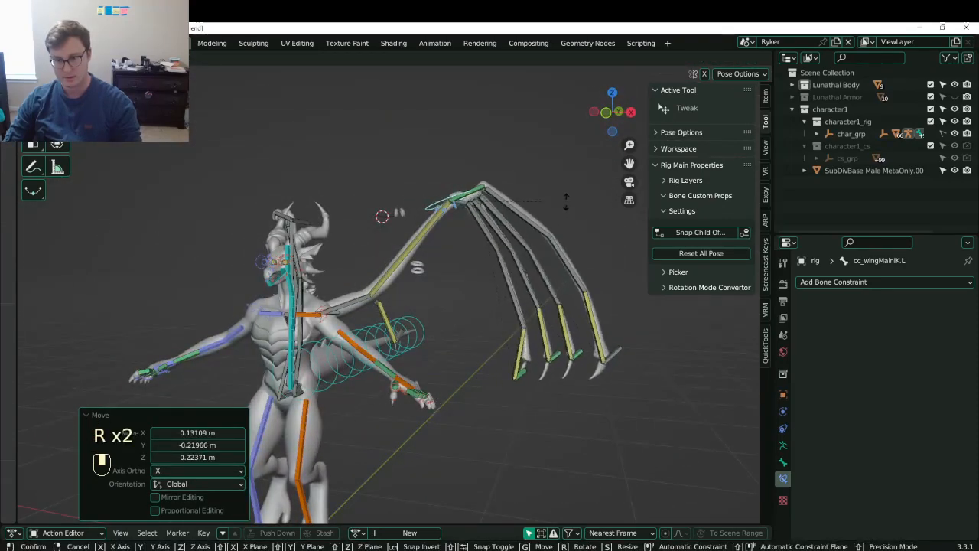
click(560, 216)
- Clear the rotation and location of all pose bones and save the file
key(a)
key(alt+r)
click(561, 215)
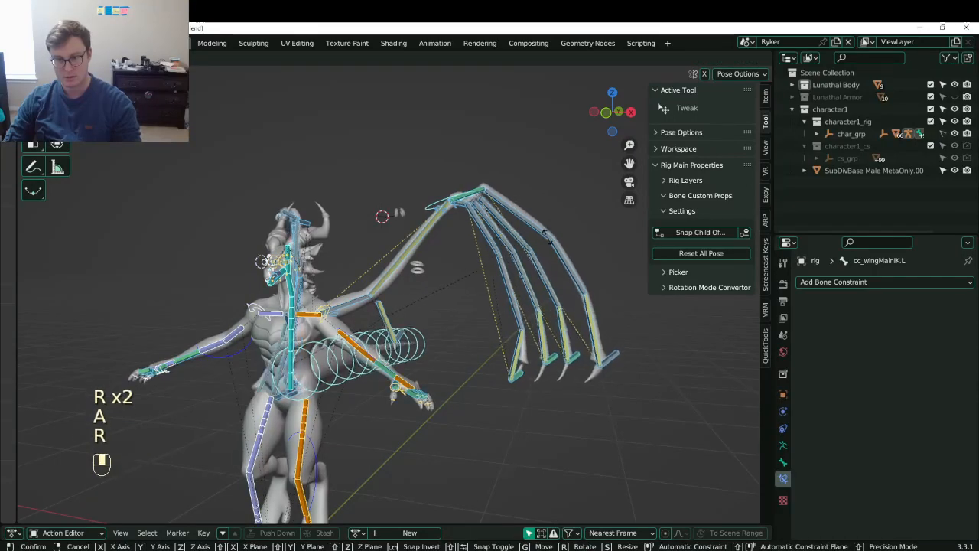
key(alt+r)
key(alt+g)
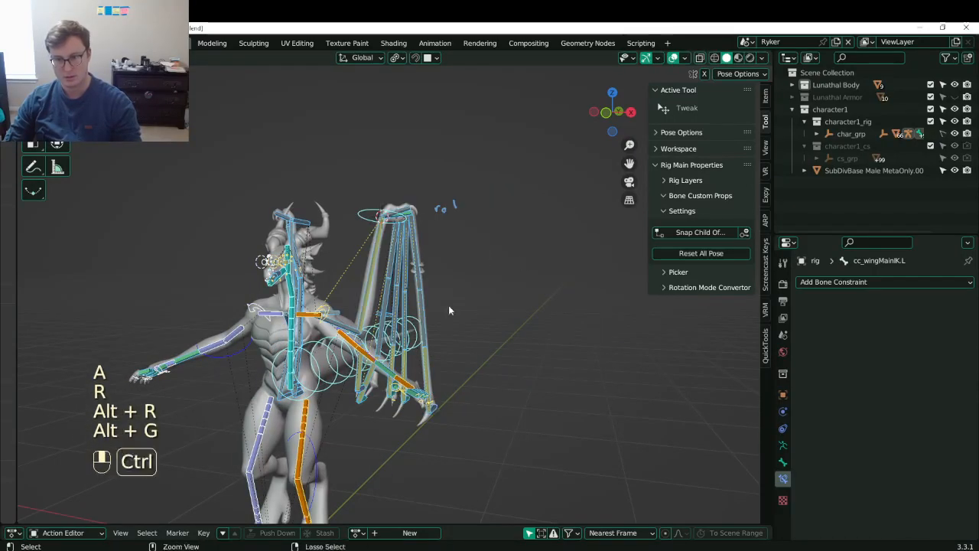
key(ctrl+s)
- Re-enable the Limit Distance constraints on the finger IK bones cc_wingBIK.L and cc_wingCIK.L
middle_drag(448, 305, 406, 275)
click(346, 379)
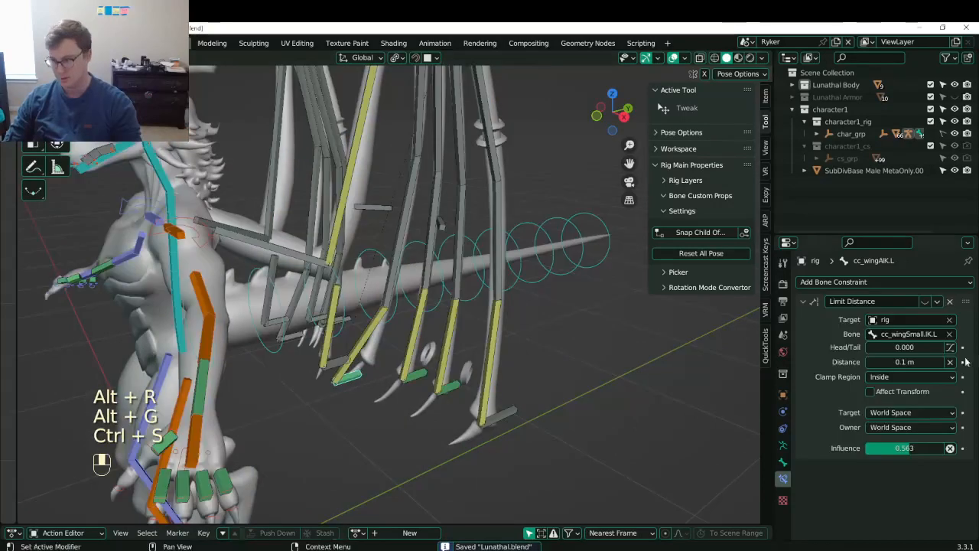
click(412, 380)
click(444, 387)
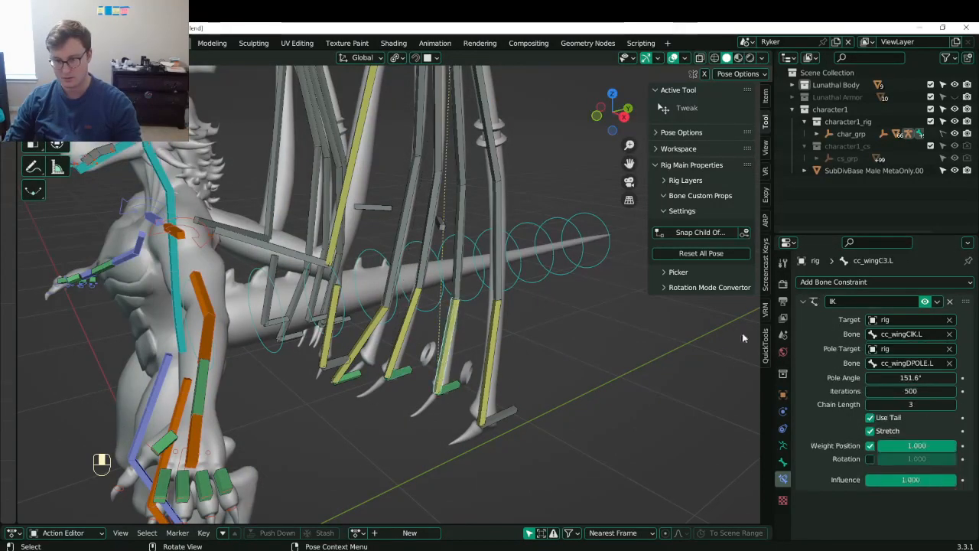
click(453, 384)
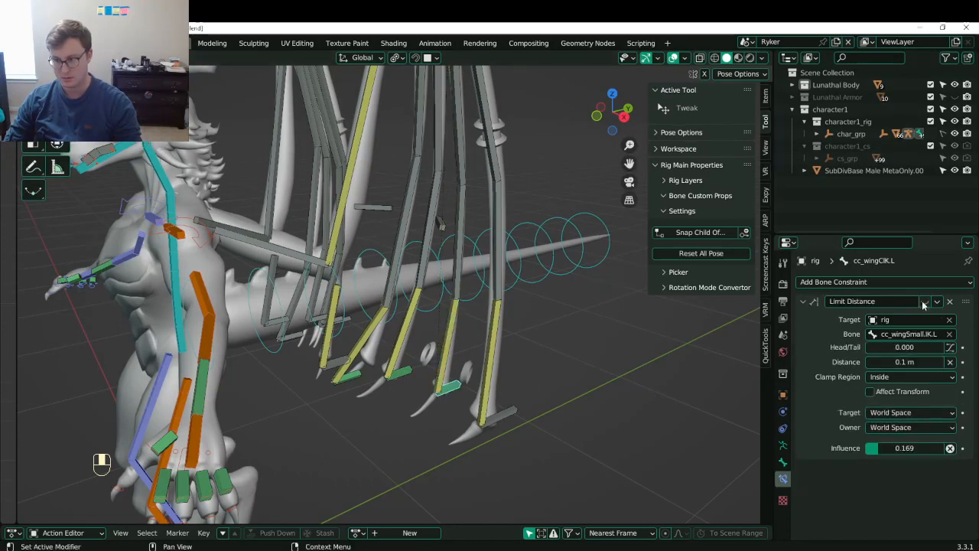
click(924, 301)
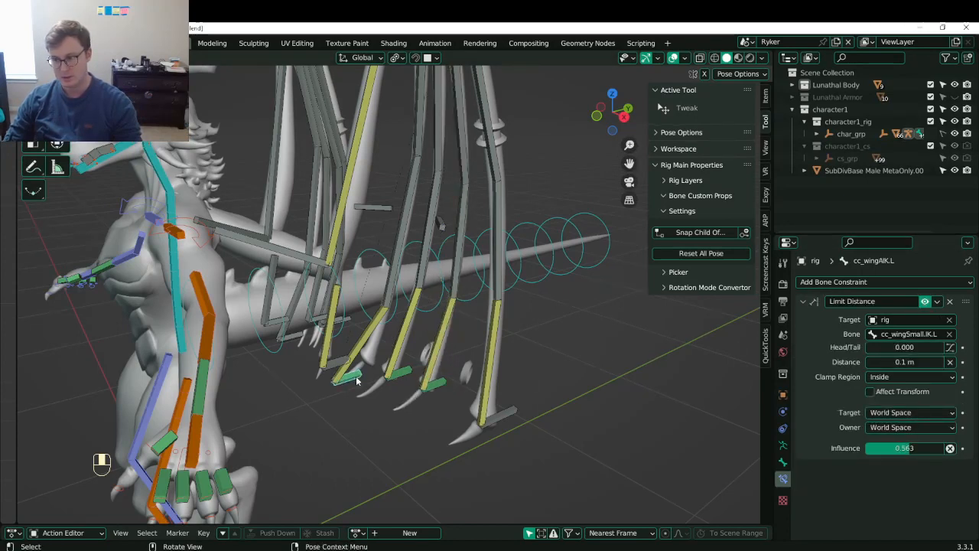
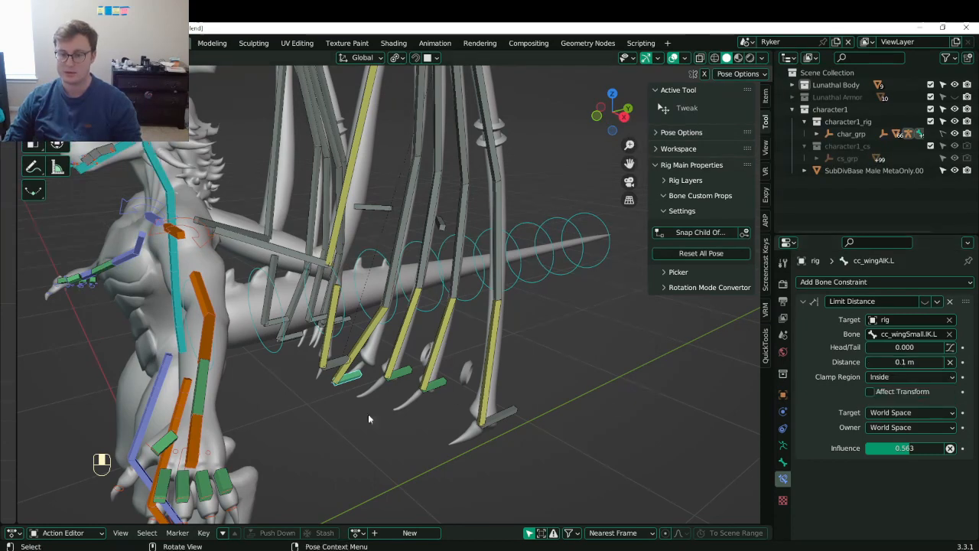
- Select the small wing finger's IK bone together with cc_wingBIK.L, check them briefly in Edit Mode, and save the file
shift+middle_drag(368, 414, 379, 389)
scroll(379, 389, up, 3)
click(315, 368)
shift+click(440, 396)
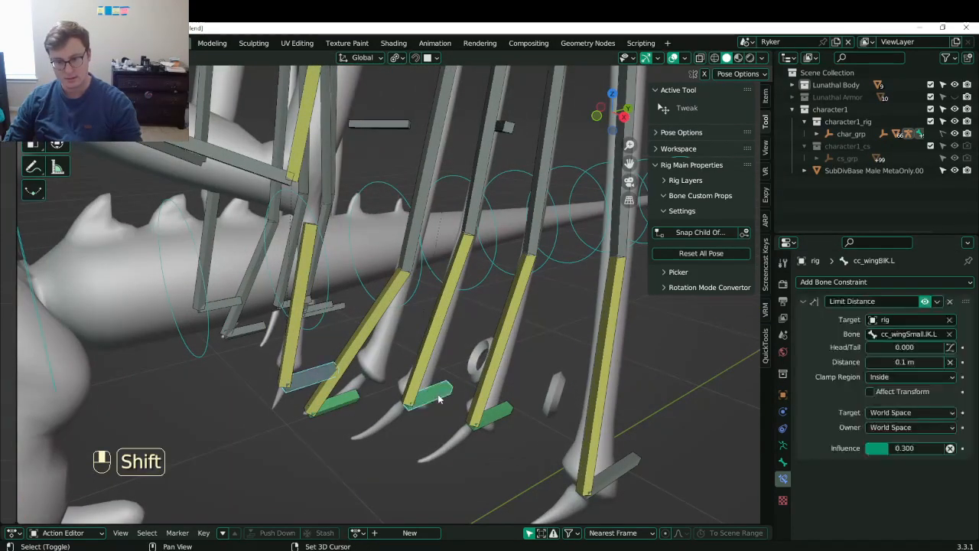
key(Tab)
key(Tab)
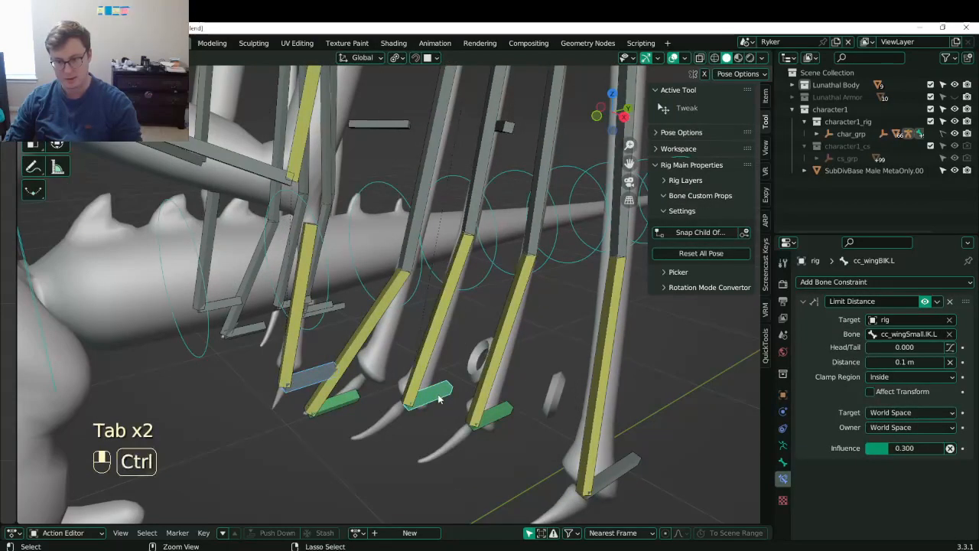
key(ctrl+s)
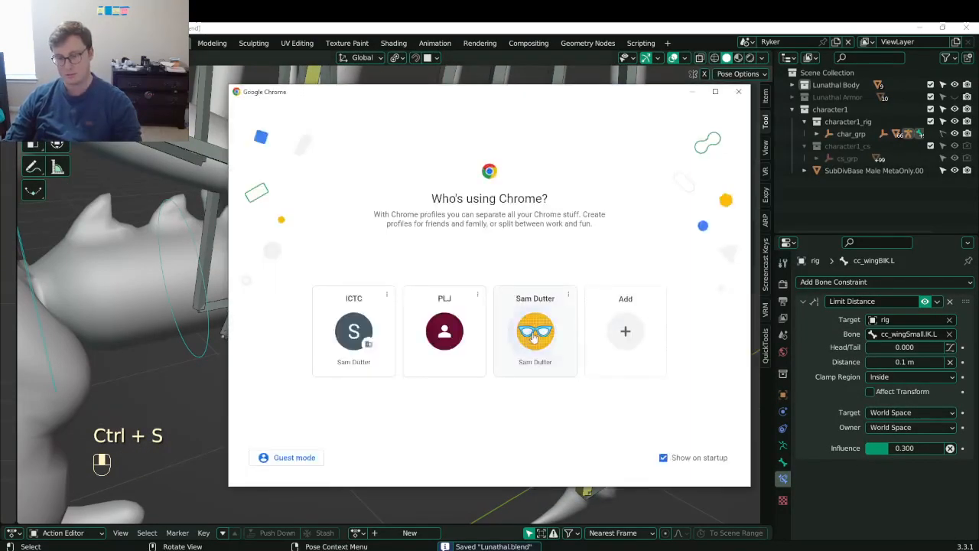
- Switch to Chrome, open the personal profile, and search for "blender get distance between two vertices"
click(535, 331)
text(b)
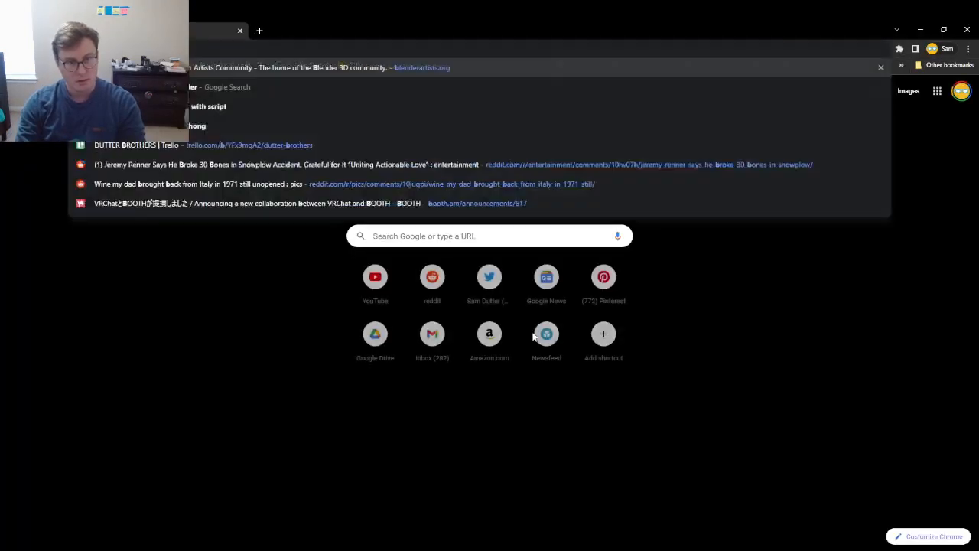
text(lender get dis)
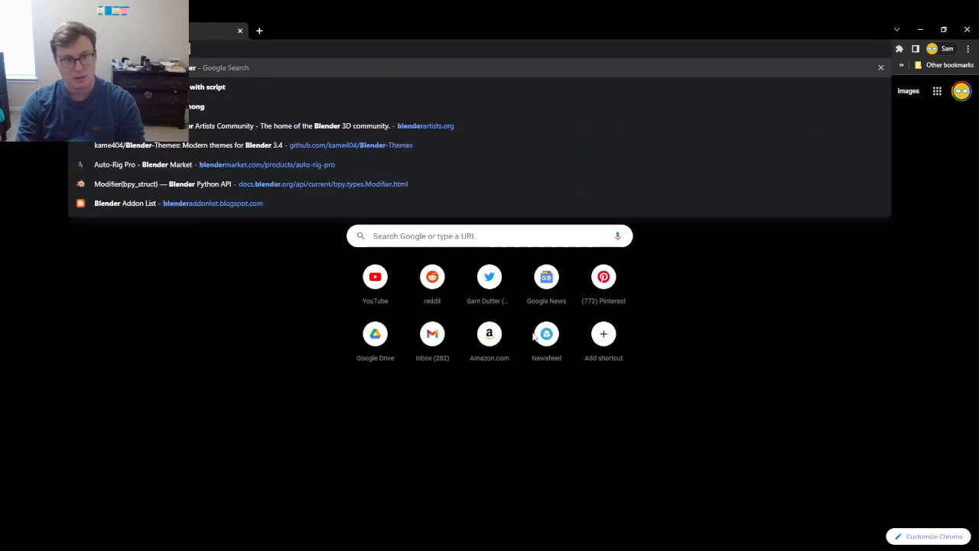
text(tance between two vertices)
key(Return)
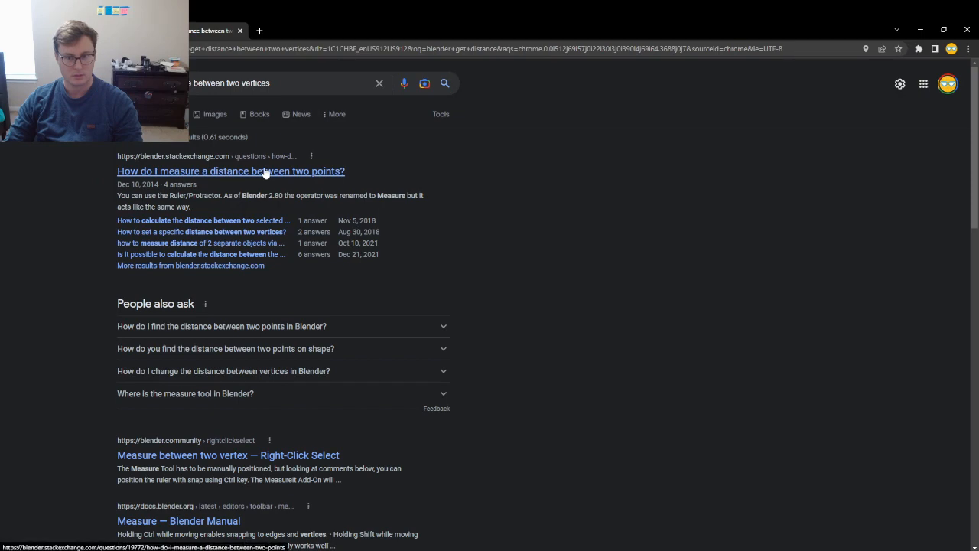
- Read the top answer to "How do I measure a distance between two points?" and return to Blender
click(264, 172)
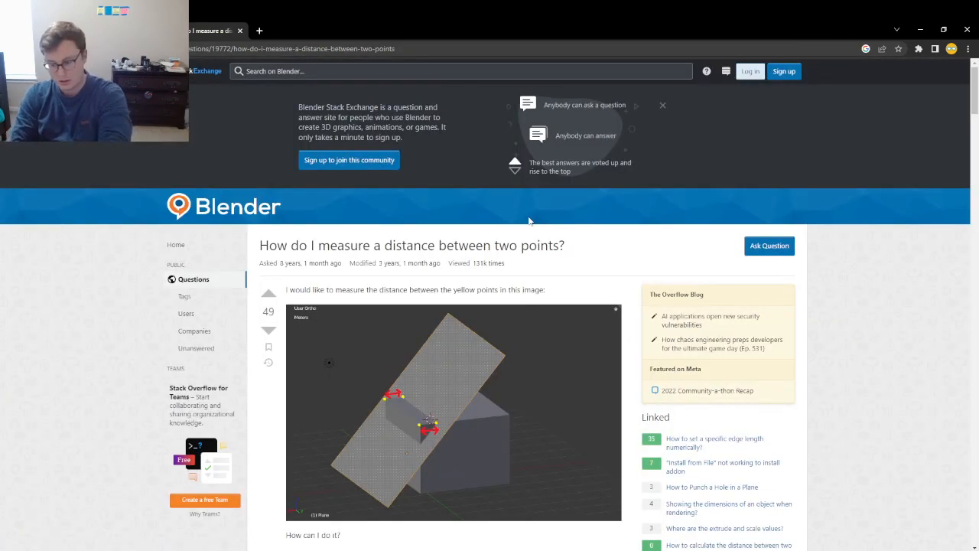
scroll(528, 221, down, 5)
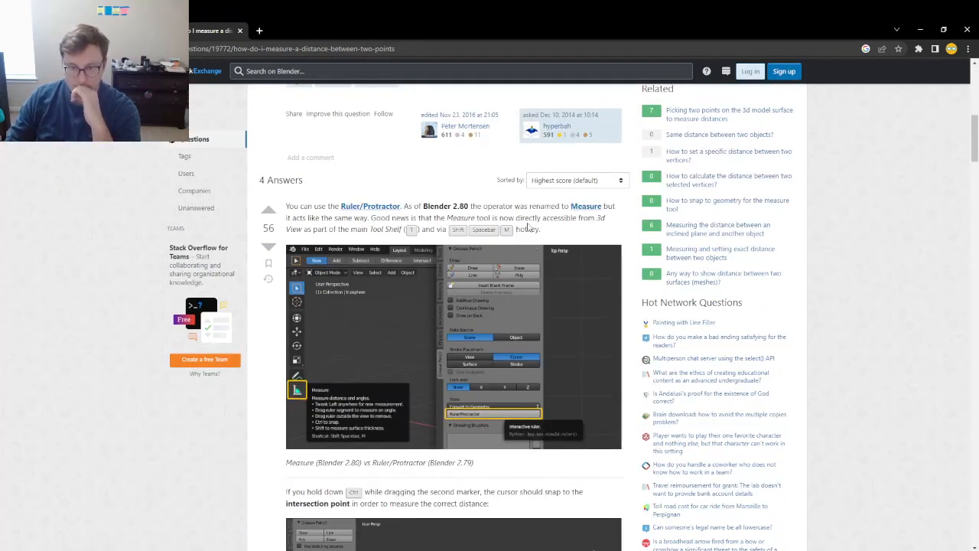
key(alt+Tab)
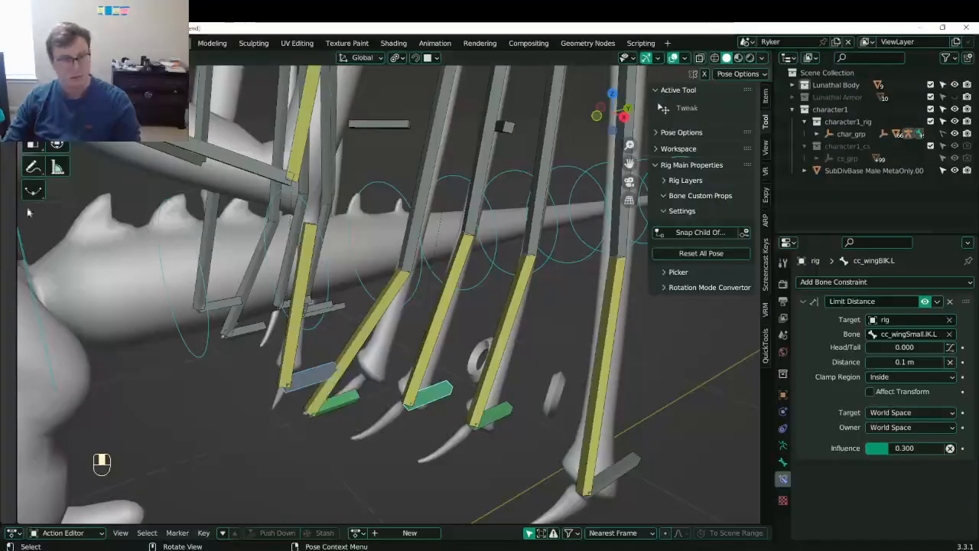
- In Edit Mode, measure the distance from the base of cc_wingBIK.L to the base of the small wing finger's IK bone
click(58, 167)
key(Tab)
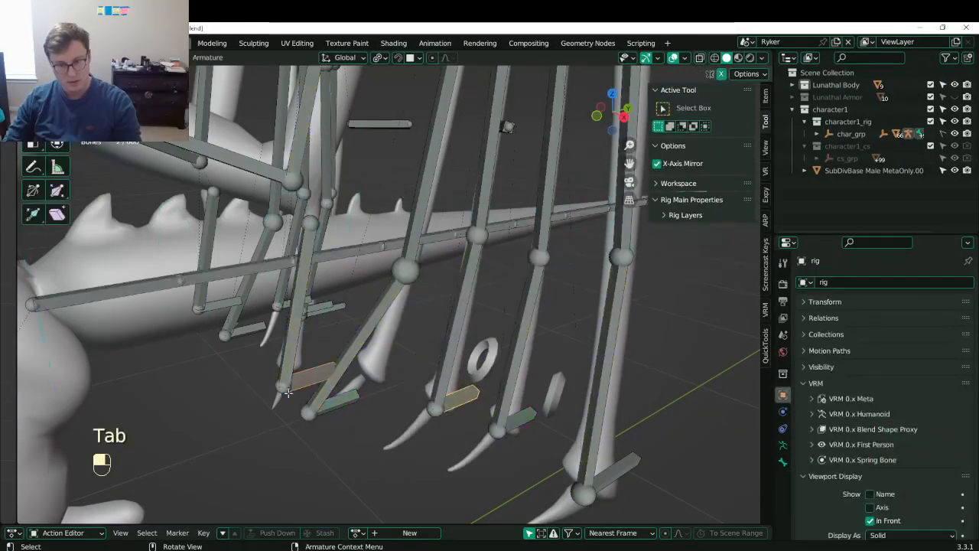
click(281, 388)
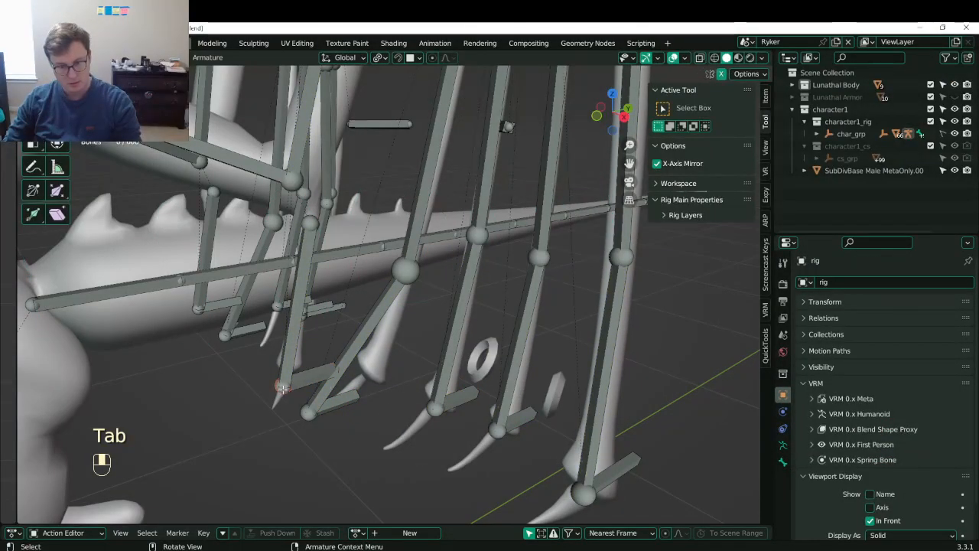
click(57, 169)
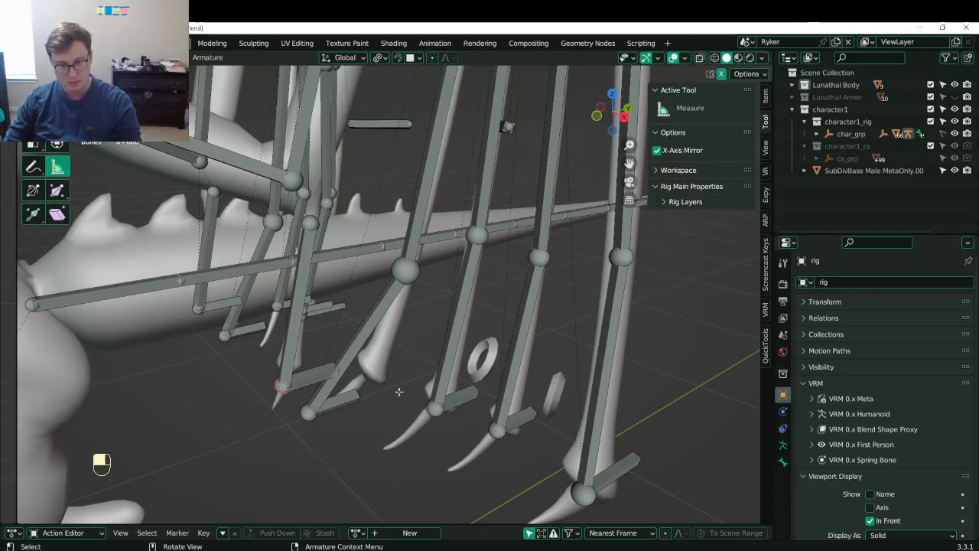
drag(436, 409, 280, 387)
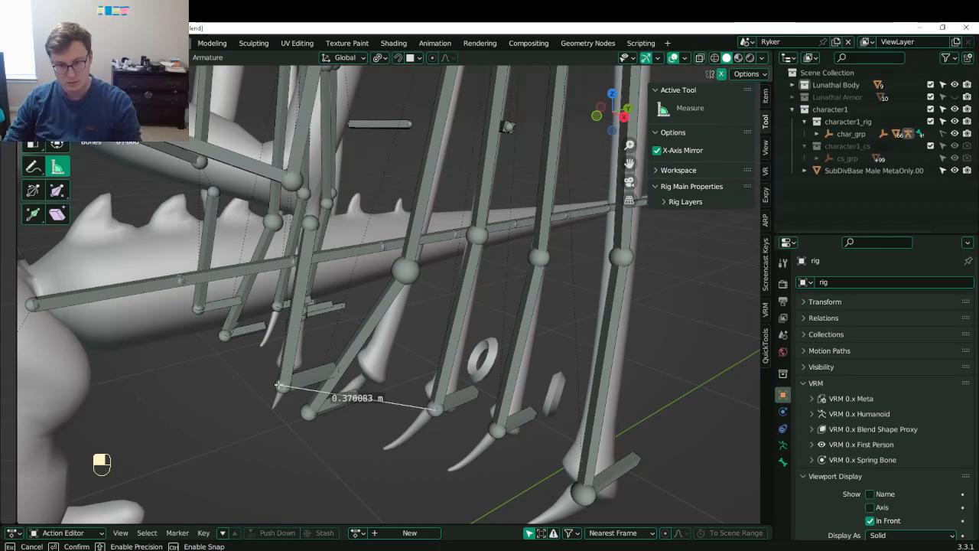
middle_drag(431, 323, 451, 411)
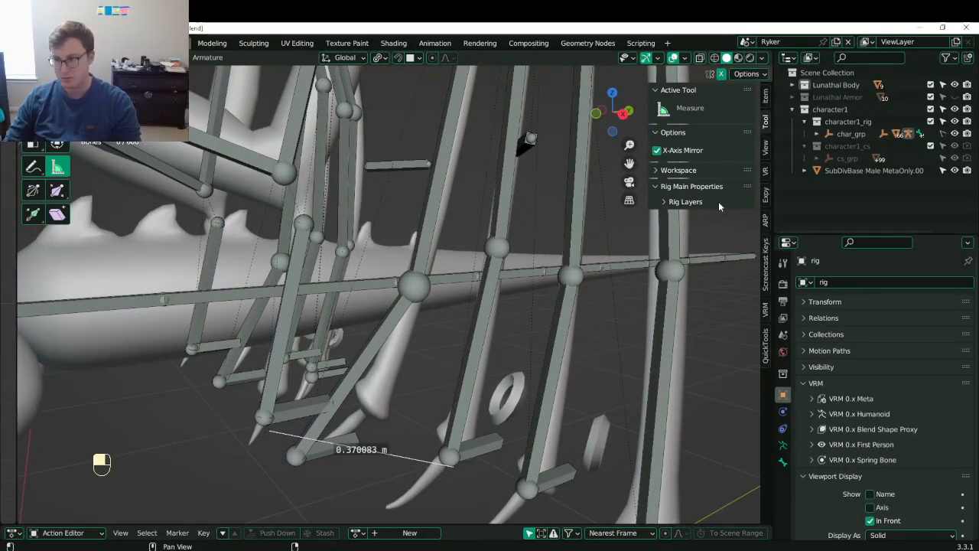
- Try to undo the ruler between the two IK bones, and draw short test rulers just below it
click(364, 450)
key(ctrl+z)
key(ctrl+z)
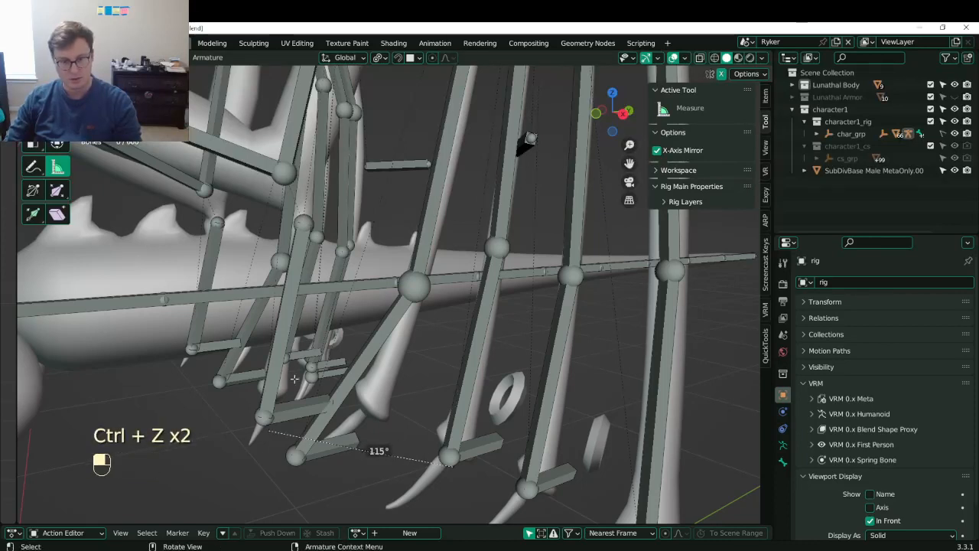
key(ctrl)
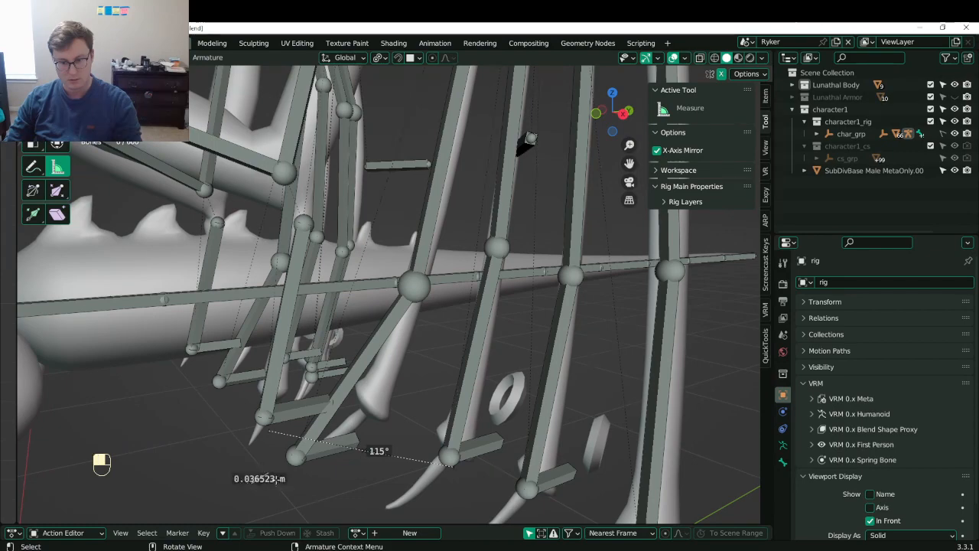
drag(276, 478, 363, 476)
middle_drag(113, 242, 126, 172)
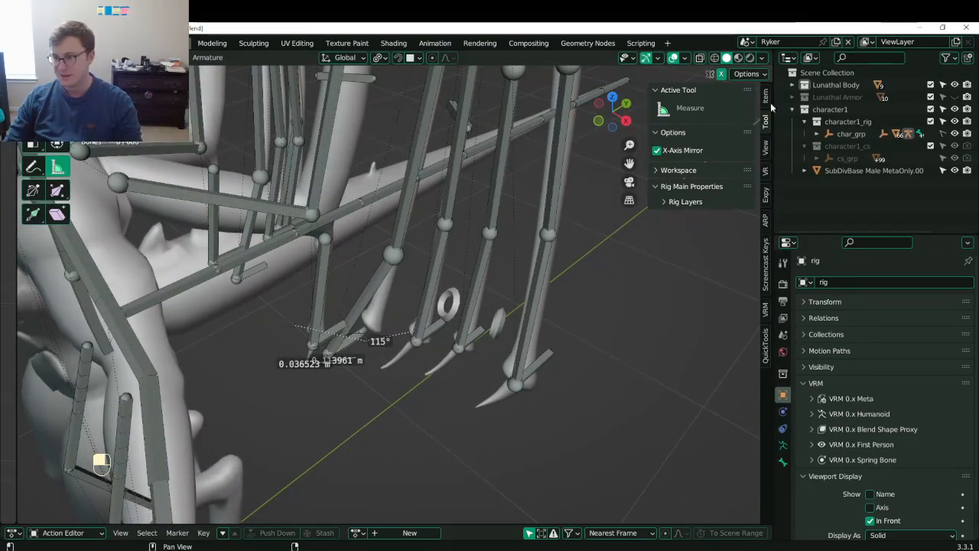
- Look through the viewport's tool, item and view settings for a way to remove the rulers
click(670, 171)
click(669, 169)
click(670, 186)
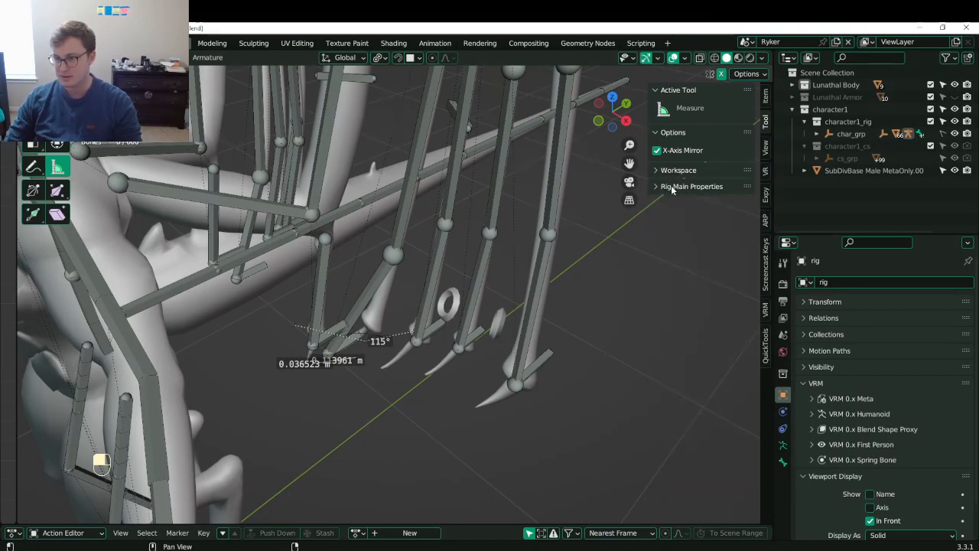
click(766, 96)
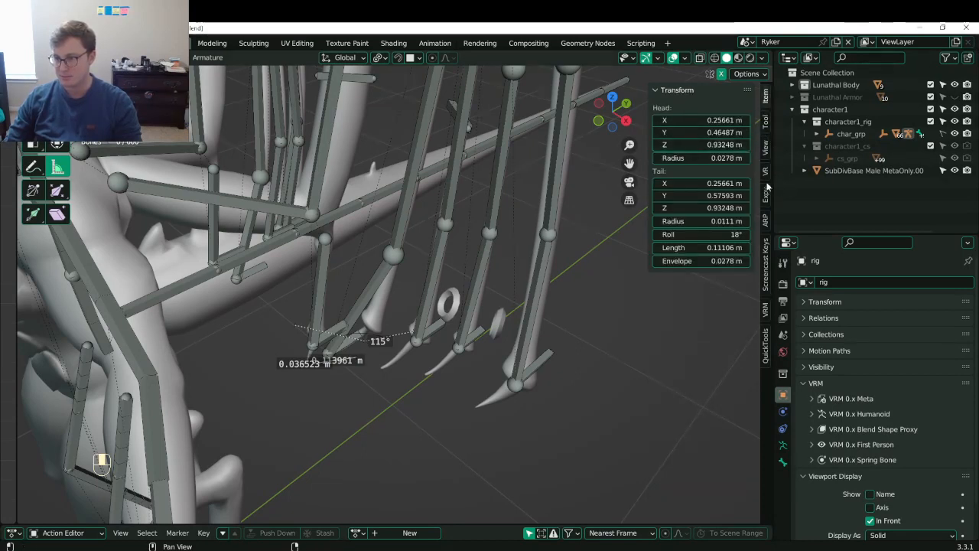
click(767, 172)
click(767, 150)
click(766, 122)
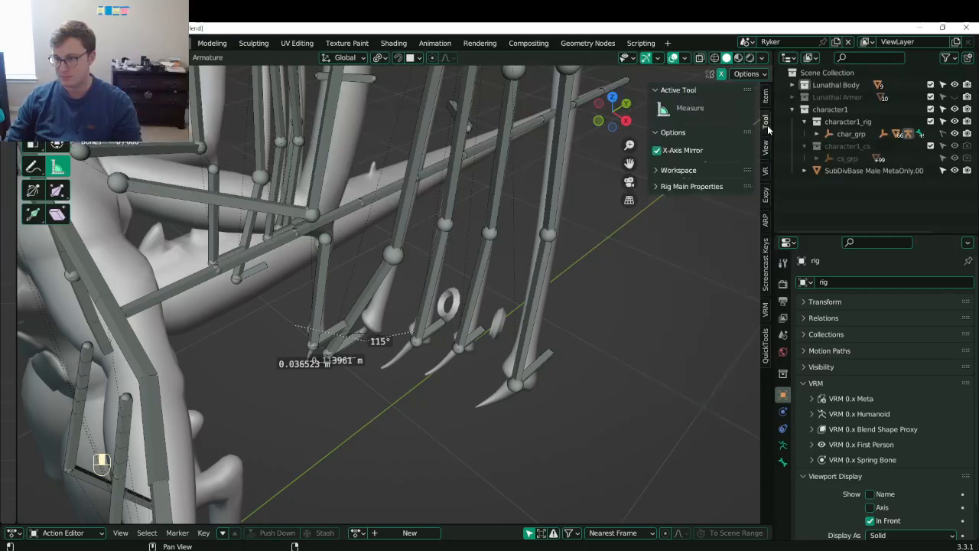
click(766, 153)
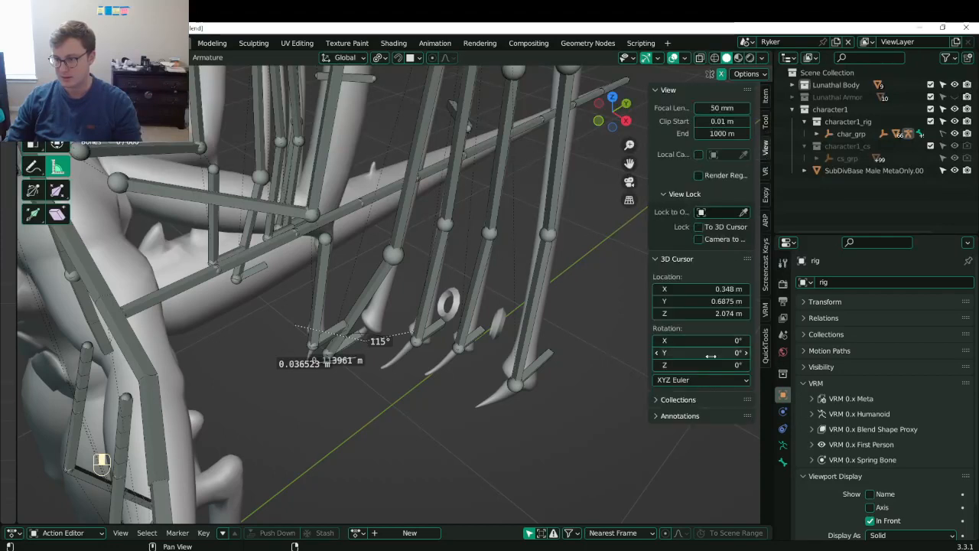
- Delete the ruler and Note annotation layers, unlink the annotation data, and check the collection settings
click(680, 418)
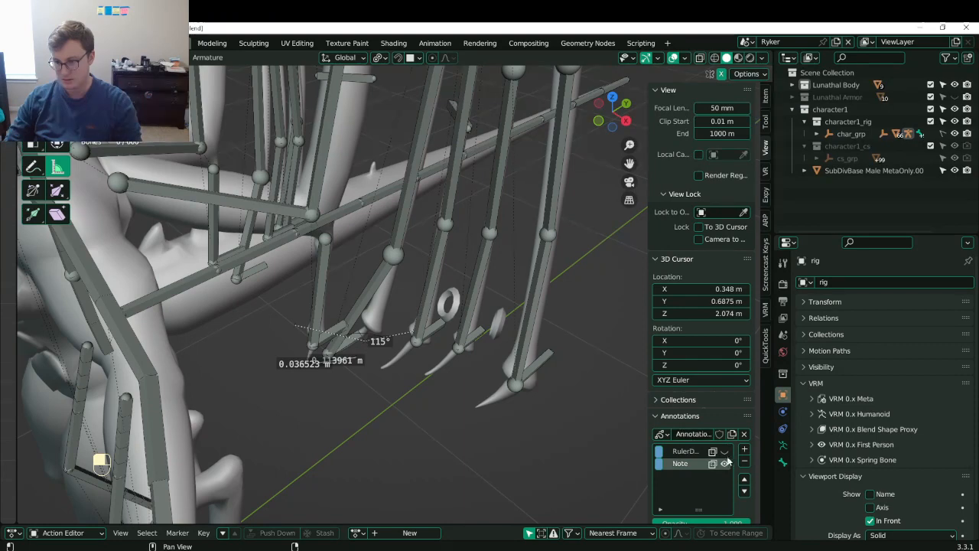
click(742, 463)
click(743, 462)
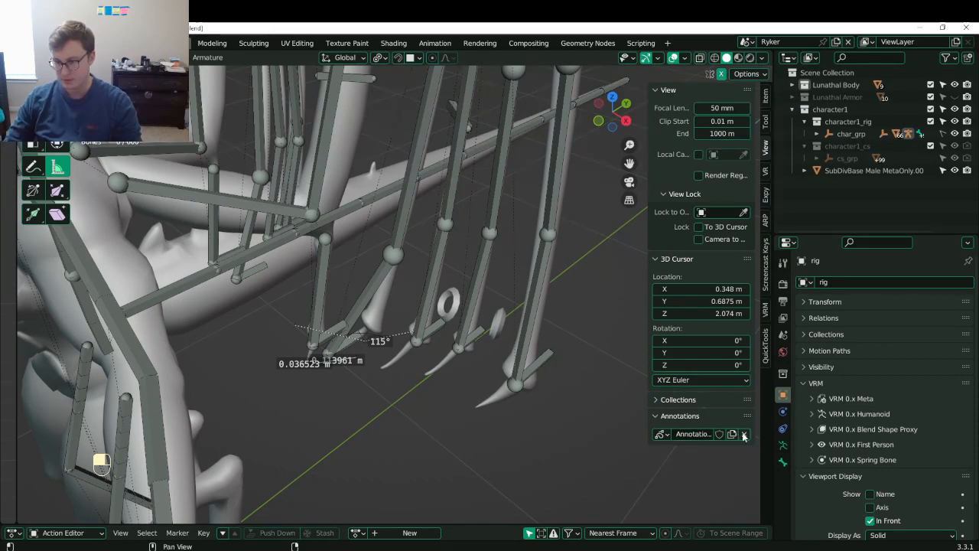
click(744, 433)
click(680, 416)
click(678, 400)
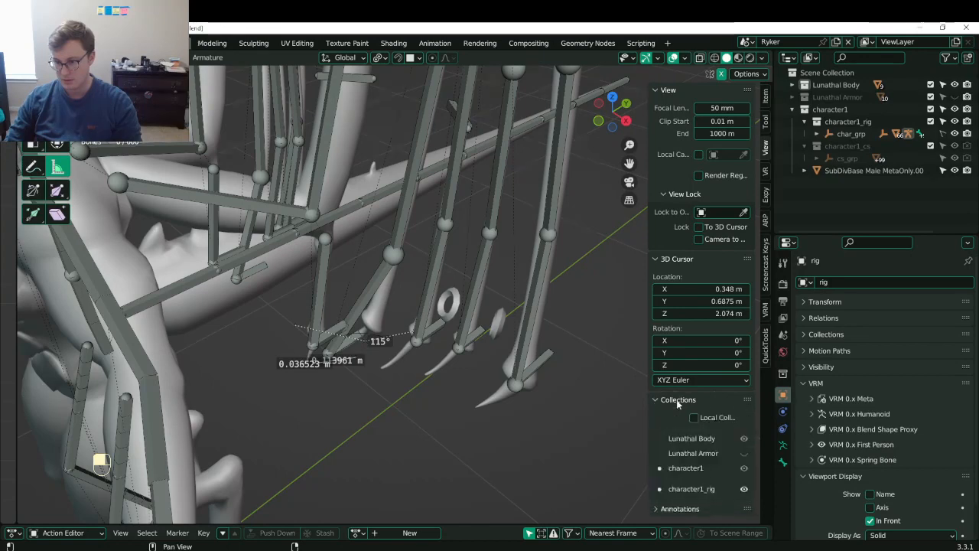
click(677, 399)
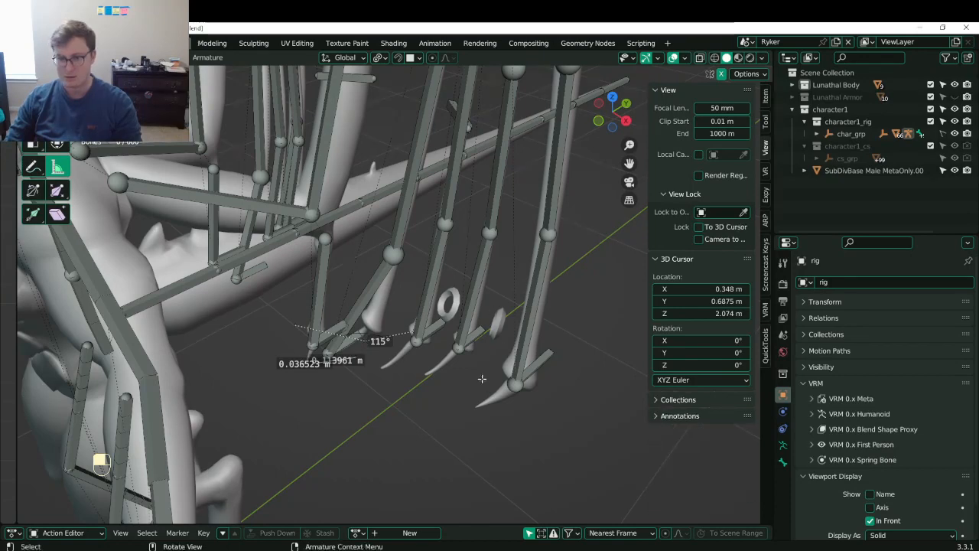
- Save the file and clear the existing ruler measurements around the wing fingertips
middle_drag(485, 376, 413, 264)
key(ctrl+s)
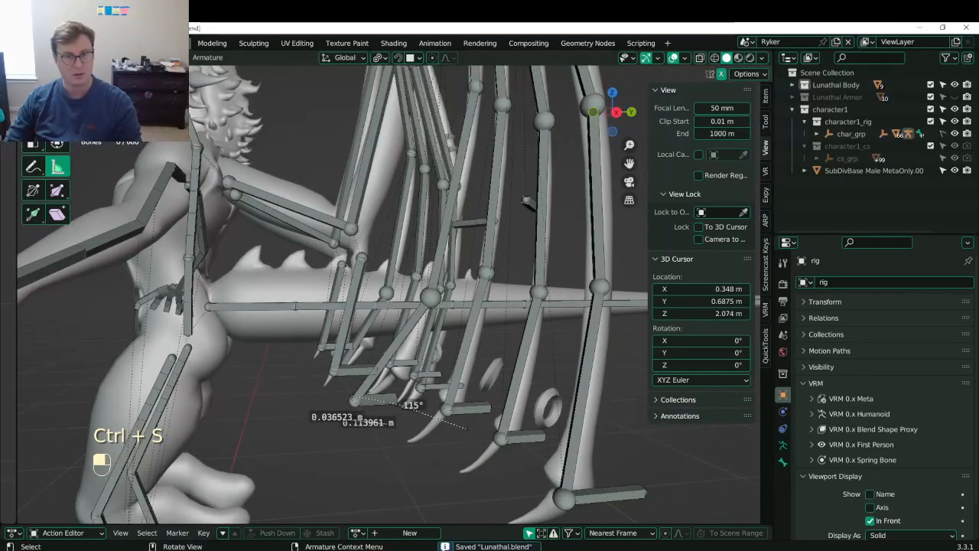
right_click(71, 169)
click(66, 173)
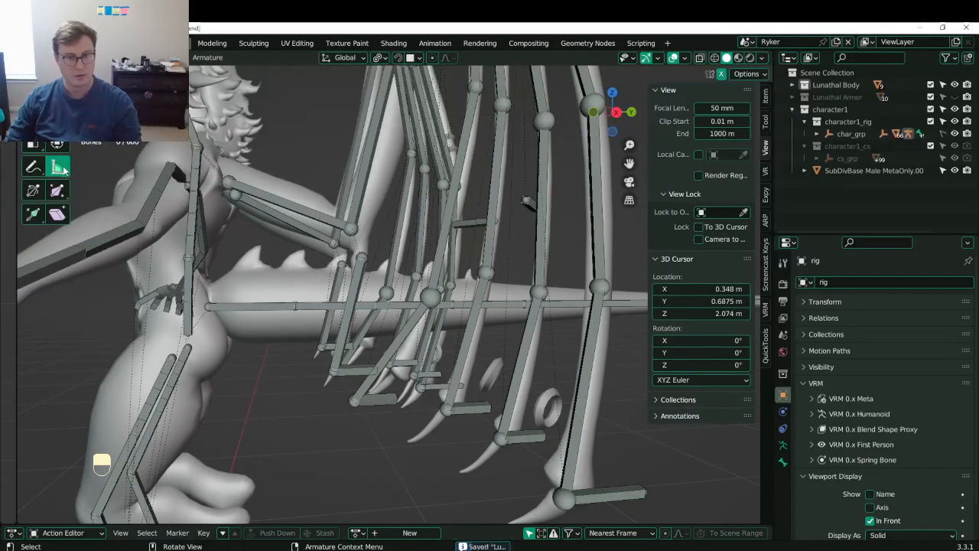
- Measure the distance from the small wing finger's tip joint to the tip joint of wing finger B
middle_drag(217, 240, 298, 285)
shift+middle_drag(285, 327, 262, 286)
scroll(261, 286, up, 3)
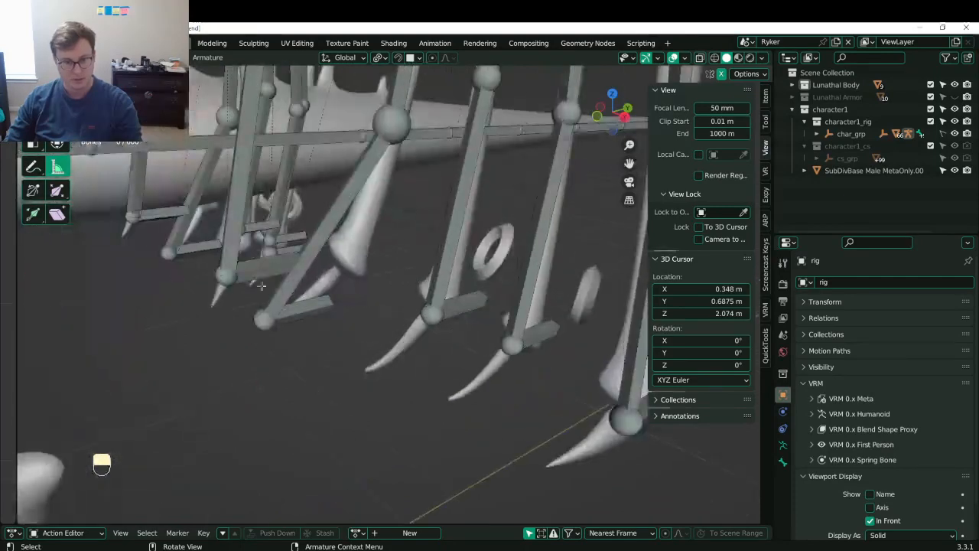
mouse_move(227, 276)
mouse_down()
mouse_move(415, 327)
mouse_move(432, 313)
mouse_up()
mouse_move(352, 322)
middle_down()
mouse_move(350, 334)
mouse_move(382, 354)
mouse_move(356, 342)
middle_up()
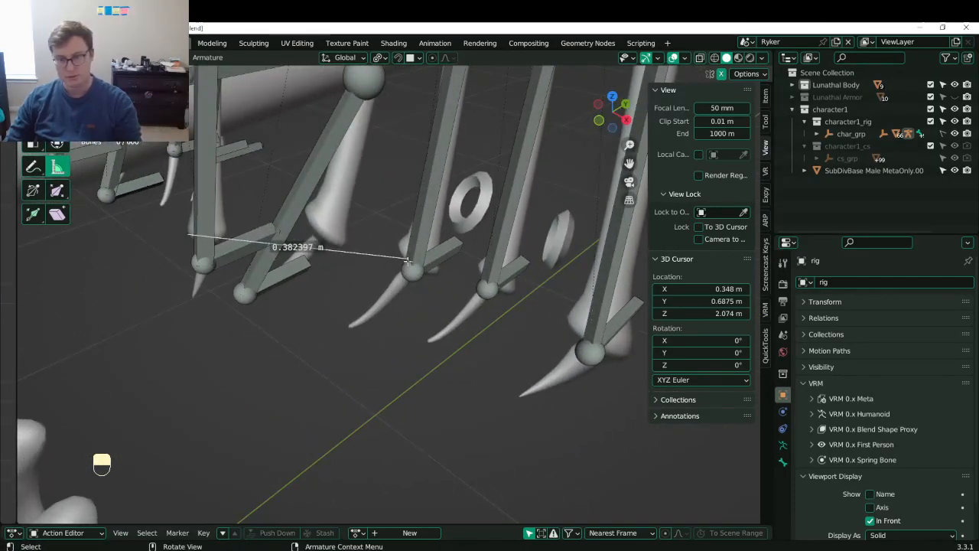
key(Tab)
drag(382, 268, 404, 253)
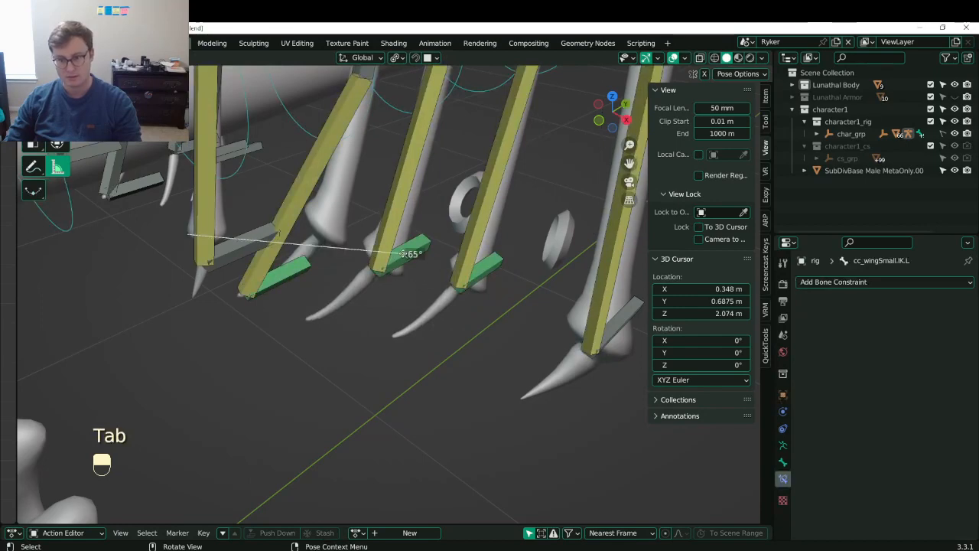
key(ctrl+z)
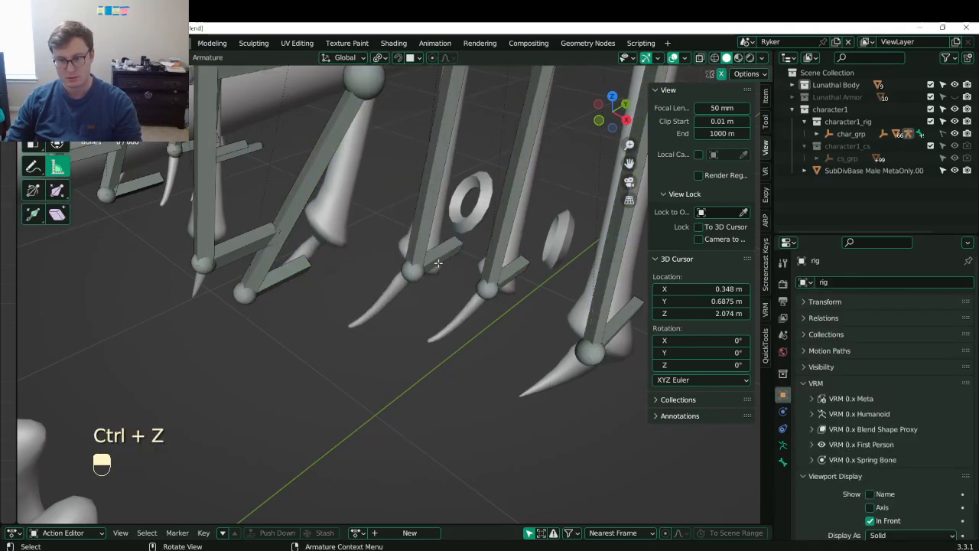
- In Pose Mode, set the Limit Distance constraint's distance on cc_wingBIK.L to 0.38 m and save the file
key(w)
key(Tab)
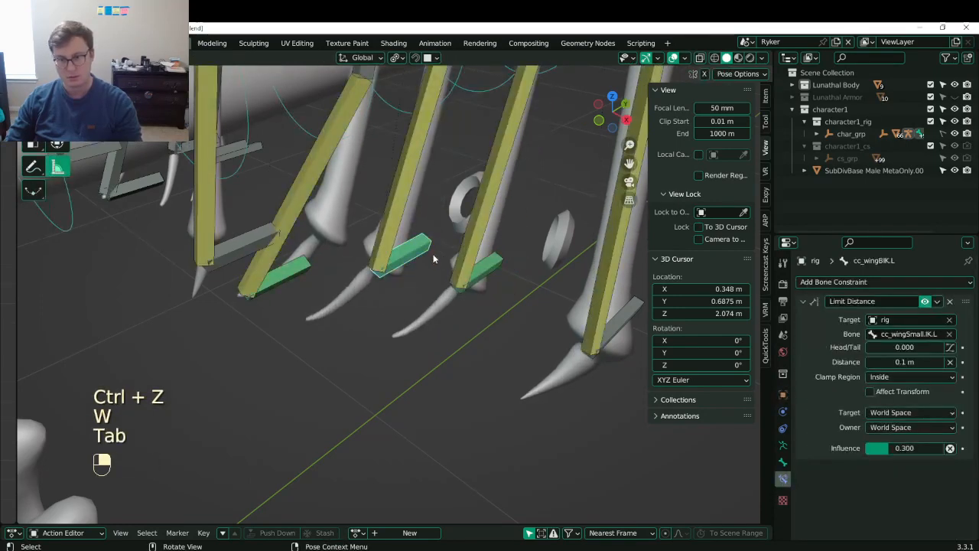
click(903, 363)
text(.38)
key(Return)
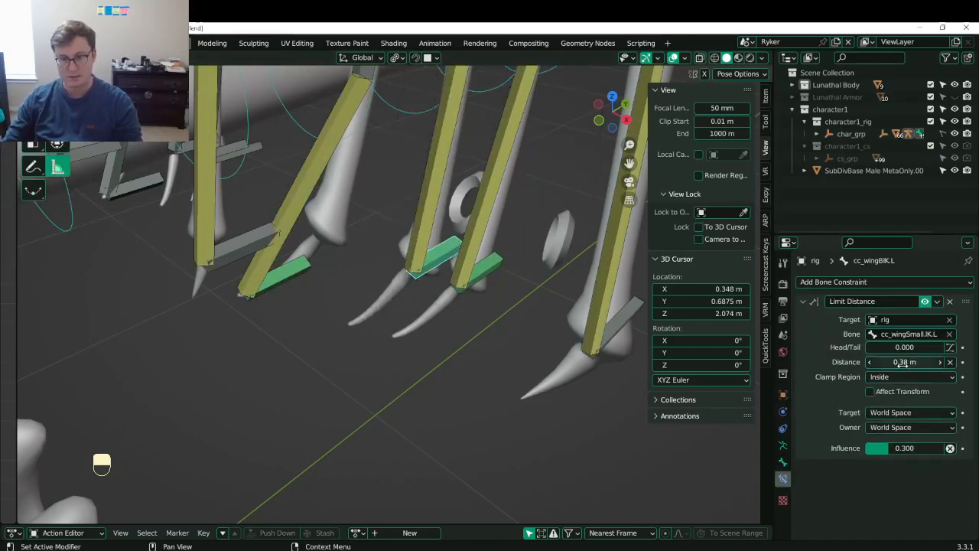
scroll(454, 264, down, 4)
scroll(433, 294, up, 3)
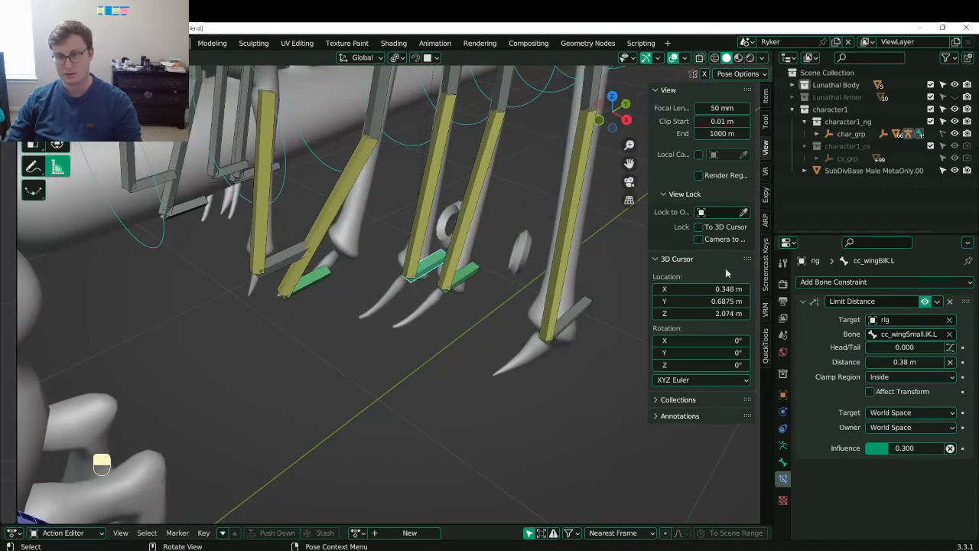
click(927, 300)
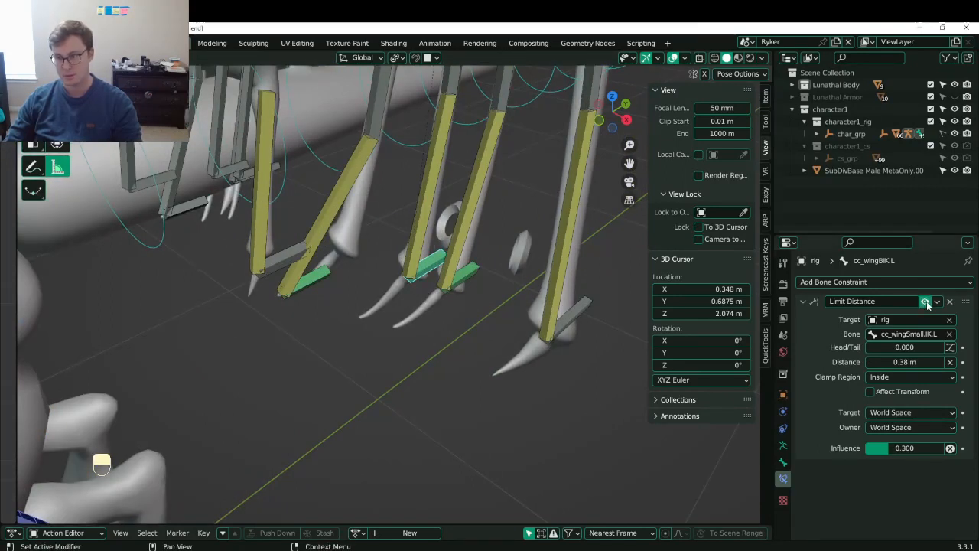
key(ctrl+s)
- Pick cc_wingCIK.L and, in Edit Mode, measure from the small wing finger's tip joint to that bone's joint
click(468, 275)
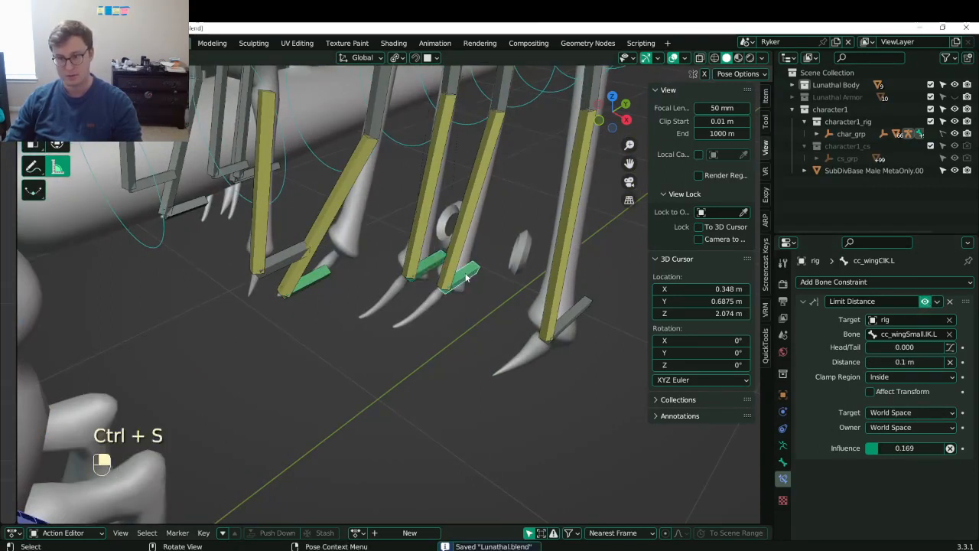
key(Tab)
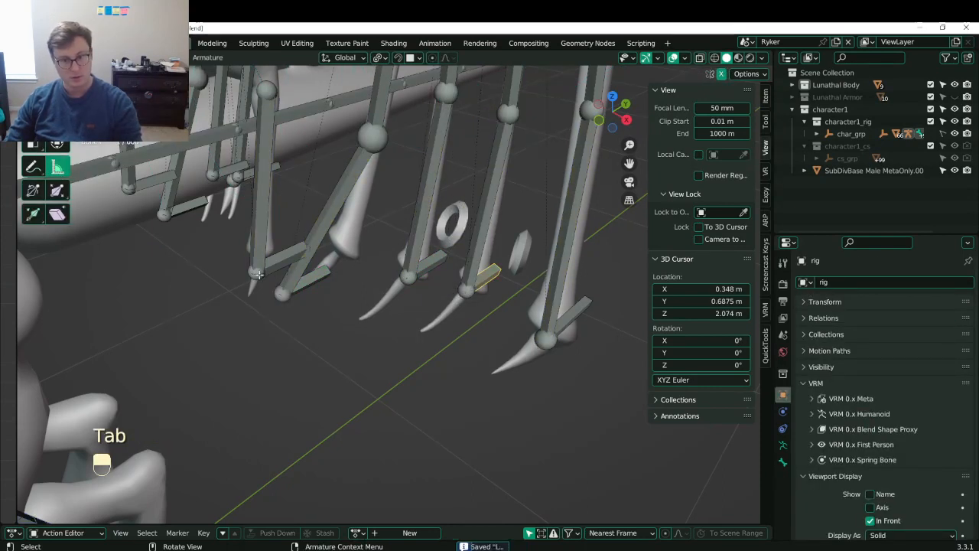
drag(258, 274, 465, 290)
- Back in Pose Mode, set the Limit Distance constraint's distance on cc_wingCIK.L to 0.534 m and save the file
key(Tab)
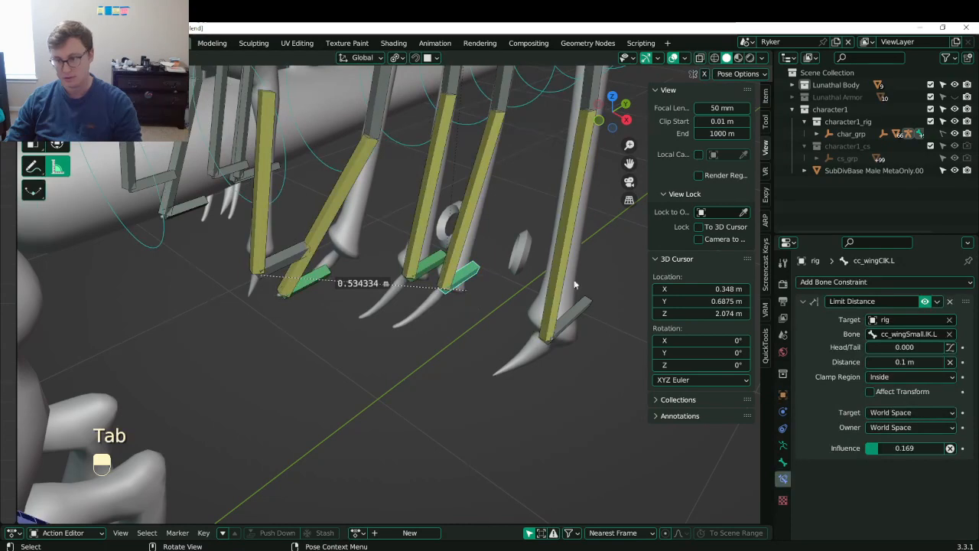
click(910, 361)
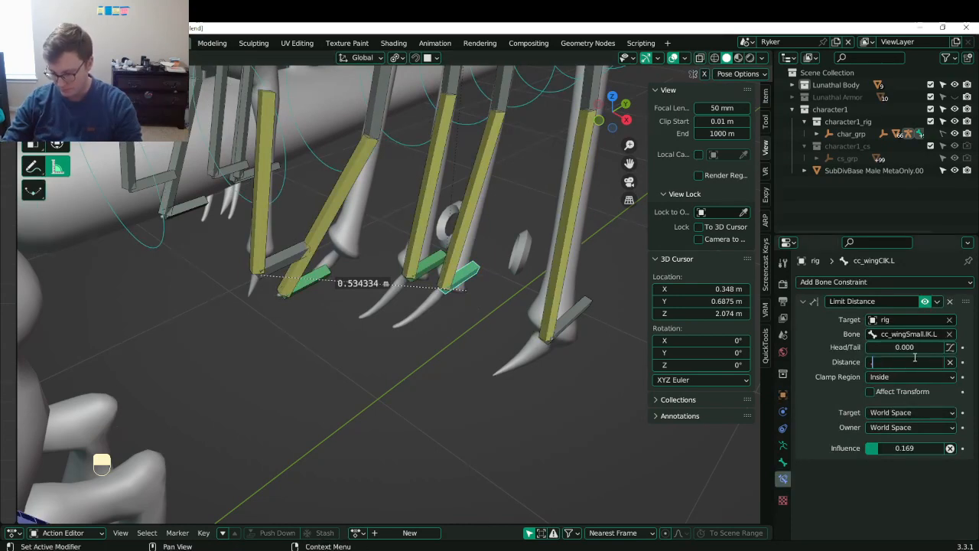
text(.534)
key(Return)
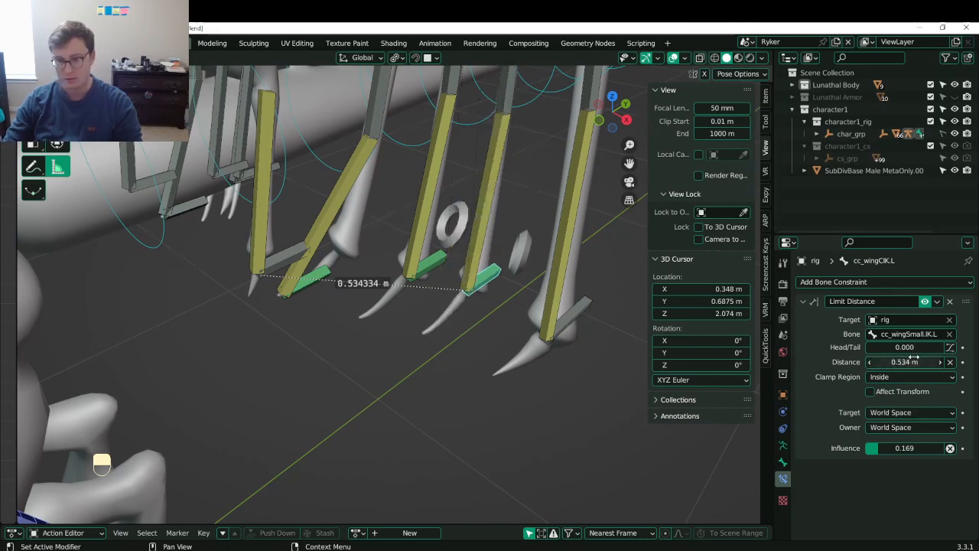
key(ctrl+s)
- Pick cc_wingAIK.L and, in Edit Mode, measure from the small wing finger's tip joint to that bone's joint
middle_drag(343, 273, 357, 312)
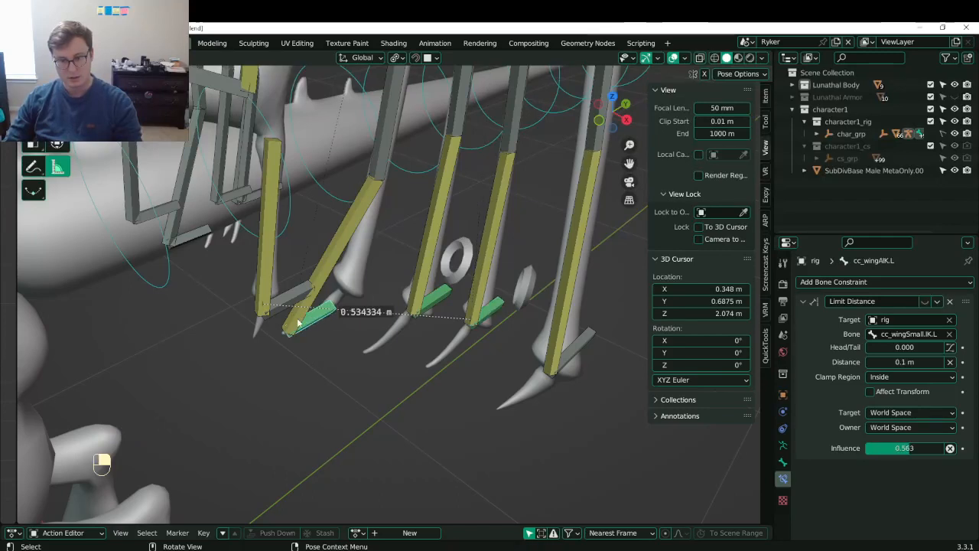
key(Tab)
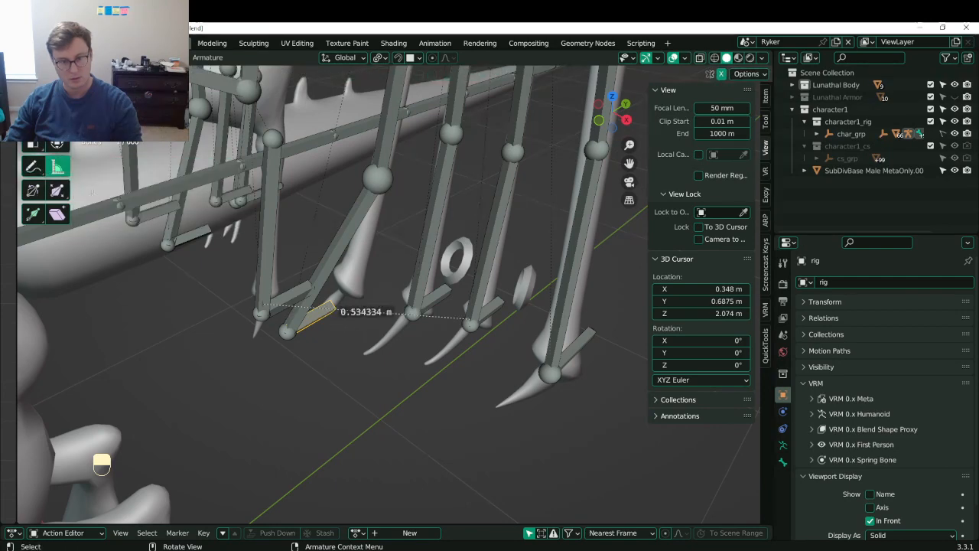
right_click(66, 172)
key(Escape)
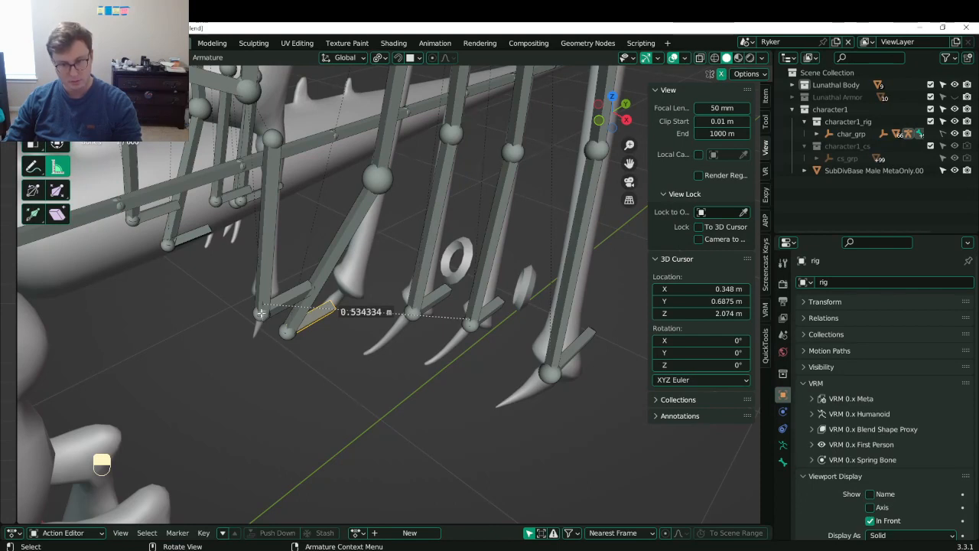
drag(260, 312, 289, 334)
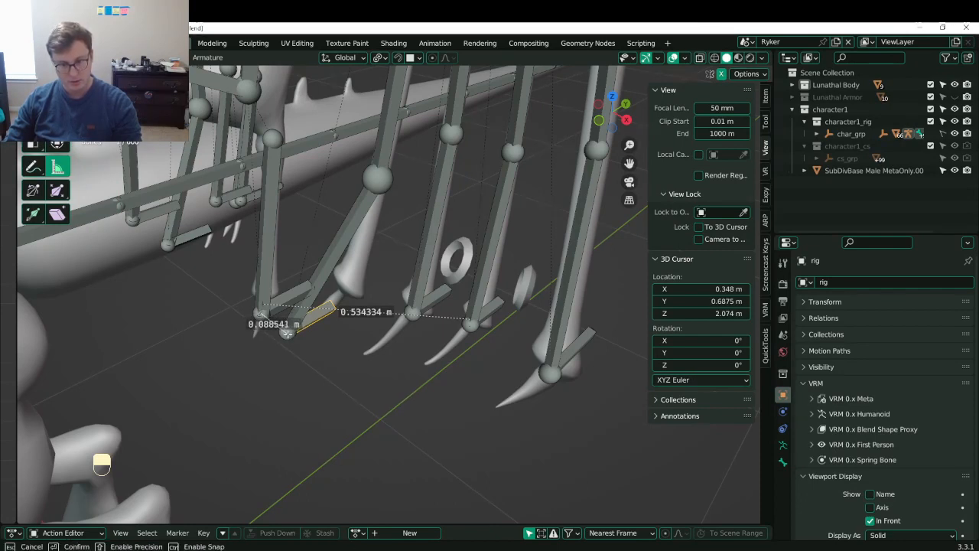
drag(287, 333, 286, 331)
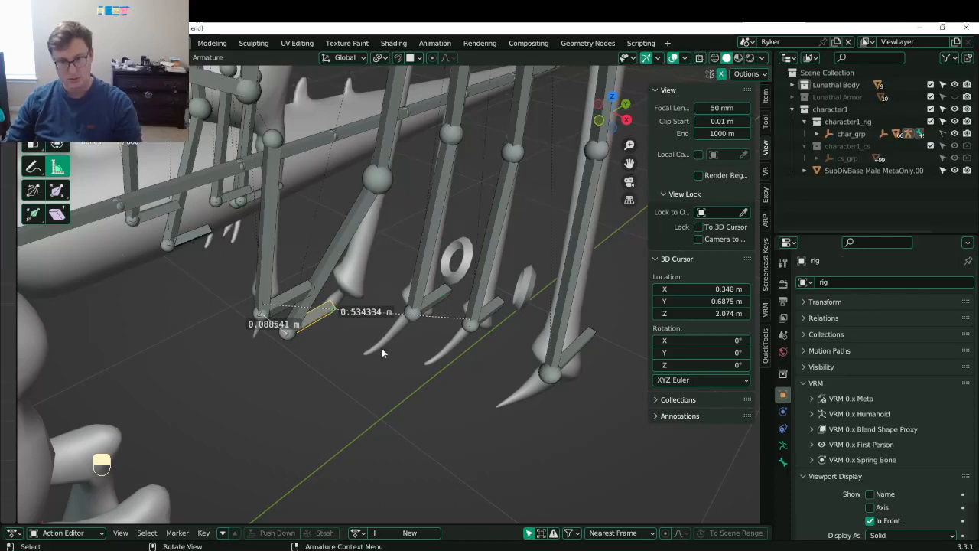
- In Pose Mode, set the Limit Distance constraint's distance on cc_wingAIK.L to 0.88 m and save the file
key(Tab)
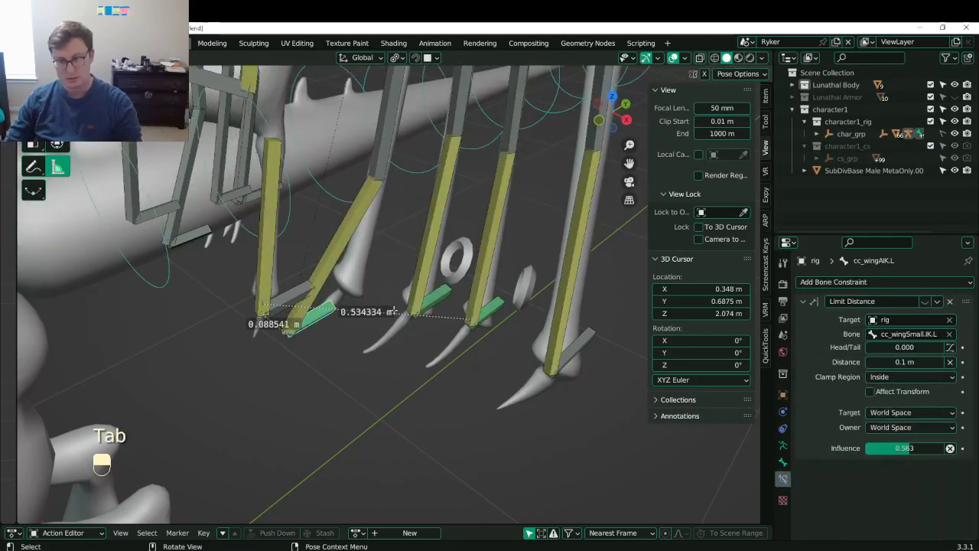
click(911, 360)
text(.88)
key(Return)
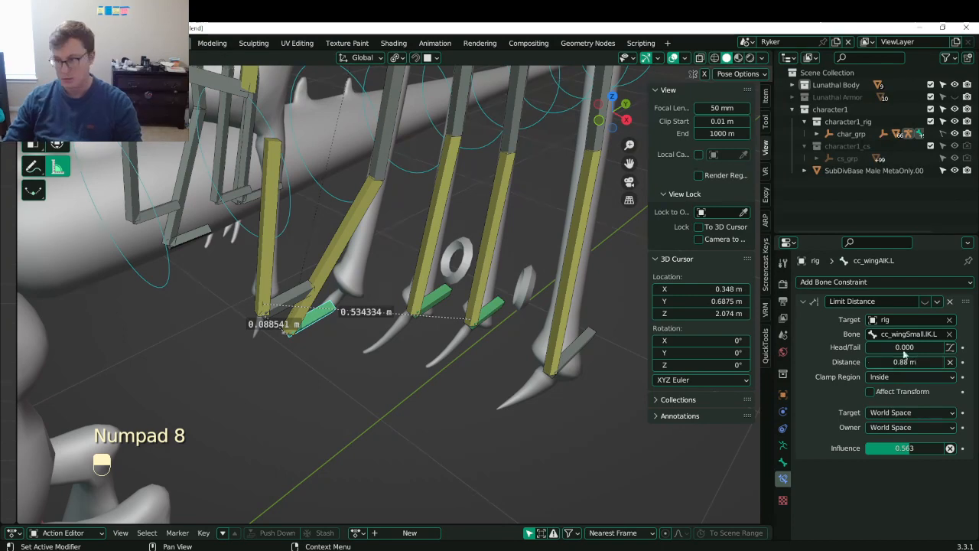
click(431, 304)
click(494, 311)
scroll(480, 309, down, 5)
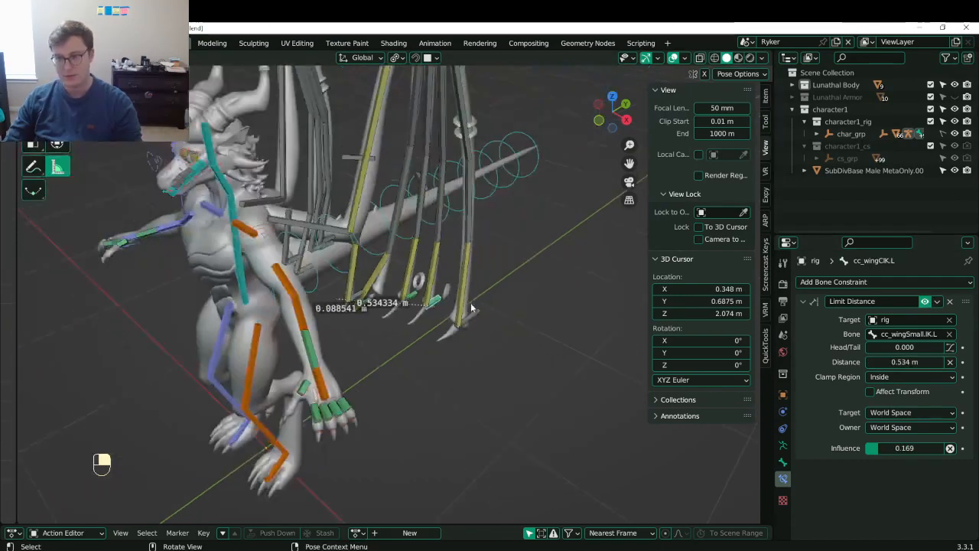
key(ctrl+s)
- Try rotating cc_wingMainIK.L to test how the wing fingers follow
middle_drag(471, 307, 422, 196)
click(343, 155)
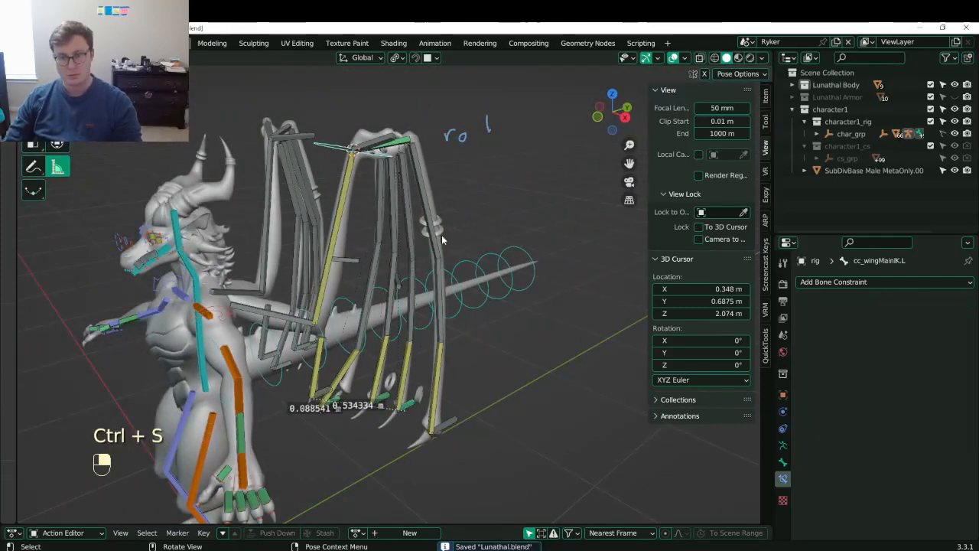
key(r)
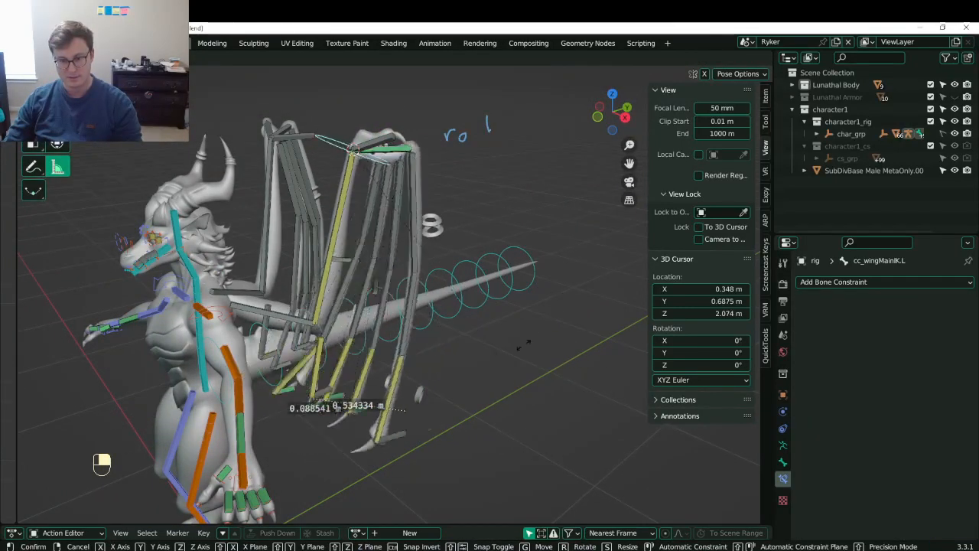
click(501, 333)
middle_drag(501, 333, 409, 325)
scroll(388, 334, up, 3)
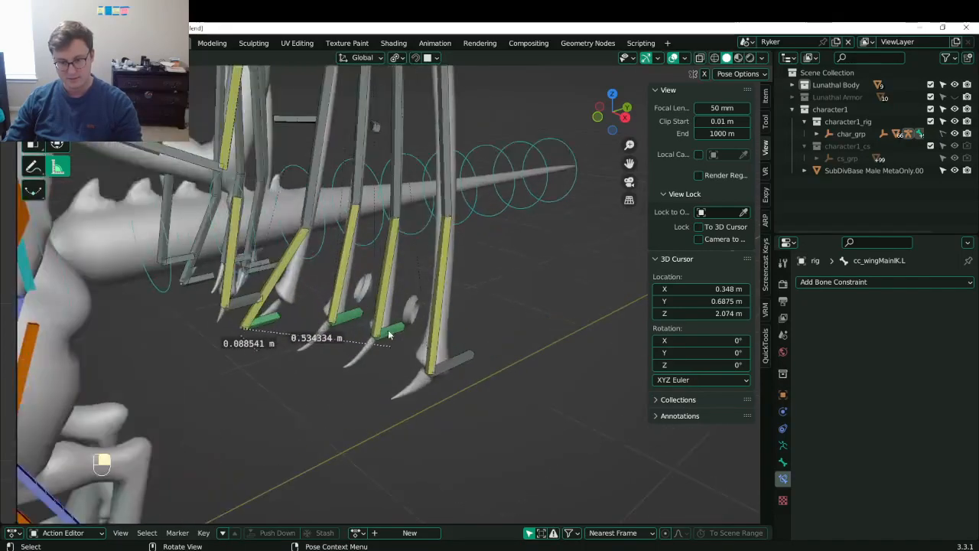
- Switch from the Measure tool to the selection tool and save the file
click(33, 95)
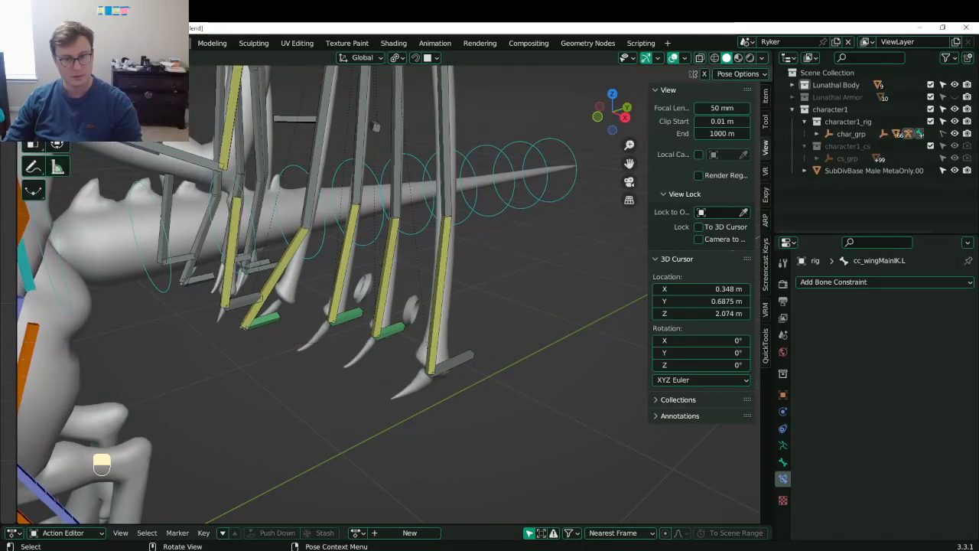
middle_drag(455, 337, 401, 95)
key(ctrl+s)
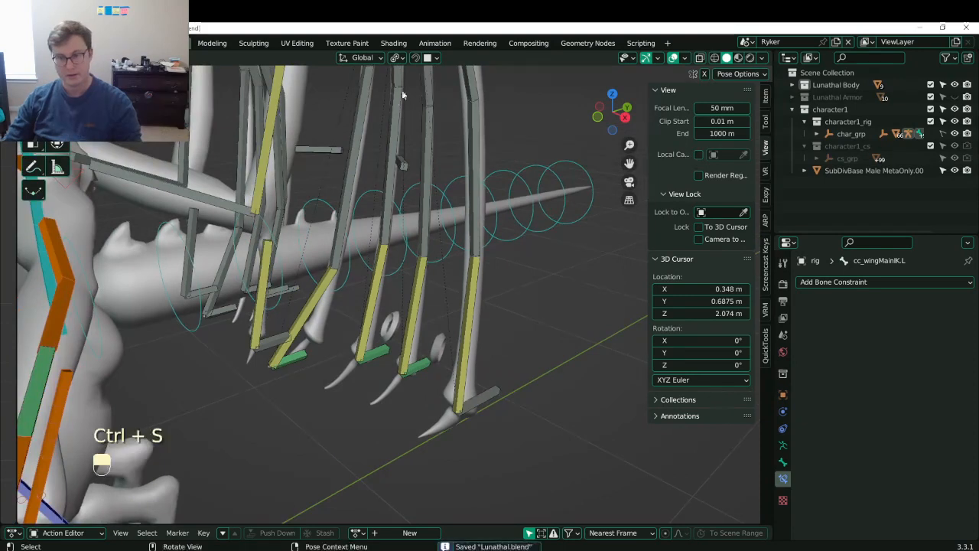
- Test the wing finger spread again with a trial rotation of cc_wingMainIK.L, then cancel it
scroll(391, 154, down, 3)
key(r)
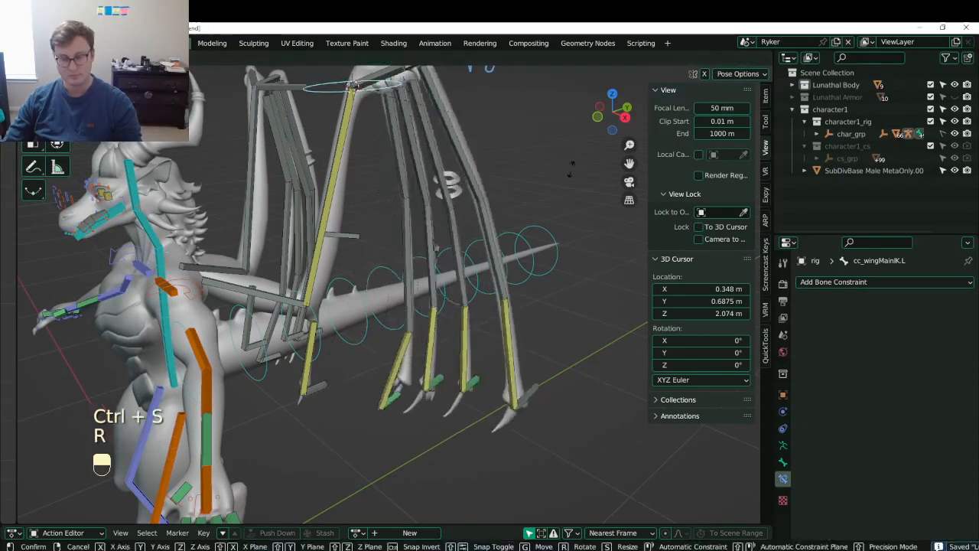
right_click(398, 423)
- Raise the Limit Distance constraint's influence on cc_wingCIK.L to about 0.608
click(421, 405)
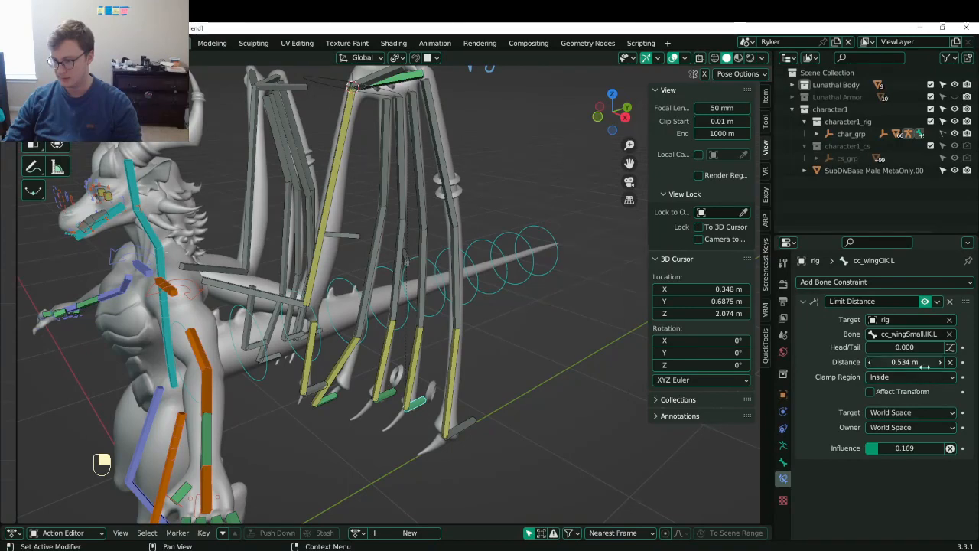
click(900, 392)
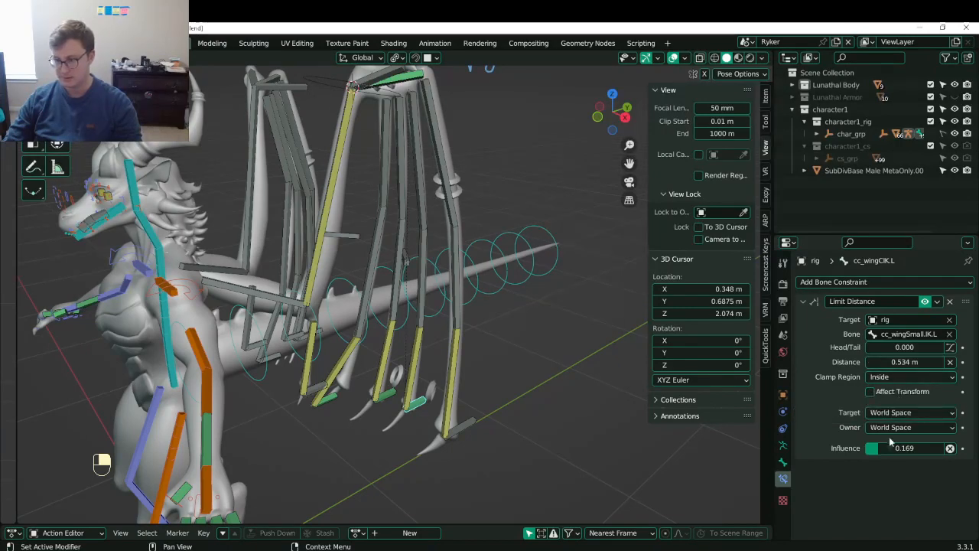
drag(880, 448, 916, 449)
- Rotate cc_wingMainIK.L to test the stronger influence on finger C, then undo the rotation
scroll(450, 211, down, 1)
click(339, 126)
key(r)
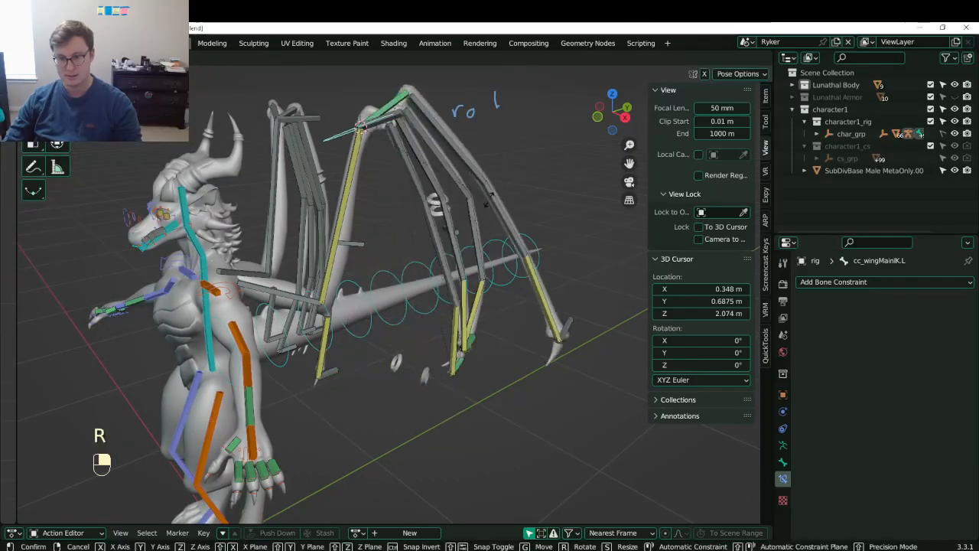
click(475, 370)
key(ctrl+z)
key(ctrl+z)
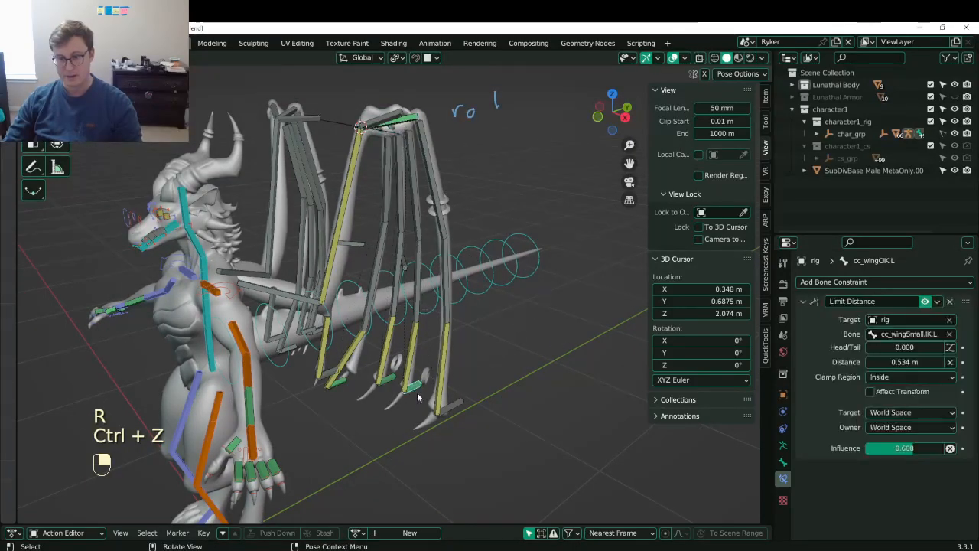
- Set the Limit Distance influence on cc_wingCIK.L to about 0.305 and rotate cc_wingMainIK.L by -38.2° to test it
drag(911, 448, 889, 448)
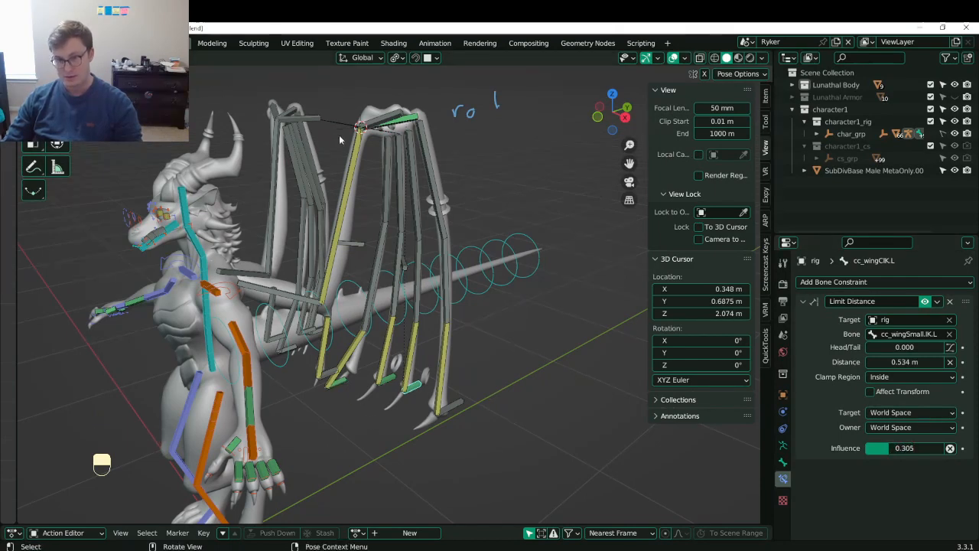
click(357, 128)
key(r)
click(577, 289)
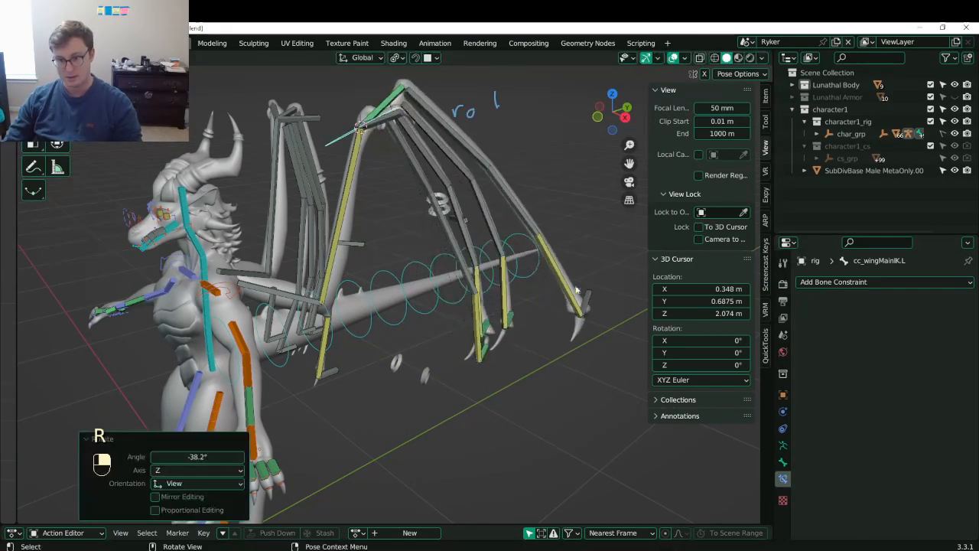
- Try a different Limit Distance influence on cc_wingAIK.L, then undo the change
scroll(577, 289, up, 3)
click(452, 369)
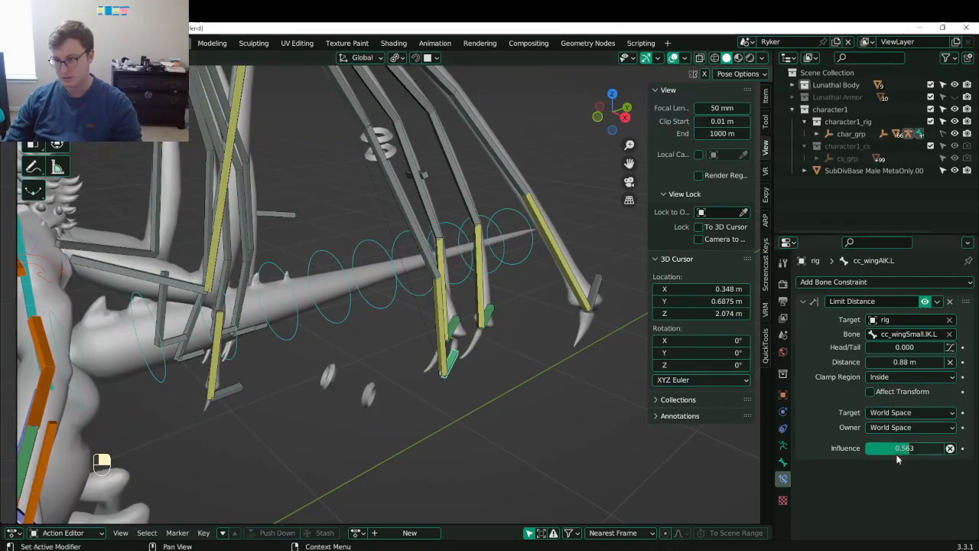
mouse_move(877, 448)
mouse_down()
mouse_move(942, 448)
mouse_move(868, 448)
mouse_up()
key(ctrl+z)
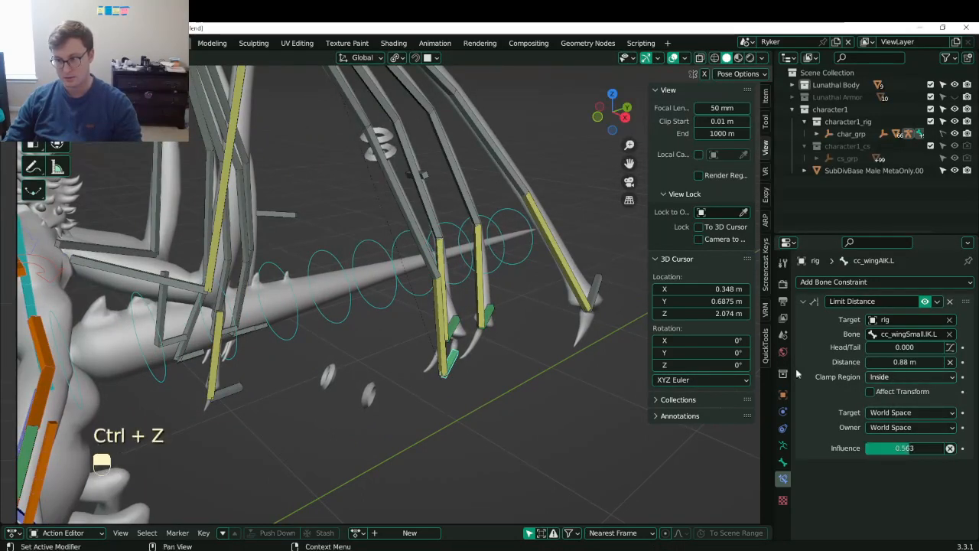
- Set the Limit Distance constraint's distance on cc_wingAIK.L to 0.088 m
click(454, 334)
click(454, 365)
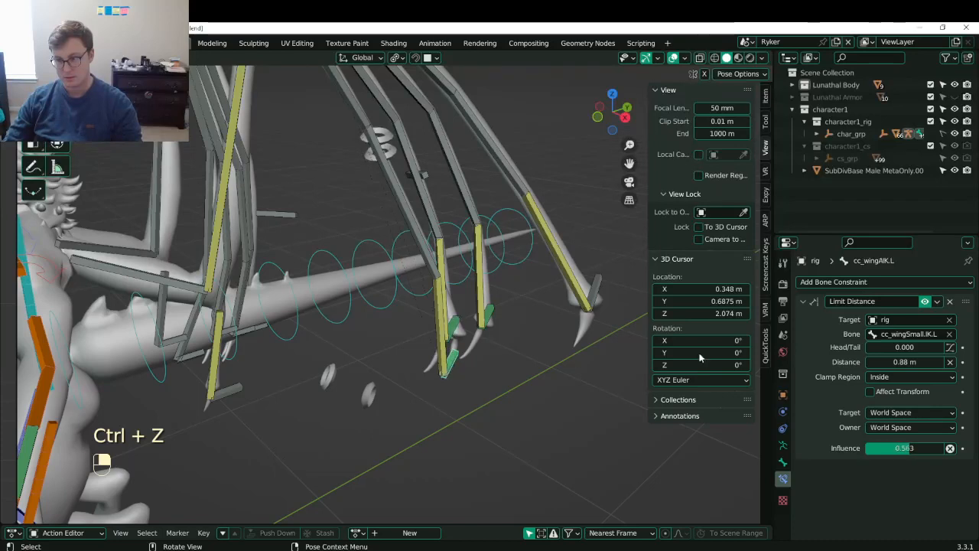
click(893, 363)
key(BackSpace)
text(.08)
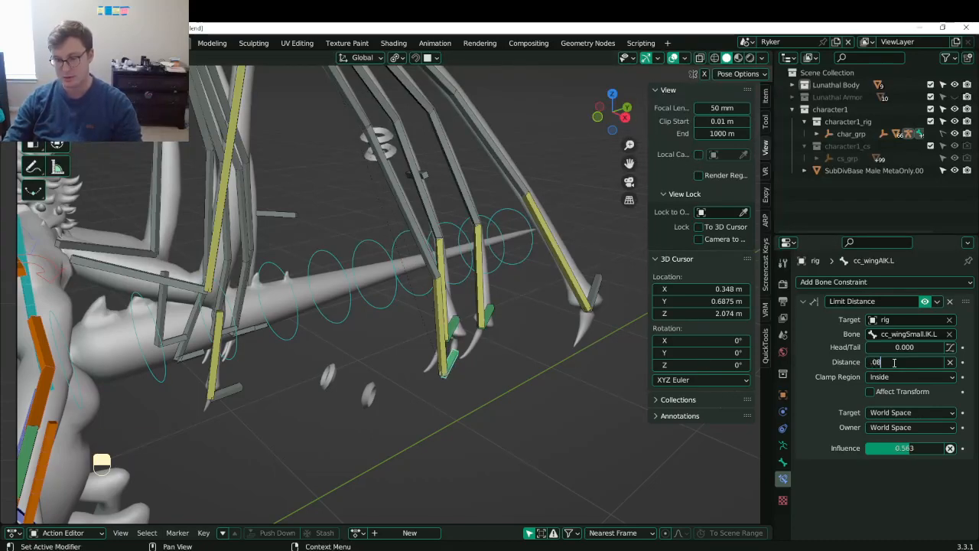
text(8)
key(Return)
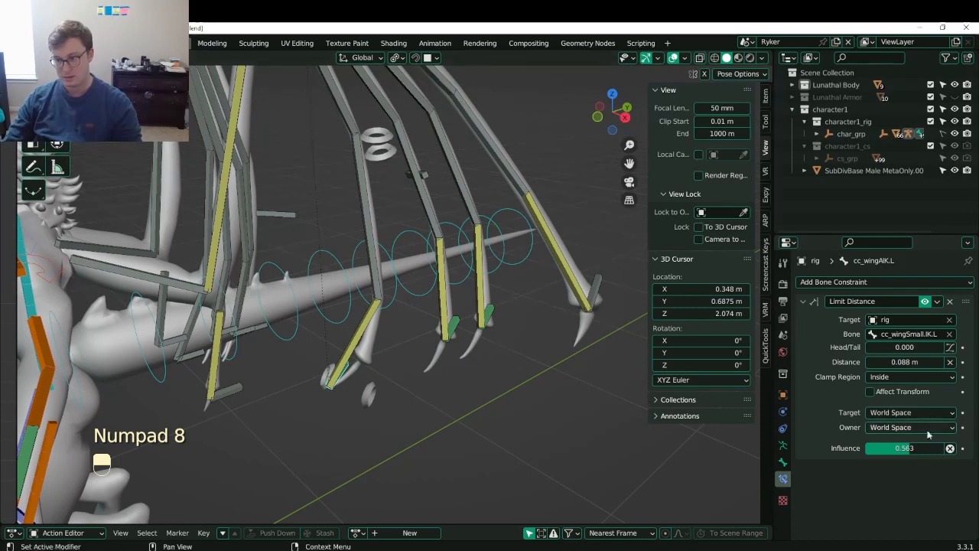
- Test the finger spread by rotating cc_wingMainIK.L by 8.81° around the view axis, then swinging it outward to open the wing
scroll(348, 141, down, 4)
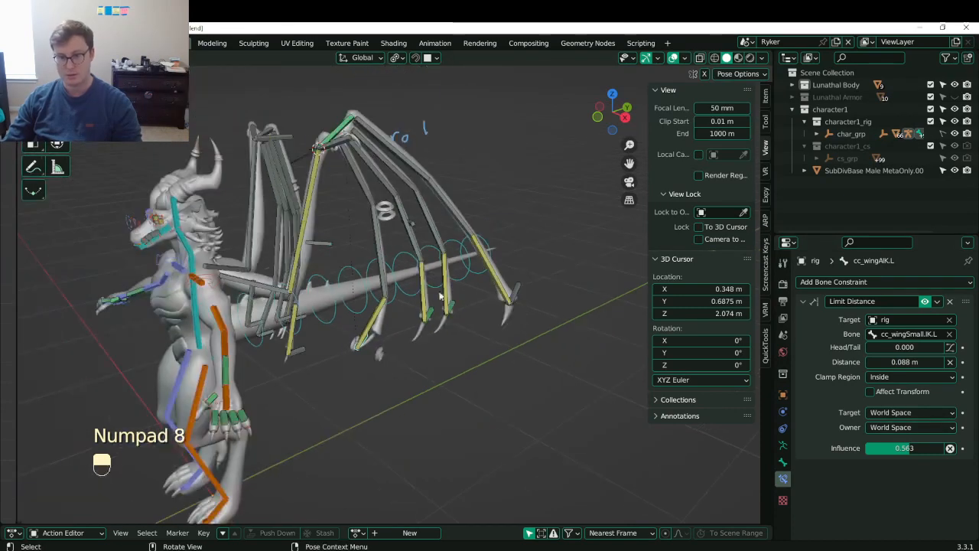
click(314, 153)
key(r)
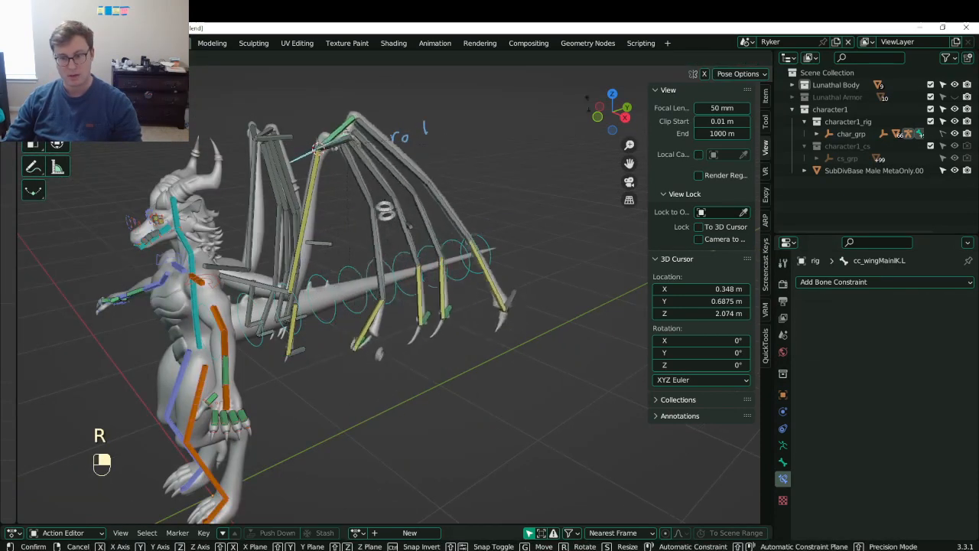
click(588, 147)
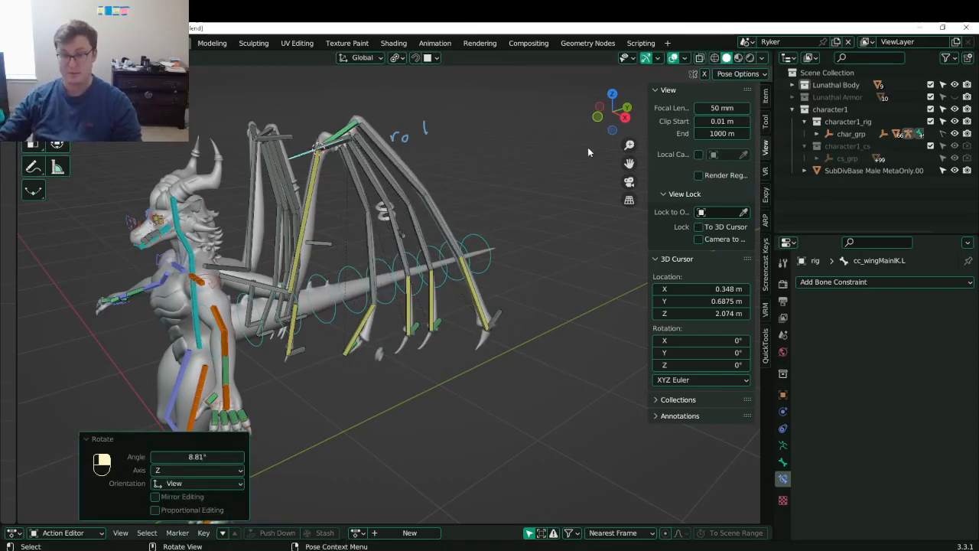
middle_drag(587, 151, 494, 198)
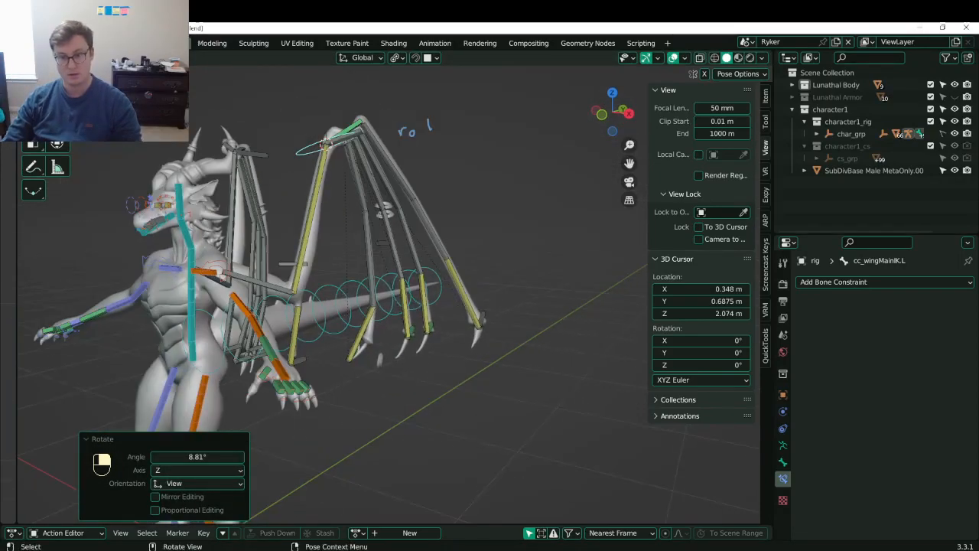
key(r)
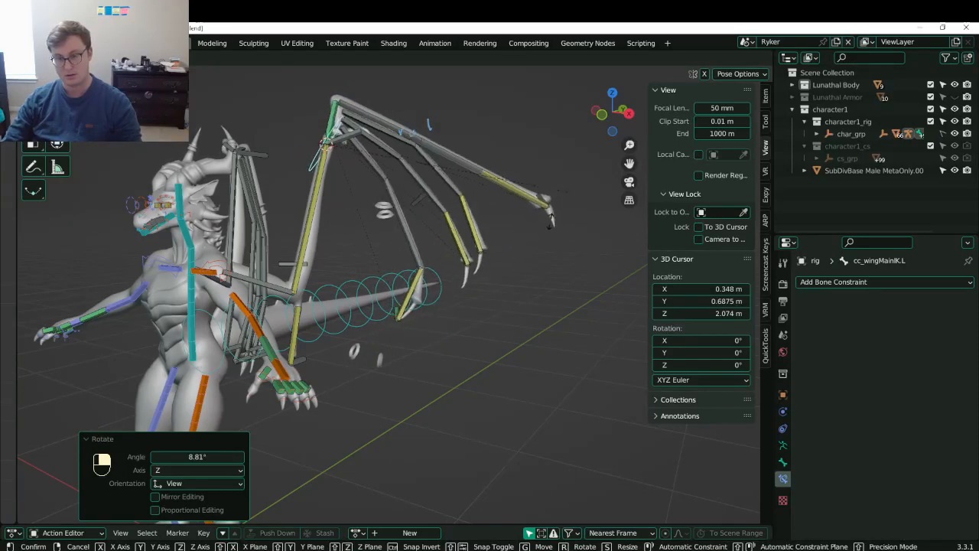
click(561, 201)
- Rotate cc_wingMainIK.L by -78.5° around global Z, then rotate it once more freely from a side view
middle_drag(561, 201, 389, 325)
key(r)
key(z)
click(299, 183)
middle_drag(298, 183, 505, 147)
key(r)
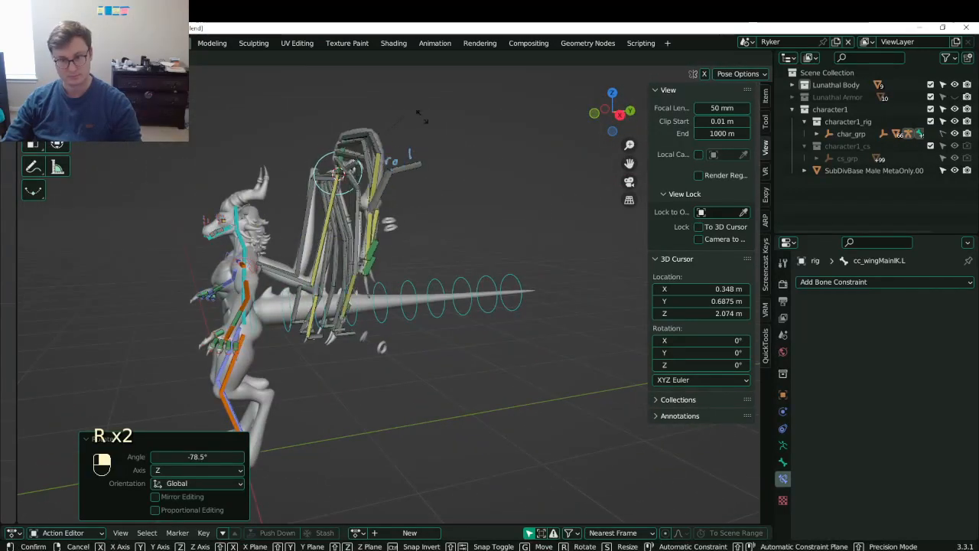
click(422, 152)
- Reposition individual left wing controls, including moving cc_wingDPOLE.L by about 0.046 m in X, 0.022 m in Y and 0.181 m in Z
middle_drag(422, 151, 404, 226)
click(329, 264)
key(g)
click(358, 294)
key(g)
click(317, 225)
key(g)
click(467, 282)
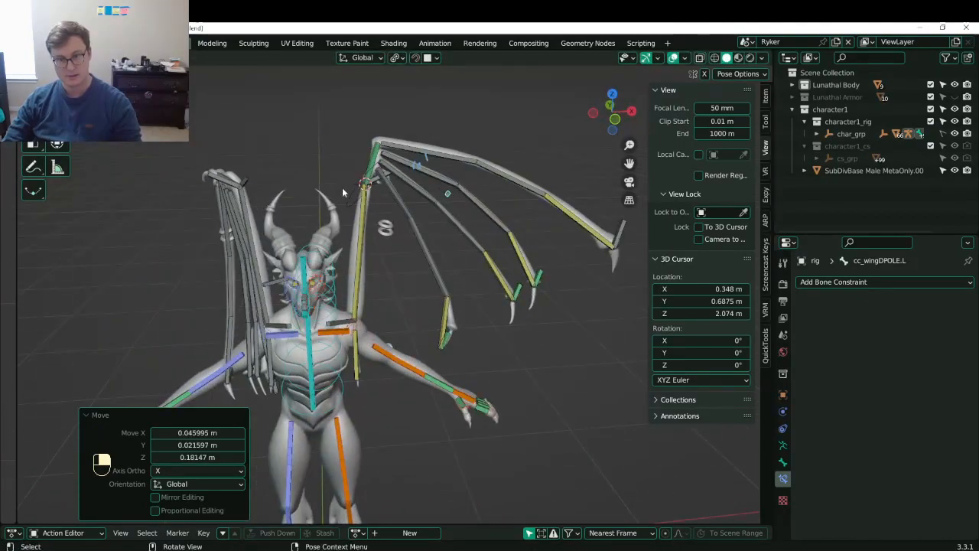
- Rotate cc_wingMainIK.L downward from the front view to test how the repositioned fingers follow
click(344, 188)
key(r)
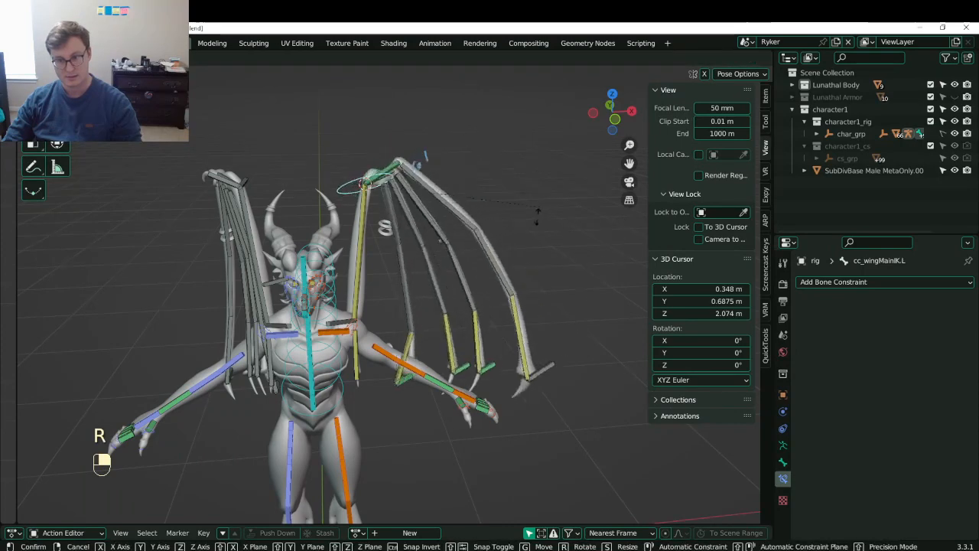
click(526, 235)
- Clear the rotation and location of all pose bones and save the file
middle_drag(526, 235, 407, 236)
key(a)
key(r)
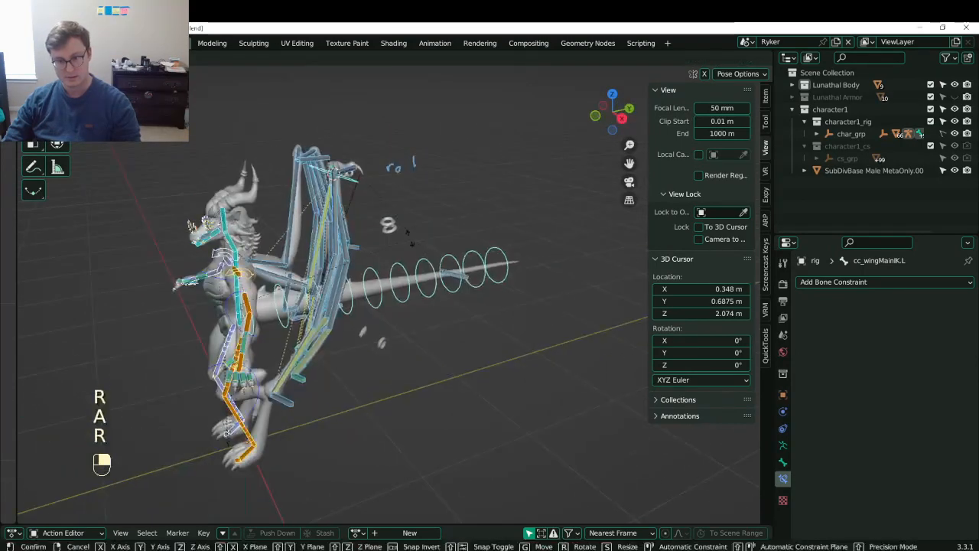
click(417, 237)
key(alt+r)
key(alt+g)
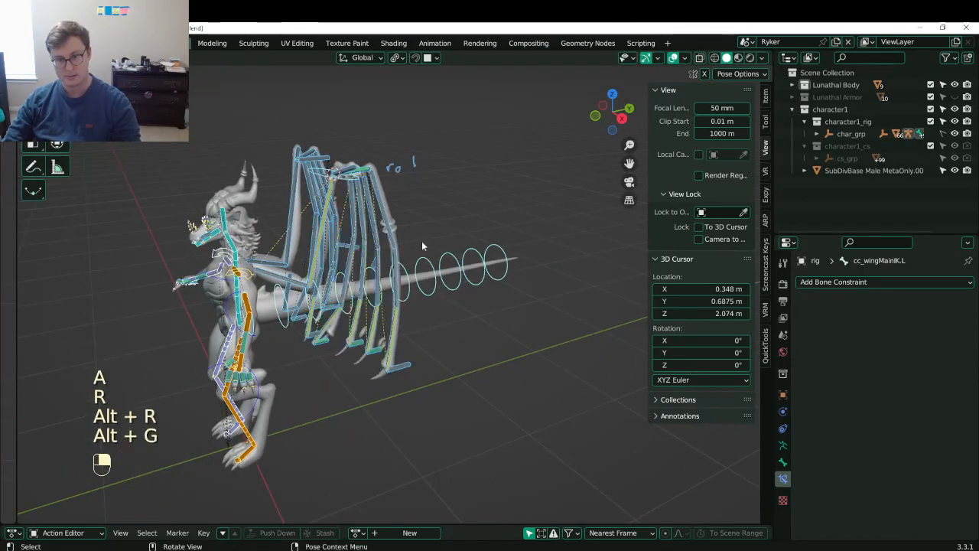
key(ctrl+s)
middle_drag(421, 241, 414, 293)
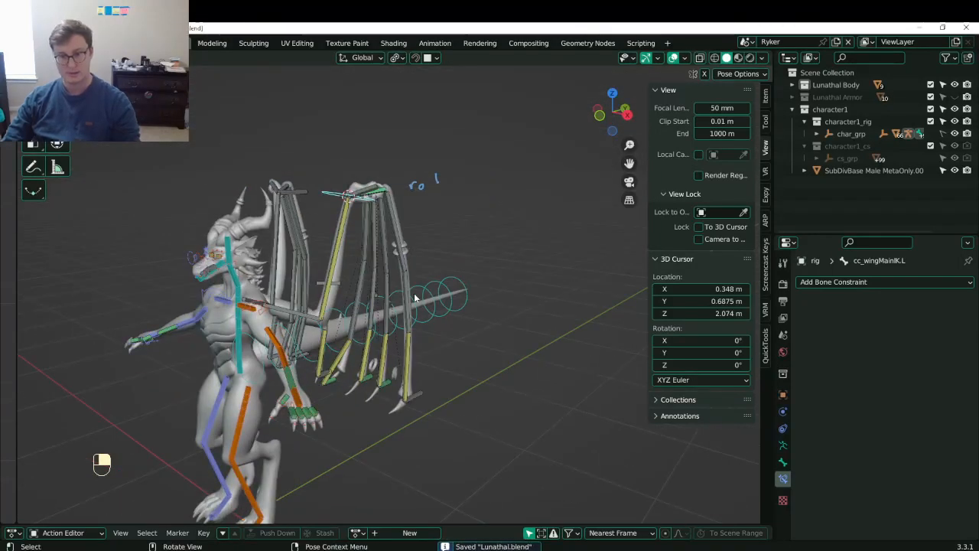
- Save the file in Object Mode and display the modifiers of the SubDivBase Male MetaOnly body mesh
key(ctrl+Tab)
key(ctrl+s)
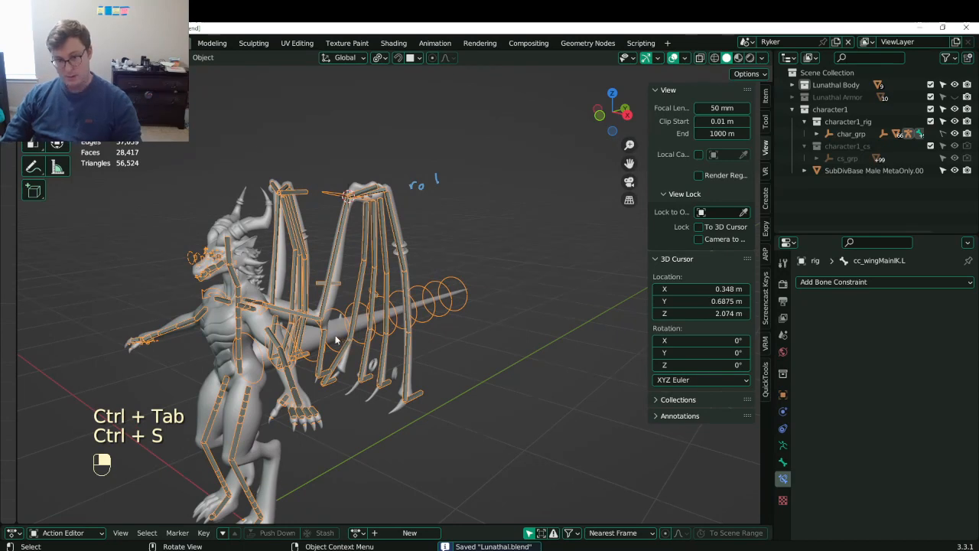
click(335, 339)
click(782, 412)
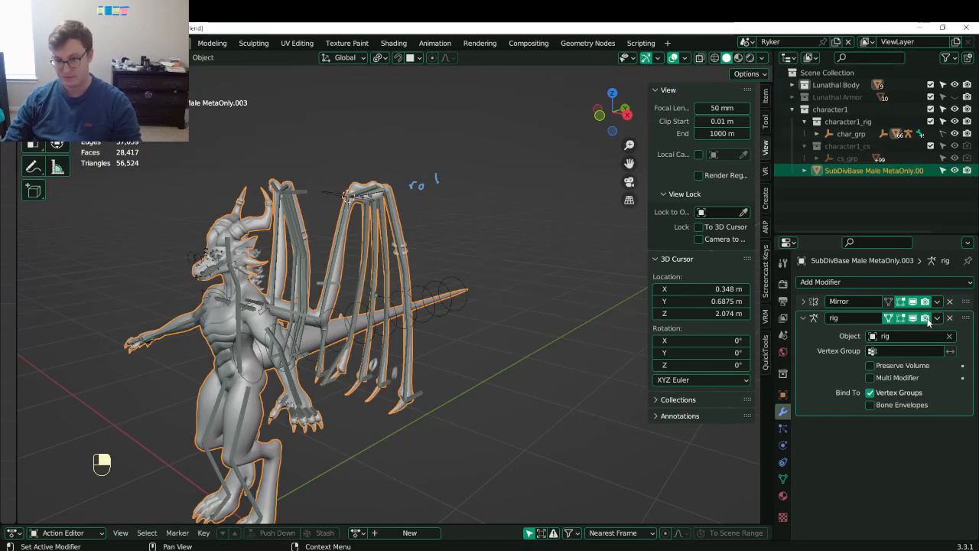
- Return the rig to Pose Mode and inspect the IK constraint on cc_wingSmall.L
scroll(375, 298, up, 5)
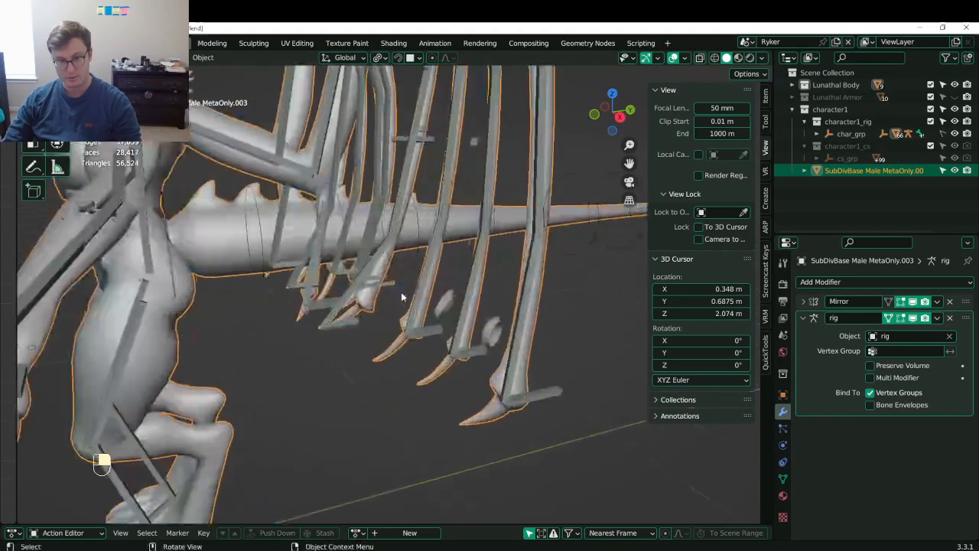
click(343, 324)
key(ctrl+Tab)
middle_drag(343, 324, 368, 334)
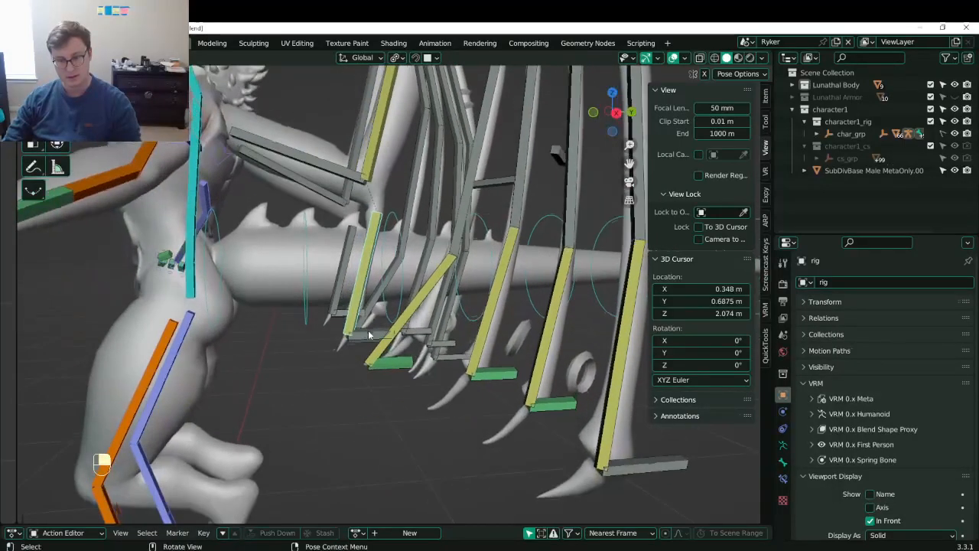
click(784, 478)
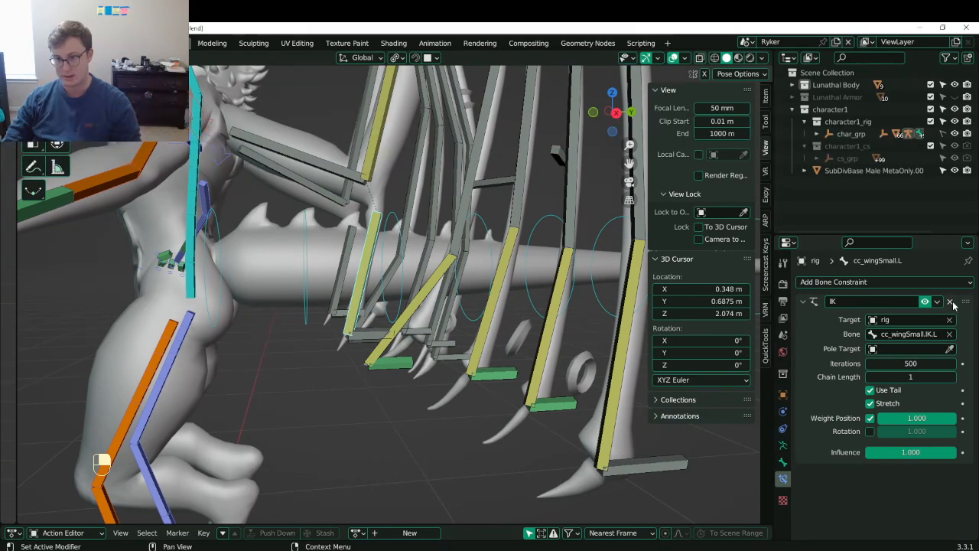
- Move cc_wingSmall.IK.L to test the small wing claw, then save the file
click(375, 337)
key(g)
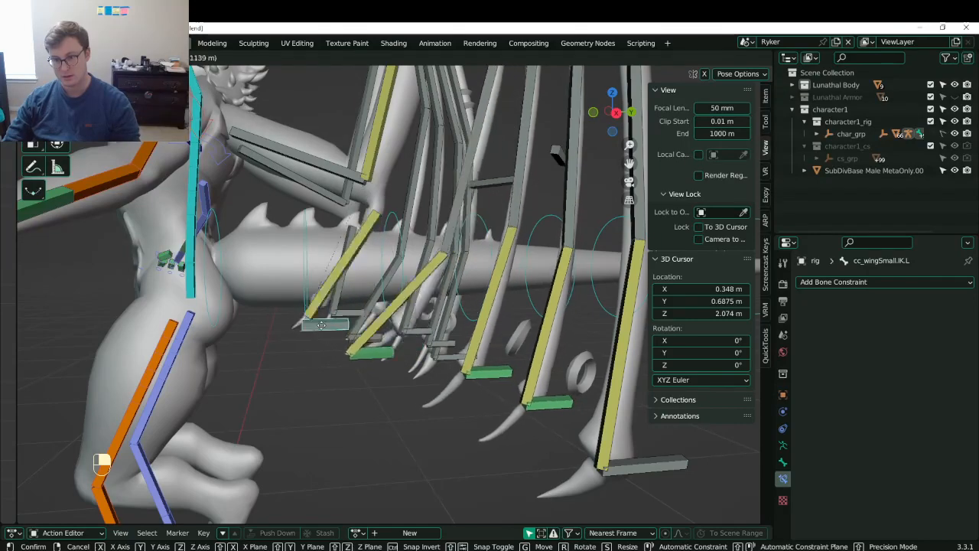
click(344, 336)
middle_drag(344, 336, 382, 283)
key(ctrl+s)
scroll(417, 218, down, 3)
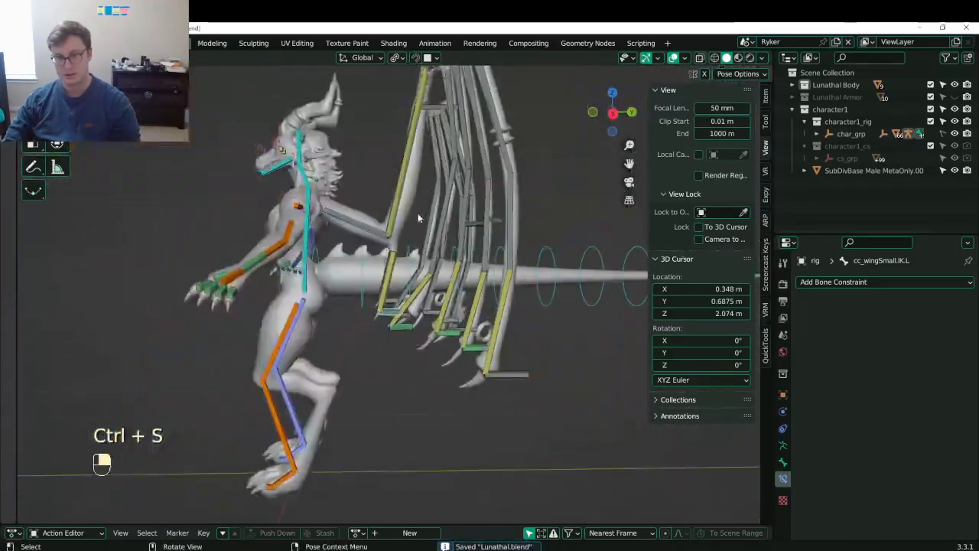
- Rotate cc_wingMainIK.L by -12.7°, then move it by about 0.014 m in X, 0.173 m in Y and -0.099 m in Z
scroll(417, 218, down, 3)
key(r)
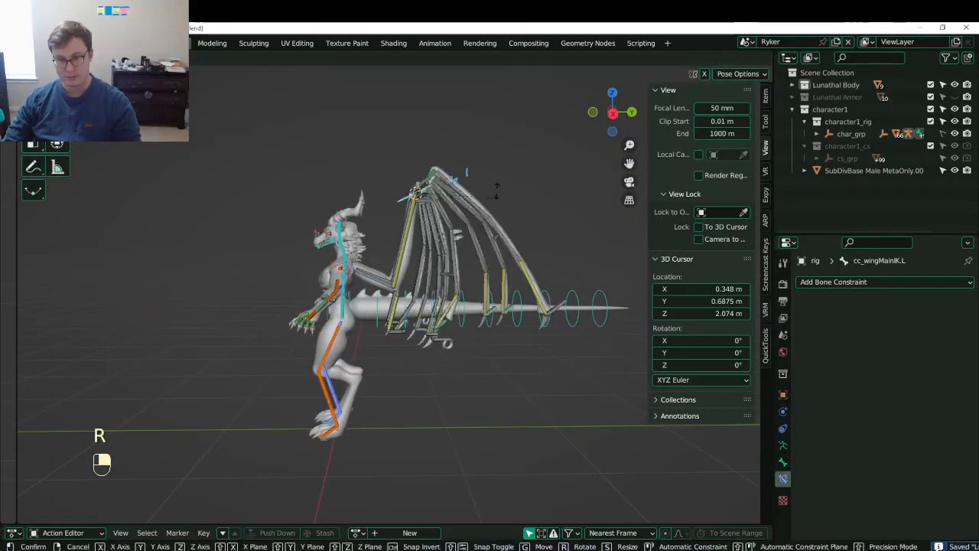
click(497, 232)
key(g)
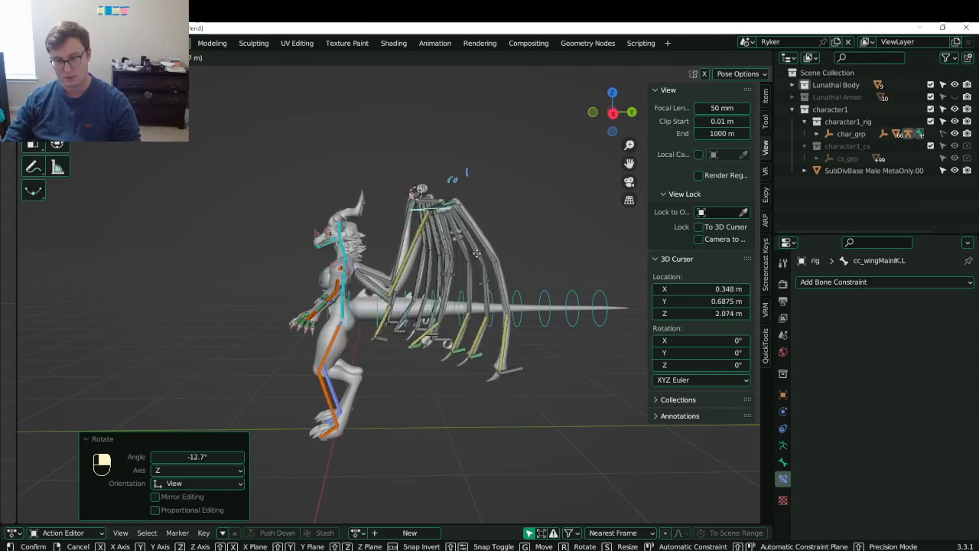
click(492, 249)
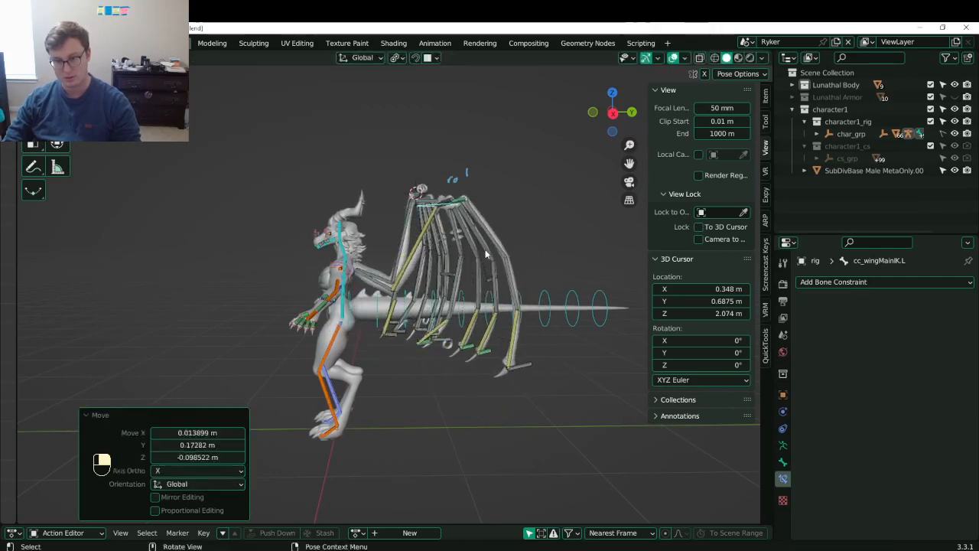
- Rotate cc_wingMainIK.L by -4.22° and move it farther back to test the whole wing's response
scroll(448, 270, up, 3)
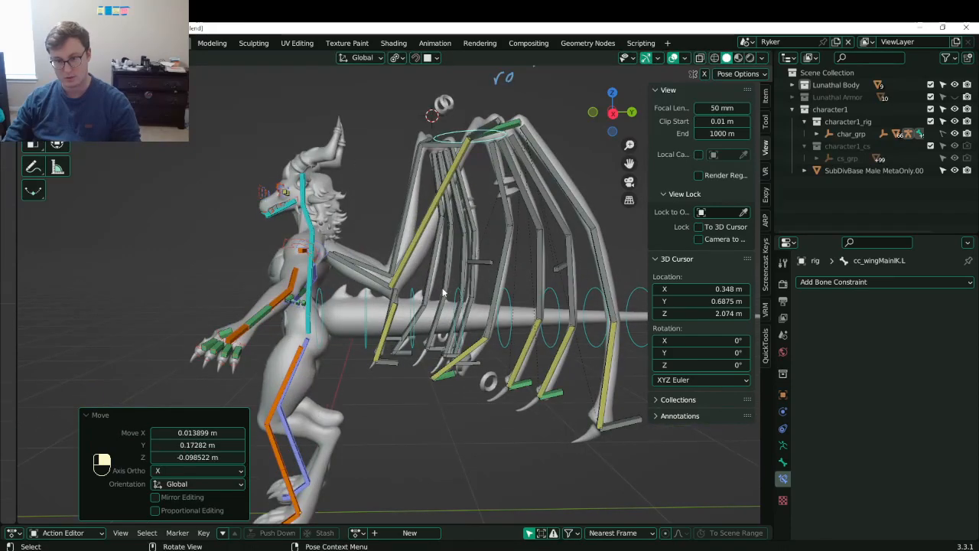
key(r)
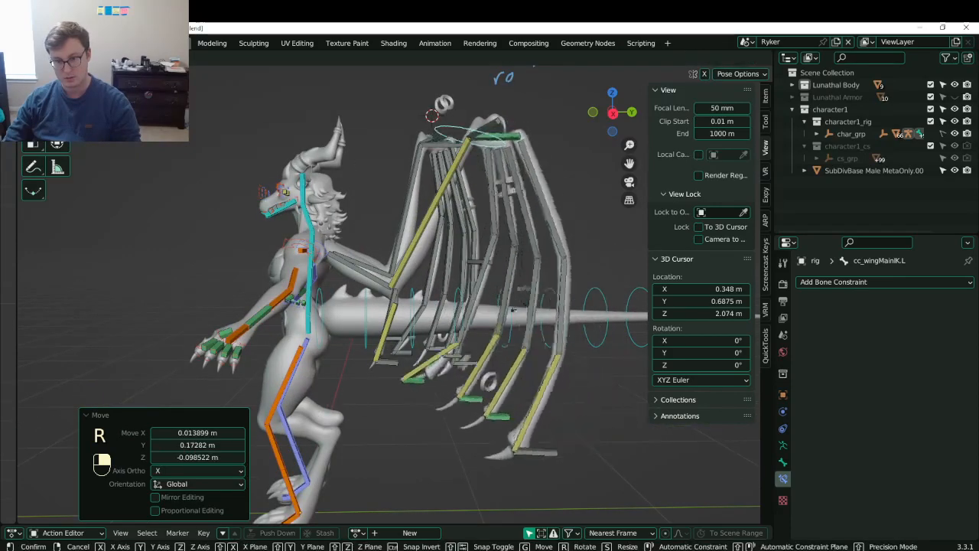
click(535, 228)
key(g)
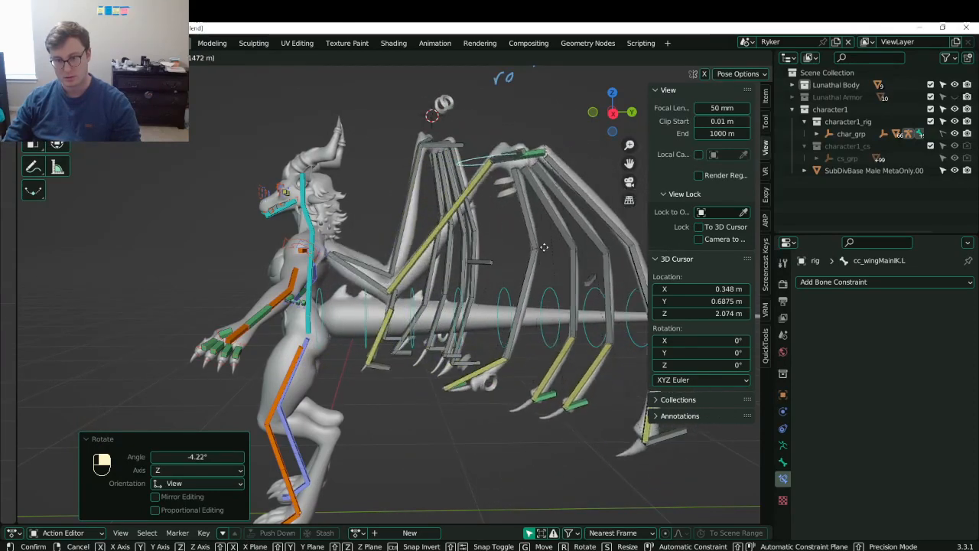
click(531, 249)
- Move cc_wingSmall.IK.L by about 0.013 m in X, 0.120 m in Y and -0.042 m in Z
scroll(459, 321, up, 3)
click(369, 418)
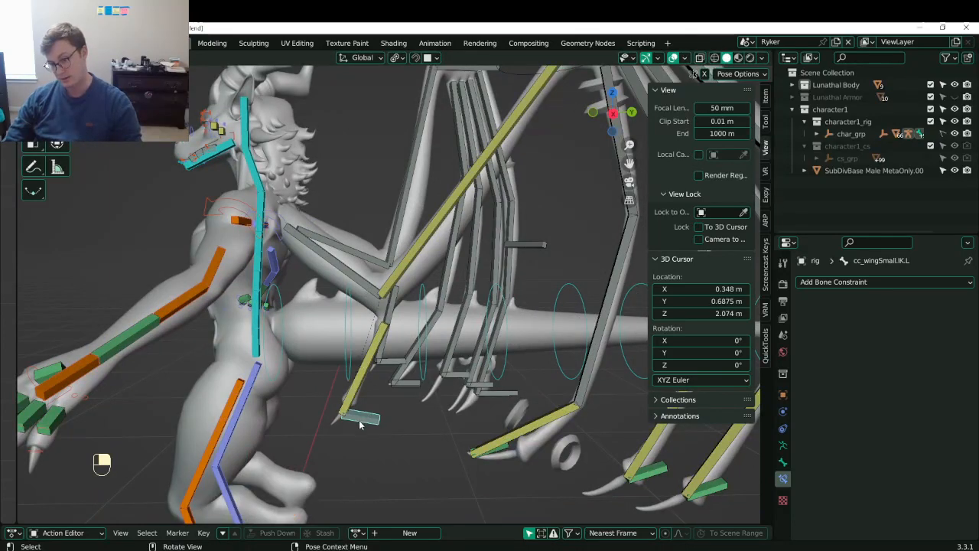
middle_drag(368, 396, 398, 402)
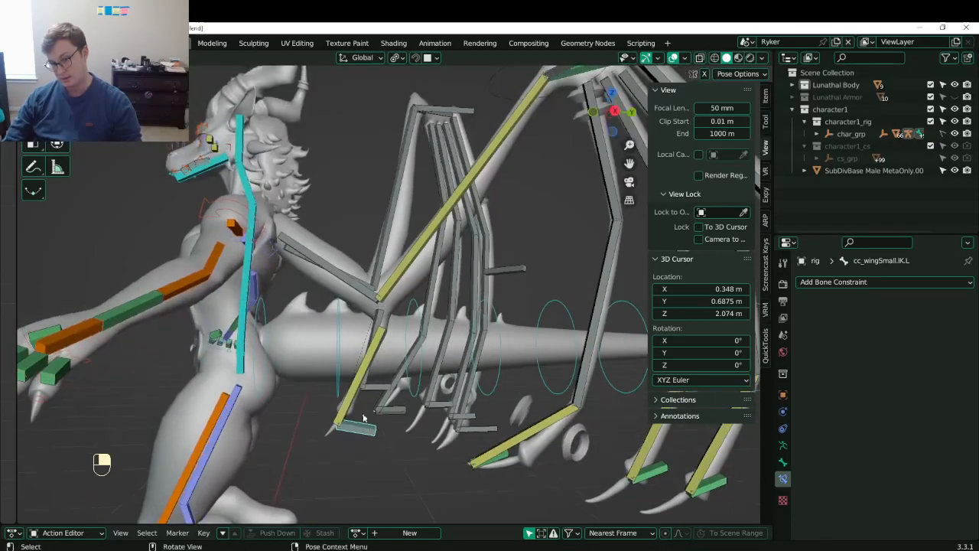
key(g)
click(415, 441)
middle_drag(415, 442, 450, 213)
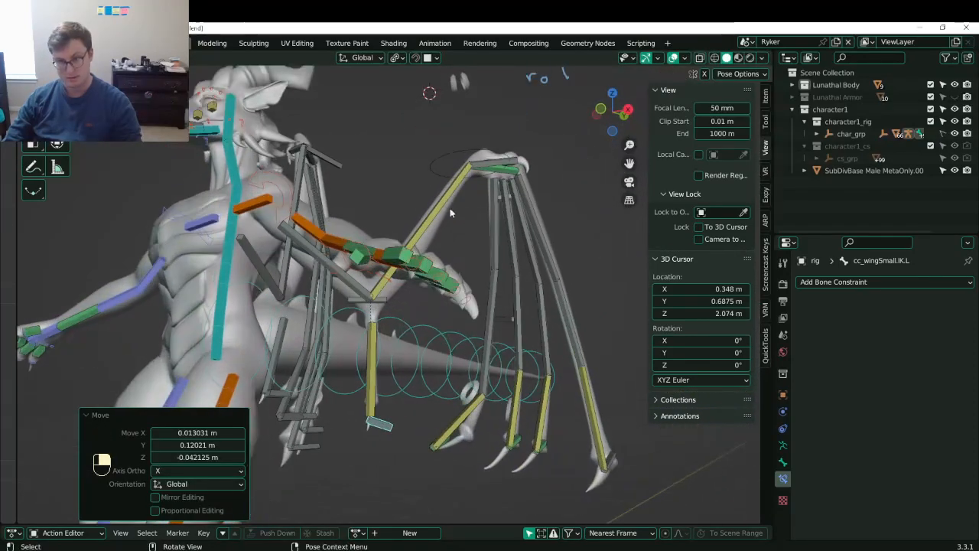
- Move cc_wingMainIK.L outward to extend the wing arm, then reposition cc_wingSmall.IK.L to match
click(444, 159)
key(g)
click(517, 205)
middle_drag(517, 205, 419, 367)
click(420, 367)
key(g)
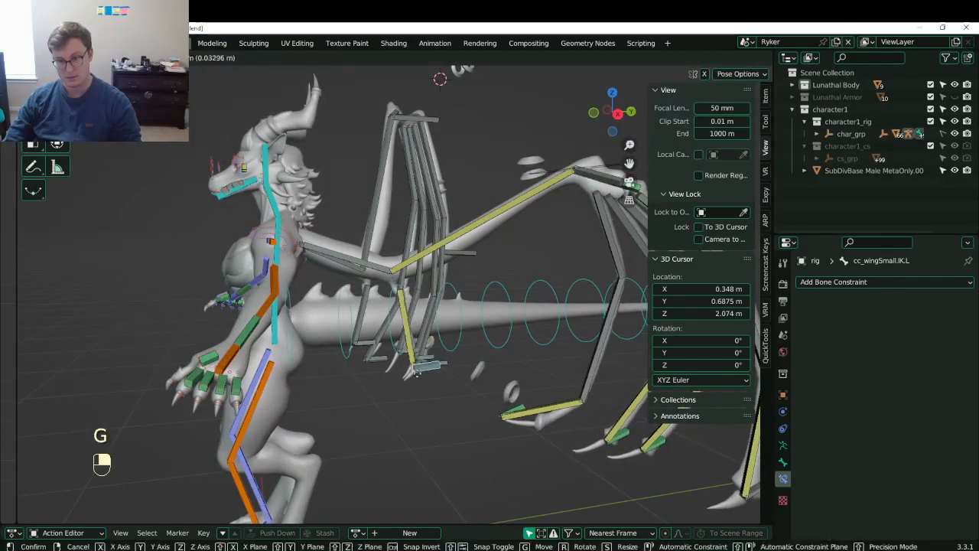
click(467, 321)
- Select every pose bone and clear their rotations and locations
mouse_move(466, 321)
middle_down()
mouse_move(436, 325)
mouse_move(461, 321)
middle_up()
key(a)
key(r)
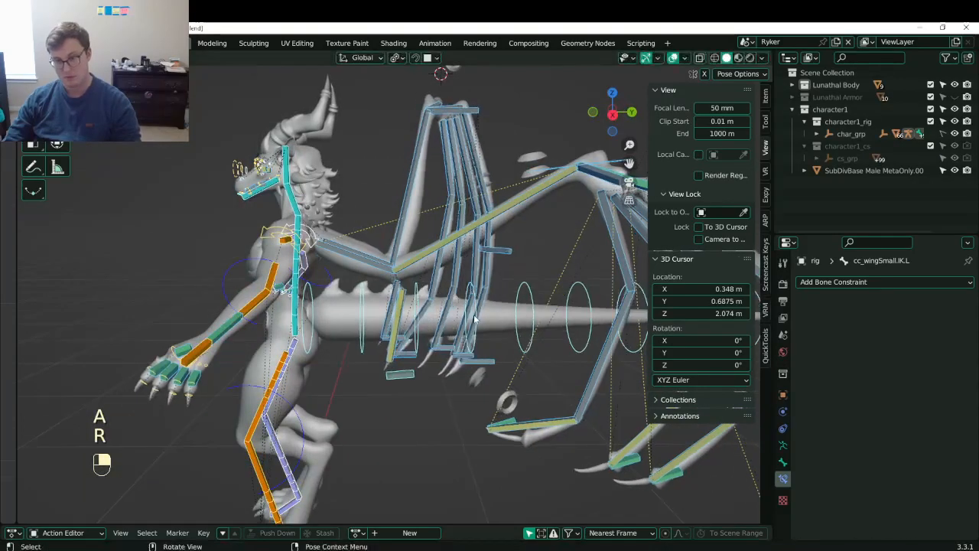
key(alt+r)
key(alt+g)
- Switch the rig back to Object Mode and save the file
key(ctrl+Tab)
scroll(475, 319, down, 5)
key(ctrl+s)
middle_drag(474, 319, 429, 289)
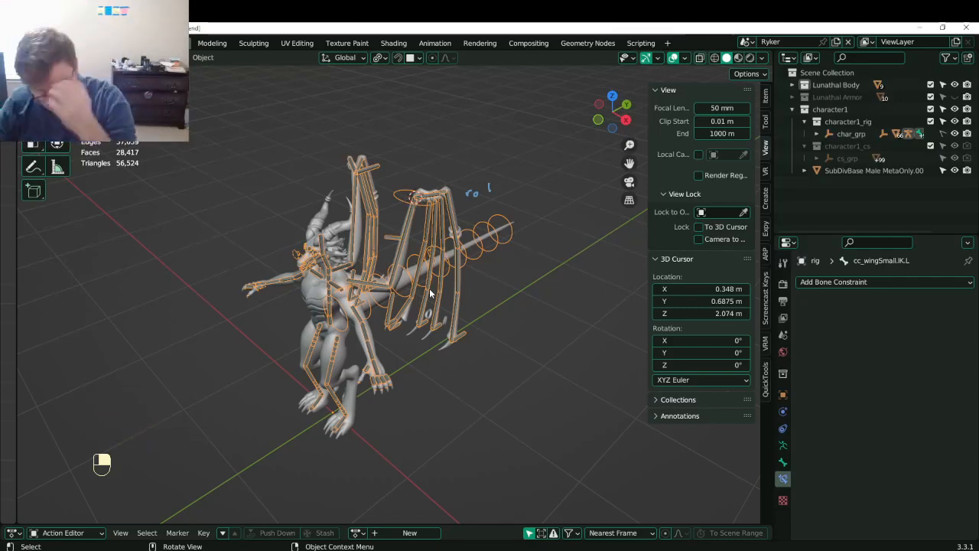
- Save the file with the reset rig
scroll(385, 349, down, 1)
middle_drag(386, 349, 488, 235)
key(ctrl+s)
scroll(502, 328, up, 1)
scroll(374, 313, up, 3)
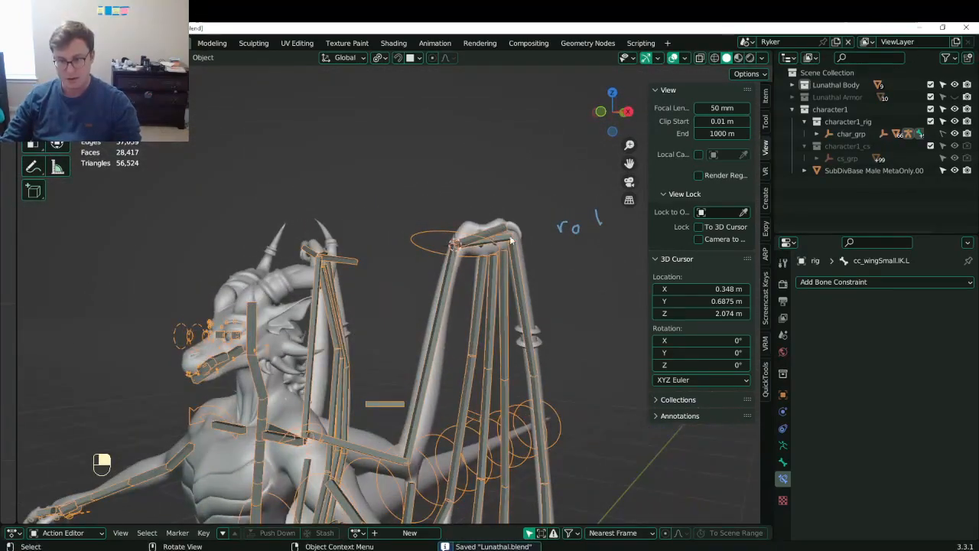
- Switch the rig to Pose Mode and try rotating cc_wingThumb.L and cc_wingMainIK.L
key(ctrl+Tab)
click(502, 239)
key(r)
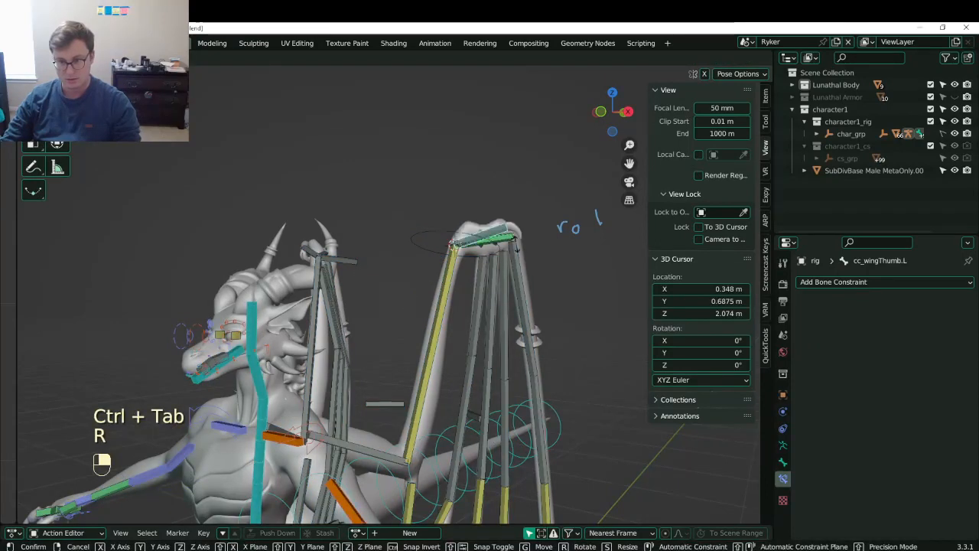
click(441, 234)
middle_drag(441, 234, 531, 271)
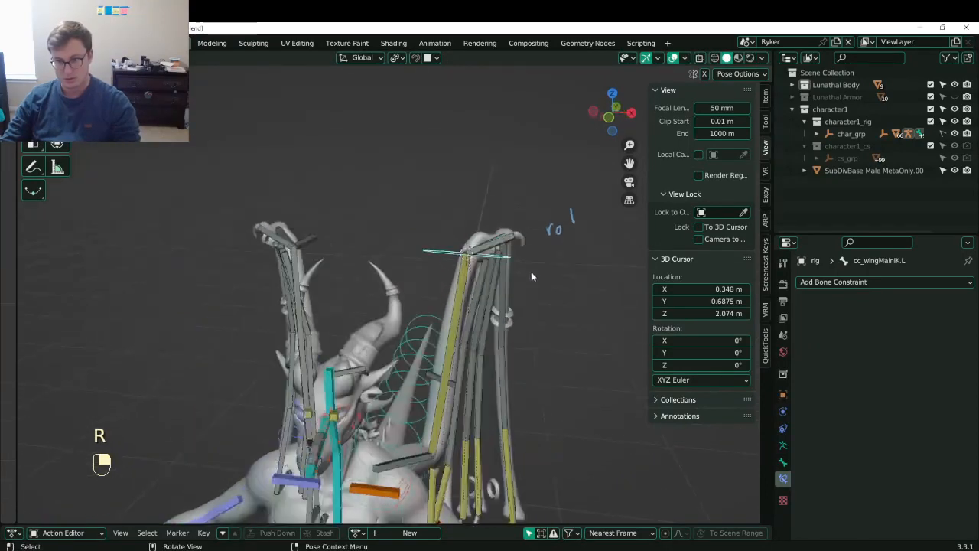
key(r)
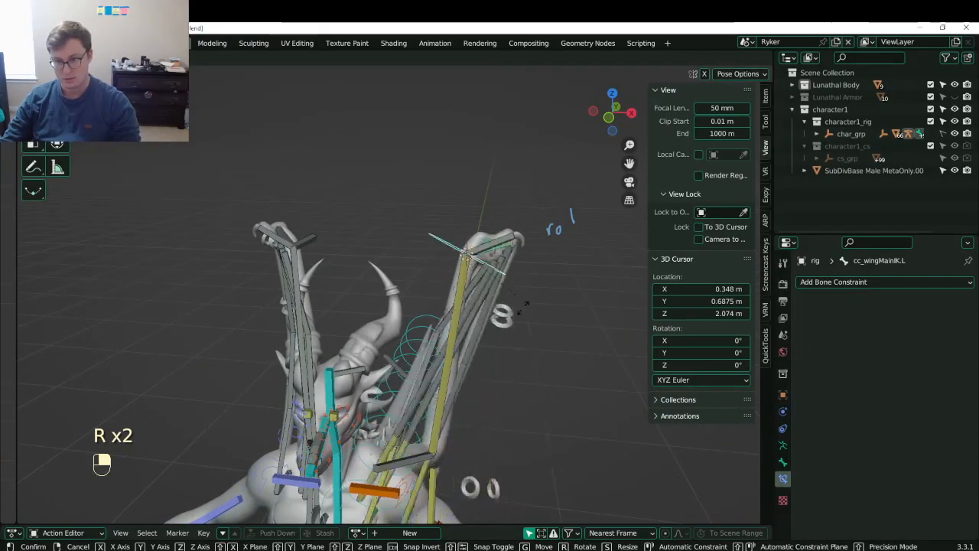
right_click(511, 258)
- Rotate cc_wingMainIK.L and move it outward to spread the wing fingers, then reposition cc_wingSmall.IK.L below the wing
middle_drag(514, 276, 481, 286)
key(r)
click(524, 334)
key(r)
click(527, 321)
key(r)
click(506, 260)
key(g)
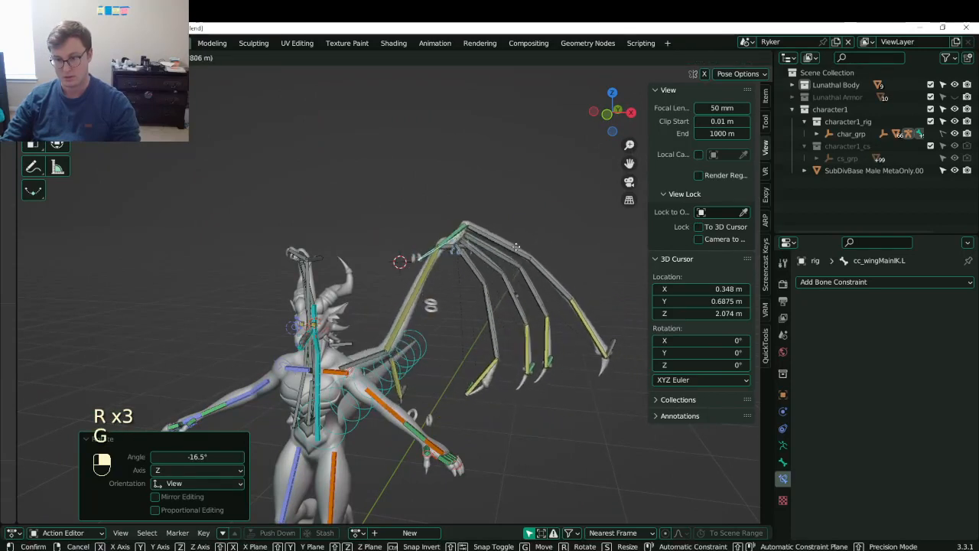
click(512, 241)
click(415, 357)
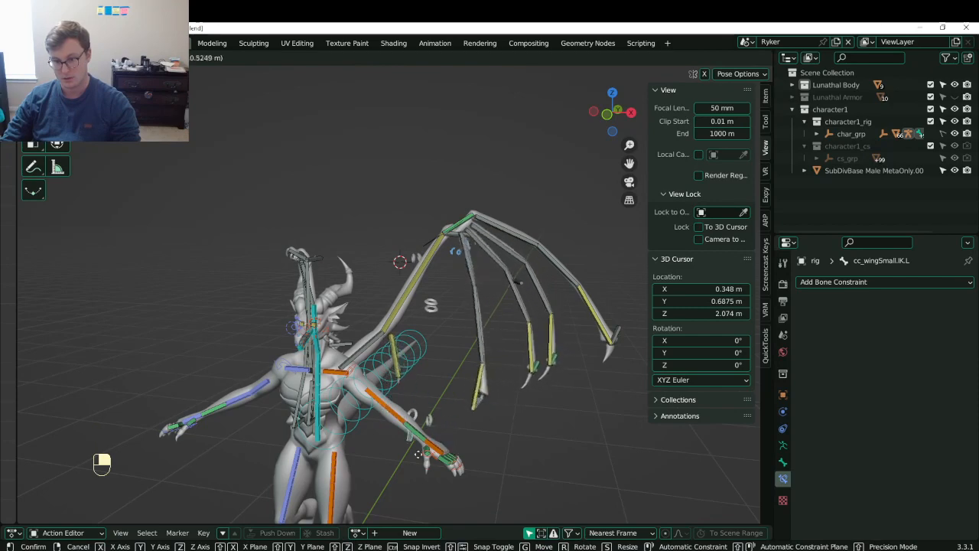
click(421, 429)
middle_drag(422, 429, 483, 282)
- Select all pose bones and clear their rotations and locations to bring the wing back to rest
key(a)
key(alt+r)
key(alt+g)
- In Edit Mode, parent cc_wingSmall.IK.L to the spine_02.x bone with Keep Offset and save the file
scroll(489, 306, up, 4)
key(Tab)
middle_drag(528, 362, 466, 317)
click(477, 364)
scroll(483, 355, up, 3)
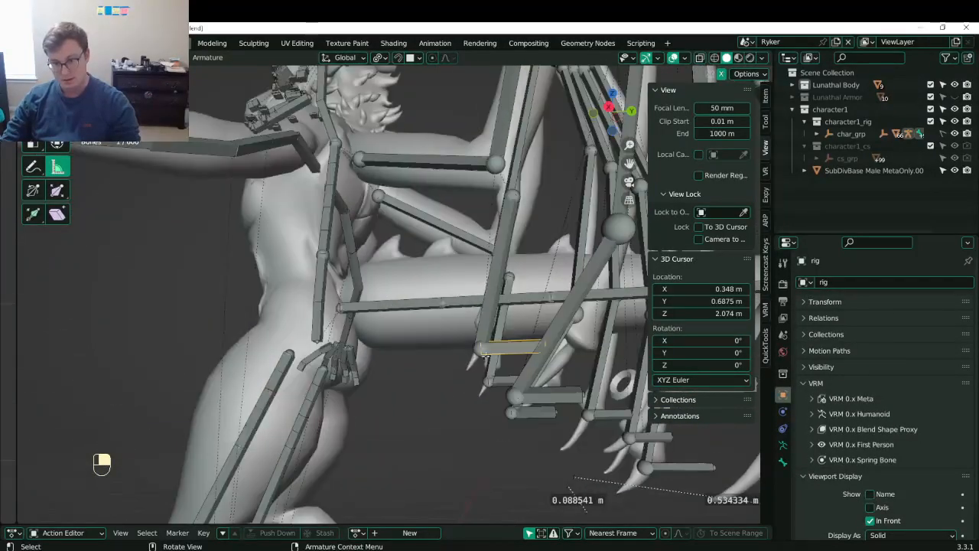
key(g)
right_click(470, 366)
middle_drag(363, 189, 335, 216)
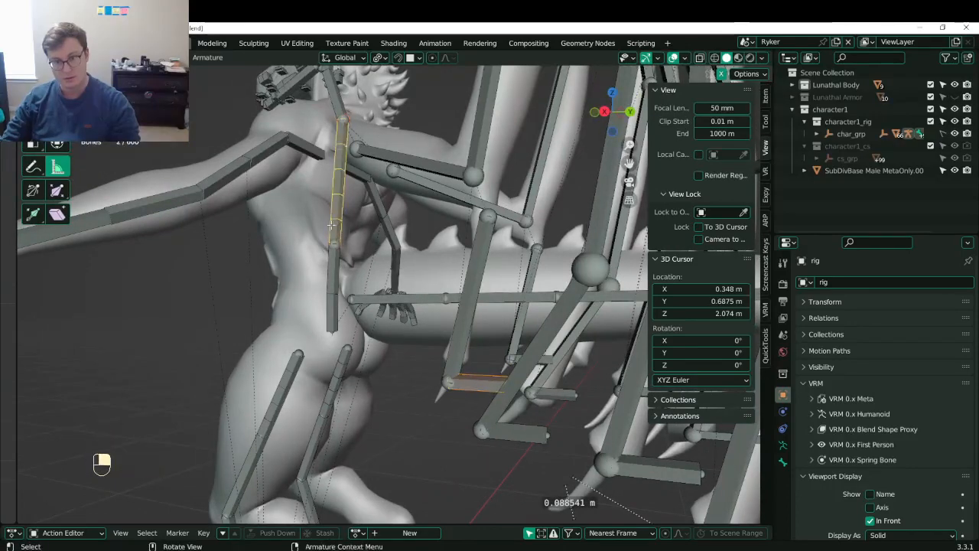
middle_drag(331, 258, 348, 263)
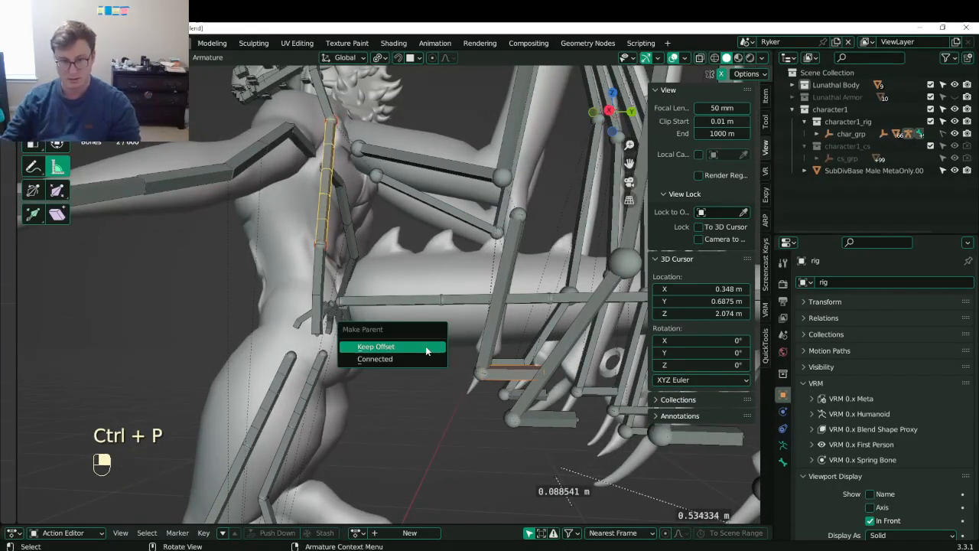
click(426, 349)
scroll(435, 332, down, 6)
key(ctrl+s)
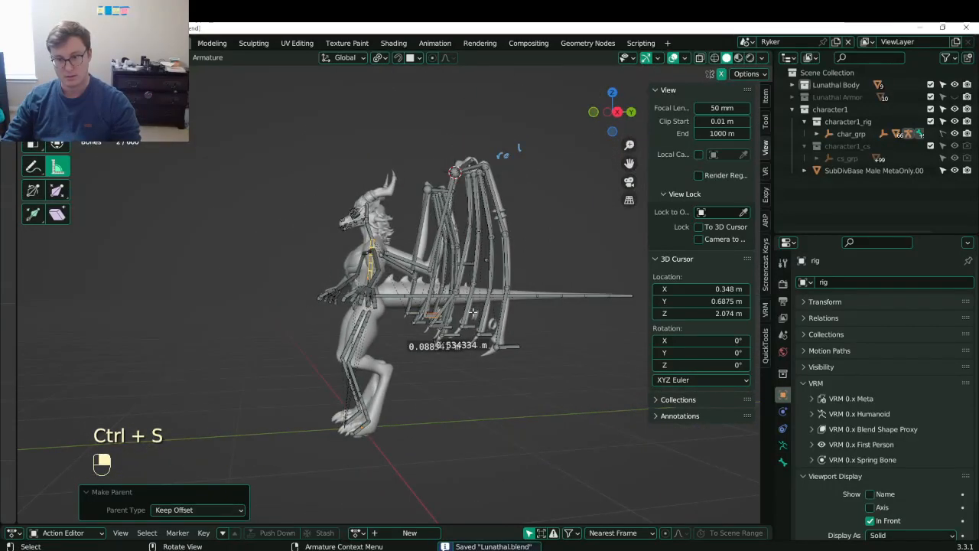
- Undo the parenting of cc_wingSmall.IK.L to the spine and step back through the history to Pose Mode
scroll(468, 318, up, 6)
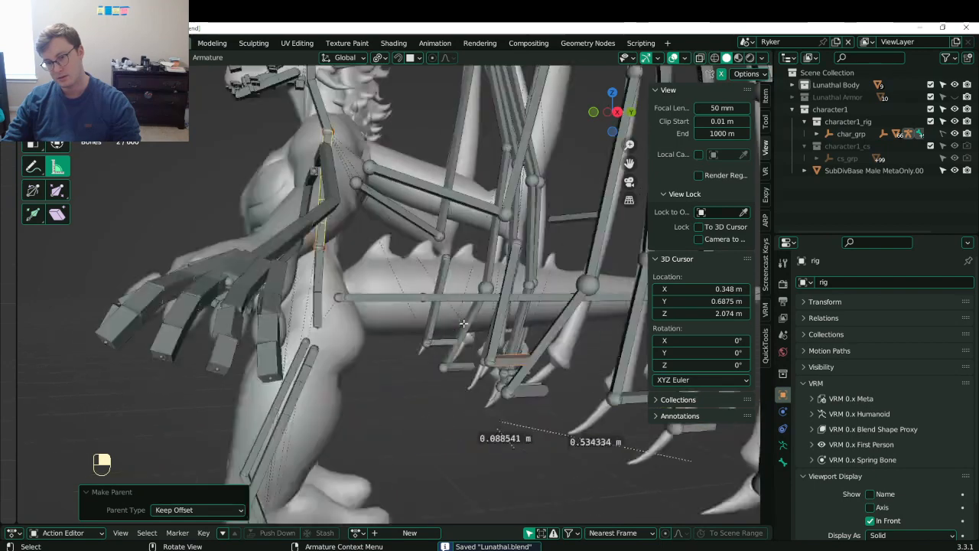
key(ctrl+z)
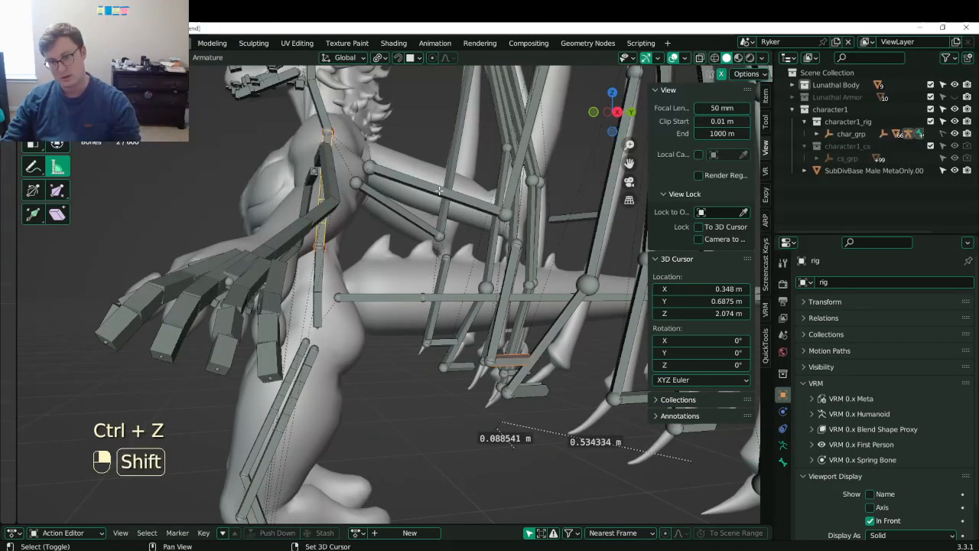
middle_drag(484, 230, 453, 225)
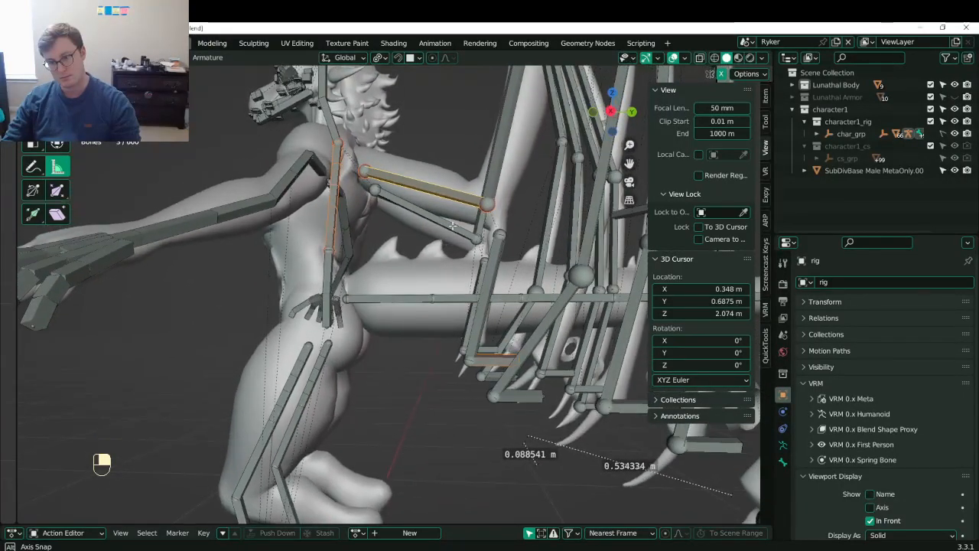
scroll(452, 225, down, 3)
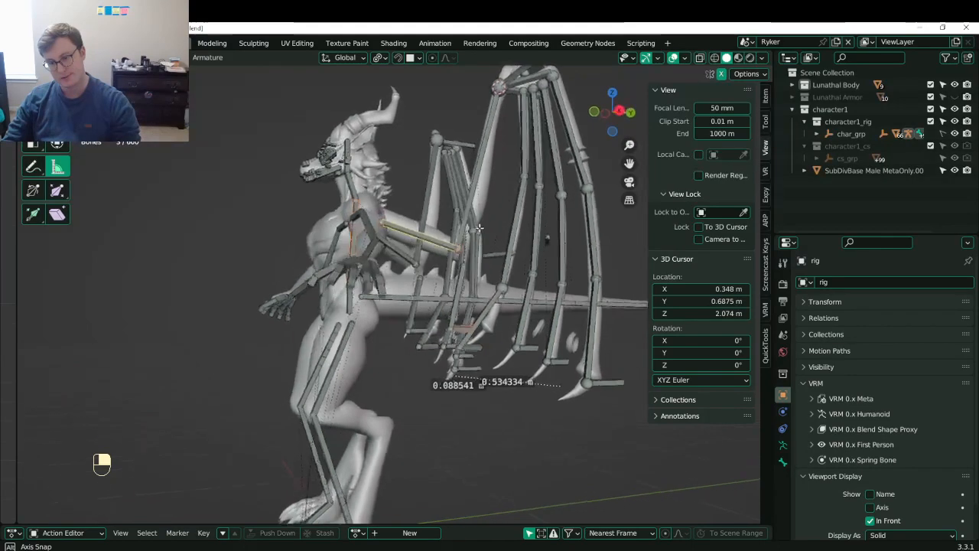
mouse_move(478, 227)
middle_down()
mouse_move(437, 242)
mouse_move(475, 226)
mouse_move(461, 260)
mouse_move(450, 239)
mouse_move(476, 221)
middle_up()
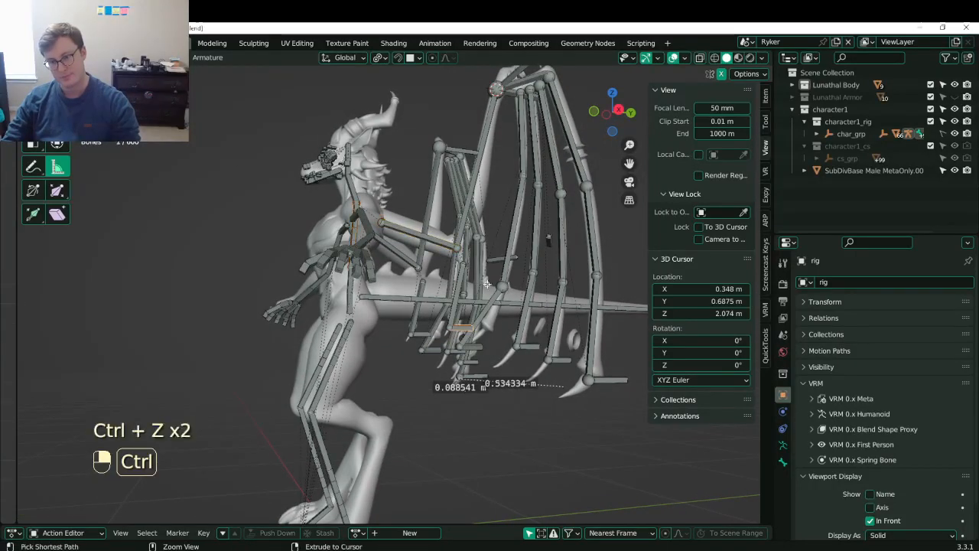
key(ctrl+z)
key(ctrl+z)
key(ctrl+z)
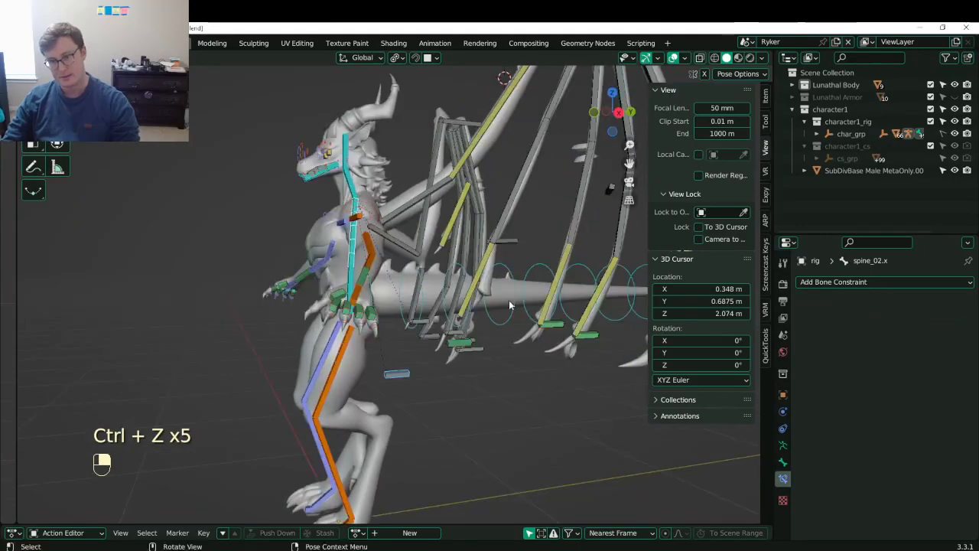
- Clear the rotations and locations of all pose bones and save the file
key(a)
key(alt+r)
key(alt+g)
scroll(459, 291, up, 5)
key(ctrl+s)
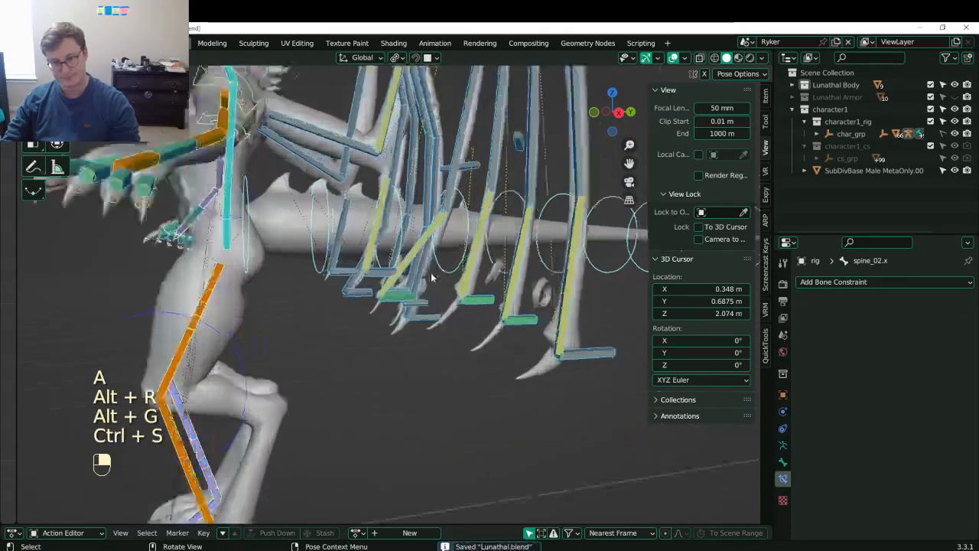
- Move cc_wingMainIK.L by about 0.103 m in X, 0.275 m in Y and -0.293 m in Z
scroll(432, 278, down, 5)
scroll(428, 188, up, 2)
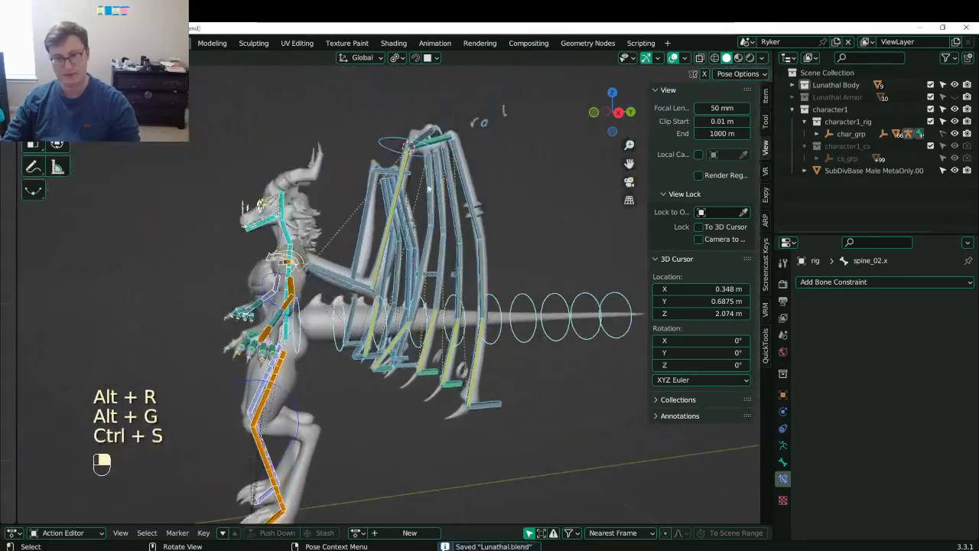
click(399, 143)
key(r)
click(406, 145)
key(g)
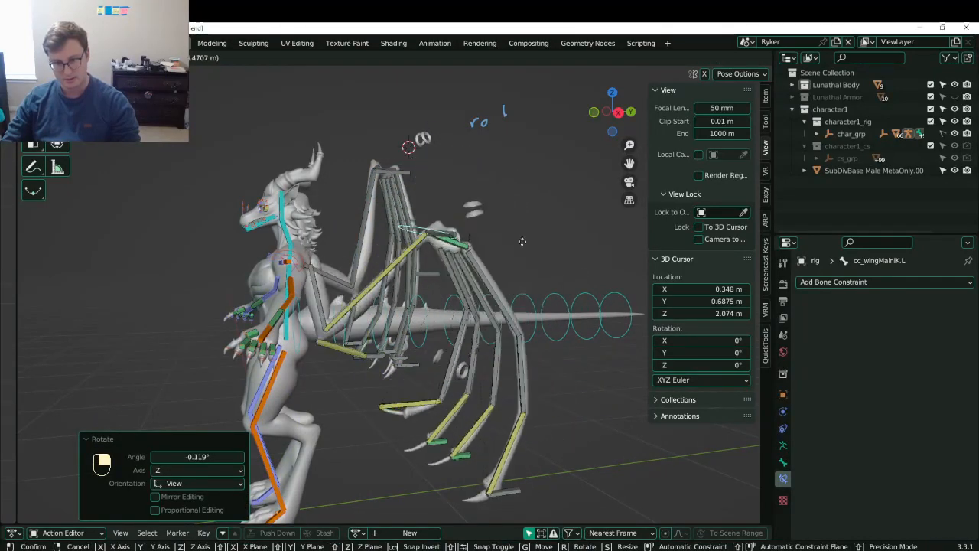
click(474, 247)
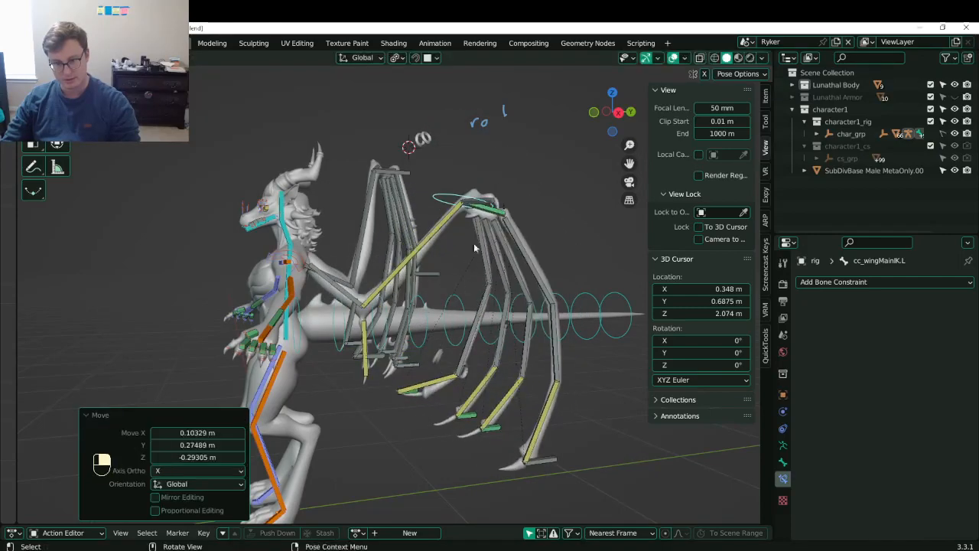
- Rotate cc_wingMainIK.L by about -24.6° and shift it by about -0.016 m in X, -0.027 m in Y and 0.029 m in Z
middle_drag(475, 248, 515, 291)
scroll(515, 291, up, 2)
key(r)
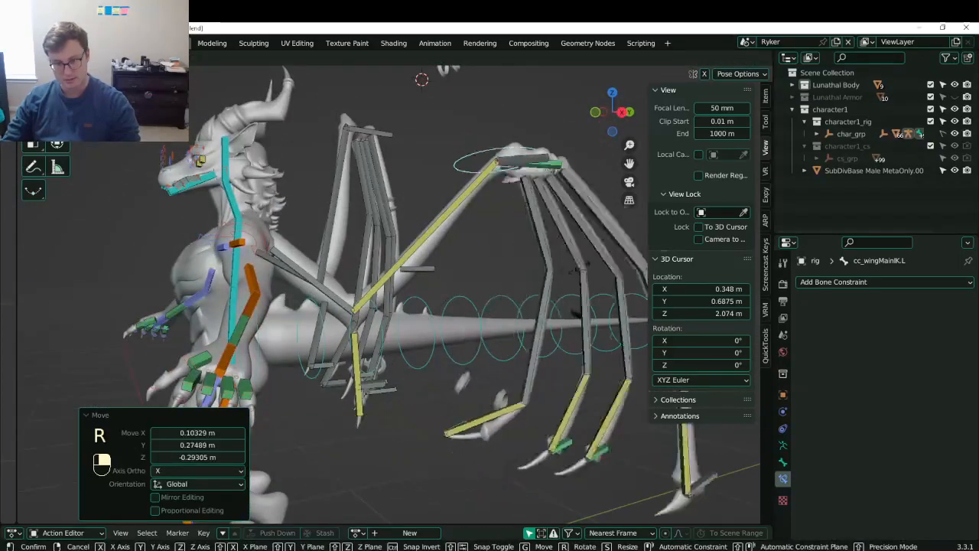
click(528, 285)
key(g)
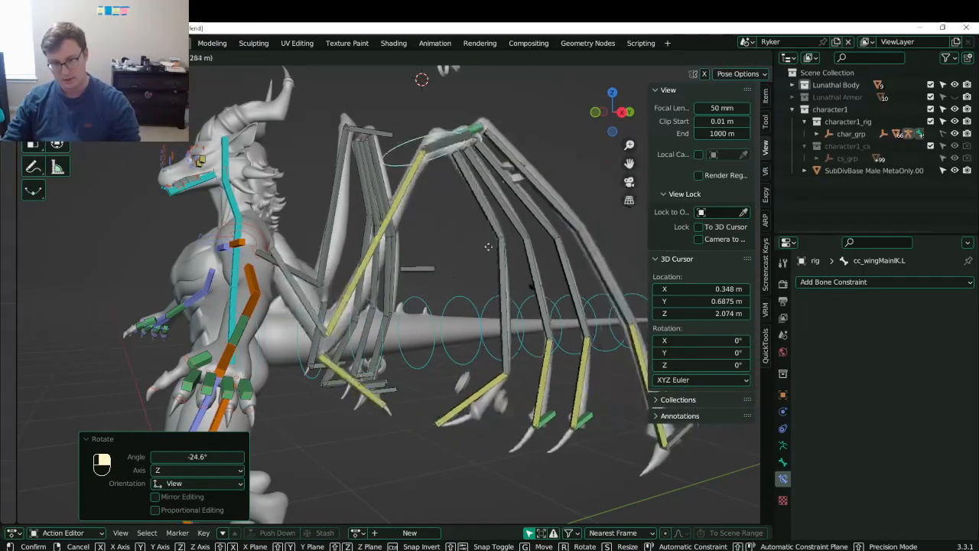
click(488, 246)
- Inspect the spread wing around cc_wingSmall.IK.L and try moving cc_wingMainIK.L to test the wing arm
middle_drag(488, 247, 491, 253)
scroll(494, 258, down, 3)
scroll(494, 258, up, 4)
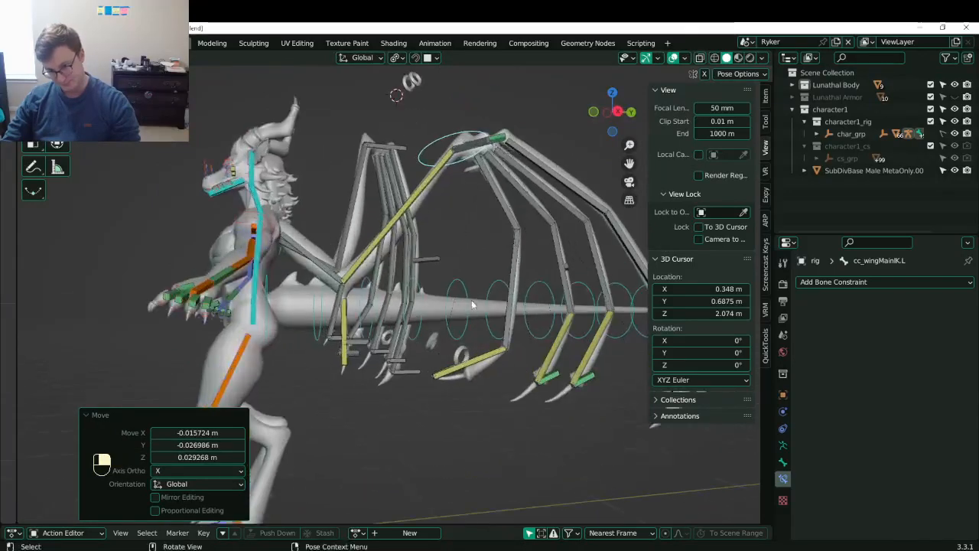
middle_drag(471, 304, 459, 322)
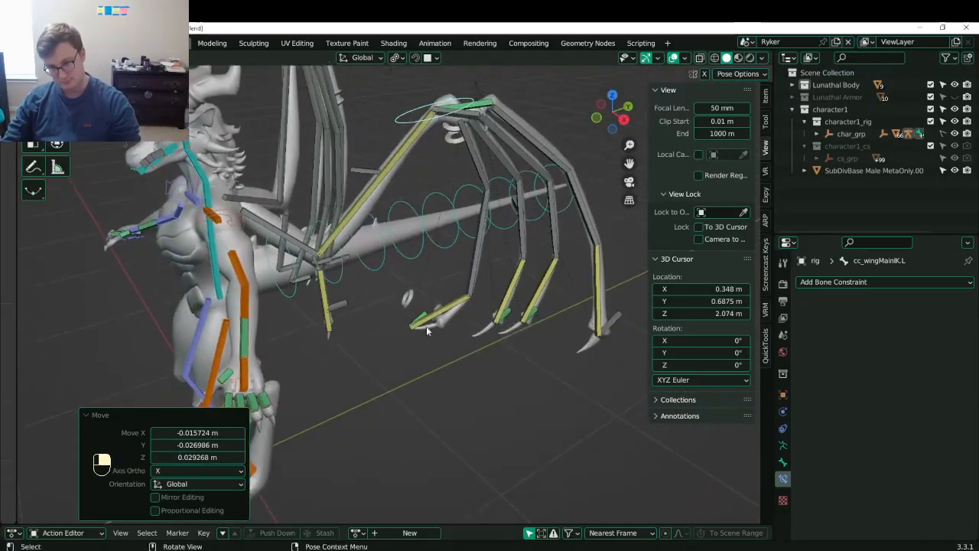
middle_drag(360, 325, 321, 273)
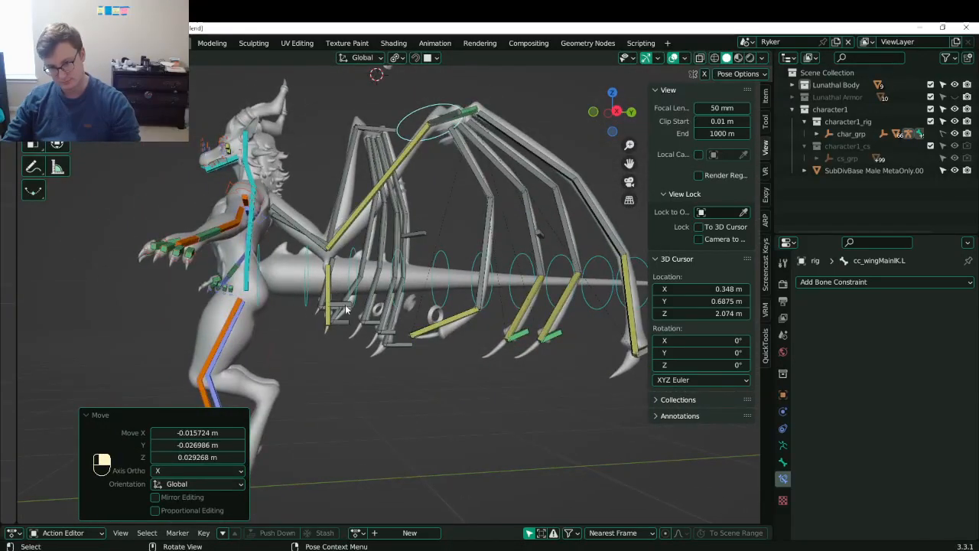
click(344, 306)
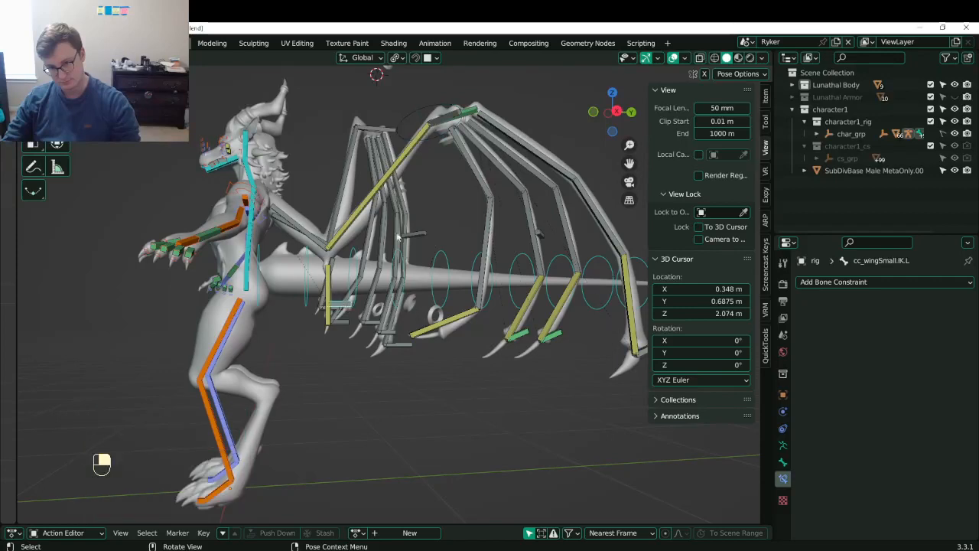
key(g)
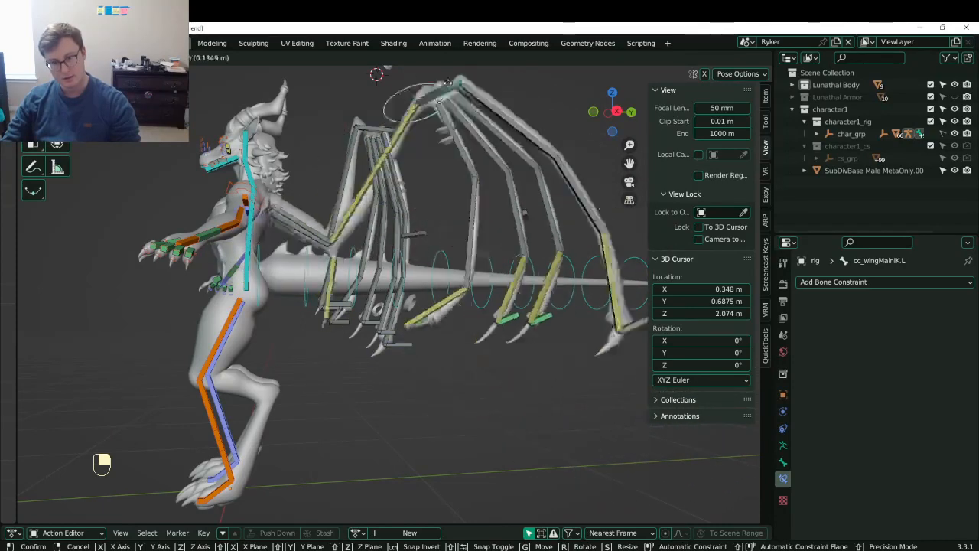
right_click(407, 118)
- Reset the tested wing pose by clearing rotation and location on every bone
key(a)
key(alt+r)
key(alt+g)
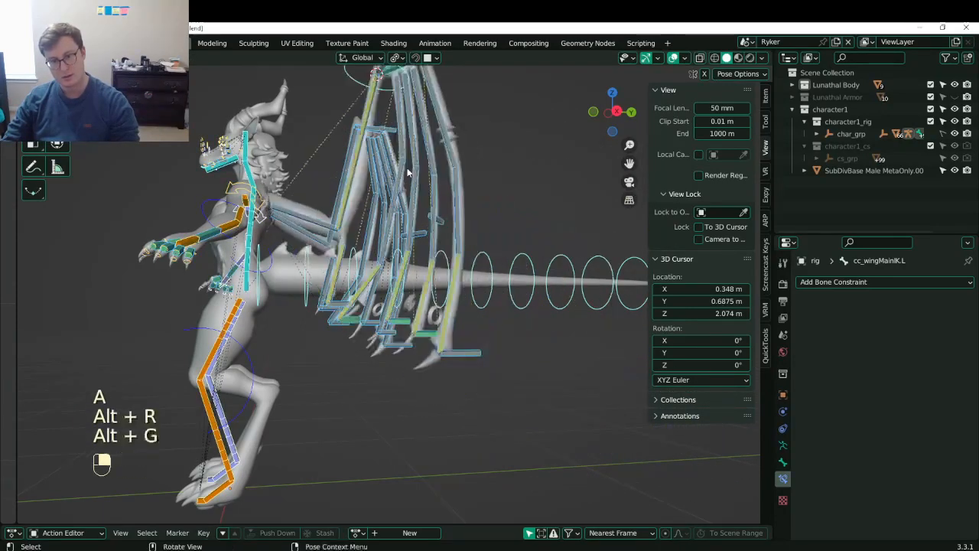
- In Edit Mode, parent cc_wingSmall.IK.L to cc_wingMain1.L with Keep Offset, and return to Pose Mode
scroll(327, 281, up, 4)
click(281, 320)
middle_drag(281, 320, 350, 200)
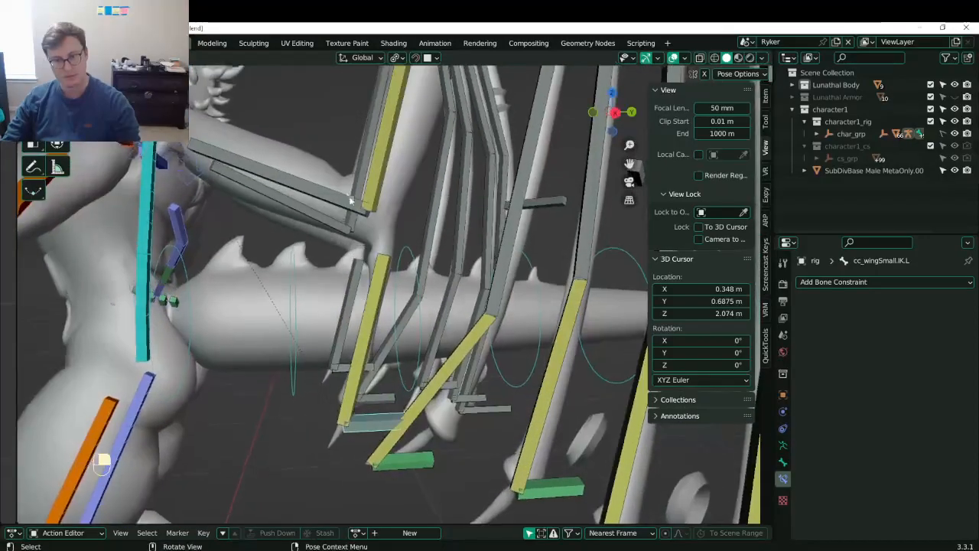
key(ctrl+p)
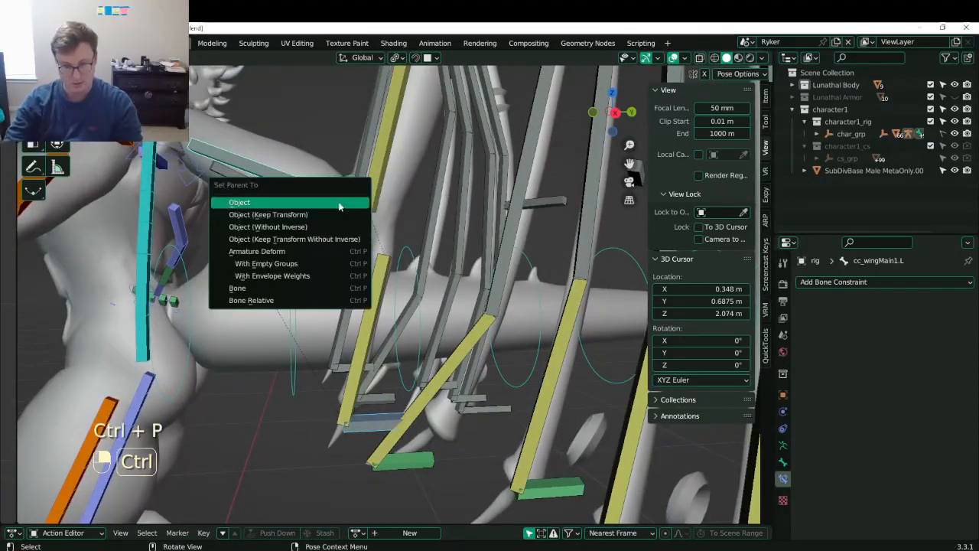
key(Tab)
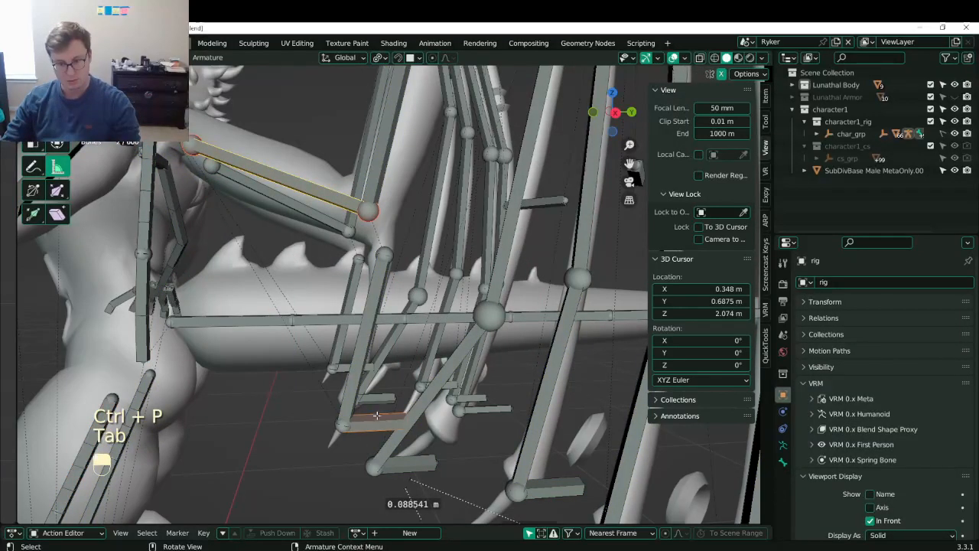
click(316, 193)
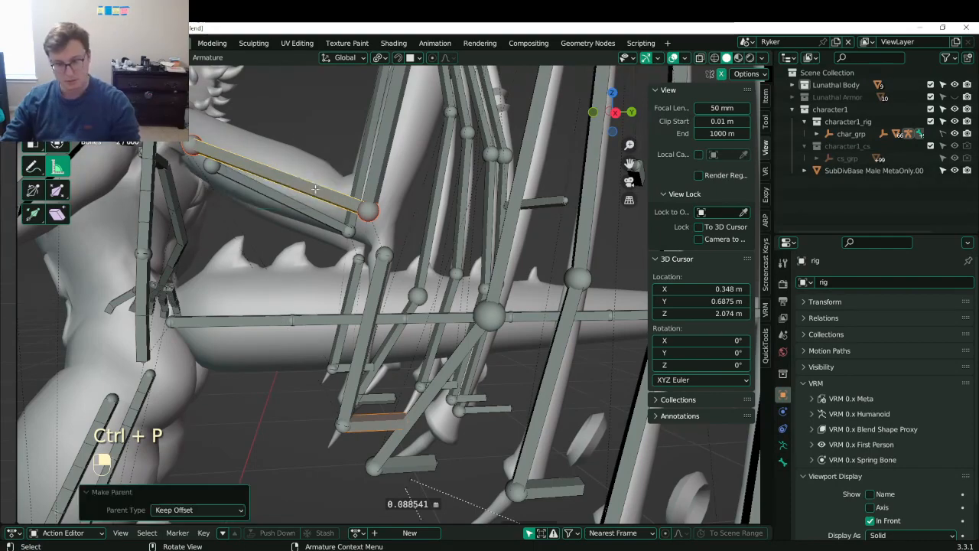
scroll(314, 192, down, 5)
key(Tab)
- Move cc_wingMainIK.L by about 0.143 m in X, 0.411 m in Y and -0.040 m in Z to test the new parenting
scroll(445, 203, up, 4)
scroll(446, 203, down, 4)
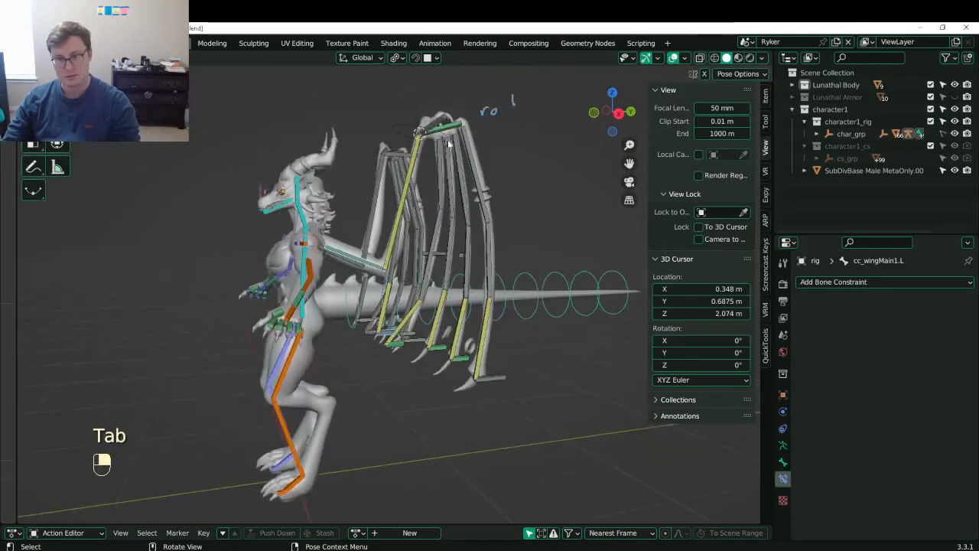
key(g)
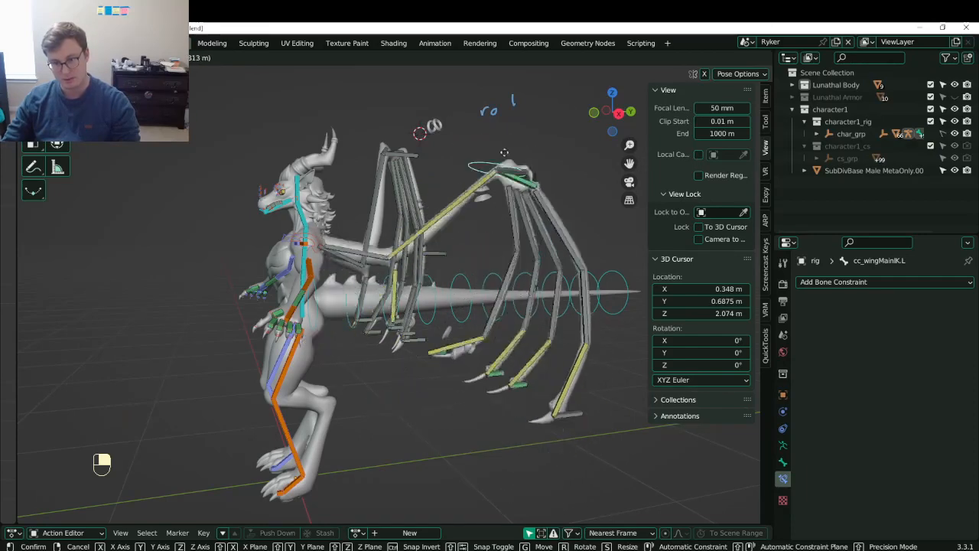
click(488, 245)
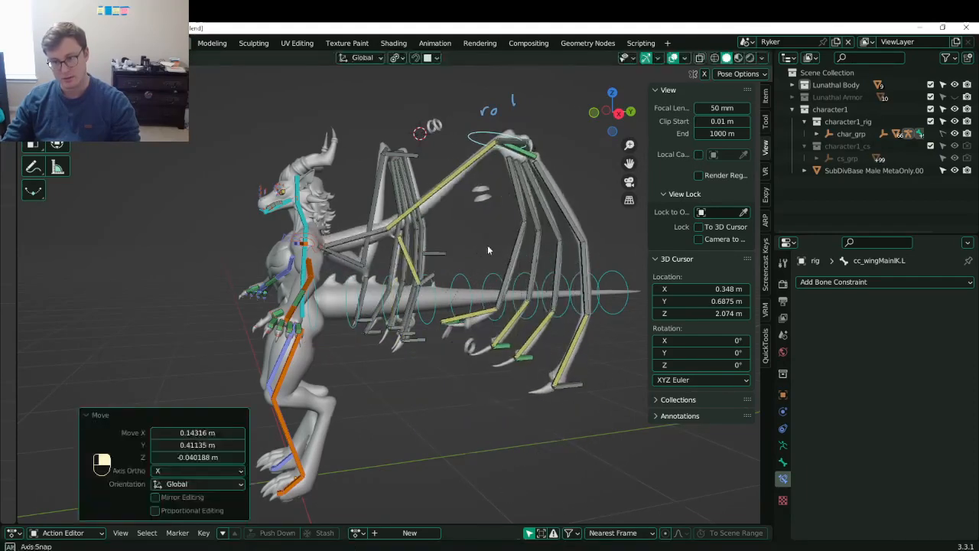
- Rotate cc_wingMainIK.L by -31.8° about the global Z axis and rotate it freely to test the wing arm
middle_drag(487, 245, 439, 394)
key(r)
key(z)
click(418, 336)
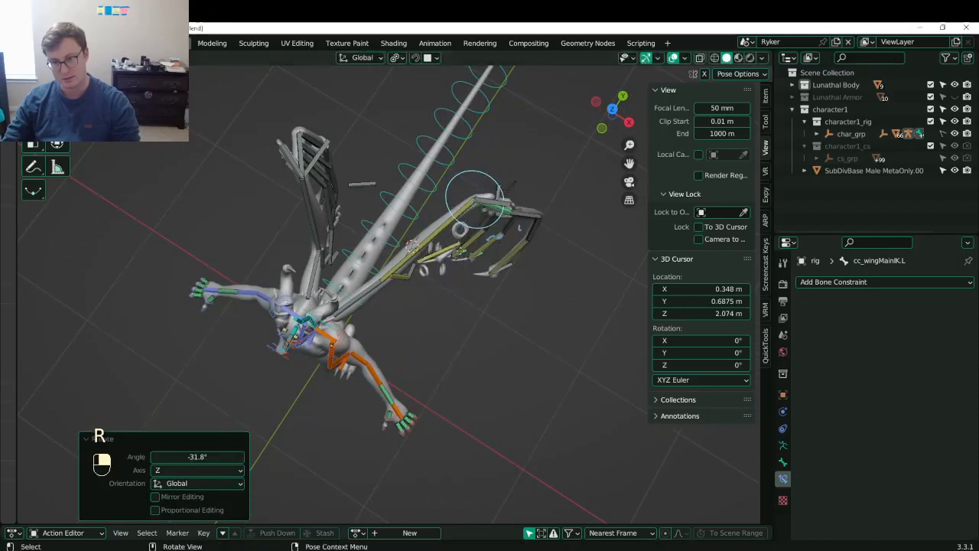
key(g)
key(y)
right_click(428, 328)
middle_drag(428, 329, 490, 252)
key(r)
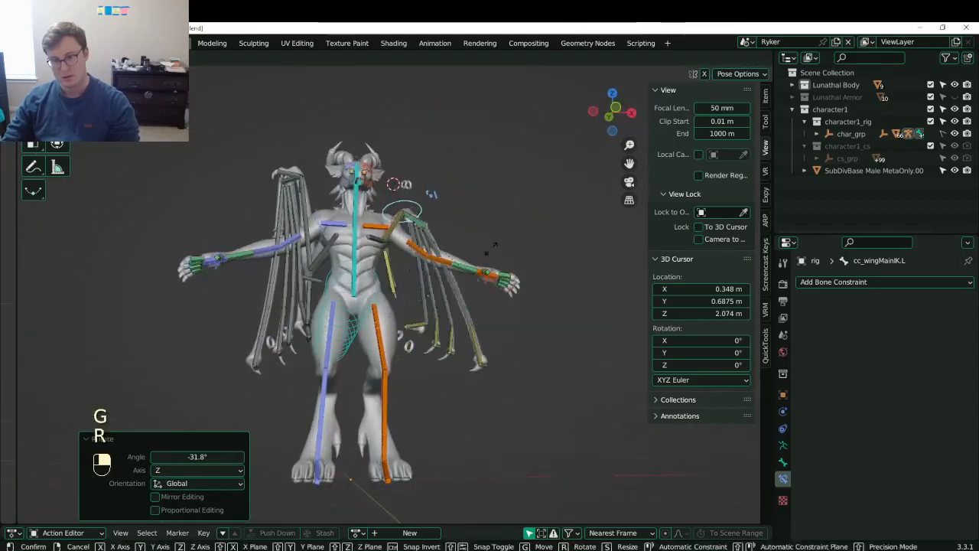
click(517, 219)
- Select cc_wingSmall.IK.L and move it freely to test how the left wing fingers follow
middle_drag(517, 219, 542, 226)
click(411, 289)
key(g)
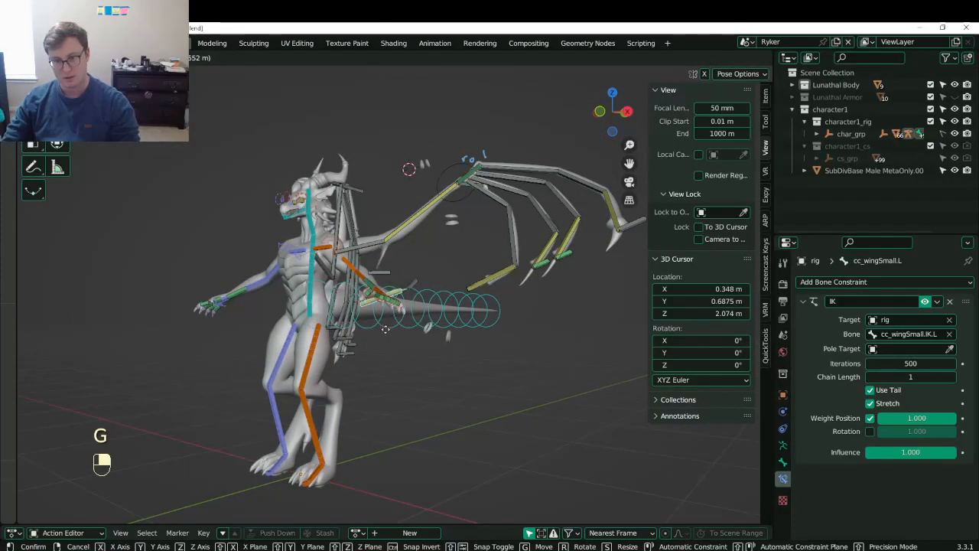
right_click(407, 290)
click(416, 285)
key(g)
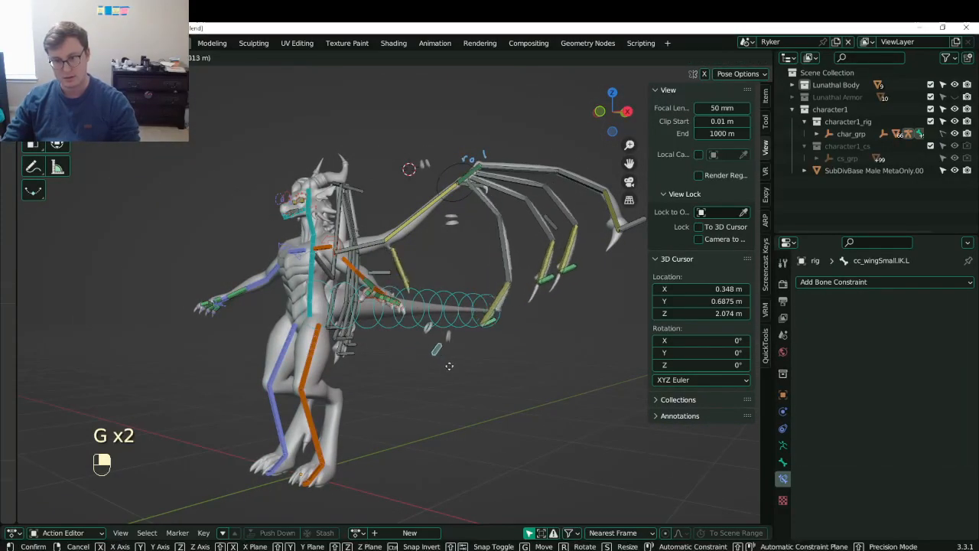
click(451, 366)
- Move cc_wingSmall.IK.L repeatedly in different directions, including about 0.001 m in X, 0.105 m in Y and 0.393 m in Z
middle_drag(452, 365, 321, 358)
key(g)
click(297, 428)
middle_drag(455, 261, 489, 319)
key(g)
click(494, 268)
middle_drag(494, 268, 437, 283)
key(g)
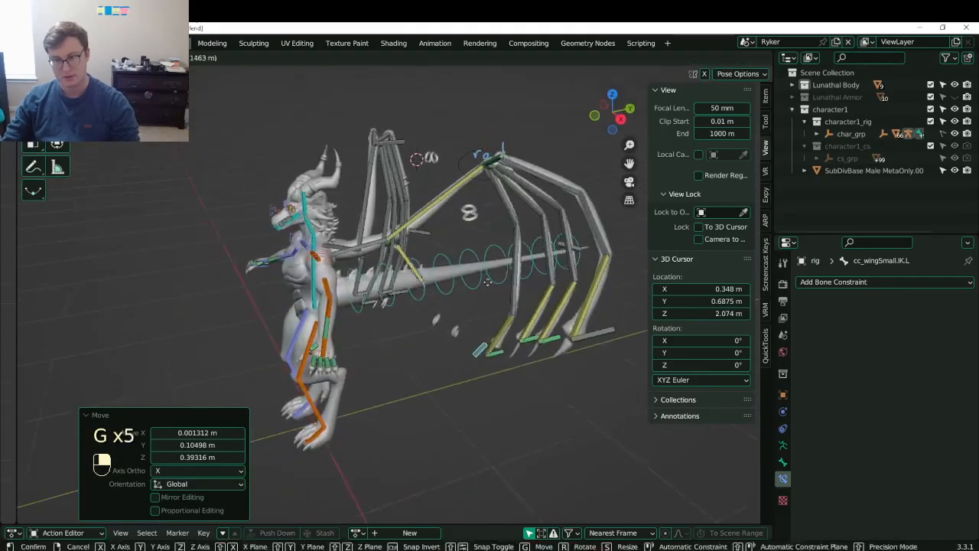
click(499, 268)
middle_drag(500, 269, 325, 320)
key(g)
click(453, 286)
- Move the pole bone cc_wingDPOLE.L by about -0.264 m in X, 0.510 m in Y and -0.368 m in Z
click(225, 247)
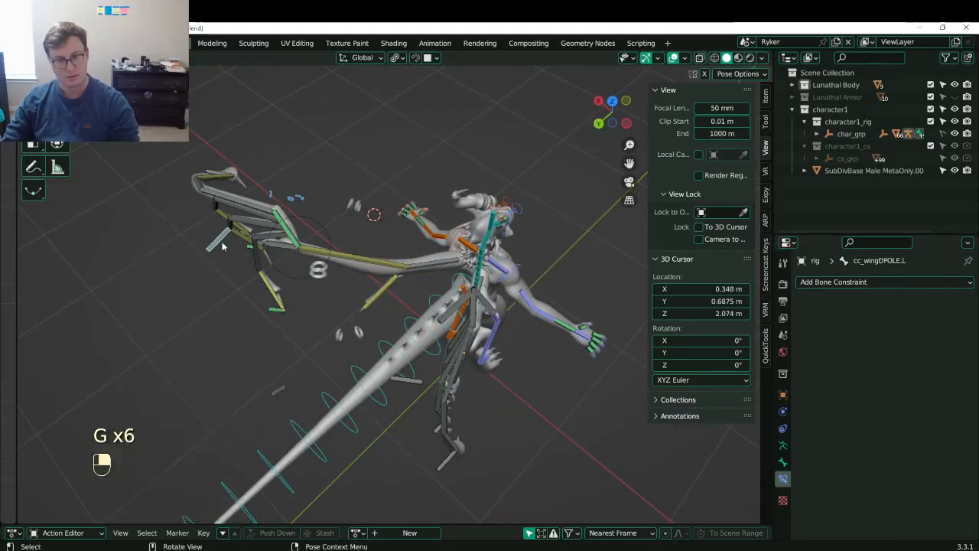
key(g)
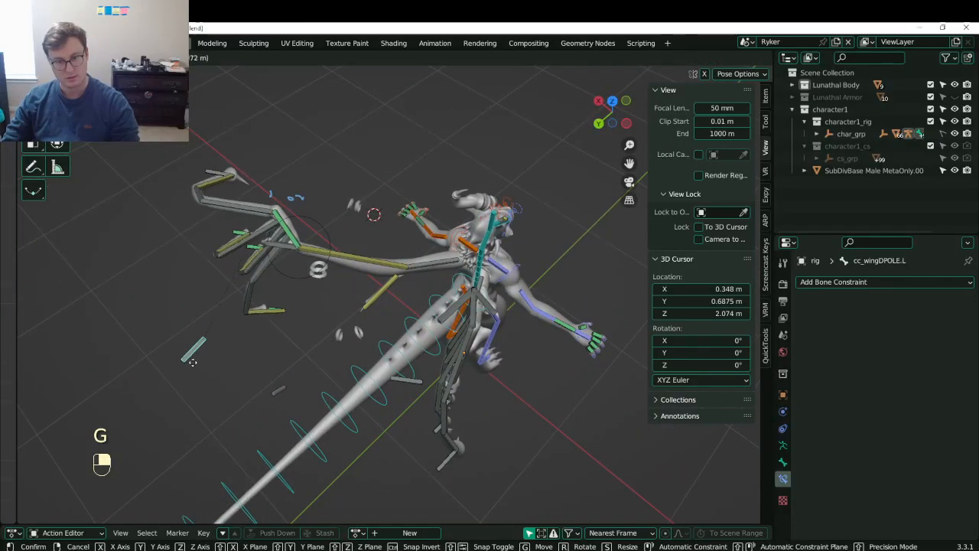
click(193, 361)
middle_drag(193, 362, 323, 207)
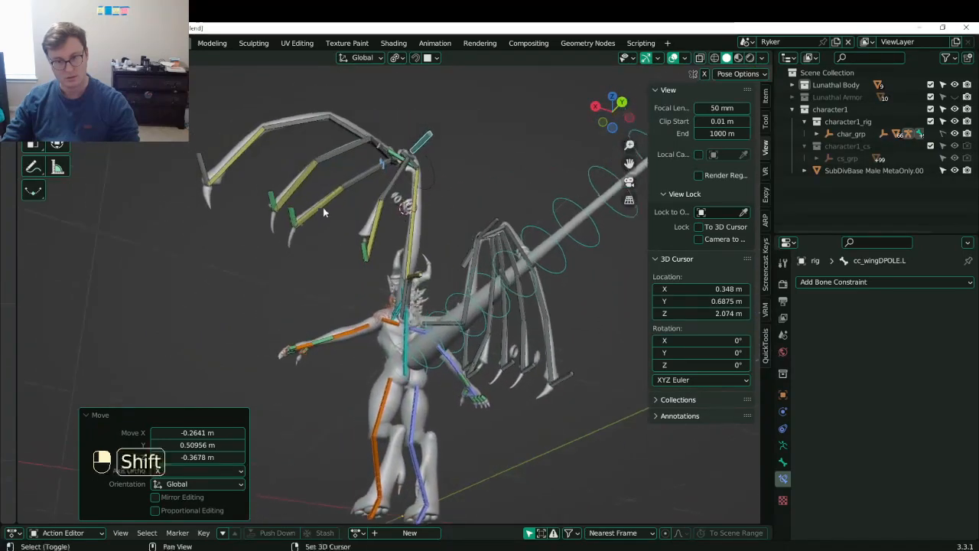
- Select cc_wingSmall.IK.L again and move it freely twice to test the fingers with the repositioned pole
middle_drag(426, 306, 550, 305)
click(526, 300)
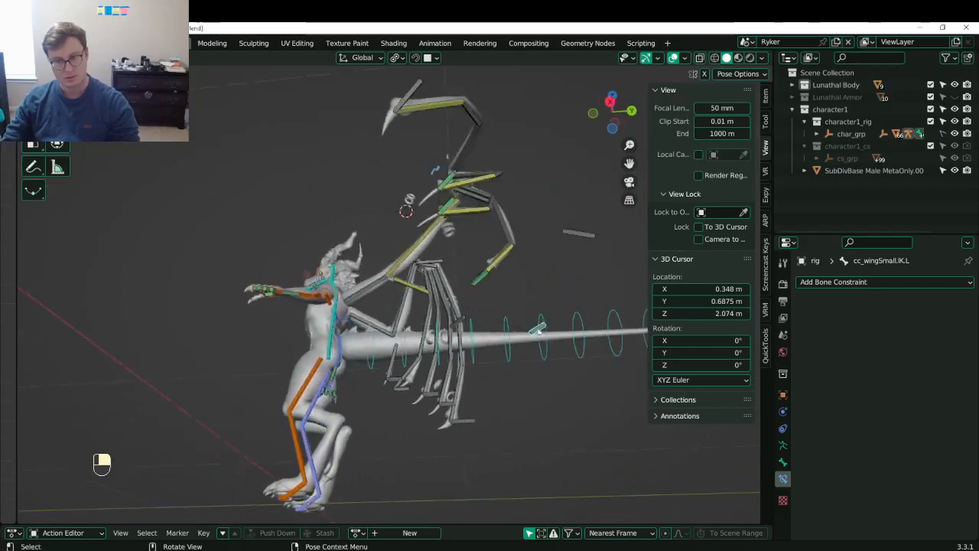
key(g)
click(382, 350)
middle_drag(413, 352, 557, 364)
key(g)
click(472, 355)
- Move cc_wingSmall.IK.L along the global Z axis and by about 0.644 m along the global Y axis
middle_drag(472, 356, 468, 303)
key(g)
key(z)
click(451, 362)
key(g)
key(y)
click(509, 335)
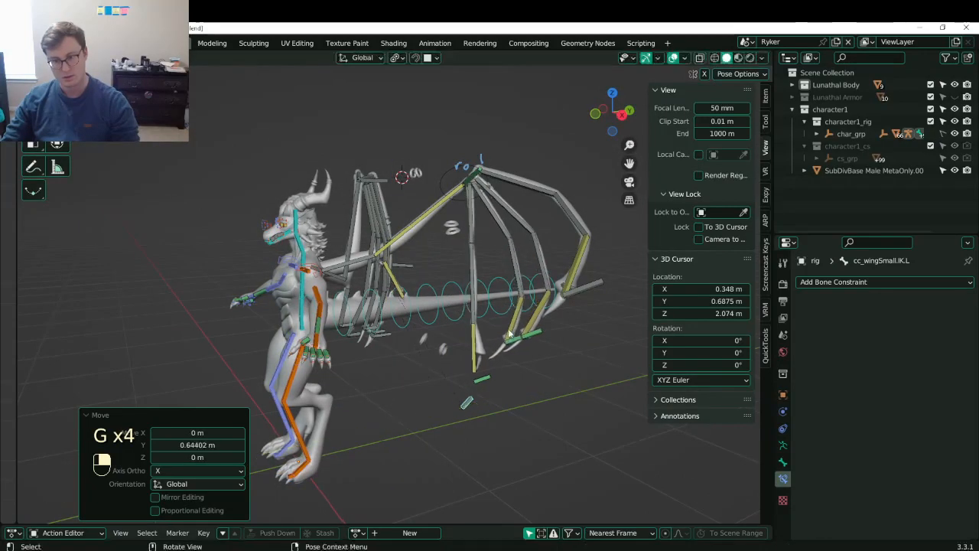
- Move cc_wingSmall.IK.L freely twice more to test how far the wing fingers open and fold
middle_drag(509, 335, 536, 262)
key(g)
click(514, 334)
key(g)
click(406, 283)
- Try moving cc_wingSpanIK.L, undo the move, and reposition the control freely to pose the outermost finger
click(603, 263)
key(g)
click(588, 265)
key(ctrl+z)
key(g)
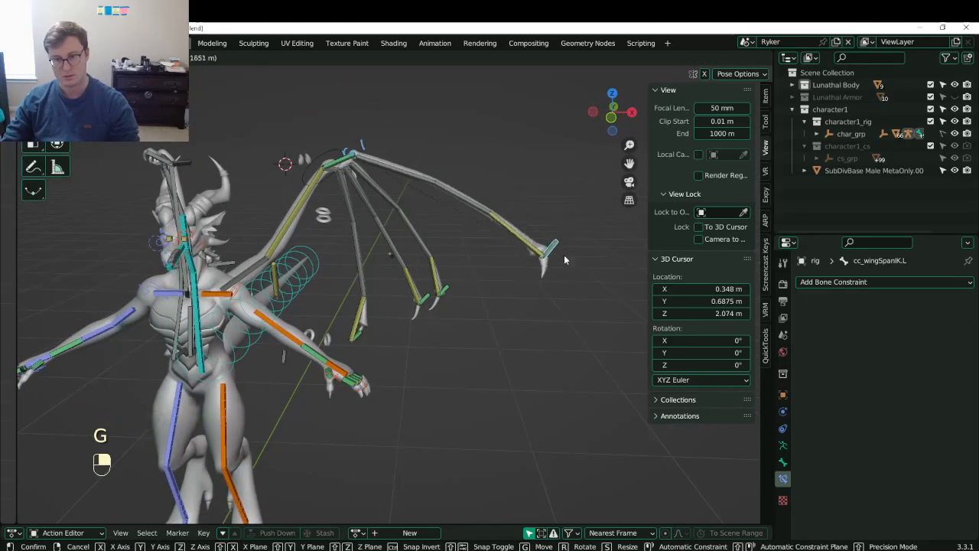
click(565, 260)
- Undo the mistaken edit and move cc_wingCIK.L by about 0.128 m in X, -0.019 m in Y and -0.092 m in Z
click(437, 288)
key(g)
click(459, 301)
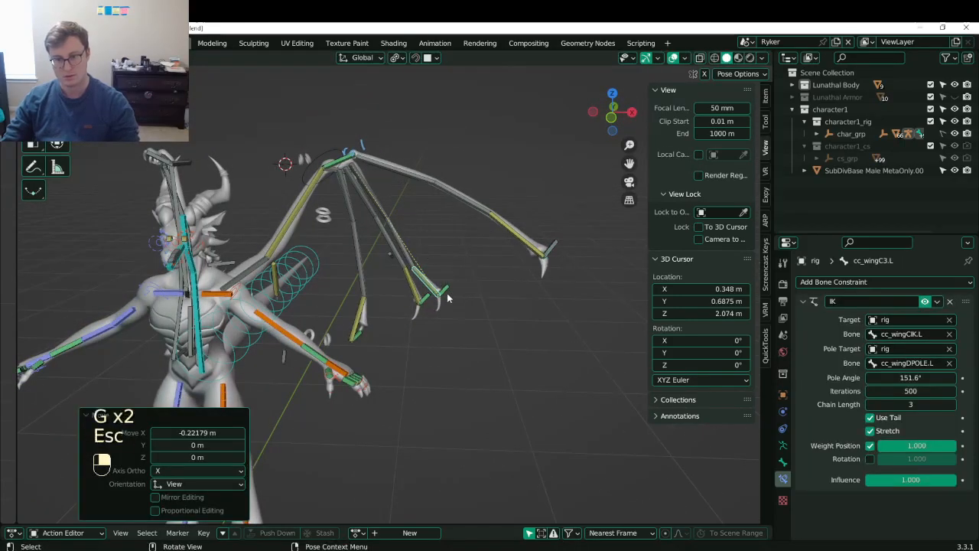
key(ctrl+z)
key(g)
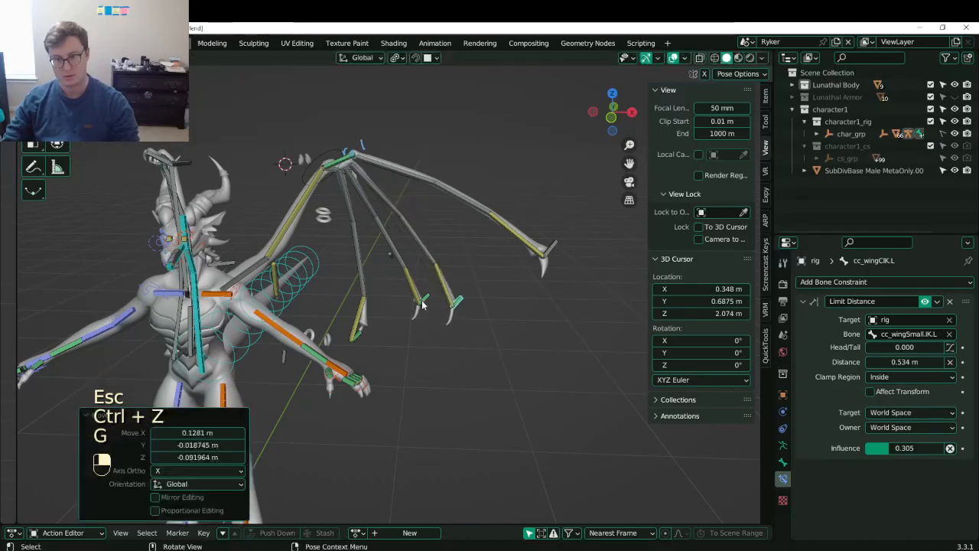
- Move cc_wingBIK.L by about 0.060 m in X, -0.023 m in Y and -0.092 m in Z, and nudge cc_wingAIK.L
key(g)
click(370, 337)
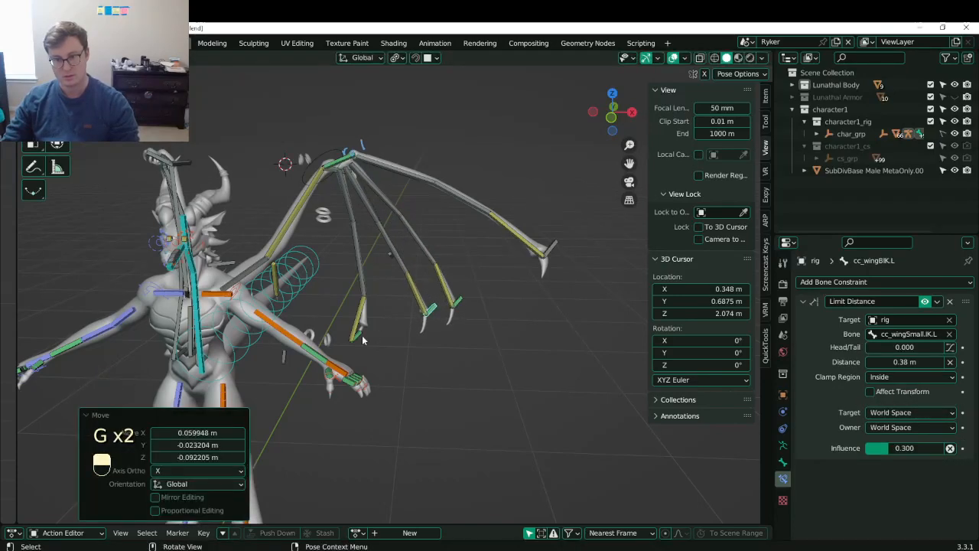
click(360, 337)
key(g)
click(367, 344)
- Reset the tested wing pose by selecting every bone and clearing rotation and location
middle_drag(475, 295, 373, 259)
key(a)
key(r)
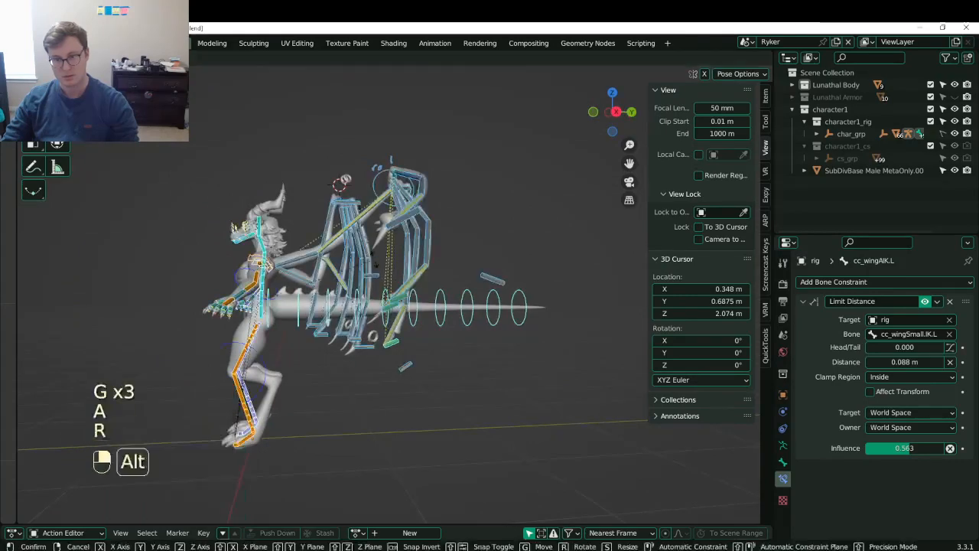
click(445, 279)
key(alt+r)
key(alt+g)
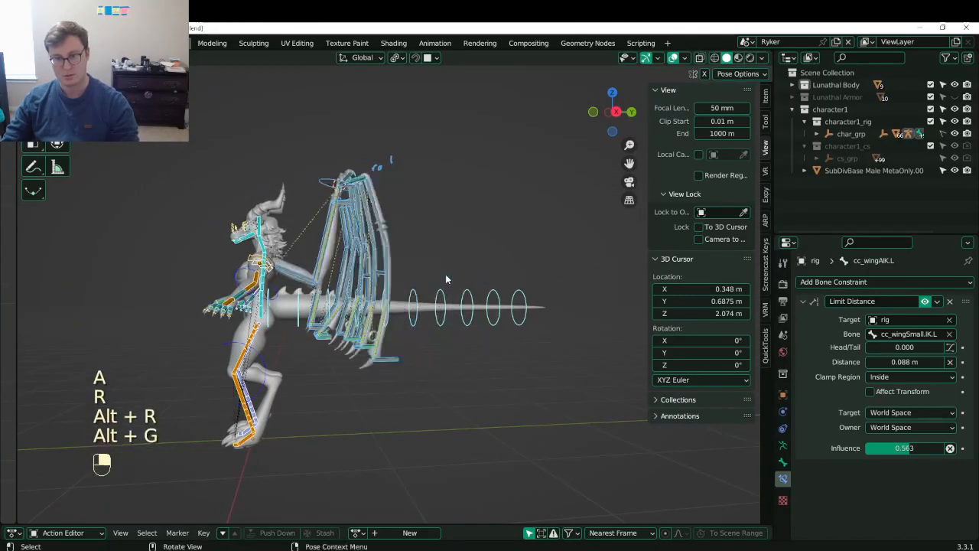
- Deselect all bones and save Lunathal.blend
middle_drag(446, 279, 364, 375)
key(ctrl+s)
scroll(379, 285, up, 4)
scroll(378, 284, down, 3)
click(364, 372)
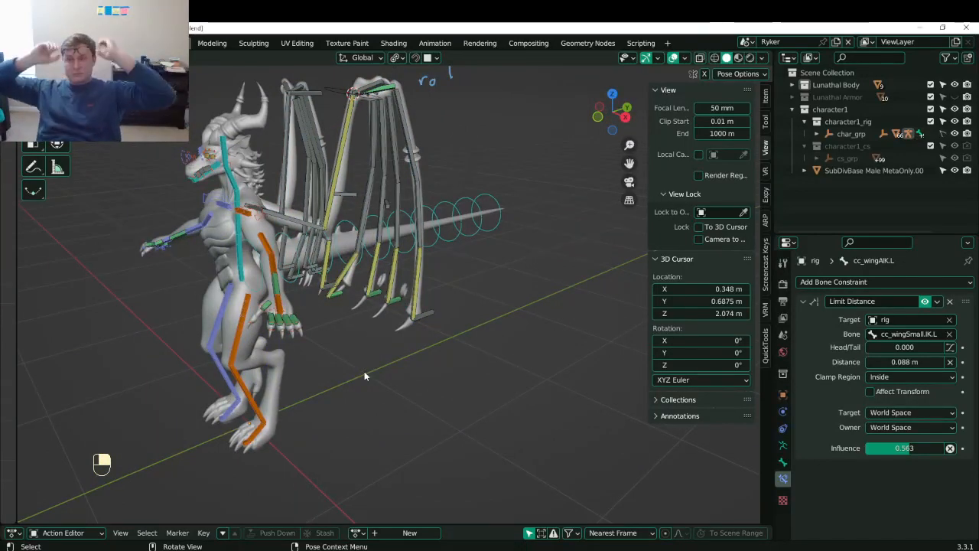
middle_drag(364, 371, 344, 332)
scroll(390, 347, up, 6)
key(ctrl+s)
- Copy the cs_torus_03 custom shape from cc_wingMainIK.L to the IK control bones at the left wing's finger tips
click(336, 325)
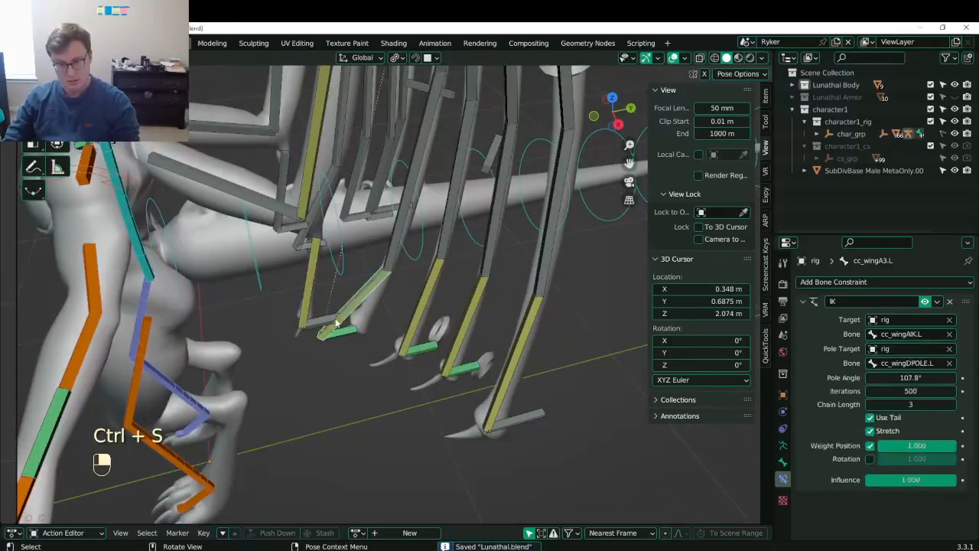
click(324, 325)
shift+click(422, 351)
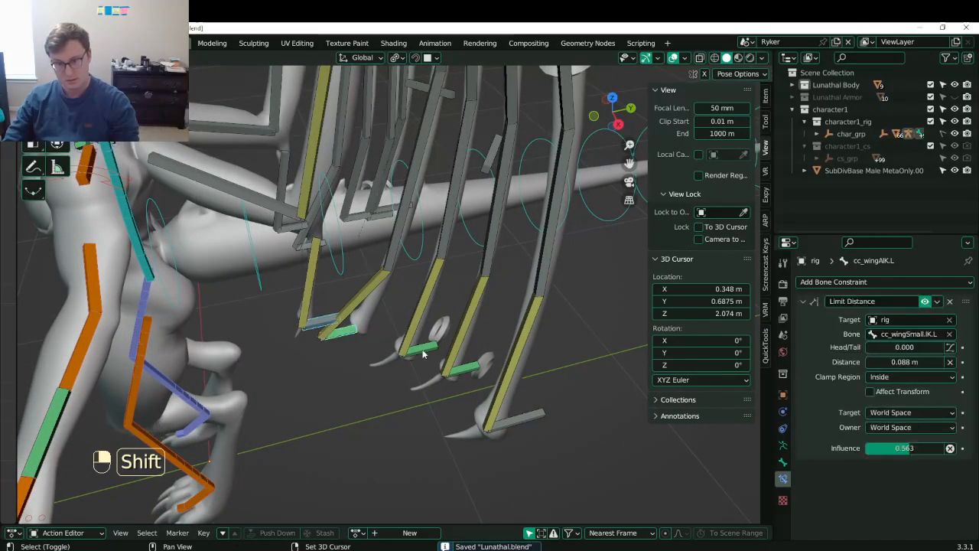
shift+click(520, 420)
scroll(512, 373, down, 4)
middle_drag(513, 373, 417, 210)
click(782, 462)
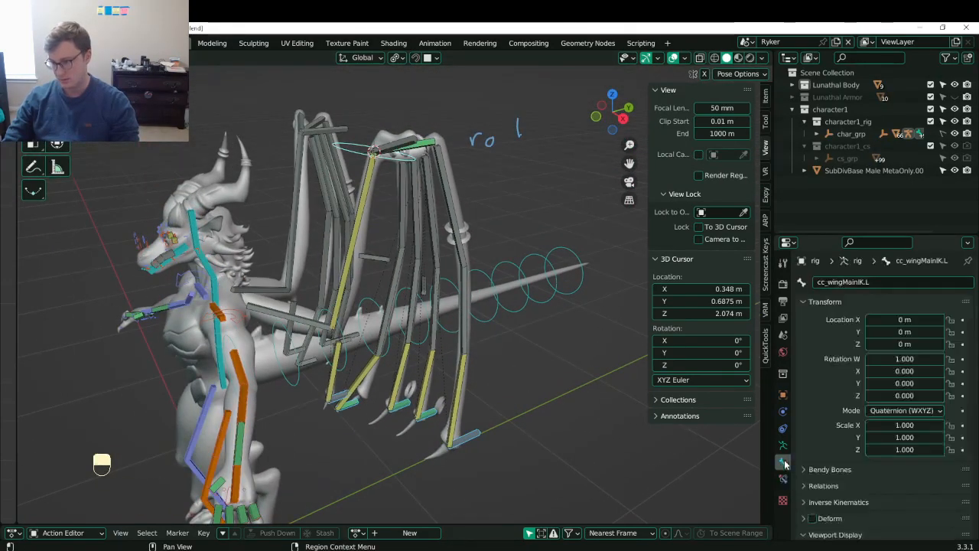
scroll(865, 433, down, 10)
right_click(894, 366)
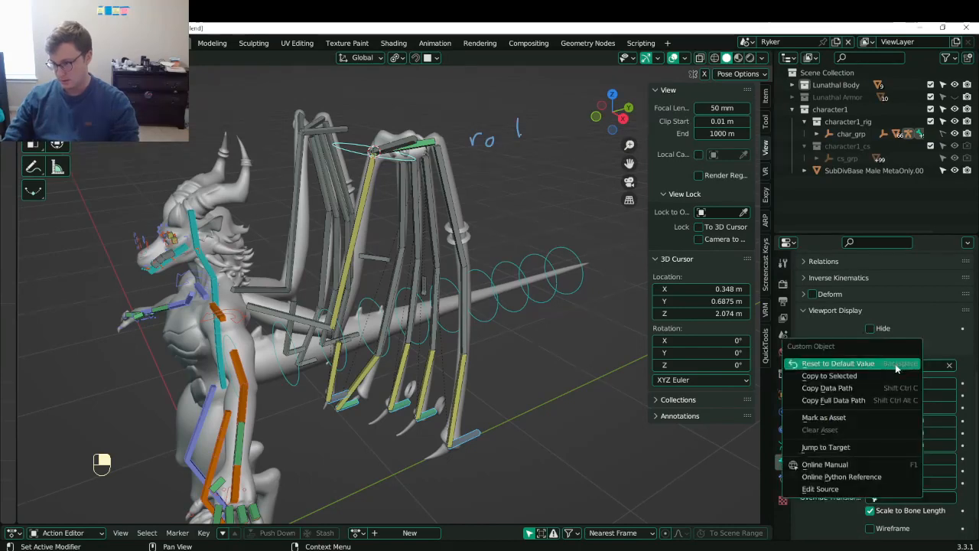
click(862, 377)
middle_drag(611, 390, 544, 413)
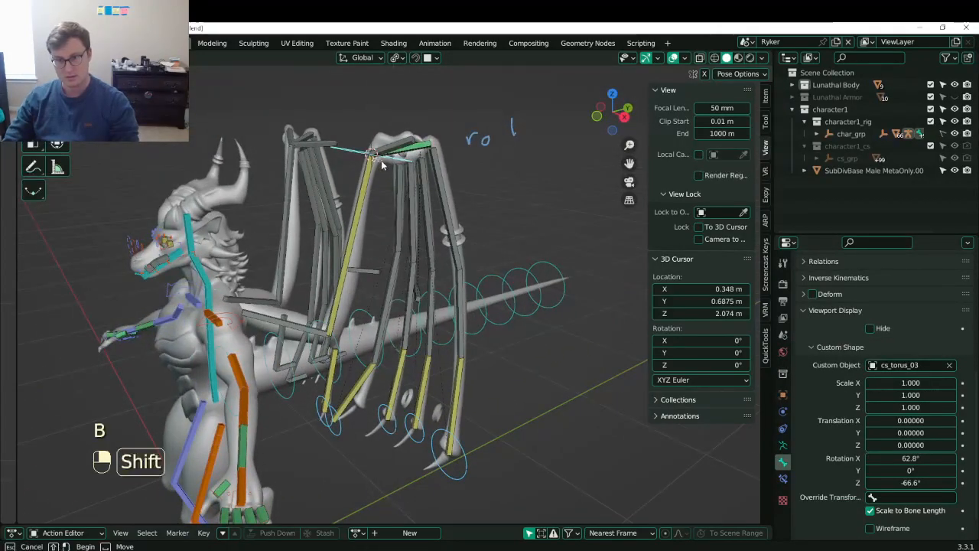
shift+drag(381, 160, 403, 188)
scroll(908, 459, down, 2)
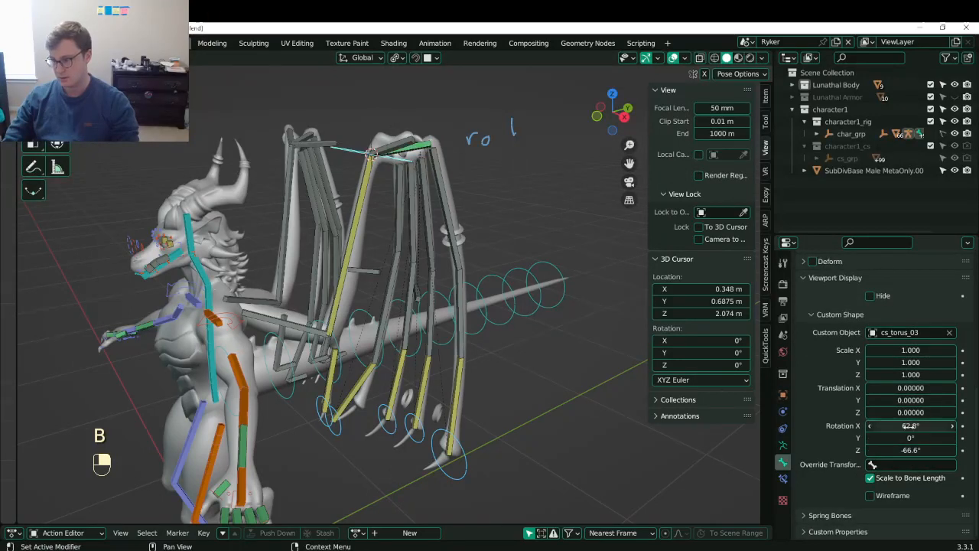
right_click(908, 425)
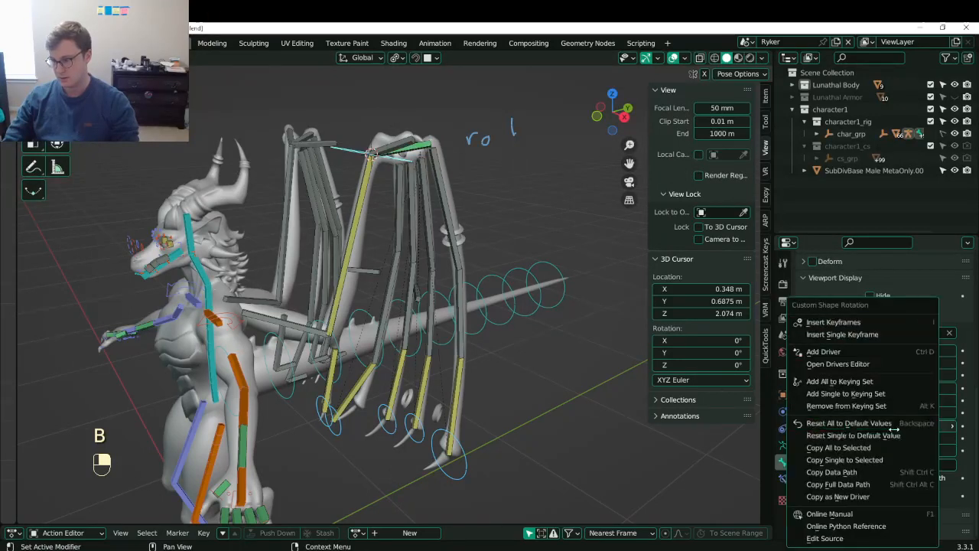
click(903, 473)
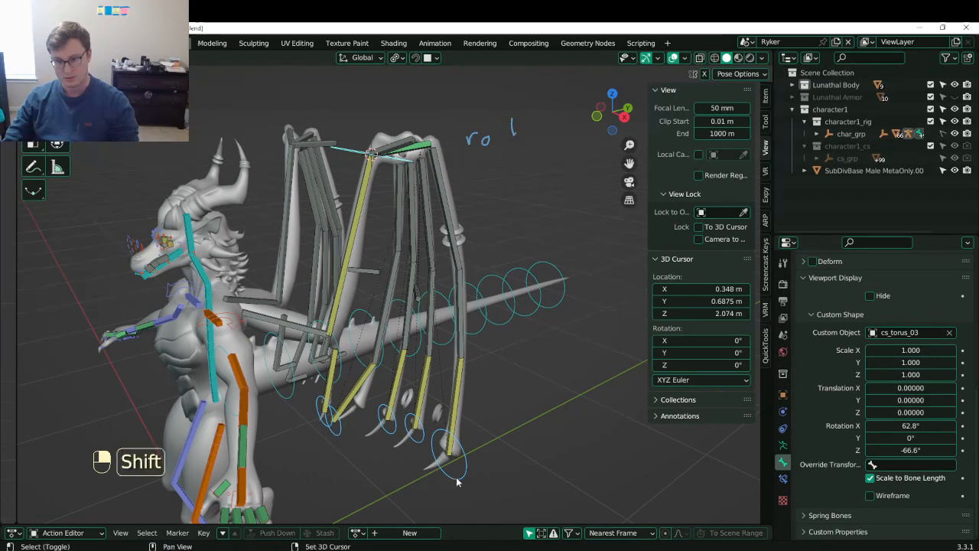
- Deselect cc_wingMainIK.L, make cc_wingSpanIK.L active and set its custom shape rotation to 90° in X and 0° in Y and Z
key(b)
middle_drag(344, 113, 445, 197)
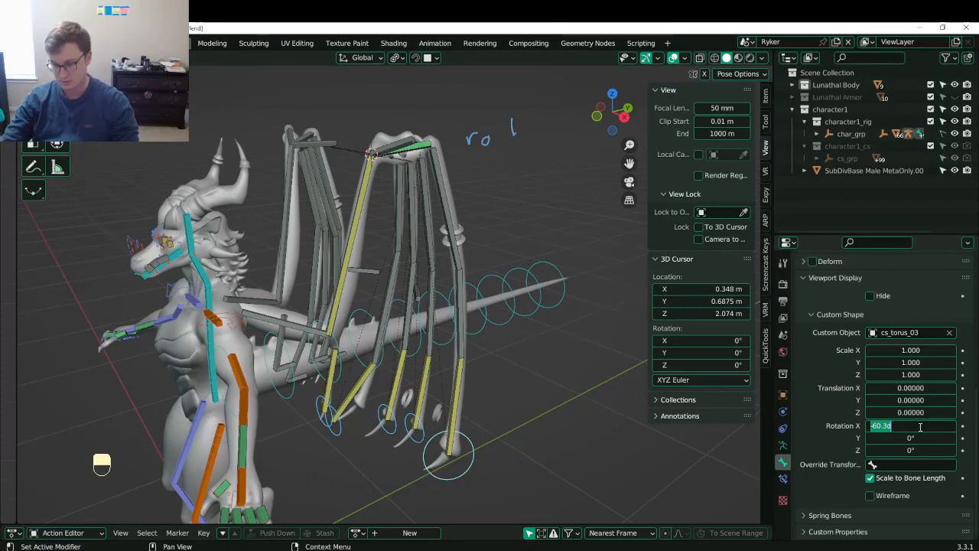
middle_drag(505, 360, 478, 327)
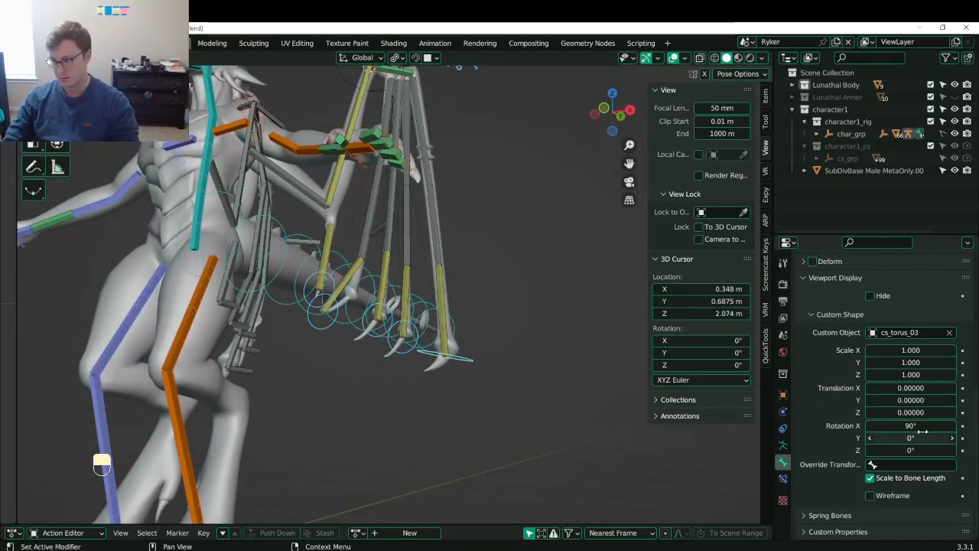
- Copy the custom shape rotation from cc_wingSpanIK.L to the other selected wing finger IK controls
right_click(922, 432)
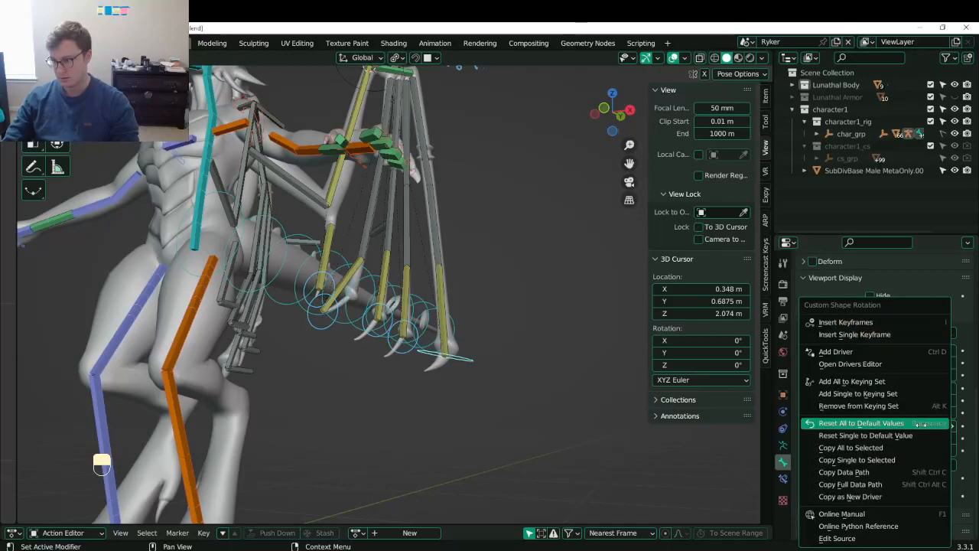
click(856, 460)
middle_drag(684, 445, 395, 336)
scroll(395, 336, up, 3)
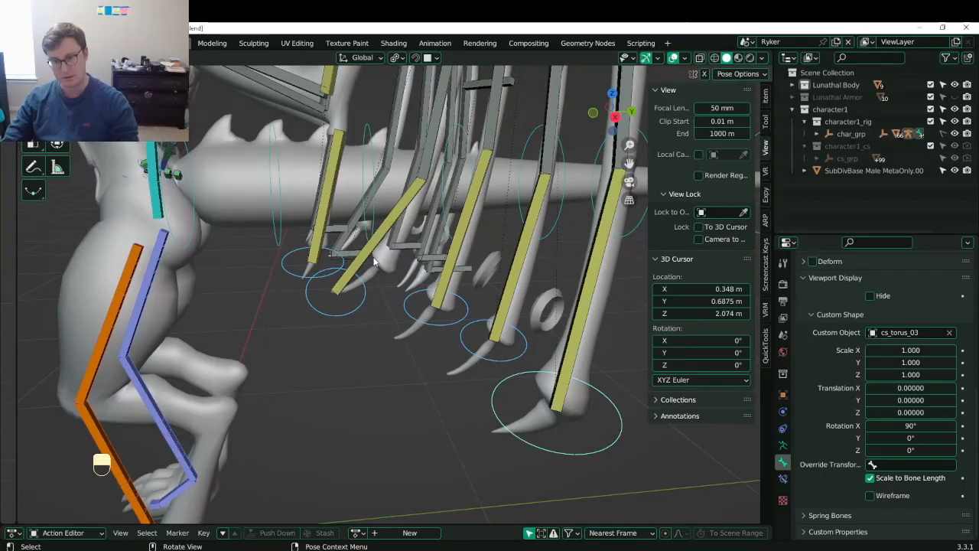
- Examine cc_wingA3.L and cc_wingAIK.L in Edit Mode and Pose Mode against the innermost finger's claw mesh
shift+middle_drag(378, 249, 377, 294)
click(377, 315)
key(Tab)
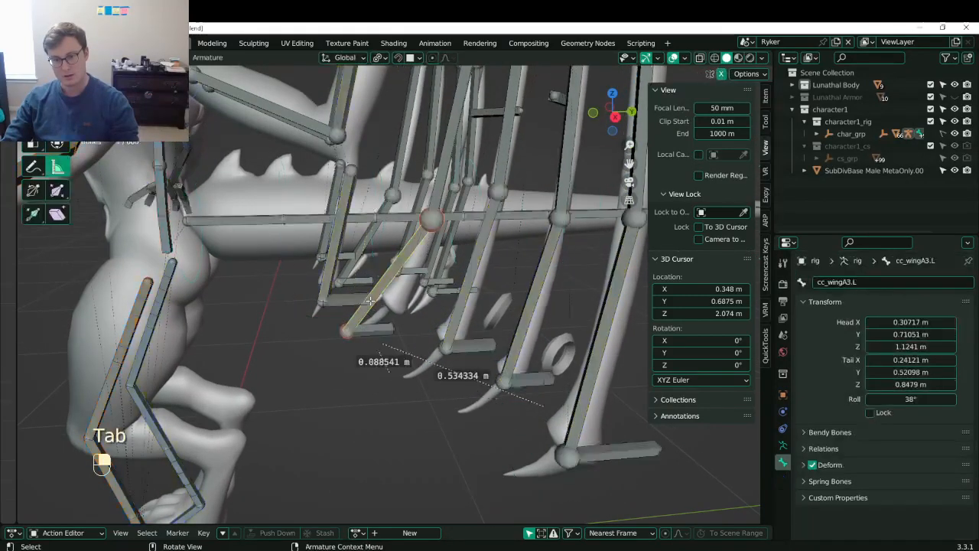
scroll(373, 334, up, 3)
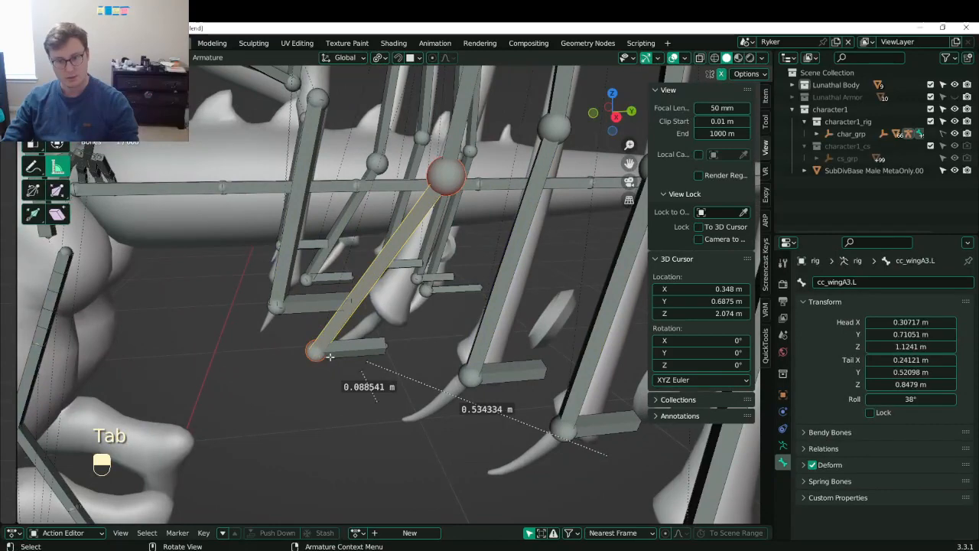
key(b)
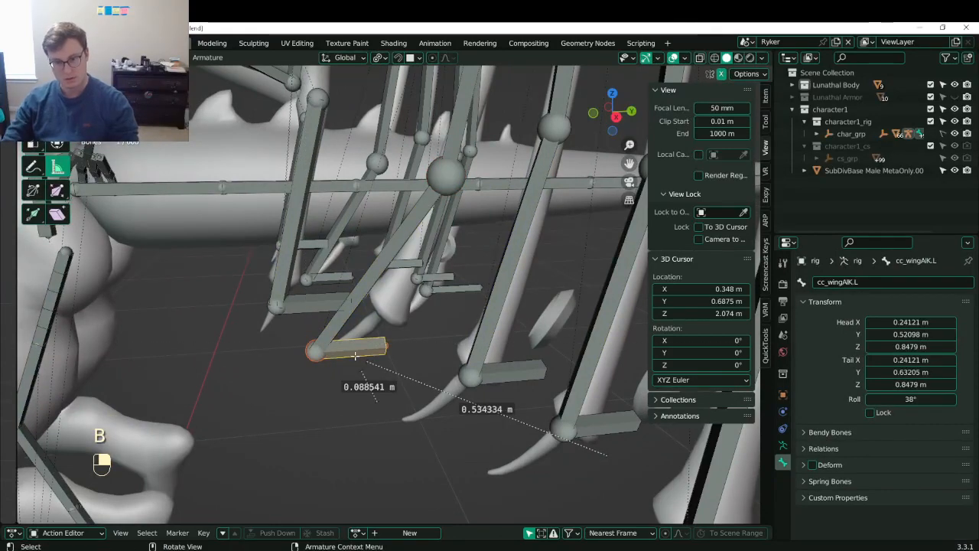
scroll(405, 325, up, 2)
key(Tab)
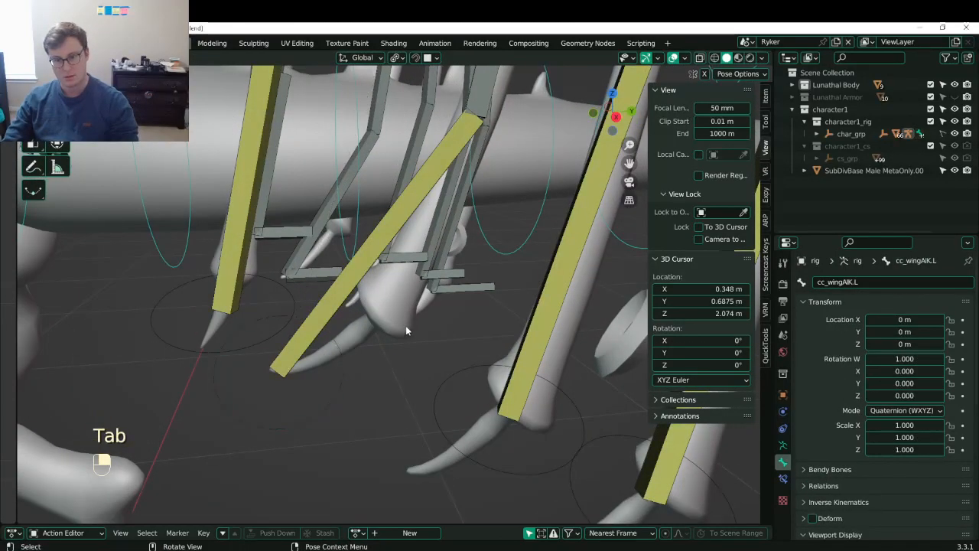
key(Tab)
key(Tab)
- Switch the rig to Object Mode, select the SubDivBase Male MetaOnly.003 body mesh and enter its Edit Mode
key(ctrl+Tab)
click(396, 317)
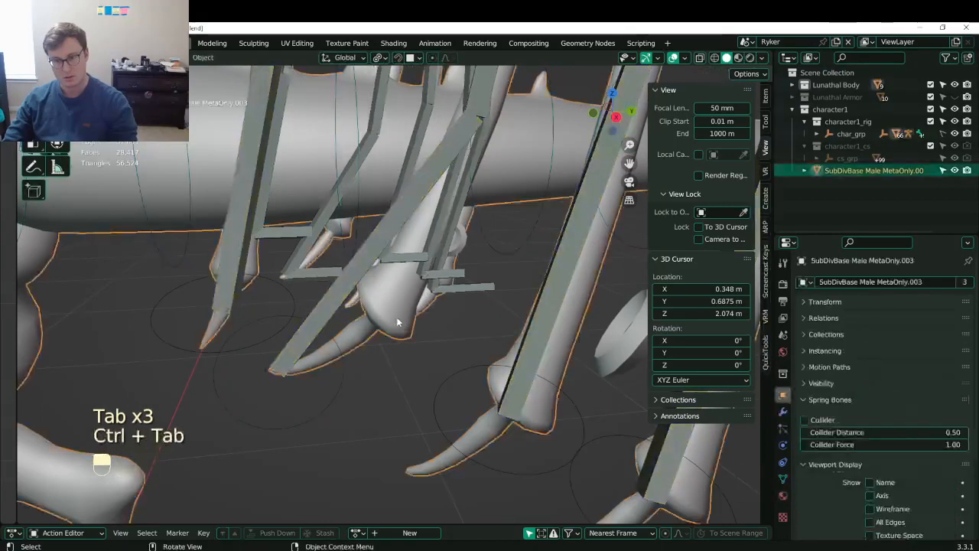
key(Tab)
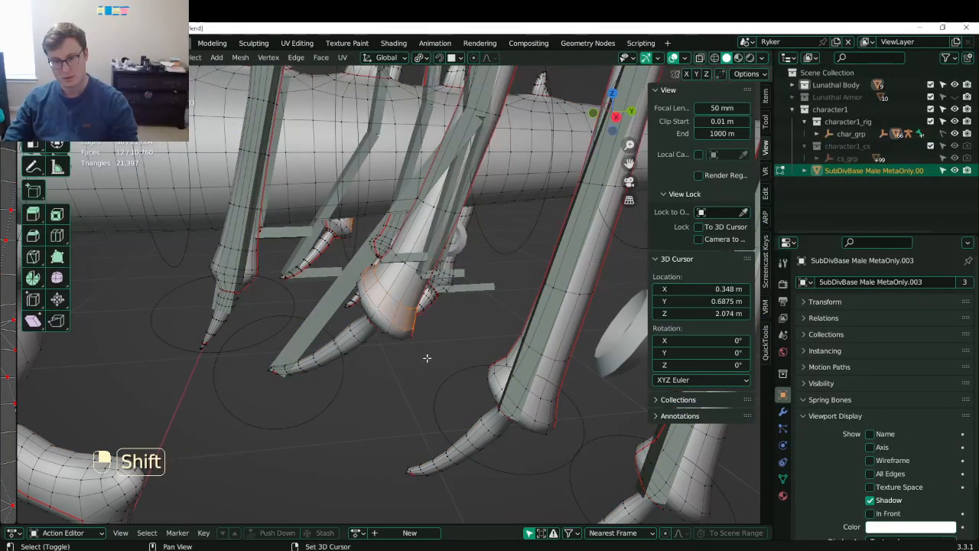
- Snap the 3D cursor to the selected vertices at finger A's claw base, return to Object Mode and select the rig
key(shift+s)
click(409, 426)
key(Tab)
click(341, 394)
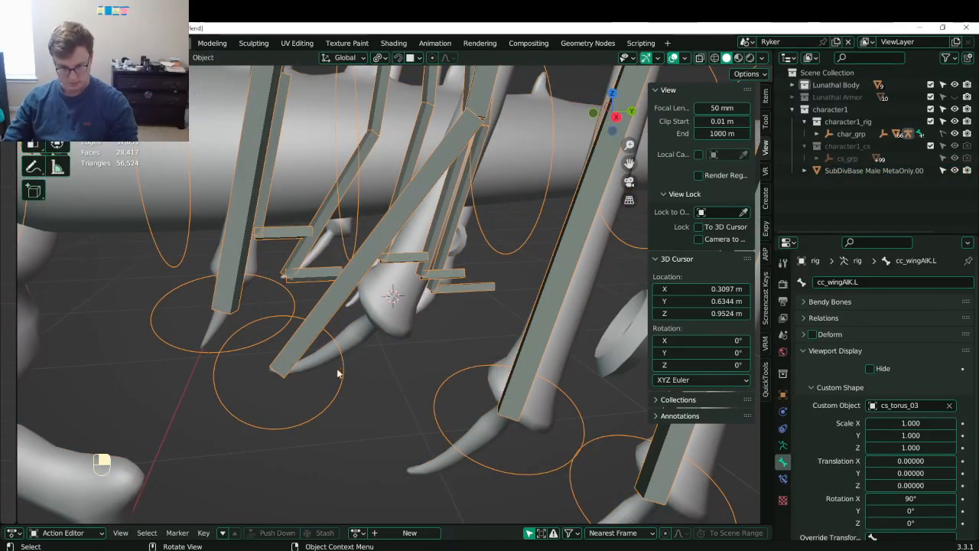
- In the rig's Edit Mode, snap cc_wingAIK.L together with the tail of cc_wingA3.L to the 3D cursor, keeping their offset
key(Tab)
click(281, 371)
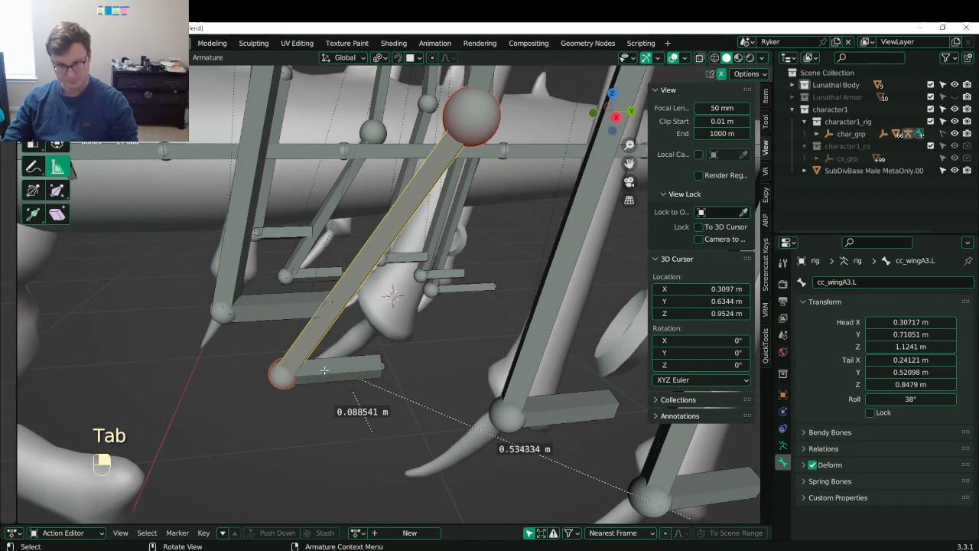
click(313, 371)
drag(393, 410, 368, 389)
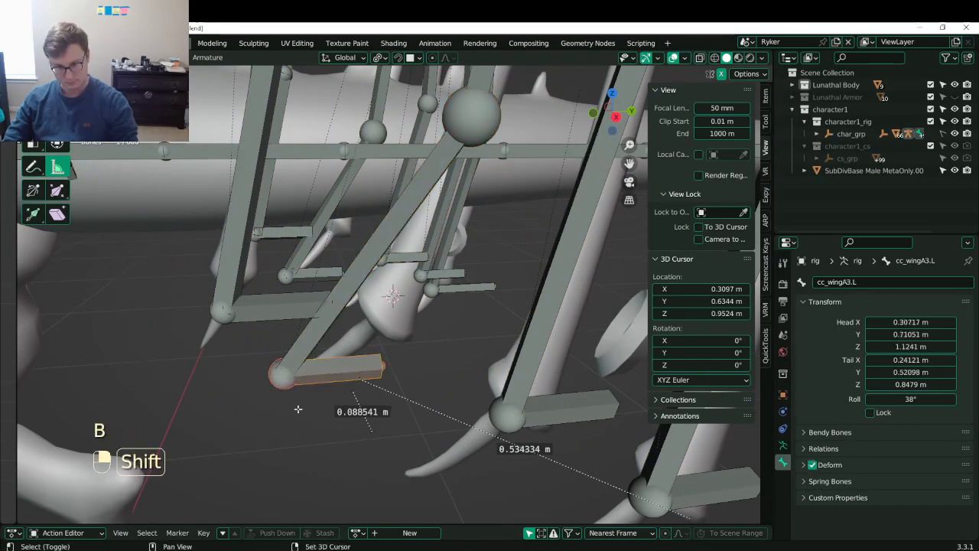
key(shift+s)
click(227, 371)
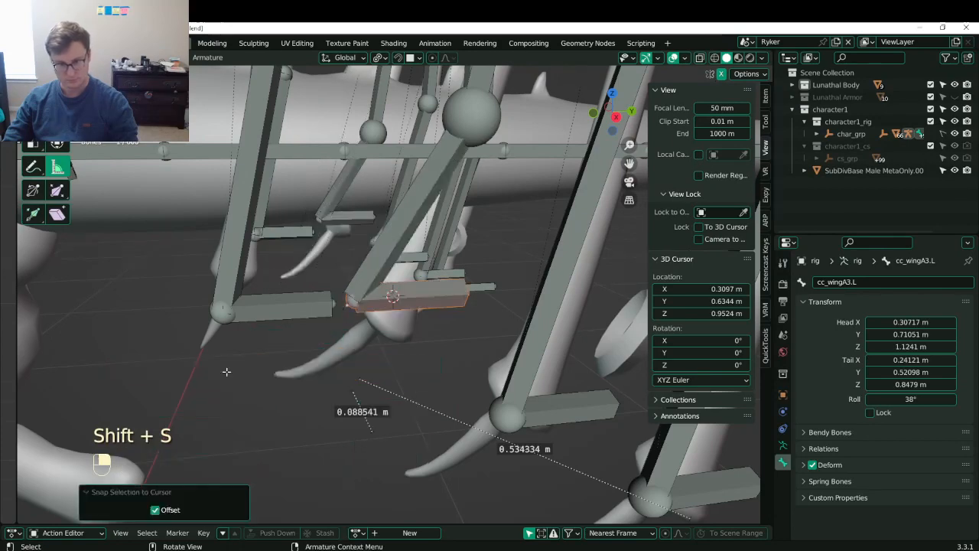
- Select only the joint shared by cc_wingA3.L and cc_wingAIK.L in wireframe and snap it to the 3D cursor, keeping offset
middle_drag(227, 371, 389, 284)
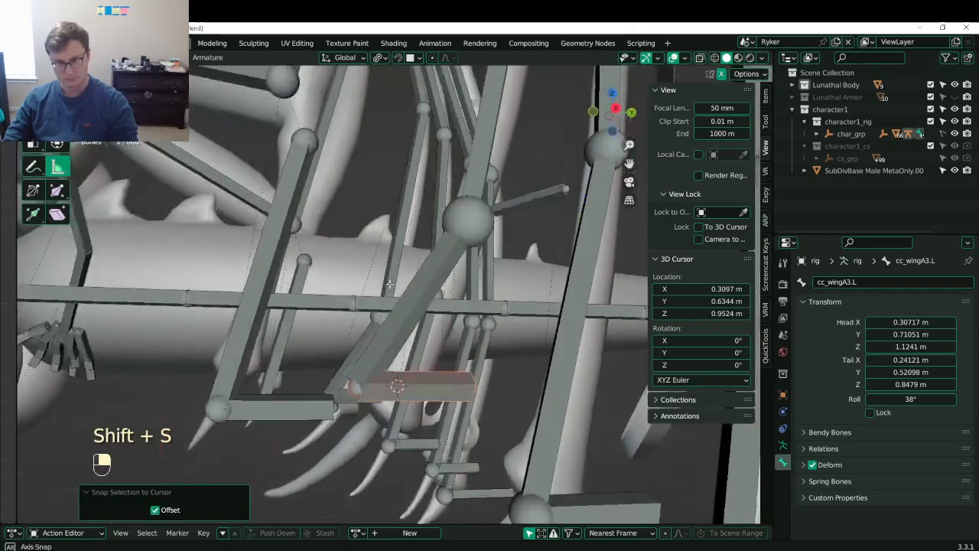
click(363, 394)
click(358, 390)
shift+middle_drag(358, 390, 362, 374)
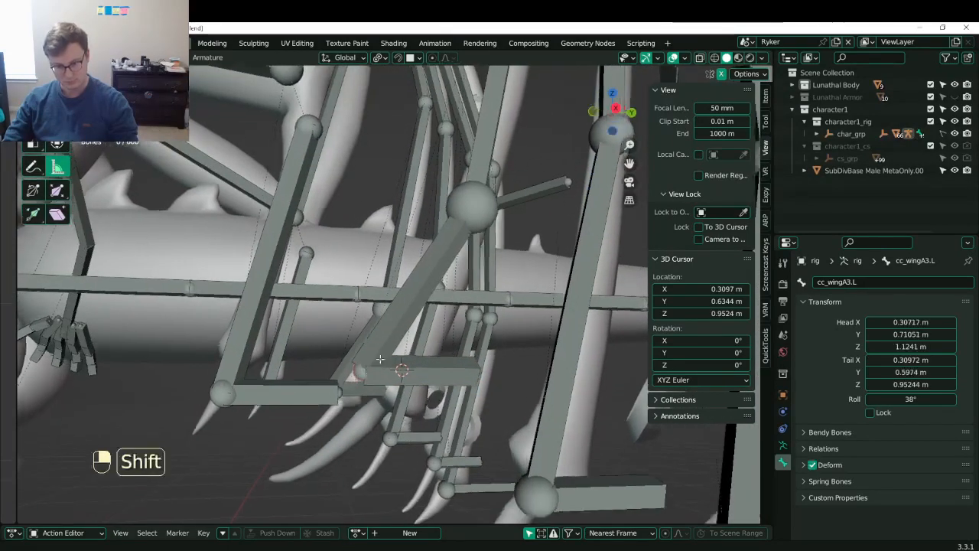
scroll(362, 374, up, 3)
middle_drag(416, 394, 453, 420)
key(z)
middle_drag(243, 348, 324, 353)
shift+click(348, 367)
key(shift+s)
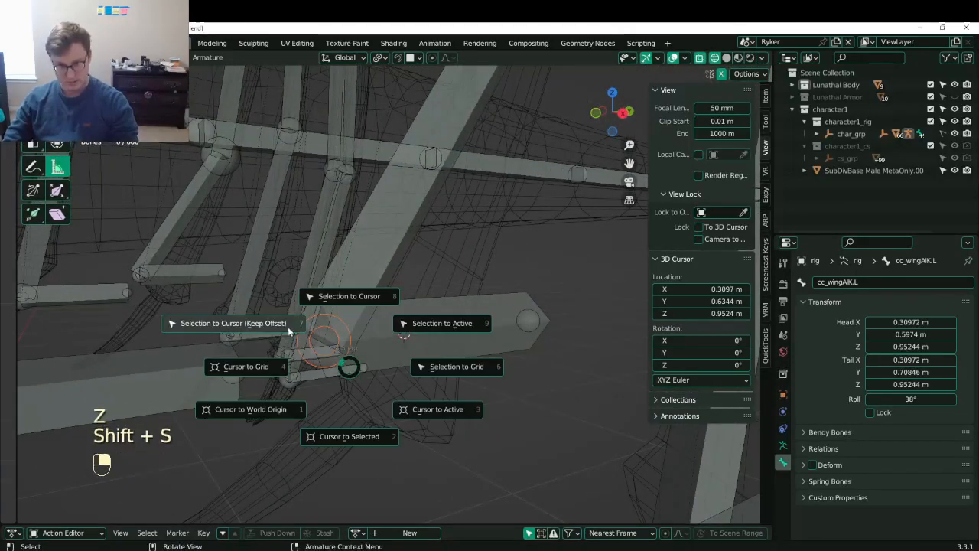
click(296, 328)
- Move the tail of cc_wingAIK.L along the Y axis to lengthen the control bone
click(537, 322)
scroll(509, 355, down, 4)
mouse_move(537, 322)
middle_down()
mouse_move(510, 354)
mouse_move(495, 339)
mouse_move(494, 308)
mouse_move(507, 312)
mouse_move(470, 335)
middle_up()
key(g)
key(y)
click(535, 341)
- Return the rig to Object Mode, restore Solid shading and save Lunathal.blend
key(Tab)
key(ctrl+s)
key(z)
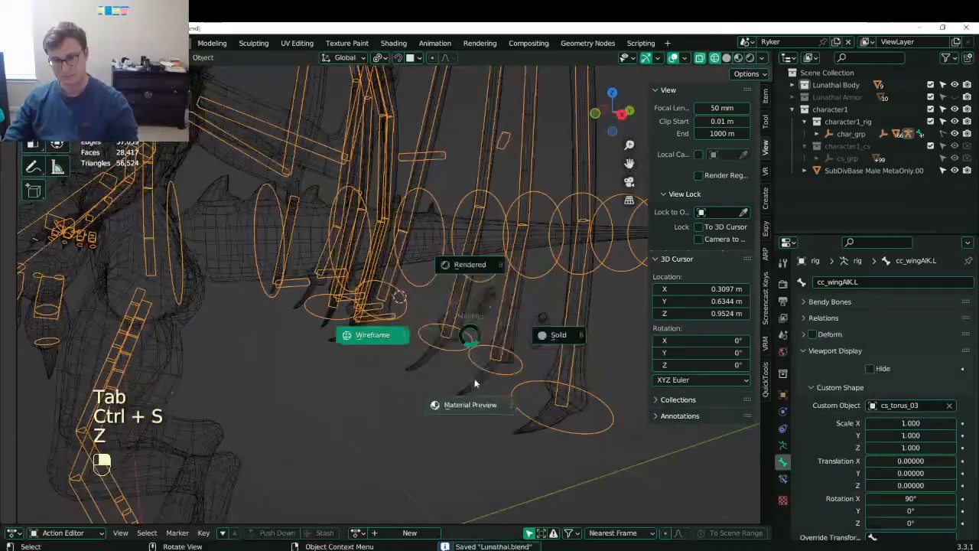
click(471, 390)
mouse_move(471, 390)
middle_down()
mouse_move(488, 323)
mouse_move(454, 348)
mouse_move(459, 378)
mouse_move(490, 415)
mouse_move(470, 408)
mouse_move(488, 342)
mouse_move(437, 388)
middle_up()
key(z)
click(504, 351)
scroll(451, 380, down, 4)
key(ctrl+s)
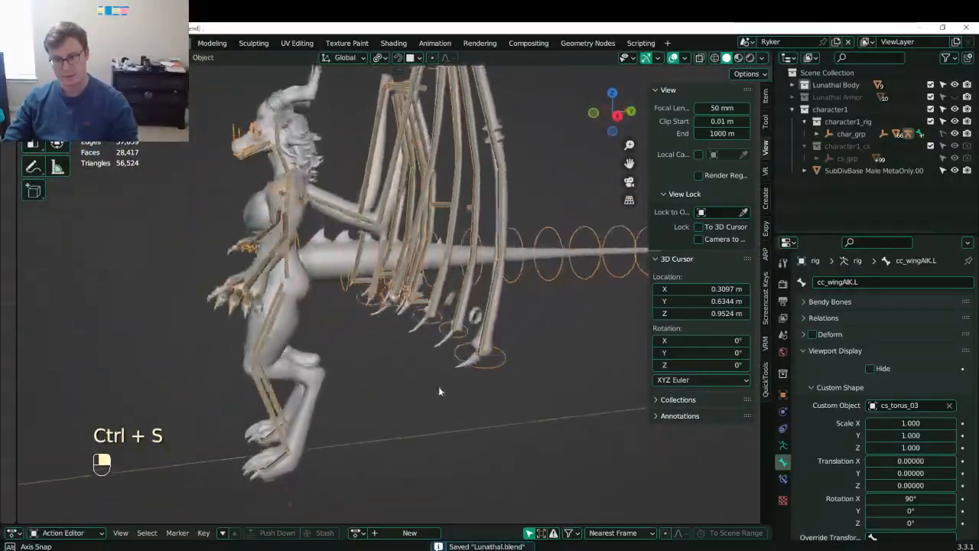
- Select the small wing finger's vertices just above its claw in the body mesh's Edit Mode and snap the 3D cursor to them
scroll(389, 339, up, 8)
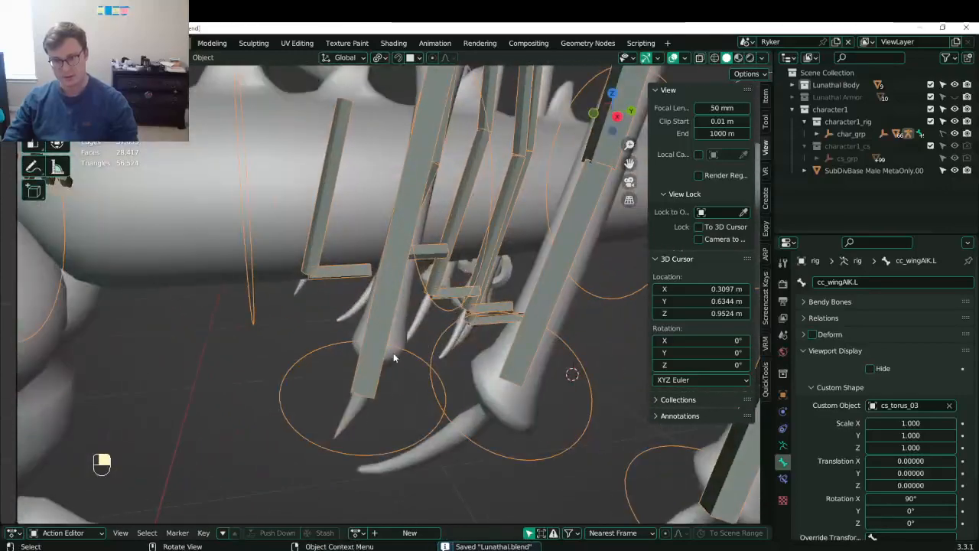
click(394, 354)
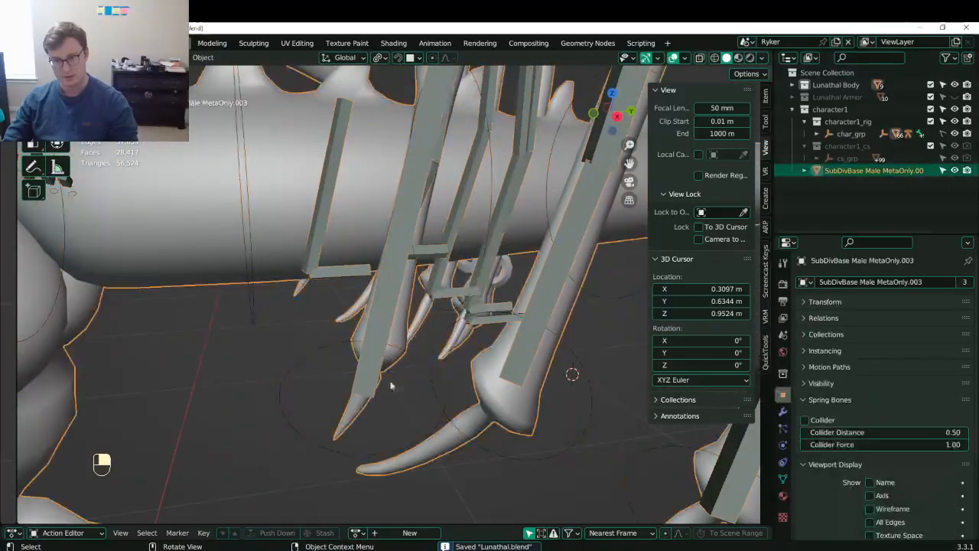
scroll(389, 386, down, 1)
shift+middle_drag(373, 440, 372, 400)
click(371, 387)
scroll(389, 340, up, 2)
click(400, 308)
key(Tab)
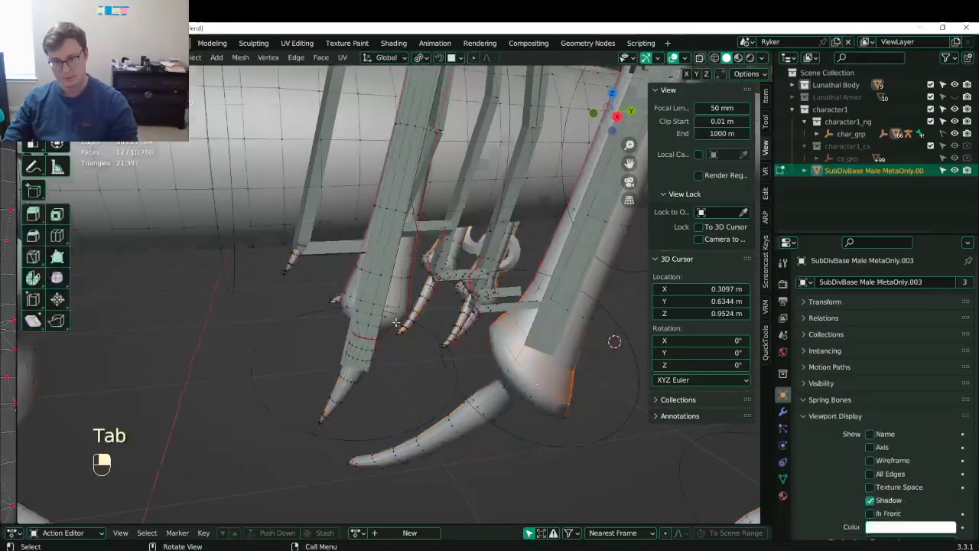
key(shift+s)
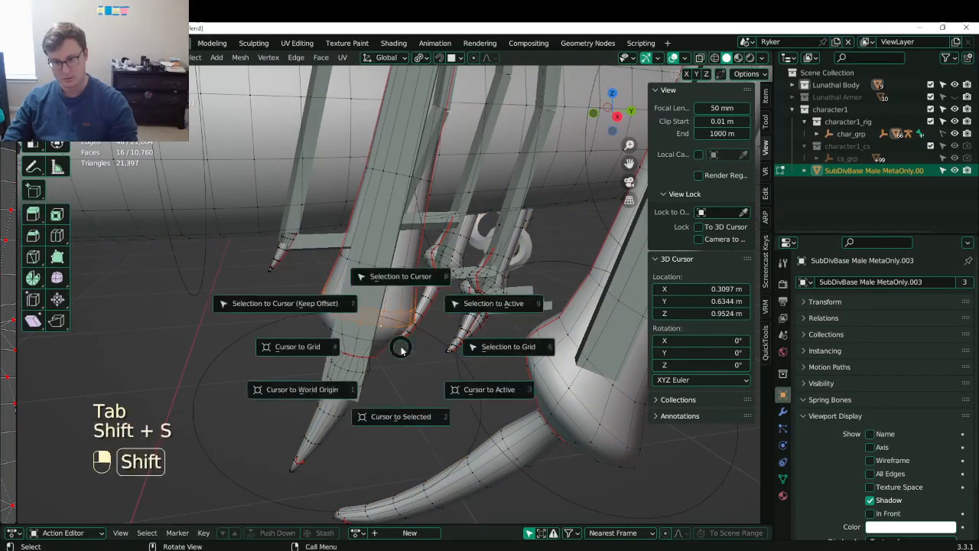
click(395, 415)
- Leave the mesh's Edit Mode, enter the rig's Edit Mode, select cc_wingSmall.IK.L and switch to Wireframe shading
key(Tab)
click(364, 368)
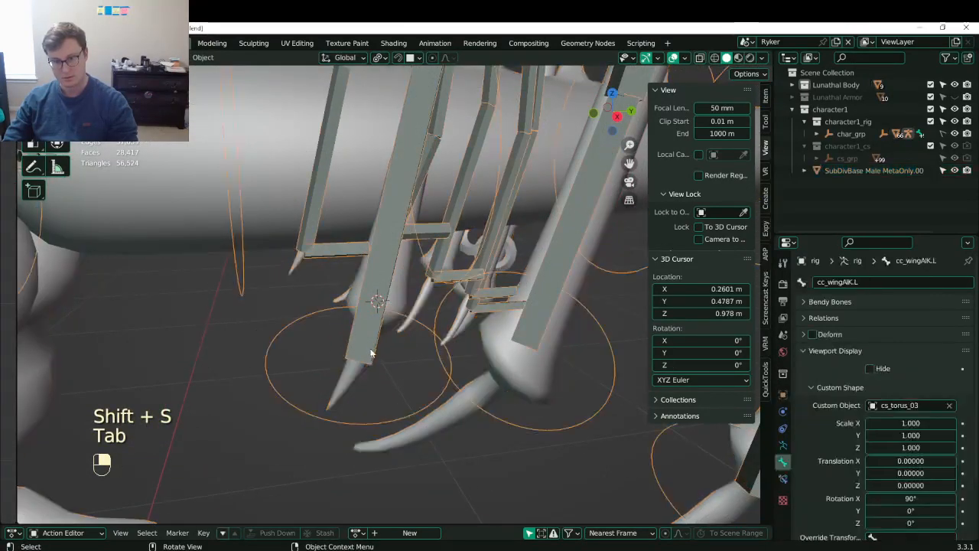
key(Tab)
click(366, 375)
key(z)
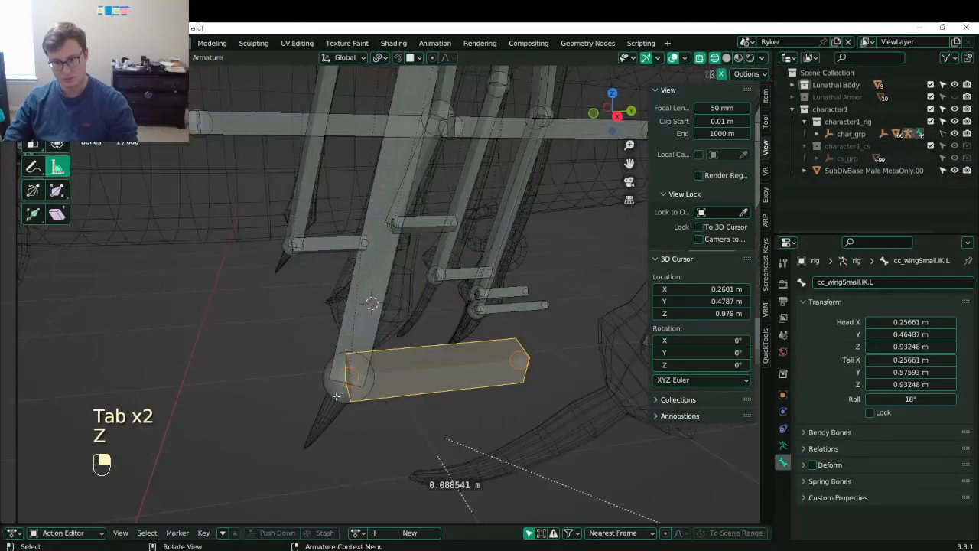
- Try to snap only the head joint of cc_wingSmall.IK.L to the 3D cursor with its offset kept
click(333, 390)
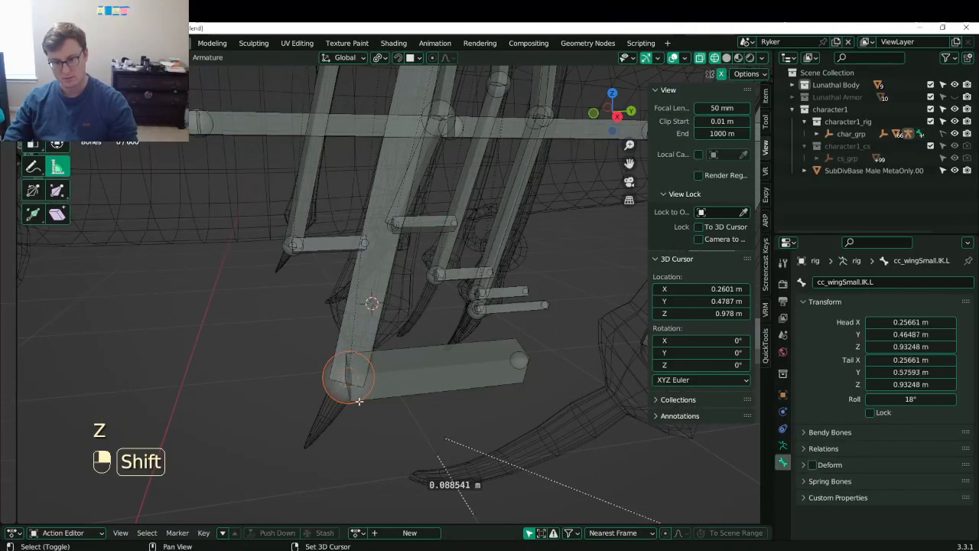
key(shift+s)
click(298, 364)
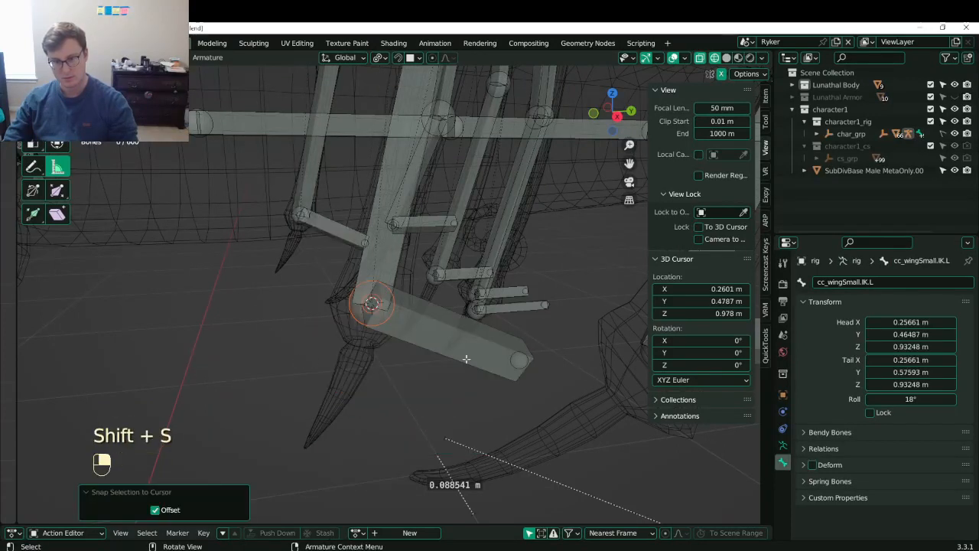
key(ctrl+z)
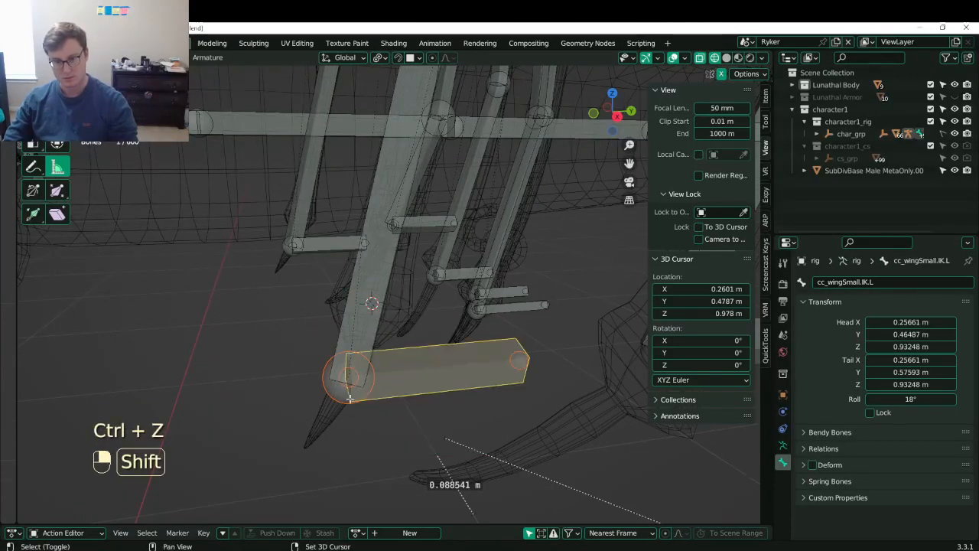
- Snap cc_wingSmall.IK.L with the tail of cc_wingSmall.L to the 3D cursor keeping offset, and snap their shared joint onto the cursor
shift+click(344, 402)
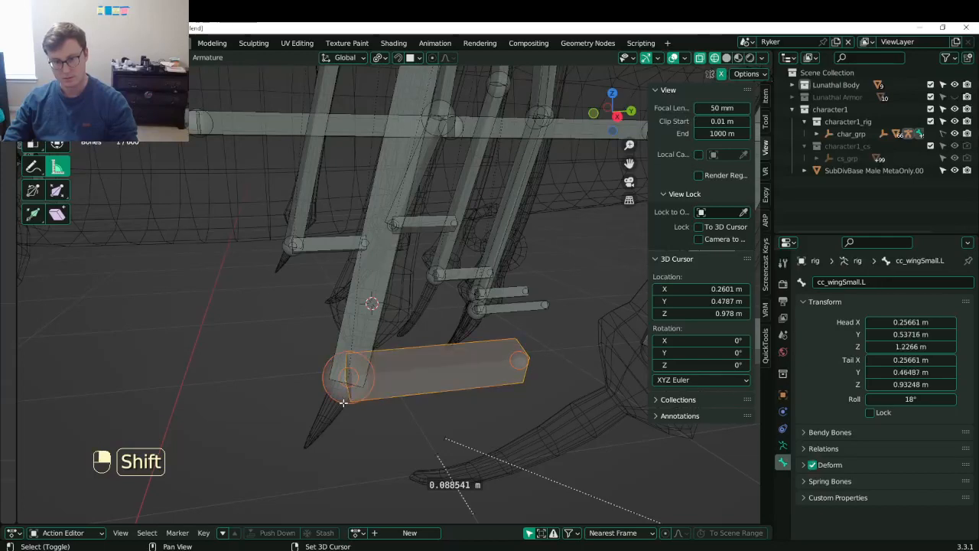
key(shift+s)
click(289, 364)
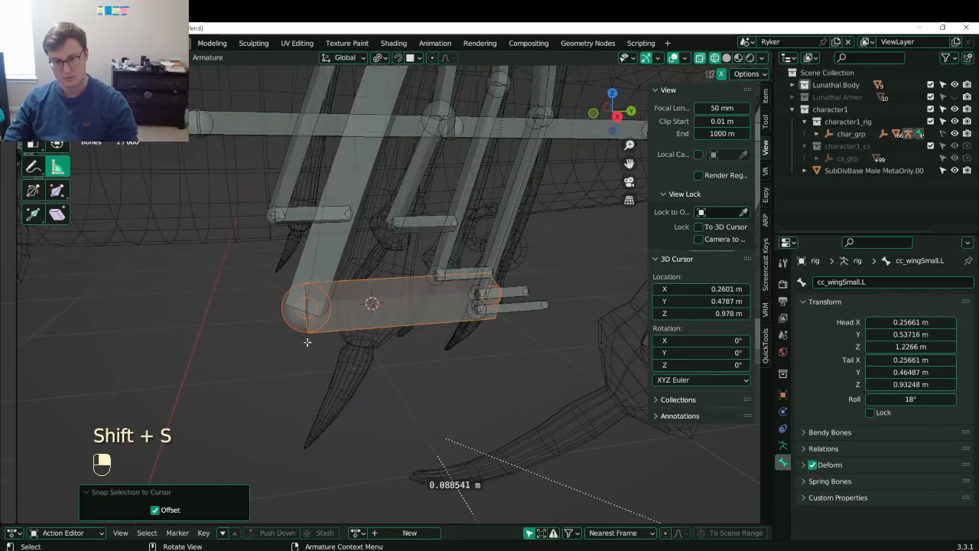
click(300, 317)
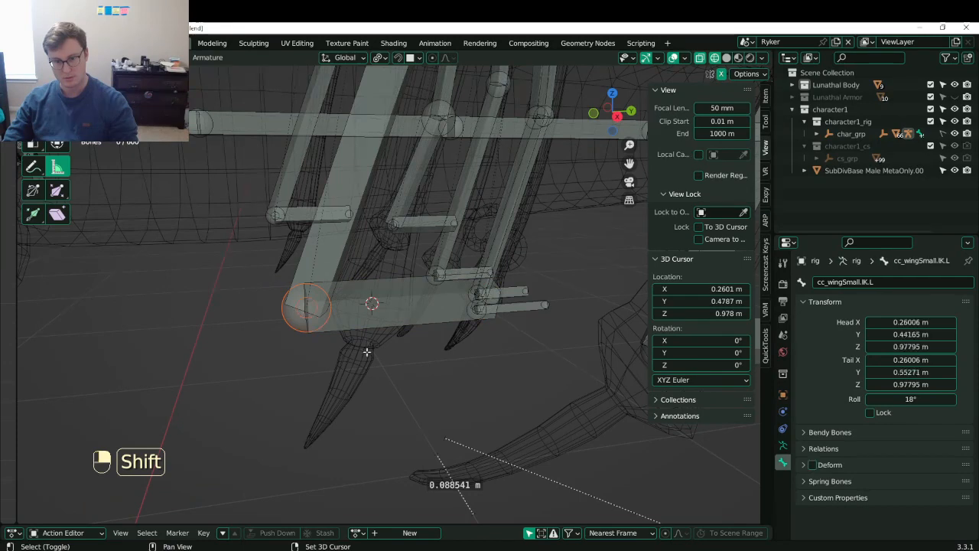
key(shift+s)
click(365, 280)
- Move the tail of cc_wingSmall.IK.L by about 0.018 m along Y
middle_drag(451, 314, 429, 339)
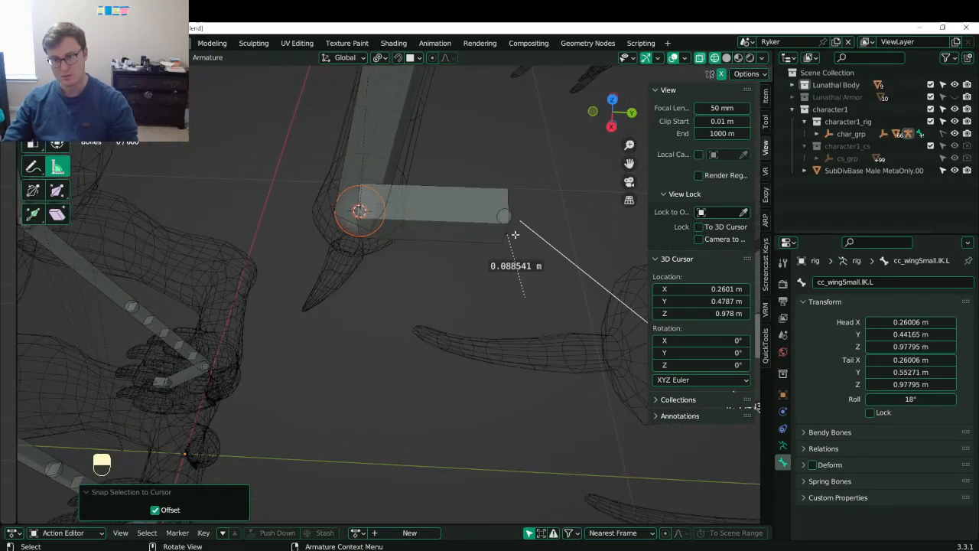
click(505, 216)
key(g)
click(539, 218)
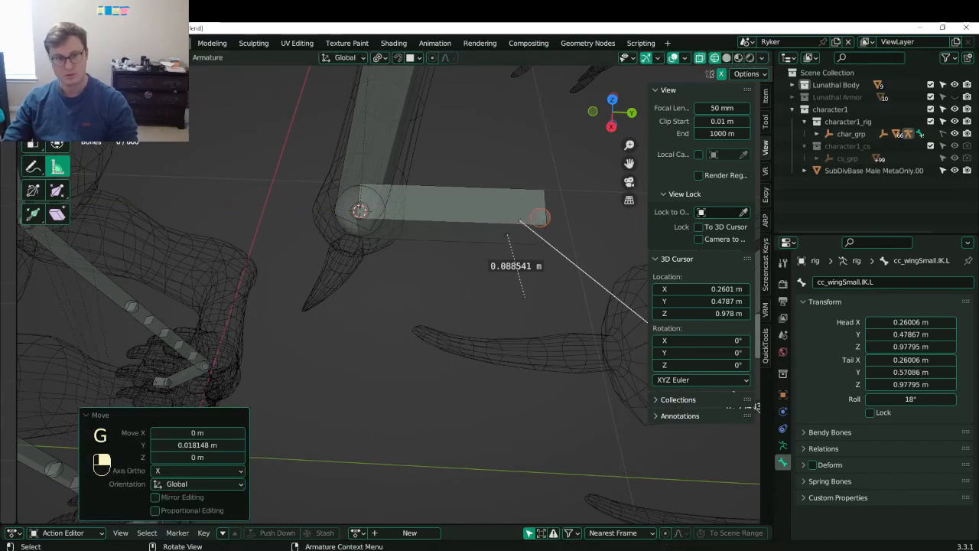
- Leave the rig's Edit Mode, switch the viewport back to Solid shading and save the file
scroll(447, 334, down, 8)
key(Tab)
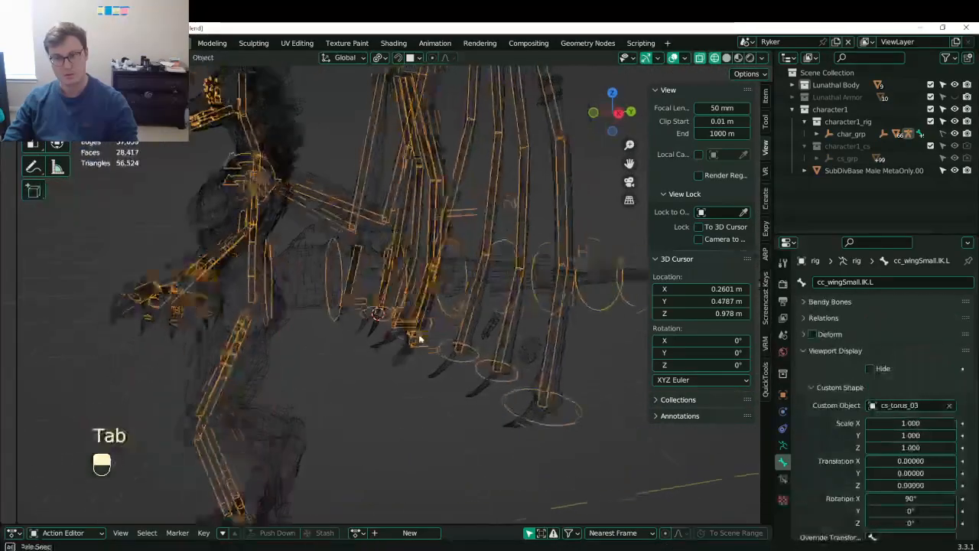
key(ctrl+s)
key(z)
click(397, 399)
key(z)
click(528, 371)
middle_drag(536, 374, 421, 482)
key(ctrl+s)
- Enter Pose Mode and move cc_wingMainIK.L by about 0.127 m in X, 0.168 m in Y and -0.143 m in Z
scroll(421, 459, down, 3)
key(ctrl+Tab)
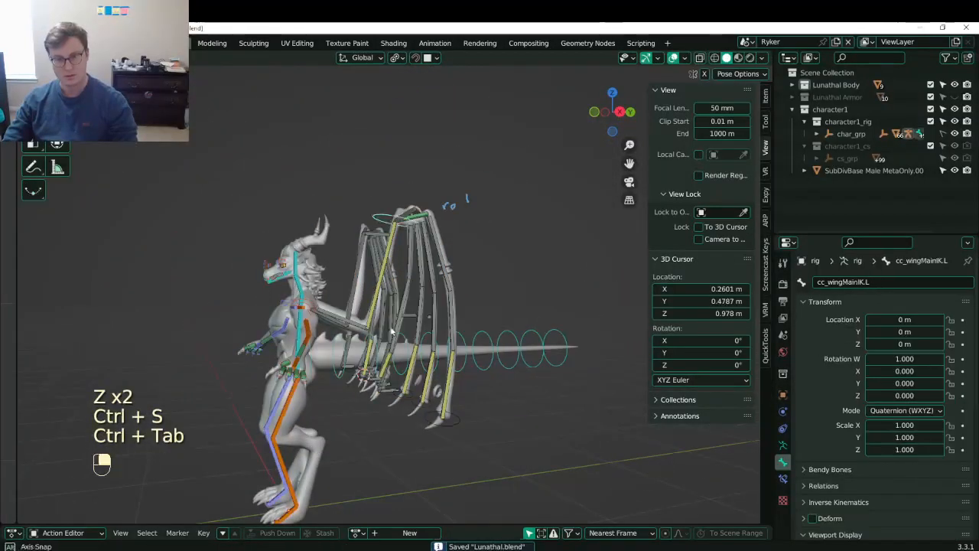
key(g)
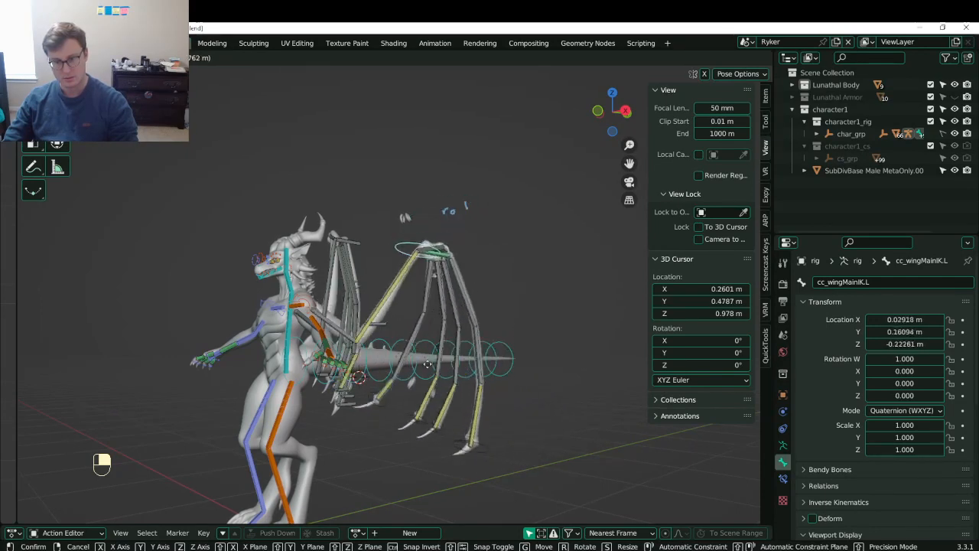
click(357, 376)
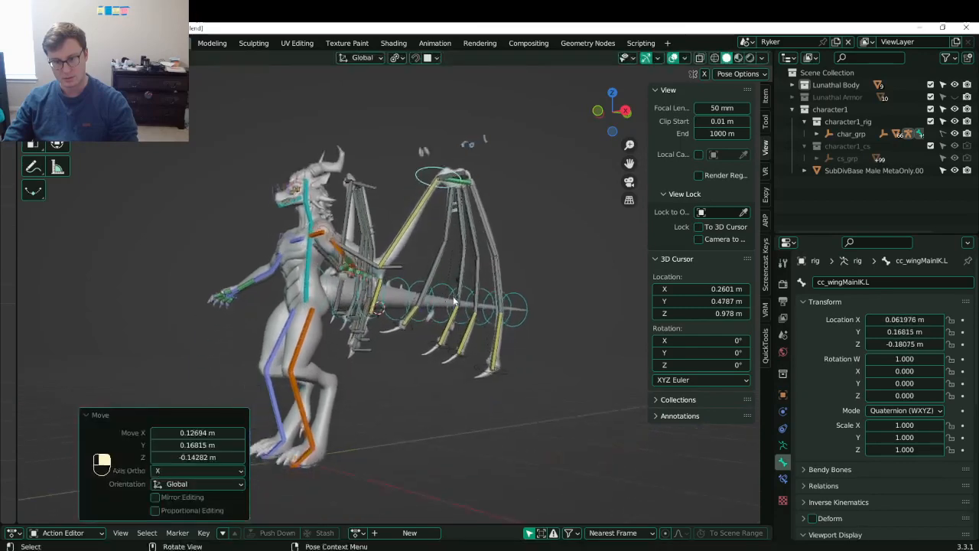
- Move cc_wingSmall.IK.L to test the small finger, ending at a location of about X 0.061, Y 0.096, Z -0.159 m
middle_drag(358, 375, 385, 360)
click(421, 337)
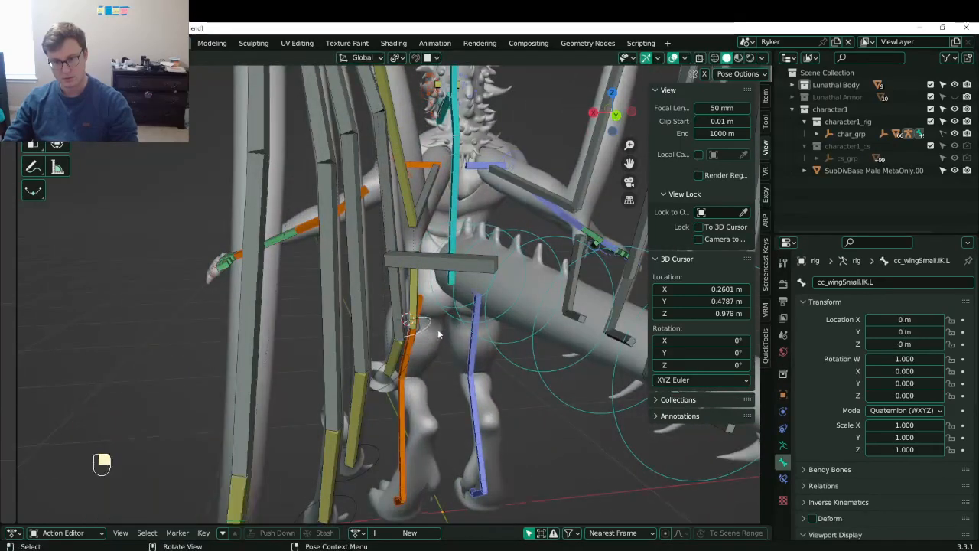
scroll(436, 345, up, 1)
key(g)
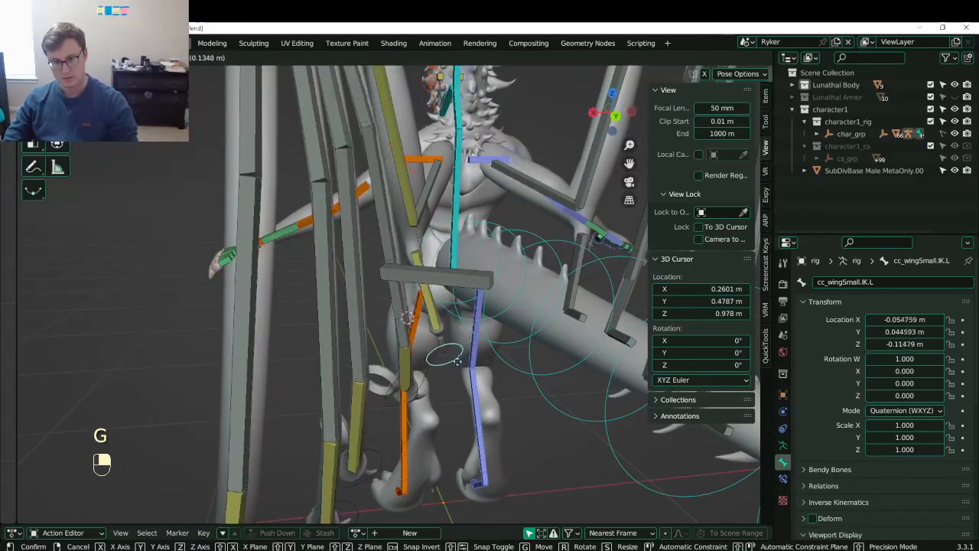
click(428, 356)
middle_drag(429, 357, 511, 381)
shift+middle_drag(511, 381, 456, 374)
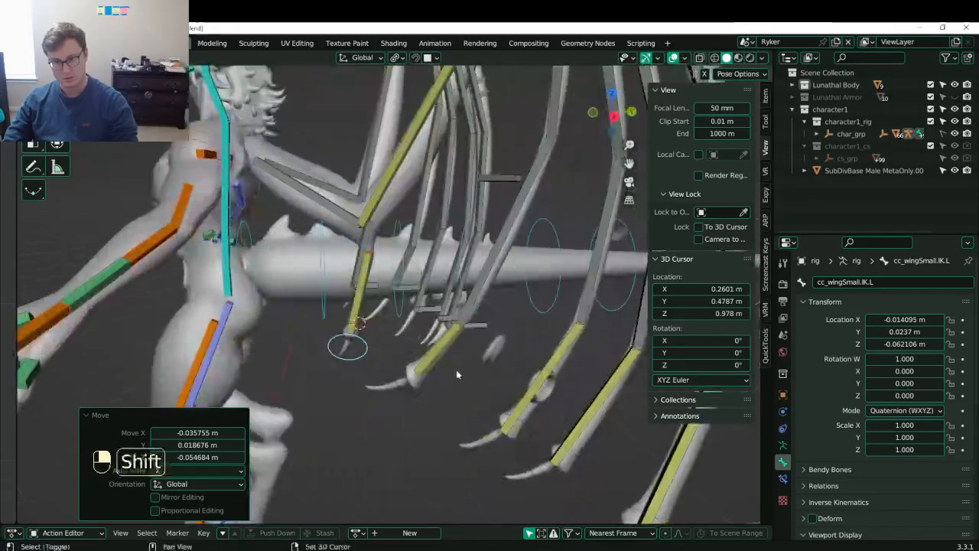
key(g)
click(417, 416)
scroll(393, 333, down, 5)
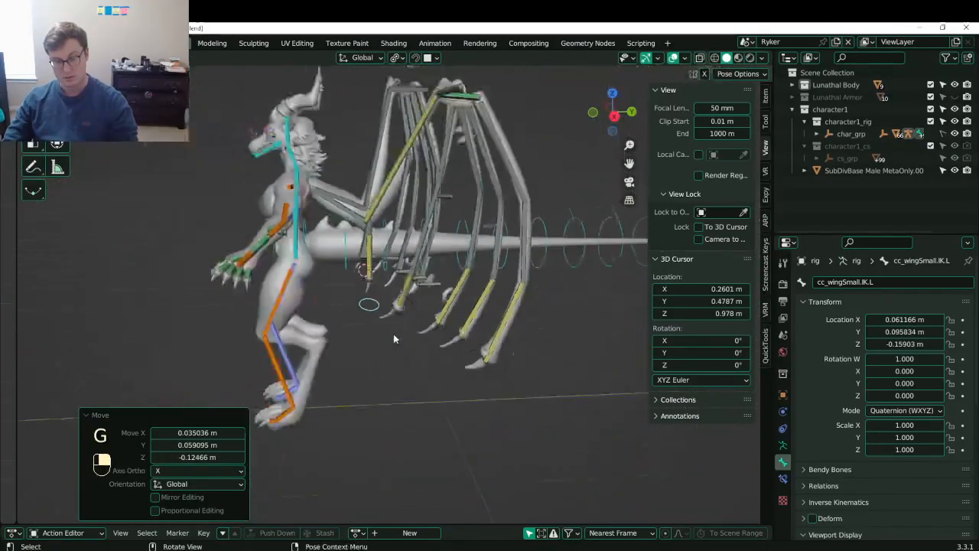
middle_drag(394, 334, 484, 349)
click(493, 339)
key(g)
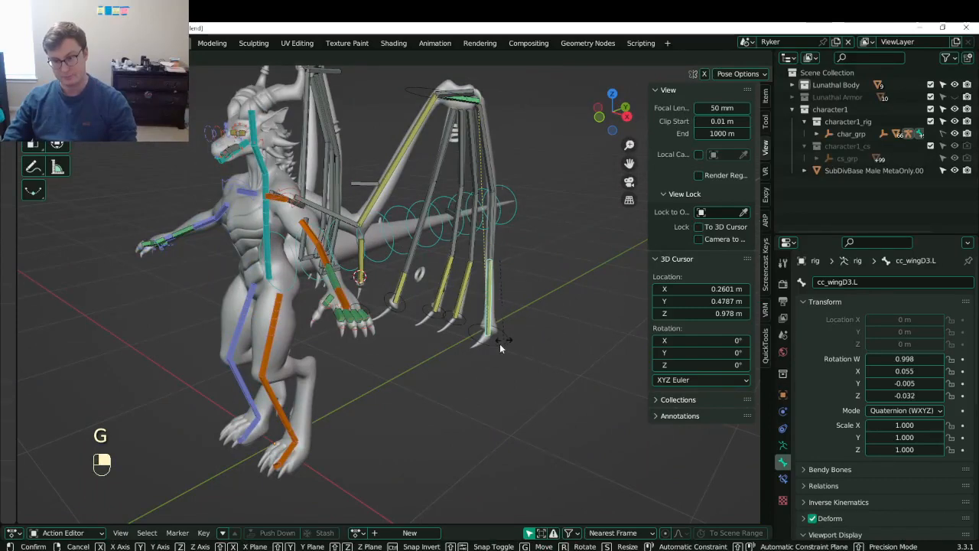
right_click(499, 344)
click(505, 339)
key(g)
right_click(563, 330)
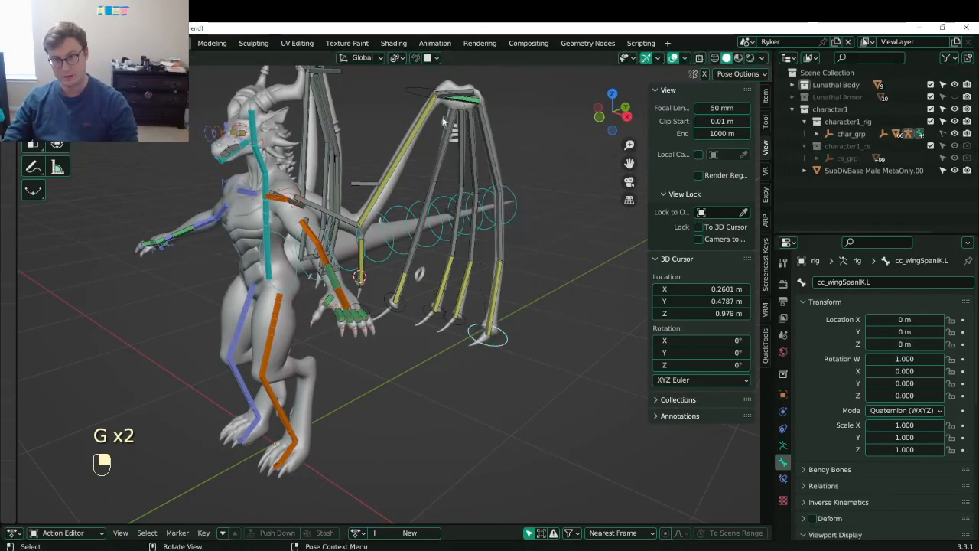
- Rotate cc_wingMainIK.L by about -30.9° in the view plane and rotate it again to spread the wing fingers
click(426, 99)
key(r)
click(563, 262)
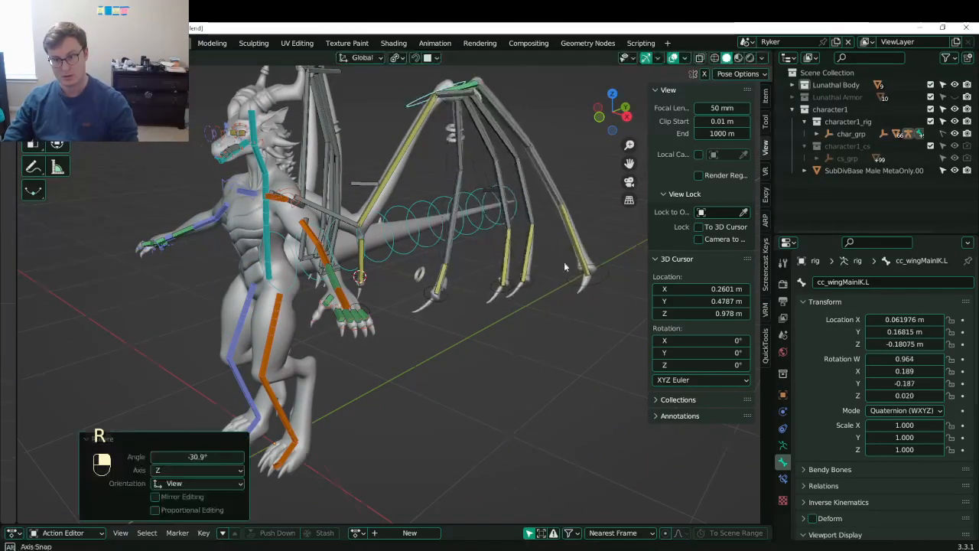
key(r)
middle_drag(564, 262, 366, 264)
click(567, 275)
- Move the pole bone cc_wingDPOLE.L by about -0.396 m in X, -0.096 m in Y and -0.044 m in Z
click(366, 263)
key(g)
key(x)
click(425, 279)
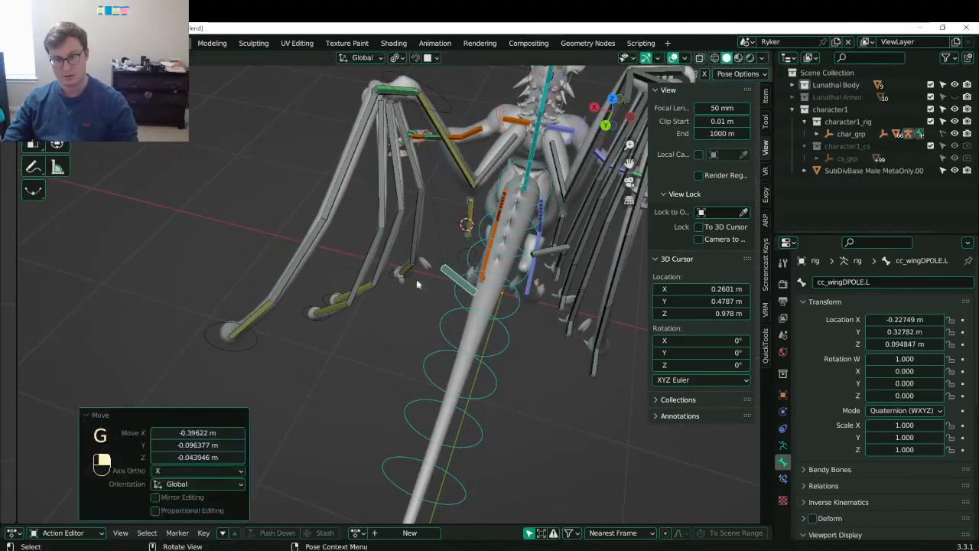
- Clear the rotation and location of all pose bones to reset the wing, and save the file
mouse_move(424, 280)
middle_down()
mouse_move(590, 228)
mouse_move(490, 236)
mouse_move(425, 226)
mouse_move(253, 255)
mouse_move(229, 299)
mouse_move(241, 344)
mouse_move(429, 283)
middle_up()
key(a)
key(r)
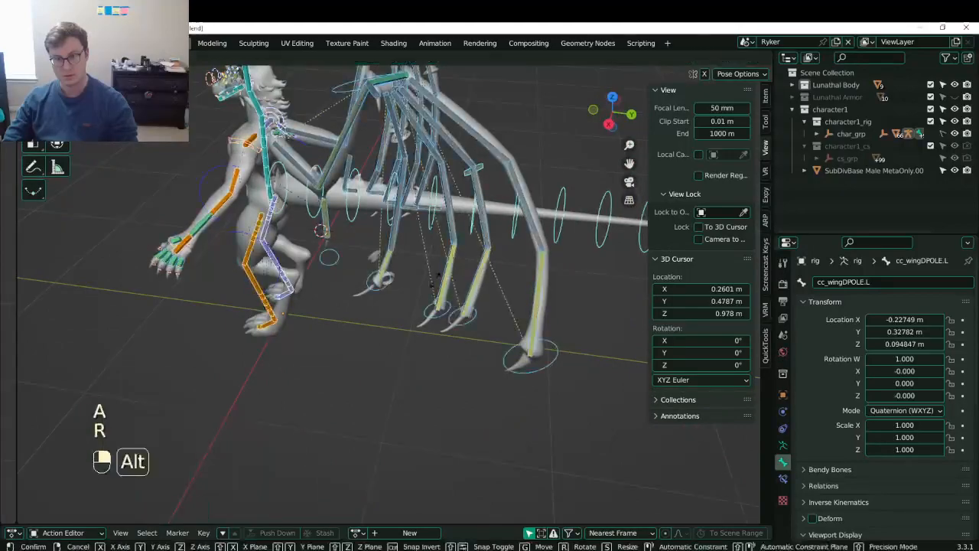
right_click(435, 280)
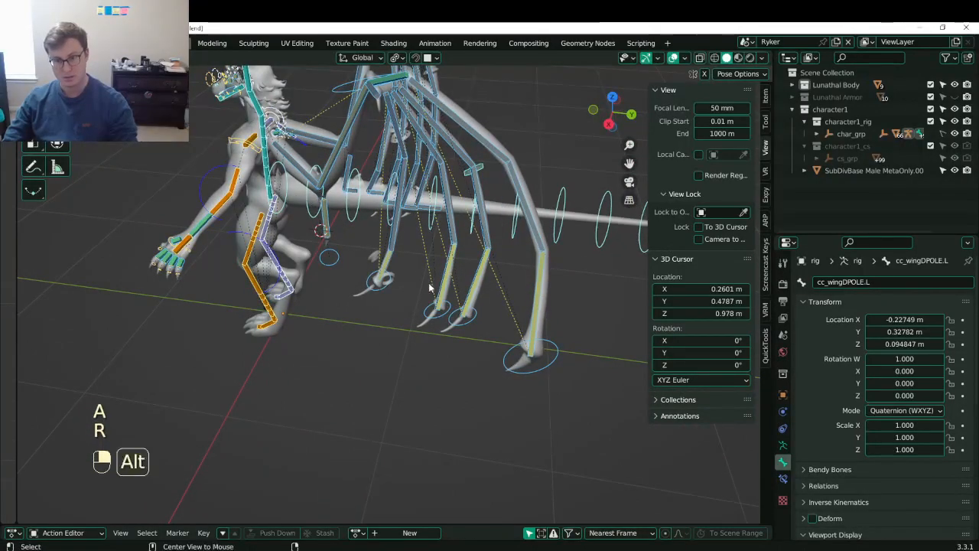
key(alt+r)
key(alt+g)
middle_drag(332, 306, 349, 352)
key(ctrl+s)
scroll(380, 270, up, 3)
scroll(348, 349, down, 3)
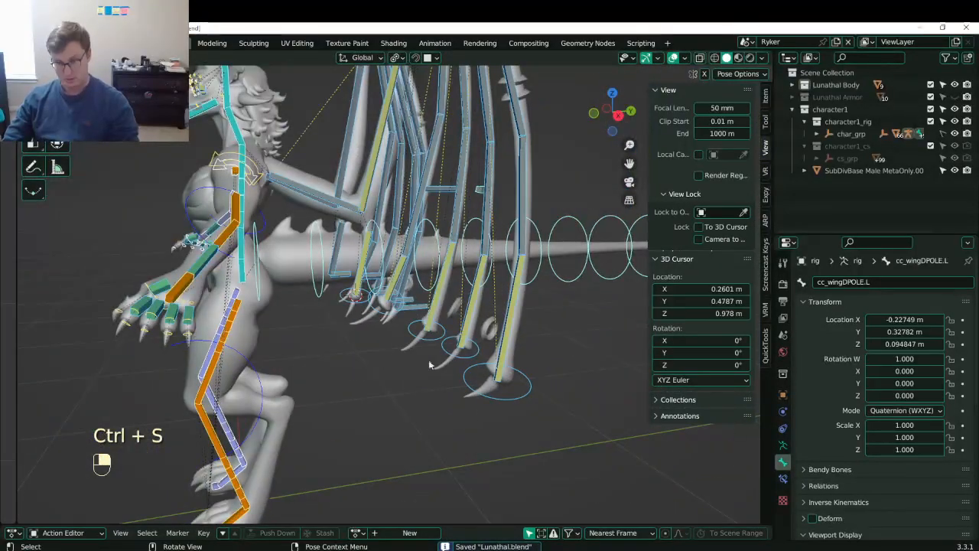
- Move the five left wing finger IK controls at the claw bases to the third bone layer and save the file
click(472, 396)
scroll(474, 398, up, 4)
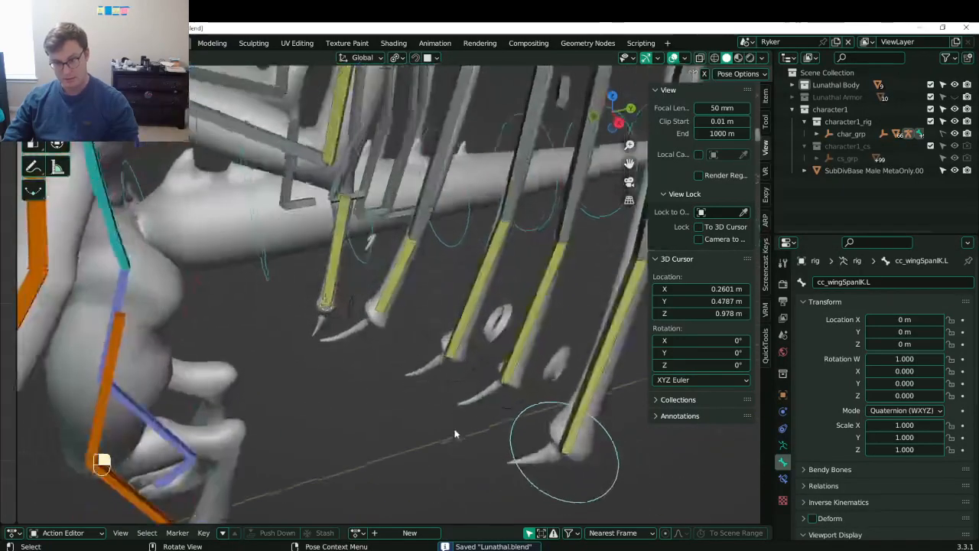
shift+click(485, 393)
shift+click(422, 356)
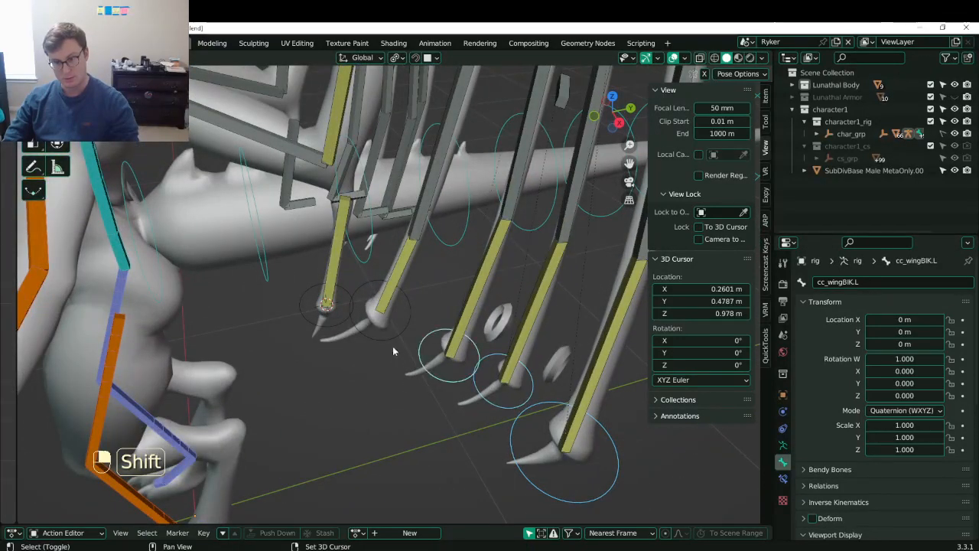
shift+click(353, 314)
key(m)
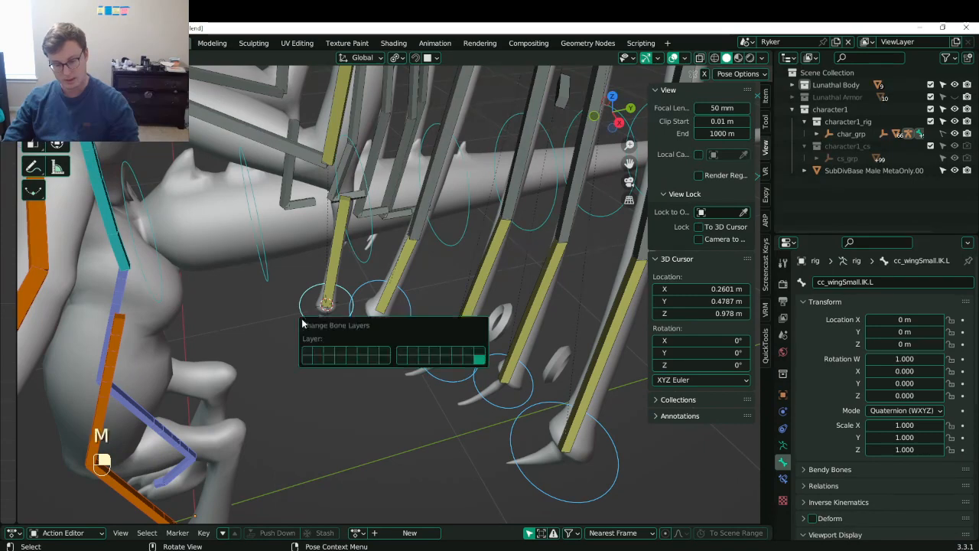
click(332, 354)
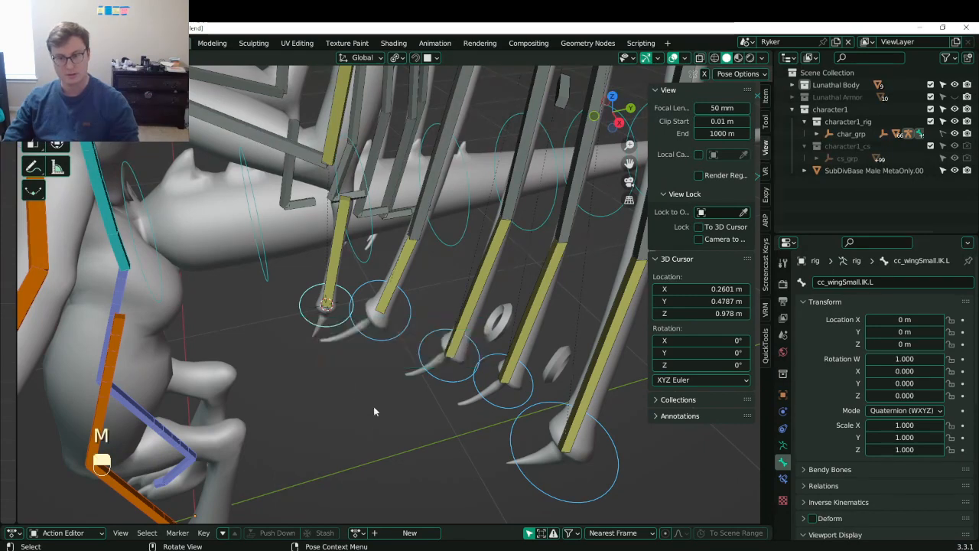
scroll(373, 406, down, 5)
key(ctrl+s)
middle_drag(392, 331, 455, 376)
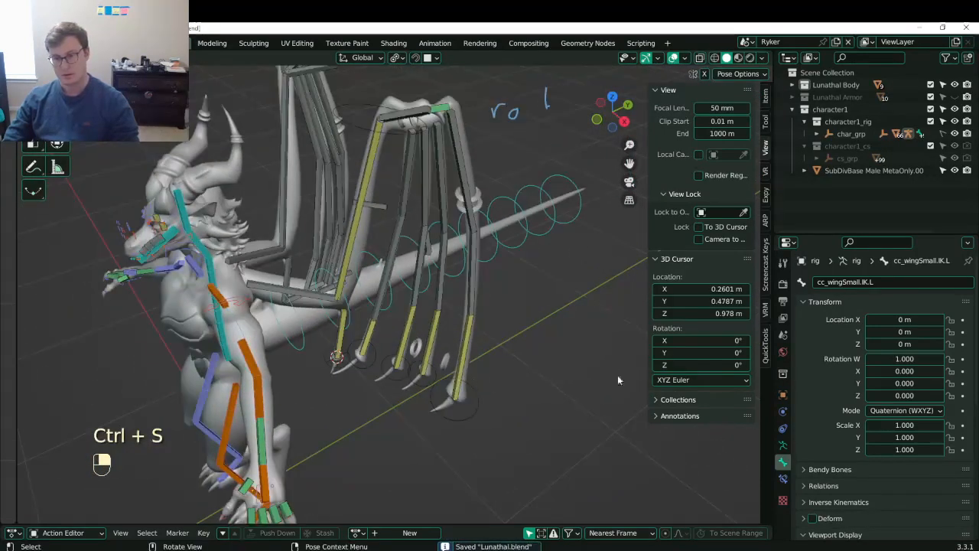
- Show only the armature's third bone layer in the viewport
click(468, 331)
click(783, 445)
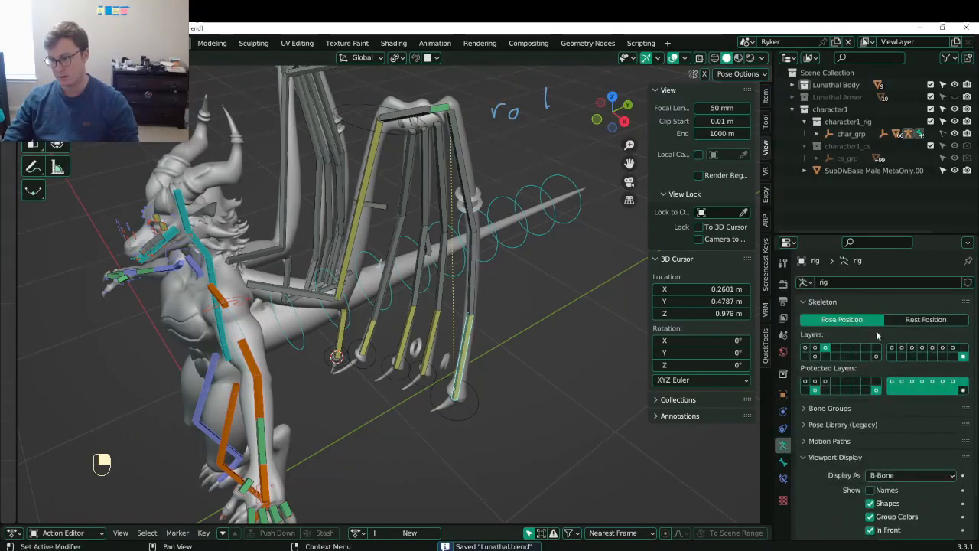
click(825, 349)
scroll(430, 411, down, 3)
middle_drag(430, 411, 488, 404)
scroll(457, 321, up, 3)
scroll(465, 371, down, 3)
- In Pose Mode, rotate cc_wingMainIK.L by about -31.5° in the view plane and move it to test the wing
key(ctrl+Tab)
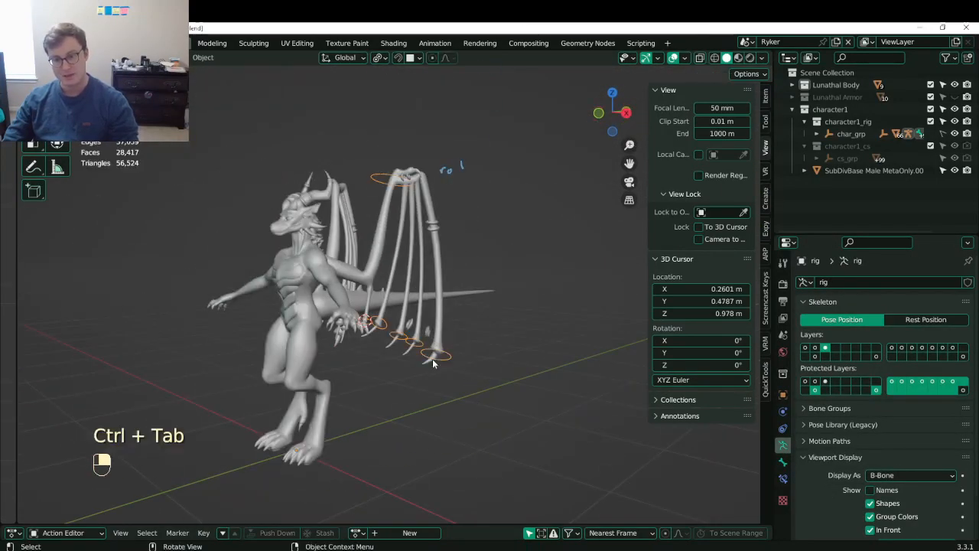
key(r)
right_click(428, 206)
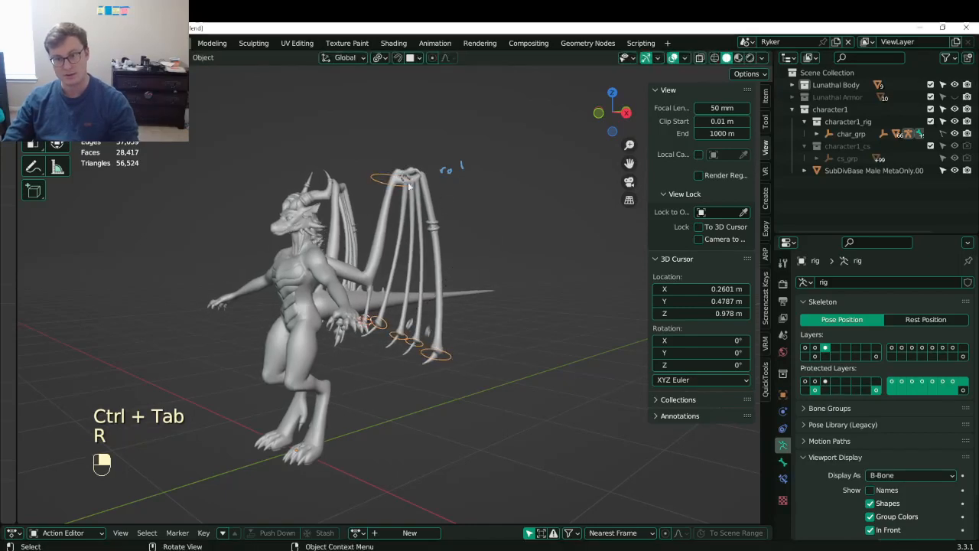
click(411, 203)
click(387, 181)
key(ctrl+Tab)
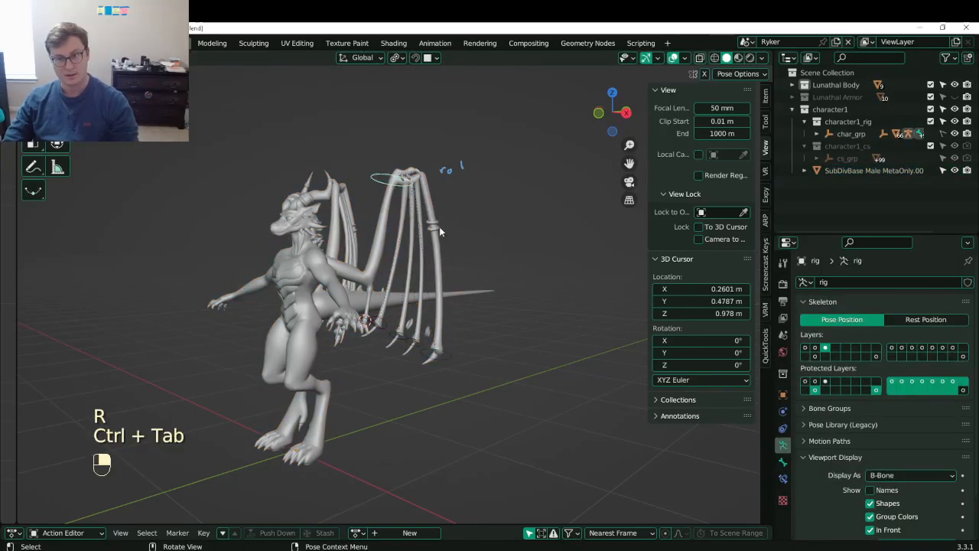
key(r)
click(468, 244)
key(g)
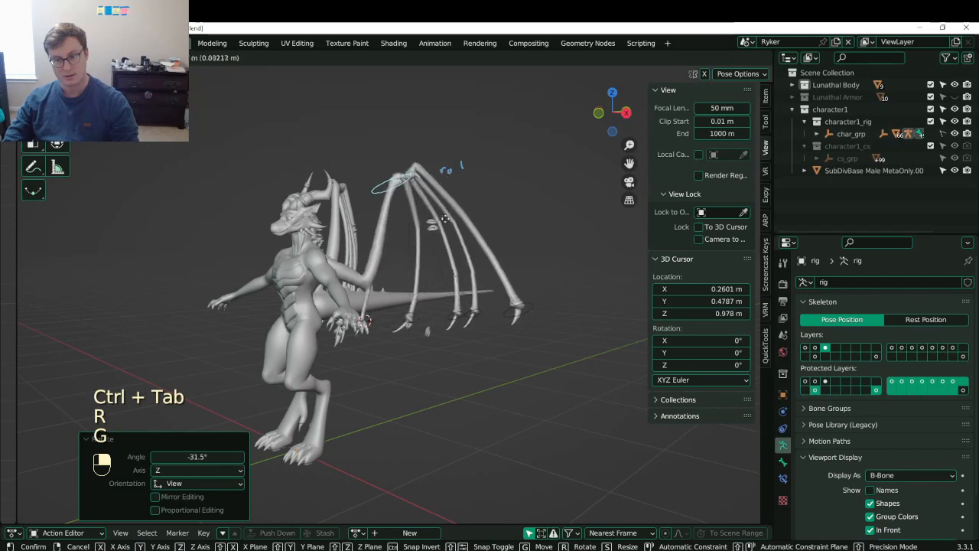
click(440, 190)
- Clear the rotation and location of all visible wing controls
middle_drag(440, 189, 487, 312)
key(a)
key(alt+r)
scroll(487, 313, up, 3)
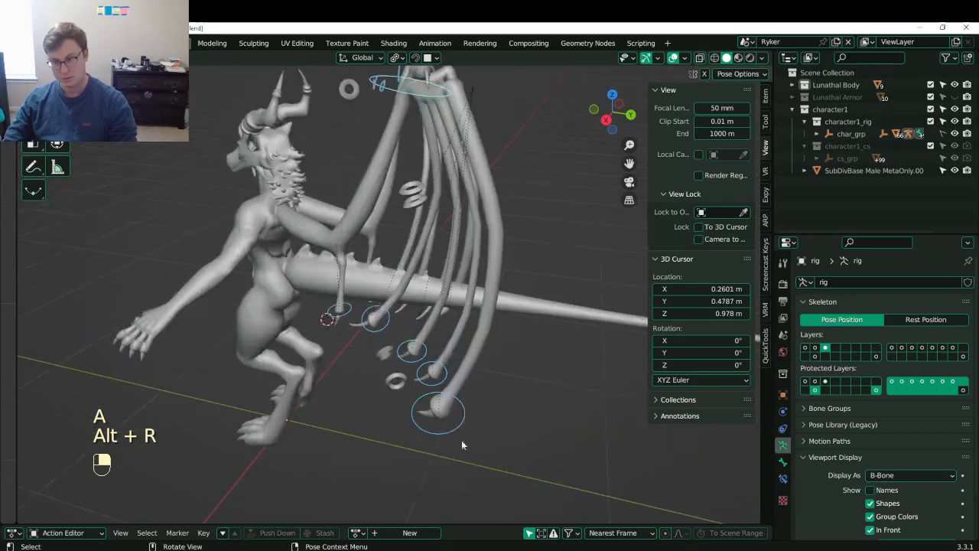
key(alt+g)
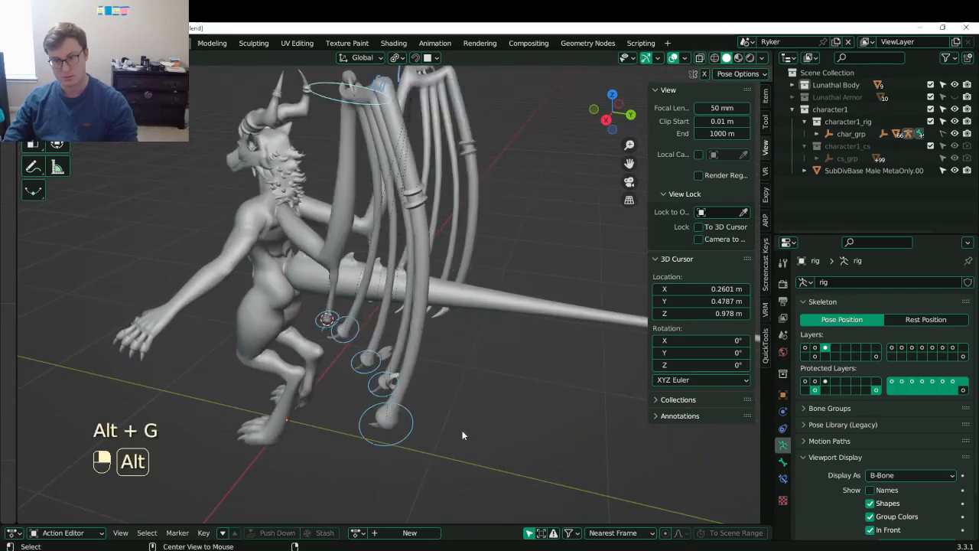
key(alt+r)
- Inspect the bone settings and custom shapes of the left wing finger IK controls and save the file
click(782, 462)
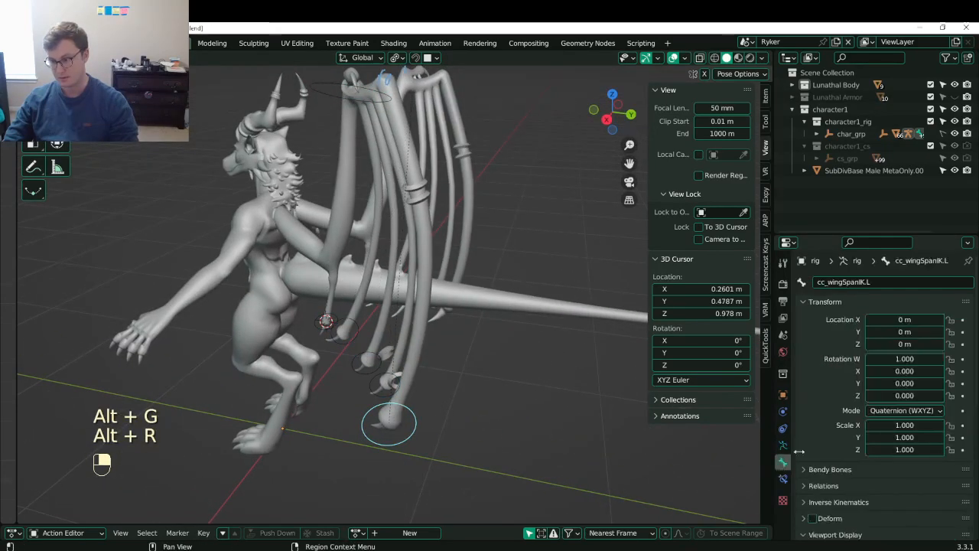
click(352, 372)
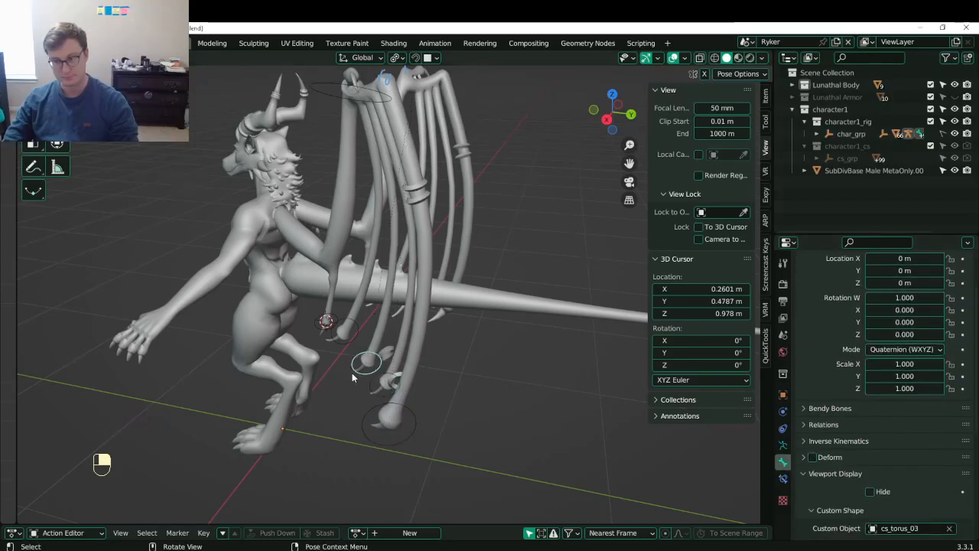
click(339, 347)
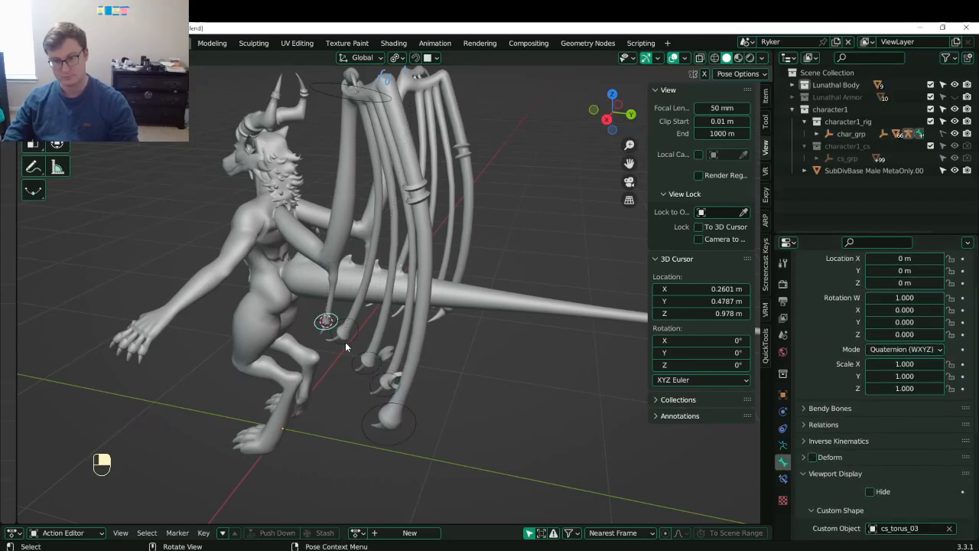
key(ctrl+s)
middle_drag(348, 345, 756, 455)
key(ctrl+s)
scroll(844, 379, up, 2)
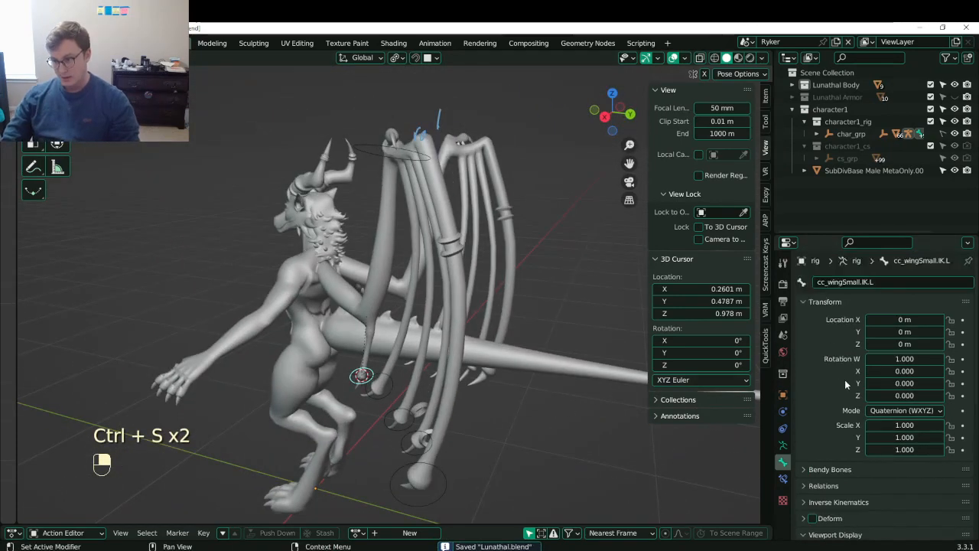
middle_drag(597, 401, 443, 409)
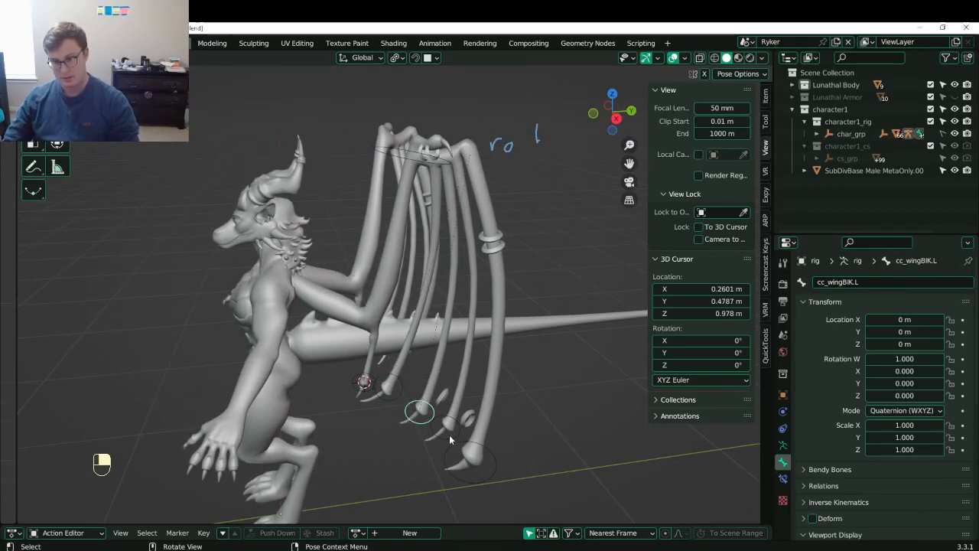
click(449, 435)
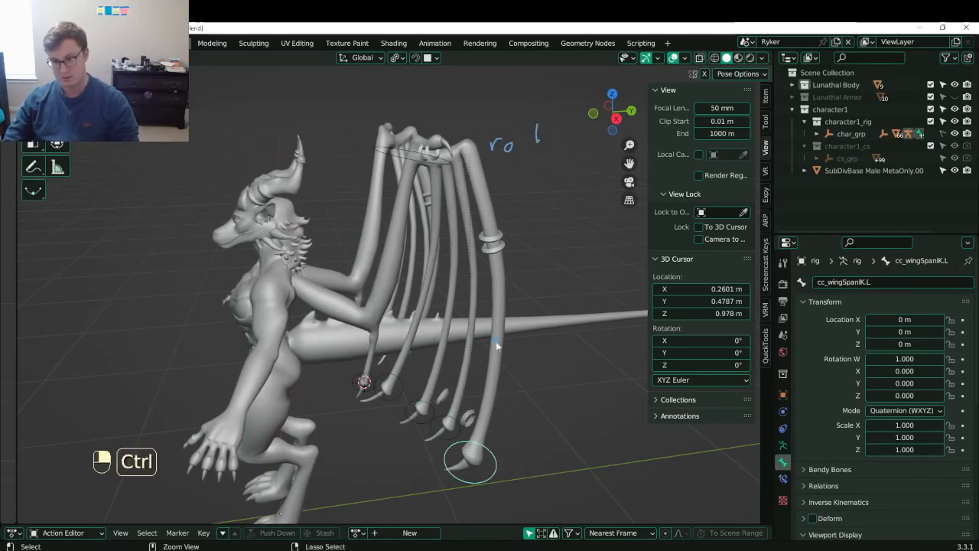
key(ctrl+s)
- Examine the custom shape settings of cc_wingMainIK.L and the wings from behind, and save the file
middle_drag(498, 346, 323, 279)
scroll(367, 314, up, 3)
middle_drag(408, 345, 389, 352)
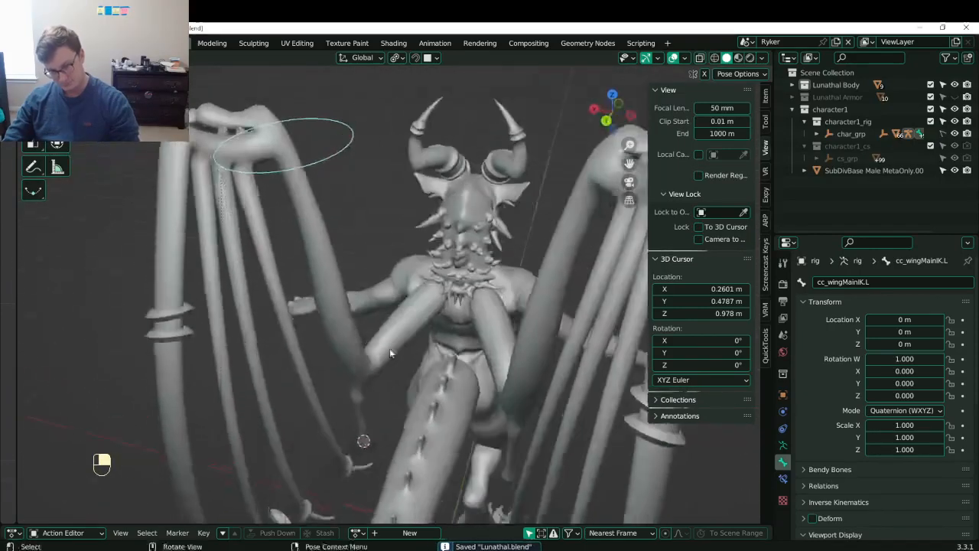
scroll(490, 341, down, 3)
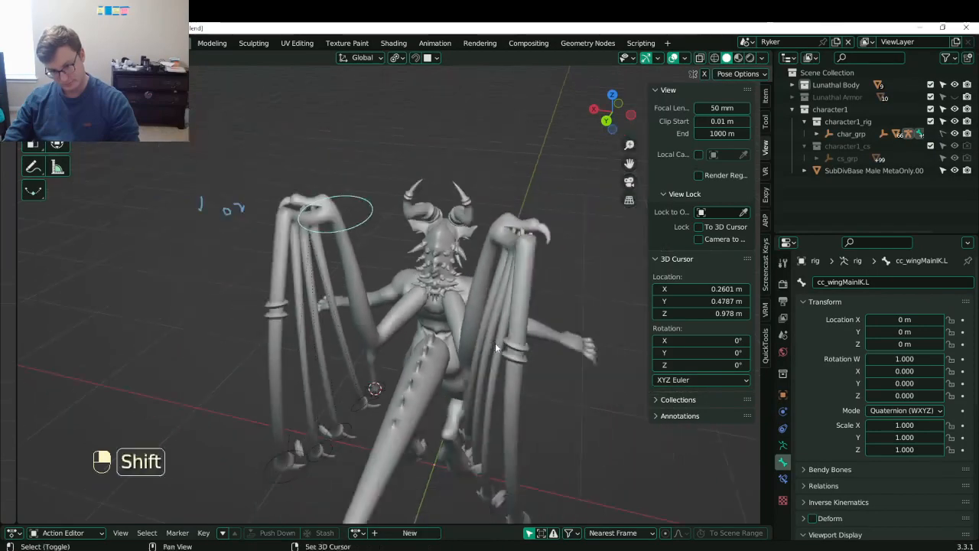
shift+middle_drag(495, 342, 447, 306)
middle_drag(447, 309, 563, 356)
key(ctrl+s)
- In Object Mode, show the armature's last bone layer in addition to the third layer, and save the file
key(ctrl+Tab)
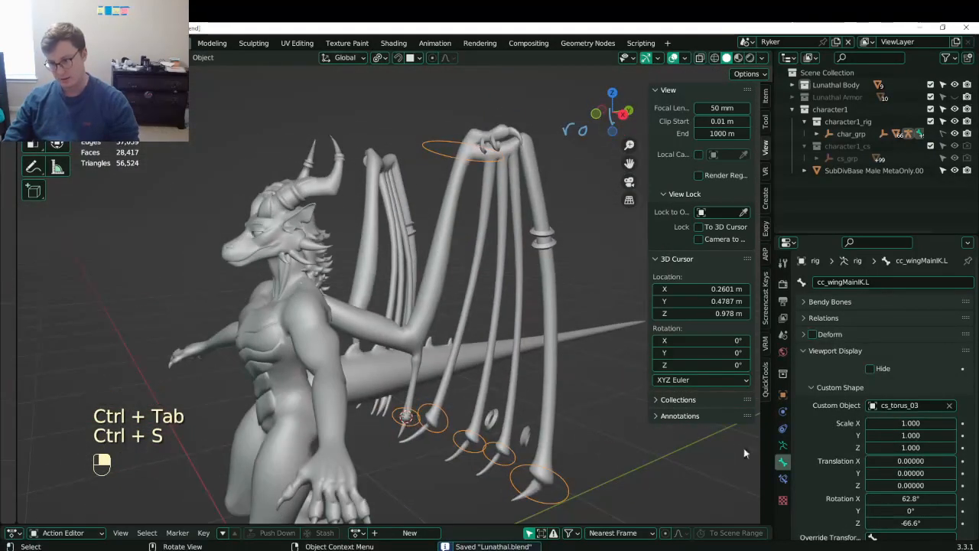
click(783, 445)
shift+click(963, 358)
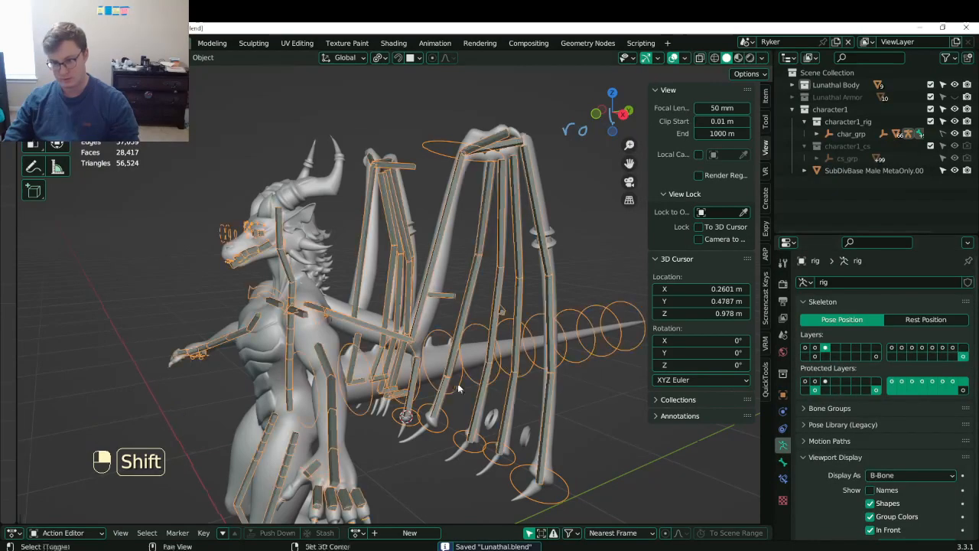
middle_drag(459, 387, 432, 321)
key(ctrl+s)
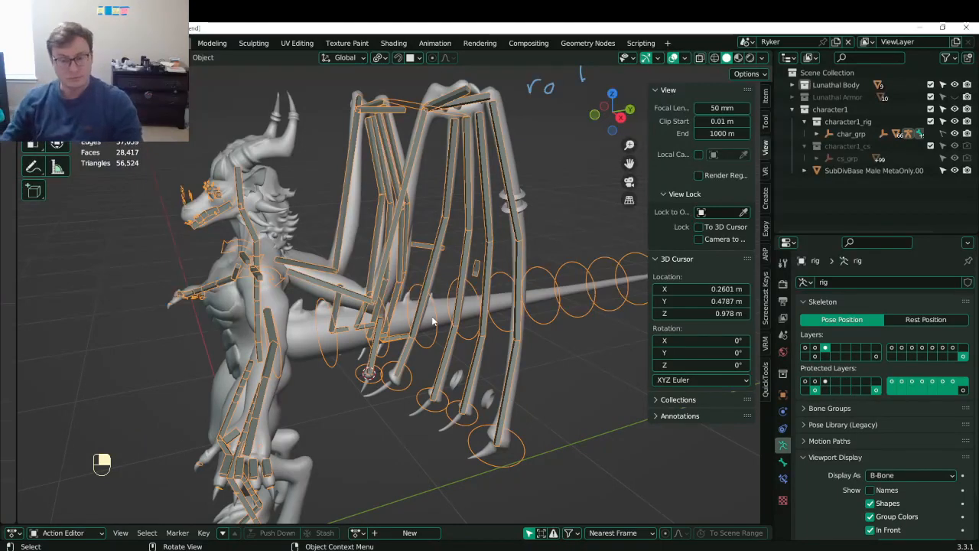
scroll(265, 230, down, 4)
middle_drag(265, 229, 337, 294)
key(ctrl+s)
shift+middle_drag(337, 294, 405, 304)
scroll(410, 304, up, 6)
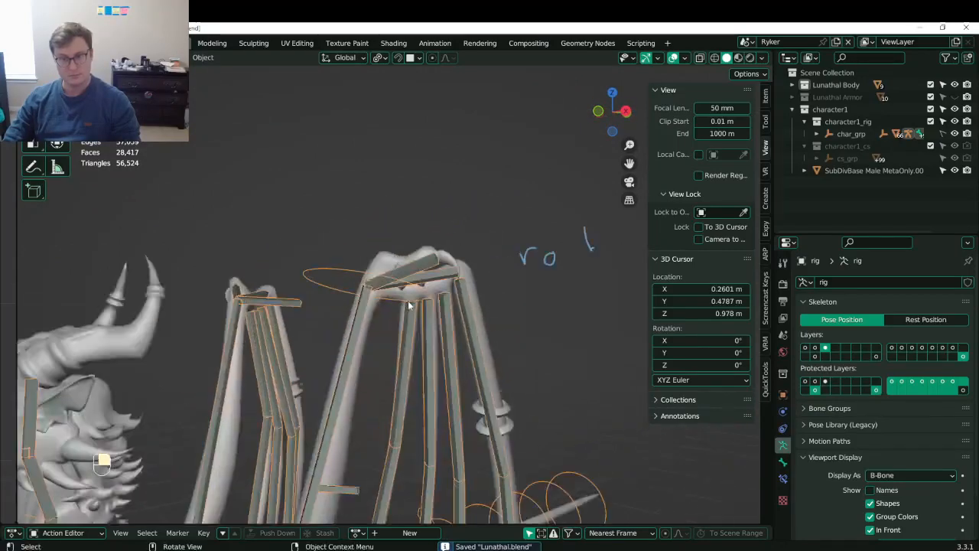
shift+middle_drag(426, 259, 429, 388)
- In Pose Mode, copy the cs_torus_03 custom shape from cc_wingMainIK.L to the selected left wing pole bone
key(ctrl+Tab)
scroll(868, 442, down, 2)
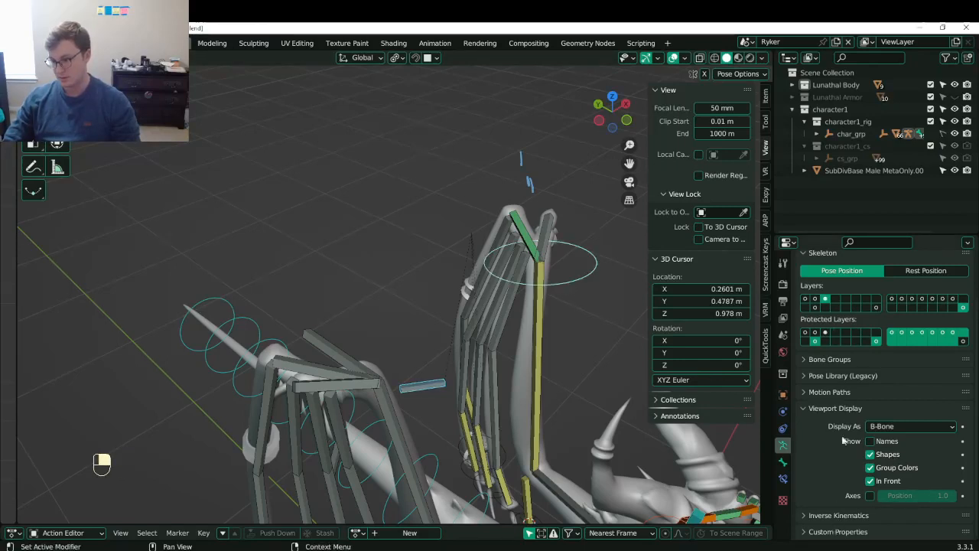
click(782, 461)
scroll(880, 398, down, 6)
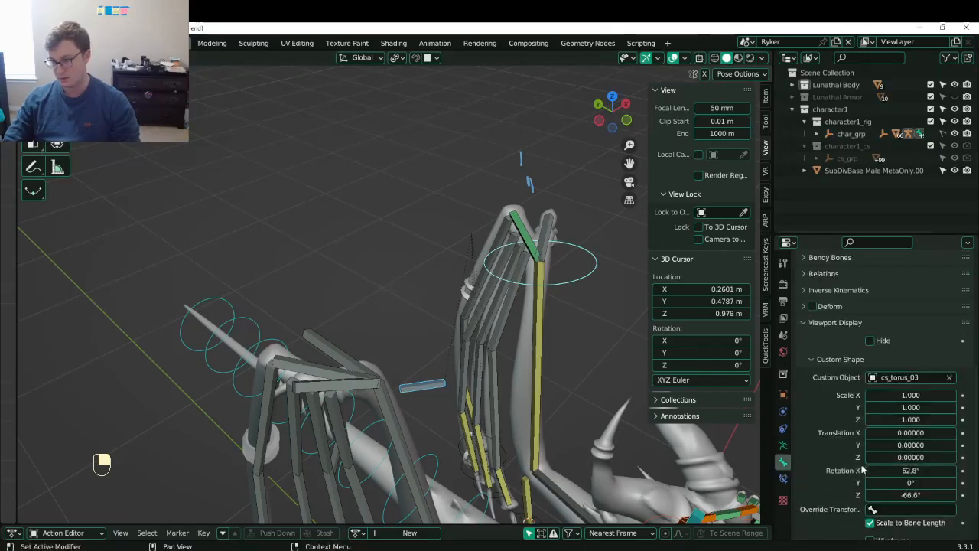
right_click(910, 357)
click(871, 355)
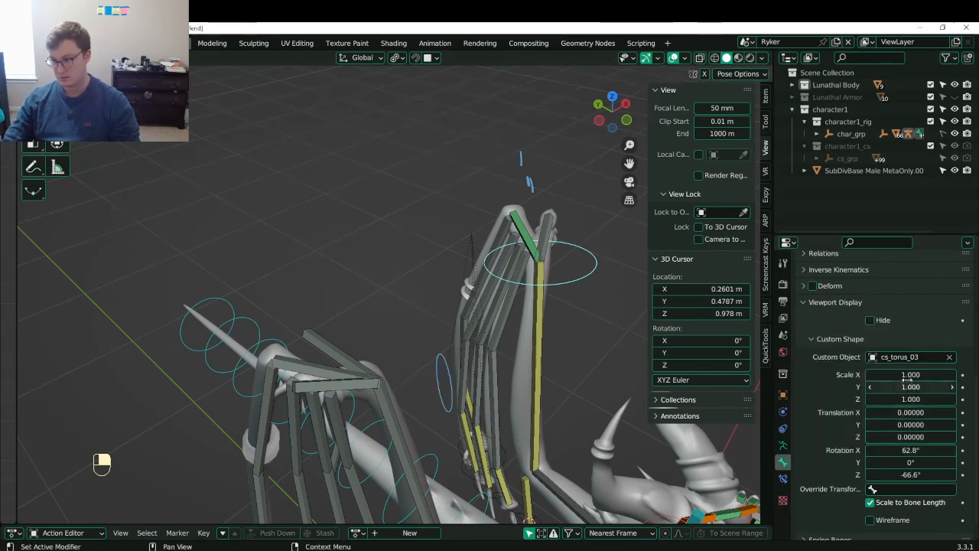
- Set the left wing pole bone's custom shape scale to 2.000 on all three axes and save the file
drag(910, 375, 962, 375)
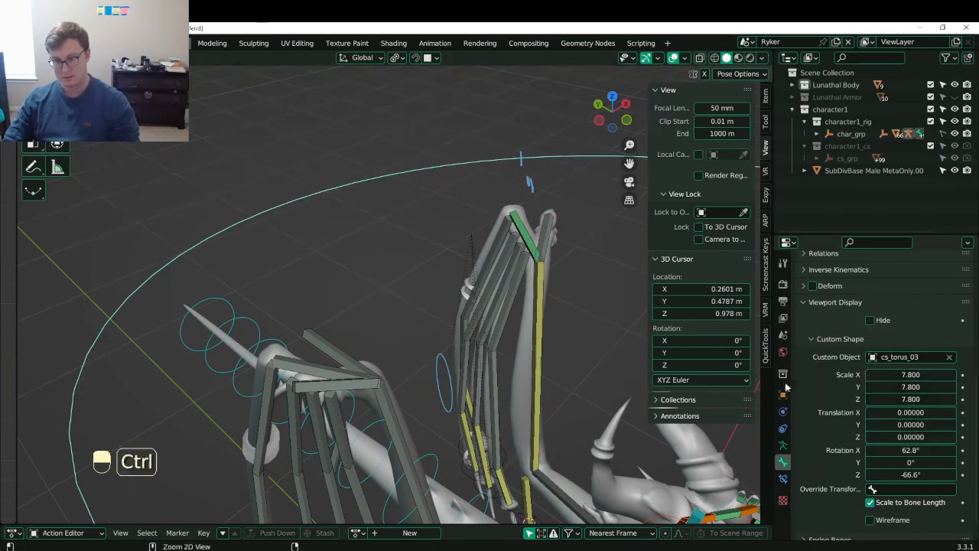
key(ctrl+z)
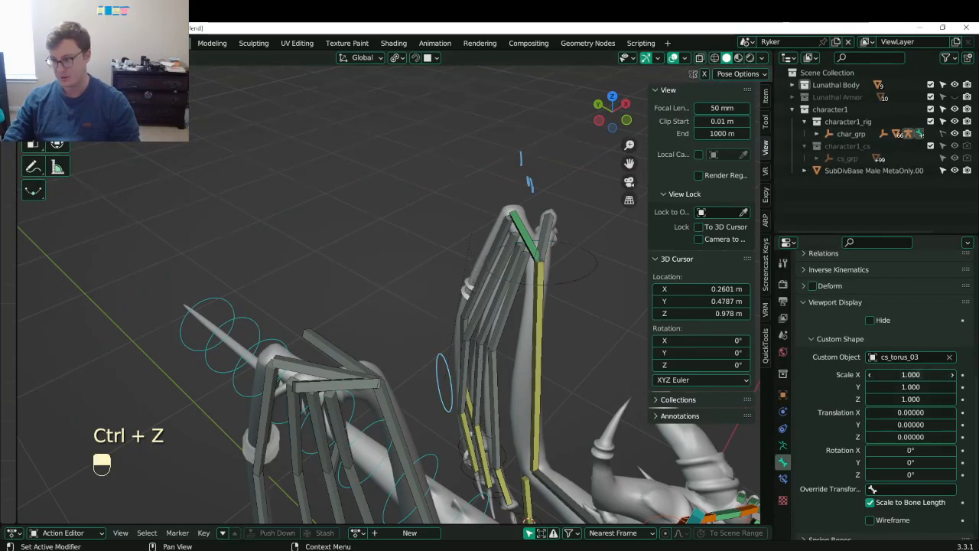
mouse_move(601, 345)
middle_down()
mouse_move(449, 350)
mouse_move(605, 364)
middle_up()
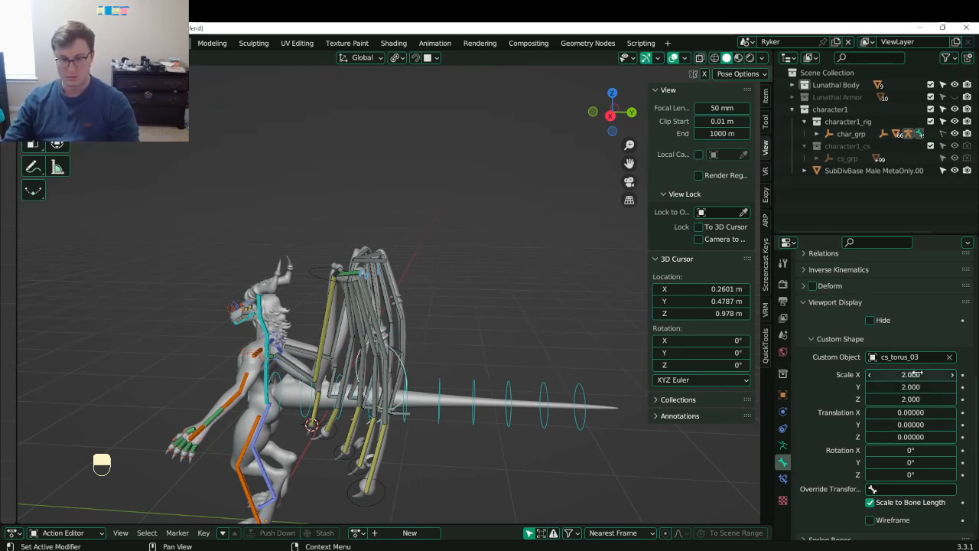
middle_drag(458, 321, 405, 295)
key(ctrl+s)
- Move the left wing pole control by about 0.32 m to test the wing, and save the file
key(g)
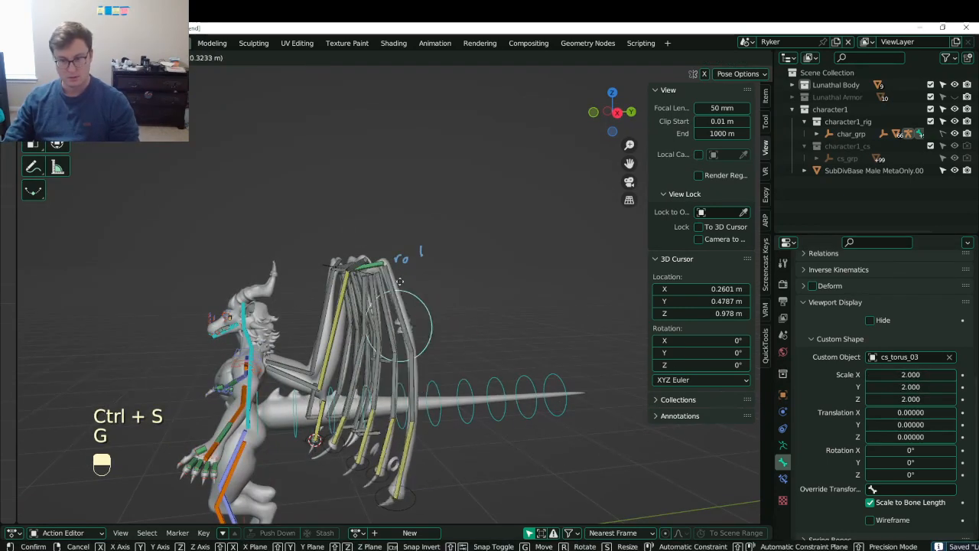
click(398, 283)
middle_drag(398, 283, 534, 377)
key(ctrl+s)
- Move the selected left wing pole control to the third bone layer, hide that layer in the armature's layer visibility, and save the file
key(m)
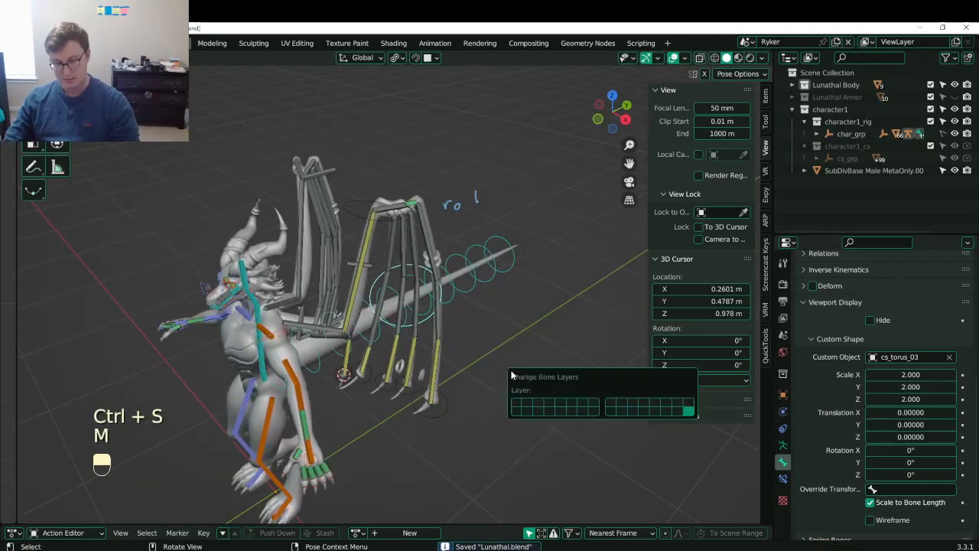
key(ctrl+s)
middle_drag(456, 429, 417, 386)
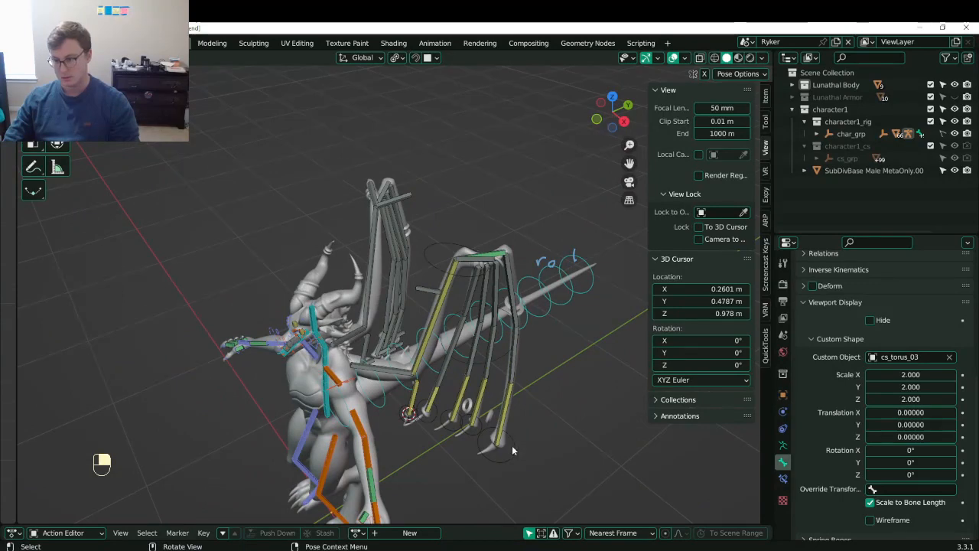
click(782, 445)
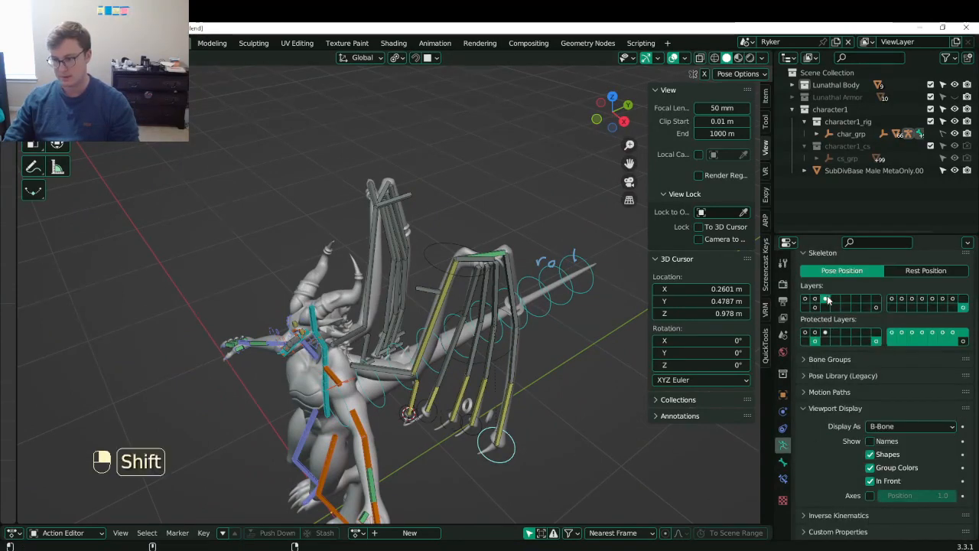
mouse_move(420, 409)
middle_down()
mouse_move(416, 367)
mouse_move(426, 403)
middle_up()
key(ctrl+s)
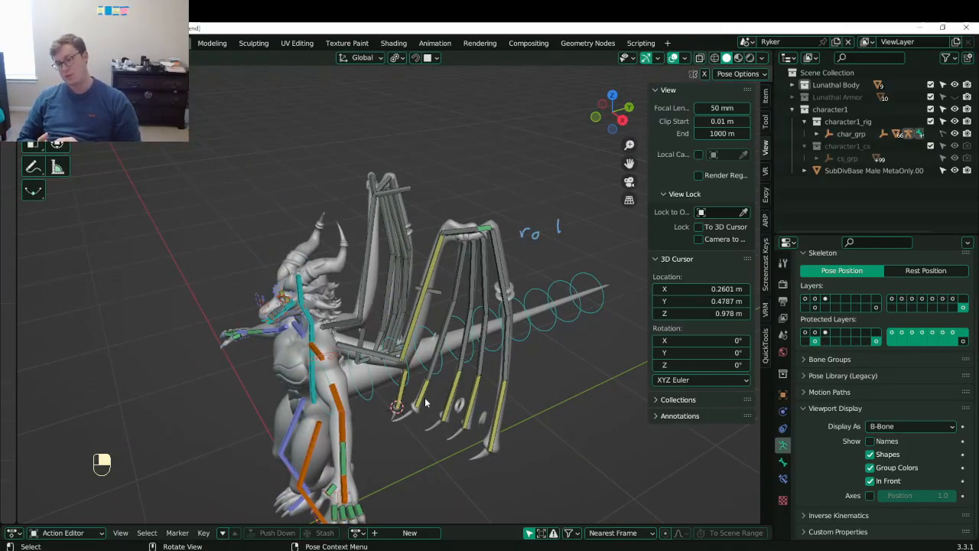
- In Edit Mode, select all of the dragon's right wing bones, leaving the left wing and body bones unselected
key(Tab)
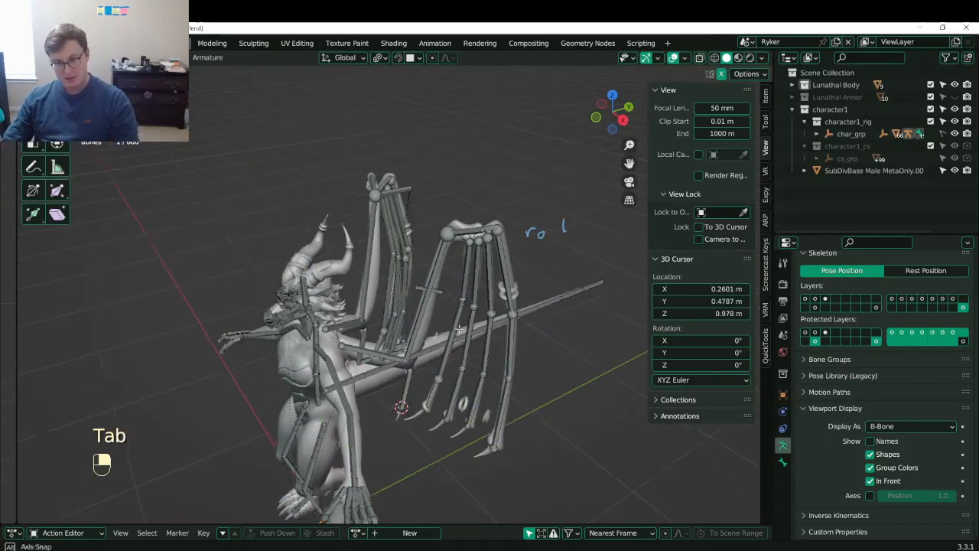
middle_drag(425, 398, 416, 376)
click(416, 376)
drag(391, 265, 421, 338)
key(b)
drag(410, 234, 446, 280)
middle_drag(400, 330, 470, 324)
- Try deleting the selected right wing bones while the third bone layer is hidden, and save the file
key(x)
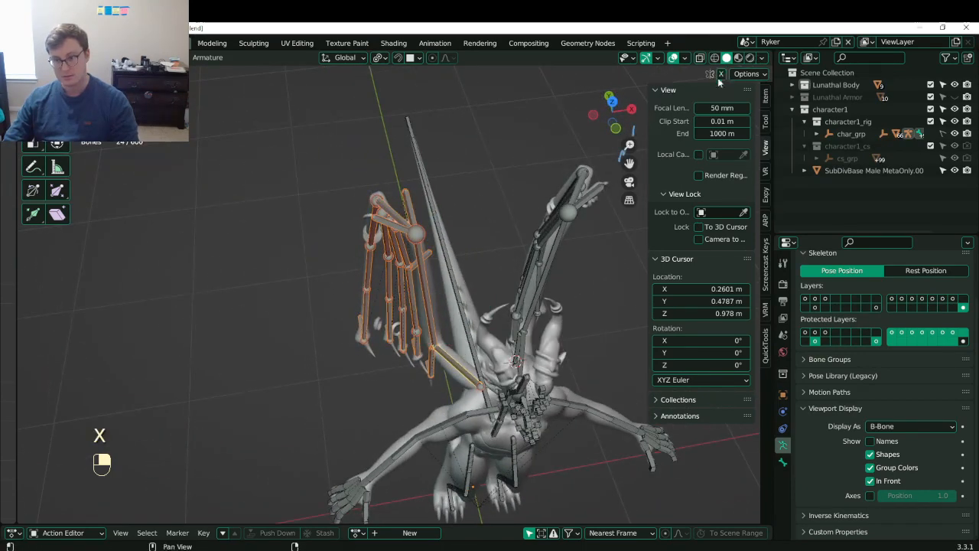
key(x)
click(401, 238)
middle_drag(401, 238, 349, 185)
key(ctrl+s)
- Select the left wing's bones, and undo both this selection and the right wing's deletion
drag(295, 110, 542, 349)
scroll(464, 227, up, 3)
drag(507, 239, 507, 239)
scroll(506, 239, down, 4)
middle_drag(459, 245, 383, 176)
scroll(344, 222, up, 4)
middle_drag(304, 242, 410, 210)
scroll(362, 208, down, 3)
middle_drag(442, 217, 586, 238)
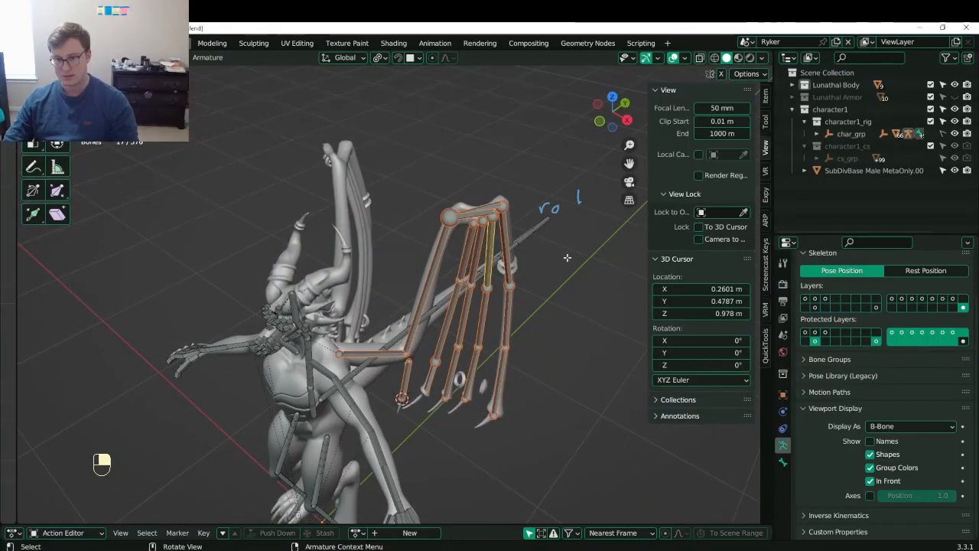
key(ctrl+z)
key(ctrl+z)
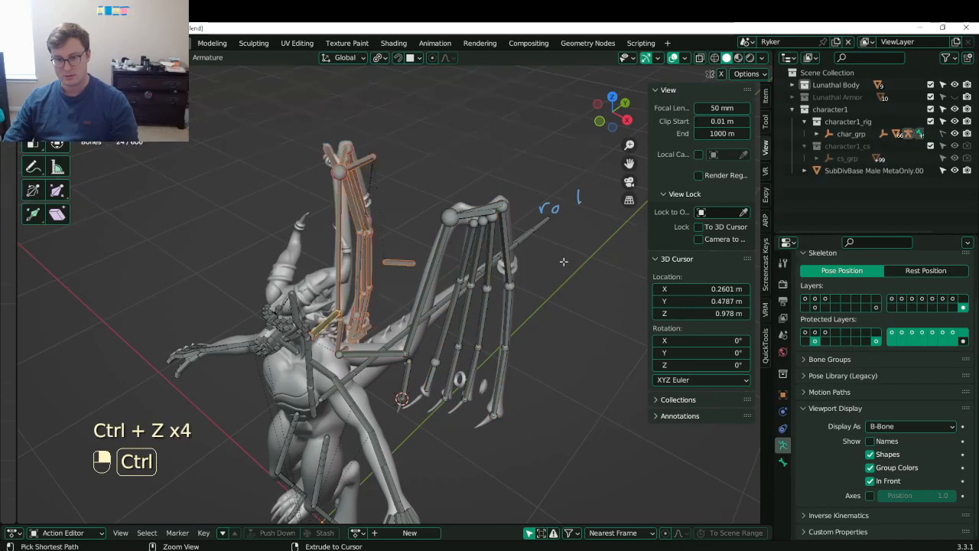
- With the third bone layer shown too, switch to wireframe display and delete the selected right wing bones
mouse_move(517, 243)
middle_down()
mouse_move(399, 273)
mouse_move(306, 252)
mouse_move(368, 264)
mouse_move(465, 257)
mouse_move(356, 230)
middle_up()
key(z)
key(x)
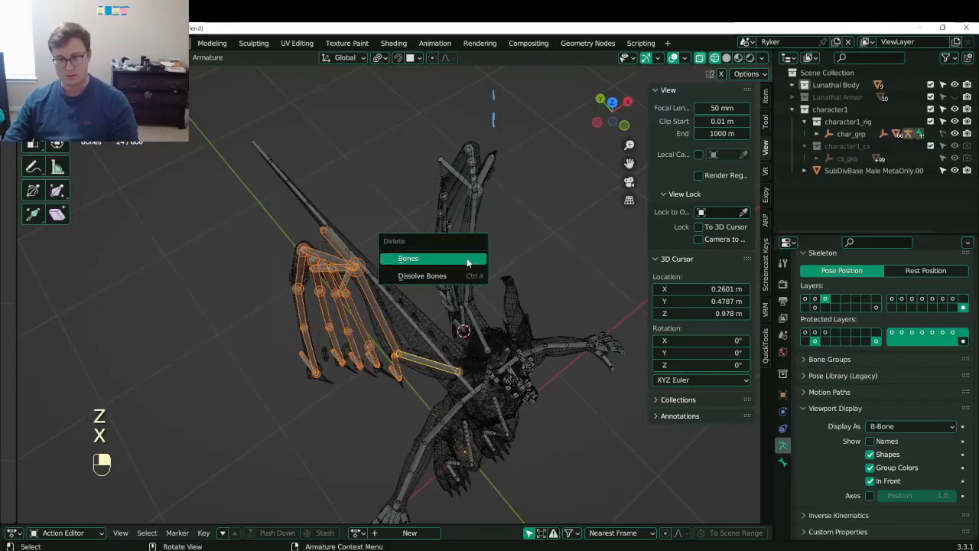
click(467, 263)
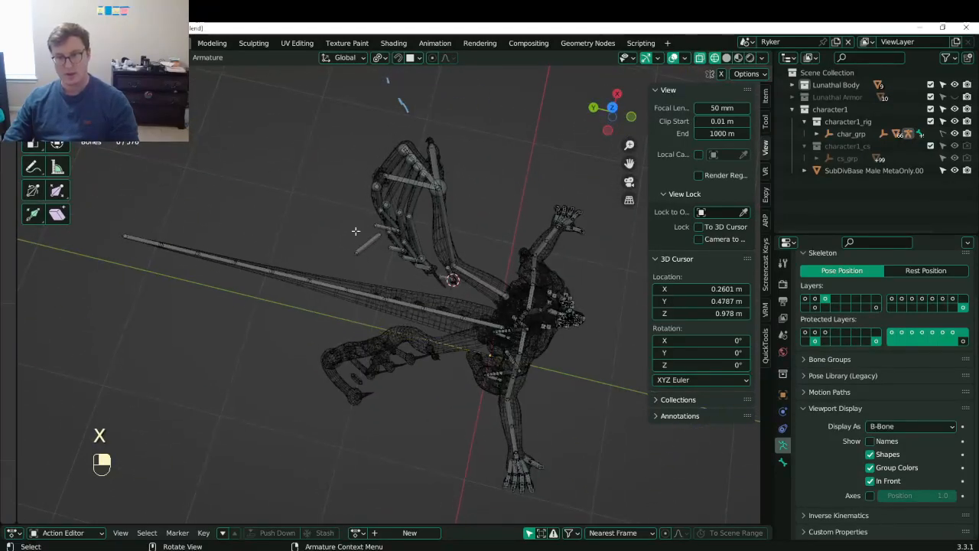
- Symmetrize all left wing bones, including their controls, to the right side, save the file and return to Pose Mode
key(b)
drag(343, 114, 456, 284)
key(b)
key(b)
drag(442, 247, 499, 297)
key(b)
key(b)
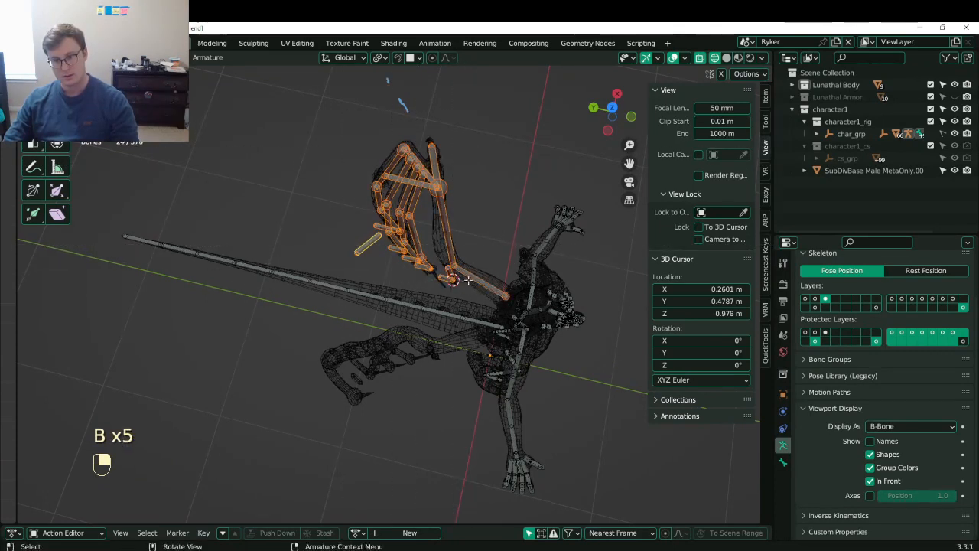
click(207, 58)
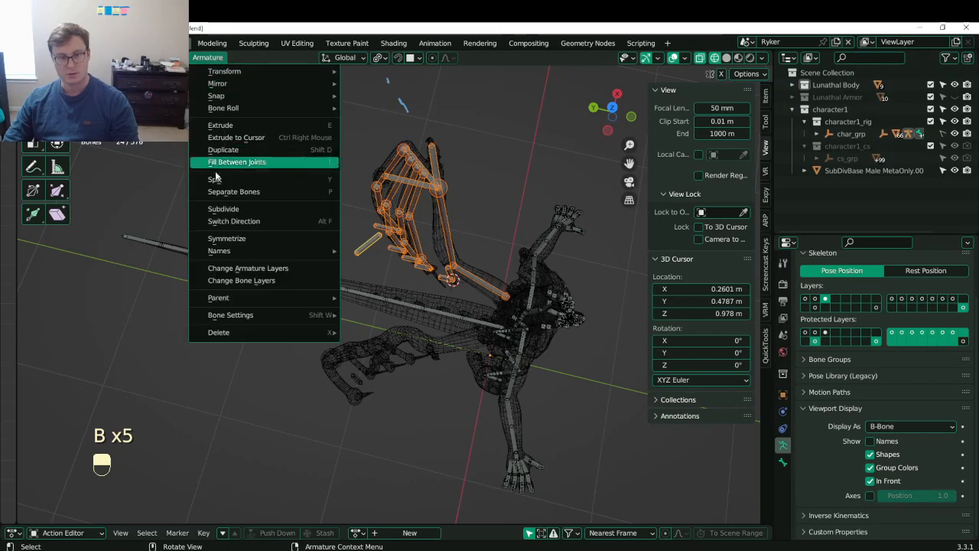
click(222, 234)
middle_drag(449, 221, 321, 371)
key(ctrl+s)
key(Tab)
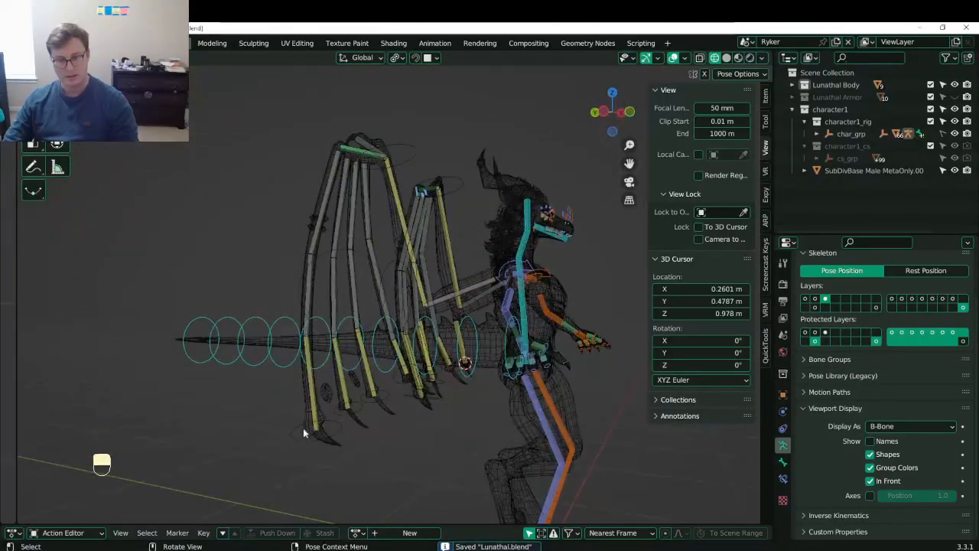
- Try moving the outermost right wing finger control in Pose Mode to test the mirrored rig
key(ctrl+Tab)
key(ctrl+Tab)
key(g)
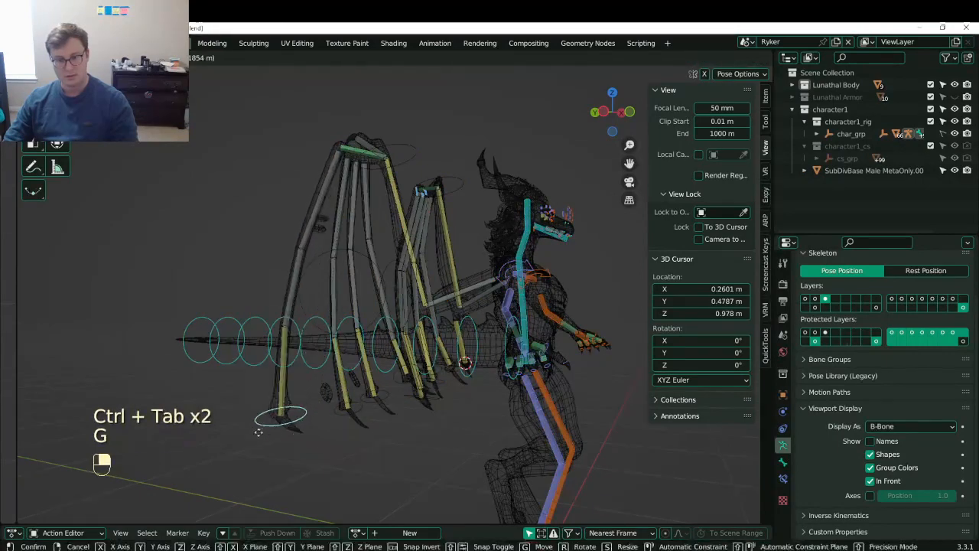
right_click(280, 388)
- Rotate the mirrored right wing's control by about 37.8° to test how the whole wing follows
middle_drag(428, 145, 528, 284)
click(378, 179)
key(r)
click(431, 176)
key(r)
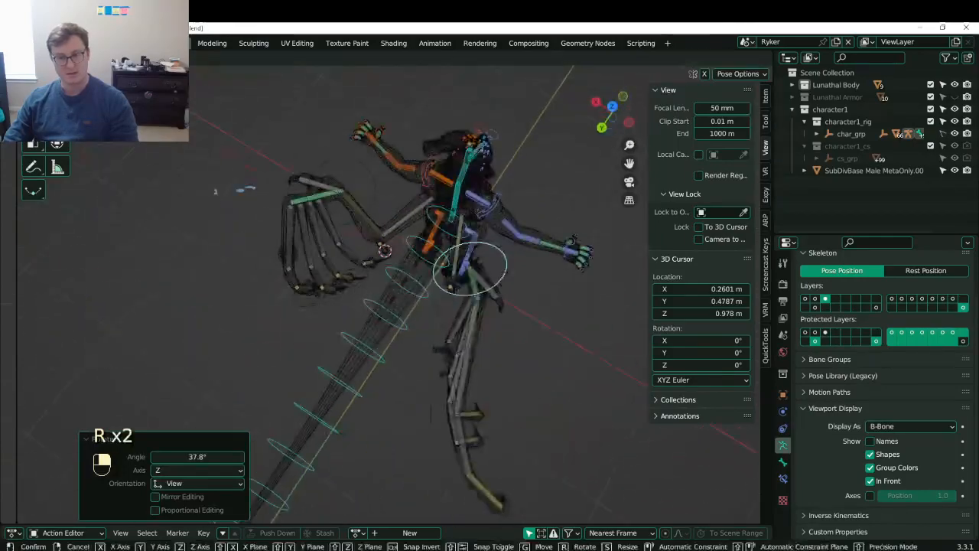
key(z)
right_click(549, 237)
- Clear the rotation and location of all pose bones, and return to Object Mode with solid shading
key(a)
key(r)
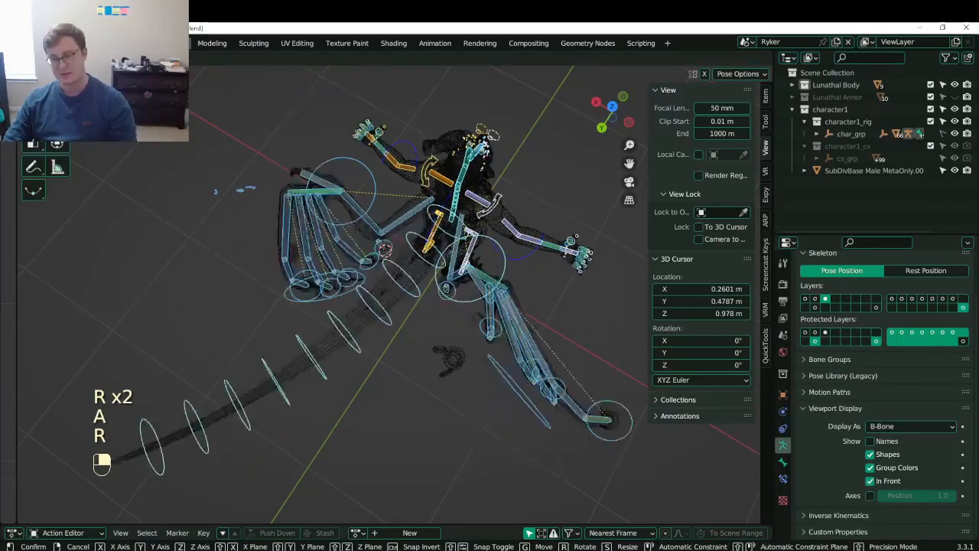
right_click(417, 240)
mouse_move(417, 240)
middle_down()
mouse_move(334, 245)
mouse_move(420, 223)
middle_up()
key(alt+r)
key(alt+g)
key(ctrl+Tab)
key(z)
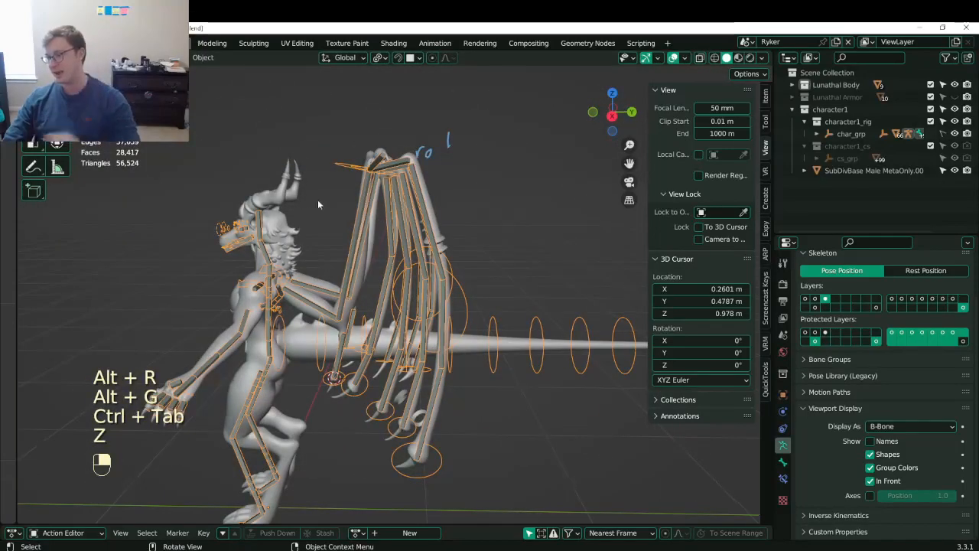
- Erase the leftover handwritten annotation beside the wings, switch back to the selection tool, and save the file
middle_drag(319, 204, 367, 213)
click(33, 167)
ctrl+drag(463, 150, 467, 148)
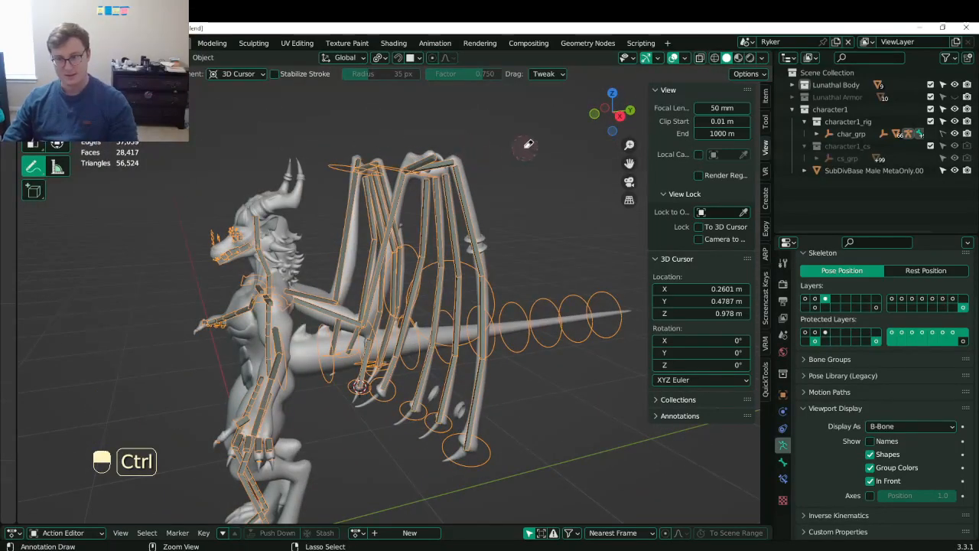
mouse_move(320, 142)
middle_down()
mouse_move(311, 179)
mouse_move(340, 200)
middle_up()
key(w)
key(ctrl+s)
- Set the armature's layer visibility to show the first, second and third bone layers and hide the last one
key(z)
click(460, 254)
scroll(408, 241, up, 4)
mouse_move(409, 240)
middle_down()
mouse_move(536, 240)
mouse_move(448, 253)
middle_up()
click(814, 299)
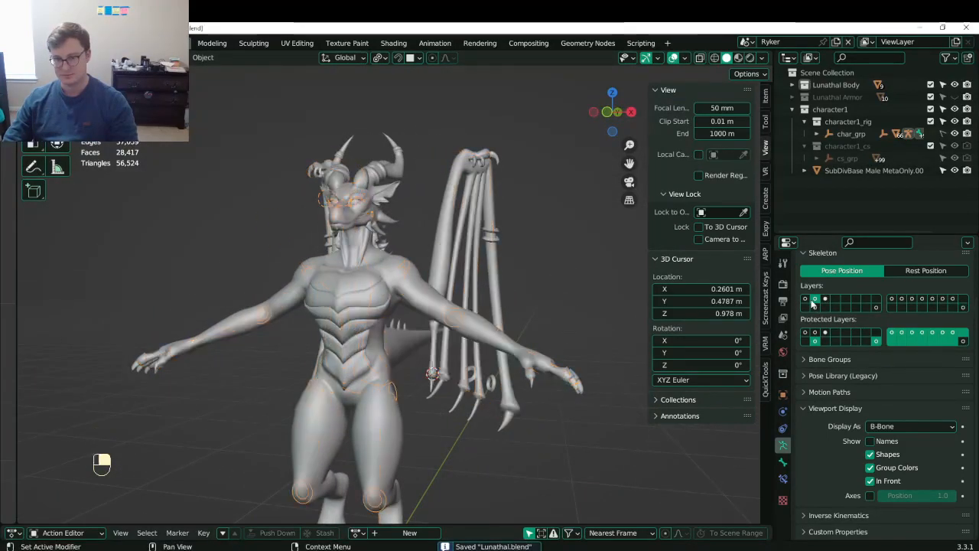
middle_drag(536, 298, 581, 325)
click(825, 299)
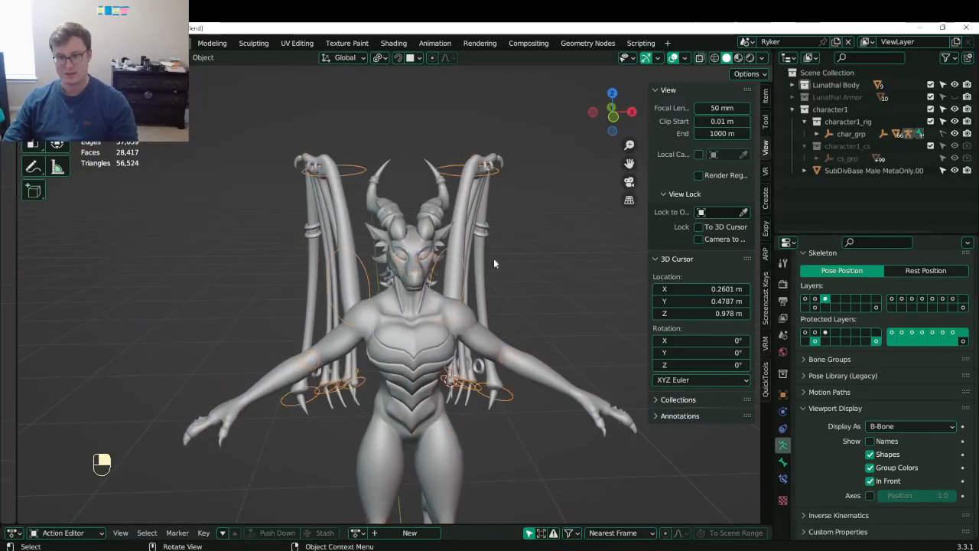
middle_drag(494, 258, 581, 321)
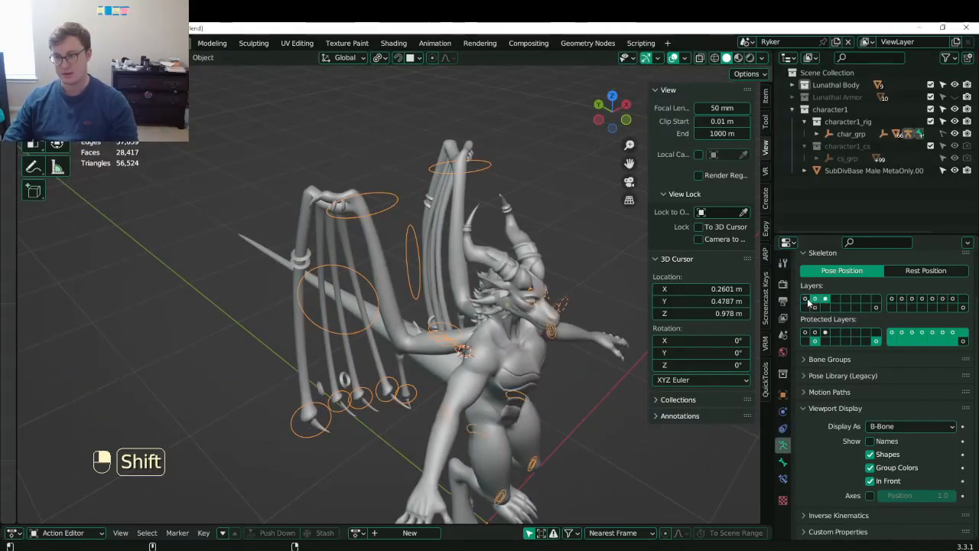
shift+click(813, 299)
- In Pose Mode, try a 95° X rotation on the left wing finger control's custom shape, undo it, and save the file
middle_drag(459, 306, 356, 316)
scroll(459, 330, up, 4)
key(ctrl+Tab)
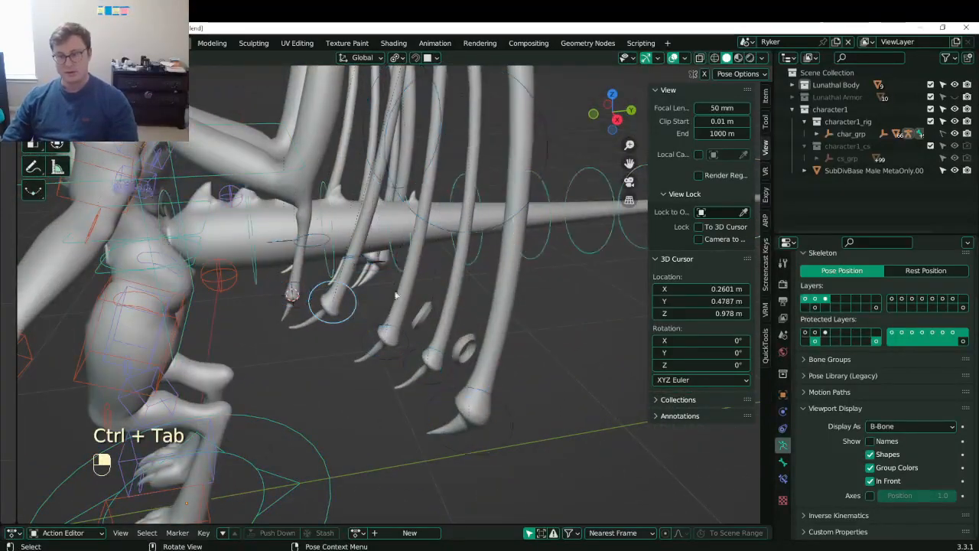
click(782, 462)
scroll(872, 383, down, 6)
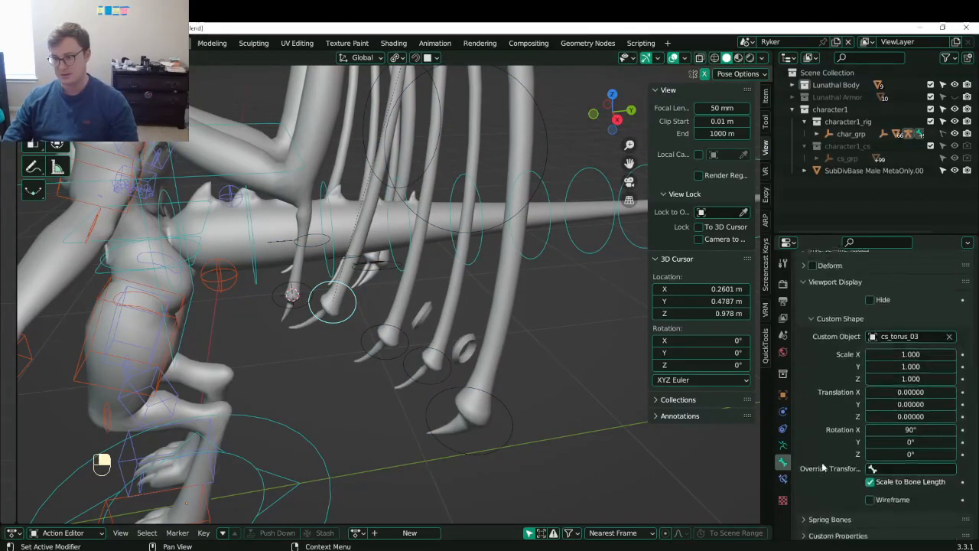
middle_drag(336, 390, 616, 418)
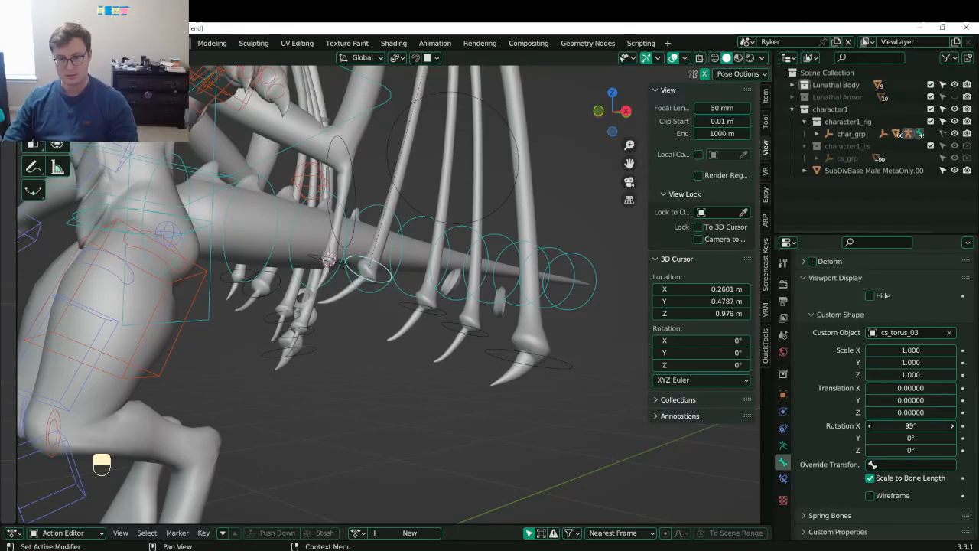
key(ctrl+z)
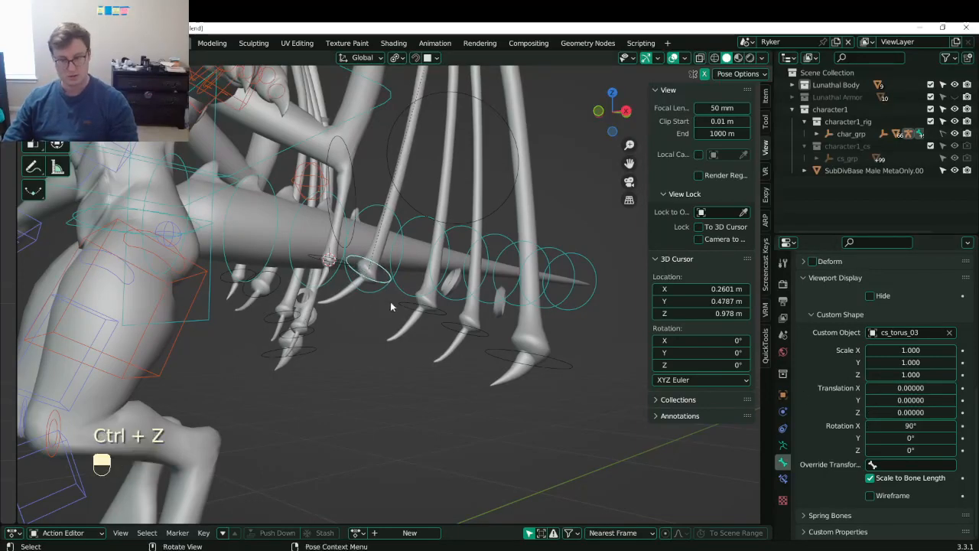
key(ctrl+s)
- In Pose Mode, move the left main wing control about 0.62 m along X and rotate it -16.2° to test spreading the wings
key(ctrl+Tab)
scroll(396, 299, down, 8)
middle_drag(396, 299, 472, 198)
key(ctrl+s)
key(ctrl+Tab)
key(KP_1)
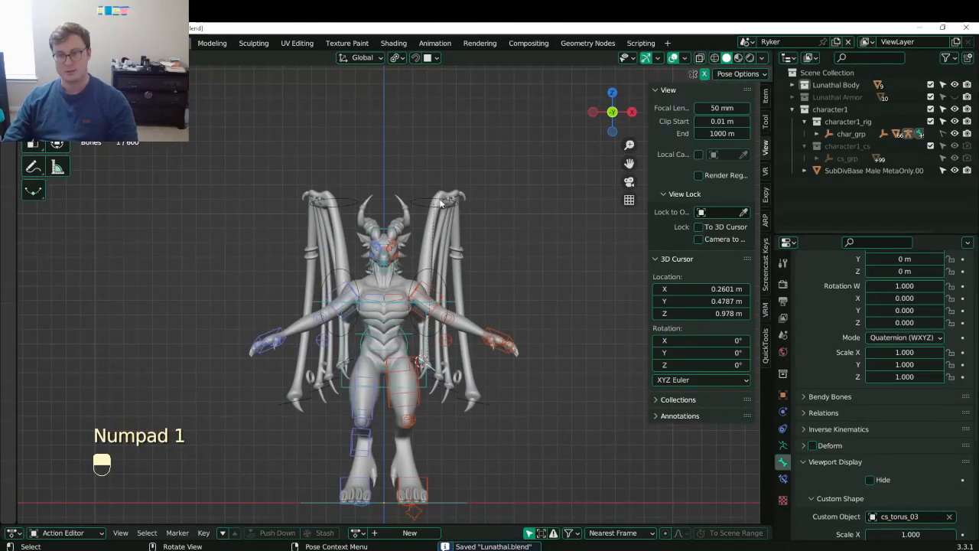
key(g)
click(551, 190)
key(r)
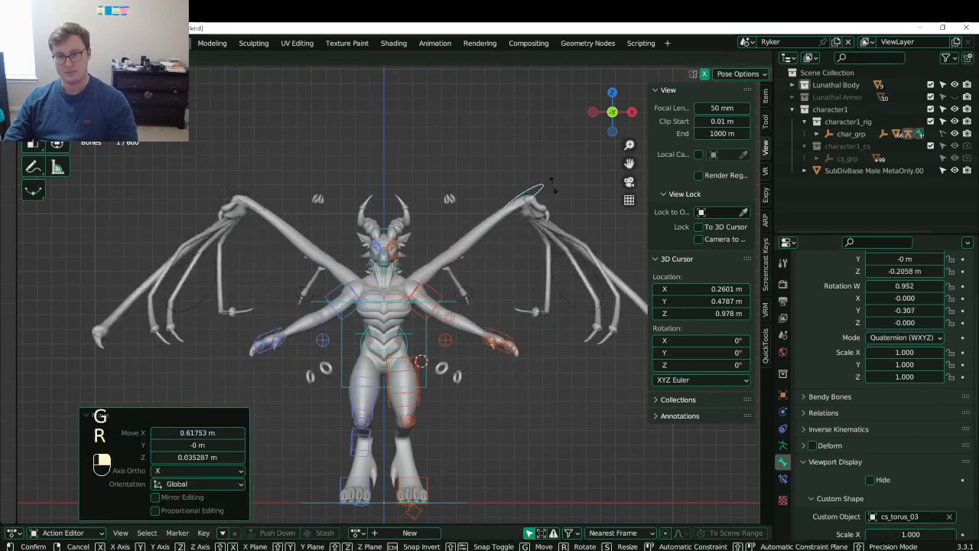
click(548, 221)
middle_drag(549, 329, 192, 299)
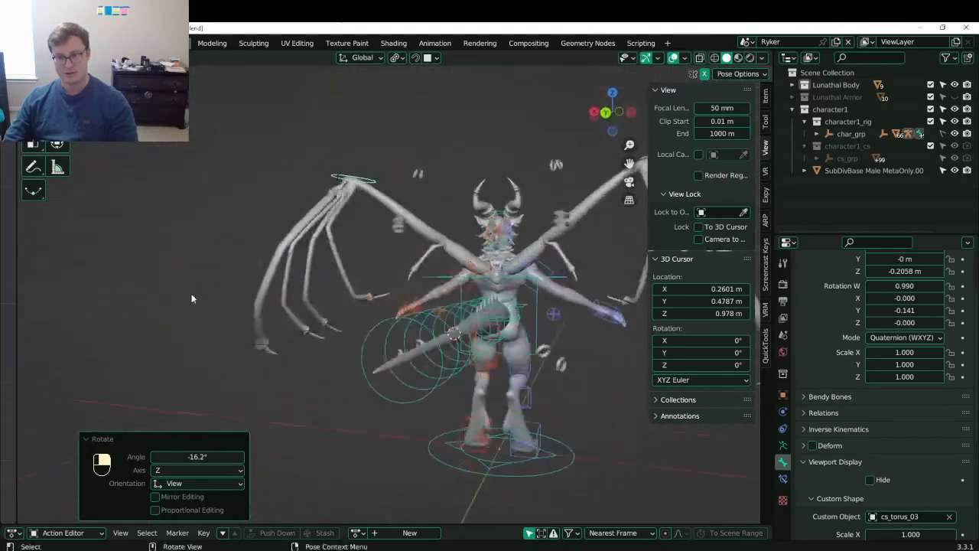
- From the front view, move the left wing's innermost claw control about 0.12 m in X and -0.47 m in Z
click(326, 300)
middle_drag(294, 348, 483, 337)
key(KP_1)
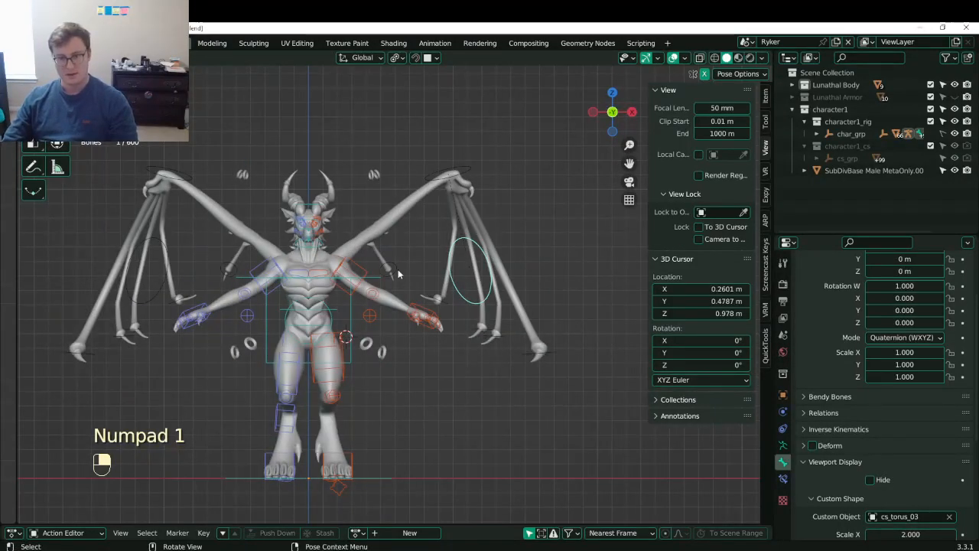
key(g)
click(466, 312)
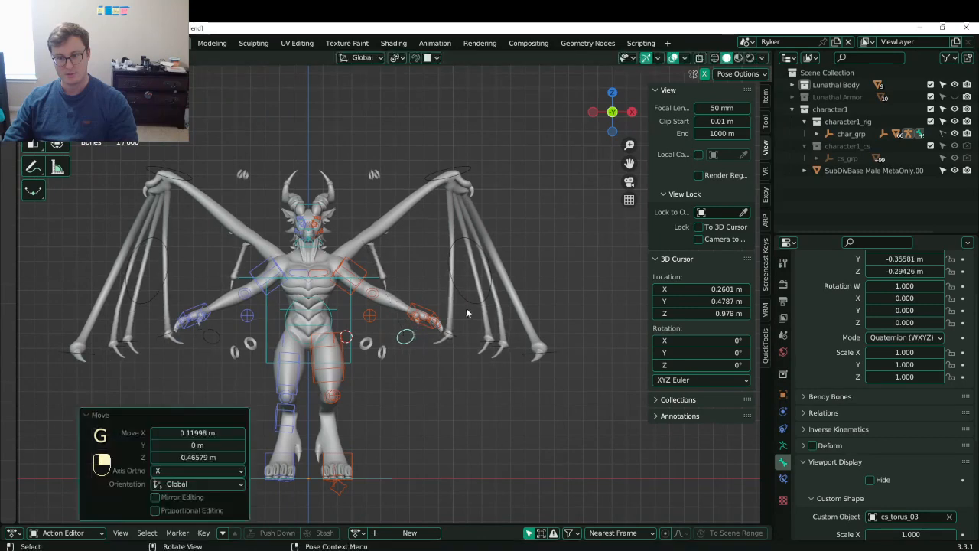
middle_drag(467, 312, 529, 371)
- Move the left wing controls further and rotate the pole control by about 50.4° to test the wing's bending
key(g)
key(g)
click(535, 307)
key(r)
click(491, 345)
key(g)
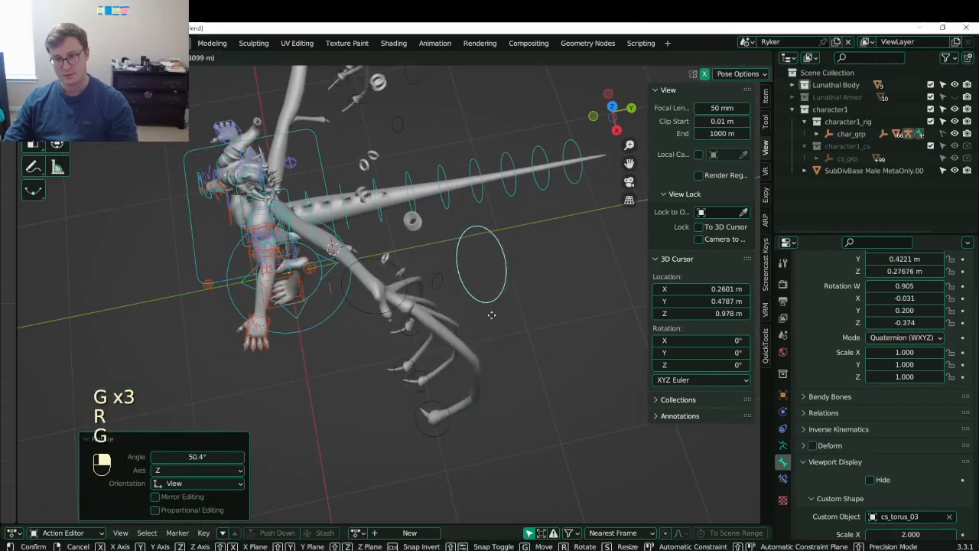
click(492, 314)
- Reset the rotation and location of every pose bone after the wing test, return to Object Mode, and save the file
middle_drag(492, 315, 335, 334)
key(a)
key(r)
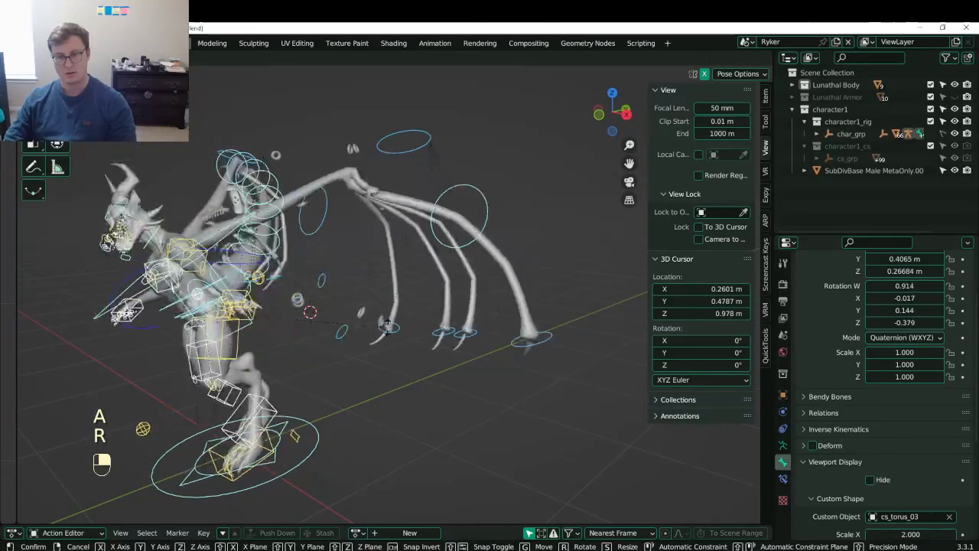
right_click(388, 325)
key(alt+r)
key(alt+g)
key(ctrl+Tab)
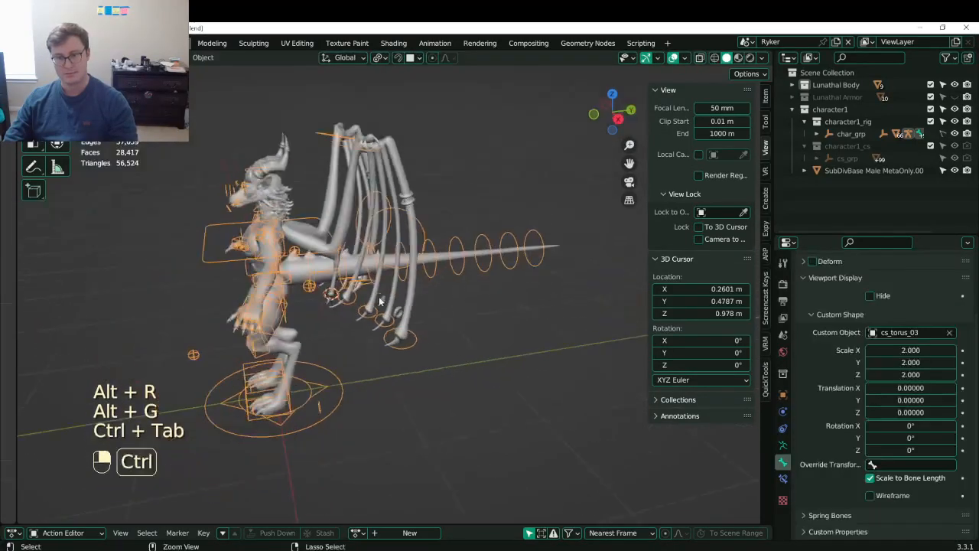
key(ctrl+s)
shift+middle_drag(433, 277, 431, 323)
key(ctrl+s)
- Save a versioned copy of the file as Lunathal_WIP_13_WingRigFinalized.blend, and save the main file
click(48, 42)
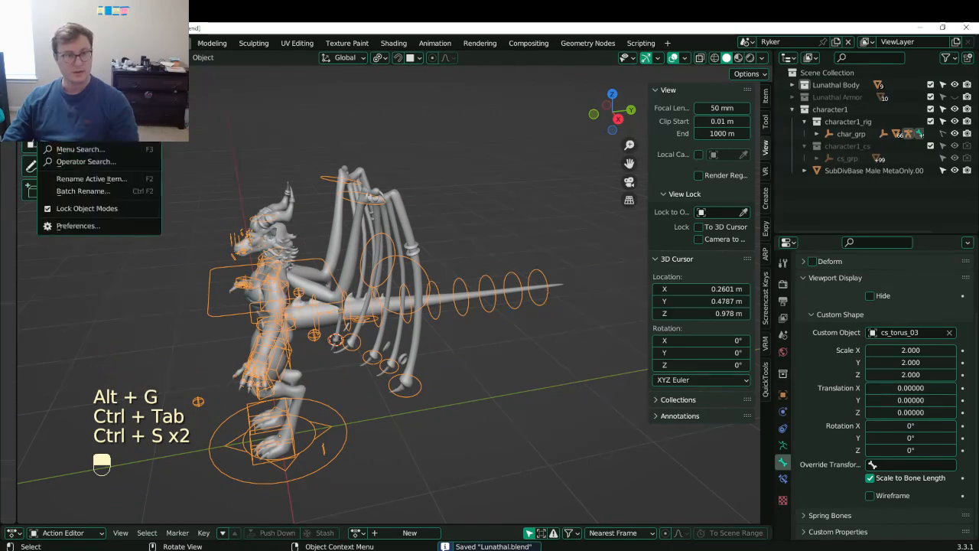
mouse_move(27, 43)
click(48, 150)
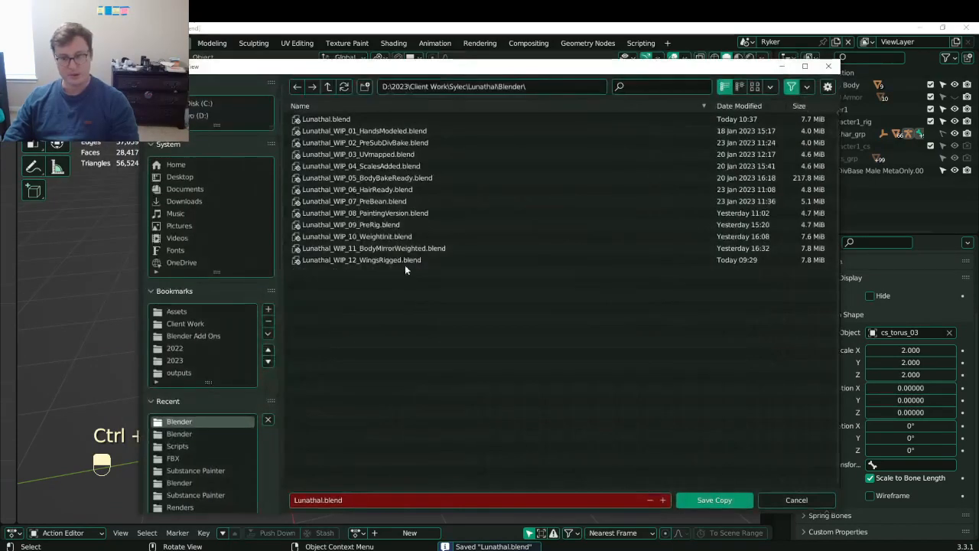
click(404, 260)
click(359, 499)
click(349, 499)
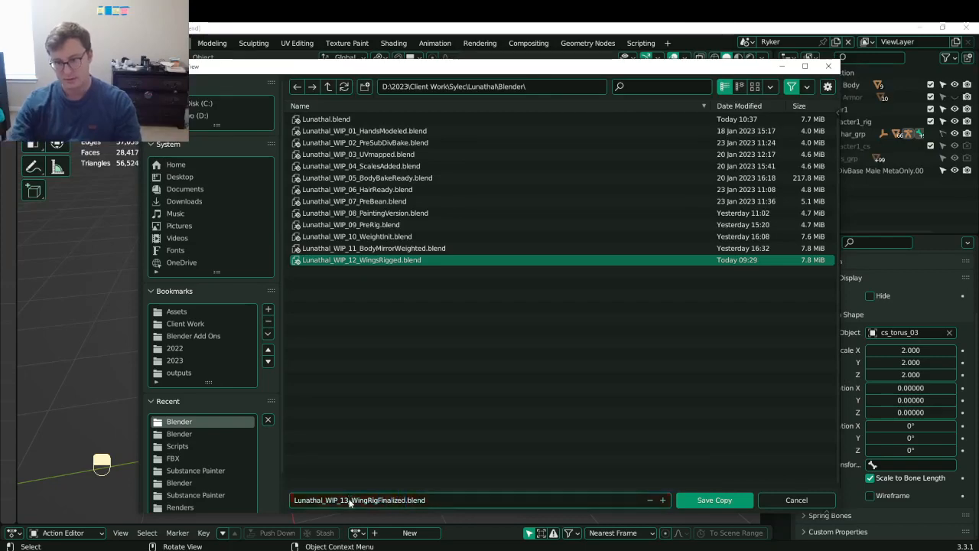
click(713, 499)
key(ctrl+s)
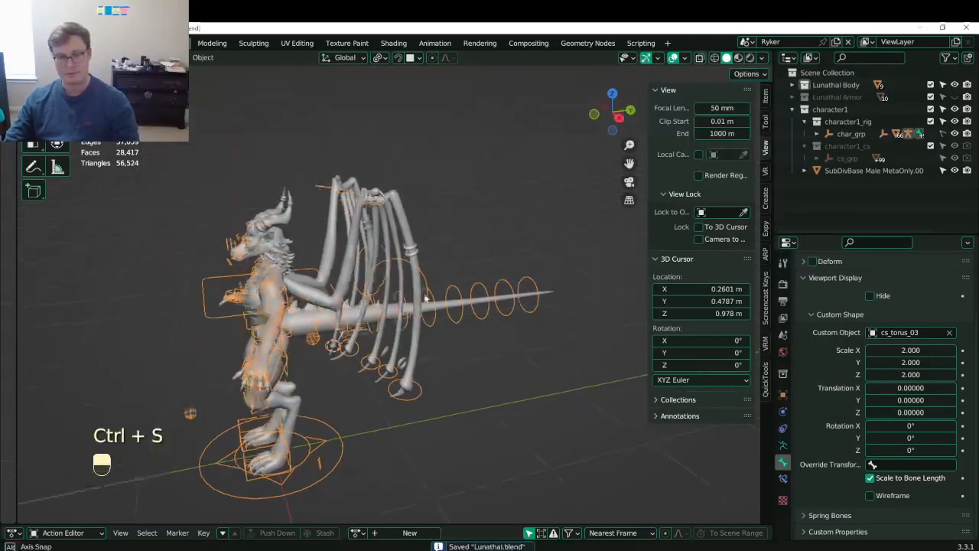
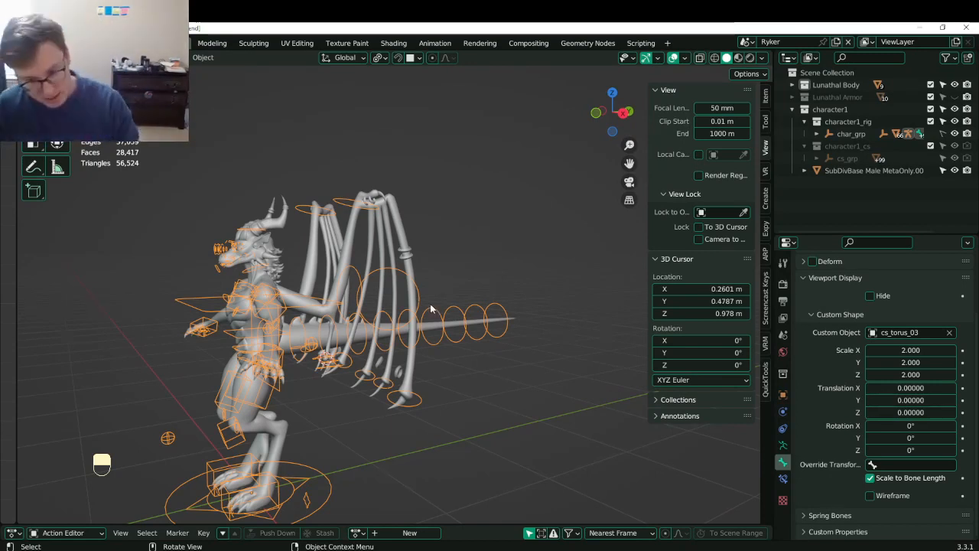
- Reset the 3D cursor to the world origin, set the Auto-Rig Pro character name to Lunathal, and save
key(shift+c)
key(ctrl+s)
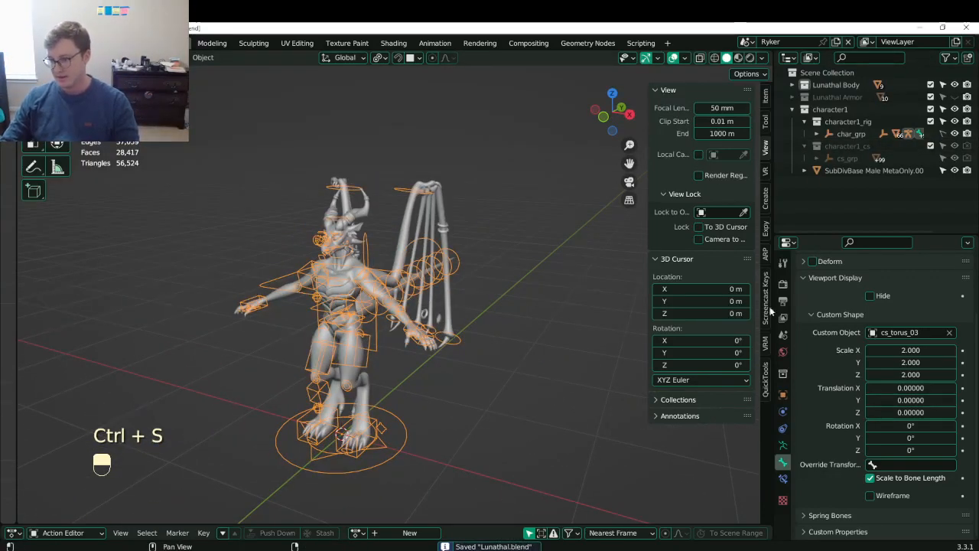
click(766, 253)
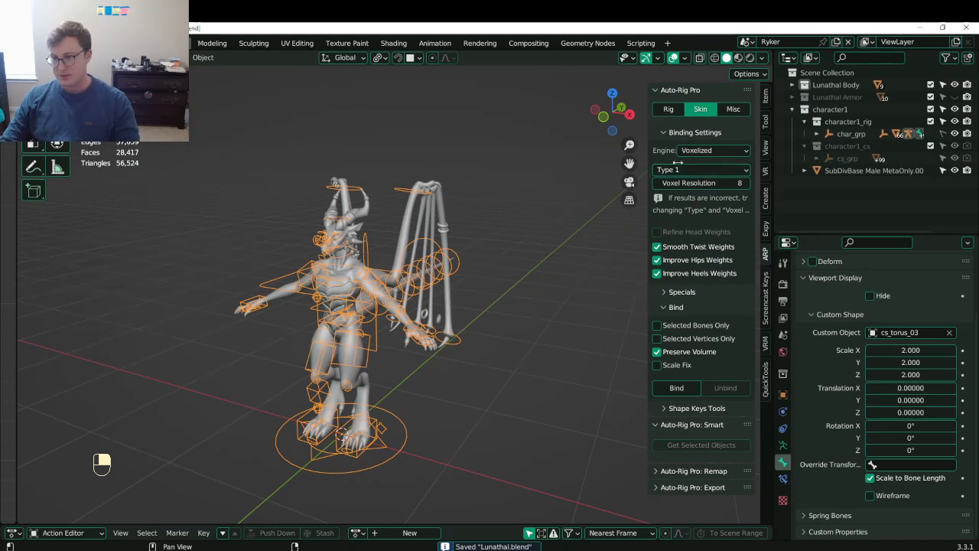
click(732, 109)
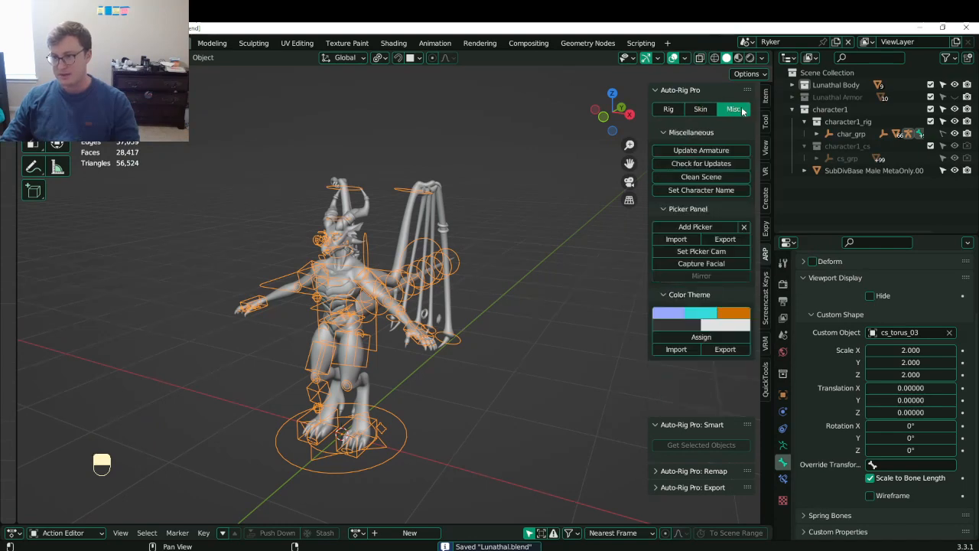
click(701, 191)
key(shift)
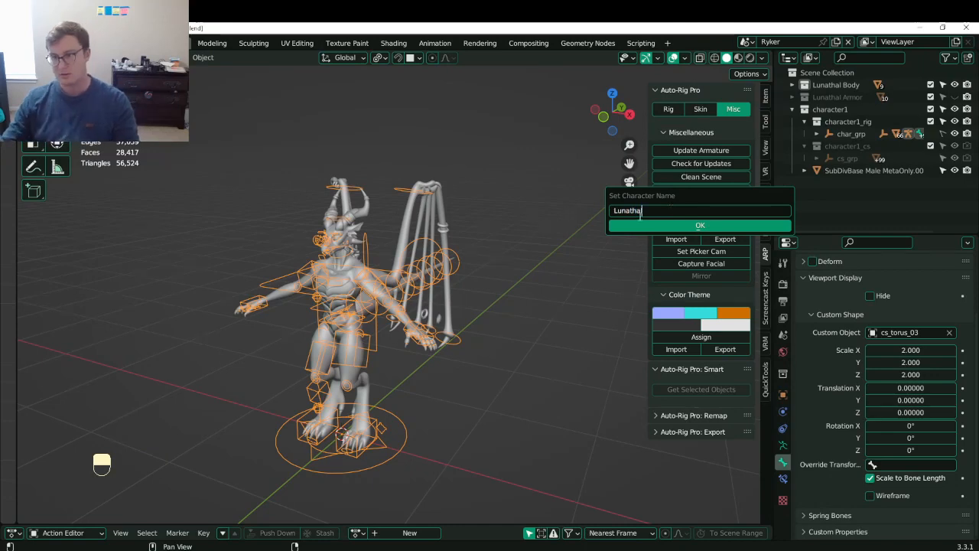
click(632, 227)
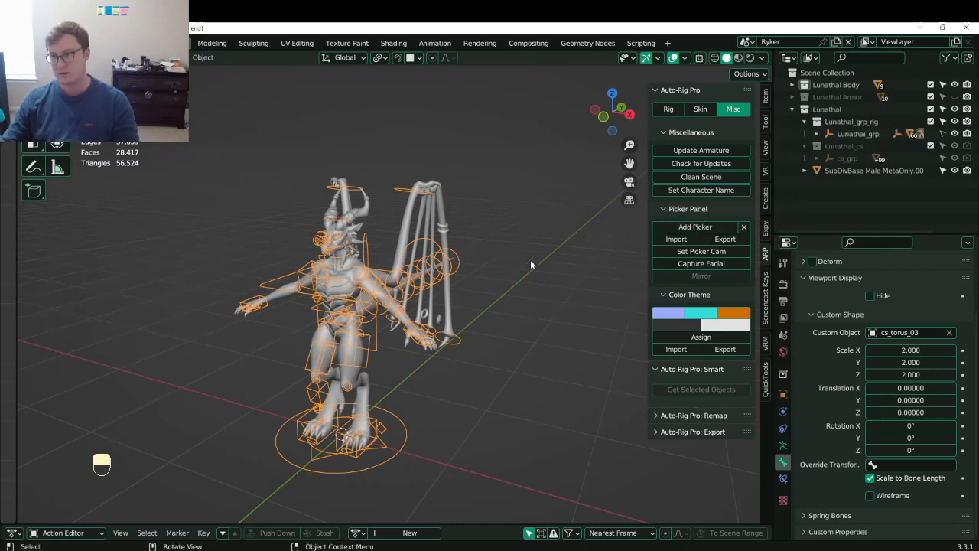
middle_drag(534, 264, 511, 262)
key(ctrl+s)
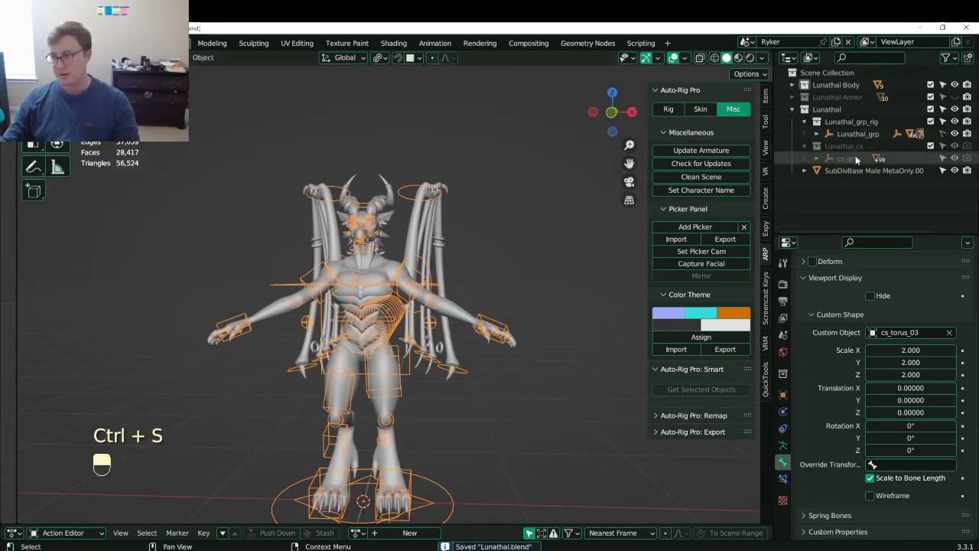
- Collapse the Lunathal rig collection in the outliner and hide it from the viewport
middle_drag(449, 260, 363, 297)
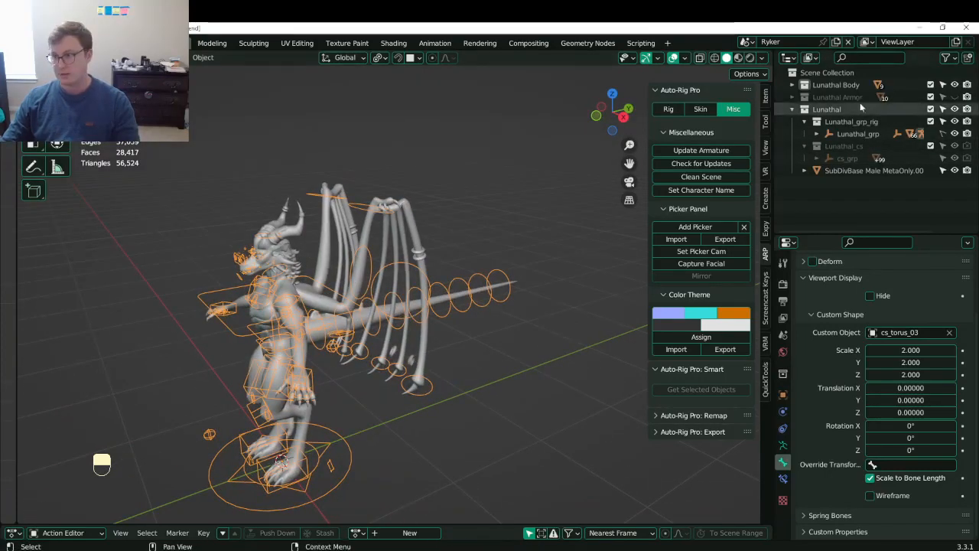
click(793, 109)
click(955, 109)
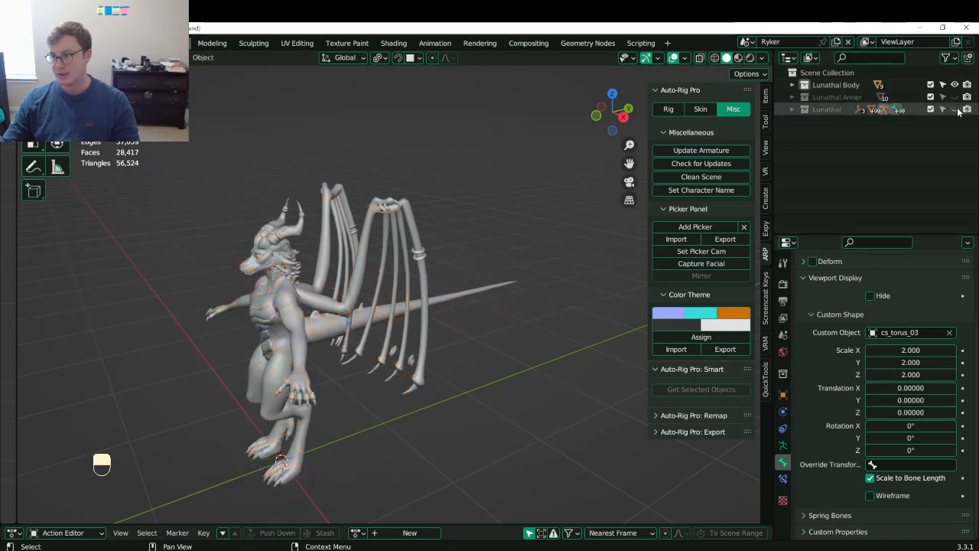
- Apply the Mirror modifier on the body mesh and save the file
click(256, 299)
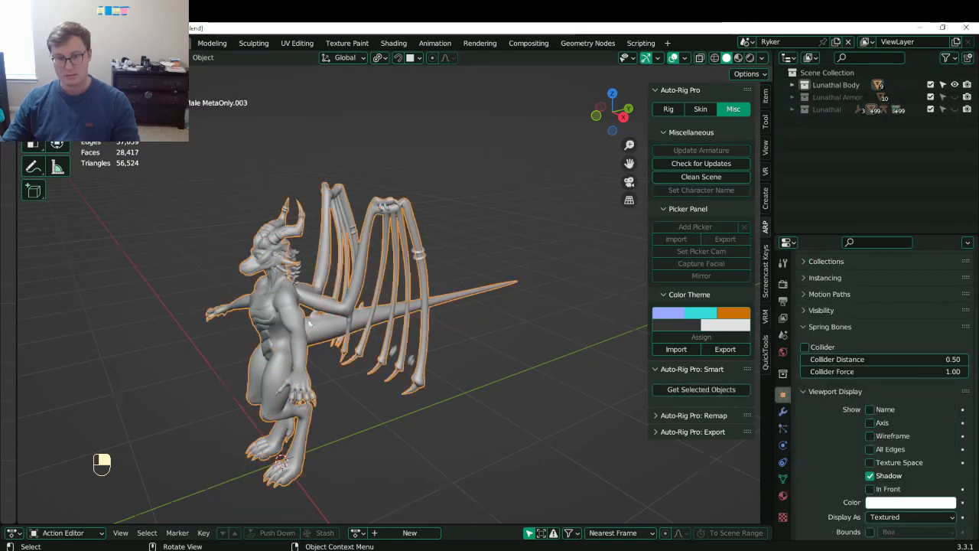
middle_drag(259, 304, 312, 305)
click(782, 411)
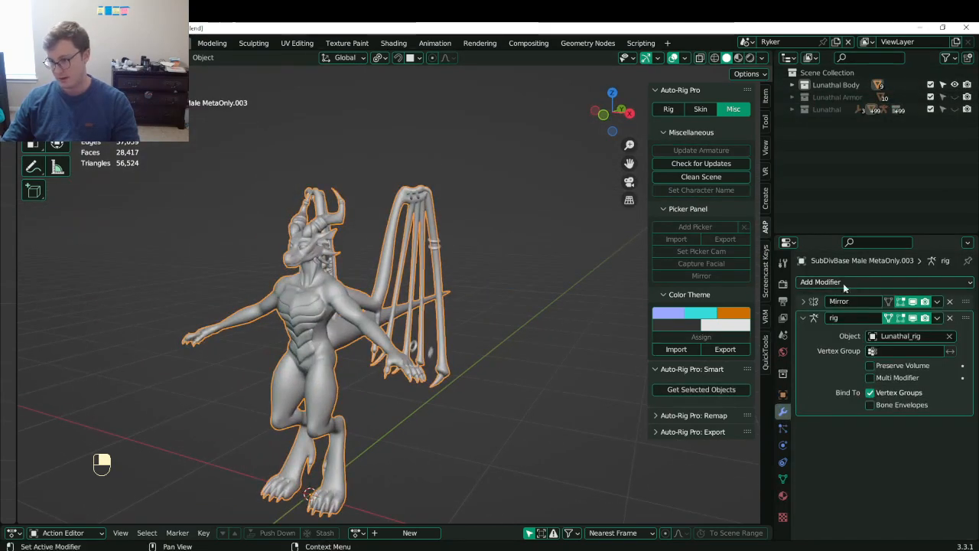
click(802, 318)
click(938, 302)
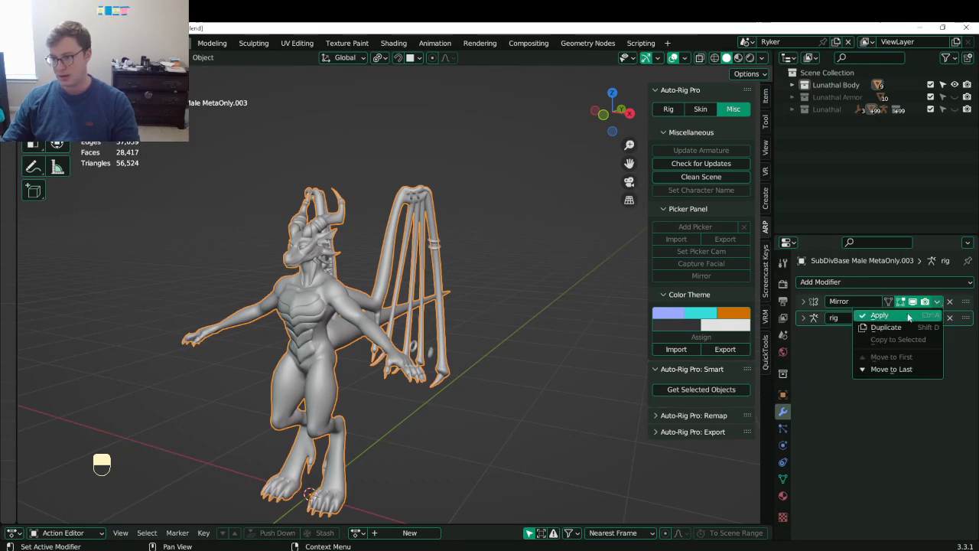
click(908, 316)
key(ctrl+s)
- Apply the Mirror modifier on the Eyes object
scroll(388, 289, up, 5)
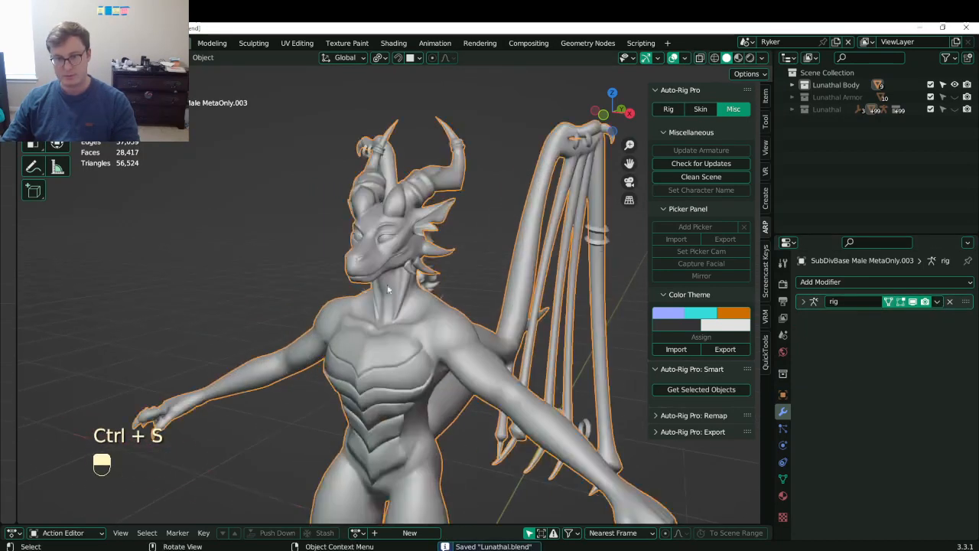
click(389, 241)
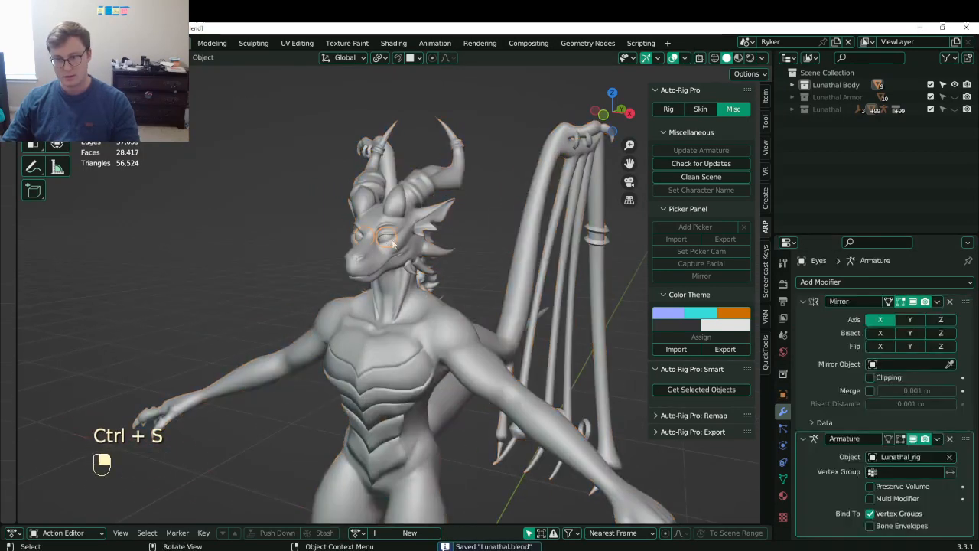
click(938, 302)
click(908, 316)
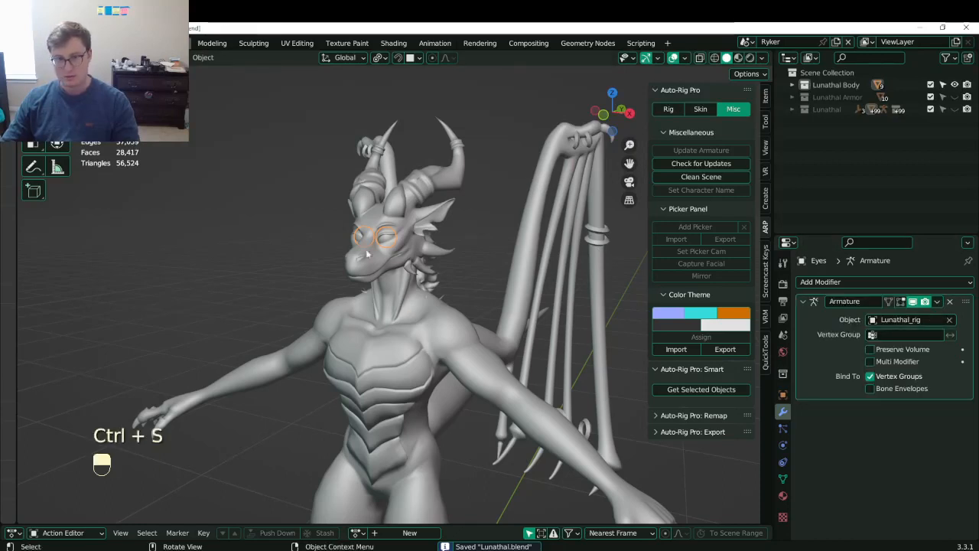
- Join the eyes into the body mesh and save the file
shift+click(330, 309)
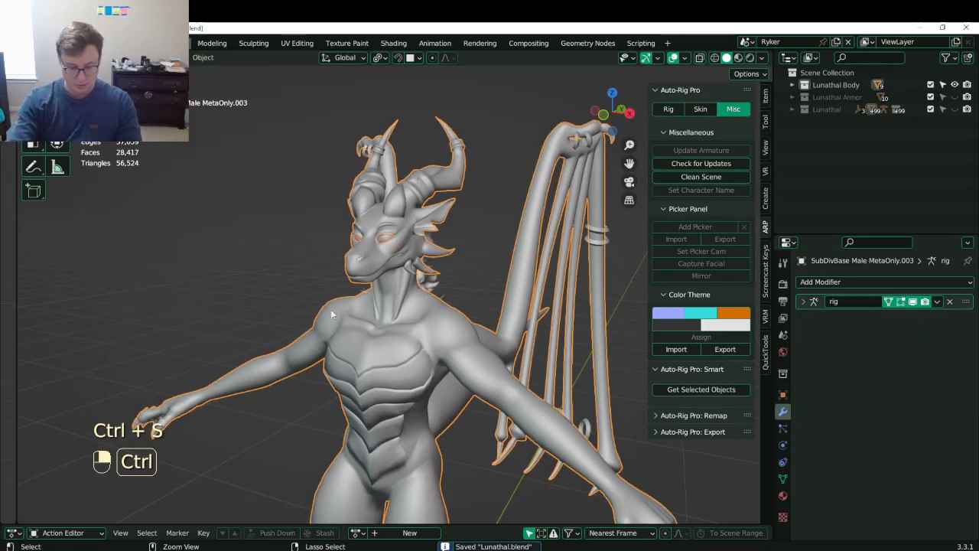
key(ctrl+j)
key(ctrl+s)
middle_drag(331, 309, 451, 306)
scroll(472, 341, up, 2)
key(ctrl+s)
- Unhide the Wings membrane object in the Lunathal Body collection, select it, and save the file
click(794, 85)
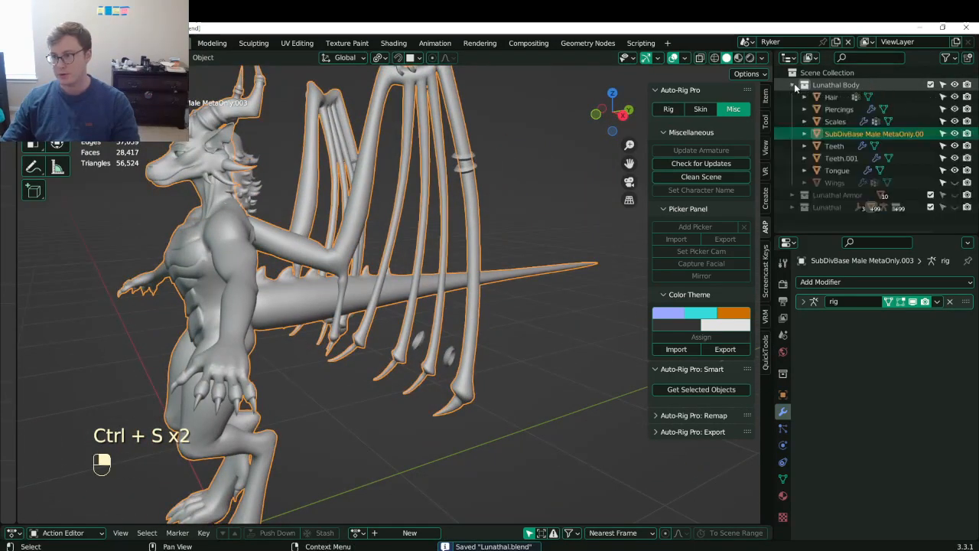
click(955, 184)
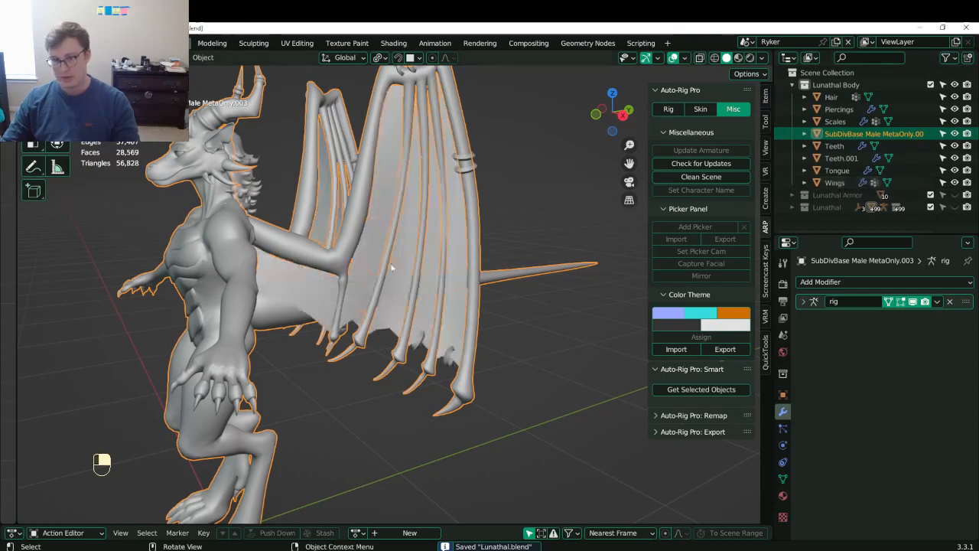
click(334, 295)
key(ctrl+s)
shift+middle_drag(331, 292, 351, 296)
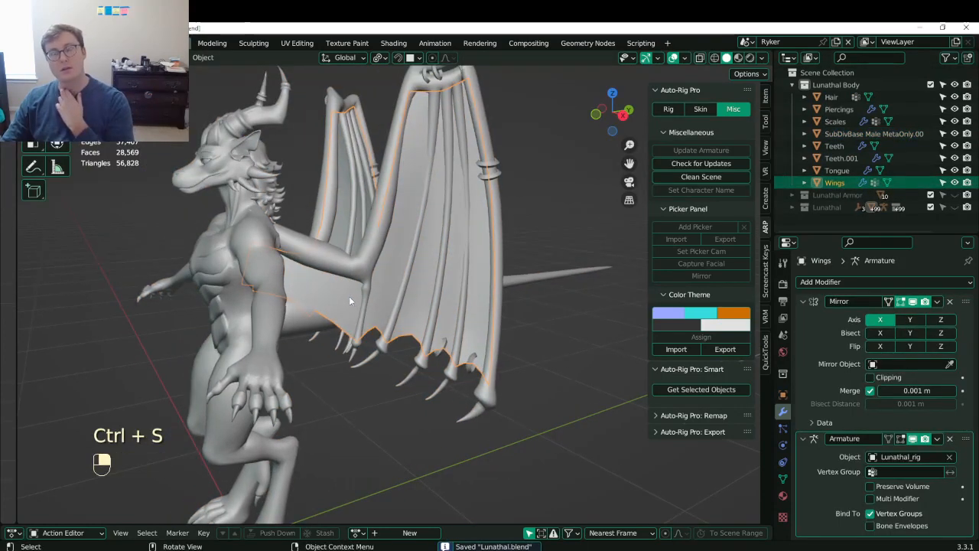
- Undo the eye join and the applied Mirror modifiers on the eyes and body, and save the file
key(ctrl+z)
key(ctrl+z)
key(ctrl+z)
key(ctrl+z)
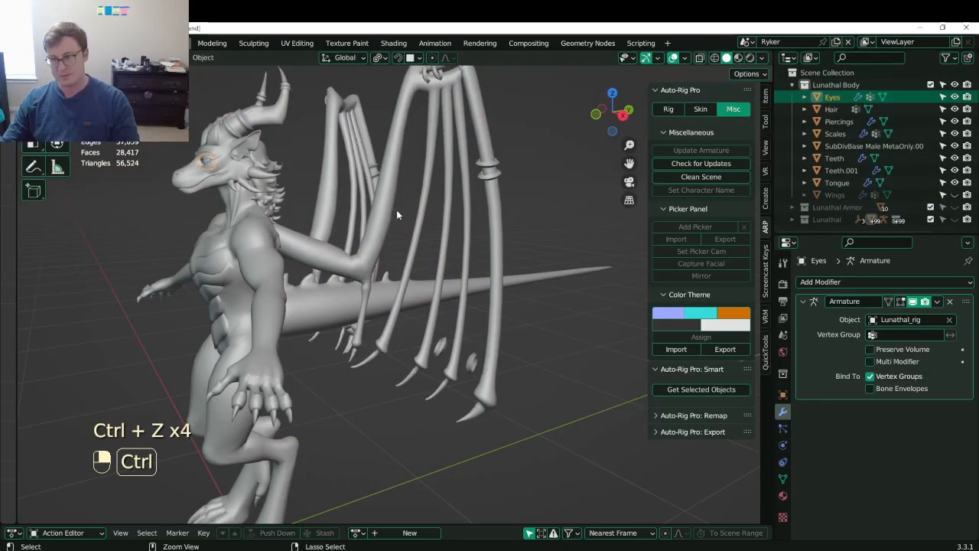
key(ctrl+z)
key(ctrl+z)
key(ctrl+z)
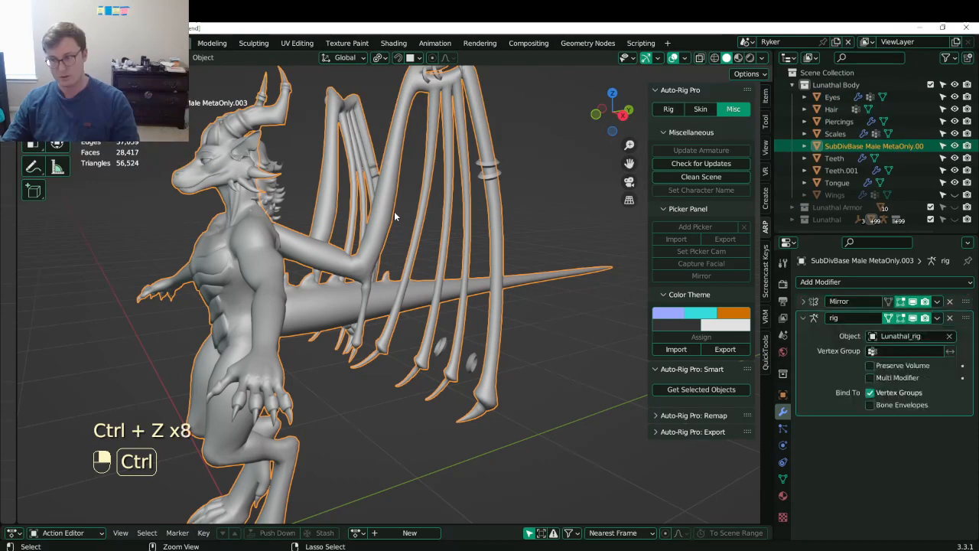
key(ctrl+s)
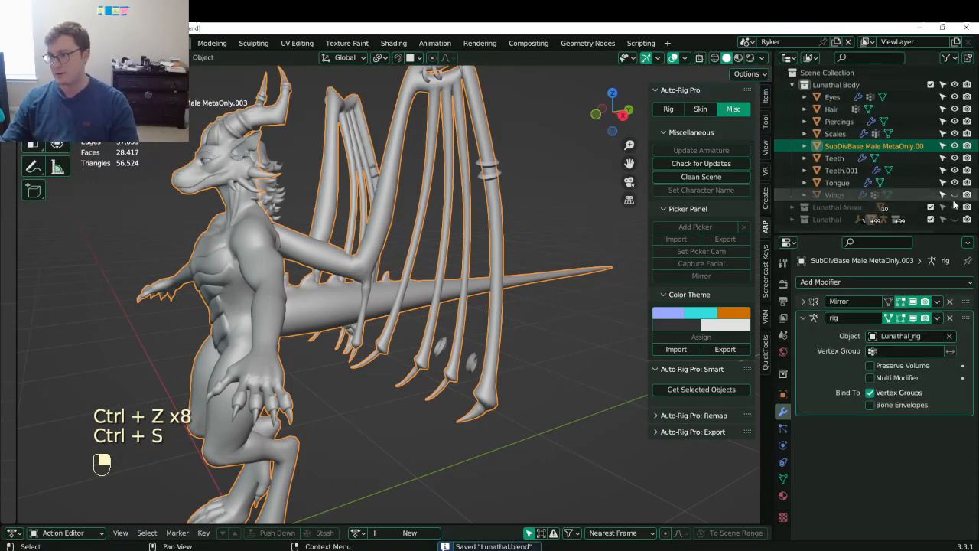
- Collapse the Lunathal Body collection, show the Lunathal rig collection again, and save the file
click(793, 84)
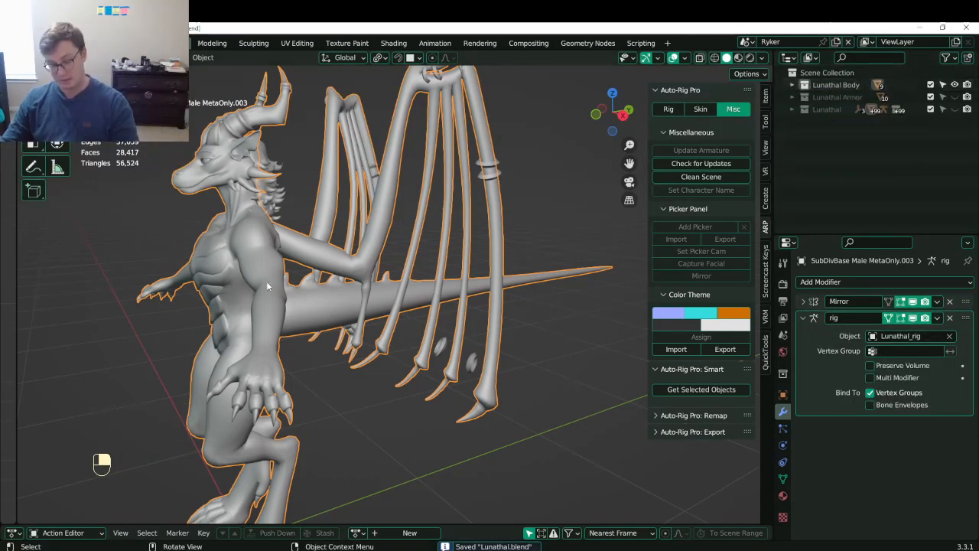
key(slash)
key(slash)
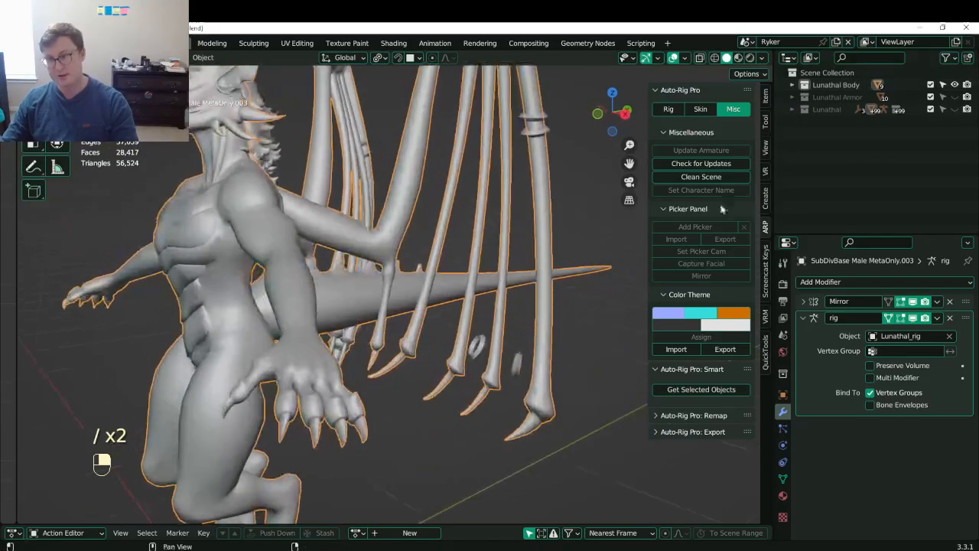
click(954, 109)
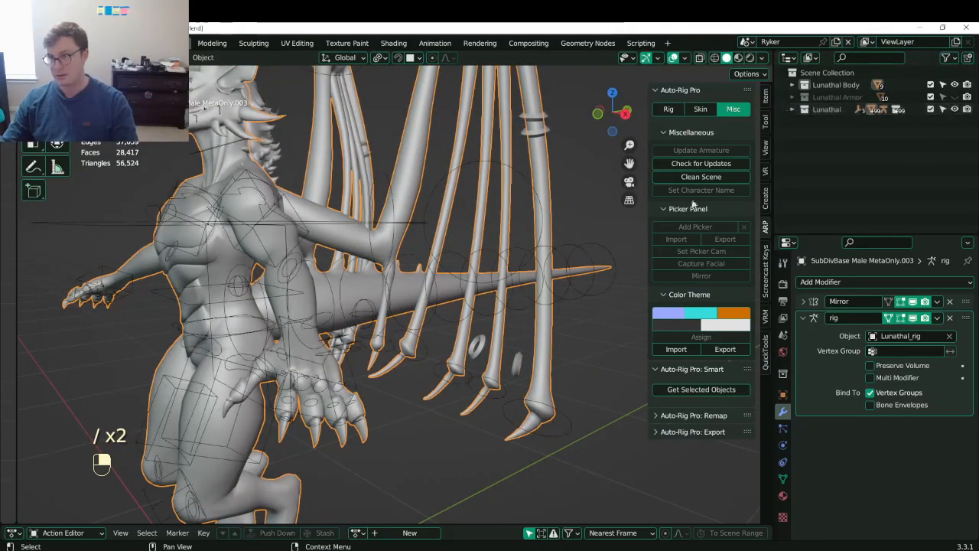
middle_drag(328, 260, 306, 269)
key(ctrl+s)
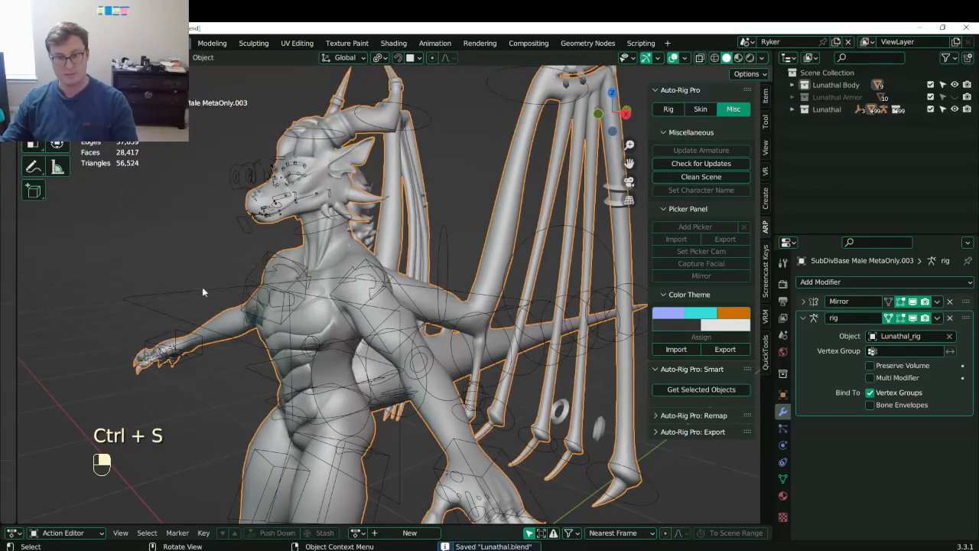
- Select the rig together with the body mesh as the active object, isolate both in Local View, and save
click(266, 251)
shift+click(294, 218)
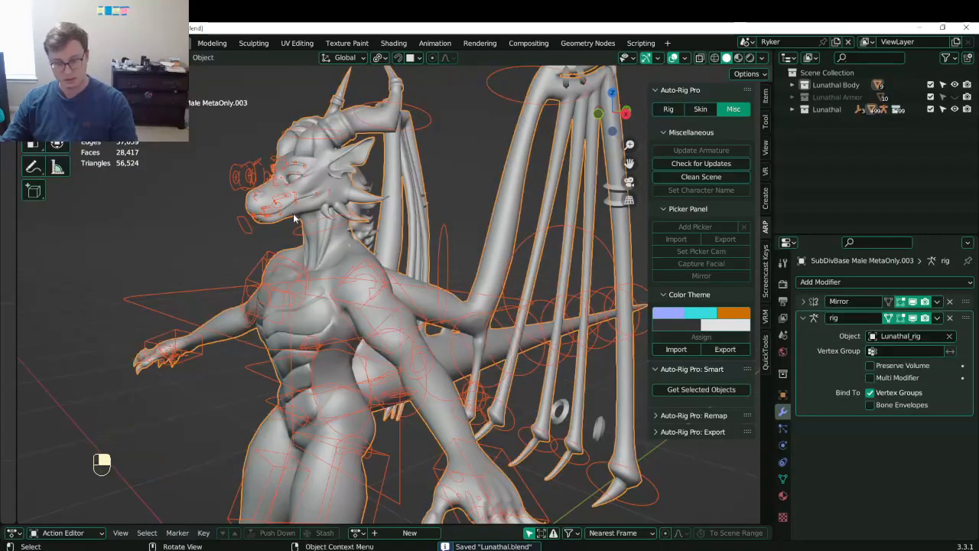
key(slash)
shift+middle_drag(294, 218, 367, 306)
ctrl+middle_drag(367, 306, 390, 289)
key(ctrl+s)
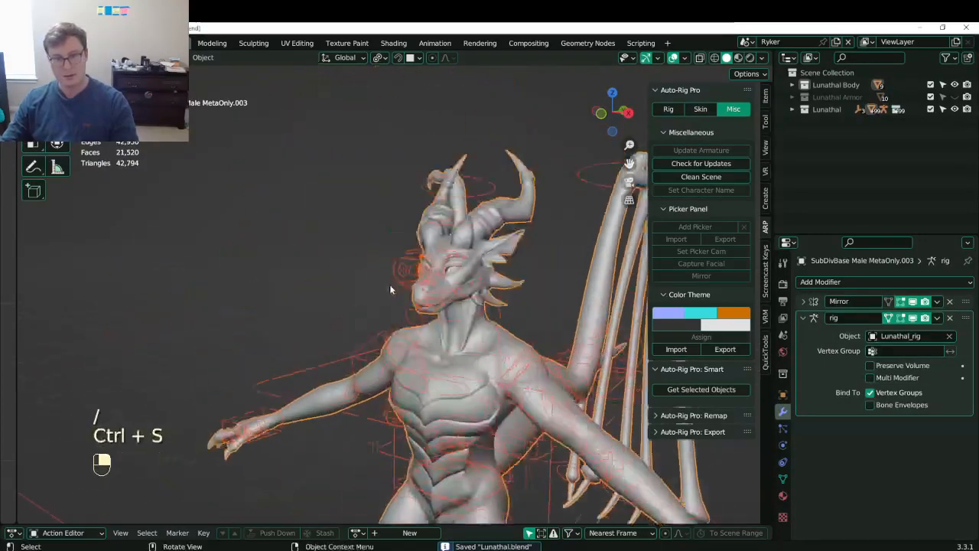
- Switch the body mesh to Weight Paint mode and select the c_lips_top_01.l bone to show its weights
scroll(390, 289, up, 6)
scroll(448, 236, down, 3)
middle_drag(448, 236, 341, 247)
key(ctrl+Tab)
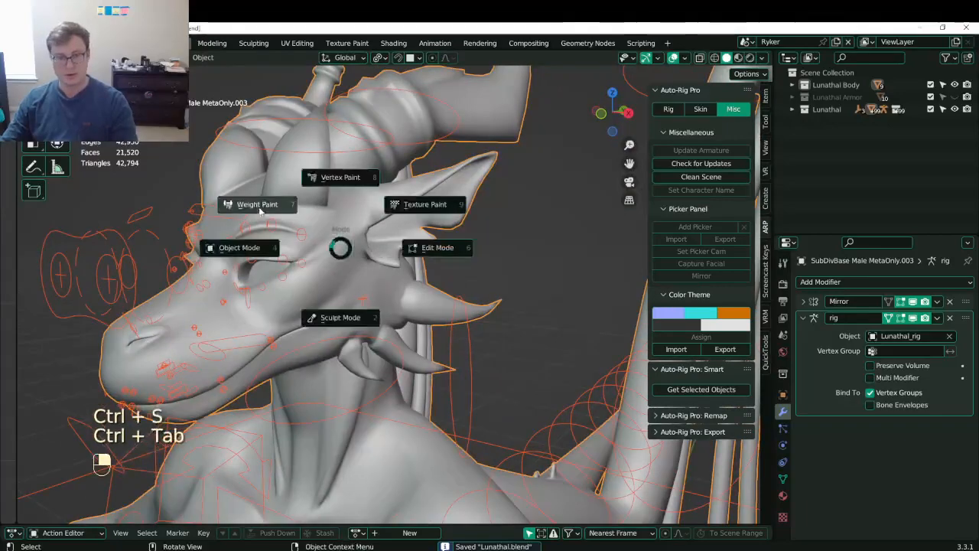
click(260, 211)
scroll(298, 274, up, 3)
mouse_move(191, 352)
shift+middle_down()
mouse_move(299, 274)
mouse_move(441, 249)
shift+middle_up()
ctrl+click(354, 314)
middle_drag(356, 315, 391, 331)
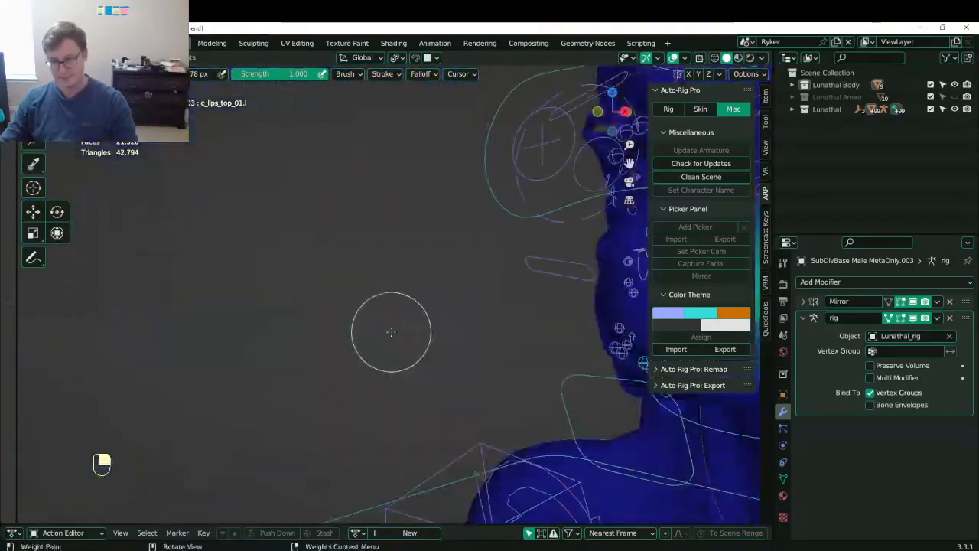
key(KP_Decimal)
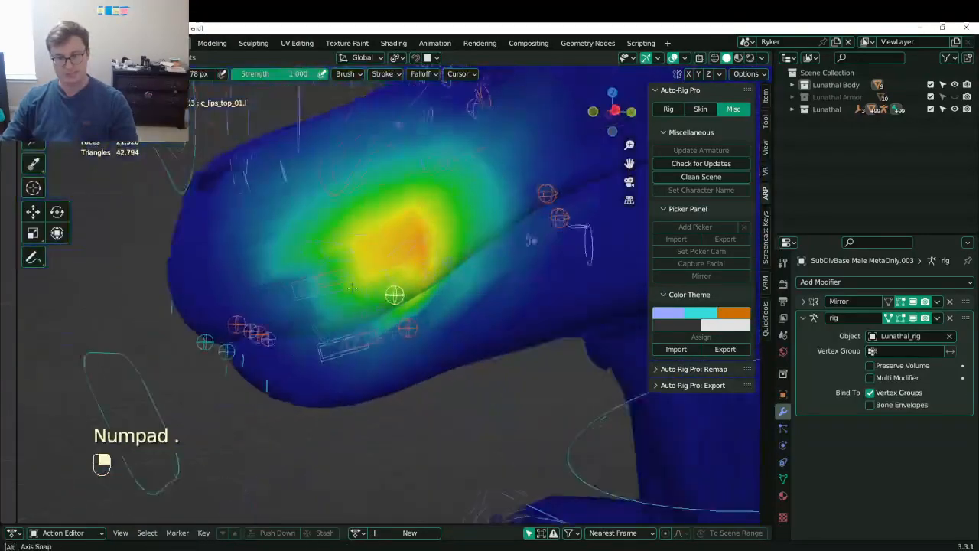
- Switch the body mesh to Edit Mode and show it in wireframe from the orthographic side view
key(Tab)
middle_drag(333, 291, 410, 311)
key(z)
click(314, 311)
mouse_move(344, 322)
middle_down()
mouse_move(427, 339)
mouse_move(391, 332)
middle_up()
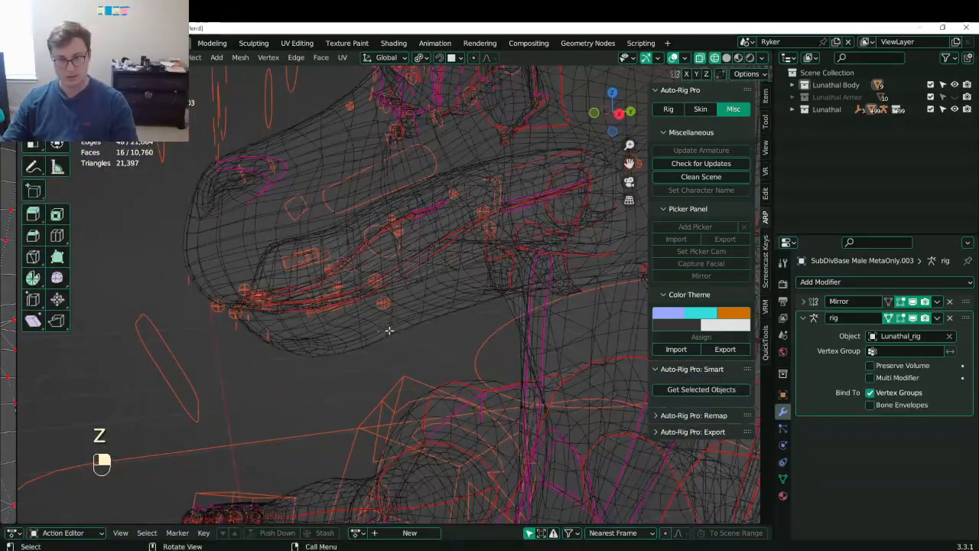
key(KP_3)
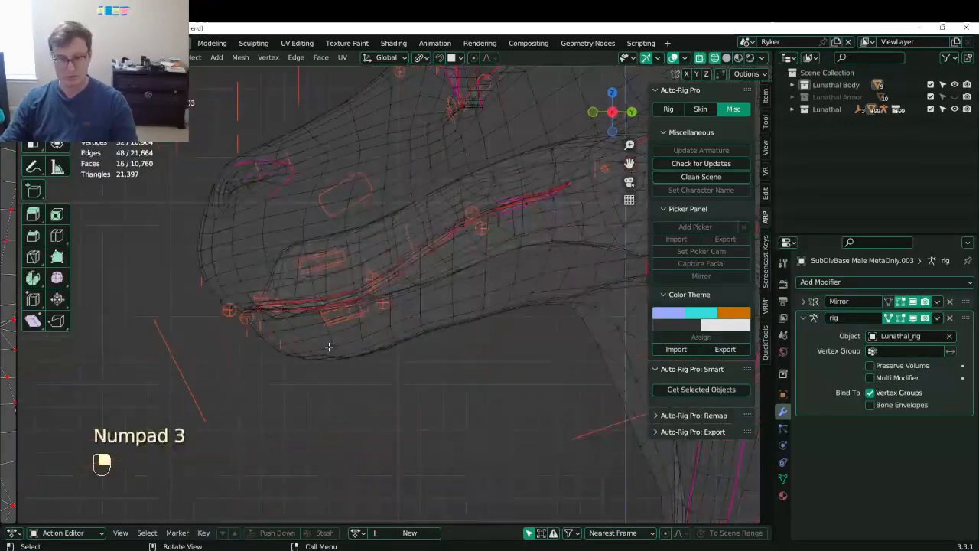
- Box-select the vertices along the underside of the lower jaw
key(b)
drag(285, 350, 539, 302)
key(b)
key(b)
key(b)
key(b)
key(b)
key(b)
key(b)
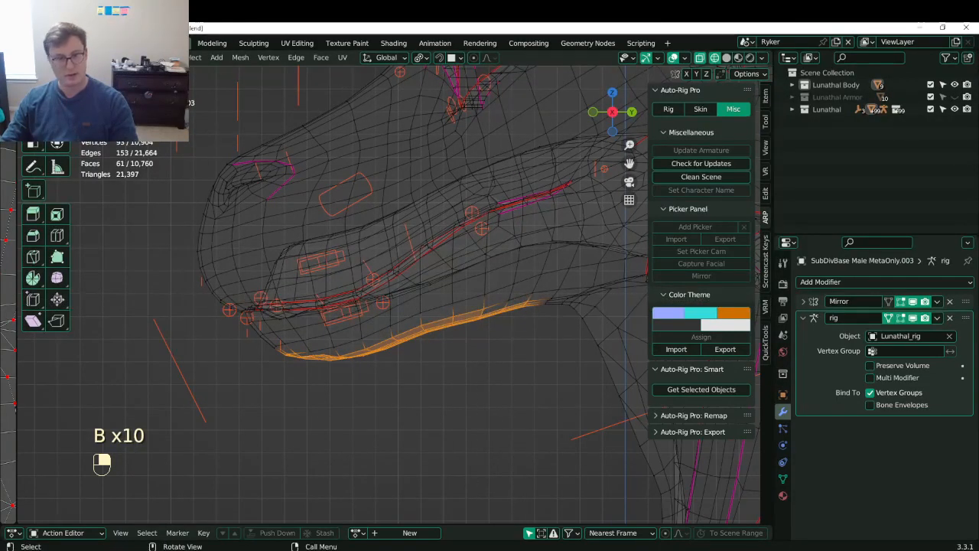
- Select the lower jaw's face loops from mid-jaw back toward the mouth corner, undoing the loop that runs up toward the eye
alt+shift+click(349, 345)
alt+shift+click(348, 346)
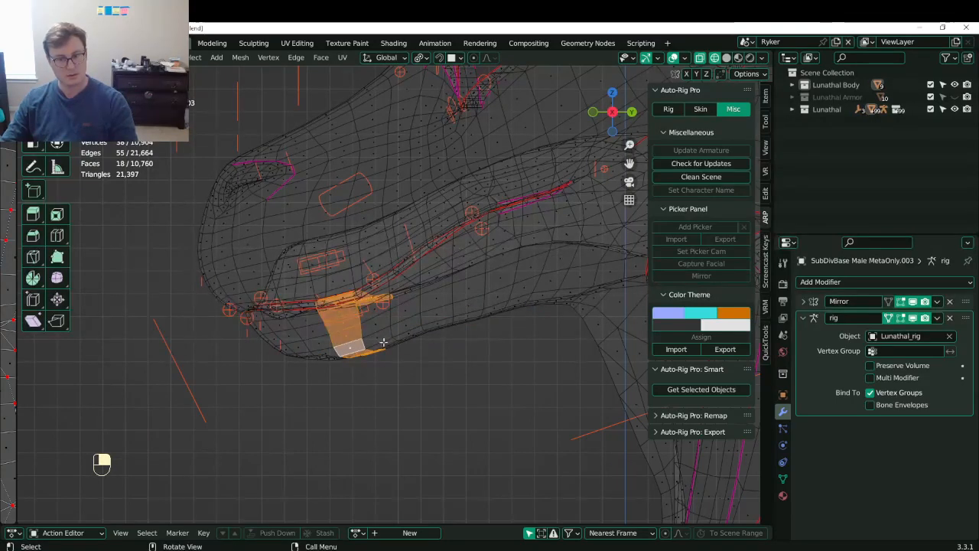
alt+shift+click(417, 313)
alt+shift+click(463, 300)
alt+shift+click(497, 293)
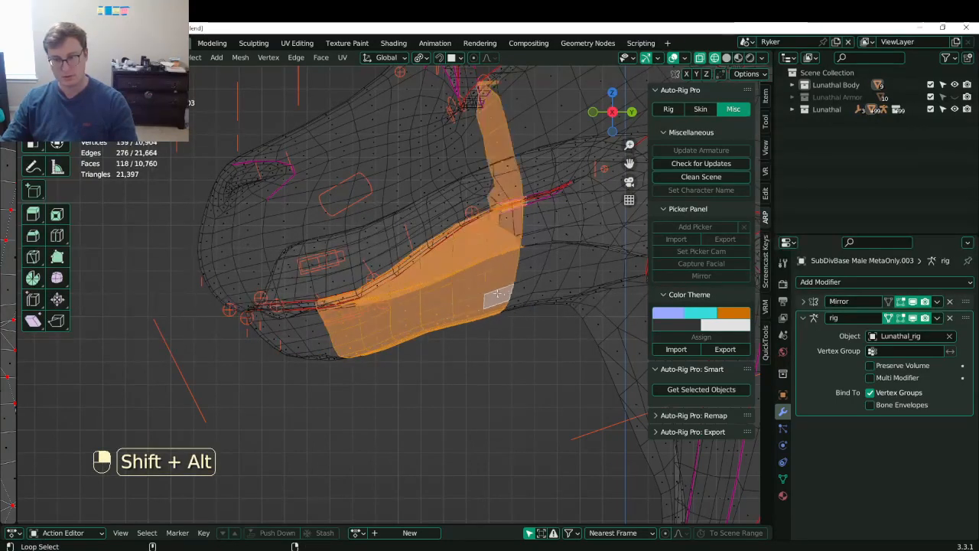
key(ctrl+z)
- Add the face loops and remaining faces at the chin tip to the lower jaw selection
alt+shift+click(303, 341)
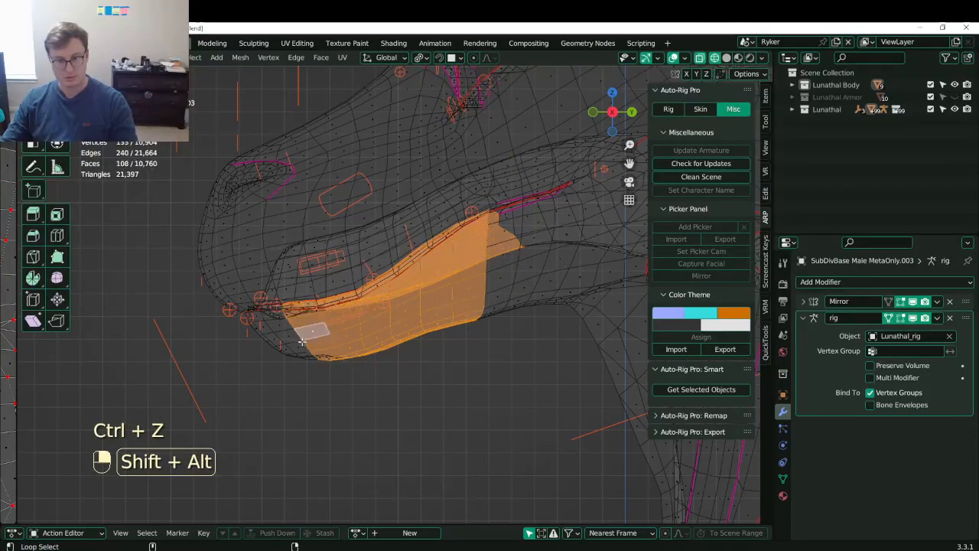
alt+shift+click(280, 341)
alt+shift+click(277, 344)
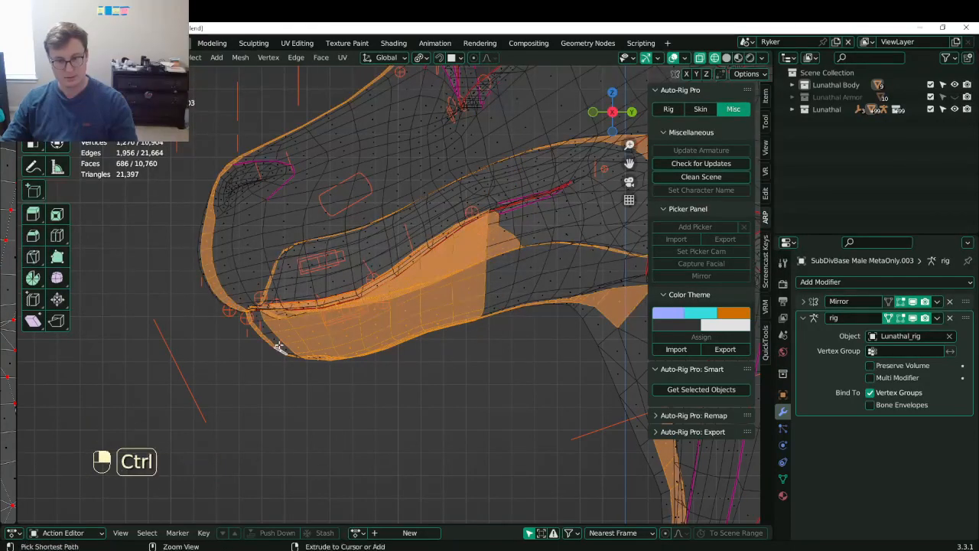
key(ctrl+z)
alt+shift+click(262, 337)
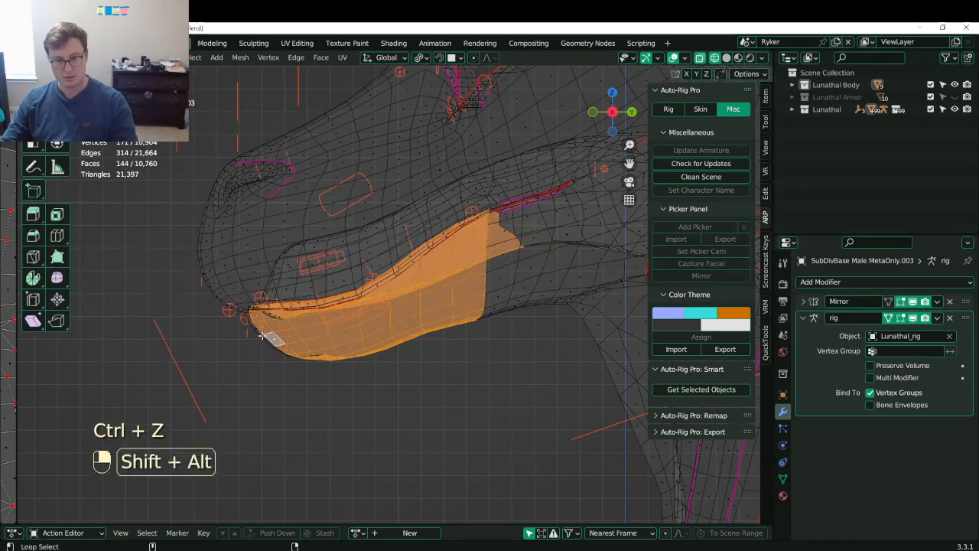
key(b)
mouse_move(254, 325)
mouse_down()
mouse_move(351, 361)
mouse_move(279, 351)
mouse_up()
key(b)
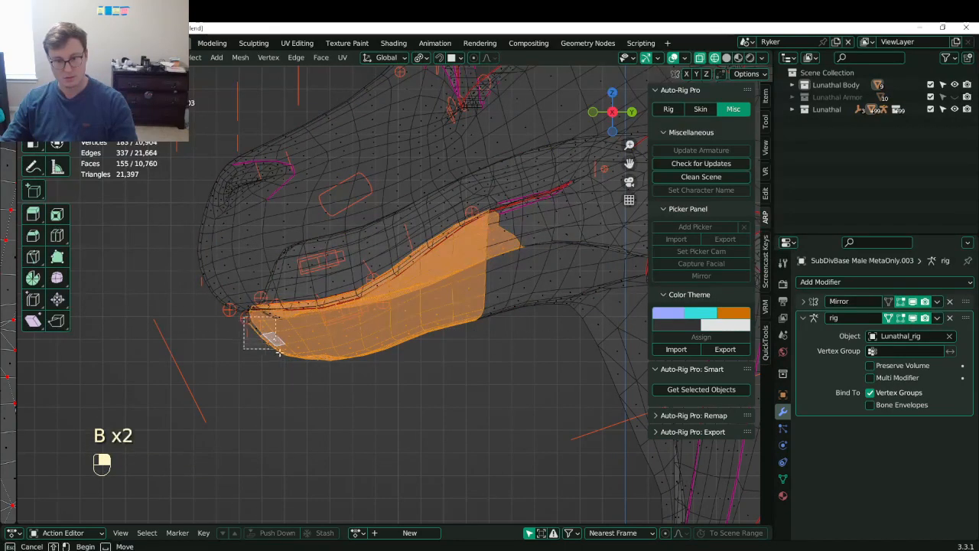
- Grow the lower jaw selection three times, return to solid shading, and box-deselect the faces above the mouth corner
key(ctrl+KP_Add)
mouse_move(273, 345)
shift+middle_down()
mouse_move(296, 309)
mouse_move(430, 312)
mouse_move(483, 294)
mouse_move(504, 314)
mouse_move(431, 283)
mouse_move(425, 261)
shift+middle_up()
key(ctrl+KP_Add)
key(ctrl+KP_Add)
scroll(483, 304, up, 5)
key(z)
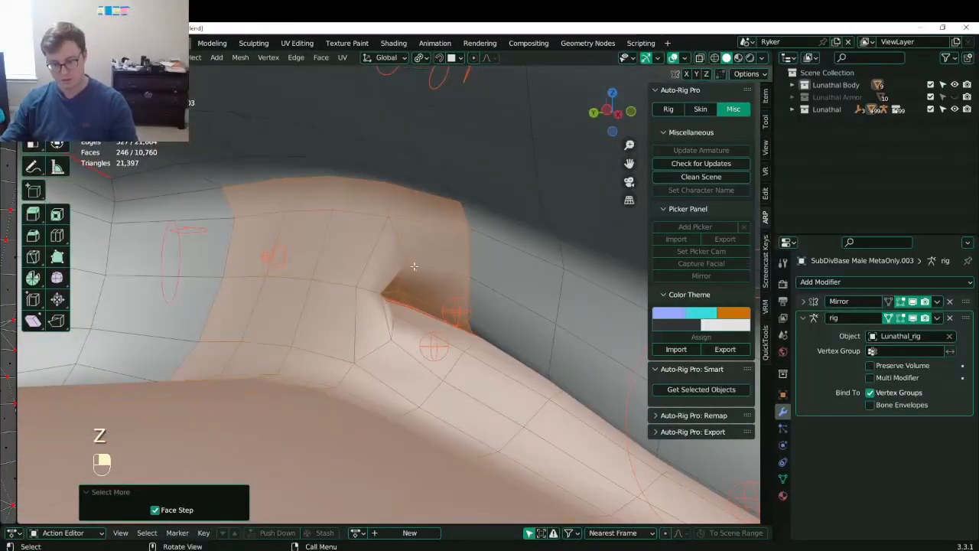
key(b)
shift+drag(225, 171, 469, 279)
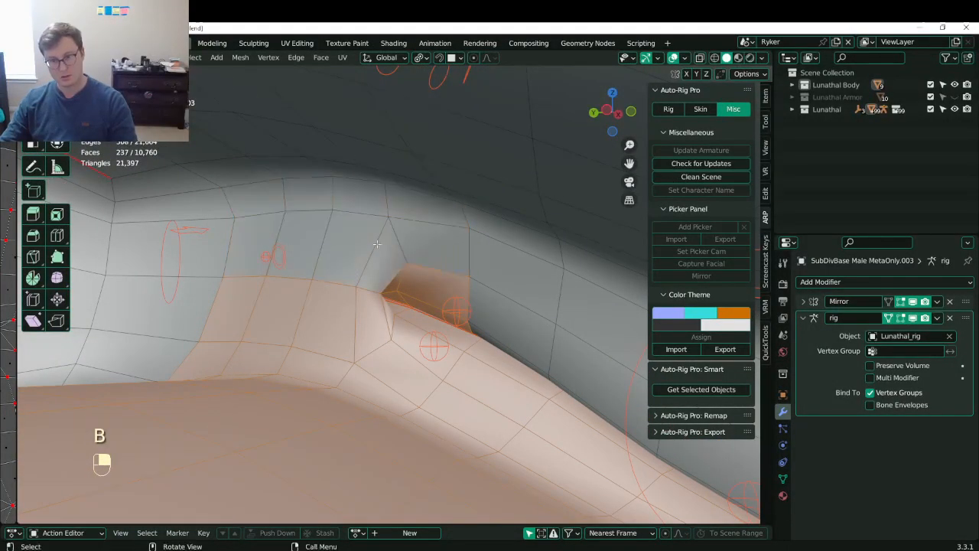
key(b)
shift+drag(387, 219, 478, 321)
- Extend the selection with a face loop at the rear of the lower jaw and undo the extra loop
middle_drag(478, 321, 514, 285)
scroll(336, 306, down, 4)
alt+shift+click(496, 315)
alt+shift+click(508, 344)
key(ctrl+z)
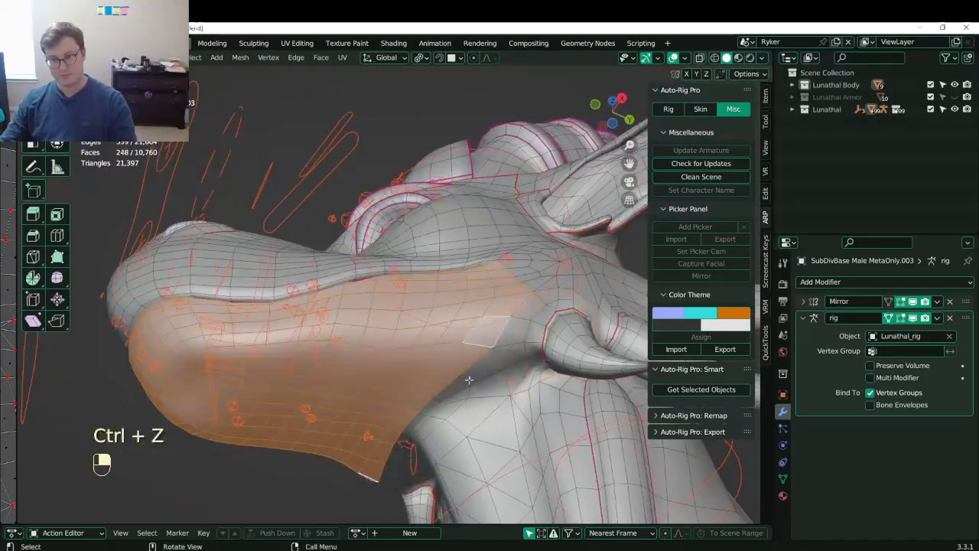
middle_drag(468, 376, 392, 376)
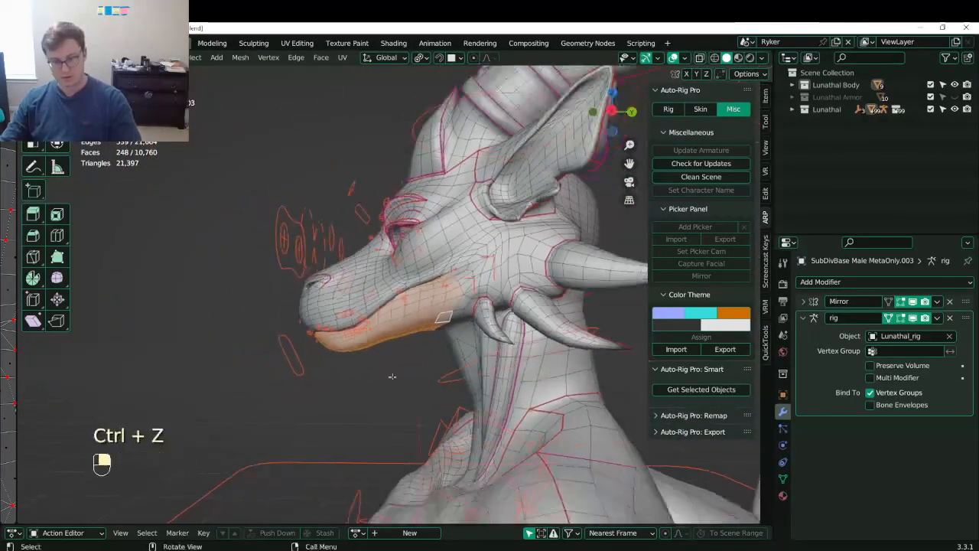
- Return to Weight Paint mode and enable the Paint Mask so only the selected lower jaw faces can be painted
key(Tab)
scroll(360, 372, up, 5)
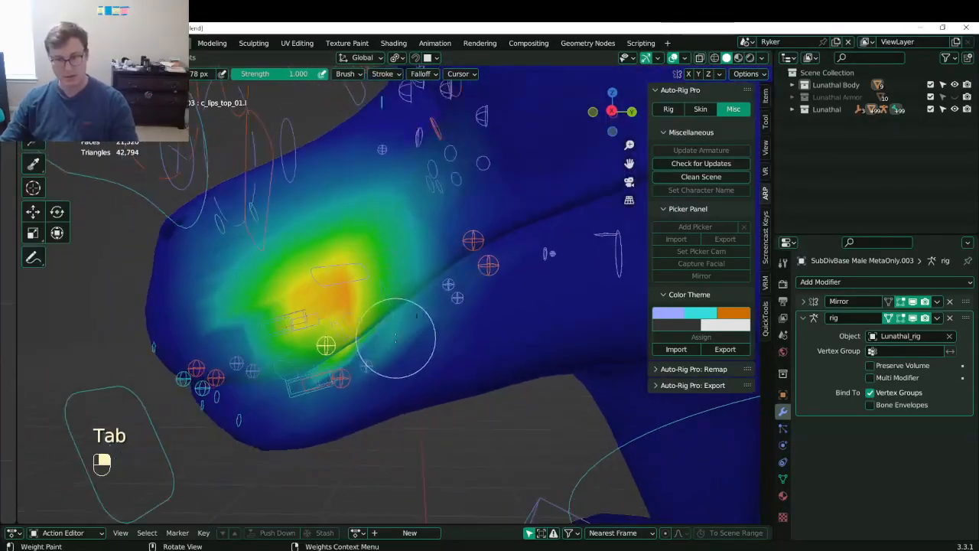
click(396, 337)
scroll(395, 337, down, 4)
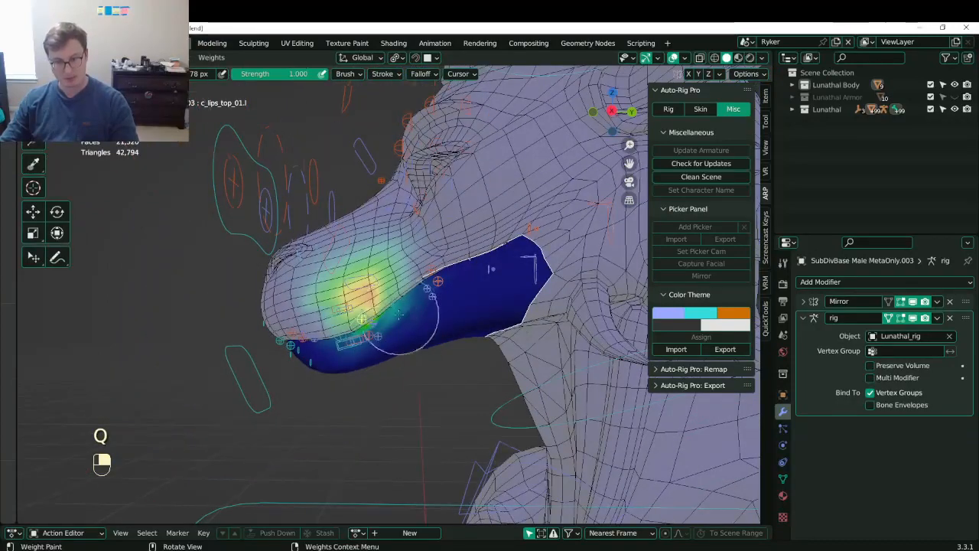
scroll(399, 314, up, 3)
scroll(306, 73, up, 3)
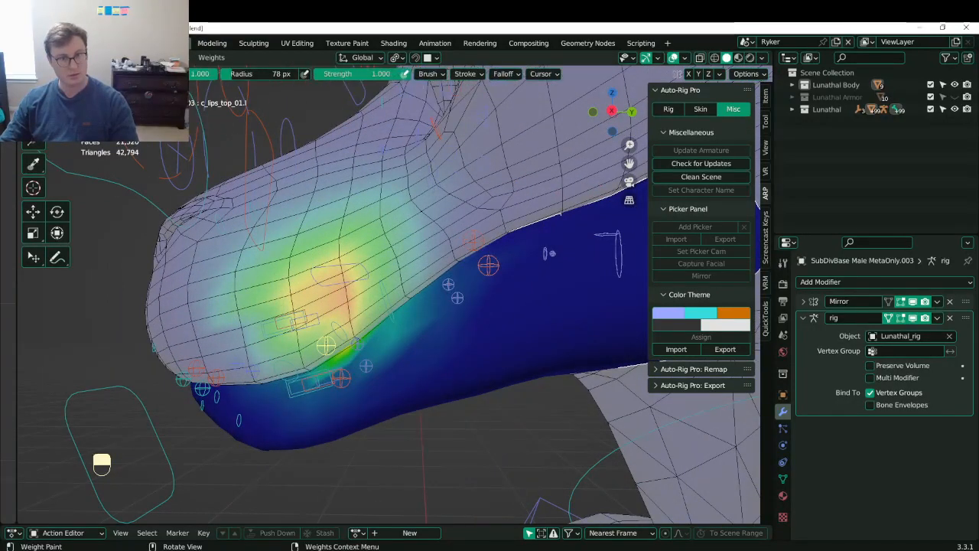
- Set the brush weight to 0 and clear the c_lips_top_01.l weights from the lower jaw with a weight gradient
drag(200, 74, 131, 73)
scroll(349, 297, down, 3)
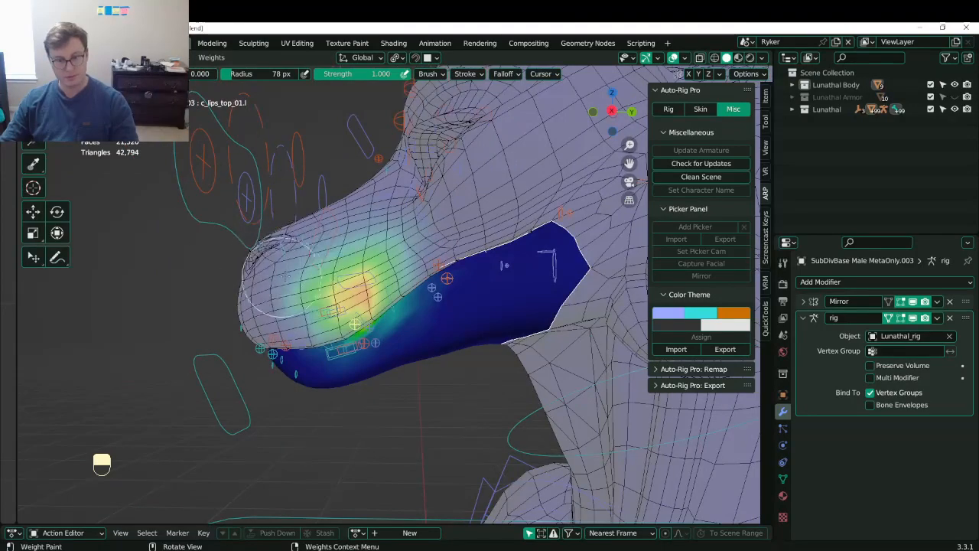
alt+drag(241, 250, 253, 256)
scroll(367, 293, up, 3)
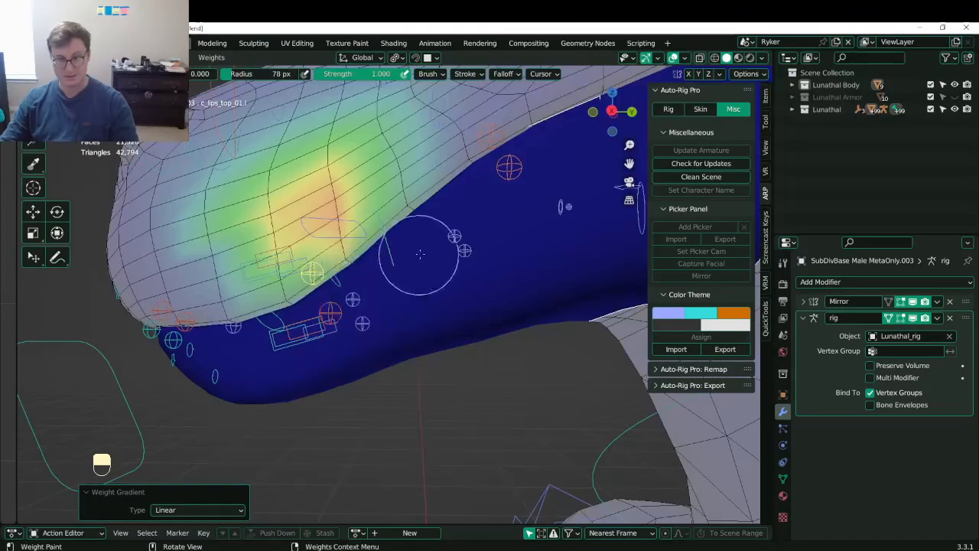
- Select the c_lips_top_02.l bone with the mask off, then re-enable the Paint Mask and clear its lower jaw weights with a weight gradient
middle_drag(420, 253, 452, 241)
shift+middle_drag(302, 334, 523, 201)
key(q)
click(505, 201)
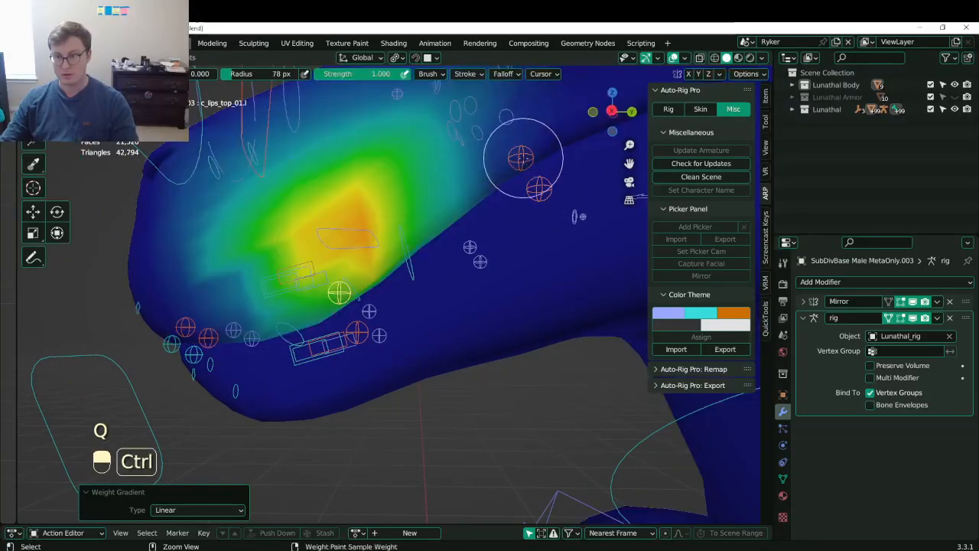
ctrl+click(522, 157)
mouse_move(522, 163)
shift+middle_down()
mouse_move(446, 253)
mouse_move(458, 273)
shift+middle_up()
key(q)
click(445, 253)
scroll(445, 253, down, 3)
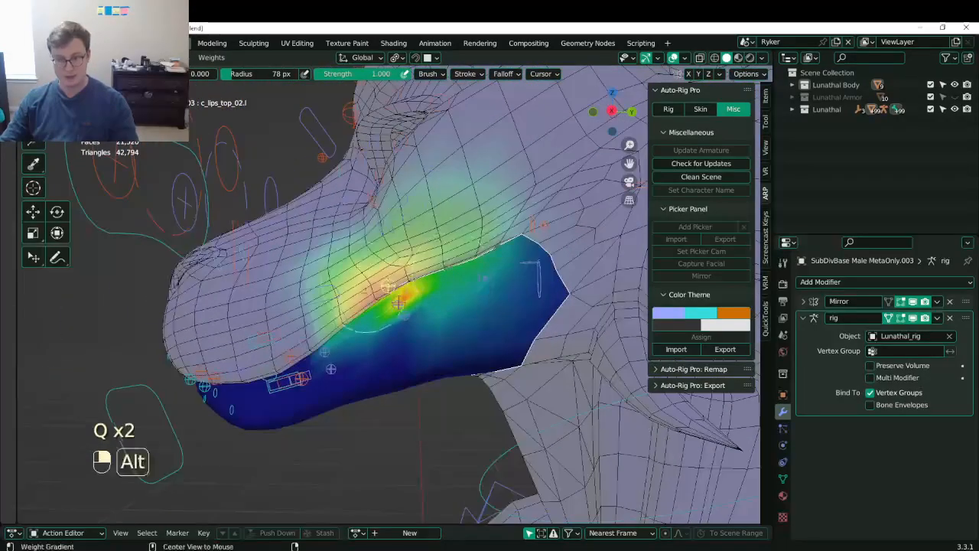
alt+drag(459, 273, 475, 294)
- Select the c_lips_top.l bone and clear its weights from the masked lower jaw with a weight gradient
shift+middle_drag(475, 294, 525, 242)
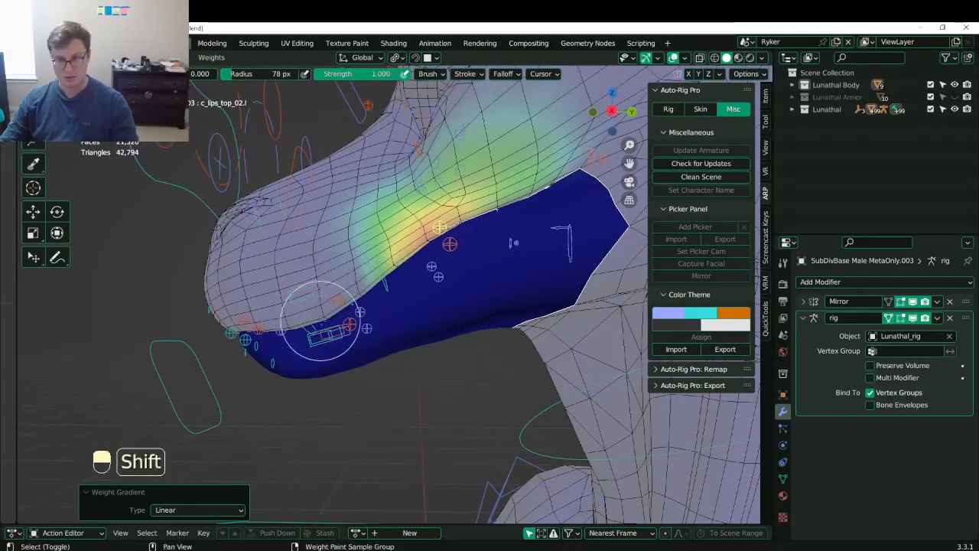
shift+middle_drag(340, 313, 436, 291)
scroll(369, 329, up, 4)
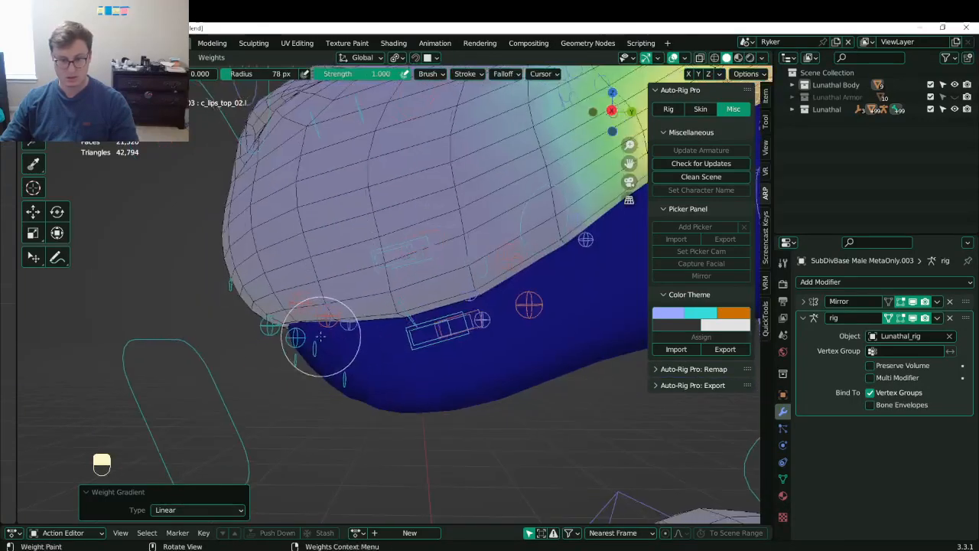
key(q)
mouse_move(323, 332)
middle_down()
mouse_move(406, 330)
mouse_move(391, 331)
middle_up()
click(343, 332)
ctrl+click(286, 296)
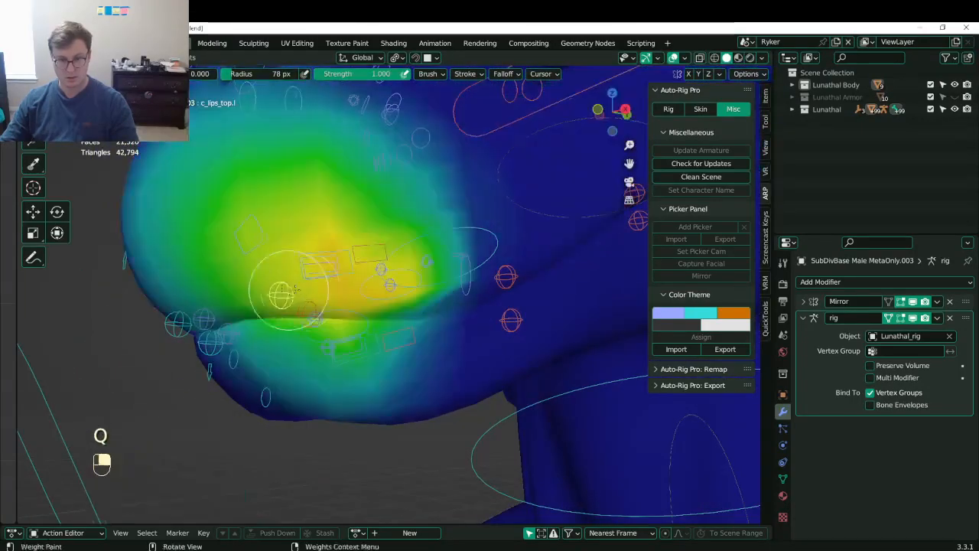
shift+middle_drag(309, 284, 337, 316)
key(q)
click(321, 297)
alt+drag(320, 298, 335, 312)
- Select the c_lips_top.x bone and clear its weights from the masked lower jaw with a weight gradient
shift+middle_drag(335, 312, 376, 272)
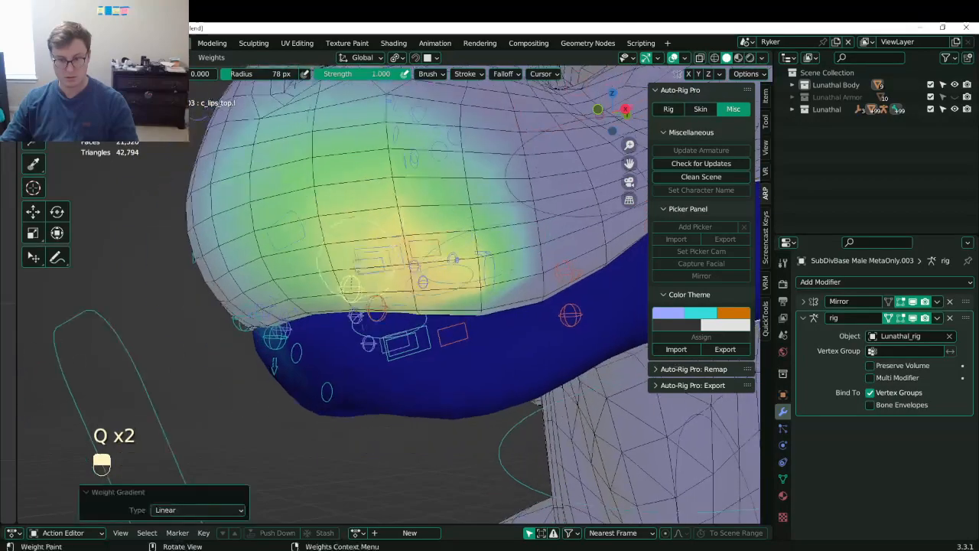
click(316, 298)
shift+middle_drag(317, 298, 322, 328)
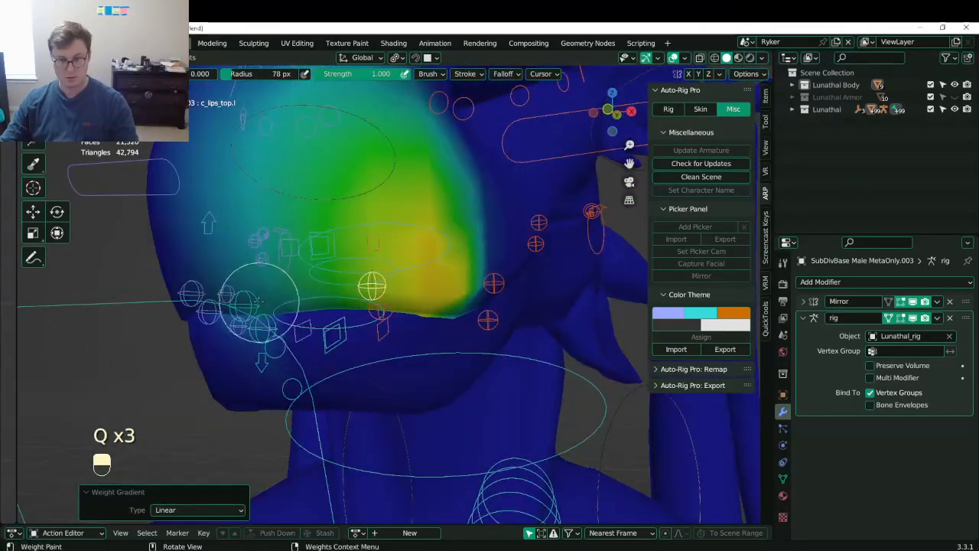
ctrl+click(245, 301)
click(249, 298)
alt+drag(290, 258, 302, 271)
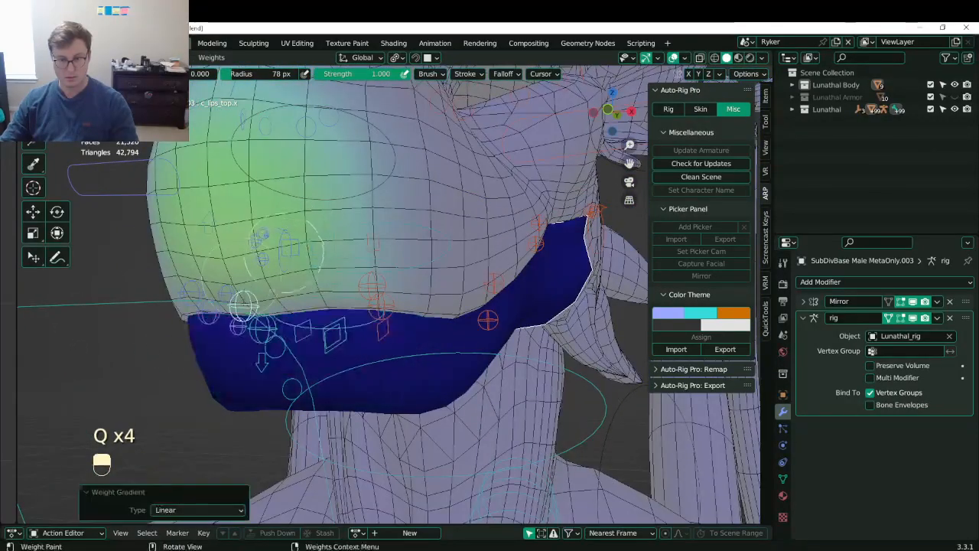
- Select the c_lips_top.r bone and clear its weights from the masked lower jaw with a weight gradient
middle_drag(301, 271, 464, 273)
key(q)
middle_drag(363, 280, 427, 305)
click(375, 282)
ctrl+click(321, 286)
click(419, 261)
scroll(419, 262, down, 4)
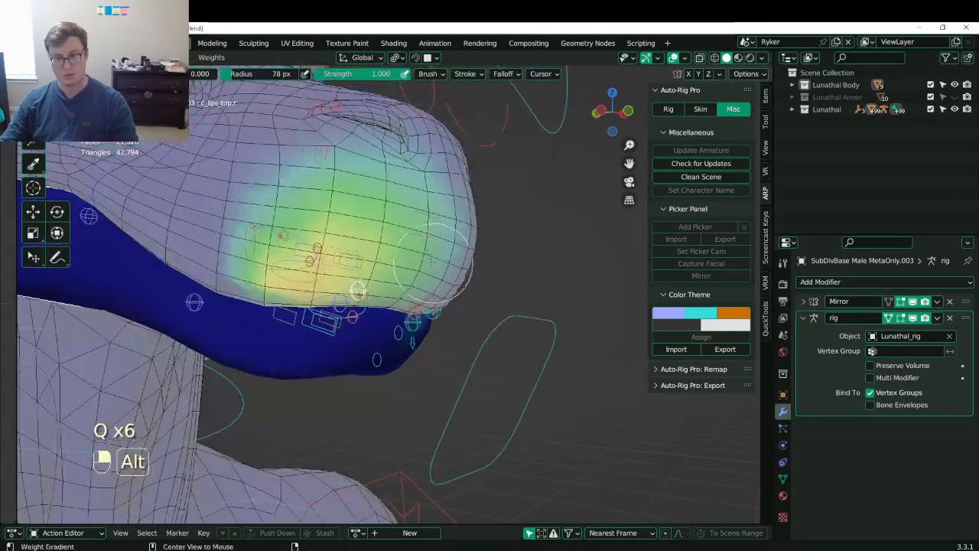
alt+drag(419, 178, 397, 222)
- Turn off the Paint Mask, invert the face selection in Edit Mode, and return to Weight Paint mode
mouse_move(562, 264)
middle_down()
mouse_move(398, 275)
mouse_move(475, 280)
mouse_move(356, 313)
middle_up()
key(q)
click(432, 269)
scroll(400, 301, up, 3)
key(Tab)
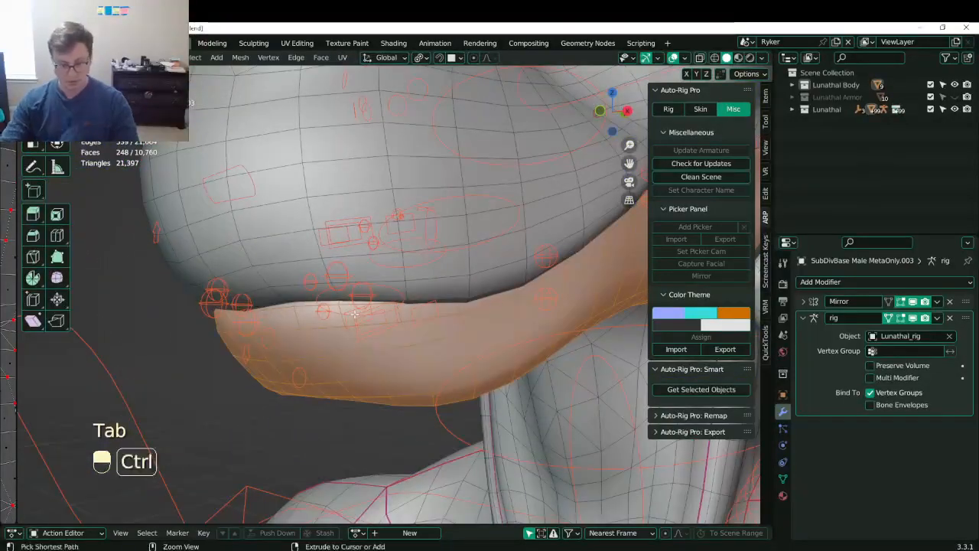
key(ctrl+i)
key(Tab)
- Test-move the c_lips_bot.x bone to check its influence on the lower lip
mouse_move(354, 310)
middle_down()
mouse_move(240, 324)
mouse_move(258, 278)
mouse_move(246, 297)
mouse_move(253, 344)
middle_up()
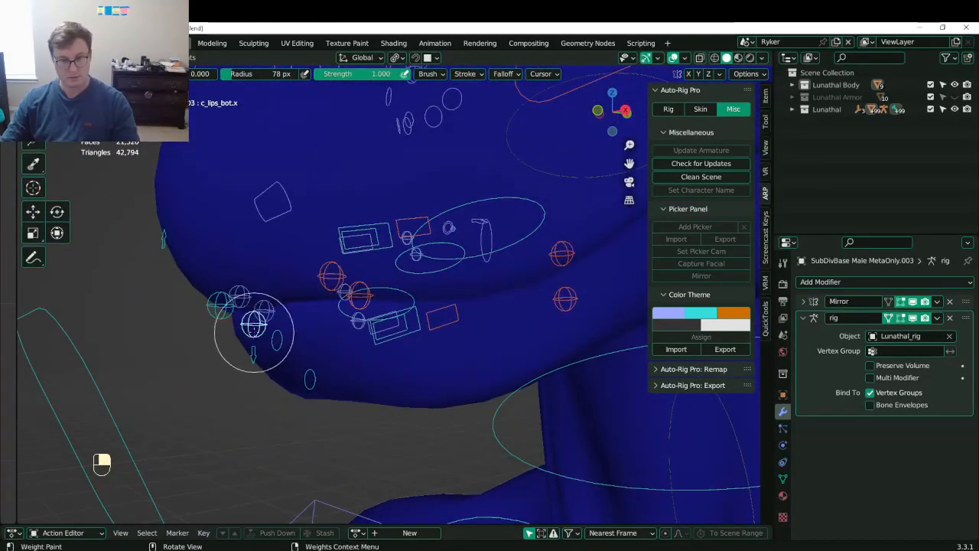
key(g)
click(245, 342)
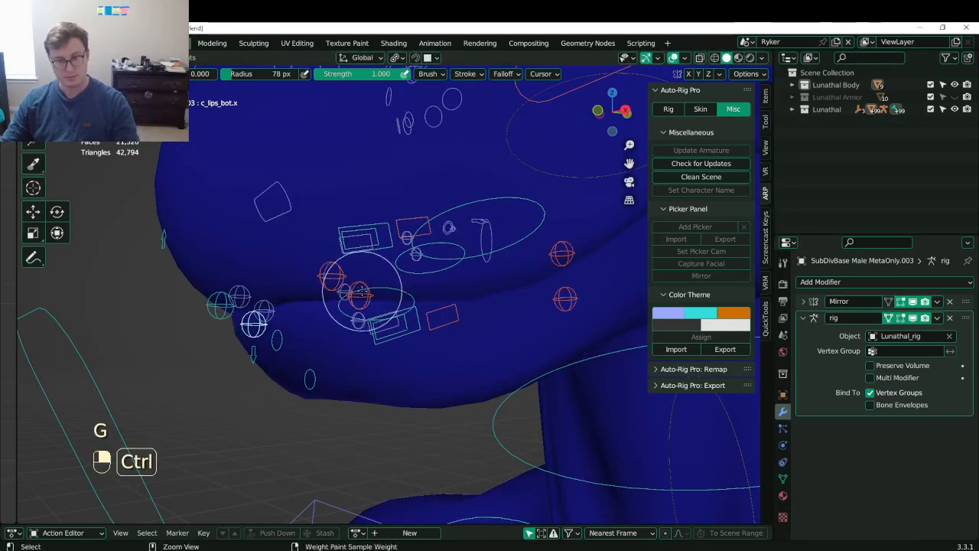
- Select the c_lips_bot.l bone, clear its weights outside the lower jaw with a masked weight gradient, and turn the Paint Mask off
ctrl+click(359, 294)
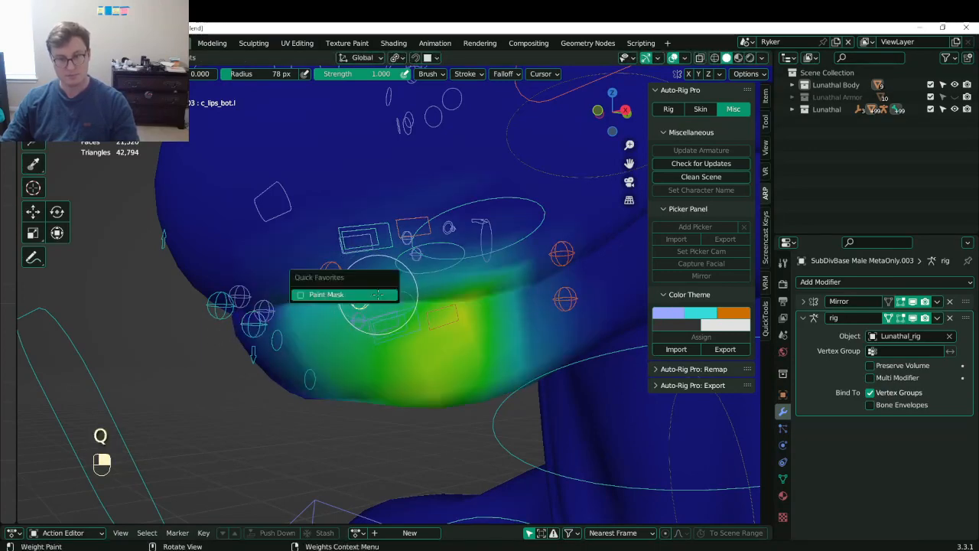
click(378, 295)
scroll(393, 289, down, 3)
alt+drag(332, 244, 318, 210)
key(q)
click(357, 253)
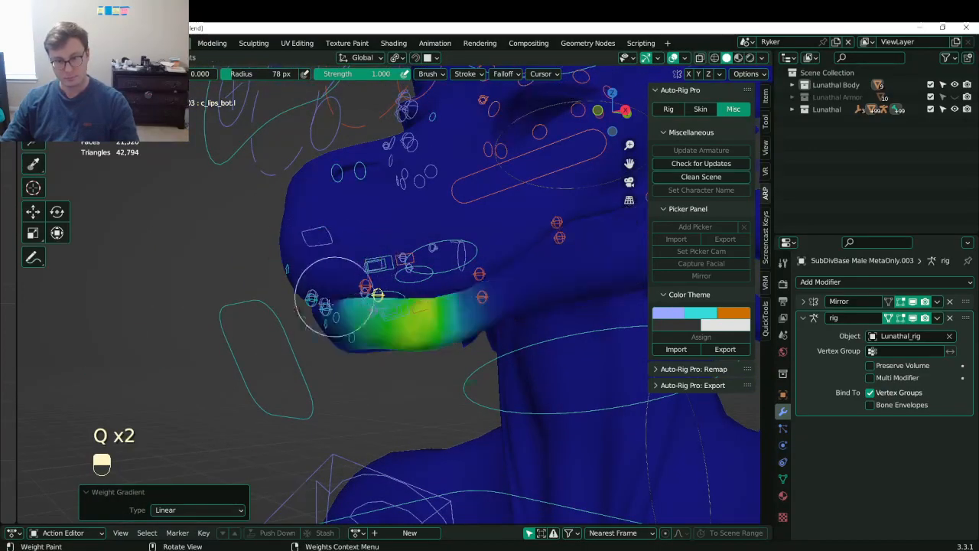
- Select the c_lips_bot.x bone and bring the front of the lower lip into close view
scroll(378, 294, up, 2)
ctrl+click(260, 323)
middle_drag(270, 323, 290, 299)
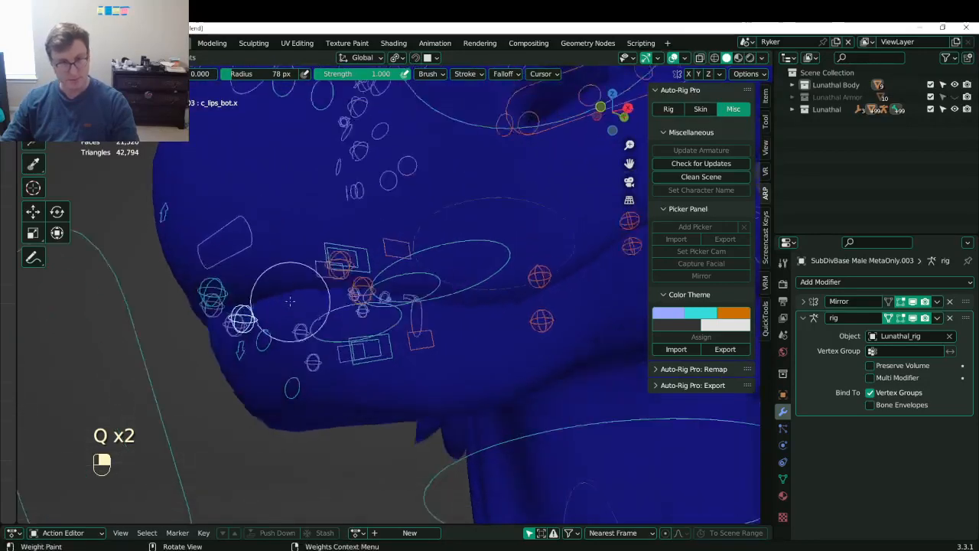
key(q)
click(291, 289)
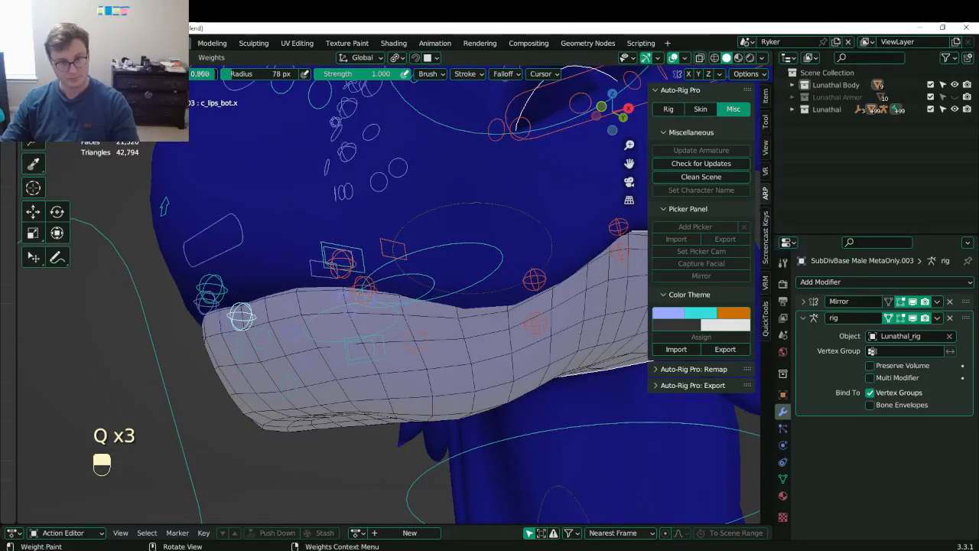
drag(254, 266, 234, 254)
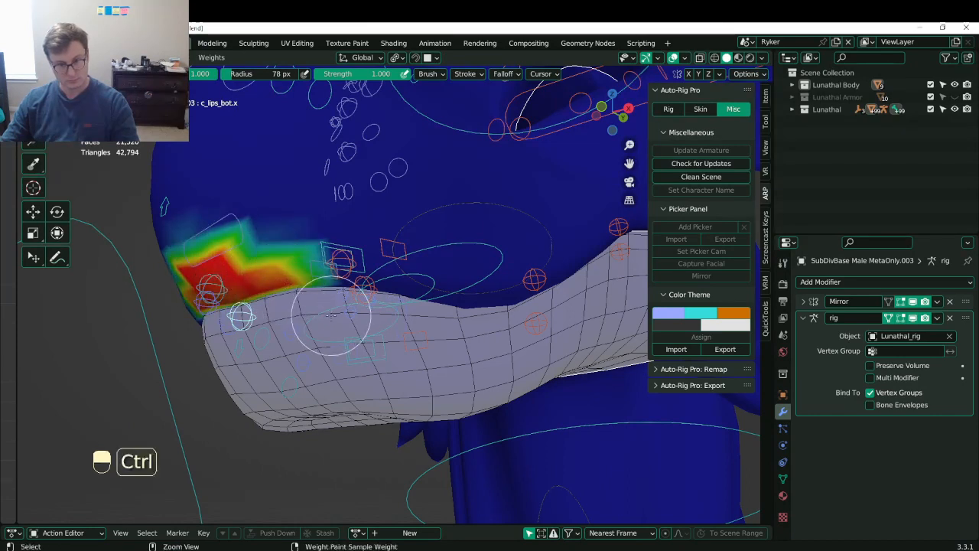
key(ctrl+z)
key(ctrl+z)
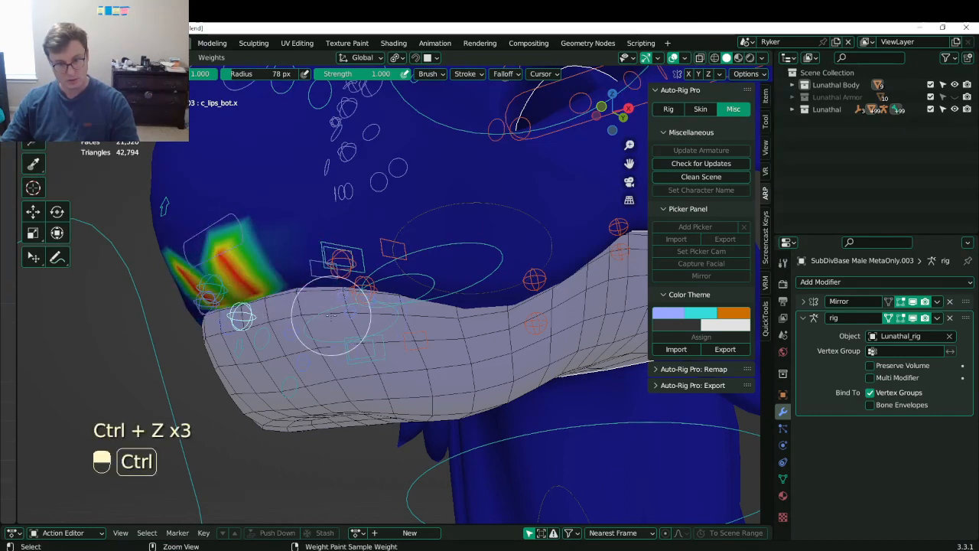
key(ctrl+z)
- Invert the face selection in Edit Mode, return to Weight Paint mode, and turn on the Paint Mask for the lower jaw
key(Tab)
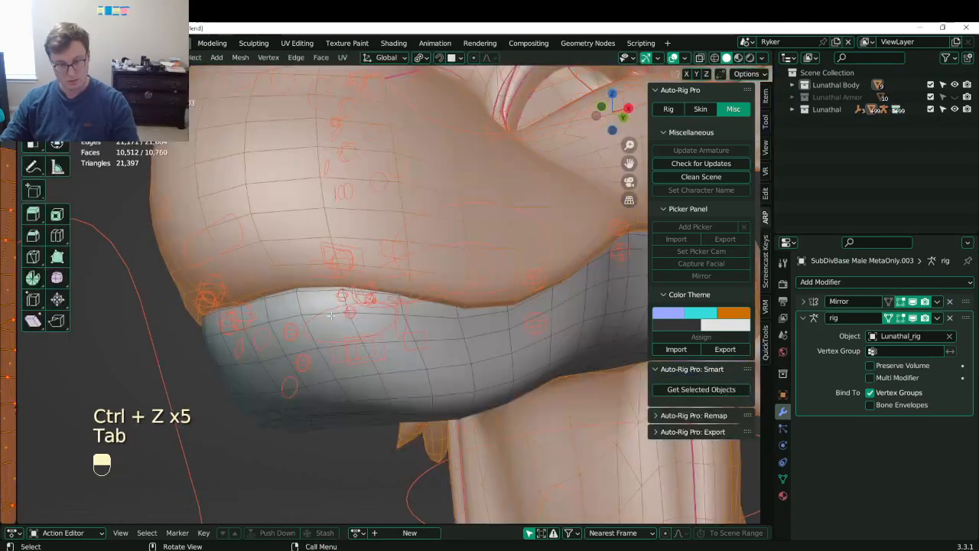
key(ctrl+i)
key(Tab)
key(q)
click(264, 314)
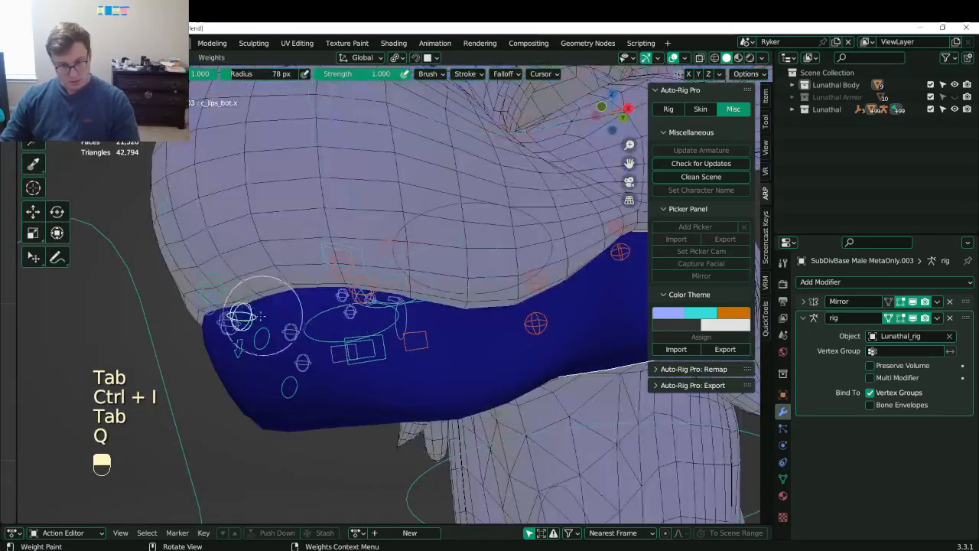
- Paint c_lips_bot.x at weight 1.000 on the front of the lower lip with a 116 px brush and blur the result
key(bracketright)
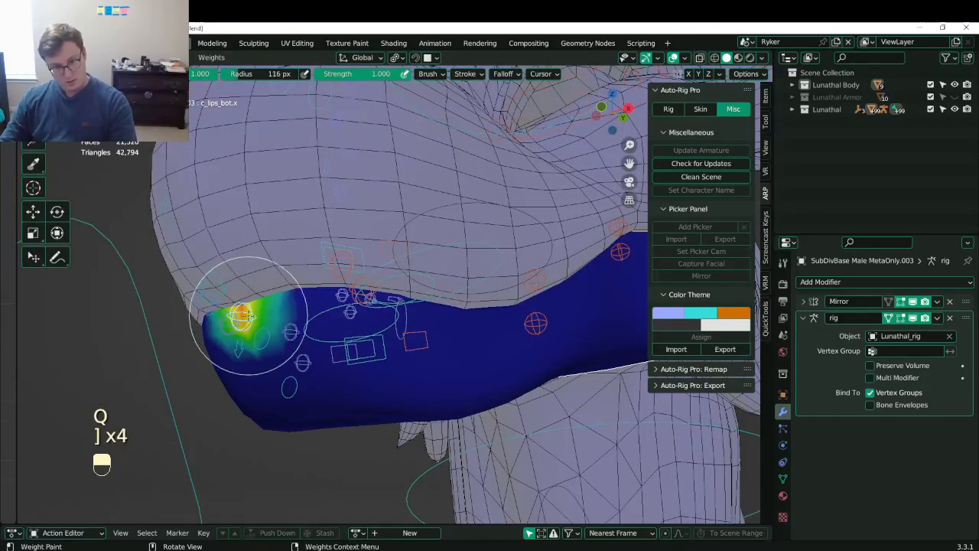
drag(260, 313, 263, 325)
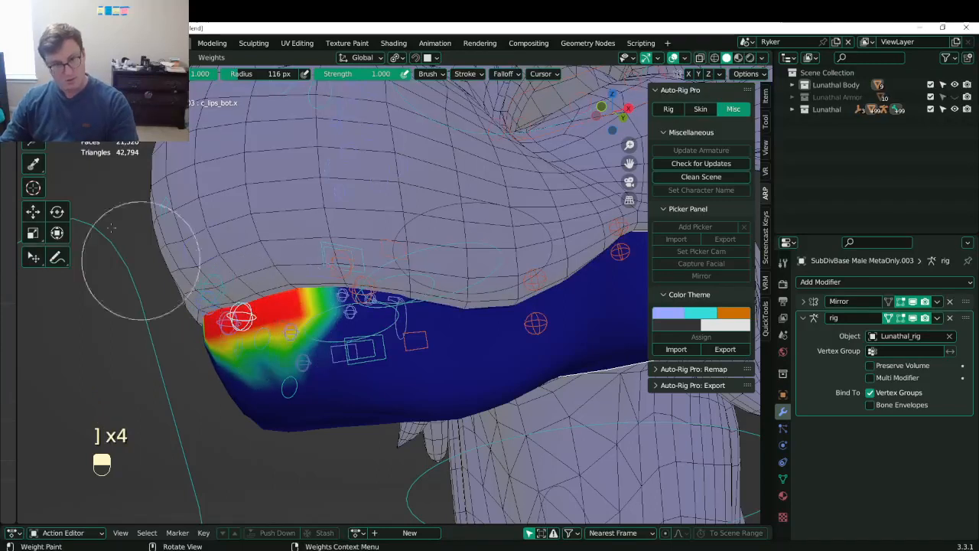
click(56, 98)
drag(383, 334, 264, 347)
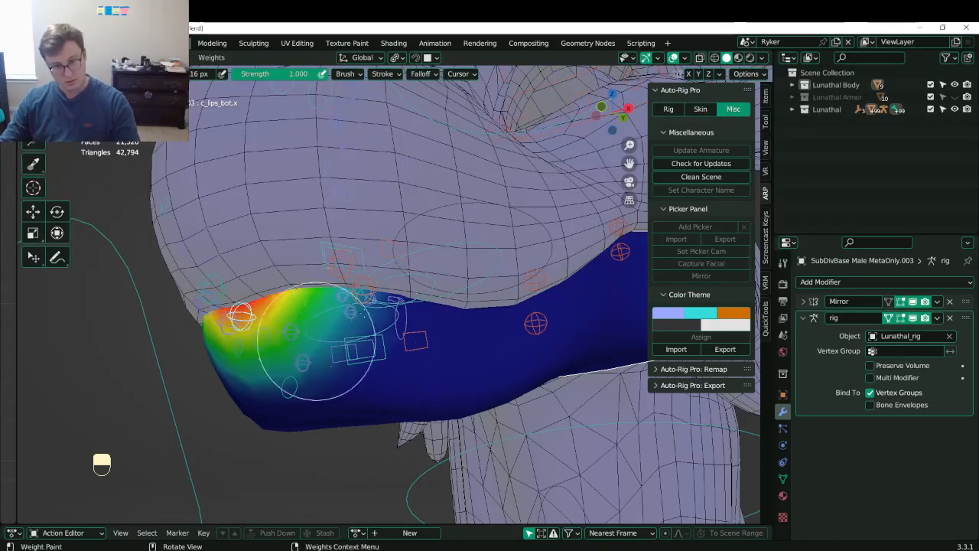
- Save the file and turn the Paint Mask off
middle_drag(349, 317, 433, 291)
key(ctrl+s)
click(377, 294)
scroll(321, 288, up, 1)
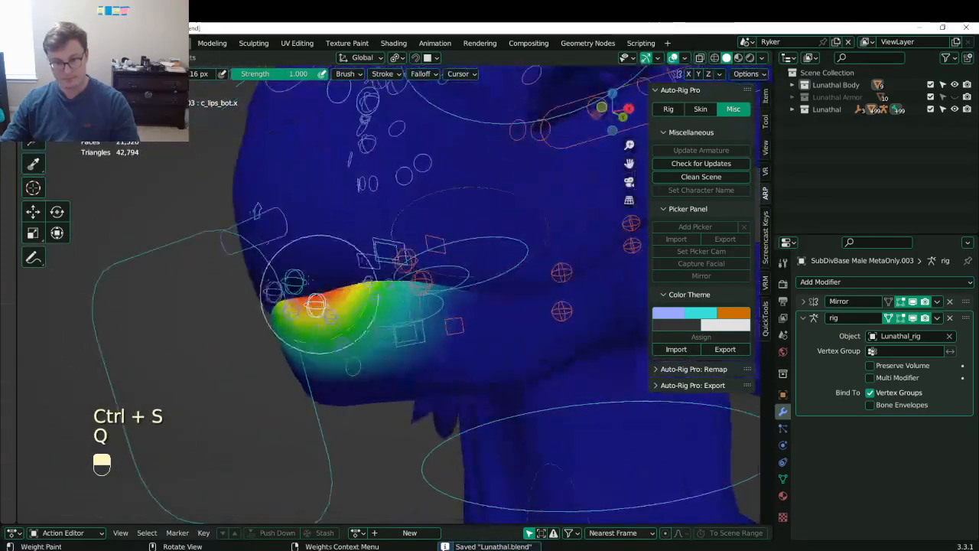
- Check the weights of the c_lips_top.x and c_lips_bot.l bones on the front of the muzzle
ctrl+click(298, 282)
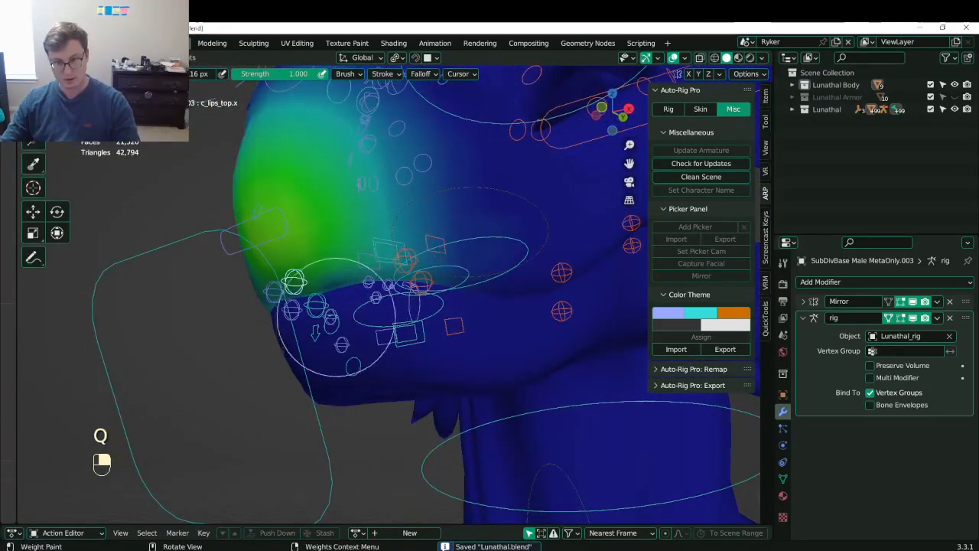
shift+middle_drag(382, 306, 283, 321)
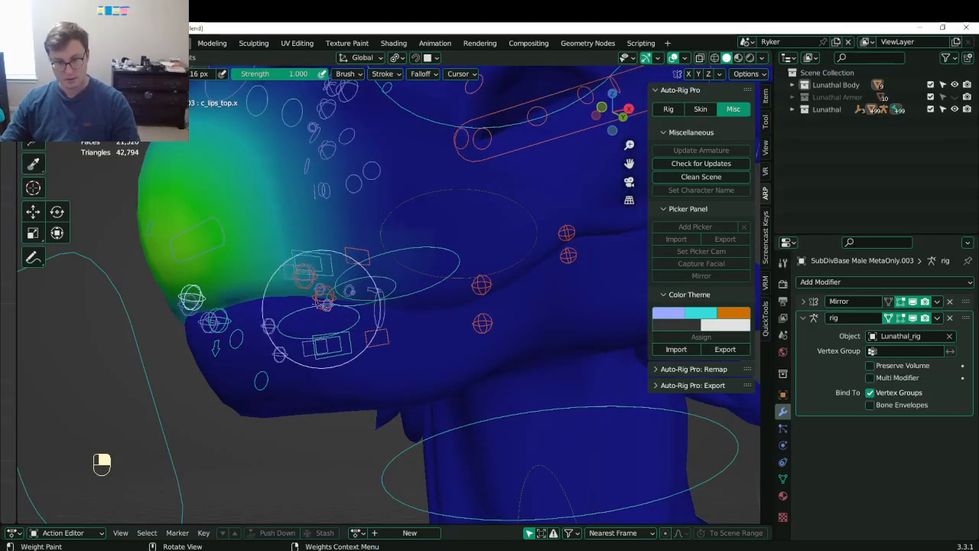
ctrl+click(325, 296)
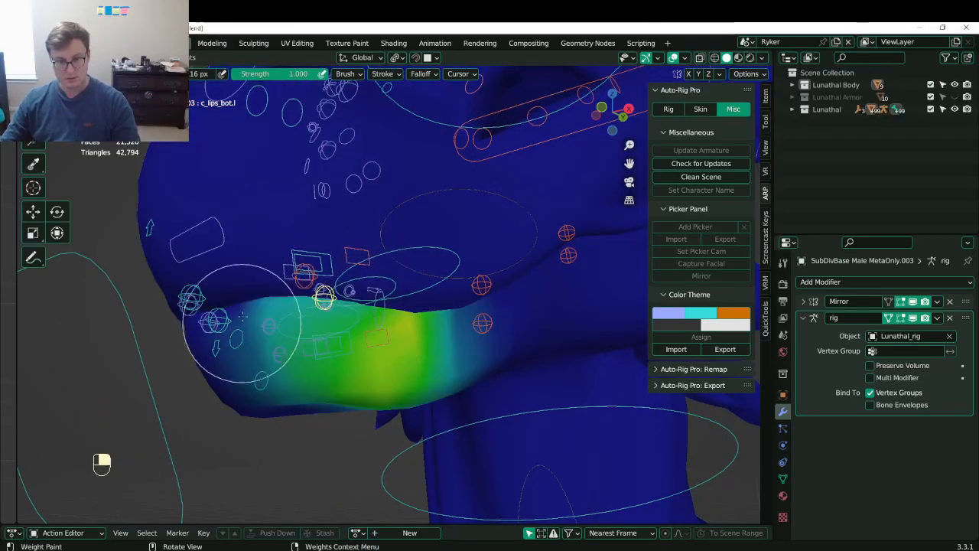
- Select the c_lips_bot_01.l bone and invert the face selection in Edit Mode so the mask protects the lower jaw
middle_drag(379, 350, 444, 339)
ctrl+click(448, 310)
click(444, 339)
key(Tab)
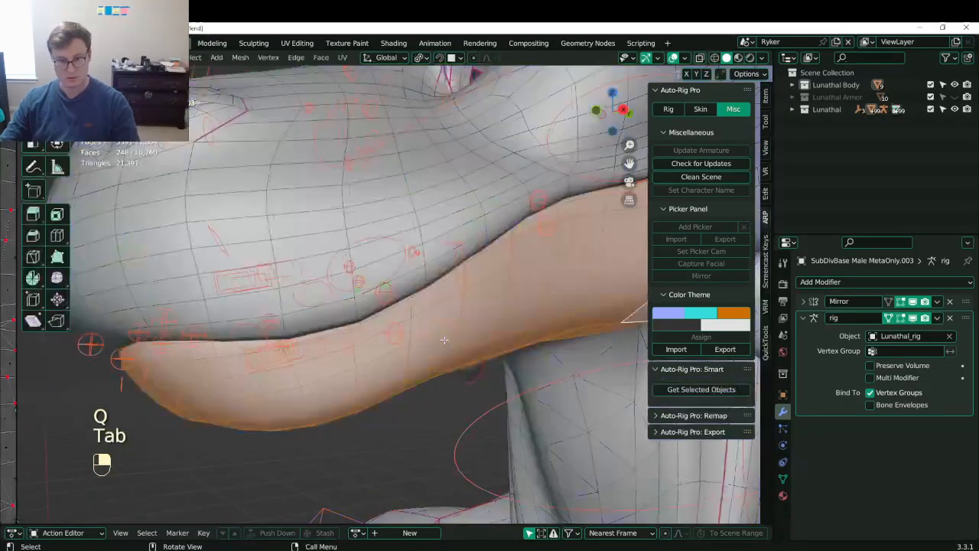
key(ctrl+i)
key(Tab)
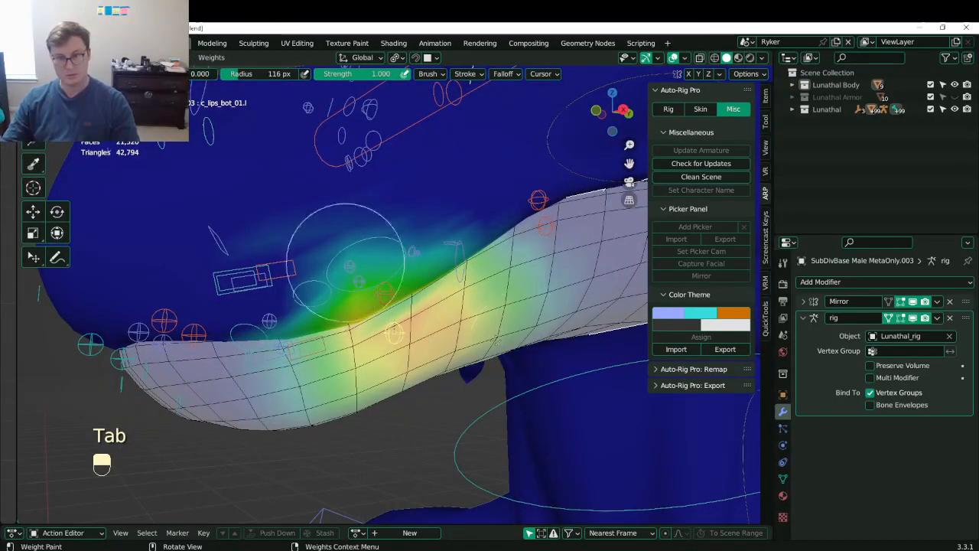
- Clear the c_lips_bot_01.l weights outside the lower jaw with a weight gradient and turn the Paint Mask off
alt+drag(495, 348, 520, 387)
shift+middle_drag(533, 360, 329, 390)
scroll(360, 322, up, 1)
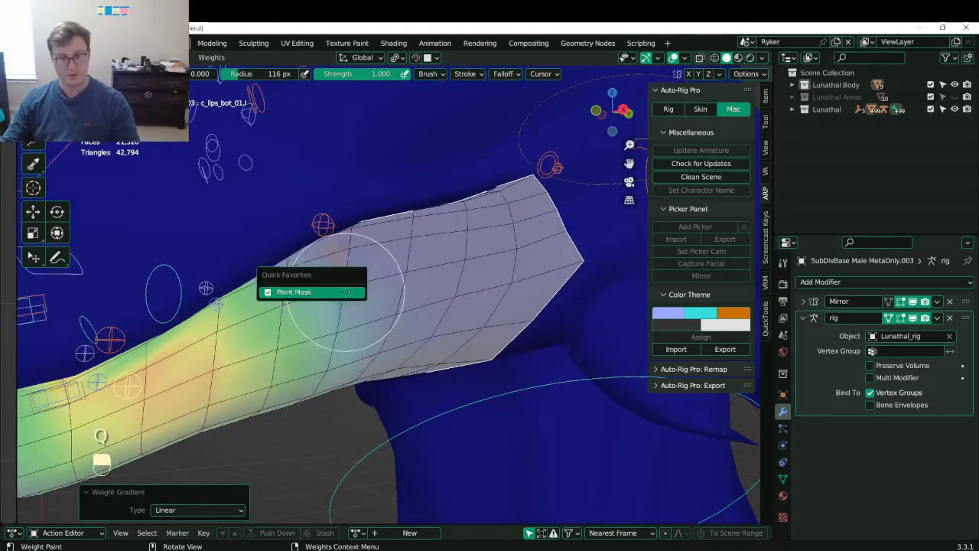
click(345, 291)
click(372, 299)
scroll(382, 322, down, 2)
alt+drag(389, 354, 389, 381)
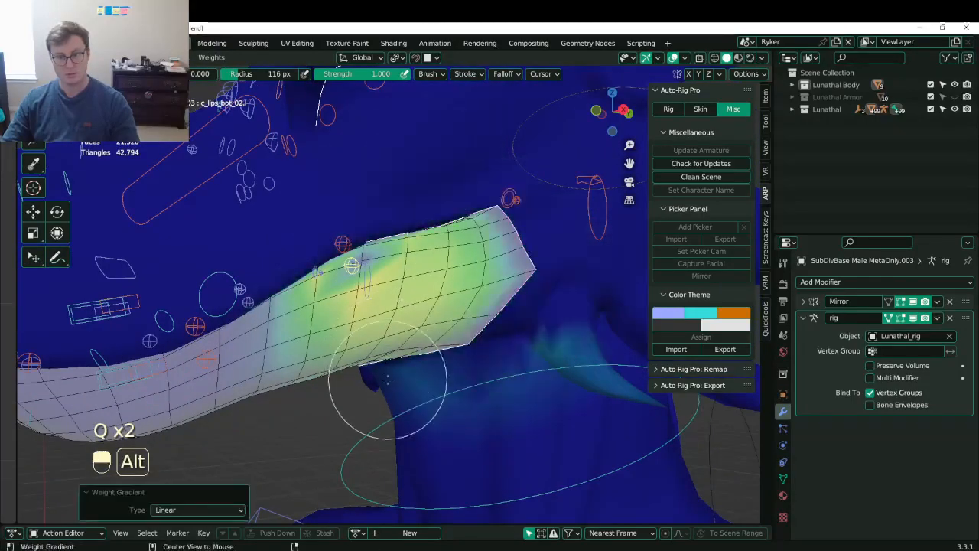
key(ctrl+z)
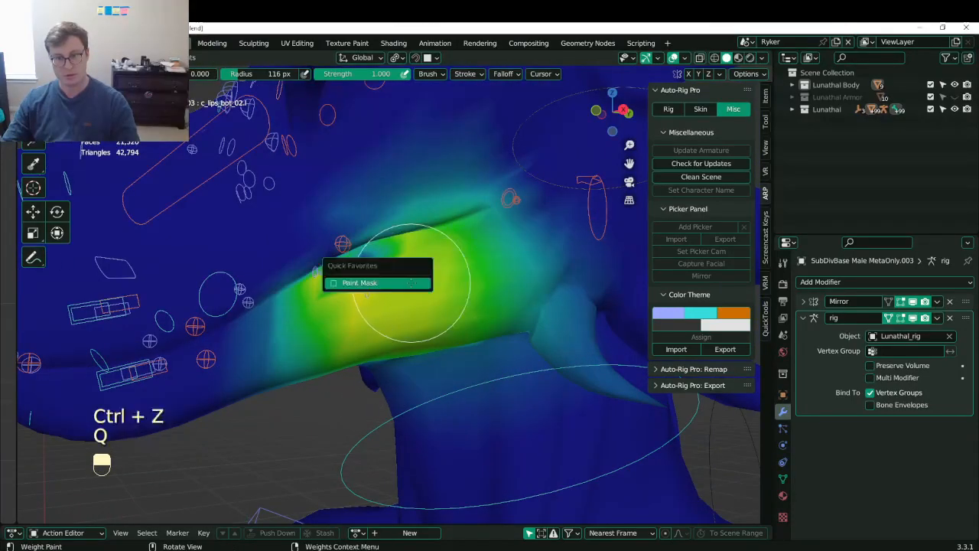
- Clear the c_lips_bot_02.l weights above the lower jaw with a masked weight gradient and turn the Paint Mask off
click(412, 283)
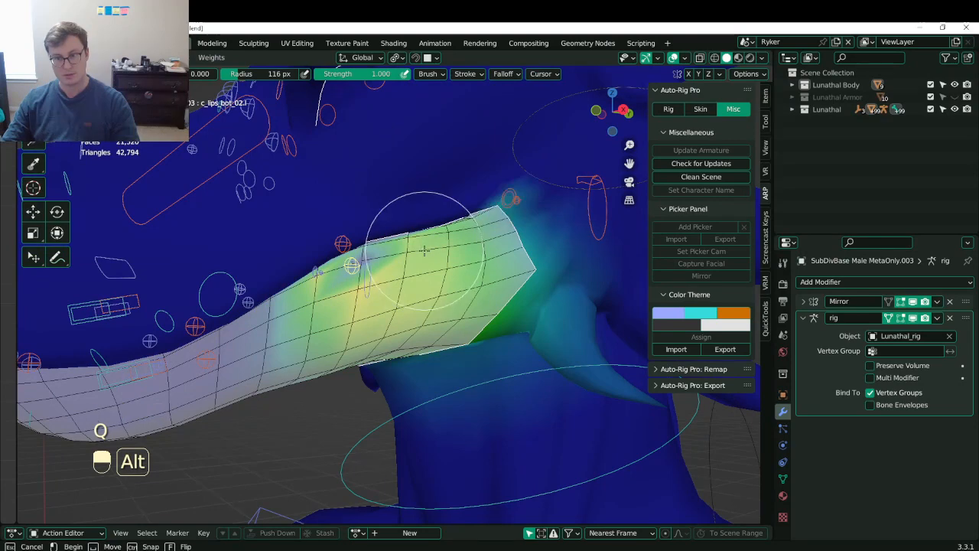
alt+drag(423, 250, 424, 281)
mouse_move(424, 281)
alt+middle_down()
mouse_move(387, 285)
mouse_move(242, 260)
alt+middle_up()
click(380, 296)
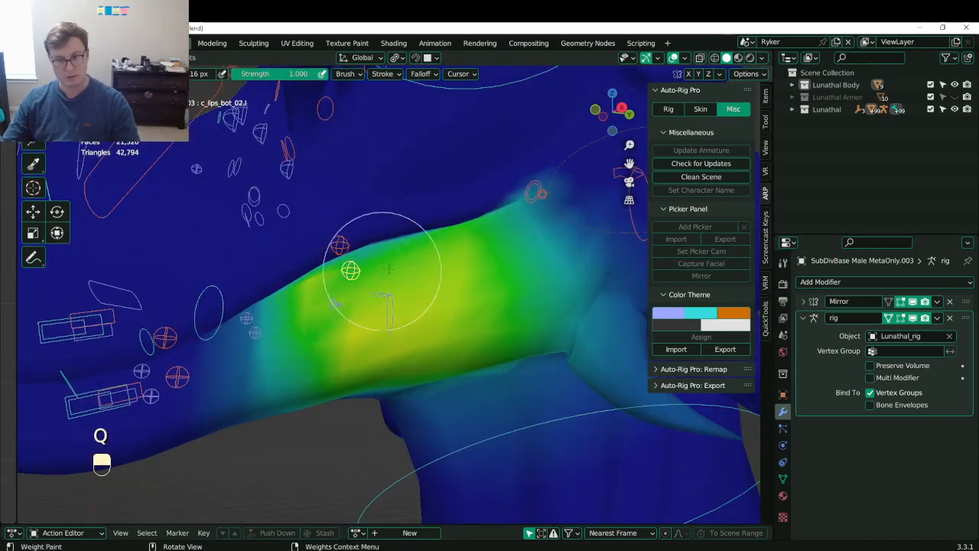
- Select the c_jawbone.x bone and move it about 0.035 m down and 0.017 m along Y to open the jaw
mouse_move(372, 262)
middle_down()
mouse_move(381, 314)
mouse_move(163, 383)
middle_up()
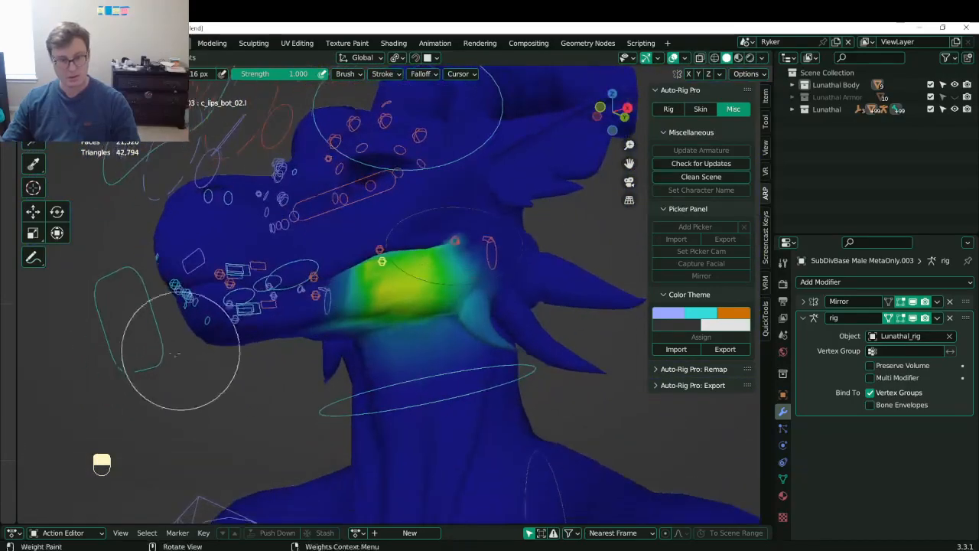
ctrl+click(213, 274)
key(g)
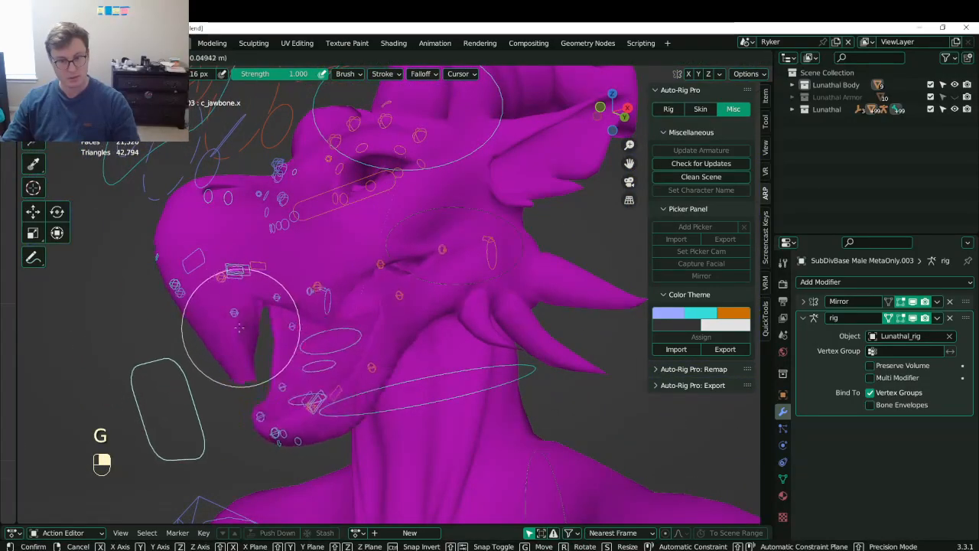
click(199, 359)
mouse_move(199, 360)
middle_down()
mouse_move(377, 304)
mouse_move(334, 337)
mouse_move(405, 281)
middle_up()
middle_drag(404, 281, 334, 322)
scroll(334, 321, up, 3)
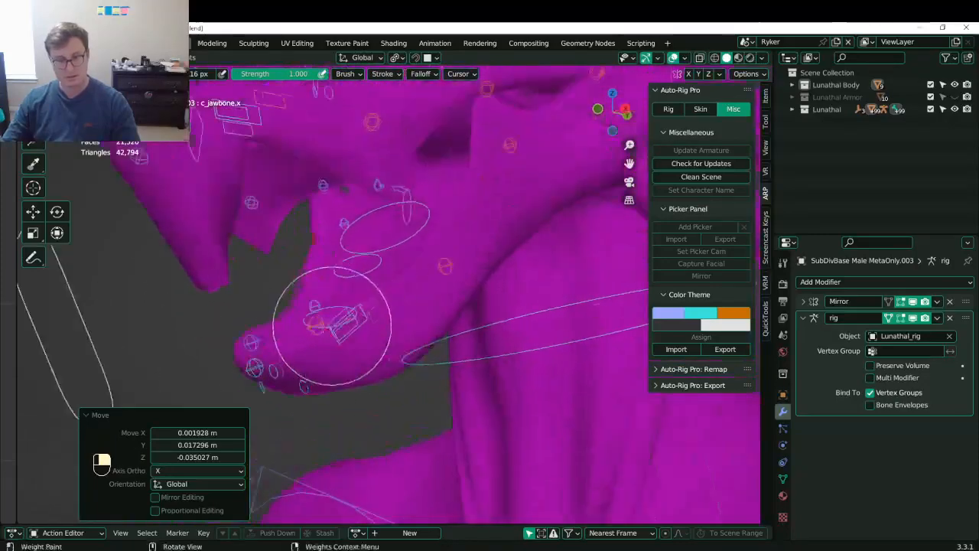
- Check the weights of the c_lips_top.x, c_lips_bot.x and c_lips_bot.r bones with the jaw open
shift+middle_drag(247, 288, 349, 385)
ctrl+click(293, 241)
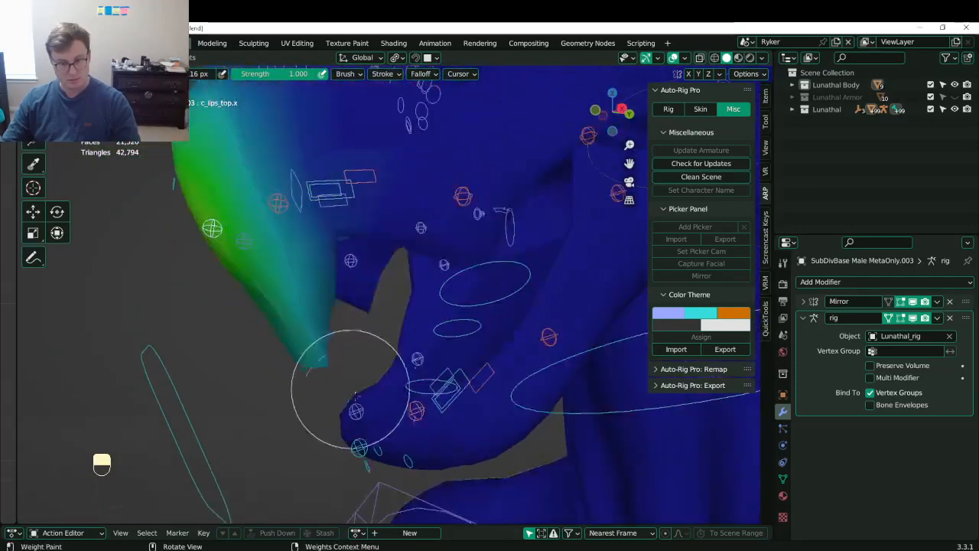
ctrl+click(359, 428)
middle_drag(359, 425, 321, 340)
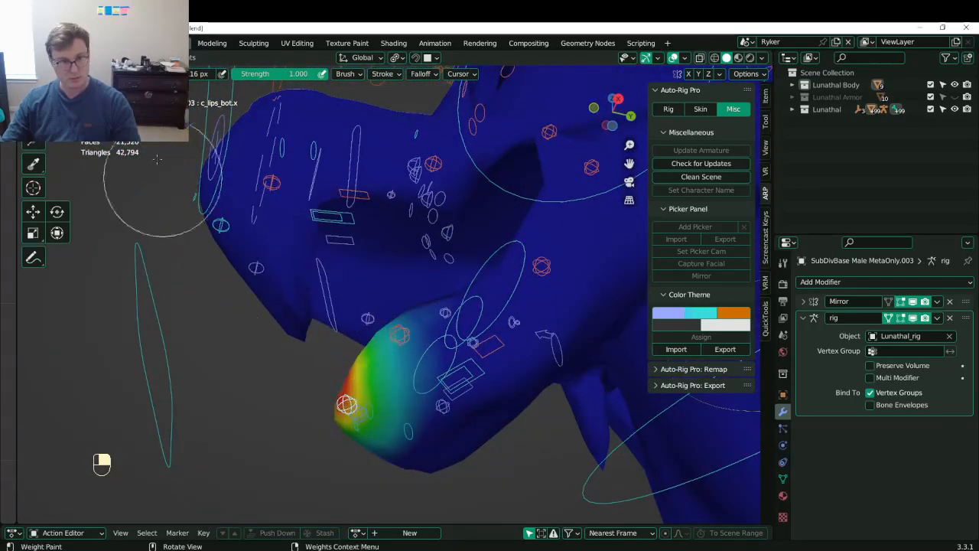
ctrl+click(353, 410)
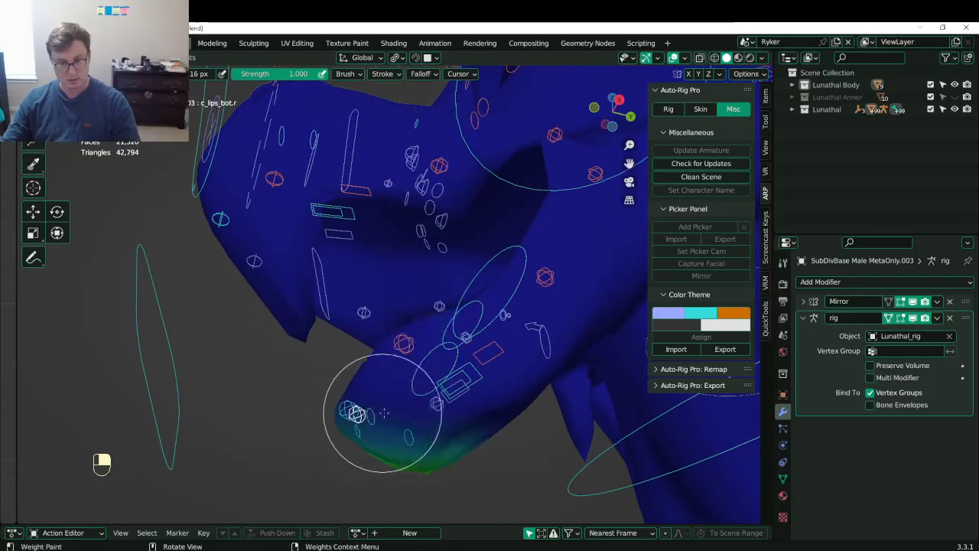
middle_drag(357, 415, 389, 388)
- Check the weights of the c_tong_03.x and c_tong_02.x tongue bones inside the open mouth
ctrl+click(437, 328)
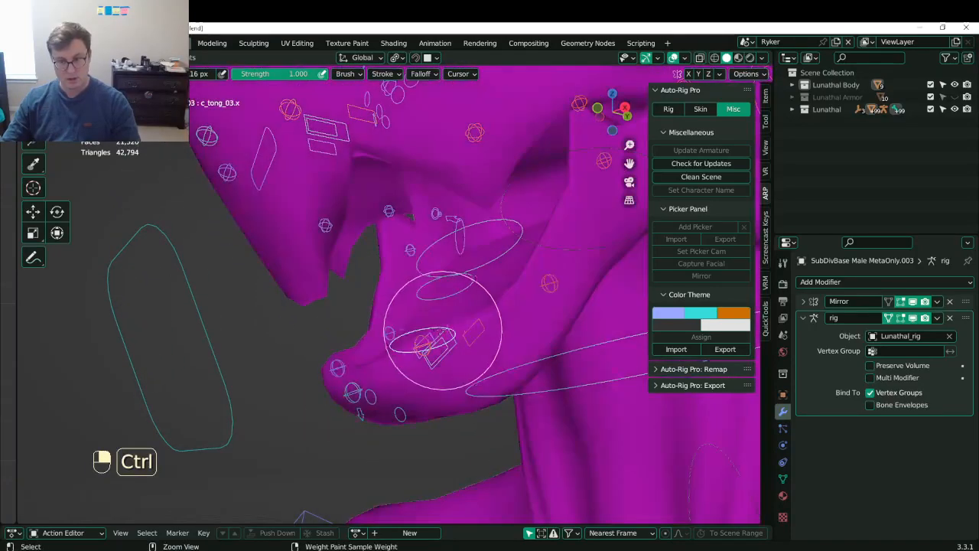
middle_drag(437, 328, 457, 312)
ctrl+click(482, 309)
mouse_move(477, 345)
middle_down()
mouse_move(455, 349)
mouse_move(429, 307)
middle_up()
middle_drag(392, 359, 470, 369)
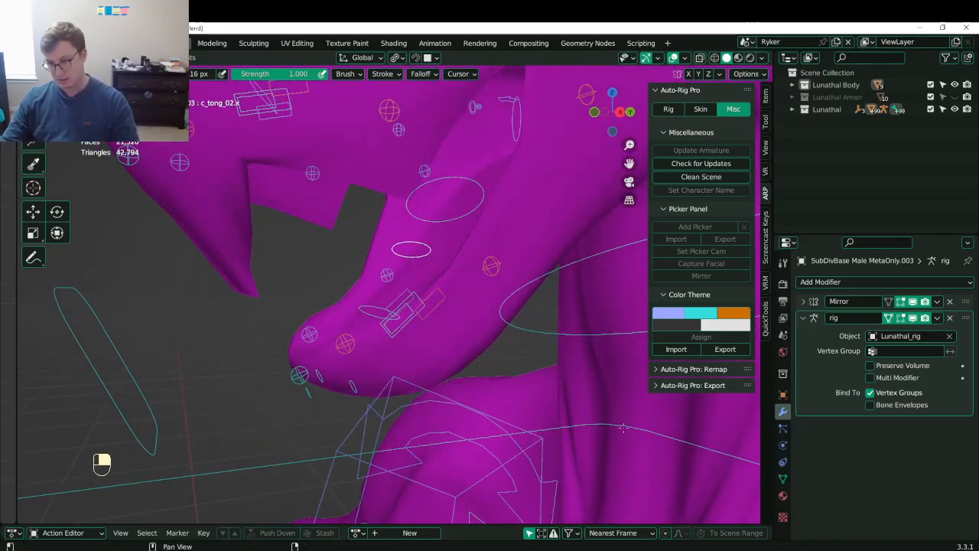
- Return to Object Mode and additionally show the rig's last bone layer
key(ctrl+Tab)
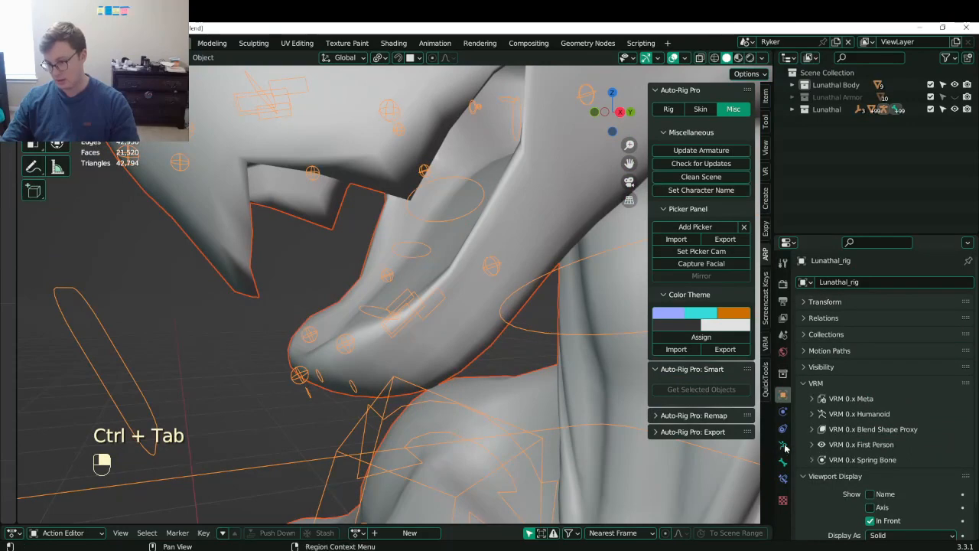
click(784, 445)
shift+click(962, 356)
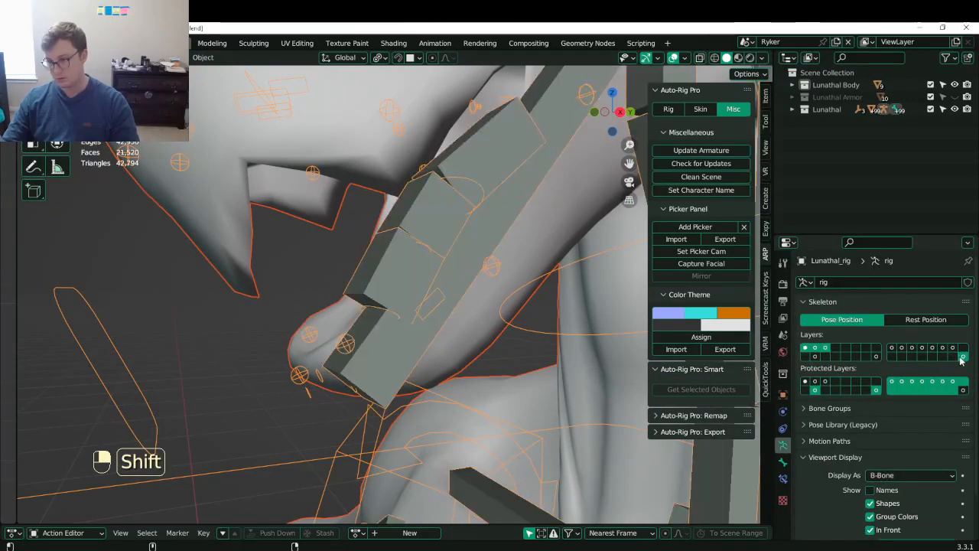
click(226, 163)
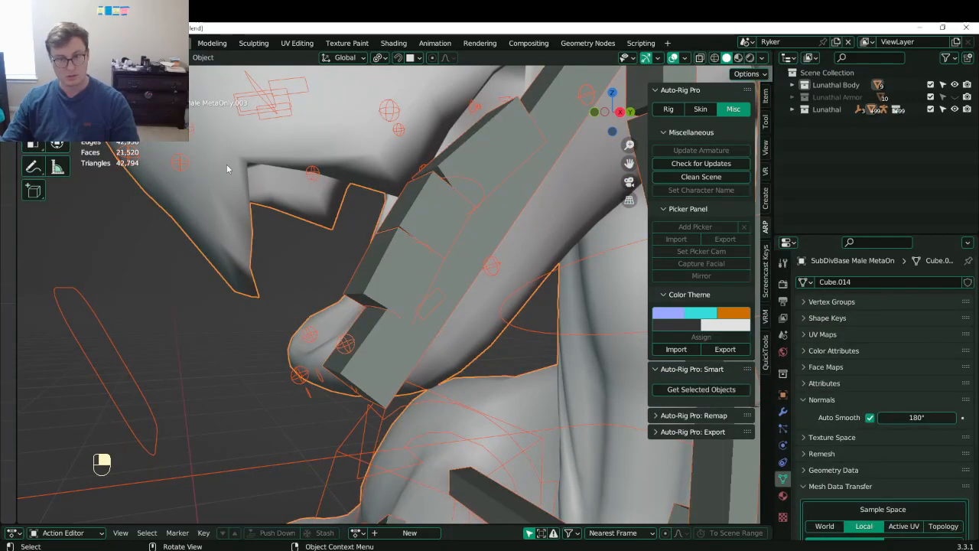
key(ctrl+Tab)
click(168, 130)
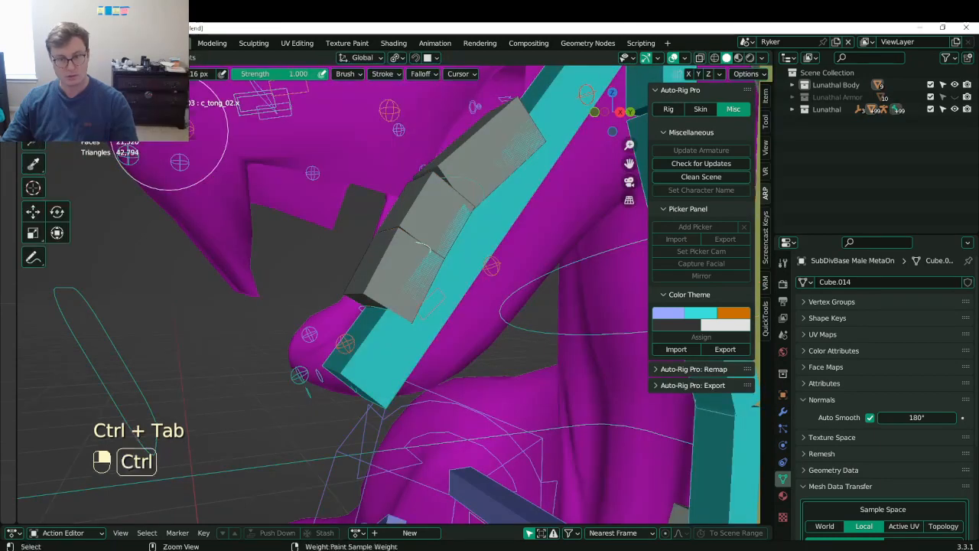
key(ctrl+Tab)
click(76, 134)
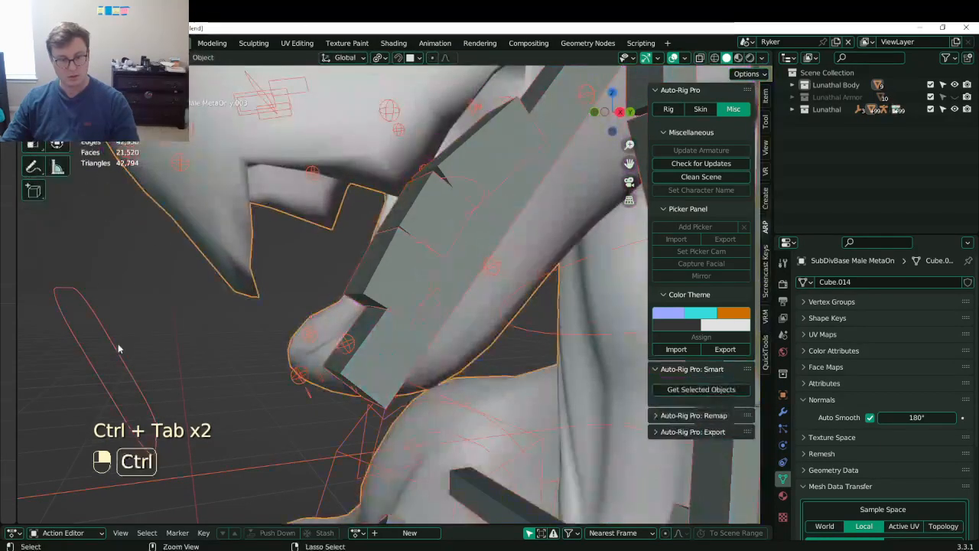
- Make the Lunathal rig the active object and set its bones to display as Stick
shift+click(118, 349)
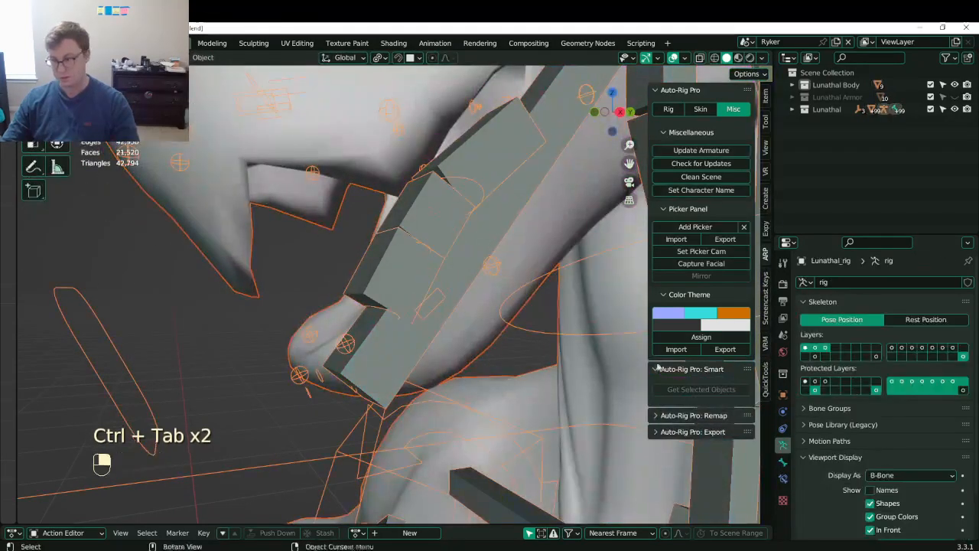
click(896, 476)
click(887, 448)
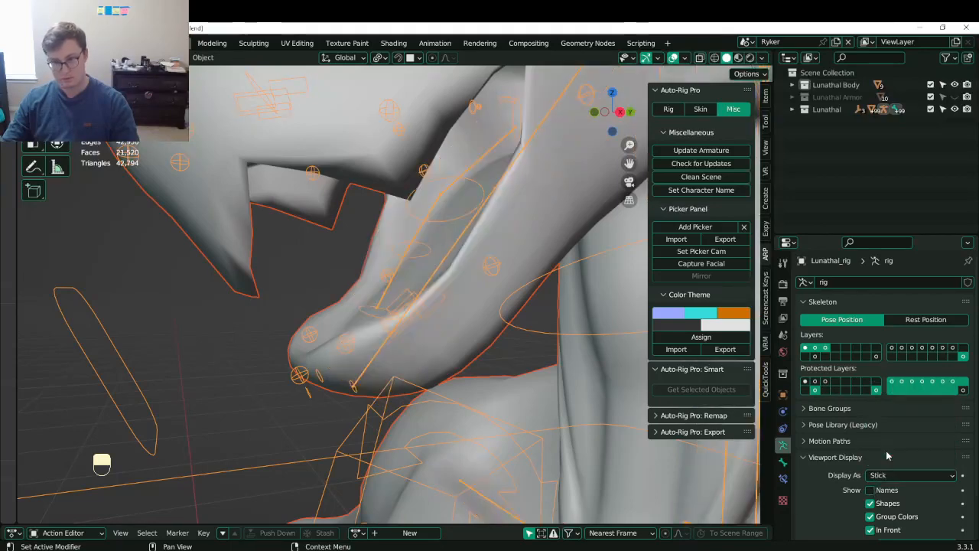
- Make the body mesh active, enter Weight Paint mode, and select the jawbone.x deform bone to show its weights
middle_drag(395, 332, 260, 281)
click(246, 281)
key(ctrl+Tab)
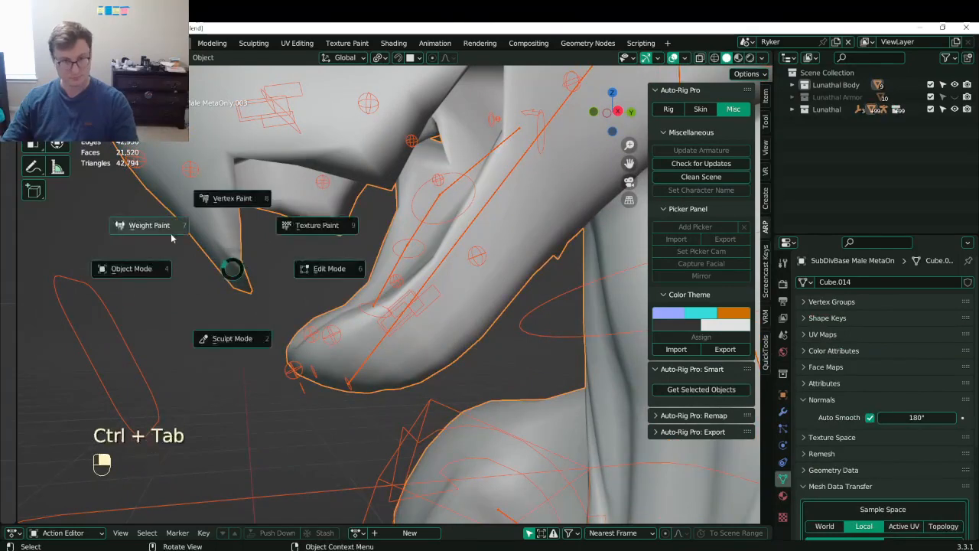
click(150, 225)
ctrl+click(366, 361)
middle_drag(306, 344, 240, 350)
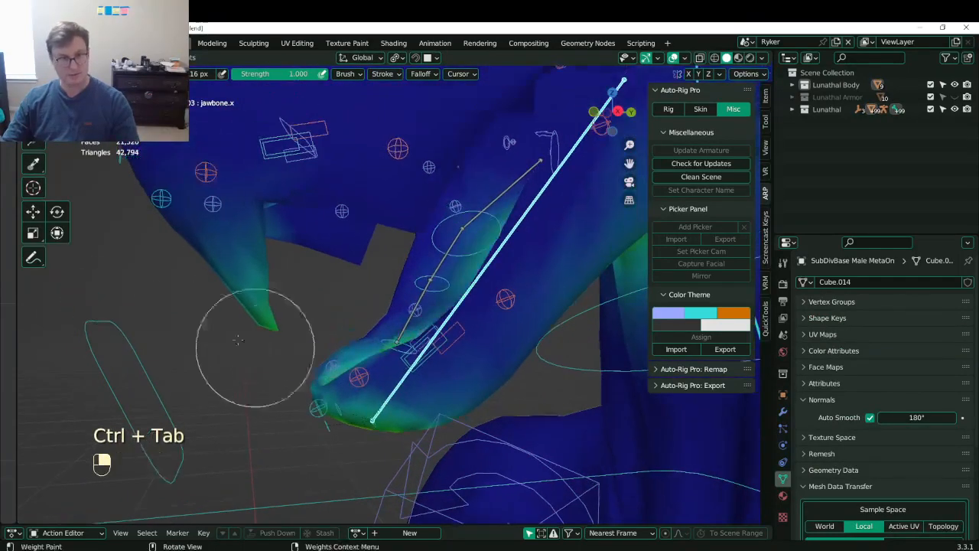
- Show the head mesh in wireframe shading while the jawbone.x weights are displayed
click(33, 94)
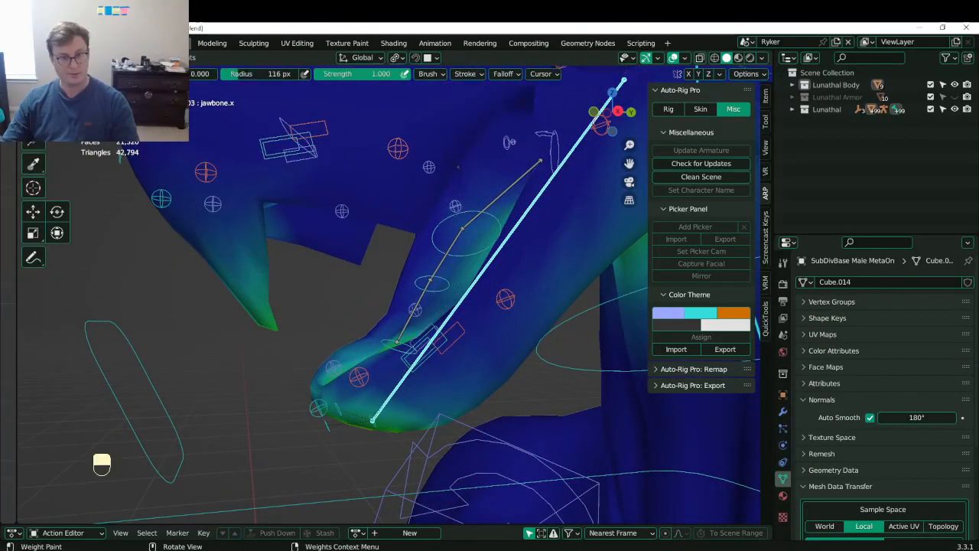
scroll(247, 263, down, 1)
mouse_move(247, 262)
middle_down()
mouse_move(367, 326)
mouse_move(393, 304)
mouse_move(316, 299)
mouse_move(355, 349)
mouse_move(342, 330)
mouse_move(283, 323)
middle_up()
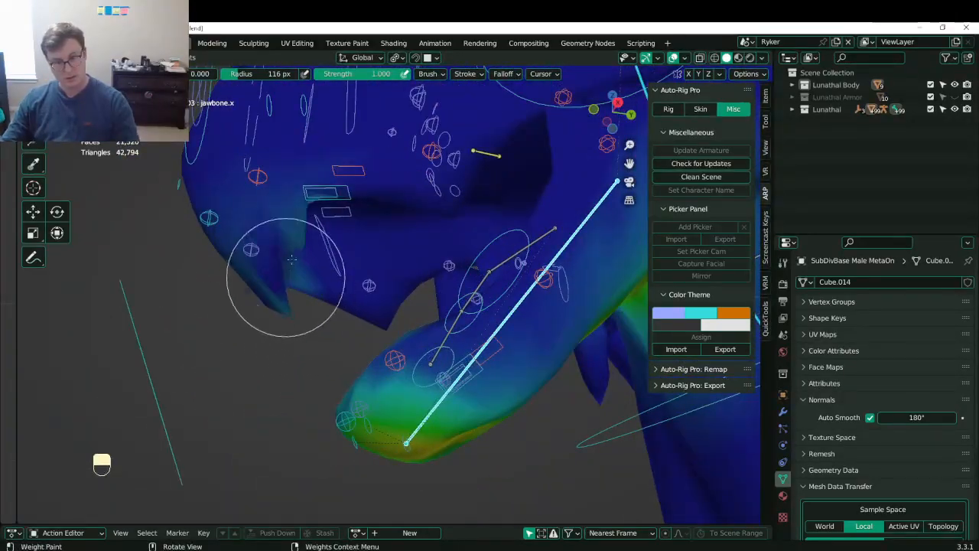
key(z)
middle_drag(252, 206, 322, 239)
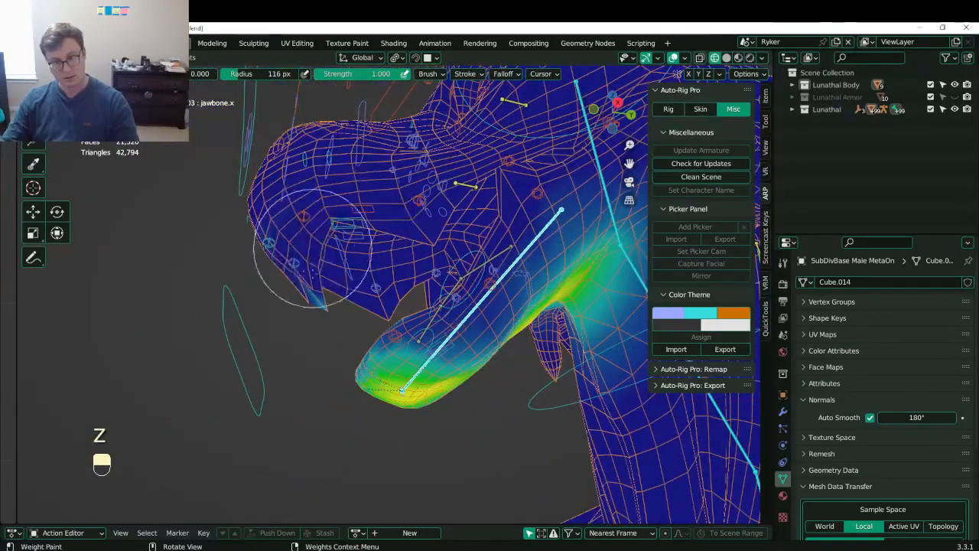
- Examine the jawbone.x weights around the snout, mouth interior, lower jaw and neck from several angles
middle_drag(278, 242, 331, 213)
mouse_move(347, 258)
middle_down()
mouse_move(284, 306)
mouse_move(273, 284)
mouse_move(253, 321)
middle_up()
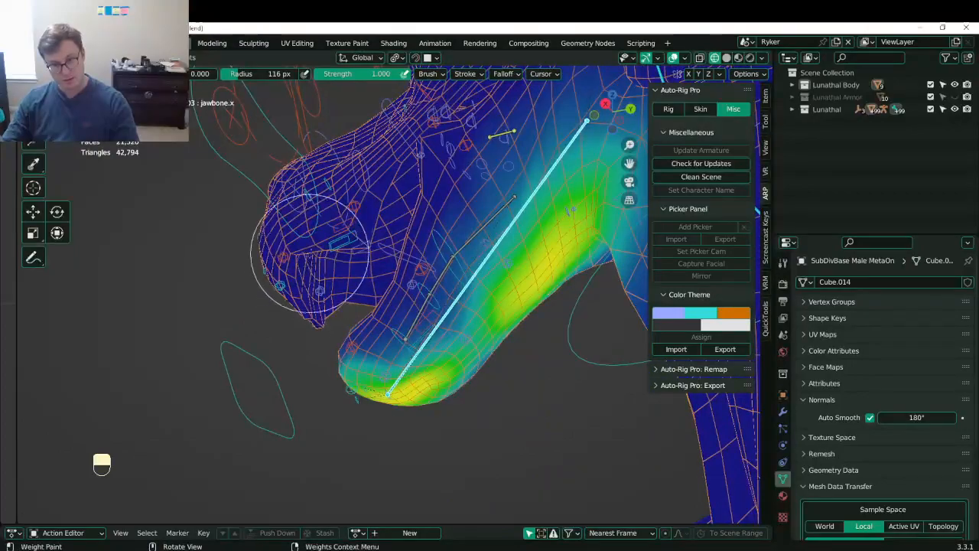
scroll(310, 254, up, 5)
mouse_move(299, 269)
middle_down()
mouse_move(284, 244)
mouse_move(278, 305)
middle_up()
scroll(273, 285, down, 4)
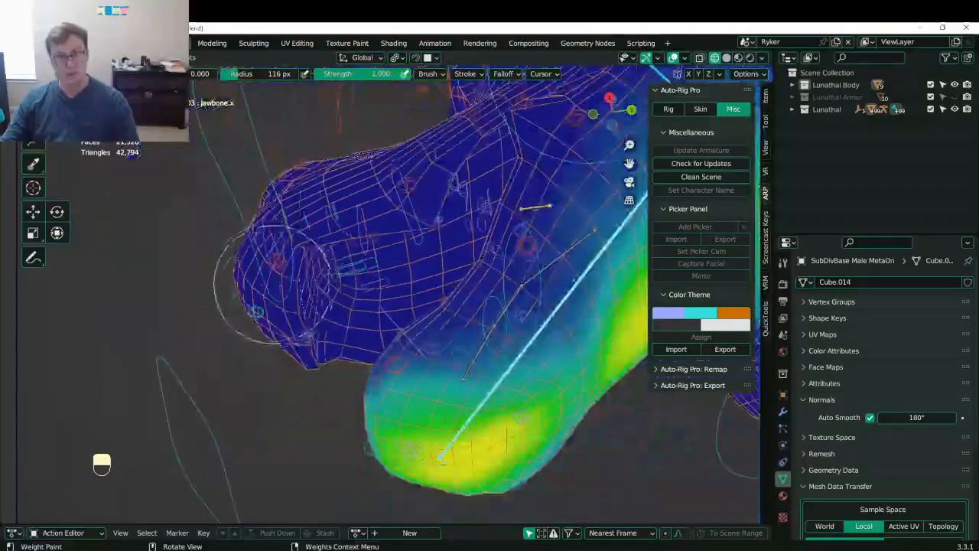
mouse_move(337, 260)
middle_down()
mouse_move(357, 365)
mouse_move(210, 325)
middle_up()
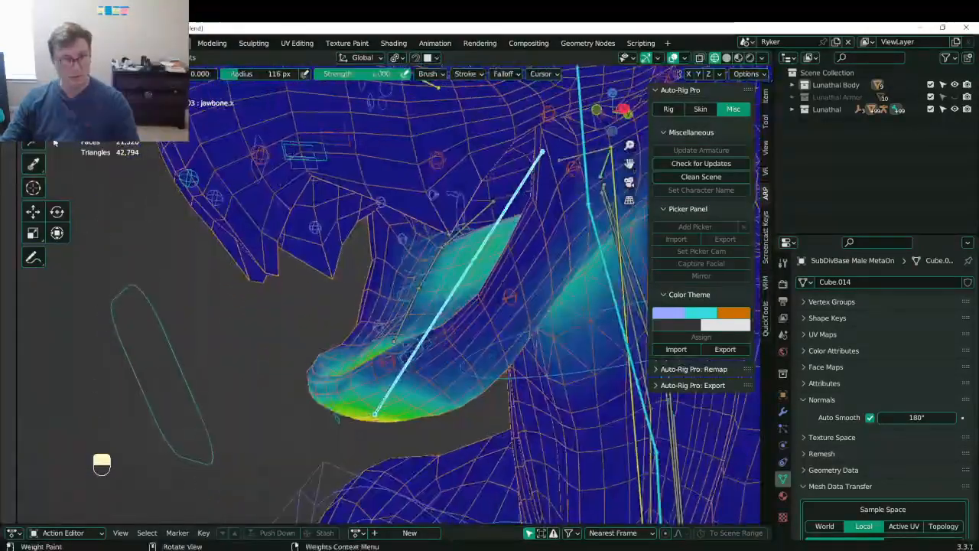
middle_drag(421, 352, 441, 370)
middle_drag(306, 366, 294, 299)
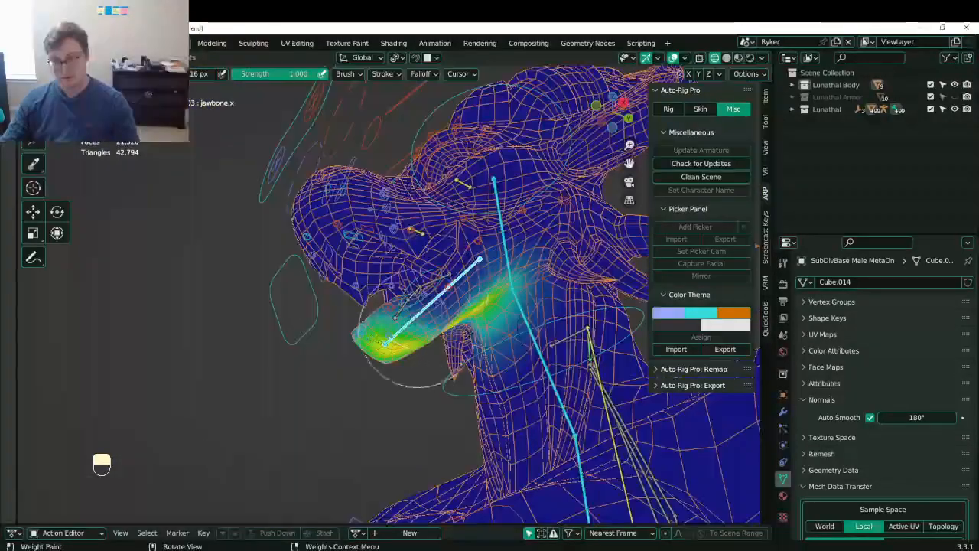
mouse_move(413, 329)
middle_down()
mouse_move(497, 344)
mouse_move(417, 359)
mouse_move(371, 344)
mouse_move(459, 340)
middle_up()
scroll(372, 343, up, 2)
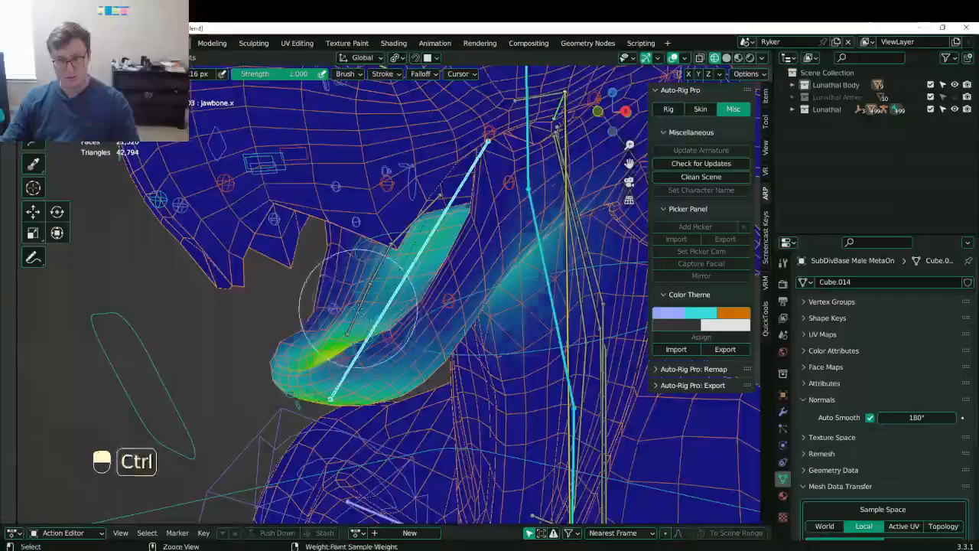
- Select the tongue bones tong_02.x and tong_01.x in turn to inspect their weights
ctrl+click(358, 308)
middle_drag(358, 308, 439, 256)
ctrl+click(386, 266)
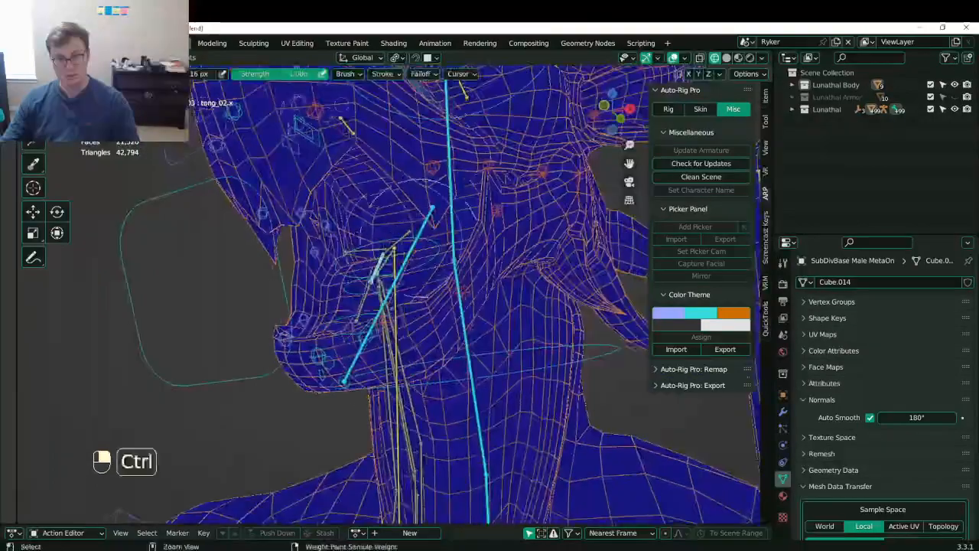
ctrl+click(395, 237)
middle_drag(394, 231, 345, 271)
ctrl+click(398, 239)
scroll(344, 276, up, 4)
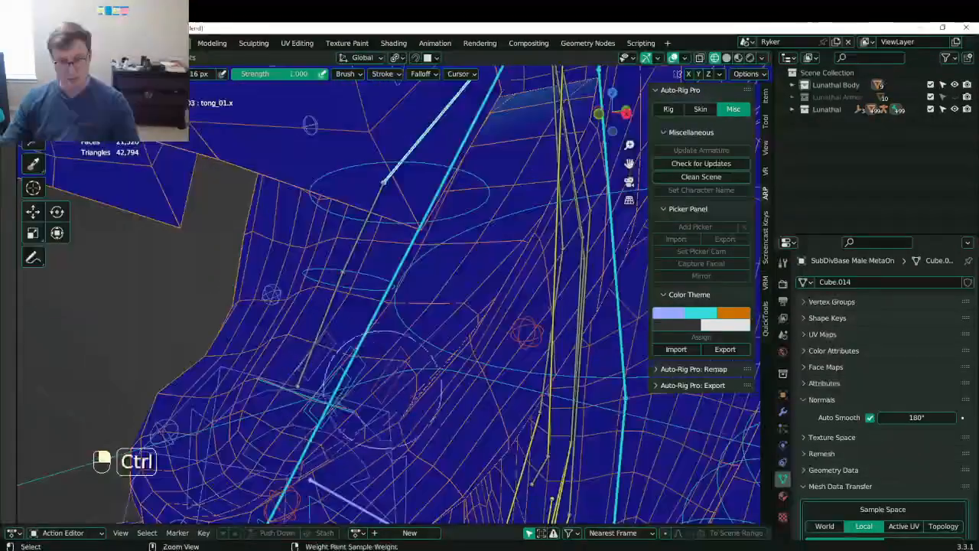
- Select the lower teeth bone c_teeth_bot.l and apply a zero-weight gradient over the upper mouth
ctrl+click(376, 387)
middle_drag(376, 359, 310, 306)
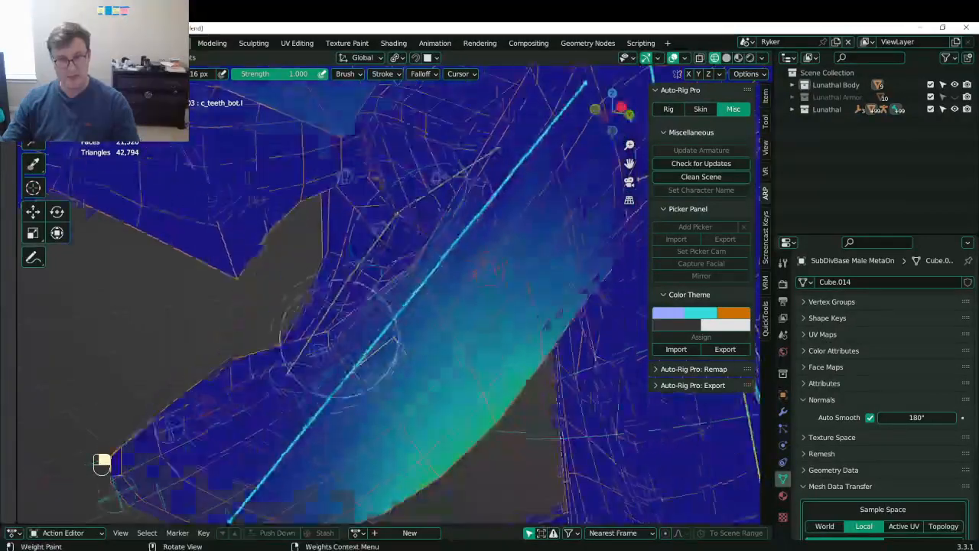
scroll(306, 304, down, 4)
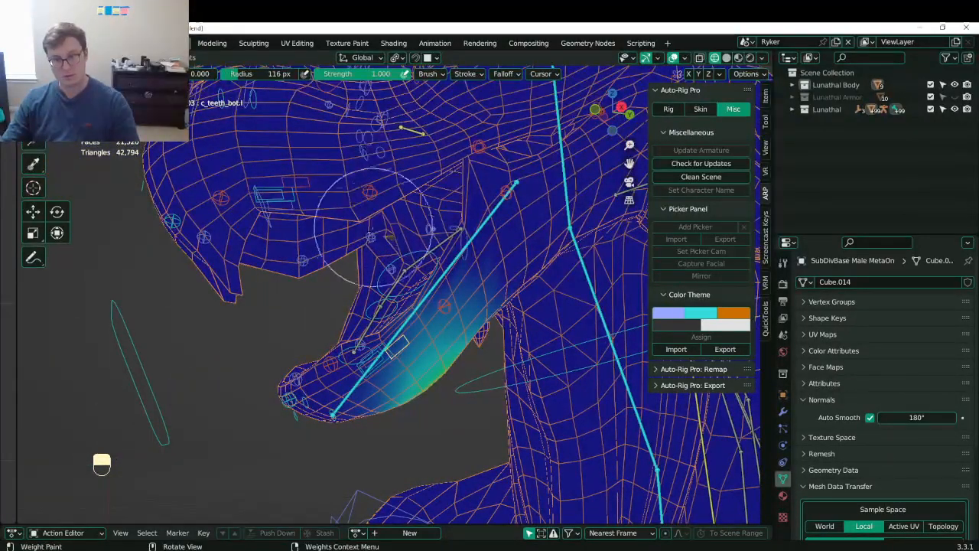
alt+click(365, 255)
- Check the c_tong_03.x bone, select c_teeth_bot.x, and apply a linear zero-weight gradient across the upper snout
middle_drag(366, 255, 398, 283)
scroll(398, 283, up, 4)
mouse_move(397, 283)
middle_down()
mouse_move(413, 290)
mouse_move(398, 293)
middle_up()
ctrl+click(368, 364)
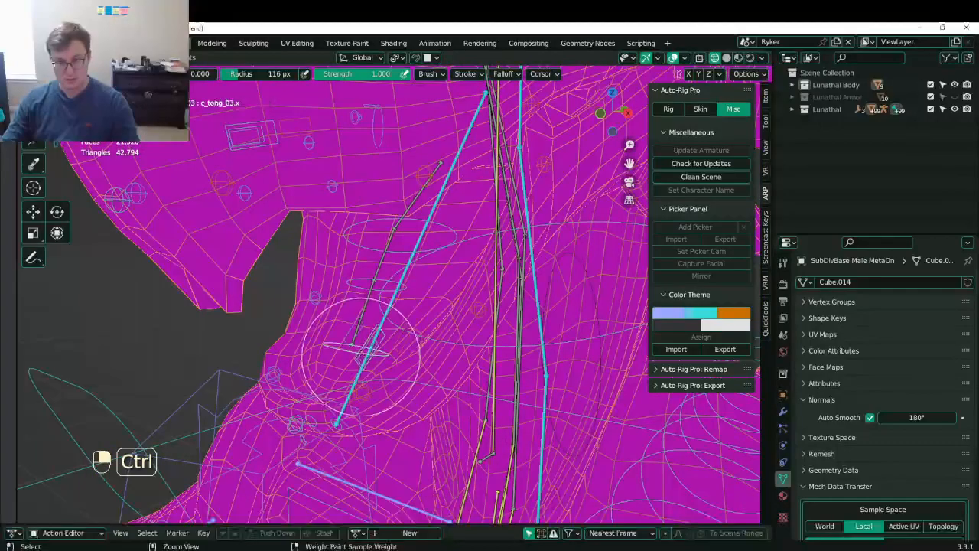
ctrl+click(361, 354)
middle_drag(359, 360, 249, 269)
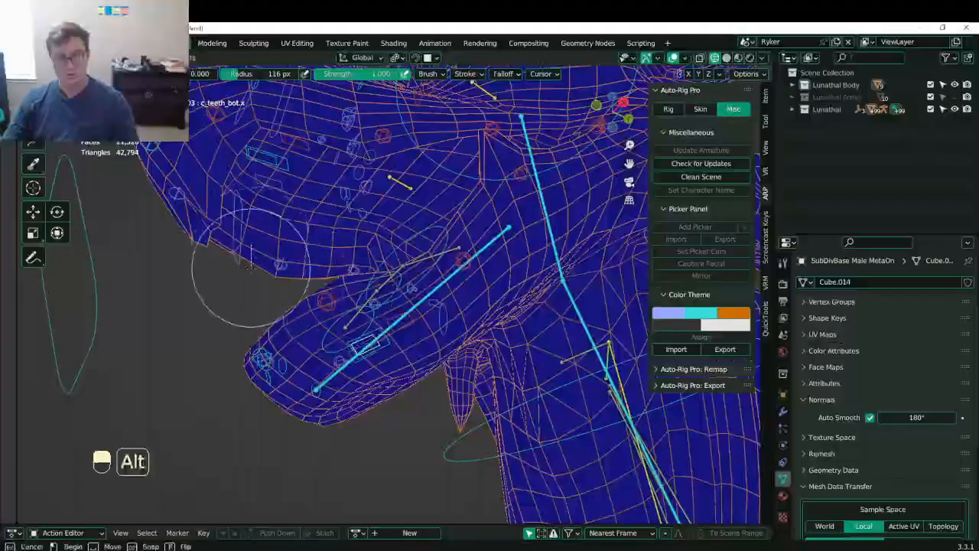
alt+drag(249, 269, 261, 279)
middle_drag(262, 279, 342, 338)
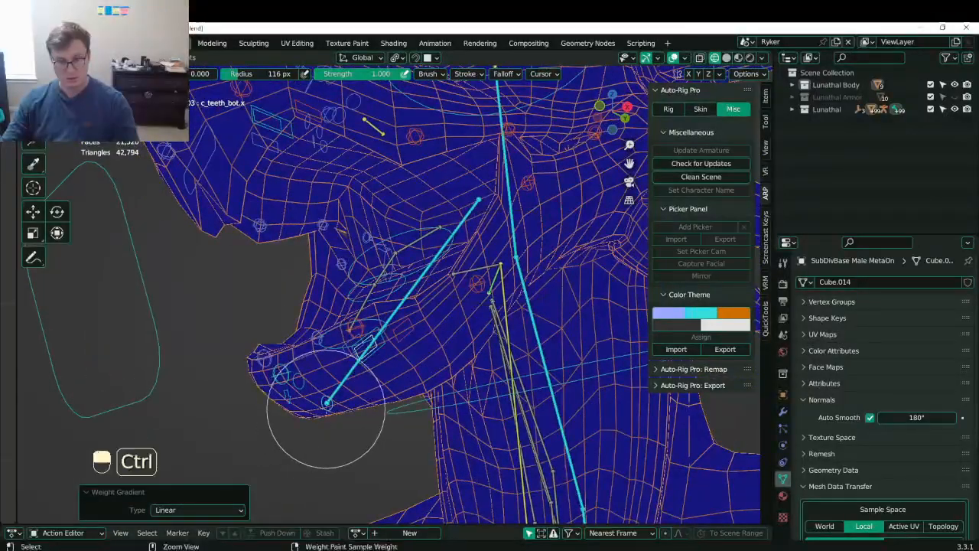
- Select the chin bone c_chin_01.x, apply a linear zero-weight gradient near the upper snout, and save the file
ctrl+click(325, 405)
ctrl+click(303, 381)
alt+drag(244, 284, 248, 295)
scroll(302, 258, down, 4)
middle_drag(293, 249, 337, 299)
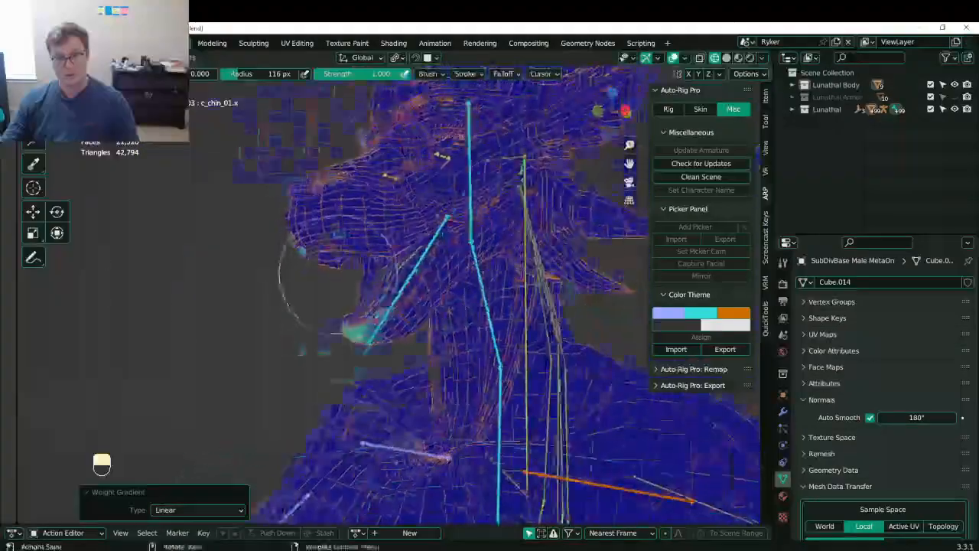
scroll(339, 283, up, 4)
key(ctrl+s)
- Inspect the c_lips_bot_01.l and c_teeth_bot.l weights, and apply a zero-weight gradient to c_lips_bot.l
shift+middle_drag(465, 221, 451, 271)
scroll(451, 271, up, 2)
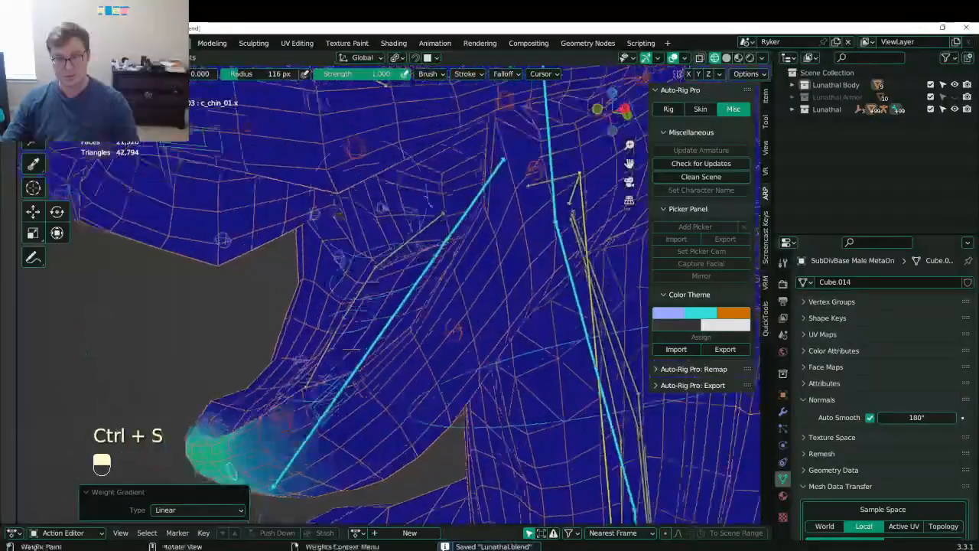
ctrl+click(449, 327)
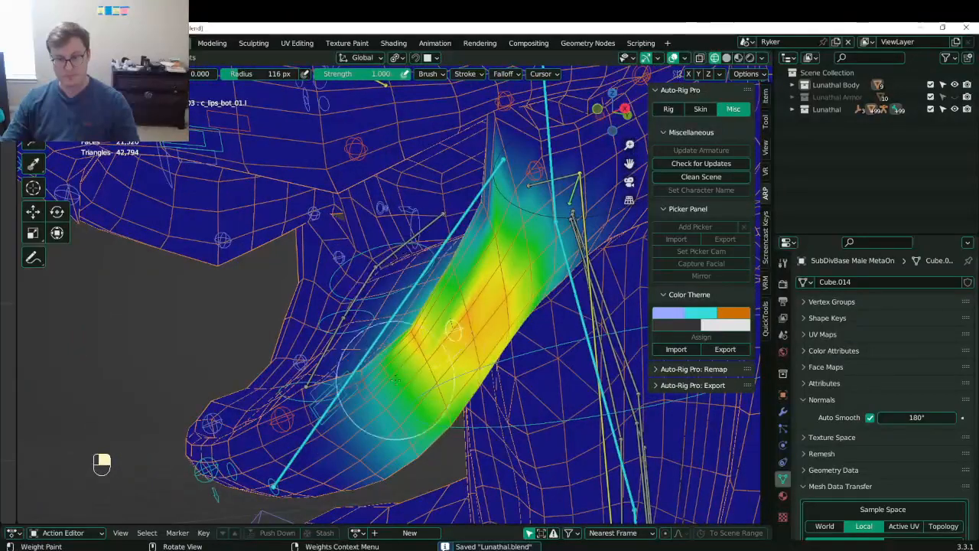
middle_drag(371, 310, 318, 409)
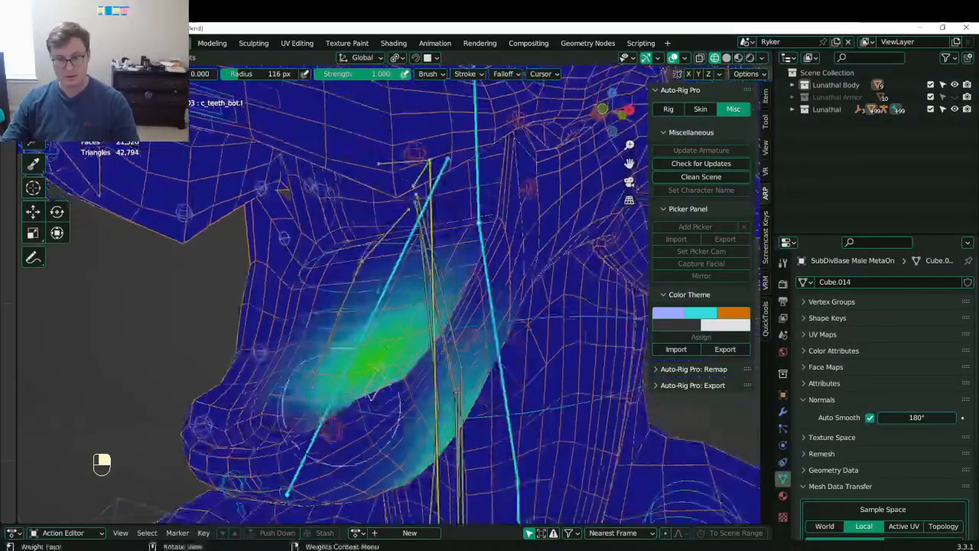
ctrl+click(320, 405)
ctrl+click(333, 430)
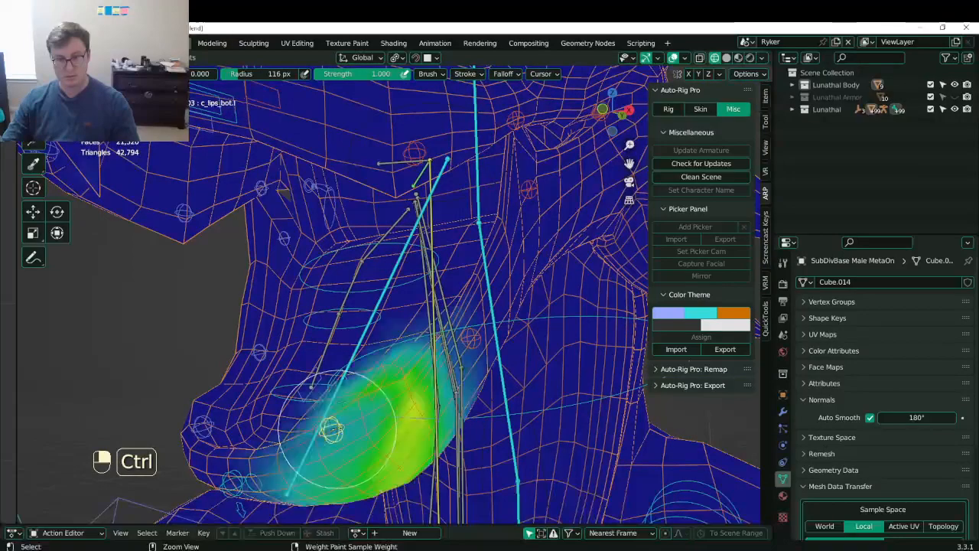
alt+click(331, 430)
middle_drag(331, 430, 253, 393)
- Try zero-weight gradients on the upper snout for jawbone.x from both sides of the head, undoing each one
middle_drag(328, 221, 412, 343)
ctrl+click(409, 333)
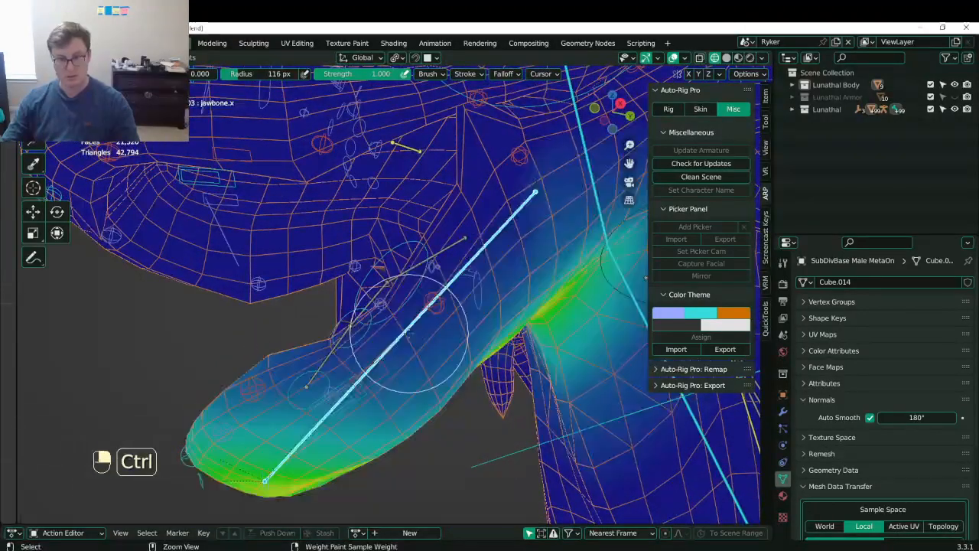
alt+click(319, 254)
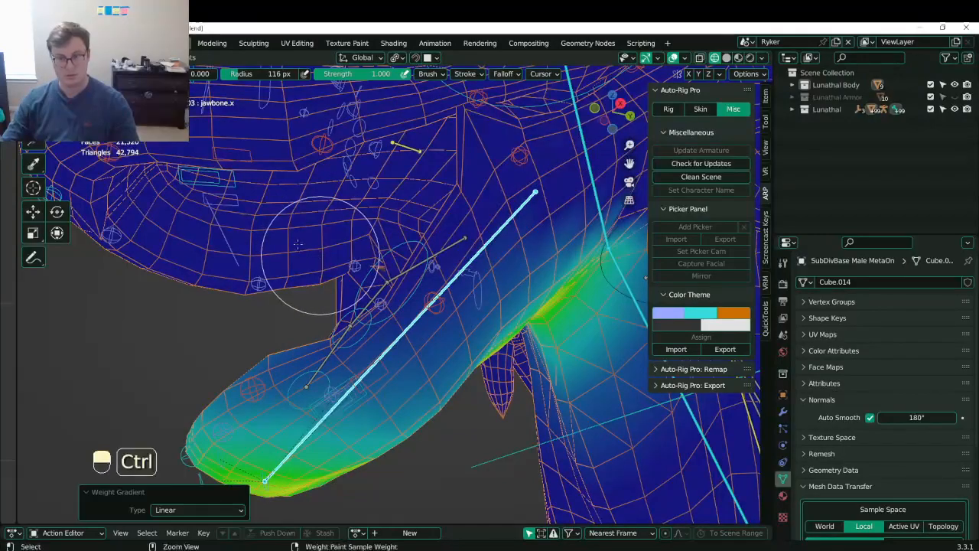
key(ctrl+z)
middle_drag(319, 255, 484, 258)
alt+click(307, 196)
key(ctrl+z)
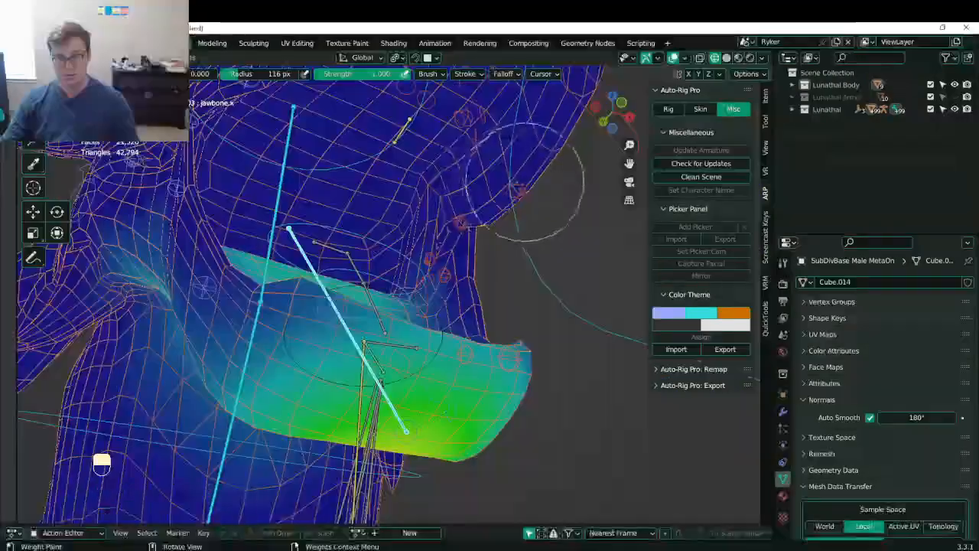
- Select the c_jawbone.x control and move it temporarily to test how the lower jaw deforms
middle_drag(536, 191, 248, 411)
scroll(247, 411, down, 3)
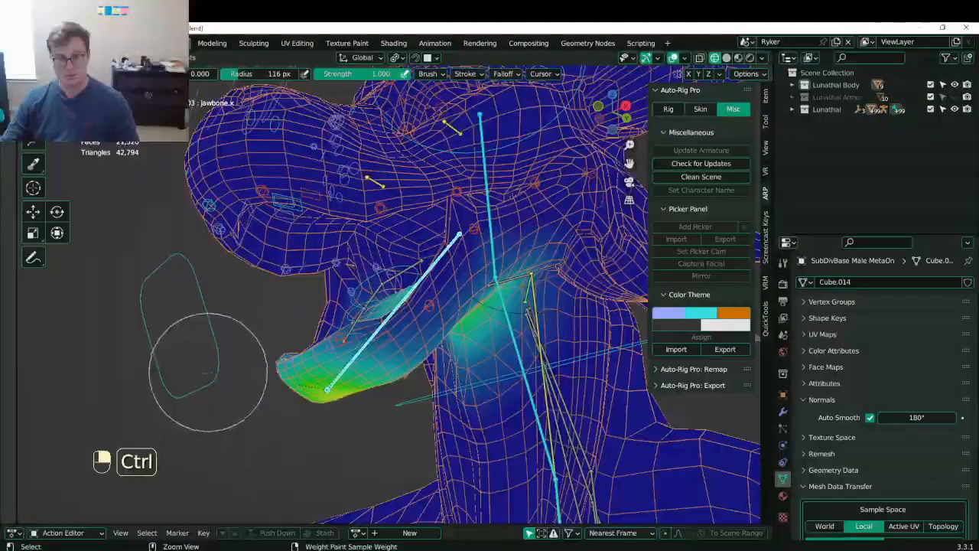
ctrl+click(217, 354)
key(g)
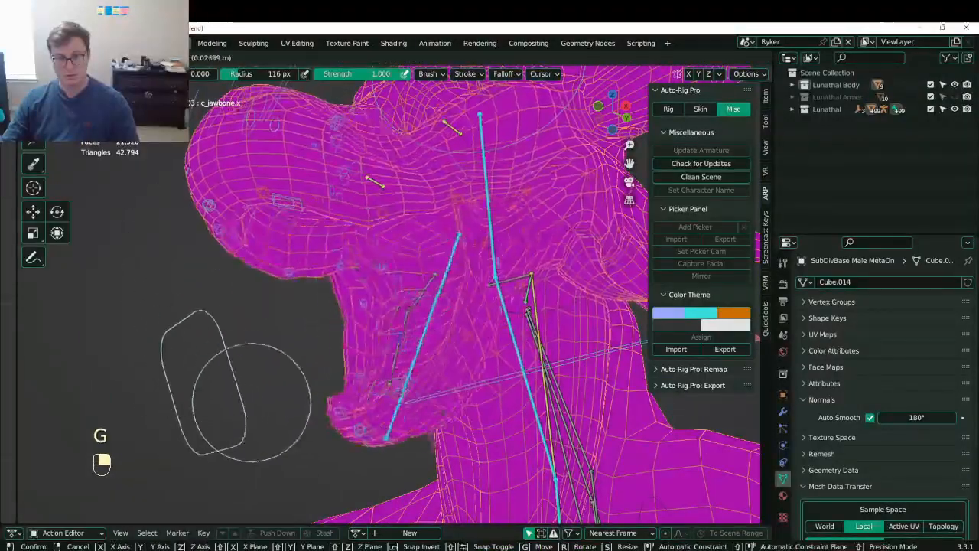
click(241, 369)
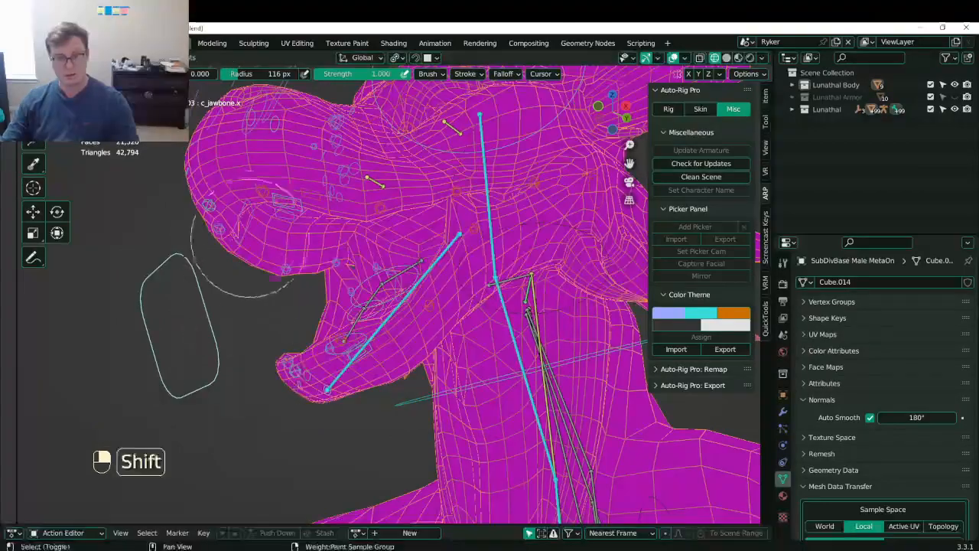
- Try another zero-weight gradient on jawbone.x in front of the mouth and undo it
ctrl+middle_drag(241, 369, 249, 312)
ctrl+click(394, 499)
alt+drag(248, 312, 236, 334)
key(ctrl+z)
- Select the lower lip bone c_lips_bot.x and apply a linear zero-weight gradient over the upper snout
shift+middle_drag(296, 353, 345, 433)
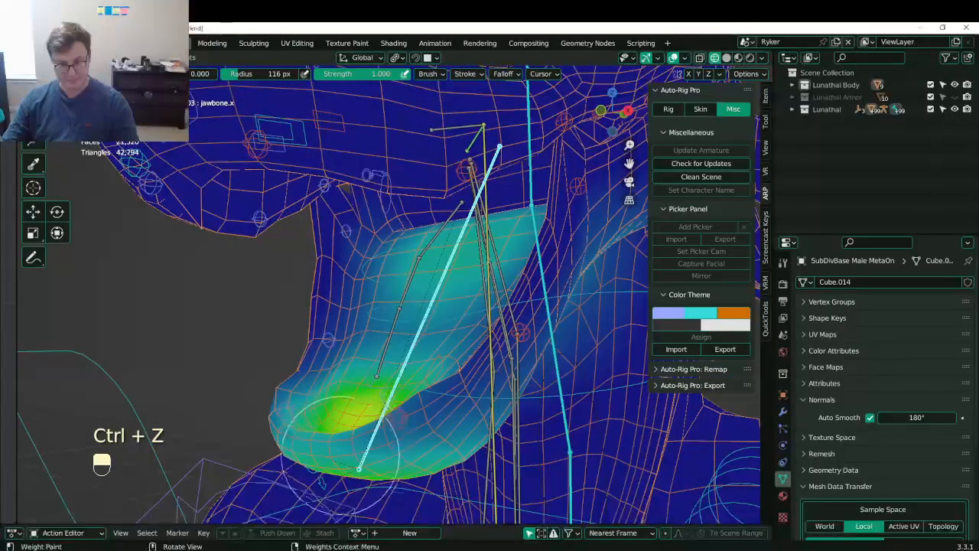
ctrl+click(314, 457)
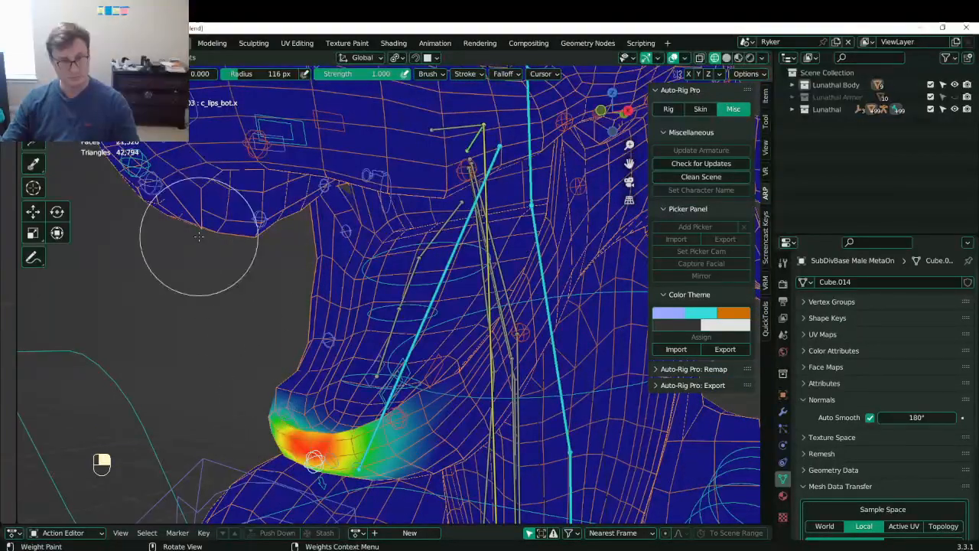
alt+drag(200, 240, 212, 254)
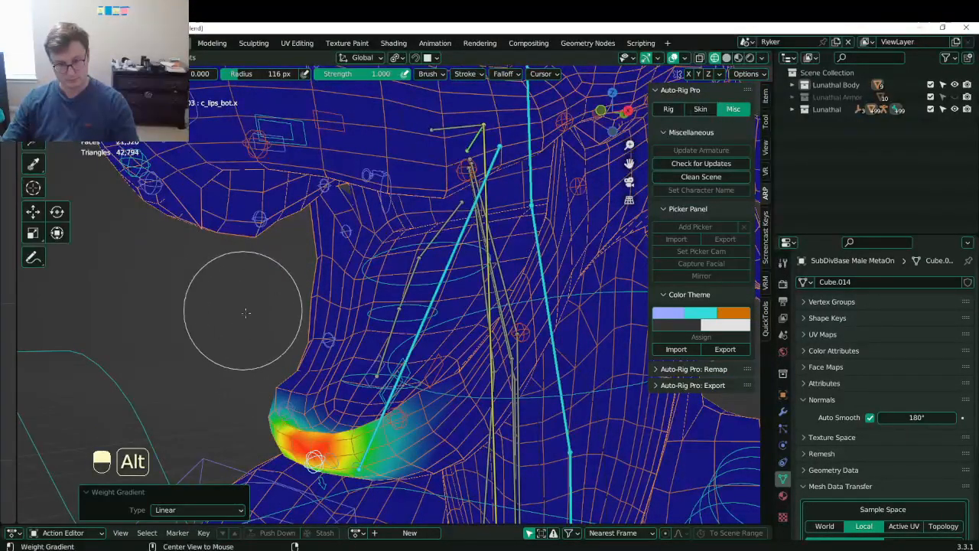
- Apply linear zero-weight gradients to the lower lip bones c_lips_bot.l and c_lips_bot.r, and save the file
ctrl+click(396, 416)
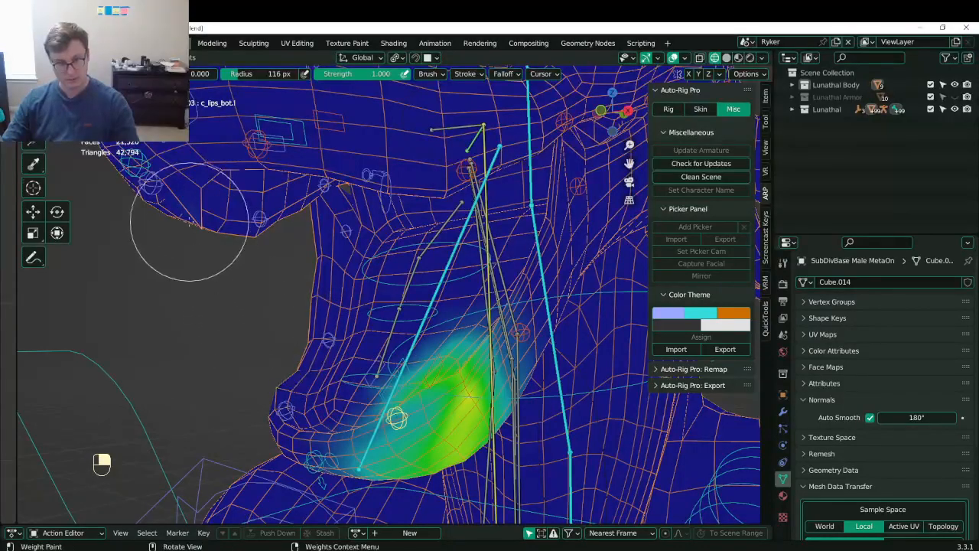
middle_drag(202, 232, 219, 199)
alt+drag(218, 198, 273, 232)
ctrl+click(275, 407)
middle_drag(273, 232, 329, 225)
key(ctrl+s)
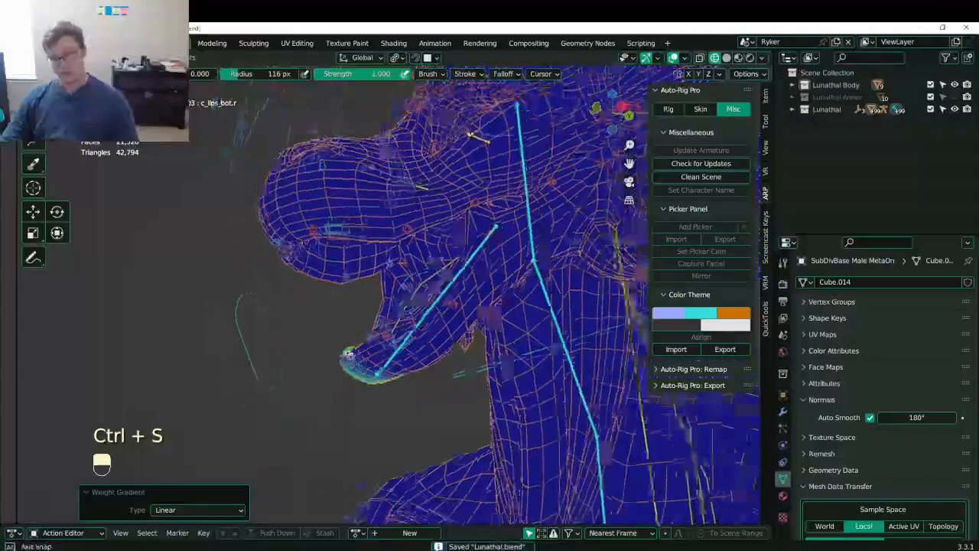
- Select the upper lip bone c_lips_top_02.l to show its weights, and switch the mesh to Edit Mode
middle_drag(326, 336, 333, 291)
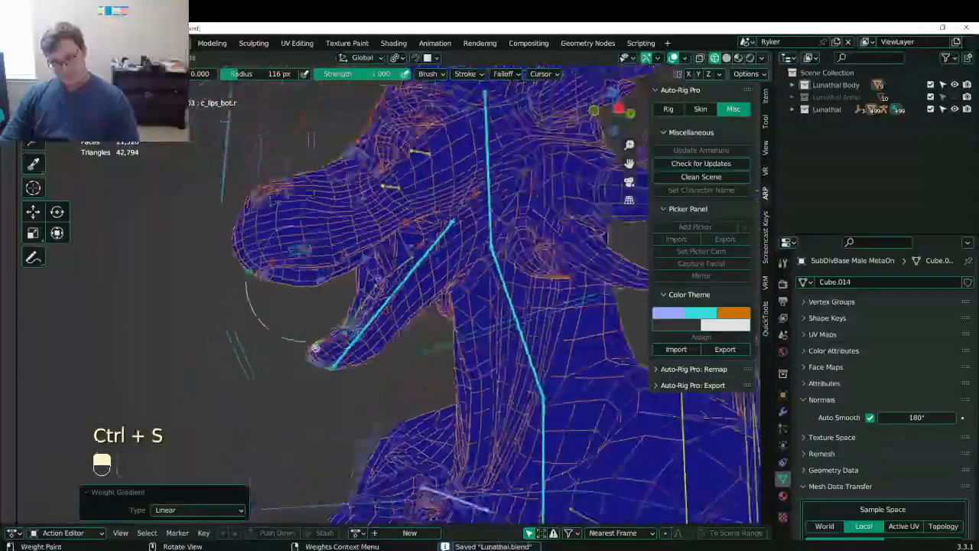
scroll(305, 282, up, 4)
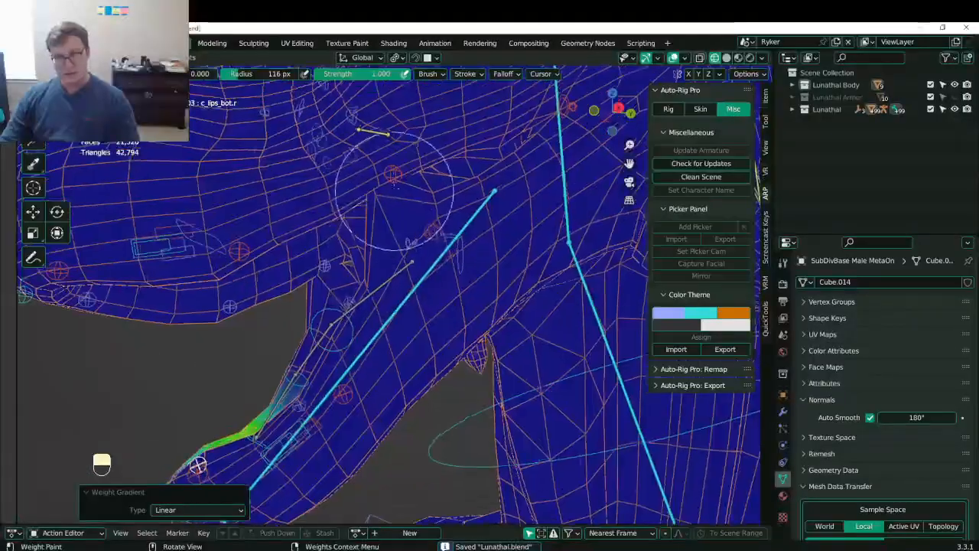
ctrl+click(393, 176)
middle_drag(393, 176, 379, 239)
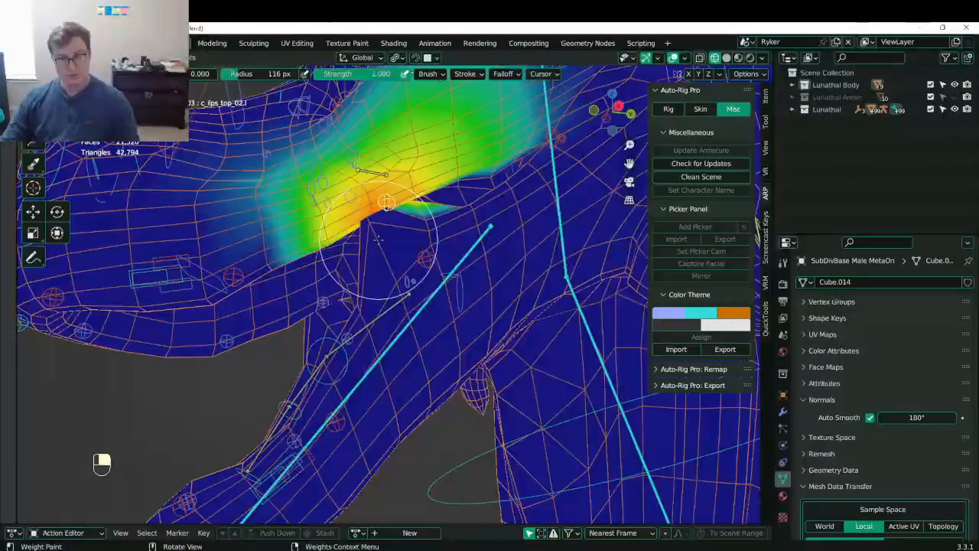
shift+click(388, 245)
key(Tab)
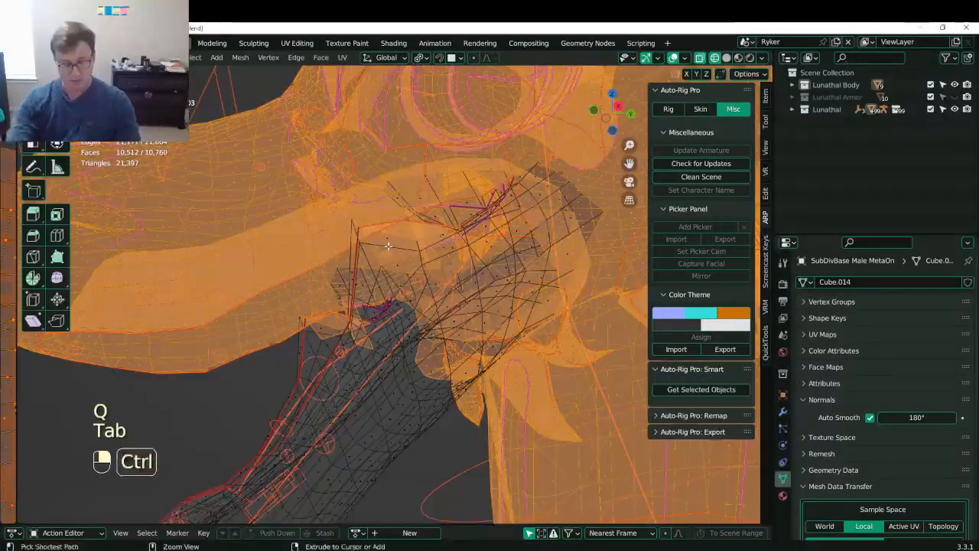
- Invert the face selection to isolate the lower jaw, add the missed inner-mouth face with box select, and return to Weight Paint mode
key(ctrl+i)
key(Tab)
alt+drag(375, 245, 311, 214)
mouse_move(310, 283)
middle_down()
mouse_move(525, 306)
mouse_move(415, 317)
mouse_move(397, 298)
mouse_move(428, 299)
mouse_move(386, 246)
middle_up()
key(Tab)
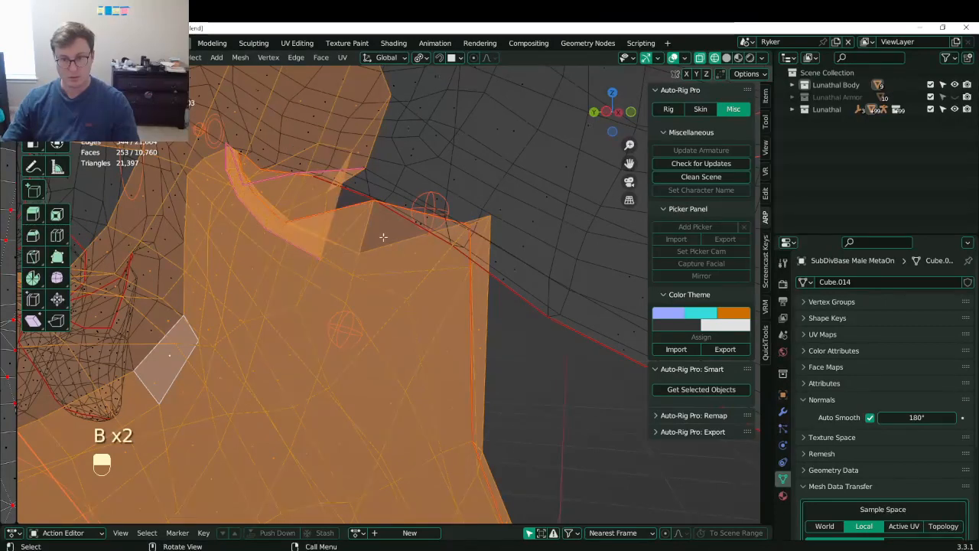
scroll(383, 237, up, 2)
middle_drag(383, 237, 406, 306)
scroll(403, 224, up, 4)
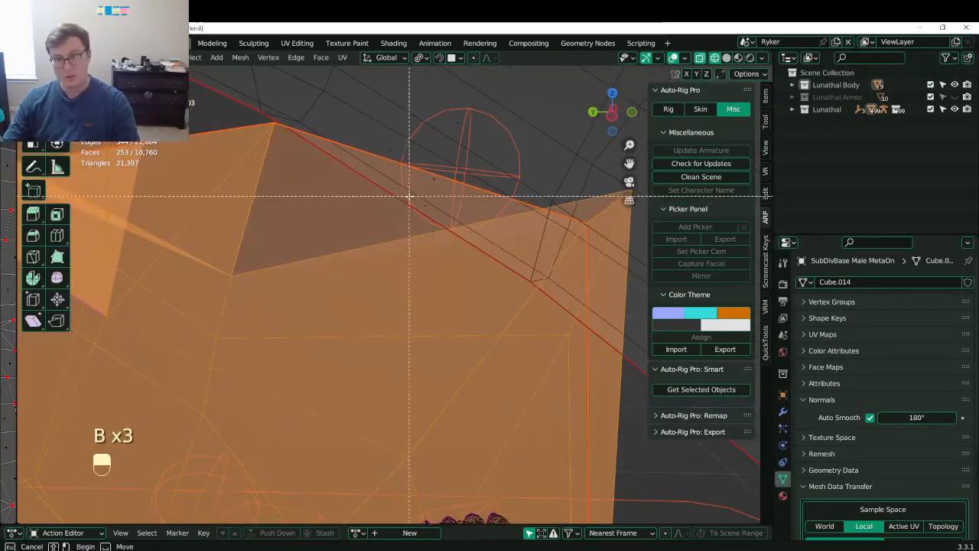
key(ctrl+z)
key(b)
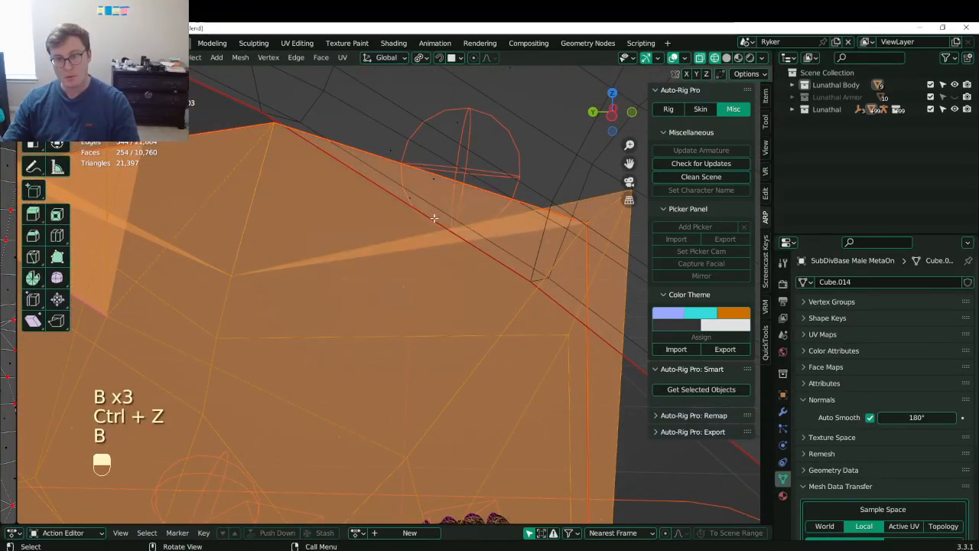
scroll(435, 218, down, 8)
mouse_move(452, 245)
middle_down()
mouse_move(314, 225)
mouse_move(273, 270)
mouse_move(386, 275)
middle_up()
key(Tab)
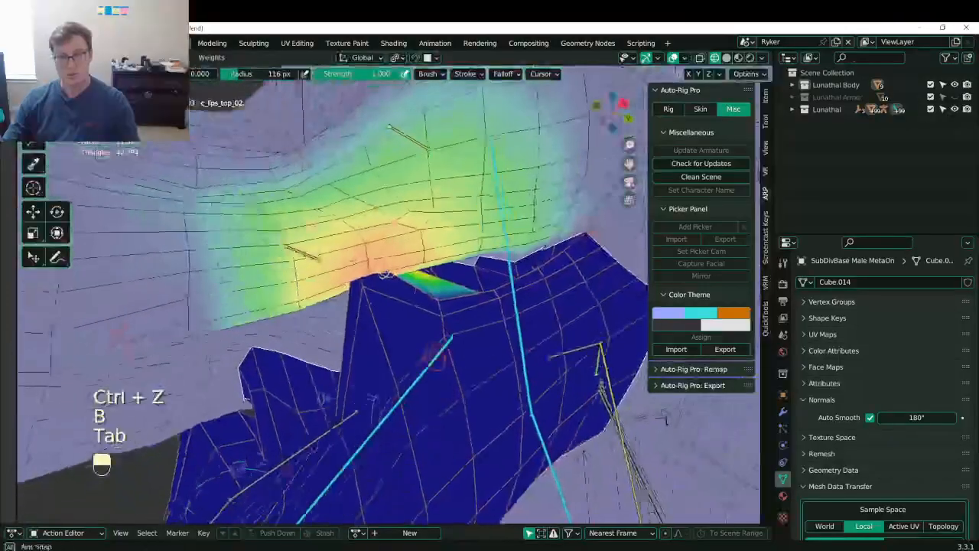
- Apply a linear zero-weight gradient to the upper lip bone c_lips_top_02.l over the masked lower jaw
middle_drag(414, 365, 408, 357)
alt+click(408, 357)
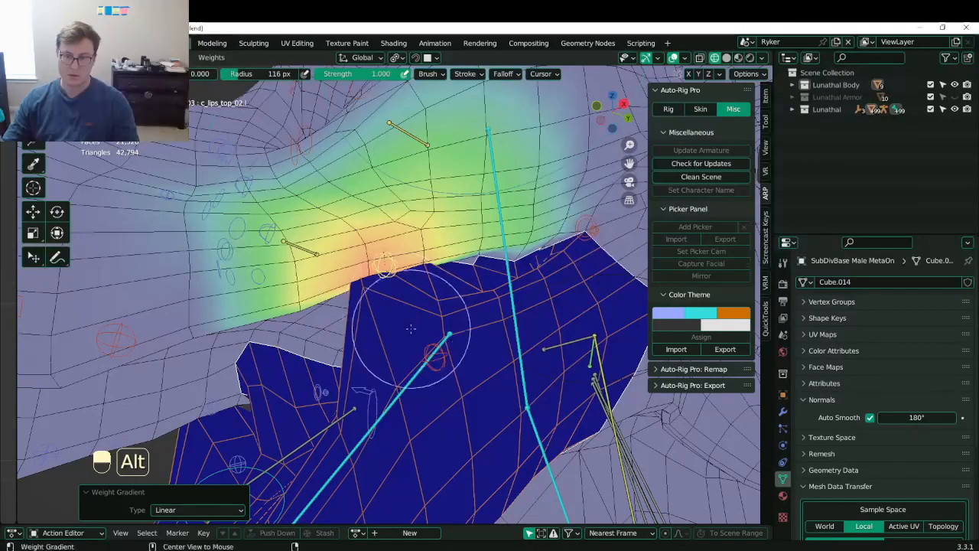
middle_drag(411, 328, 382, 284)
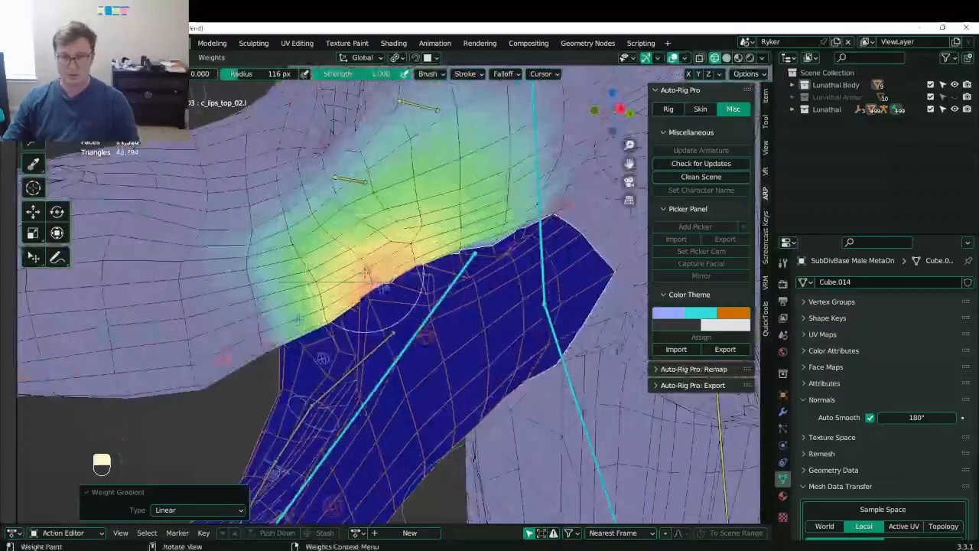
- Select the lower eyelid bone c_eyelid_bot_02.l with Paint Mask off, then re-enable it and apply a linear zero-weight gradient over the lower jaw
key(q)
middle_drag(358, 181, 469, 184)
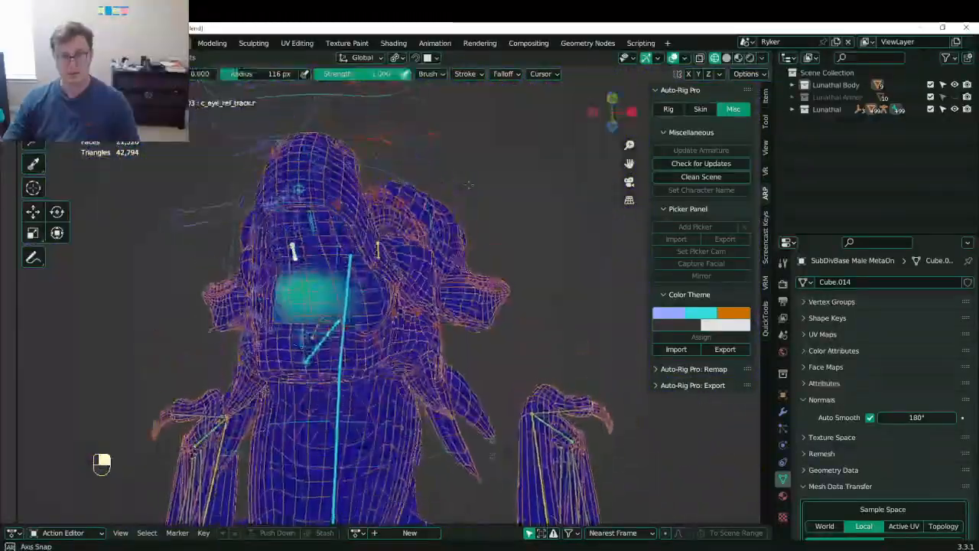
middle_drag(511, 214, 424, 153)
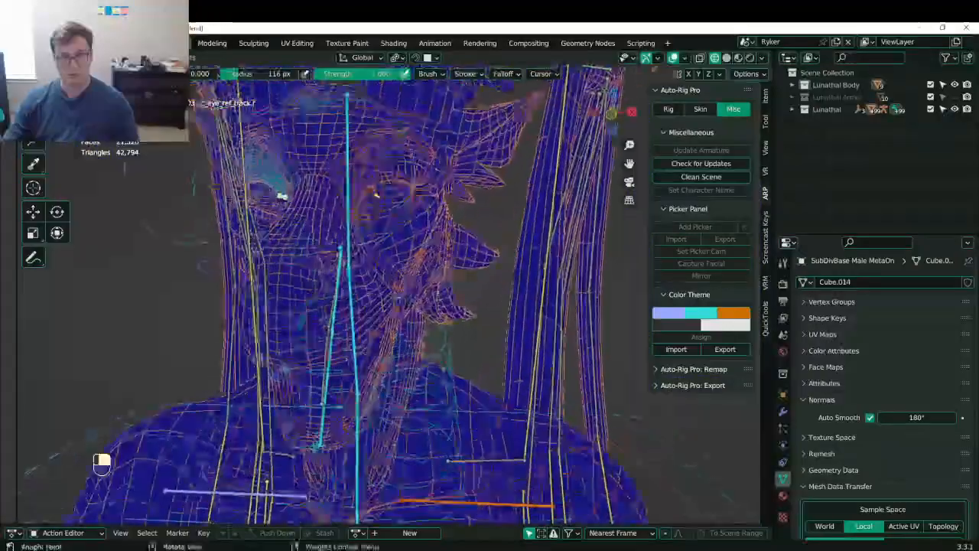
scroll(377, 195, up, 3)
ctrl+click(394, 152)
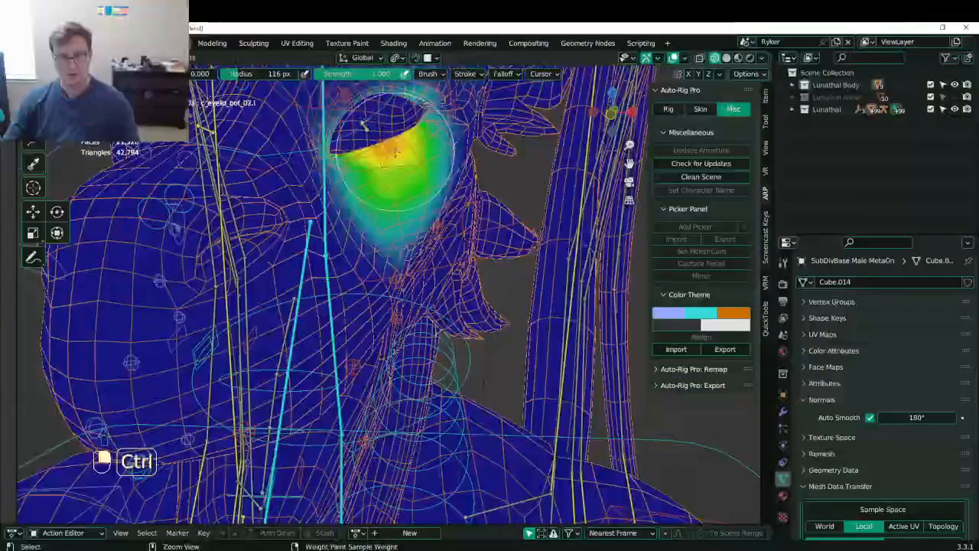
middle_drag(395, 306, 295, 265)
scroll(329, 279, up, 3)
key(q)
click(294, 266)
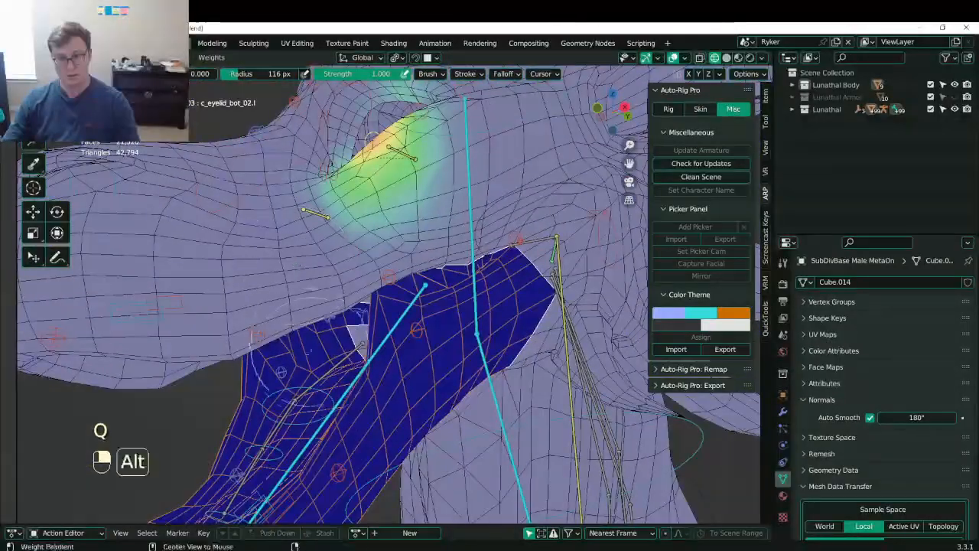
middle_drag(281, 271, 303, 239)
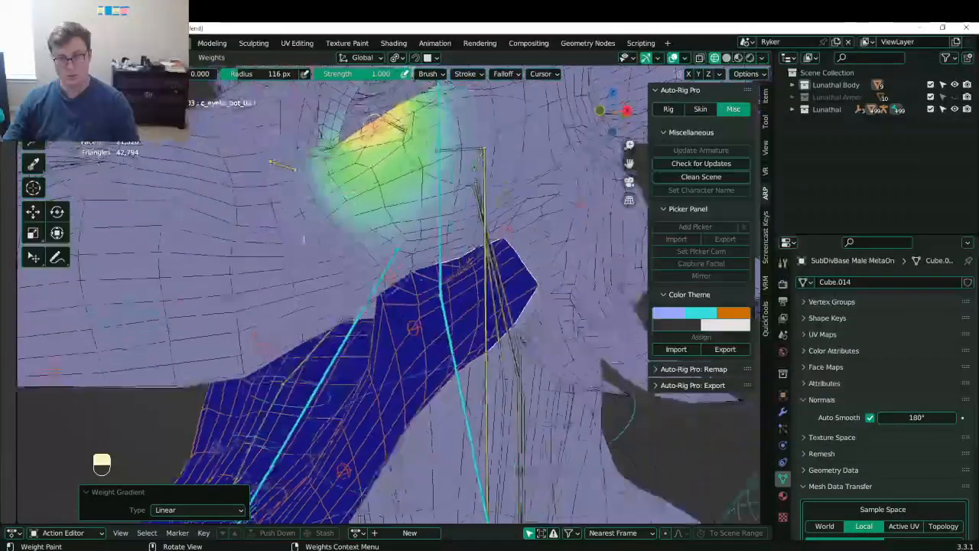
- Apply masked linear zero-weight gradients over the lower jaw for the lower eyelid bones c_eyelid_bot_01.l and c_eyelid_bot_03.l
click(364, 239)
shift+middle_drag(364, 238, 370, 277)
ctrl+click(338, 200)
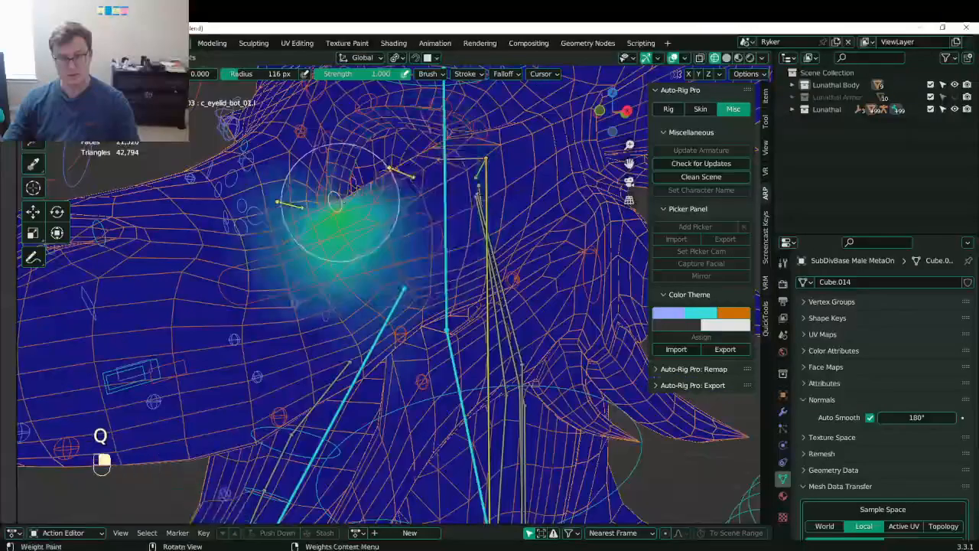
key(q)
click(340, 205)
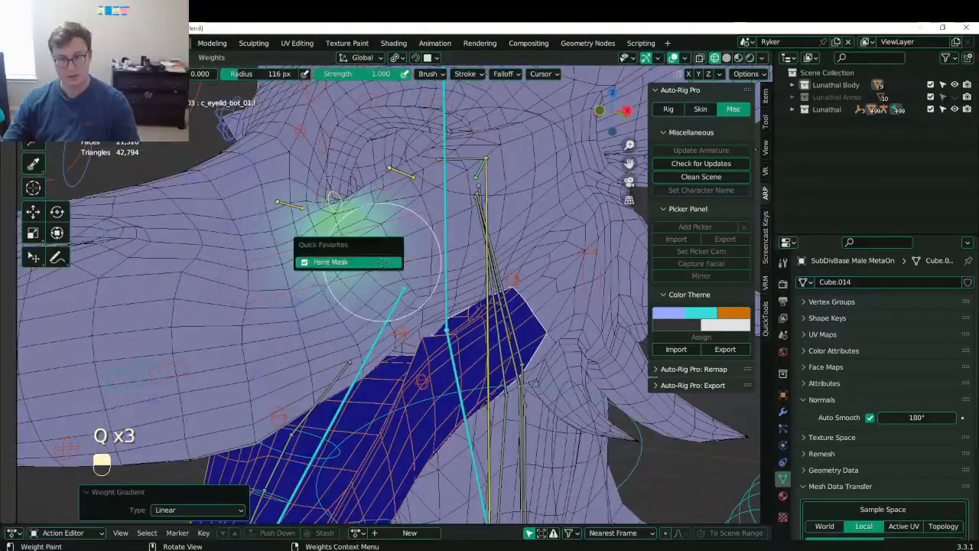
click(382, 262)
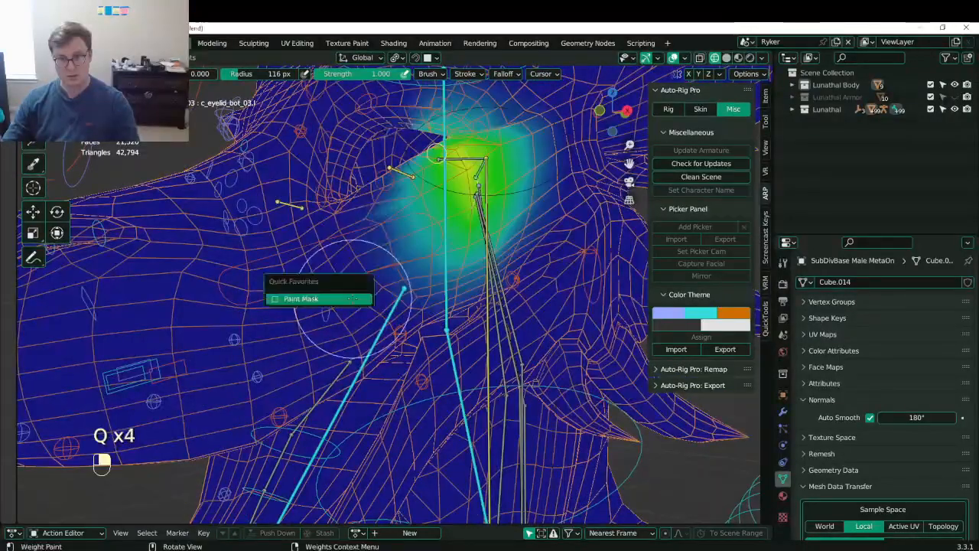
click(351, 298)
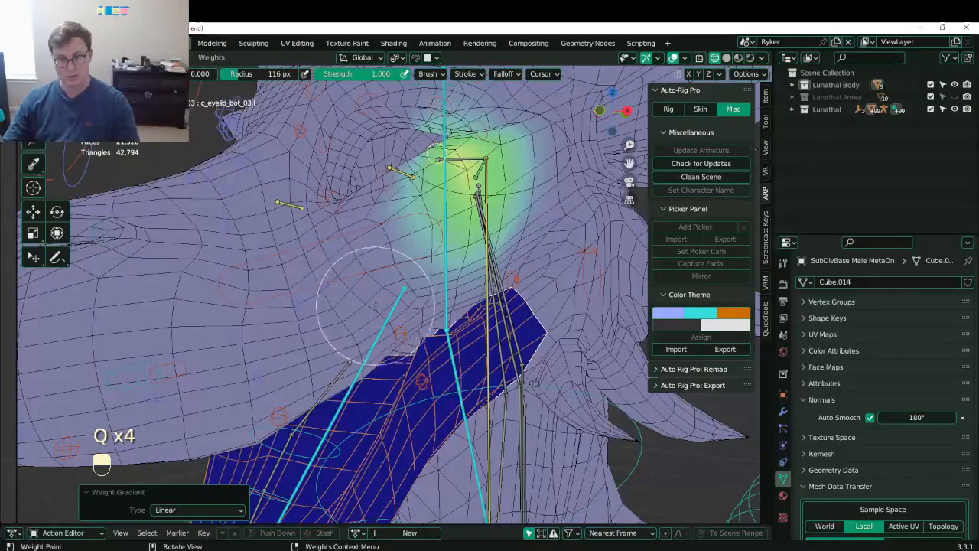
- Reselect the lower eyelid bone c_eyelid_bot_01.l and repeat its masked linear weight gradient over the lower jaw
key(q)
click(334, 201)
ctrl+click(335, 201)
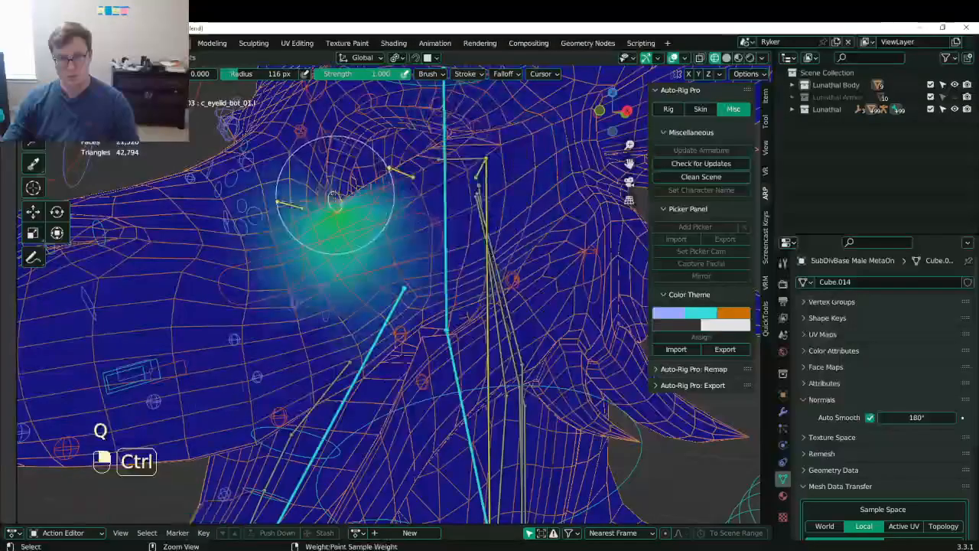
key(q)
click(342, 266)
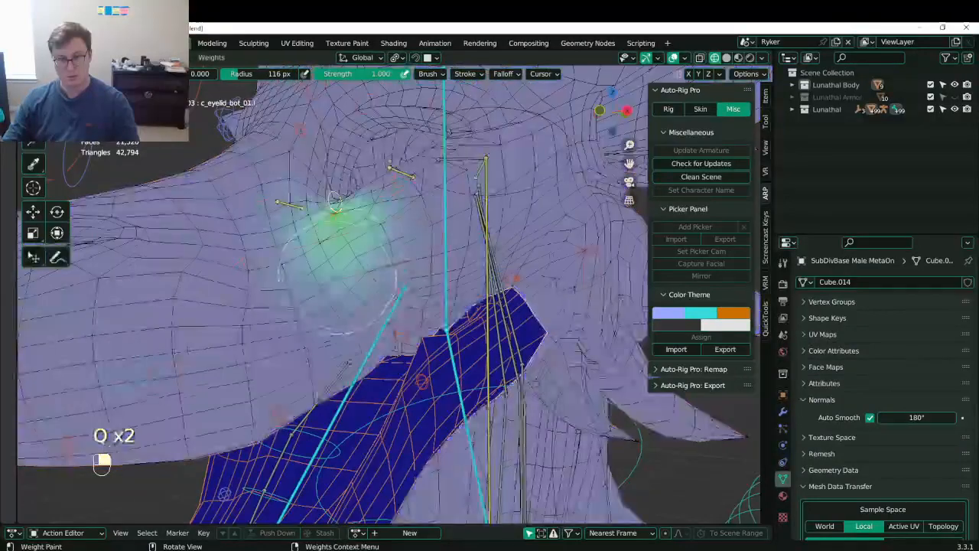
click(311, 224)
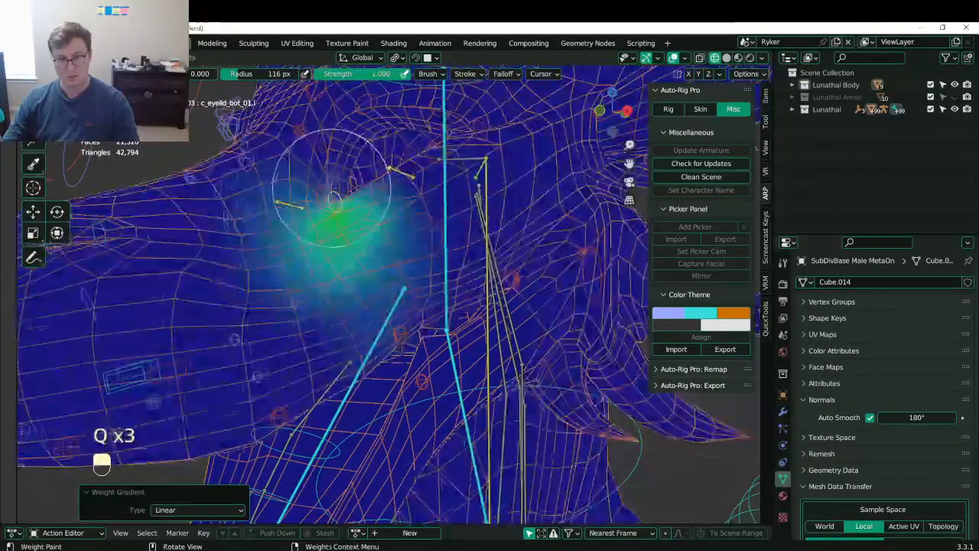
- Clear the lower jaw weights of the inner eye corner bone c_eyelid_corner_01.l with a masked linear gradient, and turn Paint Mask off
key(q)
click(324, 284)
alt+click(323, 285)
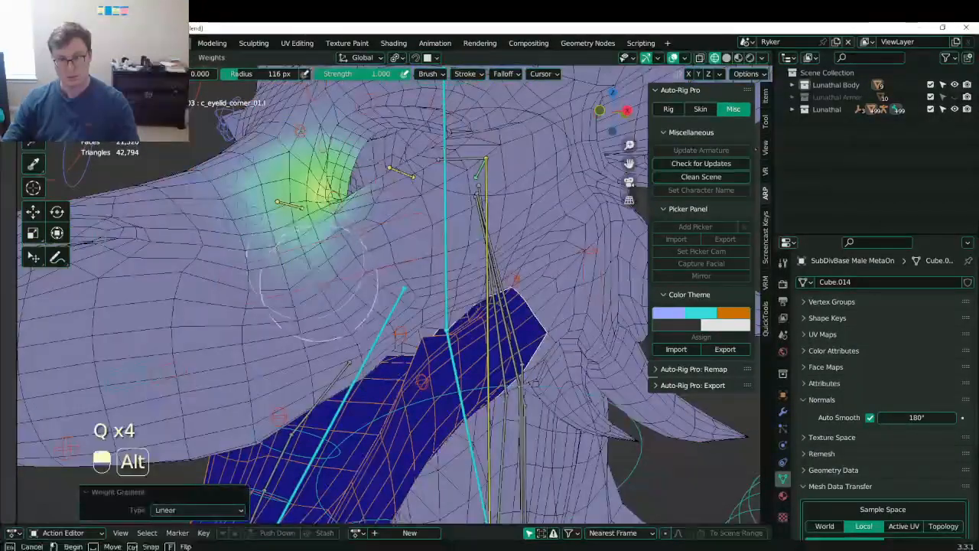
mouse_move(324, 285)
middle_down()
mouse_move(357, 296)
mouse_move(356, 287)
mouse_move(271, 253)
mouse_move(440, 250)
mouse_move(268, 247)
mouse_move(244, 262)
middle_up()
key(q)
click(348, 284)
scroll(343, 210, up, 3)
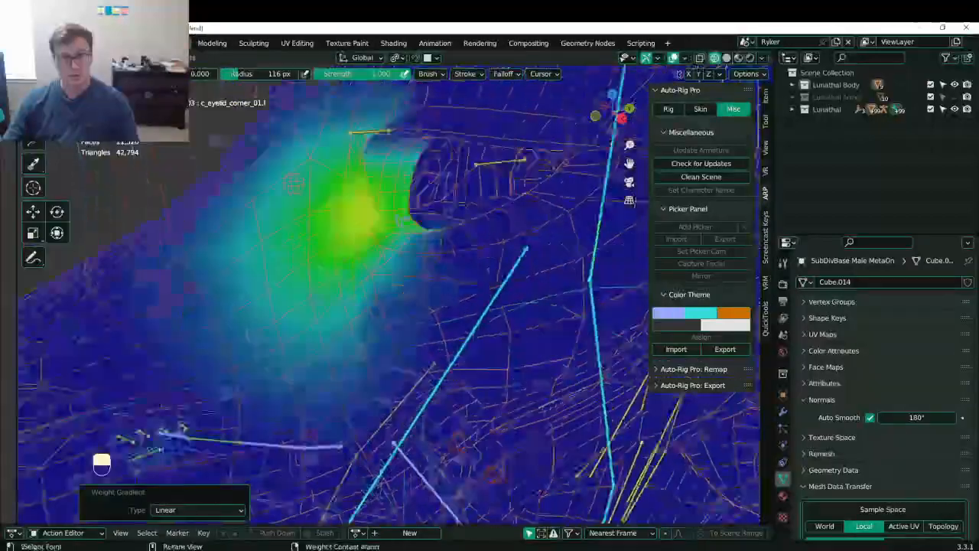
- Check the upper eyelid bone c_eyelid_top_01.r, then select c_nose_03.x and apply a masked linear zero-weight gradient over the lower jaw
middle_drag(343, 210, 406, 218)
ctrl+click(236, 153)
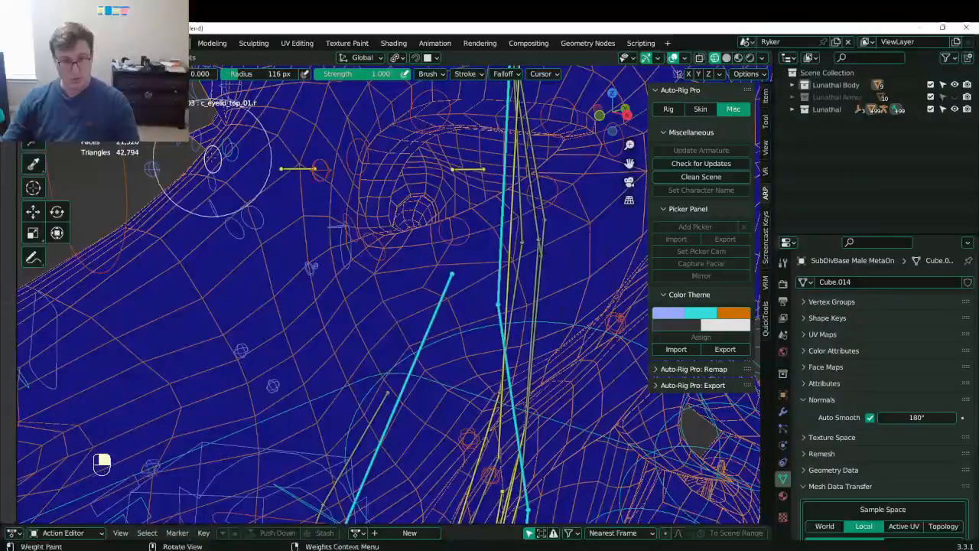
ctrl+click(229, 156)
scroll(268, 198, down, 3)
middle_drag(269, 199, 337, 286)
key(alt+q)
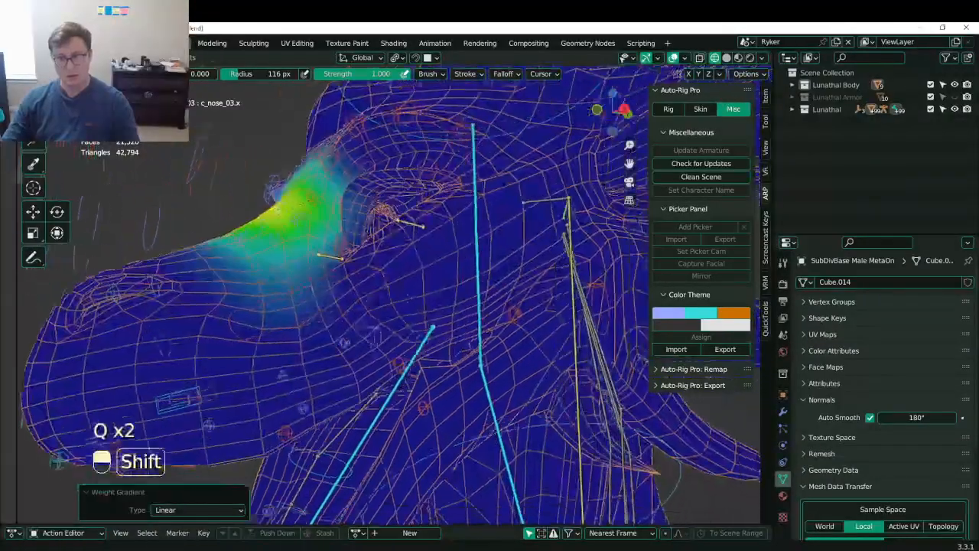
shift+middle_drag(409, 301, 409, 300)
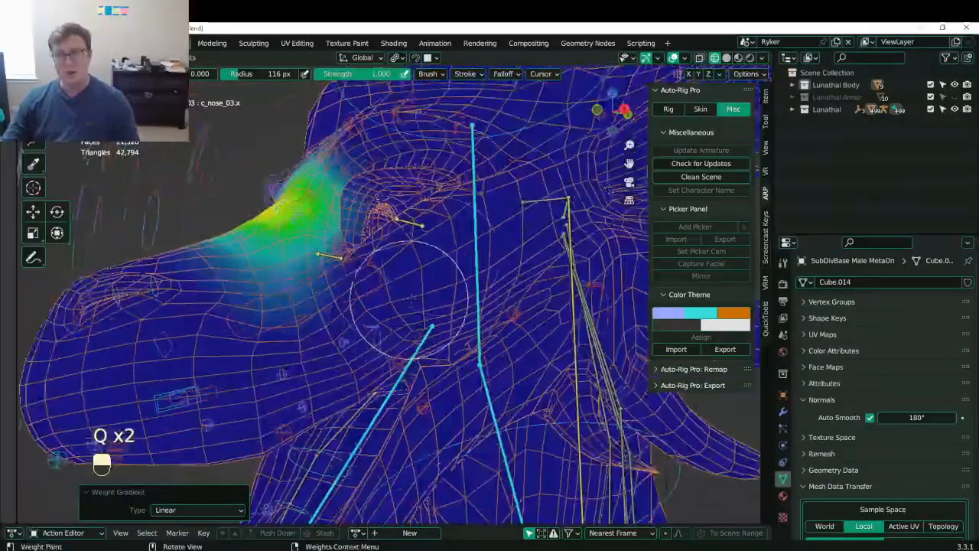
- Apply a masked linear zero-weight gradient to the outer eye corner bone c_eyelid_corner_02.l, and undo the stray selection made after it
ctrl+click(468, 179)
key(alt+q)
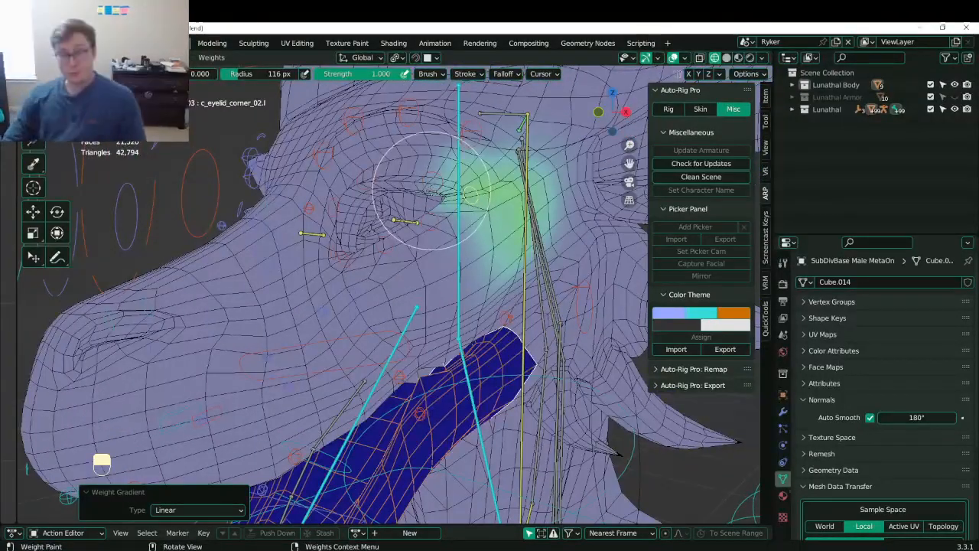
ctrl+click(432, 188)
key(ctrl+z)
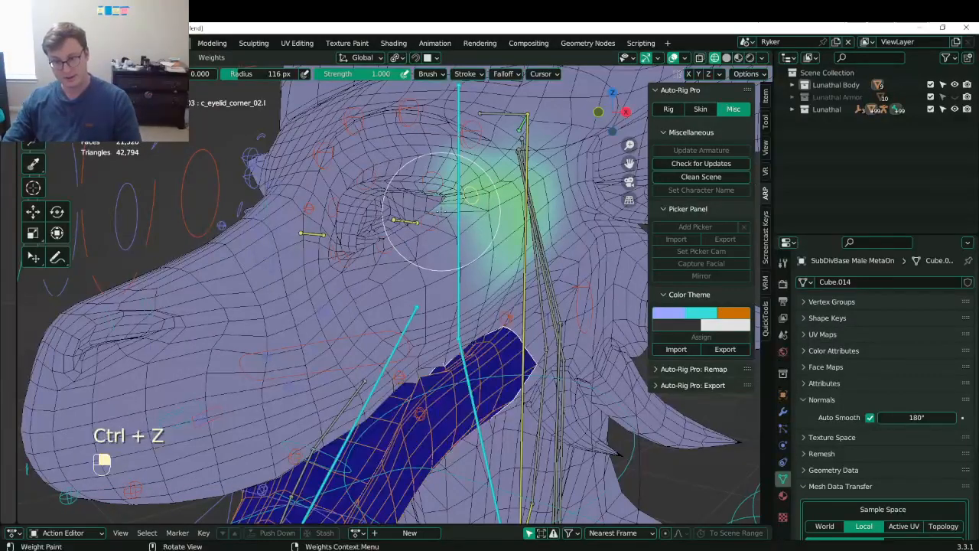
- Select the upper eyelid bone c_eyelid_top_03.l and clear its lower jaw weights with a masked linear gradient
key(q)
ctrl+click(428, 187)
click(386, 264)
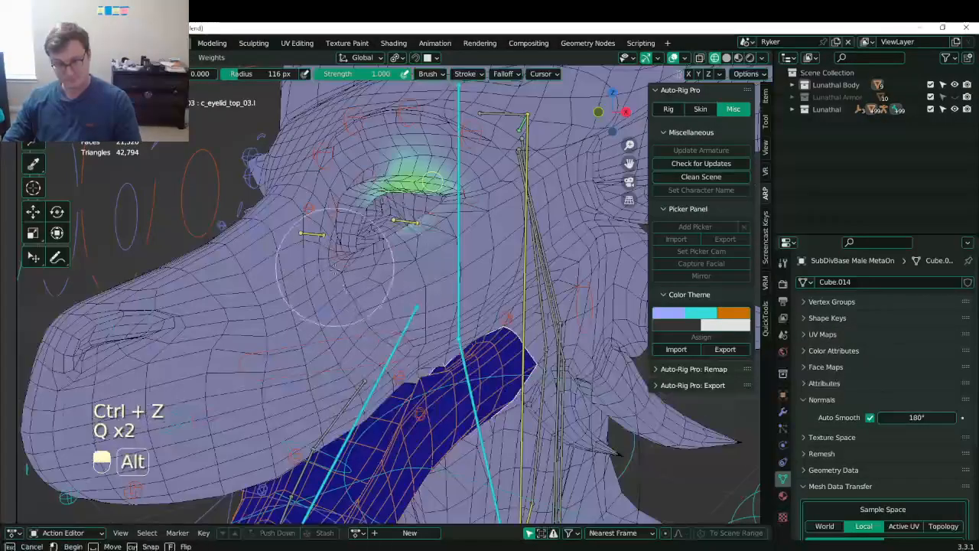
alt+click(359, 239)
key(q)
click(365, 234)
- Select the upper eyelid bone c_eyelid_top_02.l and clear its lower jaw weights with a masked linear gradient
ctrl+click(374, 182)
key(q)
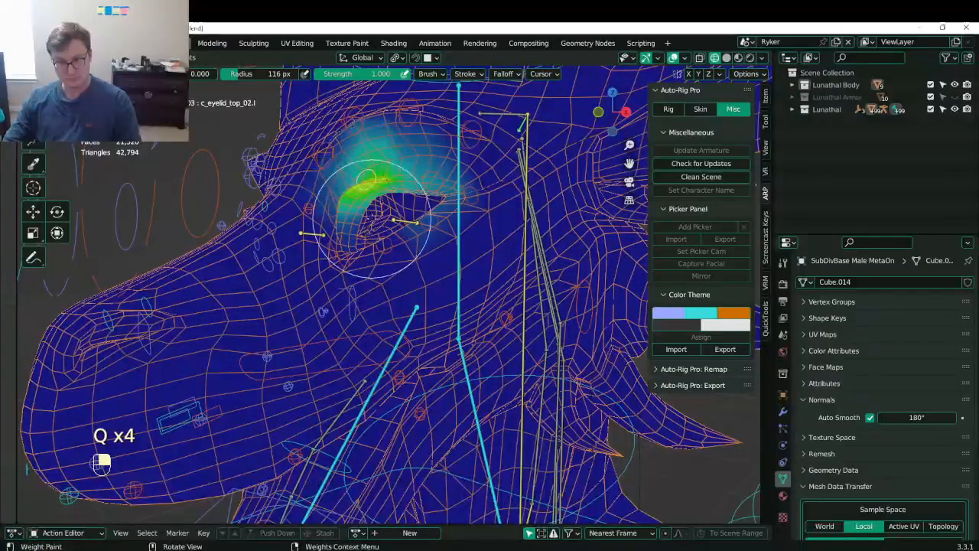
click(371, 218)
alt+click(344, 252)
key(q)
click(341, 261)
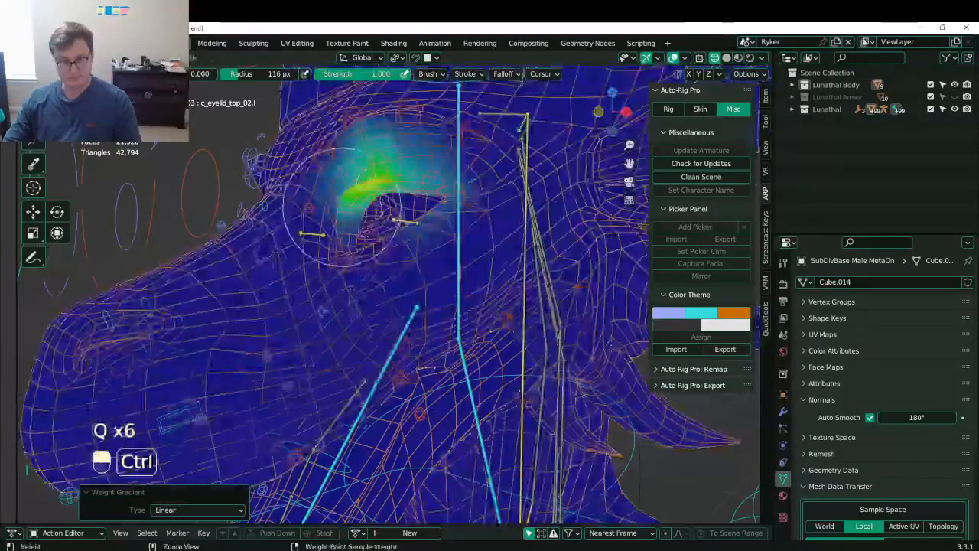
- Select the upper eyelid bone c_eyelid_top_01.l and clear its lower jaw weights with a masked linear gradient
ctrl+click(338, 229)
key(q)
click(340, 228)
alt+click(360, 238)
middle_drag(342, 271, 339, 299)
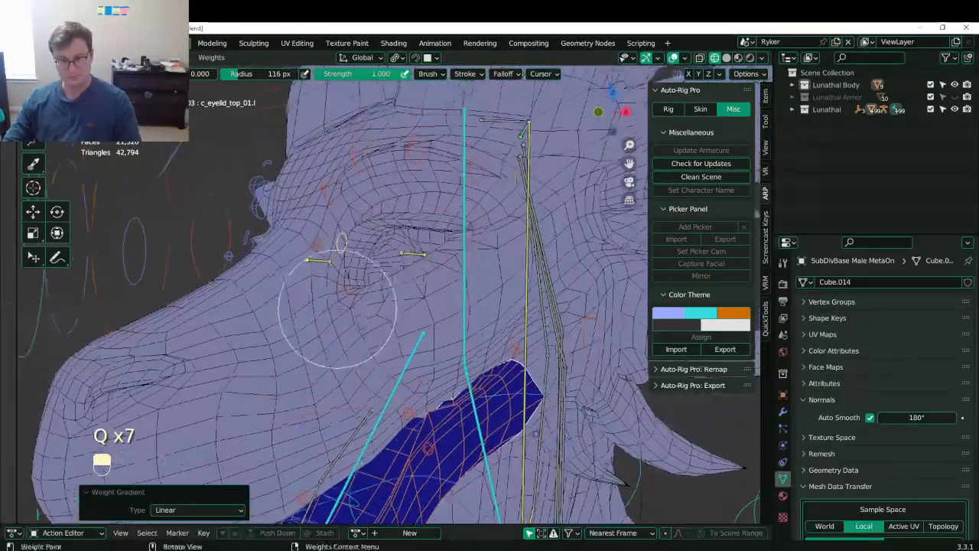
key(q)
click(336, 297)
- Examine the weights of the eyebrow bones, including c_eyebrow_01_end.l and c_eyebrow_02.l, for influence on the jaw
ctrl+click(337, 184)
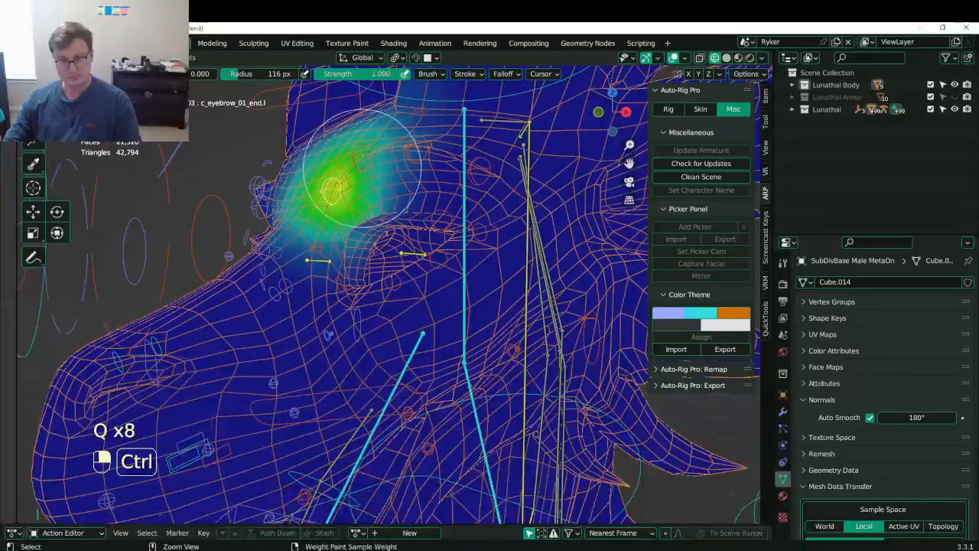
ctrl+click(415, 158)
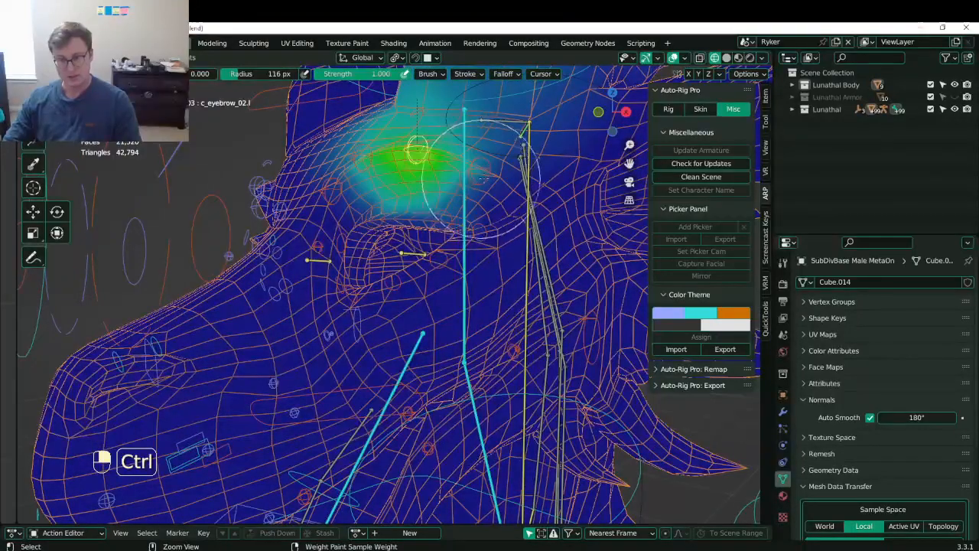
ctrl+click(481, 174)
- Examine the weights of the lip bones c_lips_bot_02.l and c_lips_top_02.l around the mouth corner
shift+middle_drag(413, 306, 345, 98)
mouse_move(345, 199)
middle_down()
mouse_move(377, 203)
mouse_move(367, 254)
mouse_move(306, 241)
middle_up()
scroll(363, 252, up, 2)
ctrl+click(363, 253)
ctrl+click(362, 252)
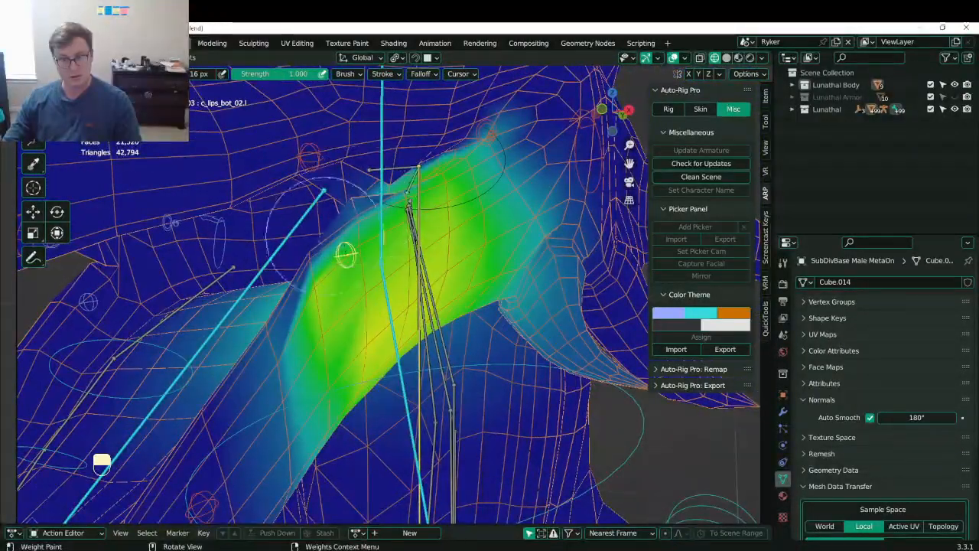
middle_drag(346, 255, 361, 235)
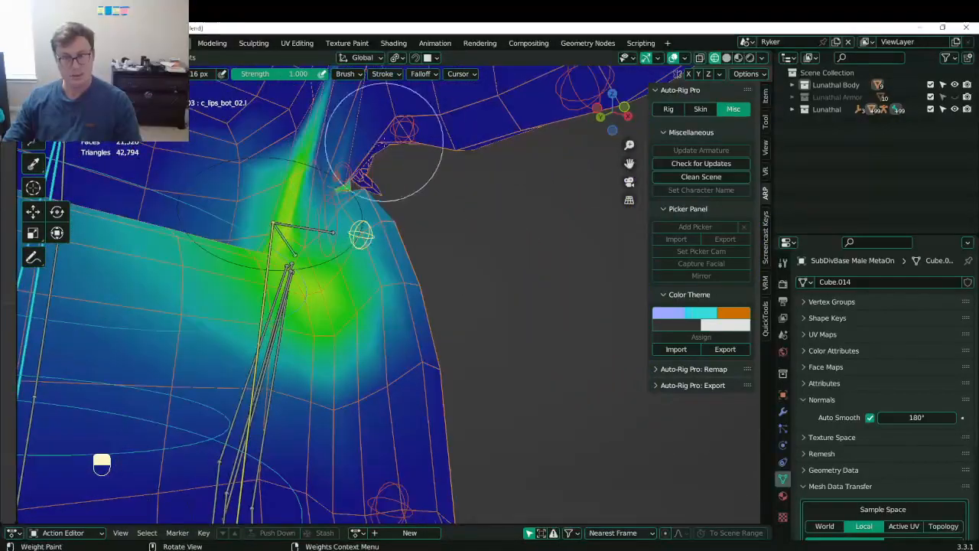
middle_drag(380, 164, 470, 283)
middle_drag(428, 195, 436, 230)
right_click(330, 221)
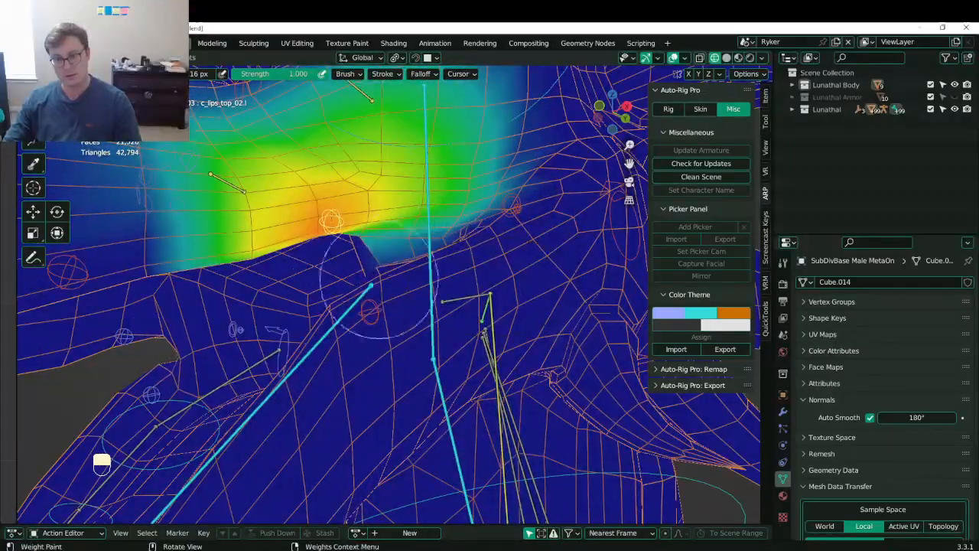
- Select the jaw control bone c_jawbone.x and test-move it to check how the mouth deforms
scroll(415, 186, down, 1)
mouse_move(415, 186)
middle_down()
mouse_move(490, 191)
mouse_move(528, 179)
mouse_move(413, 188)
middle_up()
scroll(413, 187, down, 4)
mouse_move(413, 286)
shift+middle_down()
mouse_move(413, 187)
mouse_move(306, 191)
mouse_move(484, 215)
mouse_move(487, 229)
shift+middle_up()
scroll(487, 229, up, 1)
mouse_move(433, 334)
shift+middle_down()
mouse_move(418, 313)
mouse_move(446, 316)
shift+middle_up()
scroll(465, 297, down, 2)
ctrl+click(454, 299)
key(g)
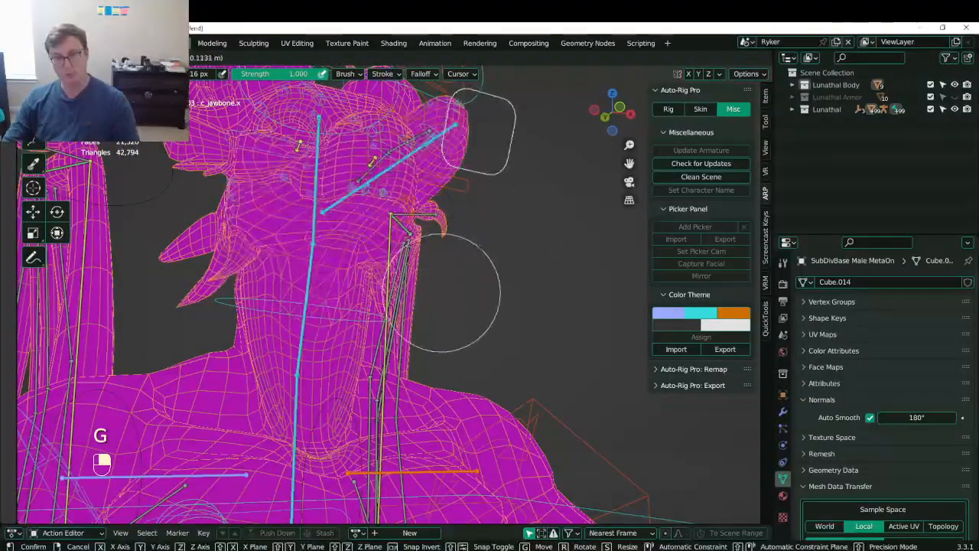
right_click(457, 292)
- Clear the rotation and location of all bones and switch to solid shading
key(a)
key(alt+r)
key(alt+g)
key(z)
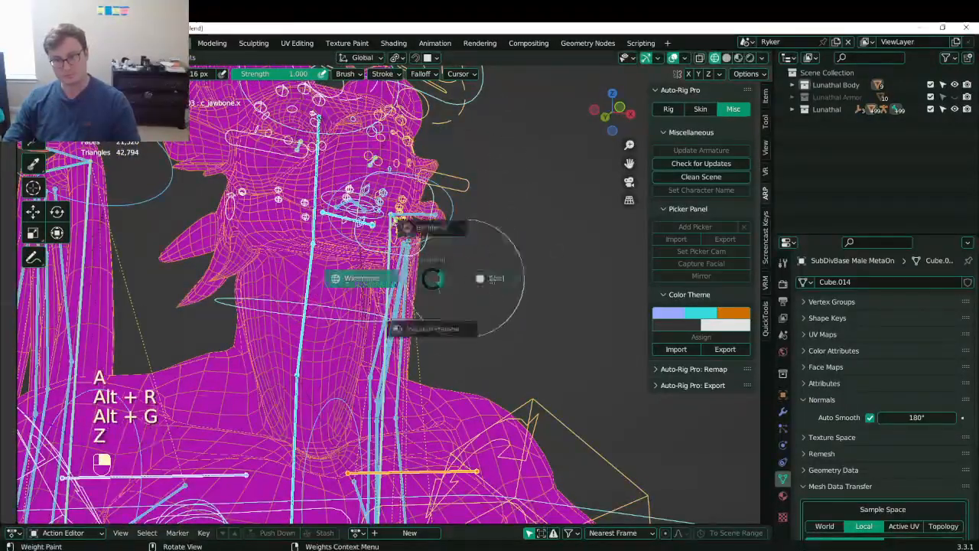
click(485, 280)
middle_drag(484, 277, 487, 309)
- Save the file and return the mesh to Object Mode in front view
key(ctrl+s)
key(z)
key(ctrl+Tab)
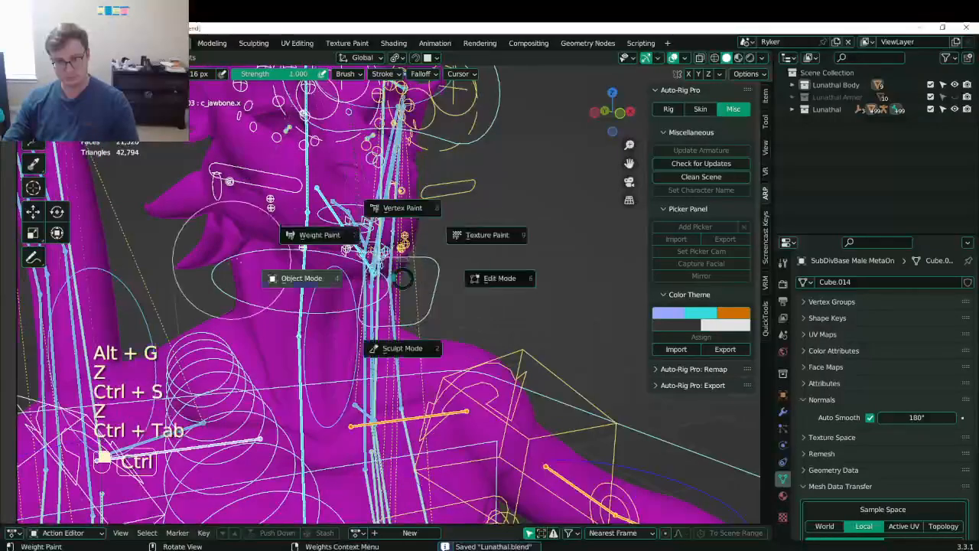
key(ctrl+s)
key(KP_1)
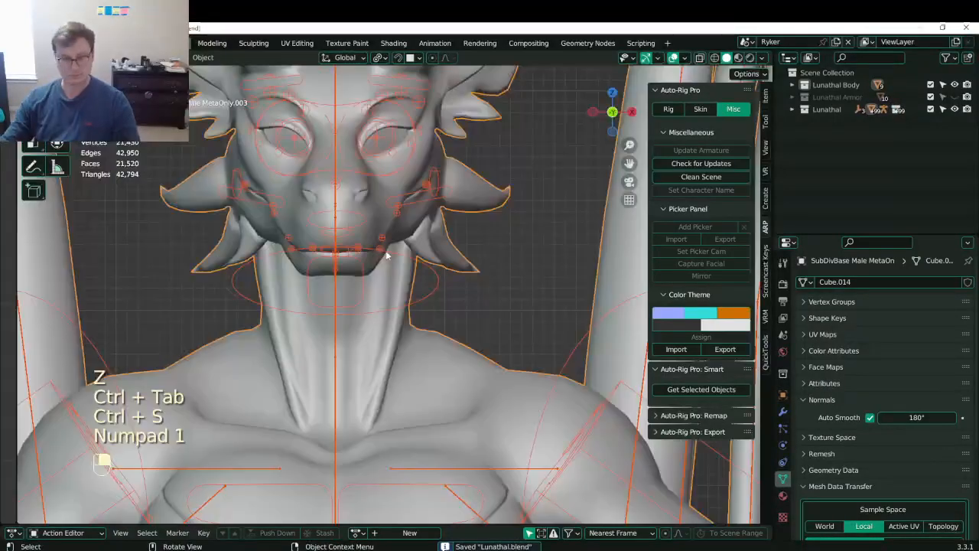
- Select the rig, enter Pose Mode and test-move the jaw control down and sideways to check the mouth deformation
scroll(387, 255, up, 6)
shift+middle_drag(398, 262, 485, 319)
click(400, 322)
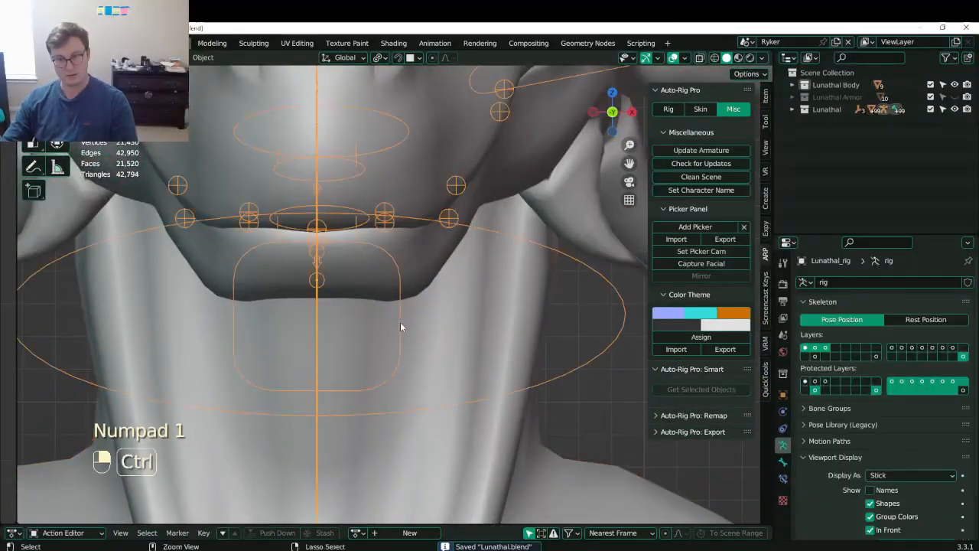
key(ctrl+Tab)
scroll(400, 322, down, 2)
key(g)
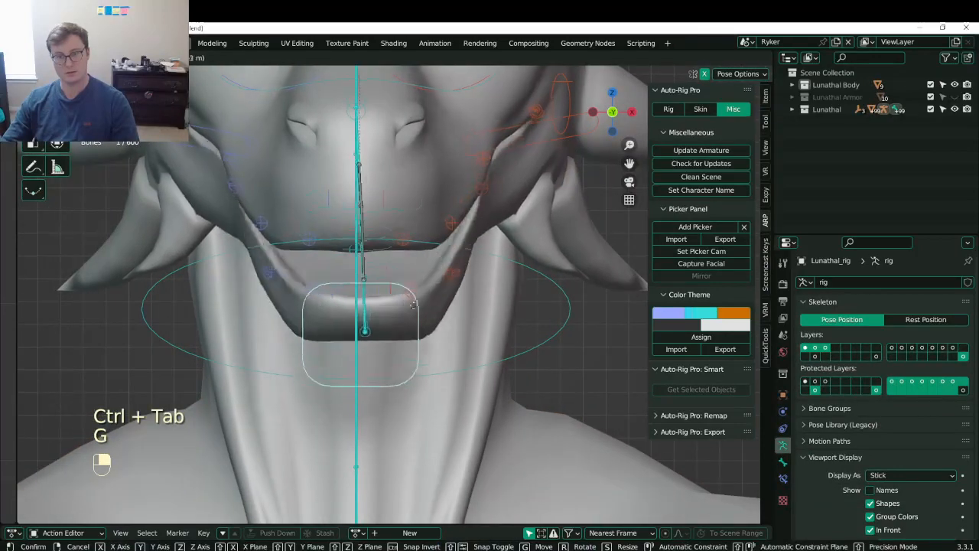
scroll(393, 299, down, 3)
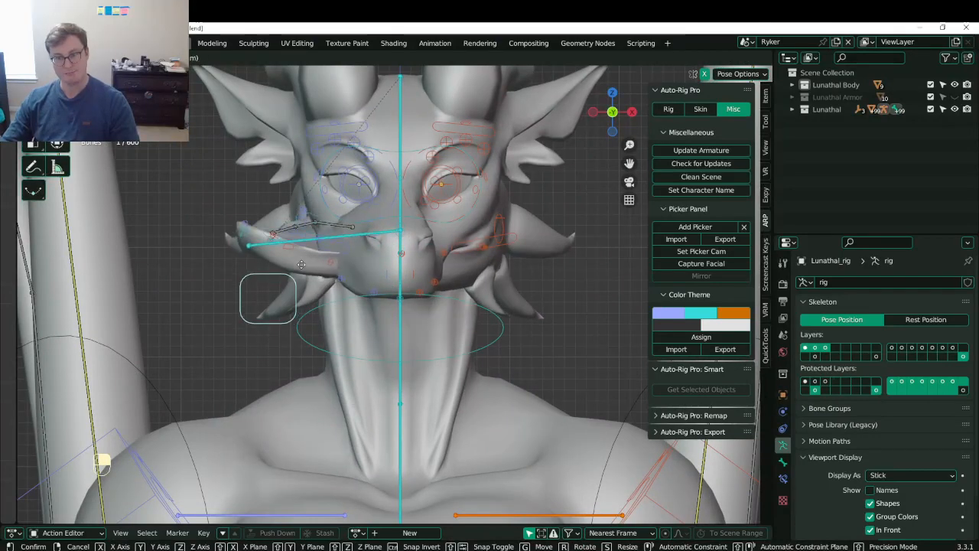
right_click(480, 276)
- Open the mouth in side view by moving the jaw control about 0.05 m downward
middle_drag(479, 276, 305, 288)
key(g)
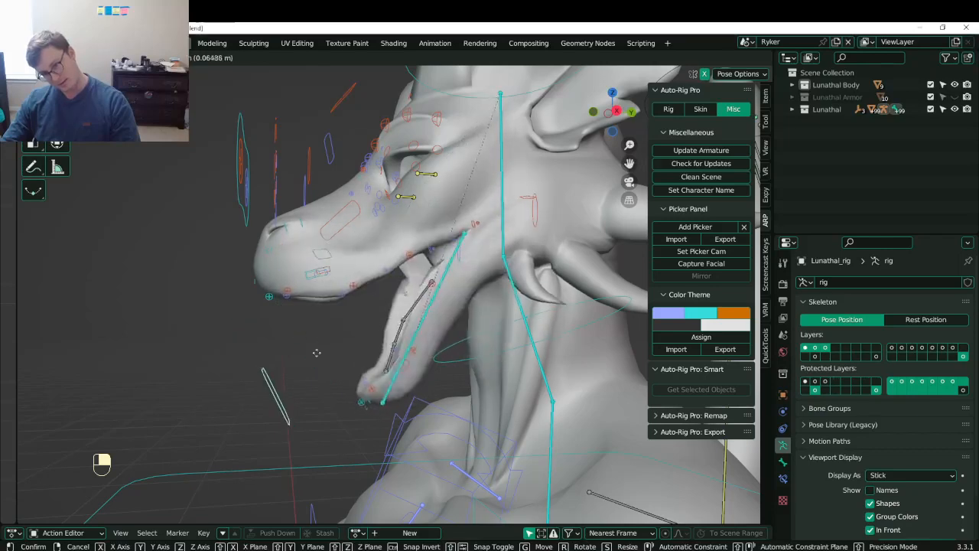
click(335, 356)
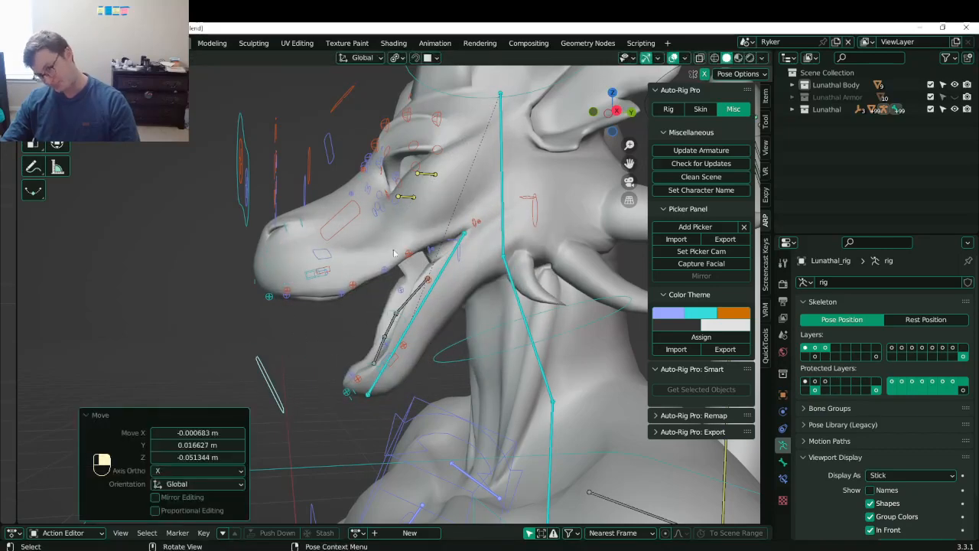
- Leave Pose Mode, add the head mesh to the selection and enter Weight Paint mode
scroll(394, 252, up, 3)
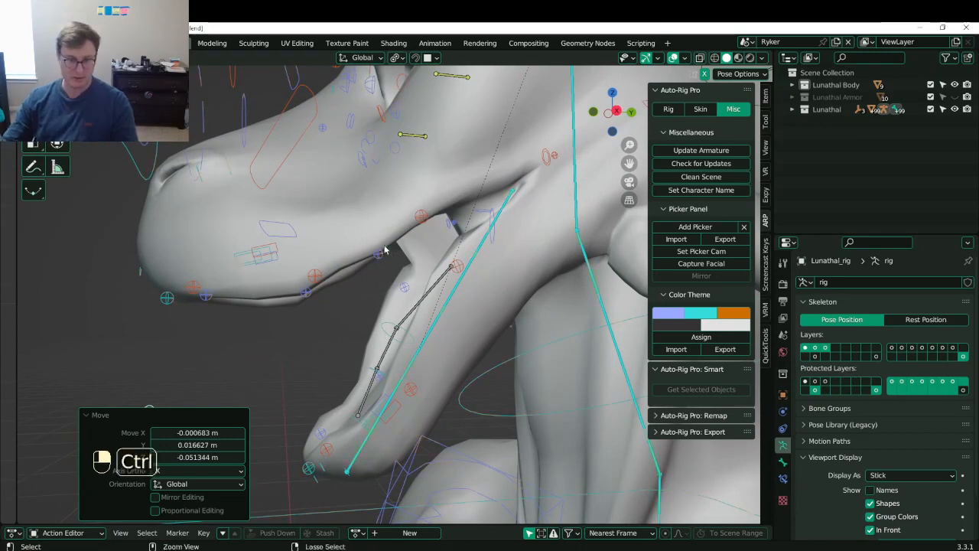
key(ctrl+Tab)
shift+click(377, 229)
key(ctrl+Tab)
click(333, 193)
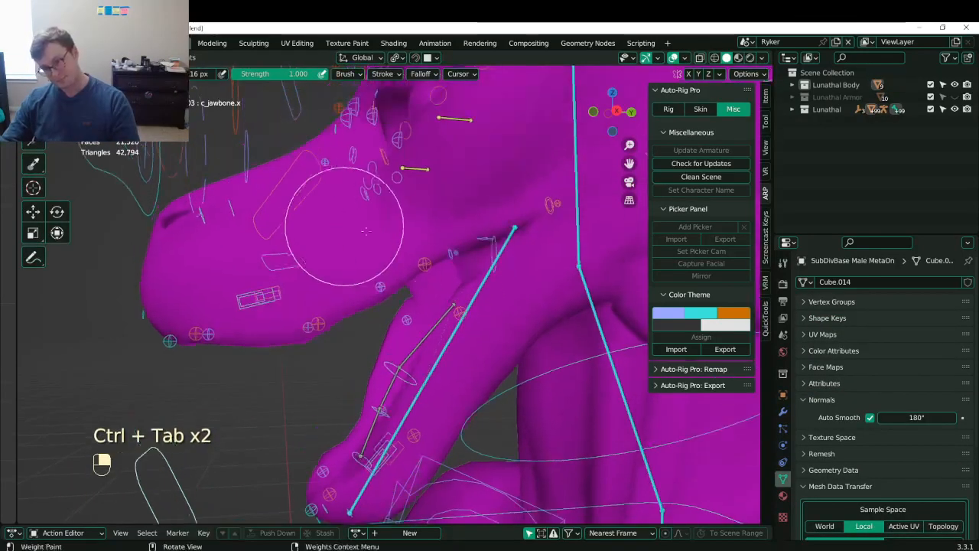
- Select the tongue bone tong_01.x and clear its weights on the upper snout with a weight gradient at weight 0
ctrl+click(382, 273)
ctrl+click(380, 286)
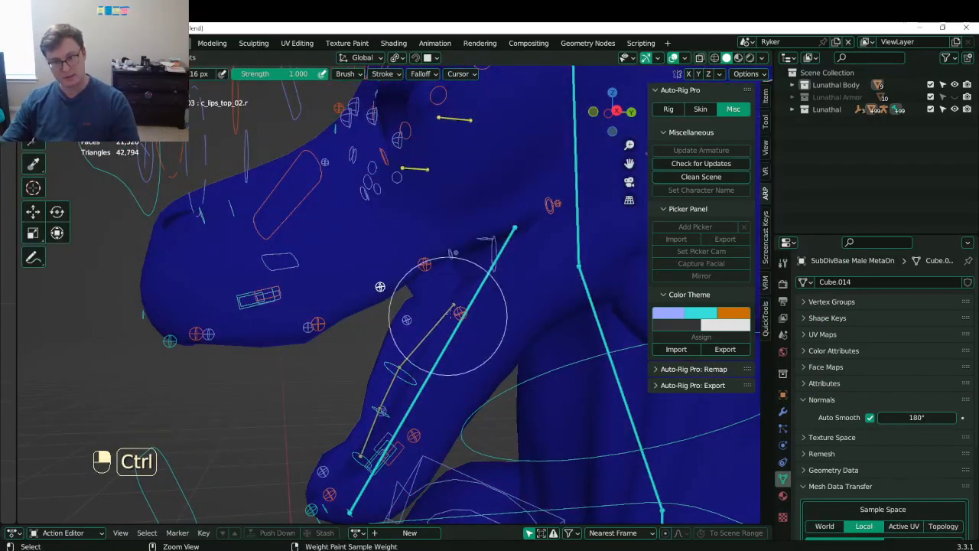
ctrl+click(459, 313)
ctrl+click(421, 344)
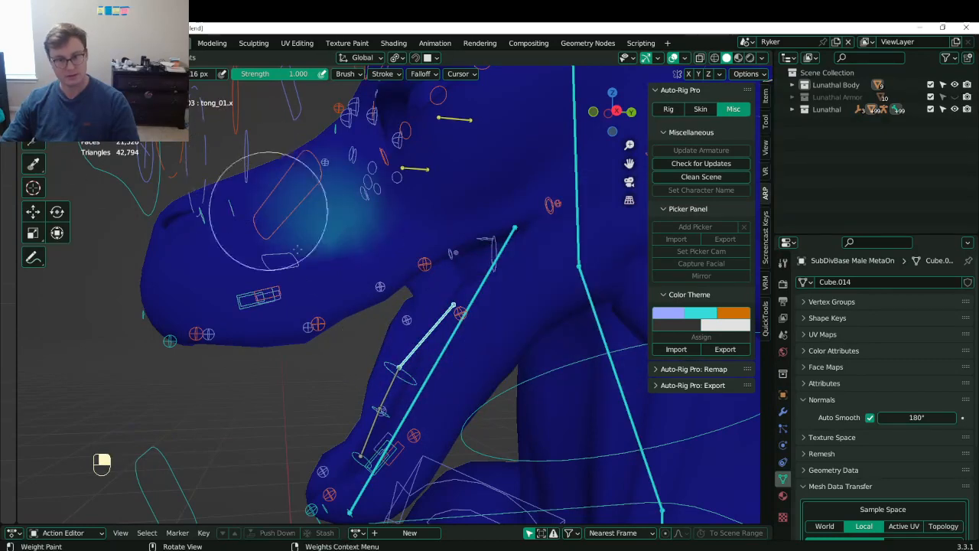
middle_drag(336, 252, 330, 260)
click(33, 92)
scroll(227, 247, down, 2)
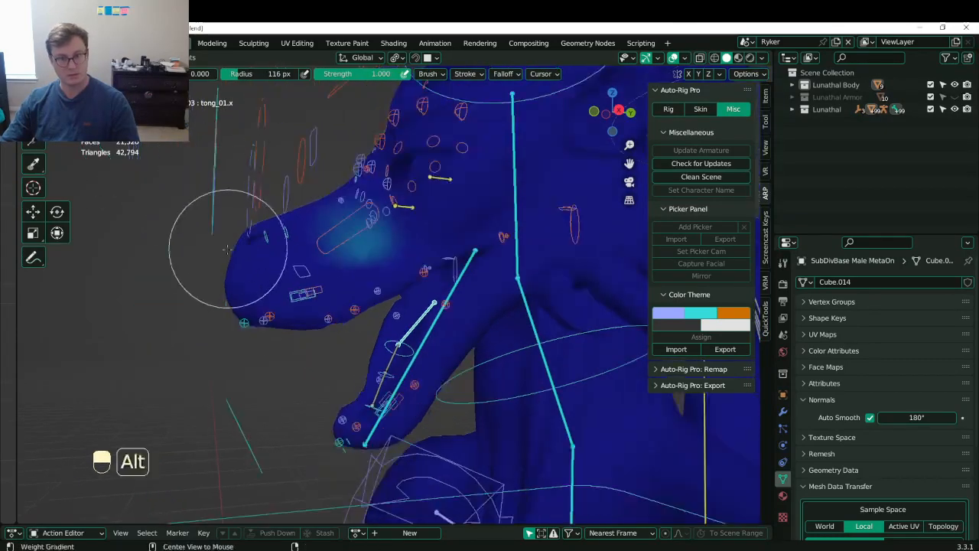
alt+drag(202, 237, 357, 303)
- Clear the snout weights of the tongue bones tong_02.x and tong_03.x with zero-weight gradients
ctrl+click(385, 363)
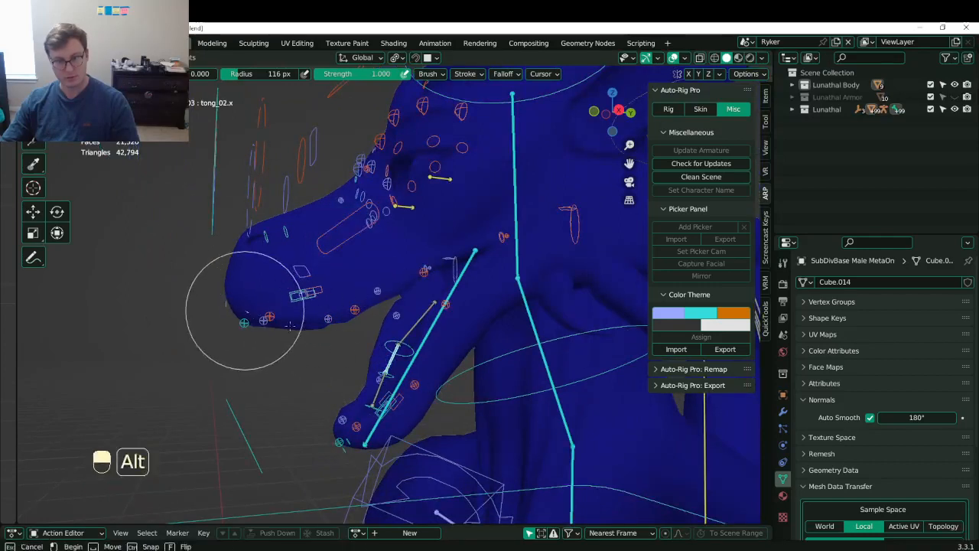
alt+drag(245, 305, 368, 382)
ctrl+click(376, 387)
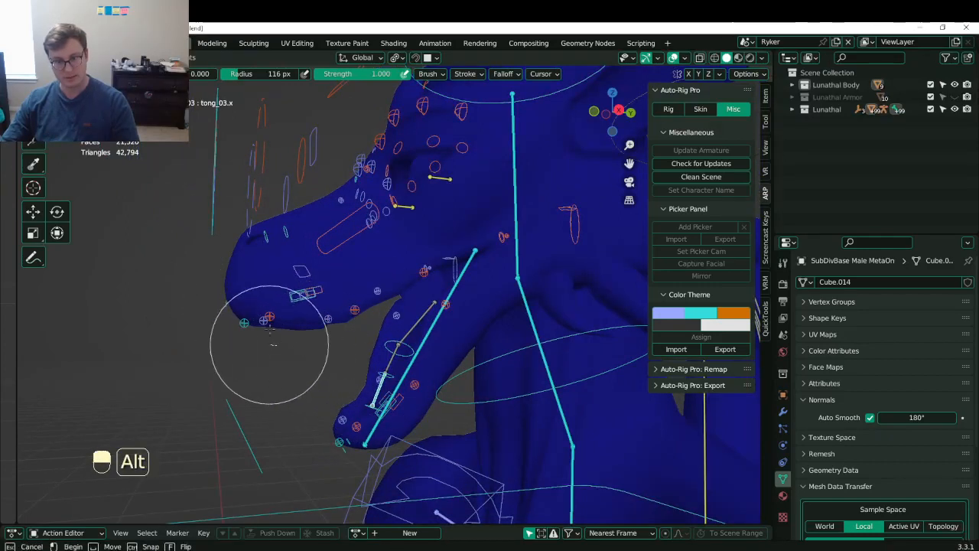
alt+drag(271, 349, 357, 309)
- Select c_jawbone.x, switch to wireframe shading and test-move the jaw to check the opened mouth
ctrl+click(247, 430)
key(z)
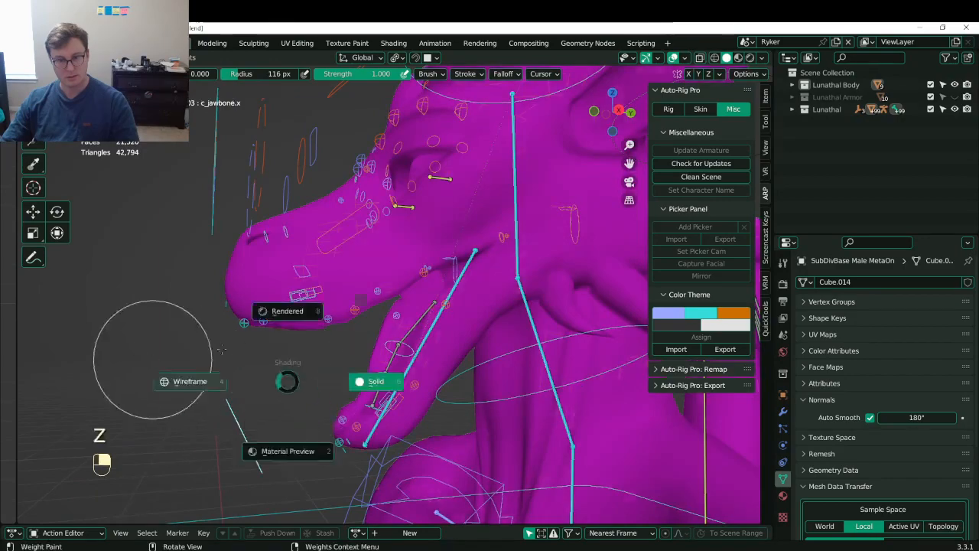
click(189, 380)
key(g)
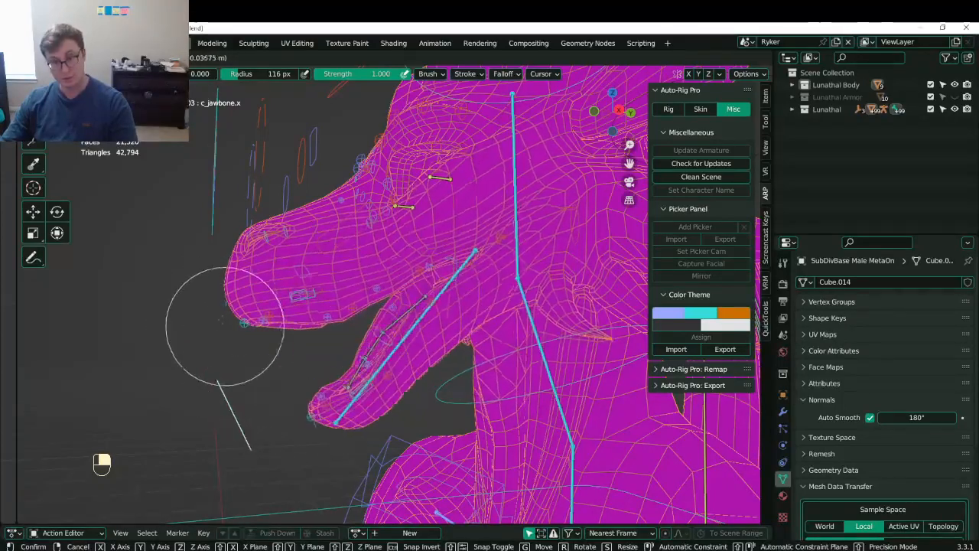
right_click(242, 352)
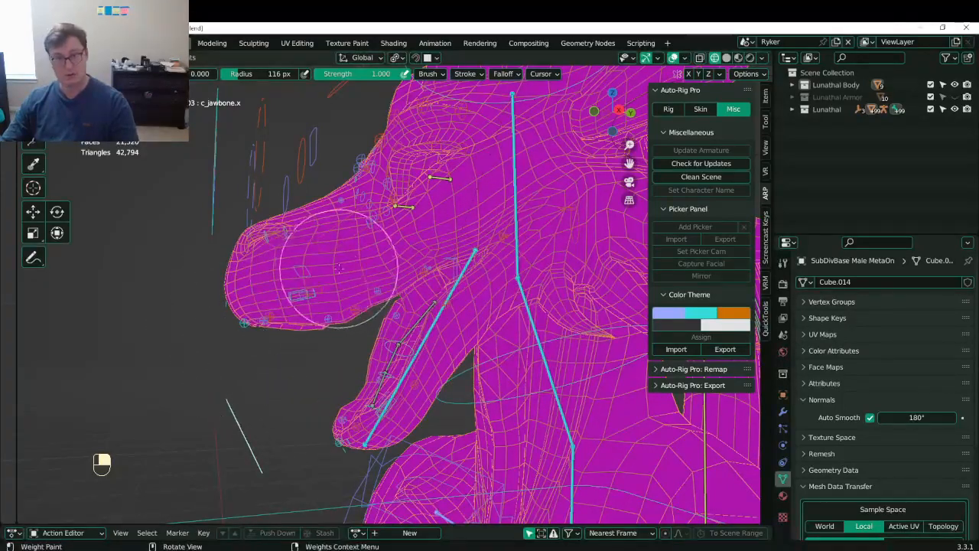
- Reset the rotation and location of all bones to close the mouth
mouse_move(339, 268)
middle_down()
mouse_move(365, 272)
mouse_move(517, 238)
mouse_move(503, 258)
middle_up()
key(a)
key(alt+r)
key(alt+g)
- Select the head.x bone, paint its weight onto the bridge of the snout at 0.991 and blur the painted area
ctrl+click(517, 227)
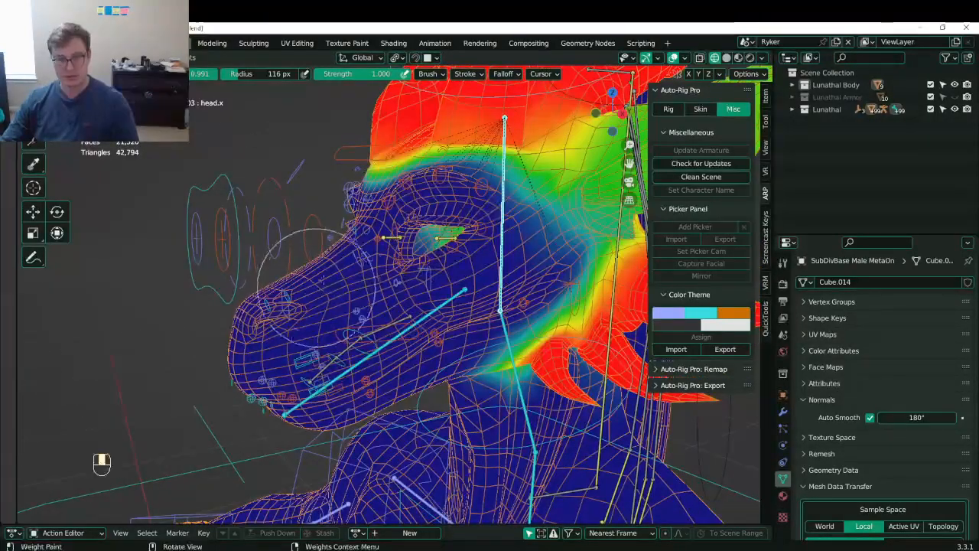
mouse_move(348, 279)
middle_down()
mouse_move(364, 291)
mouse_move(107, 176)
middle_up()
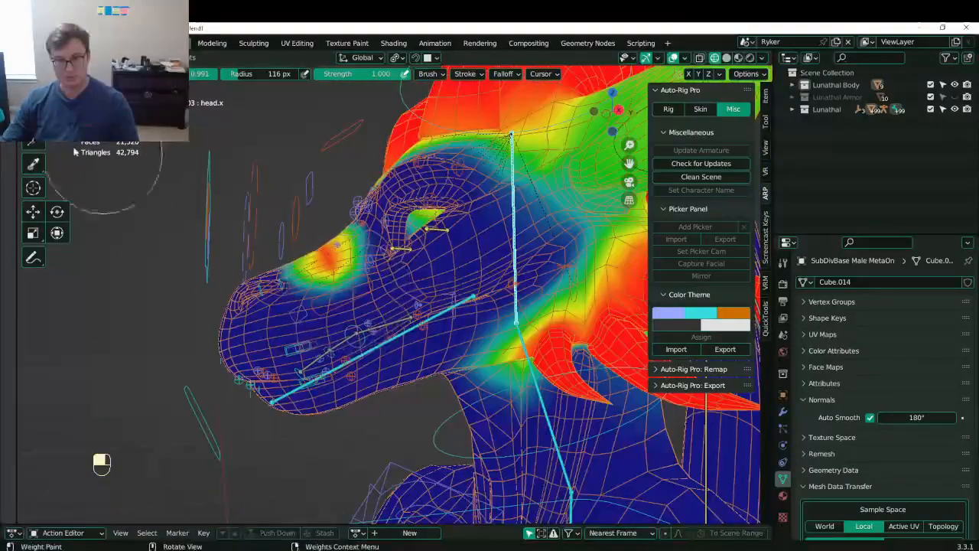
click(57, 97)
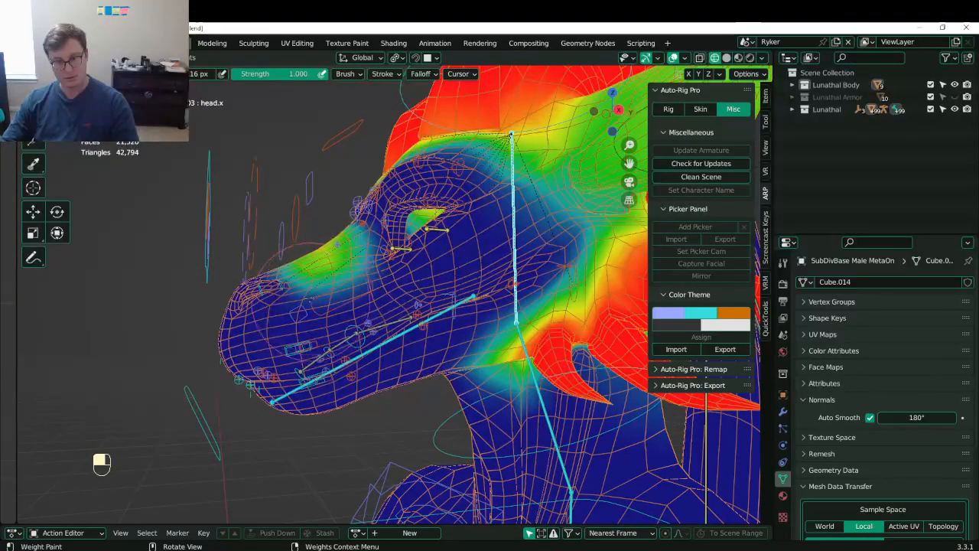
middle_drag(360, 284, 383, 279)
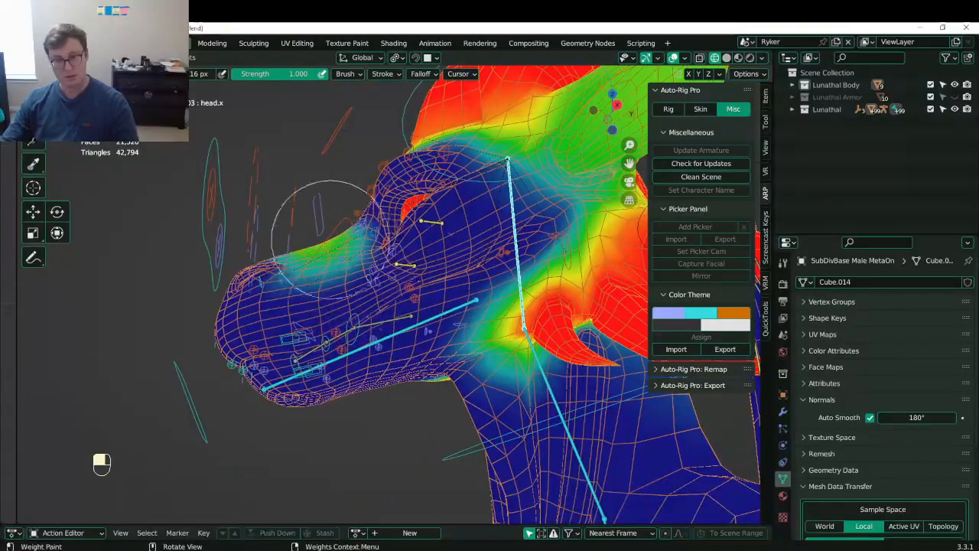
mouse_move(329, 231)
middle_down()
mouse_move(359, 227)
mouse_move(383, 245)
mouse_move(386, 329)
middle_up()
- Select jawbone.x, paint weight 0.991 along the lower jaw with a 59 px brush and blur the result
ctrl+click(394, 288)
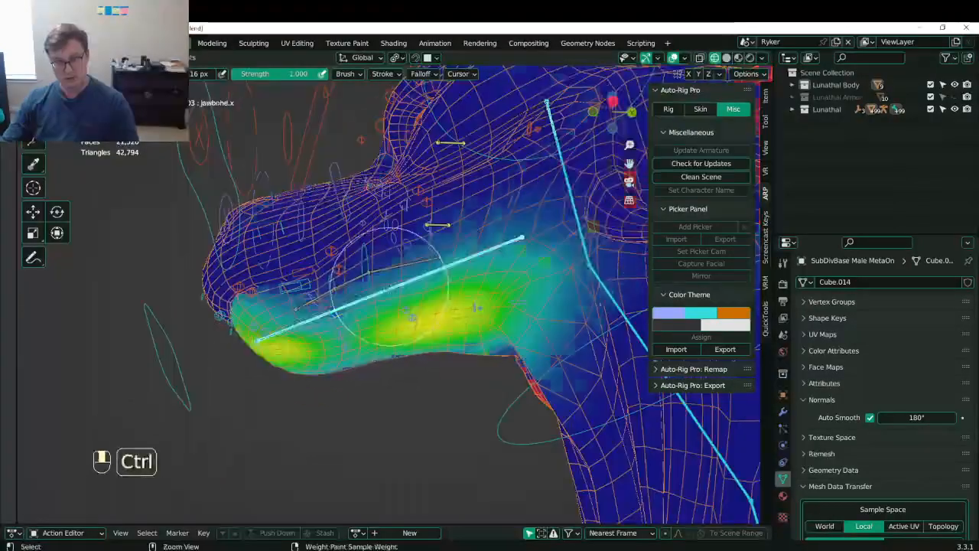
mouse_move(394, 289)
middle_down()
mouse_move(465, 297)
mouse_move(357, 300)
middle_up()
click(33, 94)
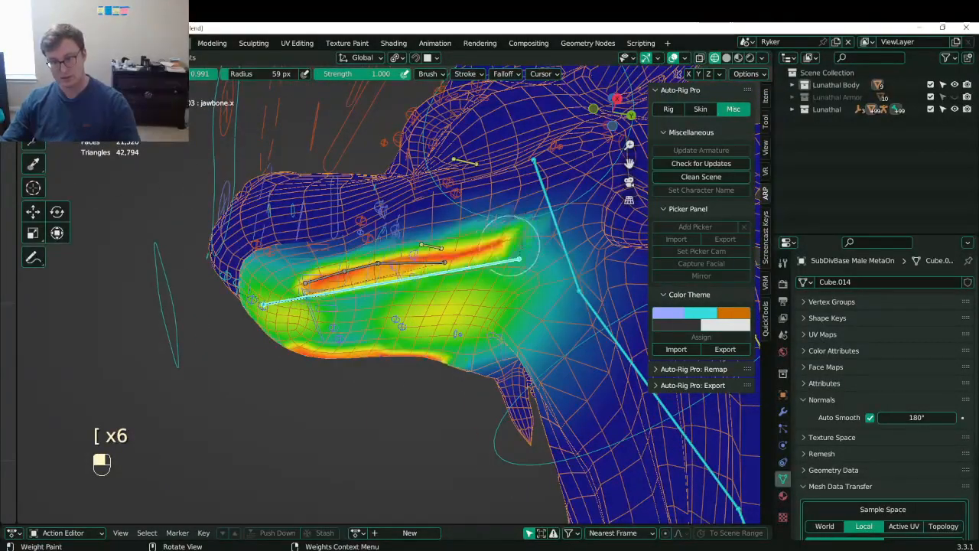
middle_drag(498, 301, 514, 289)
middle_drag(283, 321, 300, 308)
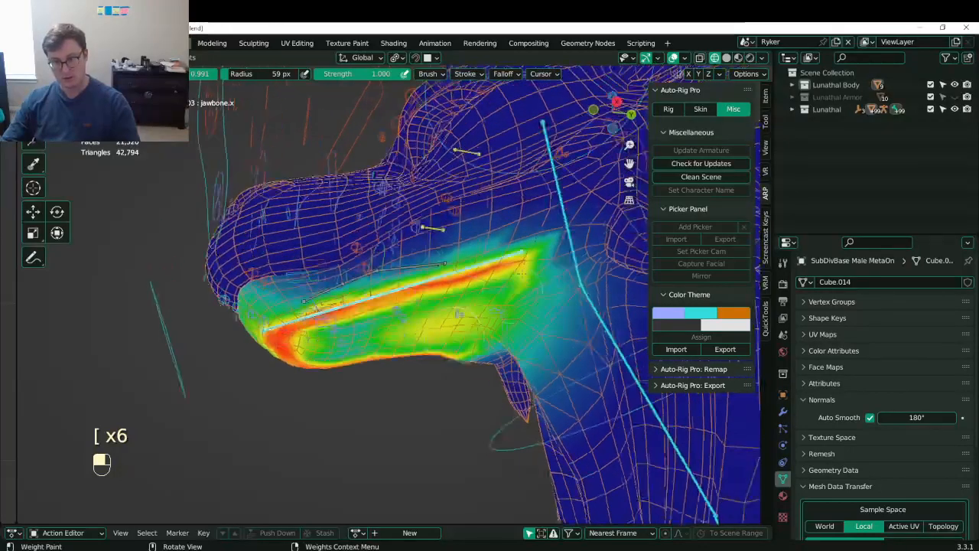
scroll(344, 73, right, 2)
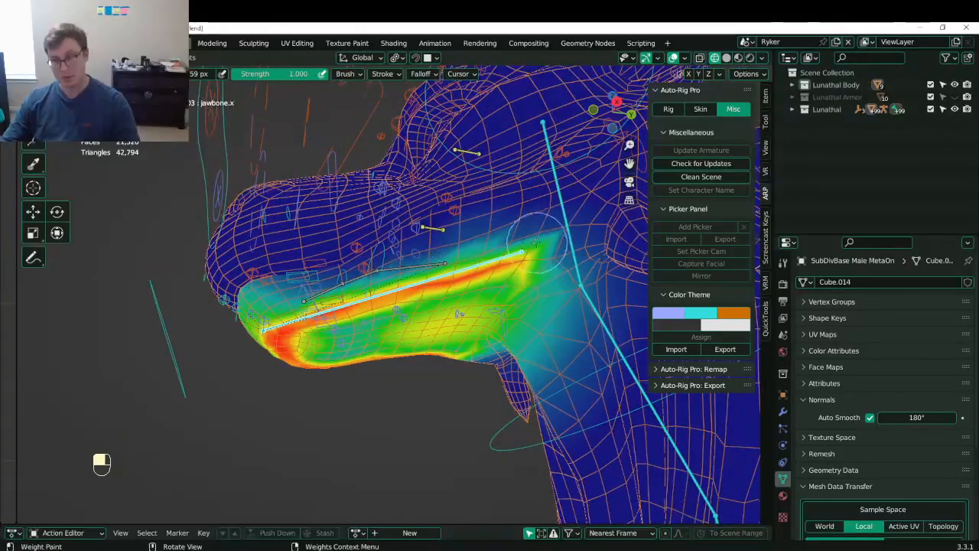
scroll(536, 243, down, 3)
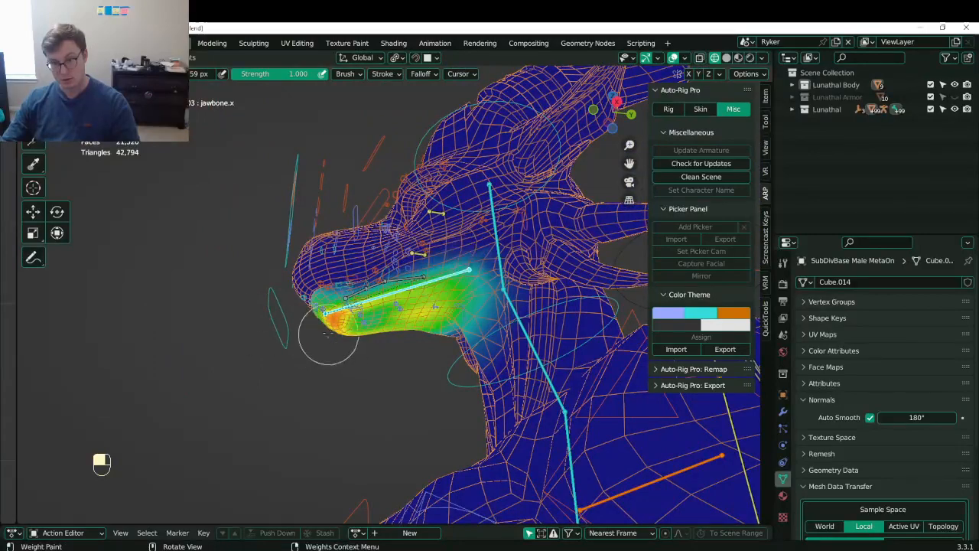
- Select c_jawbone.x and move it down and sideways to test the repainted jaw from several angles
middle_drag(328, 336, 257, 332)
ctrl+click(256, 341)
key(g)
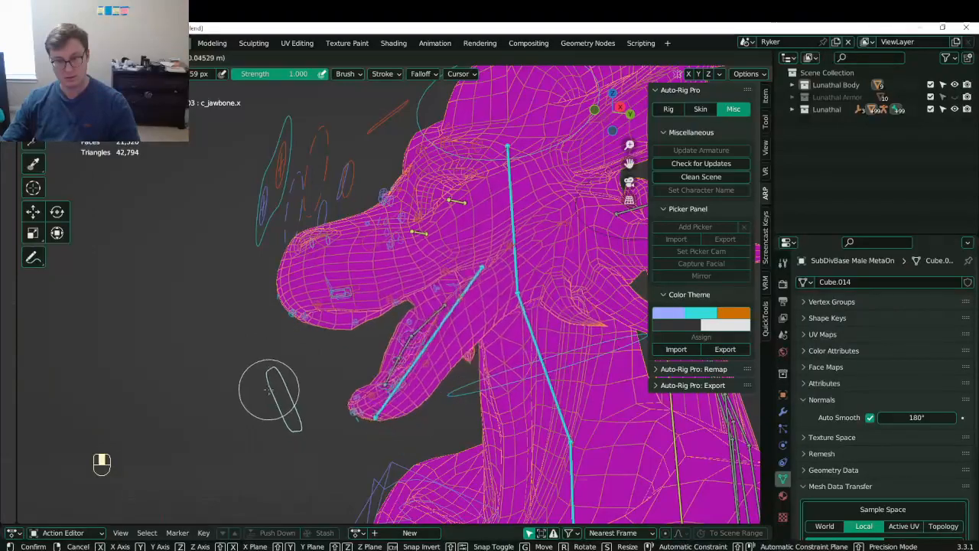
click(269, 390)
middle_drag(269, 390, 298, 357)
key(g)
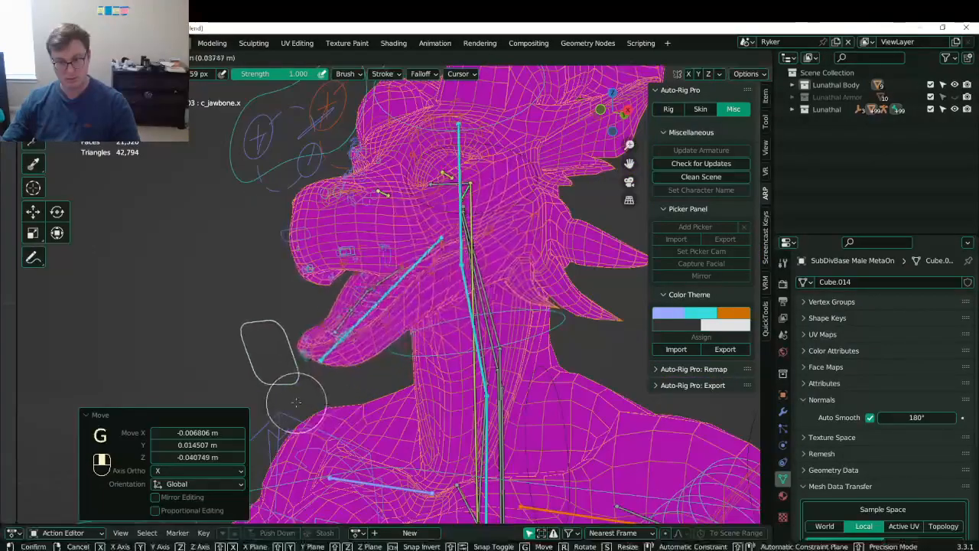
click(337, 378)
middle_drag(336, 379, 390, 321)
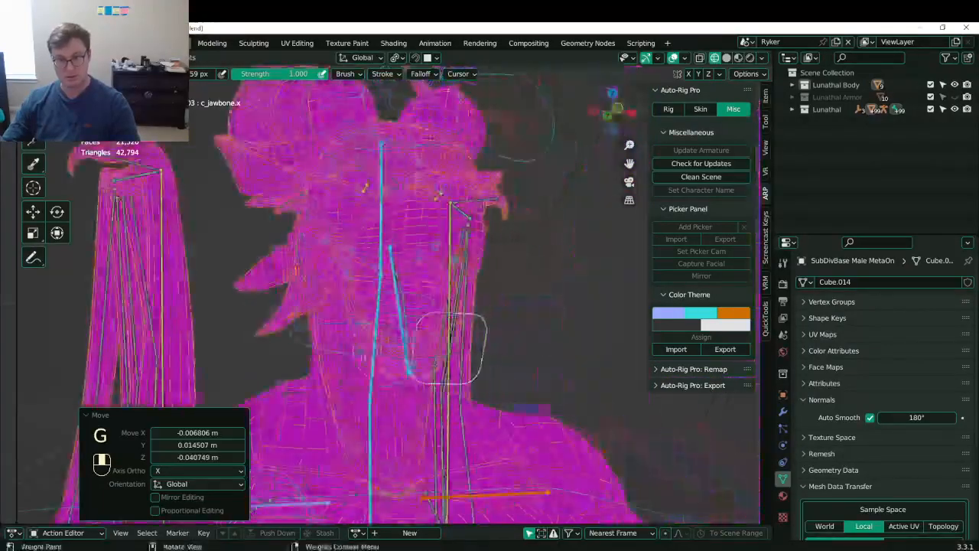
key(g)
click(398, 324)
- Select all bones and clear their location and rotation after the jaw test
key(a)
key(r)
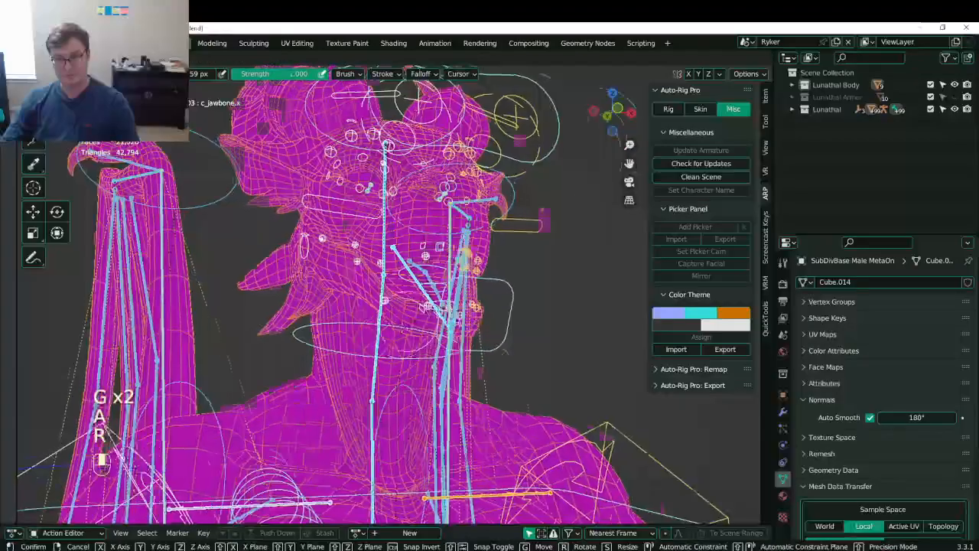
right_click(433, 315)
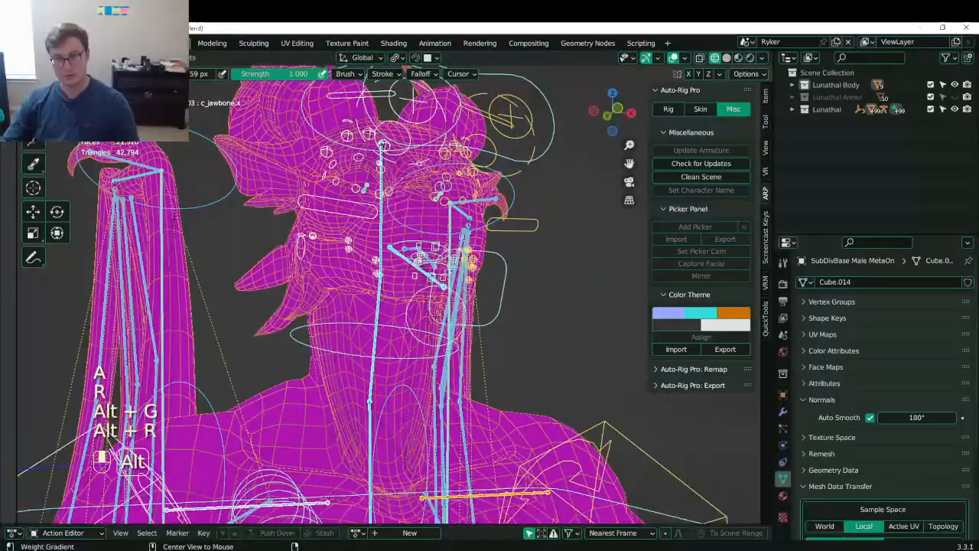
- Return the mesh to Object Mode with solid shading and save the file
key(ctrl+Tab)
key(z)
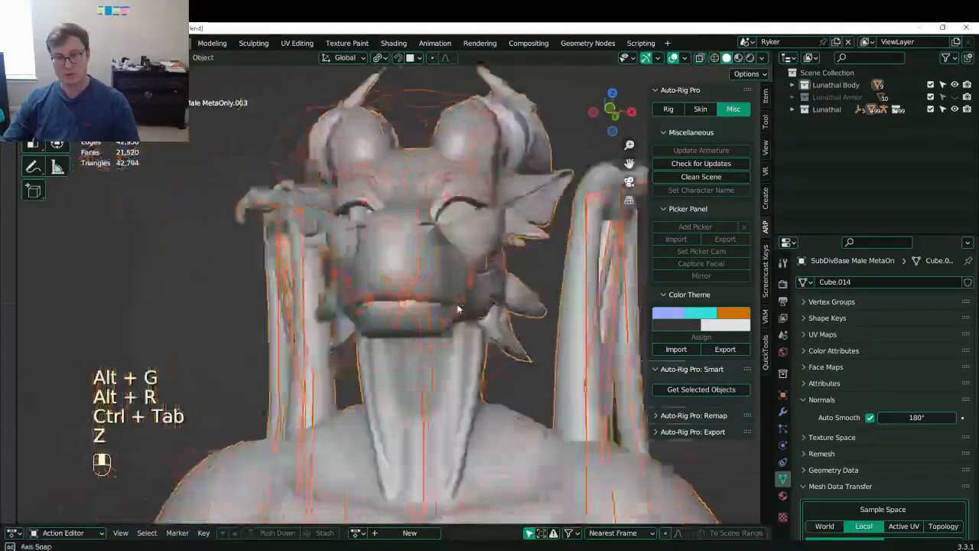
key(ctrl+s)
mouse_move(411, 309)
middle_down()
mouse_move(428, 321)
mouse_move(365, 365)
mouse_move(462, 348)
mouse_move(365, 346)
middle_up()
key(ctrl+s)
key(ctrl+s)
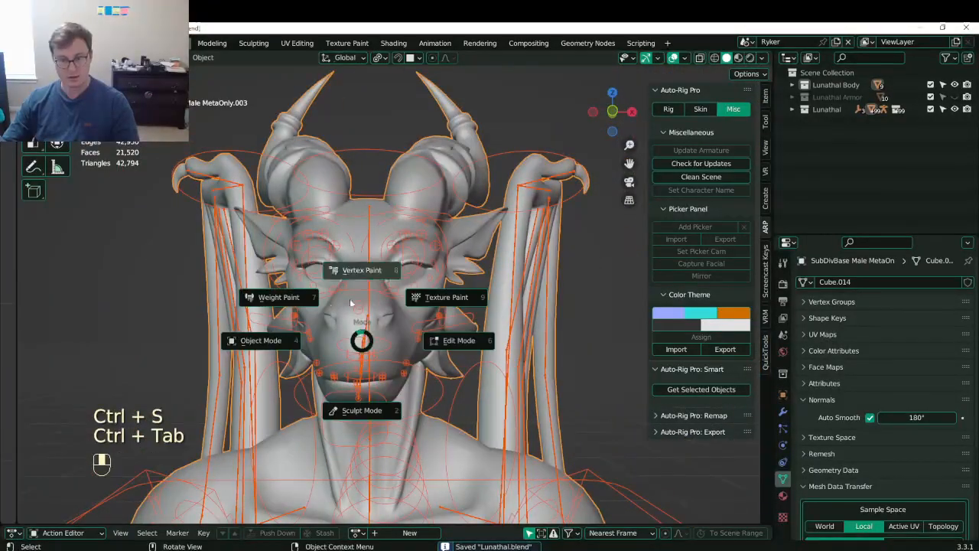
- Switch the head mesh to Weight Paint mode and inspect the weights of c_eyelid_bot_01.l and c_eyelid_corner_01.l
click(304, 300)
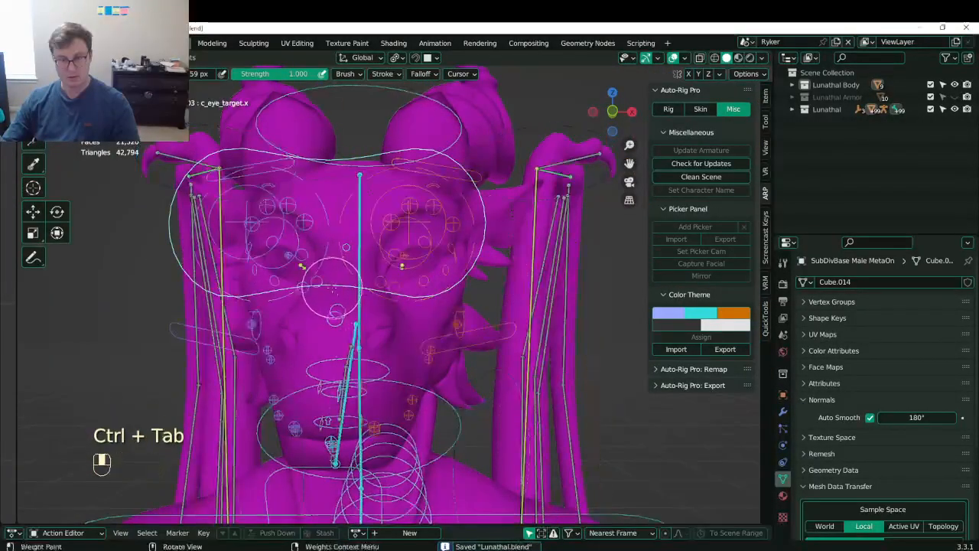
key(g)
right_click(484, 335)
mouse_move(528, 336)
middle_down()
mouse_move(426, 343)
mouse_move(230, 310)
mouse_move(380, 306)
mouse_move(378, 297)
mouse_move(367, 312)
middle_up()
ctrl+click(214, 302)
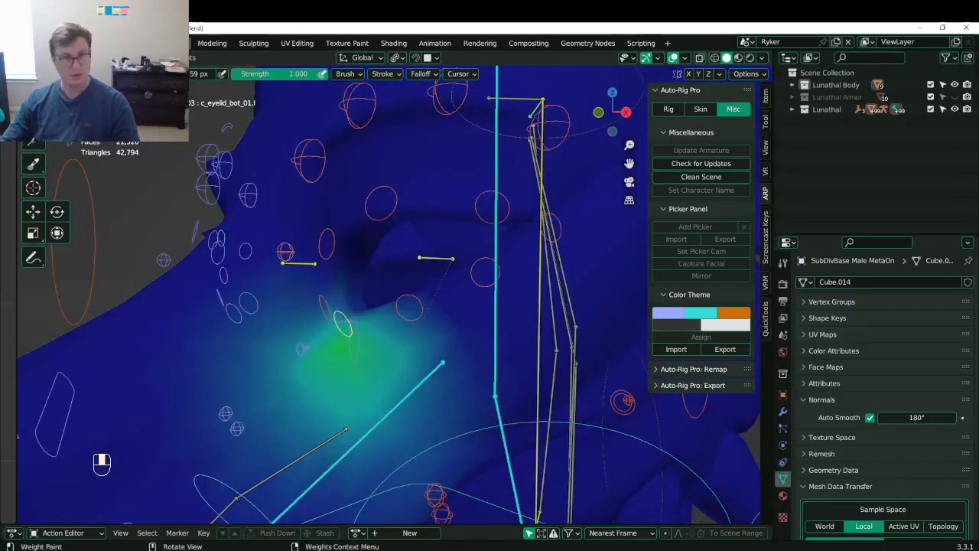
ctrl+click(326, 299)
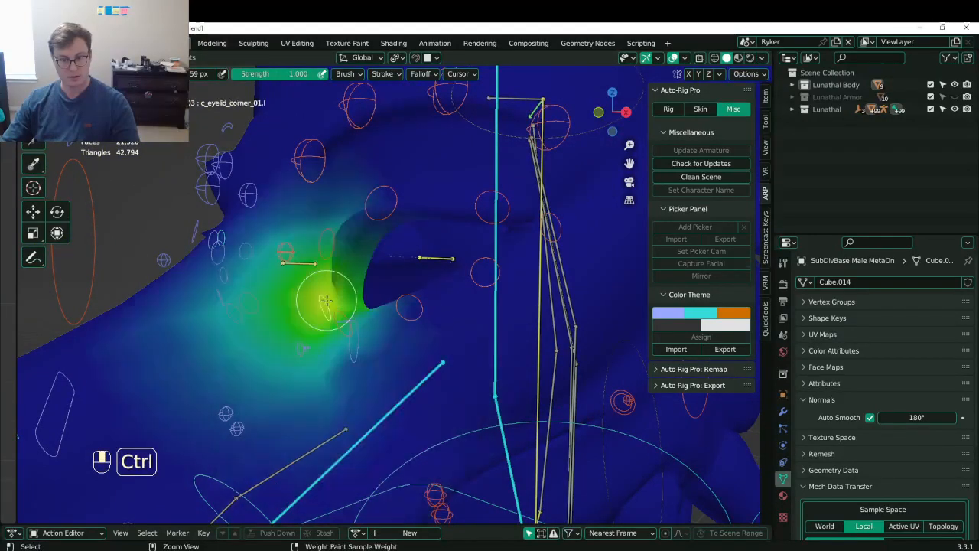
middle_drag(326, 299, 279, 306)
middle_drag(373, 327, 351, 325)
- Select c_eyelid_top_01.l, paint weight 0.991 on the inner part of the upper eyelid, blur it and strengthen the lid edge again
ctrl+click(366, 278)
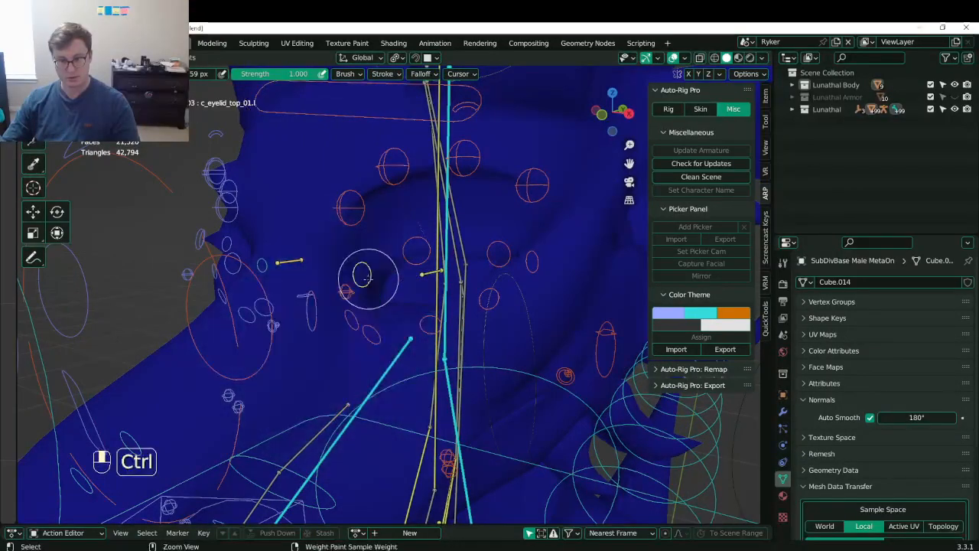
mouse_move(373, 283)
middle_down()
mouse_move(364, 252)
mouse_move(371, 299)
middle_up()
click(32, 95)
scroll(221, 178, up, 3)
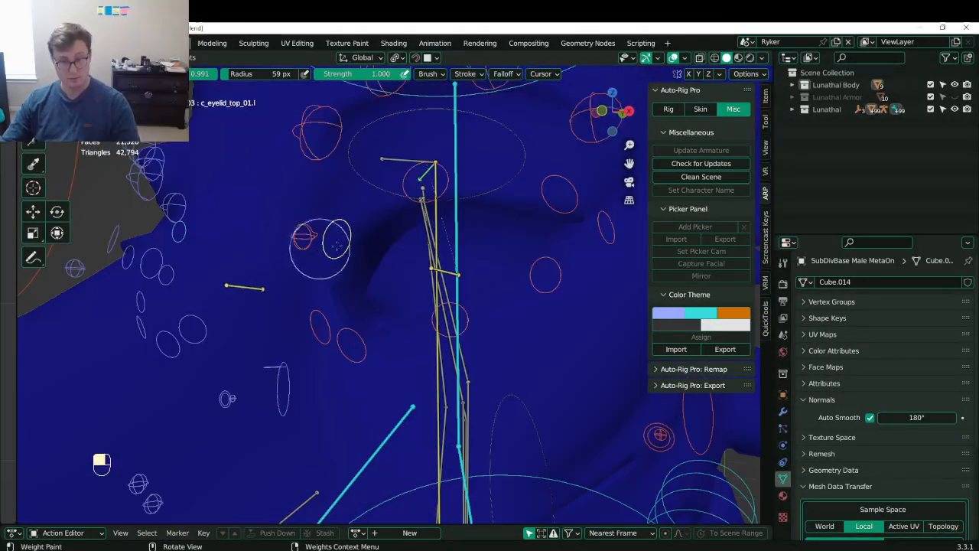
middle_drag(332, 269, 380, 238)
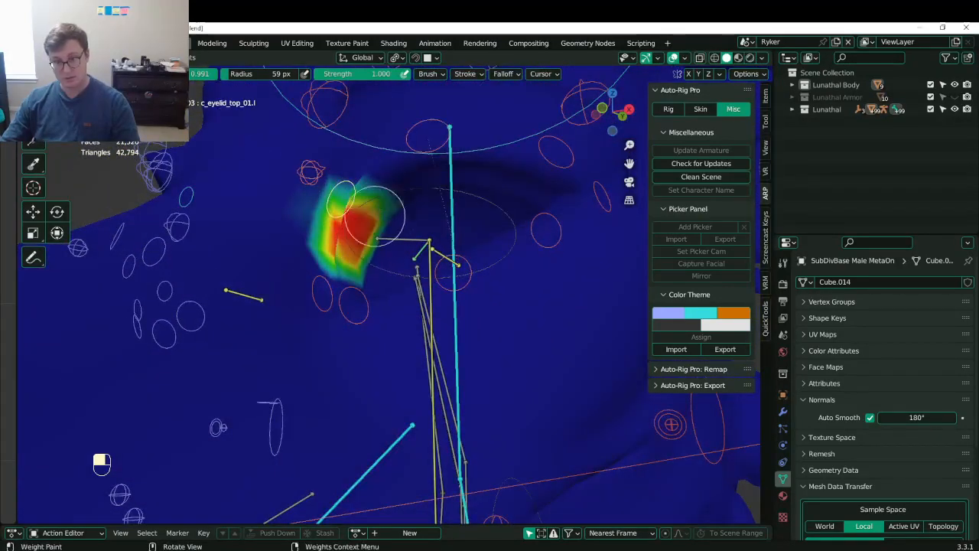
scroll(412, 242, down, 4)
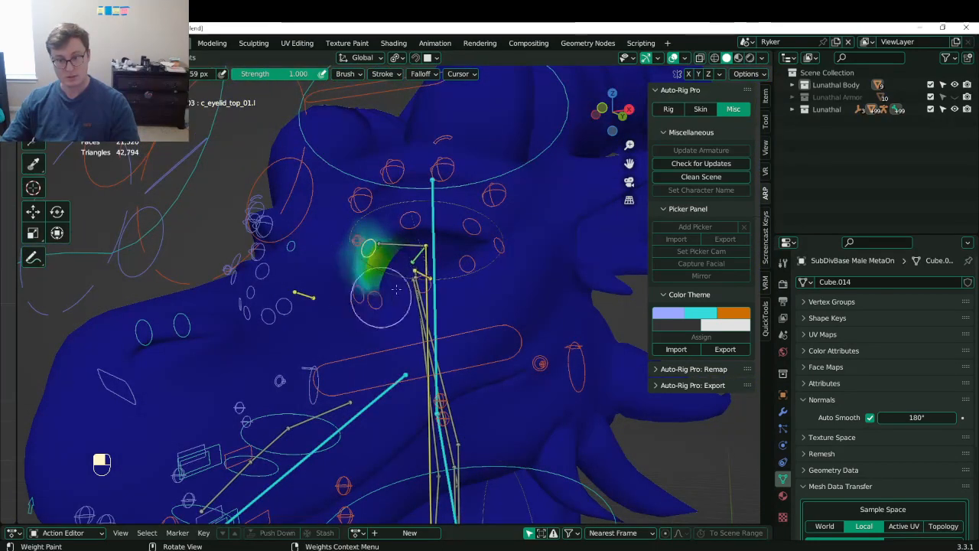
middle_drag(396, 289, 389, 251)
scroll(387, 250, up, 3)
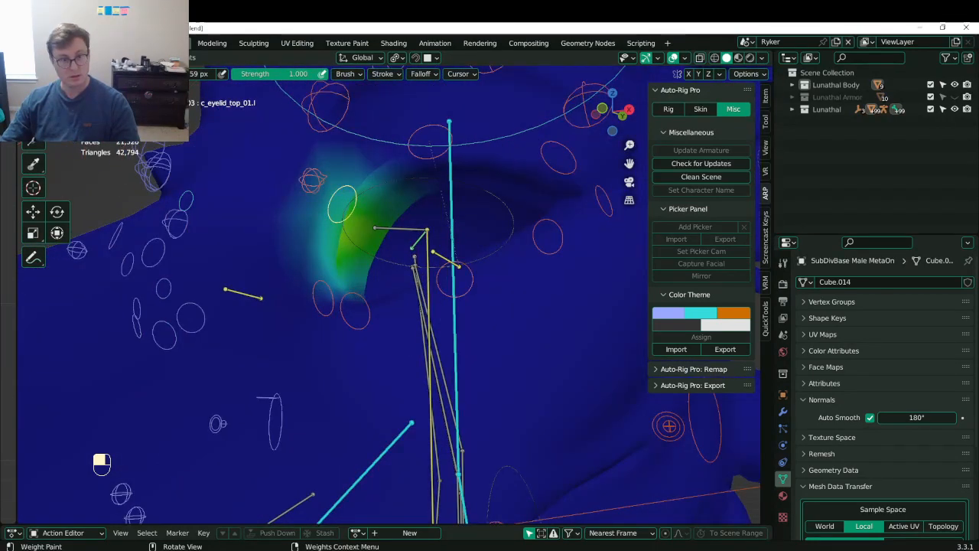
click(344, 238)
mouse_move(339, 258)
middle_down()
mouse_move(397, 263)
mouse_move(382, 222)
middle_up()
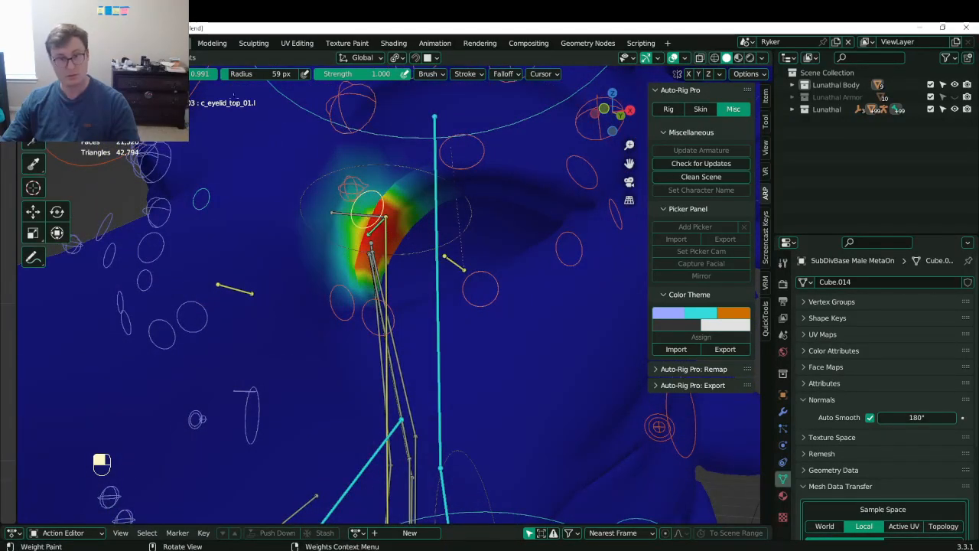
- Select c_eyelid_top_02.l and move it slightly to test the middle of the upper eyelid
ctrl+click(459, 165)
shift+middle_drag(459, 164, 433, 218)
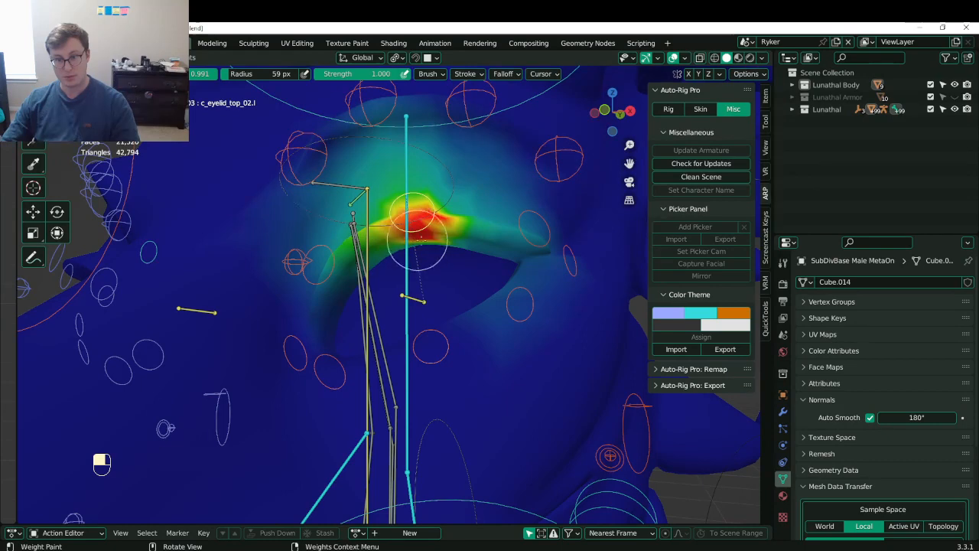
middle_drag(416, 247, 448, 245)
key(g)
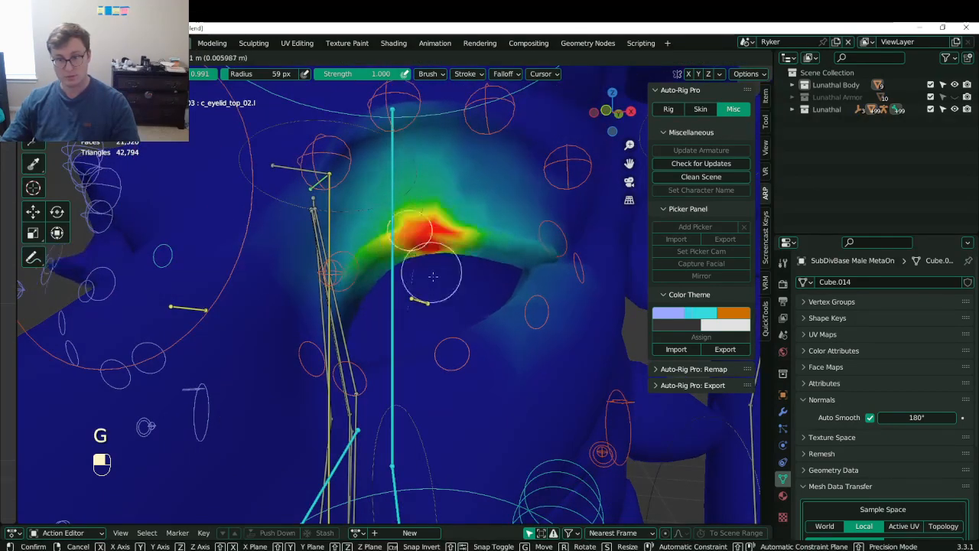
click(458, 245)
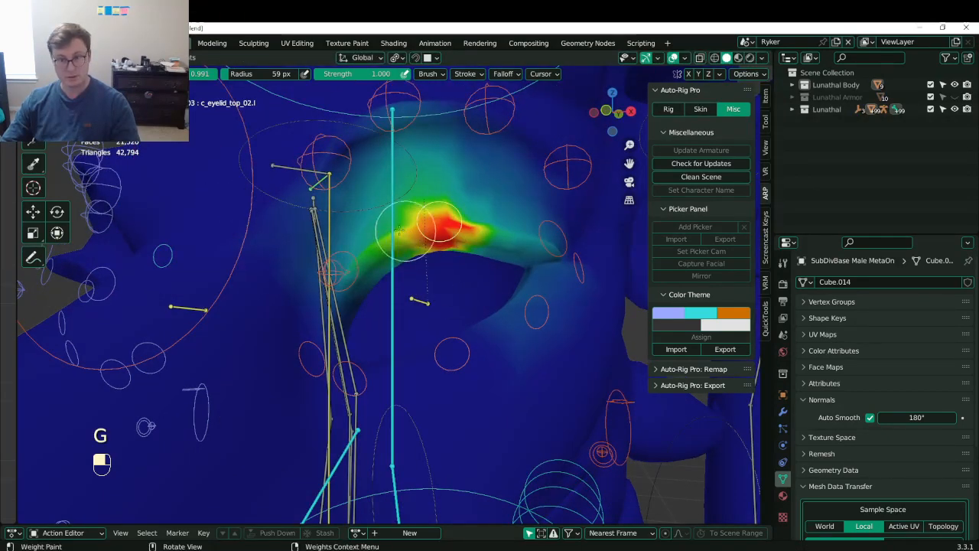
- Paint weight 0.991 for c_eyelid_top_02.l along the middle of the upper lid edge, blur it and test the bone's movement
drag(399, 230, 474, 230)
click(57, 94)
mouse_move(410, 231)
mouse_down()
mouse_move(449, 216)
mouse_move(493, 228)
mouse_up()
key(g)
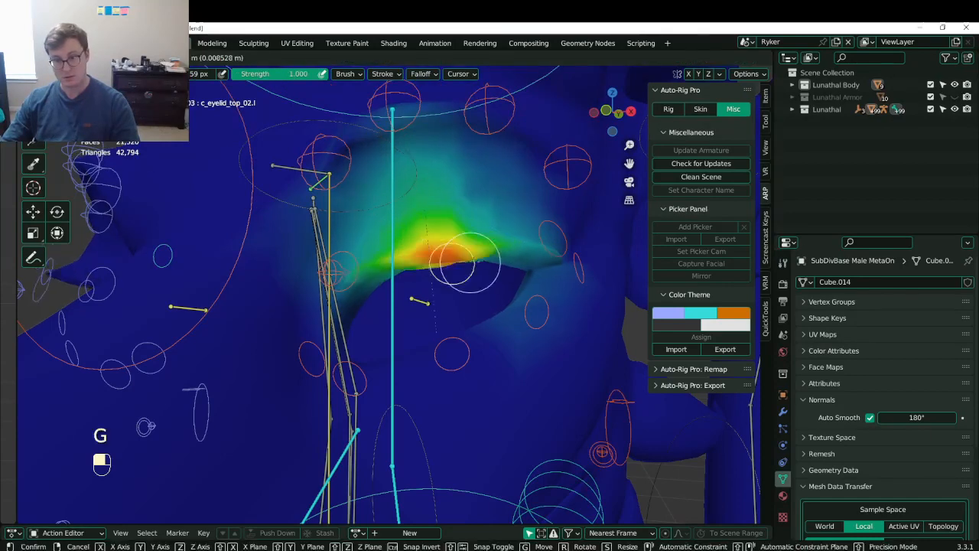
right_click(426, 240)
scroll(427, 240, down, 1)
- Select c_eyelid_top_03.l and remove its influence from the lower eyelid with a linear weight gradient at 0.000
ctrl+click(530, 253)
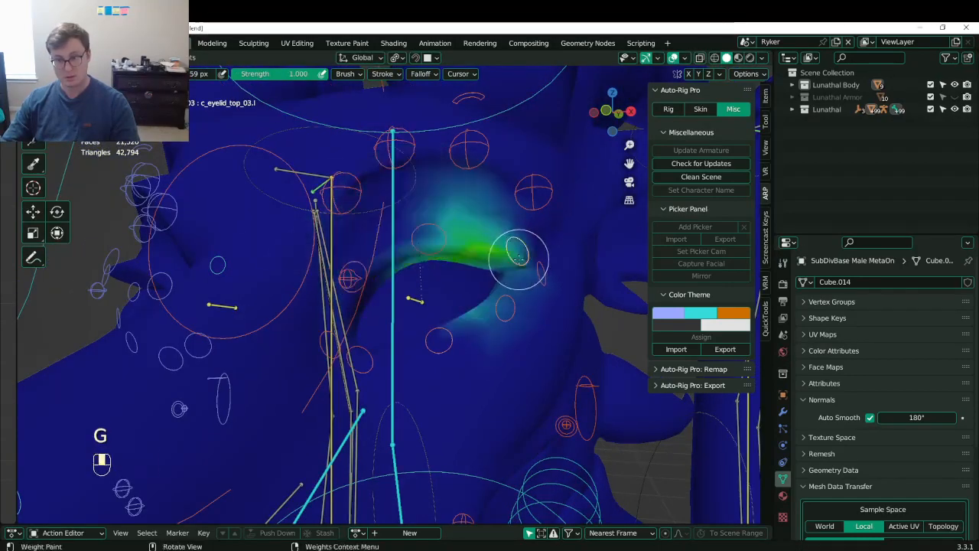
middle_drag(530, 253, 495, 270)
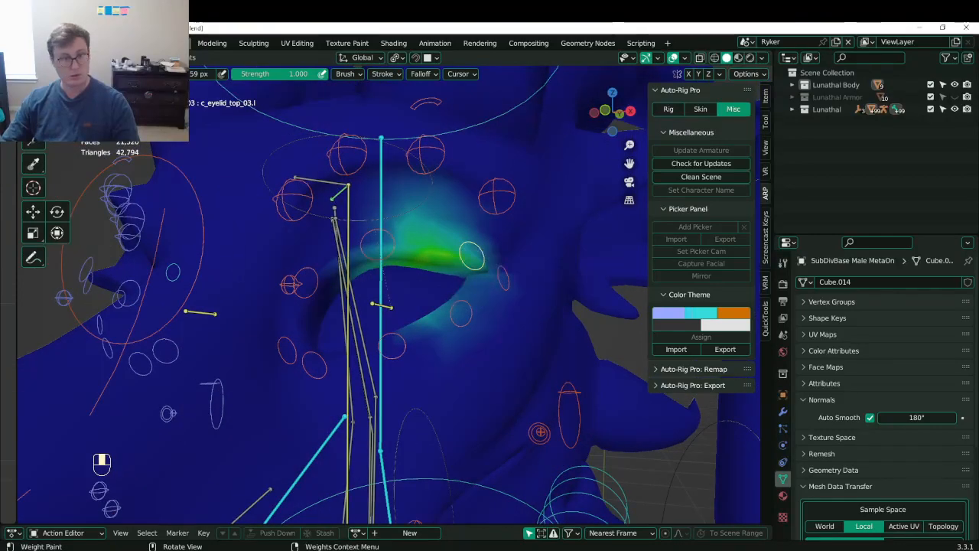
click(33, 93)
drag(200, 74, 184, 73)
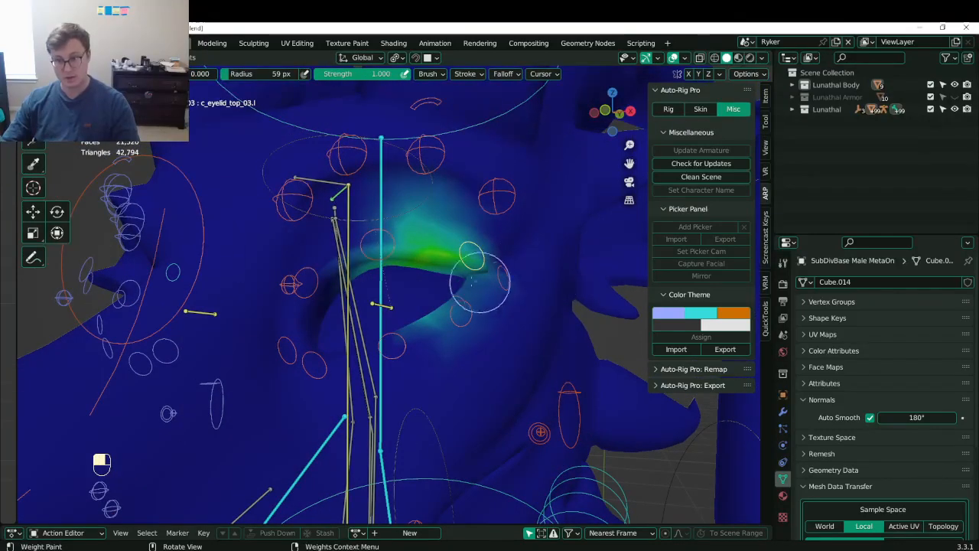
mouse_move(465, 284)
alt+mouse_down()
mouse_move(458, 296)
mouse_move(455, 287)
alt+mouse_up()
key(ctrl+z)
middle_drag(455, 287, 413, 289)
shift+middle_drag(348, 272, 373, 269)
key(g)
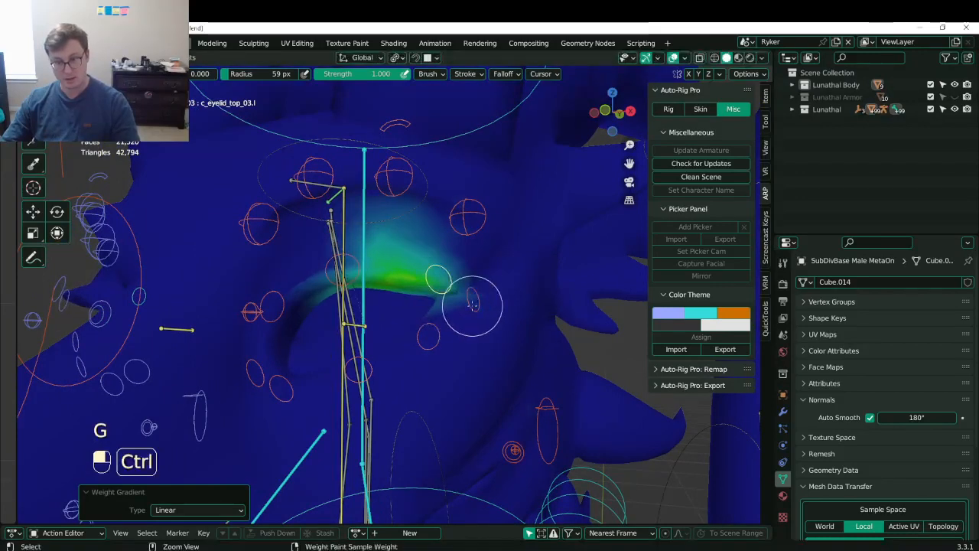
- Select c_eyelid_bot_03.l and clear its weight from the upper eyelid with a zero-weight gradient and brush
ctrl+click(452, 322)
ctrl+click(432, 335)
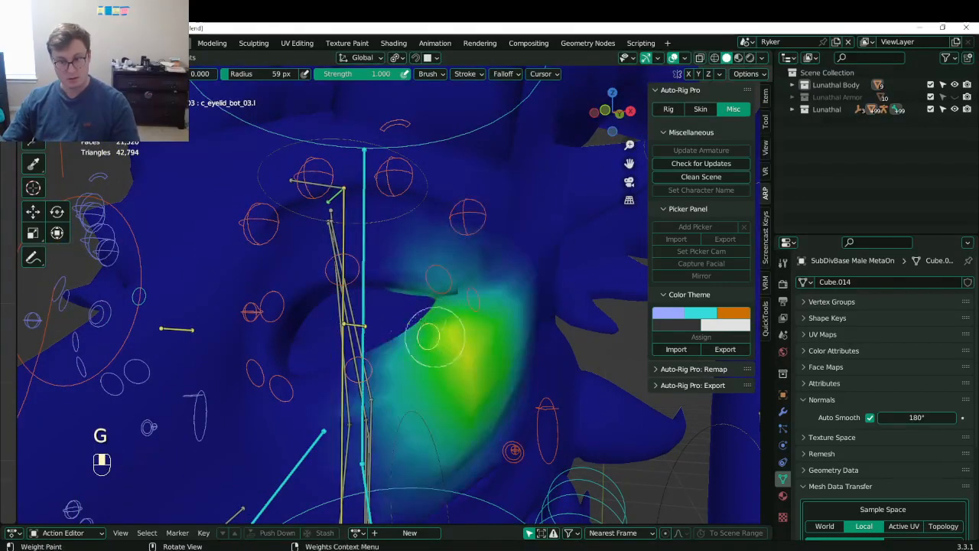
alt+drag(425, 301, 428, 310)
click(33, 92)
drag(447, 273, 459, 278)
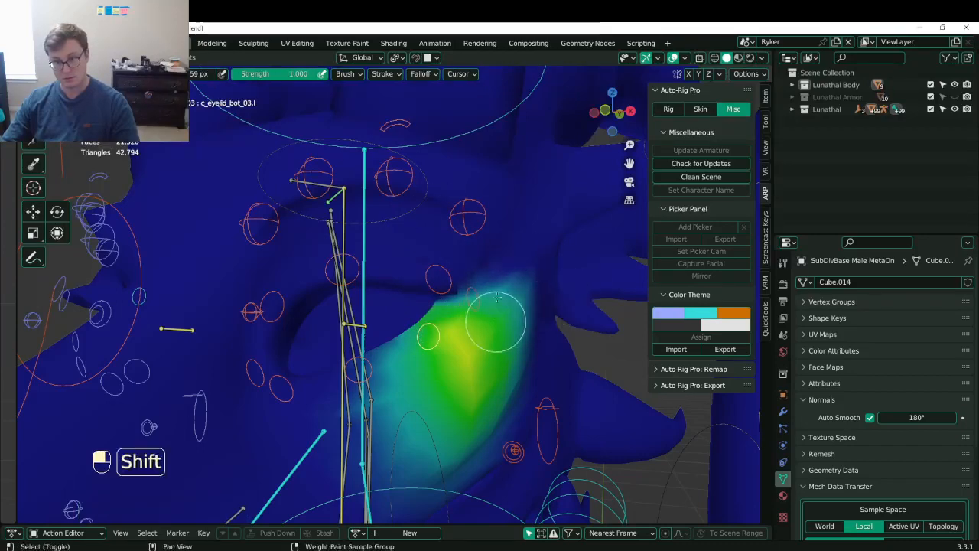
middle_drag(459, 279, 450, 375)
mouse_move(429, 281)
middle_down()
mouse_move(427, 296)
mouse_move(459, 298)
mouse_move(399, 274)
middle_up()
- Select c_eyelid_bot_02.l and use zero-weight linear gradients to clear the upper eyelid and limit its influence to a band along the lower lid
ctrl+click(408, 324)
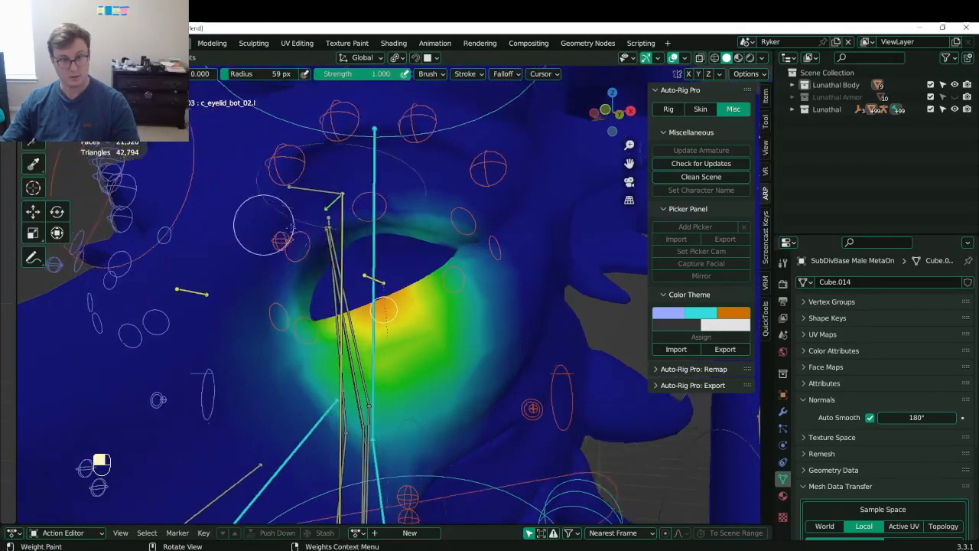
mouse_move(383, 285)
alt+mouse_down()
mouse_move(392, 295)
mouse_move(385, 291)
alt+mouse_up()
key(ctrl+z)
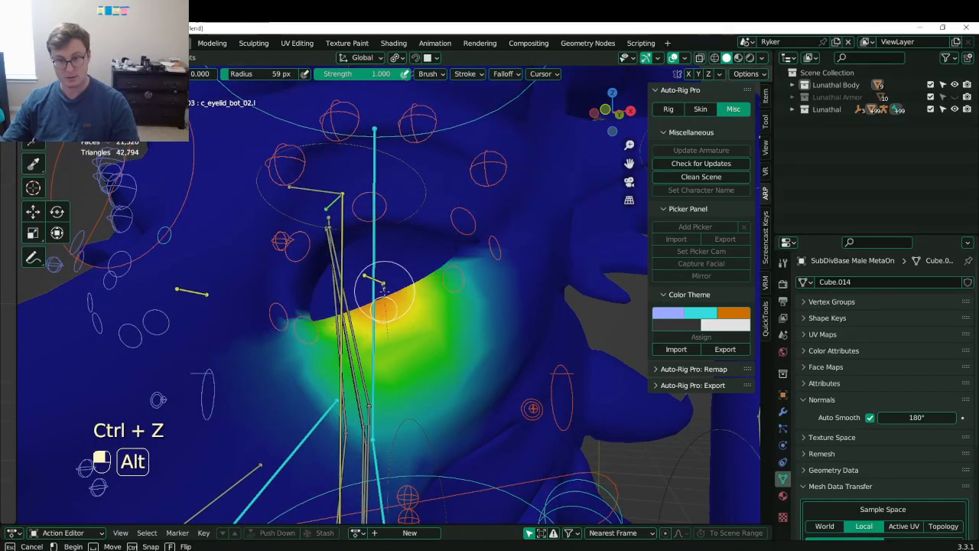
alt+drag(386, 292, 383, 293)
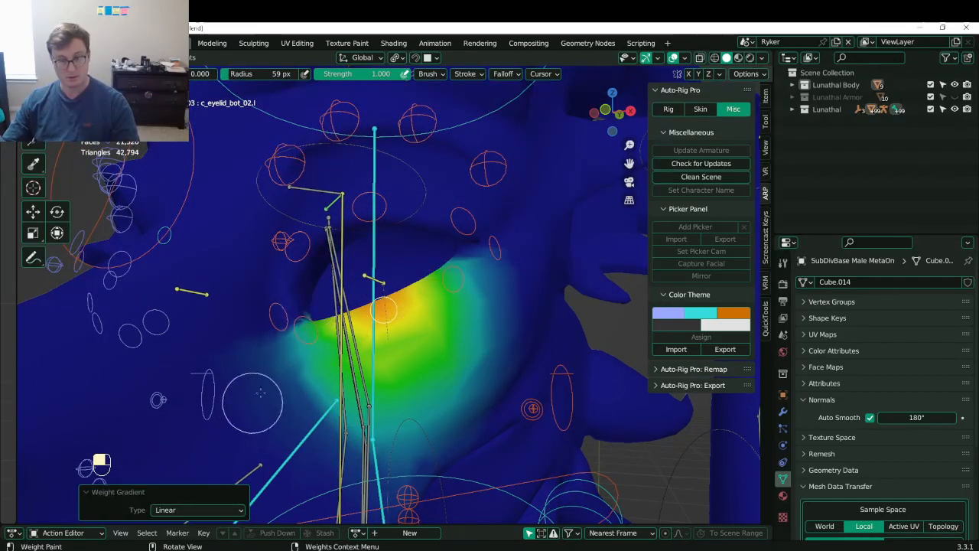
scroll(260, 392, down, 2)
alt+drag(390, 334, 419, 399)
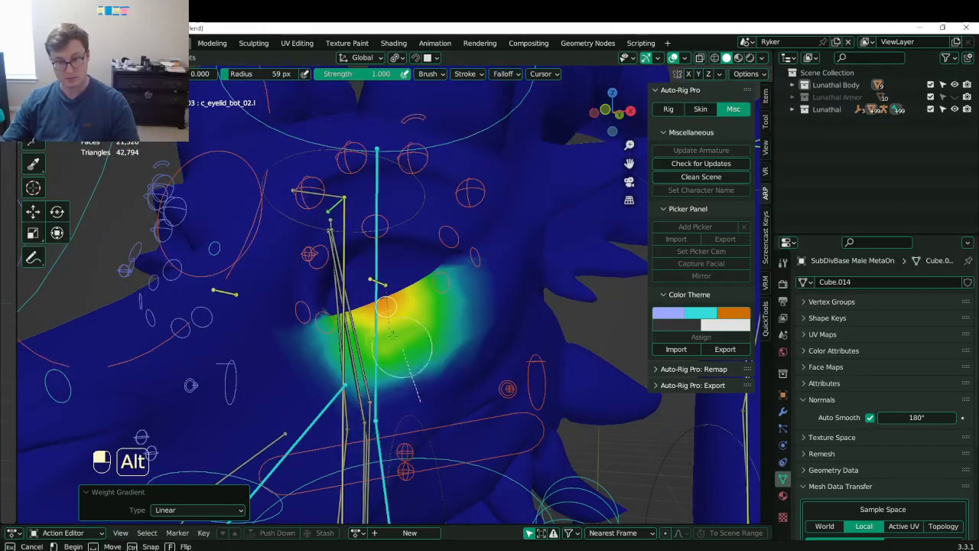
alt+drag(354, 255, 368, 279)
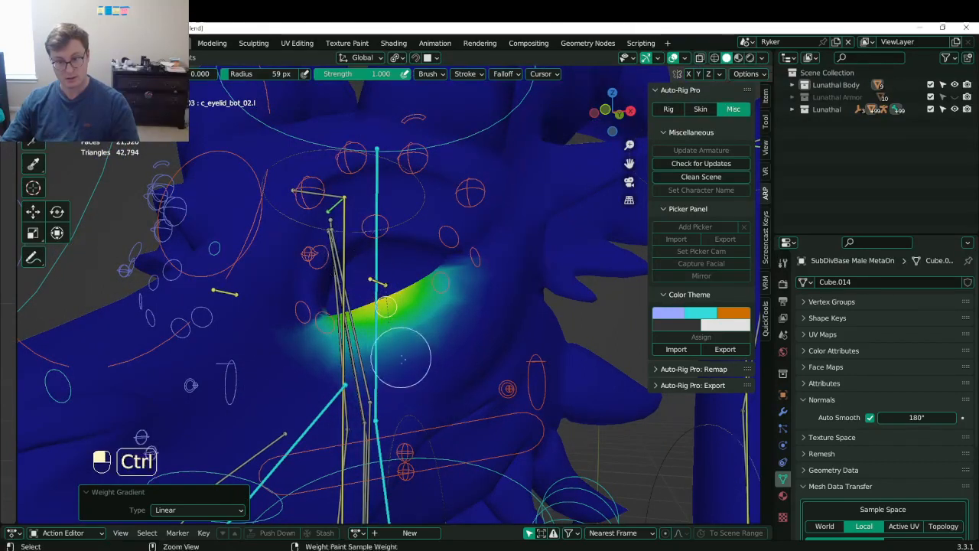
key(ctrl+z)
alt+drag(413, 367, 398, 317)
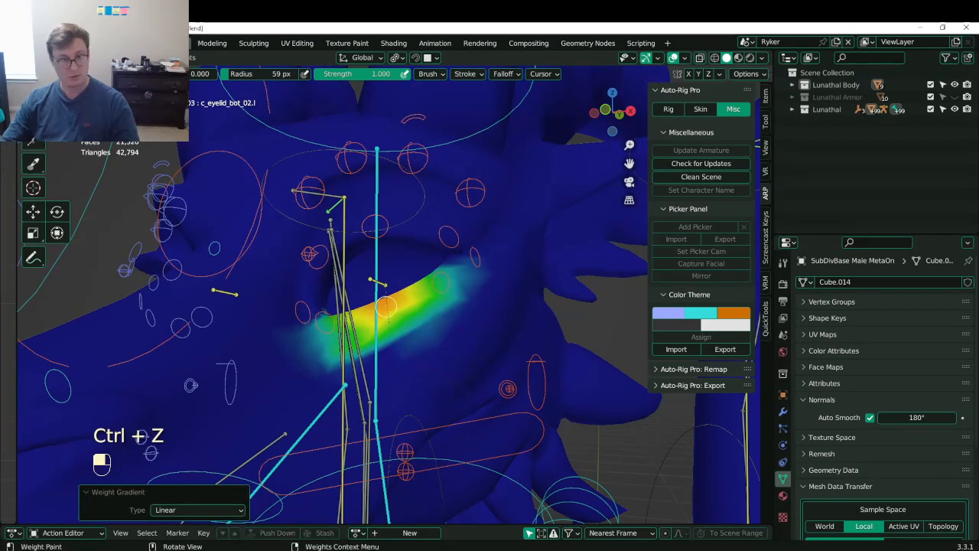
- Blur the c_eyelid_bot_02.l weights around the lower eyelid band
click(58, 96)
scroll(450, 291, down, 3)
mouse_move(450, 291)
mouse_down()
mouse_move(398, 306)
mouse_move(455, 300)
mouse_up()
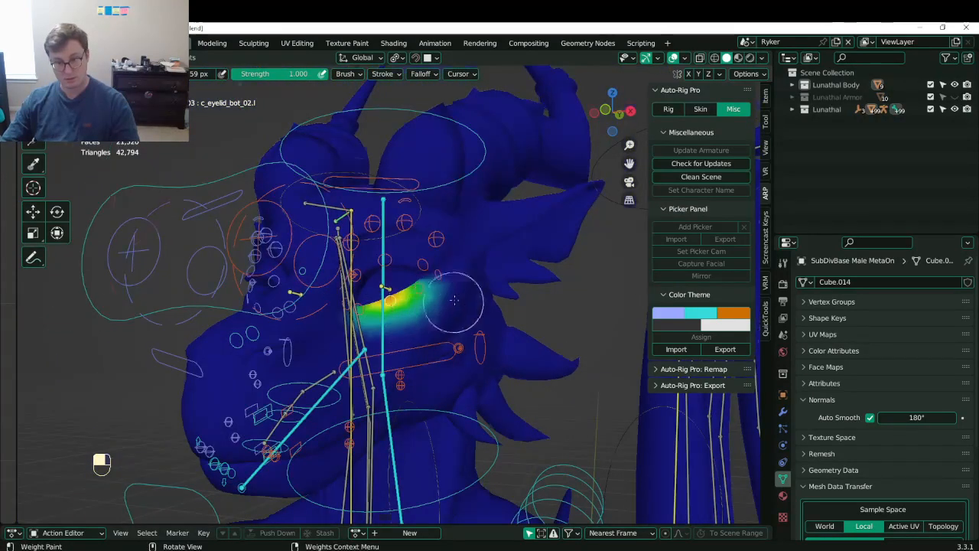
scroll(454, 300, up, 3)
scroll(471, 250, down, 3)
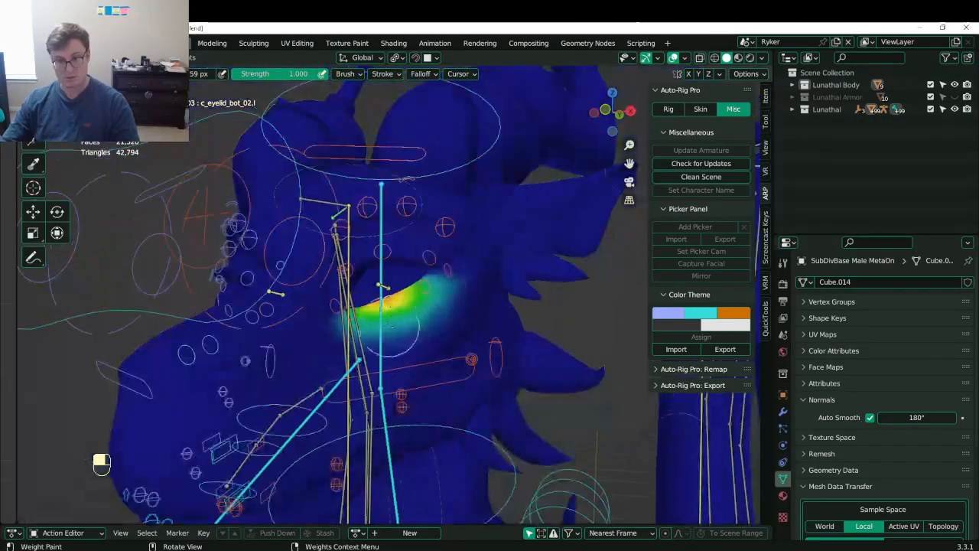
- Move c_eyelid_bot.l upward to test the lower eyelid in wireframe, clear its location and return to solid shading
click(430, 362)
key(g)
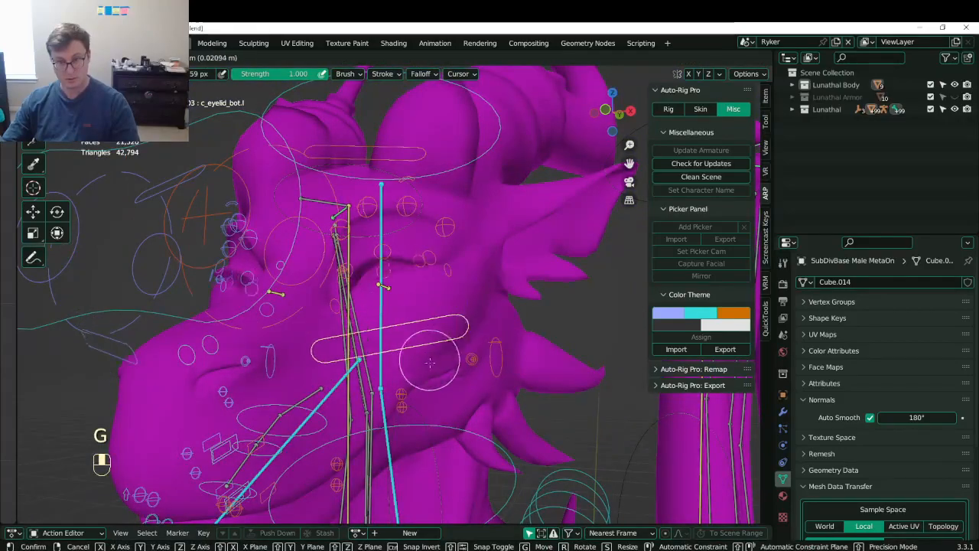
click(409, 353)
key(z)
middle_drag(414, 344, 398, 329)
scroll(323, 332, up, 2)
scroll(338, 325, down, 2)
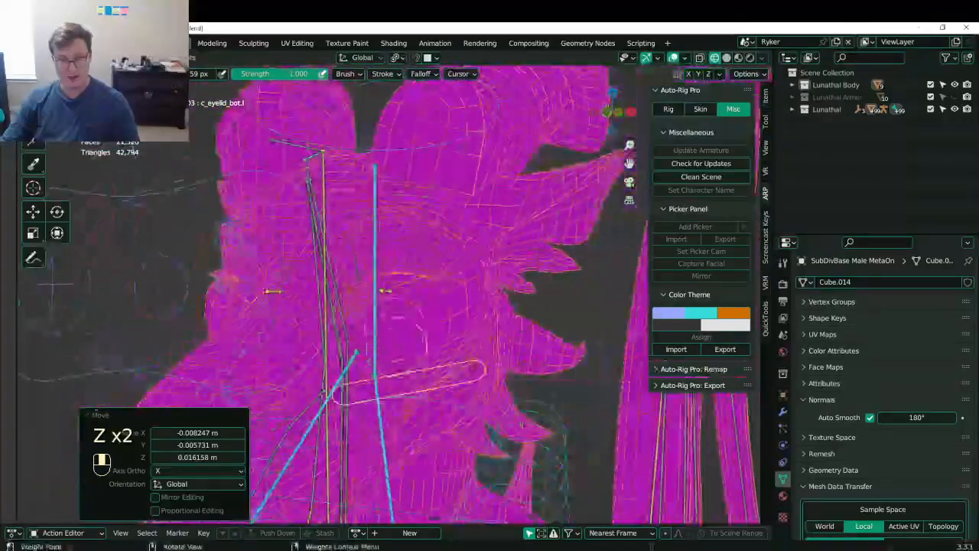
key(g)
click(387, 335)
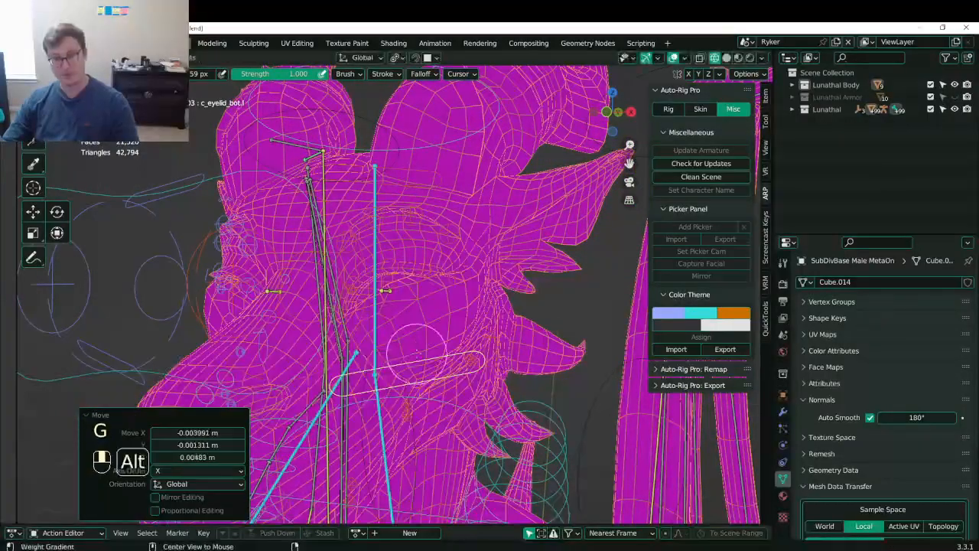
key(alt+g)
key(z)
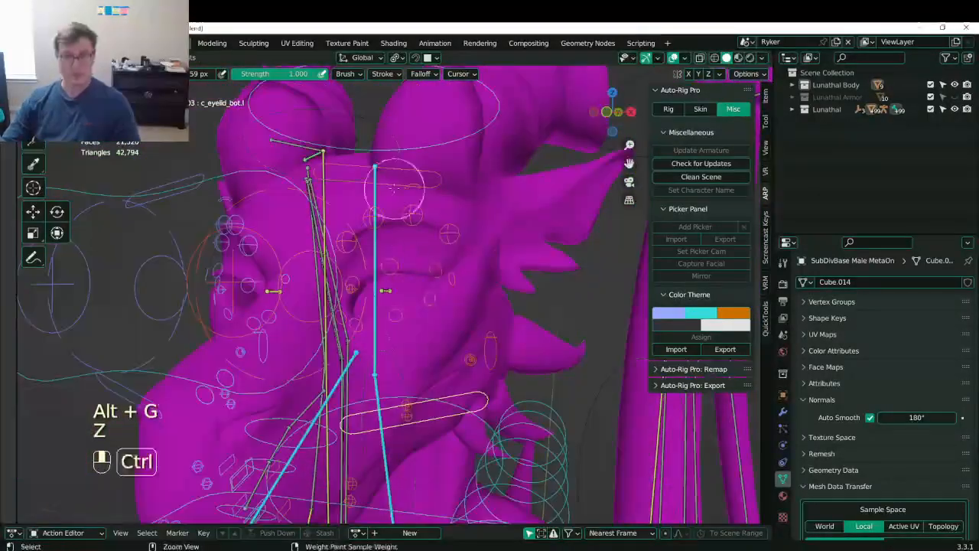
- Select c_eyelid_top.l, switch to wireframe and move the bone down about 0.031 m in Z to test closing the upper eyelid
ctrl+click(393, 189)
shift+middle_drag(427, 276, 432, 294)
key(z)
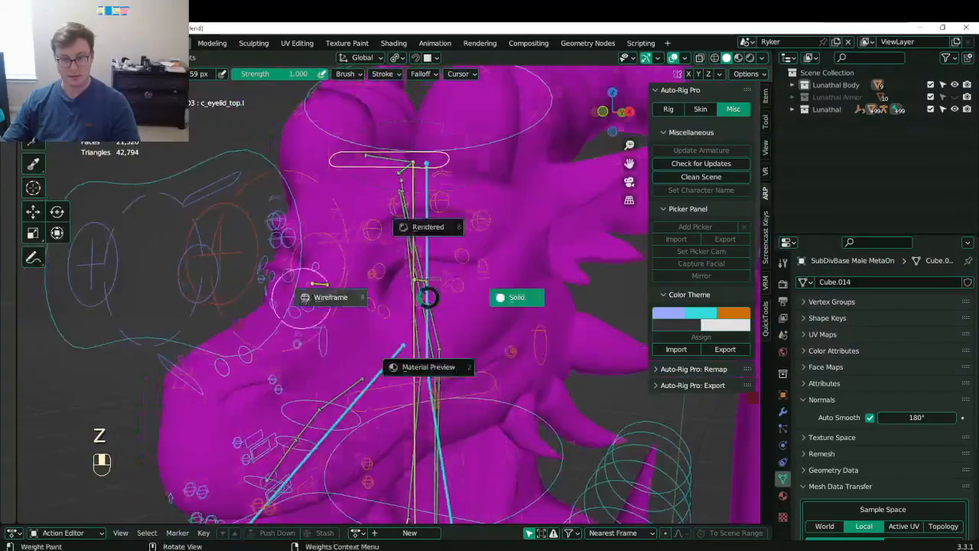
click(324, 294)
key(g)
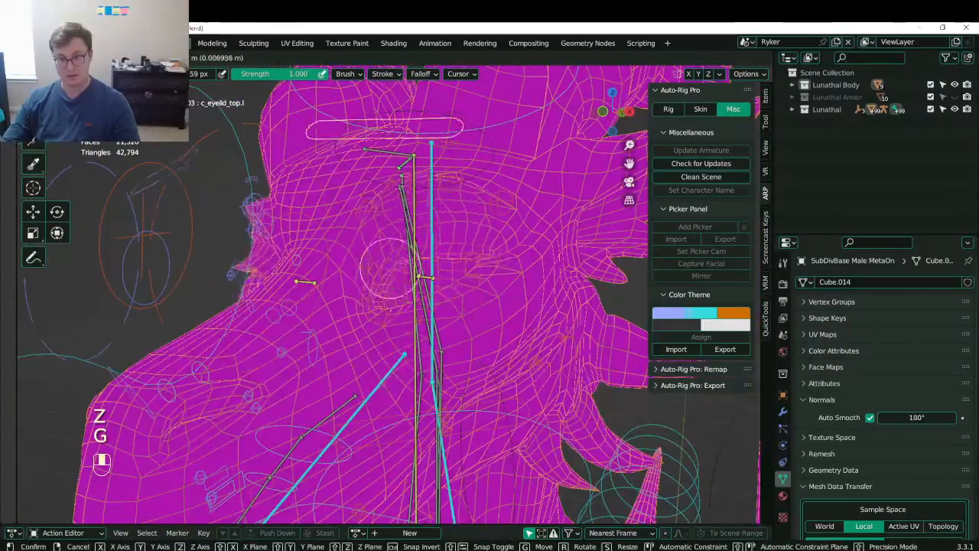
click(392, 335)
scroll(413, 336, up, 5)
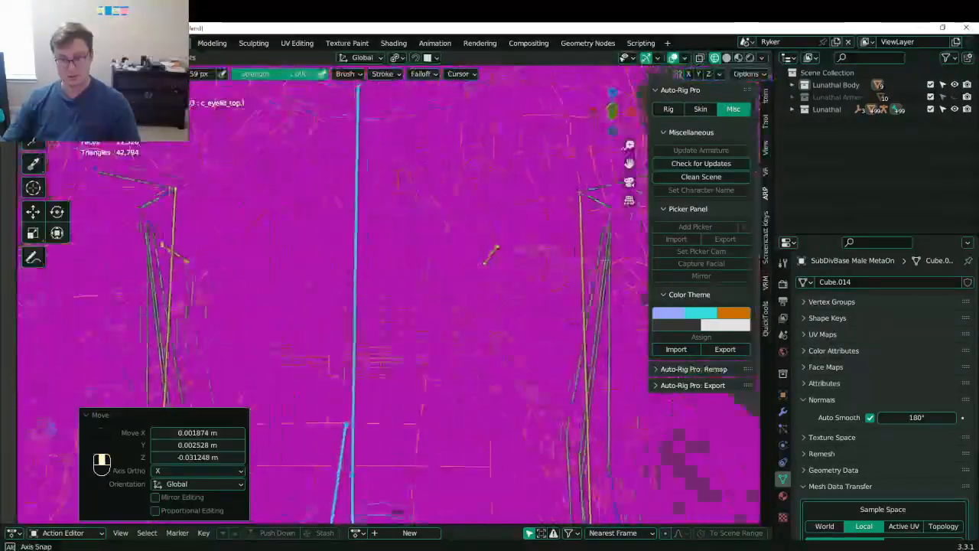
shift+middle_drag(436, 325, 415, 323)
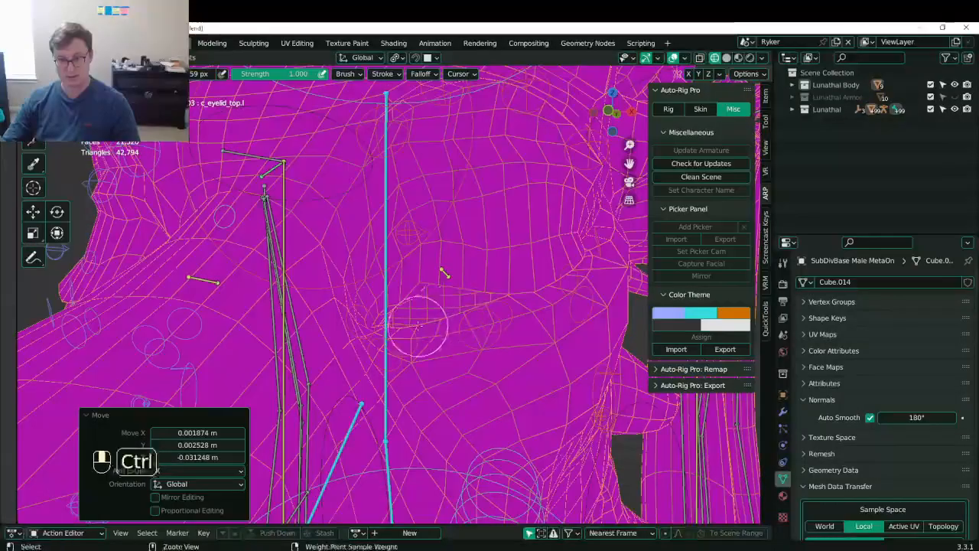
ctrl+click(413, 331)
scroll(400, 339, down, 5)
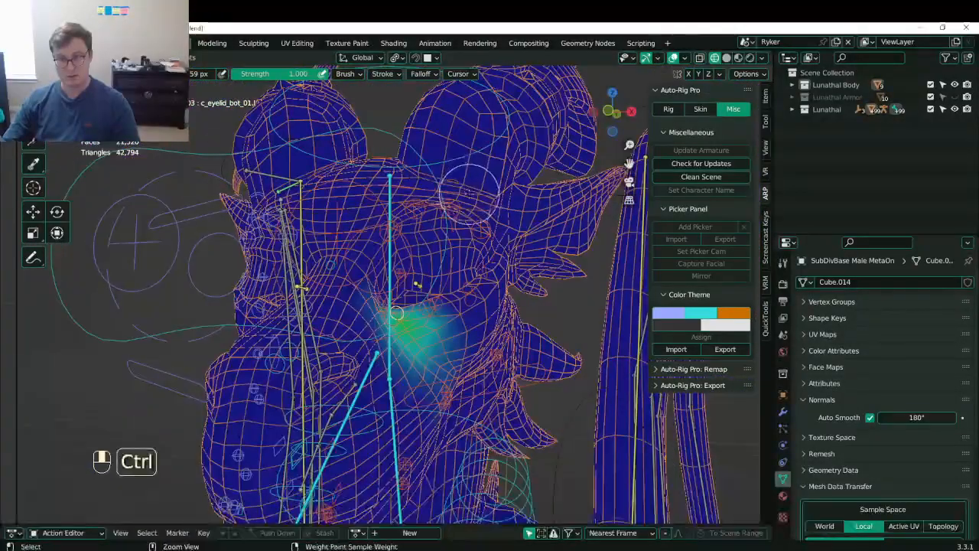
ctrl+click(468, 185)
key(g)
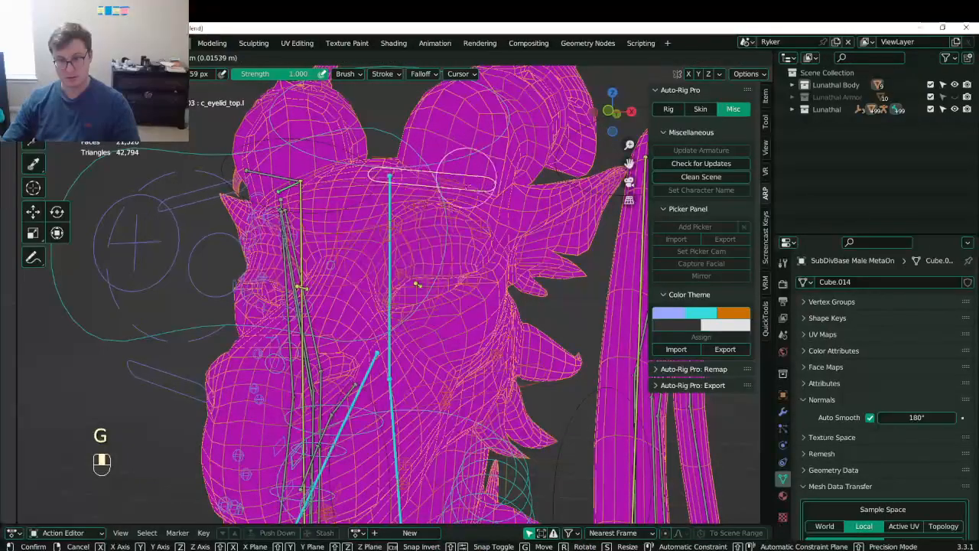
right_click(466, 186)
- Select c_eyelid_top_01.l and blur its weights around the inner part of the upper eyelid
scroll(415, 295, up, 3)
ctrl+click(385, 344)
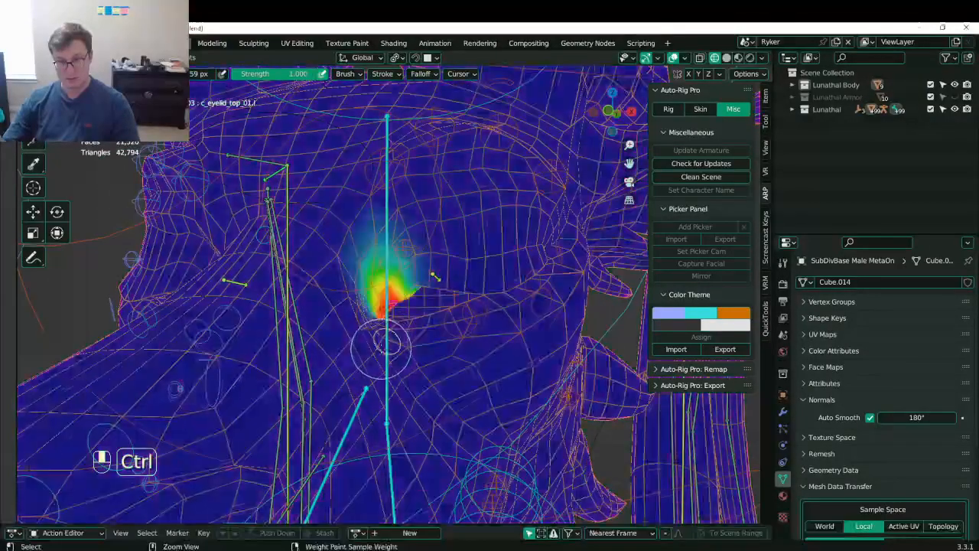
mouse_move(384, 344)
shift+middle_down()
mouse_move(376, 339)
mouse_move(371, 358)
shift+middle_up()
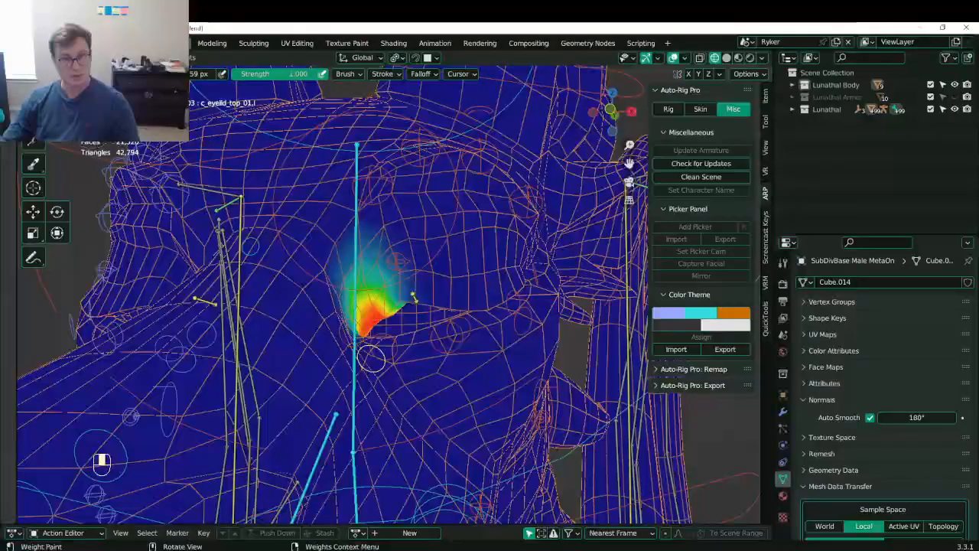
scroll(342, 437, up, 2)
scroll(375, 339, down, 3)
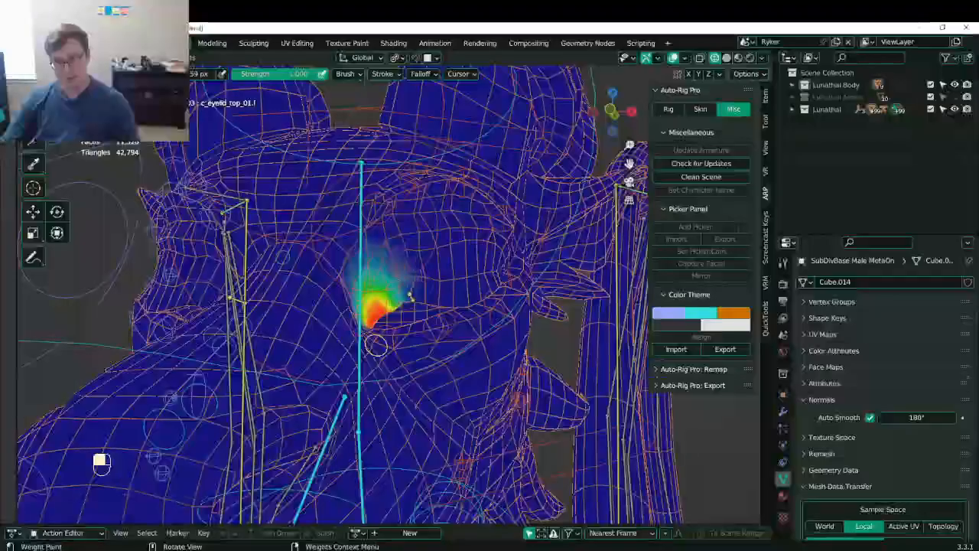
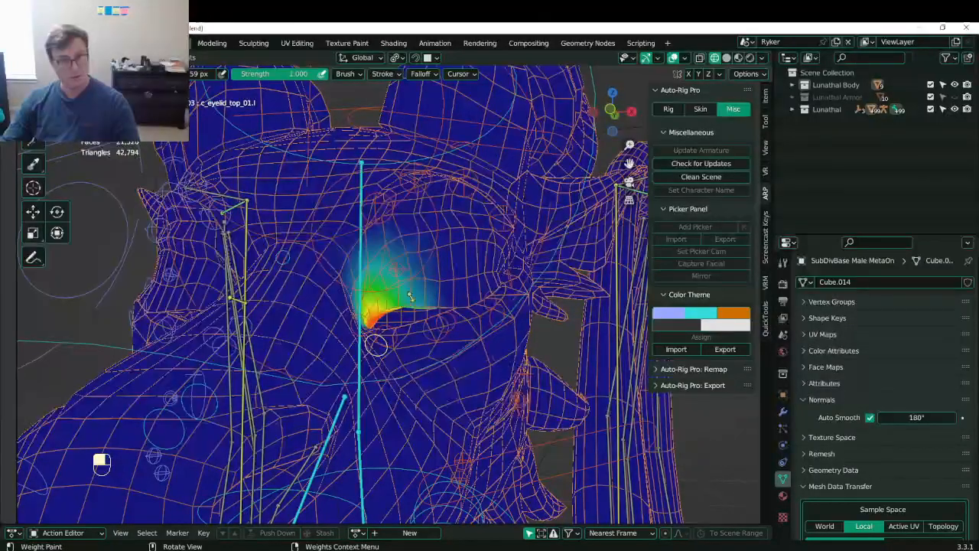
- Paint extra c_eyelid_top_01.l weight along the underside of the inner upper lid edge and blur it into the eyelid
scroll(373, 342, up, 2)
middle_drag(365, 375, 330, 273)
drag(372, 239, 378, 234)
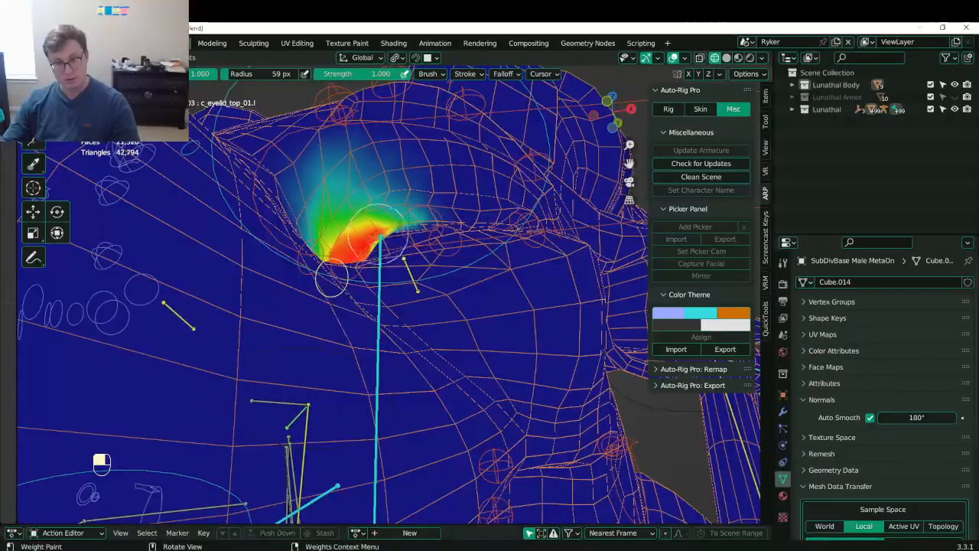
middle_drag(367, 222, 354, 269)
mouse_move(352, 268)
shift+mouse_down()
mouse_move(323, 232)
mouse_move(348, 229)
shift+mouse_up()
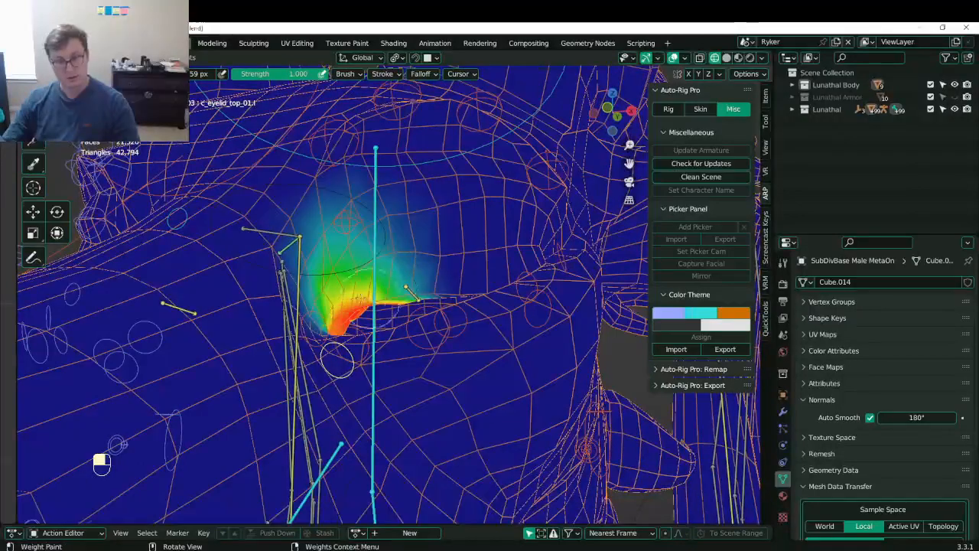
middle_drag(396, 253, 458, 313)
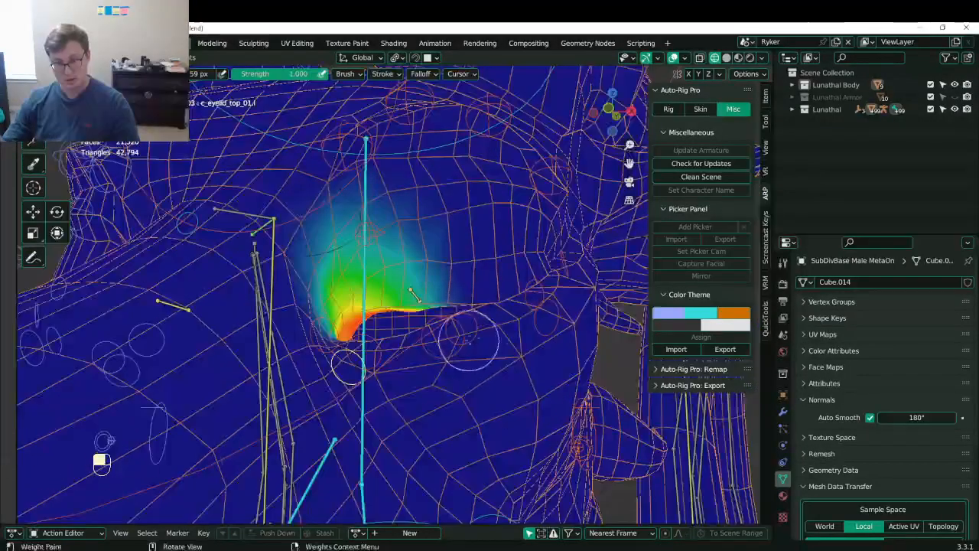
- Select c_eyelid_top_02.l, strengthen its weights along the upper lid's edge and inner side, and smooth the falloff
ctrl+click(474, 328)
ctrl+click(455, 344)
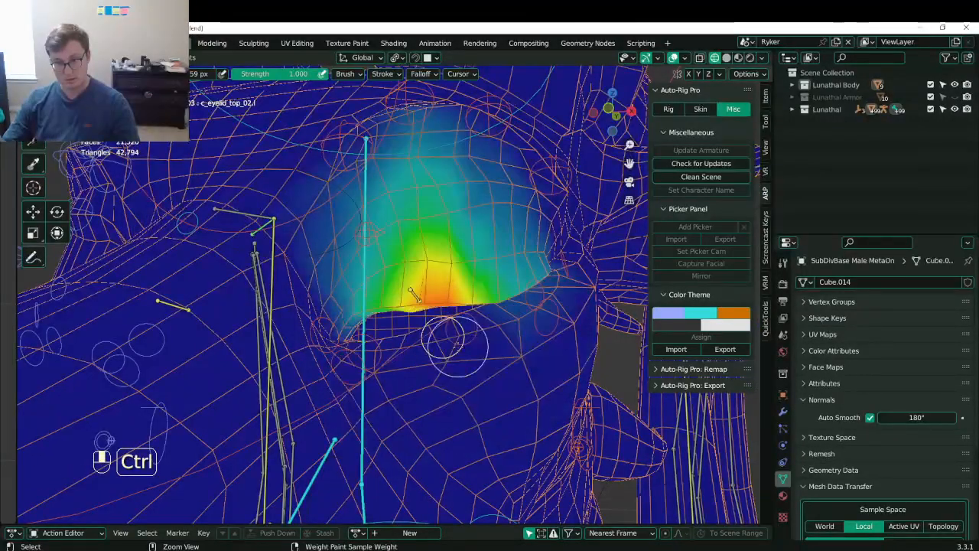
mouse_move(455, 345)
middle_down()
mouse_move(468, 338)
mouse_move(472, 298)
middle_up()
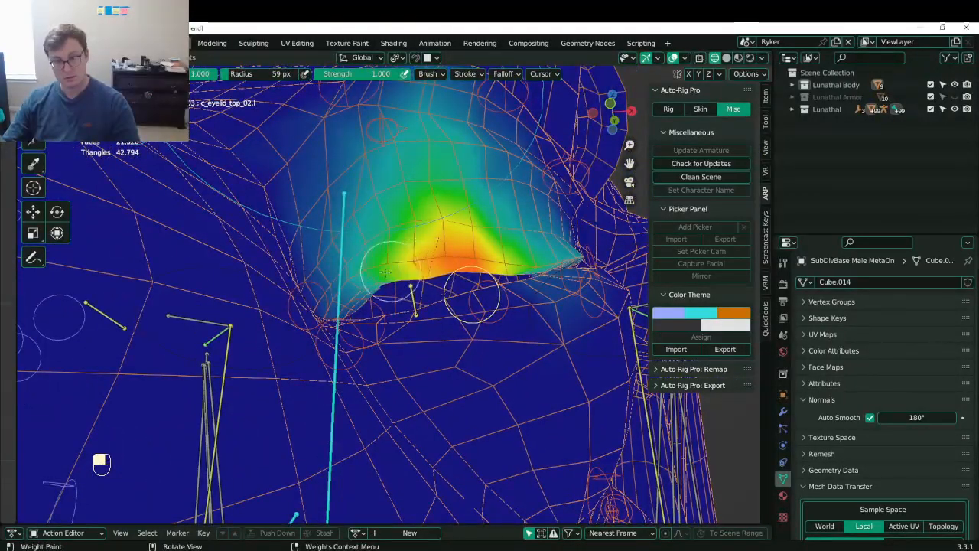
mouse_move(367, 275)
middle_down()
mouse_move(195, 284)
mouse_move(226, 276)
mouse_move(294, 330)
mouse_move(293, 306)
mouse_move(364, 290)
middle_up()
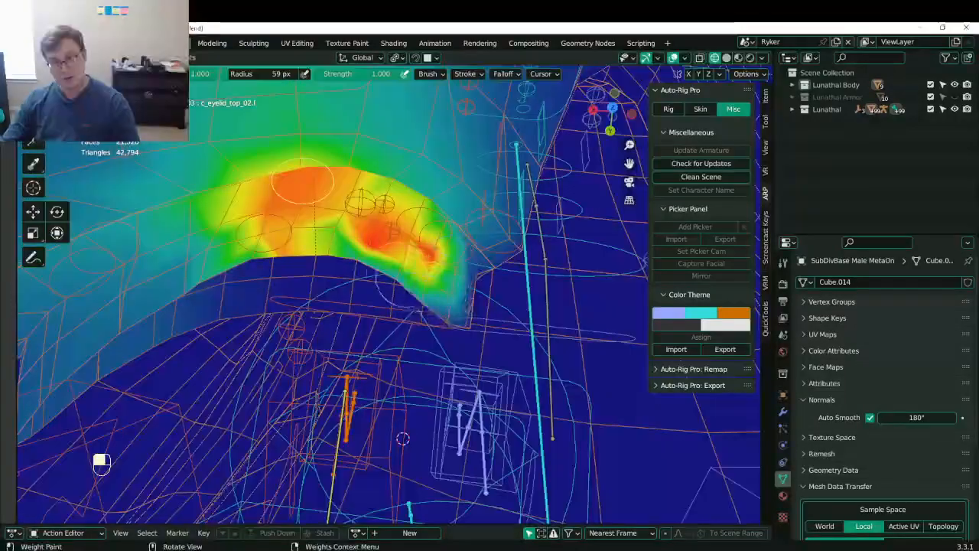
drag(442, 292, 436, 275)
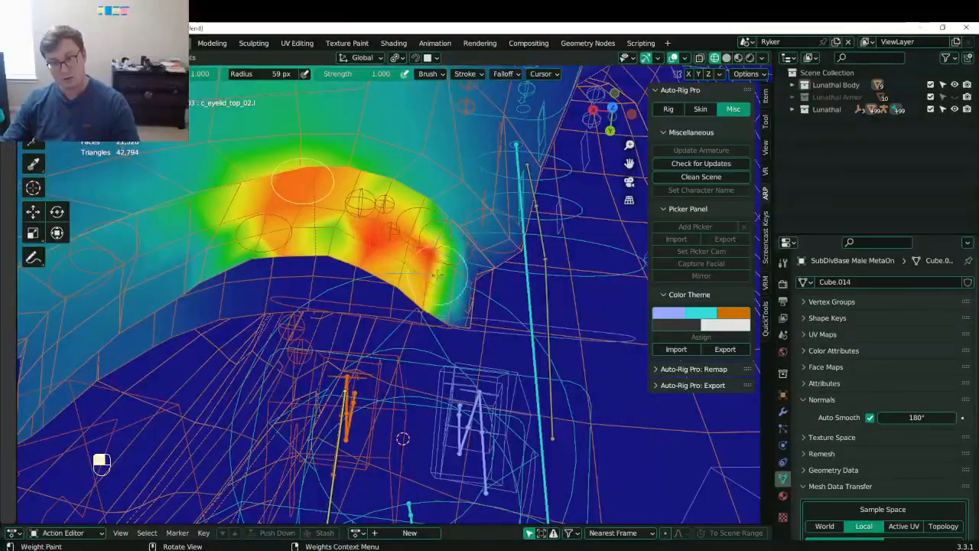
middle_drag(302, 181, 299, 286)
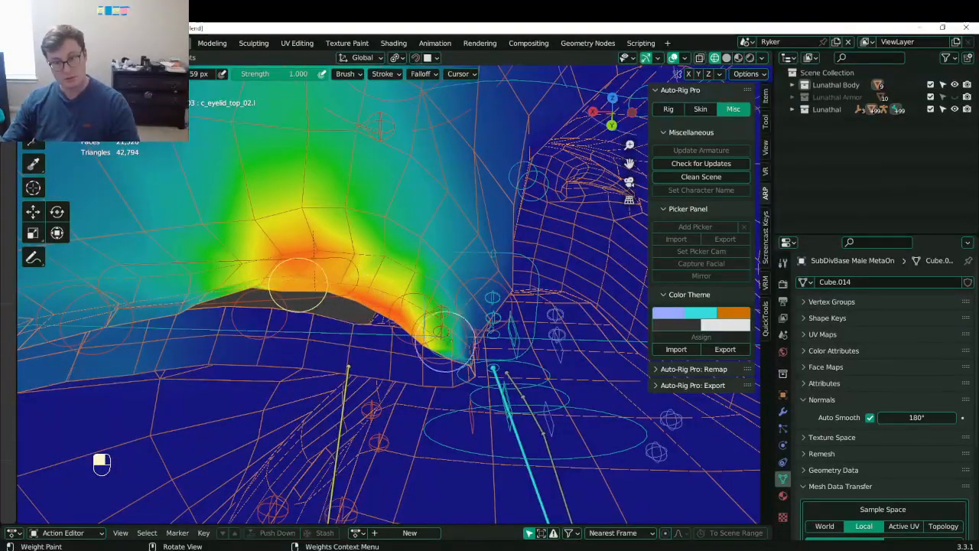
middle_drag(299, 286, 497, 251)
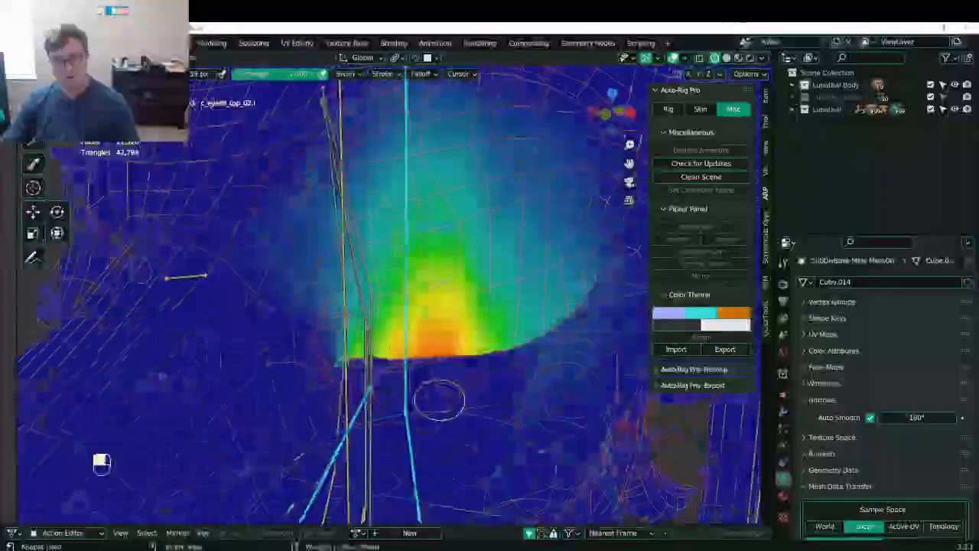
- Select c_eyelid_top.l and test the upper eyelid with several freehand moves, finishing with a shift of about 0.006 m up in Z
scroll(394, 295, down, 8)
middle_drag(403, 314, 380, 306)
scroll(379, 306, up, 2)
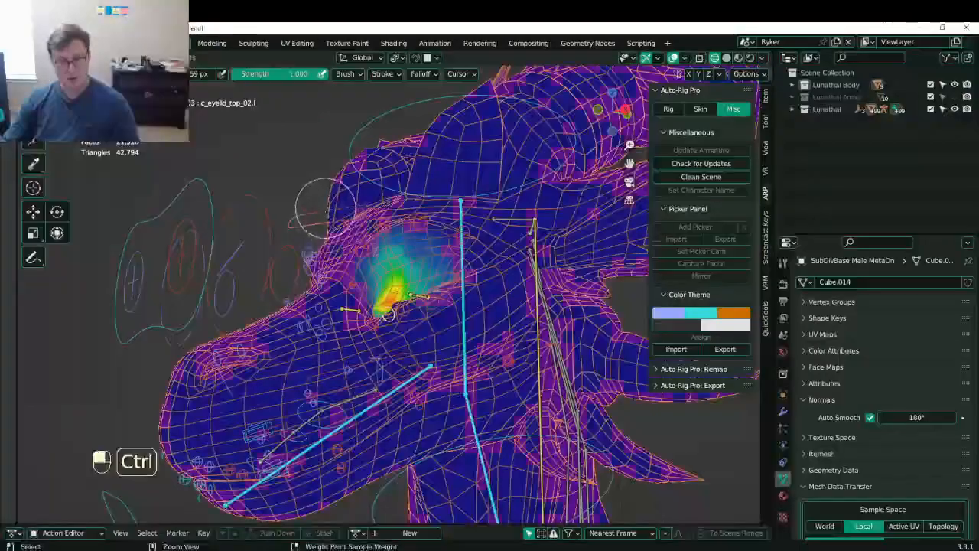
ctrl+click(322, 202)
key(g)
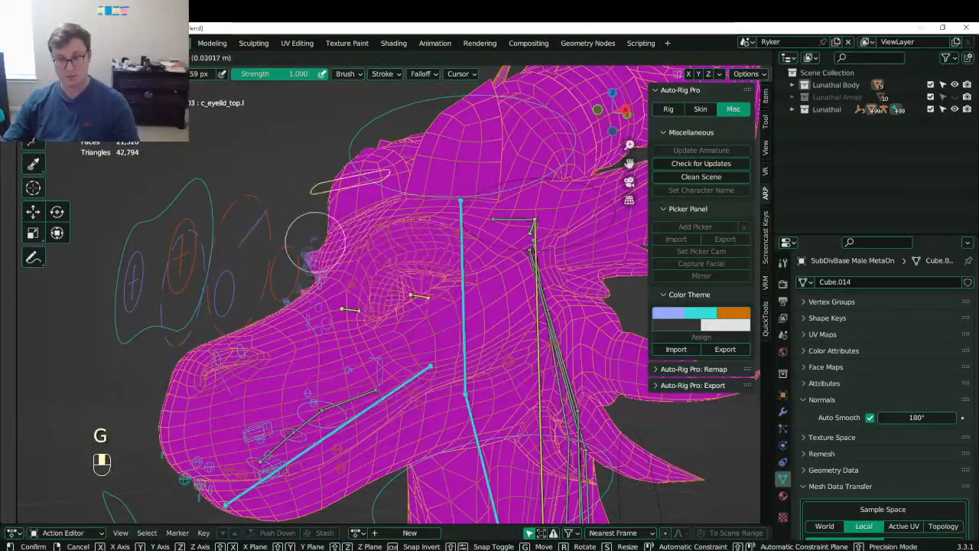
click(319, 286)
middle_drag(320, 286, 406, 298)
key(g)
click(382, 262)
scroll(382, 261, up, 2)
key(g)
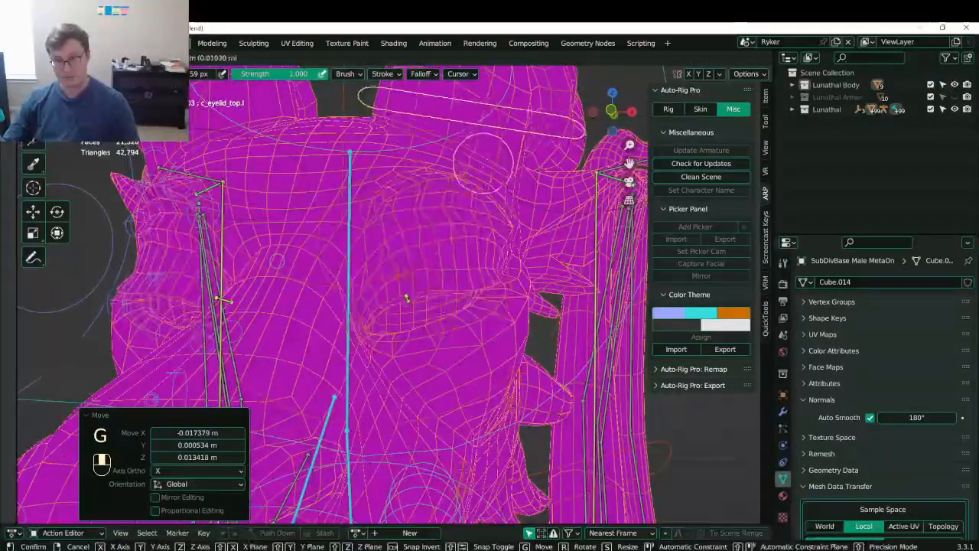
click(506, 182)
- Rotate c_eyelid_top.l about -15.1° in the view and lower it about 0.018 m in Z to close the upper eyelid
key(r)
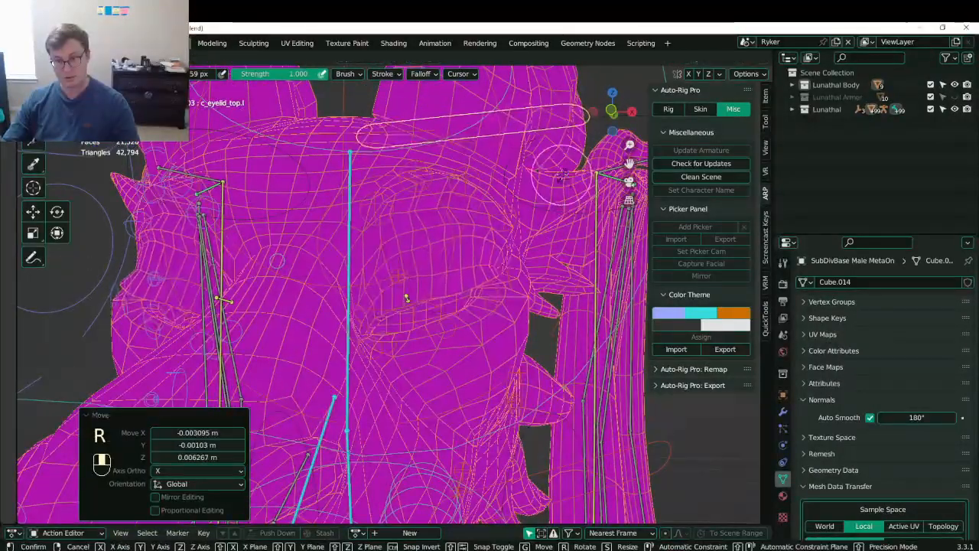
click(406, 297)
key(g)
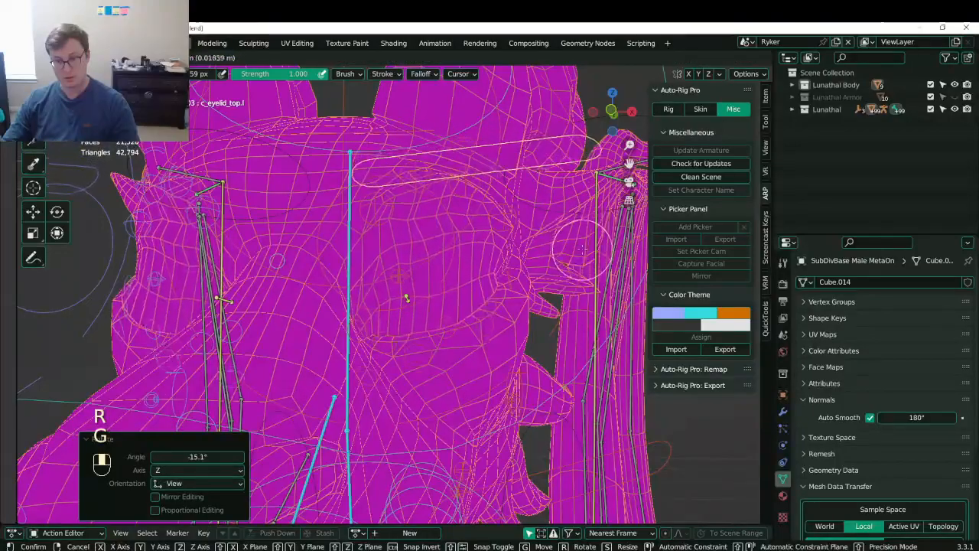
click(406, 297)
- Blur the c_eyelid_corner_01.l and c_eyelid_top_01.l weights around the inner eye corner with the eyelid closed
middle_drag(406, 297, 352, 352)
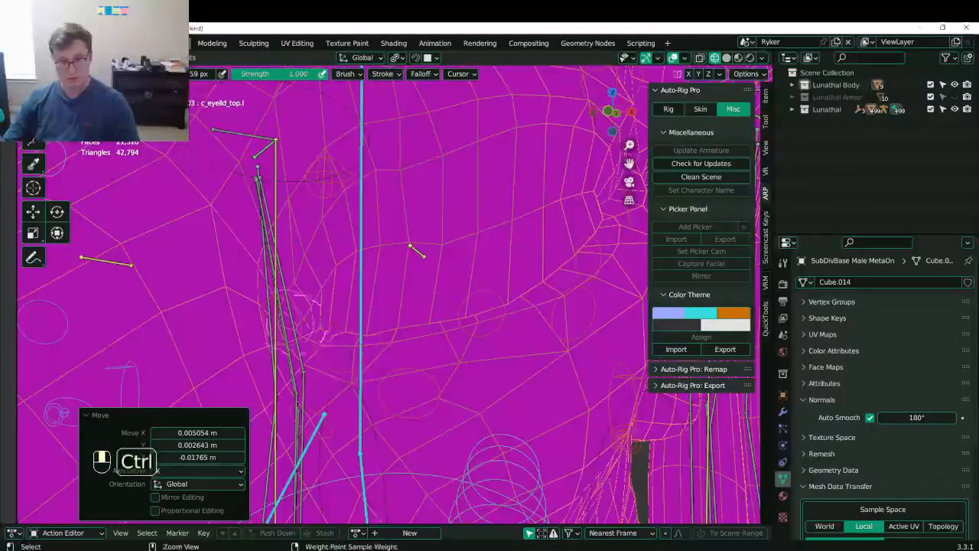
ctrl+click(252, 329)
middle_drag(253, 329, 316, 319)
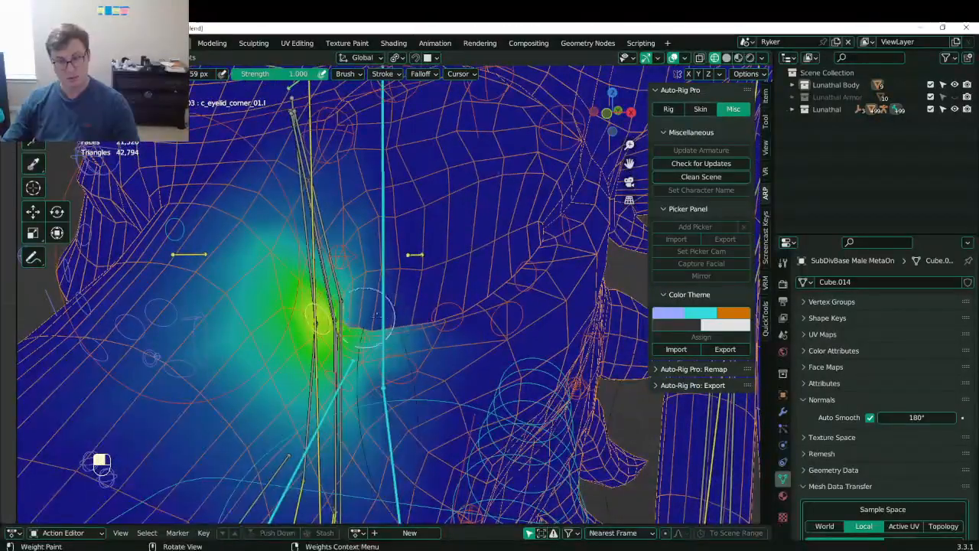
ctrl+click(350, 339)
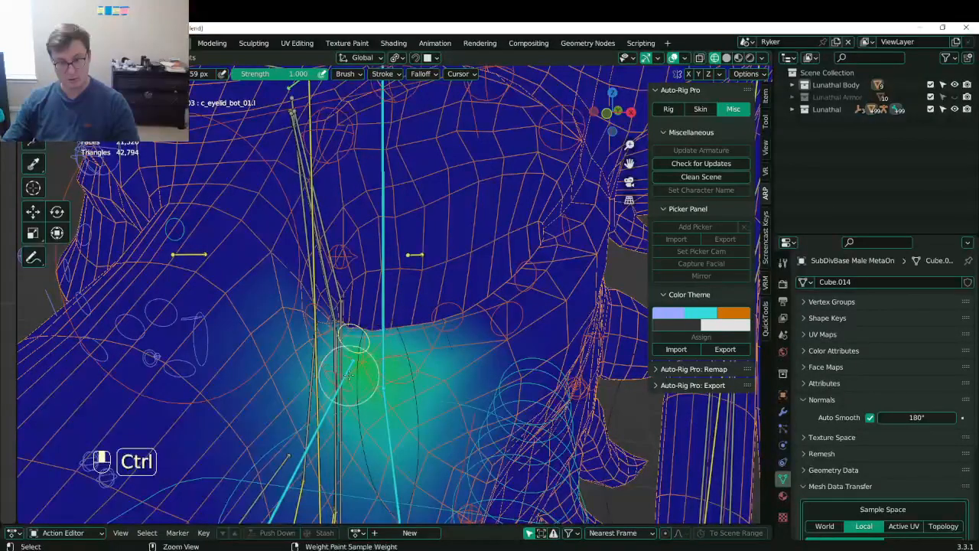
ctrl+click(392, 351)
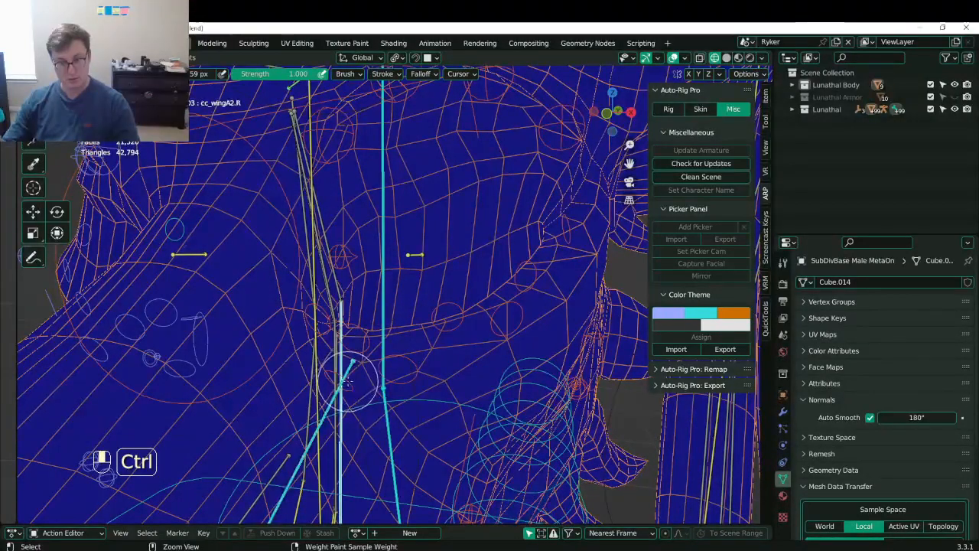
ctrl+click(403, 346)
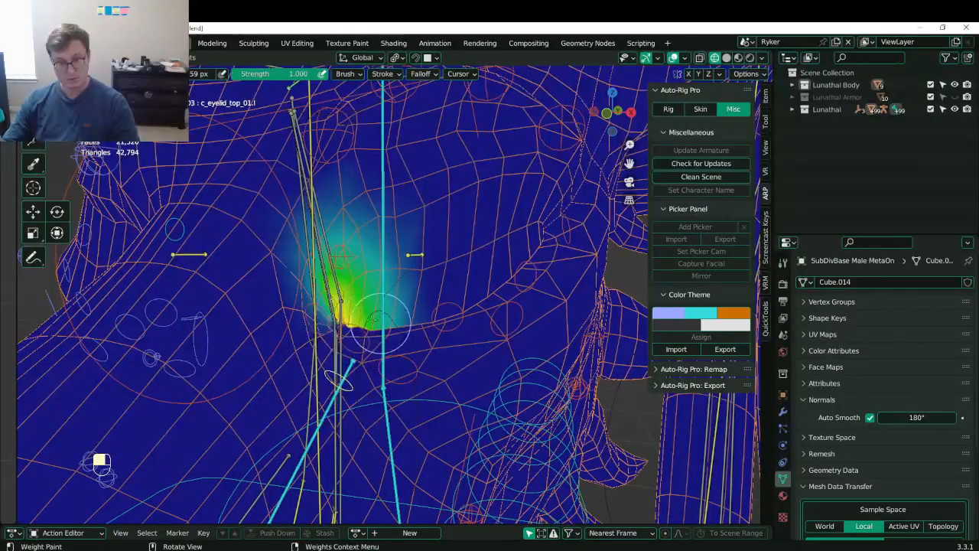
- Select c_eyelid_top_02.l and blur its weights across the closed upper eyelid
ctrl+click(413, 373)
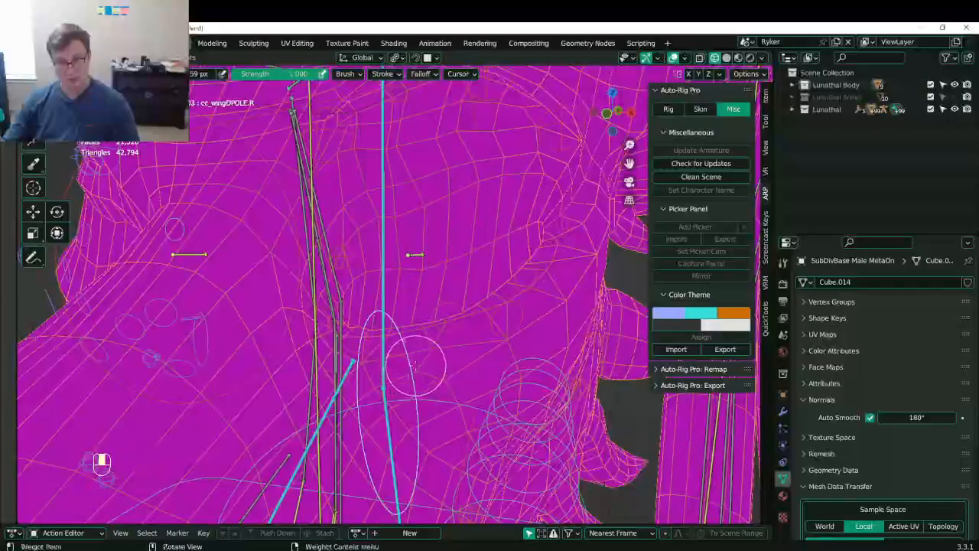
ctrl+click(398, 355)
middle_drag(398, 355, 384, 314)
drag(384, 315, 479, 275)
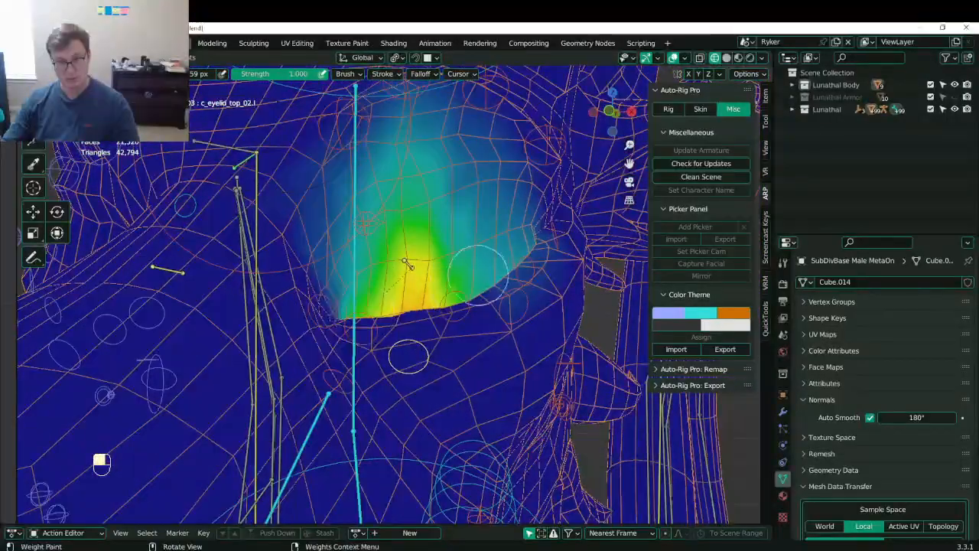
- Select c_eyelid_top_03.l and blur its weights over the outer half of the upper eyelid and along its edge
ctrl+click(514, 313)
middle_drag(514, 312, 506, 308)
scroll(507, 306, down, 4)
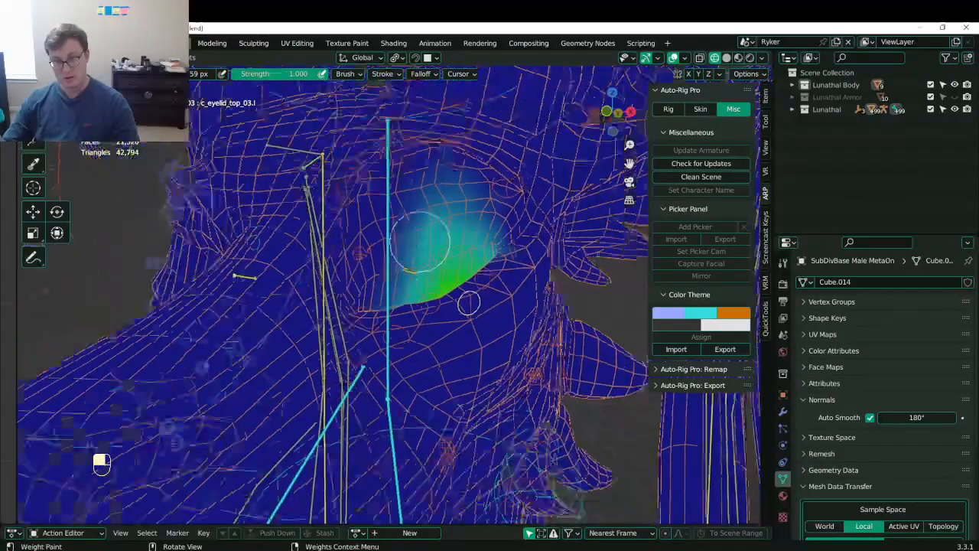
scroll(444, 300, up, 4)
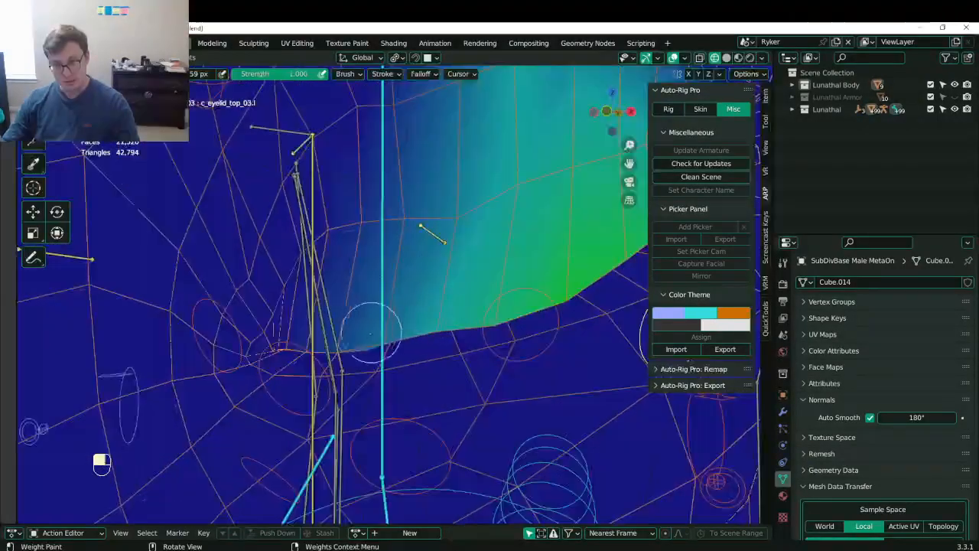
middle_drag(468, 334, 405, 353)
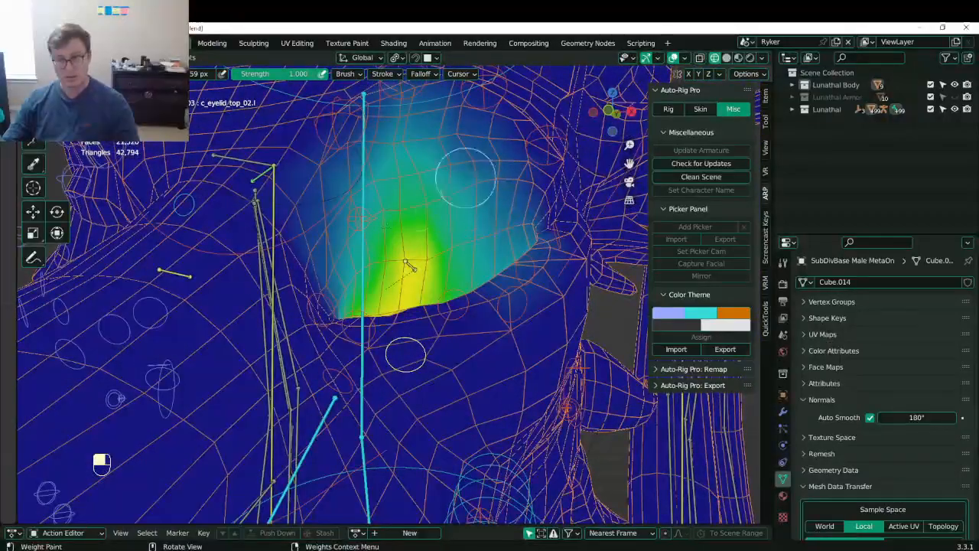
- Refine the blending between c_eyelid_top_02.l and c_eyelid_top_01.l by blurring their weights on the inner upper eyelid
scroll(399, 321, down, 3)
scroll(398, 316, up, 5)
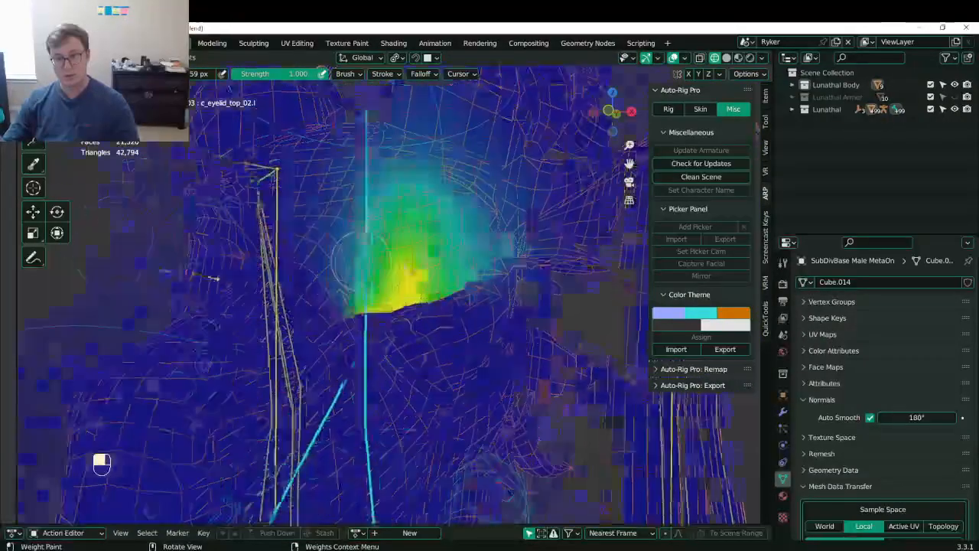
scroll(341, 373, down, 3)
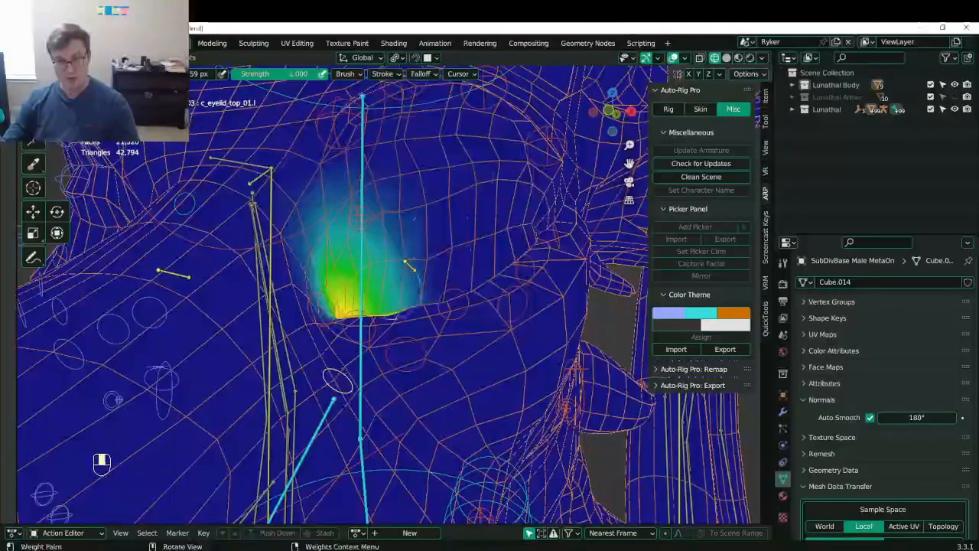
middle_drag(341, 373, 369, 335)
scroll(317, 300, up, 2)
mouse_move(316, 300)
middle_down()
mouse_move(390, 300)
mouse_move(329, 300)
middle_up()
scroll(329, 301, up, 1)
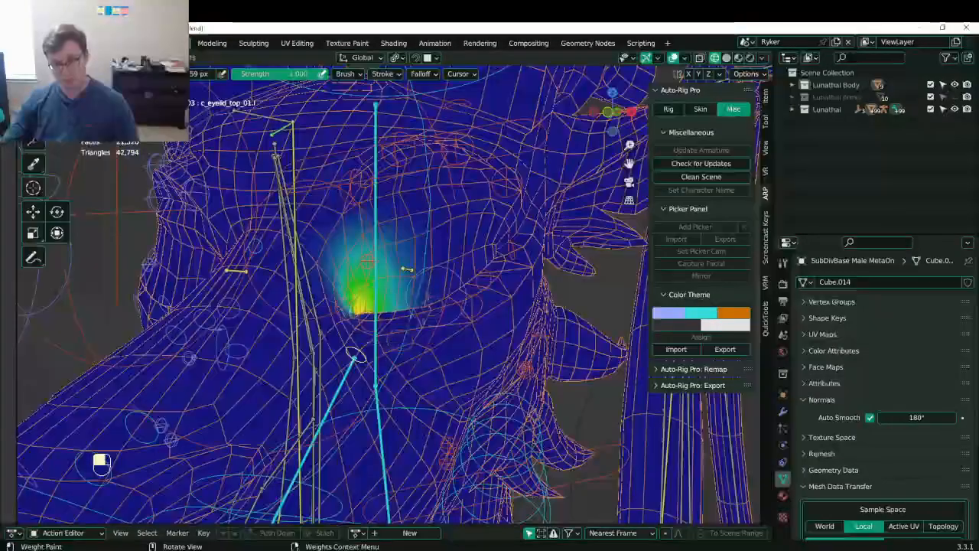
- Clear the rotation and location of all bones and hide the viewport overlays
middle_drag(444, 293, 360, 277)
key(a)
key(alt+r)
key(alt+g)
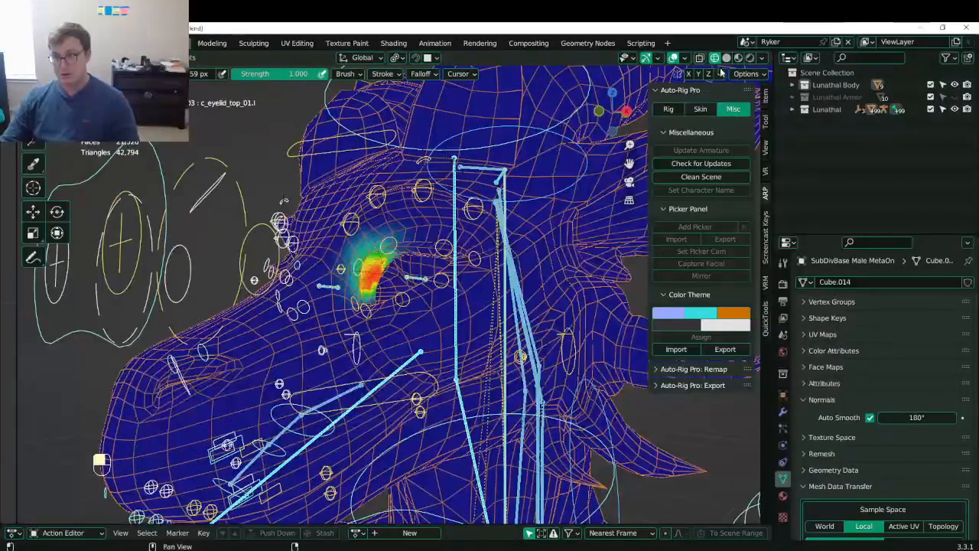
click(673, 58)
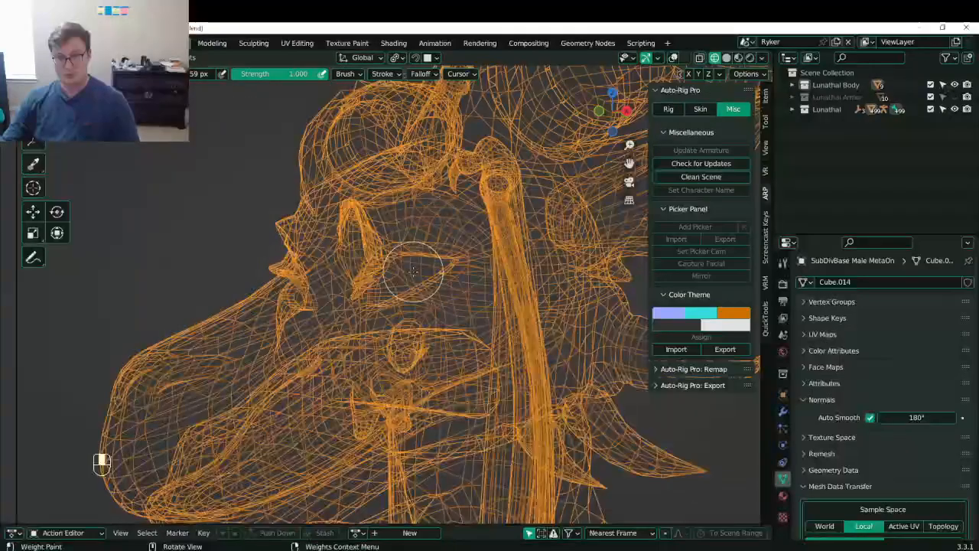
- Switch back to solid shading, select c_eyelid_top.l and lower it to test the upper eyelid closing
key(ctrl+Tab)
key(z)
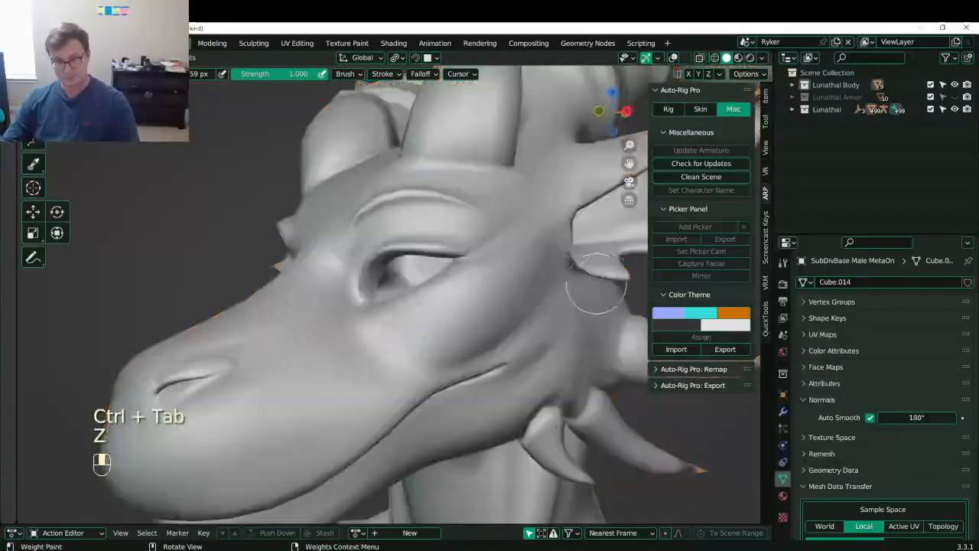
click(673, 59)
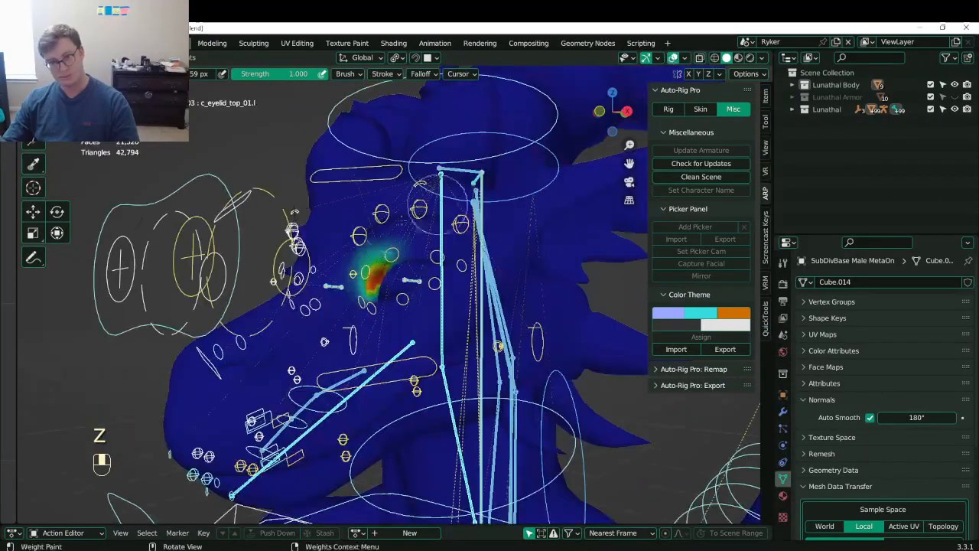
scroll(245, 191, up, 1)
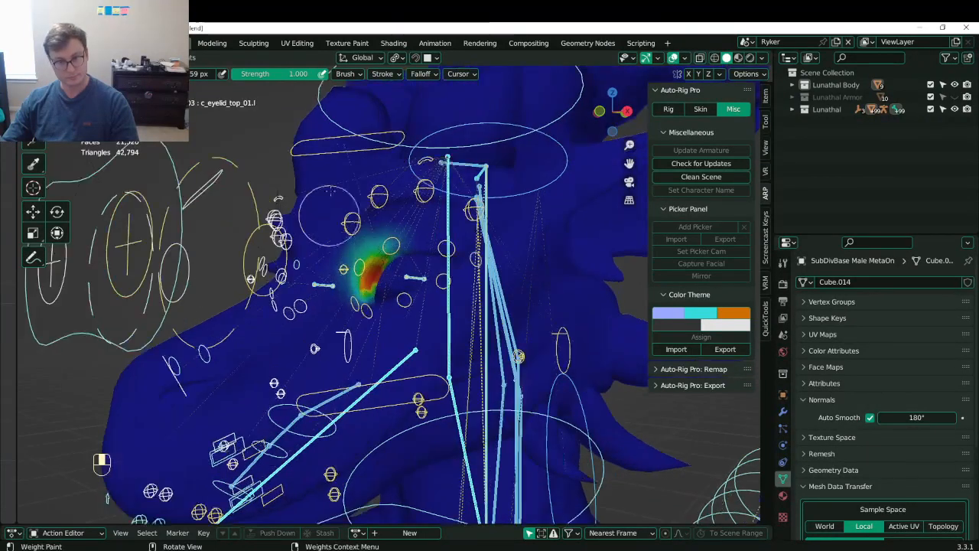
ctrl+click(306, 149)
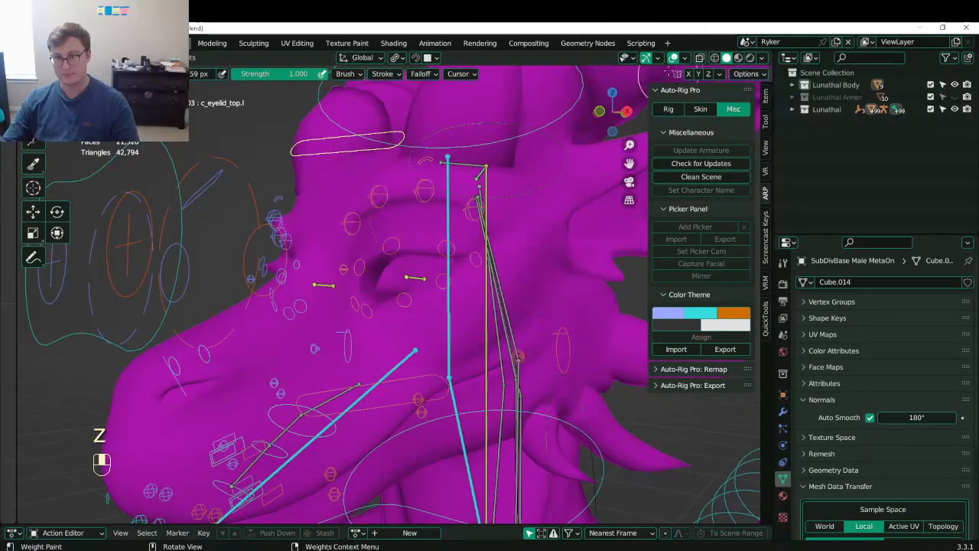
key(shift+alt+z)
key(g)
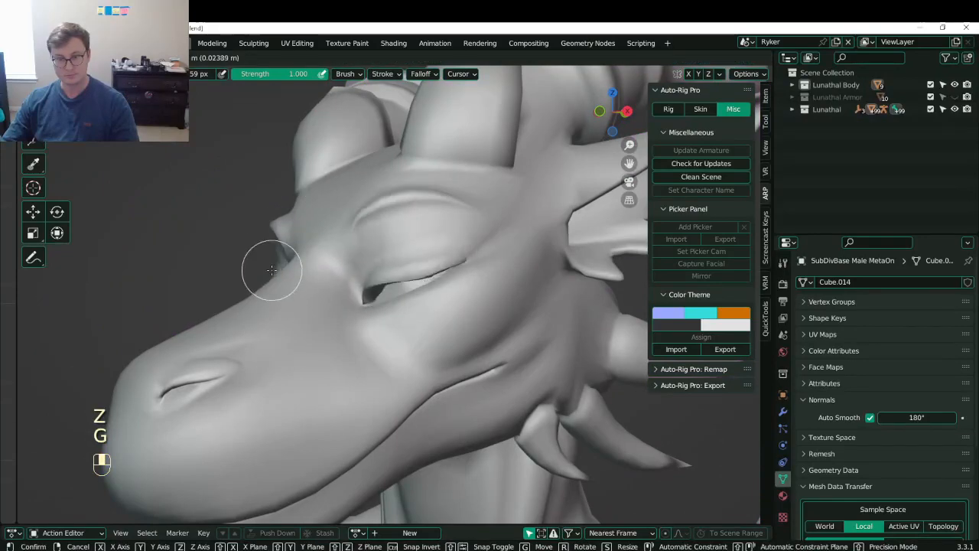
click(285, 290)
- Set the transform orientation to Gimbal and test the closed eyelid by rotating and moving c_eyelid_top.l
key(r)
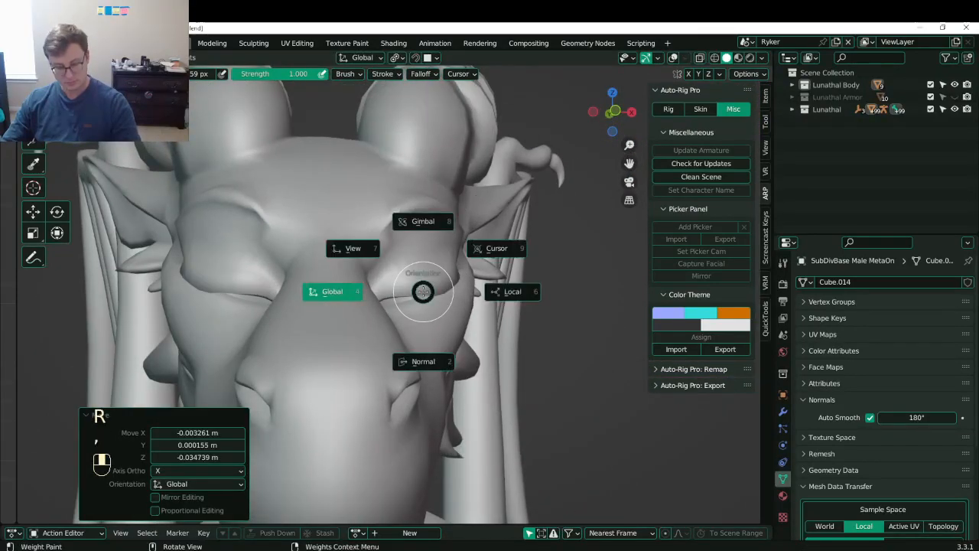
click(423, 221)
middle_drag(558, 322, 490, 300)
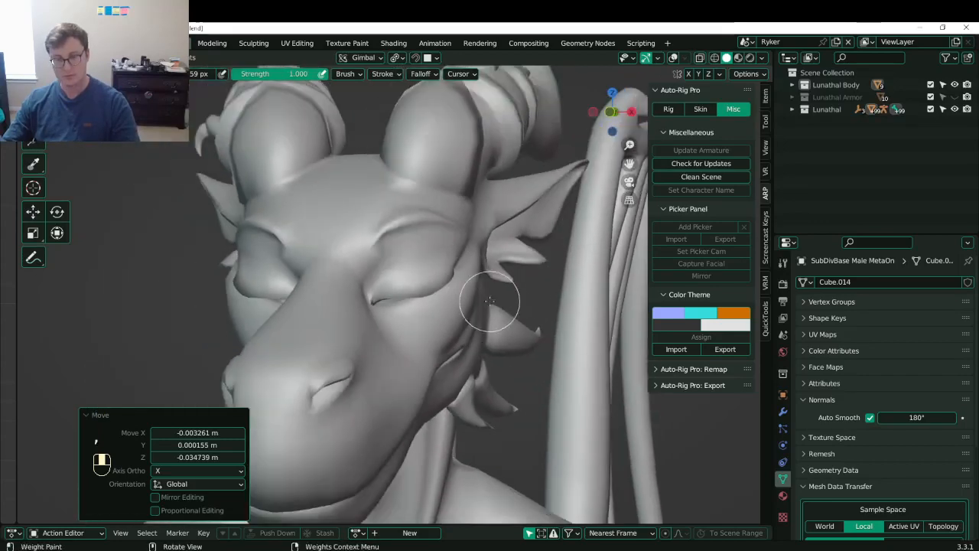
key(r)
click(524, 273)
key(g)
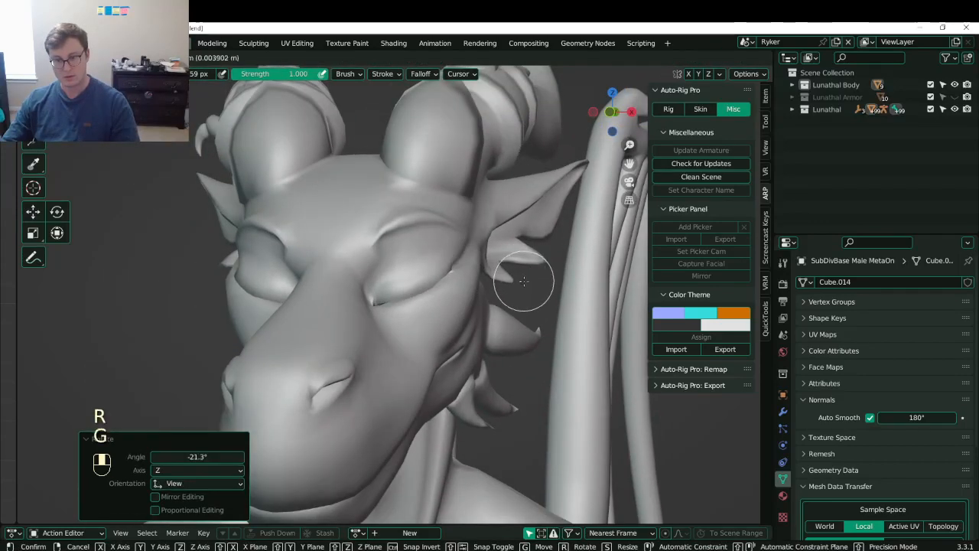
click(520, 285)
mouse_move(517, 284)
middle_down()
mouse_move(485, 267)
mouse_move(465, 286)
mouse_move(479, 298)
mouse_move(503, 267)
mouse_move(498, 288)
mouse_move(748, 142)
middle_up()
key(r)
click(489, 285)
- Clear the rotation and location of all bones, show the viewport overlays and save the file
key(a)
key(alt+r)
key(alt+g)
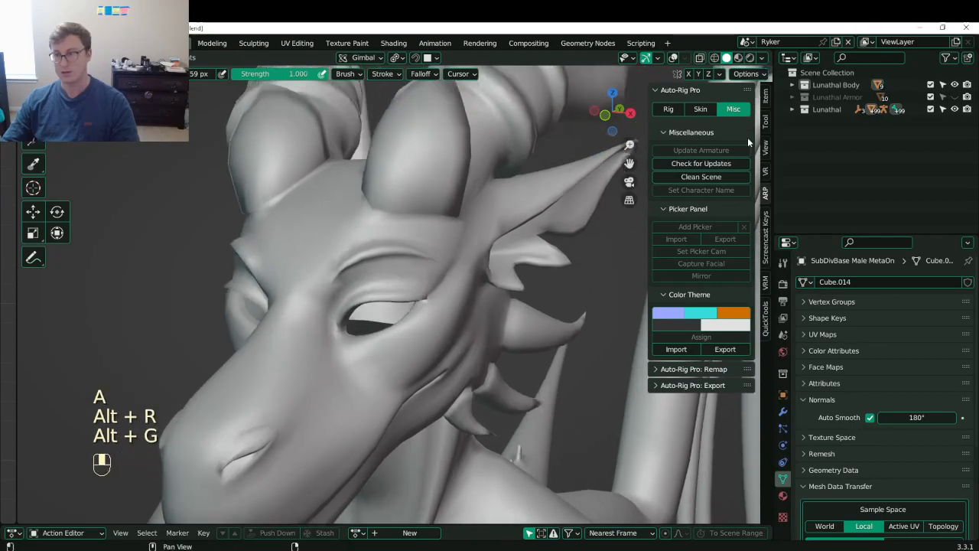
click(673, 58)
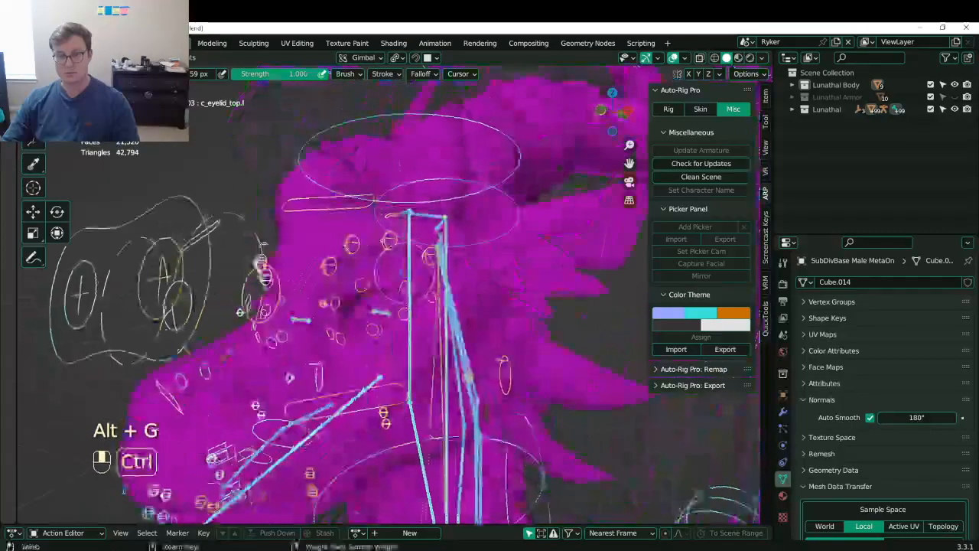
key(ctrl+s)
- Select c_eyebrow_01_end.l, fade its weights across the forehead's midline with a zero-weight linear gradient, and check c_eyebrow_01_end.r
mouse_move(288, 293)
middle_down()
mouse_move(448, 313)
mouse_move(389, 341)
mouse_move(401, 313)
middle_up()
scroll(388, 340, up, 2)
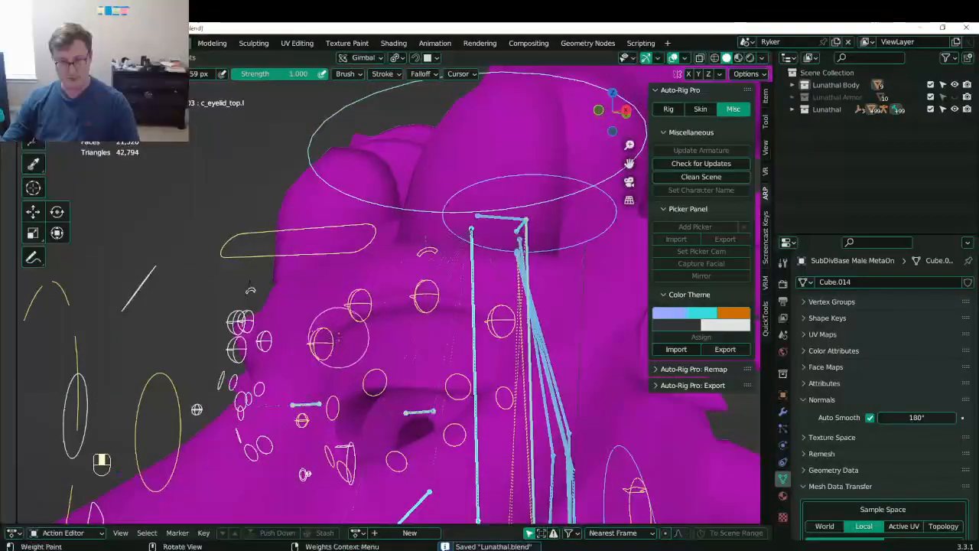
ctrl+click(323, 343)
mouse_move(401, 359)
middle_down()
mouse_move(359, 348)
mouse_move(367, 337)
mouse_move(393, 348)
mouse_move(373, 343)
mouse_move(391, 332)
mouse_move(391, 342)
middle_up()
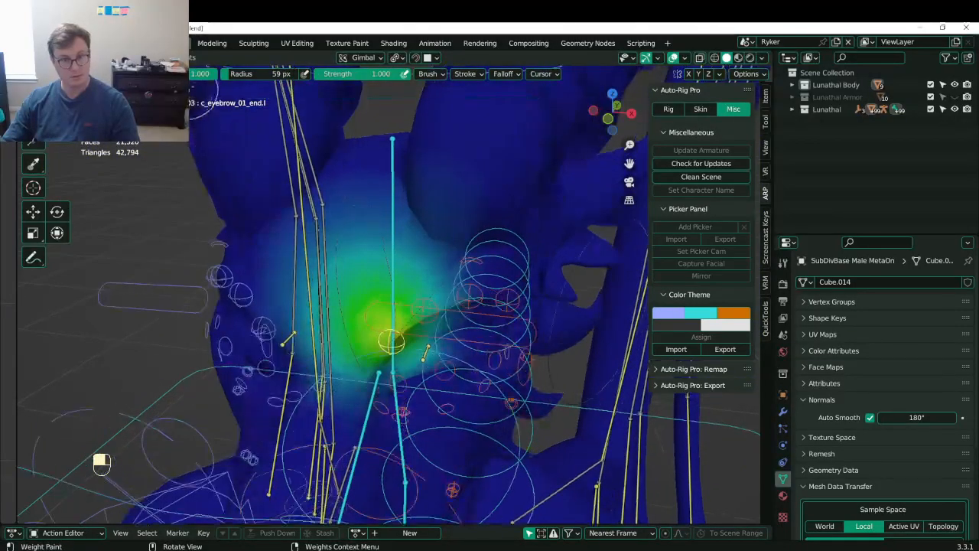
drag(319, 320, 334, 322)
mouse_move(333, 323)
alt+mouse_down()
mouse_move(380, 328)
mouse_move(337, 306)
alt+mouse_up()
ctrl+click(277, 323)
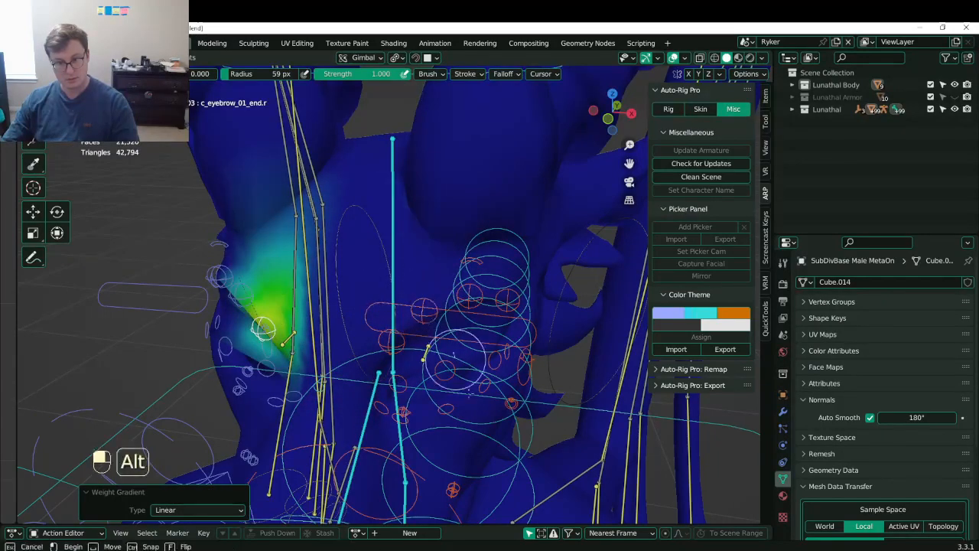
- Remove the c_eyebrow_01_end.l weights above the brow with a zero-weight gradient and test the bone with a cancelled move
scroll(401, 358, up, 1)
ctrl+click(386, 359)
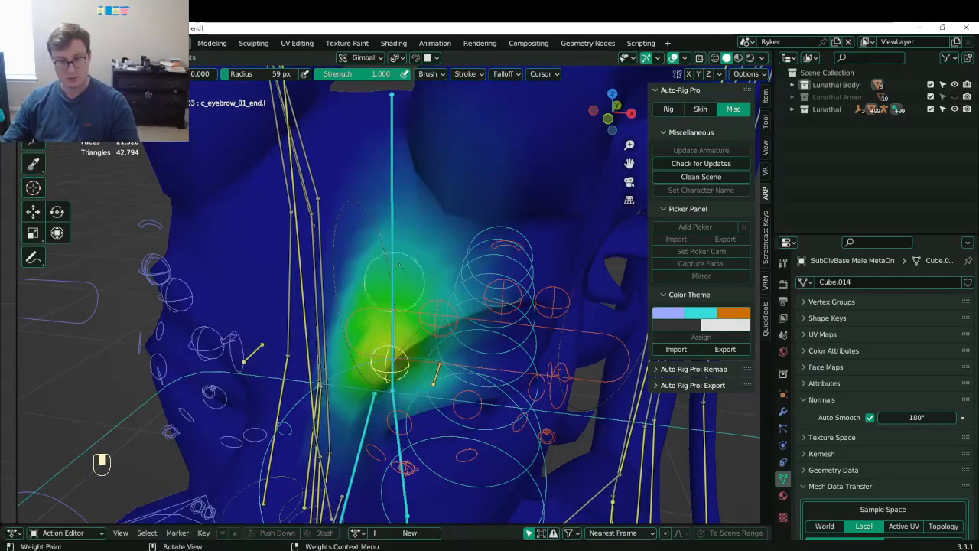
mouse_move(417, 289)
alt+mouse_down()
mouse_move(425, 313)
mouse_move(377, 316)
alt+mouse_up()
scroll(393, 314, down, 2)
middle_drag(364, 368, 378, 325)
scroll(378, 325, up, 1)
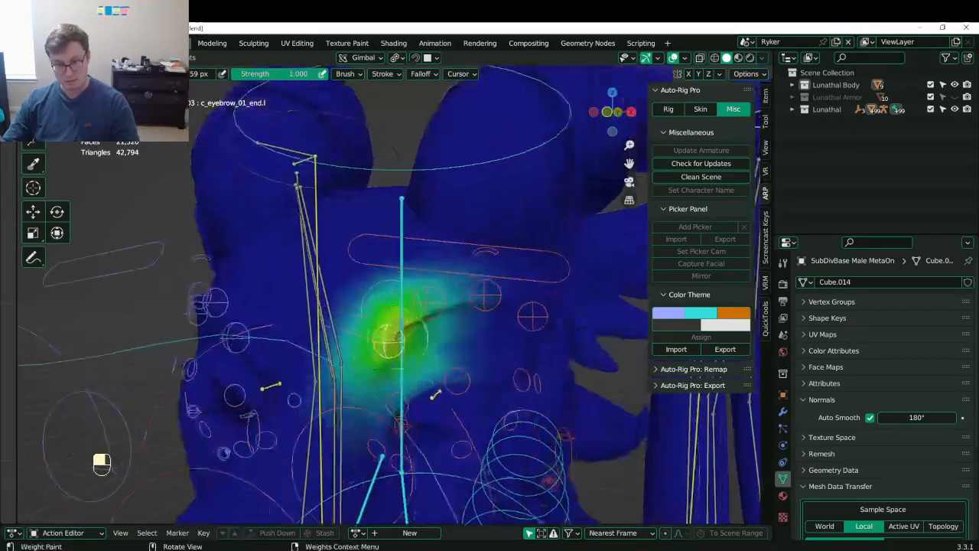
key(g)
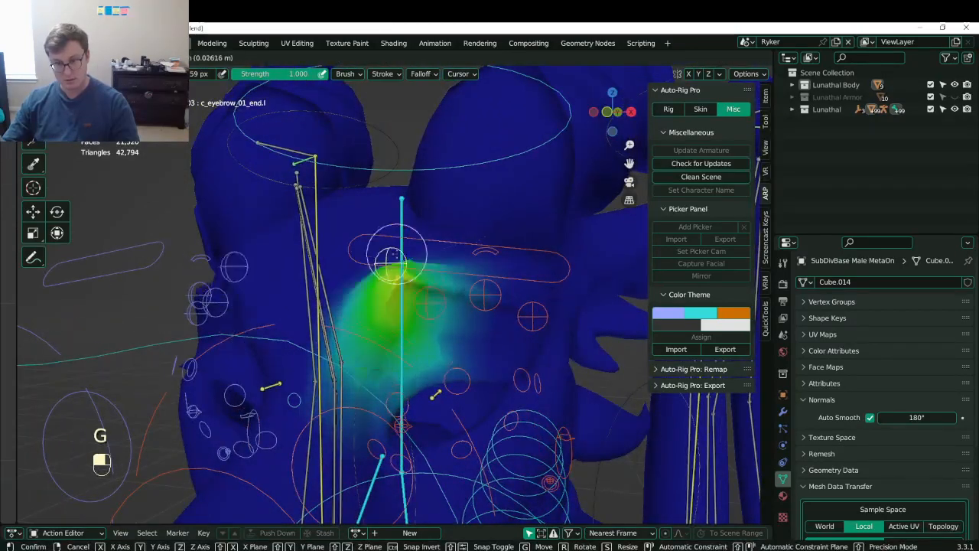
right_click(381, 334)
- Select c_eyebrow_01.l, switch to wireframe shading and clear the bone's weights from the head with a zero-weight linear gradient
ctrl+click(430, 304)
middle_drag(433, 297, 463, 306)
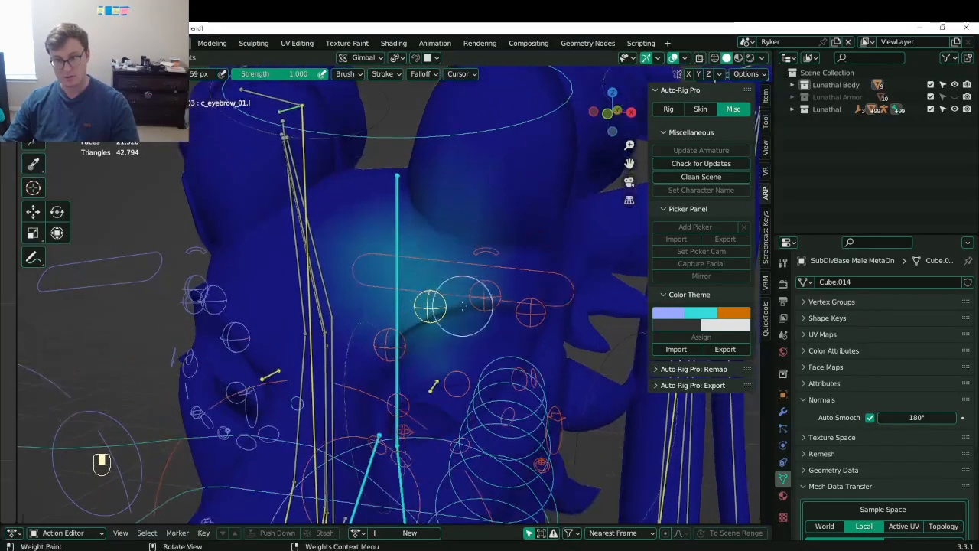
middle_drag(429, 336, 320, 242)
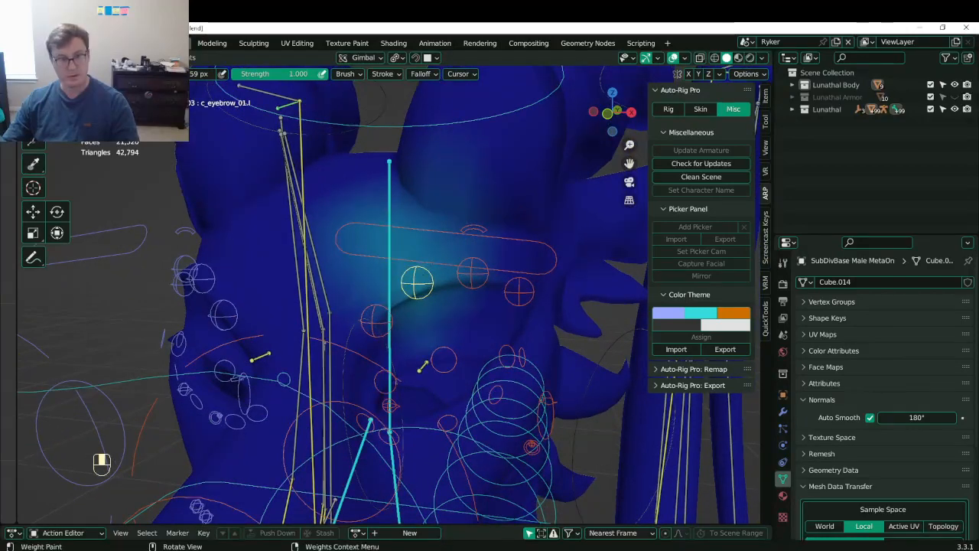
middle_drag(416, 283, 428, 275)
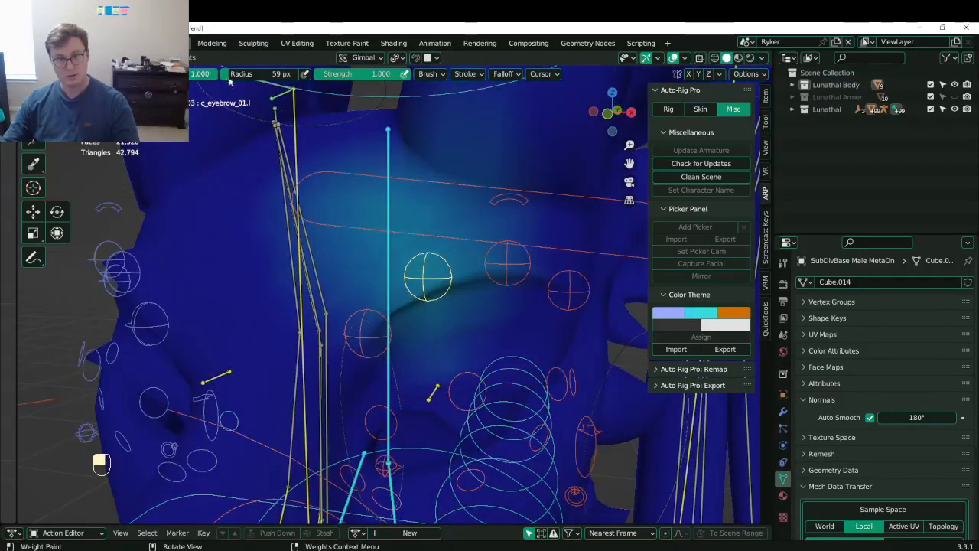
key(alt+z)
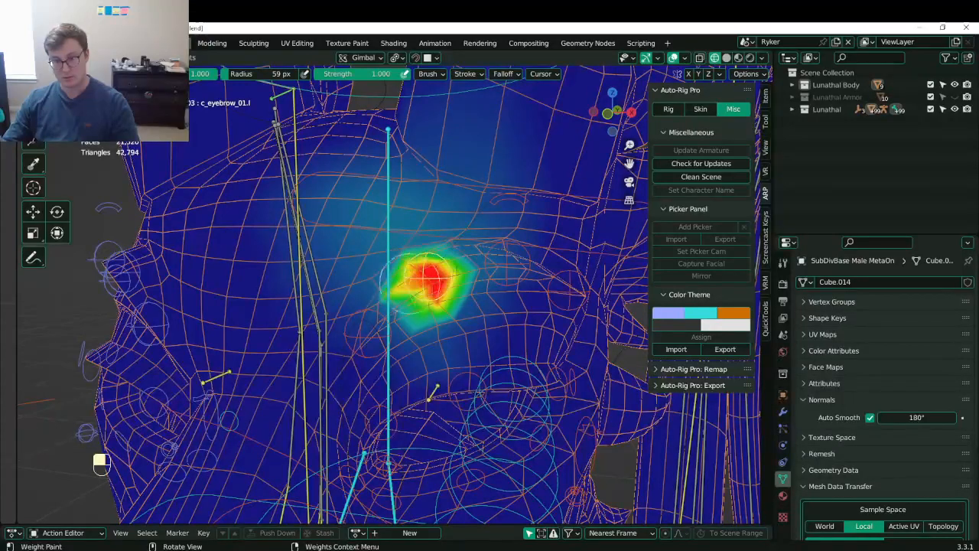
middle_drag(427, 277, 416, 285)
alt+drag(378, 177, 248, 201)
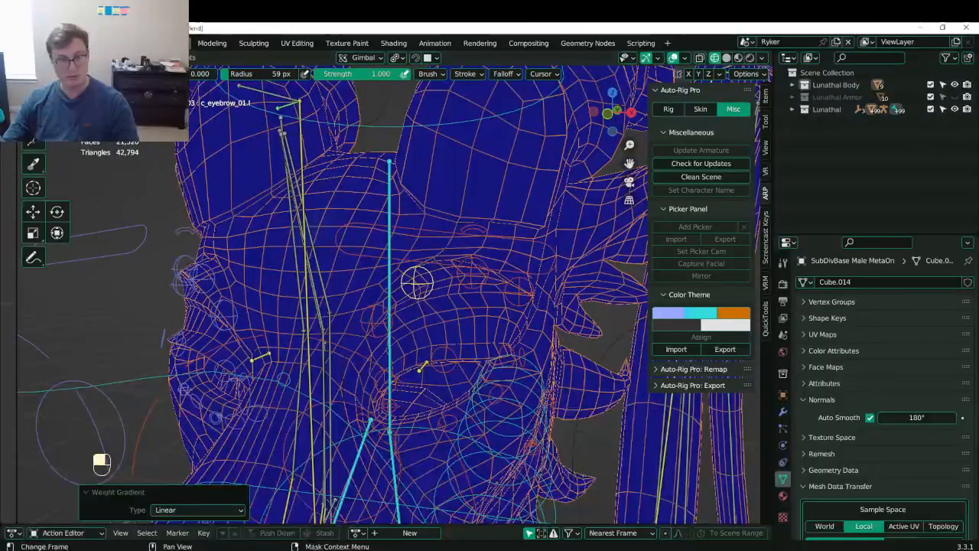
- Paint full weight for c_eyebrow_01.l around its control on the inner brow and blur it outward with a larger brush
scroll(417, 283, up, 2)
drag(422, 279, 434, 274)
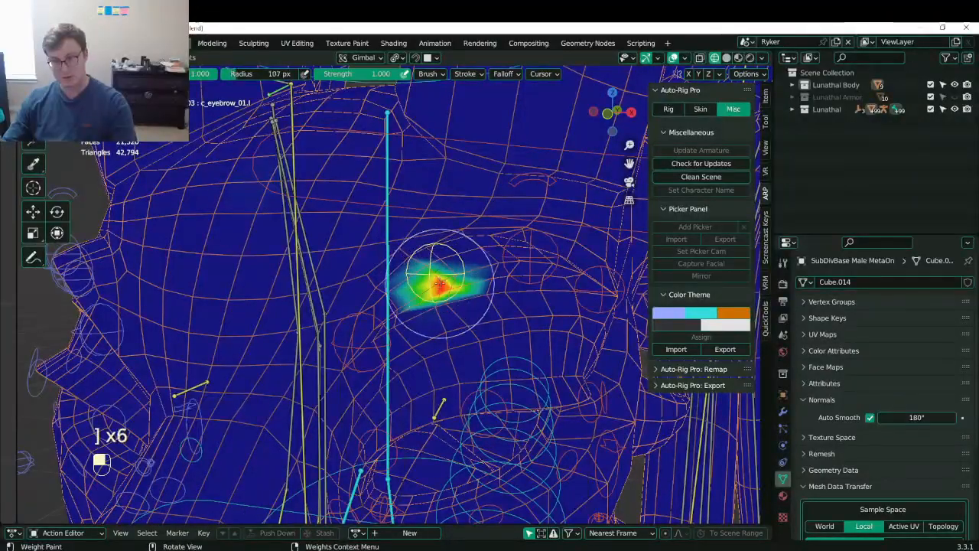
mouse_move(441, 286)
mouse_down()
mouse_move(415, 297)
mouse_move(425, 279)
mouse_move(436, 333)
mouse_move(393, 249)
mouse_up()
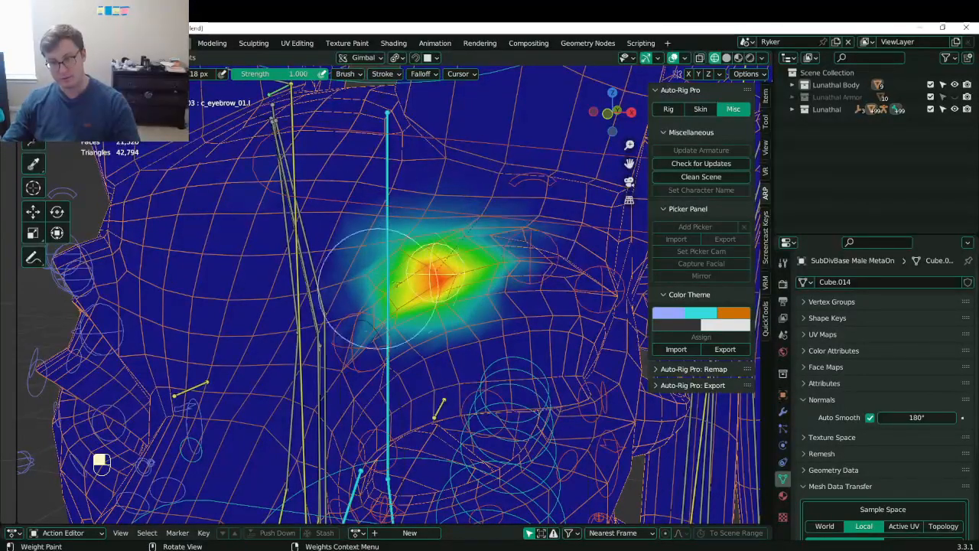
- Select c_eyebrow_02.l and remove its weights from the horn and forehead above the brow with zero-weight linear gradients
shift+middle_drag(437, 280, 367, 288)
ctrl+click(428, 293)
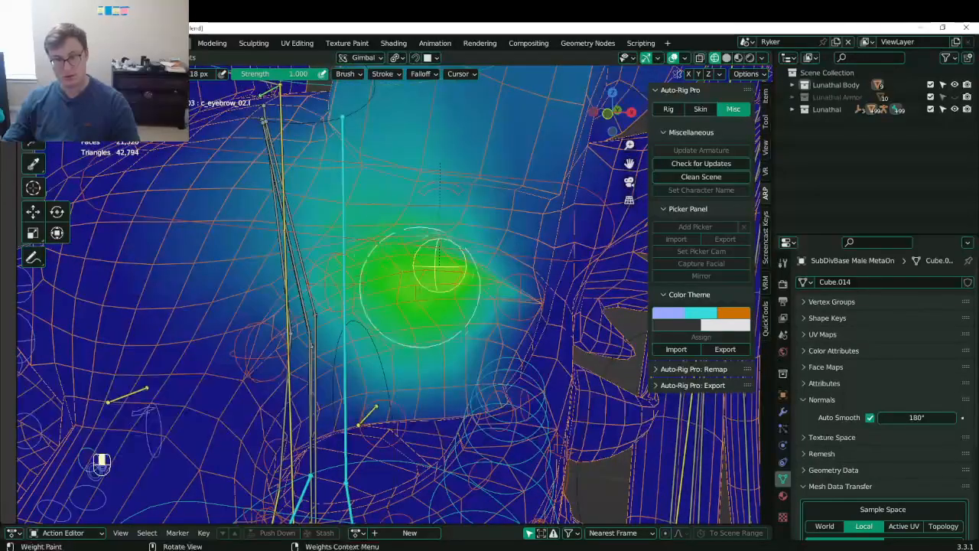
scroll(430, 272, down, 3)
middle_drag(421, 279, 423, 299)
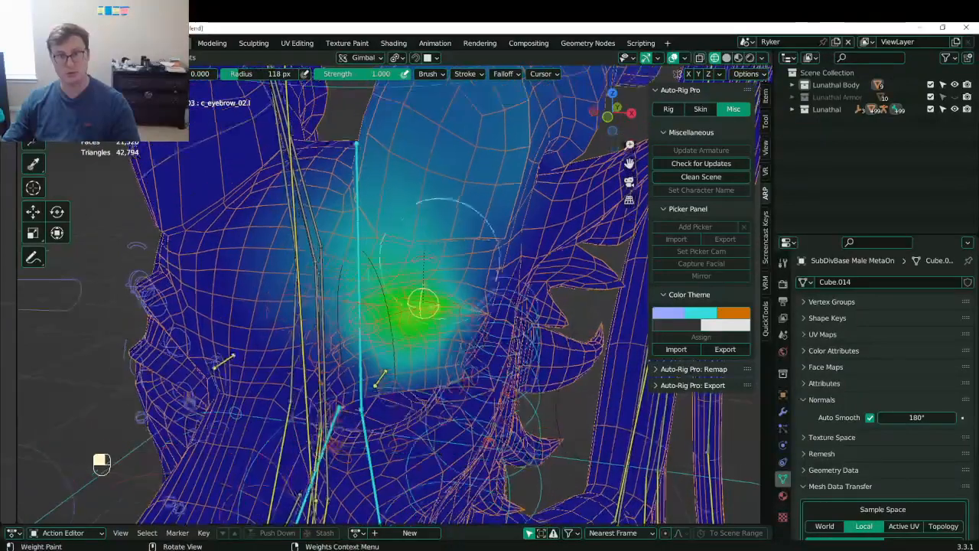
alt+drag(424, 238, 435, 300)
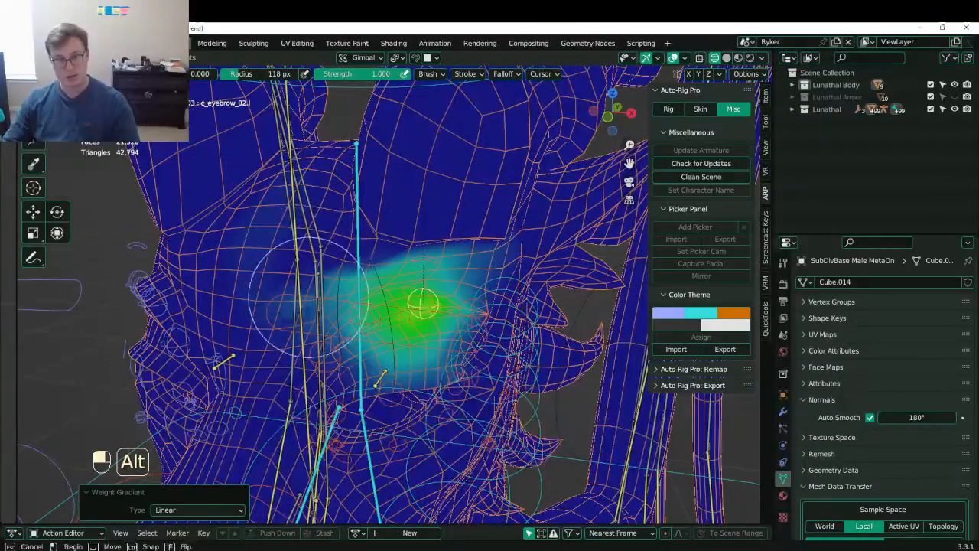
scroll(442, 272, up, 1)
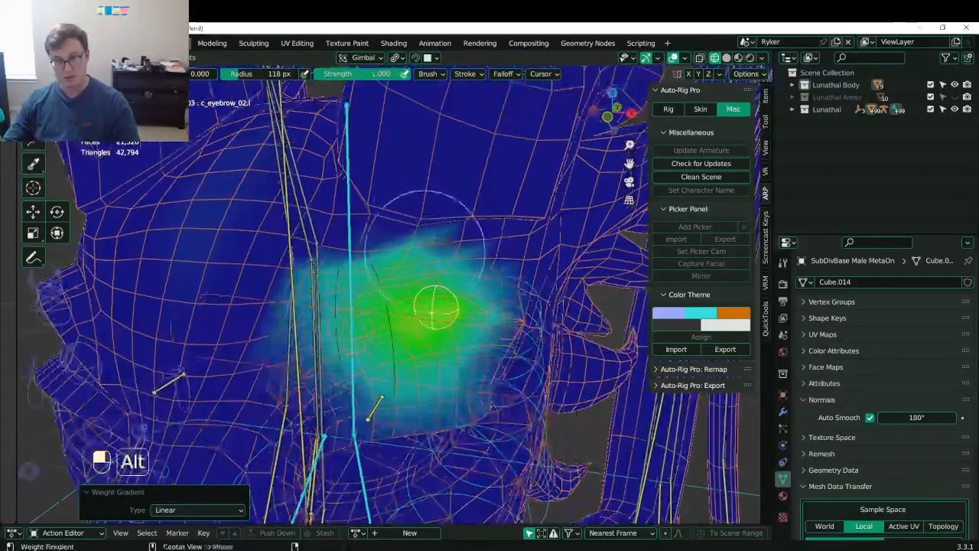
alt+drag(422, 244, 423, 260)
- Remove the c_eyebrow_02.l weights below the brow, over the upper eyelid, with a zero-weight gradient and brush strokes
middle_drag(361, 273, 363, 246)
alt+drag(428, 410, 428, 368)
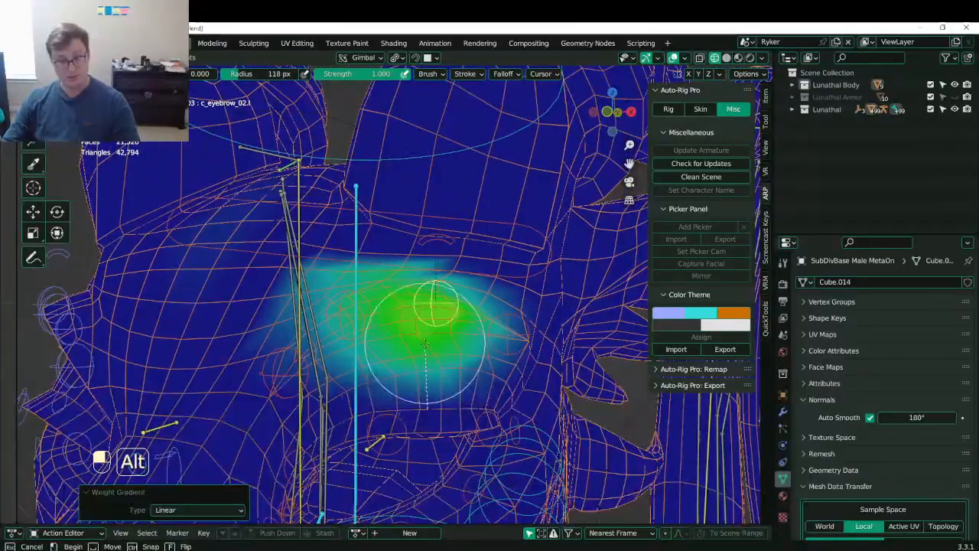
drag(443, 371, 451, 365)
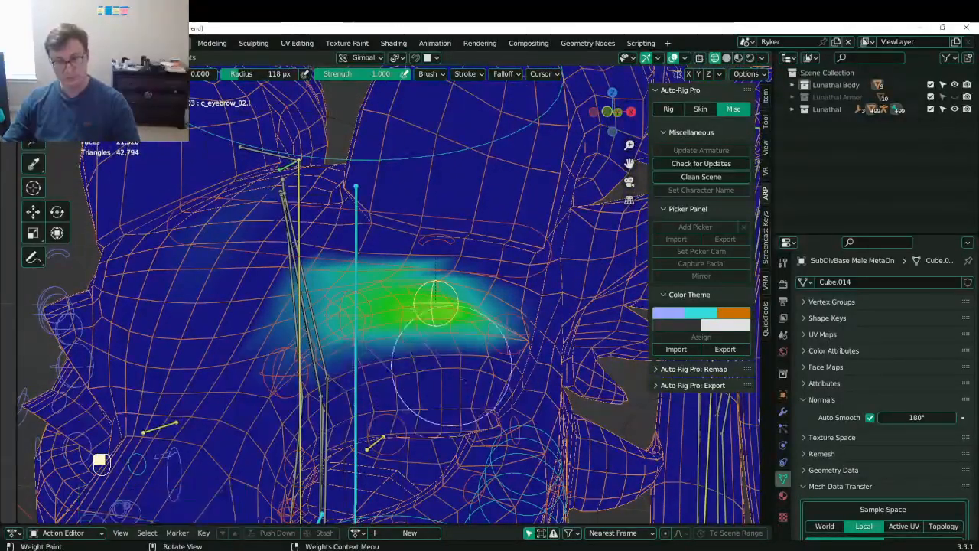
- Blur the c_eyebrow_02.l weights along the brow and test the deformation by moving the bone
click(57, 98)
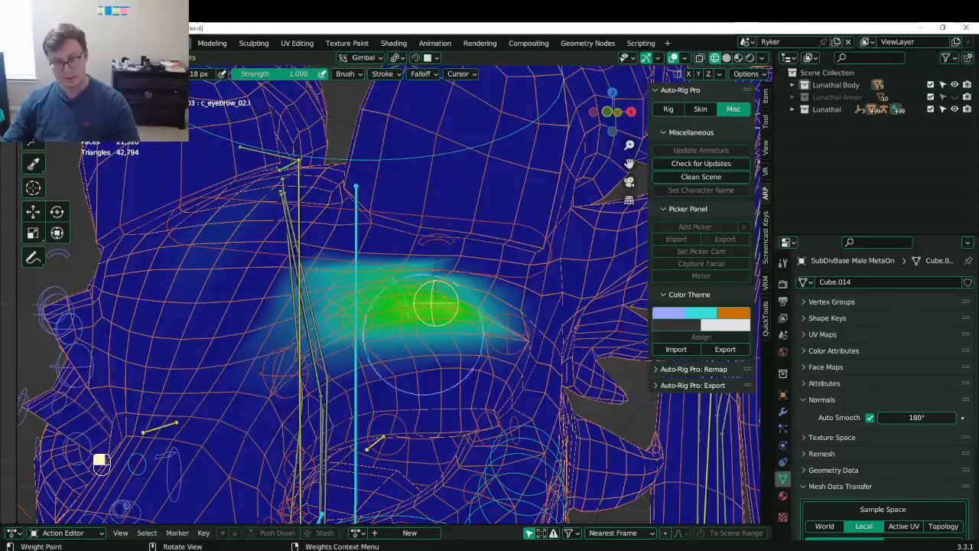
middle_drag(436, 302, 426, 301)
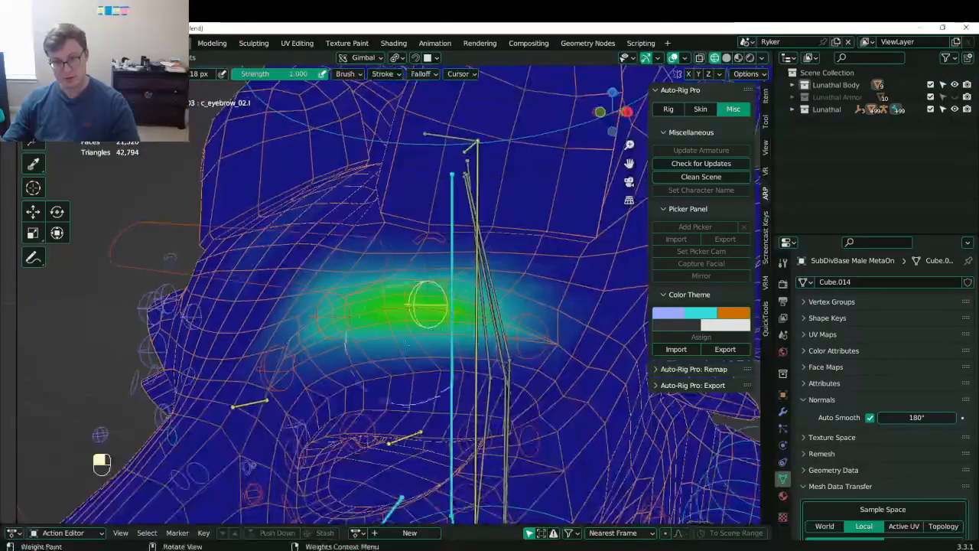
key(g)
click(428, 304)
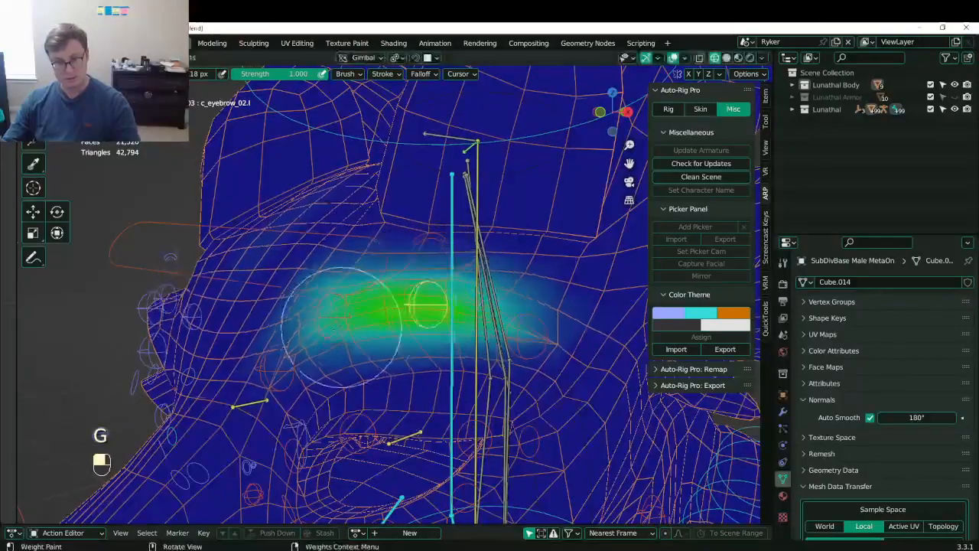
- Select c_eyebrow_02.r and remove its stray weights above the brow with a zero-weight linear gradient
middle_drag(427, 303, 436, 304)
scroll(435, 302, down, 4)
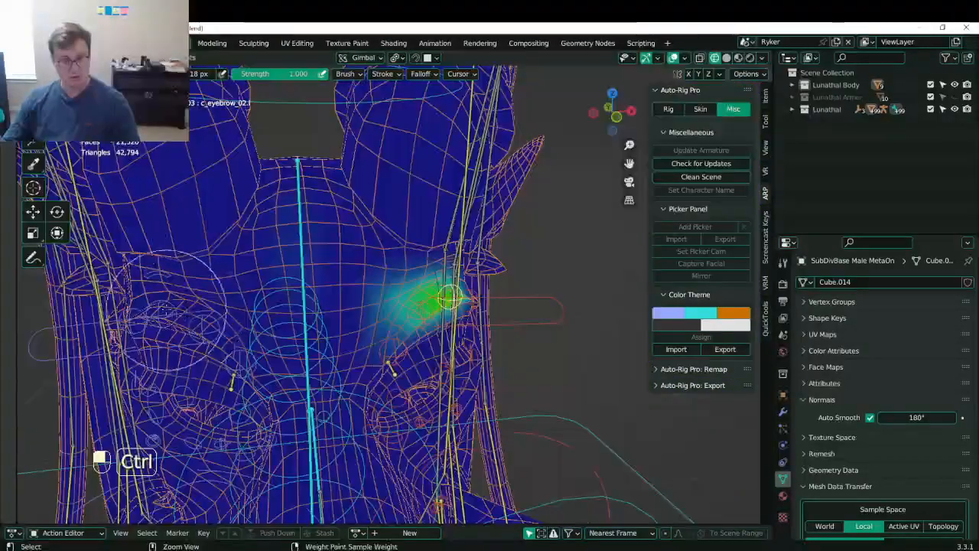
ctrl+click(176, 321)
ctrl+click(162, 312)
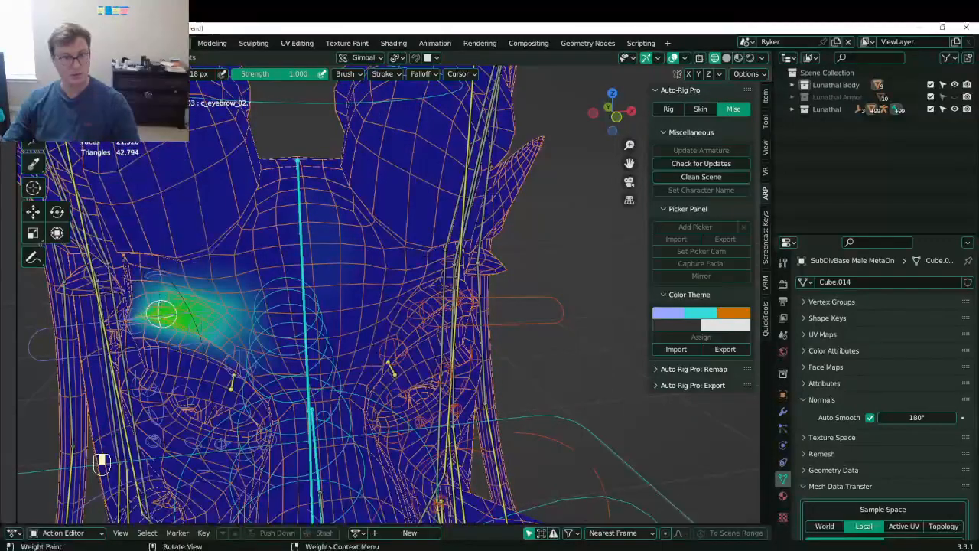
click(33, 95)
alt+drag(206, 228, 163, 293)
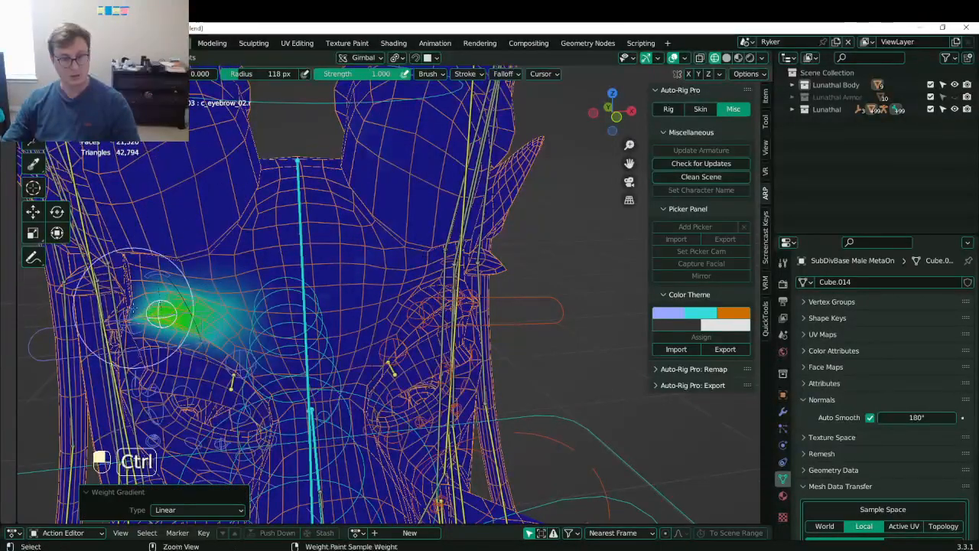
- Select the outer eyebrow bone on the right side and trim its weights with a zero-weight linear gradient
ctrl+click(133, 317)
alt+drag(206, 248, 195, 251)
middle_drag(374, 269, 185, 273)
- Select c_eyebrow_03.l, test its movement, and remove its weights from the horn and forehead above the brow with a zero-weight linear gradient
ctrl+click(543, 294)
middle_drag(543, 294, 455, 267)
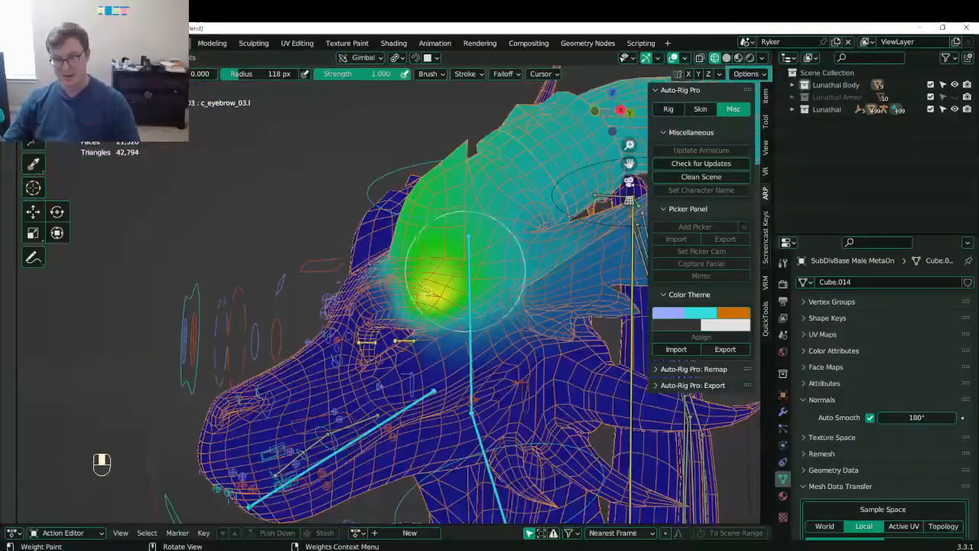
key(g)
right_click(455, 281)
mouse_move(455, 282)
alt+mouse_down()
mouse_move(469, 276)
mouse_move(456, 264)
mouse_move(471, 353)
alt+mouse_up()
scroll(454, 275, up, 2)
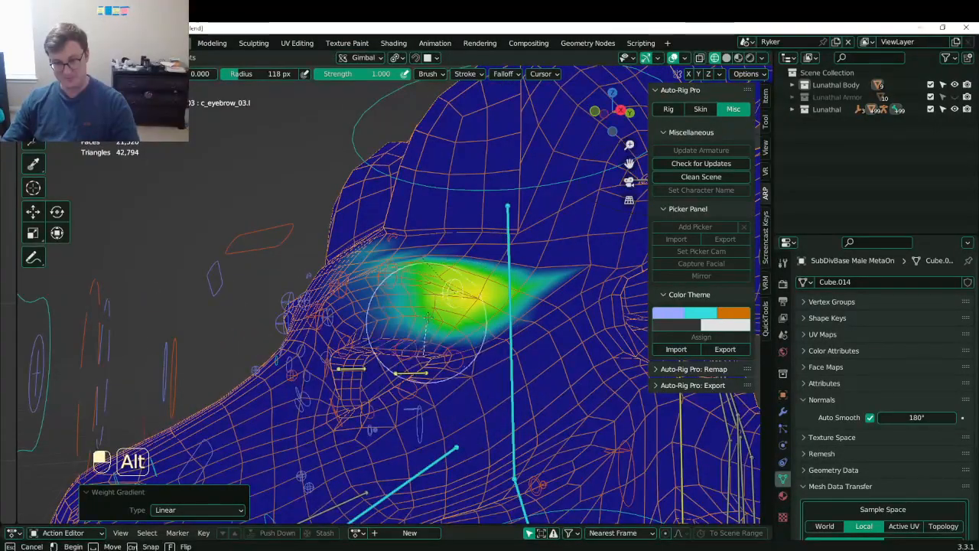
- Trim the c_eyebrow_03.l weights below the brow and at its outer end with further zero-weight linear gradients
alt+drag(461, 315, 461, 315)
middle_drag(462, 315, 514, 371)
alt+drag(336, 278, 416, 297)
middle_drag(459, 314, 390, 287)
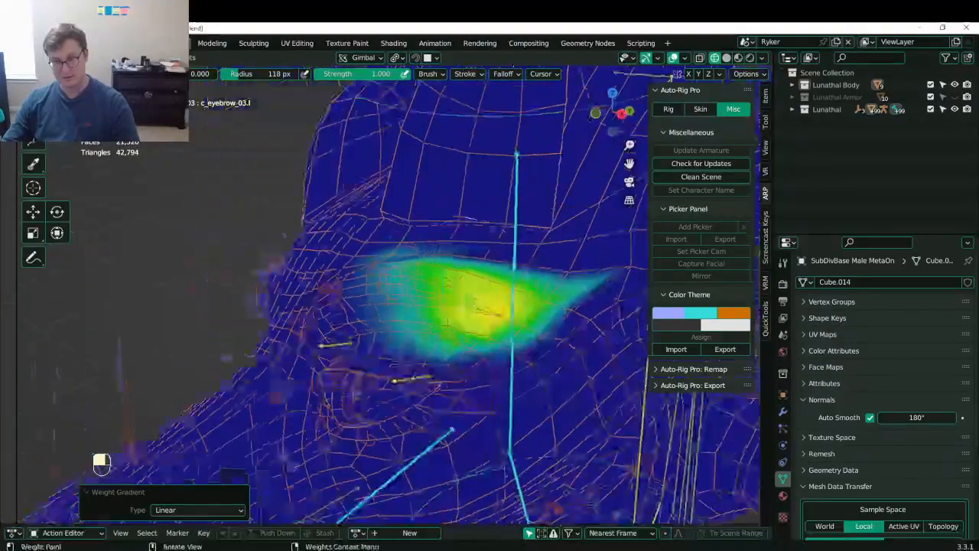
mouse_move(573, 286)
alt+mouse_down()
mouse_move(458, 290)
mouse_move(395, 331)
alt+mouse_up()
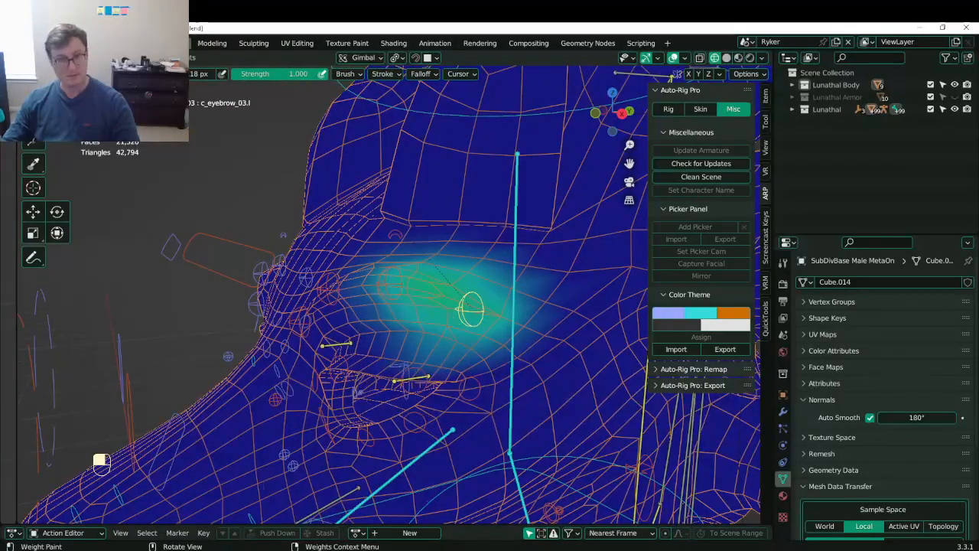
- Clean the lower edge of the c_eyebrow_03.l weights with zero-weight Draw and Blur strokes, and test the deformation by moving the bone
click(33, 95)
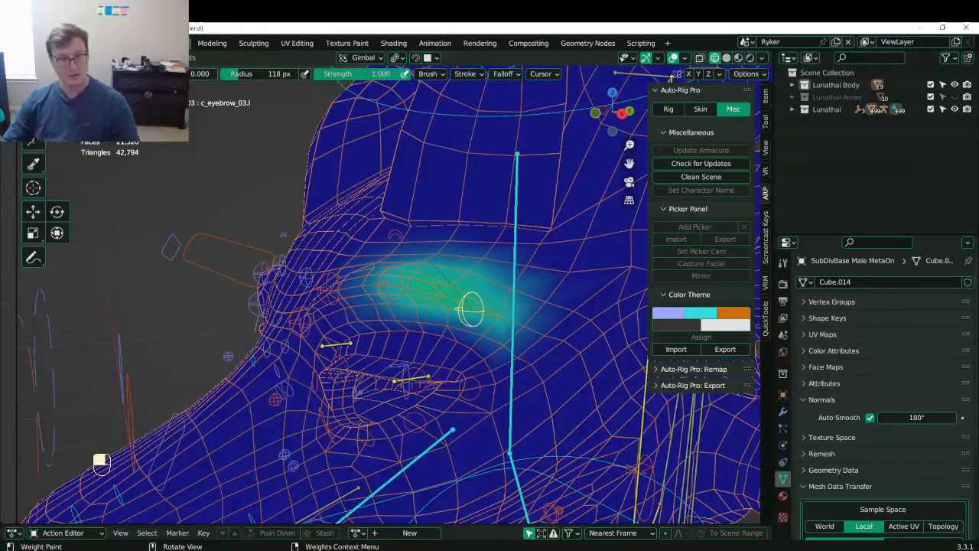
click(57, 96)
mouse_move(471, 308)
middle_down()
mouse_move(451, 298)
mouse_move(483, 306)
middle_up()
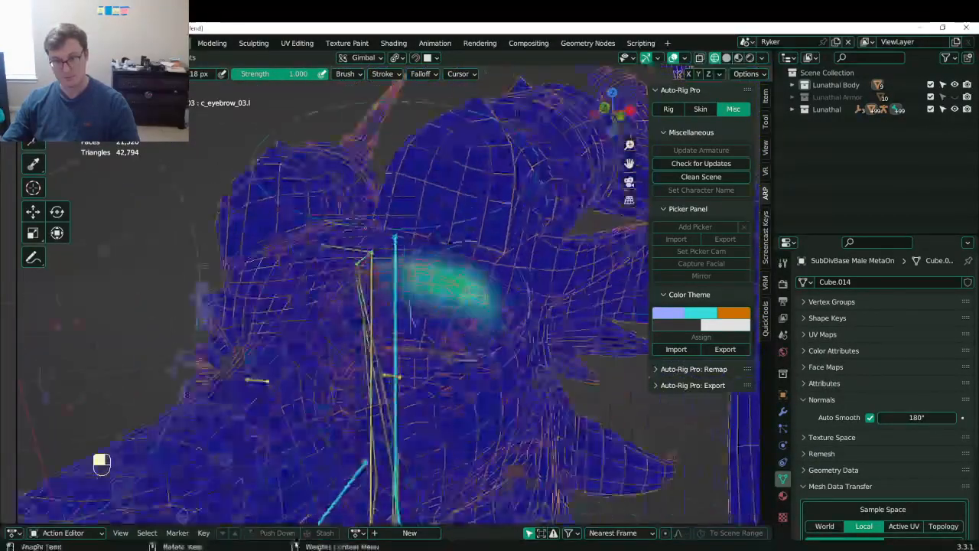
key(g)
right_click(509, 245)
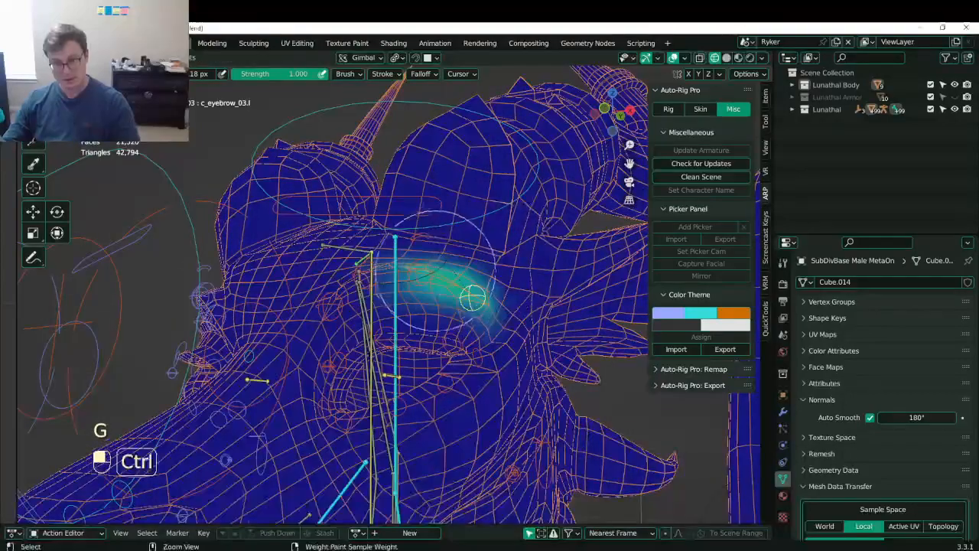
- Check the deformation of c_eyebrow_02.l and c_eyebrow_01.l by selecting and moving each bone
ctrl+click(433, 280)
middle_drag(433, 279, 457, 330)
key(g)
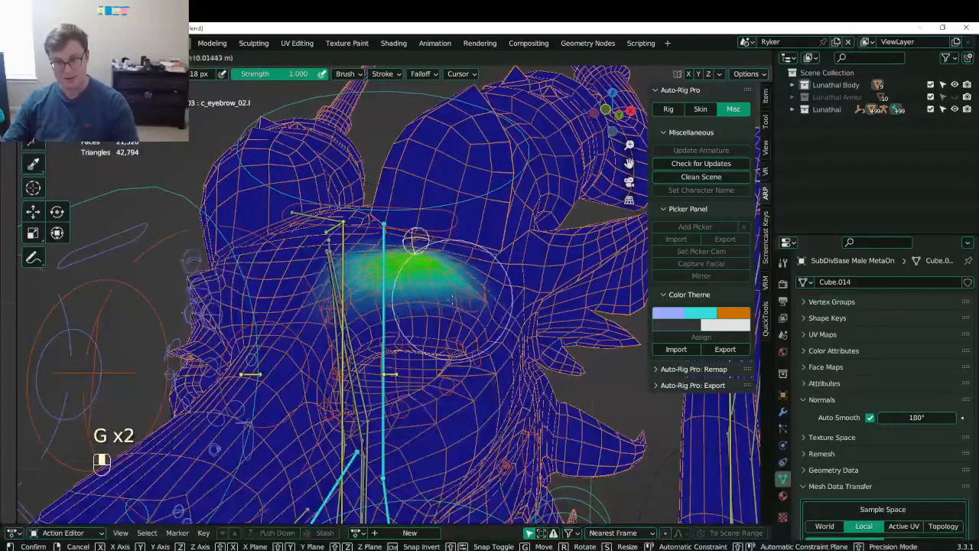
right_click(455, 294)
ctrl+click(369, 282)
key(g)
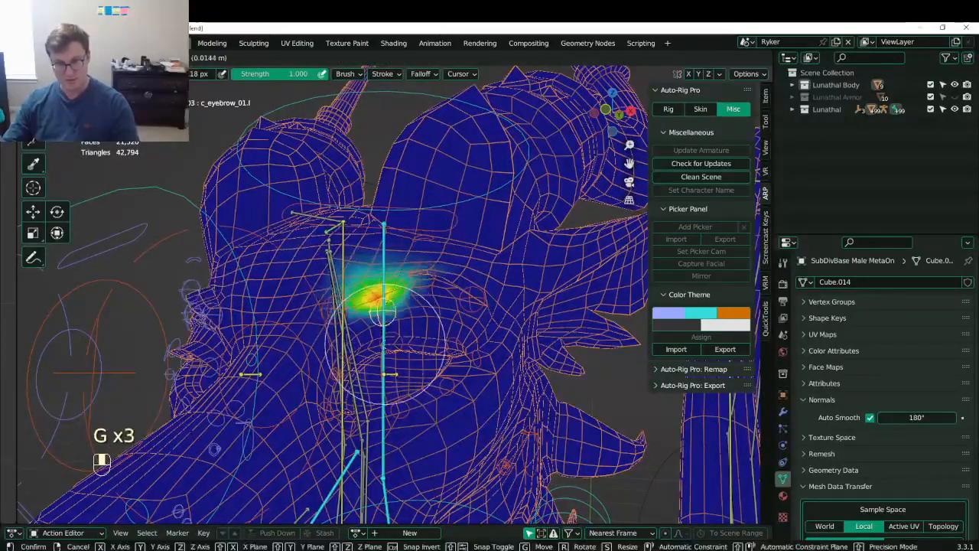
right_click(379, 297)
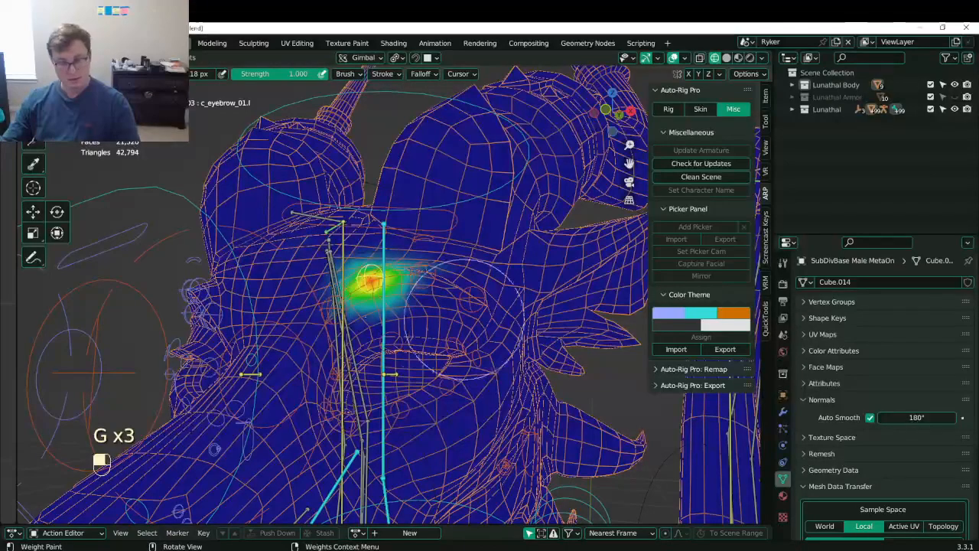
- Select c_eyebrow_01_end.l and move it to check how it deforms the inner brow
scroll(431, 322, up, 2)
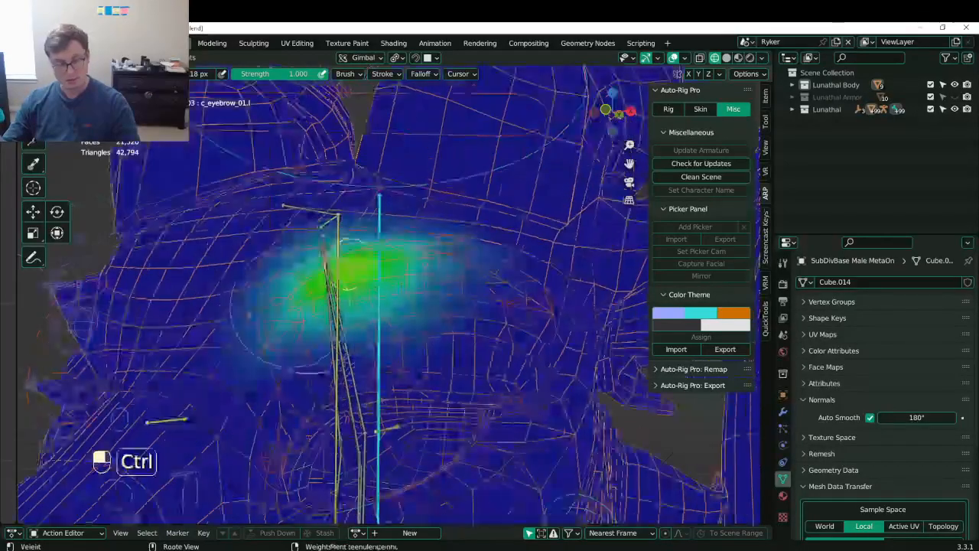
scroll(305, 317, down, 1)
ctrl+click(303, 318)
key(g)
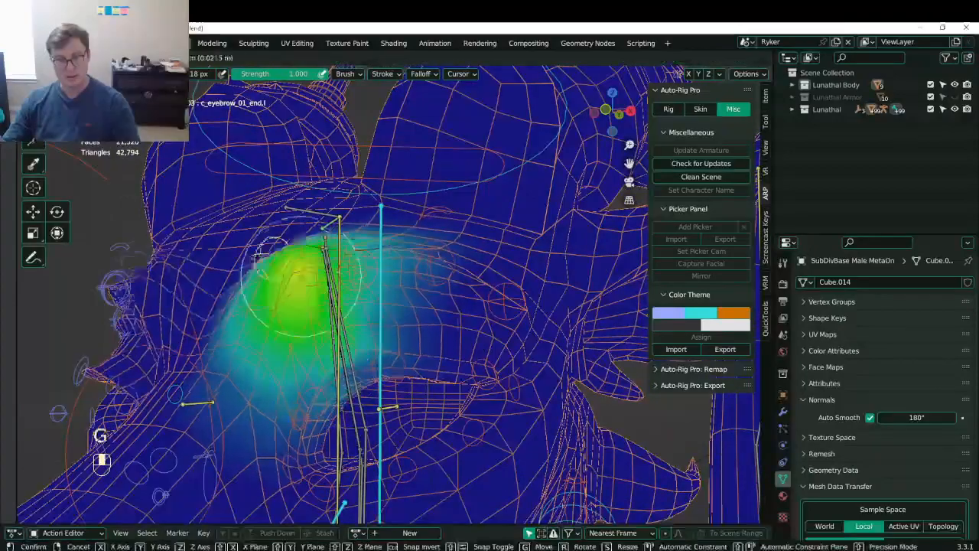
right_click(309, 321)
- Remove the c_eyebrow_01_end.l weights between the brow and upper eyelid with a zero-weight linear gradient and blur the remaining area
middle_drag(306, 319, 383, 304)
scroll(384, 304, down, 2)
scroll(383, 304, up, 2)
alt+drag(383, 304, 398, 260)
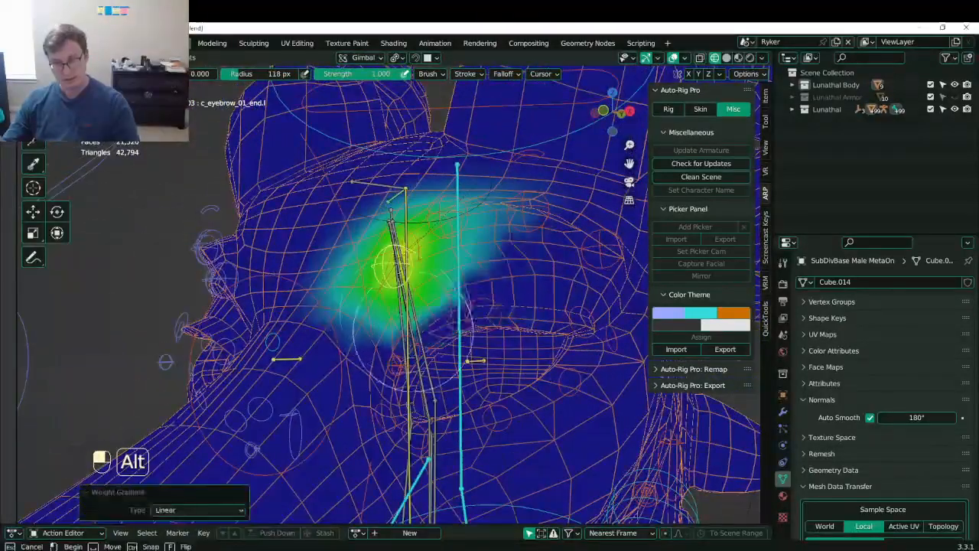
key(ctrl+z)
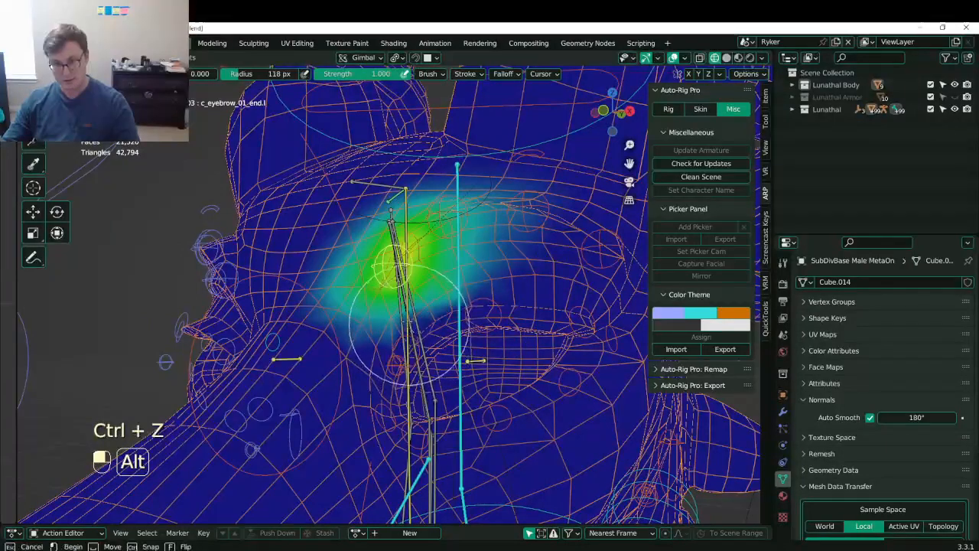
mouse_move(489, 329)
mouse_down()
mouse_move(406, 352)
mouse_move(321, 321)
mouse_move(460, 247)
mouse_up()
click(58, 96)
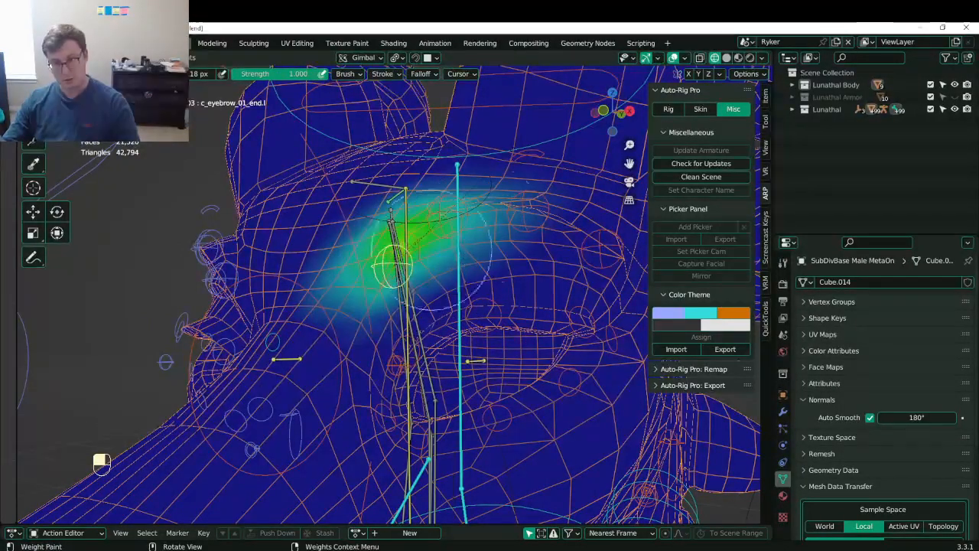
- Check the reworked c_eyebrow_01_end.l weights from the front by moving the bone
middle_drag(345, 334, 425, 258)
key(g)
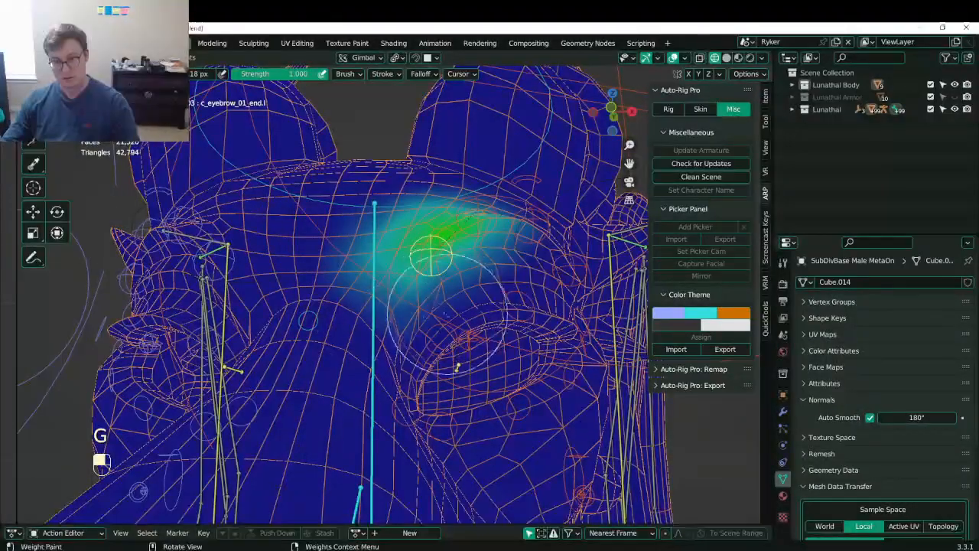
key(g)
click(313, 264)
- Return the head mesh to Object Mode with solid viewport shading and save the file
mouse_move(314, 264)
middle_down()
mouse_move(314, 284)
mouse_move(153, 306)
mouse_move(191, 344)
mouse_move(230, 329)
middle_up()
scroll(382, 306, down, 6)
key(ctrl+Tab)
click(323, 307)
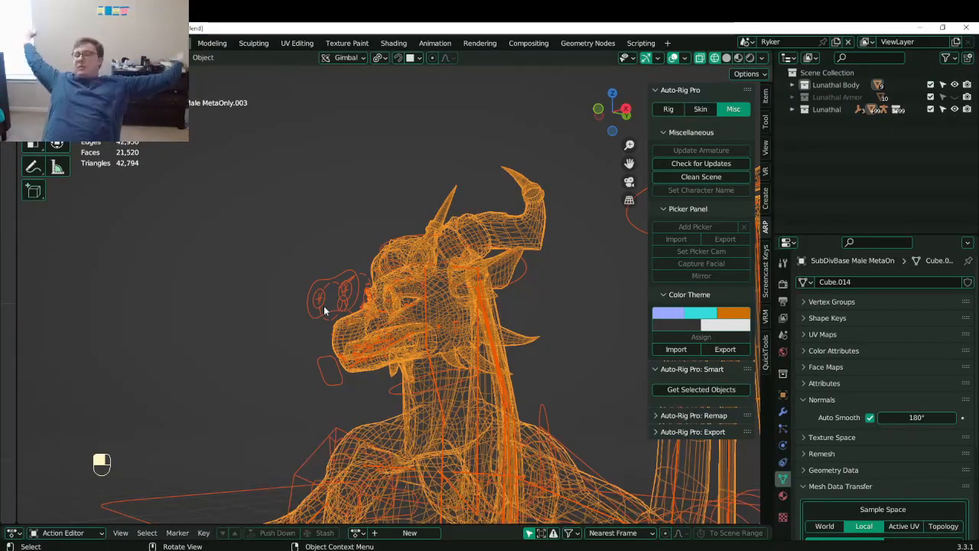
key(z)
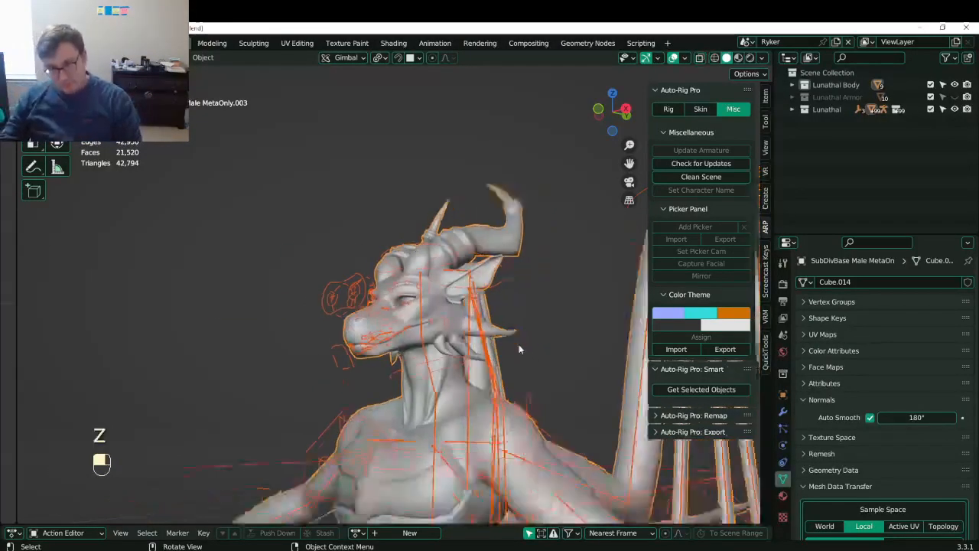
key(ctrl+s)
- Select the character rig in front view and enter Pose Mode, framing the face
middle_drag(403, 344, 440, 361)
key(KP_1)
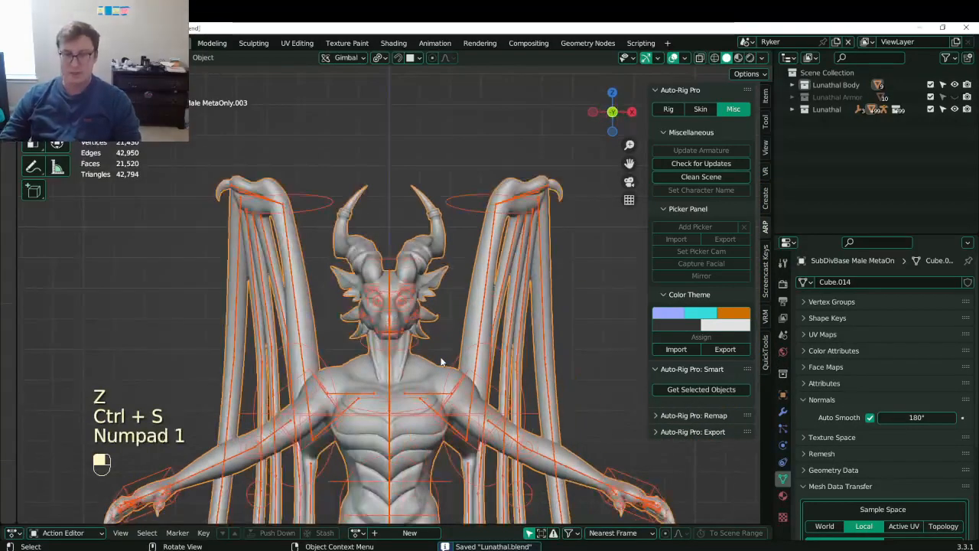
scroll(433, 362, up, 7)
click(379, 295)
click(380, 292)
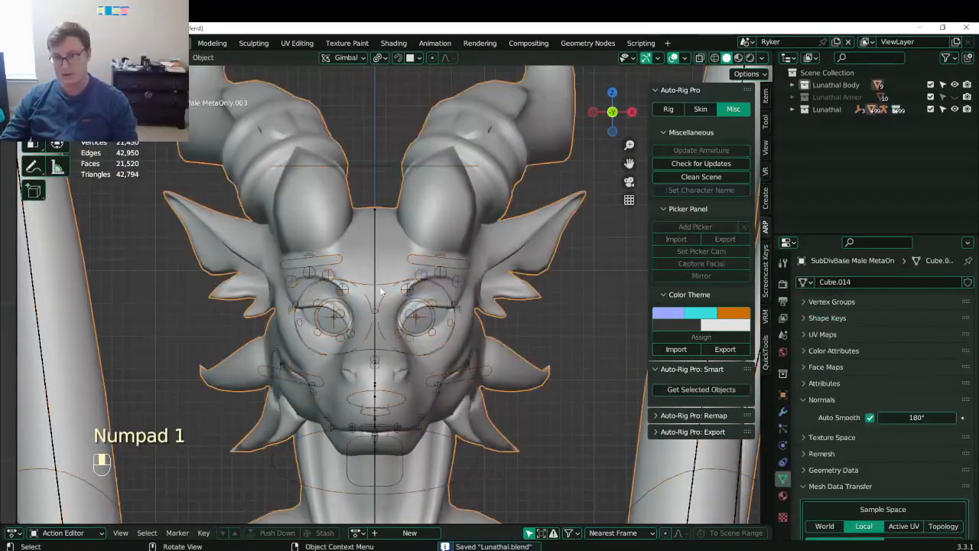
click(380, 291)
key(ctrl+Tab)
scroll(390, 294, up, 4)
shift+middle_drag(408, 403, 396, 339)
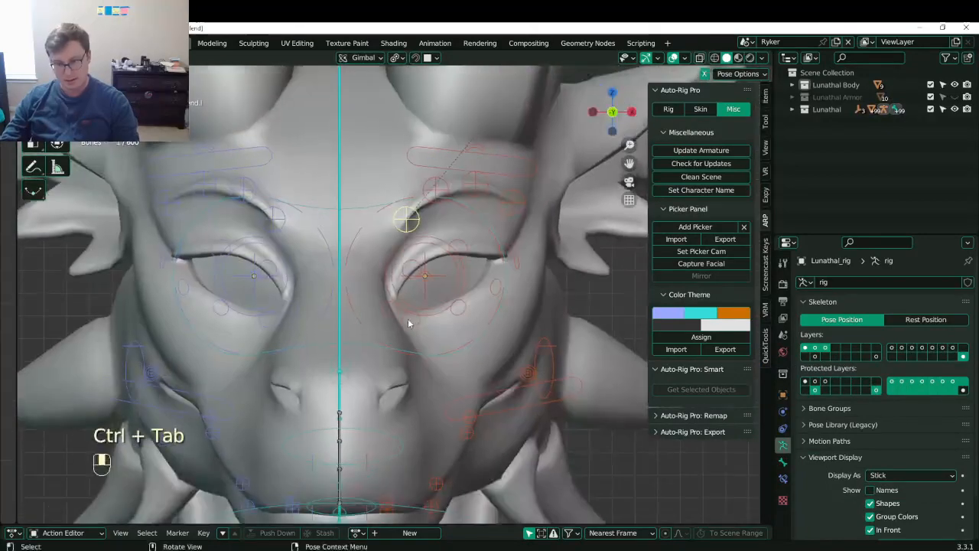
scroll(410, 382, up, 1)
scroll(440, 342, down, 3)
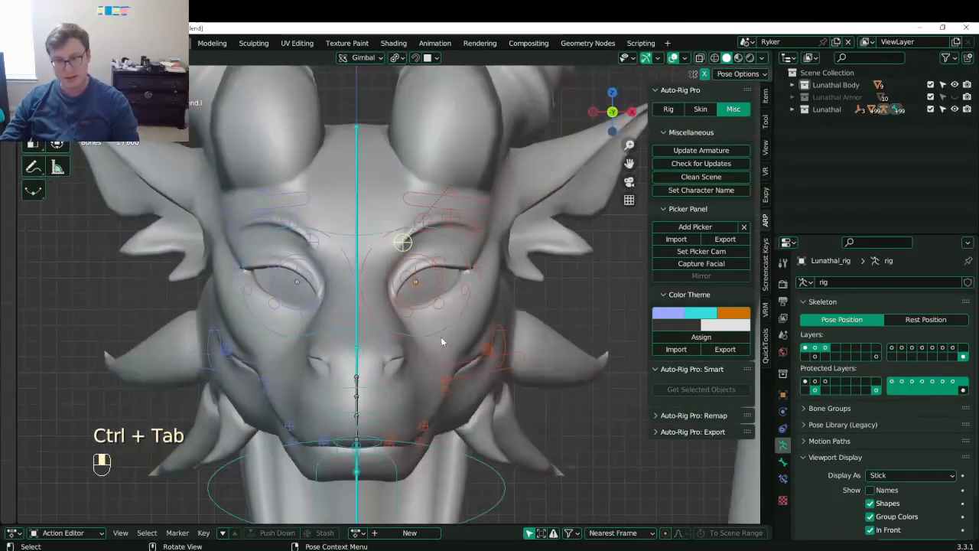
- Select the shared eye target control and move it from front and side views to test the eyes and eyelids
click(392, 334)
key(g)
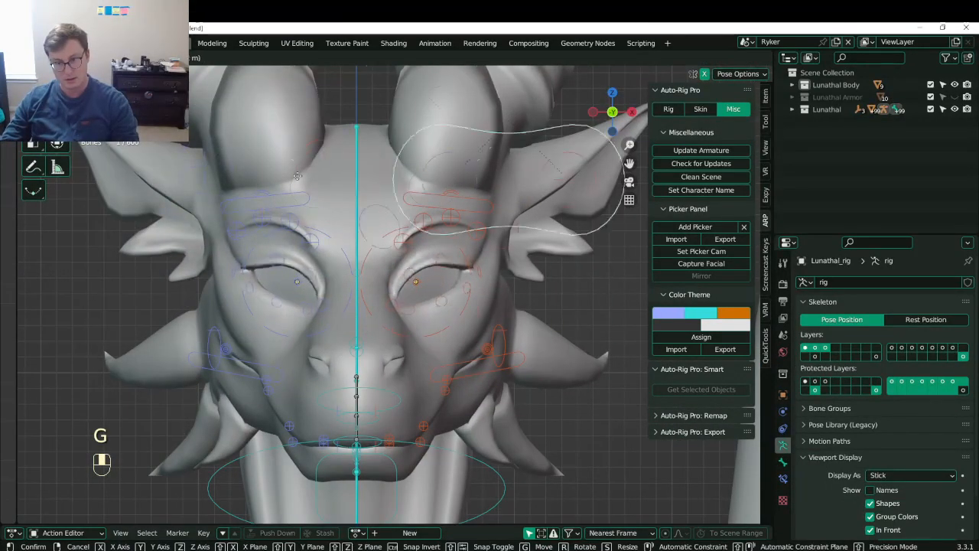
click(296, 176)
middle_drag(297, 176, 383, 331)
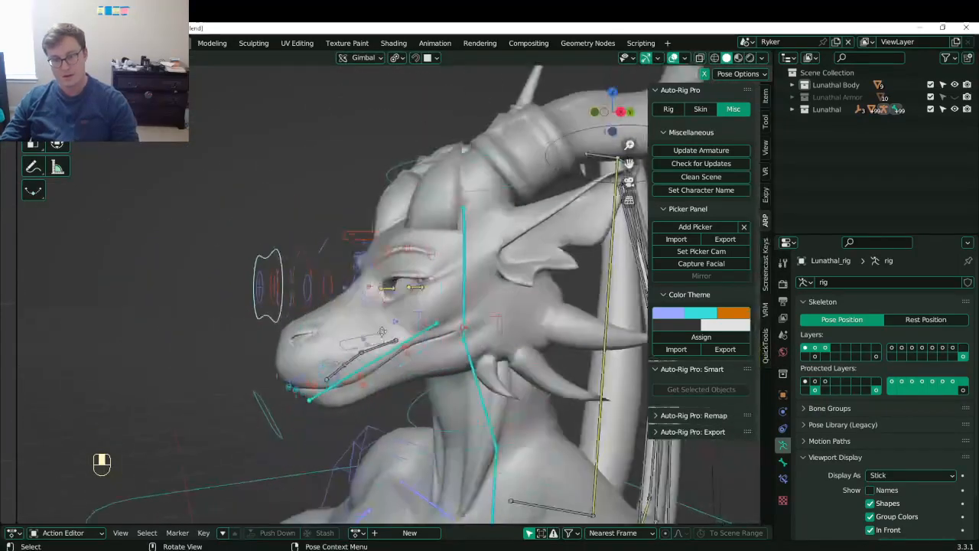
key(g)
key(g)
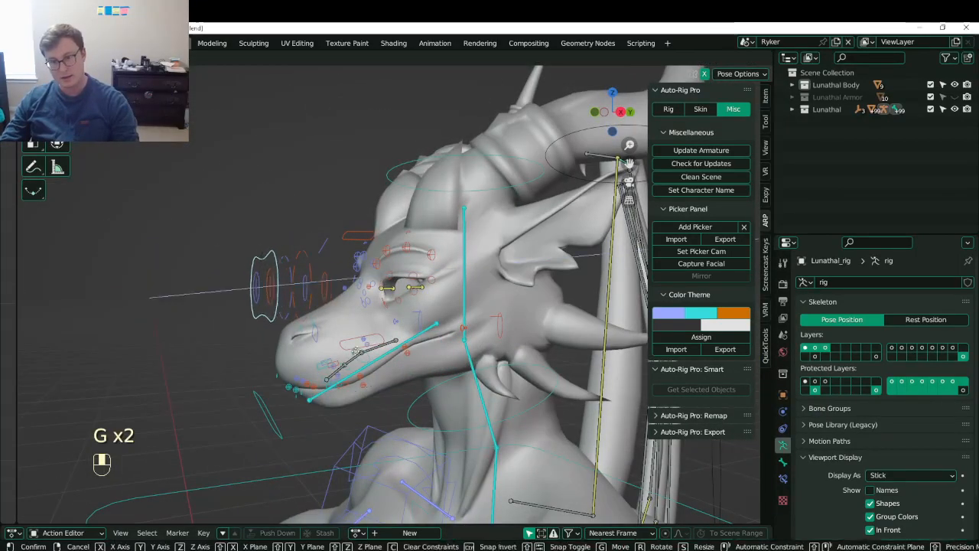
click(289, 313)
- Set the transform orientation to Global and test moving the eye target control vertically
click(364, 57)
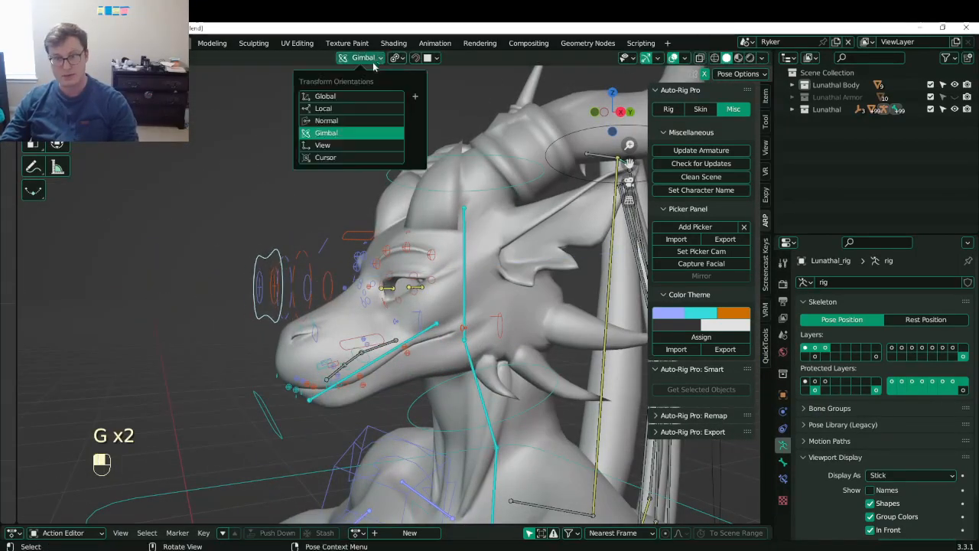
click(337, 95)
key(g)
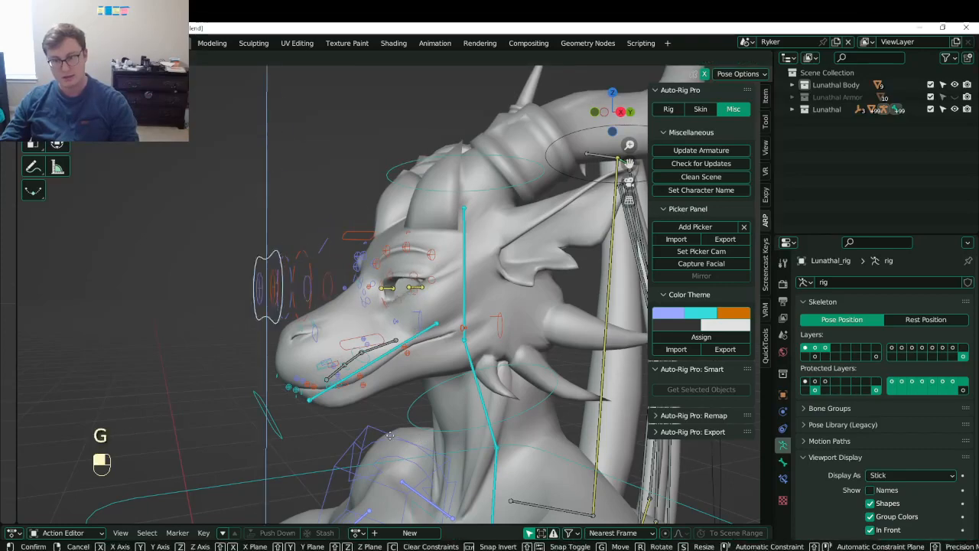
click(388, 309)
- Move the eye target control around in front view to check how the eyelids follow
key(KP_1)
scroll(388, 308, up, 7)
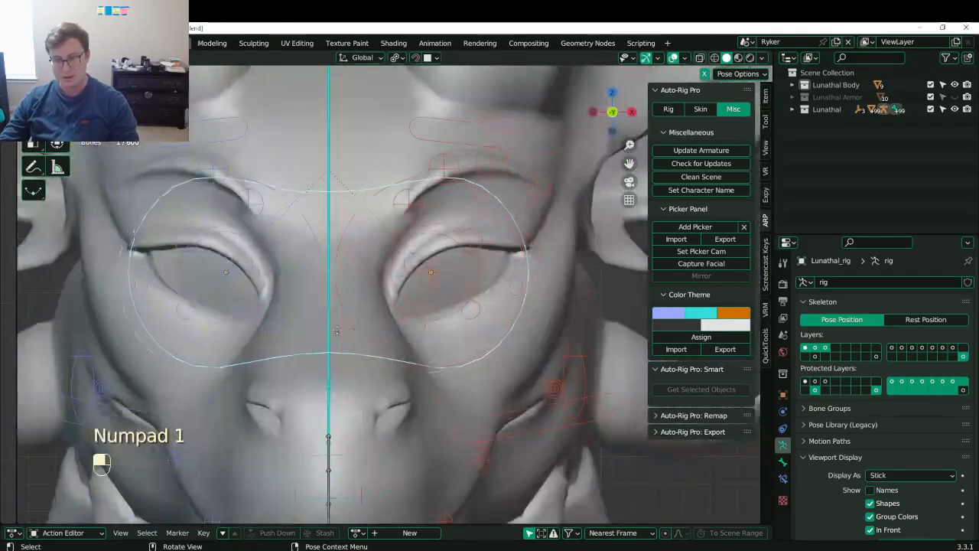
key(g)
scroll(210, 354, down, 2)
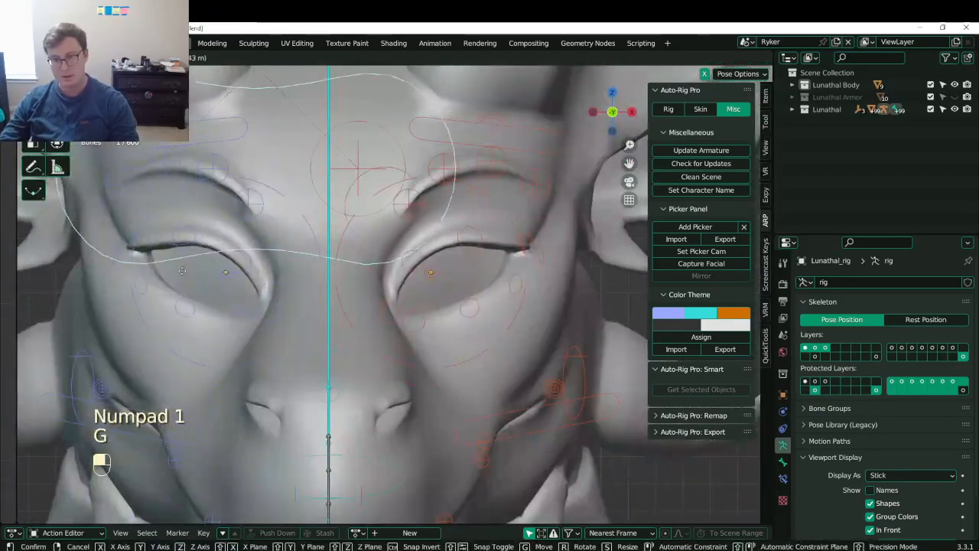
click(366, 283)
- Move the left upper eyelid control to check the eyelid deformation close up
scroll(366, 284, down, 2)
middle_drag(367, 283, 294, 285)
scroll(390, 294, up, 4)
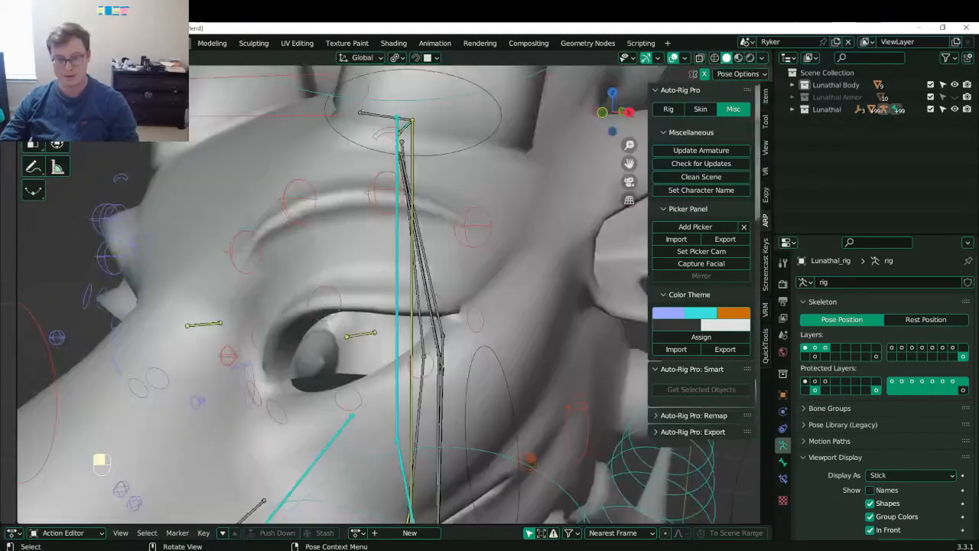
shift+middle_drag(331, 320, 367, 306)
key(g)
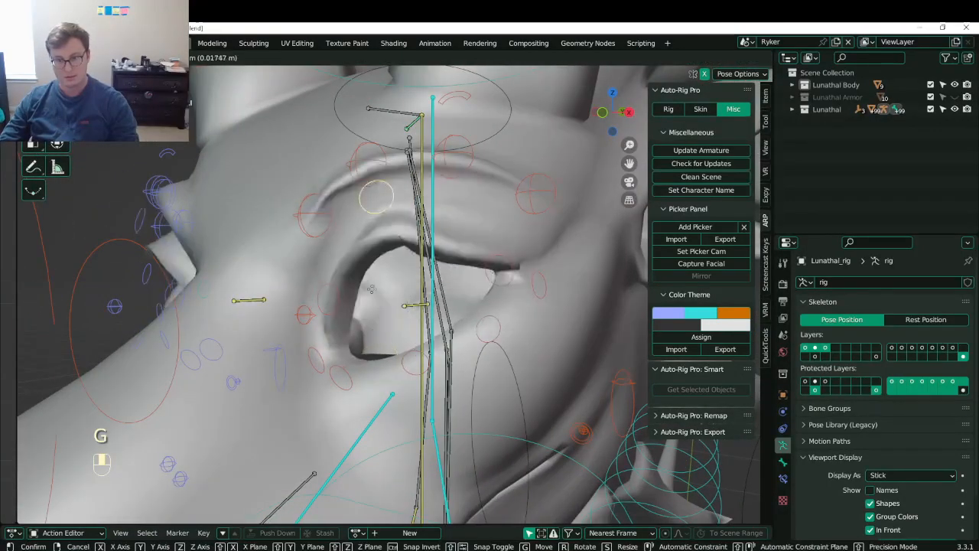
click(389, 254)
- Select the long control above the left eyebrow, move it -0.033864 m along global Z and rotate it to test the deformation
scroll(386, 218, down, 3)
click(359, 197)
key(g)
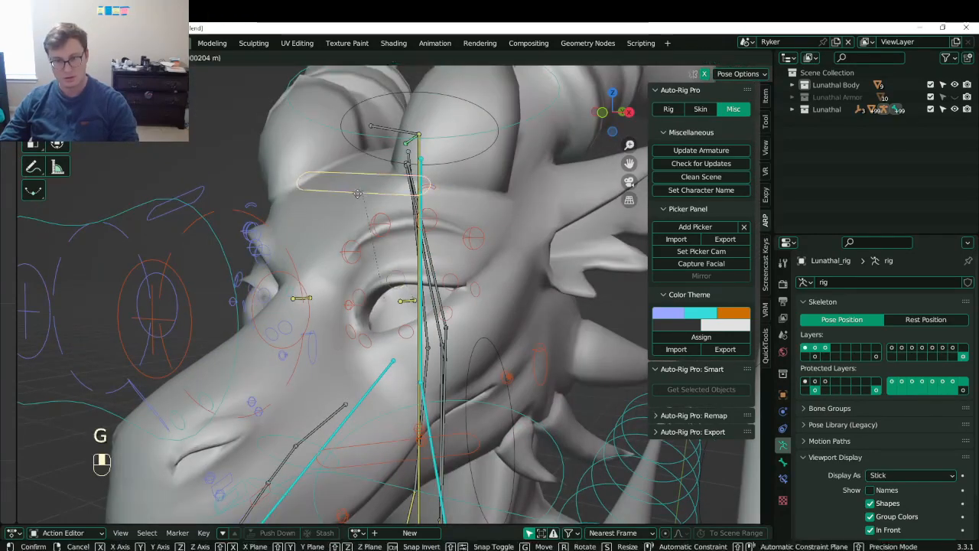
click(400, 284)
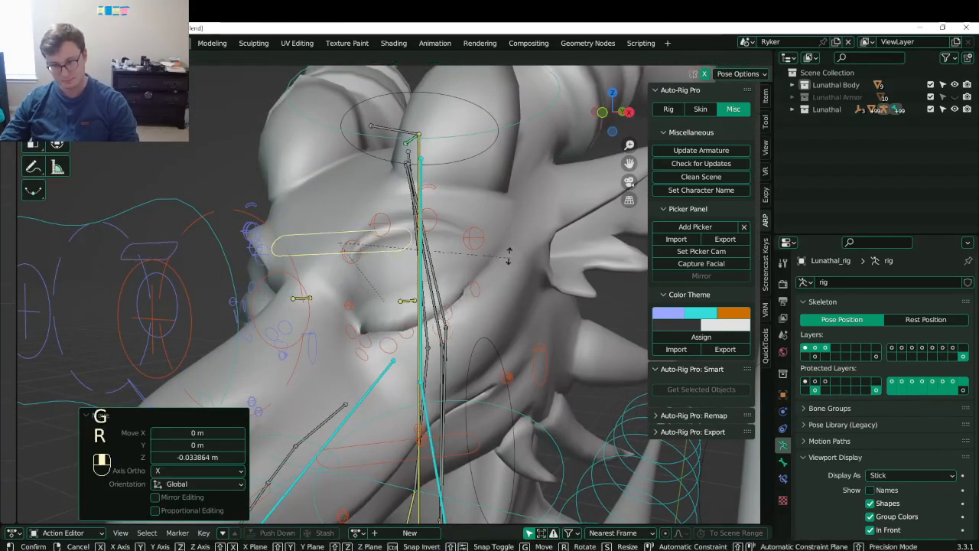
key(r)
click(405, 283)
- Move and rotate the long left eyebrow control far down the face to test how the brow deforms
middle_drag(405, 283, 364, 348)
key(r)
key(g)
click(525, 279)
key(g)
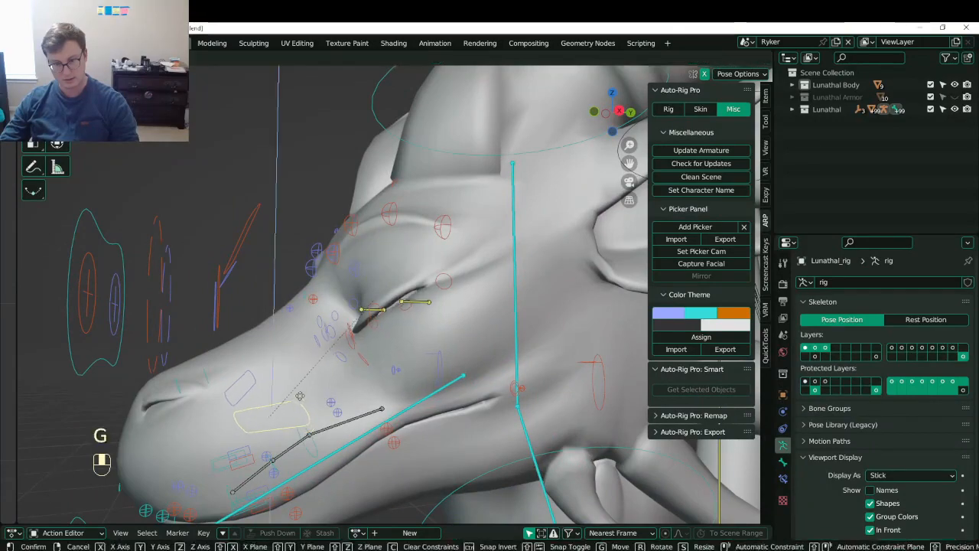
click(305, 413)
key(r)
click(390, 351)
key(g)
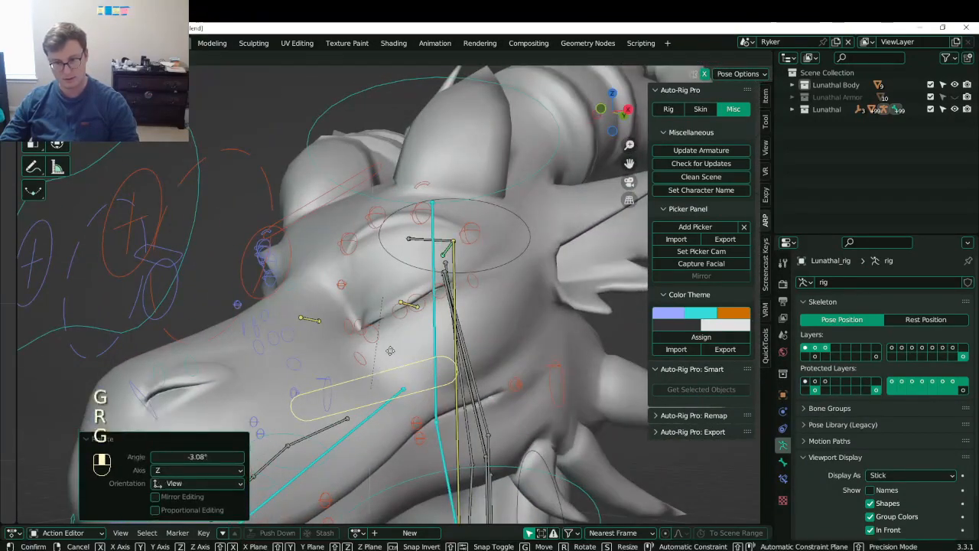
middle_click(390, 351)
click(391, 351)
- Clear the rotation and location of all pose bones, return to Object Mode and save the file
scroll(391, 351, down, 3)
middle_drag(390, 352, 455, 303)
middle_drag(376, 348, 321, 356)
key(a)
key(alt+r)
key(alt+g)
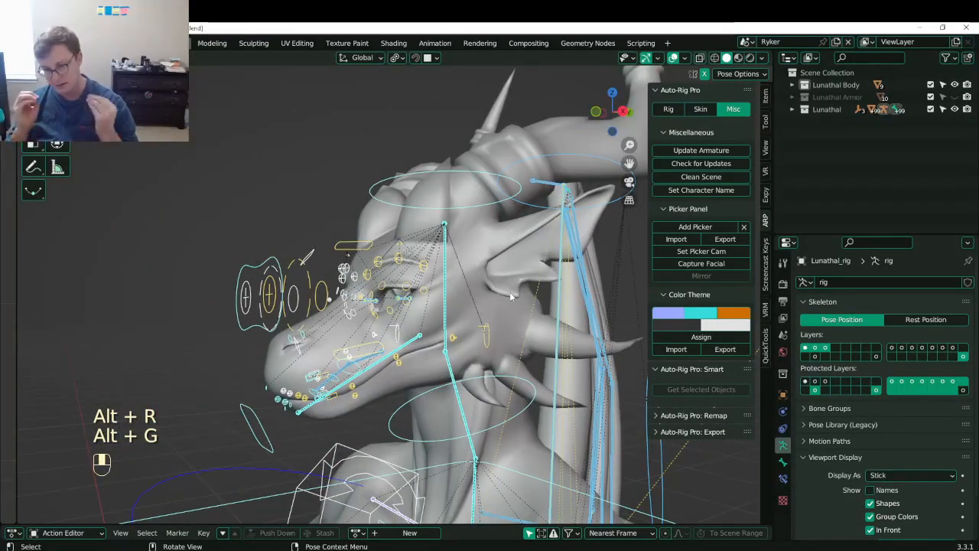
key(ctrl+Tab)
middle_drag(503, 290, 413, 230)
key(ctrl+s)
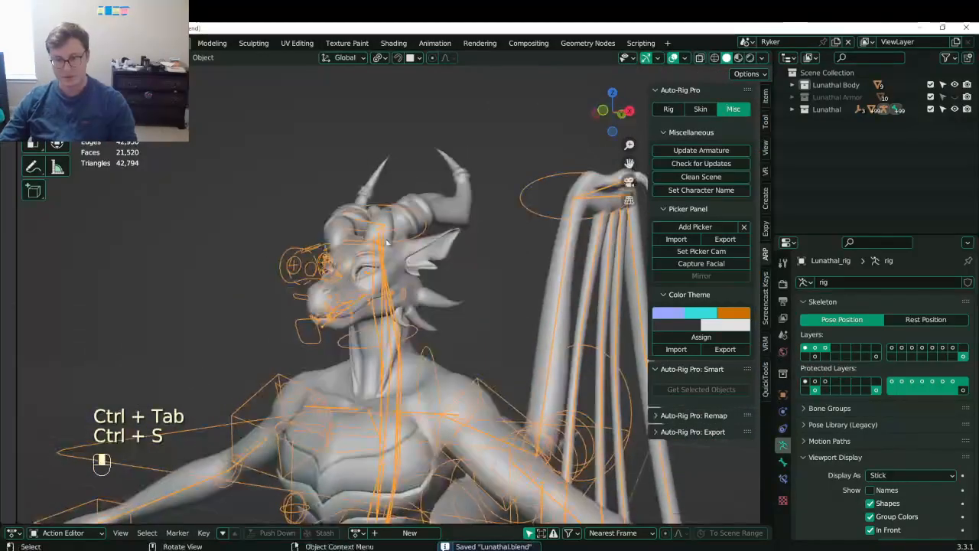
- Try rotating the head control in Pose Mode to check the deformation, cancel it and return to Object Mode
scroll(424, 211, up, 2)
key(ctrl+Tab)
click(418, 197)
key(r)
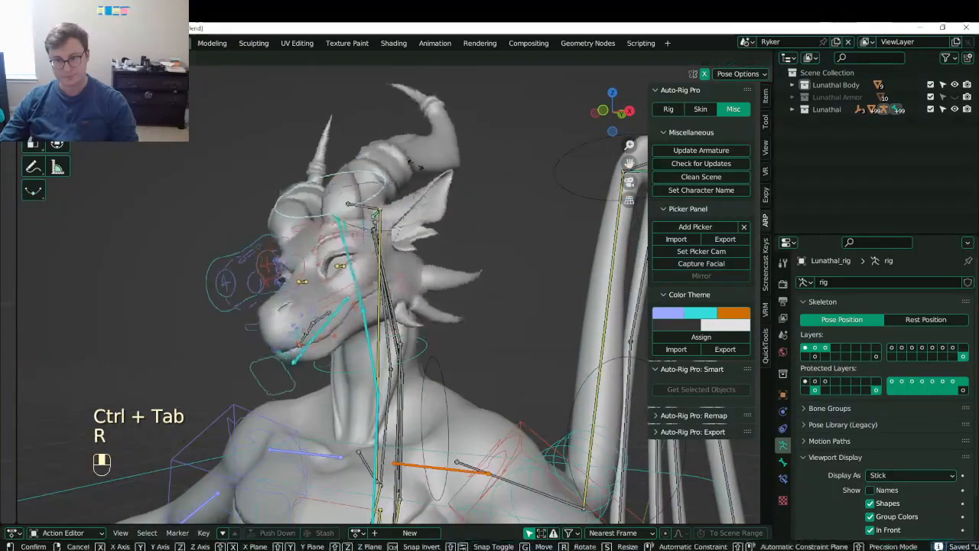
right_click(459, 220)
shift+middle_drag(341, 321, 356, 222)
key(ctrl+Tab)
- Deselect the rig and save the file with the whole character in view
ctrl+middle_drag(355, 222, 385, 240)
key(ctrl+s)
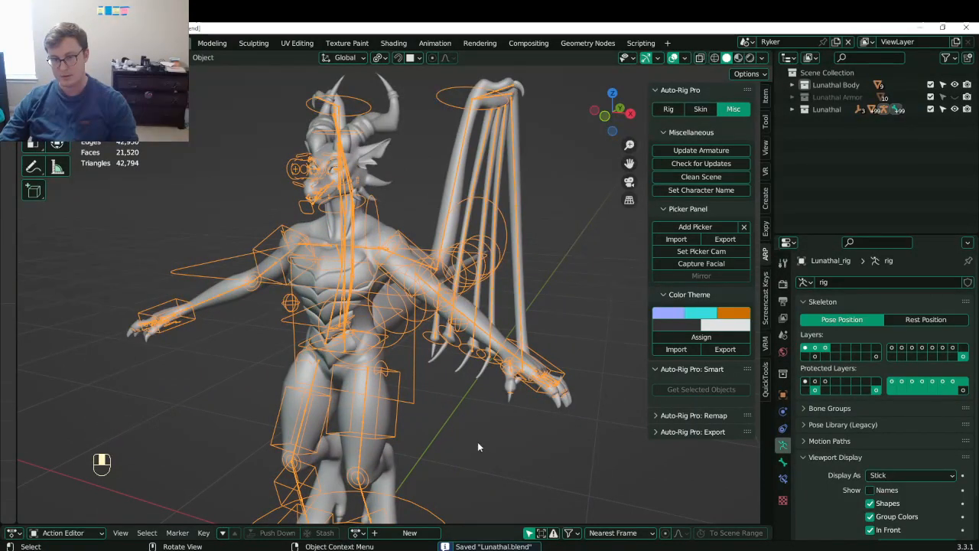
click(475, 422)
key(ctrl+s)
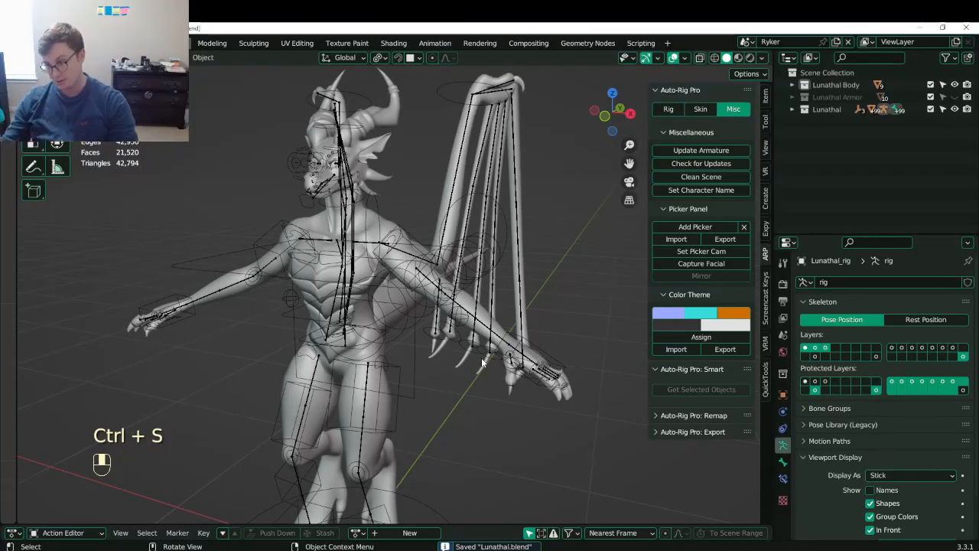
- Show only the rig's last bone layer and add a new bone to the armature in Edit Mode
click(962, 357)
scroll(336, 305, down, 3)
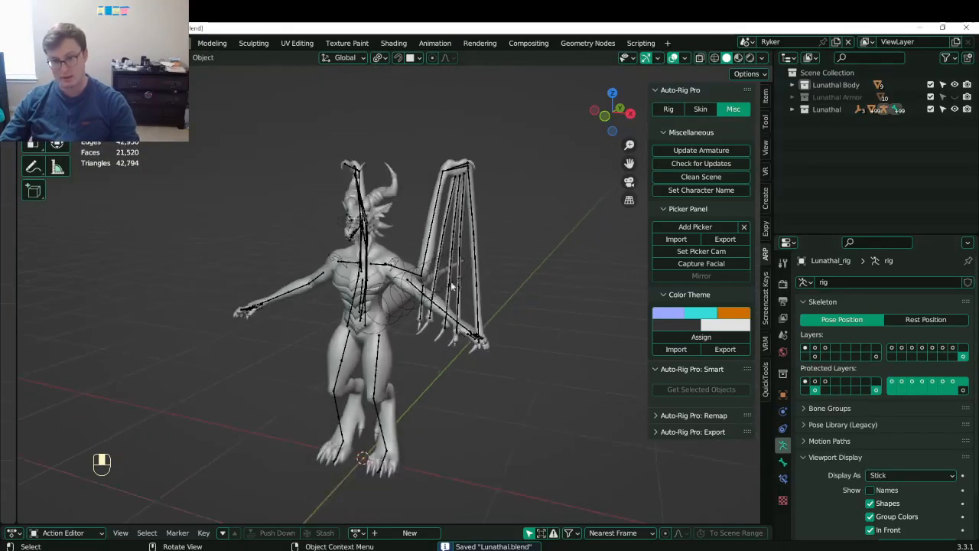
middle_drag(337, 306, 371, 269)
key(Tab)
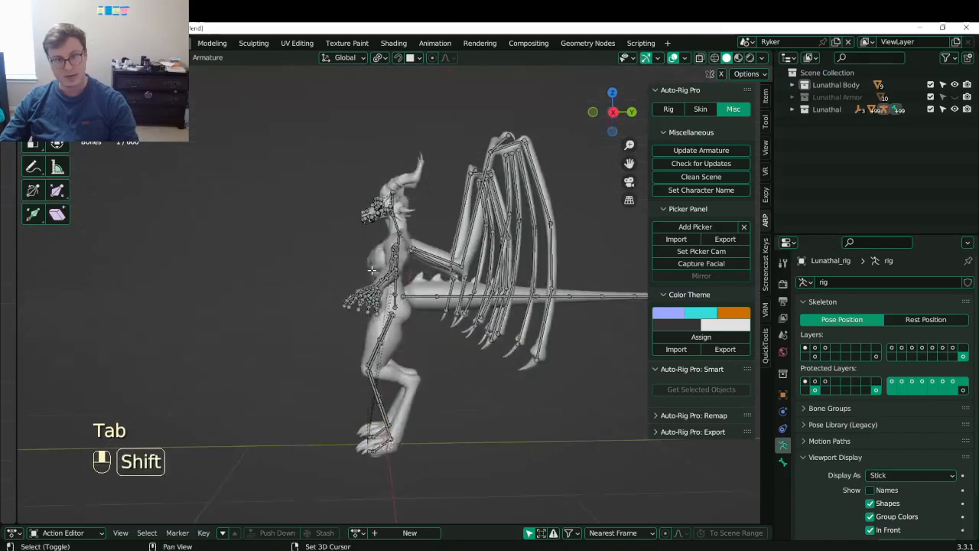
key(shift+a)
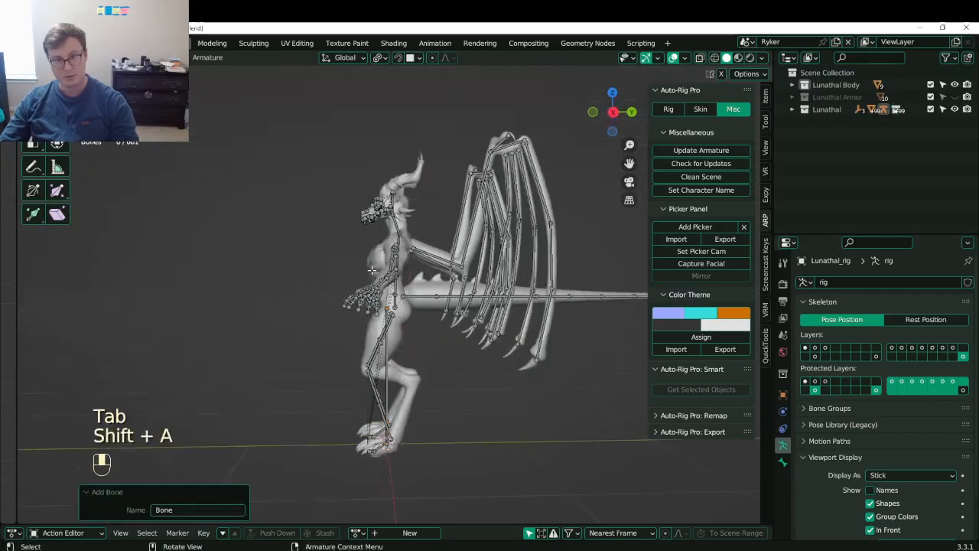
- Display the armature bones as Octahedral and scale the new bone down to 0.216
scroll(917, 455, down, 2)
click(900, 435)
click(898, 446)
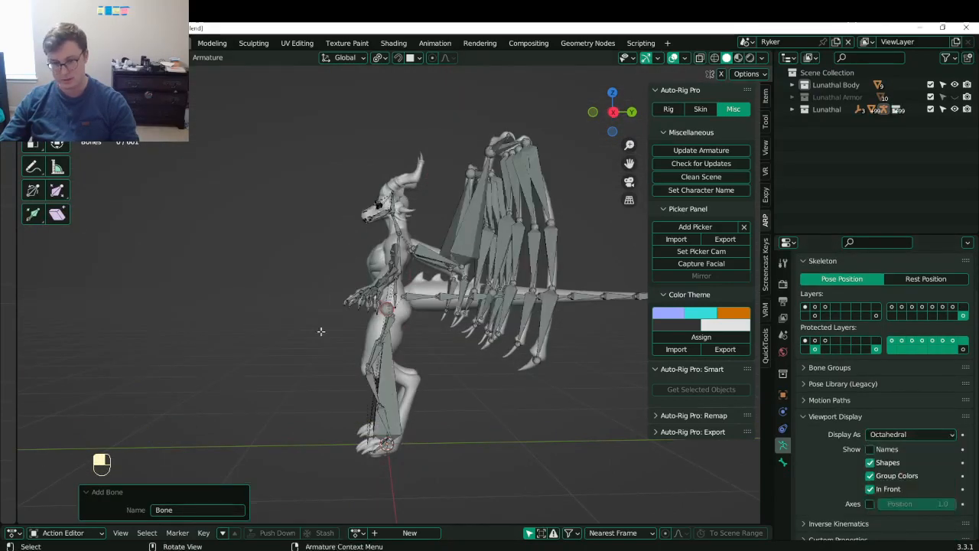
middle_drag(320, 332, 370, 380)
shift+middle_drag(307, 451, 371, 387)
key(s)
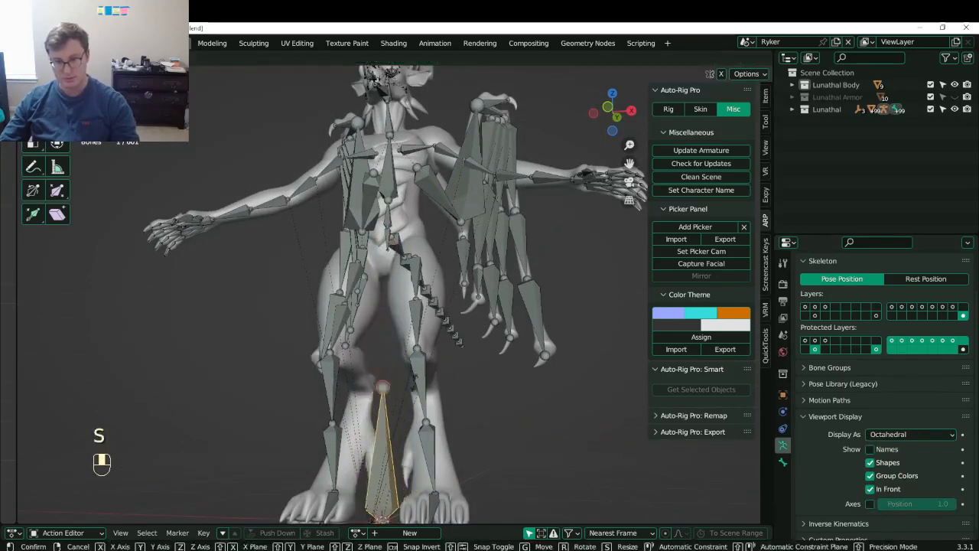
click(411, 459)
- In front view, rotate the new bone about 51.2° and move it up to the character's left ear
key(KP_1)
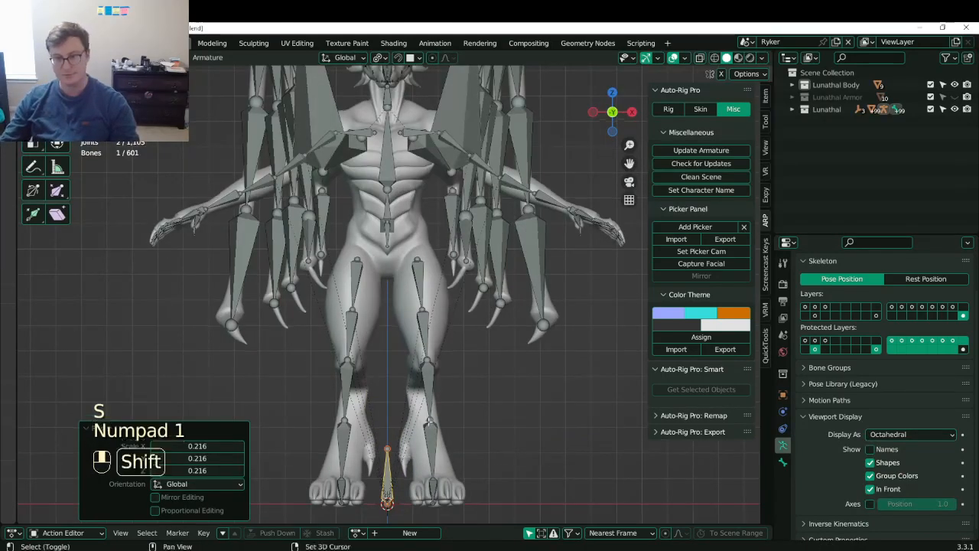
shift+middle_drag(404, 443, 401, 517)
key(g)
click(456, 218)
shift+middle_drag(457, 218, 456, 284)
key(r)
click(570, 308)
shift+middle_drag(529, 261, 538, 293)
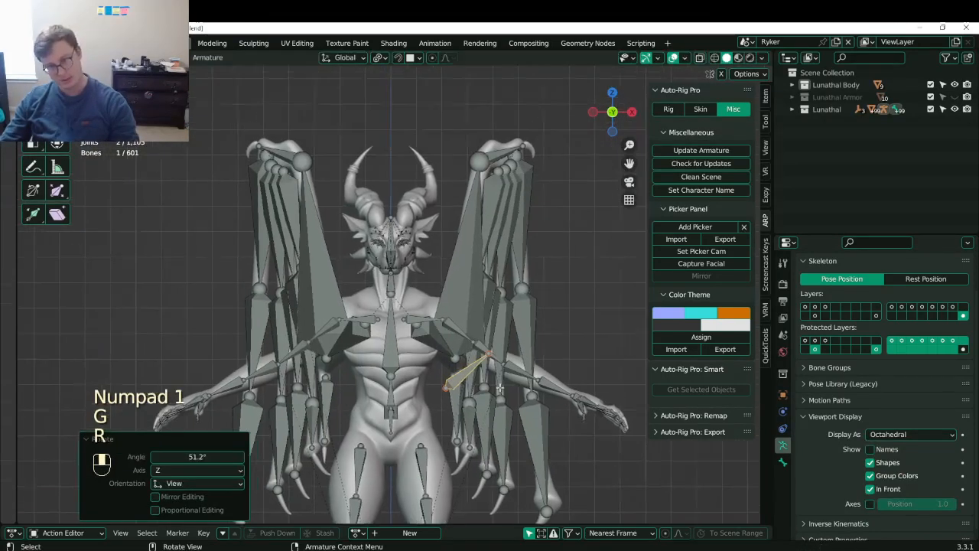
key(g)
click(511, 137)
- Scale the new bone to about 0.510, shrink it slightly more and position it over the left ear in front view
scroll(511, 137, up, 6)
shift+middle_drag(511, 137, 443, 309)
key(s)
click(471, 249)
scroll(536, 189, up, 4)
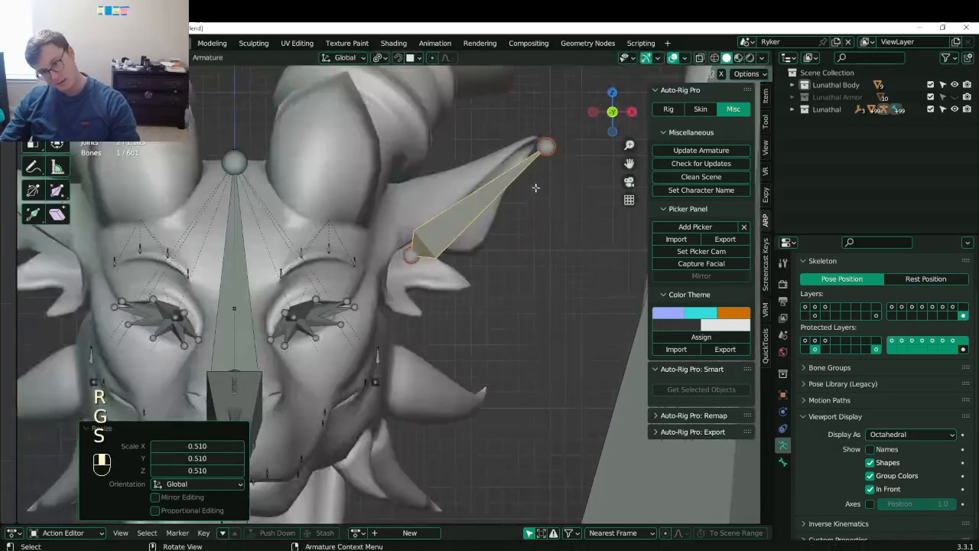
key(s)
click(512, 206)
key(g)
click(486, 218)
- In side view, move the bone back to the ear base and shift its tail about 0.068829 m along Y toward the tip
key(KP_3)
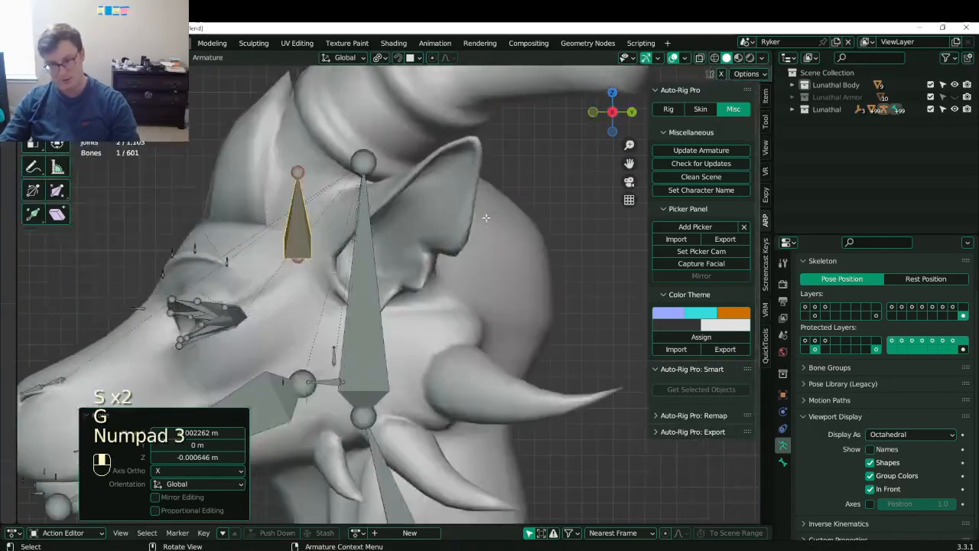
key(g)
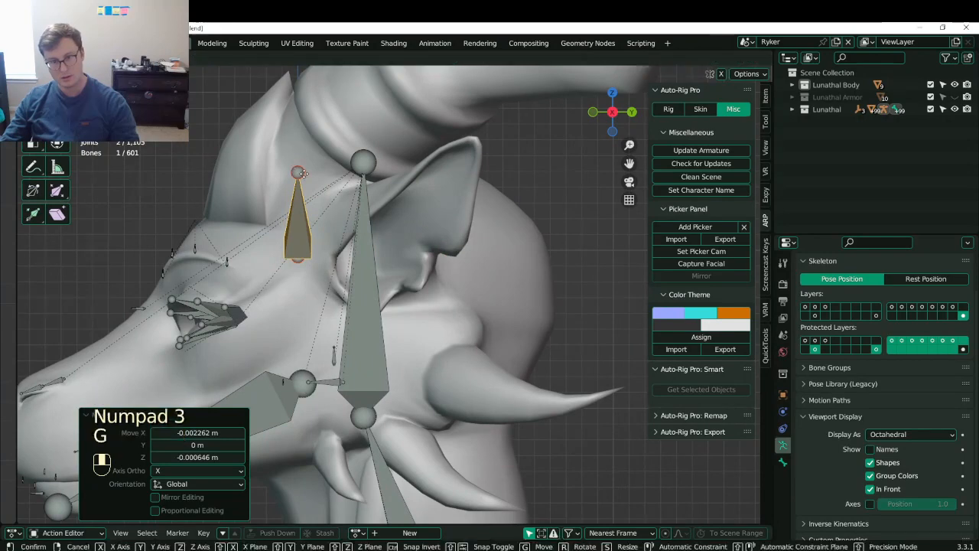
click(358, 179)
key(g)
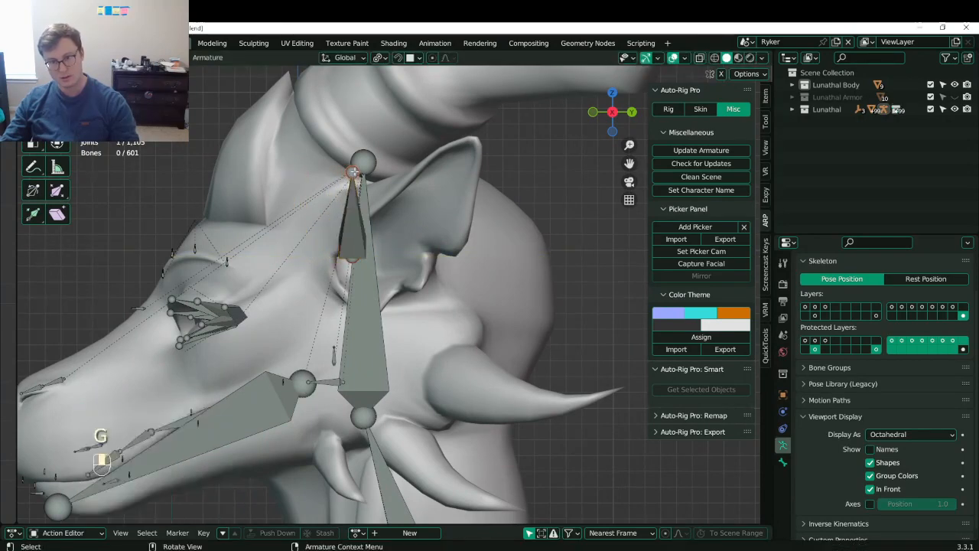
click(461, 171)
- In front view, move the bone's tail to the left ear tip and its head to the ear base
key(KP_1)
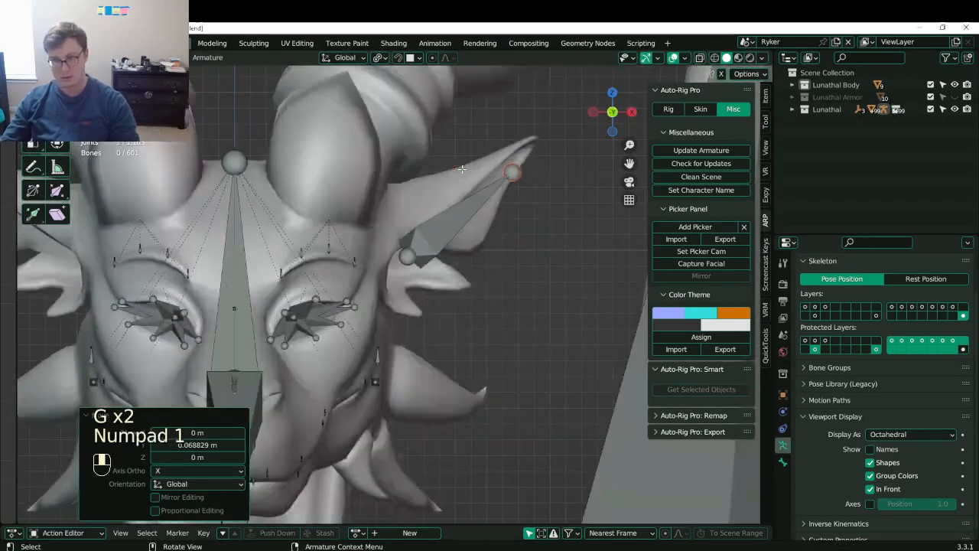
key(g)
click(522, 148)
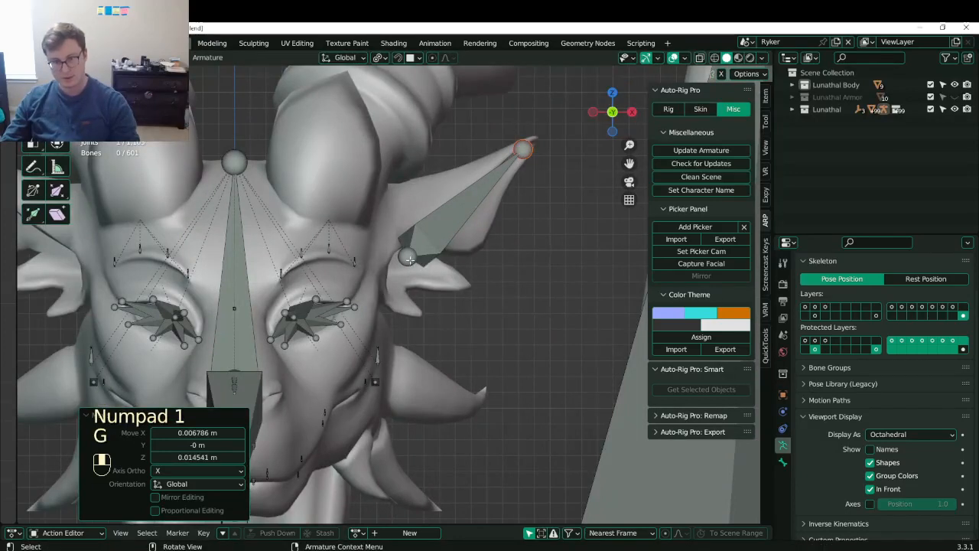
click(406, 257)
key(g)
click(390, 260)
- Rename the left ear bone cc_Ear1.L and save the file
click(457, 202)
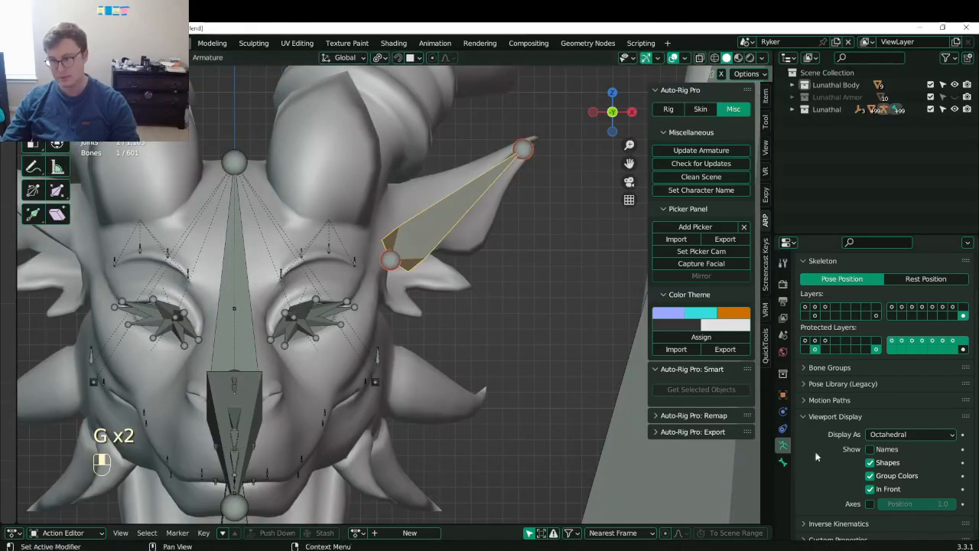
click(783, 459)
text(cc_W)
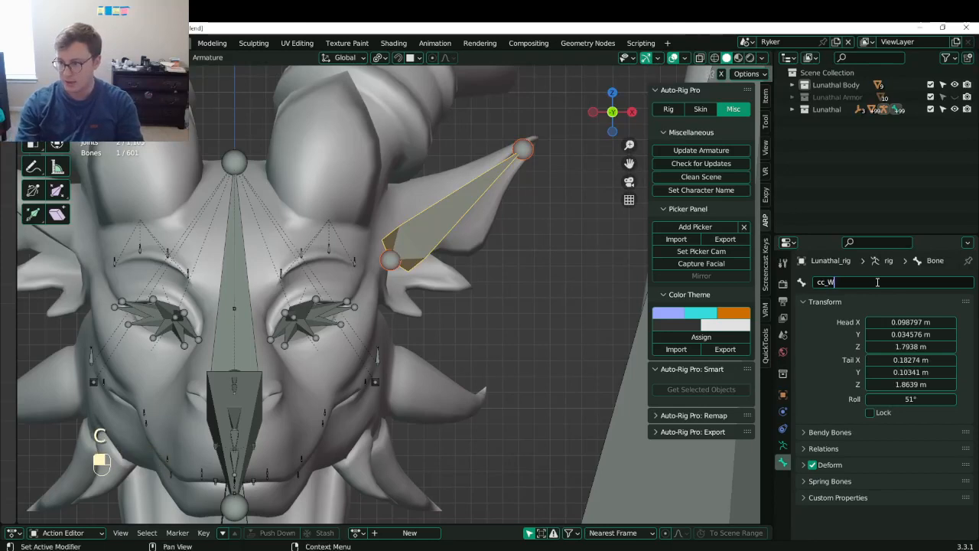
key(BackSpace)
text(Ear1.L)
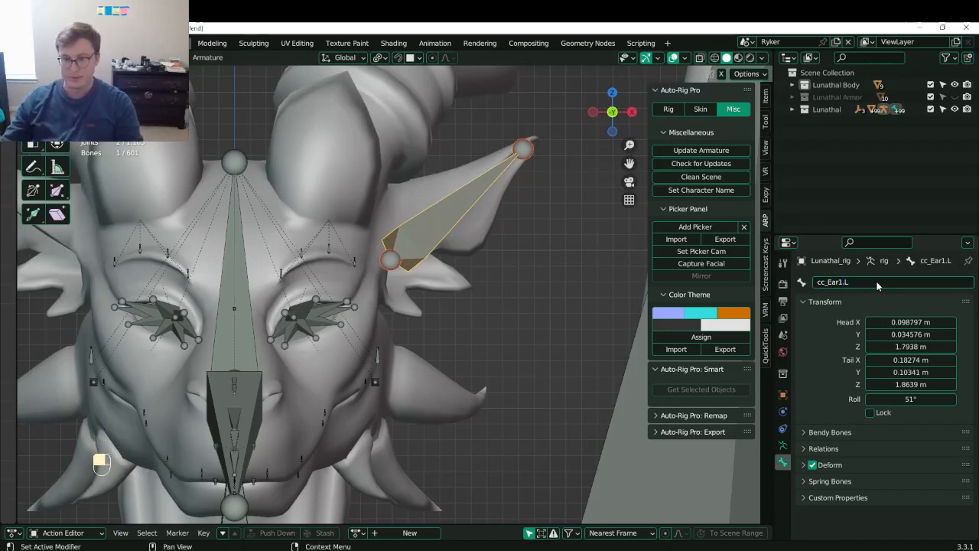
key(ctrl+s)
- Subdivide the left ear bone into a chain of three bones
middle_drag(428, 253, 410, 263)
click(230, 58)
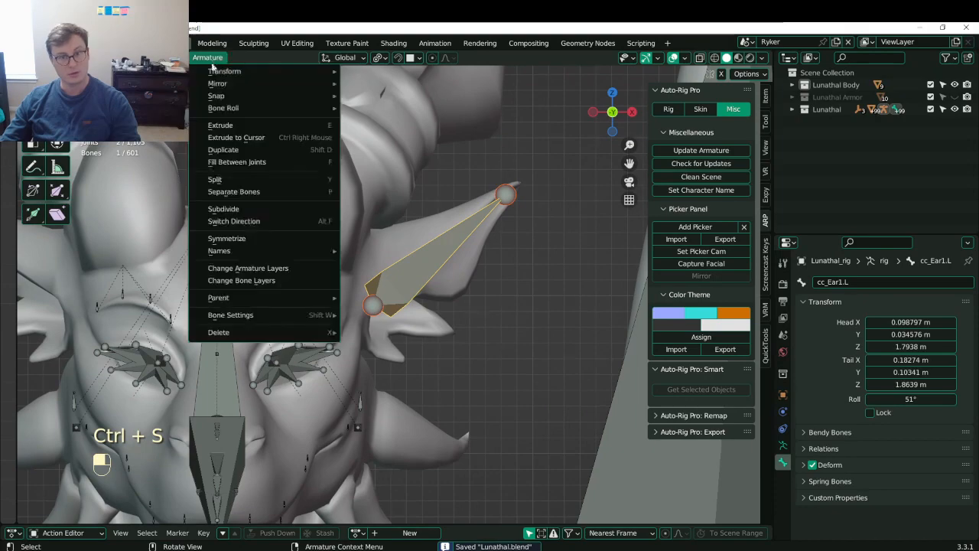
click(255, 213)
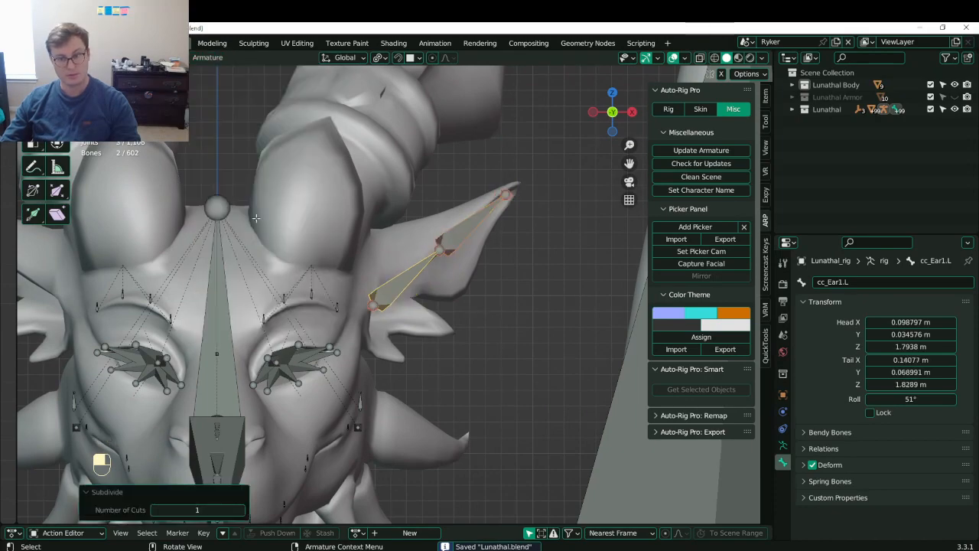
click(241, 510)
- Move the middle and tip ear bones together so the chain follows the curve of the left ear
middle_drag(428, 321, 275, 302)
shift+click(432, 185)
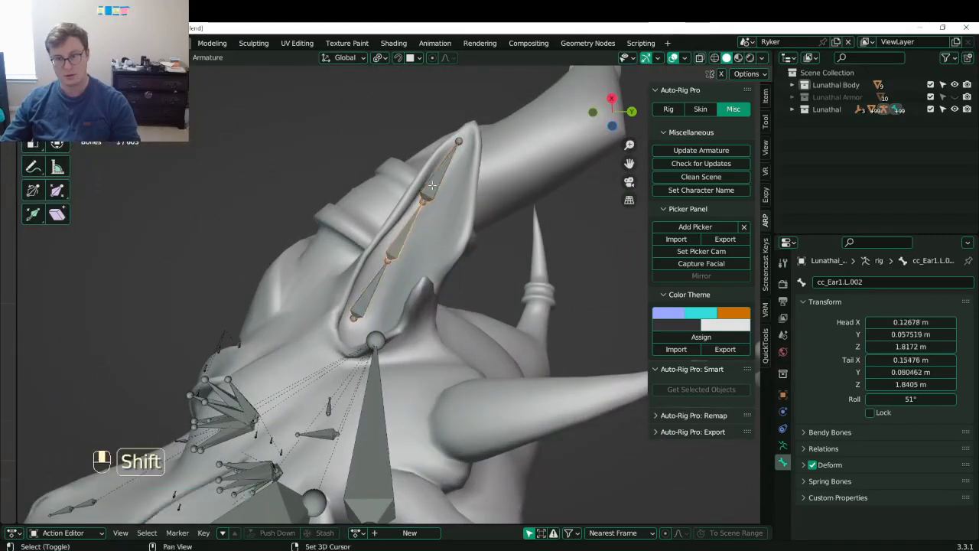
key(g)
click(454, 198)
middle_drag(453, 198, 525, 200)
key(g)
middle_click(479, 278)
click(483, 278)
- Parent the base ear bone cc_Ear1.L to head.x with Keep Offset and save the file
middle_drag(421, 277, 369, 294)
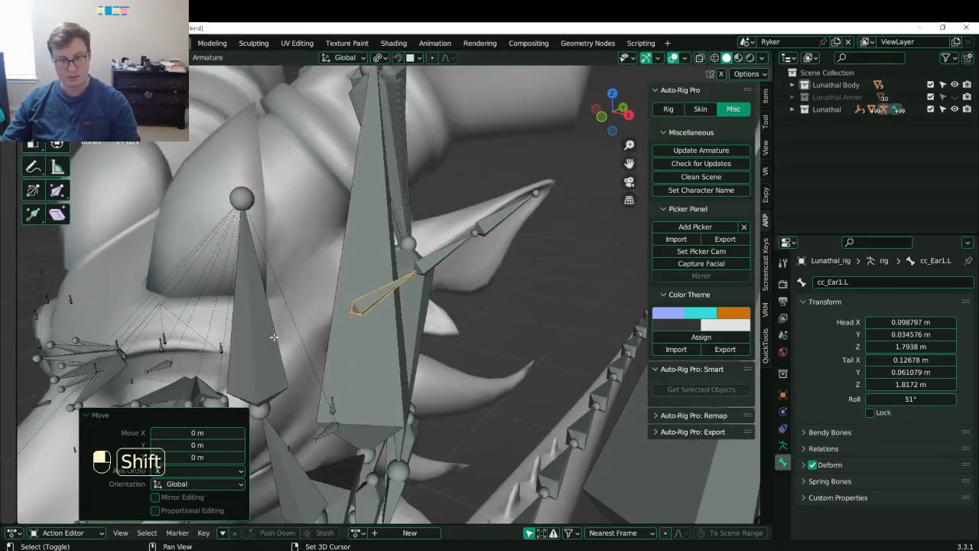
shift+click(274, 336)
key(ctrl+p)
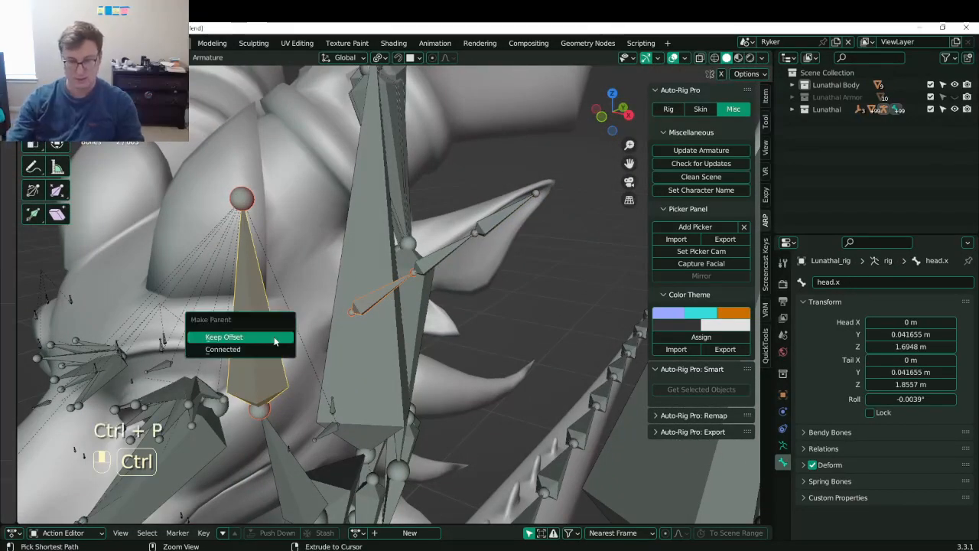
click(274, 336)
middle_drag(274, 337, 391, 283)
key(ctrl+s)
- Copy the base ear bone's name and use it to rename the middle ear bone cc_Ear2.L
click(414, 271)
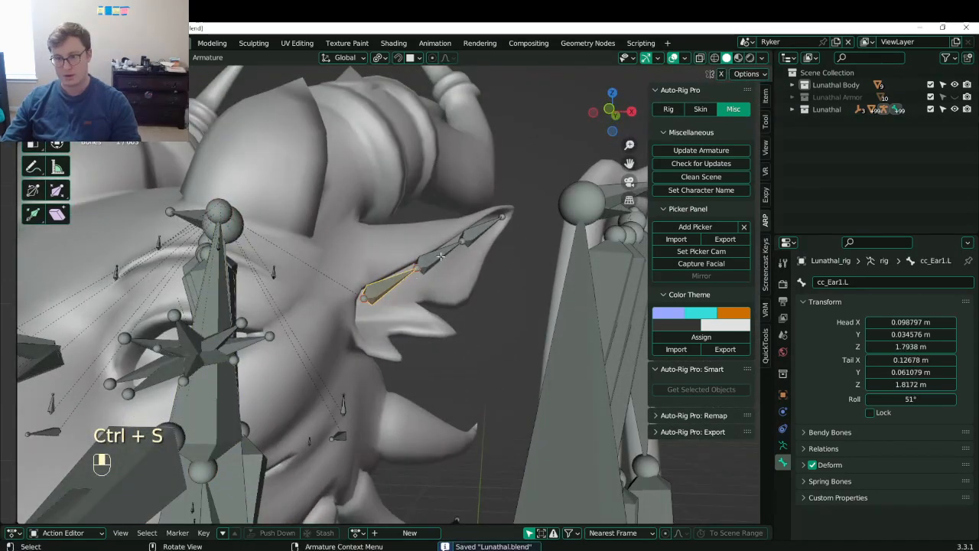
click(839, 283)
key(ctrl+c)
click(512, 264)
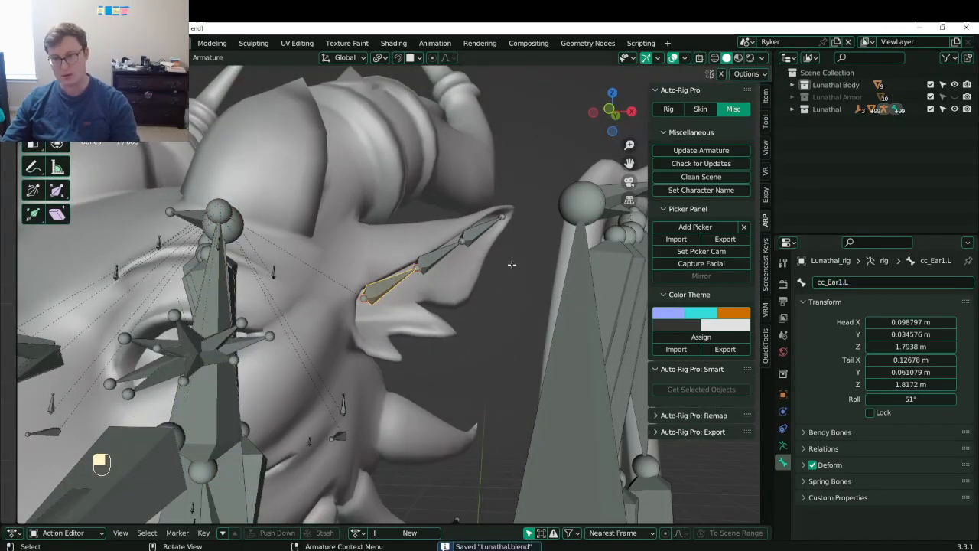
click(434, 254)
click(908, 278)
key(ctrl+v)
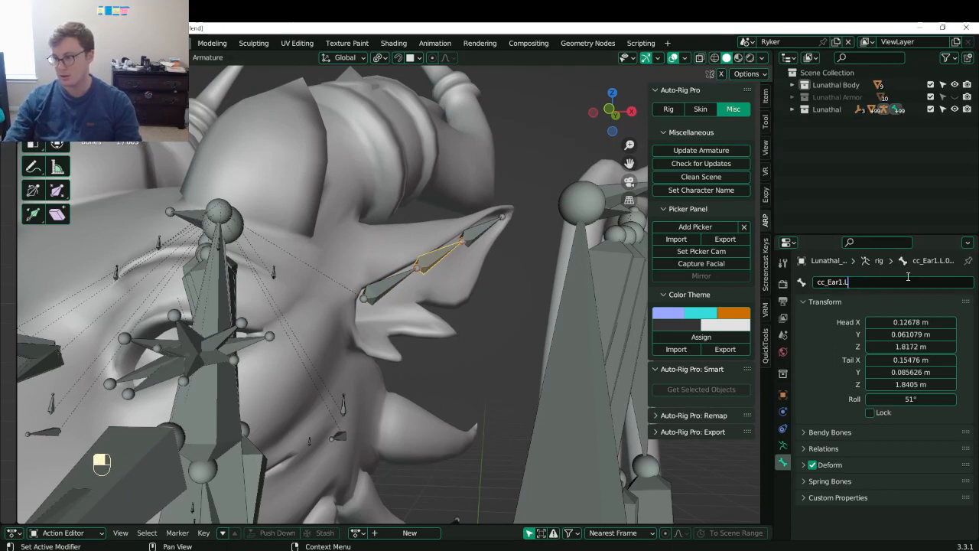
key(Return)
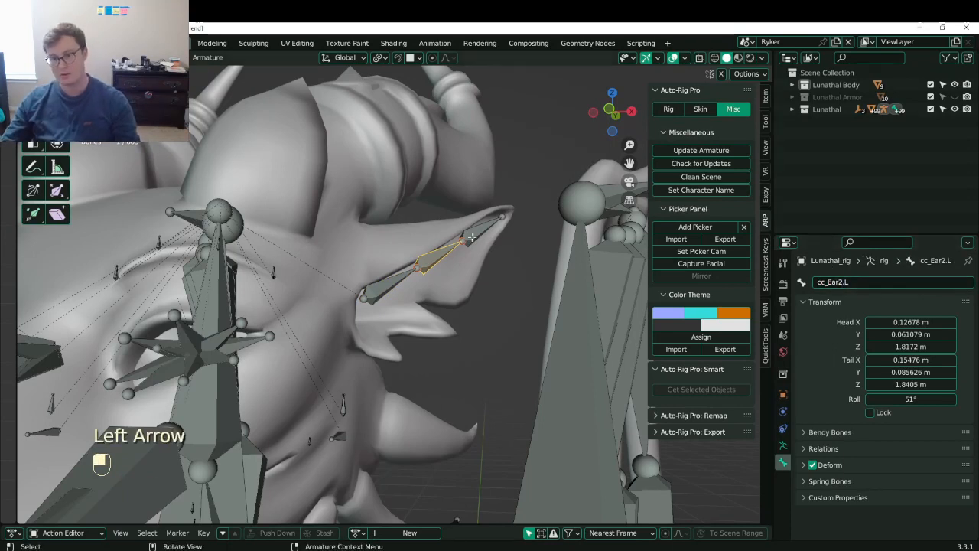
- Rename the tip ear bone cc_Ear3.L and save the file
click(487, 230)
click(877, 280)
key(ctrl+v)
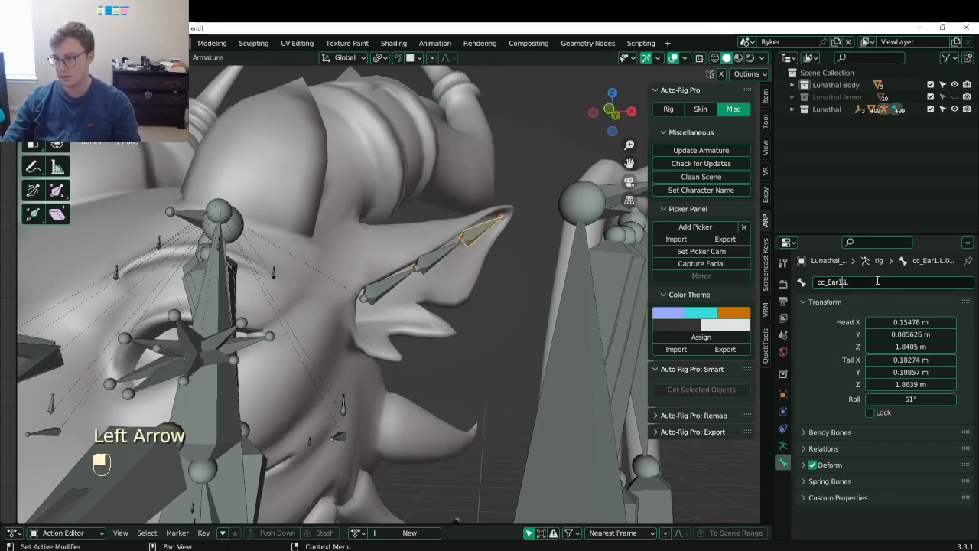
key(Return)
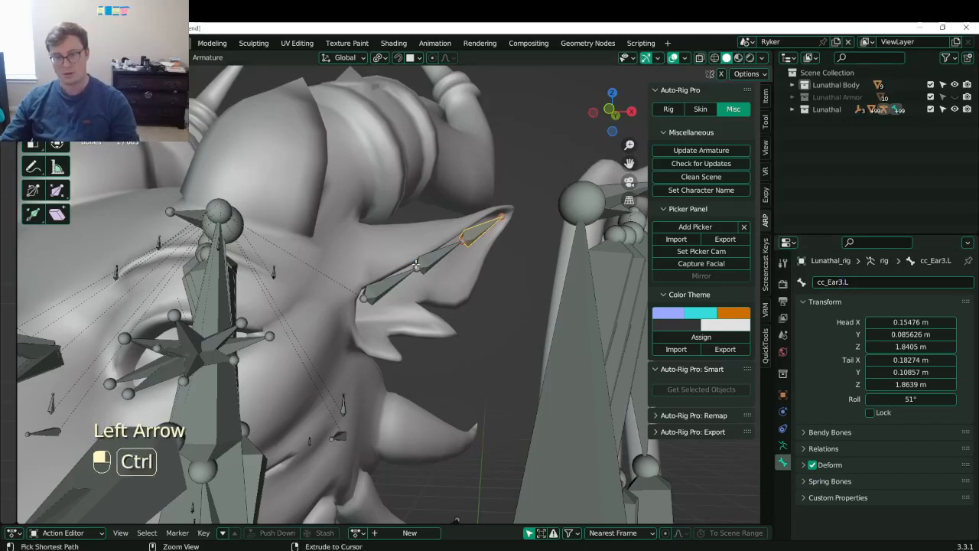
key(ctrl+s)
- Symmetrize the left ear bone chain to the other side, save the file and return to Object Mode
key(l)
click(208, 58)
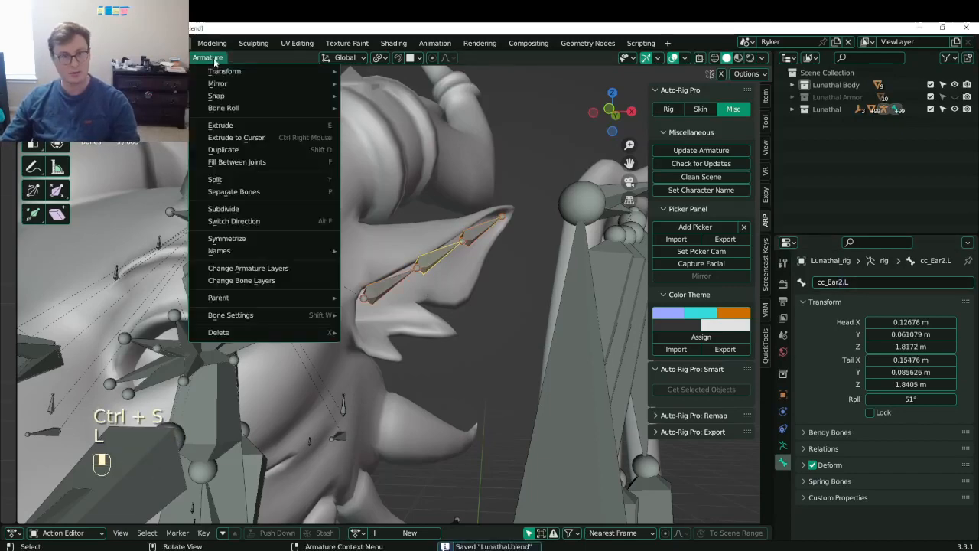
click(232, 238)
scroll(305, 260, down, 4)
middle_drag(321, 268, 365, 284)
key(ctrl+s)
key(ctrl+Tab)
click(275, 285)
middle_drag(275, 284, 401, 283)
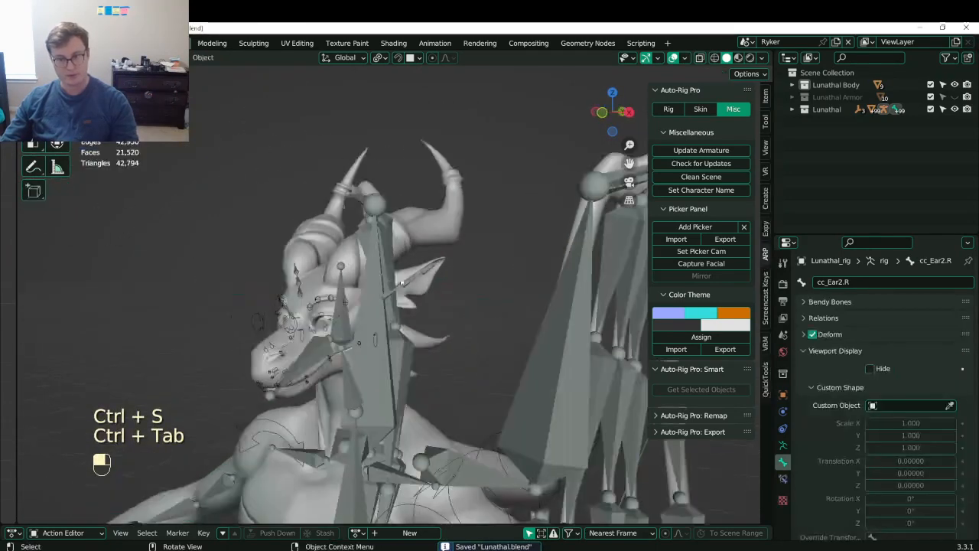
click(424, 218)
key(ctrl+Tab)
click(339, 175)
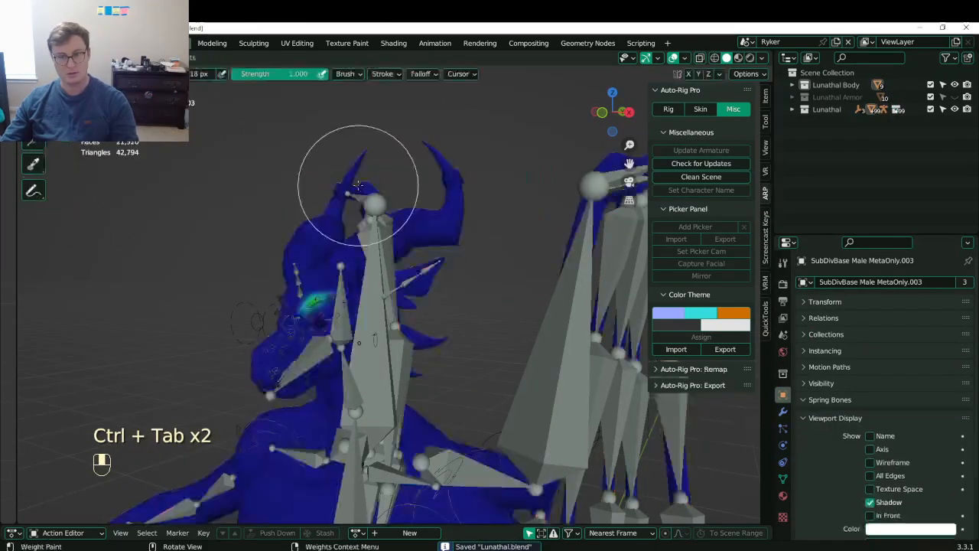
scroll(375, 291, up, 3)
scroll(368, 290, up, 1)
middle_drag(368, 291, 390, 285)
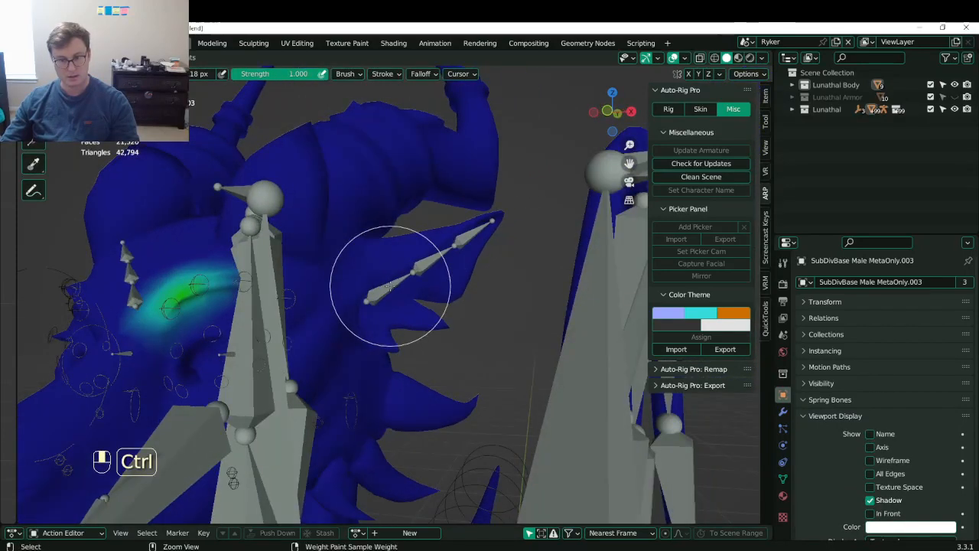
- Enter Weight Paint on the body mesh with the rig selected too, and activate the base ear bone cc_Ear1.L
key(ctrl+Tab)
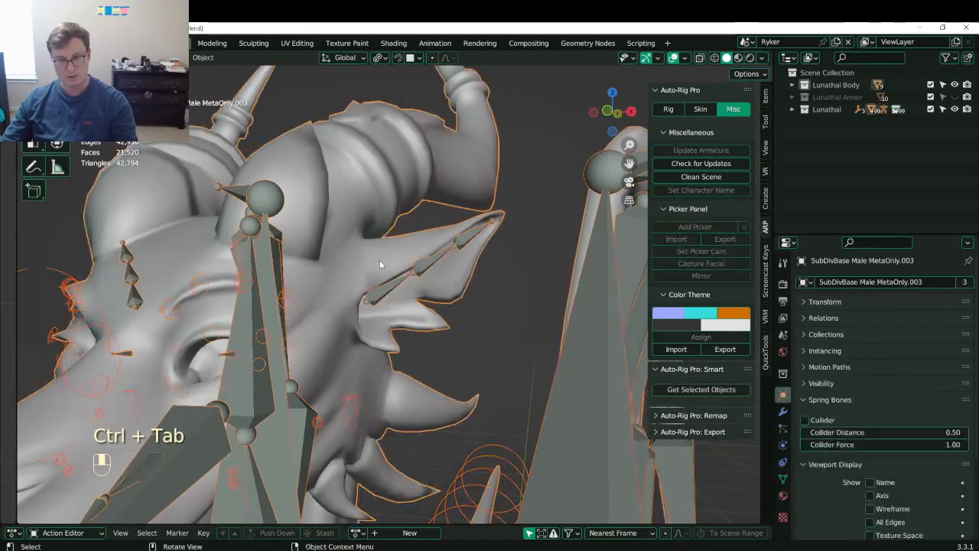
key(ctrl+Tab)
click(296, 219)
ctrl+click(382, 280)
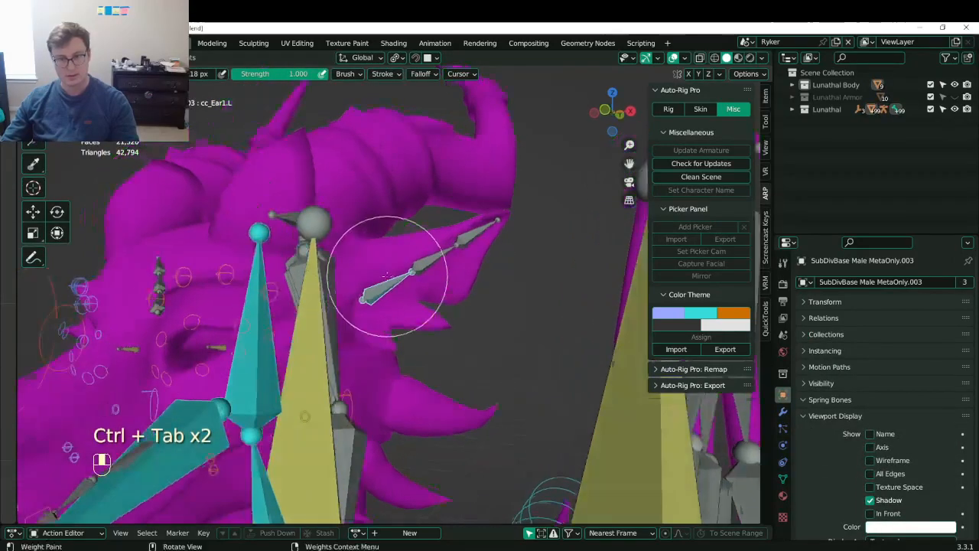
middle_drag(388, 277, 354, 269)
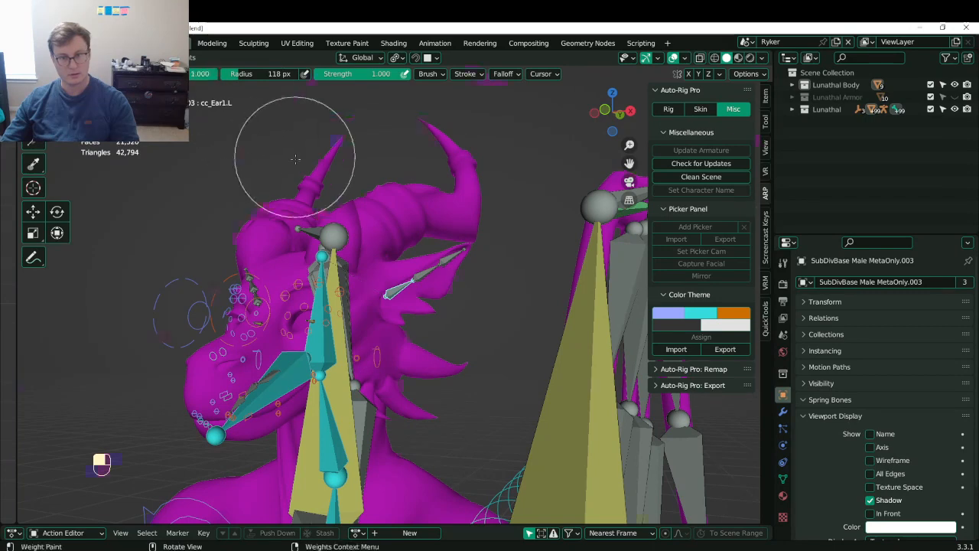
middle_drag(296, 158, 393, 284)
- Select the linked faces of the left ear in Edit Mode and enable Paint Mask in Weight Paint
key(Tab)
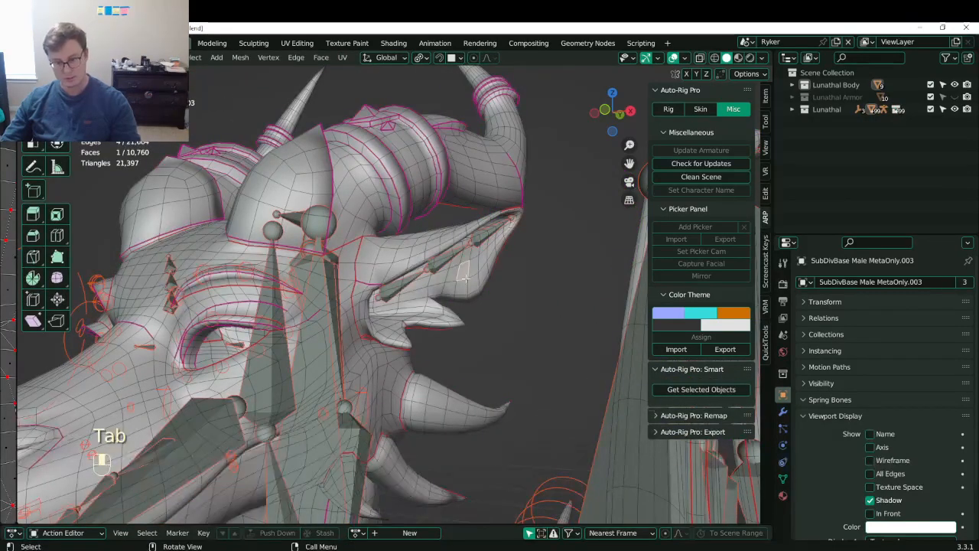
key(l)
key(Tab)
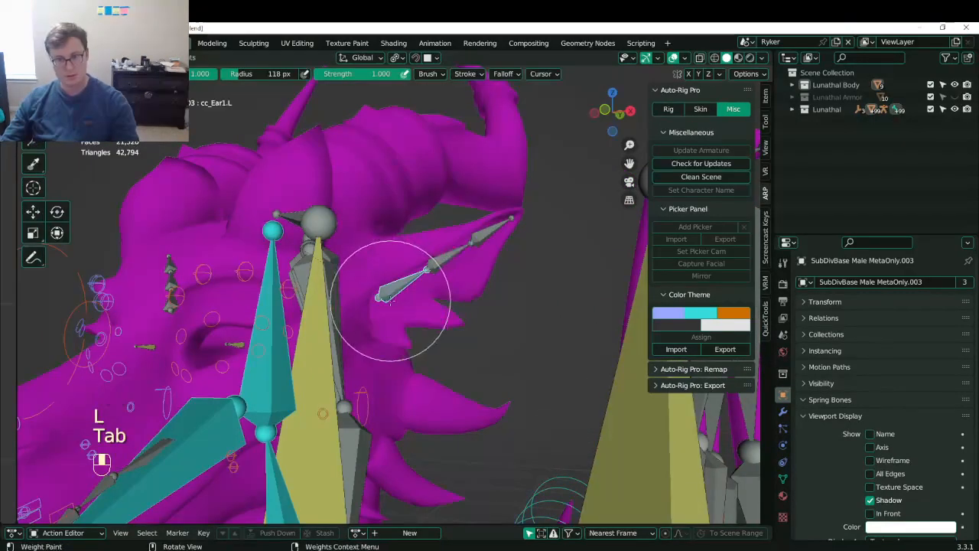
key(q)
click(389, 298)
- Apply a linear weight gradient of 1.000 for cc_Ear1.L from the ear's base towards its tip
alt+drag(380, 297, 471, 279)
scroll(346, 281, down, 2)
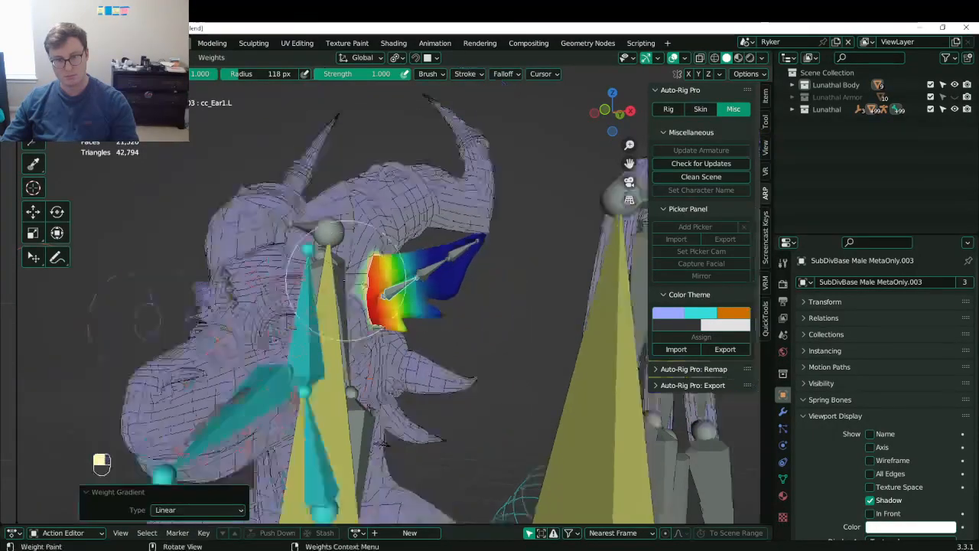
mouse_move(346, 281)
middle_down()
mouse_move(452, 294)
mouse_move(413, 295)
middle_up()
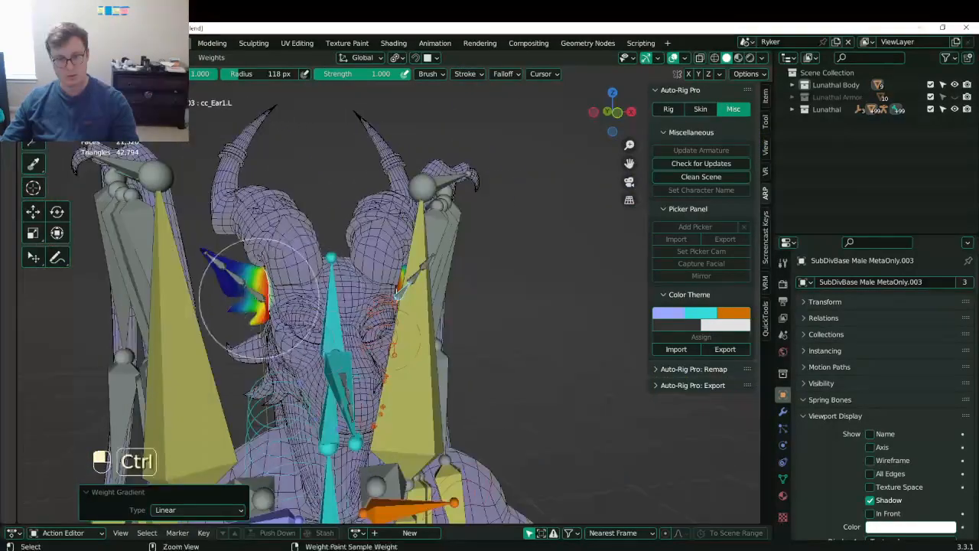
ctrl+click(260, 299)
key(ctrl+z)
key(q)
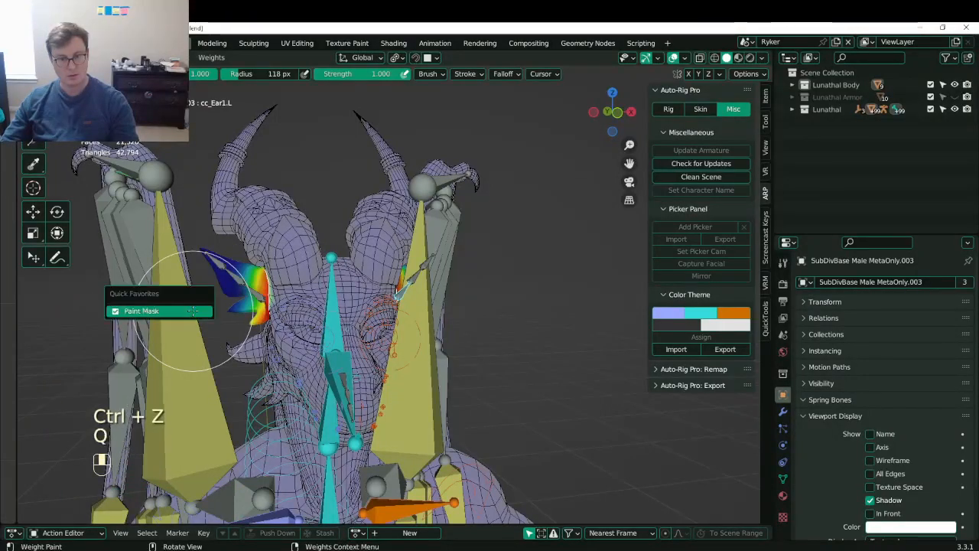
scroll(429, 244, up, 2)
middle_drag(485, 247, 449, 279)
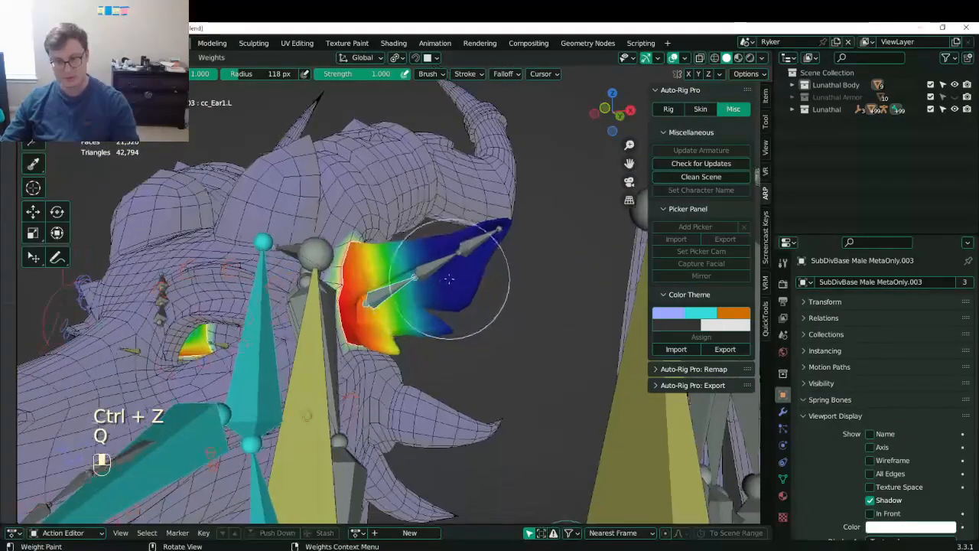
- Rework the cc_Ear1.L weights with linear gradients along the ear, using weight 0.000 to fade out the ear's base
alt+drag(315, 325, 416, 288)
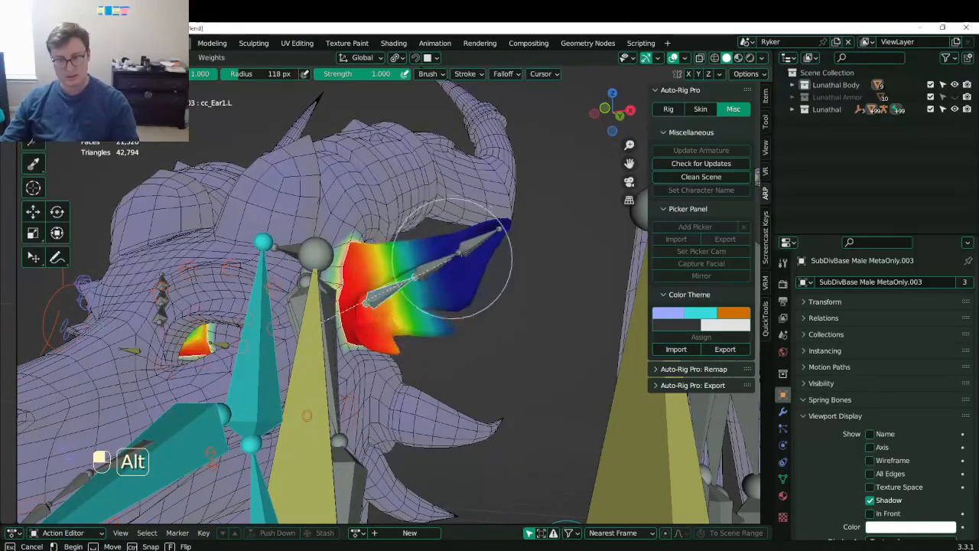
alt+drag(499, 227, 501, 225)
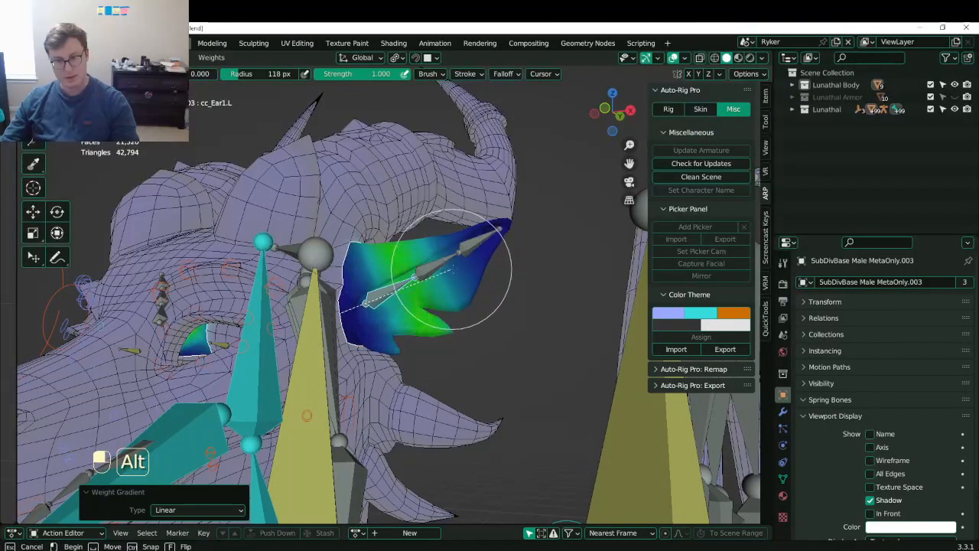
middle_drag(453, 269, 405, 275)
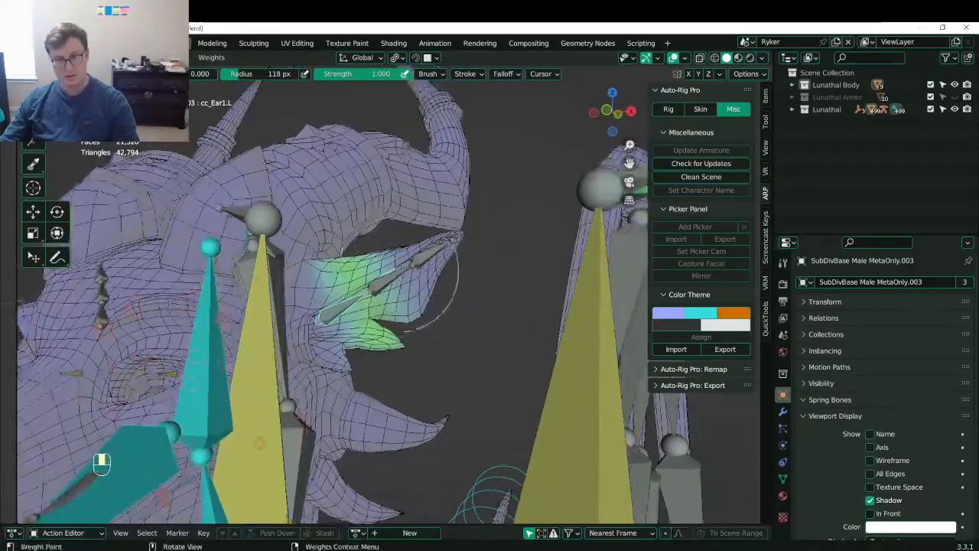
- Activate cc_Ear2.L and apply linear gradients at weights 1.000 and 0.000 so its influence fades towards the ear's base and tip
key(ctrl+z)
click(399, 276)
ctrl+click(391, 282)
key(q)
click(385, 284)
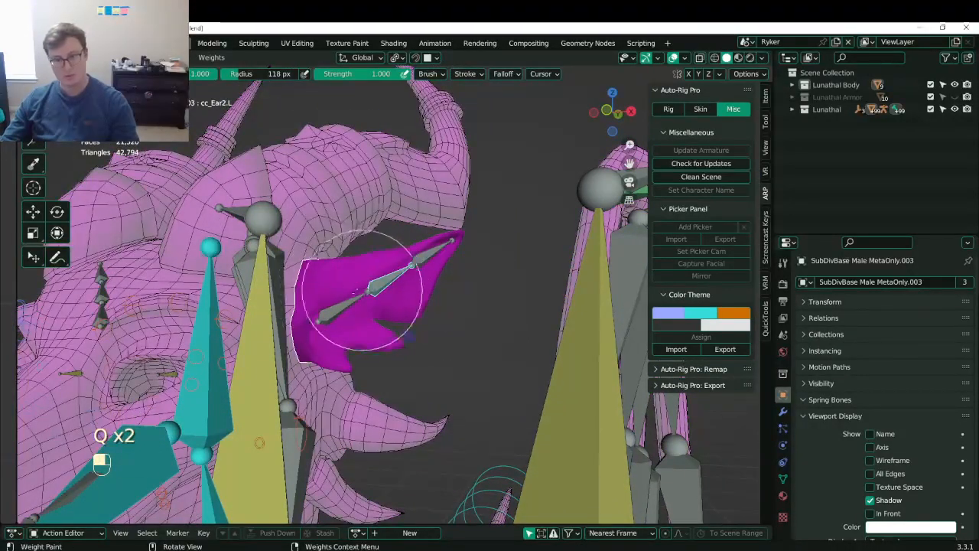
alt+drag(360, 291, 413, 267)
alt+drag(468, 229, 465, 231)
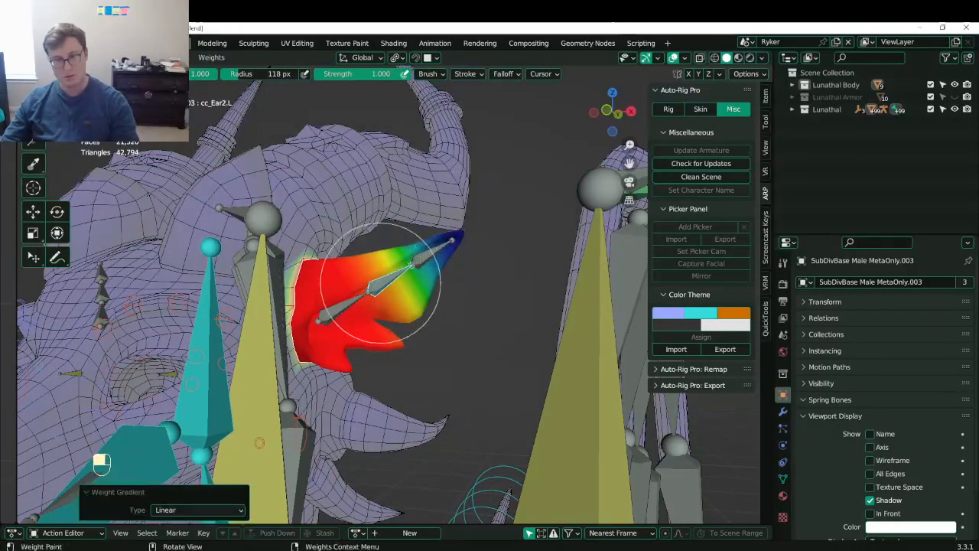
alt+drag(305, 316, 374, 292)
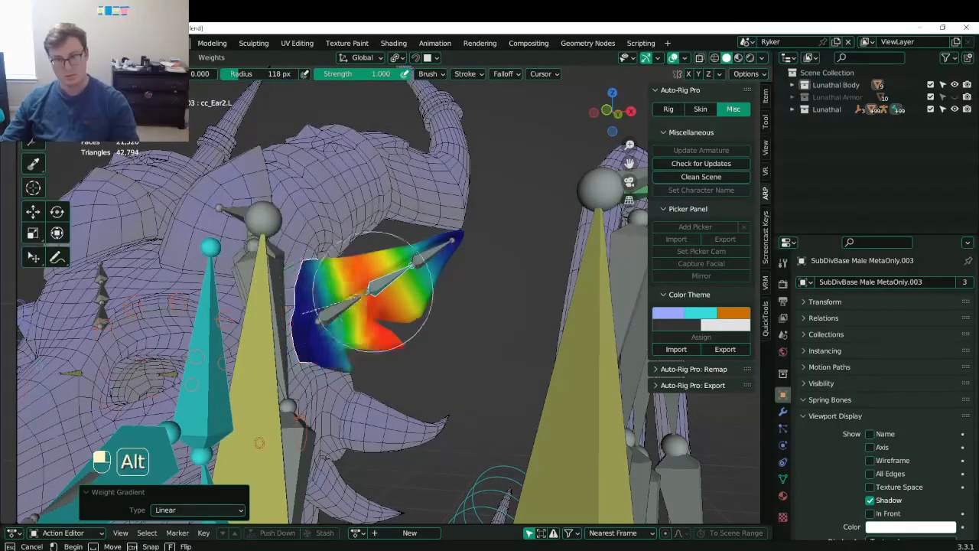
alt+drag(451, 241, 419, 265)
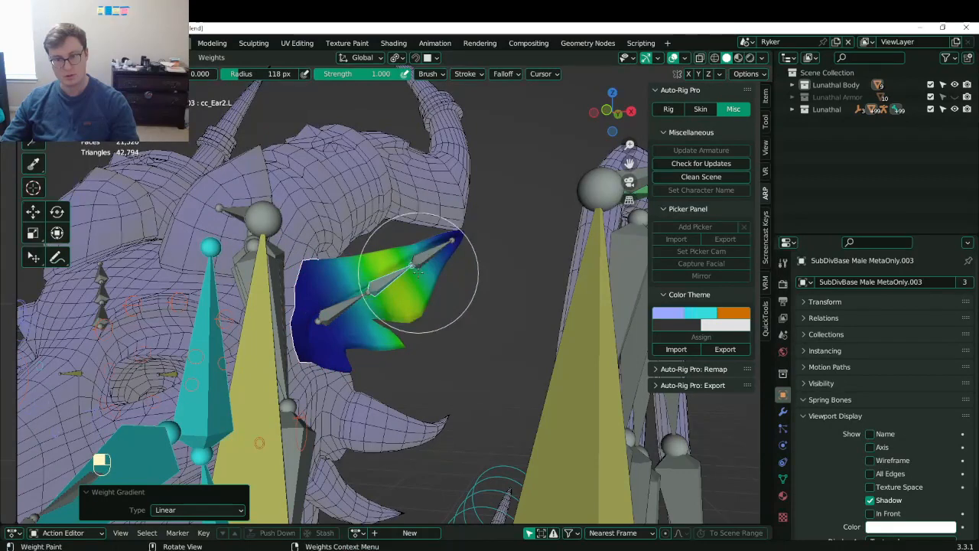
- Activate the tip ear bone cc_Ear3.L and apply a linear weight gradient of 1.000 from the ear tip inward
key(q)
click(415, 267)
ctrl+click(425, 260)
key(q)
click(277, 188)
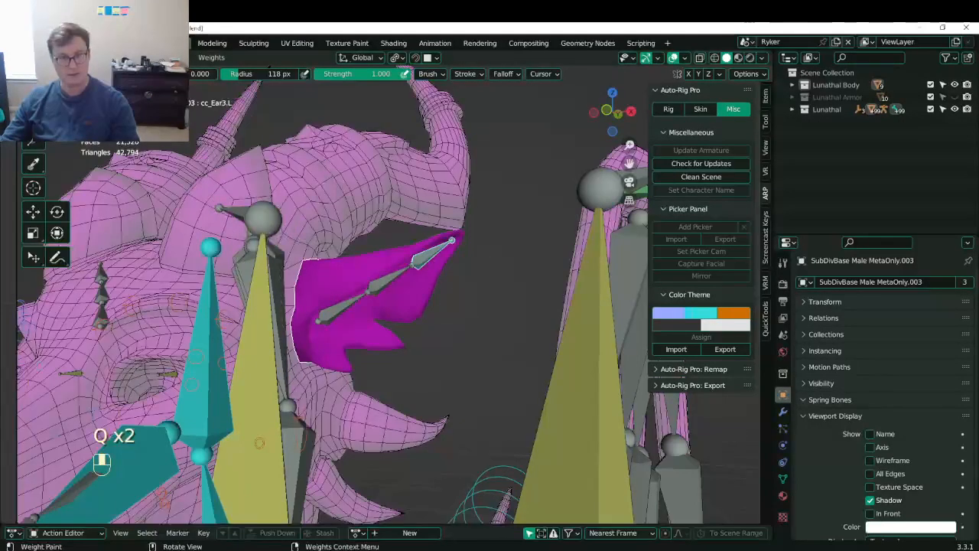
alt+drag(457, 233, 457, 230)
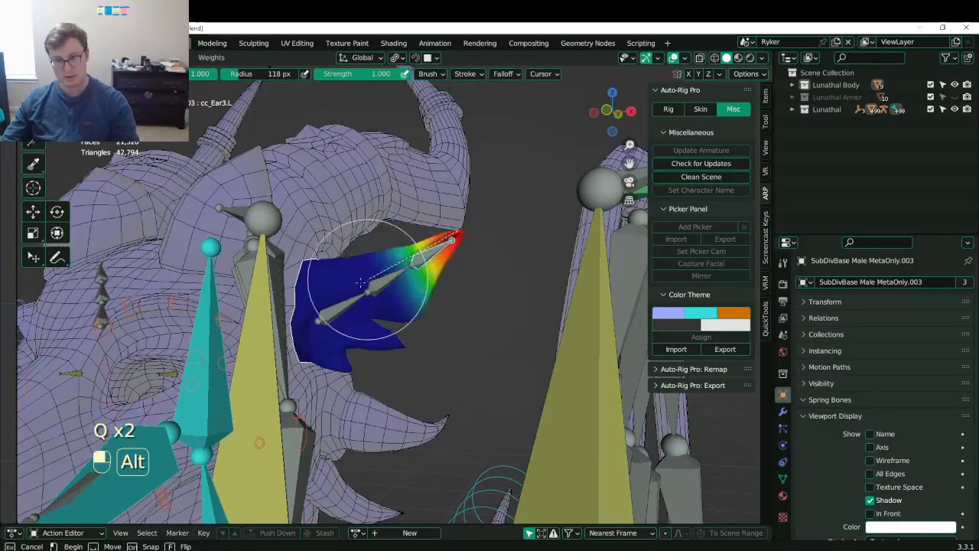
alt+drag(357, 283, 358, 287)
middle_drag(358, 286, 393, 284)
- Activate head.x and remove its influence from the masked ear with a linear gradient at weight 0.000
key(q)
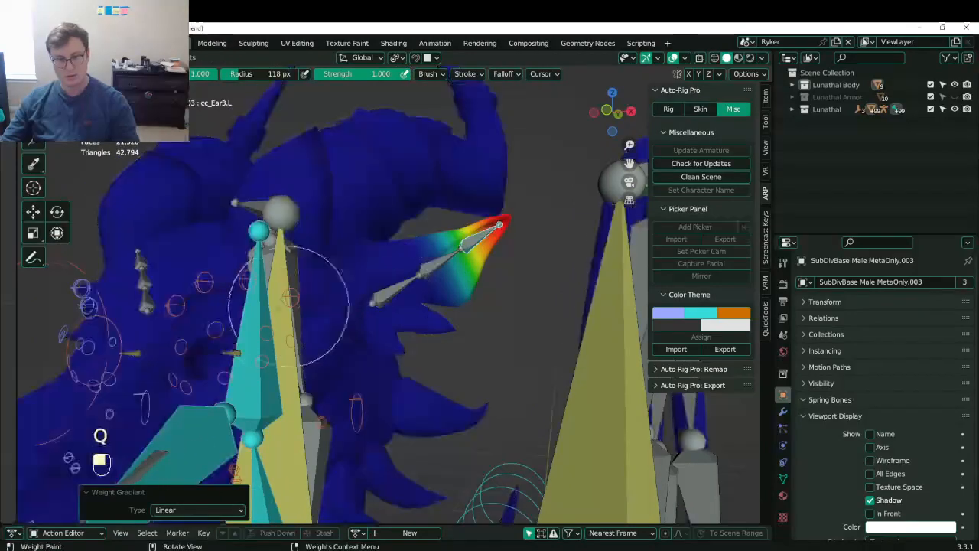
ctrl+click(253, 320)
click(440, 289)
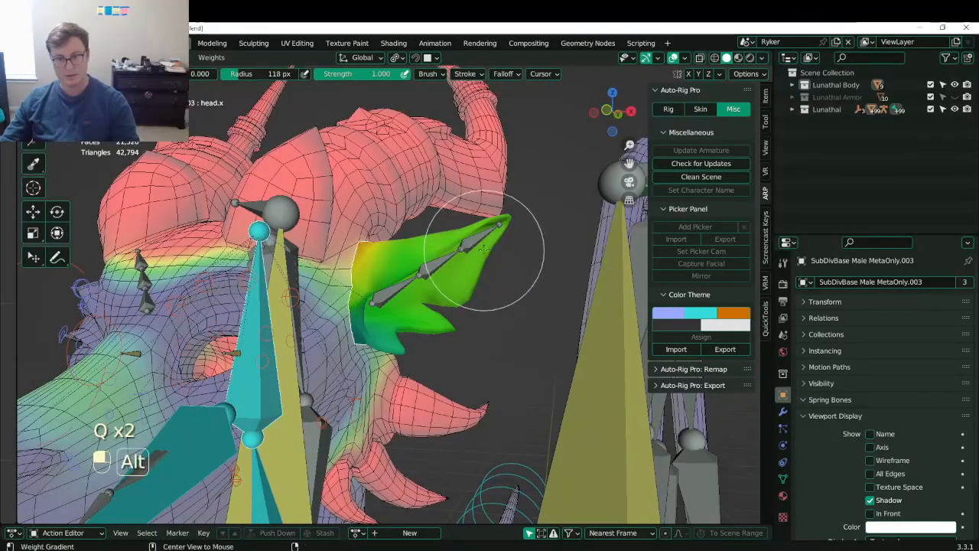
alt+drag(505, 243, 452, 287)
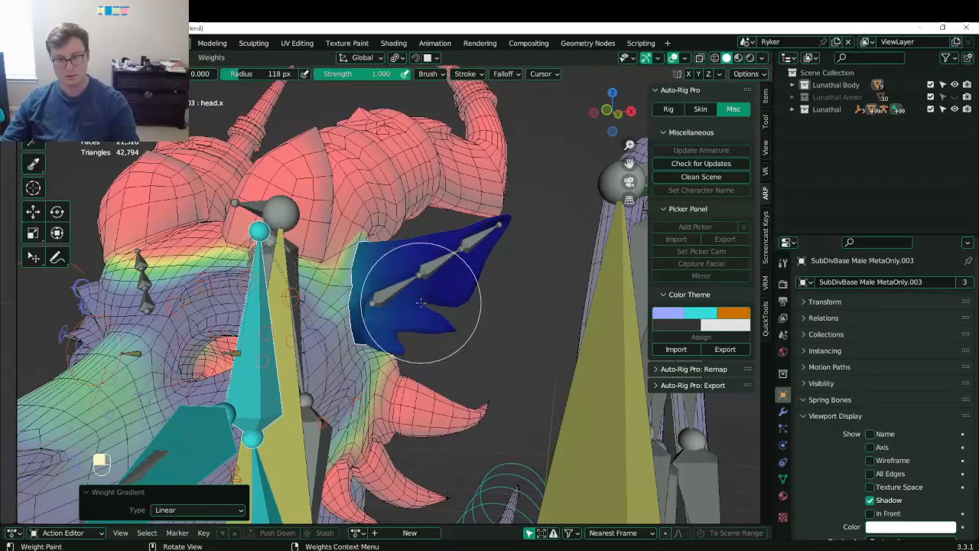
key(q)
click(456, 292)
- Switch to wireframe shading for working on the head.x weights around the base of the left ear
middle_drag(459, 292, 344, 298)
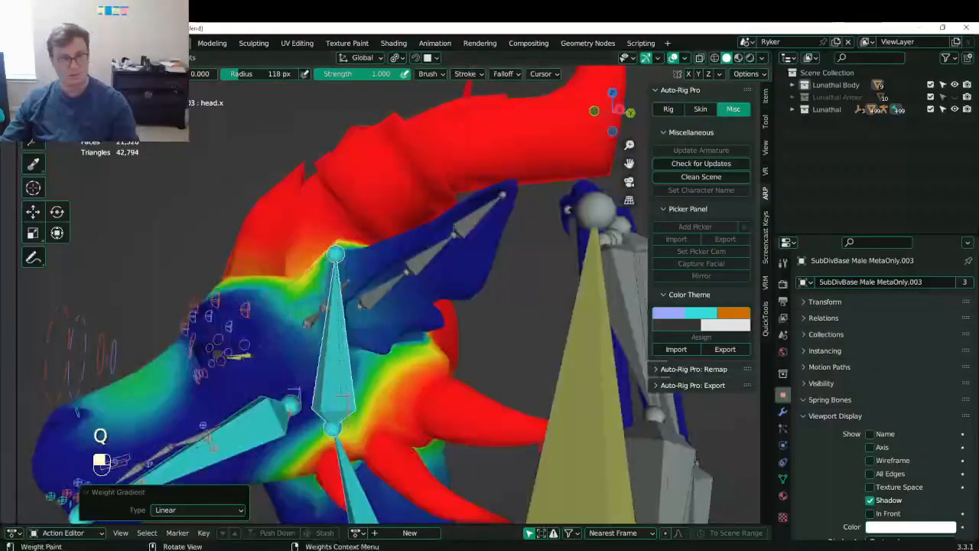
middle_drag(212, 263, 316, 273)
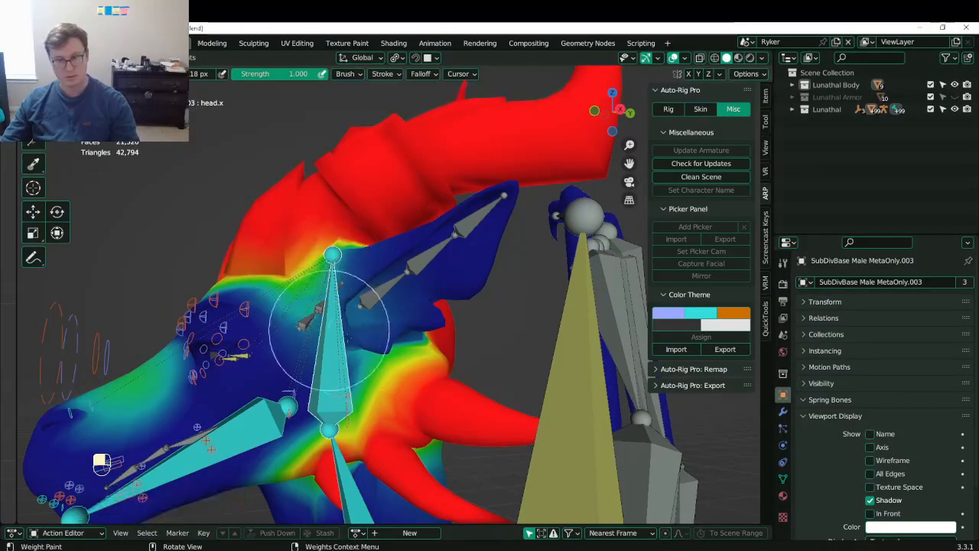
middle_drag(328, 339, 413, 345)
mouse_move(455, 314)
middle_down()
mouse_move(446, 272)
mouse_move(376, 233)
middle_up()
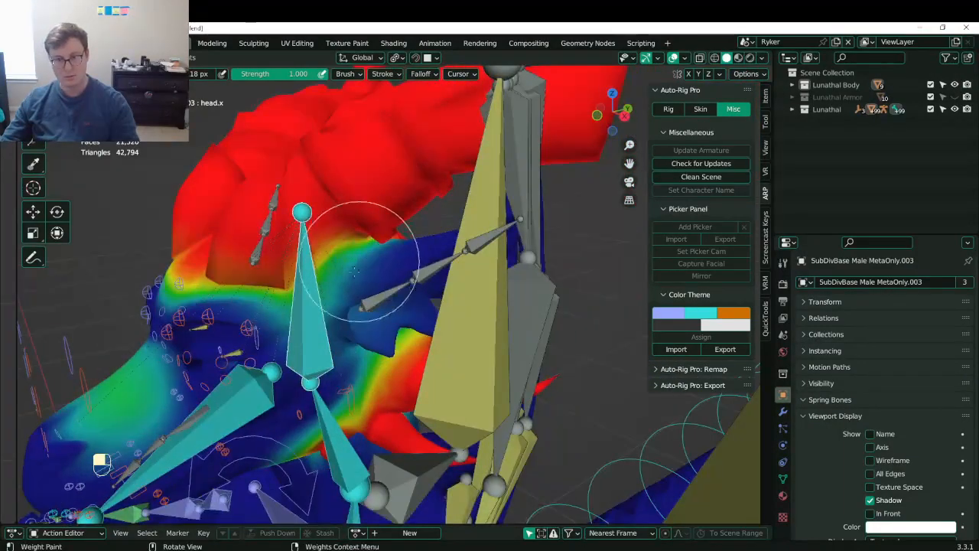
mouse_move(354, 270)
middle_down()
mouse_move(386, 302)
mouse_move(256, 239)
mouse_move(277, 218)
mouse_move(367, 206)
middle_up()
mouse_move(415, 124)
middle_down()
mouse_move(415, 277)
mouse_move(394, 207)
middle_up()
key(z)
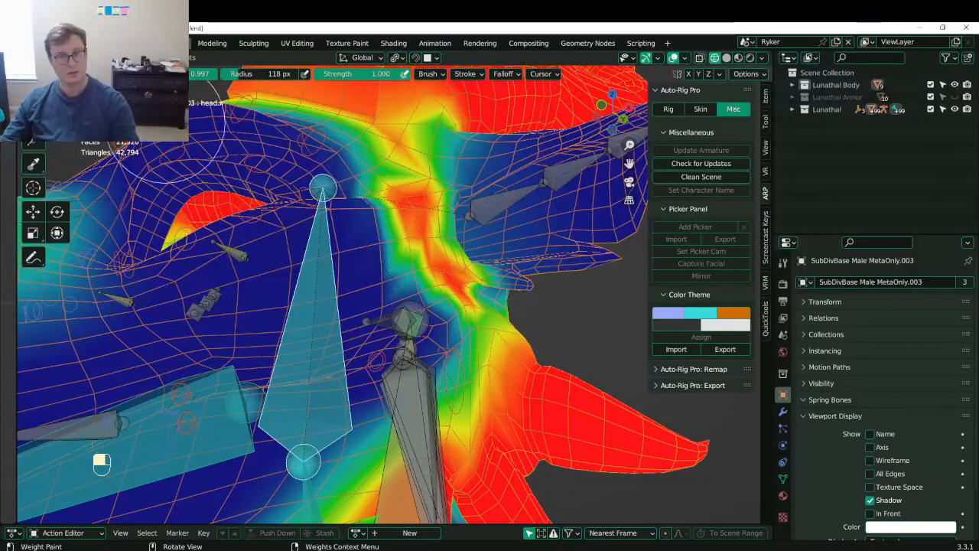
- Undo the last two paint strokes and blur the head.x weights between the head and the left ear's base
key(ctrl+z)
key(ctrl+z)
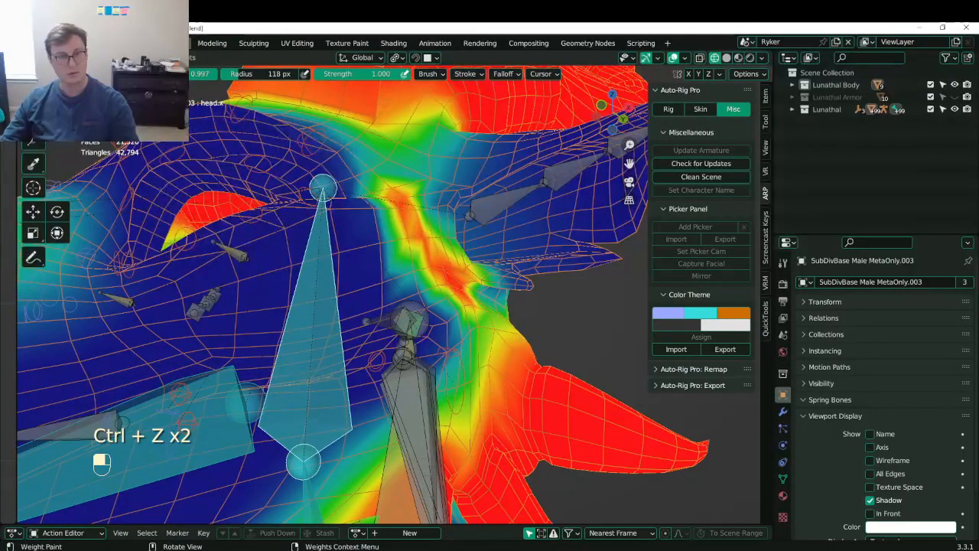
click(57, 98)
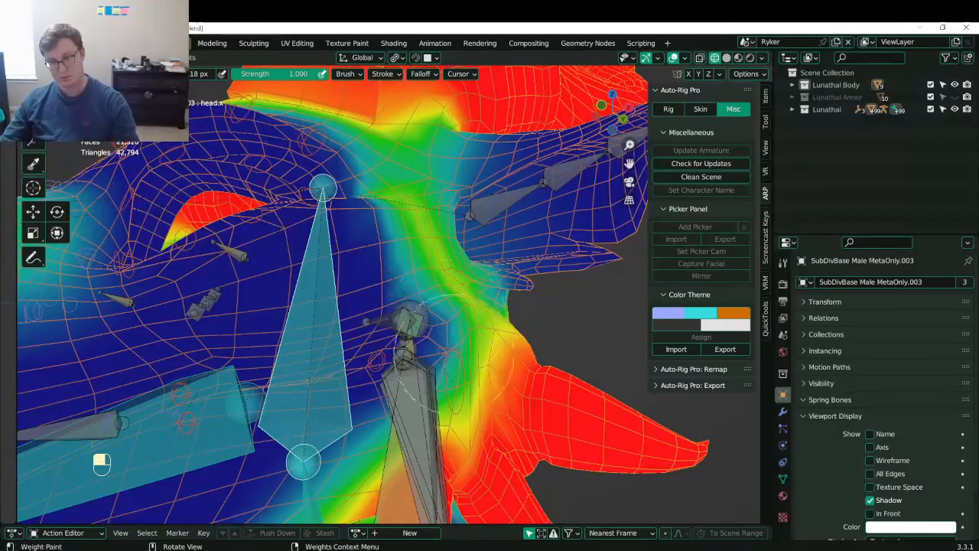
- Examine the blended head.x weights across the head, ear base and horns from several angles
scroll(427, 164, down, 6)
middle_drag(427, 164, 364, 283)
scroll(436, 180, up, 4)
scroll(427, 234, down, 4)
scroll(363, 283, up, 3)
scroll(309, 203, down, 3)
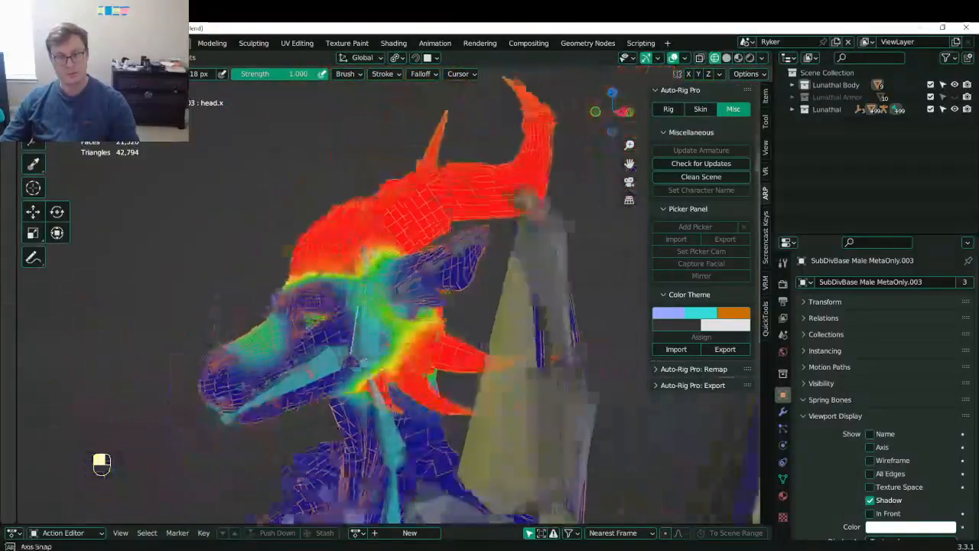
scroll(308, 204, up, 3)
middle_drag(308, 204, 501, 221)
- Brush weights onto the character's right ear for cc_Ear1.R and cc_Ear2.R, and activate cc_Ear3.R
ctrl+click(249, 306)
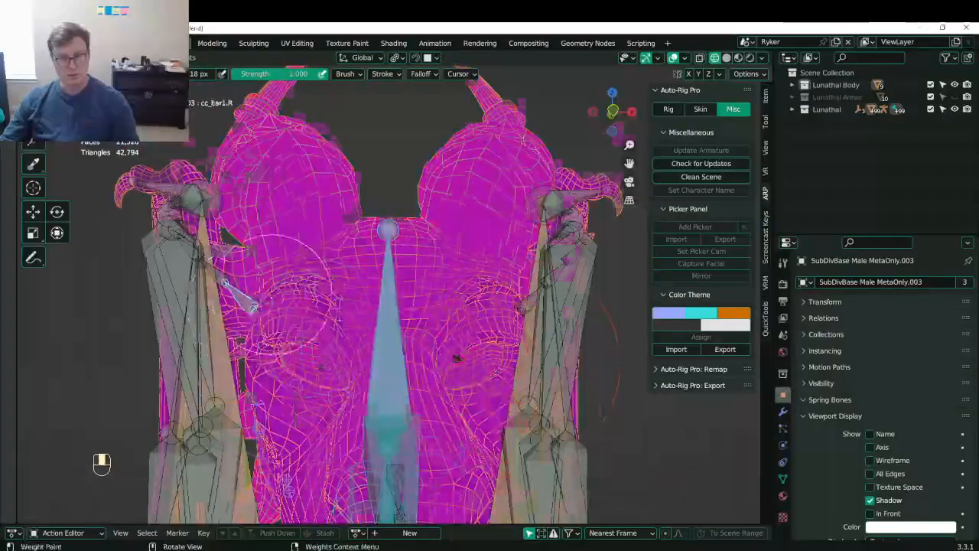
middle_drag(249, 306, 222, 307)
shift+middle_drag(176, 269, 213, 258)
middle_drag(212, 257, 186, 270)
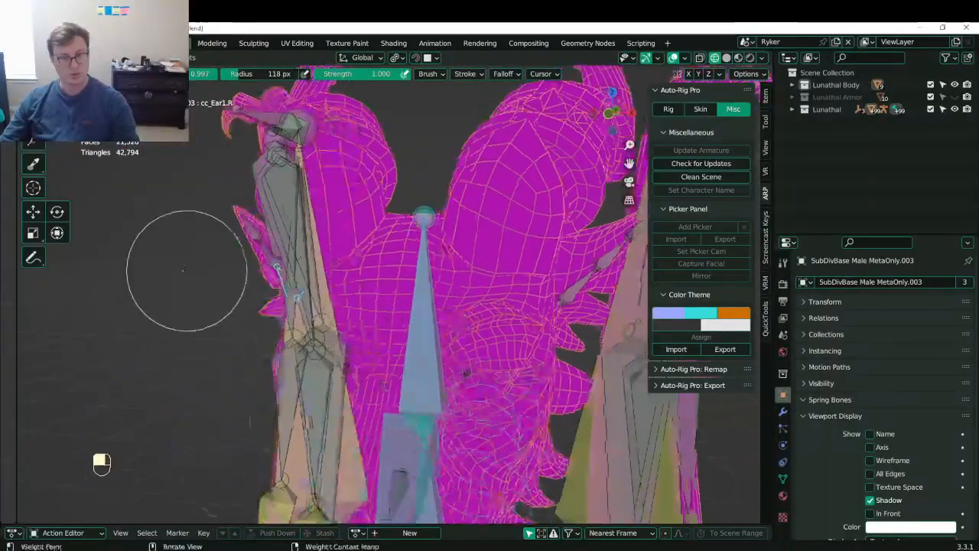
drag(186, 270, 245, 257)
ctrl+click(266, 252)
mouse_move(183, 260)
mouse_down()
mouse_move(255, 221)
mouse_move(222, 236)
mouse_up()
ctrl+click(252, 223)
- Take the body mesh out of Weight Paint into Object Mode, restore solid shading and save the file
scroll(210, 241, down, 2)
middle_drag(375, 279, 389, 257)
scroll(337, 251, down, 3)
key(ctrl+Tab)
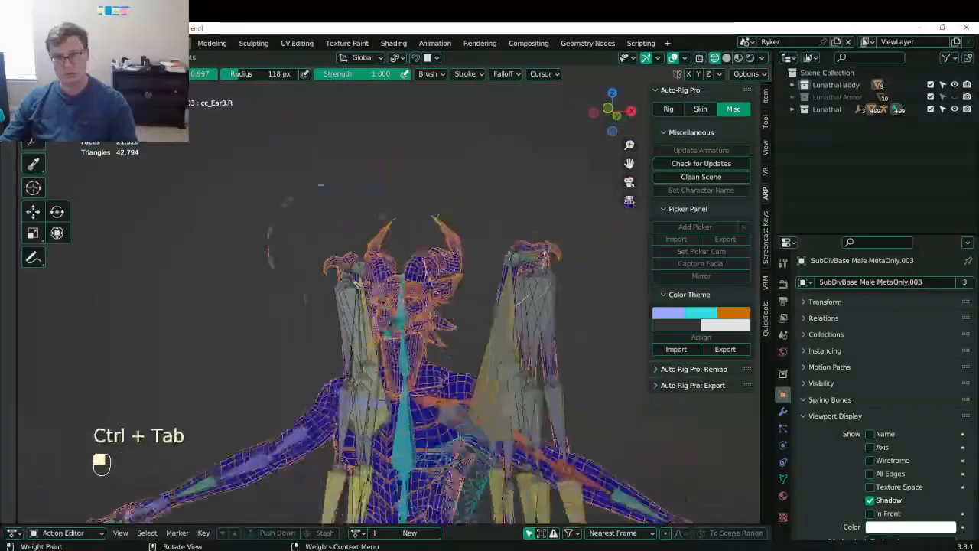
middle_drag(282, 248, 373, 276)
key(z)
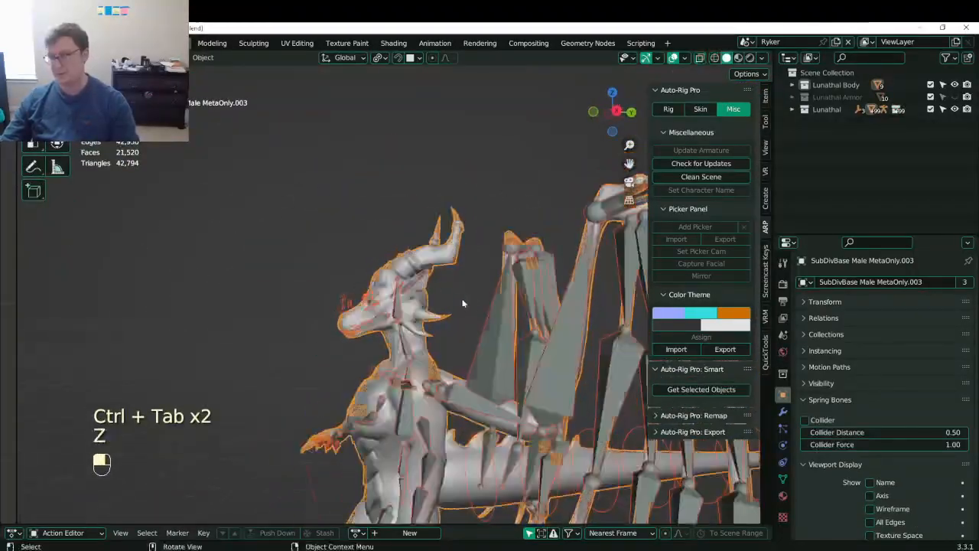
key(ctrl+s)
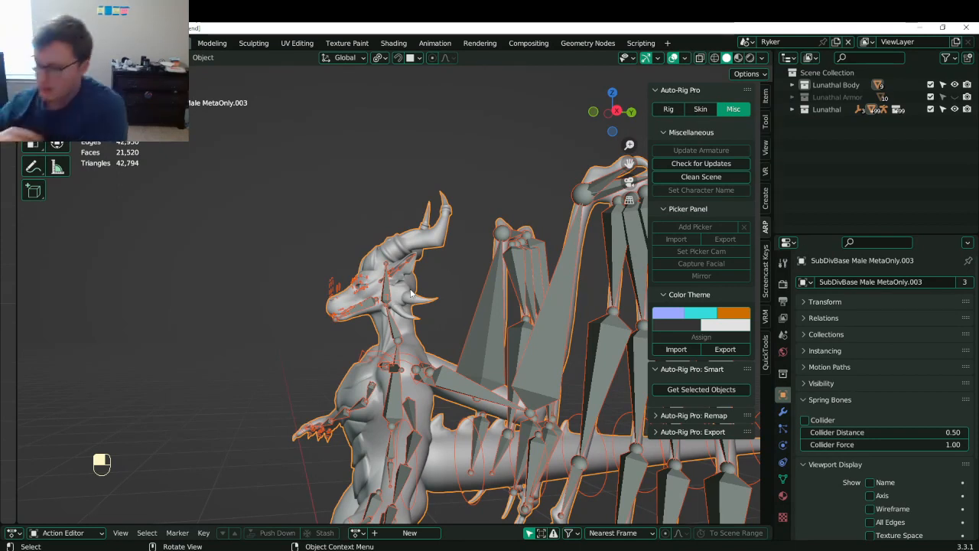
scroll(346, 289, up, 5)
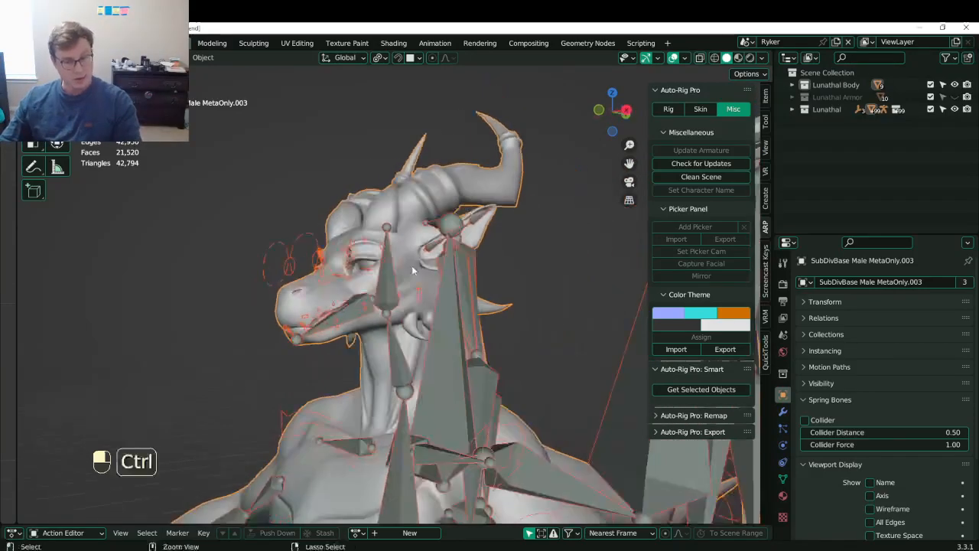
key(ctrl+s)
- Test the left ear's deformation in Pose Mode by trial-rotating cc_Ear1.L, cc_Ear2.L and cc_Ear3.L, cancelling each rotation
middle_drag(346, 290, 459, 229)
scroll(459, 230, down, 3)
middle_drag(558, 256, 505, 228)
click(463, 259)
key(ctrl+Tab)
shift+click(459, 262)
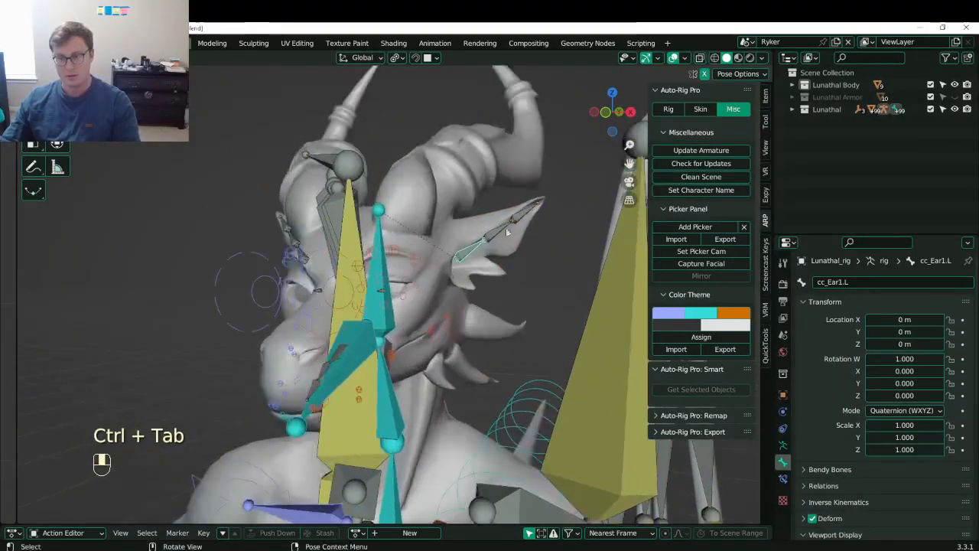
key(r)
right_click(530, 215)
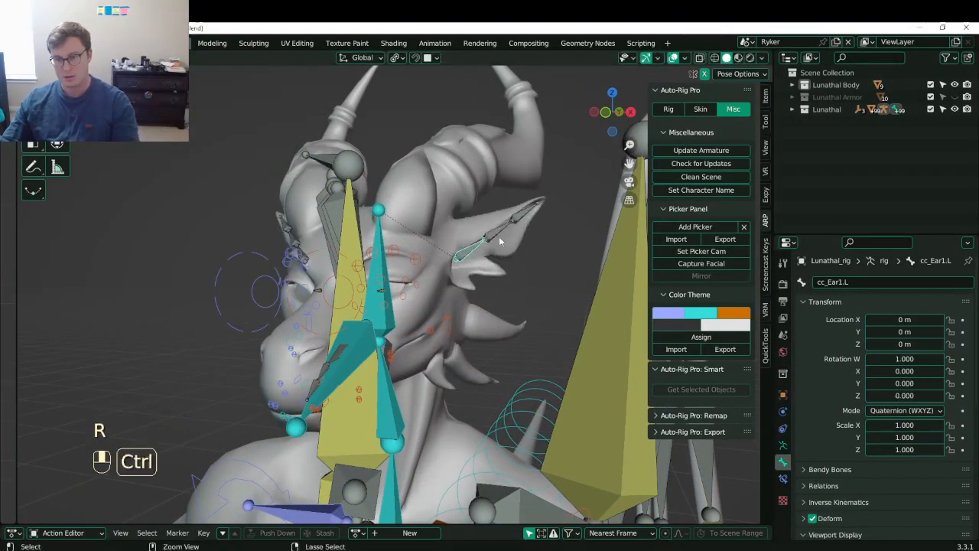
click(526, 213)
key(r)
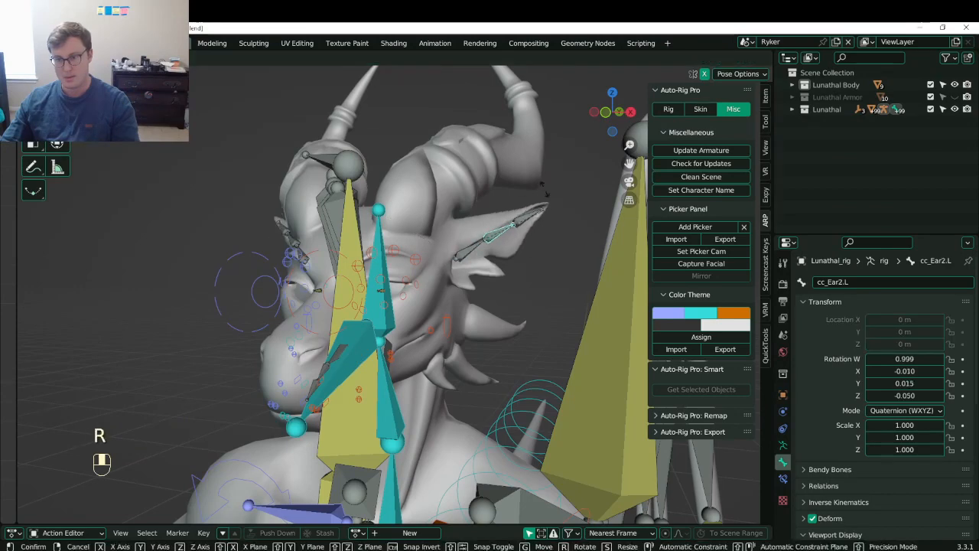
right_click(537, 224)
key(r)
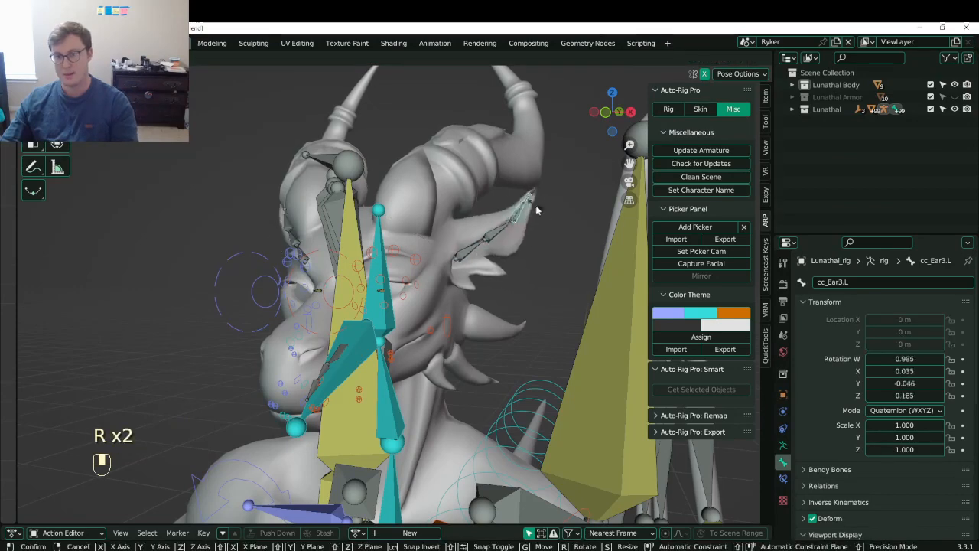
right_click(536, 220)
- Return the rig to Object Mode and save the file
key(ctrl+Tab)
middle_drag(476, 270, 311, 268)
key(ctrl+s)
shift+middle_drag(352, 222, 292, 275)
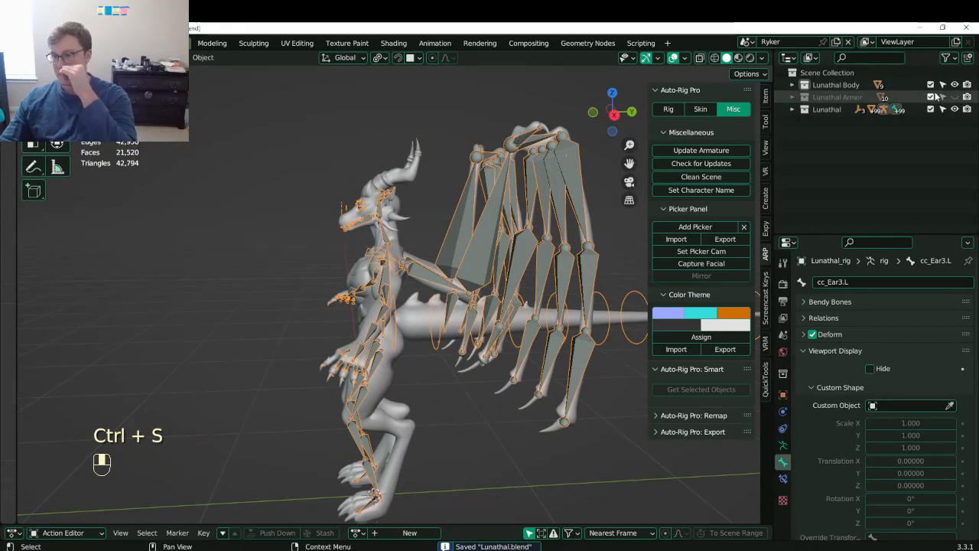
- Select the Teeth object in the Lunathal Body collection, leave local view and display the character in wireframe
scroll(348, 233, up, 4)
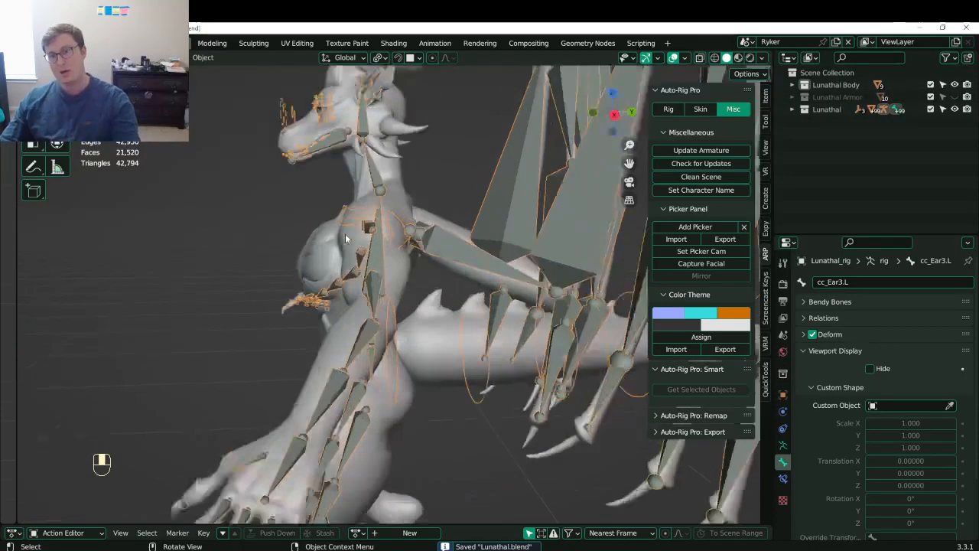
shift+middle_drag(313, 200, 355, 301)
scroll(355, 301, up, 4)
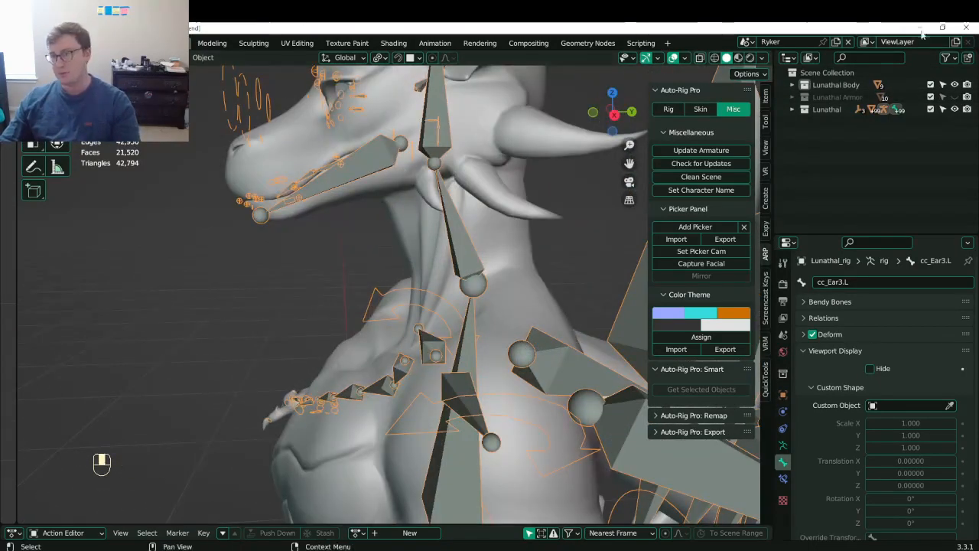
click(793, 86)
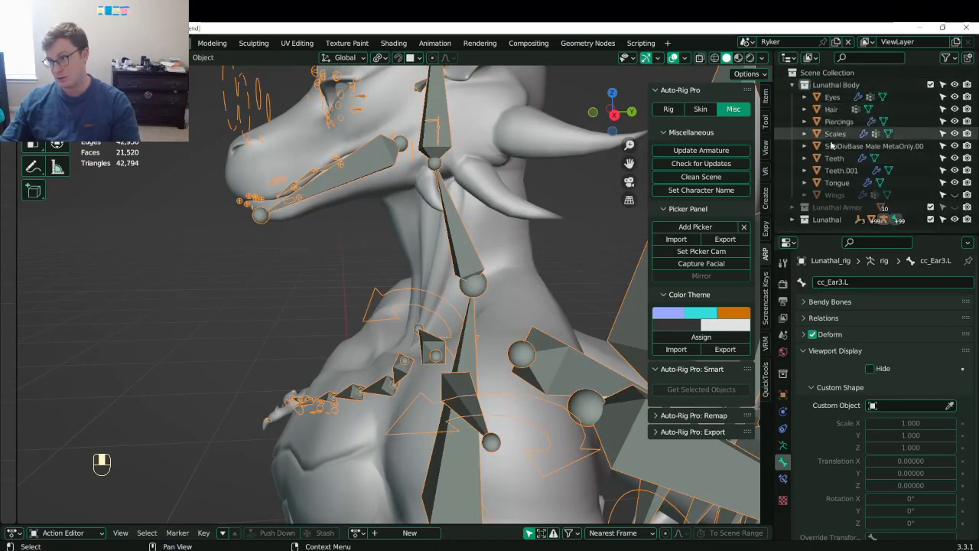
click(835, 159)
scroll(584, 236, down, 4)
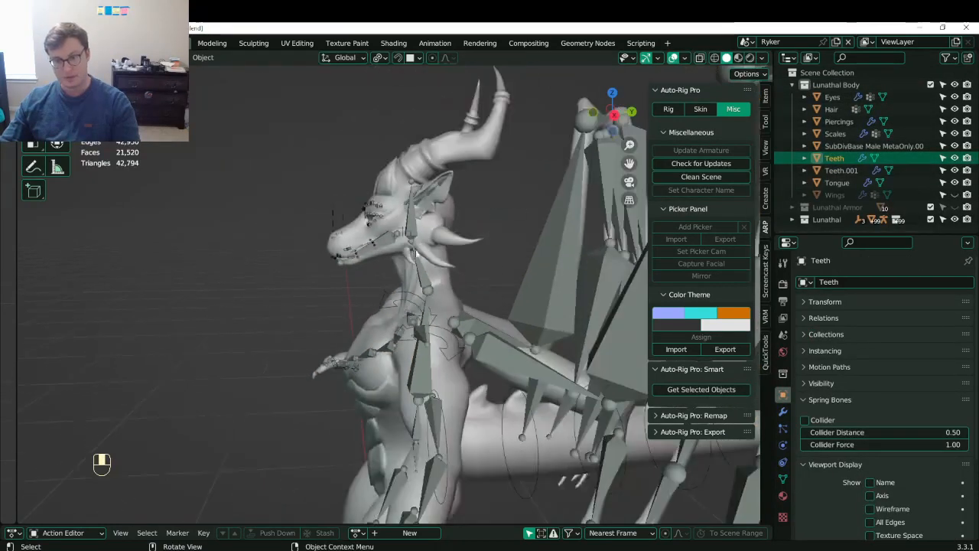
scroll(381, 252, up, 2)
key(z)
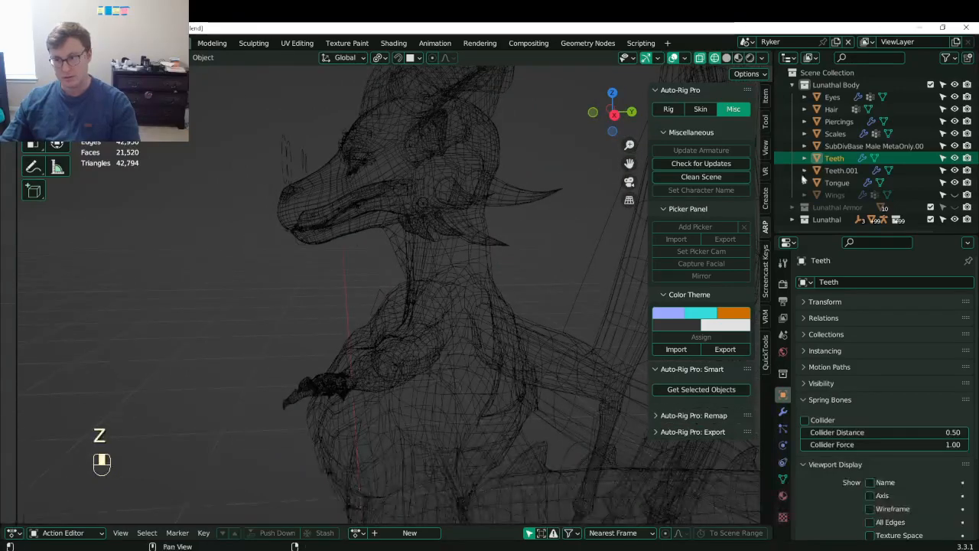
middle_drag(535, 235, 353, 251)
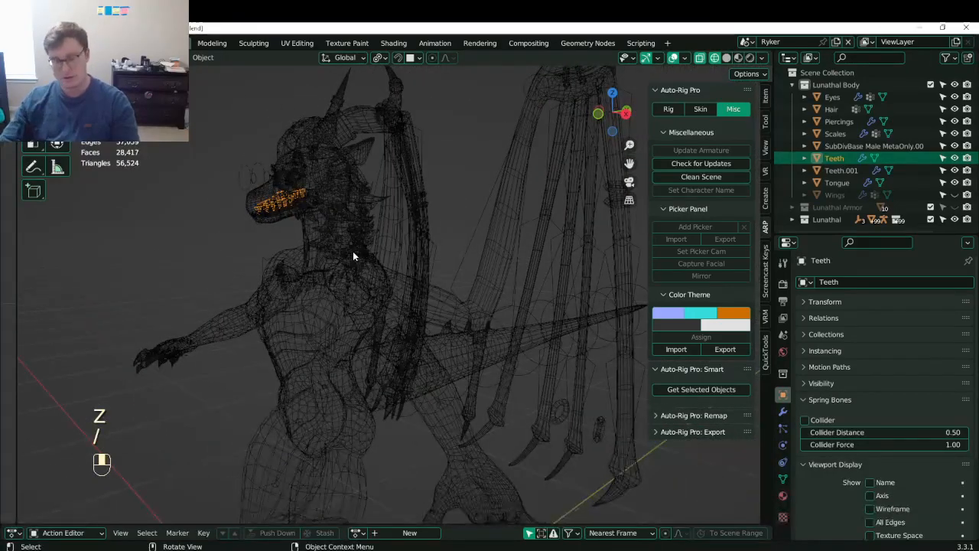
- Inspect the selected teeth inside the mouth from the side, restore solid shading and save the file
key(KP_3)
scroll(273, 241, up, 4)
shift+middle_drag(273, 240, 350, 224)
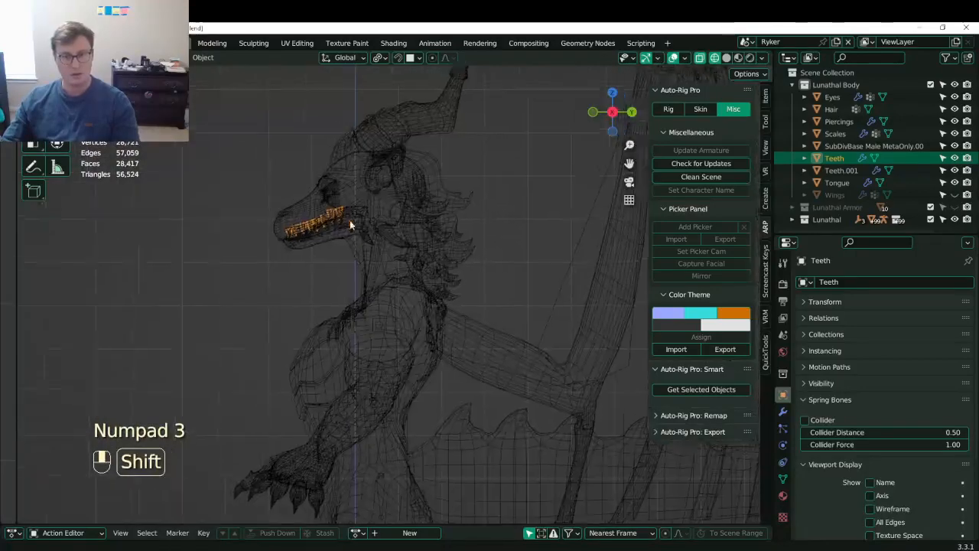
scroll(350, 224, up, 5)
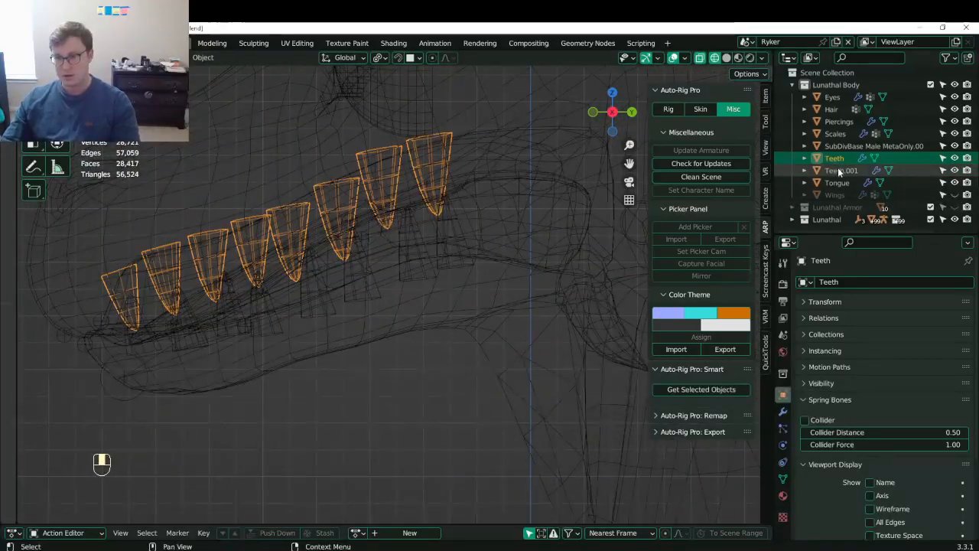
scroll(284, 291, down, 3)
mouse_move(284, 291)
middle_down()
mouse_move(305, 308)
mouse_move(332, 263)
mouse_move(394, 285)
mouse_move(351, 296)
mouse_move(353, 338)
mouse_move(406, 285)
middle_up()
key(KP_Decimal)
key(z)
click(393, 282)
scroll(393, 281, down, 9)
key(ctrl+s)
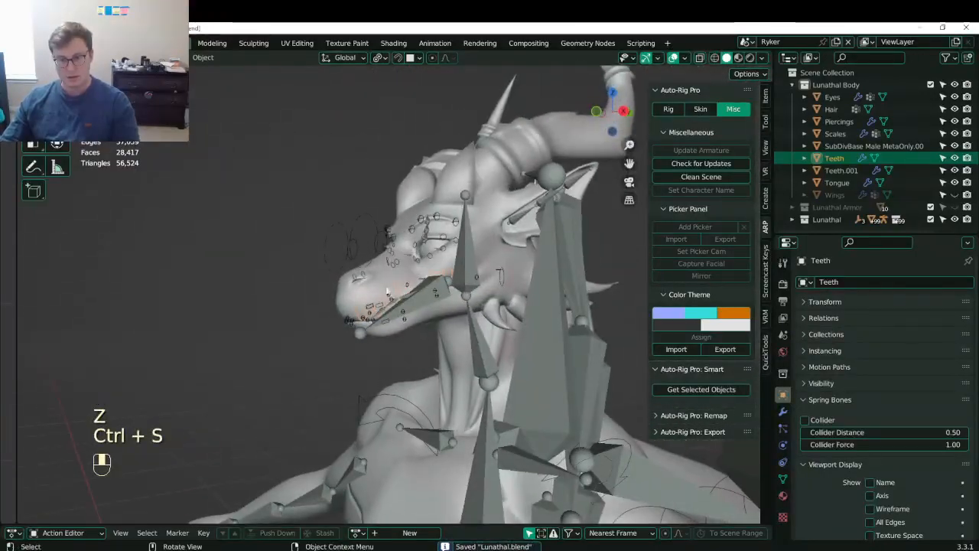
- Parent the Teeth to the rig using With Empty Groups and again using Armature Deform
shift+click(339, 269)
key(ctrl+p)
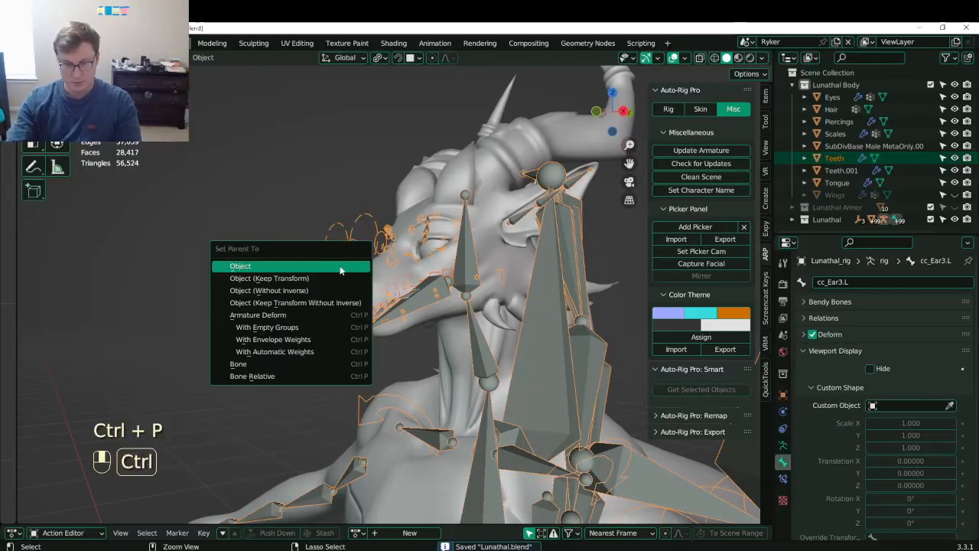
click(300, 328)
key(ctrl+p)
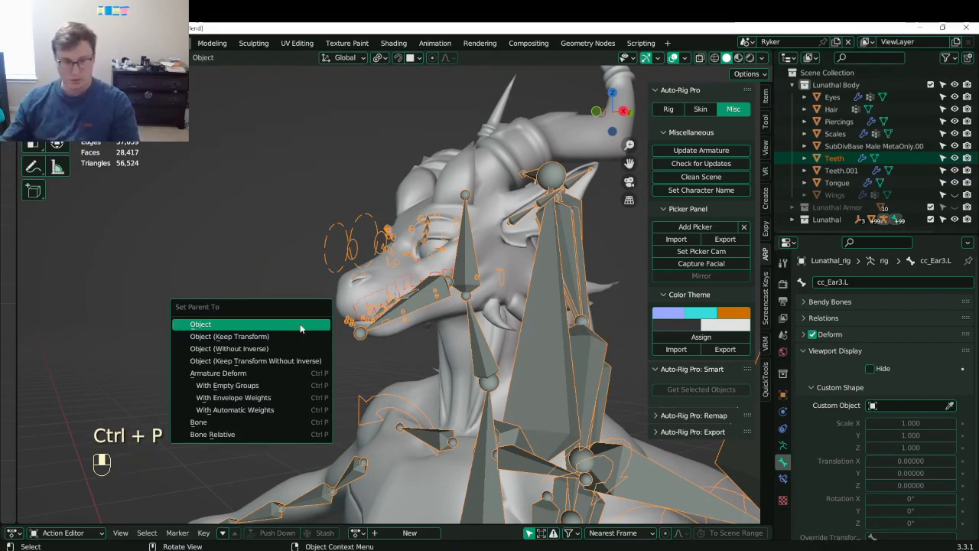
click(298, 374)
- Isolate the Teeth and the rig in local view, show them from the front and save the file
key(KP_Divide)
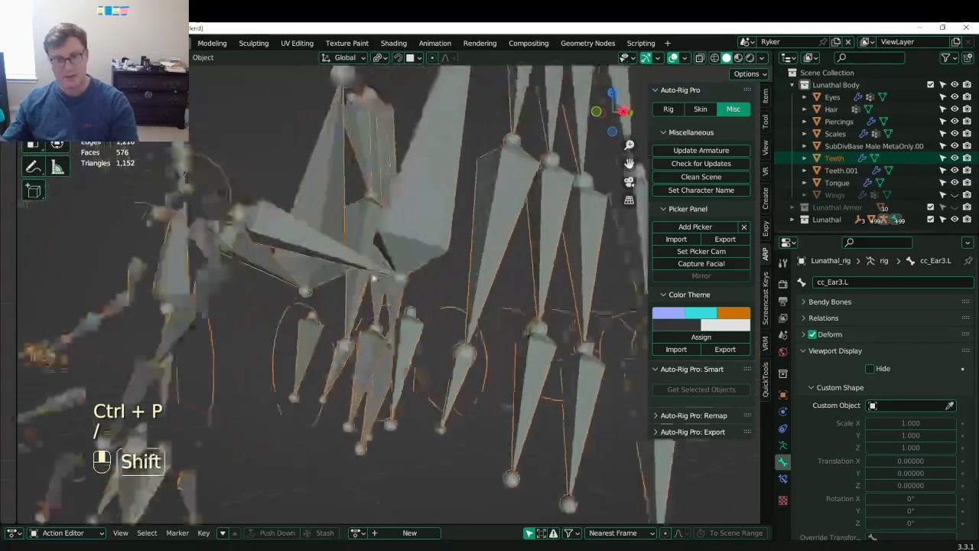
key(ctrl+s)
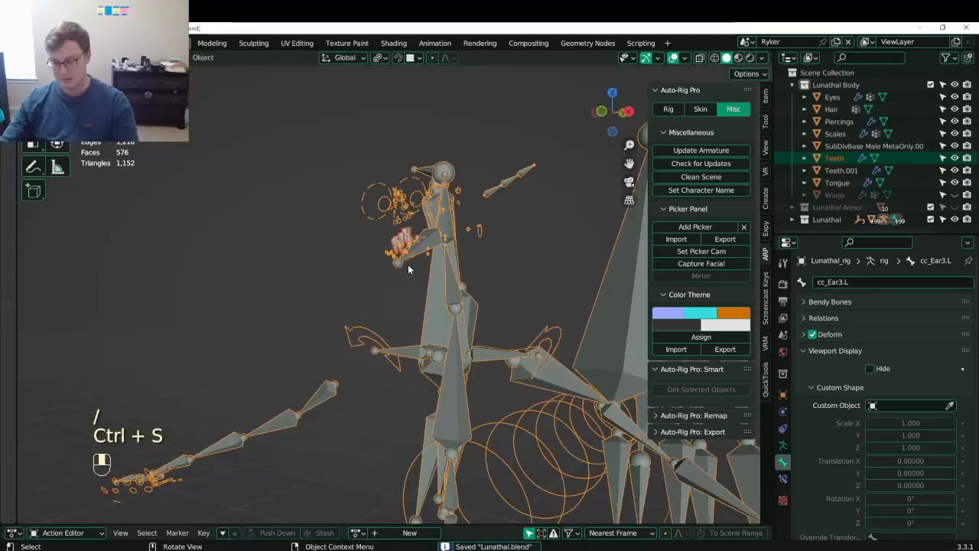
key(KP_1)
scroll(428, 261, up, 6)
shift+middle_drag(455, 260, 372, 246)
key(KP_1)
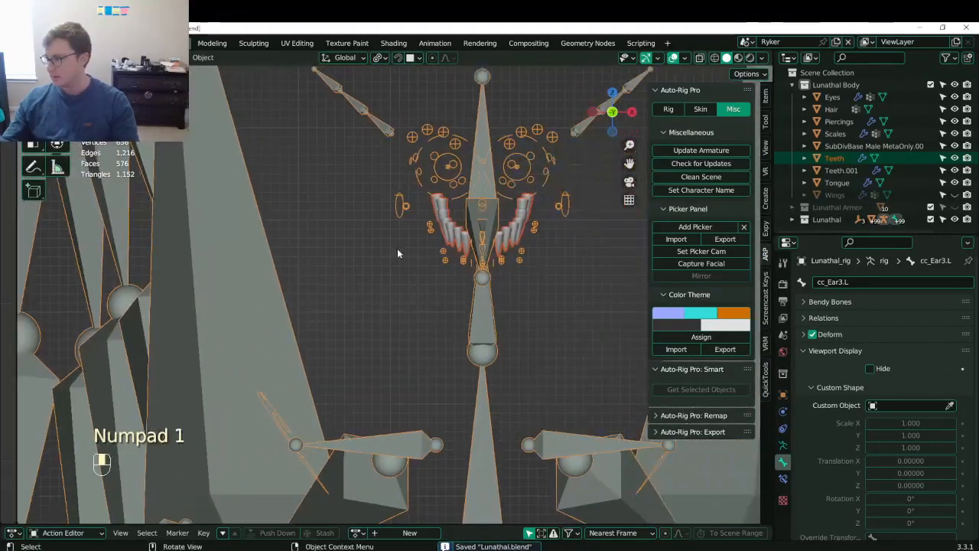
key(ctrl+s)
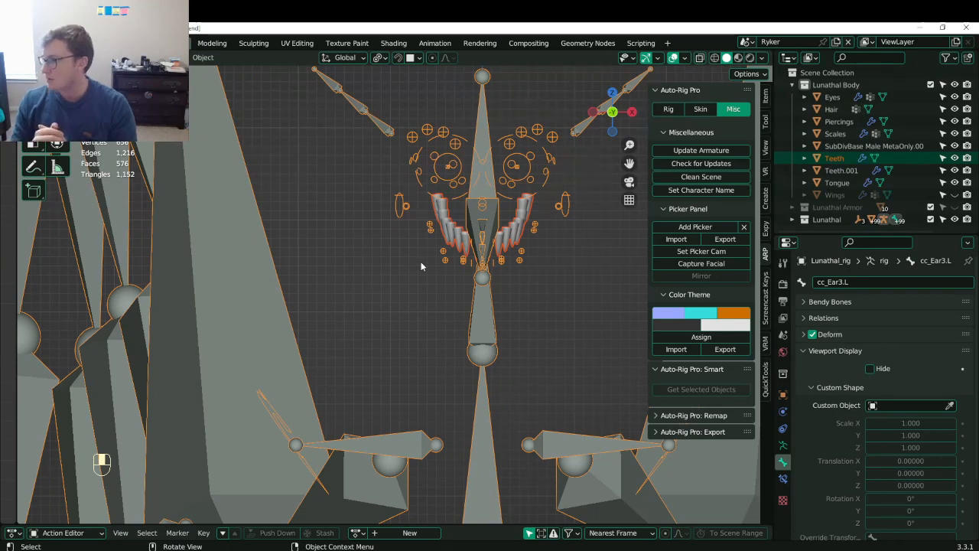
key(ctrl+s)
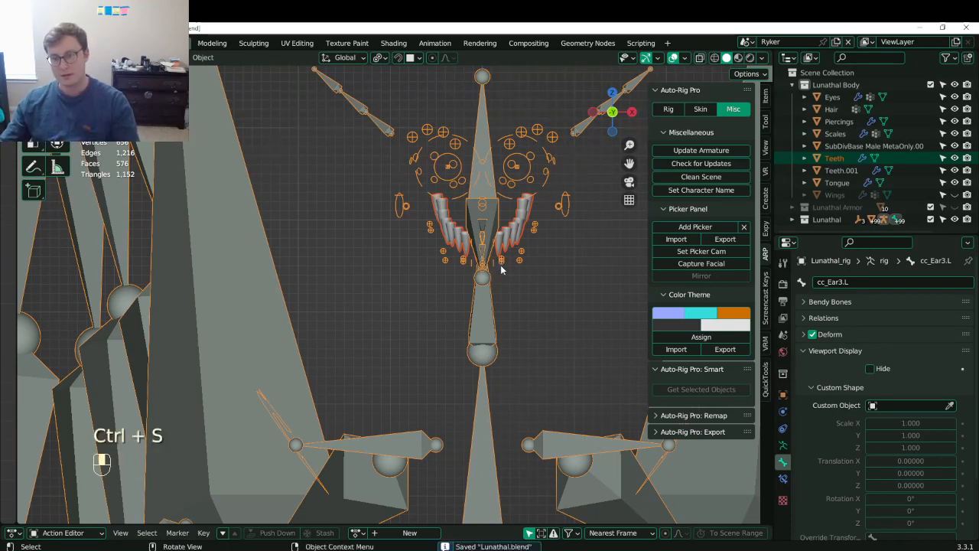
- Try the B-Bone display for the rig, set its bone display type to Stick and save the file
shift+middle_drag(501, 270, 399, 297)
click(783, 444)
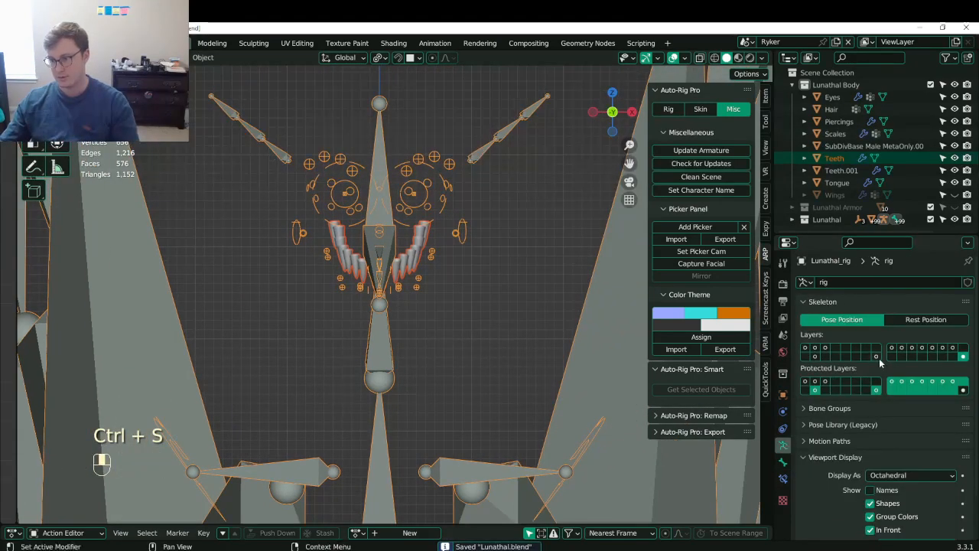
click(895, 476)
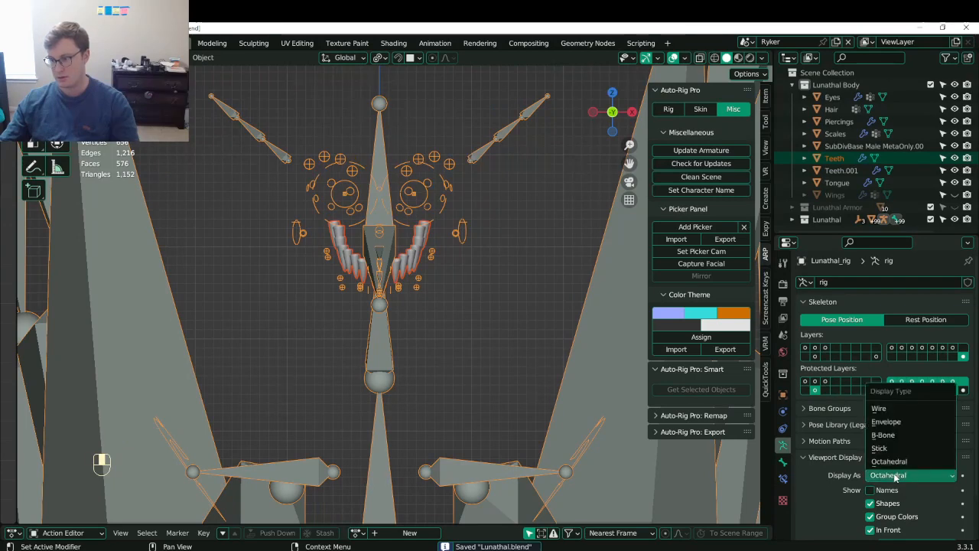
click(885, 435)
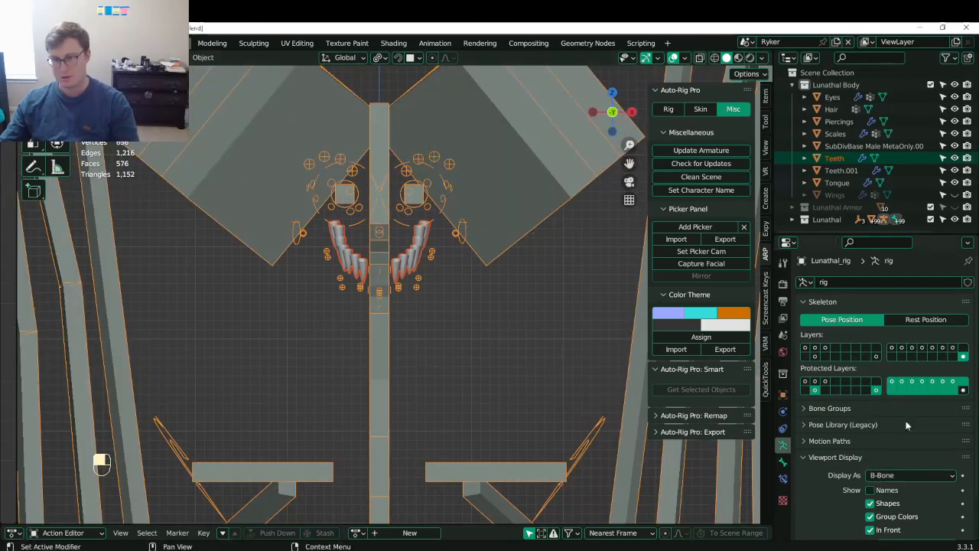
click(904, 478)
click(898, 478)
click(888, 474)
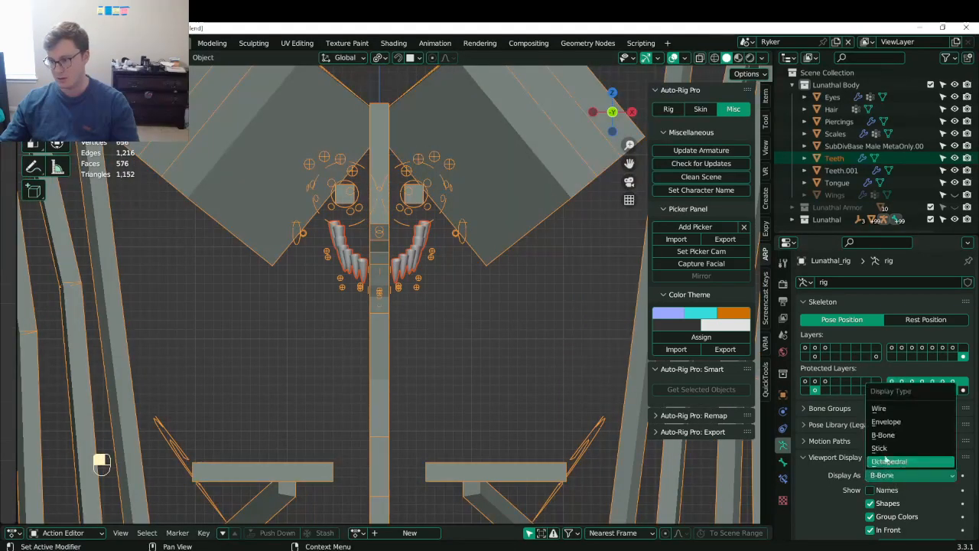
click(883, 449)
key(ctrl+s)
- Examine the teeth against the stick bones from the front and at an angle, saving the file
scroll(405, 348, up, 5)
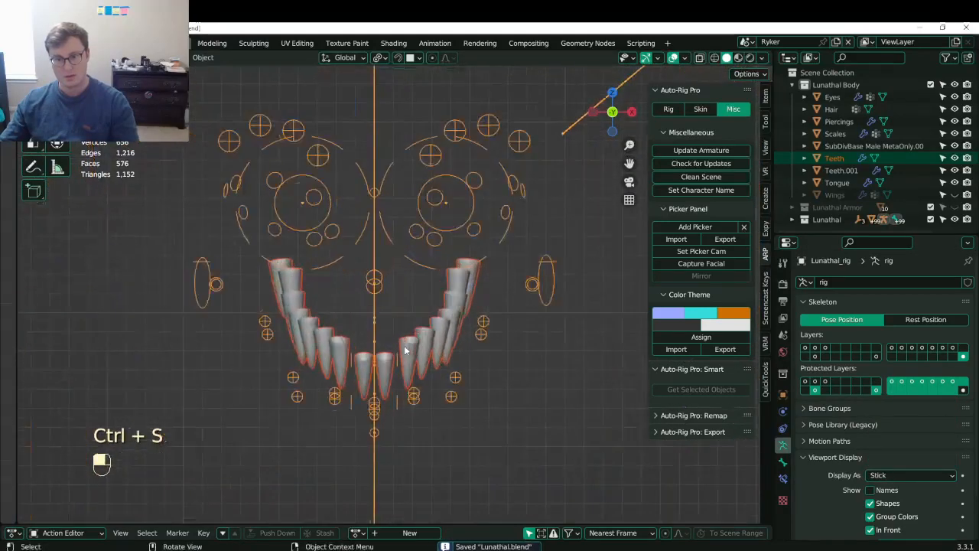
scroll(356, 331, down, 3)
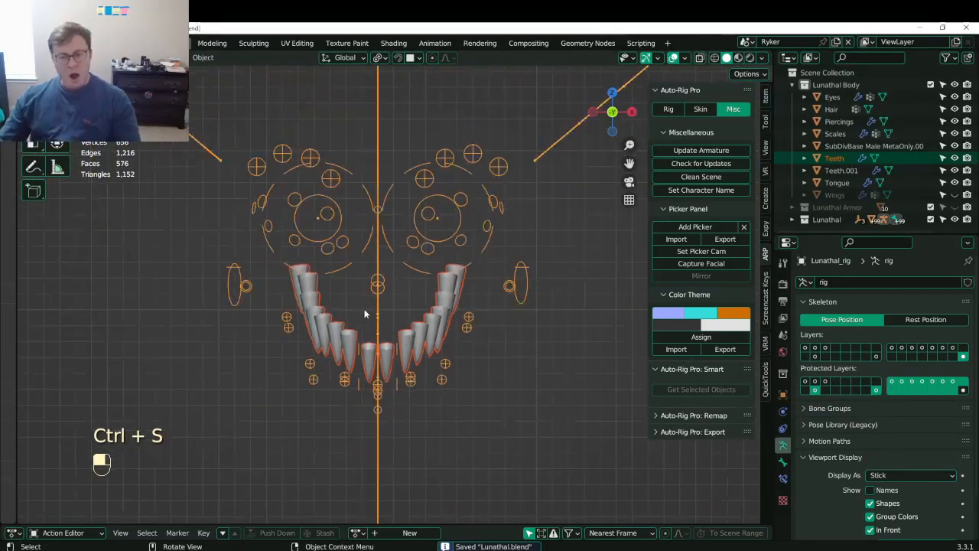
middle_drag(393, 323, 353, 349)
scroll(314, 314, down, 3)
key(ctrl+s)
scroll(305, 334, up, 4)
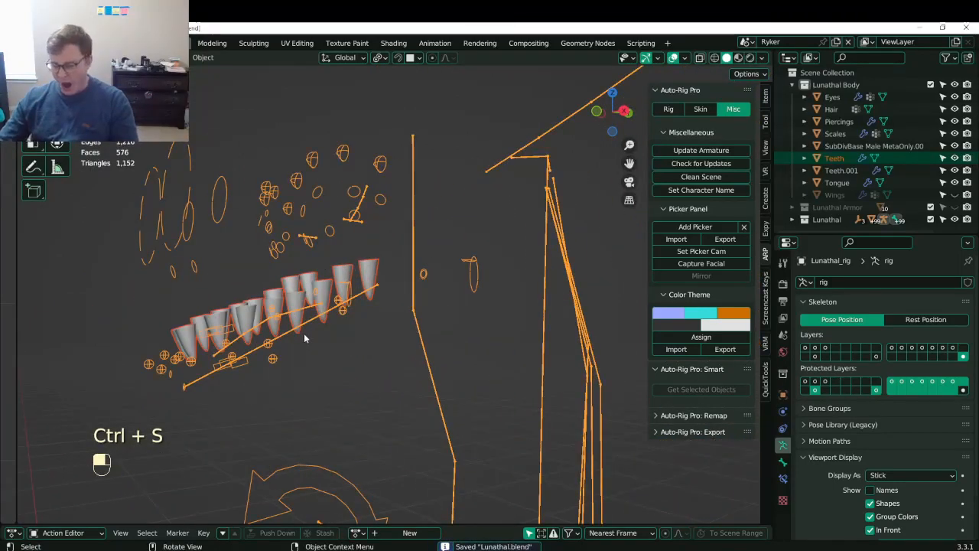
- Make the Teeth active with the rig still selected, enter Weight Paint mode and show them from the front
key(KP_1)
scroll(397, 298, up, 4)
shift+middle_drag(419, 362, 365, 342)
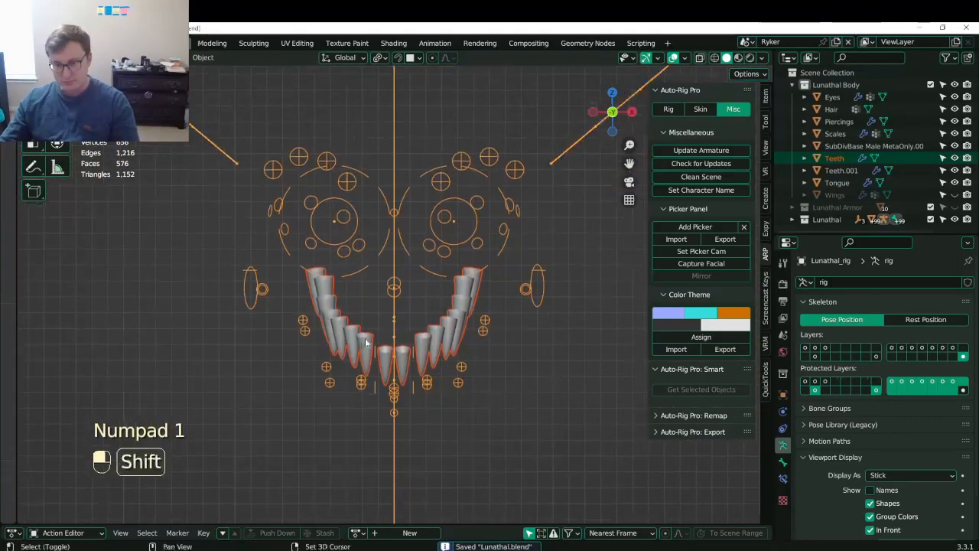
scroll(414, 350, up, 2)
shift+click(446, 352)
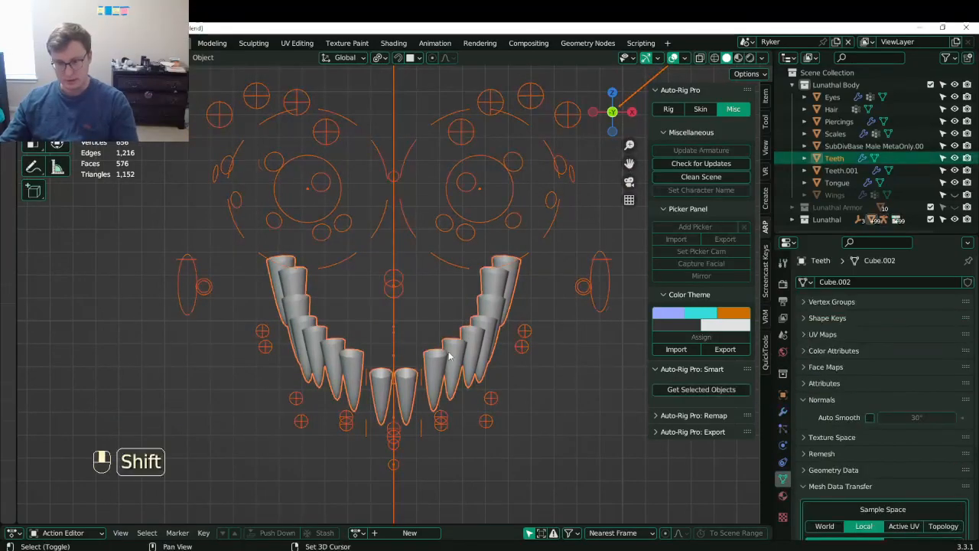
key(ctrl+Tab)
click(410, 354)
mouse_move(410, 353)
middle_down()
mouse_move(493, 313)
mouse_move(317, 306)
mouse_move(328, 382)
middle_up()
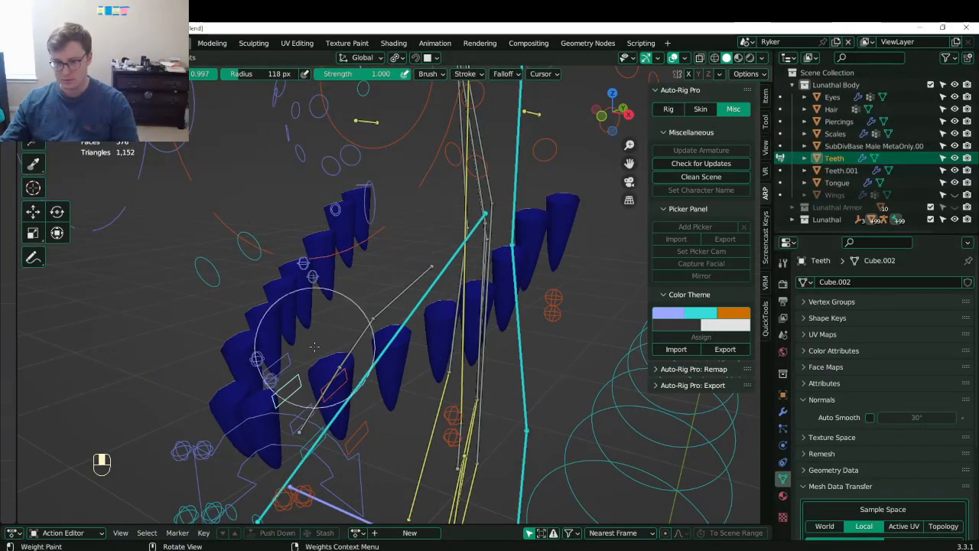
key(KP_1)
shift+middle_drag(320, 324, 271, 349)
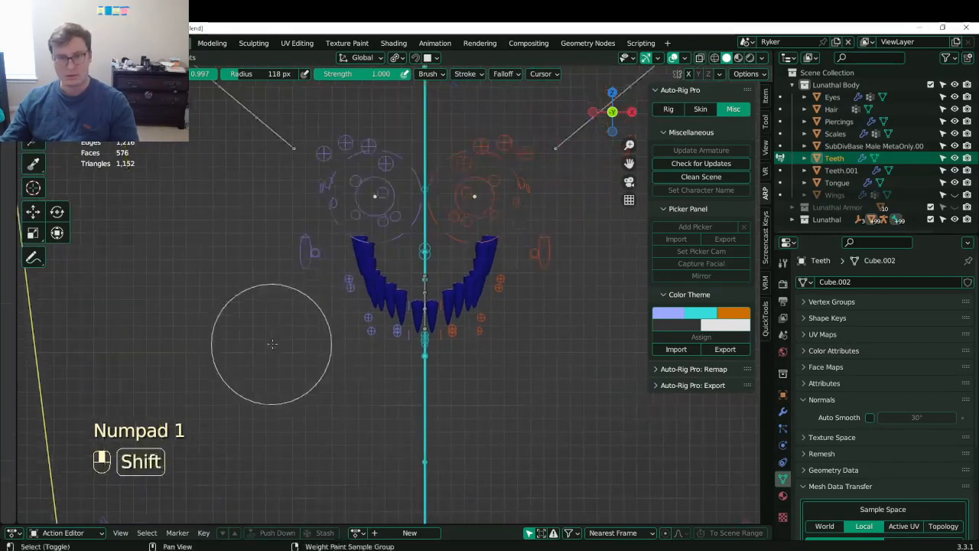
- Try a linear weight gradient across the isolated teeth in front view, inspect it, and undo it
scroll(394, 306, up, 3)
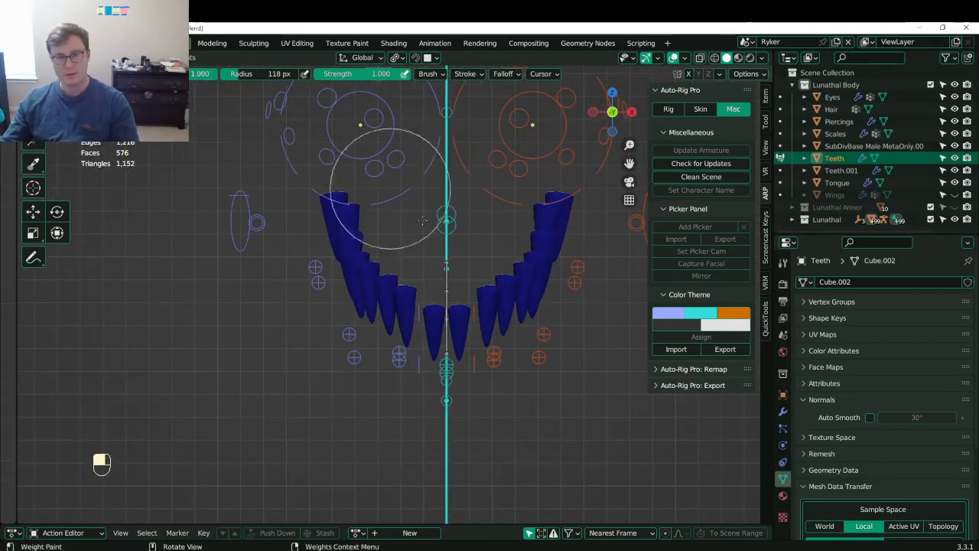
alt+drag(450, 319, 513, 316)
middle_drag(513, 317, 487, 328)
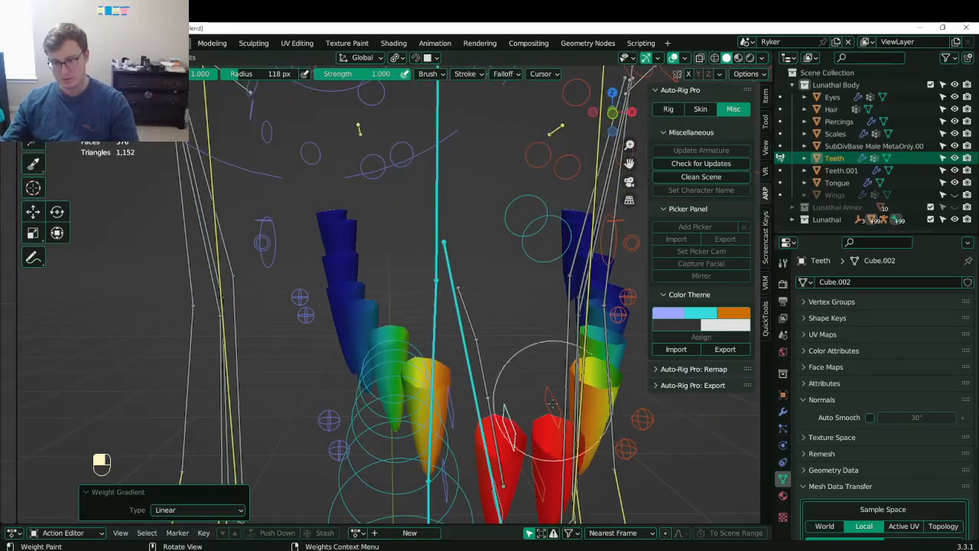
key(ctrl+z)
key(KP_1)
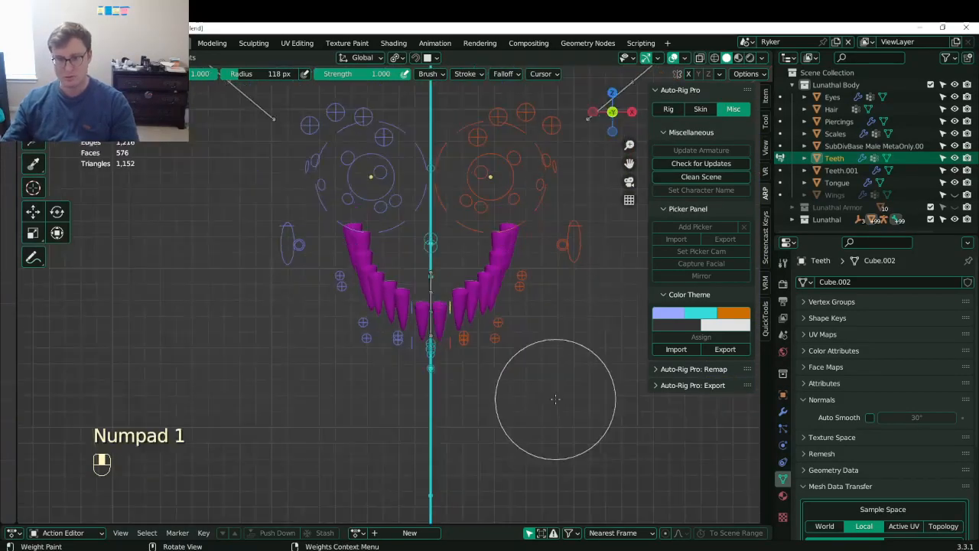
- Apply a weight gradient across the teeth in front view, save the file, and return to Object Mode
alt+drag(505, 270, 439, 278)
mouse_move(439, 278)
middle_down()
mouse_move(342, 337)
mouse_move(375, 332)
middle_up()
key(ctrl+s)
key(ctrl+Tab)
scroll(270, 325, down, 5)
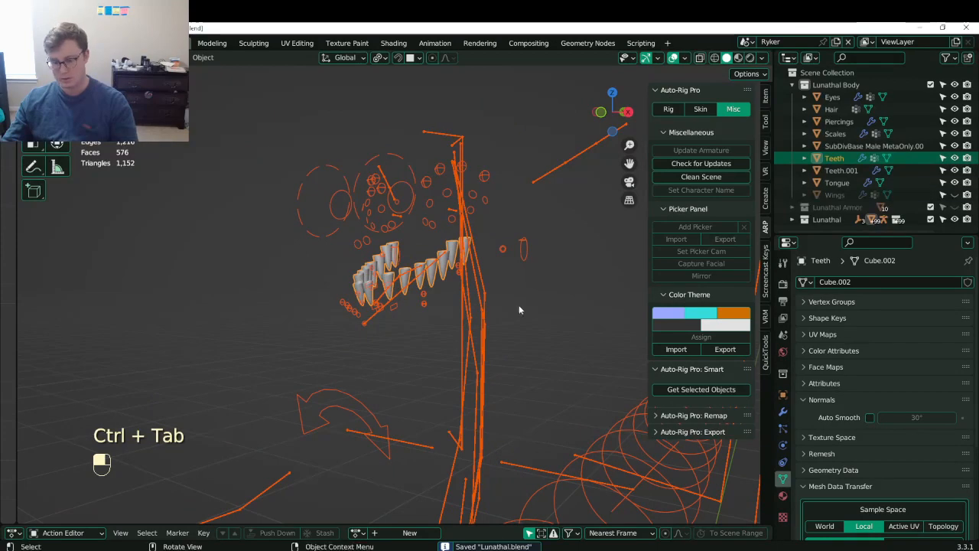
- Isolate Teeth, Teeth.001, Tongue and the rig together in local view, and save the file
key(slash)
shift+click(823, 184)
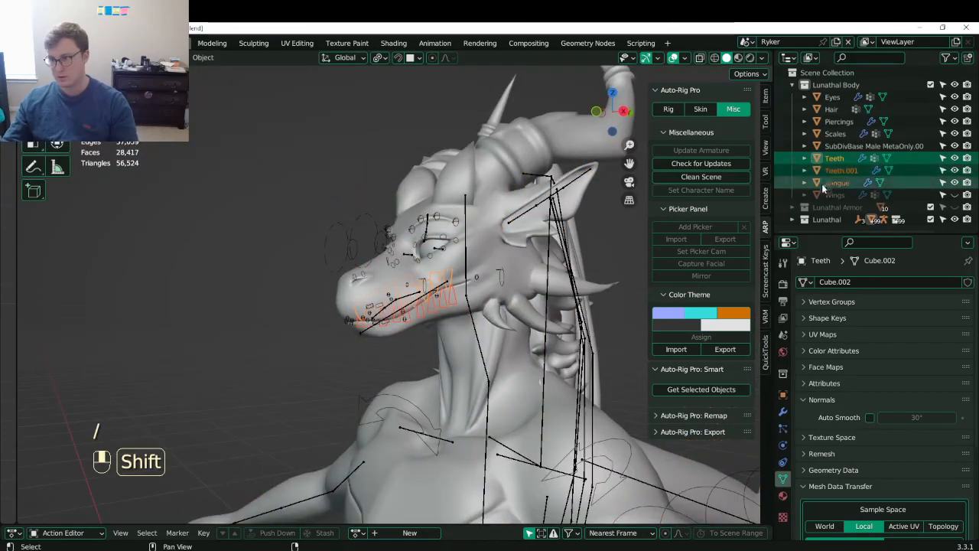
key(b)
drag(329, 214, 345, 296)
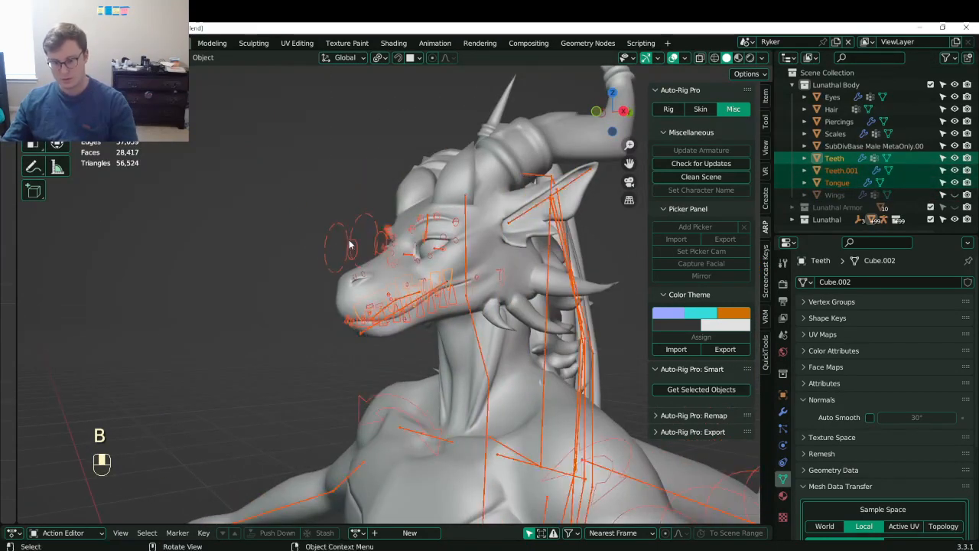
key(slash)
shift+middle_drag(325, 246, 351, 268)
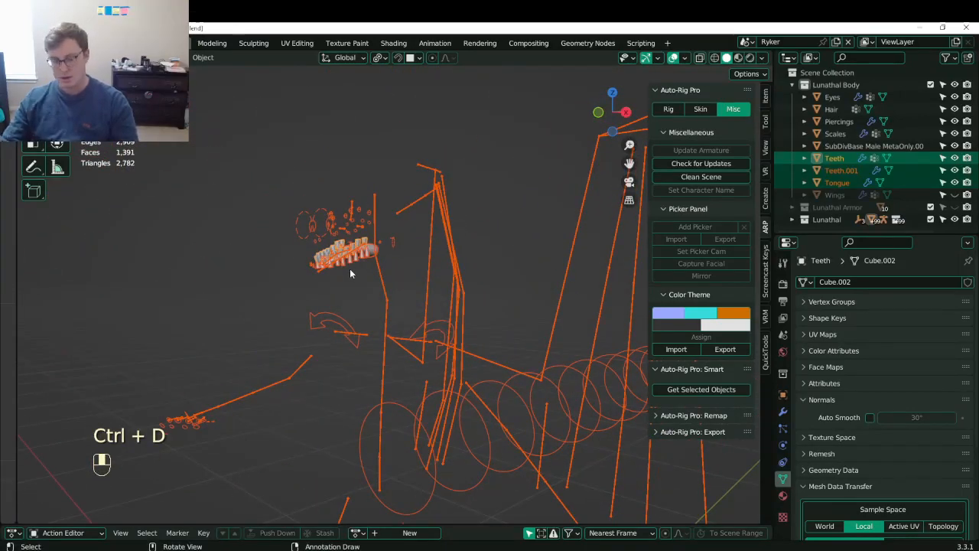
key(g)
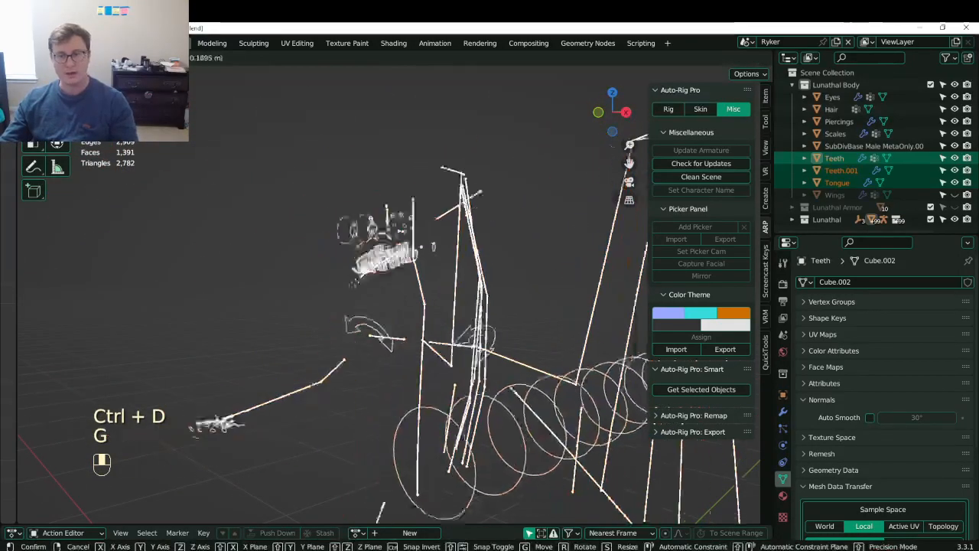
right_click(351, 291)
key(ctrl+s)
- Parent the tongue mesh to the rig with Armature Deform, and save the file
key(KP_1)
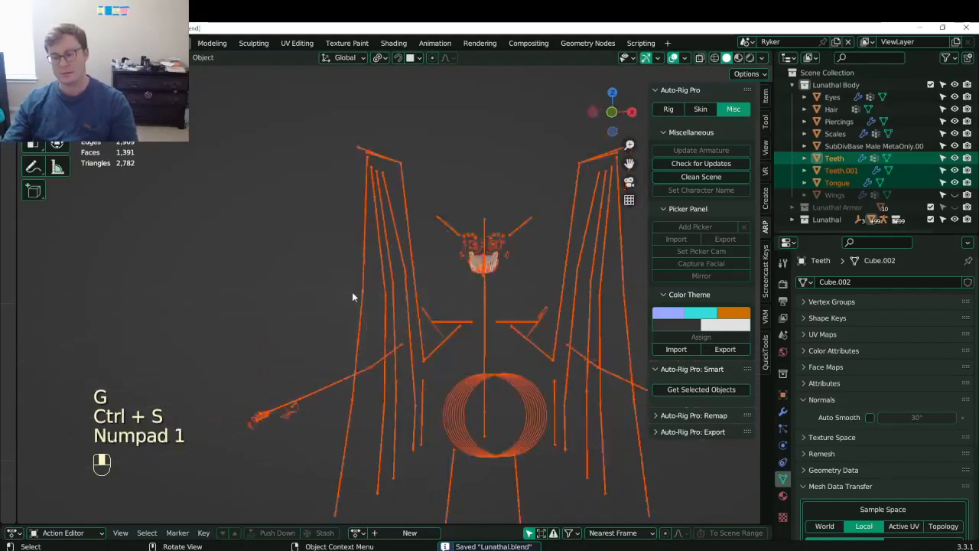
scroll(355, 295, up, 6)
shift+middle_drag(423, 240, 325, 267)
scroll(231, 299, up, 4)
shift+middle_drag(463, 260, 363, 378)
scroll(328, 327, up, 3)
click(315, 339)
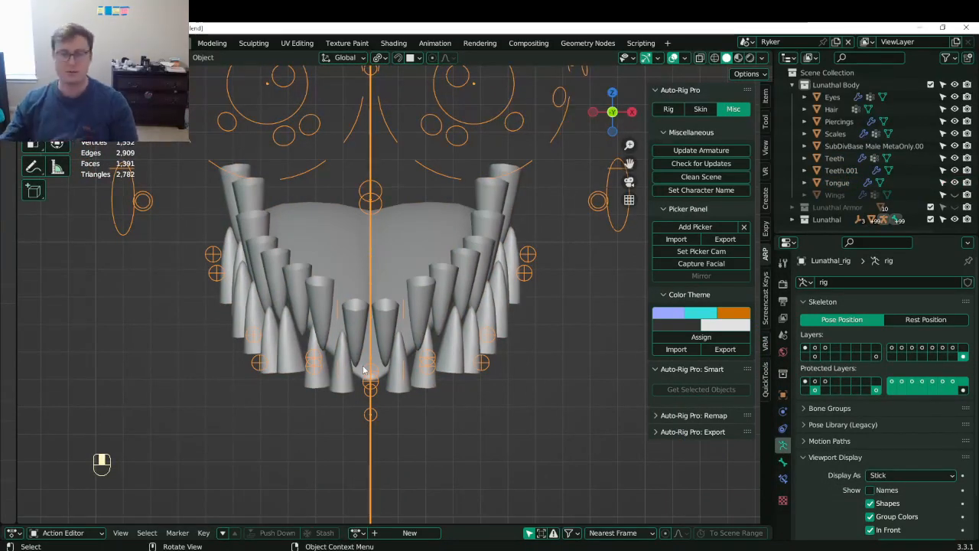
click(313, 238)
shift+click(301, 163)
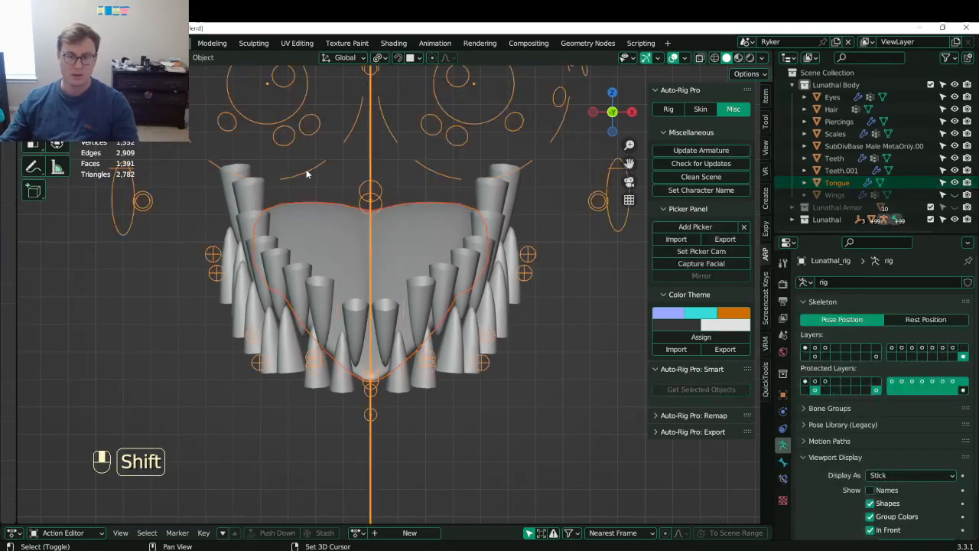
key(ctrl+p)
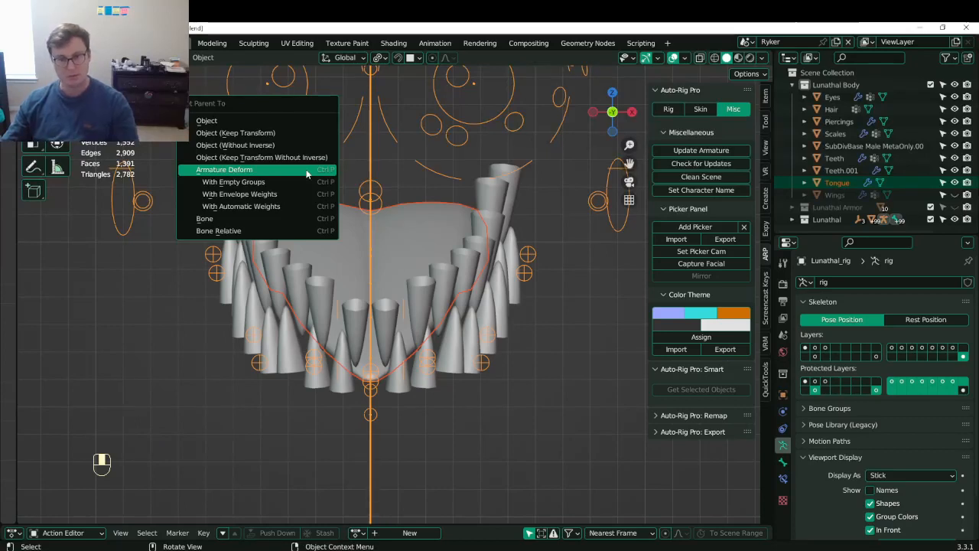
click(266, 170)
shift+middle_drag(312, 202, 318, 257)
click(318, 257)
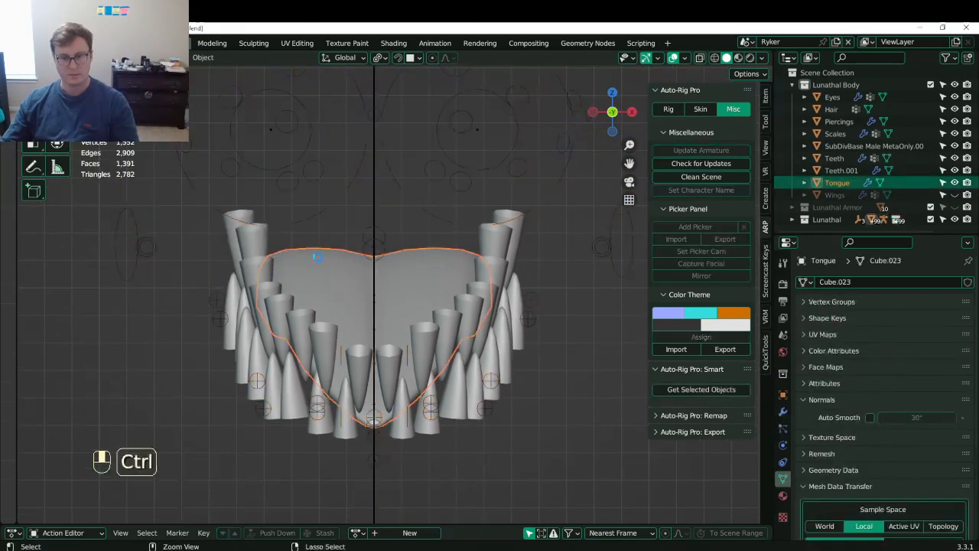
key(ctrl+s)
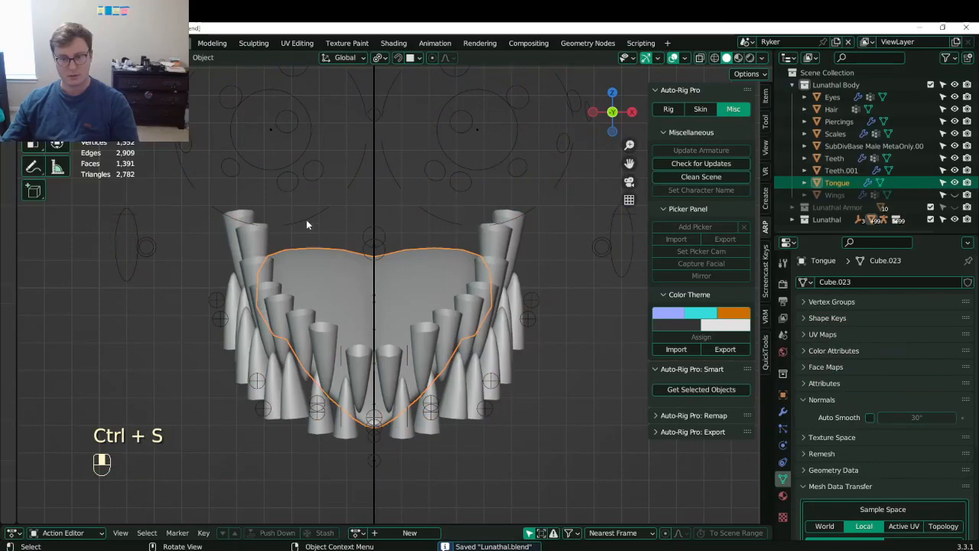
- Open the tongue in Weight Paint mode with the rig and examine how the tongue bones line up from the side
shift+click(318, 246)
shift+click(318, 246)
key(ctrl+Tab)
click(263, 217)
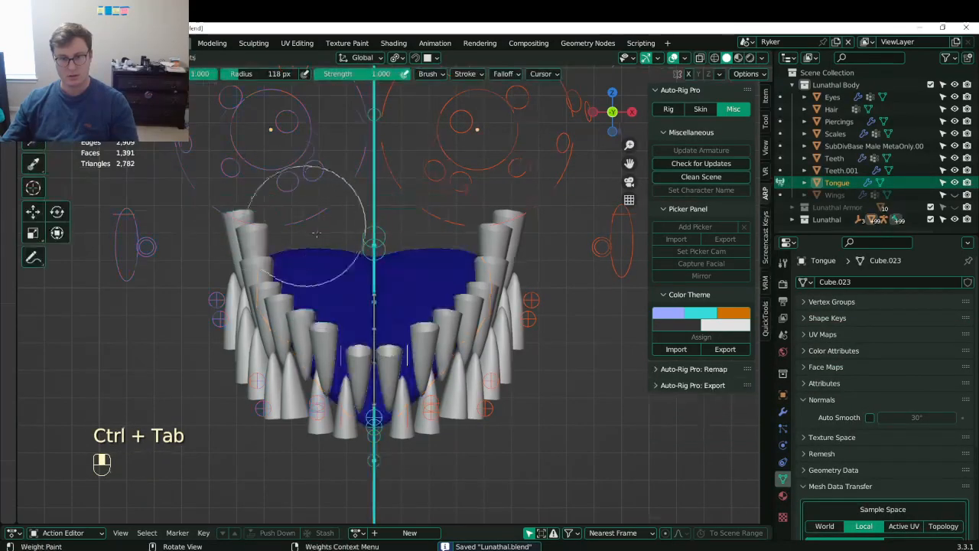
key(KP_Decimal)
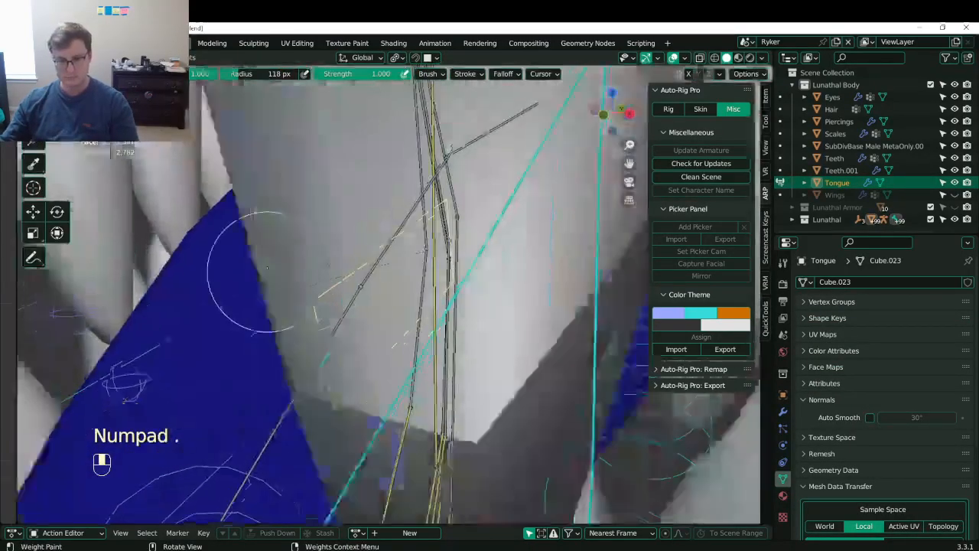
scroll(267, 272, down, 3)
middle_drag(267, 272, 361, 289)
scroll(361, 289, down, 3)
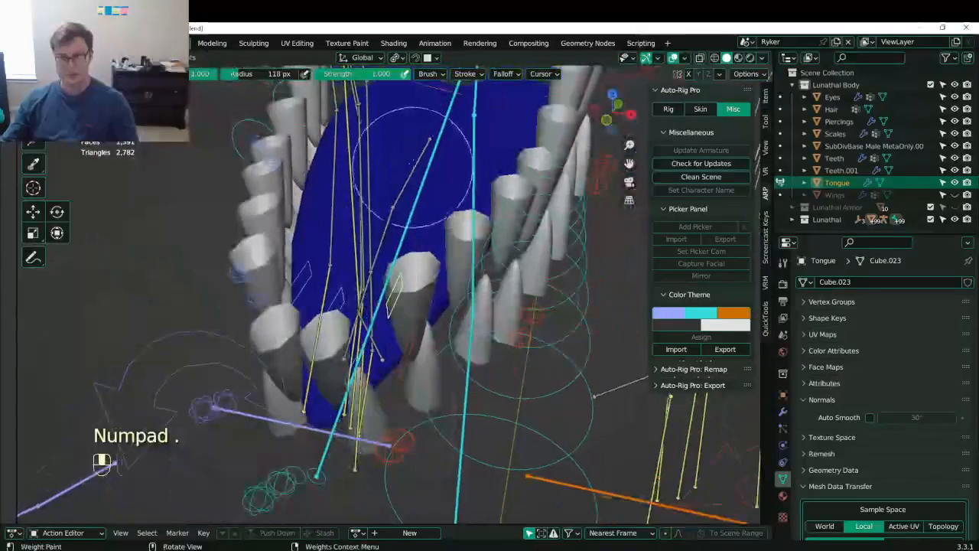
key(KP_3)
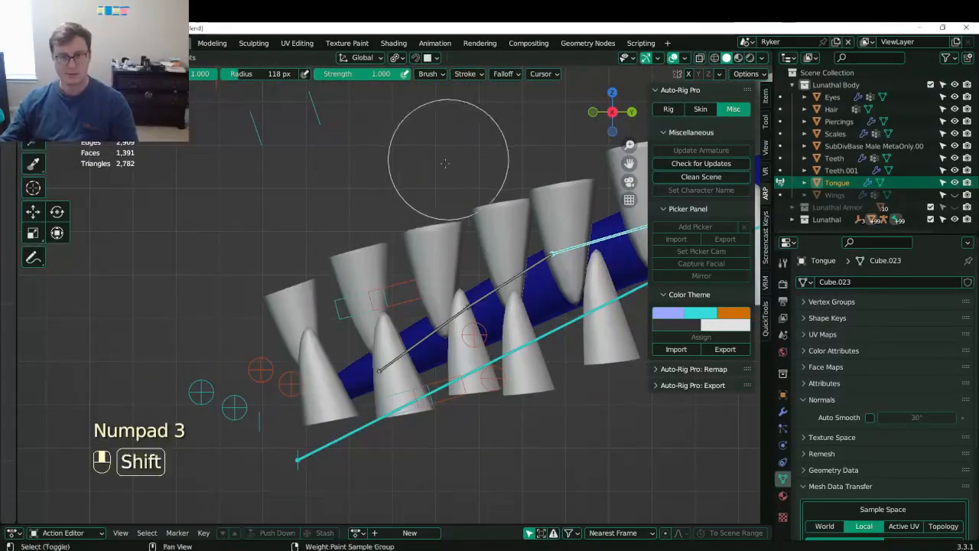
mouse_move(428, 148)
middle_down()
mouse_move(524, 280)
mouse_move(526, 264)
middle_up()
shift+middle_drag(555, 260, 511, 272)
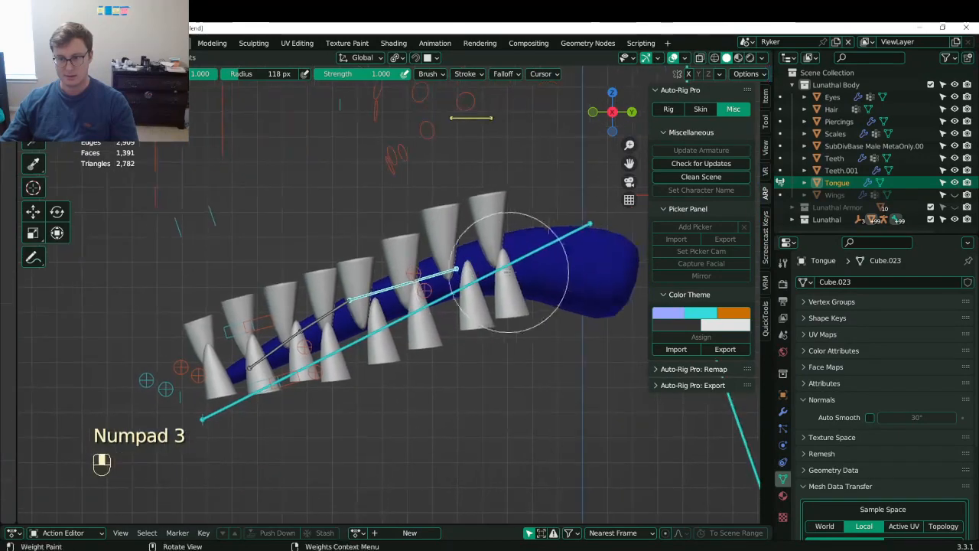
key(Tab)
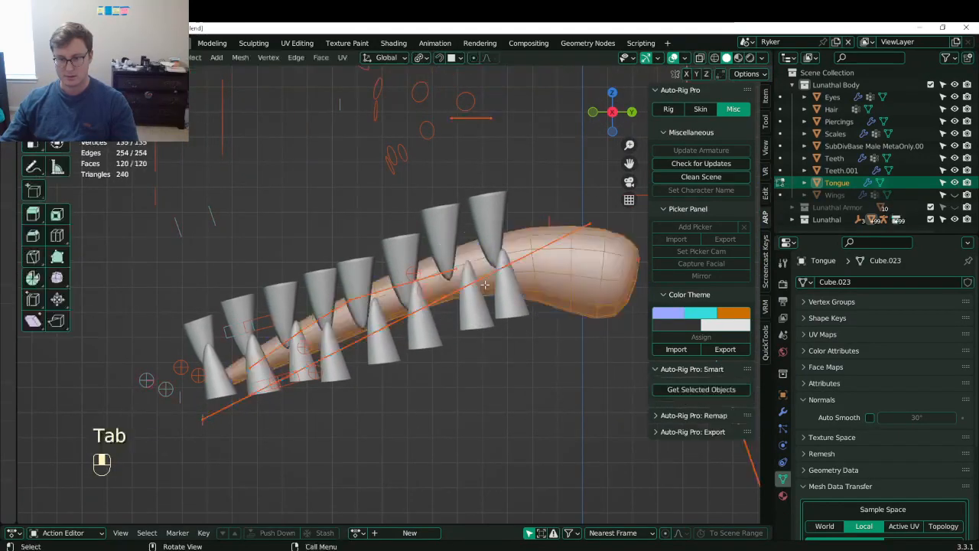
key(Tab)
key(ctrl+Tab)
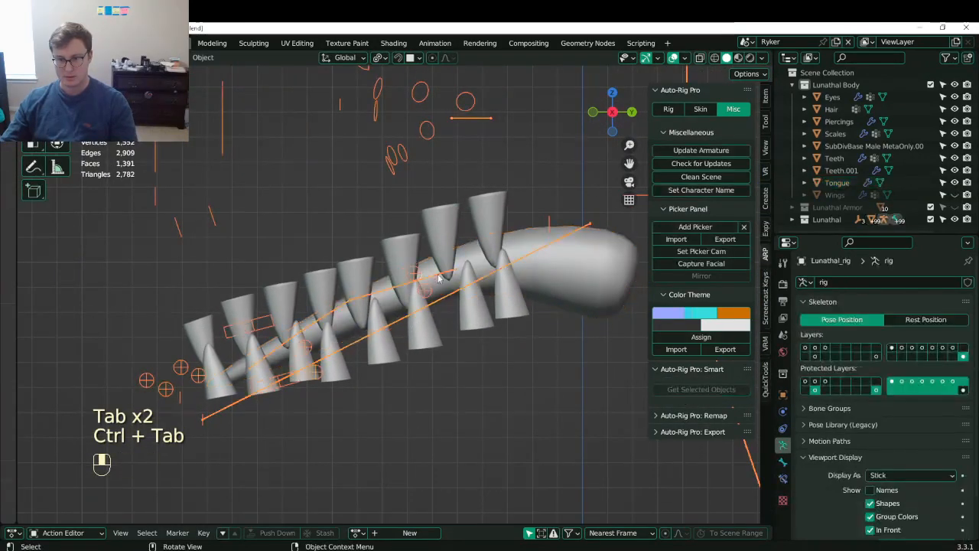
key(Tab)
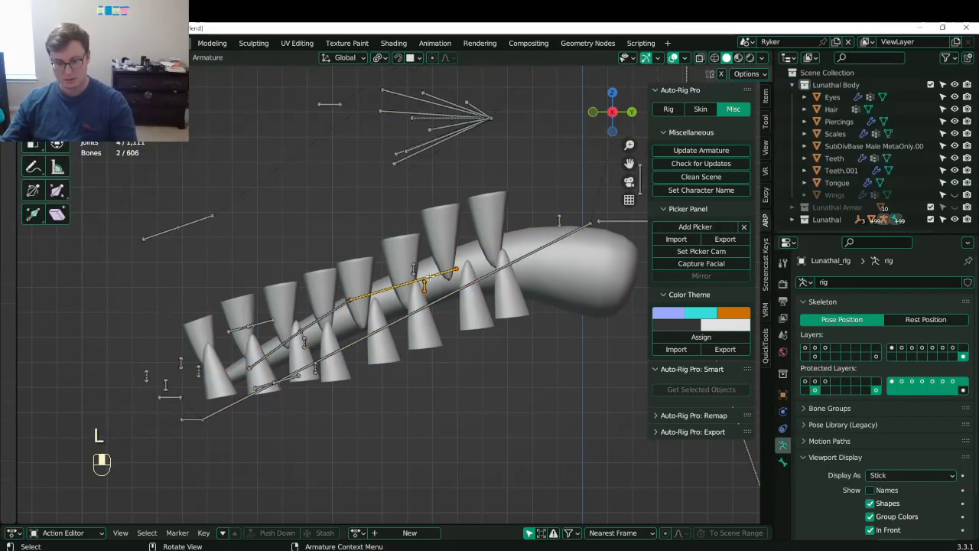
key(Tab)
- Save the file with the rig selected in Object Mode
scroll(377, 290, down, 3)
key(ctrl+s)
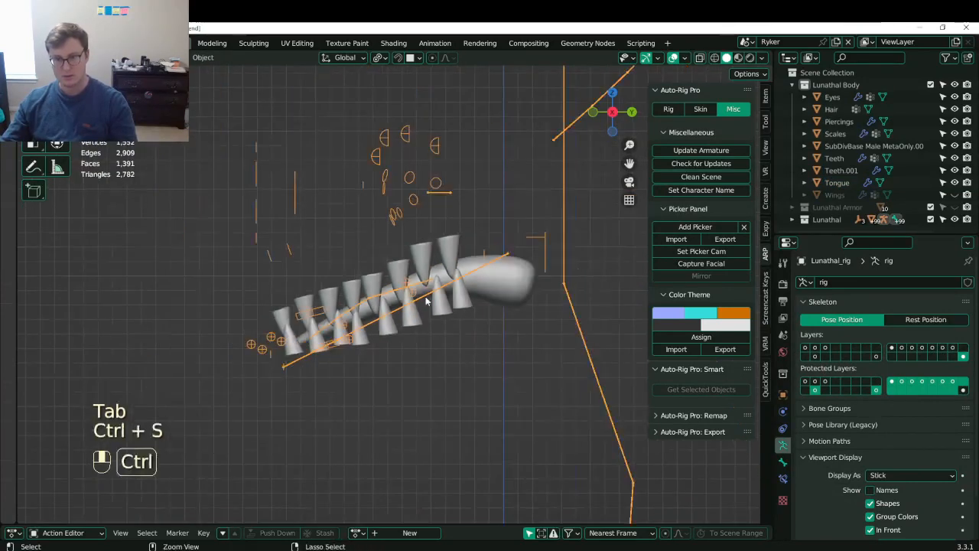
key(ctrl+Tab)
key(ctrl+s)
key(ctrl+Tab)
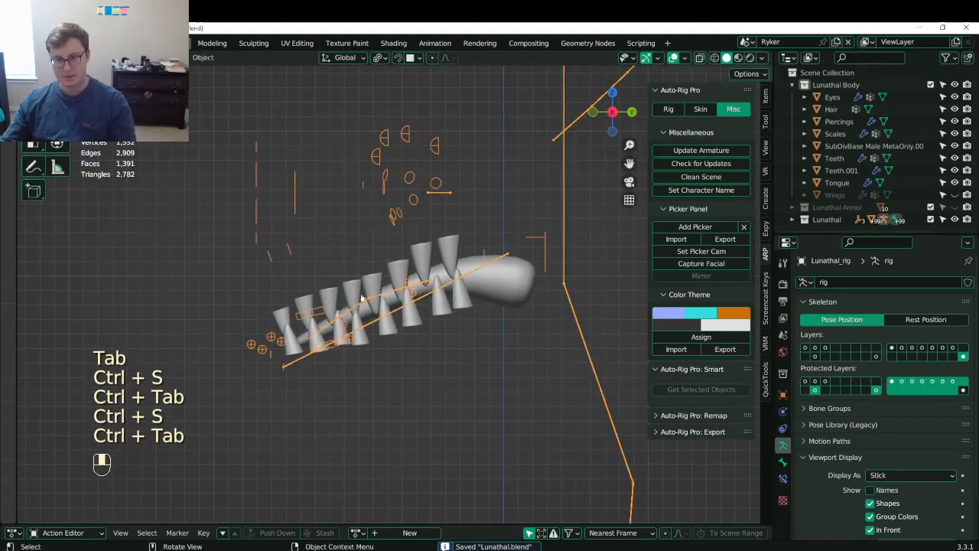
click(285, 231)
click(285, 244)
key(ctrl+s)
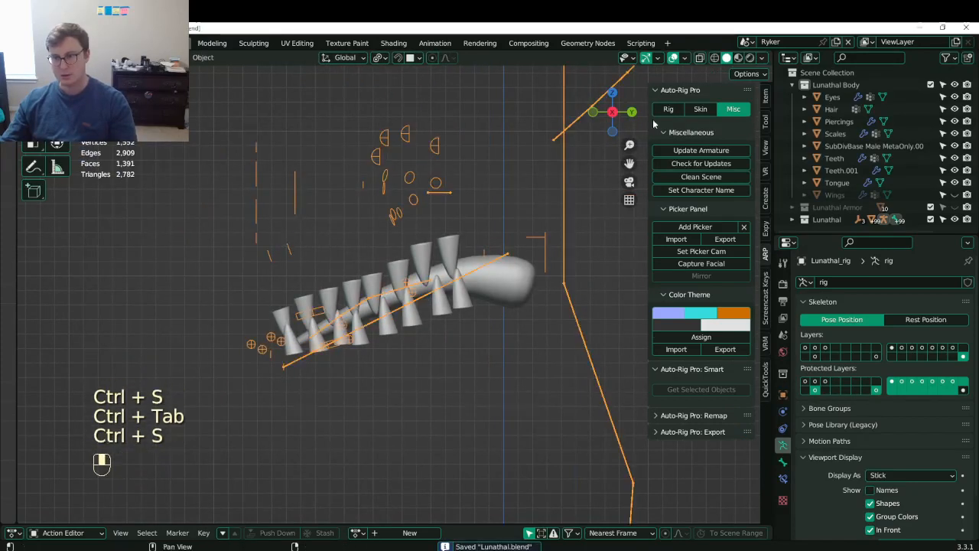
- Open the Auto-Rig Pro reference bones for editing and select the linked chain of three tongue bones
click(668, 110)
click(710, 244)
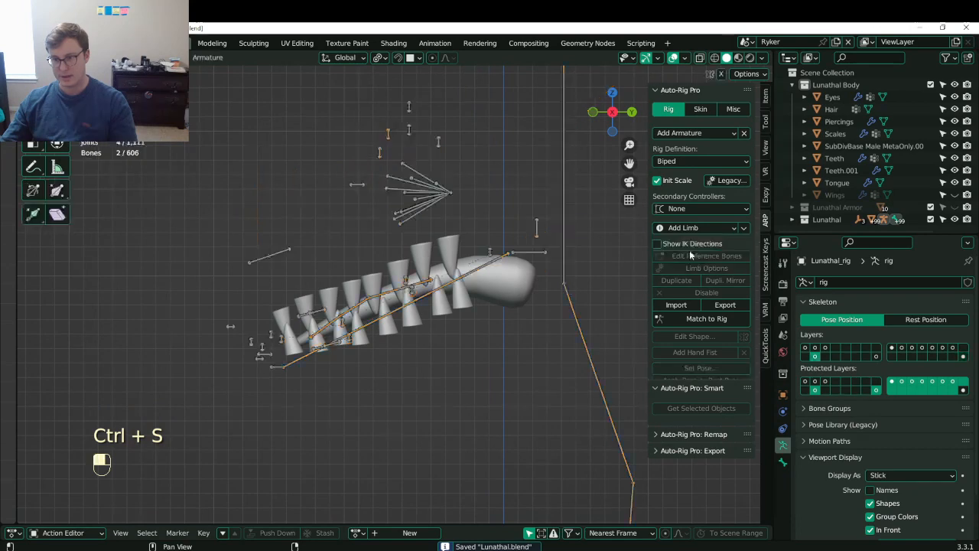
scroll(384, 300, up, 4)
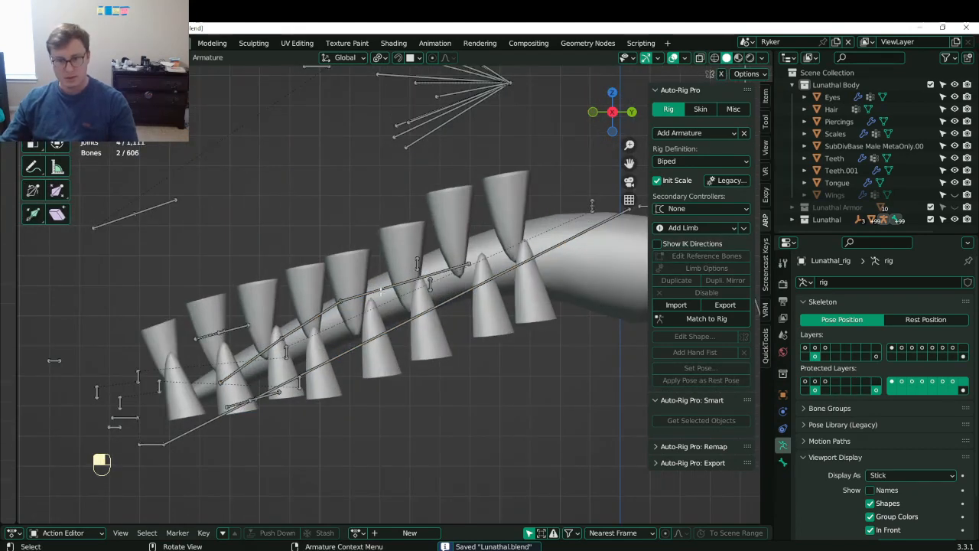
click(381, 290)
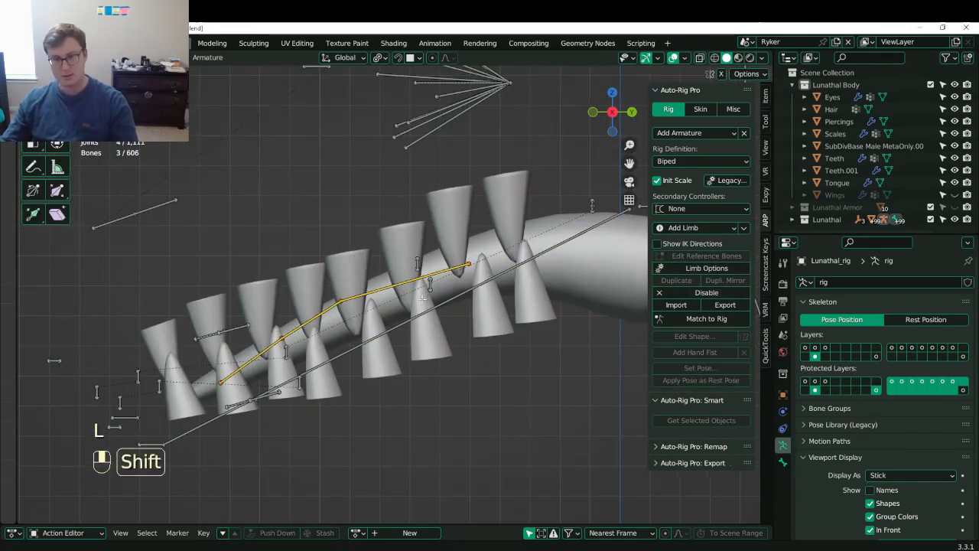
- Try scaling and moving the tongue reference bones toward the back of the tongue, and undo the last two changes
shift+middle_drag(381, 290, 348, 306)
key(s)
click(478, 380)
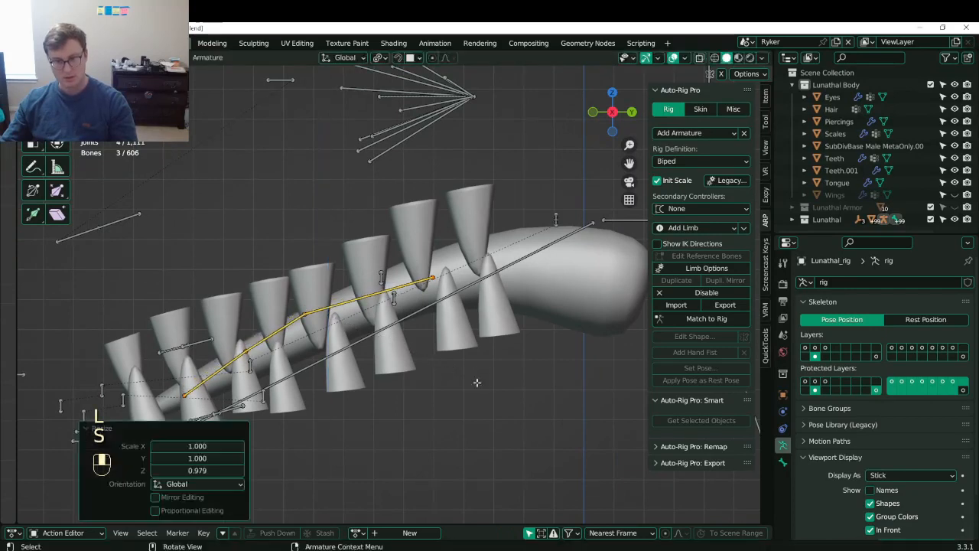
key(g)
click(507, 350)
key(s)
click(556, 342)
key(ctrl+z)
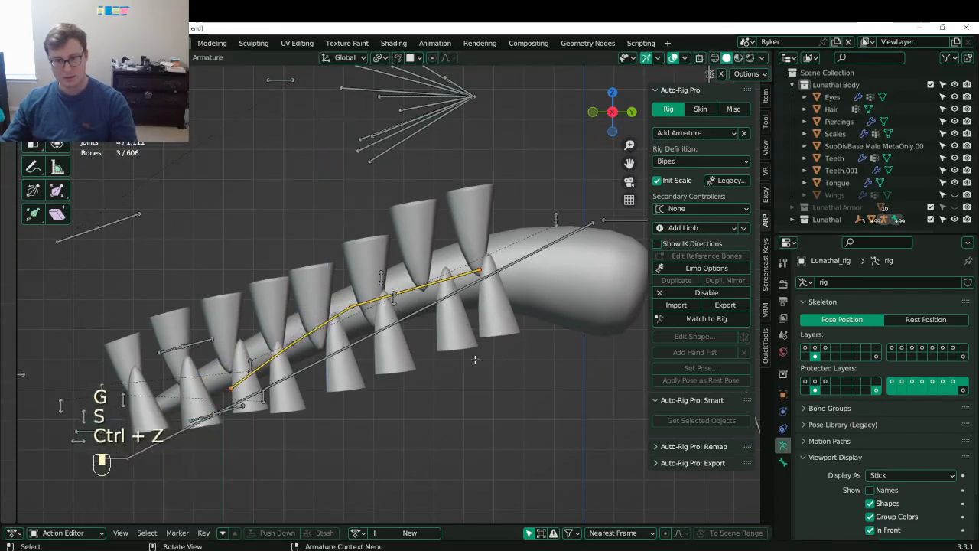
key(ctrl+z)
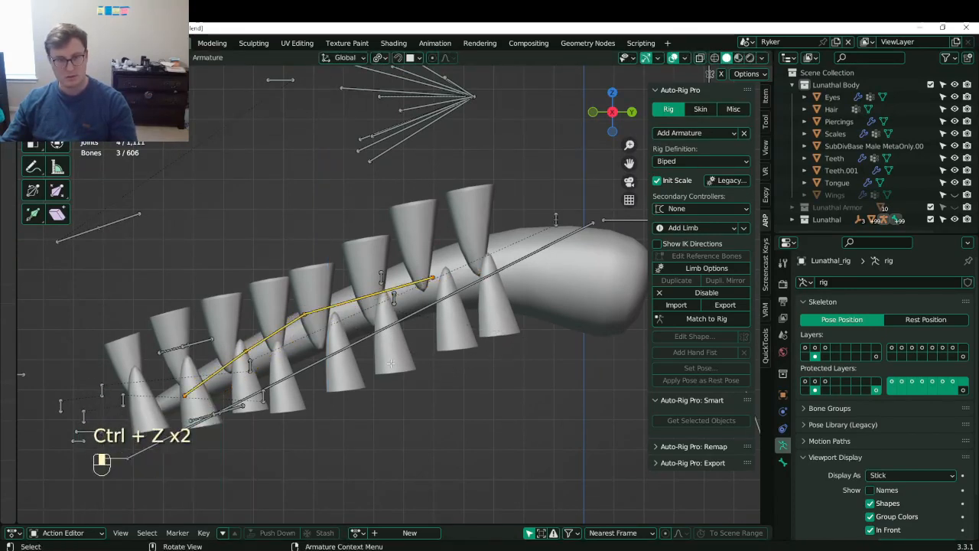
- Enlarge and reposition the tongue reference bones with X mirroring enabled, rotating them 4.89° to follow the tongue mesh
key(period)
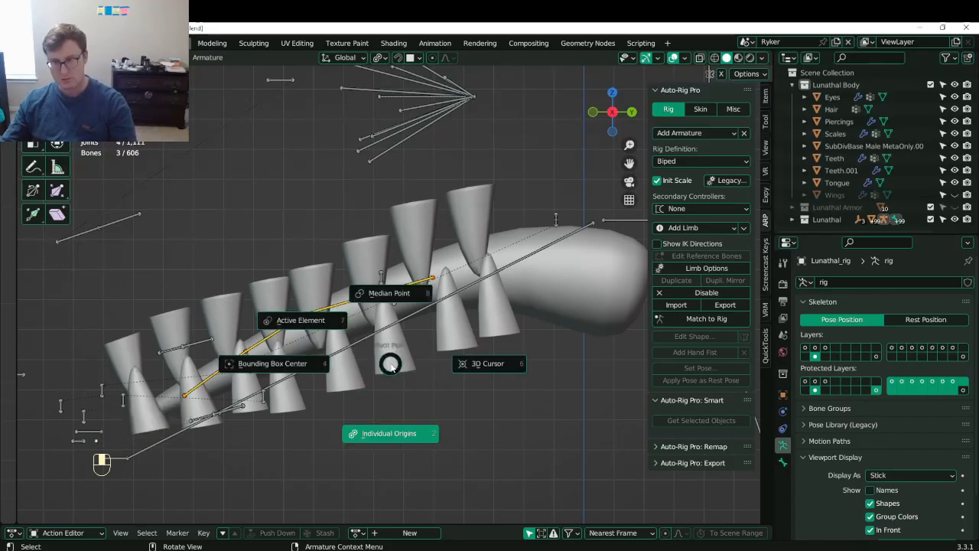
key(Escape)
key(s)
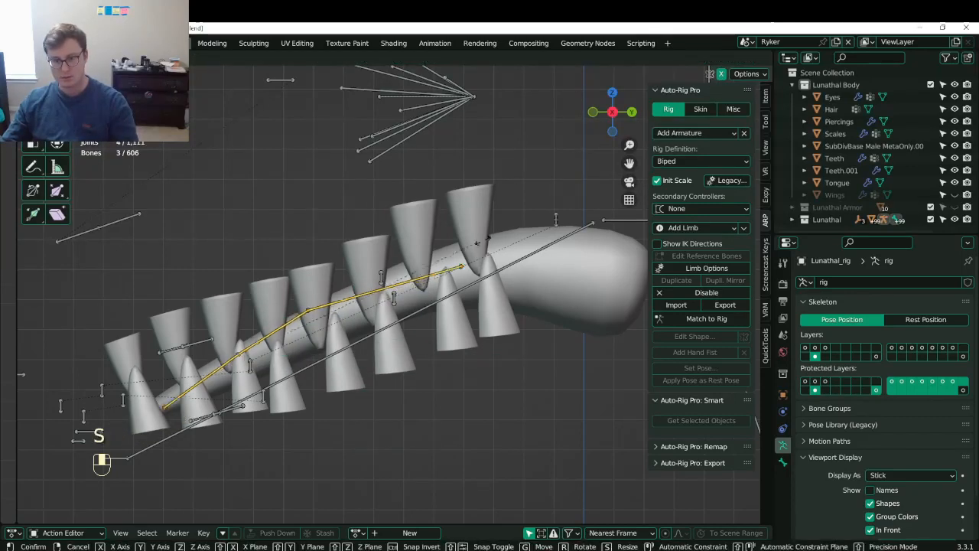
key(g)
key(r)
click(556, 236)
scroll(540, 250, down, 1)
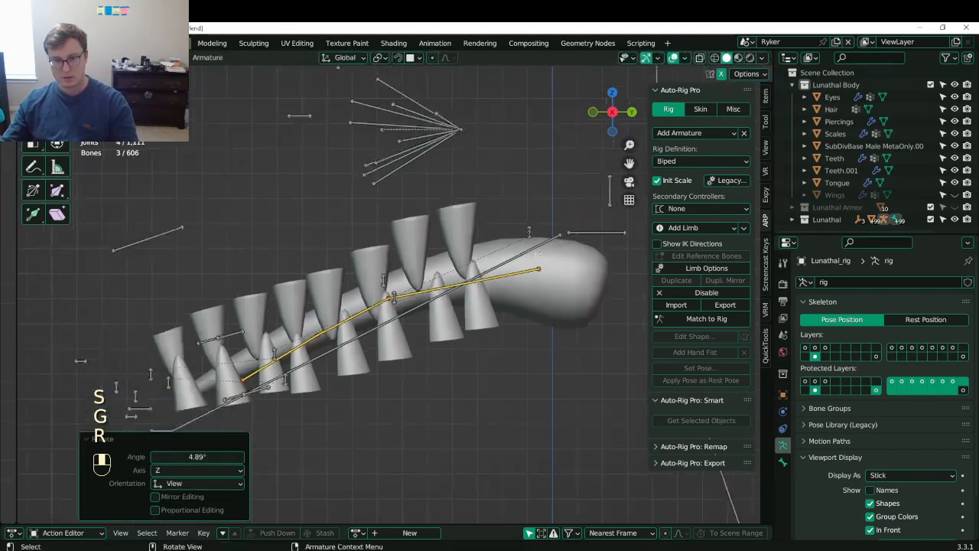
- Shift the tongue reference bones forward along the tongue, ending with a move of -0.005705 m in Y and -0.001834 m in Z
key(g)
click(528, 251)
key(g)
click(517, 251)
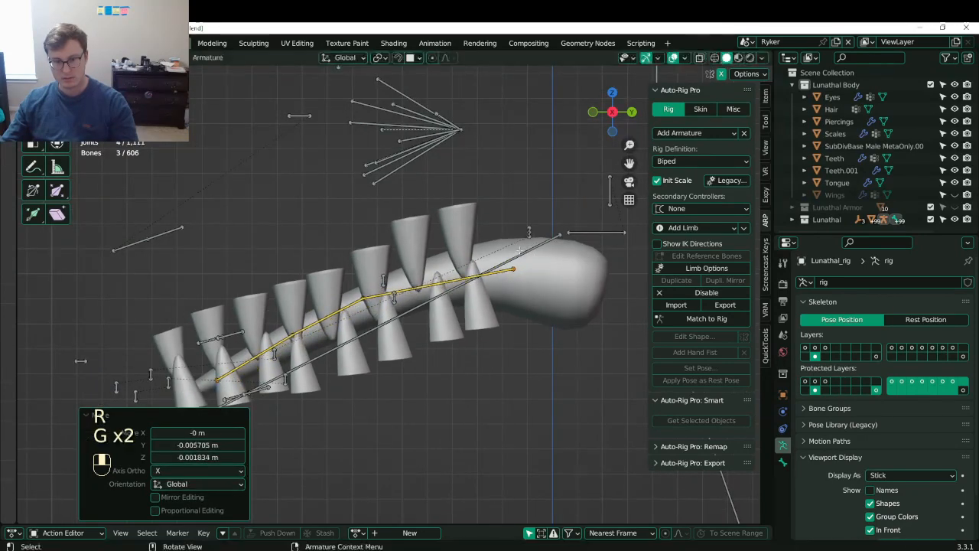
- Rescale and nudge the tongue reference bone chain, moving it 0.000204 m in Z and scaling it by 0.971 in Z
key(s)
click(533, 249)
key(g)
click(534, 247)
key(s)
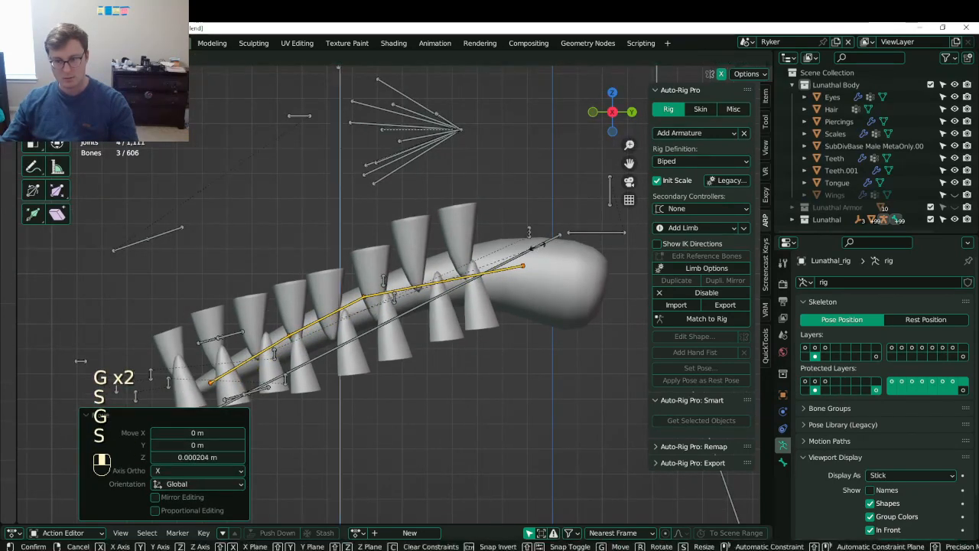
click(529, 251)
click(668, 265)
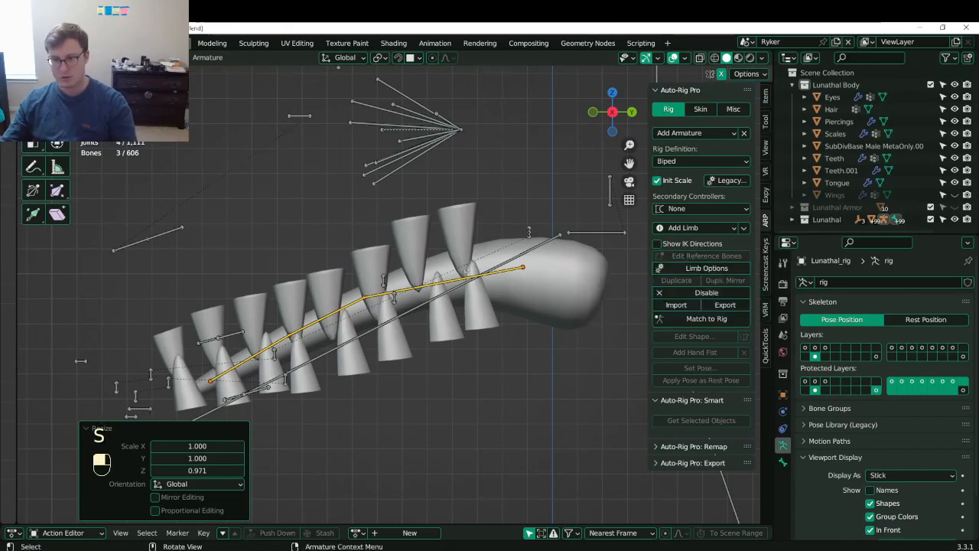
- Check the Limb Options of the head reference bone for the facial, teeth and tongue settings
scroll(390, 239, down, 4)
middle_drag(382, 238, 439, 237)
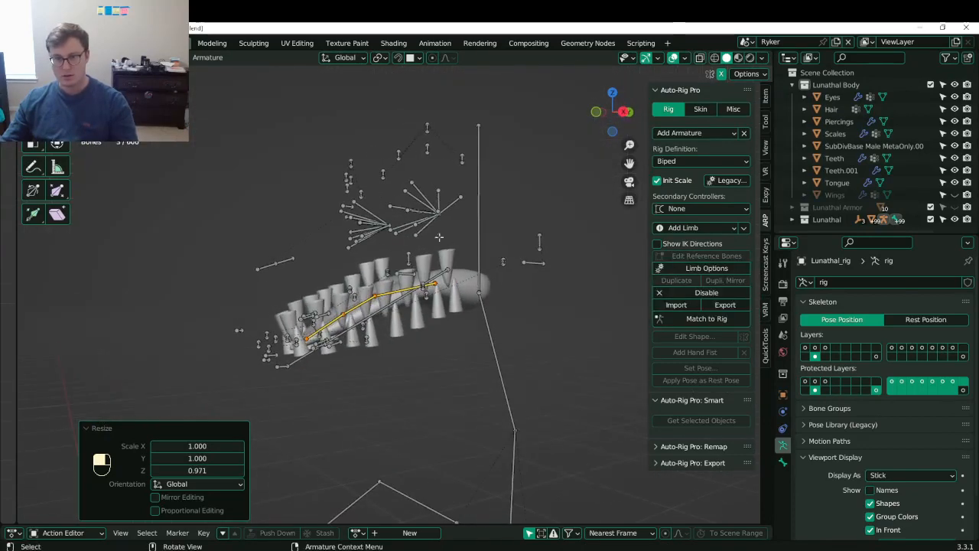
click(266, 263)
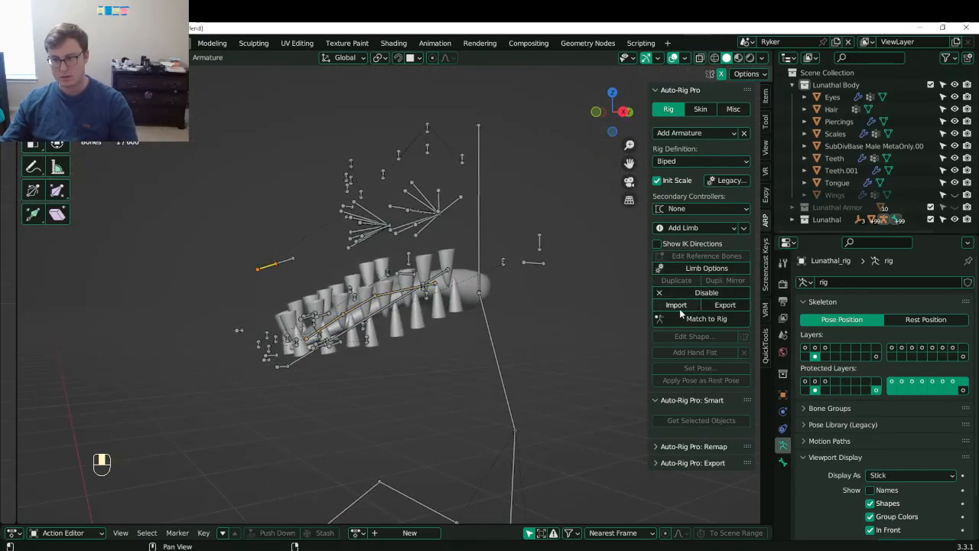
click(696, 272)
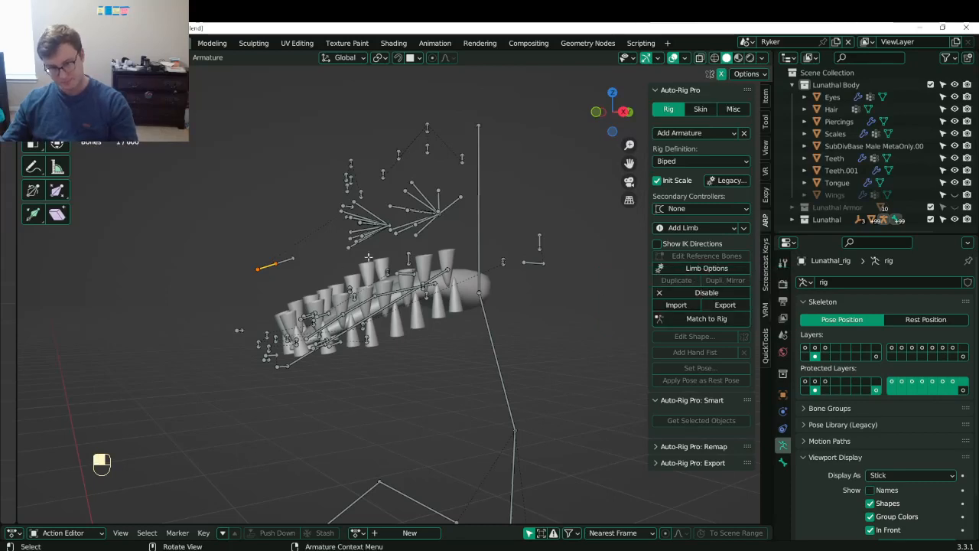
click(695, 271)
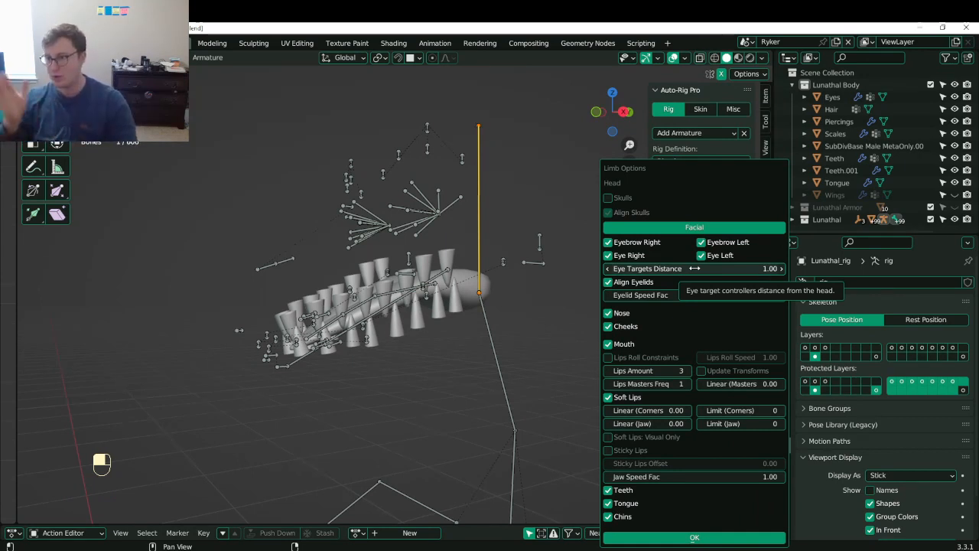
key(KP_3)
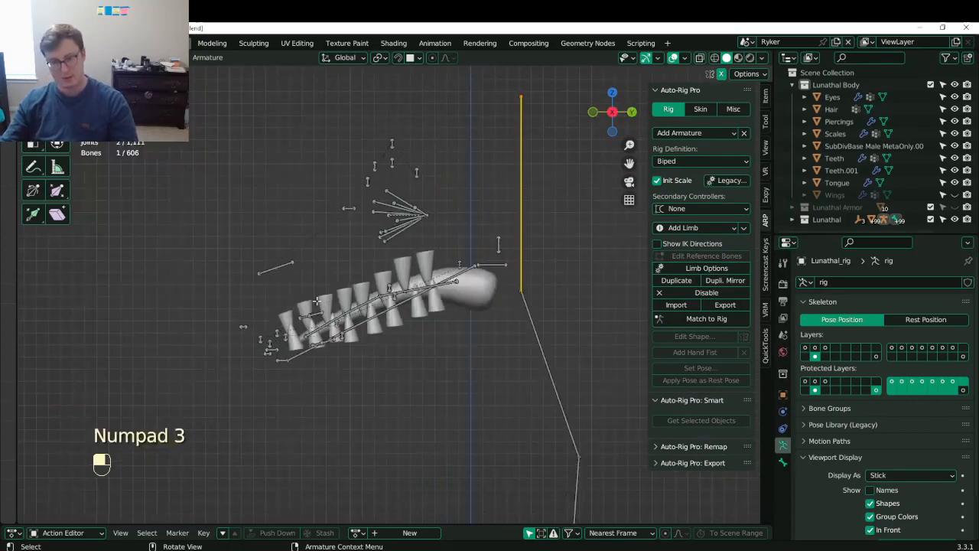
- Lower the rearmost joint of the tongue bone chain slightly toward the centre of the tongue mesh
click(523, 266)
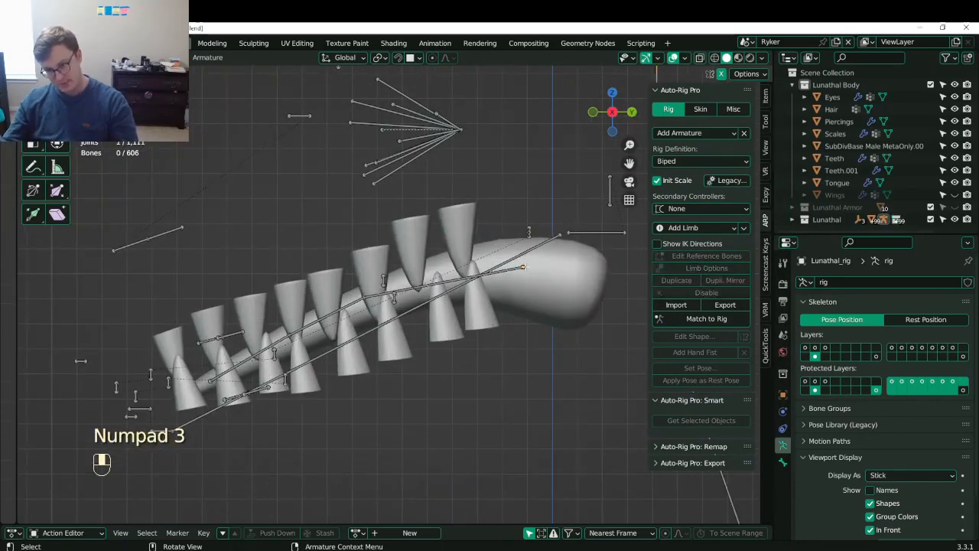
key(g)
click(522, 271)
- Scale, rotate and reposition the middle tongue reference bone, ending with a move of 0.000815 m in both Y and Z
click(347, 306)
key(s)
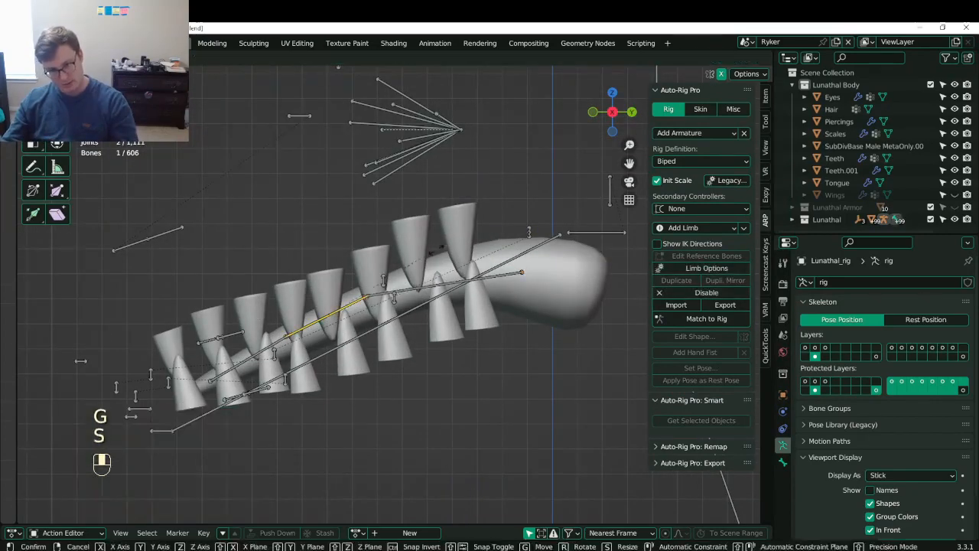
click(464, 252)
key(g)
click(475, 247)
key(r)
click(481, 243)
key(g)
click(481, 243)
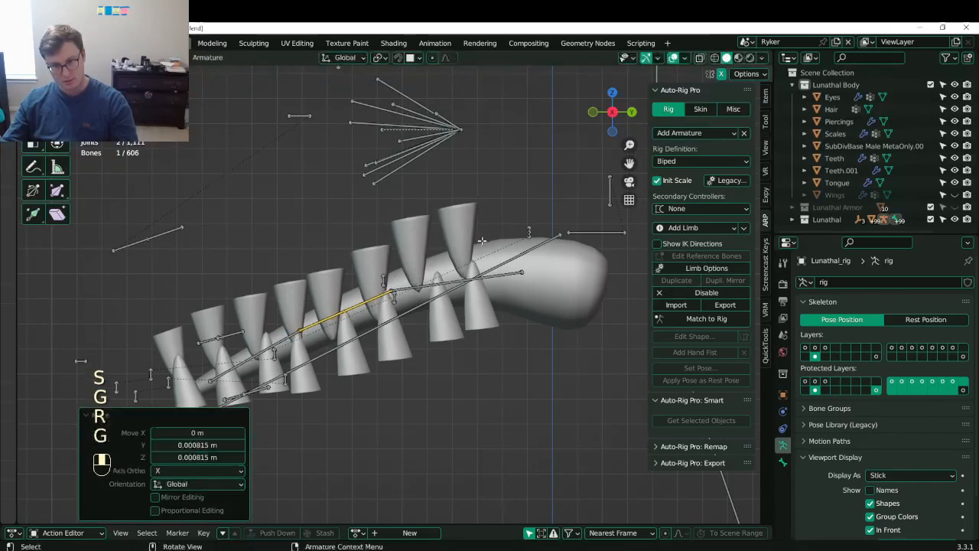
- Match the Auto-Rig Pro rig to the edited reference bones, saving the file before and after
shift+middle_drag(482, 243, 496, 214)
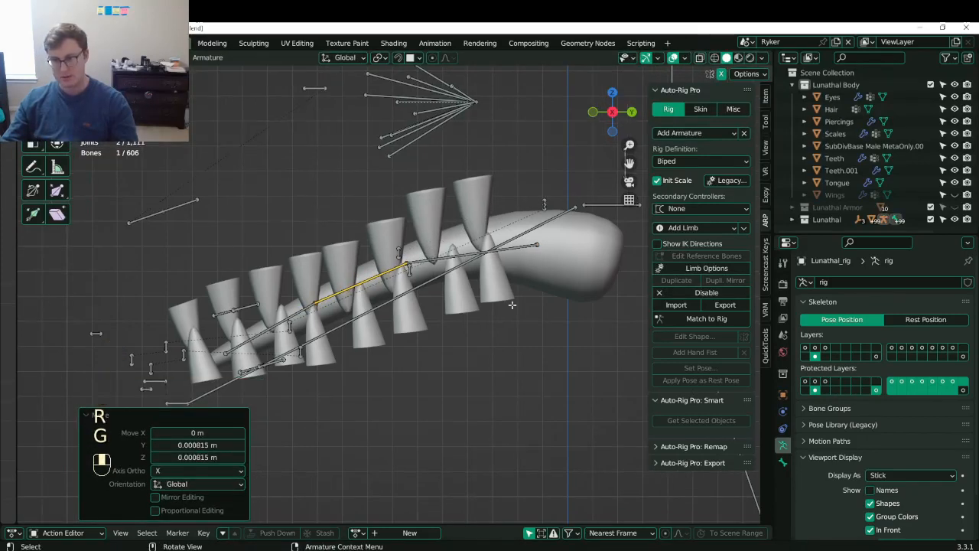
key(ctrl+s)
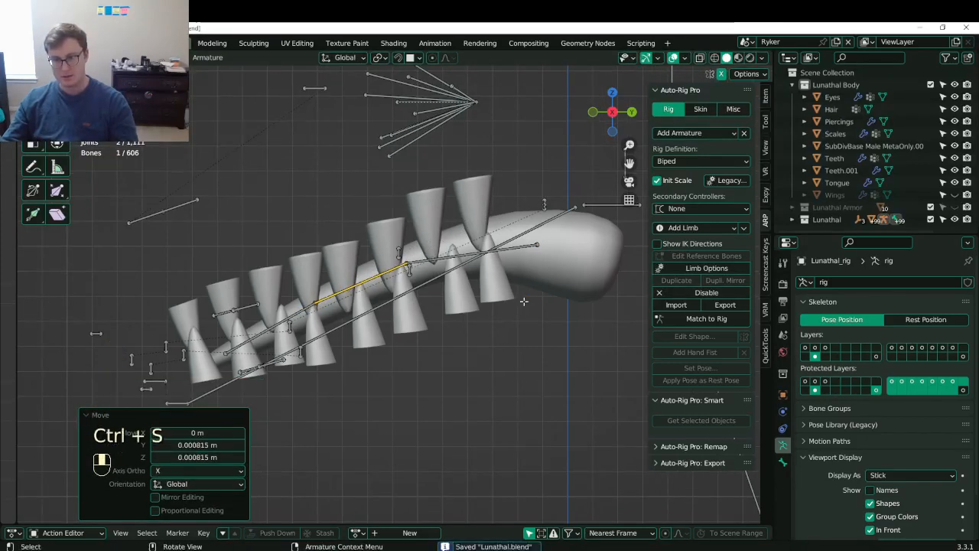
click(699, 322)
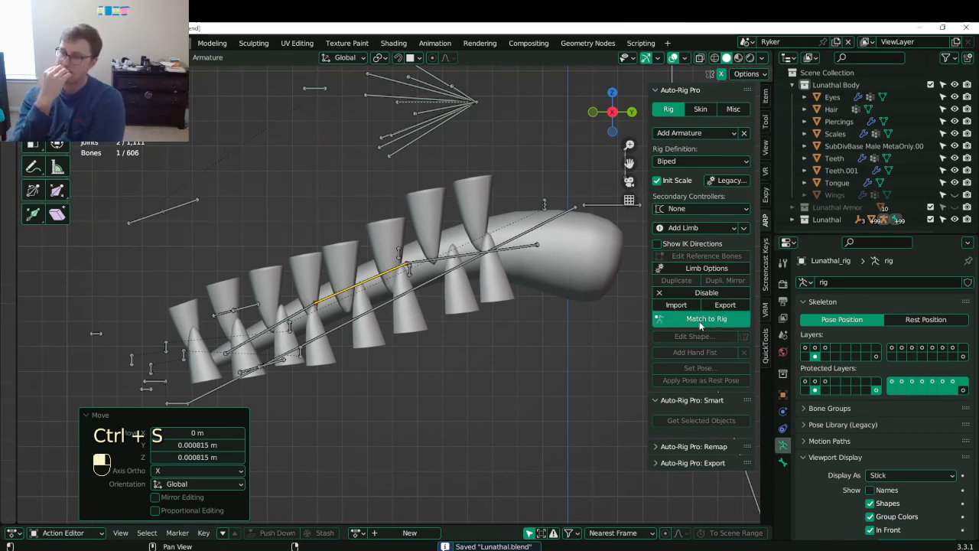
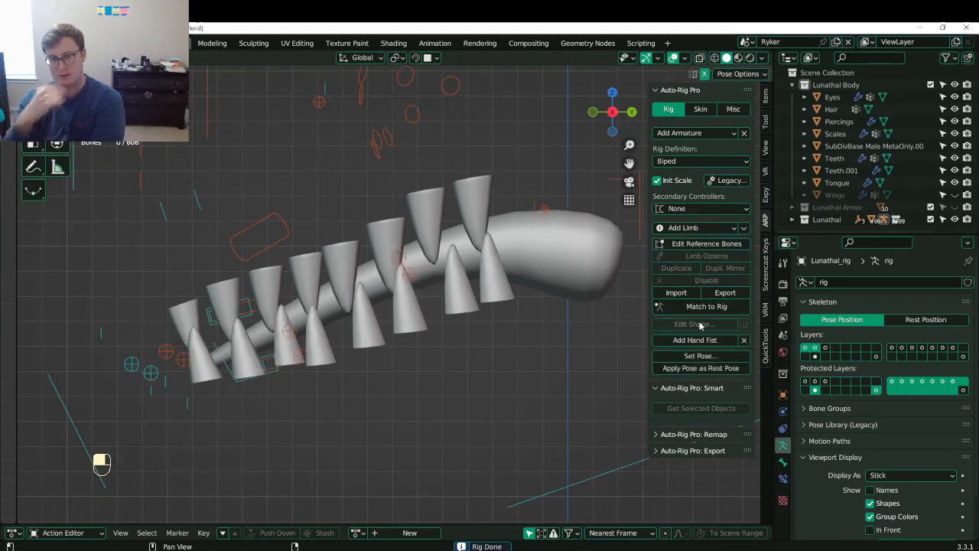
scroll(380, 315, down, 2)
key(ctrl+s)
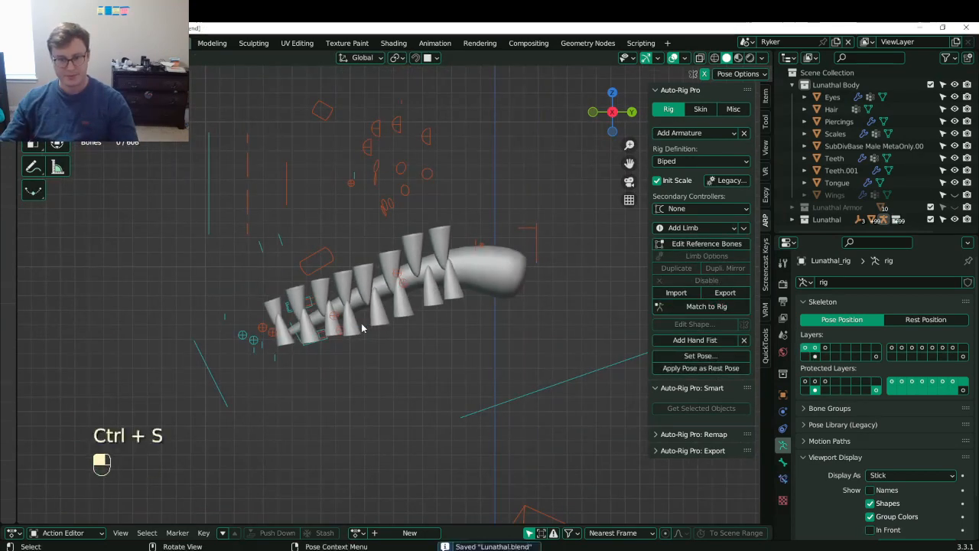
- Show the armature's last bone layer with the deform bones alongside the visible control layers
scroll(356, 328, up, 2)
scroll(312, 264, down, 1)
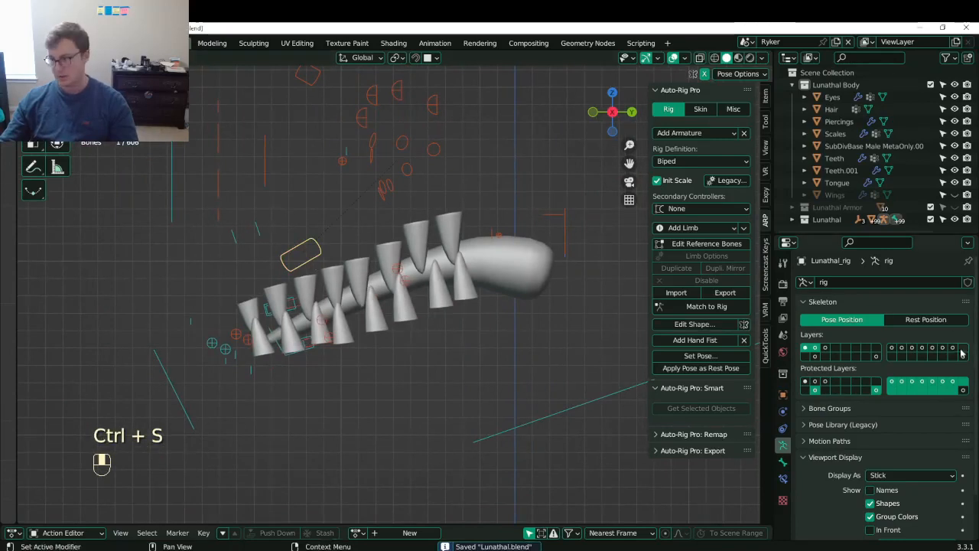
shift+click(962, 355)
scroll(483, 304, up, 2)
key(ctrl+Tab)
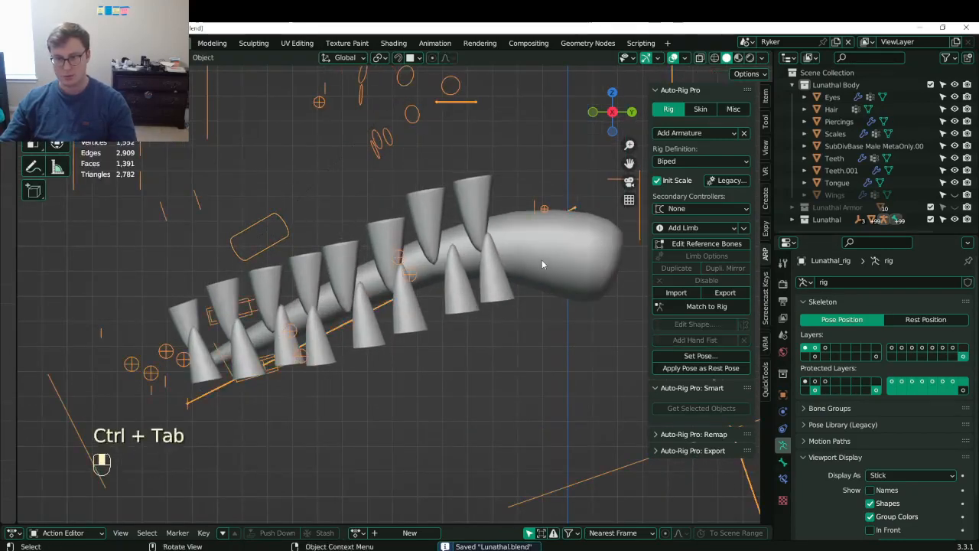
key(ctrl+Tab)
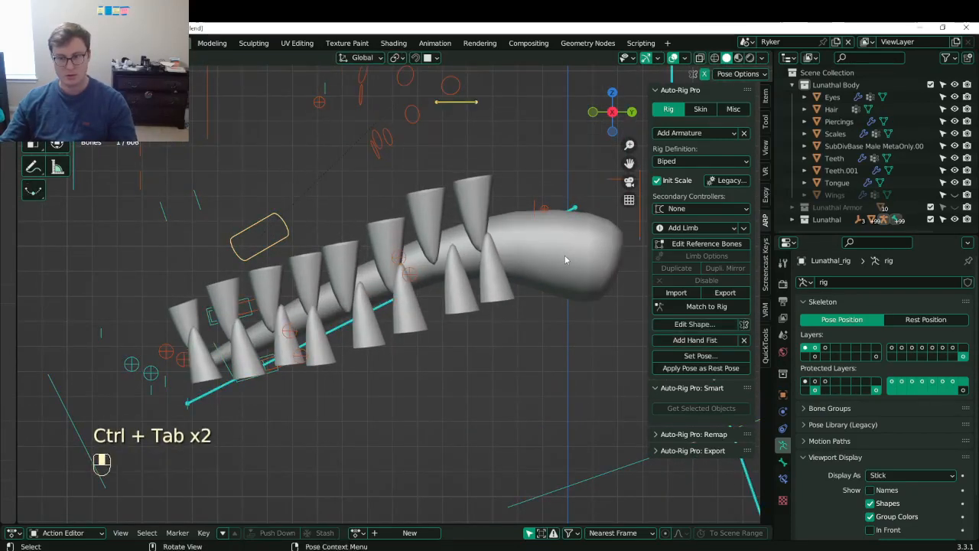
- Put the Tongue mesh into Weight Paint mode and switch the viewport to wireframe shading
key(ctrl+Tab)
click(564, 257)
key(ctrl+Tab)
click(475, 218)
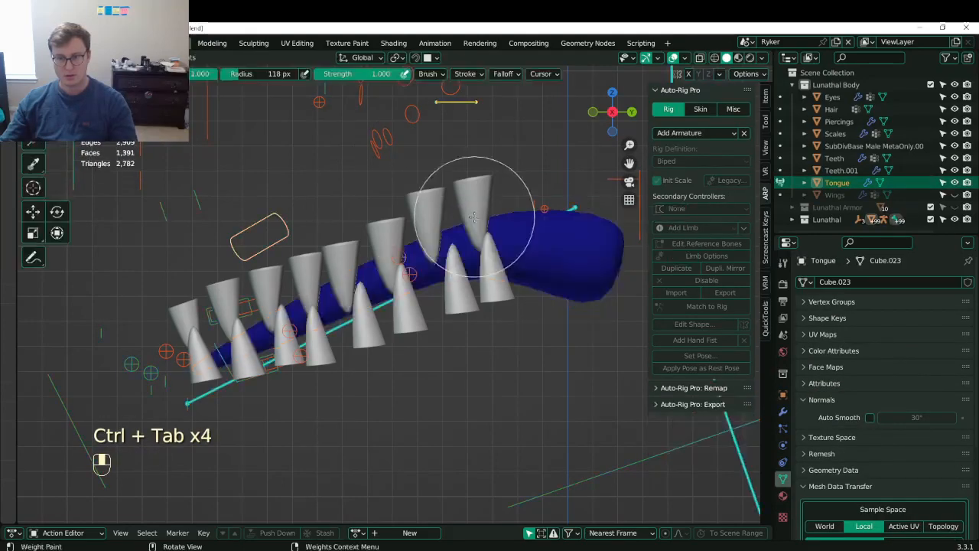
key(z)
click(344, 275)
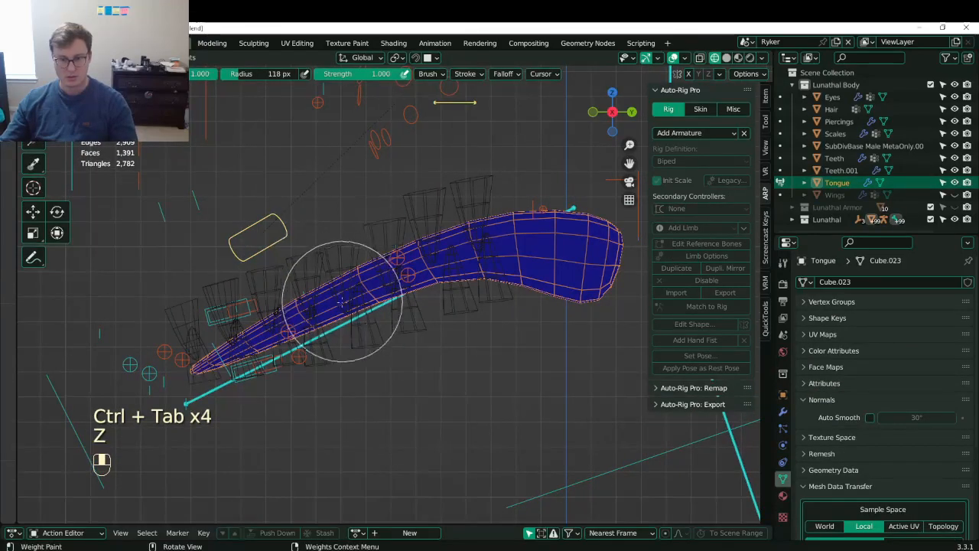
ctrl+middle_drag(386, 305, 419, 289)
- Reselect the rig and tongue for weight painting, and apply a linear weight gradient for the rear tongue bone fading toward the tip
key(ctrl+Tab)
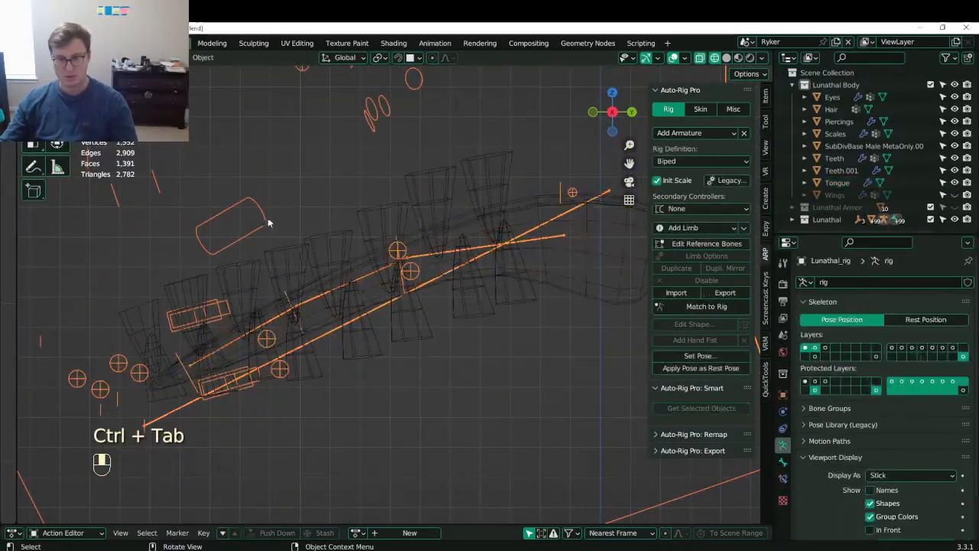
click(593, 300)
key(ctrl+Tab)
click(511, 236)
mouse_move(539, 250)
shift+middle_down()
mouse_move(525, 264)
mouse_move(493, 269)
shift+middle_up()
ctrl+click(540, 254)
alt+drag(538, 266, 243, 354)
shift+middle_drag(243, 353, 230, 340)
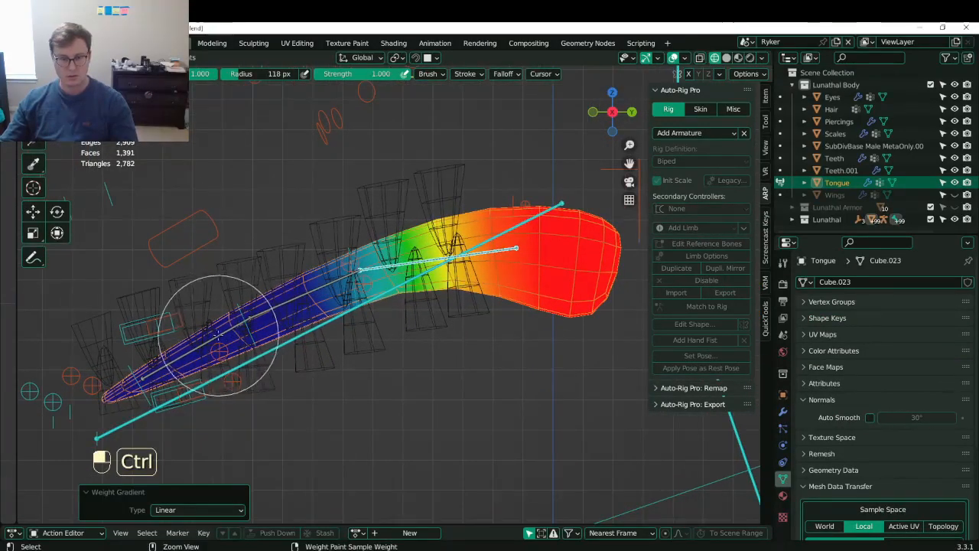
- Apply a linear weight gradient for the front tongue bone, strongest at the tip and fading toward the middle
ctrl+click(220, 335)
alt+drag(149, 392, 294, 298)
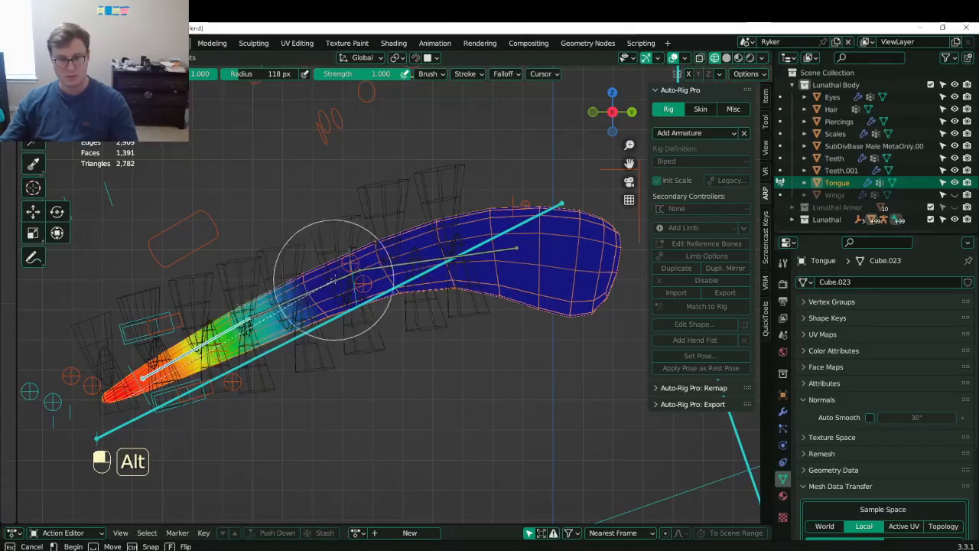
alt+drag(344, 274, 338, 280)
- Weight the middle tongue bone with linear gradients, fading toward the back at full weight and reducing the tip at weight 0
ctrl+click(325, 285)
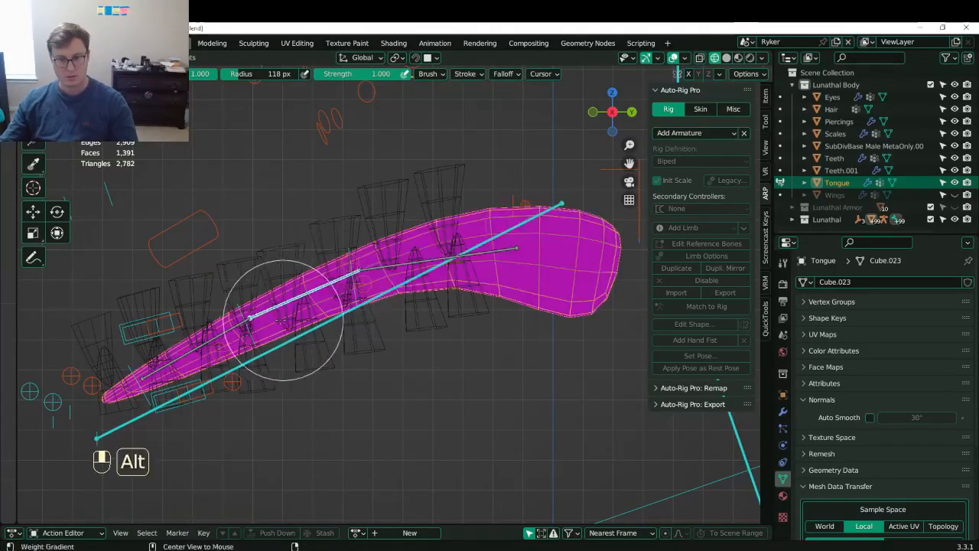
alt+drag(262, 322, 417, 266)
alt+drag(516, 249, 517, 248)
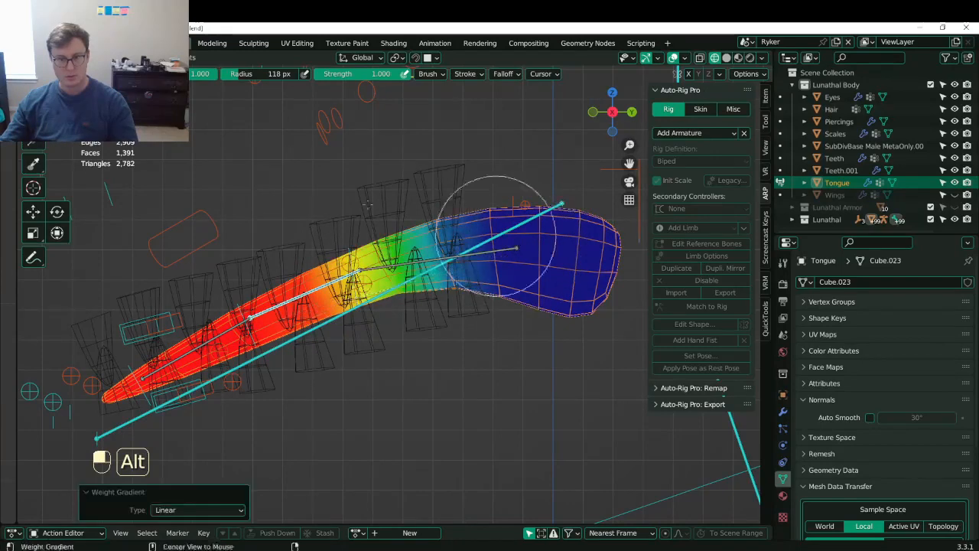
alt+drag(146, 380, 376, 268)
scroll(375, 268, down, 5)
middle_drag(375, 269, 437, 312)
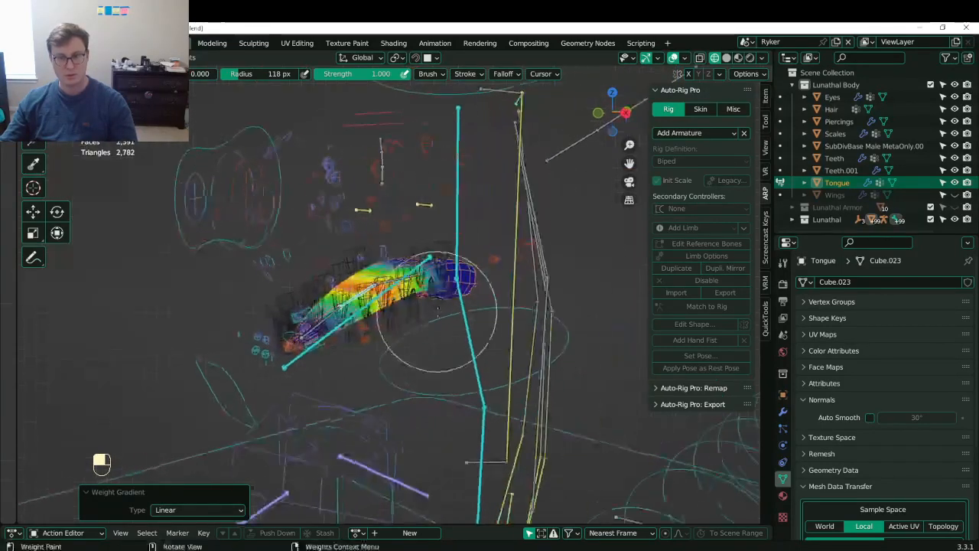
shift+middle_drag(335, 322, 382, 292)
scroll(380, 295, up, 3)
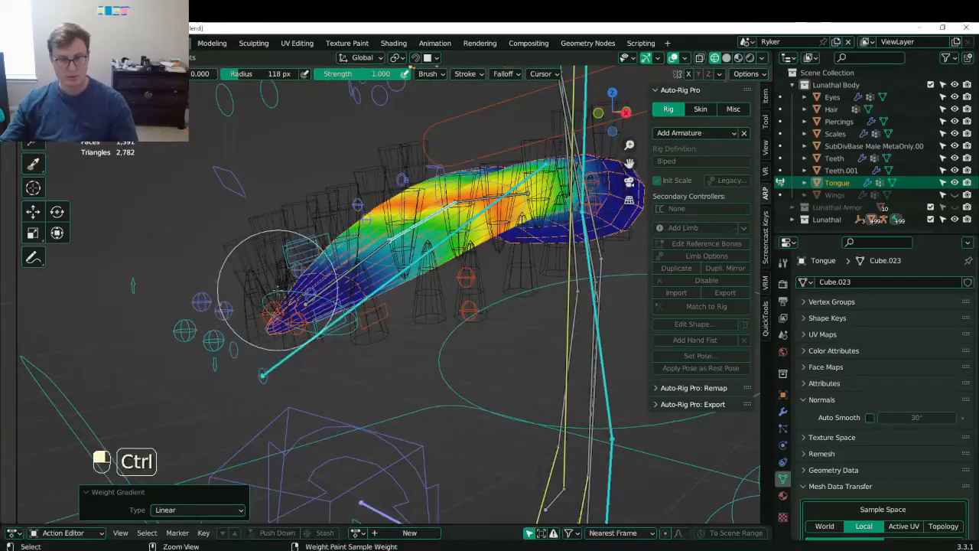
- Test the tongue's deformation by trial-moving its front and middle control bones
ctrl+click(289, 308)
key(g)
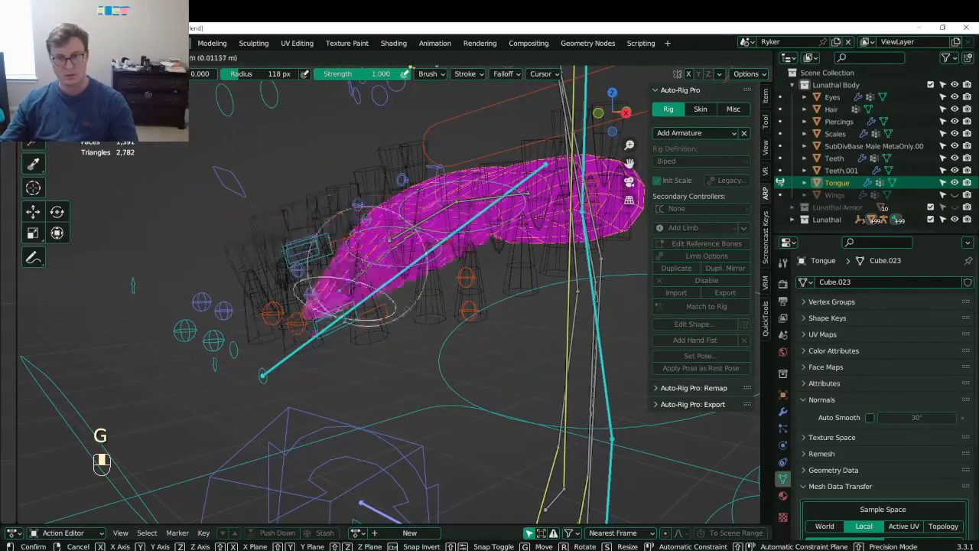
click(296, 306)
middle_drag(295, 306, 350, 260)
ctrl+click(371, 243)
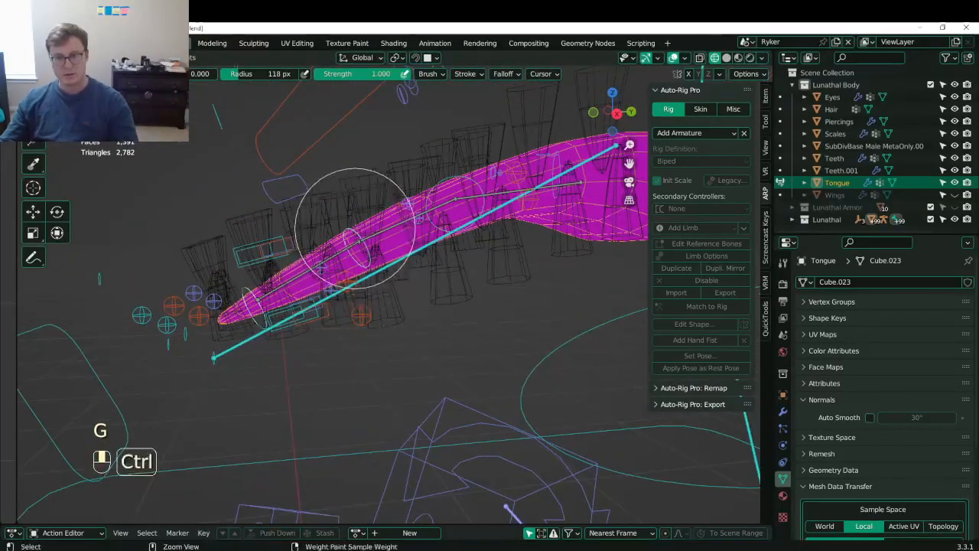
key(g)
right_click(349, 258)
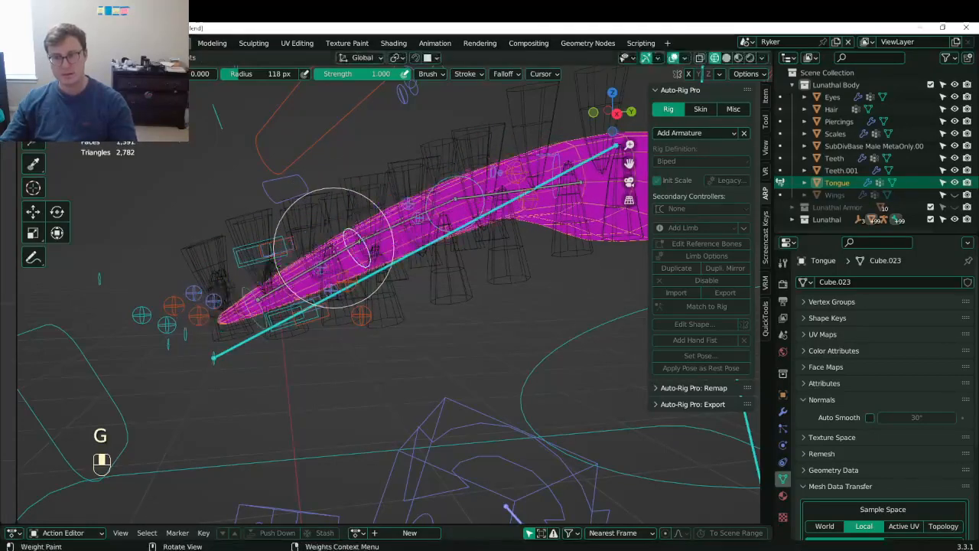
scroll(363, 263, down, 4)
key(g)
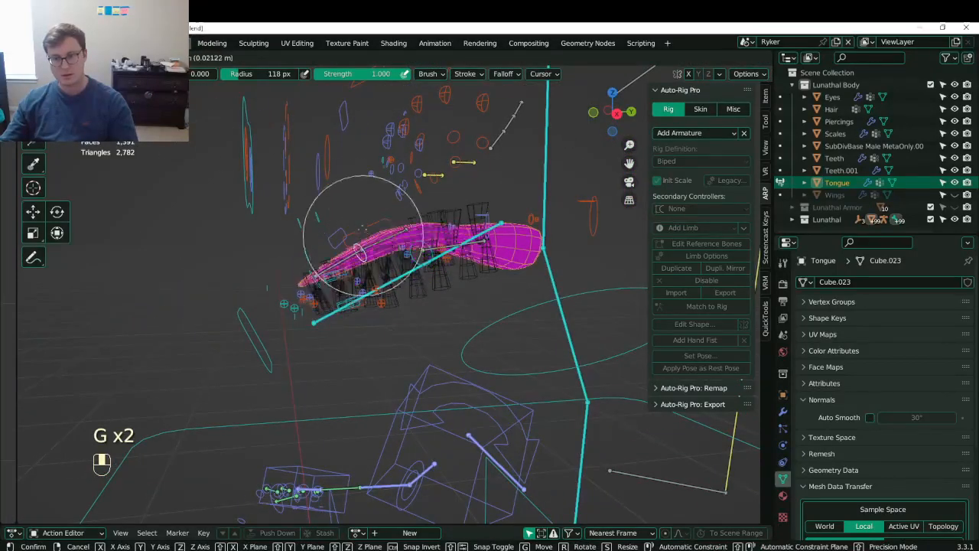
click(382, 279)
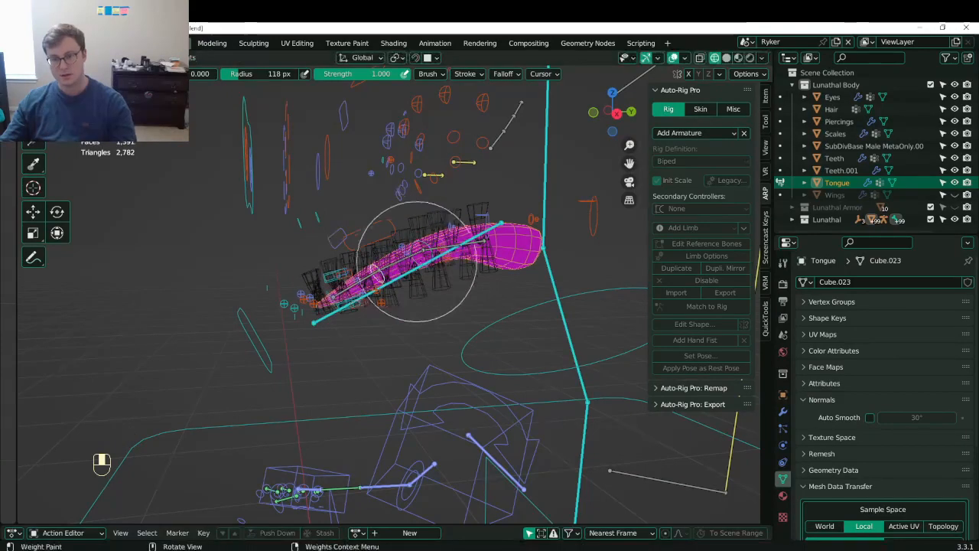
- Return the tongue to Object Mode and save the file
key(ctrl+Tab)
key(ctrl+s)
middle_drag(322, 260, 350, 280)
key(ctrl+s)
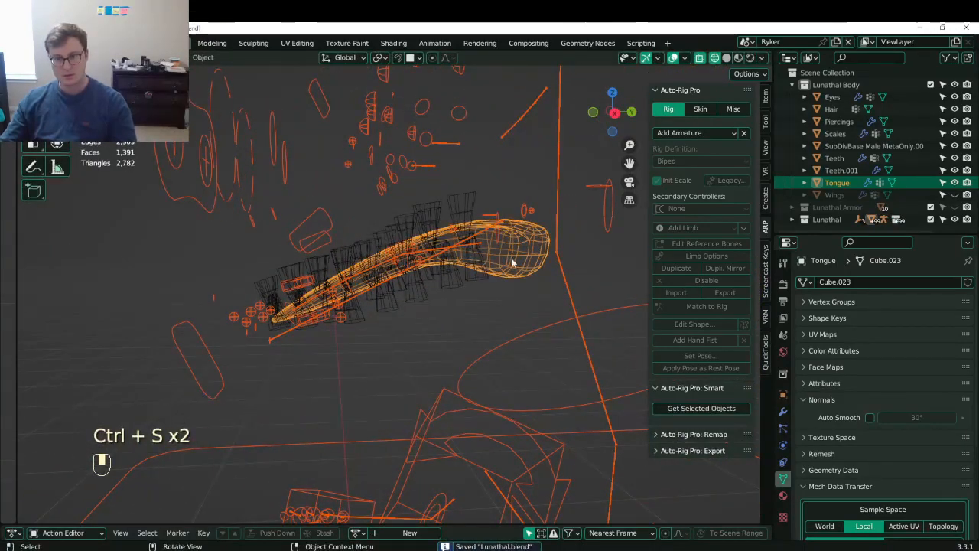
- Smooth the tongue's vertex weights in Weight Paint mode for all groups with 2 iterations, and save the file
key(ctrl+Tab)
click(428, 213)
click(180, 57)
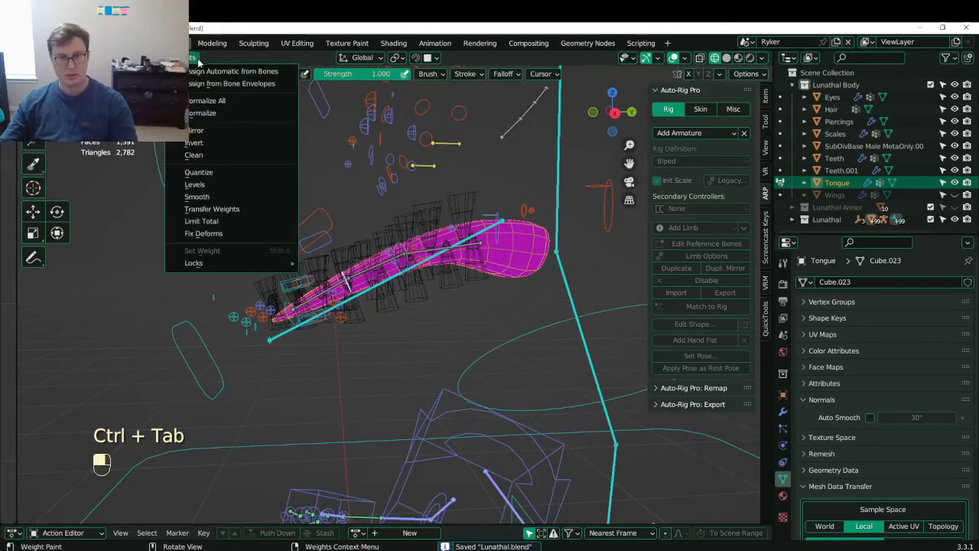
click(219, 192)
click(196, 472)
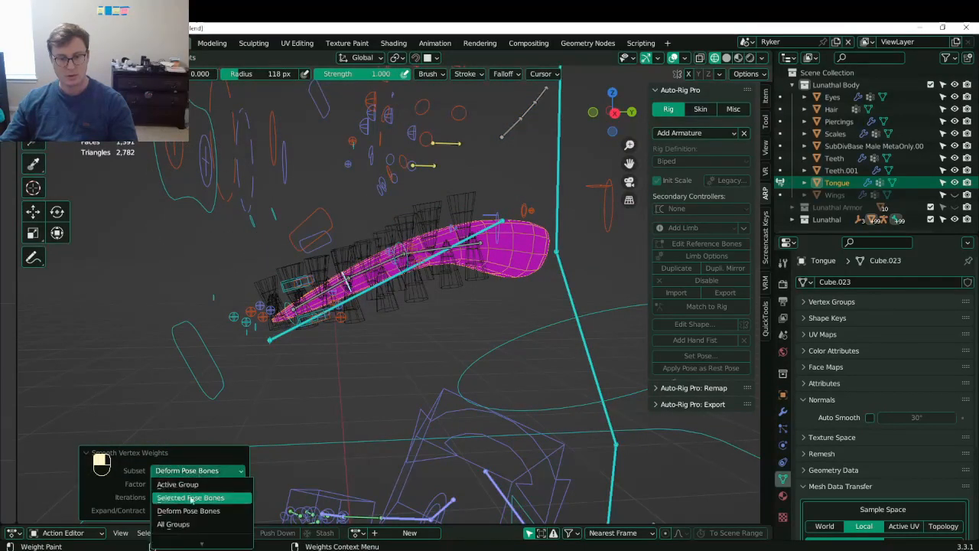
click(175, 525)
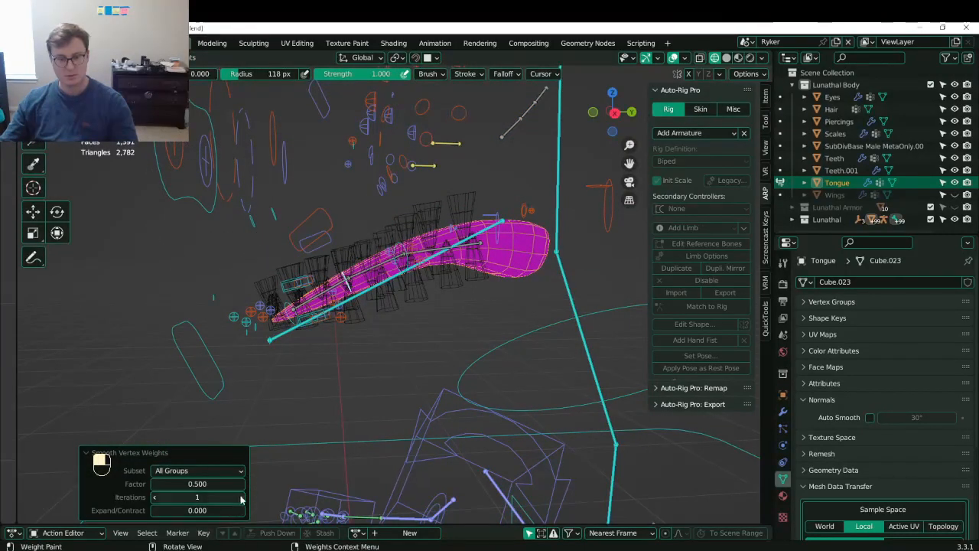
middle_drag(330, 321, 405, 262)
key(ctrl+s)
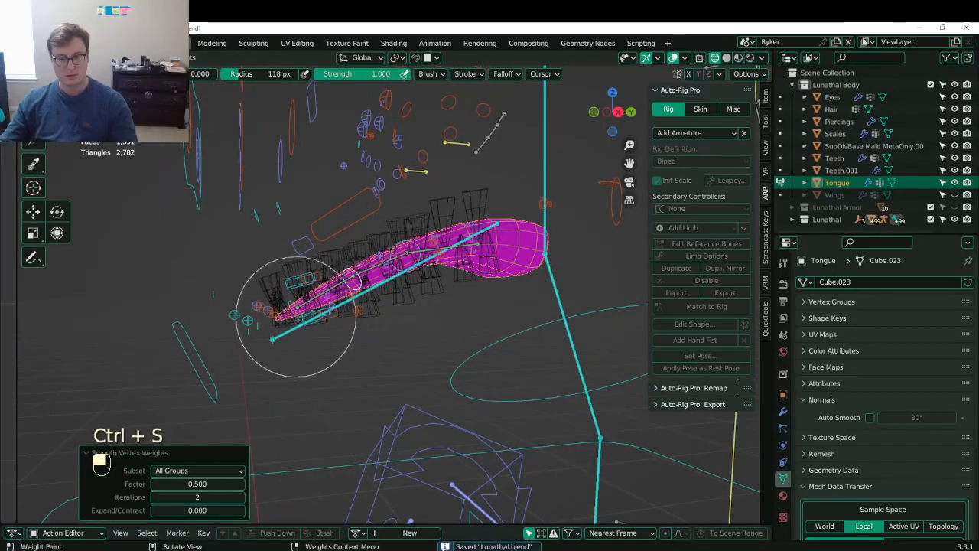
- Test the smoothed tongue by trial-moving its control bone, then return to Object Mode and save the file
key(g)
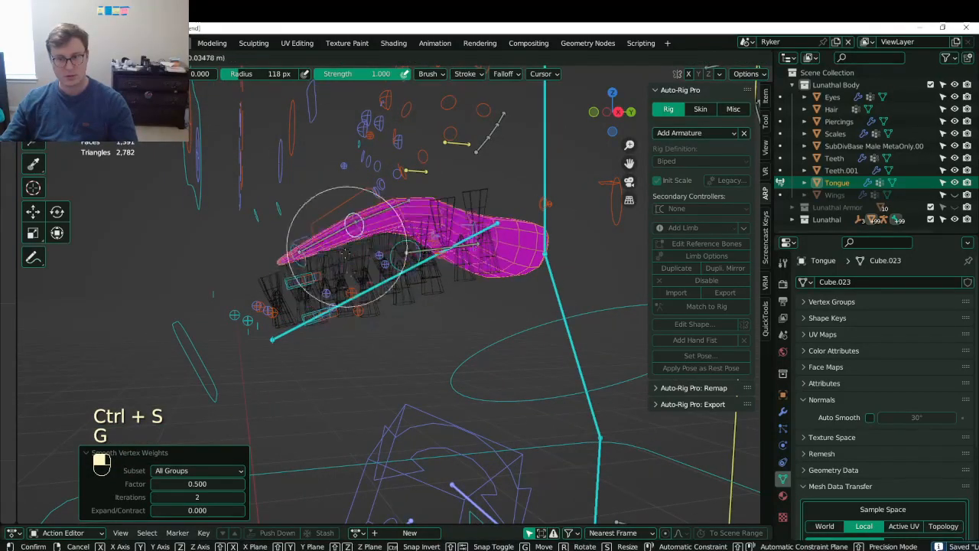
click(354, 279)
key(ctrl+Tab)
click(312, 286)
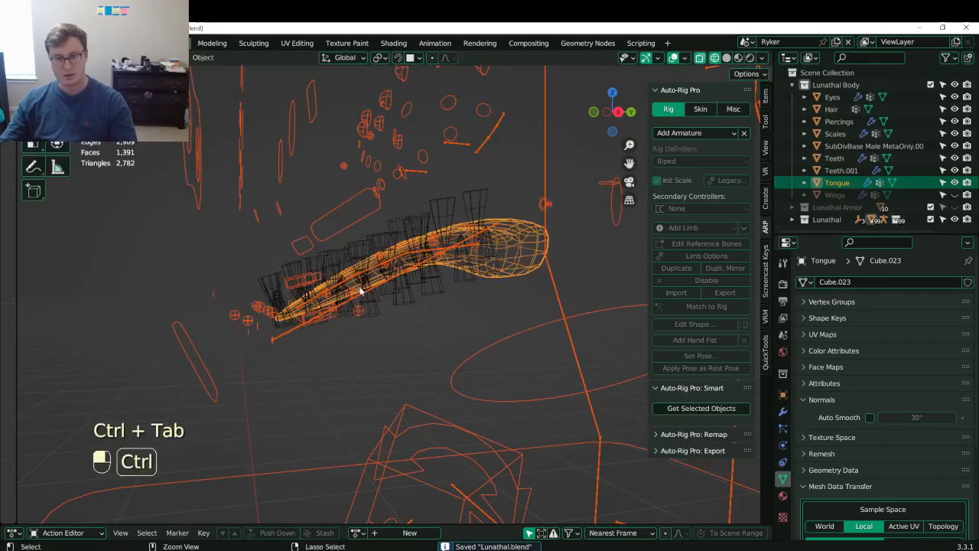
key(ctrl+s)
- Parent the lower teeth (Teeth.001) to the Lunathal rig with Armature Deform, and save the file
click(309, 328)
middle_drag(309, 328, 212, 394)
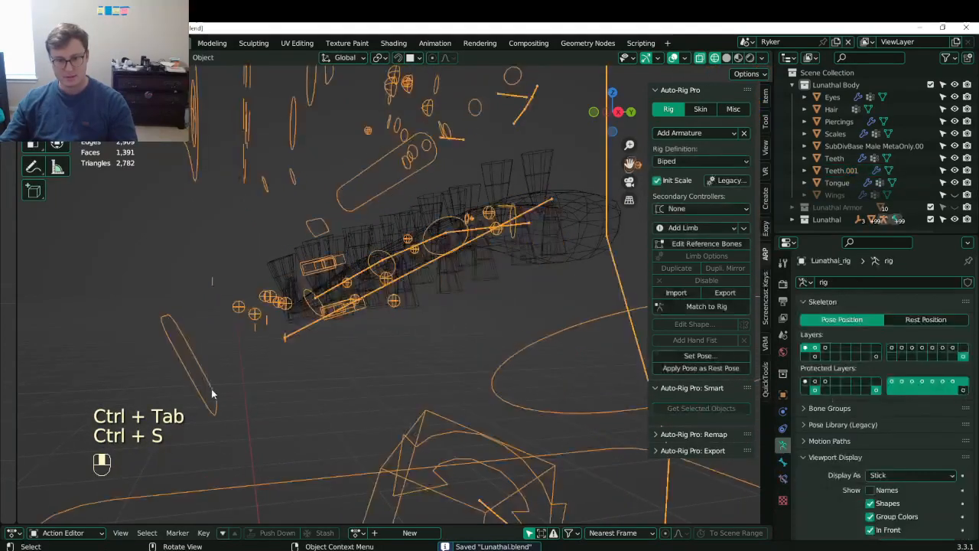
click(266, 358)
shift+click(223, 407)
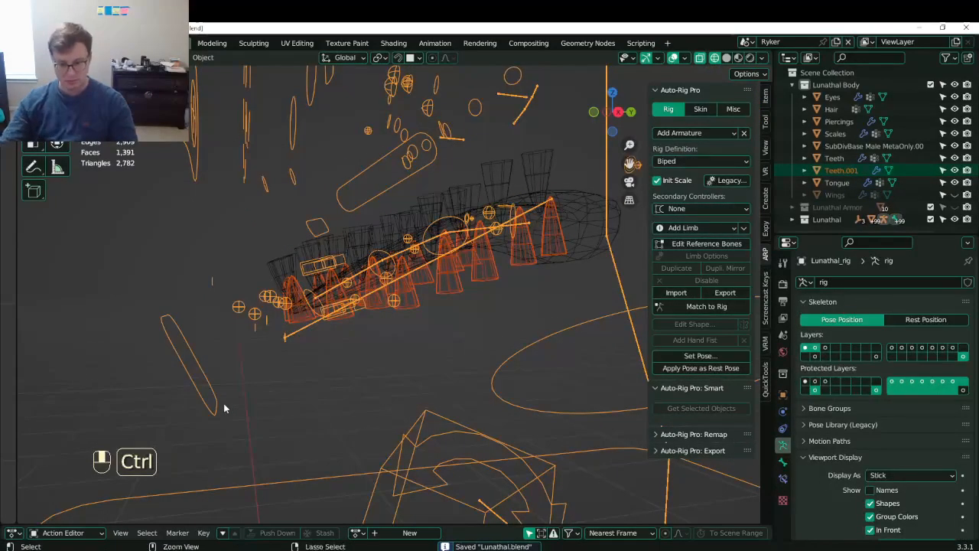
key(ctrl+p)
click(224, 404)
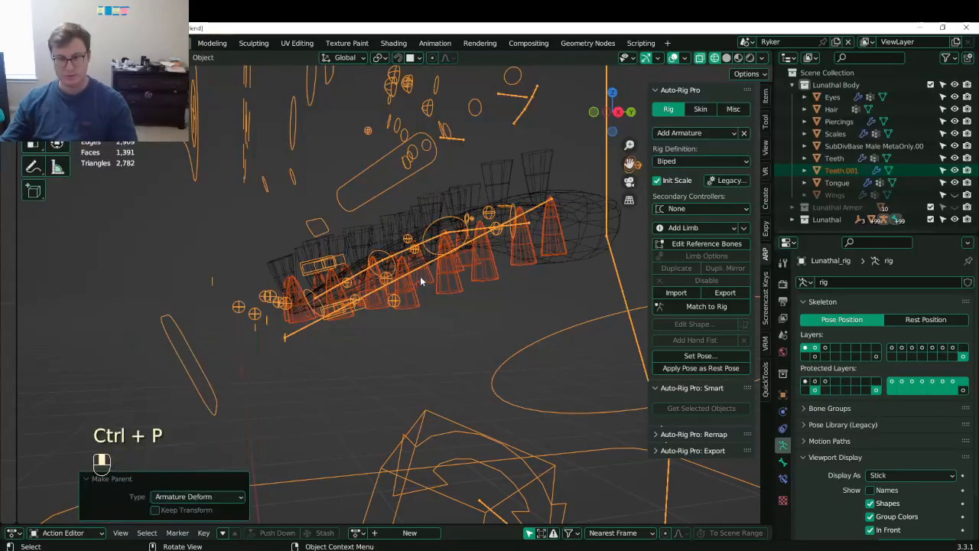
key(ctrl+s)
- Select the rig together with the lower teeth and put the teeth into Weight Paint mode
click(417, 300)
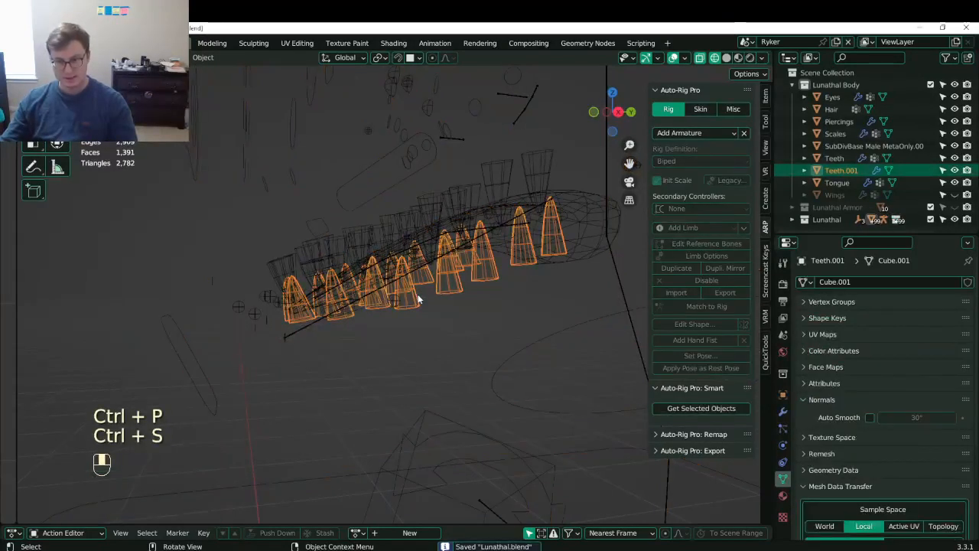
click(197, 401)
key(KP_1)
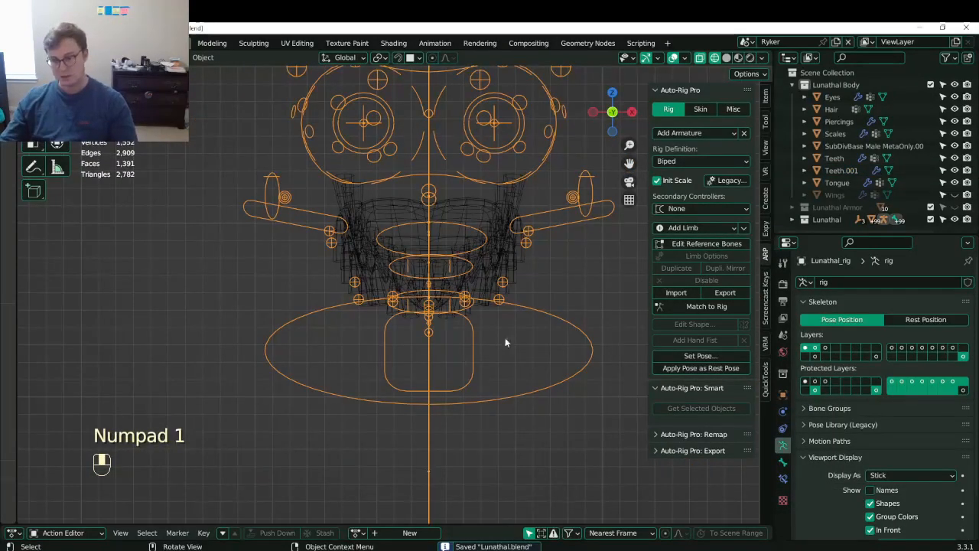
click(493, 308)
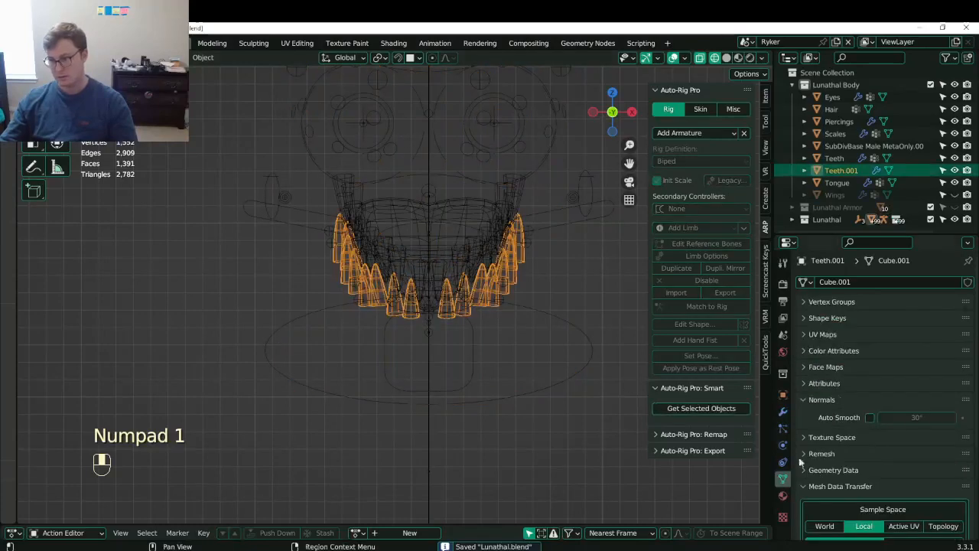
click(854, 305)
click(855, 305)
scroll(332, 366, up, 3)
shift+middle_drag(441, 332, 361, 358)
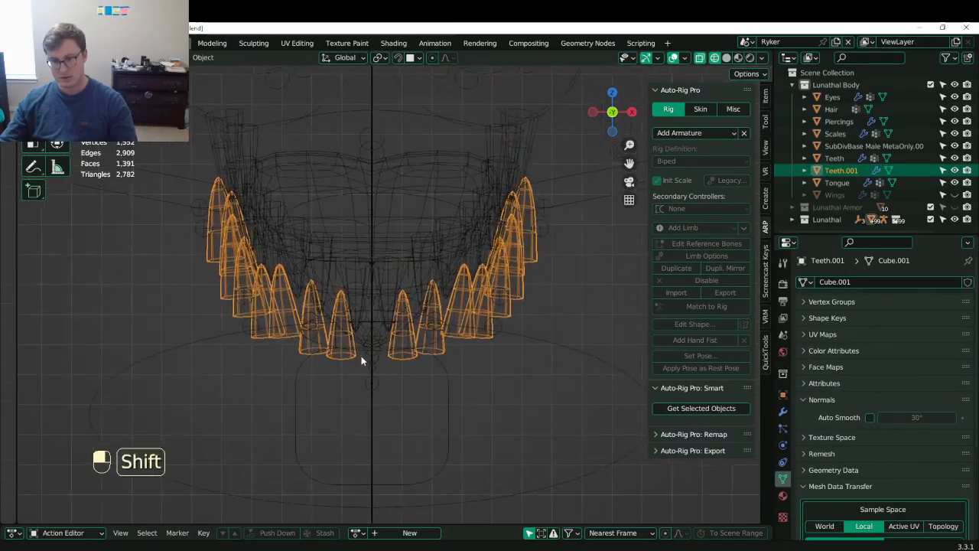
click(440, 375)
shift+click(441, 376)
key(ctrl+Tab)
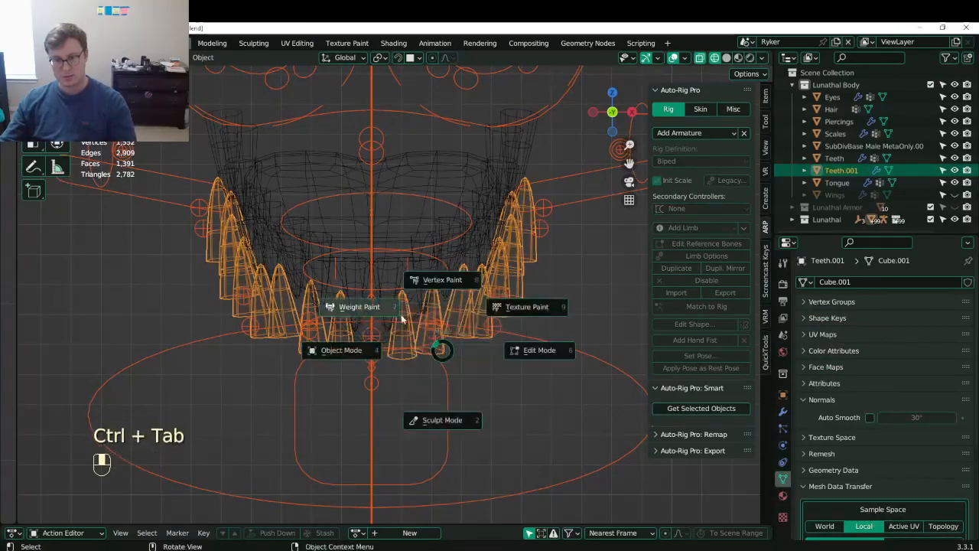
click(401, 320)
- Apply a linear weight gradient for the lower teeth's front bone, strongest at the centre teeth and fading toward the sides
middle_drag(401, 320, 348, 370)
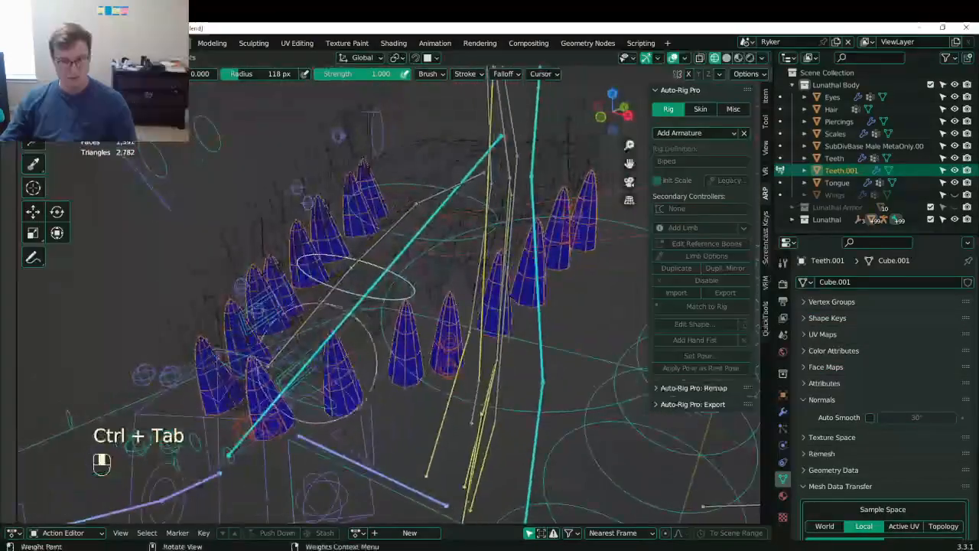
ctrl+click(309, 359)
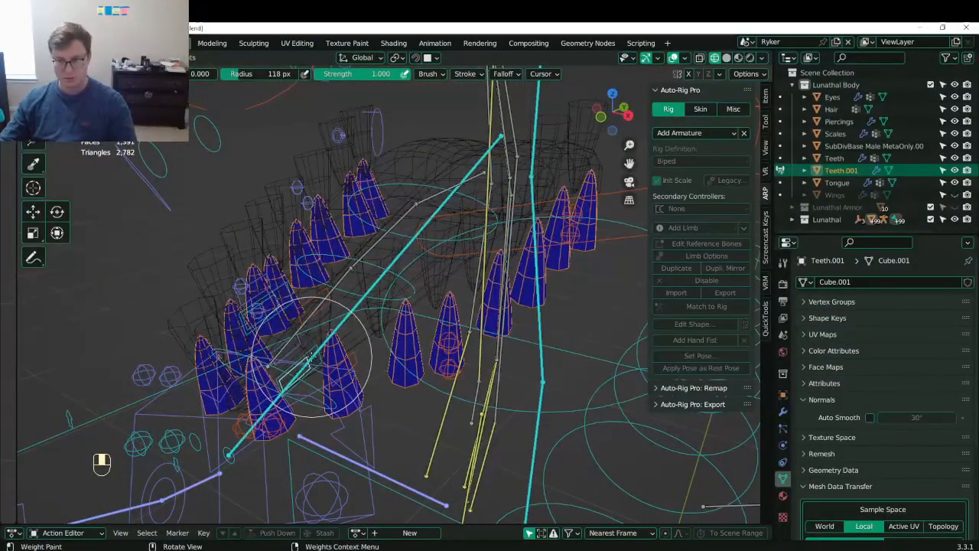
key(KP_1)
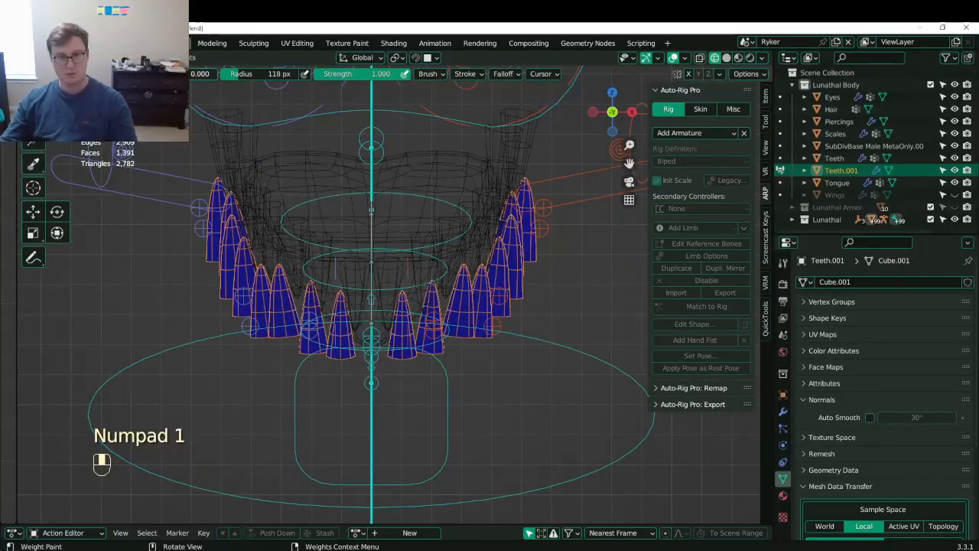
alt+drag(381, 316, 511, 319)
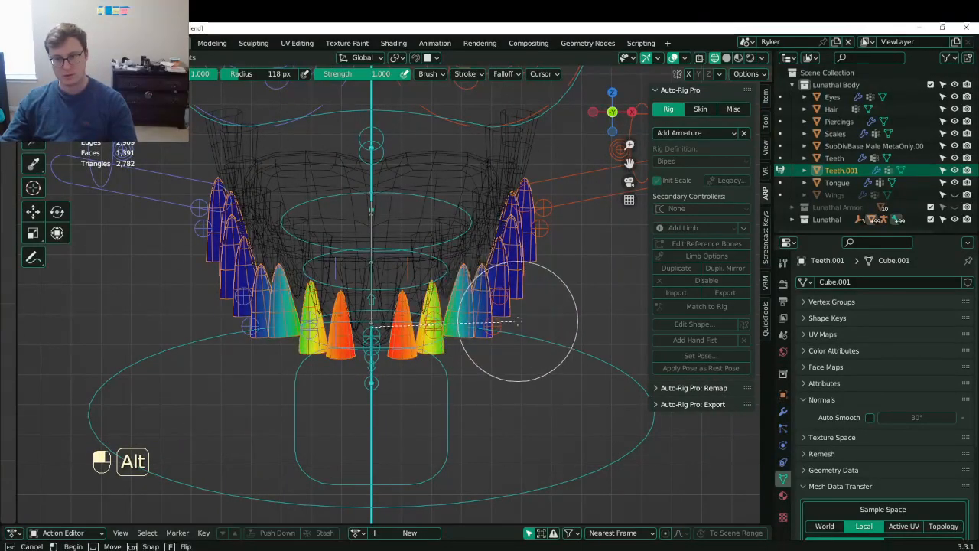
- Weight the lower teeth's side bones with linear gradients, full at the back teeth and fading toward the front centre
middle_drag(511, 320, 467, 291)
middle_drag(359, 318, 346, 351)
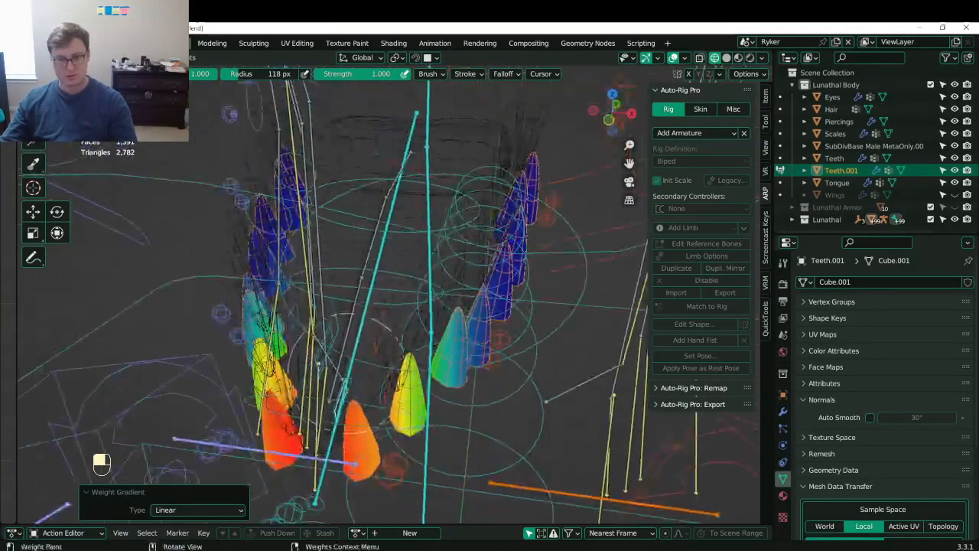
ctrl+click(384, 388)
key(KP_1)
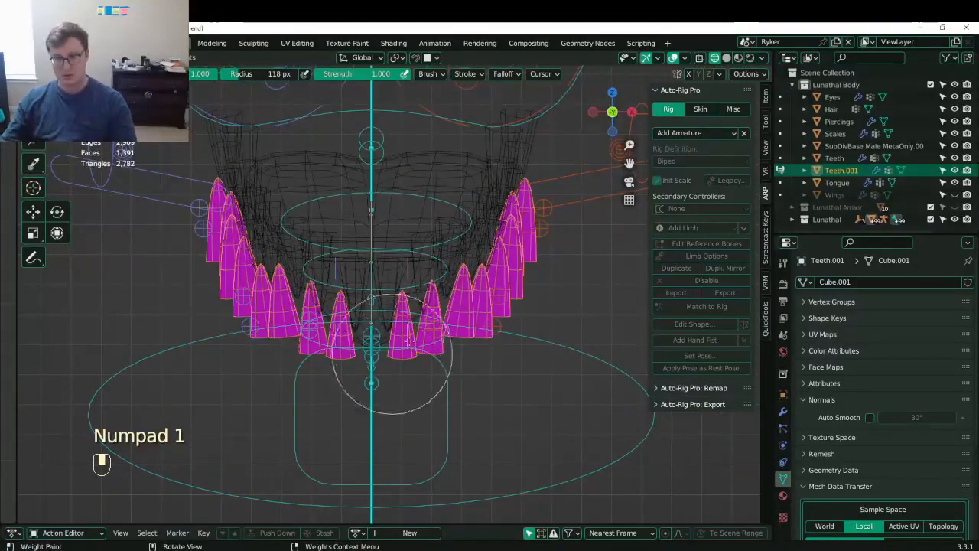
alt+drag(514, 287, 387, 293)
middle_drag(387, 293, 321, 325)
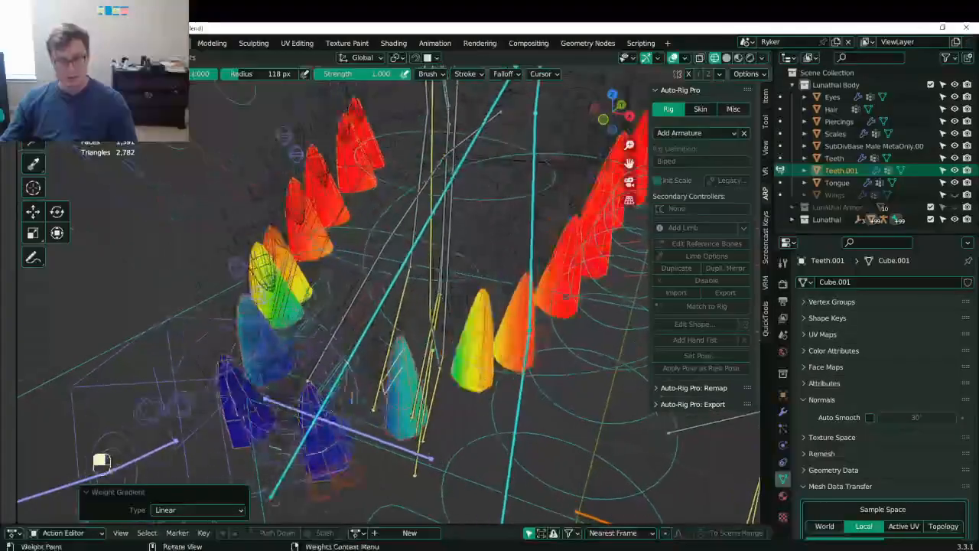
key(ctrl+z)
click(117, 254)
middle_drag(119, 253, 206, 269)
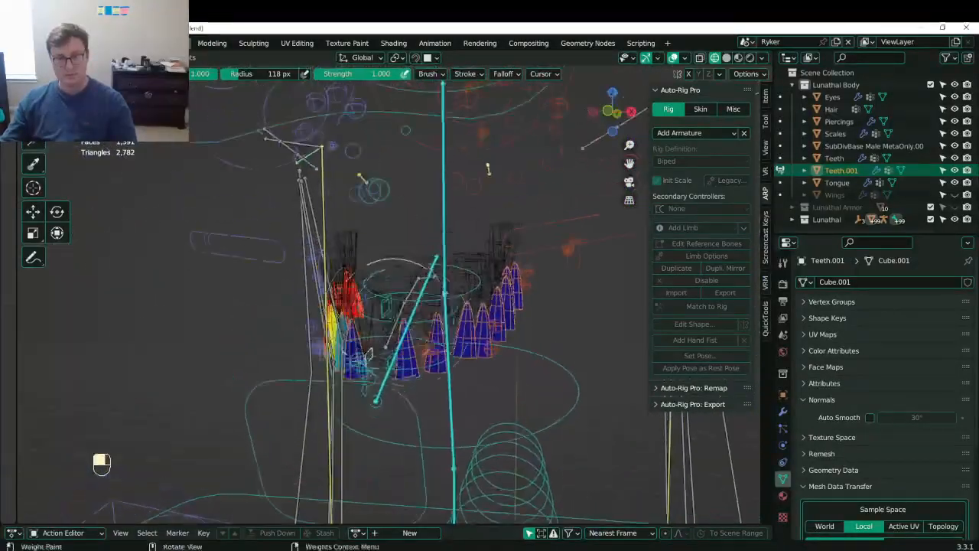
- Check the upper teeth's weights in Weight Paint mode with the rig selected, then return to Object Mode and save the file
key(ctrl+Tab)
click(275, 386)
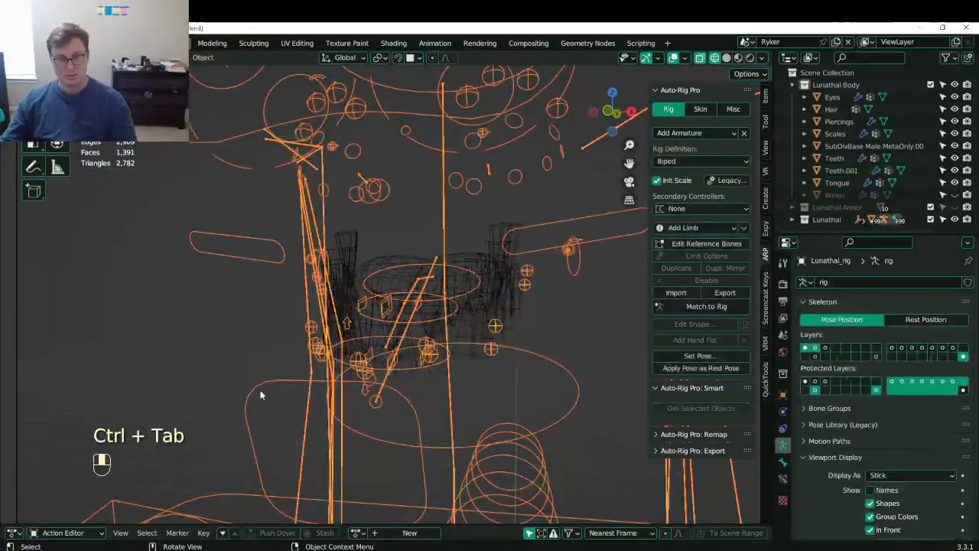
shift+click(354, 245)
key(ctrl+Tab)
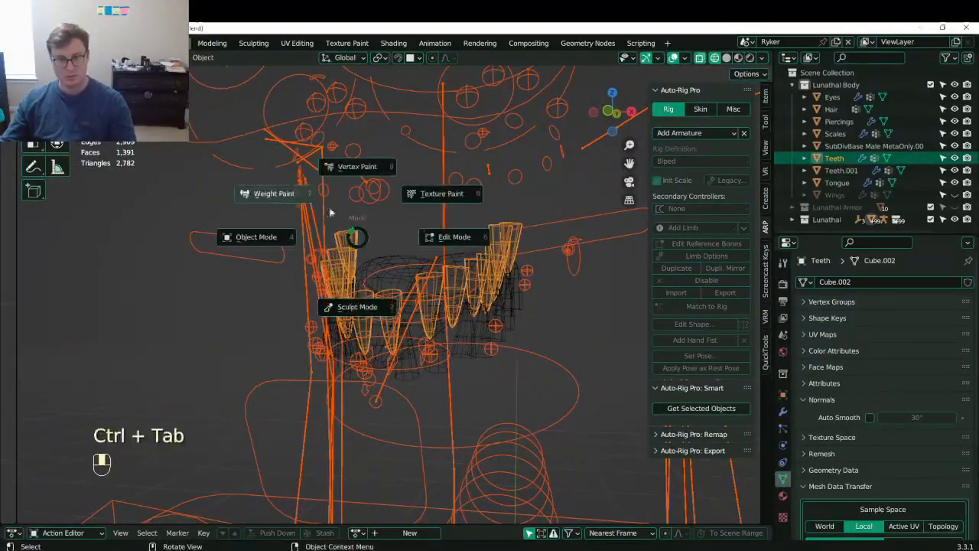
click(274, 193)
scroll(344, 306, up, 3)
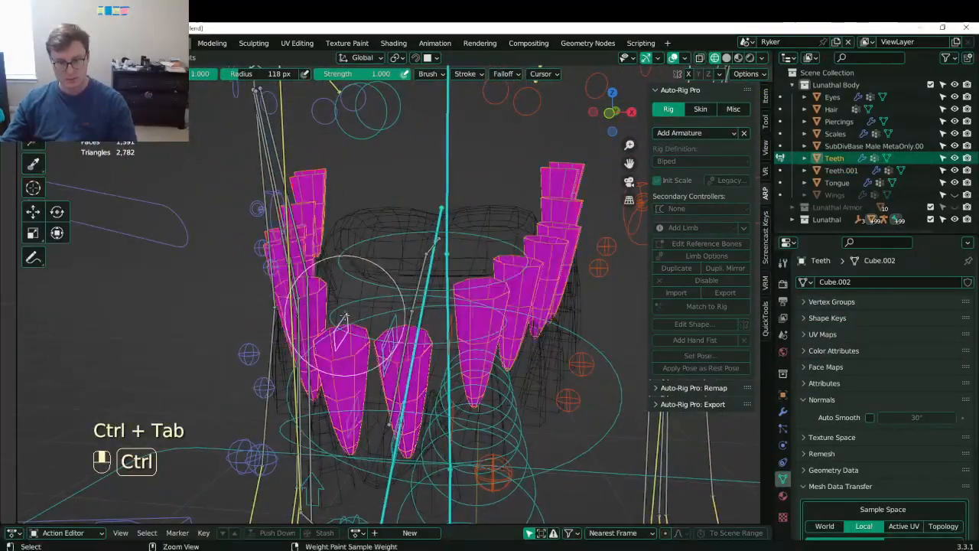
click(166, 293)
scroll(268, 300, down, 4)
key(ctrl+Tab)
click(376, 321)
scroll(376, 321, down, 3)
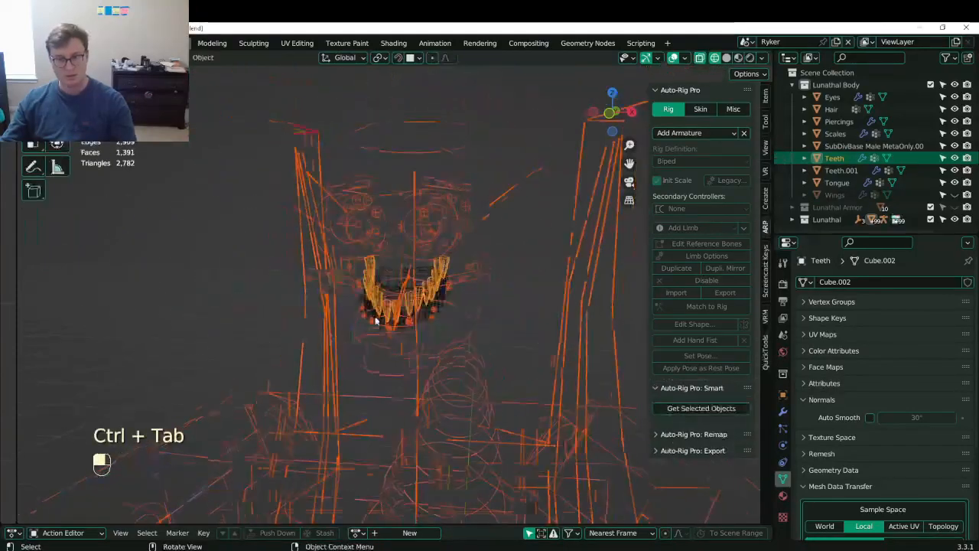
key(ctrl+s)
- Exit local view to show the whole character, and put the rig into Pose Mode with solid shading
middle_drag(448, 286, 389, 339)
click(354, 348)
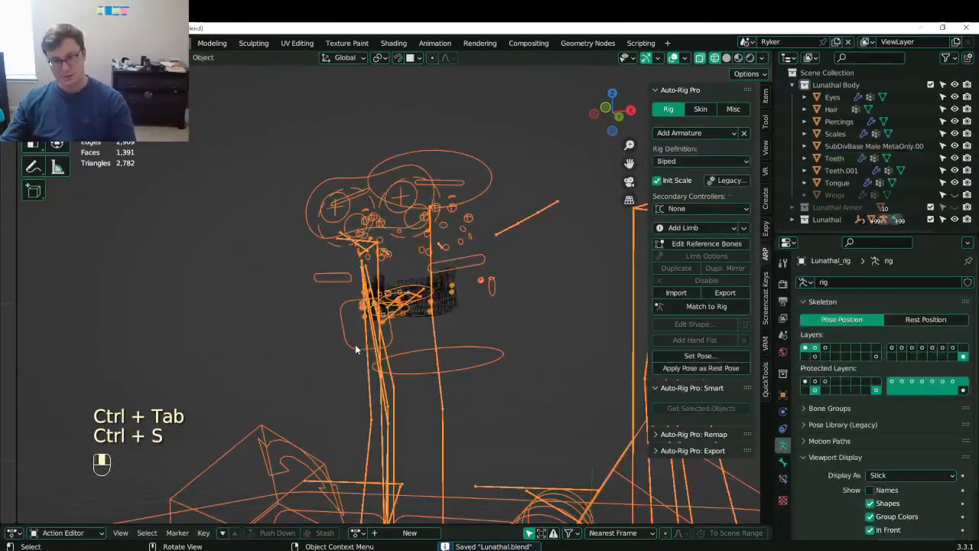
key(slash)
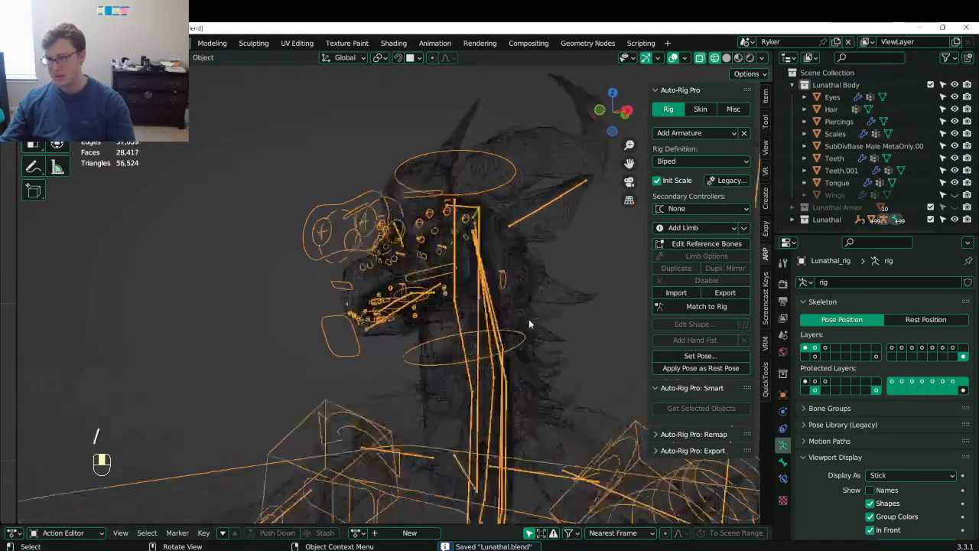
middle_drag(528, 319, 311, 371)
click(289, 335)
click(286, 330)
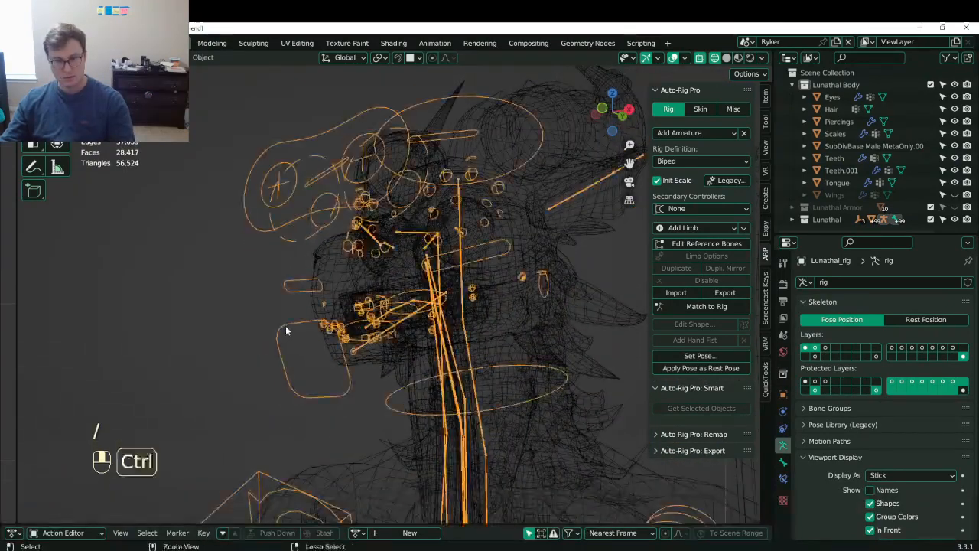
key(ctrl+Tab)
key(z)
key(z)
- Test opening the mouth by moving the jaw control downward, then clear its rotation and location and save the file
middle_drag(398, 385, 459, 344)
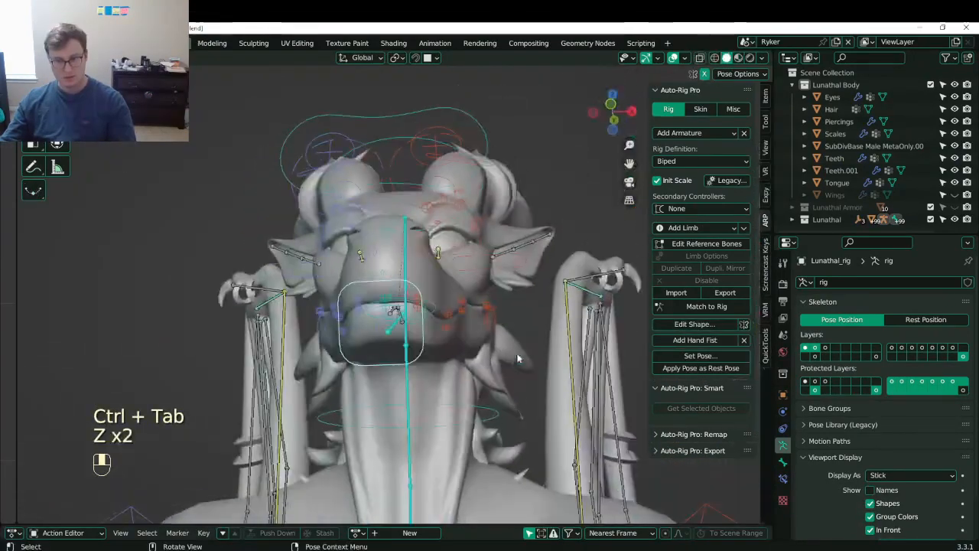
key(g)
click(441, 395)
middle_drag(440, 395, 461, 404)
key(g)
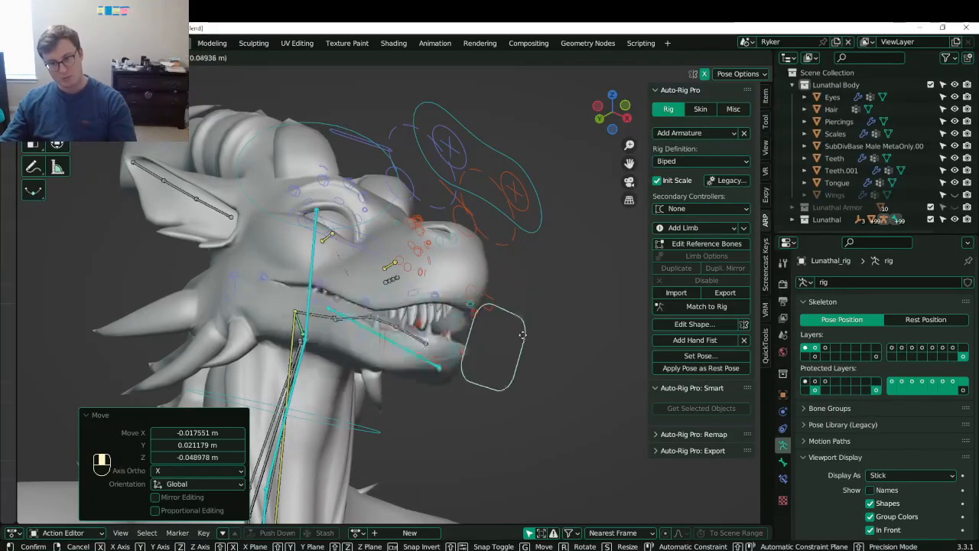
right_click(512, 357)
middle_drag(512, 357, 459, 362)
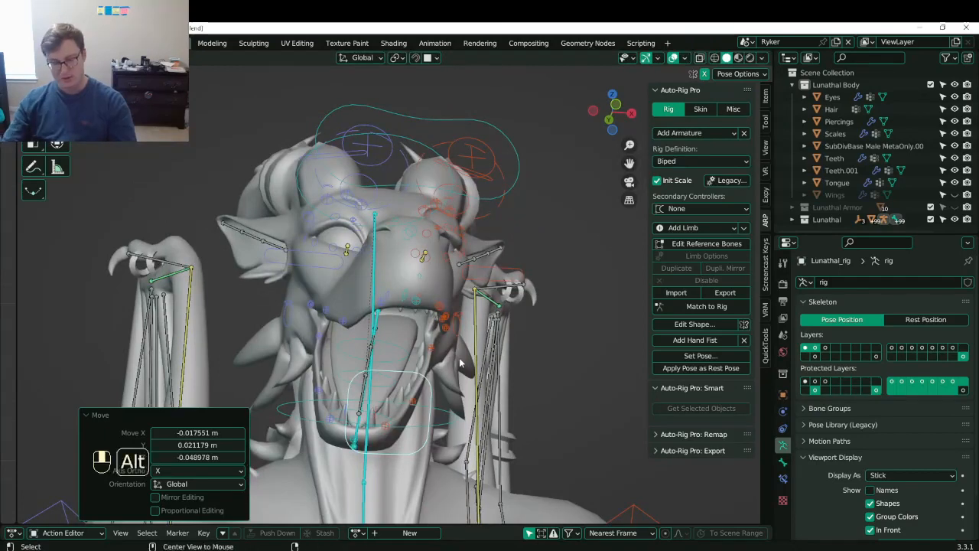
key(alt+r)
key(alt+g)
- Test shifting the jaw control sideways in front view, then clear the rotation and location of all bones
key(KP_1)
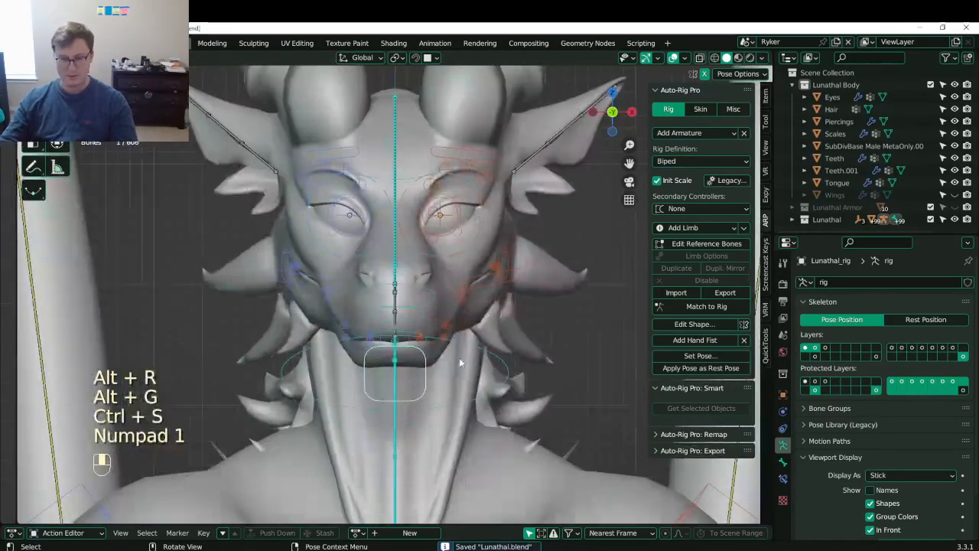
key(g)
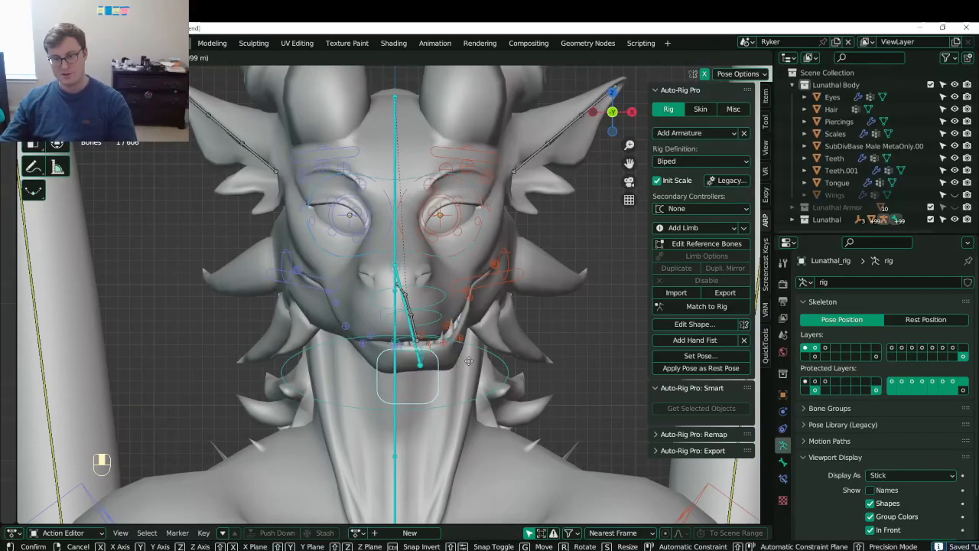
click(468, 360)
middle_drag(468, 360, 502, 312)
key(a)
key(alt+r)
key(alt+g)
key(ctrl+Tab)
scroll(423, 323, up, 5)
scroll(405, 321, down, 2)
key(ctrl+Tab)
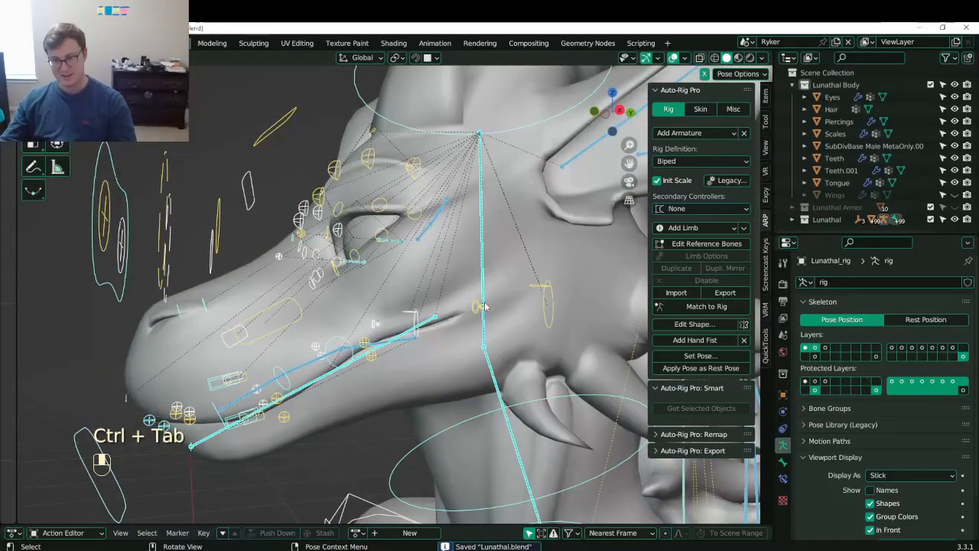
- Test the mouth-corner smile control by moving it backward, then undo the moves
click(478, 303)
scroll(490, 325, up, 2)
key(g)
click(553, 301)
scroll(528, 298, down, 3)
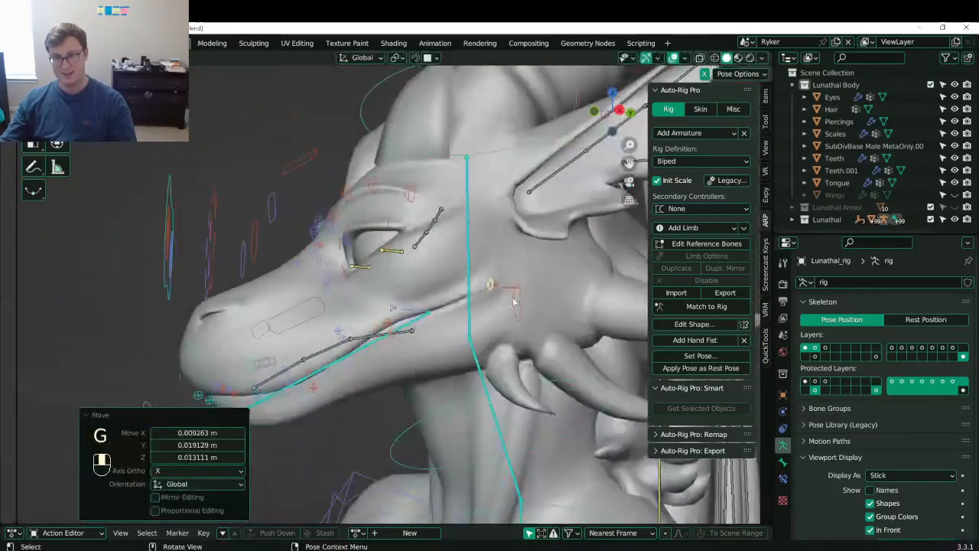
key(g)
key(ctrl+z)
key(ctrl+z)
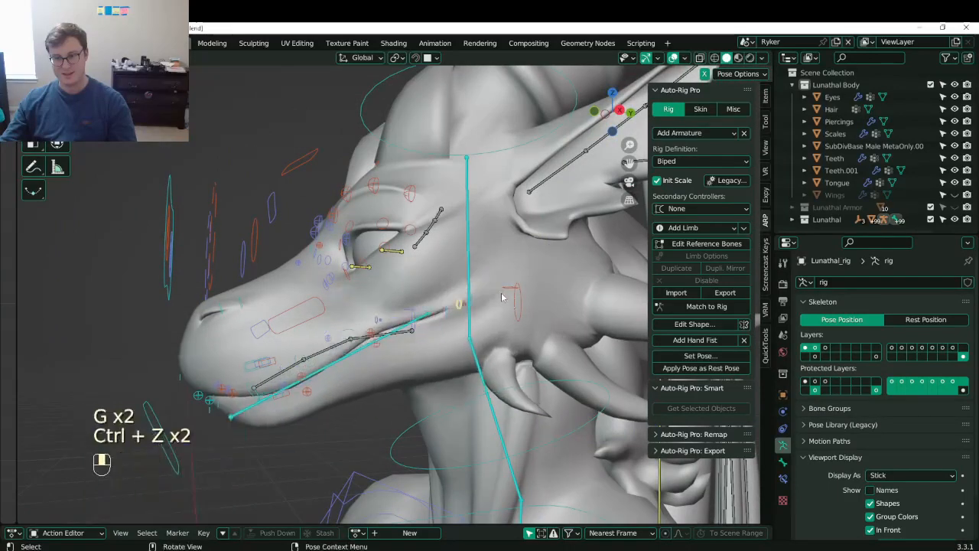
- Select the body mesh together with the rig and display the c_lips_smile.l weights in Weight Paint mode
middle_drag(536, 334, 468, 319)
key(ctrl+Tab)
scroll(468, 319, up, 3)
click(367, 309)
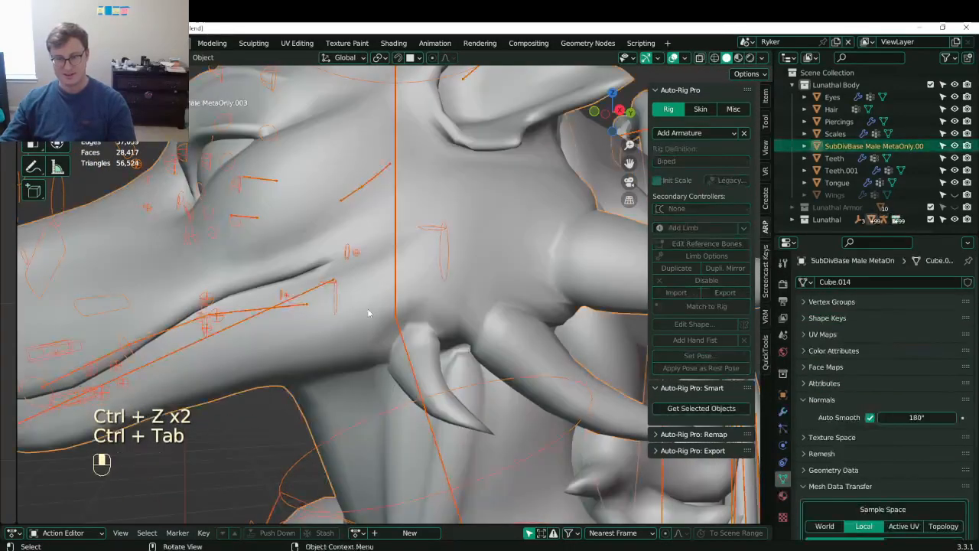
key(ctrl+Tab)
click(323, 283)
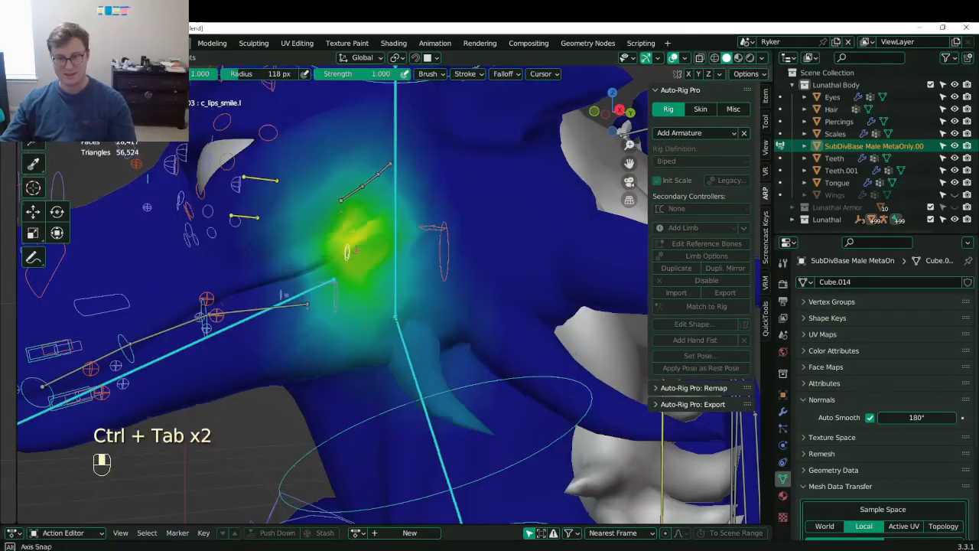
- Fade the c_lips_smile.l weights below the mouth corner with a linear weight gradient at weight 0
middle_drag(434, 434, 434, 448)
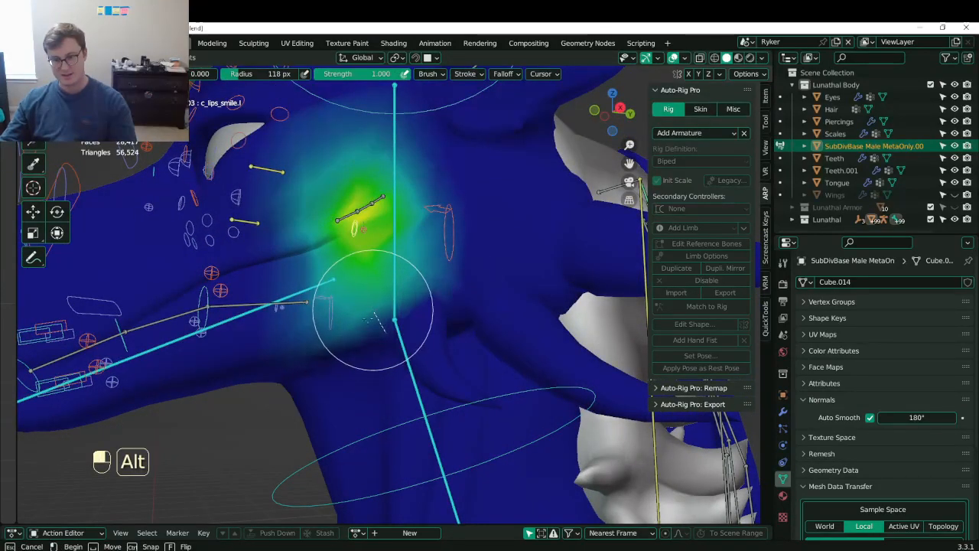
alt+drag(353, 348, 355, 329)
middle_drag(357, 309, 453, 239)
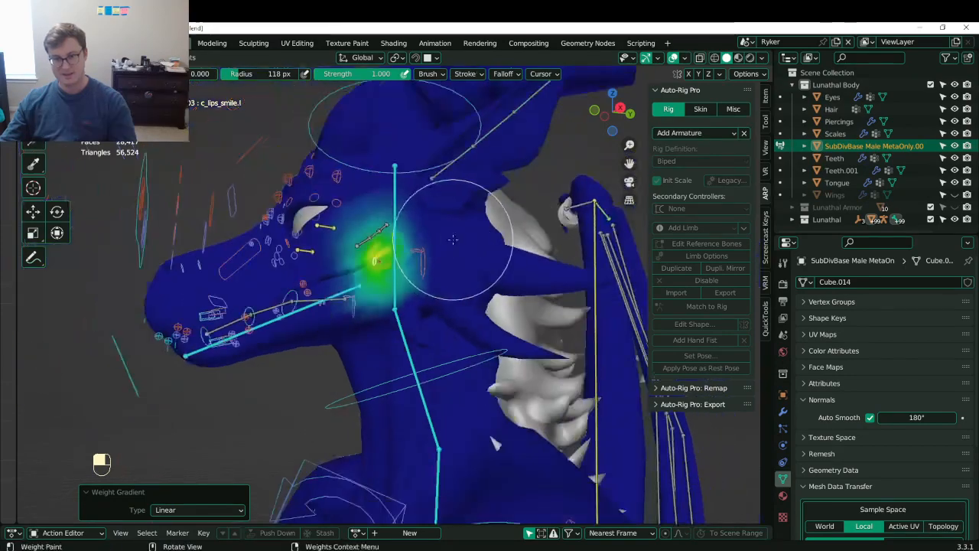
- Display the head.x bone's weights around the cheek and horns, and save the file
ctrl+click(396, 203)
middle_drag(395, 202, 400, 295)
key(ctrl+s)
mouse_move(321, 301)
shift+middle_down()
mouse_move(341, 315)
mouse_move(314, 340)
mouse_move(455, 288)
mouse_move(403, 334)
shift+middle_up()
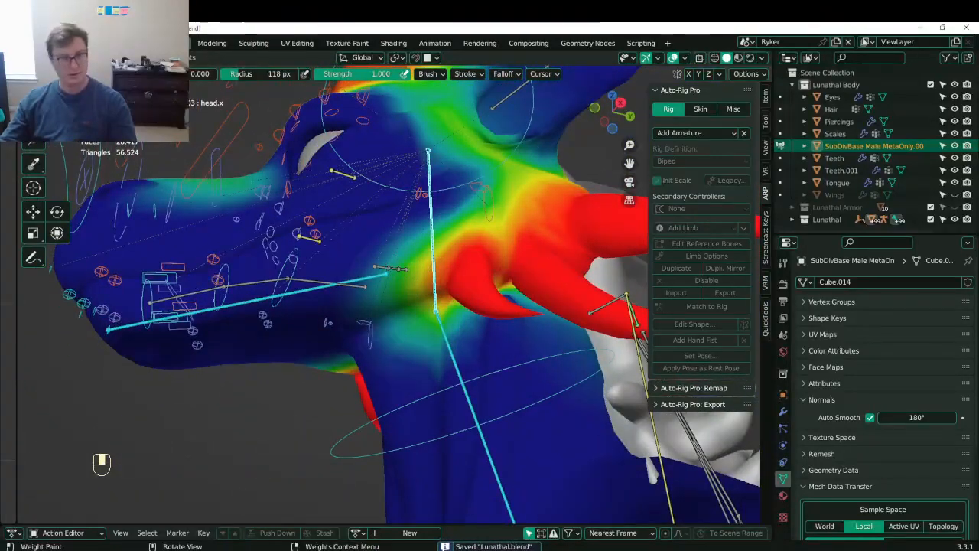
middle_drag(498, 352, 499, 322)
scroll(196, 371, down, 2)
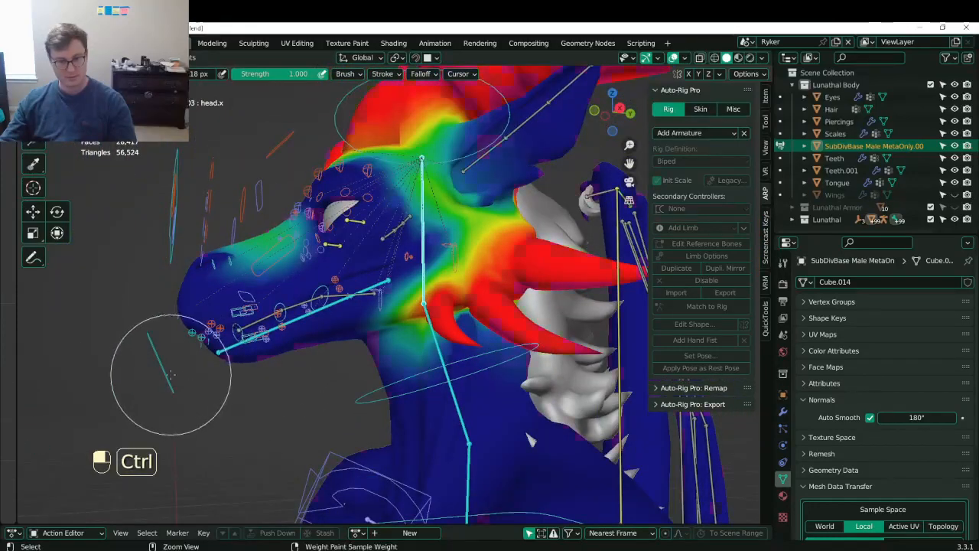
- Move the c_jawbone.x control downward in side view to open the mouth, then return to Object Mode and save the file
ctrl+click(171, 373)
key(KP_3)
scroll(164, 361, up, 4)
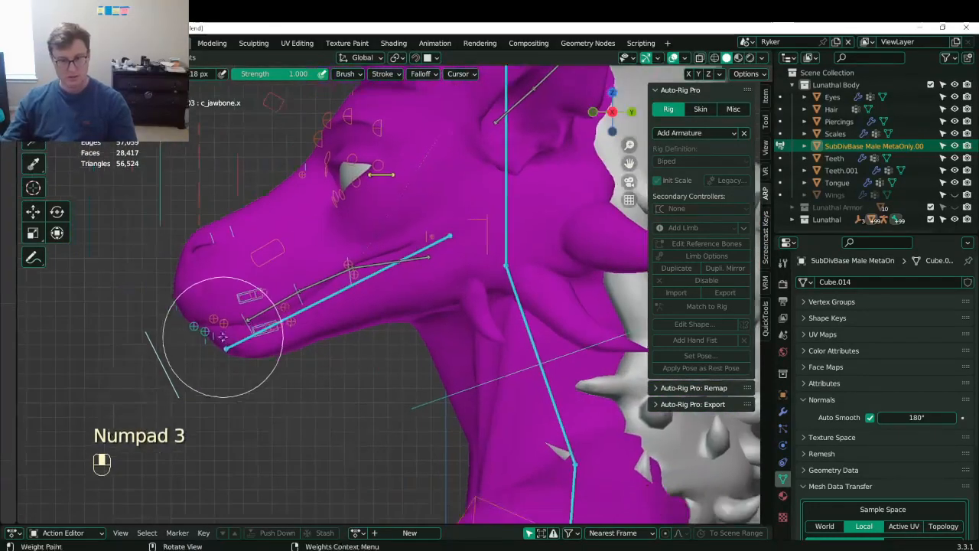
key(g)
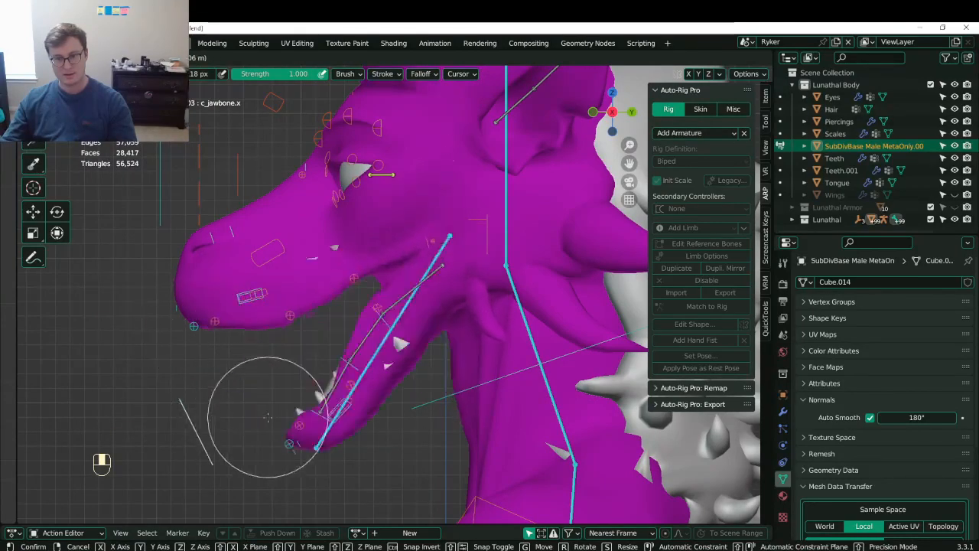
click(266, 411)
mouse_move(266, 412)
middle_down()
mouse_move(352, 340)
mouse_move(424, 304)
mouse_move(393, 99)
mouse_move(375, 153)
mouse_move(283, 166)
mouse_move(314, 163)
mouse_move(450, 278)
middle_up()
key(ctrl+Tab)
key(ctrl+s)
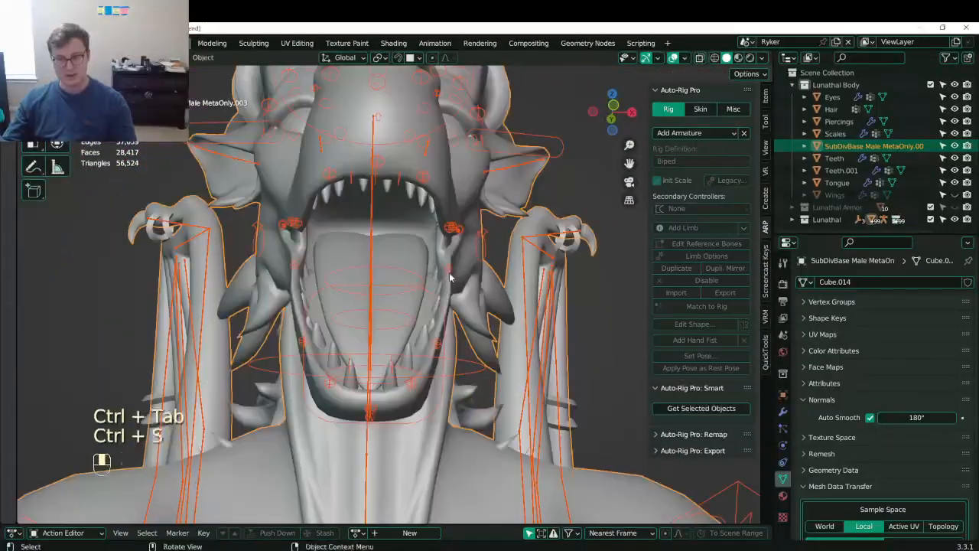
- Check the body mesh's modifiers and its posed mouth in Edit Mode, then return to Object Mode
click(451, 282)
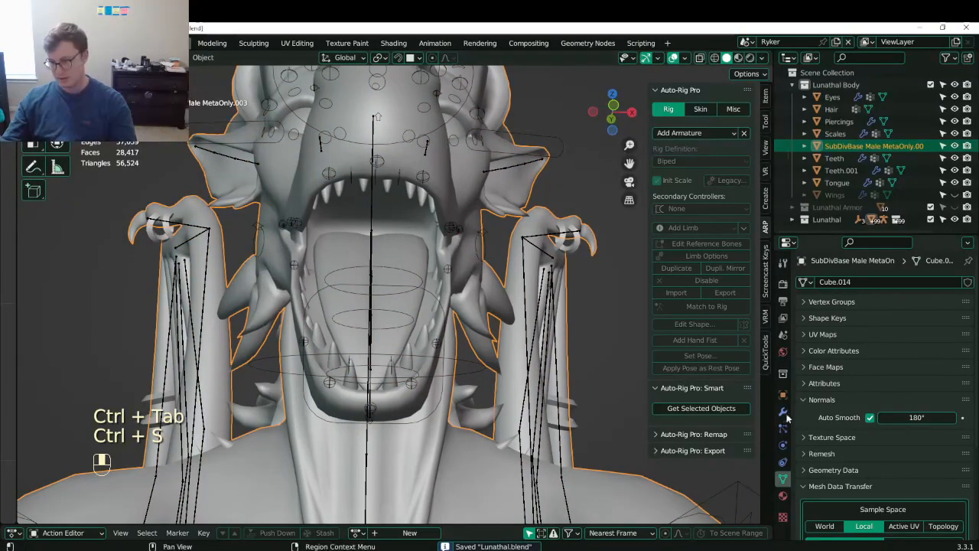
click(784, 412)
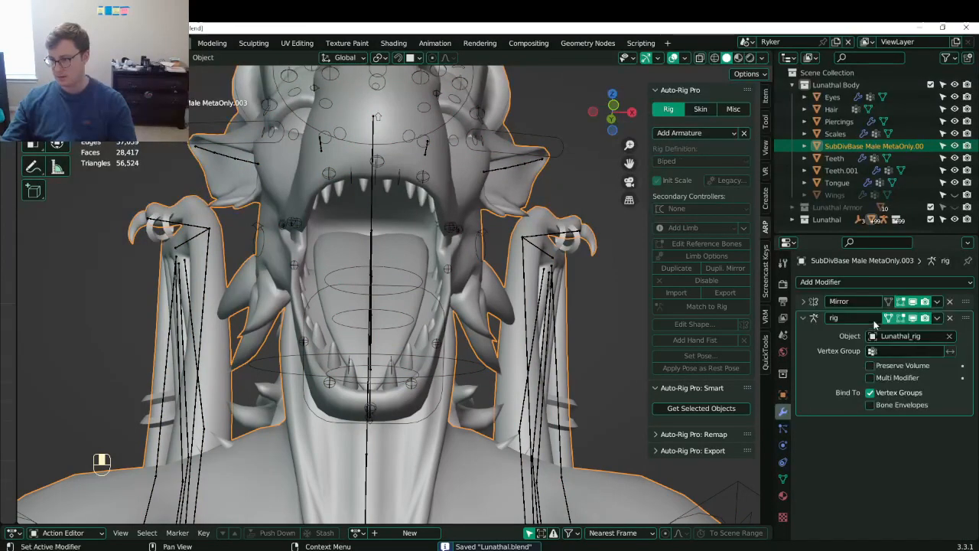
key(Tab)
middle_drag(469, 295, 469, 321)
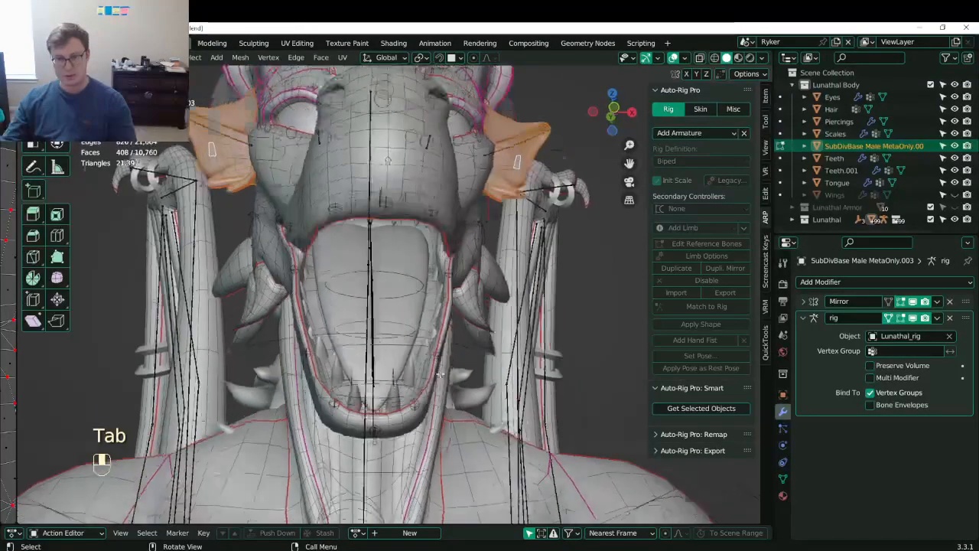
scroll(469, 321, up, 4)
key(Tab)
- Turn on the Armature modifier's On Cage display for the lower teeth, Teeth.001, and enter Edit Mode
click(473, 326)
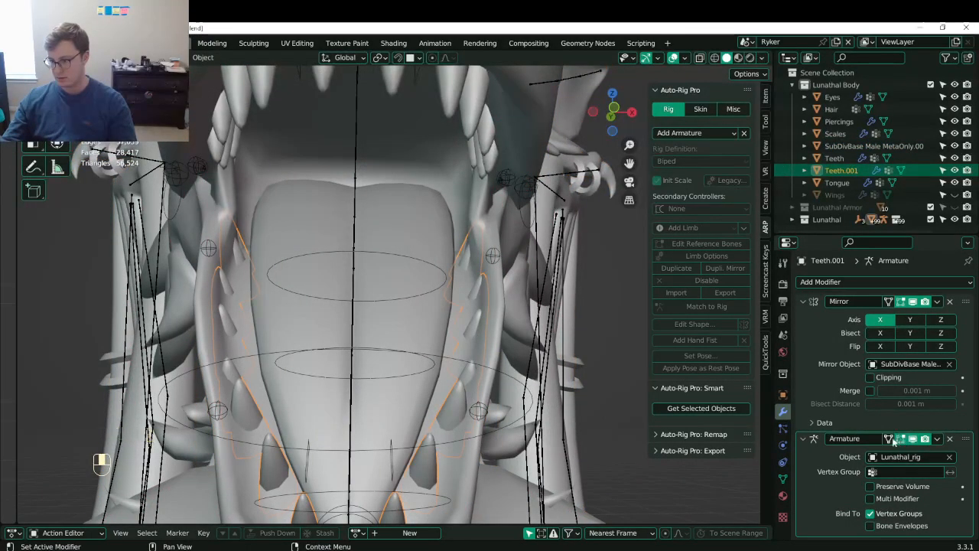
click(889, 438)
key(Tab)
- Select the whole small side tooth beside the tongue, then move it inward and raise it about 0.0019 m along Z
click(476, 288)
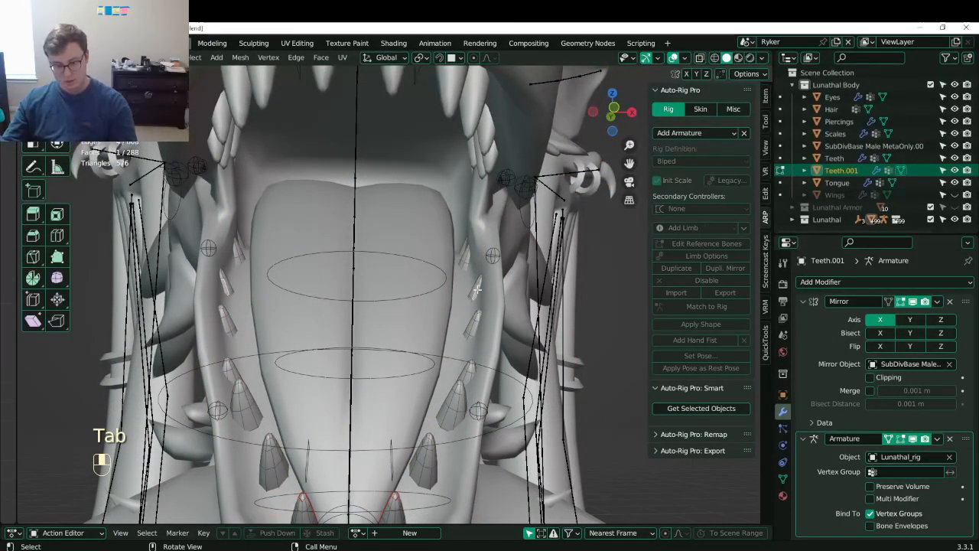
key(l)
key(g)
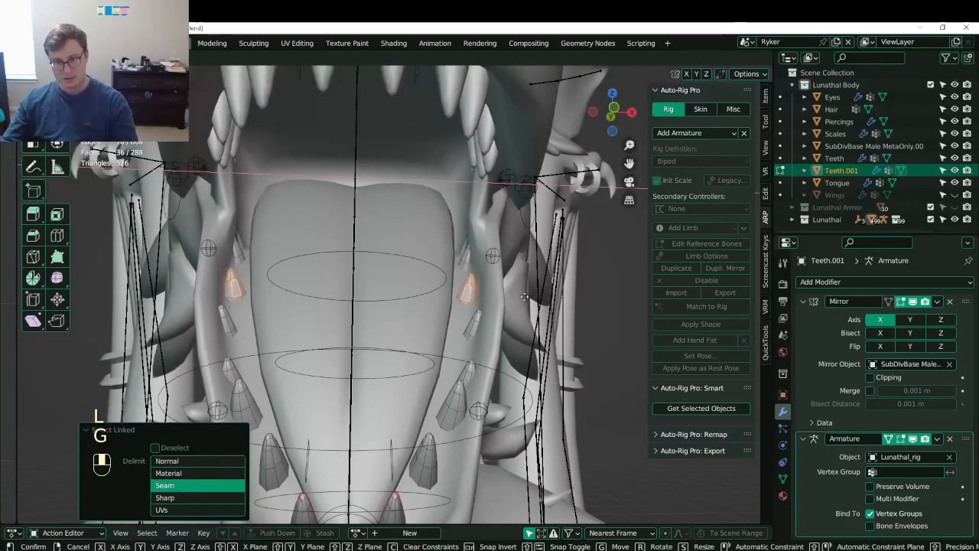
click(520, 297)
key(g)
click(521, 291)
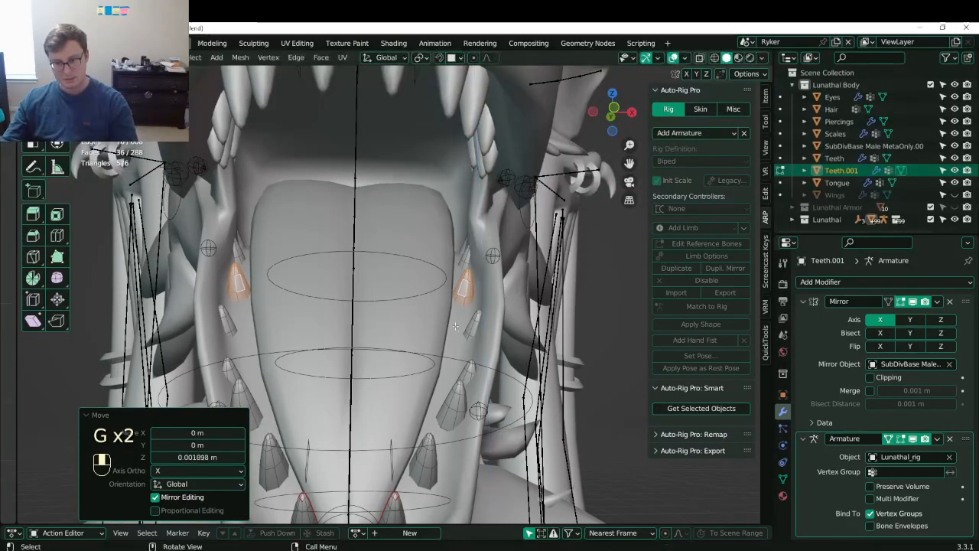
- Move the next two lower side teeth inward along X, shifting the second one by about 0.0046 m
click(470, 327)
key(l)
key(g)
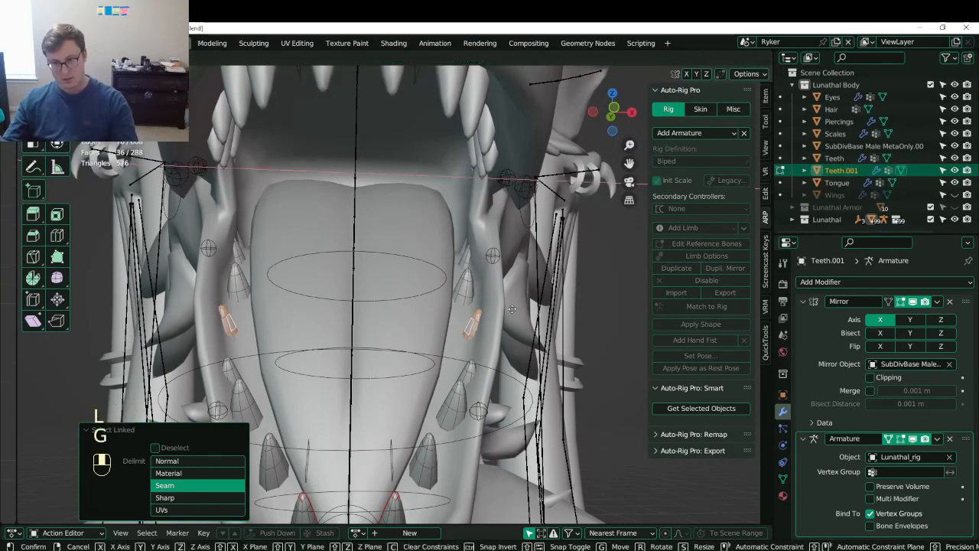
click(498, 306)
click(464, 371)
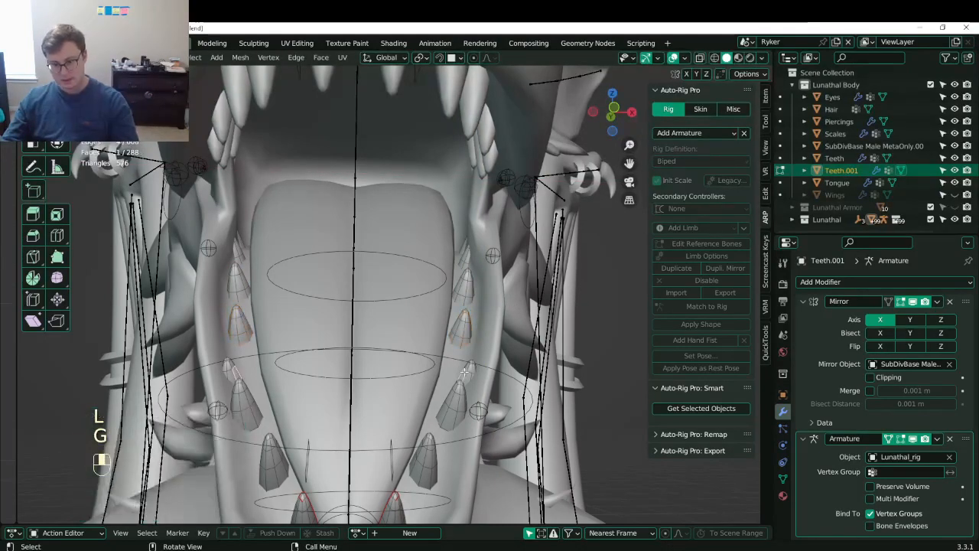
key(l)
key(g)
click(459, 373)
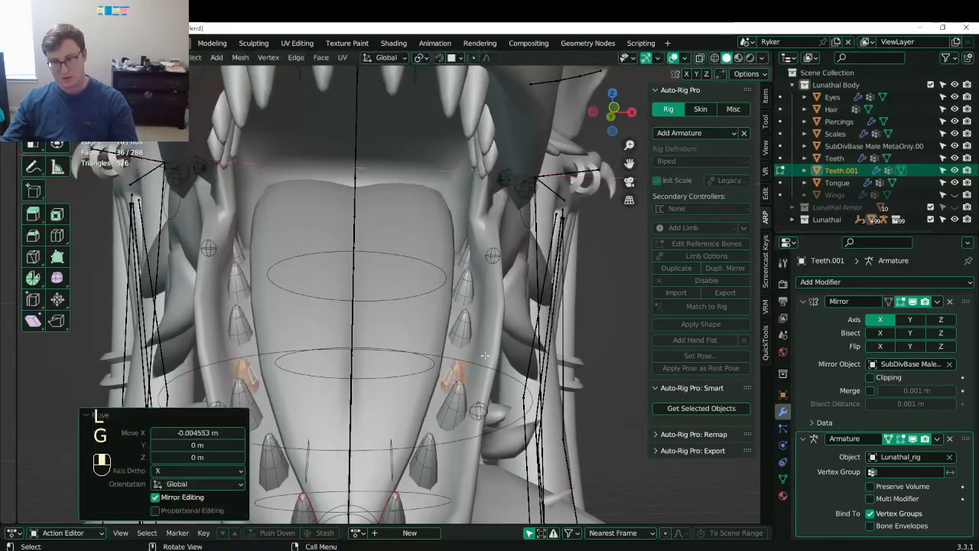
- Refine the selected tooth's position in the gum, including a move of about -0.003 m along Y
middle_drag(459, 373, 520, 304)
scroll(440, 336, down, 2)
key(g)
middle_click(437, 329)
click(440, 321)
key(g)
middle_click(490, 306)
click(467, 309)
- Try to shift the selected tooth further along Y, then undo the move
middle_drag(440, 310, 551, 312)
key(g)
right_click(550, 311)
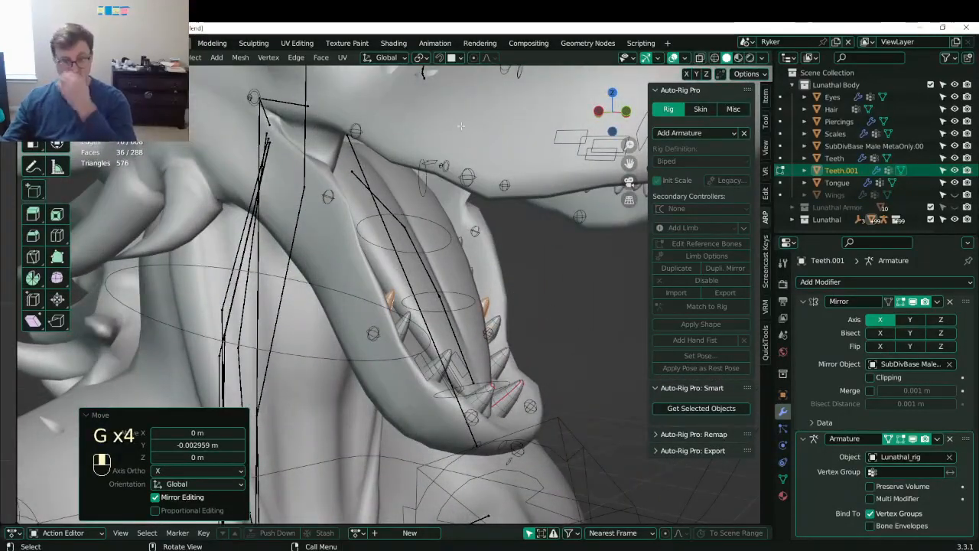
key(g)
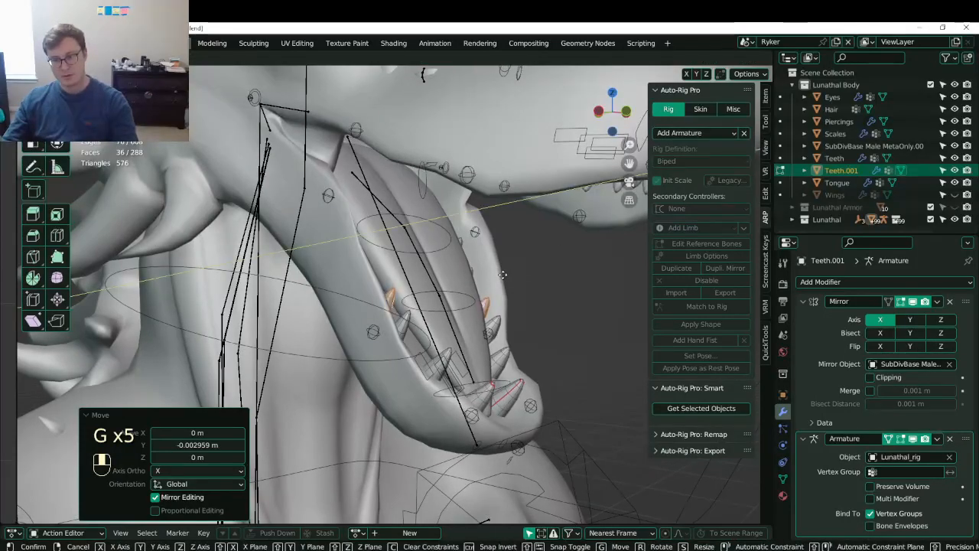
click(504, 266)
middle_drag(504, 266, 336, 325)
key(ctrl+z)
- Move and rotate the selected tooth in side wireframe view to line it up with the neighbouring teeth
key(KP_3)
key(z)
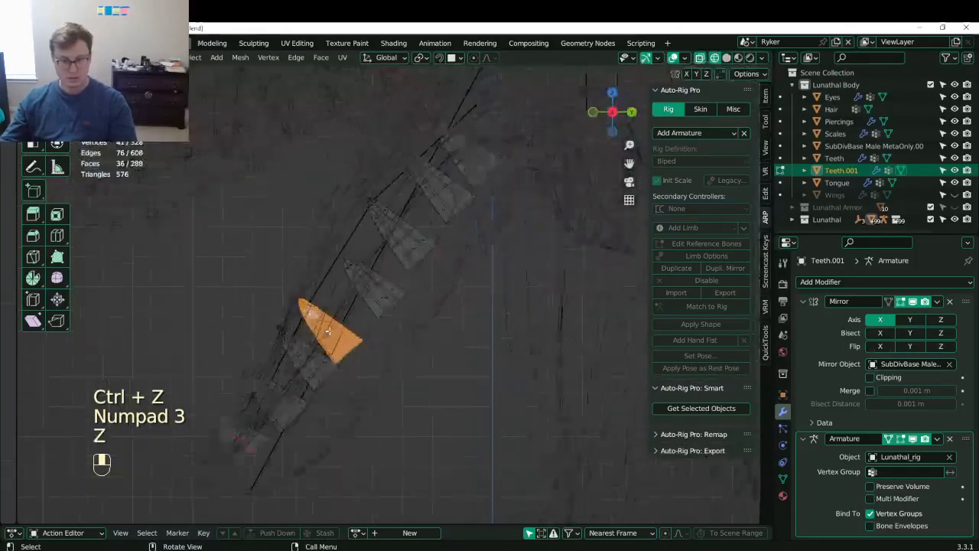
key(g)
click(329, 327)
key(r)
- Select the next tooth toward the back of the jaw, rotate it -5.32° in side view, and reposition it in the row
click(380, 290)
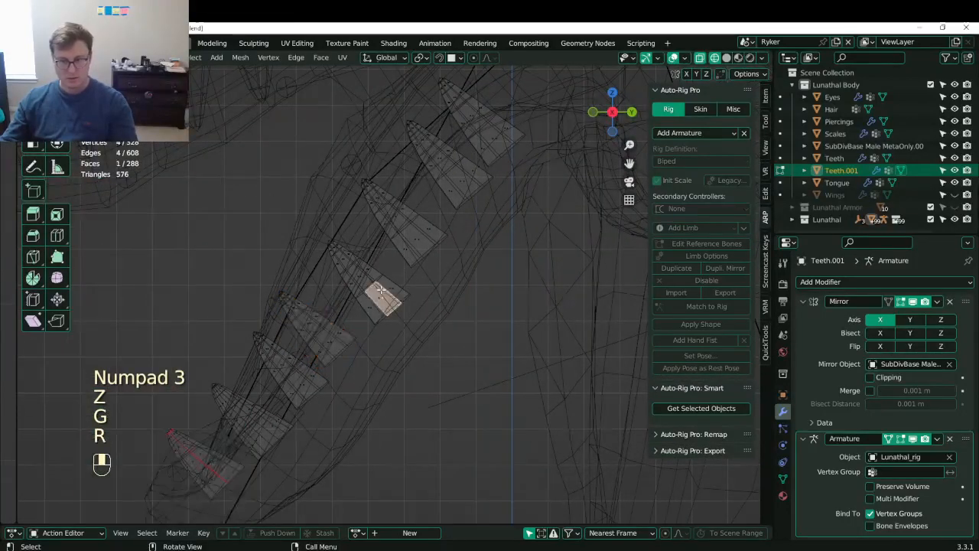
key(l)
mouse_move(380, 289)
middle_down()
mouse_move(505, 274)
mouse_move(352, 277)
middle_up()
key(z)
key(KP_3)
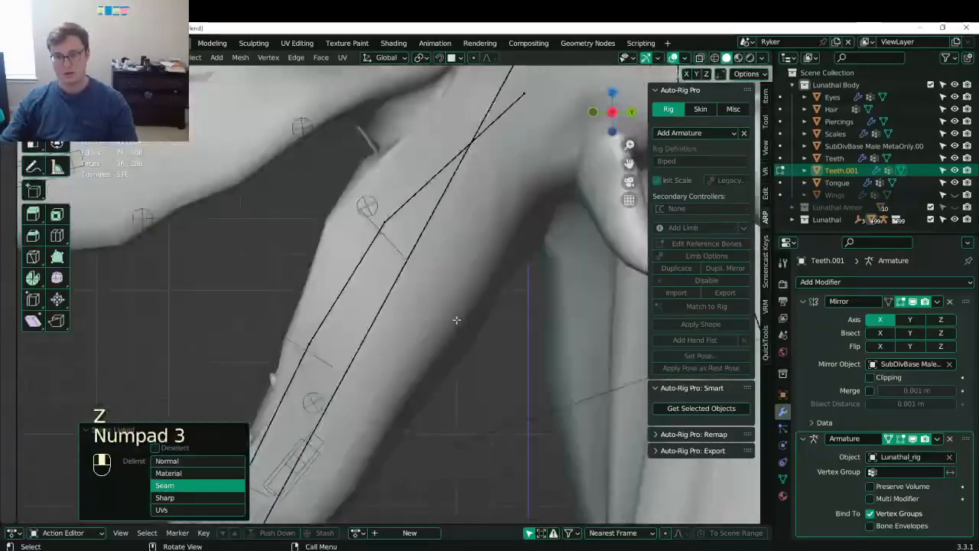
key(z)
key(r)
click(456, 253)
key(g)
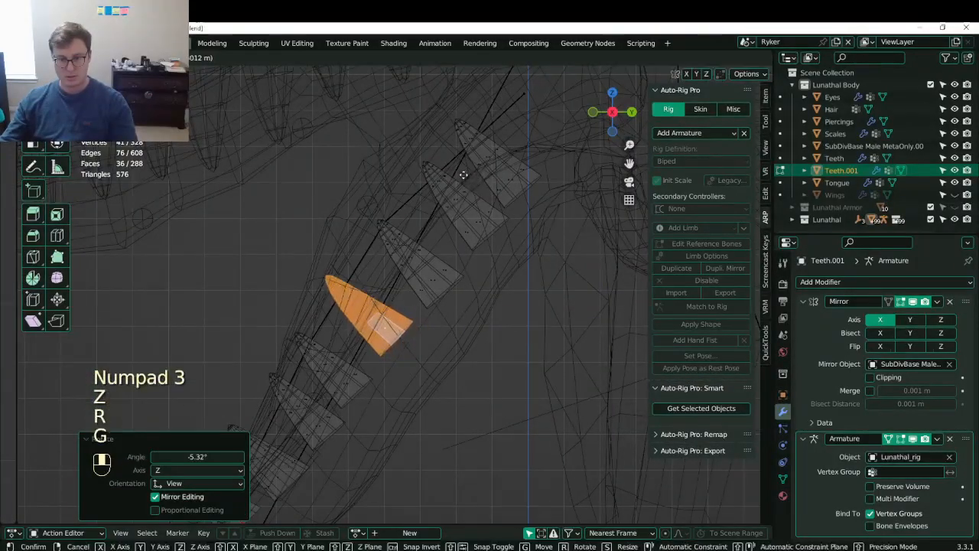
click(436, 263)
- Move the next two teeth toward the back of the jaw forward and up in side view to even the row
click(438, 266)
key(l)
key(g)
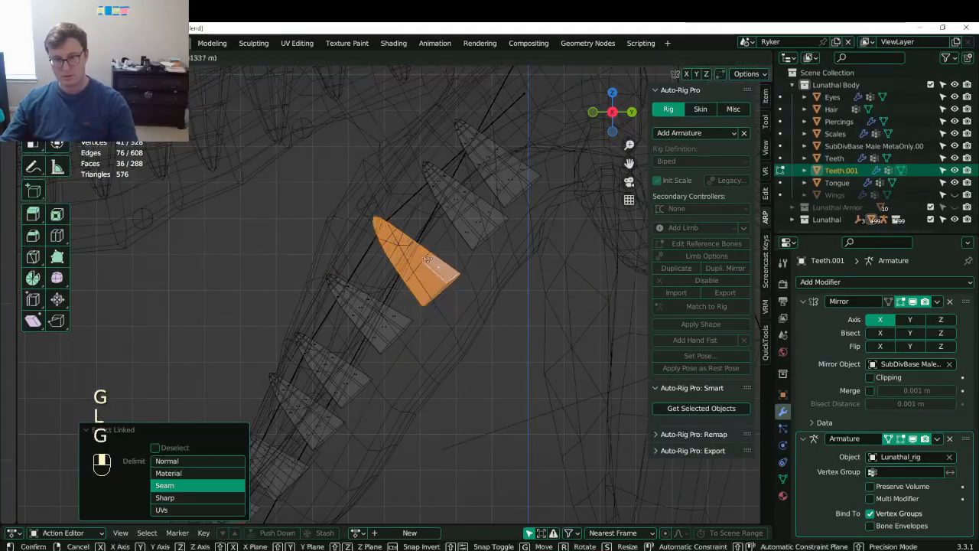
click(419, 248)
click(466, 220)
key(l)
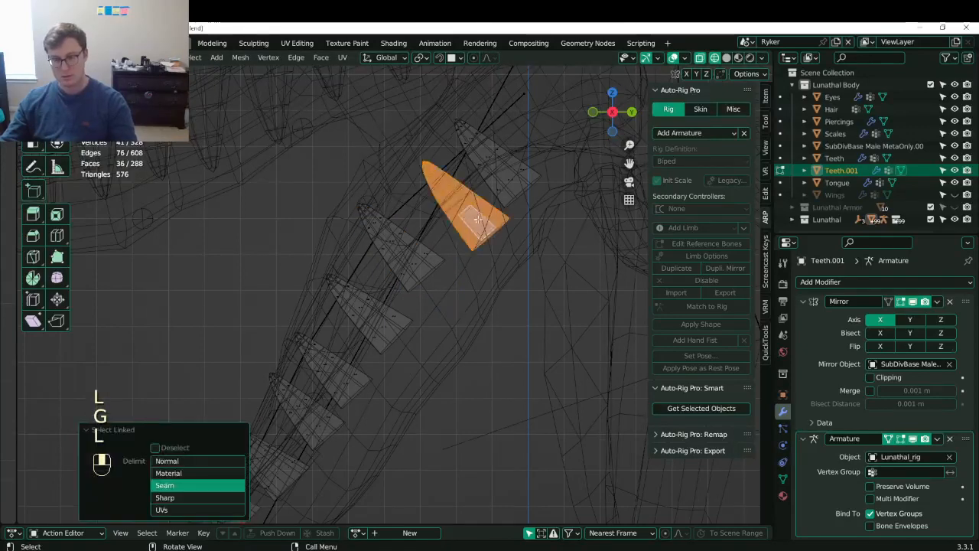
key(g)
click(459, 208)
- Select the rearmost lower tooth and move it about -0.0038 m along Y and 0.0017 m along Z
click(513, 186)
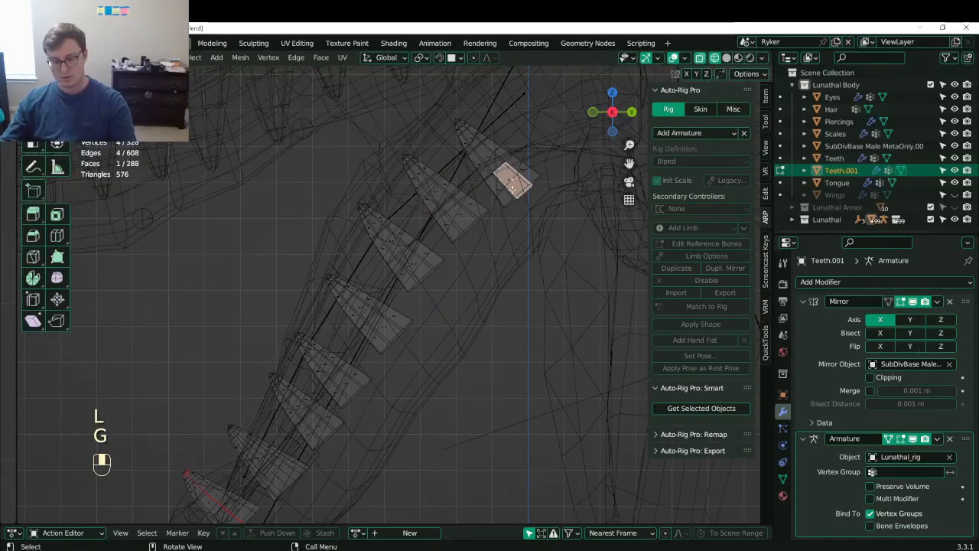
key(l)
key(g)
click(498, 184)
- Move the rearmost tooth about 0.0072 m inward along X in solid shading, then rotate it to follow the gum
middle_drag(421, 221, 474, 228)
key(KP_1)
key(shift+z)
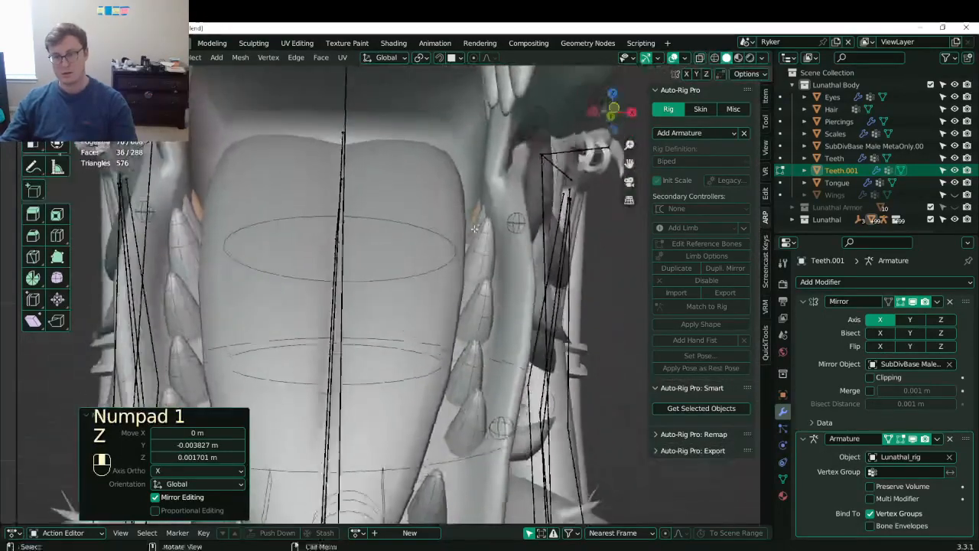
key(g)
click(551, 190)
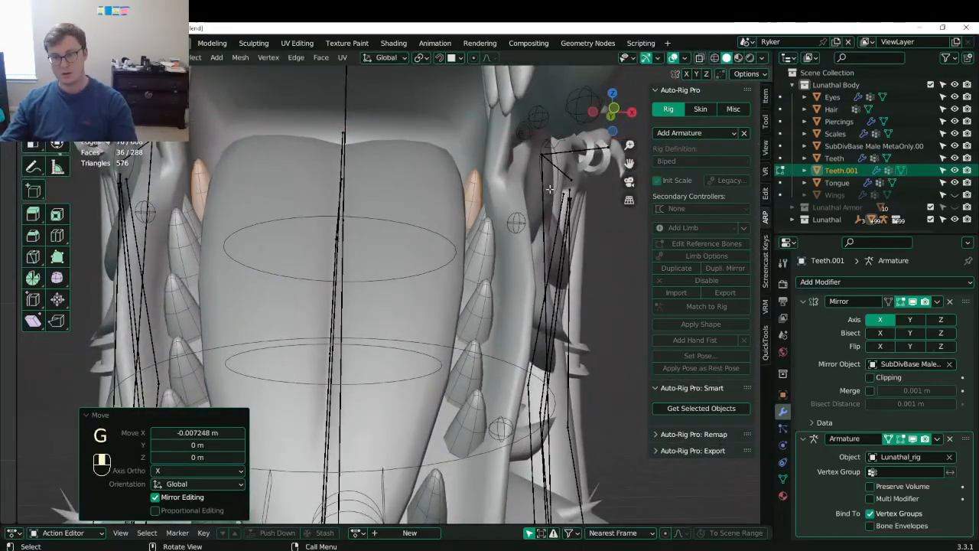
key(r)
click(541, 183)
- Select the second tooth from the back, rotate it to follow the gum, and move it about 0.0047 m inward along X
middle_drag(541, 184, 522, 211)
click(479, 213)
key(l)
key(r)
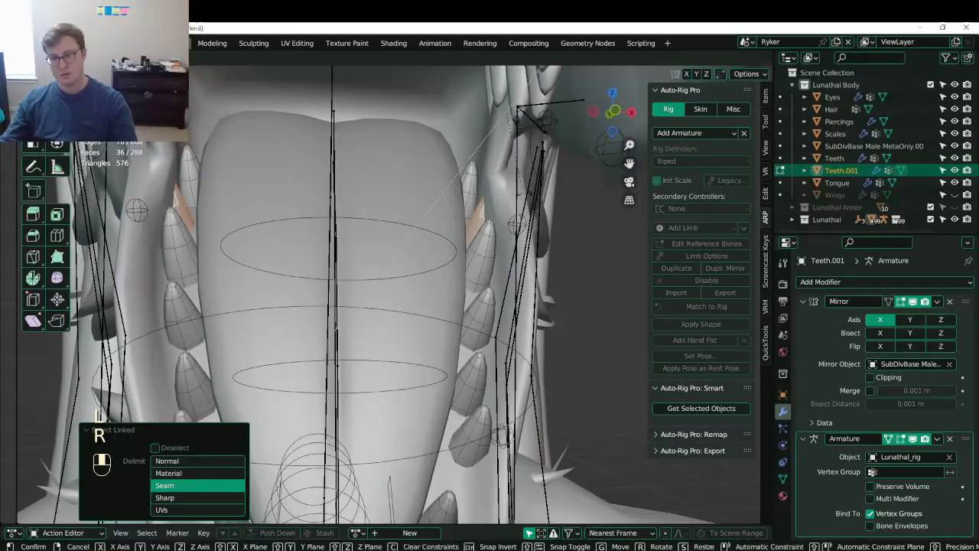
click(511, 123)
key(ctrl+z)
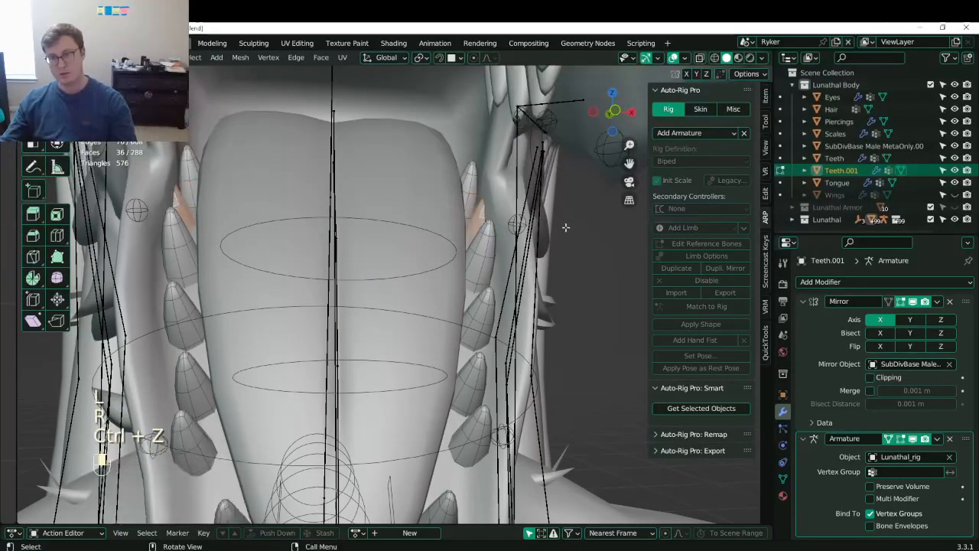
key(r)
click(561, 209)
key(g)
click(549, 200)
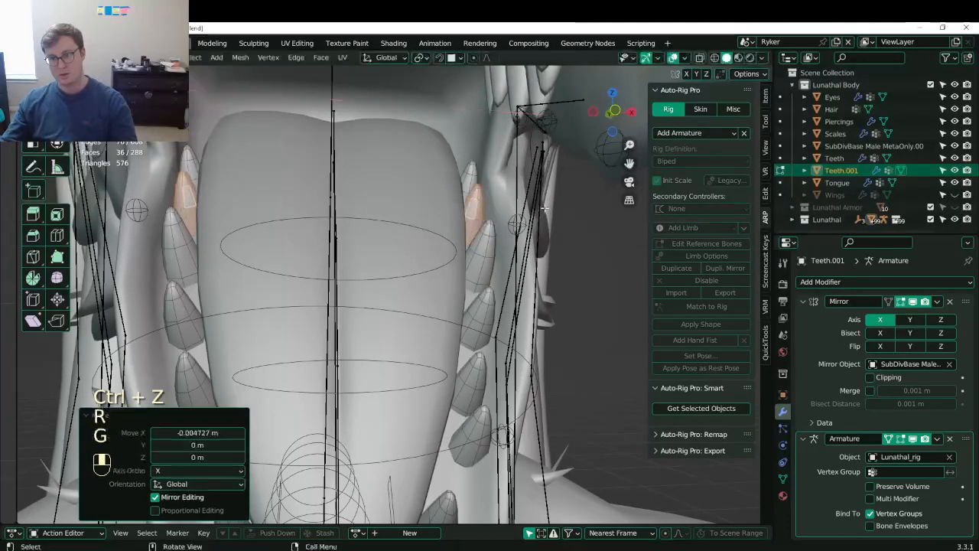
- Rotate the selected second-from-back lower tooth about -4° in the view and save the file
key(r)
click(547, 191)
scroll(512, 212, down, 2)
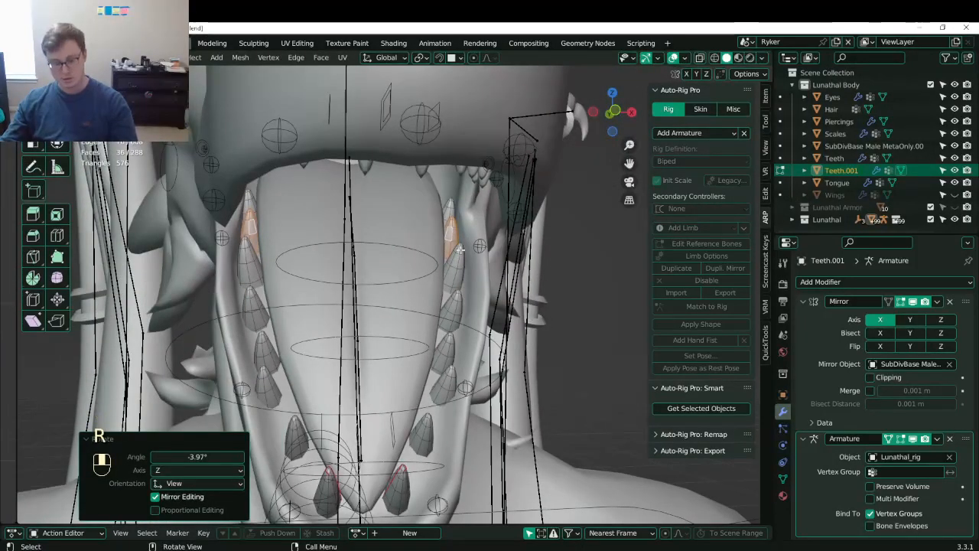
key(period)
middle_drag(467, 282, 436, 268)
key(ctrl+s)
- Switch mesh editing from the lower teeth to the upper Teeth object
middle_drag(420, 306, 451, 260)
key(Tab)
click(498, 327)
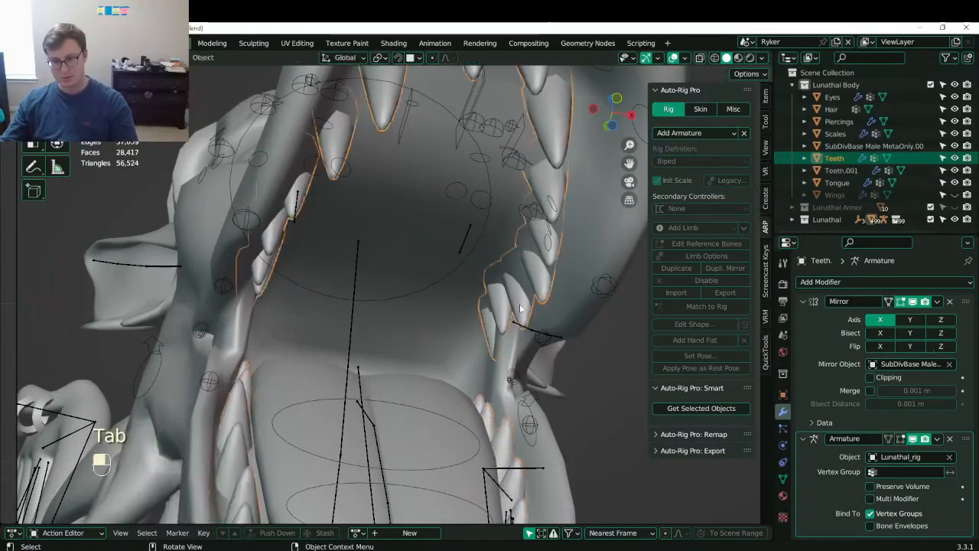
key(Tab)
click(783, 478)
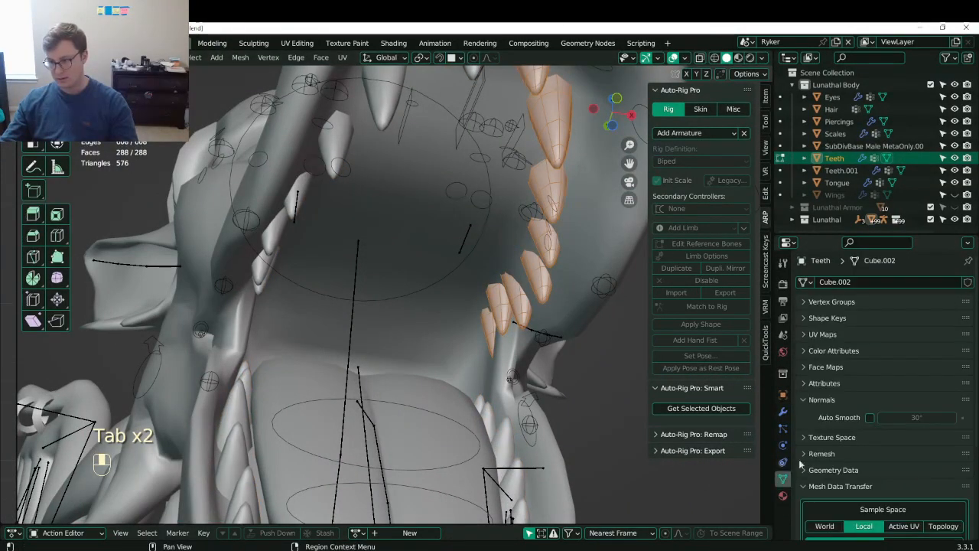
click(837, 316)
click(783, 411)
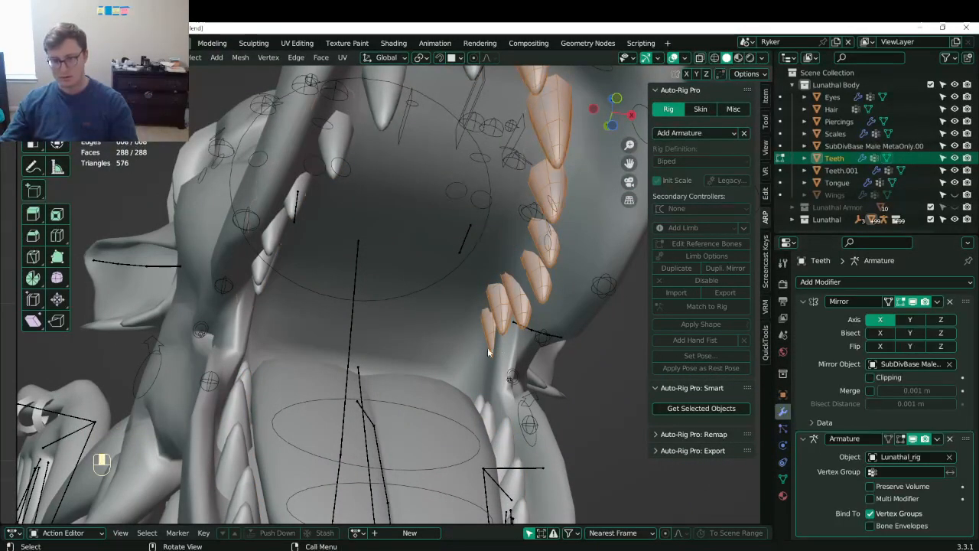
key(Tab)
key(Tab)
- Select the rearmost upper tooth and move it about -0.0065 m along X
key(l)
middle_drag(488, 327, 523, 342)
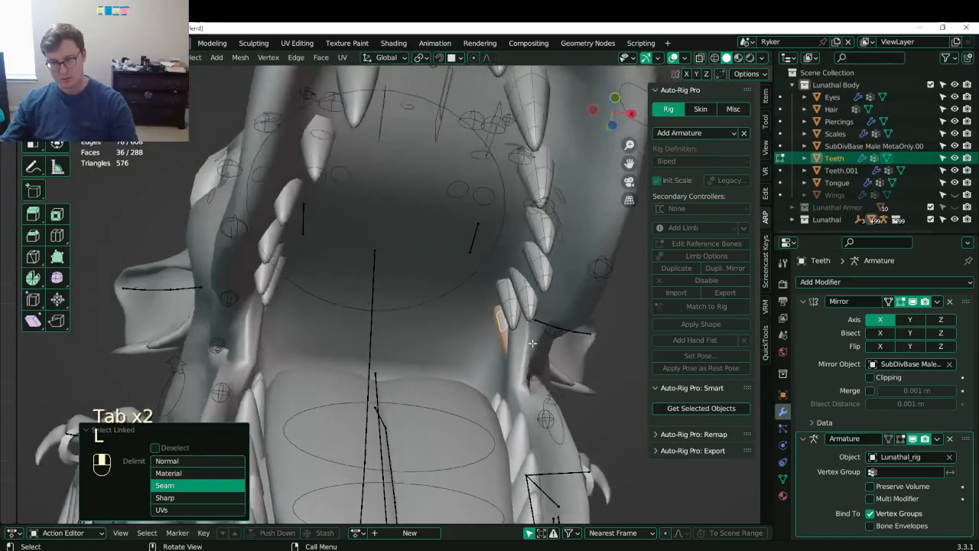
key(g)
click(514, 337)
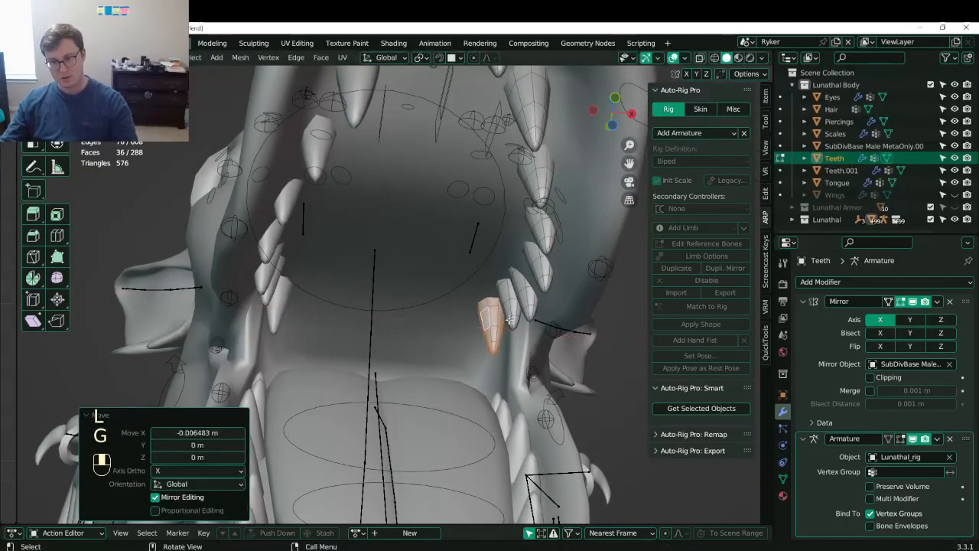
- Select the second upper tooth from the back and move it along X to follow the gum
click(509, 315)
key(l)
middle_drag(511, 318, 523, 349)
key(g)
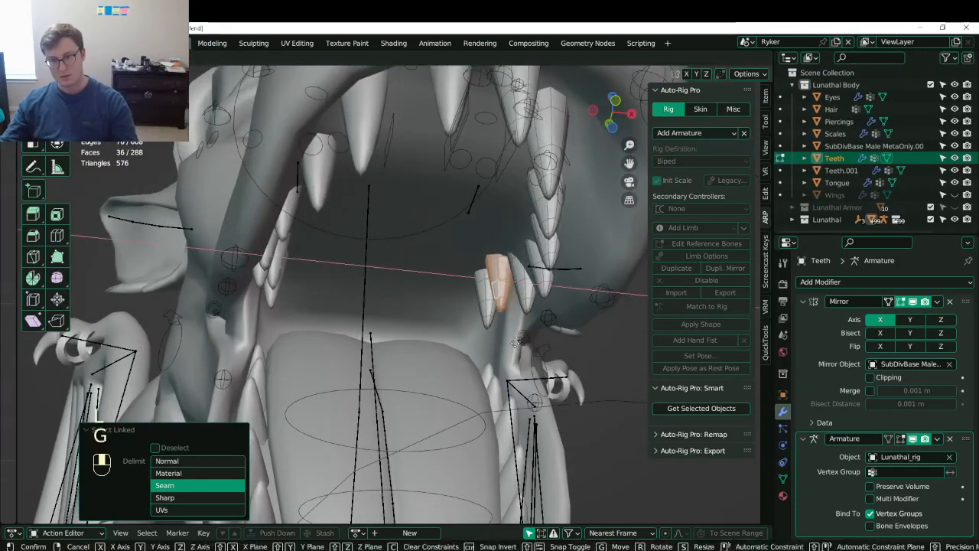
click(515, 345)
- Select the third upper tooth from the back and shift it along X beside the two rear teeth
click(528, 298)
key(l)
middle_drag(528, 297, 540, 324)
key(g)
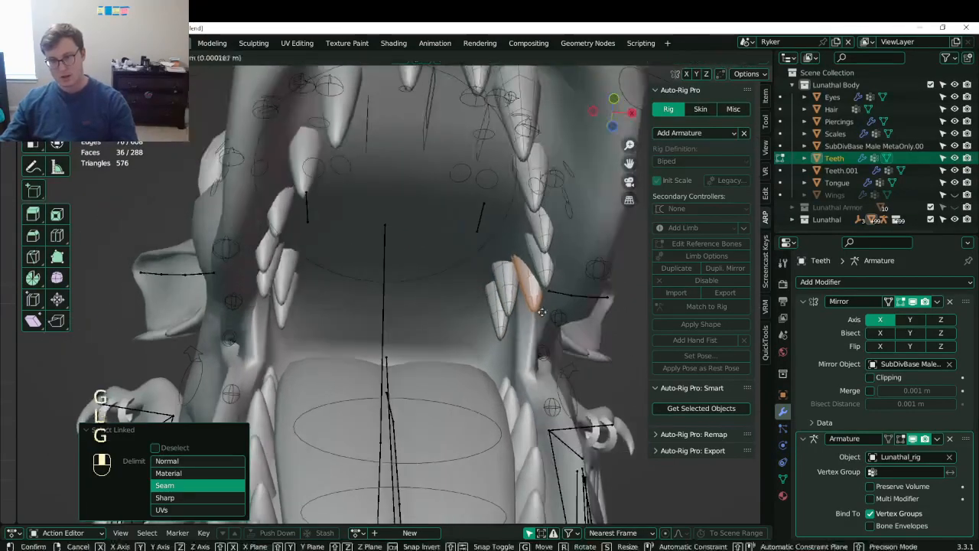
middle_click(535, 321)
click(533, 312)
- Select the fourth upper tooth from the back, move it inward, scale it to about 0.916, and reposition it in the row
click(545, 278)
key(l)
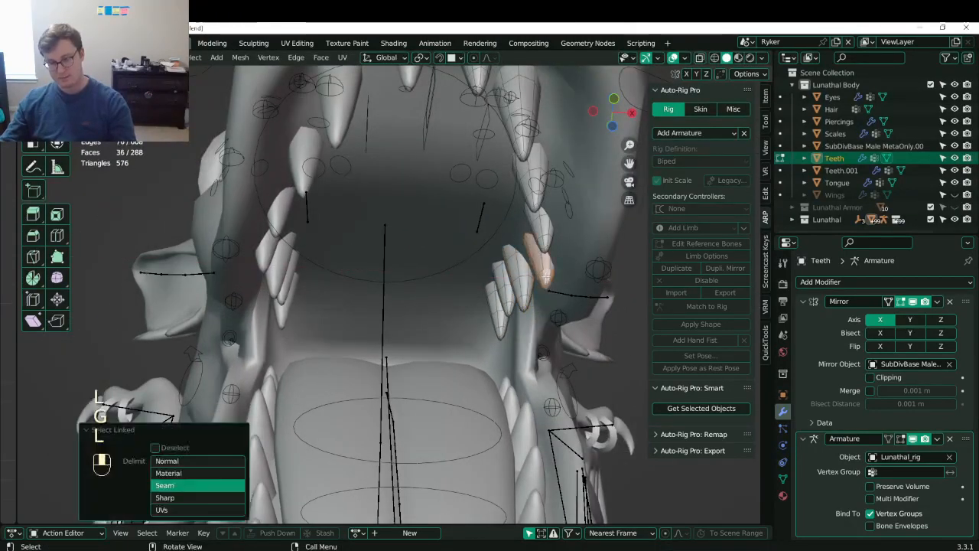
mouse_move(545, 278)
middle_down()
mouse_move(482, 275)
mouse_move(556, 286)
middle_up()
key(g)
click(529, 275)
key(s)
click(569, 268)
key(g)
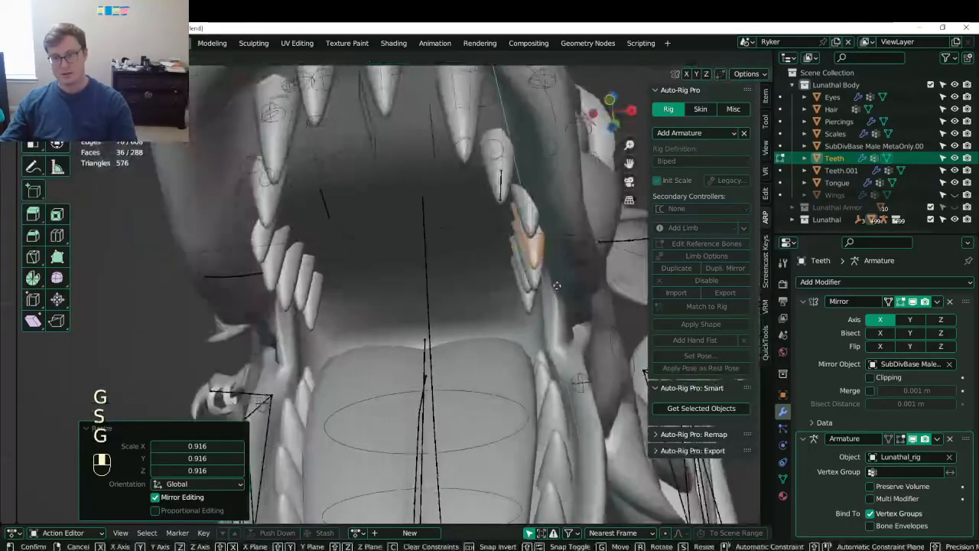
click(557, 286)
- Select the fifth upper tooth from the back and move it about -0.0014 m along X
click(525, 221)
key(l)
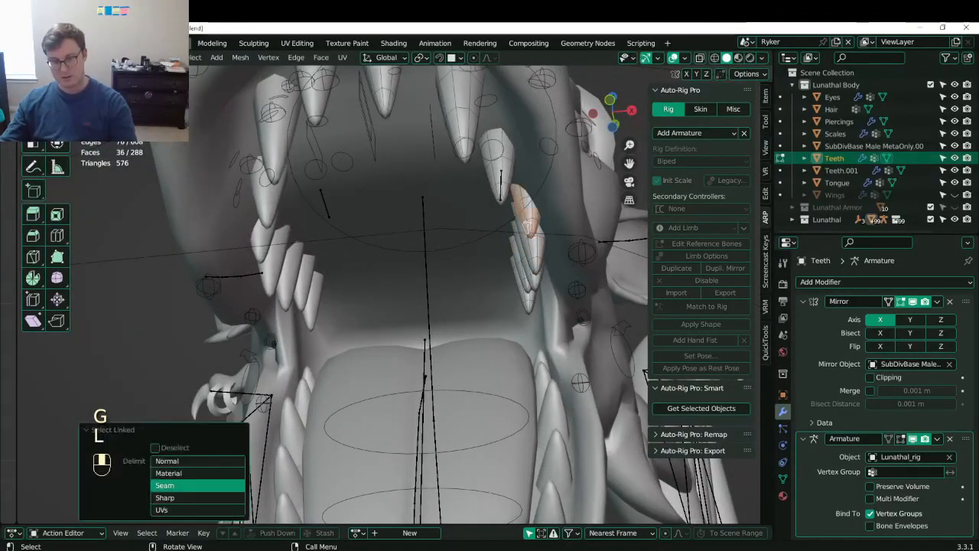
middle_drag(525, 221, 417, 287)
key(g)
click(520, 230)
scroll(506, 281, down, 2)
middle_drag(423, 400, 395, 234)
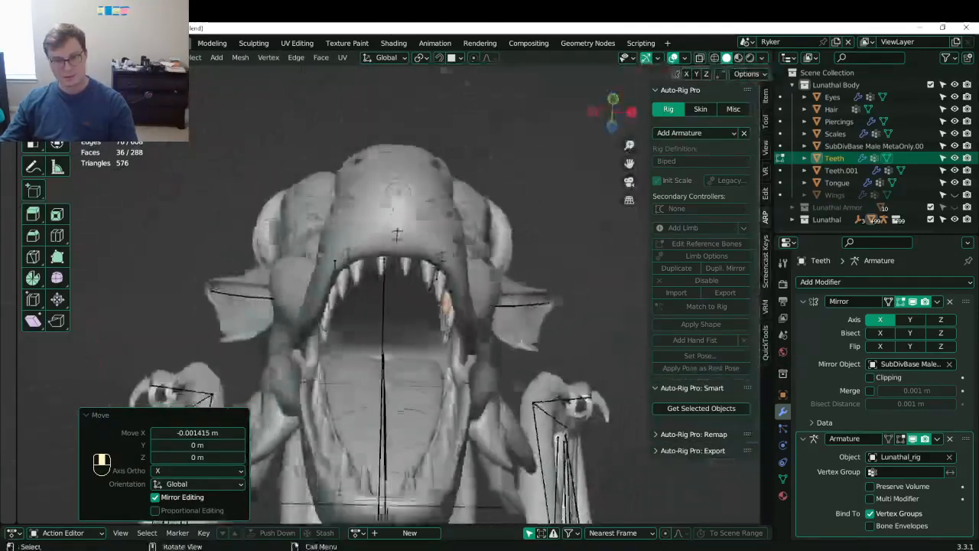
- Select the third upper tooth from the back, move it about -0.0007 m along X, and nudge it once more
scroll(395, 234, up, 6)
click(517, 371)
key(l)
scroll(519, 371, down, 4)
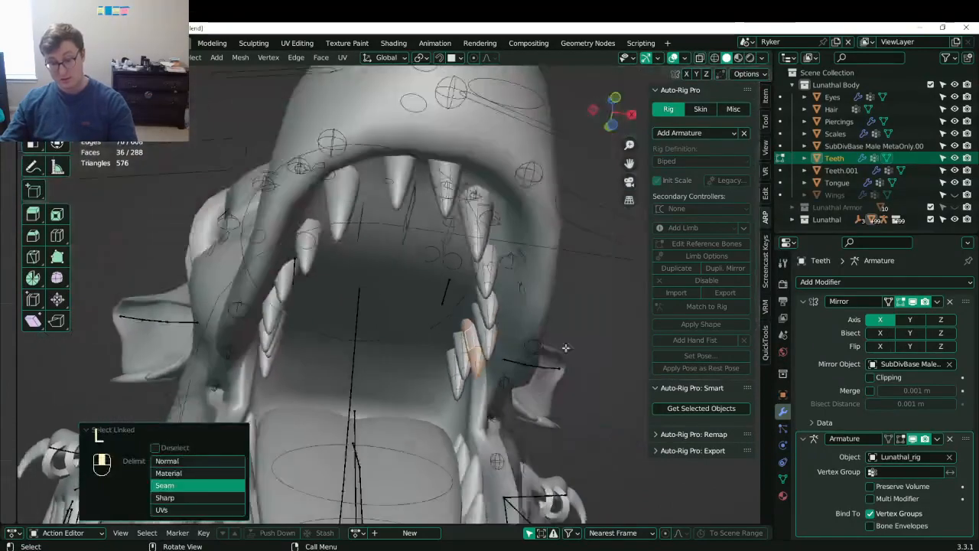
middle_drag(566, 283, 517, 361)
key(g)
middle_click(487, 384)
click(476, 388)
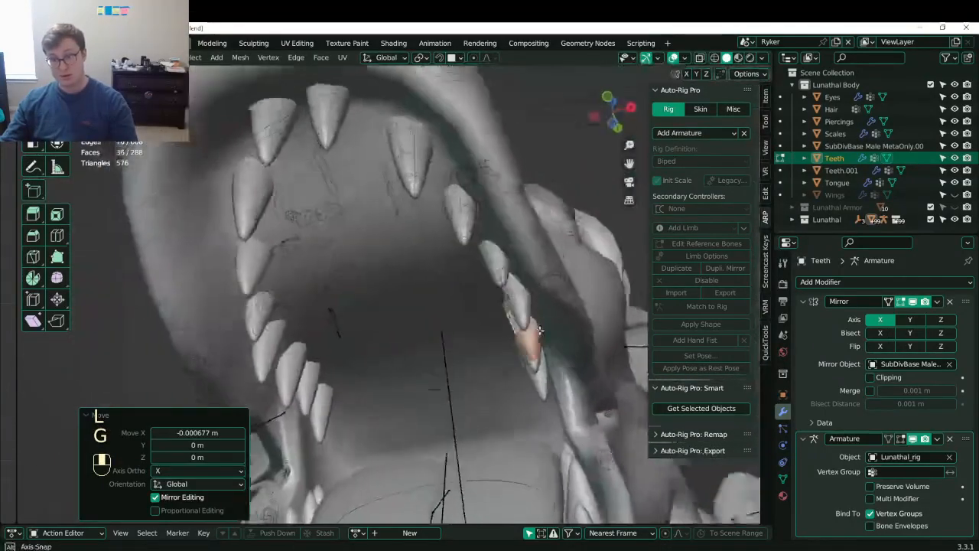
key(g)
click(517, 361)
- Reposition the two rearmost upper teeth in line with the row, leave mesh editing, and save the file
click(483, 367)
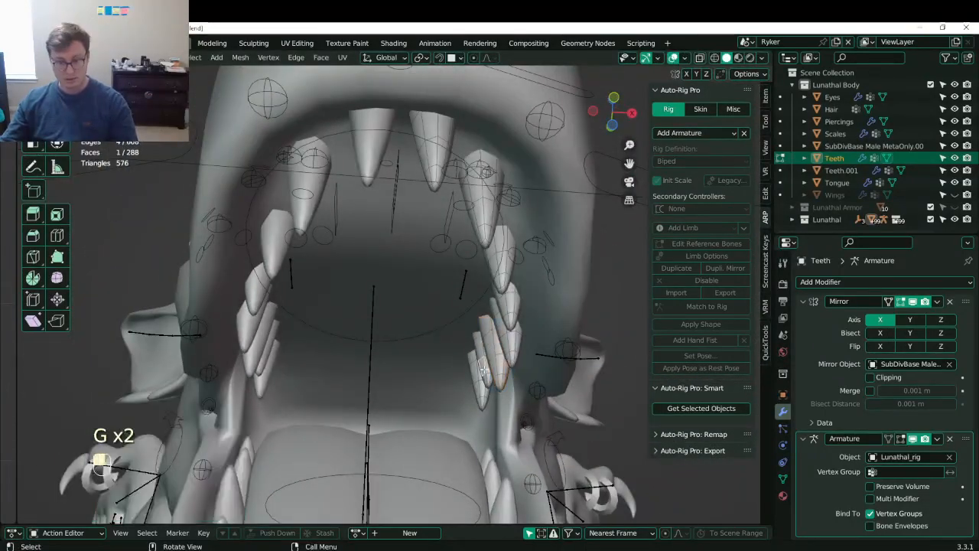
key(l)
key(g)
middle_drag(480, 383, 463, 361)
click(492, 381)
key(g)
middle_click(484, 373)
click(471, 363)
key(Tab)
scroll(468, 359, down, 5)
key(ctrl+s)
key(ctrl+s)
- Rotate the two rearmost upper teeth about 8.5° in the view
key(Tab)
scroll(468, 352, up, 3)
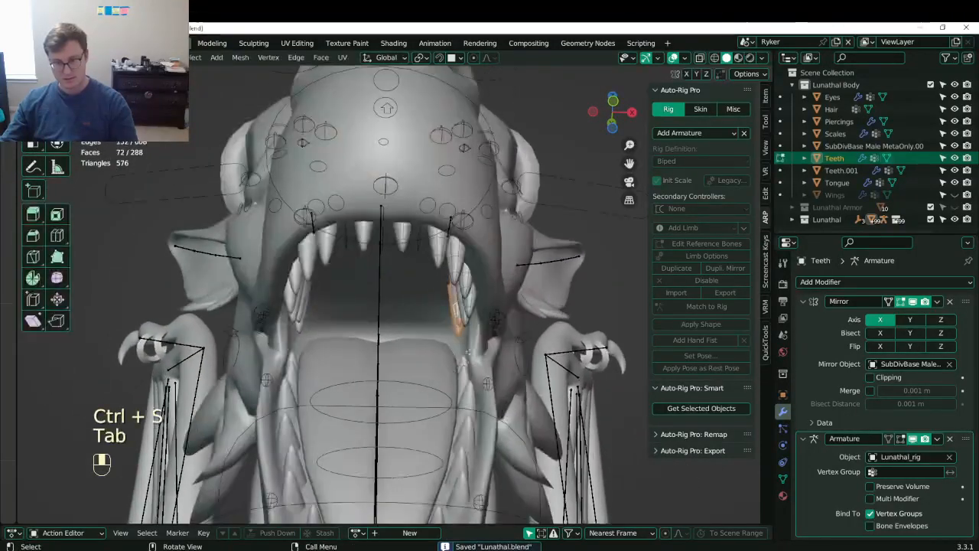
key(r)
click(529, 324)
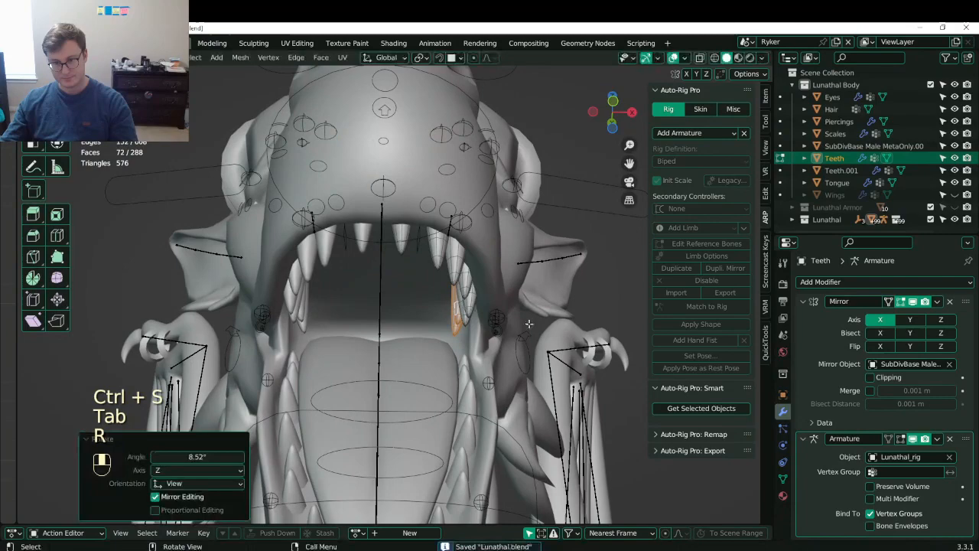
- Select the second upper tooth from the front, move it along Z, then reposition and rotate it to follow the gum
click(441, 254)
key(l)
middle_drag(440, 254, 421, 216)
key(g)
key(z)
click(513, 298)
key(g)
middle_click(546, 284)
middle_drag(566, 285, 525, 295)
click(551, 285)
key(r)
click(496, 294)
- Select the front upper tooth, rotate it about 9.8° in the view, and move it about 0.0006 m along X
click(411, 228)
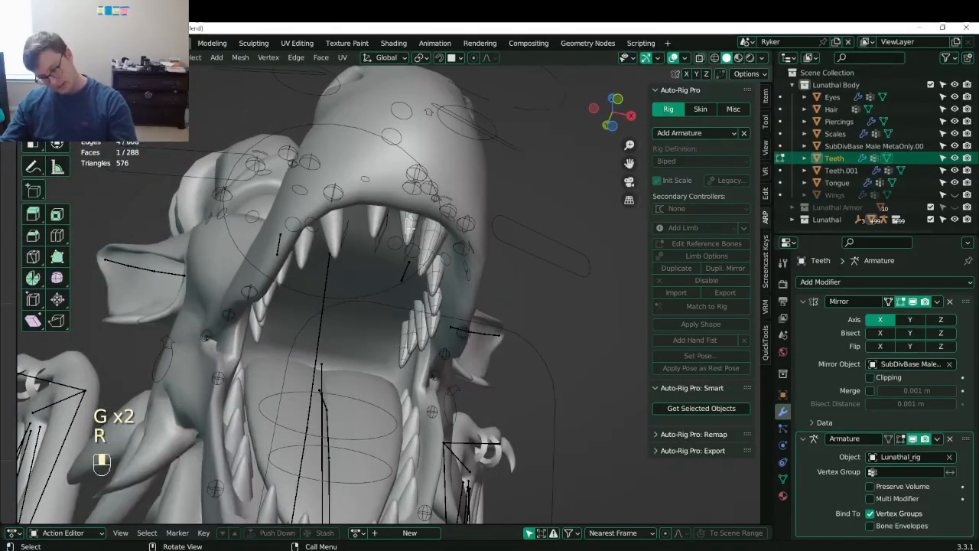
key(l)
middle_drag(411, 227, 386, 249)
key(r)
click(472, 227)
key(g)
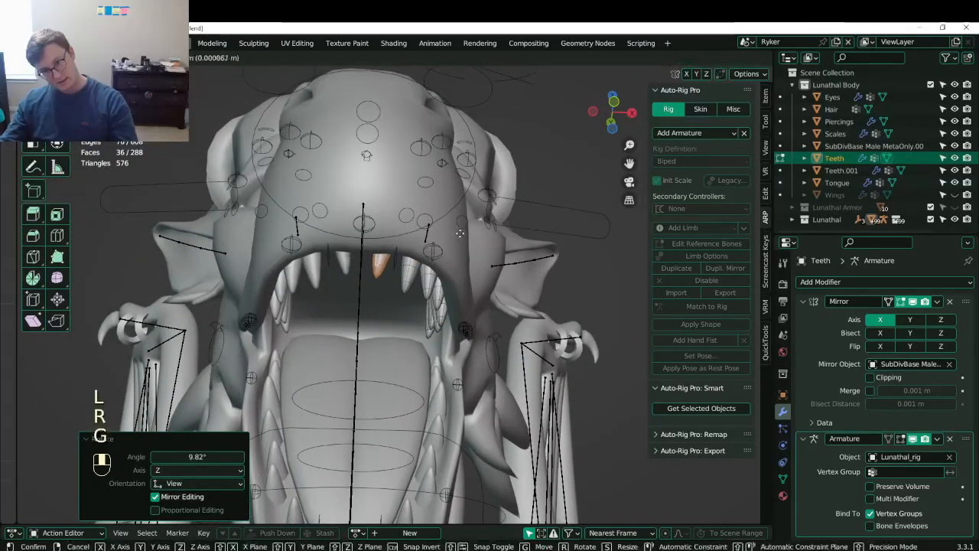
click(464, 233)
key(ctrl+z)
key(g)
click(461, 238)
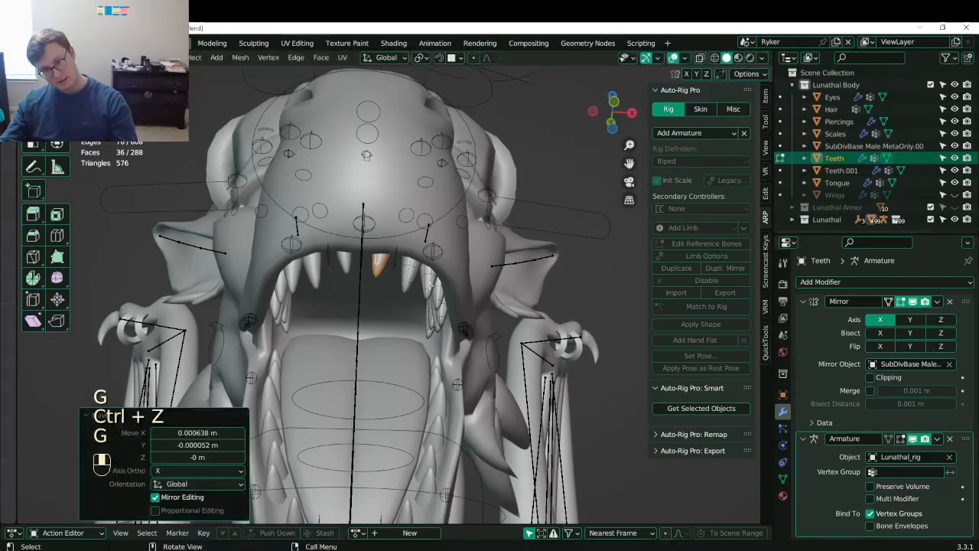
- Select four neighbouring upper side teeth, rotate them together, leave mesh editing, and save the file
click(434, 283)
key(l)
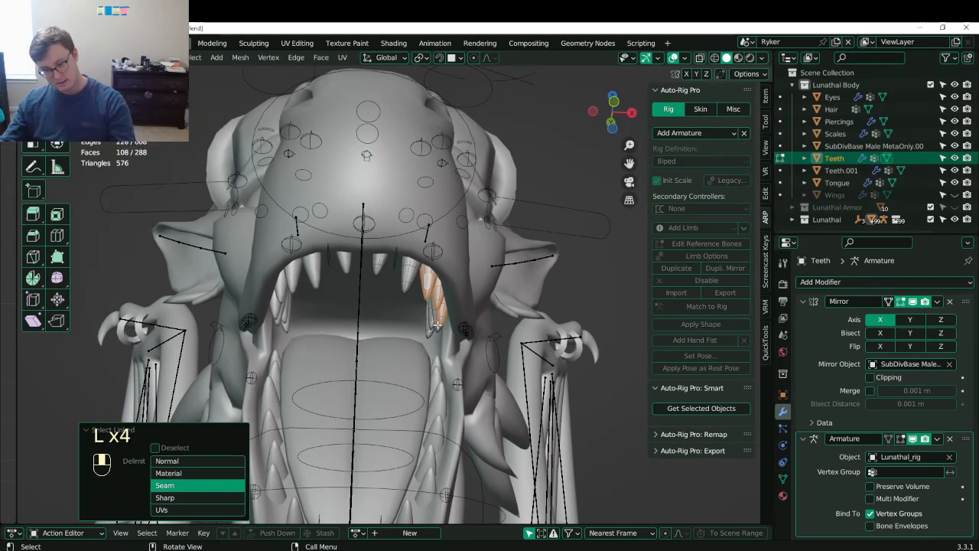
key(slash)
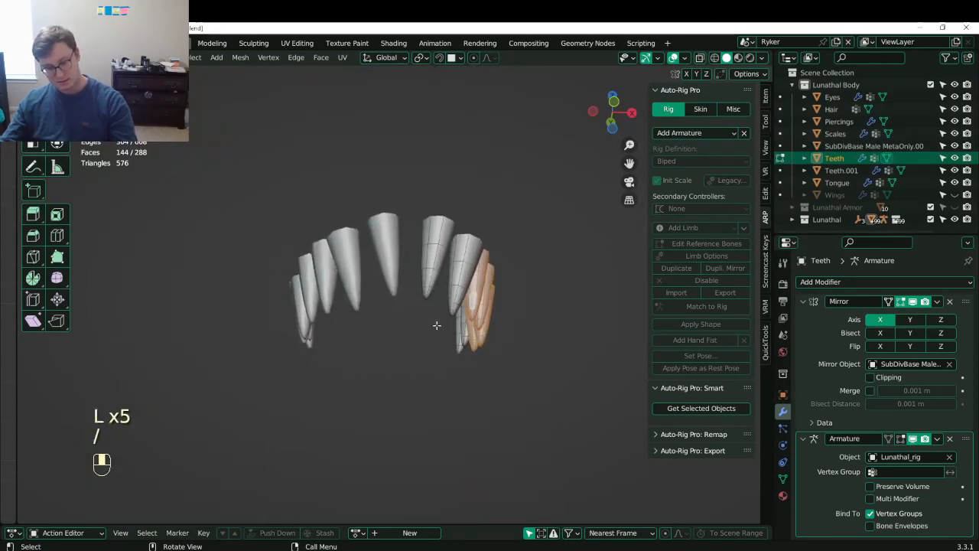
key(slash)
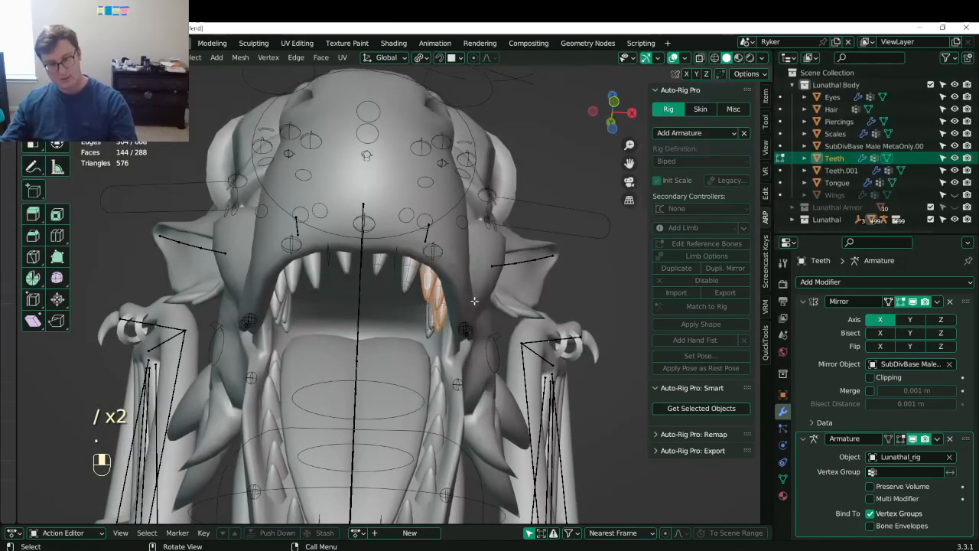
key(r)
click(494, 304)
key(Tab)
scroll(459, 305, down, 3)
mouse_move(432, 308)
middle_down()
mouse_move(480, 306)
mouse_move(383, 326)
mouse_move(429, 306)
middle_up()
key(ctrl+s)
shift+middle_drag(428, 306, 400, 336)
key(ctrl+s)
- Select all teeth of the lower Teeth.001 mesh, rotate them together, leave mesh editing, and save the file
shift+middle_drag(400, 337, 384, 348)
scroll(385, 348, up, 3)
click(381, 362)
key(Tab)
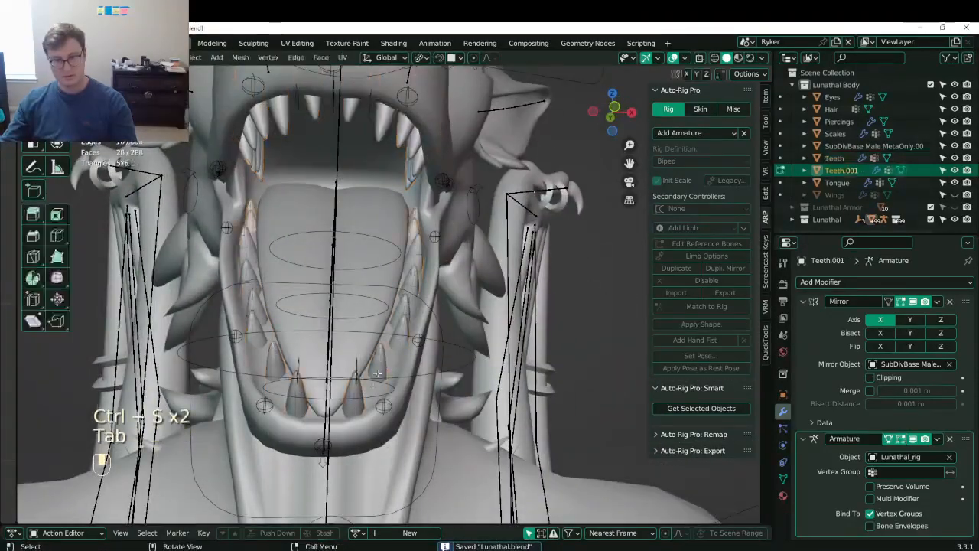
key(l)
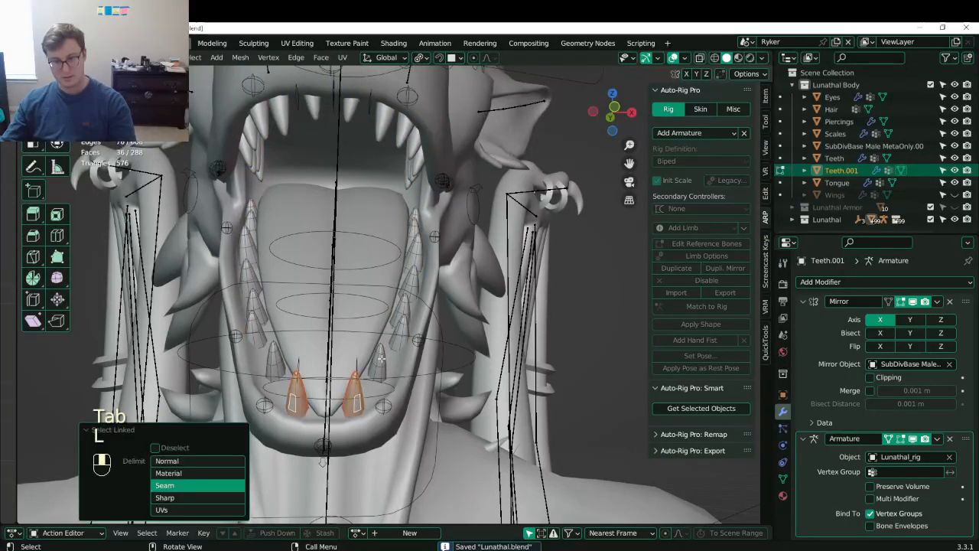
key(a)
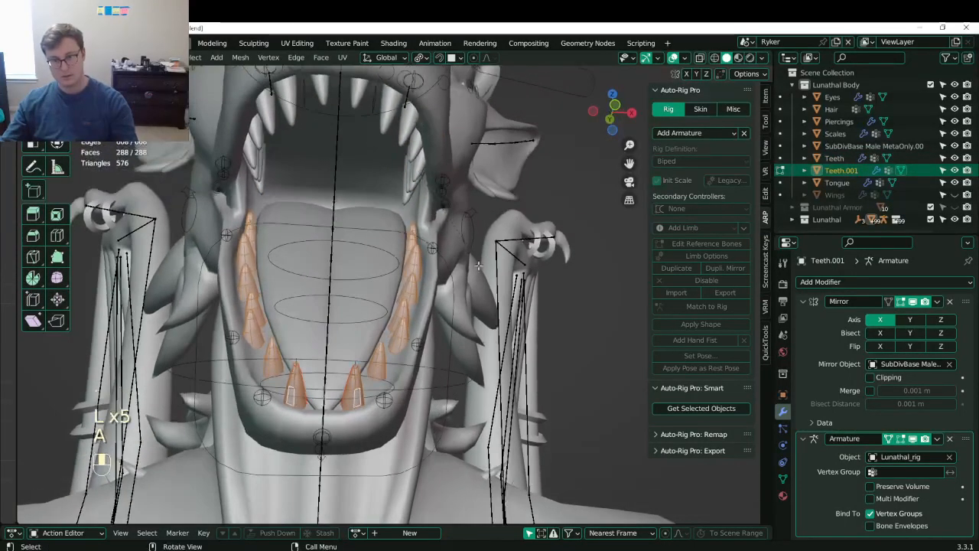
key(r)
click(478, 237)
middle_drag(417, 268, 434, 309)
key(Tab)
scroll(400, 312, down, 2)
key(ctrl+s)
- Edit the upper Teeth mesh again and move the fourth and fifth teeth from the back together
scroll(433, 305, up, 2)
click(422, 283)
scroll(434, 265, up, 3)
key(Tab)
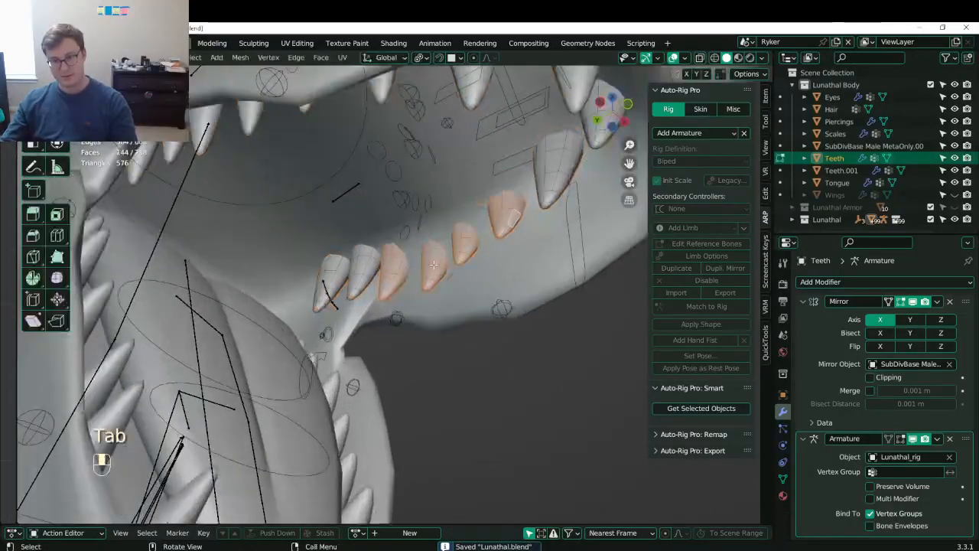
key(l)
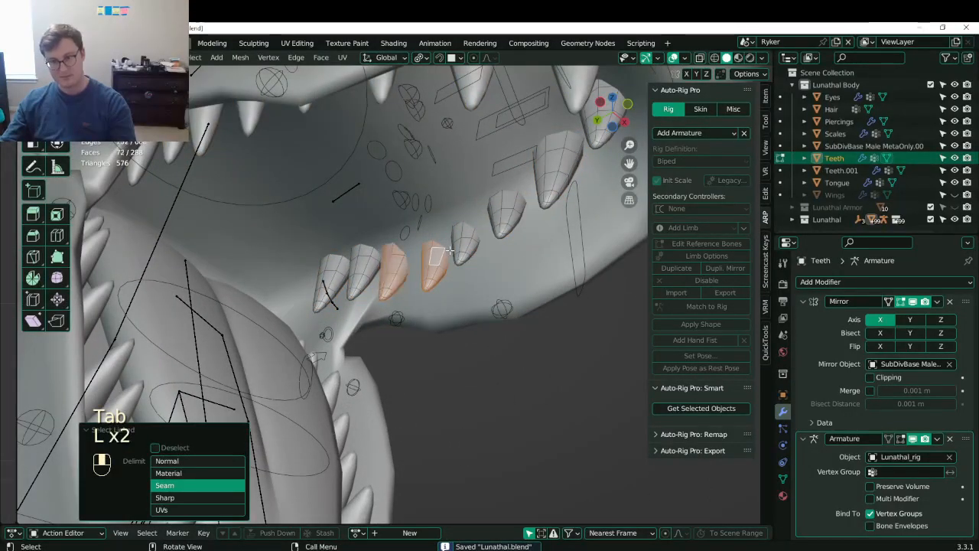
middle_drag(492, 228, 508, 231)
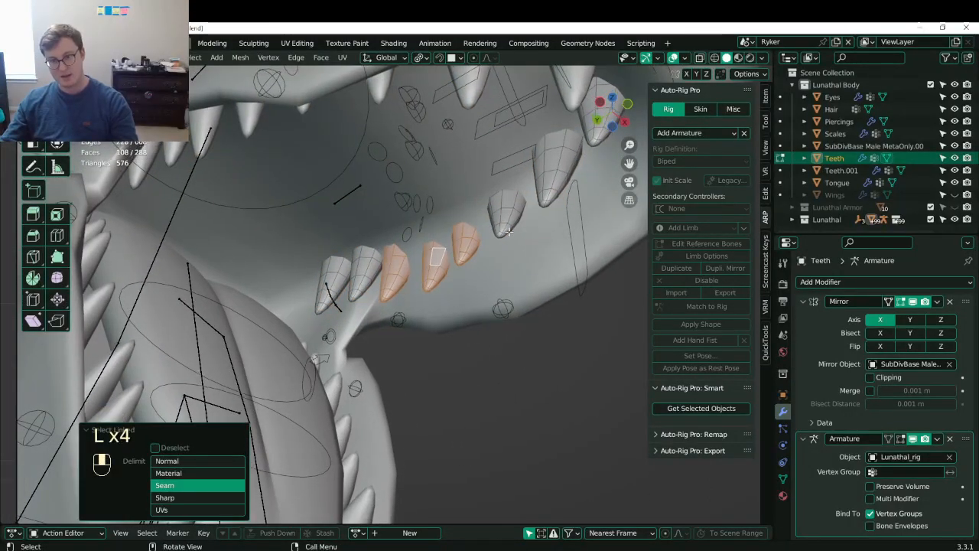
click(428, 272)
key(l)
key(l)
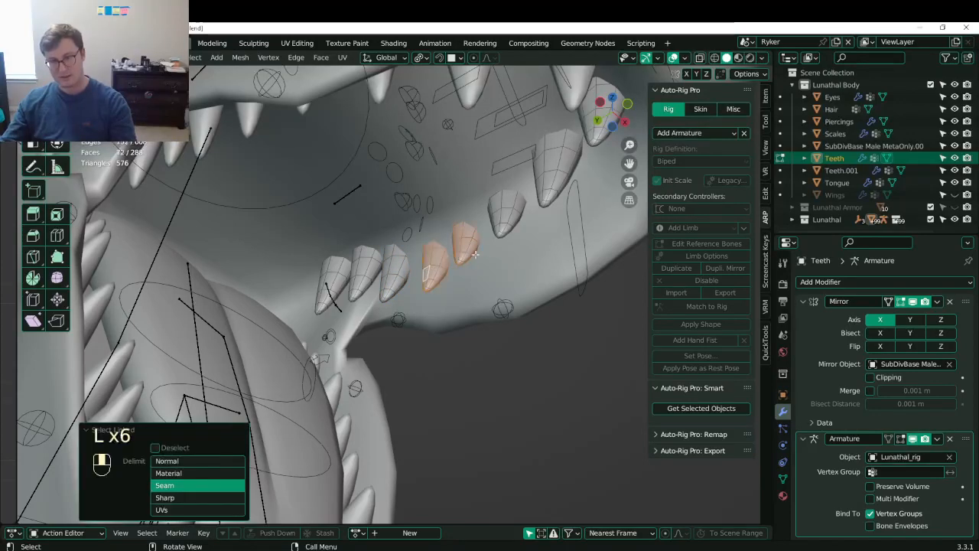
middle_drag(475, 255, 539, 231)
key(g)
click(472, 230)
- Reposition the fifth upper tooth from the back, lowering it about 0.0015 m along Z, and rotate it about -5° around Y
click(498, 221)
key(l)
key(g)
click(409, 236)
key(g)
middle_click(413, 249)
click(436, 252)
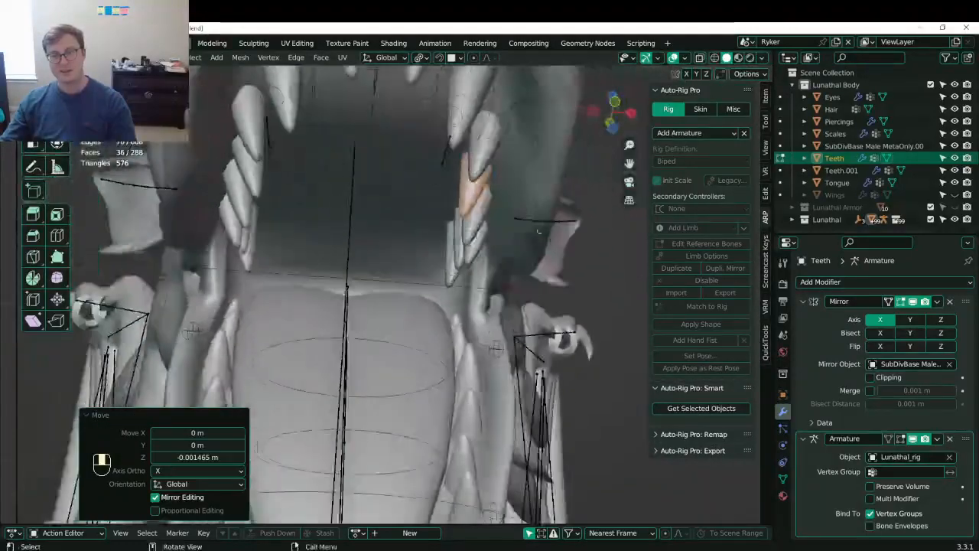
key(r)
click(551, 228)
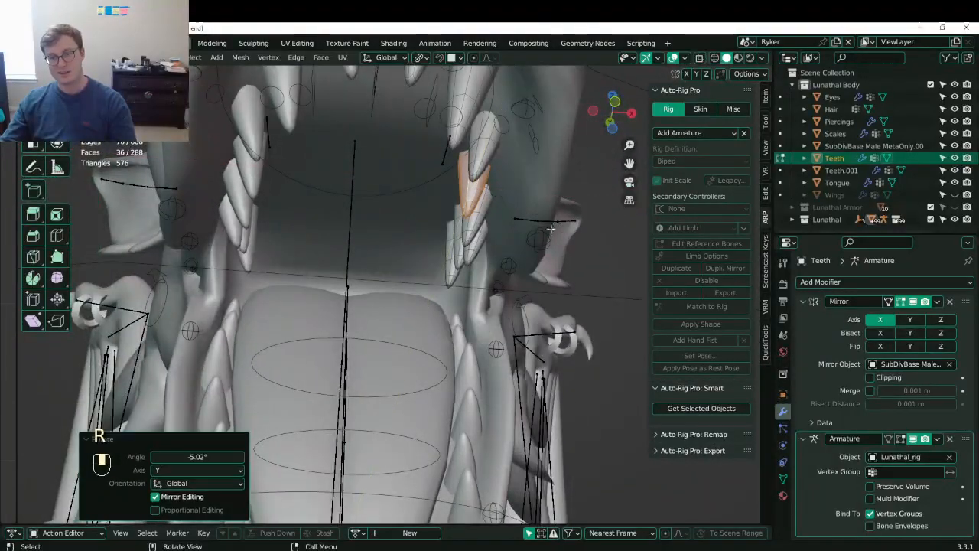
- Select the fourth upper tooth from the back, rotate it to match its neighbour, leave mesh editing, and save the file
click(471, 227)
key(l)
key(g)
key(x)
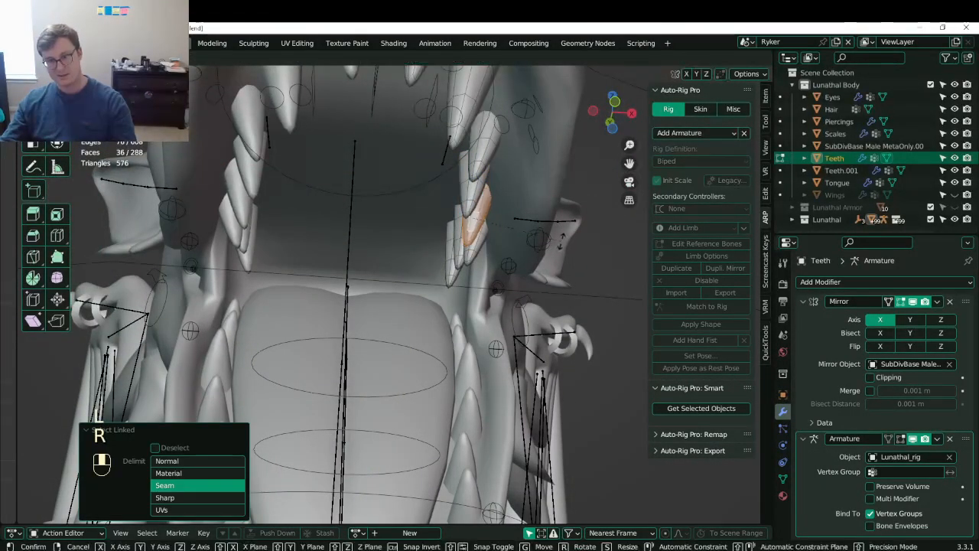
click(561, 242)
key(Tab)
scroll(561, 244, down, 5)
middle_drag(505, 260, 523, 330)
key(ctrl+s)
key(ctrl+s)
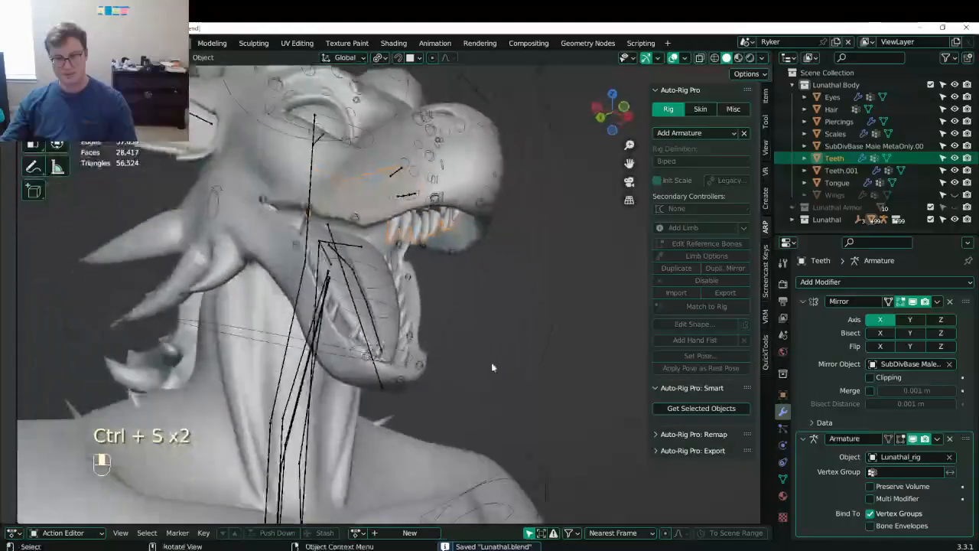
- Put the rig in Pose Mode and move the jaw controller to test opening and closing the mouth
click(523, 330)
key(KP_1)
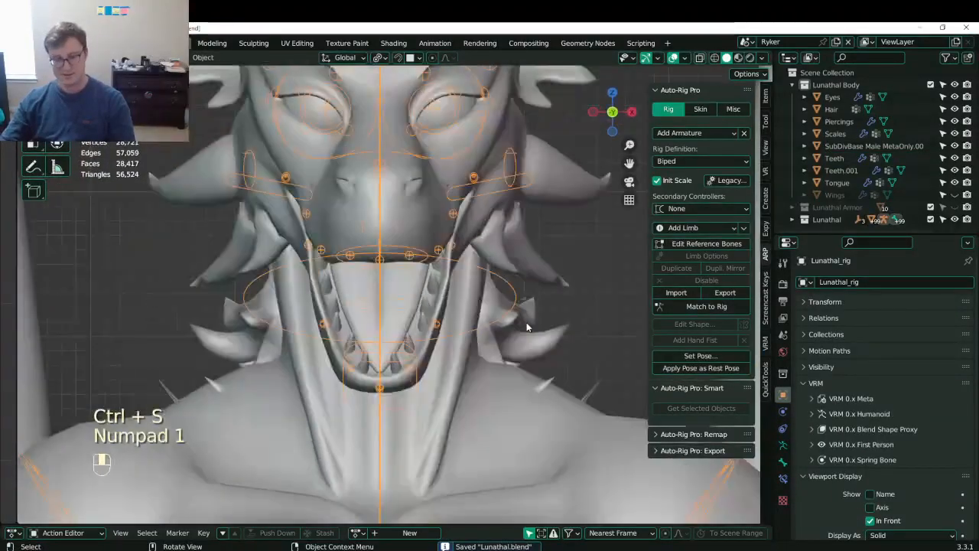
key(ctrl+Tab)
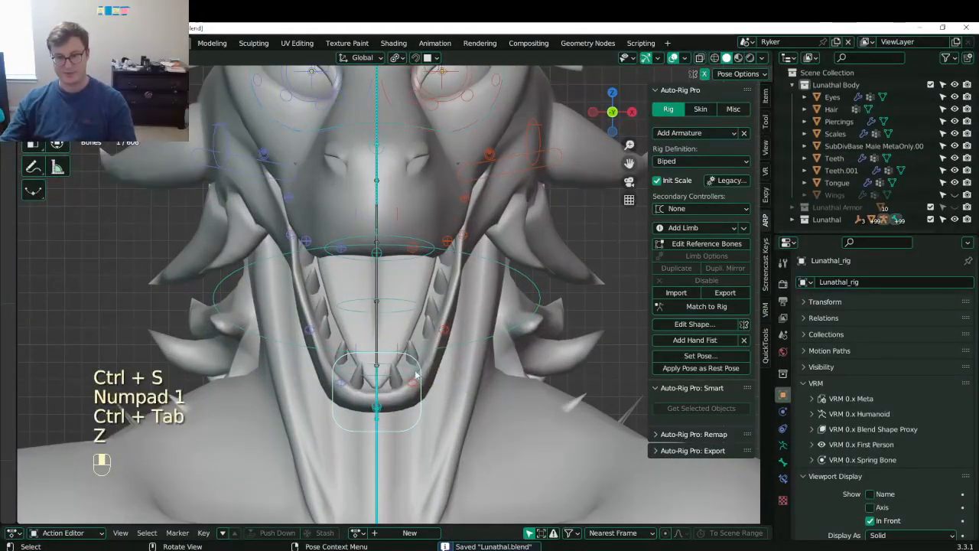
key(z)
click(428, 405)
key(z)
click(427, 370)
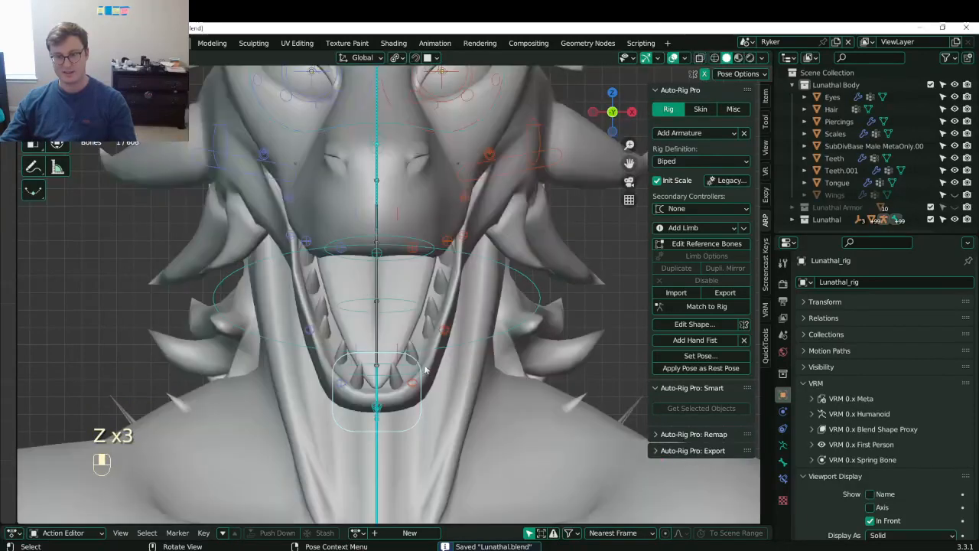
key(g)
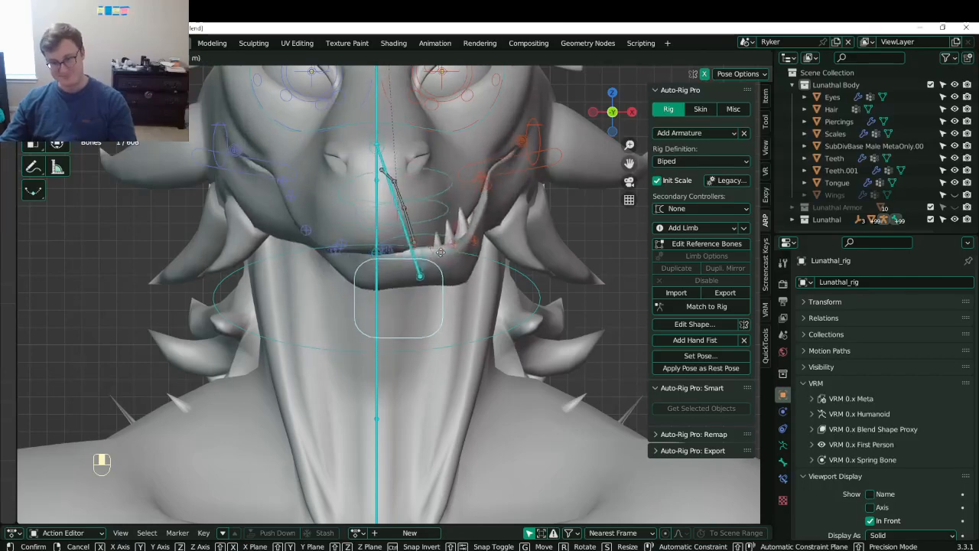
click(441, 260)
- Select all pose bones, clear their rotation and location to restore the rest pose, and save the file
scroll(441, 261, down, 3)
middle_drag(441, 260, 373, 304)
key(g)
right_click(306, 296)
key(alt+g)
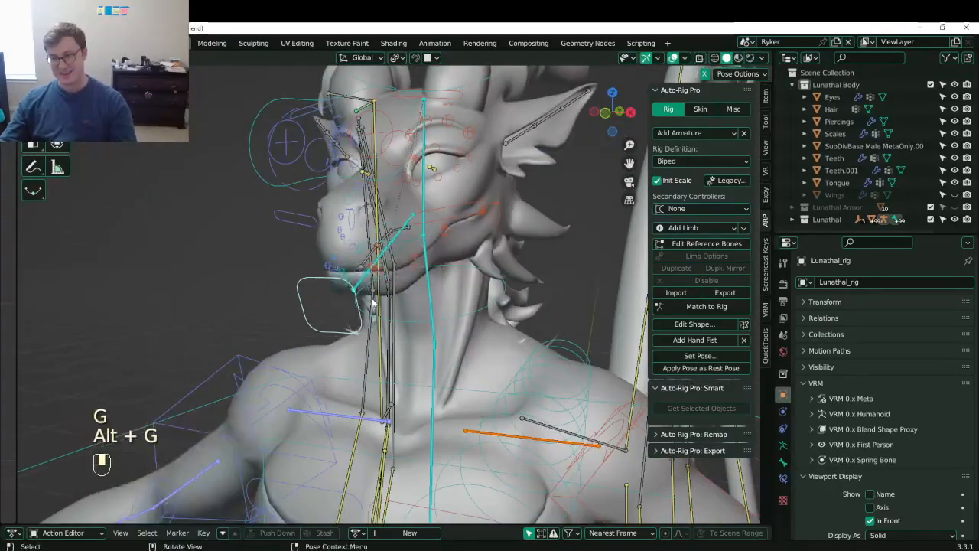
key(alt+r)
key(a)
key(alt+r)
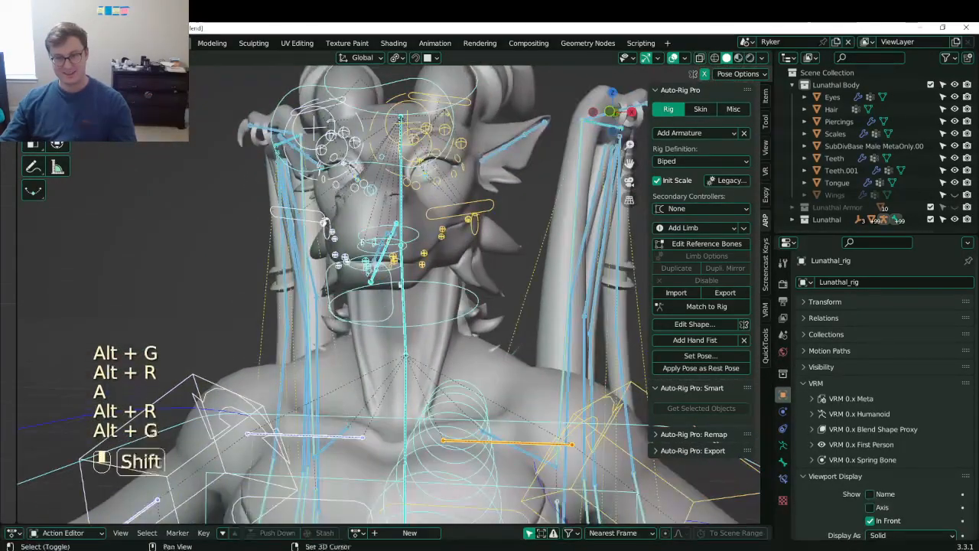
scroll(382, 291, up, 3)
middle_drag(359, 306, 489, 295)
key(ctrl+s)
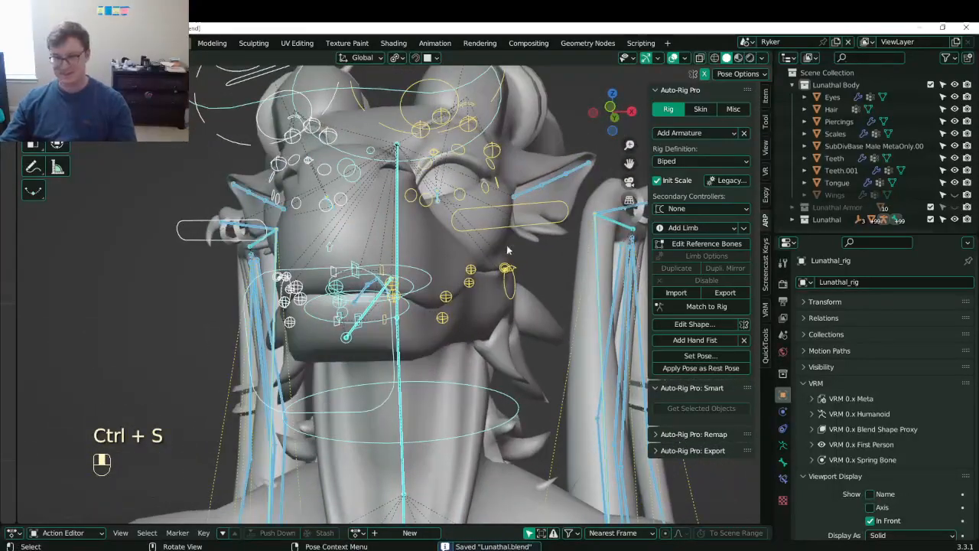
- Test the jaw opening from the side by moving its controller, cancel the move, and leave Pose Mode
middle_drag(507, 249, 298, 352)
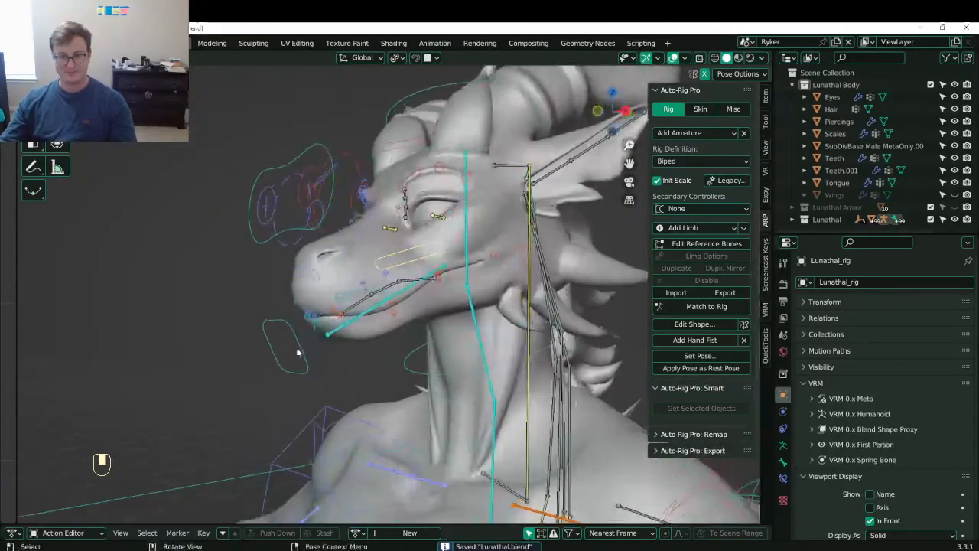
key(g)
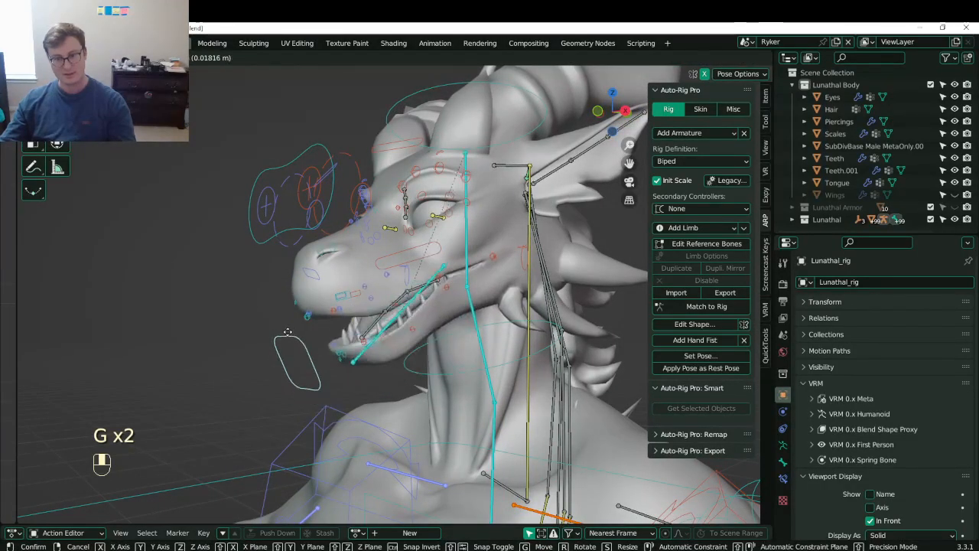
right_click(287, 305)
middle_drag(288, 305, 356, 305)
key(ctrl+Tab)
middle_drag(508, 274, 472, 280)
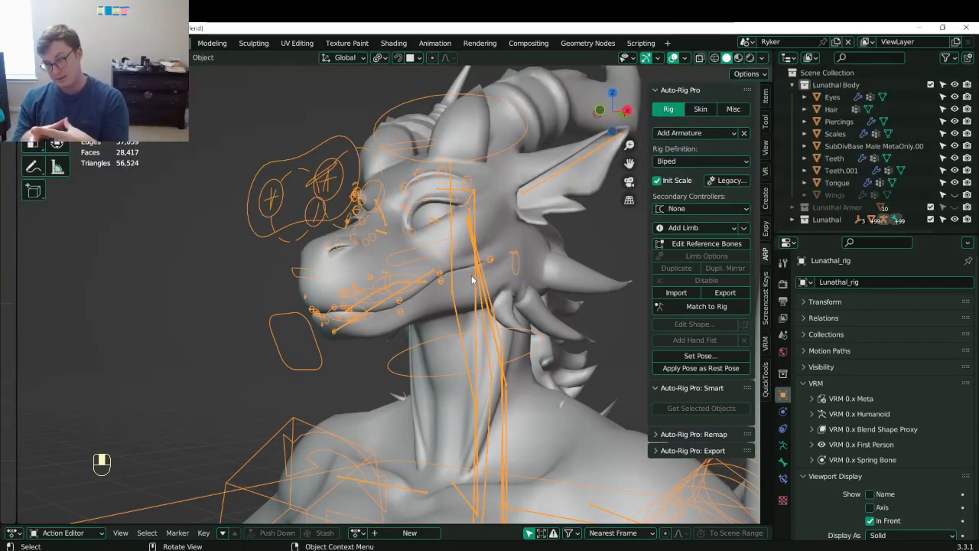
- Select the Scales object, save the file, and apply its Subdivision modifier
click(331, 283)
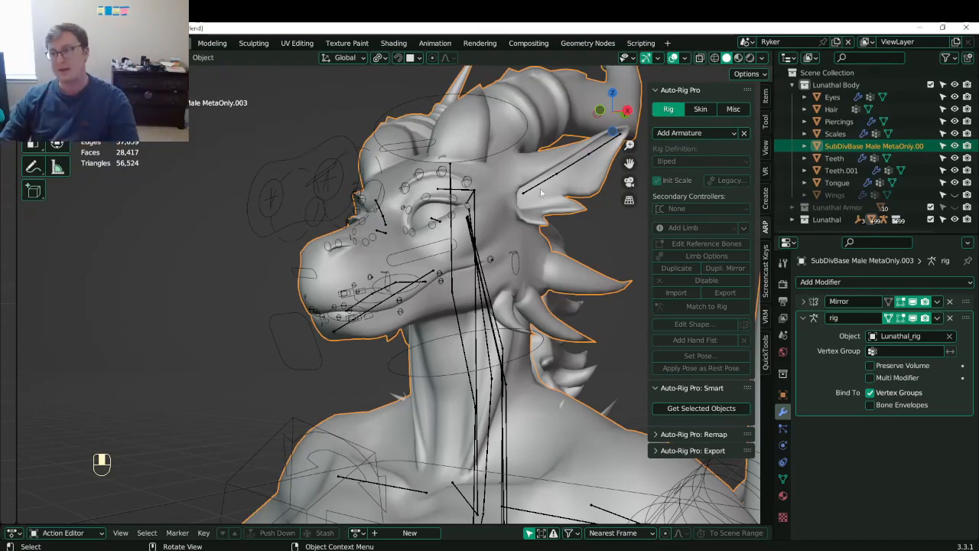
click(834, 133)
scroll(457, 304, down, 8)
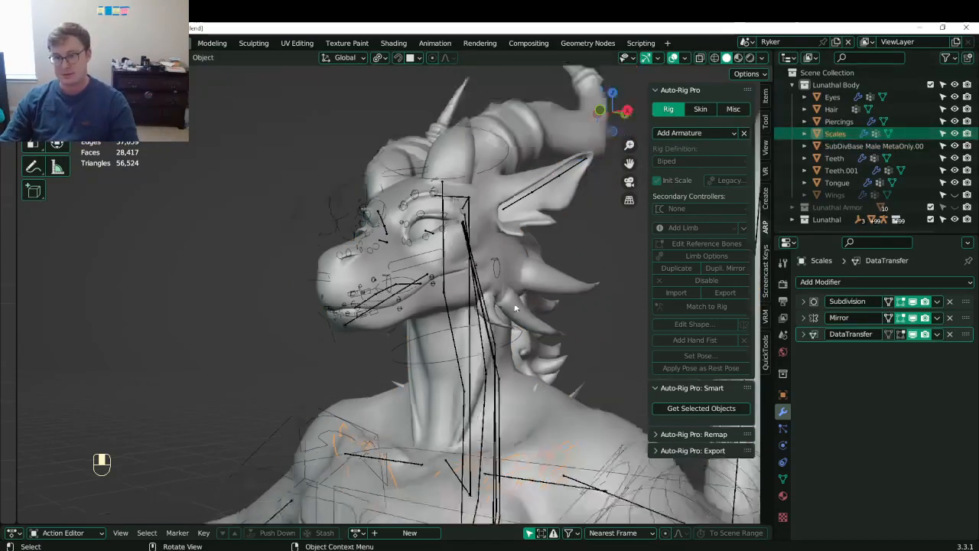
shift+middle_drag(457, 301, 441, 303)
scroll(440, 303, up, 5)
middle_drag(367, 337, 464, 350)
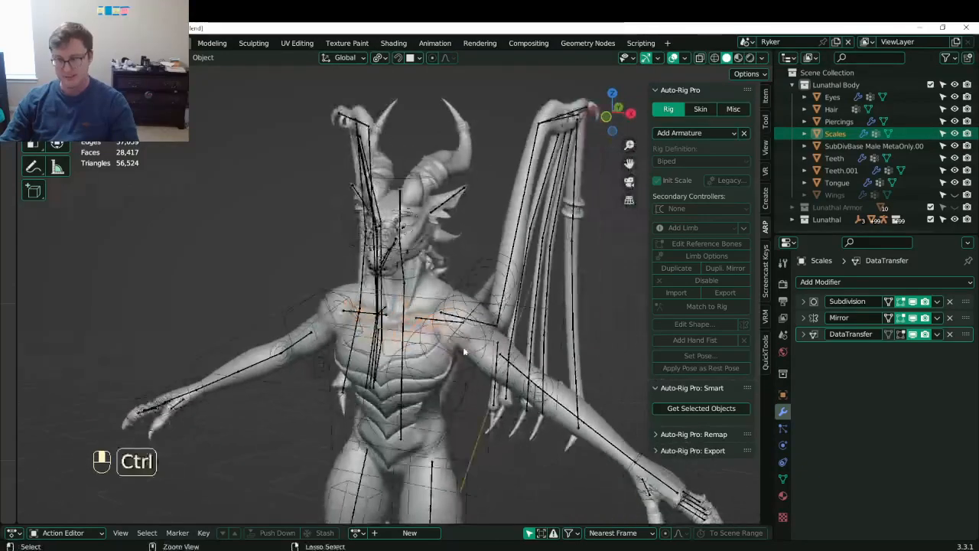
key(ctrl+s)
scroll(536, 337, up, 3)
click(937, 302)
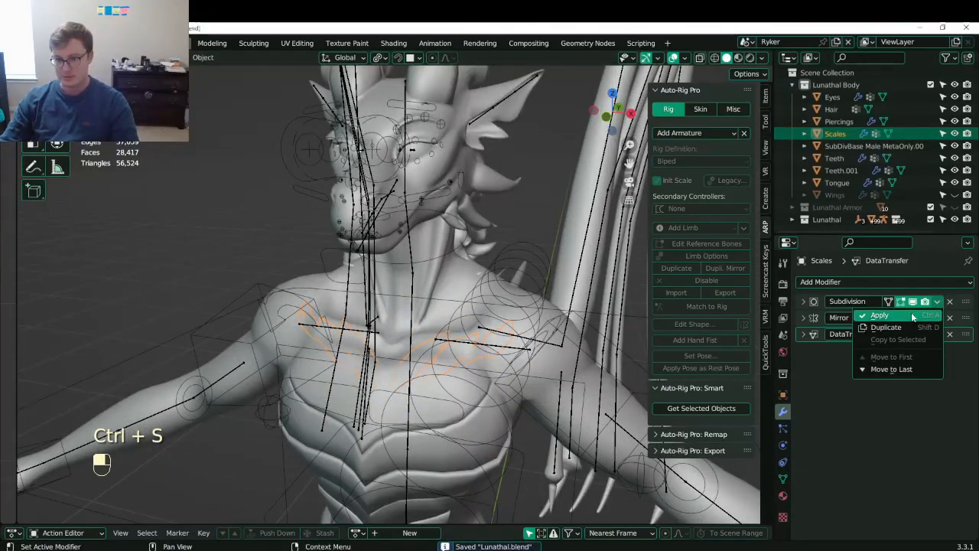
click(913, 317)
- Edit the Scales mesh, select all of it, and move it along Z against the upper chest
middle_drag(429, 359, 472, 371)
key(Tab)
key(a)
key(g)
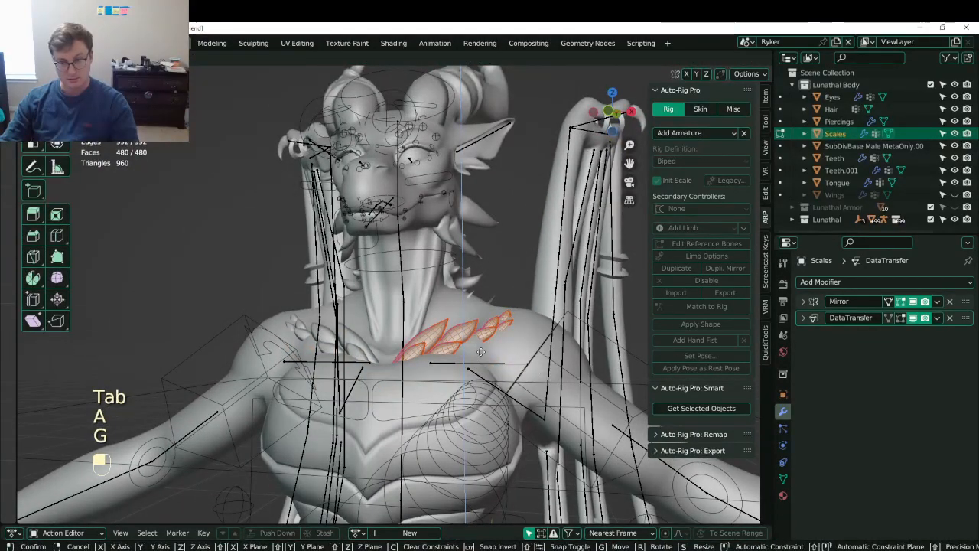
click(481, 351)
key(Tab)
scroll(458, 347, up, 4)
- Raise all the scales slightly along Z so they clear the chest surface, leave mesh editing, and save the file
key(Tab)
key(g)
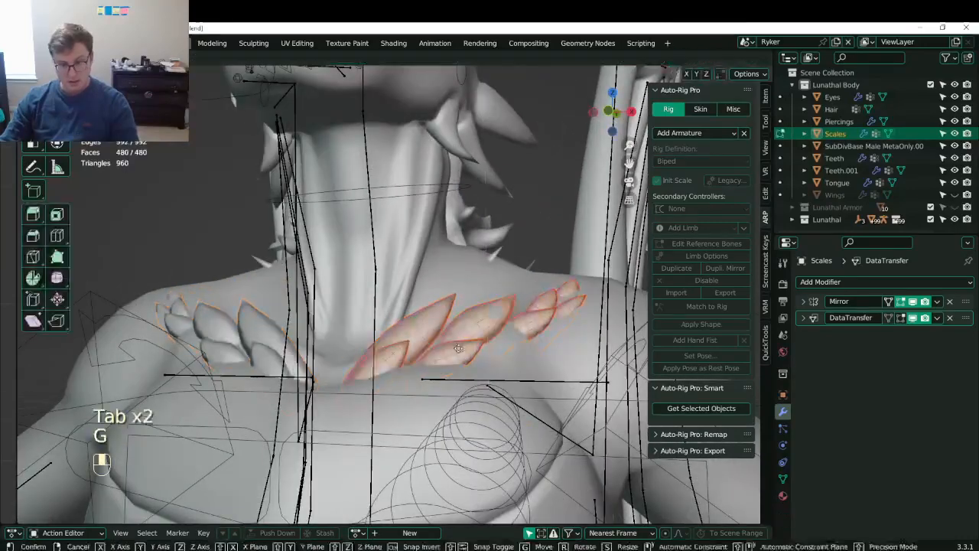
key(z)
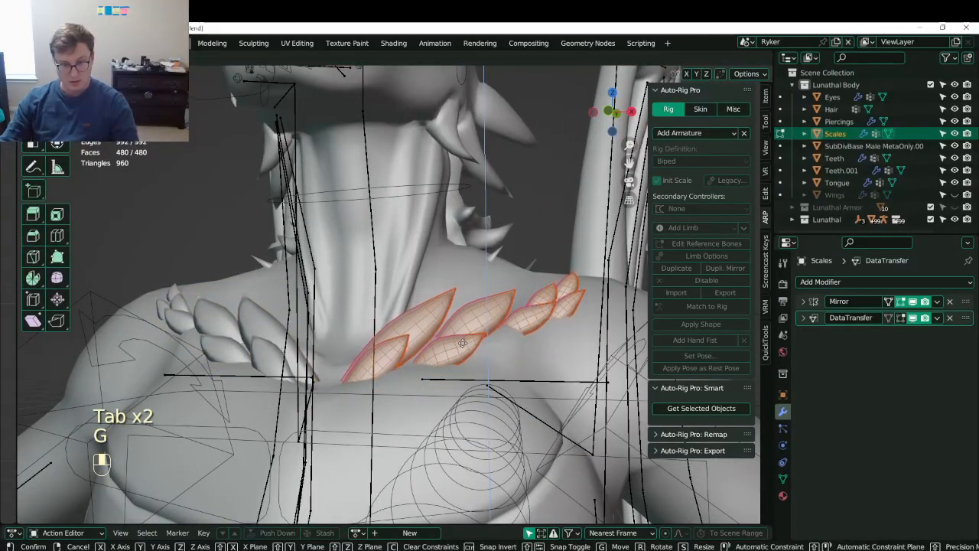
click(462, 344)
middle_drag(462, 343, 478, 302)
key(Tab)
key(ctrl+s)
key(ctrl+s)
scroll(413, 304, up, 2)
key(ctrl+s)
scroll(478, 302, up, 1)
- Select the Piercings object, inspect the piercings around the body, and save the file
click(836, 123)
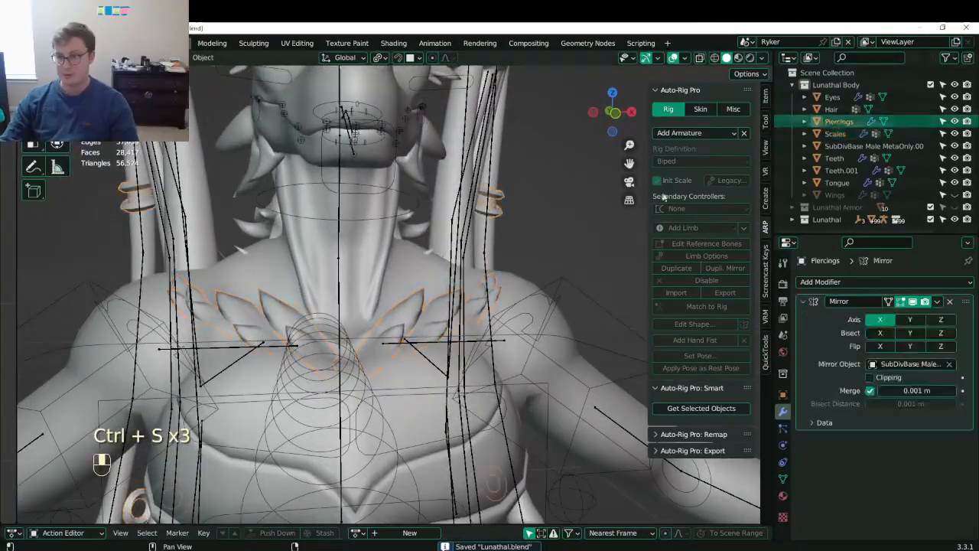
scroll(501, 224, down, 4)
middle_drag(509, 224, 459, 229)
middle_drag(384, 248, 455, 273)
key(ctrl+s)
scroll(454, 273, up, 3)
- Select the Scales and then the rig, parent the Scales with Armature Deform, and save the file
click(413, 312)
alt+middle_drag(414, 312, 475, 290)
scroll(475, 290, down, 1)
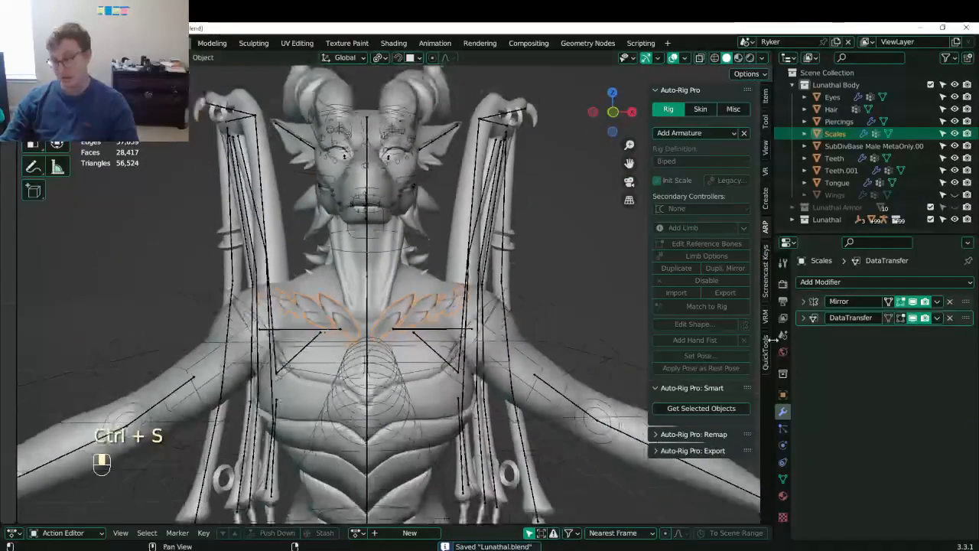
middle_drag(448, 346, 484, 300)
shift+click(532, 317)
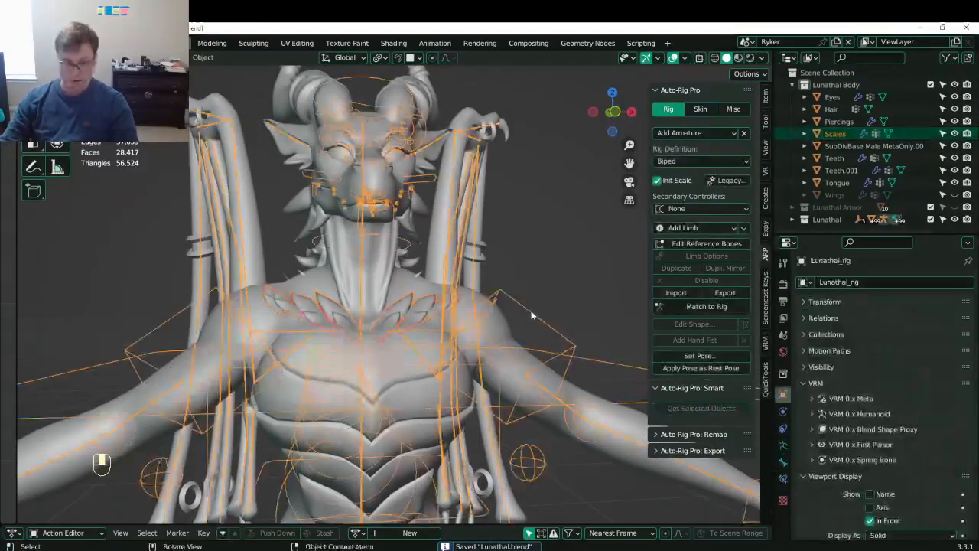
key(ctrl+p)
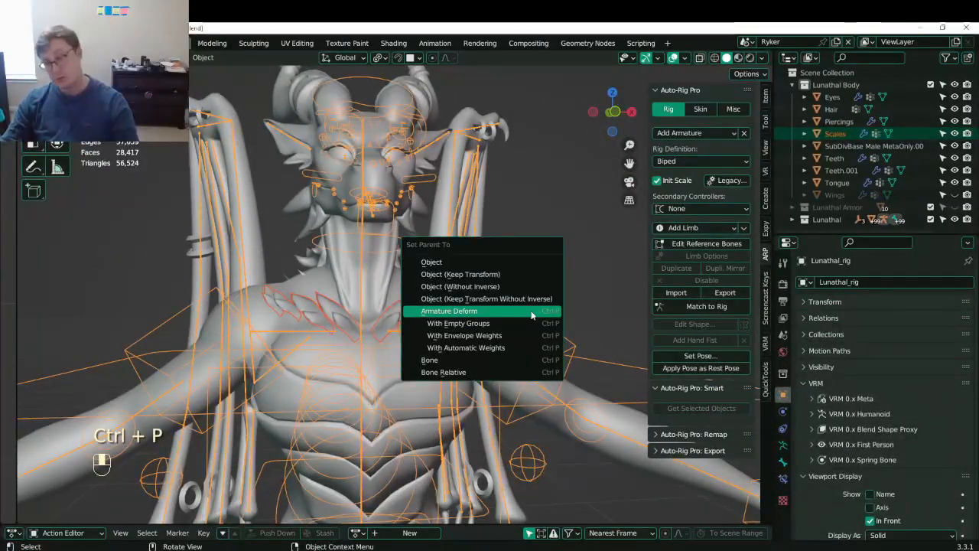
click(531, 312)
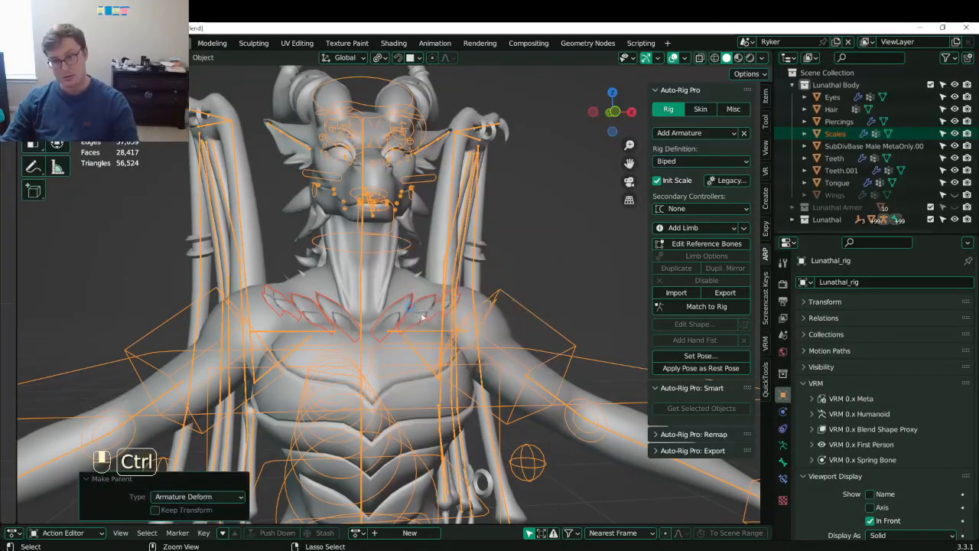
key(ctrl+s)
- Set SubDivBase Male MetaOnly.003 as the Mesh Data Transfer source for the Scales
middle_drag(550, 337, 631, 363)
click(782, 478)
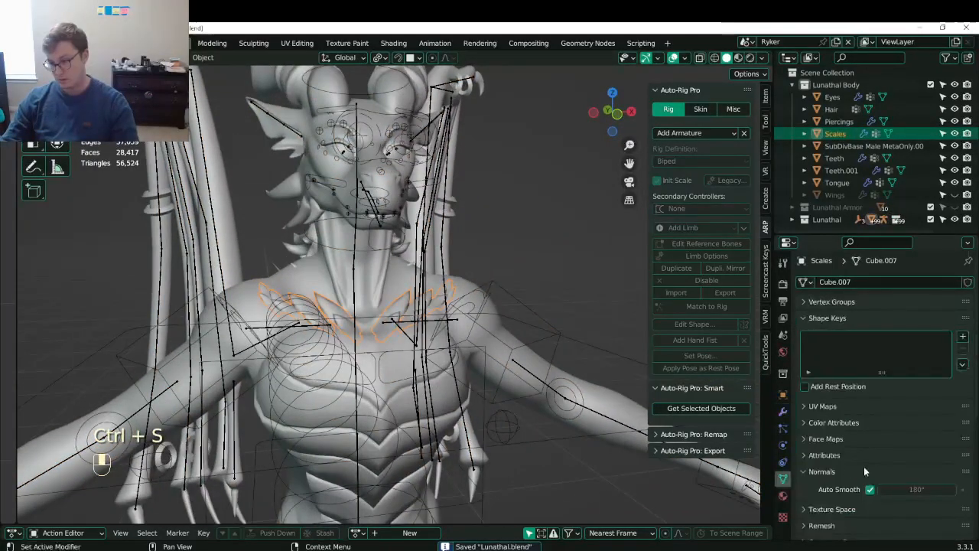
scroll(863, 466, down, 5)
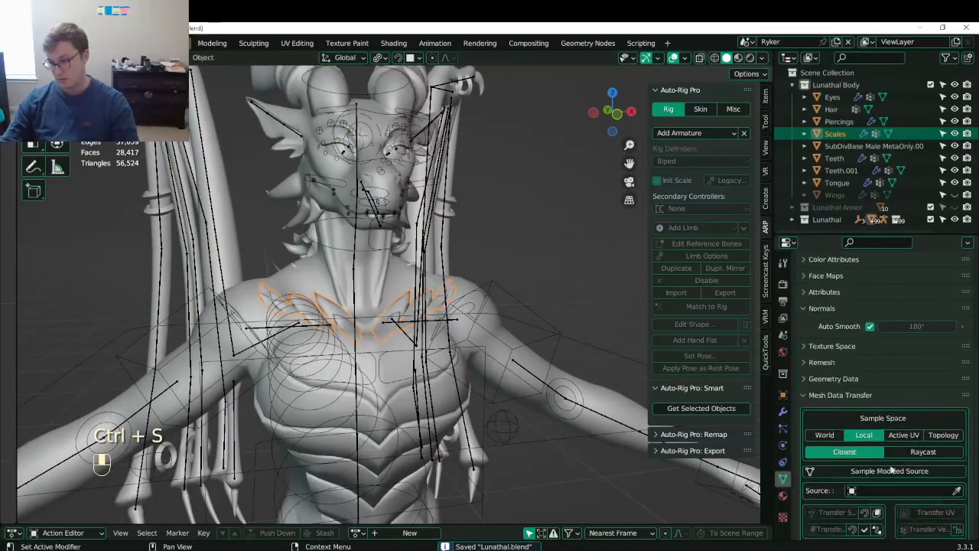
click(493, 313)
- Put the rig in Pose Mode, test-move the hand controller of the arm beside the scales, and cancel the move
scroll(527, 362, down, 4)
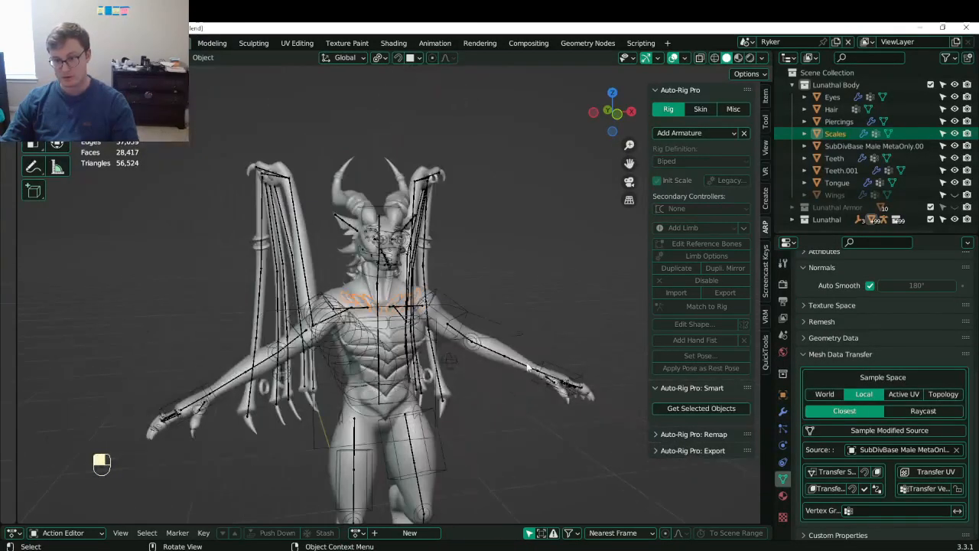
click(531, 368)
key(ctrl+Tab)
scroll(551, 374, up, 1)
key(g)
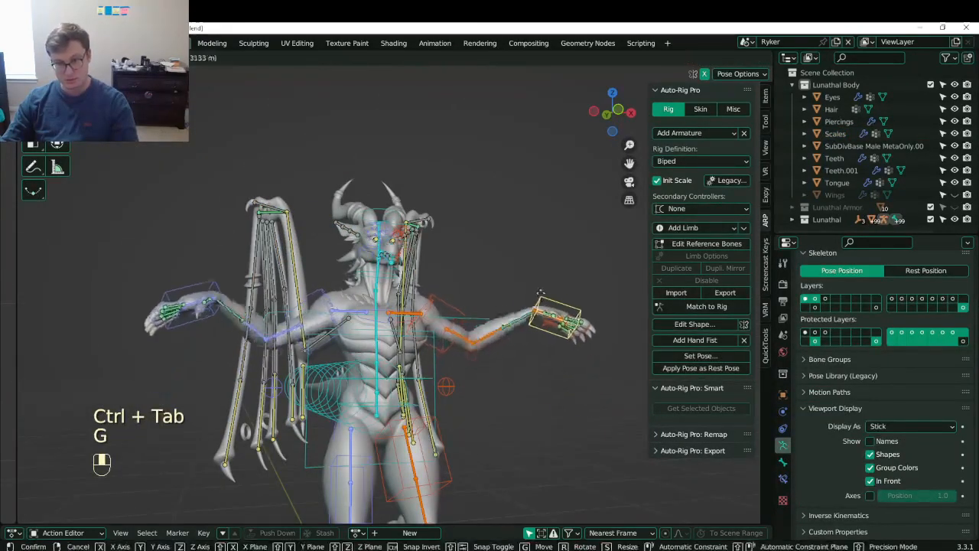
right_click(551, 356)
scroll(550, 358, up, 4)
middle_drag(550, 358, 441, 341)
- Rotate the chest controller to test the deformation, examine how the scales follow the body, and leave Pose Mode
key(r)
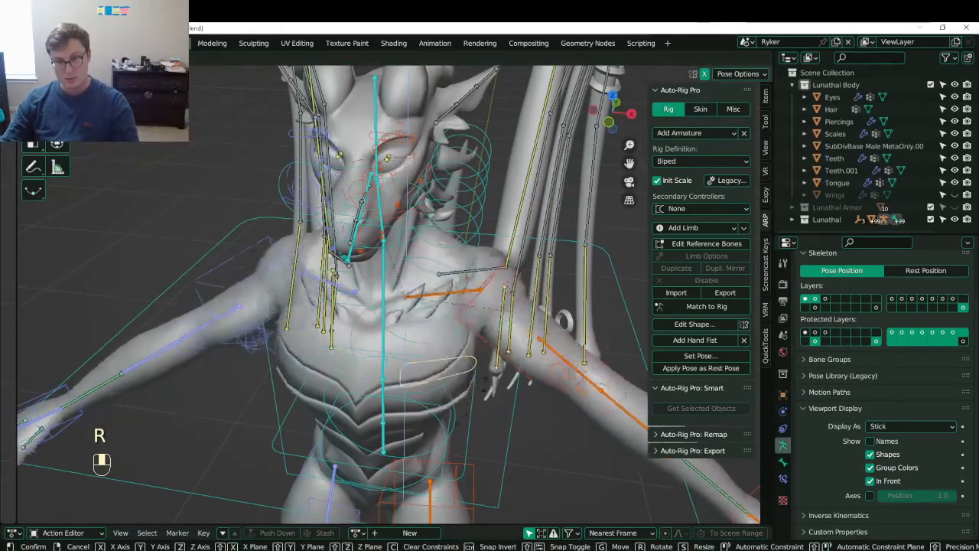
click(483, 338)
middle_drag(483, 338, 389, 331)
scroll(388, 331, up, 5)
shift+middle_drag(473, 319, 384, 337)
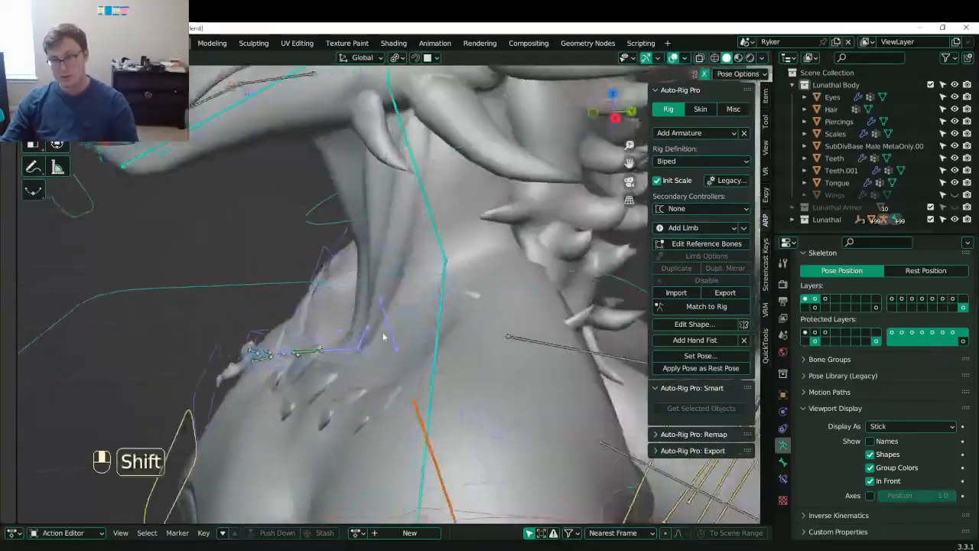
scroll(455, 324, down, 2)
middle_drag(454, 323, 473, 300)
scroll(472, 299, down, 6)
key(ctrl+Tab)
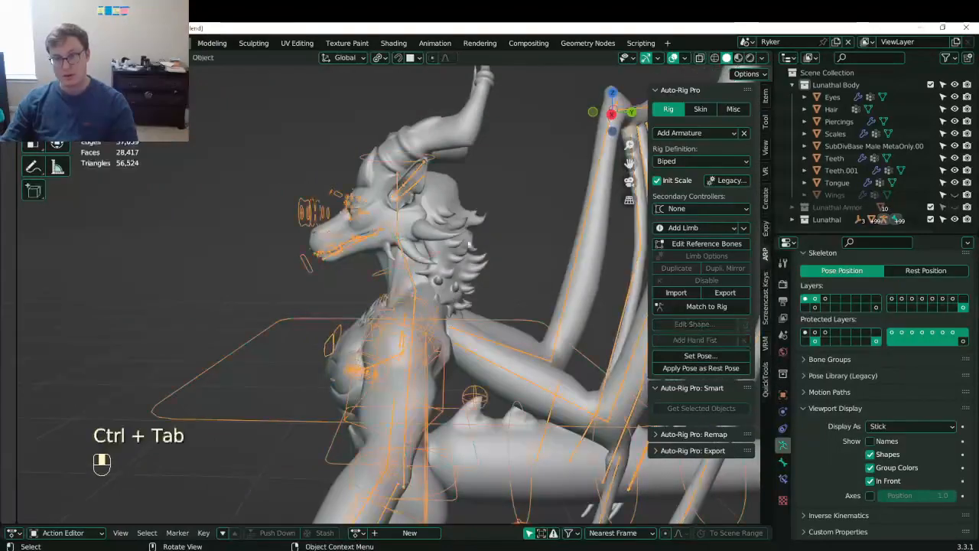
- Edit the Hair mesh in side view, select all of it, and raise it about 0.024 m along Z
click(453, 262)
key(KP_3)
key(Tab)
key(a)
scroll(447, 275, up, 4)
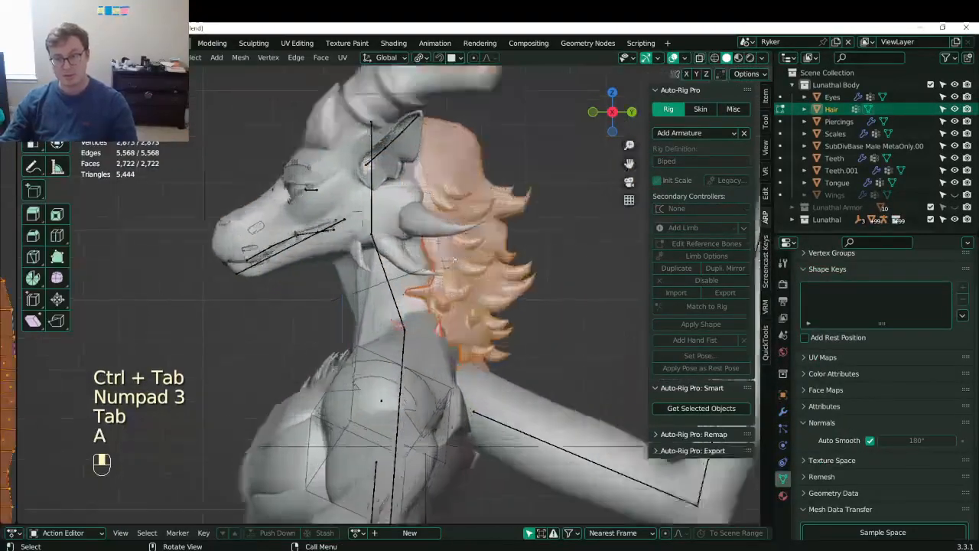
key(g)
click(428, 276)
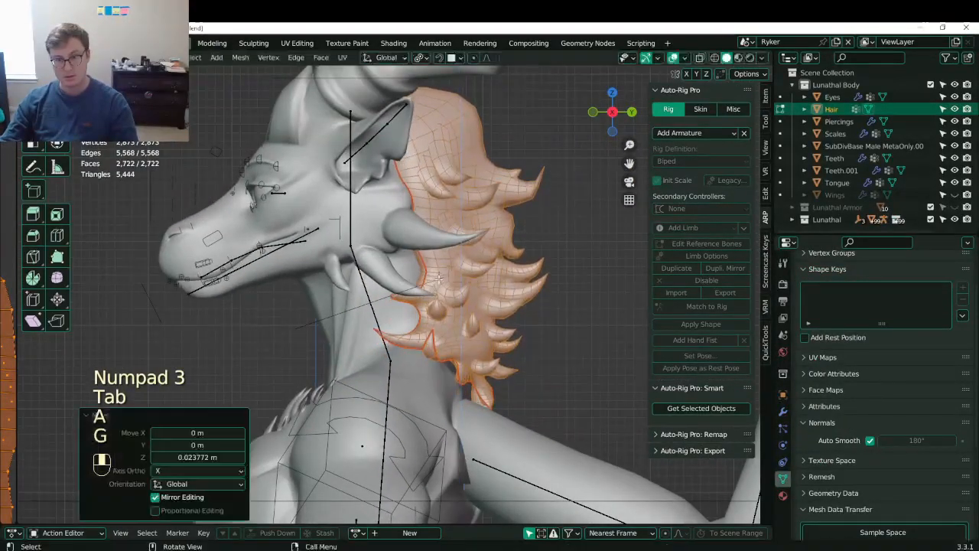
- Raise the whole Hair mesh slightly further along Z using wireframe shading, leave mesh editing, restore solid shading, and save the file
key(shift+z)
key(g)
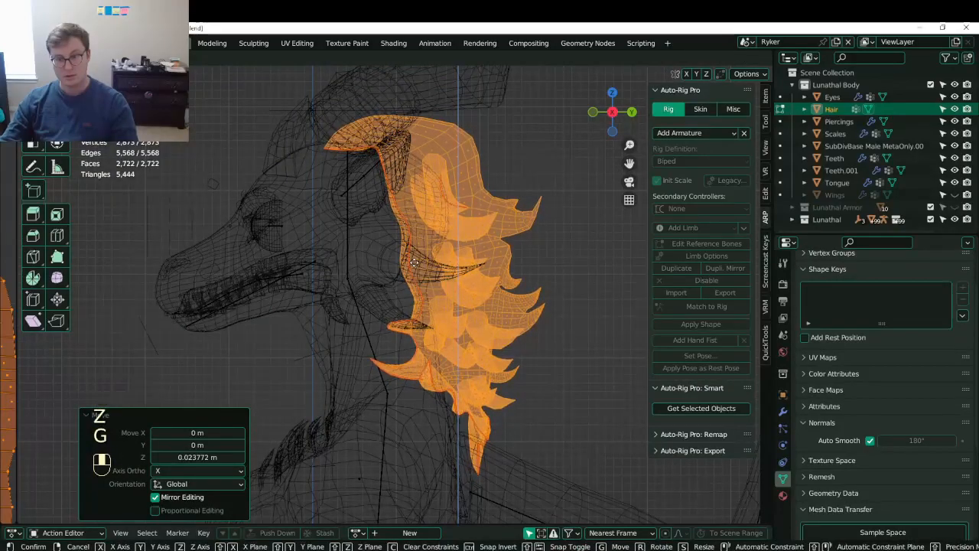
click(415, 262)
key(Tab)
key(z)
mouse_move(467, 267)
middle_down()
mouse_move(300, 284)
mouse_move(502, 317)
middle_up()
scroll(498, 306, down, 4)
click(494, 294)
middle_drag(375, 302, 421, 333)
shift+middle_drag(420, 333, 399, 336)
key(ctrl+s)
- Parent the Hair mesh to the character's rig with Armature Deform
middle_drag(459, 333, 299, 327)
shift+middle_drag(470, 244, 470, 266)
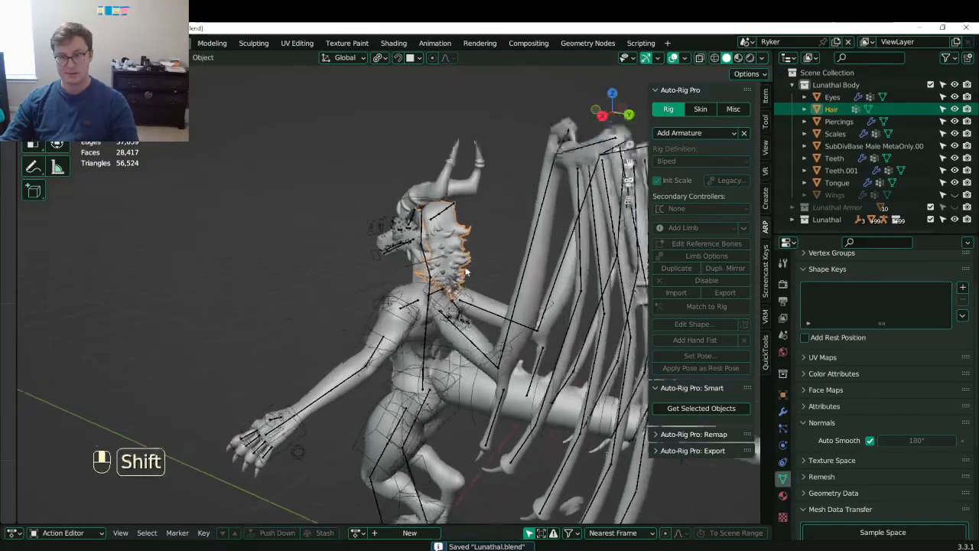
scroll(470, 266, up, 3)
middle_drag(298, 337, 437, 341)
scroll(878, 430, down, 1)
scroll(878, 430, down, 3)
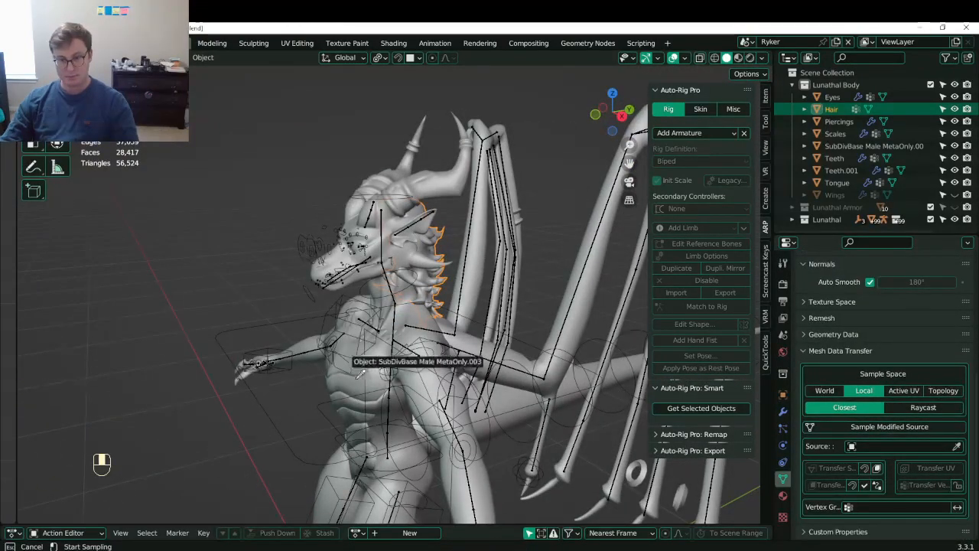
shift+click(215, 329)
key(ctrl+p)
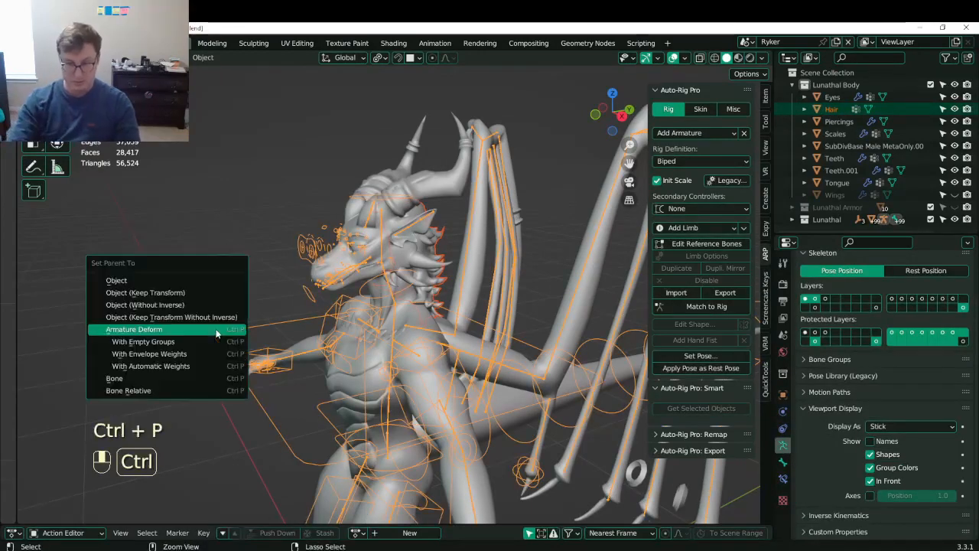
click(215, 329)
middle_drag(215, 333, 299, 311)
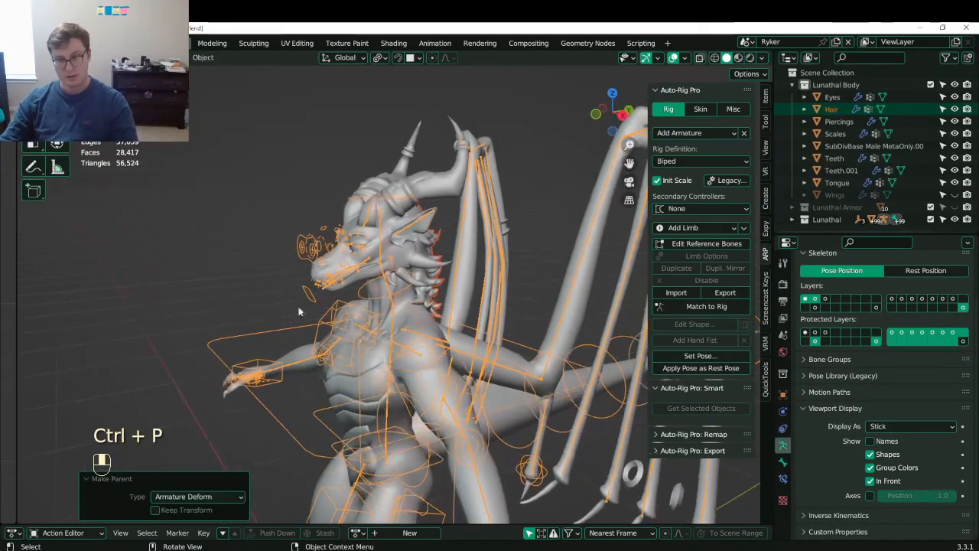
- Set the body mesh as the Hair's mesh data transfer source, transfer its vertex groups, and save the file
click(431, 280)
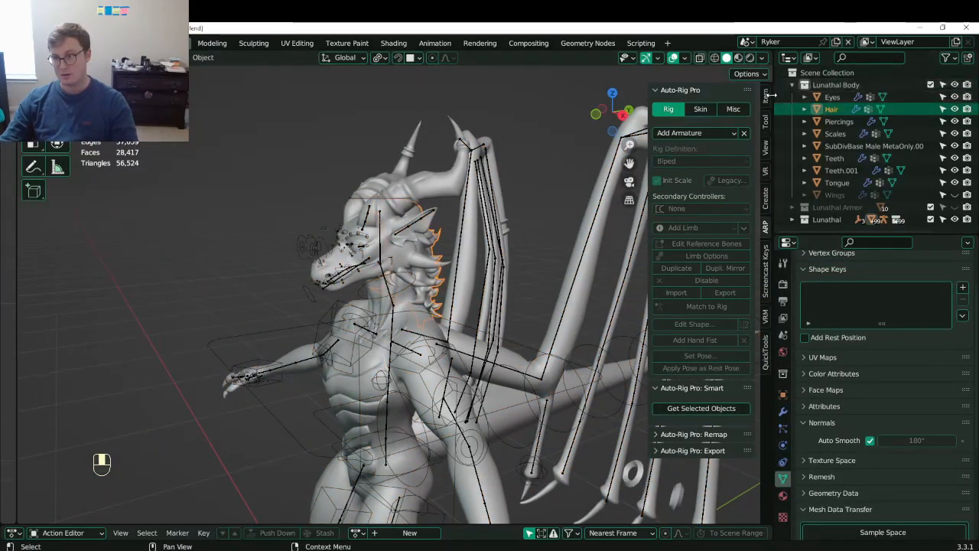
click(764, 105)
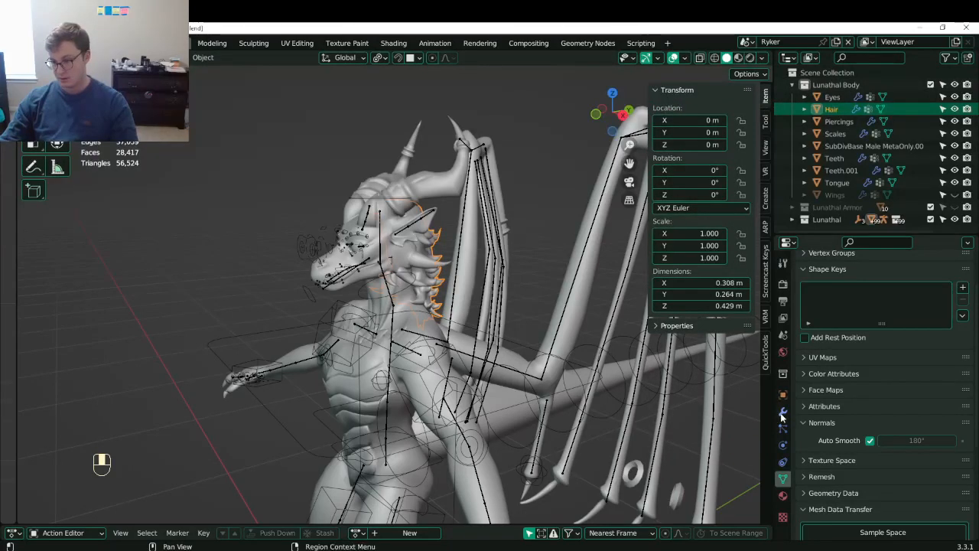
scroll(918, 444, down, 5)
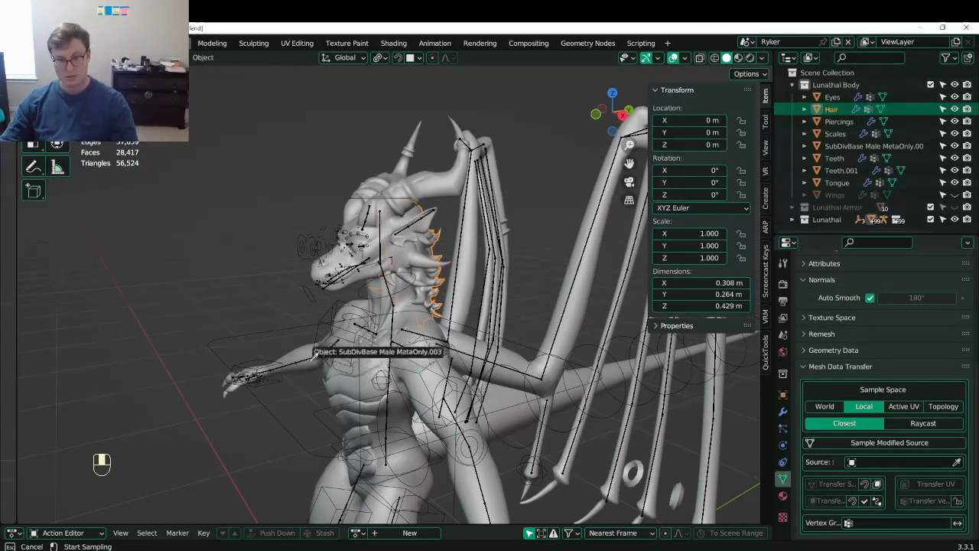
click(315, 353)
middle_drag(489, 305, 443, 334)
key(ctrl+s)
- Rotate the chest controller backward about 59° in Pose Mode, examine how the hair follows the neck, and undo the rotation
key(ctrl+Tab)
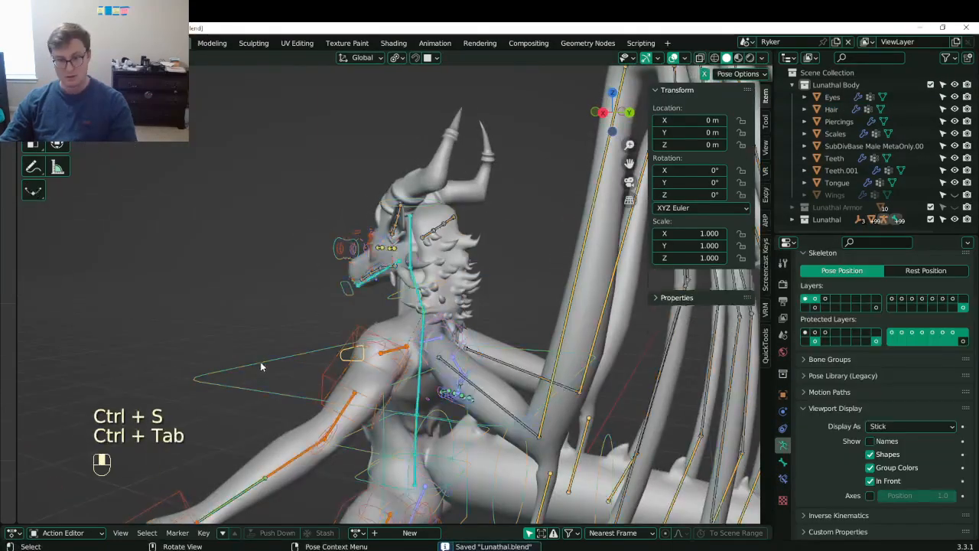
key(r)
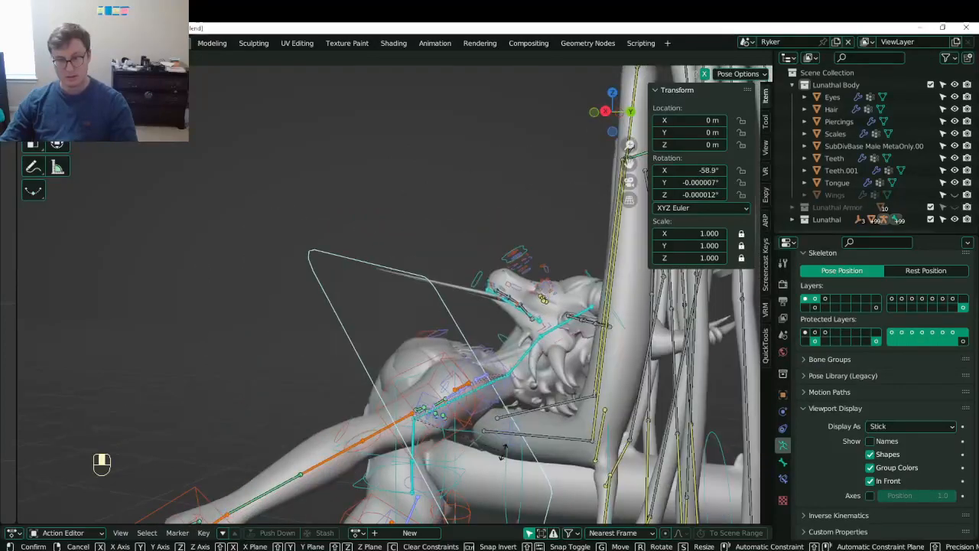
click(505, 455)
middle_drag(505, 455, 513, 452)
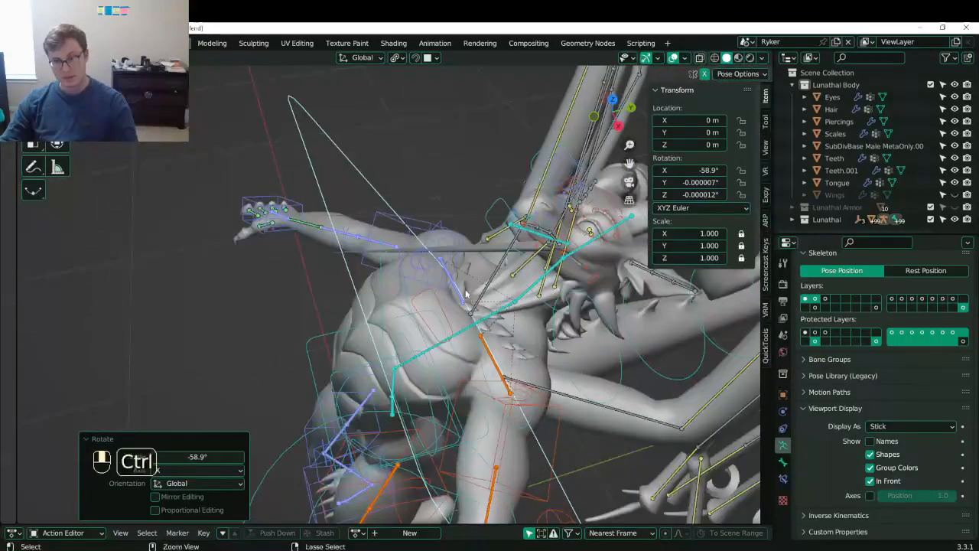
middle_drag(540, 321, 534, 249)
key(ctrl+z)
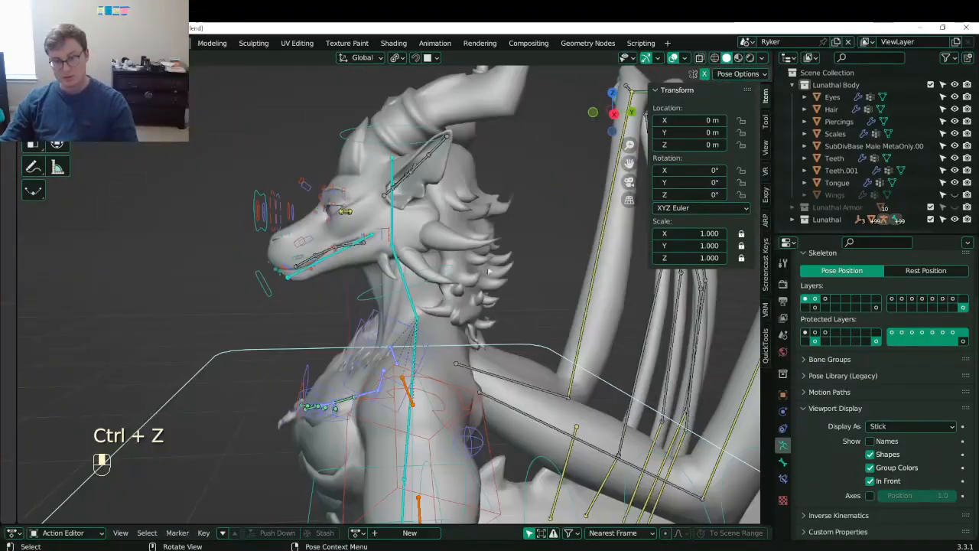
- Leave Pose Mode, select the body mesh together with the rig, and isolate both in local view
key(ctrl+Tab)
shift+click(379, 262)
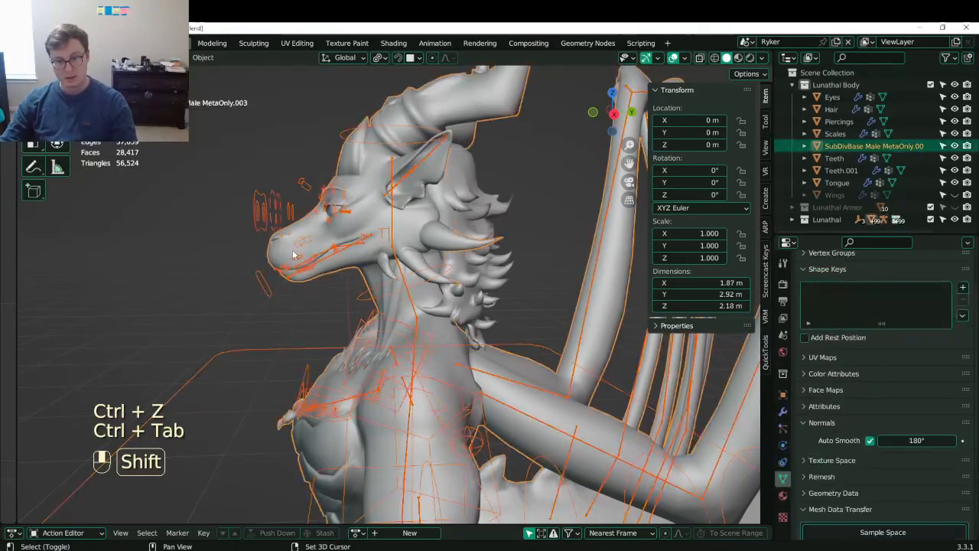
key(slash)
scroll(329, 257, up, 2)
shift+middle_drag(330, 257, 398, 313)
click(251, 308)
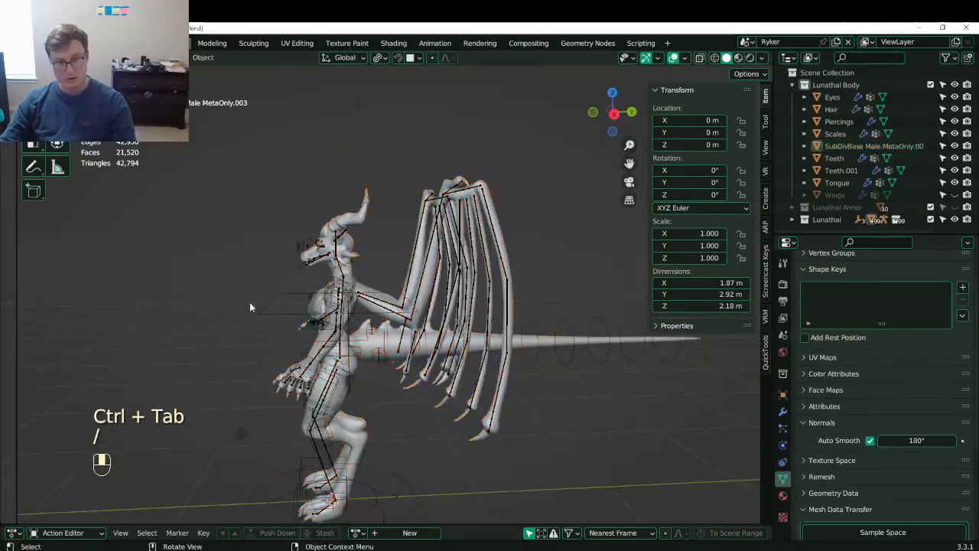
- Test-rotate the chest controller in Pose Mode on the isolated character, first for the whole torso and again close to the jaw and neck
click(267, 306)
key(ctrl+Tab)
key(t)
scroll(267, 305, up, 4)
key(r)
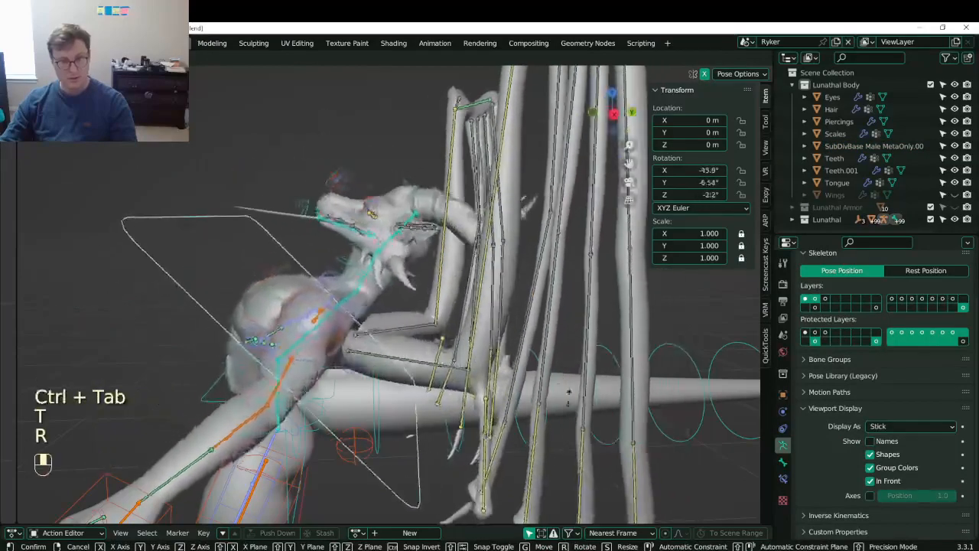
right_click(360, 288)
shift+middle_drag(360, 288, 461, 364)
scroll(462, 365, up, 3)
scroll(462, 365, up, 5)
shift+middle_drag(377, 474, 430, 270)
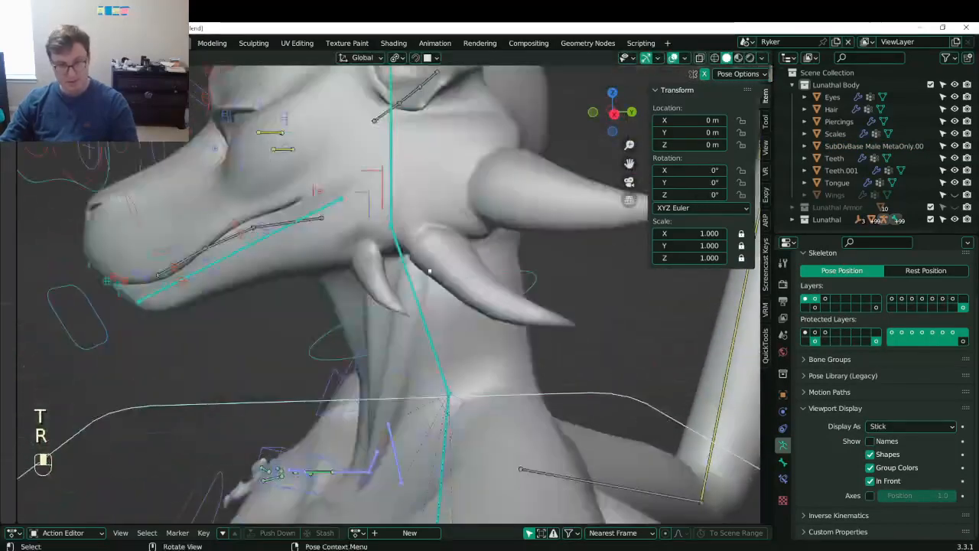
key(r)
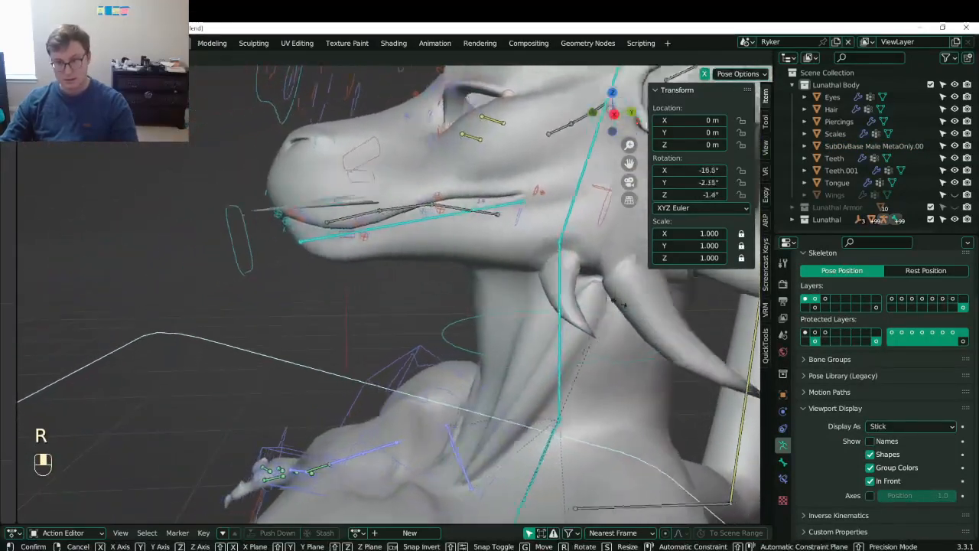
click(629, 304)
- Return the rig to Object Mode, examine the mouth and neck, and save the file
key(ctrl+Tab)
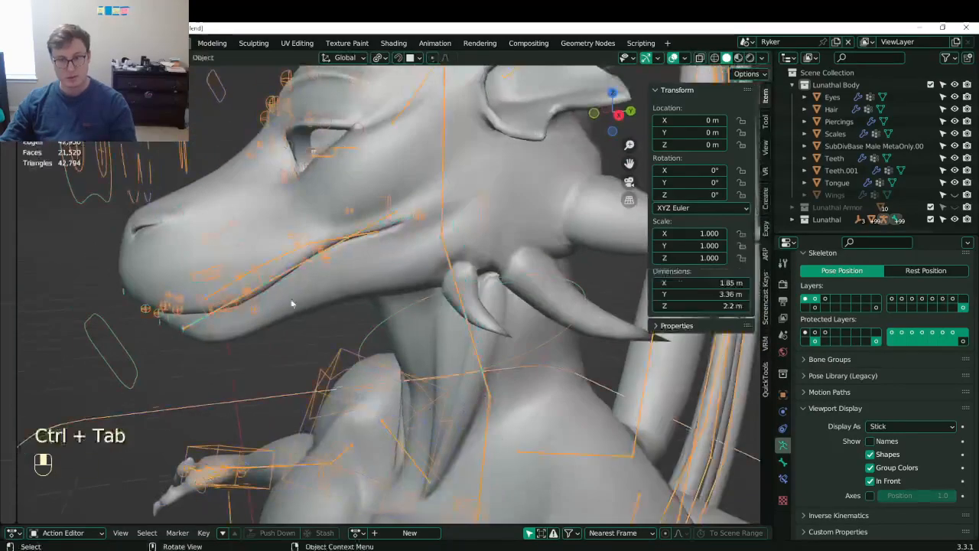
middle_drag(629, 303, 443, 273)
scroll(418, 284, up, 4)
key(ctrl+s)
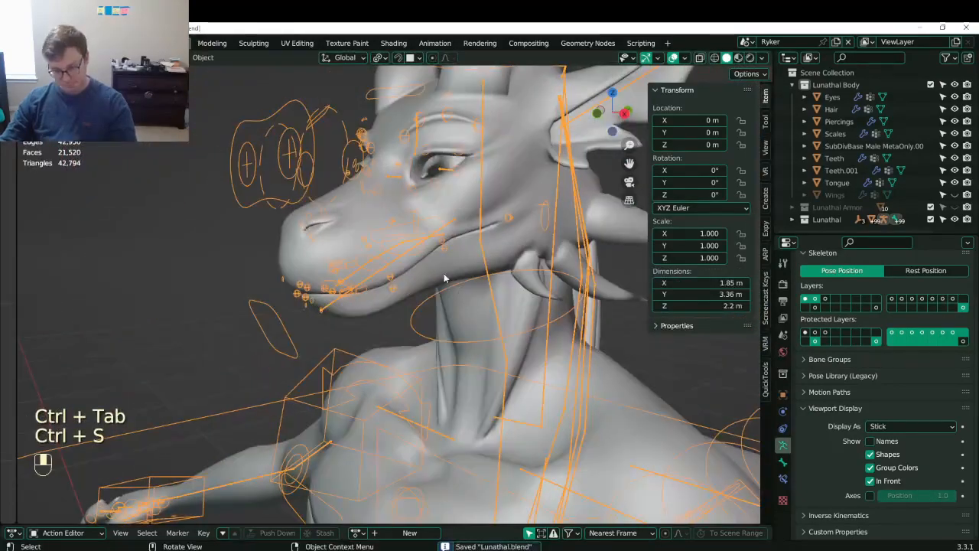
- Put the rig in Pose Mode and rotate the chest controller about -49° around X to expose the stretched mouth geometry
click(444, 273)
key(ctrl+Tab)
scroll(328, 317, down, 4)
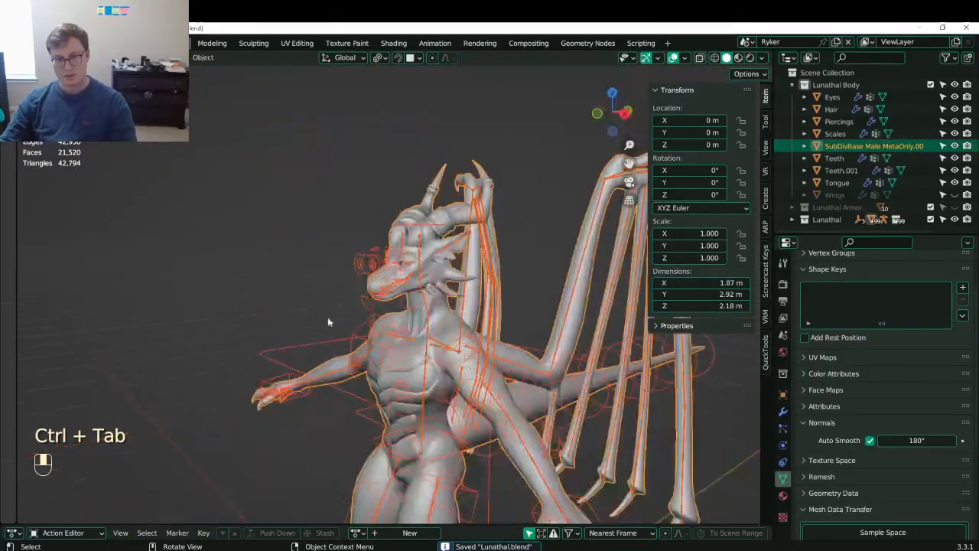
click(297, 345)
key(ctrl+Tab)
key(r)
key(x)
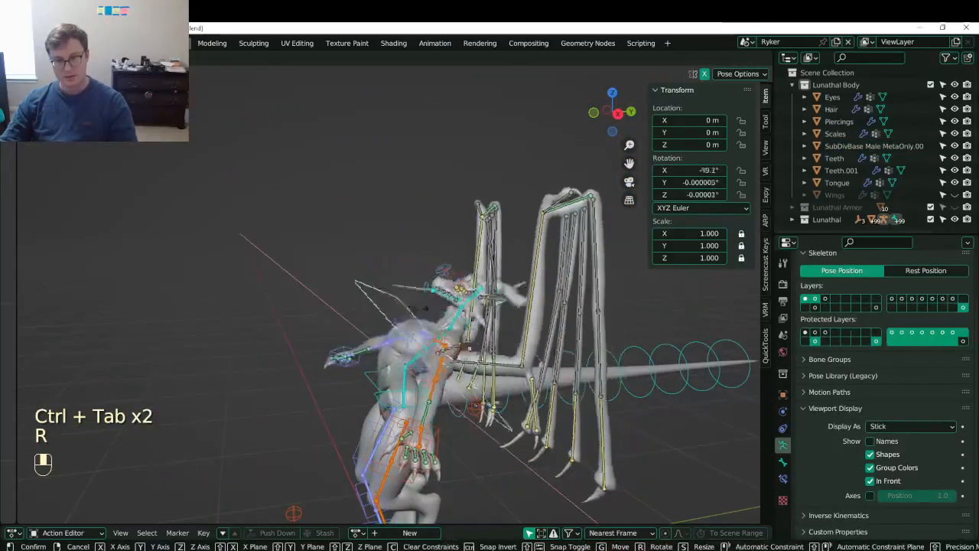
click(415, 317)
- Open the body mesh in Weight Paint mode with the rig selected and examine the jaw bone's weights around the stretched lip vertices
scroll(416, 317, up, 4)
key(ctrl+Tab)
shift+click(493, 304)
key(ctrl+Tab)
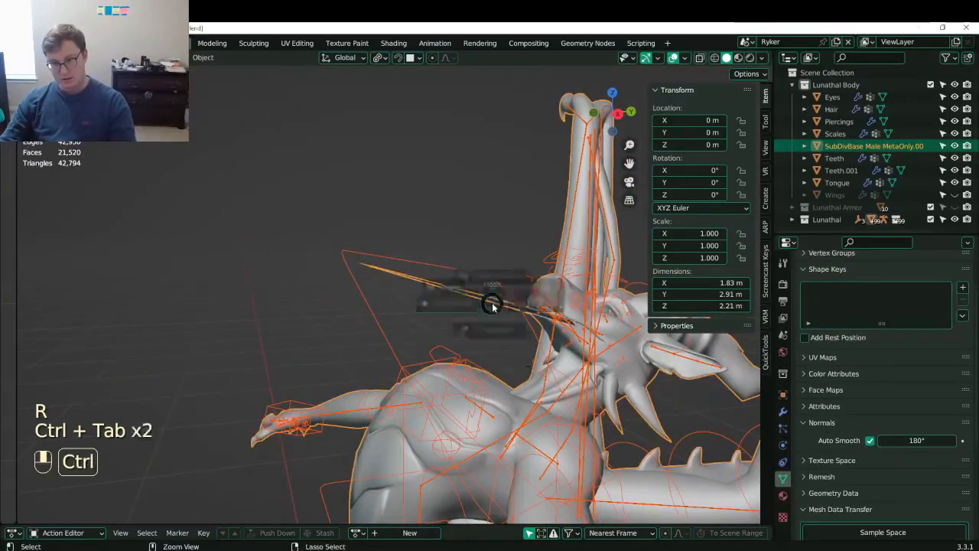
click(441, 274)
mouse_move(404, 284)
middle_down()
mouse_move(419, 335)
mouse_move(457, 304)
mouse_move(438, 306)
middle_up()
ctrl+click(472, 320)
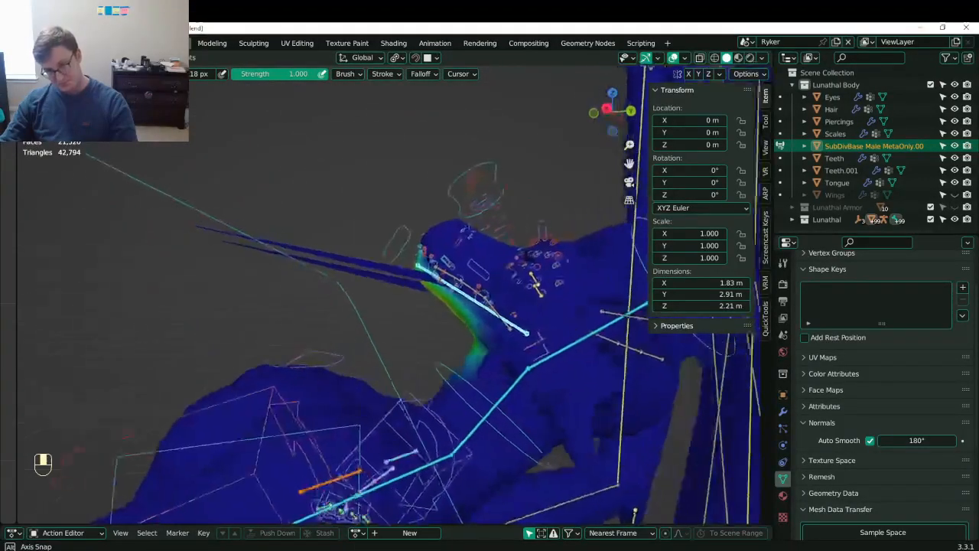
scroll(438, 306, up, 4)
mouse_move(318, 312)
middle_down()
mouse_move(308, 319)
mouse_move(320, 304)
mouse_move(321, 321)
mouse_move(346, 318)
mouse_move(306, 321)
mouse_move(403, 338)
middle_up()
shift+middle_drag(508, 343, 378, 333)
scroll(526, 338, down, 3)
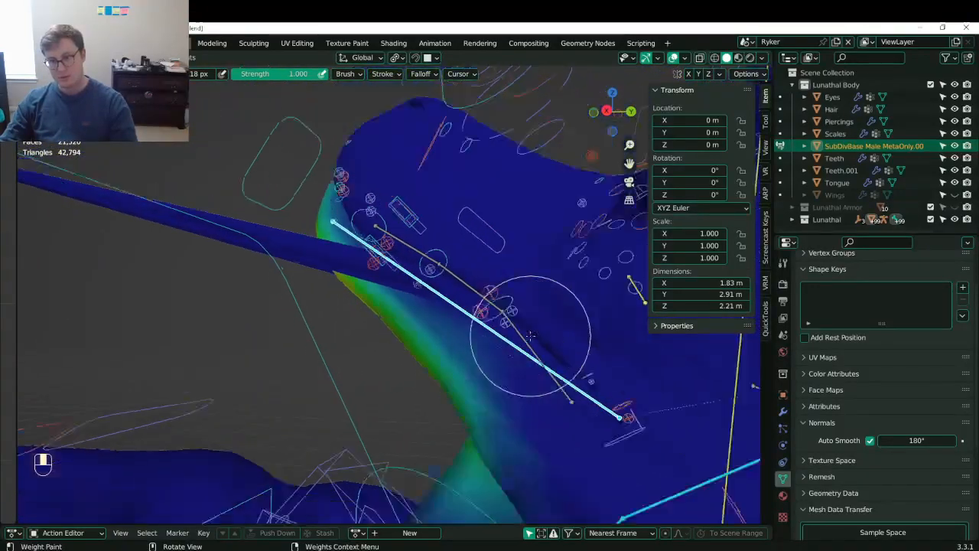
- Move the jaw controller in front of the mouth to open the jaw, and examine the stretched vertices from several sides
ctrl+click(336, 162)
key(g)
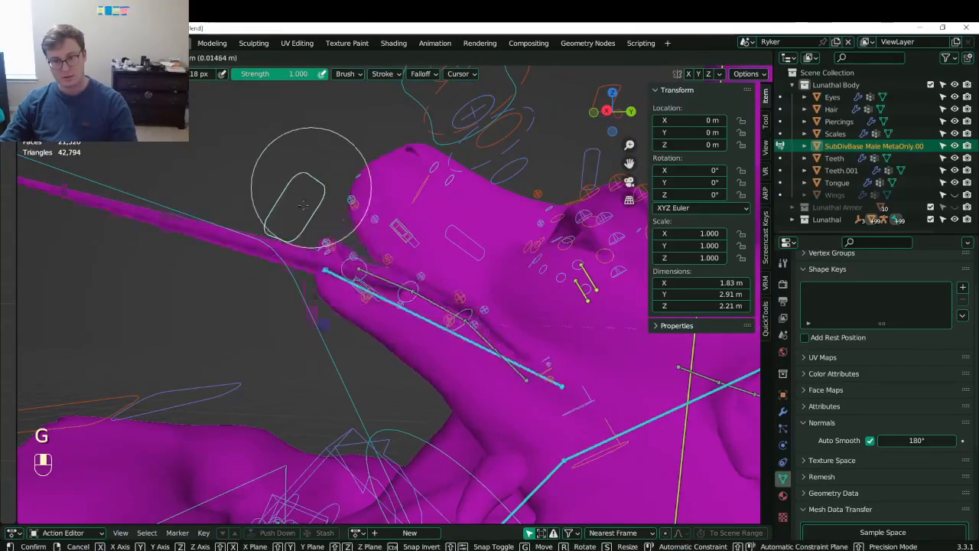
click(302, 241)
mouse_move(302, 242)
middle_down()
mouse_move(459, 279)
mouse_move(398, 264)
middle_up()
mouse_move(367, 260)
middle_down()
mouse_move(605, 252)
mouse_move(573, 252)
middle_up()
shift+middle_drag(574, 252, 549, 244)
- Select the c_lips_top_02.l bone and examine its weights on the stretched lip vertices from behind and above the head
ctrl+click(509, 198)
middle_drag(507, 201, 489, 214)
scroll(531, 207, down, 5)
middle_drag(436, 186, 389, 203)
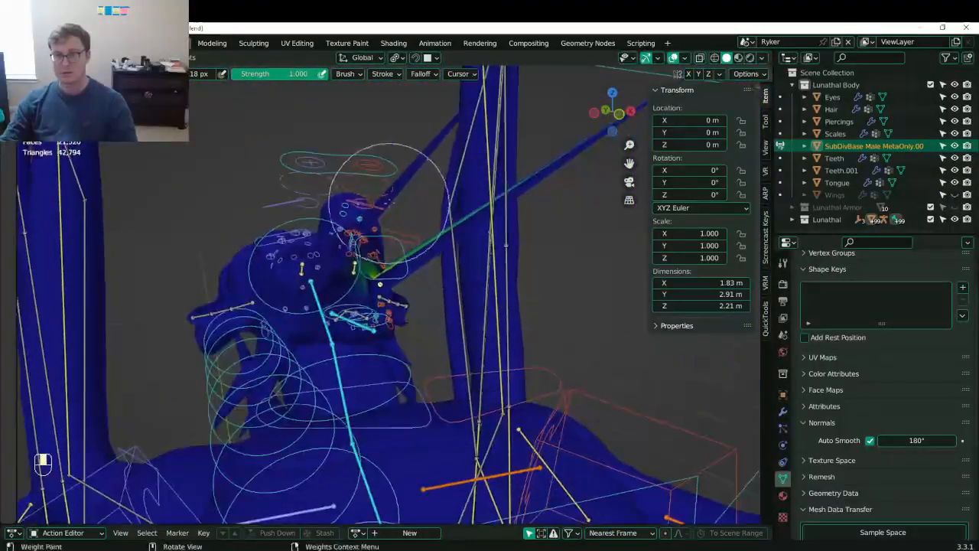
key(t)
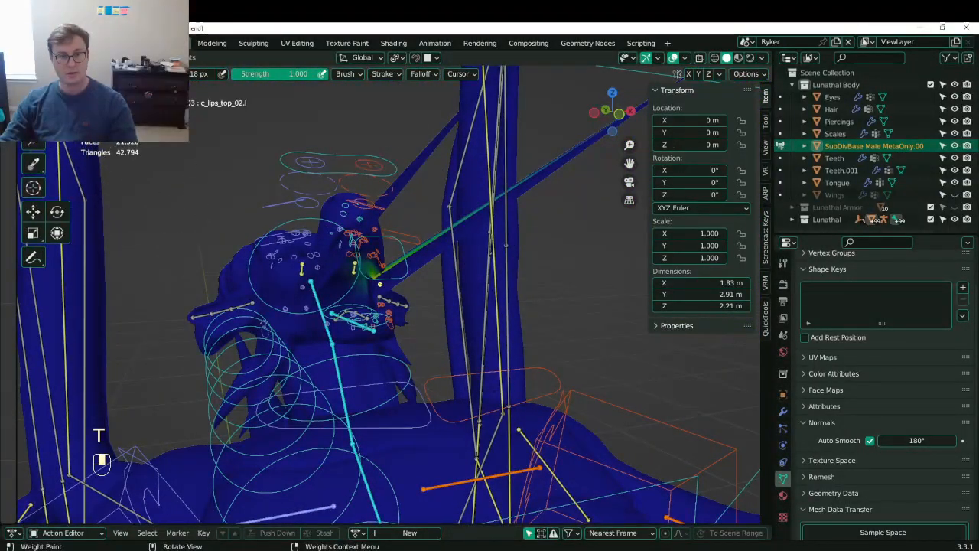
middle_drag(548, 140, 537, 144)
click(555, 143)
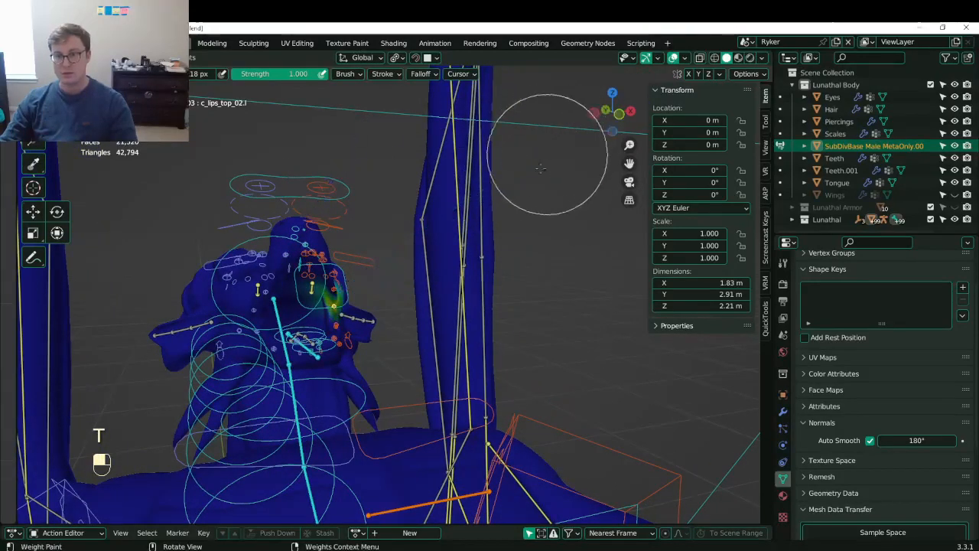
scroll(385, 267, up, 4)
mouse_move(385, 267)
middle_down()
mouse_move(273, 307)
mouse_move(295, 313)
mouse_move(350, 289)
middle_up()
- Clear the rotation and location of all the rig's bones, return to Object Mode, and save the file
key(alt+r)
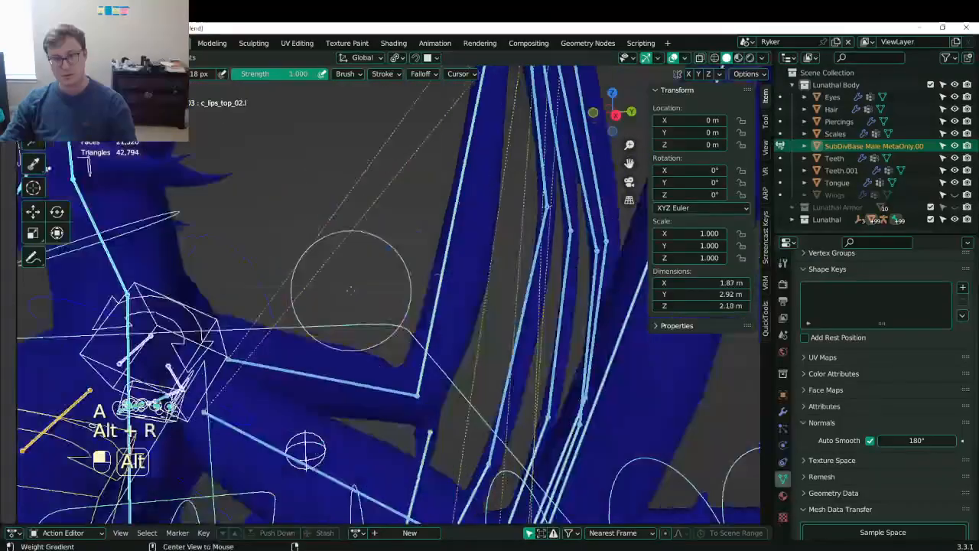
key(alt+g)
scroll(290, 263, down, 4)
key(ctrl+Tab)
key(ctrl+s)
key(ctrl+s)
- Leave local view to bring back the hair and other parts, and save the file
middle_drag(290, 263, 357, 266)
scroll(344, 265, up, 4)
scroll(357, 265, down, 5)
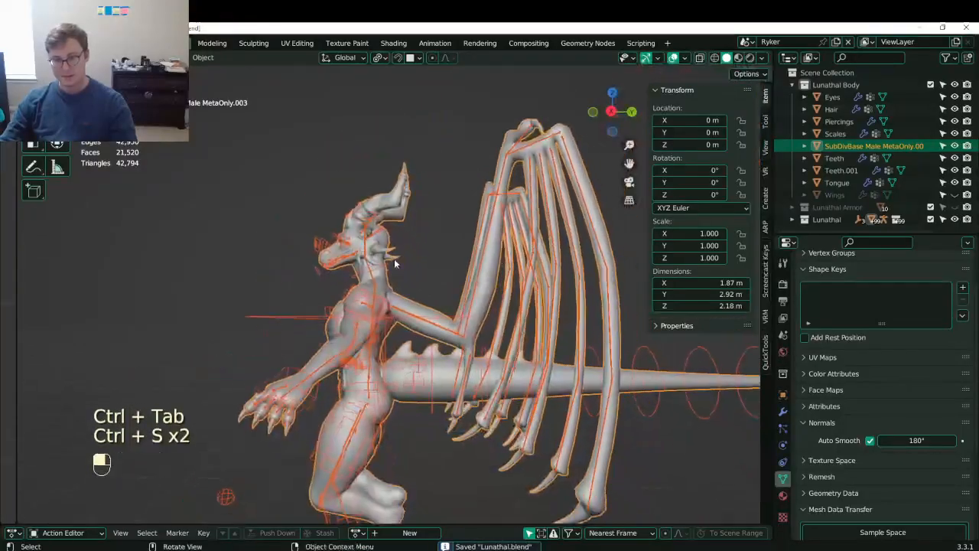
key(slash)
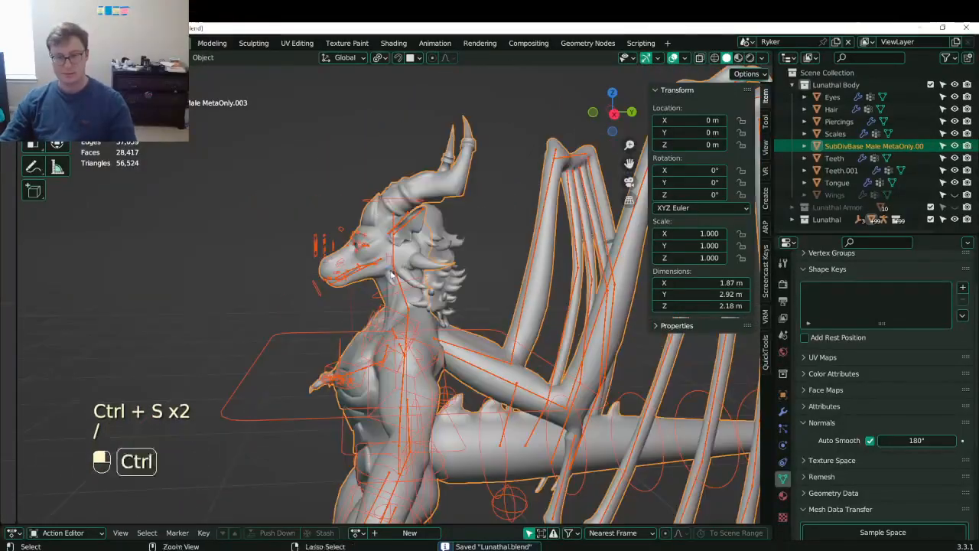
key(ctrl+s)
- Select the Scales and the Piercings in turn, examine where they sit on the character, and save the file
middle_drag(399, 261, 726, 260)
click(833, 135)
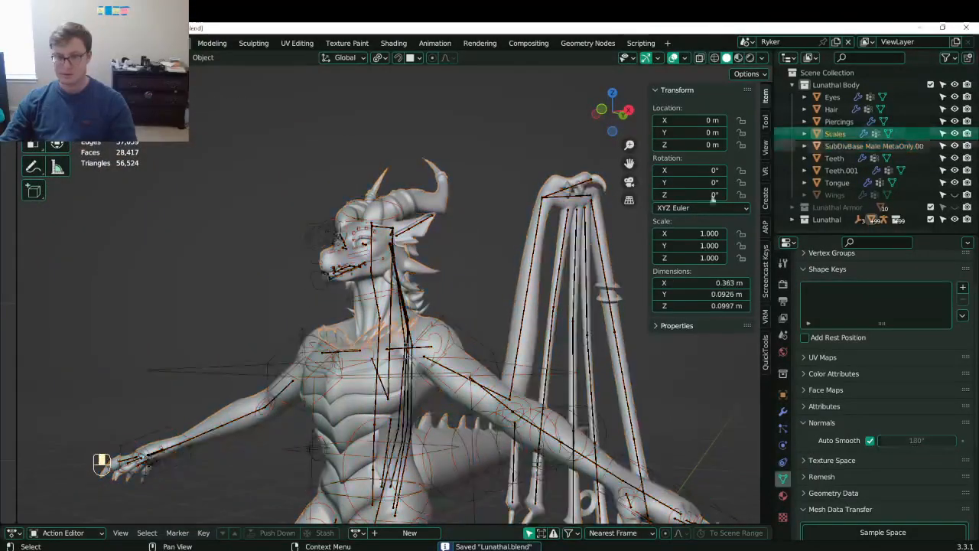
click(836, 122)
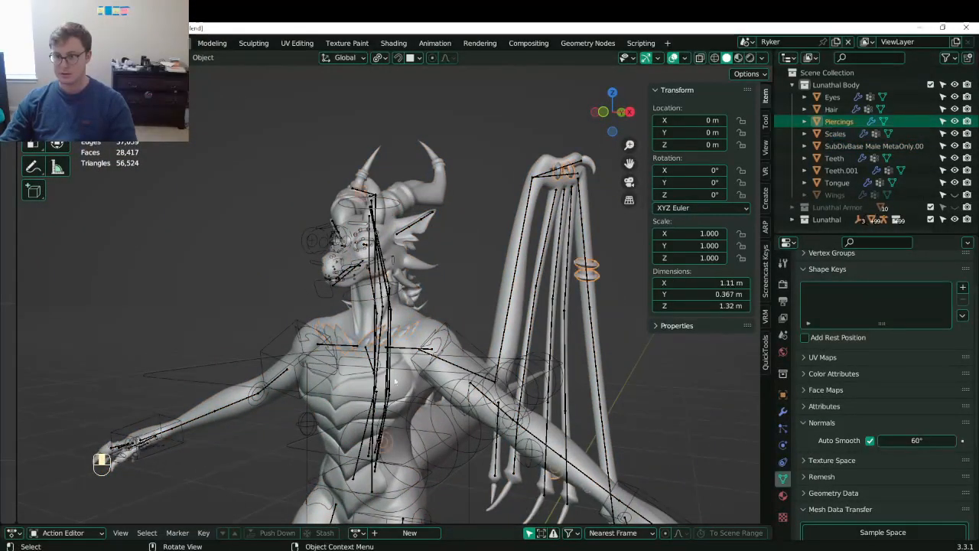
middle_drag(612, 405, 468, 352)
key(ctrl+s)
middle_drag(468, 352, 450, 363)
- Unhide the Wings mesh, select it, and expand its vertex group list
click(953, 196)
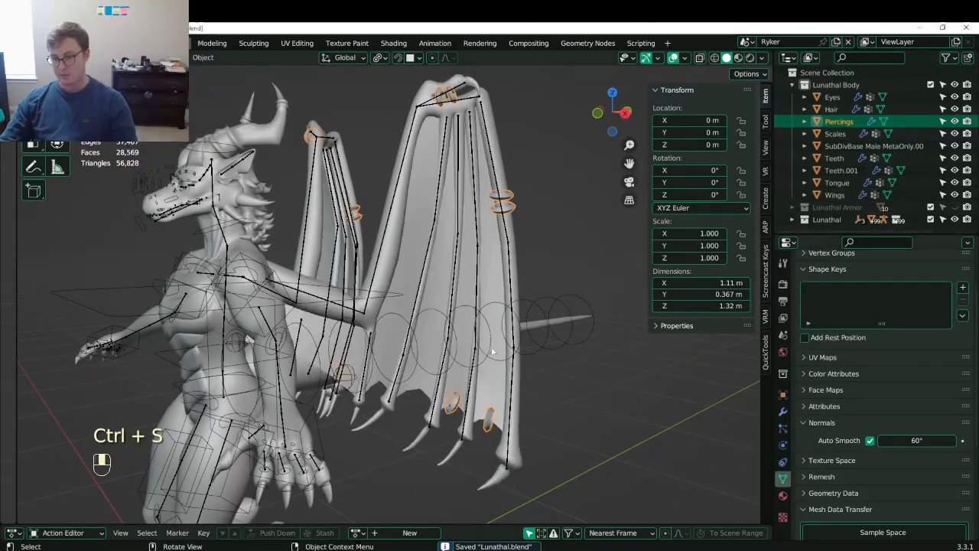
click(493, 389)
scroll(810, 438, down, 5)
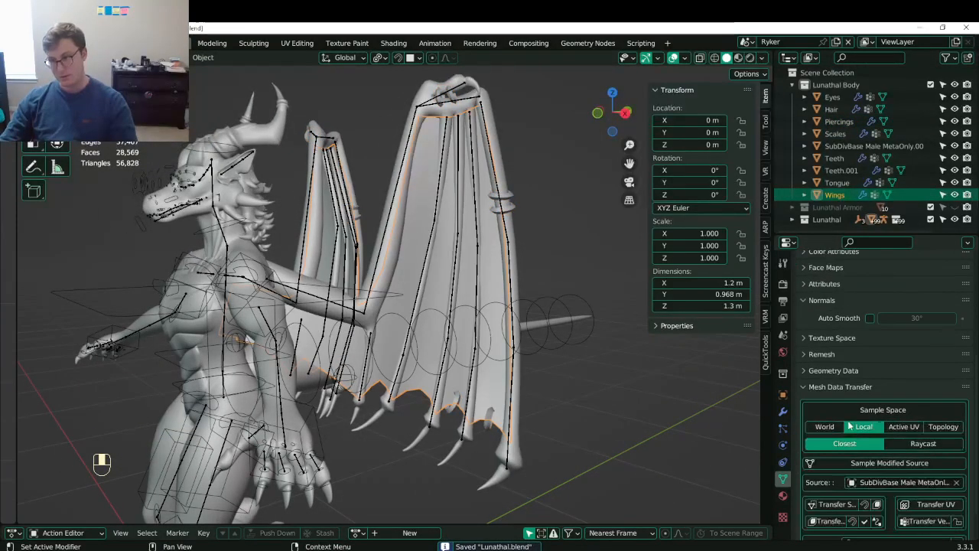
scroll(849, 352, up, 7)
click(845, 302)
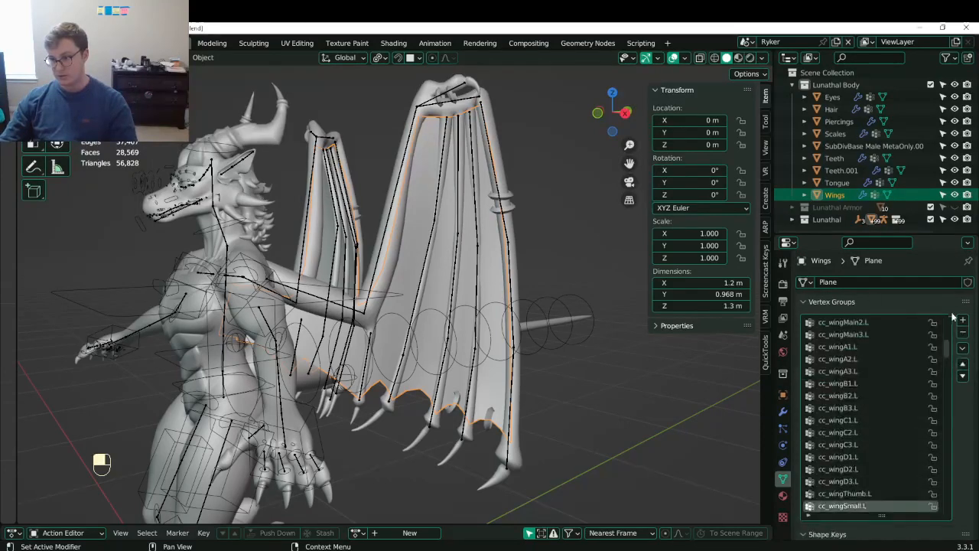
- Delete all vertex groups from the Wings mesh and save the file
click(962, 348)
click(887, 475)
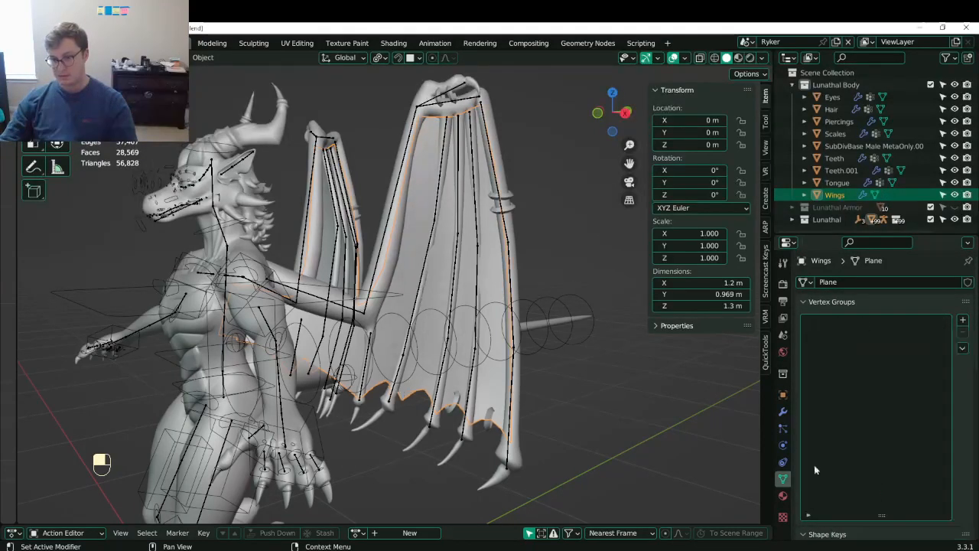
key(ctrl+s)
scroll(602, 375, down, 3)
scroll(563, 403, up, 6)
middle_drag(544, 409, 475, 377)
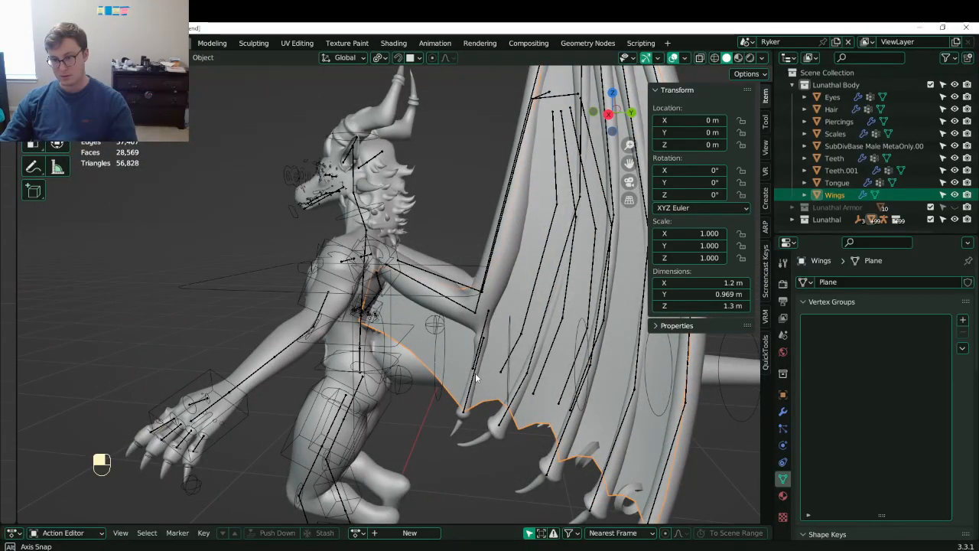
scroll(475, 378, down, 4)
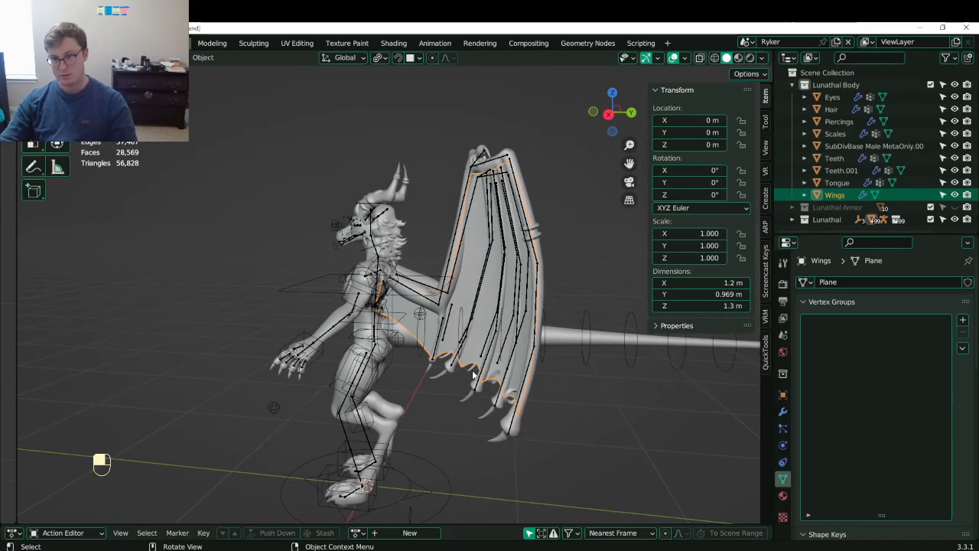
key(KP_1)
key(KP_3)
key(Tab)
scroll(461, 382, up, 4)
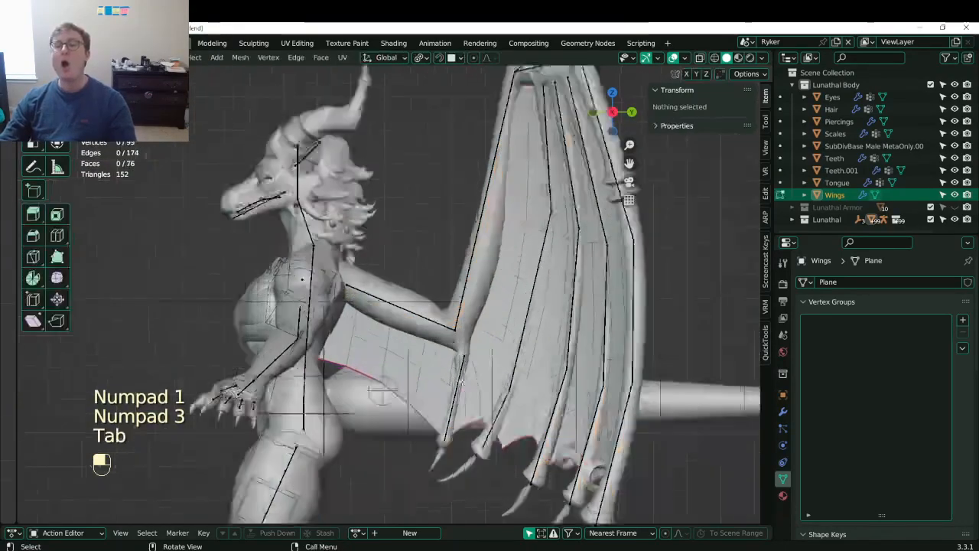
key(a)
scroll(461, 381, up, 2)
key(g)
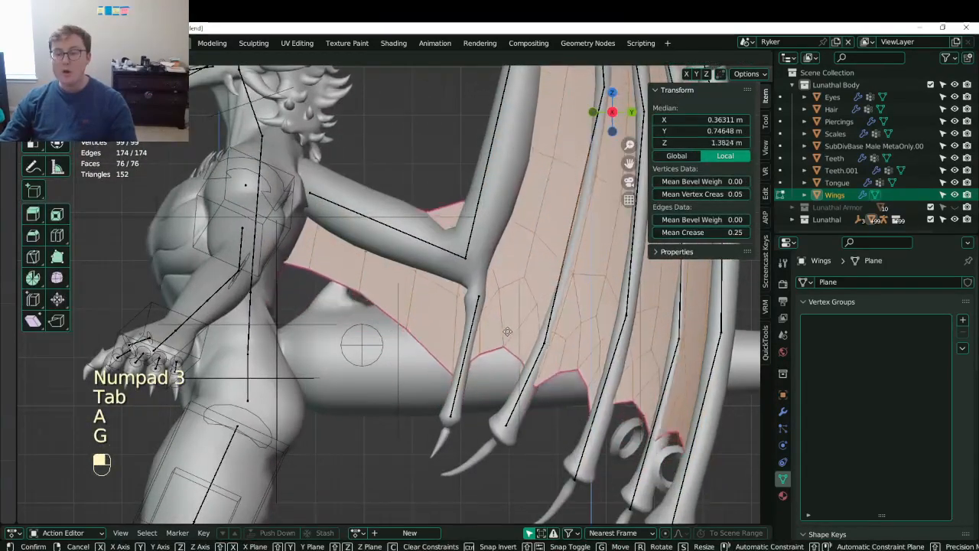
click(502, 329)
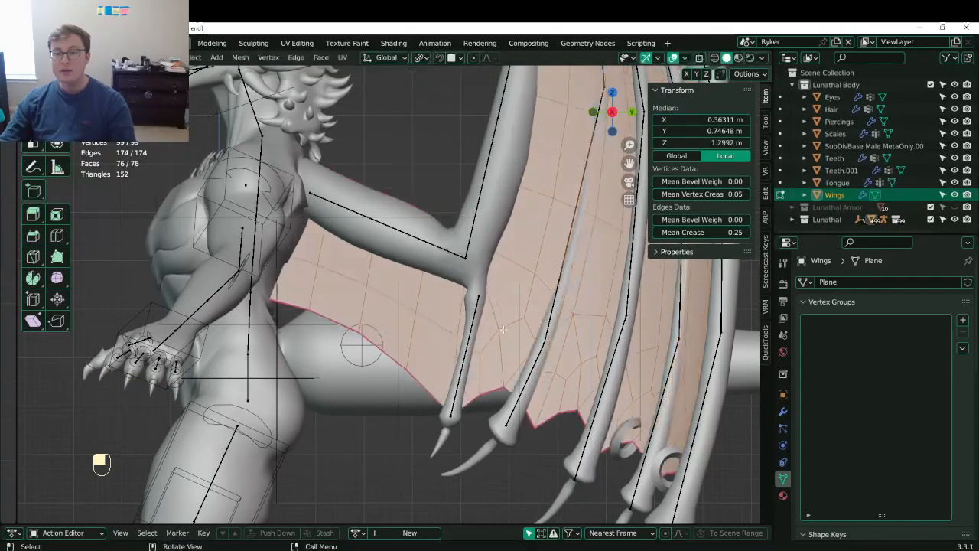
shift+middle_drag(581, 375, 534, 311)
key(Tab)
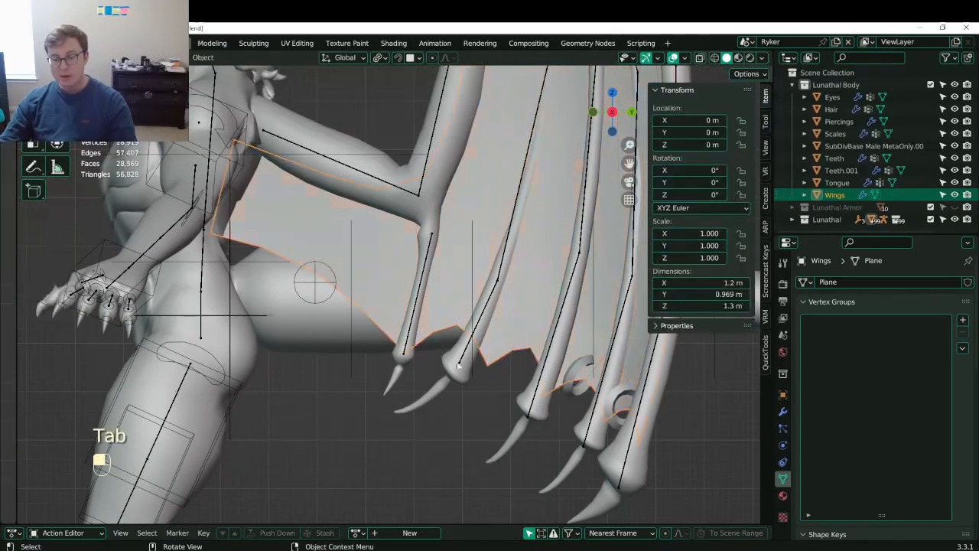
- Select the body mesh, toggle its rig Armature modifier to compare the wing fingers, leave it hidden in the viewport, and save the file
click(462, 365)
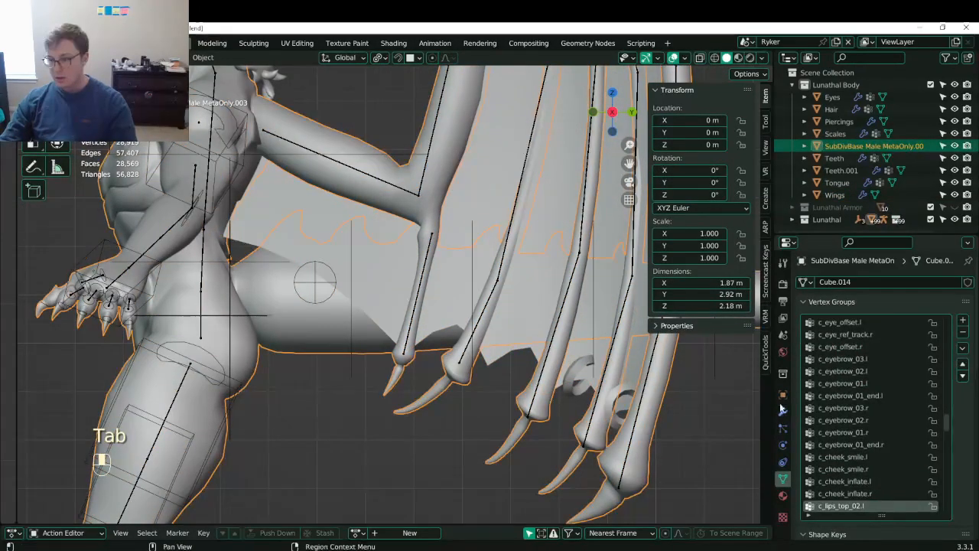
click(783, 411)
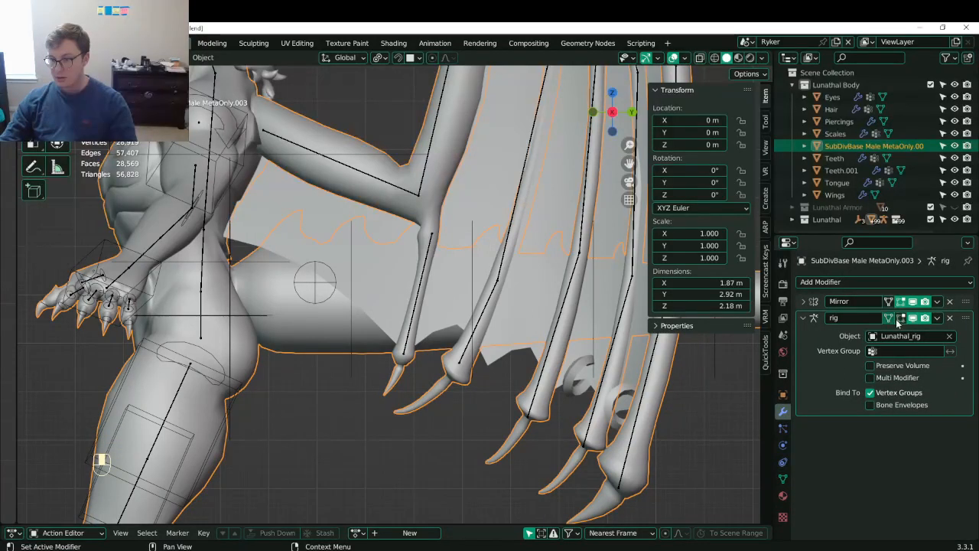
click(913, 318)
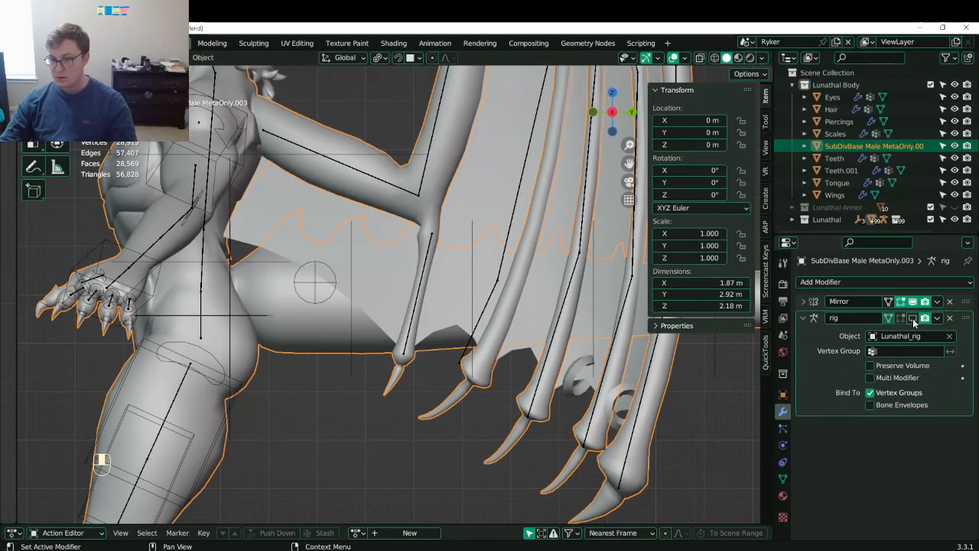
click(913, 318)
click(912, 318)
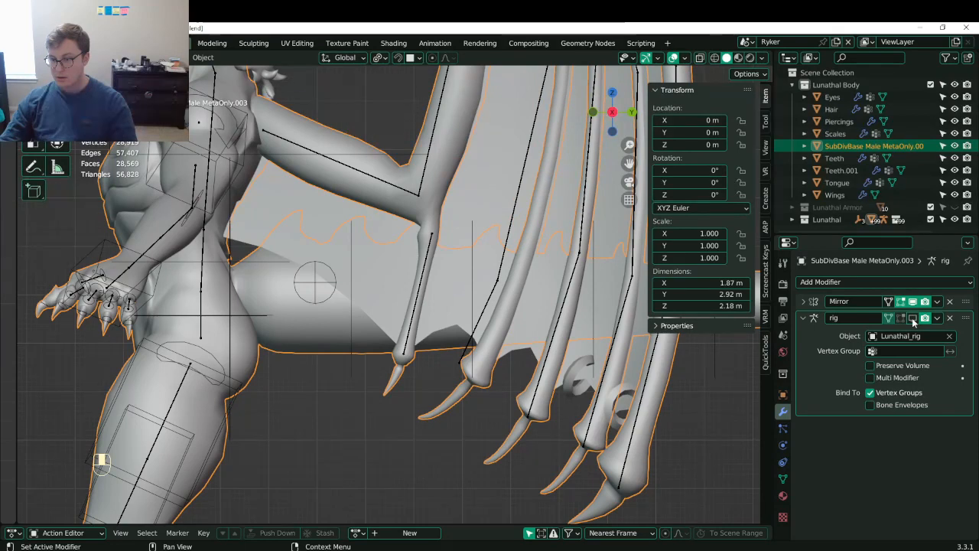
click(912, 318)
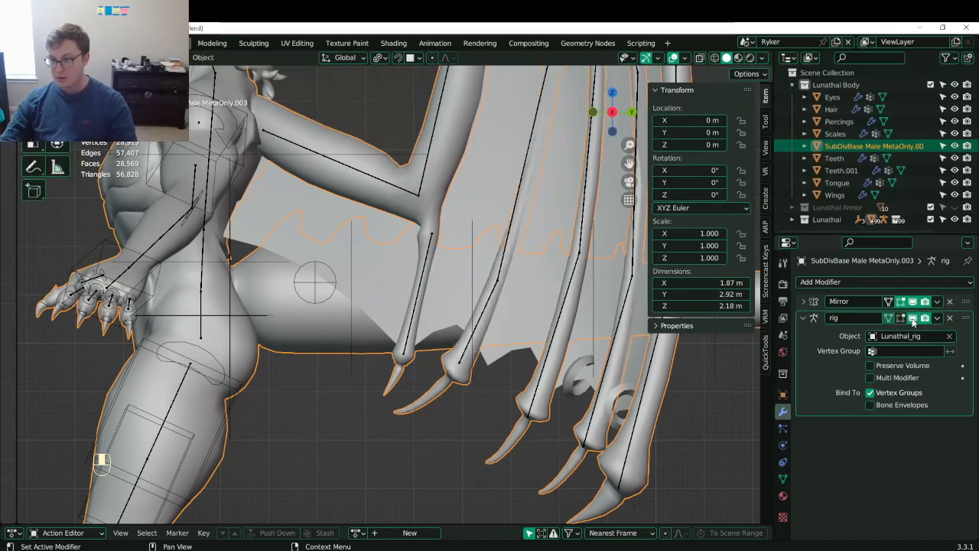
click(912, 318)
click(913, 318)
click(913, 318)
key(ctrl+s)
shift+middle_drag(507, 365, 470, 376)
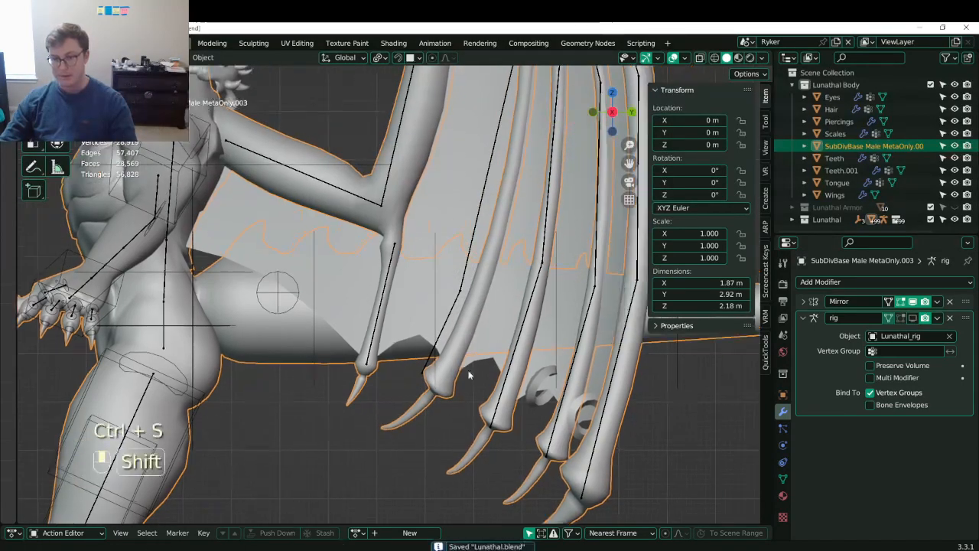
- Select the Wings mesh, transfer the vertex groups to it from the body using Local and Closest sampling, and save the file
click(403, 333)
key(ctrl+s)
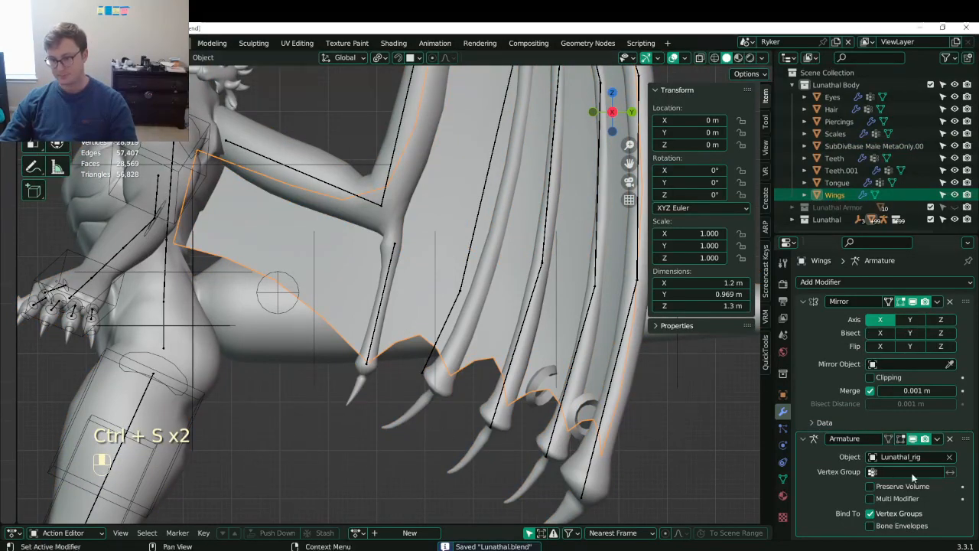
click(782, 478)
scroll(888, 478, down, 5)
scroll(891, 474, down, 5)
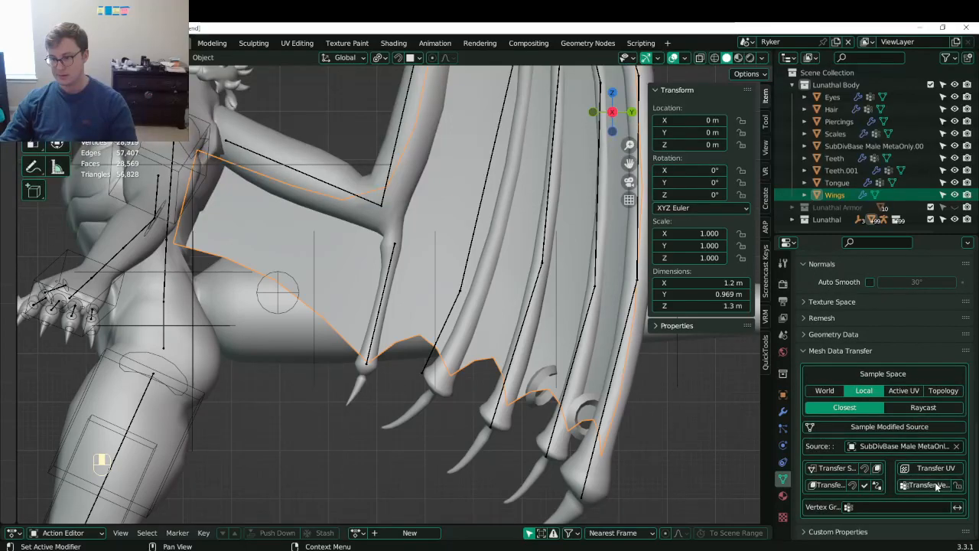
click(937, 486)
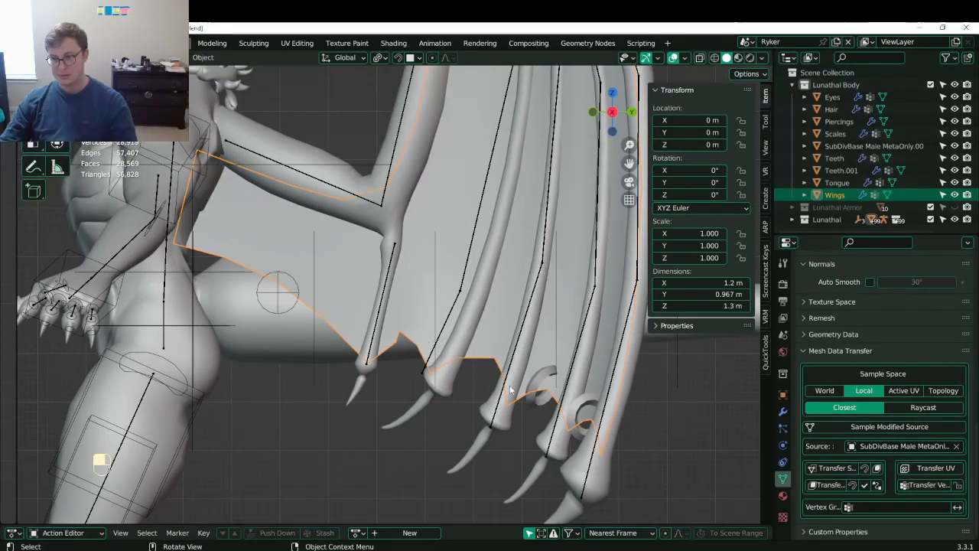
middle_drag(521, 396, 458, 398)
key(ctrl+s)
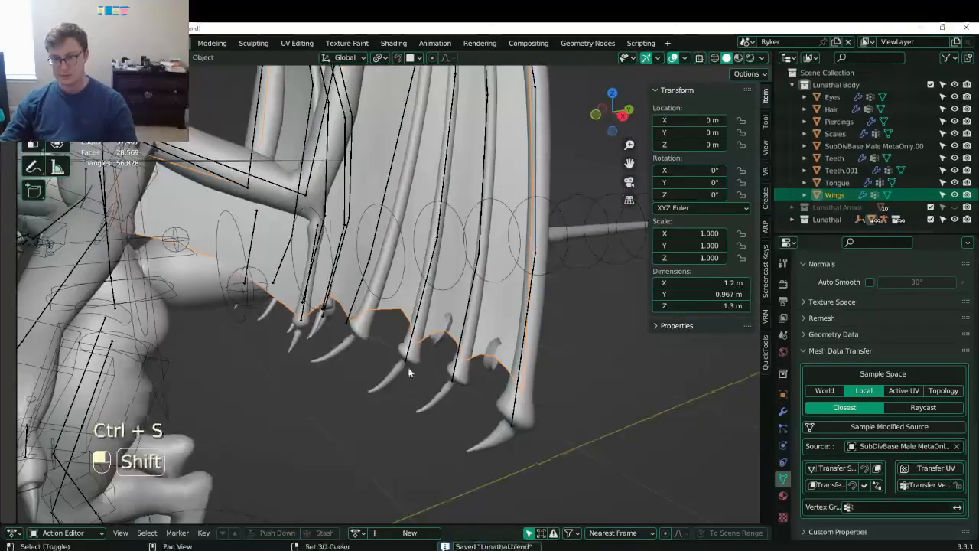
- Select the body mesh, re-enable its rig Armature modifier in the viewport, and save the file
shift+middle_drag(408, 304, 408, 389)
click(392, 383)
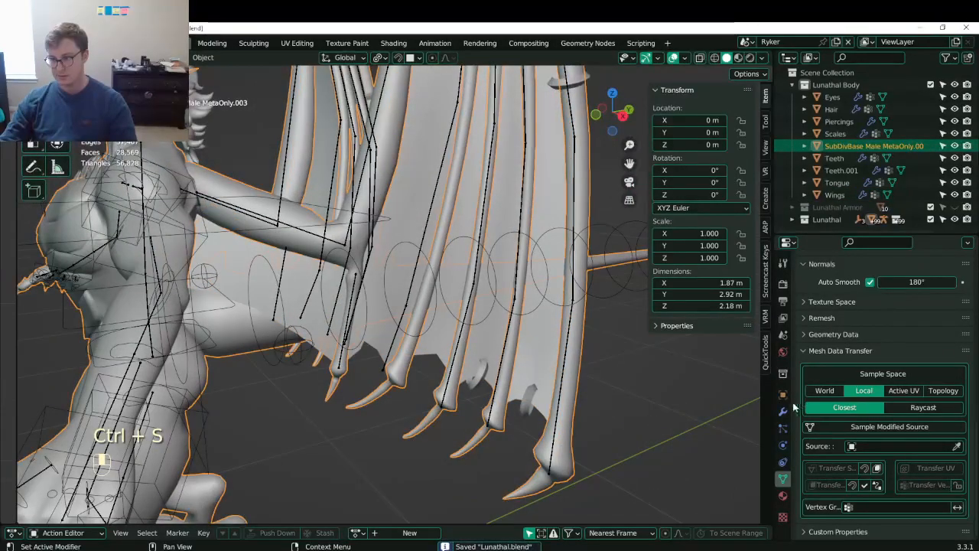
click(783, 411)
click(912, 318)
scroll(414, 404, down, 6)
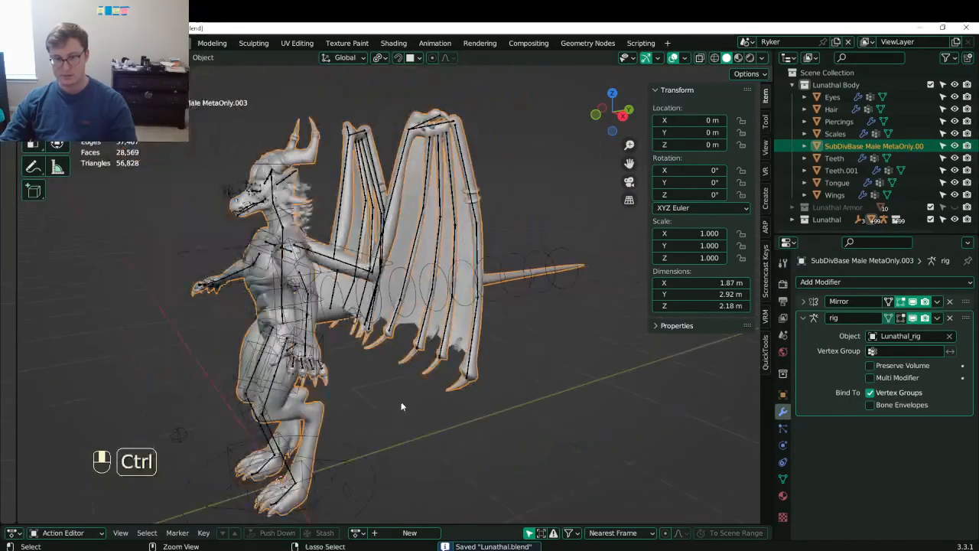
key(ctrl+s)
- Switch the viewport to Material Preview shading, save the file, and look over the body and wings with the checker texture
middle_drag(382, 284, 456, 277)
click(383, 152)
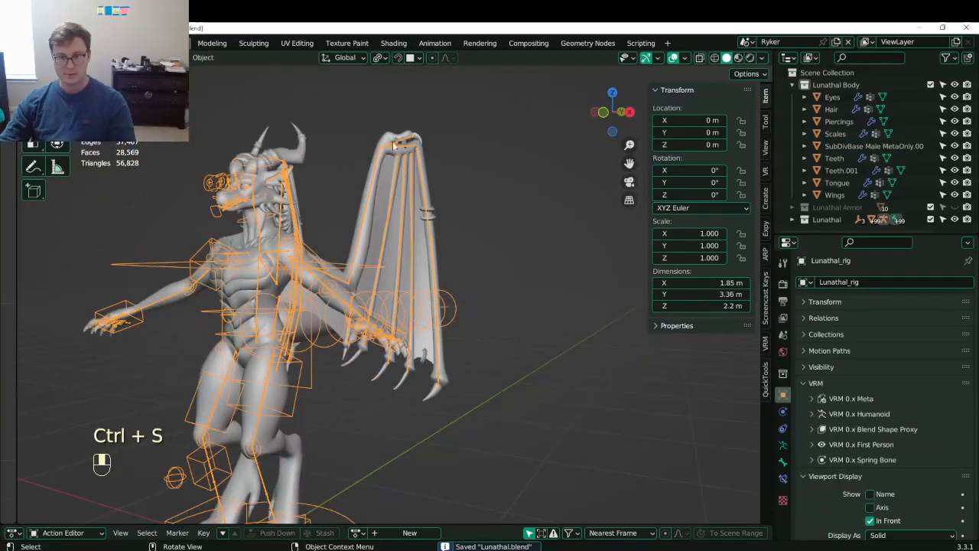
mouse_move(424, 309)
shift+middle_down()
mouse_move(444, 314)
mouse_move(451, 333)
shift+middle_up()
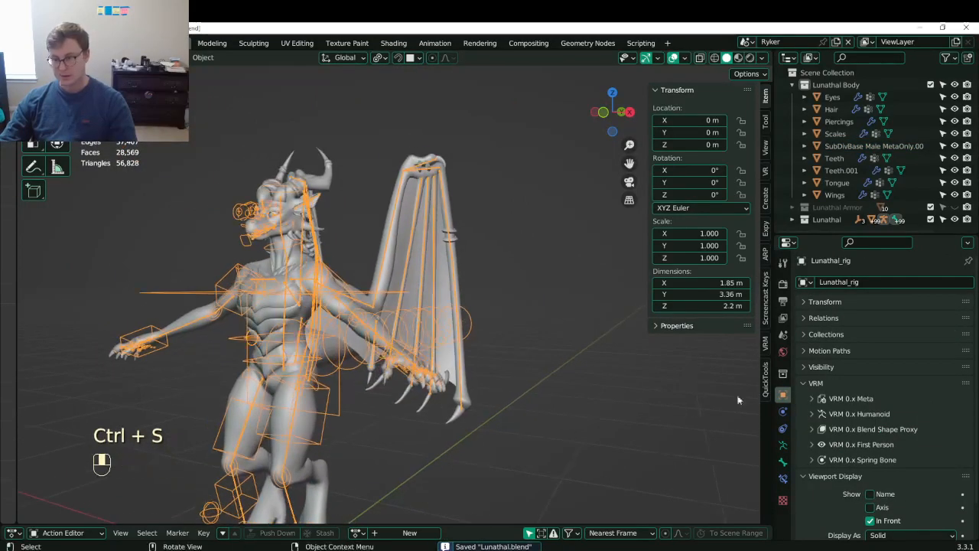
key(z)
key(z)
middle_drag(584, 400, 511, 398)
key(ctrl+s)
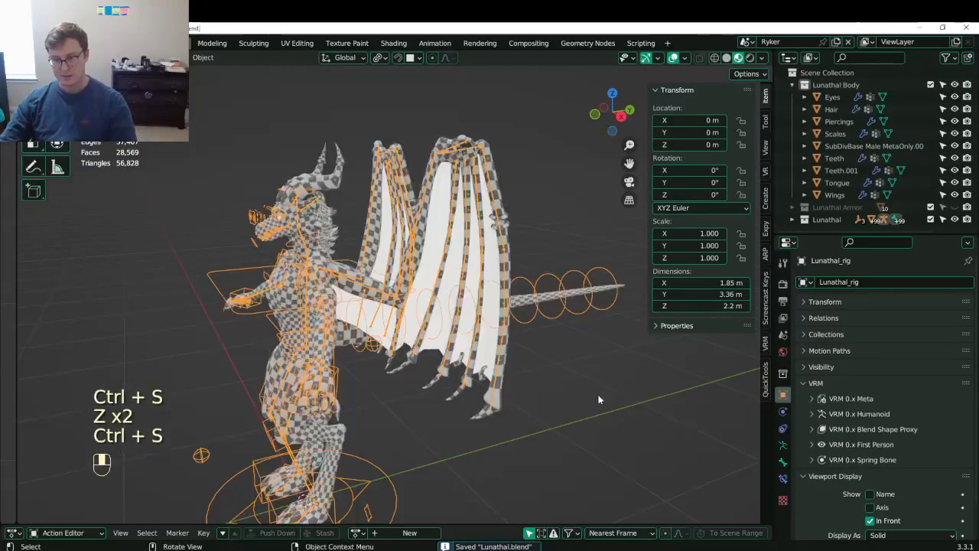
click(358, 293)
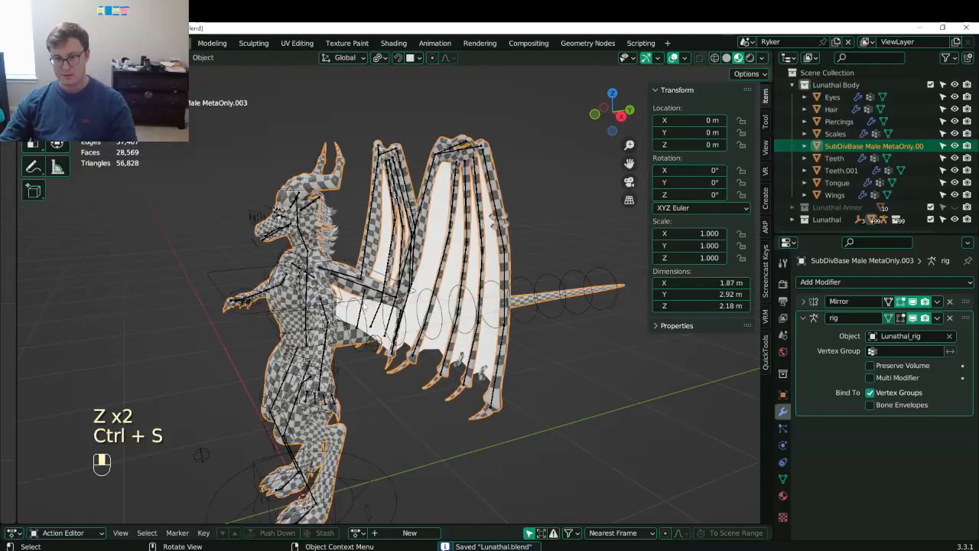
key(ctrl+s)
middle_drag(358, 293, 457, 344)
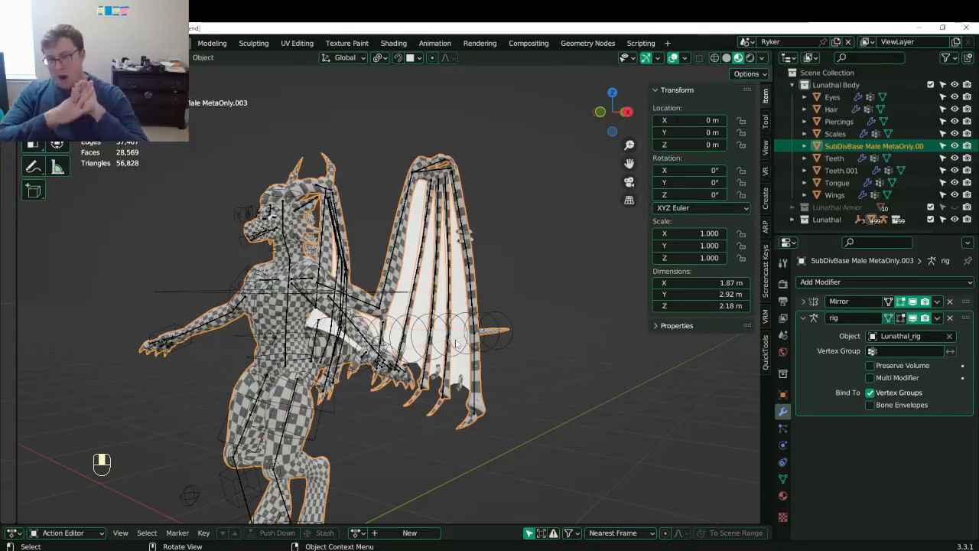
scroll(503, 189, up, 2)
shift+middle_drag(503, 190, 498, 225)
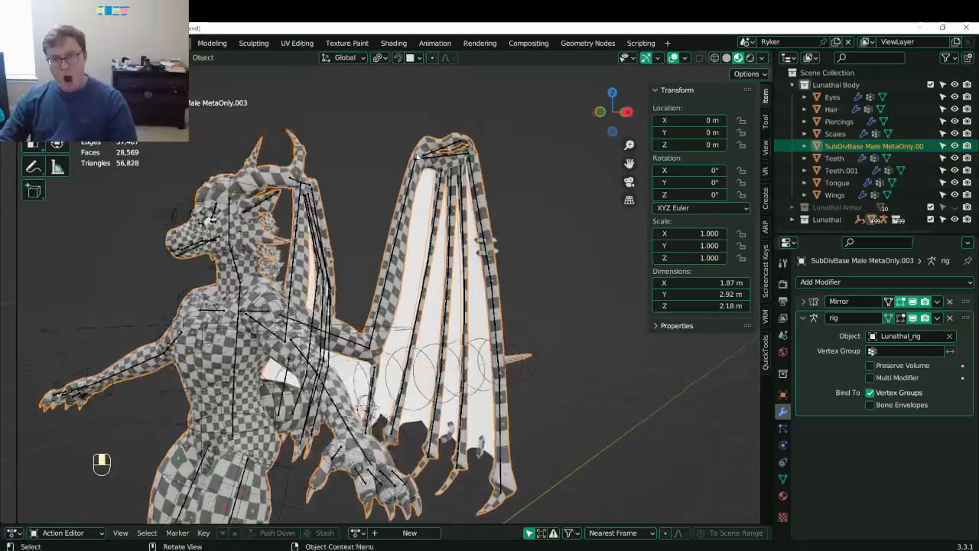
- Select the rig, make its first three armature layers visible, and save the file
click(480, 236)
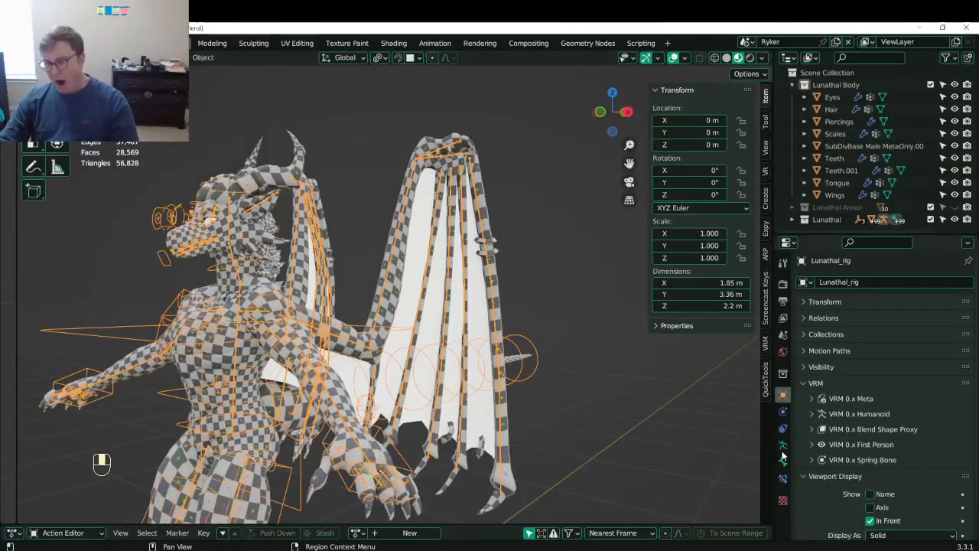
click(783, 444)
shift+click(824, 348)
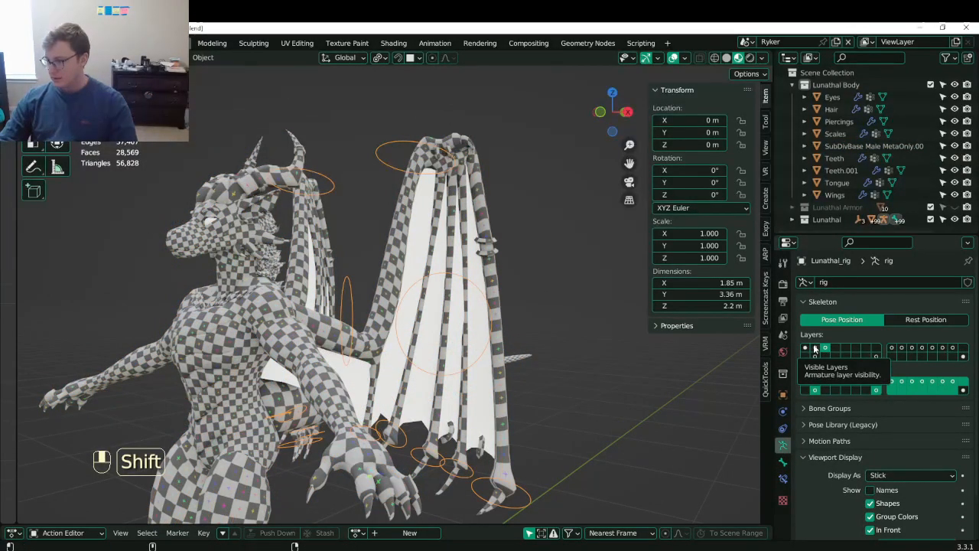
shift+click(815, 348)
click(609, 336)
key(ctrl+s)
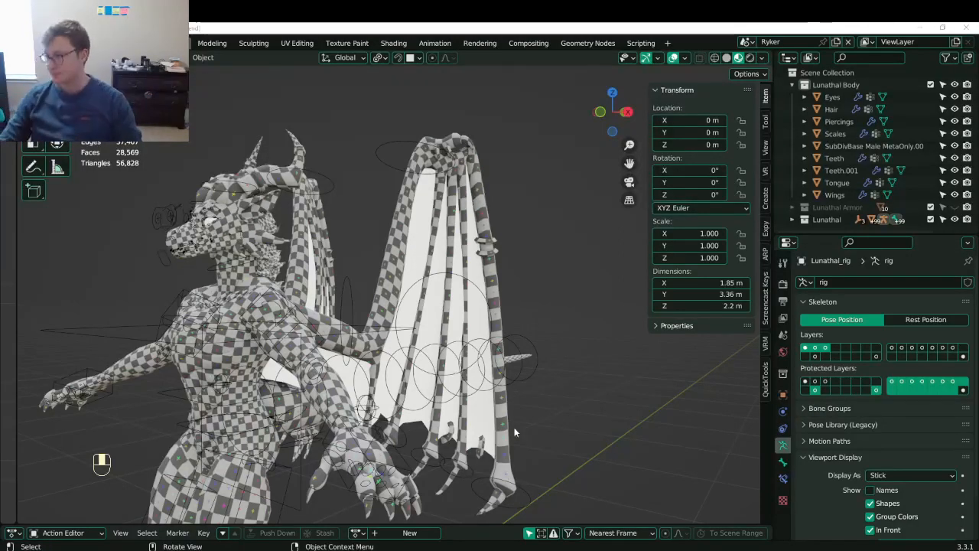
middle_drag(572, 398, 530, 388)
key(ctrl+s)
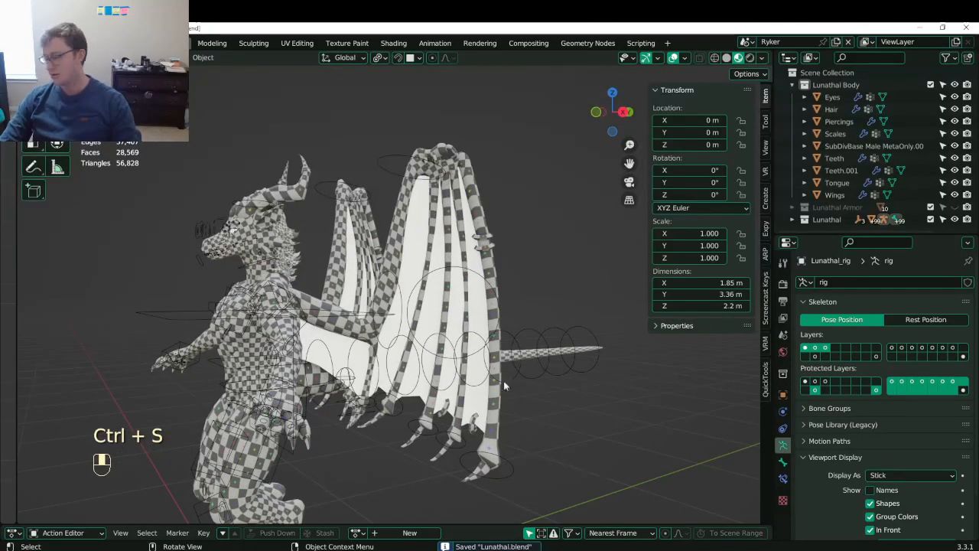
- Put the rig in Pose Mode and rotate the control at the top of the wing to spread the wing open
click(391, 159)
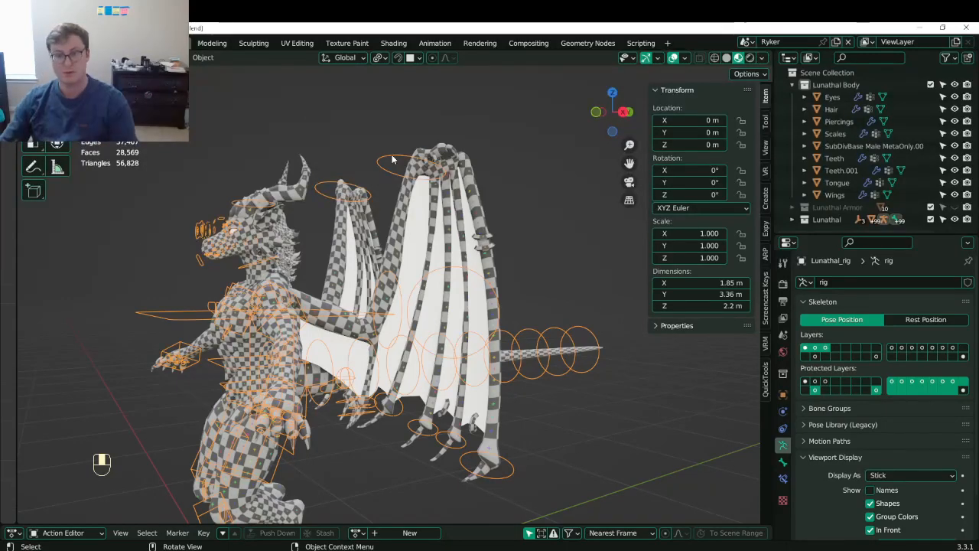
key(ctrl+Tab)
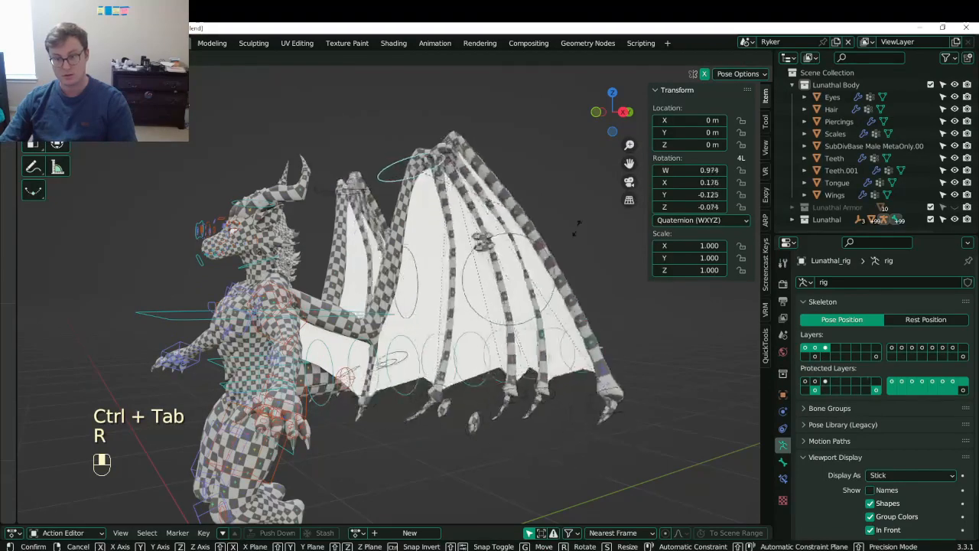
click(544, 285)
mouse_move(545, 285)
shift+middle_down()
mouse_move(472, 237)
mouse_move(496, 272)
mouse_move(451, 200)
shift+middle_up()
- Return to Object Mode, add the Wings mesh to the rig selection, and enter Weight Paint Mode to inspect the membrane's lower edge
key(ctrl+Tab)
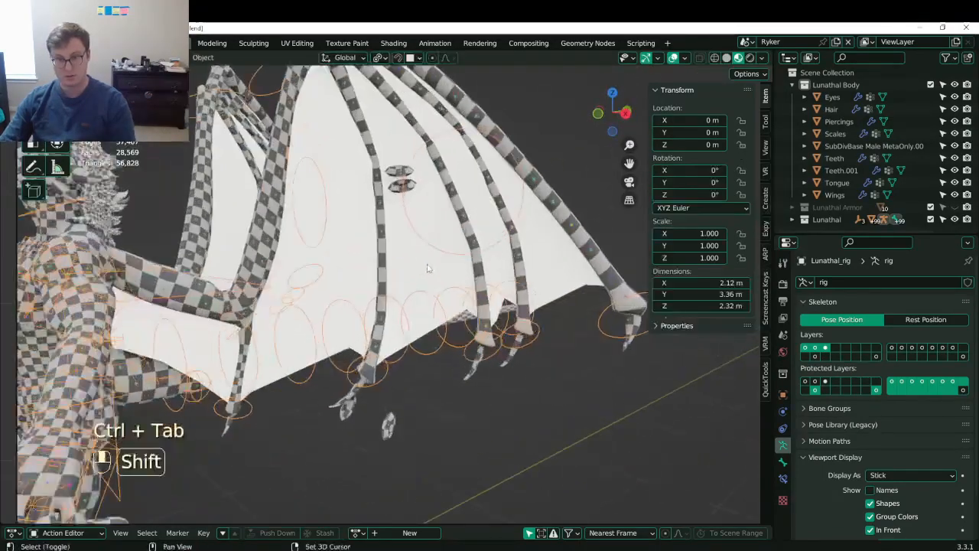
shift+click(429, 267)
key(ctrl+Tab)
click(360, 221)
mouse_move(435, 295)
middle_down()
mouse_move(440, 277)
mouse_move(444, 309)
middle_up()
scroll(444, 308, up, 2)
mouse_move(400, 343)
middle_down()
mouse_move(386, 346)
mouse_move(374, 381)
middle_up()
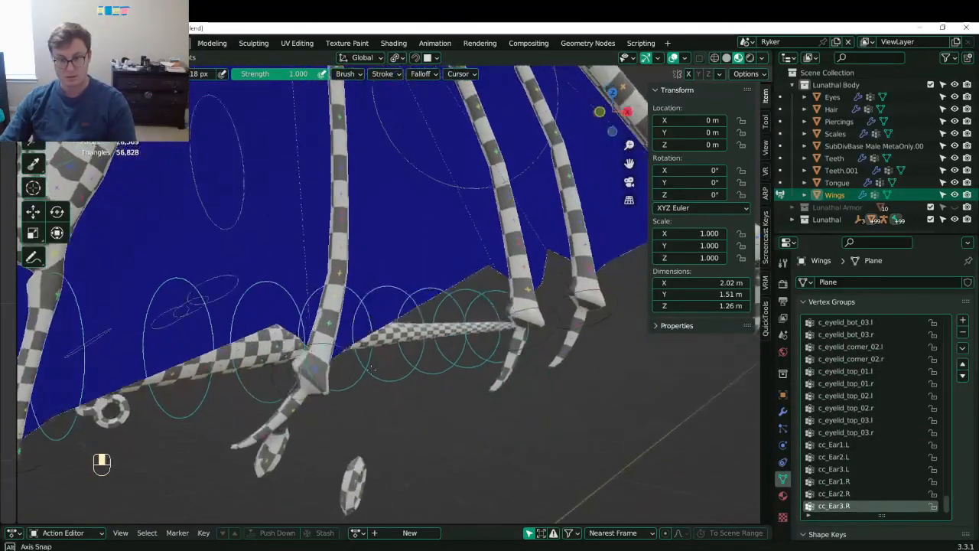
- Return to Object Mode, reselect the rig together with the Wings mesh, and re-enter Weight Paint Mode
key(ctrl+Tab)
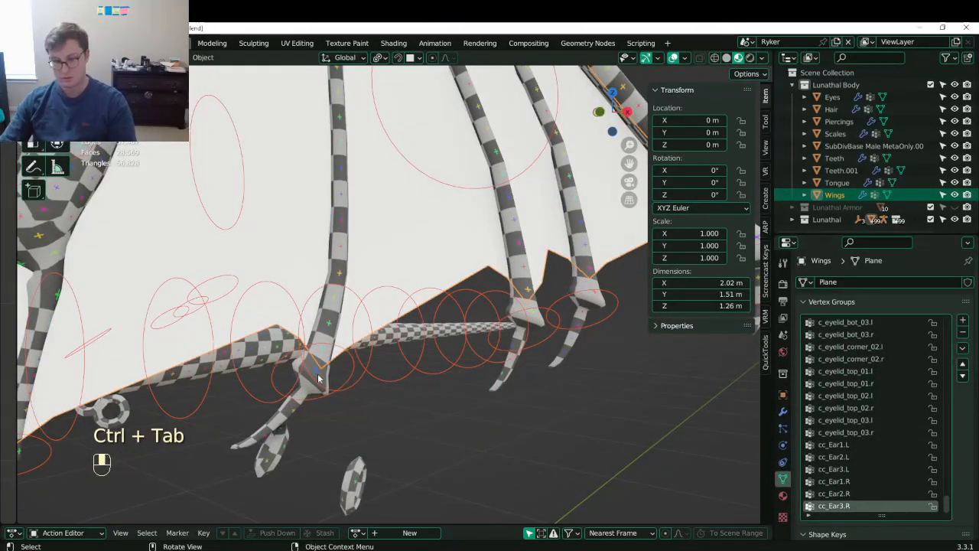
shift+click(407, 386)
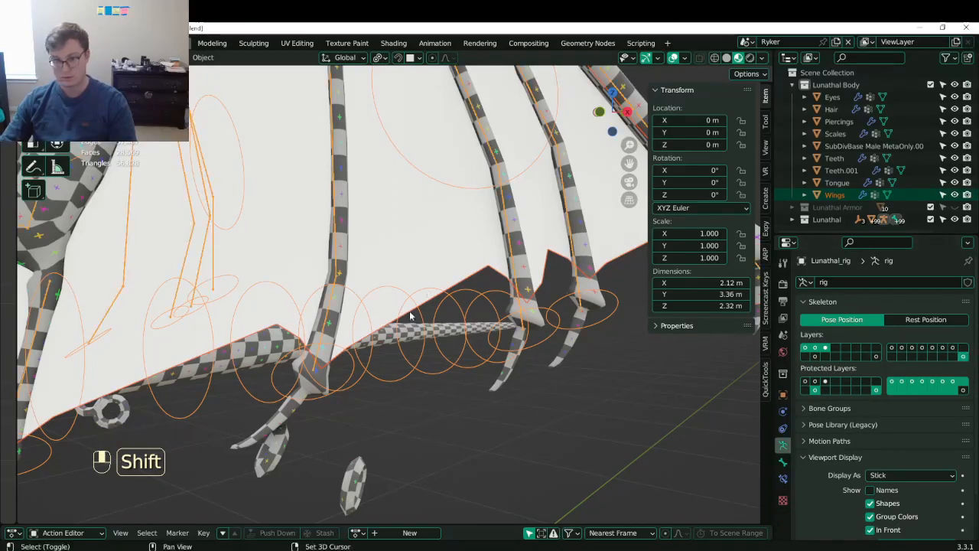
shift+click(432, 262)
key(ctrl+Tab)
click(349, 211)
middle_drag(358, 275, 356, 292)
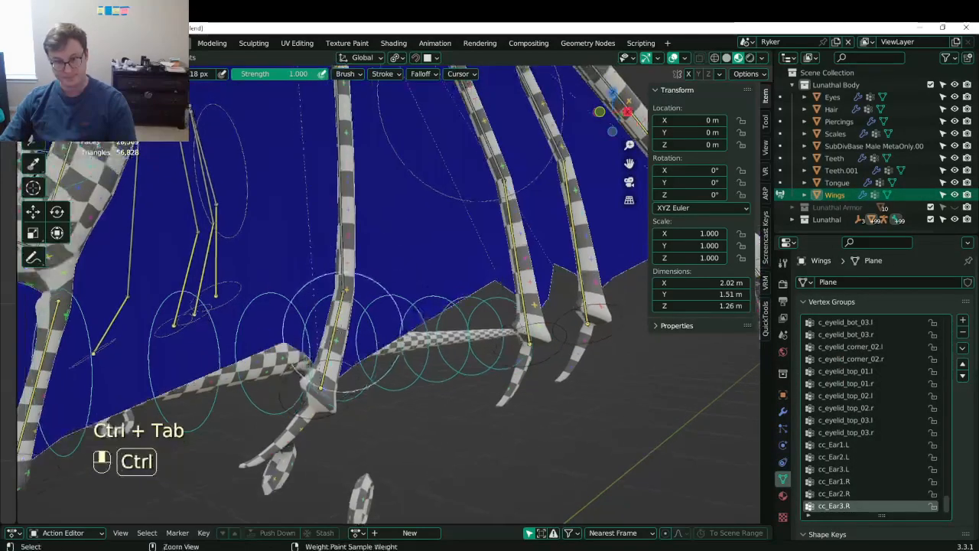
- Brush the cc_wingA3.L weights on the membrane toward the body, checking them against the cc_wingA2.L weights
ctrl+click(341, 333)
mouse_move(341, 333)
shift+middle_down()
mouse_move(360, 352)
mouse_move(348, 316)
mouse_move(356, 320)
mouse_move(199, 247)
shift+middle_up()
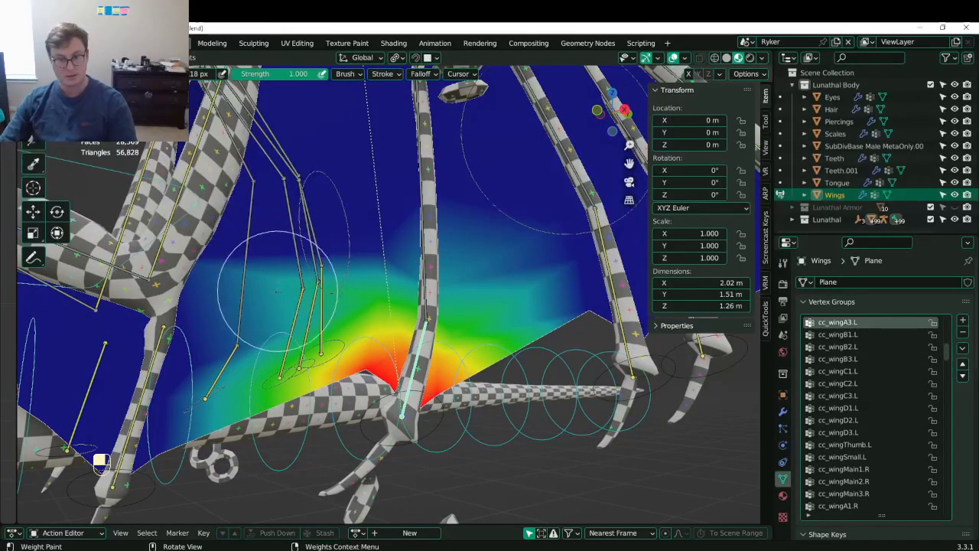
drag(252, 306, 204, 368)
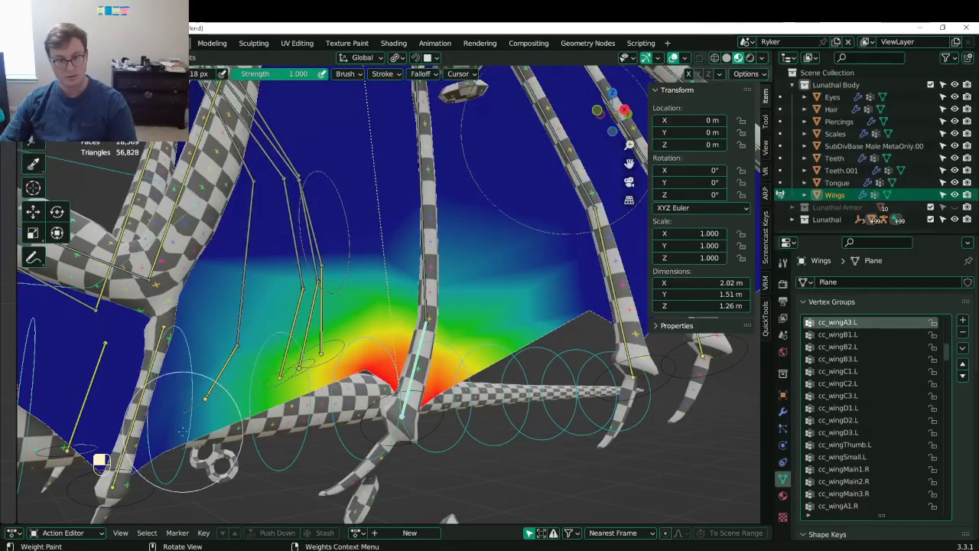
shift+middle_drag(337, 327, 360, 331)
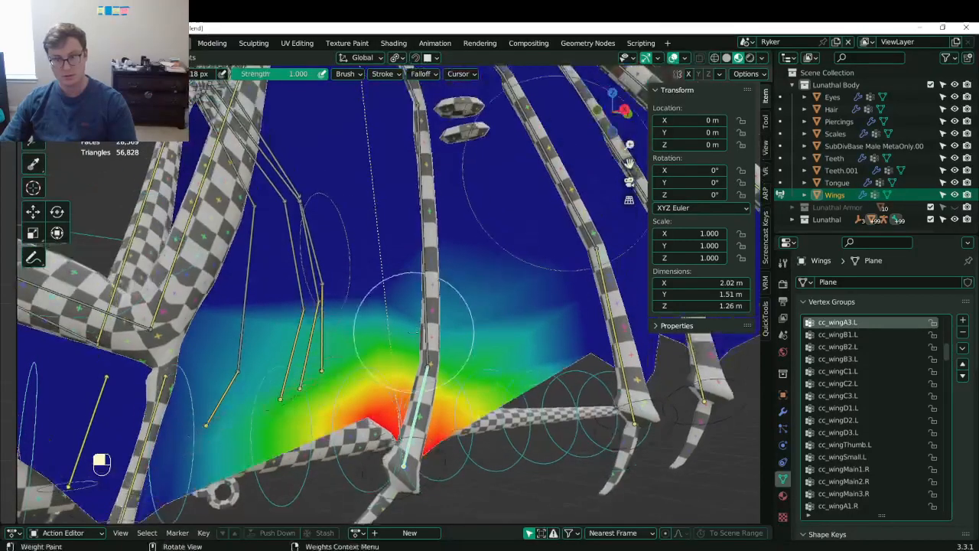
ctrl+click(428, 313)
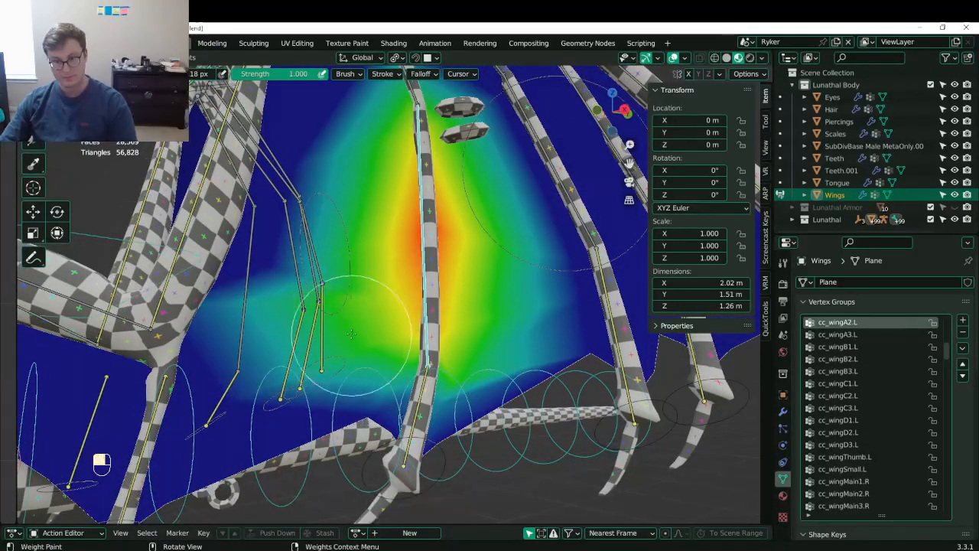
ctrl+click(417, 409)
drag(417, 409, 356, 403)
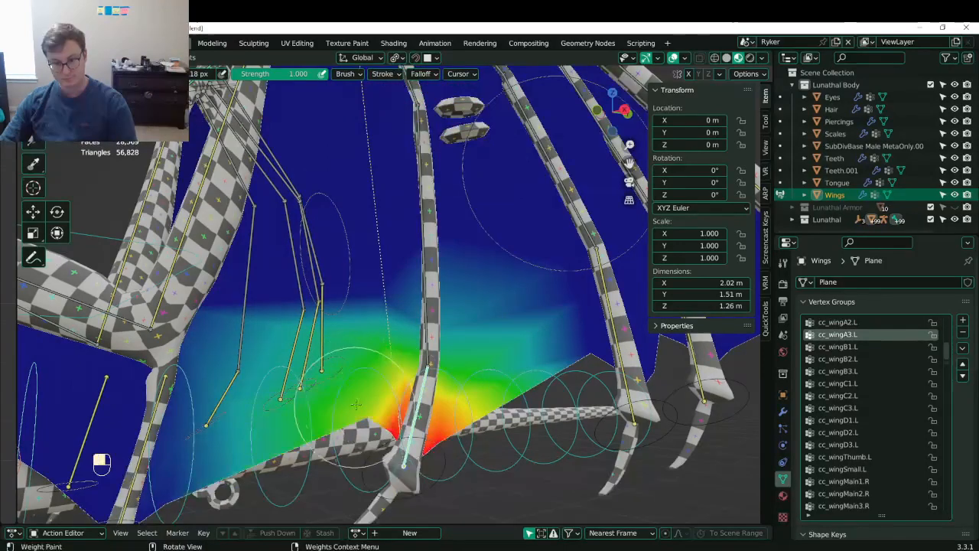
- Select the cc_wingSmall.L bone and brush its weights on the membrane toward the neighbouring wing finger
shift+middle_drag(222, 384, 249, 353)
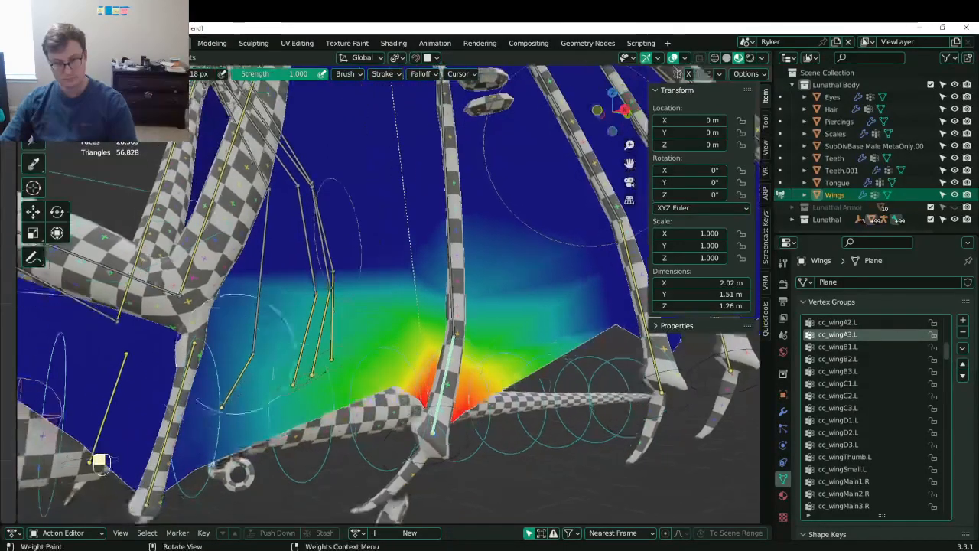
ctrl+click(182, 383)
mouse_move(397, 342)
mouse_down()
mouse_move(392, 359)
mouse_move(356, 367)
mouse_up()
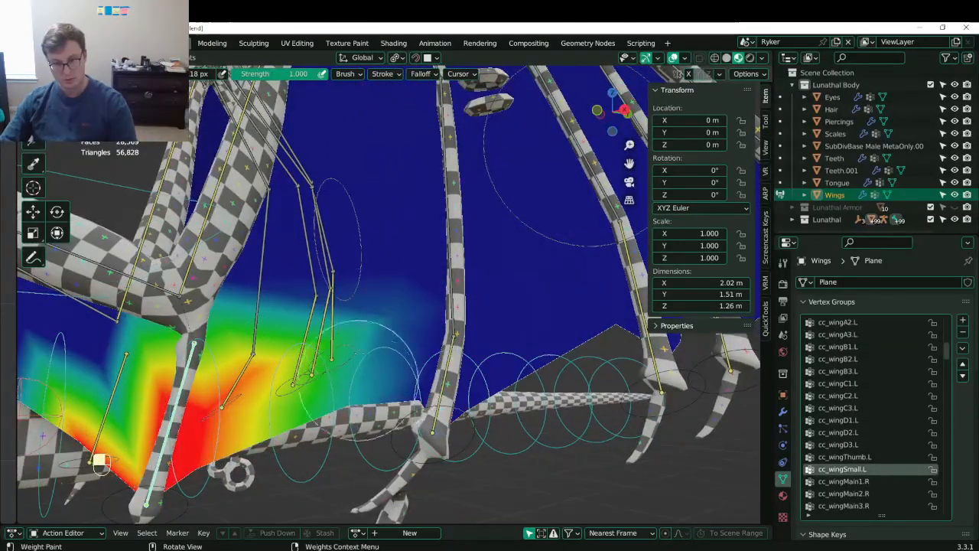
mouse_move(340, 307)
mouse_down()
mouse_move(295, 302)
mouse_move(298, 275)
mouse_up()
shift+middle_drag(450, 321, 390, 309)
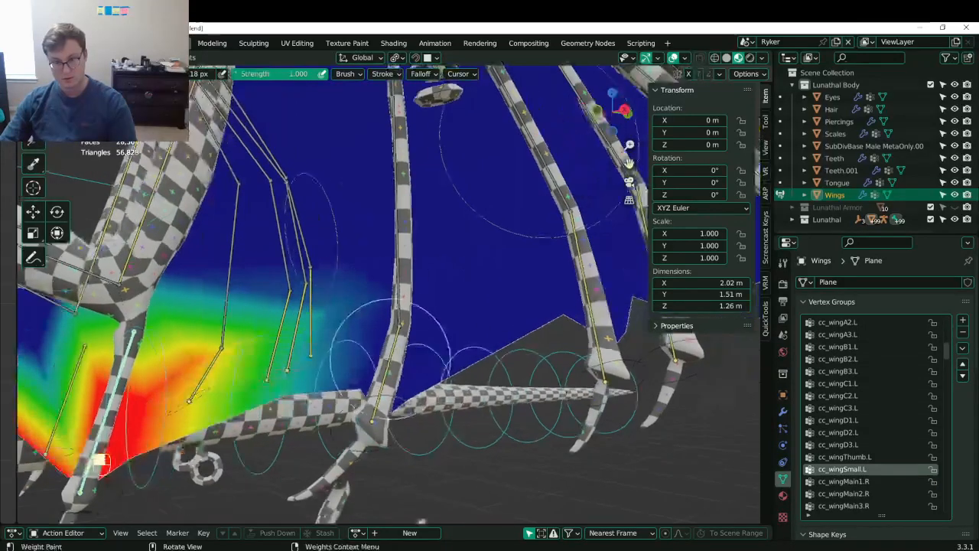
- Brush the cc_wingA3.L weights on the outer side of its finger and display the cc_wingB3.L weights
ctrl+click(386, 371)
shift+middle_drag(481, 319, 451, 333)
drag(495, 315, 508, 320)
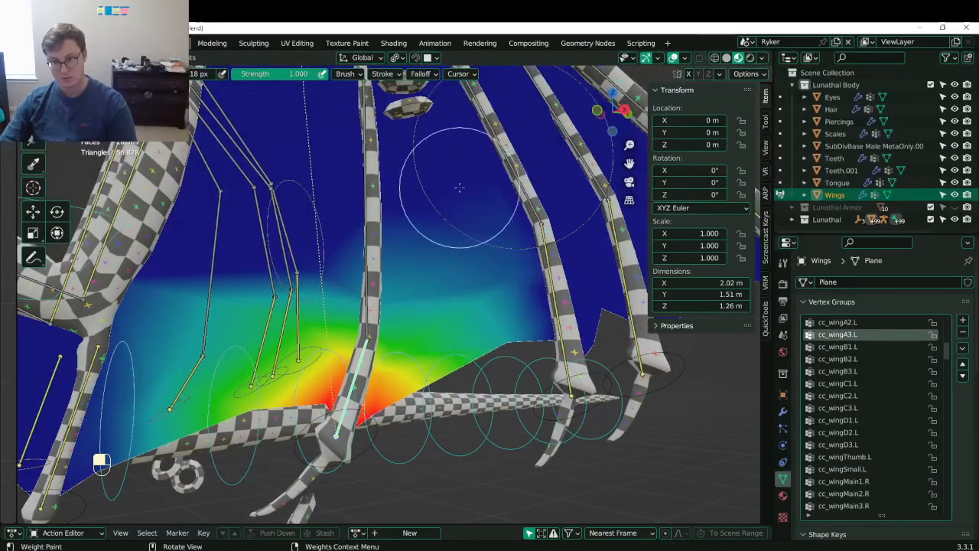
shift+middle_drag(459, 186, 445, 191)
ctrl+click(545, 326)
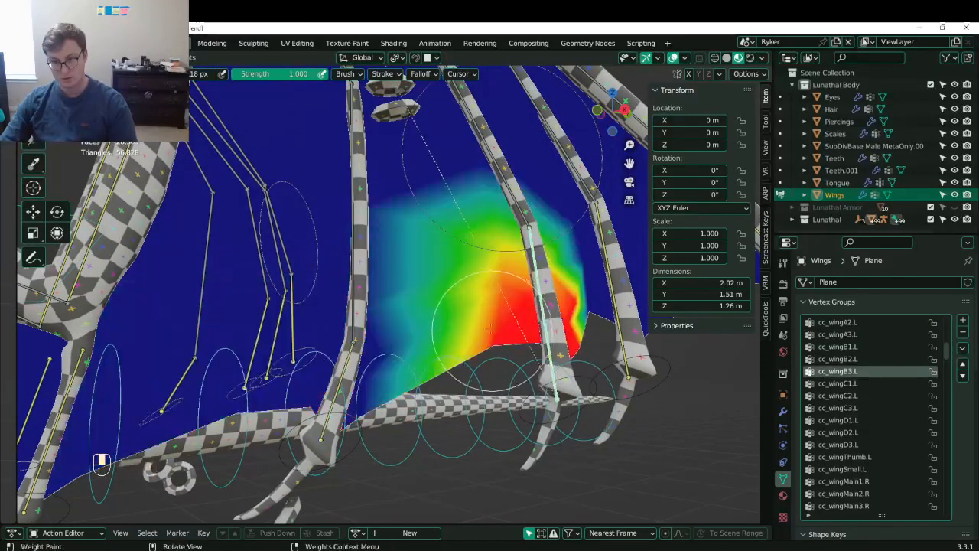
shift+middle_drag(426, 356, 402, 367)
middle_drag(535, 318, 449, 298)
- Rotate the control at the top of the wing by -18.8° to test the spread membrane
ctrl+click(235, 132)
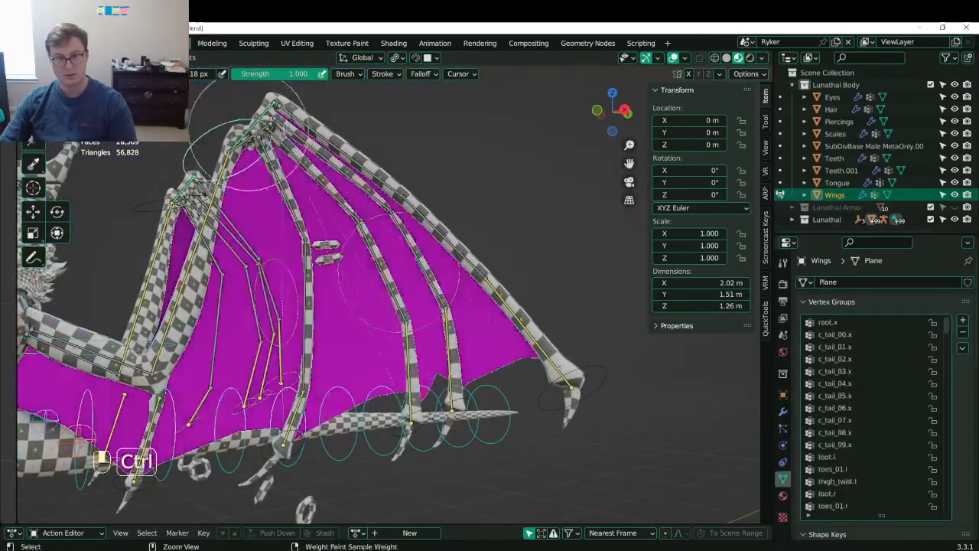
scroll(329, 176, down, 2)
key(r)
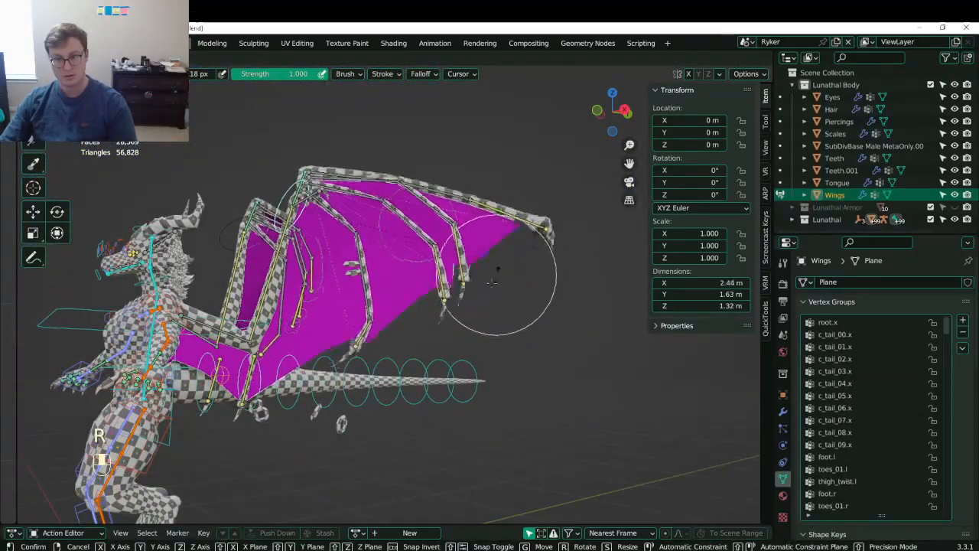
click(437, 273)
- Move the tip controls of the two middle wing fingers apart to test the membrane's deformation
scroll(459, 306, up, 4)
shift+middle_drag(457, 317, 485, 280)
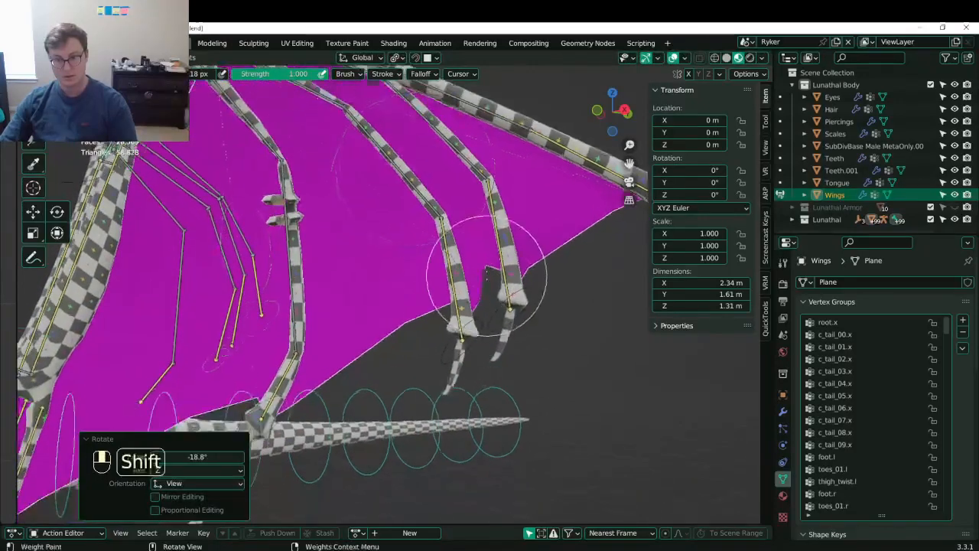
key(g)
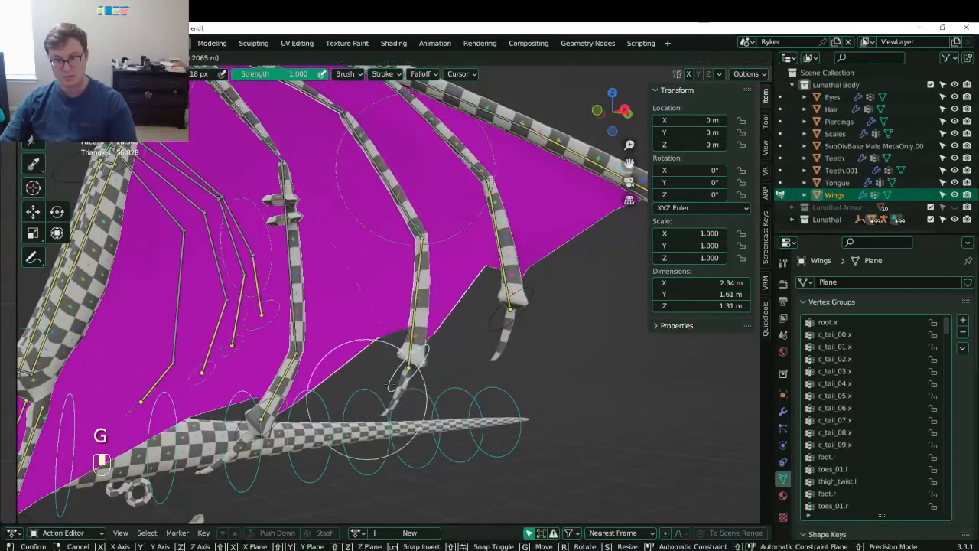
click(357, 402)
ctrl+click(527, 296)
key(g)
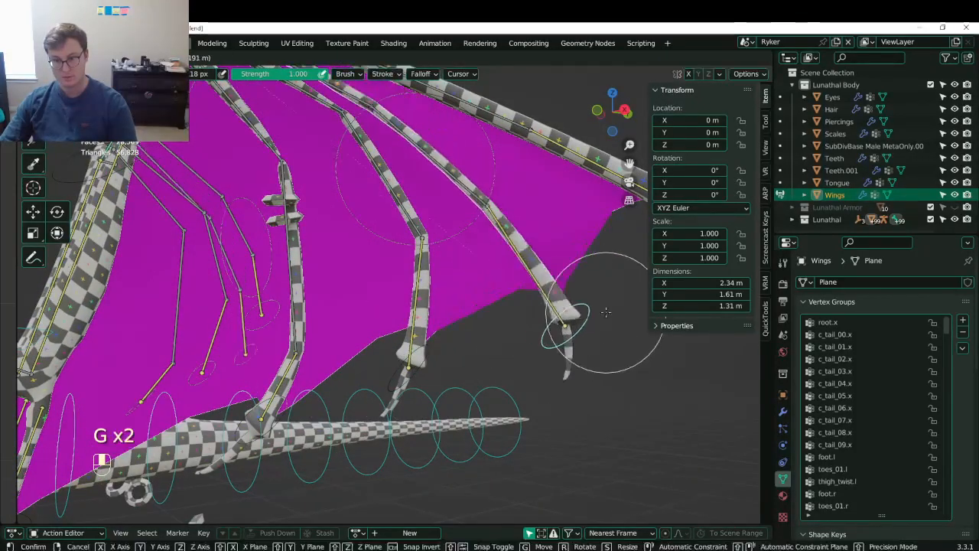
click(609, 311)
- Brush the cc_wingB3.L weights toward the next finger and check them against the cc_wingC3.L and cc_wingD3.L weights
ctrl+click(424, 297)
scroll(459, 289, up, 2)
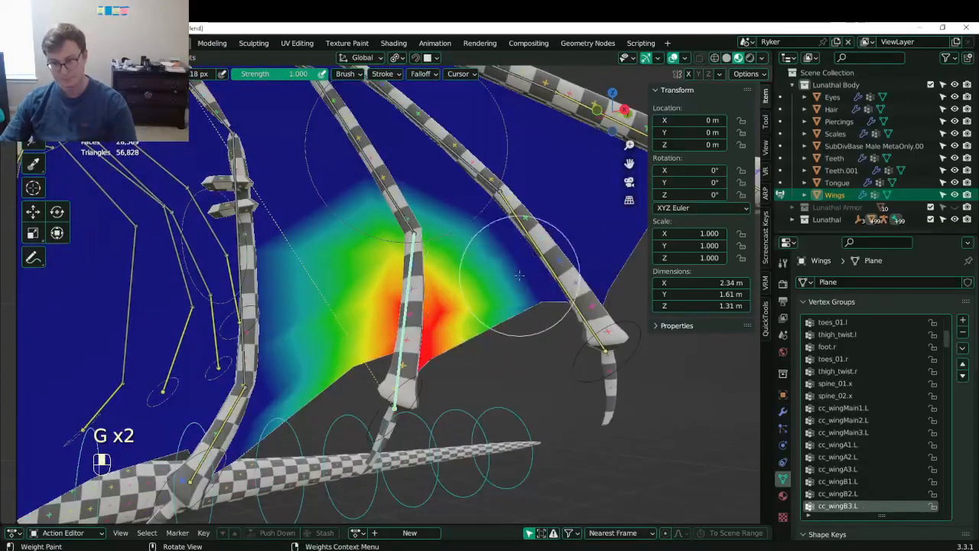
drag(519, 275, 476, 255)
ctrl+click(540, 262)
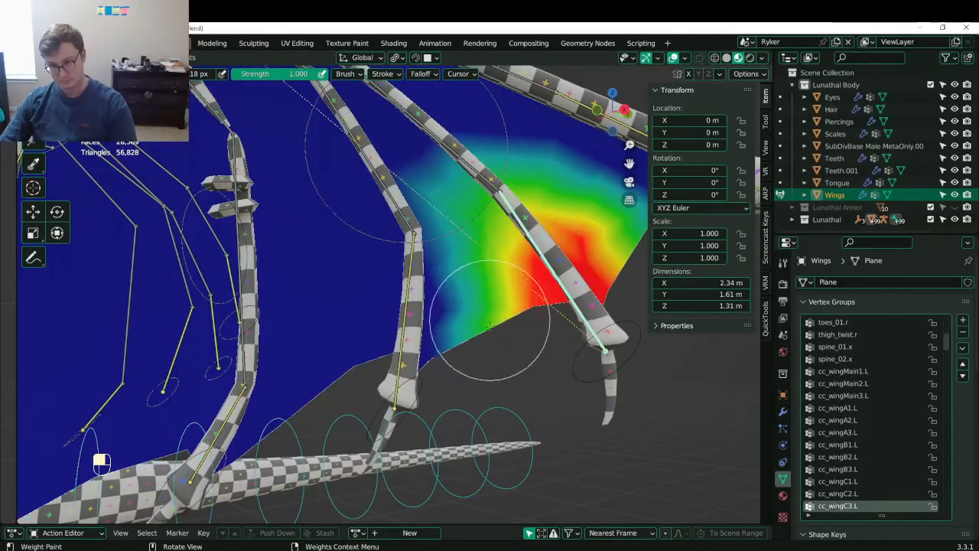
middle_drag(495, 288, 487, 235)
ctrl+click(569, 215)
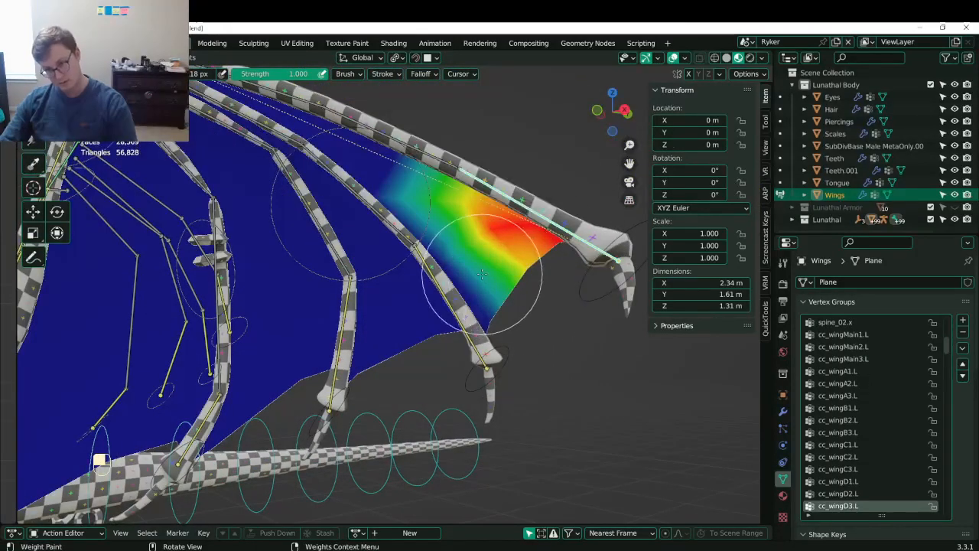
shift+middle_drag(375, 309, 422, 308)
ctrl+click(407, 314)
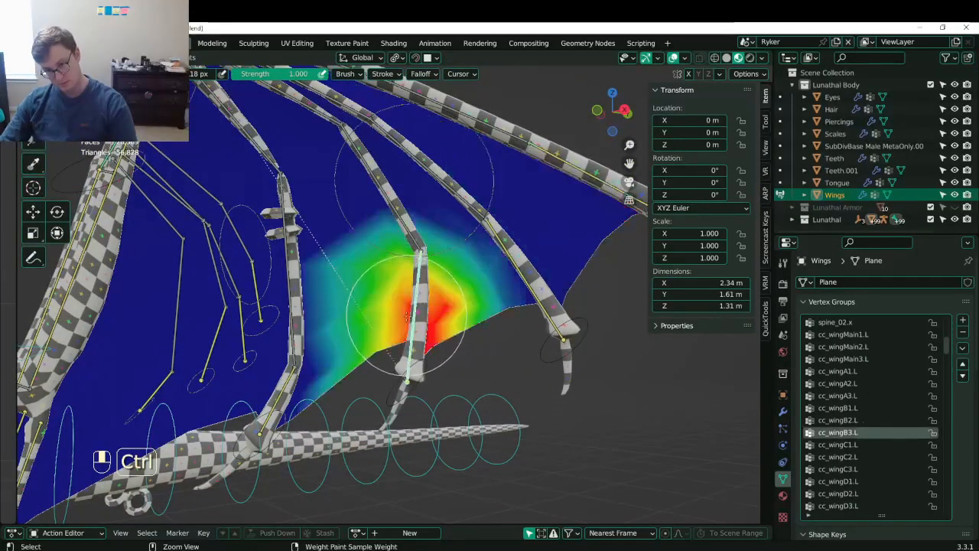
- Clear the rotation and location of all the rig's bones and return to Object Mode
scroll(351, 355, down, 10)
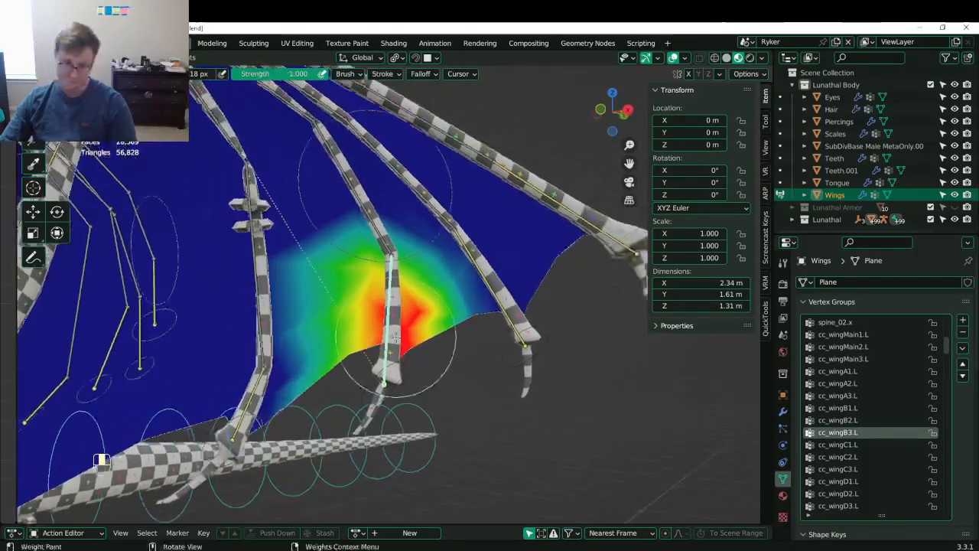
scroll(427, 319, up, 5)
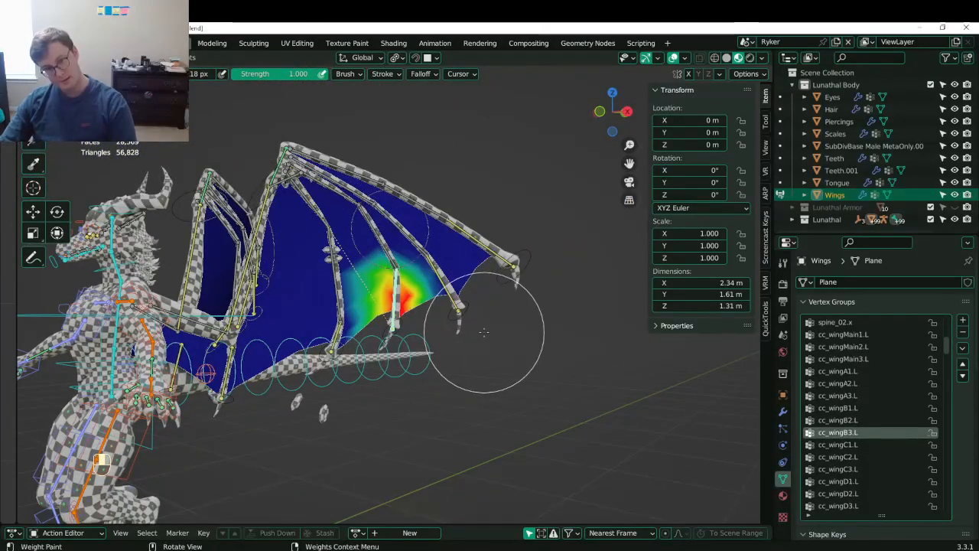
key(a)
key(alt+r)
key(alt+g)
key(ctrl+Tab)
click(467, 281)
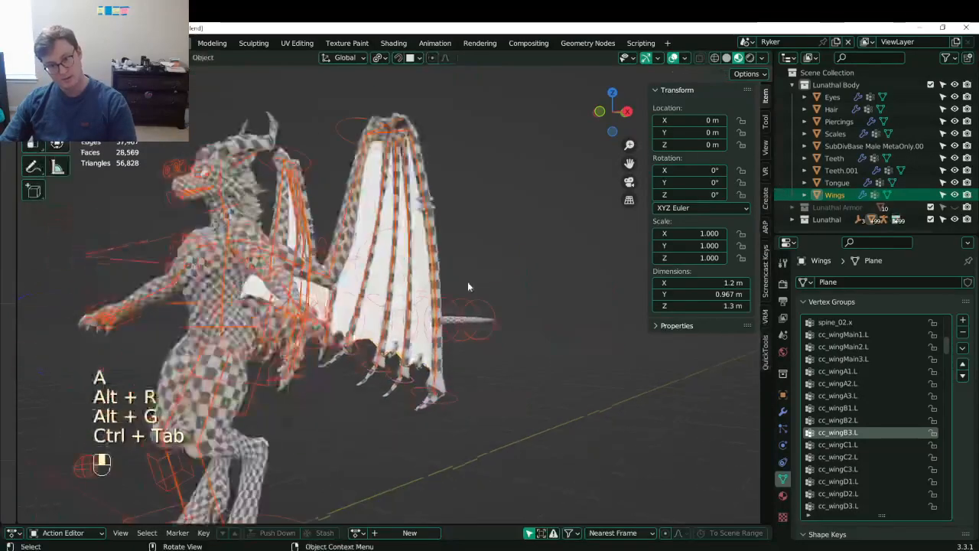
- Switch the viewport to Solid shading and save the file
key(ctrl+s)
mouse_move(467, 282)
middle_down()
mouse_move(211, 294)
mouse_move(437, 319)
mouse_move(433, 298)
mouse_move(326, 296)
middle_up()
key(ctrl+s)
key(z)
click(455, 314)
key(ctrl+s)
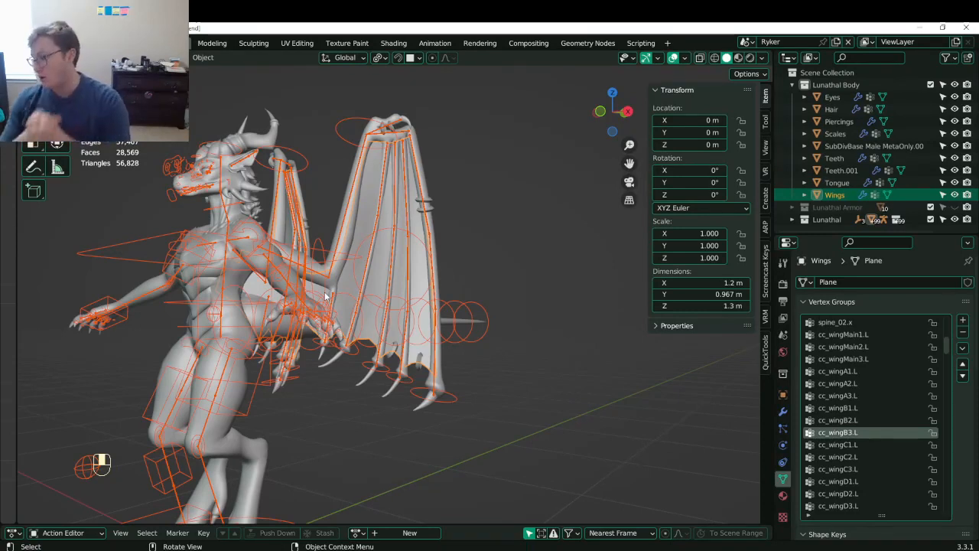
key(ctrl+s)
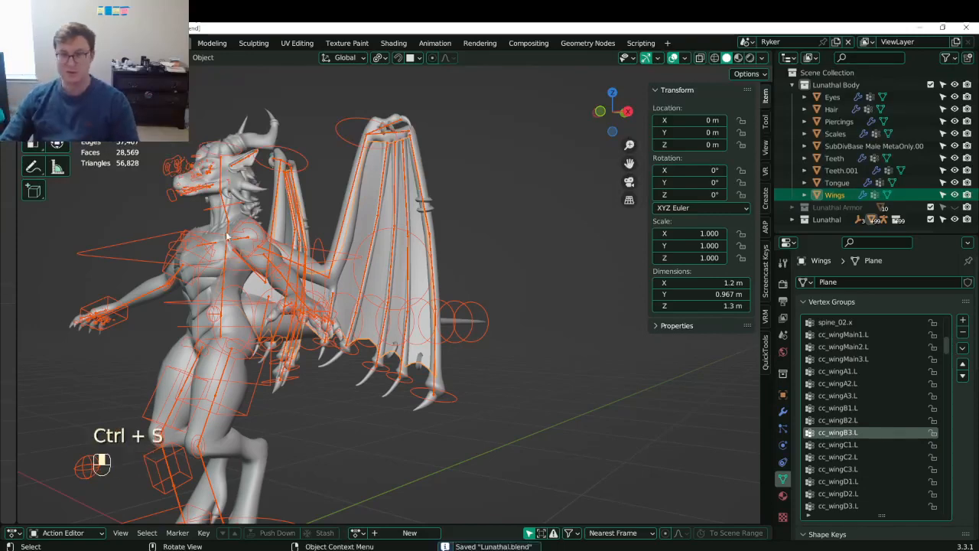
- Select the Teeth, Teeth.001 and Tongue meshes, isolate them in Local View from the front, and save the file
scroll(447, 383, up, 6)
click(447, 385)
shift+middle_drag(447, 385, 420, 274)
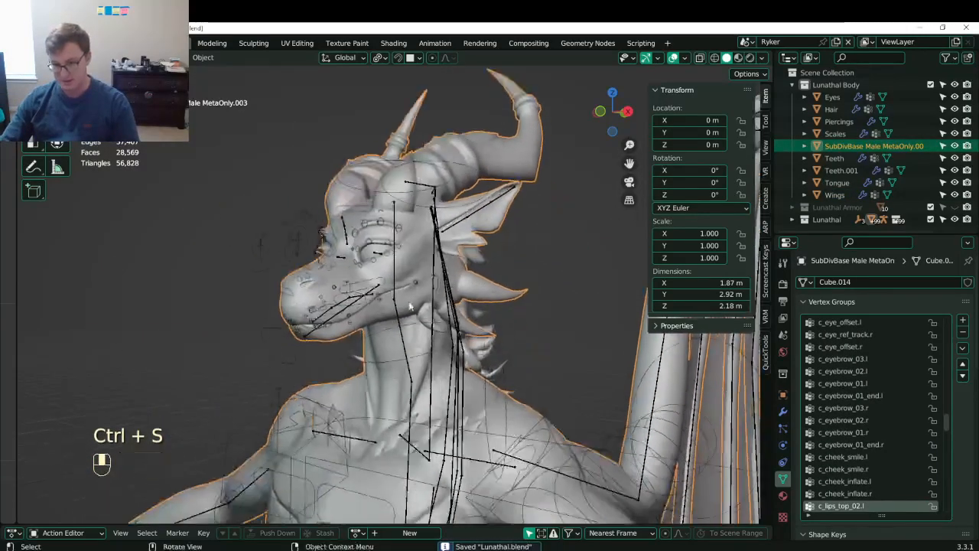
key(ctrl+s)
click(835, 158)
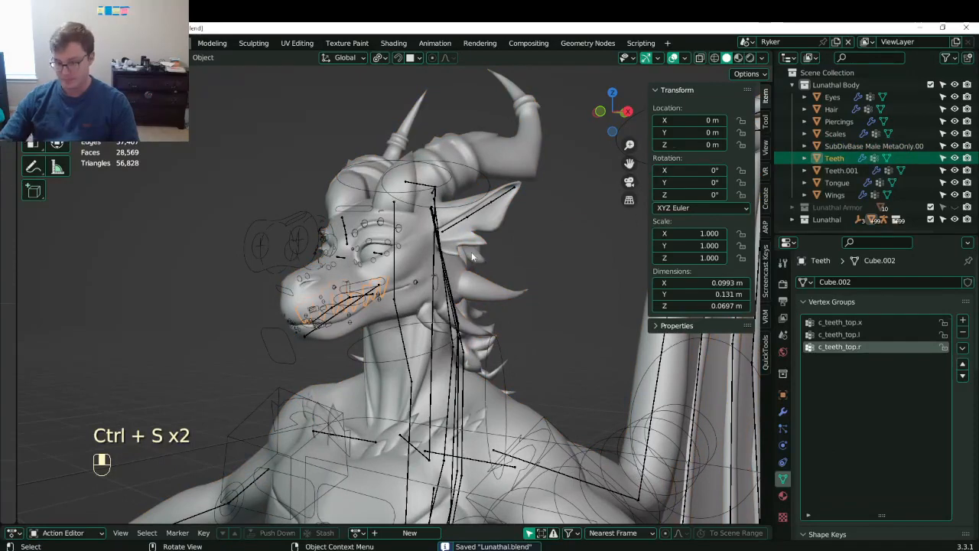
key(KP_1)
shift+click(837, 182)
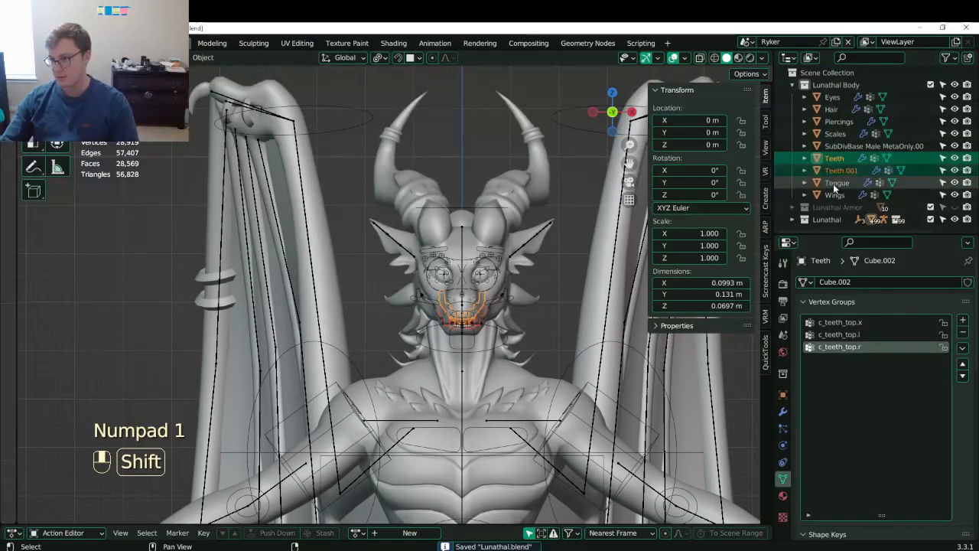
key(KP_Divide)
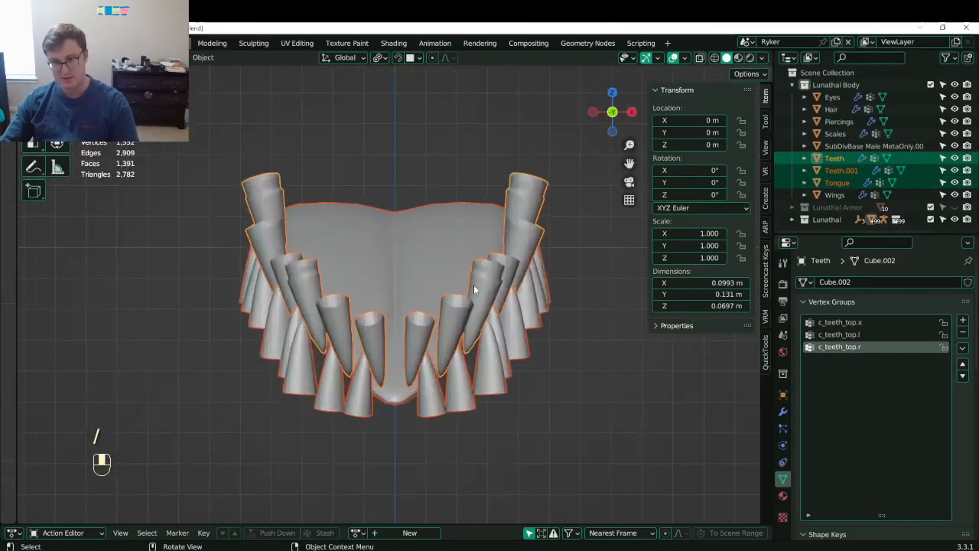
key(ctrl+s)
- Apply the Mirror modifier on the Teeth mesh and on the Teeth.001 mesh
click(782, 412)
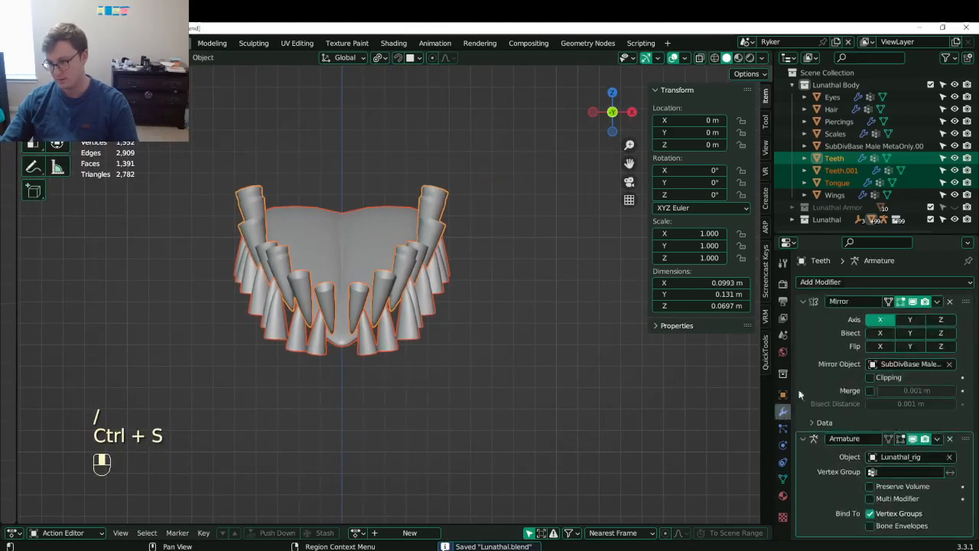
click(447, 244)
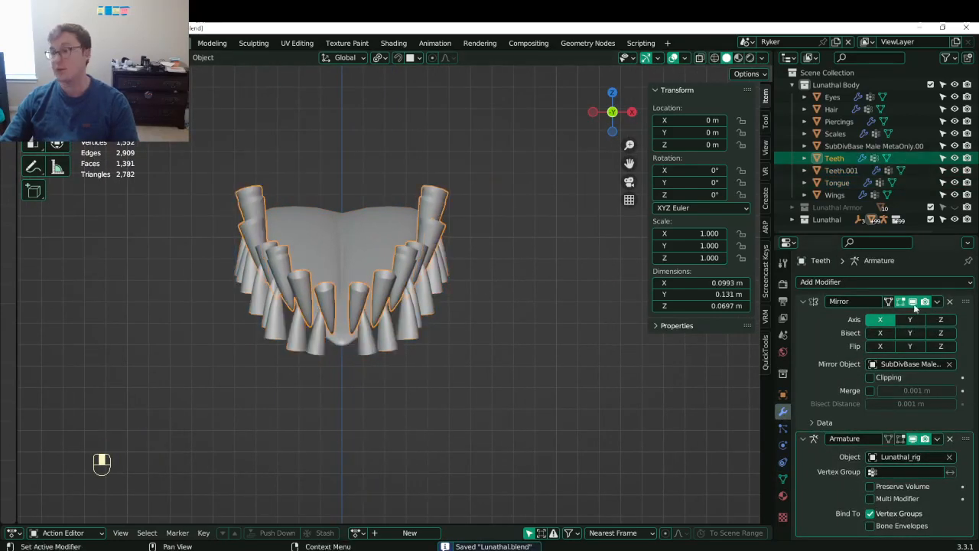
click(936, 301)
click(898, 313)
click(418, 326)
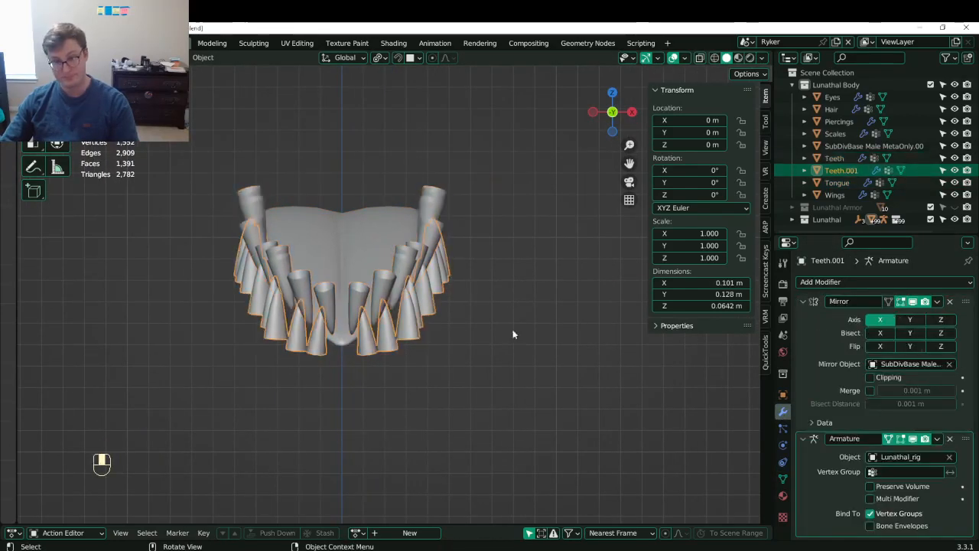
click(937, 301)
click(895, 314)
- Apply the Mirror modifier on the Tongue mesh and save the file
click(423, 238)
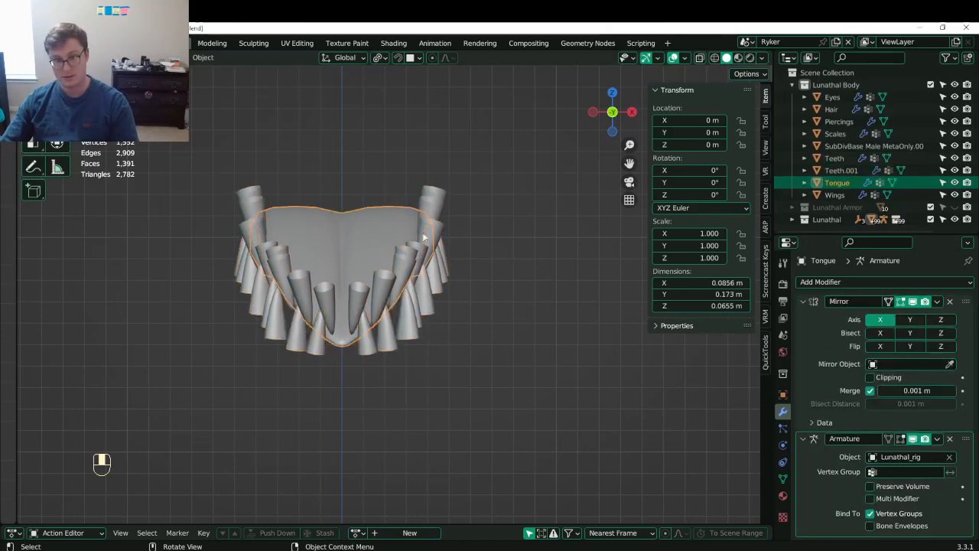
click(937, 301)
click(899, 313)
key(ctrl+s)
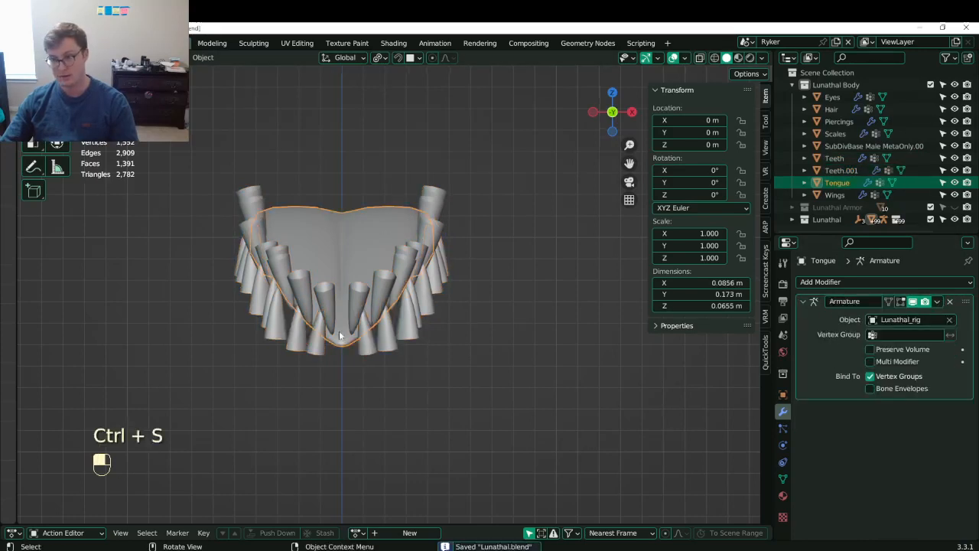
- Join the Tongue and Teeth.001 meshes into the Teeth mesh in Local View and save the file
mouse_move(338, 331)
middle_down()
mouse_move(413, 329)
mouse_move(335, 331)
middle_up()
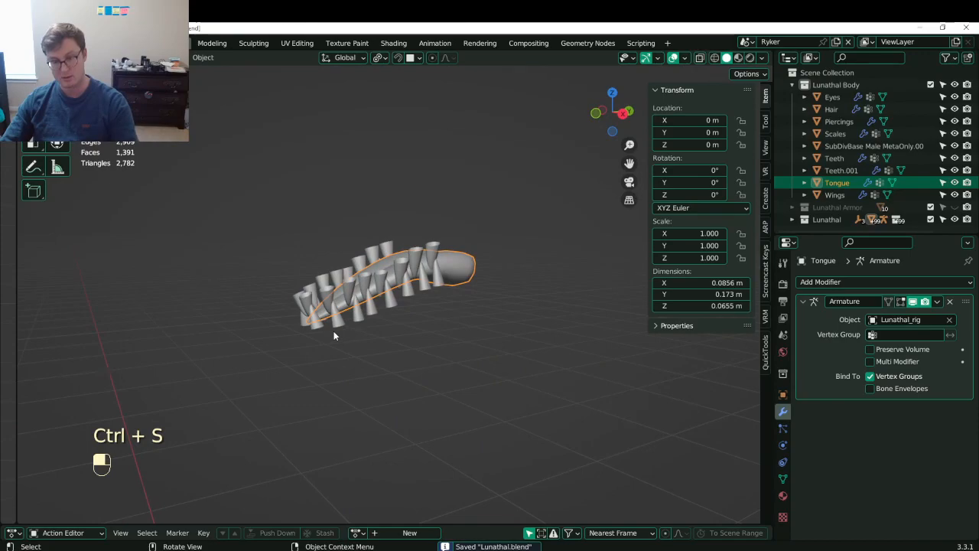
key(slash)
key(slash)
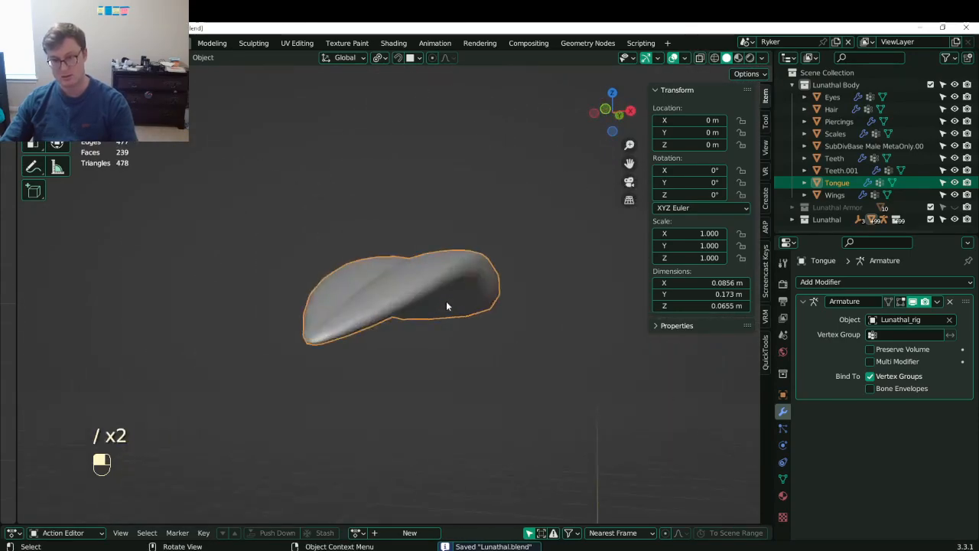
key(slash)
click(841, 170)
ctrl+click(837, 183)
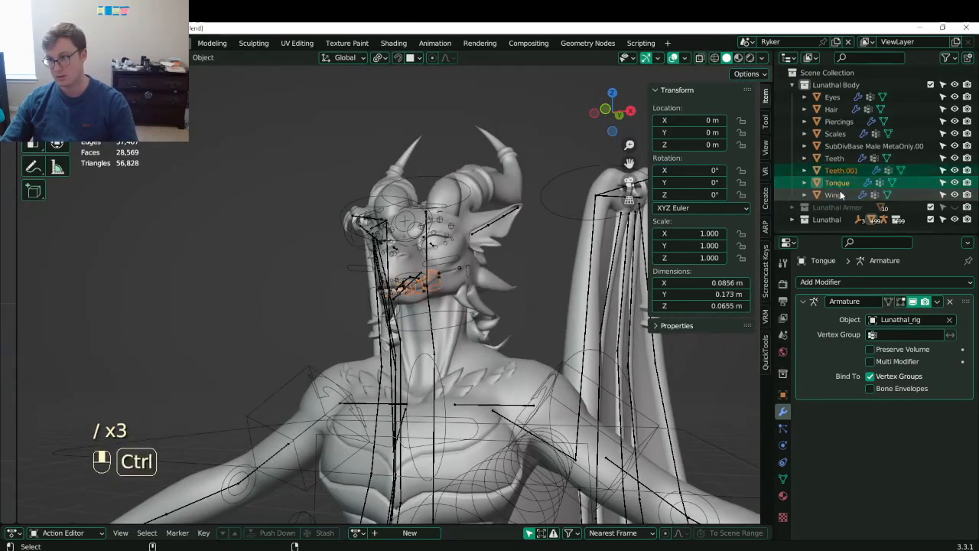
ctrl+click(835, 158)
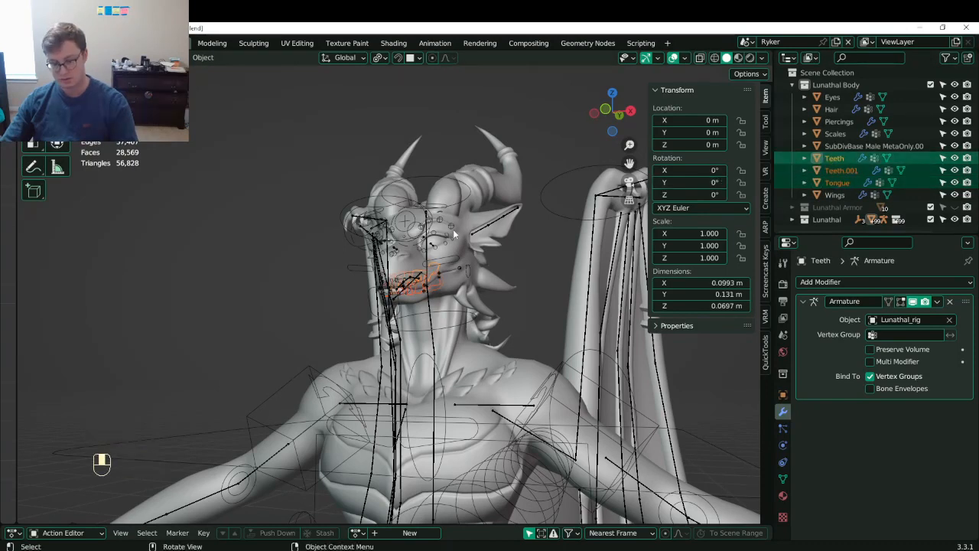
key(slash)
middle_drag(427, 261, 432, 283)
key(ctrl+j)
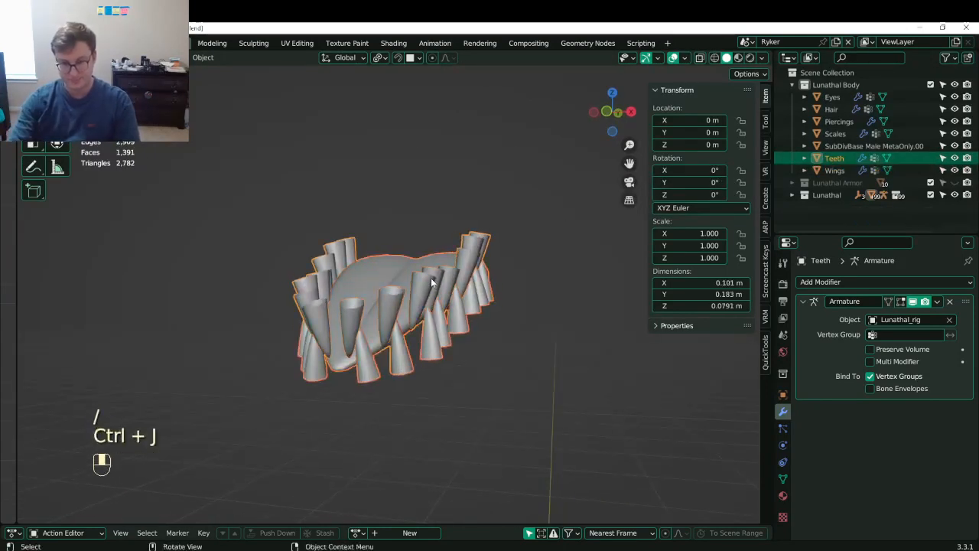
key(ctrl+s)
- Exit Local View, apply the Mirror and DataTransfer modifiers on the Scales mesh, and save the file
click(835, 133)
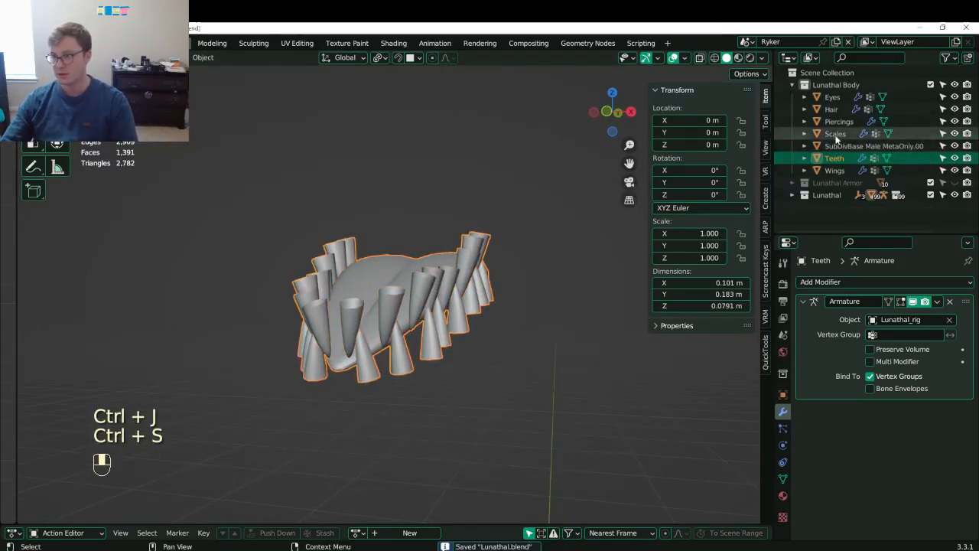
key(slash)
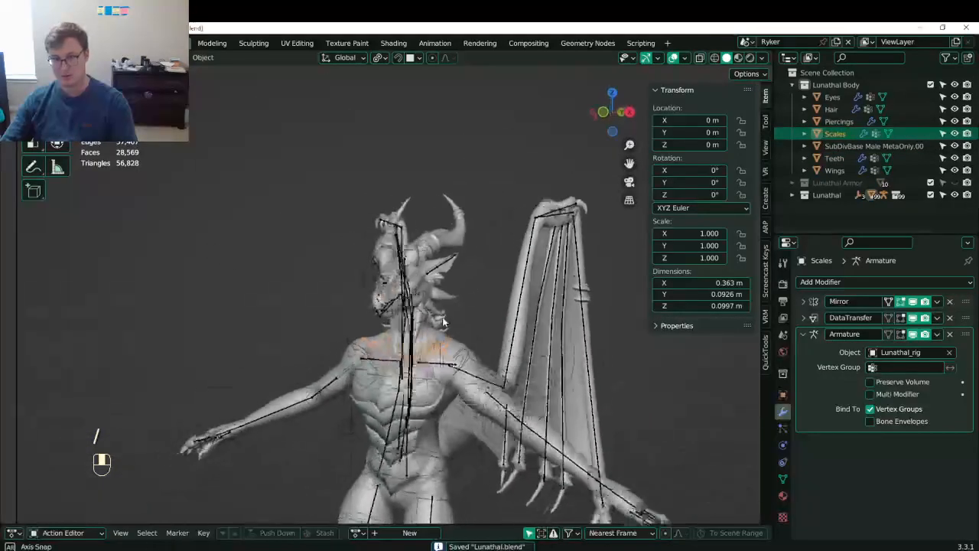
shift+middle_drag(501, 297, 498, 279)
scroll(501, 297, up, 2)
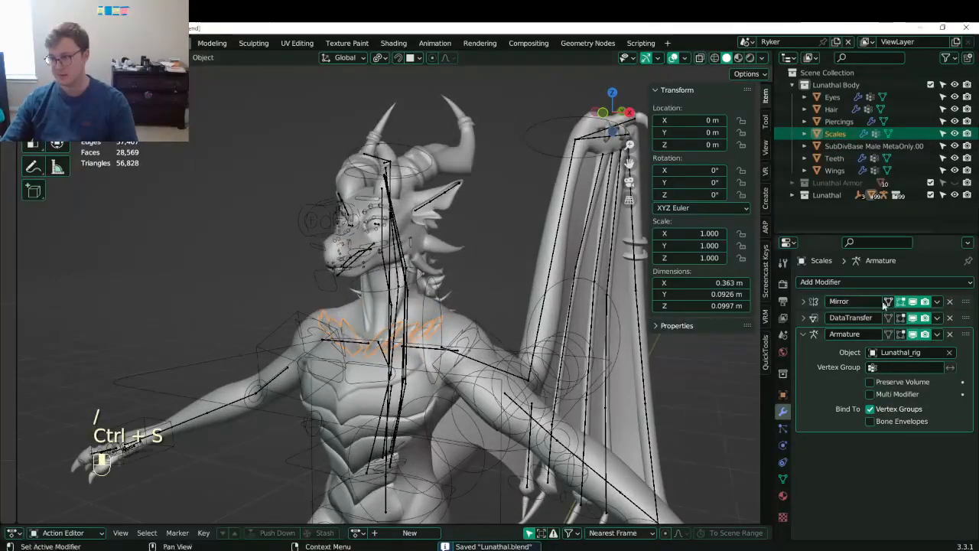
click(938, 302)
click(936, 309)
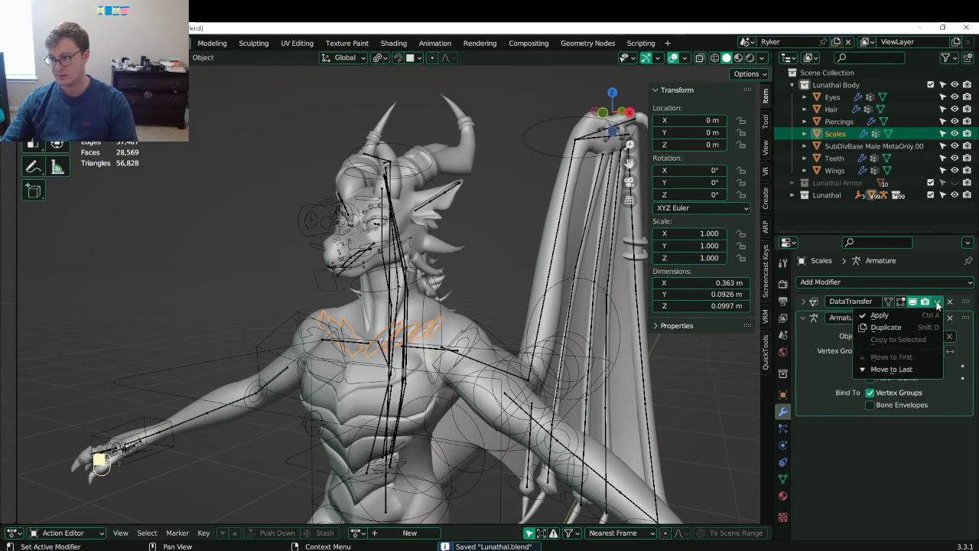
click(932, 314)
key(ctrl+s)
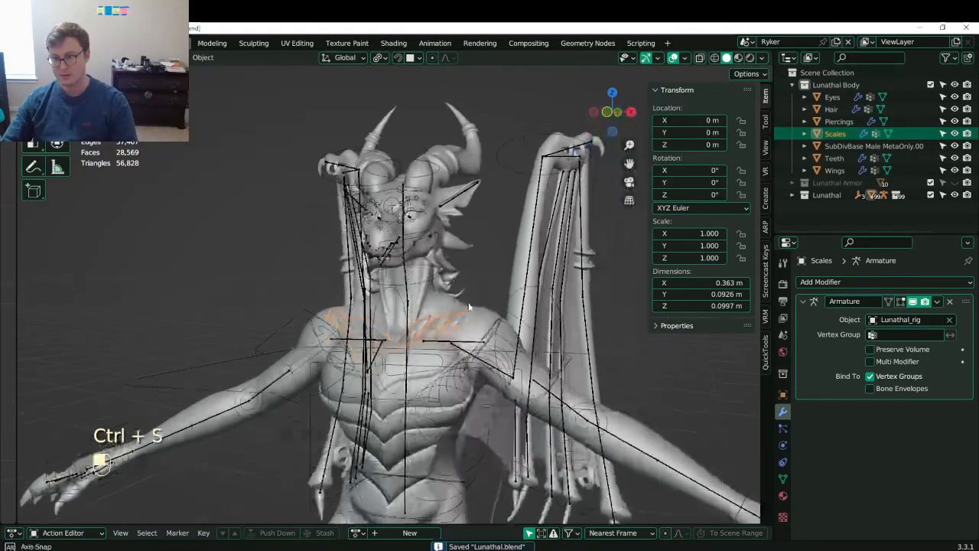
- Test how the hair follows a trial rotation of the head in Pose Mode, cancel the rotation, return to Object Mode and save
click(839, 121)
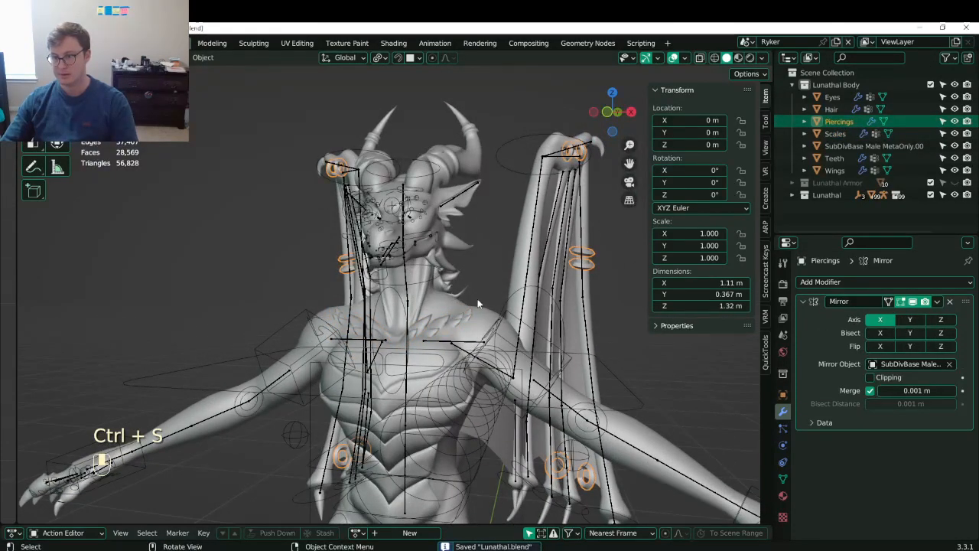
middle_drag(477, 304, 461, 298)
click(834, 110)
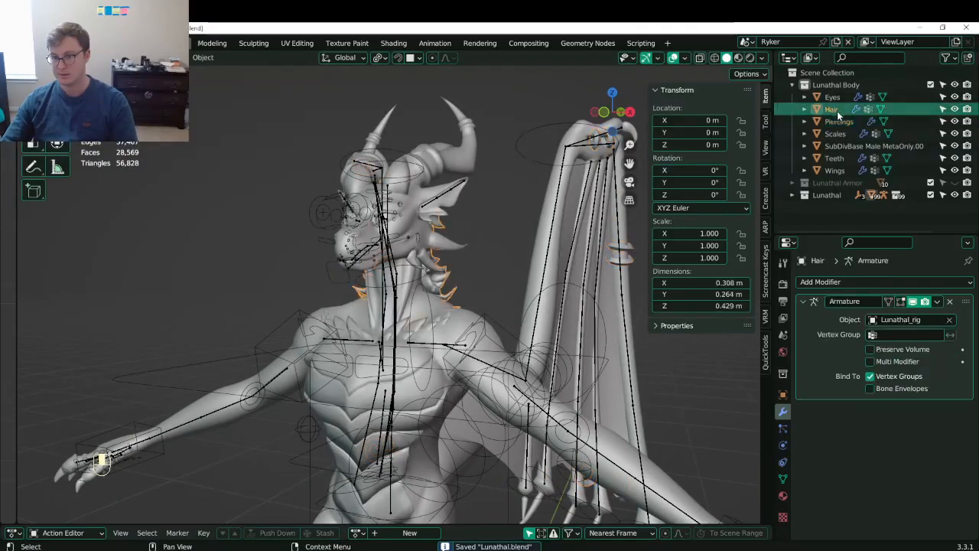
middle_drag(450, 298, 361, 314)
click(303, 294)
click(302, 297)
key(ctrl+Tab)
click(304, 304)
key(r)
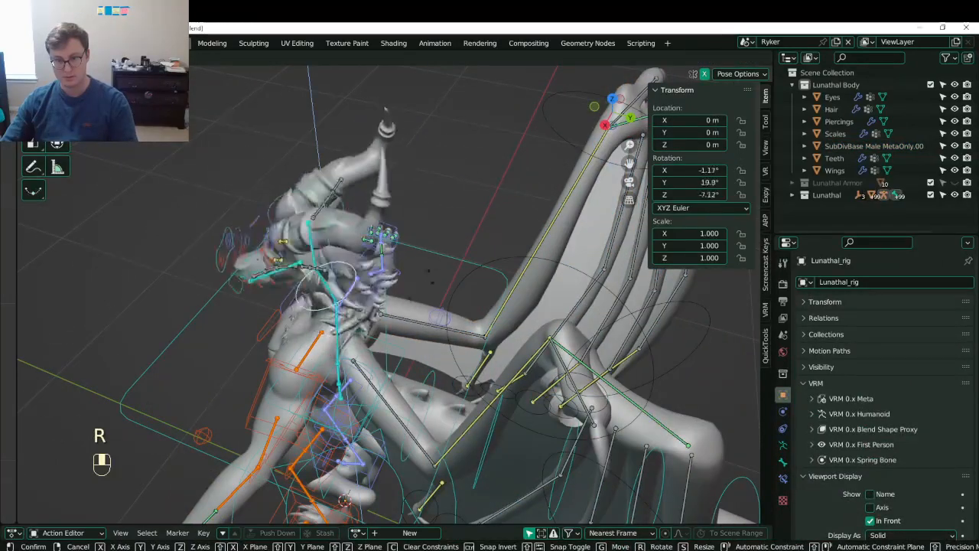
right_click(383, 329)
middle_drag(384, 329, 503, 224)
key(ctrl+Tab)
key(ctrl+s)
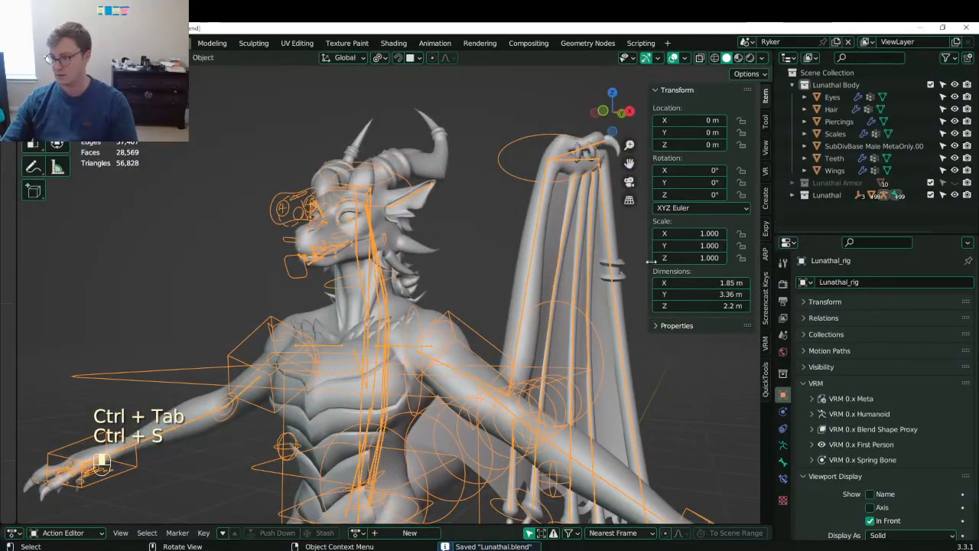
- Rename the SubDivBase Male MetaOnly.003 mesh as Lunathal Body and save the file
click(849, 150)
double_click(848, 150)
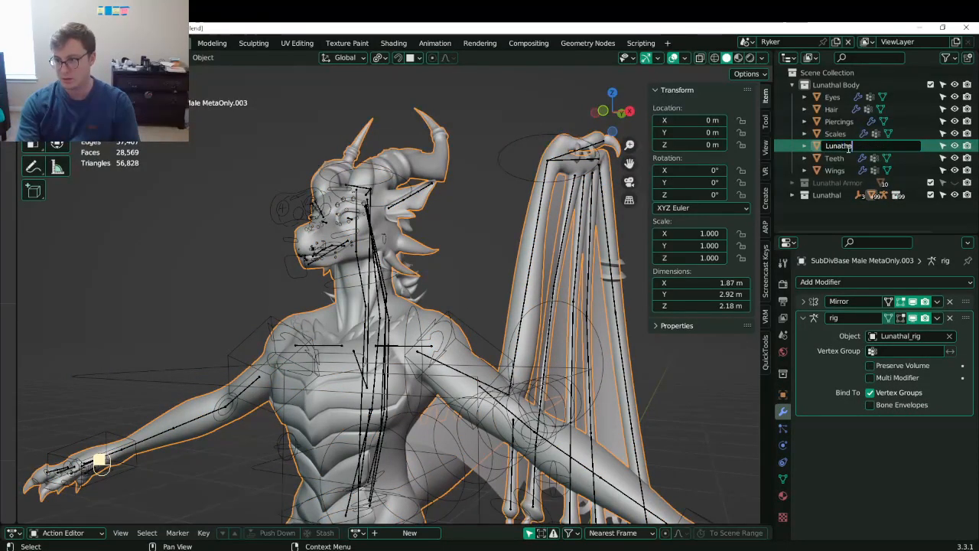
text(Lunathal Body)
key(Return)
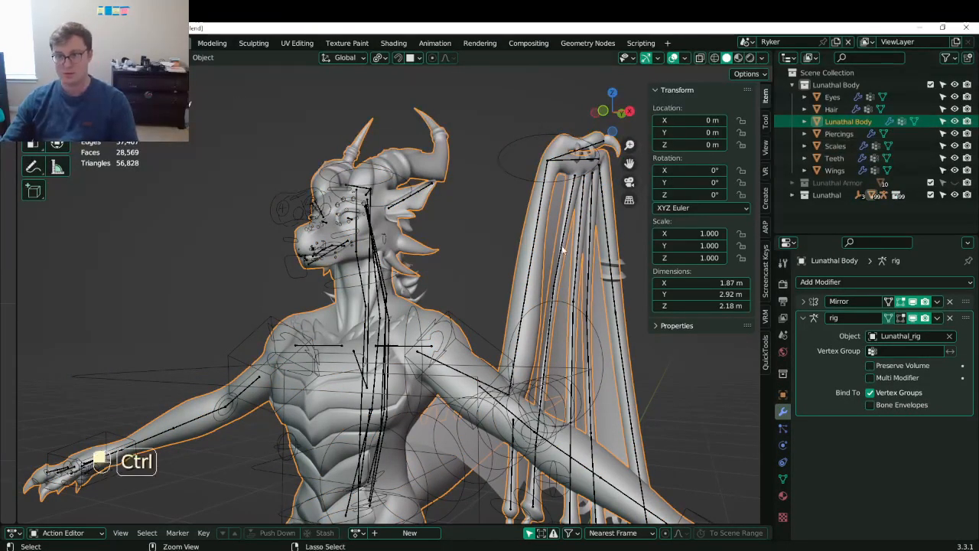
key(ctrl+s)
- Shorten the body mesh's name to Lunathal and save the file
key(BackSpace)
key(BackSpace)
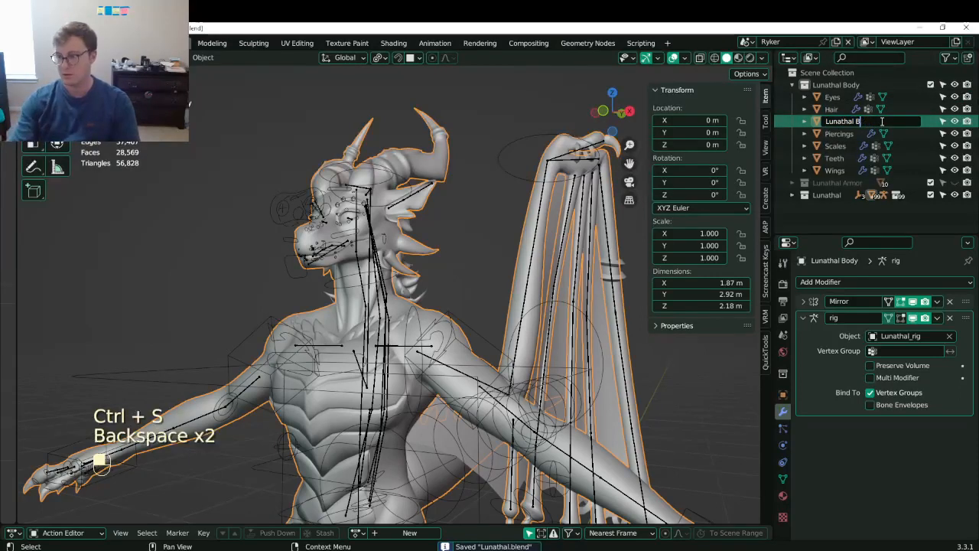
key(BackSpace)
key(ctrl+s)
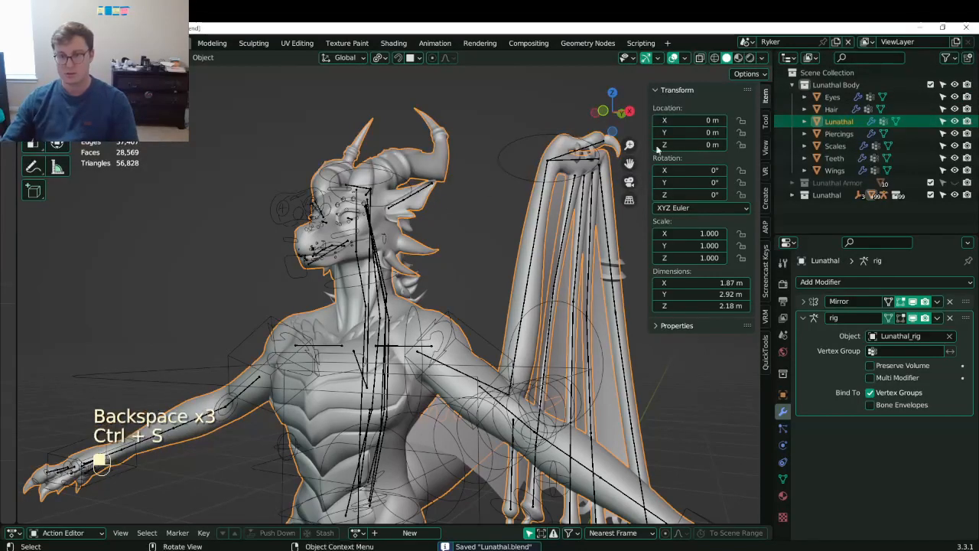
- Apply the Mirror modifier on the Eyes mesh and save the file
click(831, 97)
click(938, 301)
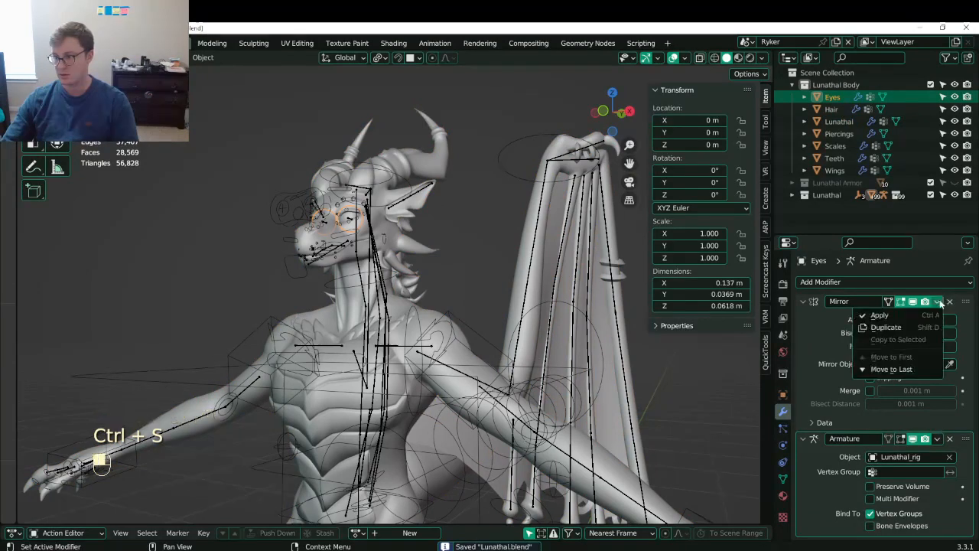
click(921, 315)
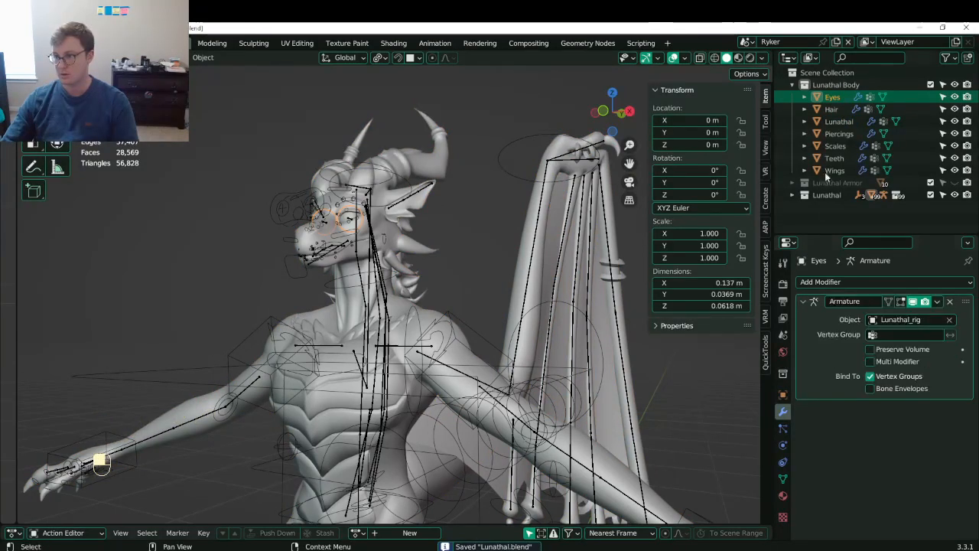
key(ctrl+s)
- Join the Hair mesh into the Eyes mesh and save the file
click(832, 110)
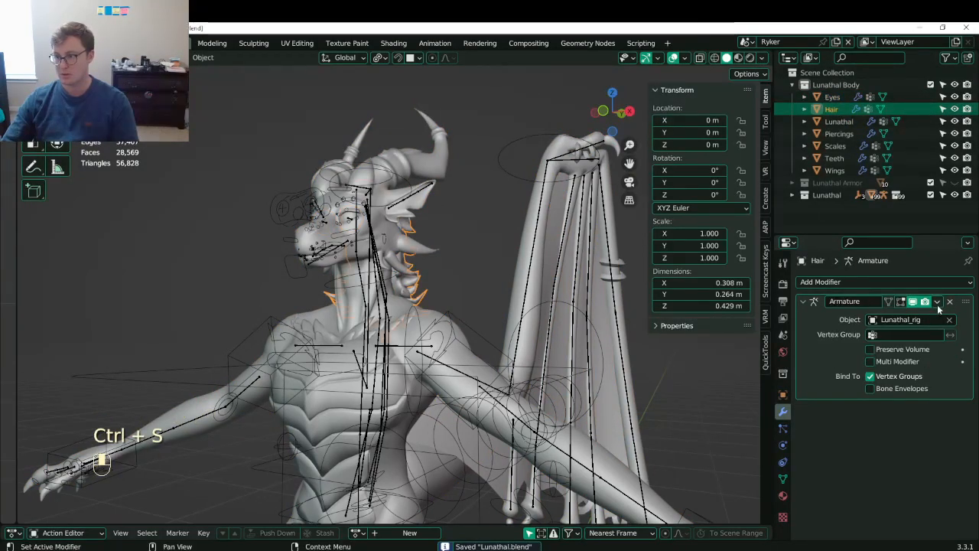
click(835, 97)
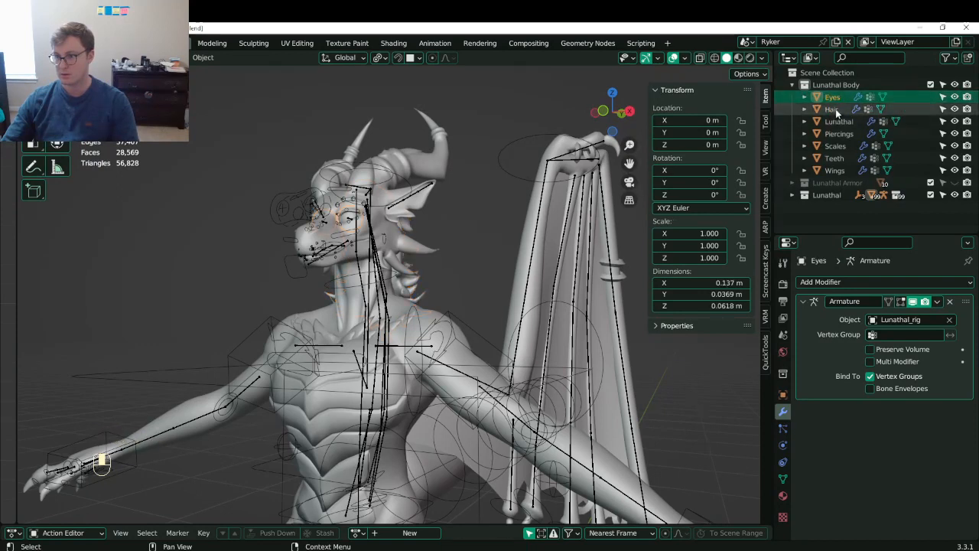
shift+click(833, 109)
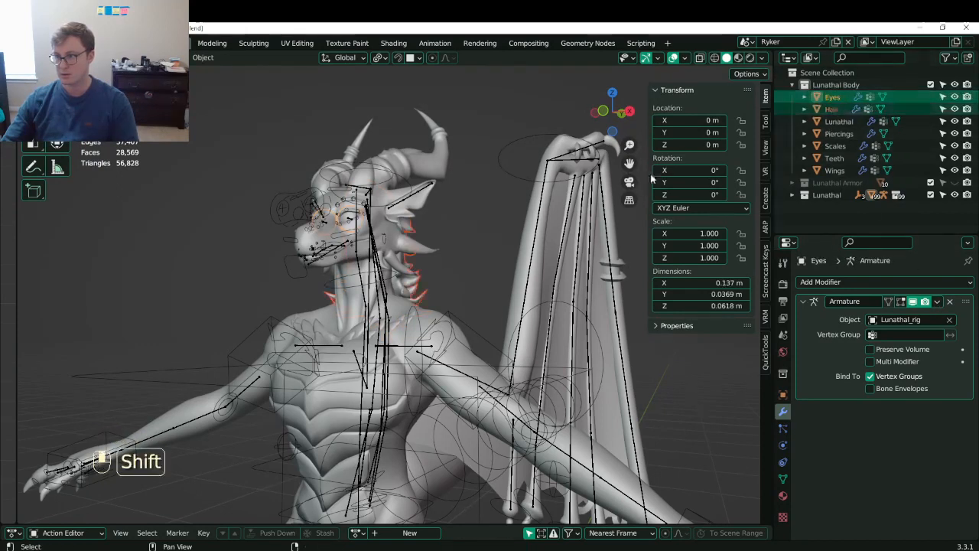
key(ctrl+j)
key(ctrl+s)
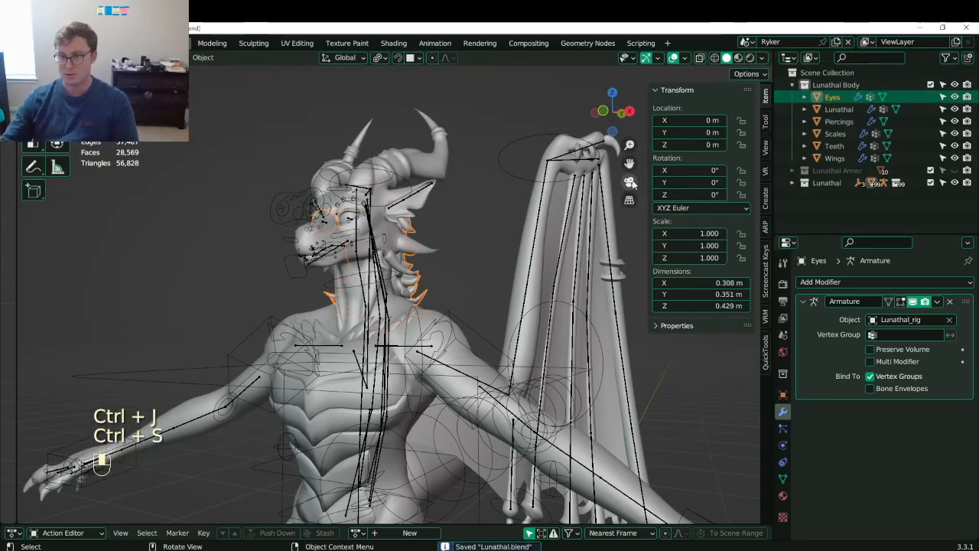
- Join the Wings mesh into the Lunathal body mesh and save the file
click(839, 109)
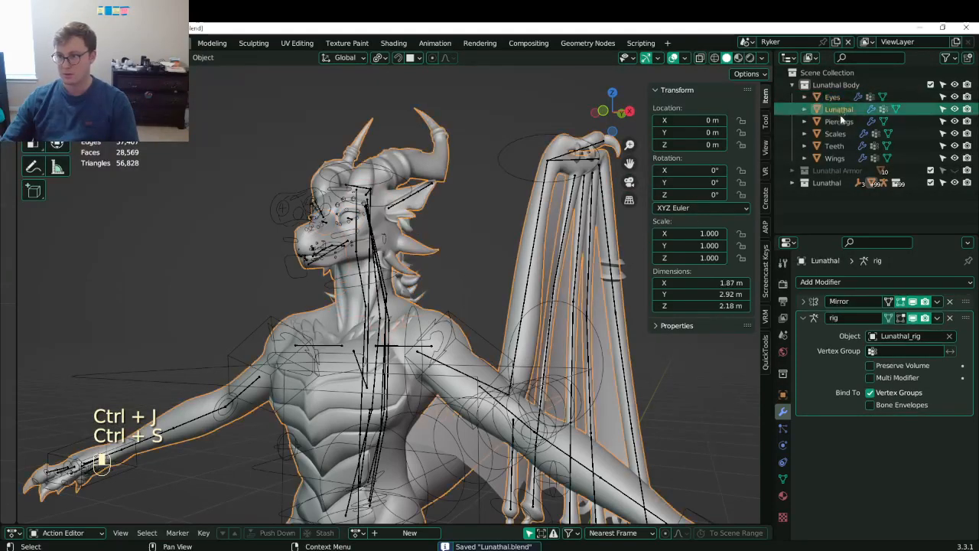
click(840, 121)
scroll(566, 275, down, 3)
middle_drag(566, 272, 489, 289)
key(ctrl+s)
scroll(490, 290, up, 5)
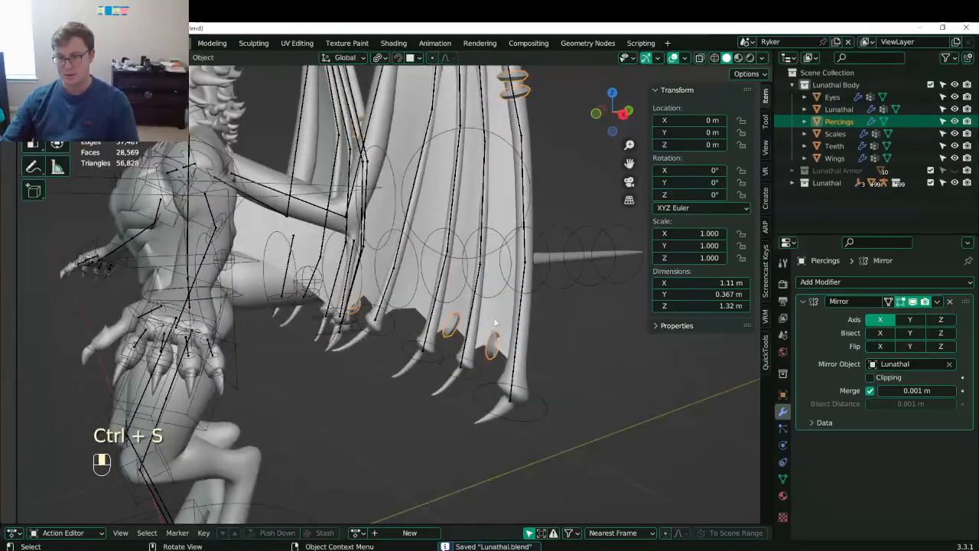
click(499, 312)
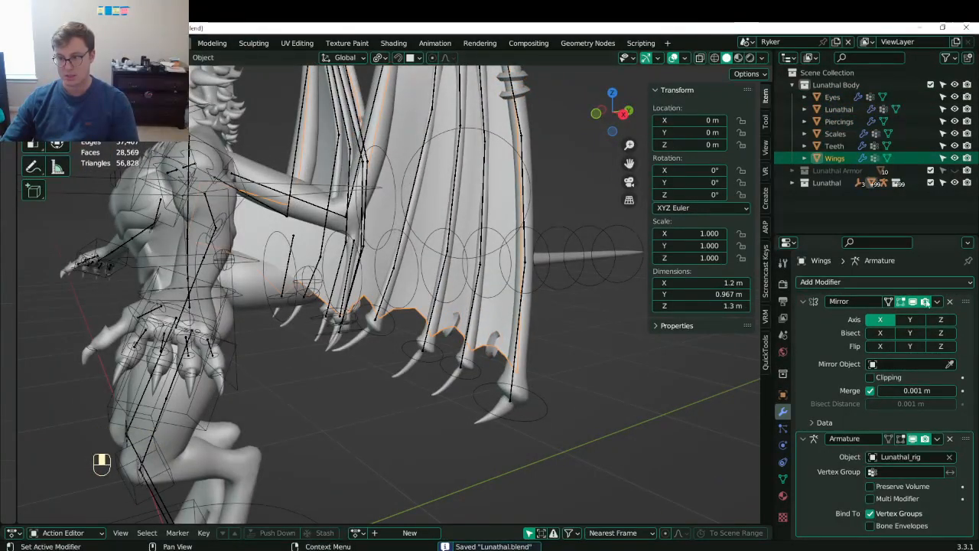
shift+middle_drag(283, 273, 287, 239)
shift+click(287, 239)
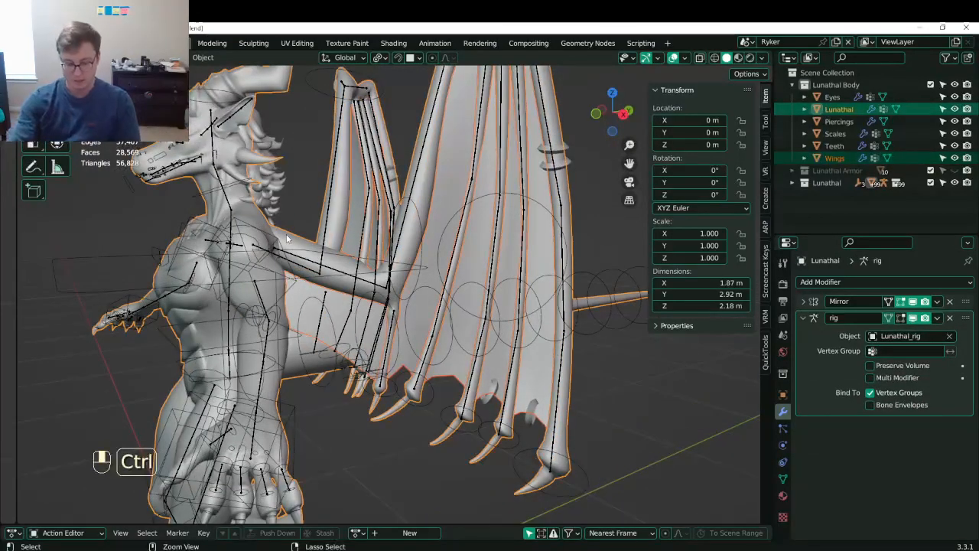
key(ctrl+j)
key(ctrl+s)
- Select the Piercings mesh, save the file and examine the rings along the wing edges
click(535, 410)
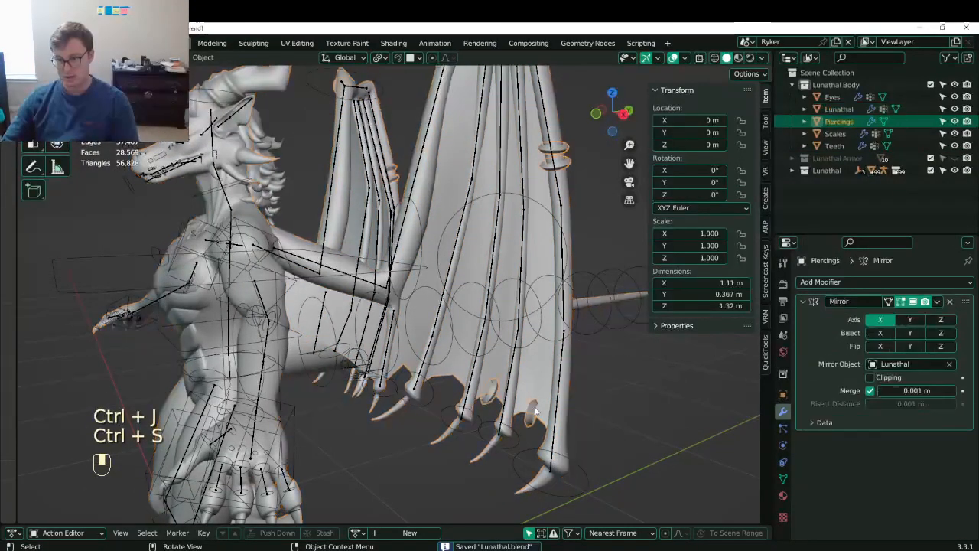
scroll(539, 419, up, 2)
key(ctrl+s)
middle_drag(463, 376, 477, 264)
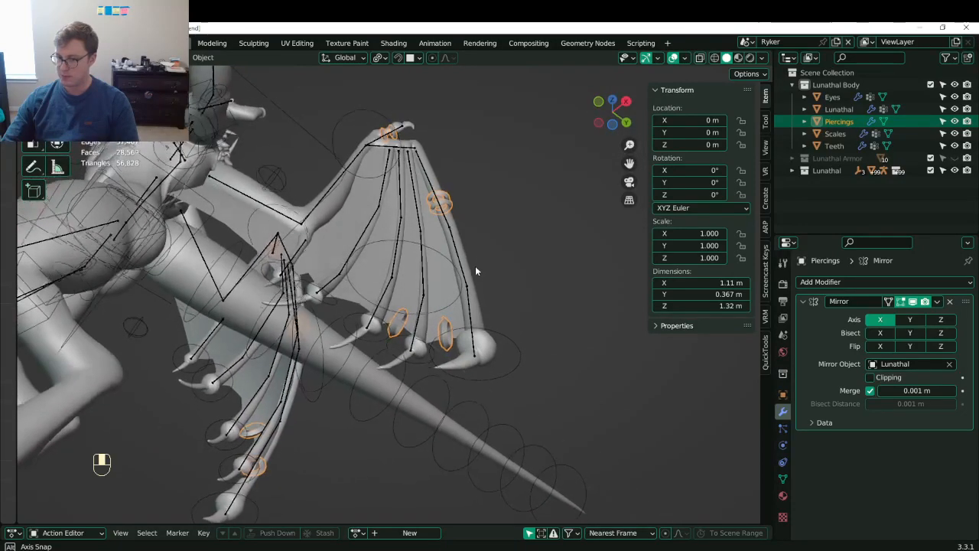
middle_drag(475, 265, 413, 260)
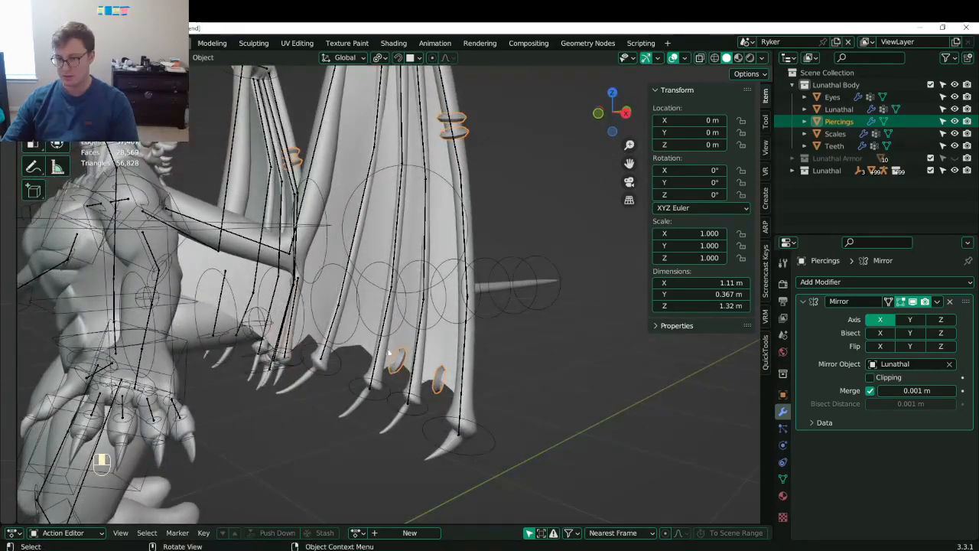
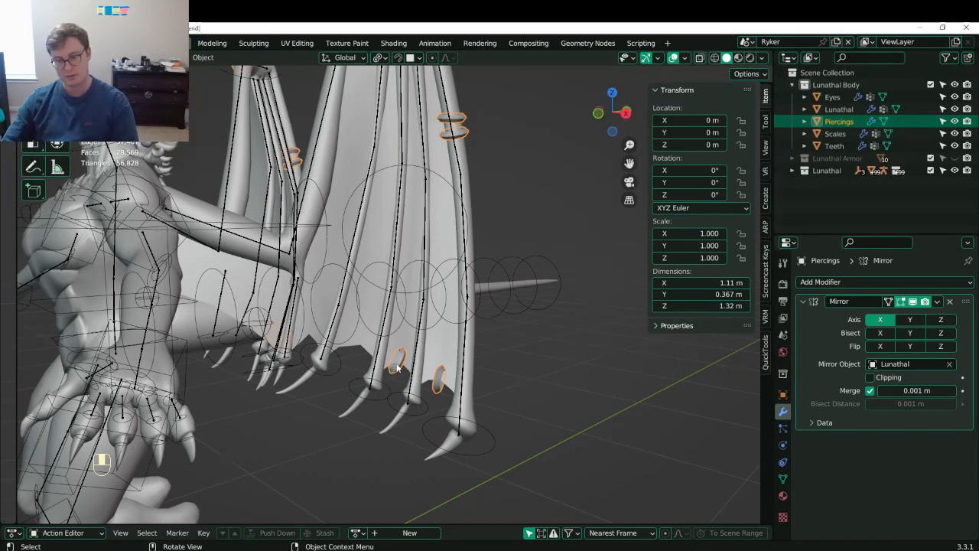
- Separate the rings along the wings' lower membrane edge from the Piercings mesh into their own object and save the file
scroll(397, 368, down, 5)
scroll(418, 348, up, 3)
shift+middle_drag(406, 395, 394, 374)
key(Tab)
scroll(394, 375, down, 4)
key(z)
key(b)
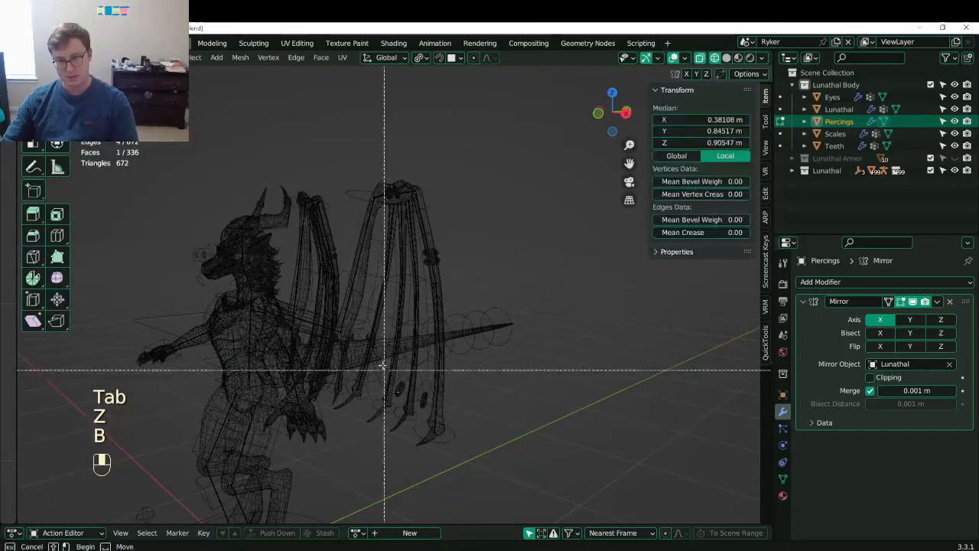
drag(383, 368, 450, 411)
key(p)
click(451, 412)
key(Tab)
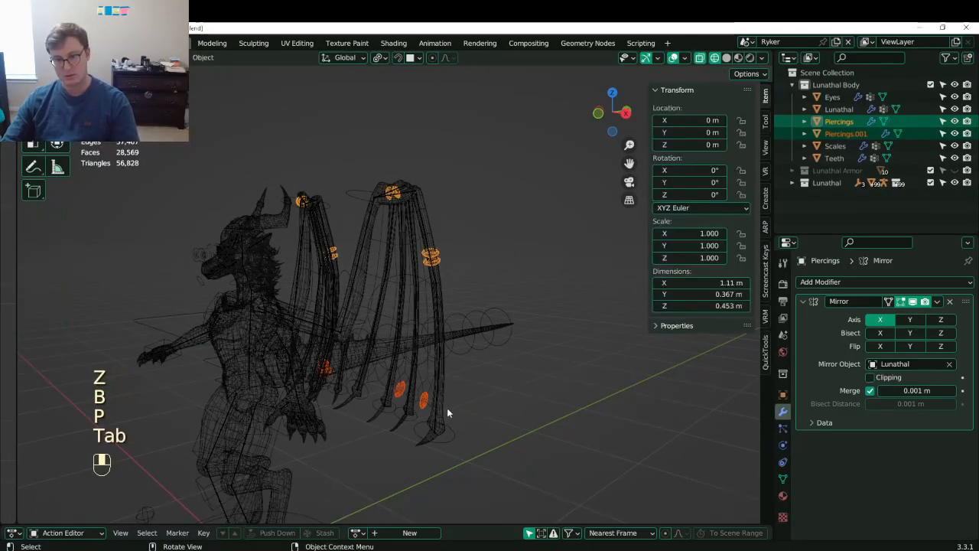
key(ctrl+s)
- Select only the Piercings object holding the upper wing rings, return to solid shading and save the file
shift+click(444, 258)
shift+middle_drag(443, 261, 439, 296)
click(436, 298)
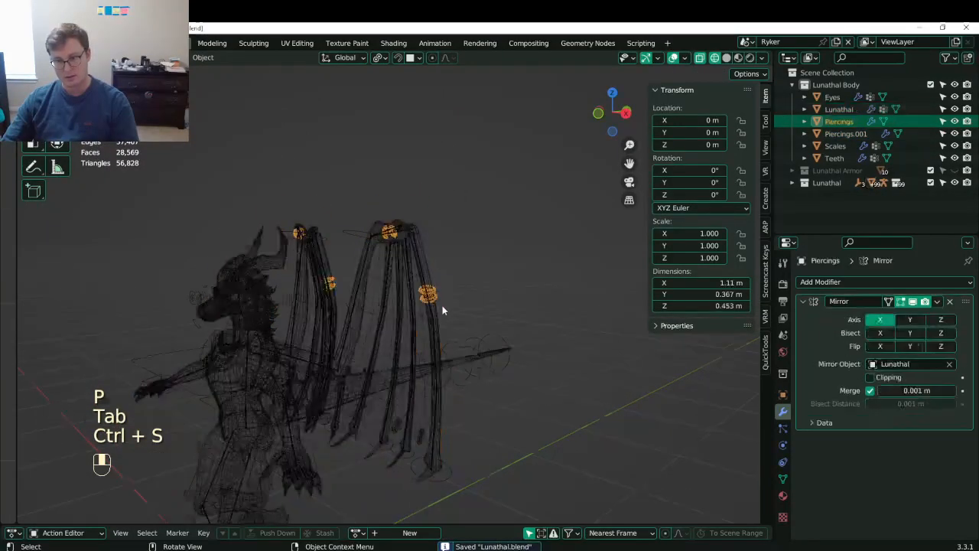
scroll(442, 305, up, 4)
key(z)
click(540, 334)
key(ctrl+s)
middle_drag(505, 354, 511, 363)
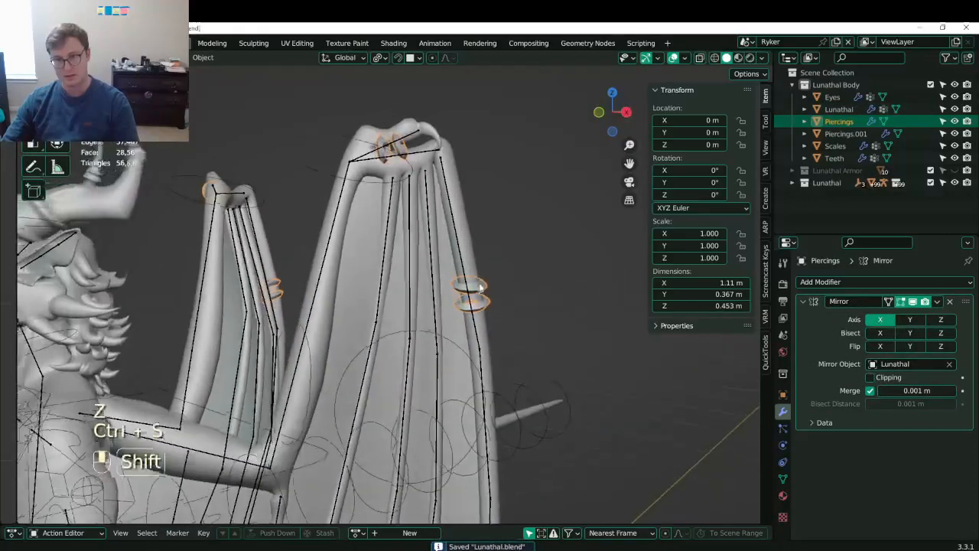
scroll(490, 317, up, 3)
key(Tab)
shift+middle_drag(480, 288, 499, 334)
key(a)
key(ctrl+z)
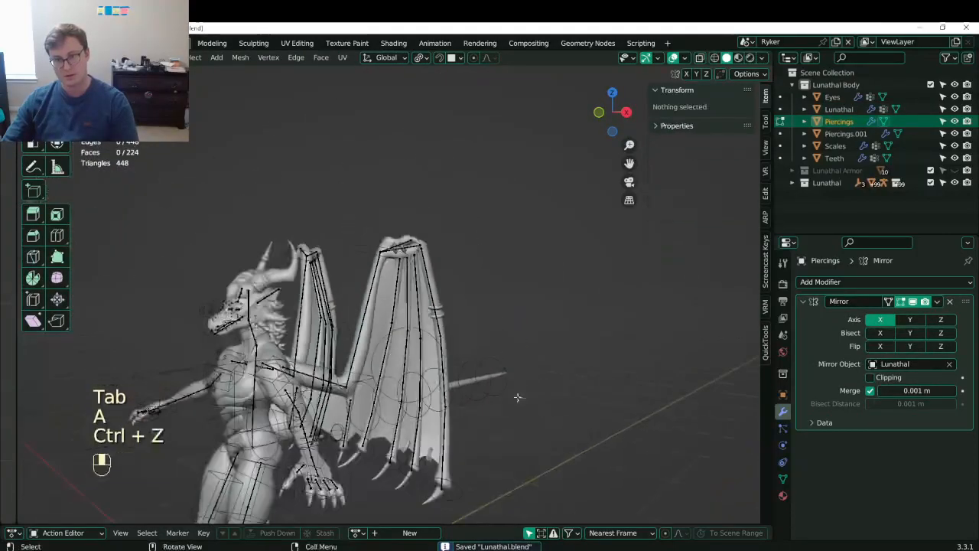
key(ctrl+z)
key(ctrl+z)
key(ctrl+z)
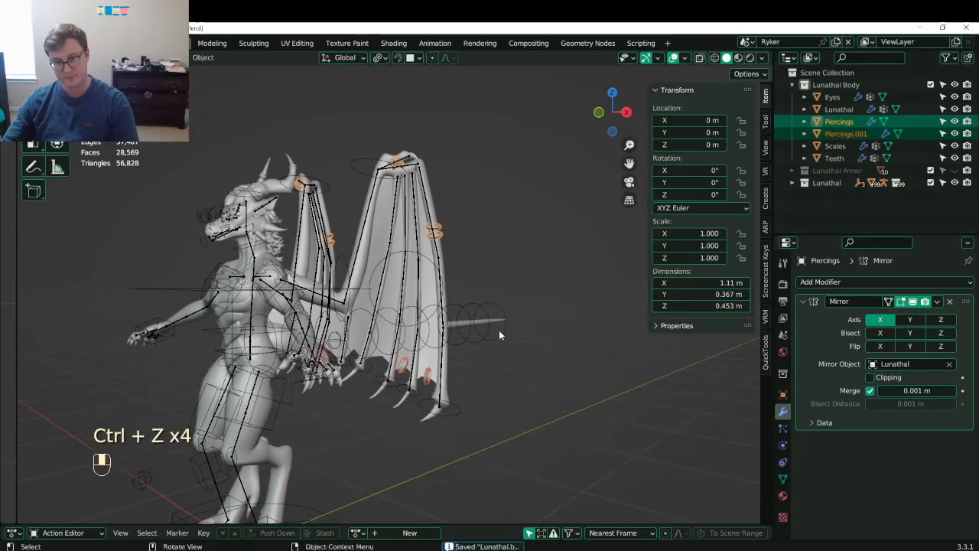
- Open the Piercings mesh with the upper wing rings for editing in wireframe shading
scroll(499, 330, up, 3)
shift+middle_drag(478, 355, 470, 314)
key(Tab)
scroll(470, 314, down, 7)
key(z)
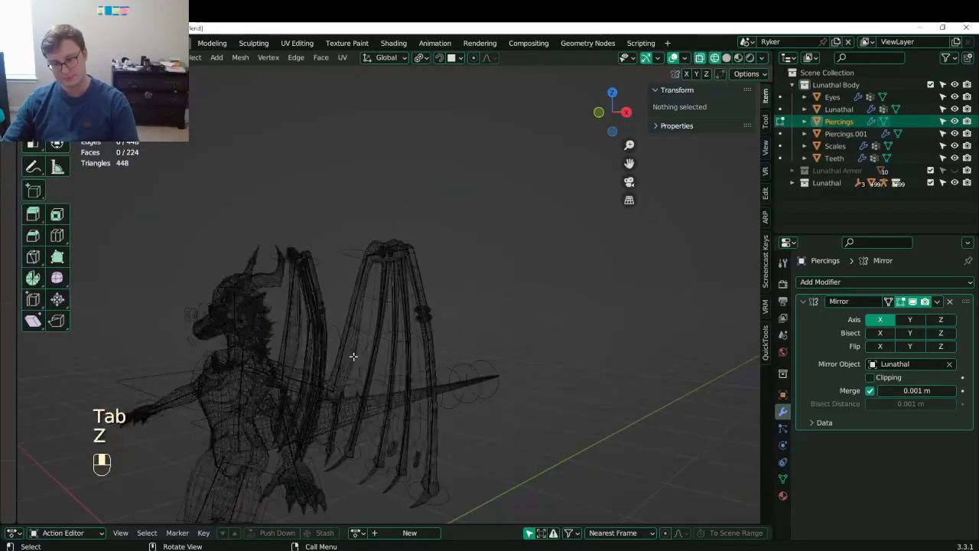
- Move all of the Piercings geometry about 0.03 m upward on the wings, return to object mode and save the file
key(z)
key(a)
key(z)
scroll(482, 344, up, 5)
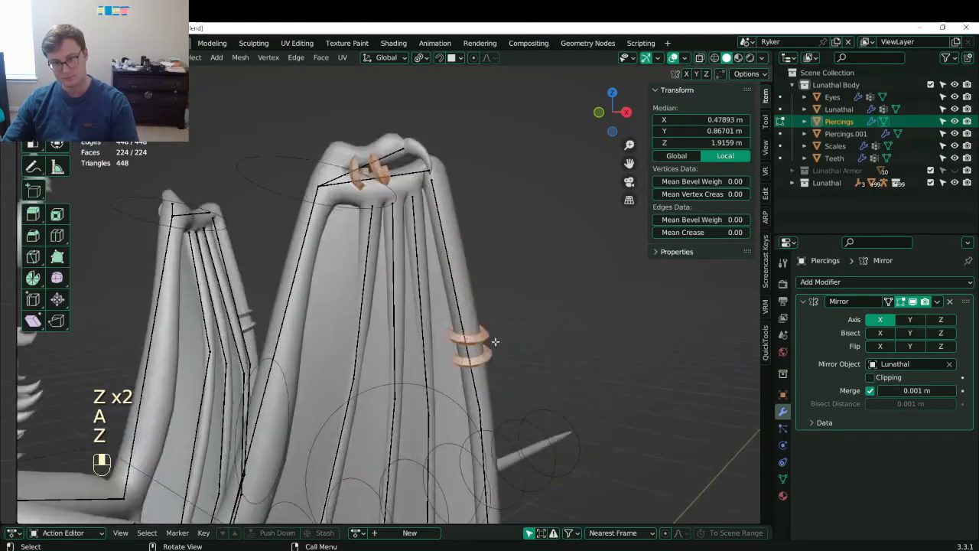
key(g)
click(495, 328)
middle_drag(496, 327, 430, 328)
key(g)
click(350, 358)
scroll(444, 370, down, 6)
key(Tab)
scroll(396, 326, up, 5)
key(ctrl+s)
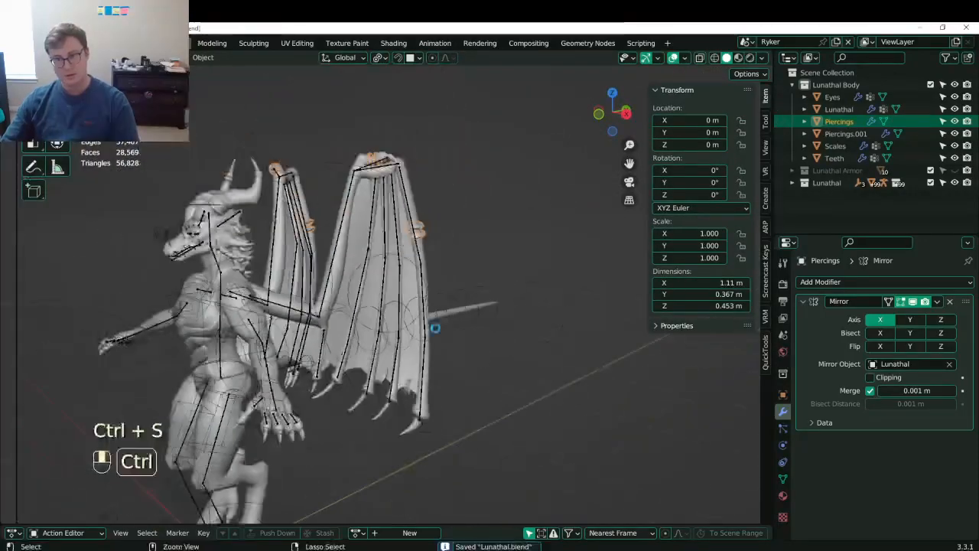
key(ctrl+s)
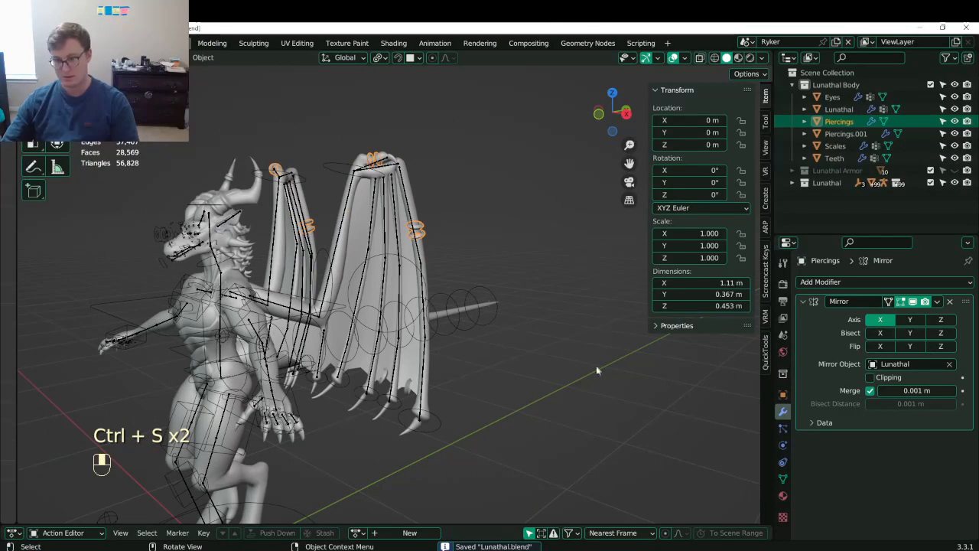
- Apply the Mirror modifier on the Piercings object and show its mesh data properties
click(937, 303)
click(880, 315)
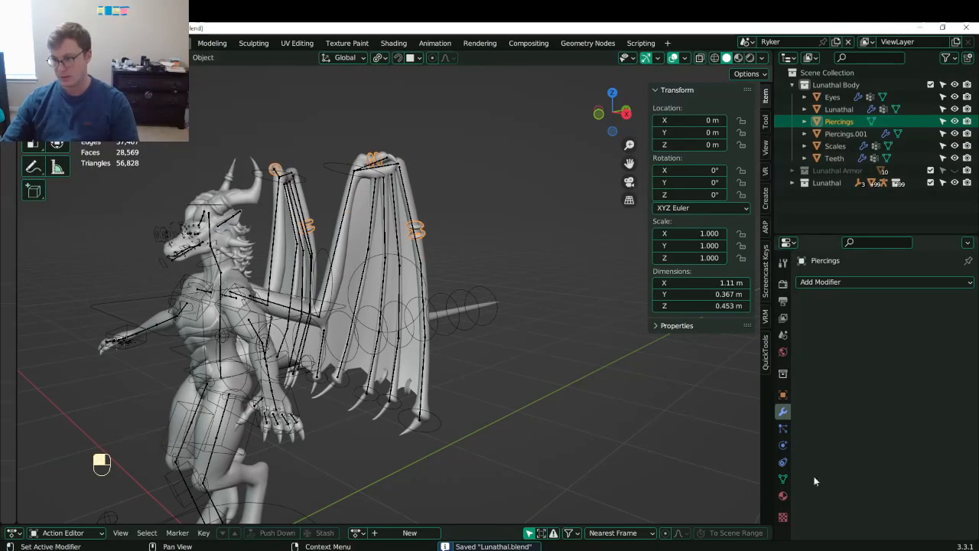
click(782, 480)
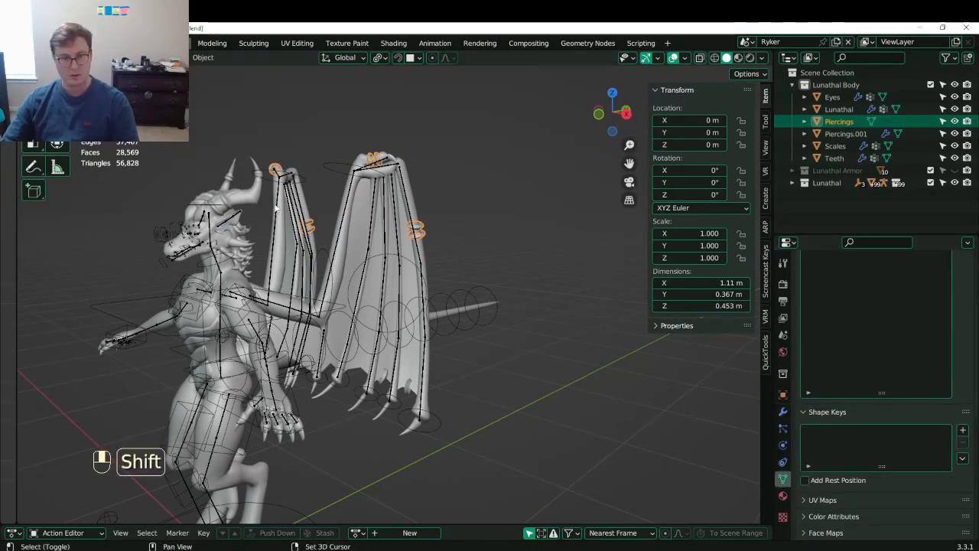
- Parent the Piercings to the Lunathal rig with Armature Deform and save the file
shift+click(273, 187)
key(ctrl+p)
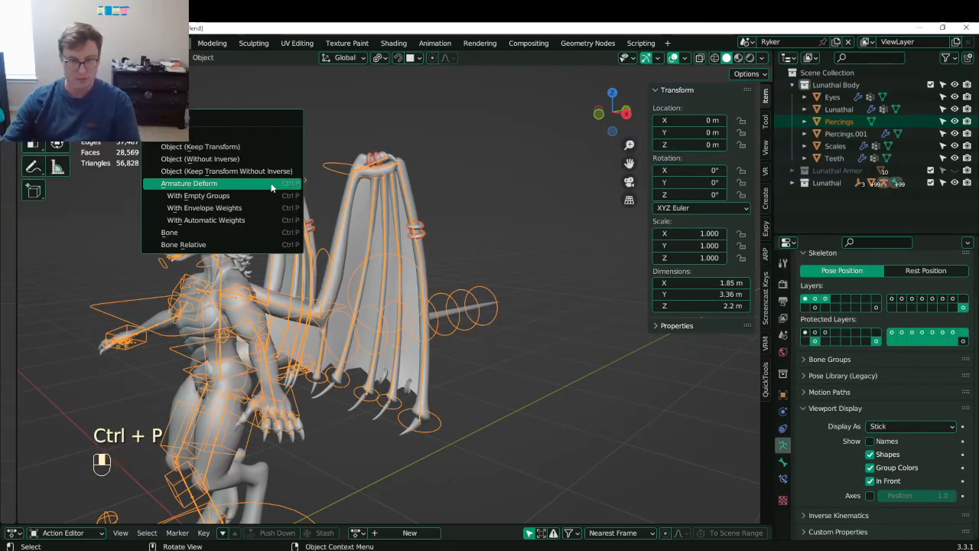
click(272, 184)
key(ctrl+s)
- Transfer the vertex groups from the Lunathal body mesh to the Piercings using Mesh Data Transfer, and save the file
click(420, 228)
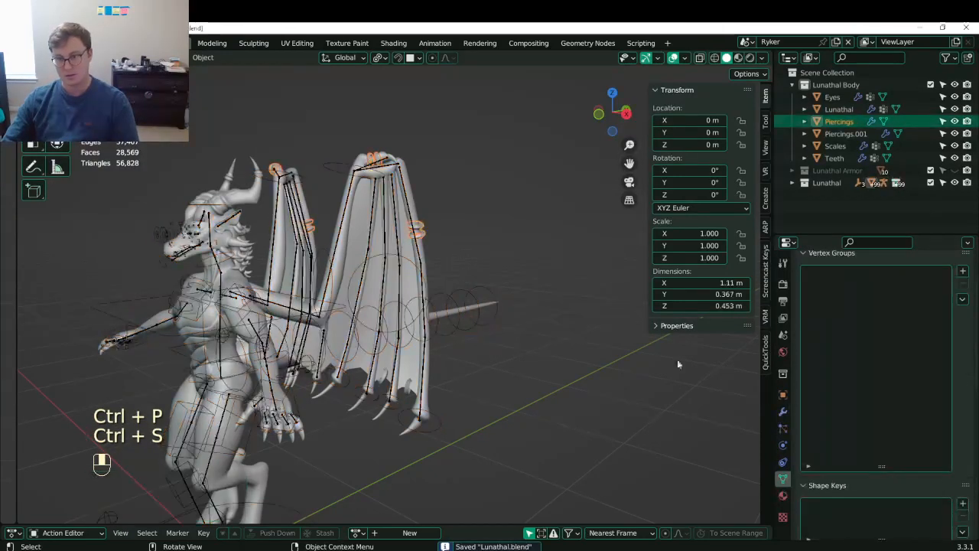
drag(842, 260, 848, 285)
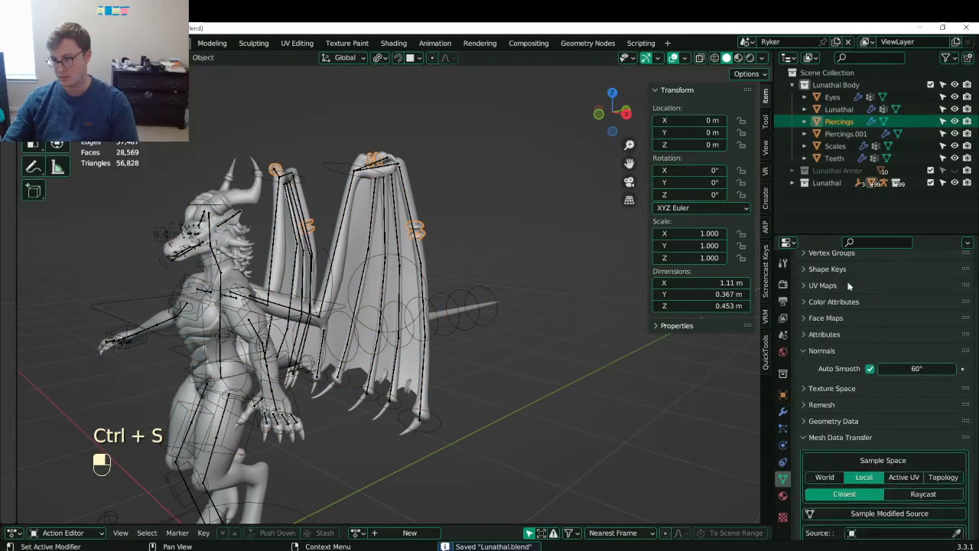
click(956, 534)
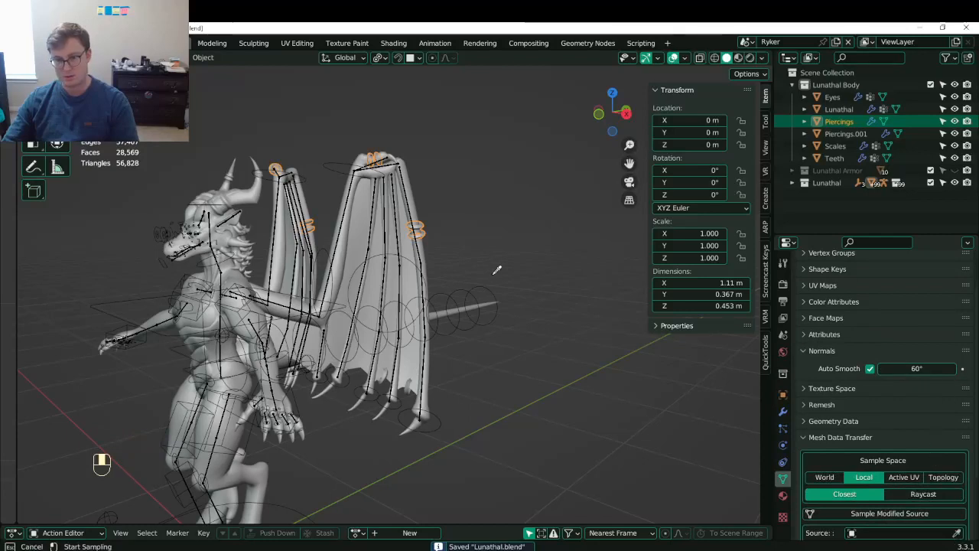
click(431, 252)
scroll(938, 490, down, 3)
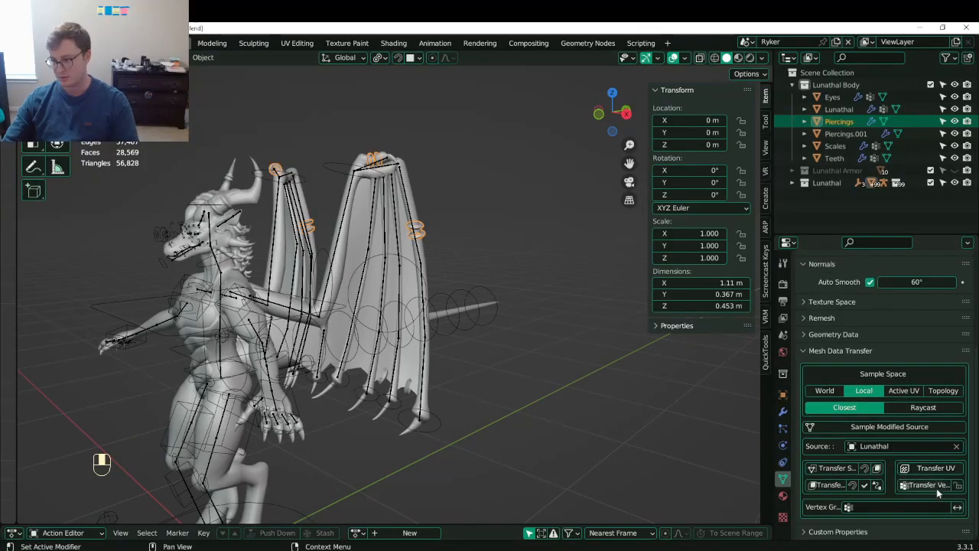
key(ctrl+s)
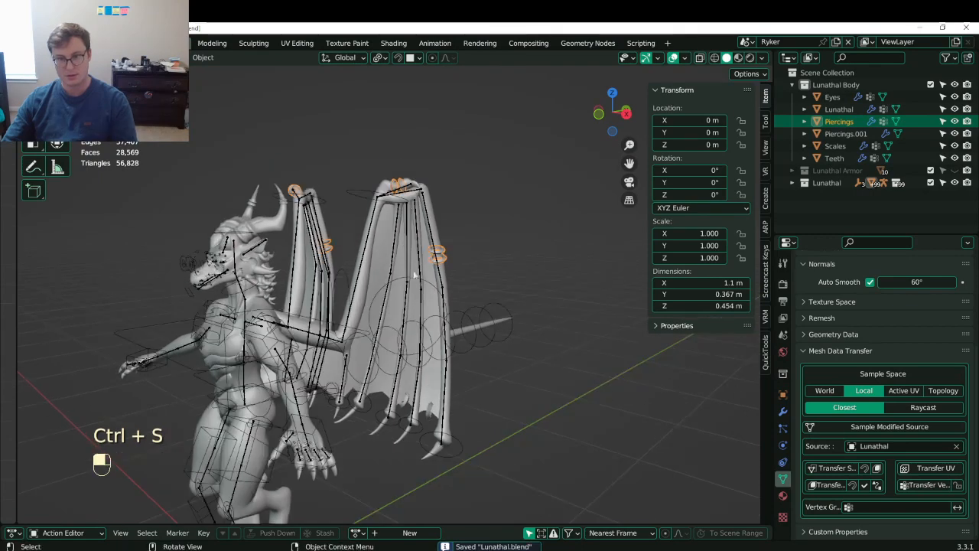
- Test the piercings' deformation by rotating and moving the near wing's control bone in pose mode, then return to object mode and save
click(368, 208)
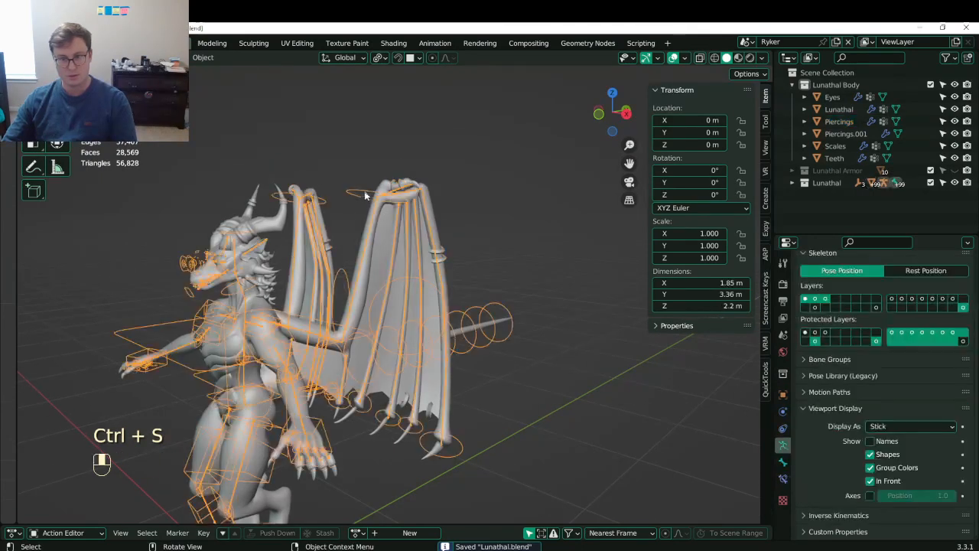
key(ctrl+Tab)
key(r)
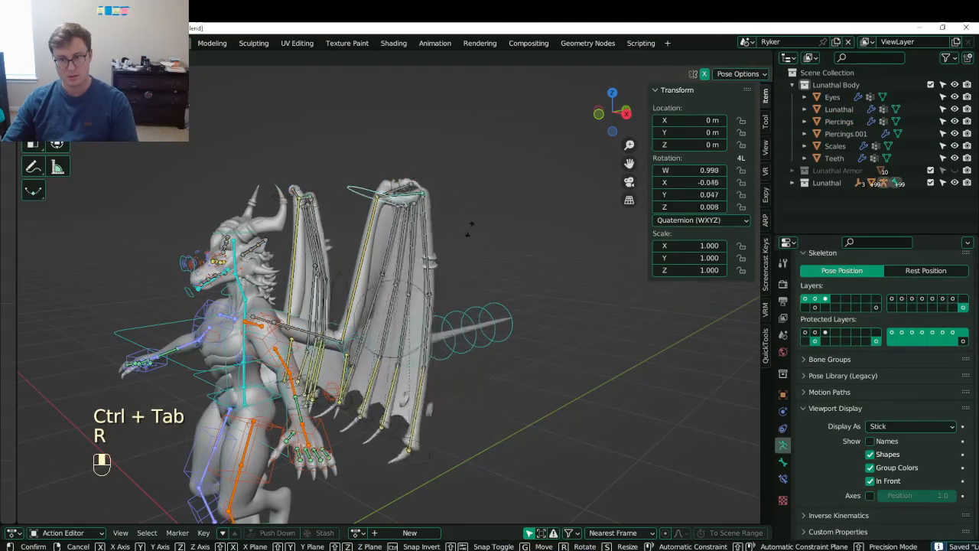
click(462, 206)
key(g)
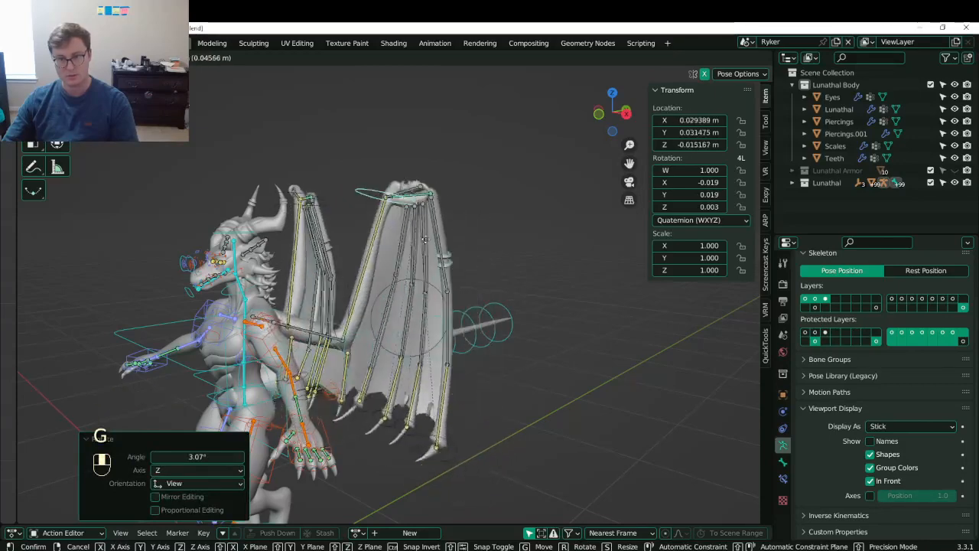
right_click(426, 236)
key(ctrl+Tab)
scroll(420, 222, up, 4)
key(ctrl+s)
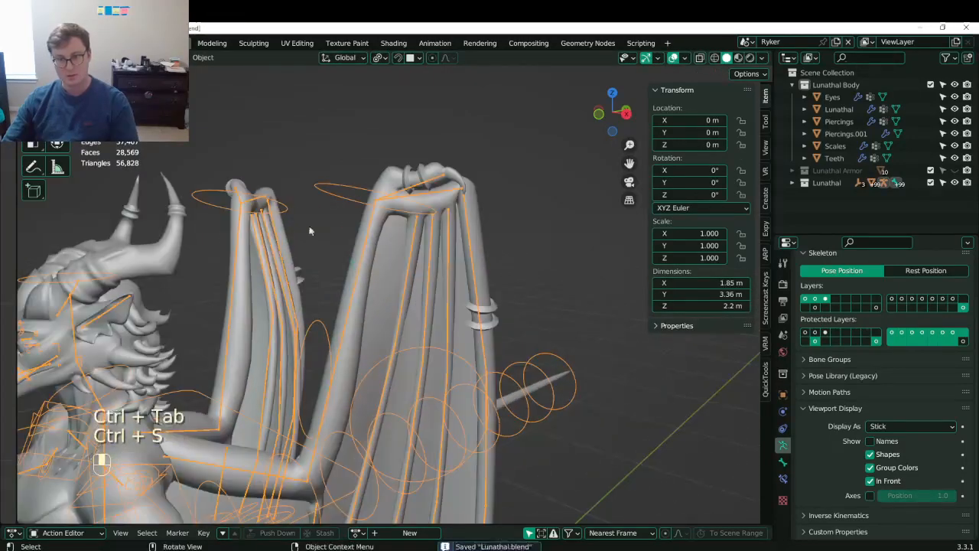
- Delete the far wing's rings from the Piercings mesh, keeping only the near wing's rings, and save the file
click(229, 186)
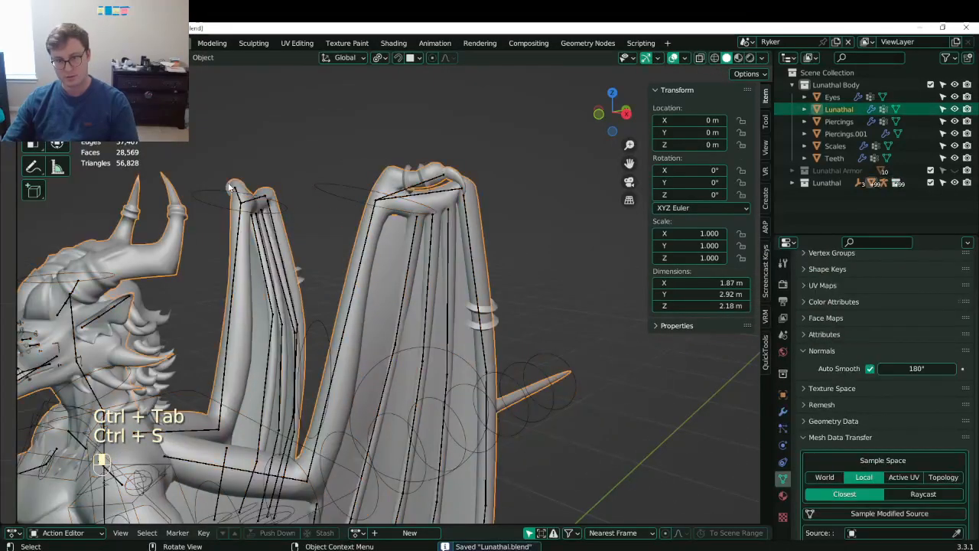
click(408, 179)
key(Tab)
key(z)
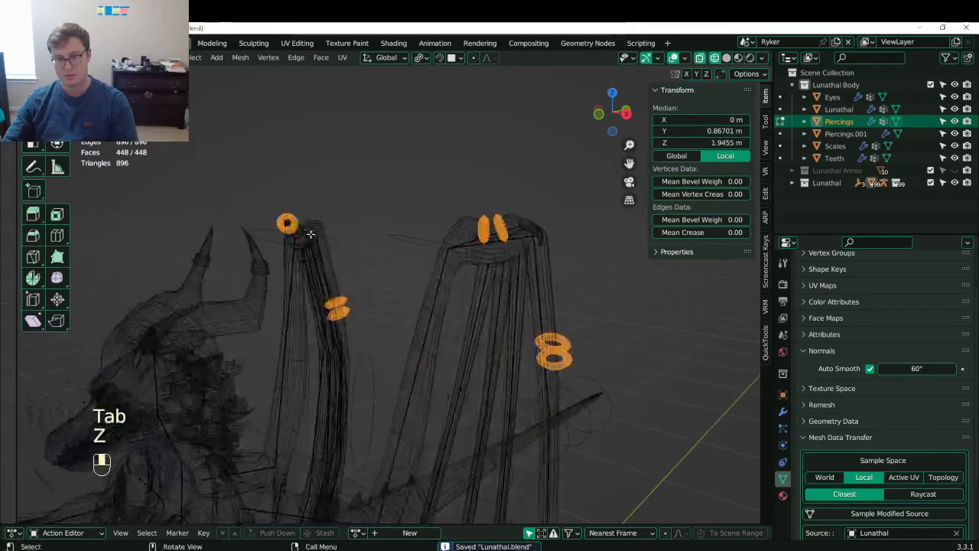
key(b)
drag(262, 185, 381, 345)
key(x)
click(381, 345)
key(Tab)
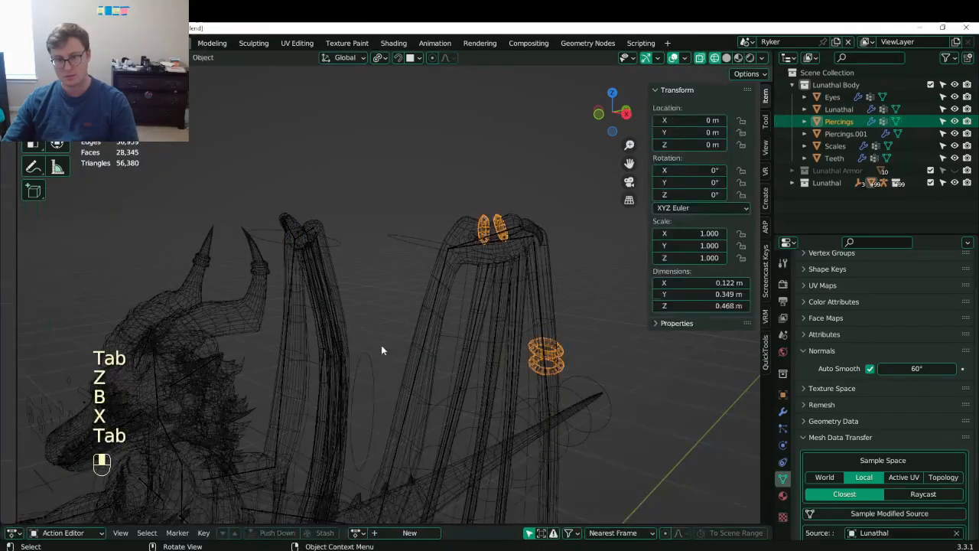
key(z)
key(ctrl+s)
- Add a Mirror modifier on the X axis to the Piercings object
click(783, 411)
click(834, 281)
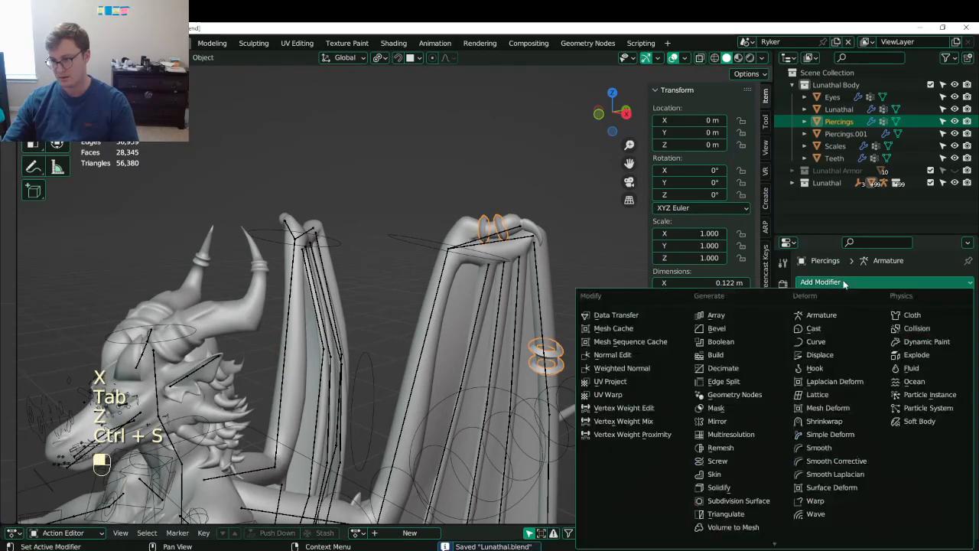
click(732, 422)
scroll(531, 336, down, 3)
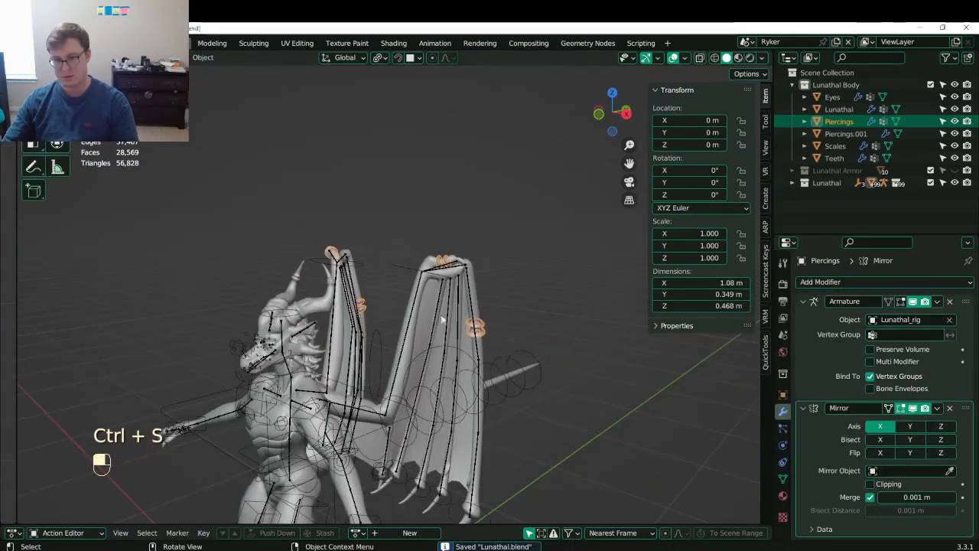
- Test how the mirrored piercings follow the rig by moving the near wing's control bone in pose mode
click(406, 264)
key(ctrl+Tab)
key(g)
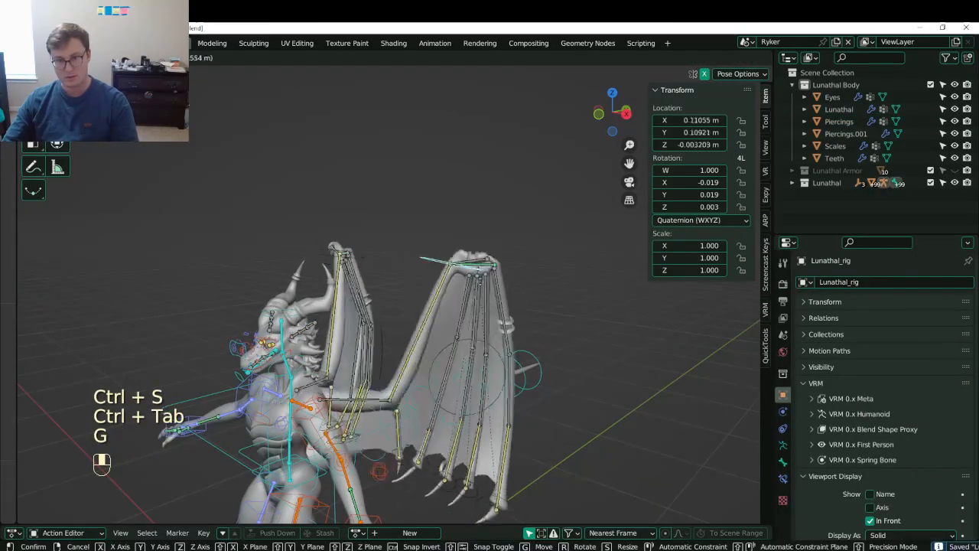
click(562, 343)
key(ctrl+Tab)
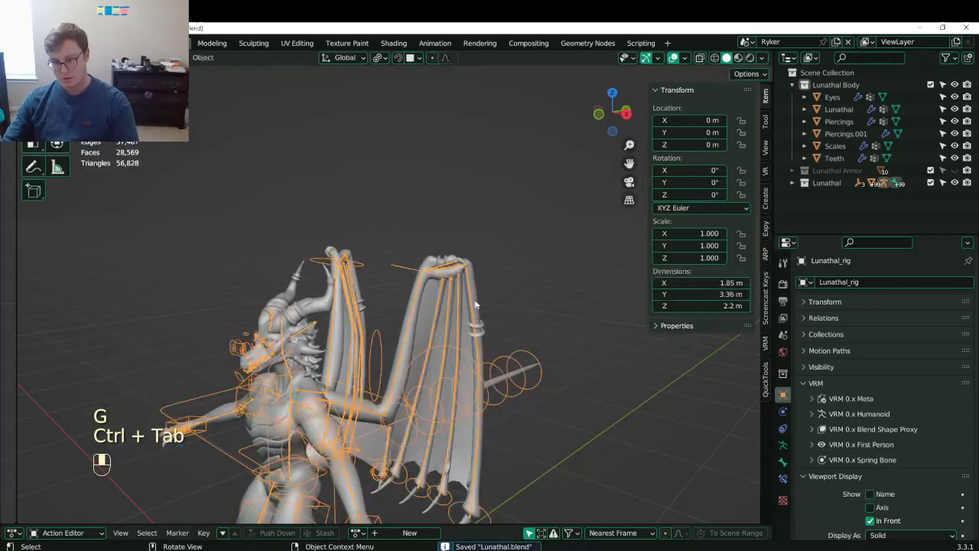
- Place the Piercings' Mirror modifier above the Armature modifier, apply it and save the file
click(441, 264)
drag(965, 407, 956, 302)
click(936, 302)
click(929, 316)
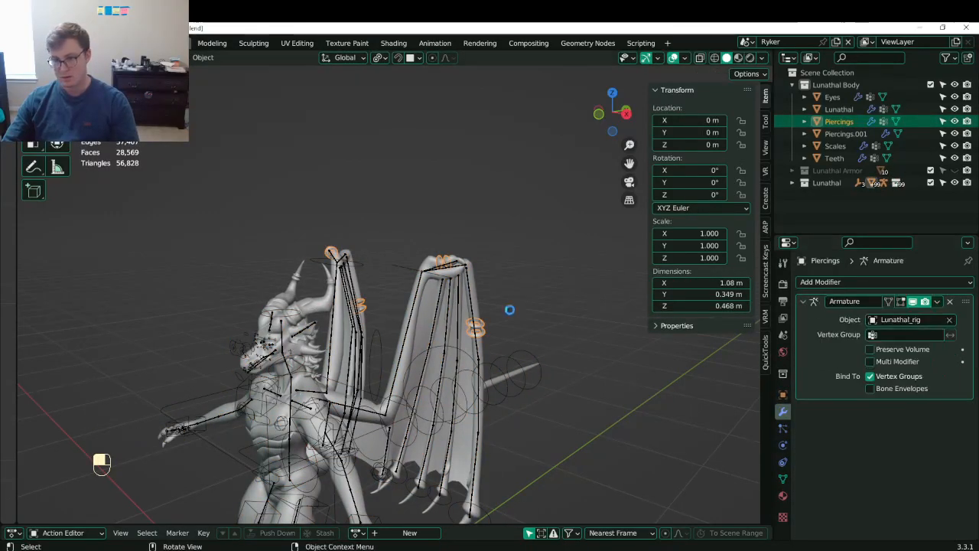
key(ctrl+s)
- Turn off the viewport display of the Lunathal body's rig modifier and compare the wing membrane with the Piercings.001 rings
middle_drag(429, 260, 457, 258)
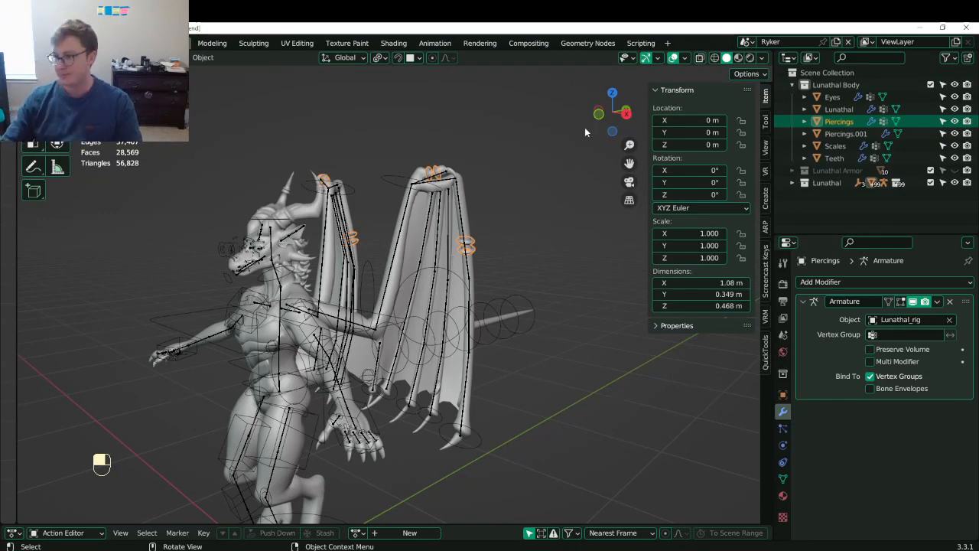
click(845, 133)
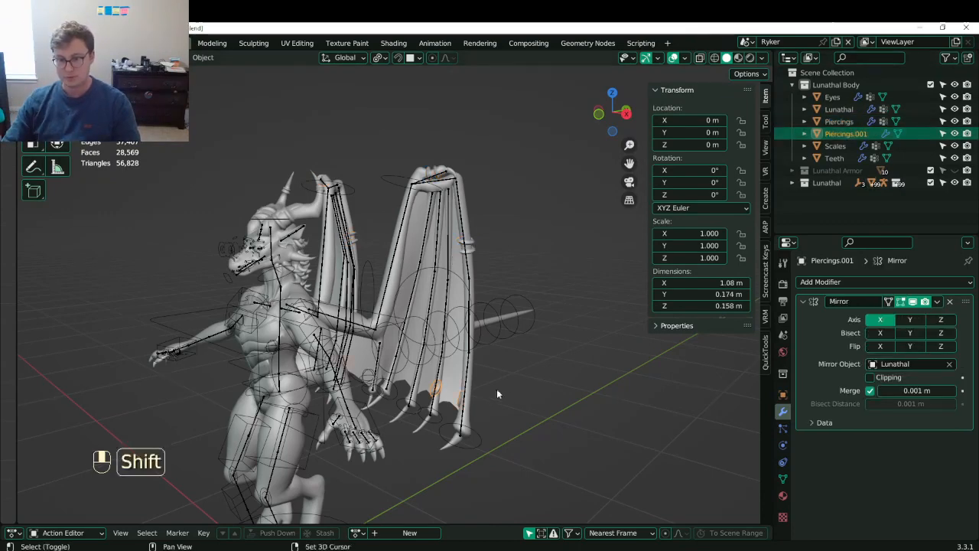
shift+middle_drag(497, 393, 415, 273)
key(ctrl+s)
scroll(439, 267, up, 6)
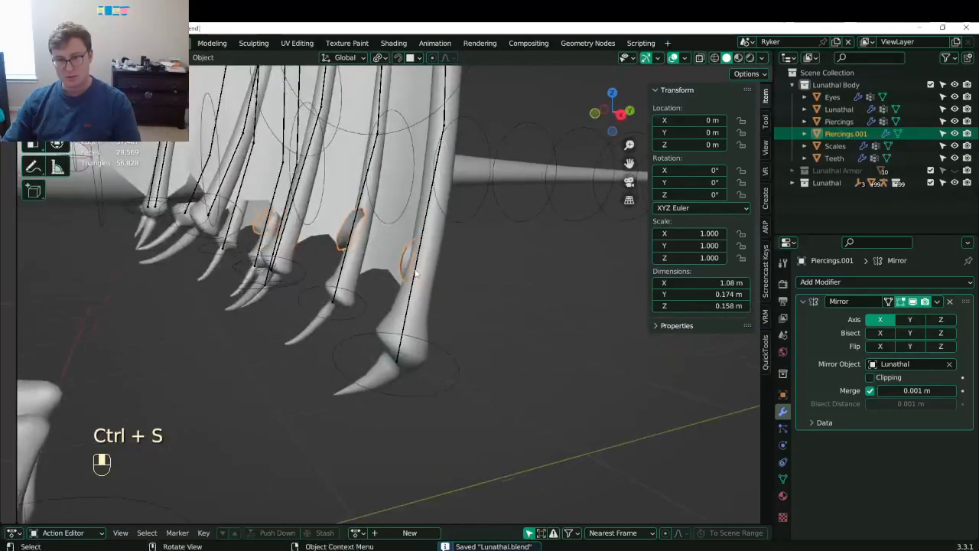
click(430, 348)
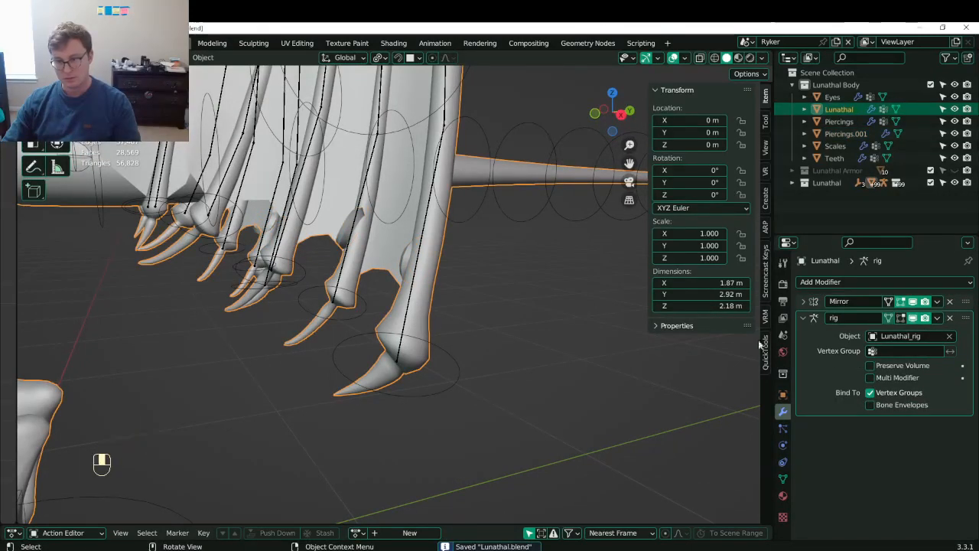
click(912, 317)
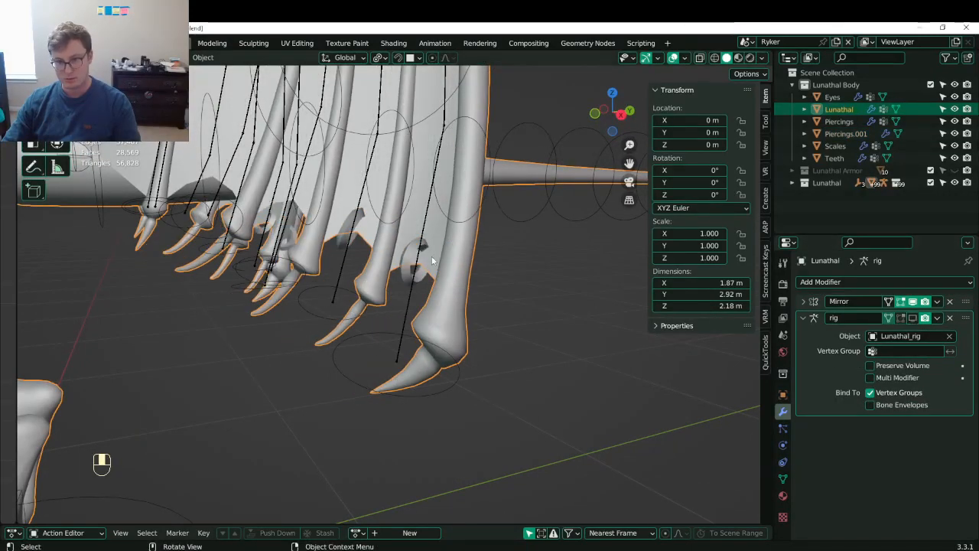
middle_drag(410, 260, 443, 285)
click(443, 286)
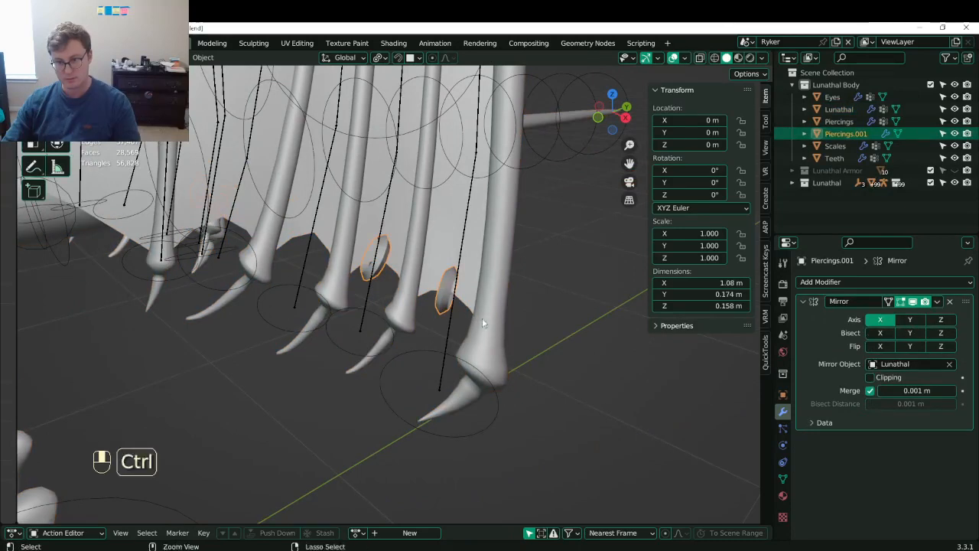
key(ctrl+s)
- Clear the rotation and location of all bones in the Lunathal rig's pose
click(458, 363)
key(ctrl+Tab)
key(a)
key(alt+r)
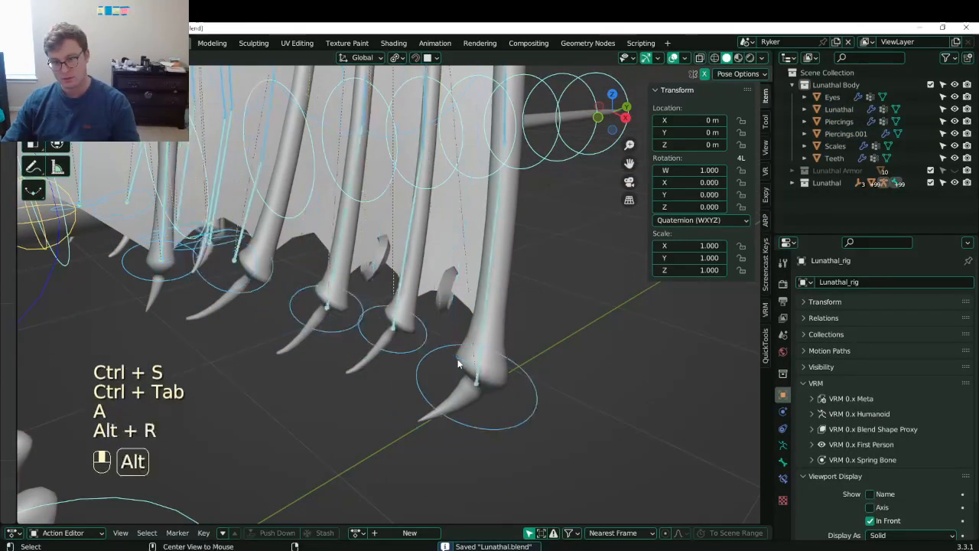
key(alt+g)
key(ctrl+Tab)
- Save the file and turn the viewport display of the Lunathal body's rig modifier back on
click(497, 337)
key(ctrl+s)
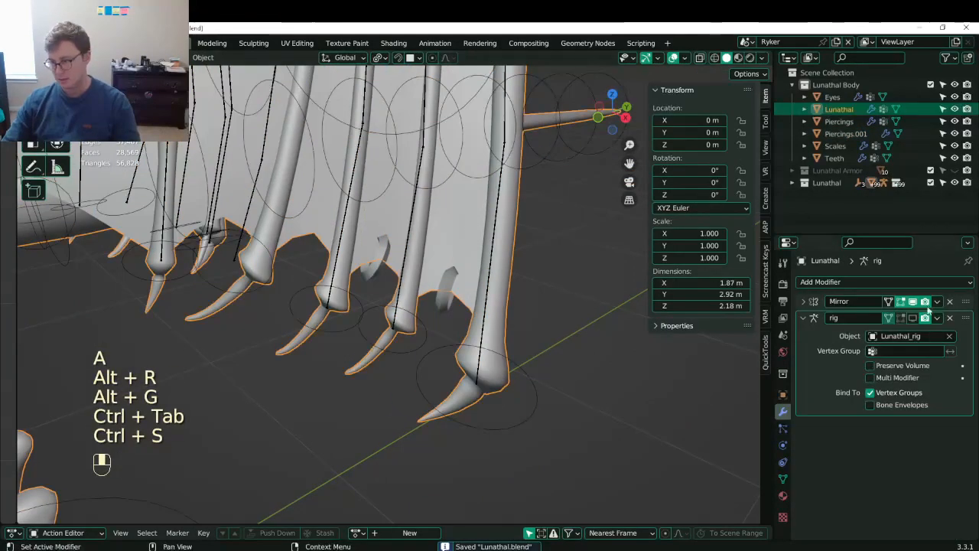
click(913, 317)
- Select the Lunathal rig beside the Piercings.001 rings and open its bones for editing
click(394, 271)
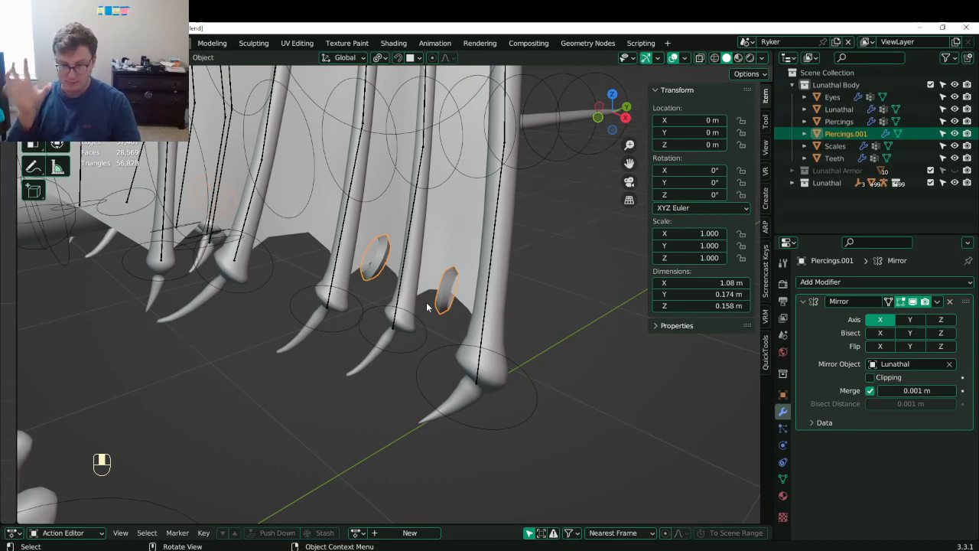
scroll(427, 307, up, 2)
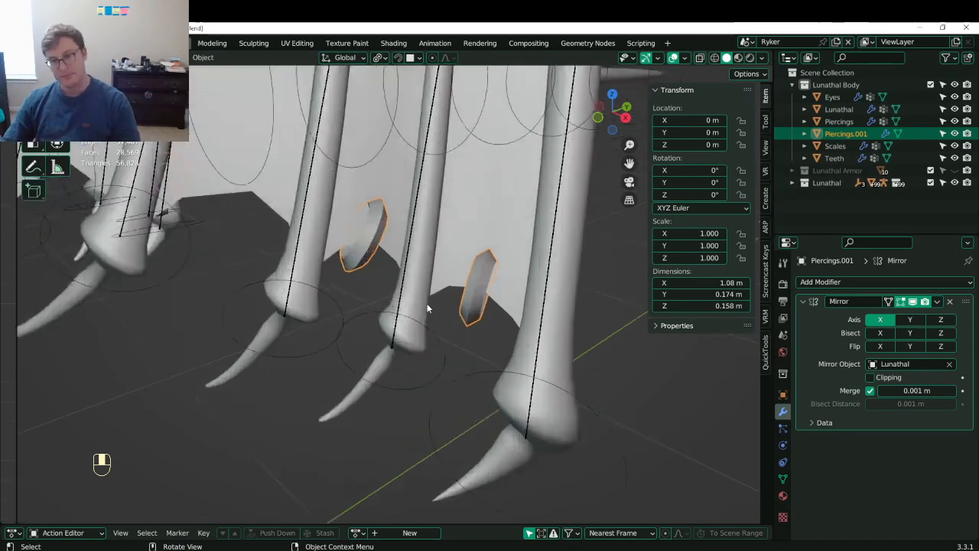
click(399, 296)
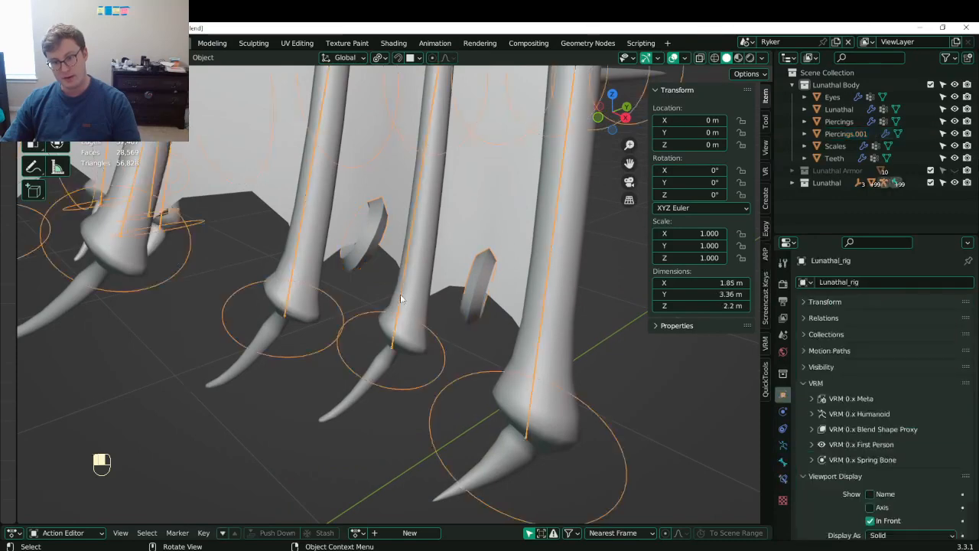
key(Tab)
middle_drag(397, 295, 355, 339)
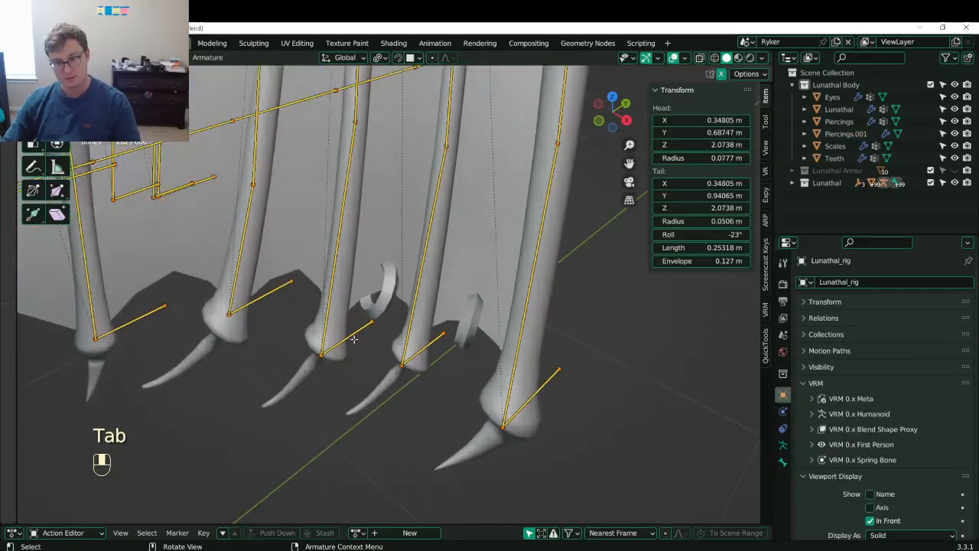
- Snap the 3D cursor to the midpoint of the two lower wing finger bones flanking the inner Piercings.001 ring
click(320, 356)
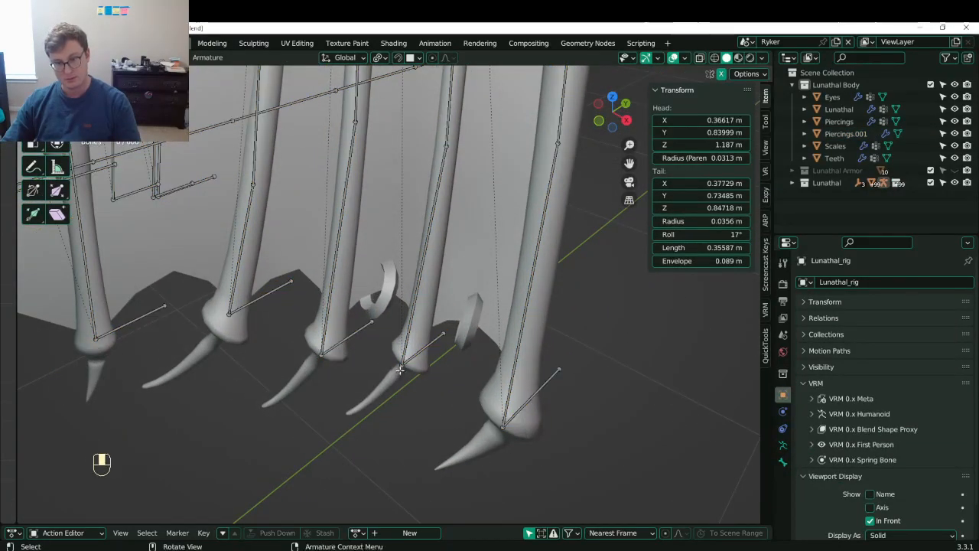
middle_drag(353, 327, 269, 288)
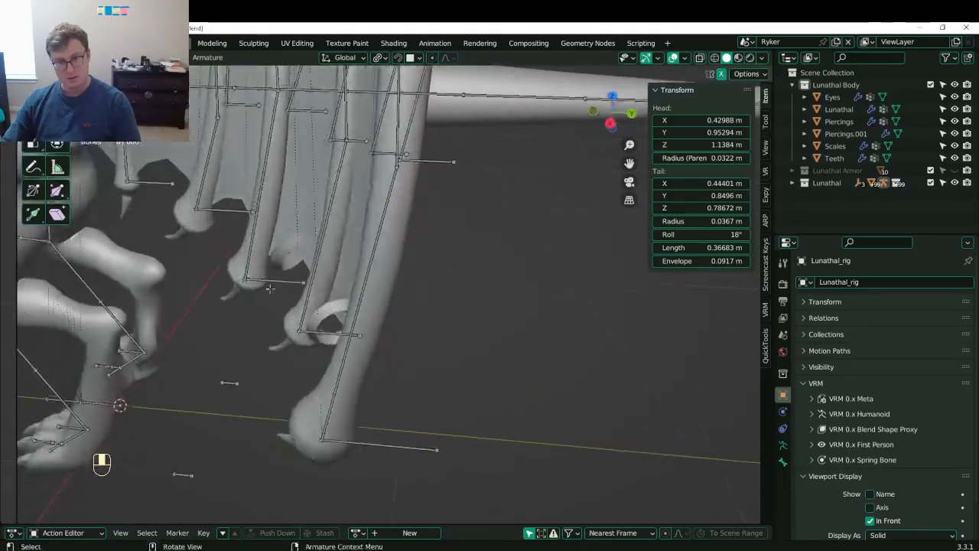
click(258, 208)
middle_drag(259, 208, 303, 243)
key(Tab)
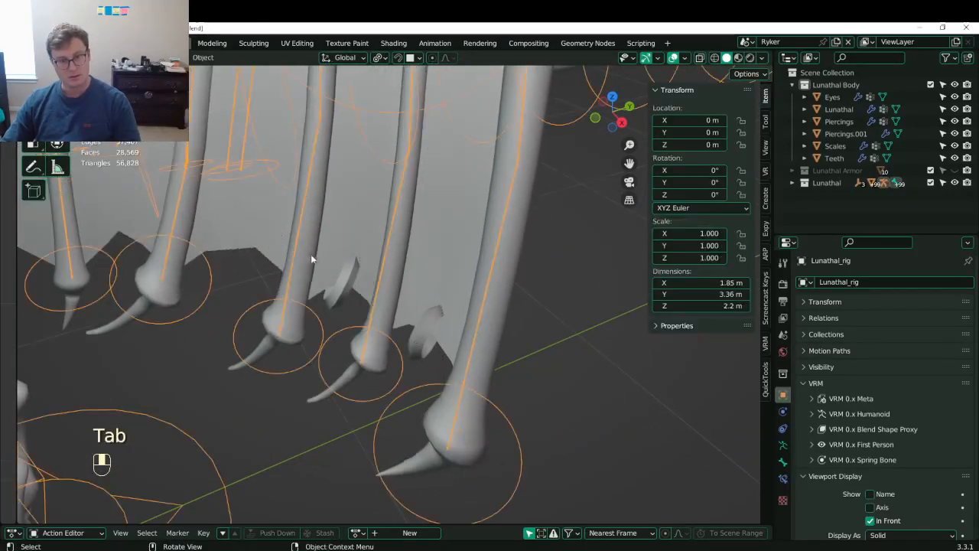
key(Tab)
shift+click(383, 273)
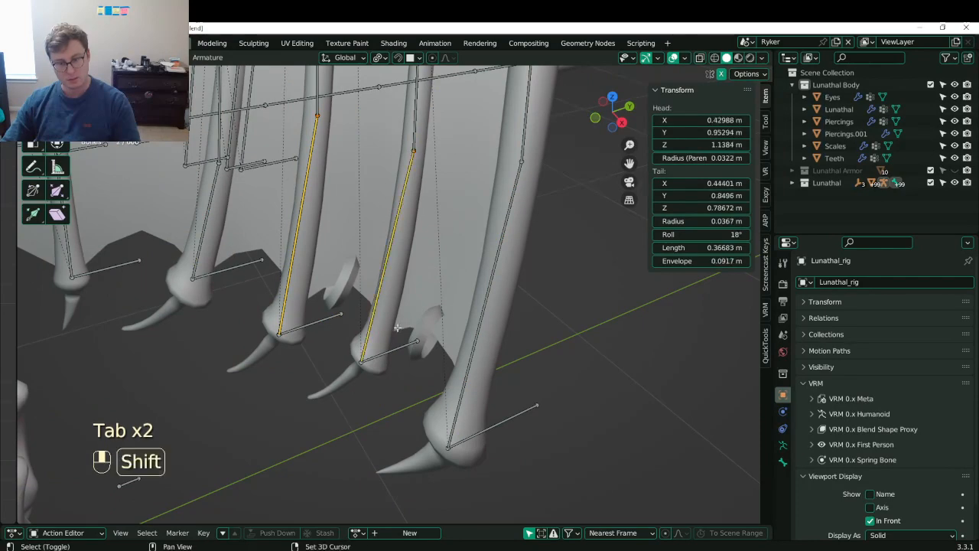
key(shift+s)
click(395, 398)
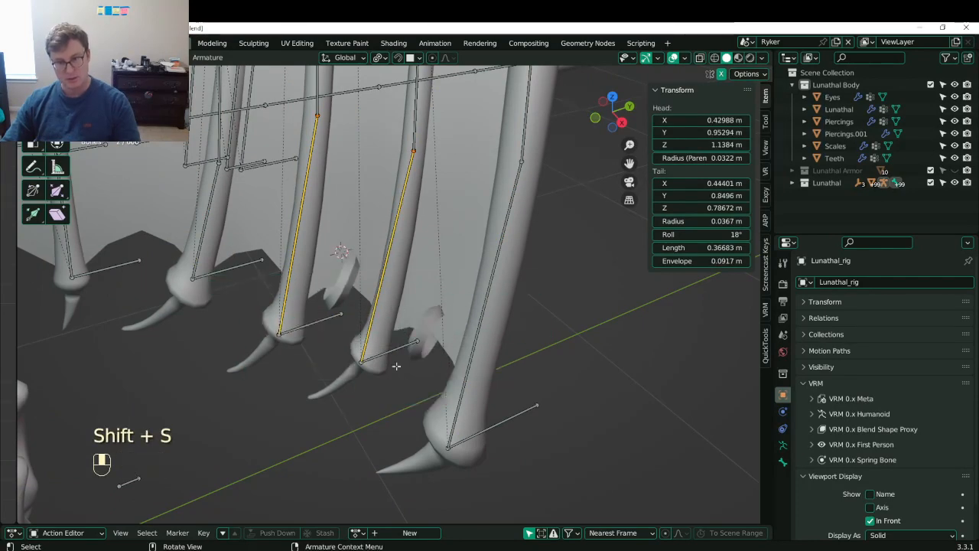
mouse_move(395, 359)
middle_down()
mouse_move(374, 376)
mouse_move(385, 364)
middle_up()
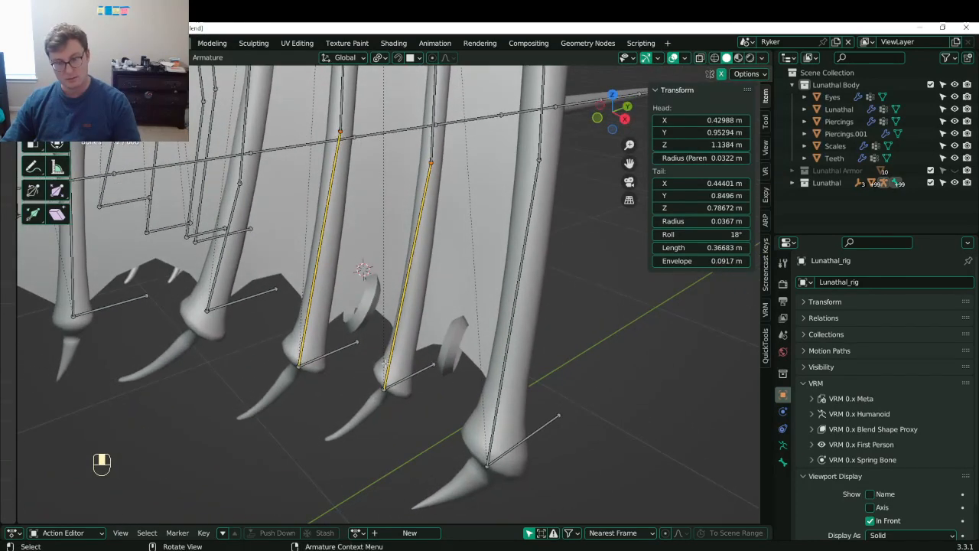
key(ctrl)
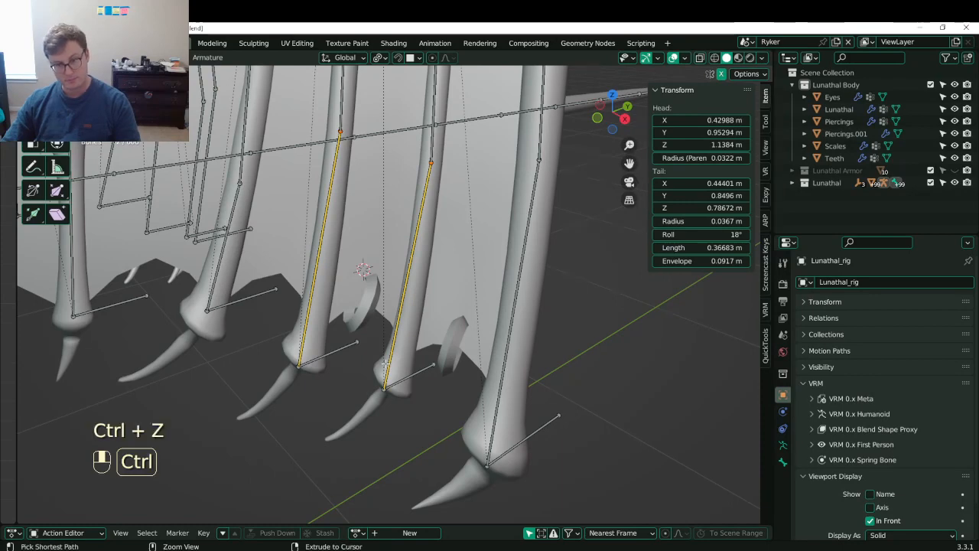
- Select all linked faces of the inner Piercings.001 ring and snap the 3D cursor to it
key(Tab)
key(Tab)
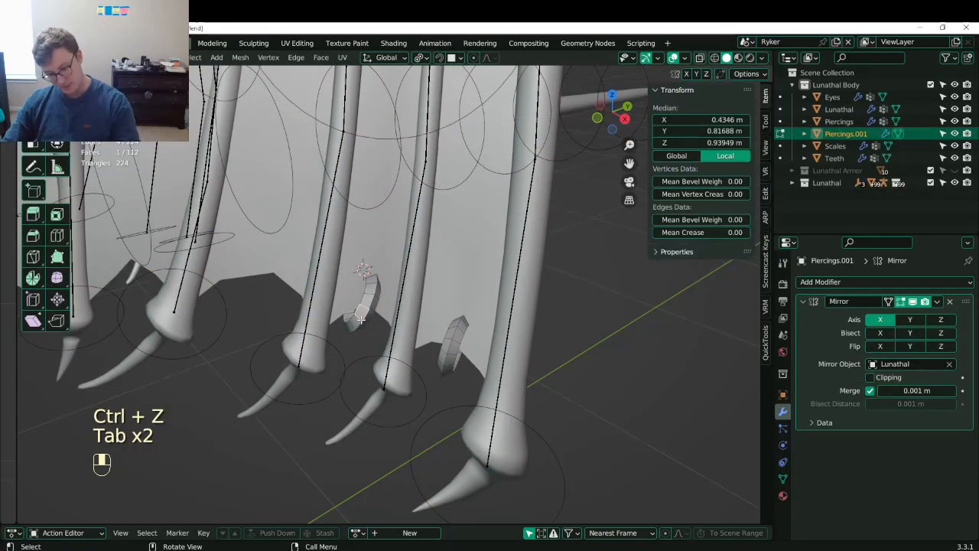
key(l)
key(shift+s)
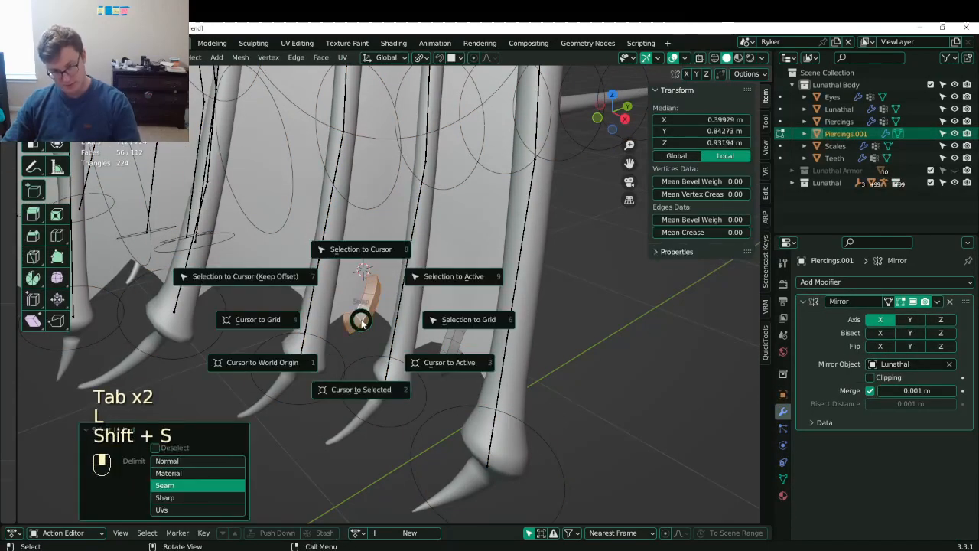
click(356, 386)
key(Tab)
- Add a bone to the Lunathal rig at the 3D cursor in the inner wing piercing
click(404, 322)
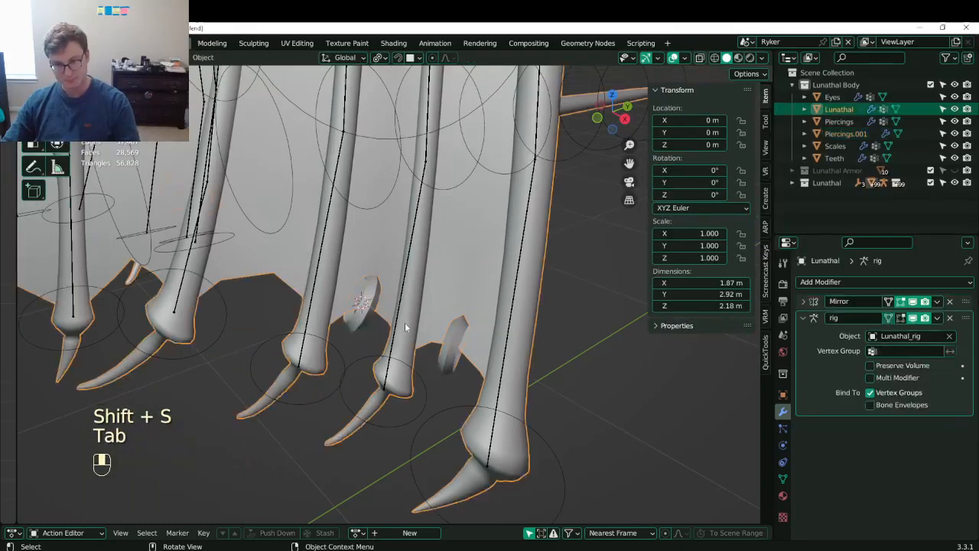
click(398, 323)
key(Tab)
key(shift+a)
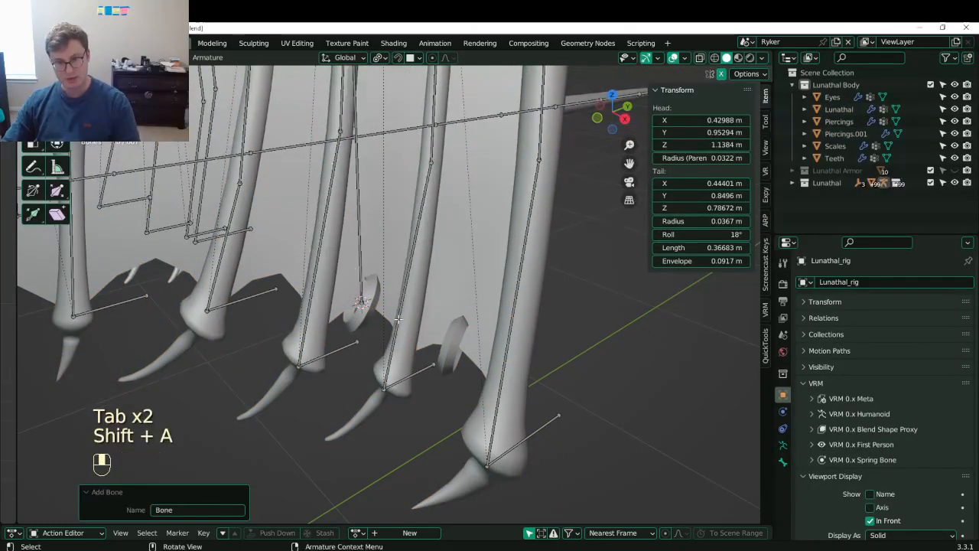
- Set the pivot point to 3D Cursor and scale the inner piercing's bone down to about 0.053 m long
scroll(365, 133, down, 4)
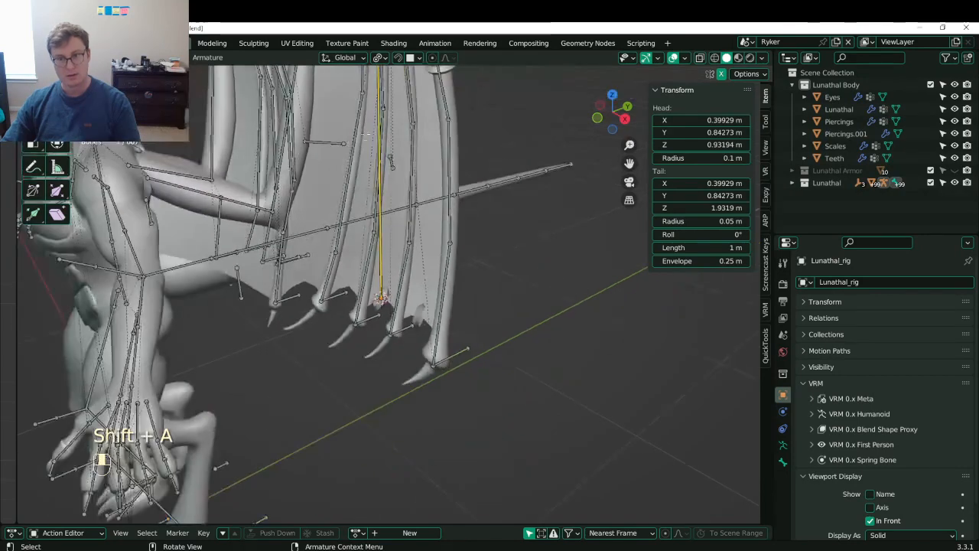
key(period)
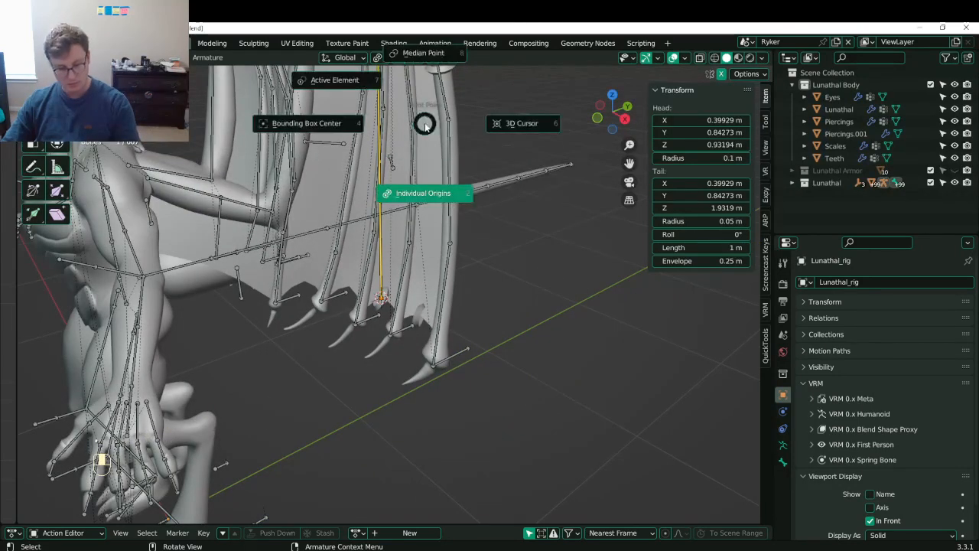
click(490, 124)
scroll(443, 132, up, 4)
key(s)
click(376, 275)
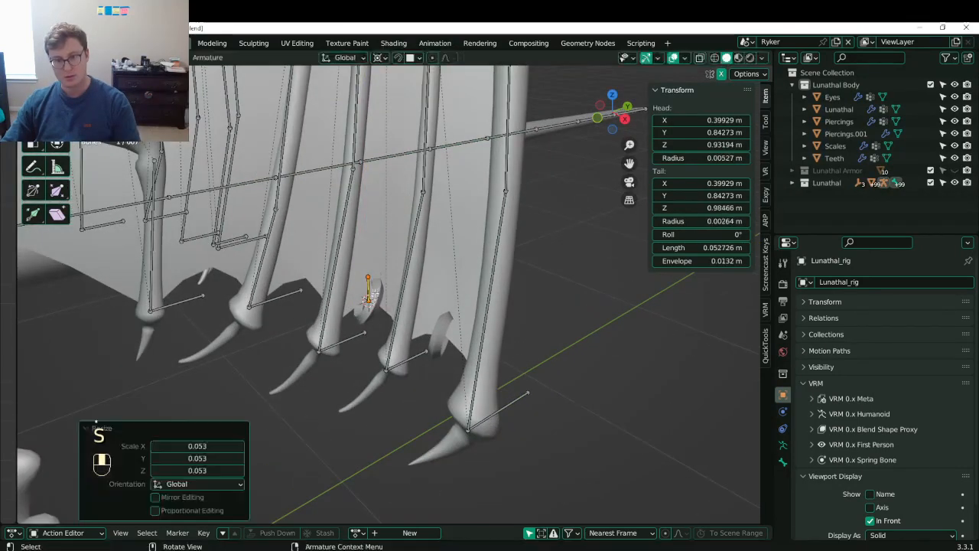
- Rename the inner piercing's bone as cc_WingPiercing1.L
scroll(367, 291, up, 3)
click(782, 461)
click(867, 281)
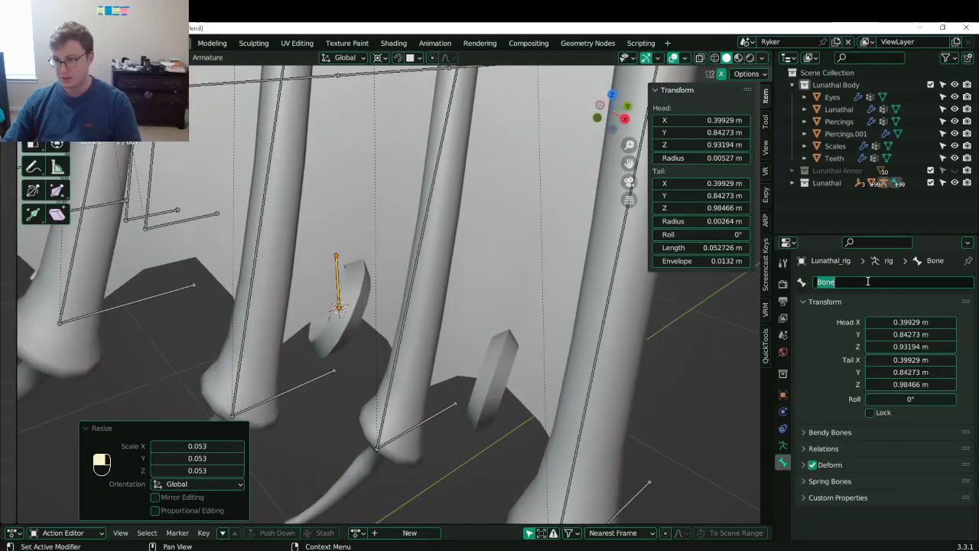
text(c)
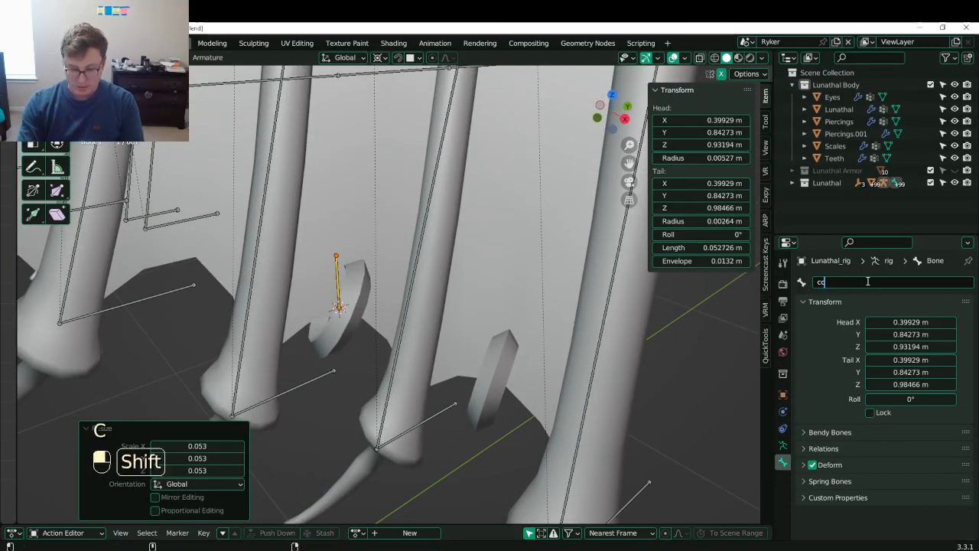
text(o_WingP)
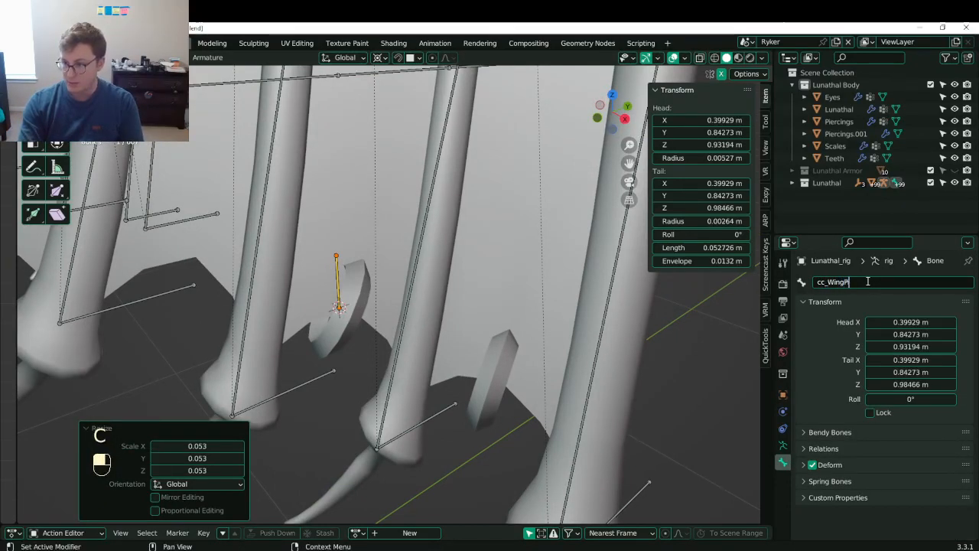
text(iercing1.L)
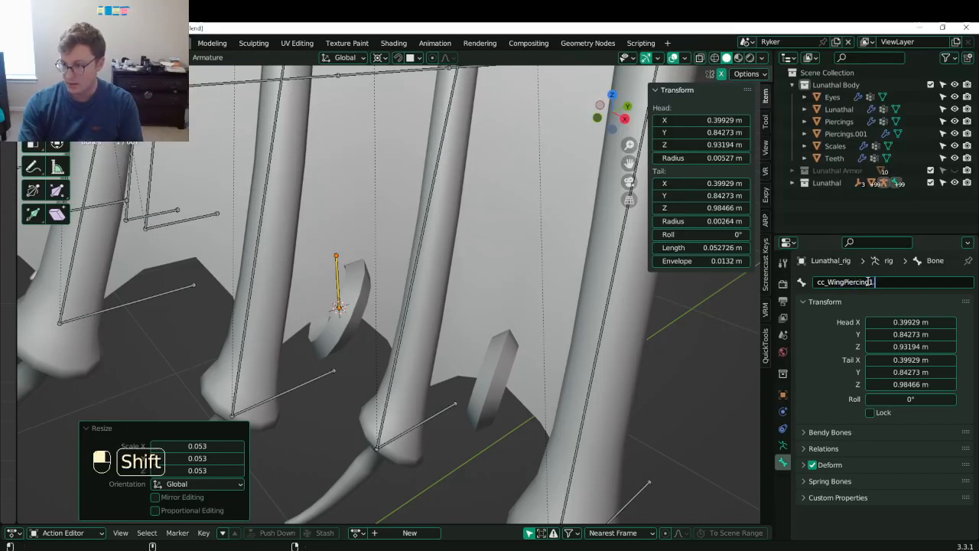
key(Return)
- Save the file and copy the name of the cc_WingPiercing1.L bone
key(ctrl+s)
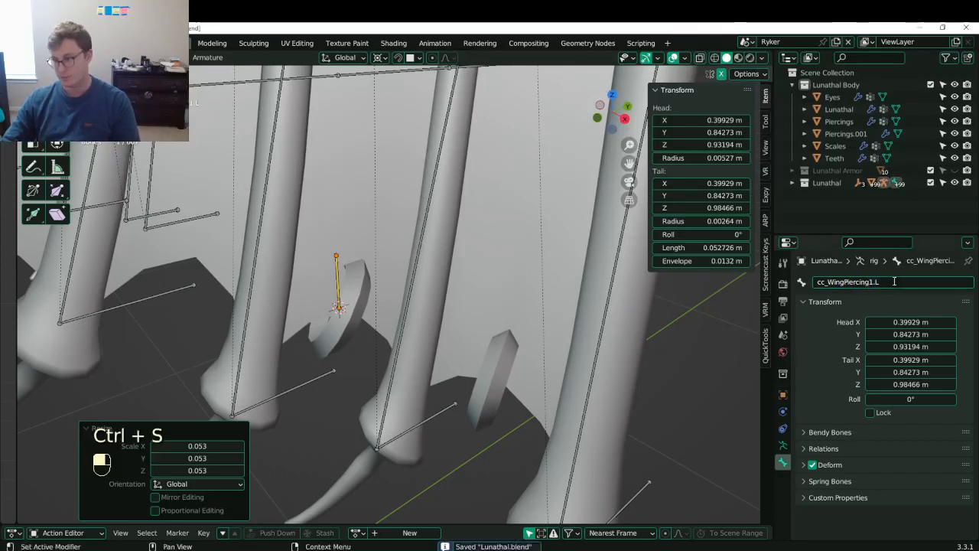
click(893, 281)
key(ctrl+c)
click(711, 315)
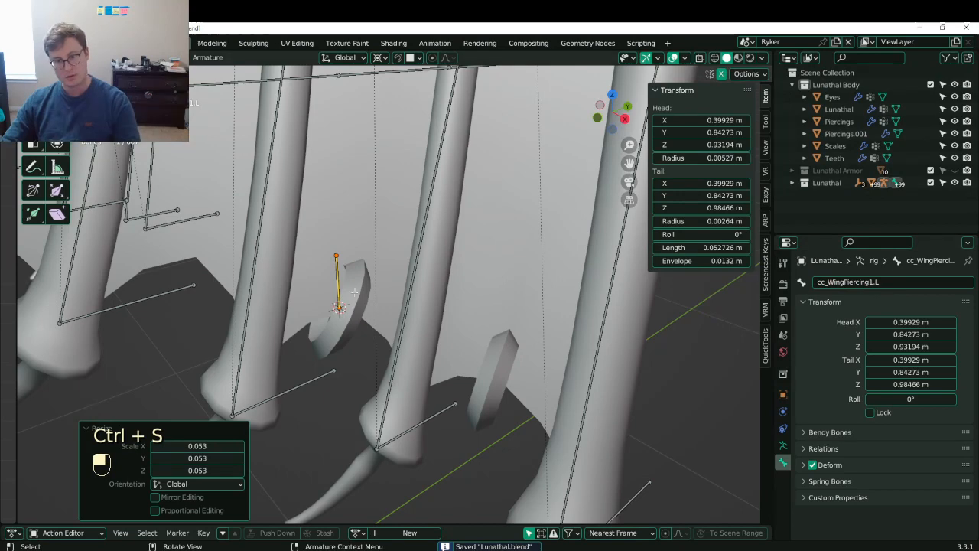
- Snap the 3D cursor to the linked faces of the outer Piercings.001 ring and save the file
key(Tab)
shift+middle_drag(410, 344, 379, 338)
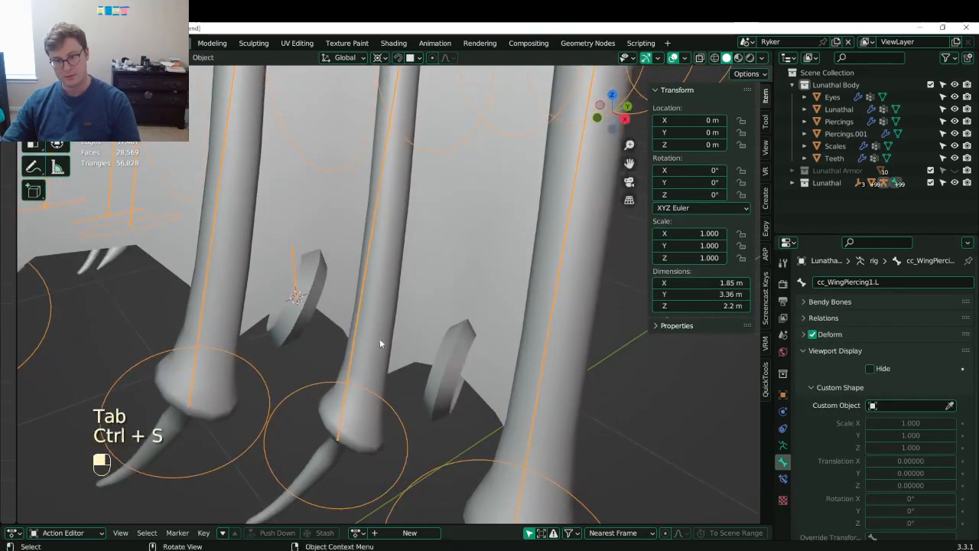
click(447, 373)
key(Tab)
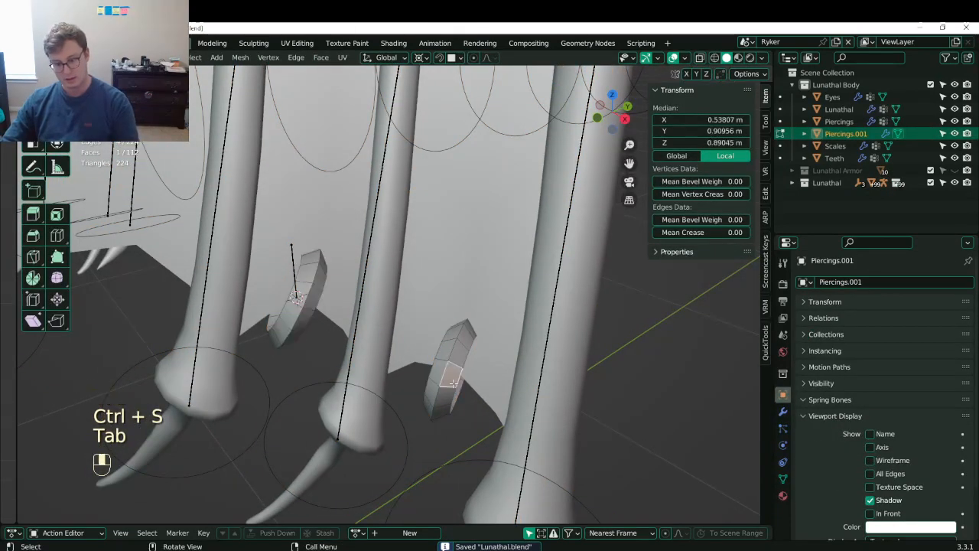
key(l)
key(shift+s)
click(459, 397)
key(Tab)
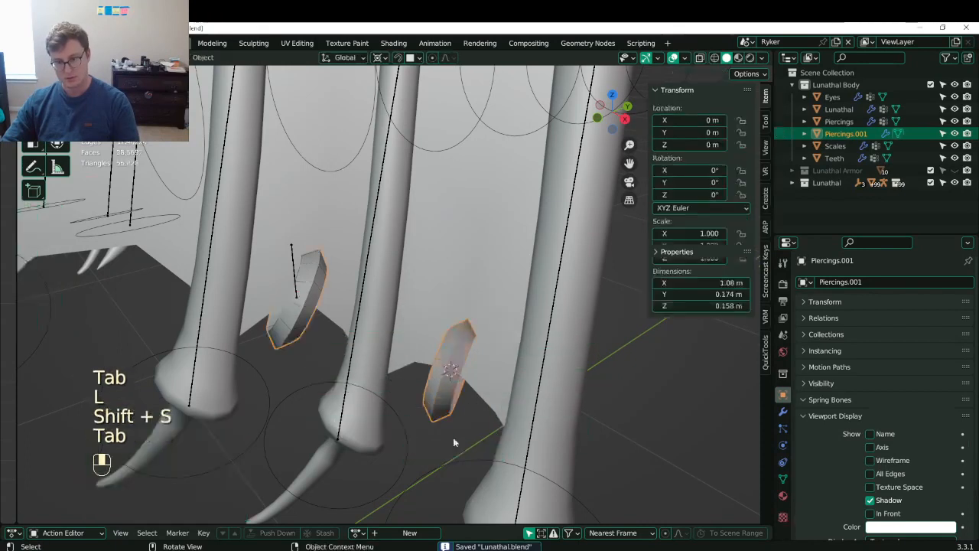
key(ctrl+s)
key(Tab)
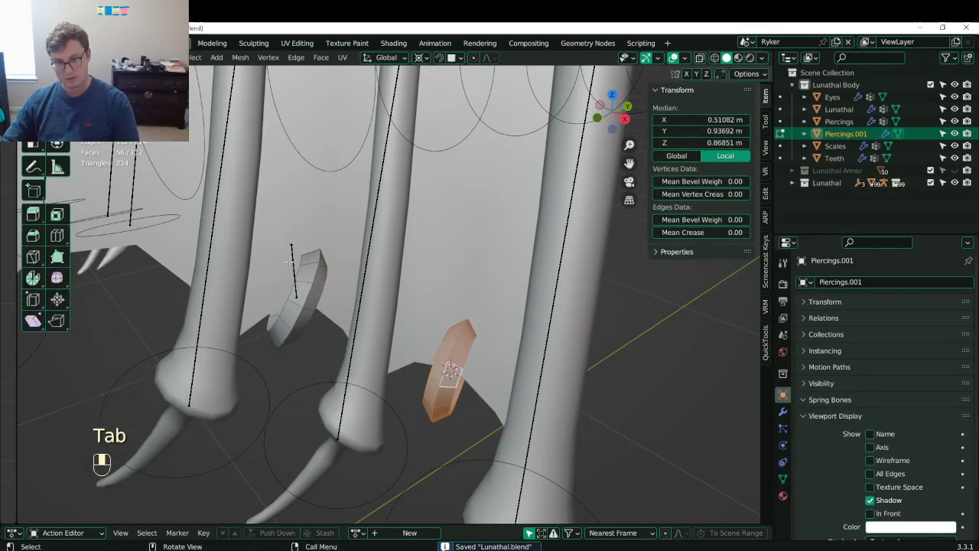
key(shift+a)
key(Escape)
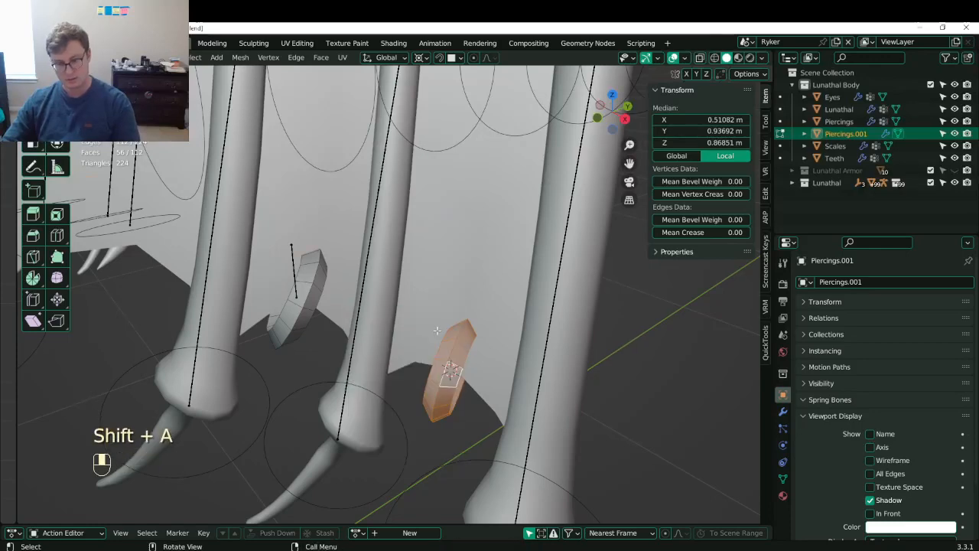
key(Tab)
- Add a bone to the Lunathal rig at the 3D cursor in the outer wing piercing
click(536, 392)
key(Tab)
key(shift+a)
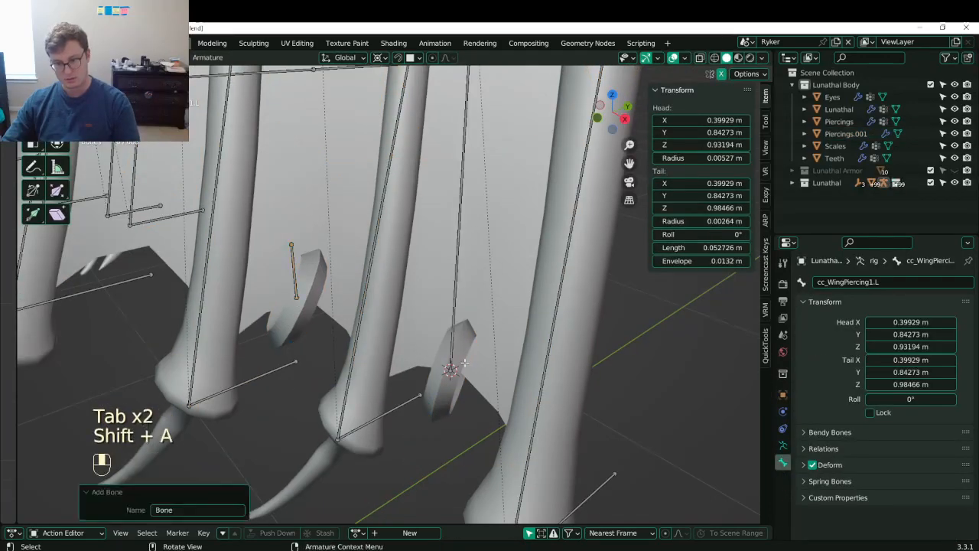
- Scale the outer piercing's bone about the 3D cursor down to about 0.065 m long and save the file
scroll(459, 336, down, 5)
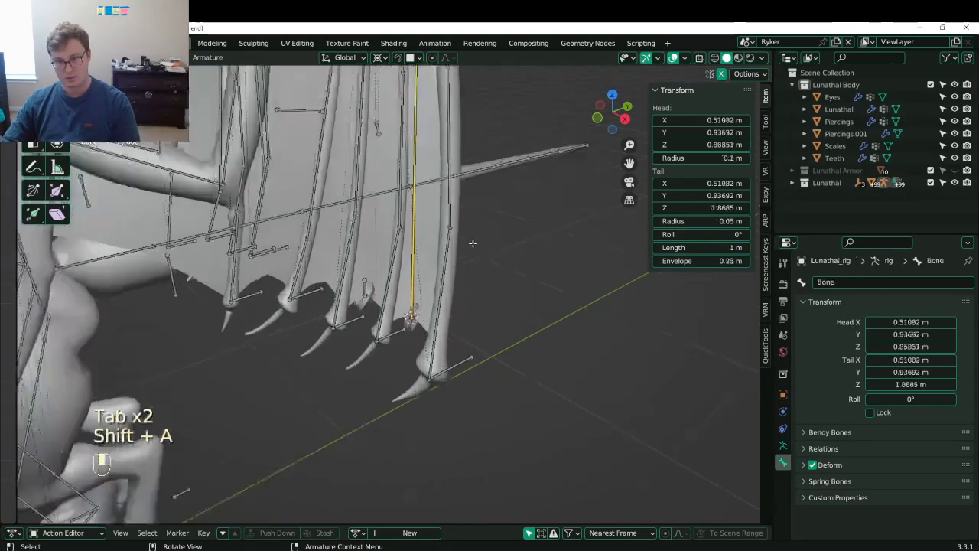
scroll(473, 242, up, 4)
key(s)
click(443, 325)
scroll(482, 260, up, 5)
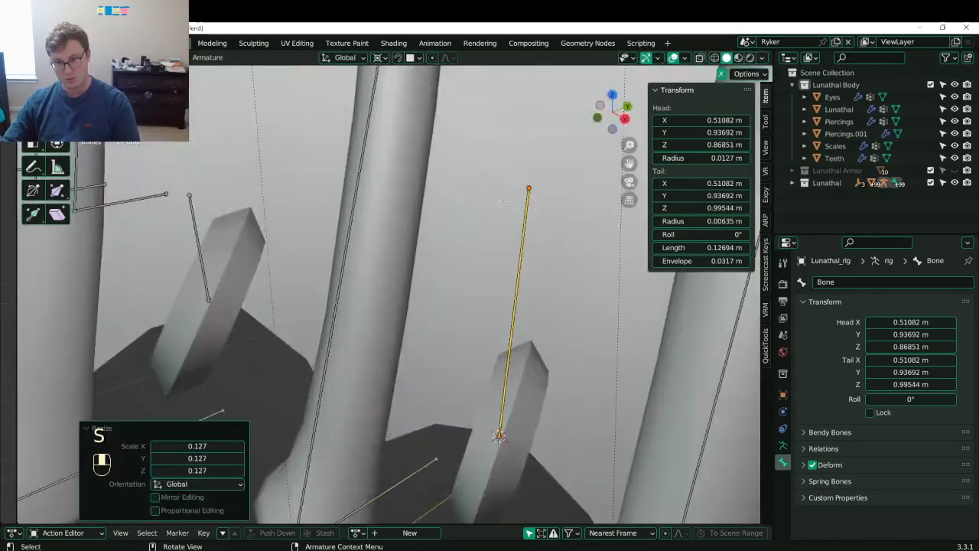
key(s)
click(492, 316)
scroll(499, 301, down, 4)
middle_drag(498, 302, 486, 284)
scroll(474, 267, up, 4)
key(ctrl+s)
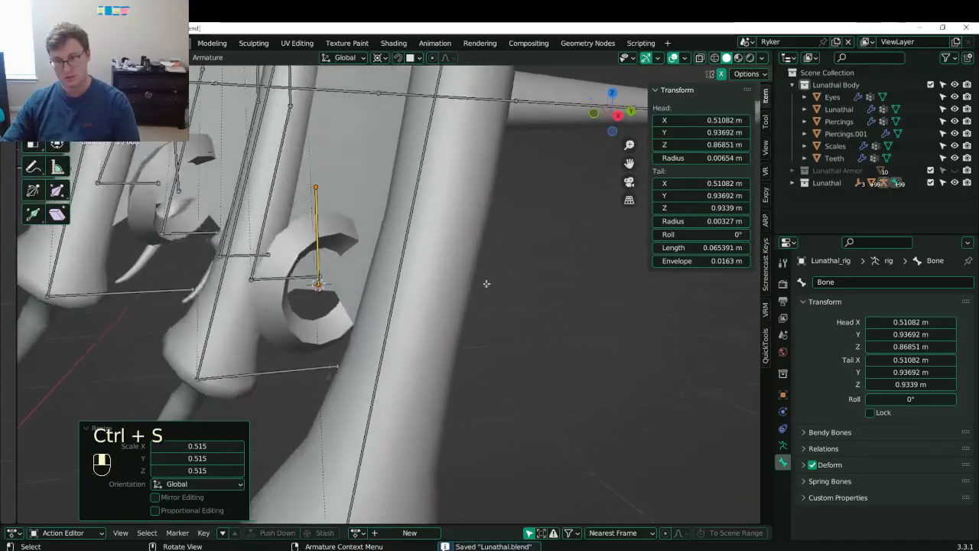
- Rename the outer piercing's bone as cc_WingPiercing2.L, reusing the copied name
click(848, 283)
key(ctrl+v)
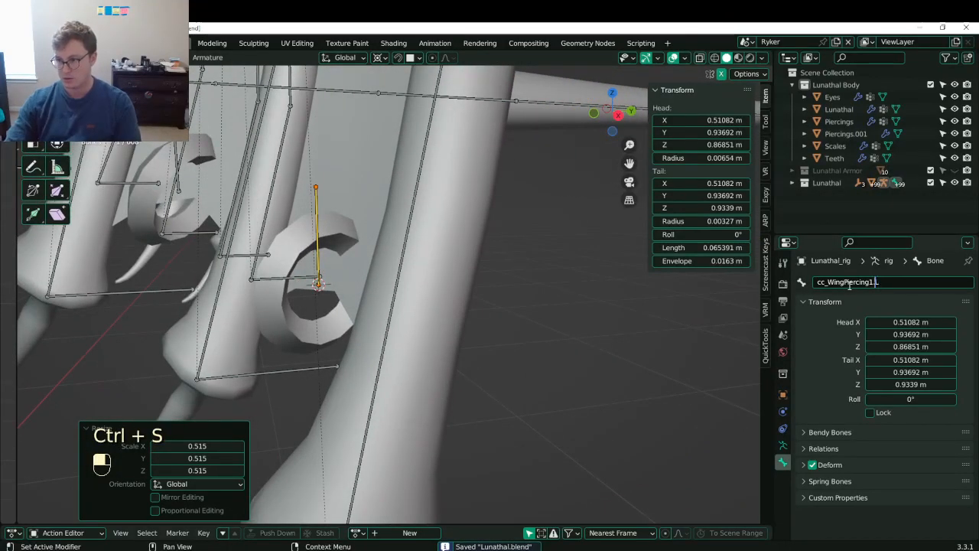
key(Return)
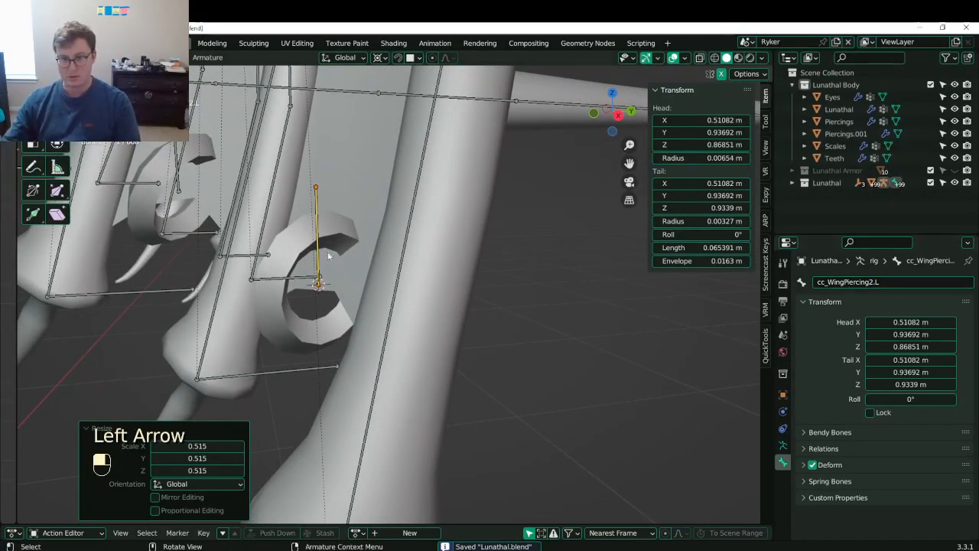
- Symmetrize the cc_WingPiercing1.L and cc_WingPiercing2.L bones to the other wing and save the file
key(ctrl+s)
middle_drag(252, 255, 306, 302)
scroll(282, 278, down, 5)
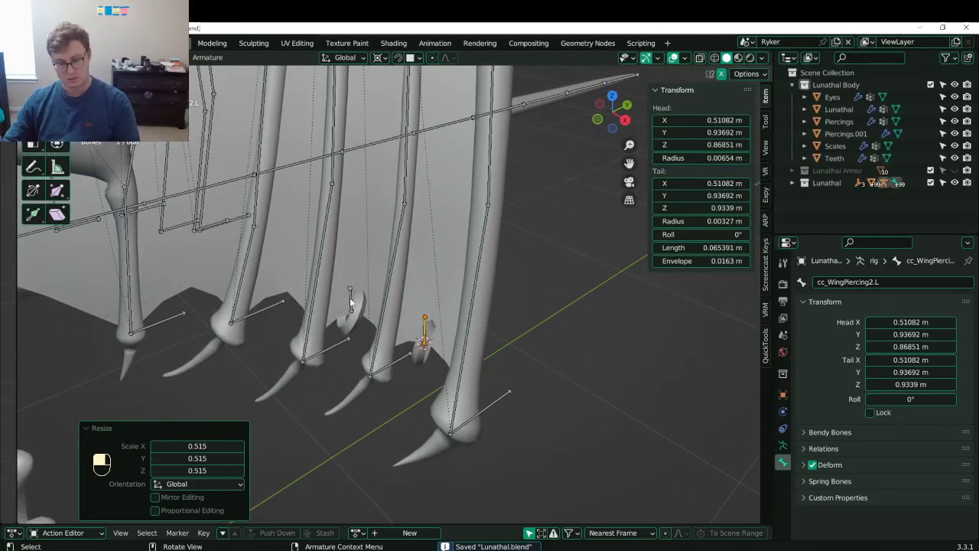
key(l)
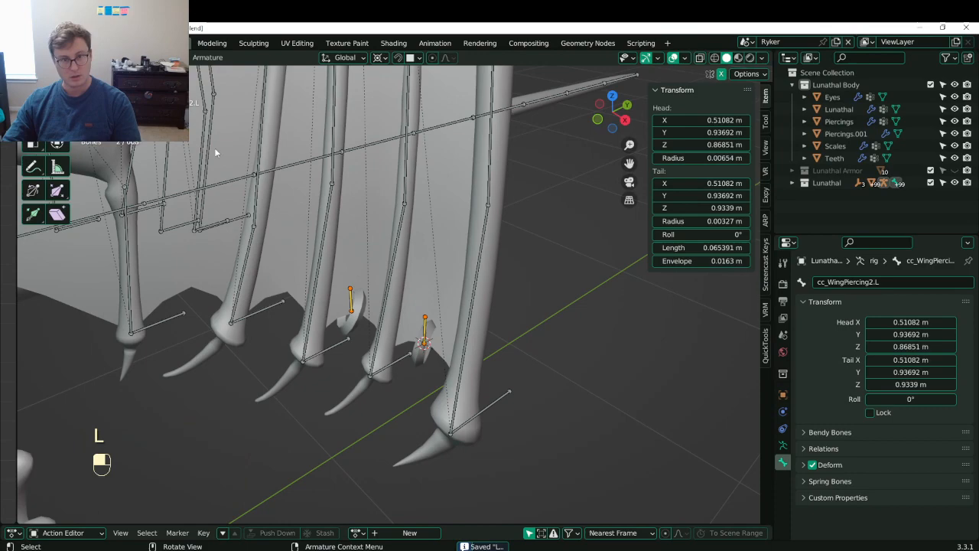
click(207, 57)
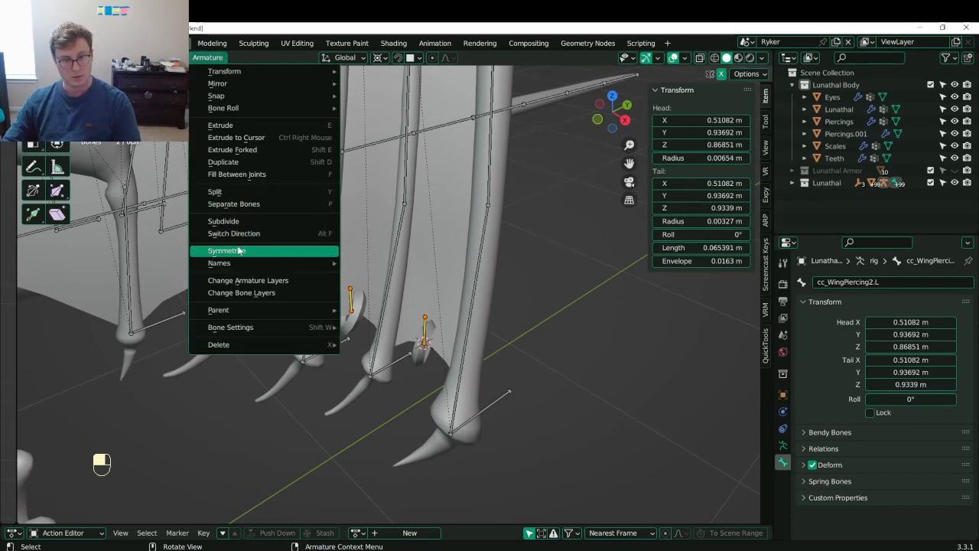
click(238, 250)
middle_drag(237, 250, 313, 264)
key(ctrl+s)
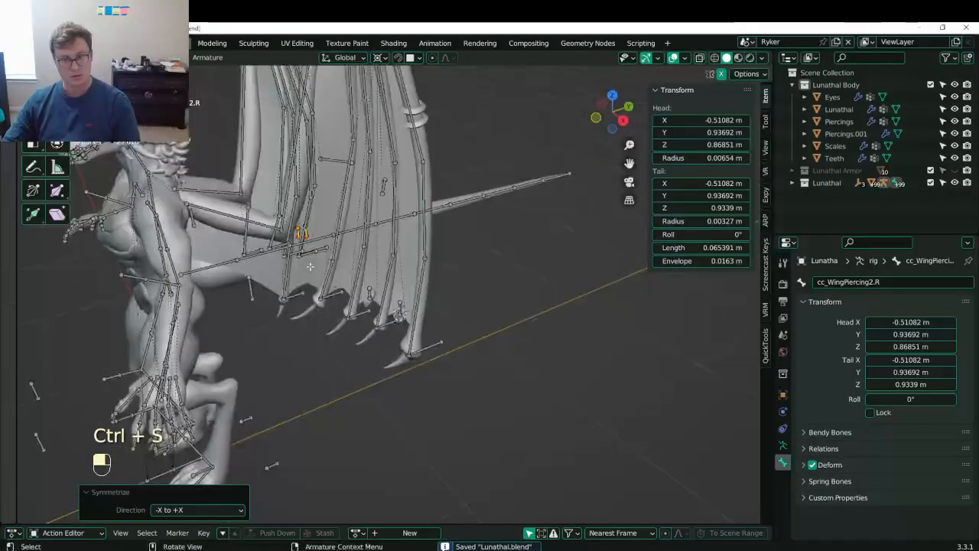
- Save the file, switch the rig to Pose Mode and add a Child Of bone constraint to cc_WingPiercing2.L
scroll(344, 263, up, 4)
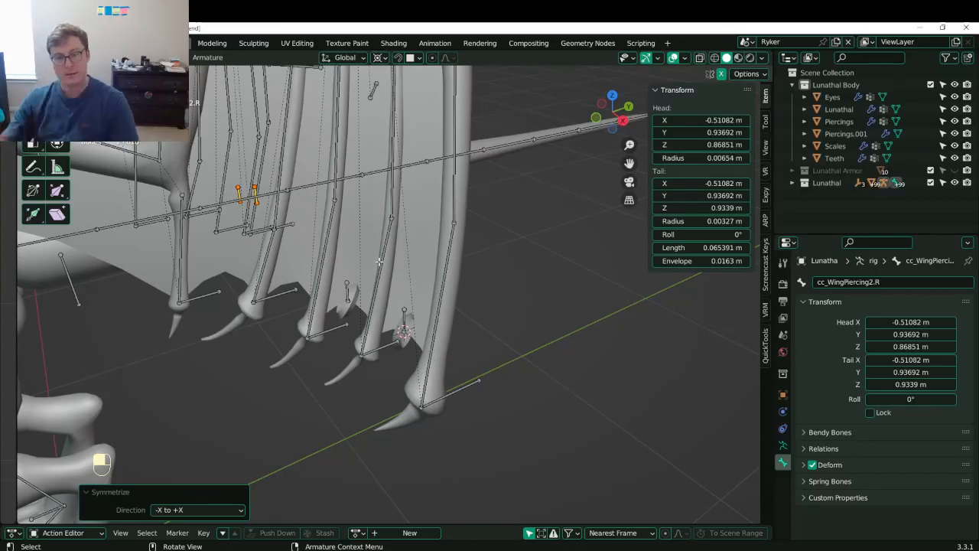
key(Tab)
key(ctrl+s)
key(ctrl+Tab)
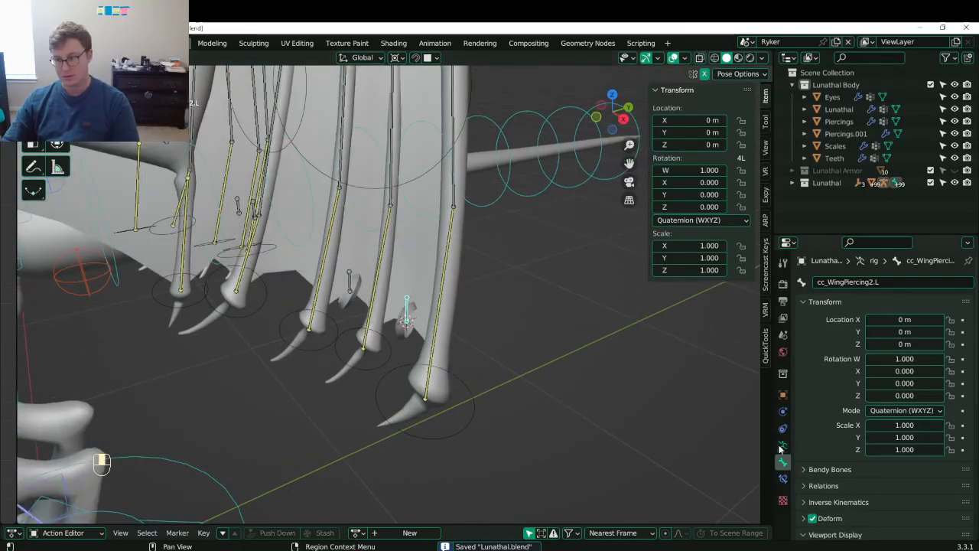
click(782, 445)
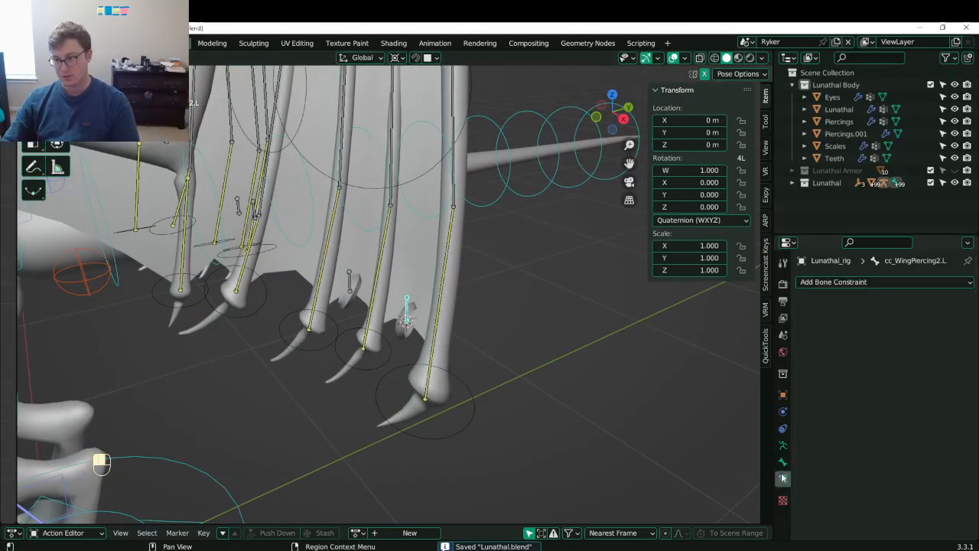
click(887, 281)
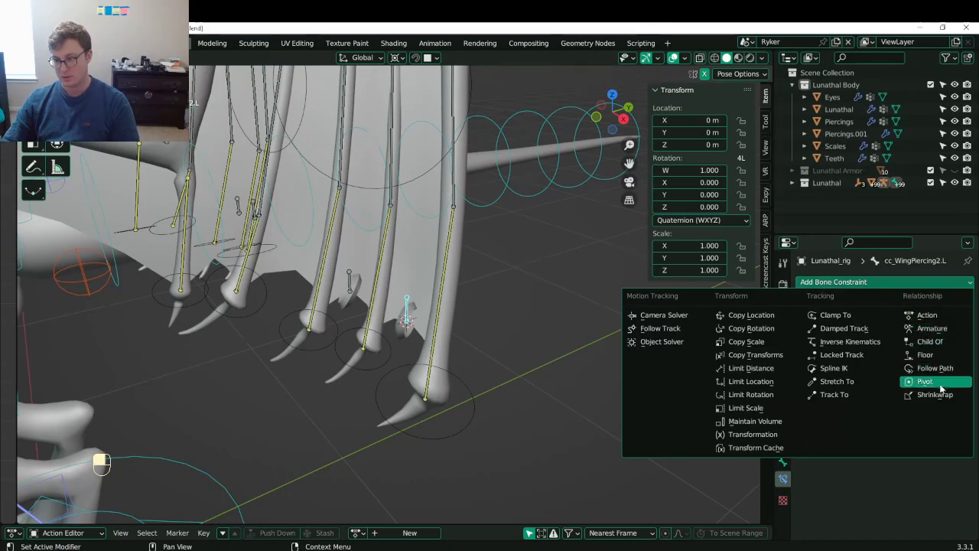
click(927, 342)
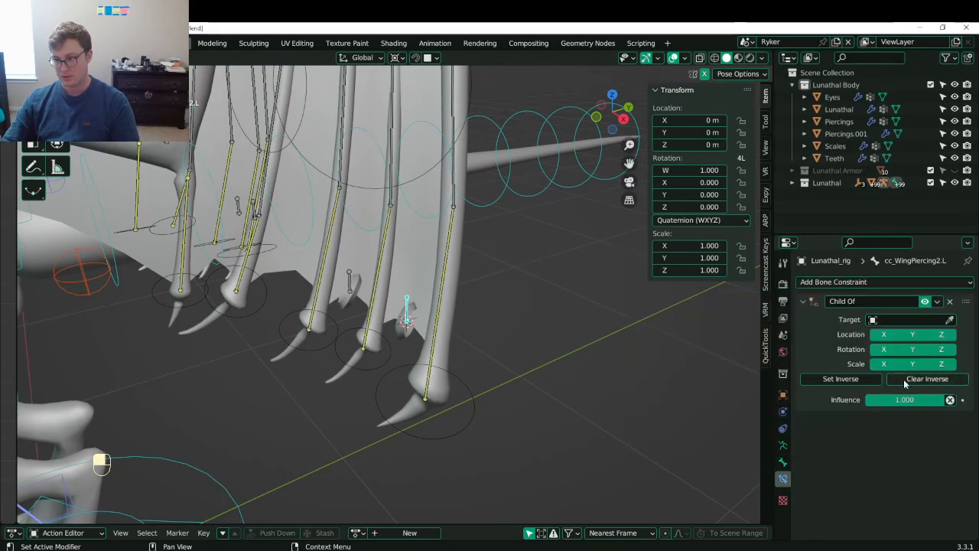
- Set the Child Of constraint's influence to 0.5 and its target to Lunathal_rig
click(925, 397)
text(.5)
key(Return)
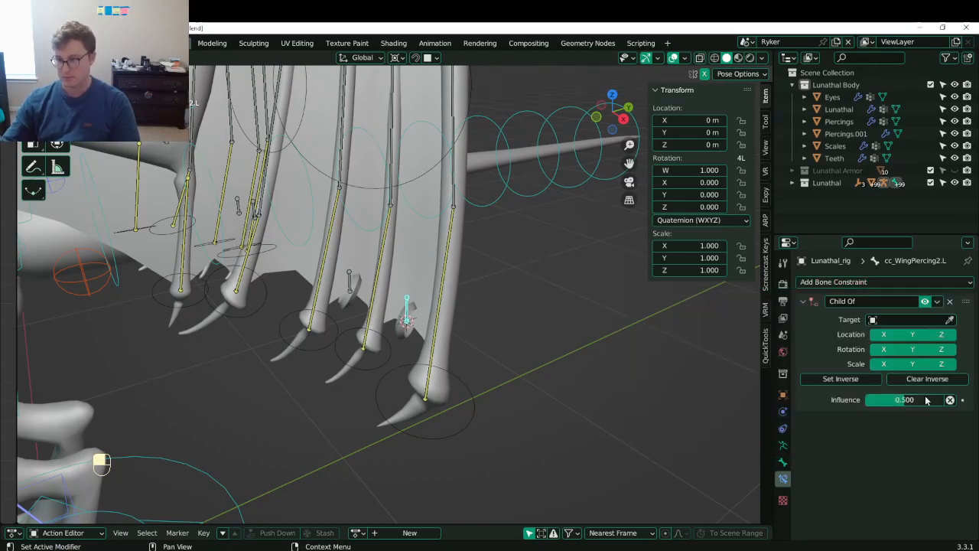
click(918, 320)
text(rig)
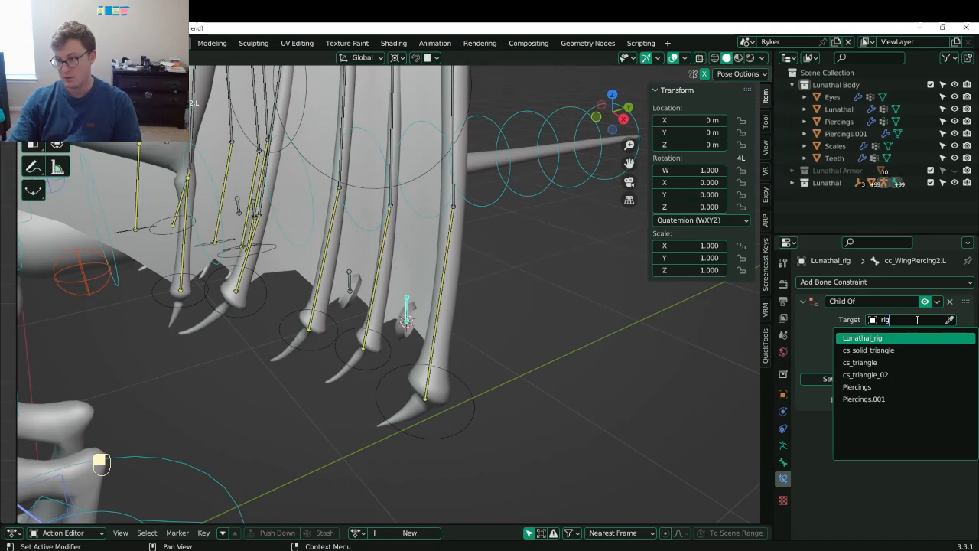
key(Return)
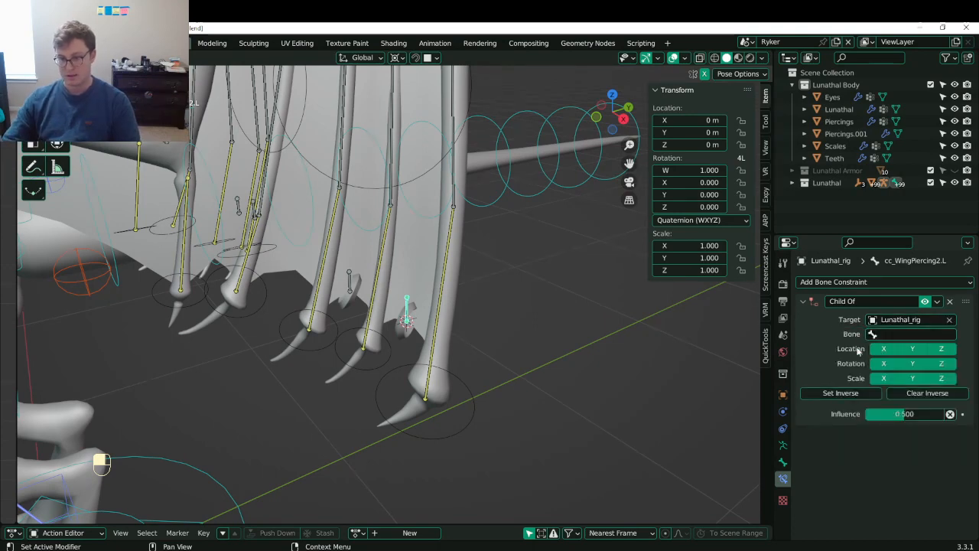
- Copy the name of the outermost wing finger bone, cc_wingD3.L, and assign it as the bone of cc_WingPiercing2.L's Child Of constraint
click(444, 309)
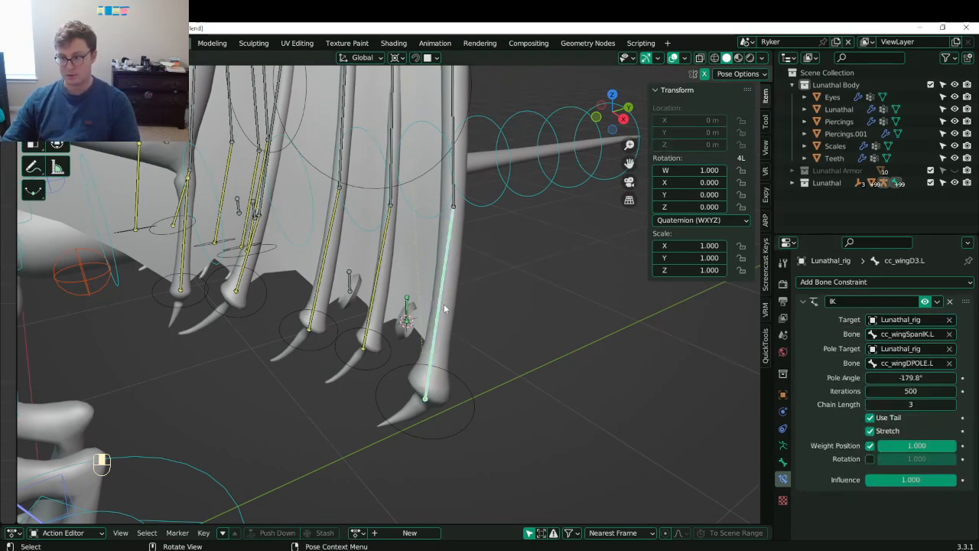
click(782, 461)
click(879, 281)
key(ctrl+c)
key(ctrl)
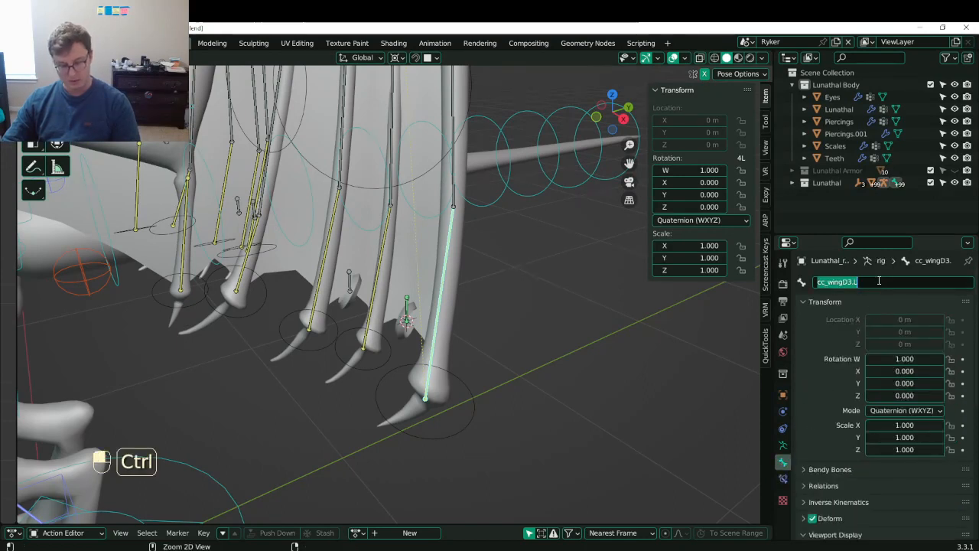
click(845, 295)
click(405, 310)
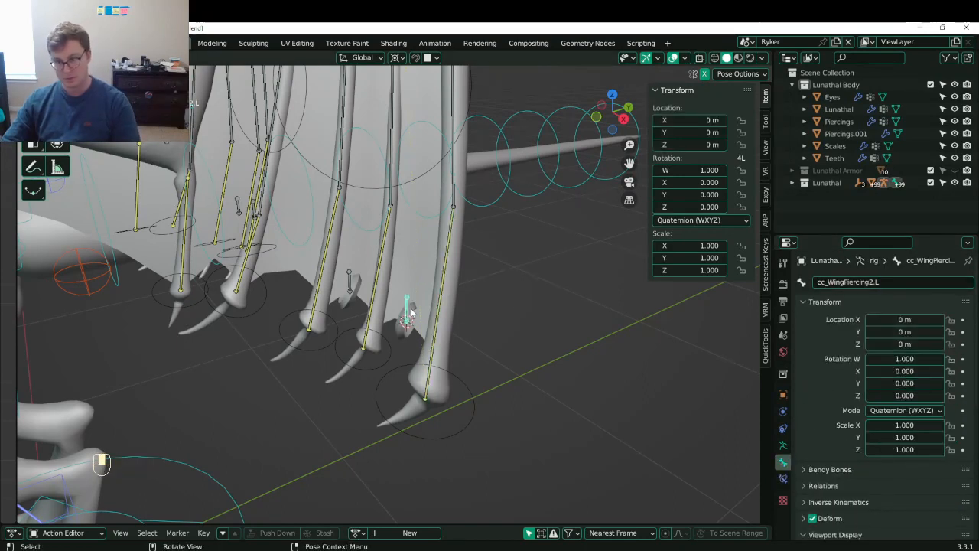
click(782, 478)
click(923, 333)
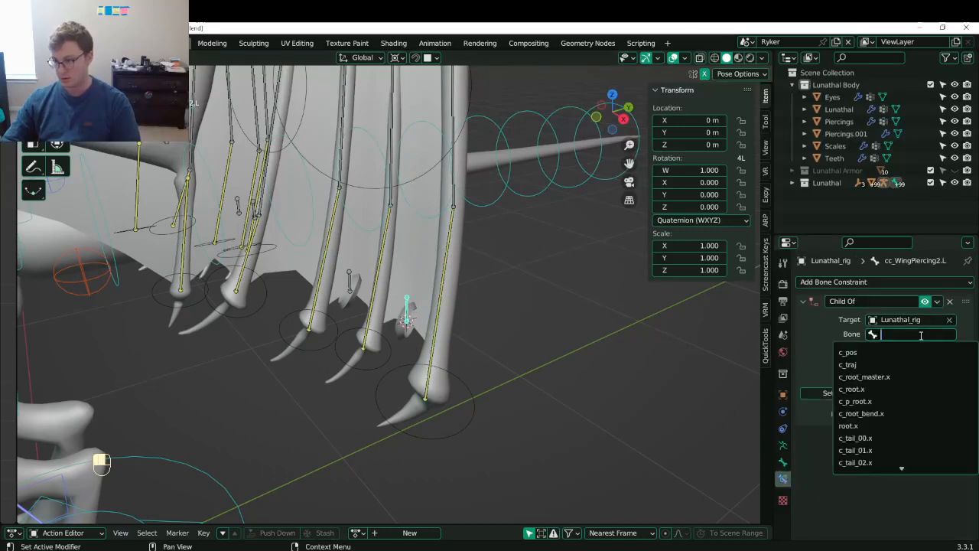
key(ctrl+v)
key(Return)
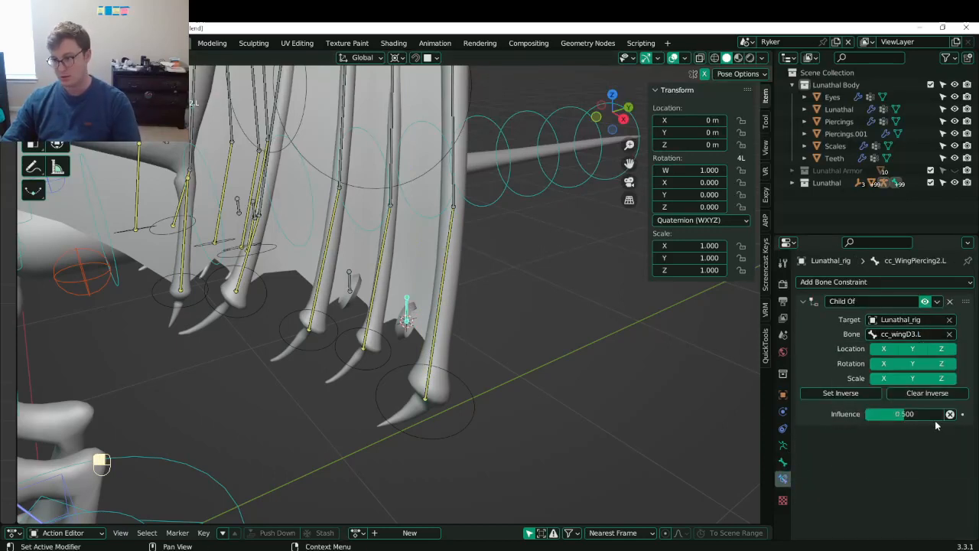
- Duplicate the Child Of constraint on cc_WingPiercing2.L and set the copy's bone to cc_wingC3.L
click(937, 301)
click(903, 329)
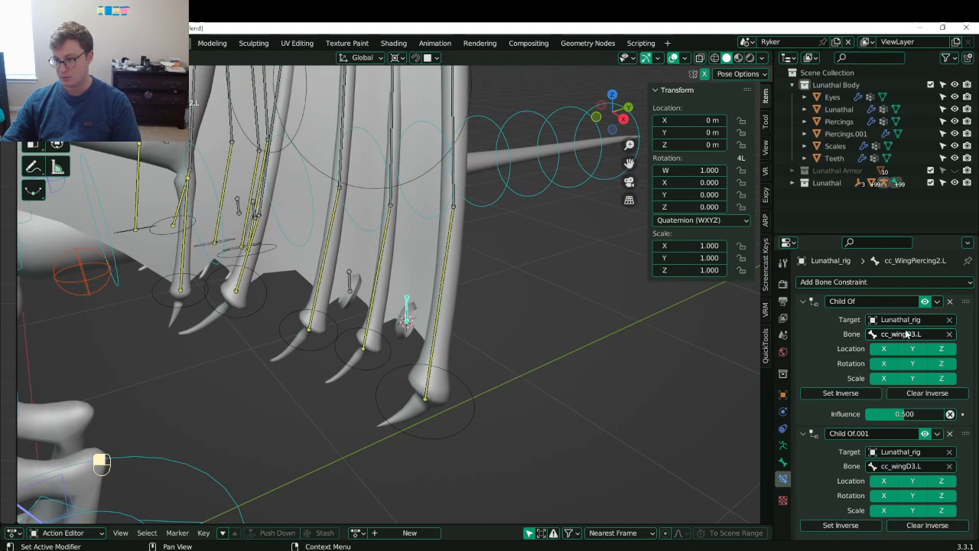
click(925, 467)
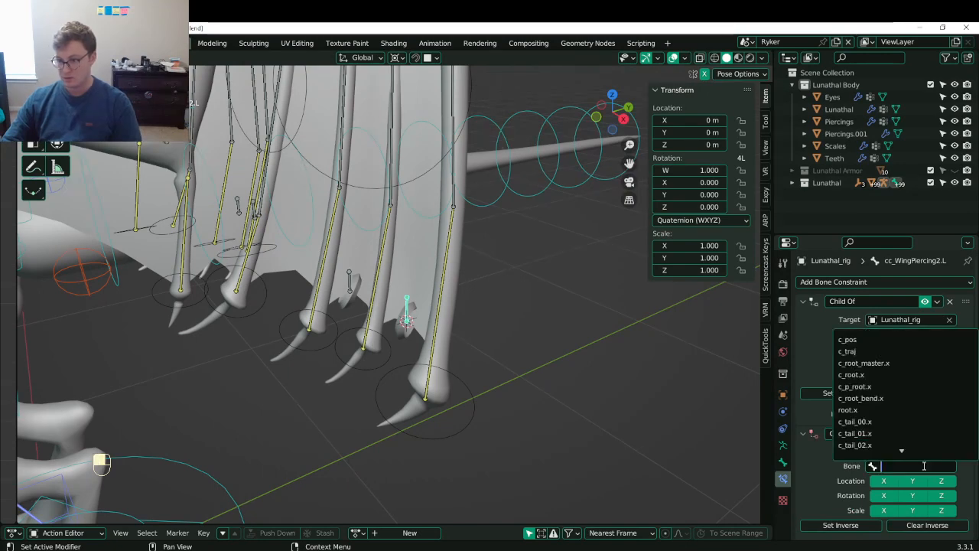
key(ctrl+v)
key(Left)
key(Left)
key(Left)
key(BackSpace)
text(C)
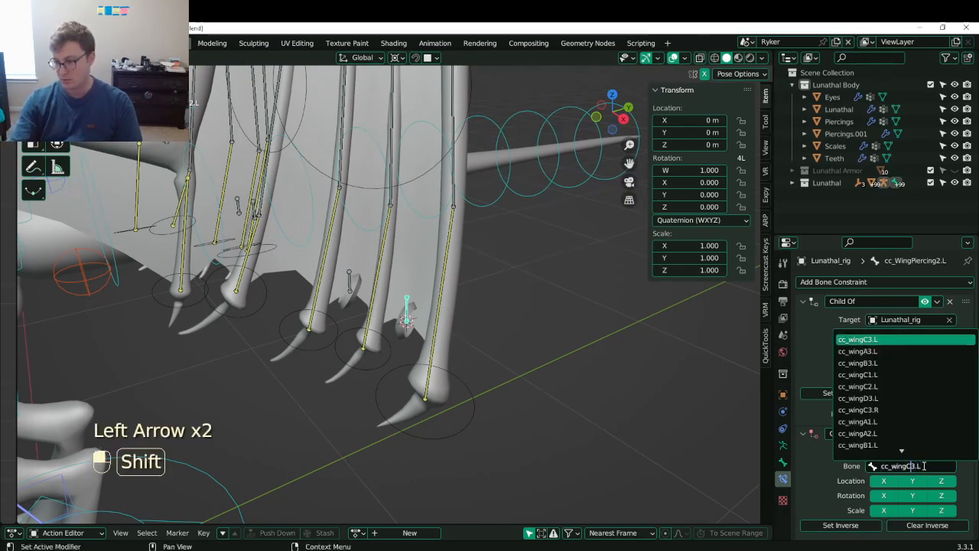
click(858, 339)
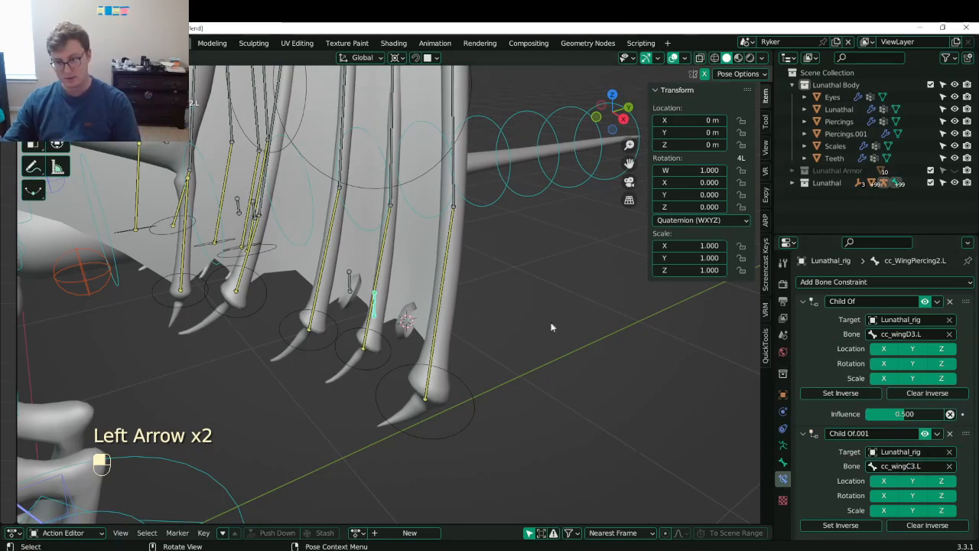
- Set the inverse on both Child Of constraints, test them with a cancelled move of cc_wingSpanIK.L, and save the file
scroll(855, 420, down, 1)
click(841, 374)
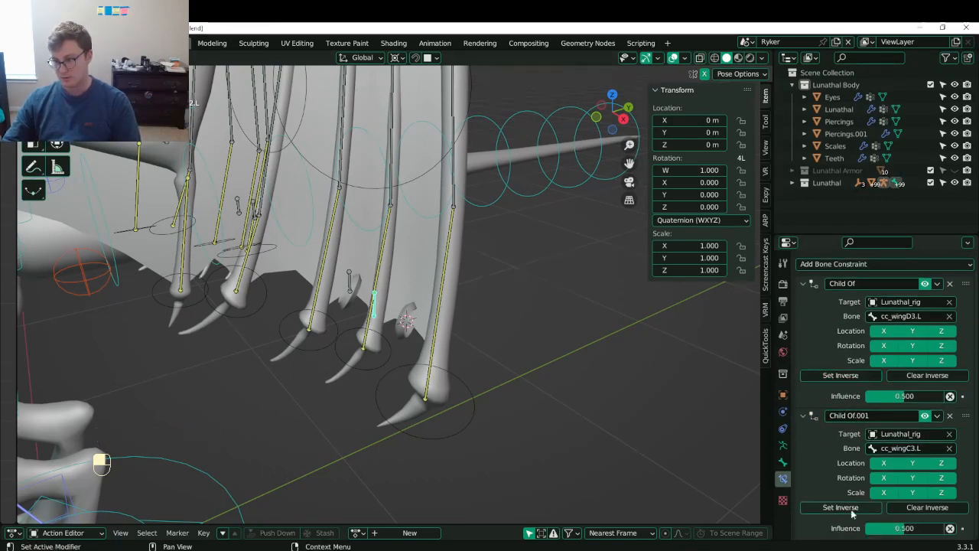
click(470, 408)
key(g)
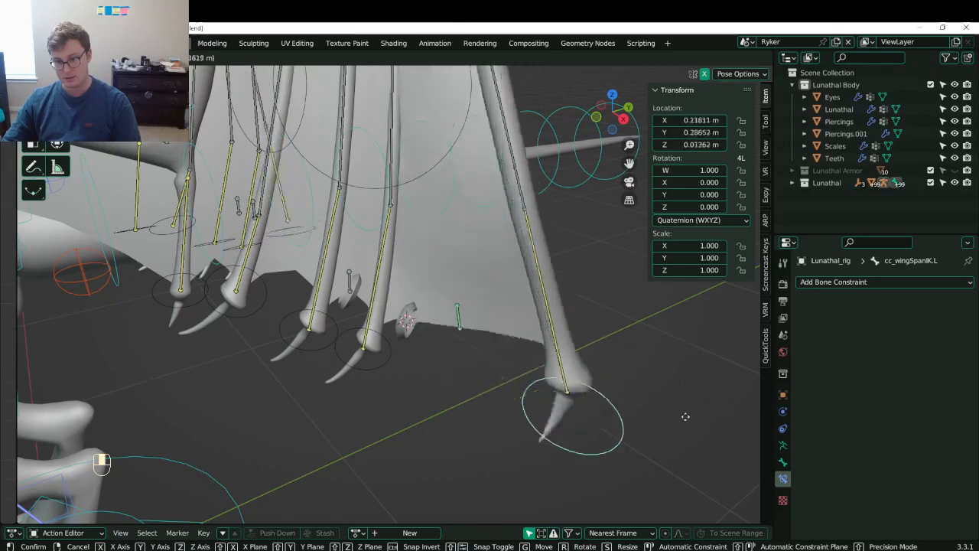
right_click(619, 422)
middle_drag(440, 374, 479, 375)
scroll(449, 374, up, 3)
key(ctrl+s)
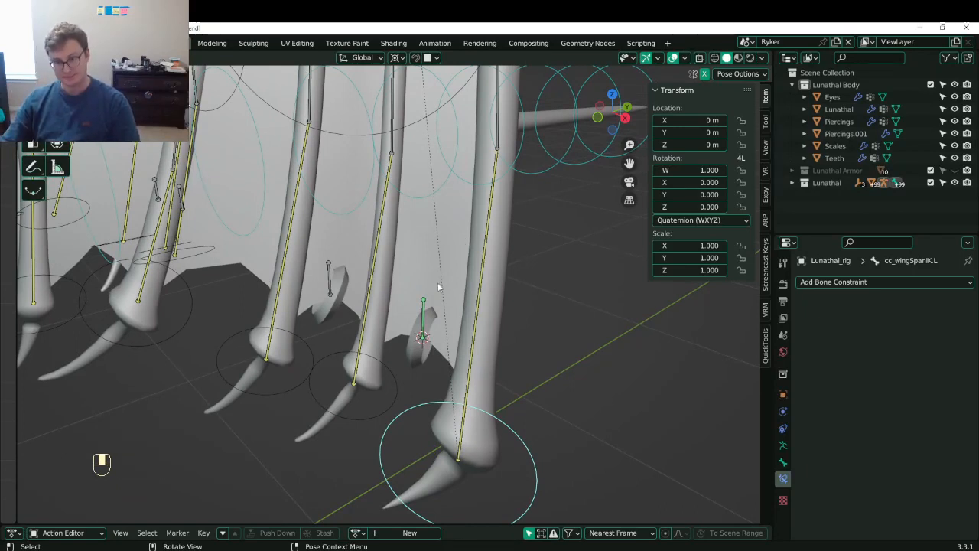
shift+middle_drag(438, 283, 427, 301)
key(ctrl+s)
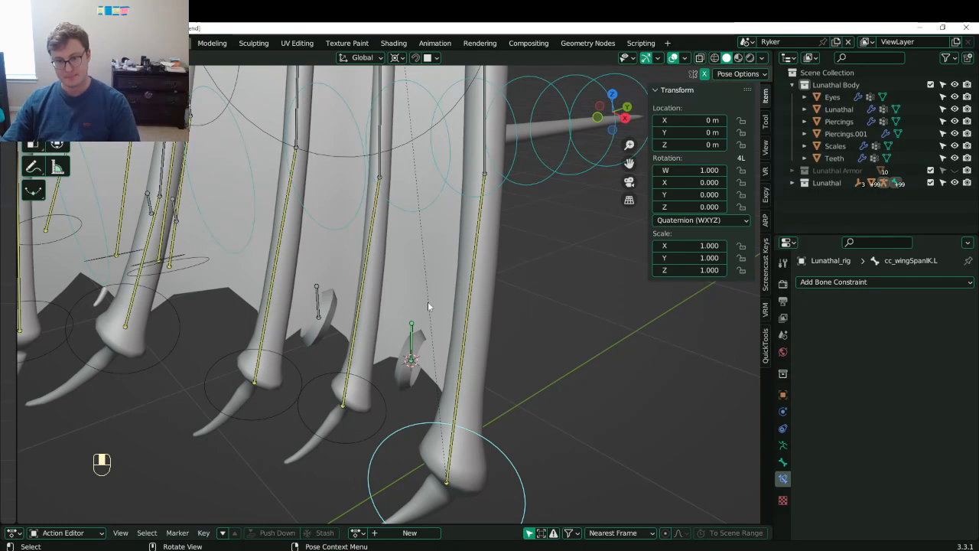
- Delete the mirrored cc_WingPiercing1.R and cc_WingPiercing2.R bones in Edit Mode and save the file
mouse_move(397, 311)
middle_down()
mouse_move(400, 303)
mouse_move(389, 305)
mouse_move(401, 305)
middle_up()
click(330, 304)
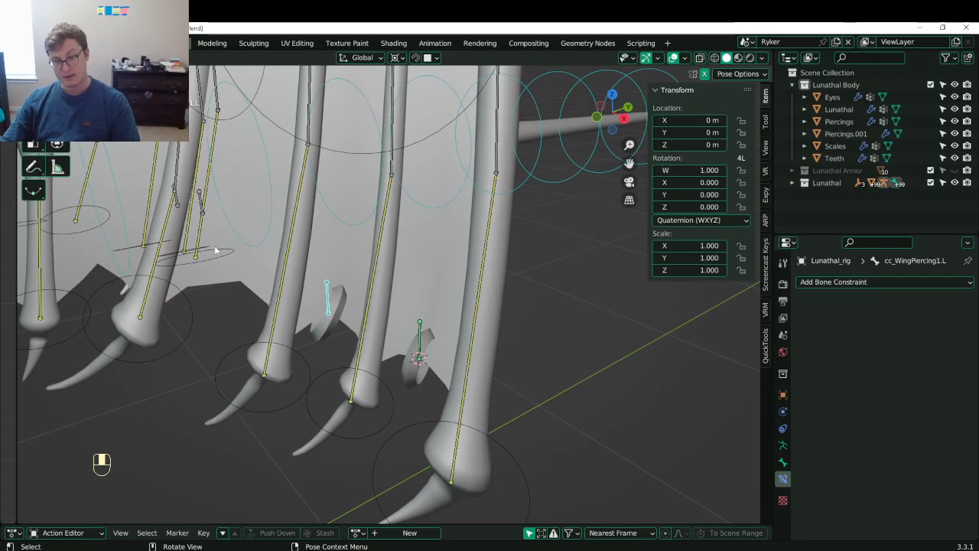
key(Tab)
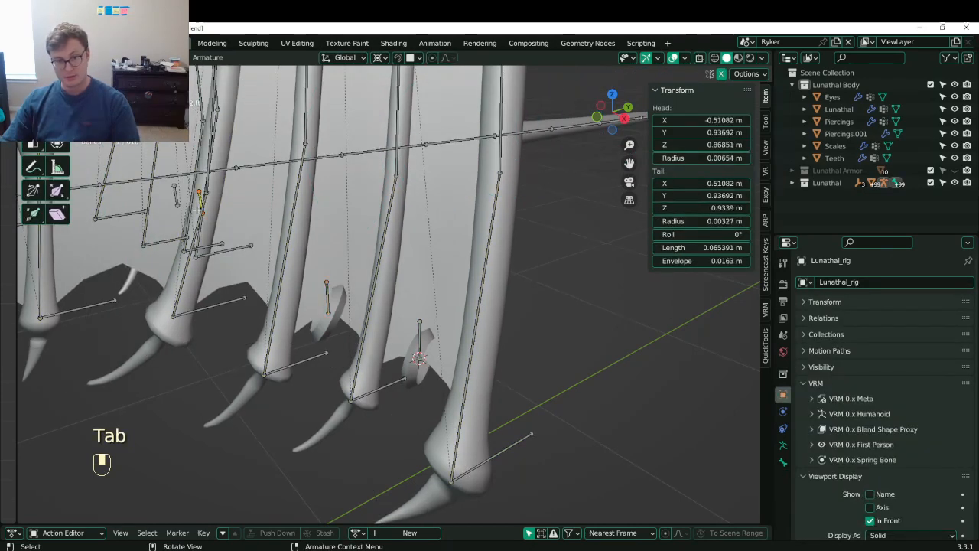
shift+middle_drag(201, 224, 161, 232)
key(x)
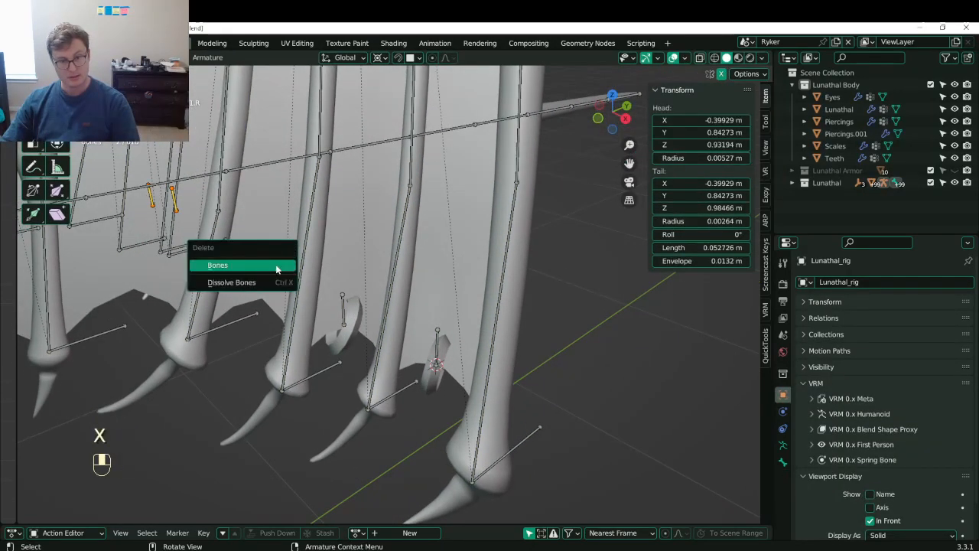
click(276, 265)
key(ctrl+z)
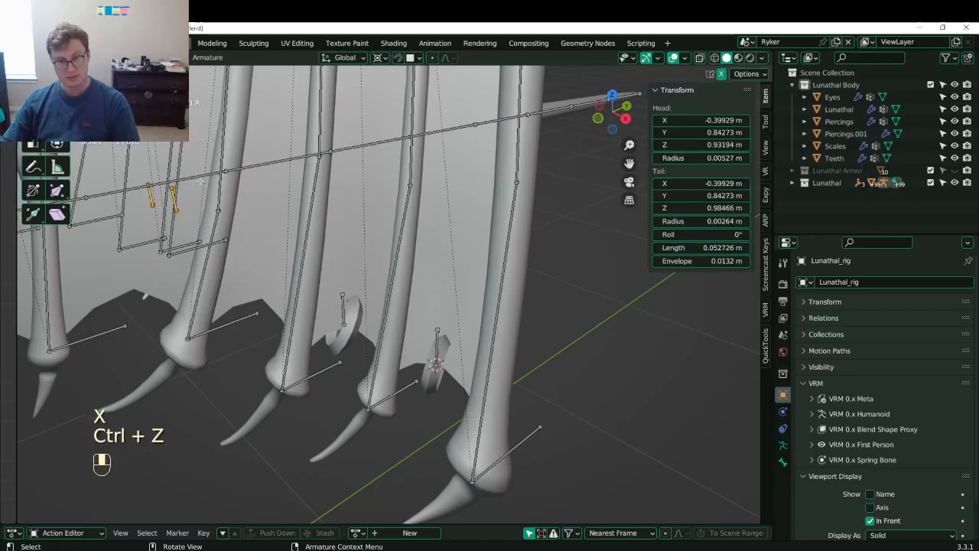
key(x)
click(310, 216)
key(ctrl+s)
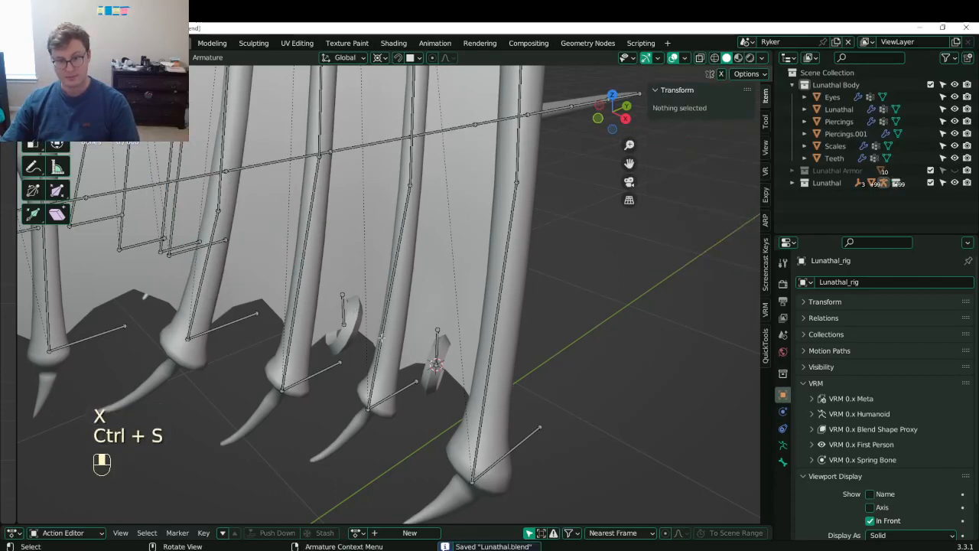
- Check the bone constraints on cc_WingPiercing1.L, cc_WingPiercing2.L and the neighbouring cc_wingD3.L in Pose Mode
key(Tab)
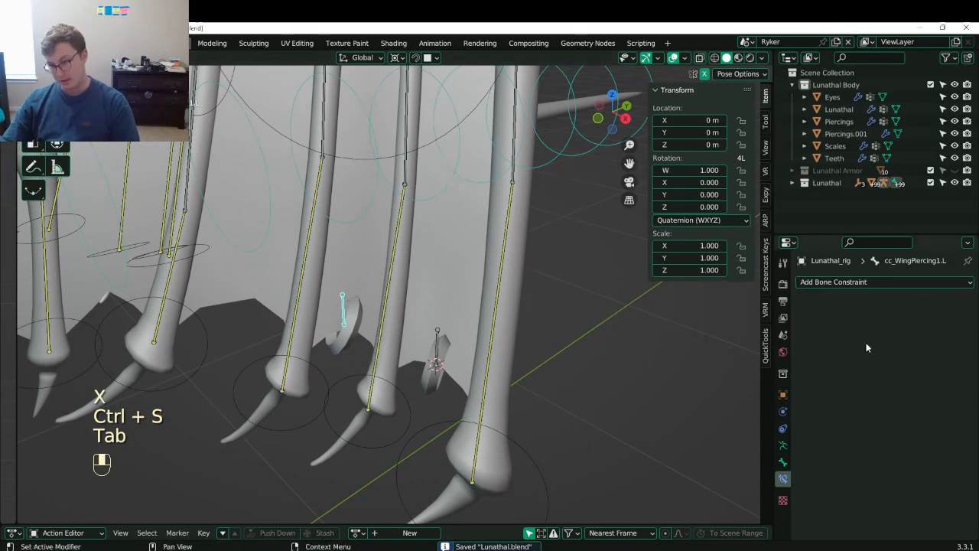
click(865, 281)
shift+click(436, 345)
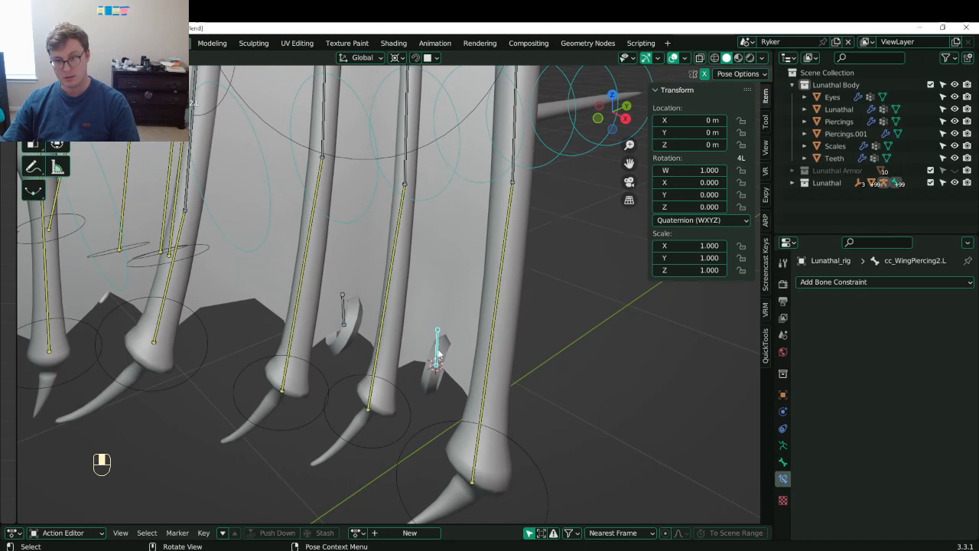
click(485, 395)
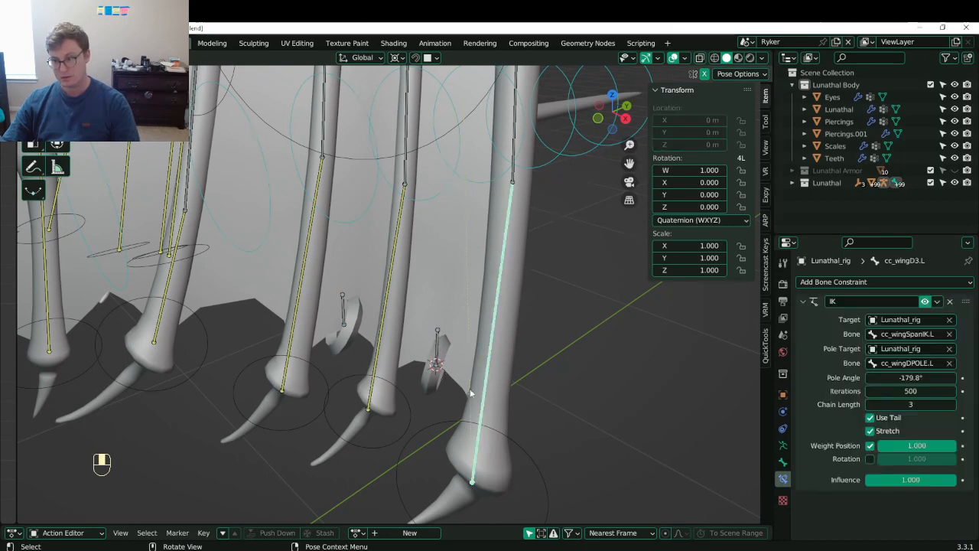
click(442, 359)
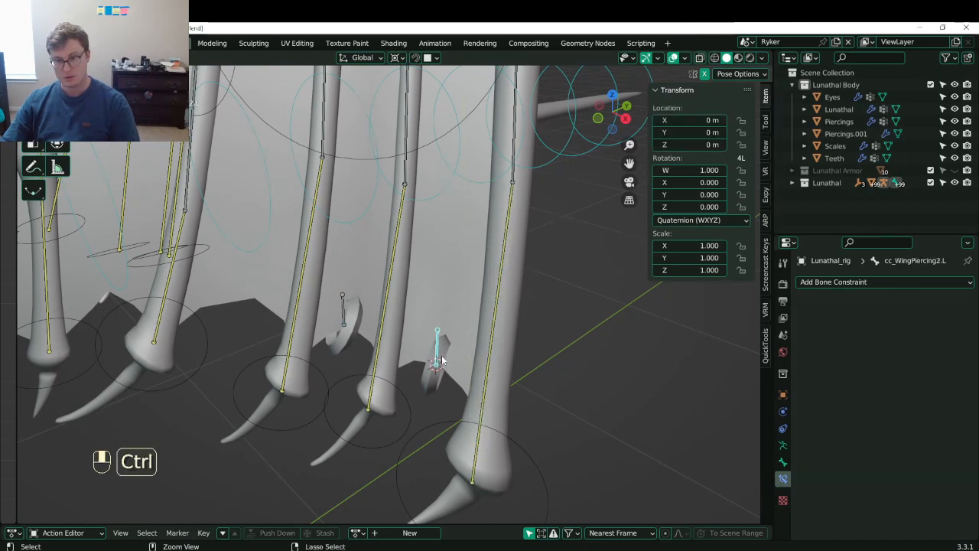
- Undo back past the deletion of the mirrored wing piercing bones and save the file
key(ctrl+z)
key(ctrl+z)
key(ctrl+z)
key(ctrl+z)
key(ctrl+z)
key(ctrl+z)
key(ctrl+z)
key(ctrl+z)
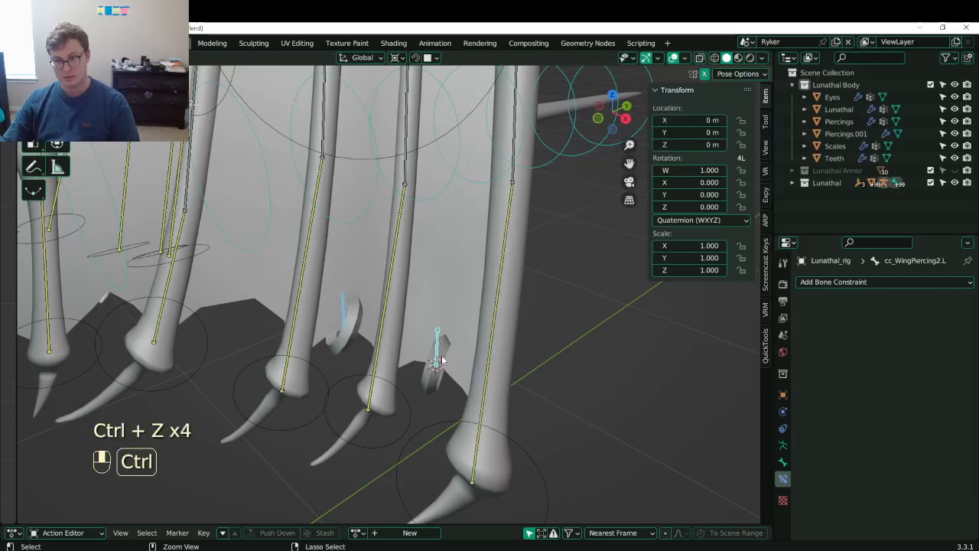
key(ctrl+z)
key(ctrl+z)
key(ctrl+z)
key(ctrl+z)
key(ctrl+z)
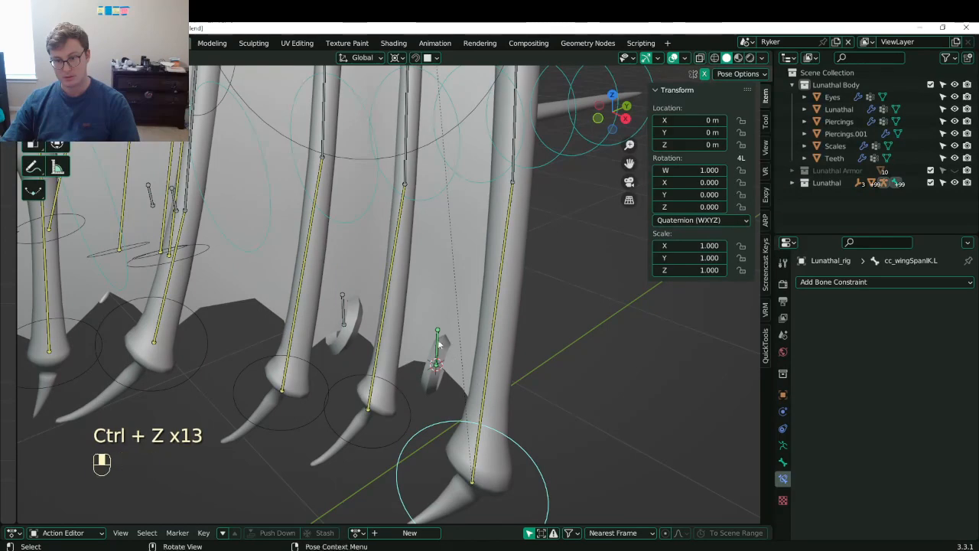
key(ctrl+s)
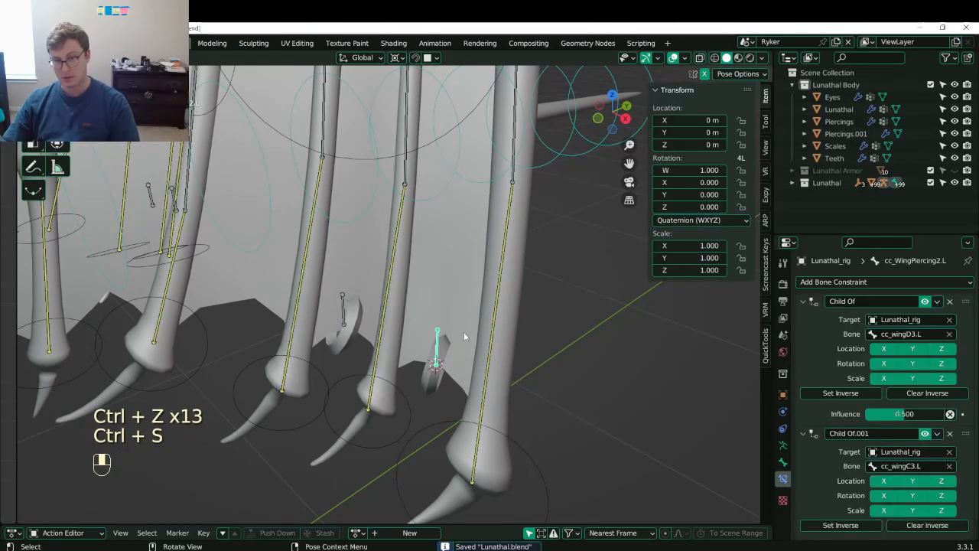
- Delete the mirrored cc_WingPiercing1.R and cc_WingPiercing2.R bones in Edit Mode, return to Pose Mode and save the file
key(Tab)
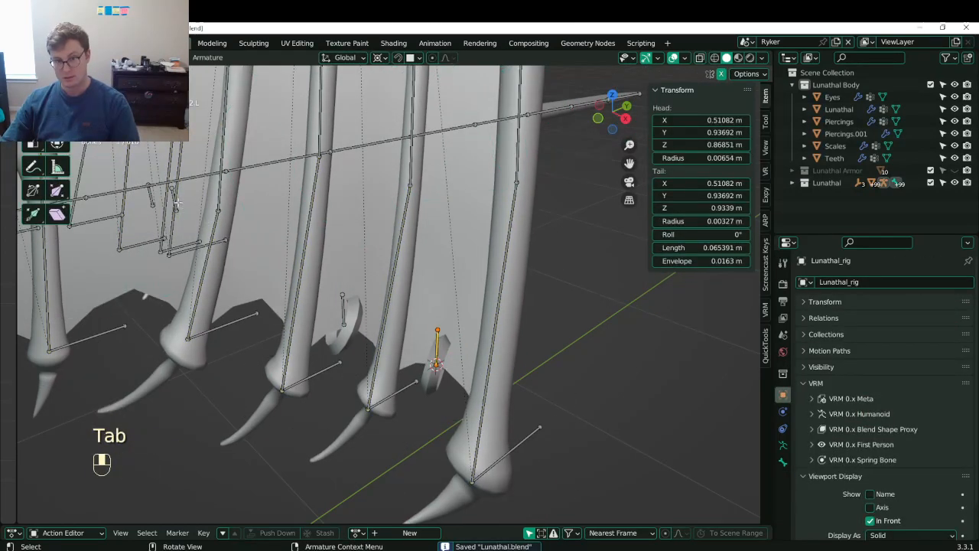
click(175, 199)
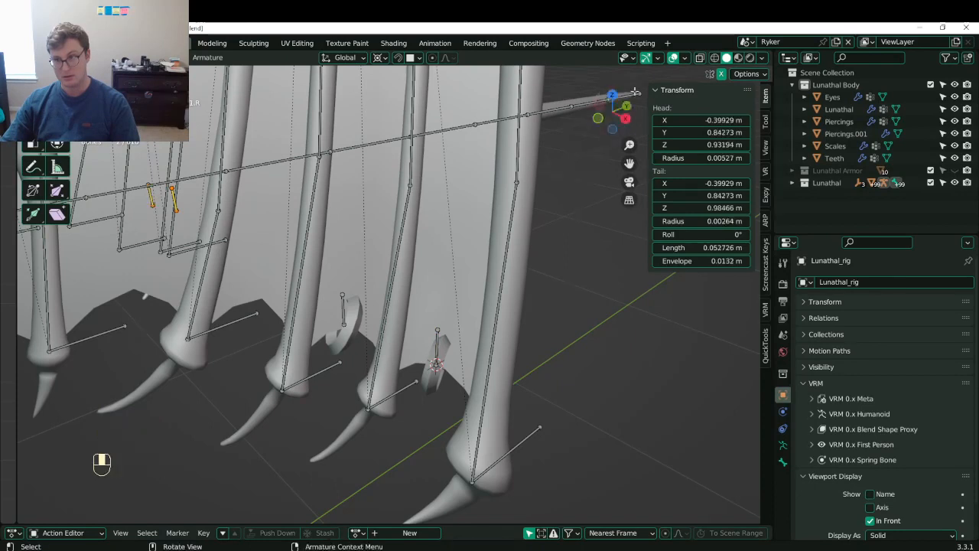
key(x)
click(364, 268)
key(Tab)
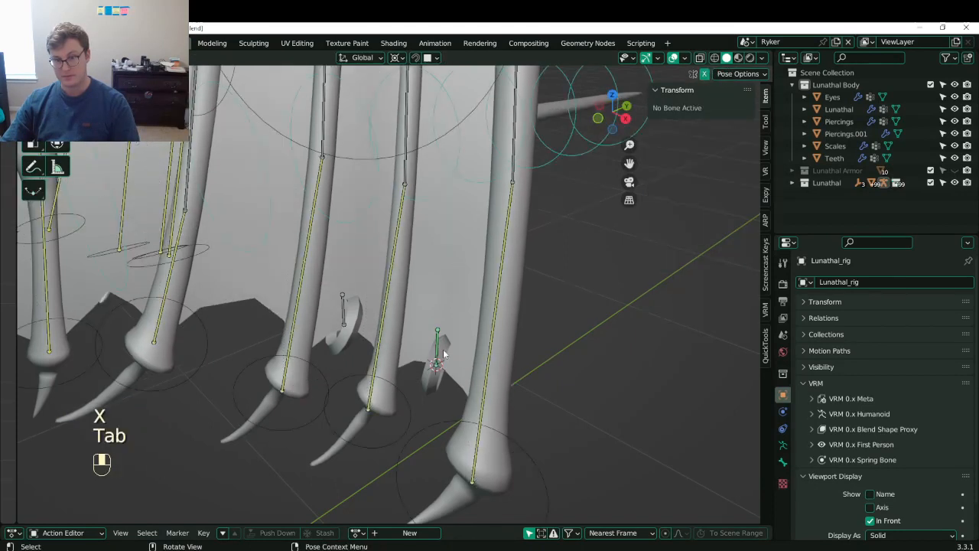
key(ctrl+s)
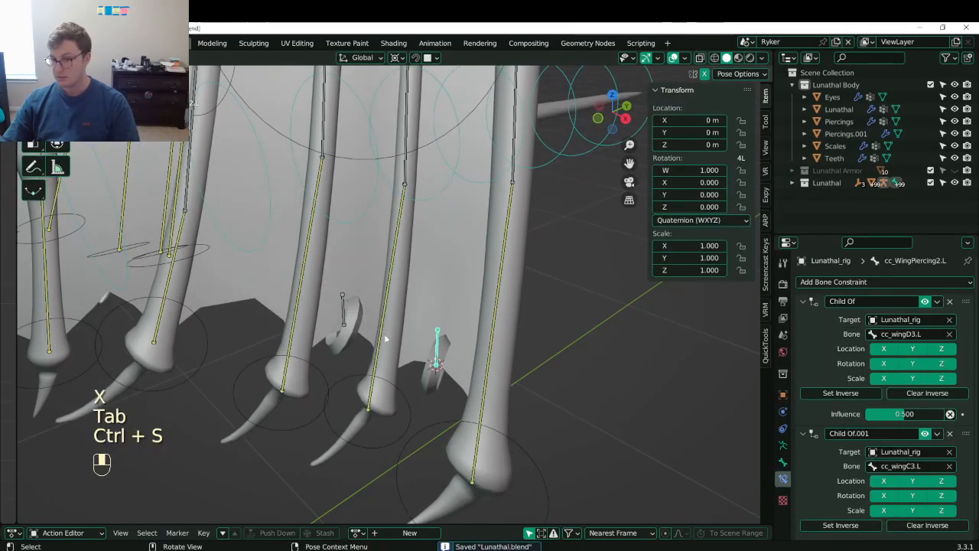
- Copy both Child Of constraints from cc_WingPiercing2.L to cc_WingPiercing1.L and save the file
click(344, 307)
shift+click(438, 351)
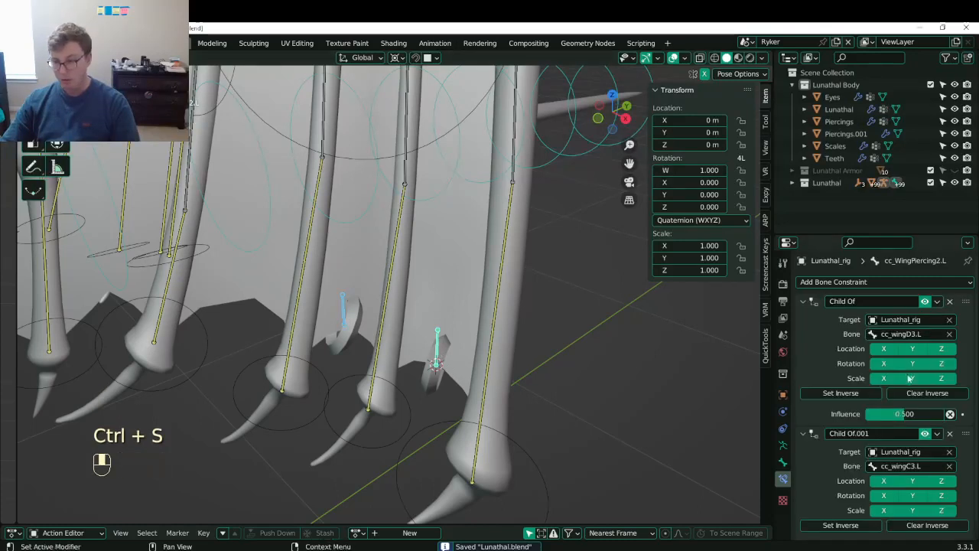
click(937, 301)
click(905, 340)
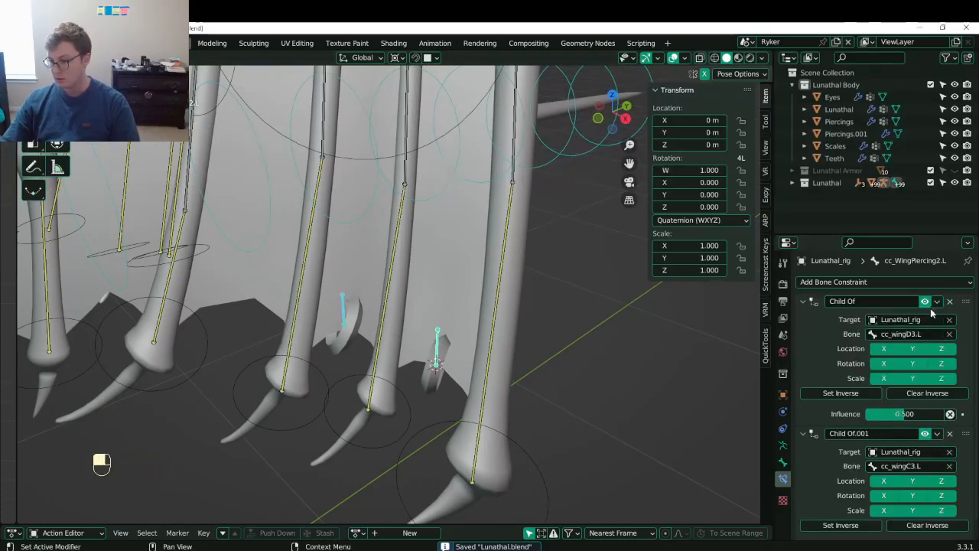
click(936, 434)
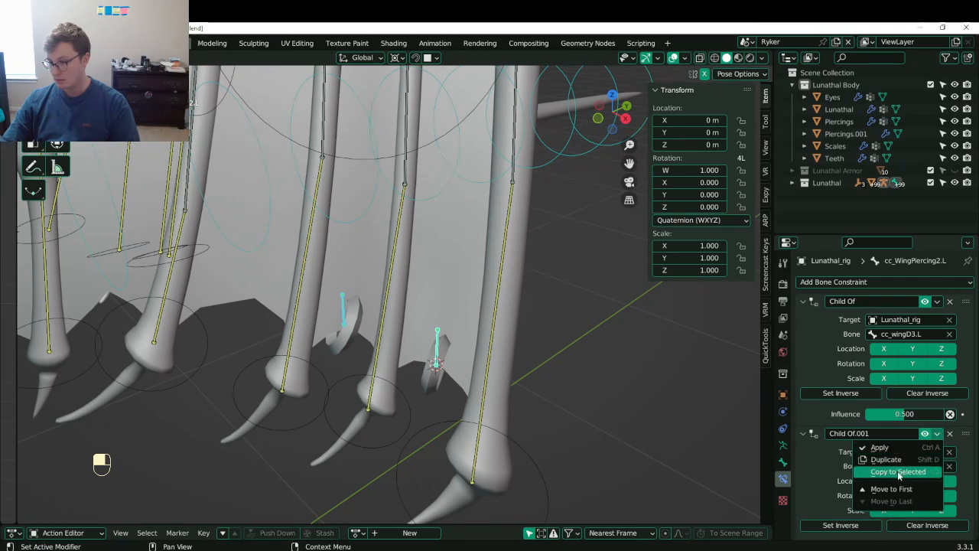
click(922, 467)
key(ctrl+s)
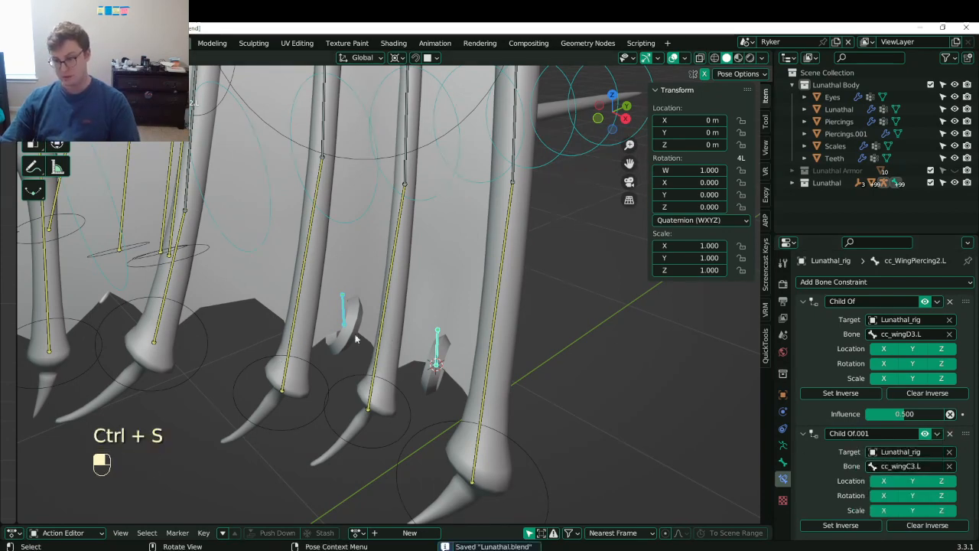
- Try setting the first Child Of constraint on cc_WingPiercing2.L to the bone cc_wingB3.L and setting its inverse
click(931, 334)
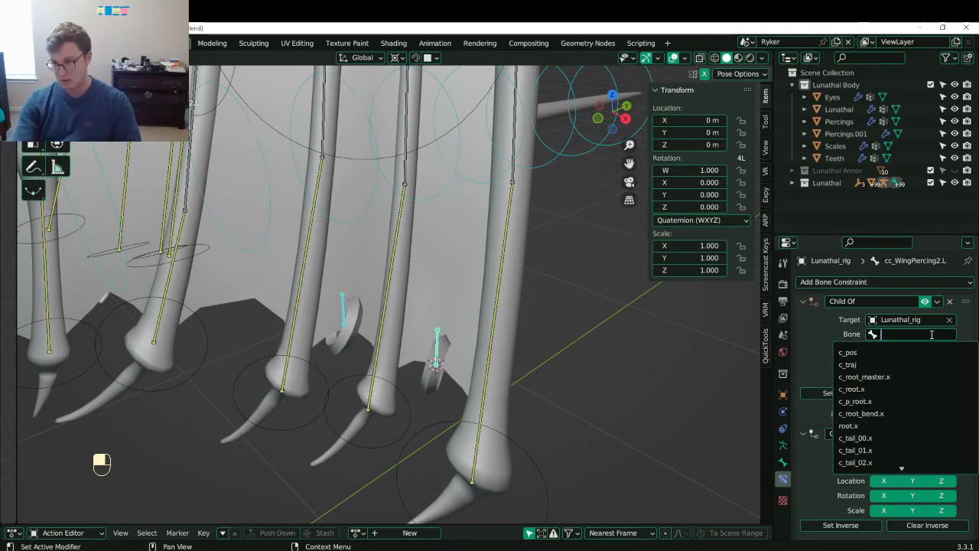
text(wing)
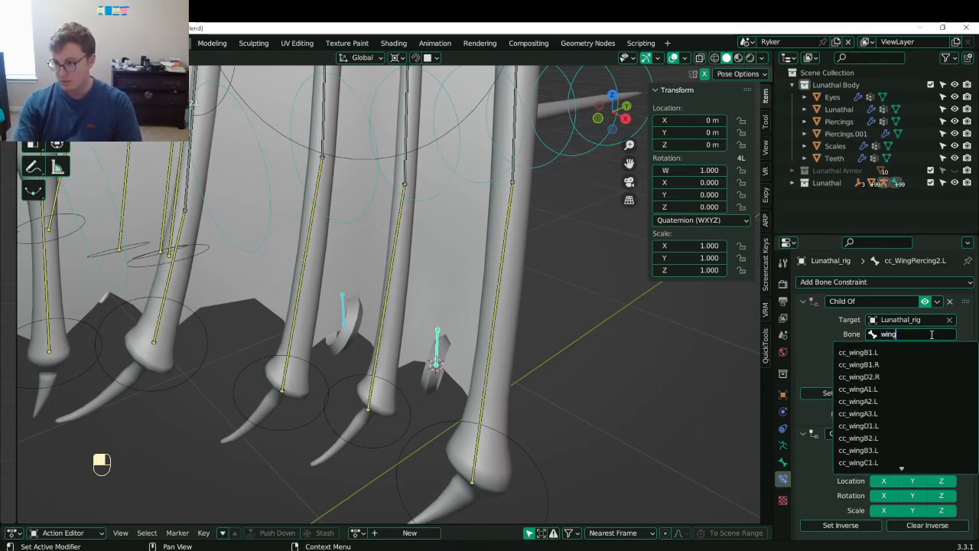
key(Down)
key(Down)
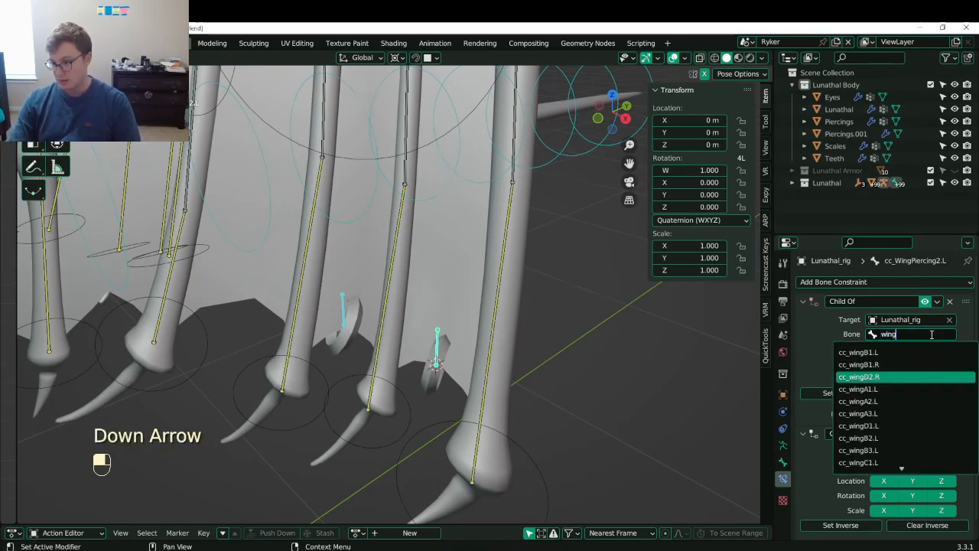
key(Down)
key(Down)
key(Down)
key(Down)
key(Down)
key(Down)
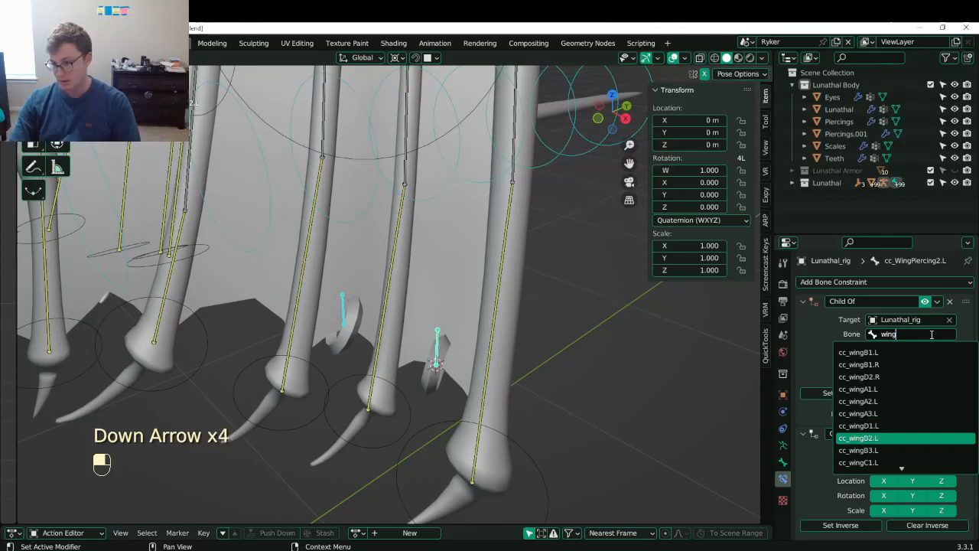
key(Return)
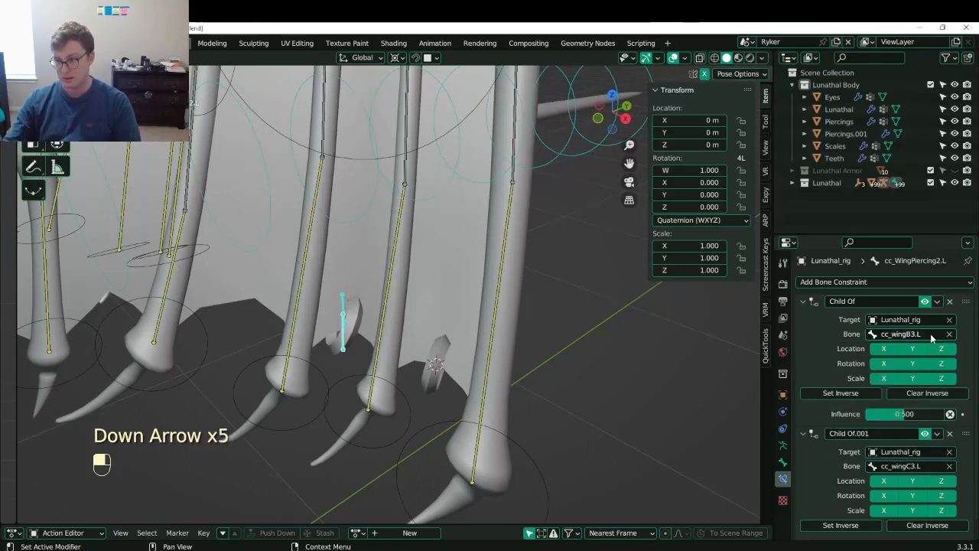
click(841, 392)
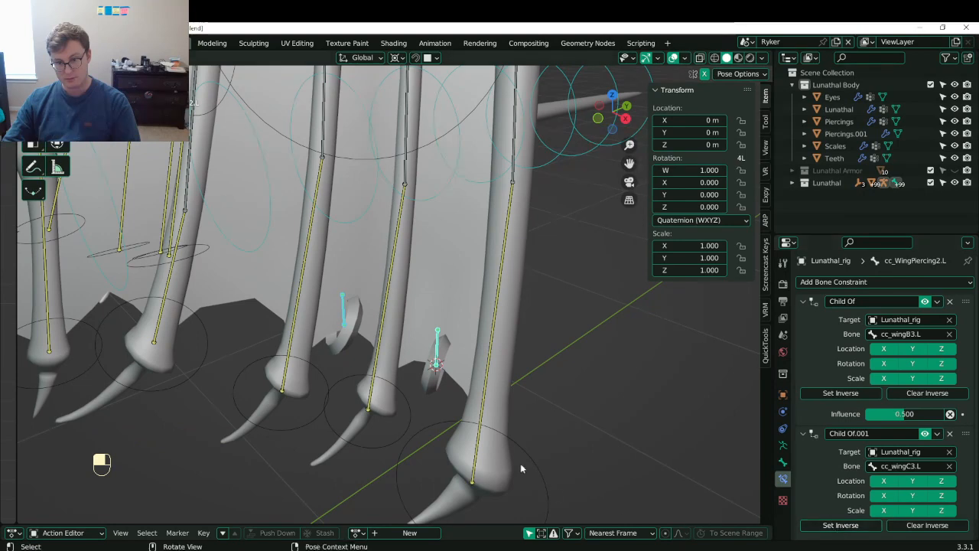
- Undo the bone and inverse changes on cc_WingPiercing2.L's Child Of constraint and save the file
key(ctrl+z)
key(ctrl+z)
key(ctrl+z)
key(ctrl+z)
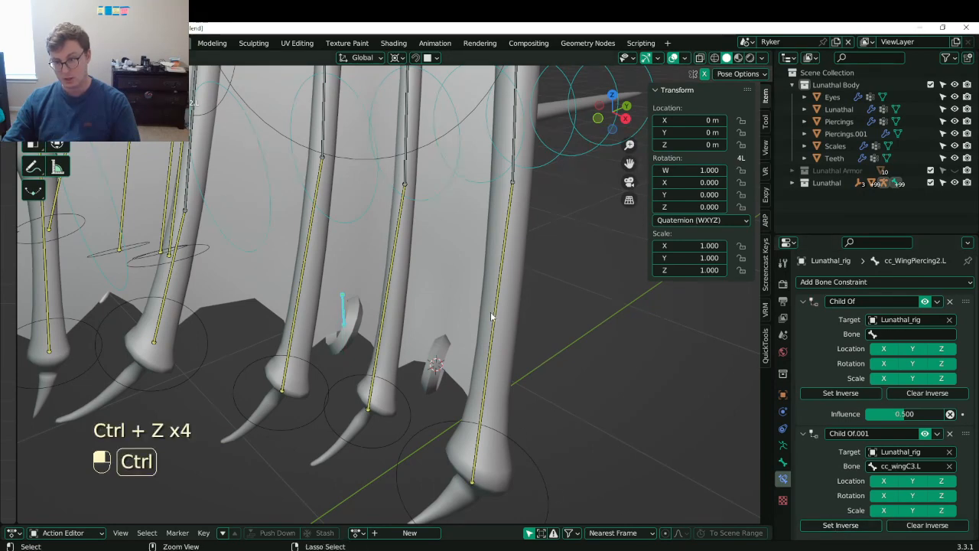
key(ctrl+z)
key(ctrl+s)
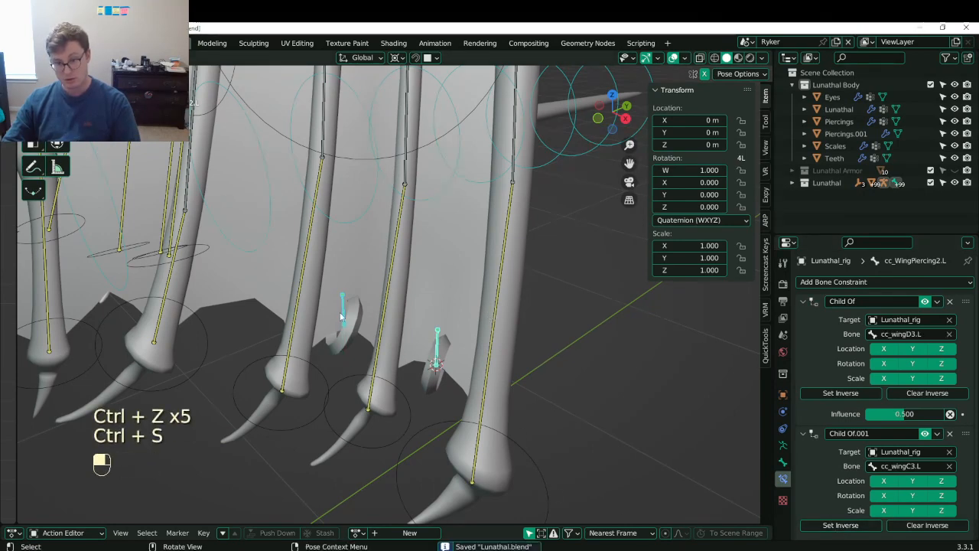
- Set the bone of cc_WingPiercing1.L's first Child Of constraint to cc_wingB3.L
click(342, 316)
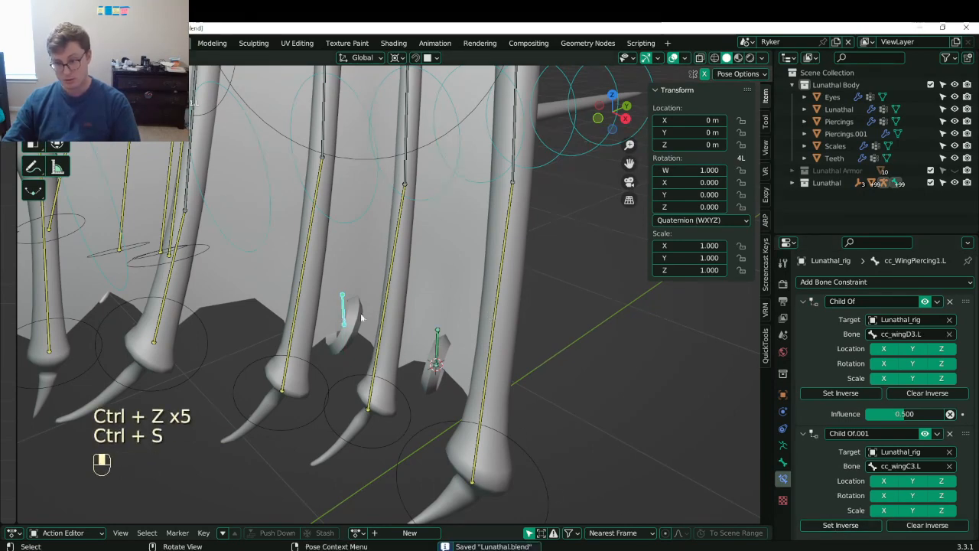
click(949, 335)
click(922, 334)
text(wing)
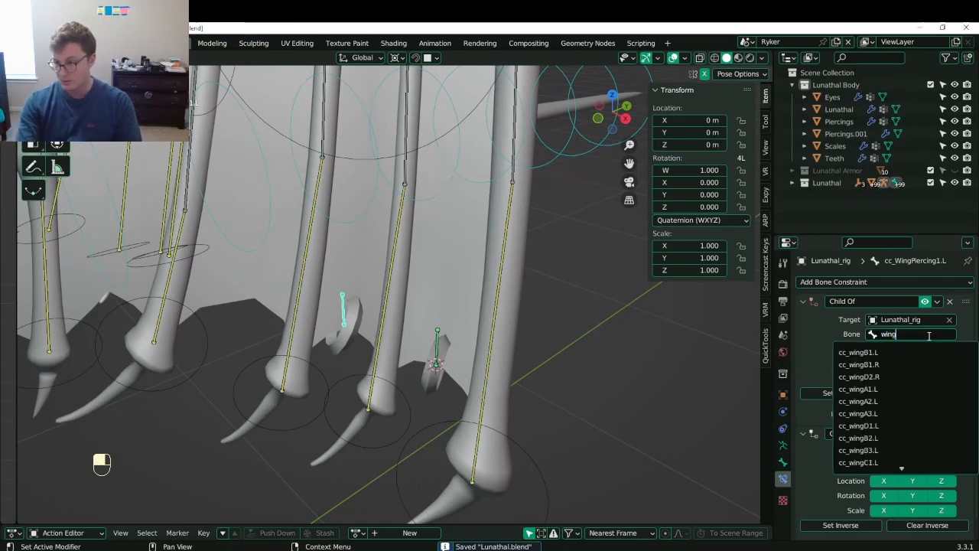
key(Down)
key(Down)
key(Down)
key(Down)
key(Down)
key(Down)
key(Down)
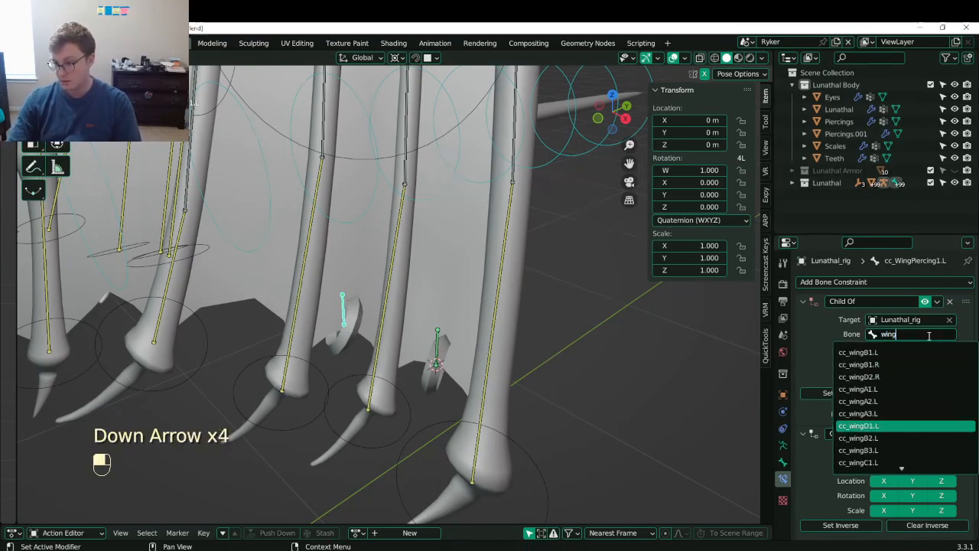
key(Down)
key(Down)
key(Return)
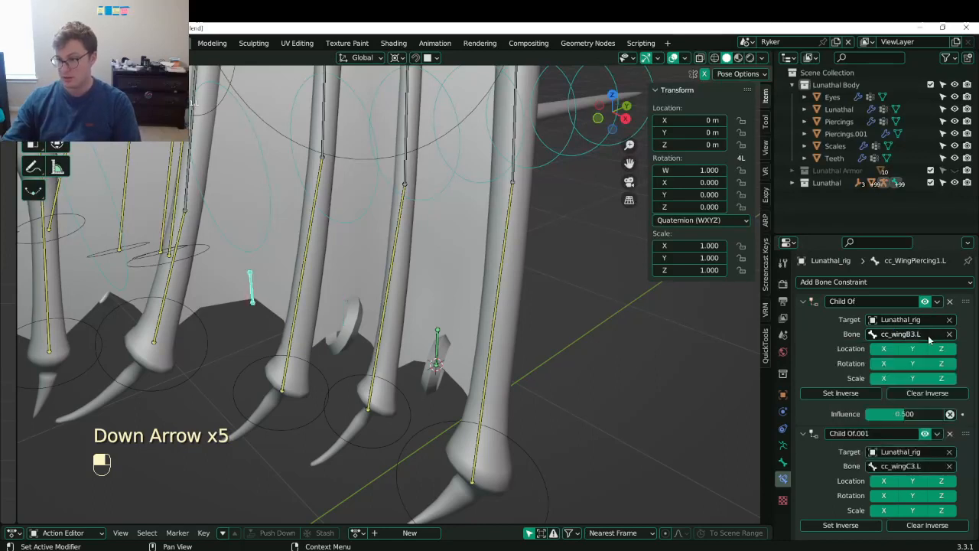
- Set the inverse on both of cc_WingPiercing1.L's Child Of constraints, save the file, and test them with a cancelled move of cc_wingCIK.L
click(840, 392)
click(841, 525)
key(ctrl+s)
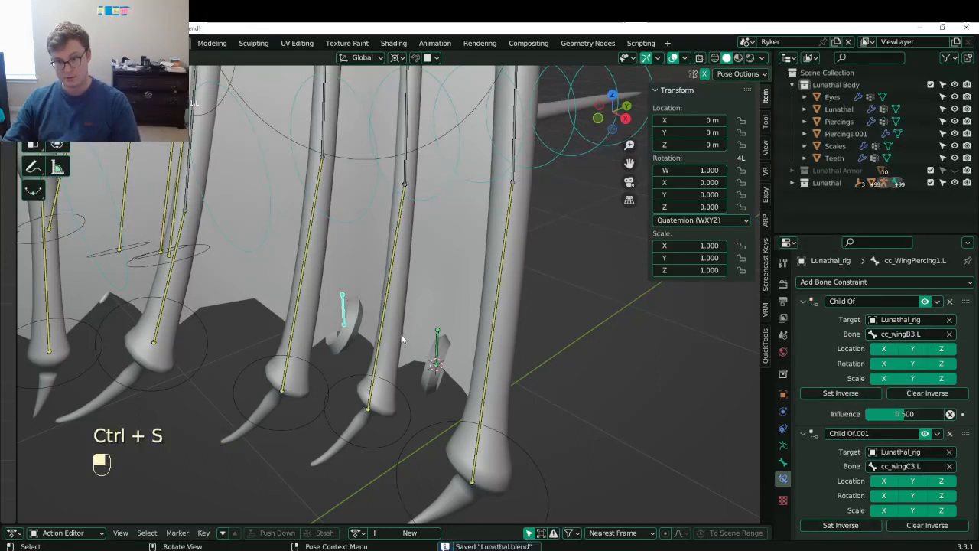
click(411, 415)
key(g)
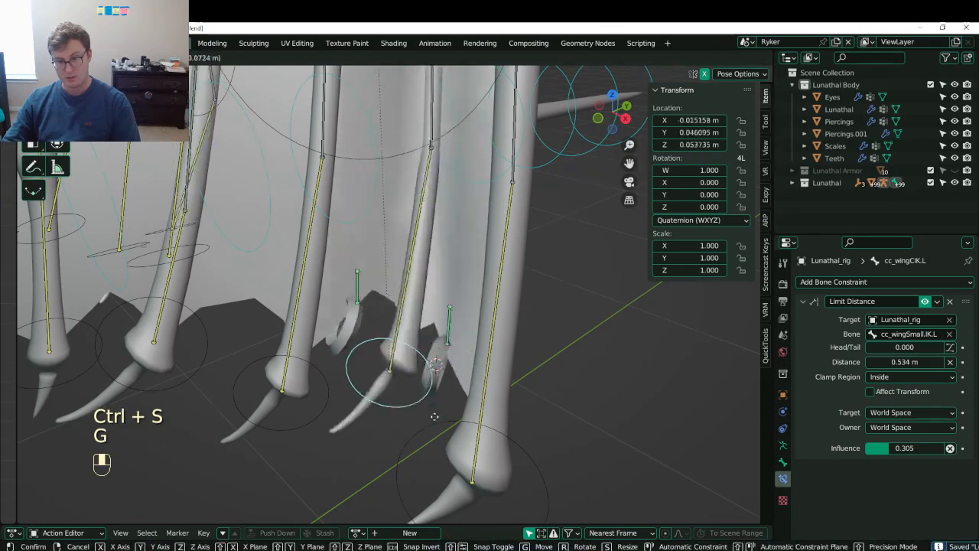
right_click(451, 404)
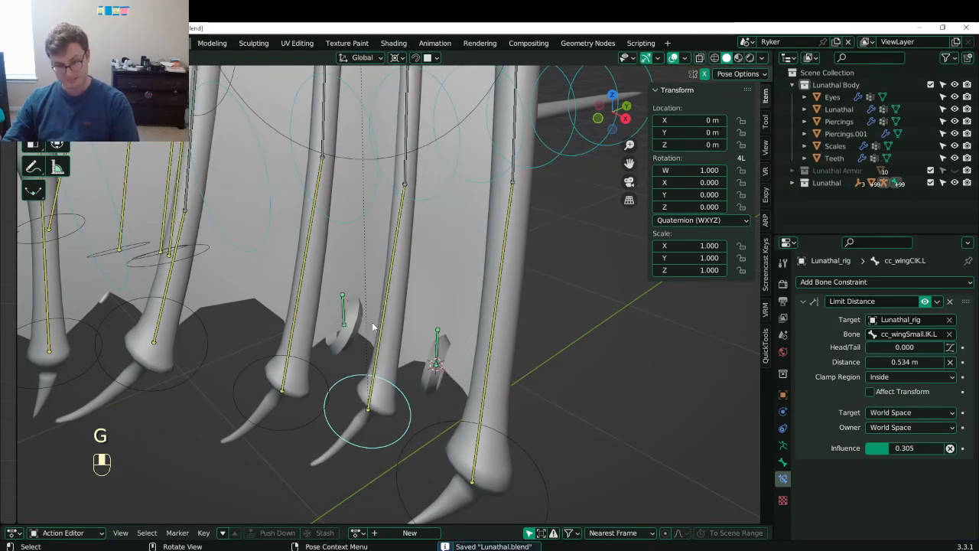
- Symmetrize cc_WingPiercing1.L and cc_WingPiercing2.L in Edit Mode, return to Pose Mode and save the file
key(Tab)
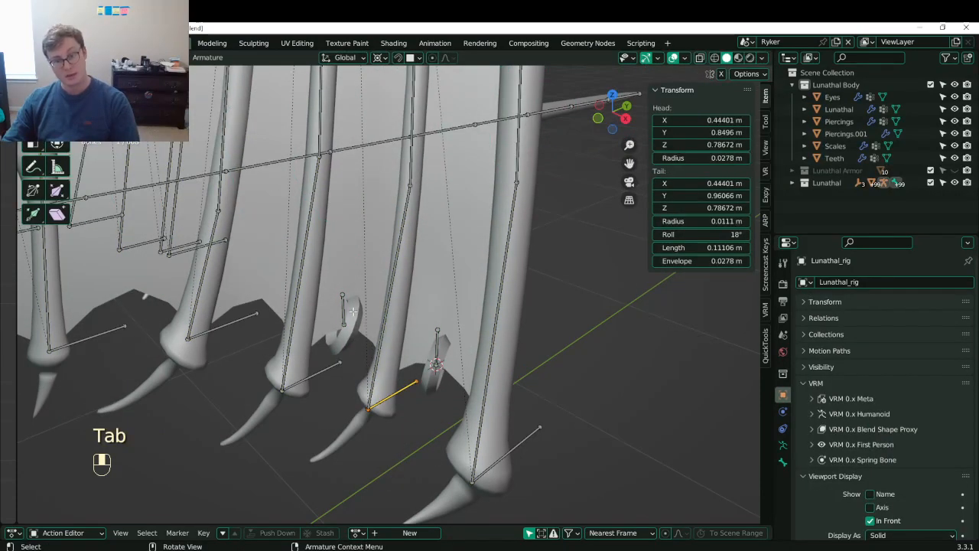
click(343, 310)
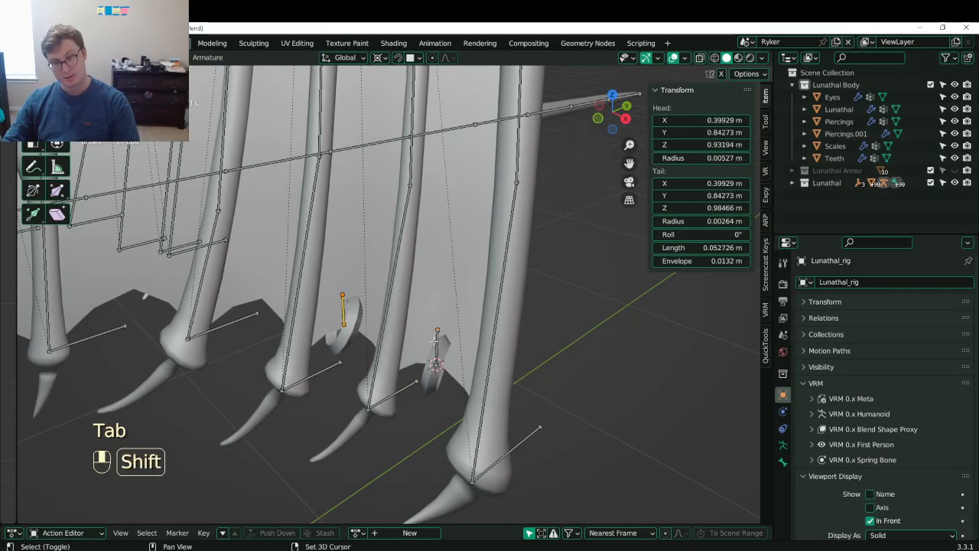
shift+click(434, 341)
click(207, 57)
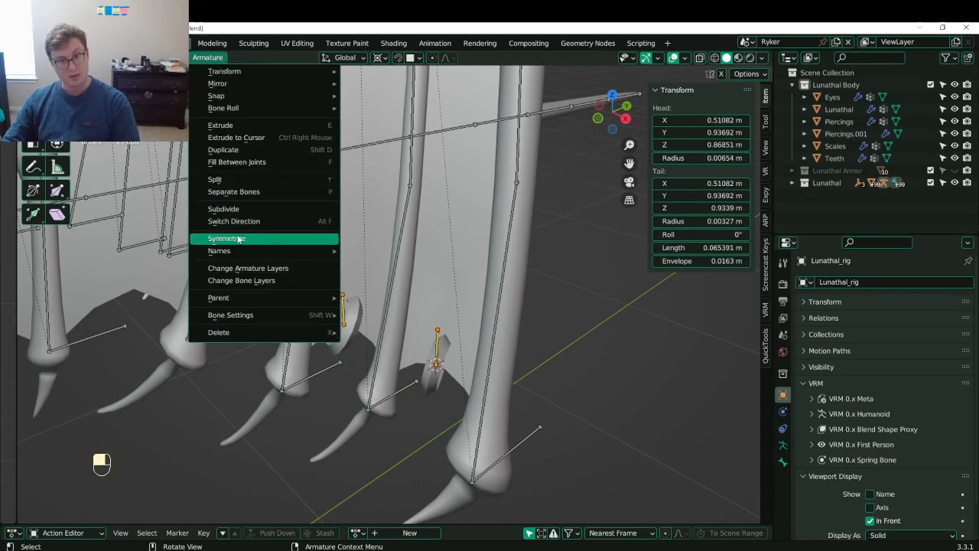
click(238, 239)
key(Tab)
key(ctrl+s)
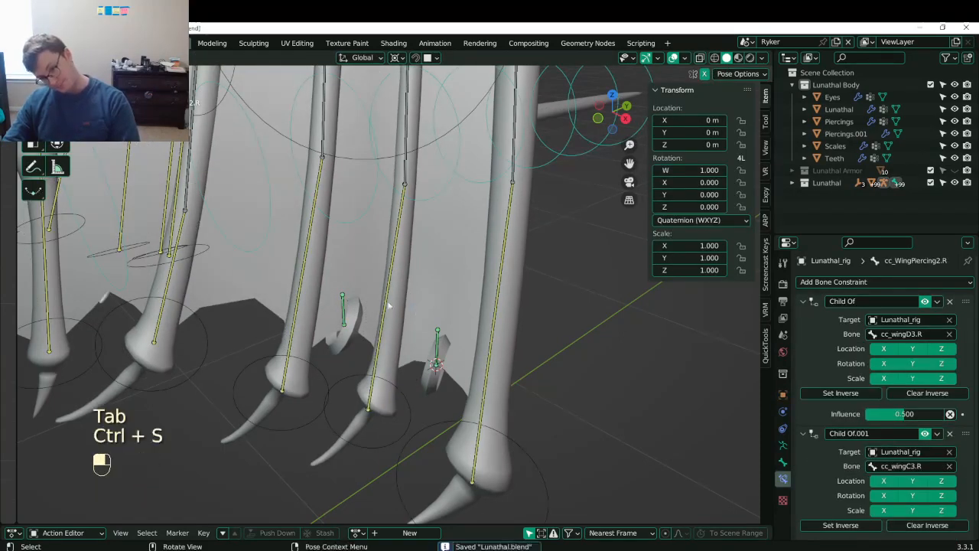
- Set the inverse on both Child Of constraints of cc_WingPiercing2.R
scroll(171, 253, down, 4)
middle_drag(171, 253, 356, 211)
scroll(356, 211, down, 3)
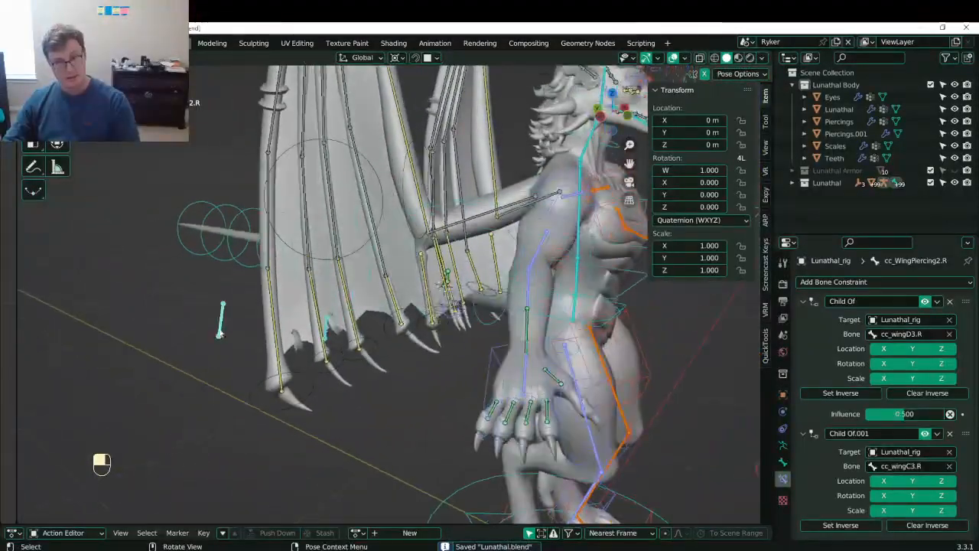
click(879, 392)
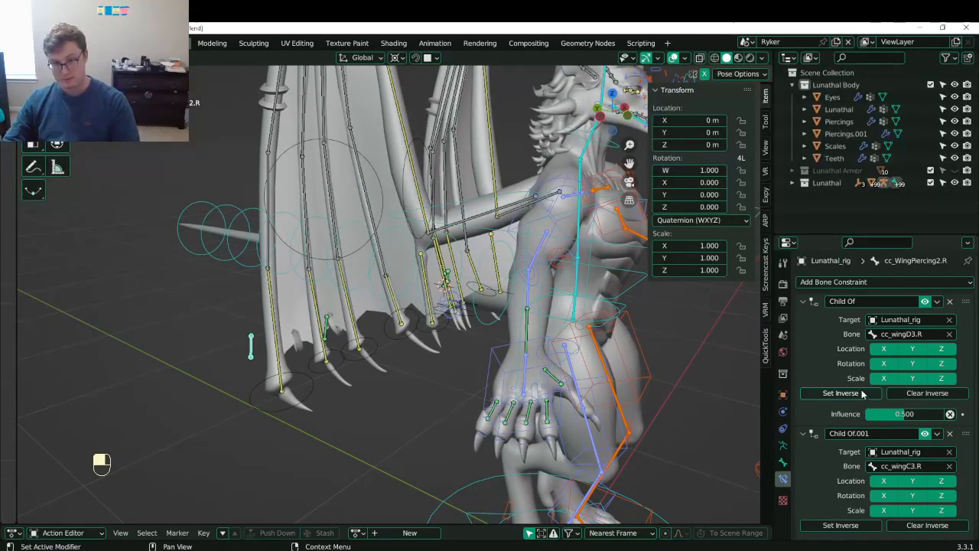
click(849, 527)
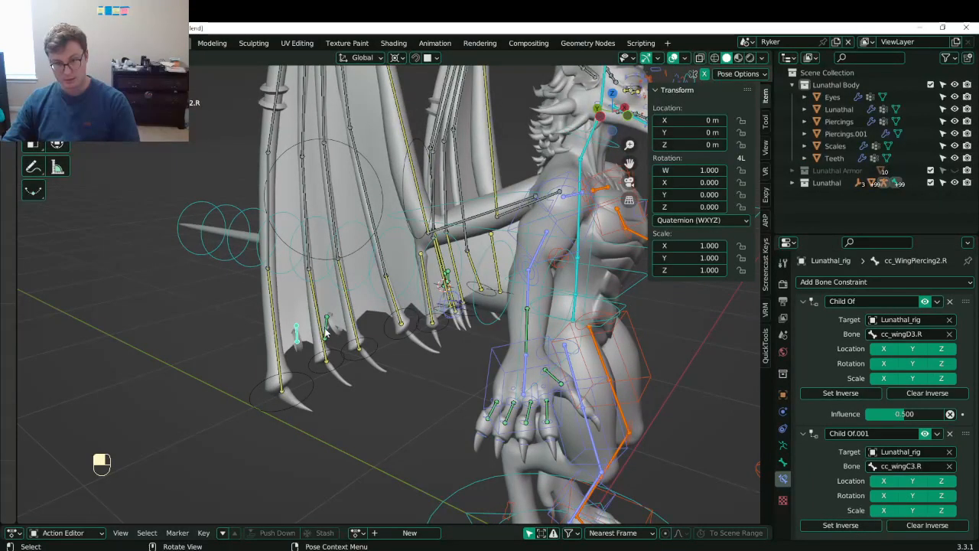
- Set the inverse on both Child Of constraints of cc_WingPiercing1.R and save the file
click(840, 392)
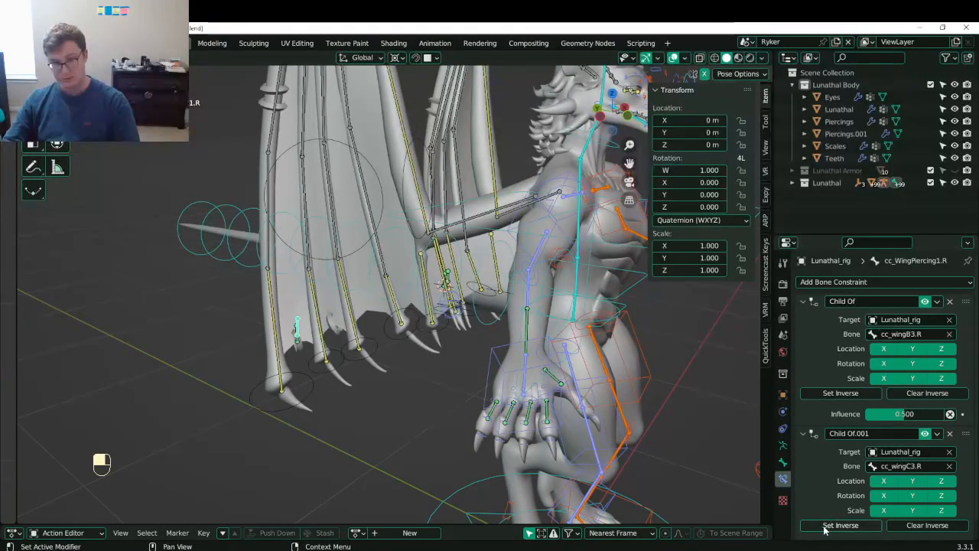
click(839, 524)
middle_drag(397, 429, 317, 419)
key(ctrl+s)
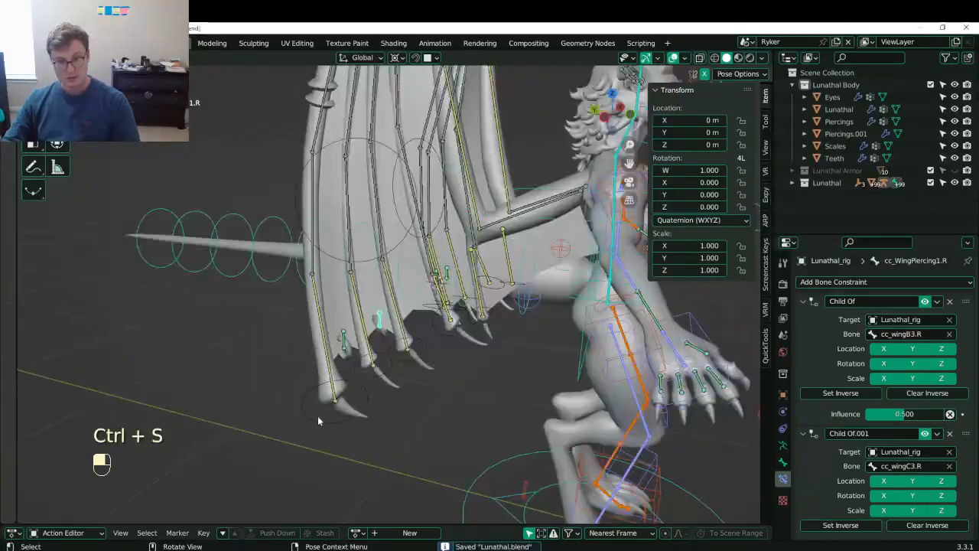
- Test the right-side piercing bones with a cancelled move of cc_wingSpanIK.R and save the file
click(318, 420)
key(g)
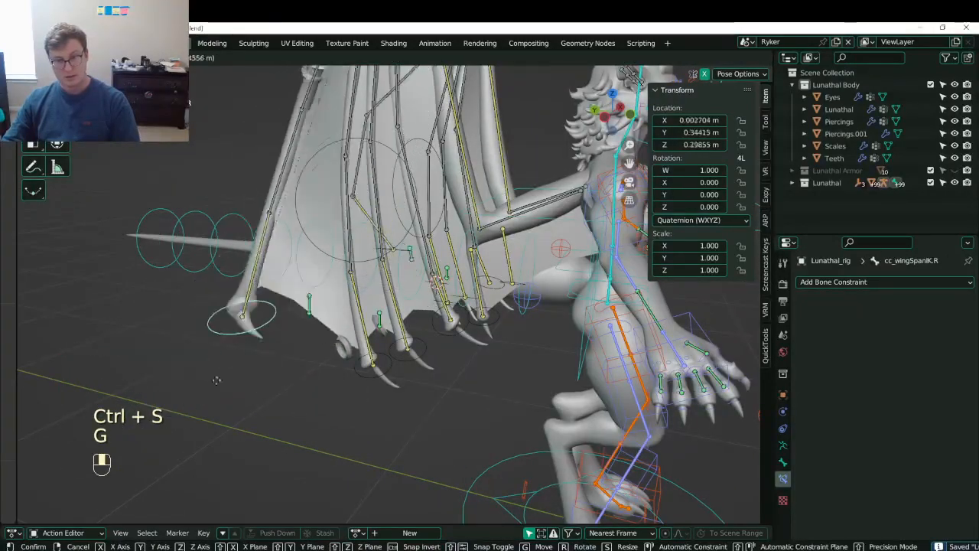
right_click(216, 380)
middle_drag(216, 380, 426, 338)
key(ctrl+s)
- Select the cc_WingPiercing2.L bone in the rig's Pose Mode and copy its name
key(ctrl+Tab)
click(437, 330)
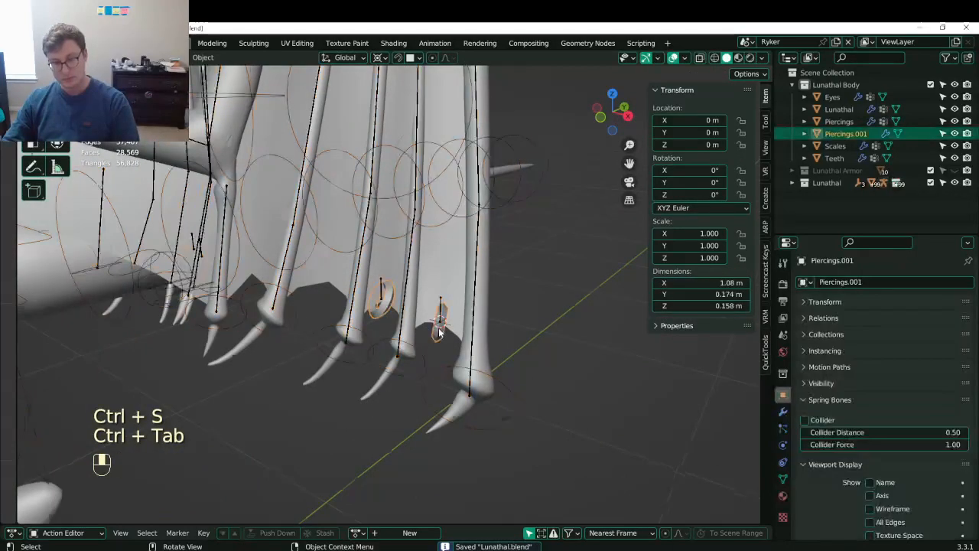
scroll(439, 331, up, 2)
click(467, 322)
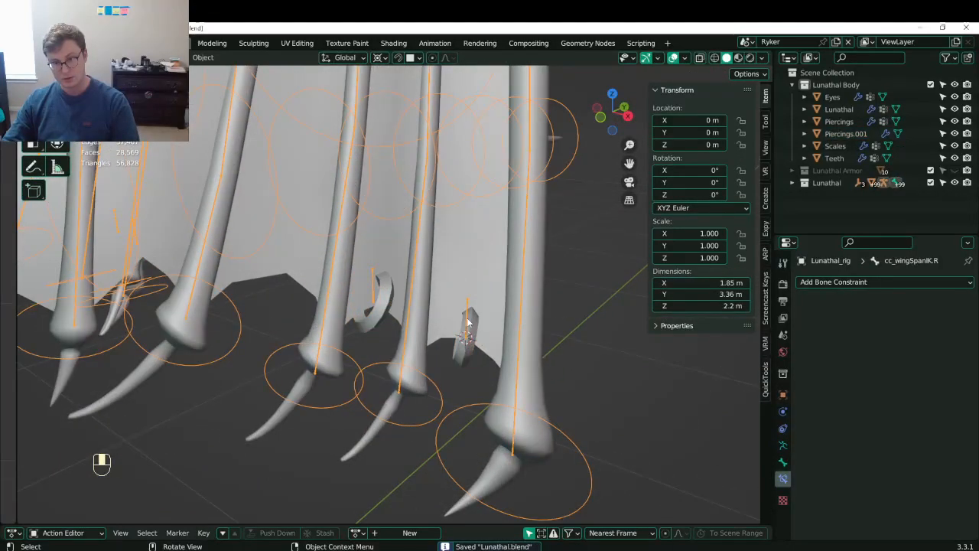
key(ctrl+Tab)
click(467, 322)
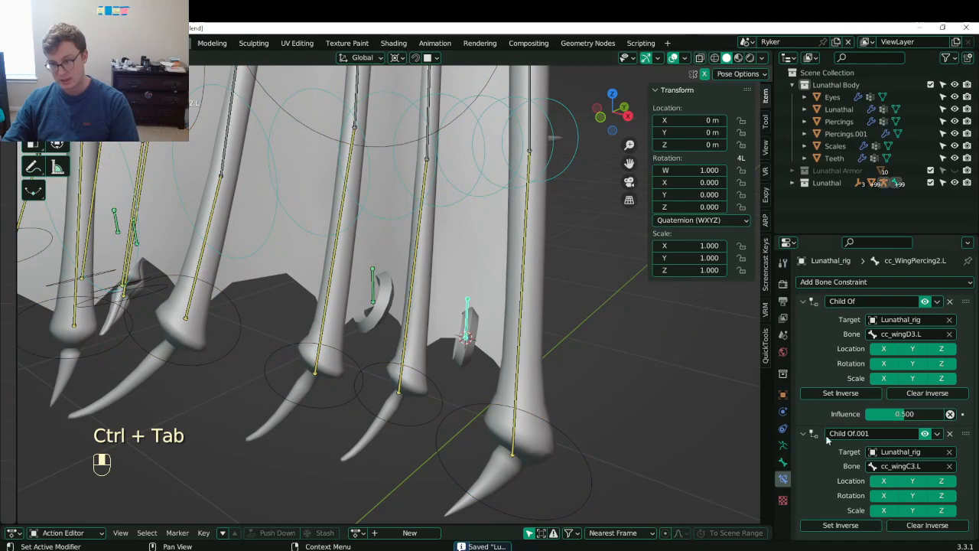
click(782, 461)
click(896, 282)
key(ctrl+c)
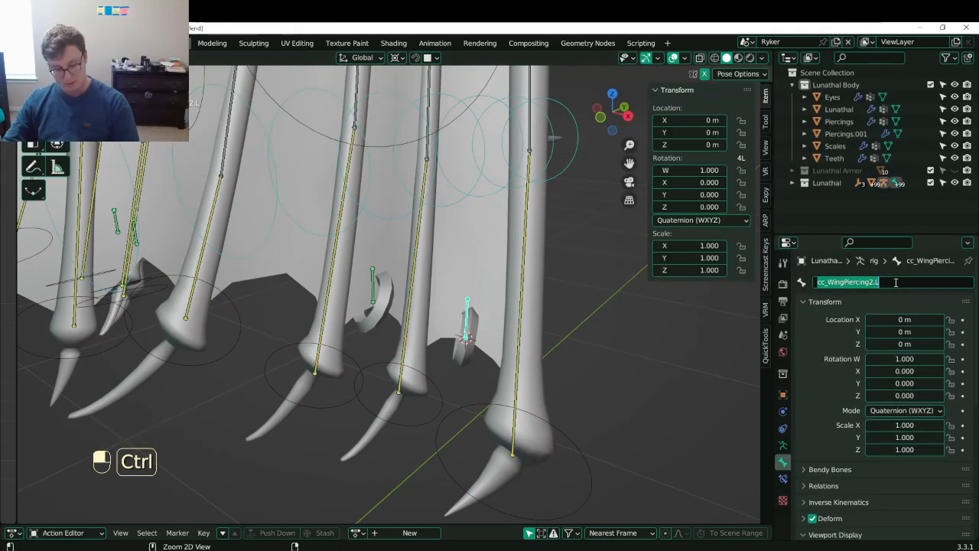
click(425, 389)
key(Tab)
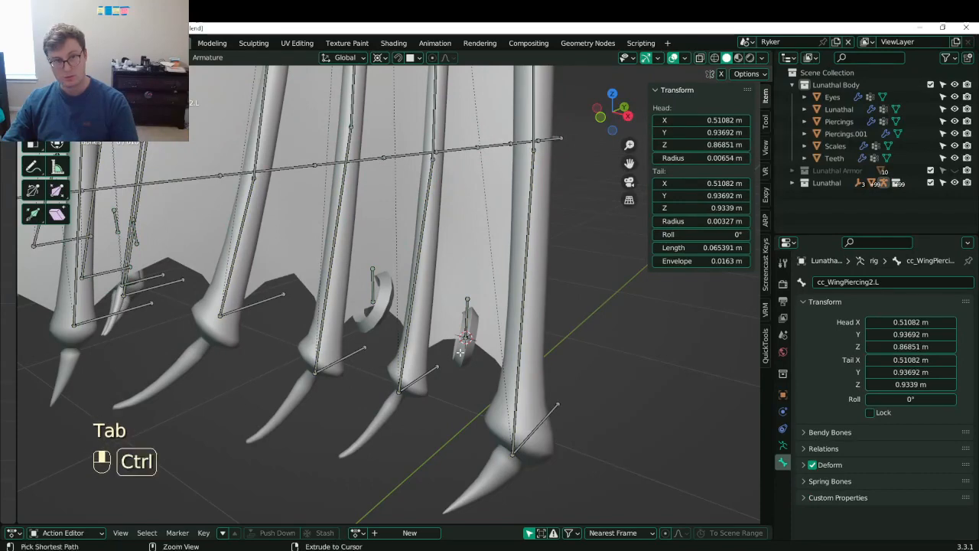
key(Tab)
- In Object Mode, add a vertex group named cc_WingPiercing2.L to the Piercings.001 mesh
key(ctrl+Tab)
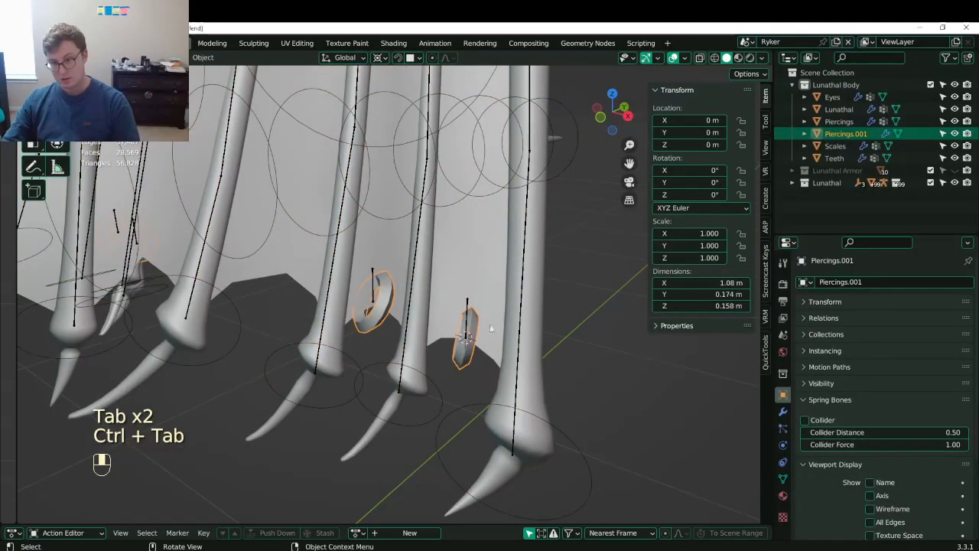
scroll(490, 328, down, 3)
click(782, 479)
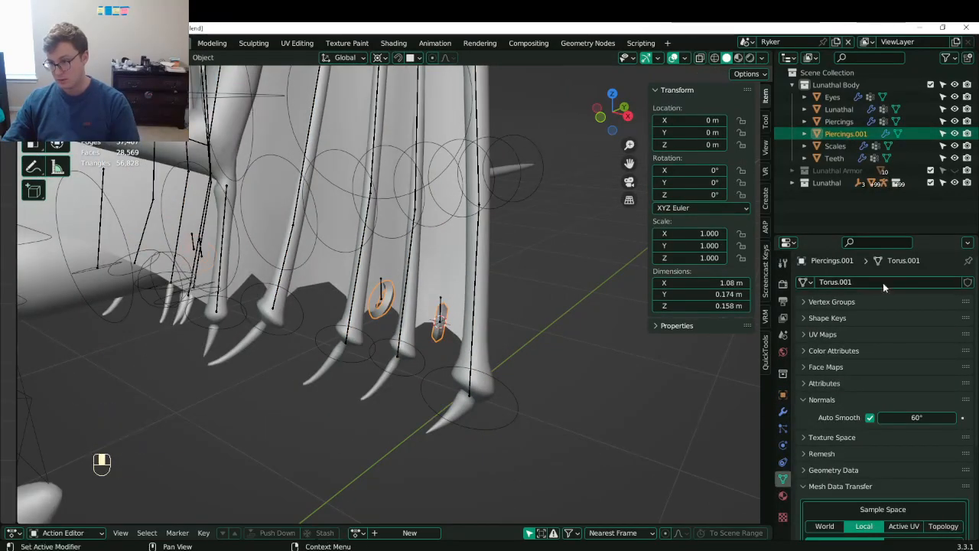
click(831, 302)
click(962, 319)
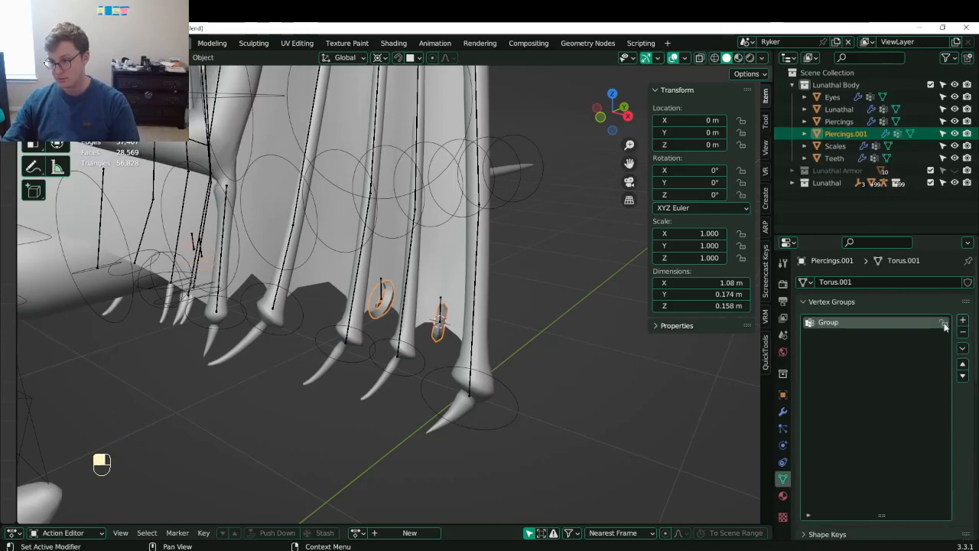
double_click(828, 323)
key(ctrl+v)
key(Return)
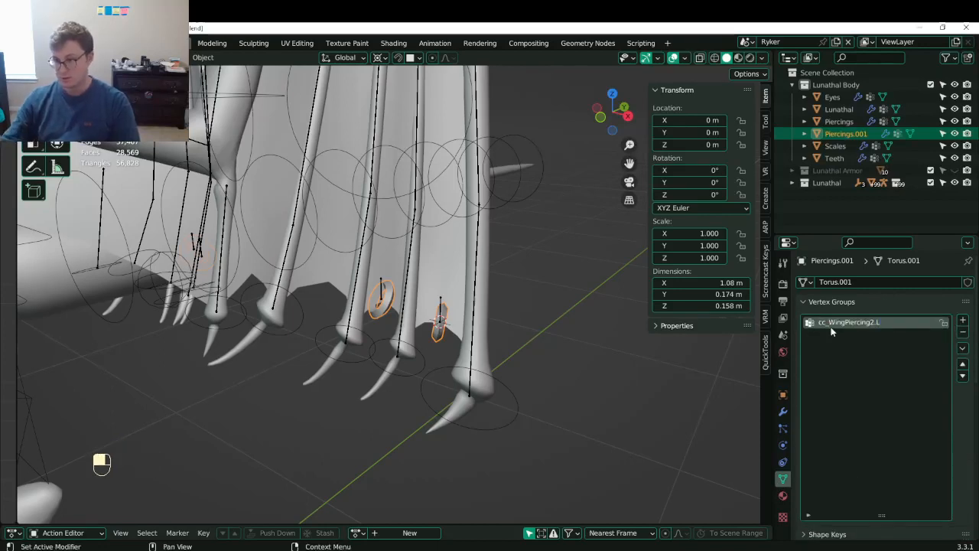
- Add a second vertex group named cc_WingPiercing1.L and place it above cc_WingPiercing2.L
click(962, 321)
double_click(872, 334)
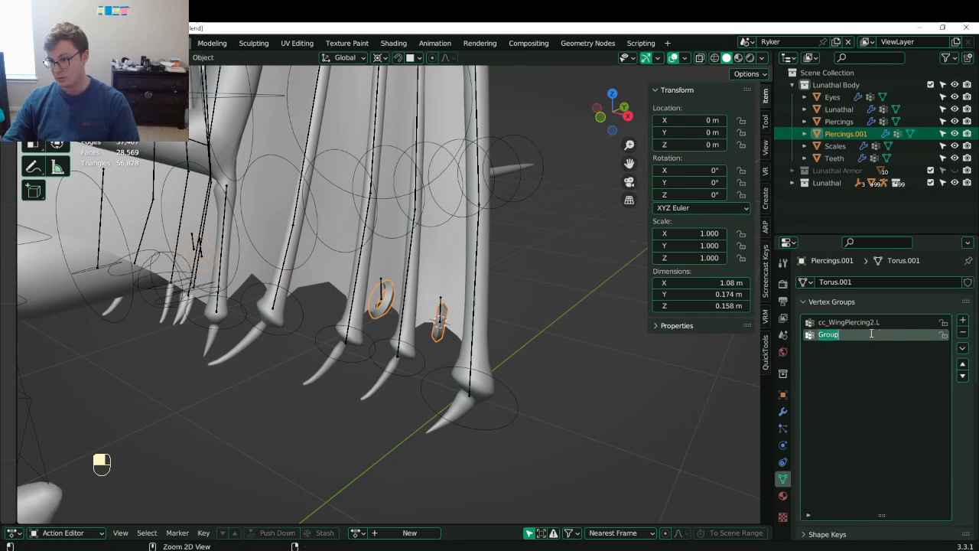
key(ctrl+v)
key(Left)
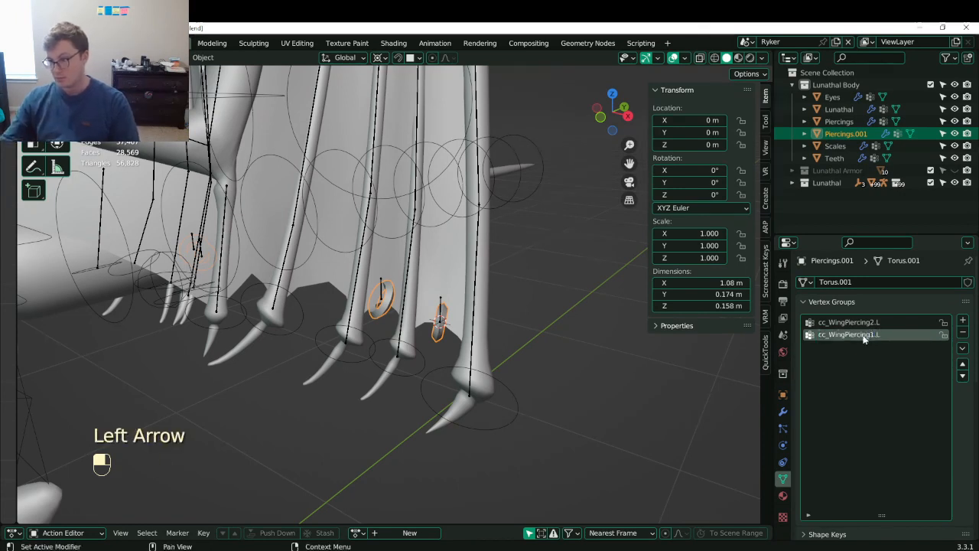
key(BackSpace)
text(1)
click(963, 364)
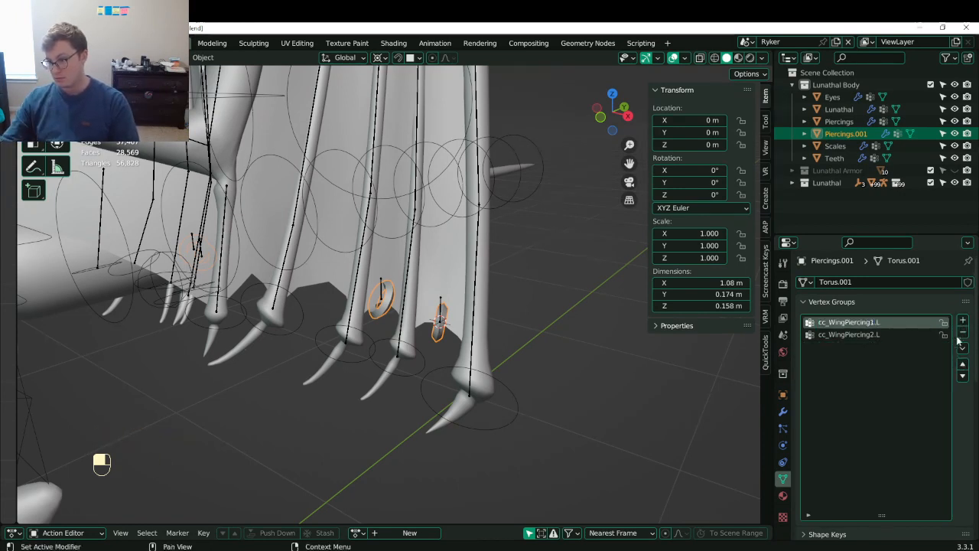
click(953, 336)
- Add a third vertex group named cc_WingPiercing2.R to Piercings.001
click(962, 321)
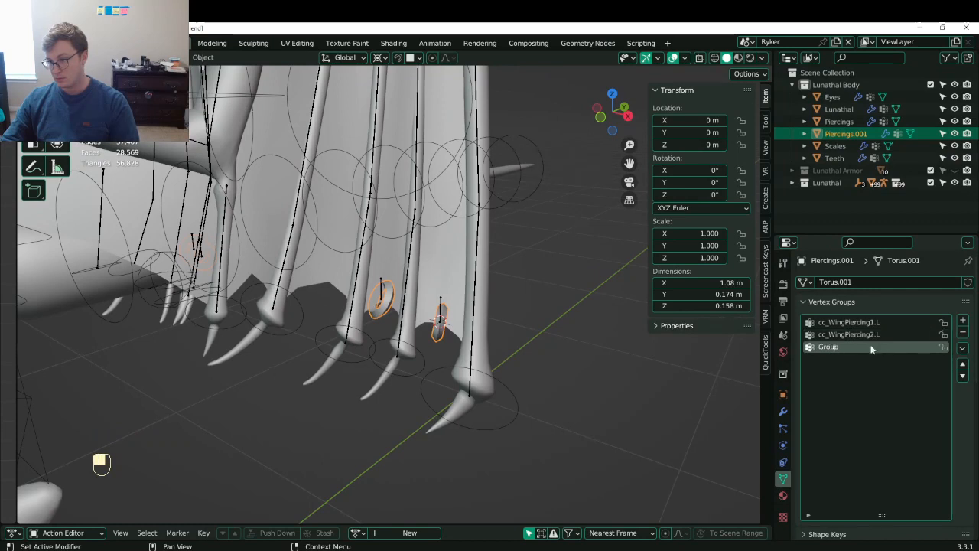
double_click(872, 346)
key(ctrl+v)
key(BackSpace)
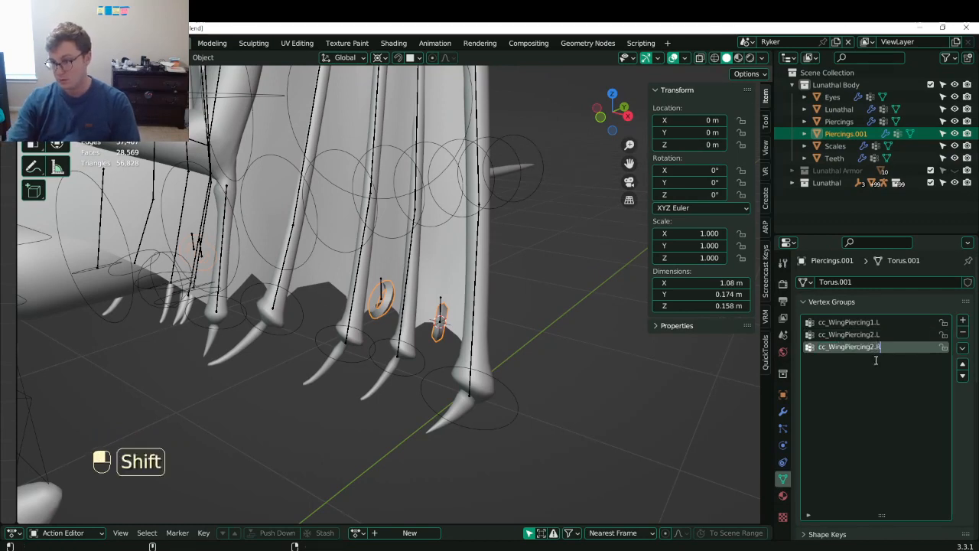
text(R)
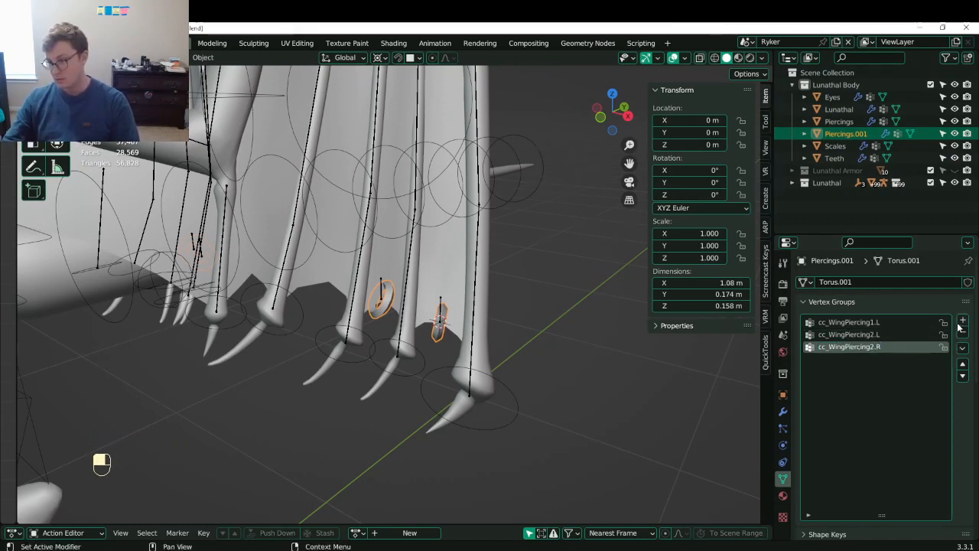
- Add a vertex group named cc_WingPiercing1.R above cc_WingPiercing2.R and save the file
click(962, 322)
click(963, 365)
double_click(875, 349)
key(ctrl+v)
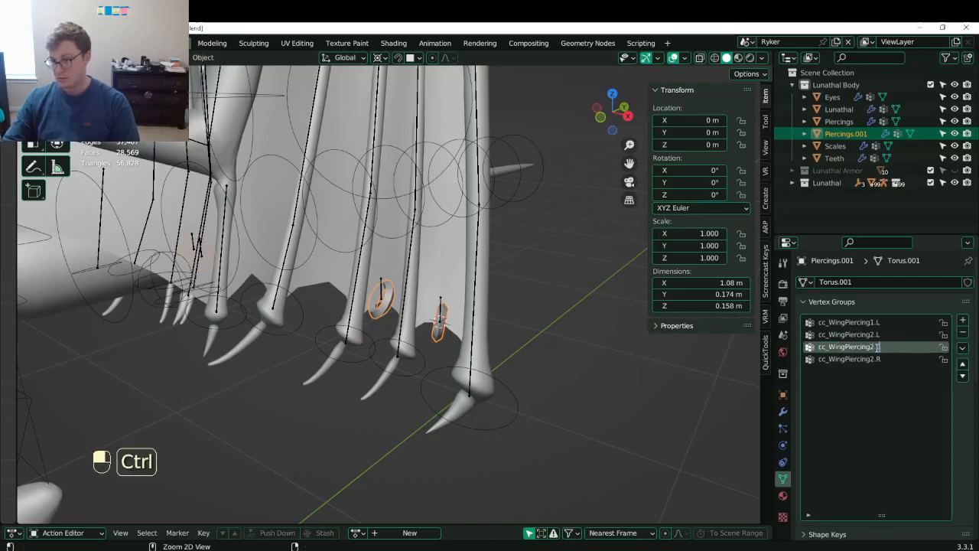
key(Left)
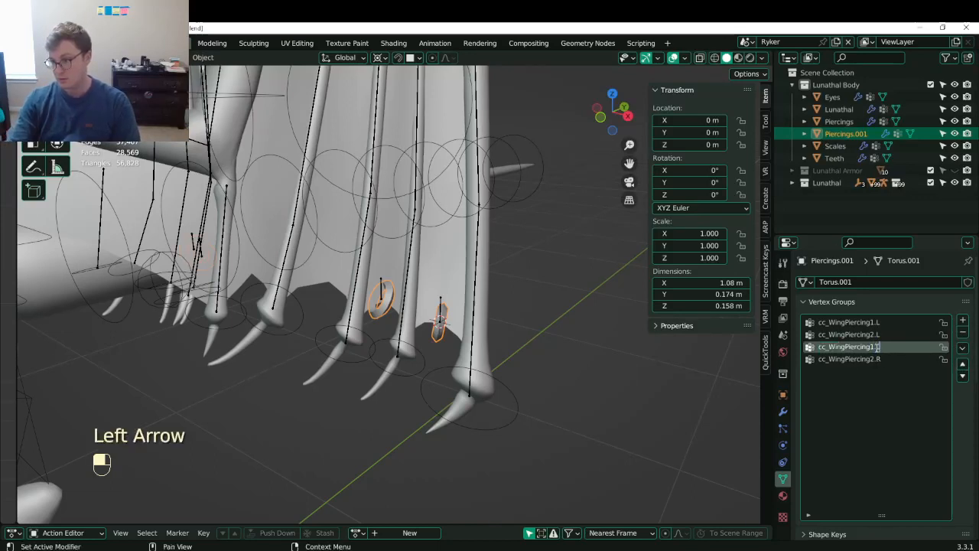
key(BackSpace)
text(R)
key(Return)
key(ctrl+s)
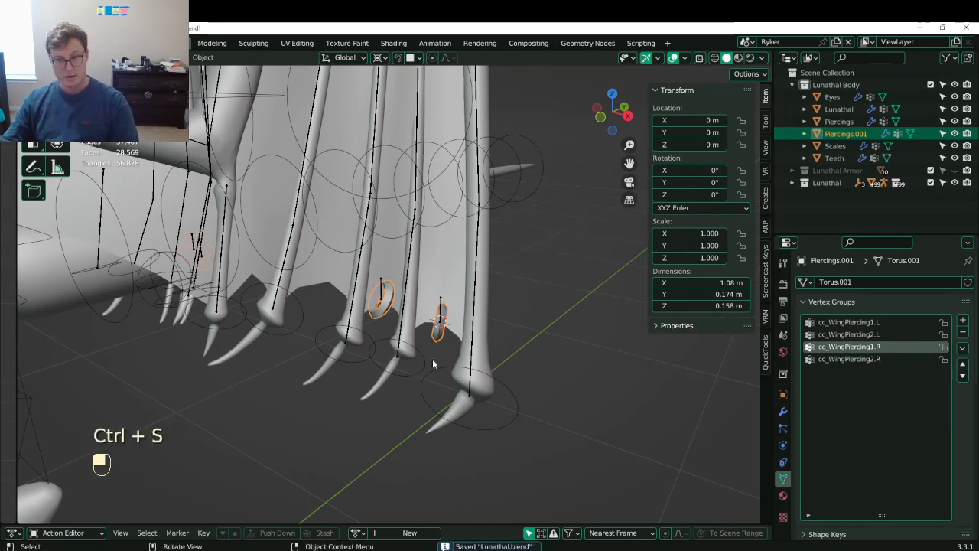
- In Edit Mode, select the whole inner left wing ring and assign it to the cc_WingPiercing1.L vertex group
scroll(450, 365, up, 2)
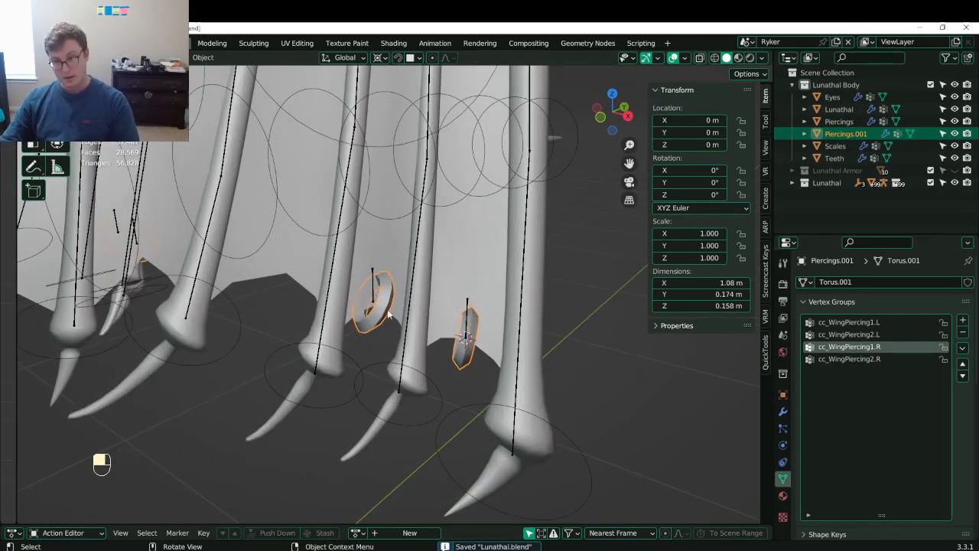
key(Tab)
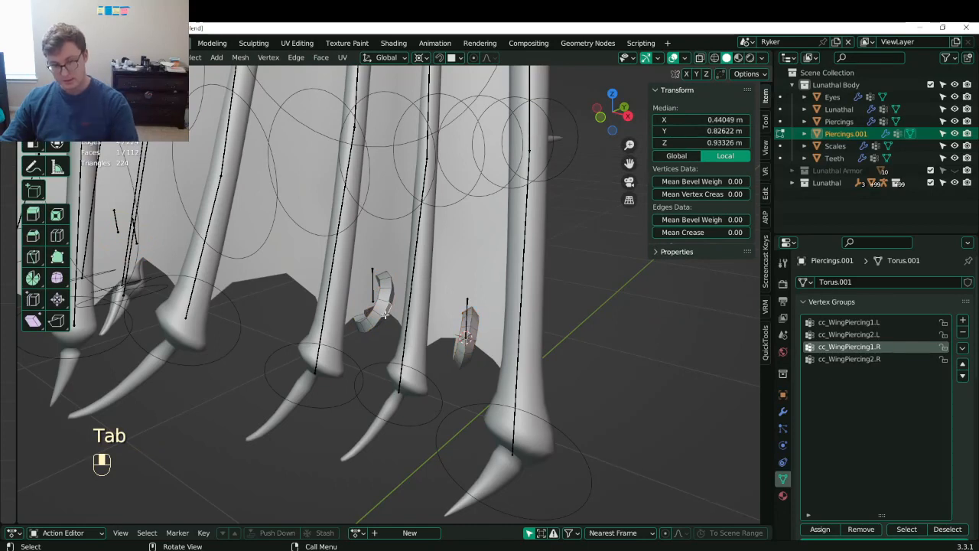
key(l)
click(865, 322)
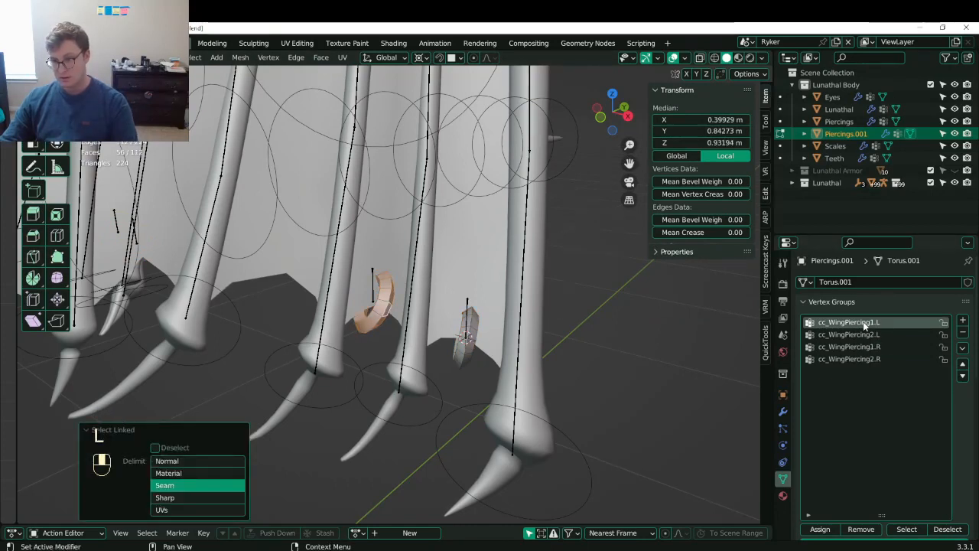
click(819, 529)
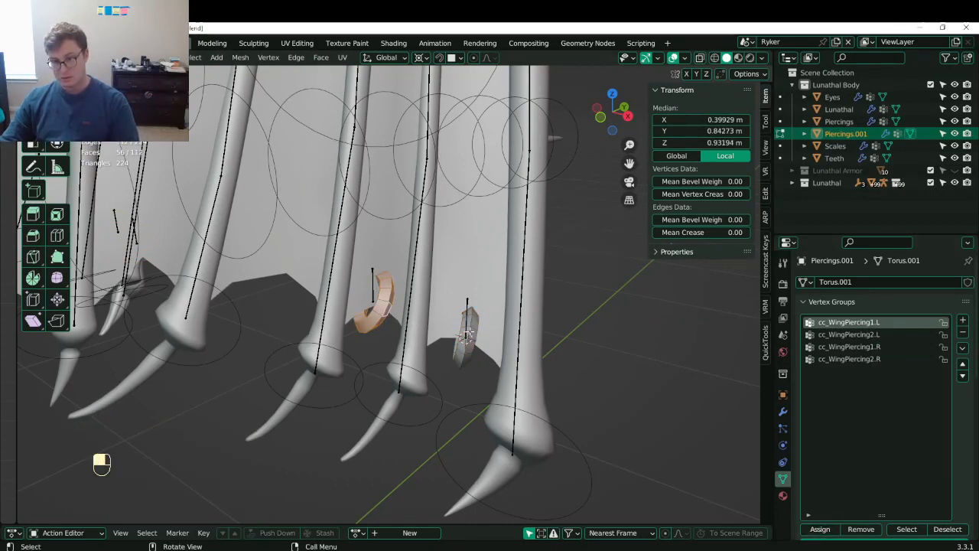
- Assign the whole outer left wing ring to the cc_WingPiercing2.L vertex group and return to Object Mode
click(469, 334)
key(l)
click(880, 336)
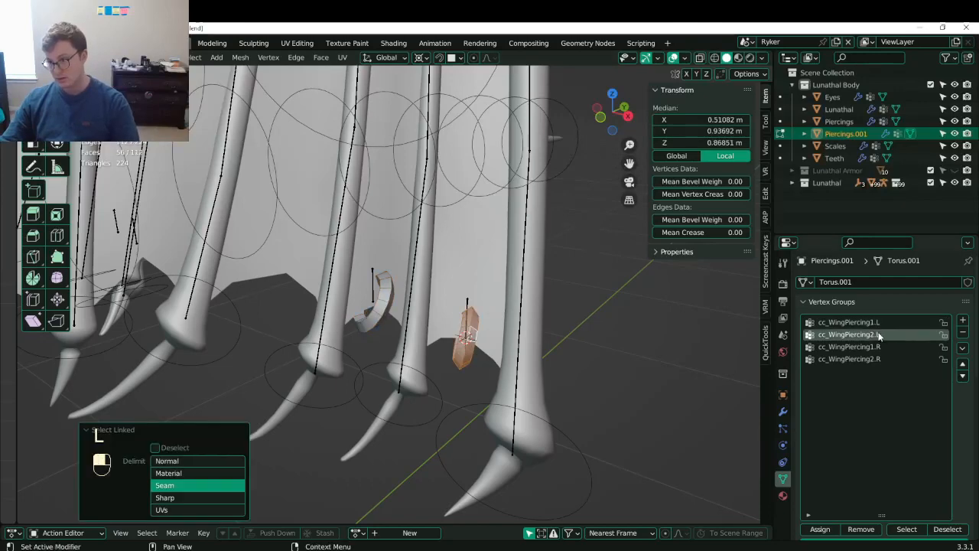
click(820, 530)
key(Tab)
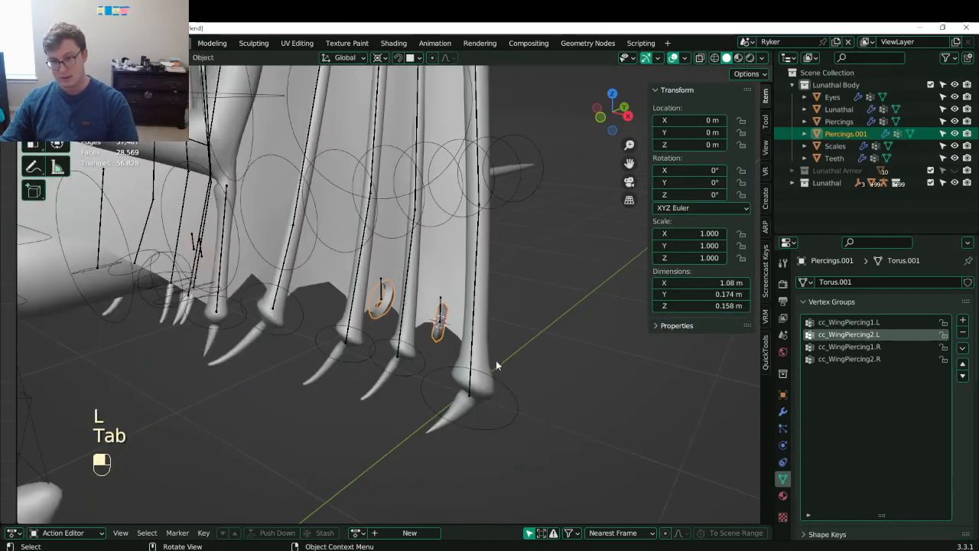
- Parent Piercings.001 to the Lunathal rig with Armature Deform and save the file
shift+click(427, 368)
key(ctrl+p)
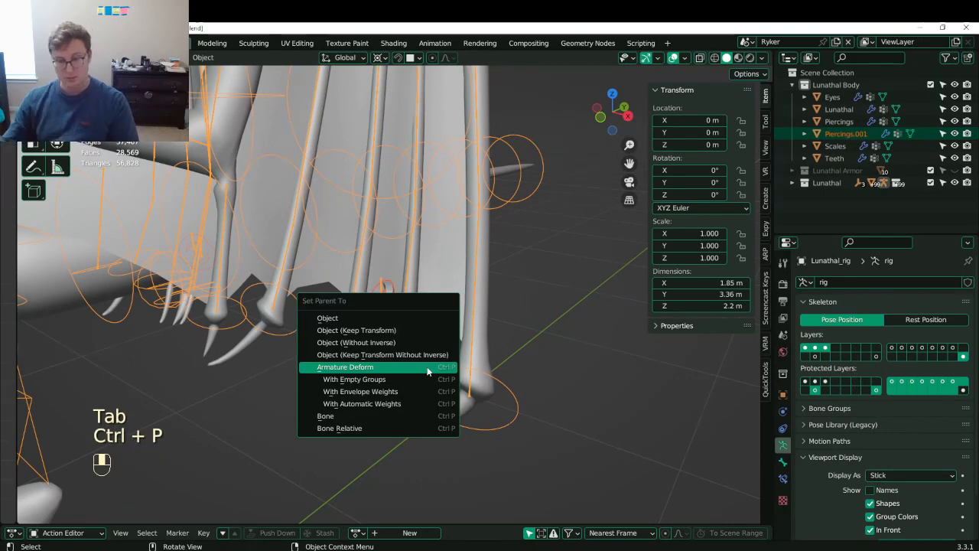
click(427, 369)
key(ctrl+s)
- In Pose Mode, test the piercing deformation with a cancelled move of the outermost left wing finger's IK control
key(ctrl+Tab)
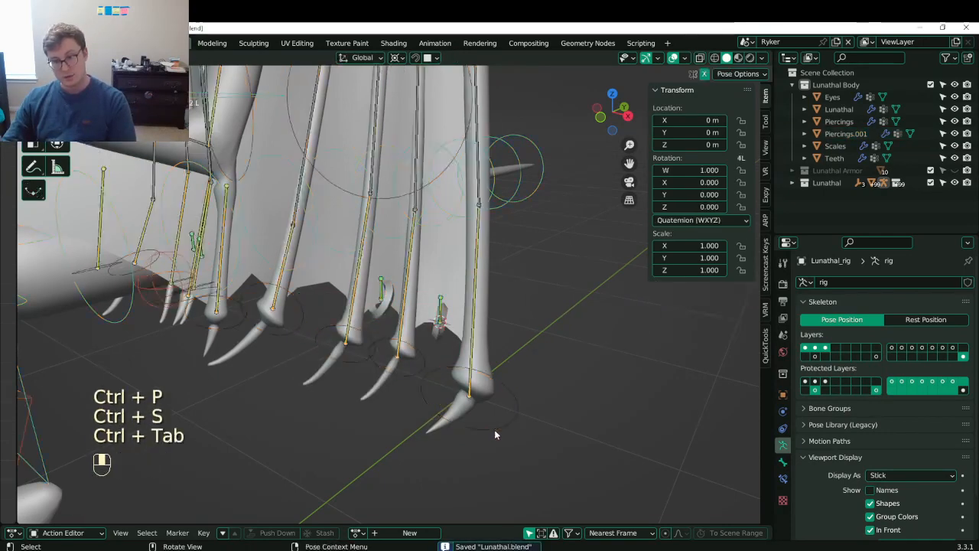
key(g)
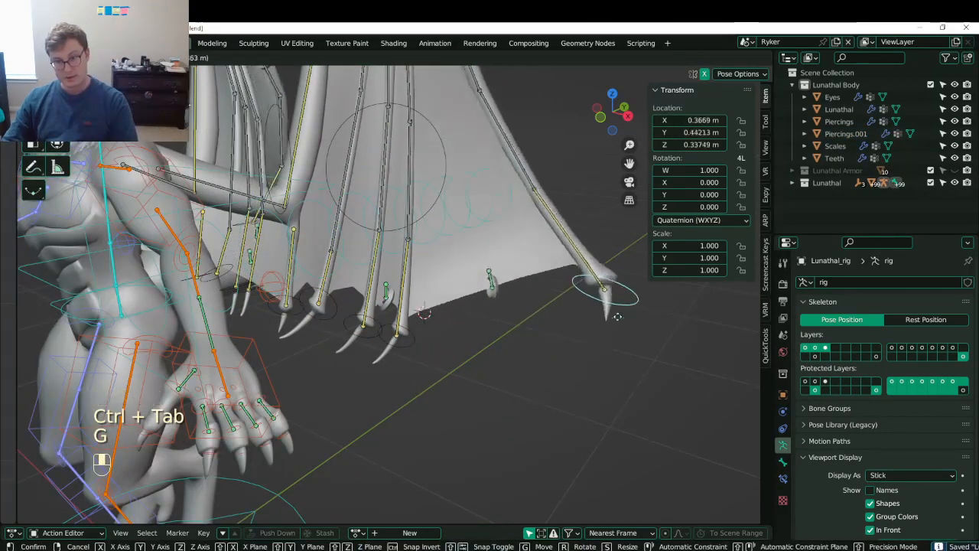
right_click(507, 367)
scroll(490, 337, down, 1)
- Move the left wing's wrist control by about 0.255 m in X, 0.175 m in Y and -0.047 m in Z, then try a cancelled rotation
shift+middle_drag(424, 264, 423, 379)
key(g)
click(428, 165)
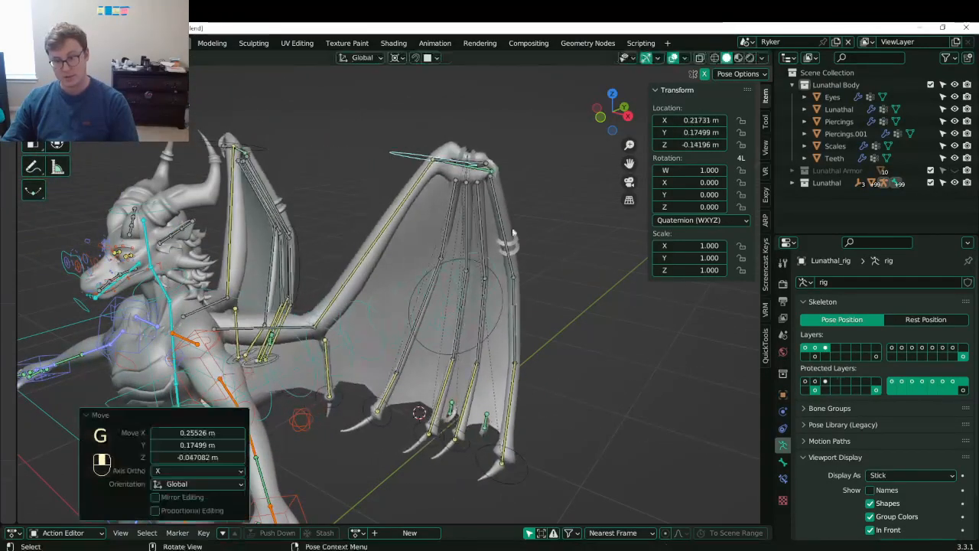
key(r)
right_click(477, 459)
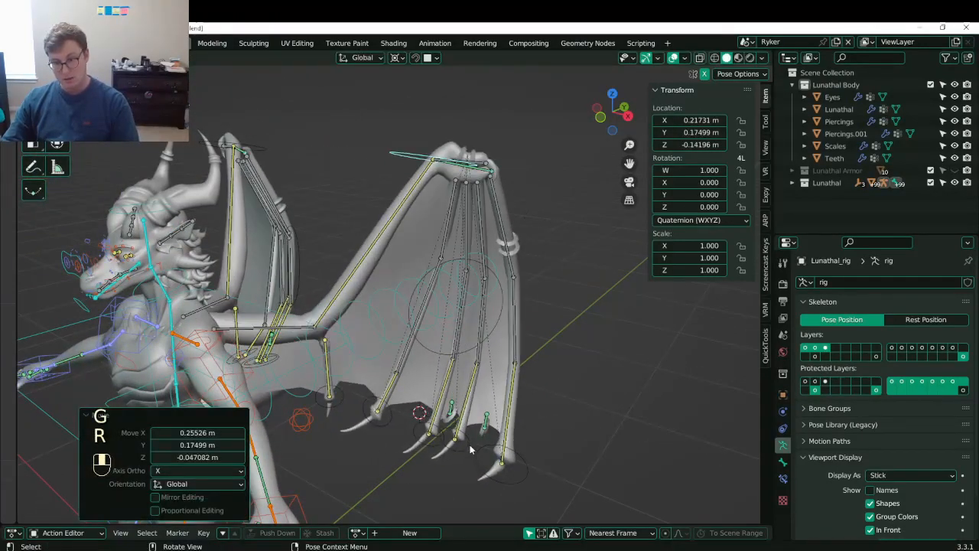
- Clear the second-outermost left wing finger control's location and move the innermost claw's control by about -0.13 m in X and -0.284 m in Z
key(alt+g)
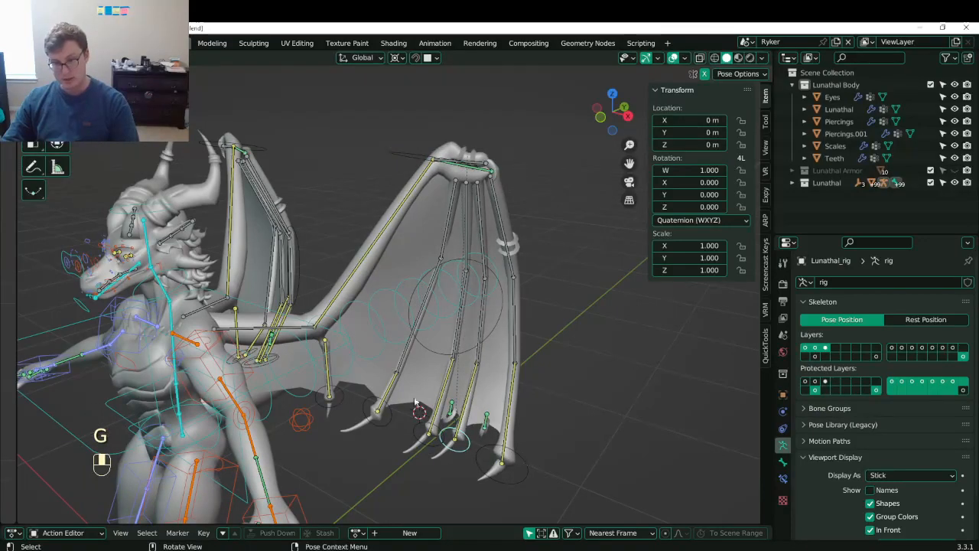
middle_drag(414, 400, 370, 420)
click(330, 387)
middle_drag(330, 387, 370, 337)
key(g)
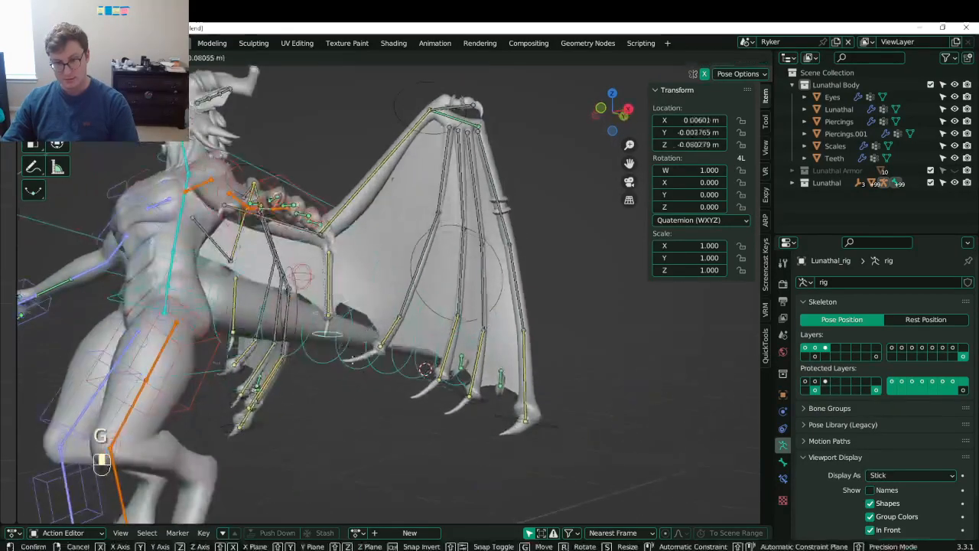
click(339, 400)
middle_drag(339, 400, 244, 426)
key(g)
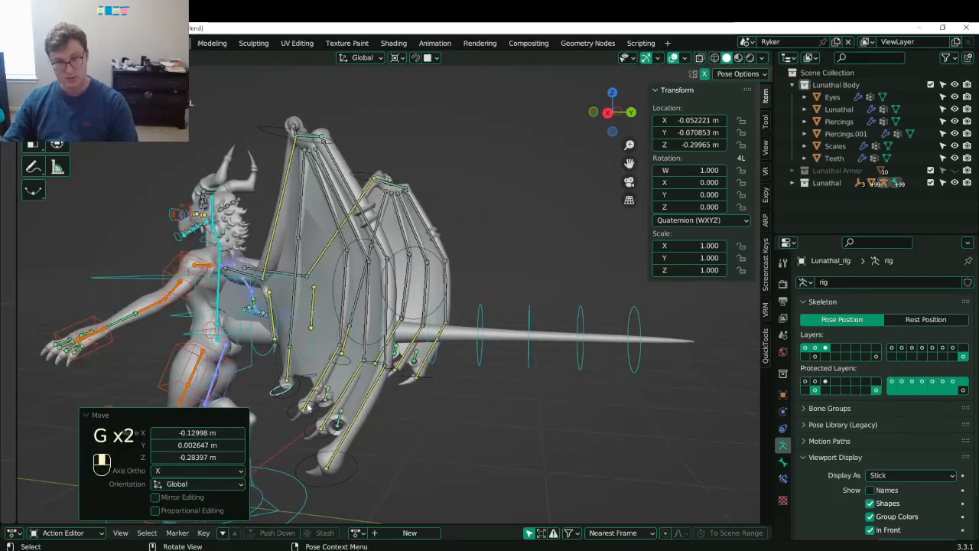
- Test the wing piercings by moving the outermost left wing finger's IK control several times, including about 0.149 m in X and 0.15 m in Y
middle_drag(310, 406, 459, 337)
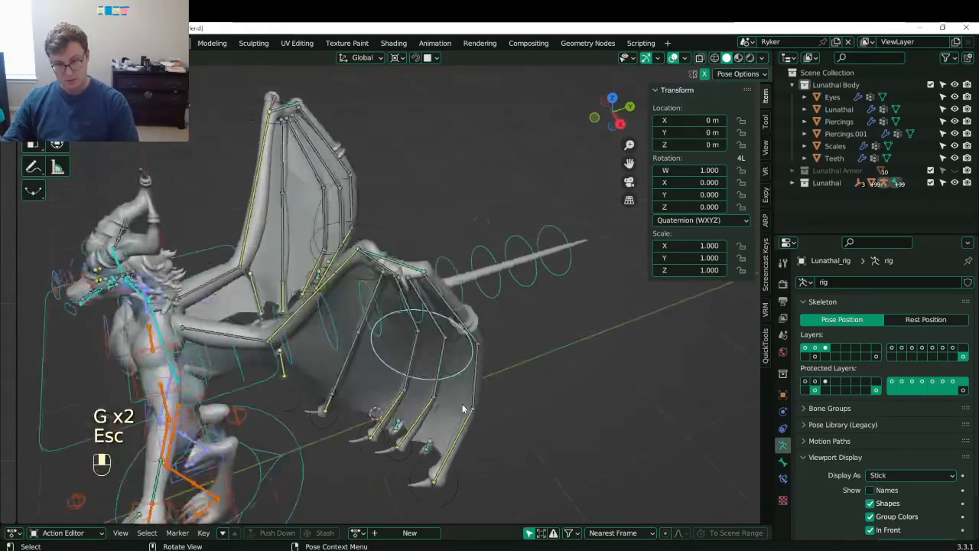
key(g)
click(457, 479)
shift+middle_drag(457, 479, 478, 472)
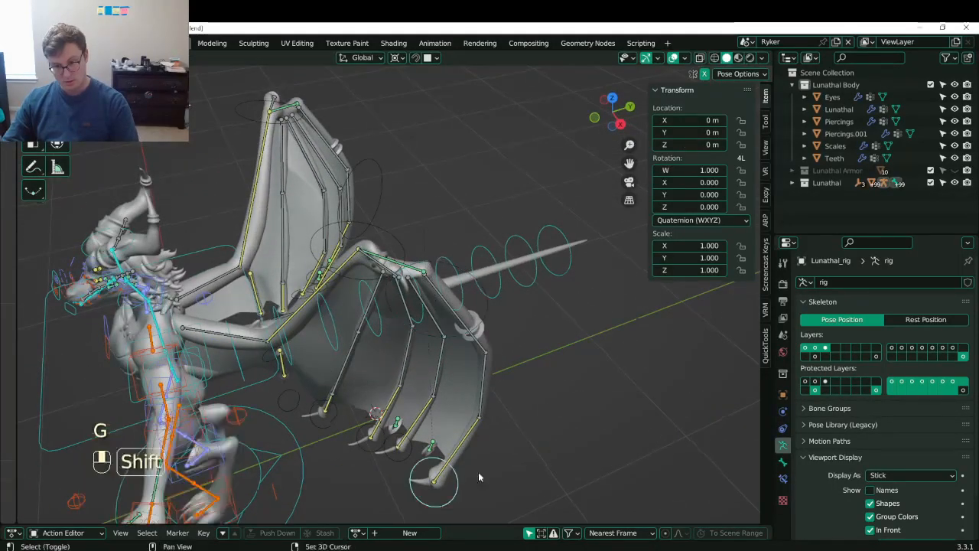
key(g)
click(512, 407)
middle_drag(512, 407, 572, 426)
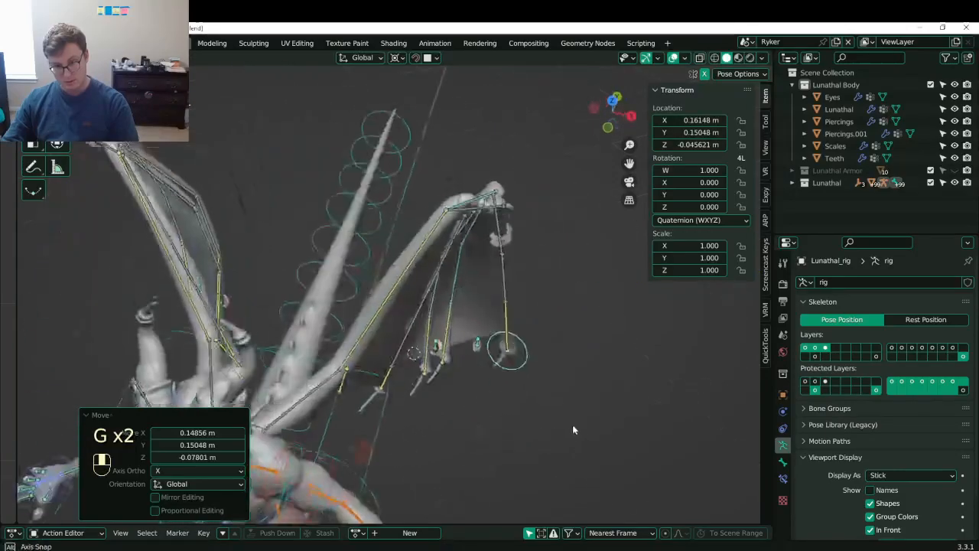
key(g)
click(573, 387)
middle_drag(573, 387, 444, 275)
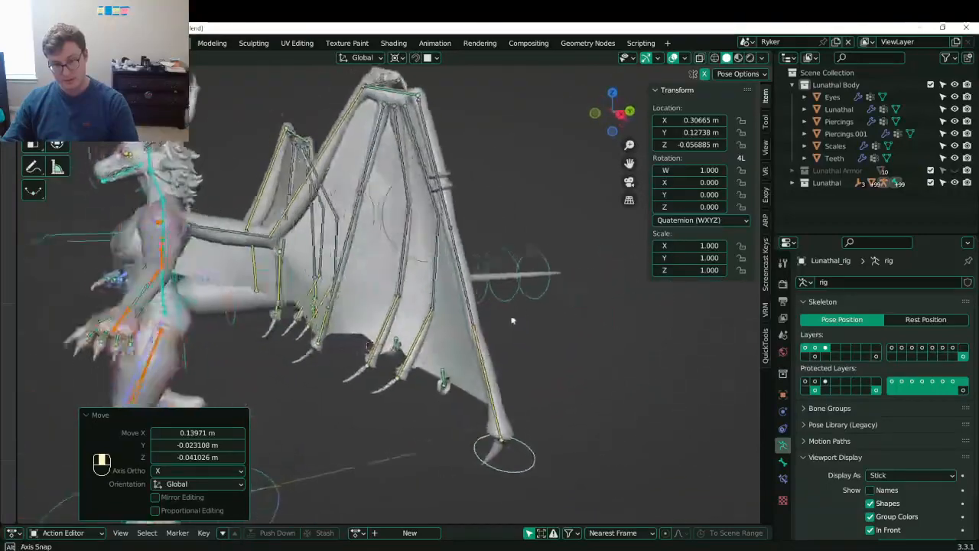
key(g)
click(470, 298)
- Clear the rotation and location of all the rig's bones, return to Object Mode and save the file
key(a)
key(r)
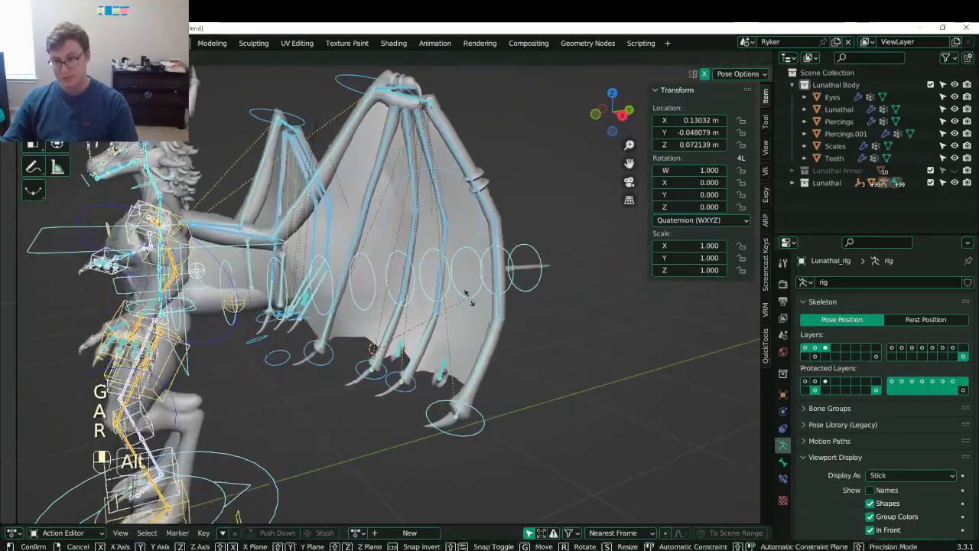
right_click(469, 325)
key(alt+r)
key(alt+g)
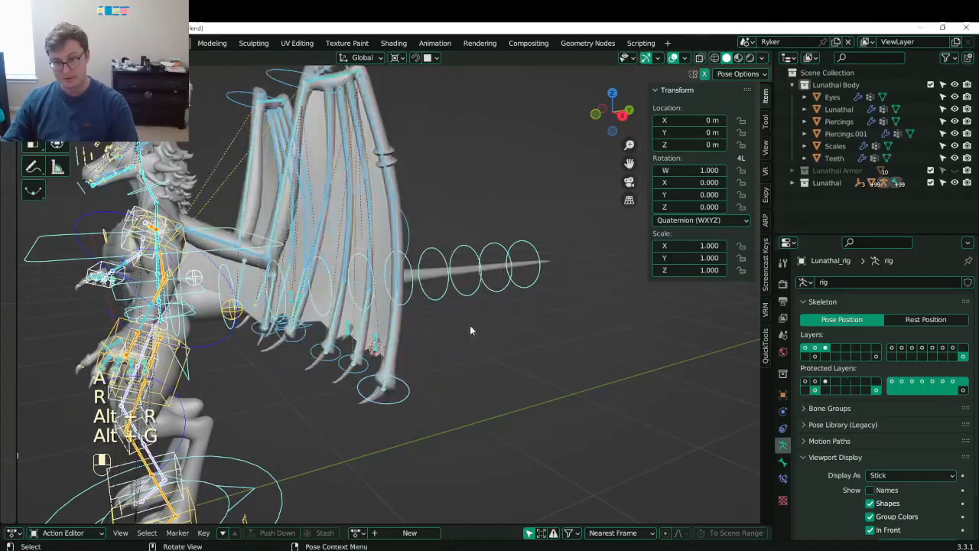
key(ctrl+Tab)
key(ctrl+s)
- Examine the dragon's wings and lower wing piercings from several sides in the rest pose, keeping the file saved
scroll(390, 320, down, 5)
middle_drag(390, 321, 387, 324)
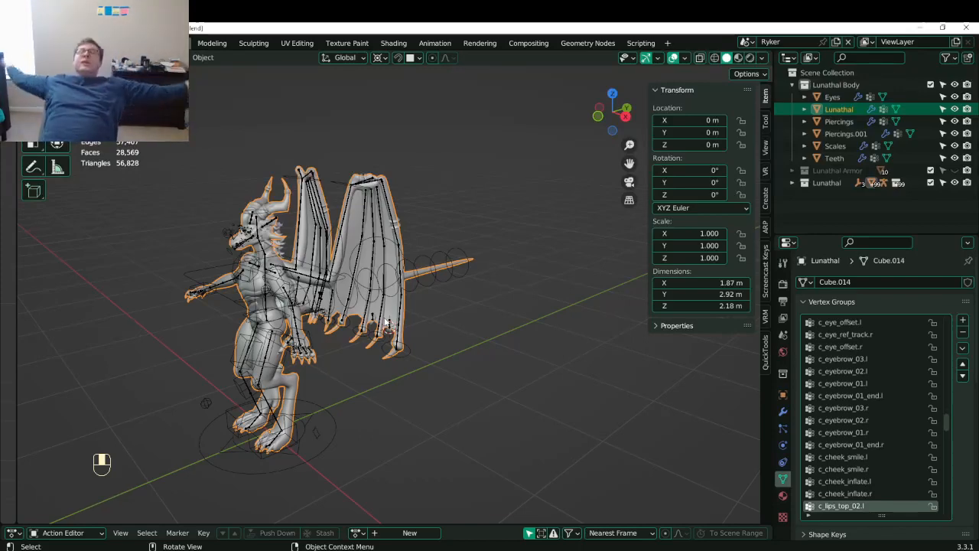
scroll(387, 322, up, 5)
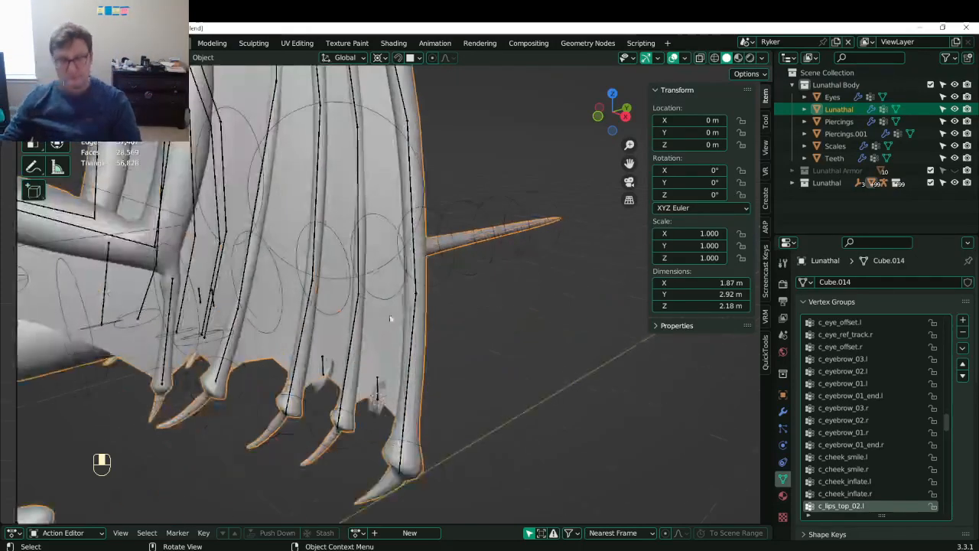
middle_drag(412, 310, 405, 260)
key(ctrl+s)
scroll(405, 260, down, 2)
middle_drag(405, 260, 454, 323)
key(ctrl+s)
shift+middle_drag(376, 286, 303, 278)
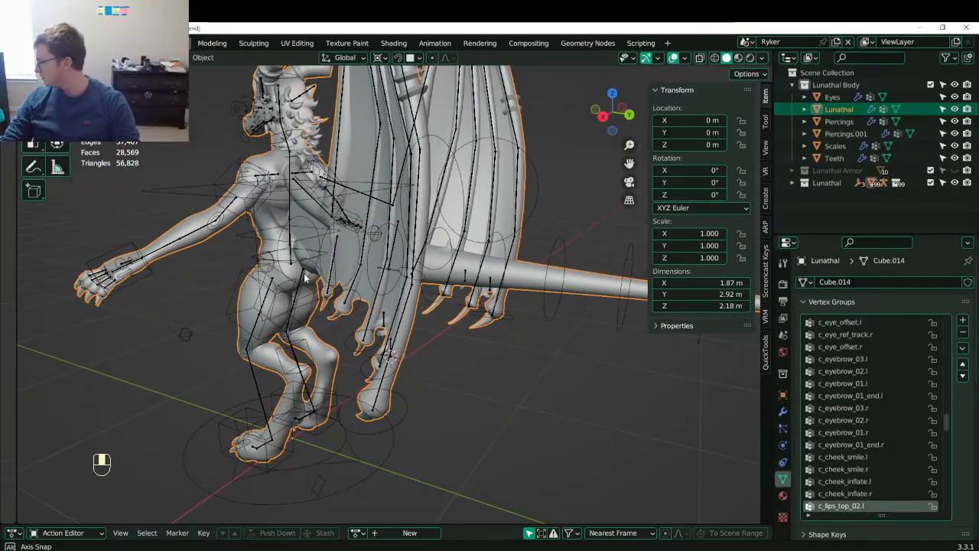
middle_drag(304, 278, 346, 261)
key(ctrl+s)
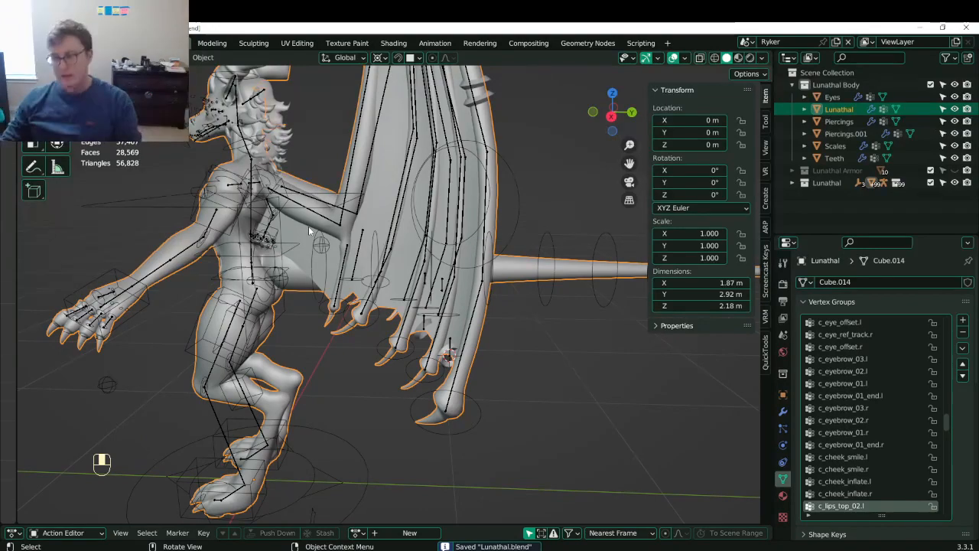
scroll(309, 230, down, 6)
key(ctrl+s)
middle_drag(321, 237, 581, 229)
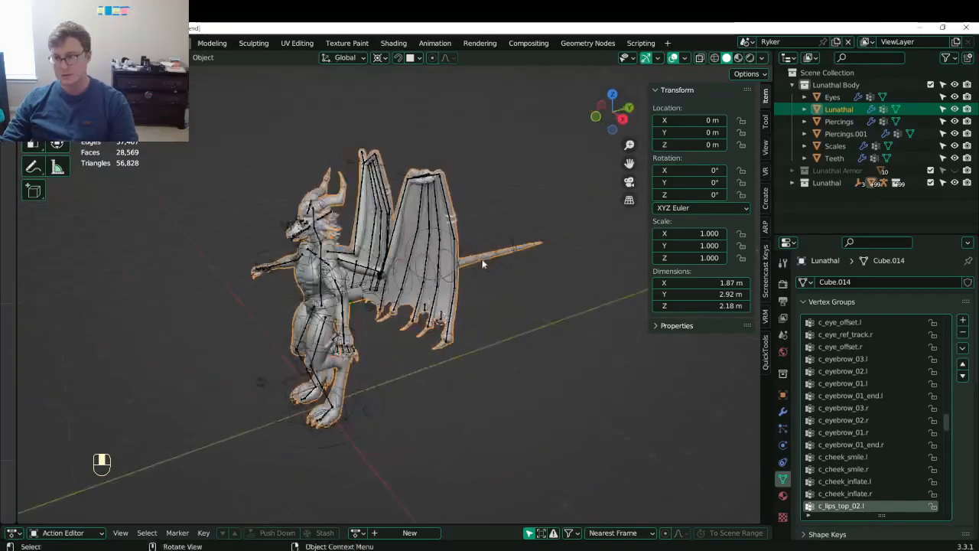
- Apply the Mirror modifier on Piercings.001 and save the file
click(845, 134)
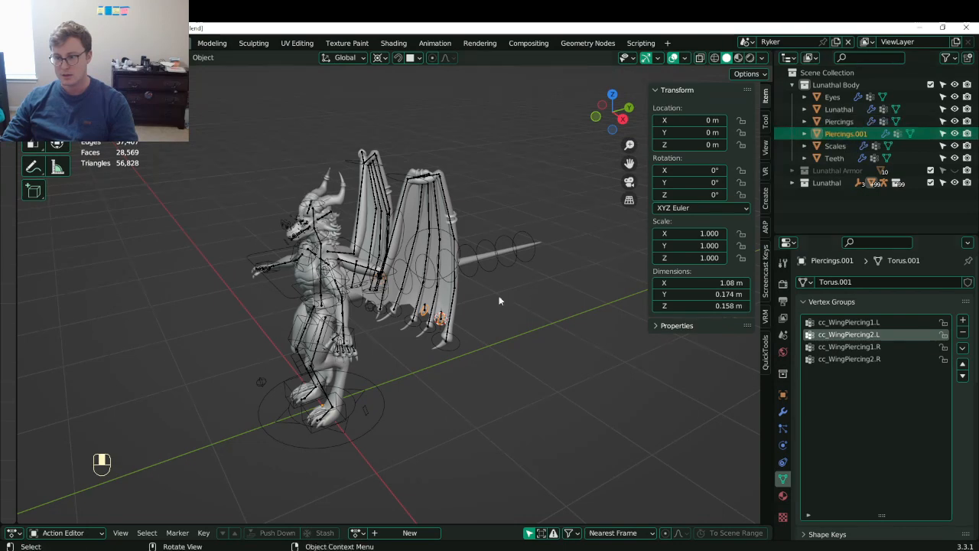
scroll(497, 329, up, 3)
click(782, 411)
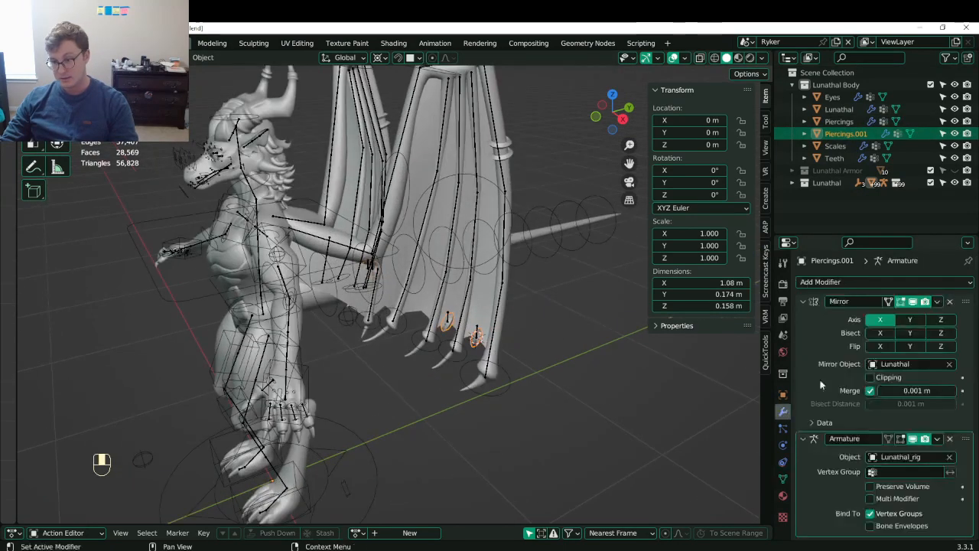
click(937, 302)
click(895, 316)
middle_drag(474, 337, 424, 188)
key(ctrl+s)
- In Pose Mode, test a cancelled rotation and move of the left wing's wrist control, then return to Object Mode and save
click(429, 172)
key(ctrl+Tab)
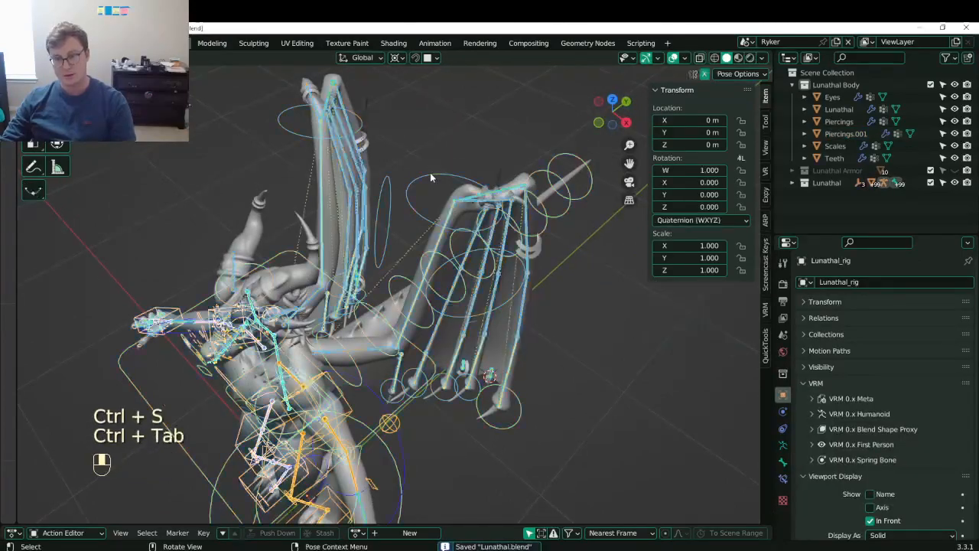
key(r)
right_click(466, 224)
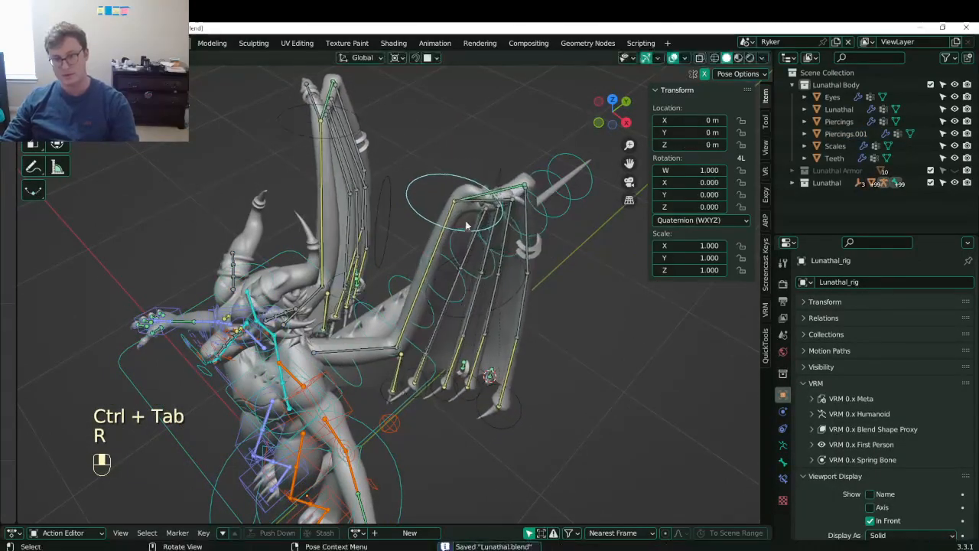
key(g)
right_click(385, 280)
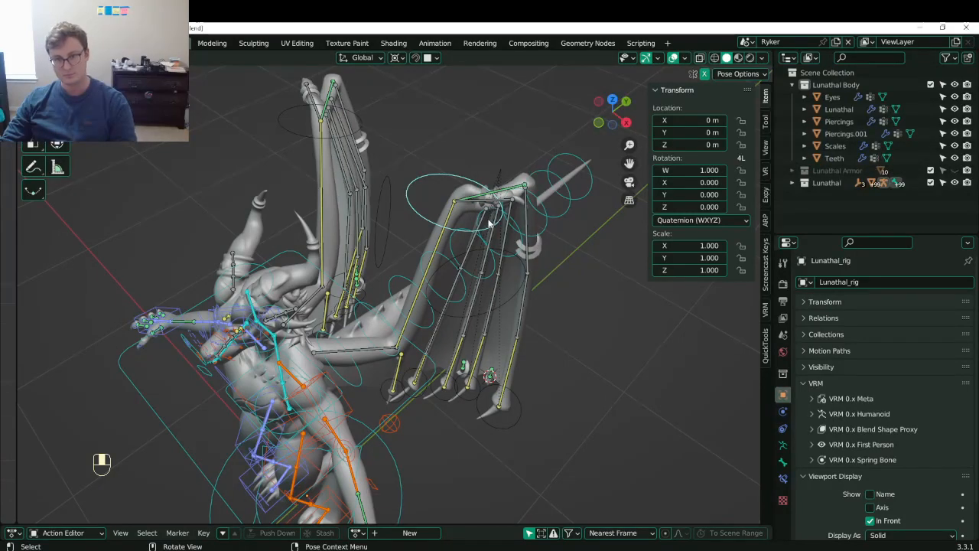
key(ctrl+Tab)
key(ctrl+s)
- Join Piercings.001 into the Piercings object and save the file
click(845, 133)
click(783, 411)
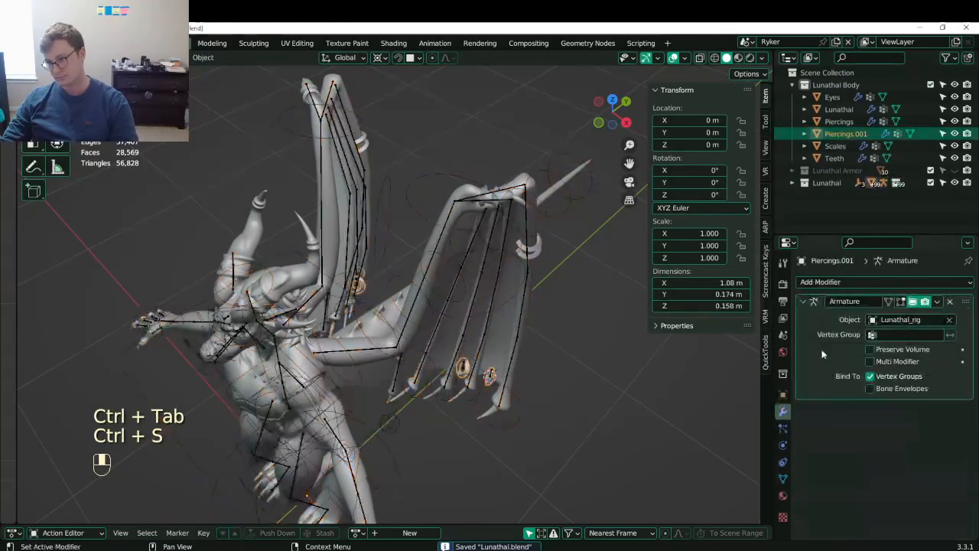
click(838, 124)
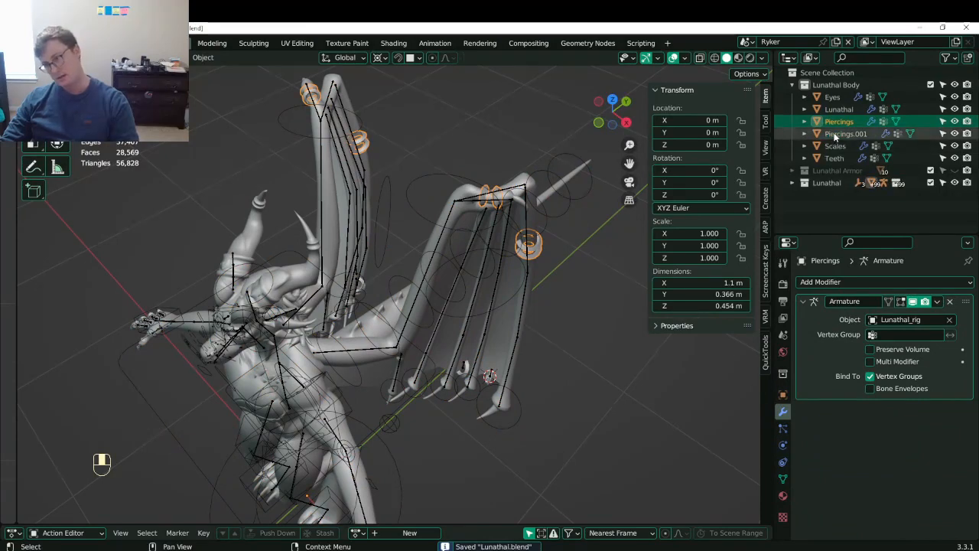
shift+click(841, 134)
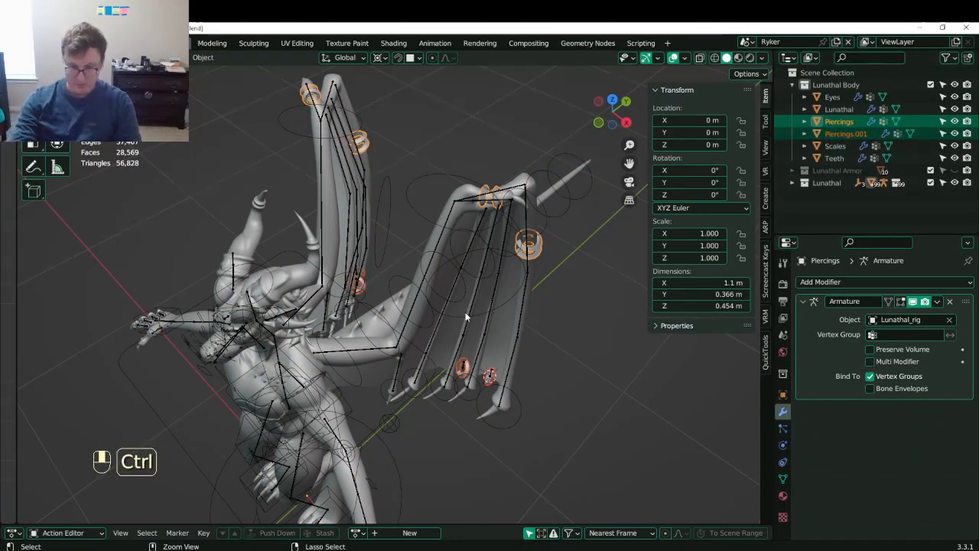
key(ctrl+j)
key(ctrl+s)
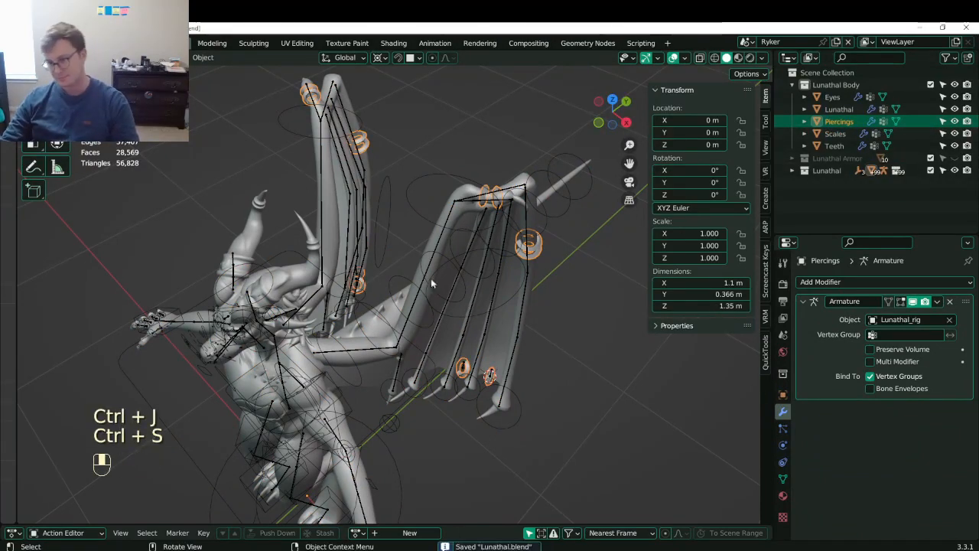
- Join the Piercings, Scales and Teeth objects into Eyes and save the file
shift+click(837, 134)
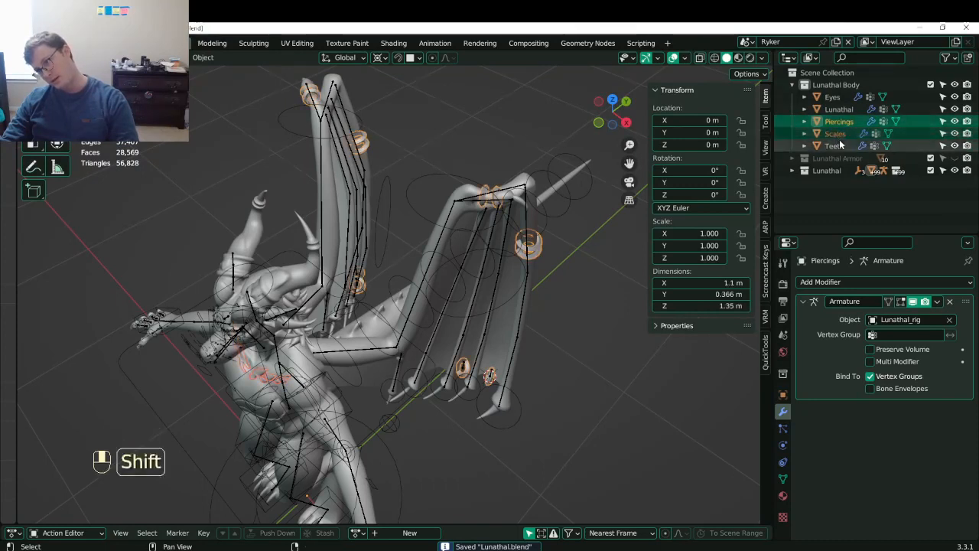
shift+click(839, 144)
ctrl+click(839, 98)
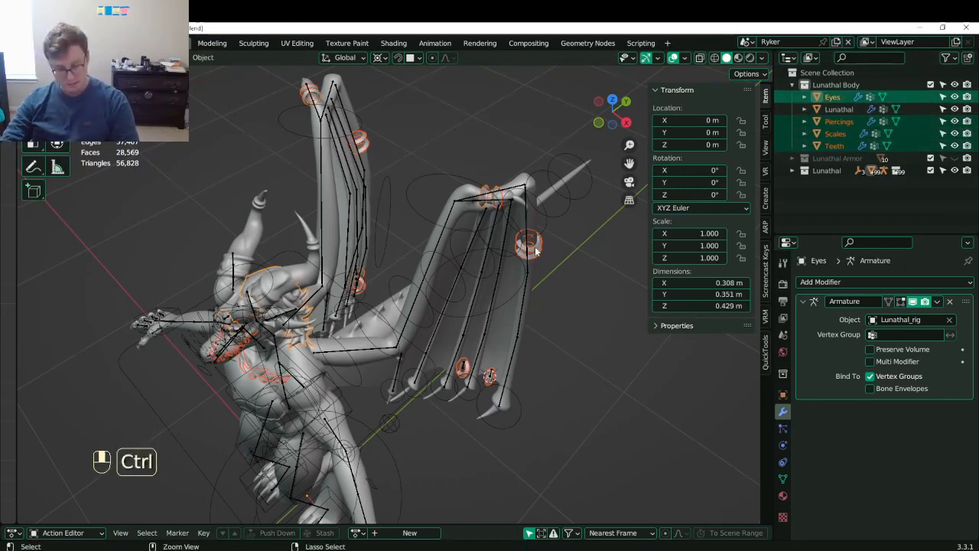
key(ctrl+j)
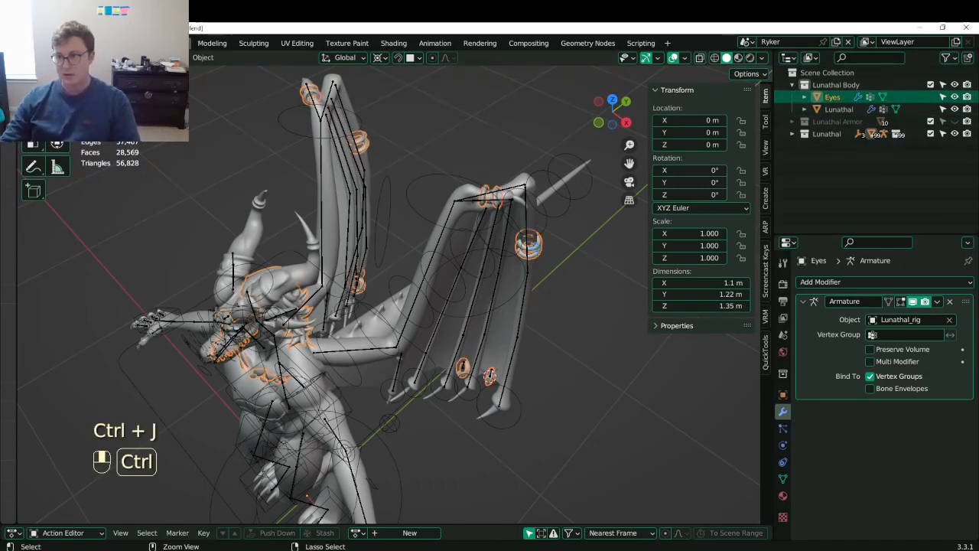
key(ctrl+s)
- Separate the linked wing membrane from the Lunathal mesh into its own object, return to Object Mode and save
click(499, 321)
key(Tab)
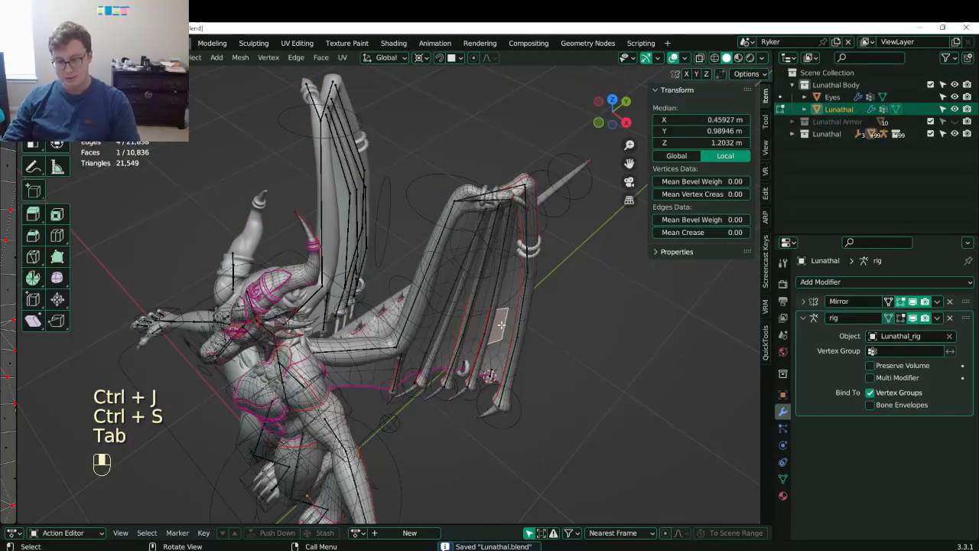
key(l)
key(p)
click(501, 324)
key(Tab)
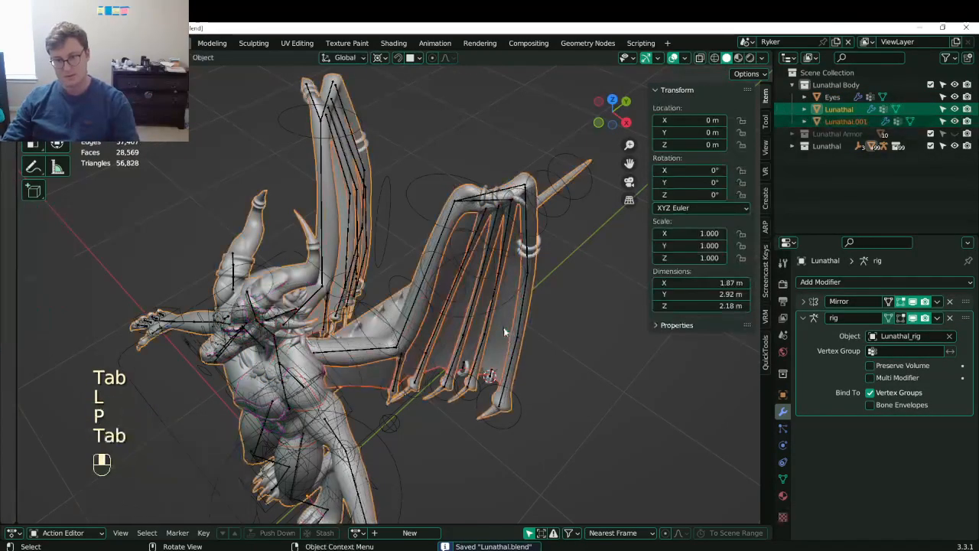
key(ctrl+s)
- Rename the separated membrane object as Wings and save the file
double_click(856, 121)
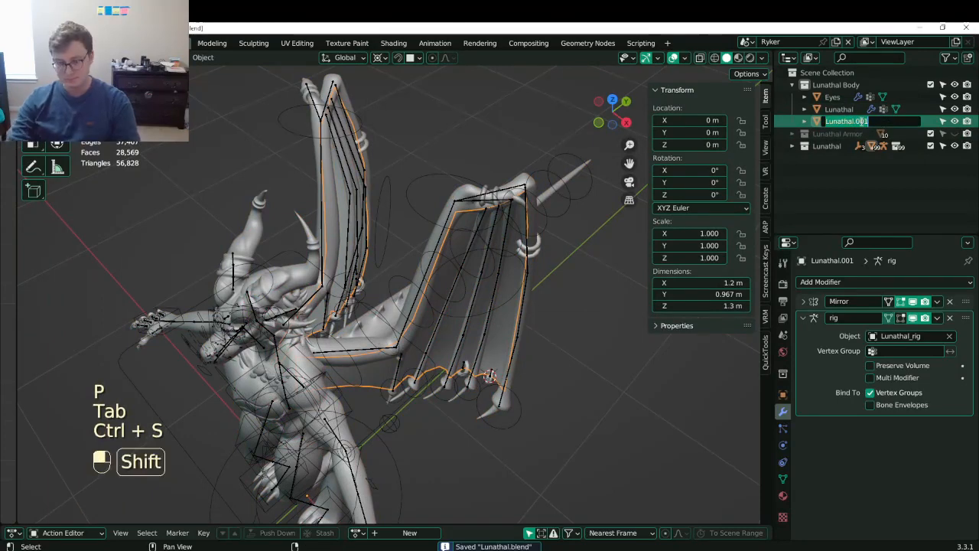
text(Wings)
key(Return)
scroll(548, 319, down, 4)
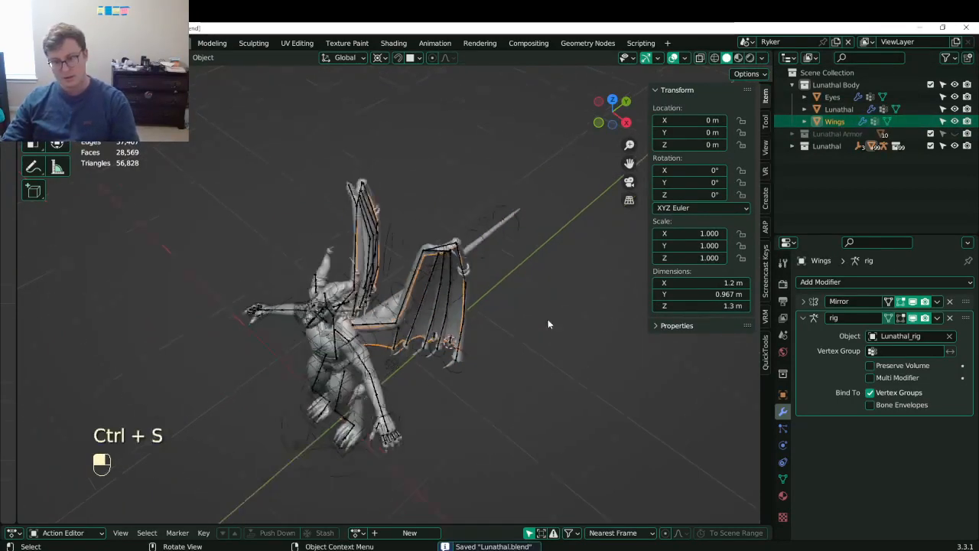
middle_drag(548, 319, 449, 289)
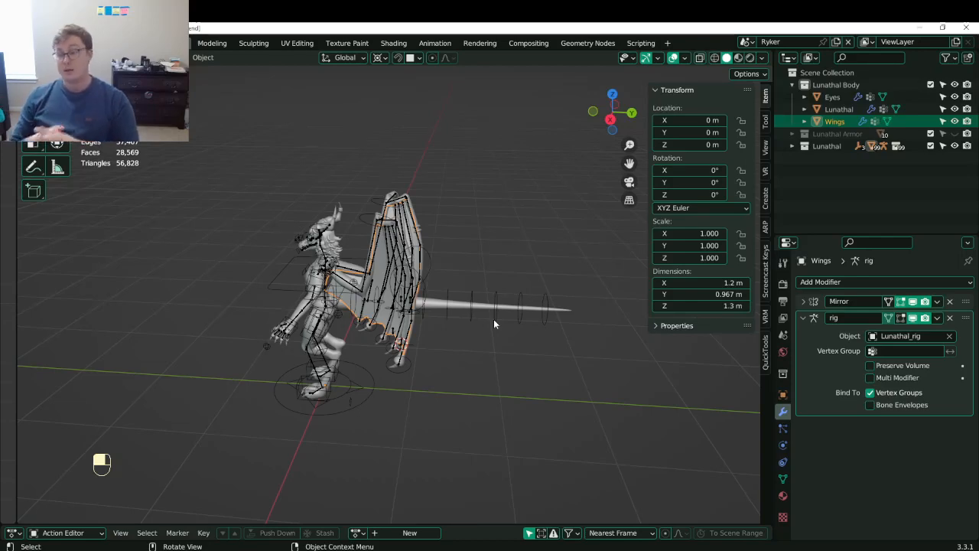
middle_drag(493, 323, 463, 364)
key(ctrl+s)
middle_drag(436, 301, 497, 297)
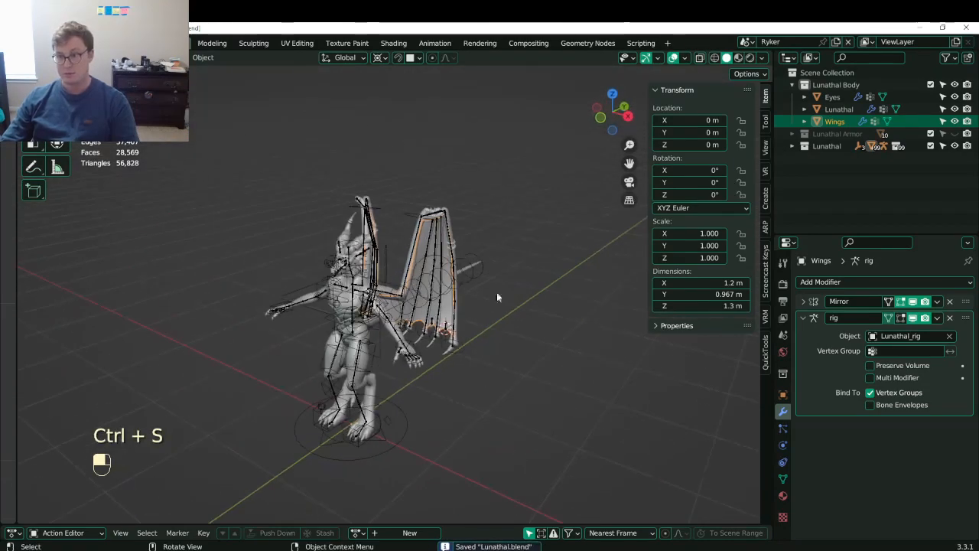
- Select the Eyes, Lunathal and Wings meshes together with Lunathal_rig as the active object and save the file
click(405, 442)
key(ctrl+s)
key(a)
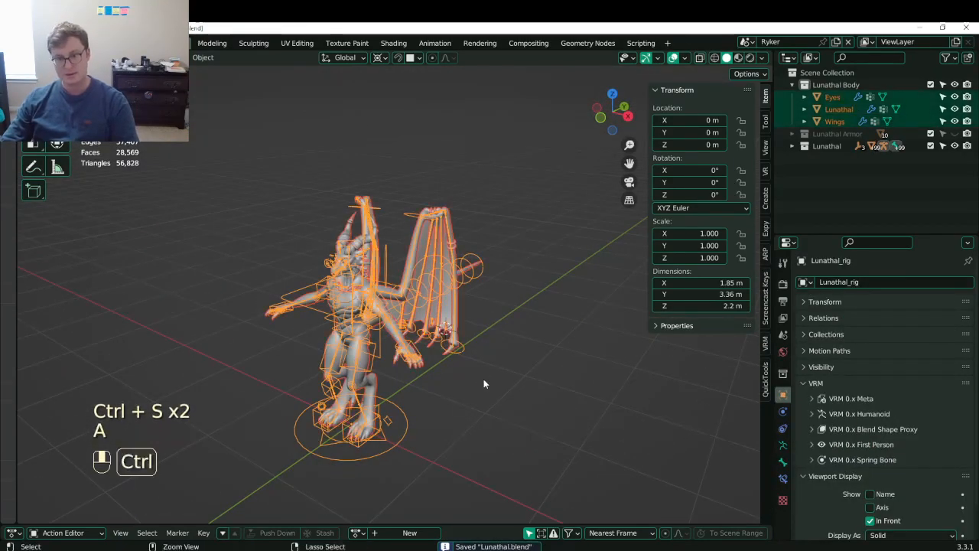
key(ctrl+s)
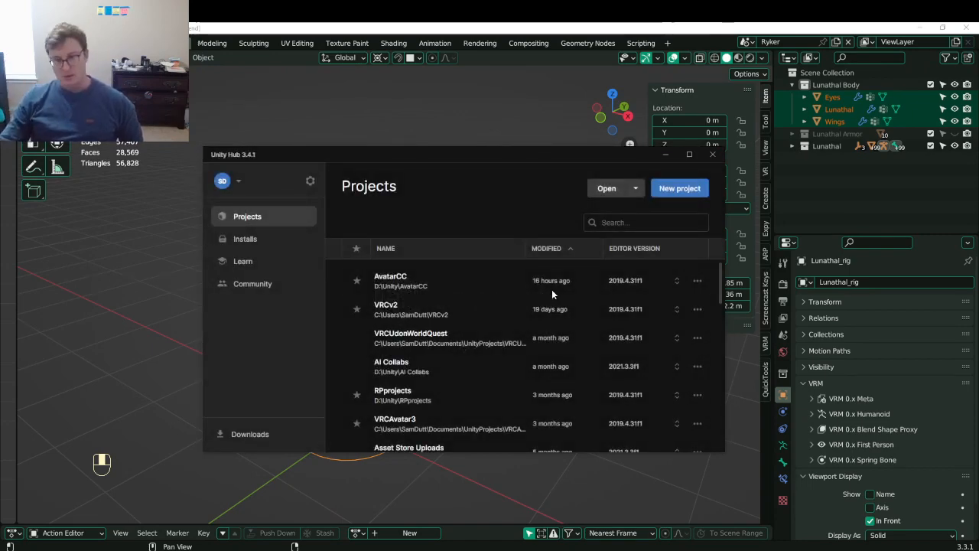
- Switch to Unity Hub and open the AvatarCC project
click(488, 278)
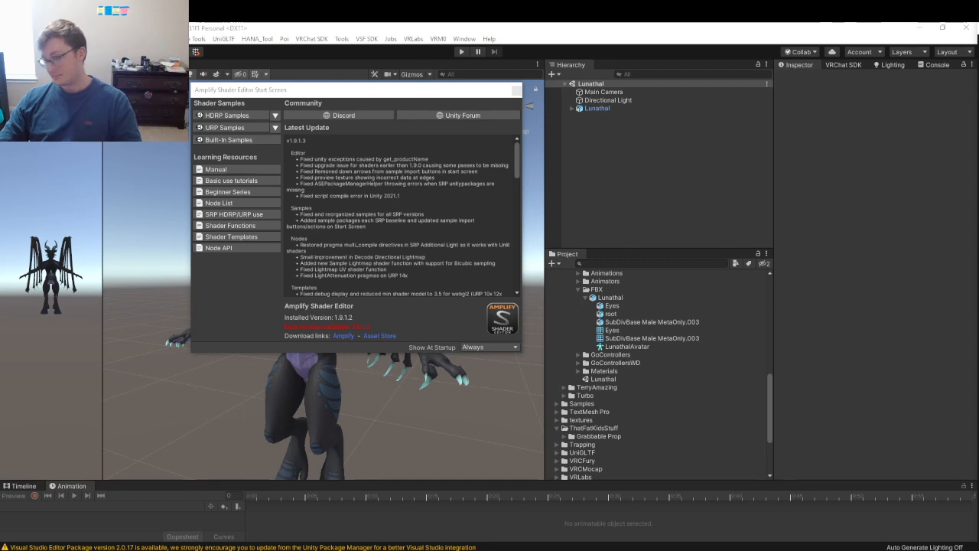
- Dismiss the Amplify Shader Editor start screen, switch back to Blender and save the Lunathal file
click(516, 90)
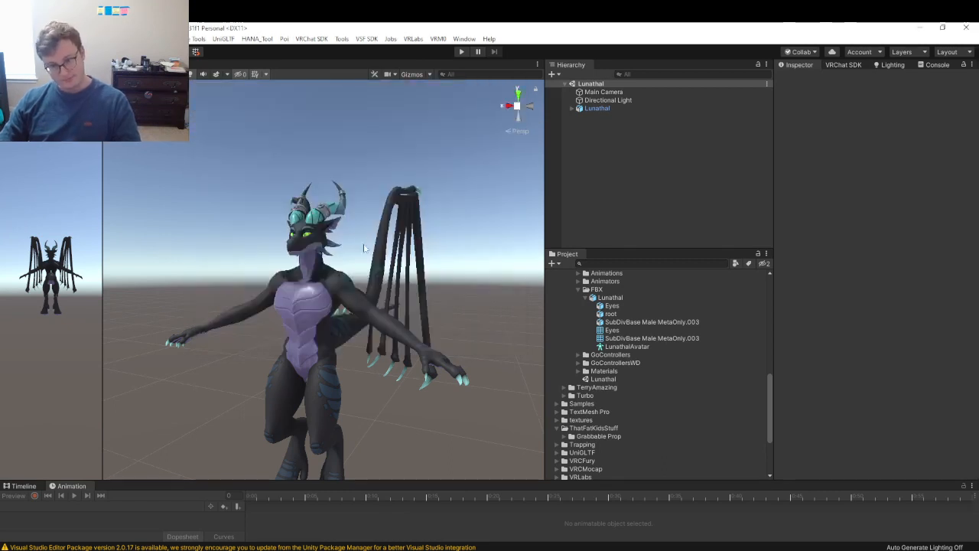
click(658, 549)
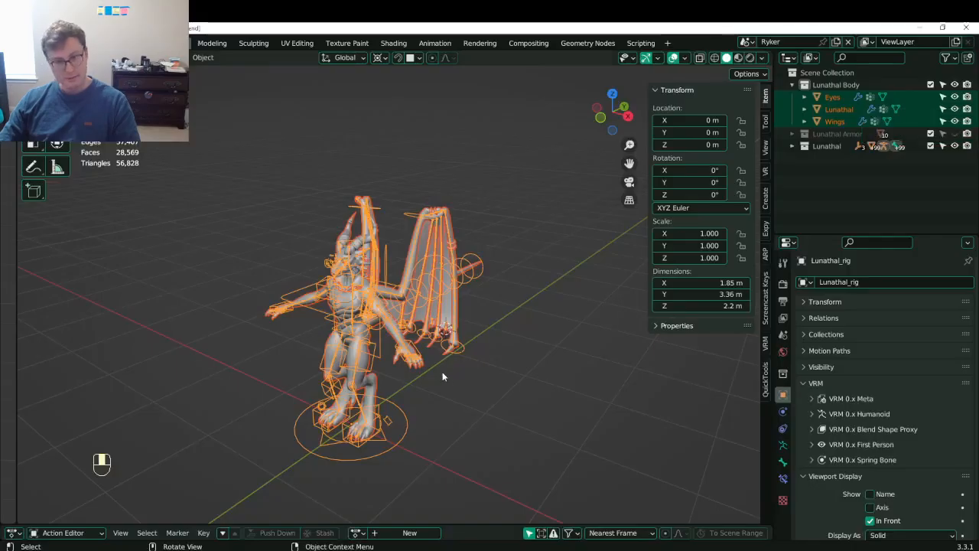
click(424, 456)
click(384, 452)
key(ctrl+s)
key(a)
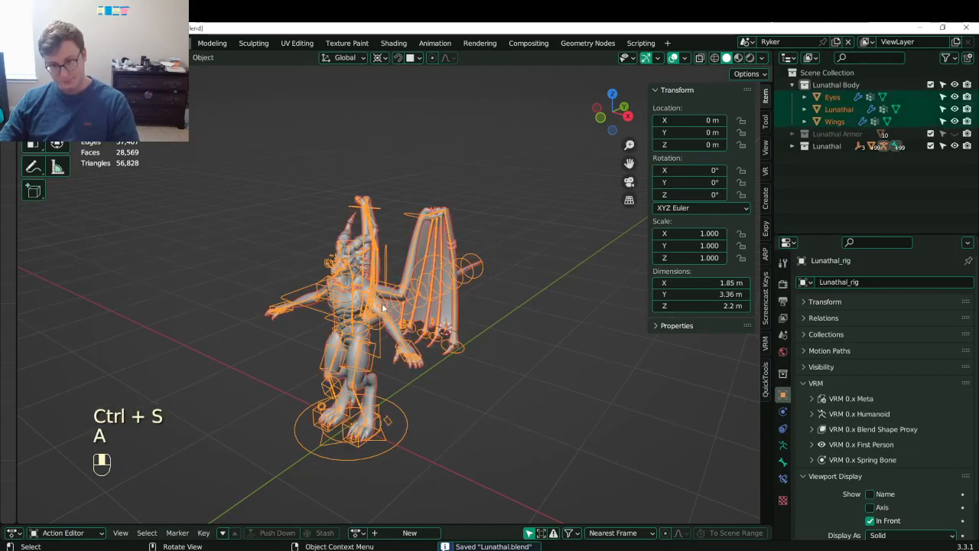
key(ctrl+s)
- Export the selected meshes and rig as an Auto-Rig Pro FBX, overwriting Lunathal.fbx in the Unity project's Lunathal FBX folder
click(30, 43)
mouse_move(69, 222)
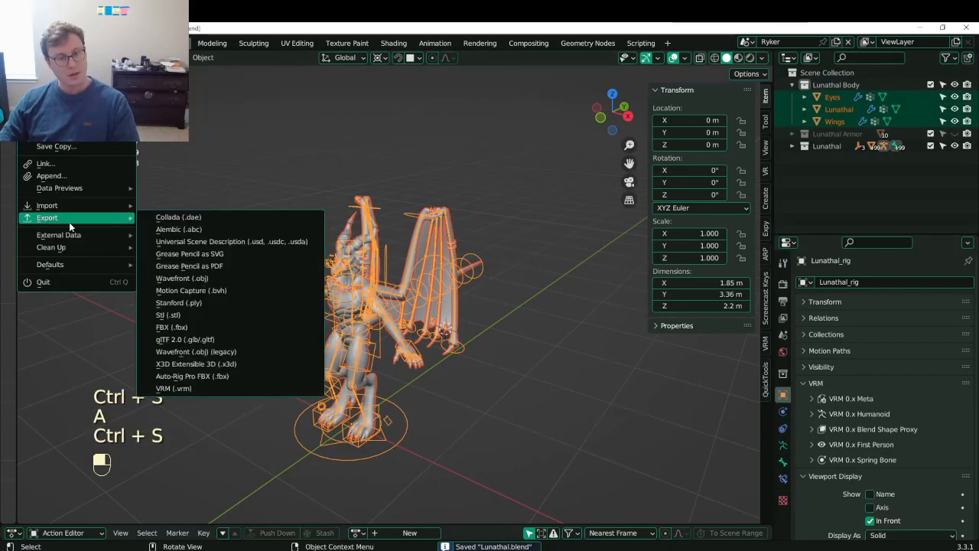
click(202, 376)
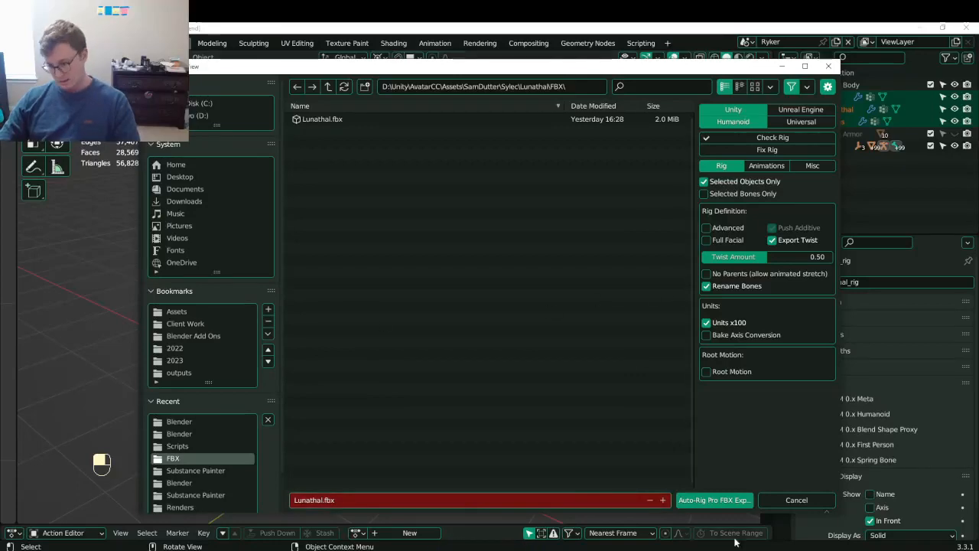
click(713, 500)
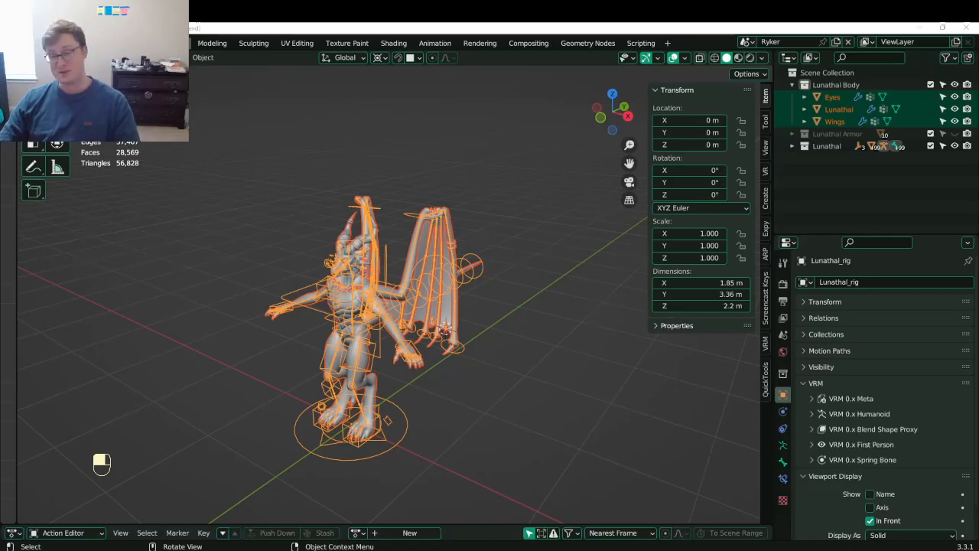
- Switch to Unity, inspect the reimported Lunathal model and open its humanoid avatar configuration to examine the bone mapping
key(alt+Tab)
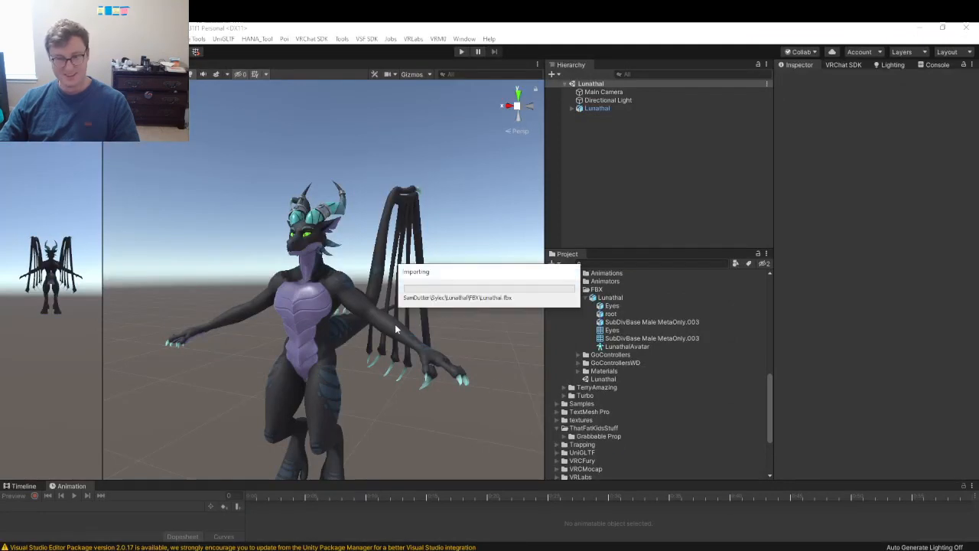
alt+drag(380, 263, 247, 287)
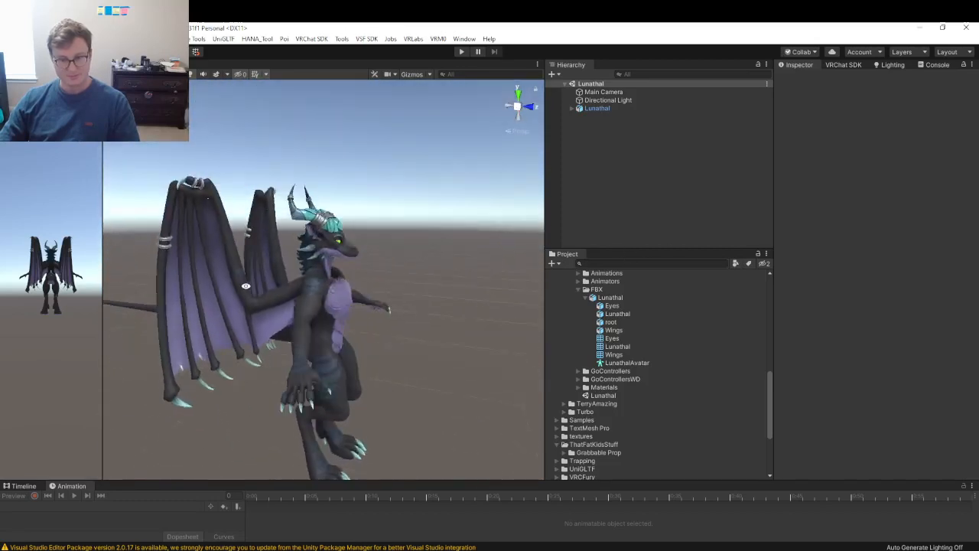
alt+drag(405, 275, 310, 295)
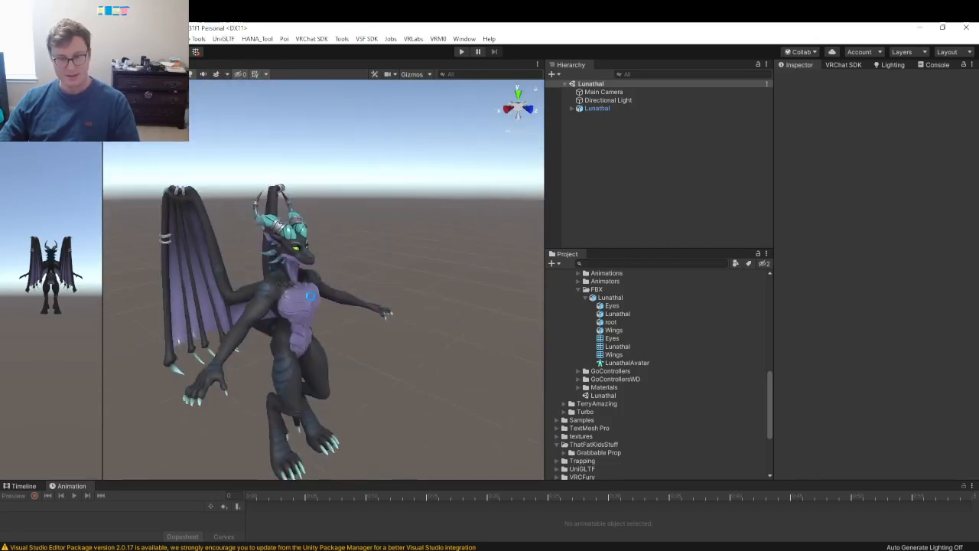
click(615, 298)
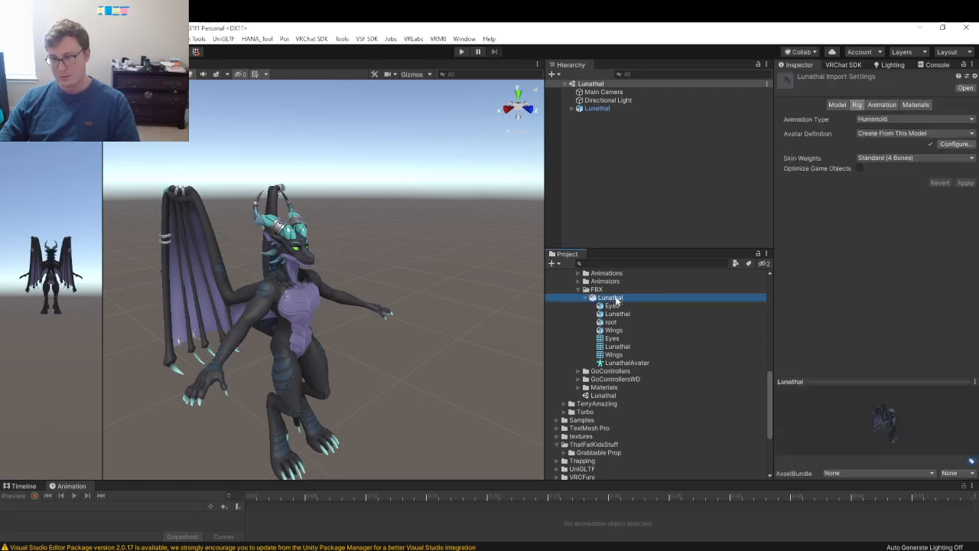
click(953, 144)
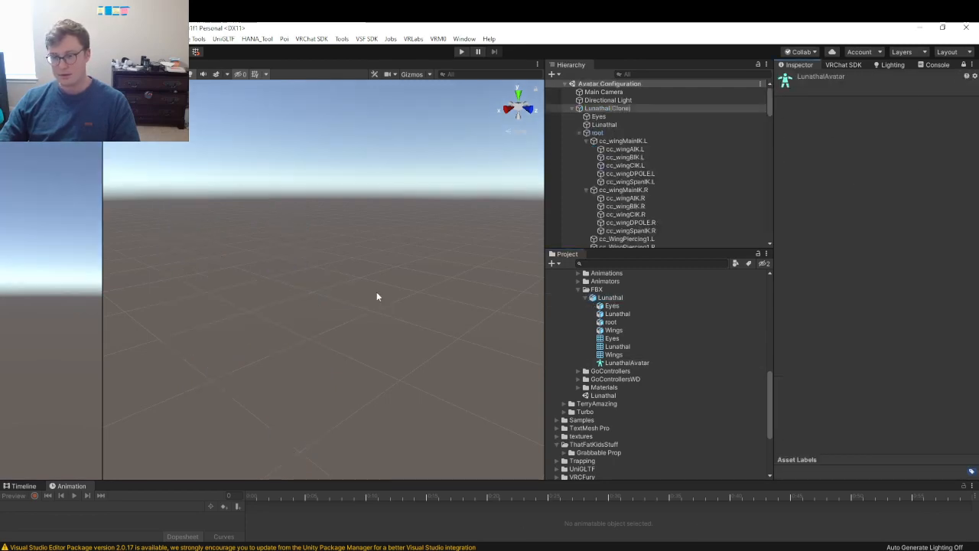
scroll(330, 291, up, 15)
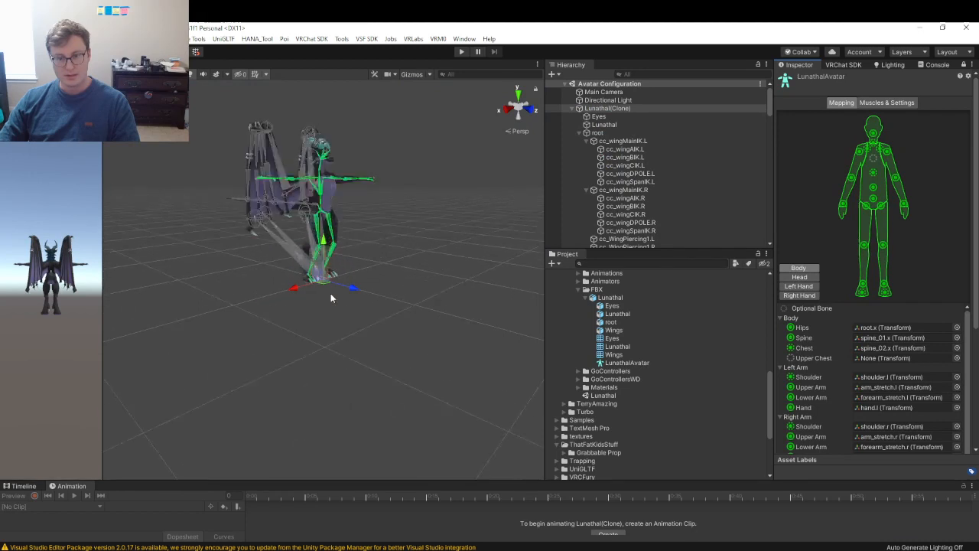
alt+drag(345, 234, 541, 210)
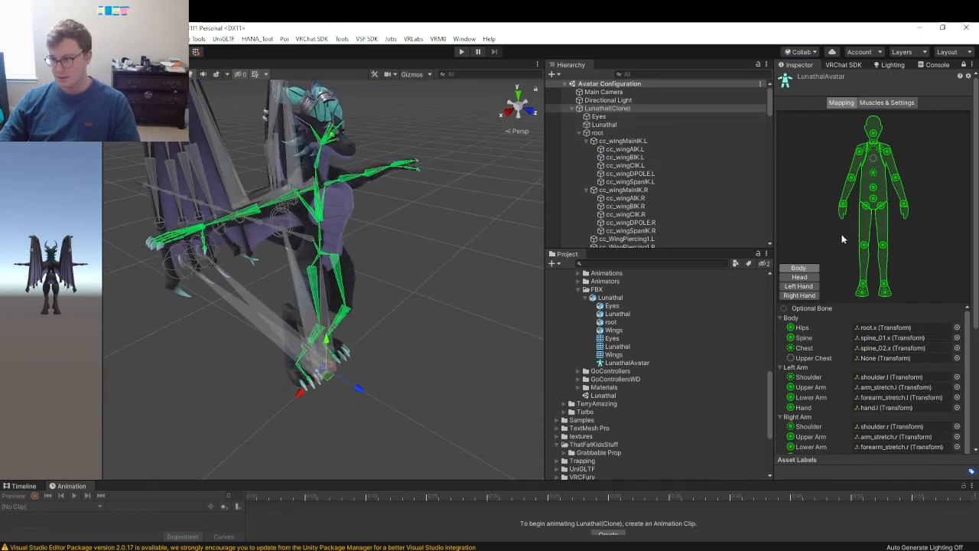
- Preview the Open Close and Roll Left Right muscle groups on the avatar, then reset all preview values
click(888, 105)
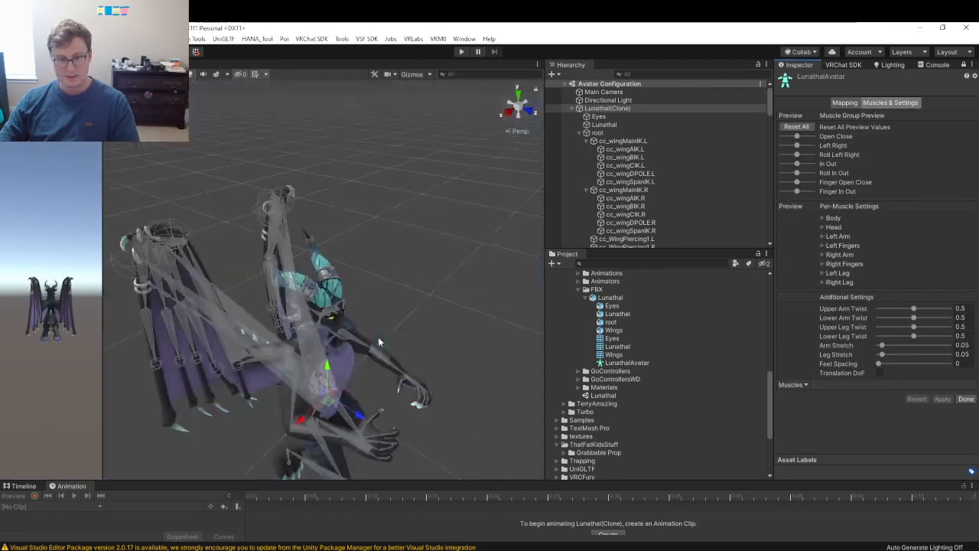
alt+drag(378, 337, 390, 269)
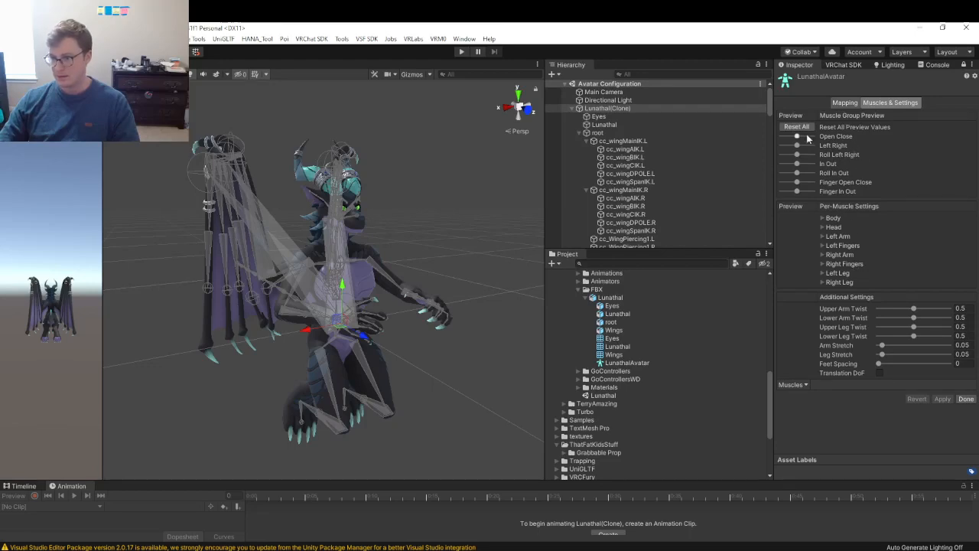
mouse_move(807, 137)
mouse_down()
mouse_move(791, 136)
mouse_move(810, 134)
mouse_up()
alt+drag(467, 275, 179, 283)
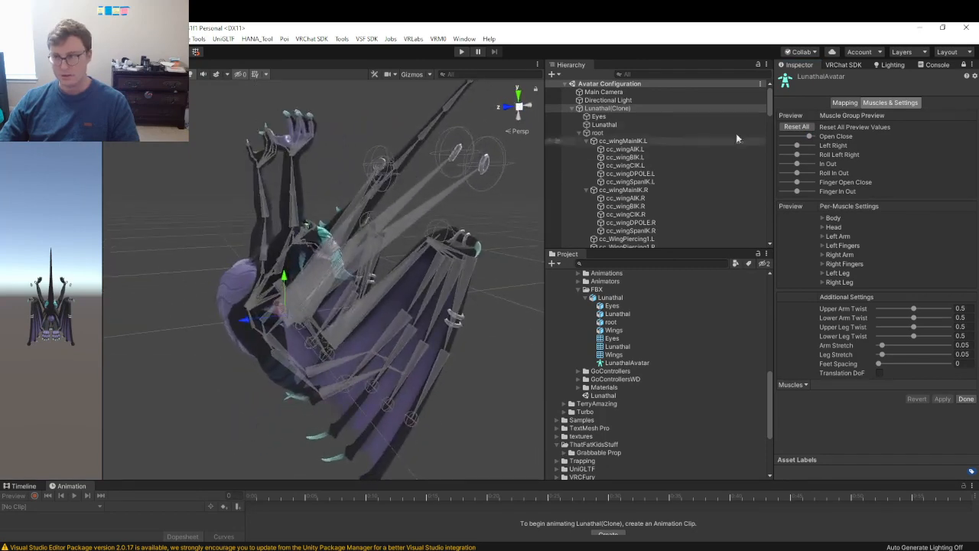
mouse_move(810, 136)
mouse_down()
mouse_move(781, 141)
mouse_move(796, 136)
mouse_up()
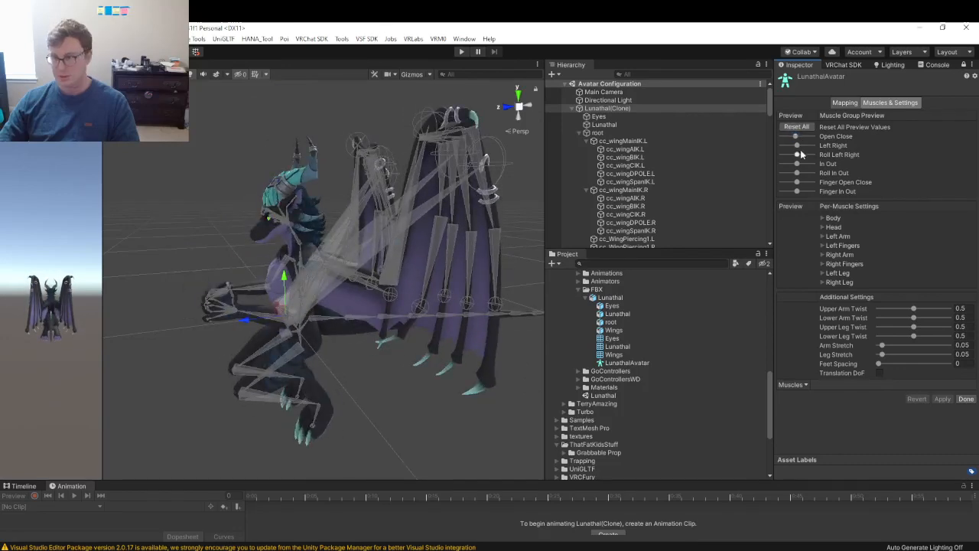
alt+drag(414, 253, 521, 247)
scroll(474, 272, up, 5)
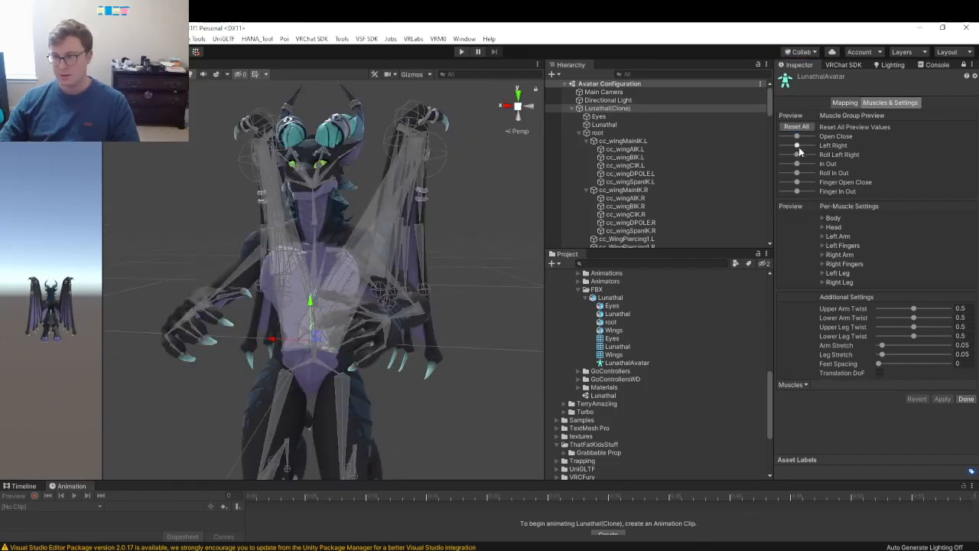
mouse_move(798, 155)
mouse_down()
mouse_move(817, 154)
mouse_move(786, 157)
mouse_up()
click(800, 128)
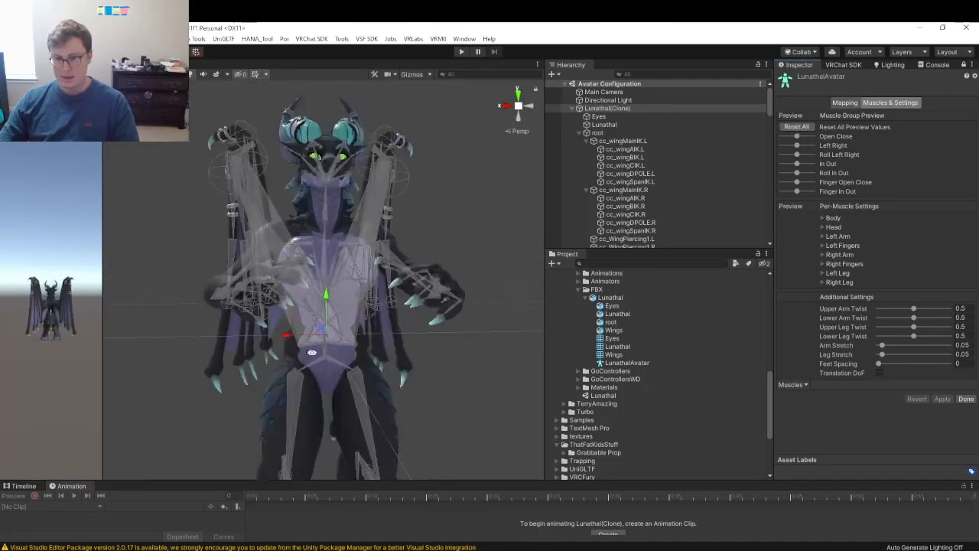
- Preview the hand with Finger Open Close and Finger In Out to check how the fingers curl, then finish the avatar configuration
alt+drag(321, 337, 408, 327)
scroll(407, 328, up, 6)
scroll(408, 327, down, 5)
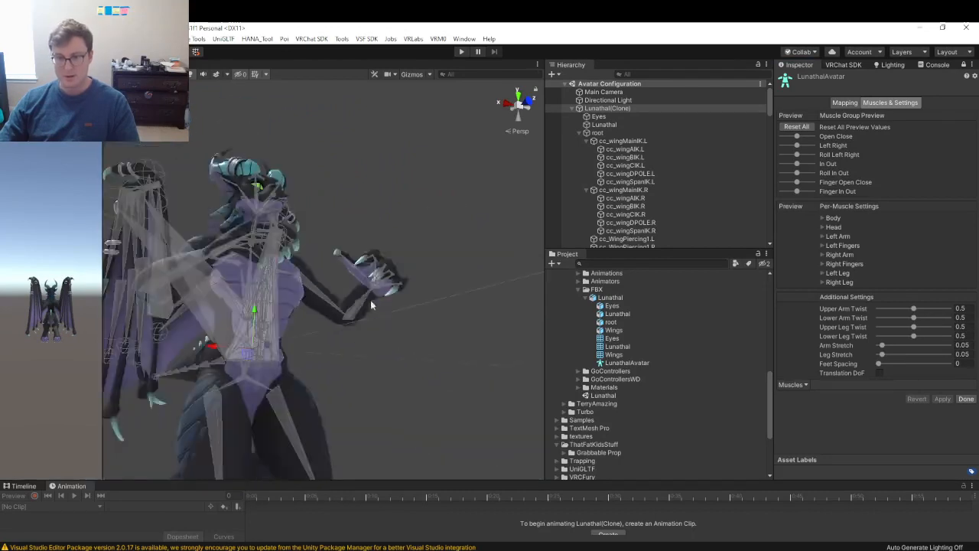
alt+drag(370, 300, 414, 285)
key(w)
right_drag(414, 286, 463, 278)
mouse_move(797, 182)
mouse_down()
mouse_move(775, 191)
mouse_move(809, 187)
mouse_move(792, 186)
mouse_move(806, 183)
mouse_move(790, 196)
mouse_move(786, 187)
mouse_up()
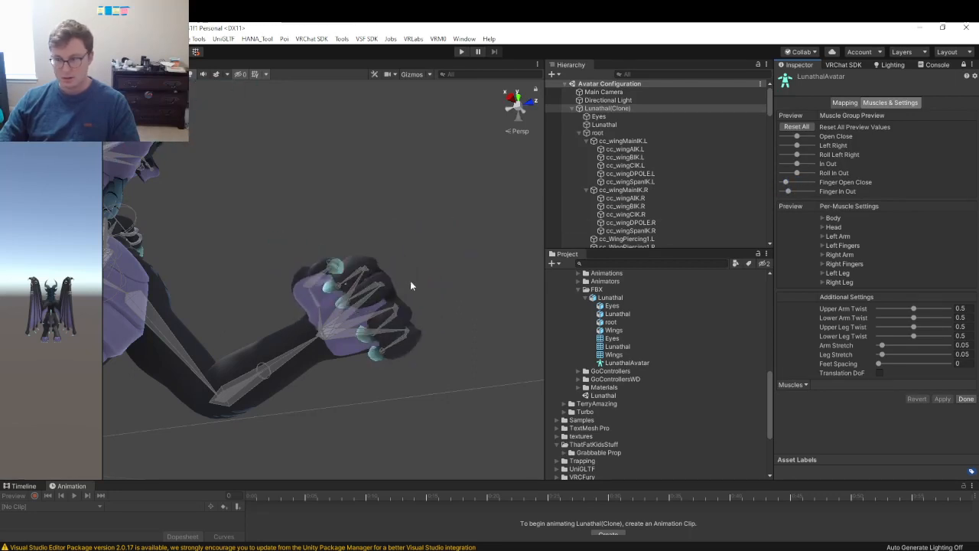
click(965, 399)
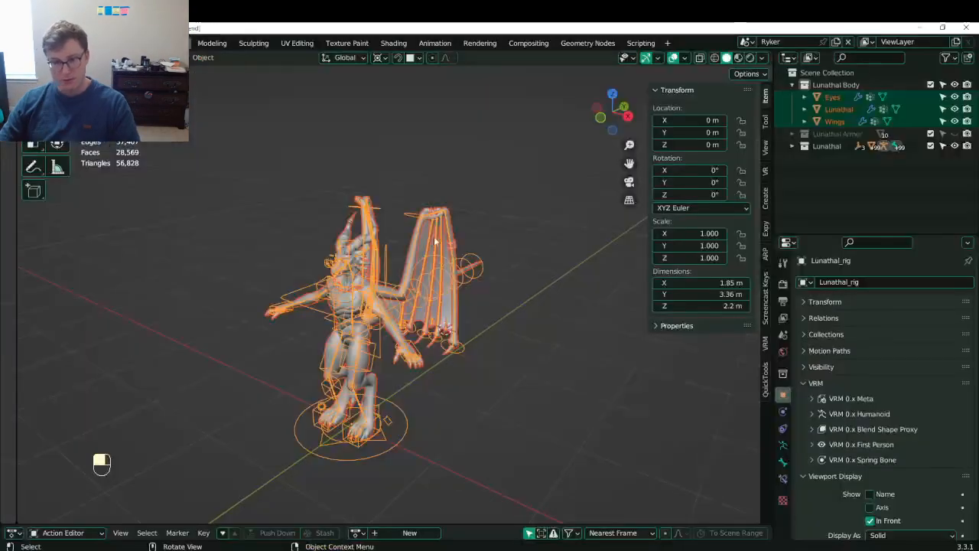
- Switch to Blender, save the file and start editing Lunathal_rig's reference bones with Auto-Rig Pro
scroll(344, 290, up, 3)
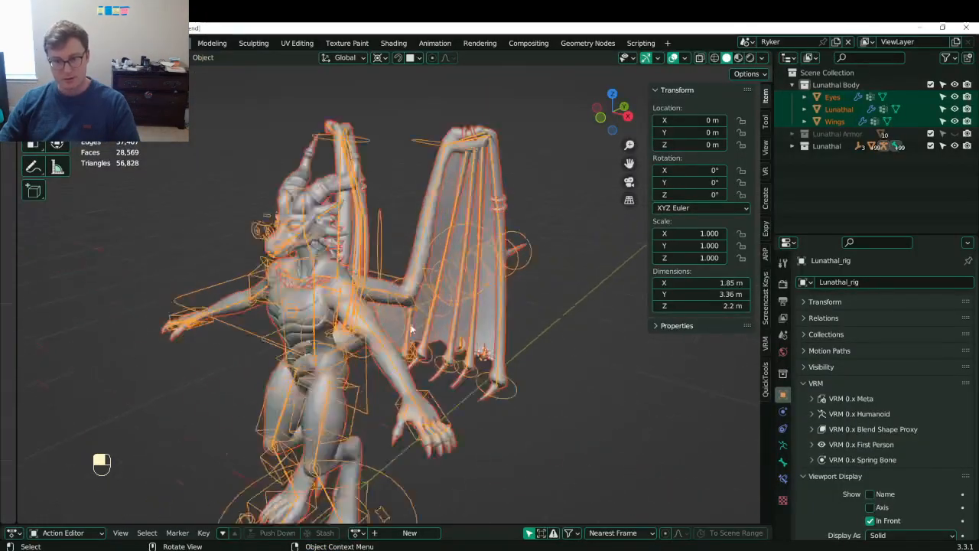
shift+middle_drag(344, 291, 376, 339)
key(ctrl+s)
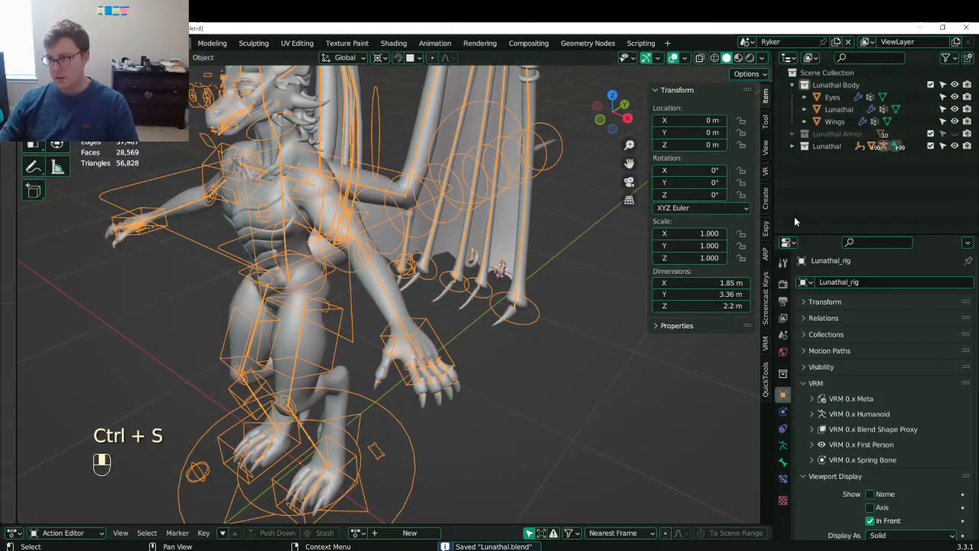
click(764, 252)
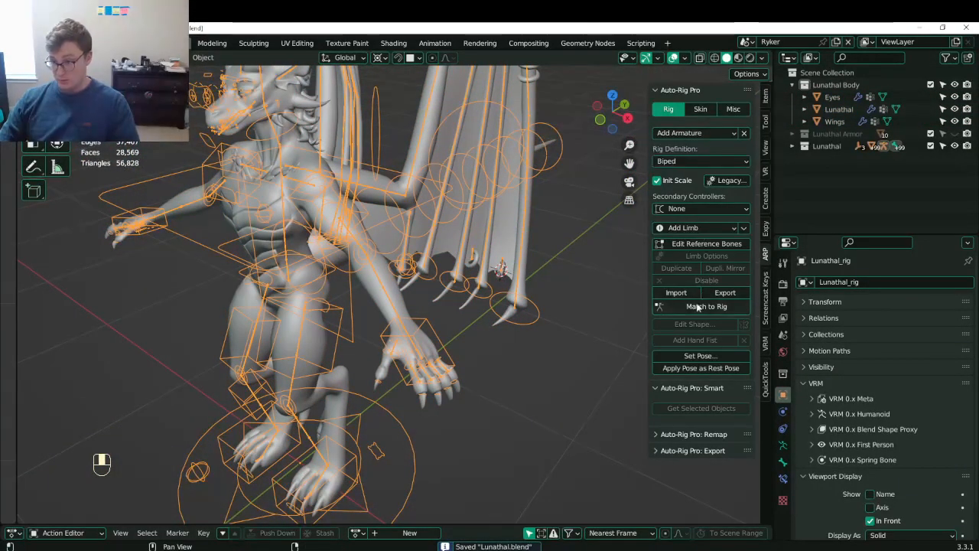
click(697, 244)
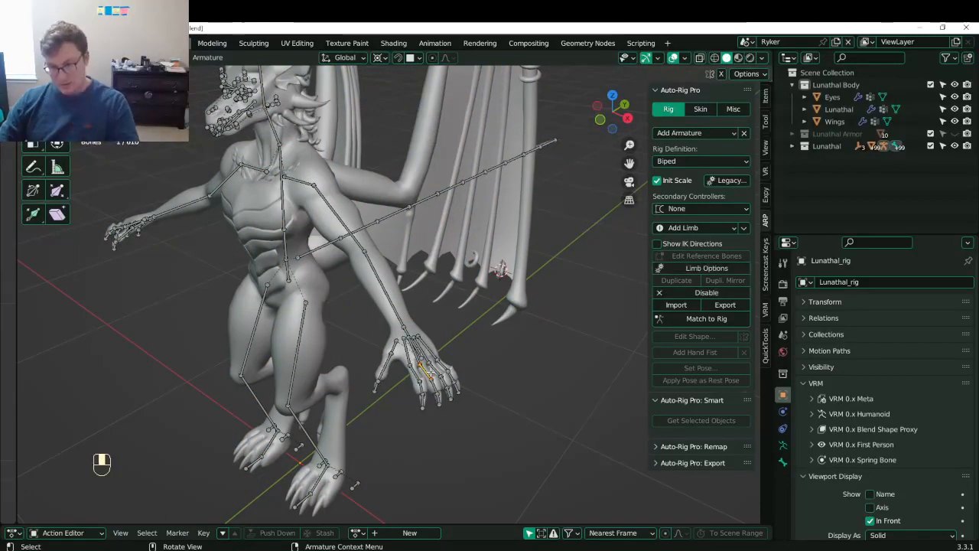
- Display the armature's bone axes in the viewport and inspect them along the left hand's fingers
scroll(411, 367, down, 11)
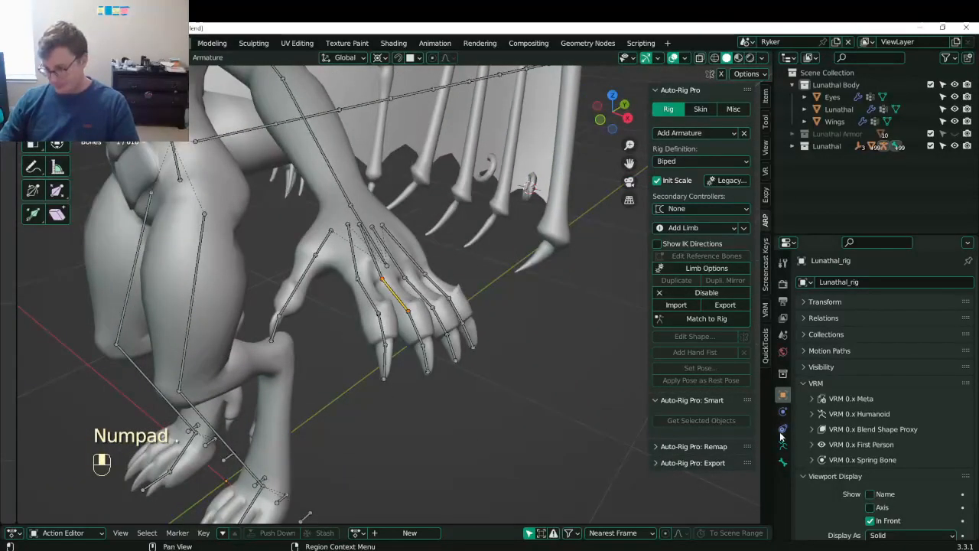
scroll(895, 505, down, 2)
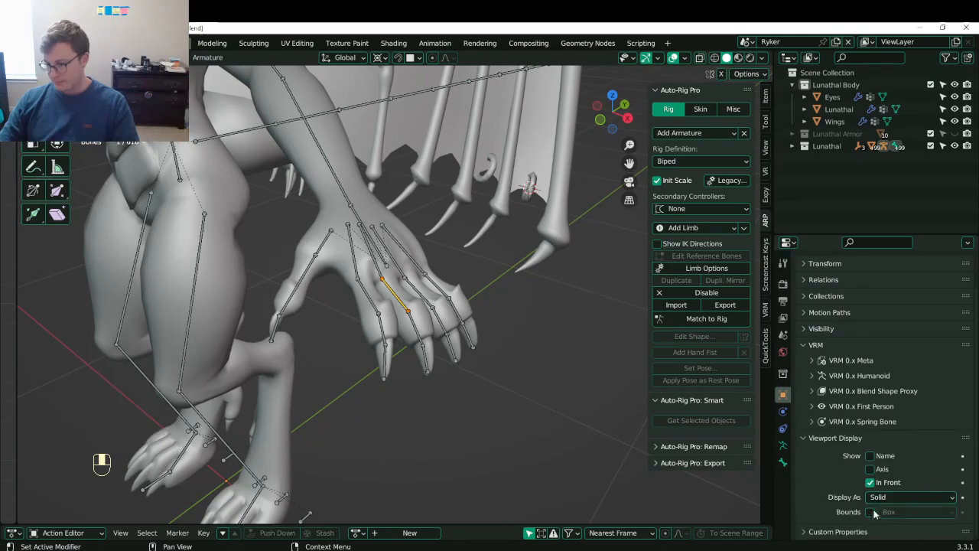
click(782, 445)
scroll(883, 453, down, 1)
click(869, 495)
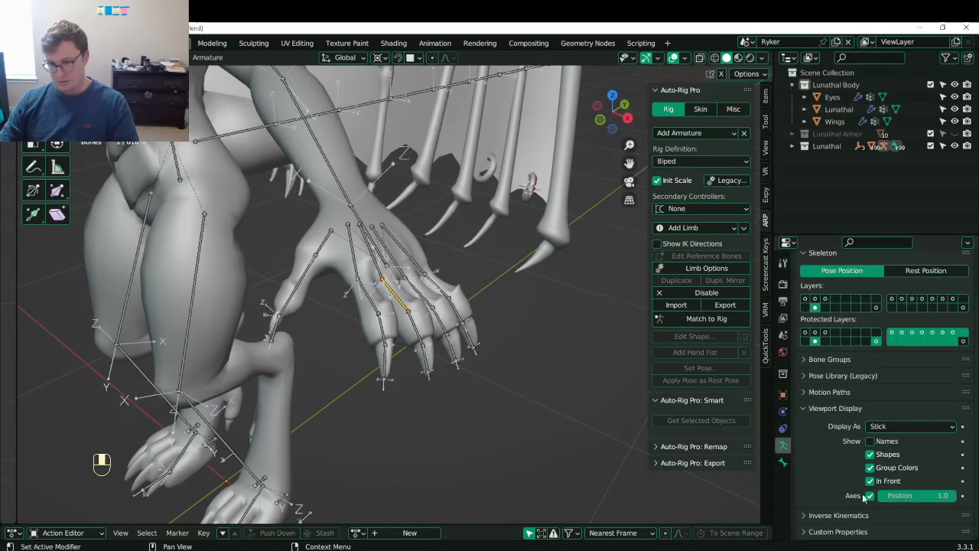
middle_drag(443, 344, 385, 507)
scroll(405, 201, up, 4)
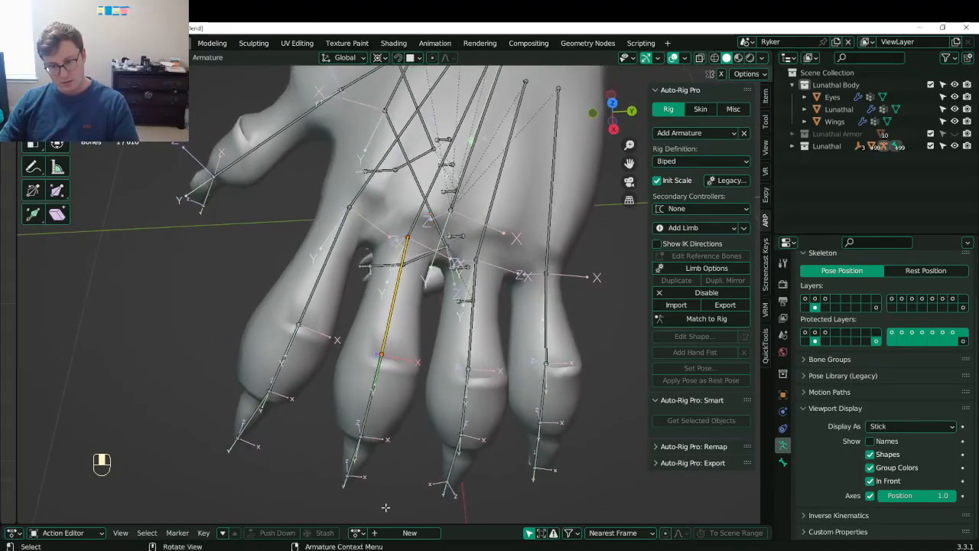
shift+middle_drag(429, 469, 412, 450)
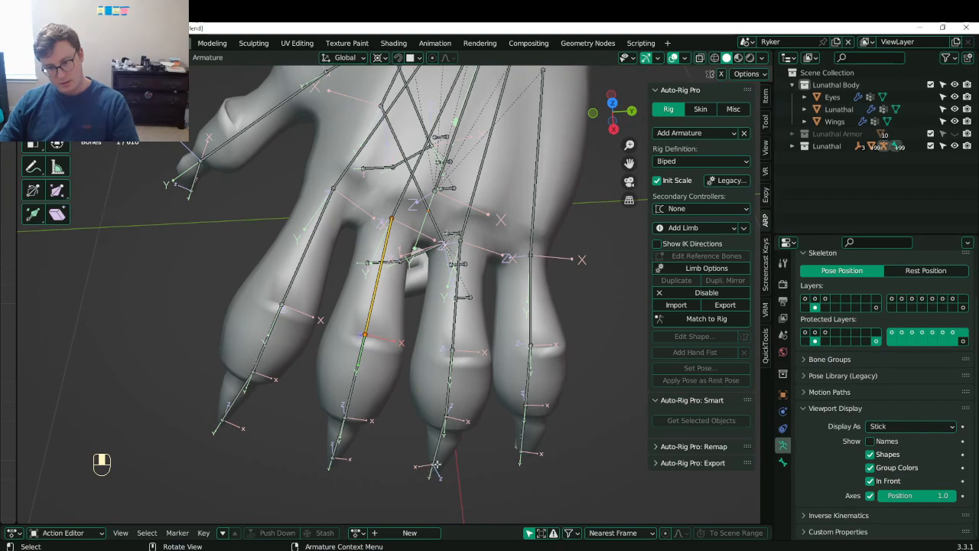
- Recalculate the roll of the left ring finger's three bones using the Active Bone option
middle_drag(434, 464, 277, 341)
middle_drag(347, 328, 342, 348)
key(b)
drag(257, 288, 321, 343)
key(q)
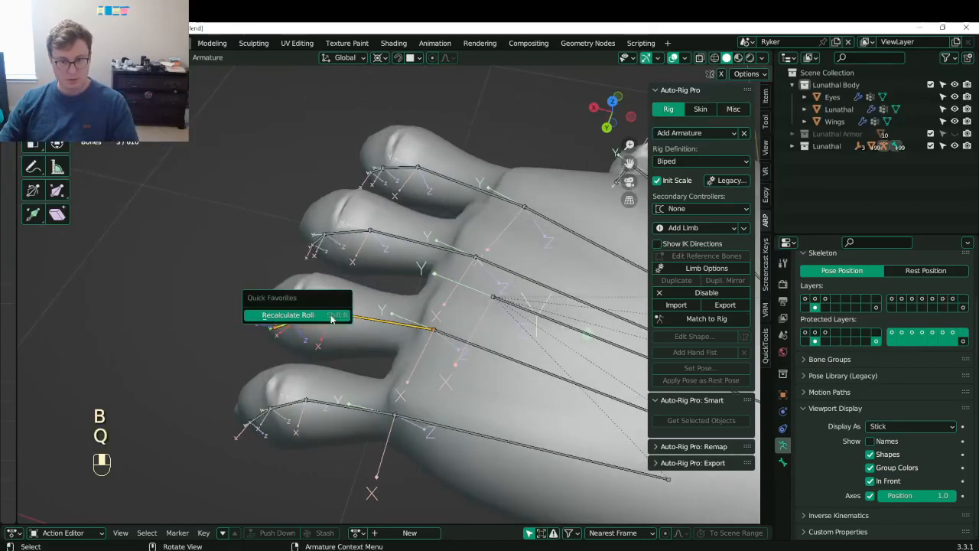
click(331, 316)
click(283, 344)
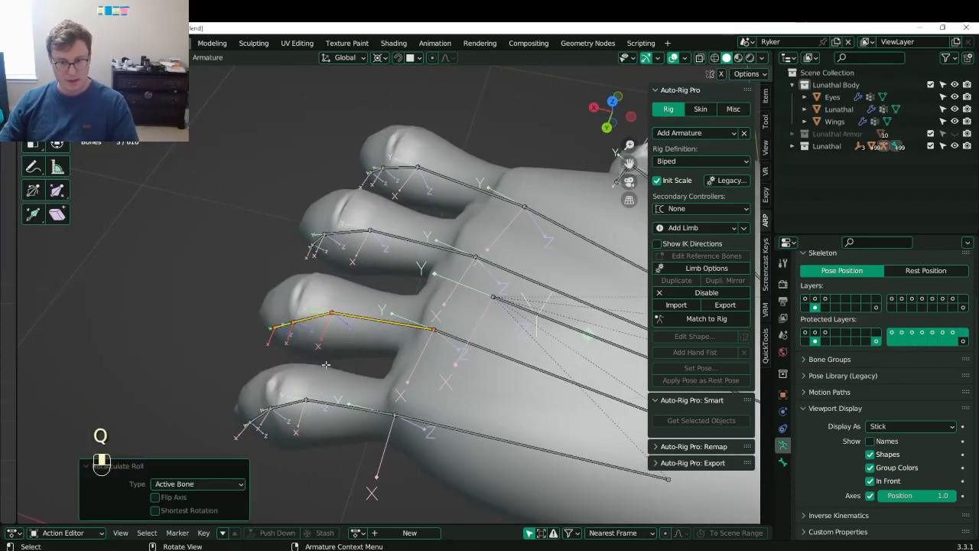
- Recalculate the roll of the left little finger's three bones using the Active Bone option
middle_drag(316, 379, 358, 393)
click(361, 411)
key(b)
drag(185, 364, 321, 444)
key(q)
click(318, 376)
click(317, 375)
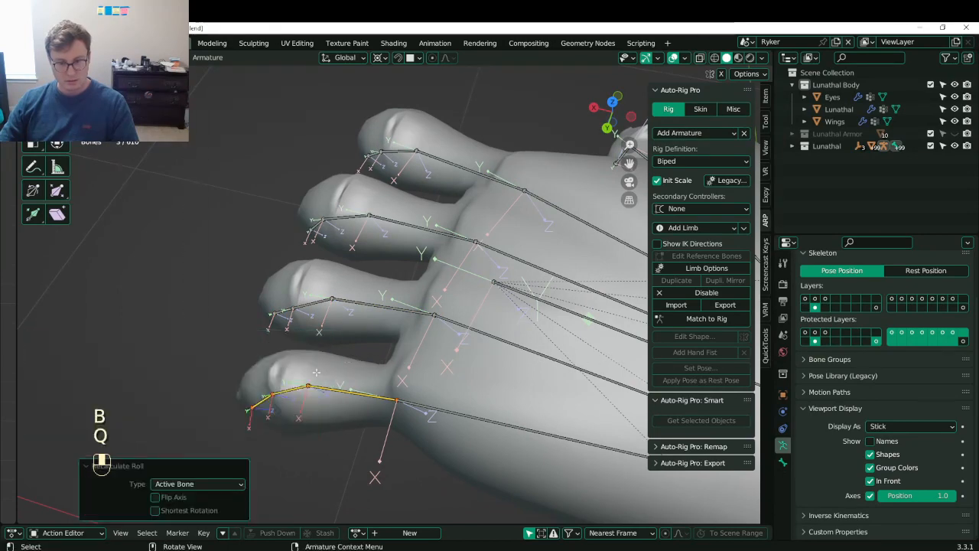
- Recalculate the roll of the left middle finger's three bones using the Active Bone option
middle_drag(317, 374, 396, 321)
click(408, 294)
key(b)
drag(275, 249, 382, 297)
key(q)
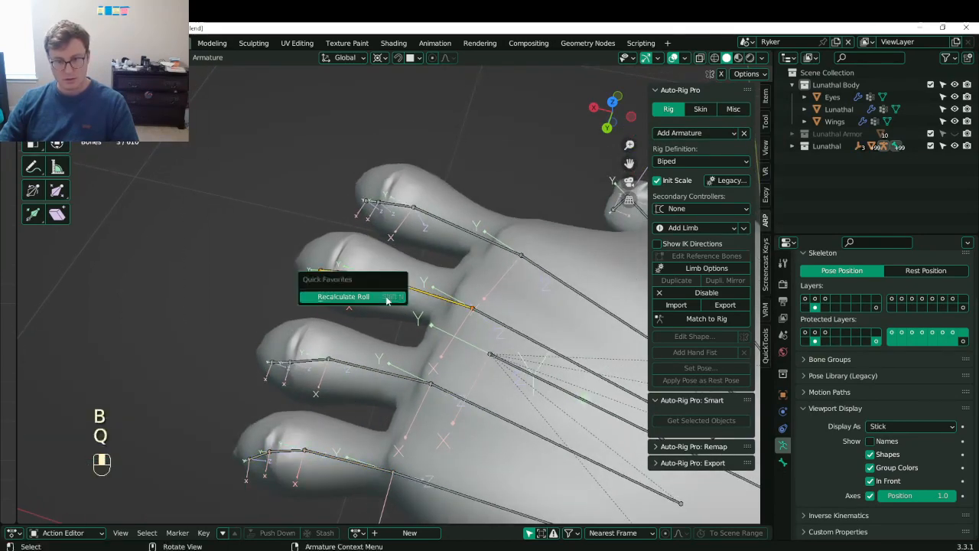
click(387, 300)
click(373, 300)
shift+middle_drag(373, 301, 356, 355)
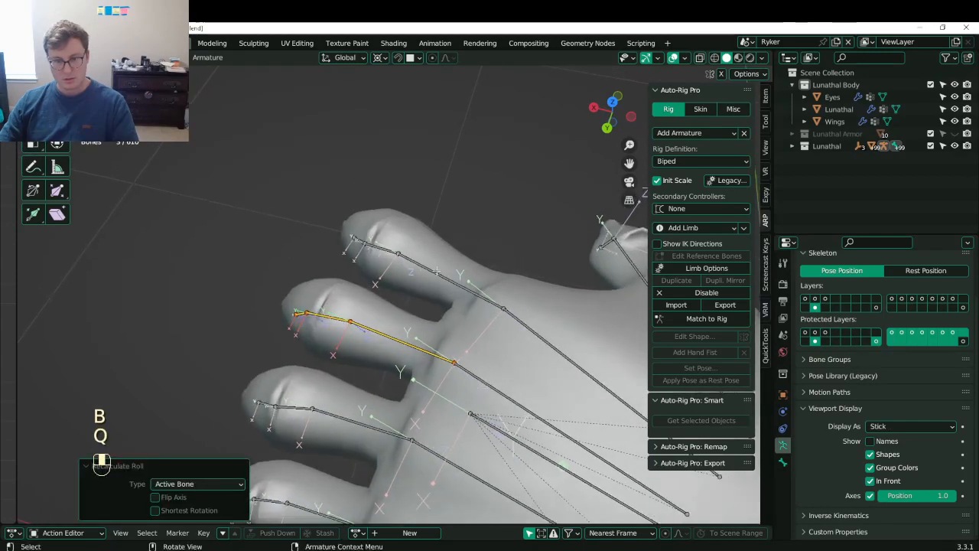
- Try to rotate the left index finger's tip bone
click(434, 272)
key(b)
drag(334, 225, 380, 245)
middle_drag(381, 245, 279, 373)
key(r)
right_click(357, 319)
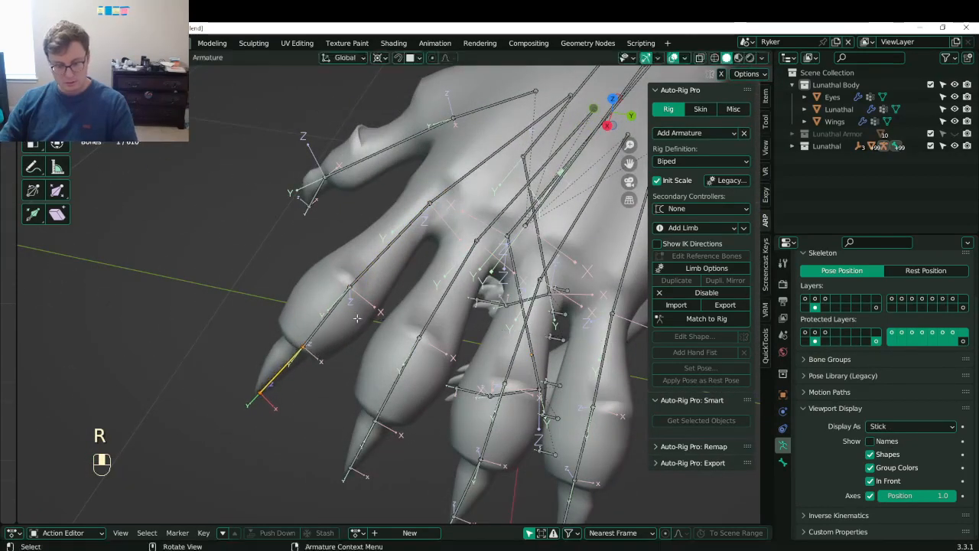
key(period)
click(354, 389)
middle_drag(317, 336, 269, 372)
key(r)
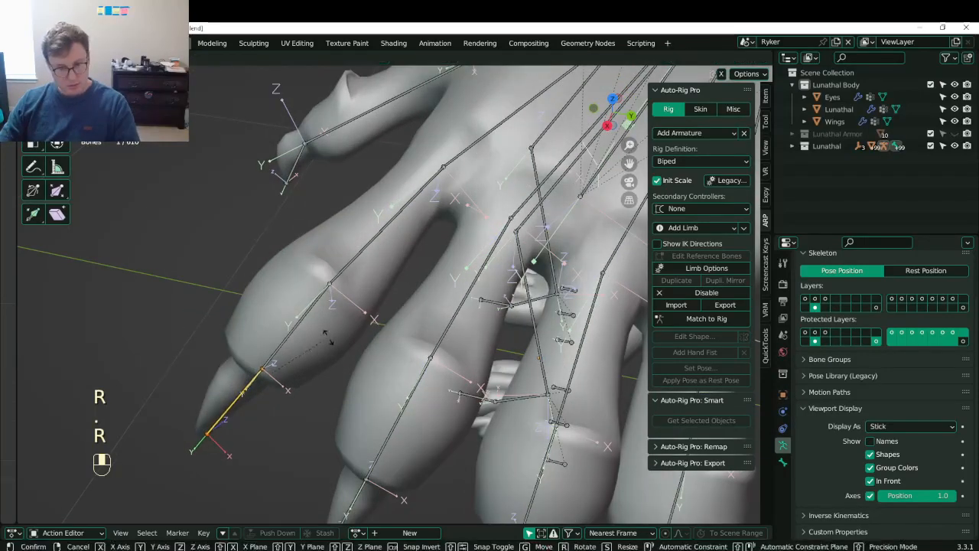
key(ctrl+z)
- Move the joint between the left index finger's middle and tip bones
key(g)
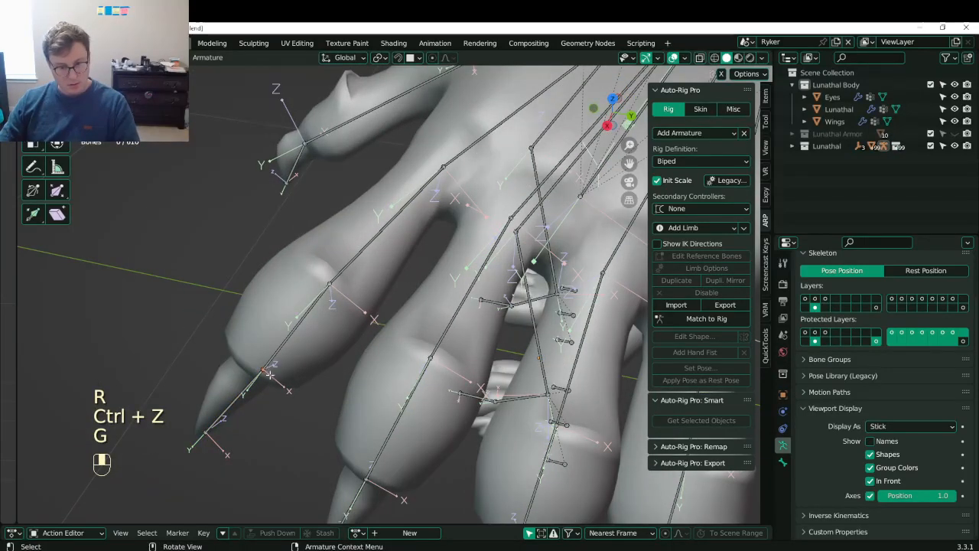
key(g)
click(327, 348)
- Recalculate the roll of the left index finger's three bones using the Active Bone option
middle_drag(327, 348, 391, 325)
click(414, 294)
mouse_move(413, 294)
middle_down()
mouse_move(408, 310)
mouse_move(412, 300)
middle_up()
key(b)
key(q)
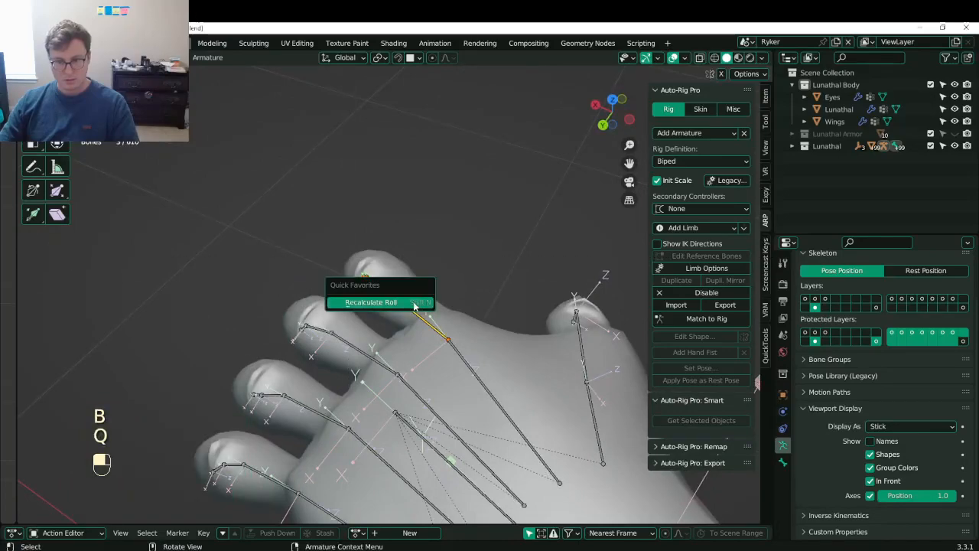
click(414, 302)
click(382, 303)
- Recalculate the roll of the right little finger's three bones using the Active Bone option
middle_drag(382, 303, 597, 420)
scroll(443, 317, up, 5)
scroll(506, 345, up, 1)
click(505, 346)
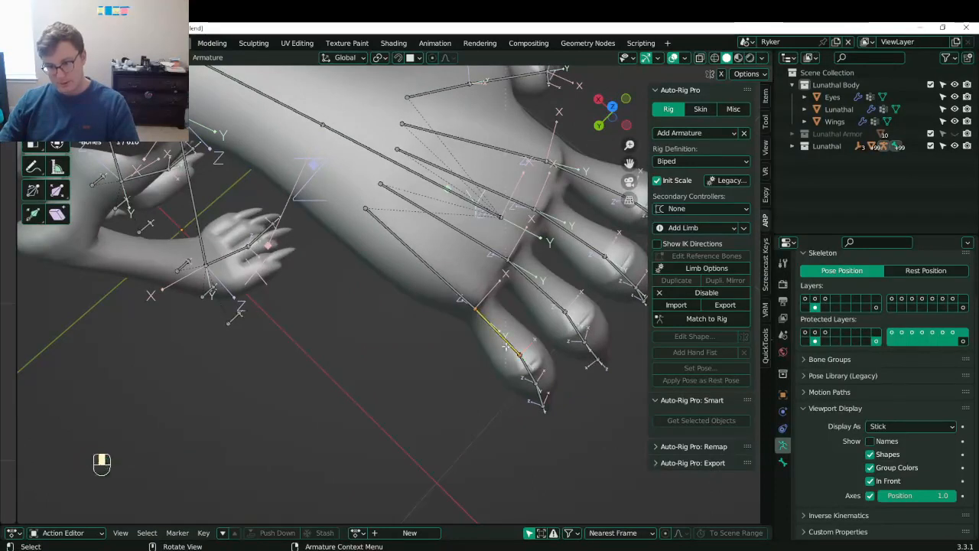
key(b)
drag(505, 345, 548, 413)
key(q)
click(557, 422)
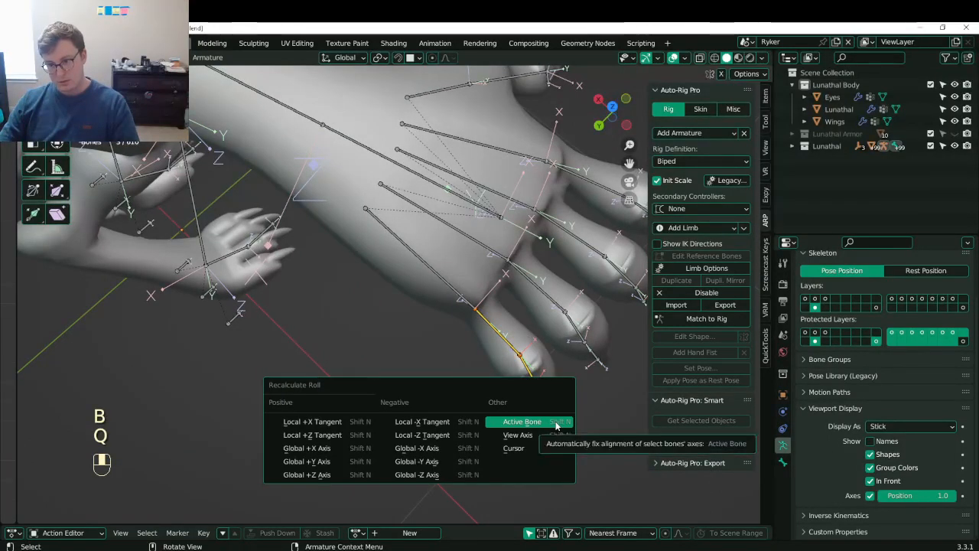
click(558, 423)
- Recalculate the roll of the right ring finger's three bones using the Active Bone option
middle_drag(558, 422, 459, 327)
key(b)
drag(457, 325, 544, 405)
key(q)
key(q)
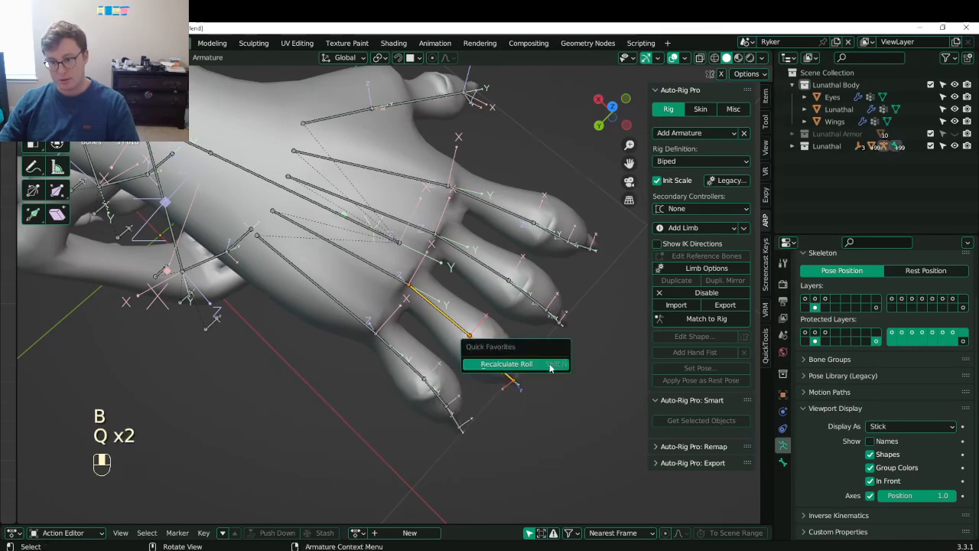
shift+middle_drag(525, 276, 493, 308)
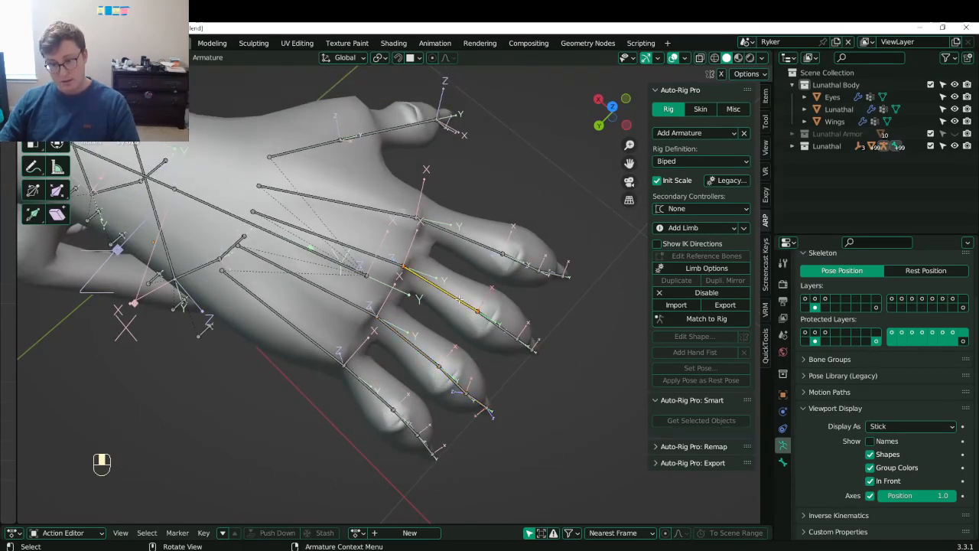
- Undo the finger roll and joint edits on both hands, back to Object Mode before reference bone editing
scroll(459, 299, down, 6)
middle_drag(459, 298, 429, 253)
scroll(535, 310, down, 6)
shift+middle_drag(382, 291, 548, 292)
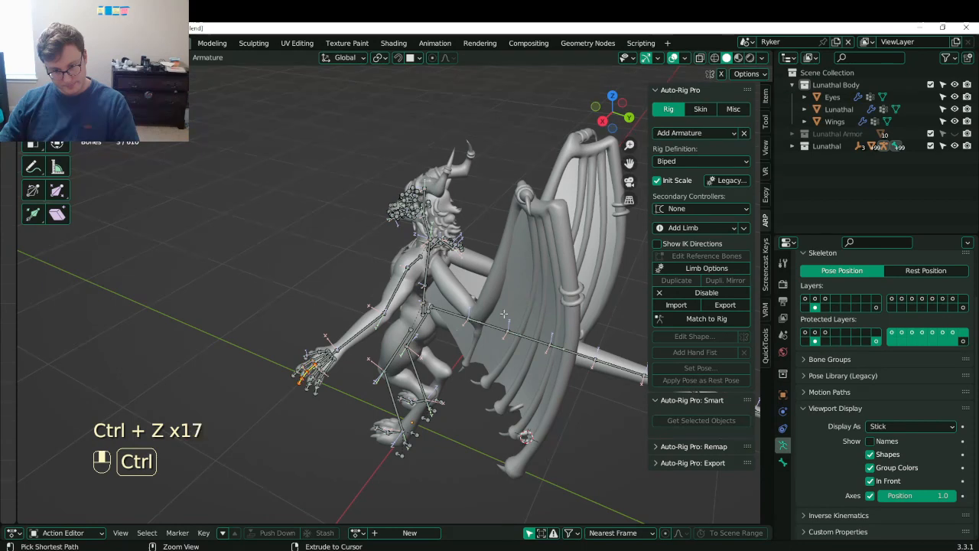
shift+middle_drag(504, 314, 569, 243)
scroll(391, 342, up, 5)
shift+middle_drag(329, 394, 383, 337)
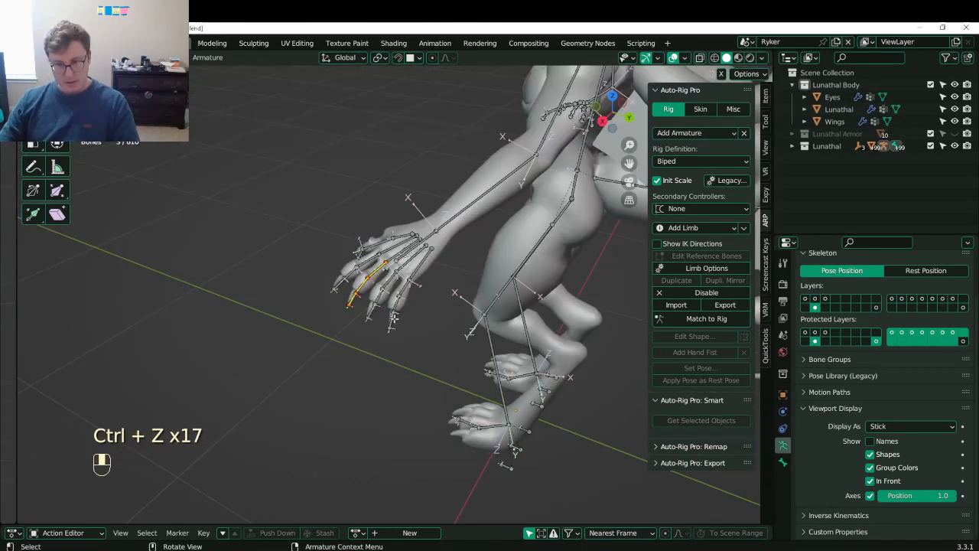
scroll(426, 326, up, 5)
scroll(426, 326, down, 3)
key(ctrl+z)
key(ctrl+z)
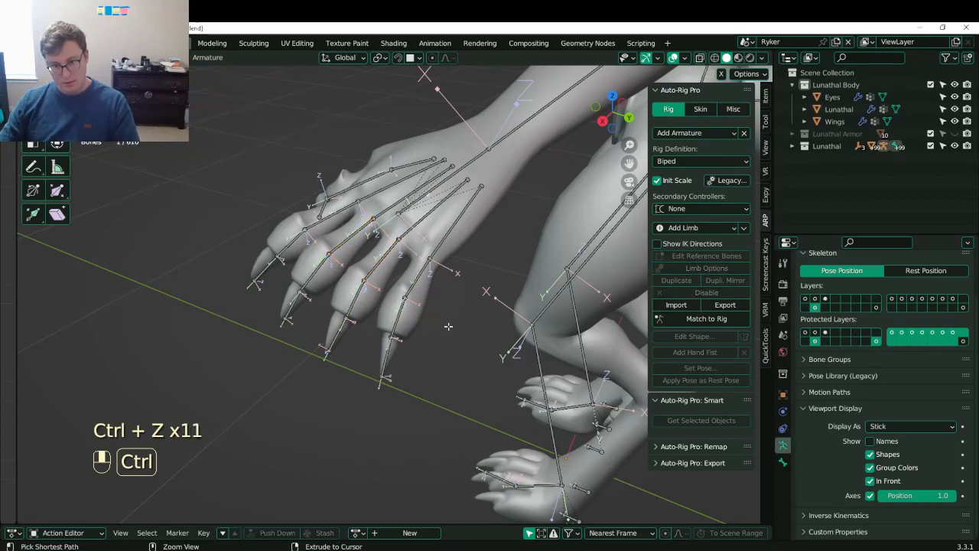
key(ctrl+z)
key(ctrl+z)
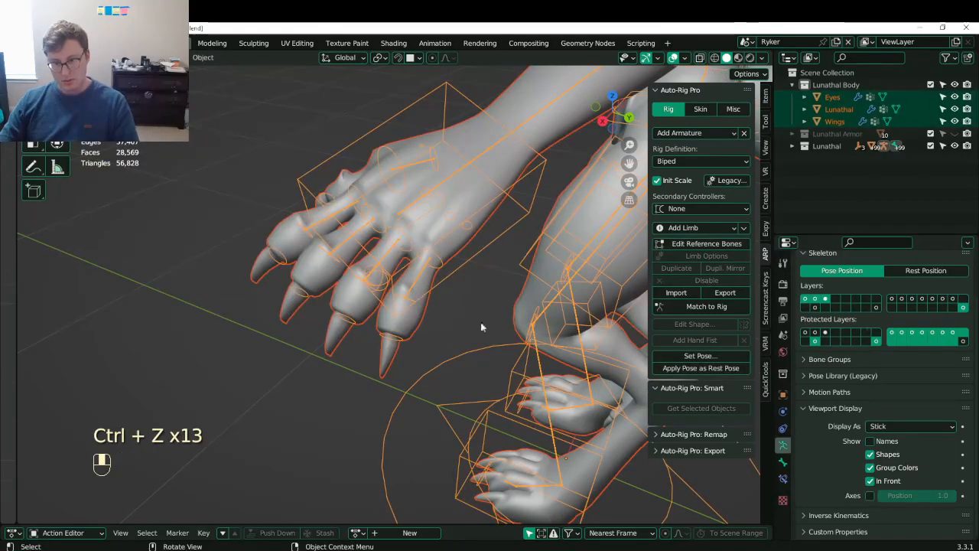
- Start editing the reference bones again, save the file and display the armature's bone axes
click(706, 243)
key(ctrl+s)
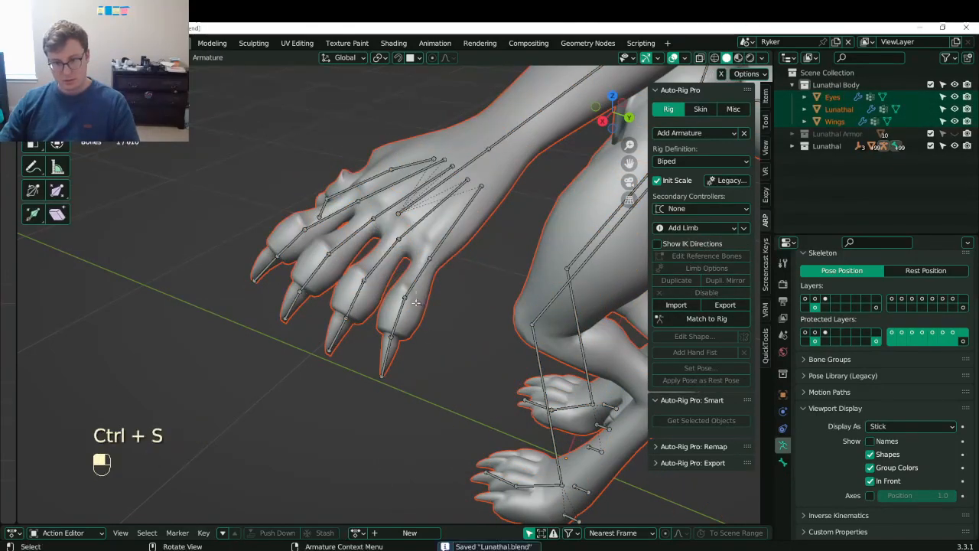
click(870, 495)
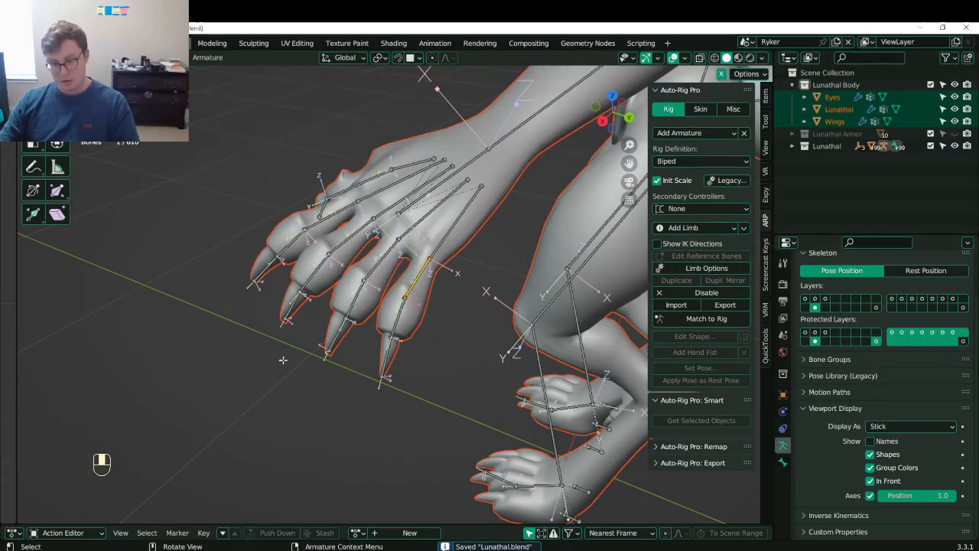
- Recalculate the roll of the left little finger's three bones using the Active Bone option
middle_drag(397, 340, 335, 457)
key(b)
drag(305, 350, 353, 428)
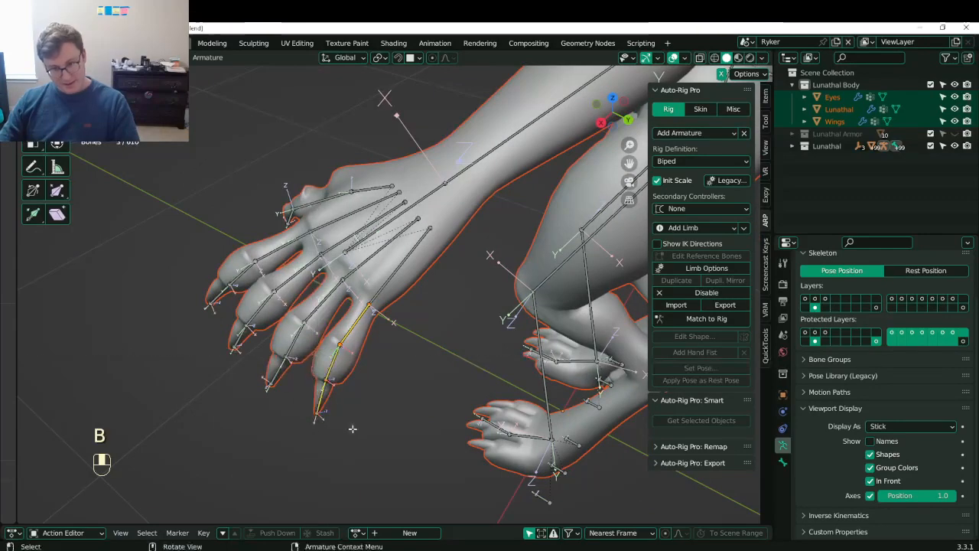
key(q)
click(374, 353)
click(374, 352)
- Recalculate the roll of the left ring finger's three bones using the Active Bone option
scroll(405, 349, down, 6)
middle_drag(405, 349, 198, 329)
scroll(321, 306, up, 5)
middle_drag(383, 283, 296, 337)
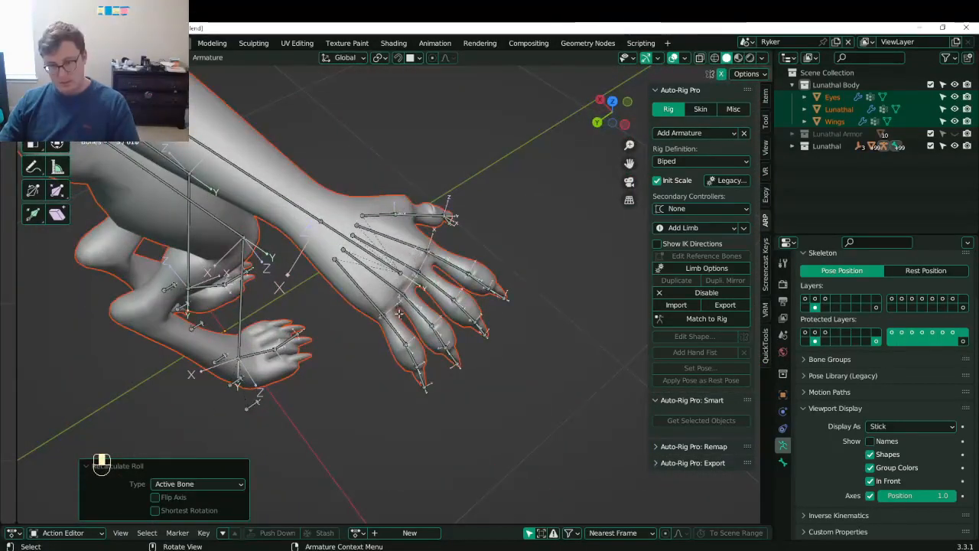
middle_drag(400, 316, 378, 345)
key(b)
key(q)
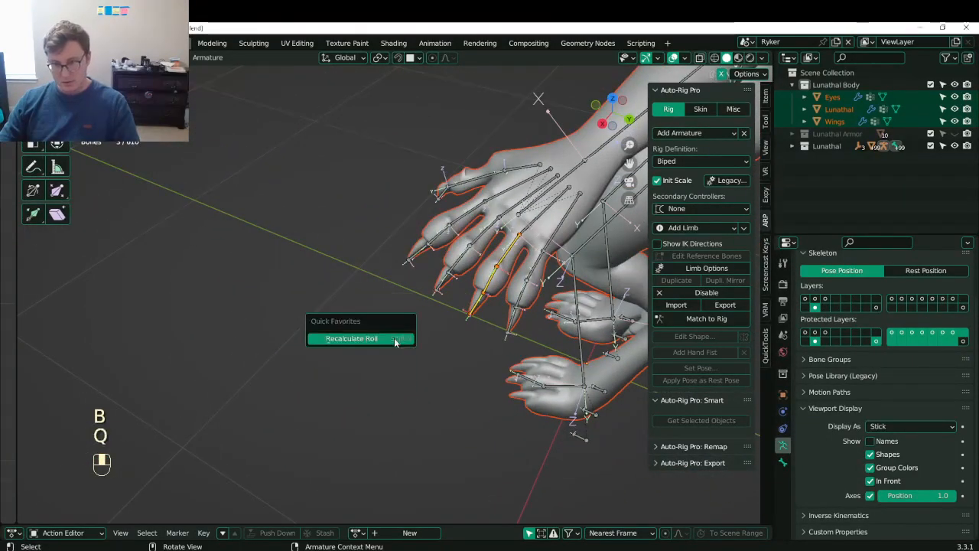
click(396, 341)
click(385, 339)
- Recalculate the roll of the left middle finger's three bones using the Active Bone option
shift+middle_drag(487, 267, 392, 342)
scroll(392, 342, up, 3)
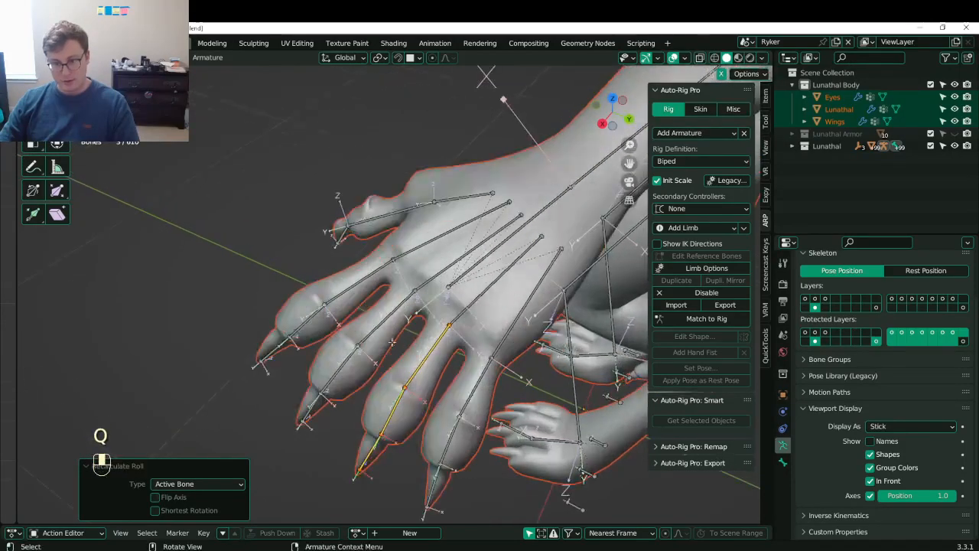
click(361, 352)
shift+click(369, 334)
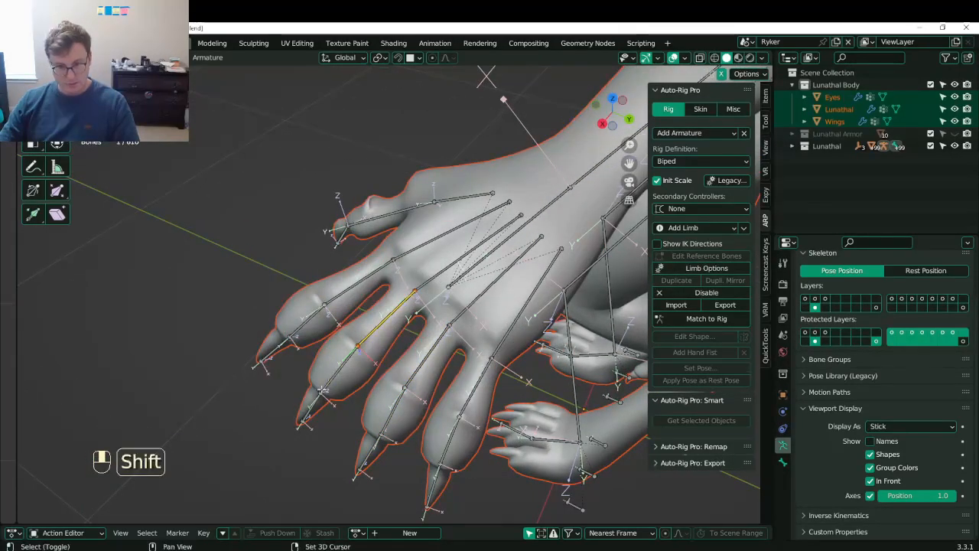
shift+click(308, 404)
key(q)
click(306, 409)
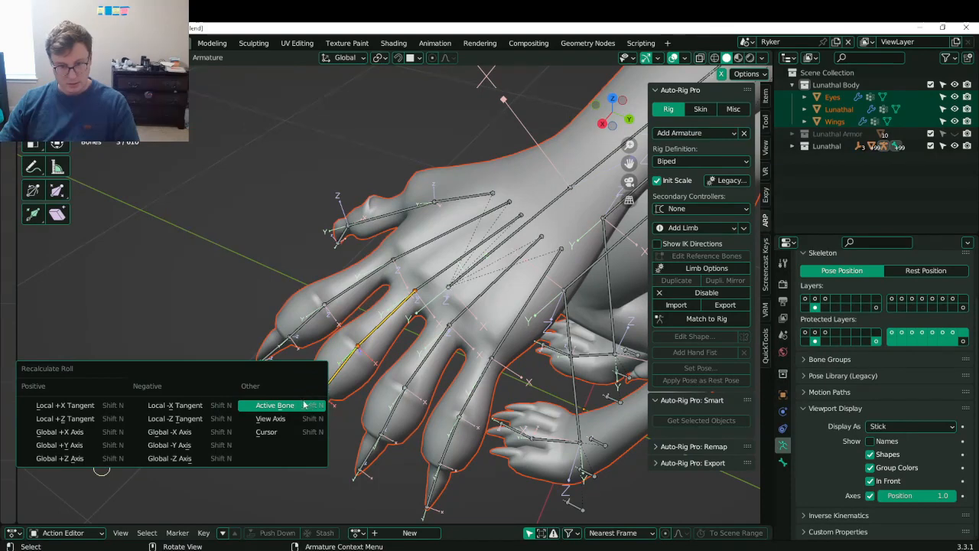
click(304, 404)
- Slightly move the joint between the left index finger's middle and tip bones
shift+middle_drag(303, 404, 319, 356)
scroll(365, 322, up, 4)
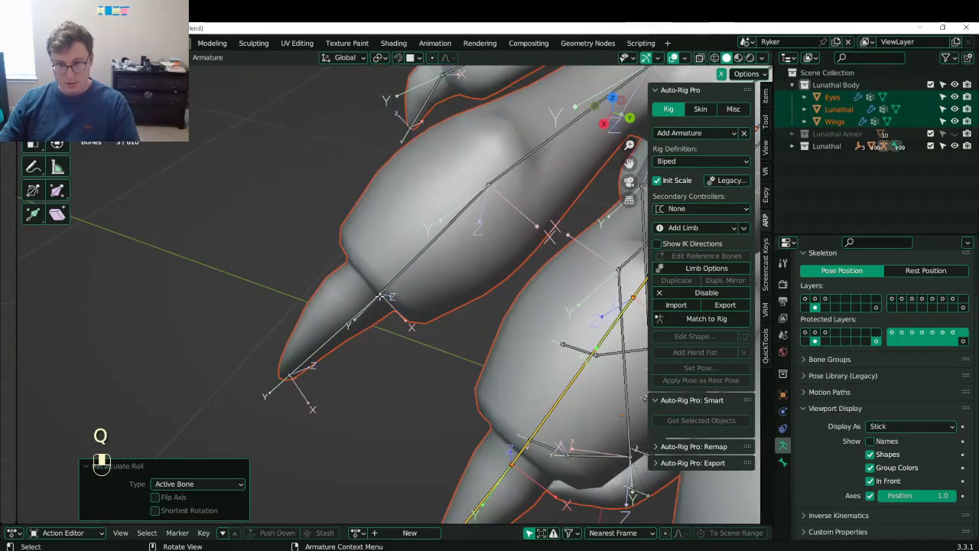
click(380, 296)
key(g)
click(376, 292)
- Recalculate the roll of the left index finger's three bones using the Active Bone option
scroll(377, 293, down, 8)
shift+middle_drag(377, 292, 354, 318)
click(393, 296)
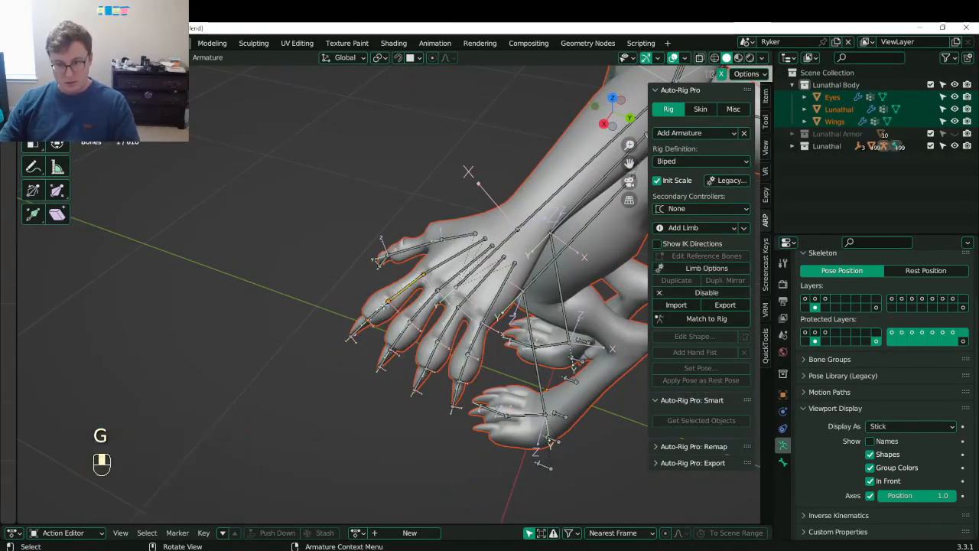
scroll(393, 296, up, 3)
key(b)
key(q)
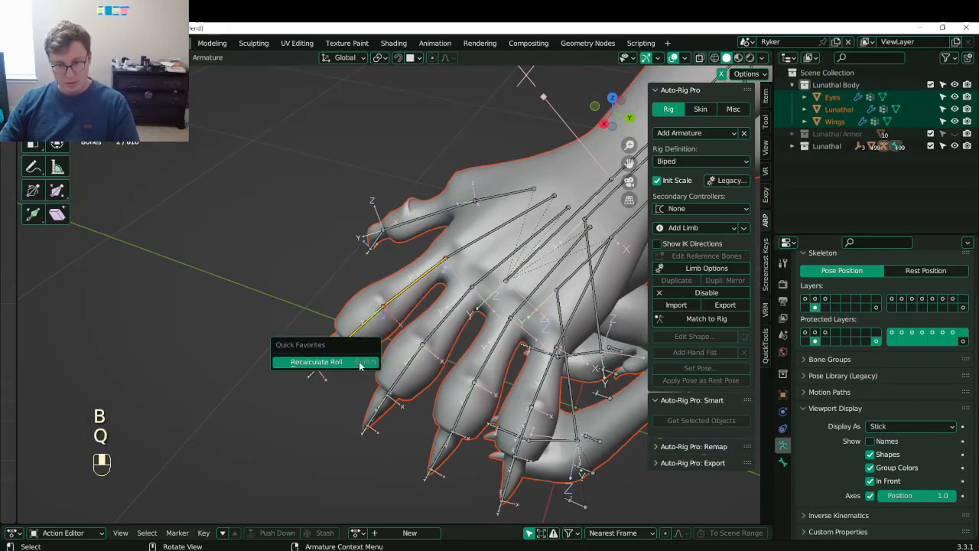
key(b)
drag(306, 331, 350, 374)
key(shift+n)
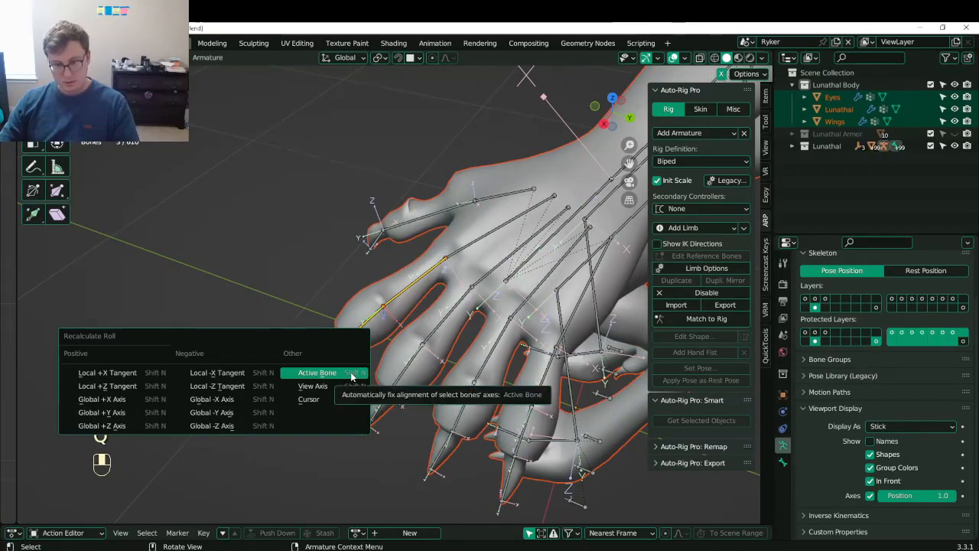
click(352, 376)
- Examine the finger bone axes on both hands, then focus on the thumb bone to check its orientation
scroll(351, 375, down, 5)
middle_drag(351, 376, 362, 338)
scroll(359, 331, up, 7)
scroll(364, 338, up, 2)
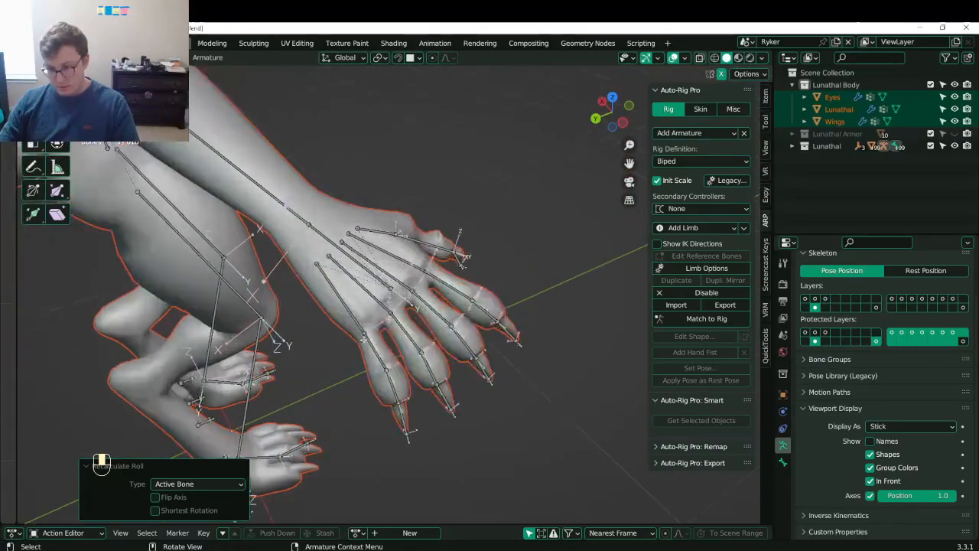
middle_drag(508, 362, 727, 359)
scroll(515, 375, down, 6)
scroll(408, 320, up, 5)
middle_drag(402, 319, 539, 332)
scroll(539, 332, down, 2)
scroll(520, 290, up, 3)
scroll(505, 268, down, 5)
shift+middle_drag(505, 263, 428, 275)
click(425, 273)
key(KP_Decimal)
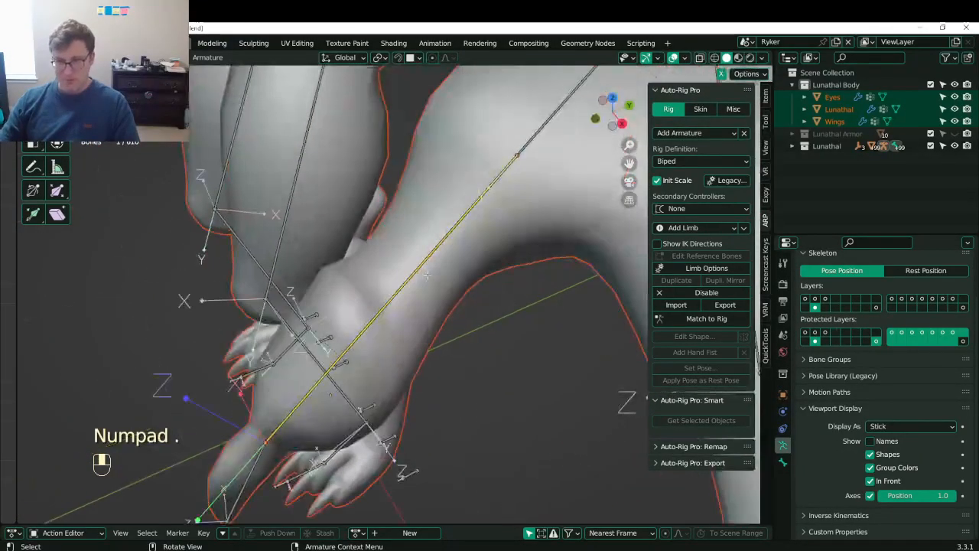
scroll(363, 442, down, 4)
middle_drag(364, 443, 442, 302)
- Switch to Unity and preview Lunathal's closed hand with the Finger Open Close muscle slider in the avatar configuration
key(alt+Tab)
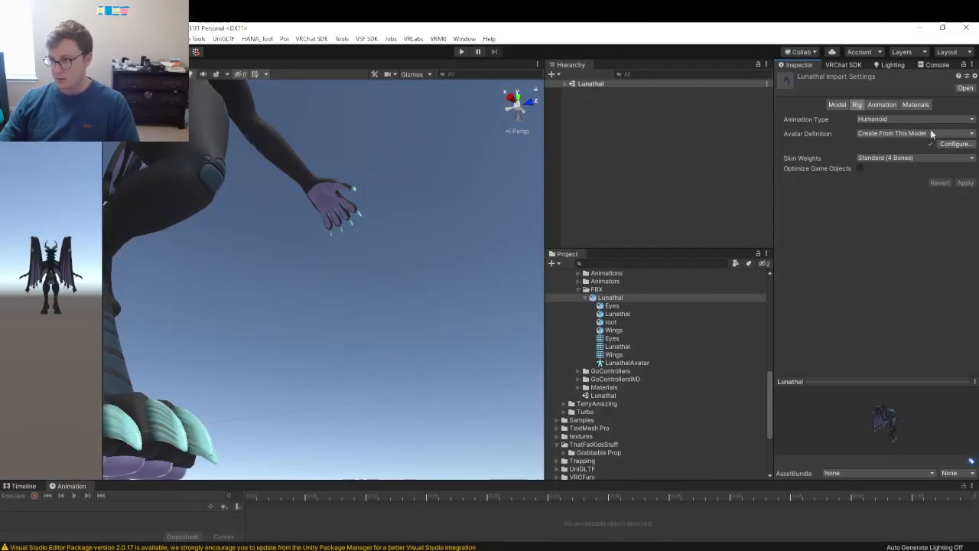
click(951, 144)
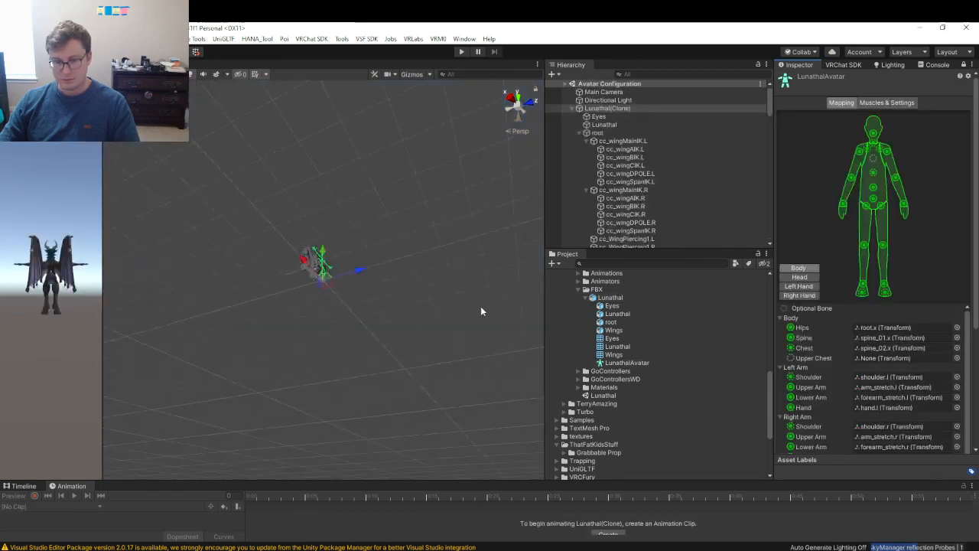
click(890, 103)
right_drag(316, 293, 390, 442)
key(w)
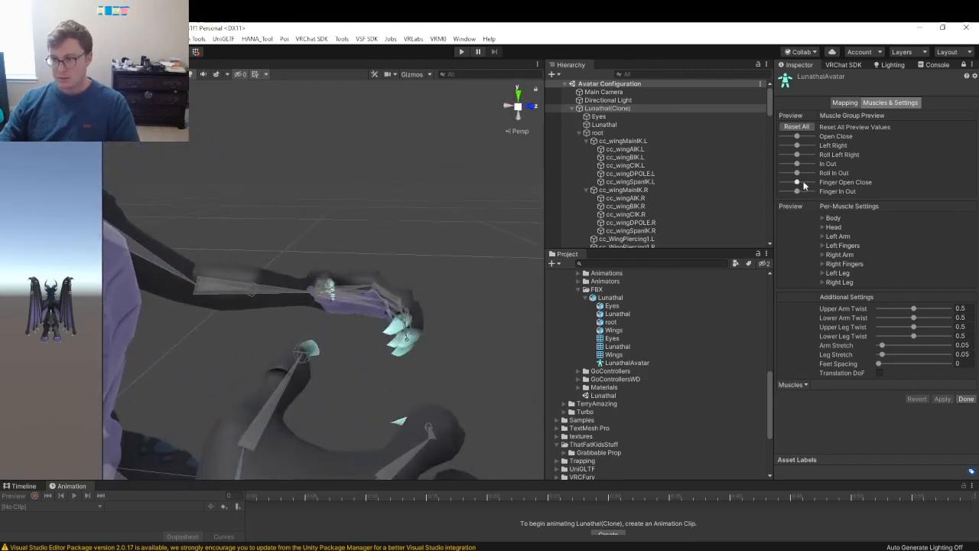
drag(804, 185, 780, 191)
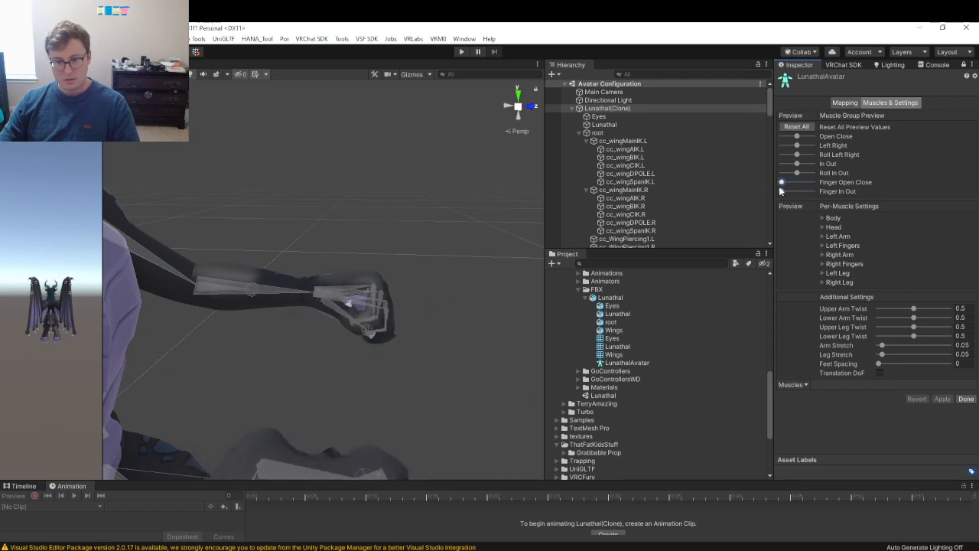
click(965, 399)
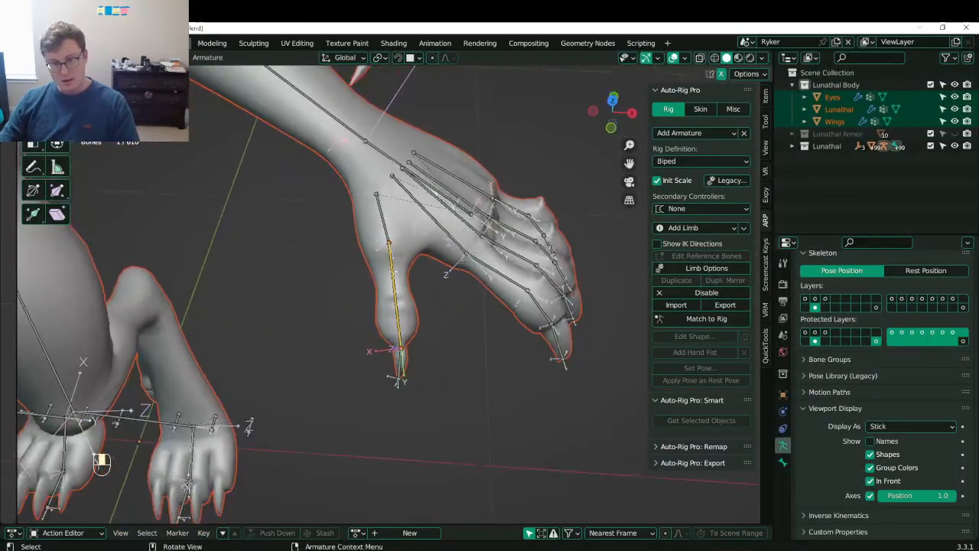
- Back in Blender, recalculate the roll of the left thumb's three bones using the Active Bone option
click(385, 230)
key(b)
drag(367, 305, 439, 387)
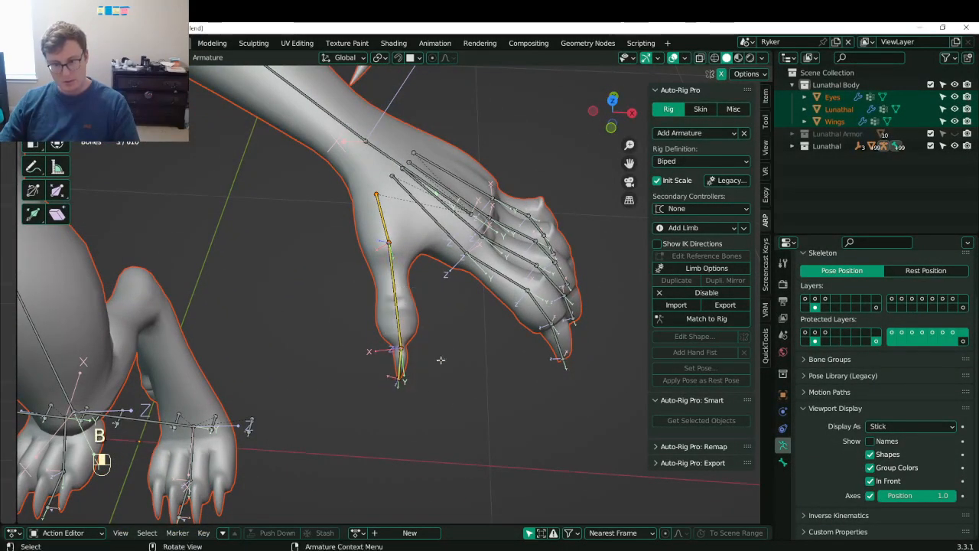
key(q)
click(443, 356)
click(444, 355)
- Return the rig to Object Mode and save the Blender file
middle_drag(483, 337, 435, 301)
scroll(435, 300, down, 6)
key(Tab)
key(ctrl+s)
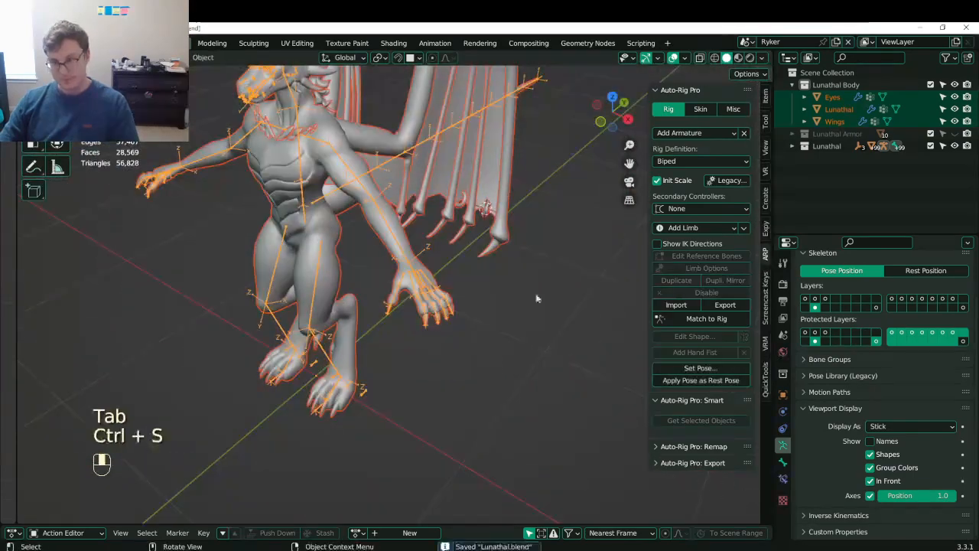
- Run Auto-Rig Pro's Match to Rig on the Lunathal armature and return the rig to Object Mode
click(706, 318)
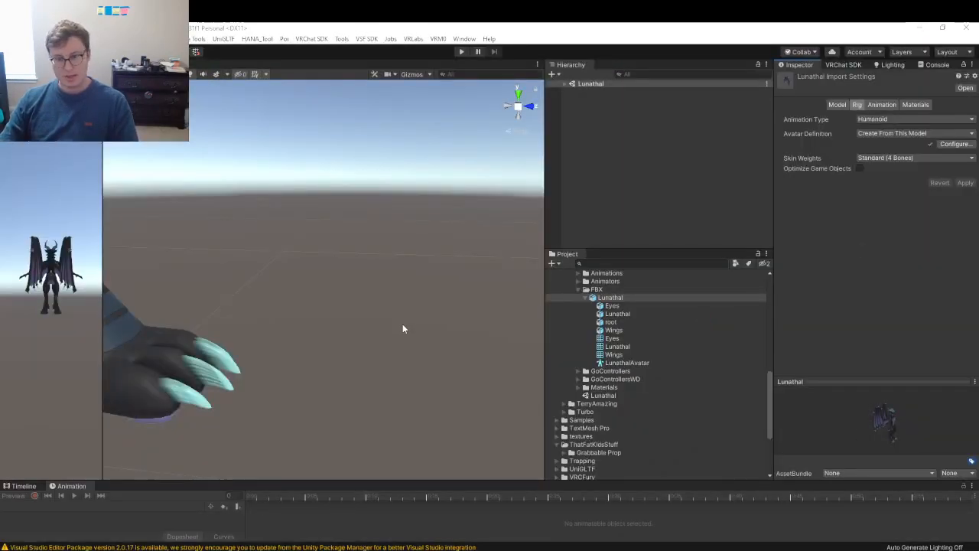
key(alt+Tab)
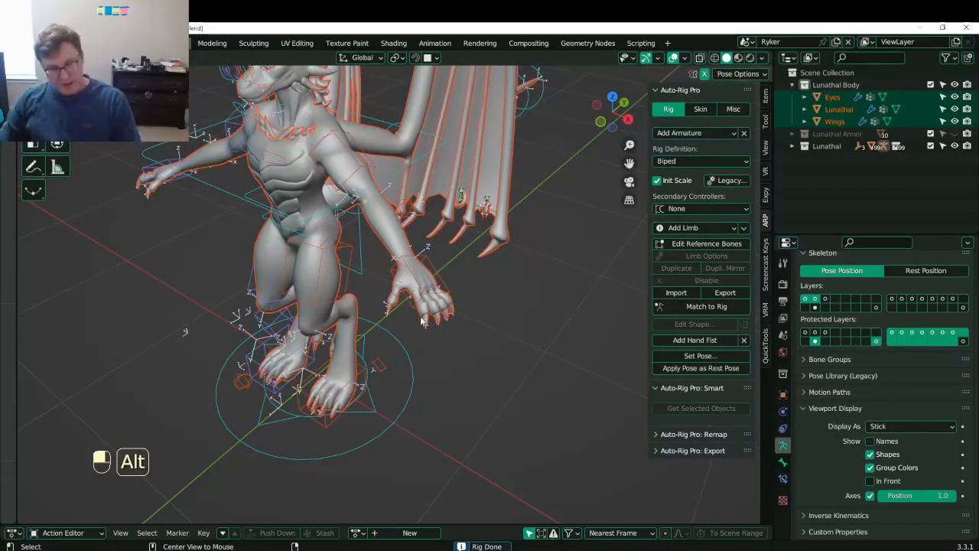
key(ctrl+alt+s)
key(ctrl+alt+Tab)
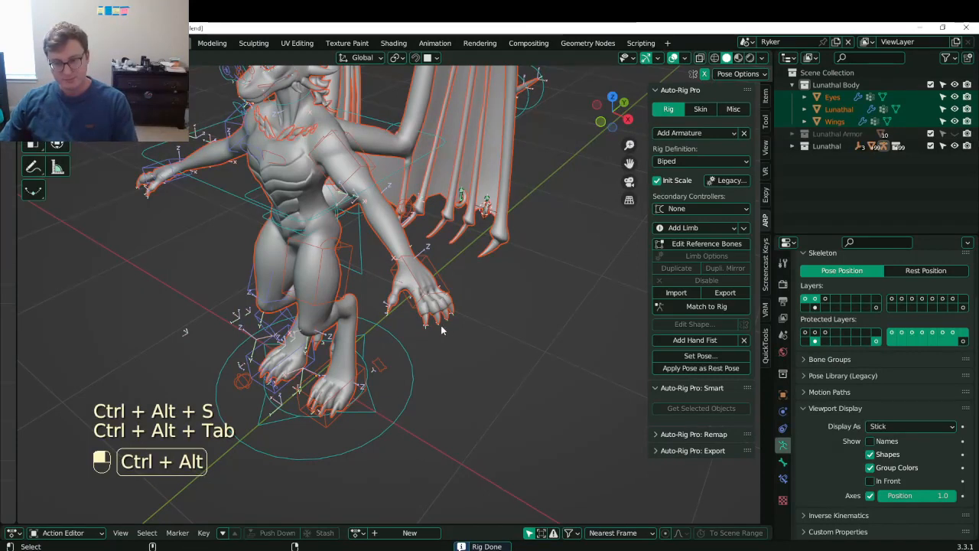
key(ctrl+alt+Tab)
key(ctrl+alt+Tab)
key(ctrl+alt+Tab)
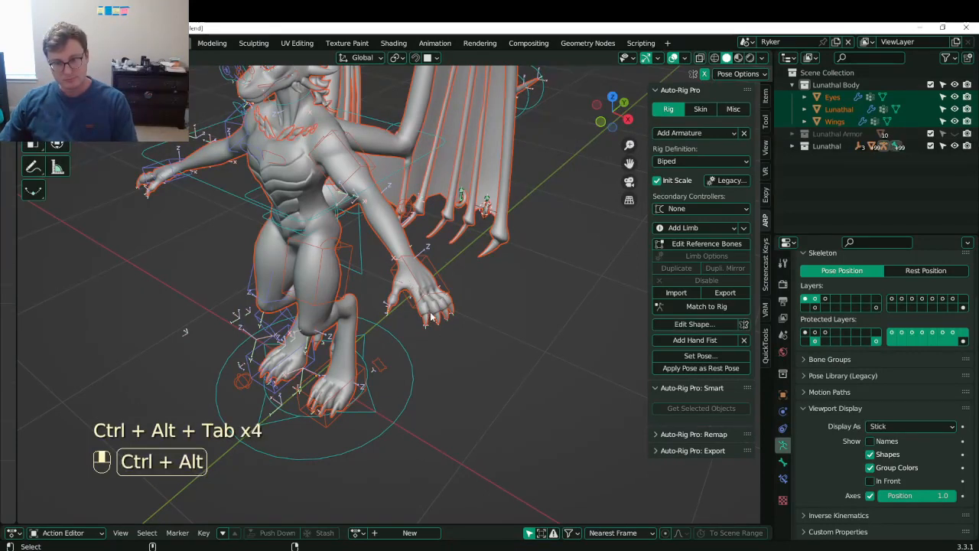
key(ctrl+alt+Tab)
key(ctrl+alt+Tab)
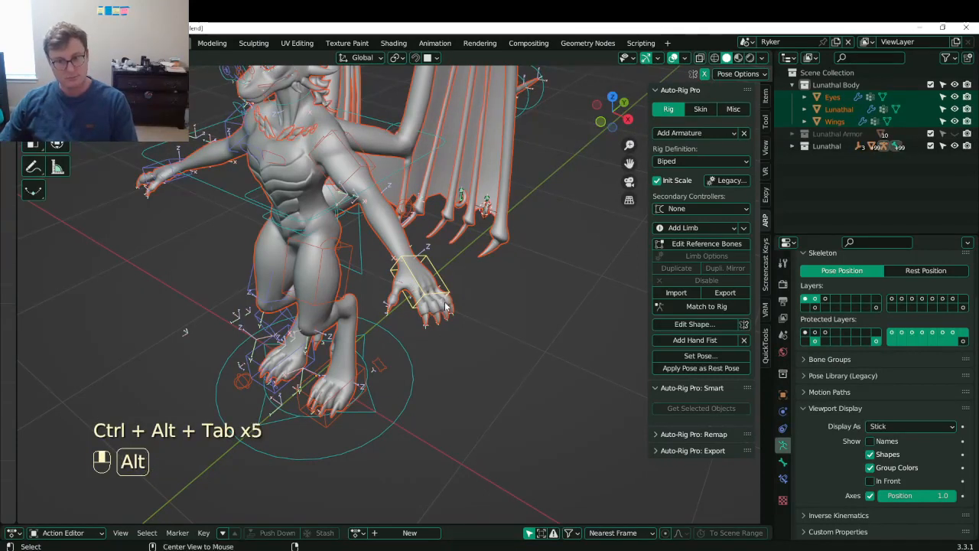
key(ctrl+alt+Tab)
key(ctrl+alt+Tab)
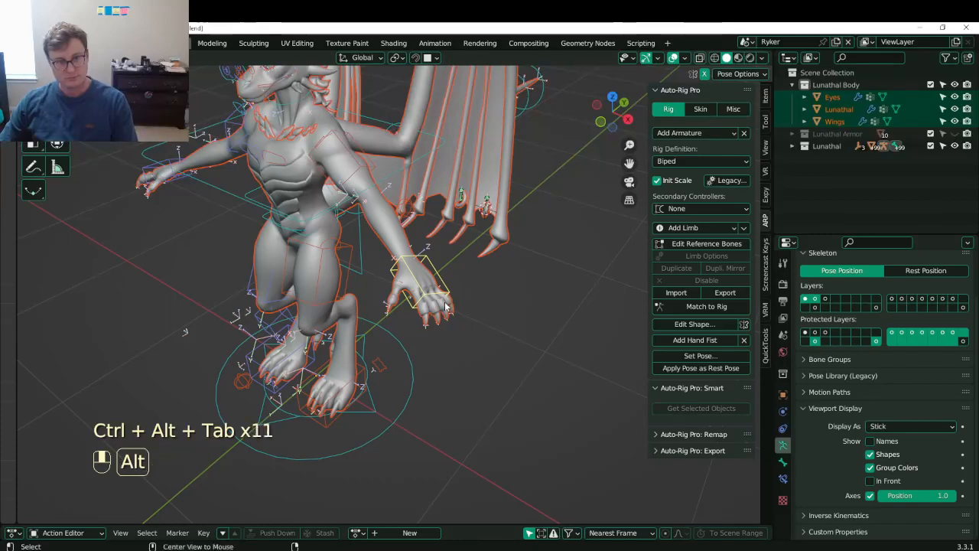
key(ctrl+alt+s)
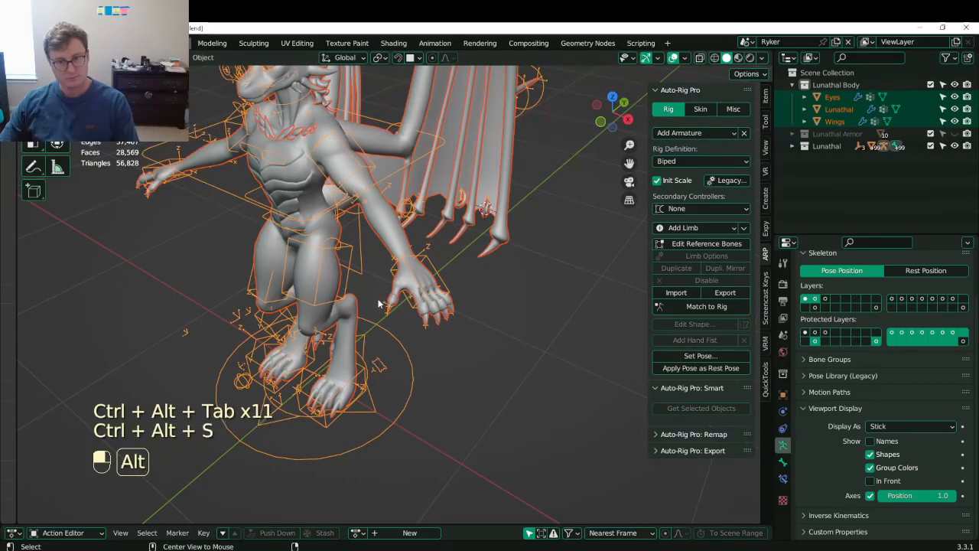
- Check the rebuilt rig against the whole character and save the Blender file
alt+middle_drag(368, 319, 454, 253)
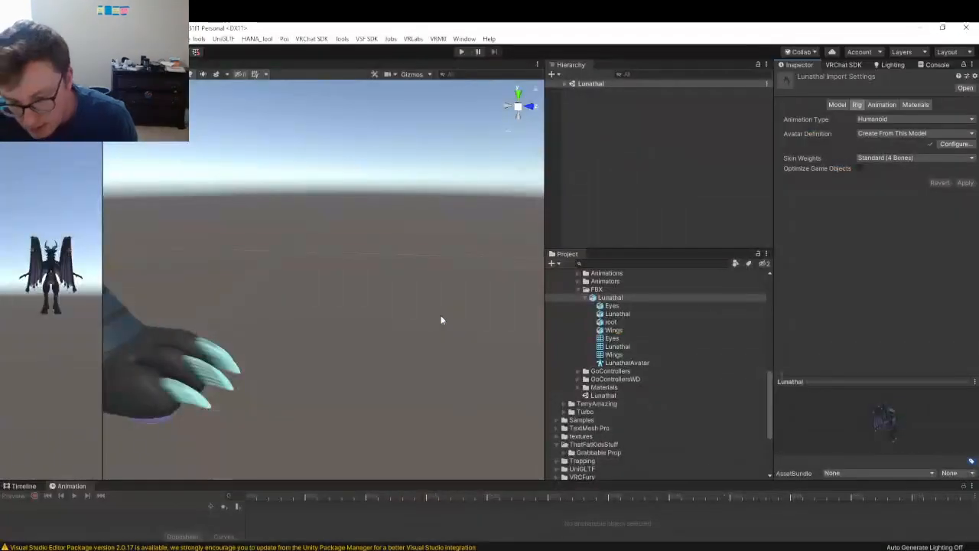
middle_drag(442, 316, 550, 348)
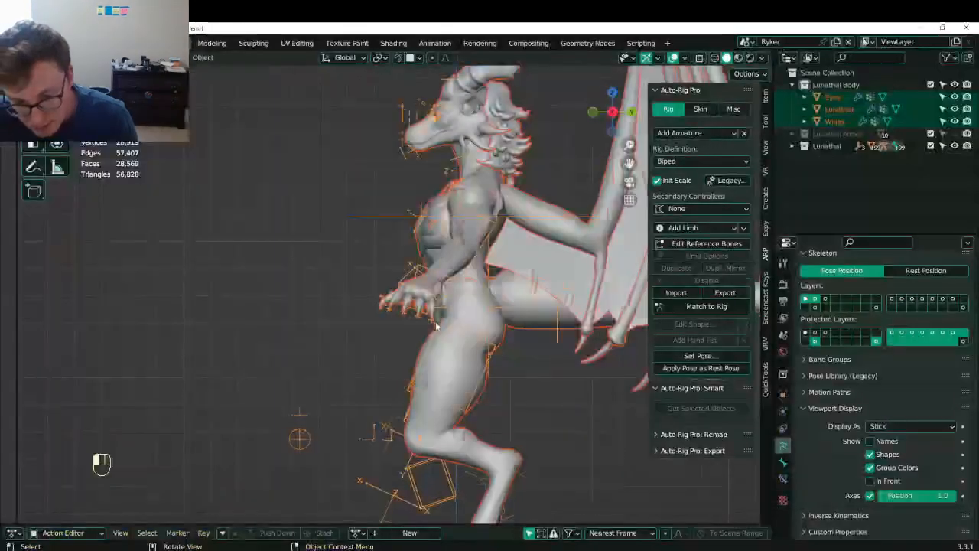
scroll(436, 327, down, 2)
key(ctrl+s)
scroll(436, 329, down, 3)
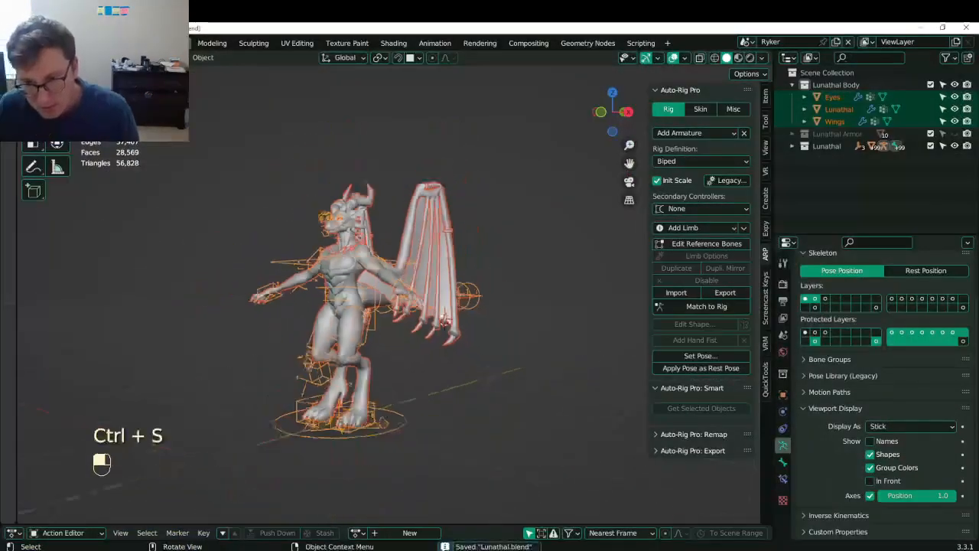
middle_drag(241, 329, 399, 332)
scroll(397, 325, up, 2)
key(ctrl+s)
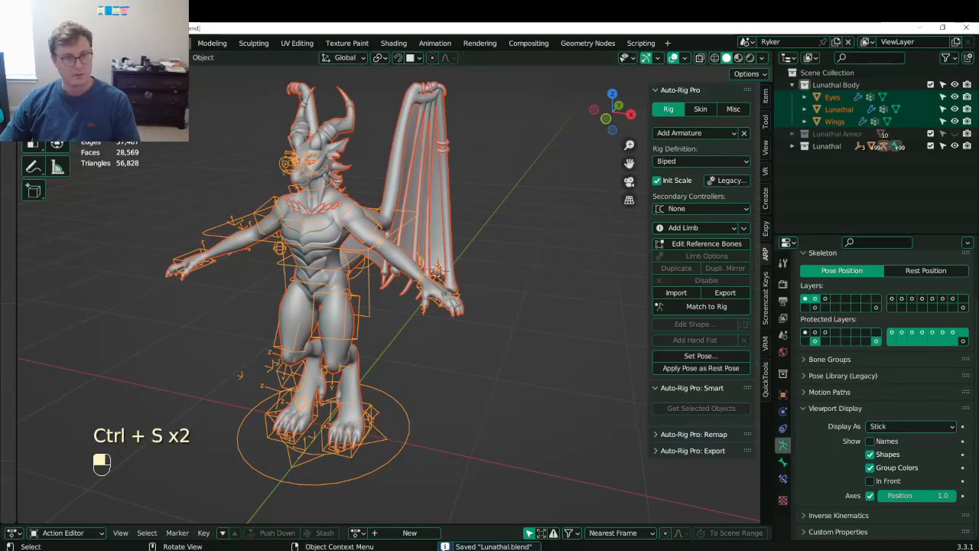
- Save a copy of the file as Lunathal_WIP_14_FingerTweaks.blend in the project's Blender folder
click(31, 43)
click(63, 146)
click(396, 271)
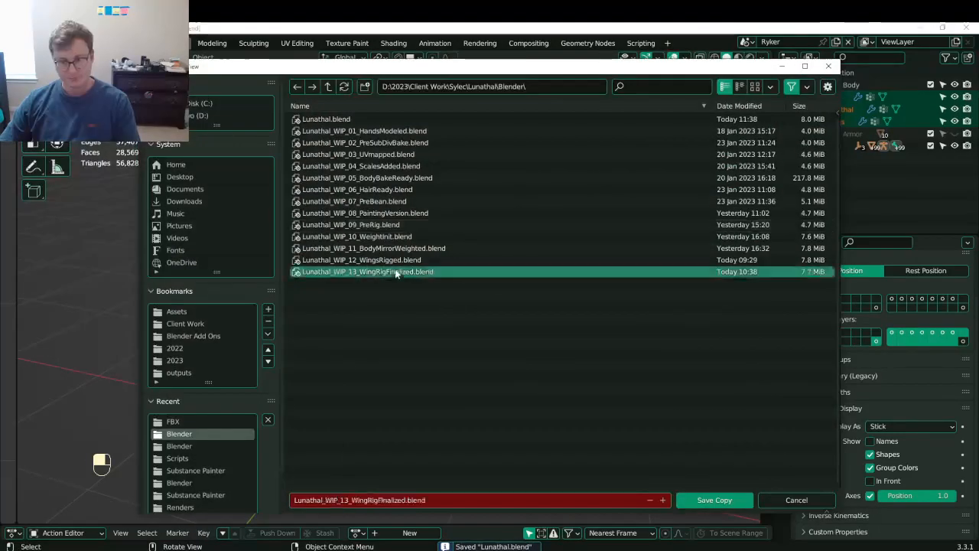
click(348, 499)
click(348, 498)
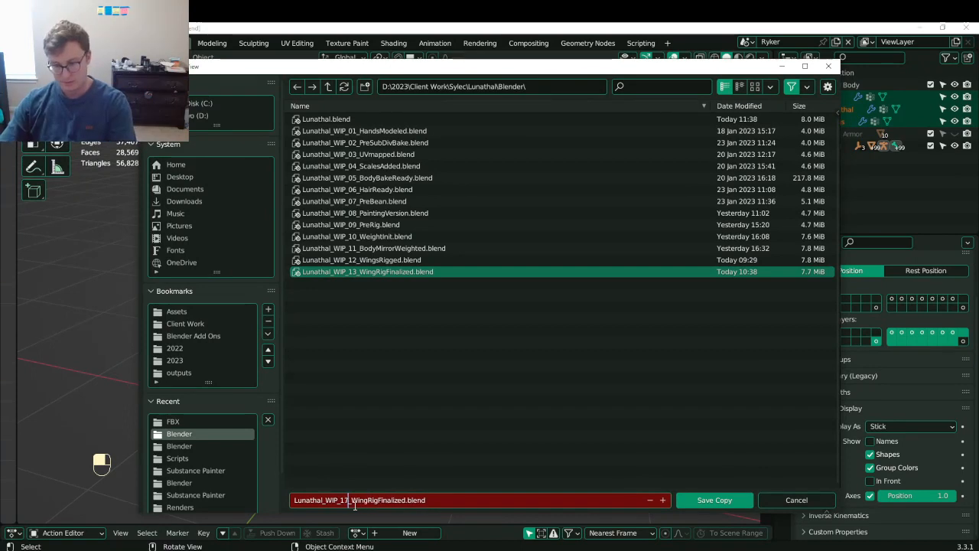
key(BackSpace)
text(4)
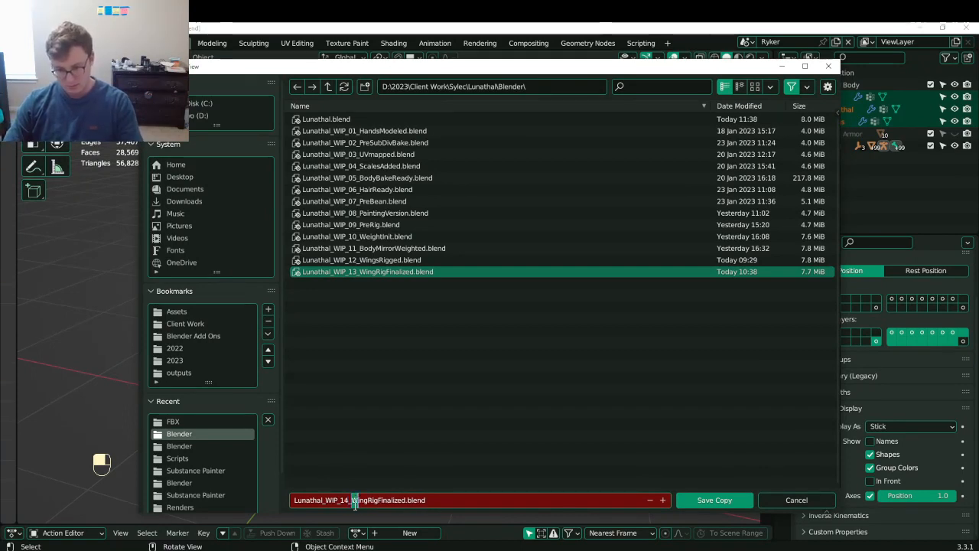
text(E)
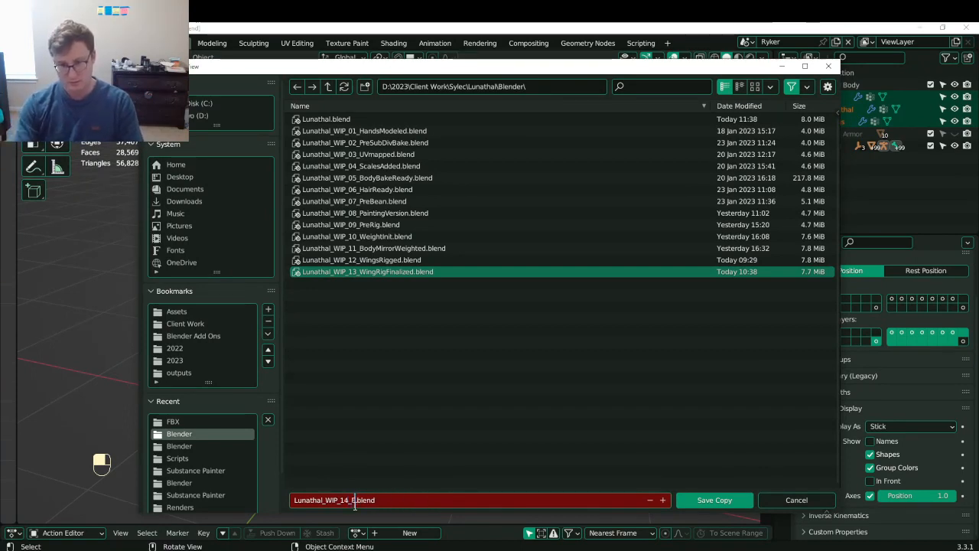
text(ingerT)
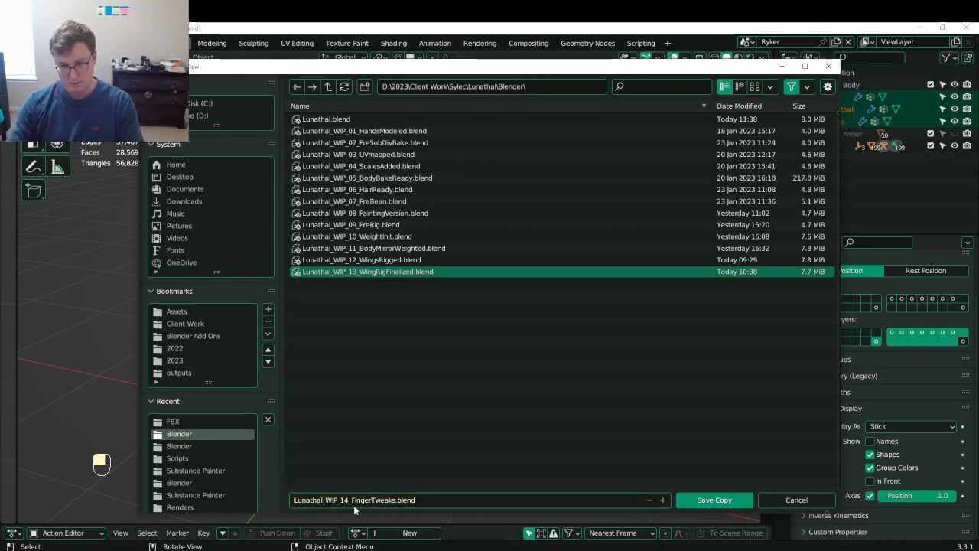
text(weaks)
click(701, 505)
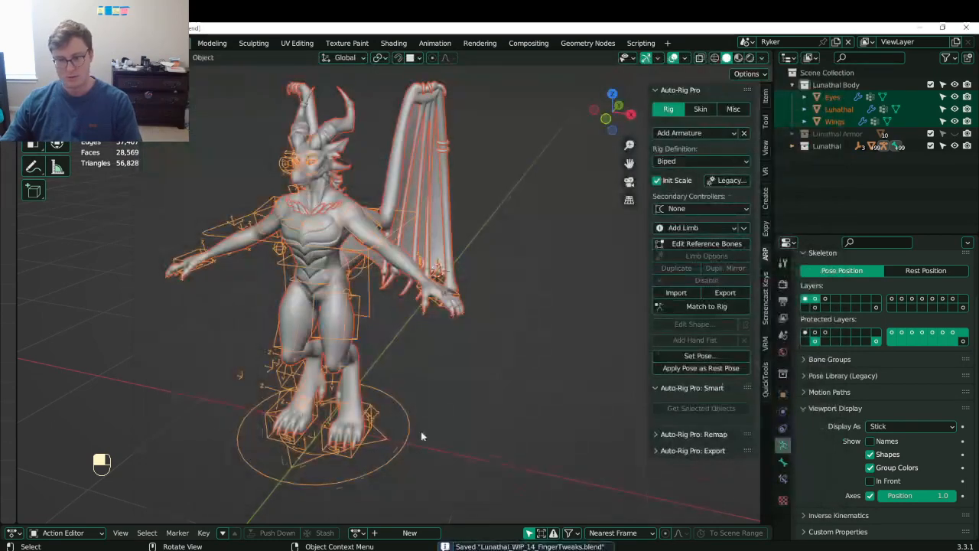
- Turn off the armature's bone axes display and save the main Blender file
key(ctrl+s)
scroll(456, 331, up, 3)
scroll(429, 331, down, 3)
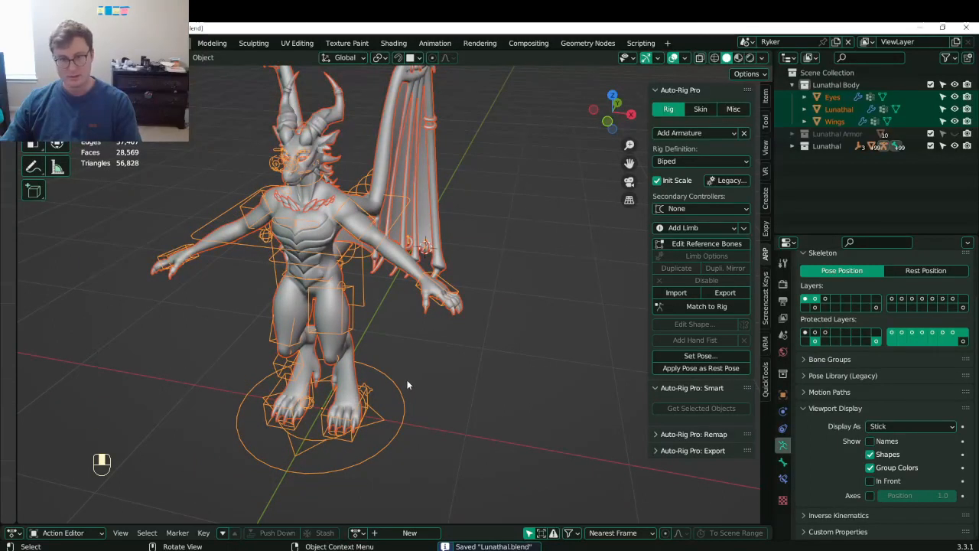
- Export all of the character's objects with the Auto-Rig Pro FBX exporter, overwriting Lunathal.fbx, and save the Blender file
key(a)
key(ctrl+s)
click(47, 43)
mouse_move(27, 43)
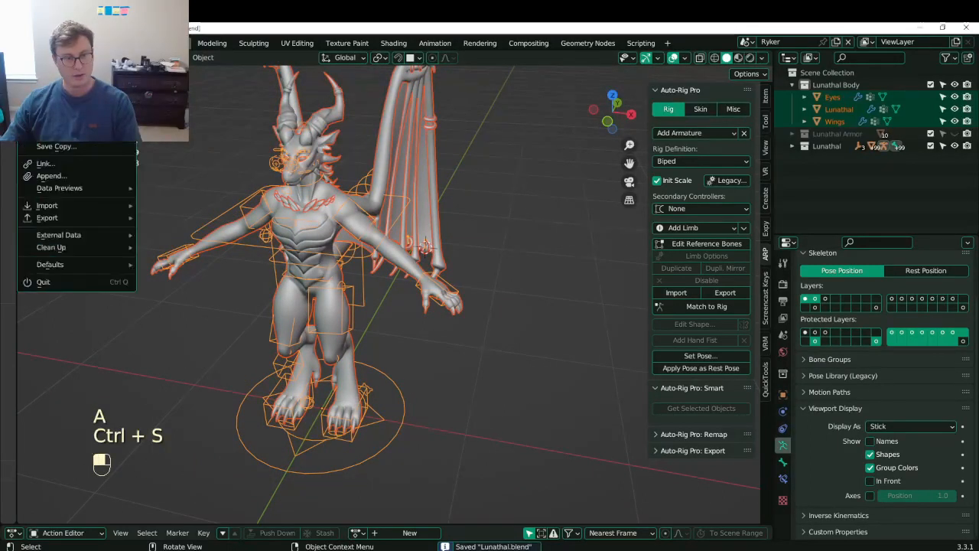
mouse_move(54, 222)
click(202, 376)
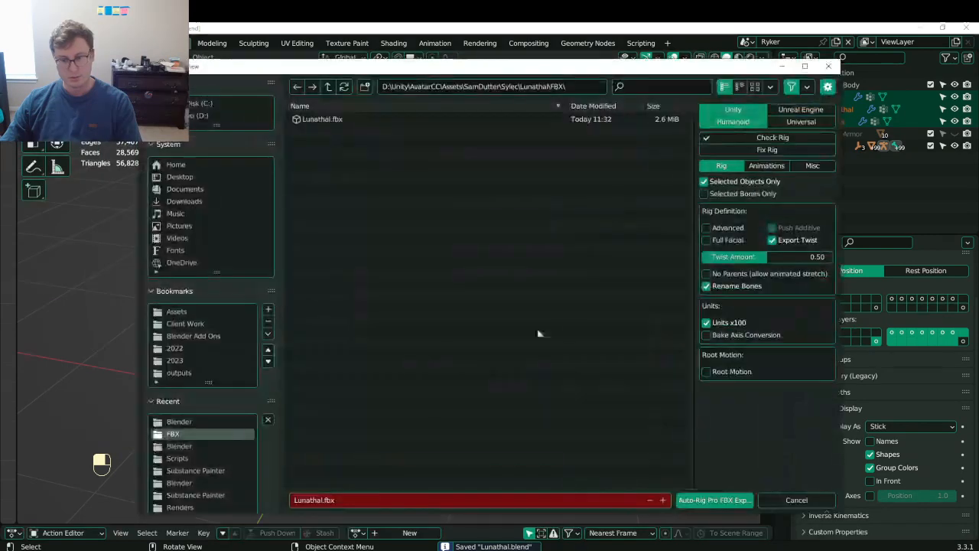
click(698, 499)
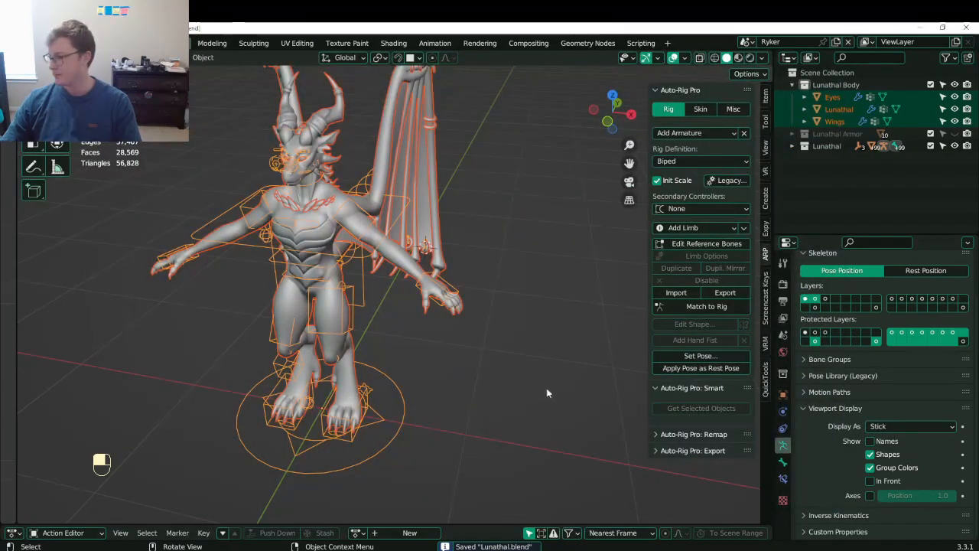
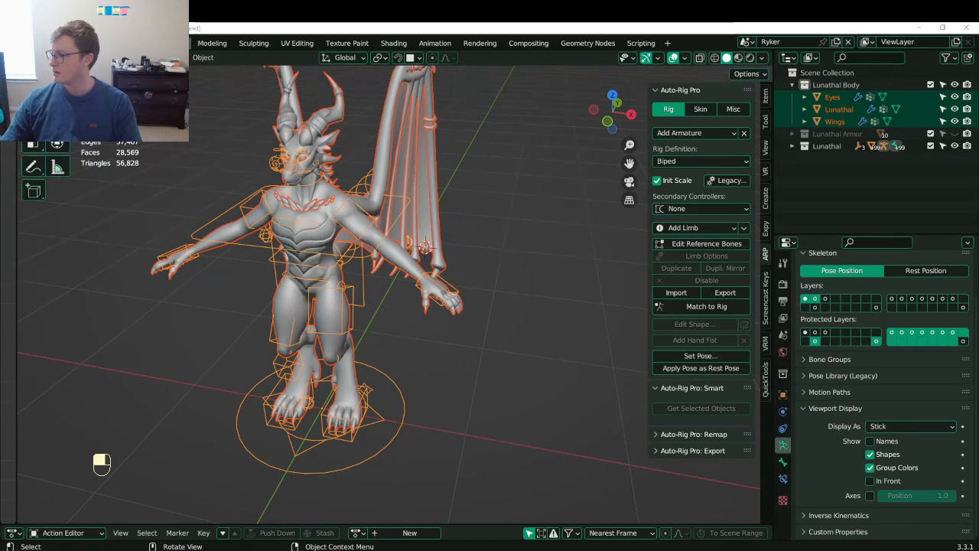
click(498, 339)
key(ctrl+s)
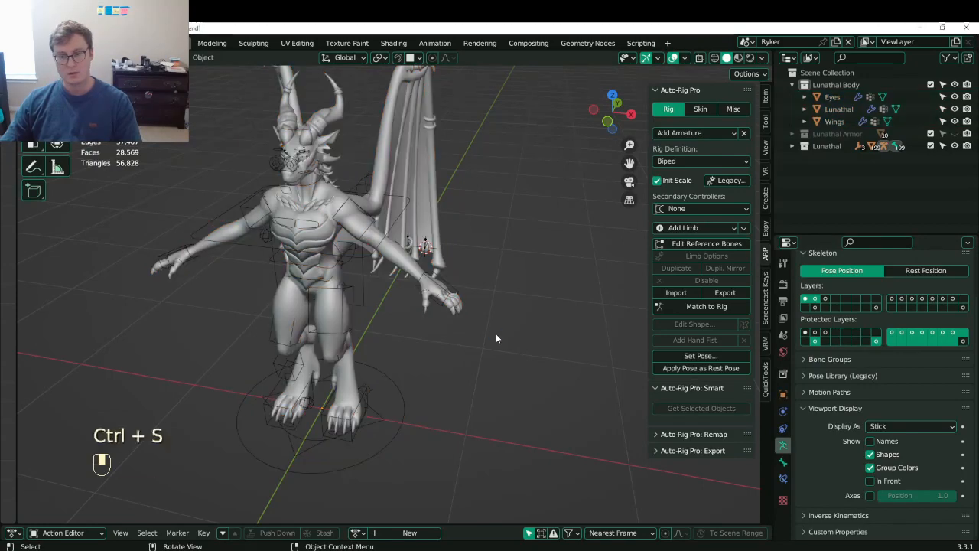
- Switch to Unity, open Lunathal's avatar configuration, and examine the hand in Muscles & Settings
key(alt+Tab)
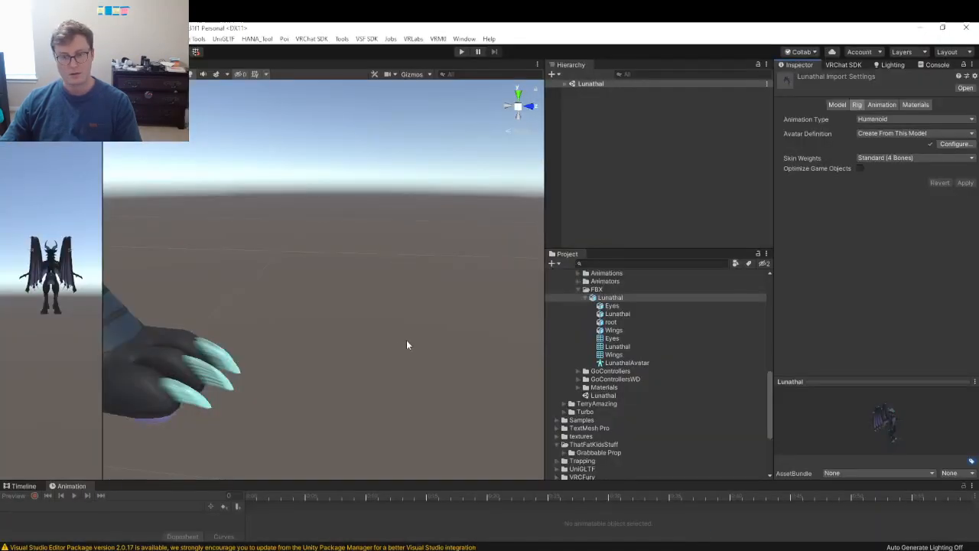
right_drag(347, 287, 177, 282)
key(w)
key(d)
key(a)
key(s)
key(s)
click(953, 143)
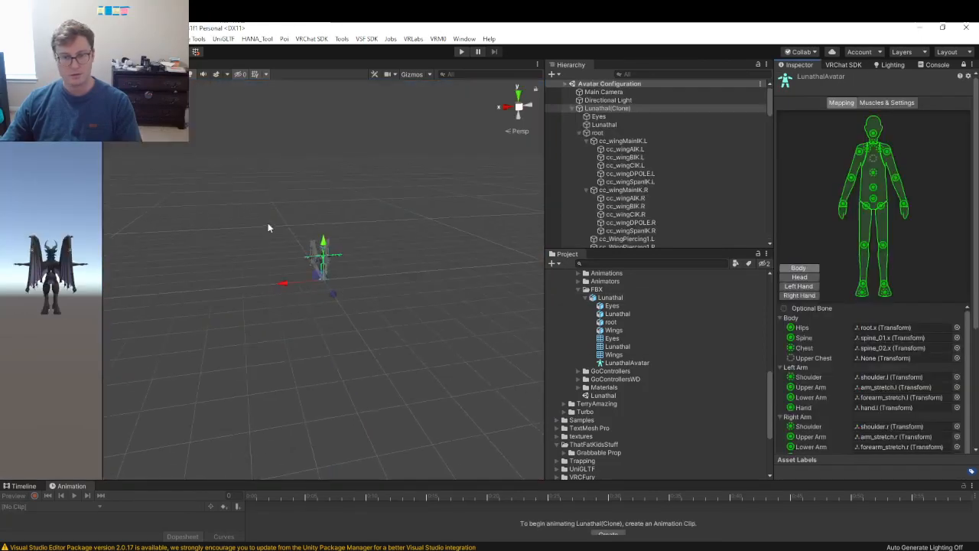
right_drag(271, 228, 309, 233)
key(w)
click(889, 102)
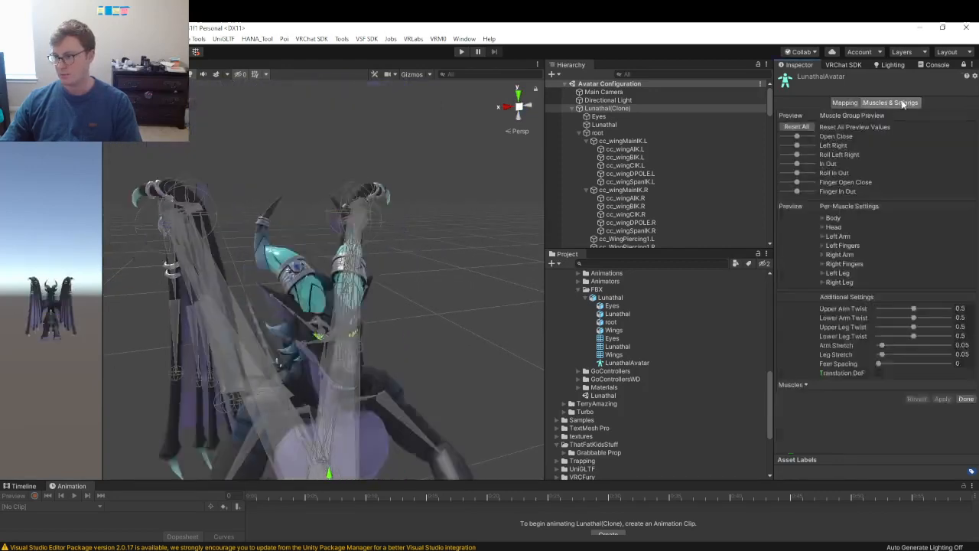
right_drag(394, 229, 457, 449)
right_drag(507, 313, 598, 208)
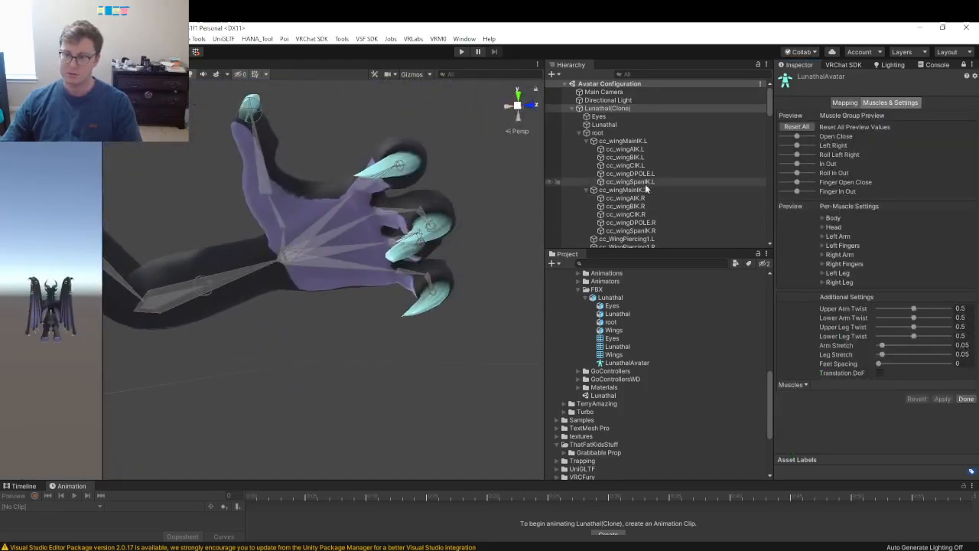
- Reset the avatar mapping's pose, sample the bind pose and enforce the T-Pose, applying the changes before leaving the configuration
click(843, 103)
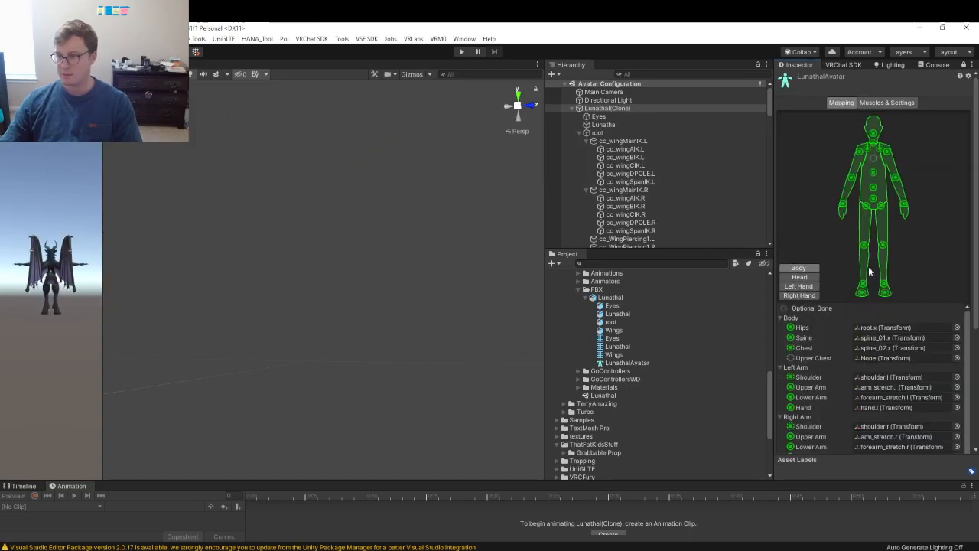
scroll(845, 337, down, 5)
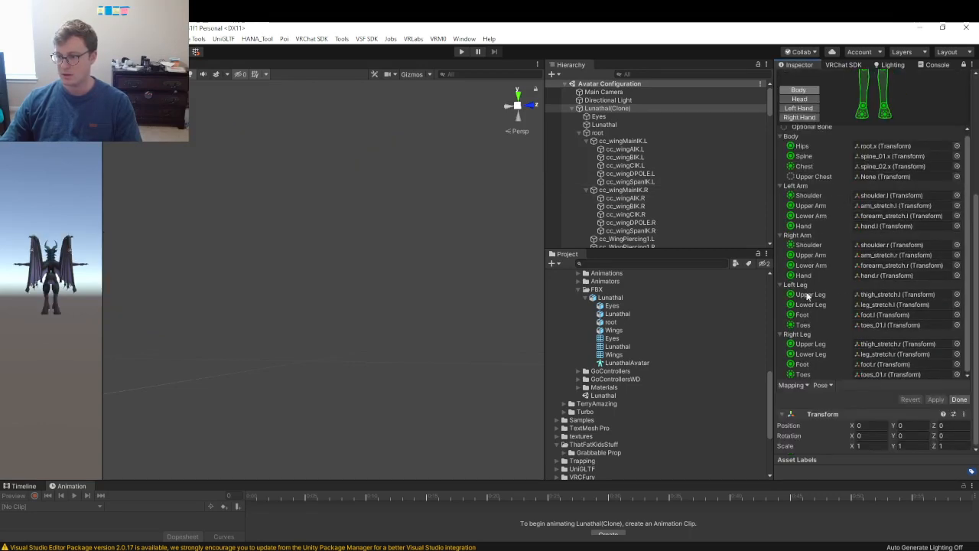
click(820, 386)
click(831, 397)
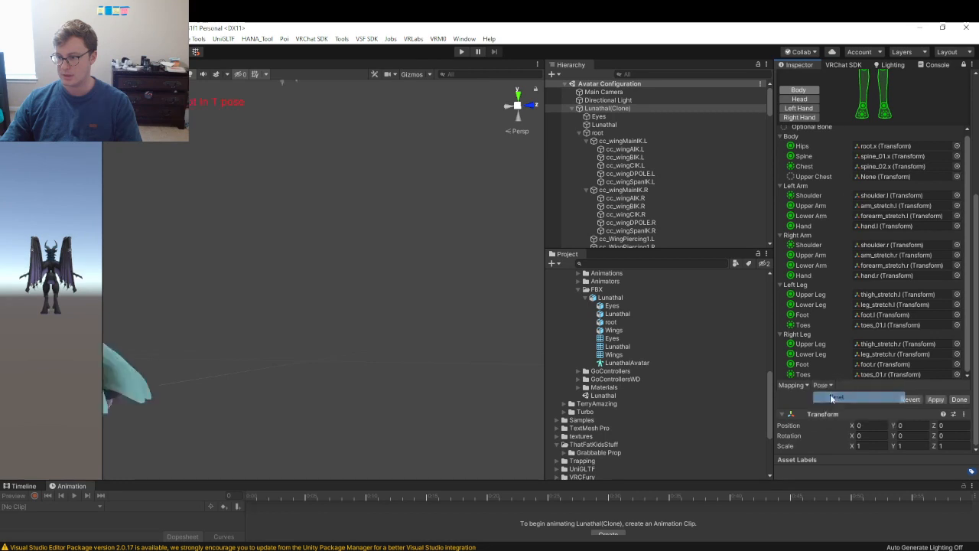
click(824, 385)
click(841, 408)
click(824, 385)
click(847, 419)
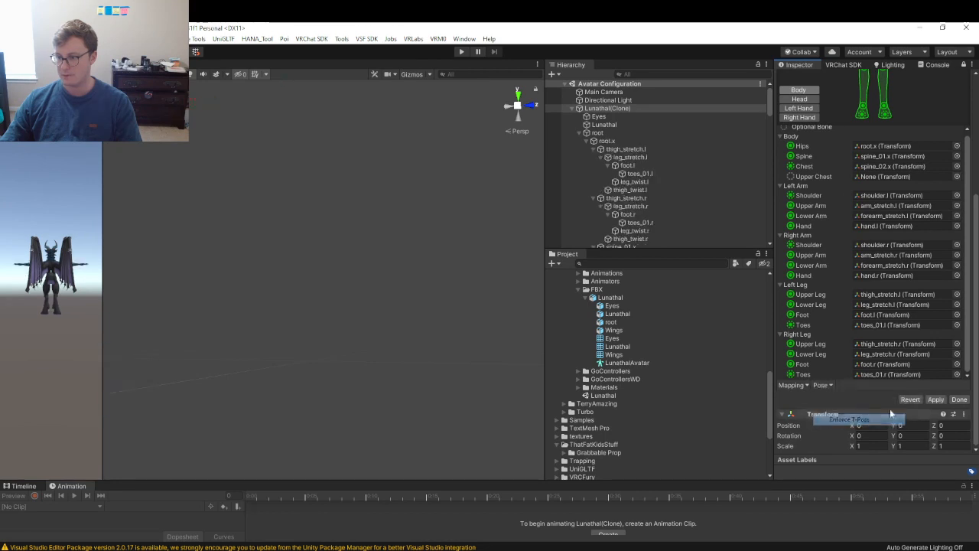
click(939, 400)
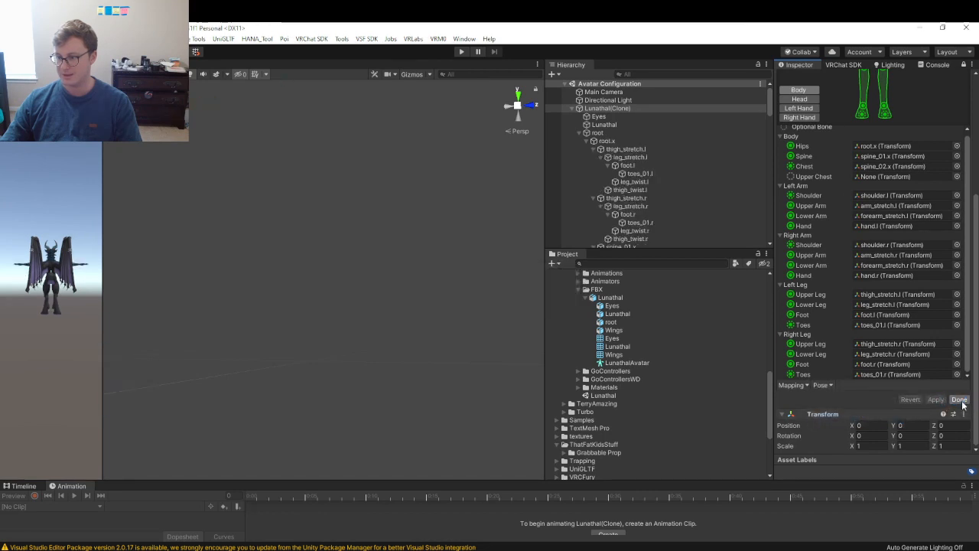
click(959, 399)
- Reopen the avatar's muscle settings and preview the hand with the Finger In Out muscle slider lowered
click(953, 145)
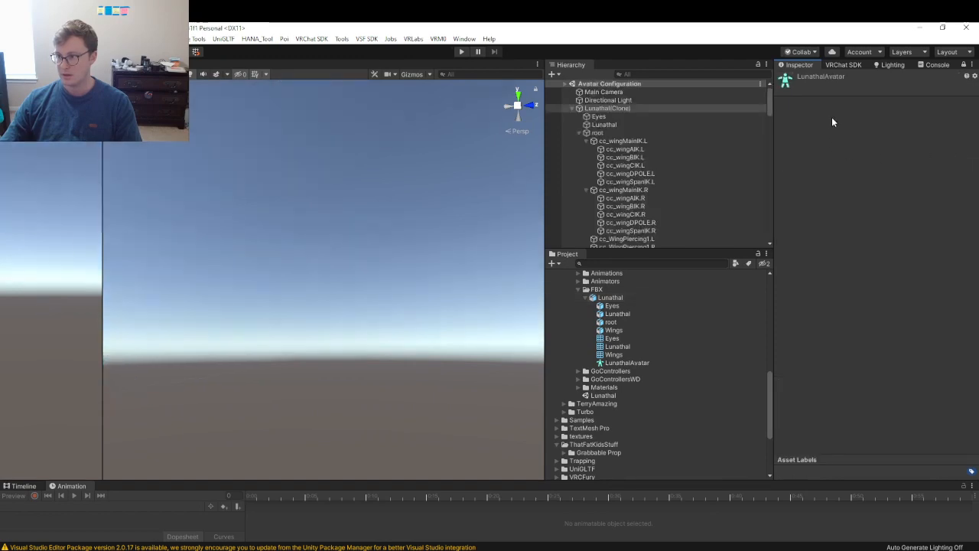
click(888, 103)
key(w)
right_drag(394, 265, 258, 324)
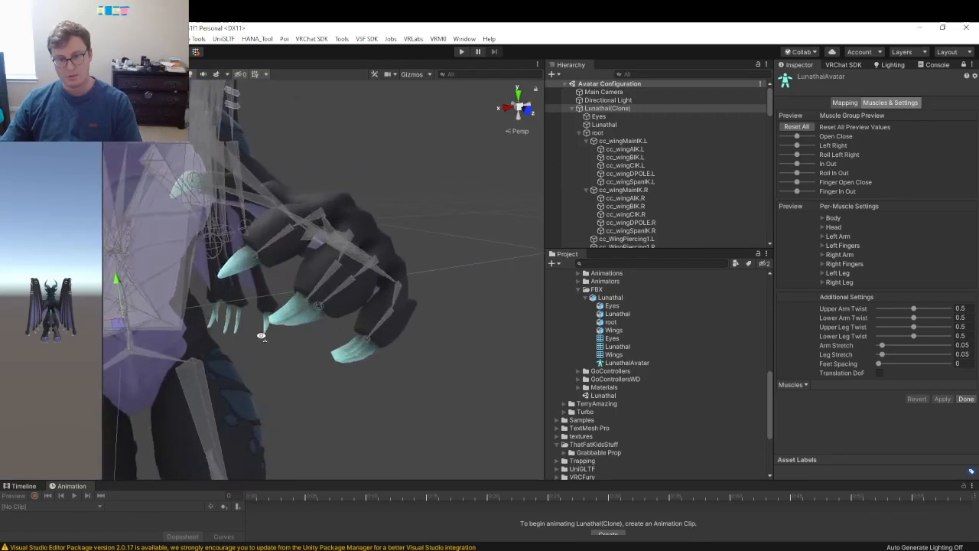
drag(806, 191, 790, 194)
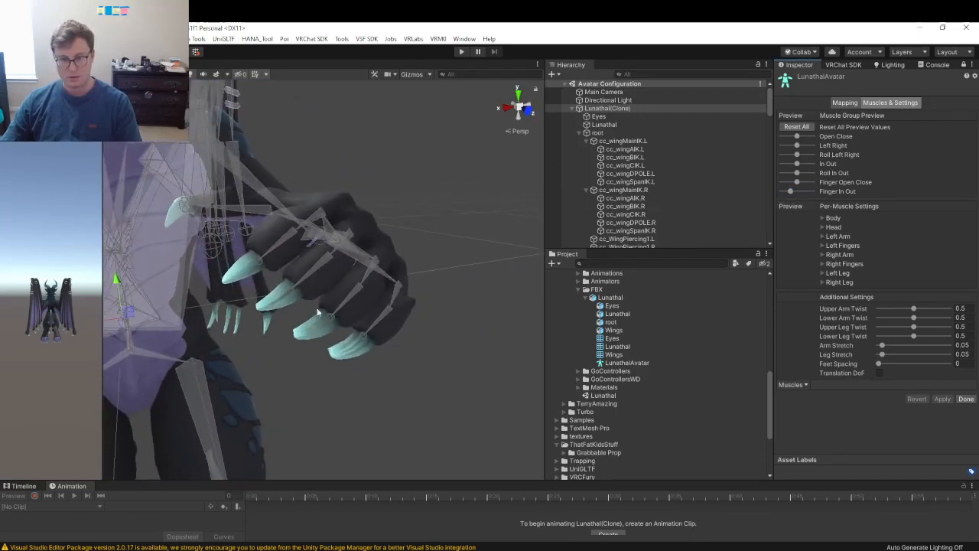
- Preview the hand closing with the Finger Open Close muscle slider, return the finger sliders to neutral, and leave the avatar configuration
right_drag(317, 310, 573, 237)
mouse_move(806, 181)
mouse_down()
mouse_move(819, 182)
mouse_move(773, 187)
mouse_move(799, 191)
mouse_up()
alt+drag(420, 260, 296, 268)
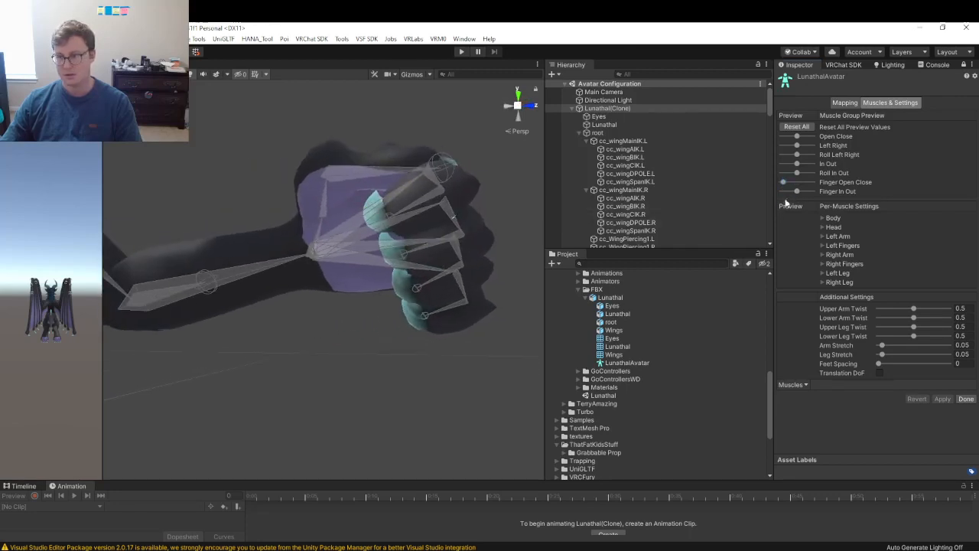
mouse_move(789, 182)
mouse_down()
mouse_move(807, 184)
mouse_move(784, 191)
mouse_move(812, 186)
mouse_move(778, 197)
mouse_move(810, 187)
mouse_move(784, 191)
mouse_move(809, 189)
mouse_move(797, 192)
mouse_up()
alt+drag(489, 245, 459, 265)
right_drag(460, 265, 761, 363)
key(s)
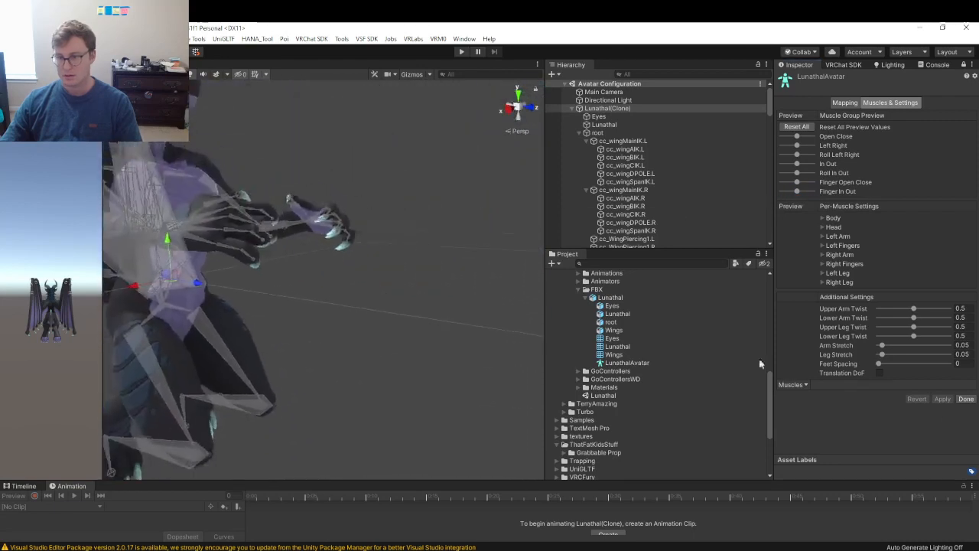
click(966, 398)
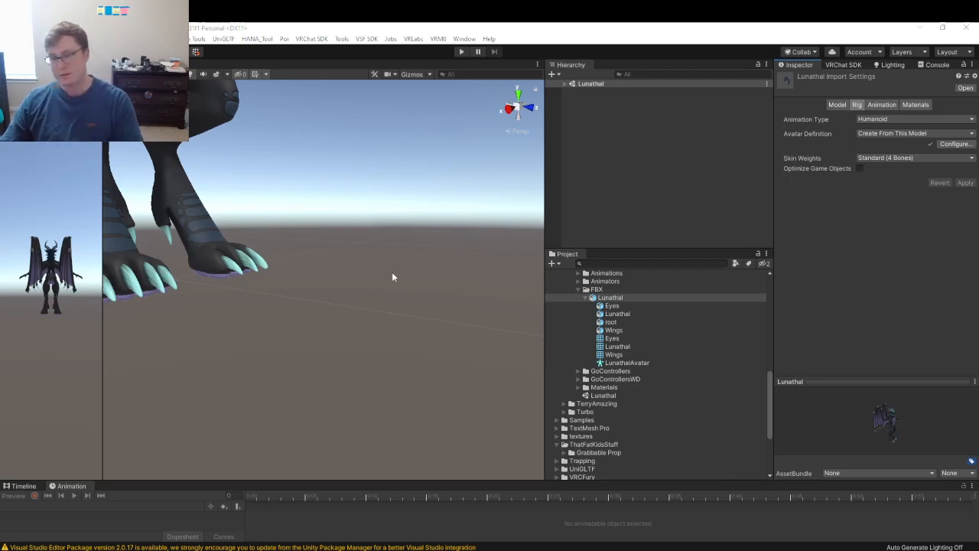
- Examine the dragon's wings and lower wing membrane edges up close in the scene
click(347, 292)
scroll(347, 291, down, 5)
right_drag(392, 270, 414, 246)
key(w)
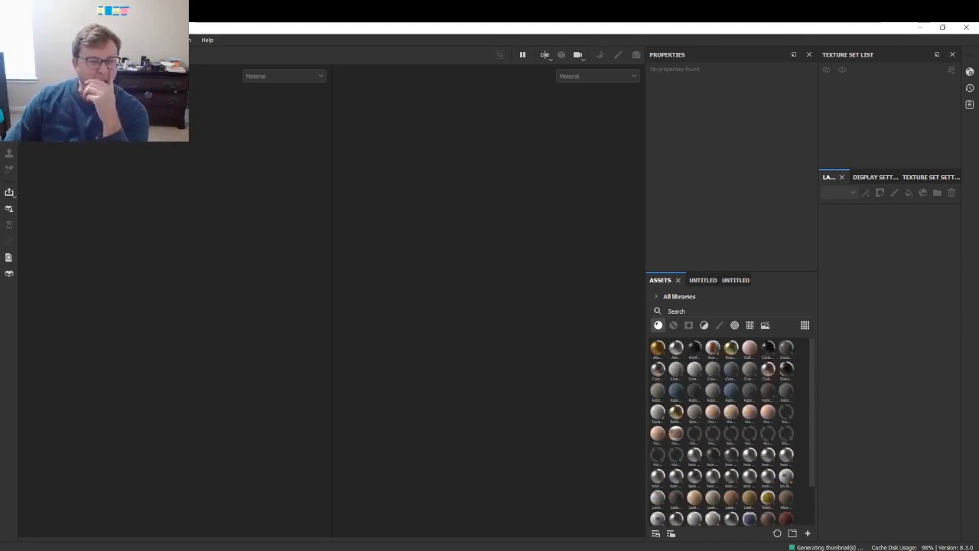
- Switch to Substance Painter and open the recent project Lunathal_Body_v1.spp
click(12, 39)
mouse_move(61, 73)
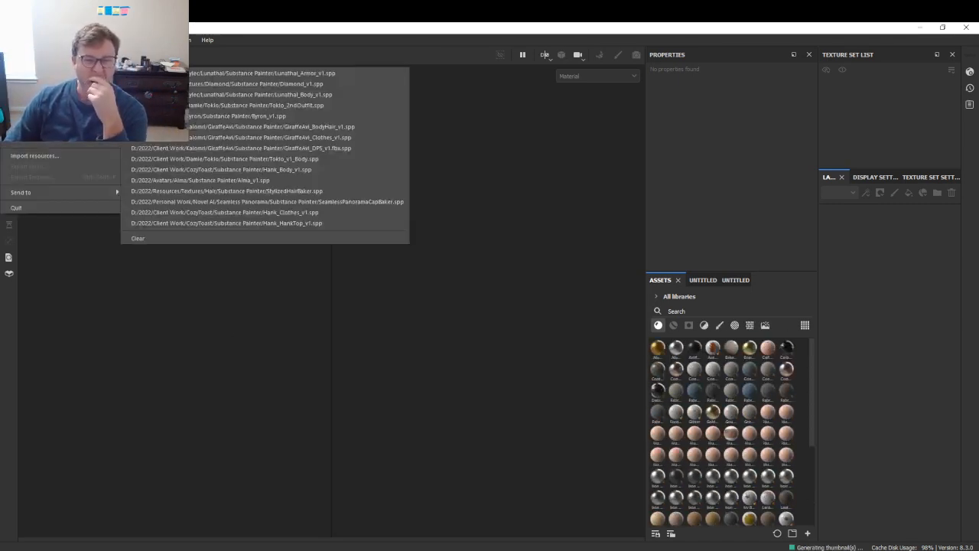
click(291, 94)
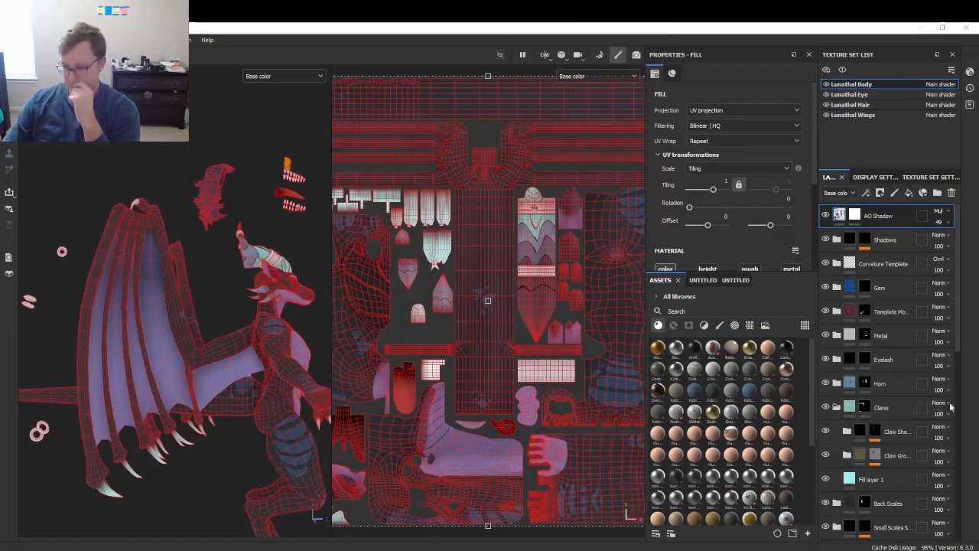
- Look through Lunathal's Materials and Textures folders in Unity for the wing texture, and return to Substance Painter
key(alt+Tab)
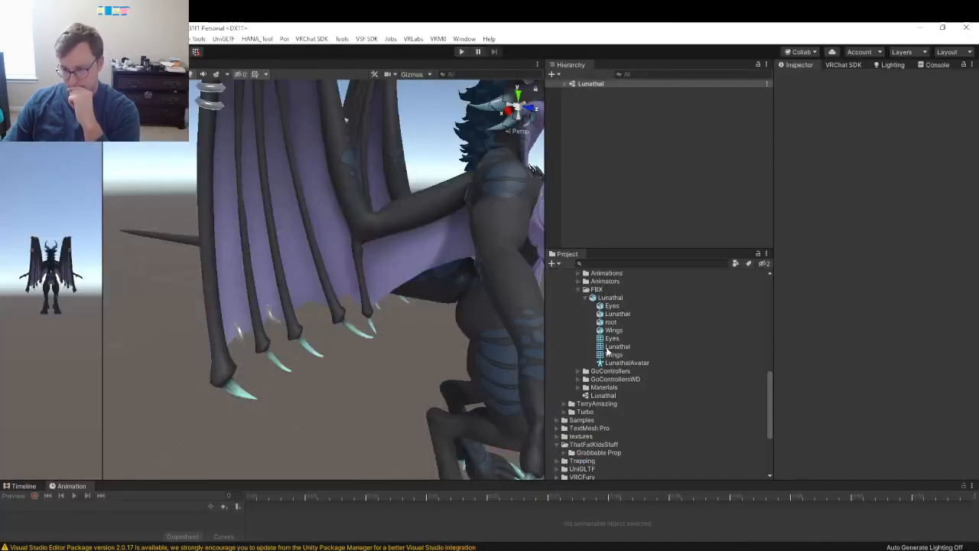
click(578, 387)
scroll(589, 401, down, 2)
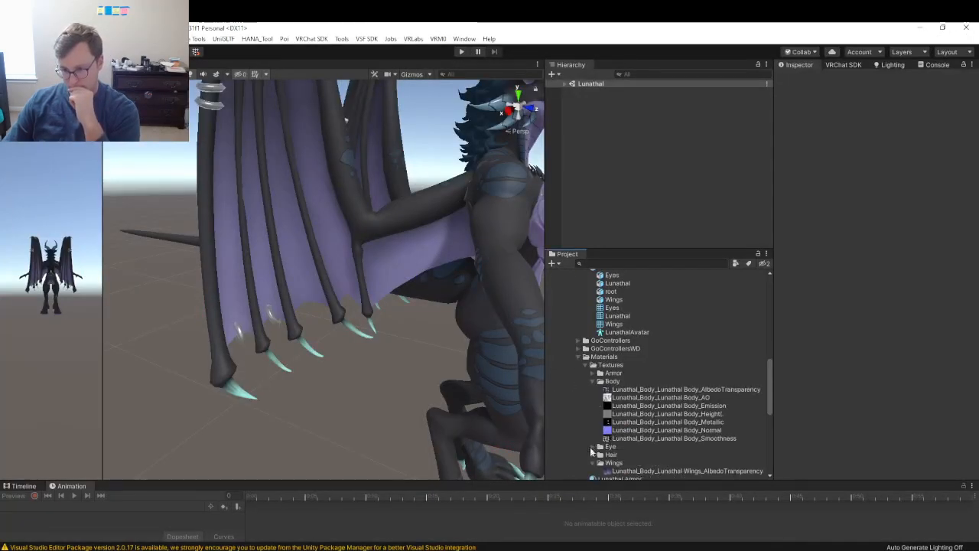
scroll(590, 452, down, 4)
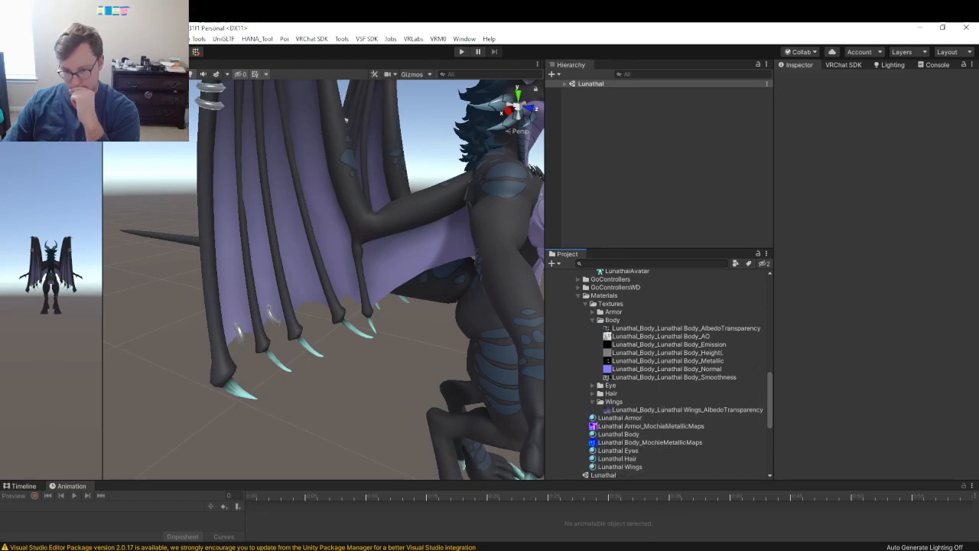
key(alt+Tab)
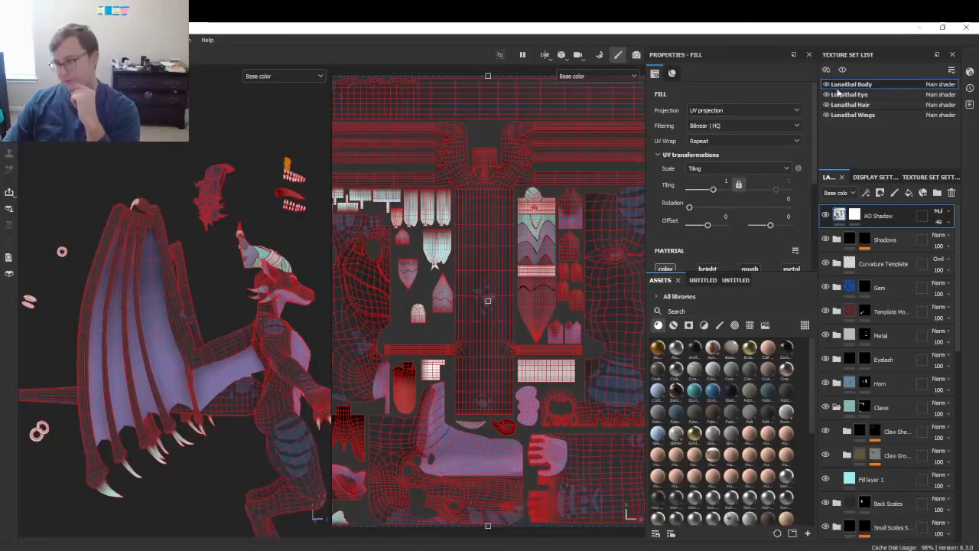
- Hide the Lunathal Body, Eye and Hair texture sets and make Lunathal Wings the active texture set
click(826, 84)
click(826, 95)
click(826, 105)
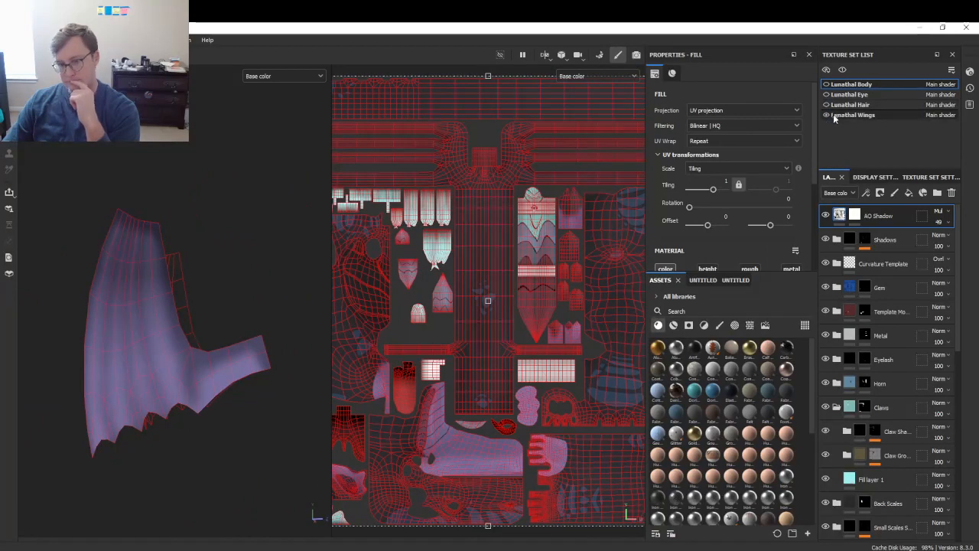
click(835, 115)
- Search the smart materials for "template" and add Bevel Shadow Template at the top of the wings' layer stack
click(746, 280)
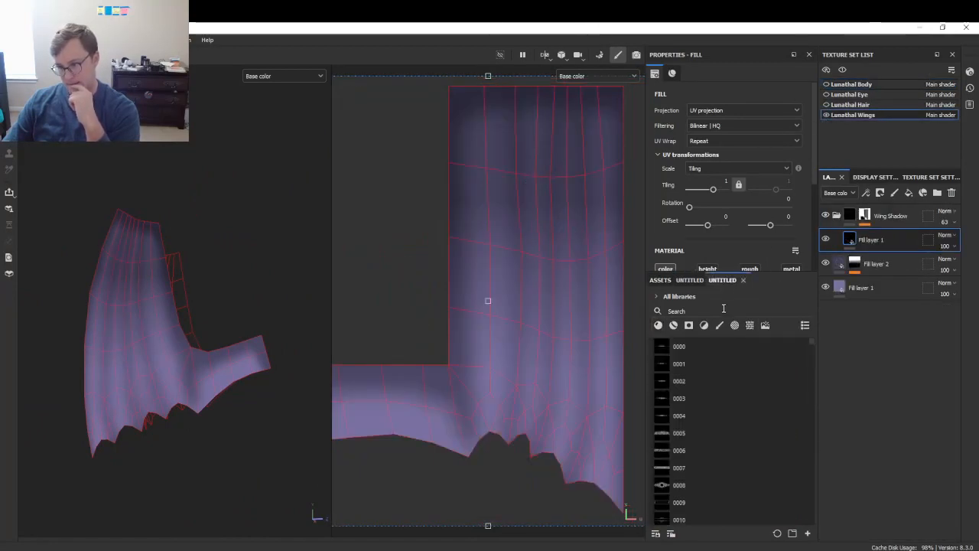
text(template)
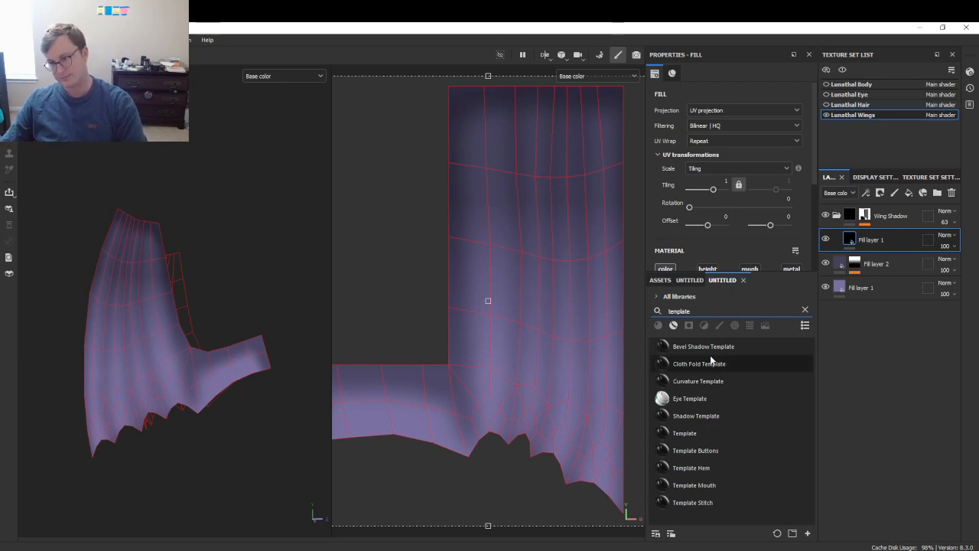
drag(704, 347, 861, 216)
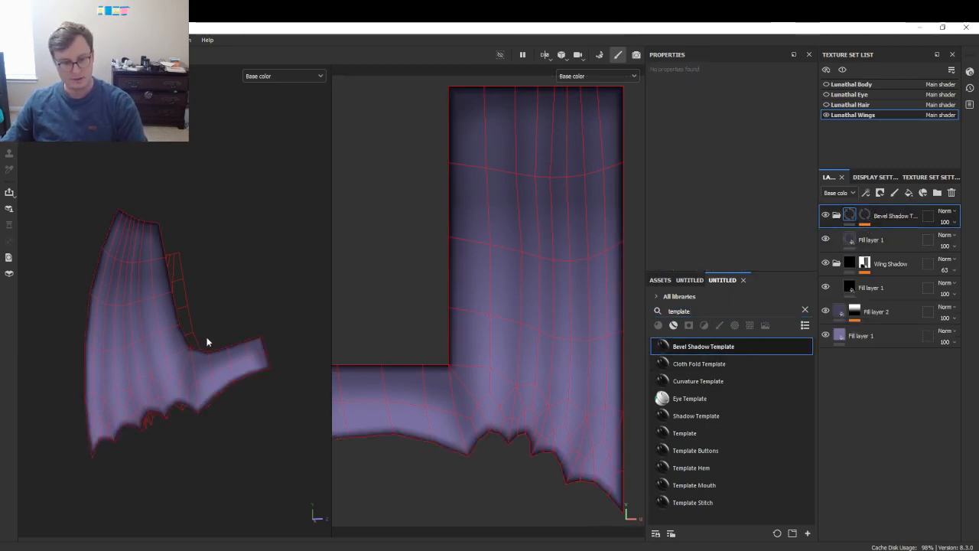
- Set the Bevel filter's distance to about -0.2457 in the Bevel Shadow Template mask and save the project
scroll(206, 347, up, 5)
alt+middle_drag(183, 425, 296, 344)
click(867, 220)
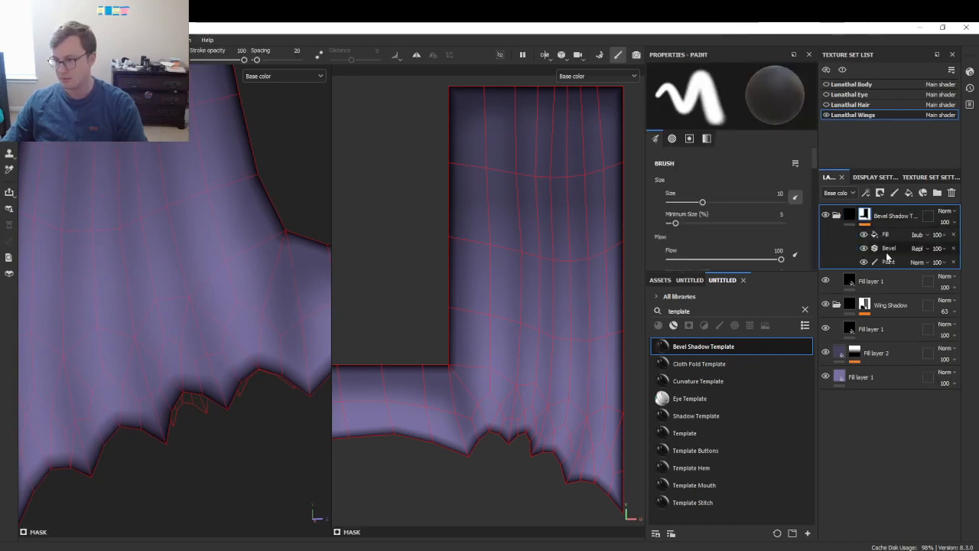
click(887, 248)
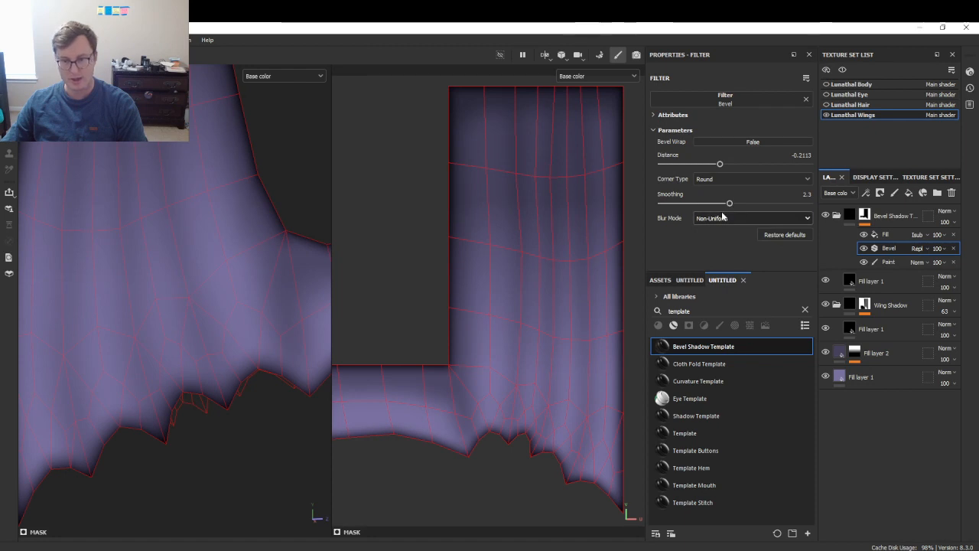
mouse_move(717, 166)
mouse_down()
mouse_move(709, 159)
mouse_move(736, 158)
mouse_move(717, 163)
mouse_up()
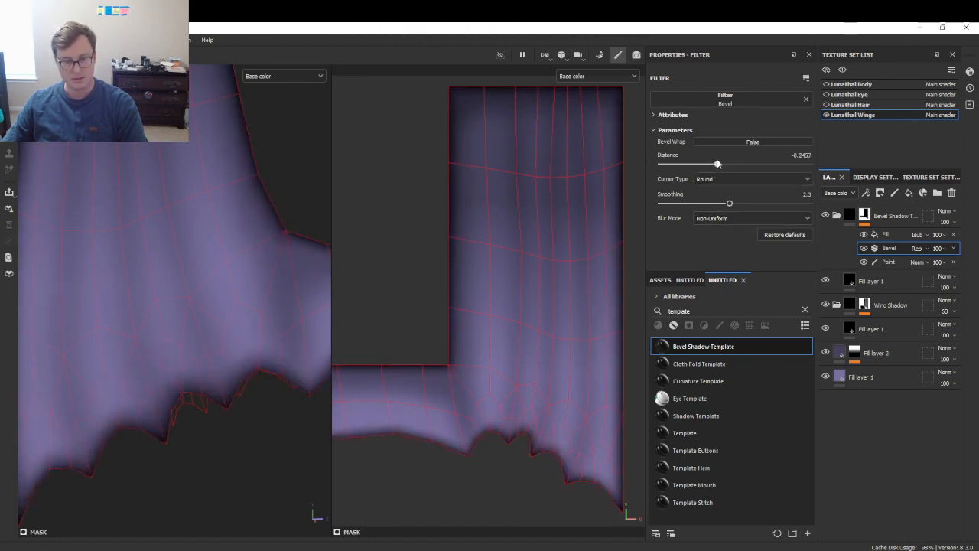
alt+drag(68, 277, 168, 291)
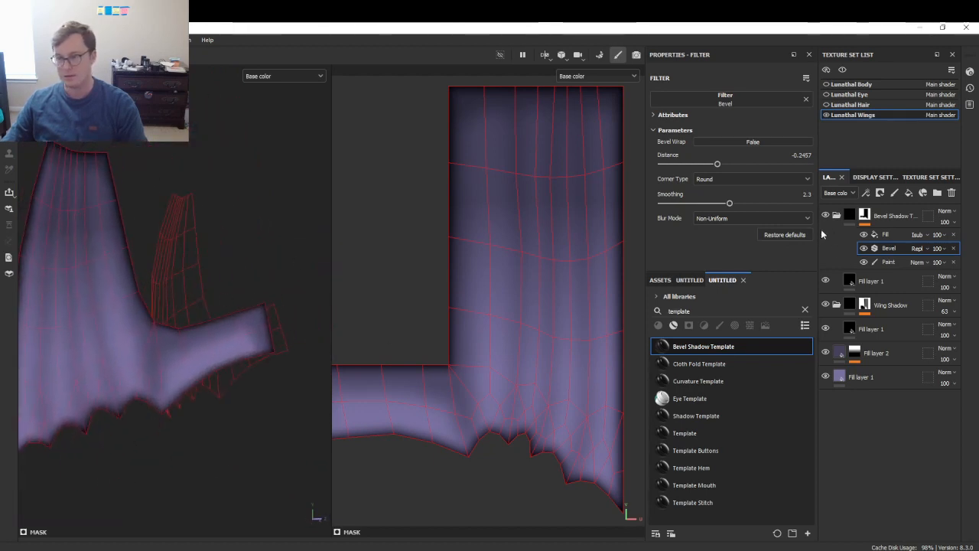
key(ctrl+s)
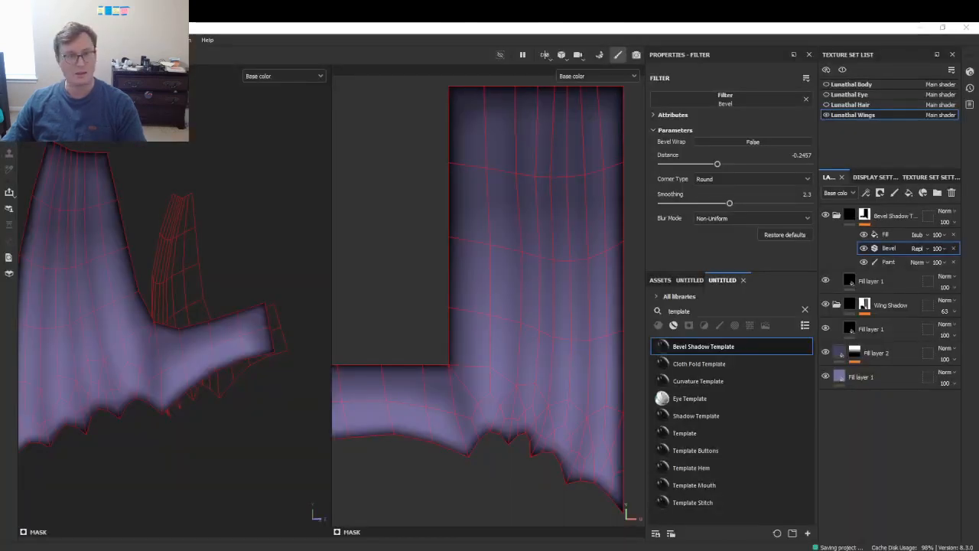
- Export only the Lunathal Wings texture set as a 4096 PNG with UNITY_Poiyomi_BaseColor into Materials/Textures/Wings, and save the export settings
key(alt+f)
click(46, 176)
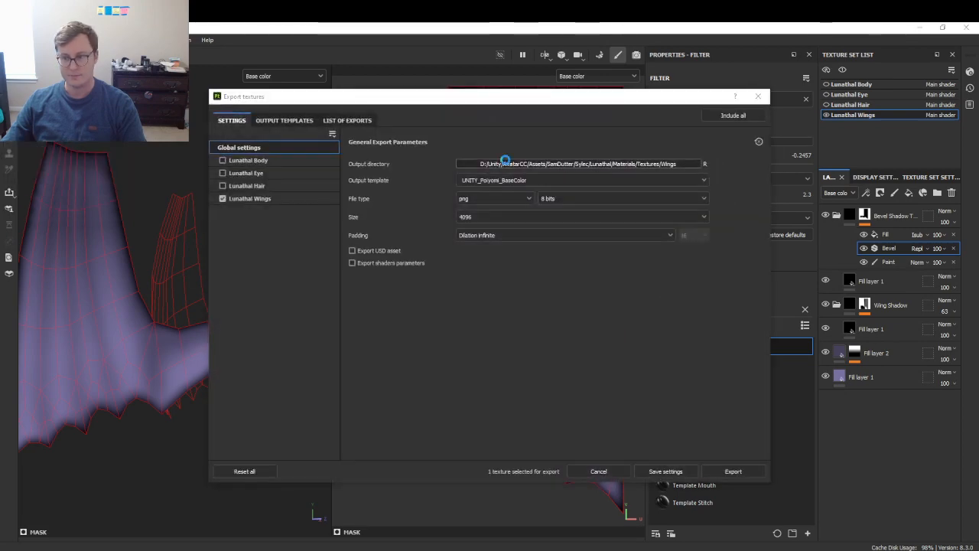
click(505, 163)
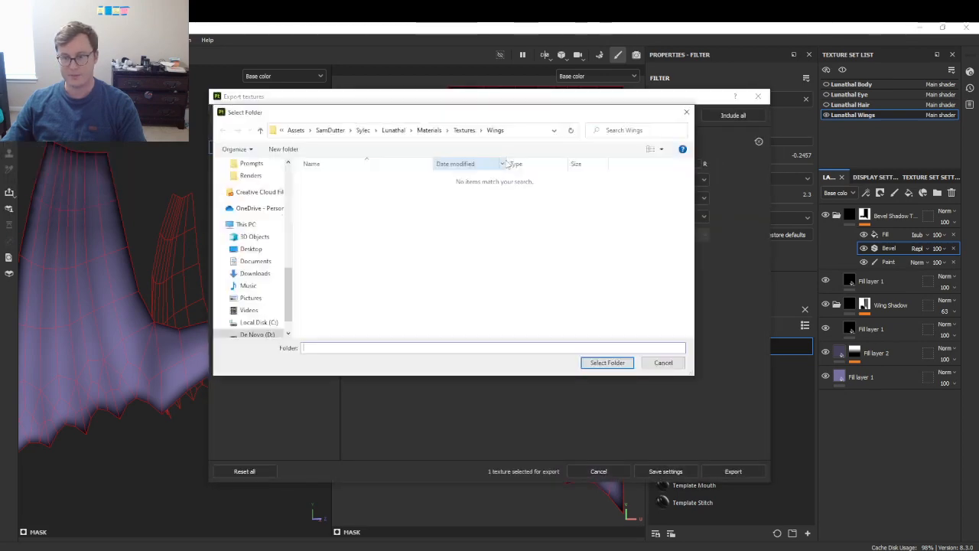
click(605, 361)
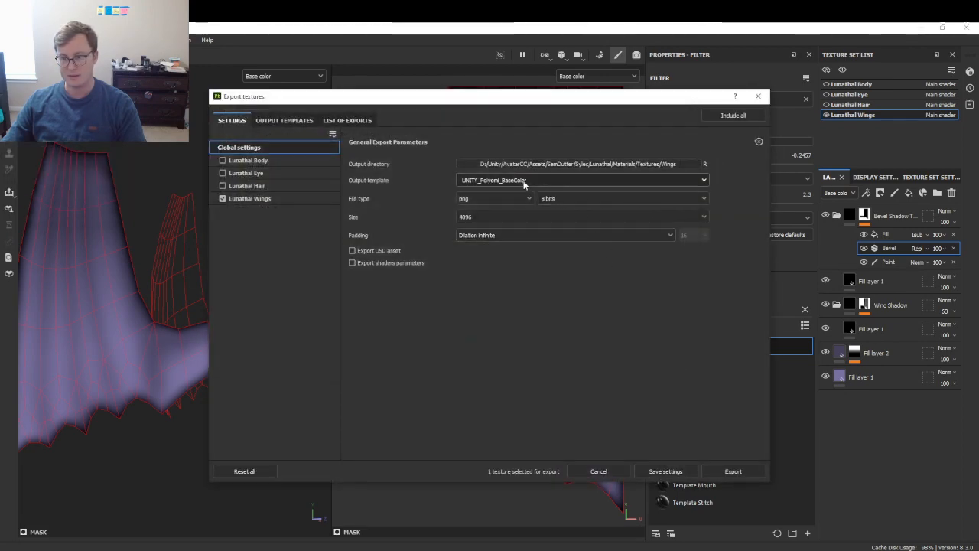
click(733, 471)
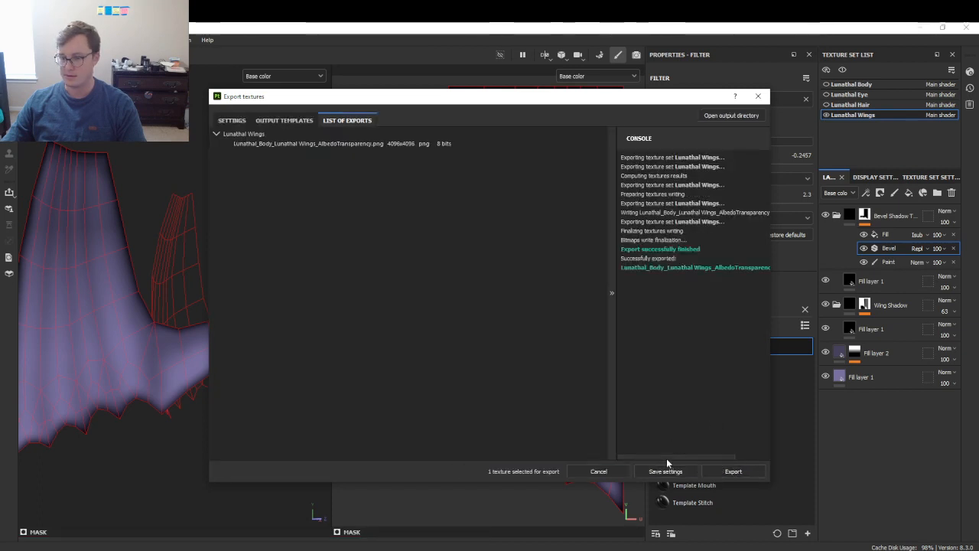
click(665, 471)
mouse_move(788, 549)
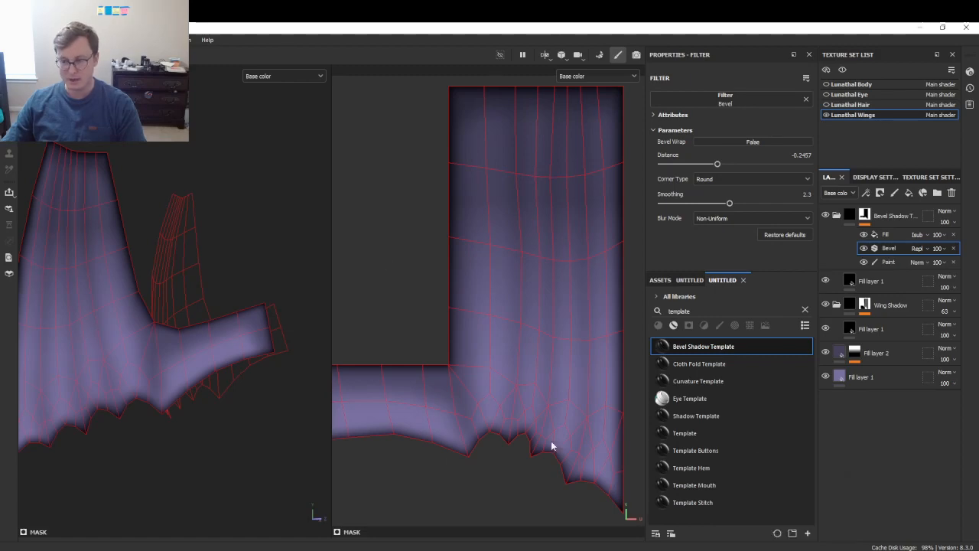
- Switch to Unity and examine the edge shading of the wing membranes on the dragon
key(alt+Tab)
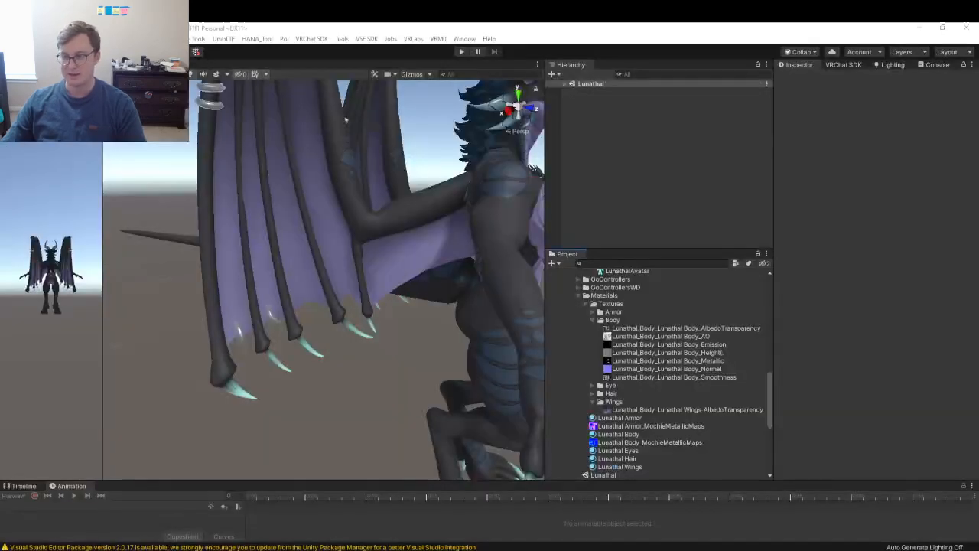
scroll(421, 280, down, 3)
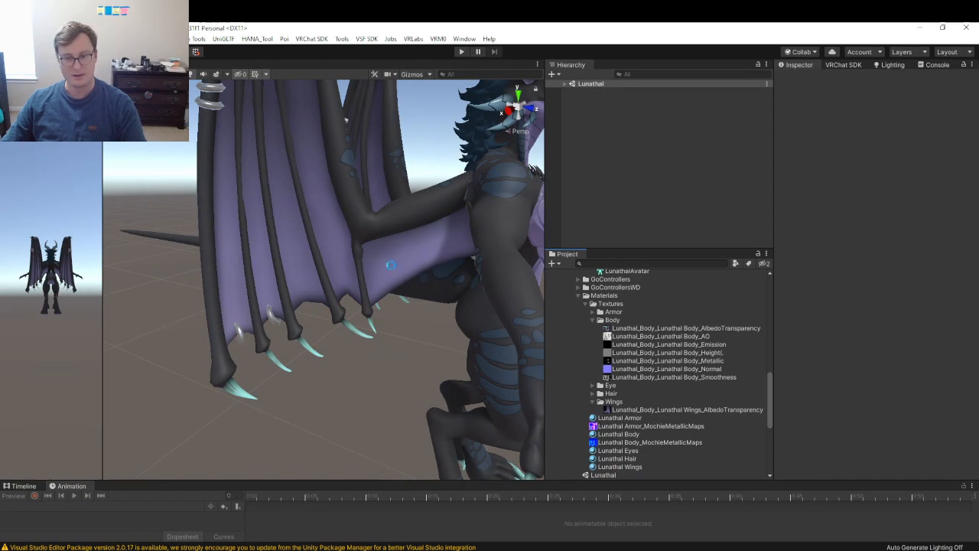
alt+drag(428, 276, 456, 265)
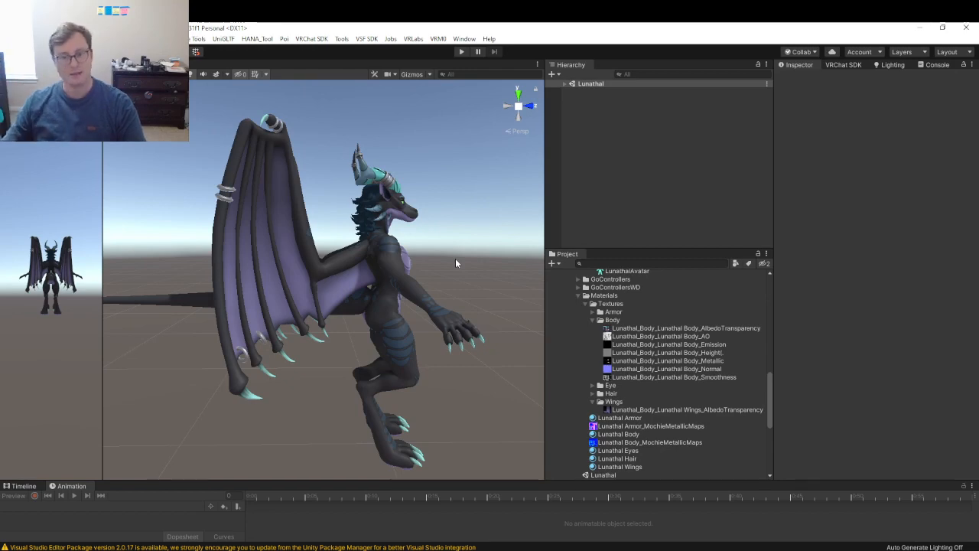
alt+right_drag(455, 257, 804, 311)
key(s)
key(w)
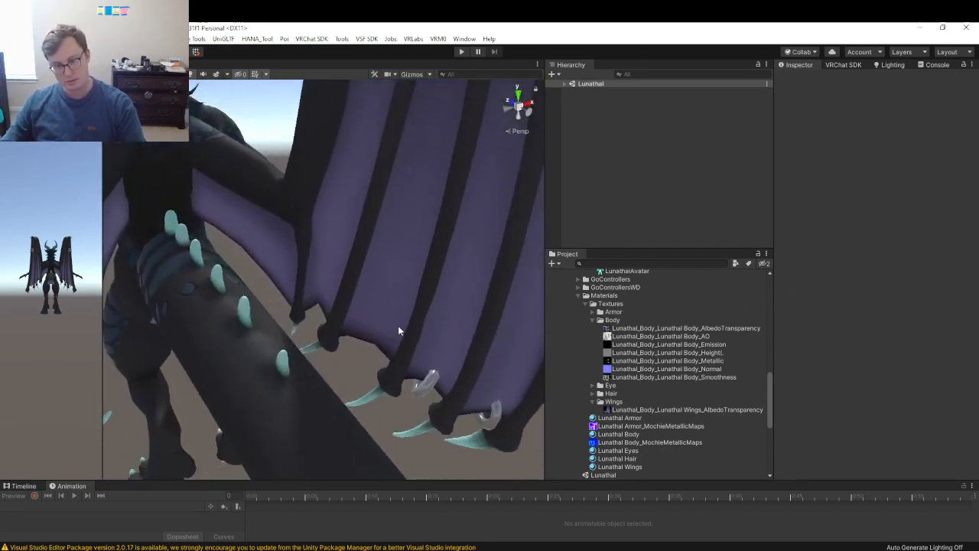
- Return to Substance Painter and set the Bevel Shadow Template folder's opacity to 80
key(alt+Tab)
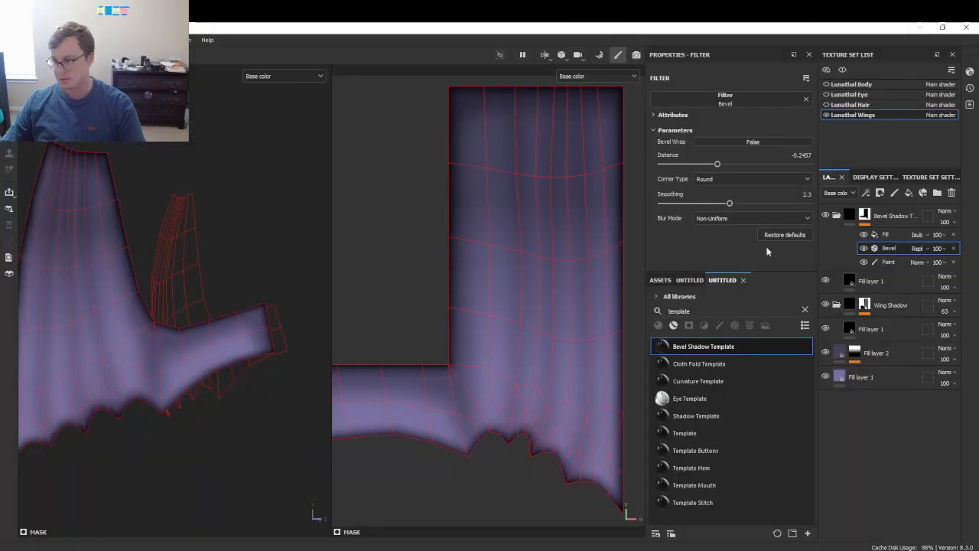
click(947, 223)
drag(954, 246, 965, 245)
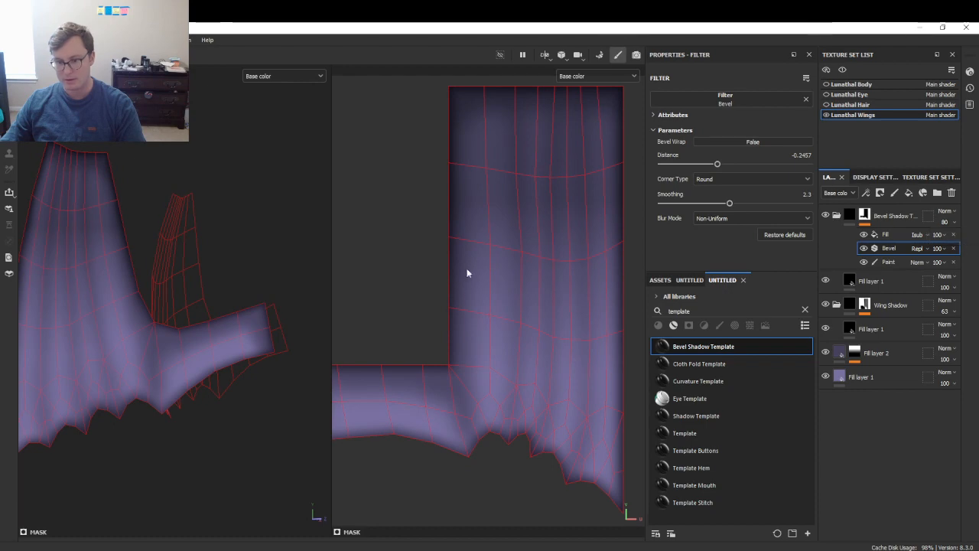
- Export the Lunathal Wings texture again with the same output folder and export settings
click(10, 40)
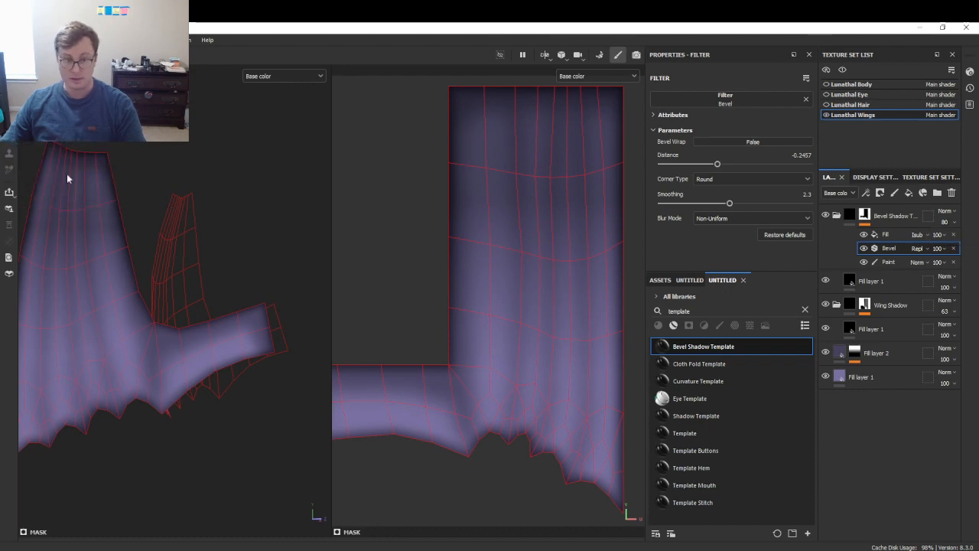
click(51, 175)
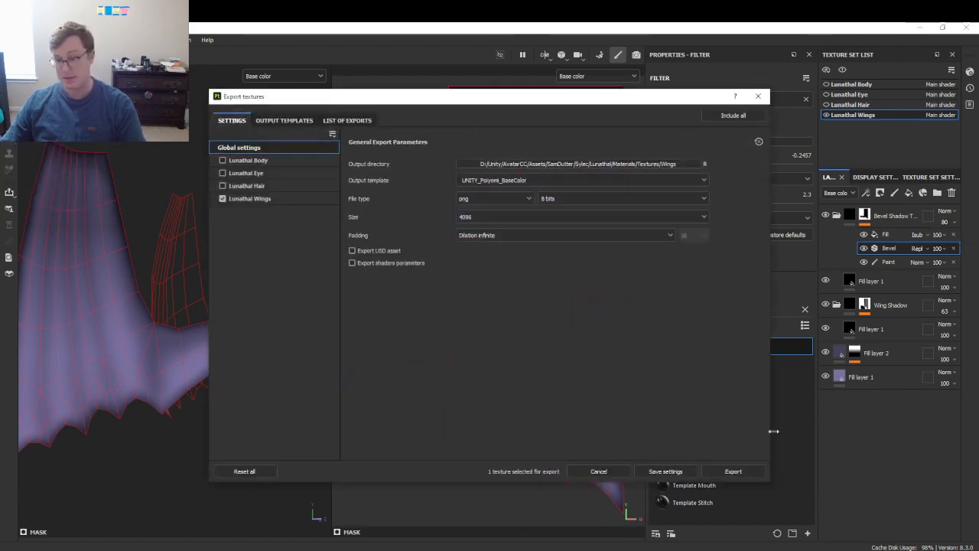
click(763, 471)
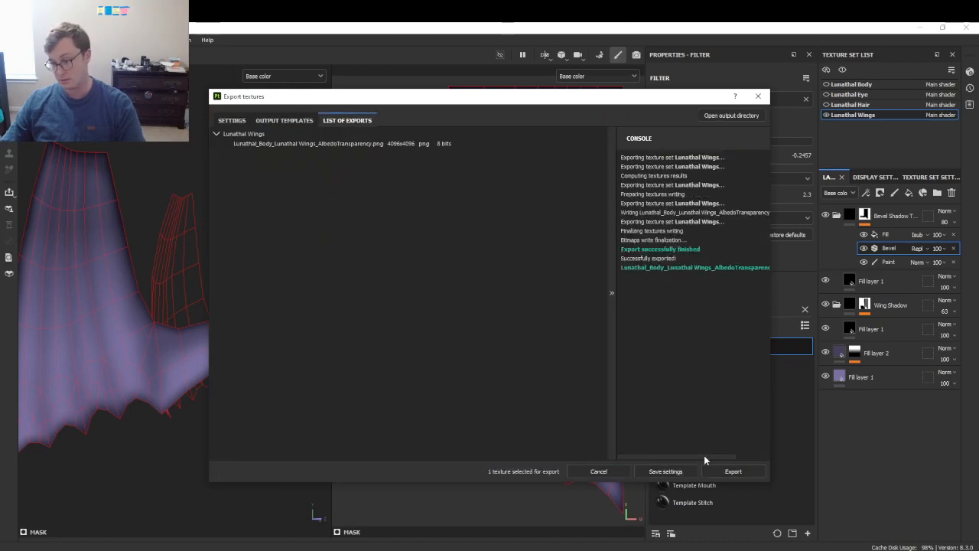
- Check the re-exported wing texture on the dragon in Unity, and return to Substance Painter to save the export settings
key(alt+Tab)
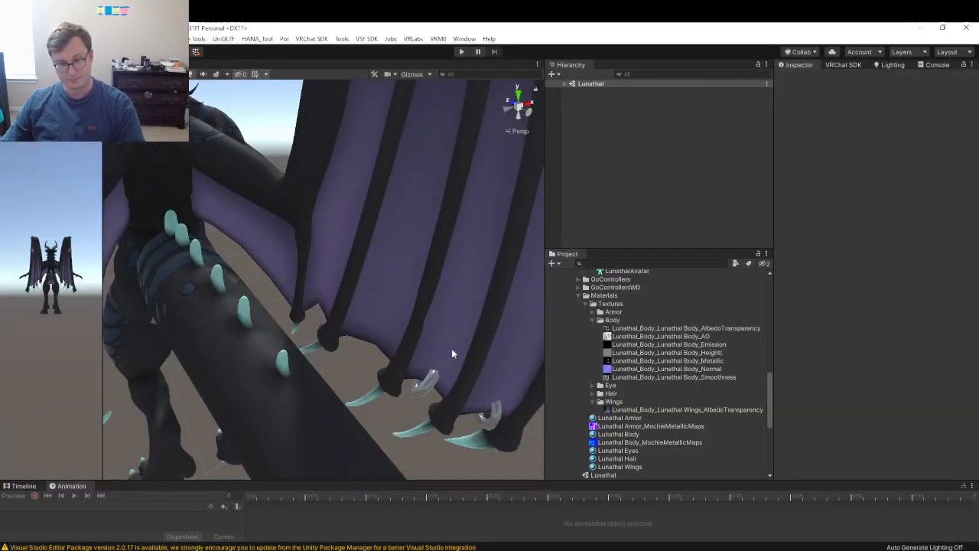
key(alt+Tab)
click(677, 473)
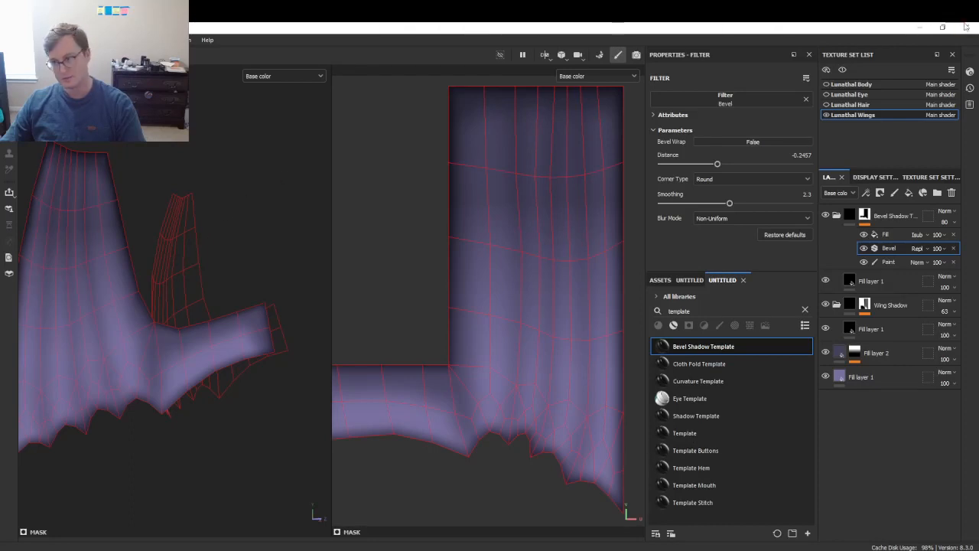
- Save the Substance Painter project, switch to Unity and inspect the textured dragon from the front and side
key(ctrl+s)
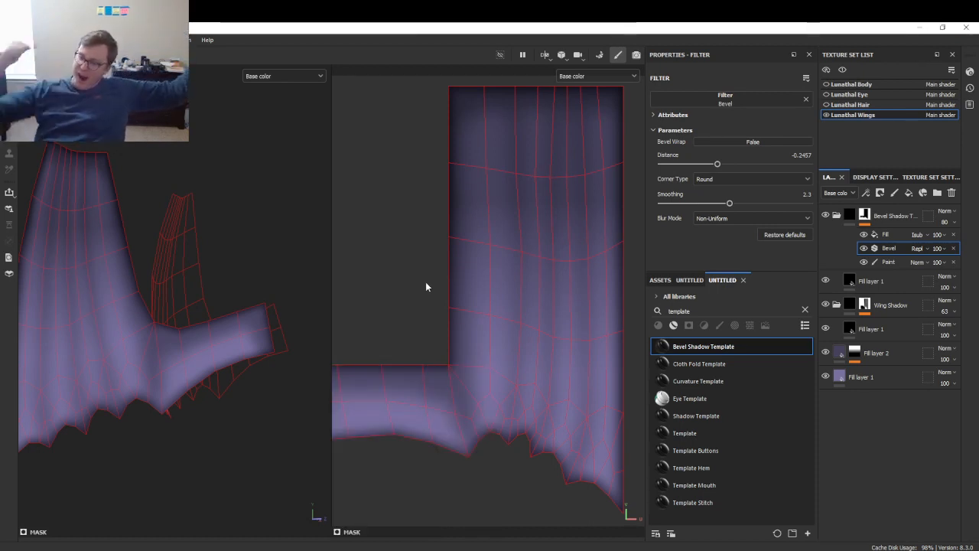
click(920, 28)
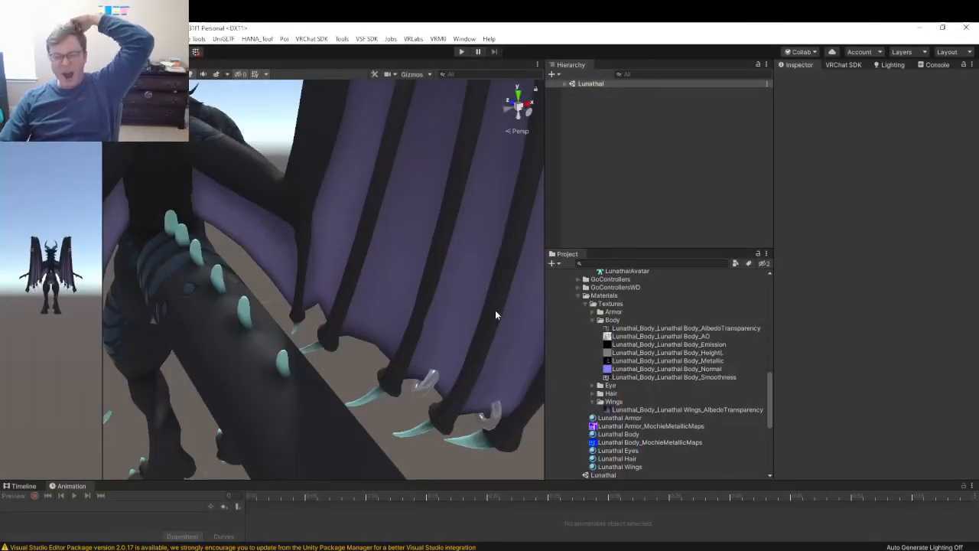
right_drag(249, 251, 639, 226)
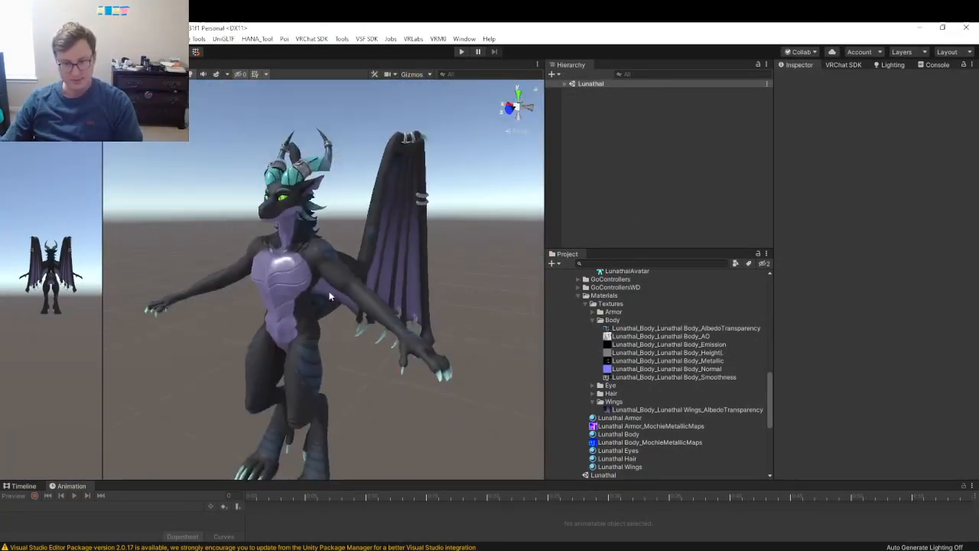
scroll(330, 293, up, 3)
mouse_move(343, 293)
alt+mouse_down()
mouse_move(420, 266)
mouse_move(230, 300)
mouse_move(325, 308)
mouse_move(350, 300)
alt+mouse_up()
key(w)
right_drag(349, 299, 516, 298)
key(s)
key(a)
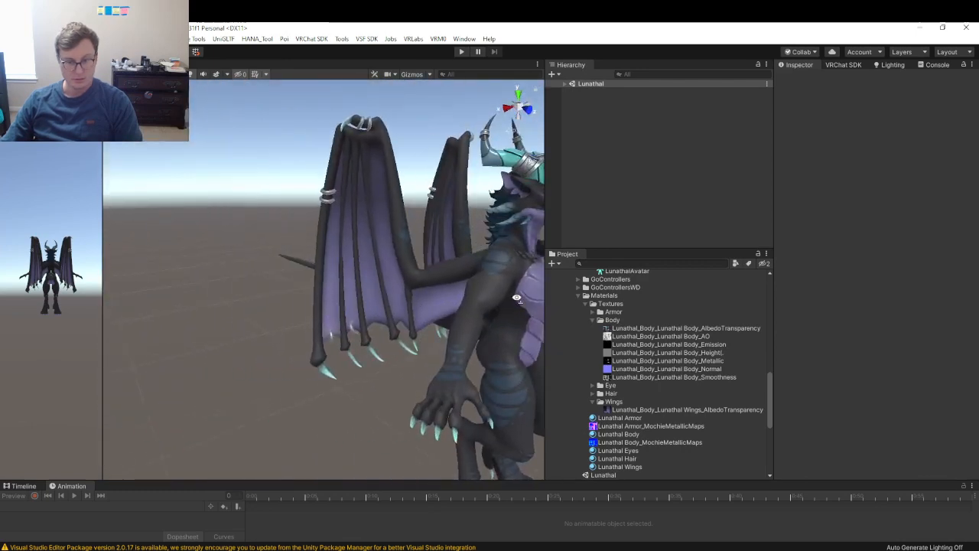
- Examine the metal rings on the wing up close, and review the dragon's full body and legs from the front
alt+drag(517, 299, 341, 253)
key(w)
right_drag(341, 253, 313, 265)
alt+drag(312, 265, 287, 350)
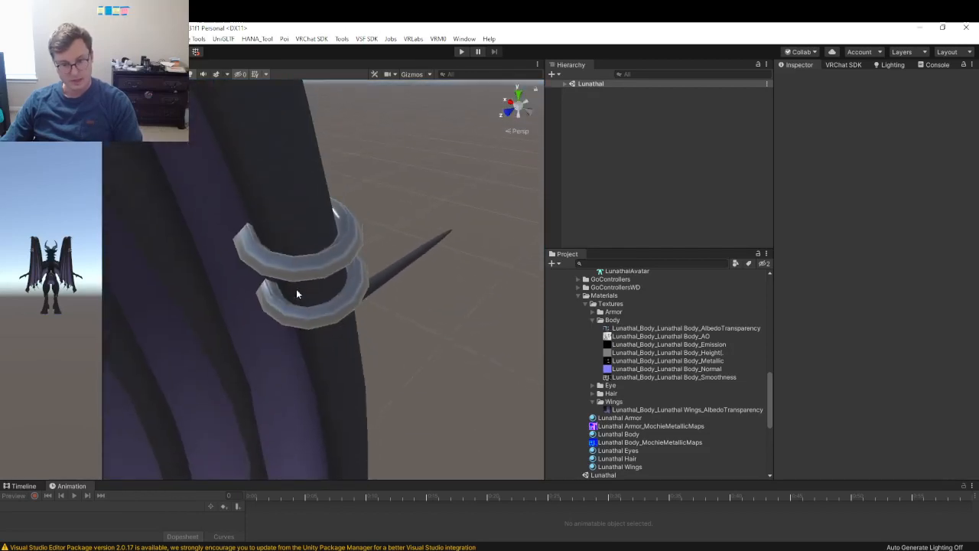
right_drag(334, 267, 388, 236)
key(s)
key(s)
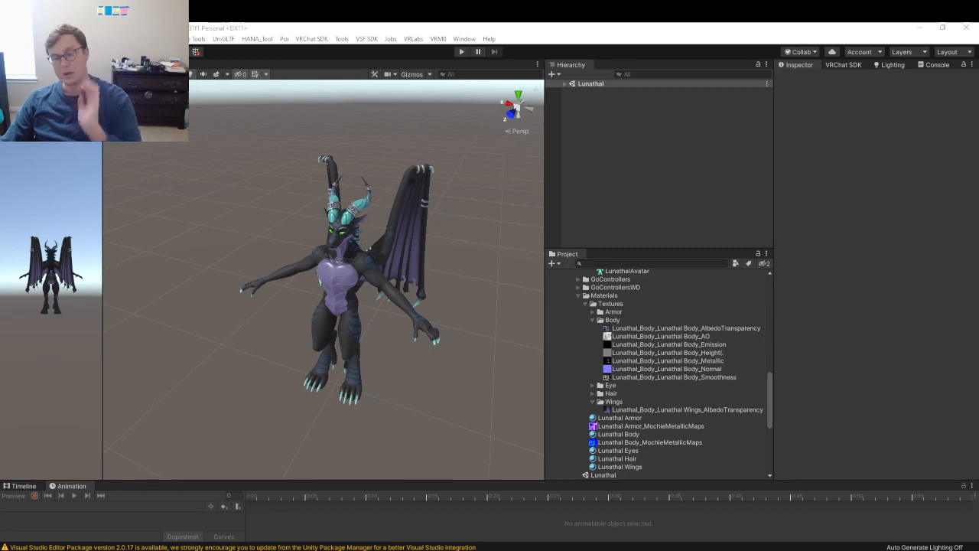
right_drag(339, 349, 450, 305)
key(w)
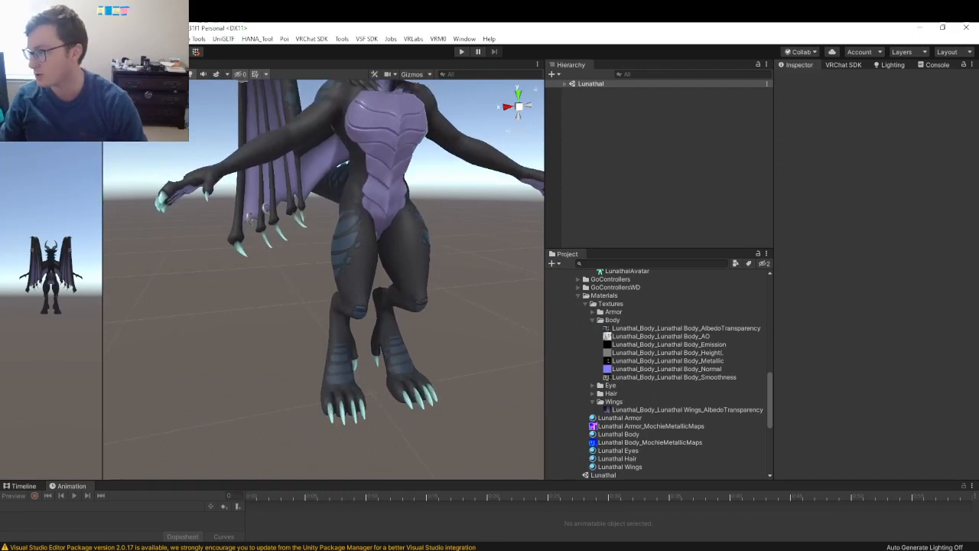